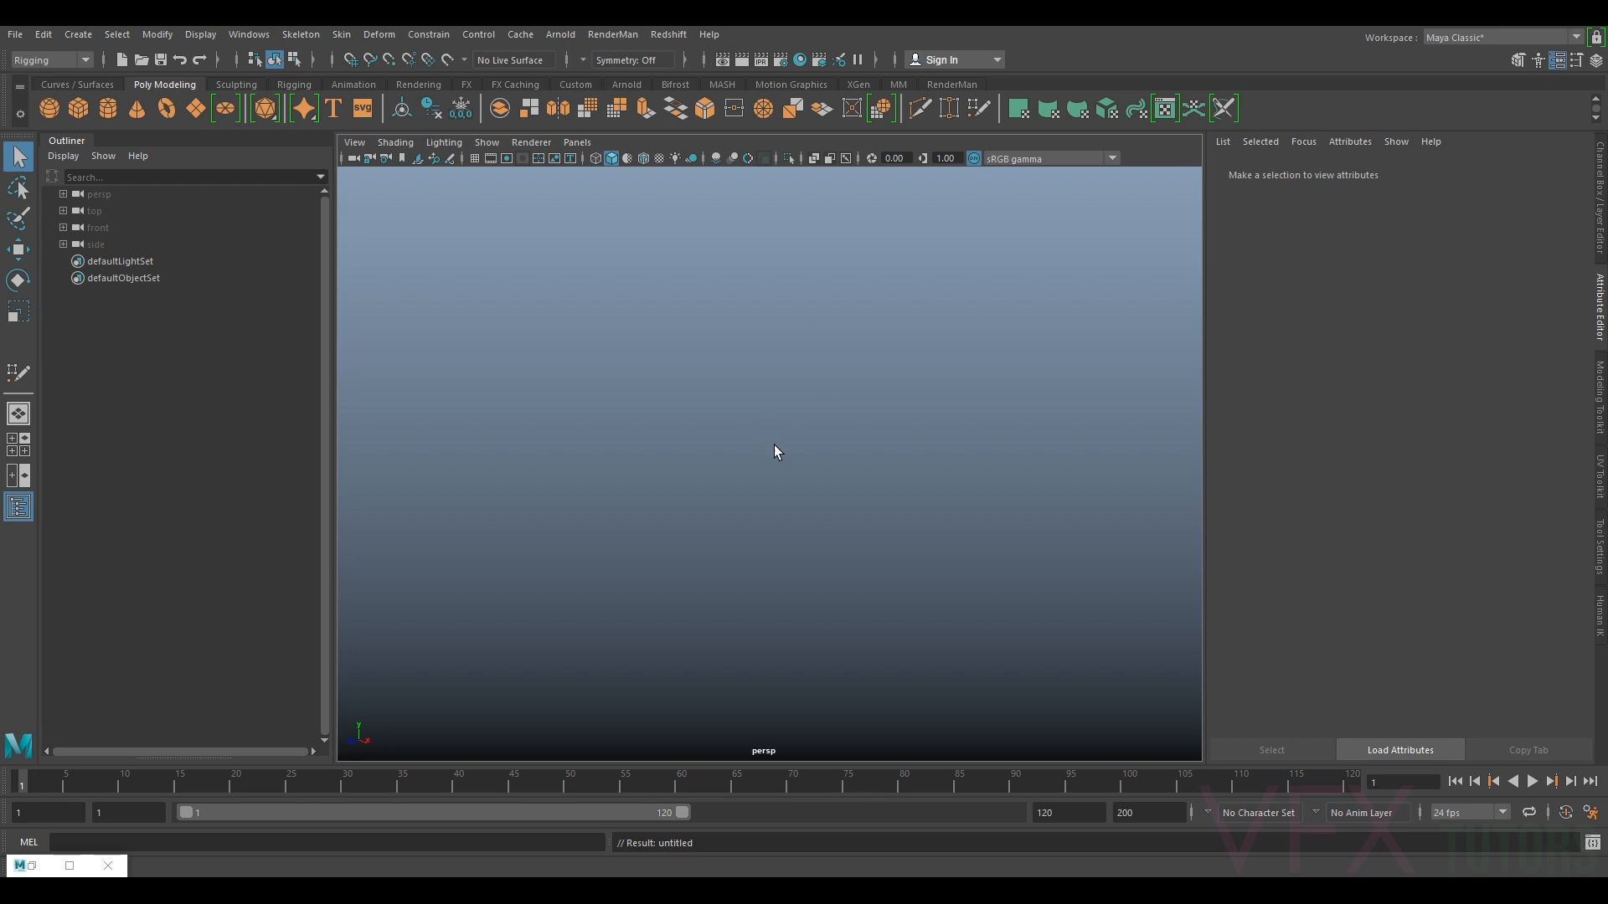
- Import the character rig RotoWomen.ma from G:\VFXtutors\Matchmove\RM002\Data\Rig into the empty scene
click(849, 459)
click(15, 34)
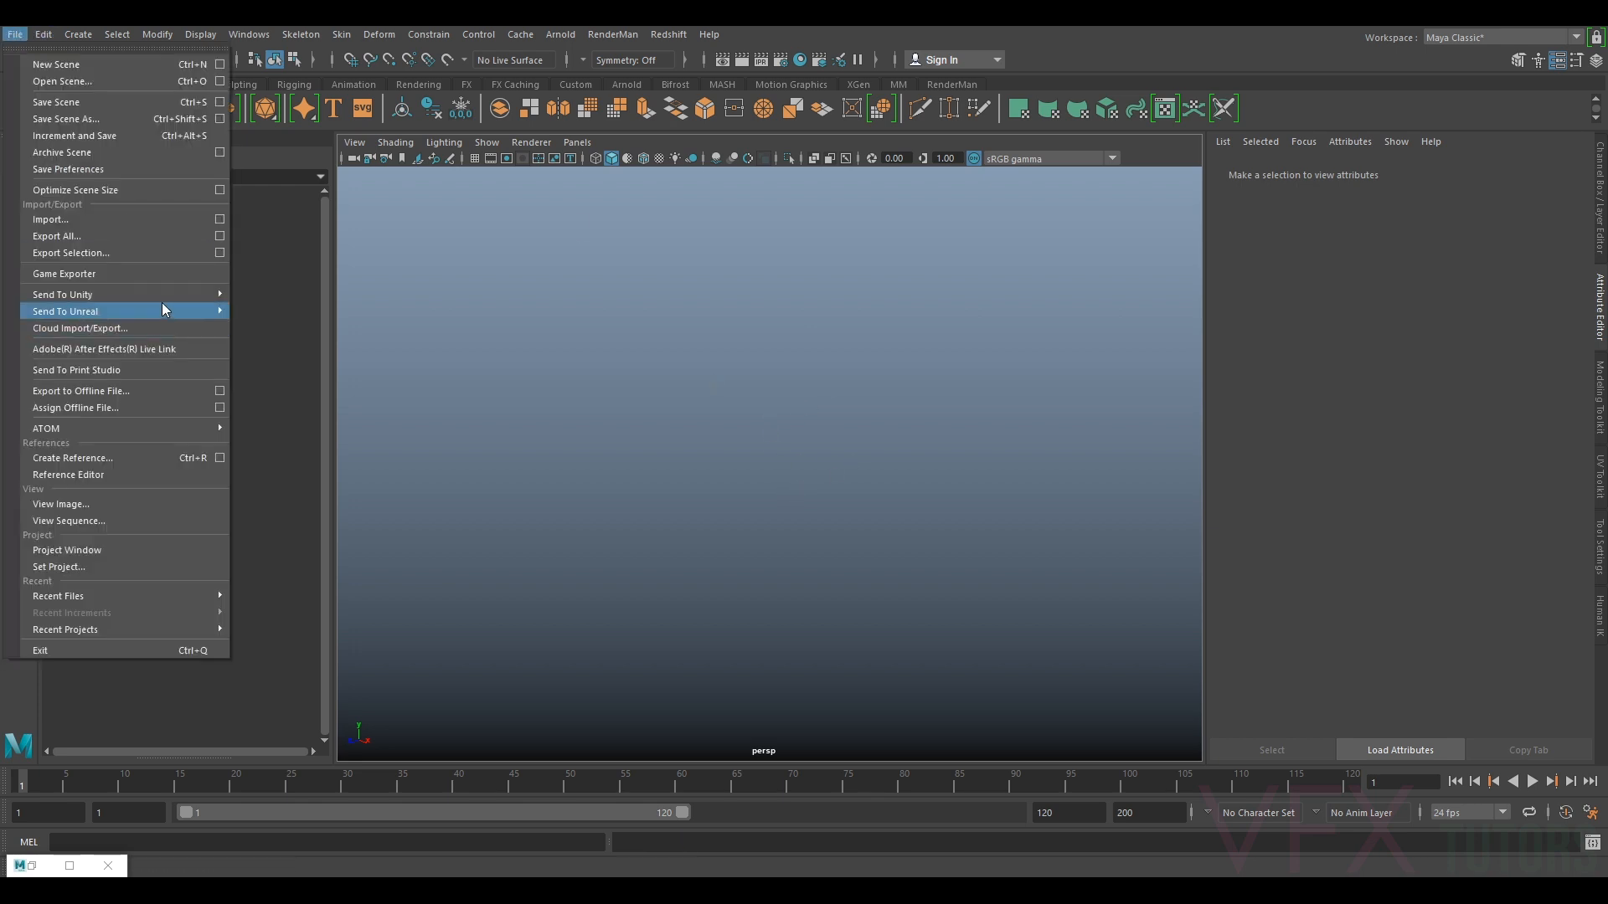
click(117, 221)
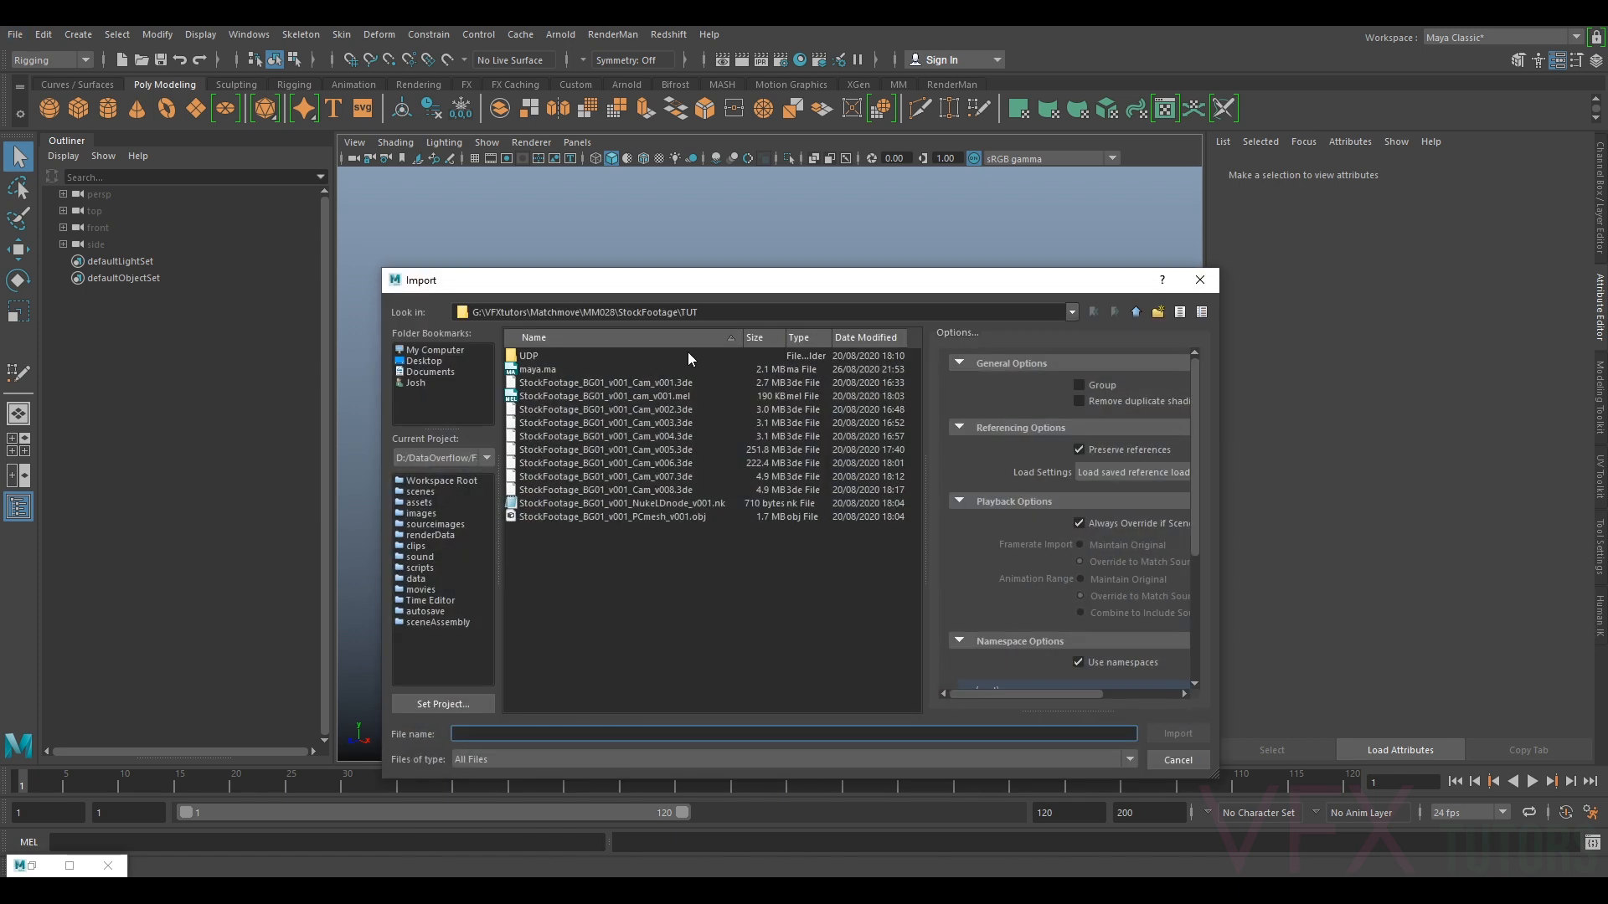
click(1136, 314)
click(1136, 314)
click(1137, 313)
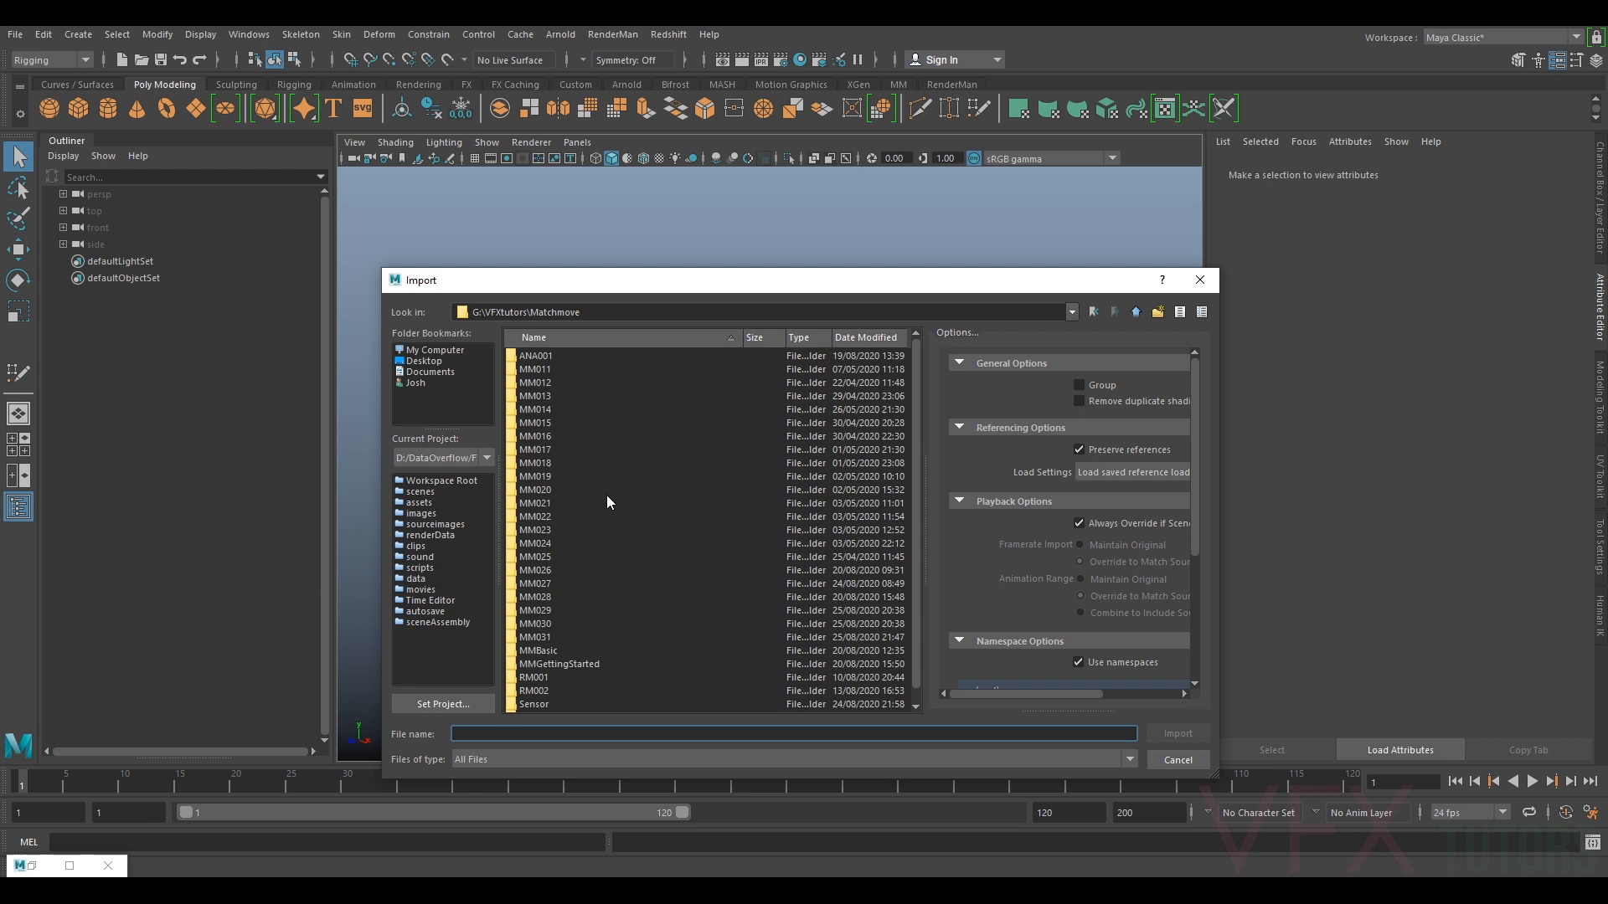
double_click(548, 682)
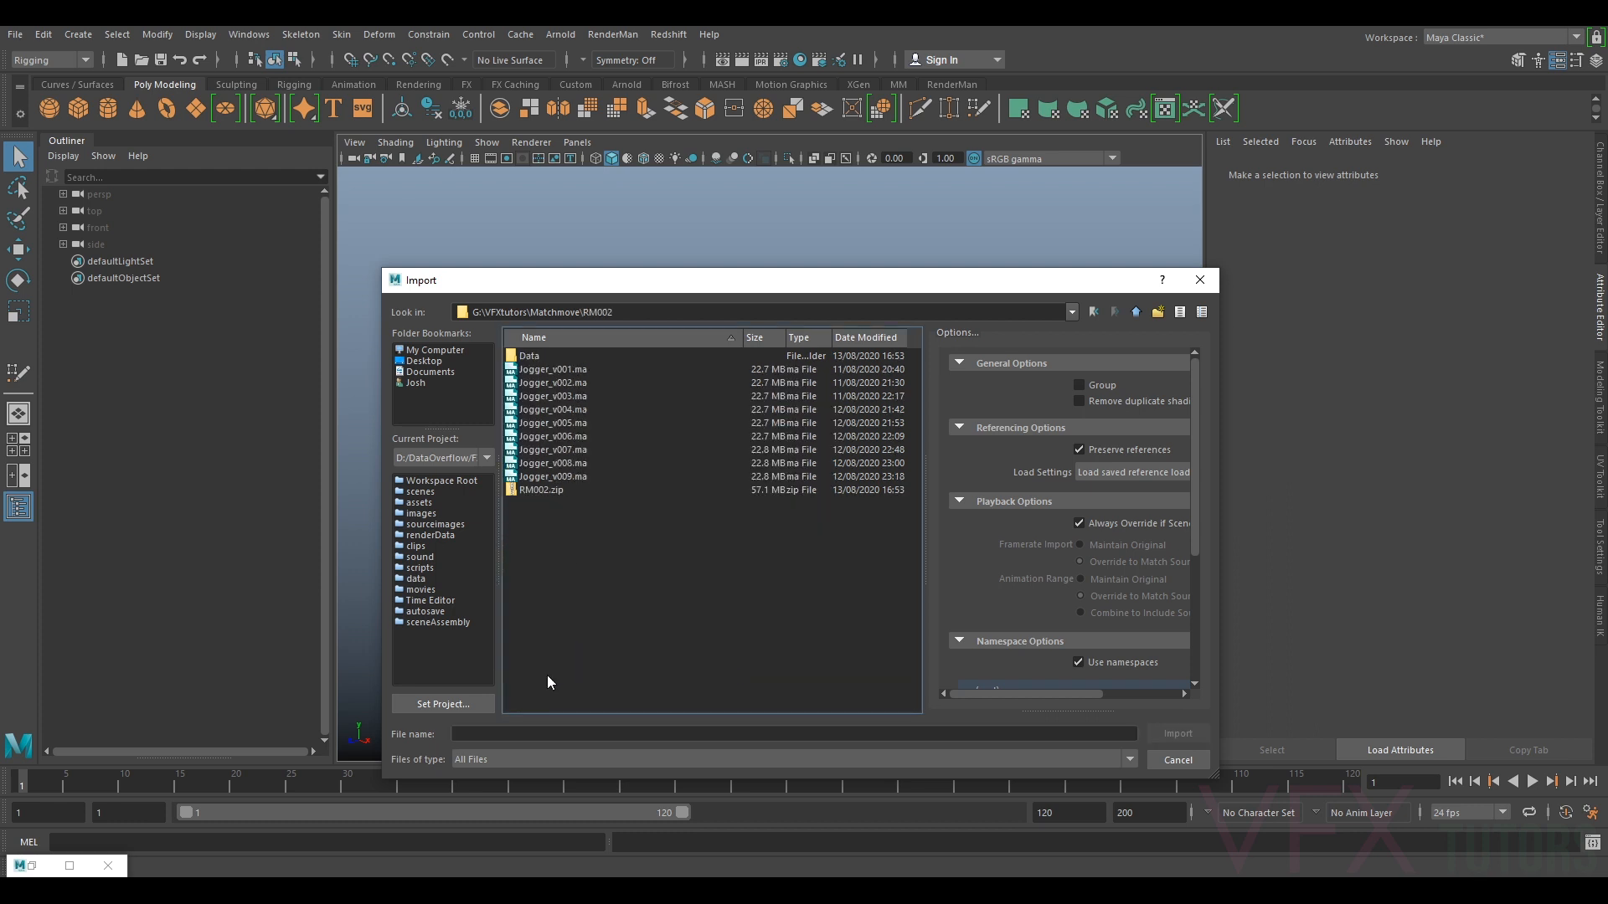
double_click(529, 356)
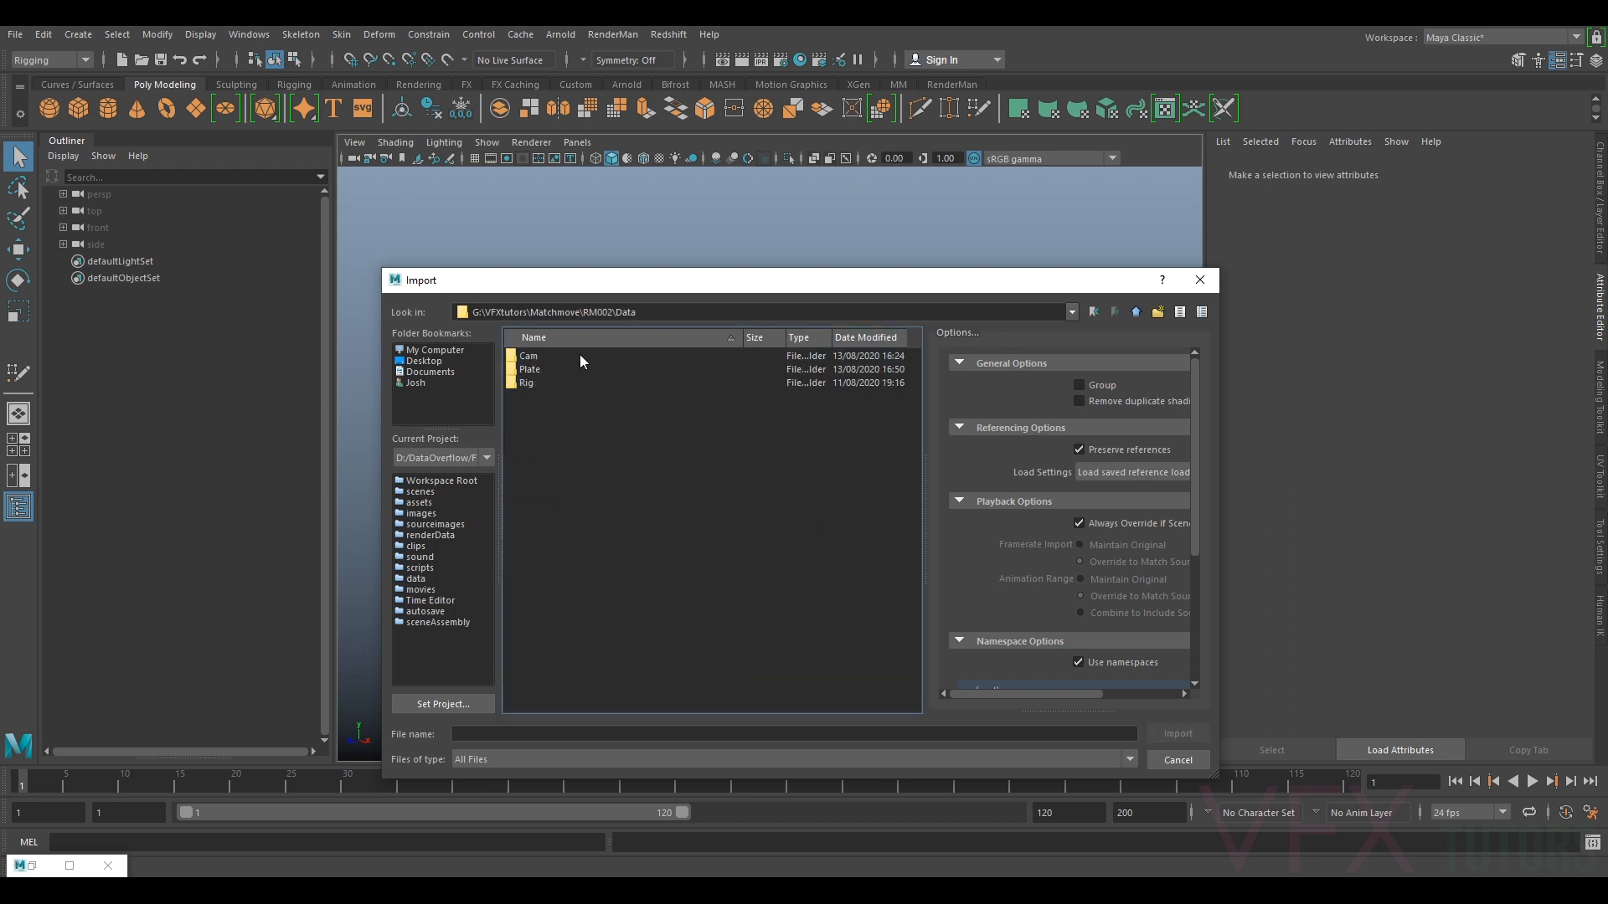
double_click(529, 383)
click(555, 357)
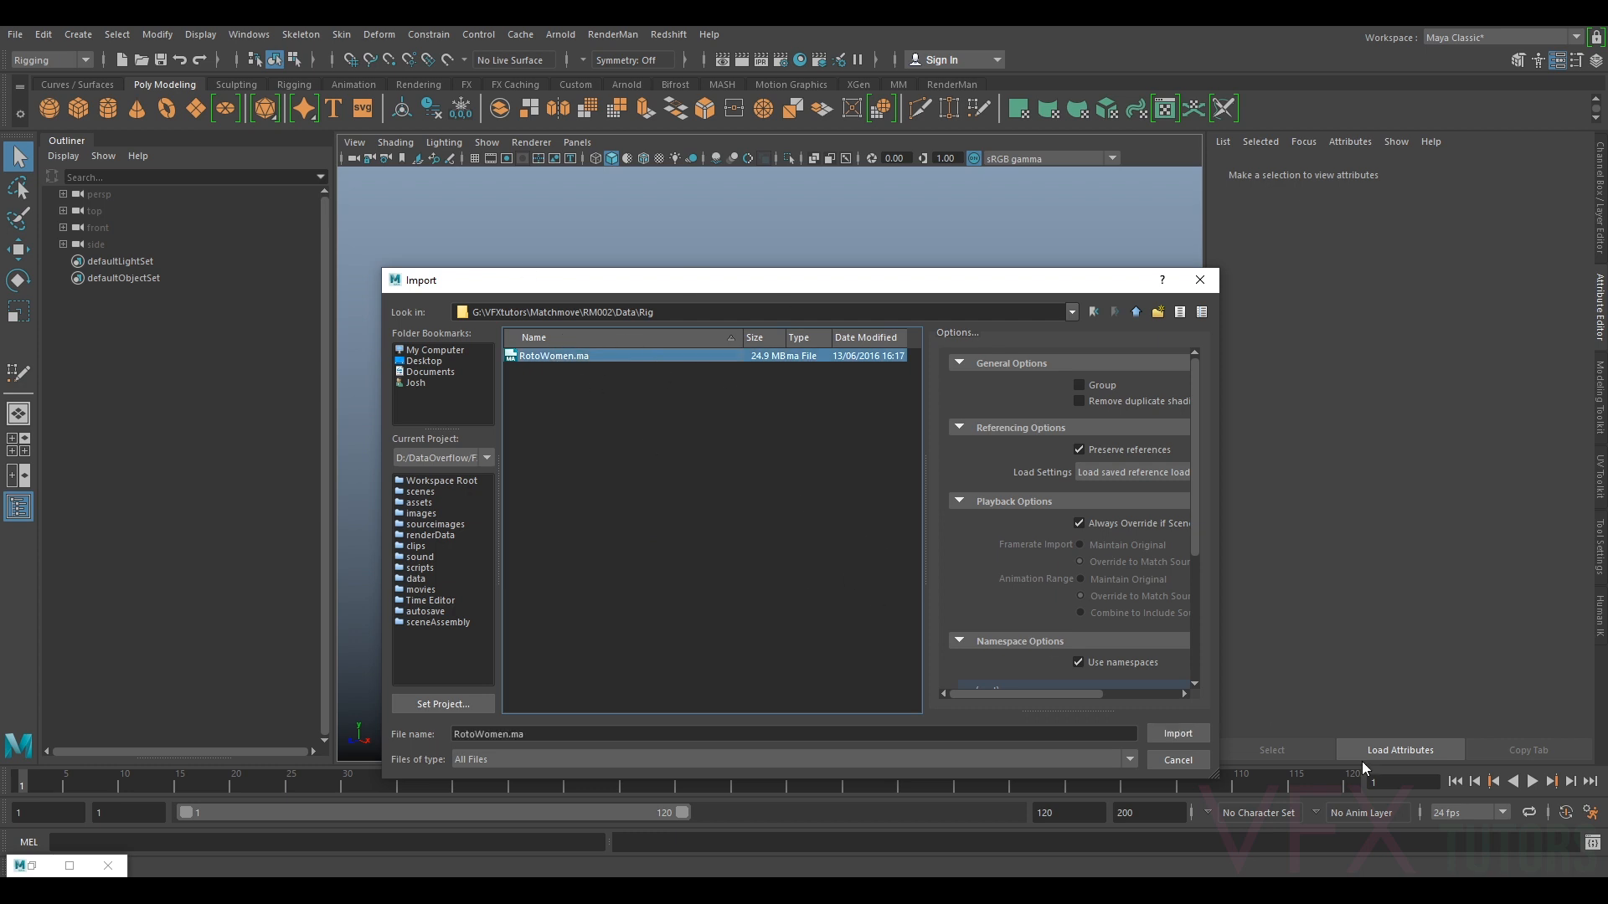
click(1178, 733)
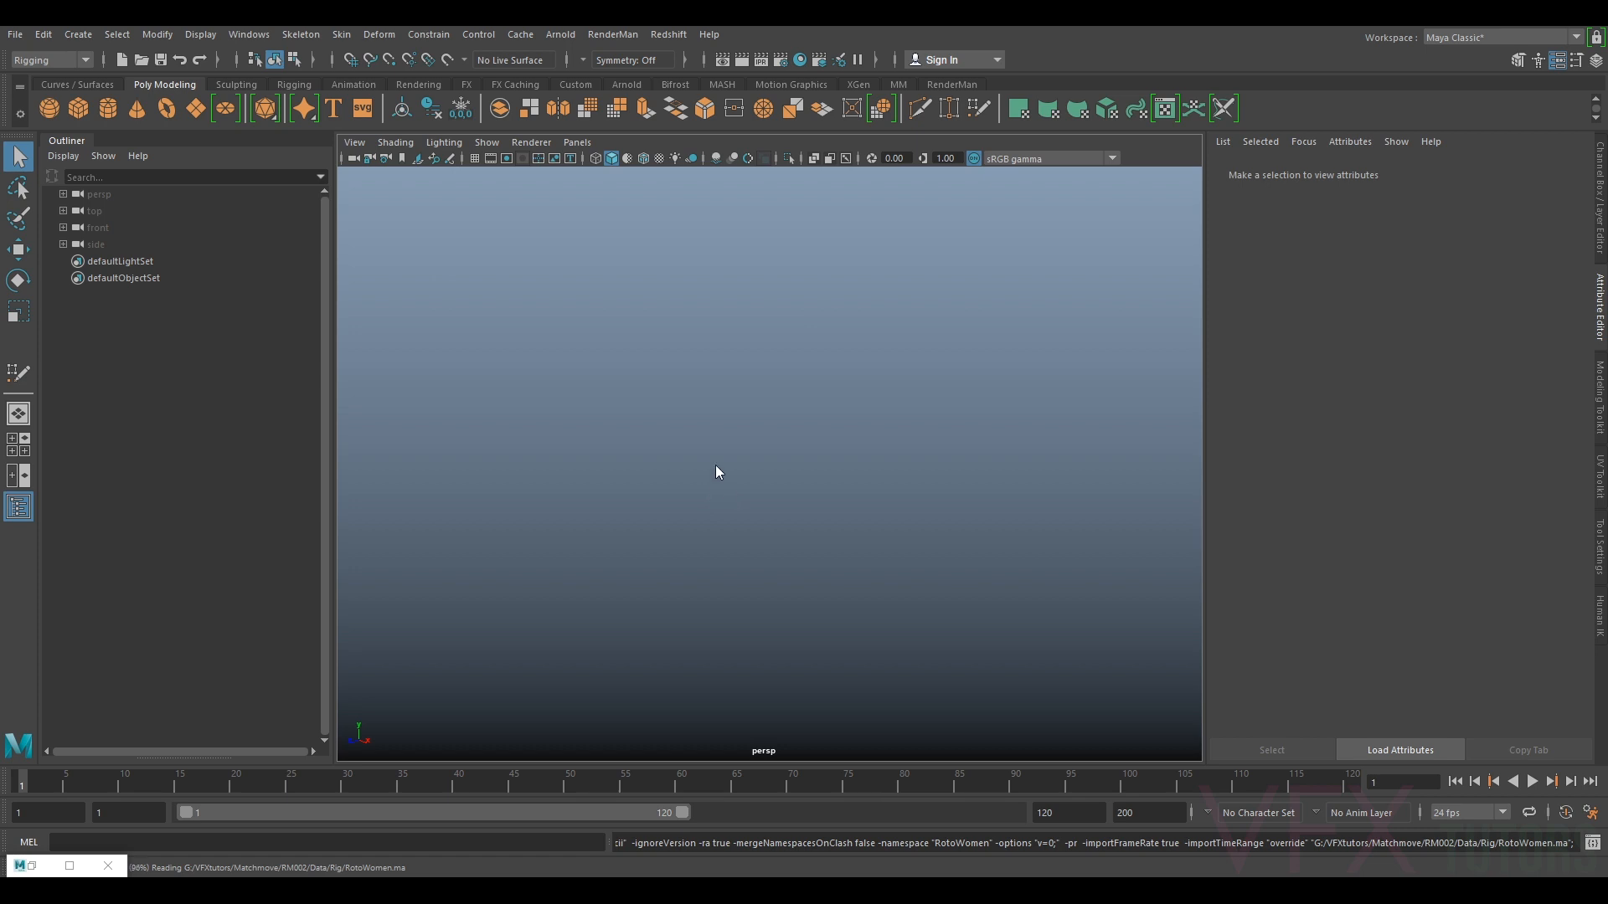
- Create a polygon plane as the ground under the figure and scale it uniformly to about 206228
scroll(838, 501, down, 8)
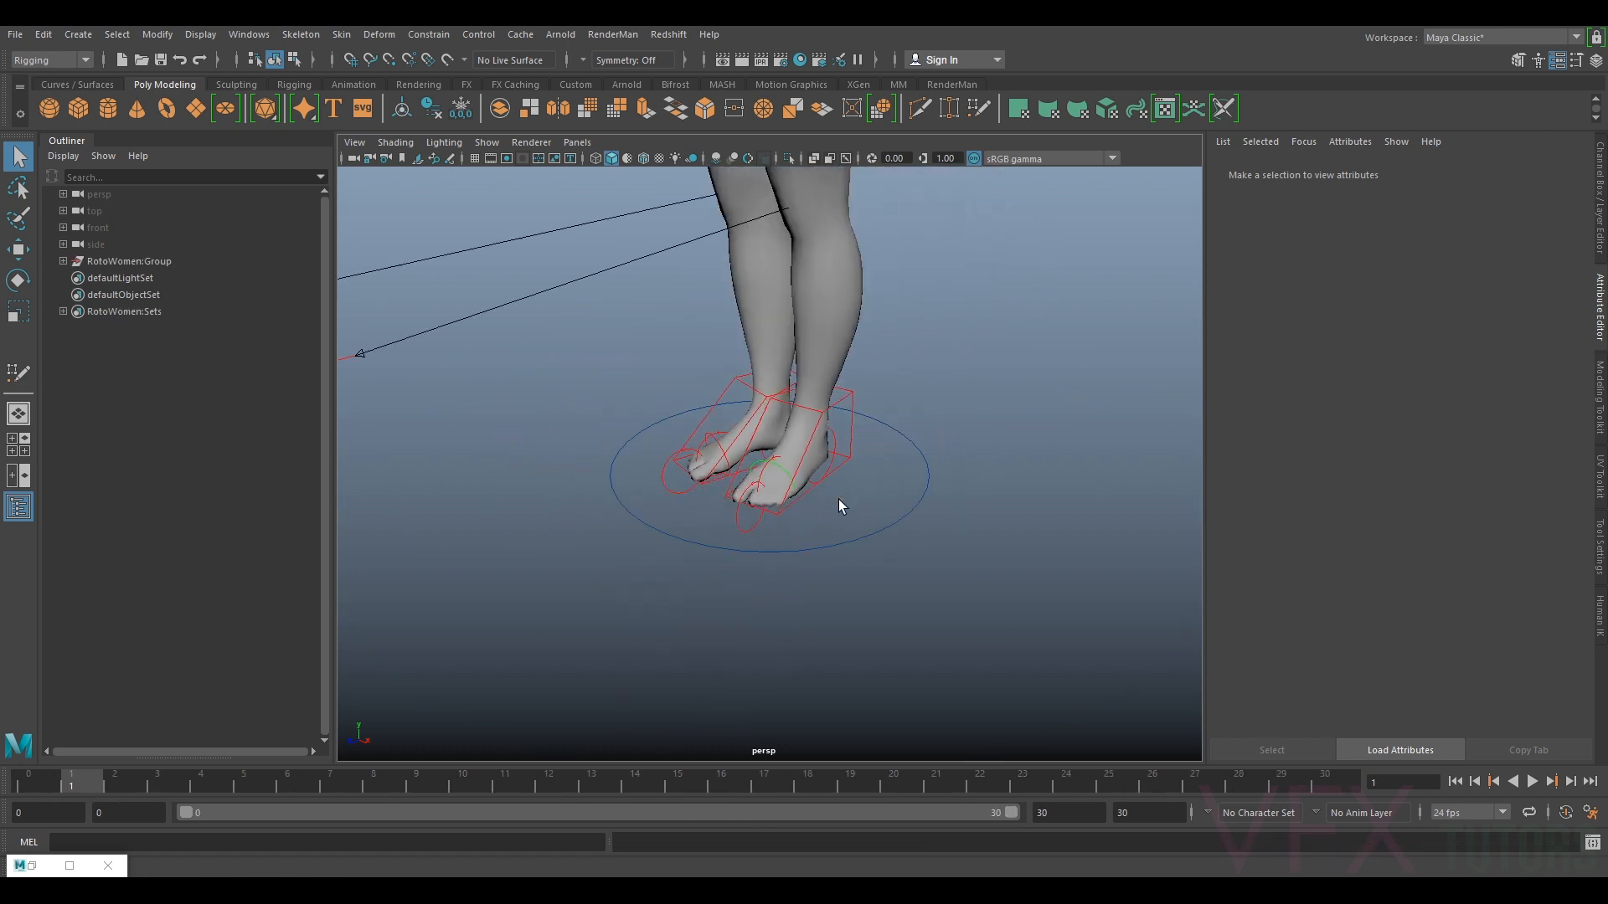
alt+drag(924, 267, 905, 440)
alt+drag(882, 505, 977, 489)
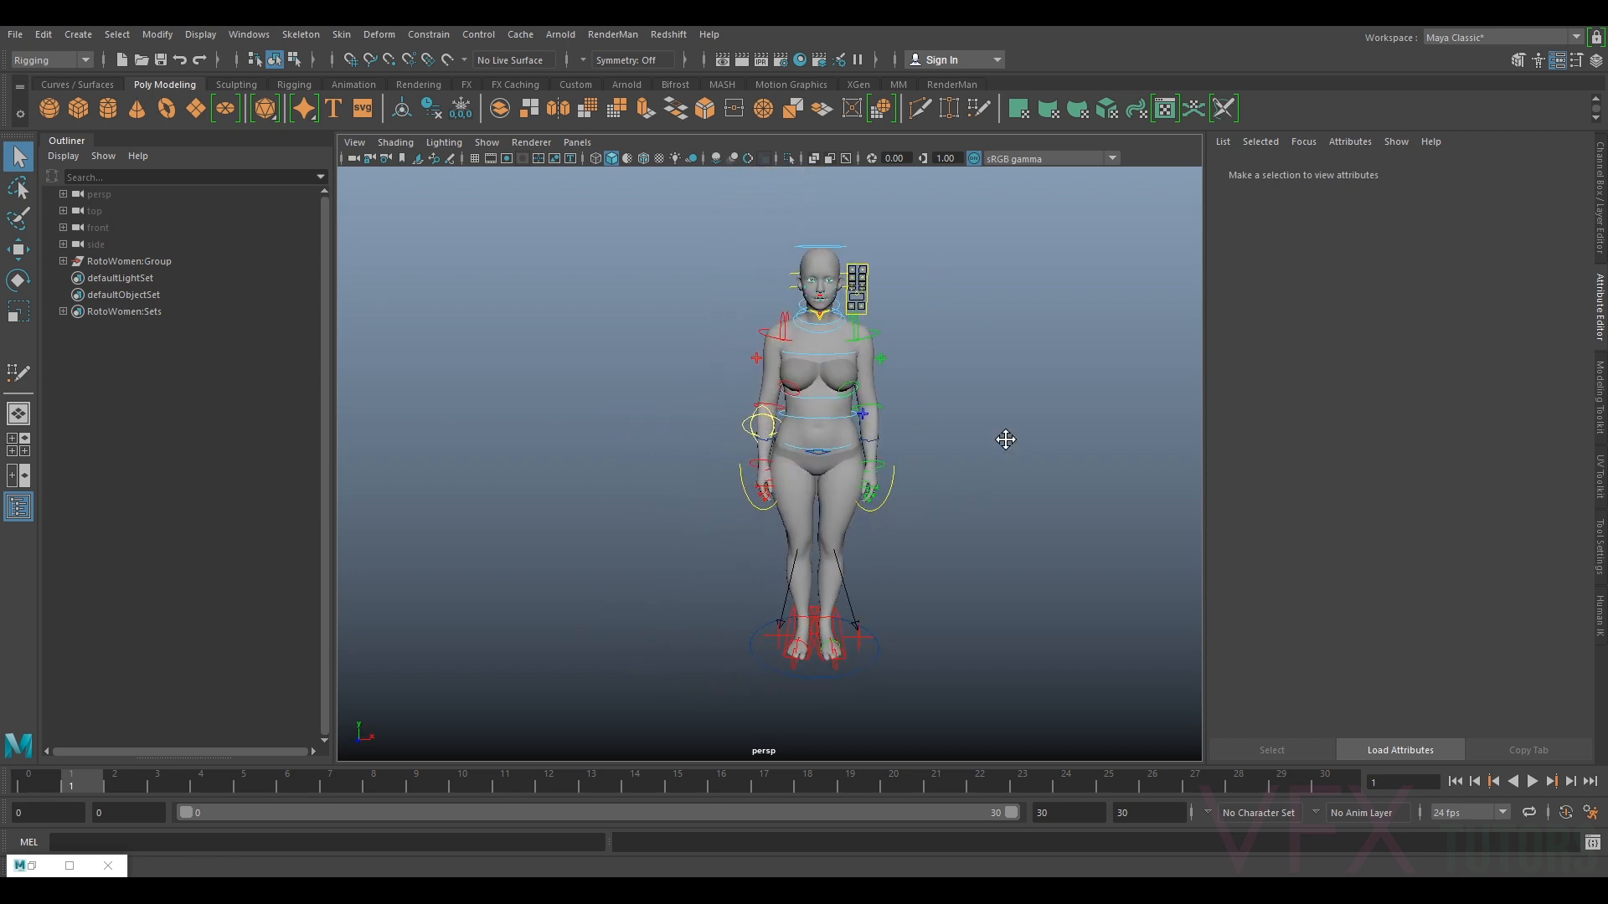
alt+middle_drag(1022, 429, 888, 504)
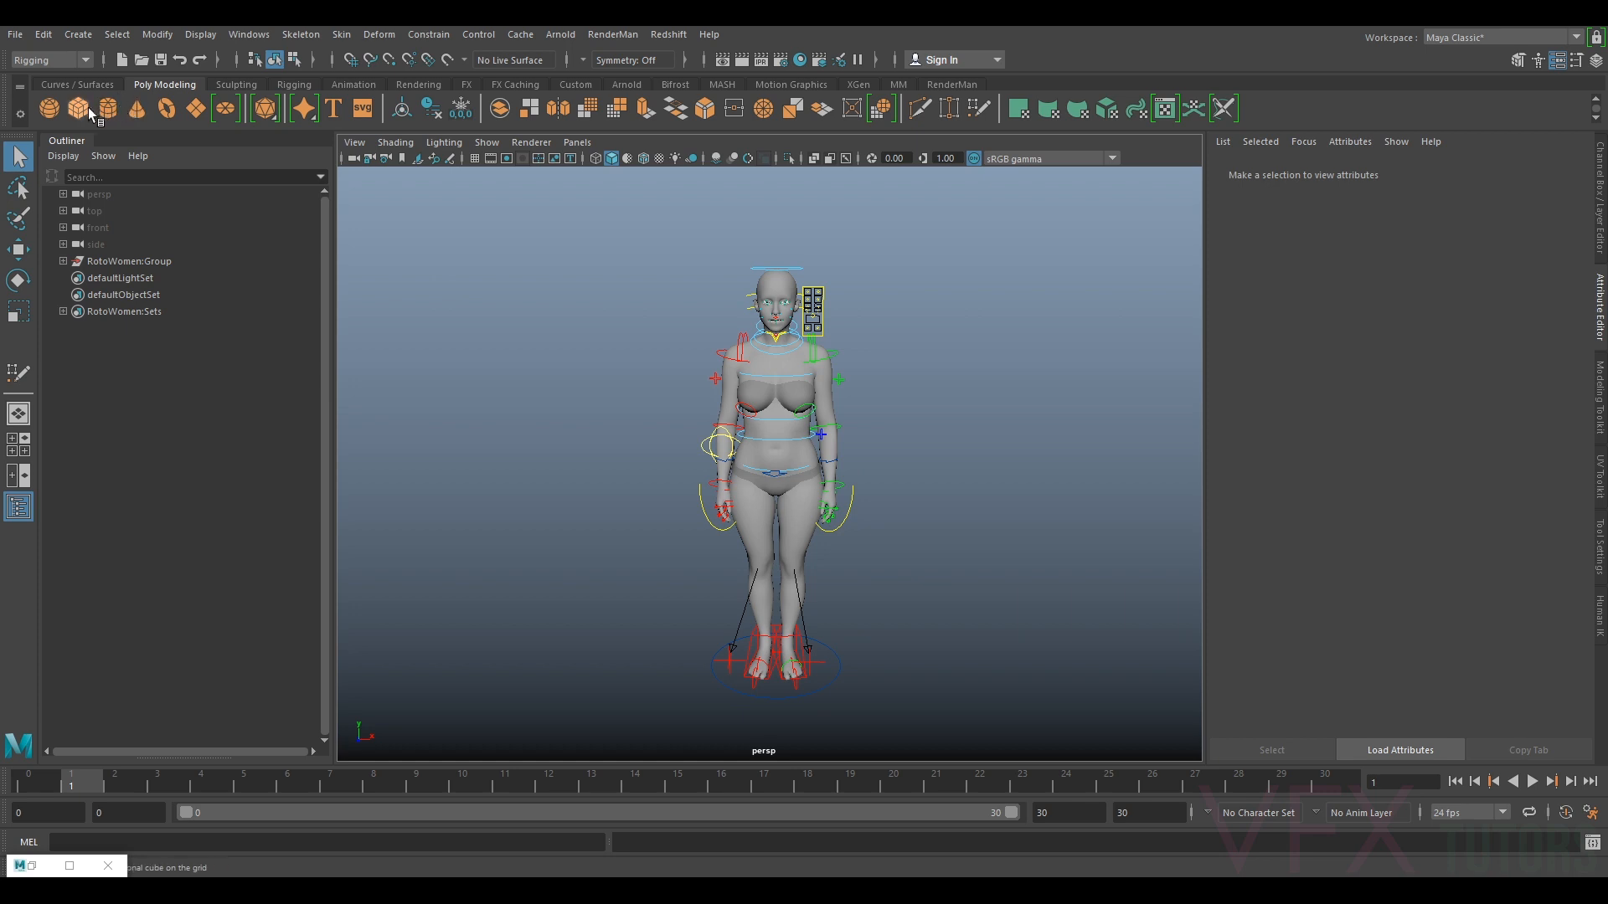
click(196, 108)
key(r)
drag(852, 476, 1603, 407)
scroll(1105, 388, down, 3)
drag(853, 467, 1050, 430)
drag(857, 473, 951, 444)
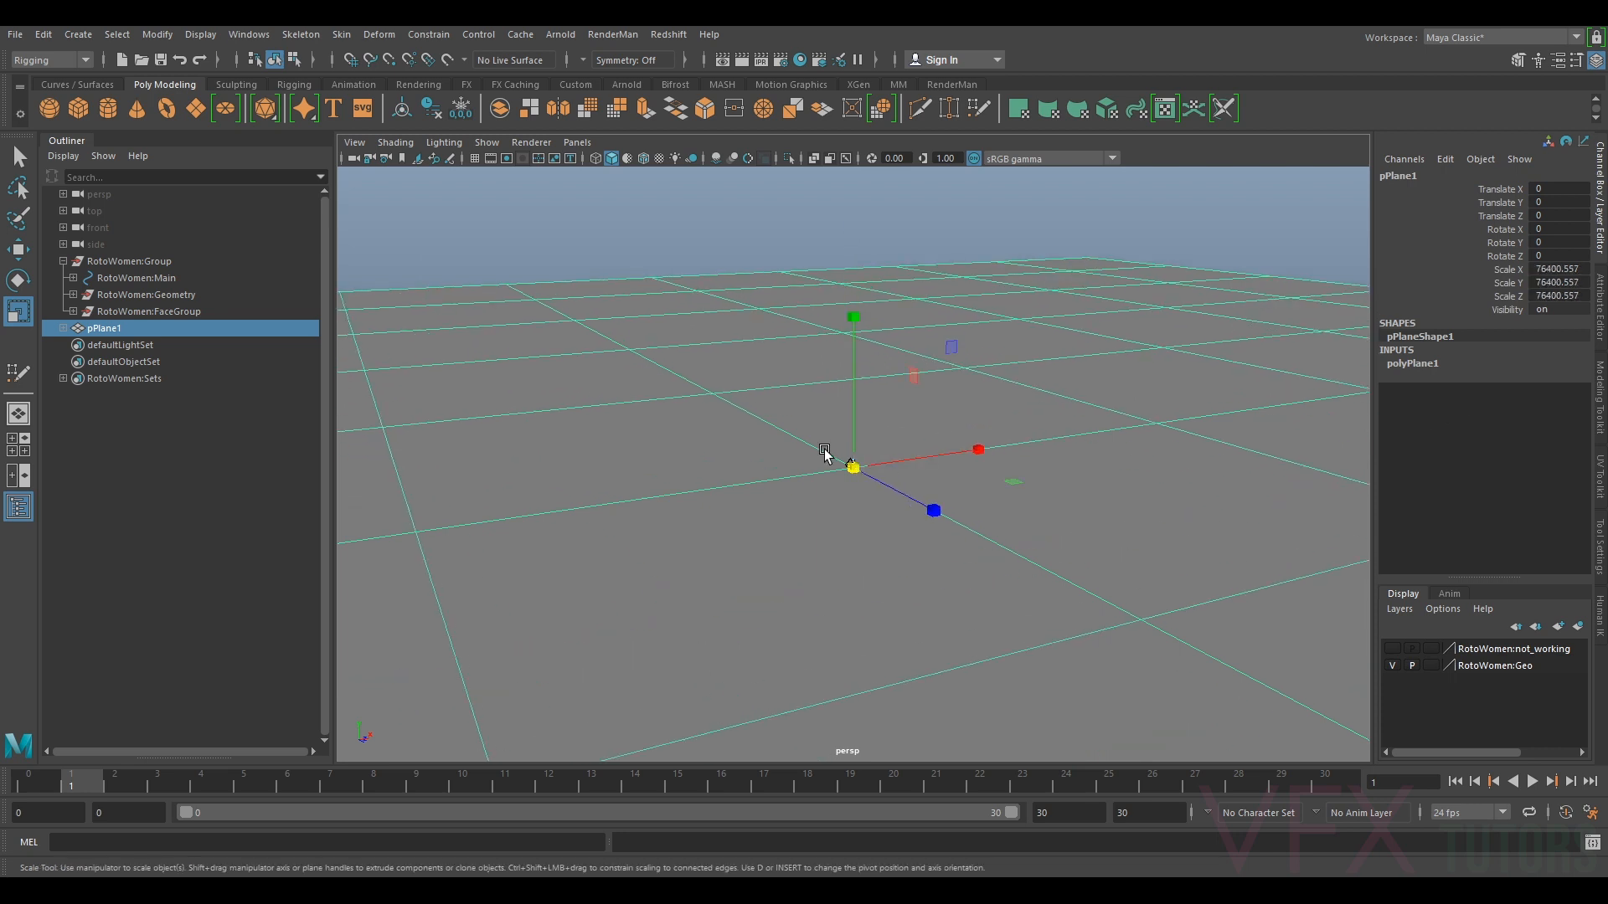
drag(836, 469, 914, 414)
scroll(854, 390, down, 3)
drag(859, 469, 965, 466)
- Create a polygon sphere enclosing the scene, scaled uniformly to about 98898, with 48 axis and 47 height subdivisions
click(50, 109)
drag(853, 465, 1046, 569)
drag(853, 466, 1392, 330)
alt+drag(751, 400, 703, 368)
click(1595, 331)
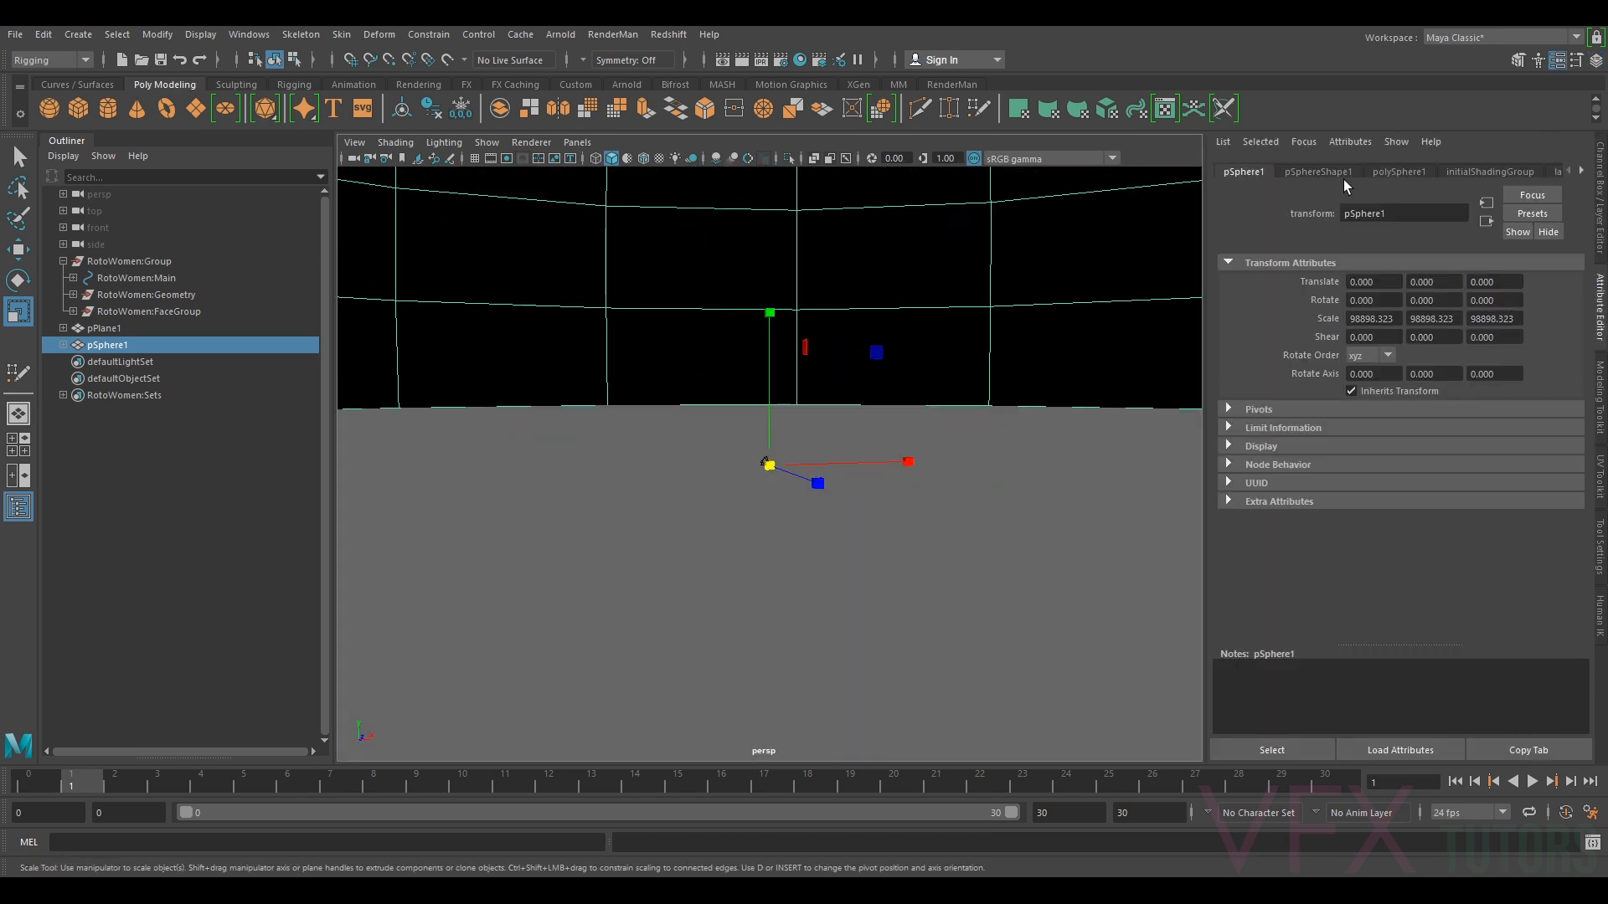
click(1400, 172)
drag(1479, 305, 1566, 301)
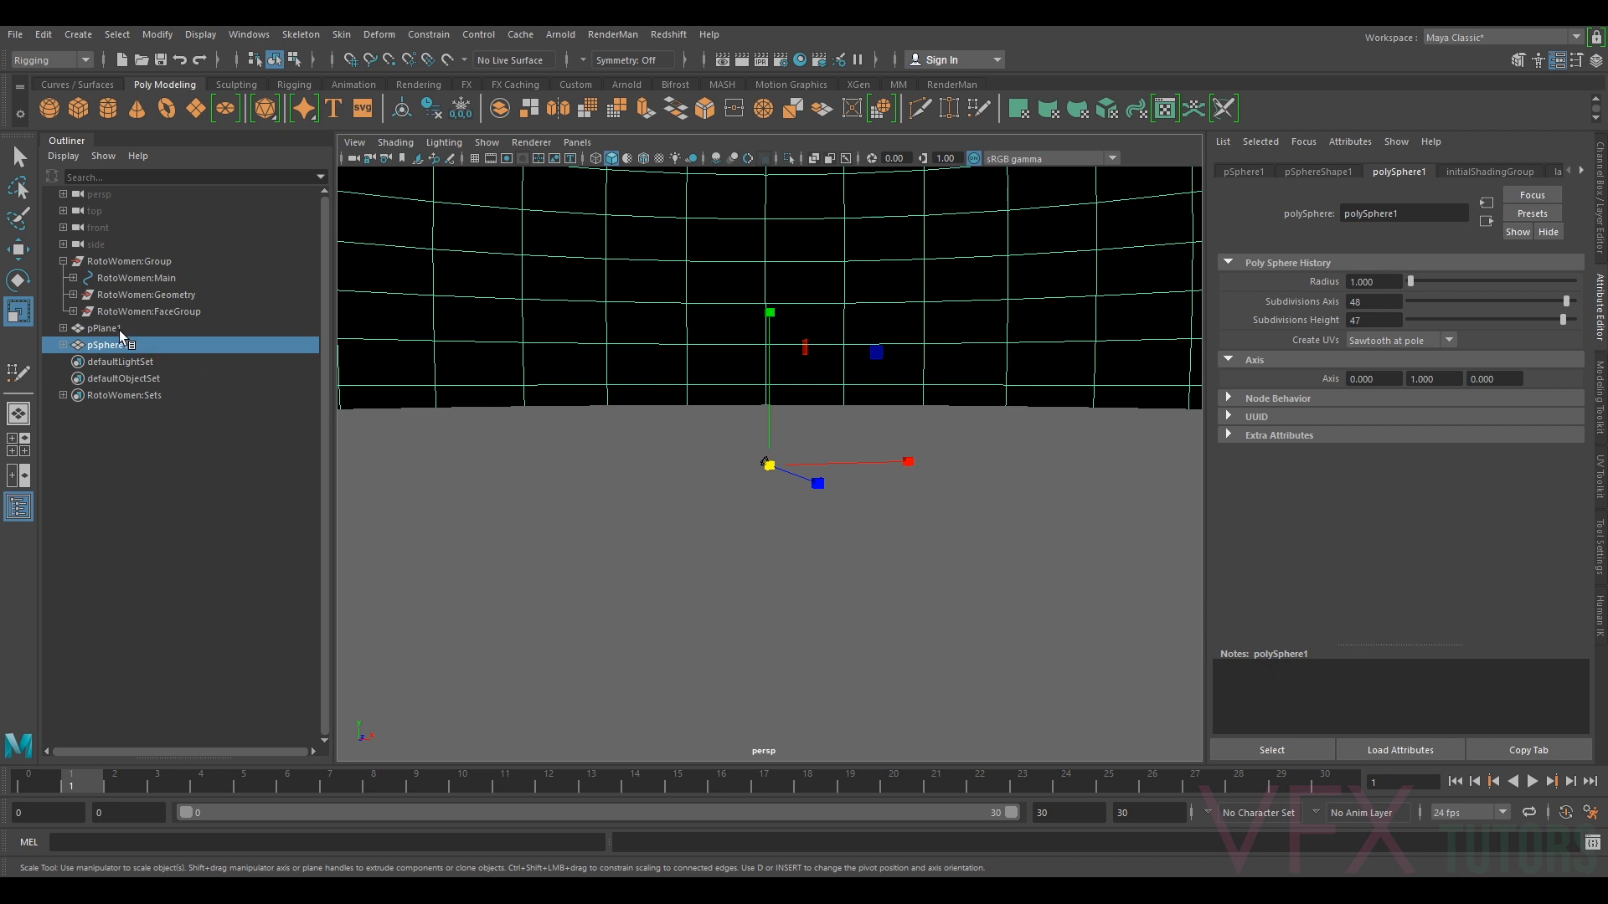
- Select the RotoWomen body mesh, the ground plane and the surrounding sphere together
click(167, 295)
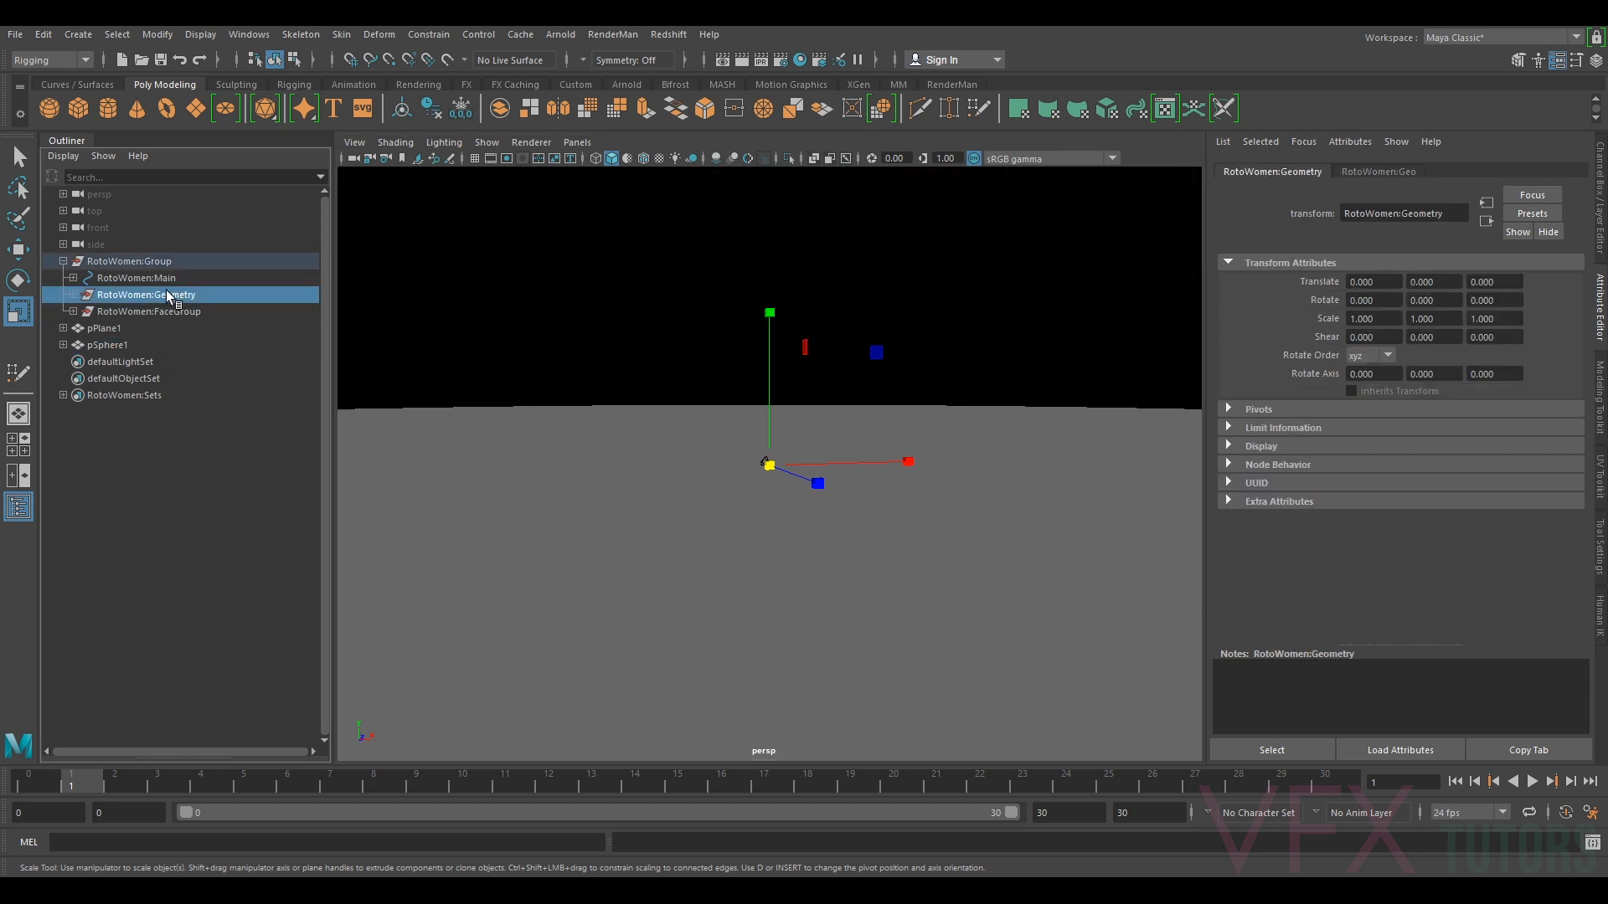
key(f)
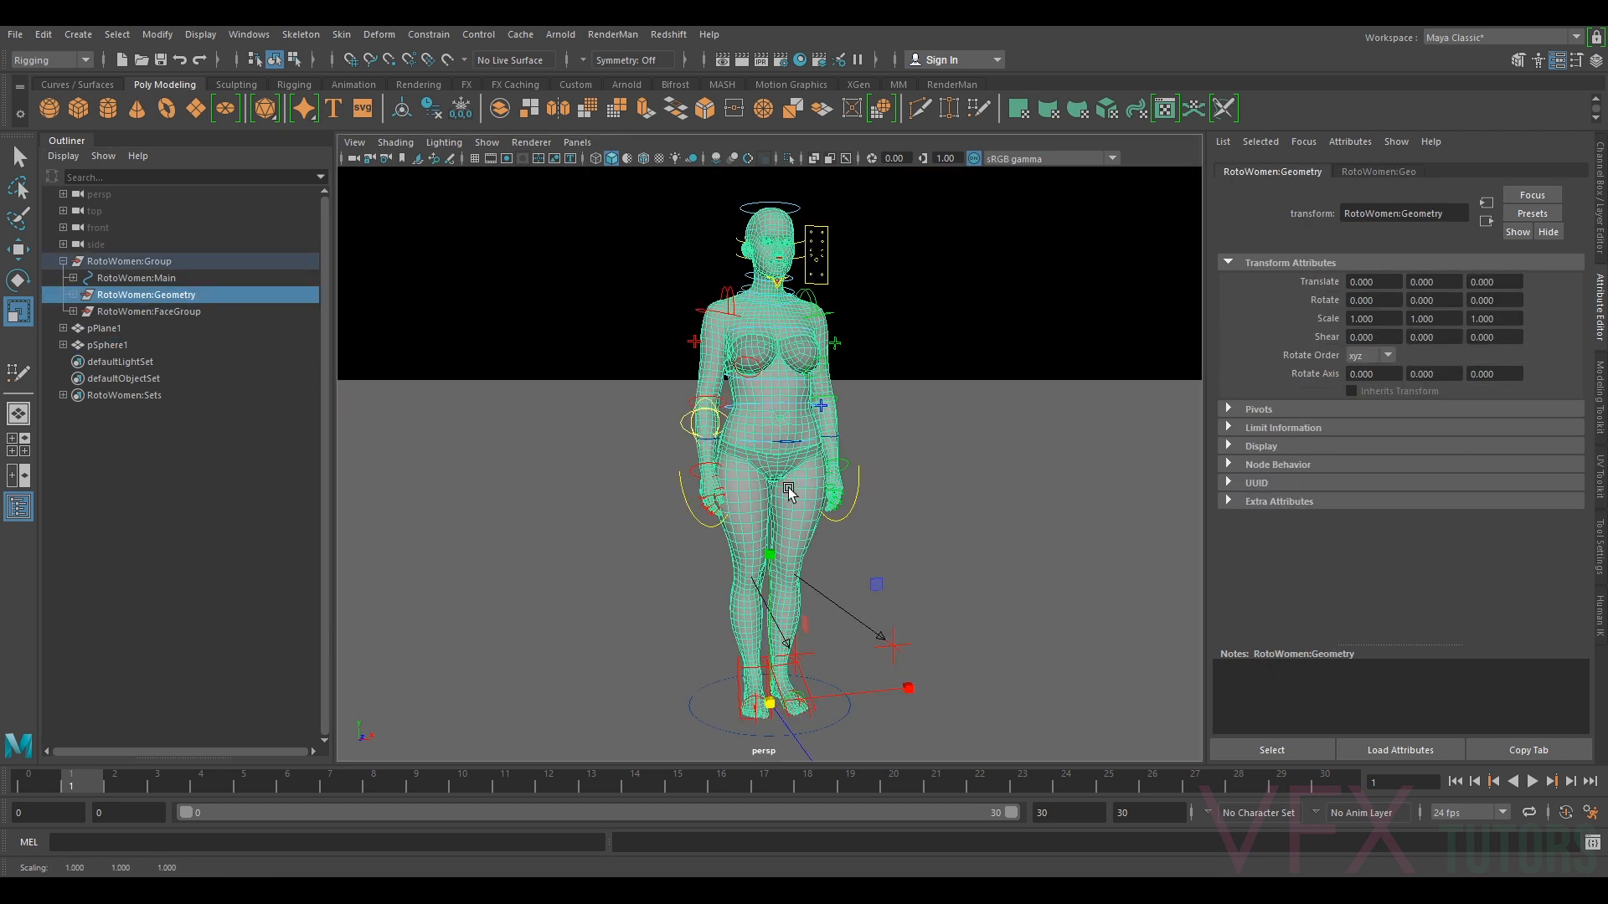
click(765, 327)
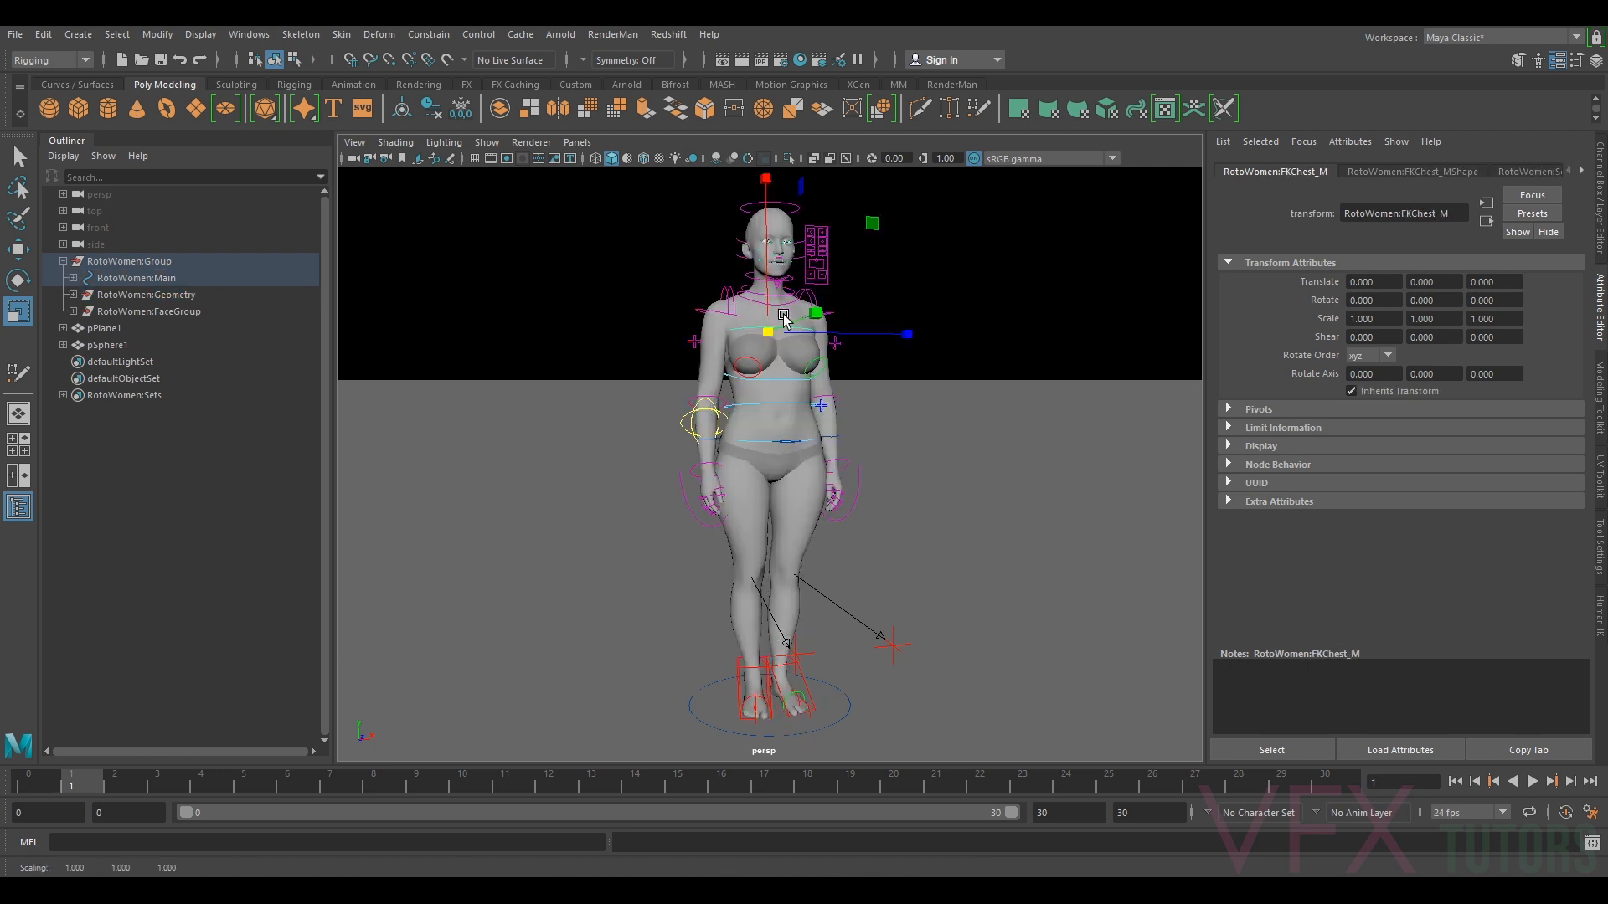
click(775, 396)
click(796, 361)
shift+click(781, 464)
shift+click(1084, 503)
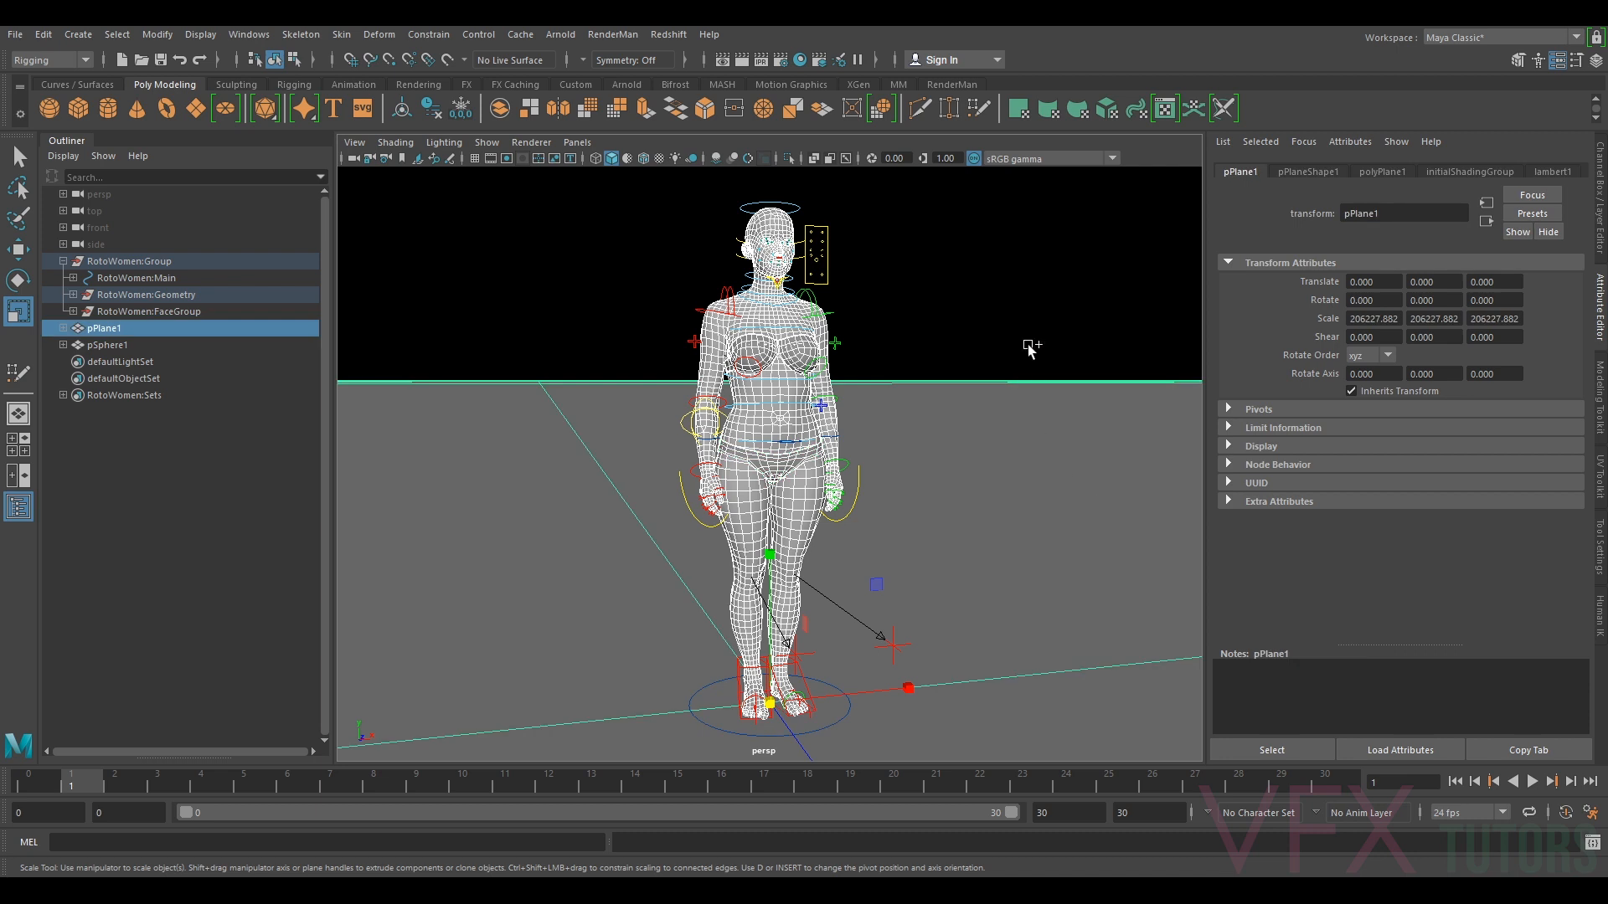
shift+click(1029, 347)
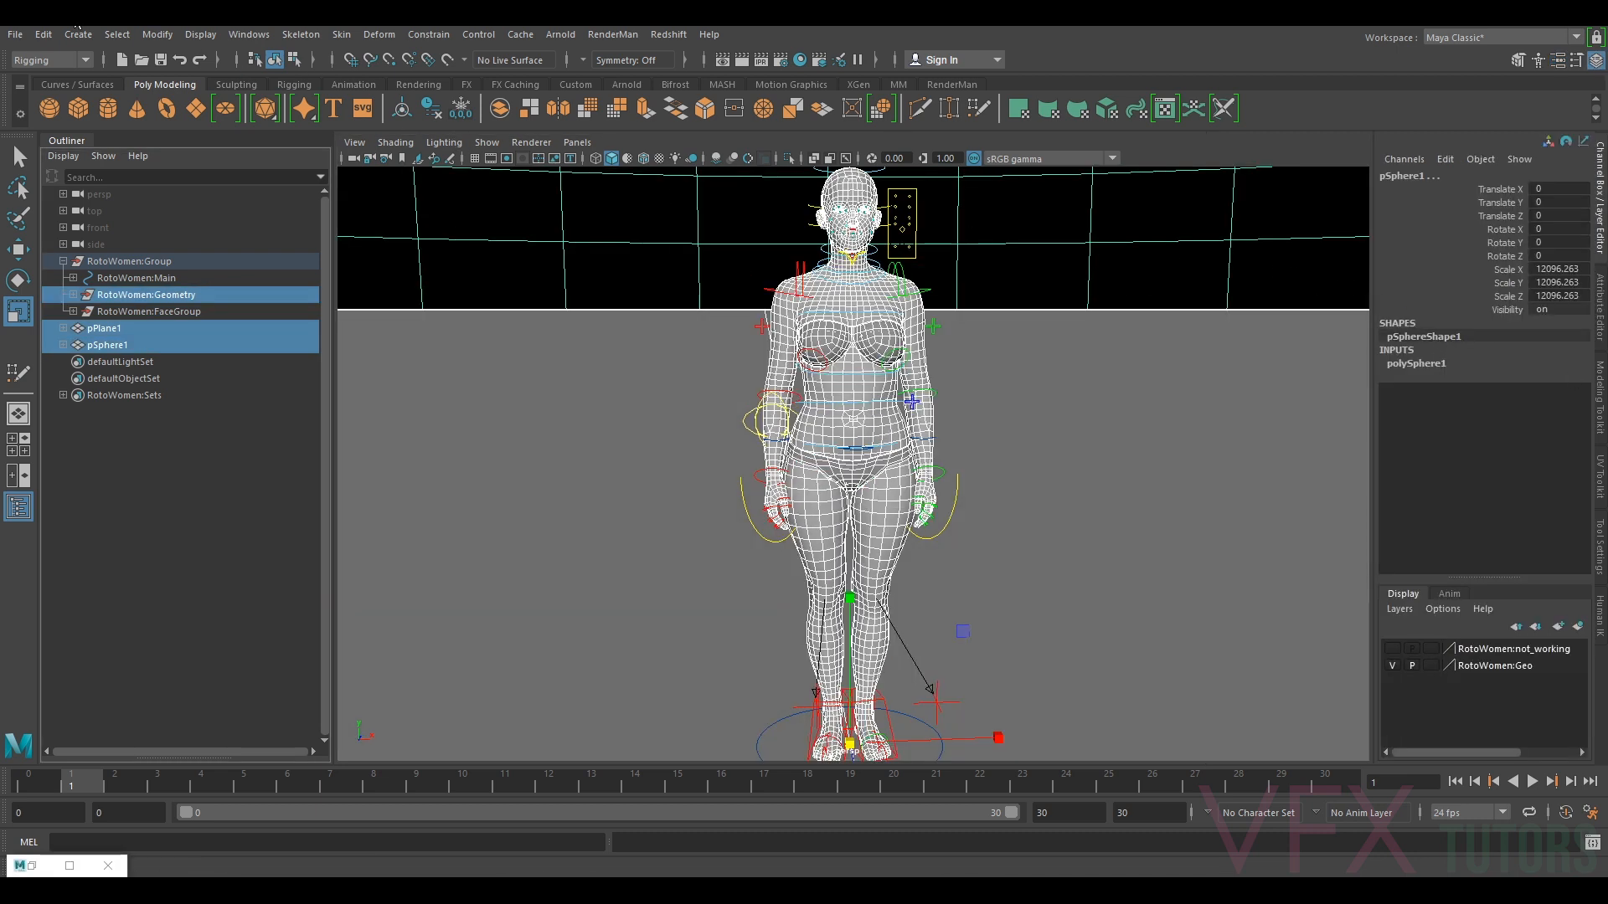
- Export the selected geometry as an OBJ named RoughGeoLUP_v001 to G:\VFXtutors\Matchmove\MM032\Data
click(15, 34)
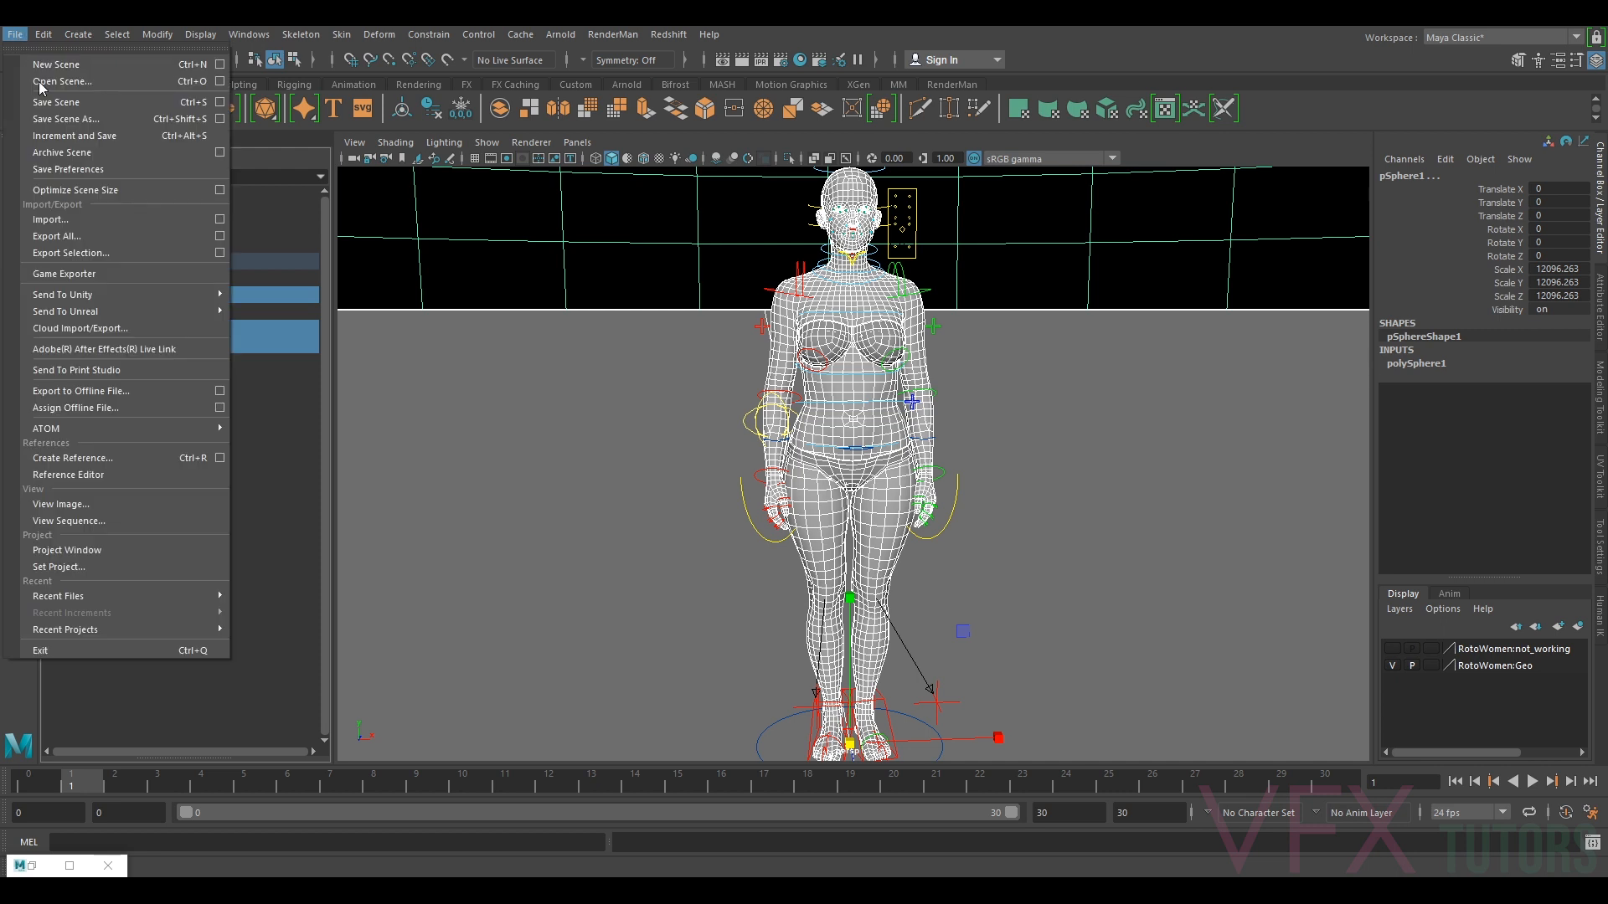
click(84, 253)
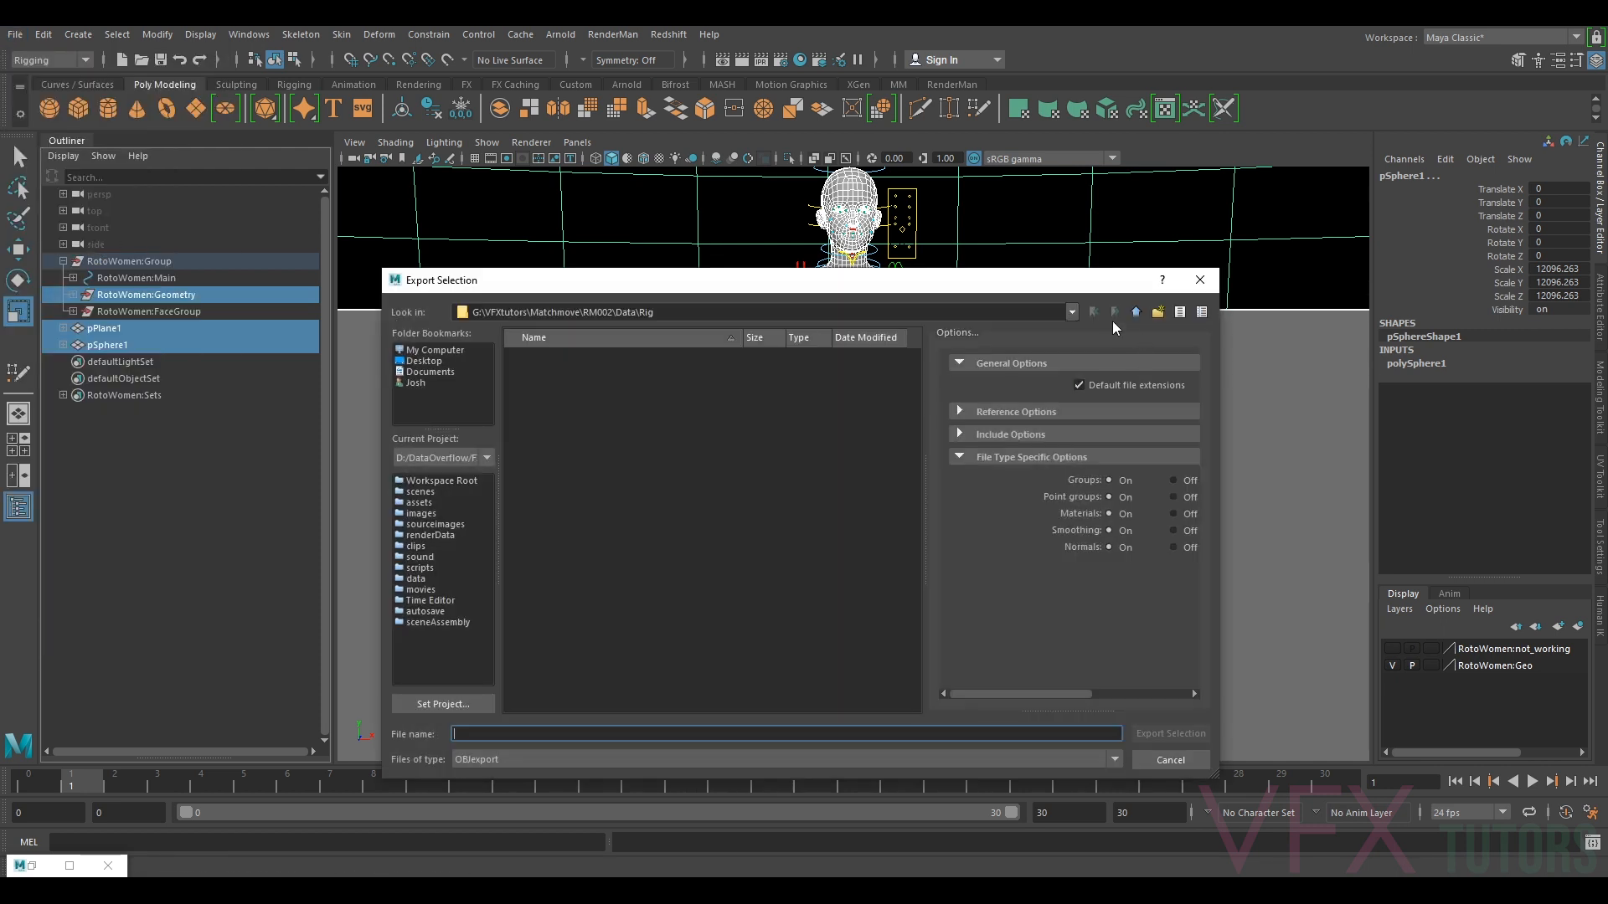
click(1135, 311)
click(1136, 311)
click(1135, 312)
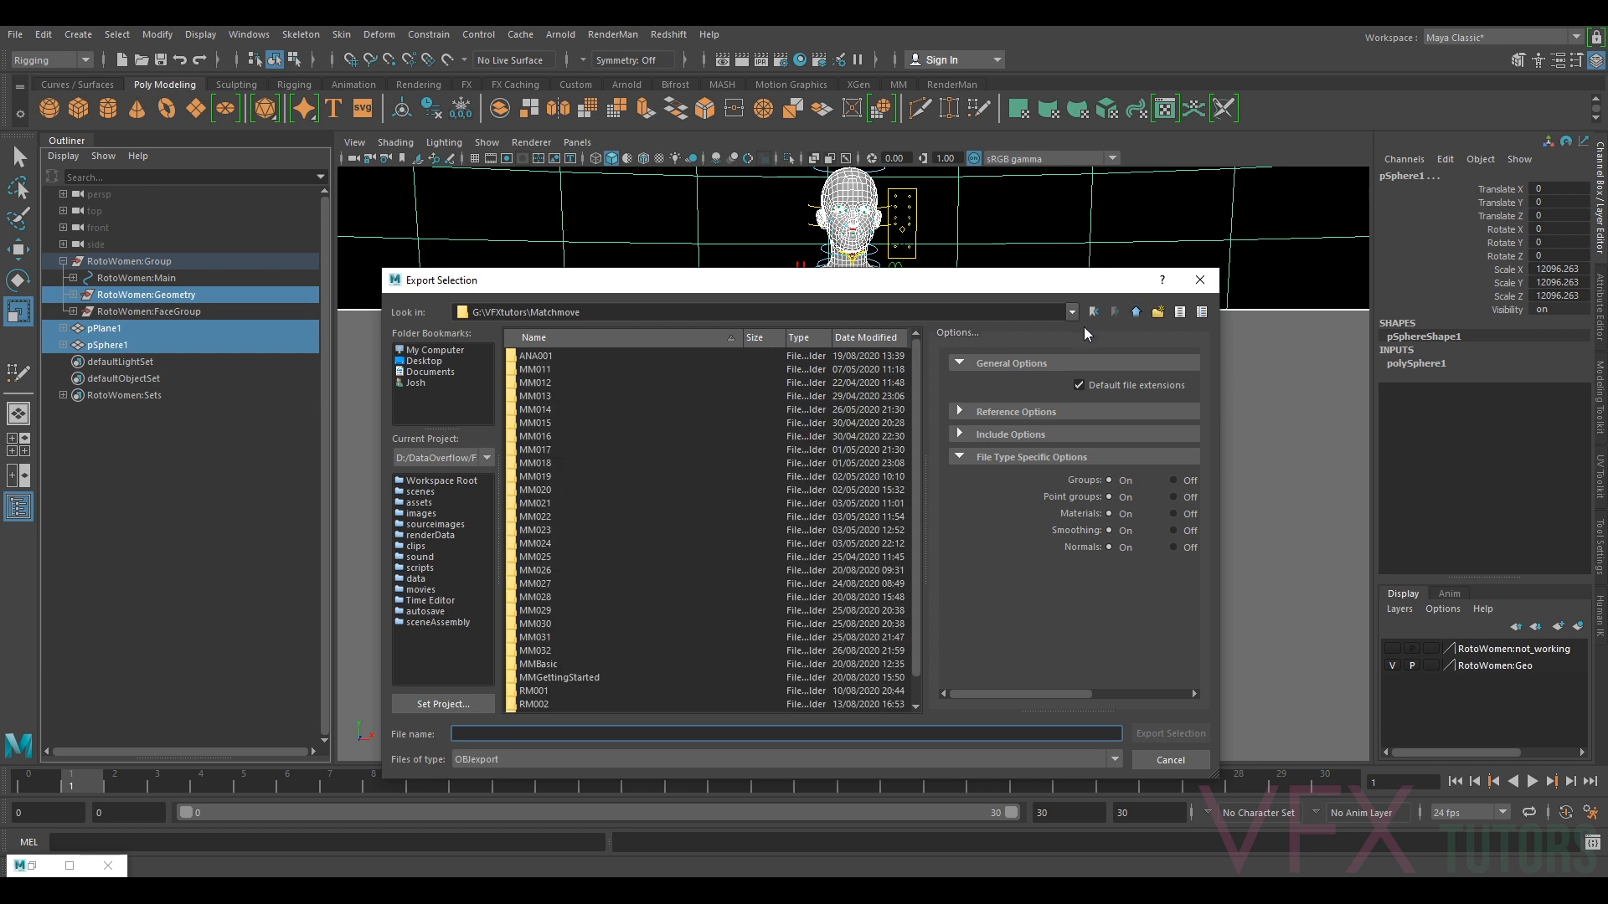
double_click(547, 651)
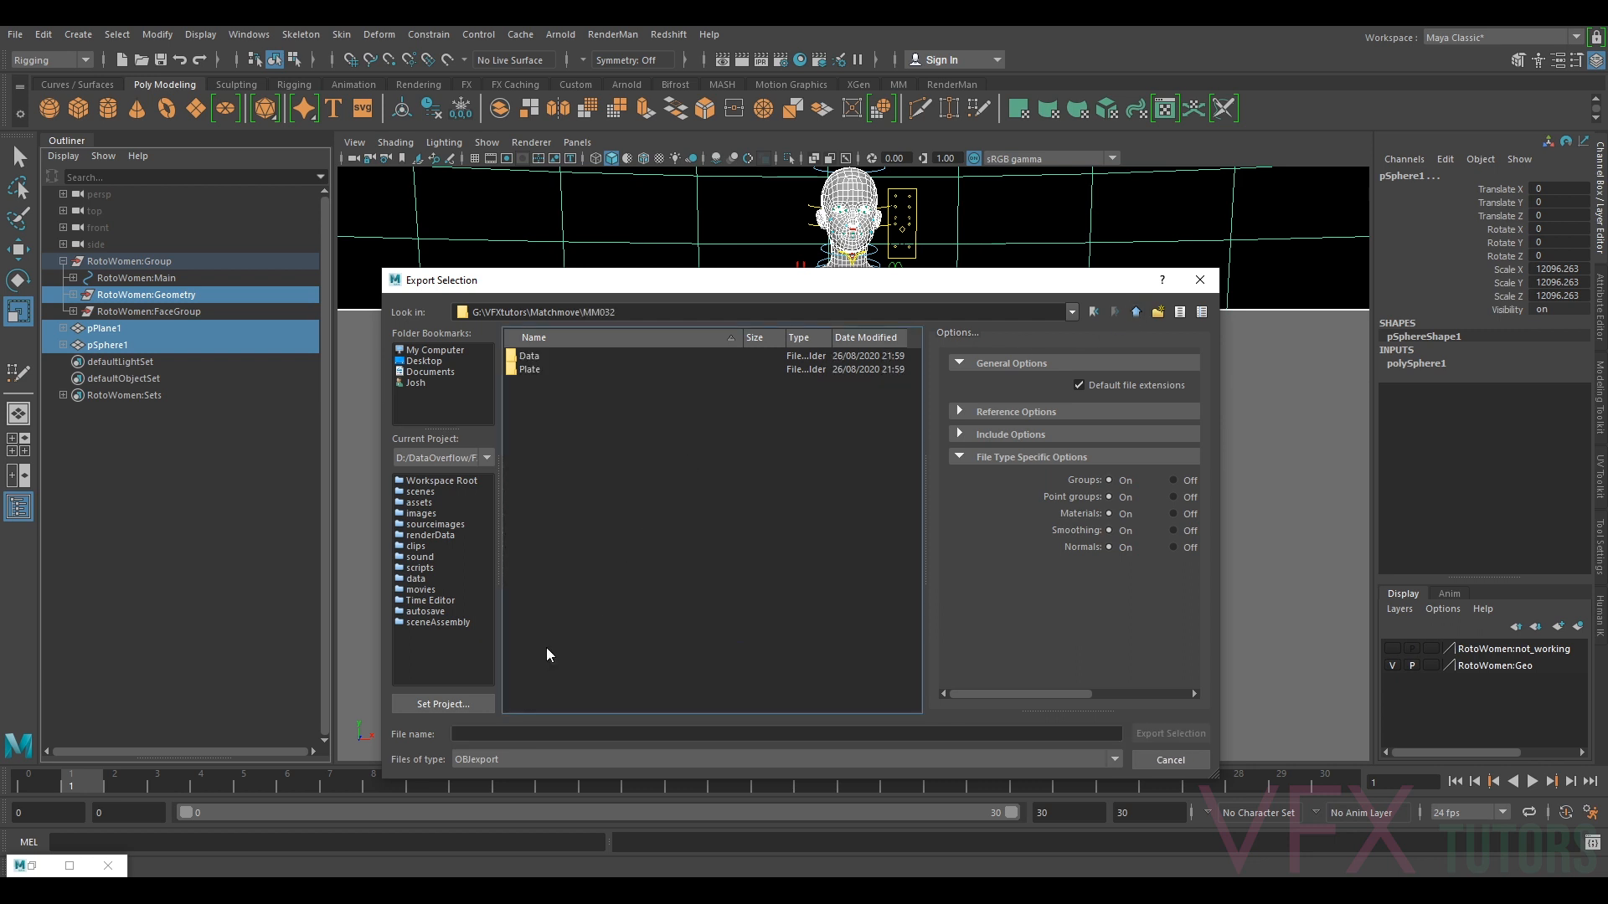
double_click(529, 356)
click(520, 729)
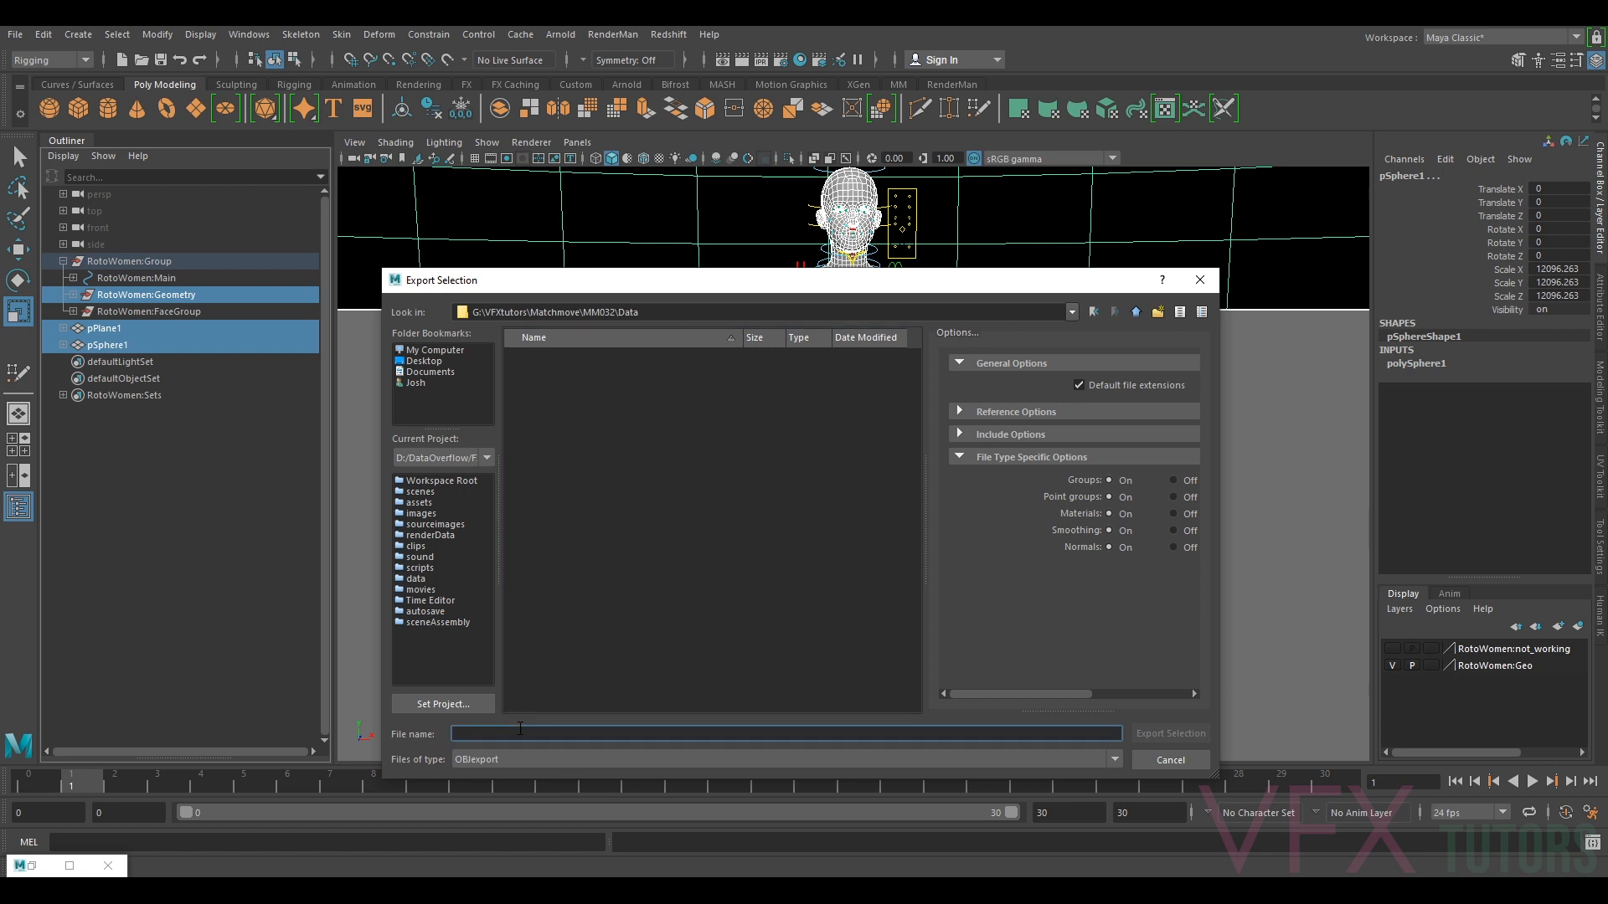
text(R)
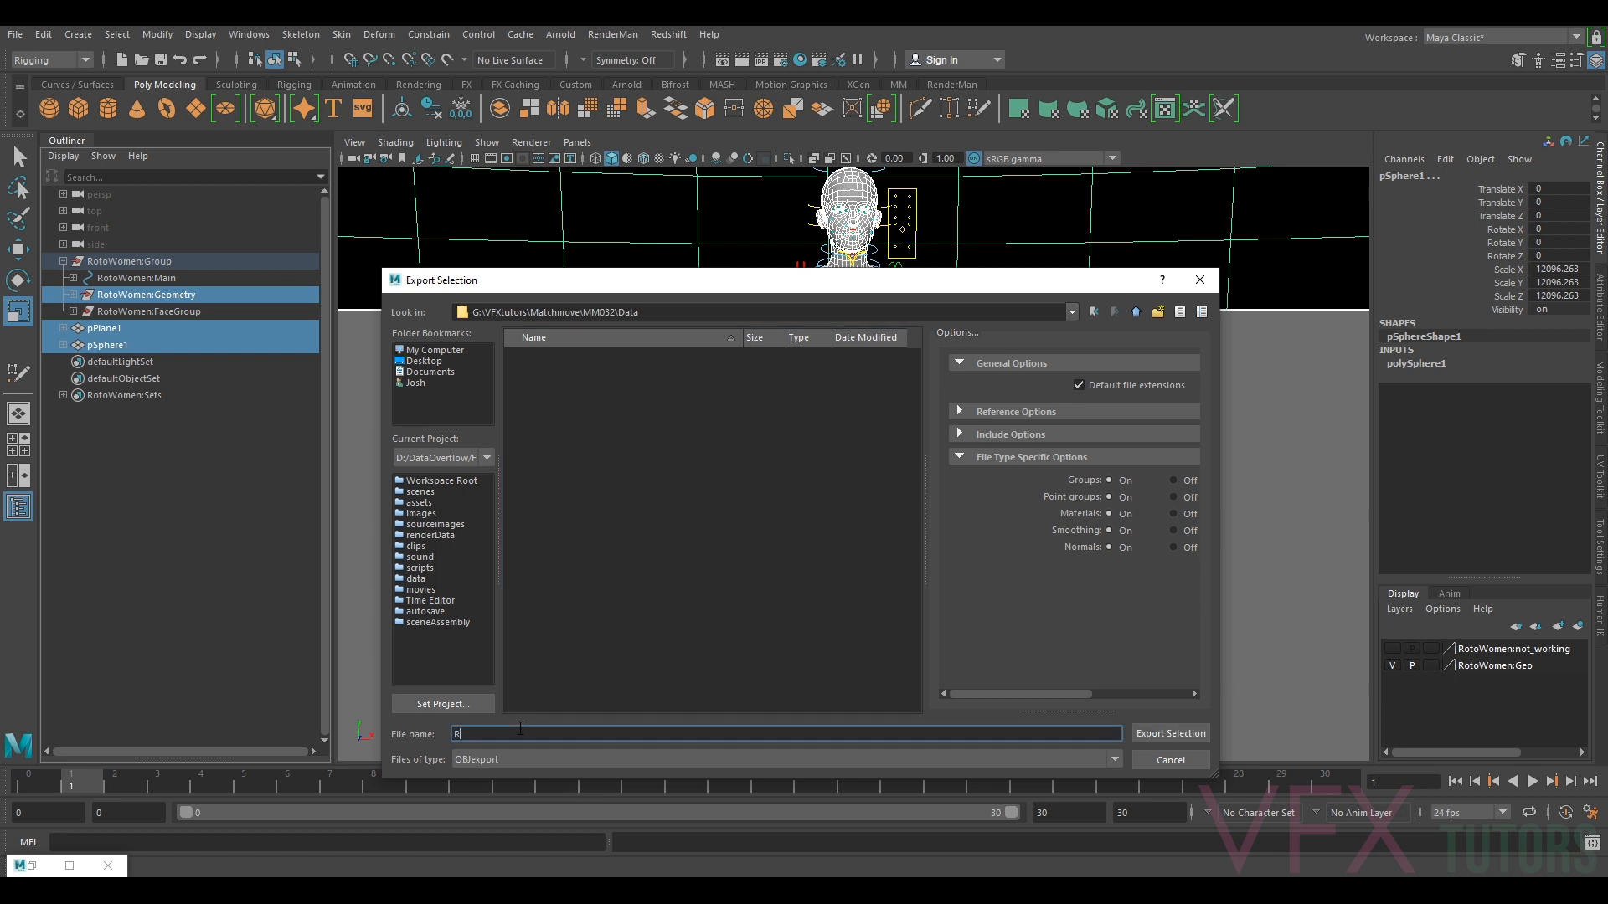
text(oughGeoLUP_v001)
click(1171, 734)
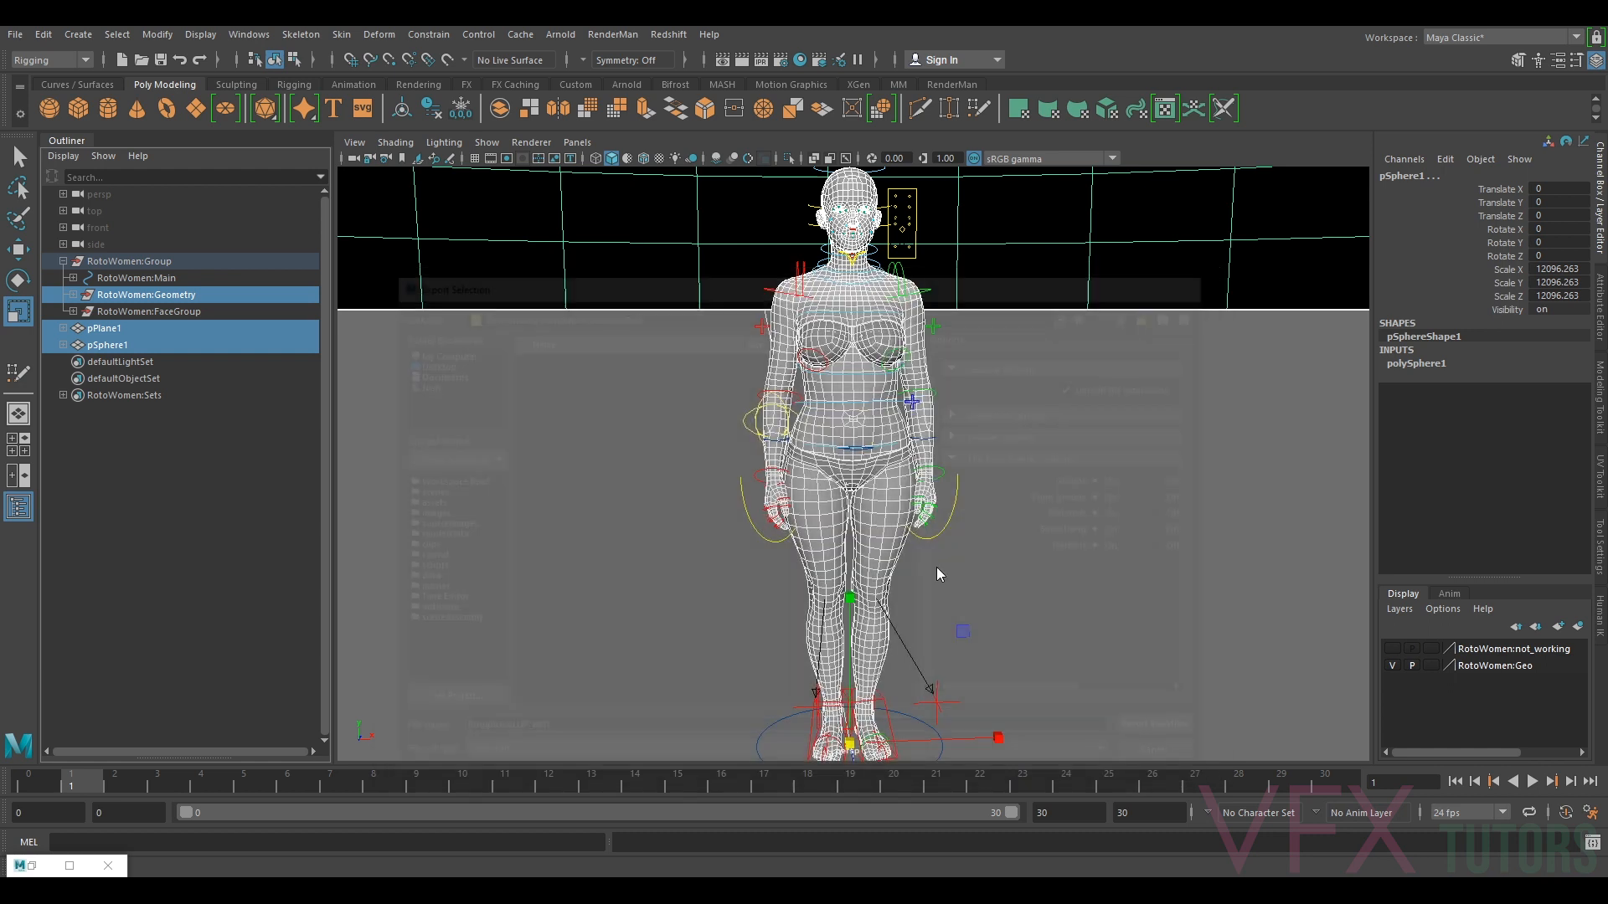
click(698, 382)
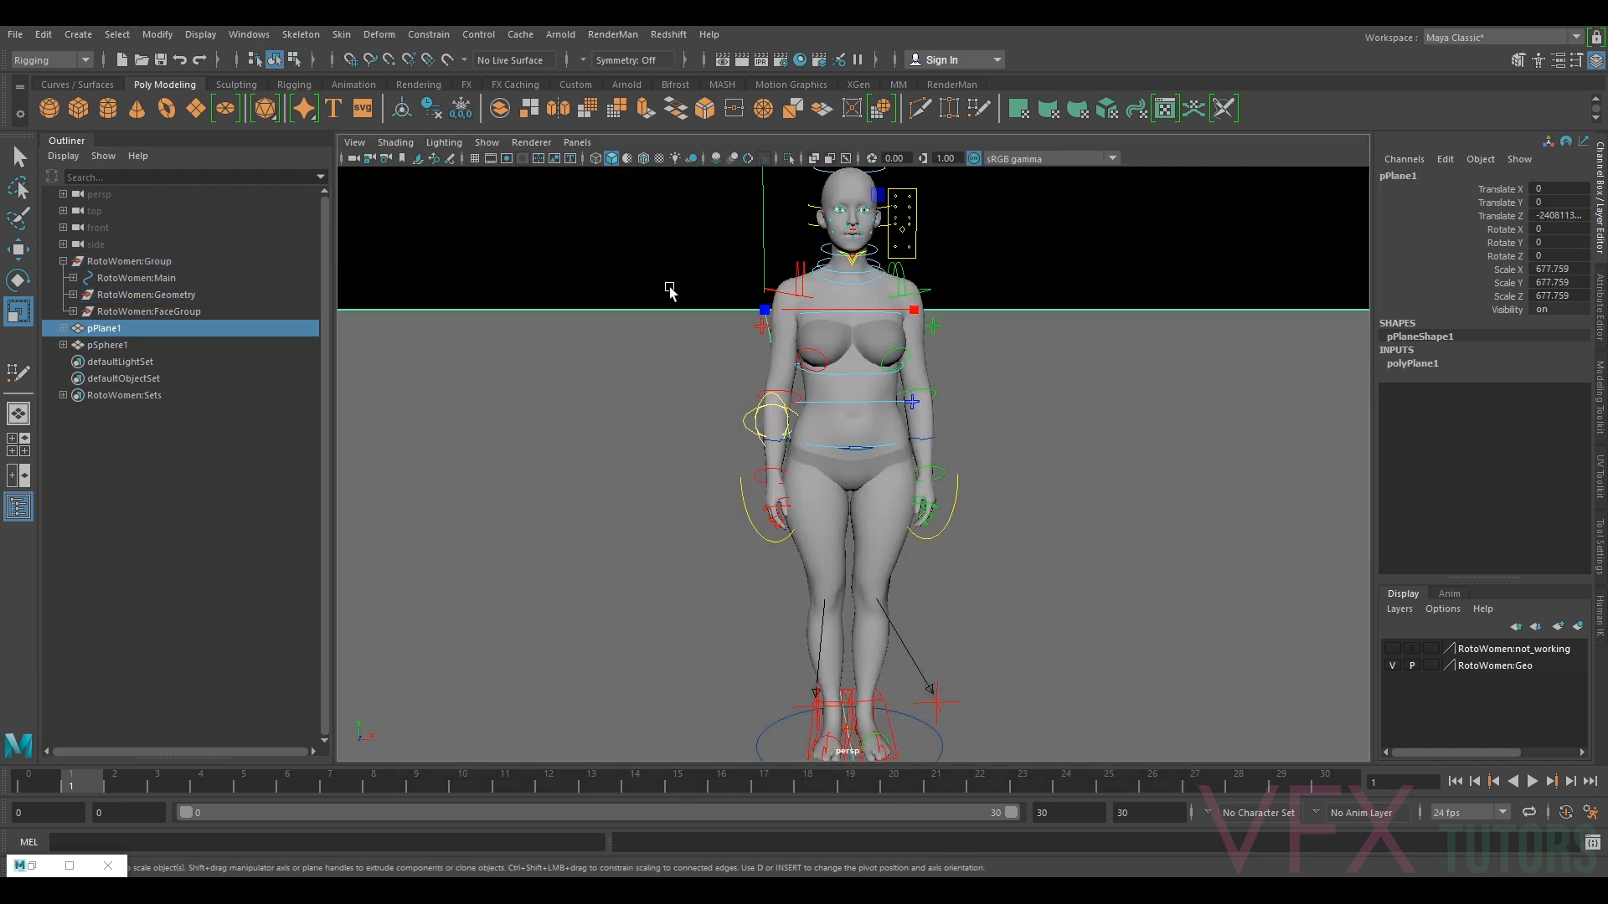
click(670, 244)
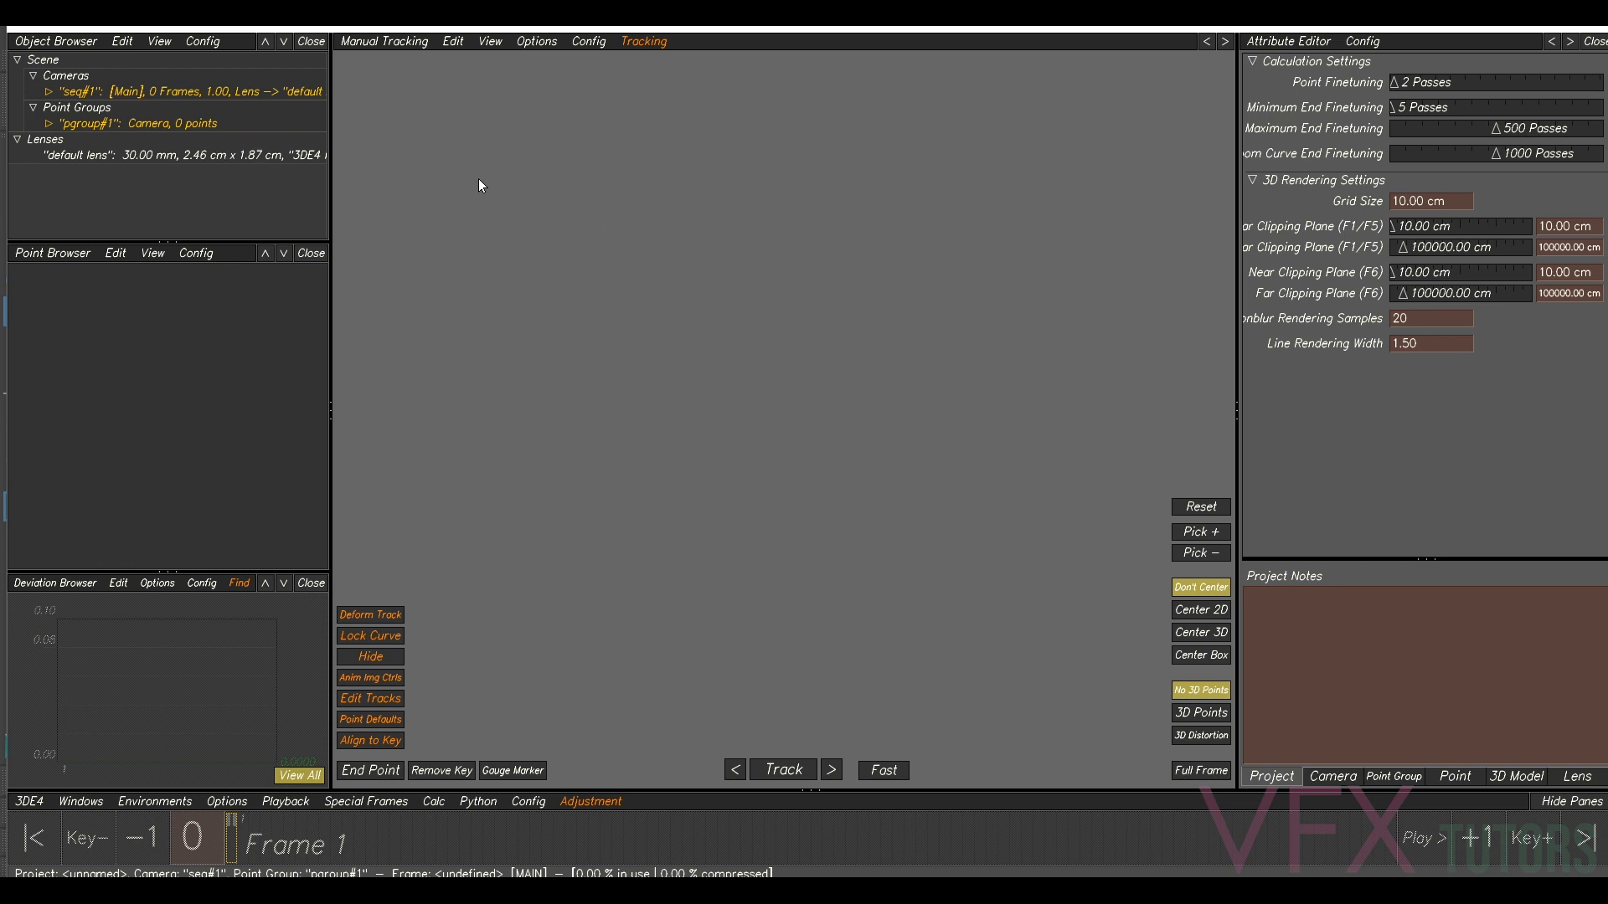
- Load the image sequence GirlOnBeach_BG01_v001.1001.exr from the MM032 Plate folder as the main camera's footage
click(136, 94)
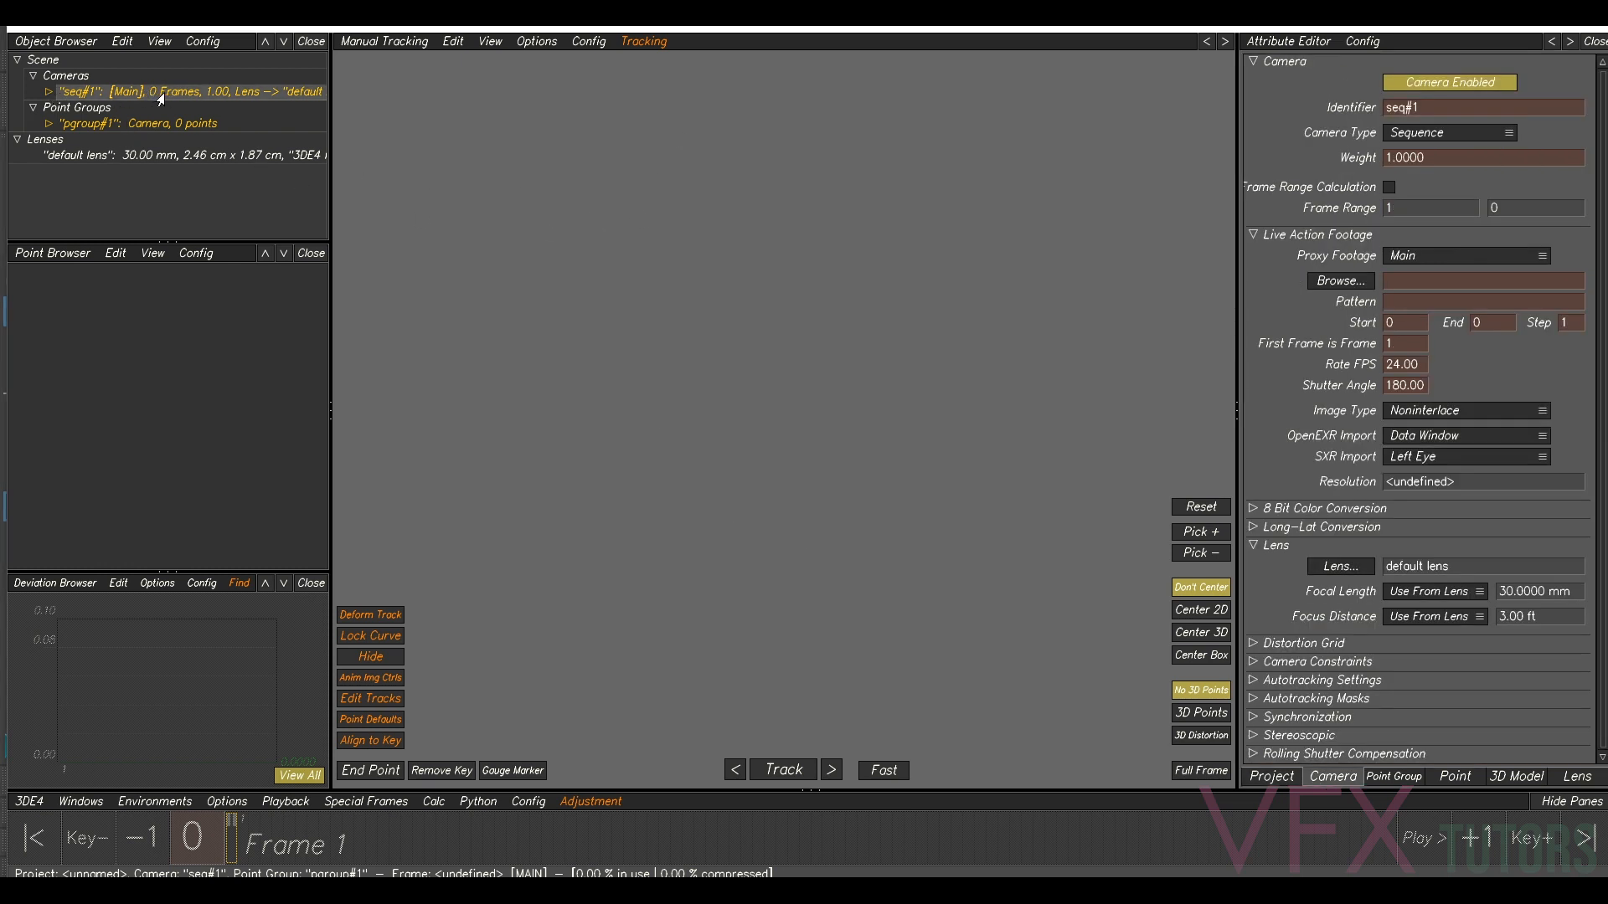
click(1338, 281)
click(450, 106)
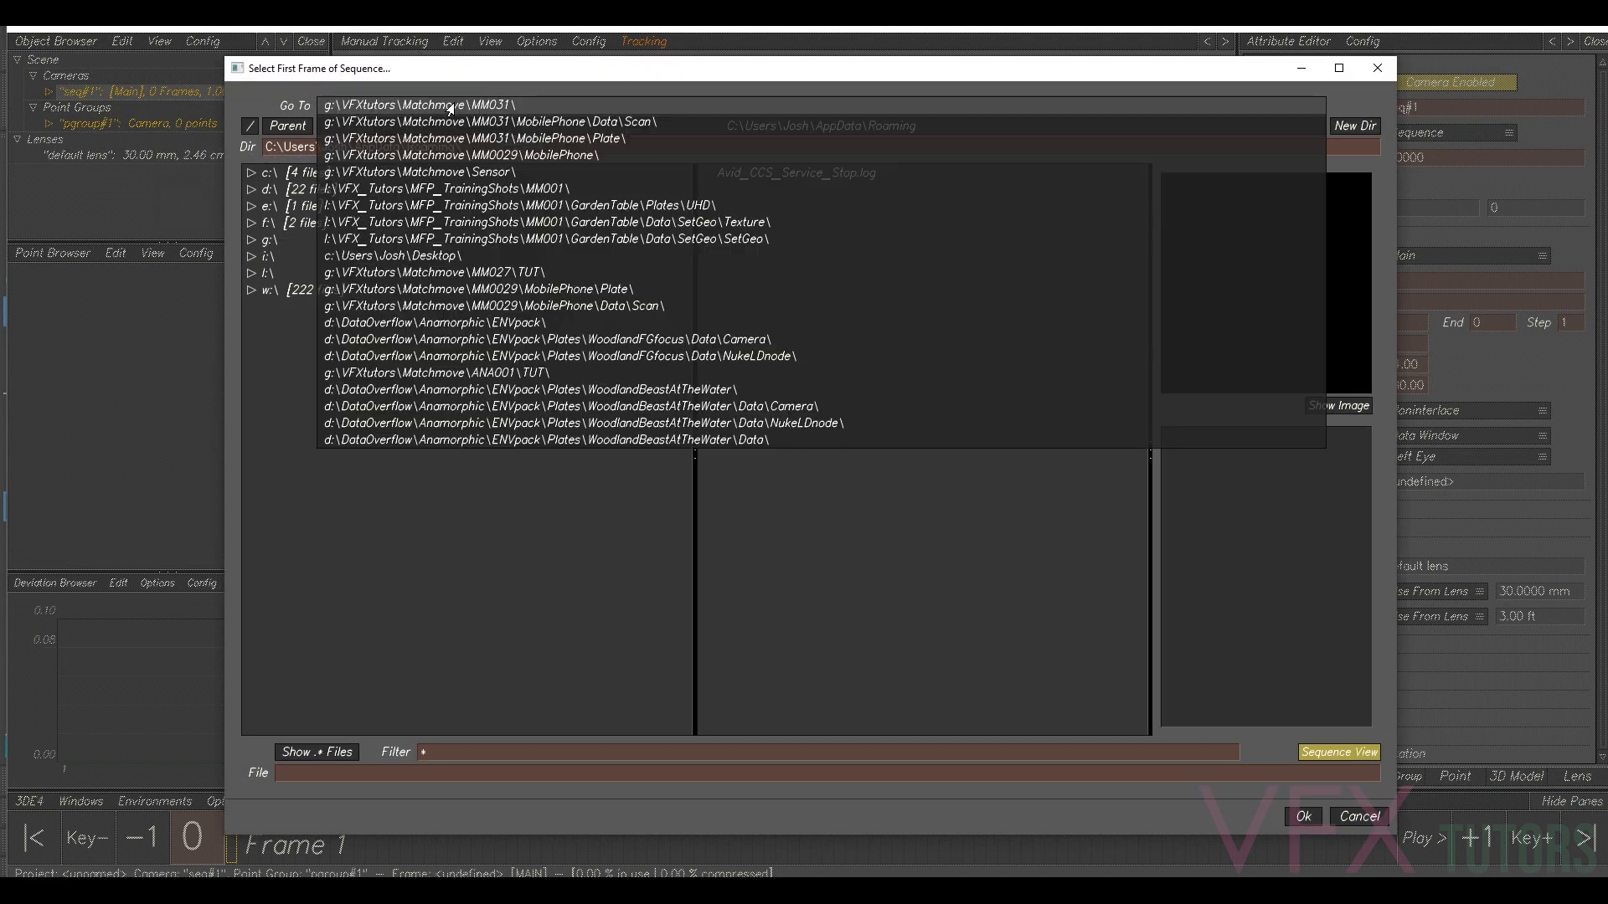
click(450, 107)
click(302, 502)
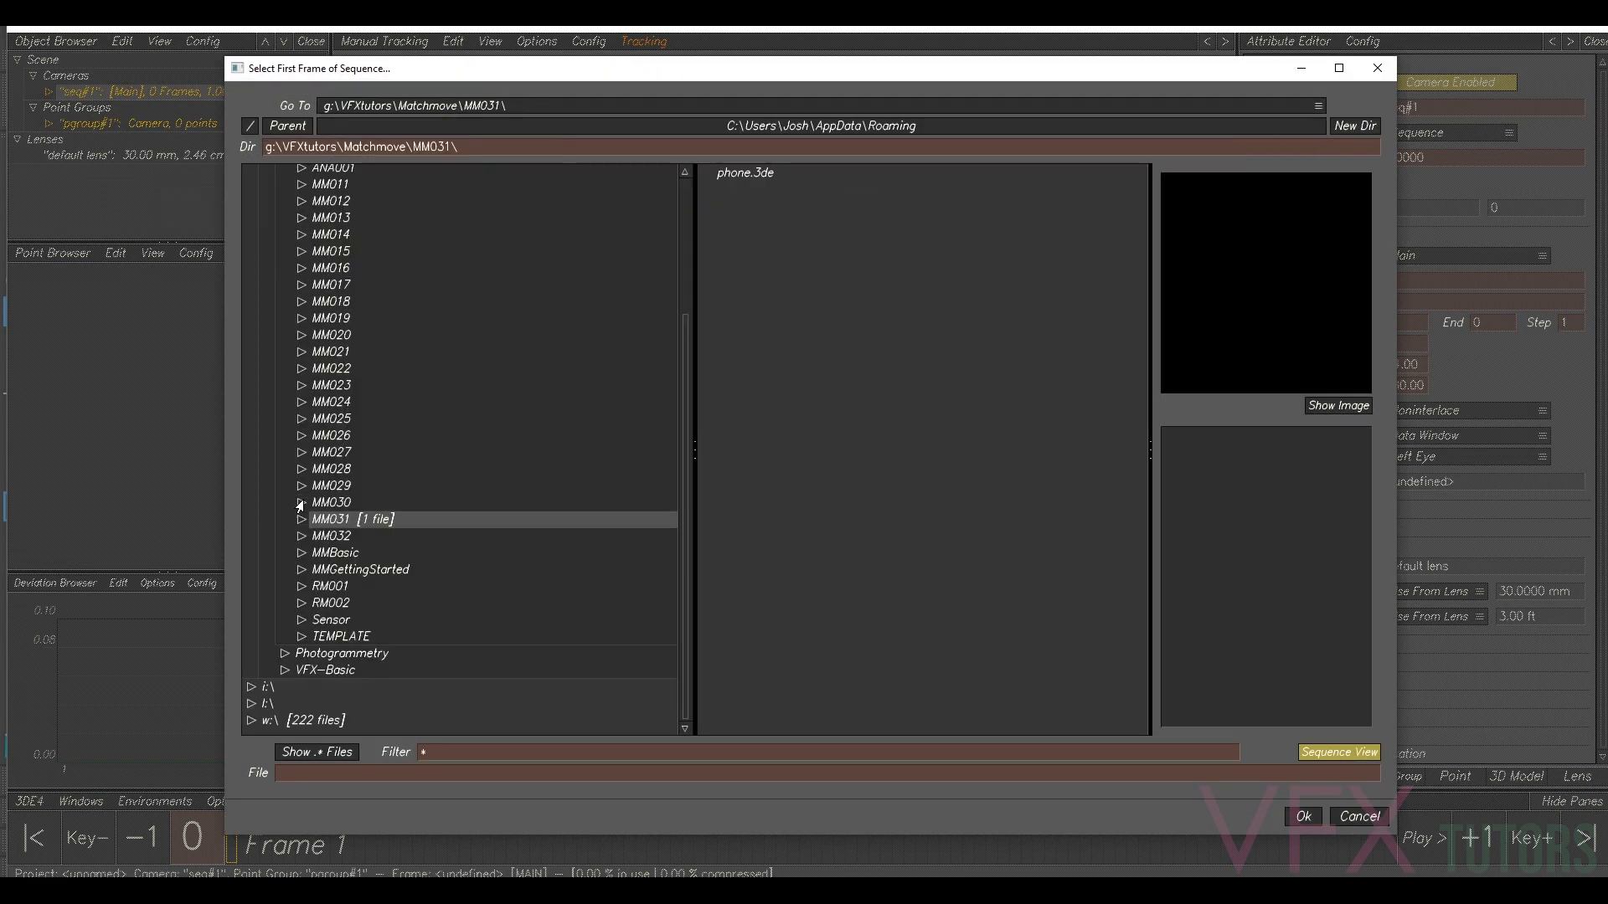
click(302, 537)
click(318, 570)
click(347, 572)
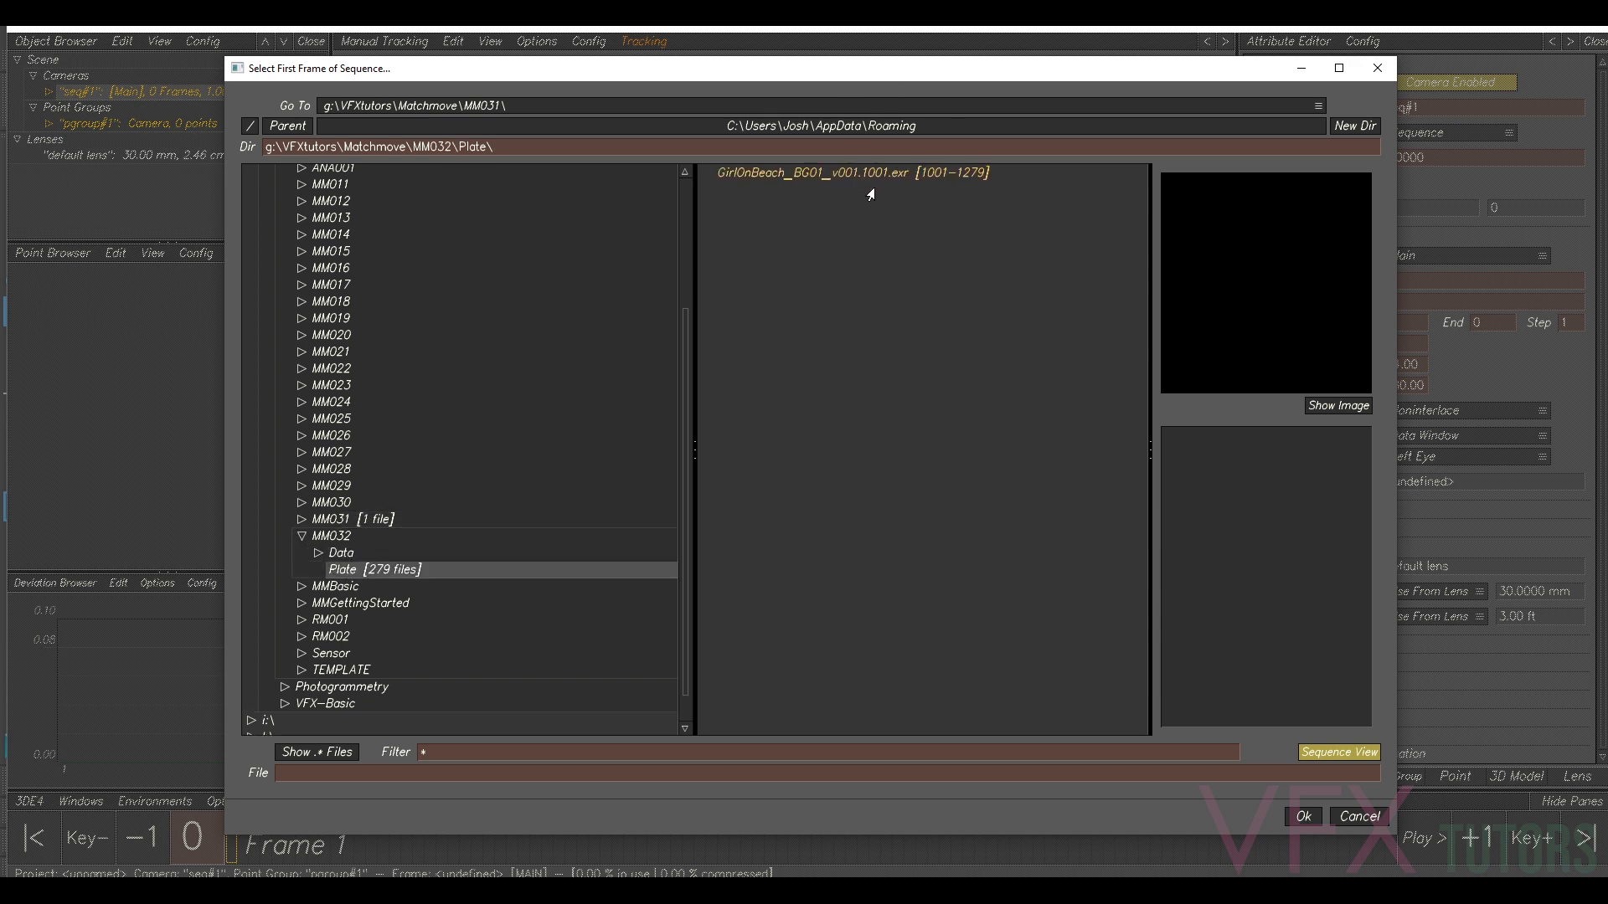
click(824, 180)
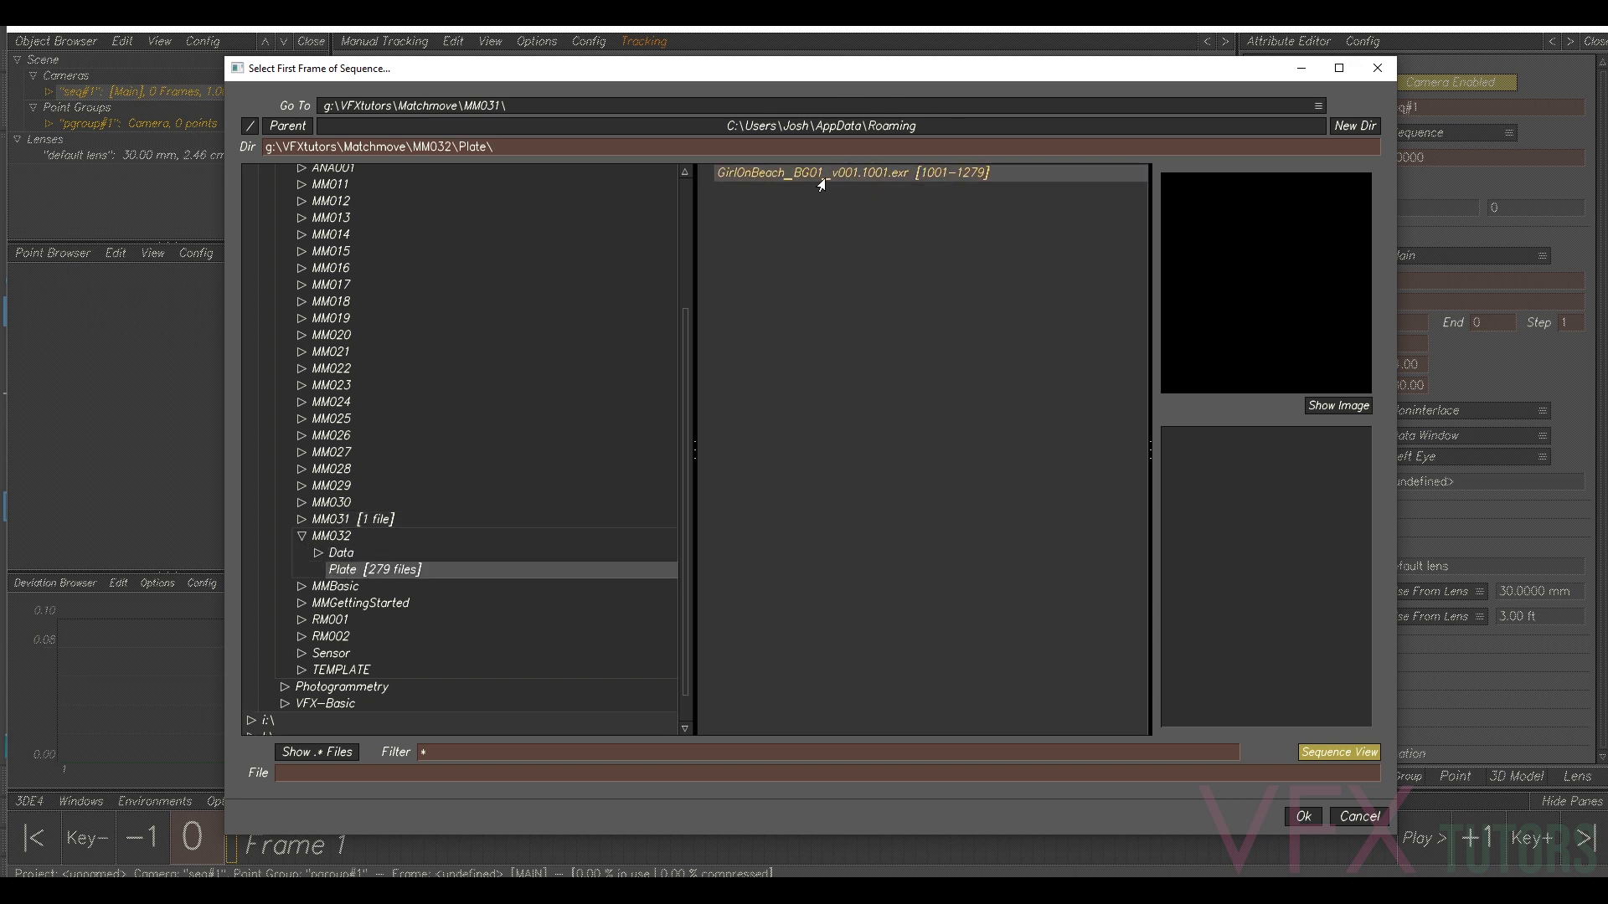
click(1304, 816)
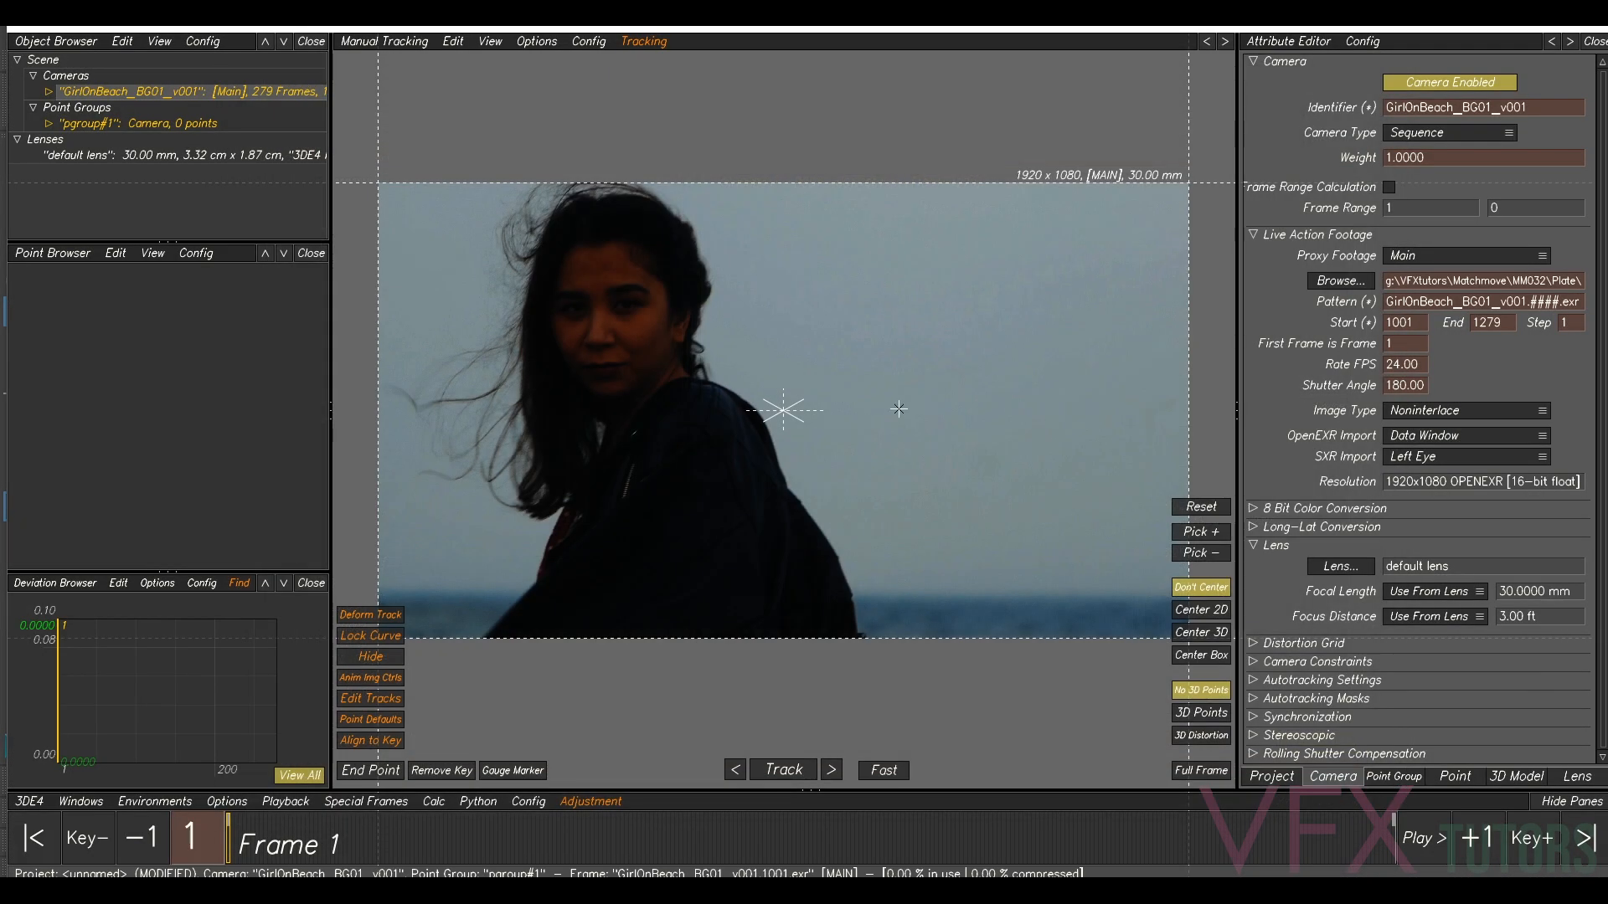
- Set the camera's 8 Bit Color Conversion gamma to 2.2
click(1253, 508)
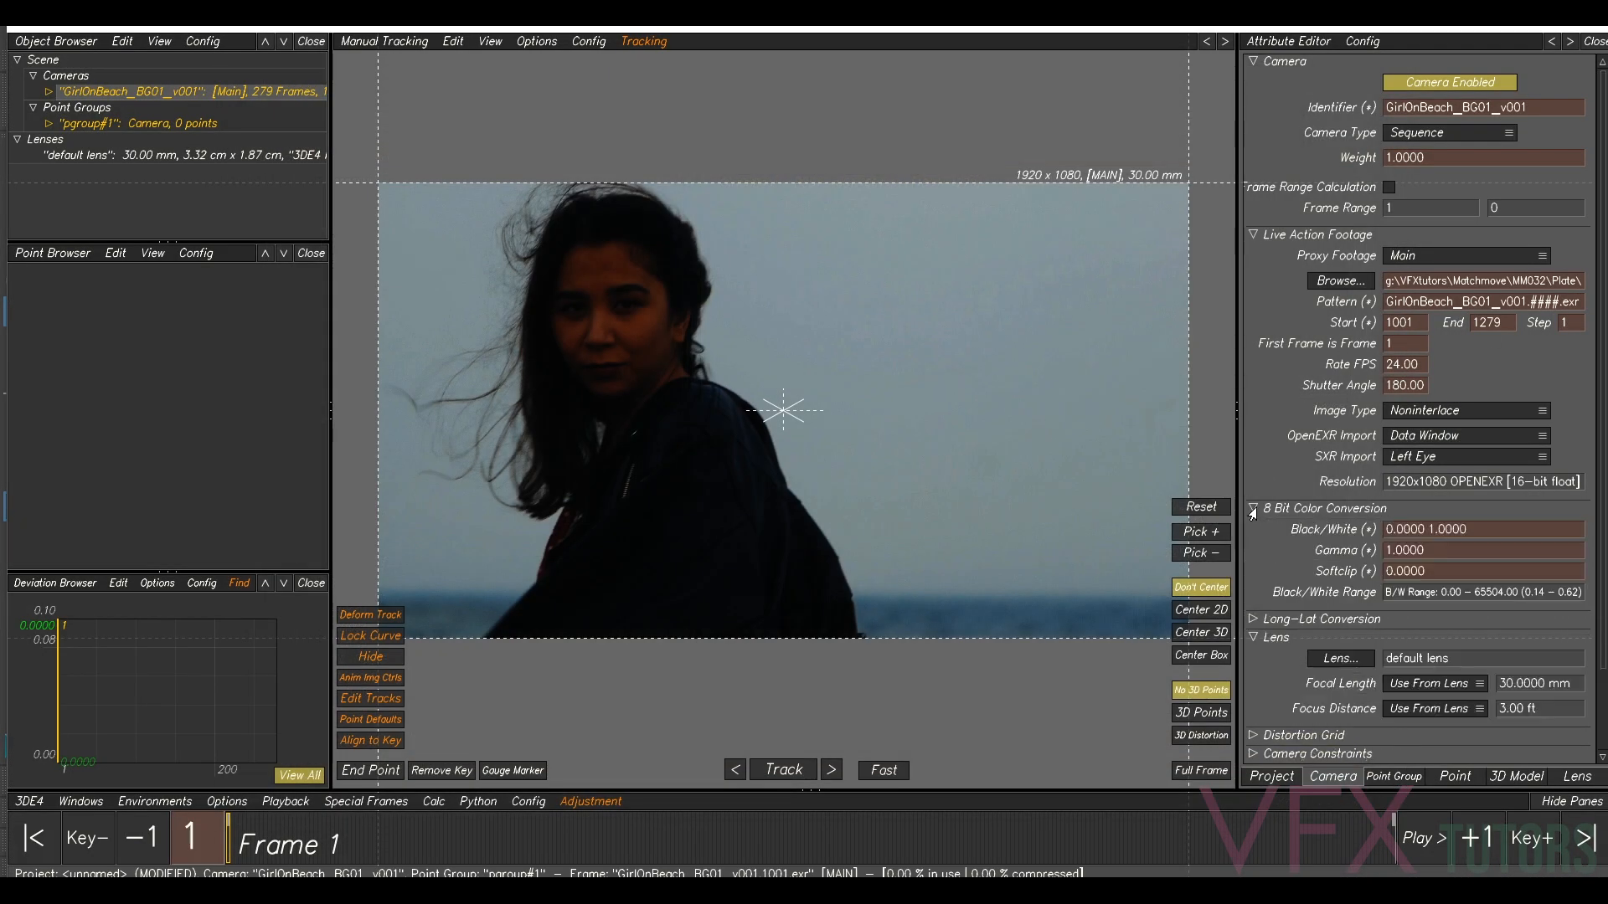
key(Tab)
text(2.)
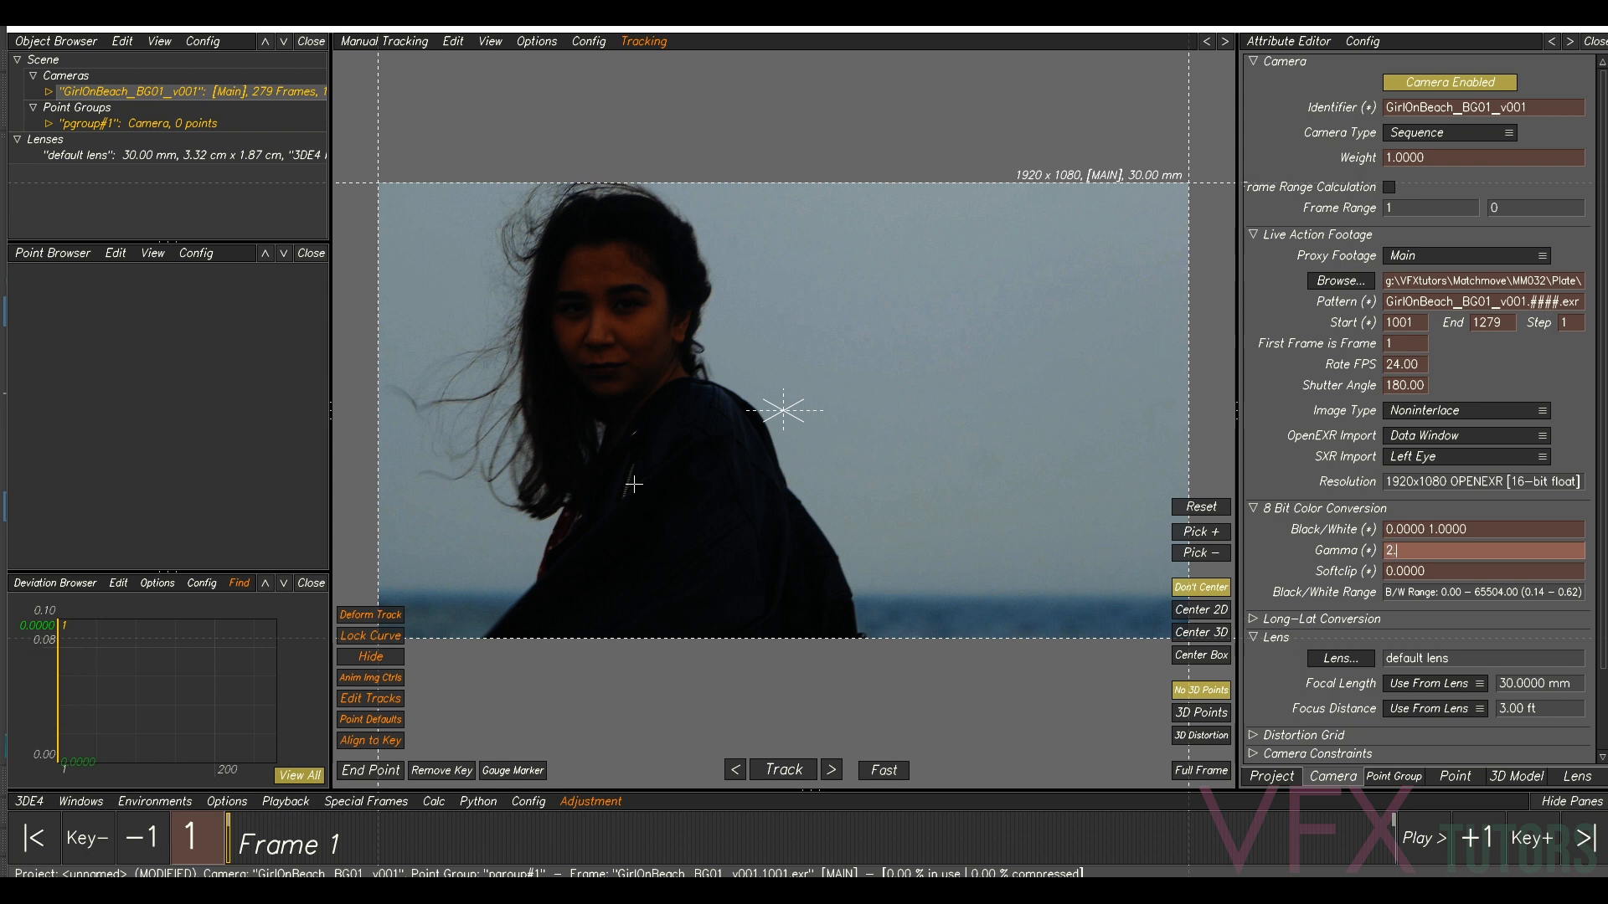
key(Return)
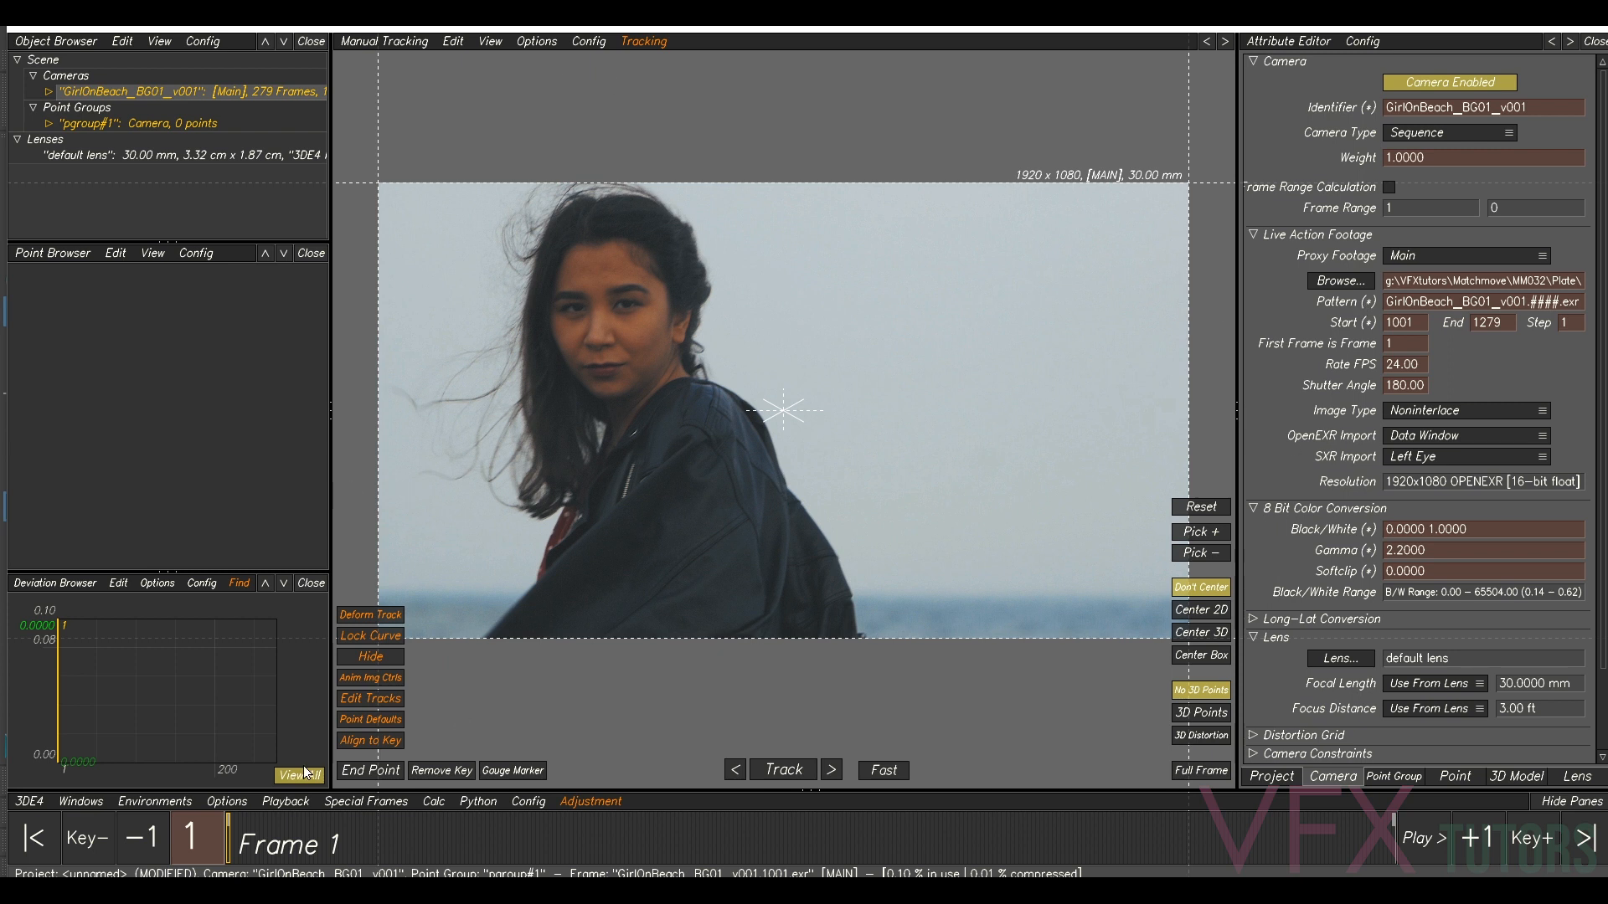
- Export the camera's buffer compression file and import it back for playback
click(285, 802)
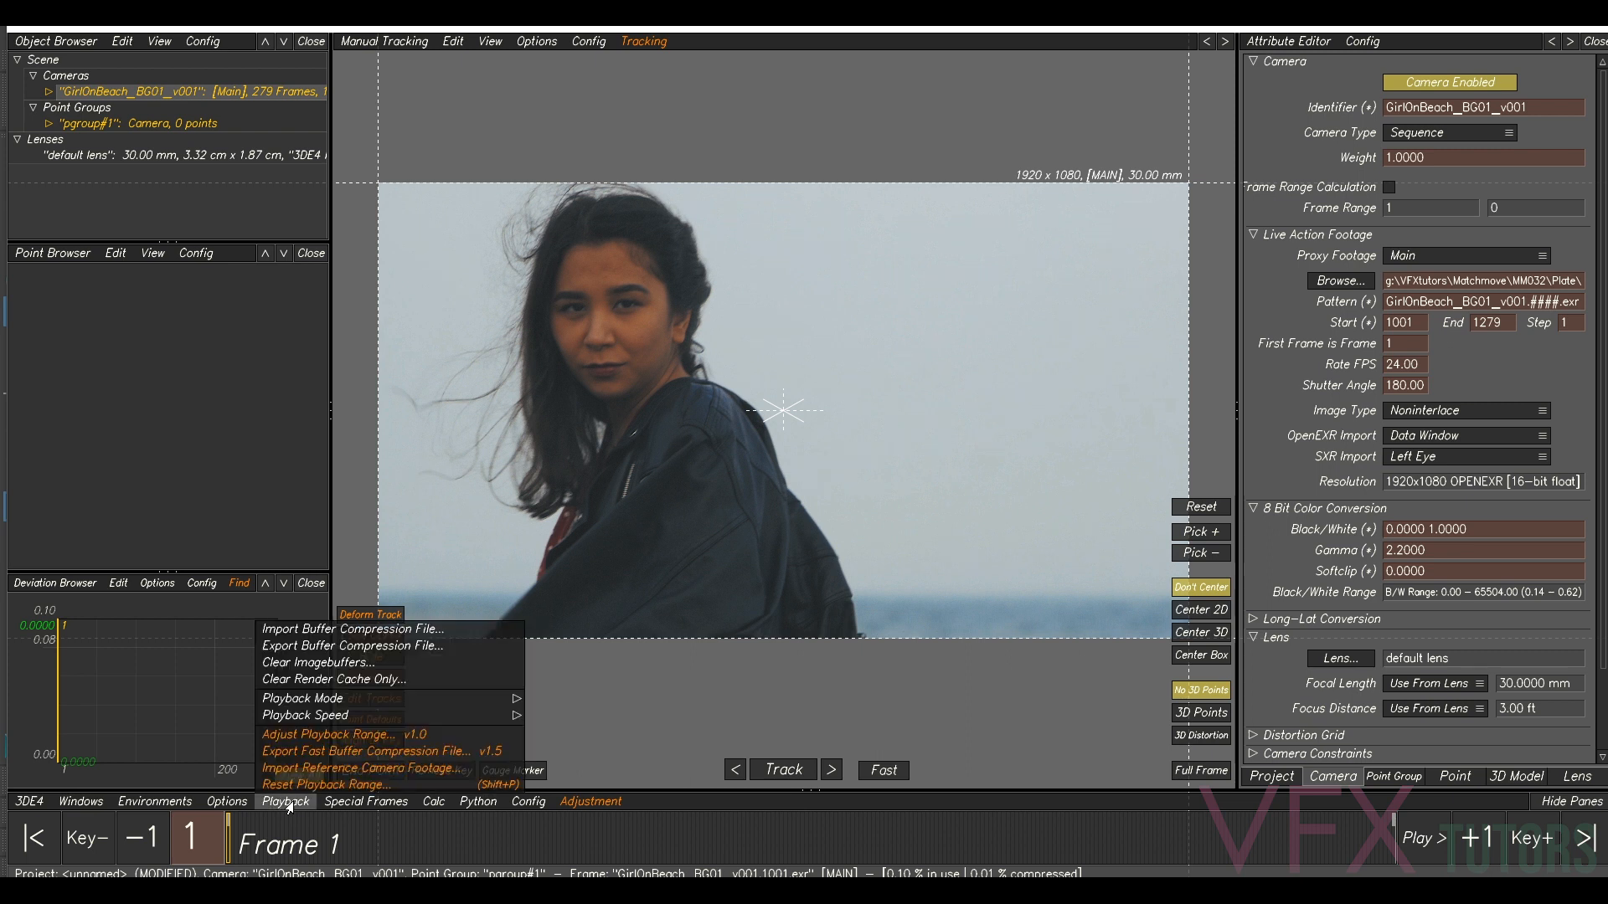
click(370, 648)
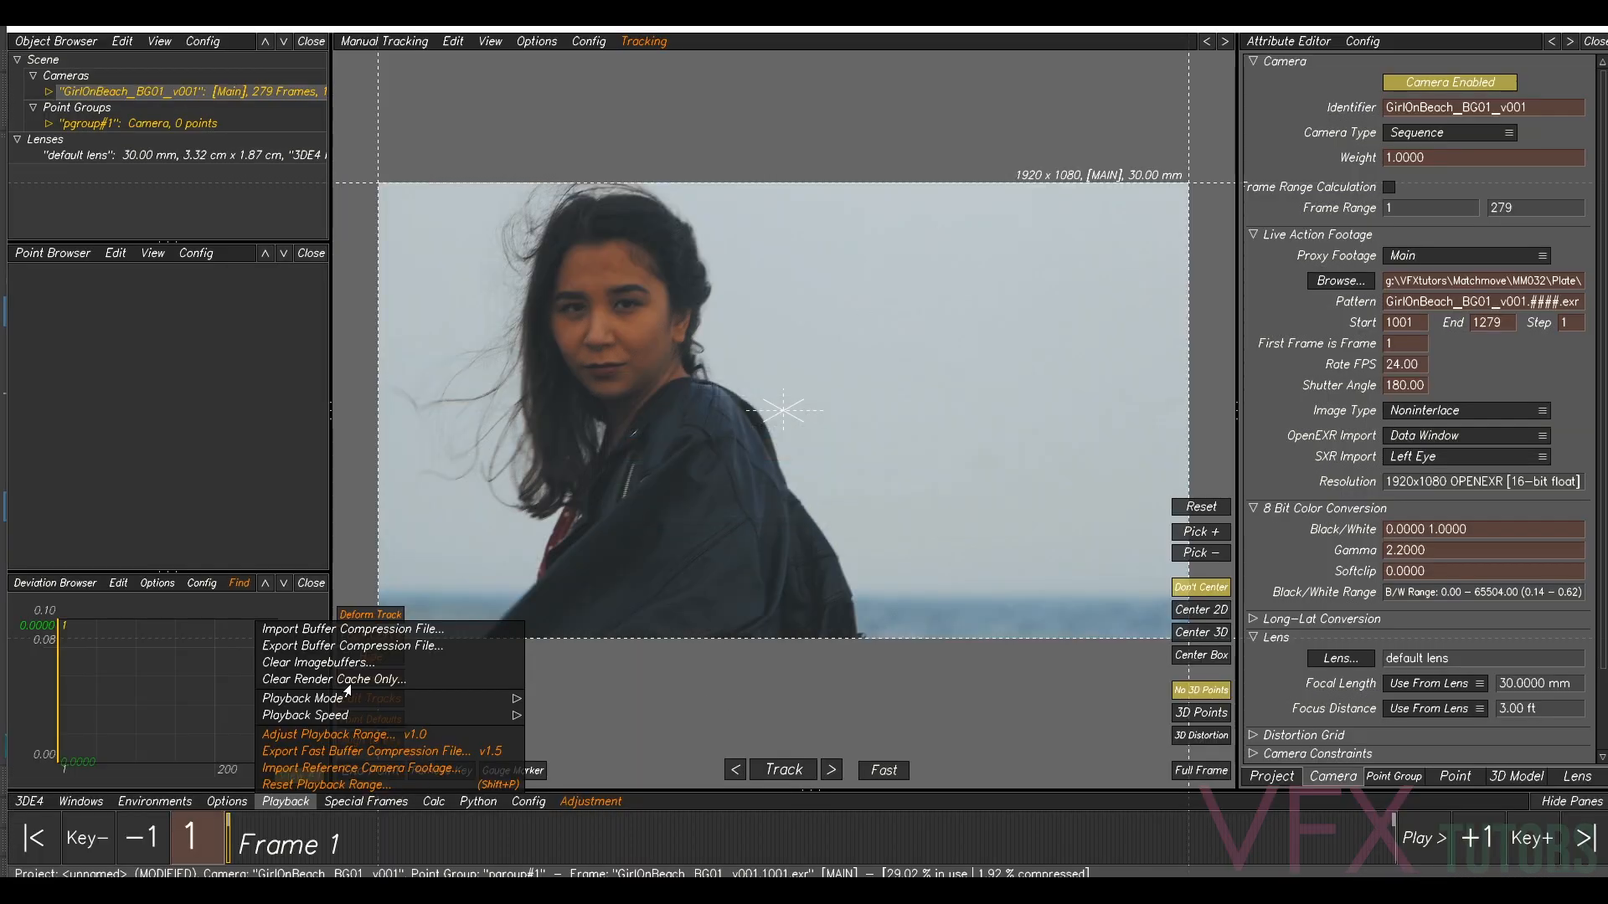
click(352, 634)
- Scrub and play through the cached footage to examine the camera move and the woman's motion across the shot
click(447, 842)
mouse_move(447, 842)
mouse_down()
mouse_move(805, 851)
mouse_move(226, 863)
mouse_move(1154, 858)
mouse_move(384, 835)
mouse_move(485, 836)
mouse_up()
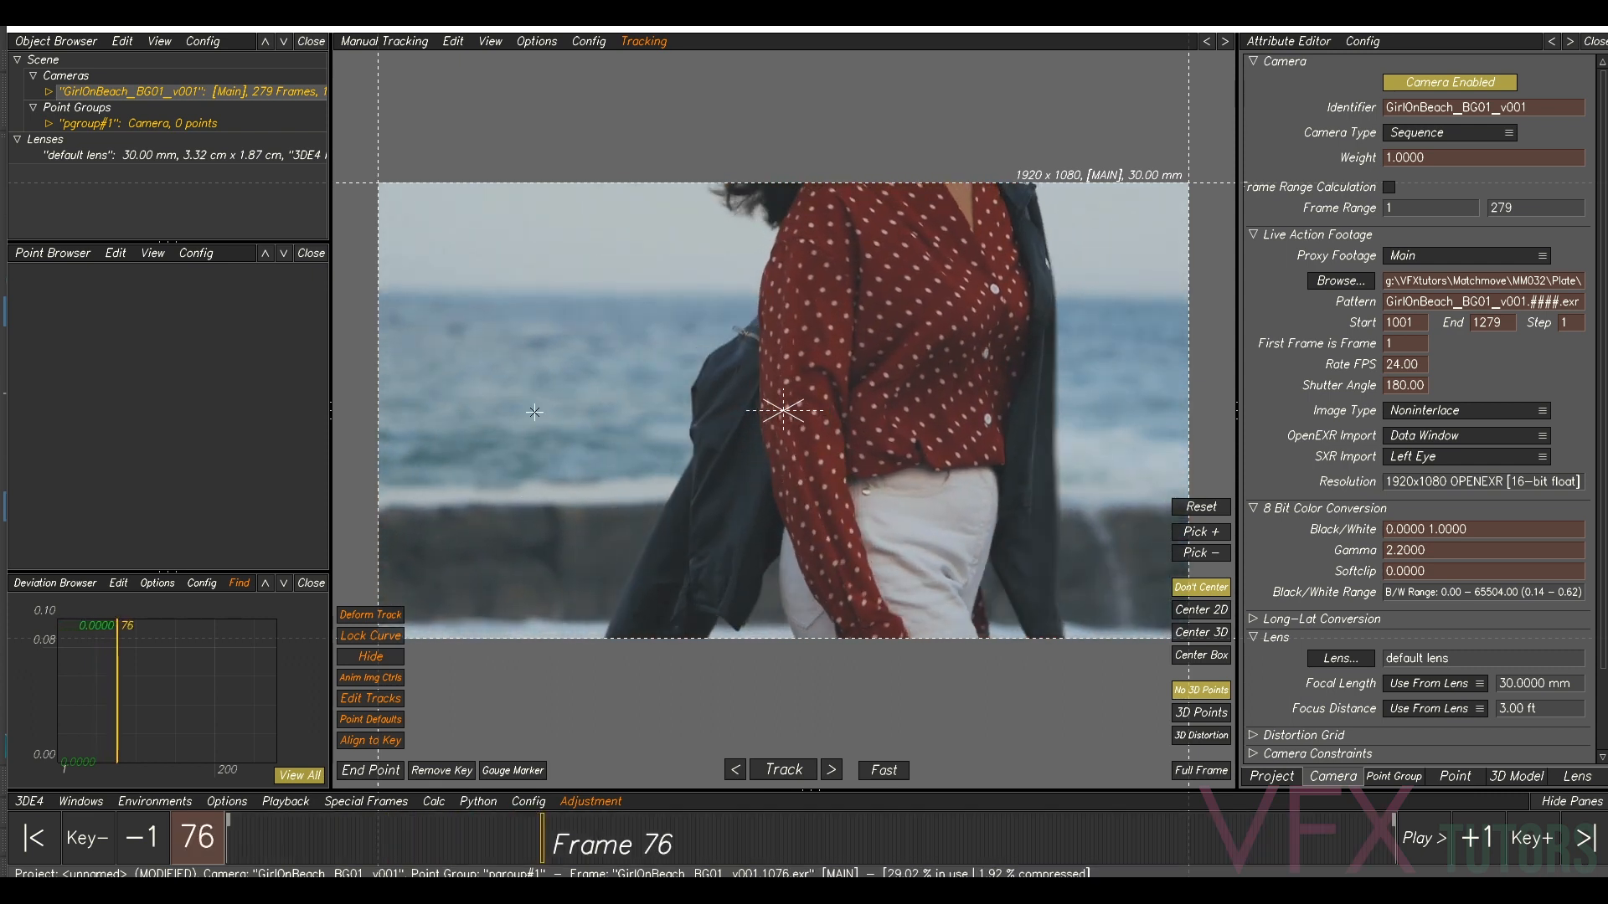
click(541, 848)
mouse_move(490, 855)
mouse_down()
mouse_move(454, 858)
mouse_move(676, 874)
mouse_up()
drag(803, 874, 965, 874)
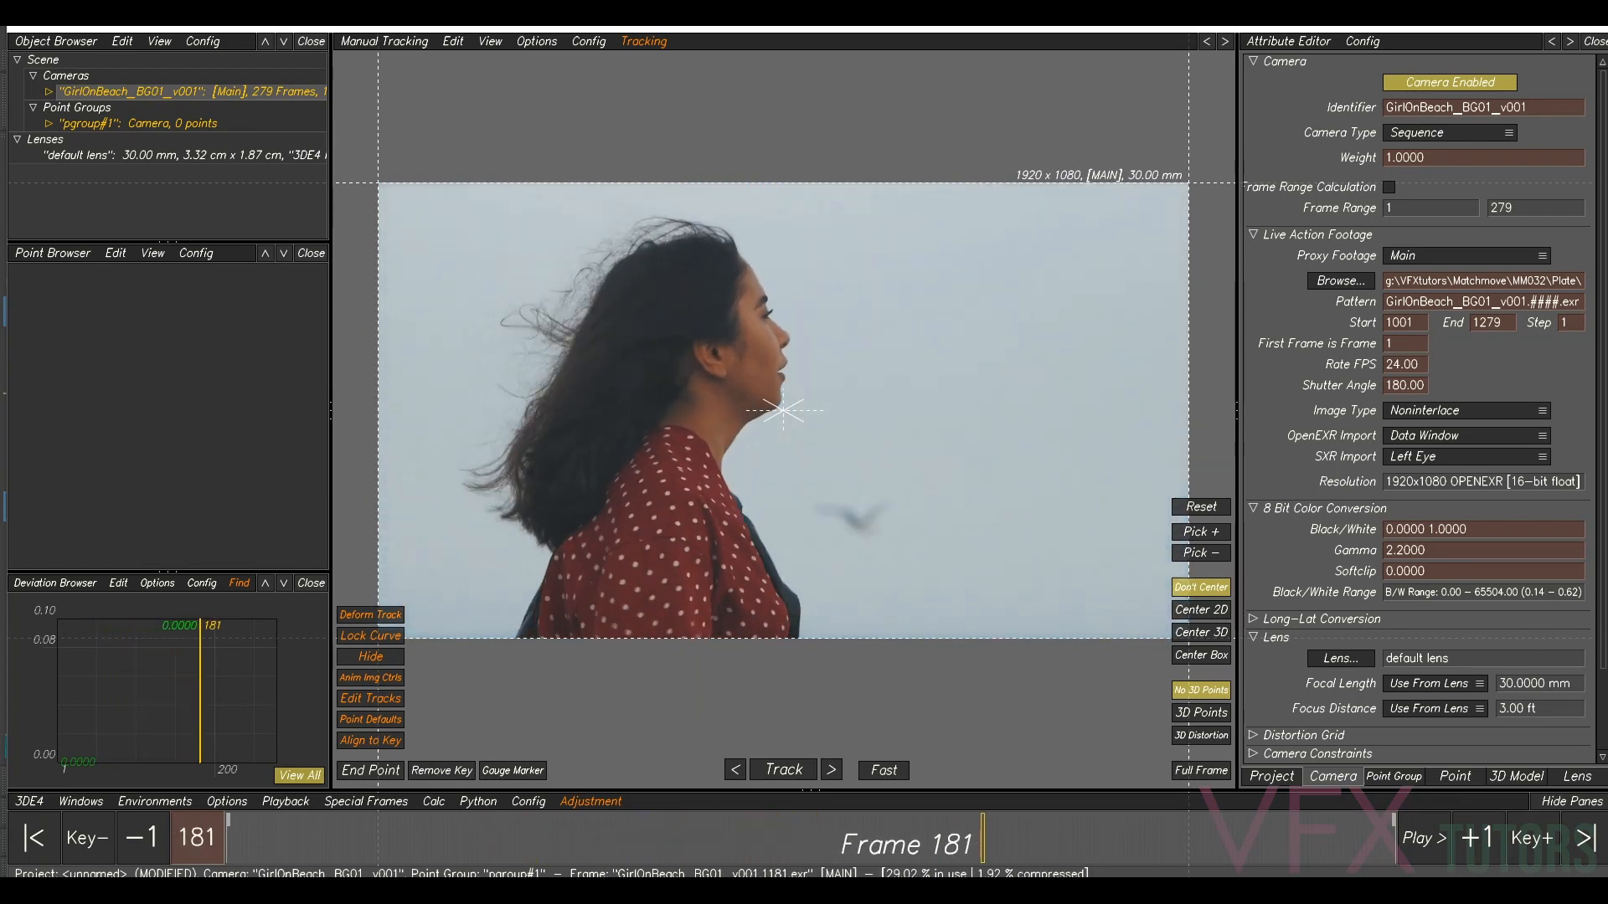
mouse_move(1182, 848)
mouse_down()
mouse_move(1317, 848)
mouse_move(1210, 850)
mouse_up()
mouse_move(1017, 849)
mouse_down()
mouse_move(313, 848)
mouse_move(1295, 852)
mouse_move(747, 848)
mouse_move(547, 829)
mouse_move(877, 854)
mouse_move(830, 850)
mouse_up()
key(space)
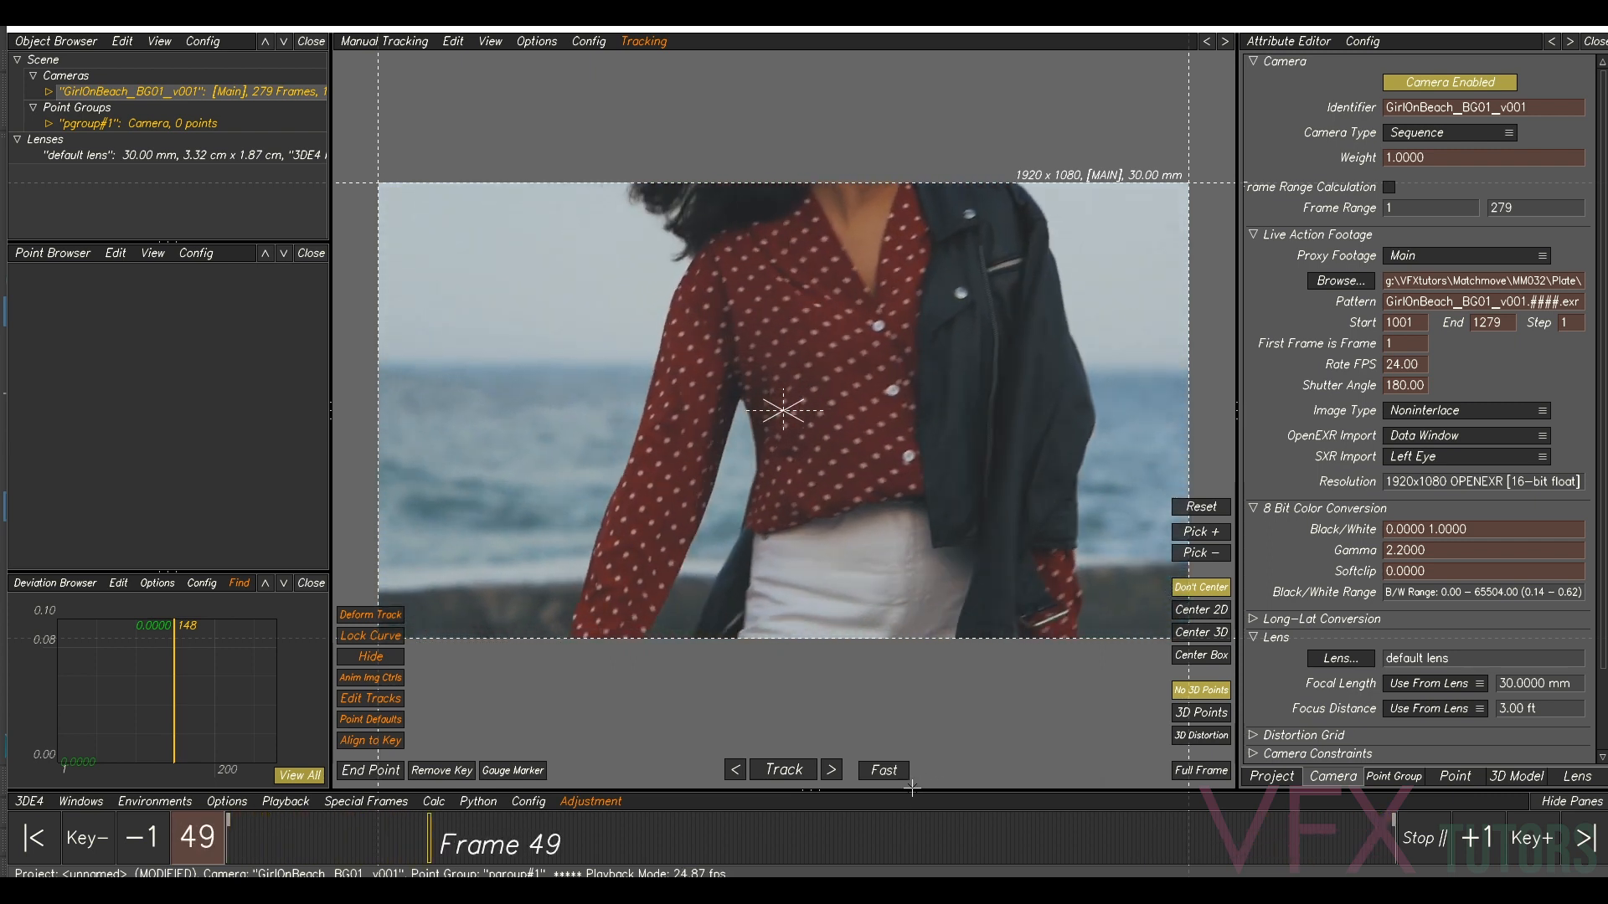
key(space)
drag(759, 838, 445, 832)
key(space)
key(space)
mouse_move(622, 845)
mouse_down()
mouse_move(443, 847)
mouse_move(1238, 848)
mouse_move(906, 848)
mouse_move(963, 847)
mouse_up()
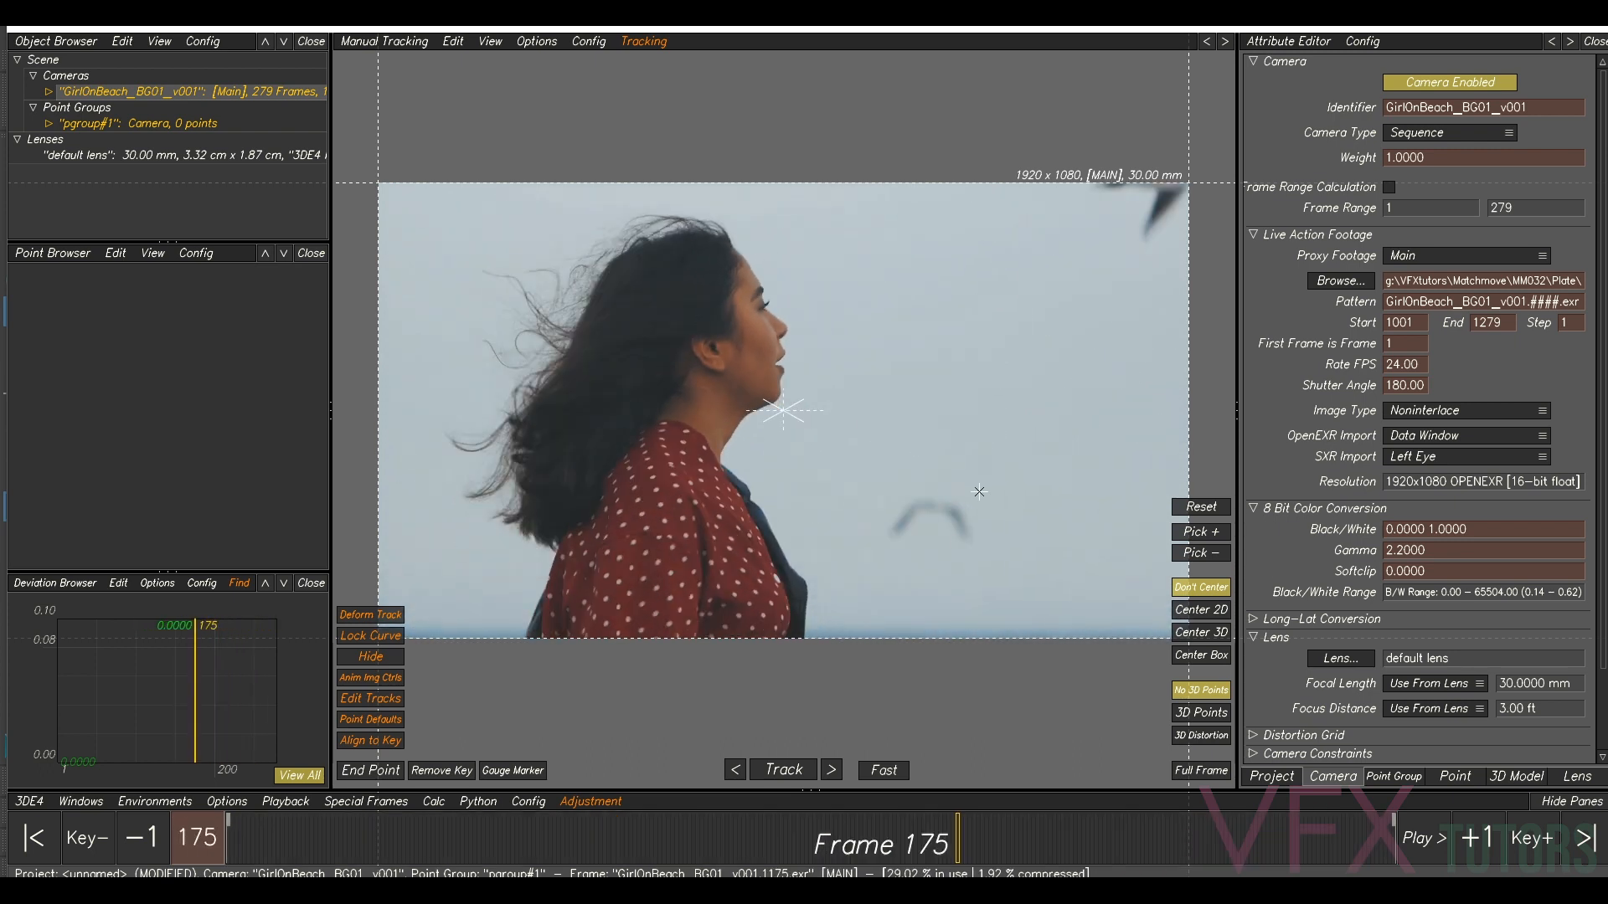
- Enable the image controls and set contrast to about 0.53 and gamma to about 0.38
click(82, 801)
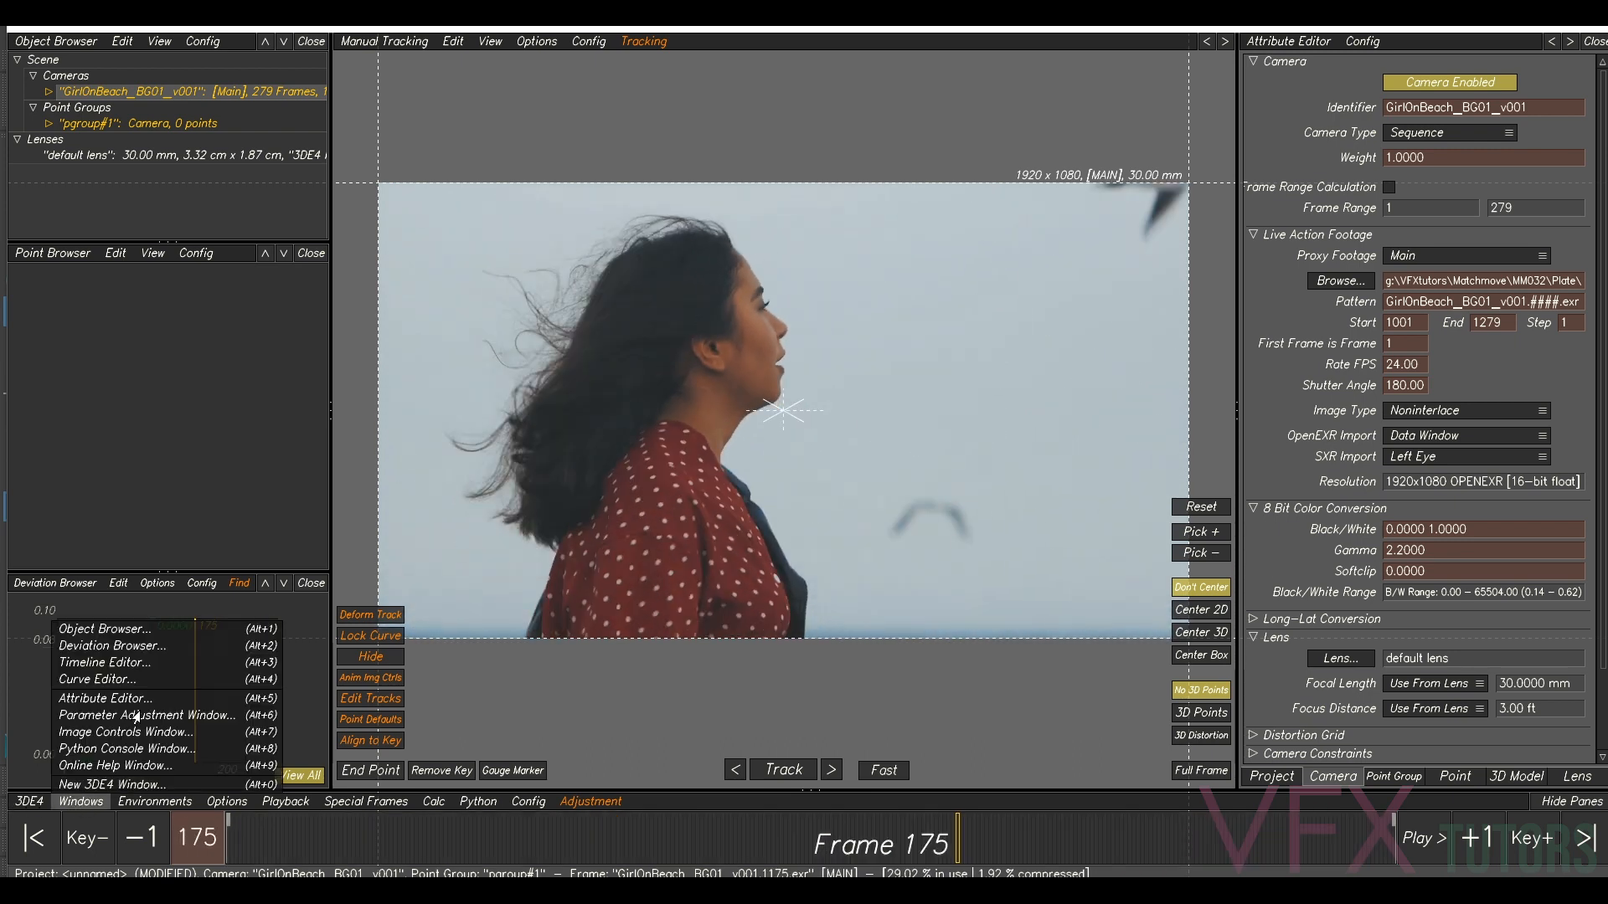
key(alt+7)
drag(1341, 310, 932, 183)
click(930, 208)
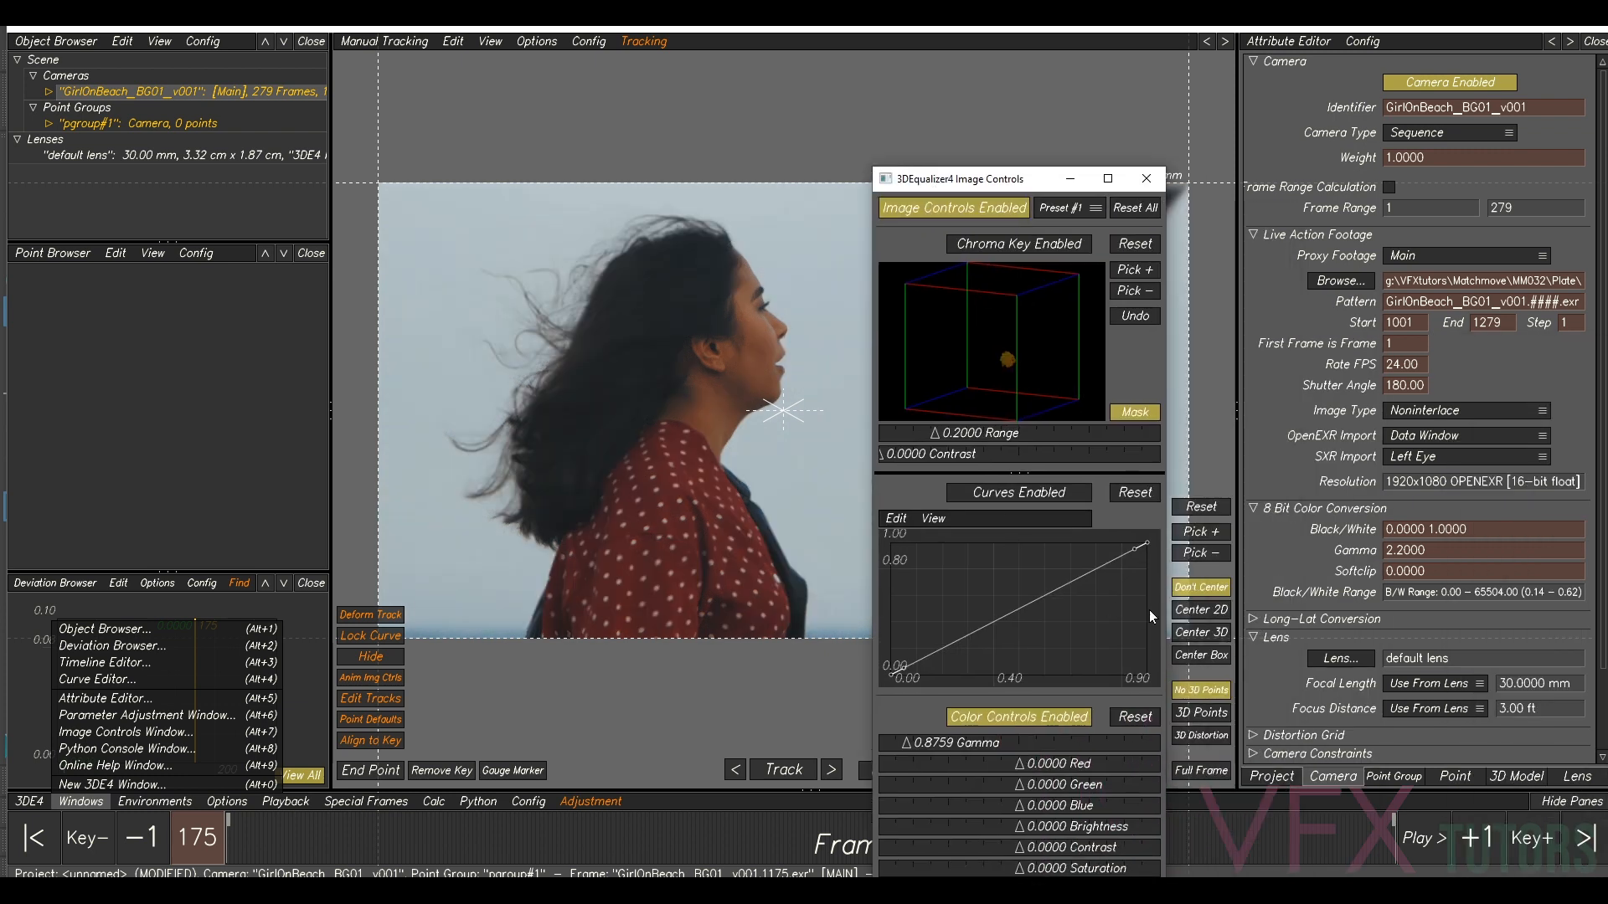
drag(1016, 852, 1043, 851)
drag(901, 754, 883, 752)
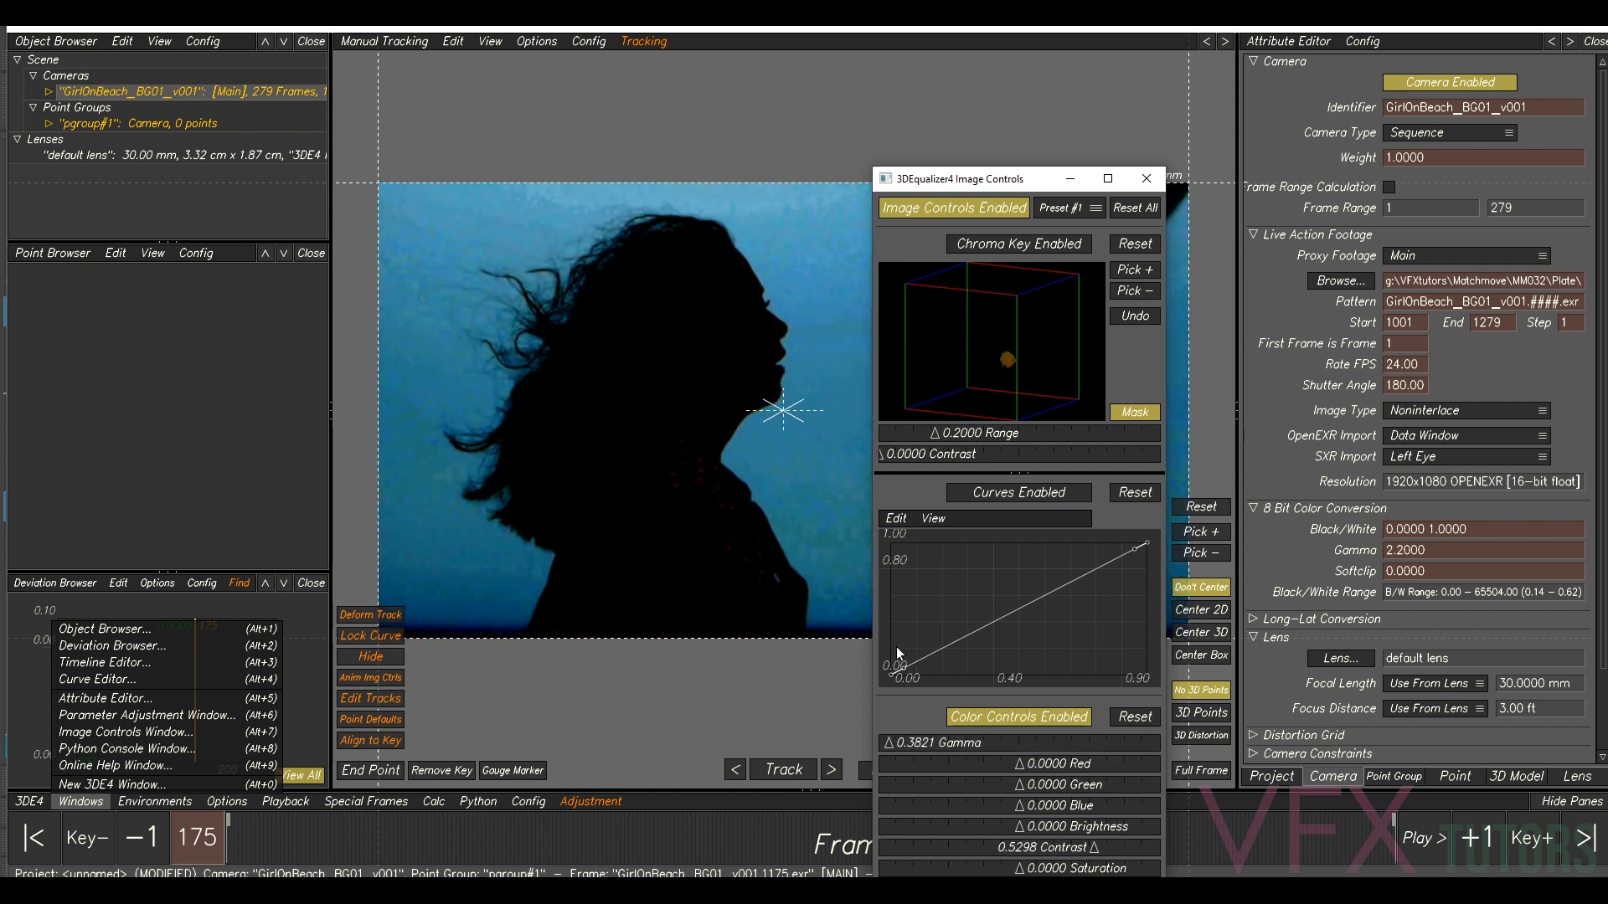
- Check the adjusted image at frame 120 and turn the image controls off
drag(1018, 186, 1329, 98)
drag(1005, 837, 741, 816)
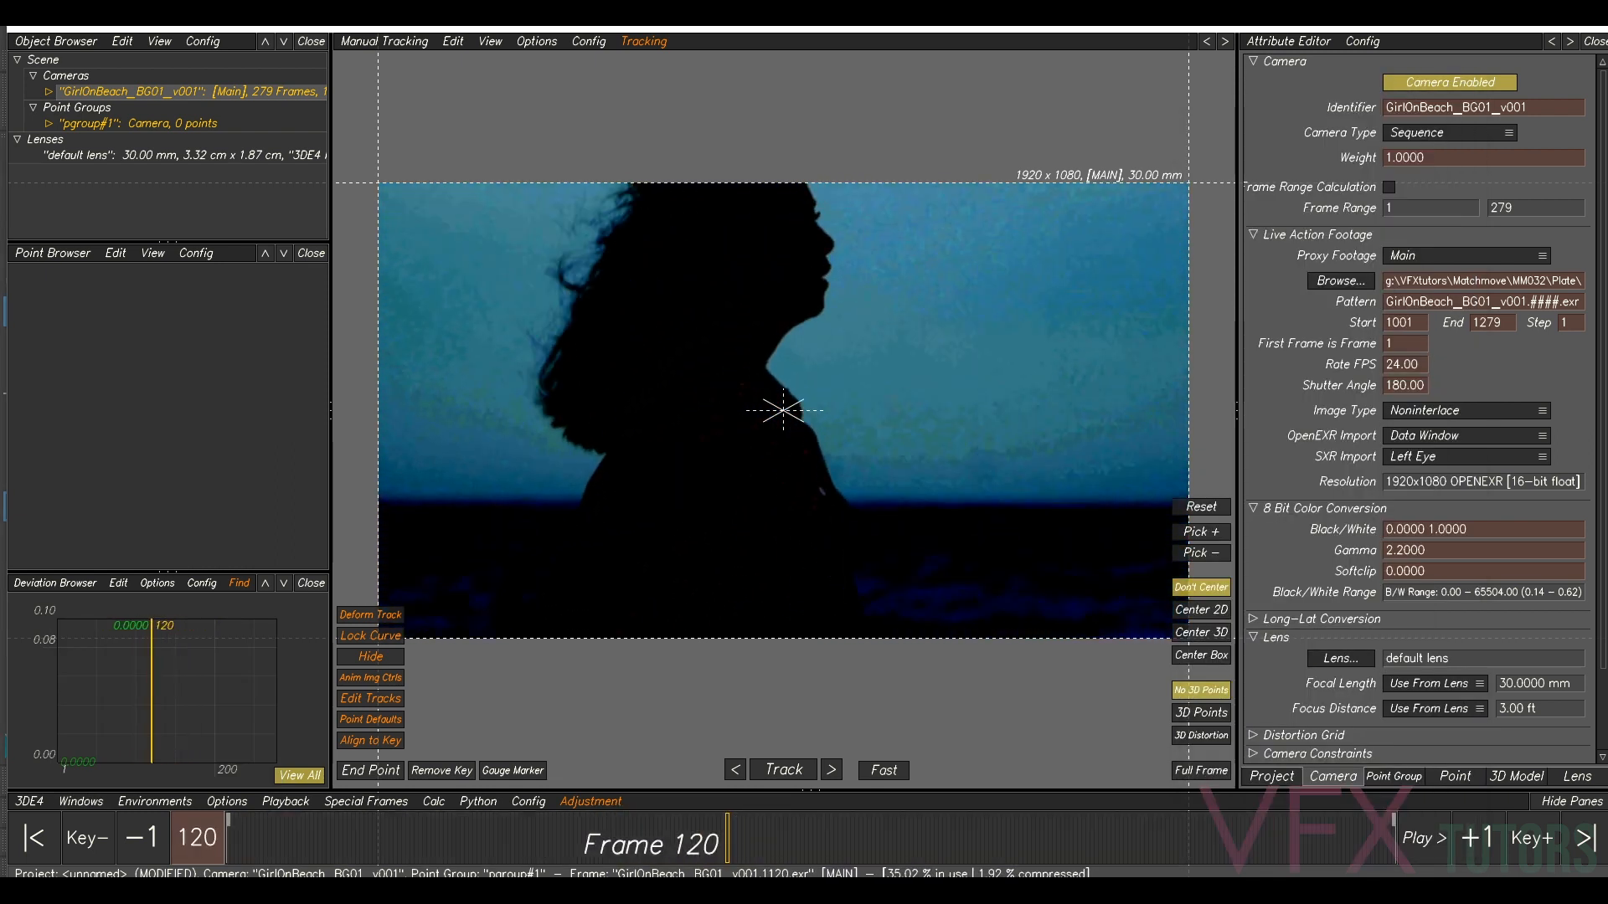
click(1105, 817)
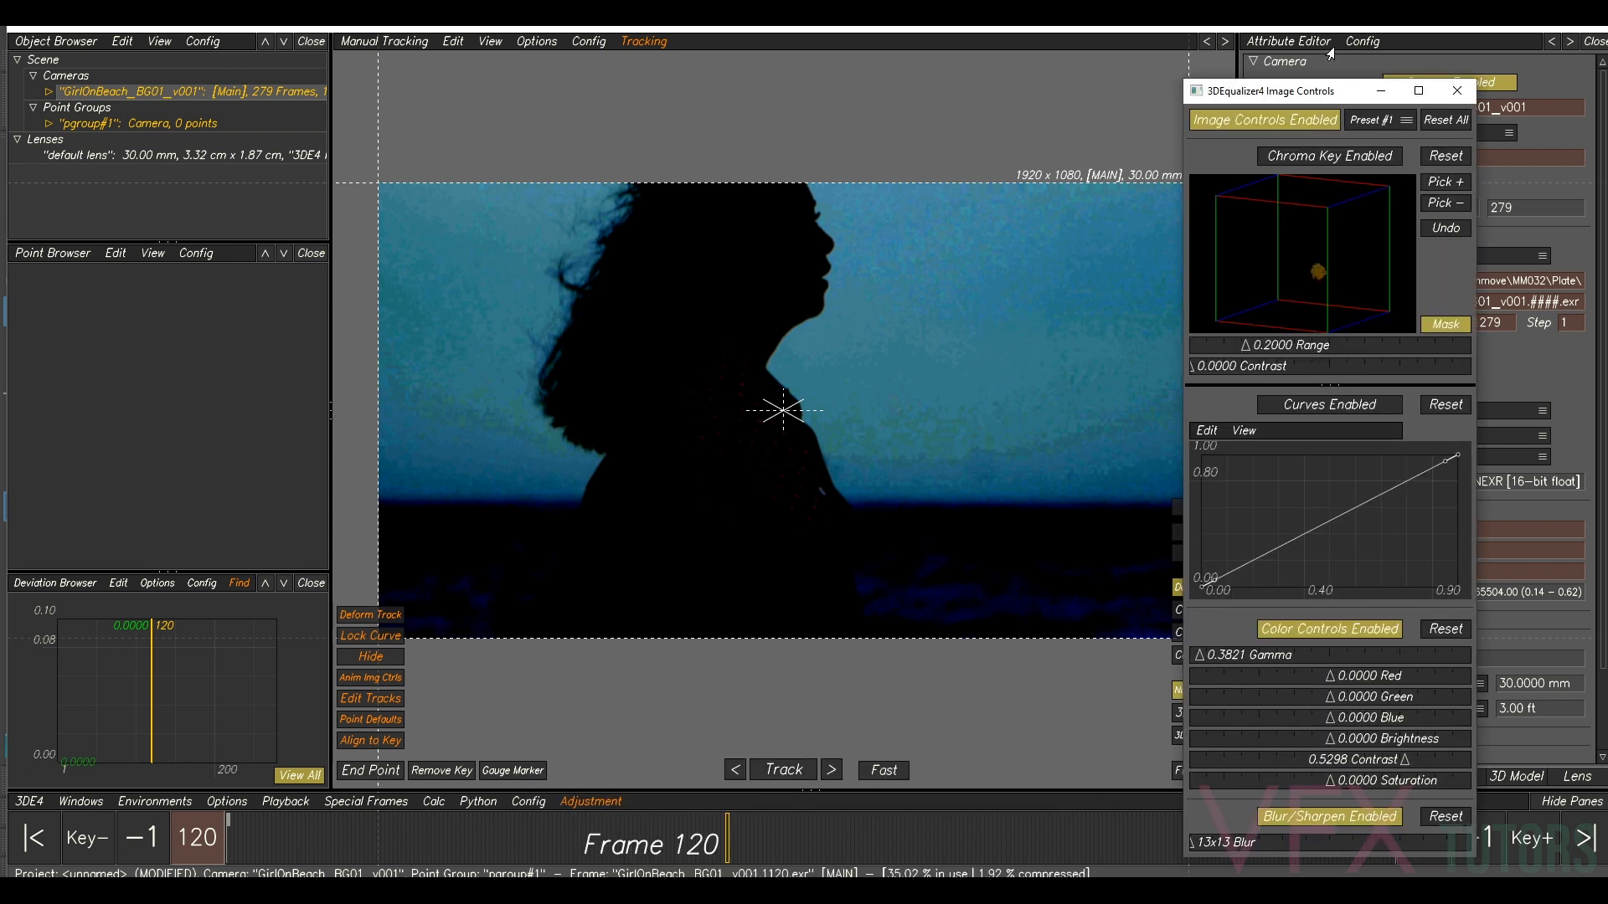
click(1295, 122)
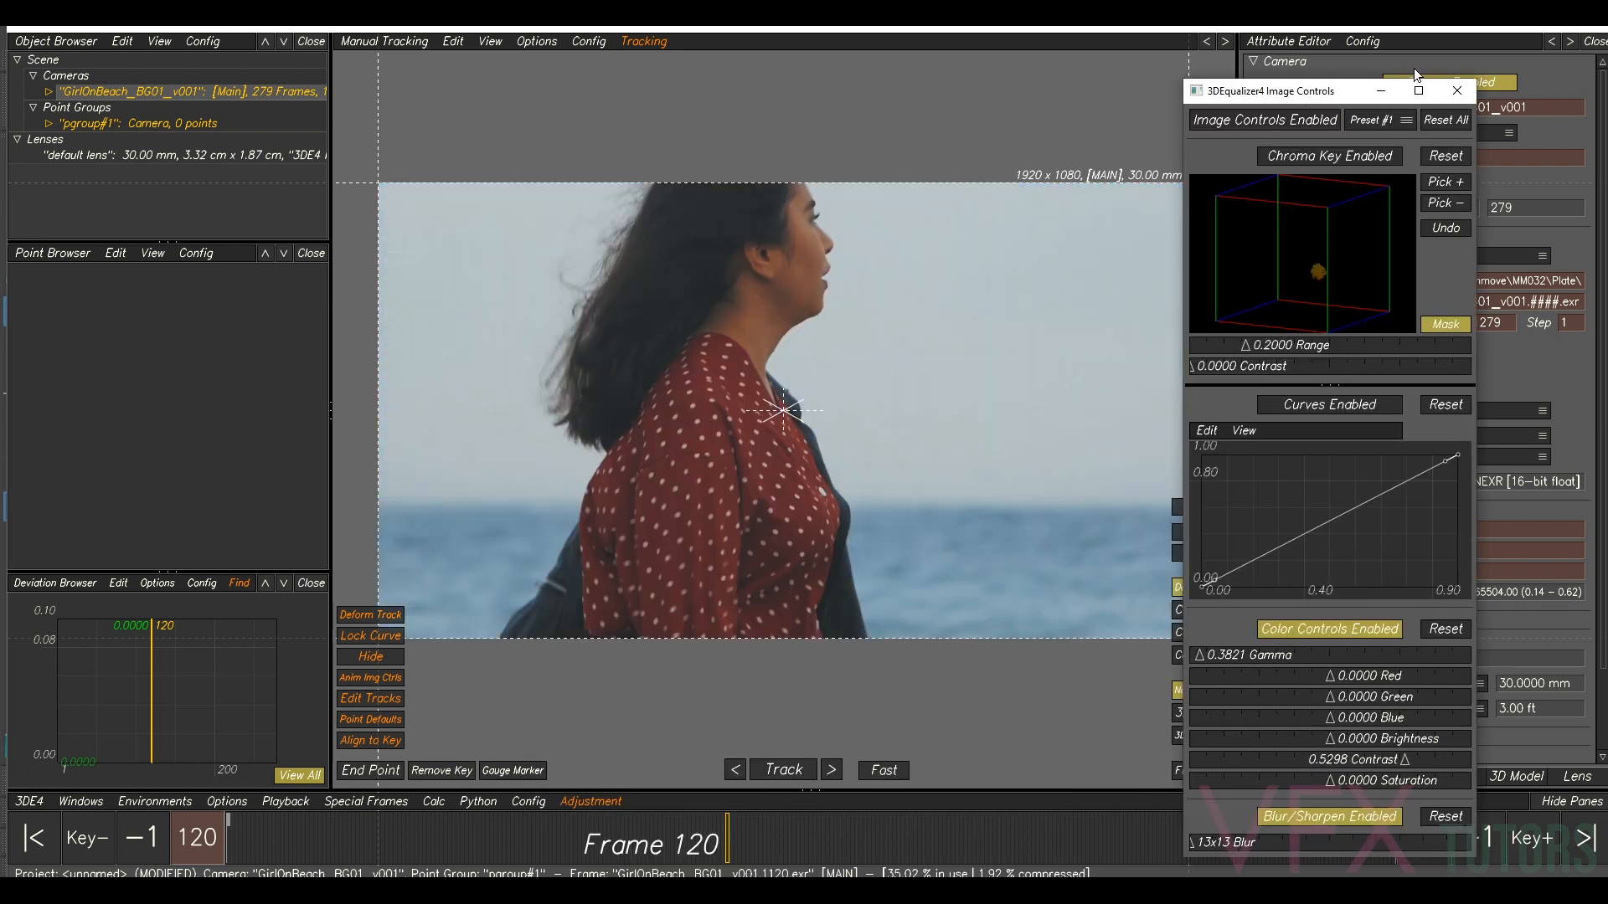
- Examine the wall, horizon and figure from the first frame through frame 114
mouse_move(727, 840)
mouse_down()
mouse_move(403, 839)
mouse_move(869, 825)
mouse_move(241, 841)
mouse_move(885, 837)
mouse_move(685, 823)
mouse_move(226, 837)
mouse_up()
mouse_move(147, 742)
mouse_down()
mouse_move(871, 762)
mouse_move(280, 722)
mouse_move(420, 737)
mouse_up()
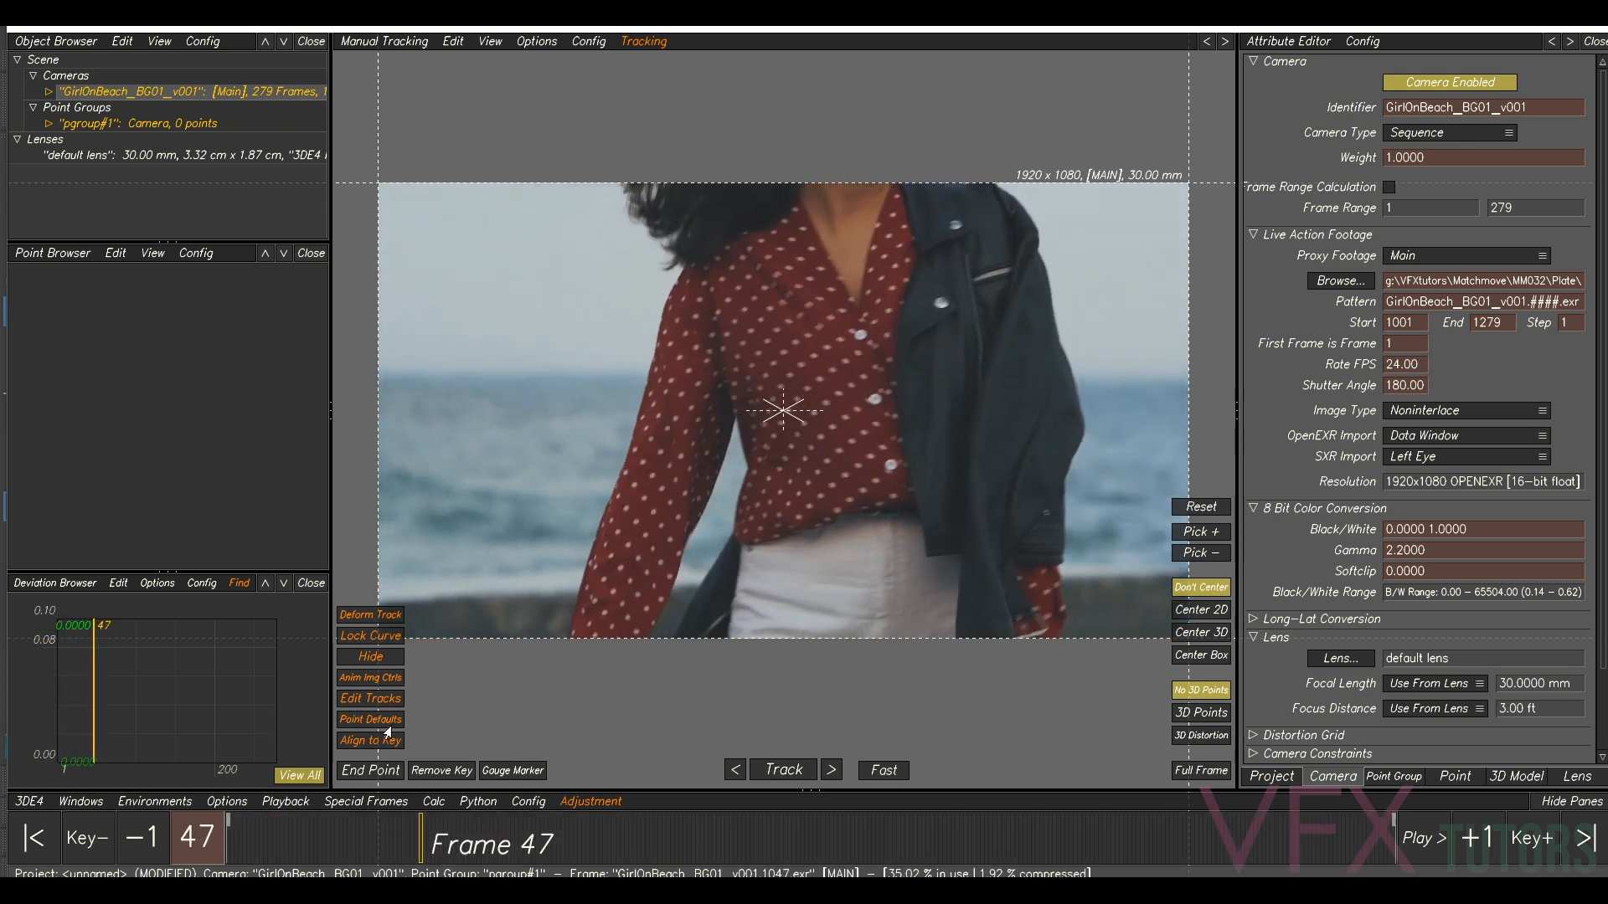
mouse_move(500, 858)
mouse_down()
mouse_move(123, 850)
mouse_move(485, 865)
mouse_move(130, 868)
mouse_move(1394, 866)
mouse_move(659, 865)
mouse_move(687, 871)
mouse_up()
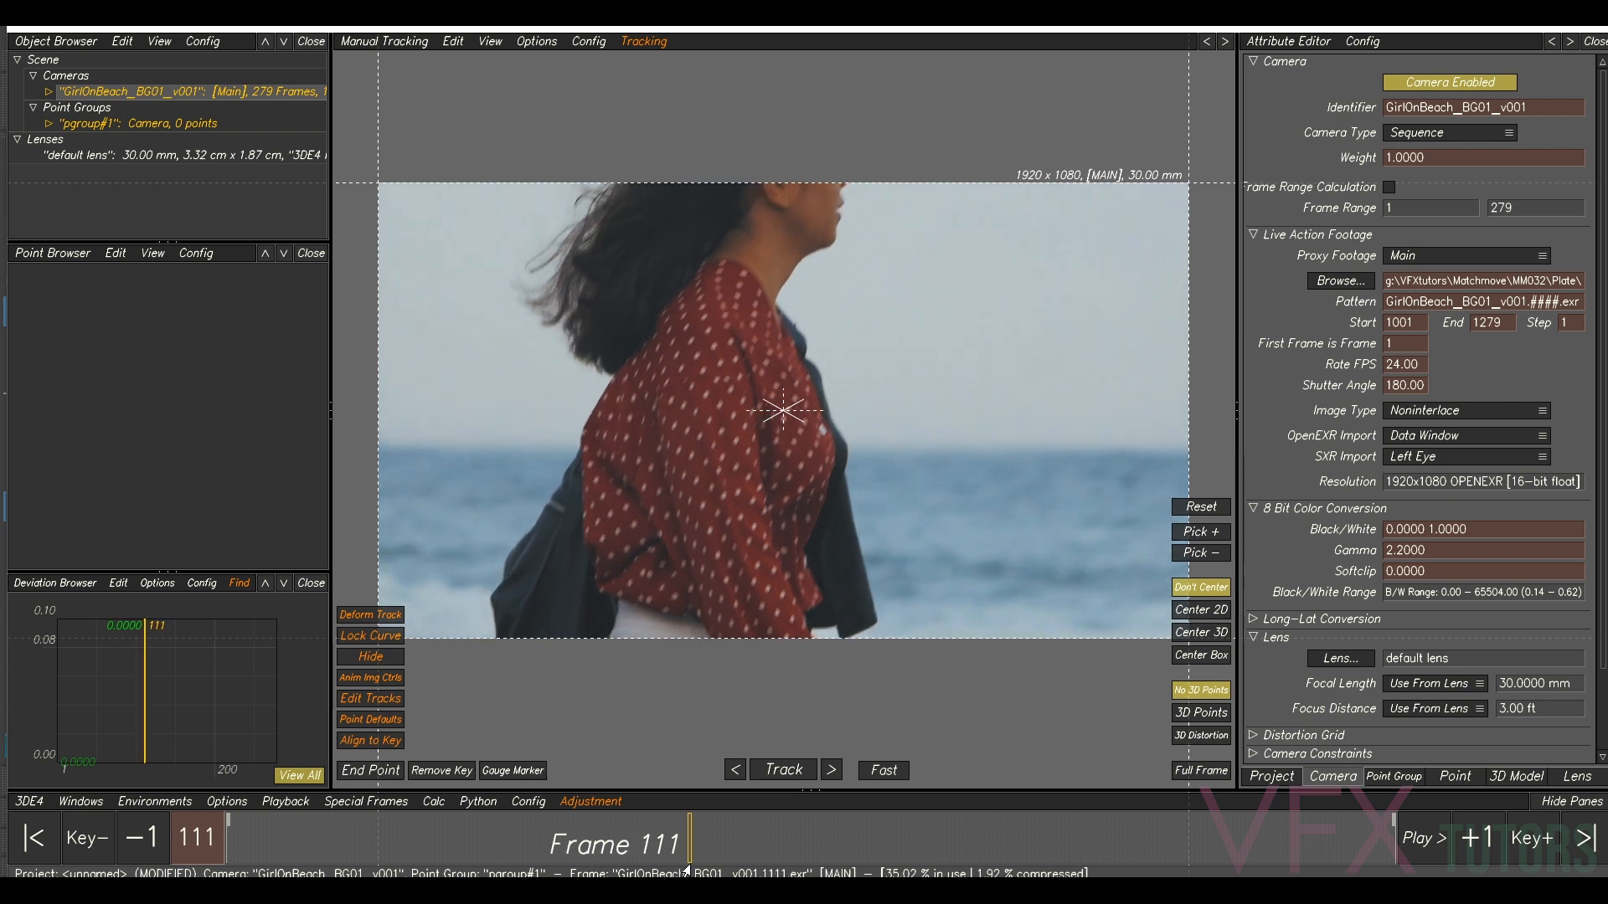
mouse_move(647, 844)
mouse_down()
mouse_move(379, 846)
mouse_move(819, 845)
mouse_move(735, 848)
mouse_move(702, 871)
mouse_up()
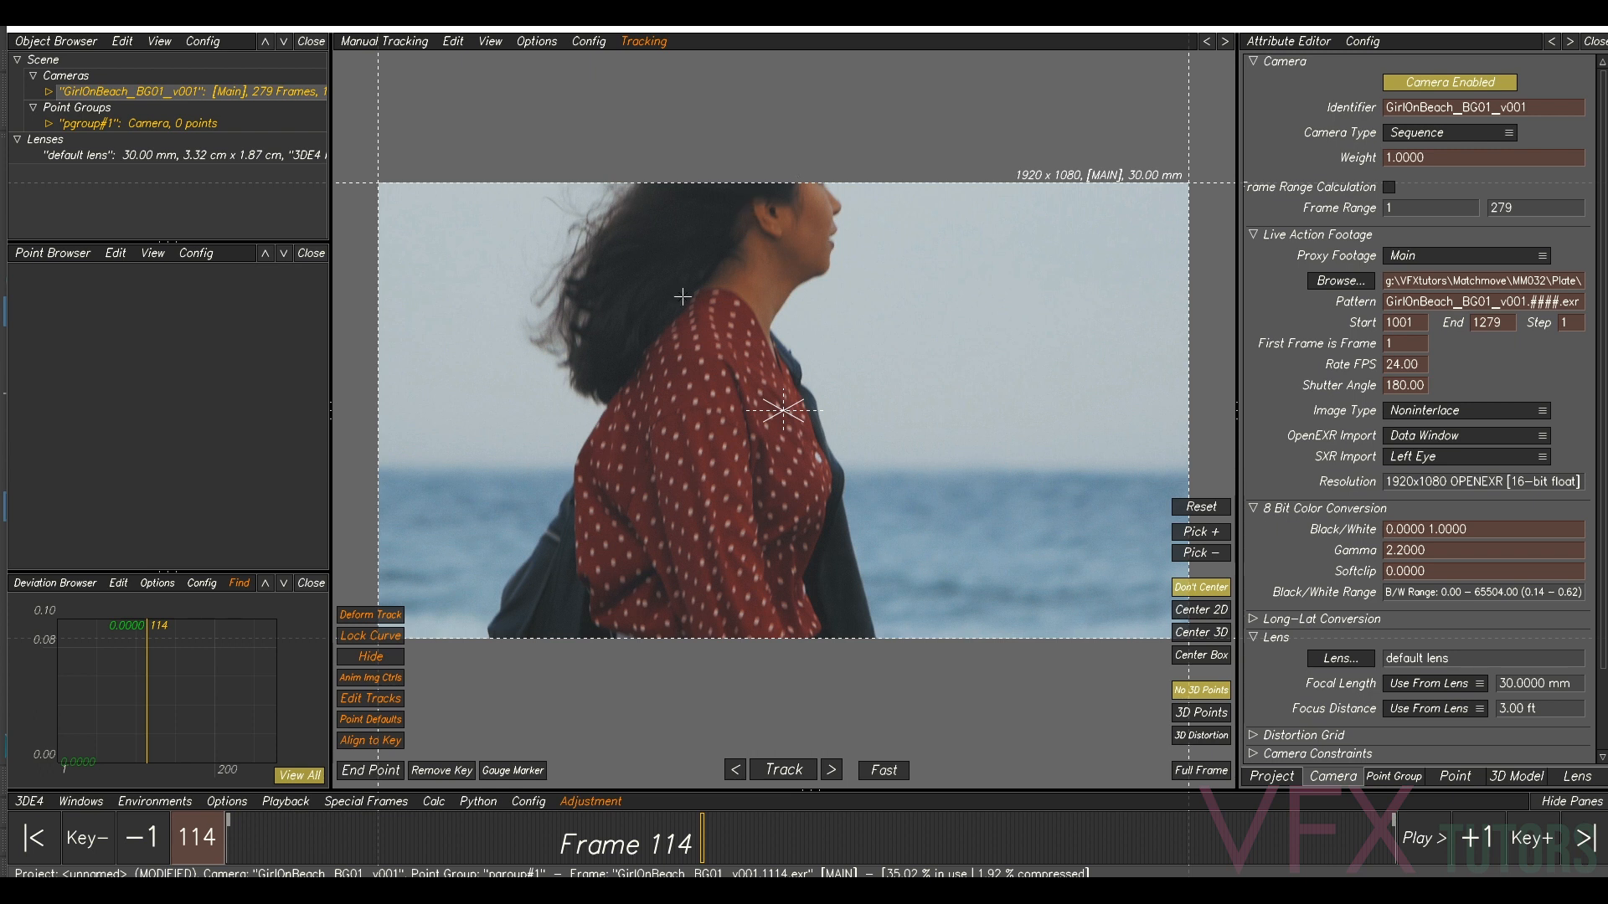
- Import RoughGeoLUP_v001.obj from the MM032 Data folder as a 3D model of the camera point group
click(49, 124)
right_click(102, 161)
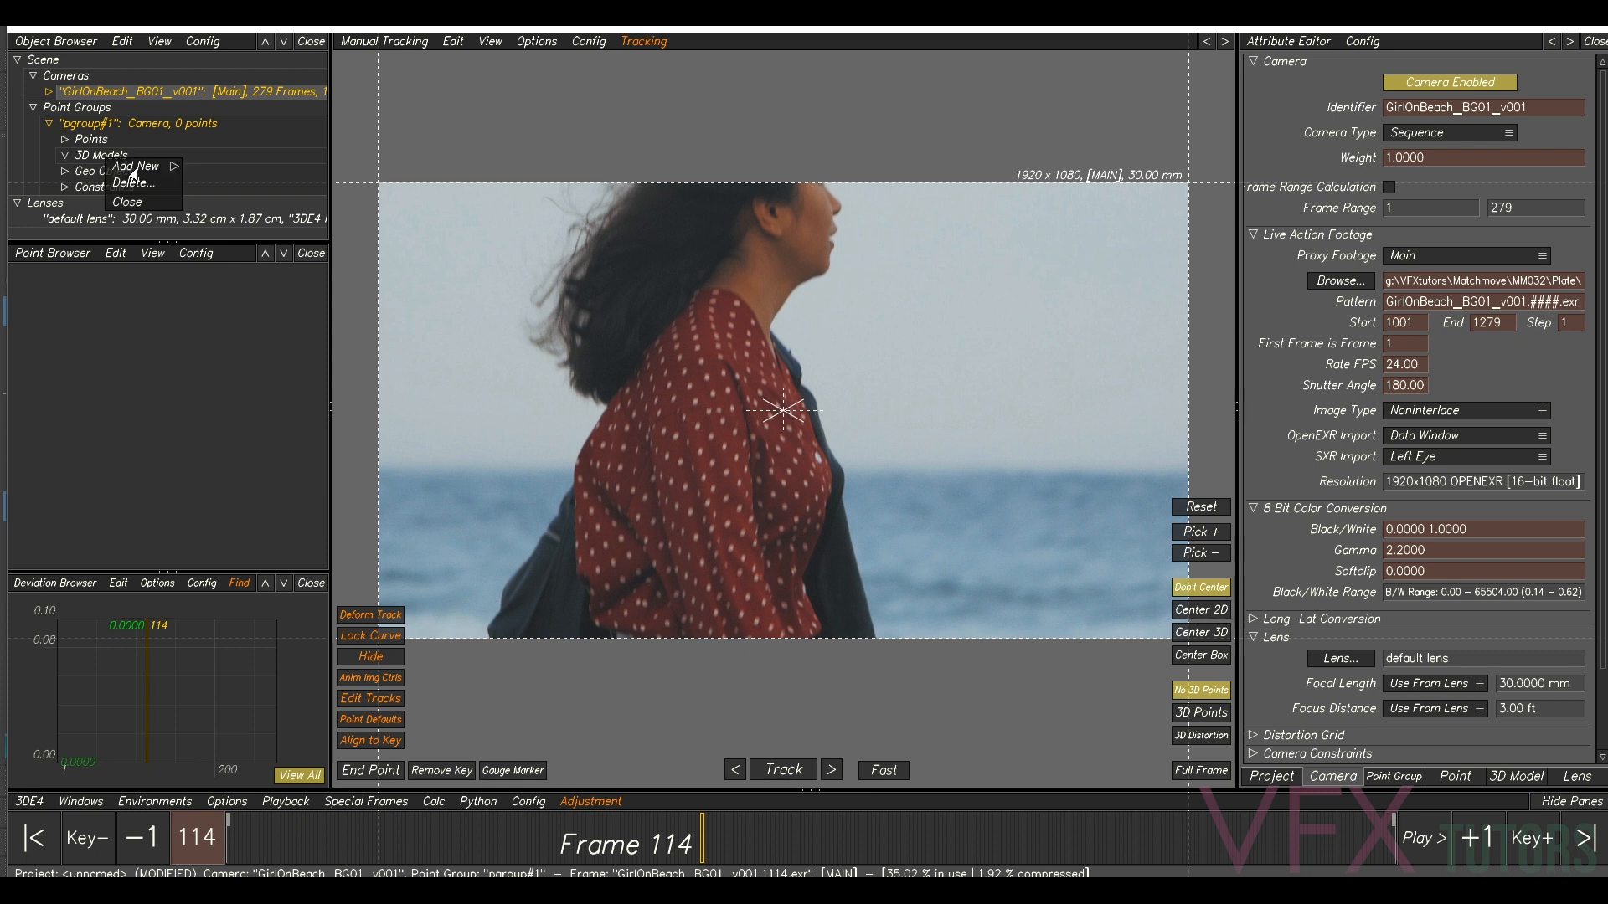
mouse_move(165, 173)
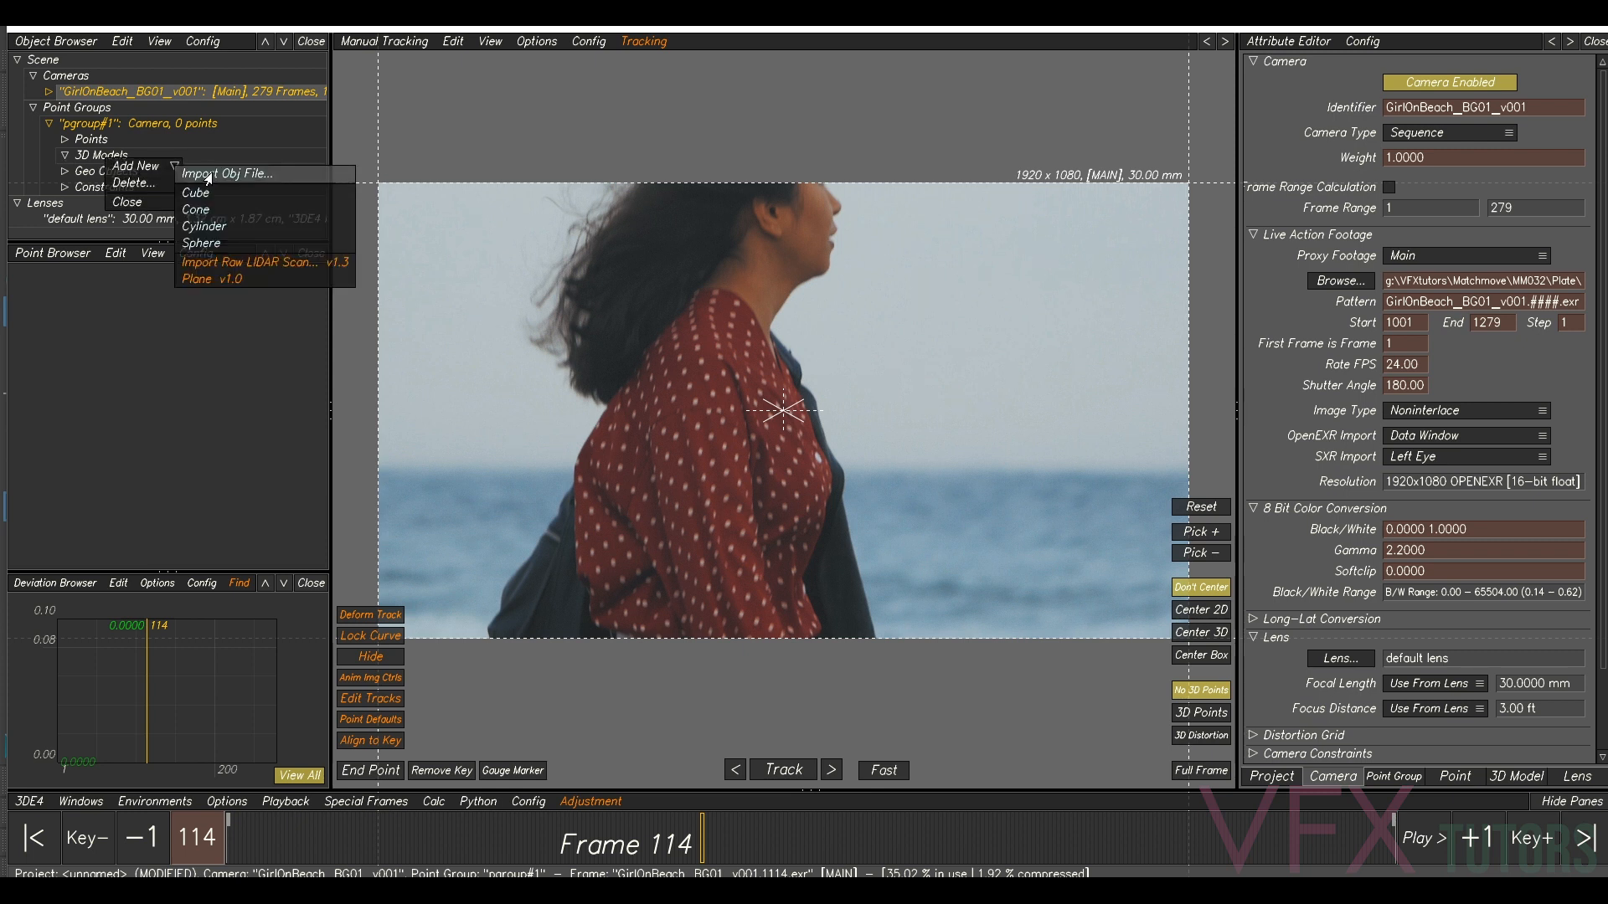
click(209, 176)
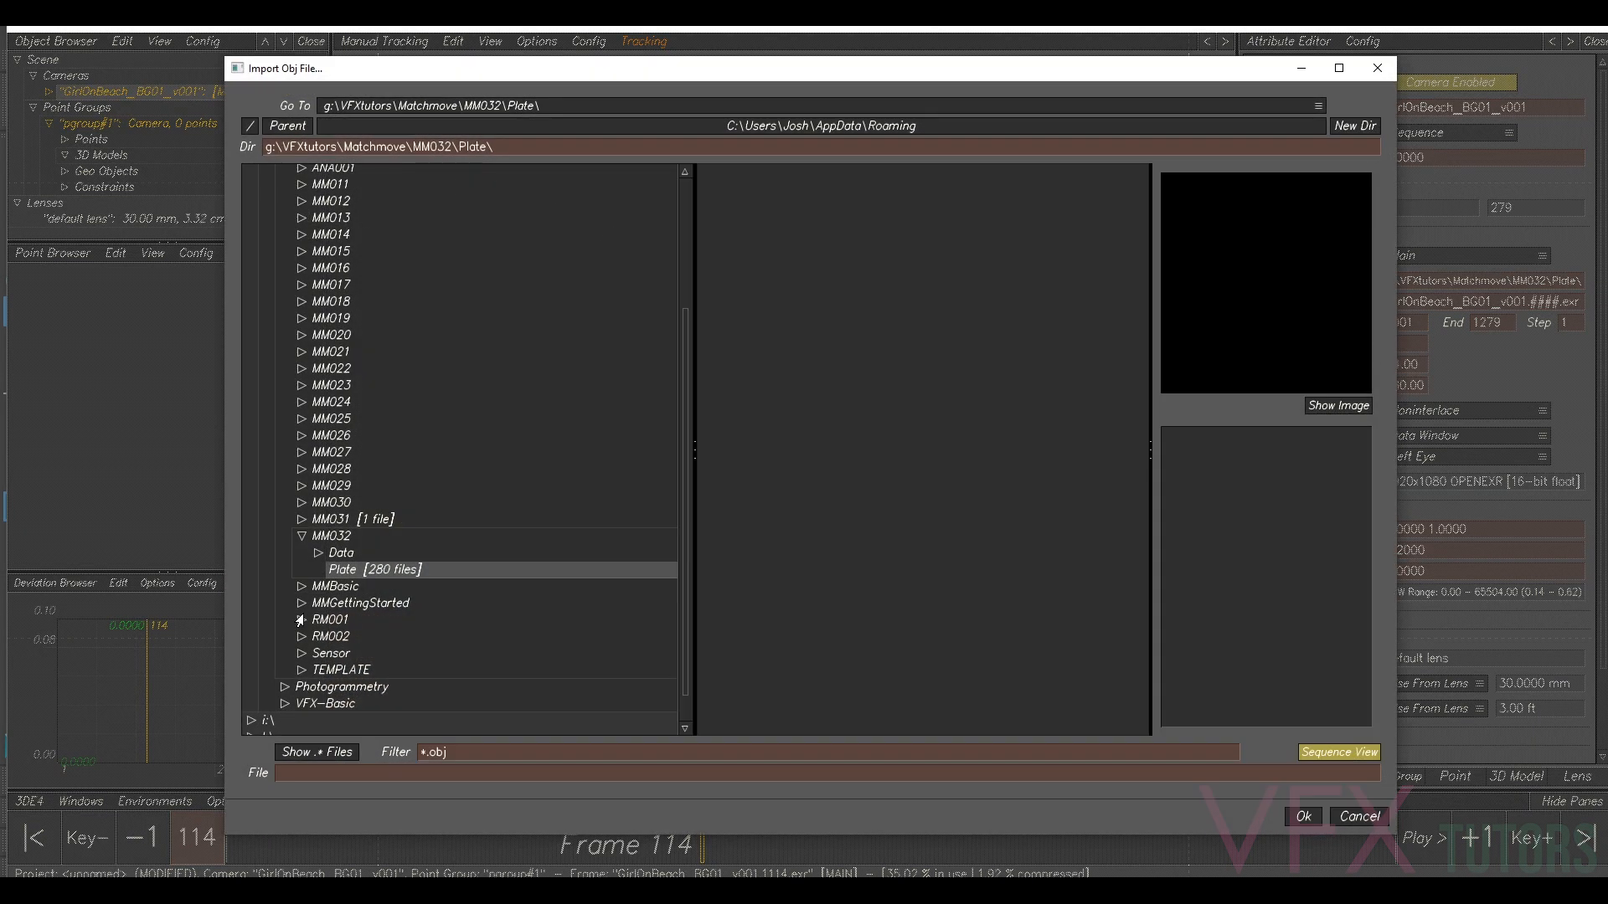
click(340, 553)
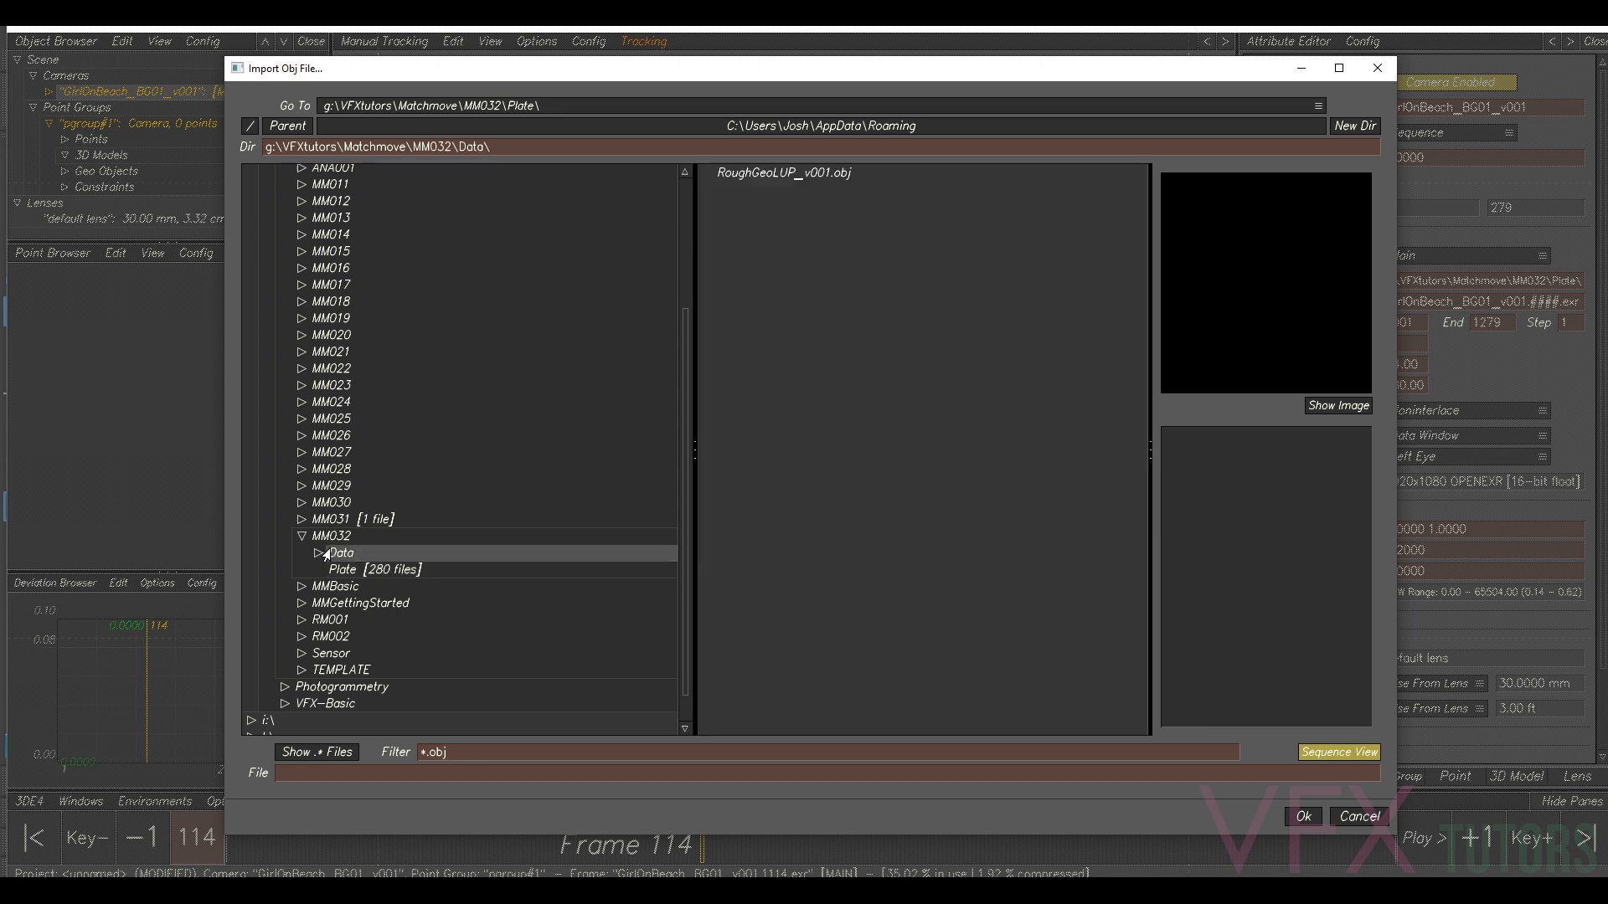
click(758, 175)
click(1302, 815)
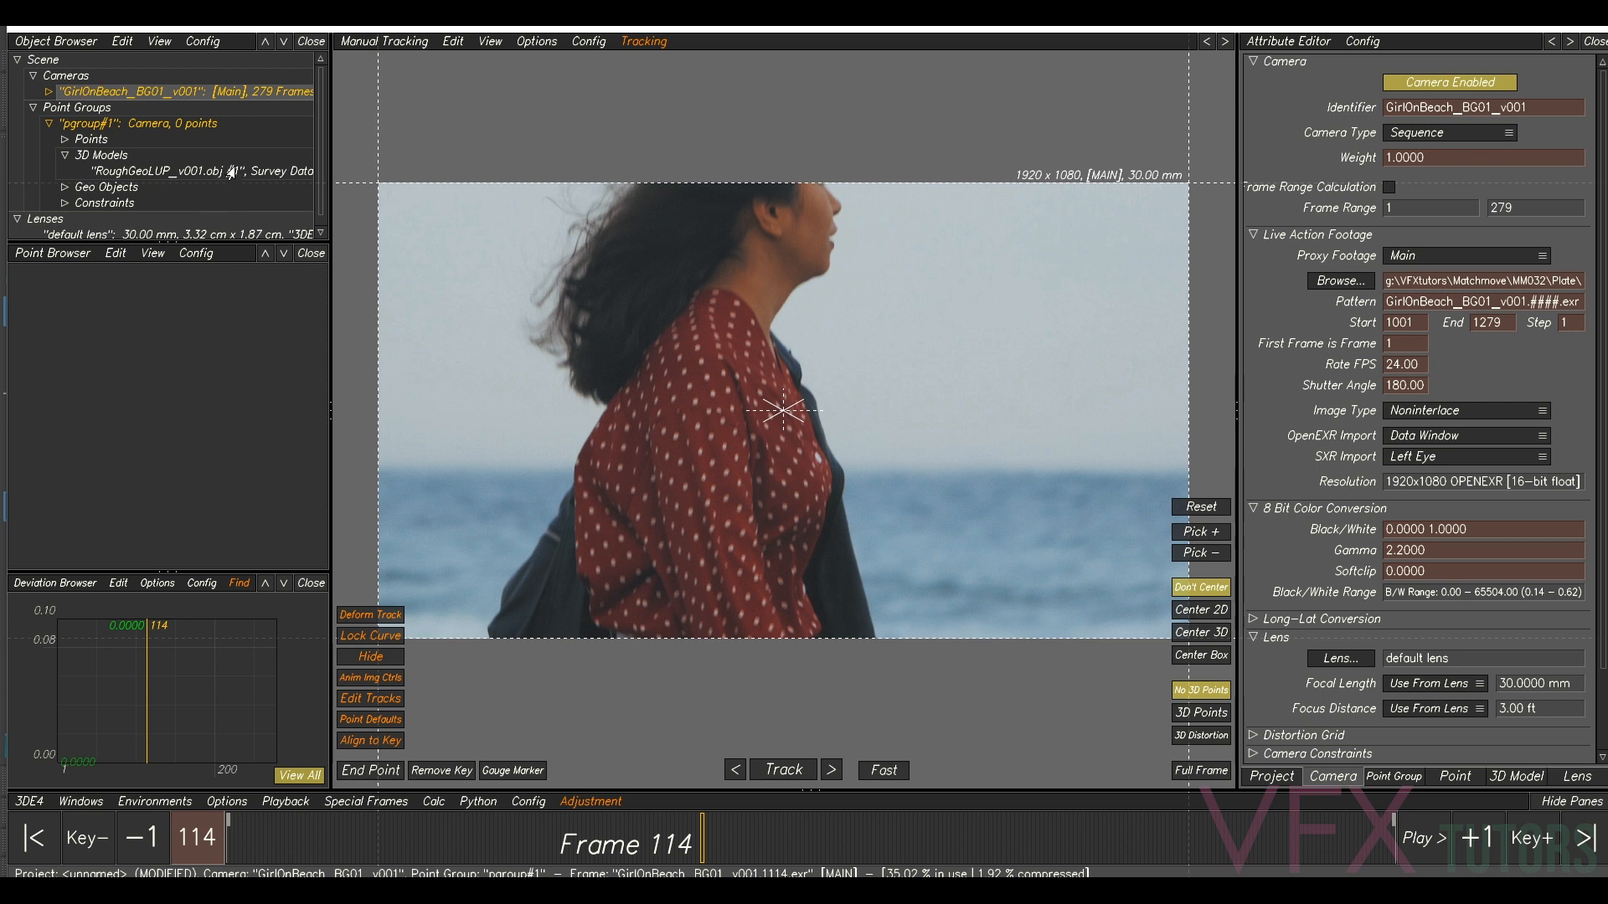
- Mark the RoughGeoLUP_v001 model as reference only and set its rendering alpha to 0.17
click(231, 172)
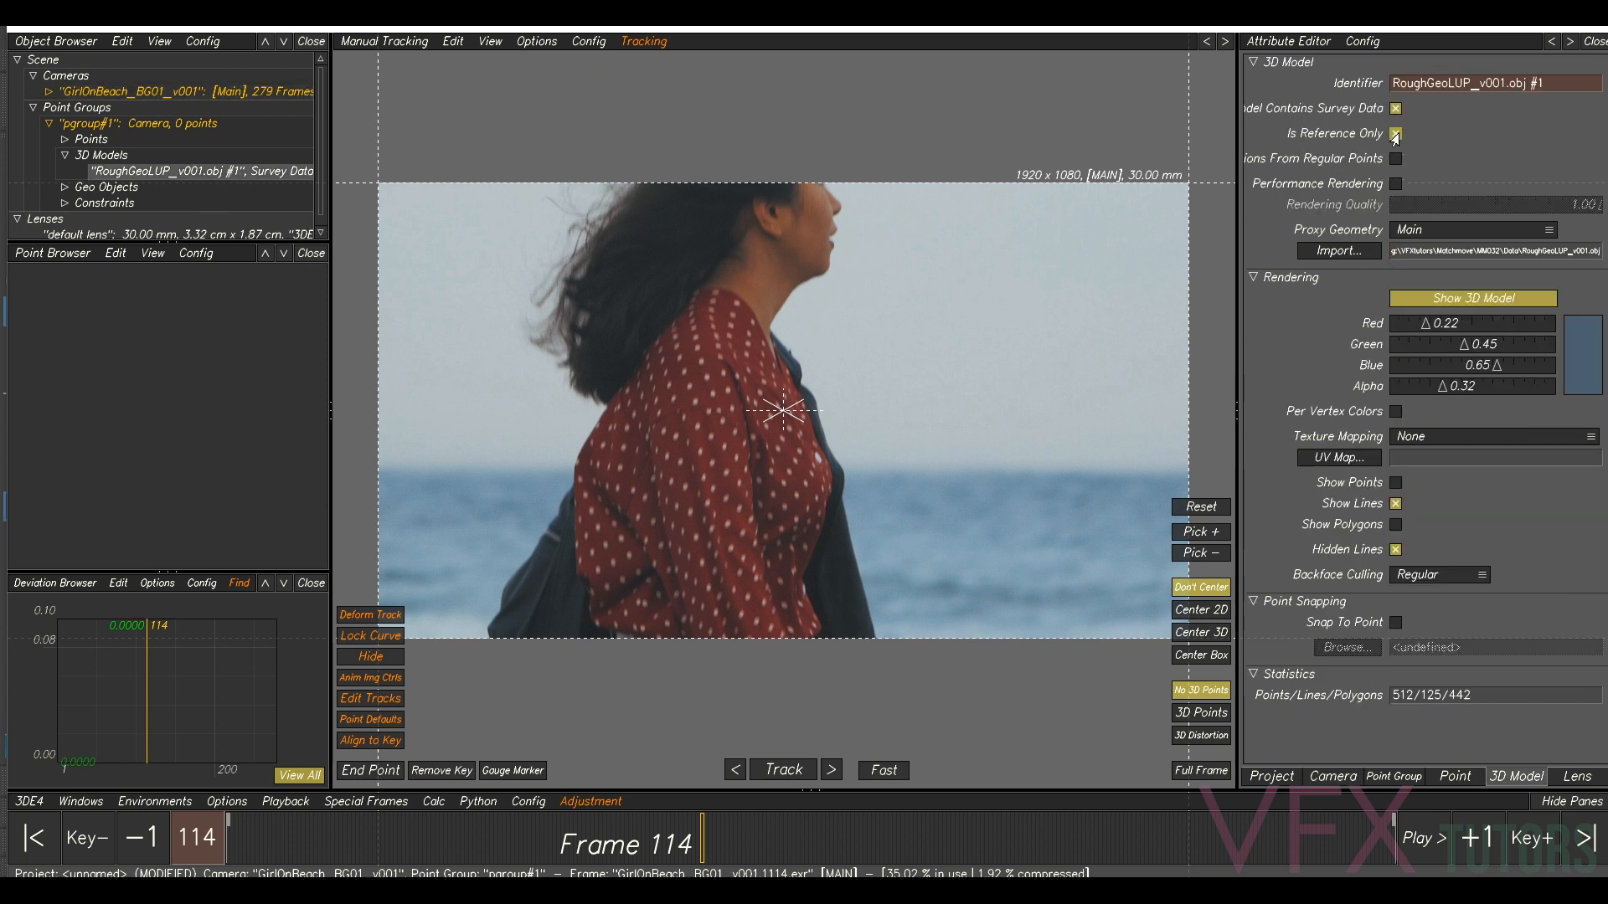
click(1418, 385)
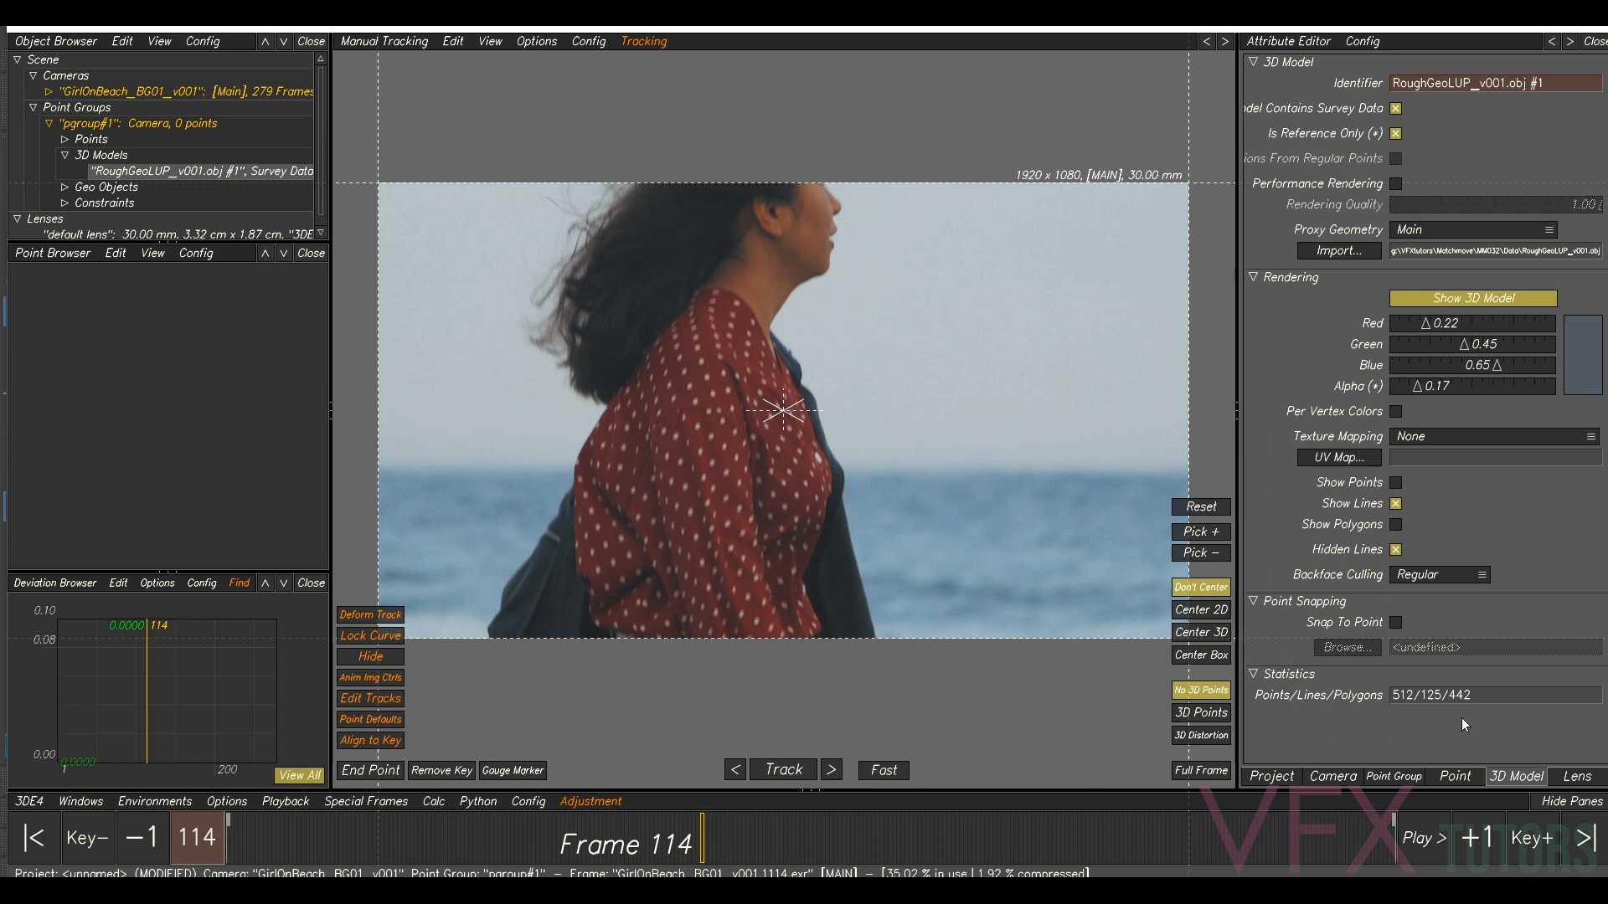
- Set the default lens's focal length to 60 mm
click(1563, 779)
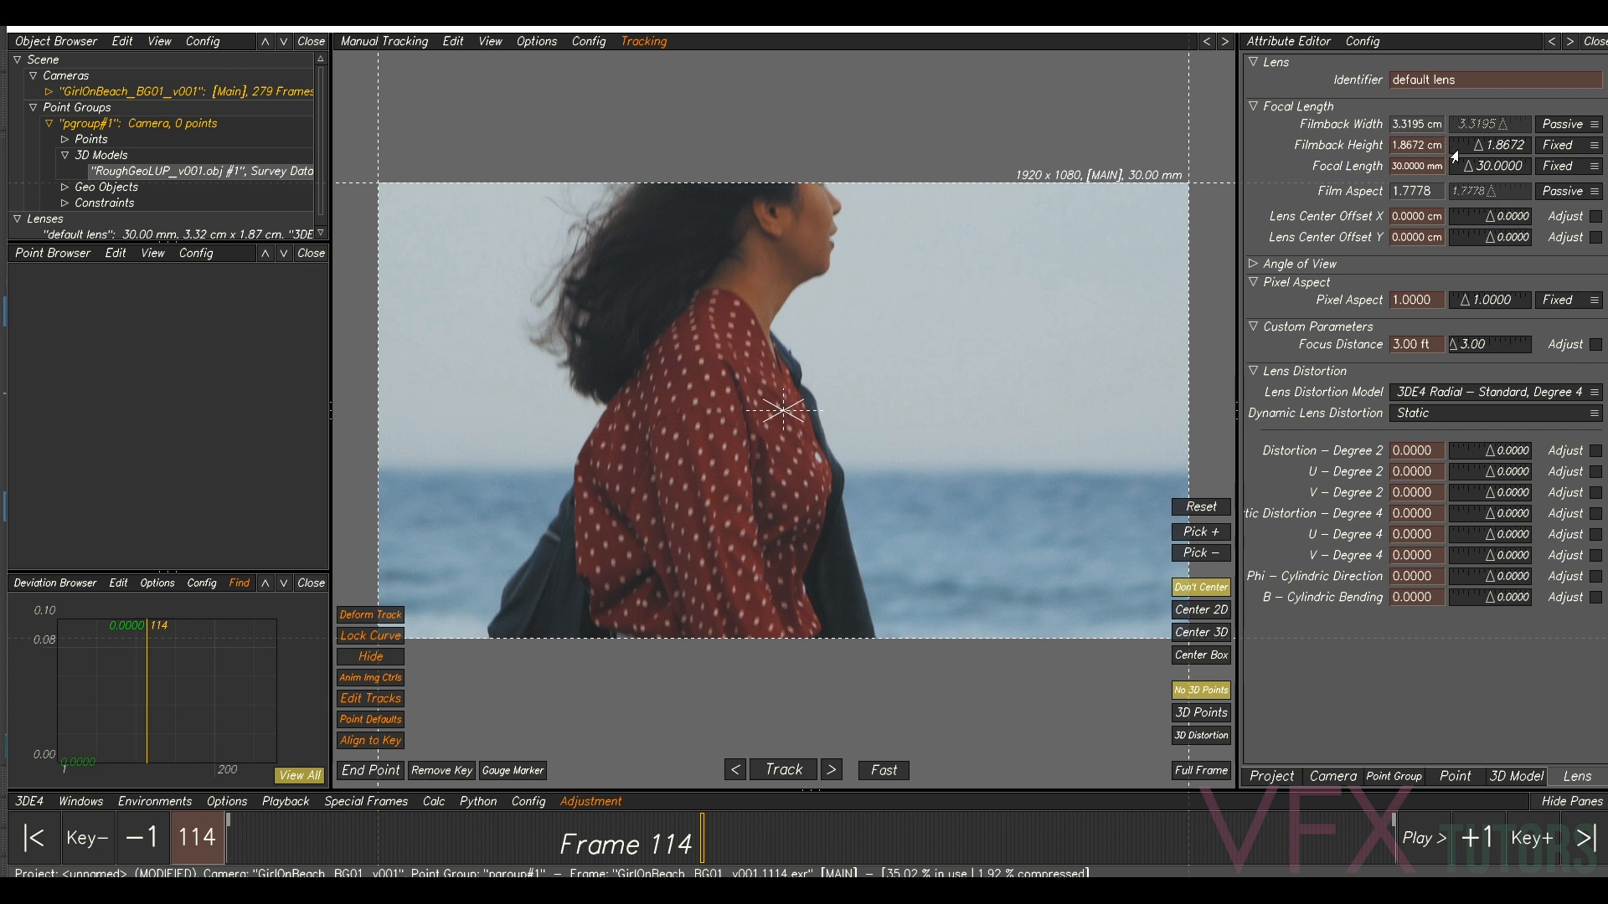
drag(683, 835, 470, 802)
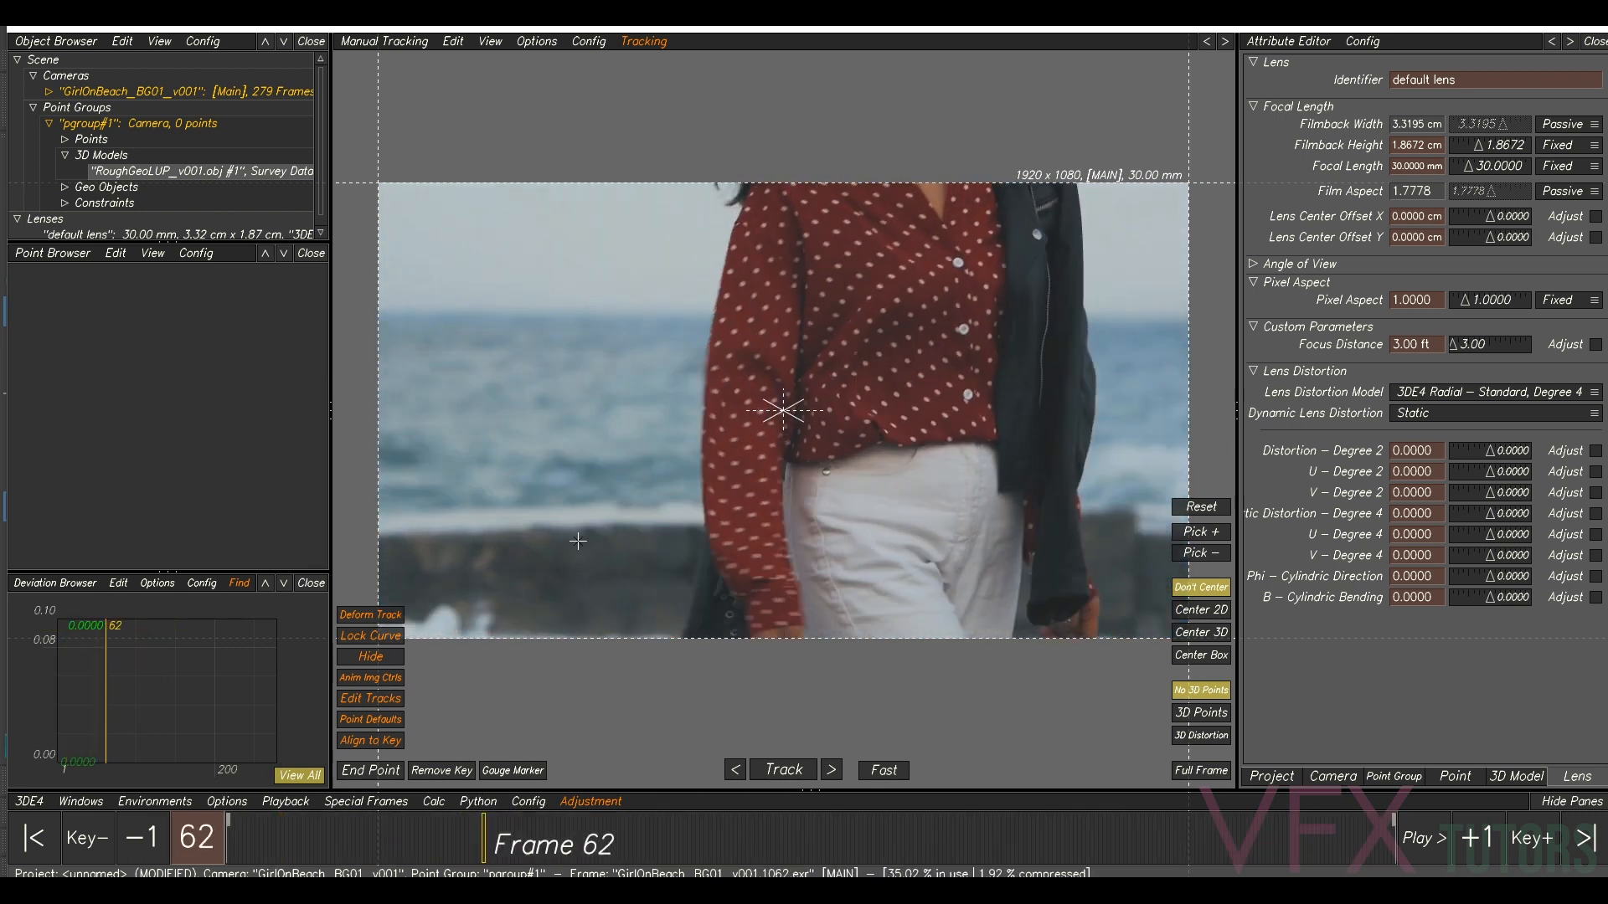
mouse_move(478, 823)
mouse_down()
mouse_move(331, 823)
mouse_move(455, 823)
mouse_up()
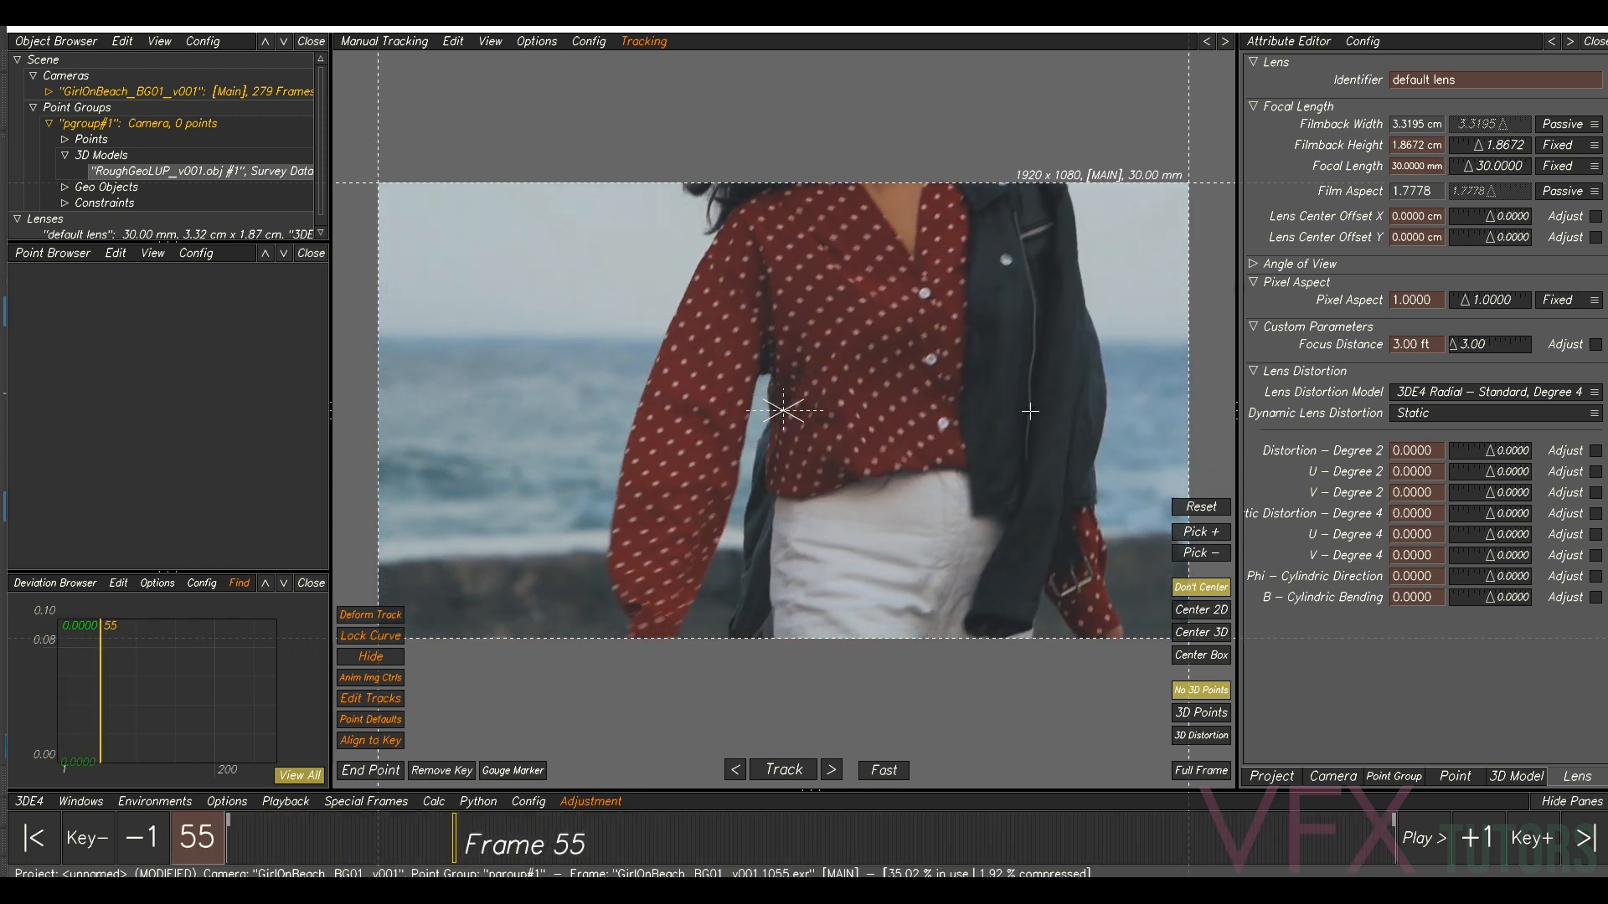
drag(357, 844, 201, 823)
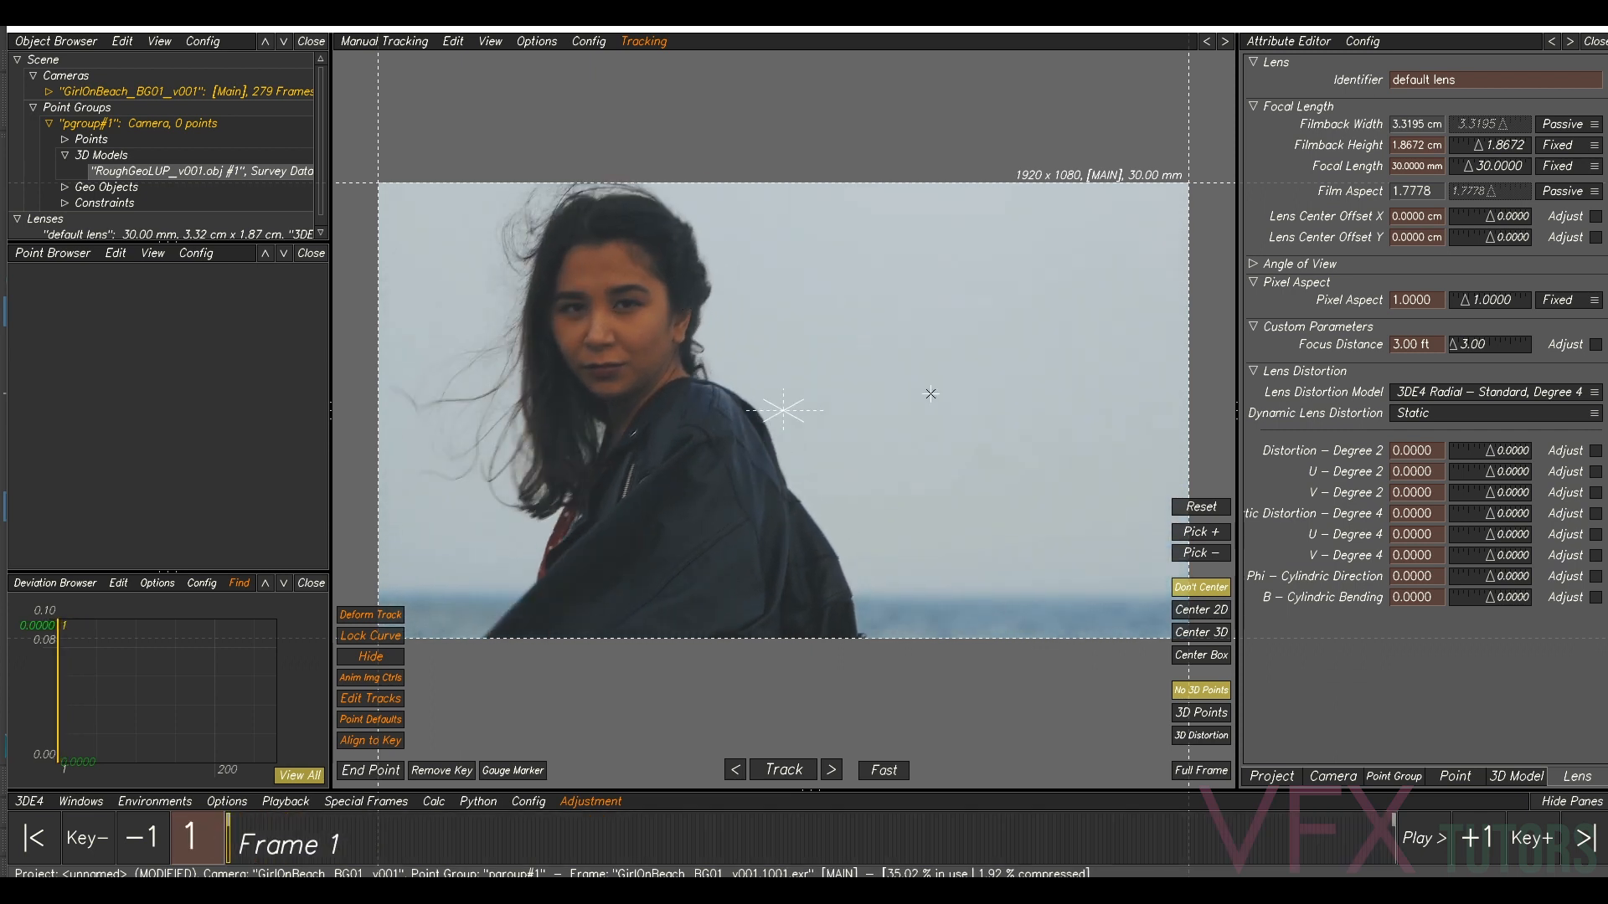
drag(316, 843, 232, 842)
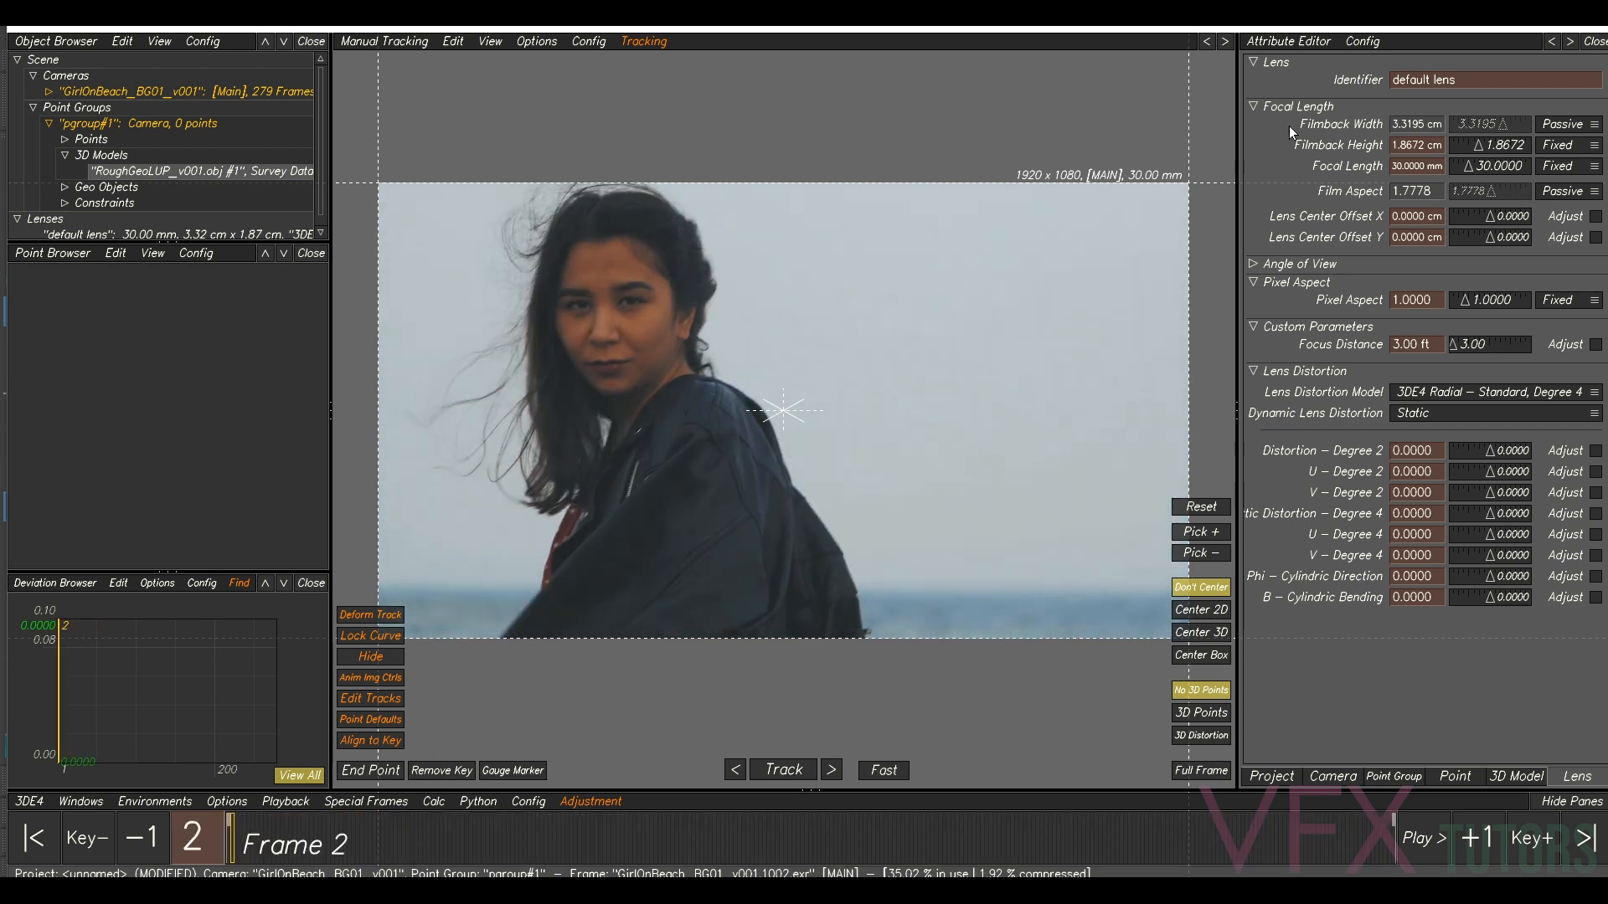
key(Return)
- At frame 20, centre the 3D models in the Lineup view and inspect the imported geometry in 3D Orientation
drag(665, 837, 308, 838)
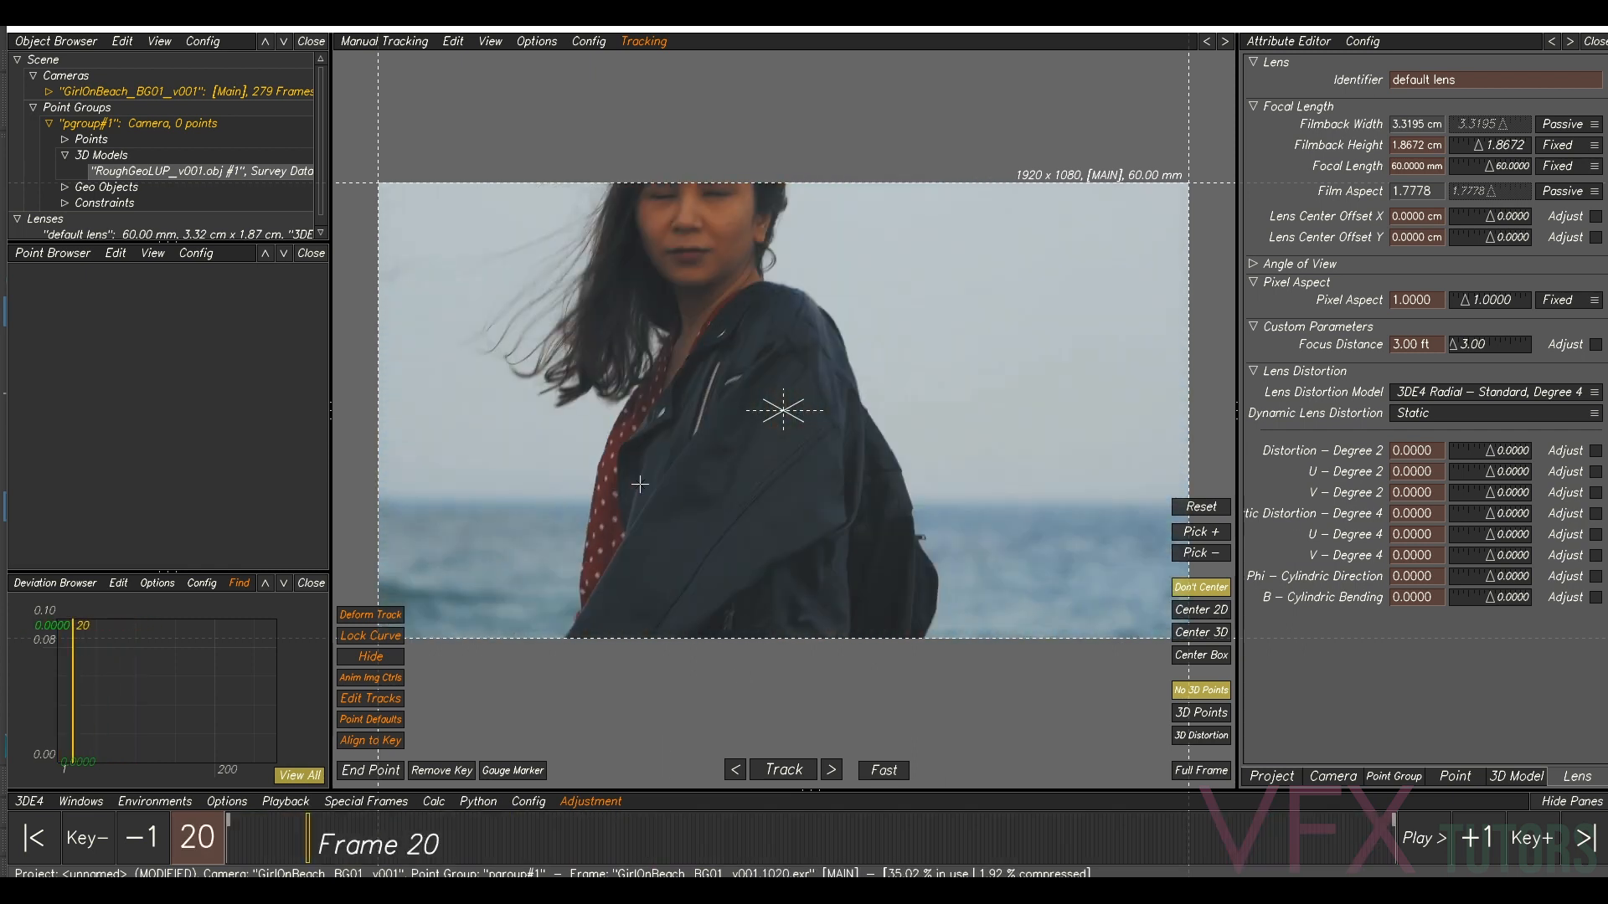
key(F2)
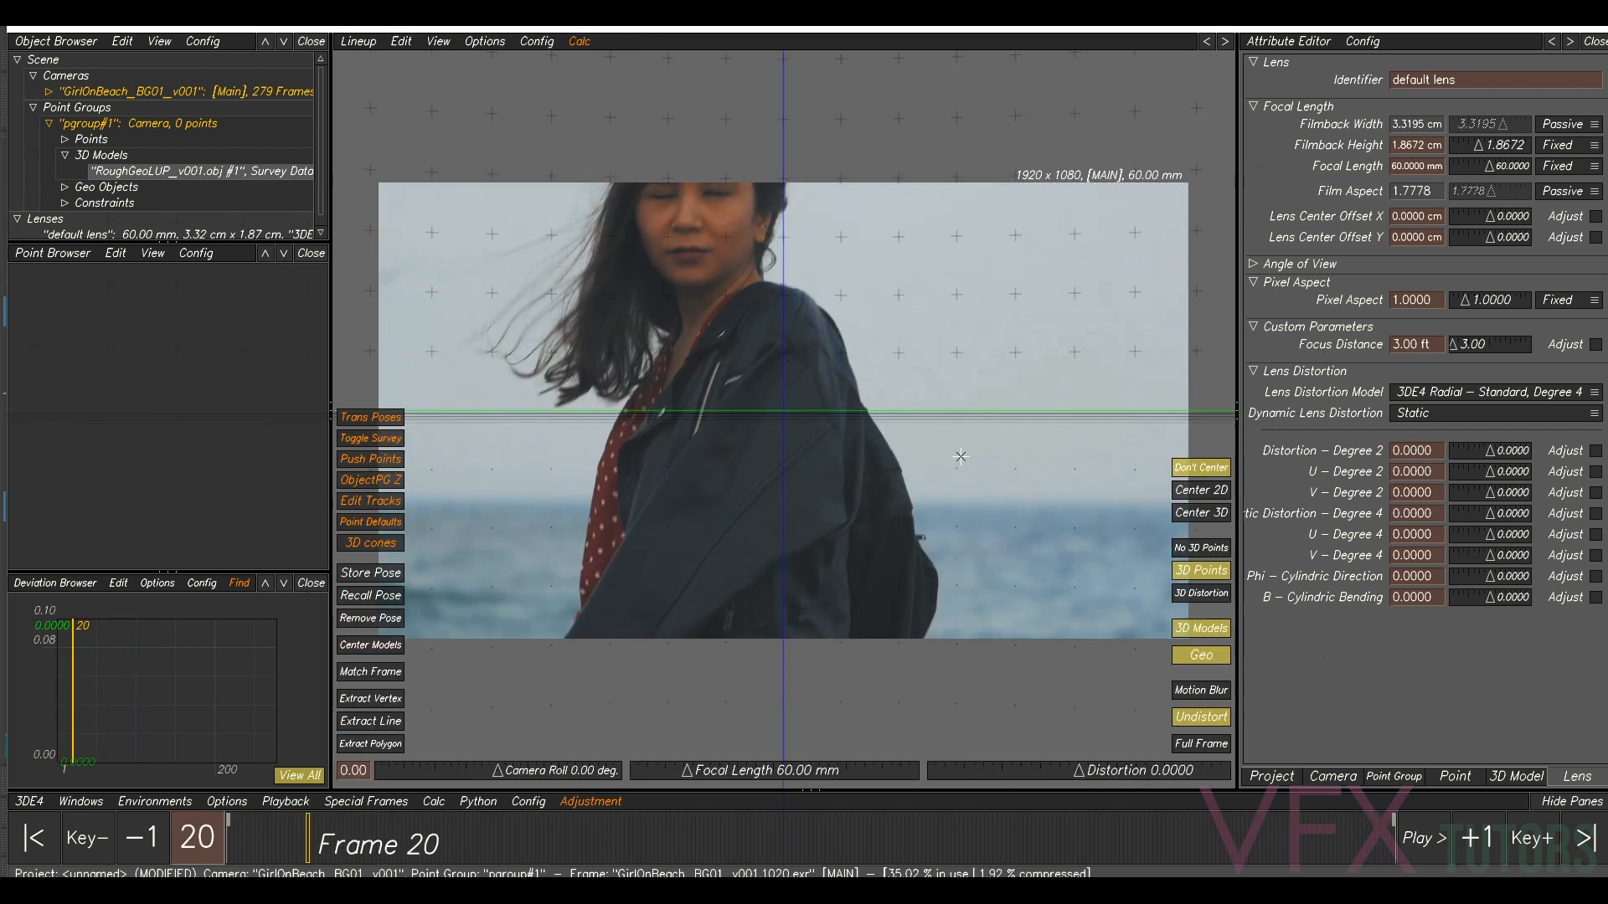
click(373, 645)
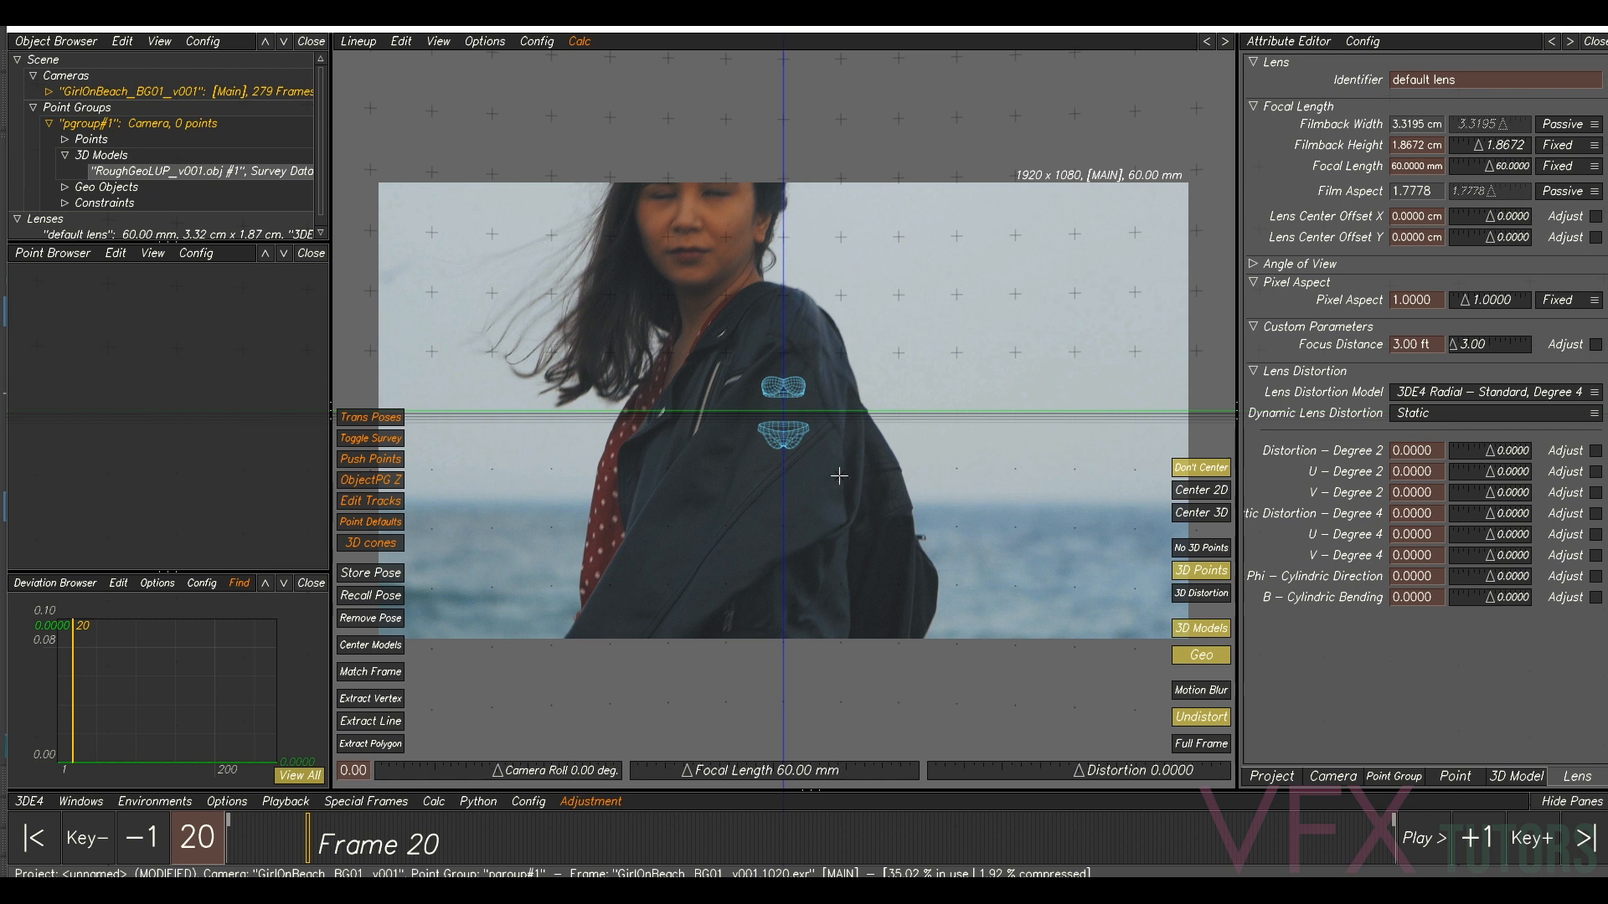
key(F3)
drag(811, 401, 841, 397)
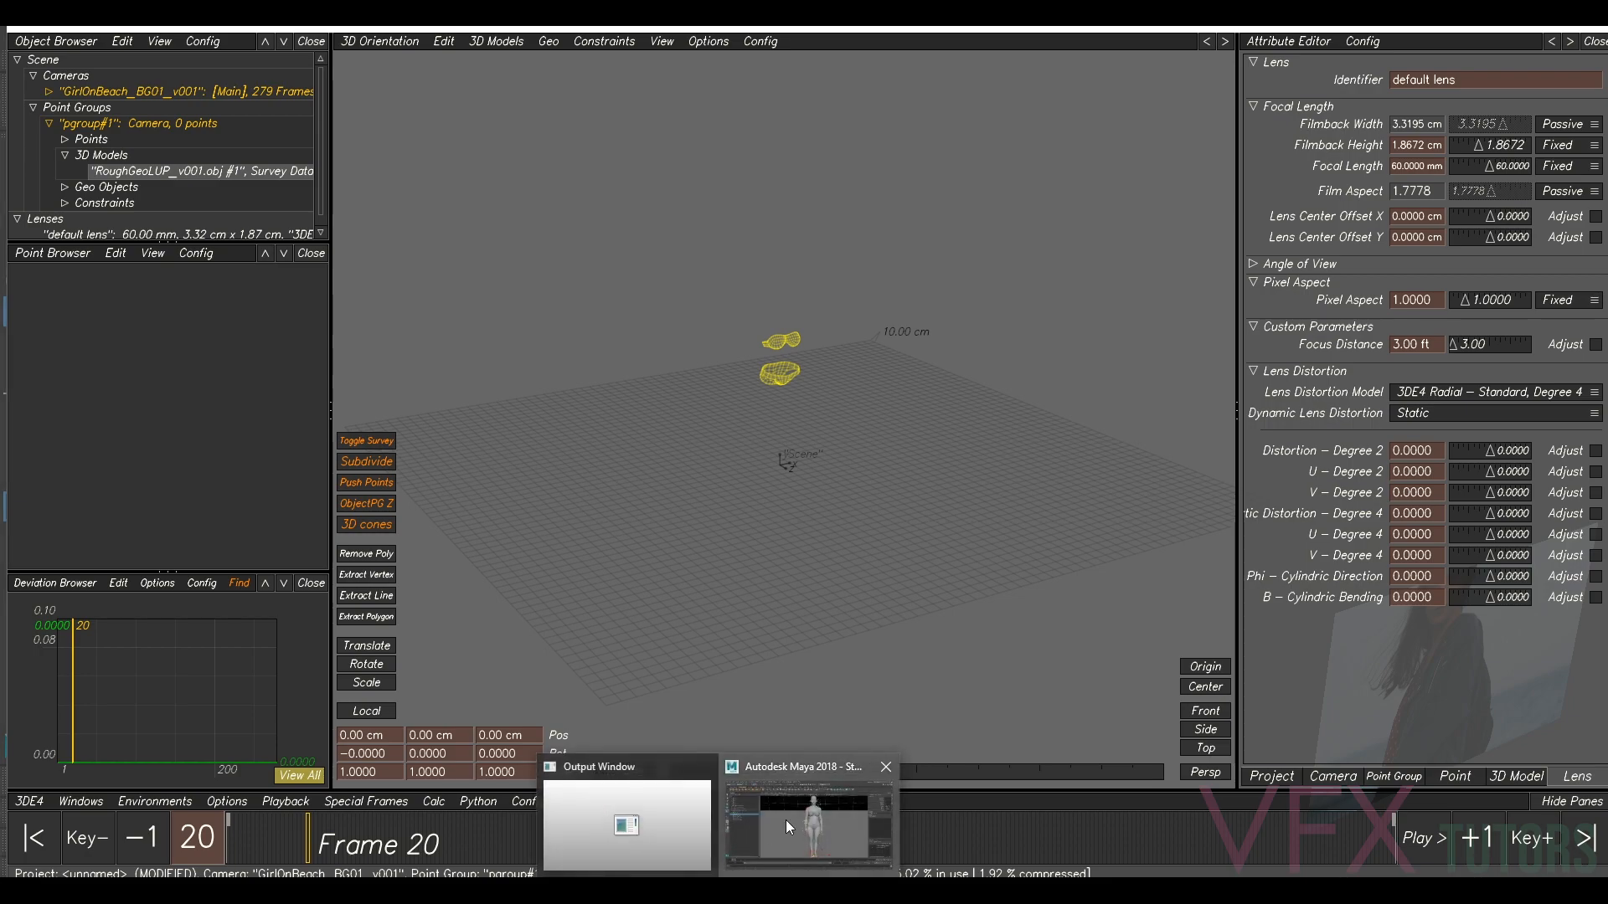
- Switch to Maya and select the figure's body and bikini top together with the ground plane and the large sphere
click(785, 820)
click(893, 366)
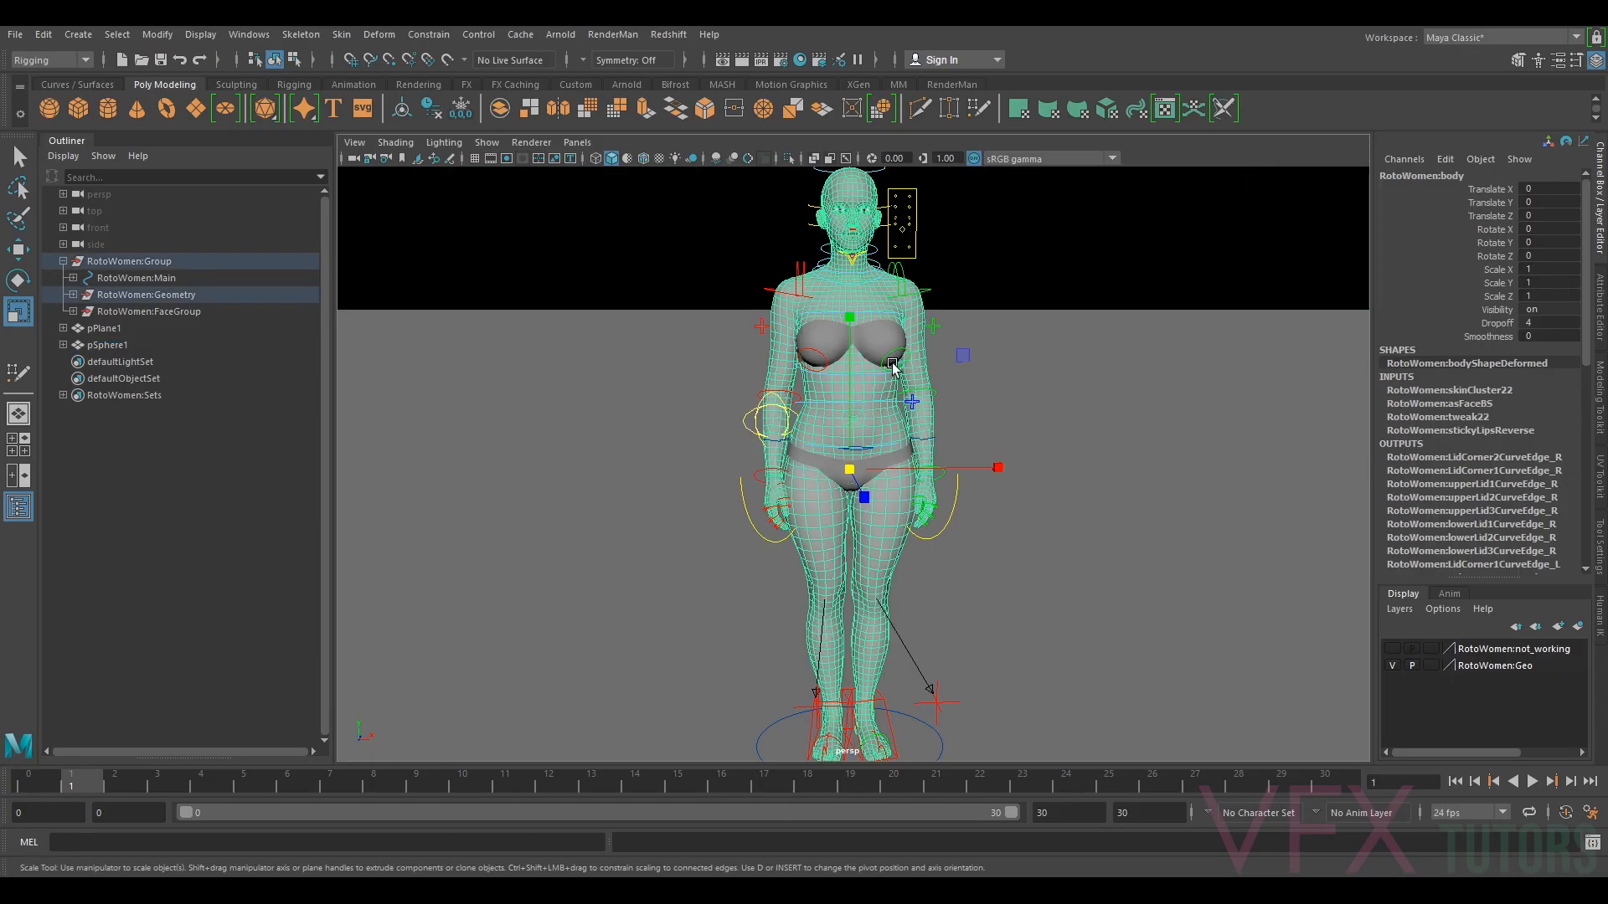
click(900, 359)
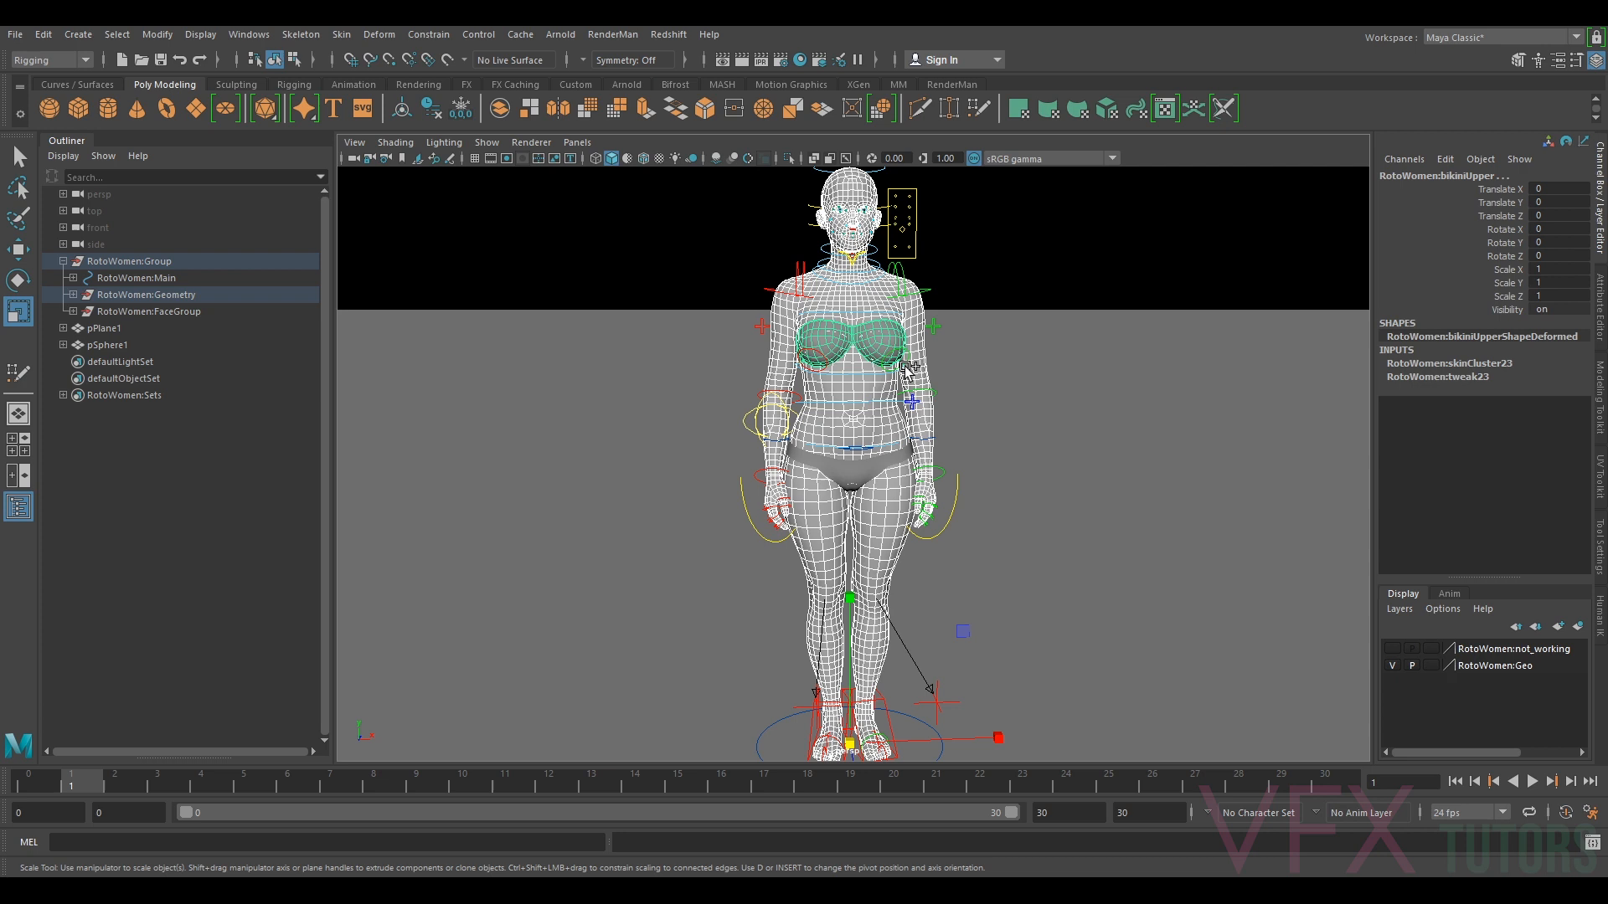
click(1078, 418)
shift+click(1082, 278)
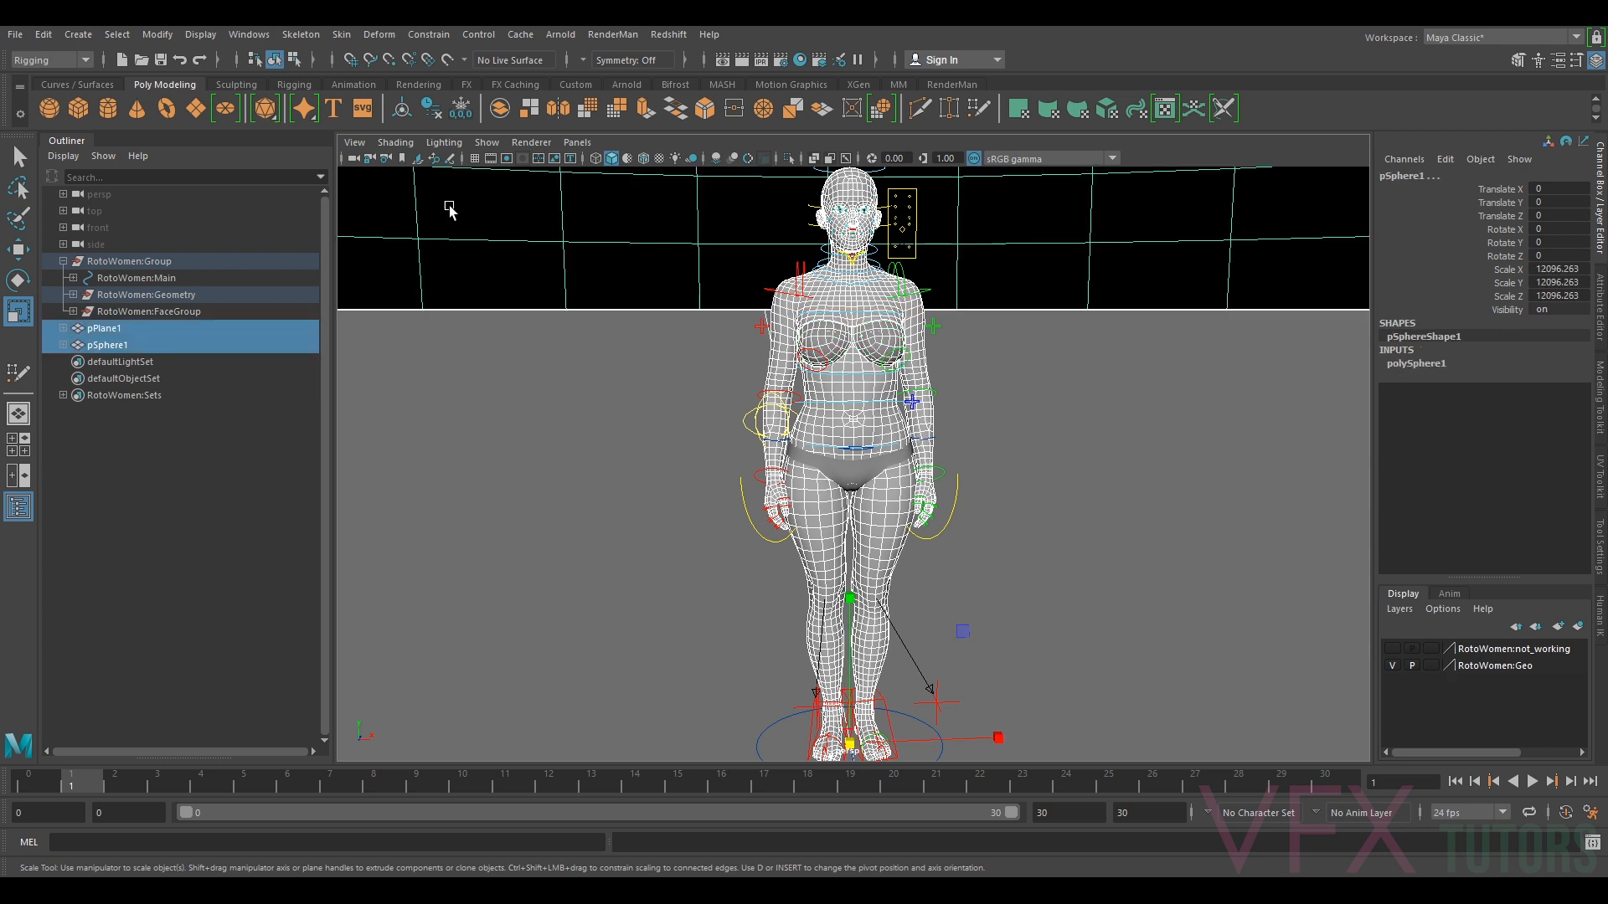
- Export the selected meshes as OBJ to the MM032 Data folder, replacing RoughGeoLUP_v001.obj
click(15, 35)
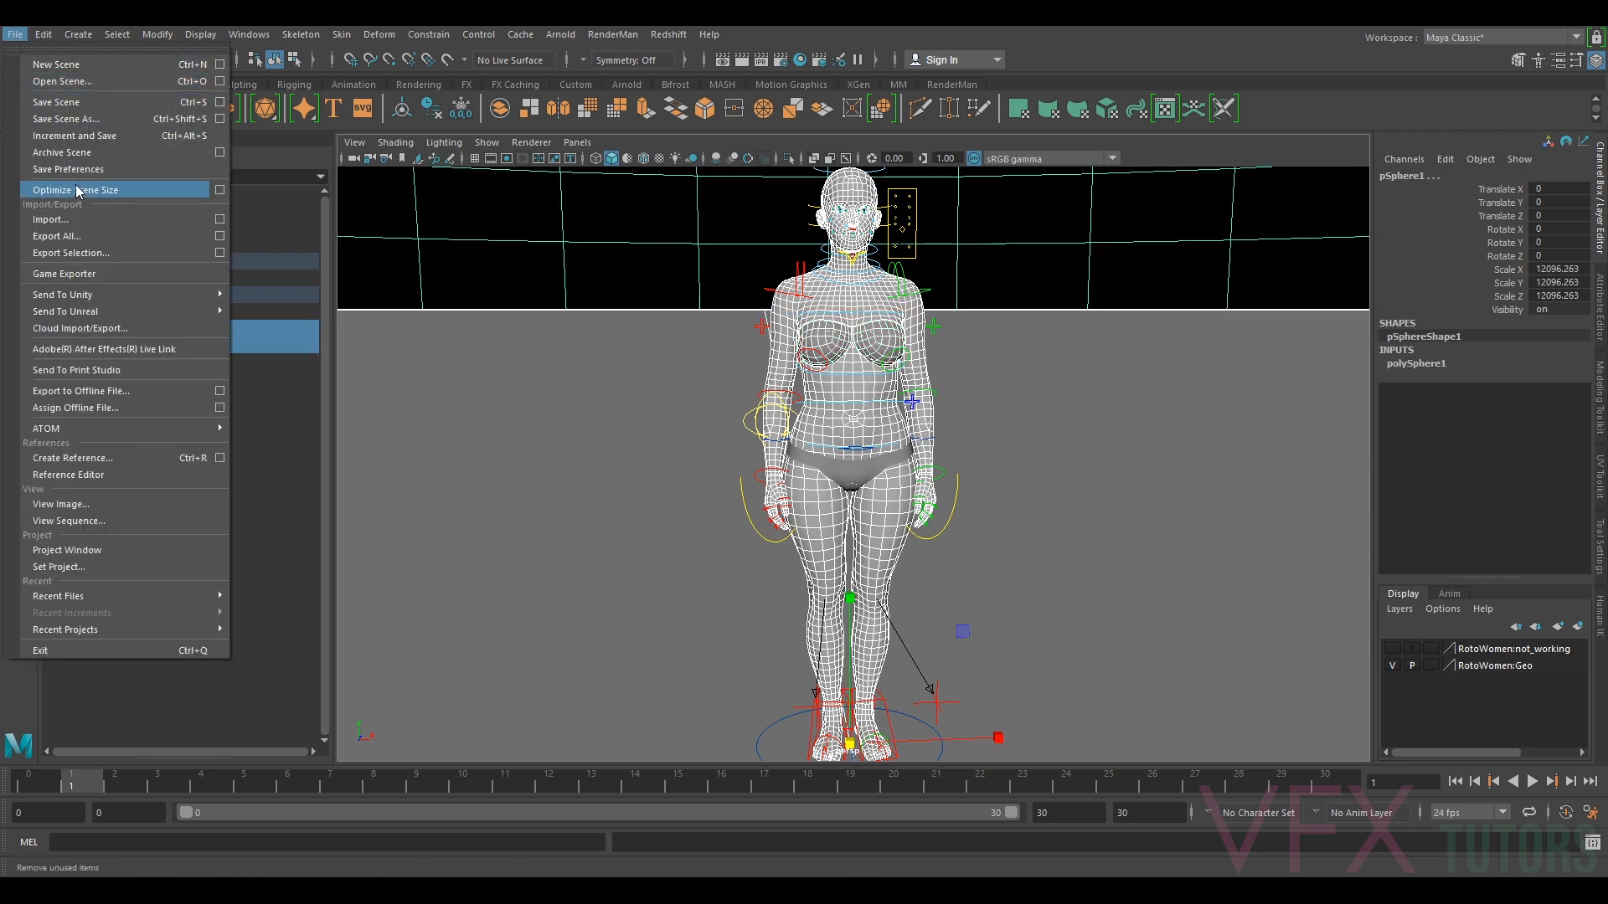
click(81, 254)
click(616, 357)
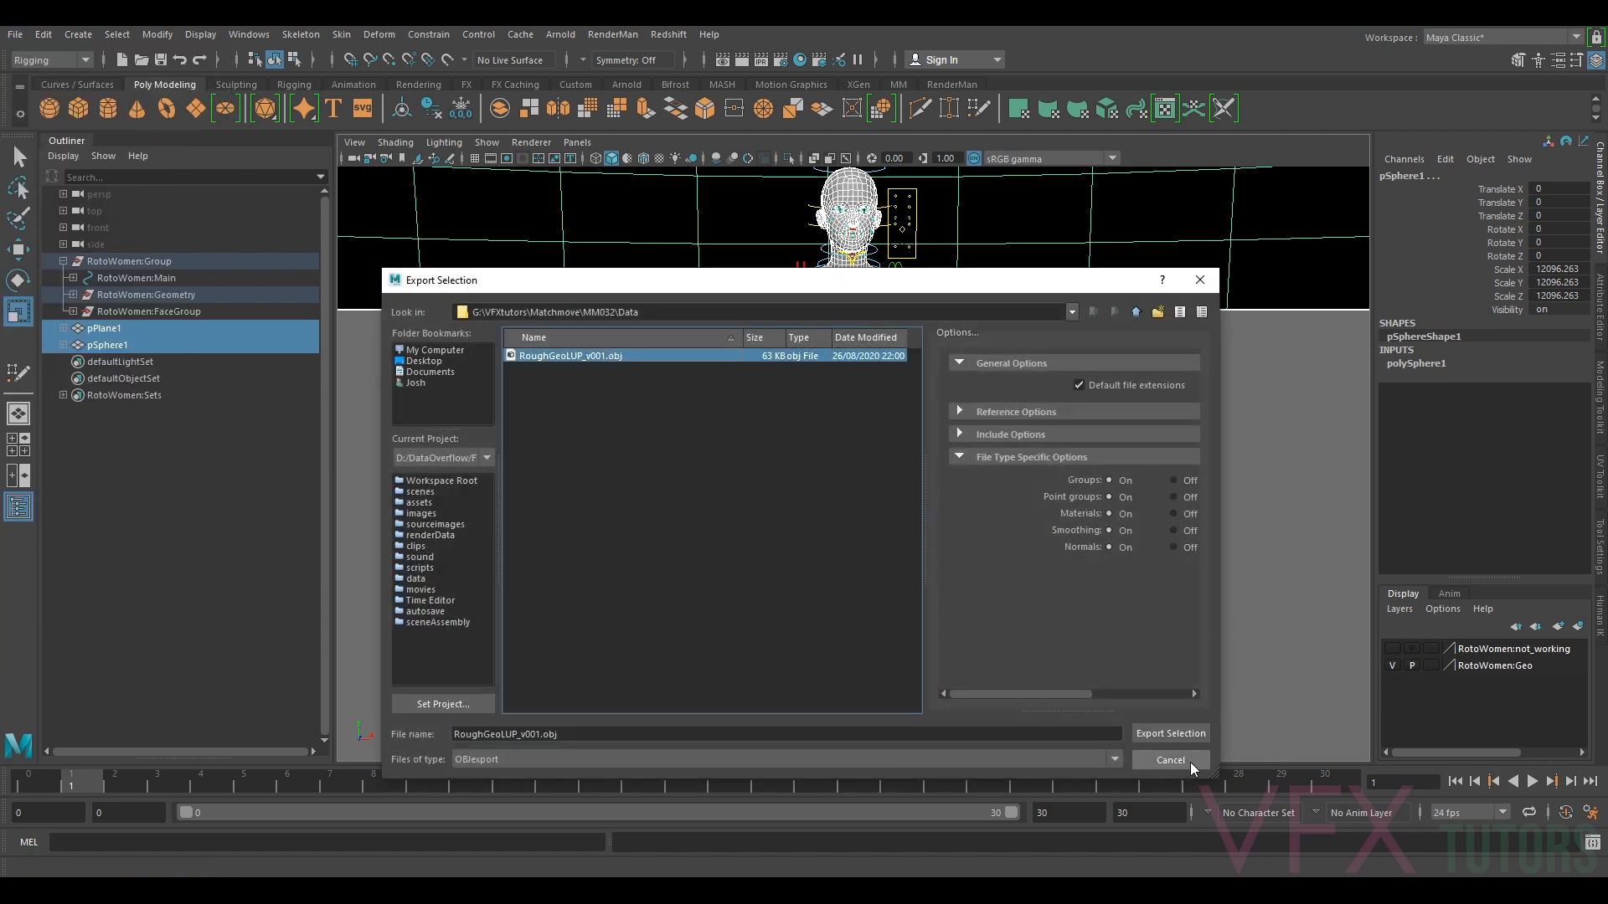
click(1168, 733)
click(764, 554)
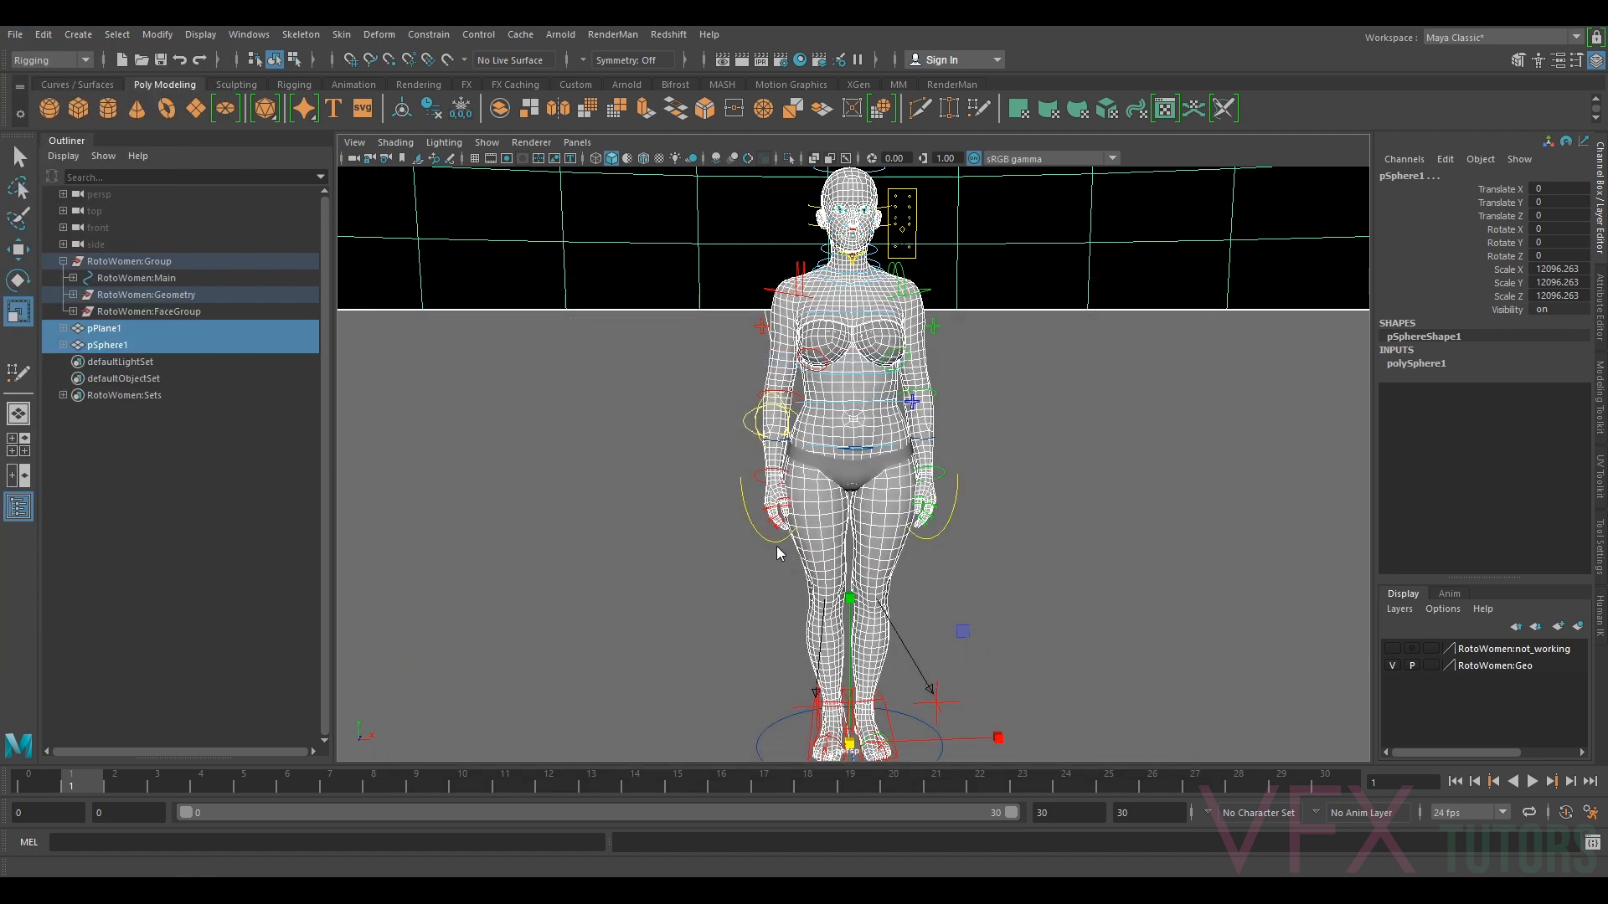
- Add the figure's bikini bottom to the selection and export it all over RoughGeoLUP_v001.obj again
click(863, 473)
click(15, 34)
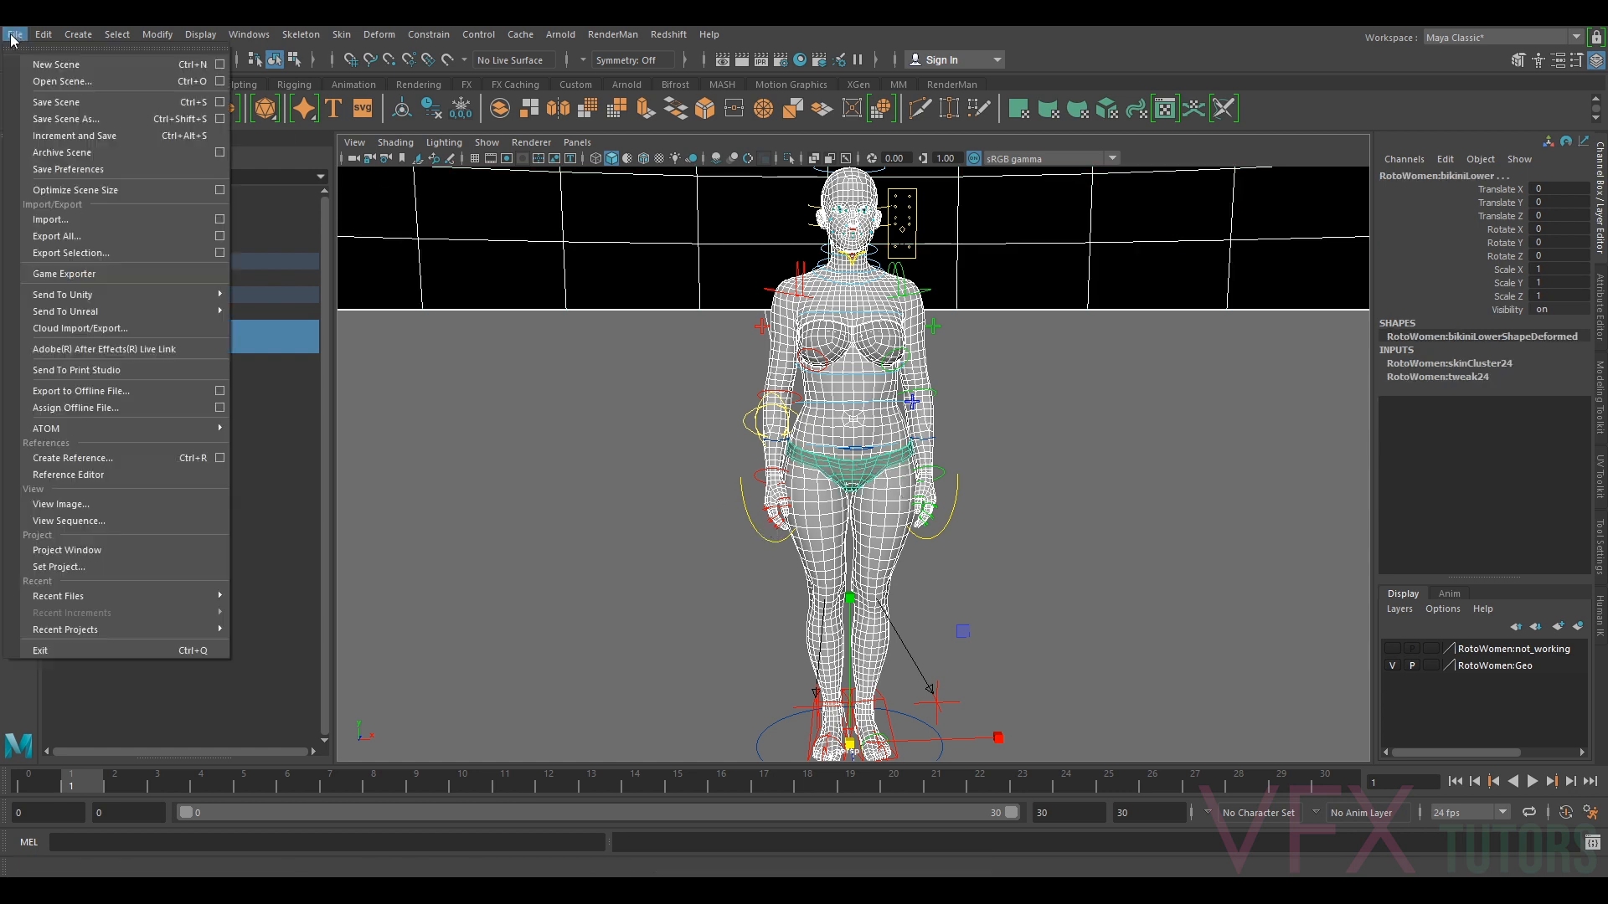
click(58, 251)
click(597, 357)
click(1146, 732)
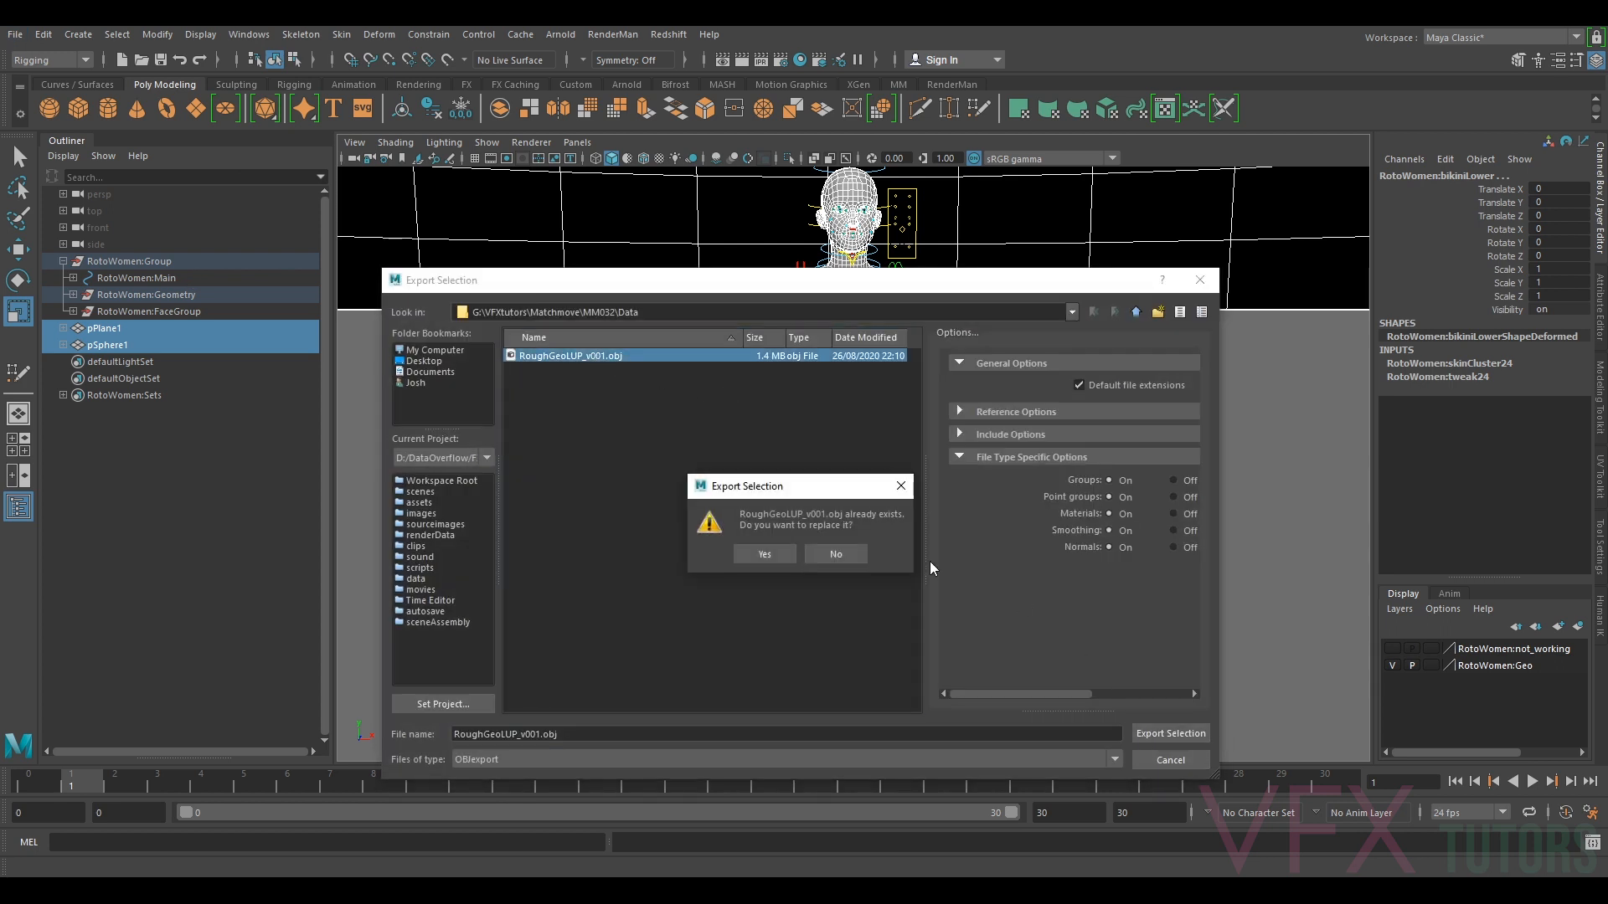
click(761, 554)
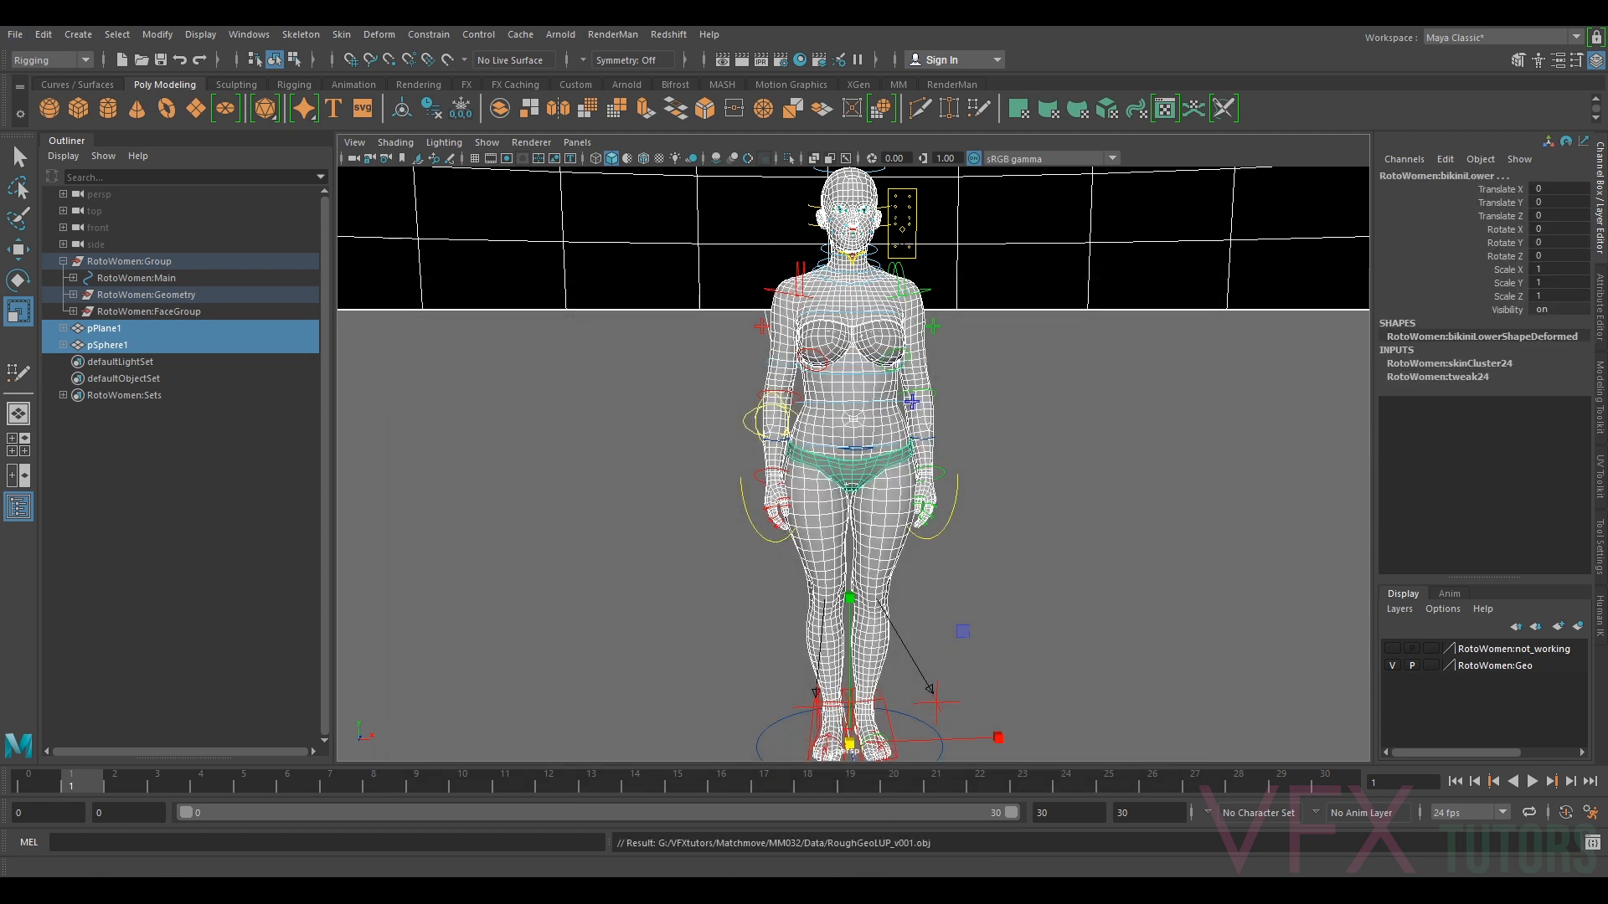
- Switch to 3DEqualizer and reload the RoughGeoLUP_v001 model from the updated OBJ file
mouse_move(841, 875)
click(804, 817)
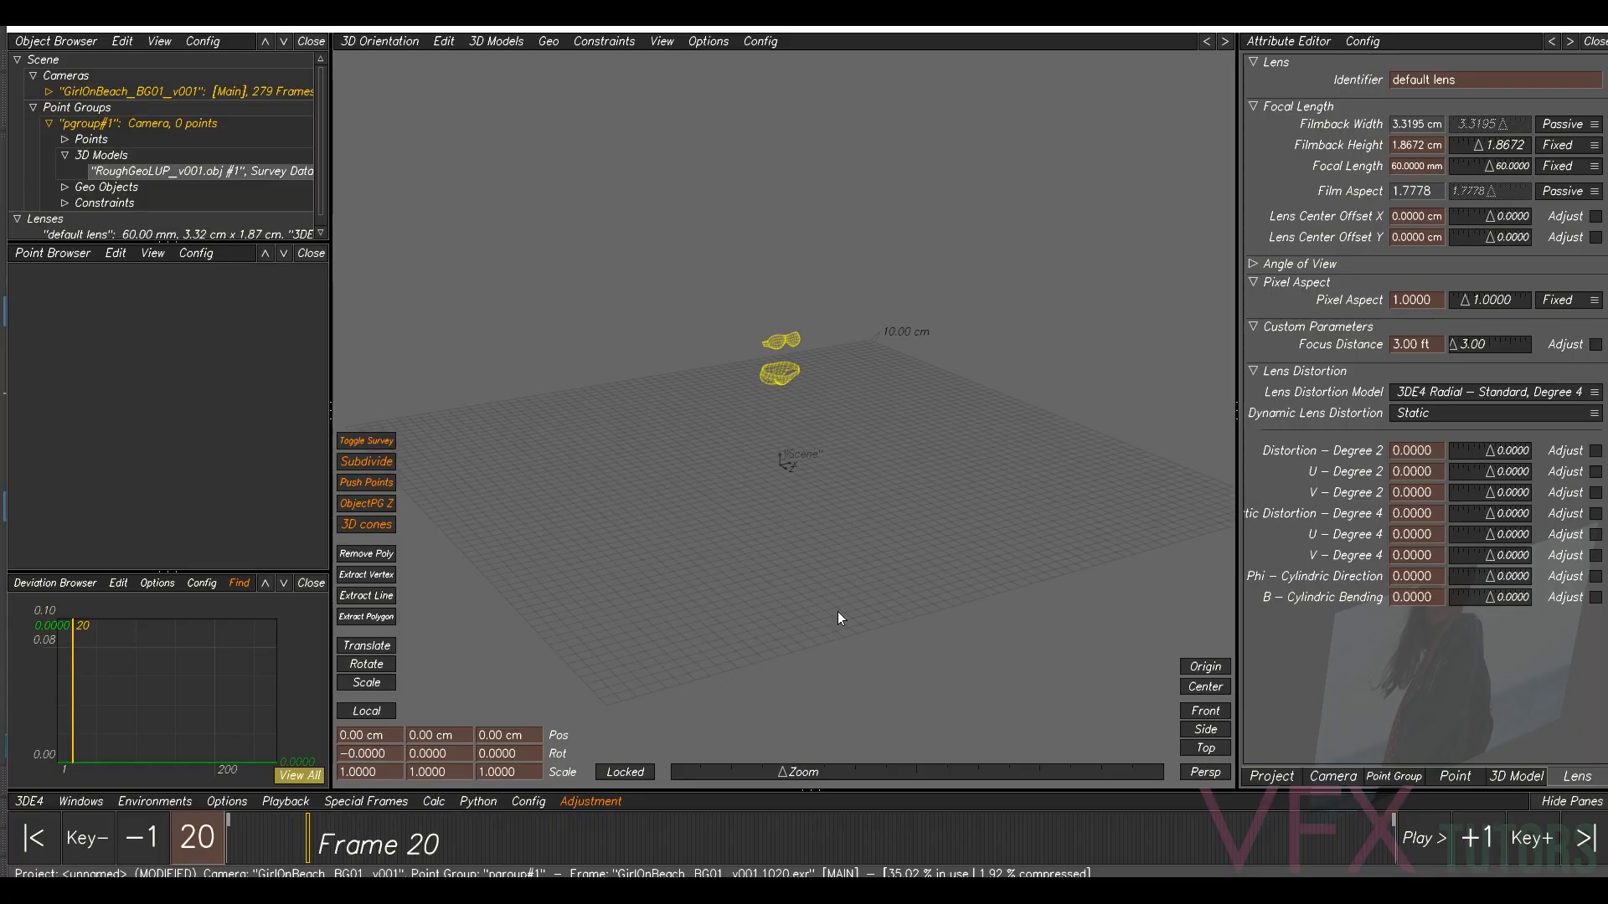
right_click(124, 178)
click(161, 216)
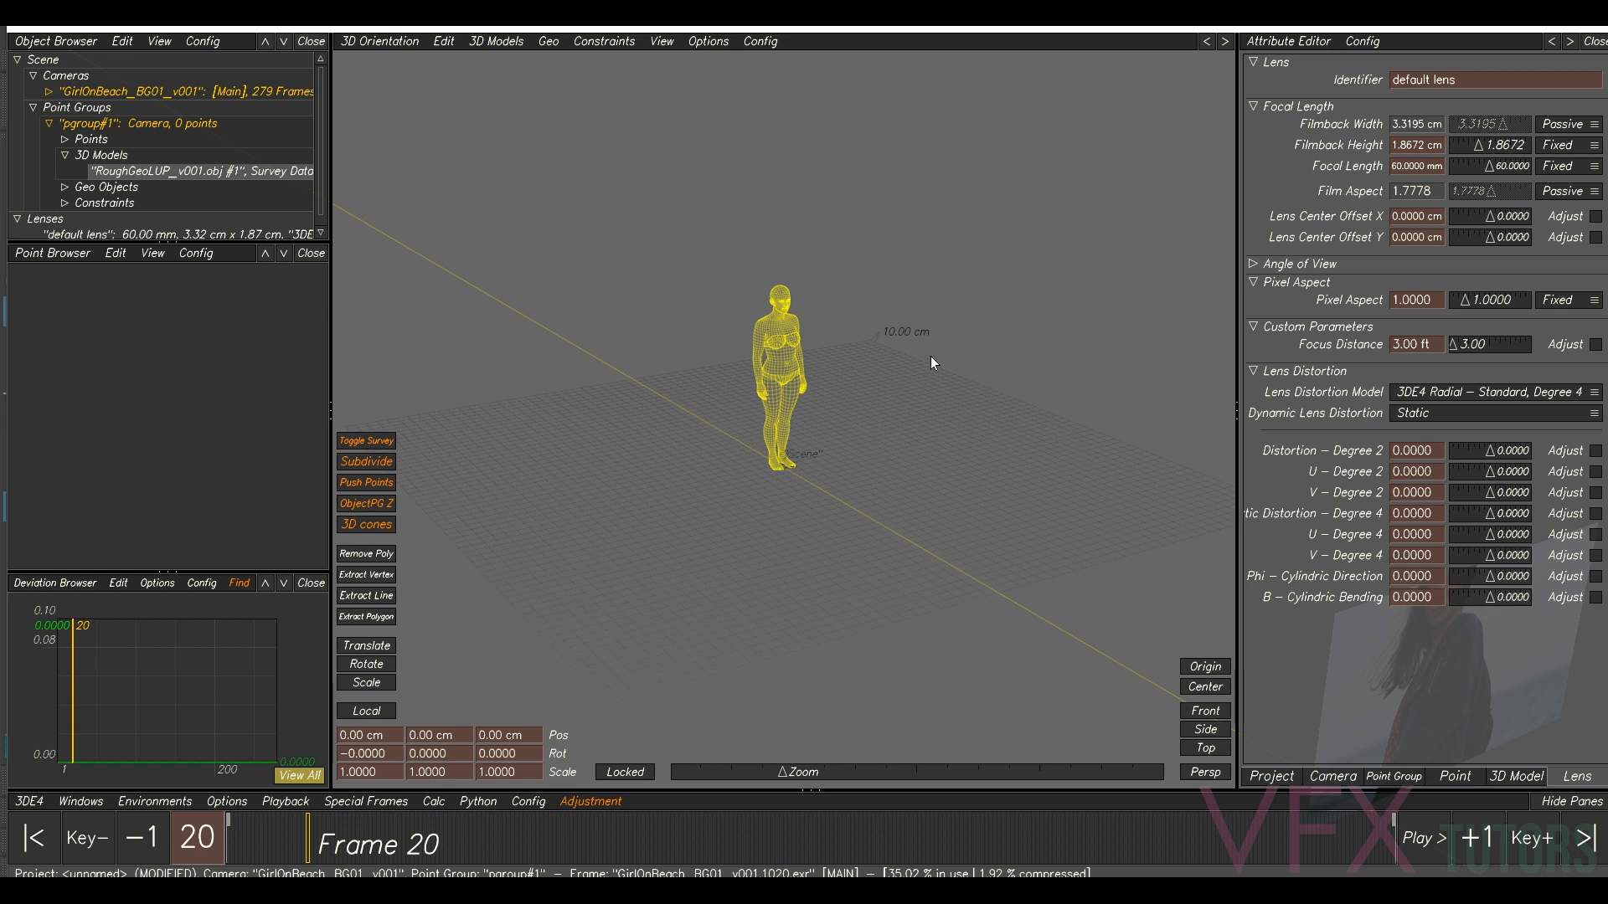
- In the Lineup view, go to frame 115 and adjust the camera so the figure model matches the woman's side profile
drag(1011, 454, 958, 431)
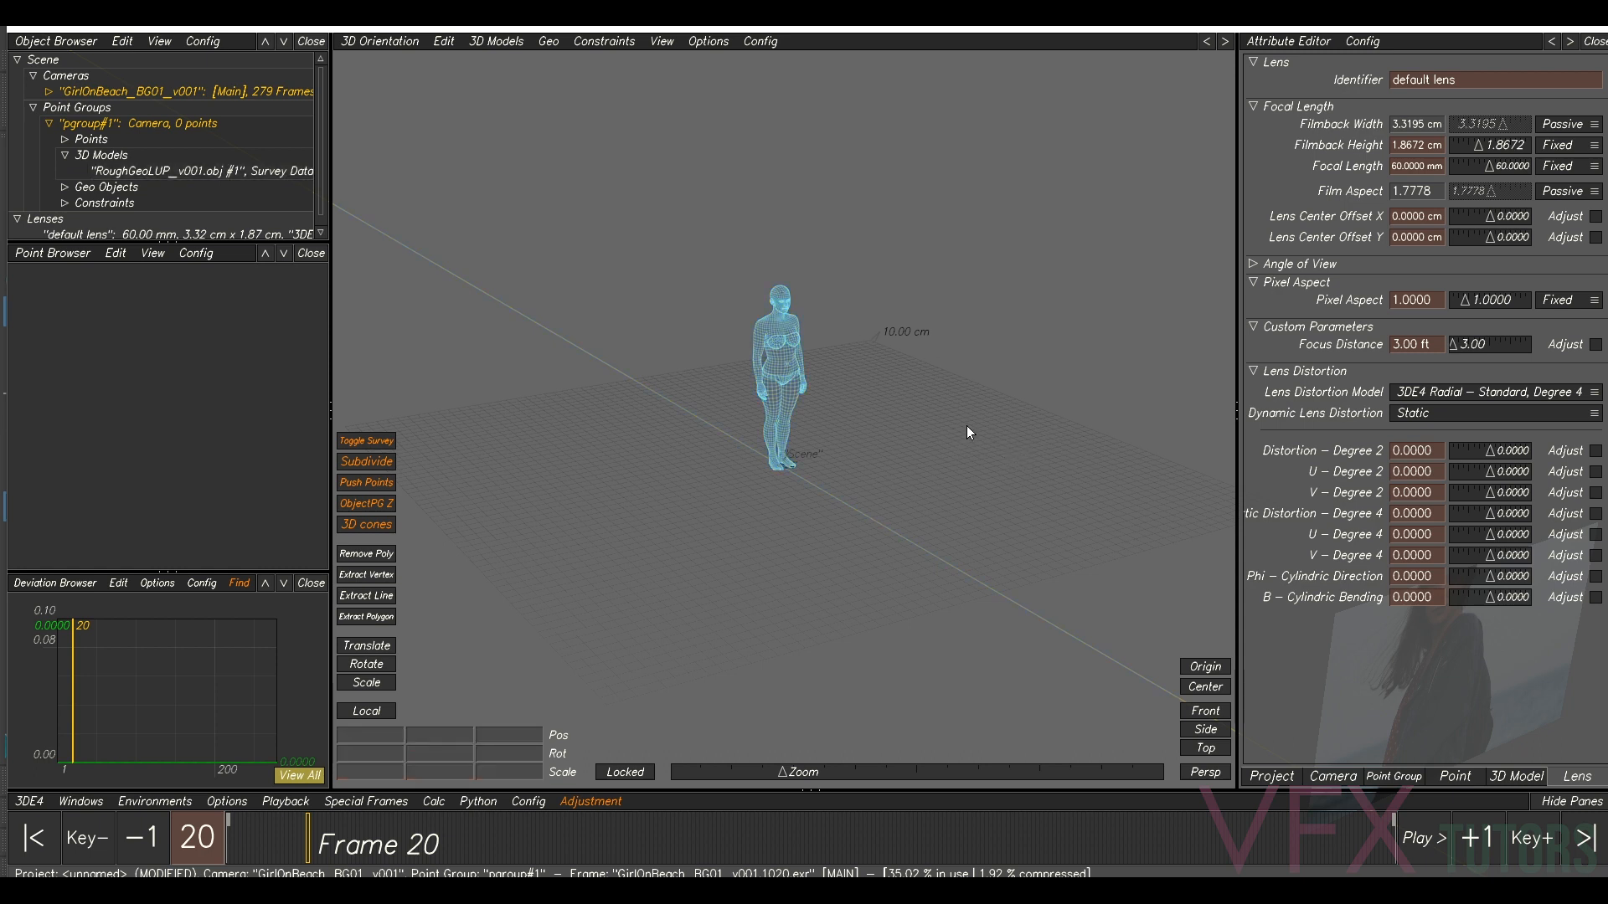
key(F2)
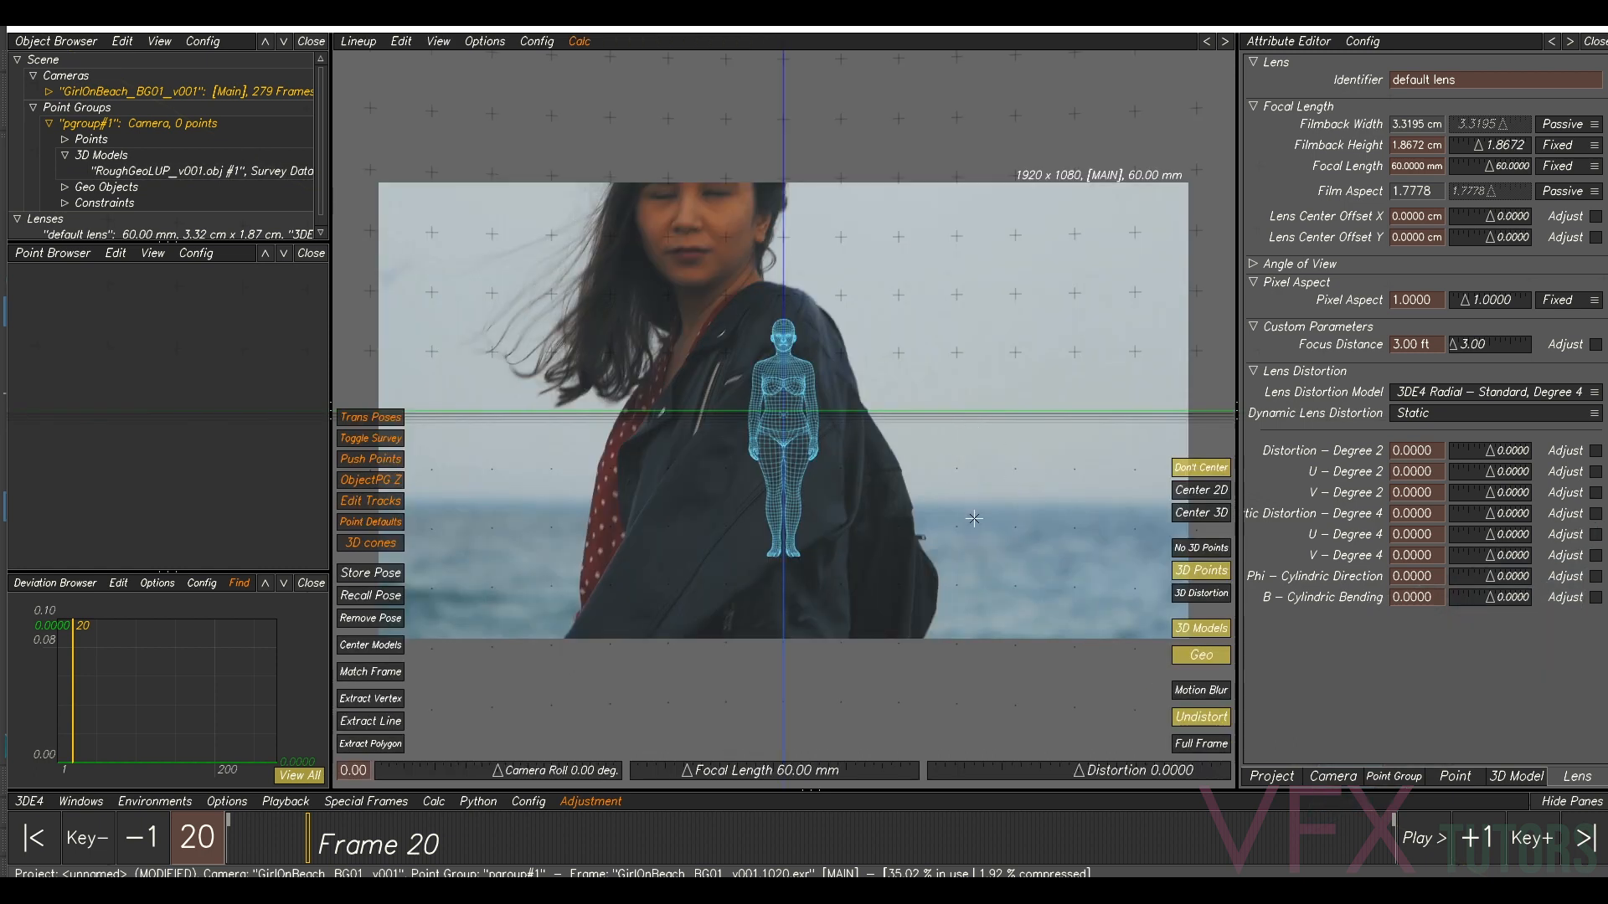
alt+right_drag(985, 544, 860, 505)
alt+drag(860, 505, 863, 469)
alt+right_drag(863, 469, 845, 429)
drag(416, 829, 706, 833)
alt+middle_drag(891, 596, 872, 621)
alt+drag(872, 621, 816, 566)
alt+right_drag(816, 566, 862, 508)
alt+middle_drag(692, 432, 702, 454)
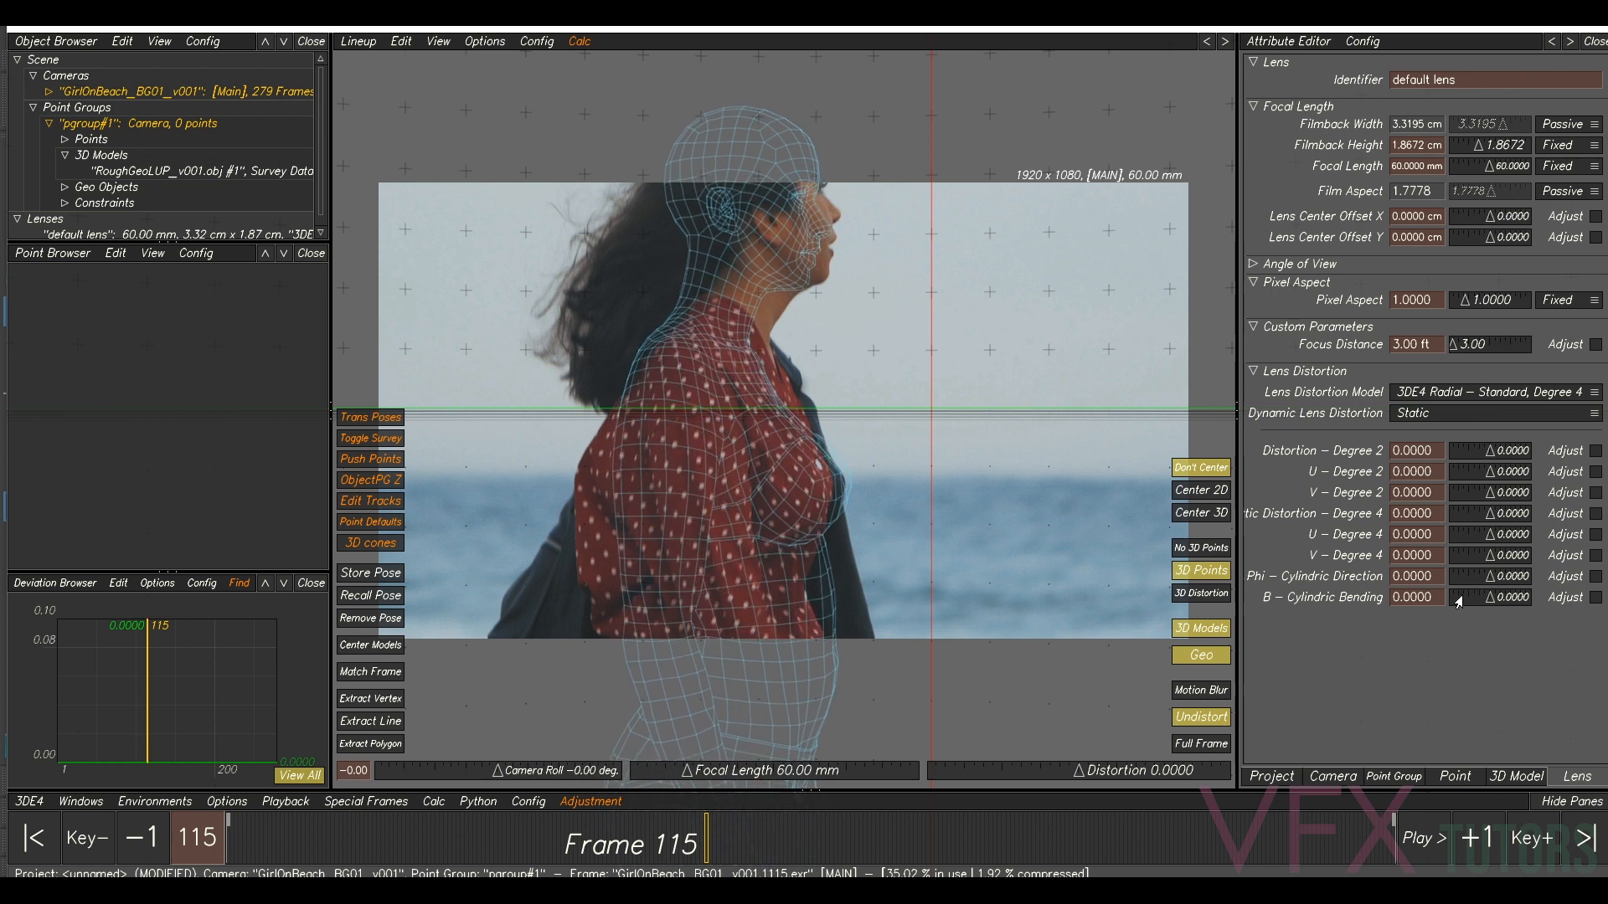
- Raise the project's far clipping planes to about 770611 cm for F1/F5 and about 976473 cm for F6
click(1270, 778)
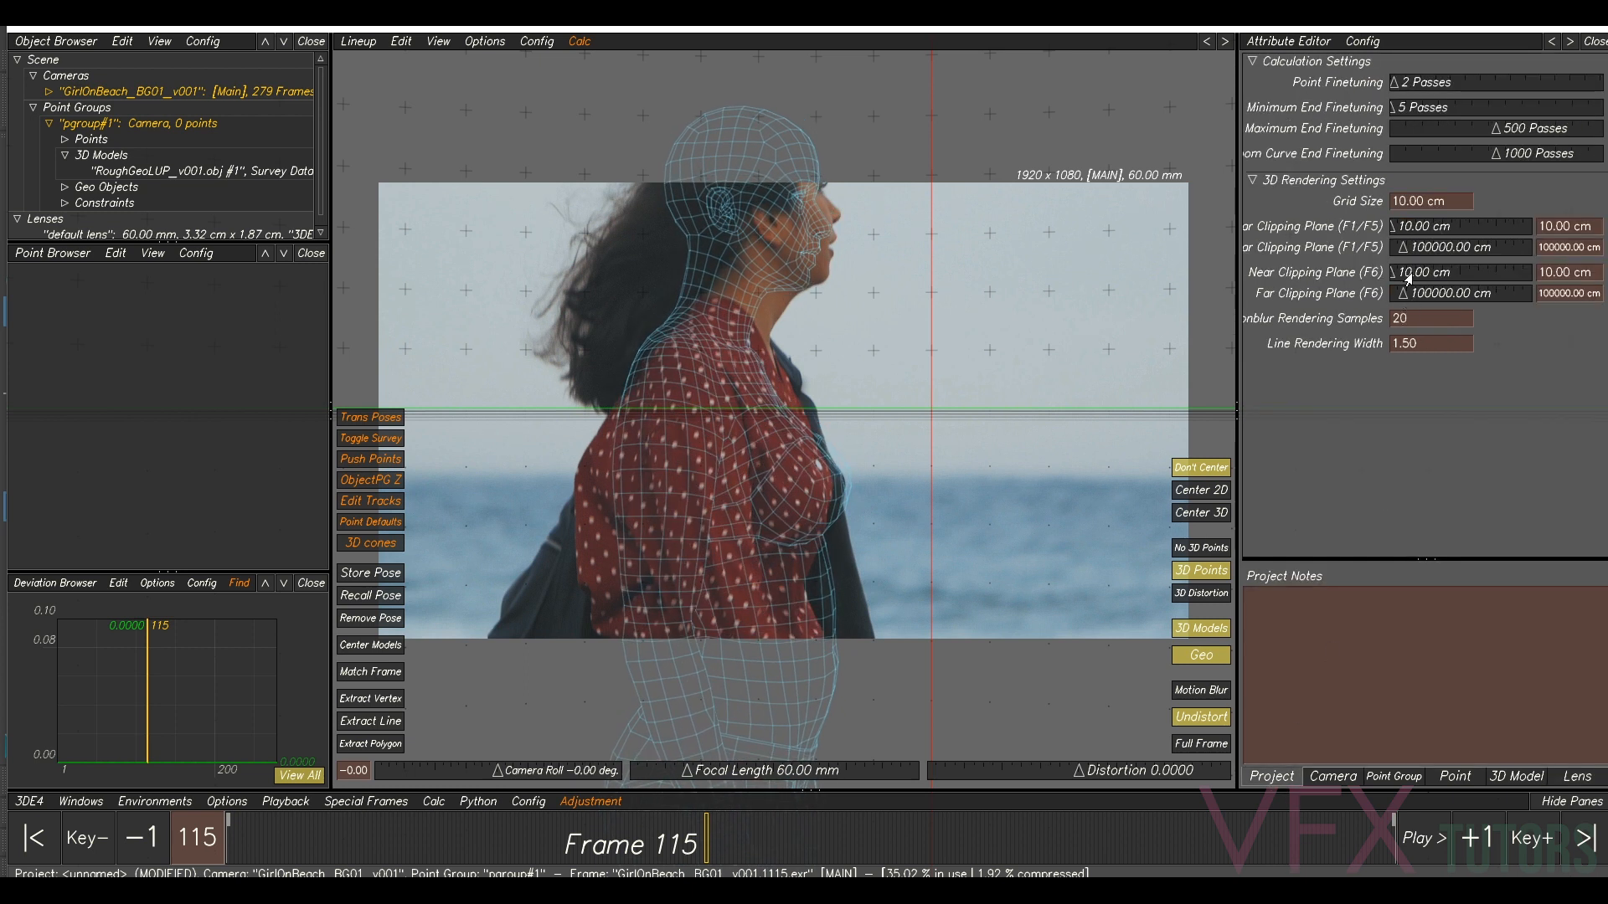
drag(1412, 254, 1479, 254)
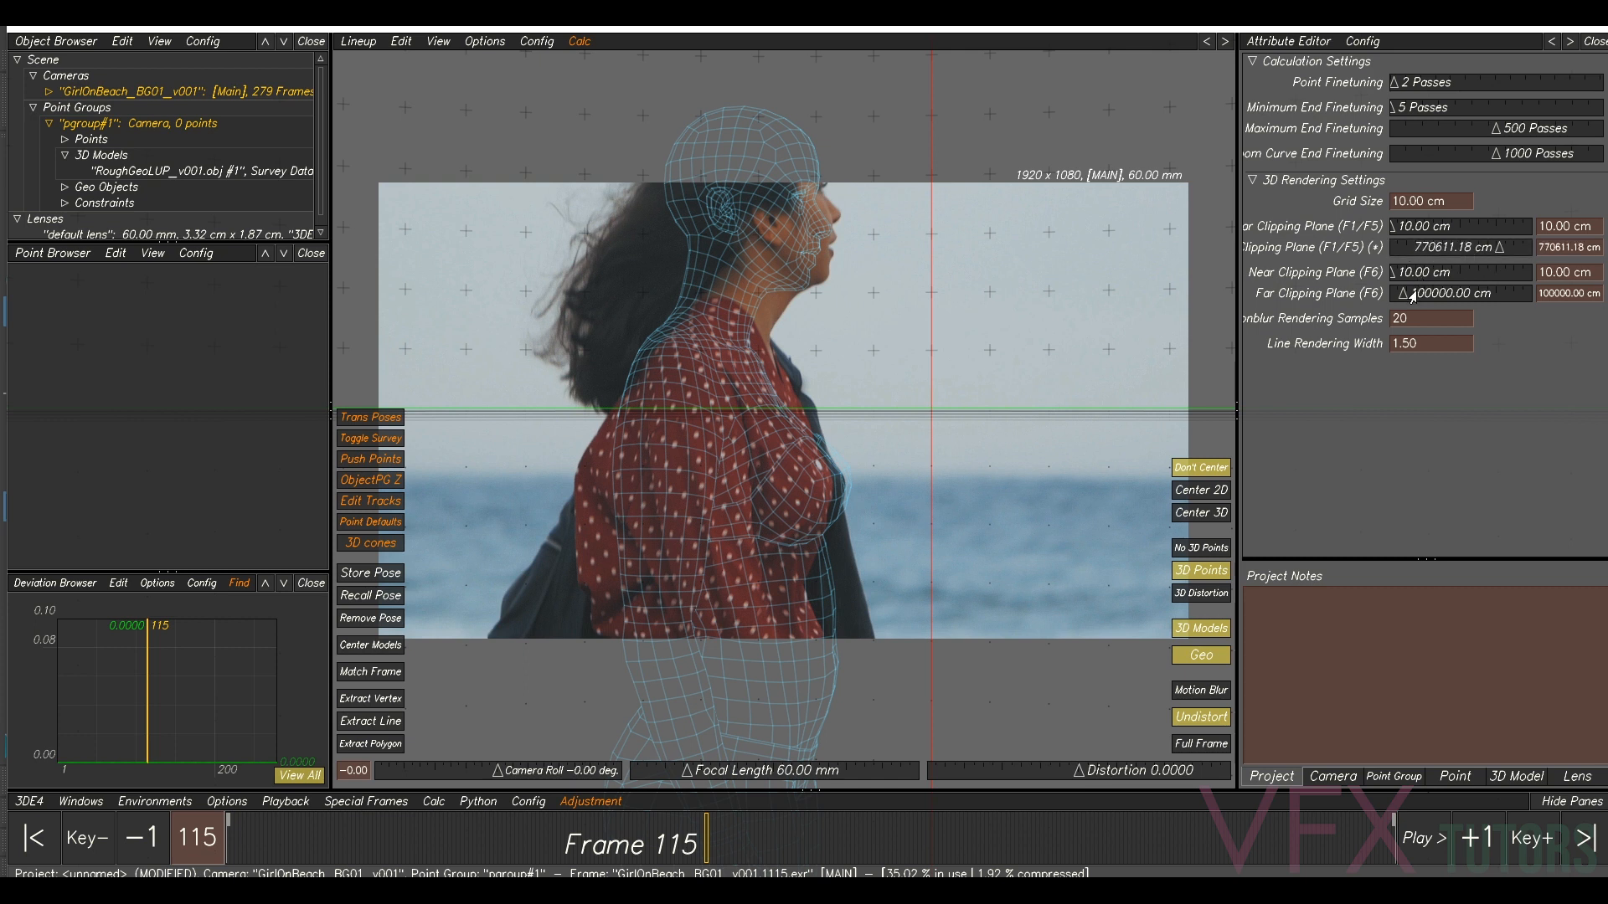
drag(1400, 297, 1522, 308)
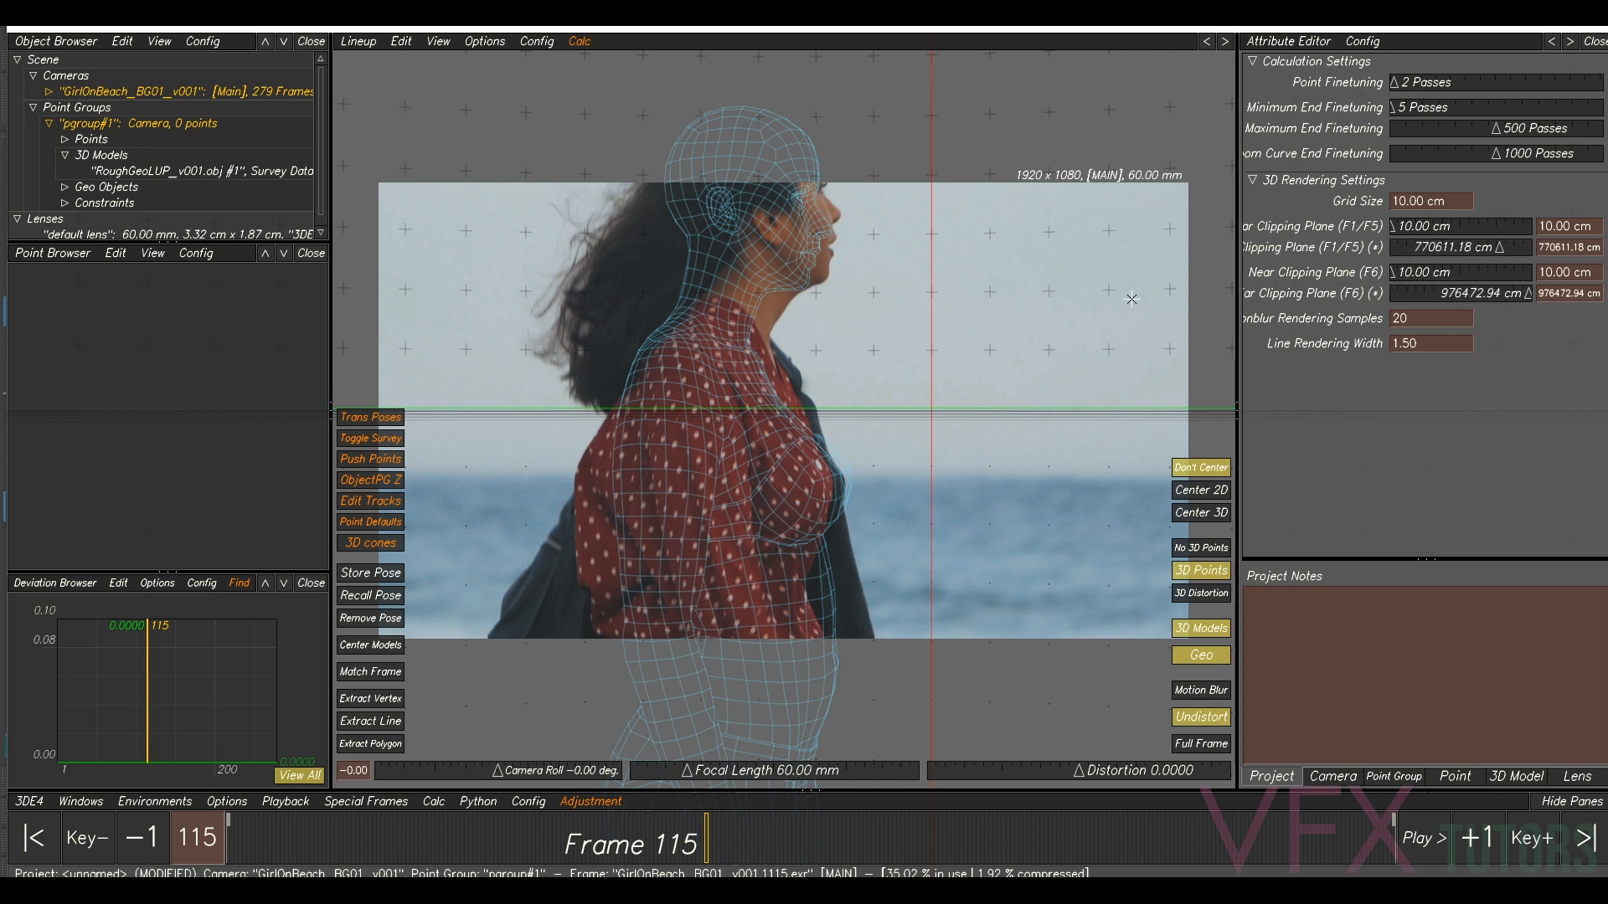
scroll(1012, 432, up, 1)
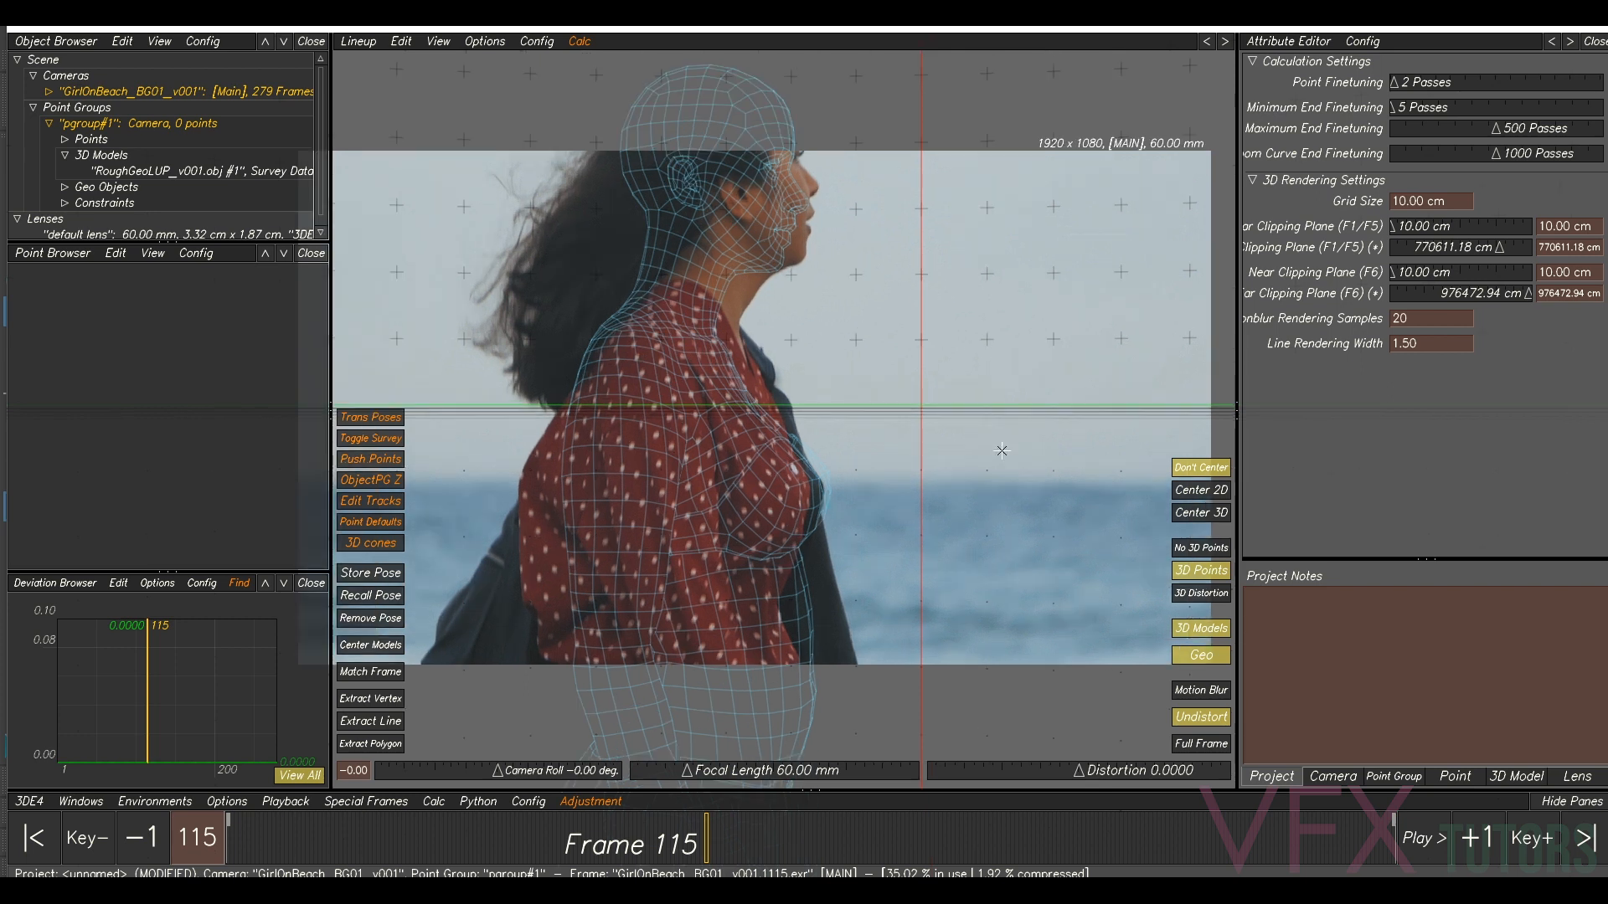
- Switch to Maya and uniformly scale pSphere1 down to about 3284
mouse_move(717, 878)
click(832, 796)
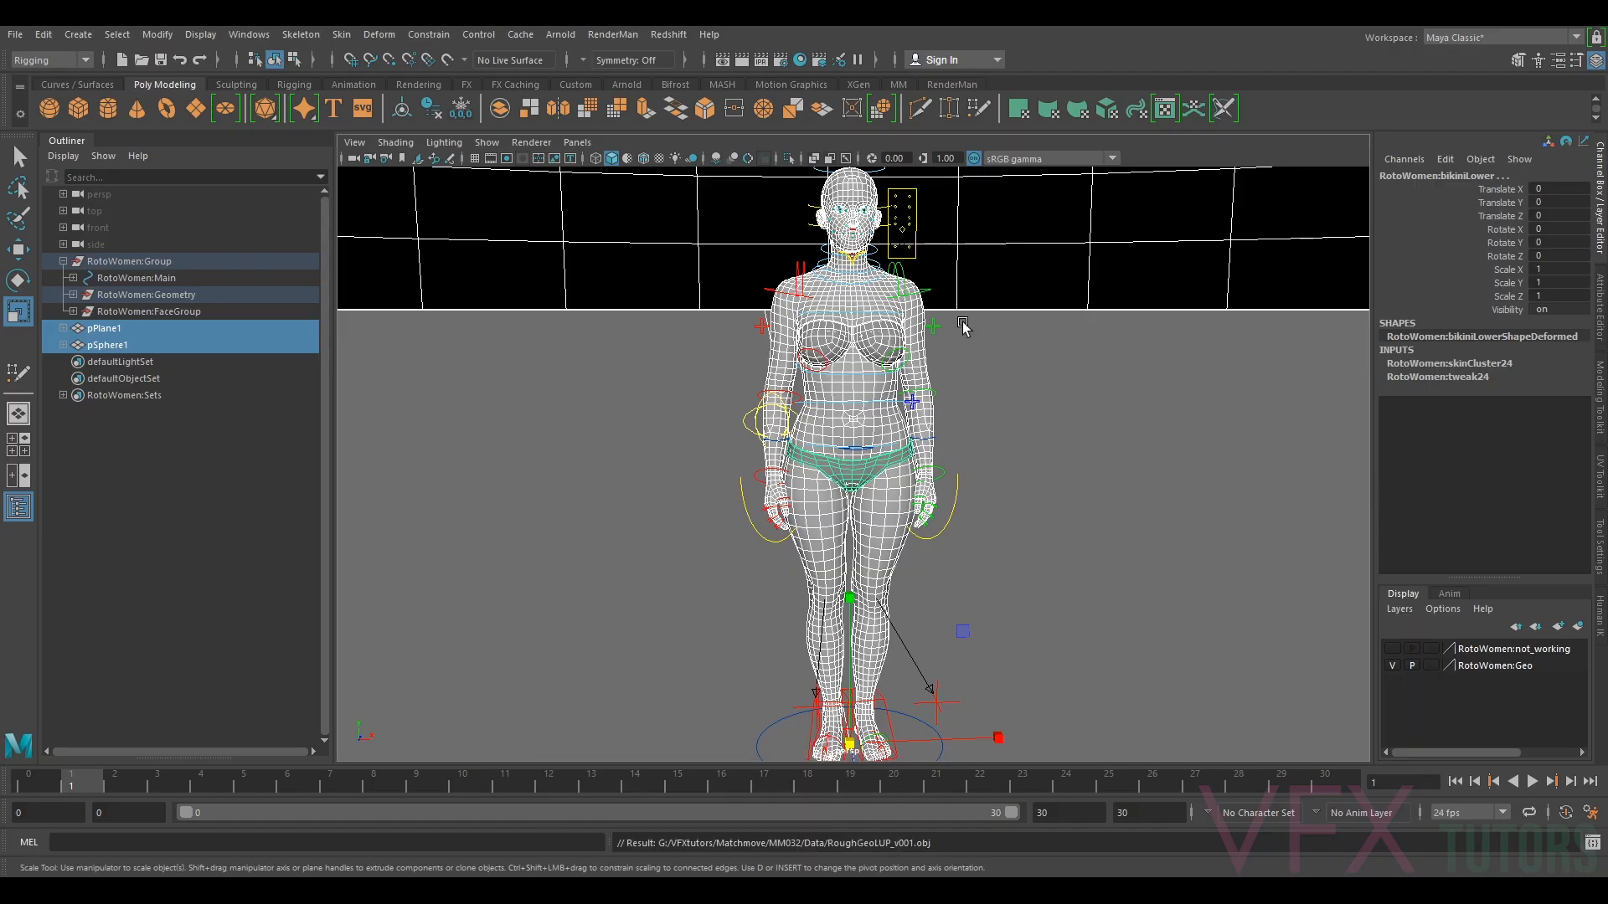
click(1173, 270)
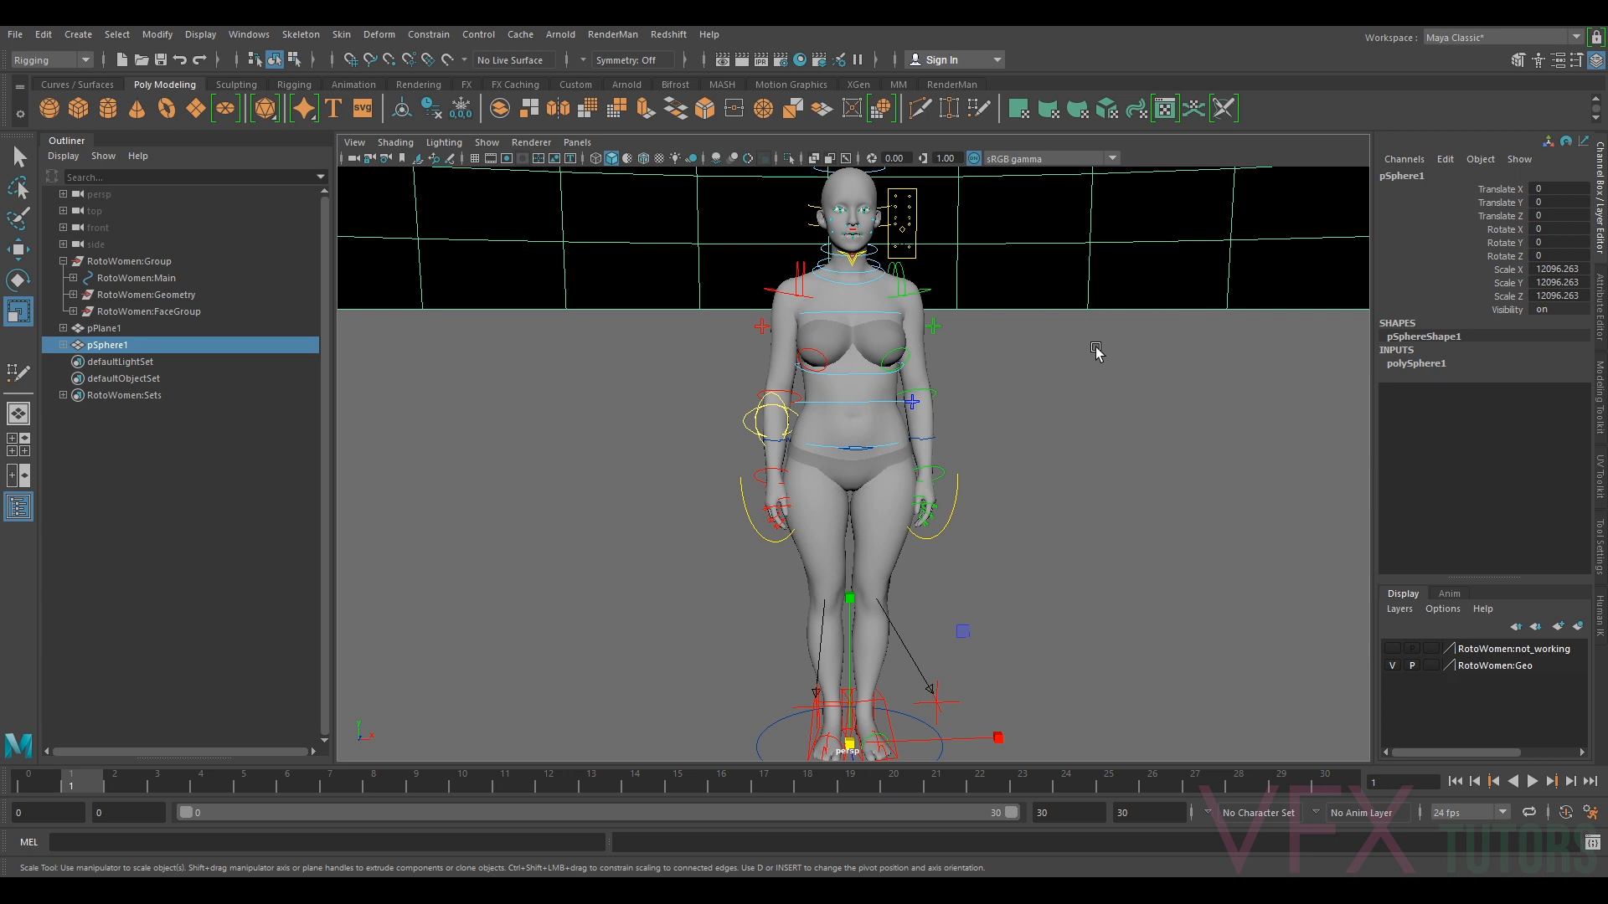
drag(867, 752, 724, 752)
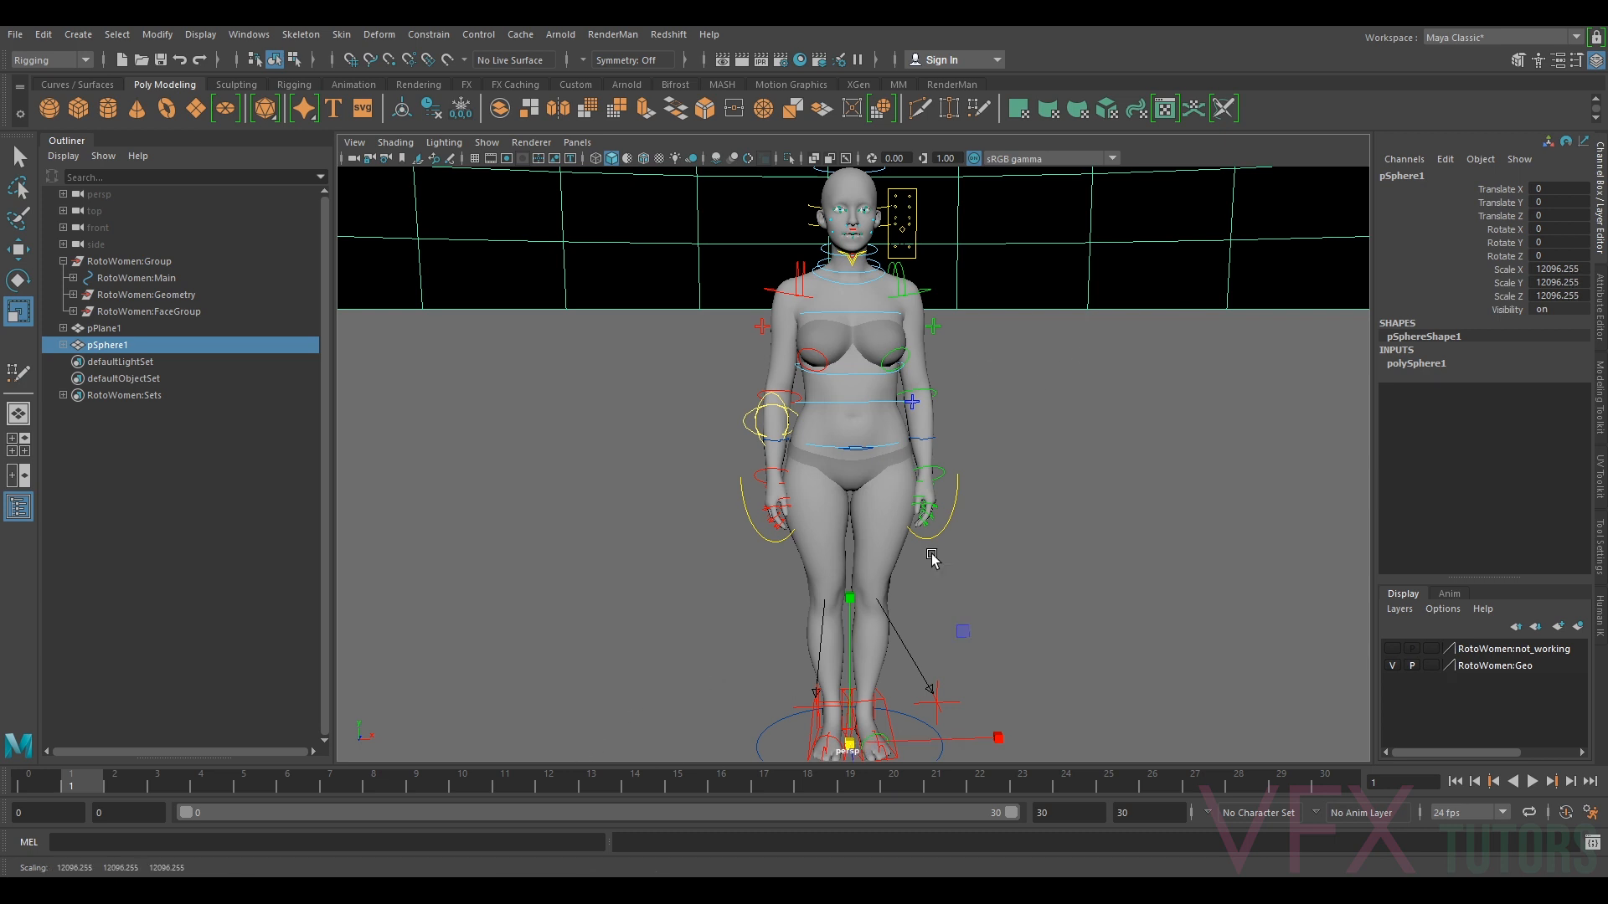
scroll(1009, 495, down, 6)
scroll(869, 452, down, 5)
drag(854, 466, 460, 502)
drag(851, 453, 337, 543)
- Select the ground plane pPlane1 and uniformly scale it down to about 414.49
scroll(940, 391, up, 4)
scroll(969, 363, up, 3)
alt+middle_drag(971, 360, 972, 445)
click(1009, 448)
scroll(1099, 411, down, 4)
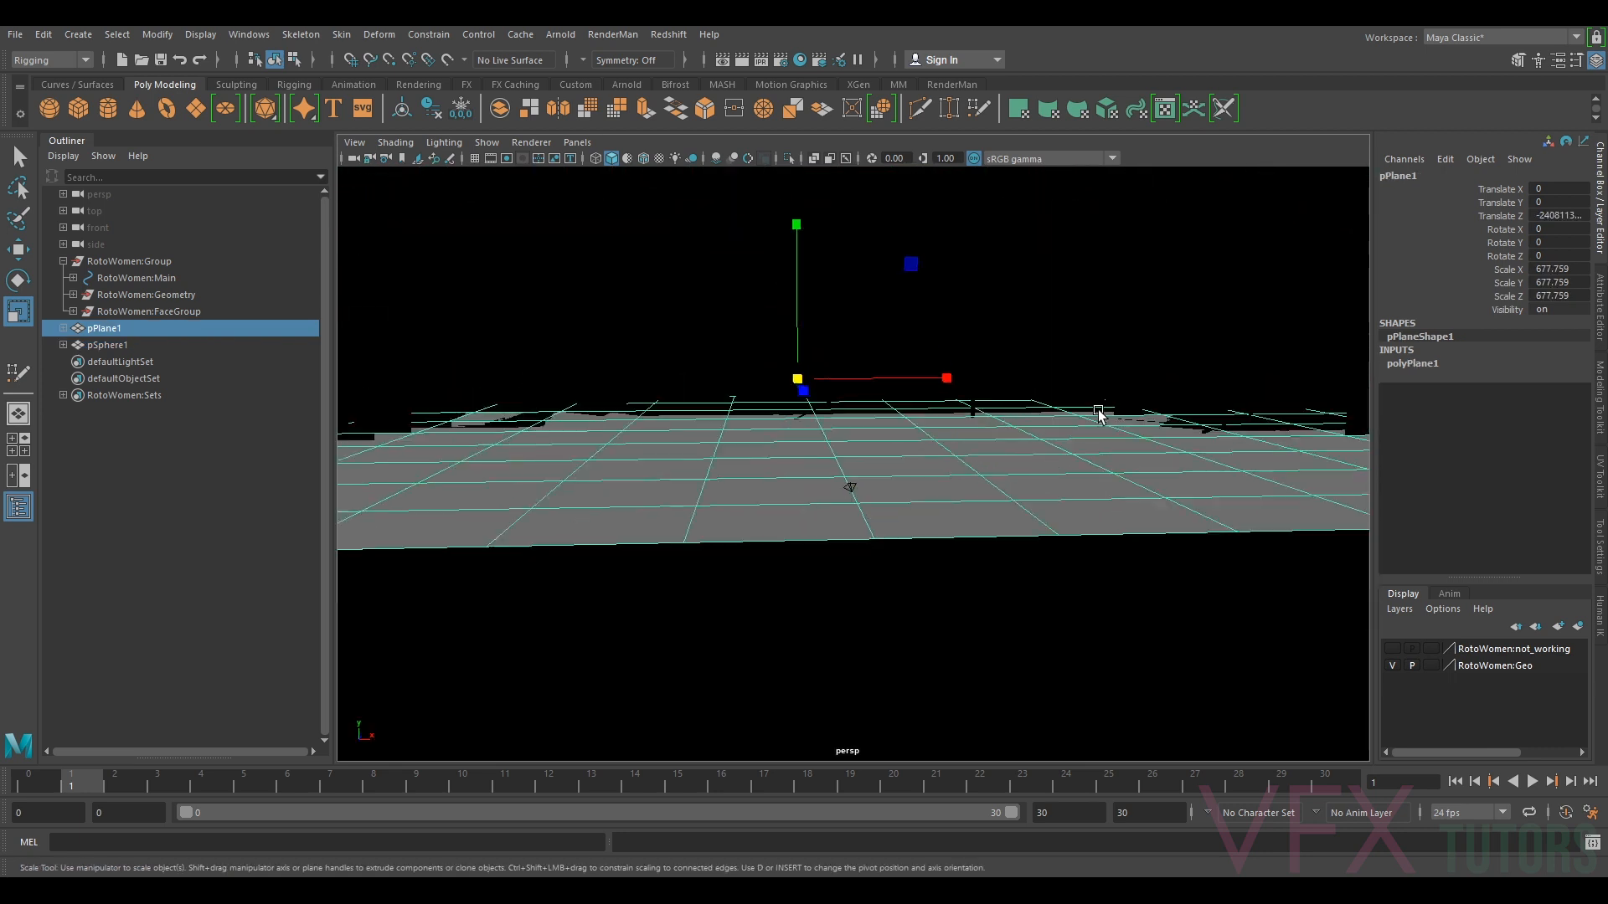
scroll(1058, 393, down, 6)
scroll(961, 374, up, 2)
alt+drag(902, 356, 897, 411)
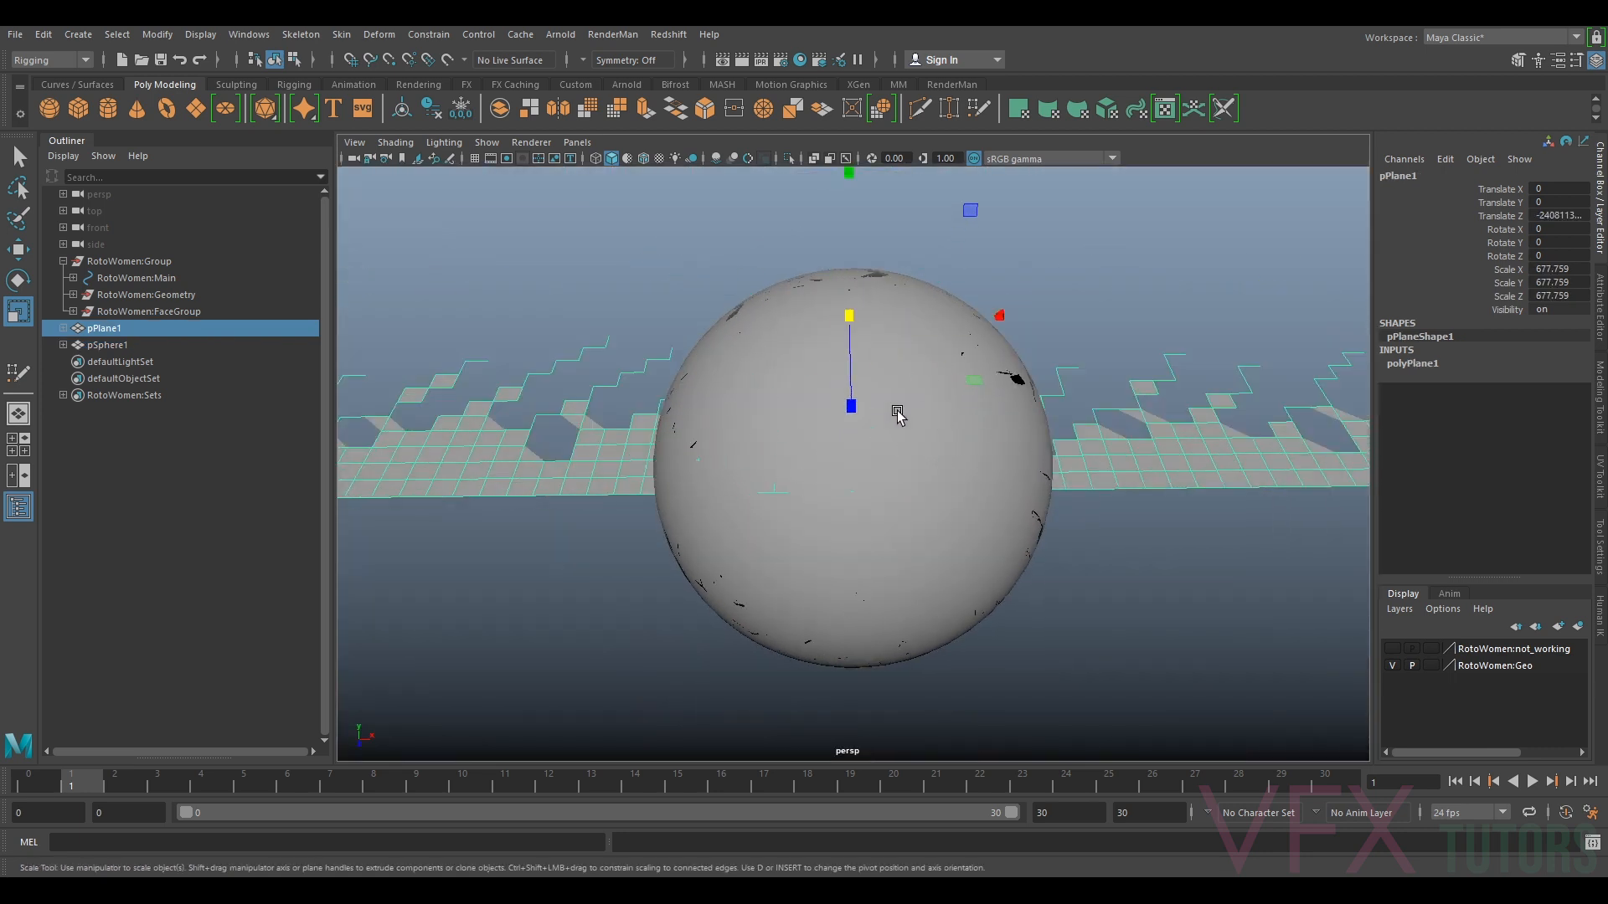
shift+click(727, 334)
shift+click(851, 312)
shift+click(848, 329)
key(ctrl+z)
scroll(1027, 350, up, 4)
drag(848, 263, 517, 338)
scroll(741, 327, up, 2)
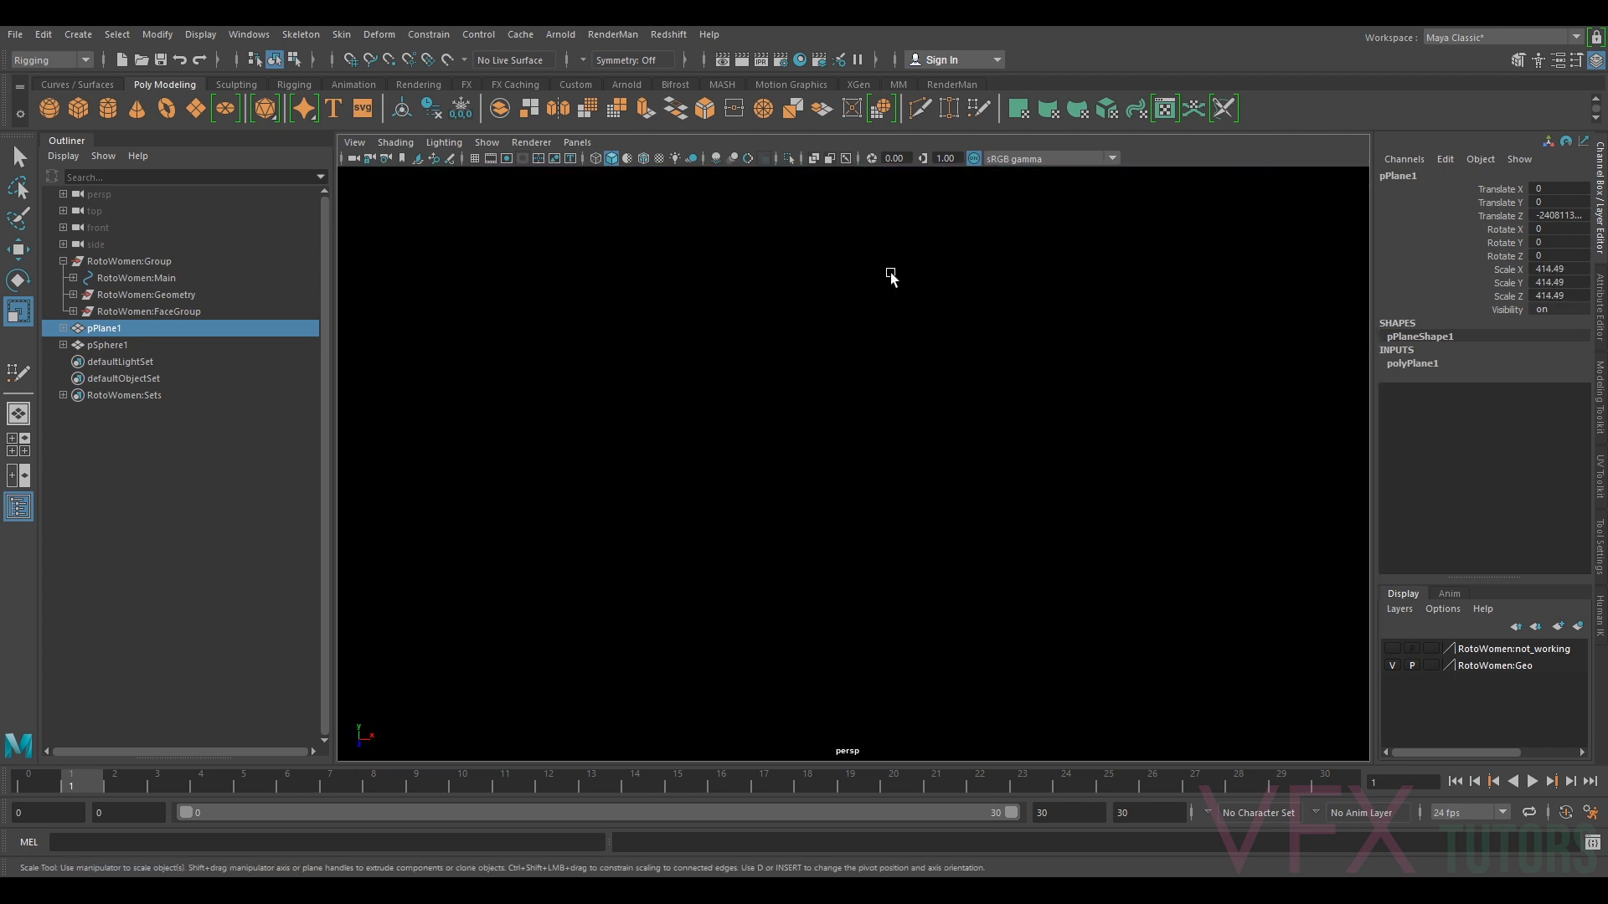
- Frame the RotoWomen geometry group and examine the figure inside the sphere
click(117, 263)
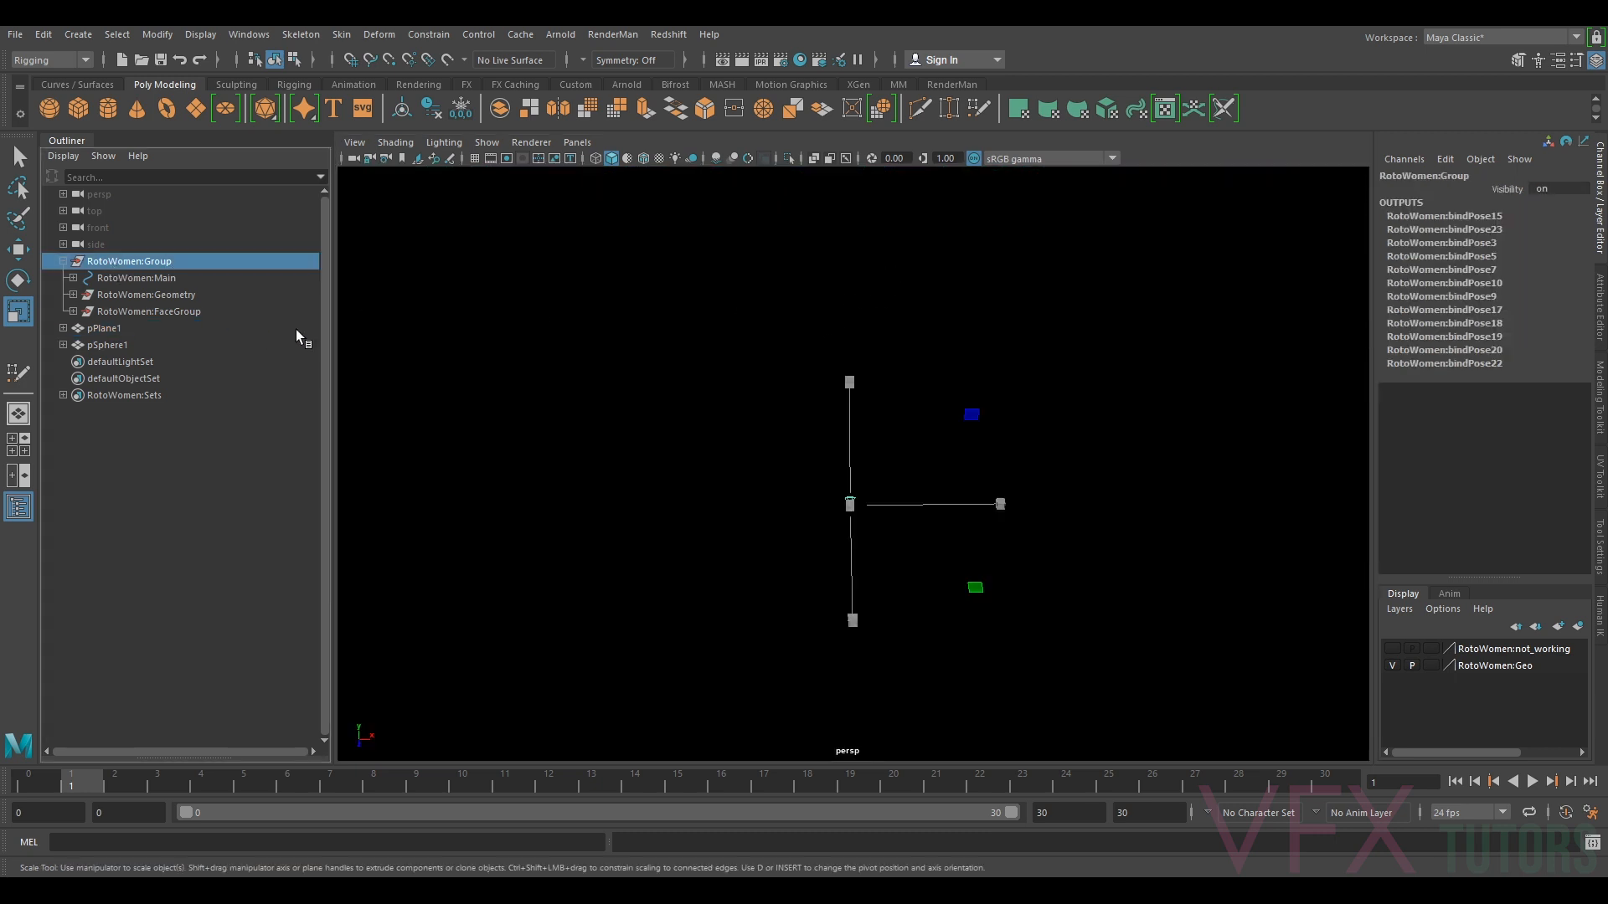
alt+middle_drag(952, 335, 871, 510)
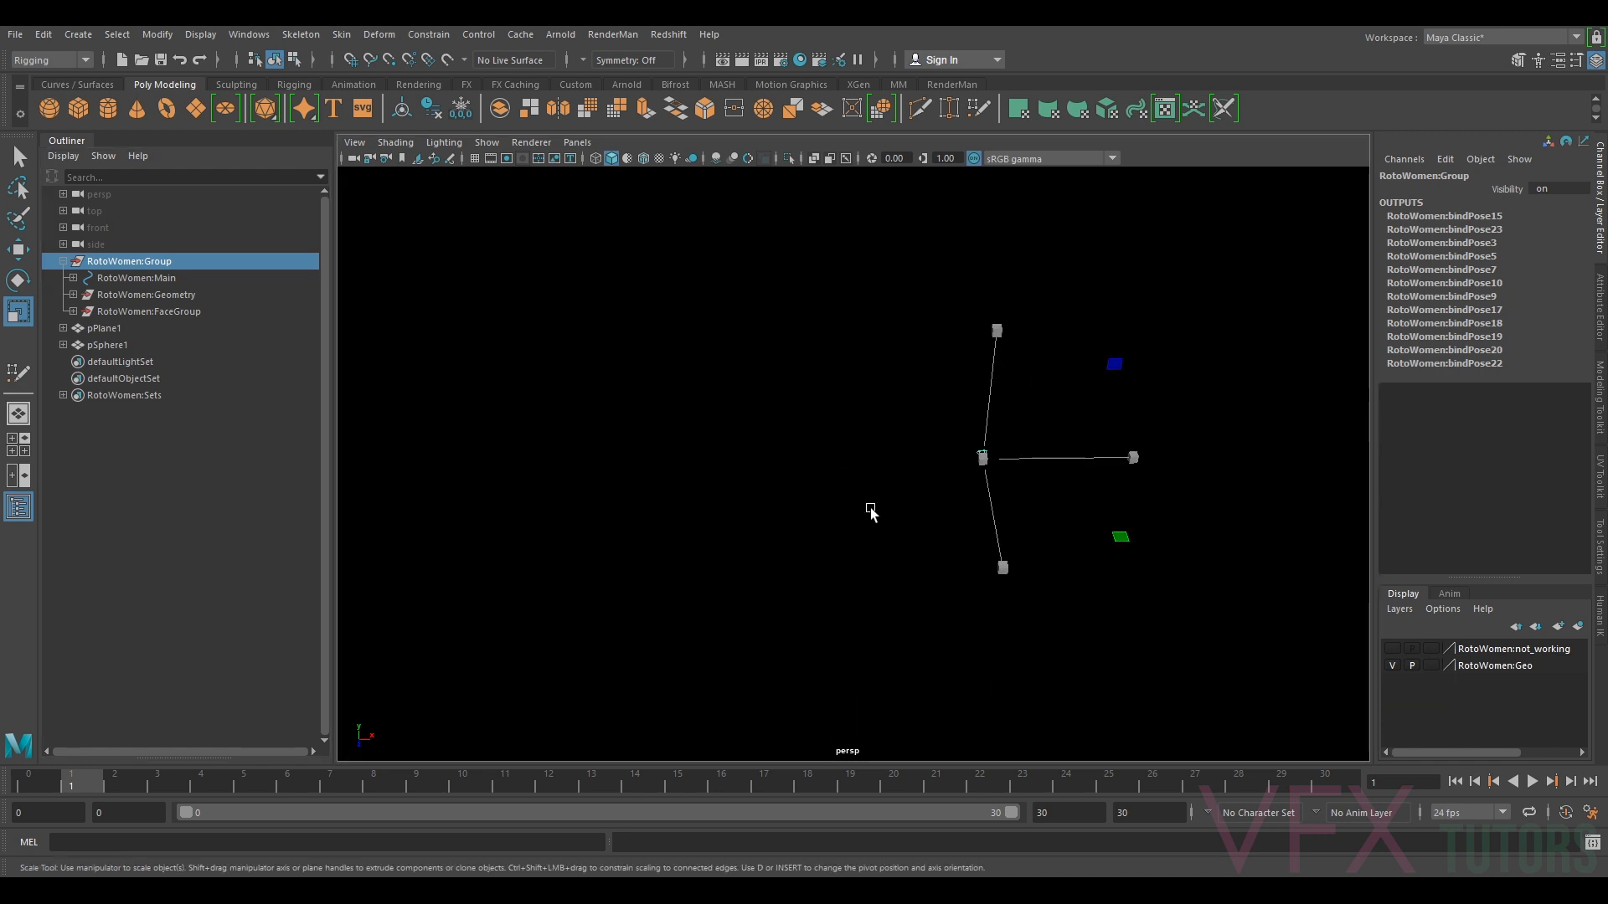
scroll(871, 508, up, 2)
scroll(960, 465, down, 12)
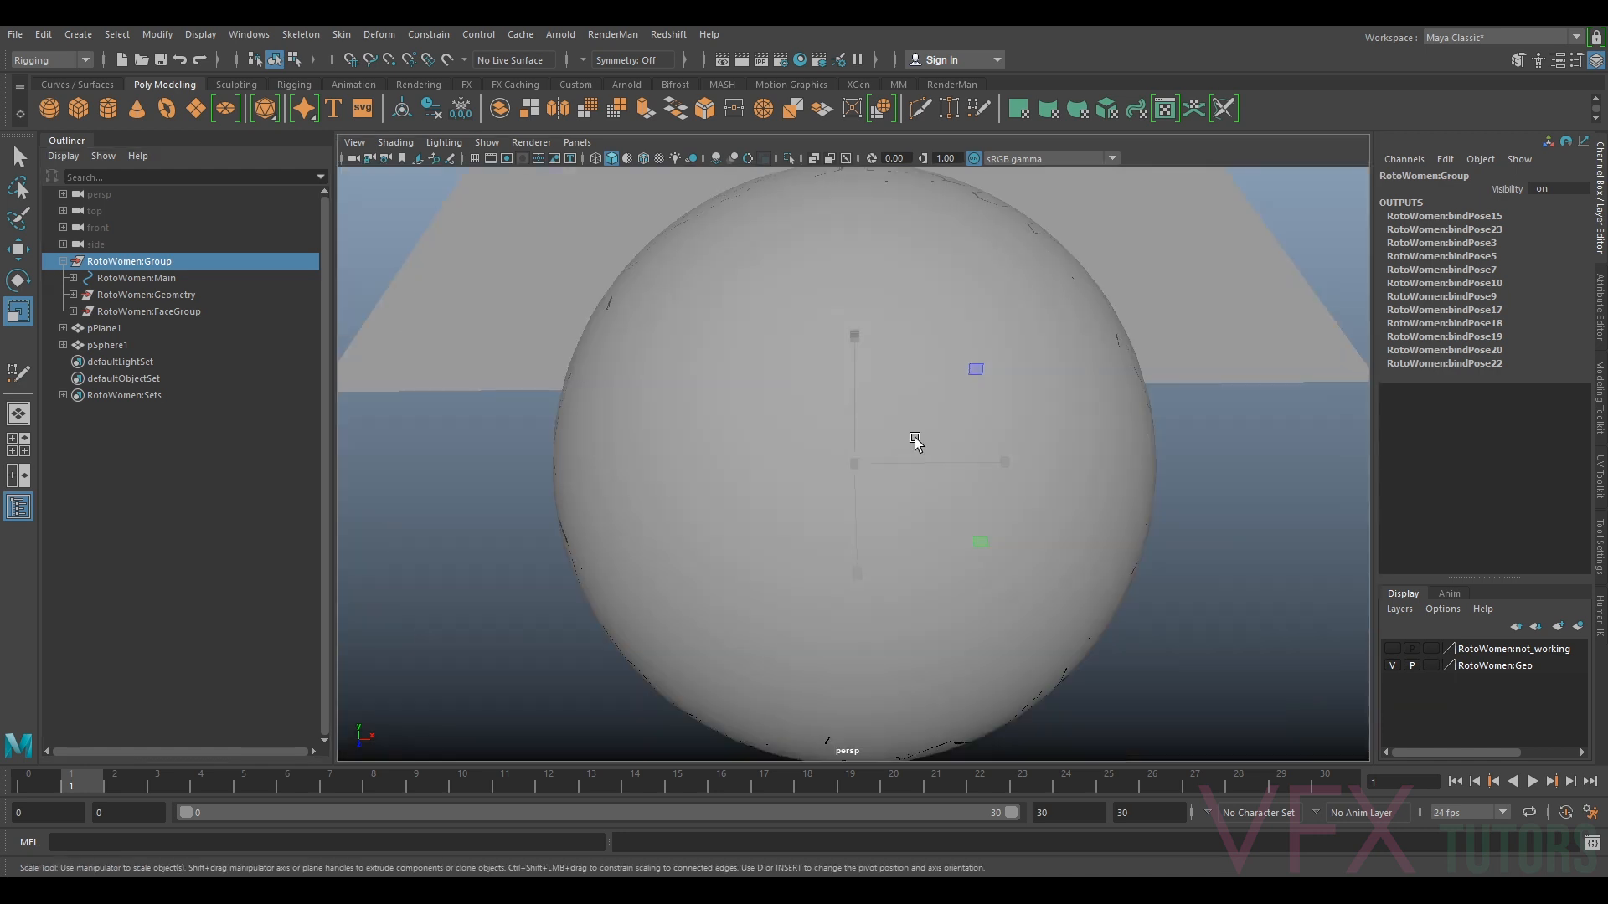
key(f)
click(144, 297)
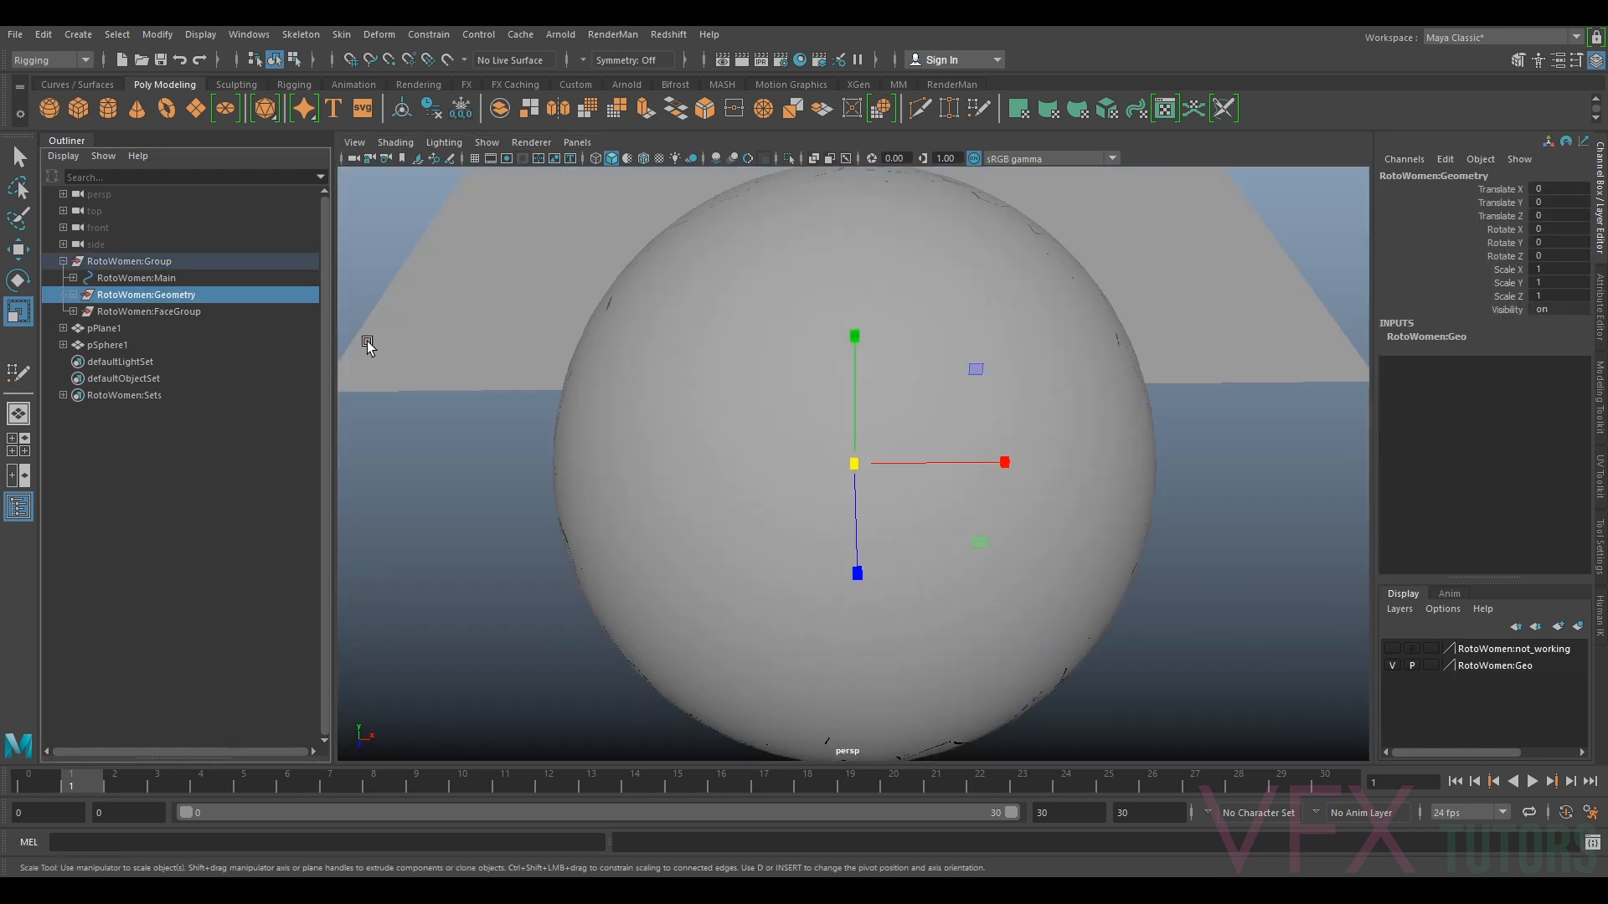
key(f)
scroll(871, 407, down, 5)
alt+drag(893, 463, 1057, 448)
- Hide the large sphere pSphere1 surrounding the figure
click(1057, 448)
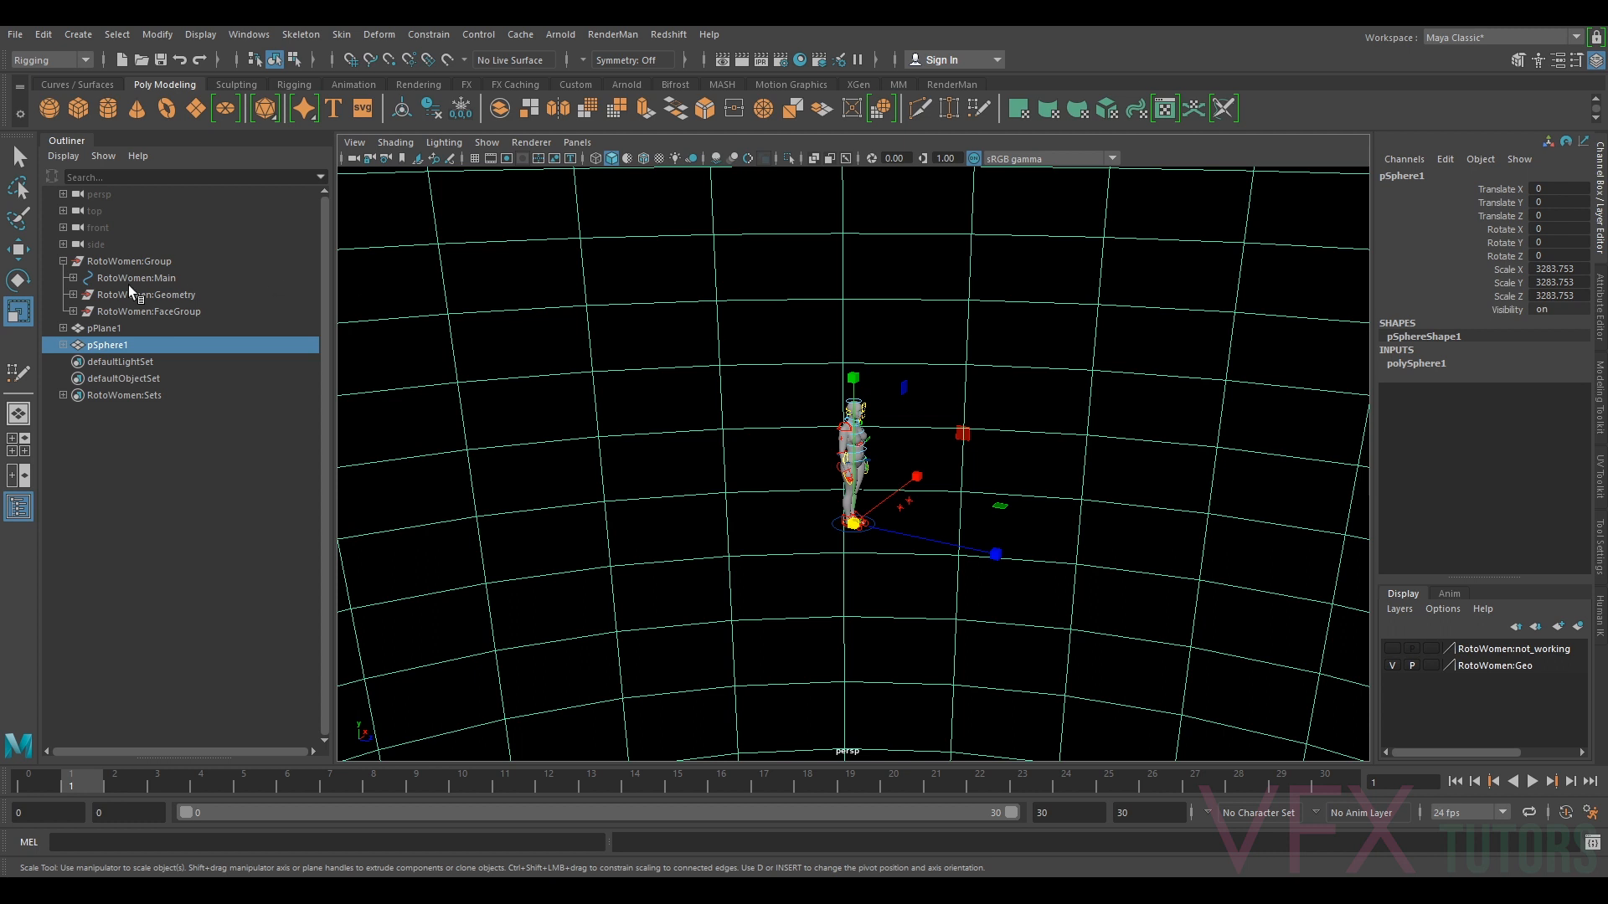
click(102, 329)
click(793, 278)
key(ctrl+h)
- Move the ground plane pPlane1 along Z to about -1517749, bringing its near edge towards the figure
click(132, 328)
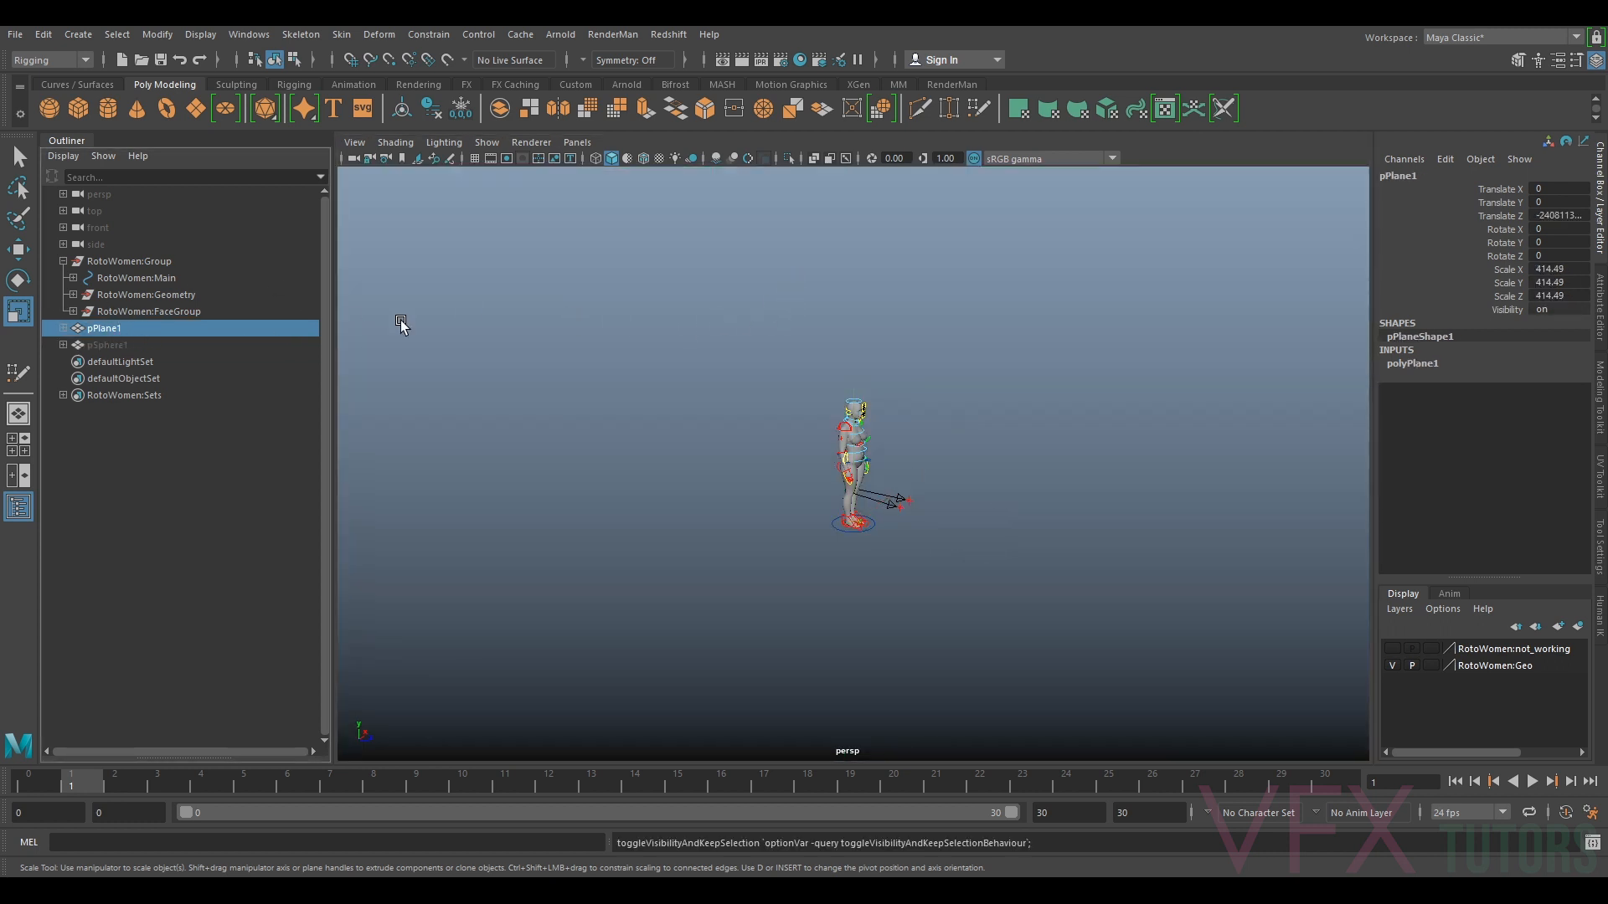
key(w)
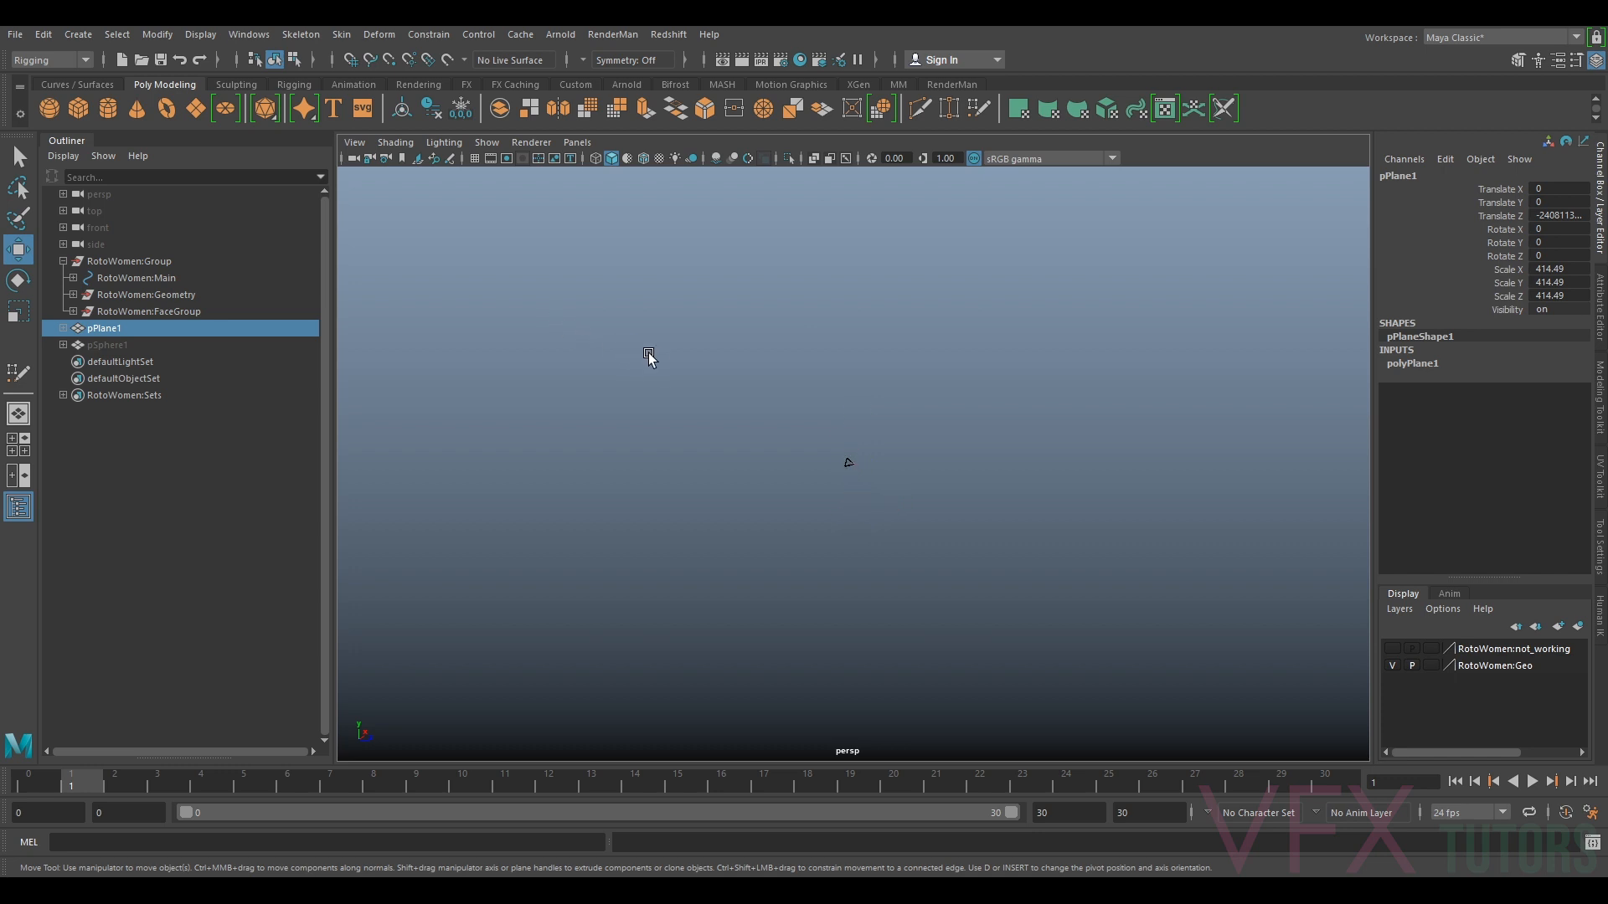
scroll(636, 355, down, 5)
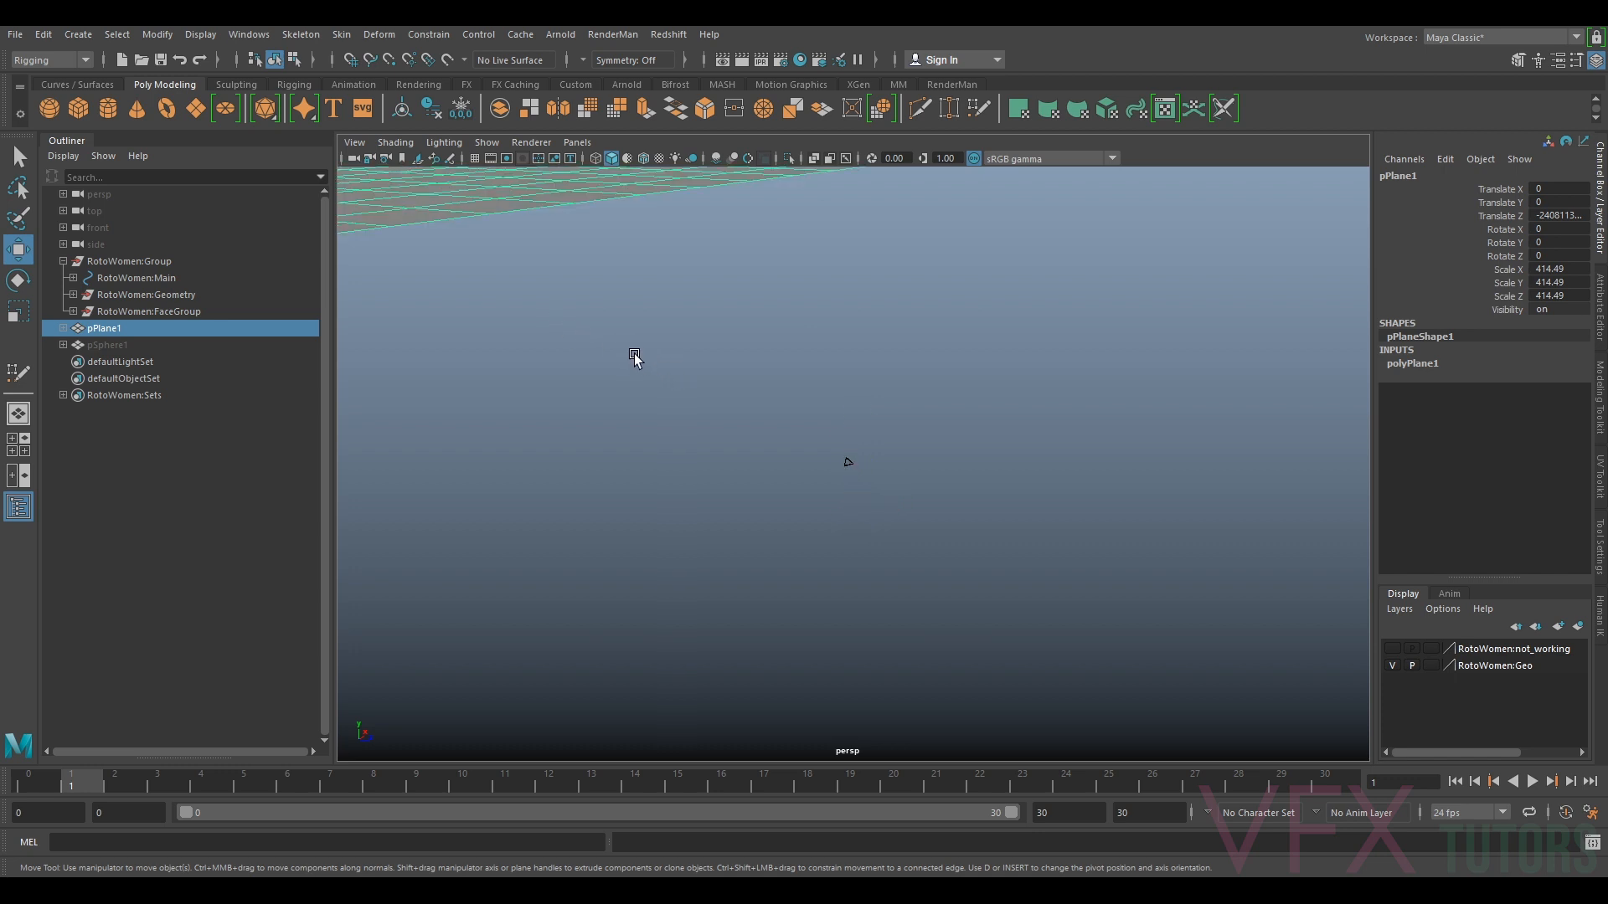
scroll(629, 312, down, 3)
drag(533, 411, 777, 463)
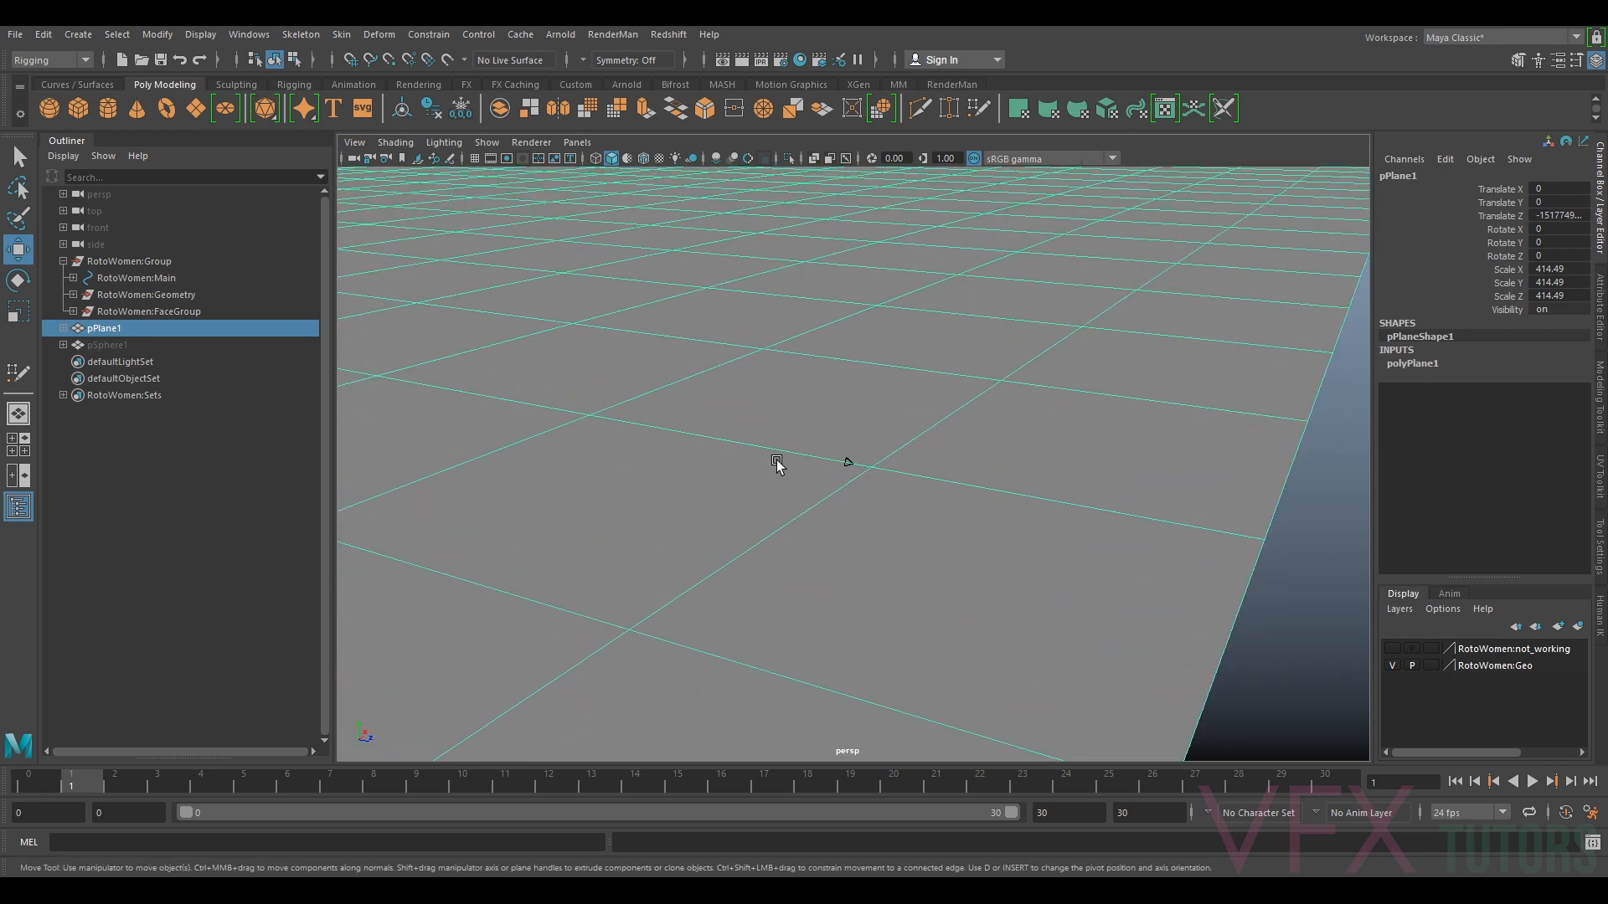
scroll(757, 449, up, 10)
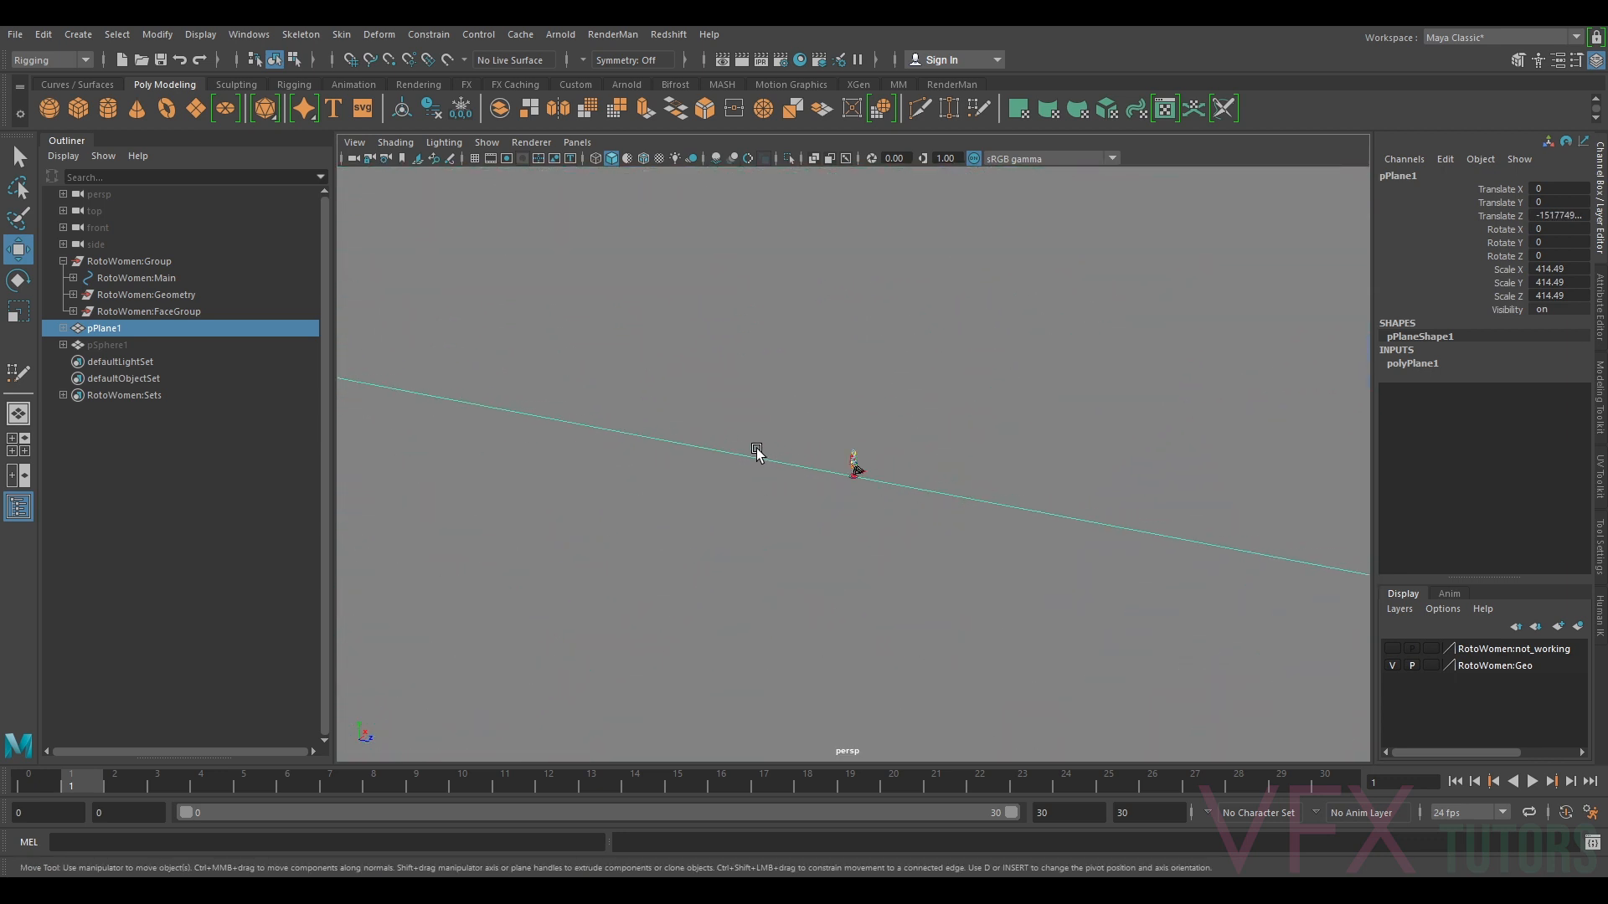
alt+drag(406, 352, 438, 322)
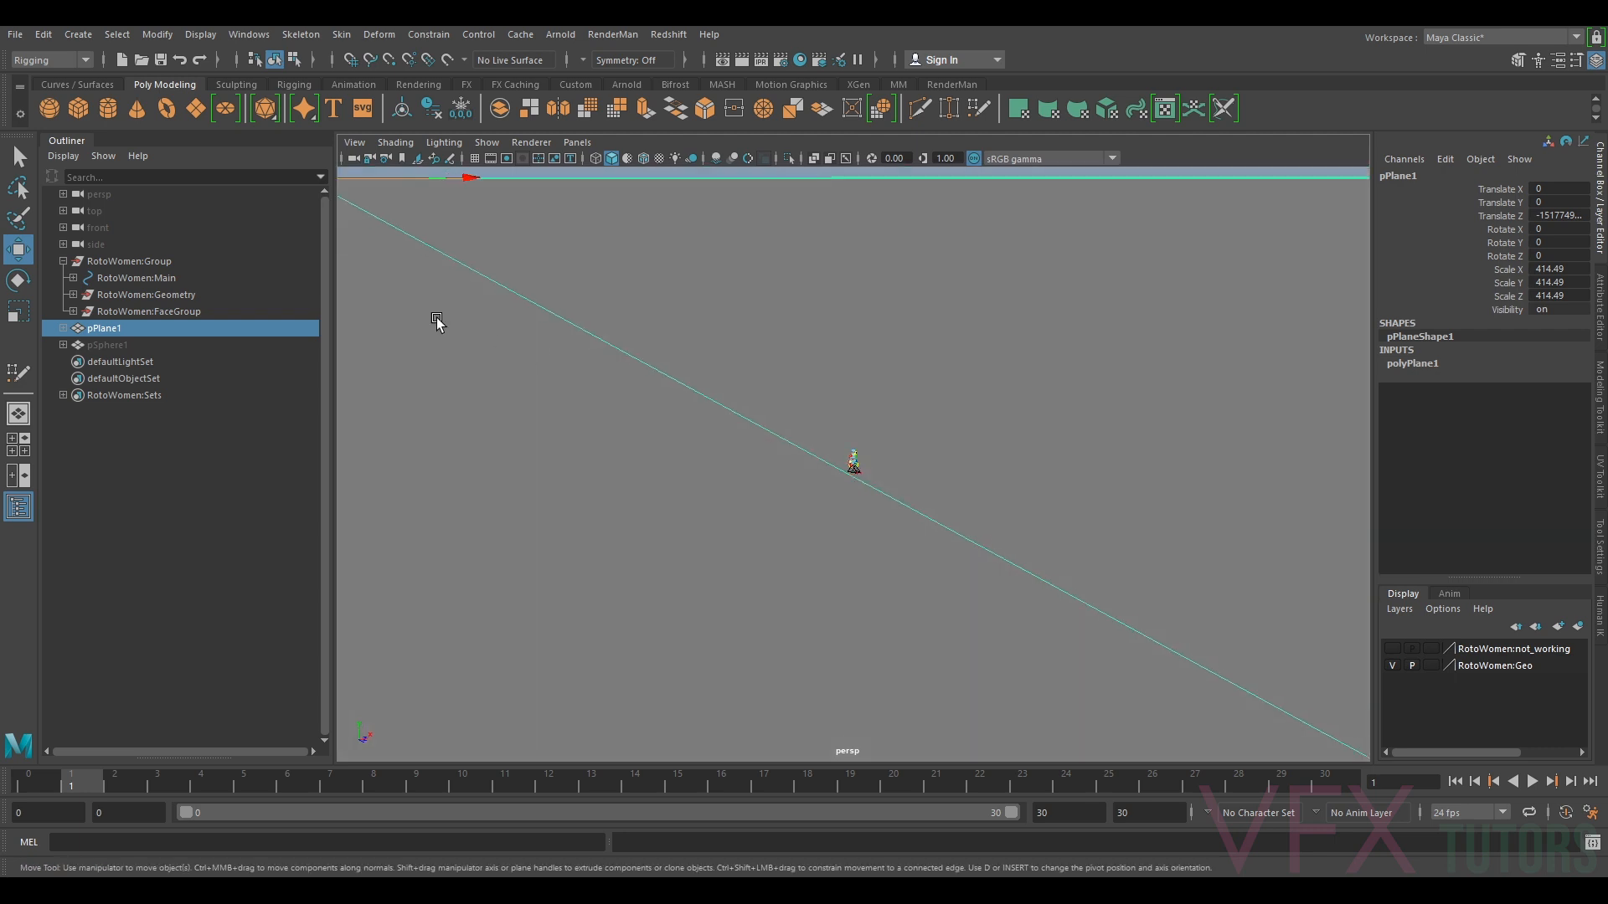
- Replace the old ground plane and sphere with a new polygon plane uniformly scaled to about 206227.88
ctrl+click(109, 345)
key(Delete)
click(489, 111)
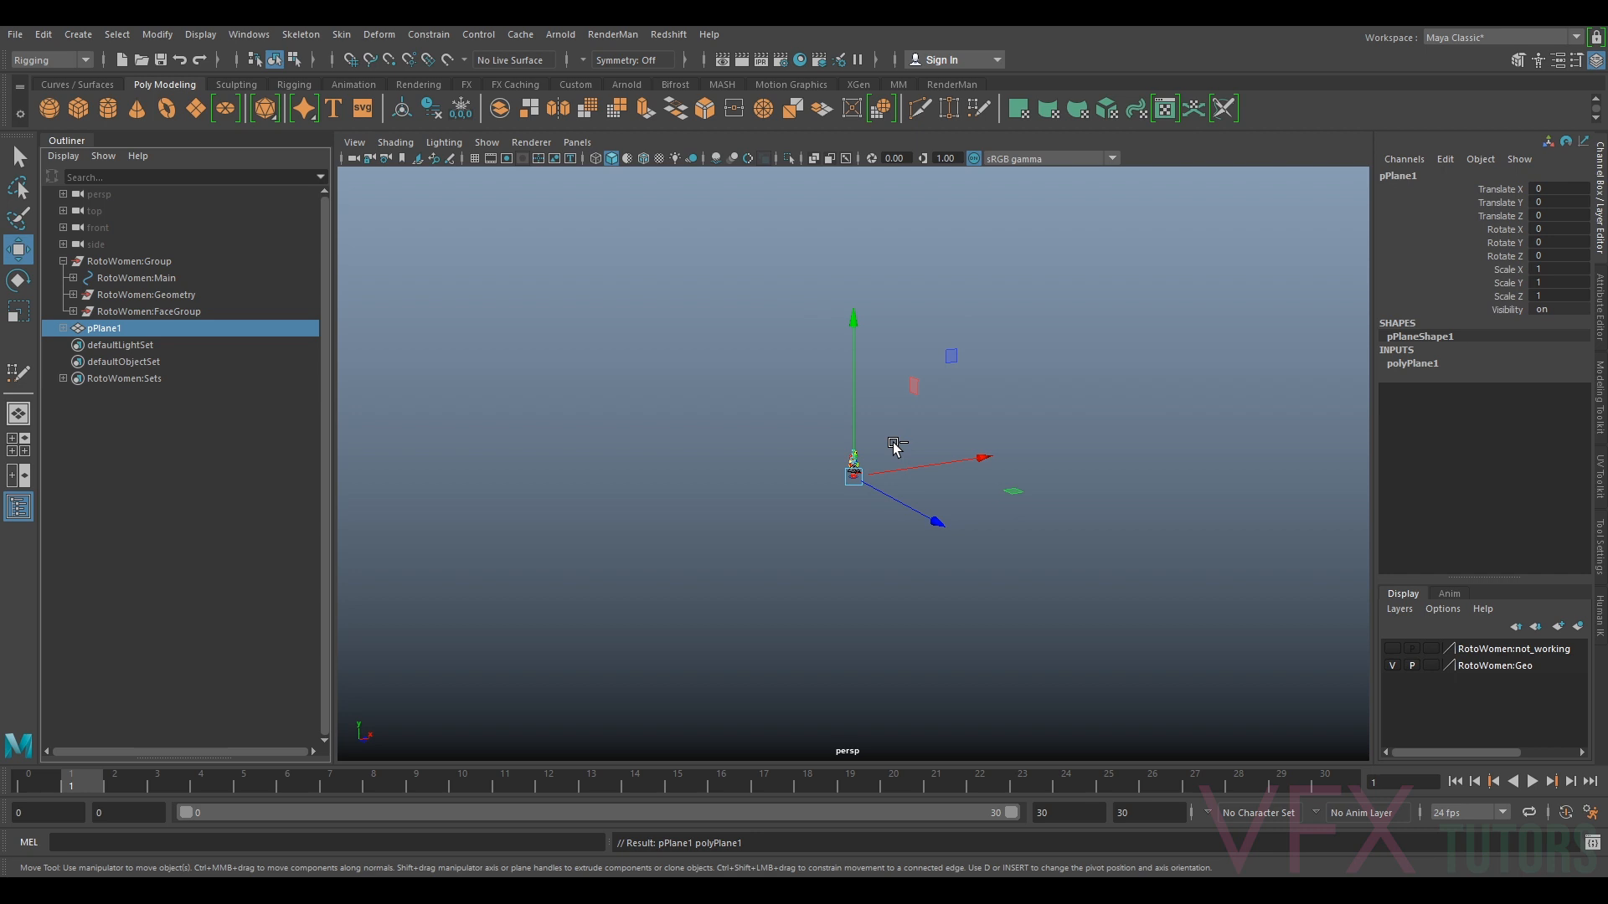
key(r)
drag(883, 459, 430, 197)
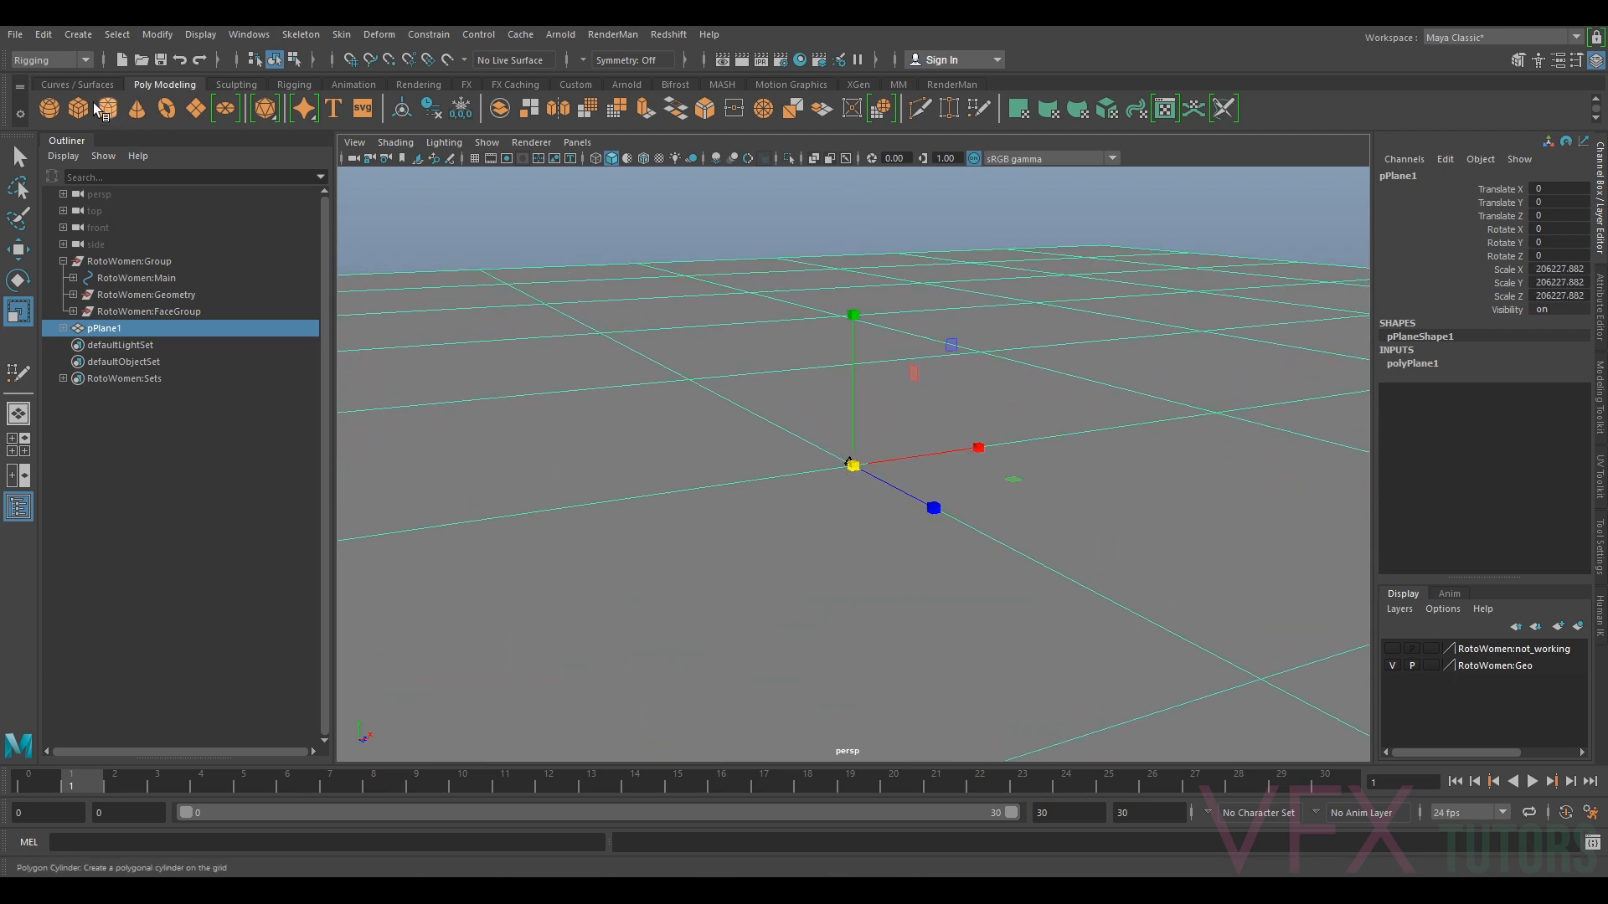
- Create a polygon sphere around the figure and uniformly scale it to about 98898.32
click(49, 109)
drag(853, 465, 1080, 452)
drag(853, 465, 1574, 465)
mouse_move(737, 368)
alt+mouse_down()
mouse_move(713, 377)
mouse_move(739, 381)
alt+mouse_up()
- Set the sphere's axis subdivisions to 48 and its height subdivisions to 47
click(1600, 310)
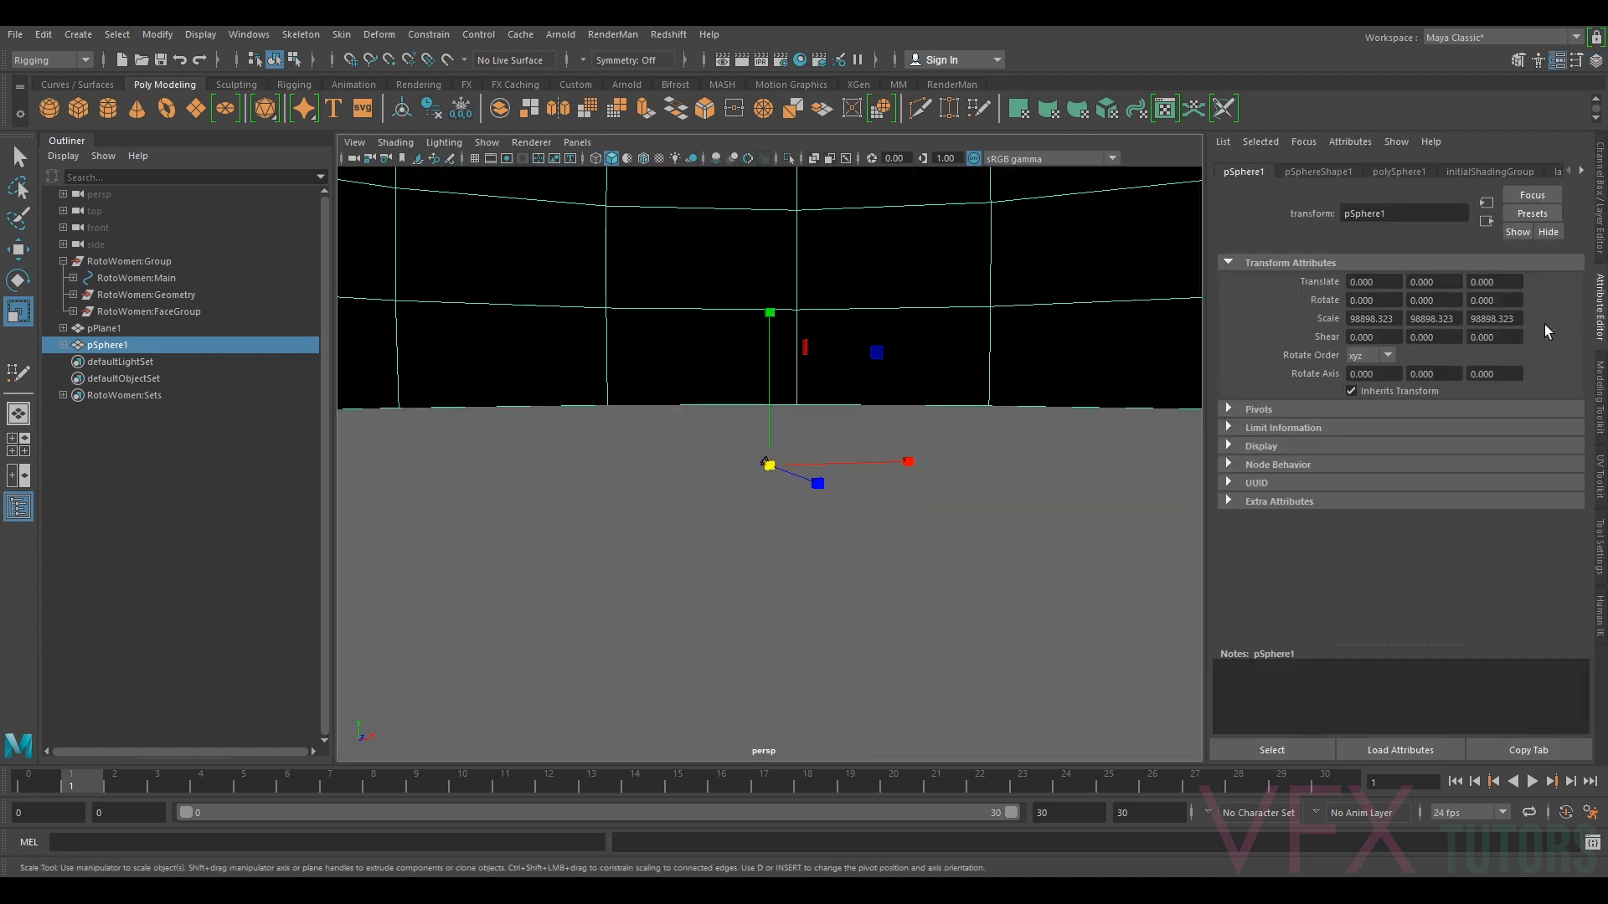
click(1400, 172)
drag(1471, 302, 1565, 301)
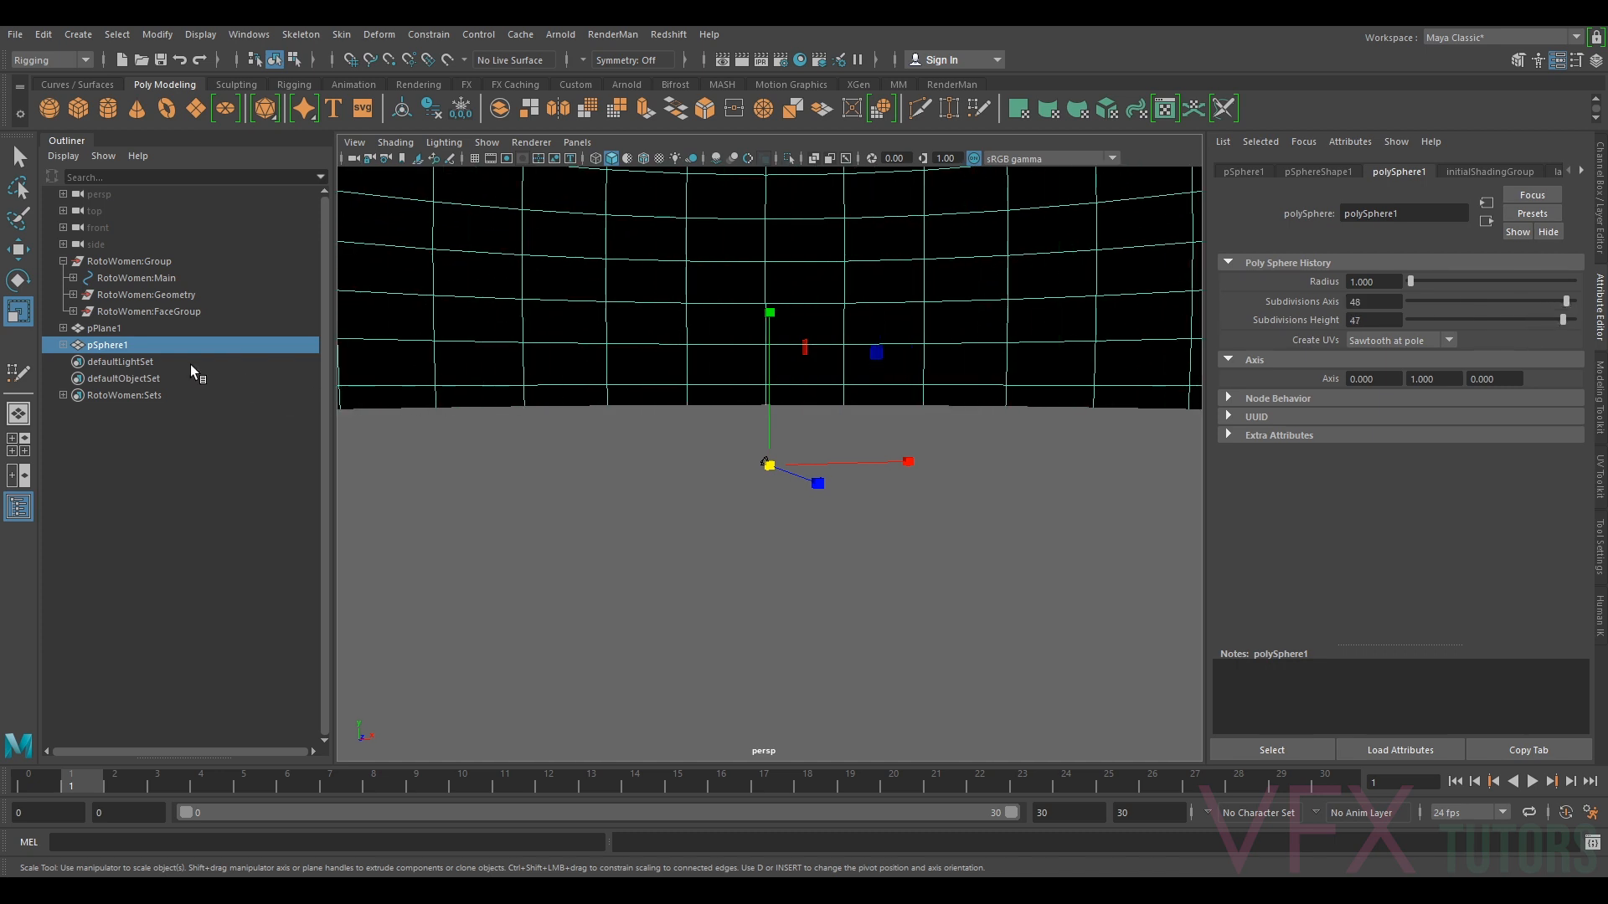
- Frame the figure and select its body meshes together with the ground plane pPlane1 and the sphere pSphere1
click(167, 293)
key(f)
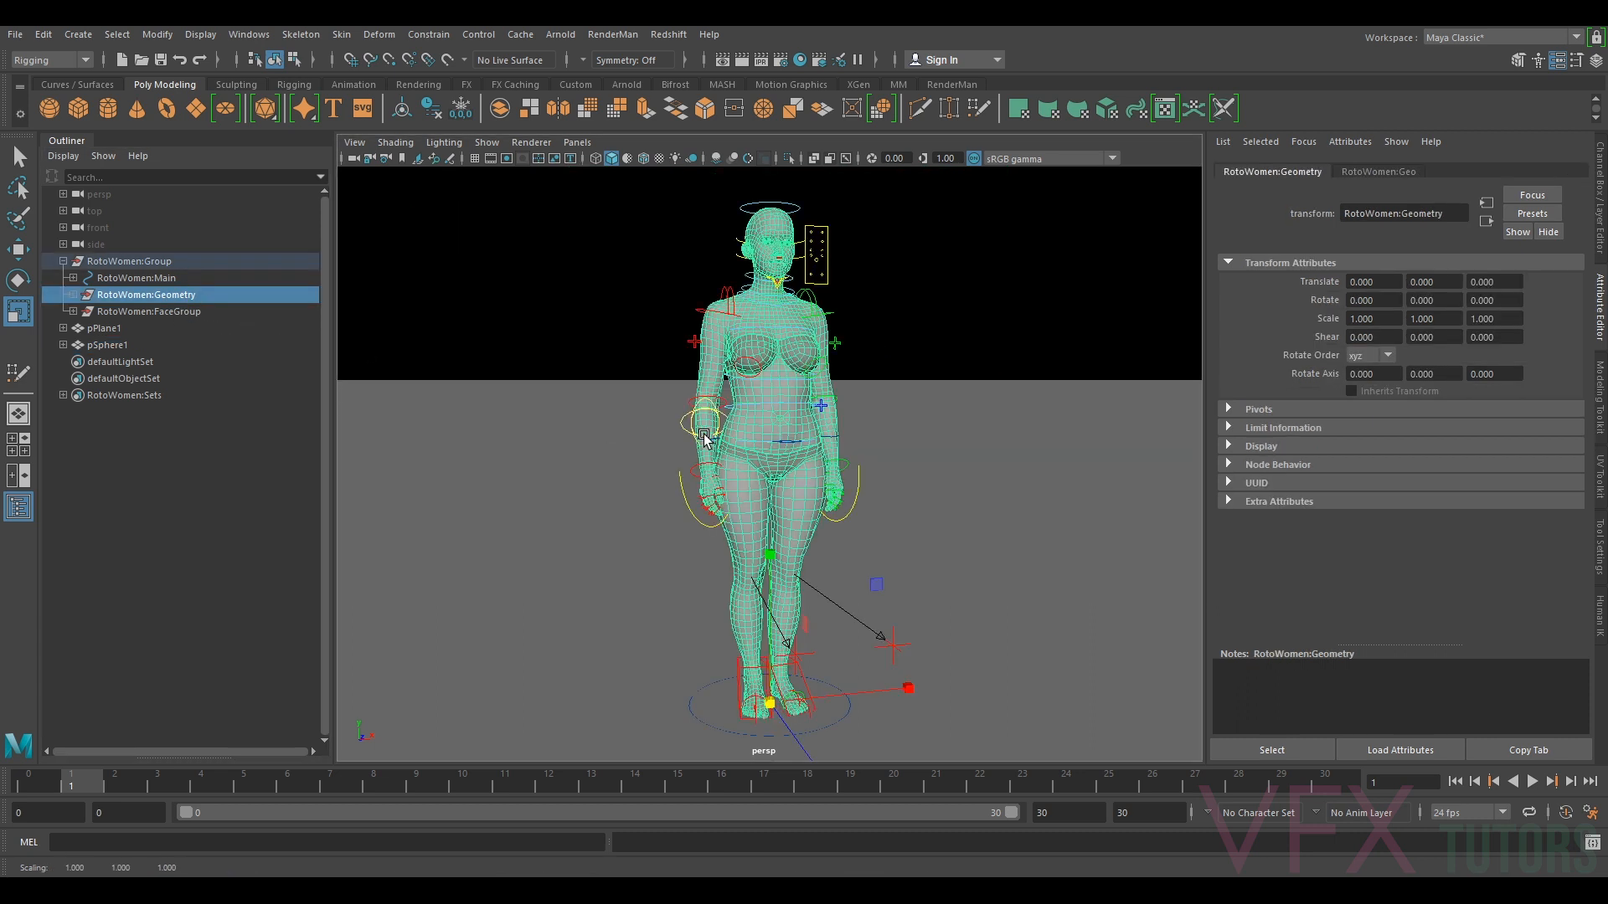
click(765, 327)
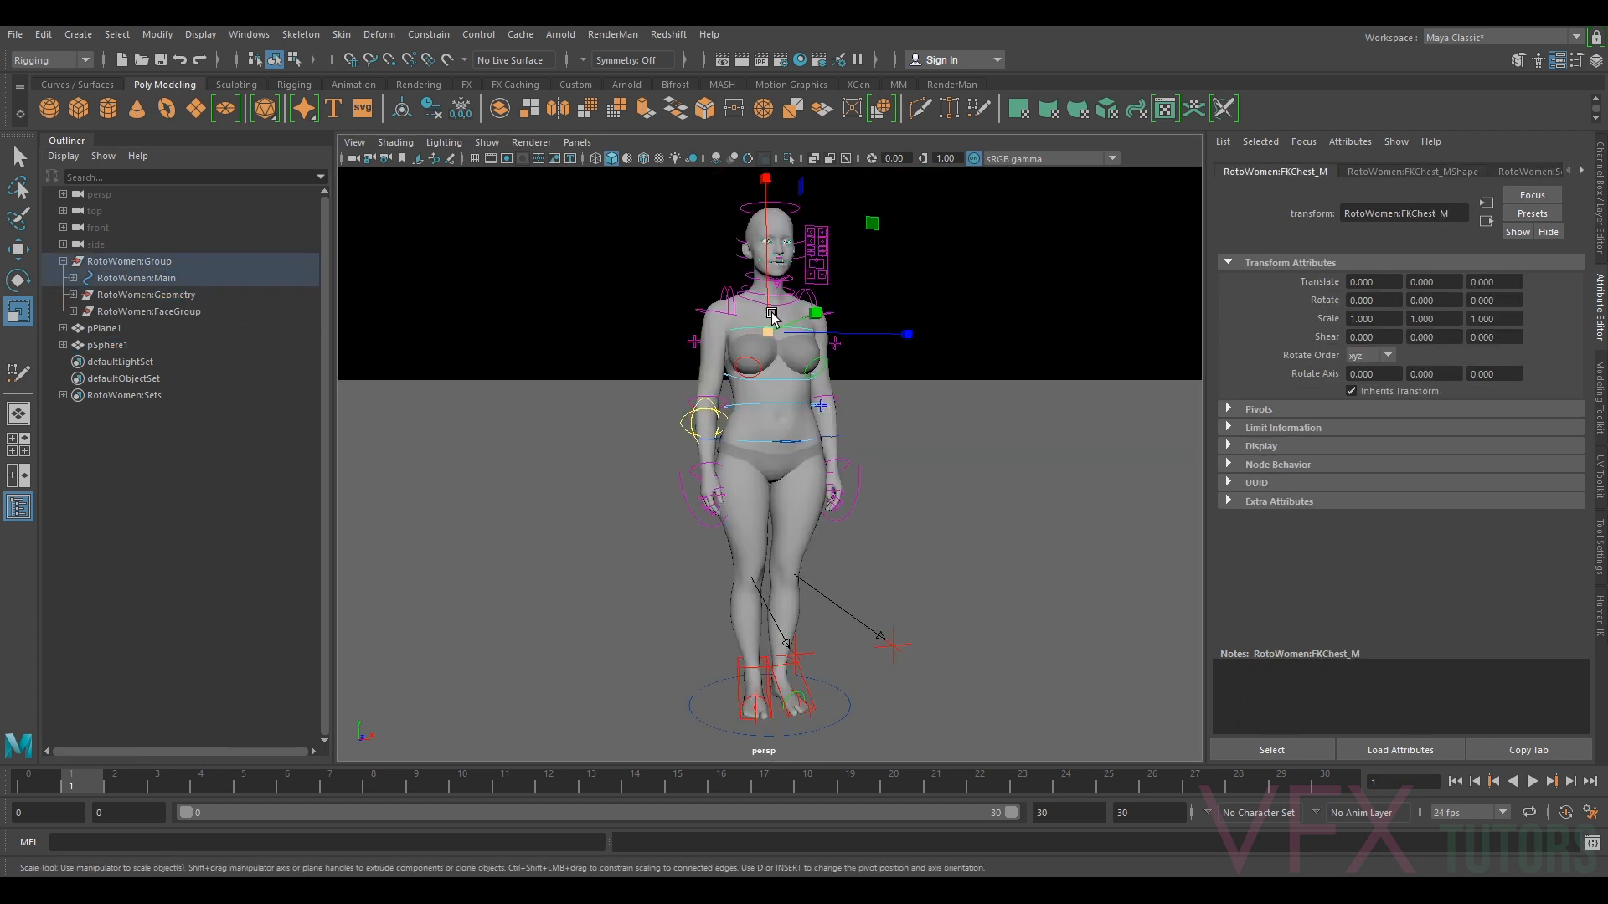
click(776, 396)
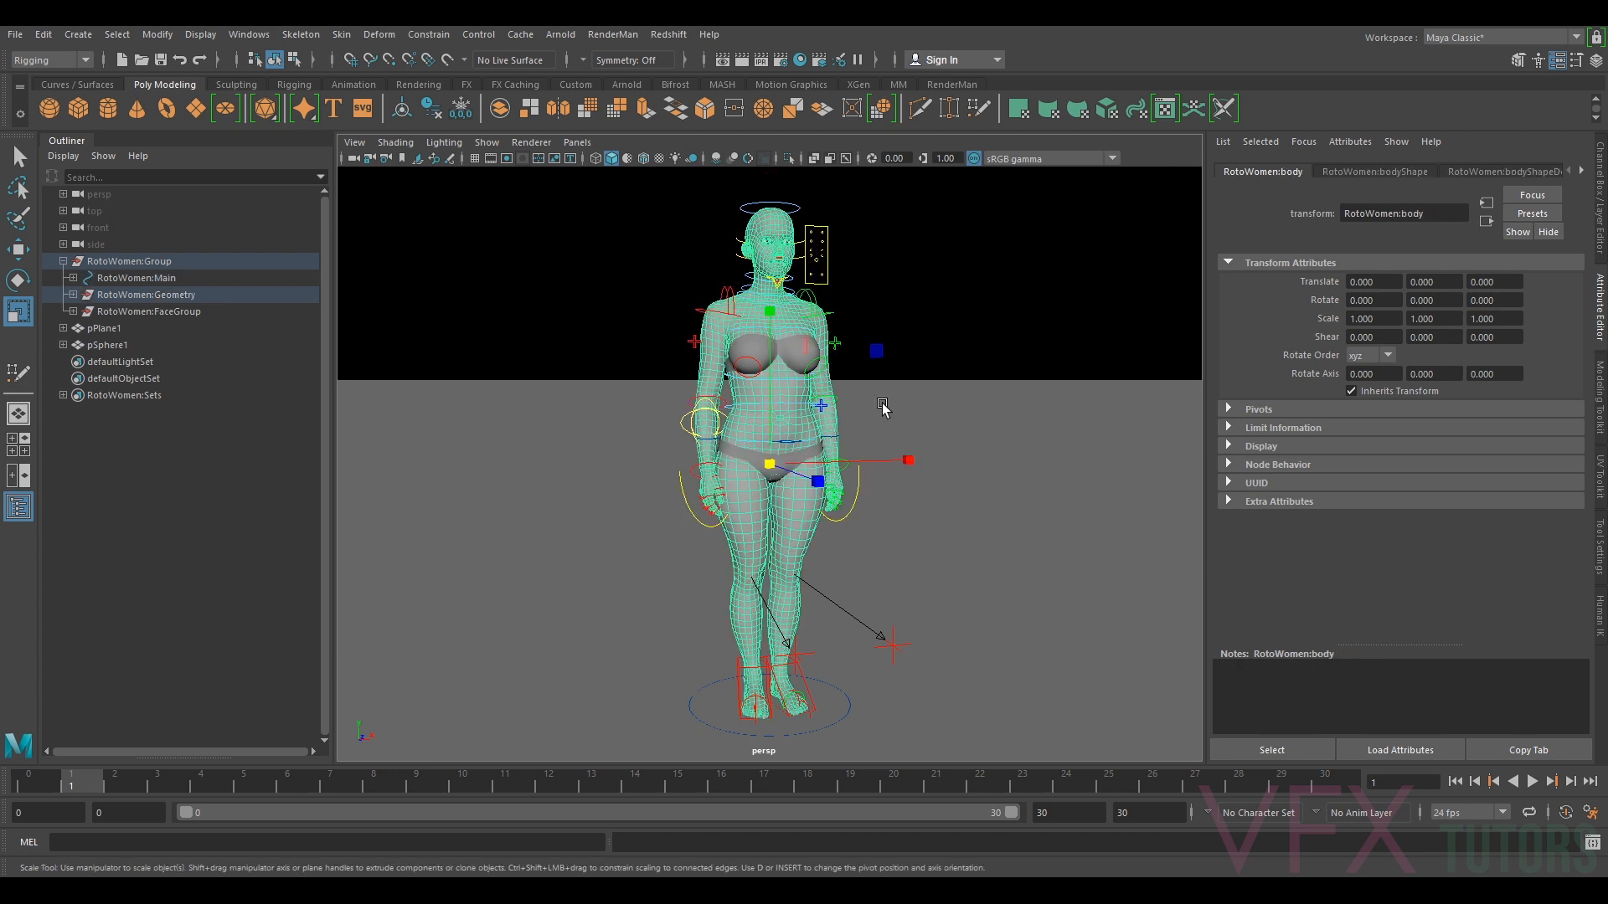
click(793, 362)
click(784, 456)
click(1084, 502)
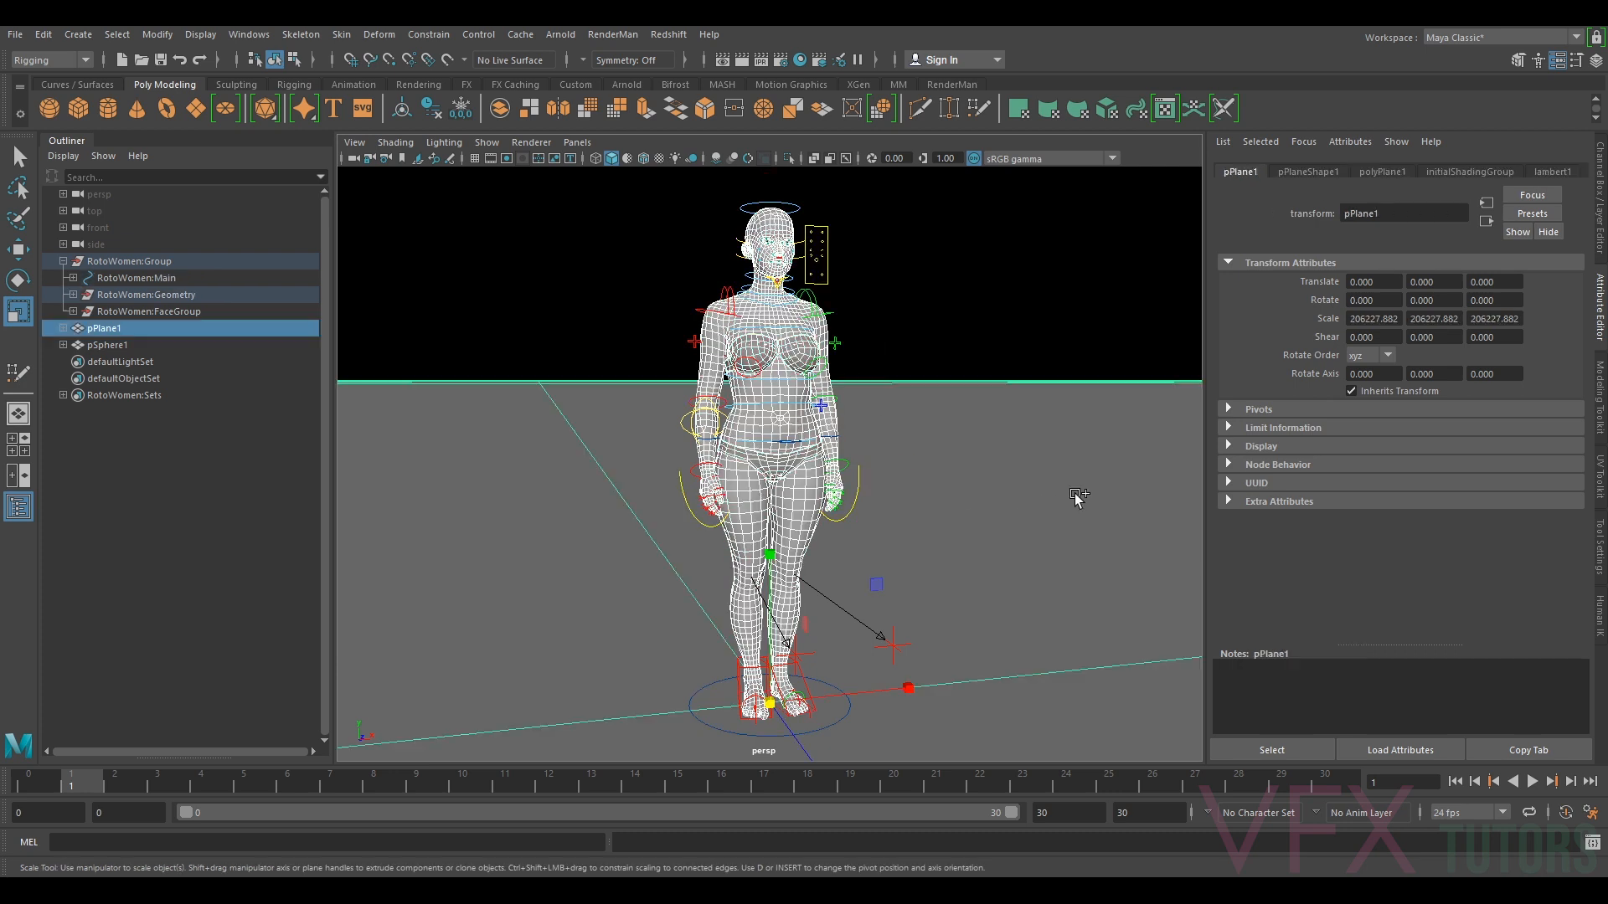
shift+click(1034, 358)
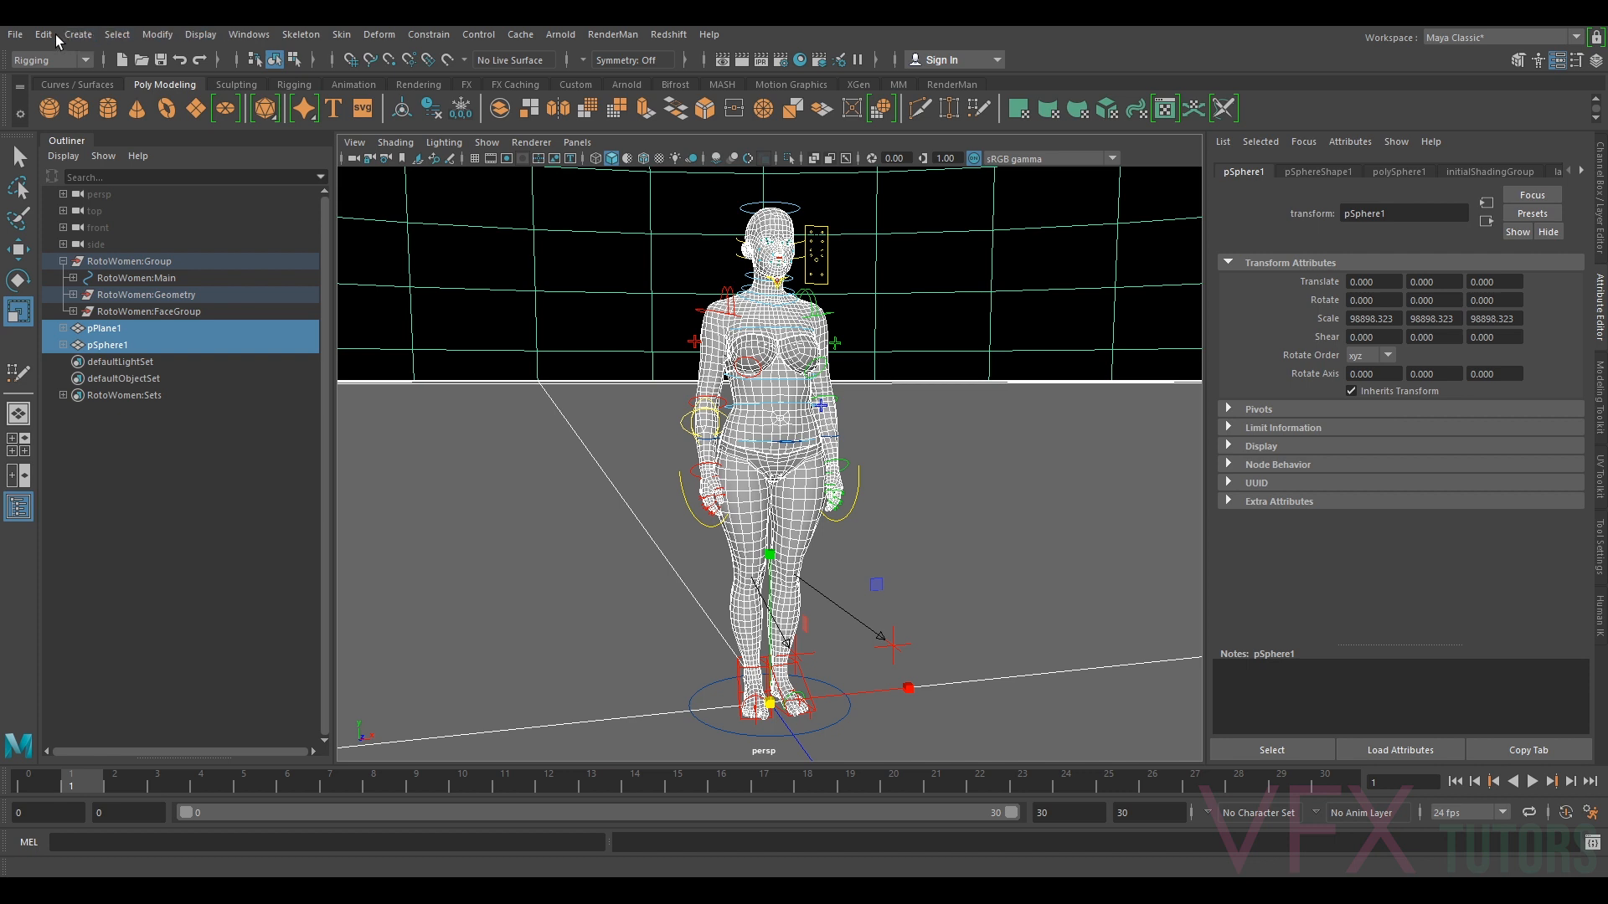
- Export the selected geometry as an OBJ, overwriting RoughGeoLUP_v001.obj in the MM032 Data folder
click(15, 35)
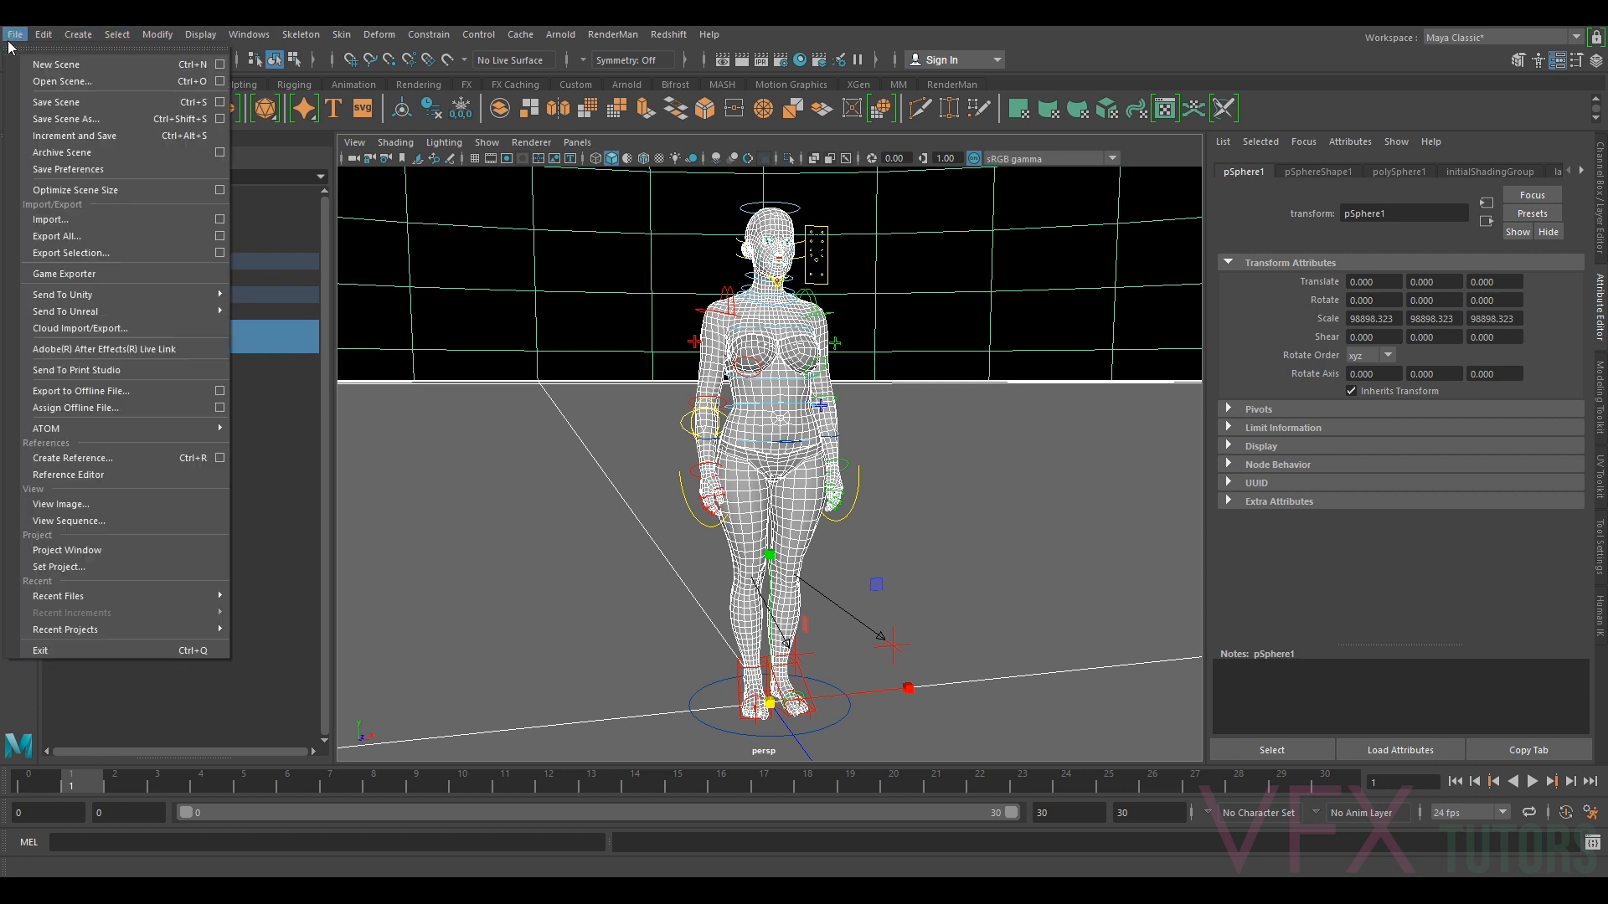
click(71, 252)
click(566, 358)
click(1171, 734)
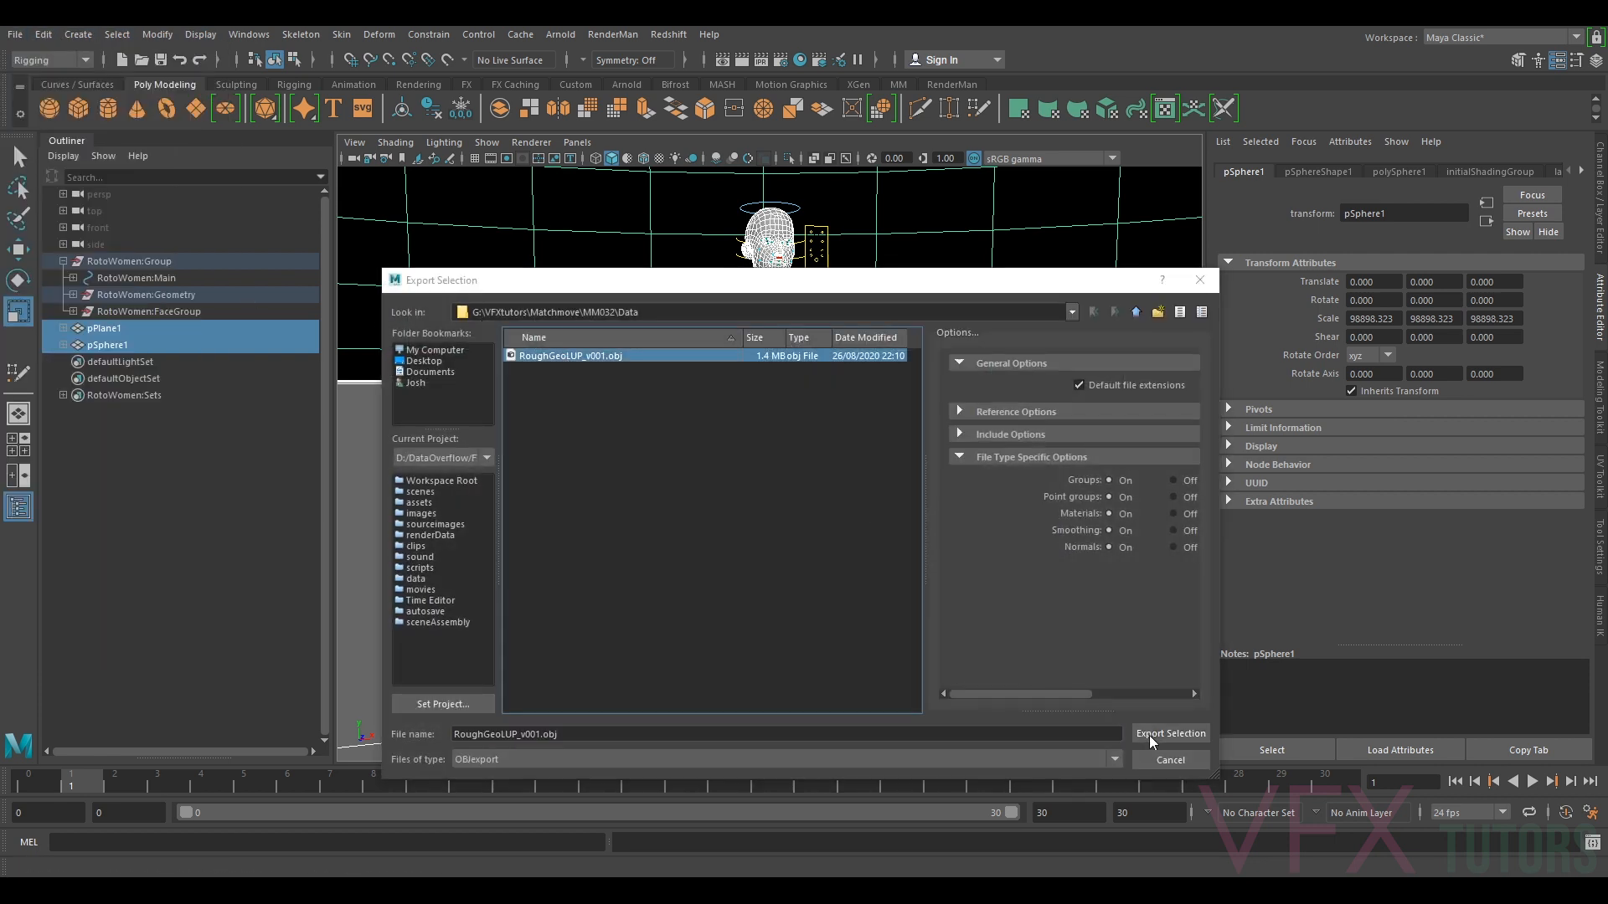
click(764, 554)
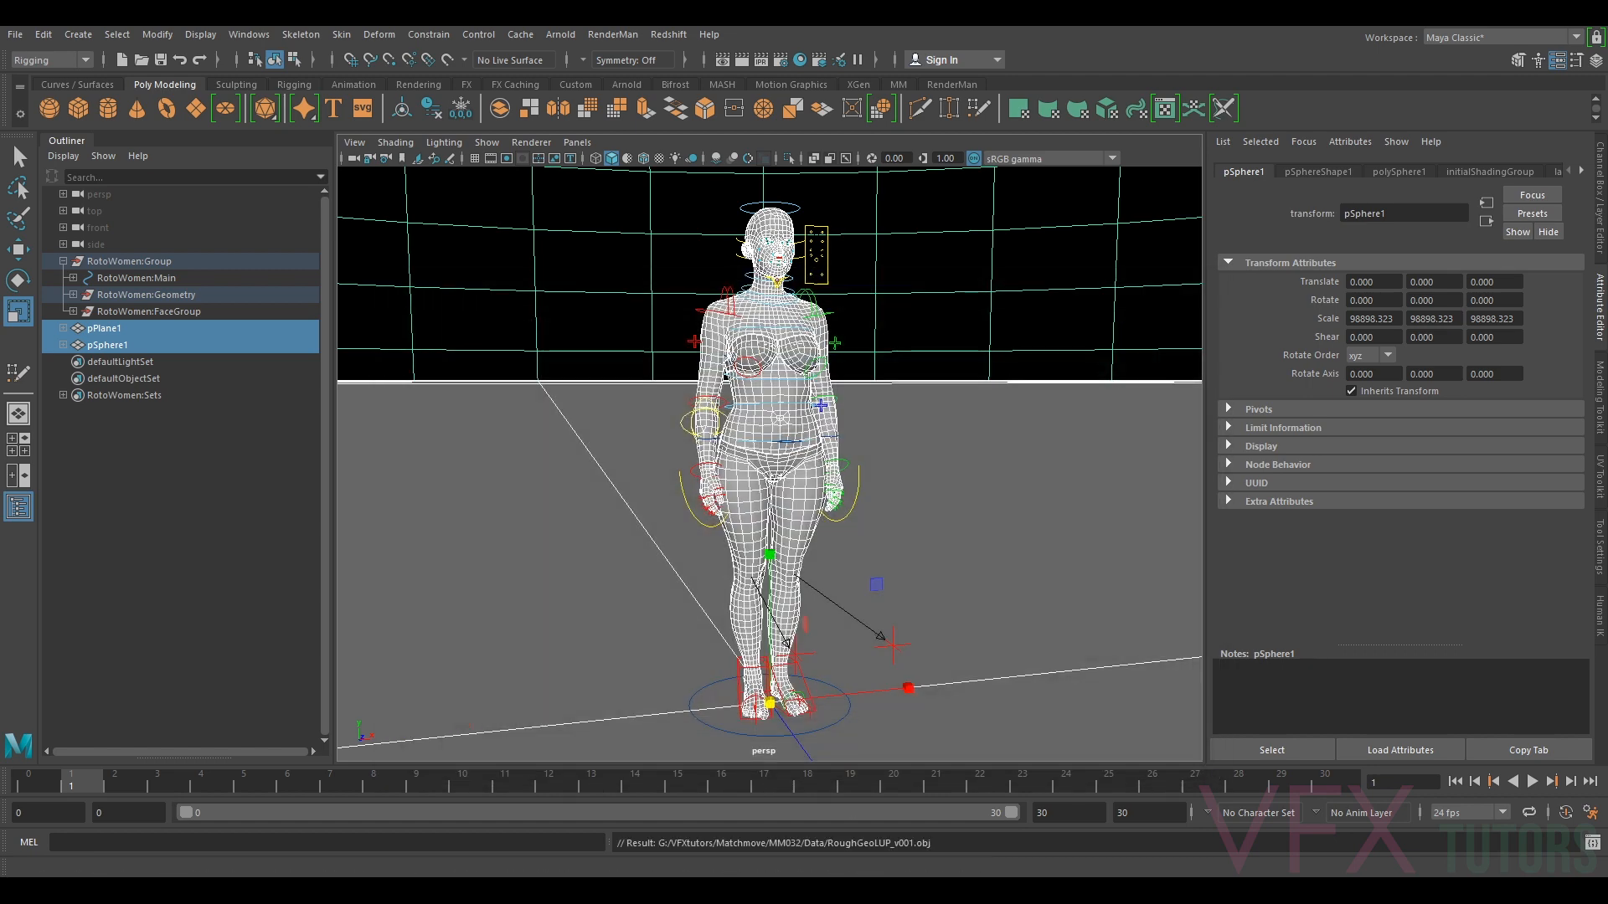
- Switch to 3DEqualizer and reload the 3D models of the point group
click(816, 804)
right_click(155, 179)
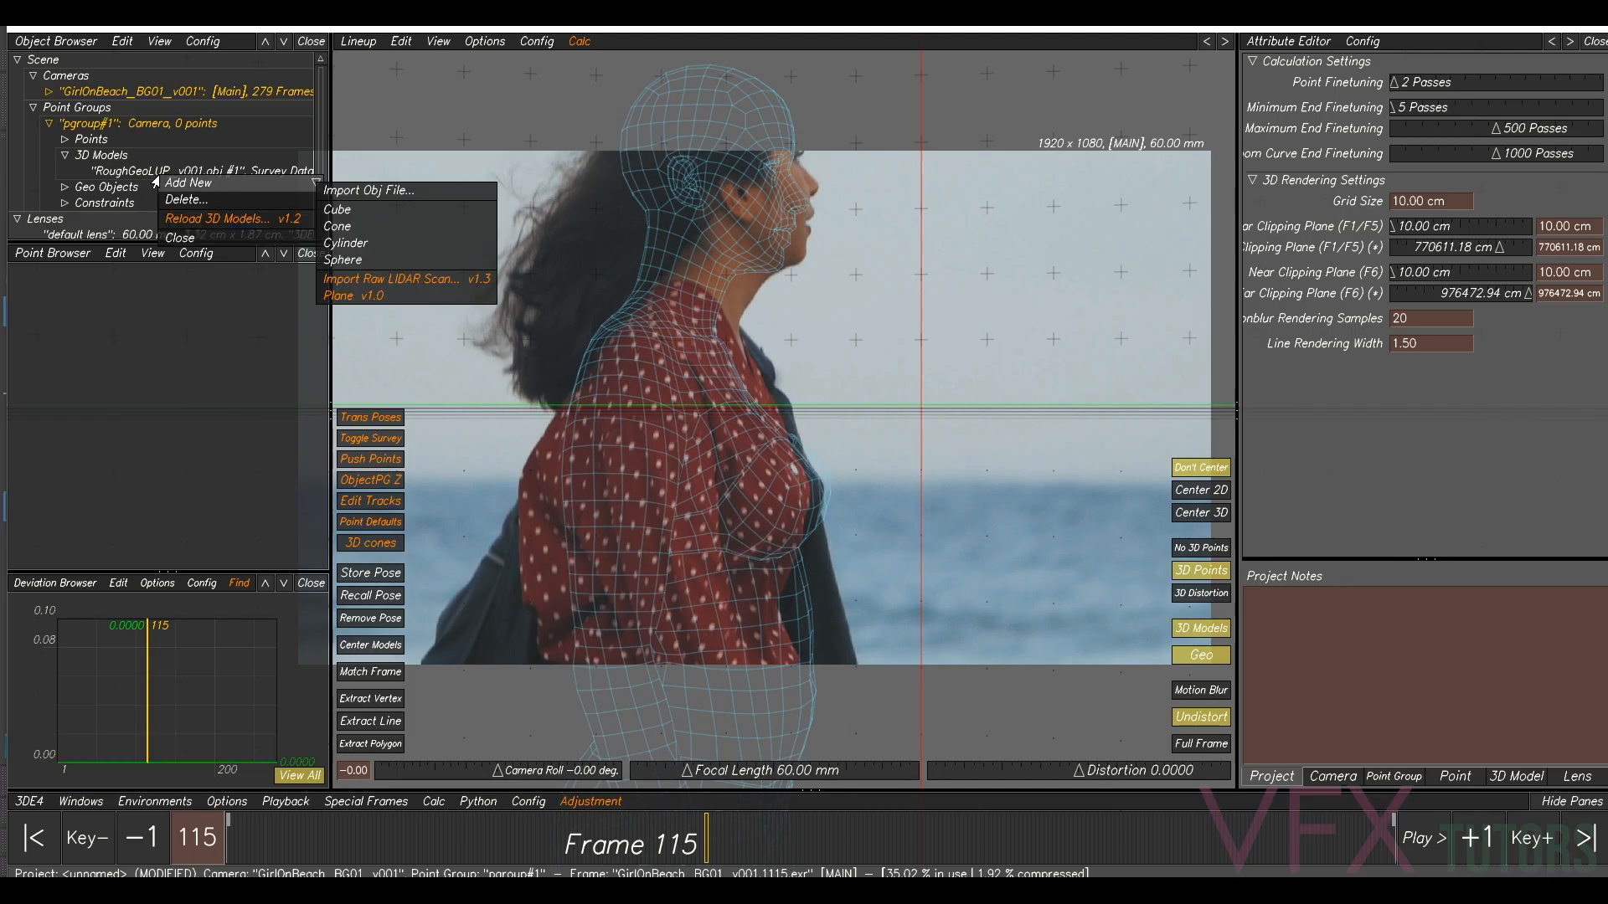
click(201, 220)
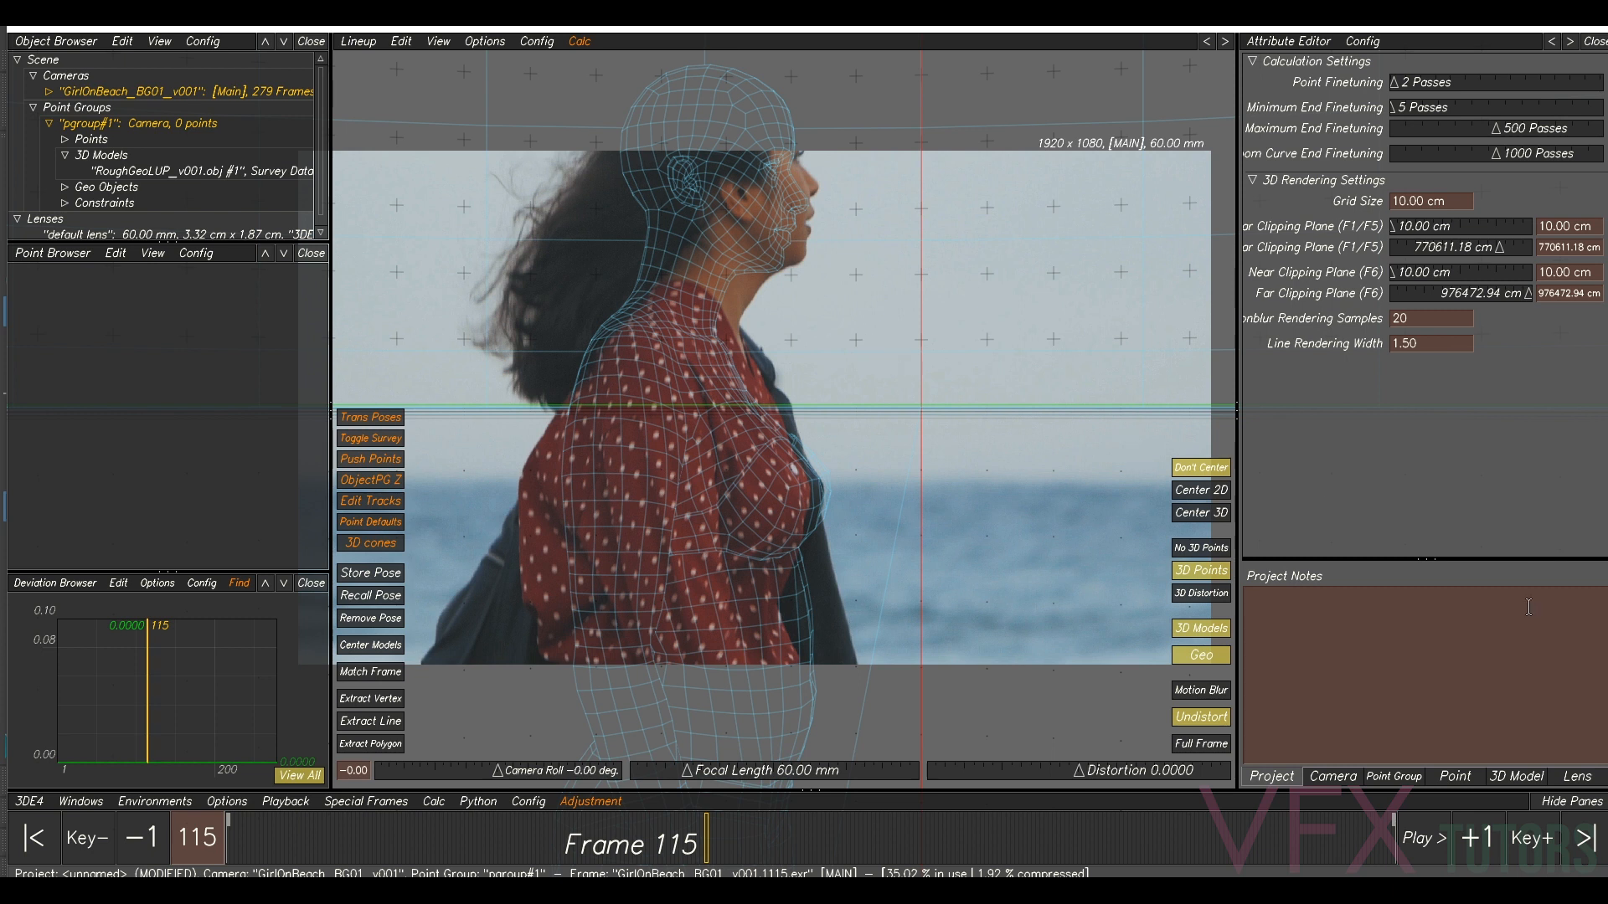
- Set the rendering alpha of the RoughGeoLUP_v001.obj model to about 0.52
click(1508, 783)
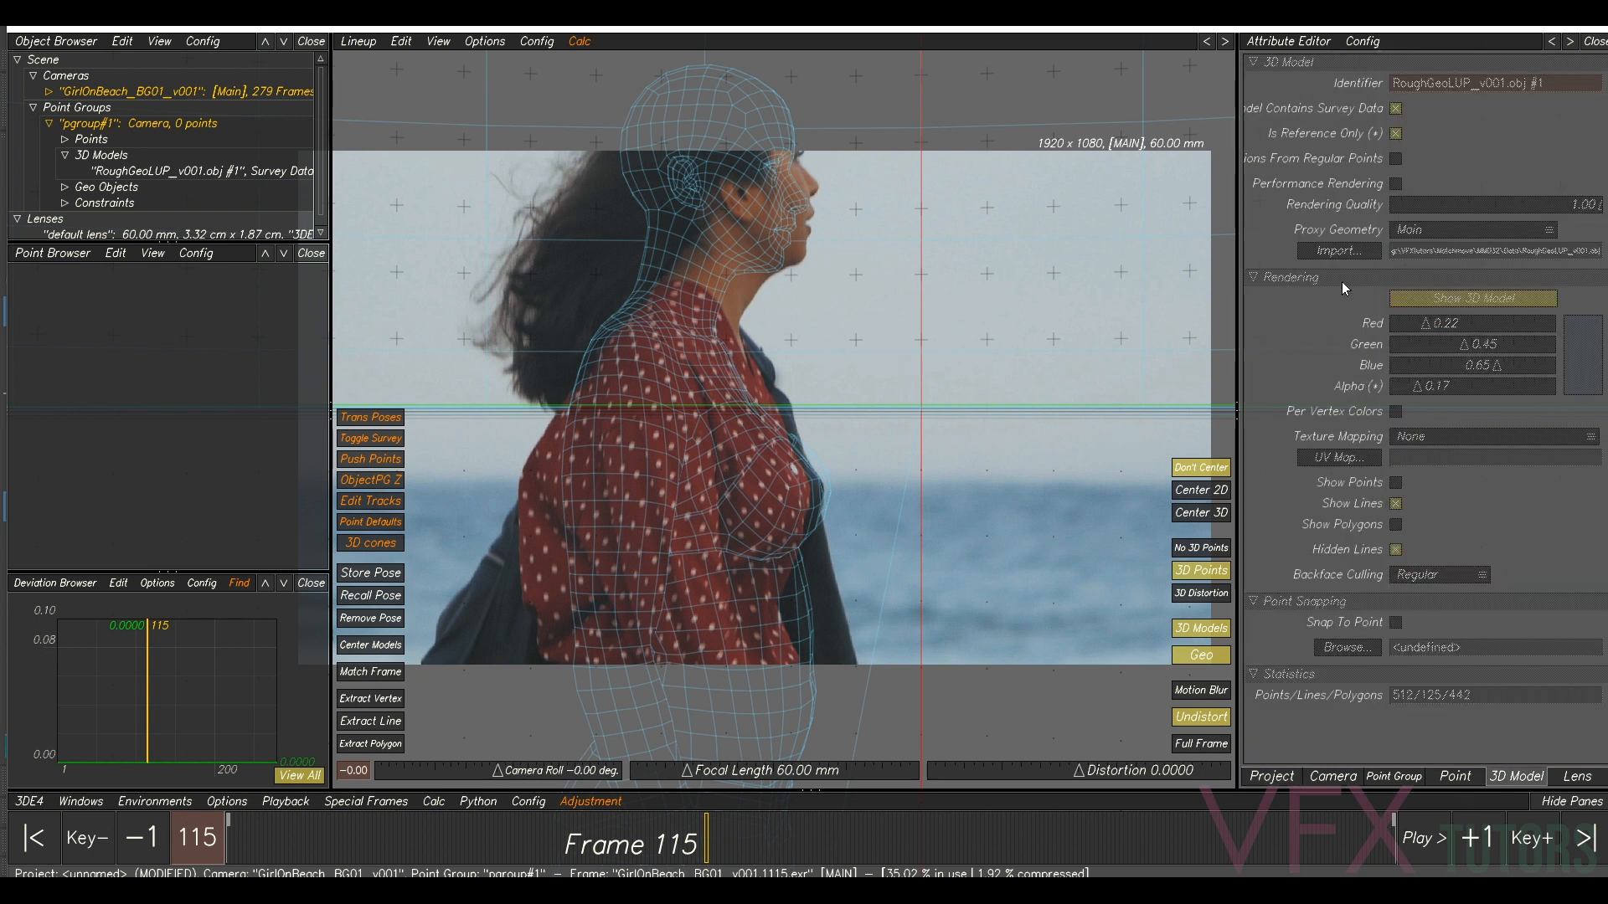
click(172, 171)
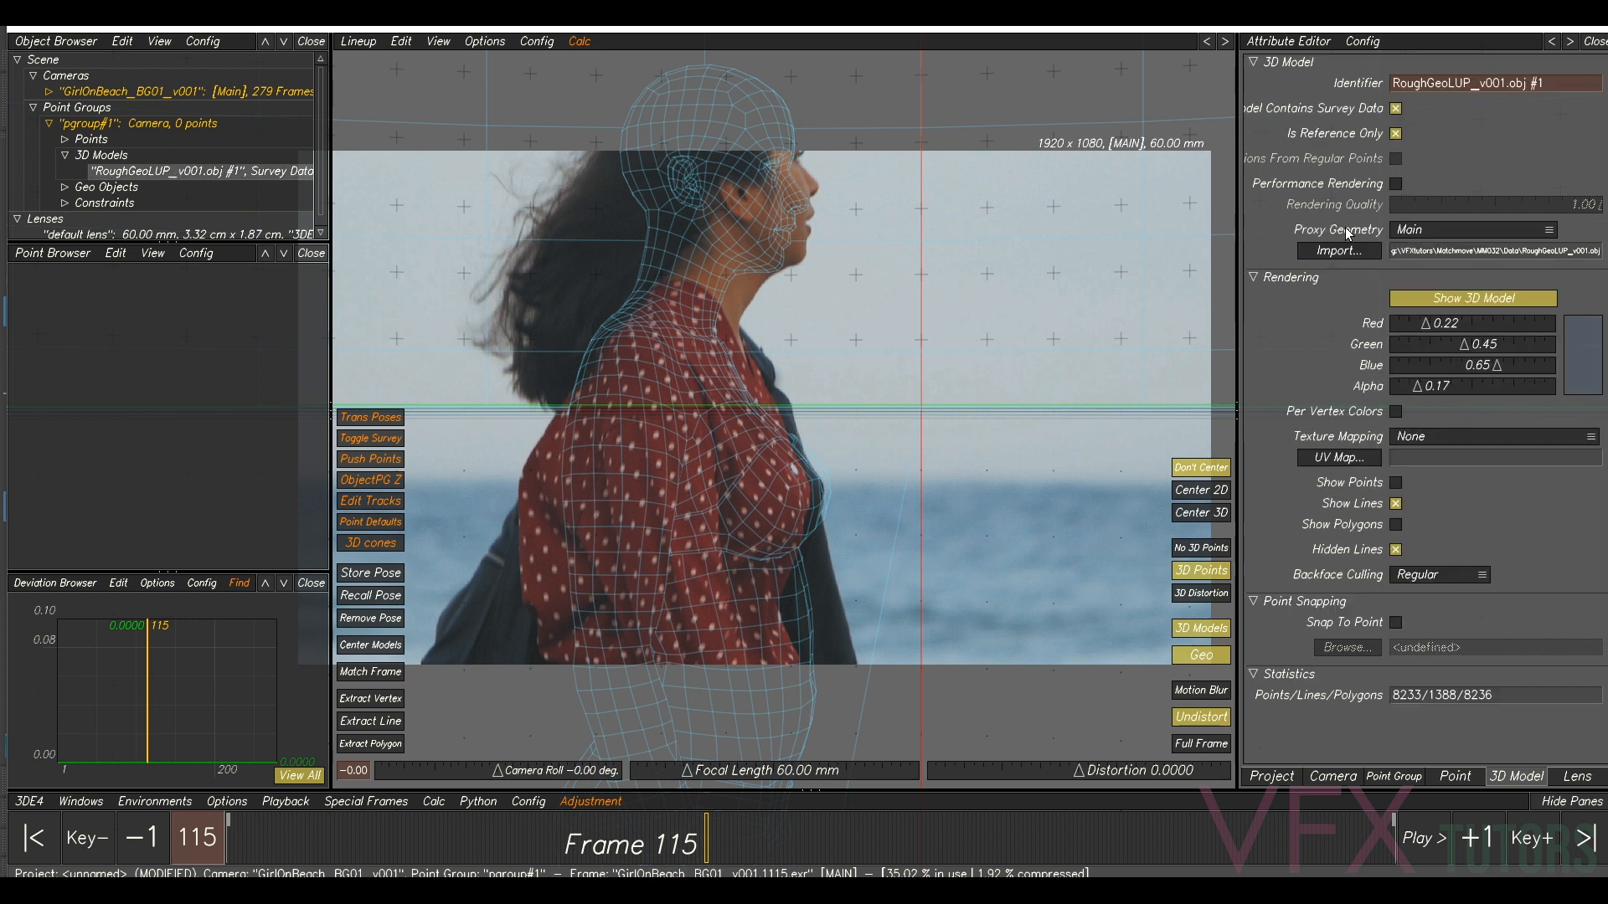
drag(1417, 376, 1470, 395)
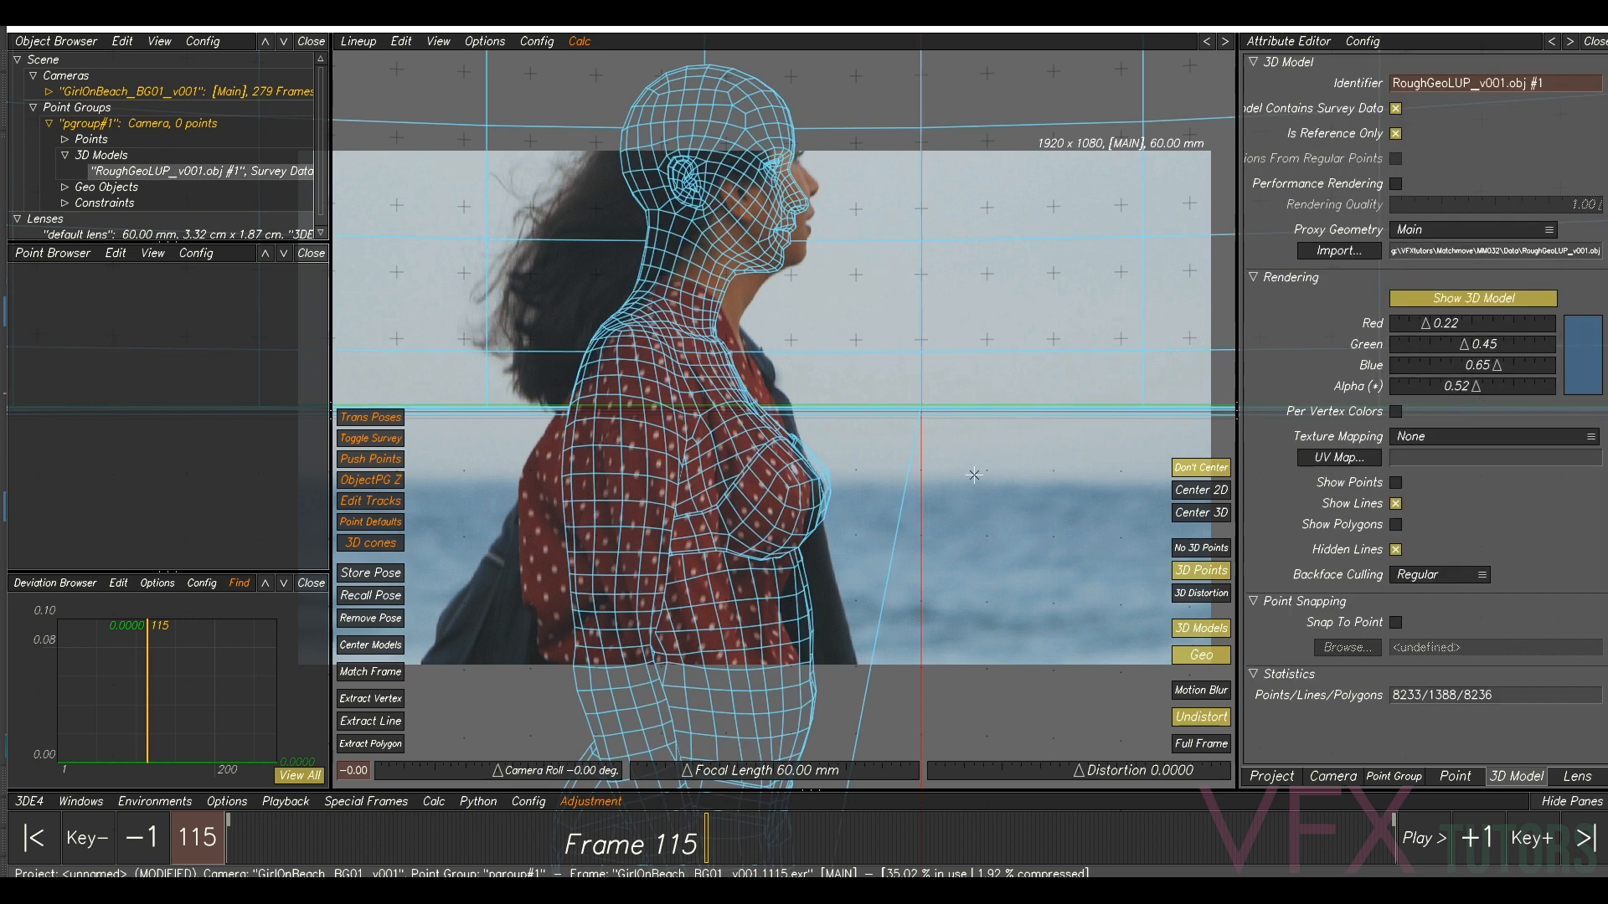
- At frame 115, line up the figure with the woman and the ground plane's edge with the sea horizon
alt+drag(945, 558, 997, 534)
alt+right_drag(997, 535, 937, 544)
mouse_move(848, 504)
alt+middle_down()
mouse_move(826, 521)
mouse_move(840, 520)
alt+middle_up()
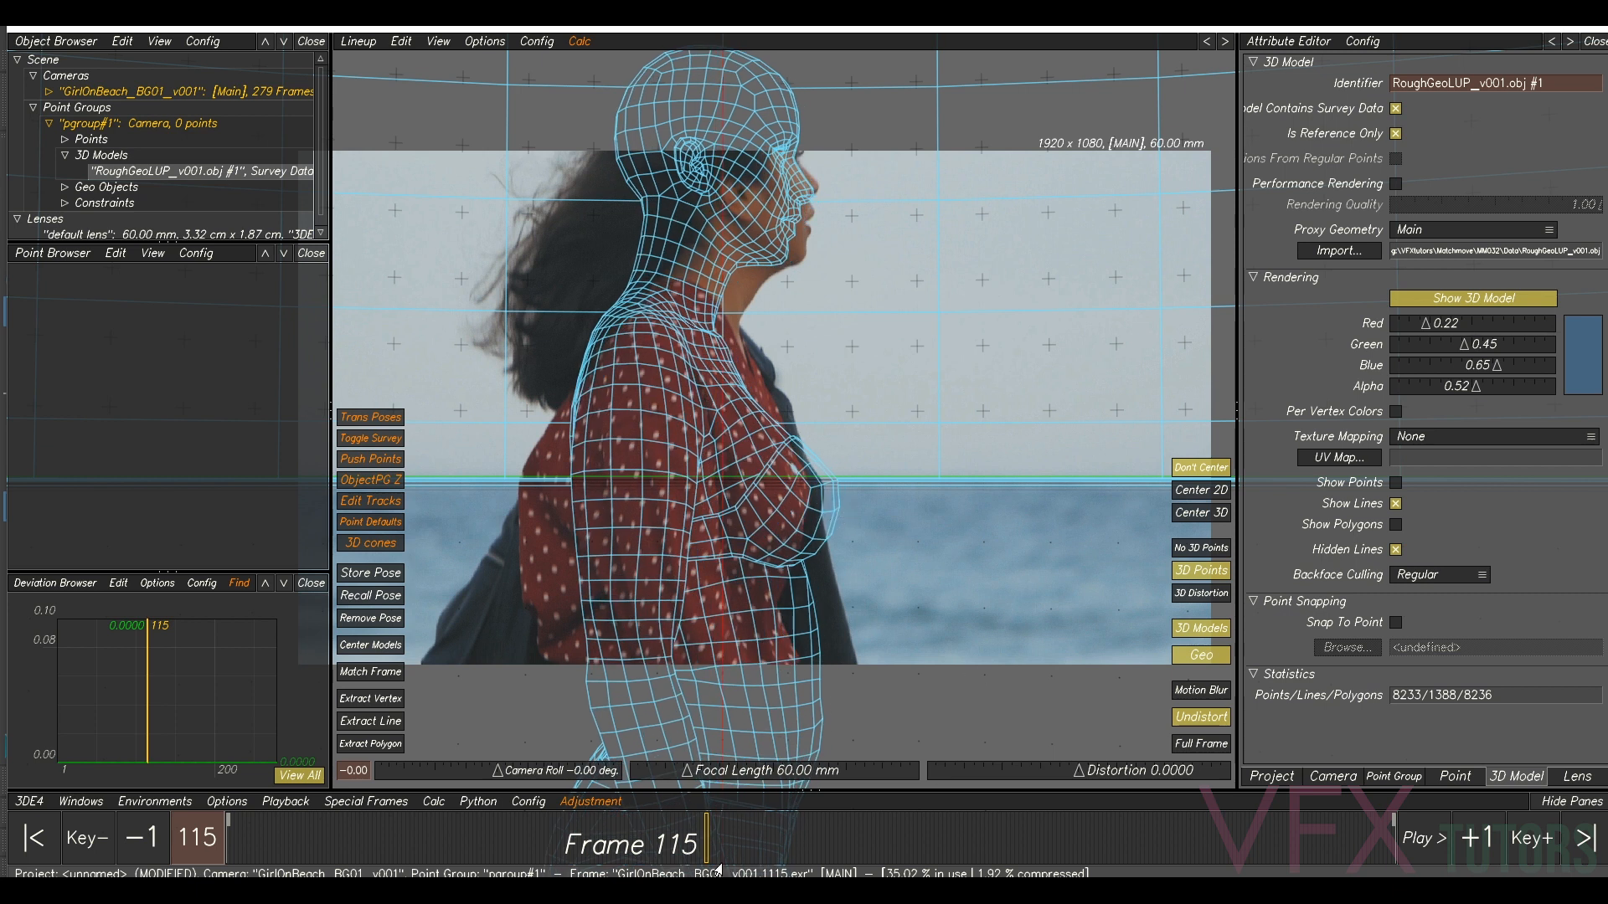
scroll(943, 345, down, 2)
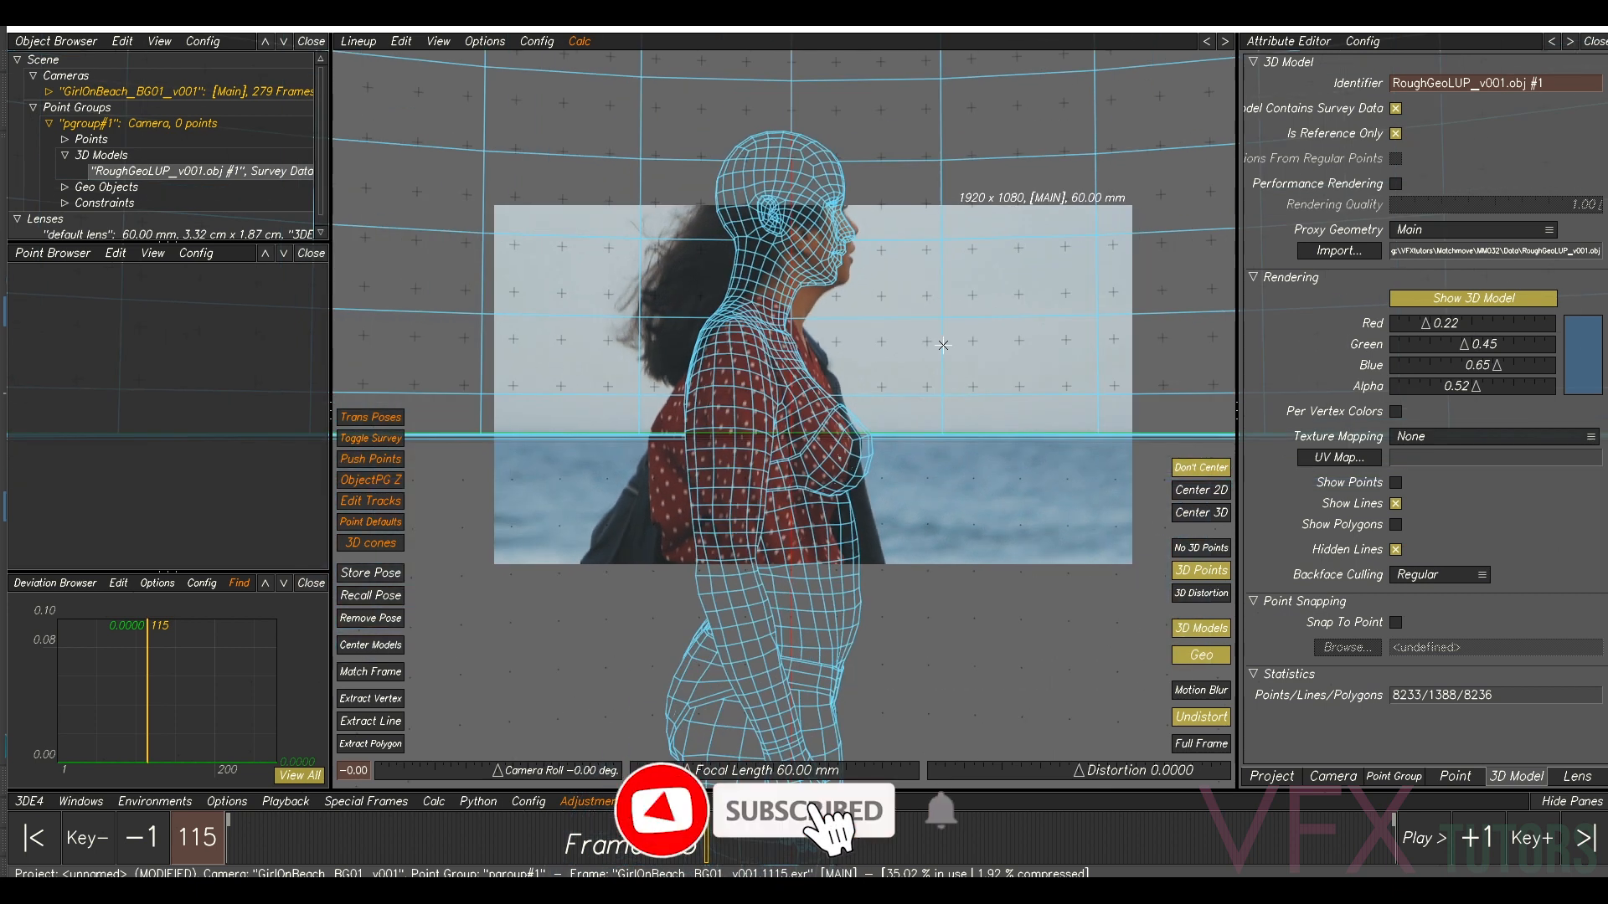
scroll(942, 345, down, 4)
scroll(936, 387, up, 4)
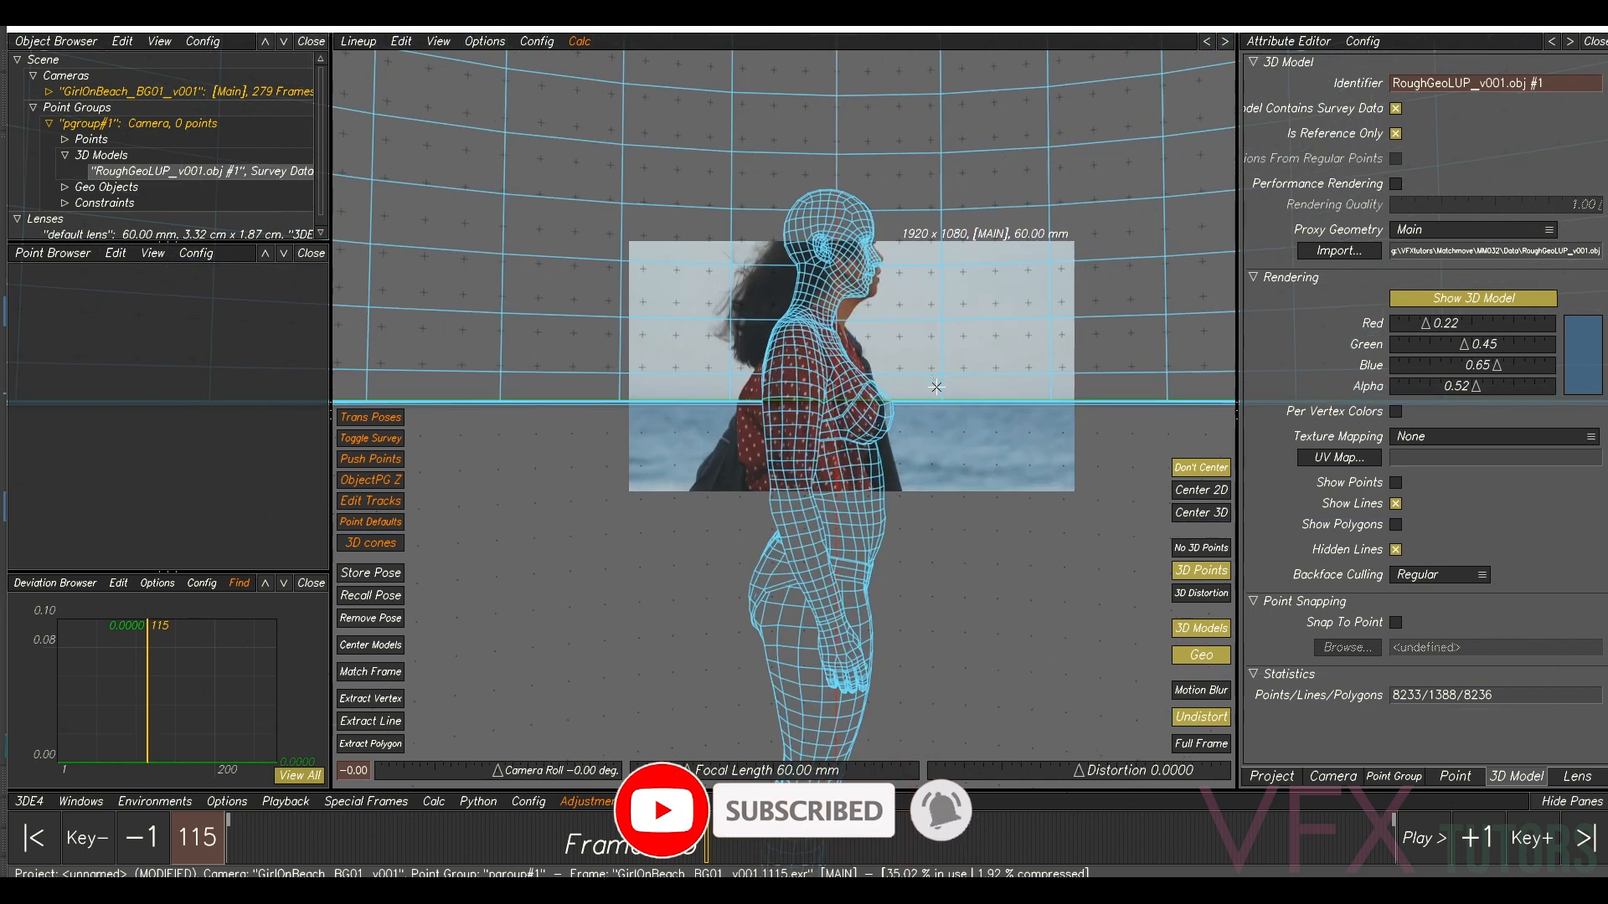
- Go to frame 25 and roughly line up the figure's head and torso with the turned woman
drag(523, 824, 282, 825)
drag(288, 827, 328, 829)
right_drag(851, 306, 997, 477)
middle_drag(760, 406, 754, 440)
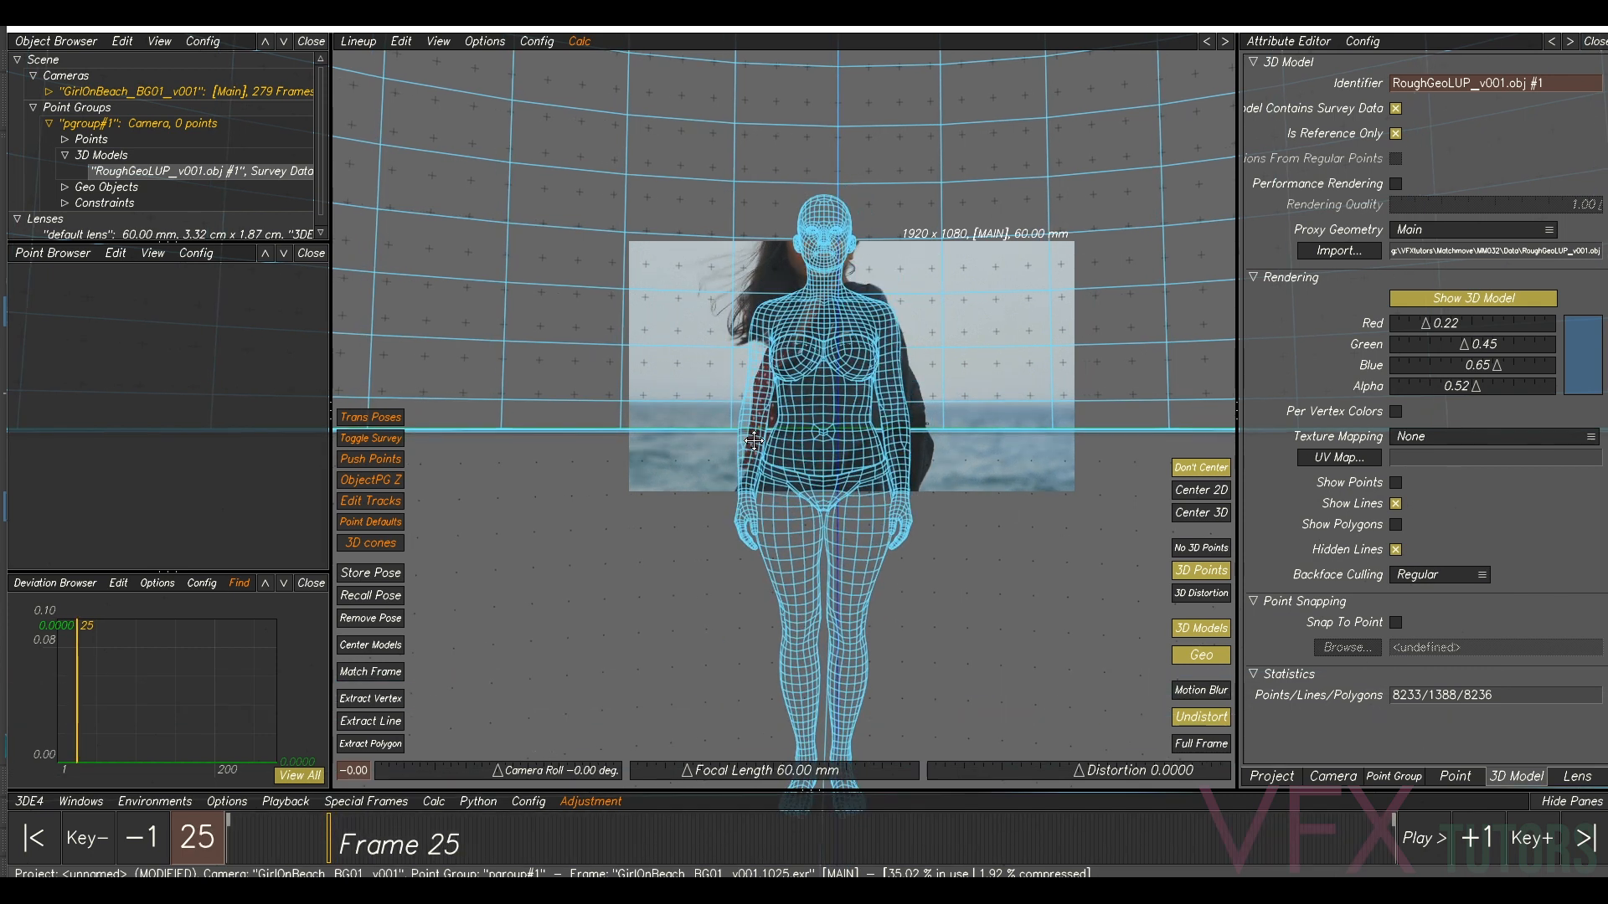
scroll(756, 352, up, 5)
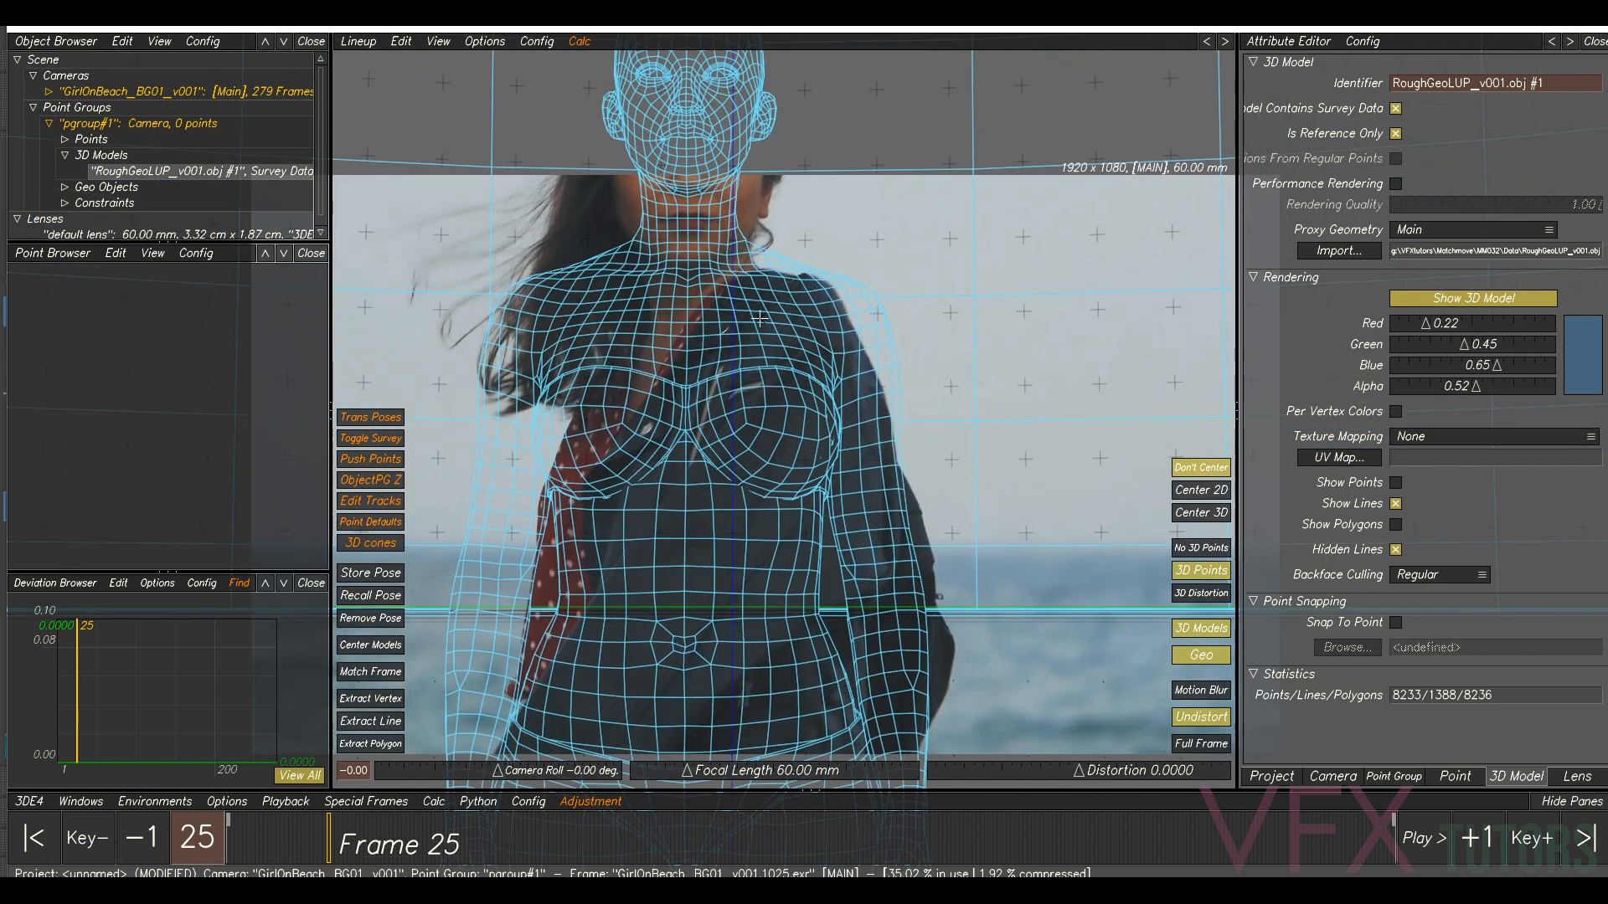
drag(758, 318, 897, 517)
middle_drag(1053, 483, 738, 478)
drag(737, 478, 768, 494)
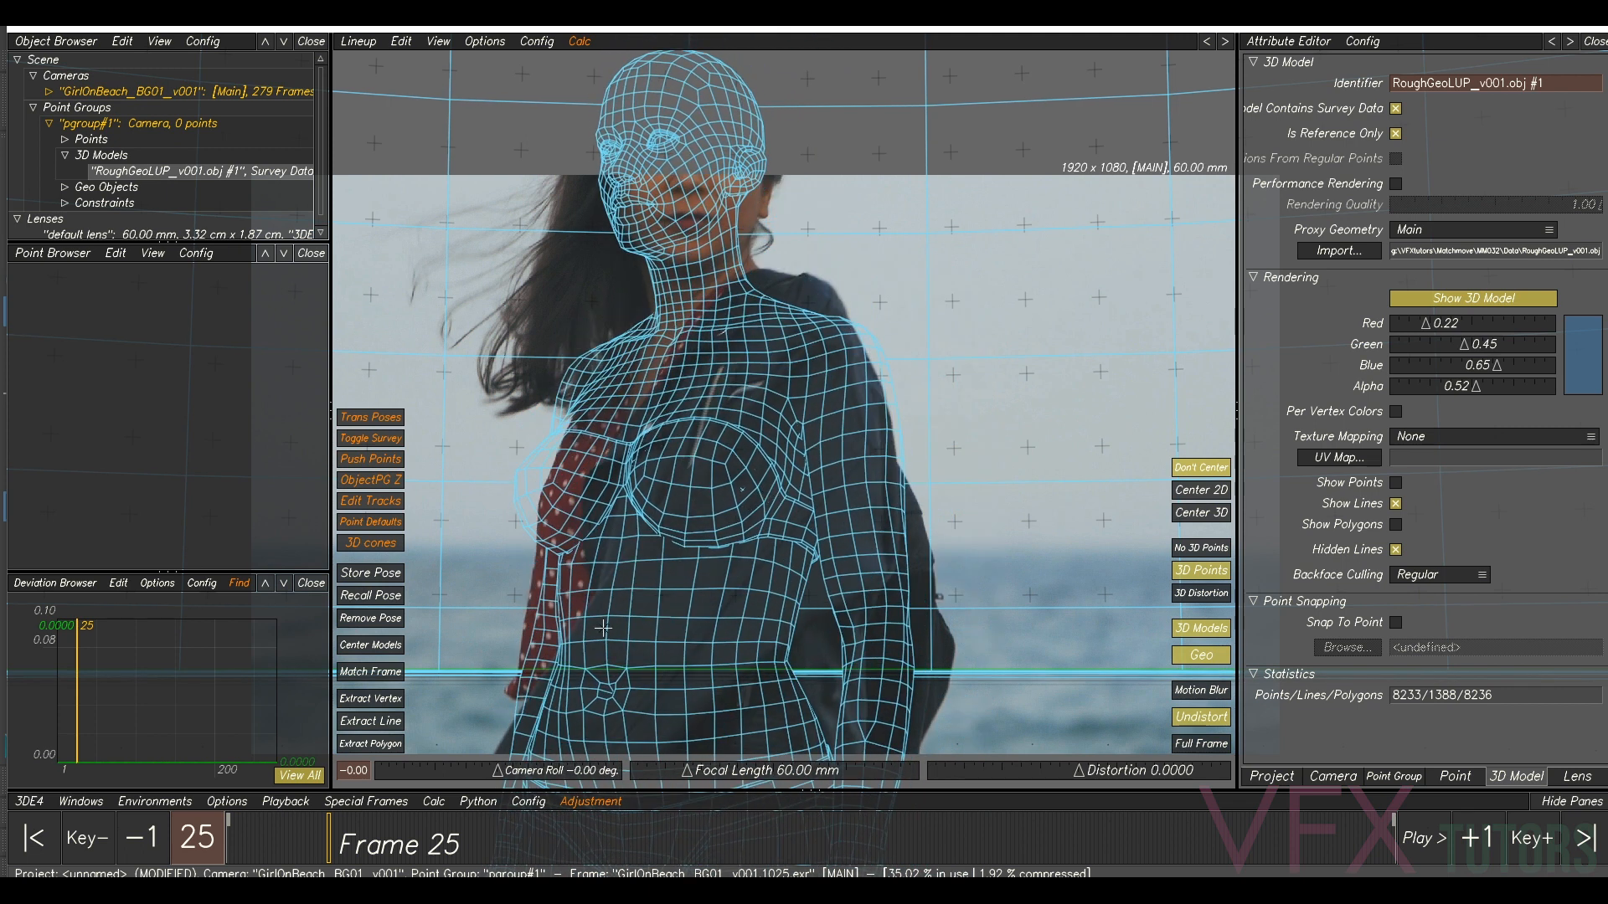
- Go to frame 256 and shift the lineup camera pose towards the woman facing the camera
drag(454, 825, 1298, 840)
middle_drag(729, 494, 475, 505)
scroll(996, 598, down, 2)
middle_drag(783, 674, 743, 736)
- Try a focal length of about 176.93 mm and restore the default lens to 60 mm
drag(688, 771, 800, 735)
click(1566, 778)
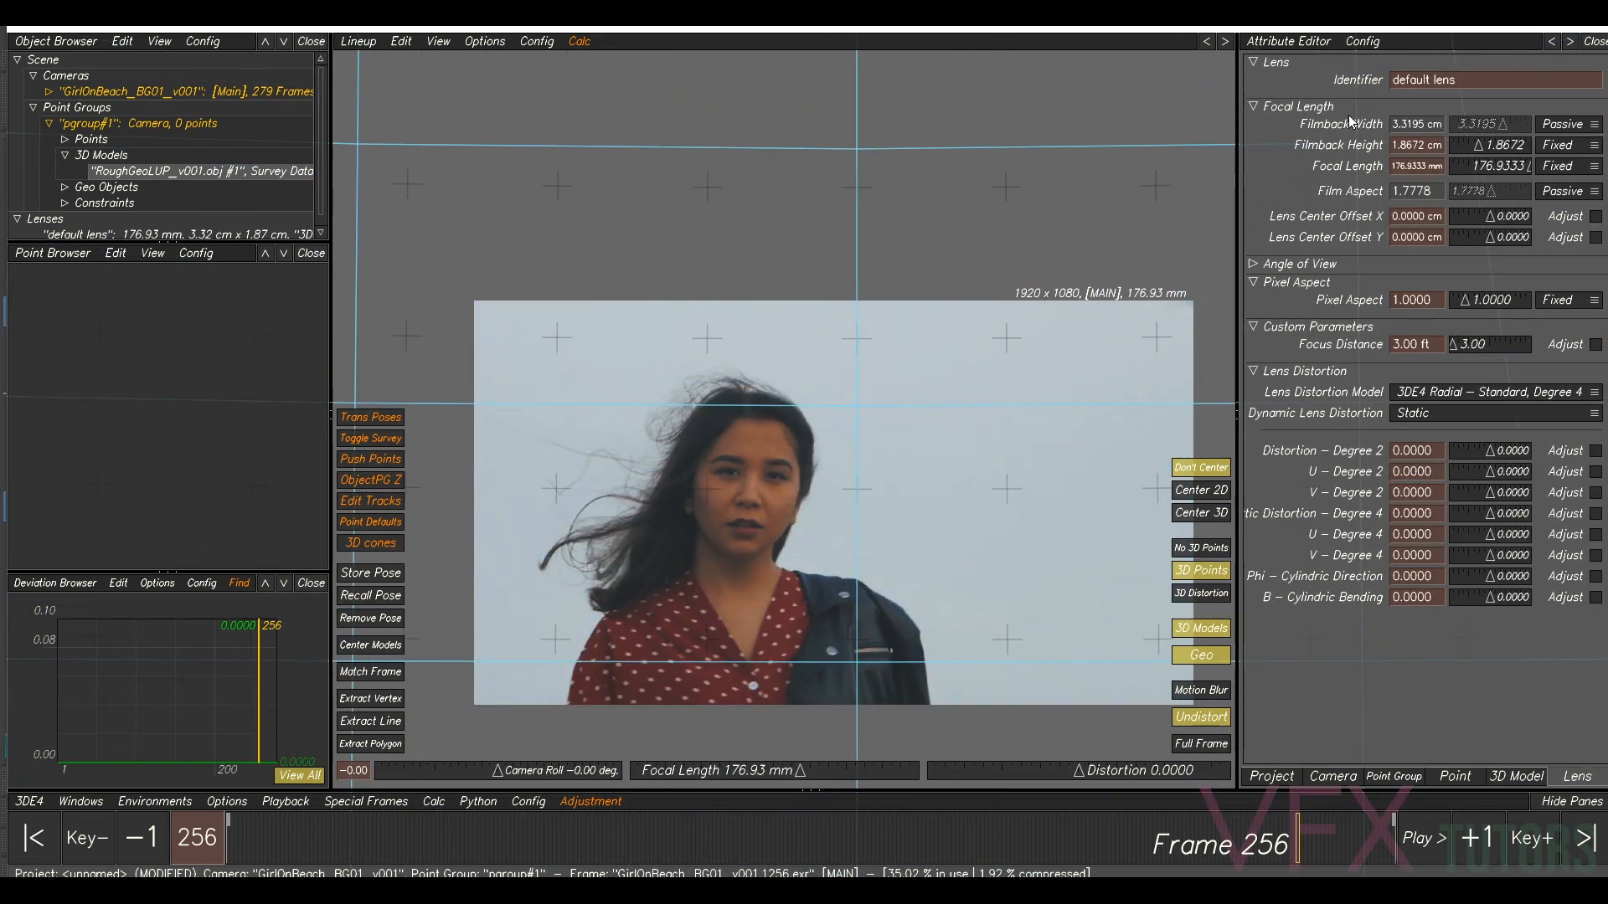
drag(1429, 166, 575, 77)
text(60)
key(Return)
- Line up the model's head with the woman's face at frame 256, matching scale, orientation and facial features
alt+right_drag(980, 531, 795, 675)
alt+right_drag(854, 279, 841, 616)
scroll(841, 616, down, 1)
alt+right_drag(874, 327, 871, 473)
alt+drag(862, 408, 751, 649)
scroll(751, 648, down, 1)
scroll(770, 494, up, 4)
alt+middle_drag(774, 586, 748, 648)
alt+drag(748, 649, 664, 682)
alt+middle_drag(664, 681, 701, 684)
alt+right_drag(702, 684, 690, 644)
mouse_move(690, 643)
alt+middle_down()
mouse_move(713, 652)
mouse_move(699, 646)
alt+middle_up()
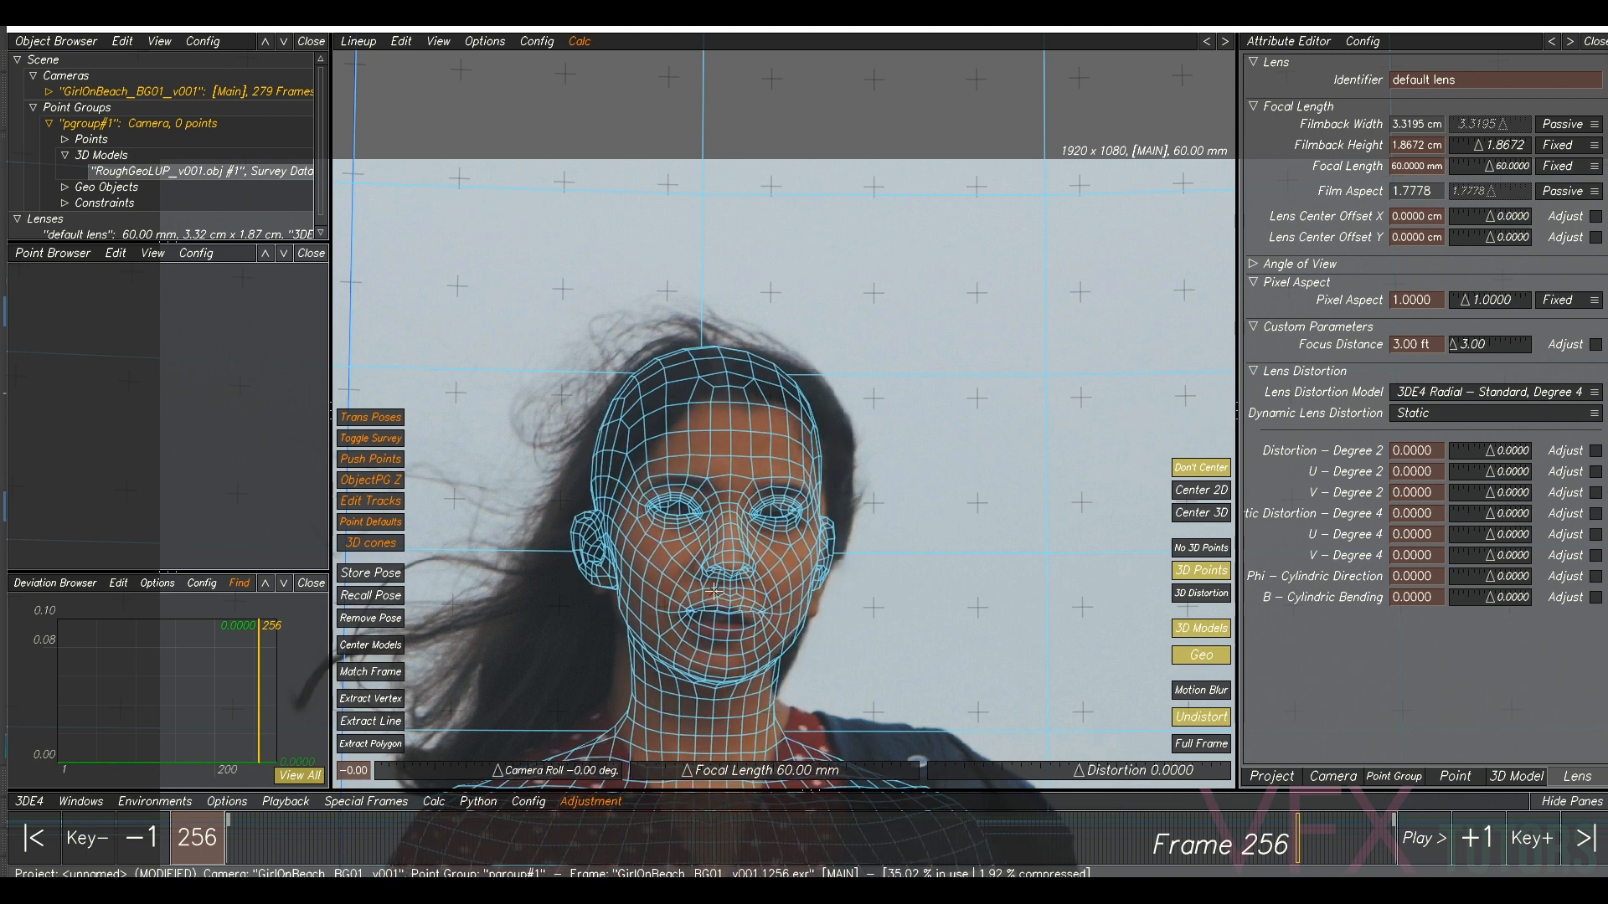
- Set the focal length to about 54.73 mm and realign the model's head with the woman's face
drag(685, 773, 680, 773)
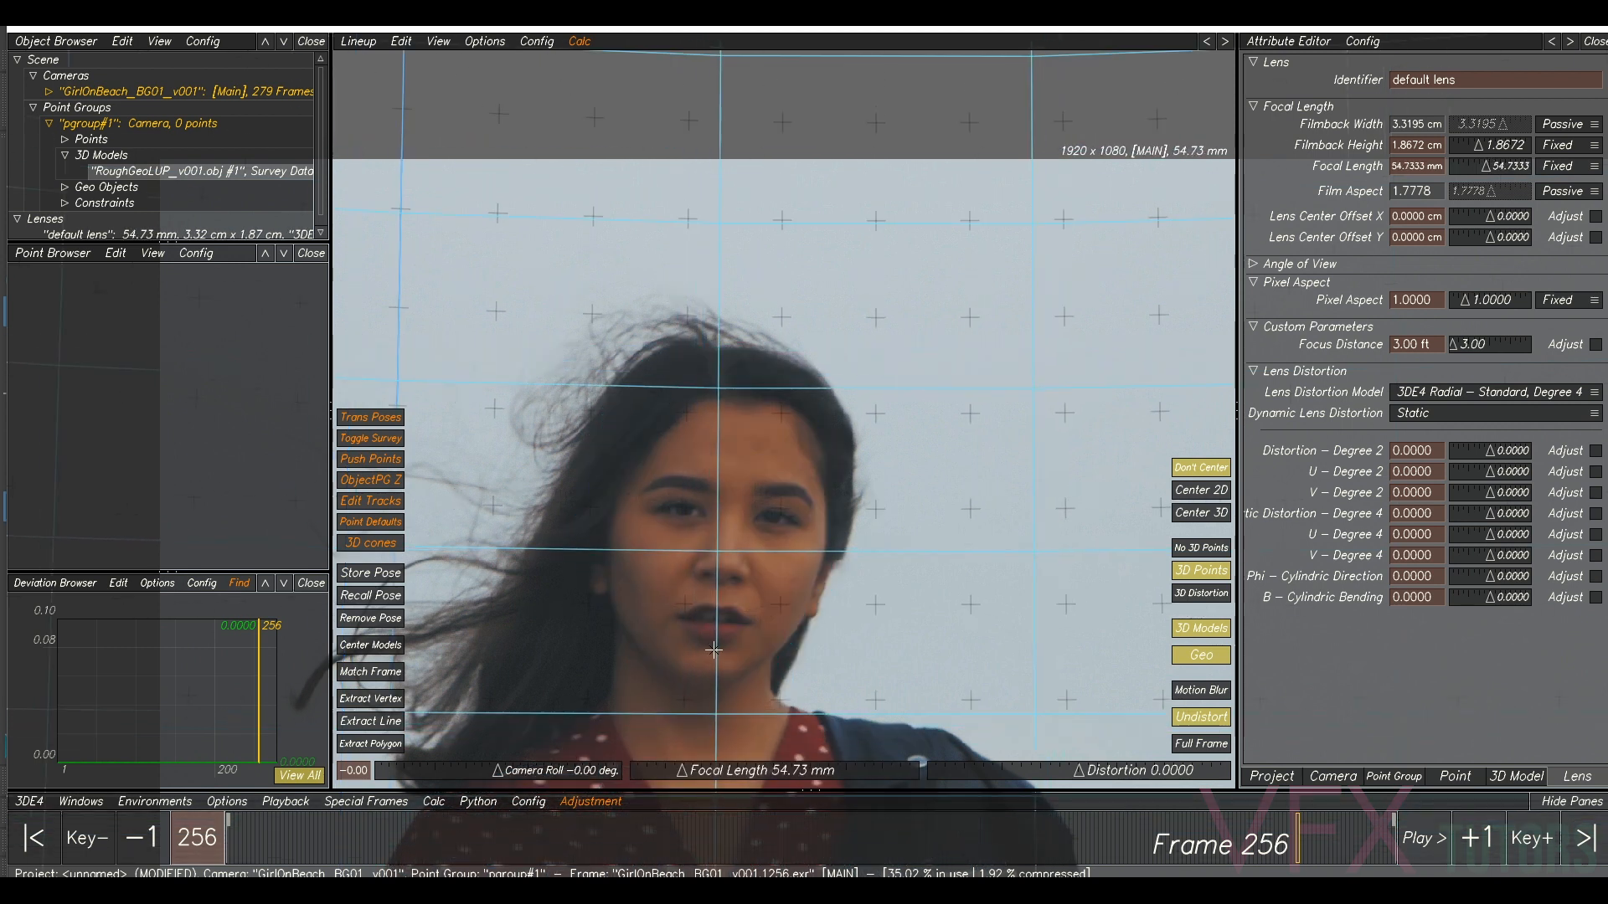
alt+right_drag(823, 637, 1048, 538)
alt+middle_drag(1047, 538, 669, 479)
alt+right_drag(669, 479, 933, 627)
alt+middle_drag(750, 552, 880, 599)
alt+right_drag(882, 600, 865, 592)
alt+middle_drag(865, 592, 852, 592)
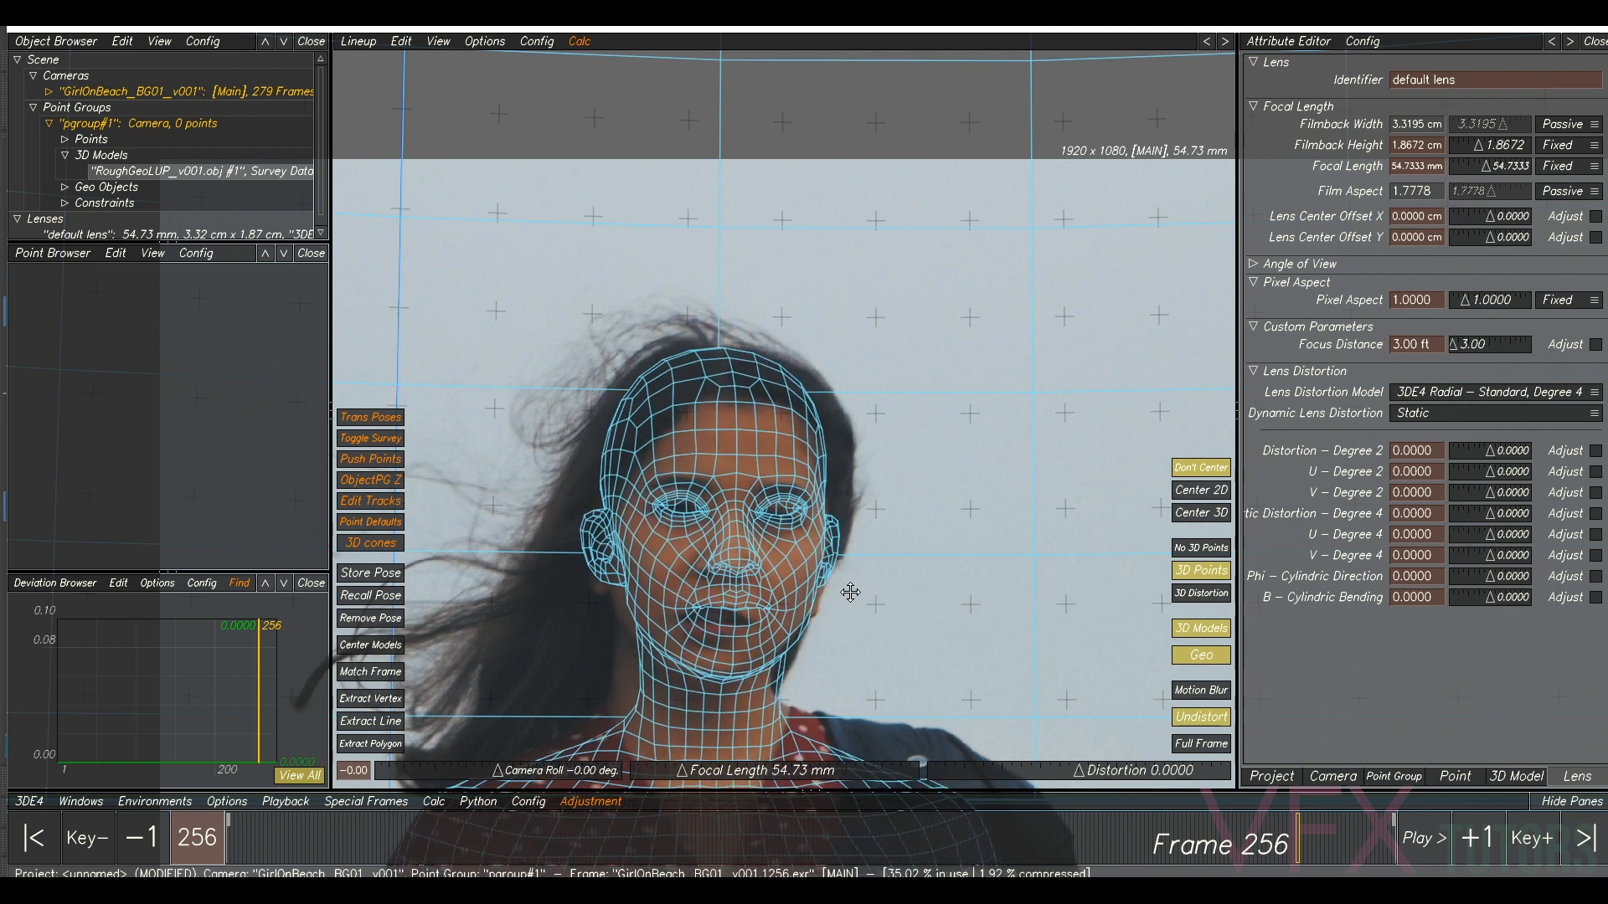
- Extract a vertex at the model's nose as a lineup point and nudge the head onto the face
click(371, 700)
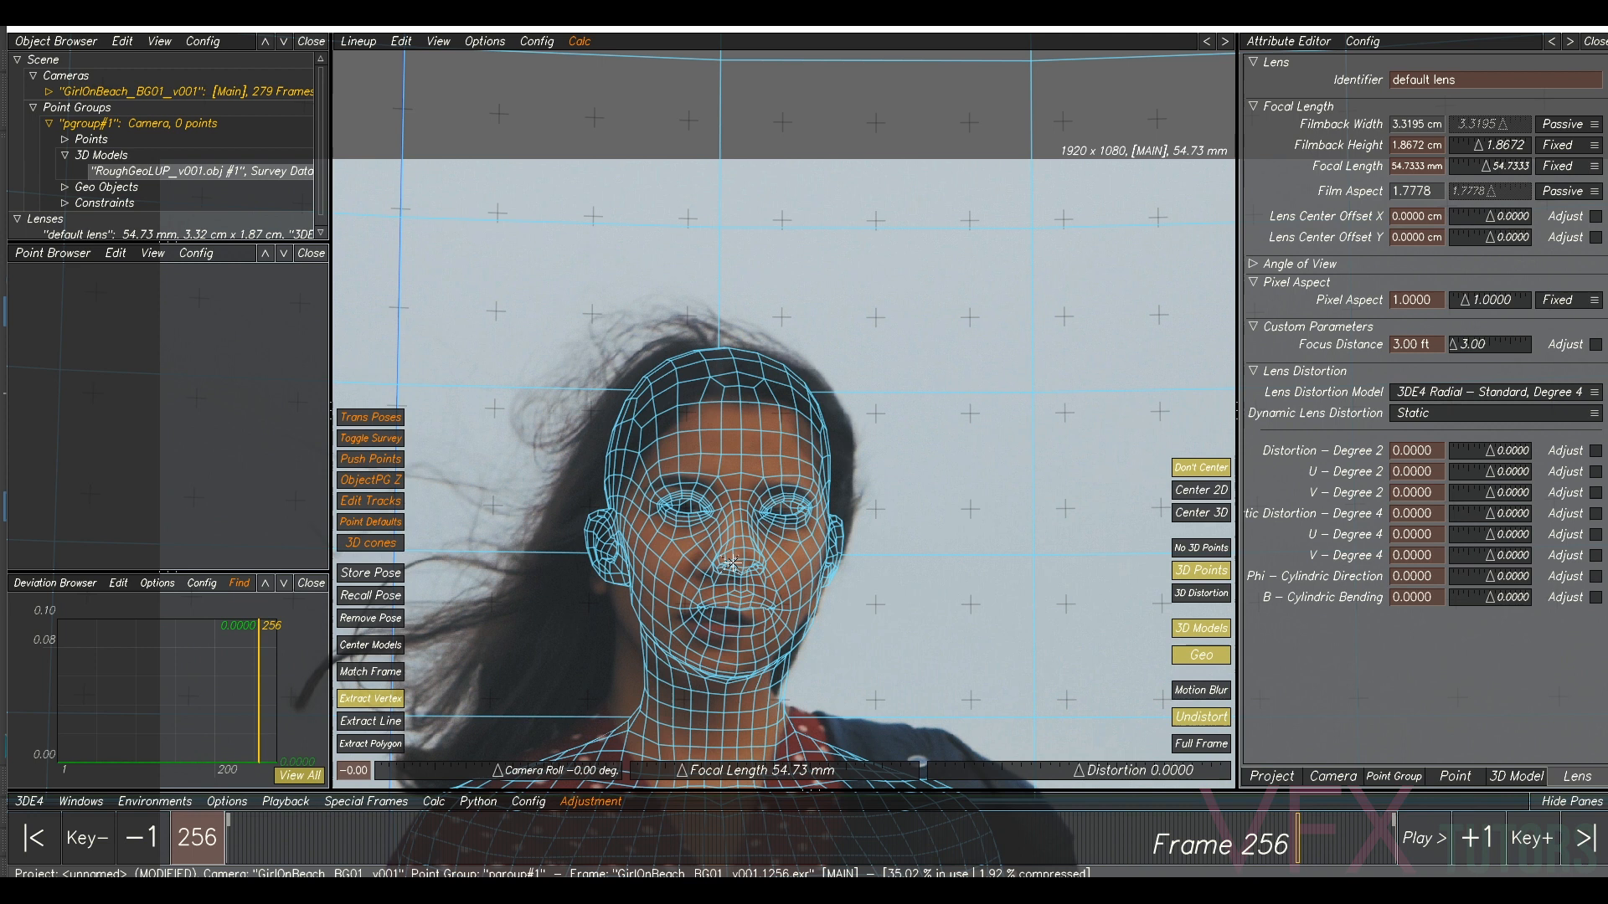
click(743, 559)
alt+middle_drag(736, 580, 730, 578)
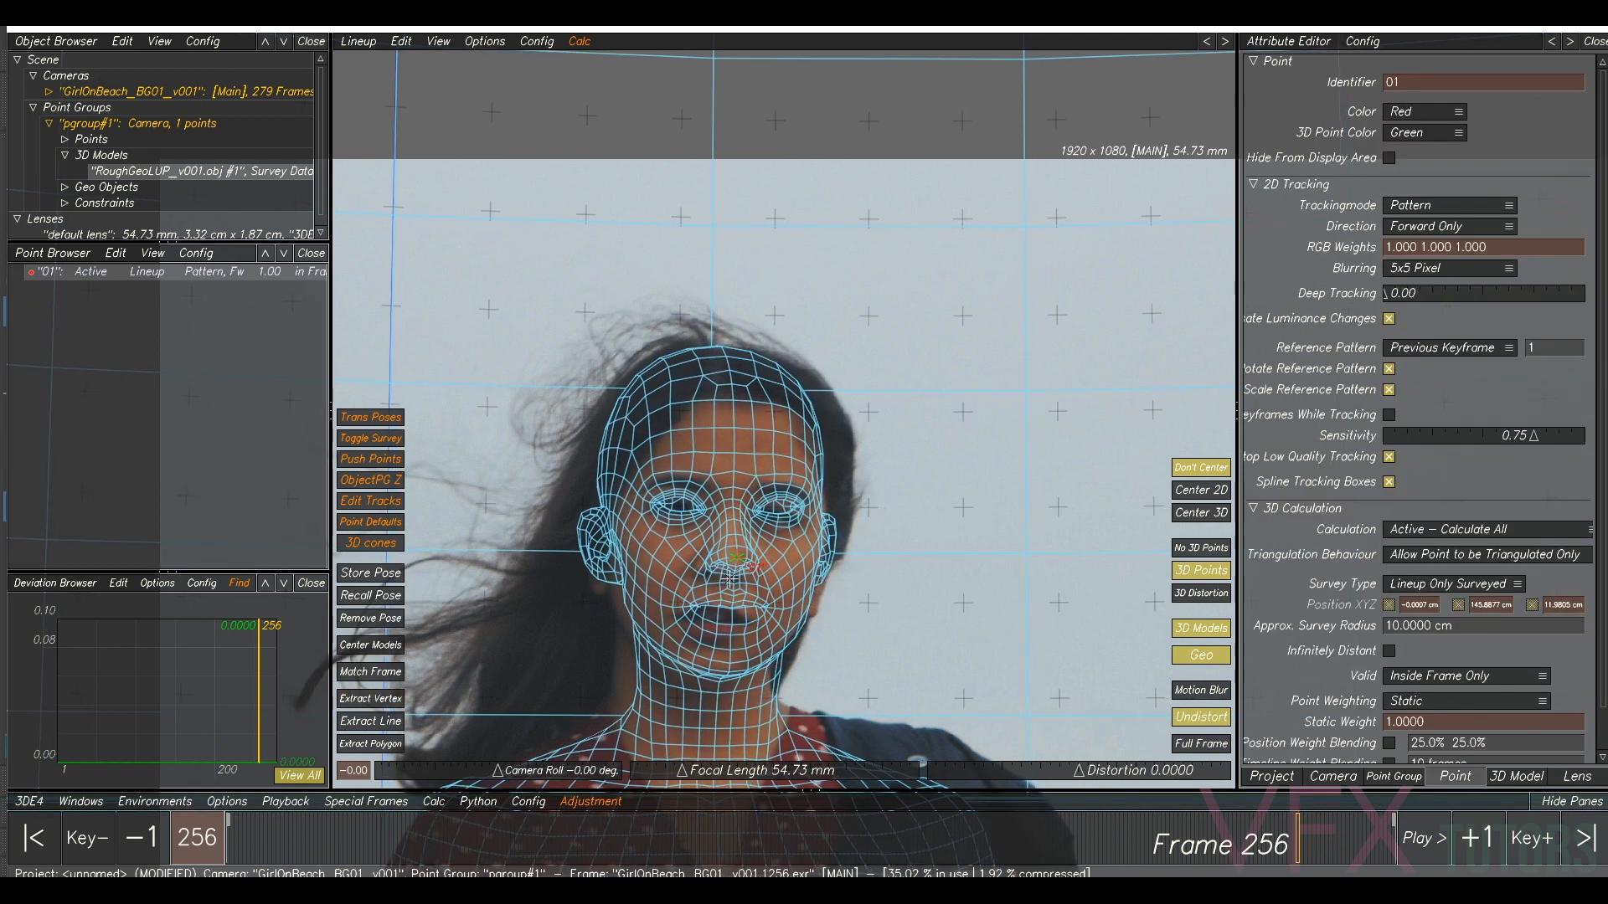
- Try focal lengths of about 29.6, 15.73 and 81.6 mm, realigning the model's head with the face each time
drag(689, 779, 705, 681)
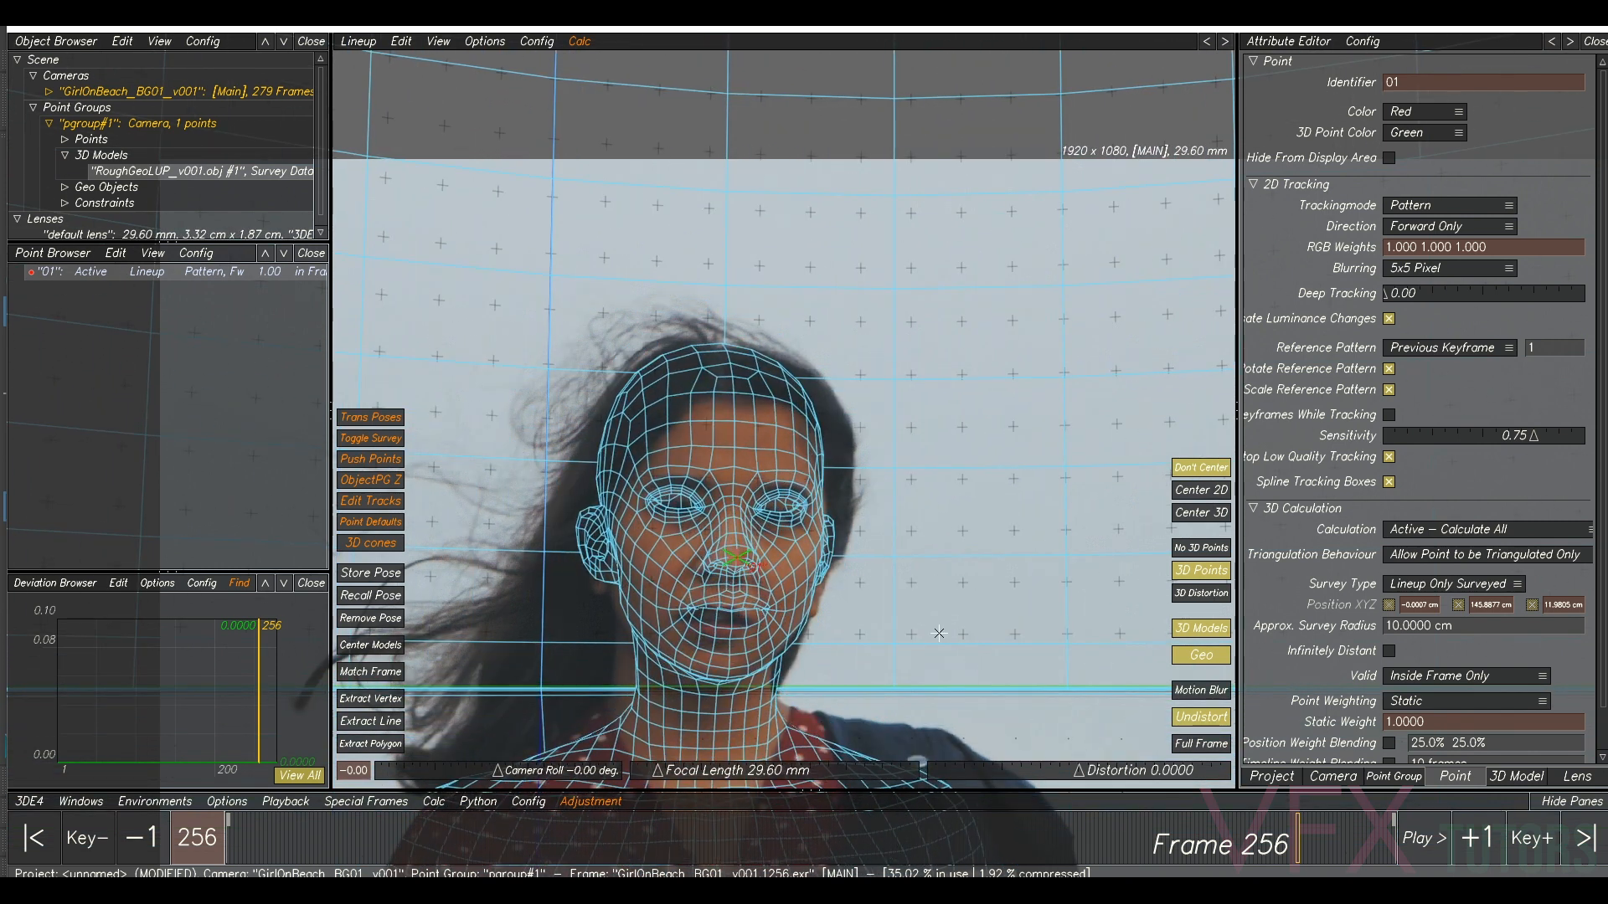
drag(645, 779, 1051, 770)
drag(951, 667, 868, 593)
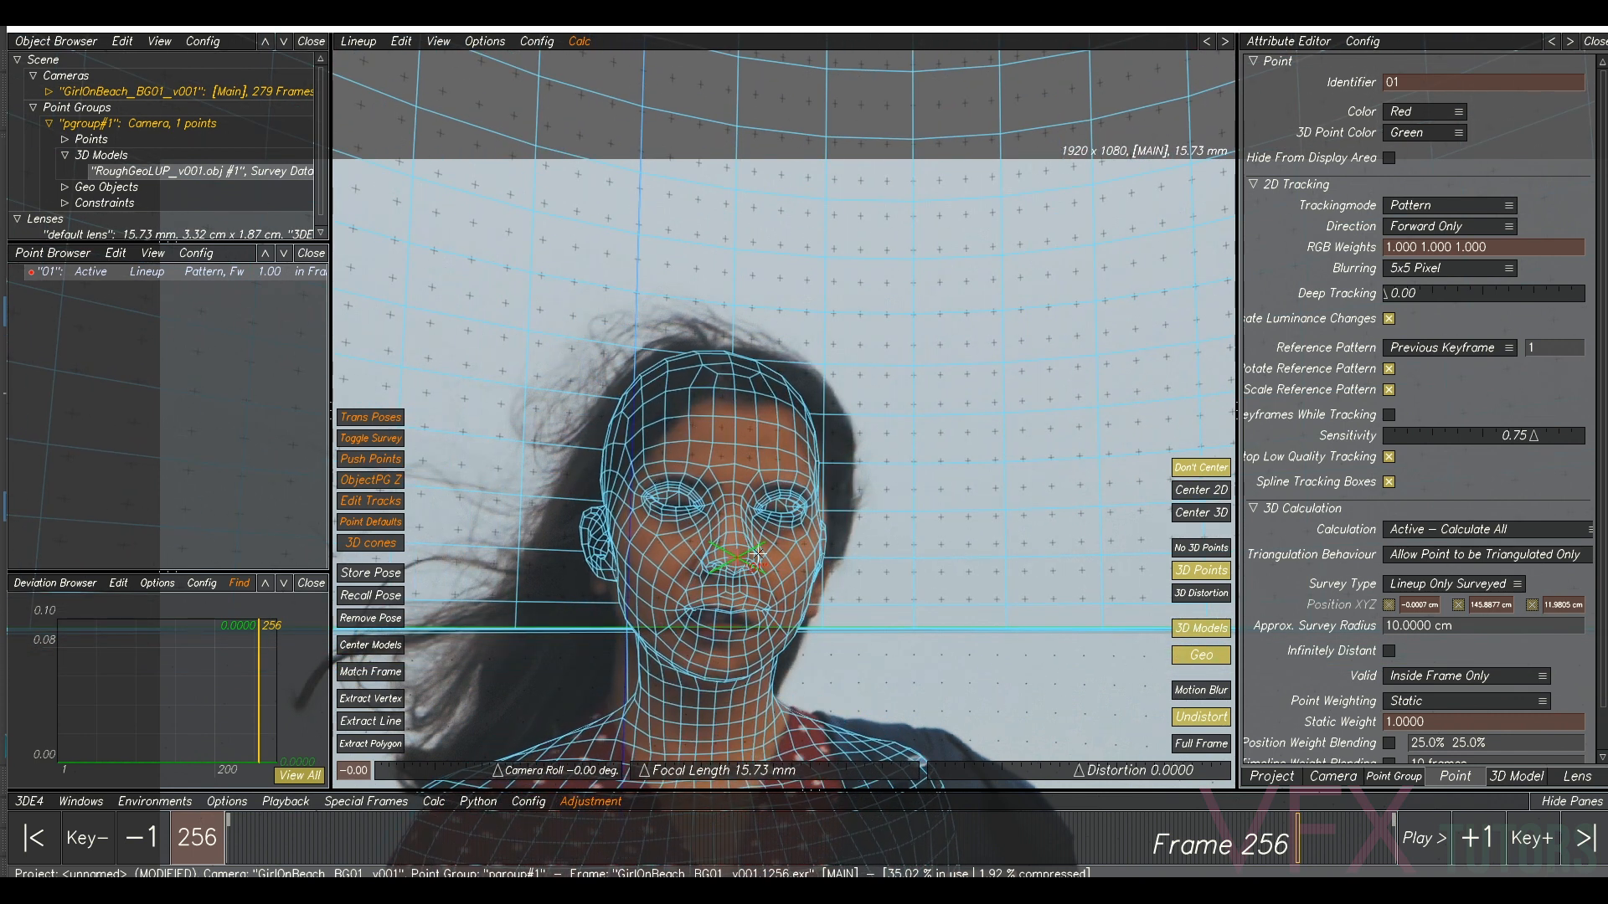
drag(645, 770, 705, 780)
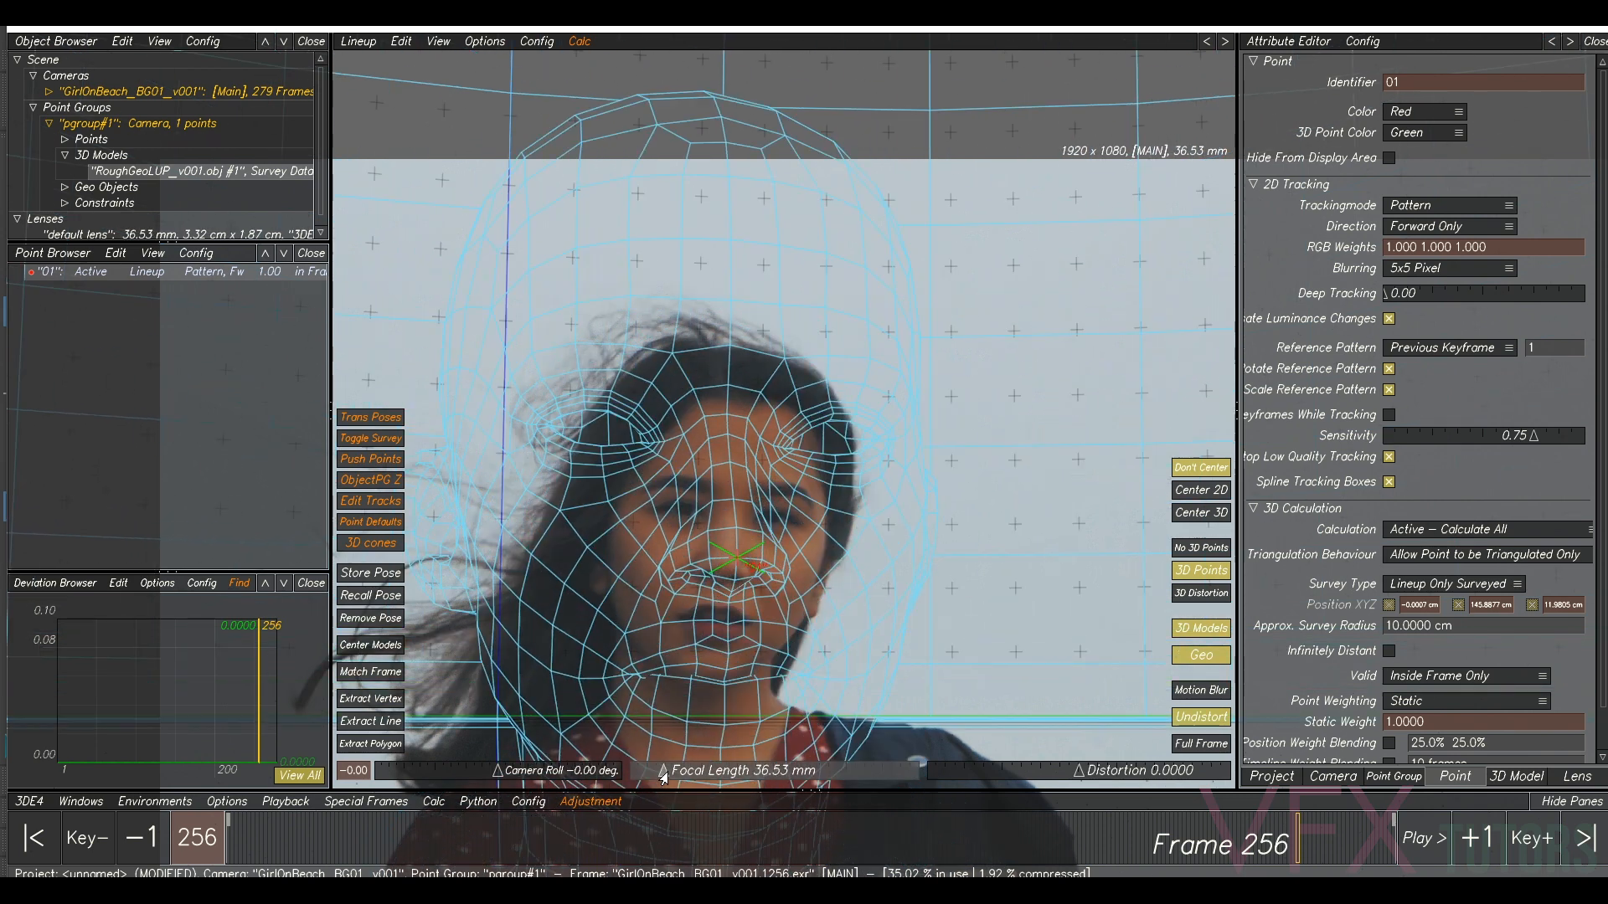
drag(920, 638, 729, 445)
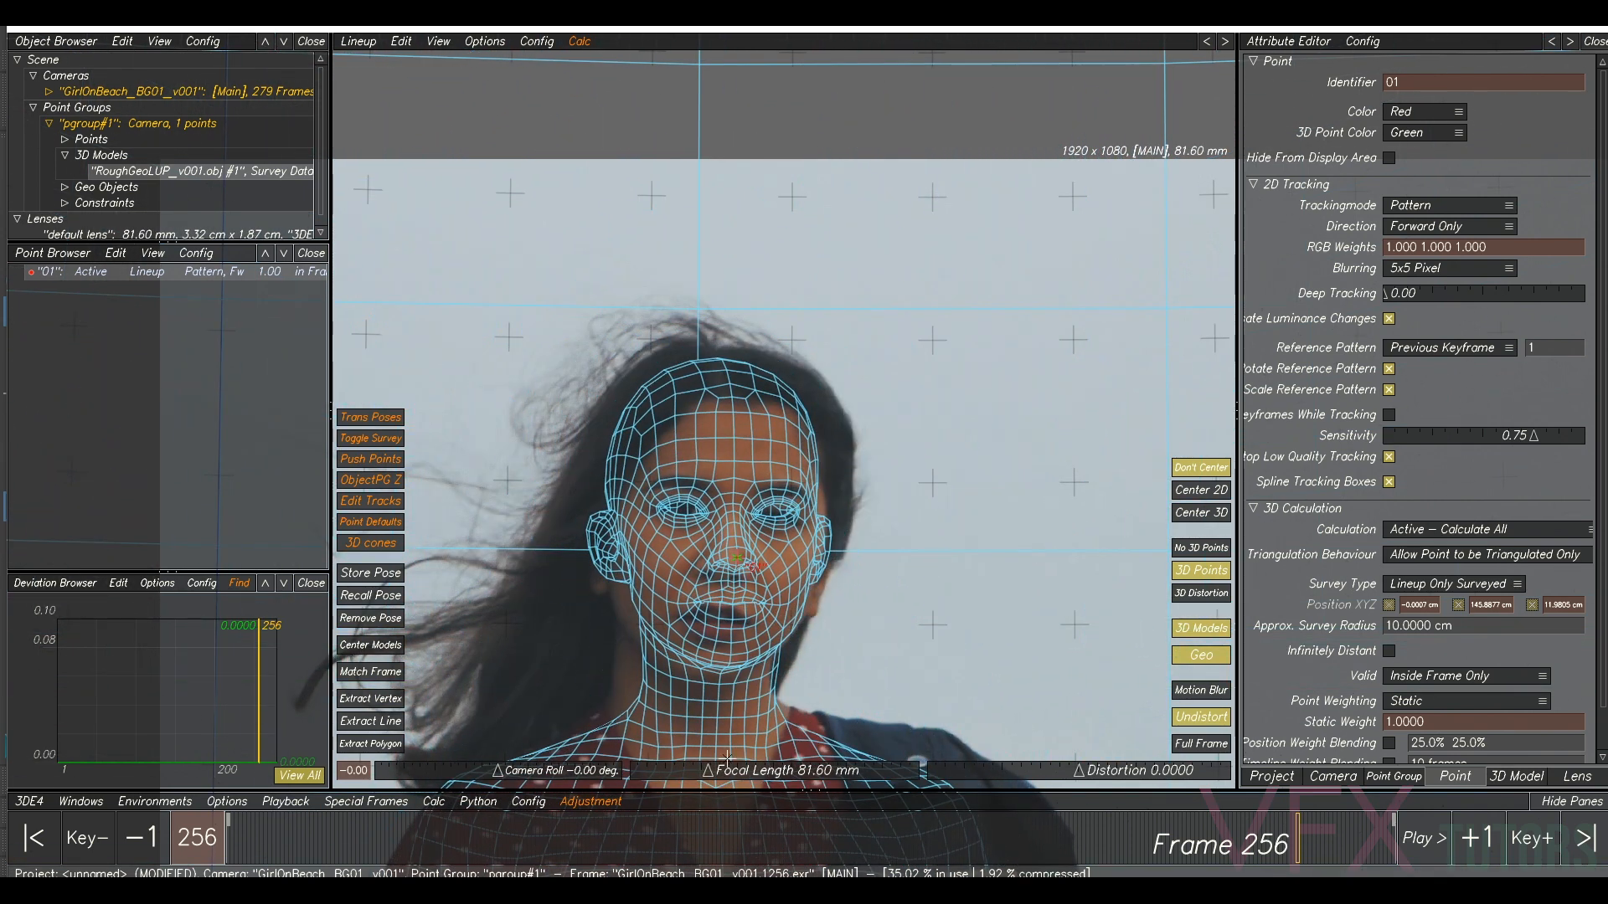
- Set the focal length to about 103.27 mm, realign the head with the face, and hide the 3D models
drag(708, 771, 729, 770)
right_drag(814, 654, 745, 573)
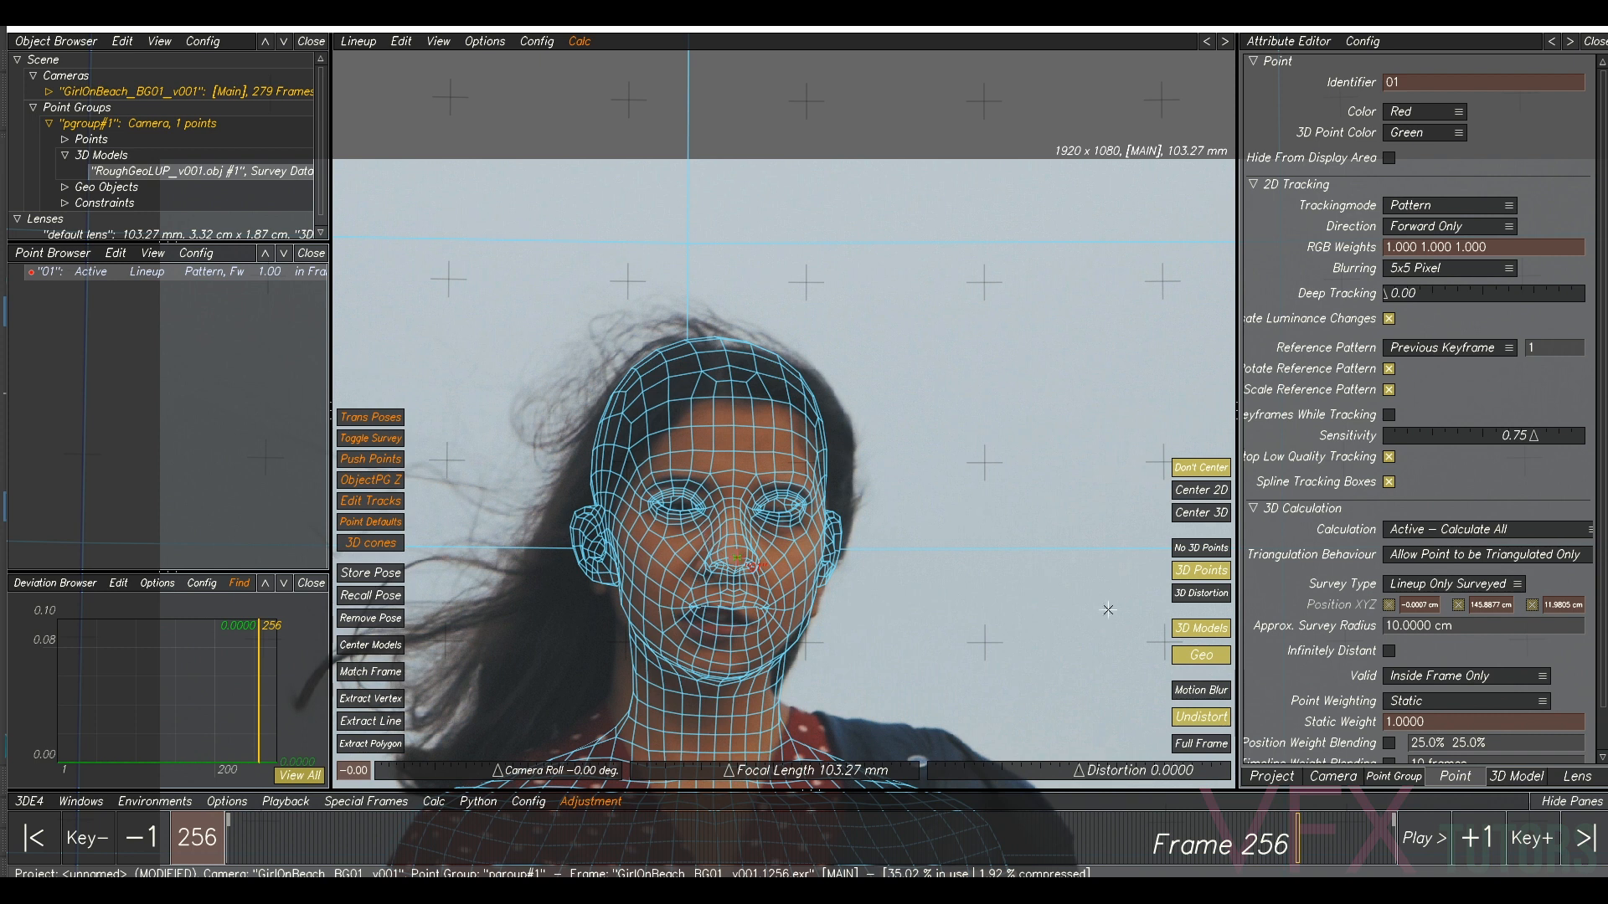
click(1204, 633)
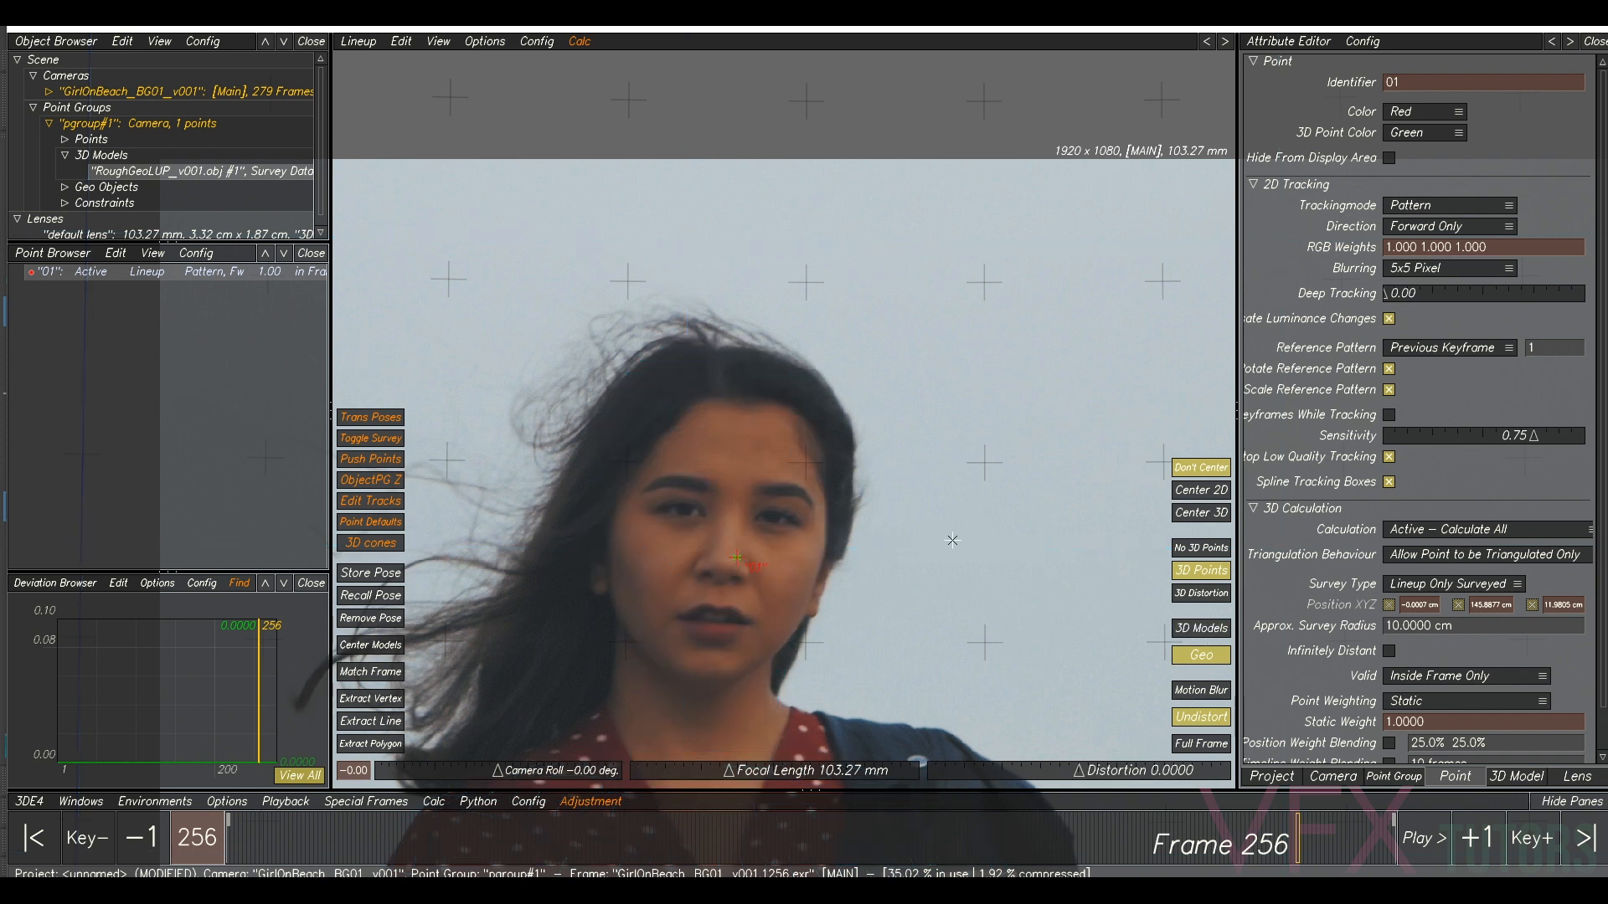
- Set the focal length to about 100.67 mm, then show the 3D models and realign the head with the woman's face
drag(757, 779, 725, 776)
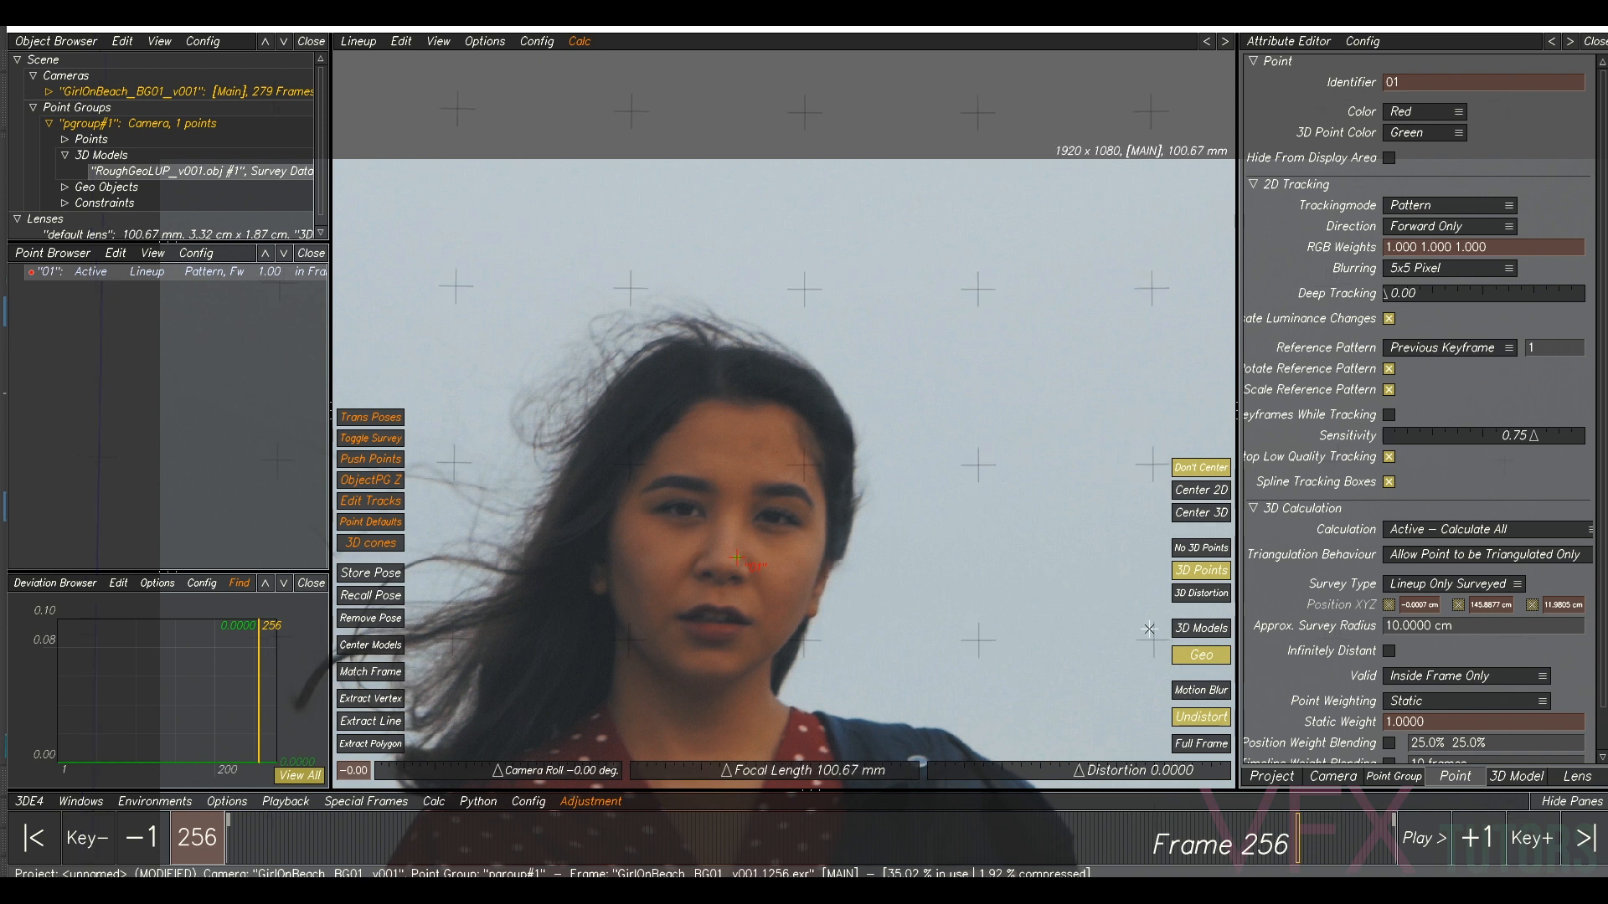
click(1198, 628)
drag(787, 591, 789, 617)
scroll(858, 643, down, 5)
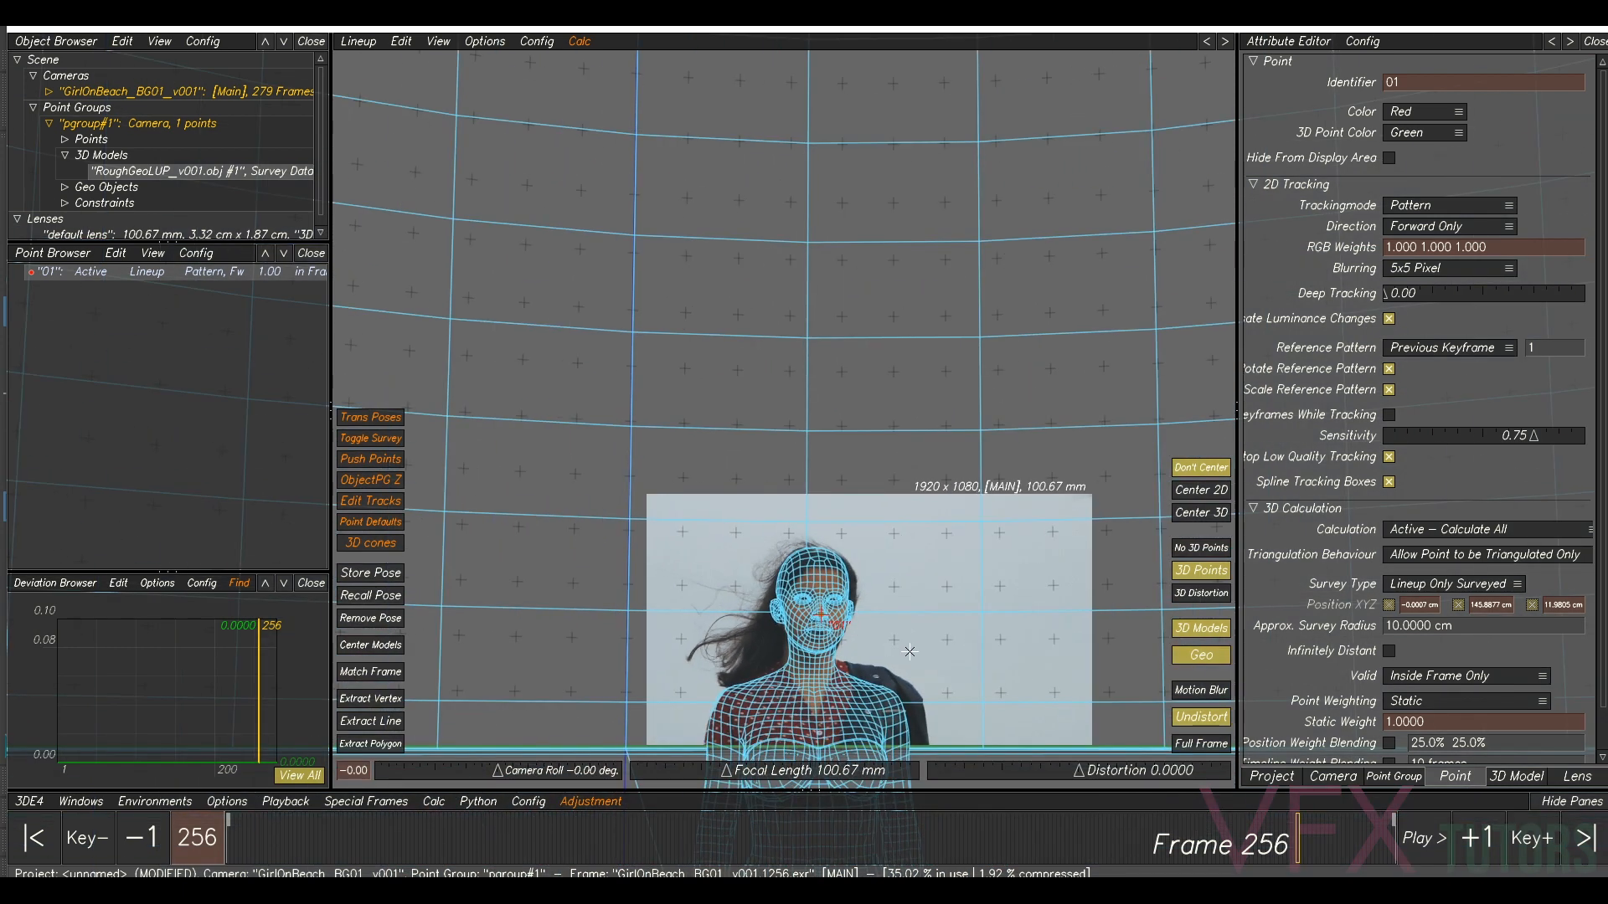
middle_drag(962, 614, 881, 476)
mouse_move(892, 570)
mouse_down()
mouse_move(912, 588)
mouse_move(940, 575)
mouse_move(919, 560)
mouse_up()
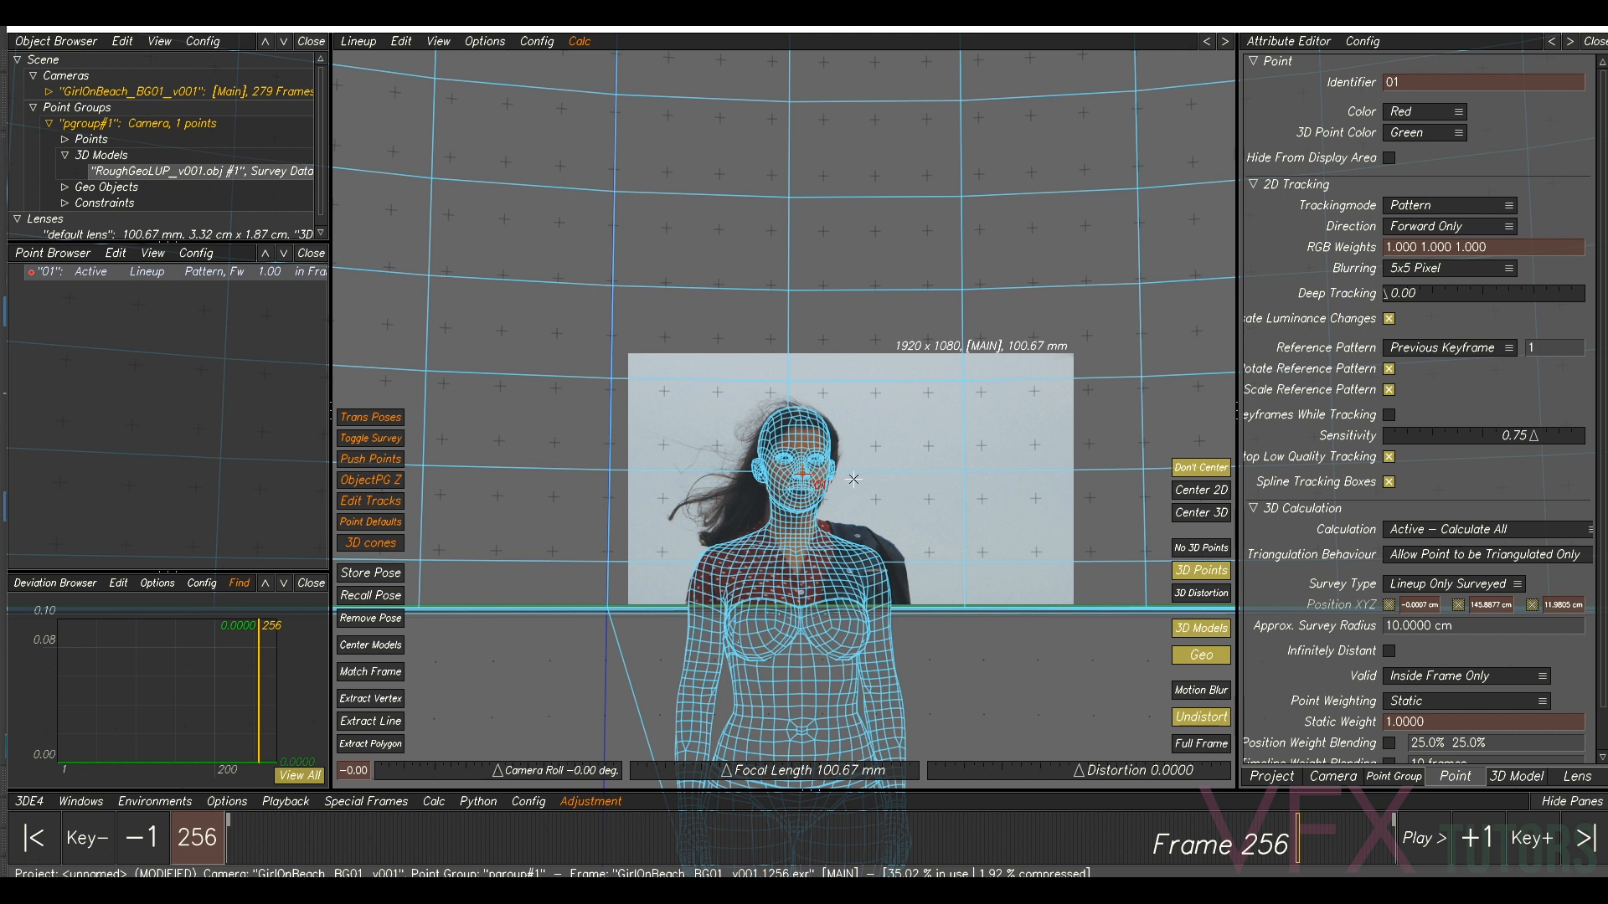
- Go to frame 112 and turn, scale and shift the model to match the woman's side profile
drag(1111, 837, 694, 800)
right_drag(900, 523, 883, 447)
middle_drag(858, 478, 859, 473)
drag(808, 525, 805, 537)
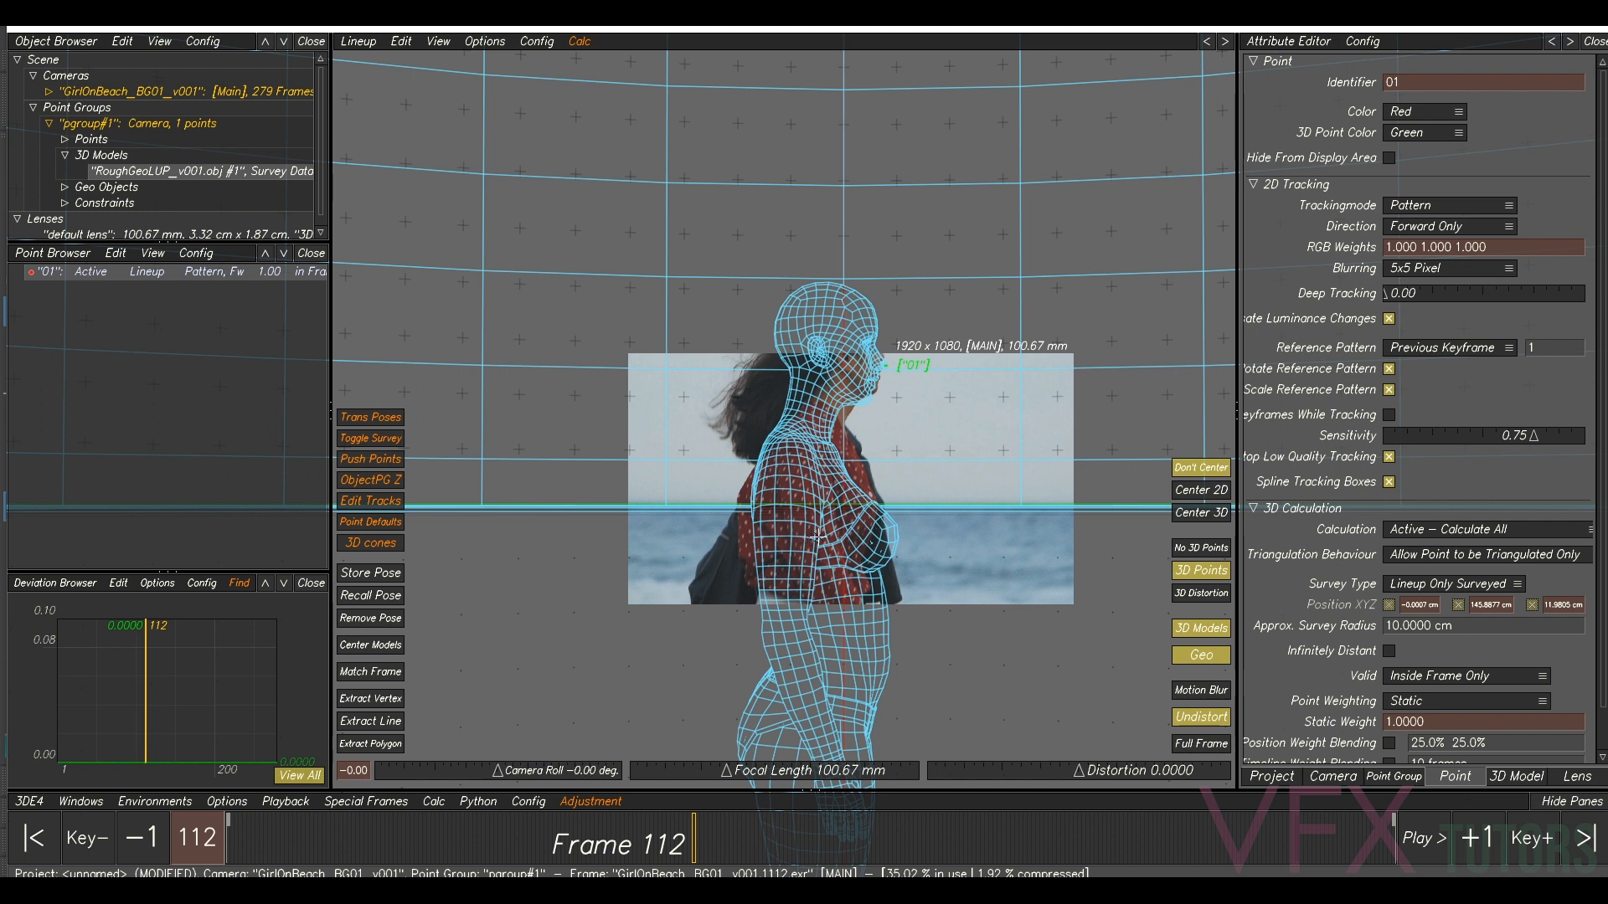
middle_drag(825, 532, 827, 525)
right_drag(846, 540, 801, 506)
middle_drag(814, 502, 803, 503)
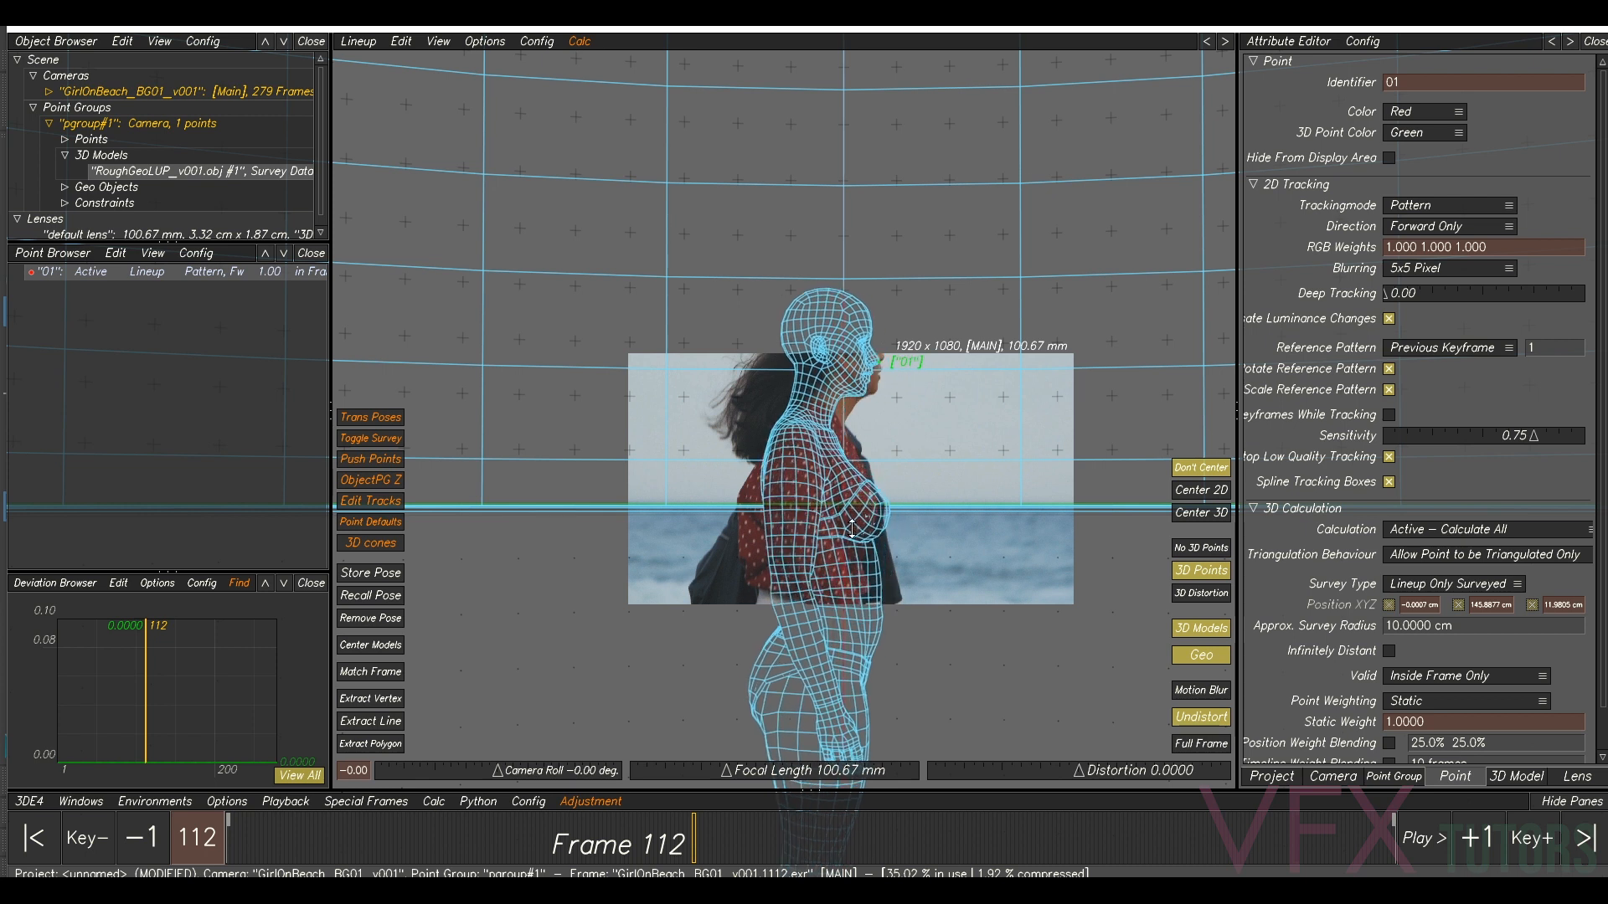
drag(854, 537, 832, 566)
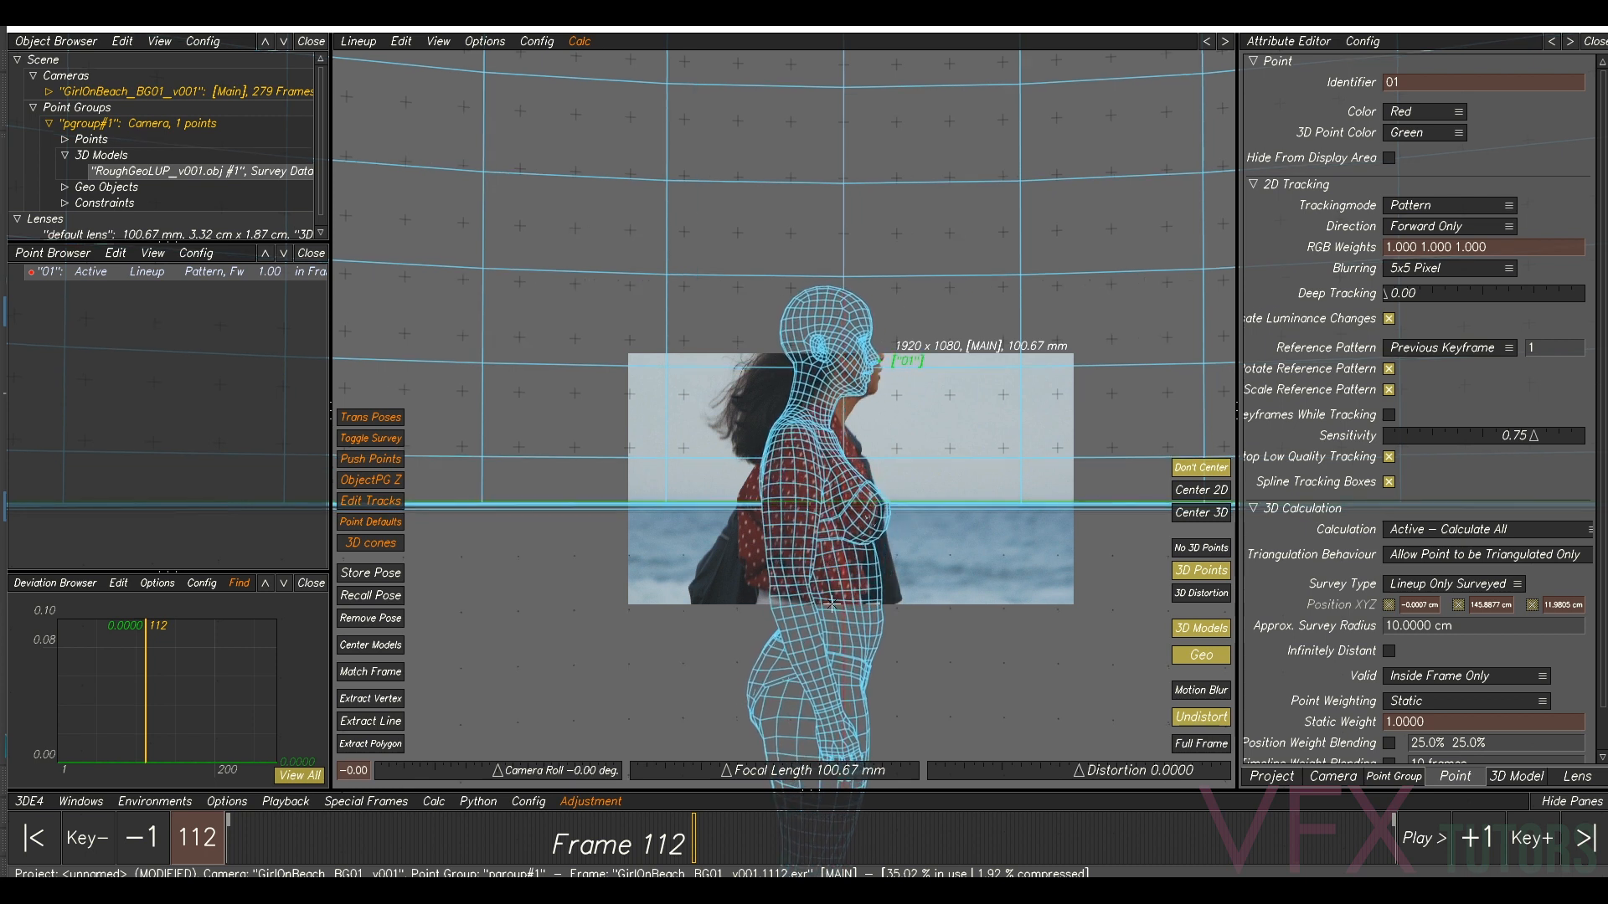
- Check the full body against the plate, fine-tune the profile alignment at frame 112, and store the camera pose
scroll(1020, 528, down, 3)
middle_drag(1002, 617, 986, 448)
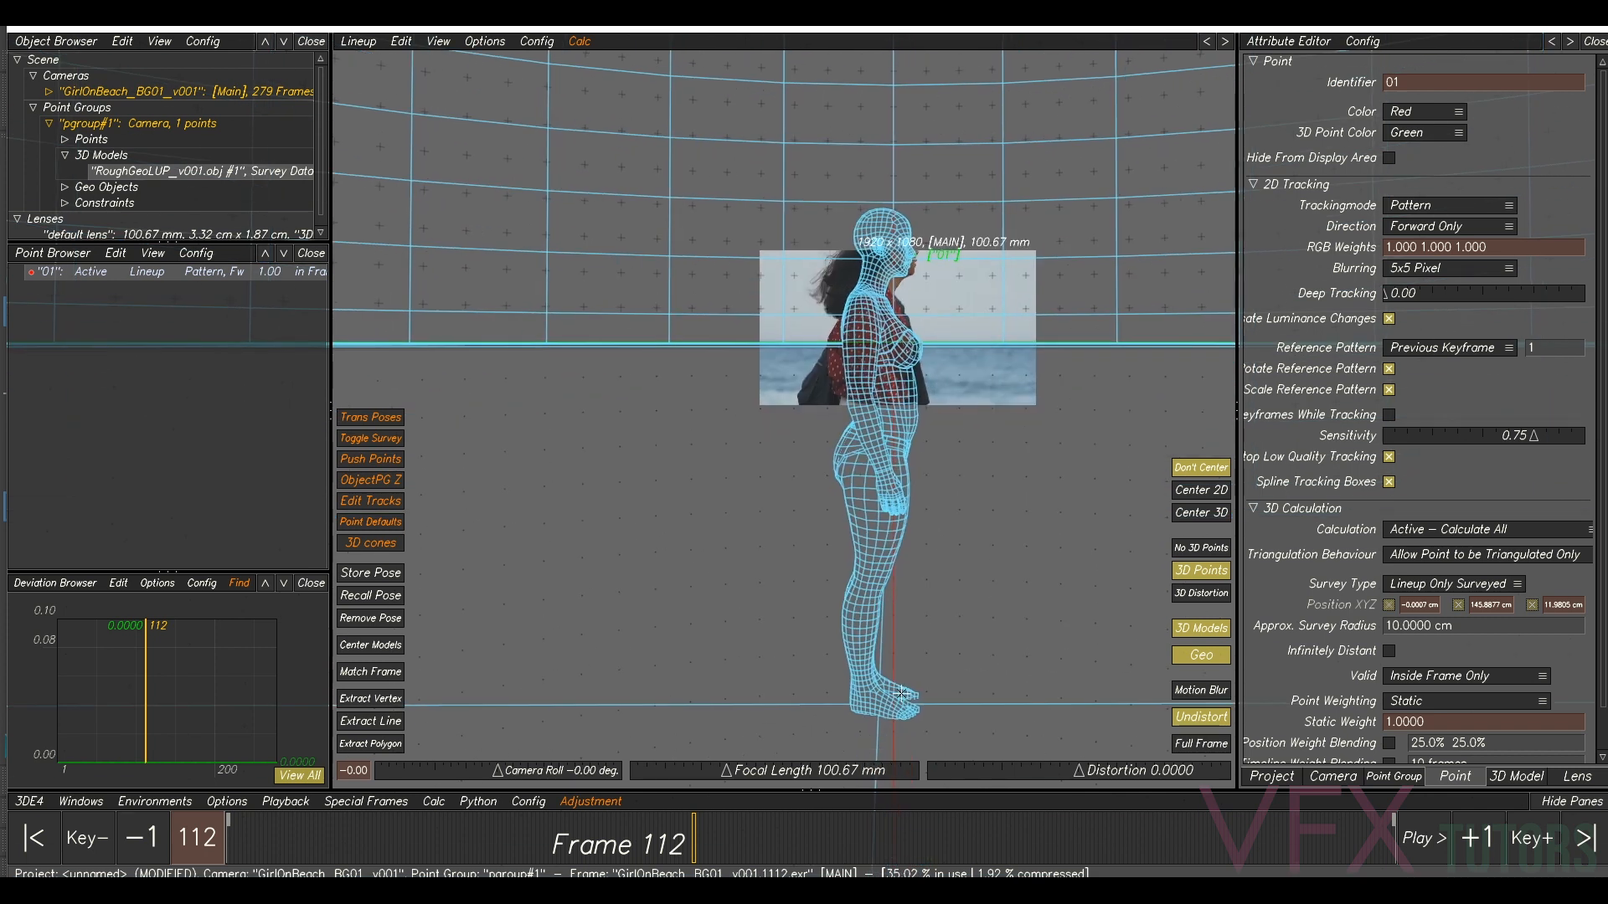
scroll(906, 381, up, 3)
middle_drag(1038, 268, 1016, 356)
middle_drag(1005, 276, 1002, 373)
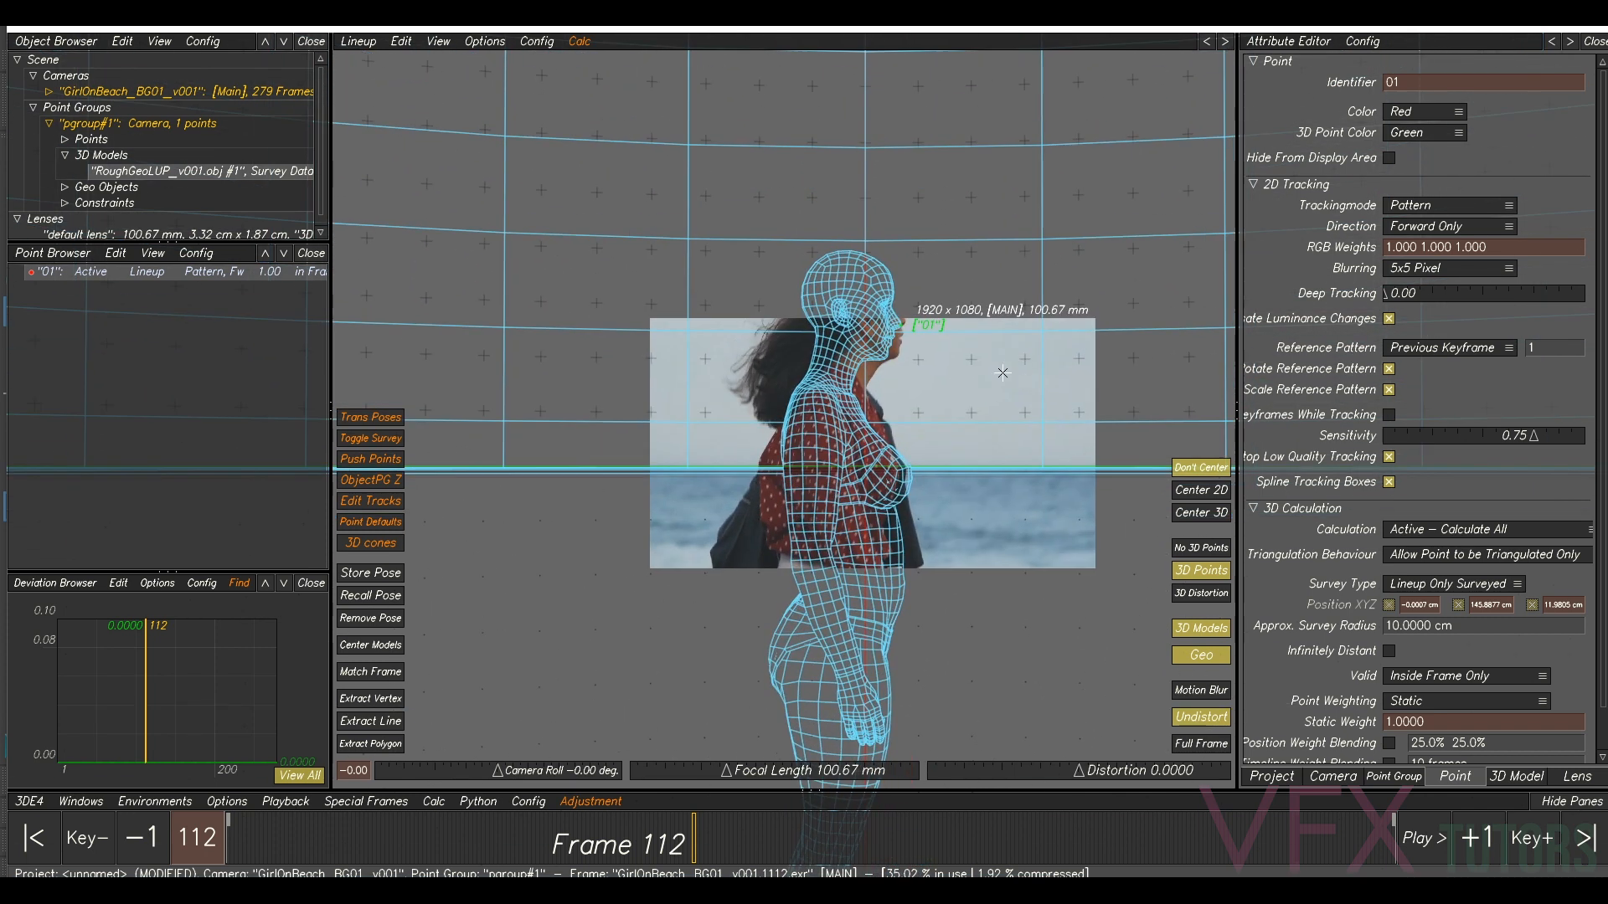
drag(913, 491, 939, 515)
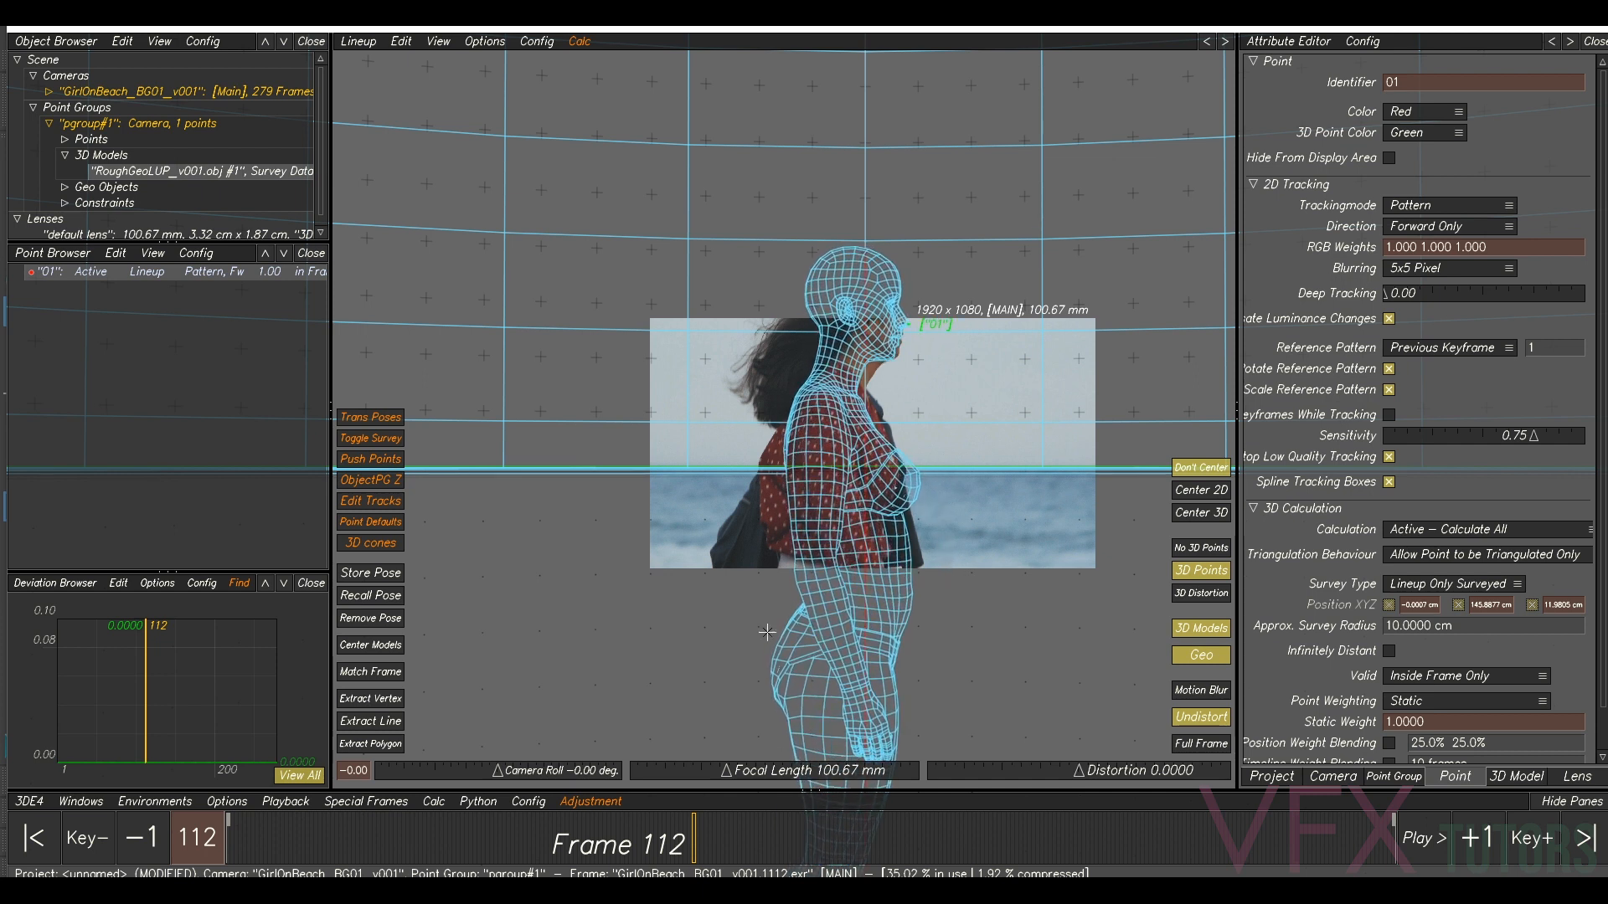
click(369, 573)
- Switch to manual tracking and place eight 2D points at frame 112, spread over the sky, the sea and the woman's shirt
key(F2)
ctrl+click(702, 384)
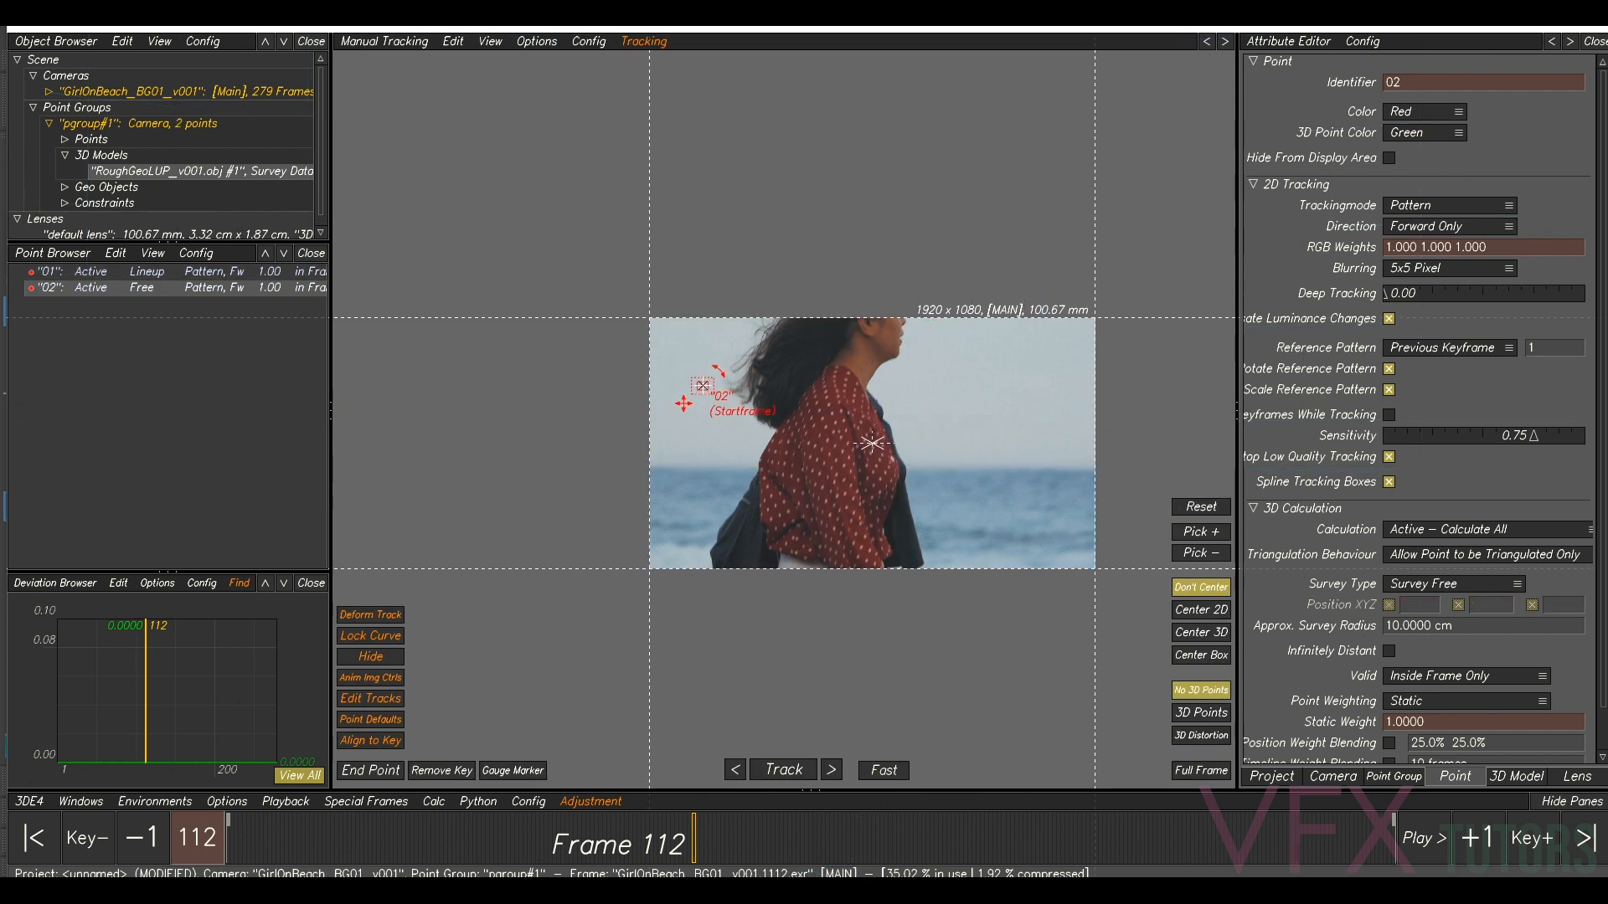
ctrl+click(709, 479)
ctrl+click(968, 380)
ctrl+click(961, 509)
ctrl+click(1045, 520)
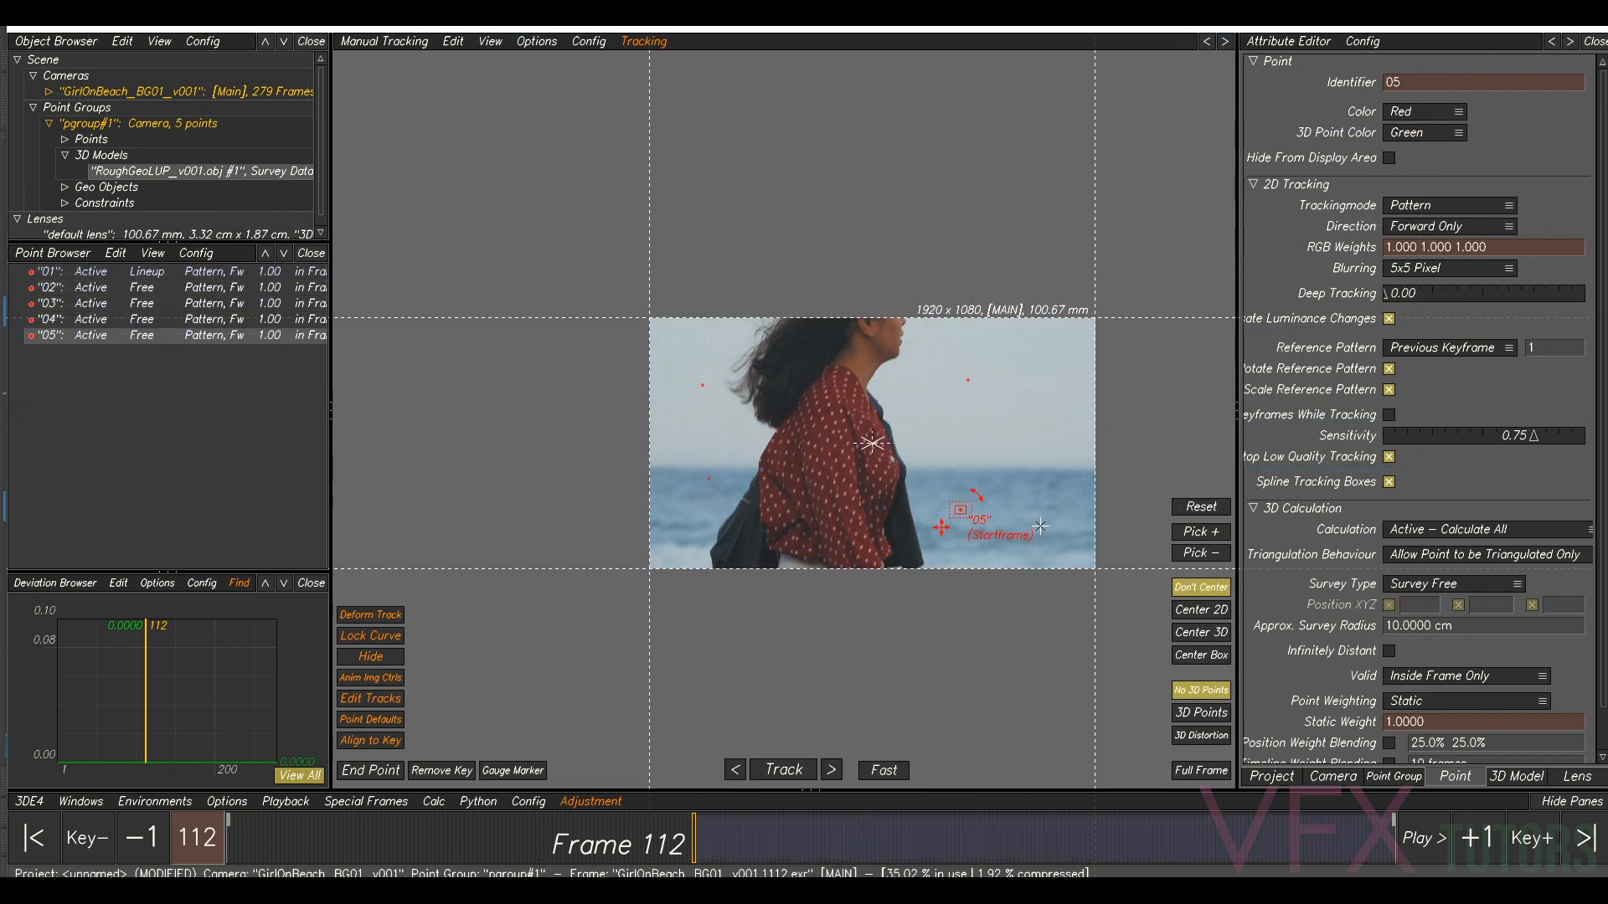
ctrl+click(936, 452)
ctrl+click(823, 522)
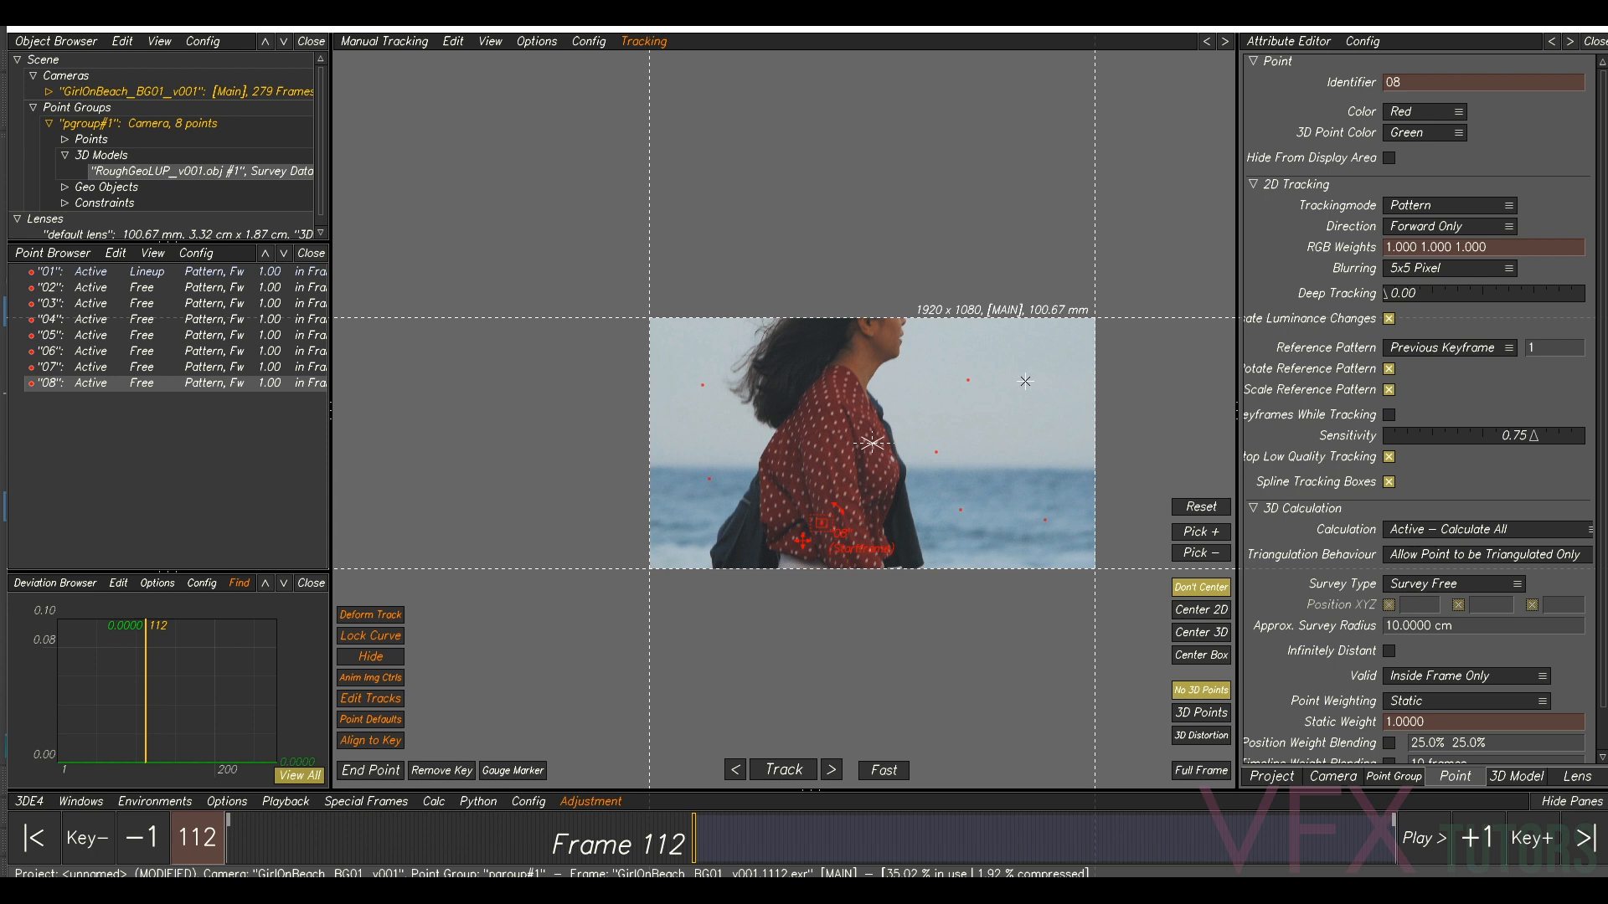
ctrl+click(1039, 345)
- Select the eight new points and project them onto the 3D models in the lineup view
drag(1076, 271, 559, 637)
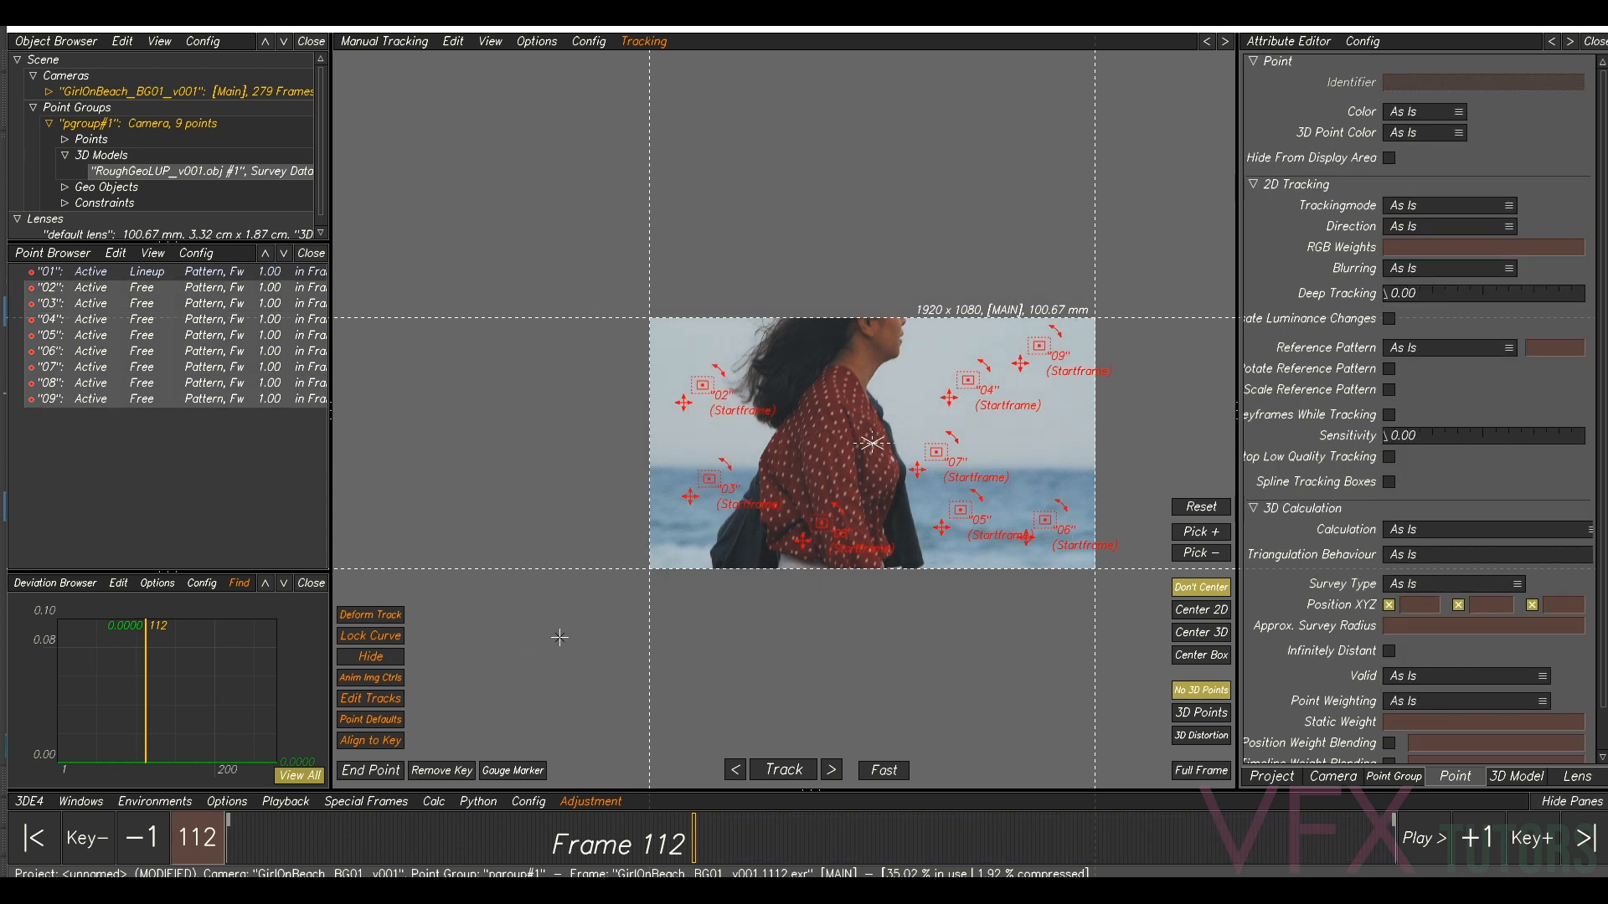
key(F2)
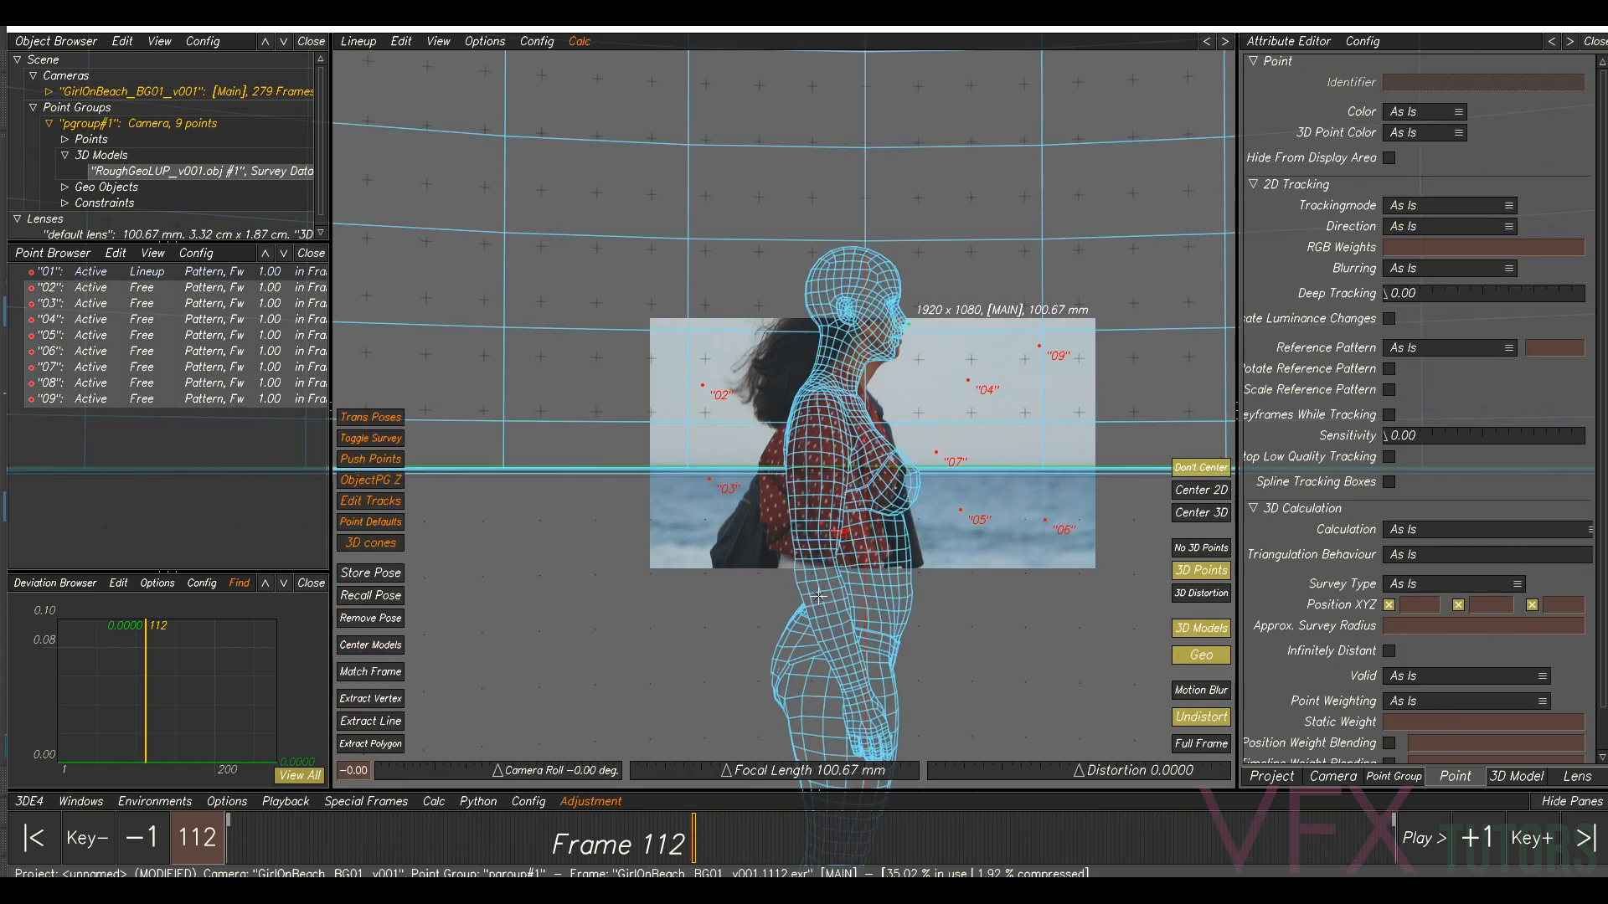
click(401, 41)
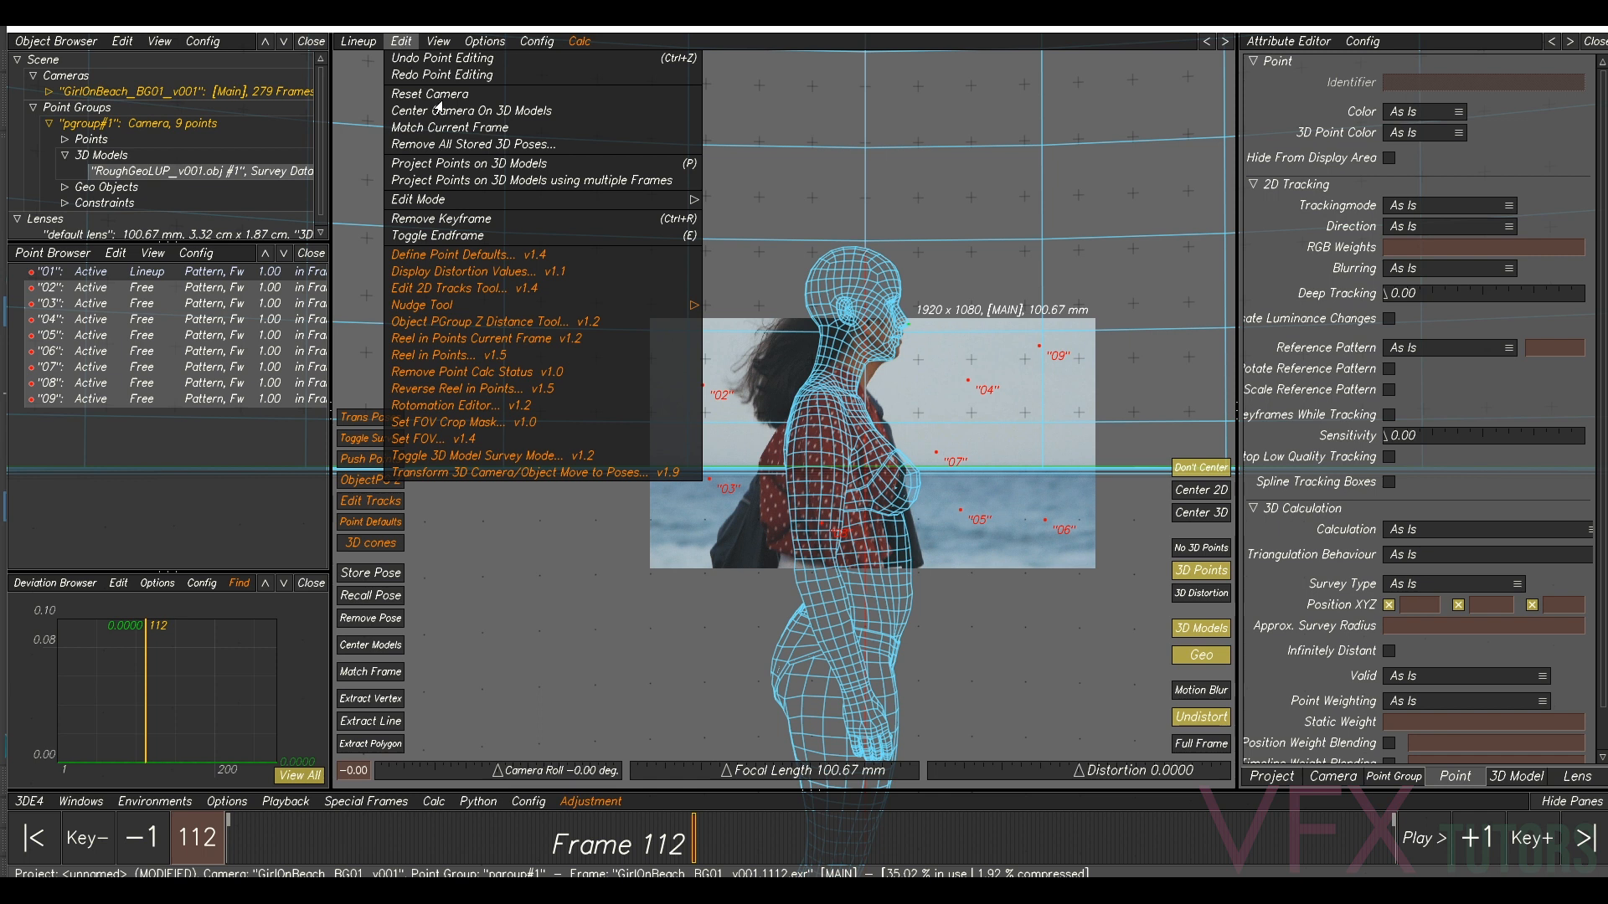
click(457, 163)
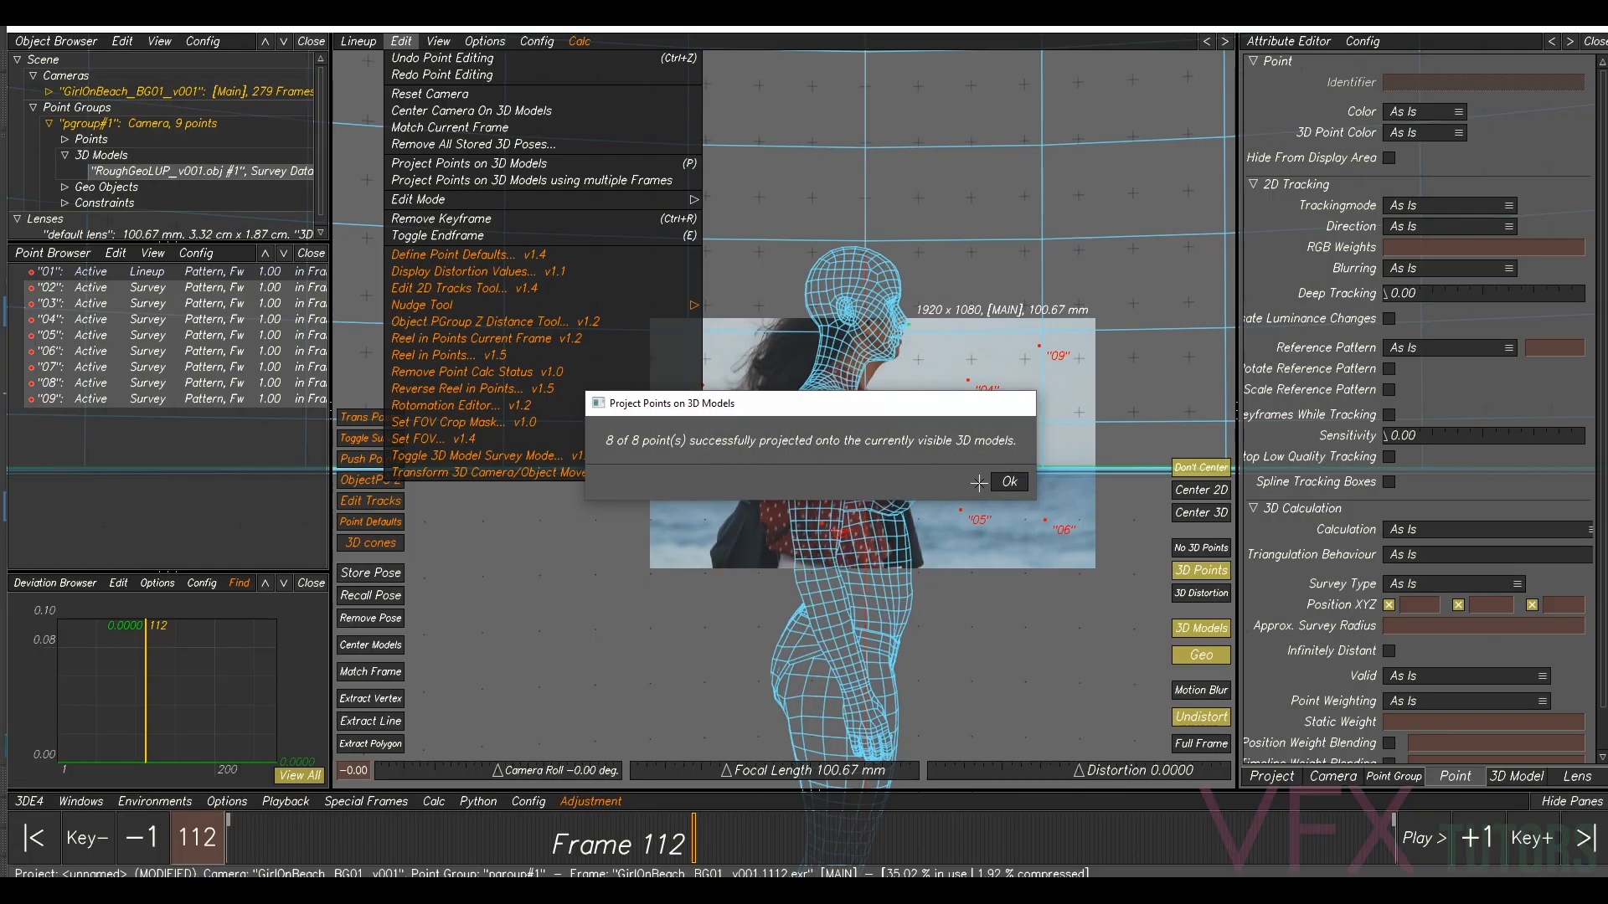
click(997, 482)
- Calculate the whole scene, accept the result, and inspect the solved points against the model
key(alt+c)
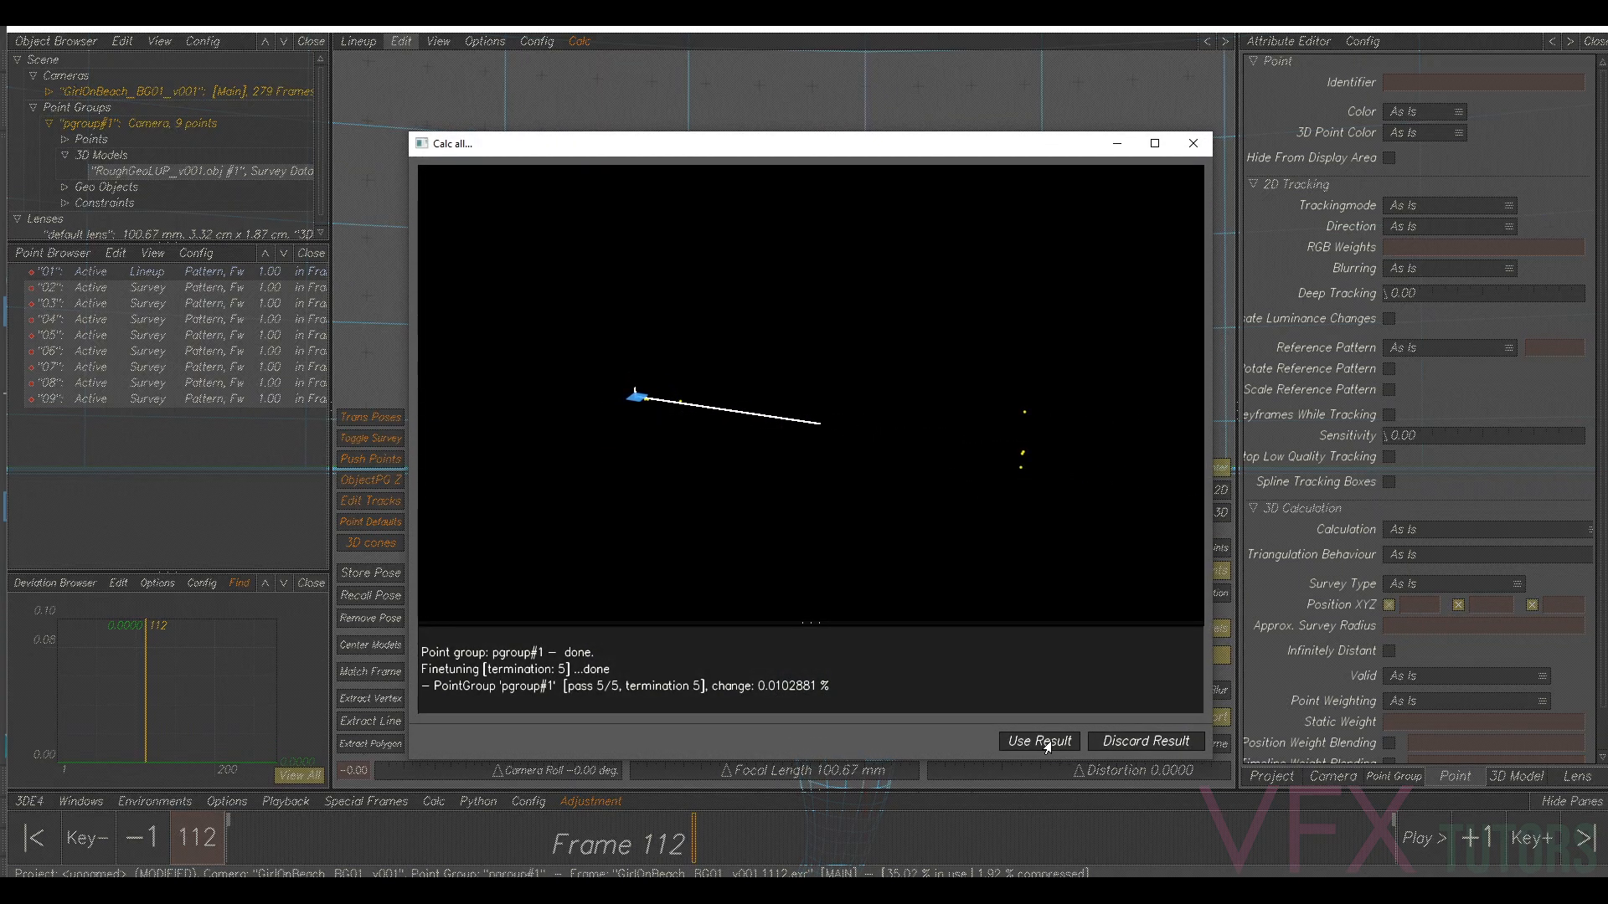
click(1042, 742)
click(938, 617)
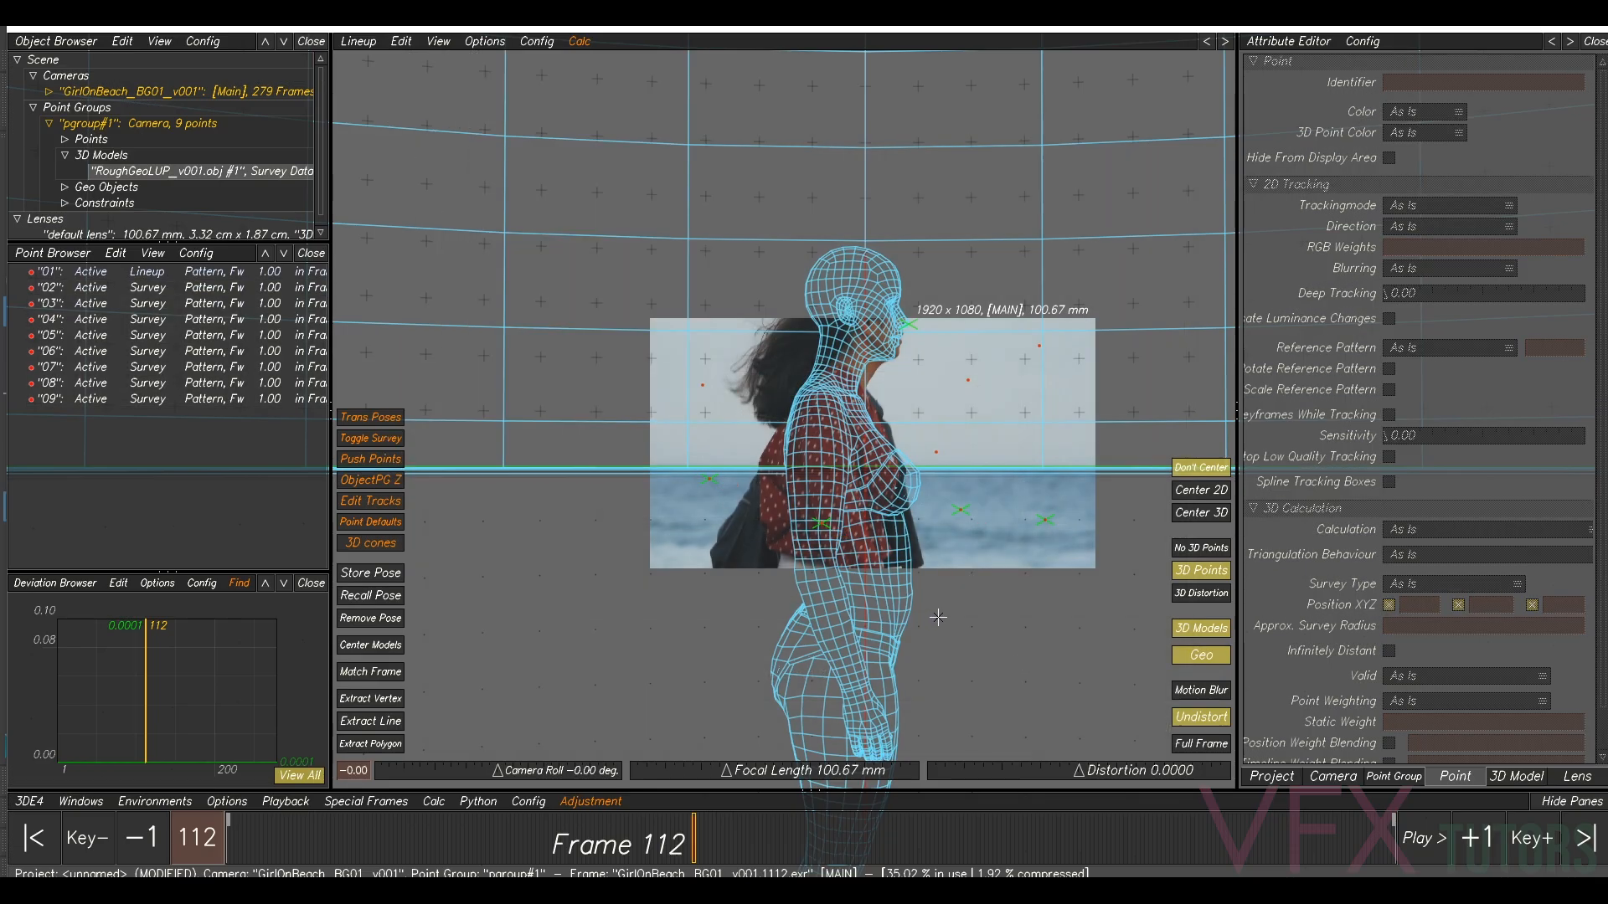
scroll(968, 341, up, 3)
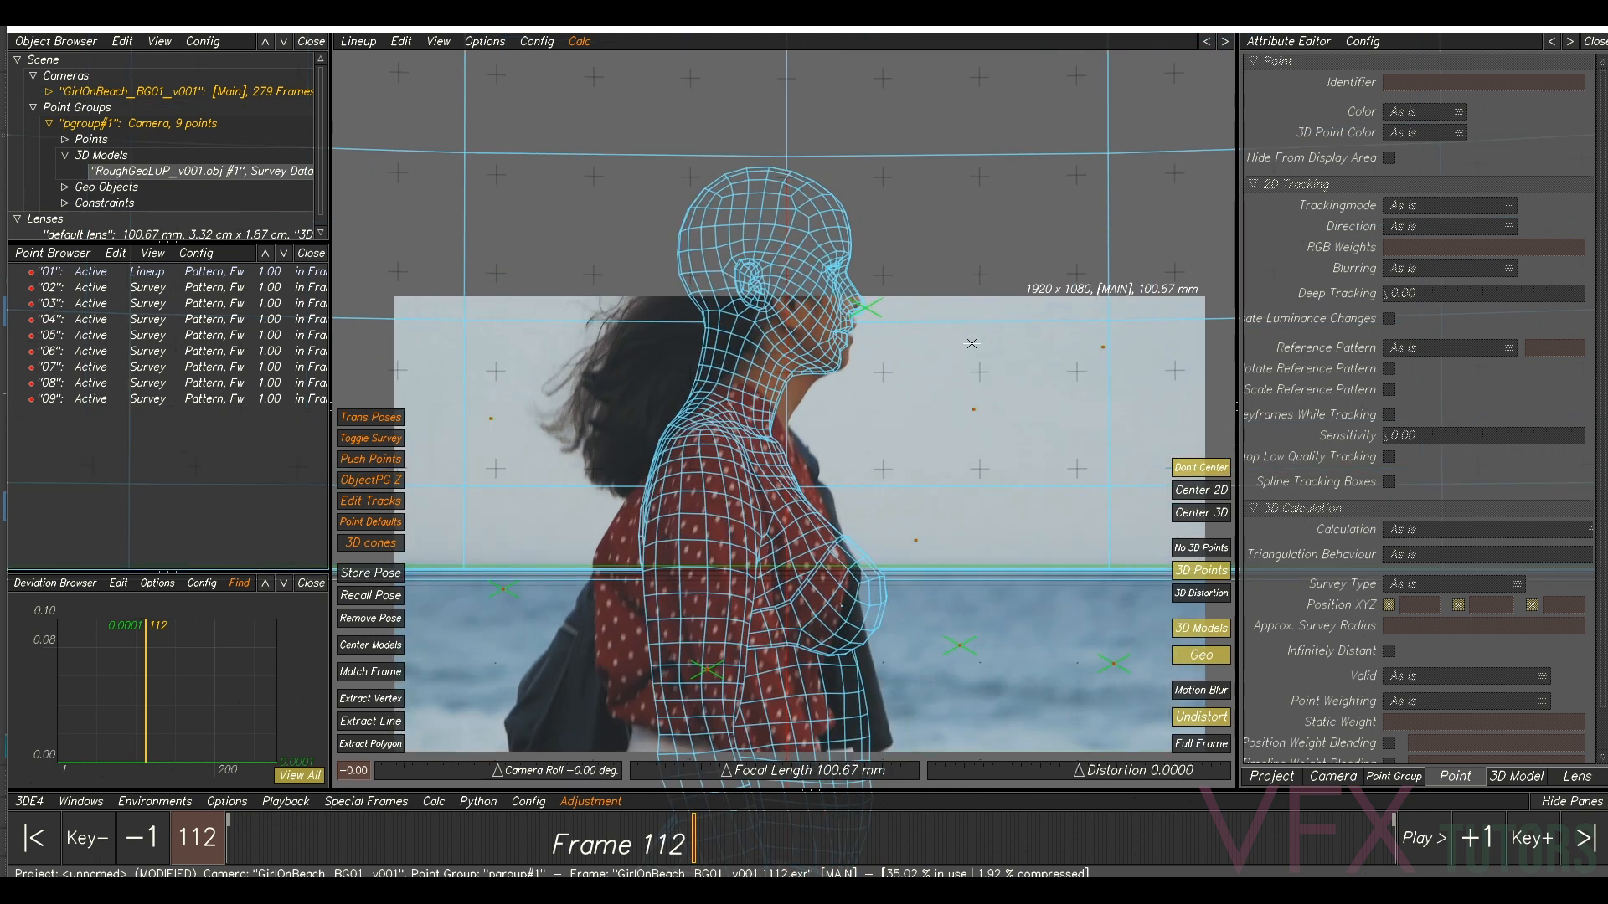
scroll(975, 376, down, 3)
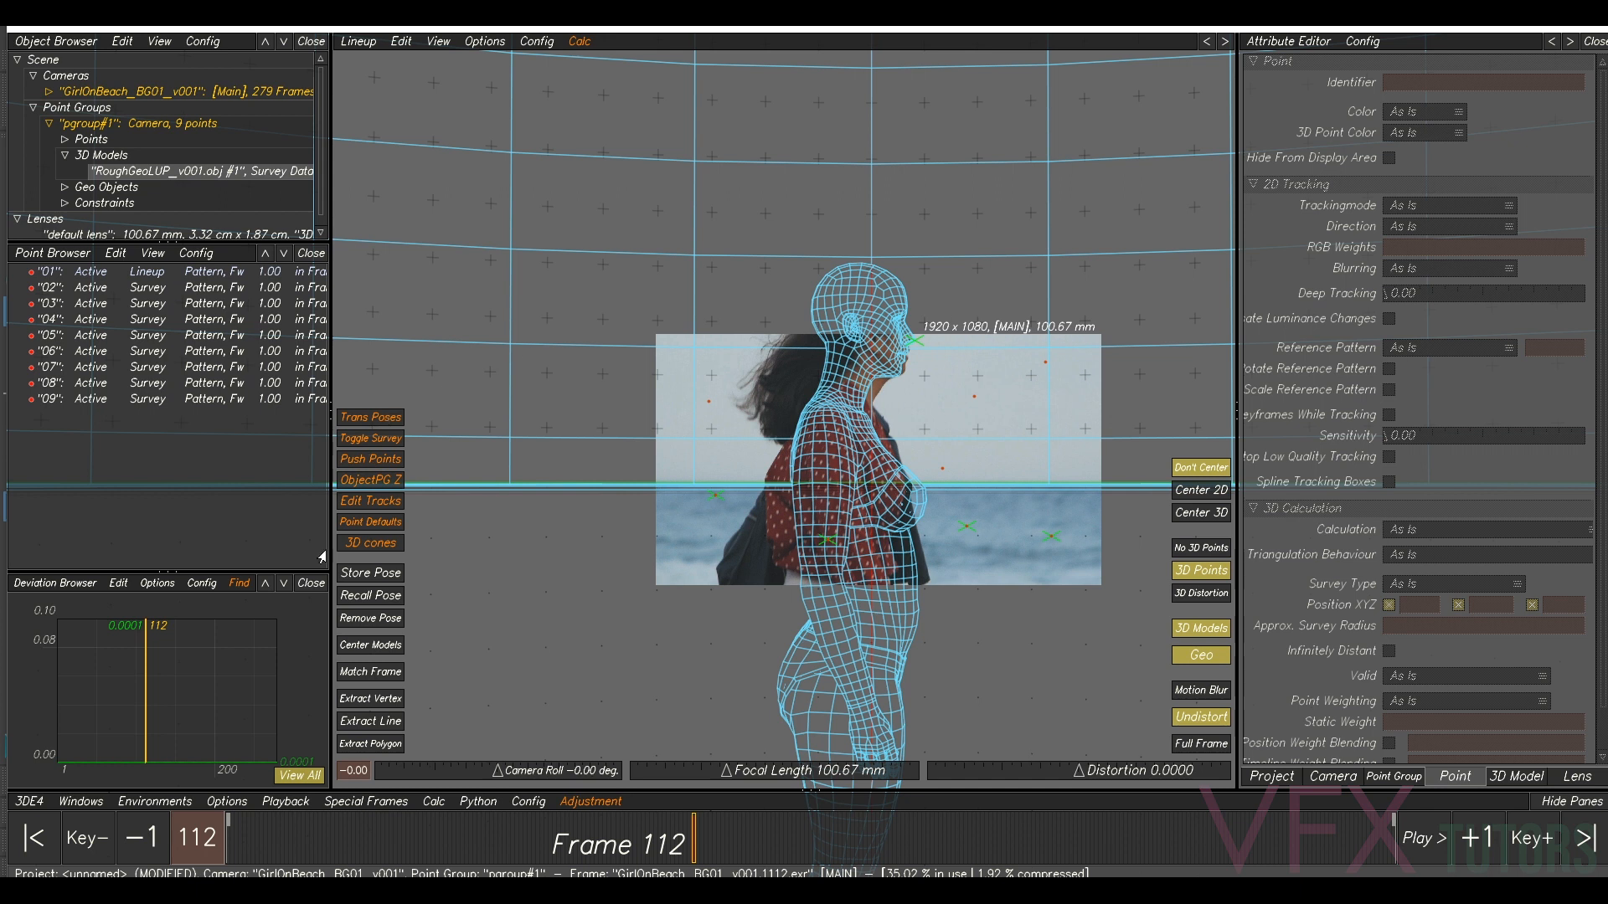
- Export the project for Maya with start frame 1001 as GirlOnBeach_BG01_v001_Cam_v001 in the MM032 Data folder
click(30, 801)
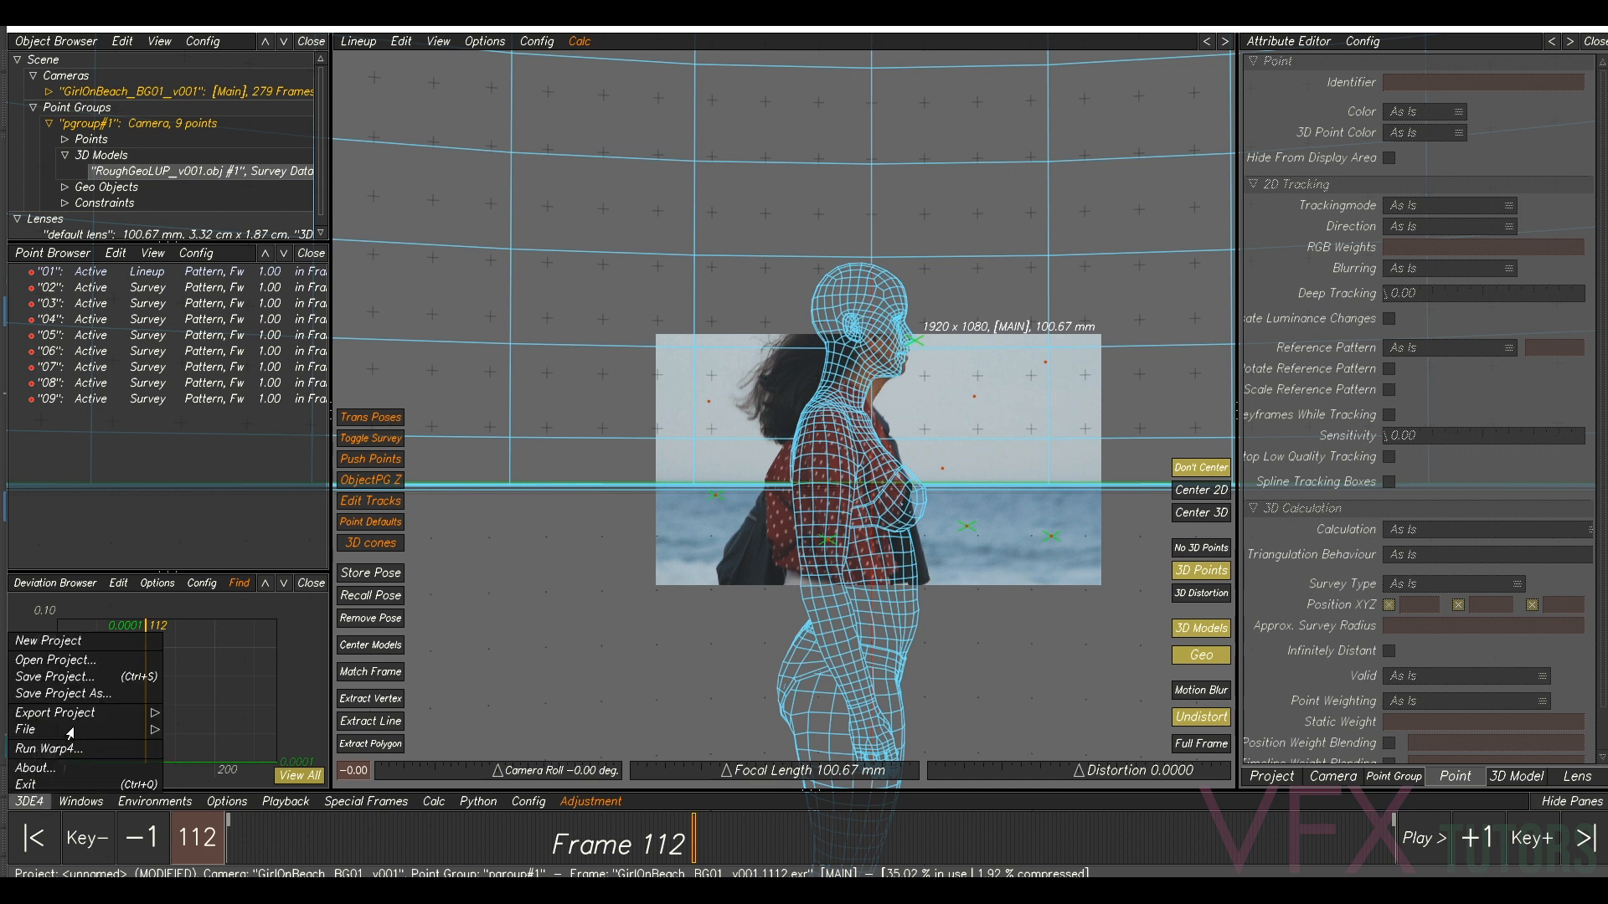
mouse_move(93, 717)
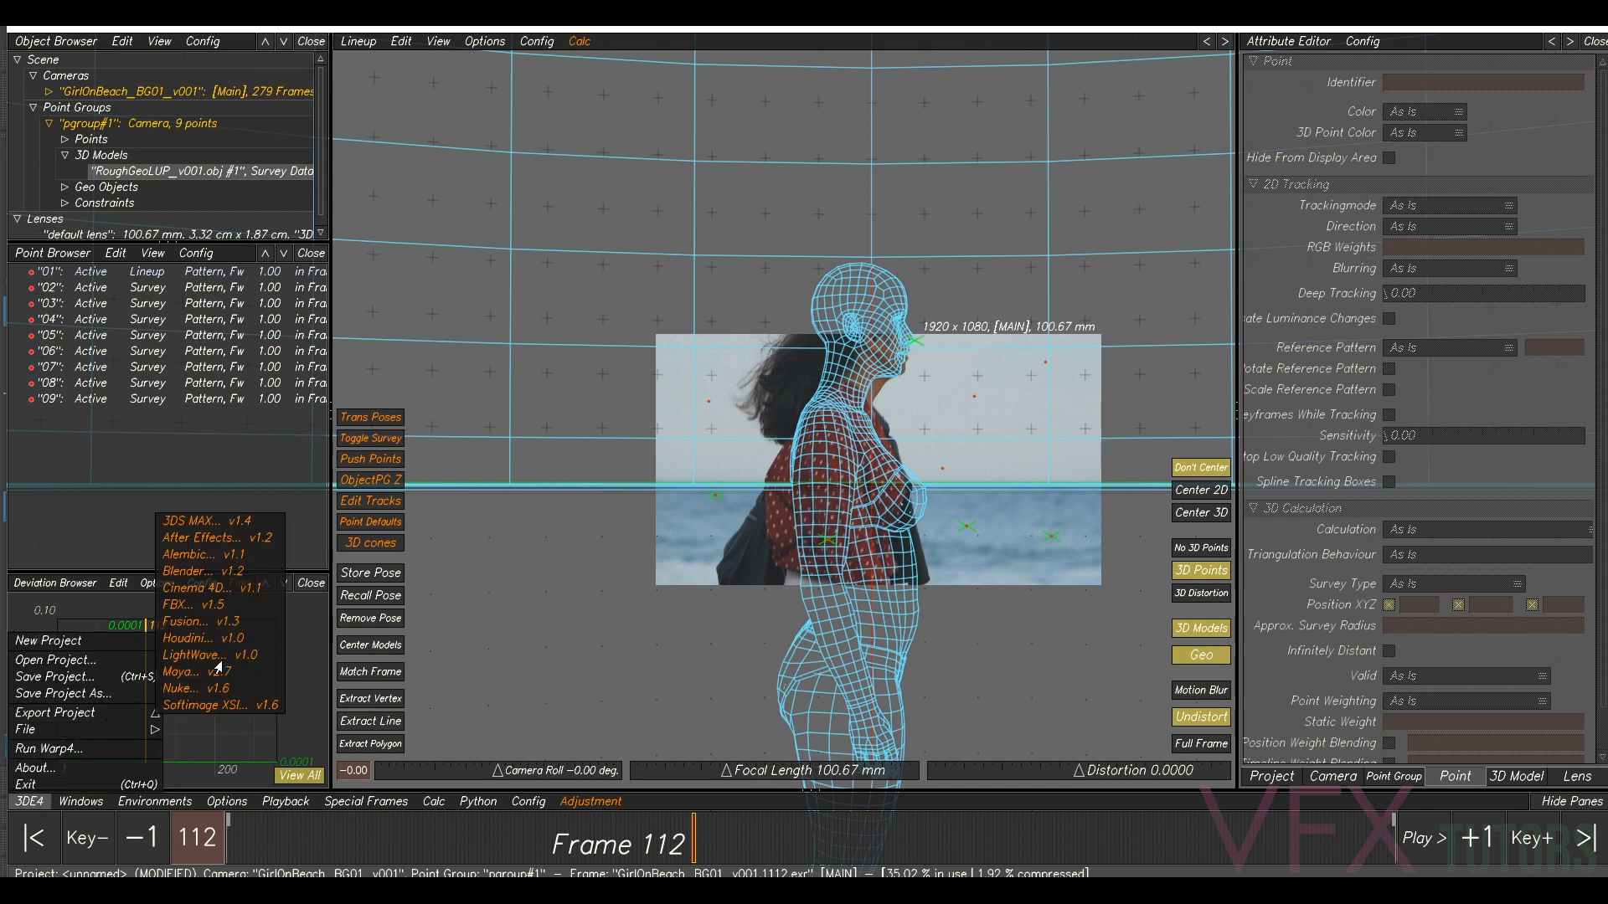
click(216, 671)
text(001)
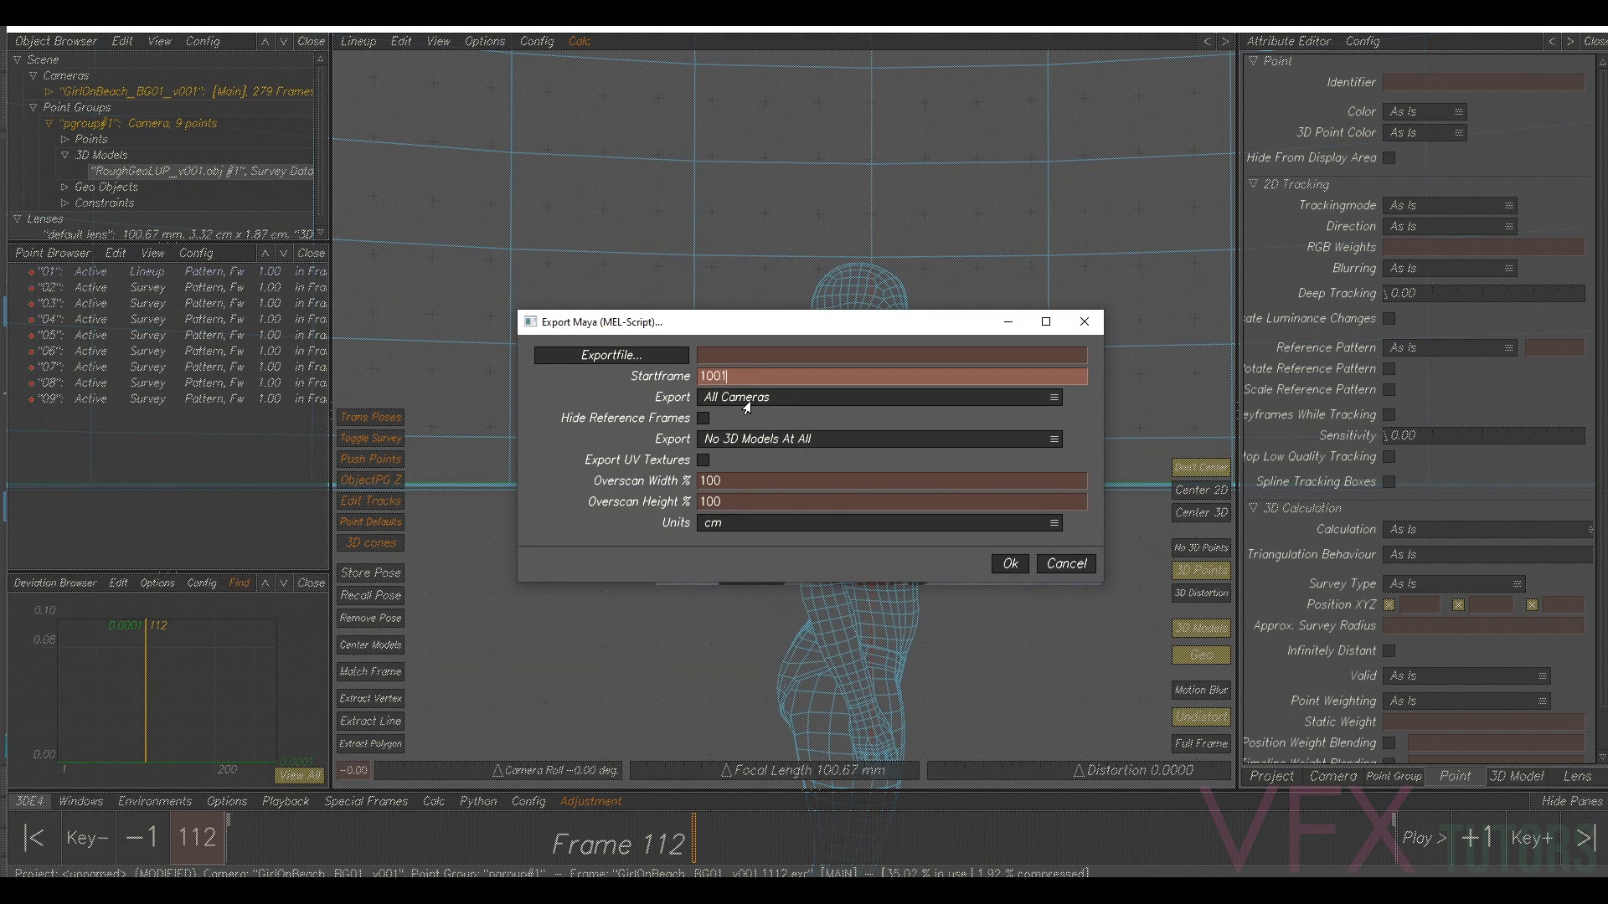
click(659, 363)
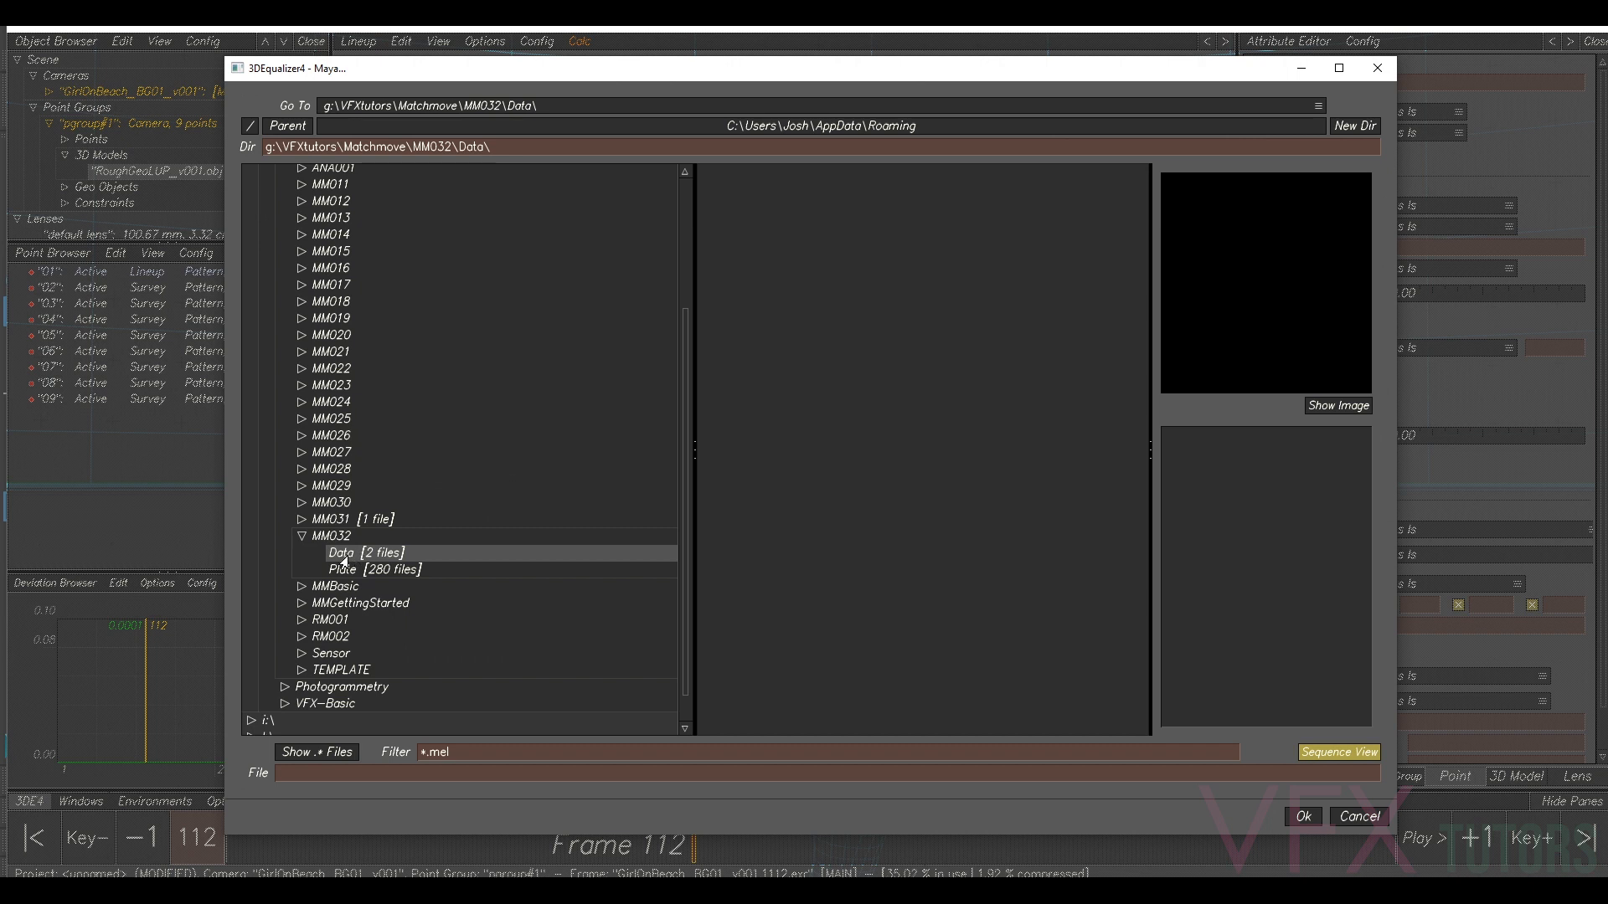
click(316, 772)
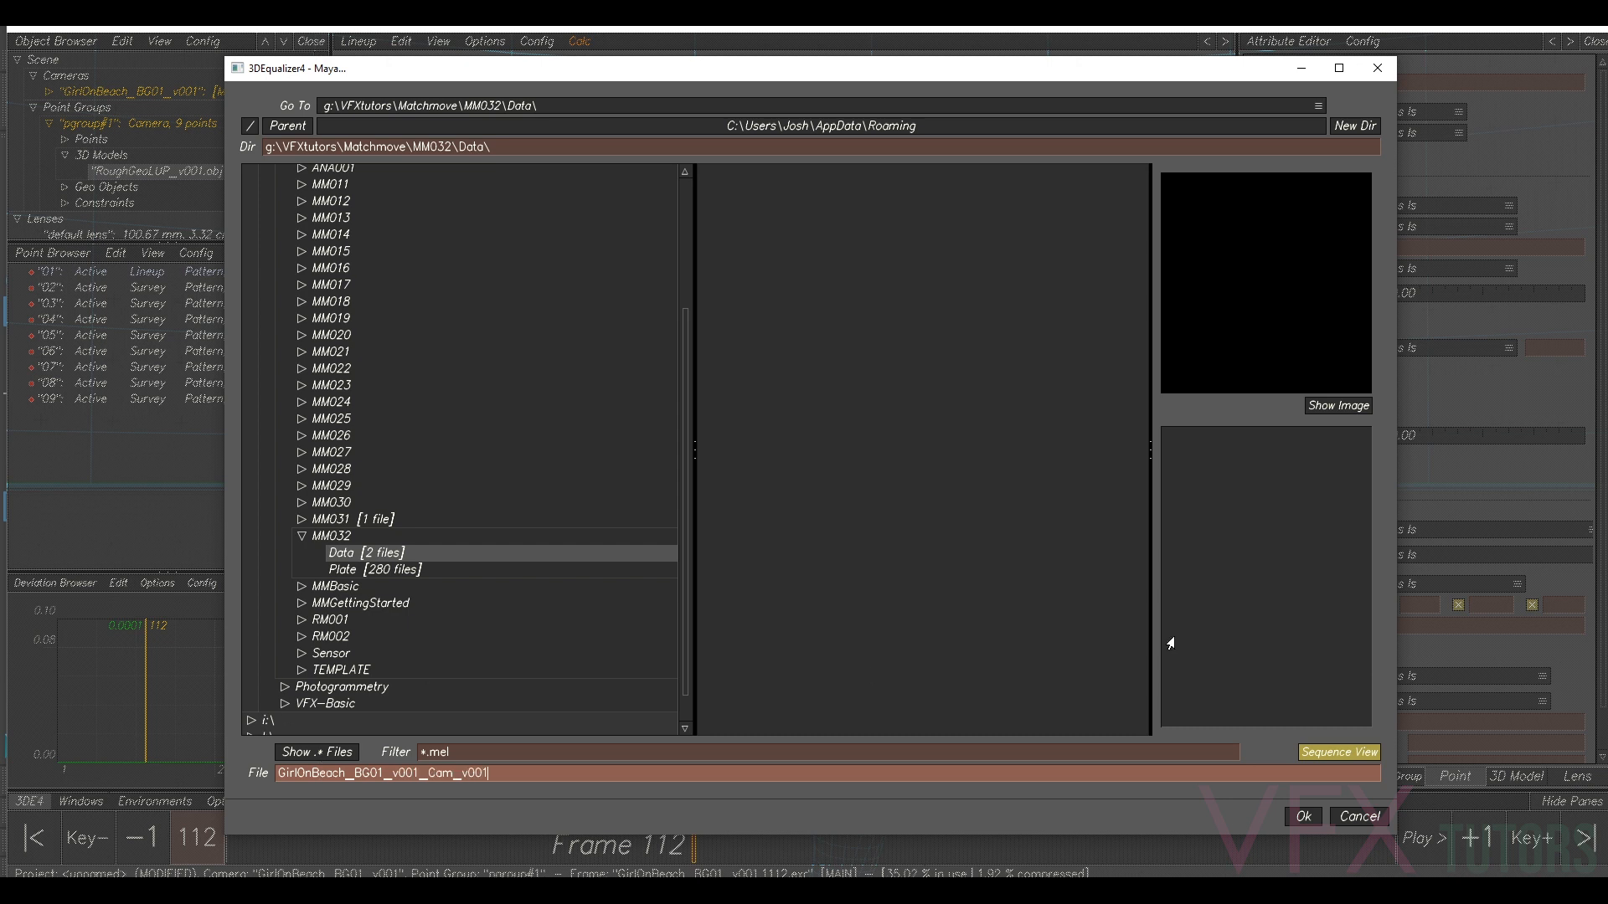
click(1300, 817)
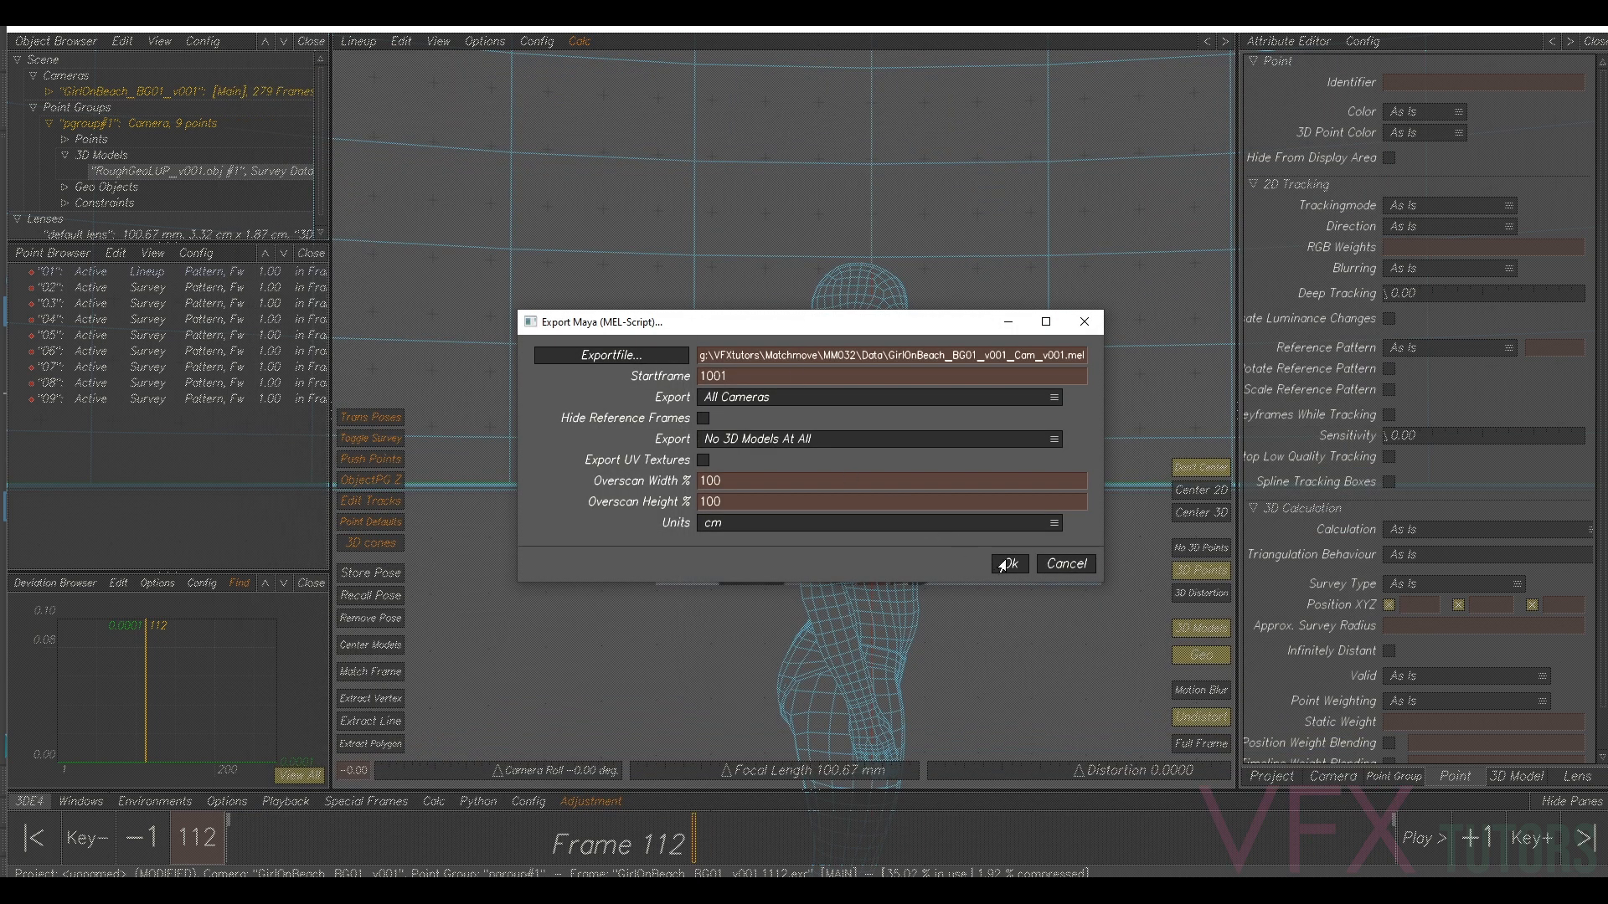
click(1004, 565)
click(886, 486)
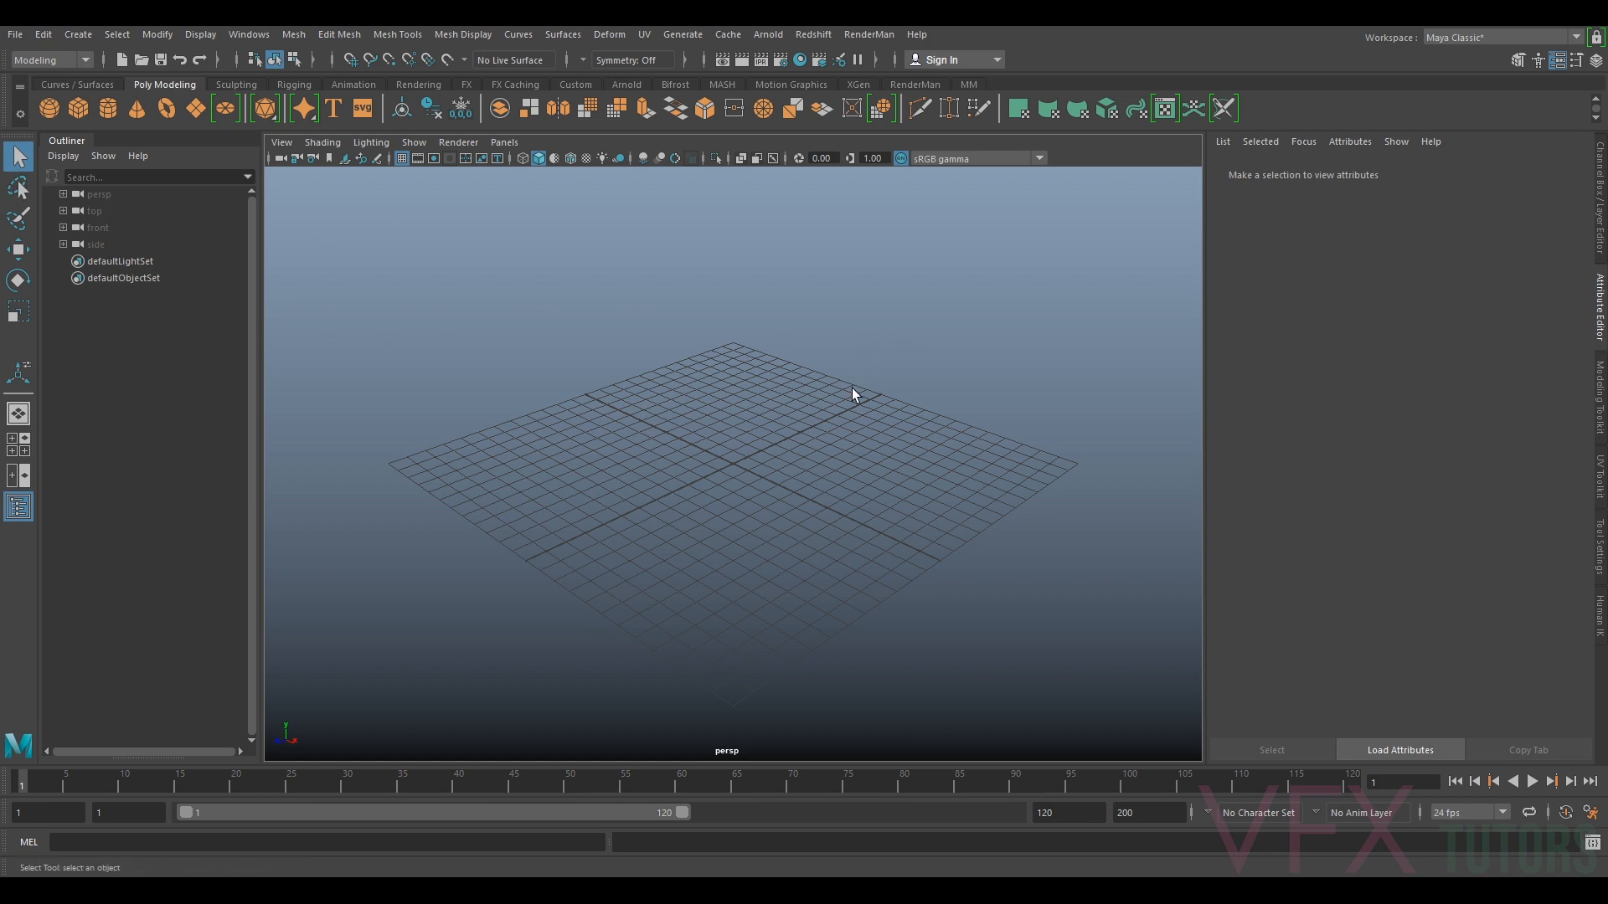
- Switch to Maya and import the camera script GirlOnBeach_BG01_v001_Cam_v001.mel from the MM030 Data folder
click(15, 34)
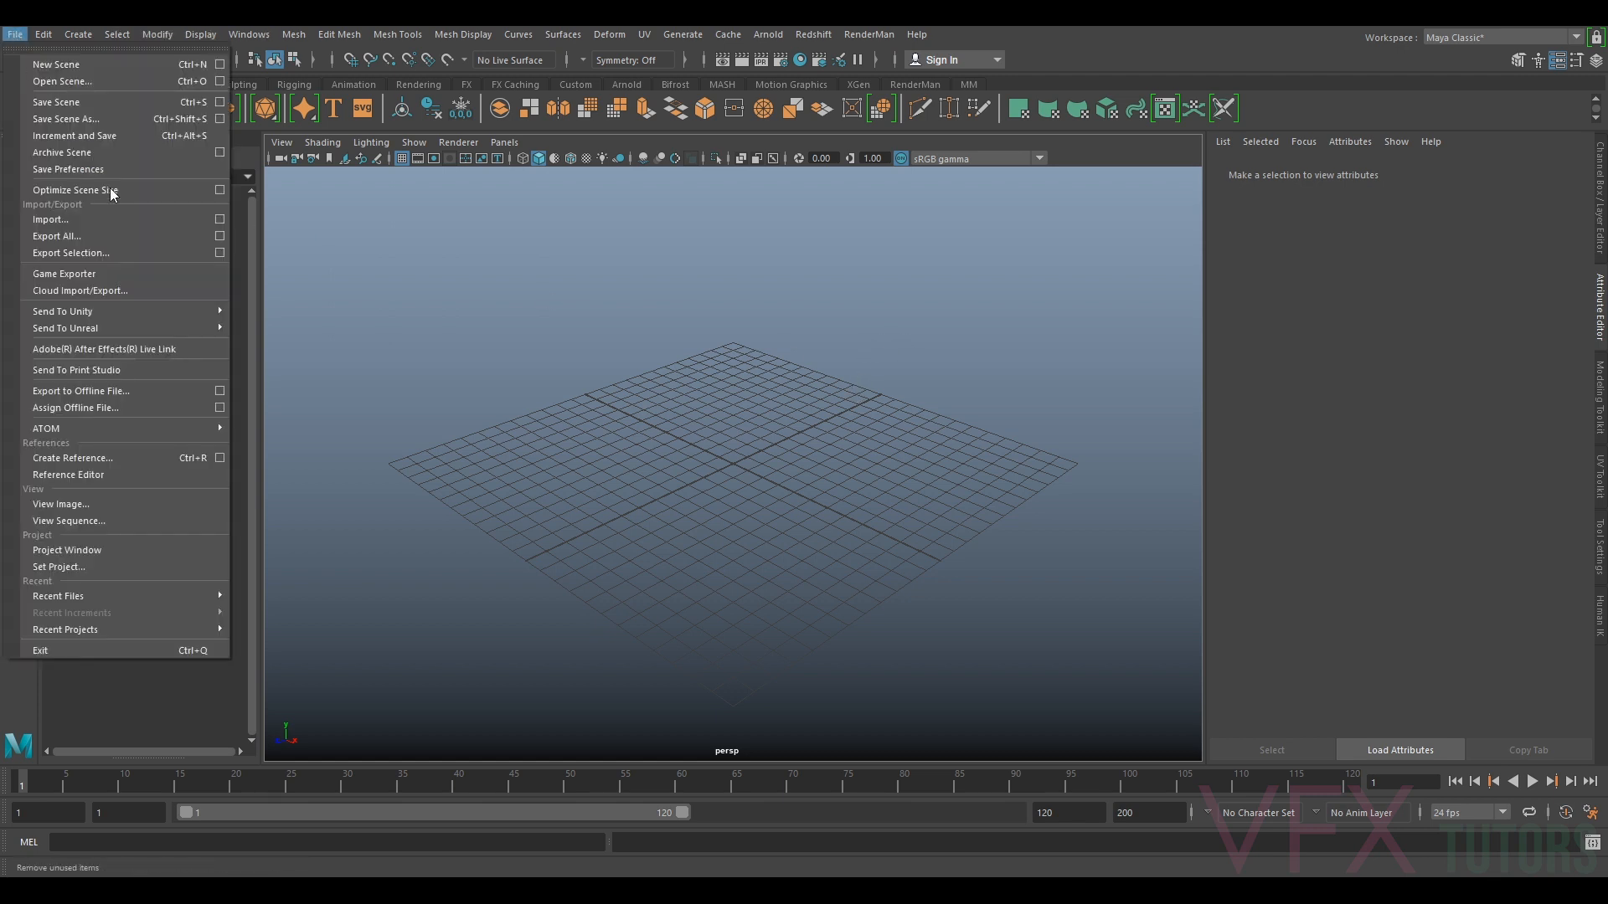
click(111, 221)
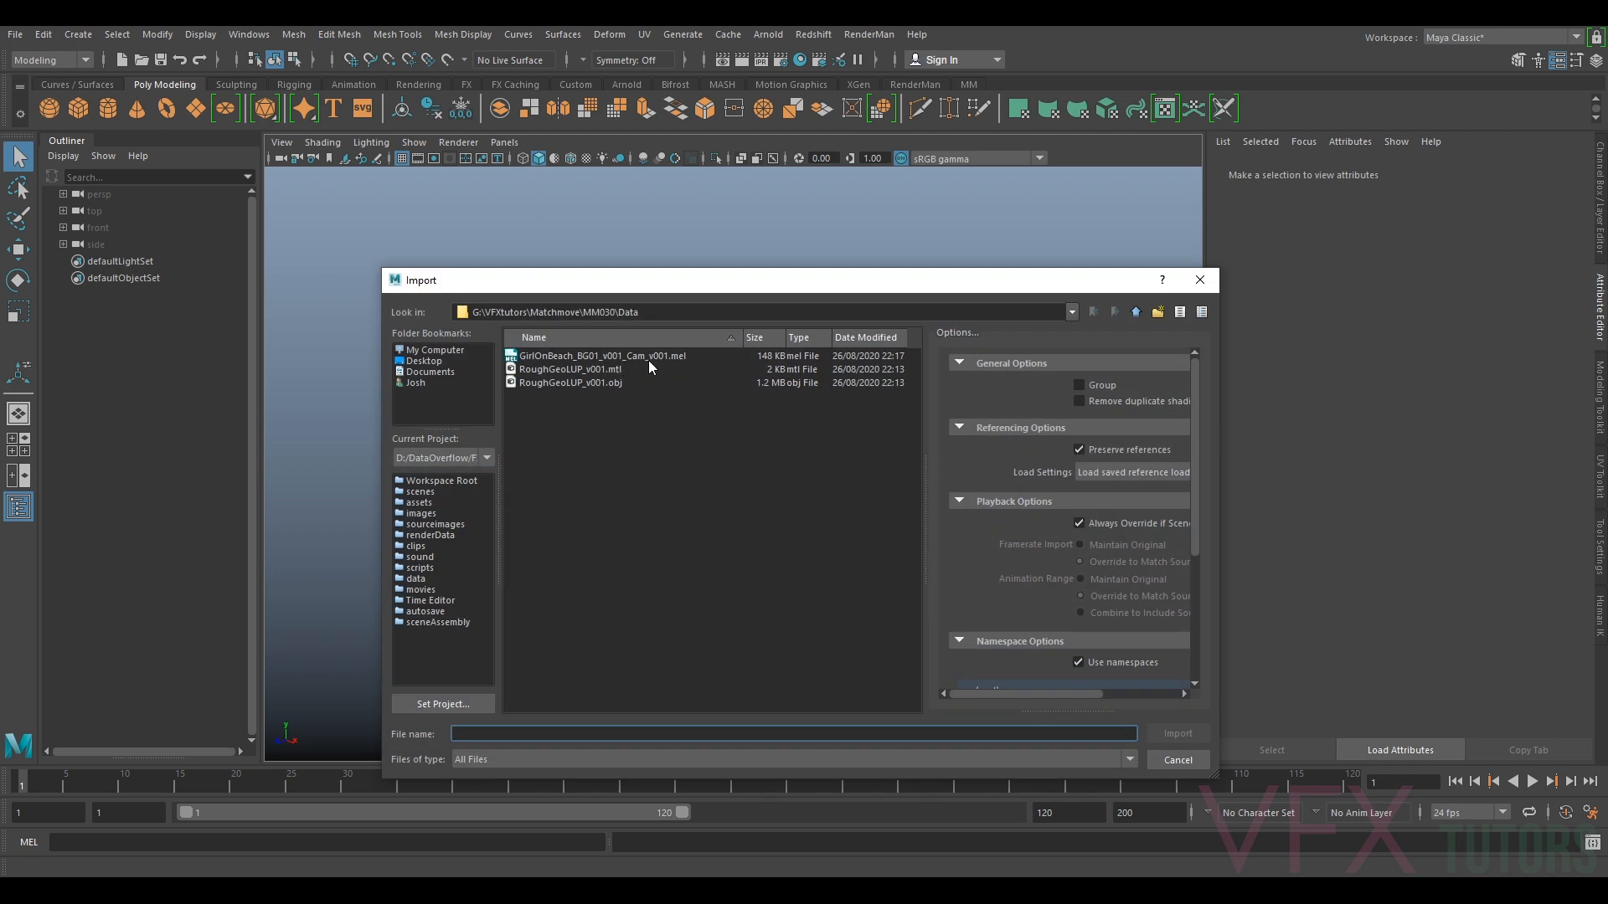
click(652, 357)
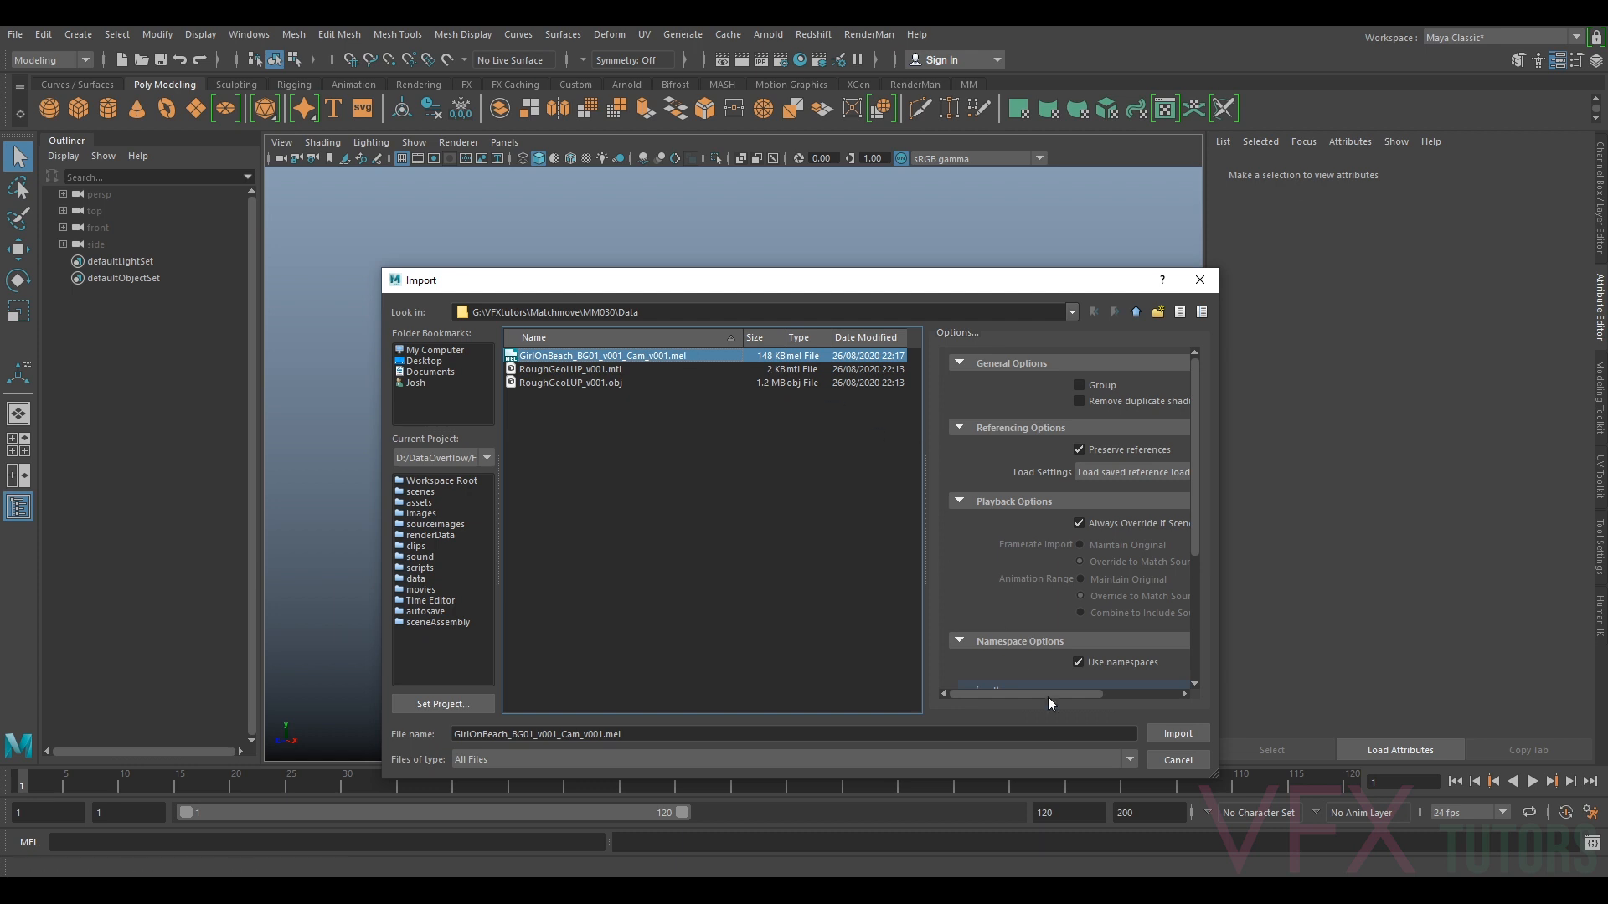
click(1177, 734)
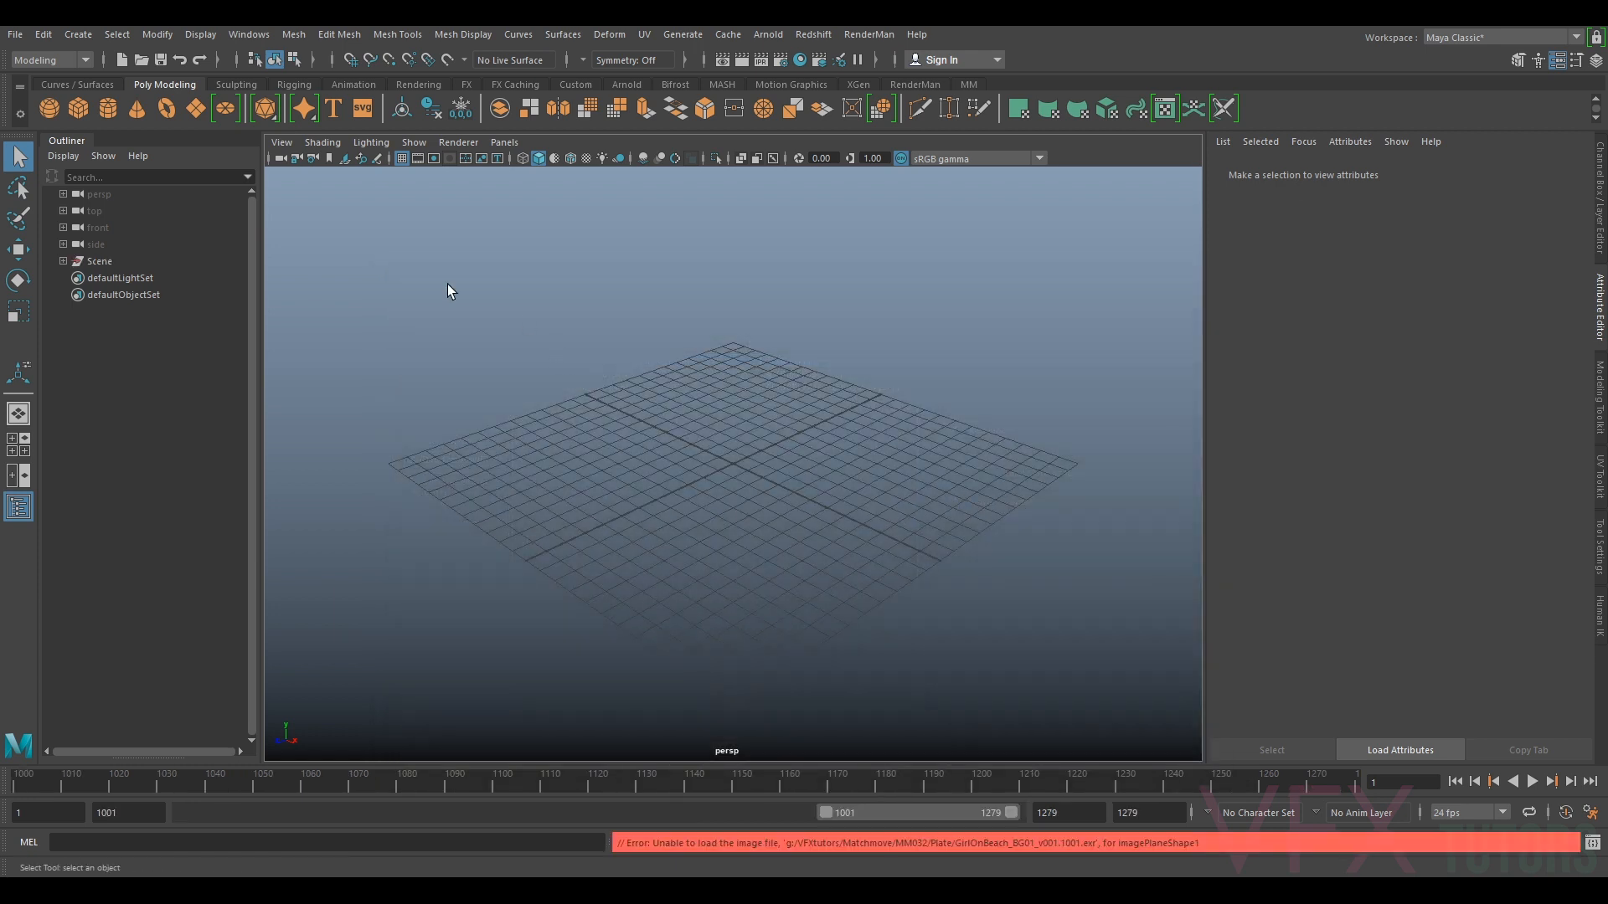
- Import the lineup geometry RoughGeoLUP_v001.obj into the same scene and frame it in the perspective view
click(101, 263)
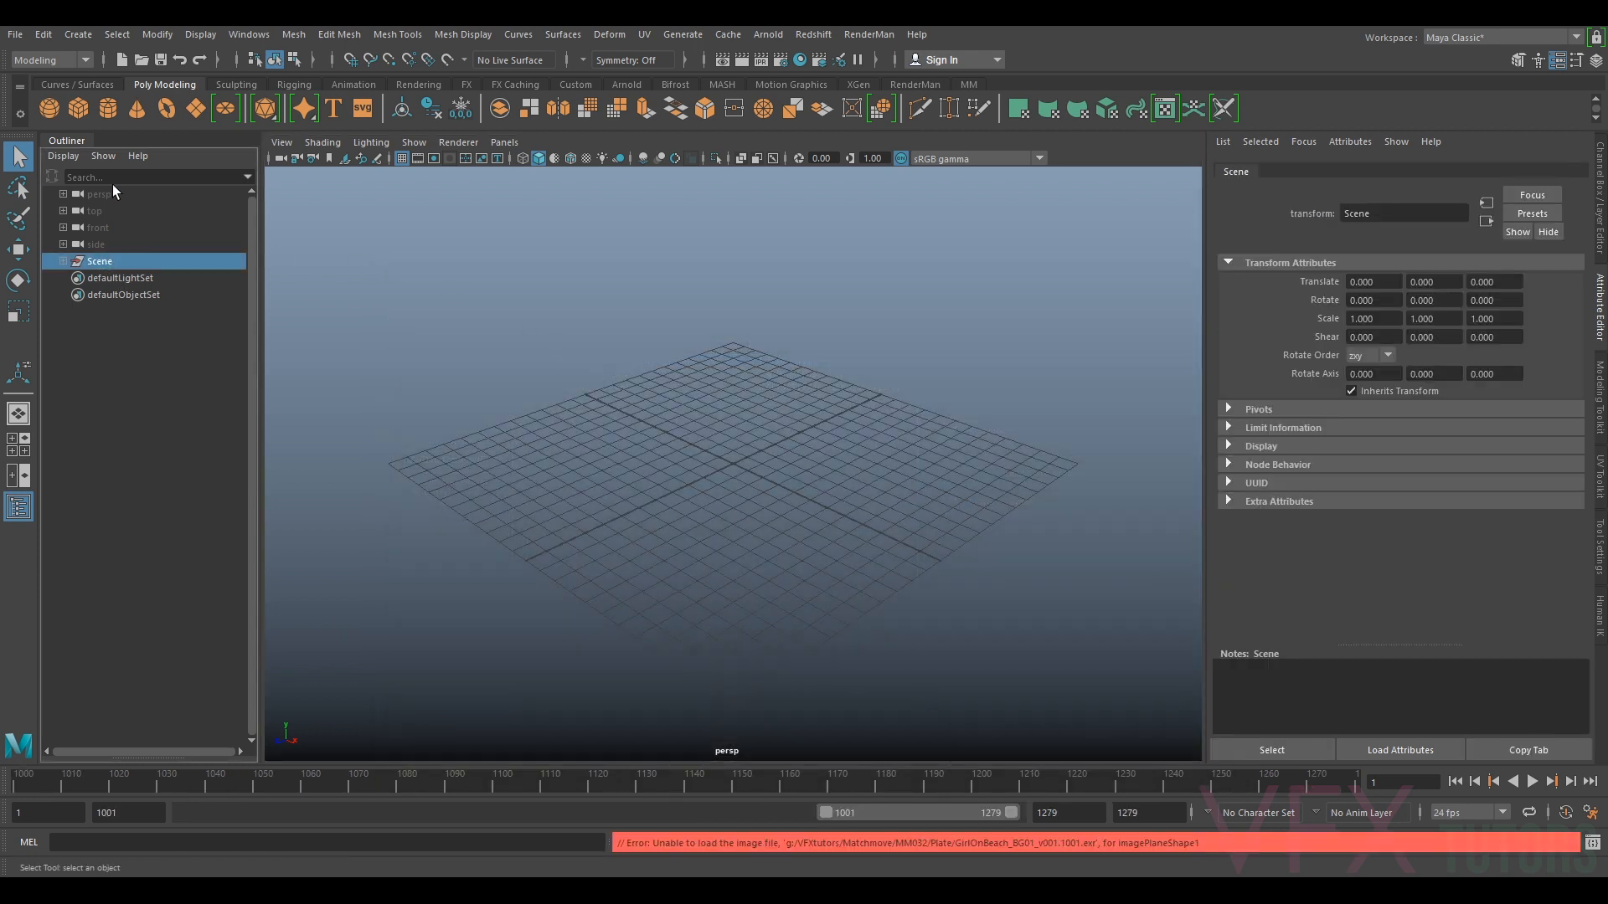
click(16, 34)
click(75, 219)
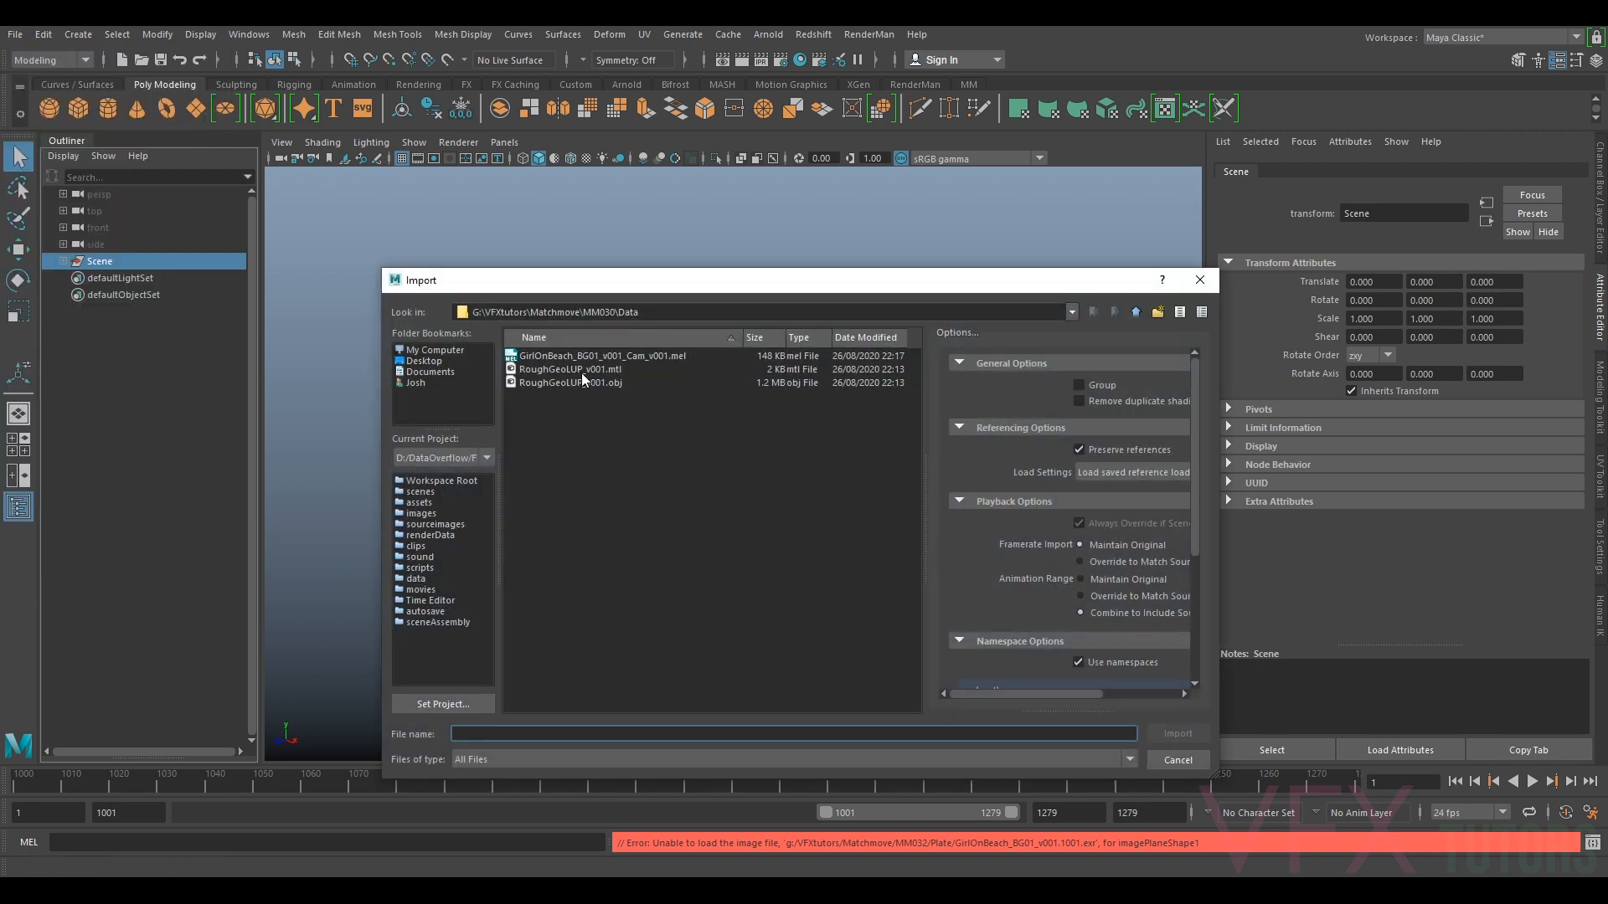
click(550, 383)
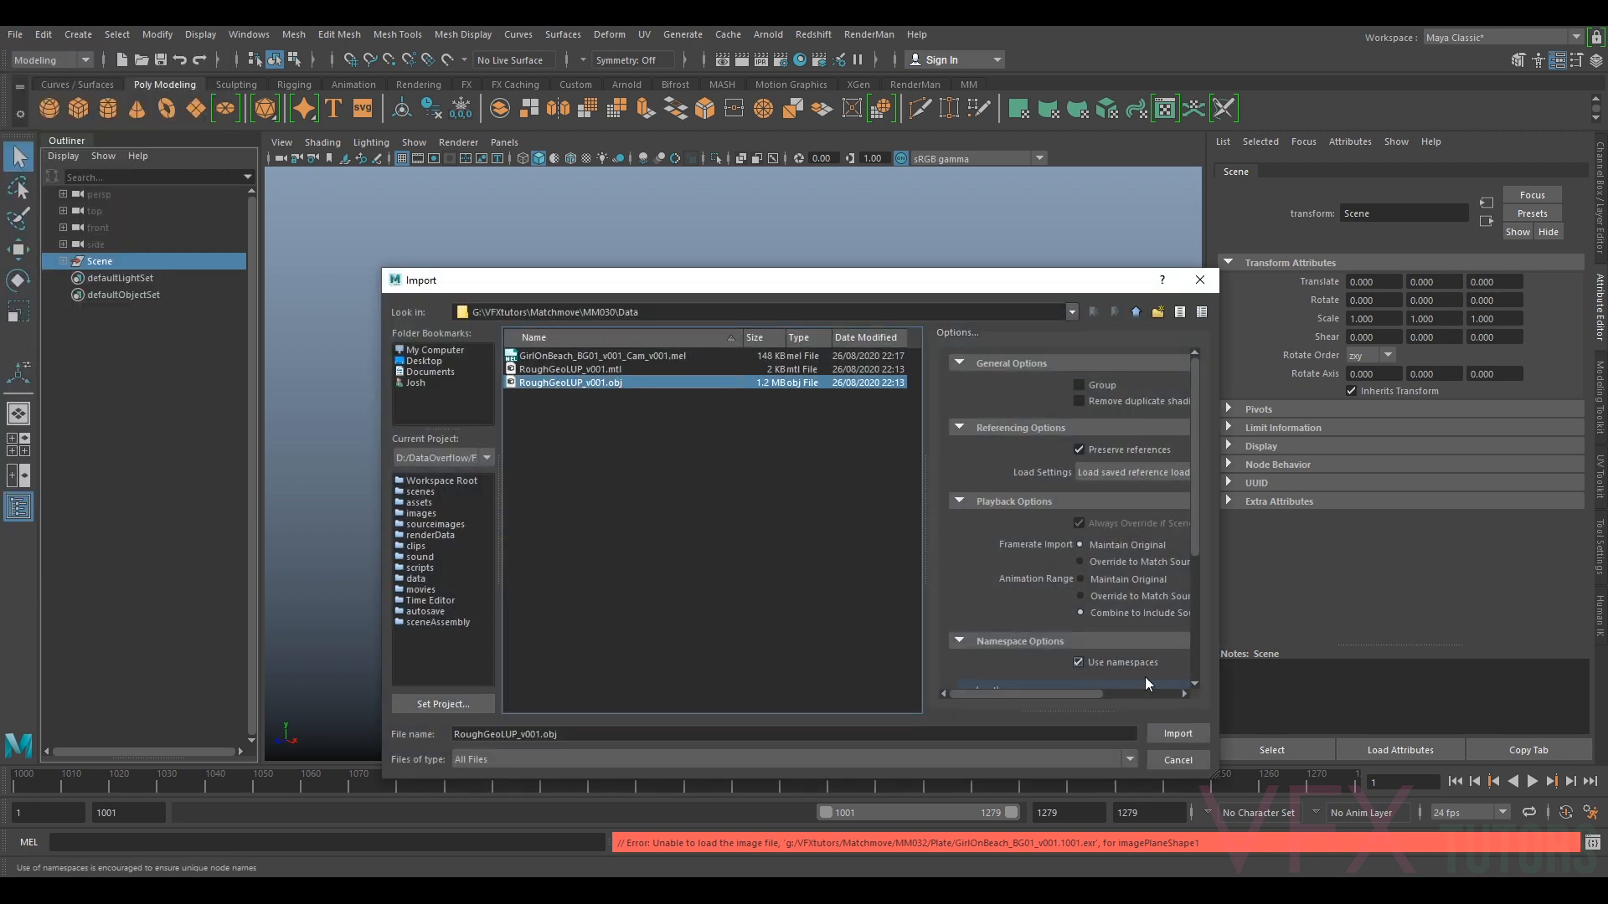
click(1178, 734)
key(f)
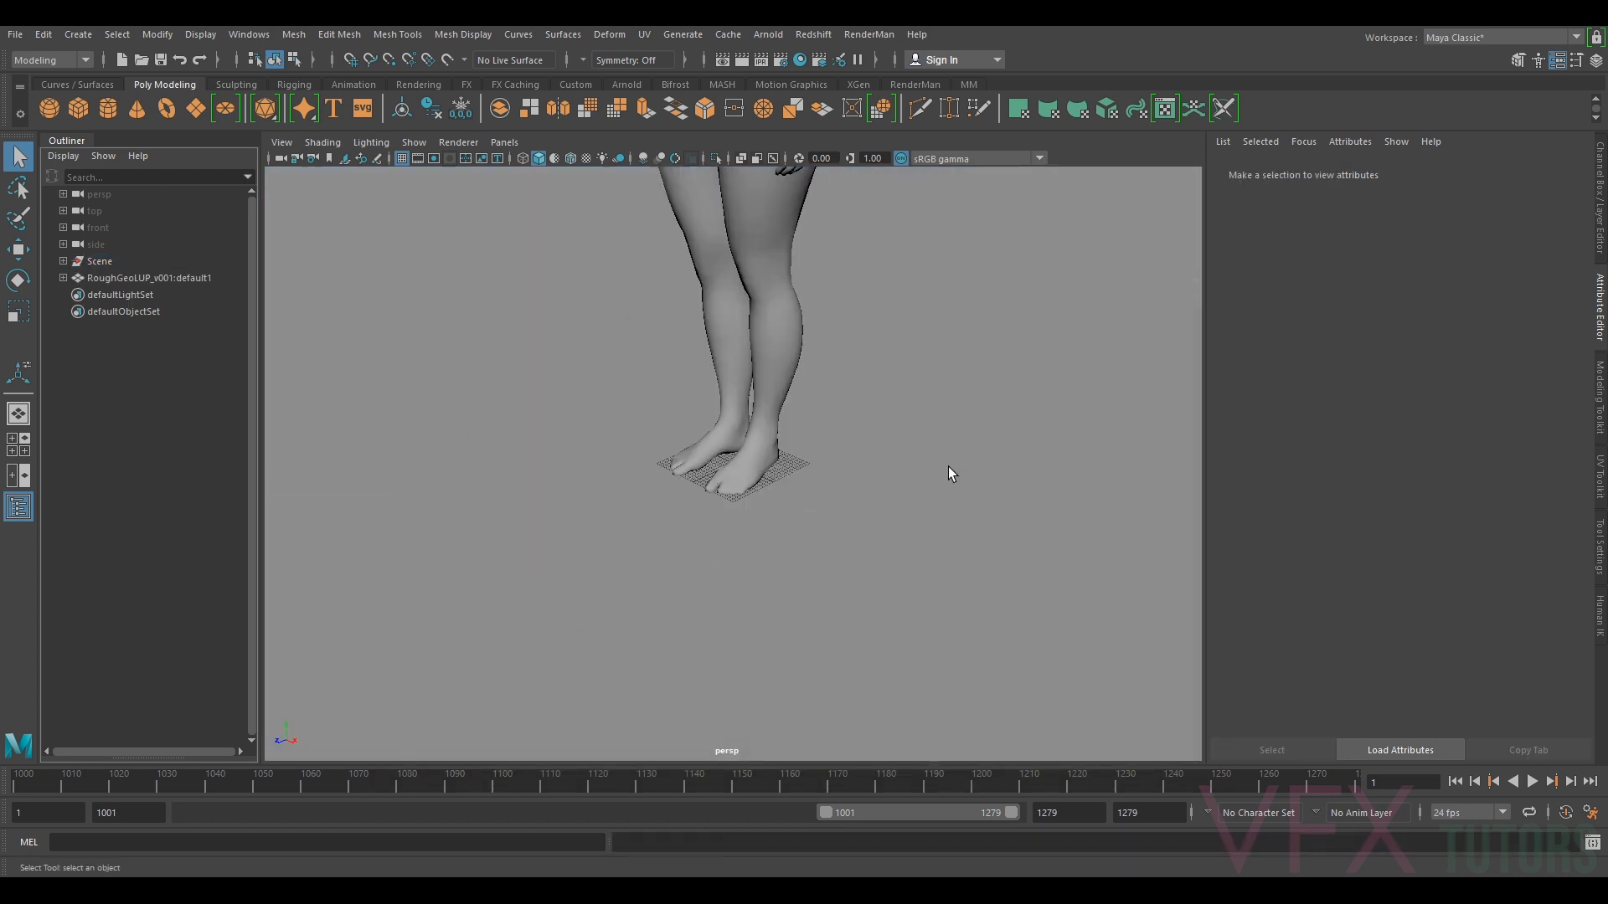
- Check the imported body model in the perspective view, then look through the camera GirlOnBeach_BG01_v001_1_1
alt+middle_drag(826, 248, 817, 315)
scroll(816, 314, up, 4)
alt+drag(805, 427, 875, 391)
alt+middle_drag(877, 392, 911, 439)
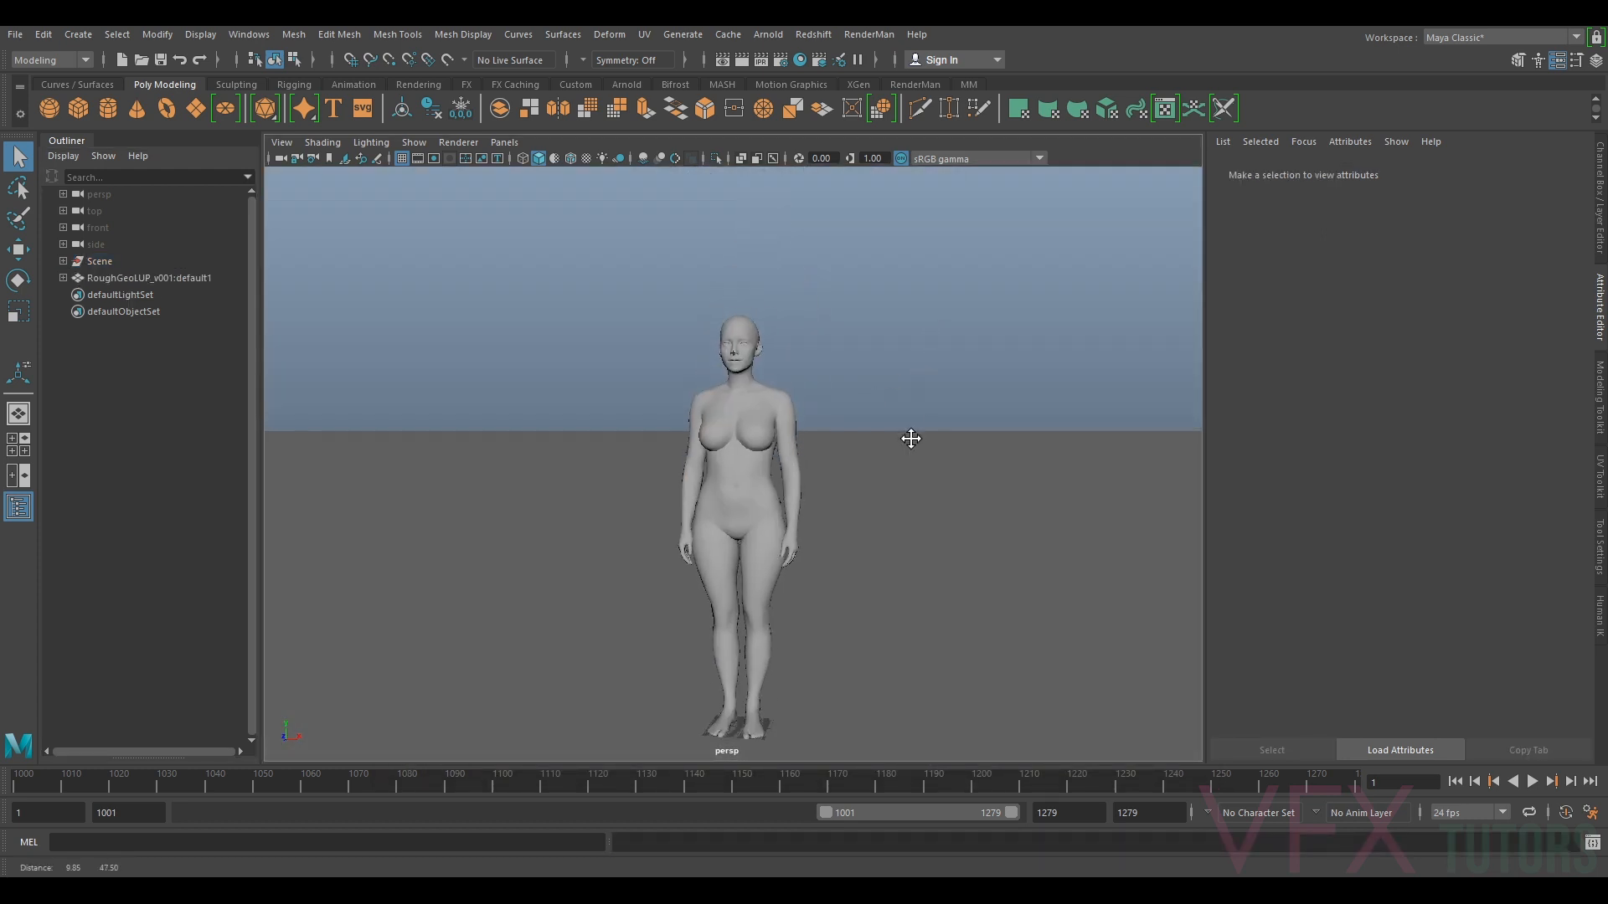
alt+drag(829, 338, 1049, 262)
click(833, 438)
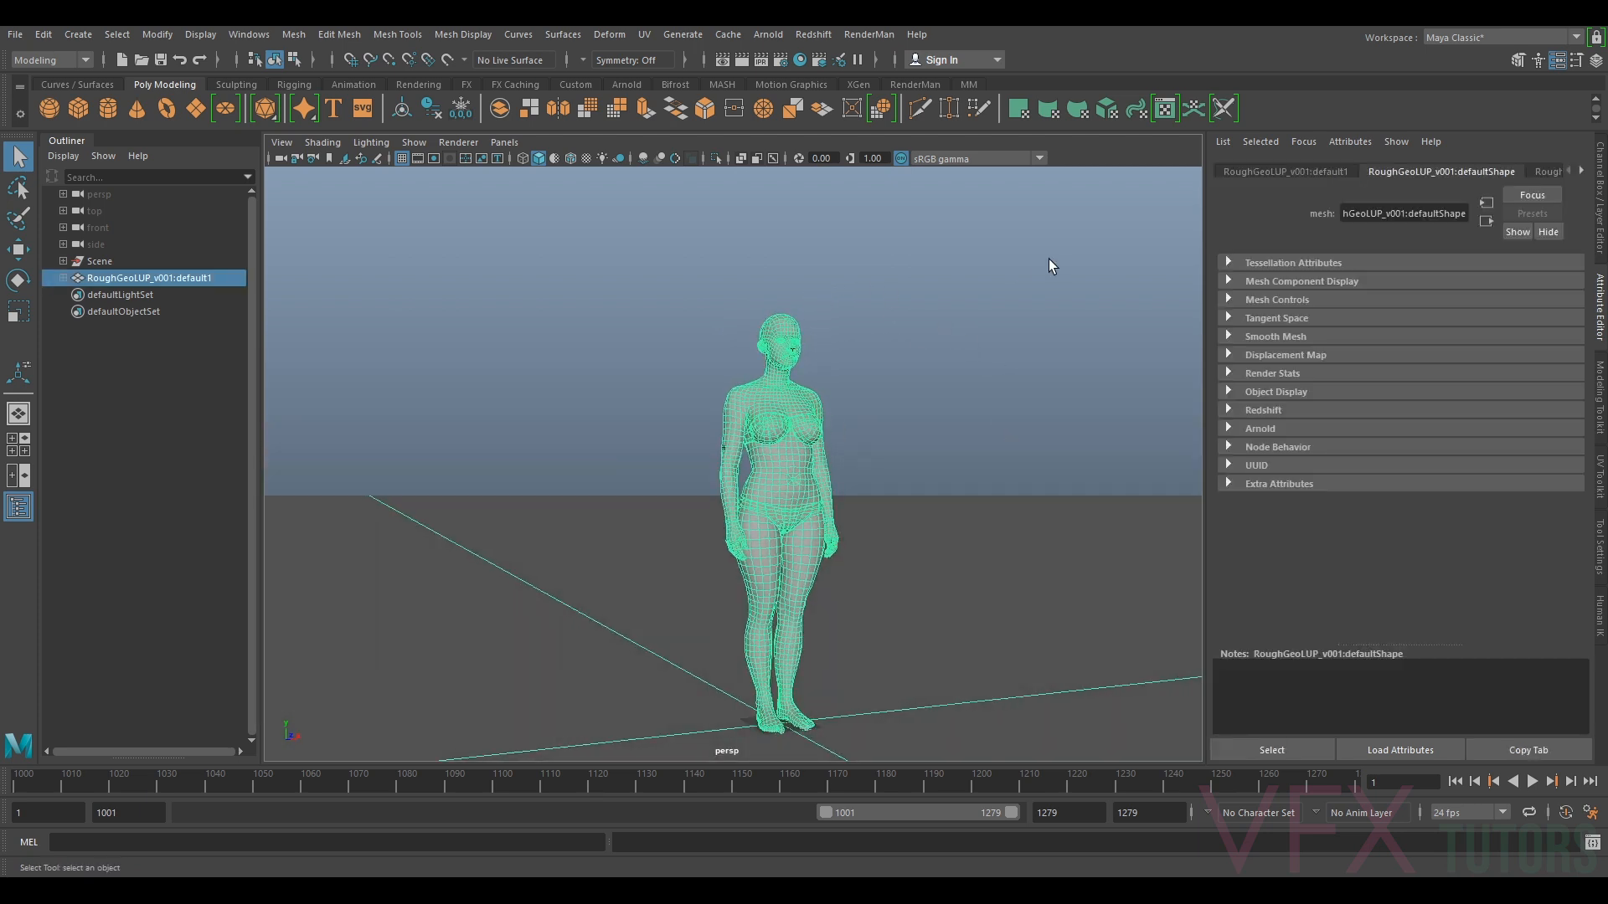
click(149, 259)
click(509, 144)
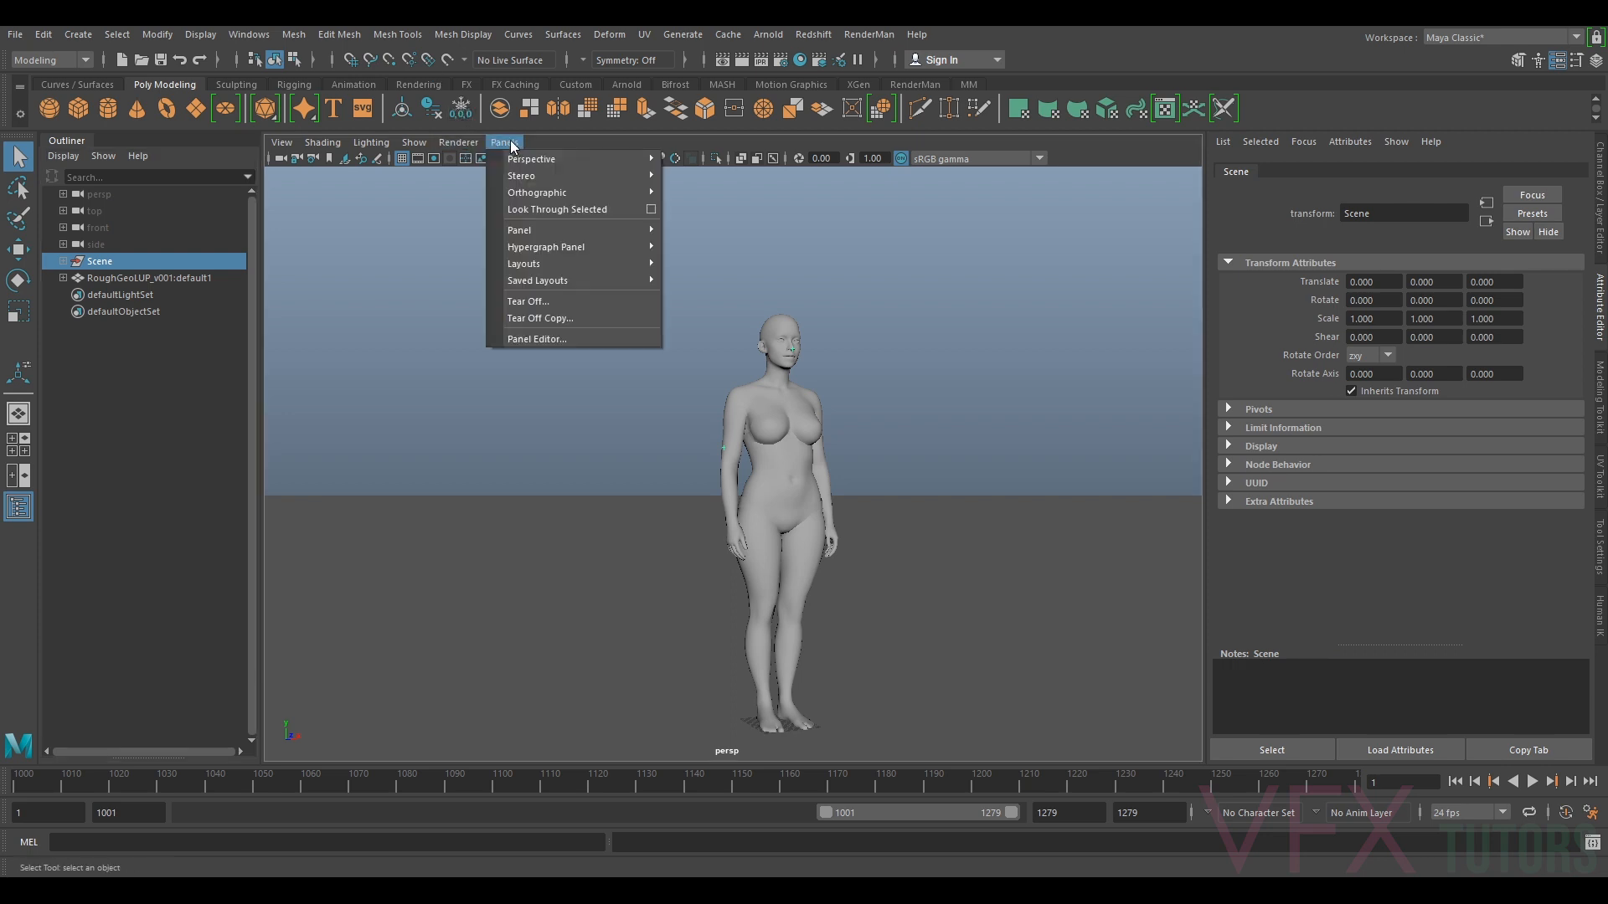
mouse_move(541, 158)
click(715, 156)
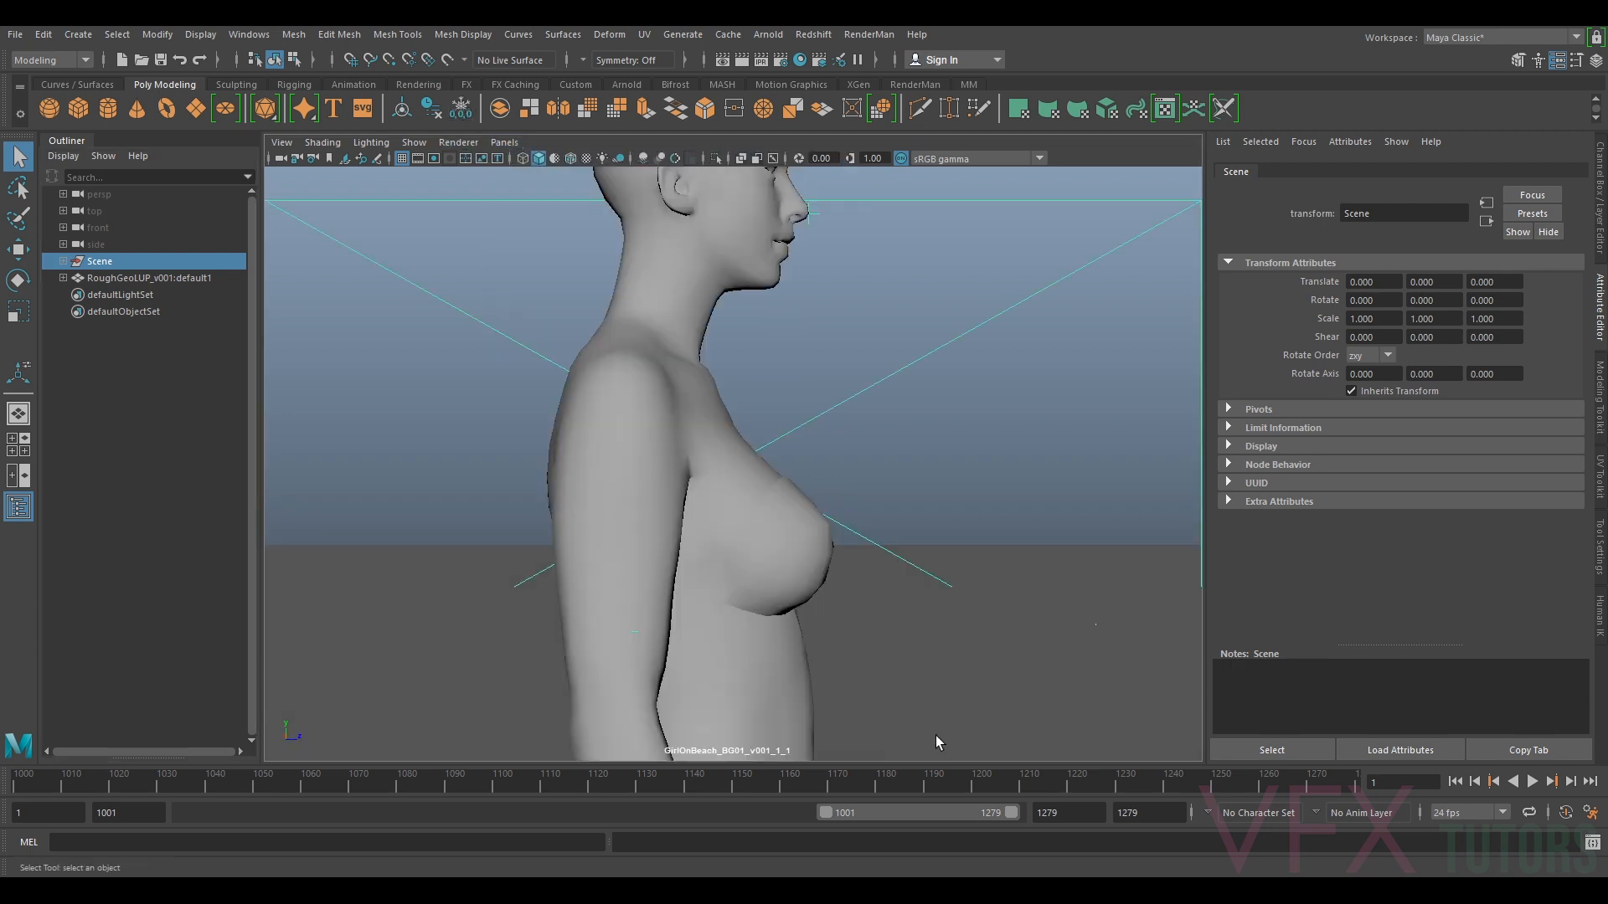
- Set the placement depth of the camera's image plane to 1
click(281, 158)
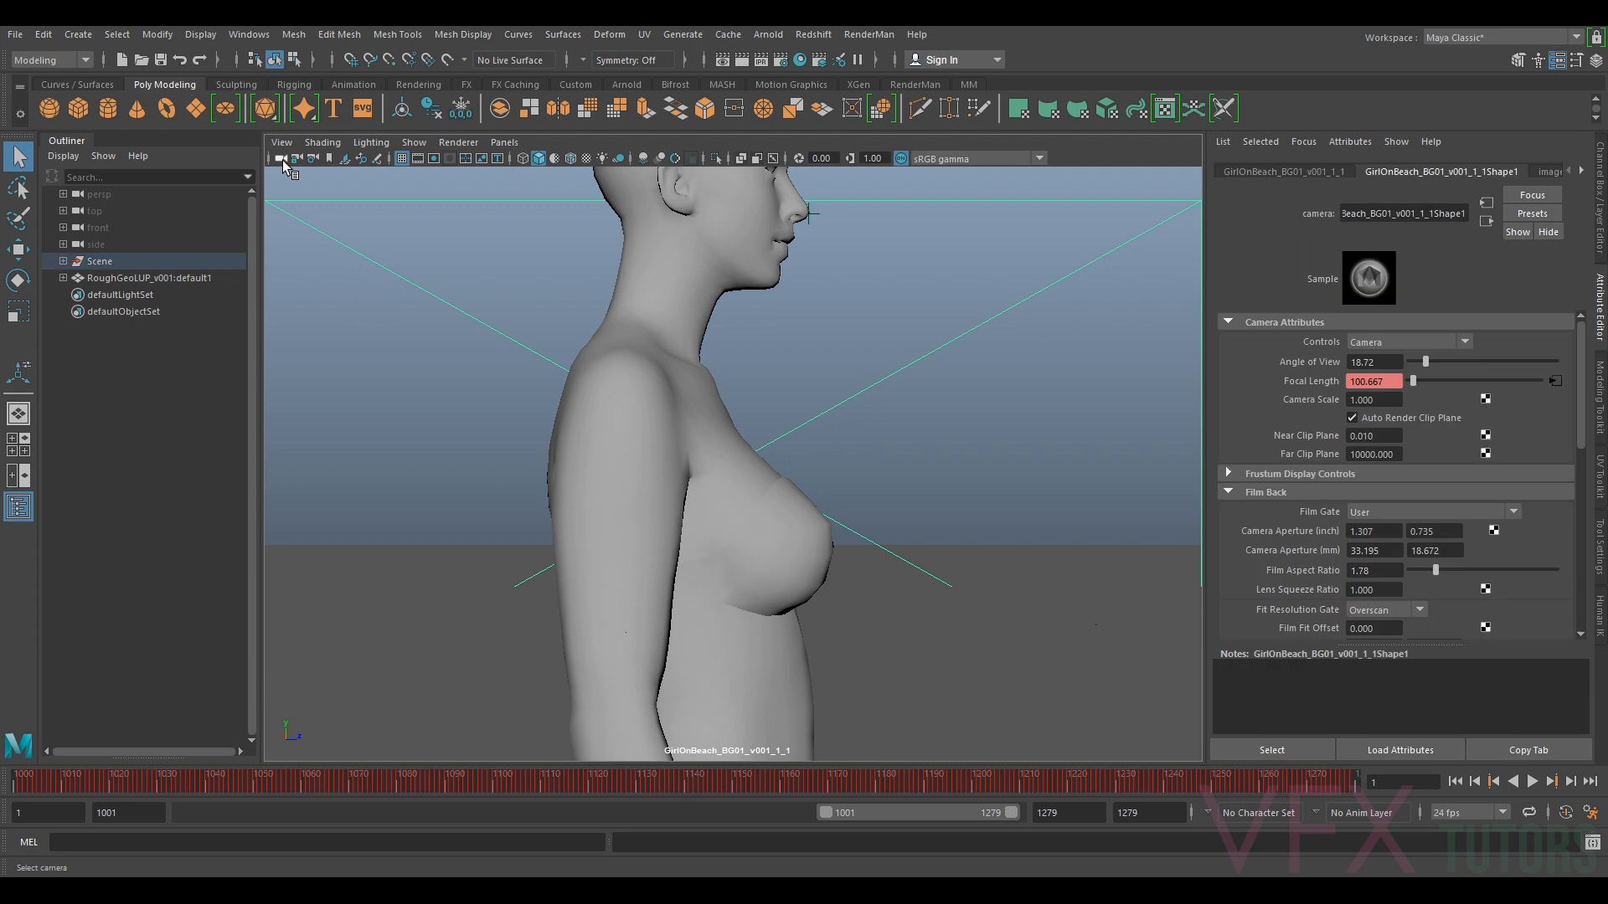
click(1549, 172)
click(1373, 525)
key(Return)
click(1365, 525)
text(1)
key(Return)
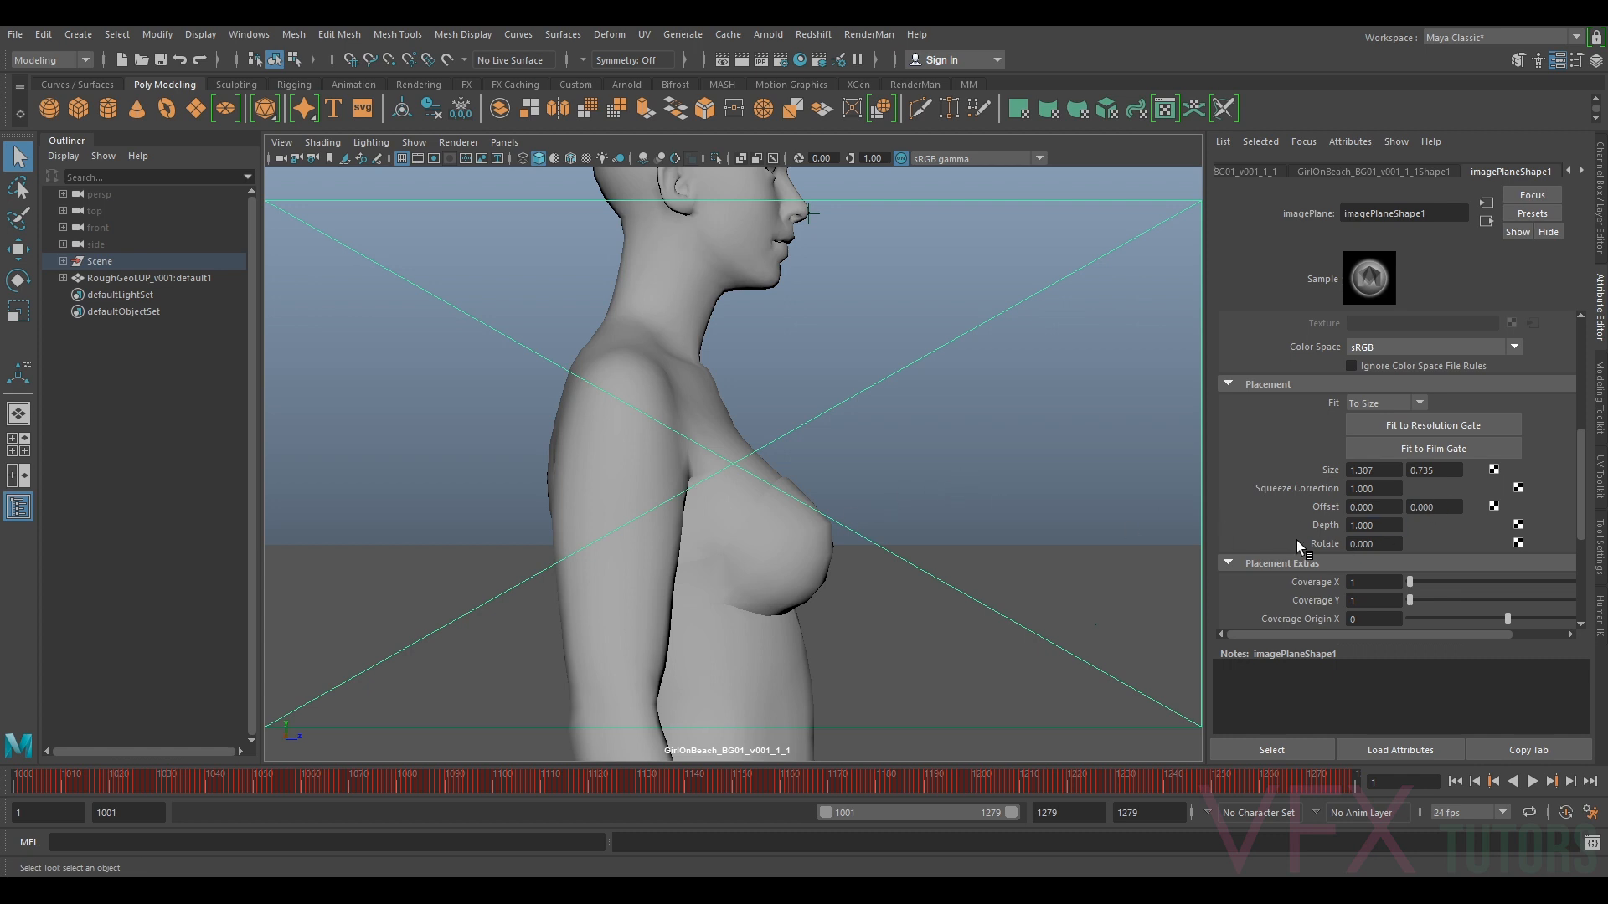
- Set the image plane's alpha gain to 0.7
scroll(1296, 540, up, 4)
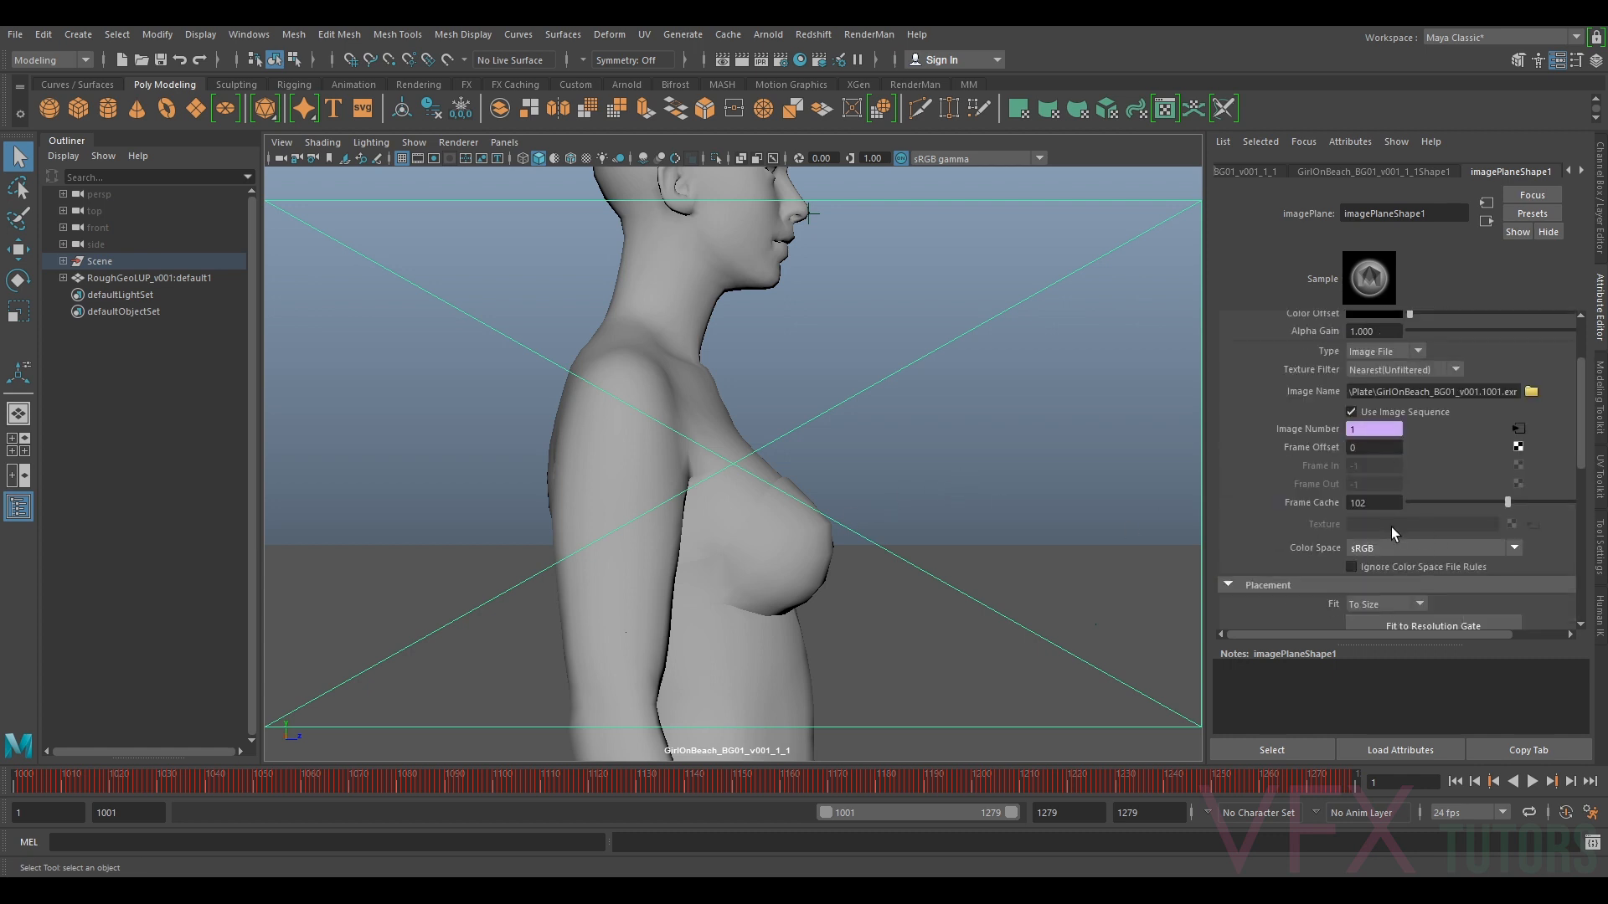
scroll(1387, 469, up, 2)
click(1373, 431)
text(0.7)
key(Return)
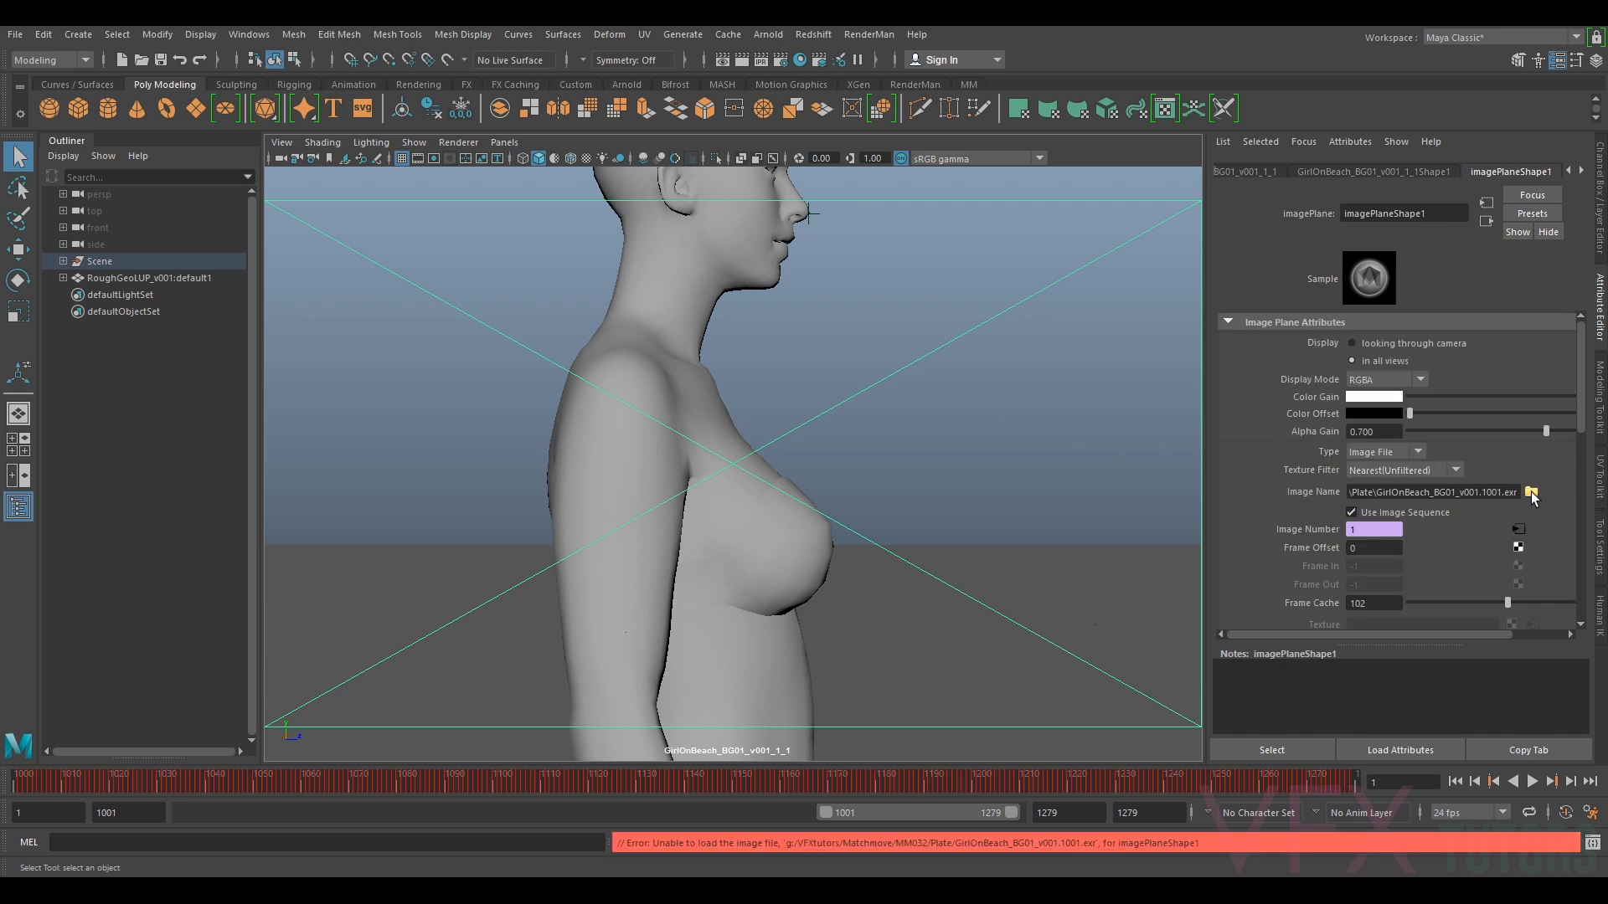
- Load GirlOnBeach_BG01_v001.1001.exr from the MM030 Plate folder into the image plane and use it as an image sequence
click(1532, 493)
click(654, 356)
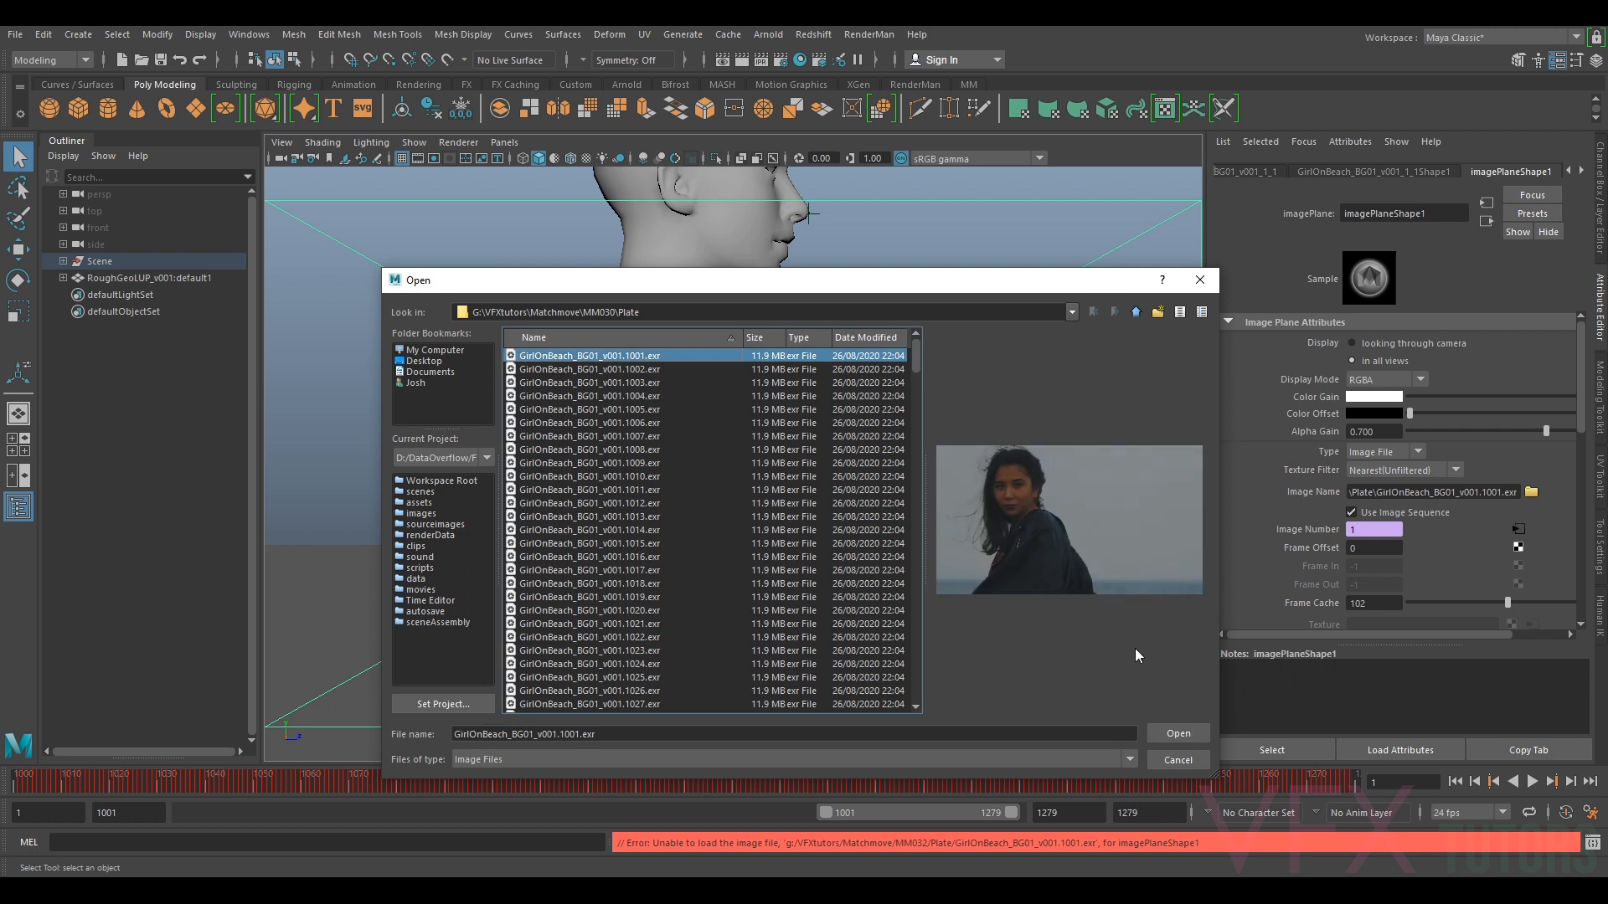
click(1183, 733)
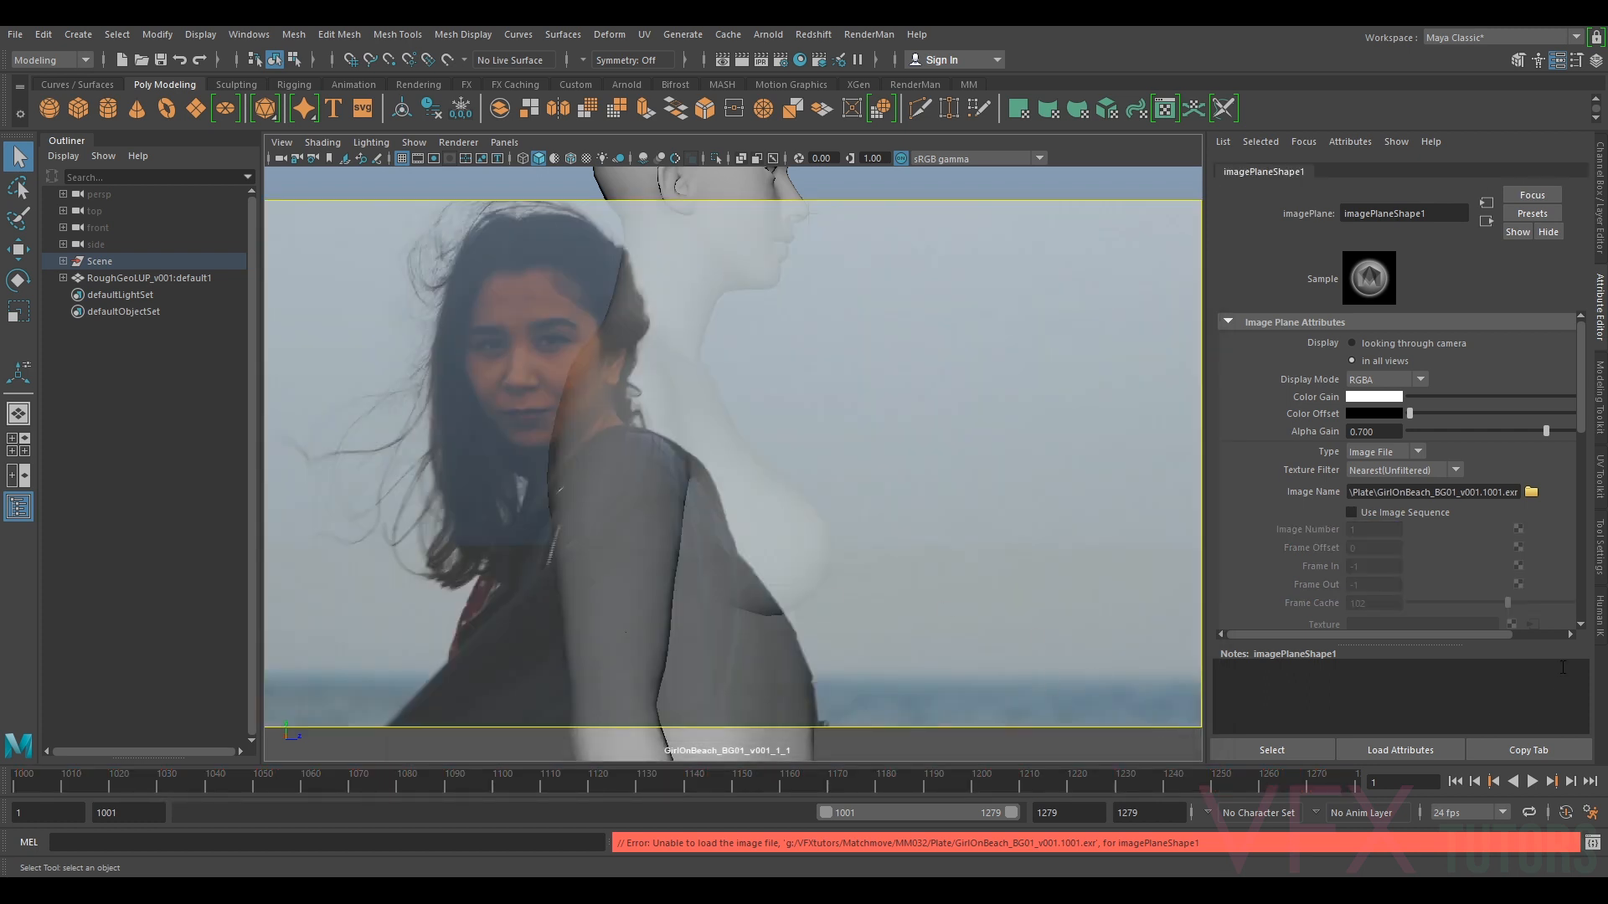
click(1350, 513)
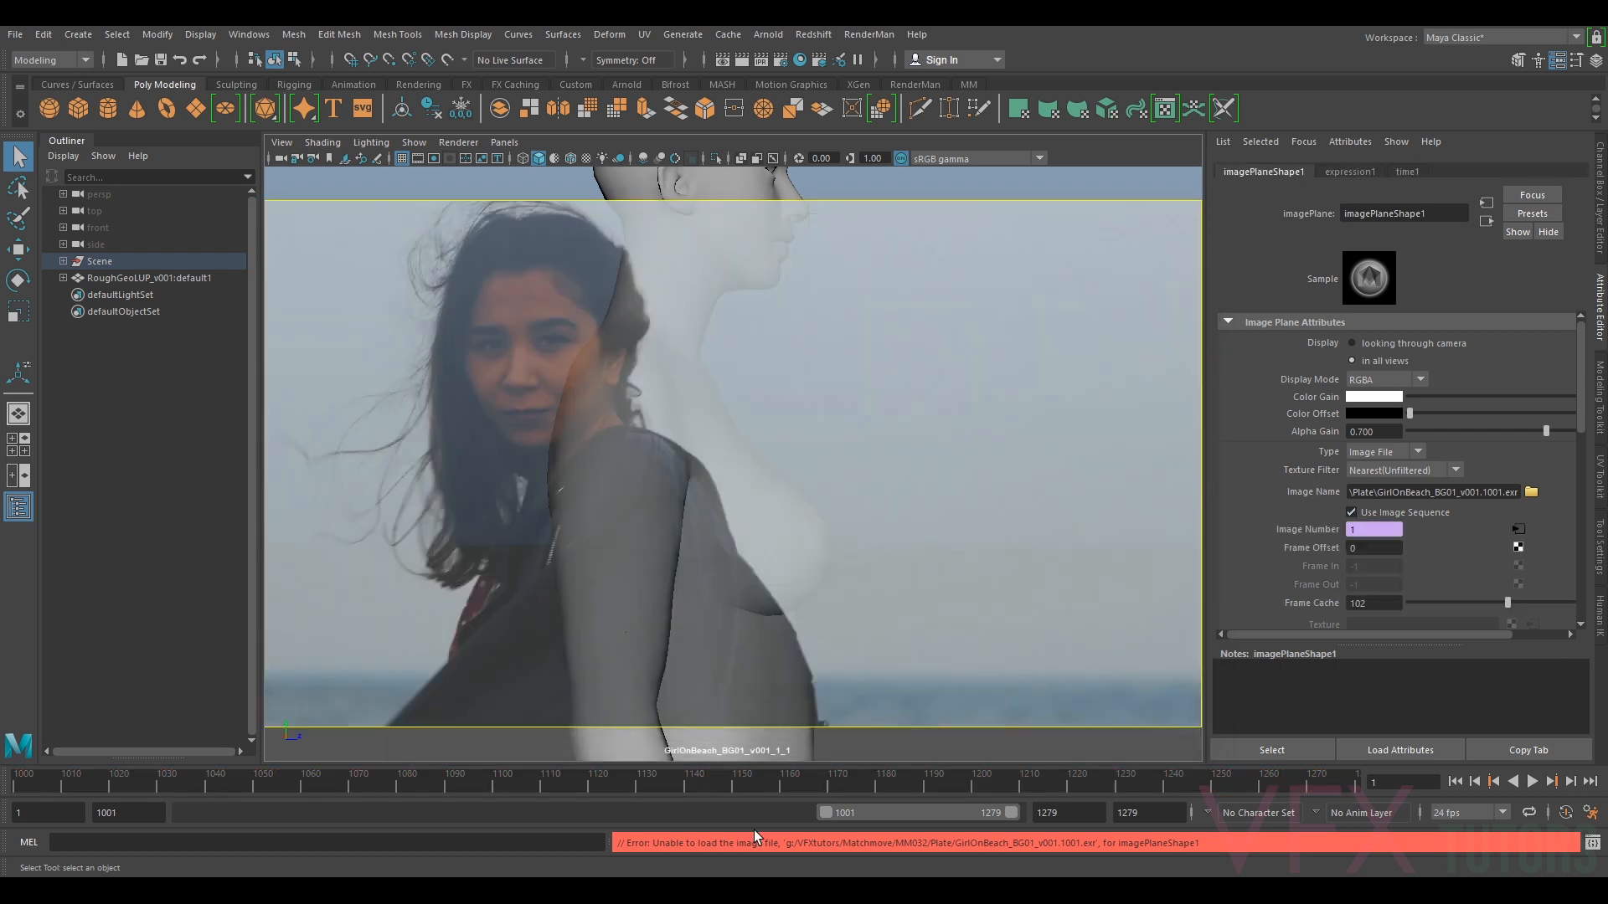
- Turn on Wireframe on Shaded and scrub to frame 1111 to compare the model with the footage
click(75, 785)
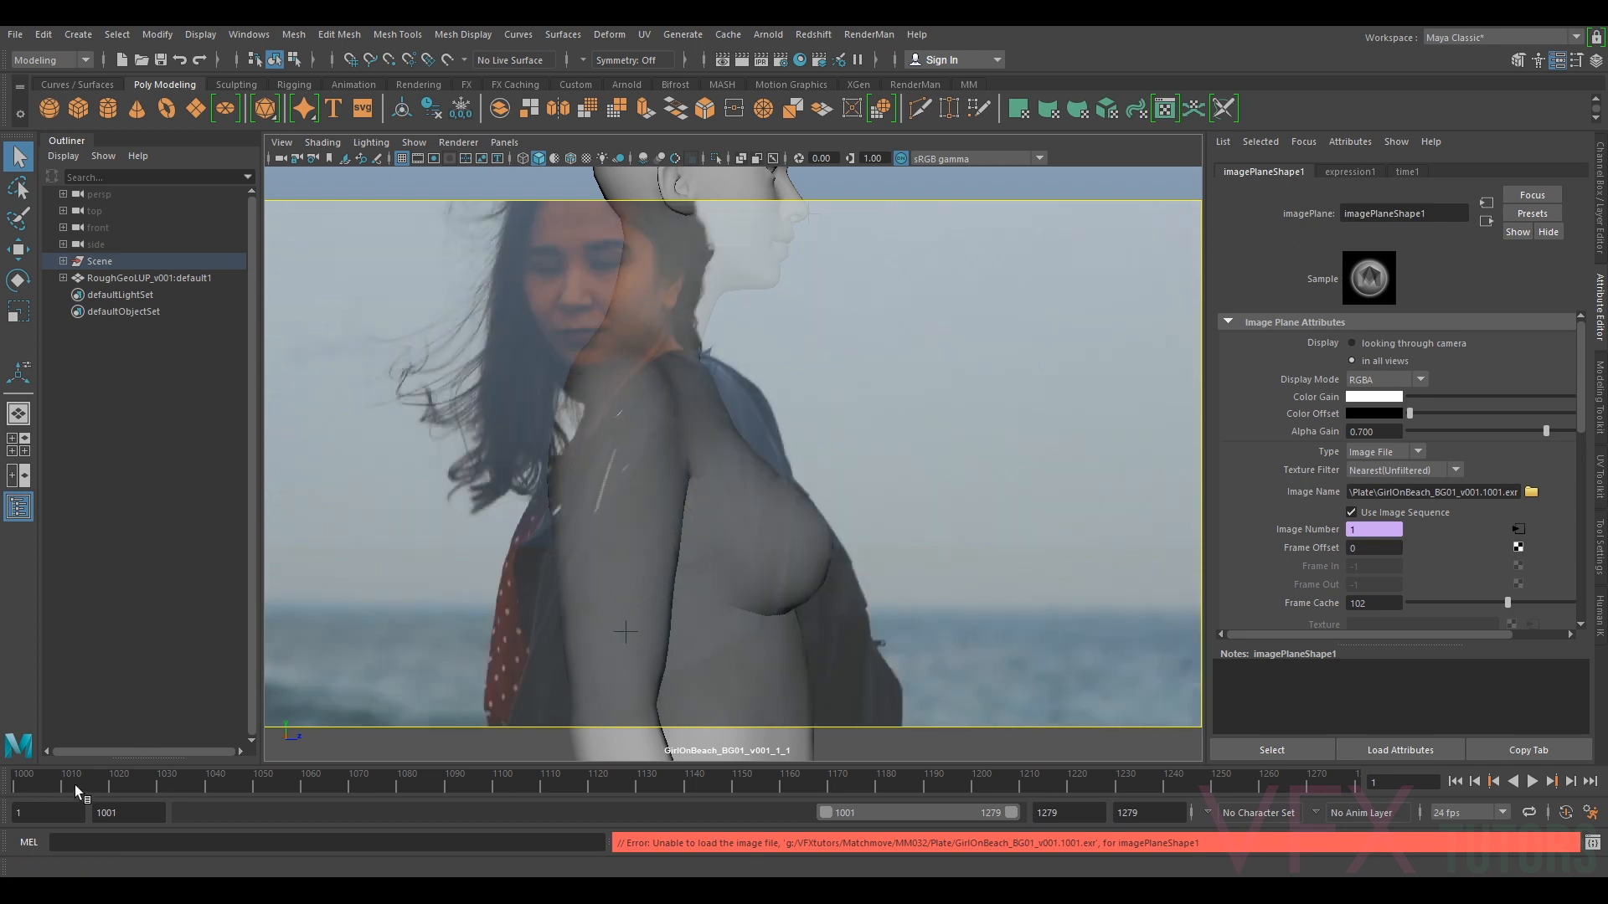
drag(142, 785, 197, 787)
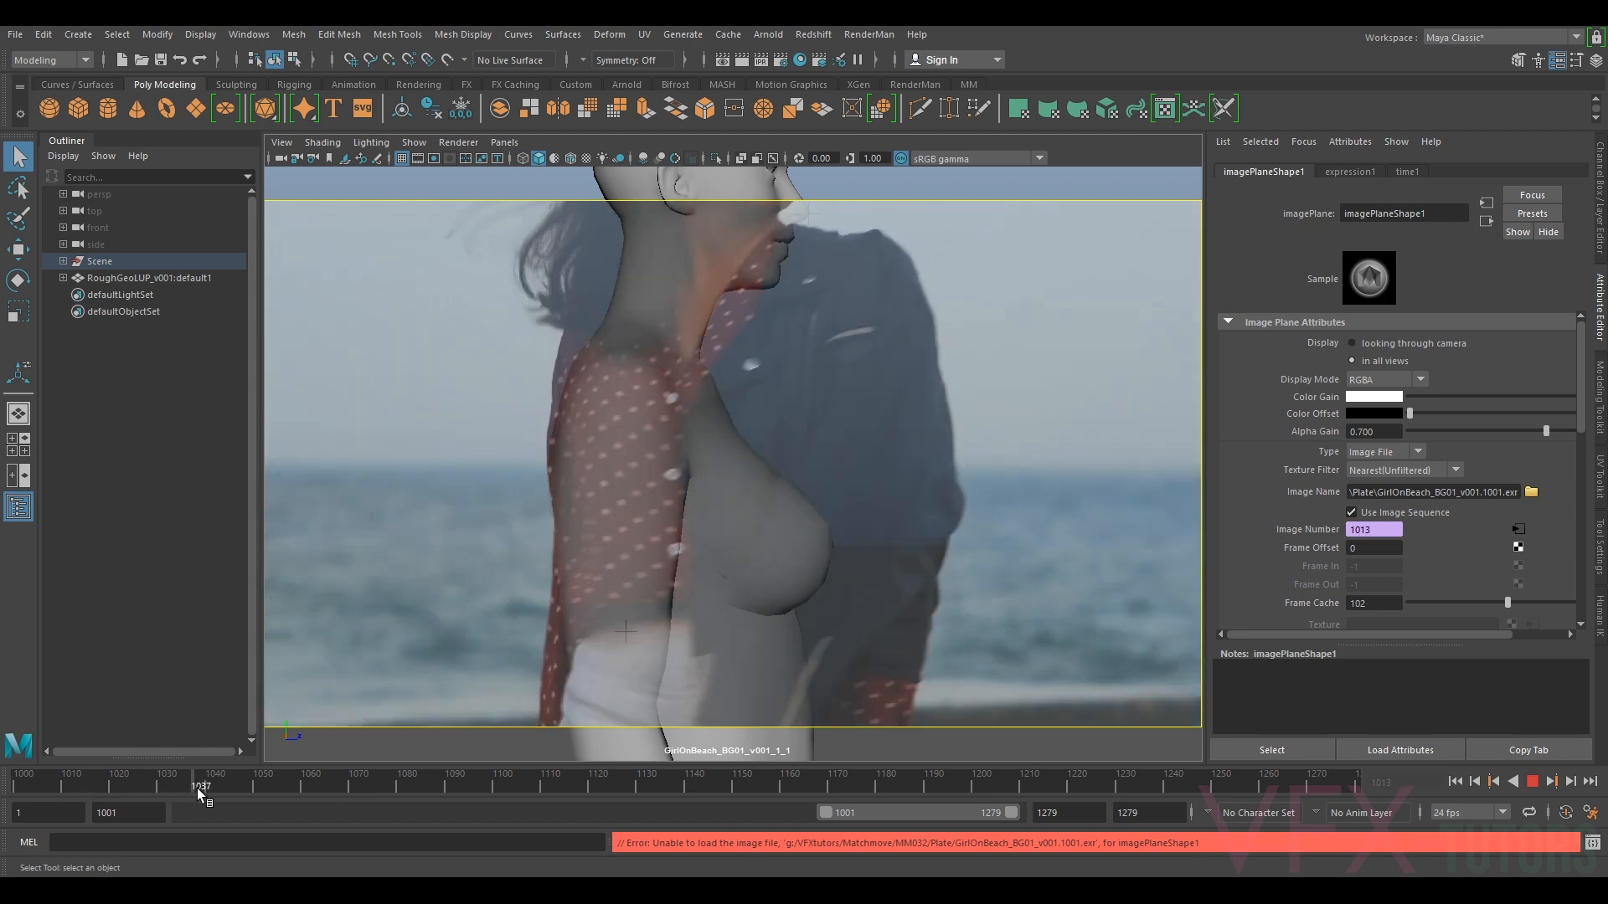
click(319, 144)
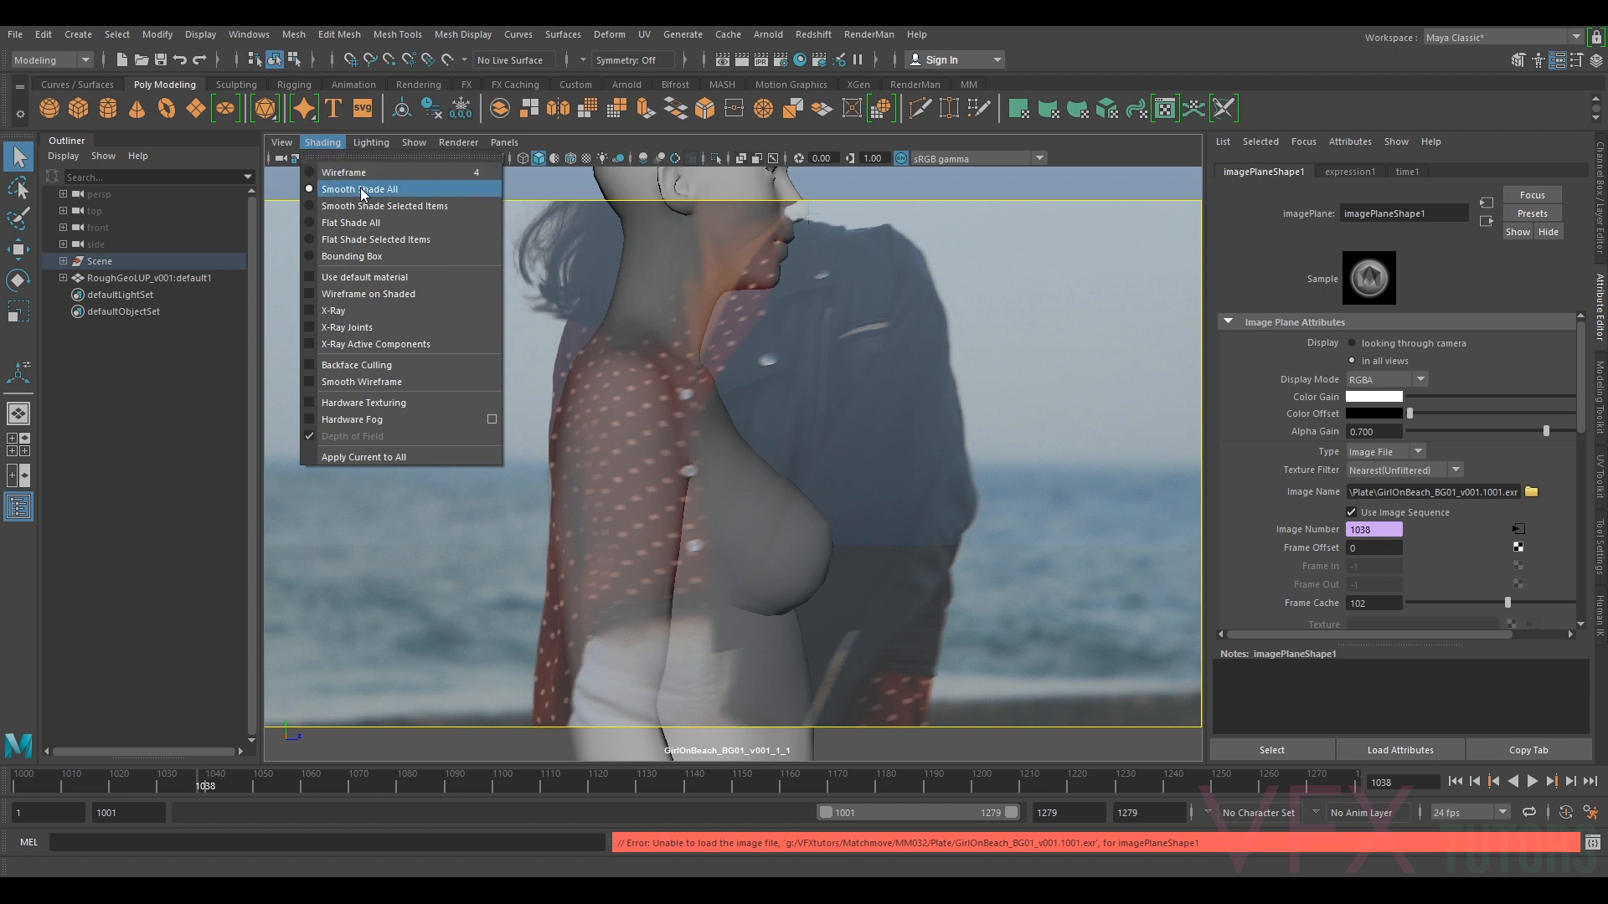
click(373, 294)
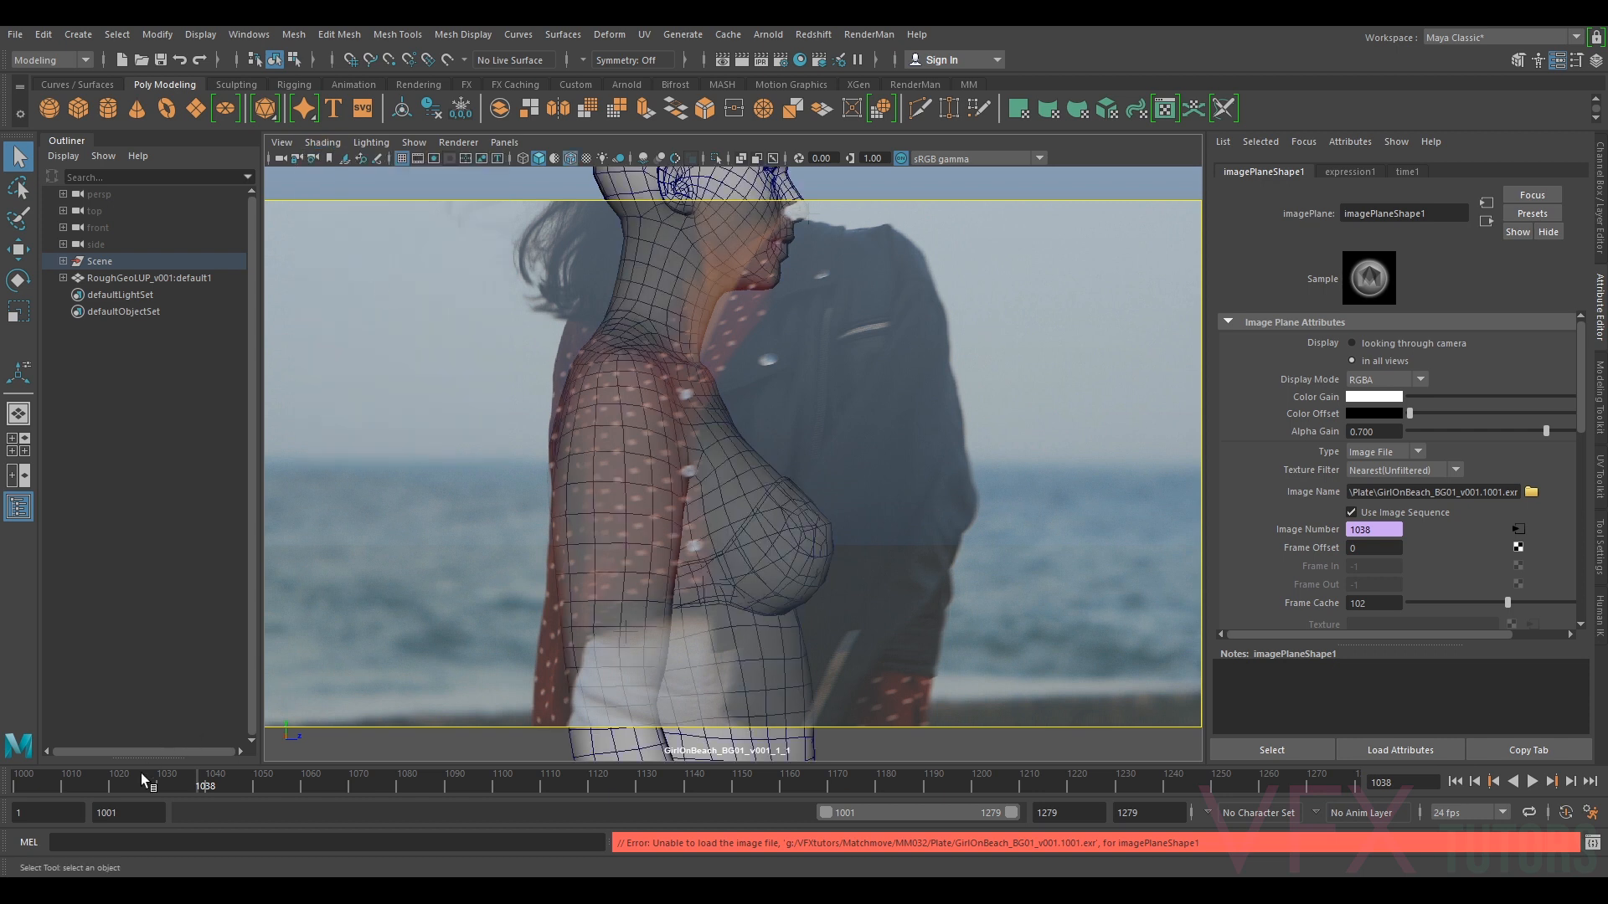
mouse_move(208, 780)
mouse_down()
mouse_move(611, 755)
mouse_move(546, 754)
mouse_up()
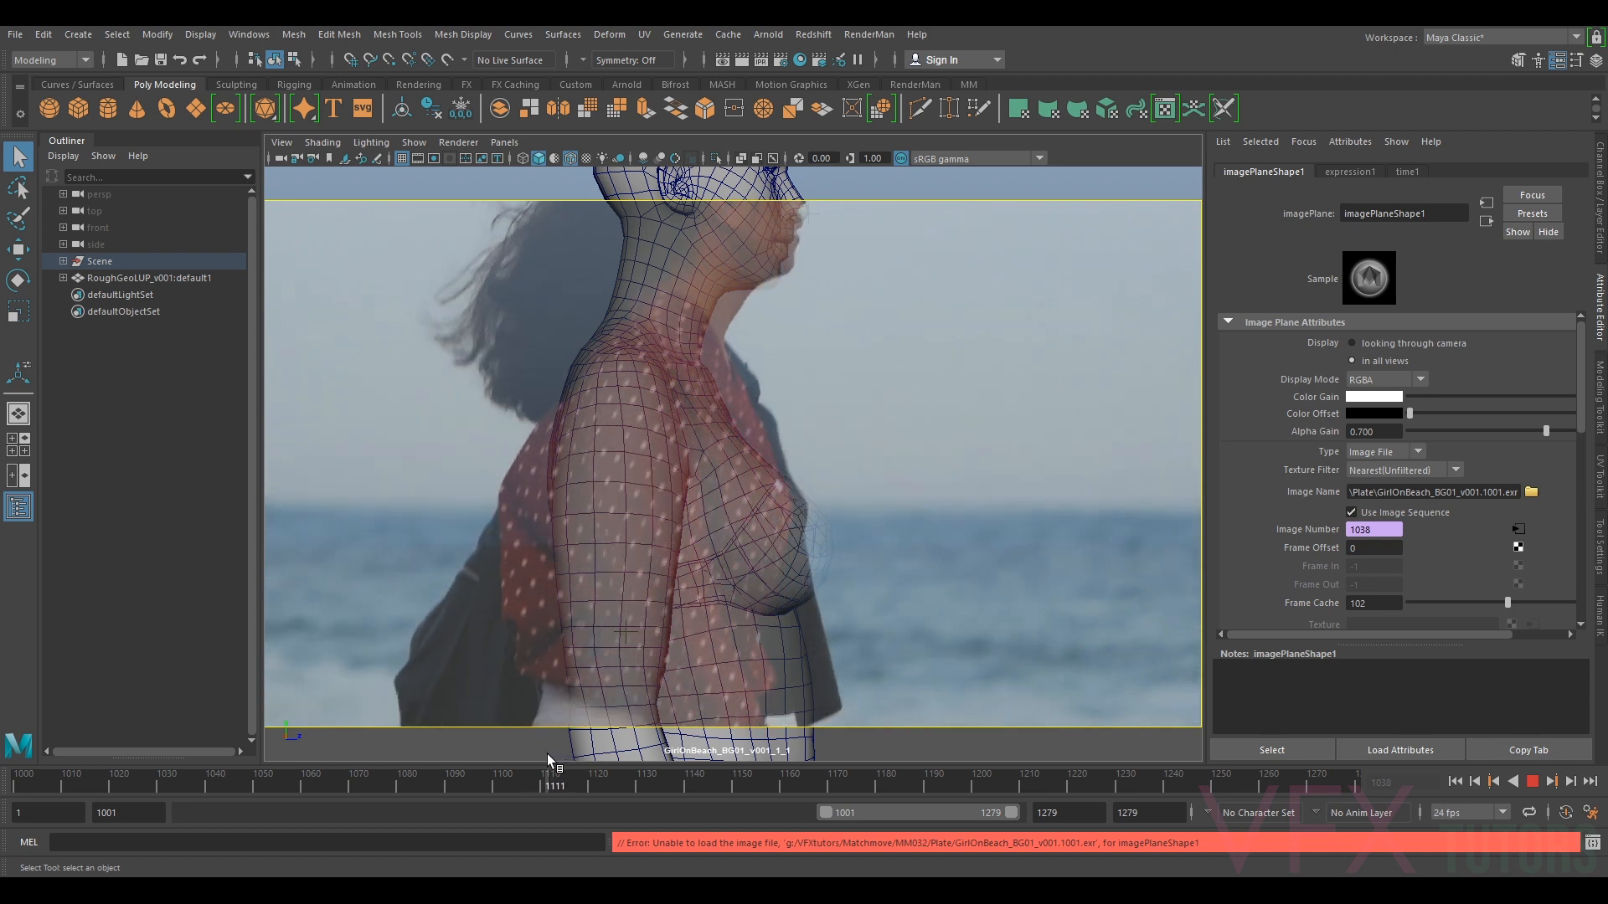
click(639, 729)
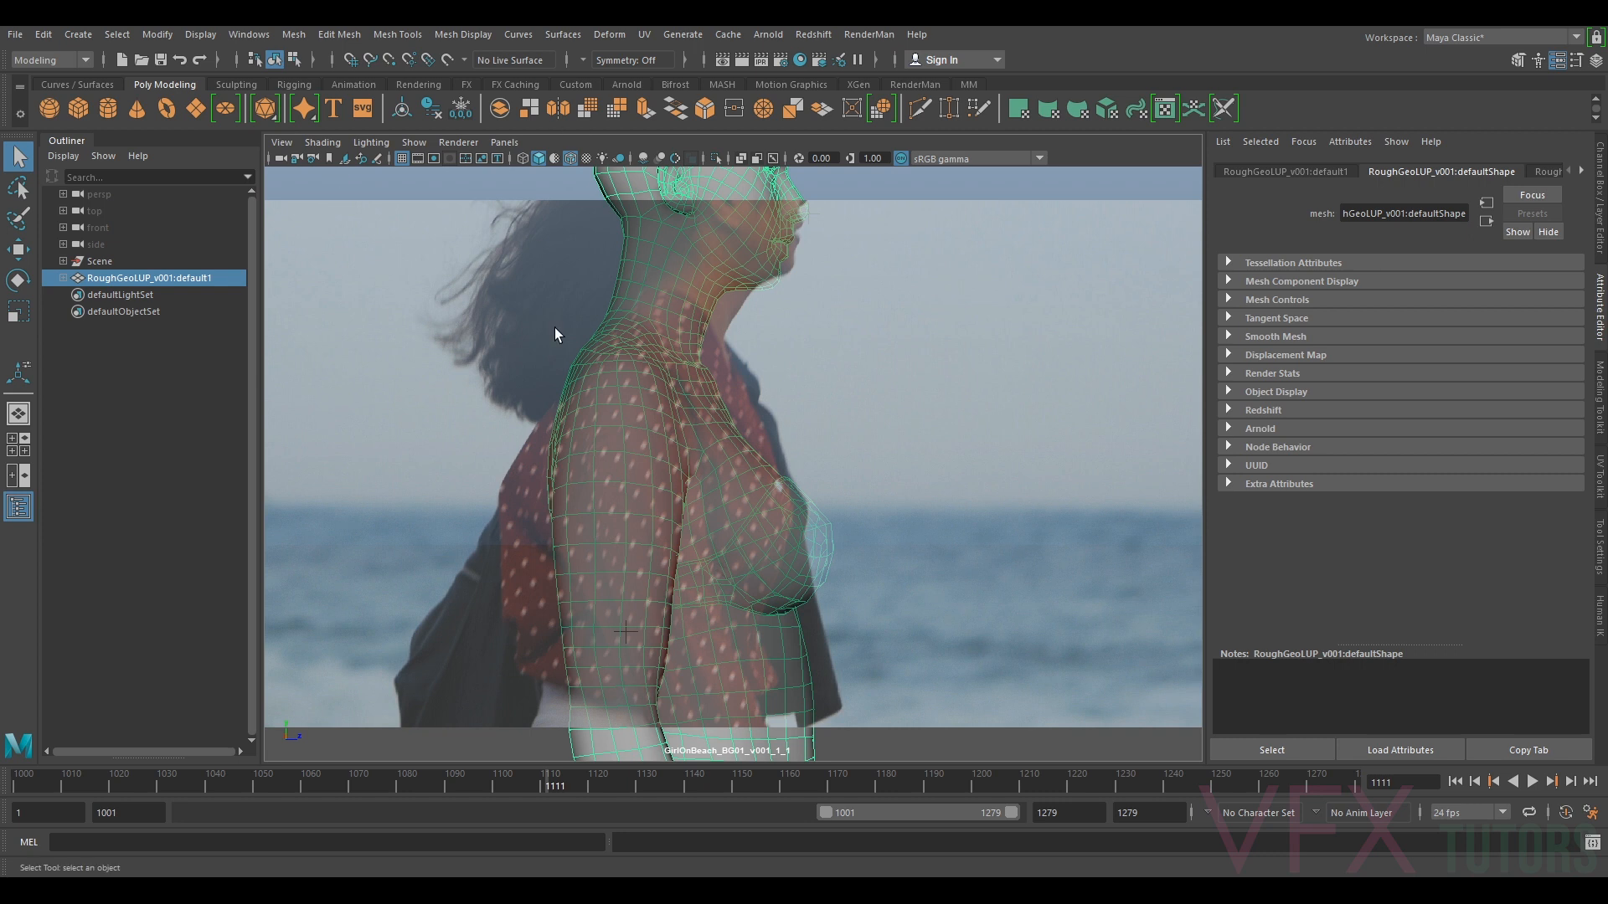
- Set the GirlOnBeach camera's far clip plane to 10000000
click(281, 158)
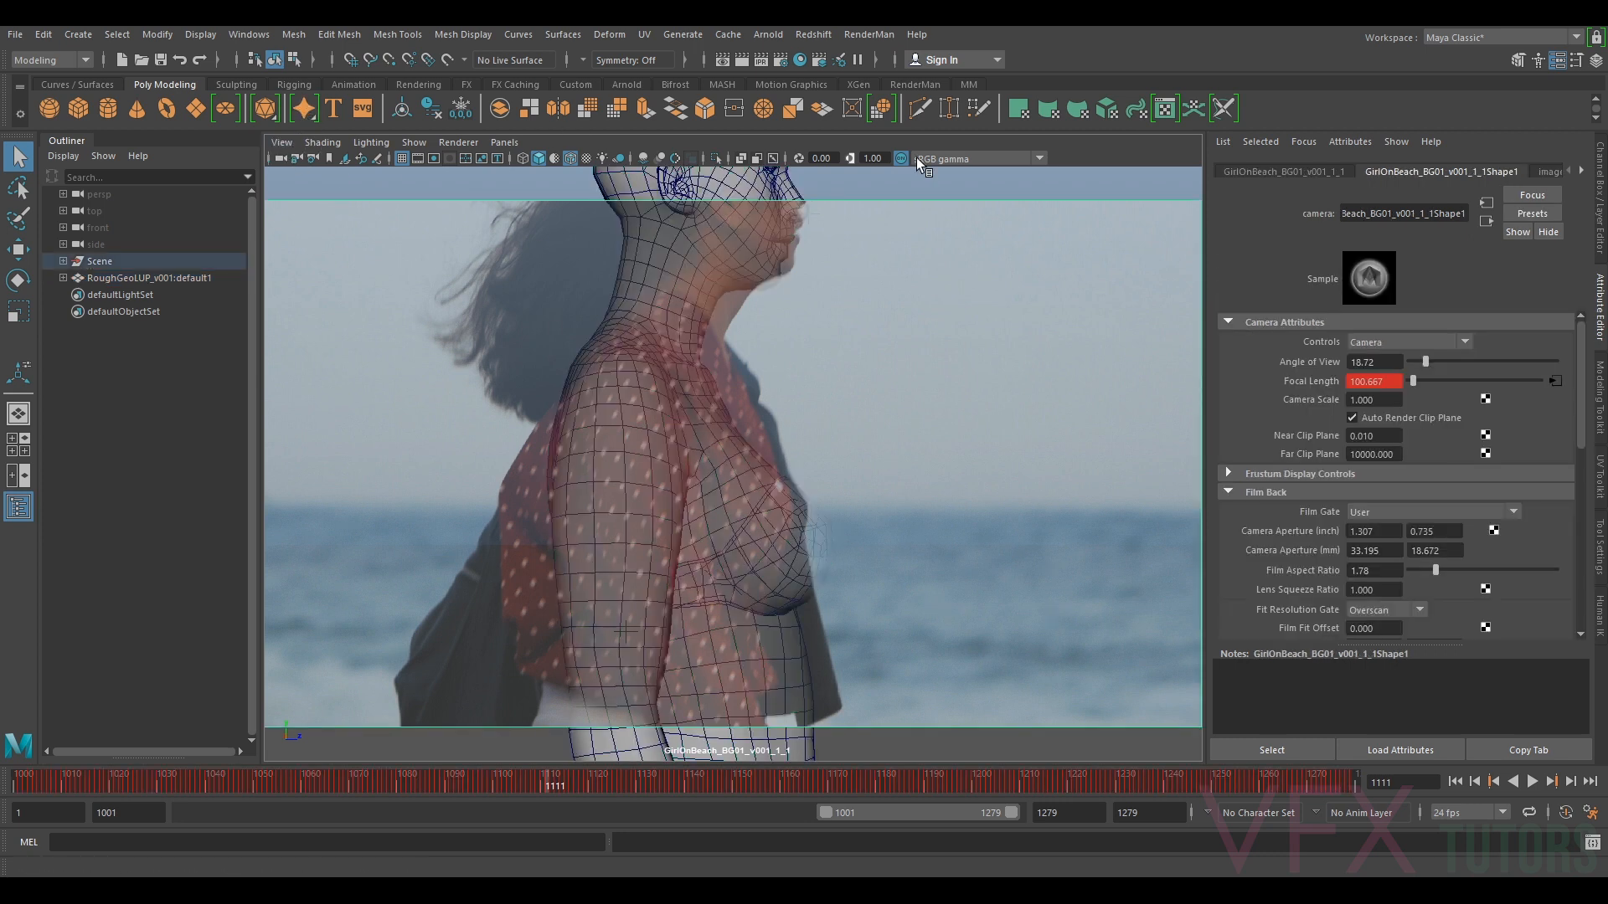
click(1367, 454)
text(000)
key(Return)
- Set the GirlOnBeach camera's near clip plane to 1
click(1390, 436)
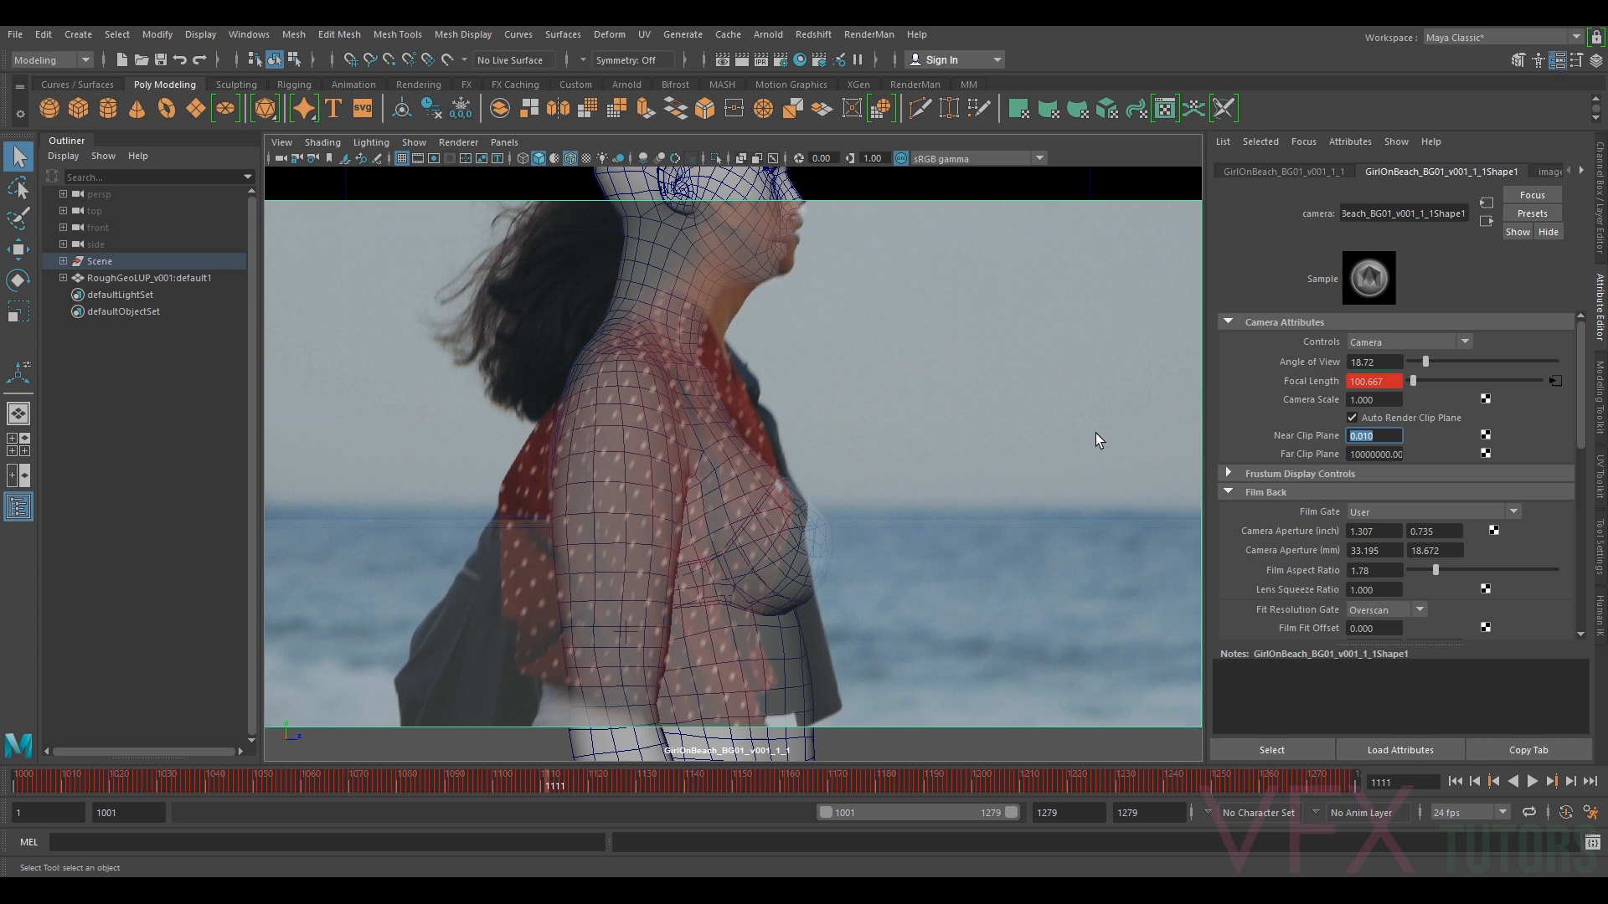
text(10)
key(Return)
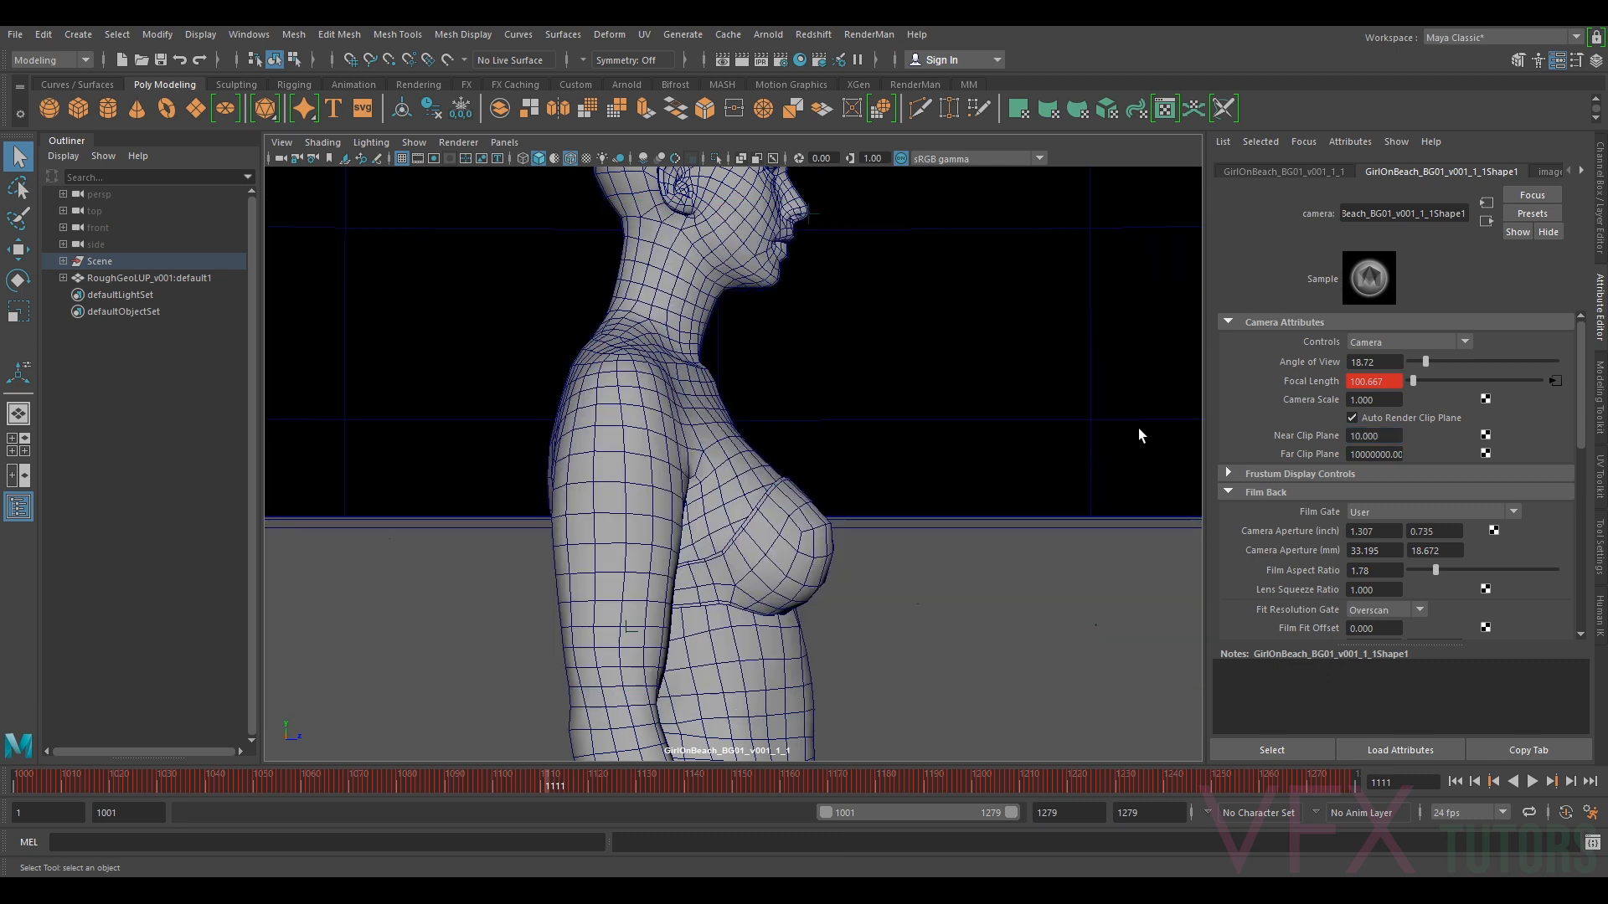
click(1382, 435)
text(1)
key(Return)
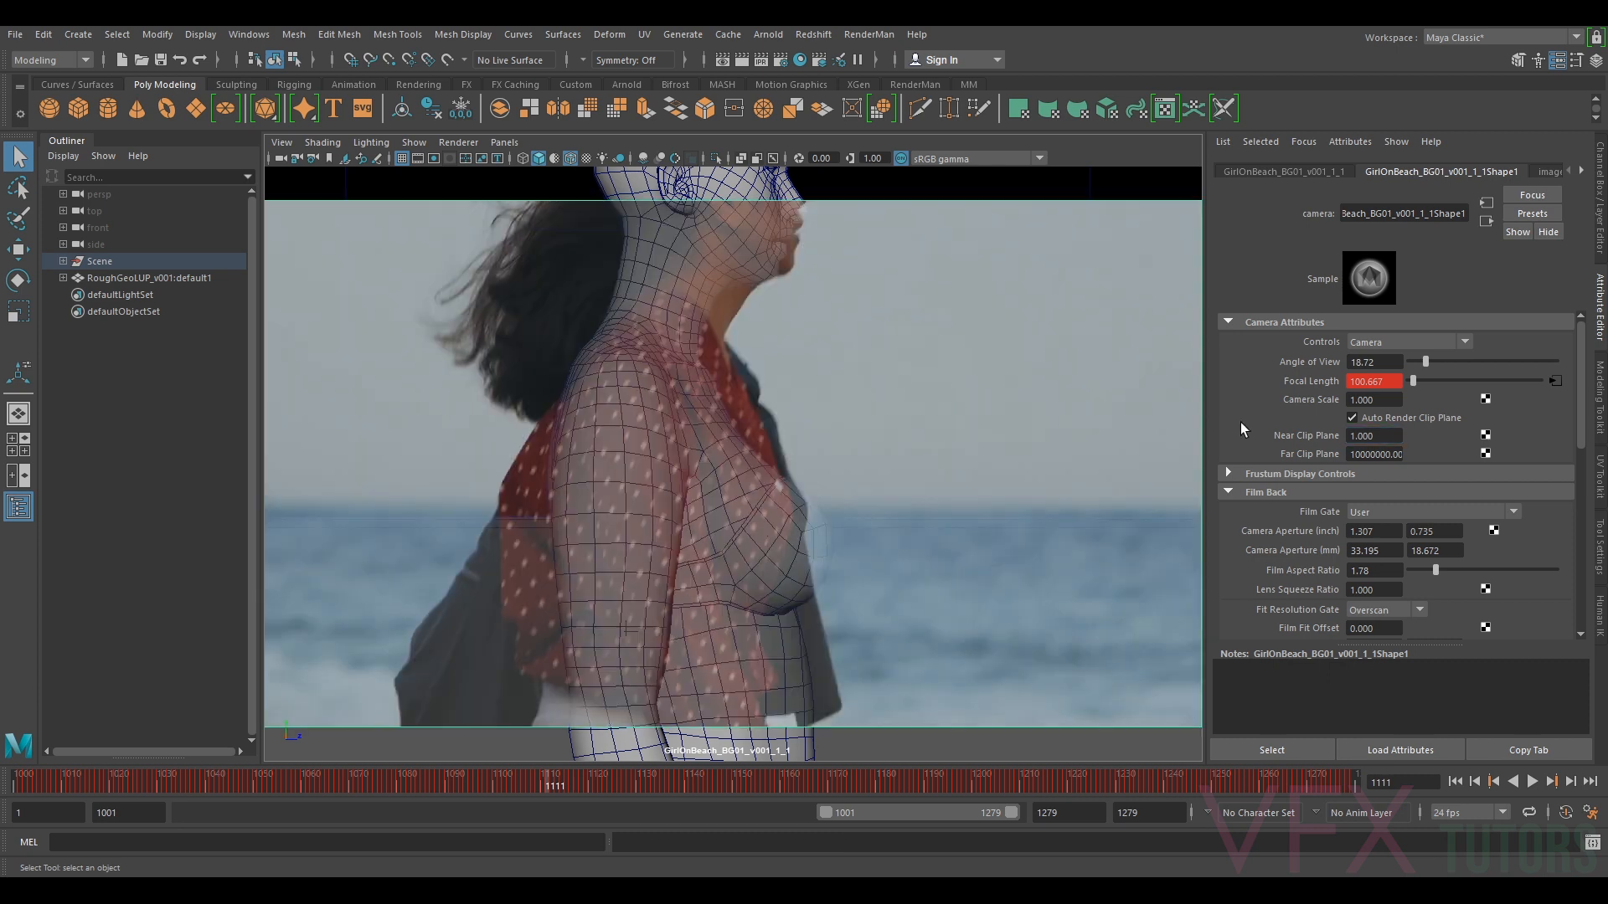
- Select the rough geometry and briefly play the shot to check its line-up against the footage
click(973, 551)
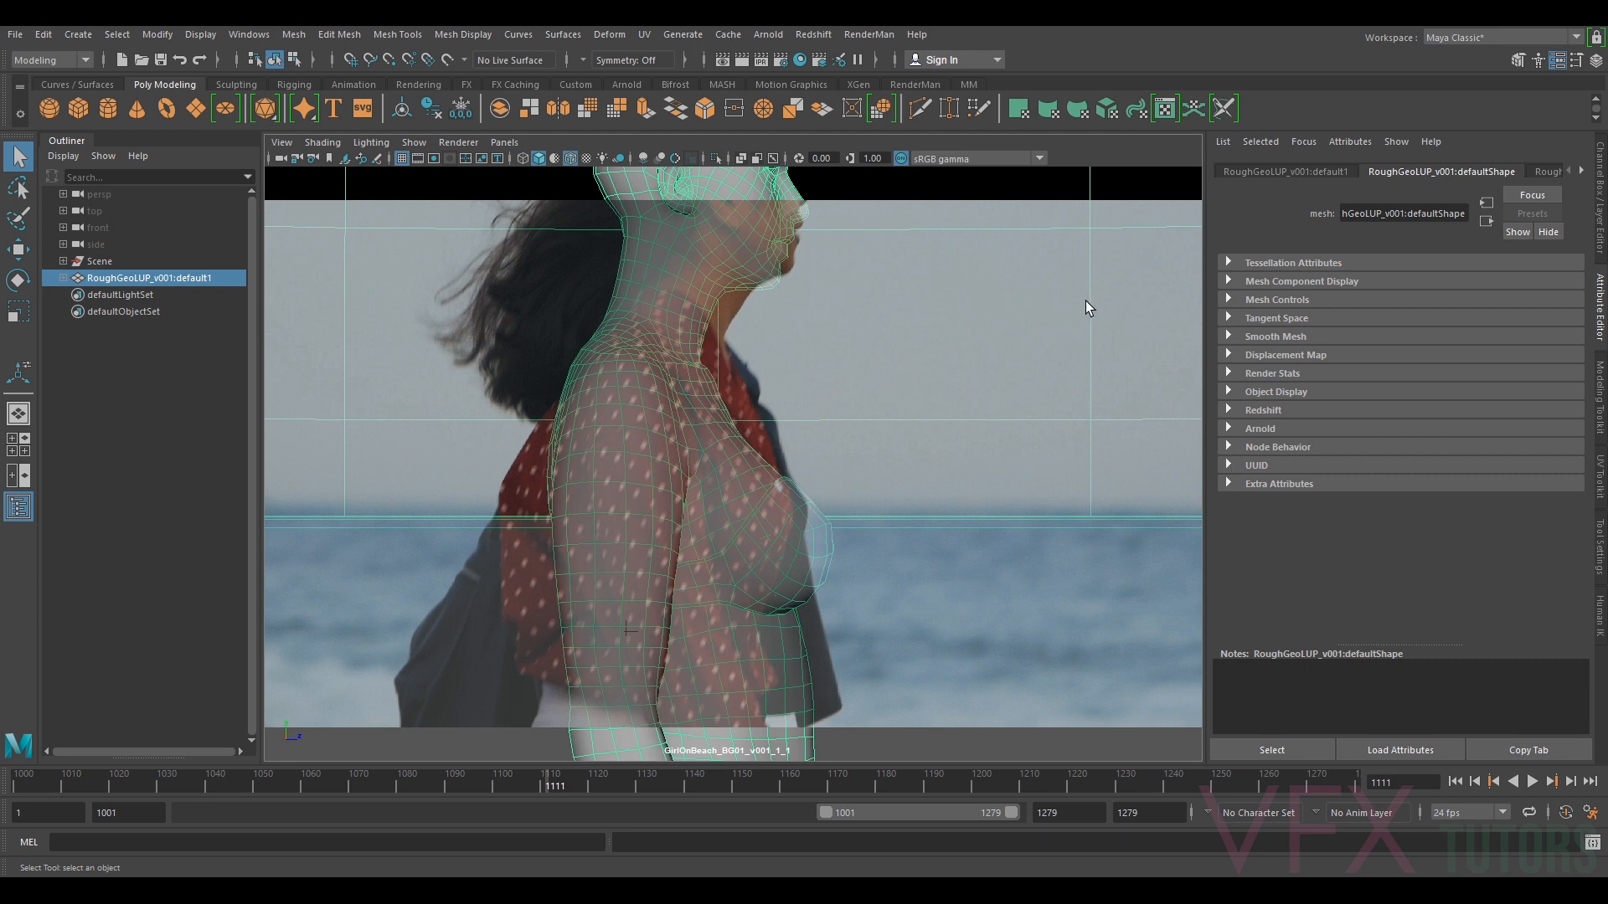
key(alt+v)
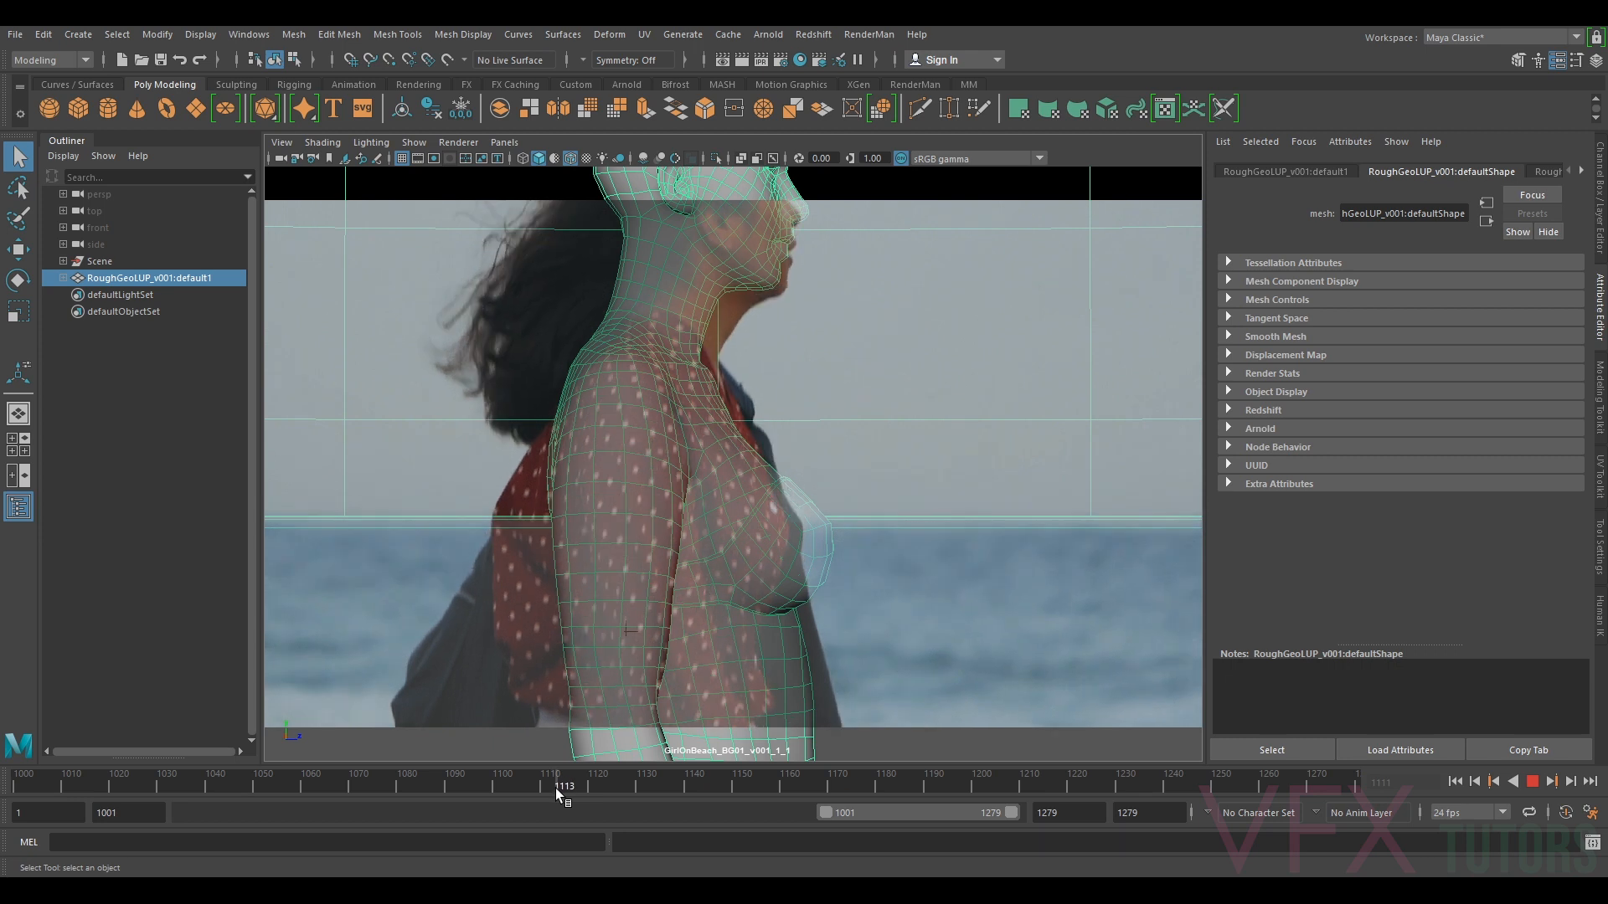
key(alt+v)
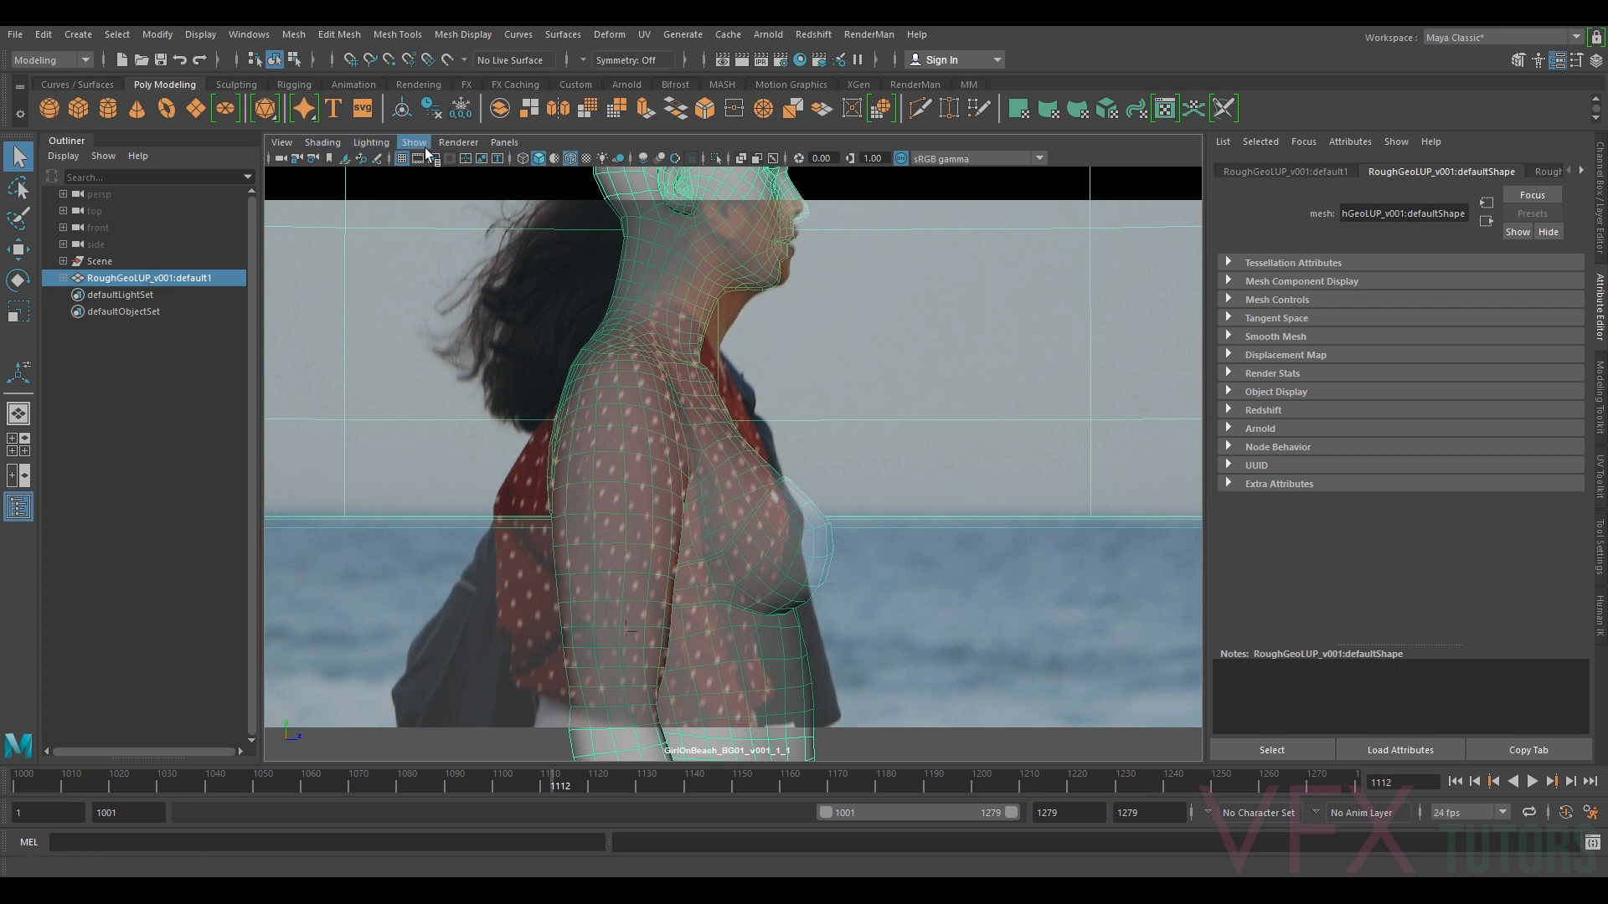
- Tear off a copy of the camera view into its own window and switch the main viewport to persp
click(504, 142)
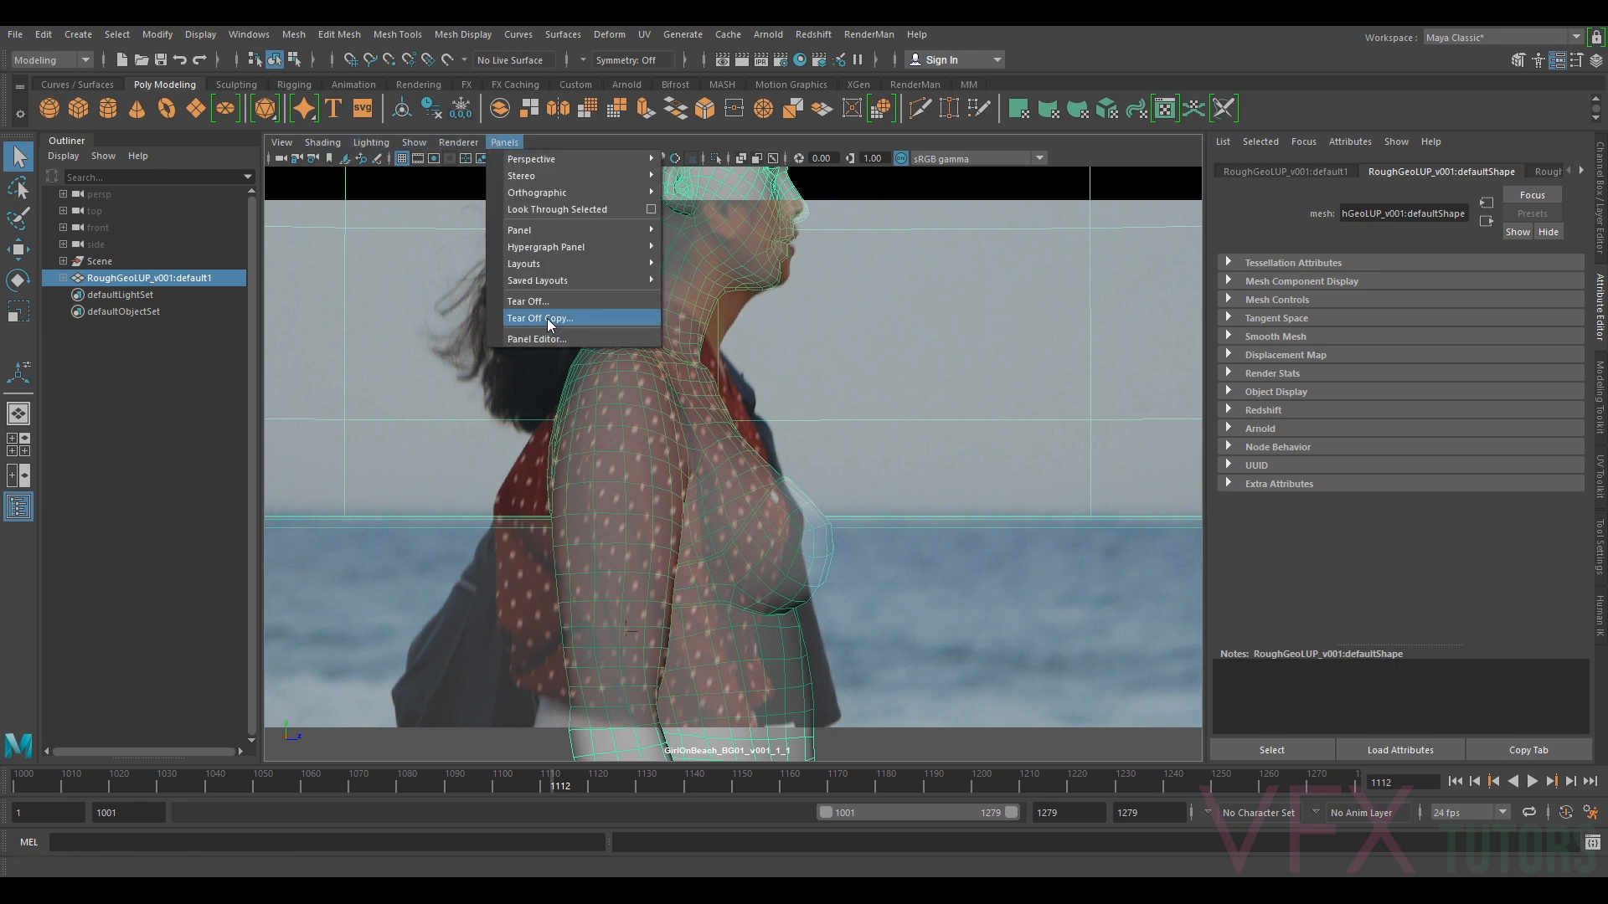
click(545, 319)
drag(916, 306, 823, 242)
drag(1045, 259, 1080, 266)
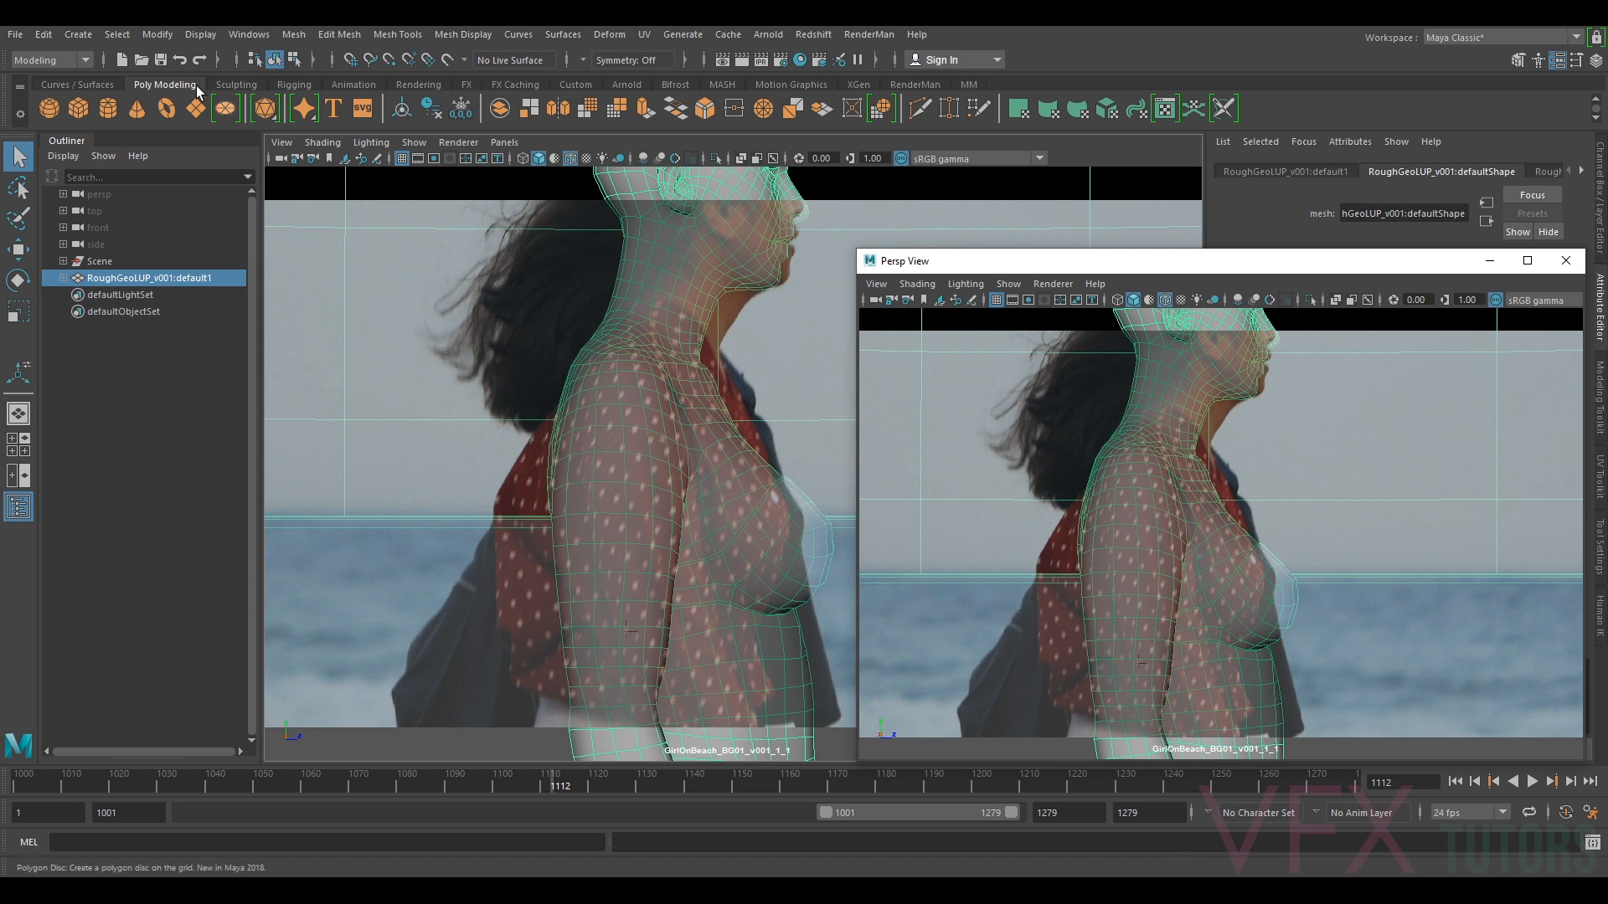
click(505, 142)
mouse_move(586, 159)
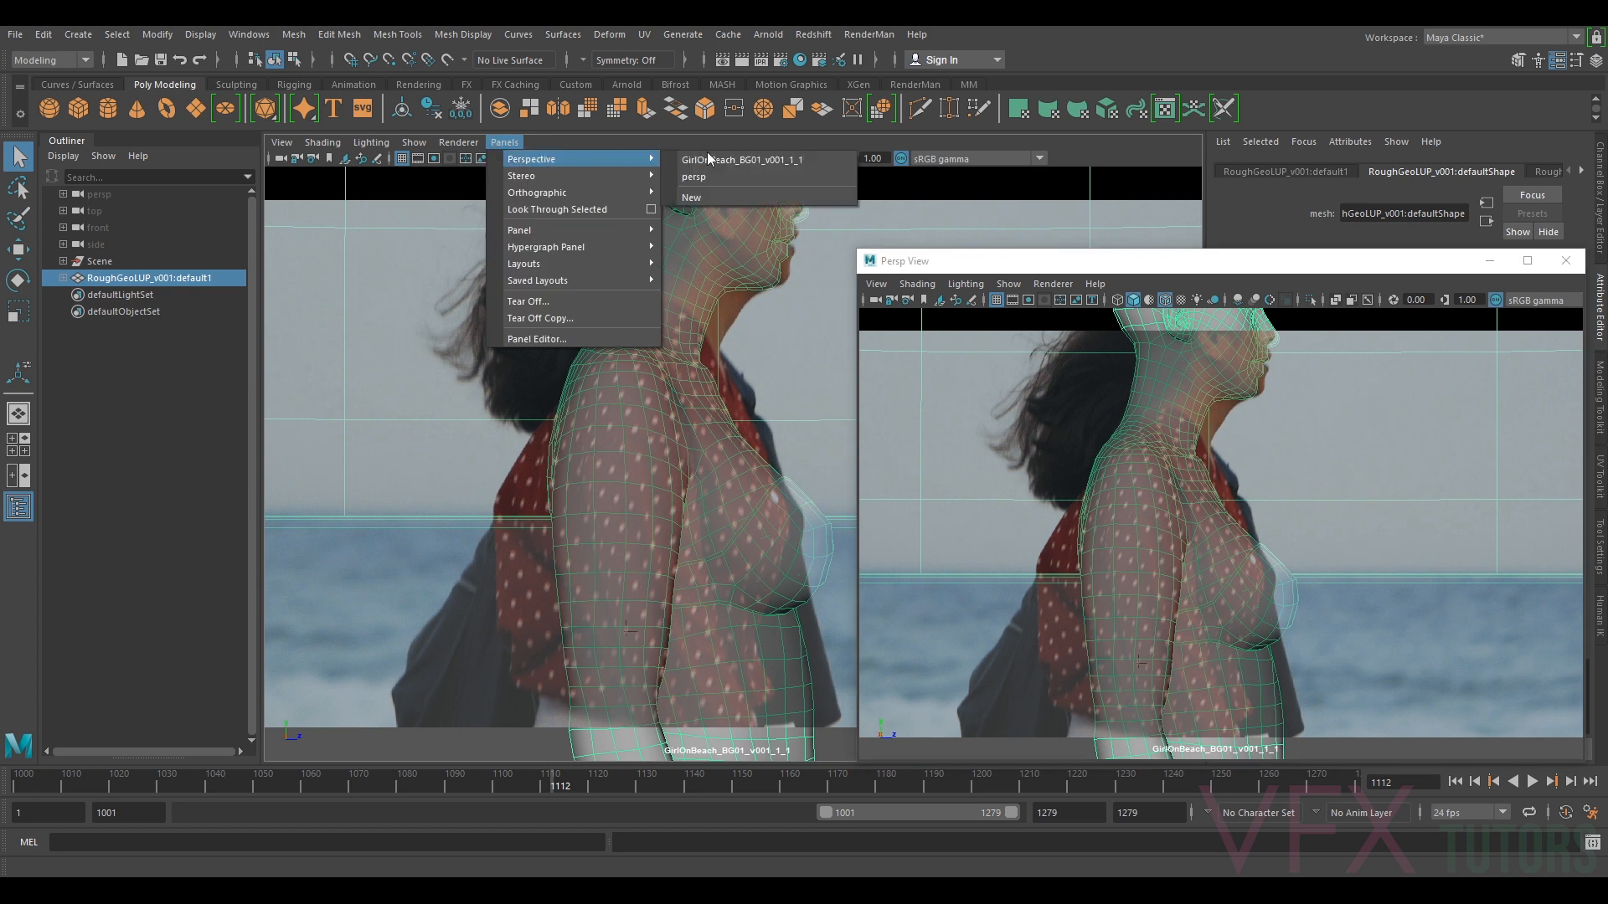
click(697, 179)
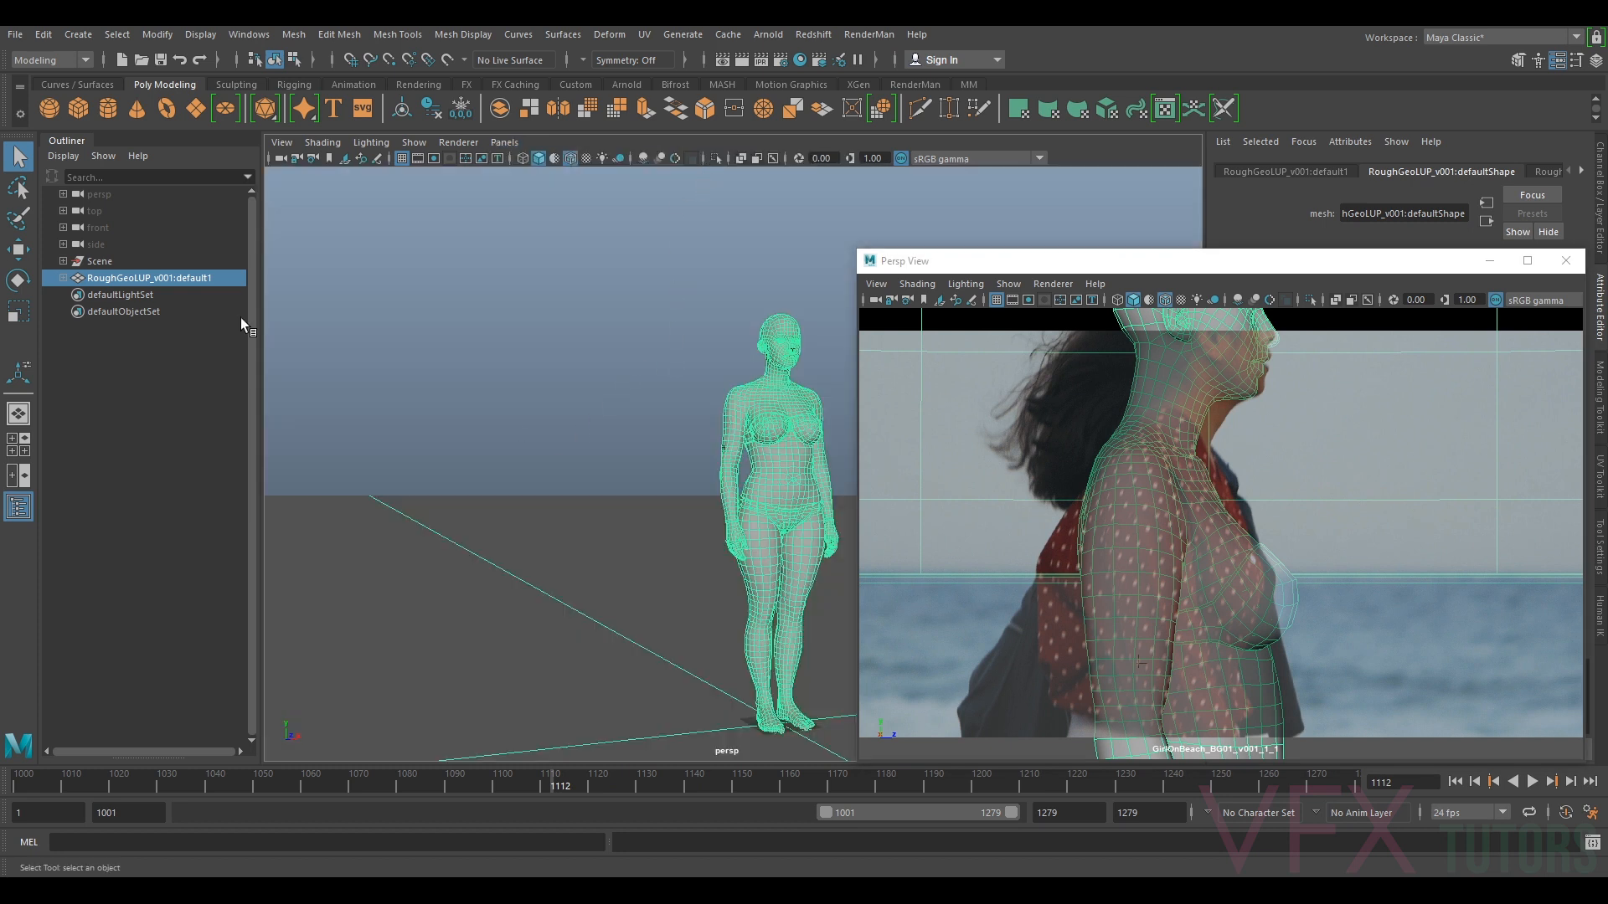
- Set the persp camera's far clip plane to 1000000
click(281, 158)
drag(1213, 261, 670, 205)
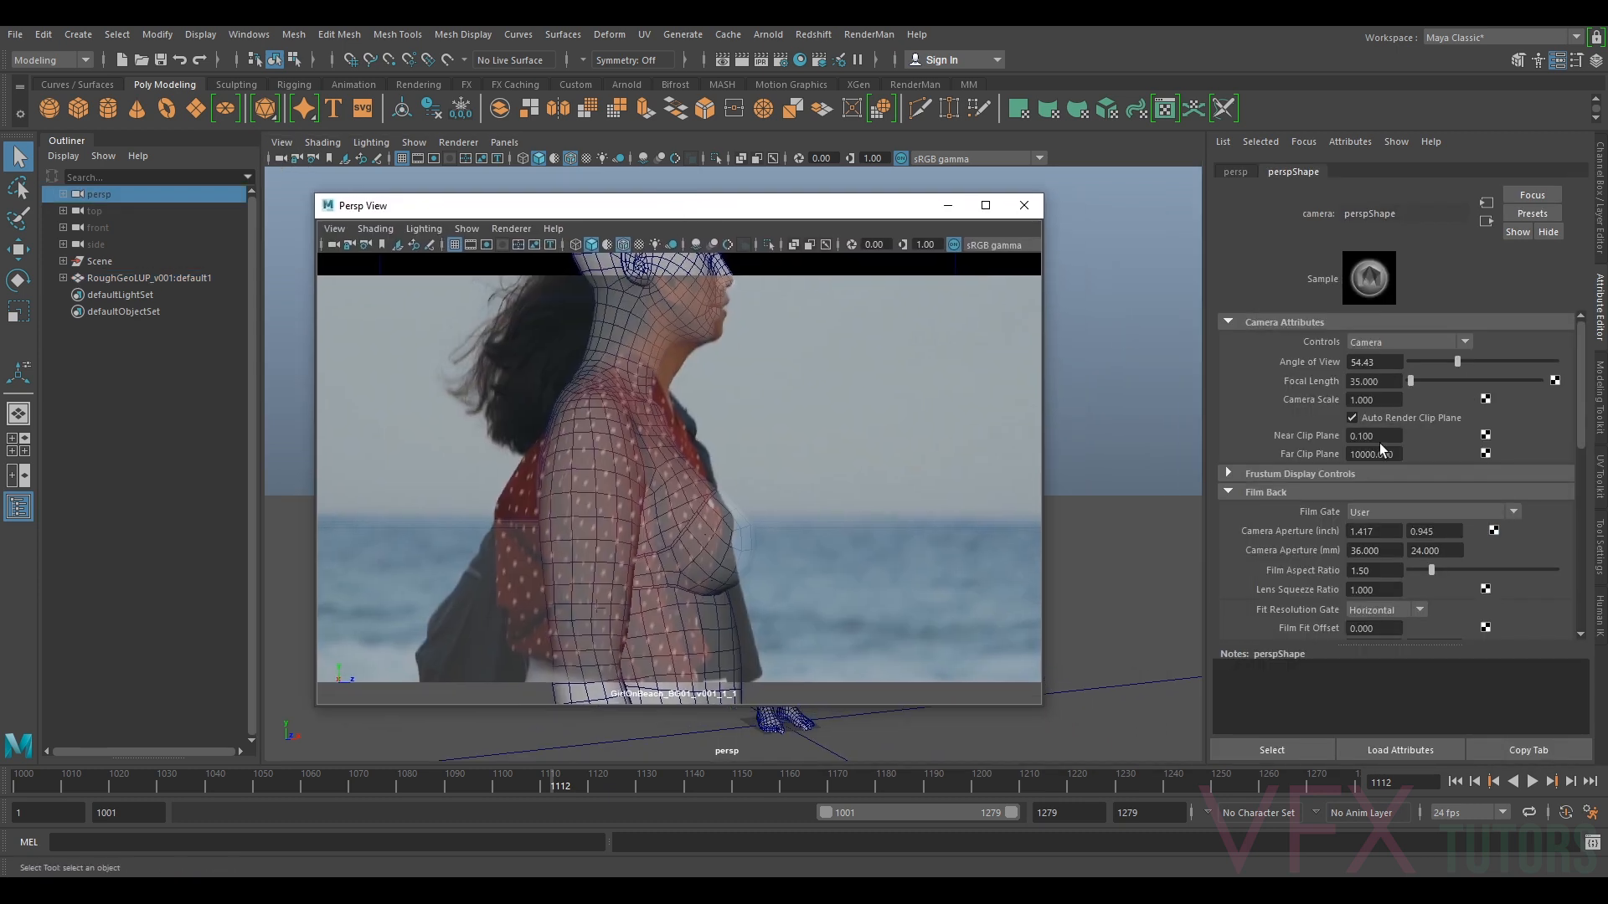
click(1386, 452)
text(00)
key(Return)
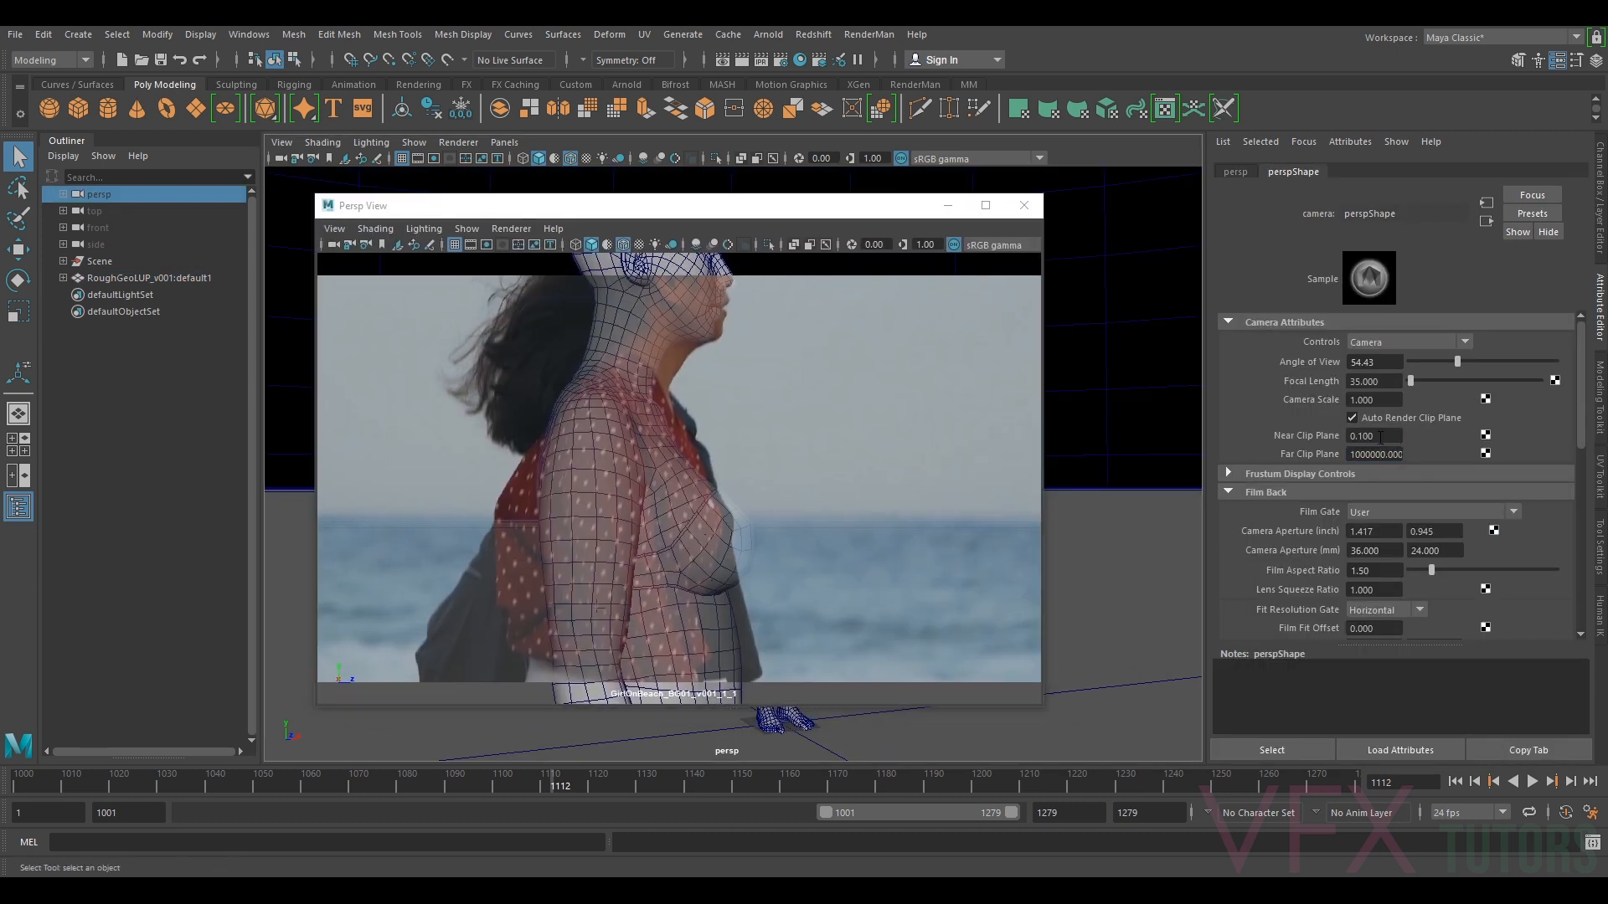
- Move the torn-off camera view aside and hide the rough geometry RoughGeoLUP_v001:default1
drag(735, 205, 1157, 214)
click(477, 544)
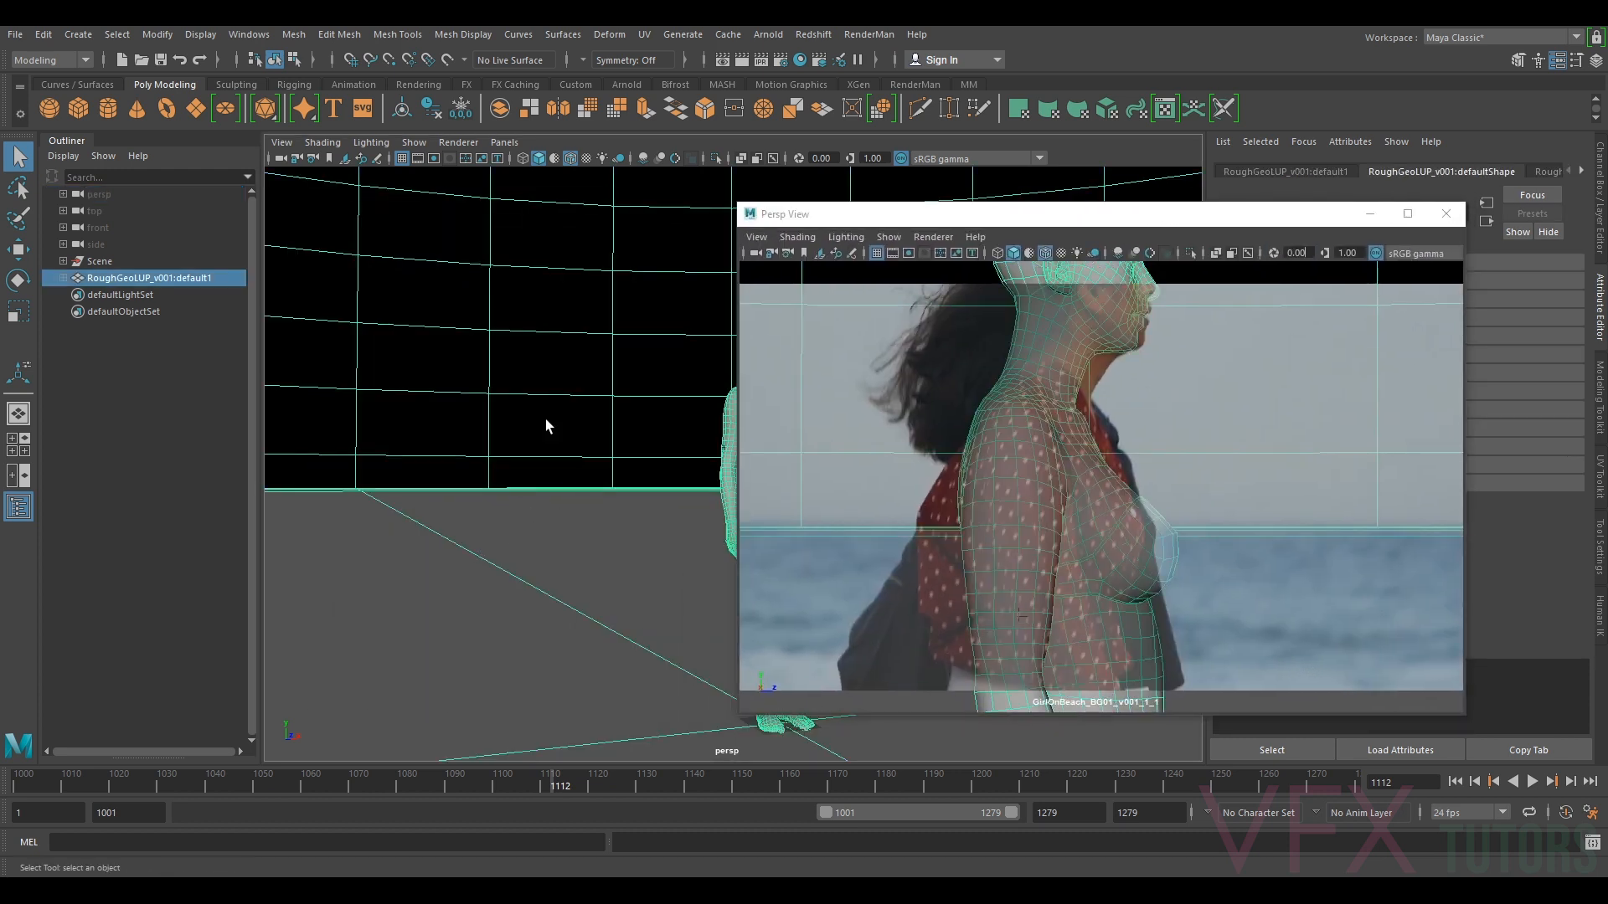
key(ctrl+h)
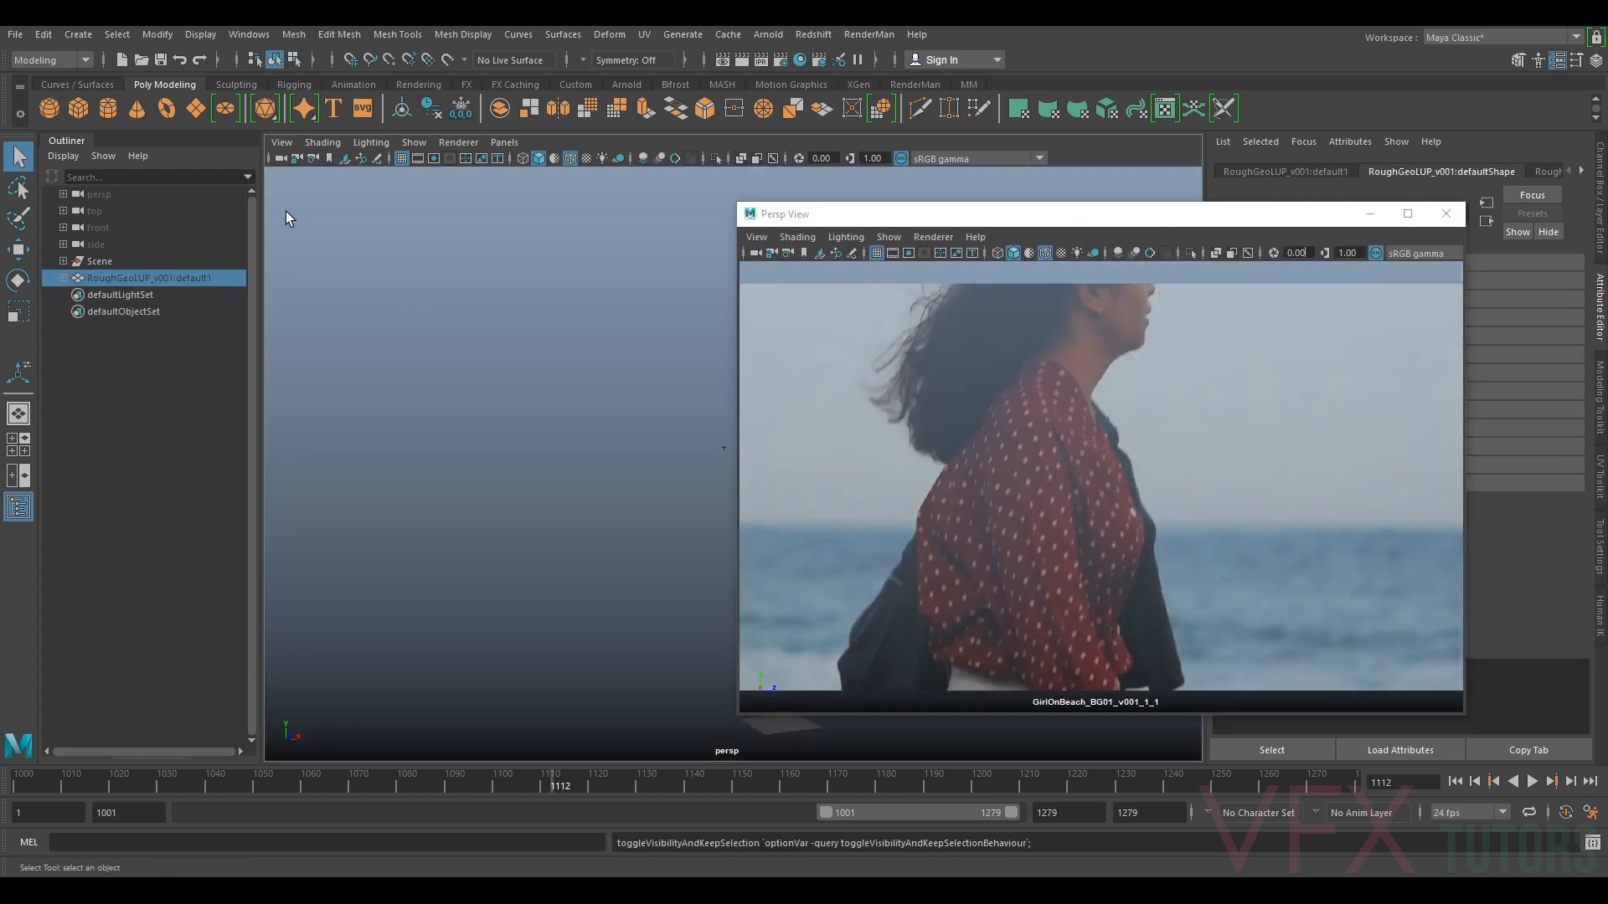
- Create a polygon plane at the origin and scale it up uniformly into a large ground surface
click(193, 112)
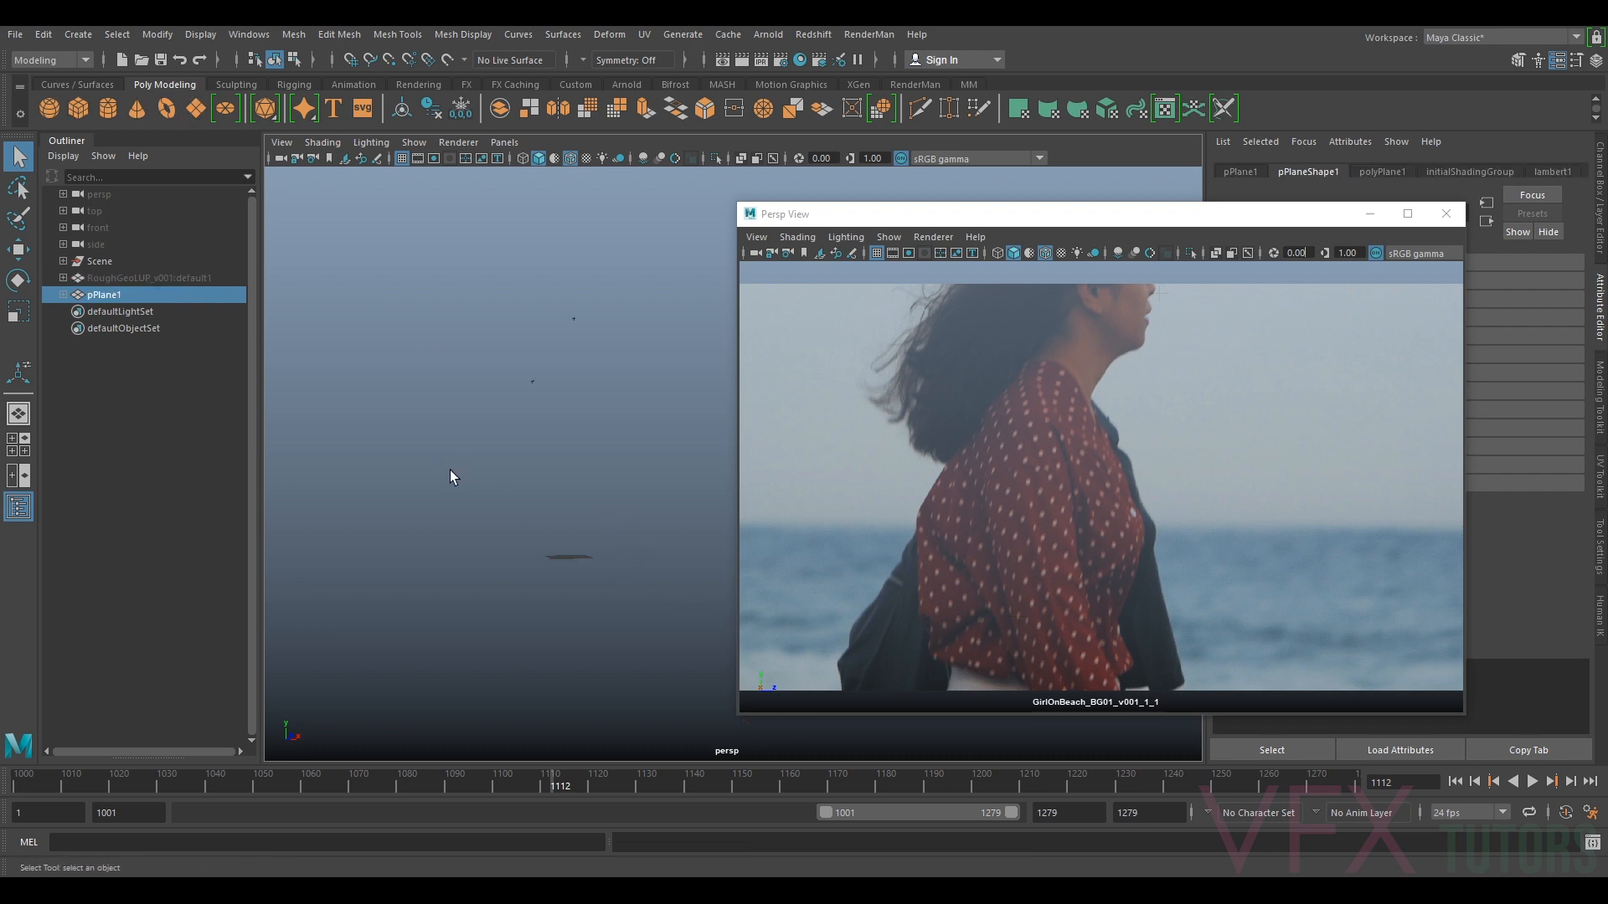
key(r)
drag(568, 557, 1517, 448)
drag(568, 557, 1541, 465)
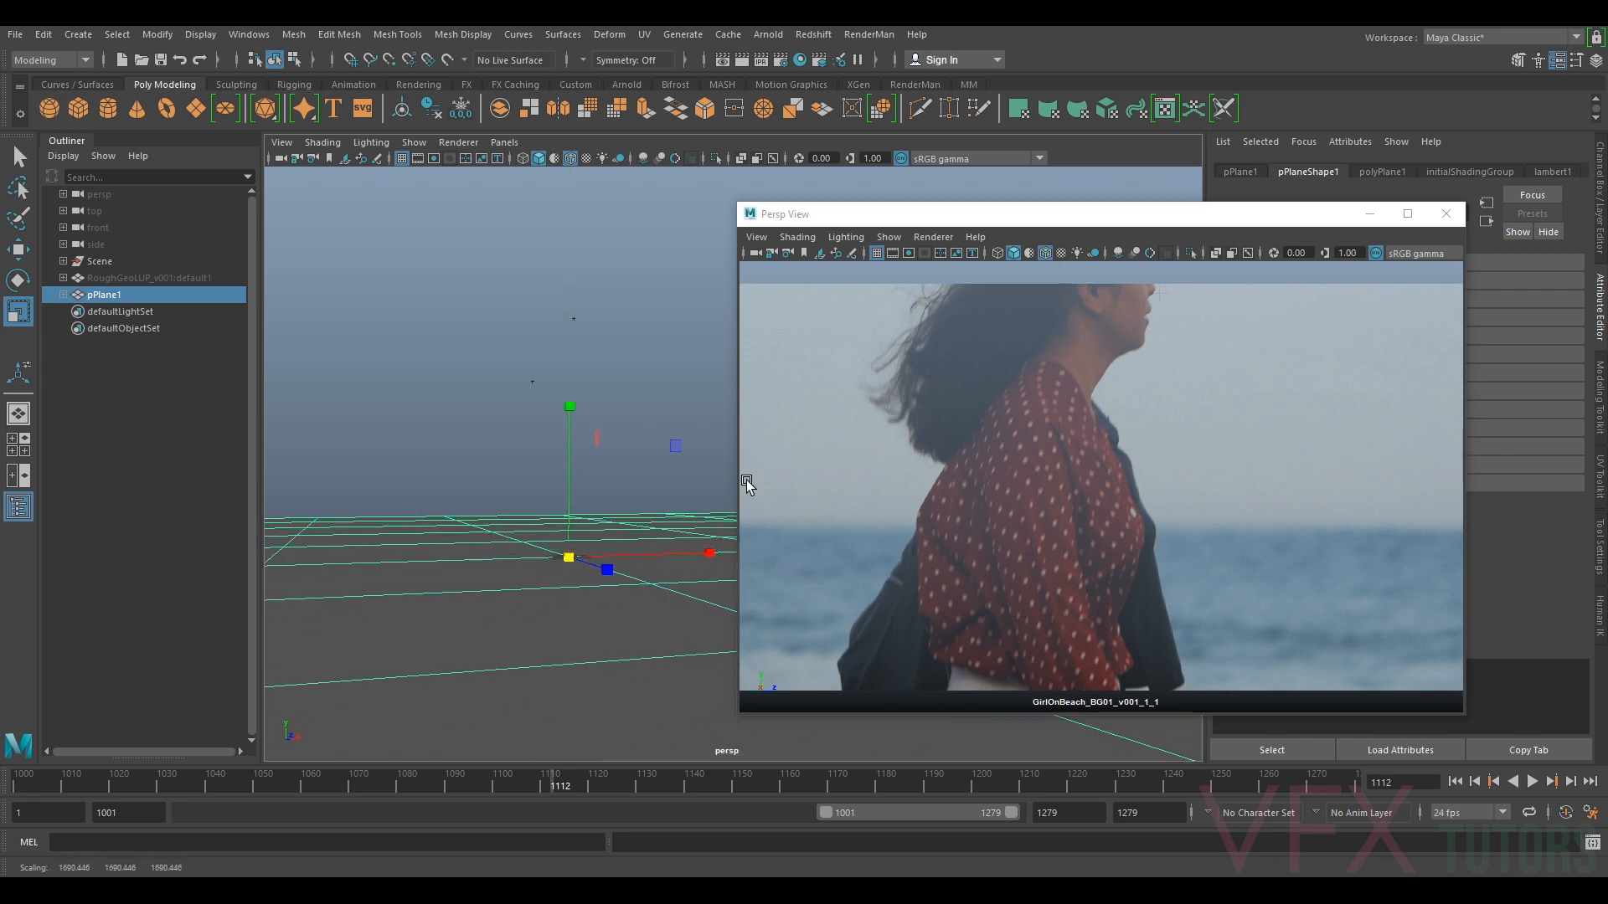
- Enlarge the plane uniformly in several passes so its far edge rises towards the sea horizon in the camera view
scroll(564, 530, down, 2)
alt+drag(602, 473, 1293, 431)
drag(630, 526, 754, 514)
drag(630, 526, 716, 620)
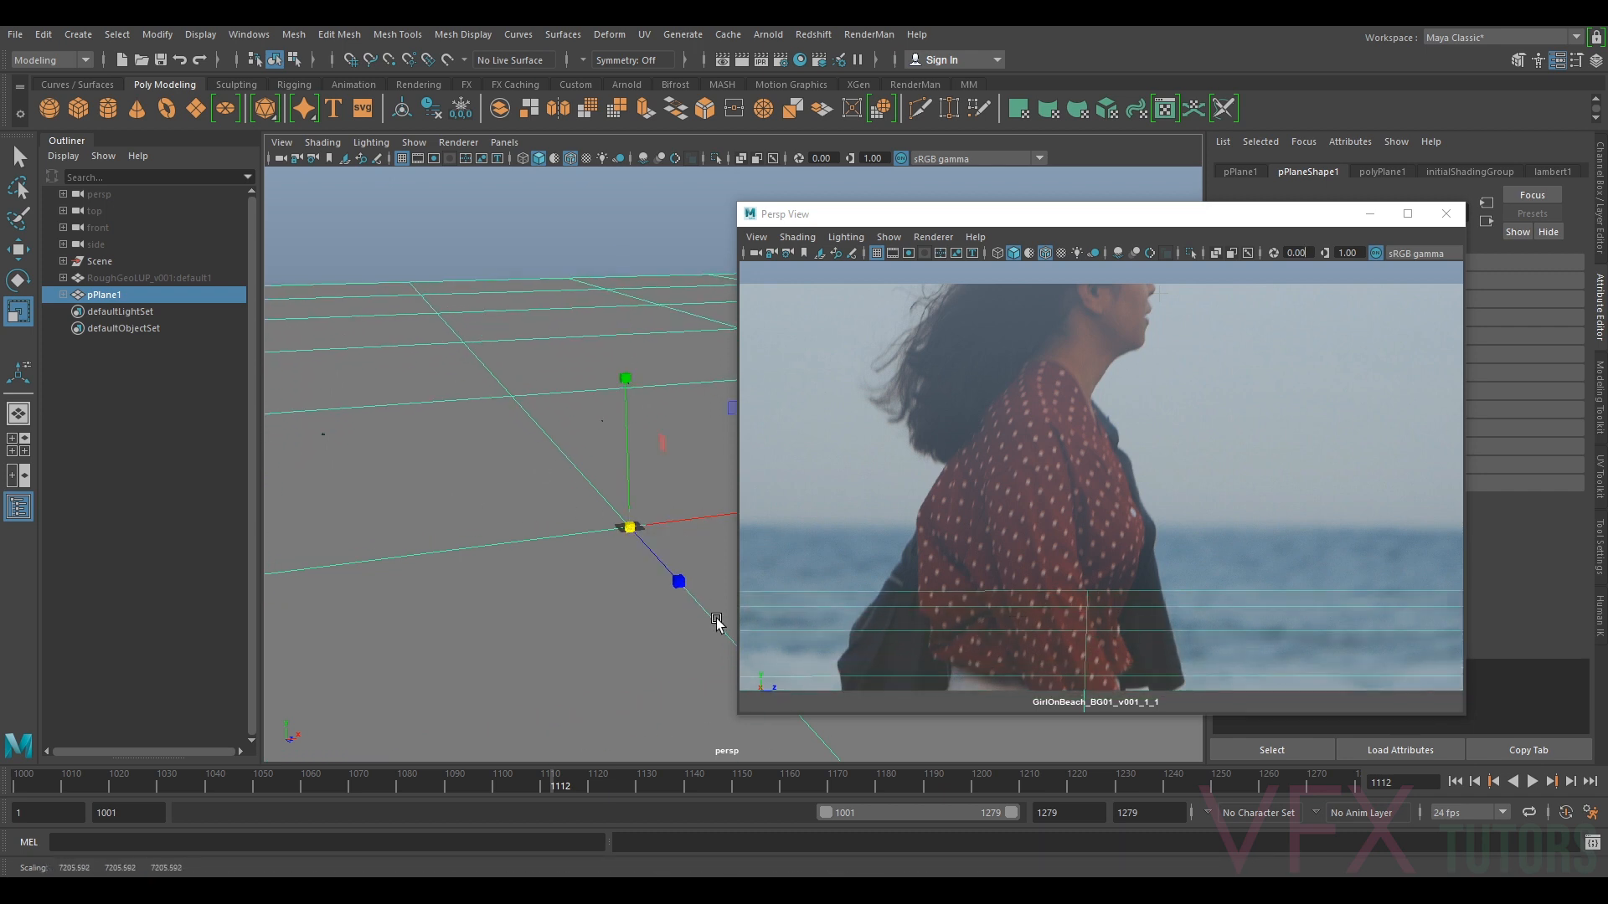
drag(632, 528, 677, 578)
drag(634, 525, 840, 418)
drag(630, 526, 837, 423)
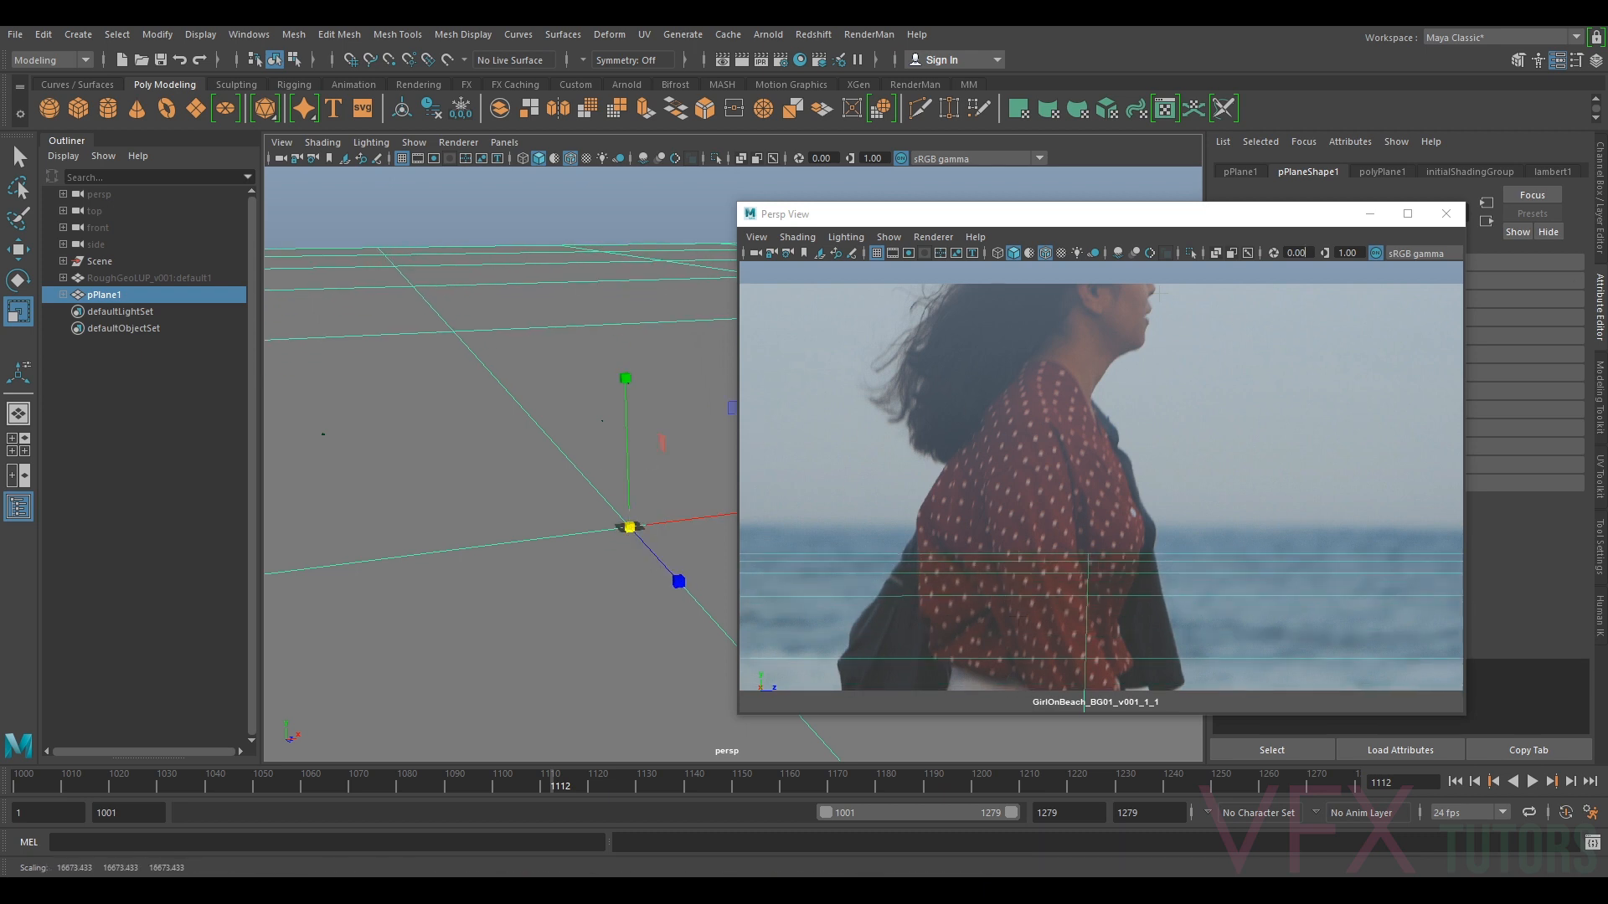
drag(632, 529, 1009, 477)
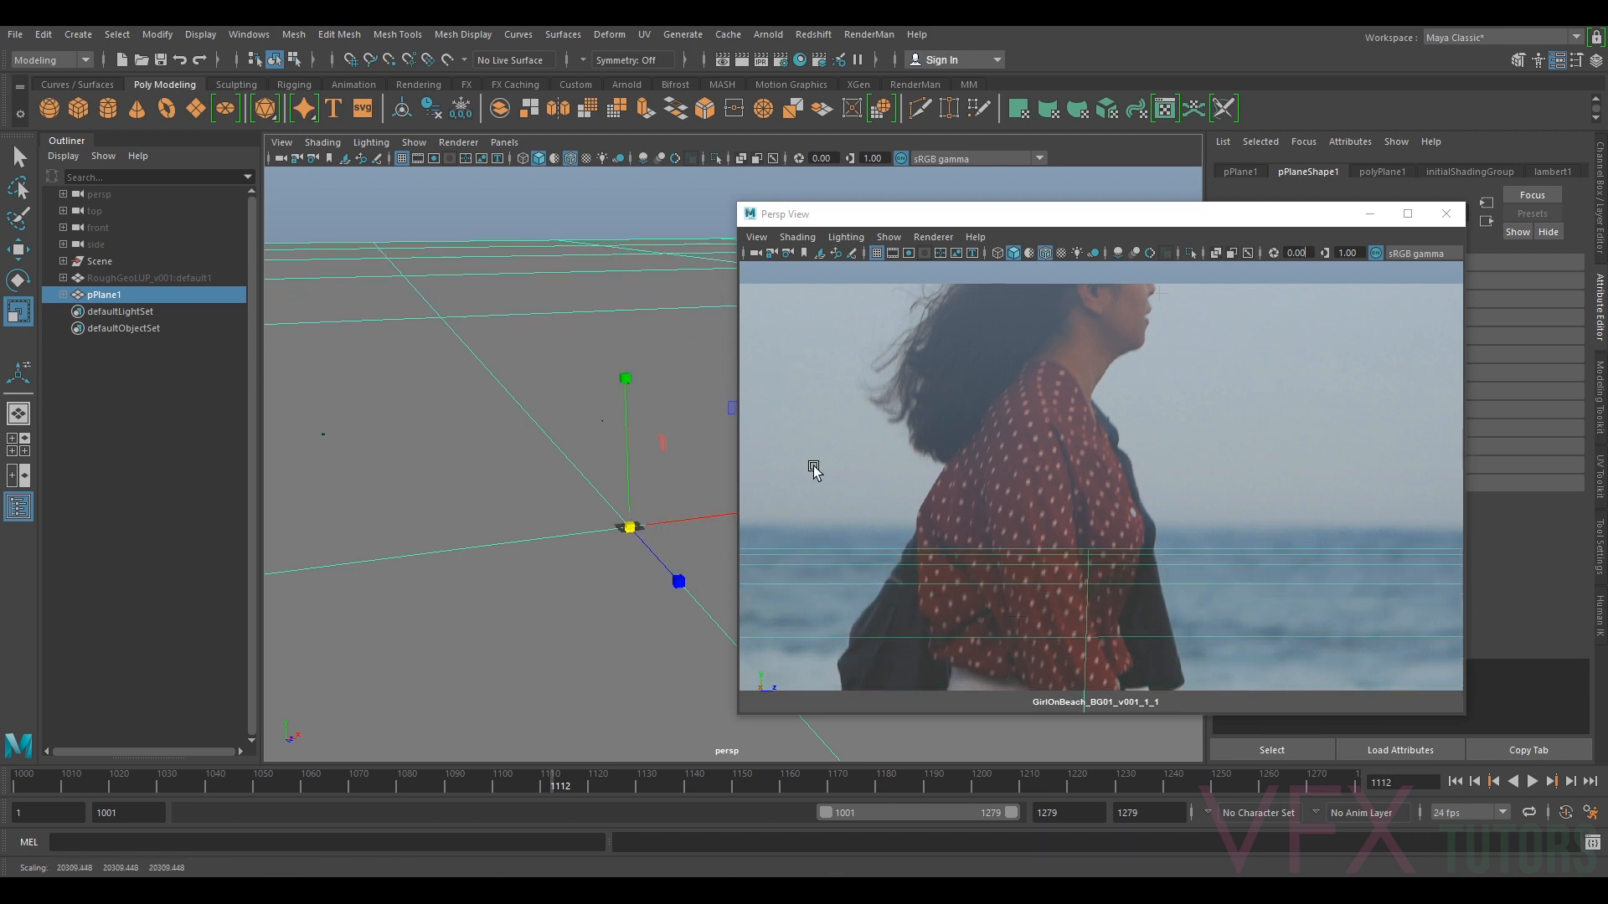
drag(629, 527, 591, 419)
key(w)
key(ctrl+z)
drag(725, 482, 861, 460)
key(ctrl+z)
scroll(681, 449, down, 3)
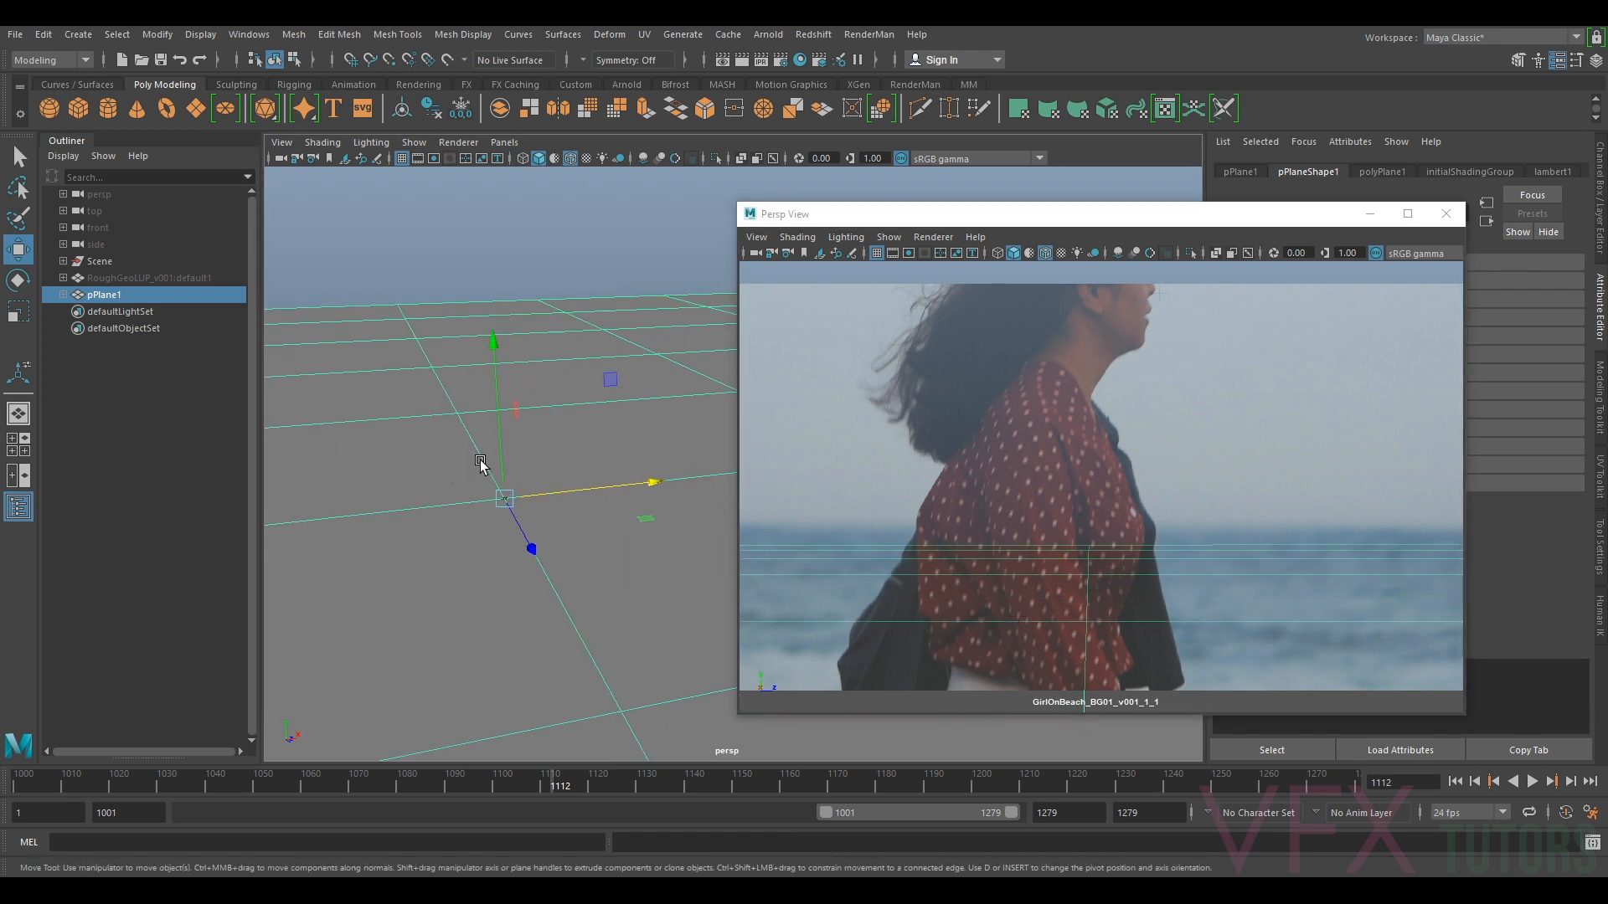
- Scale the plane up uniformly until its far edge reaches the horizon line in the footage
key(r)
drag(504, 499, 1348, 351)
alt+middle_drag(504, 499, 585, 486)
drag(585, 486, 1206, 600)
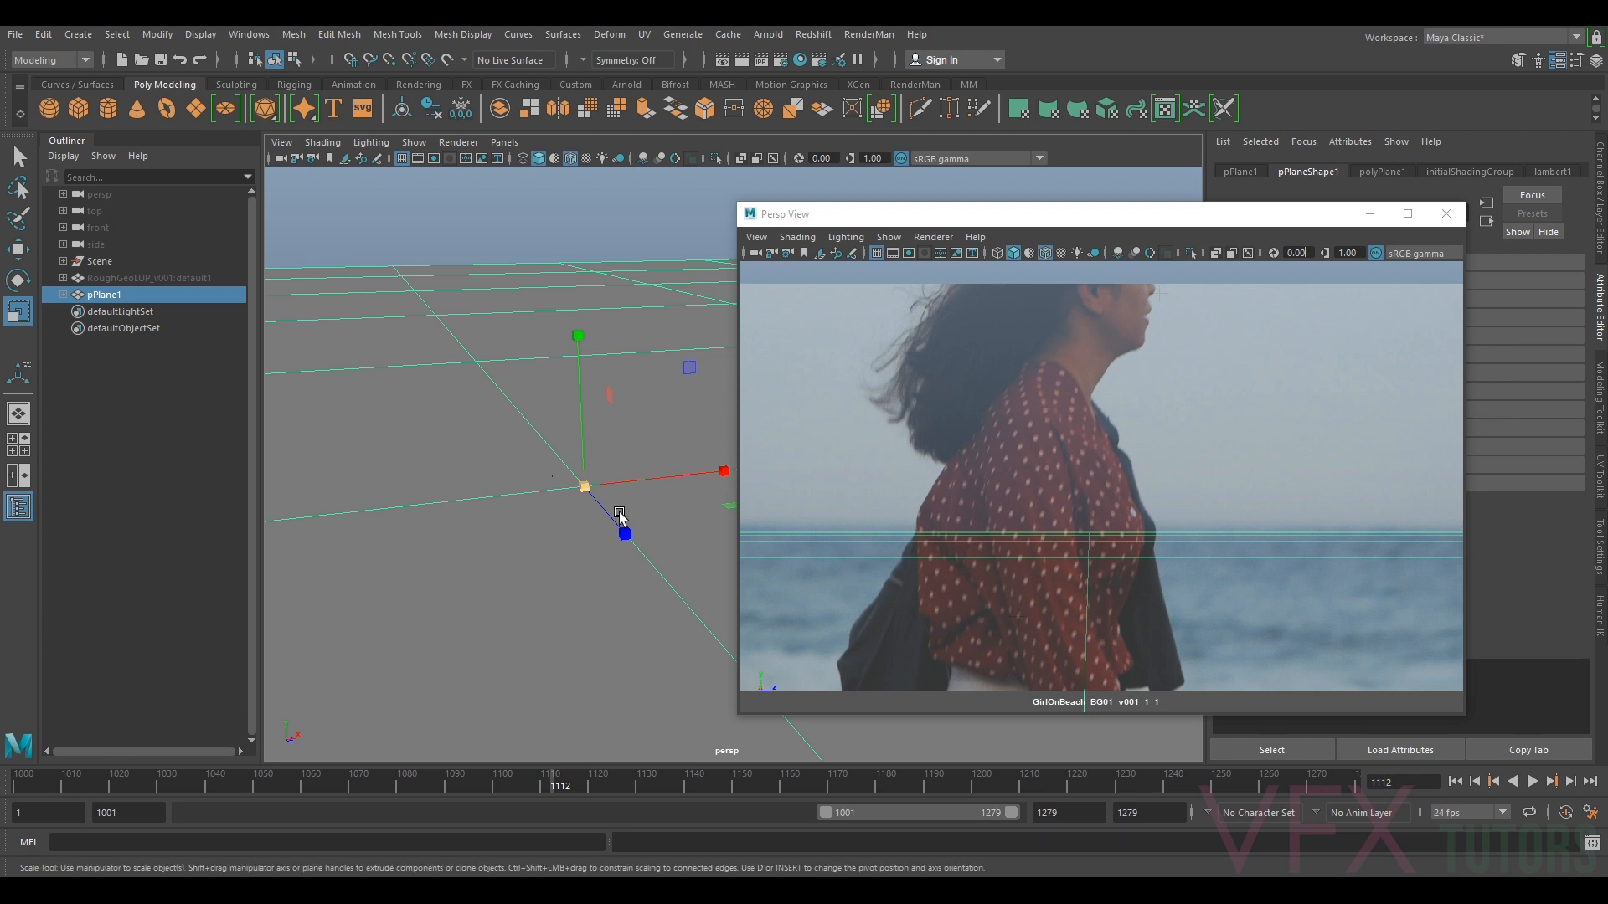
drag(585, 486, 1582, 474)
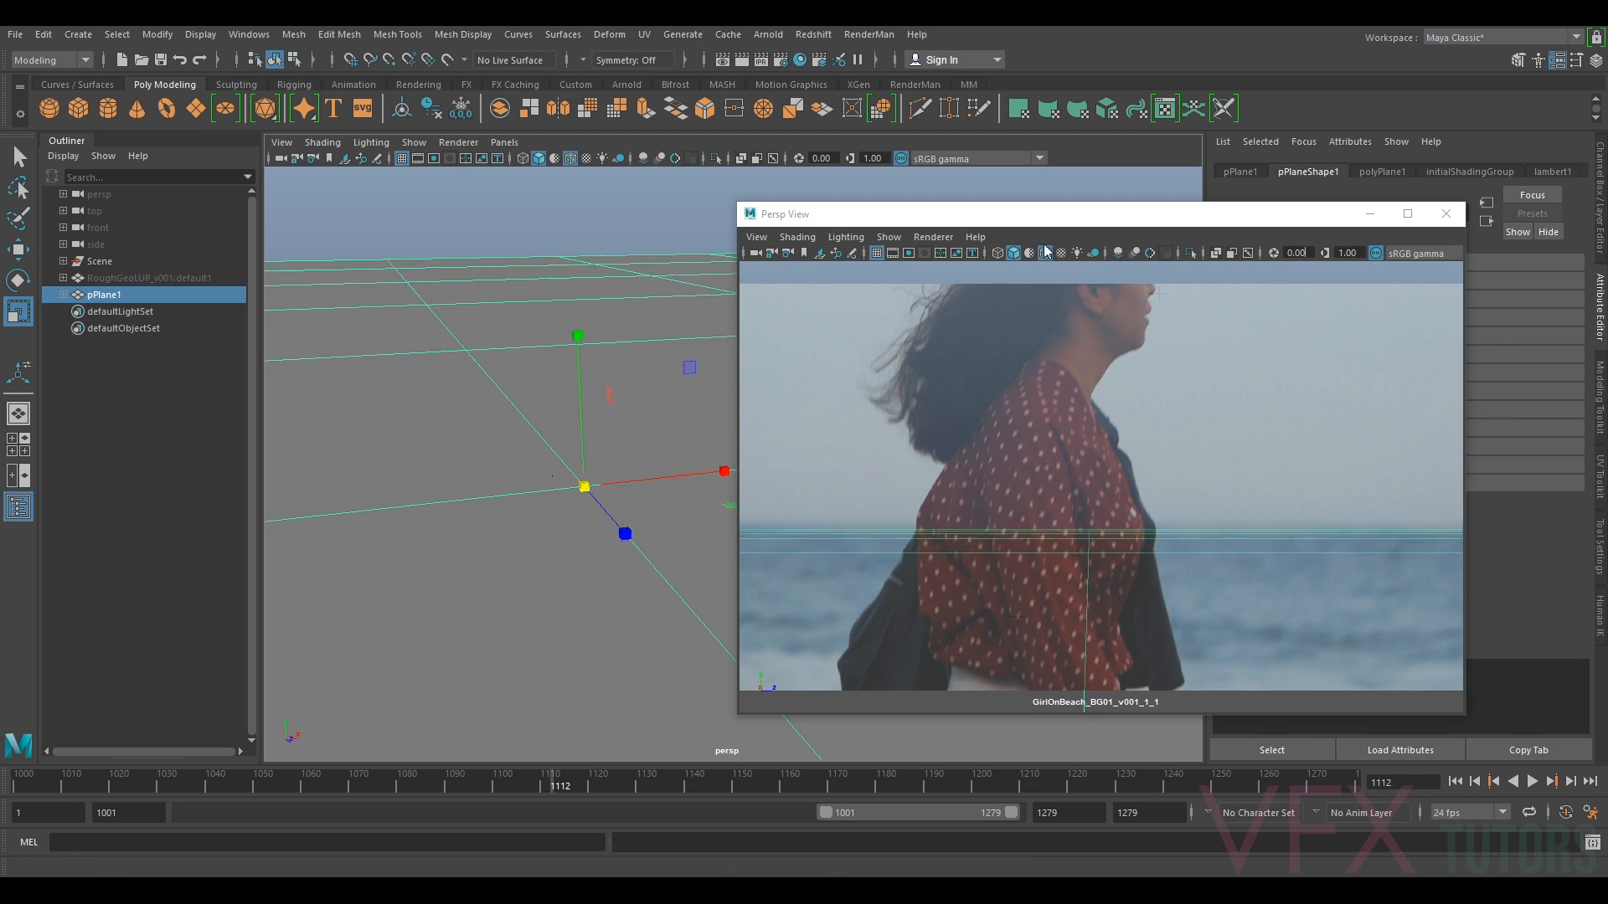
- Shrink the torn-off camera view and place it over a corner of the persp viewport
drag(1080, 220, 1102, 354)
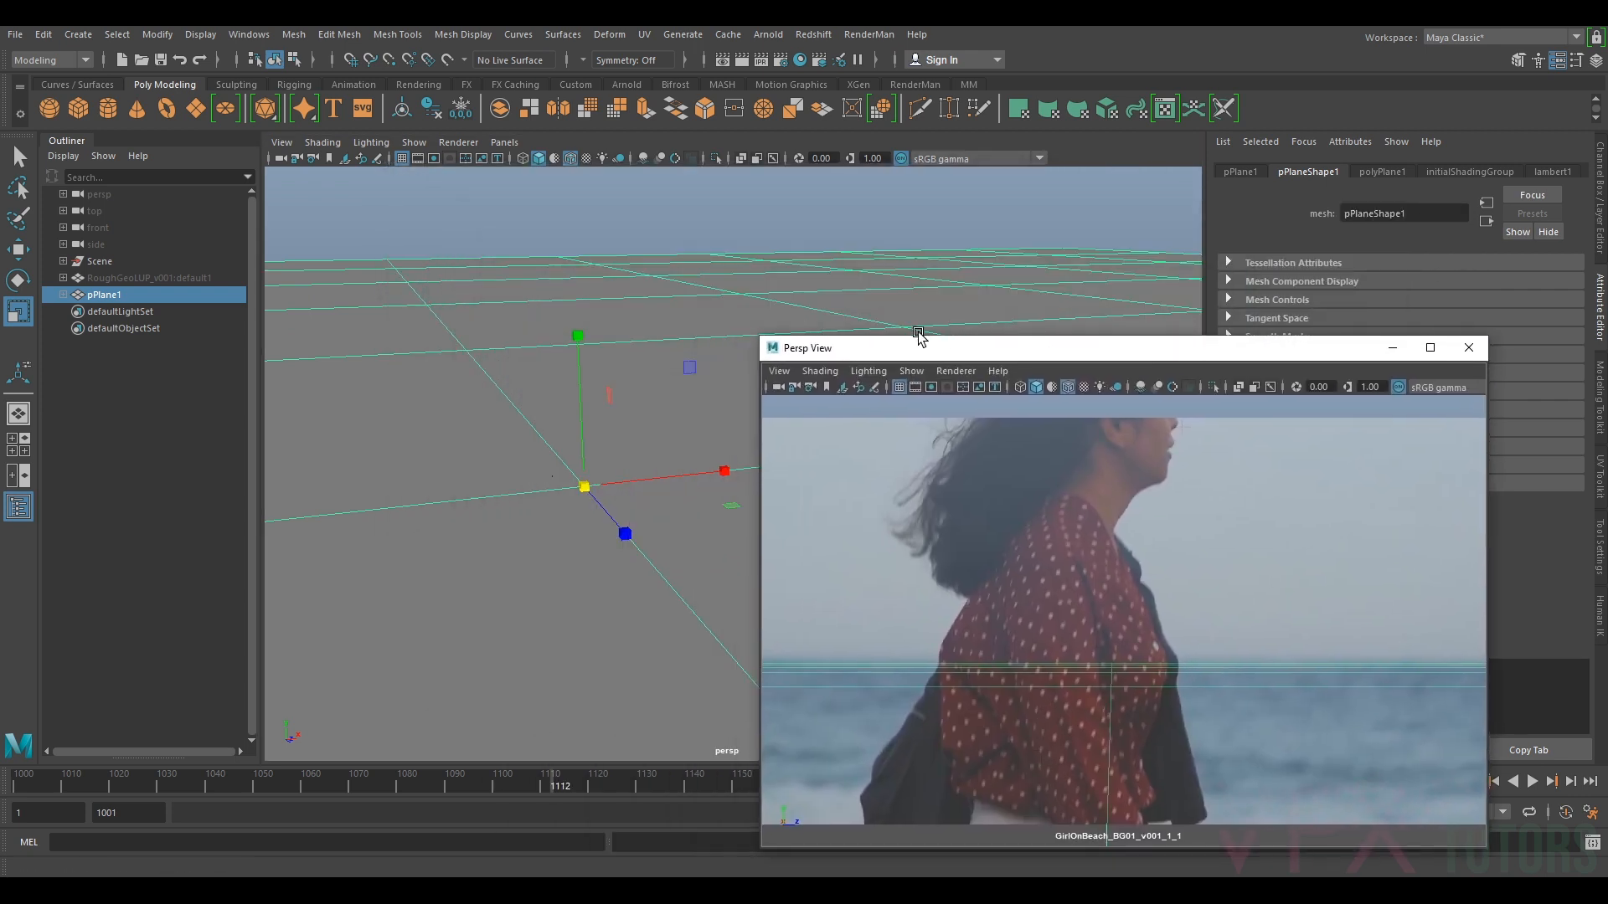
drag(757, 335, 1072, 585)
drag(1209, 604, 919, 482)
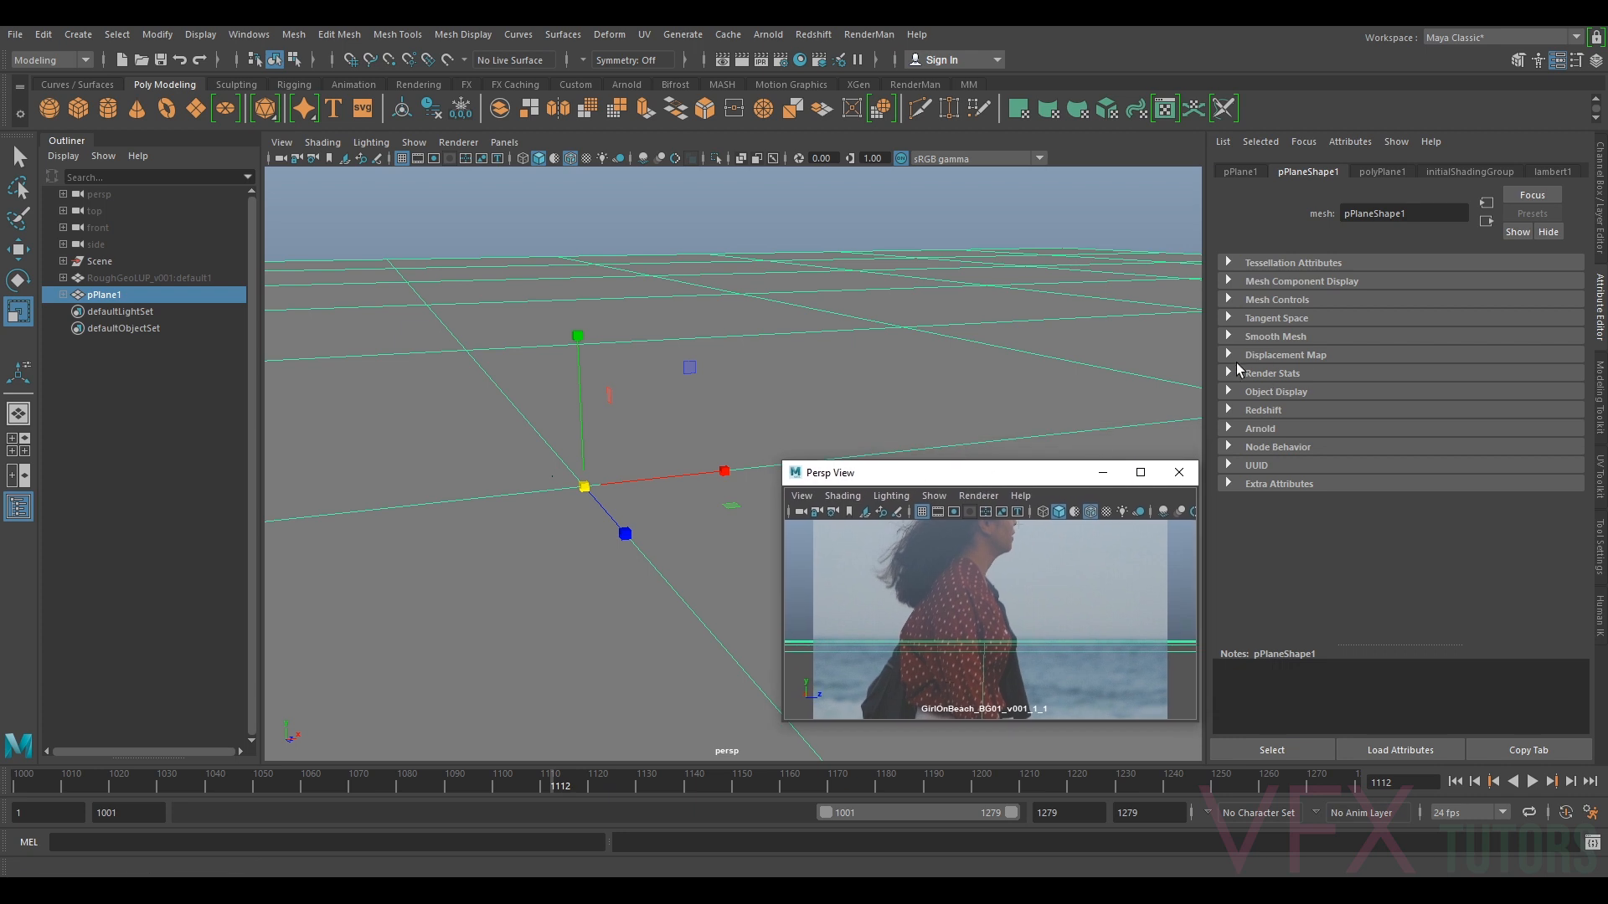
- Set the plane's subdivisions to 25 in width and 100 in height
click(1380, 172)
drag(1444, 320, 1598, 357)
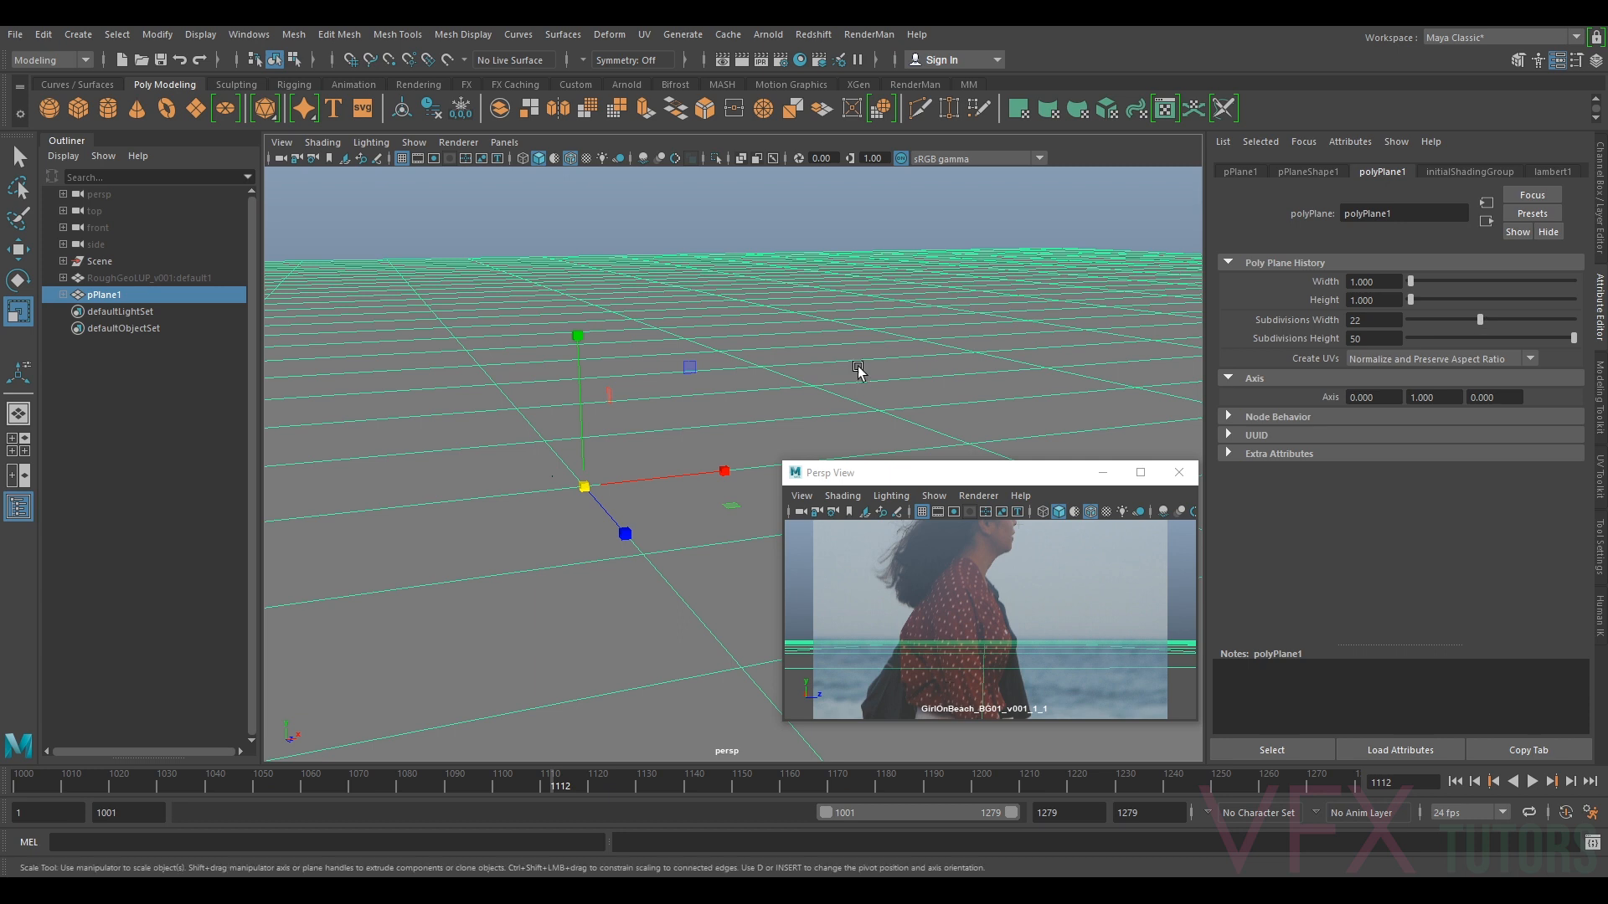
drag(1365, 337, 918, 322)
text(100)
key(Return)
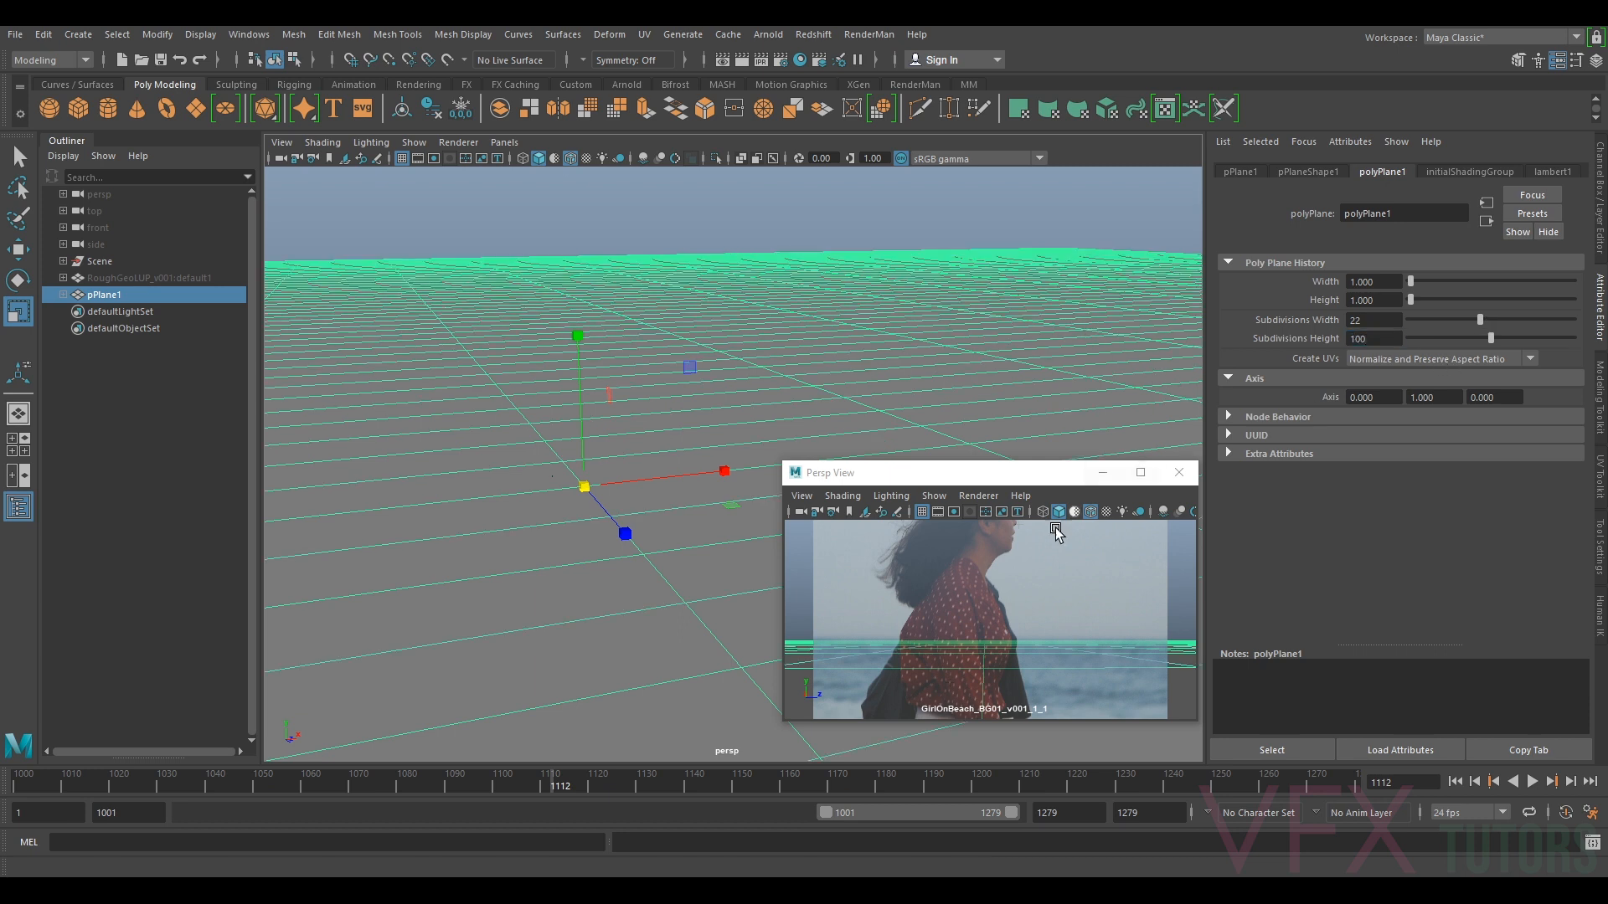
double_click(1369, 321)
text(25)
key(Return)
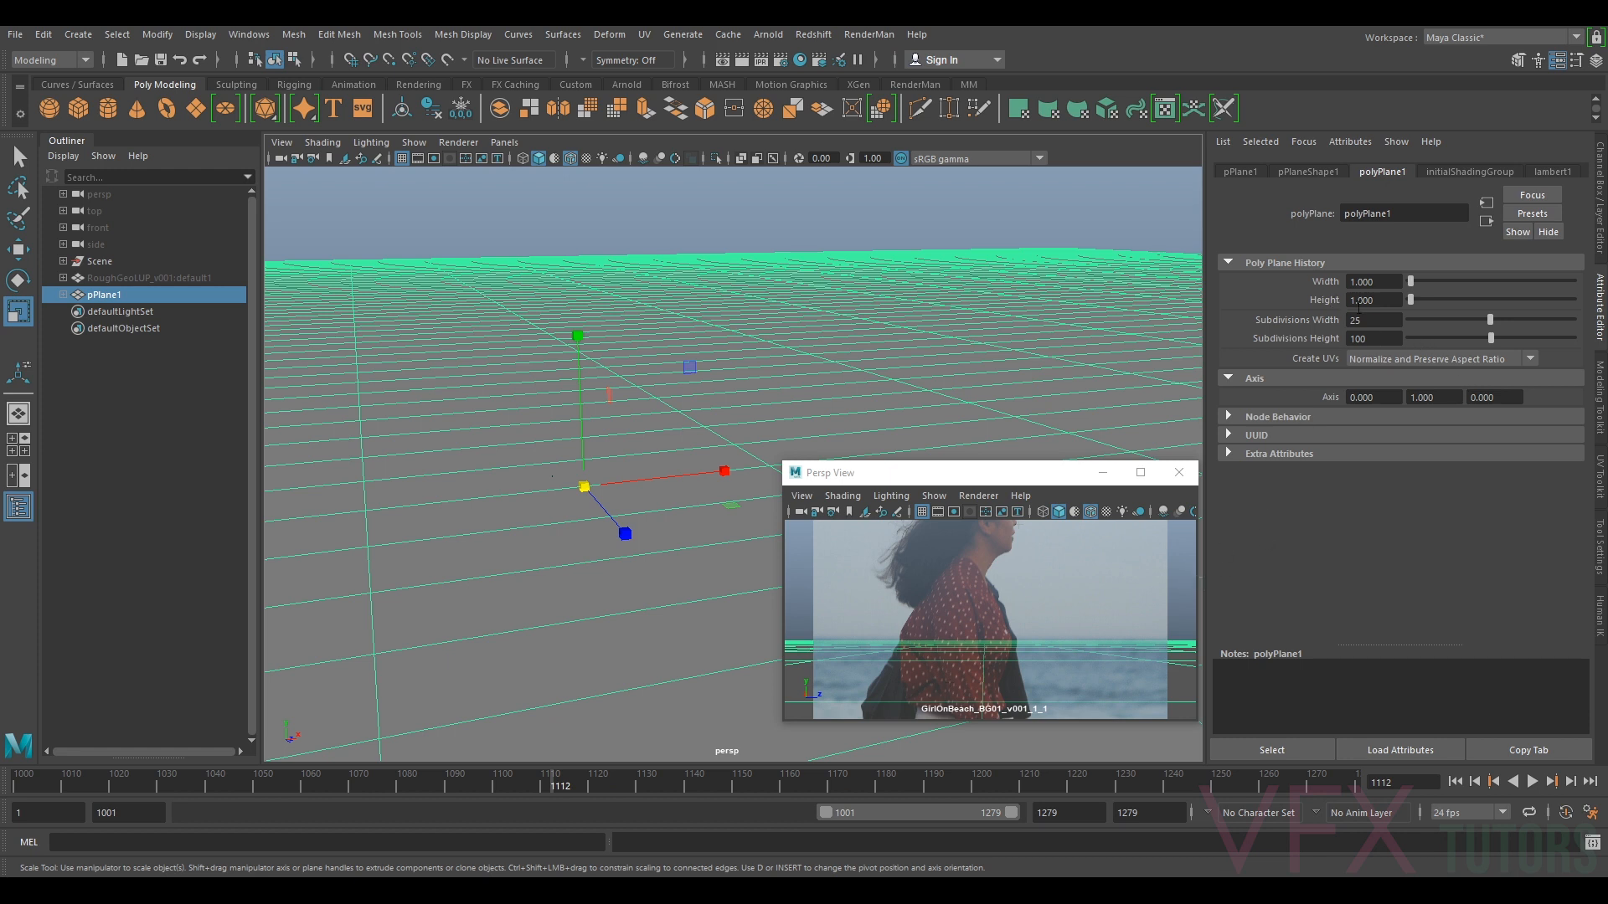
- Set the plane's height subdivisions to 125, try 50 width subdivisions, and return the width subdivisions to 25
double_click(1368, 339)
text(125)
click(1375, 319)
text(50)
key(Return)
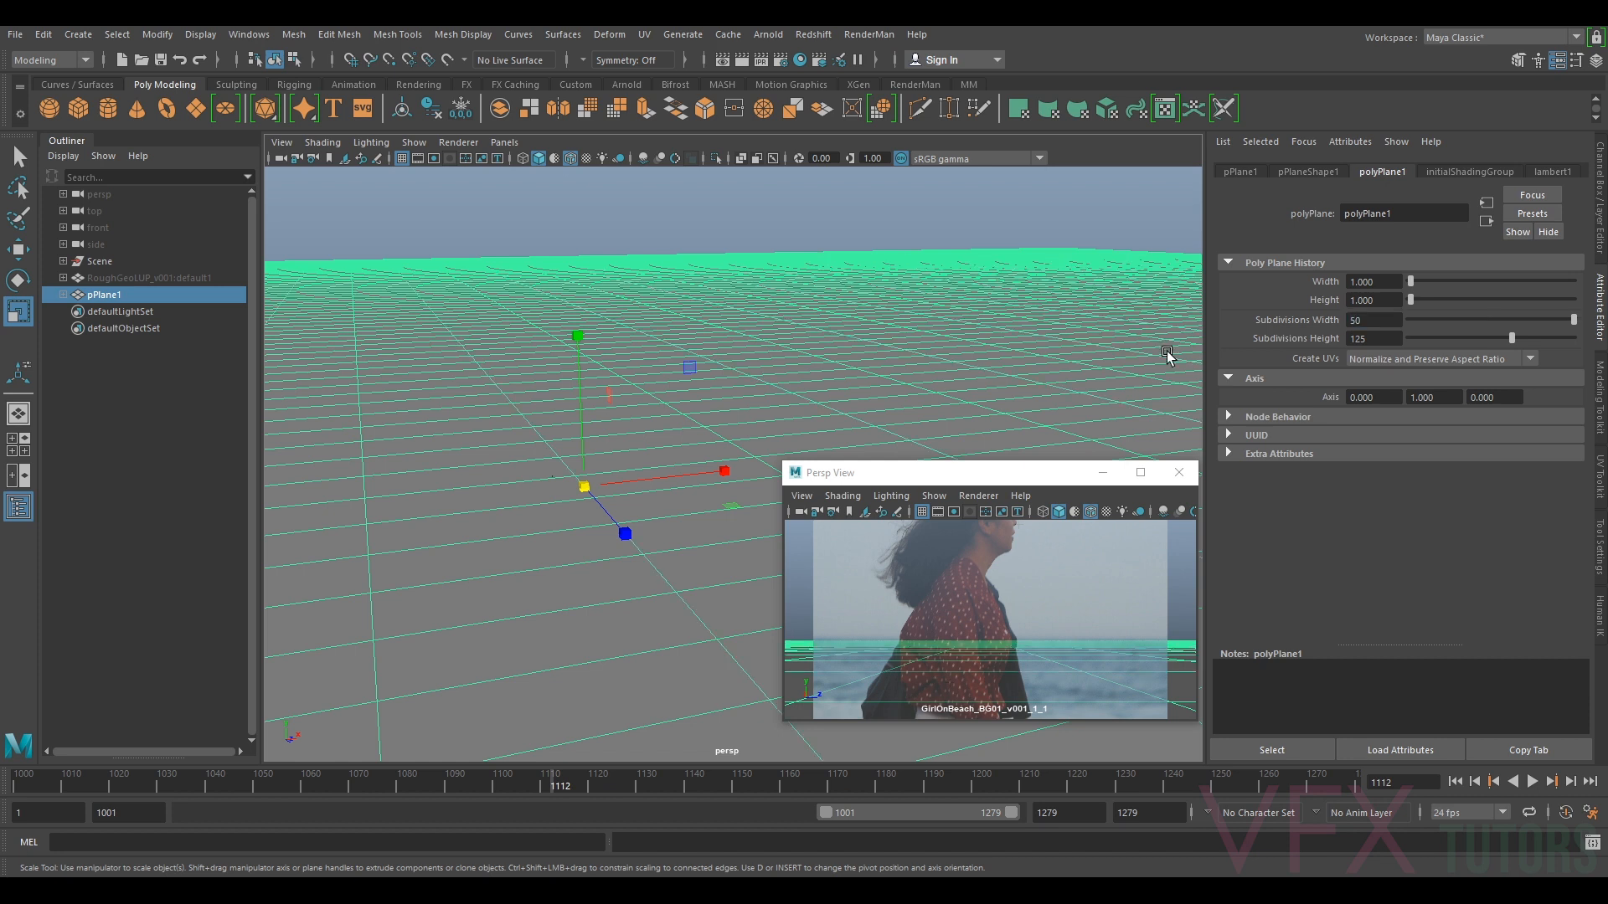
double_click(1368, 320)
key(Return)
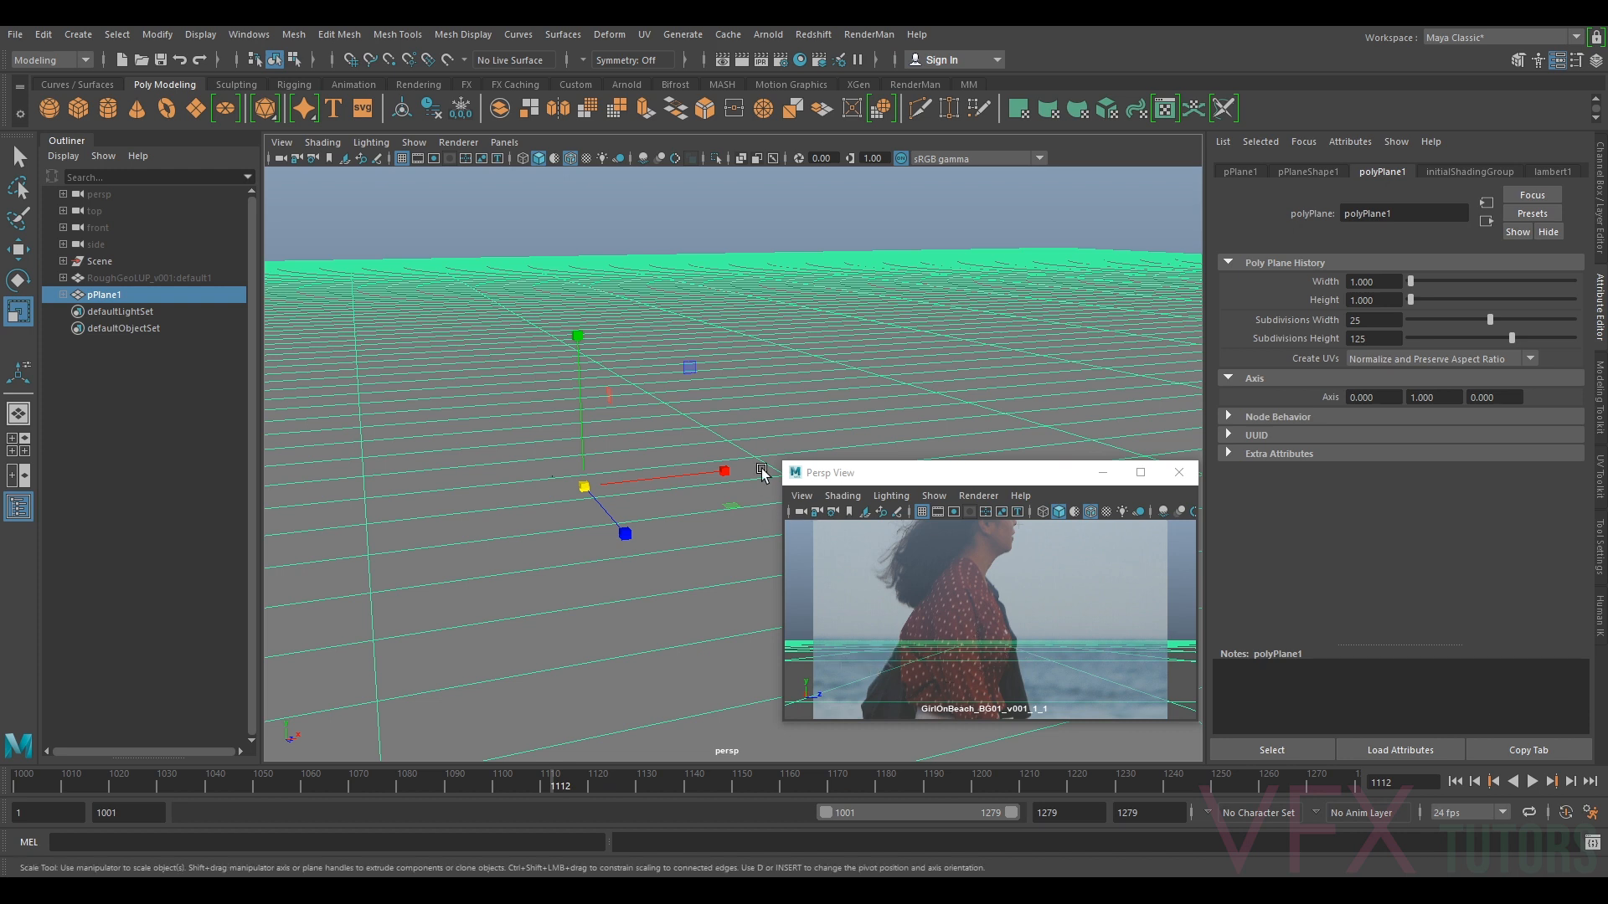
- Enlarge the torn-off camera view and move it aside, clear of most of the persp viewport
drag(782, 460, 687, 165)
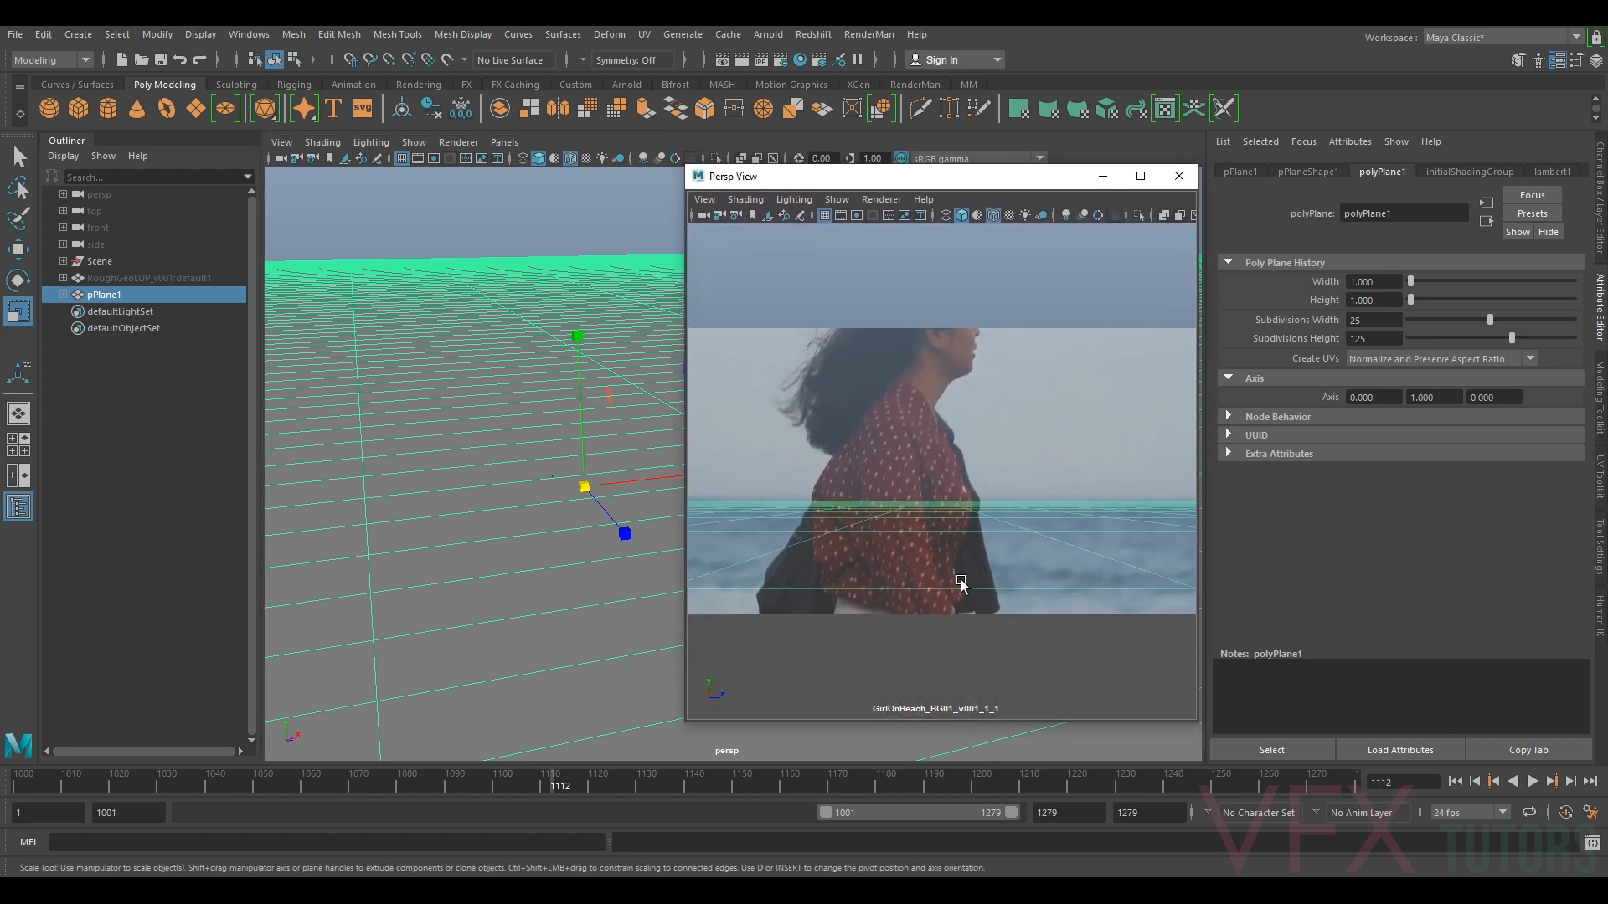
drag(912, 176, 1174, 231)
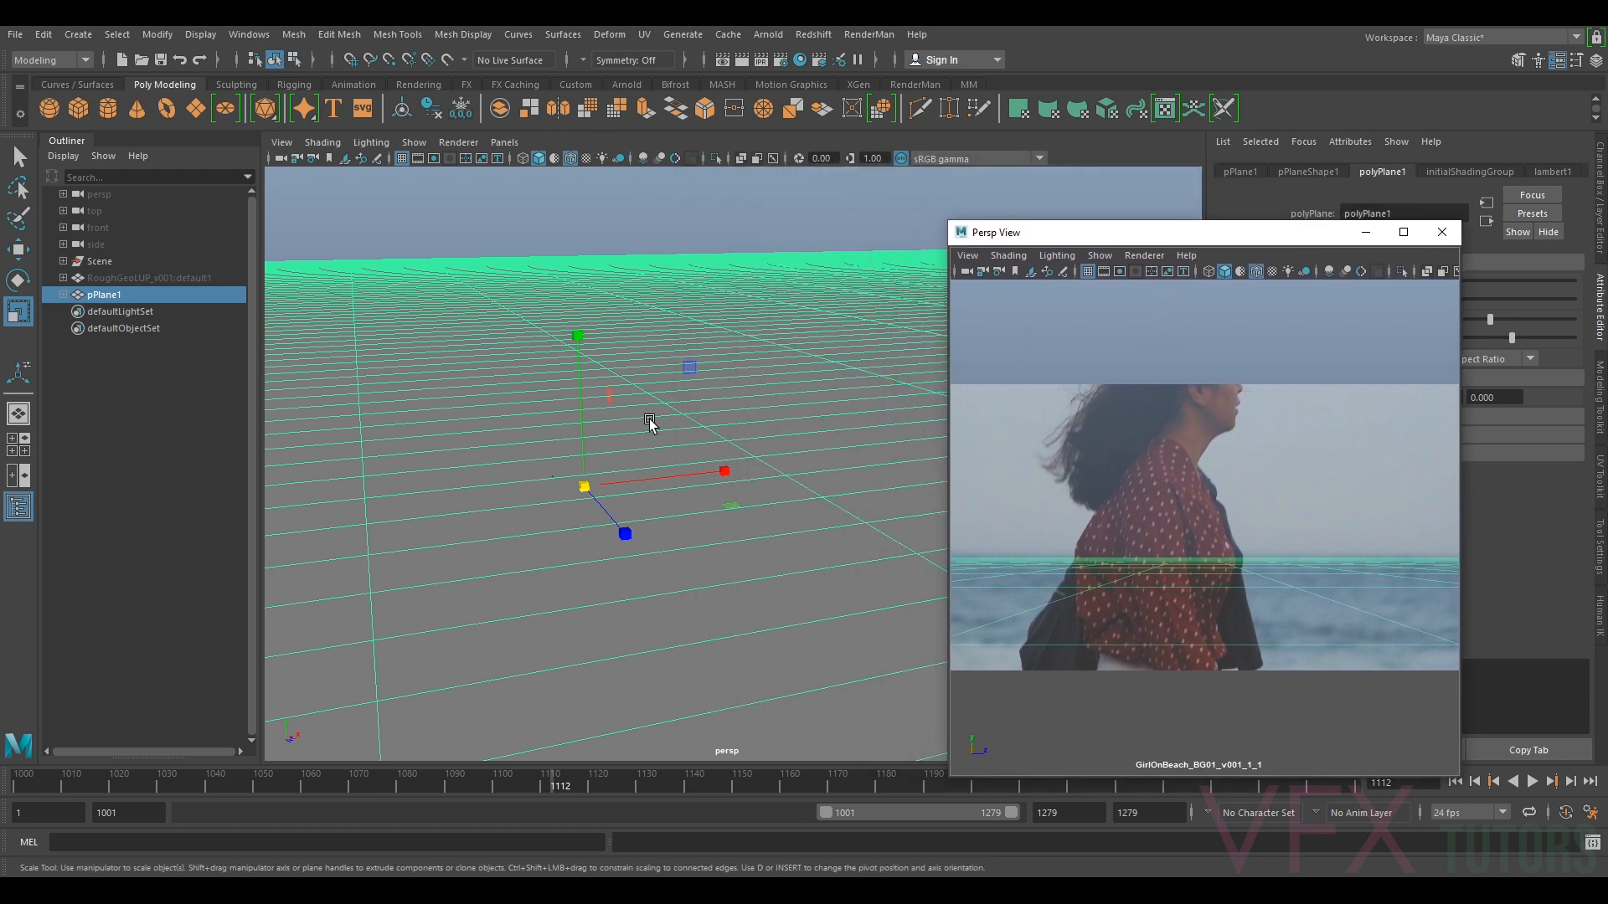
scroll(631, 495, up, 2)
scroll(630, 500, up, 1)
- Unhide the rough geometry RoughGeoLUP_v001:default1 and frame the human figure standing on the new plane
click(122, 278)
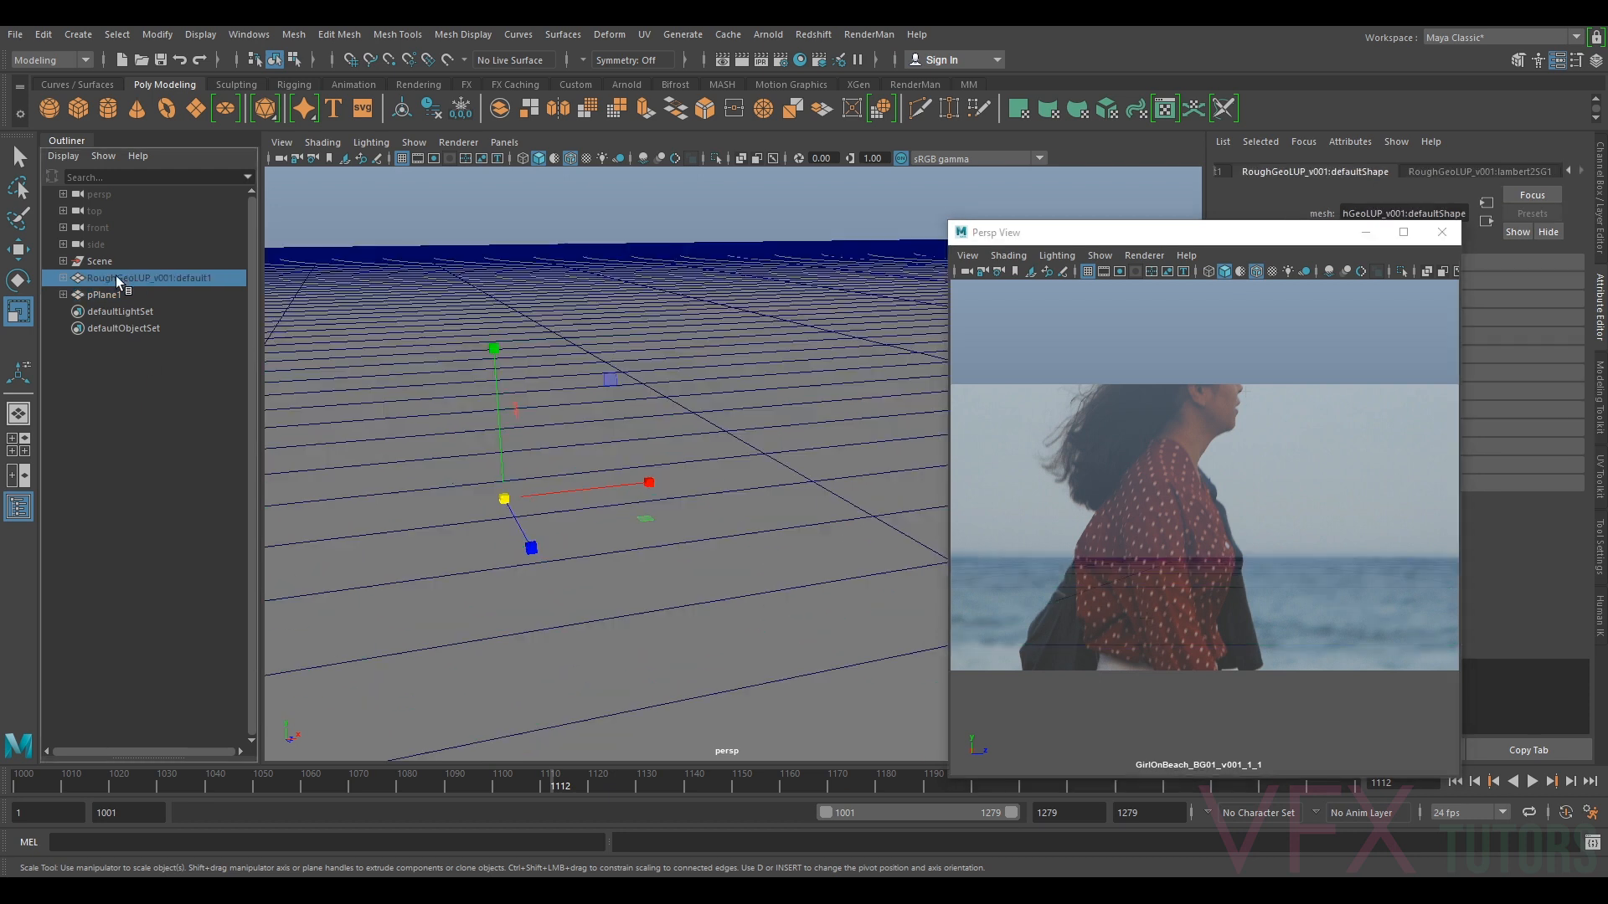
key(h)
scroll(469, 458, up, 3)
alt+middle_drag(499, 463, 720, 413)
scroll(721, 413, up, 7)
alt+middle_drag(494, 373, 1043, 607)
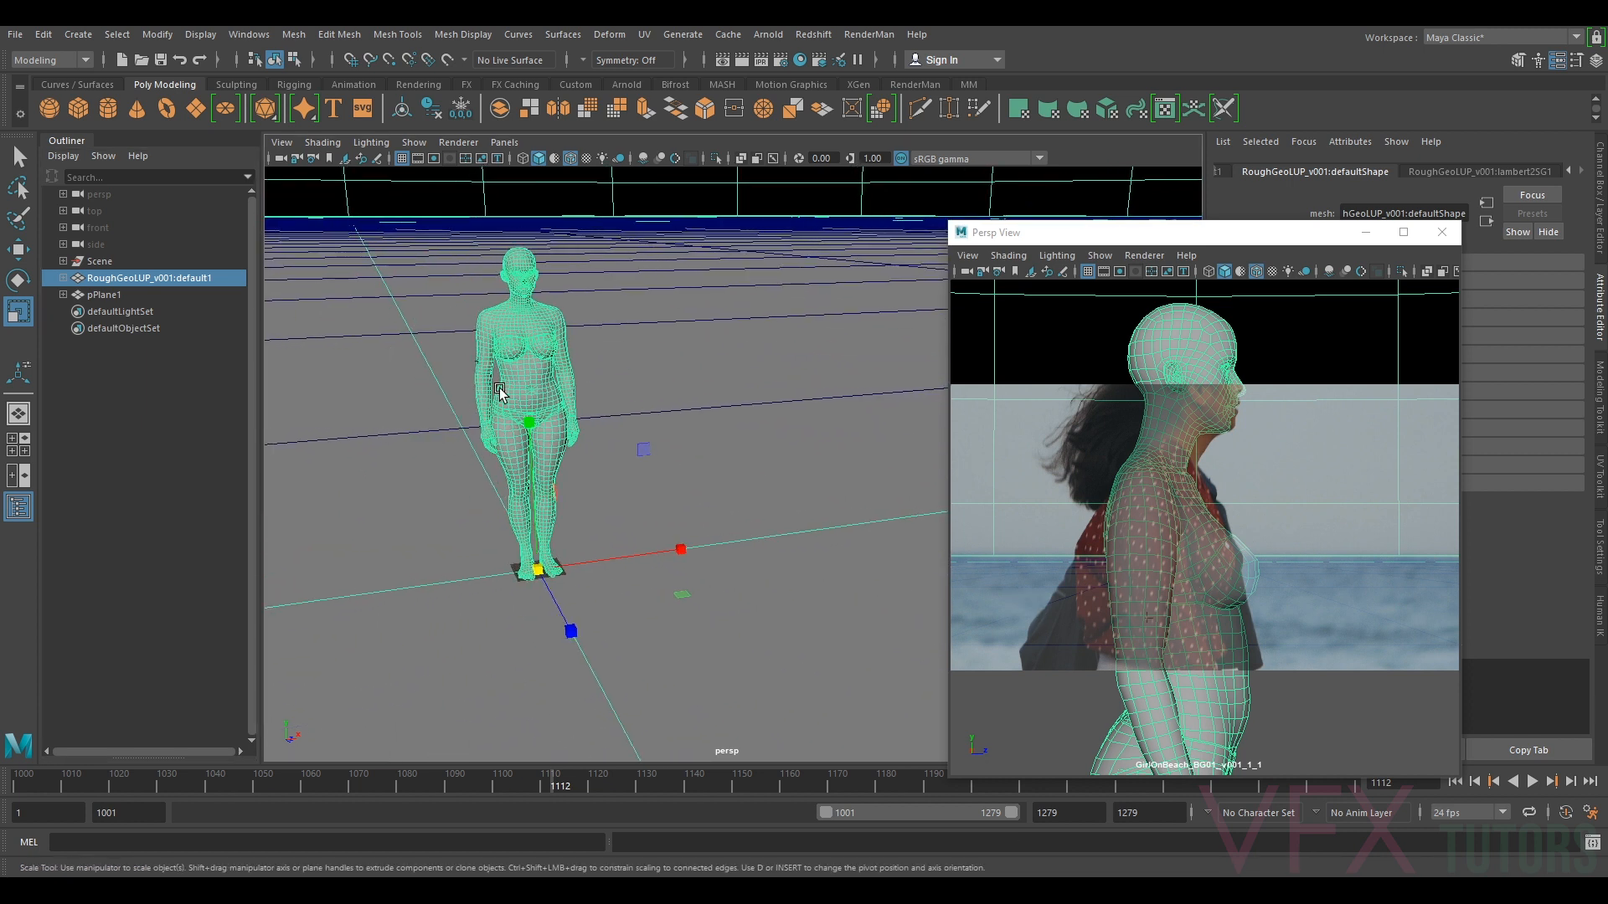
- Locate the GirlOnBeach_BG01_v001_1_1 camera inside the Scene group and examine its position relative to the figure and plane
click(63, 262)
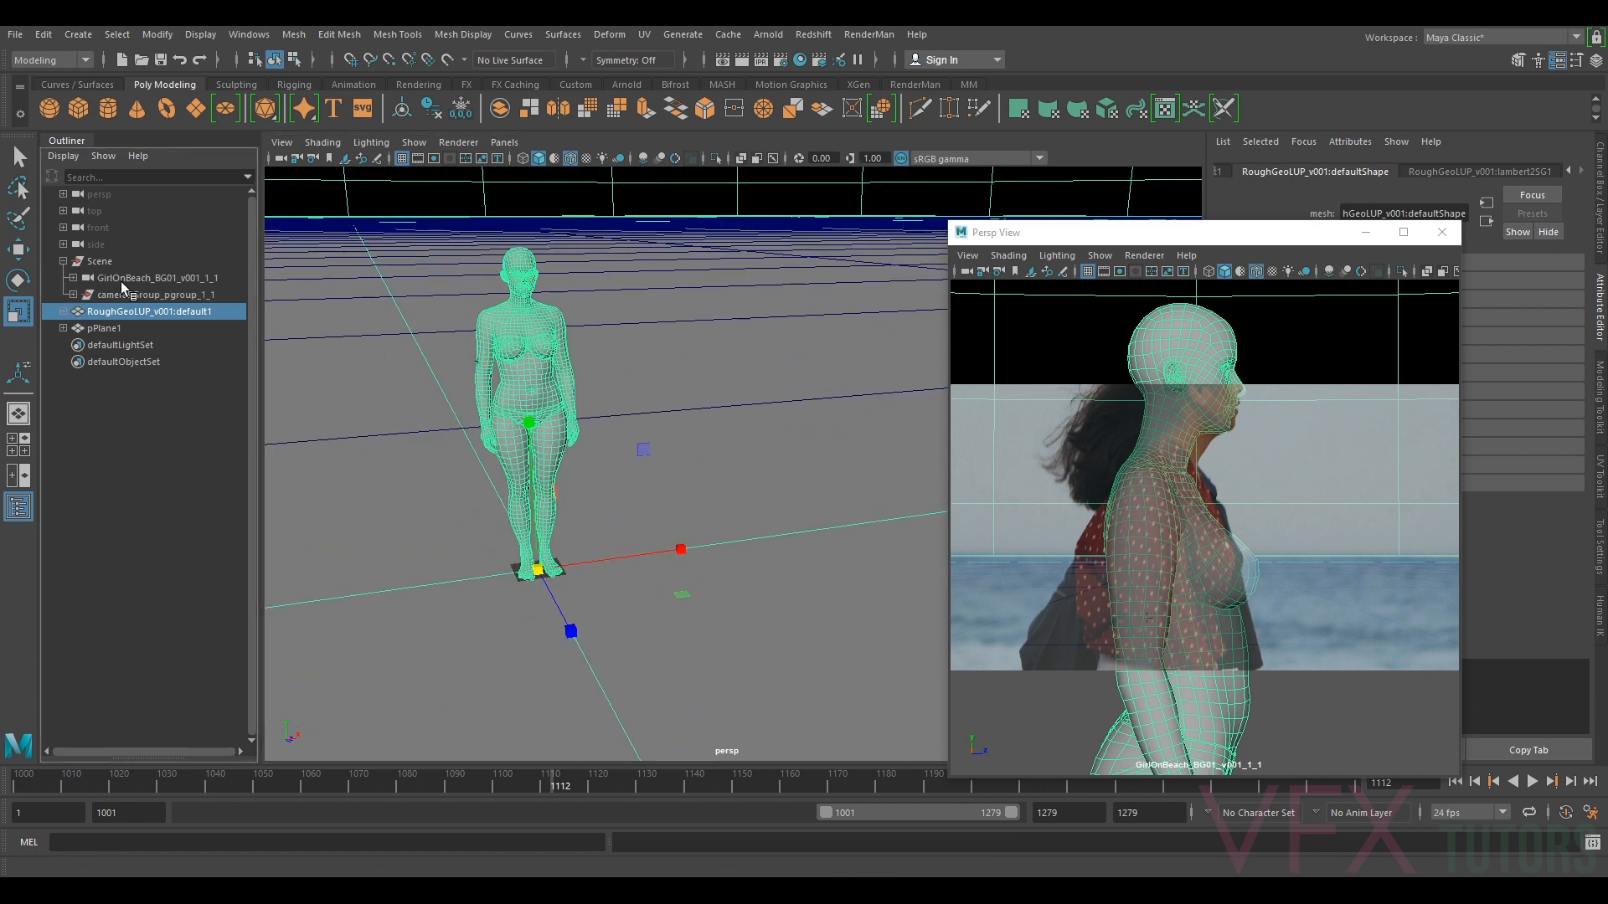
click(120, 281)
key(f)
scroll(622, 425, down, 2)
alt+drag(623, 425, 735, 423)
- Undo the accidentally repeated plane creation and hide the rough geometry RoughGeoLUP_v001:default1
click(734, 536)
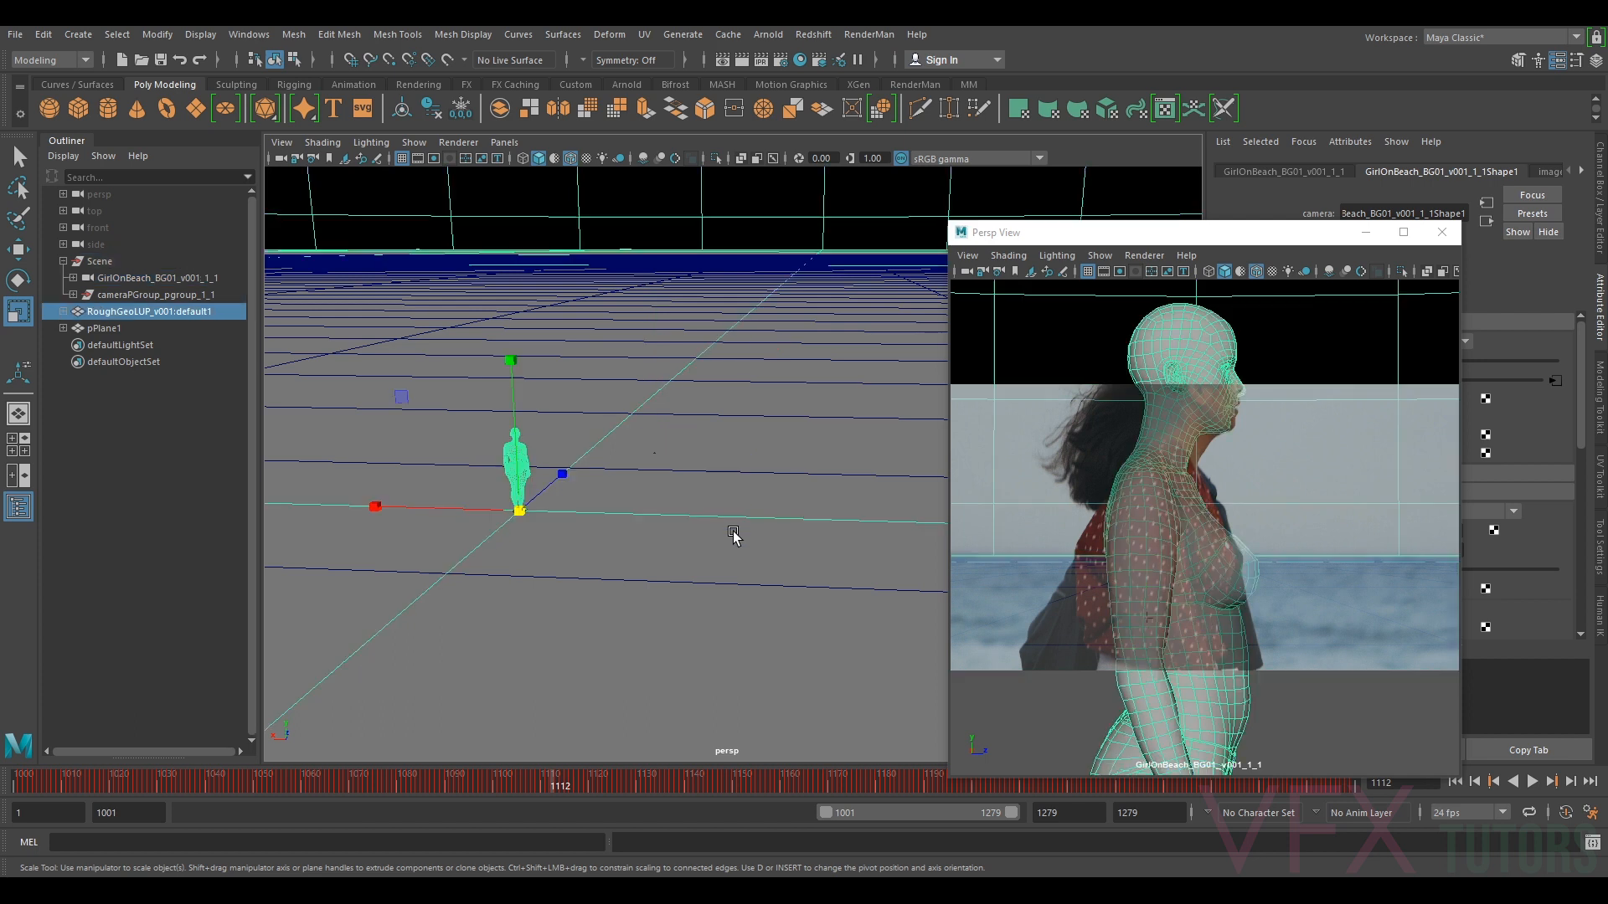
key(g)
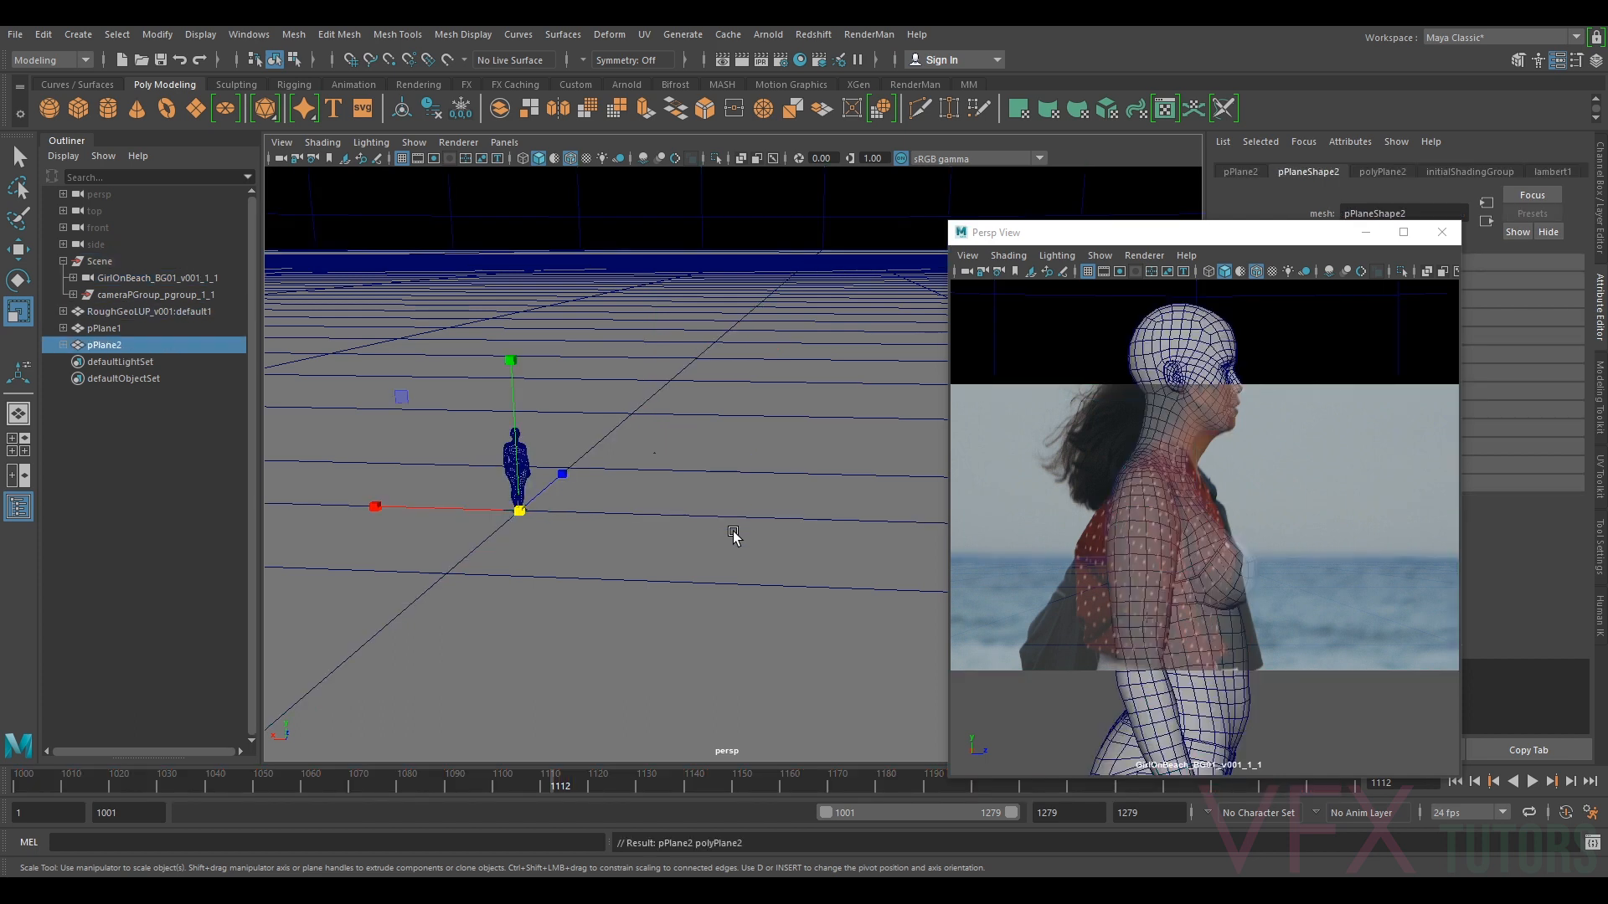
key(g)
key(ctrl+z)
key(ctrl+z)
key(h)
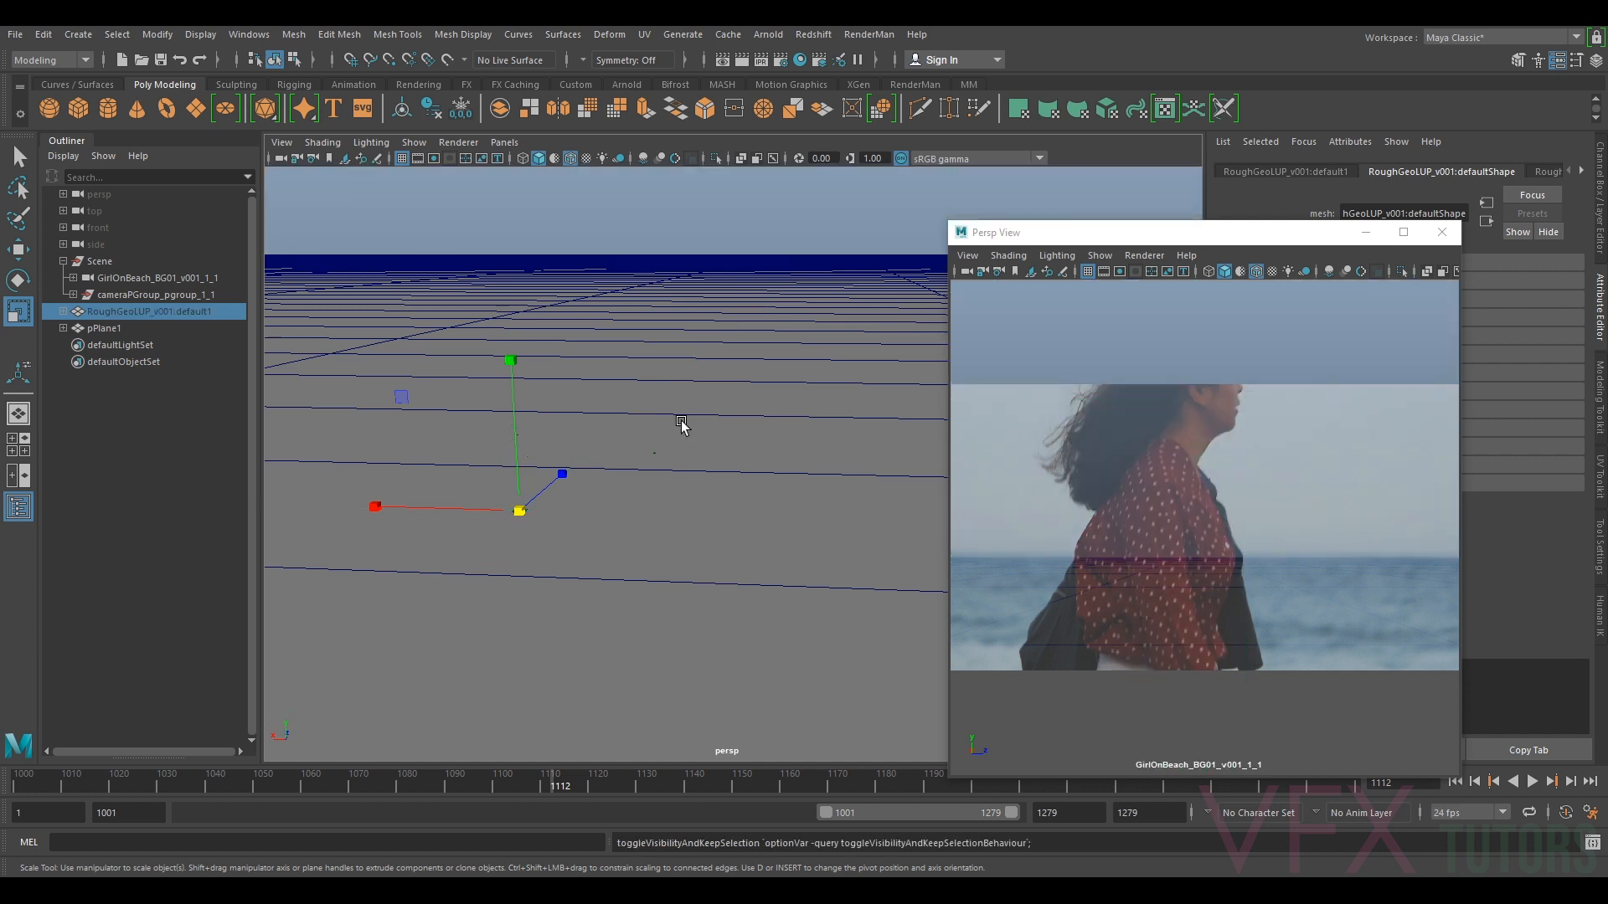
- Delete a strip of pPlane1 faces behind the camera and the leftover section beyond it, and return to object selection
click(855, 491)
scroll(855, 490, down, 3)
alt+middle_drag(878, 475, 412, 423)
right_drag(854, 430, 852, 474)
click(835, 473)
shift+double_click(827, 520)
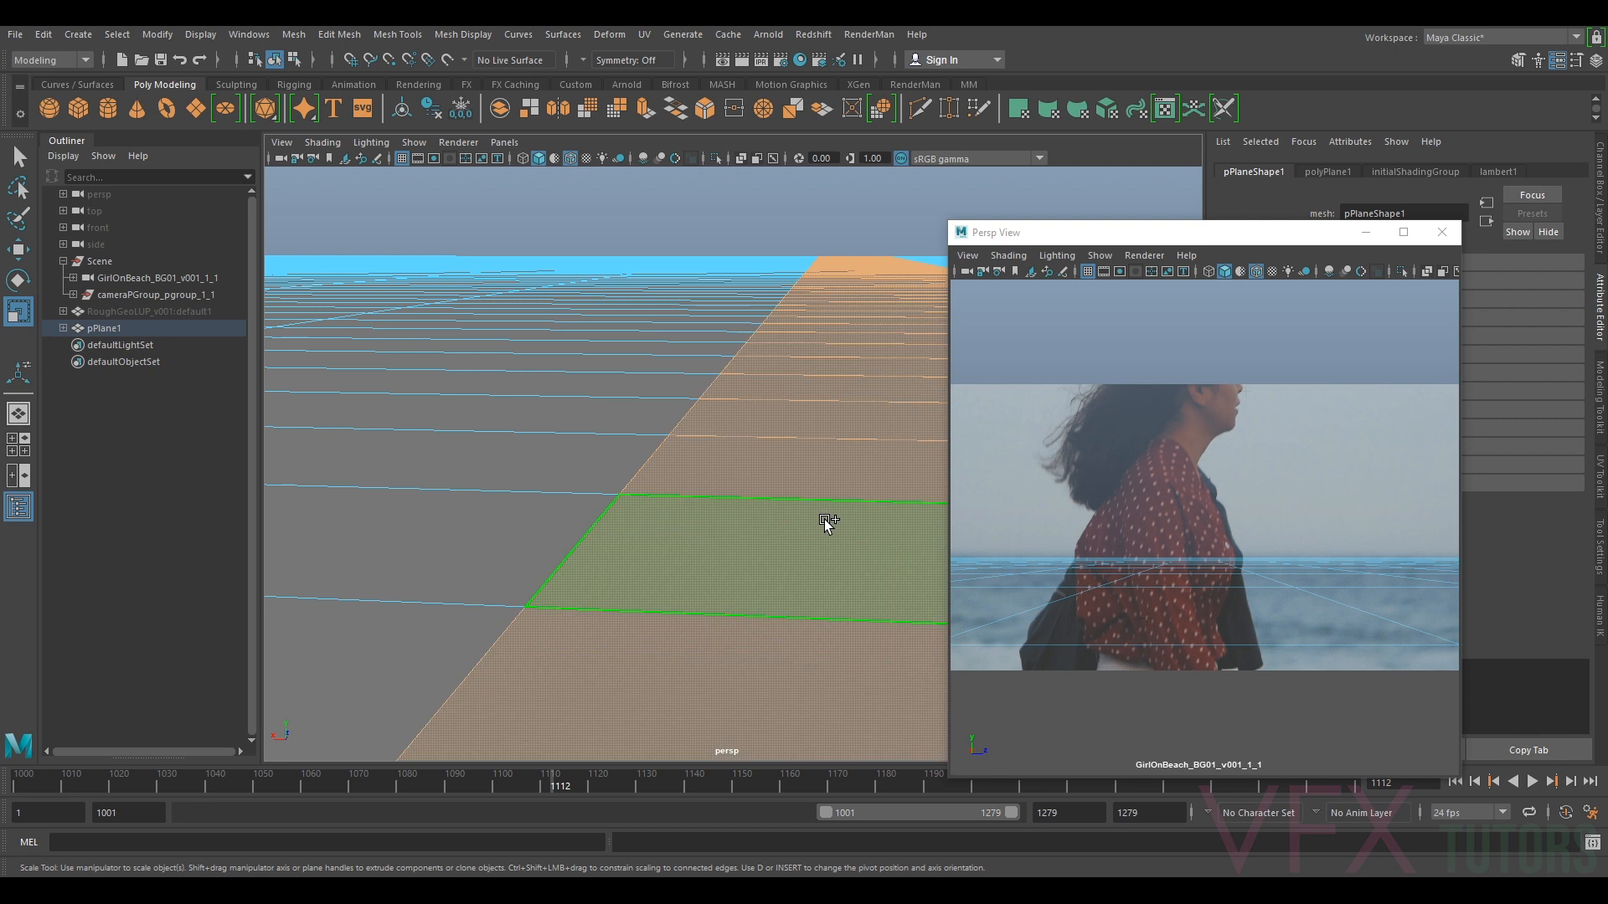
key(Delete)
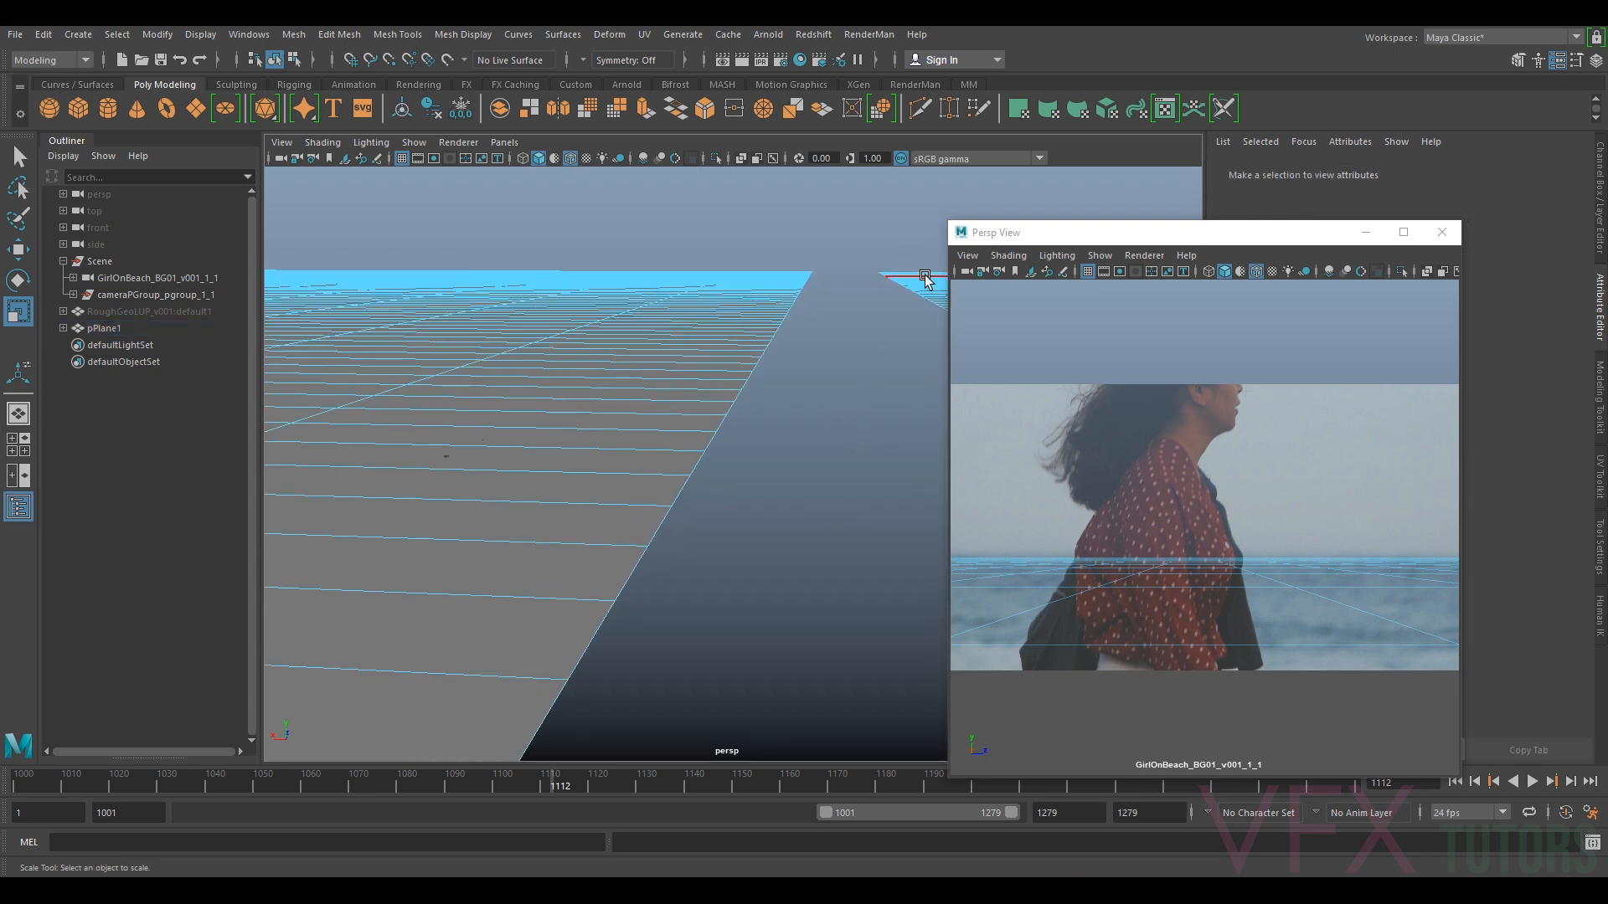
key(Delete)
alt+middle_drag(431, 406, 967, 506)
alt+drag(854, 507, 611, 474)
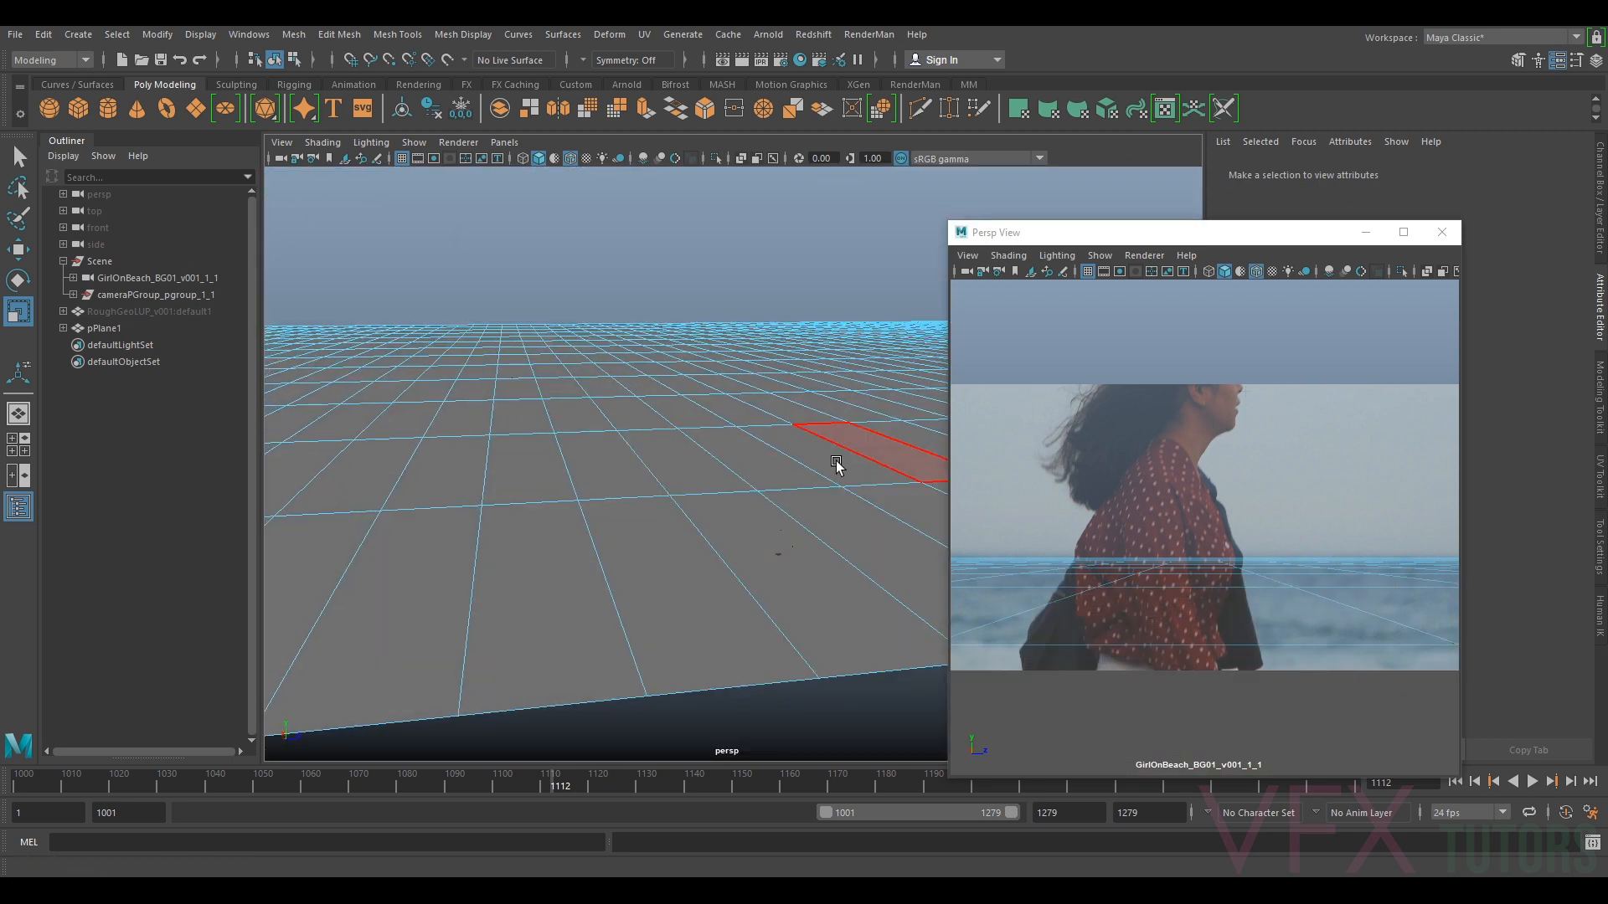
right_drag(626, 501, 692, 408)
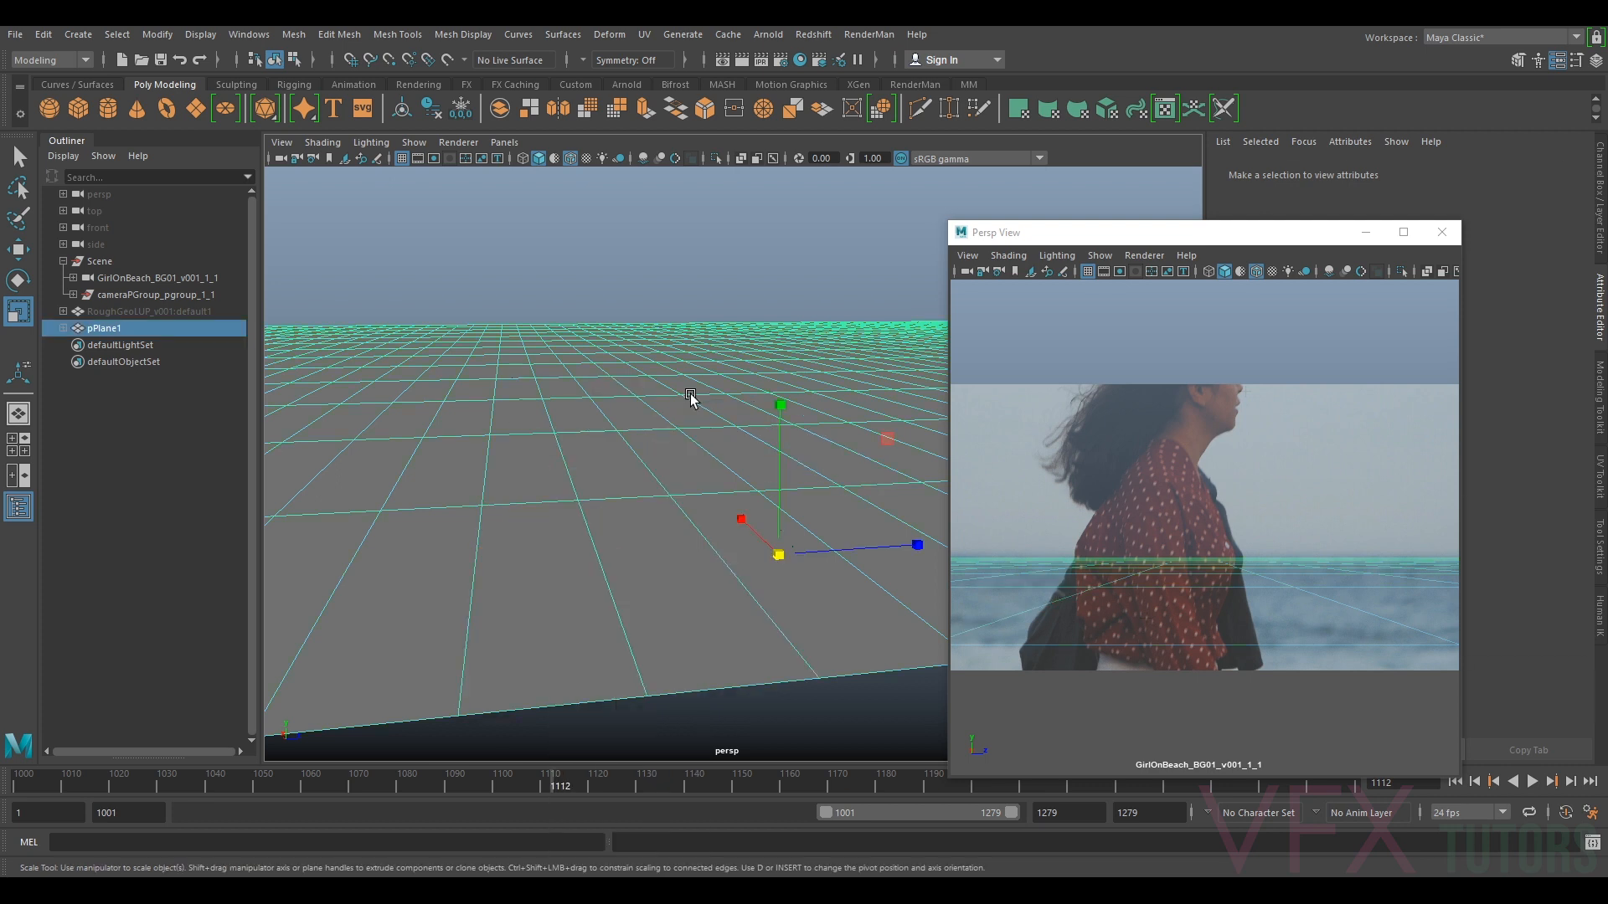
- Unhide the rough geometry and delete the faces of its original ground plane
click(142, 312)
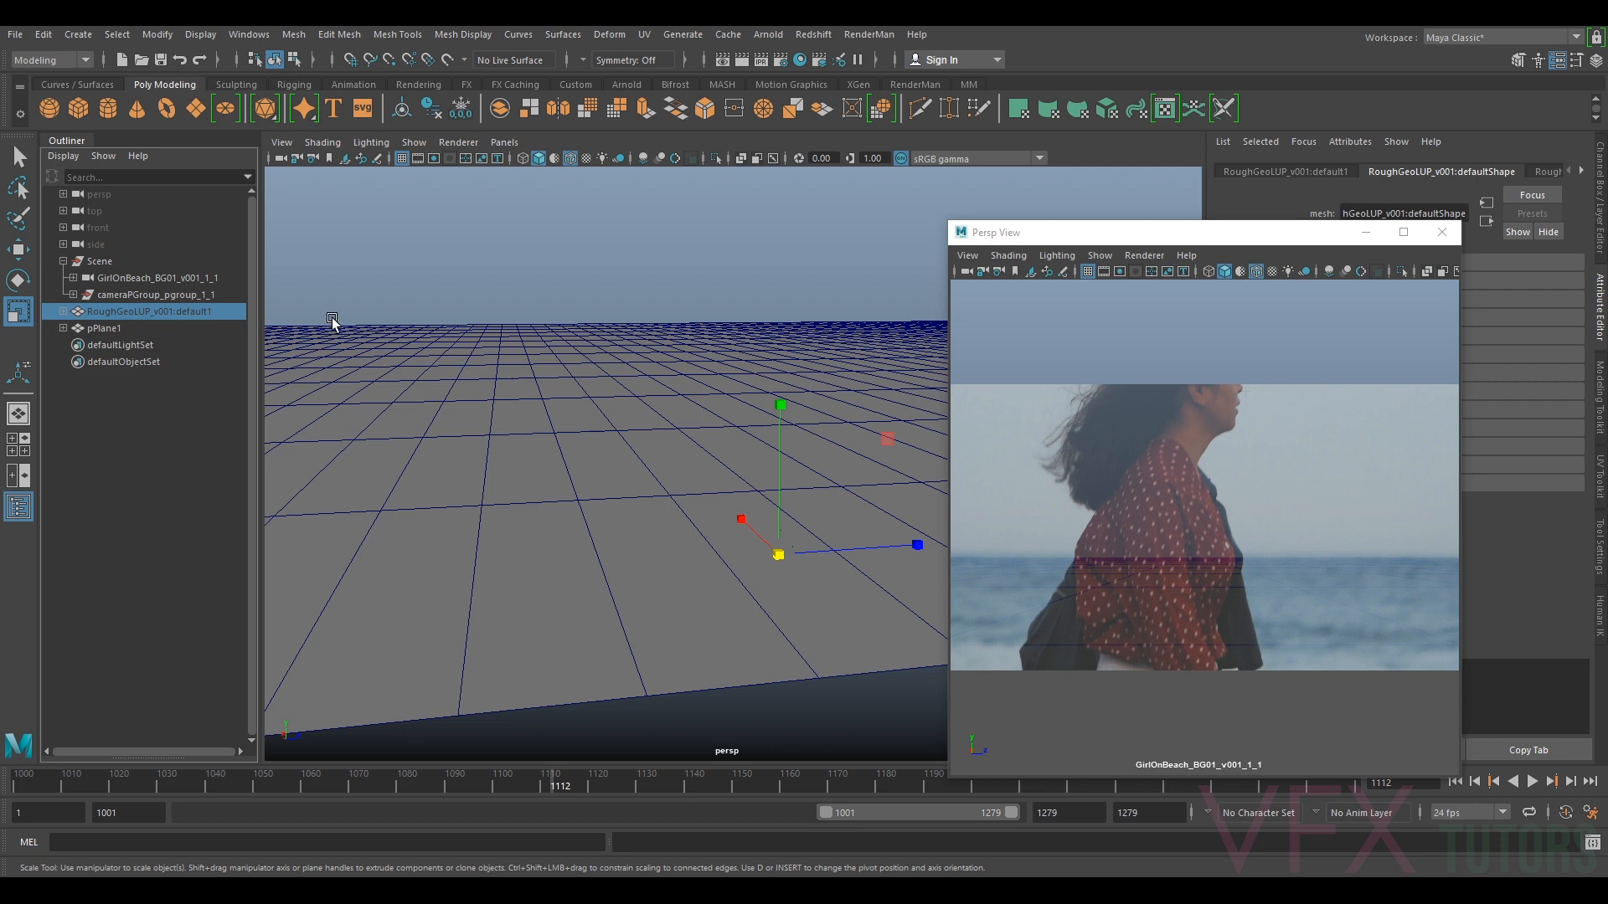
key(h)
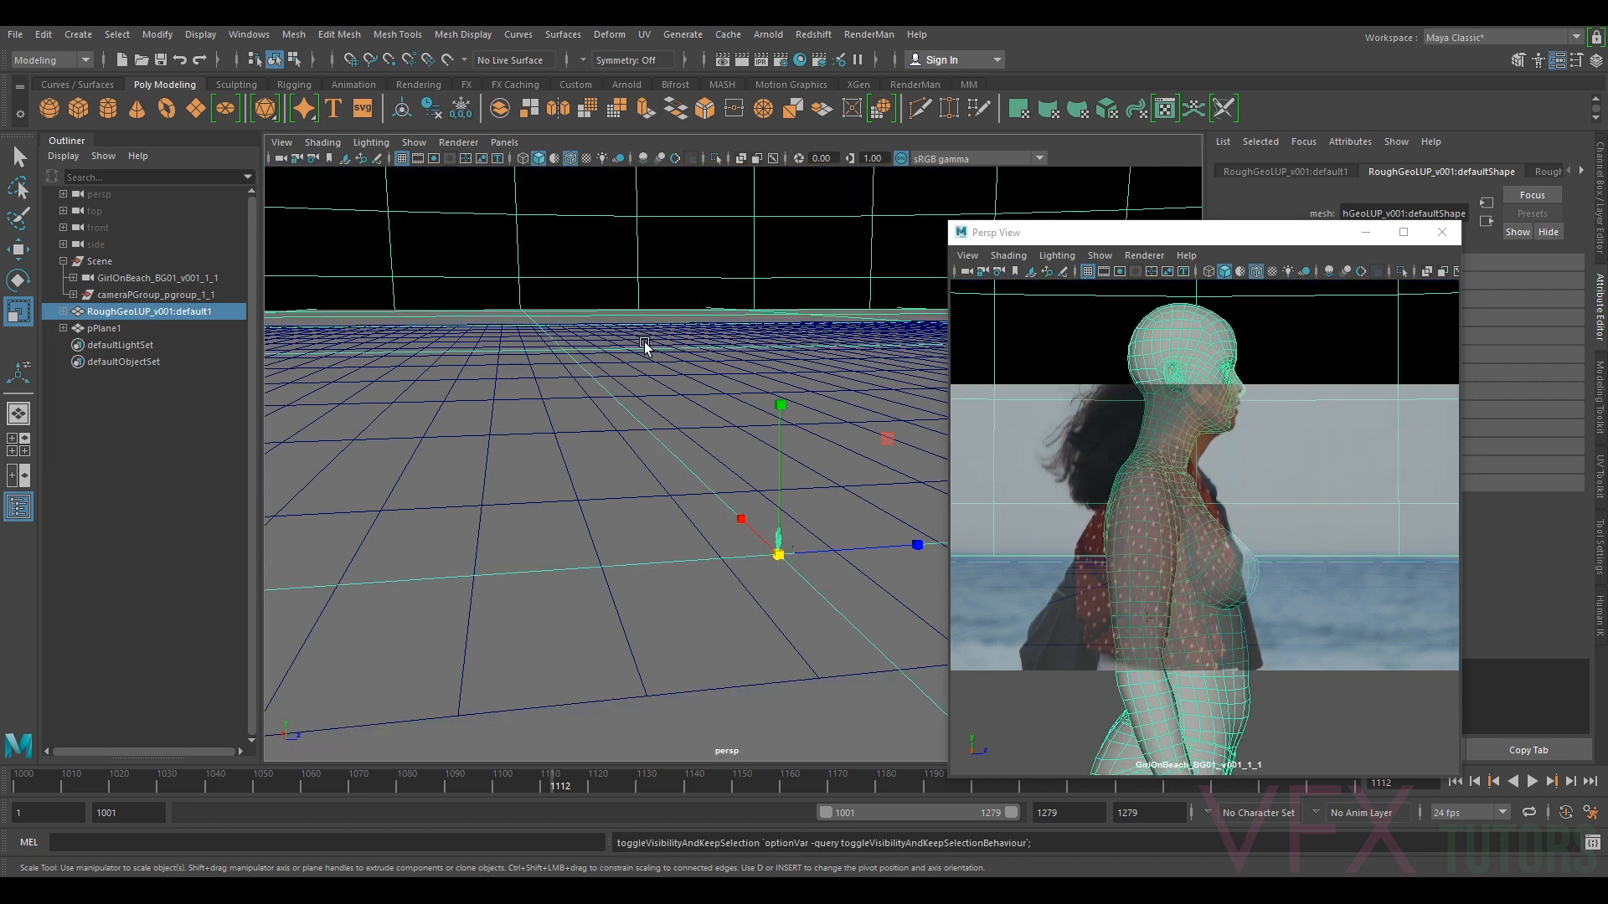
right_drag(561, 316, 568, 355)
double_click(555, 315)
key(Delete)
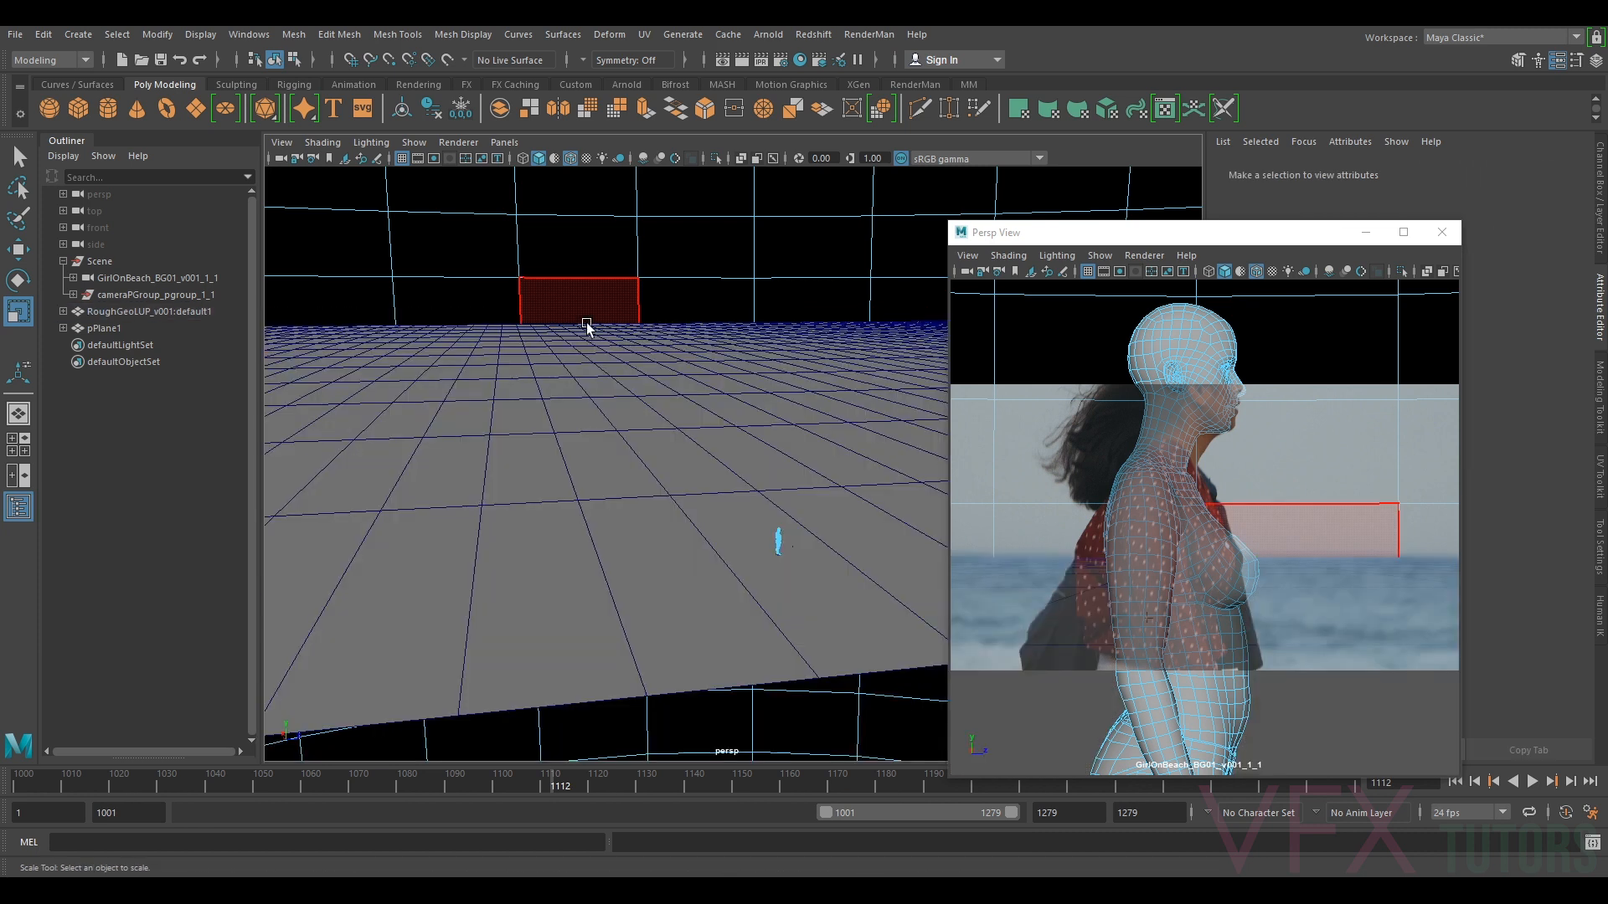
- Delete the row of sky dome faces just below the horizon and the remaining lower part of the dome
alt+drag(685, 466, 610, 513)
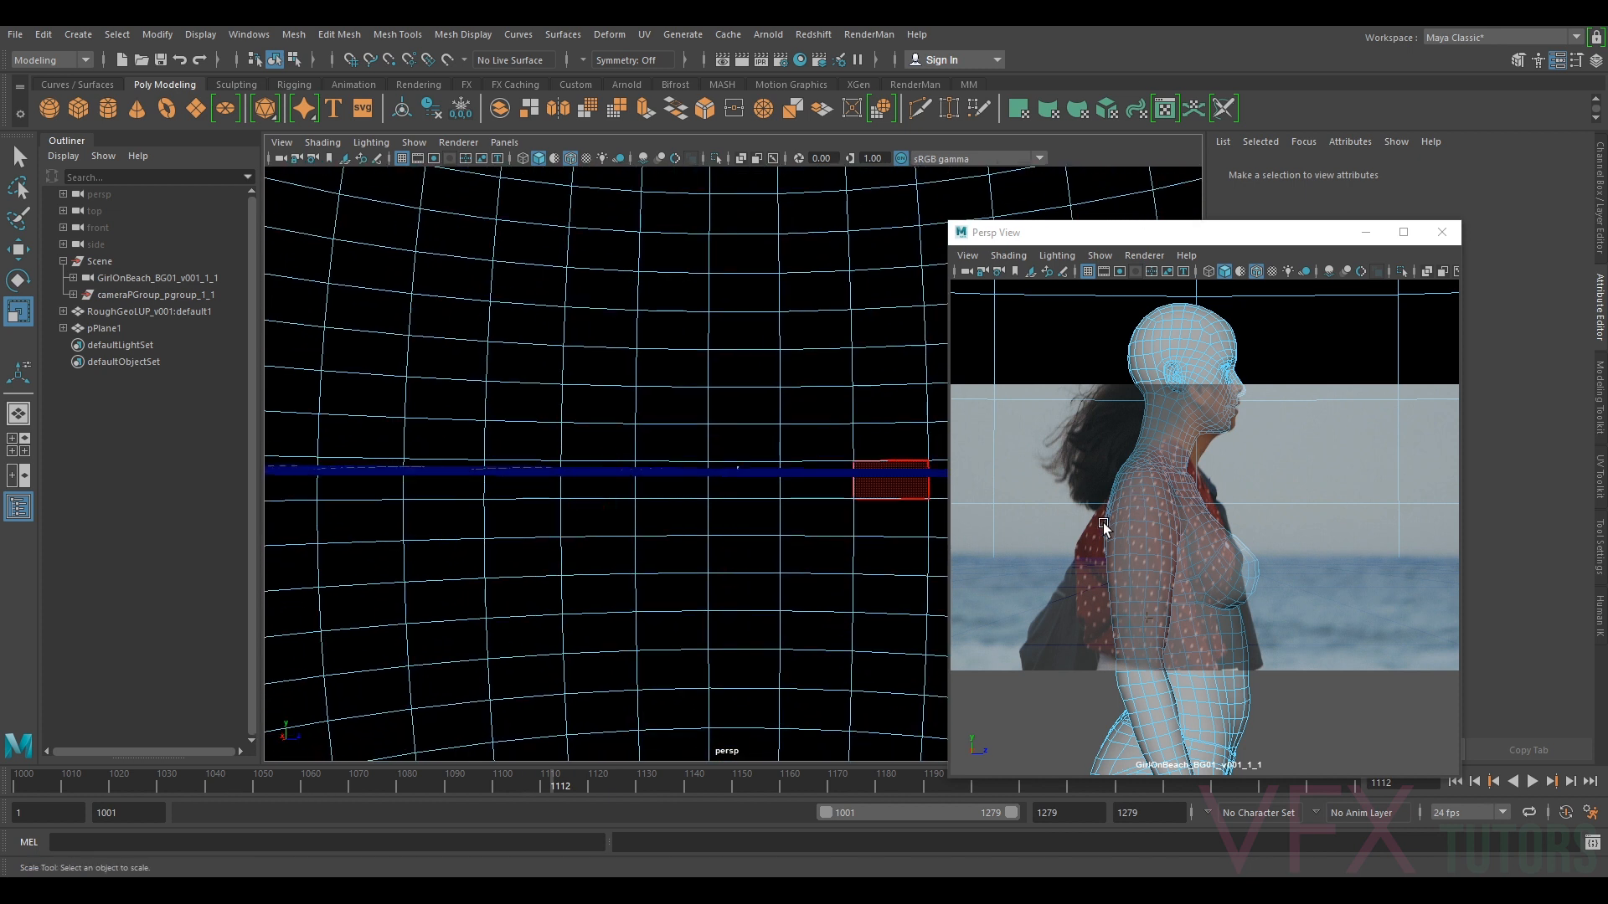
click(1031, 531)
click(1030, 508)
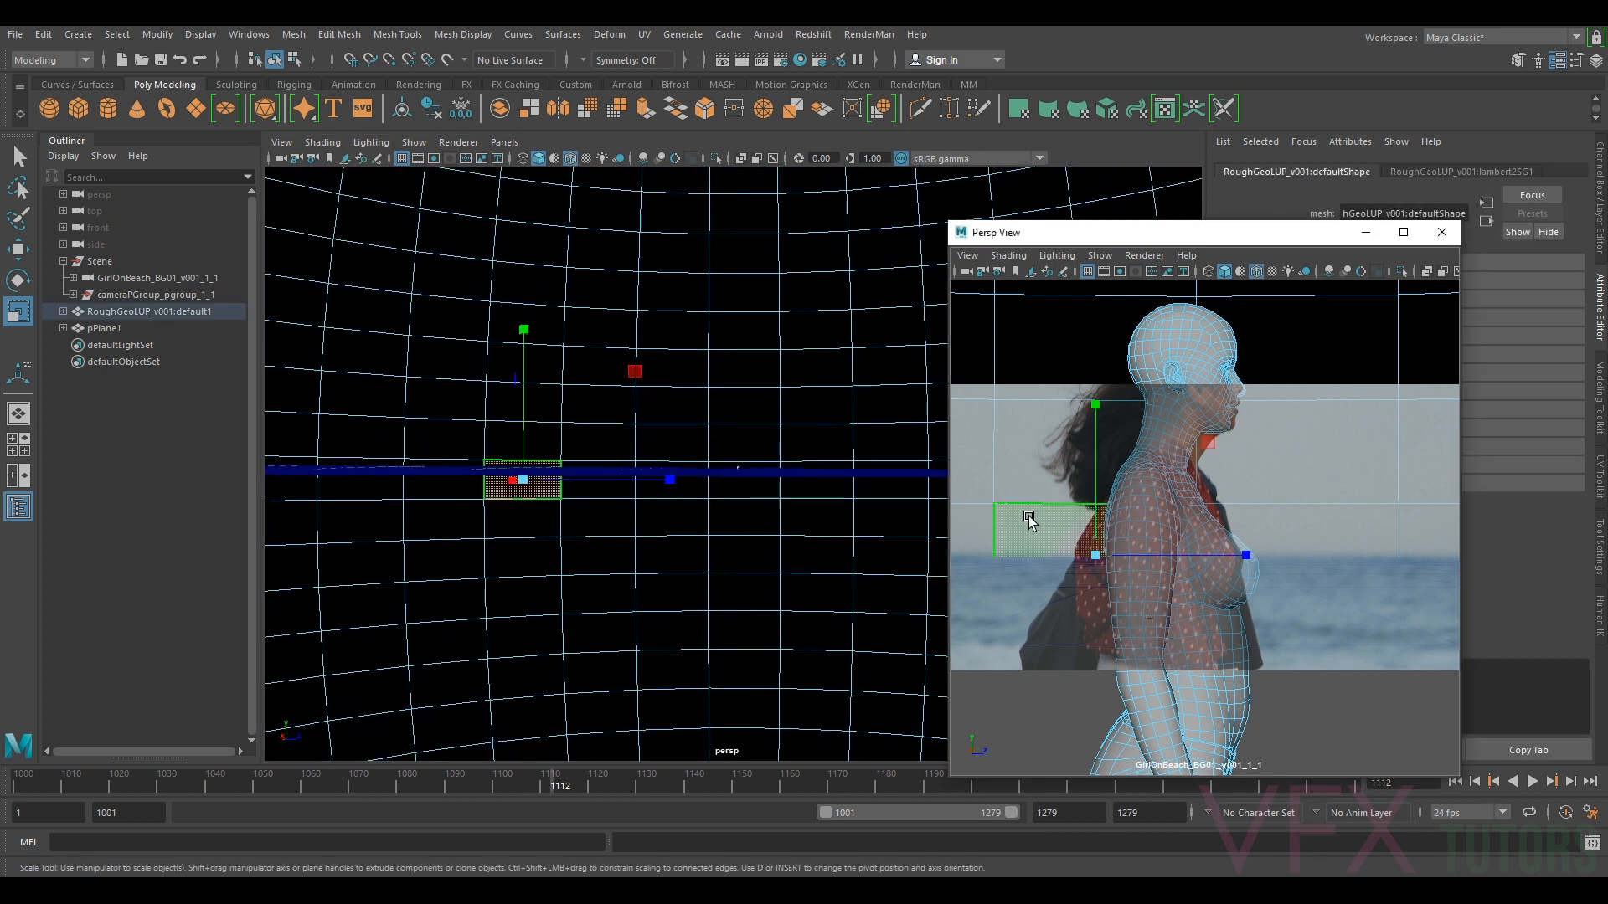
click(512, 526)
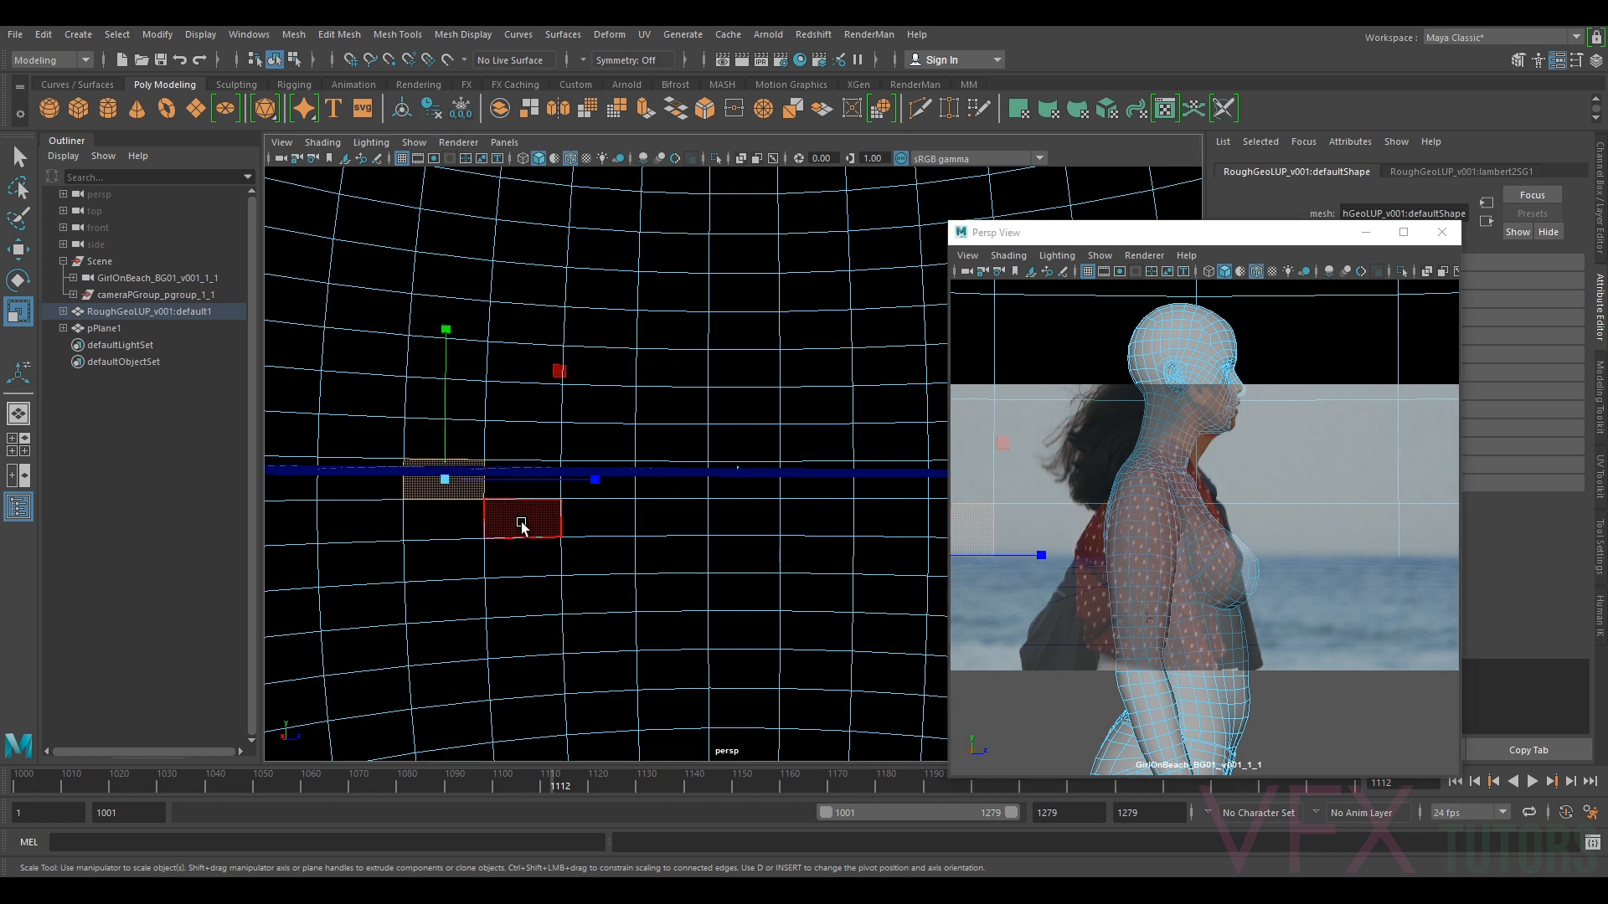
click(520, 526)
shift+double_click(451, 526)
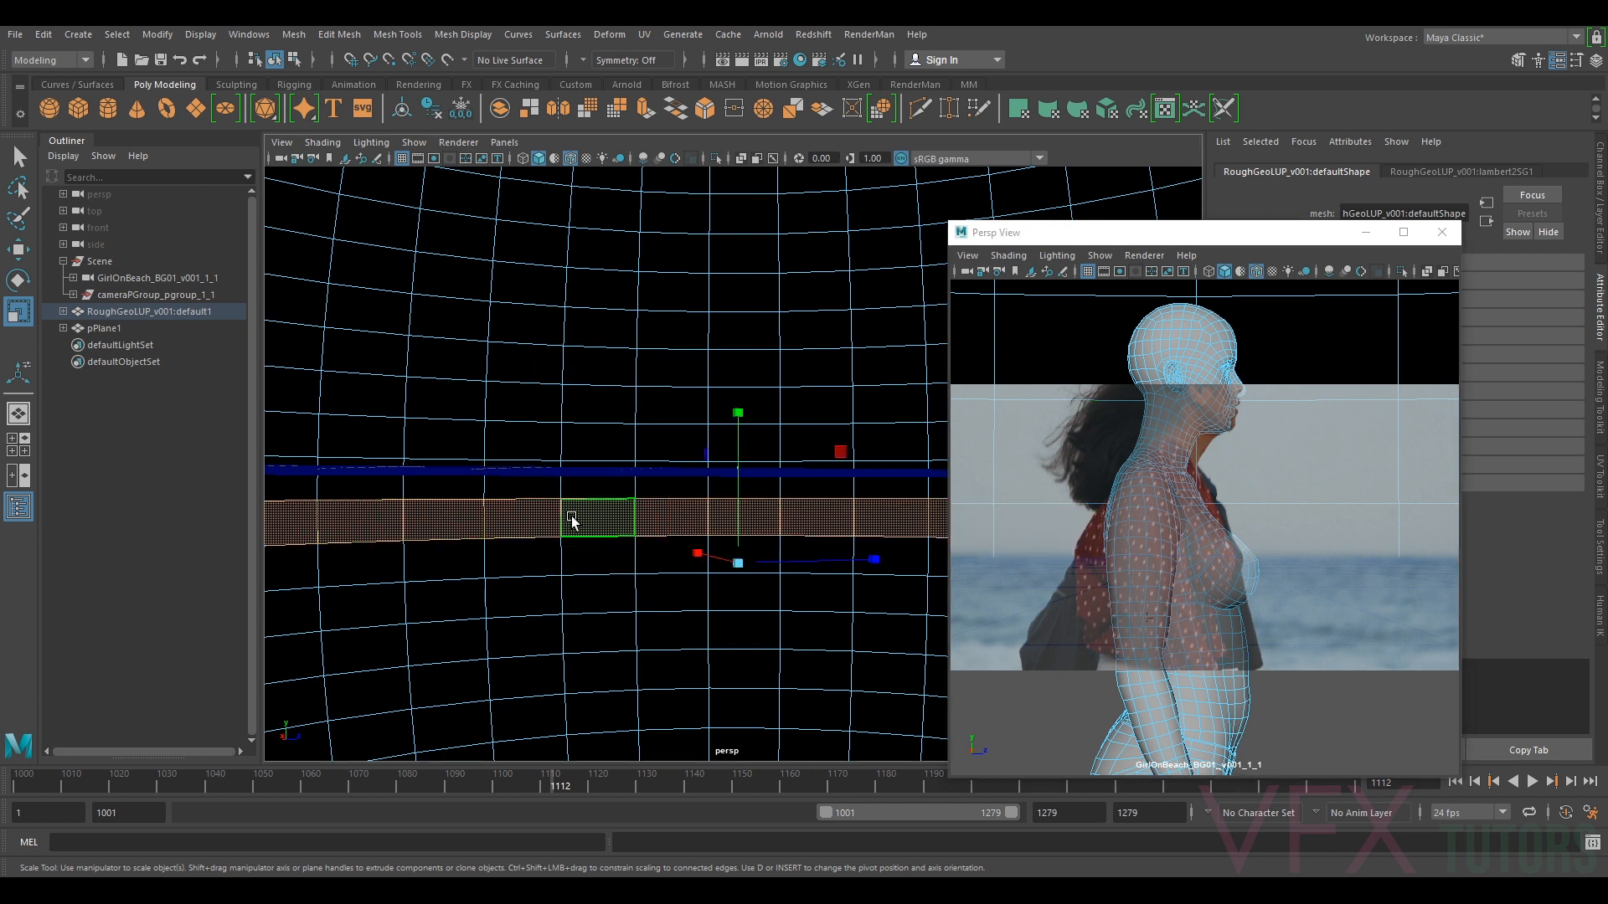
key(Delete)
double_click(642, 559)
key(Delete)
alt+drag(623, 575, 620, 507)
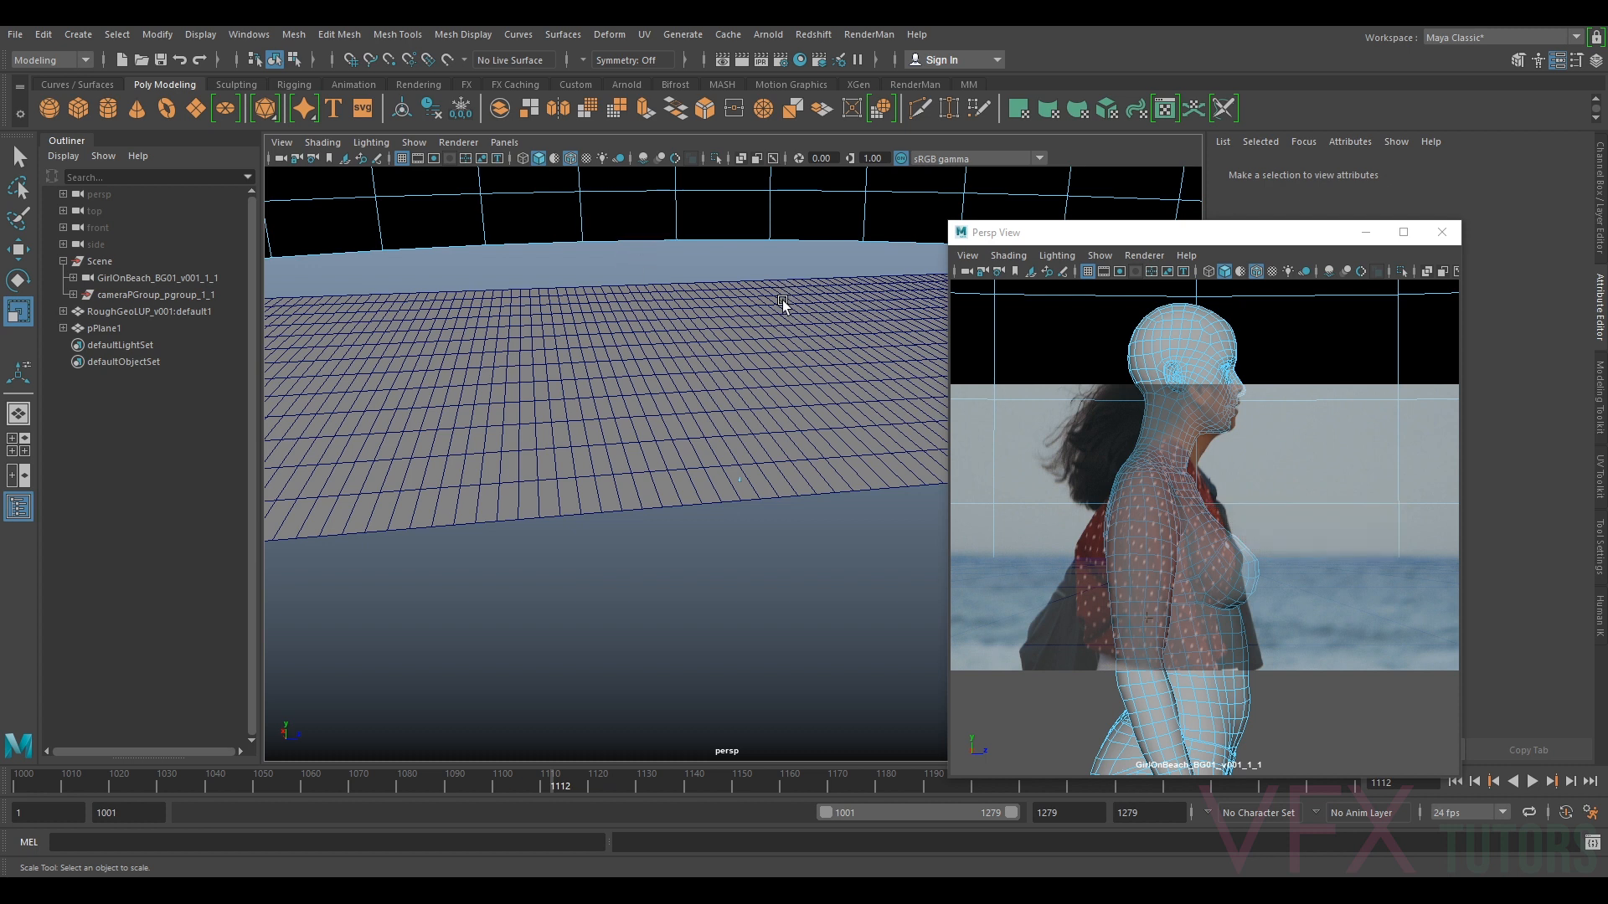
- Return the rough geometry to object selection, group RoughGeoLUP_v001:default1 with pPlane1, and rename the group as SetGeo
right_drag(771, 215, 707, 223)
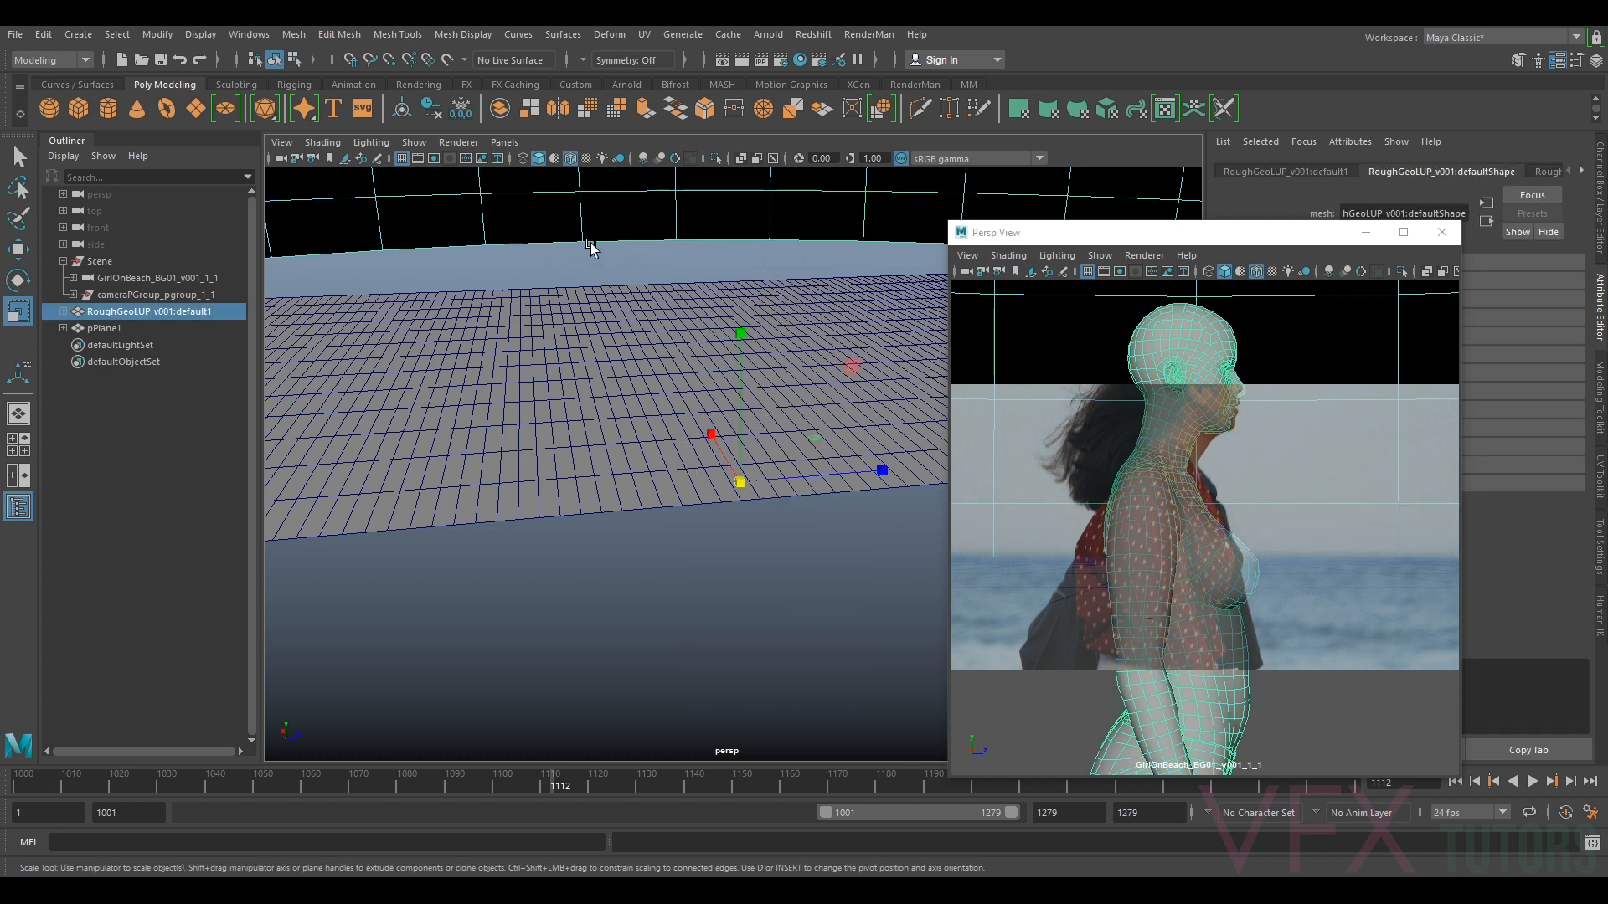
click(666, 330)
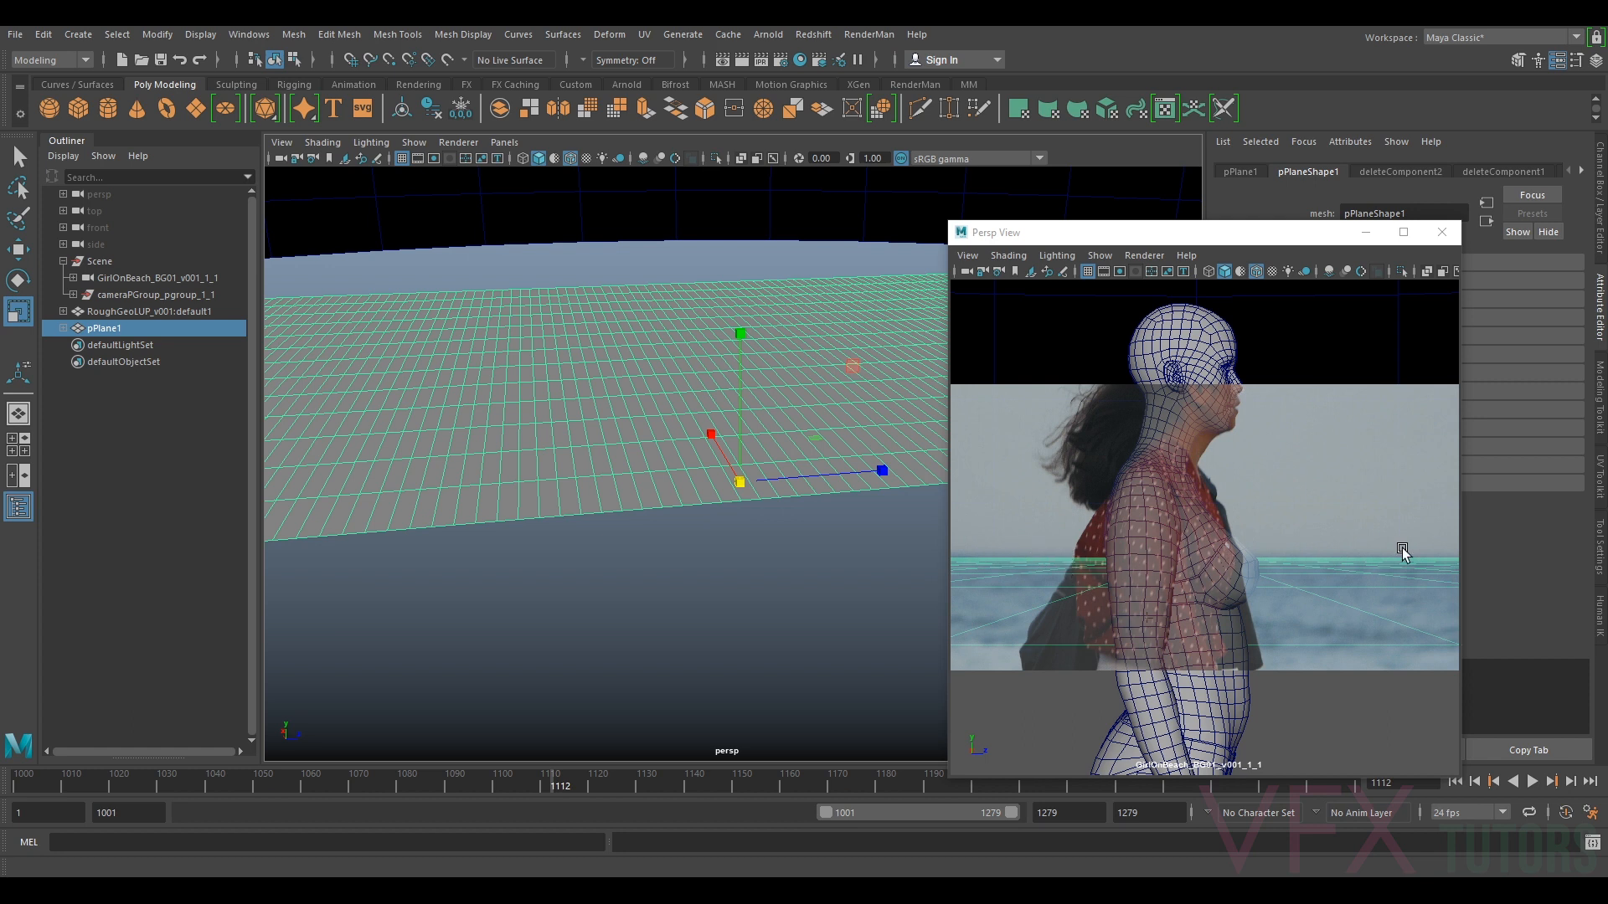
click(133, 313)
ctrl+click(133, 330)
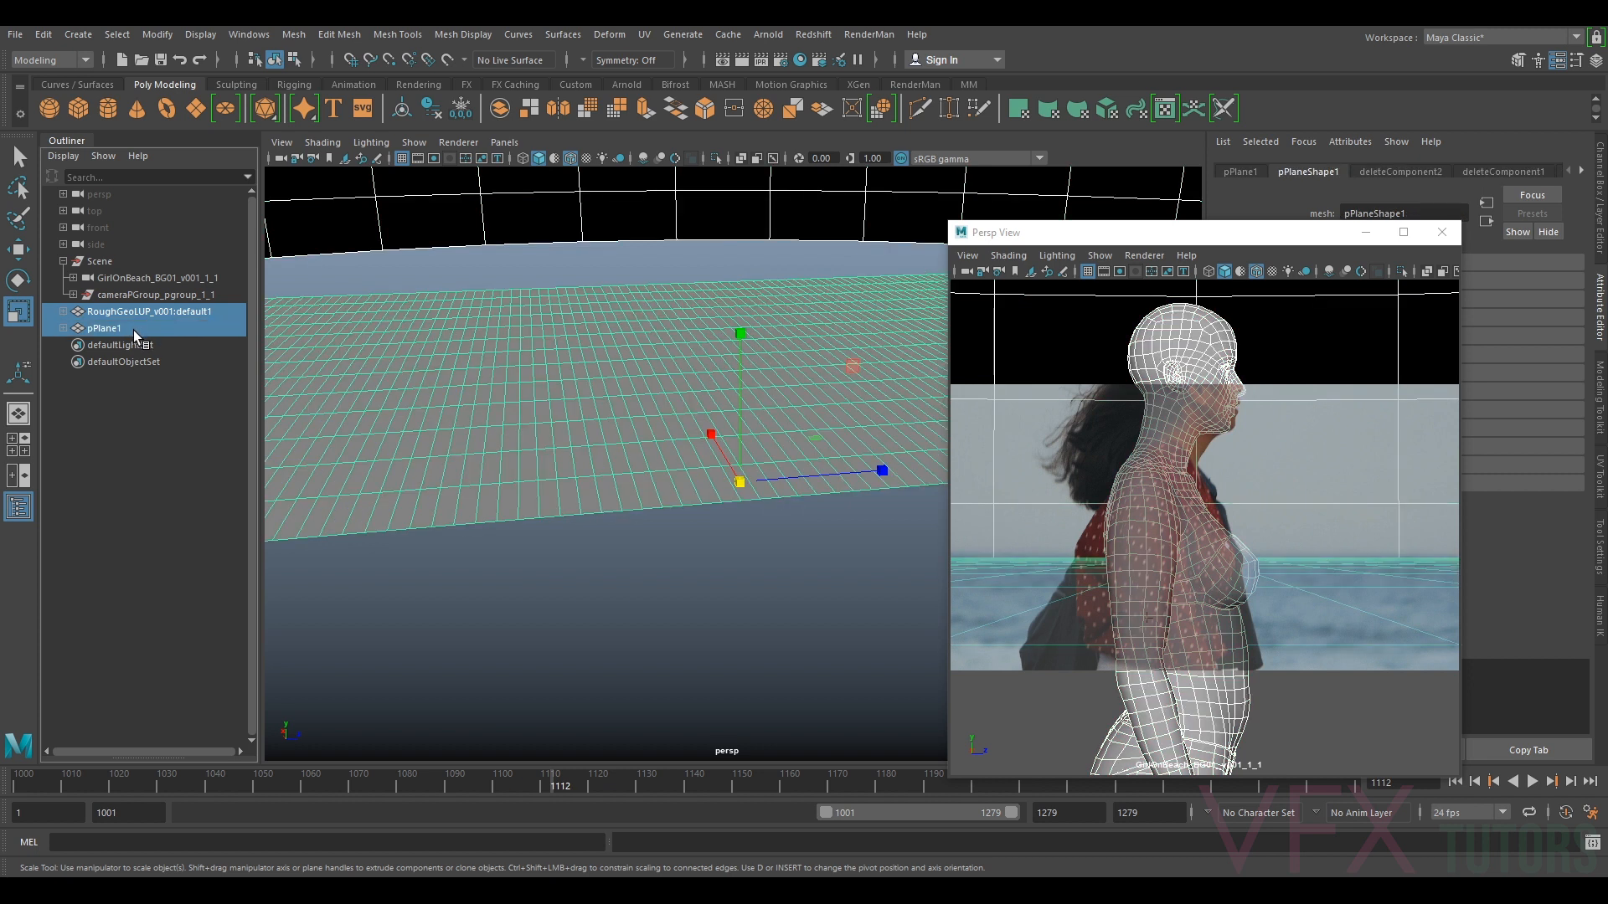
key(ctrl+g)
double_click(114, 310)
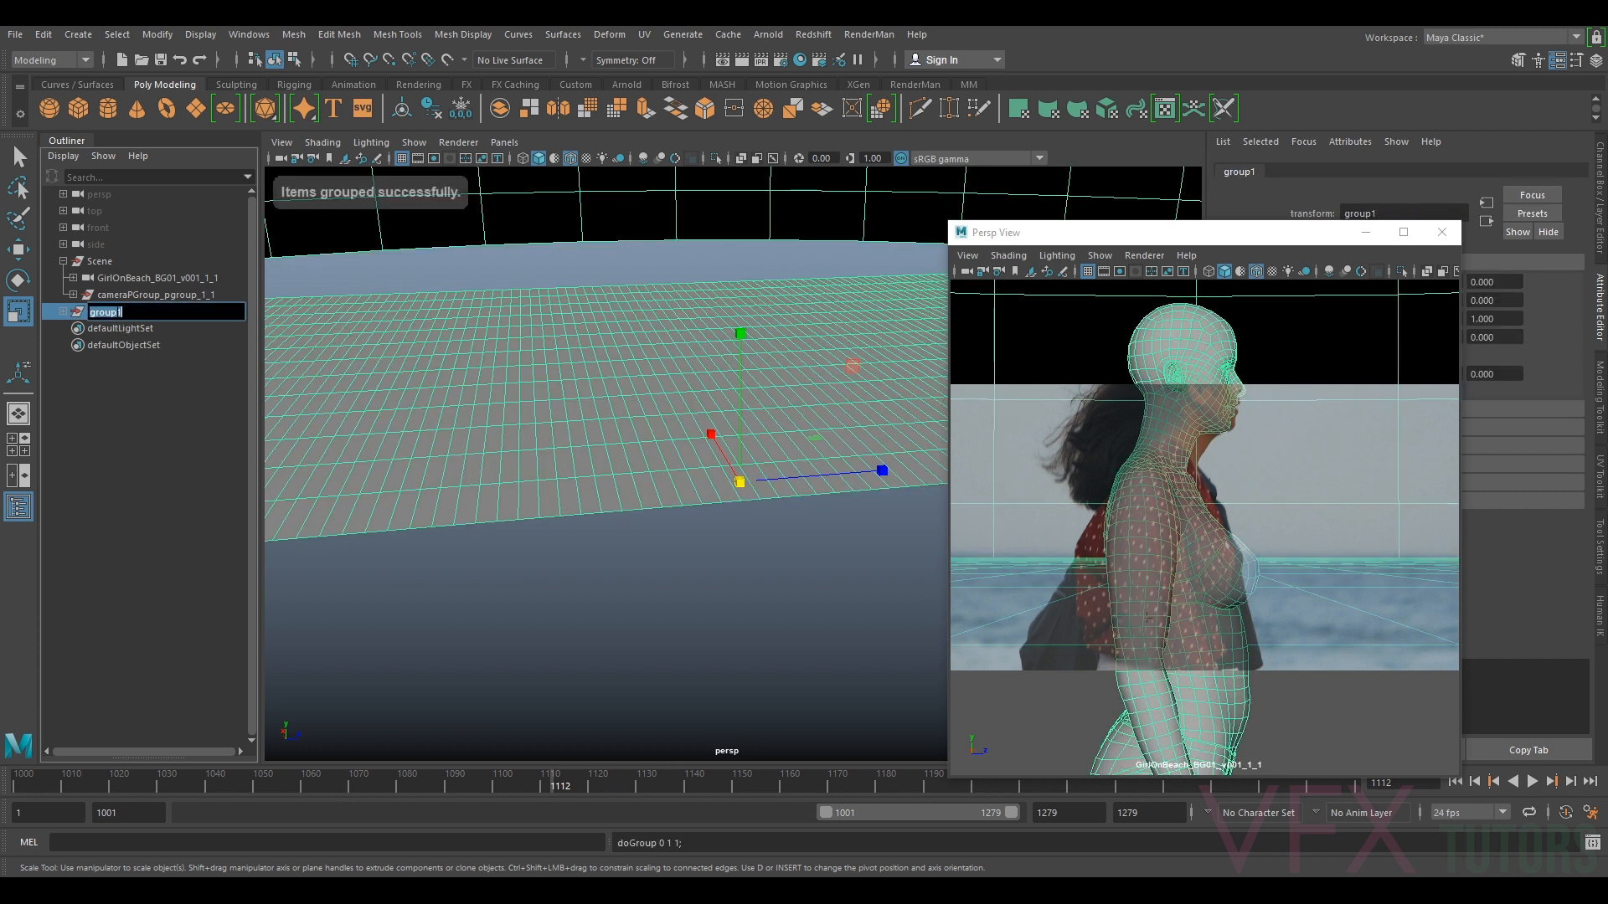
text(SetGeo)
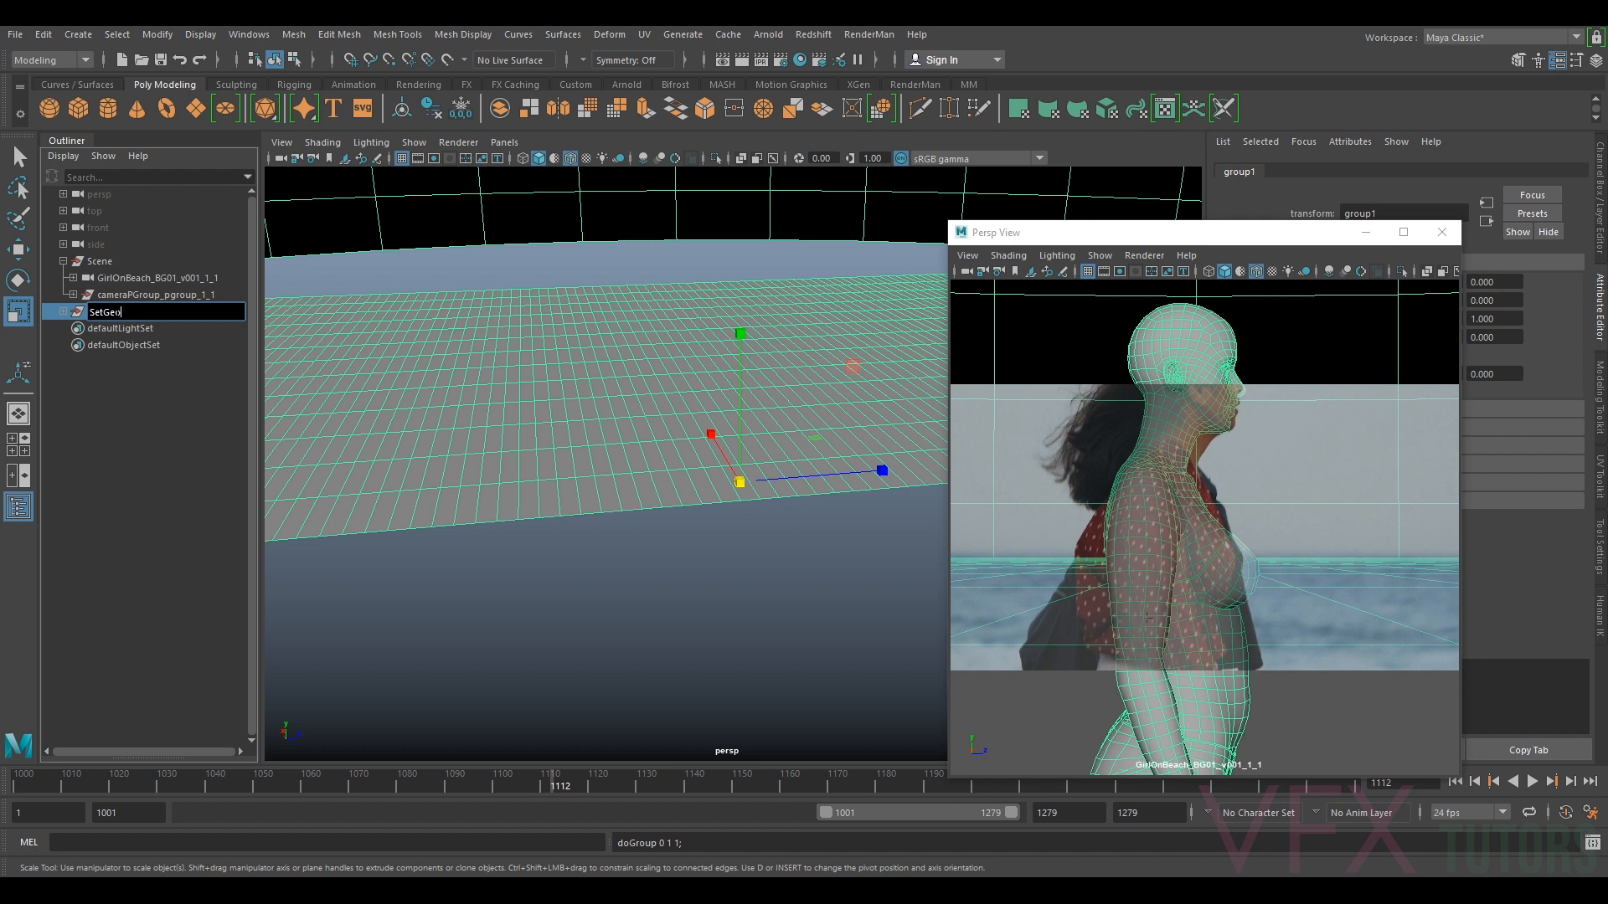
key(Return)
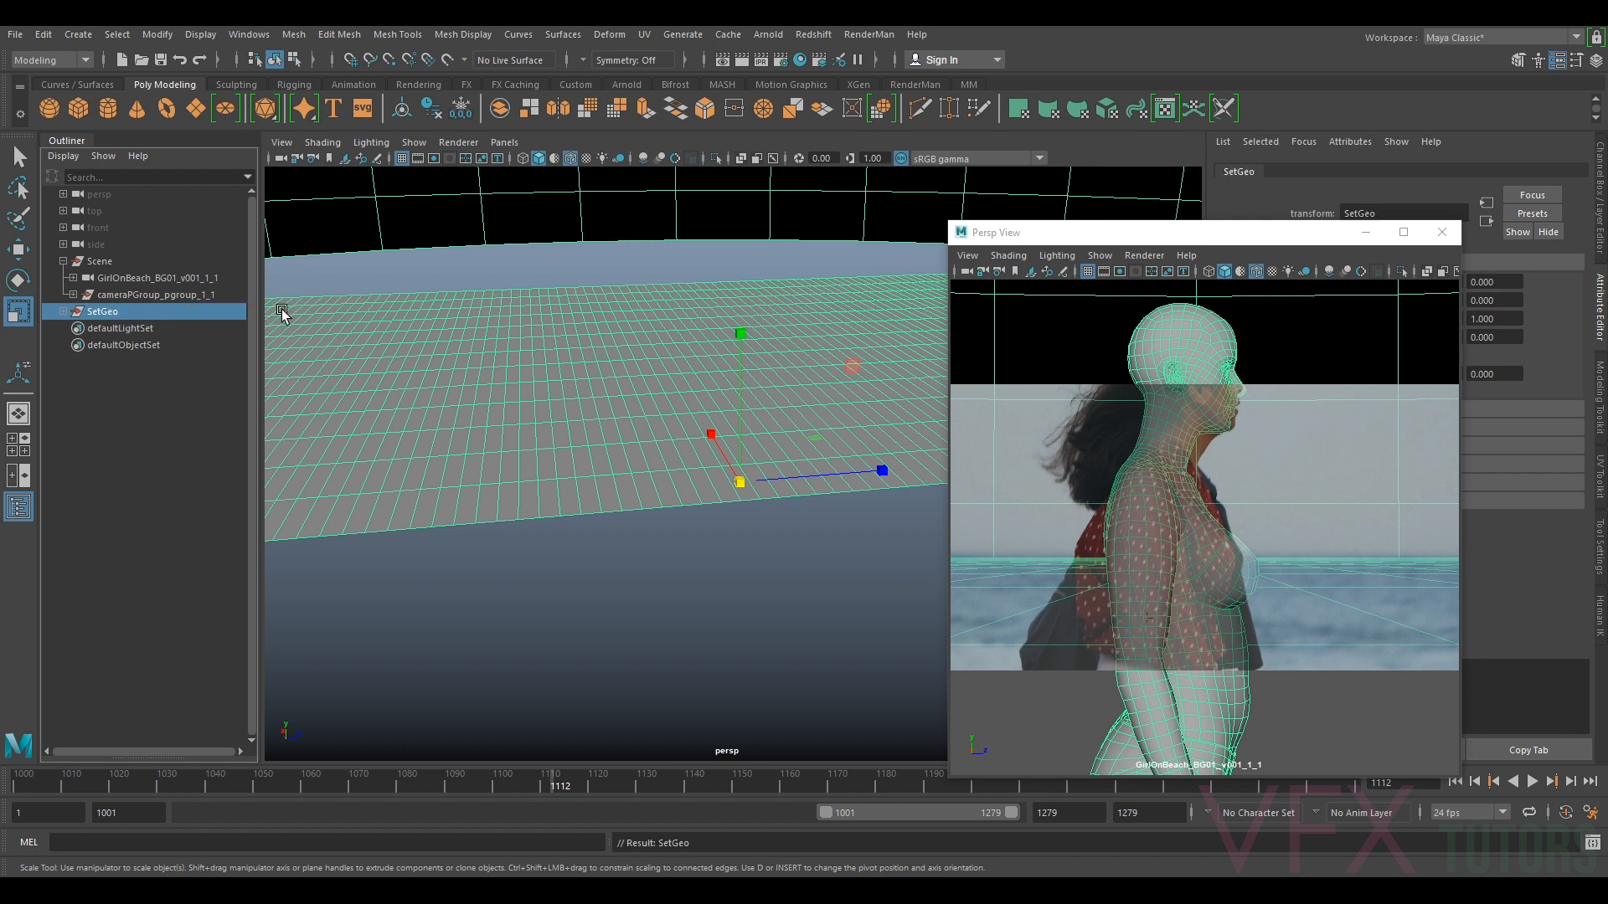
click(778, 564)
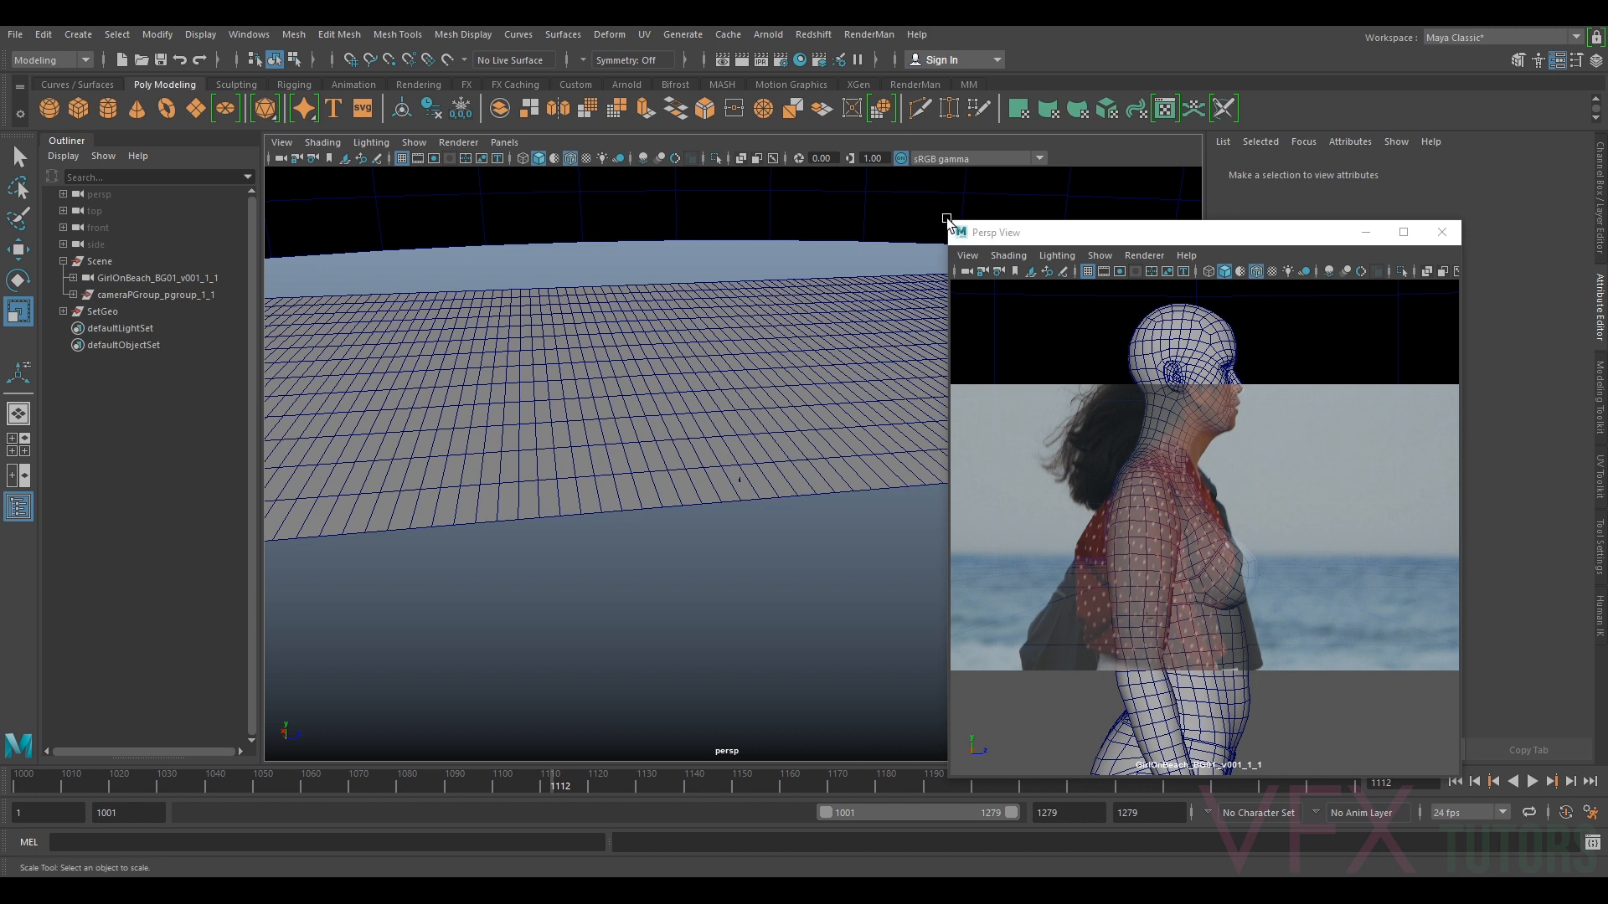
- Enlarge the floating camera view and select the ground plane in it
drag(946, 220, 687, 216)
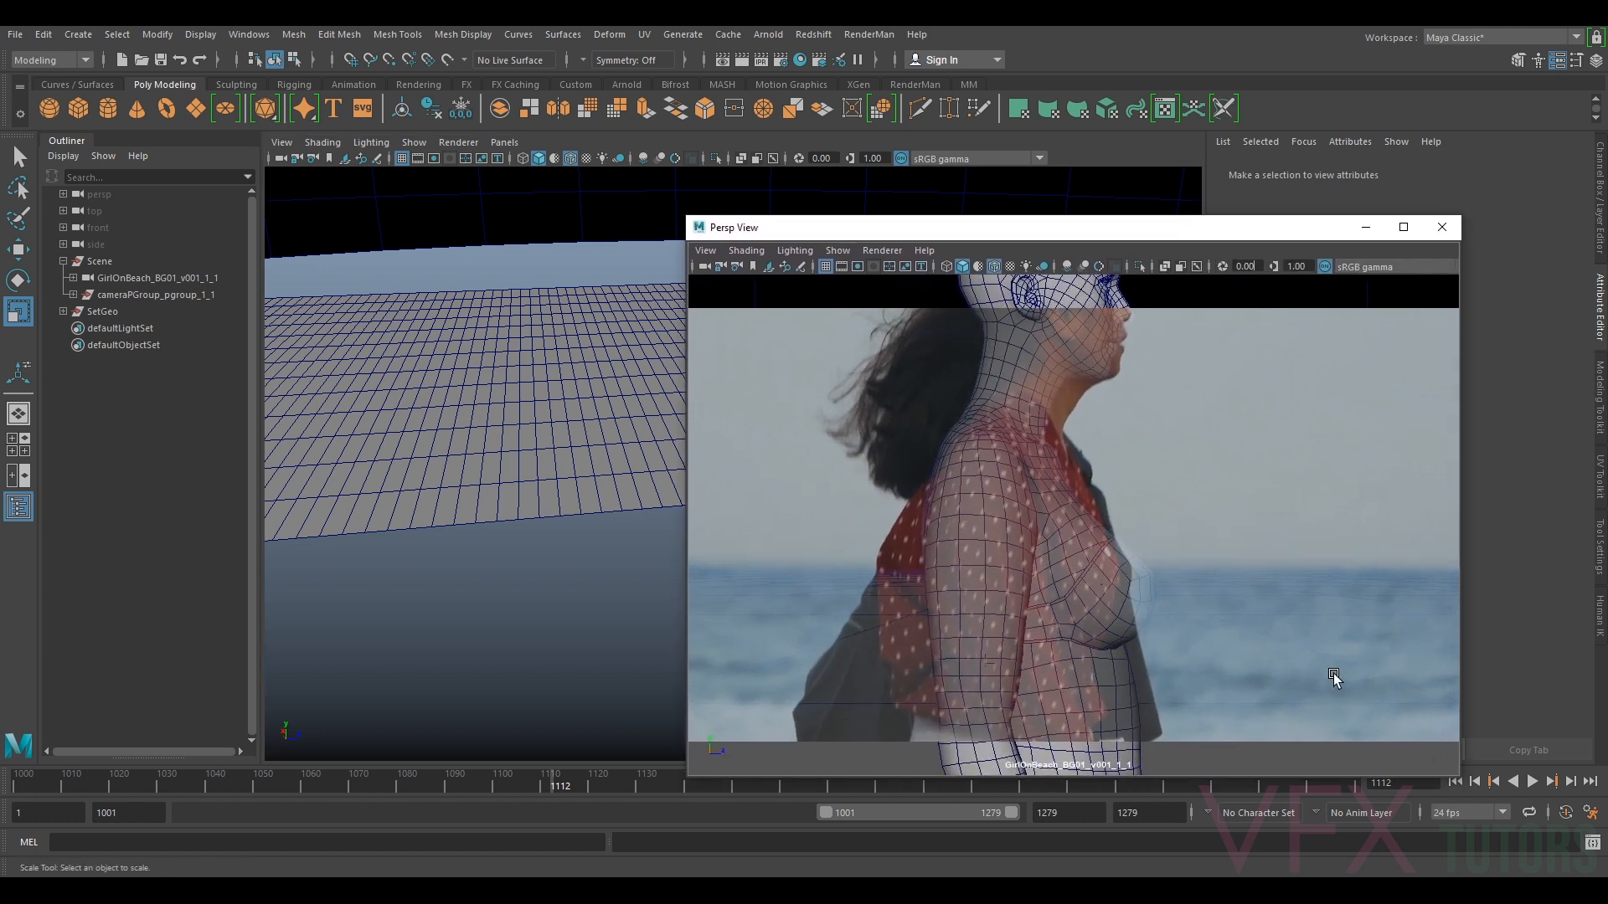
click(1114, 450)
click(746, 250)
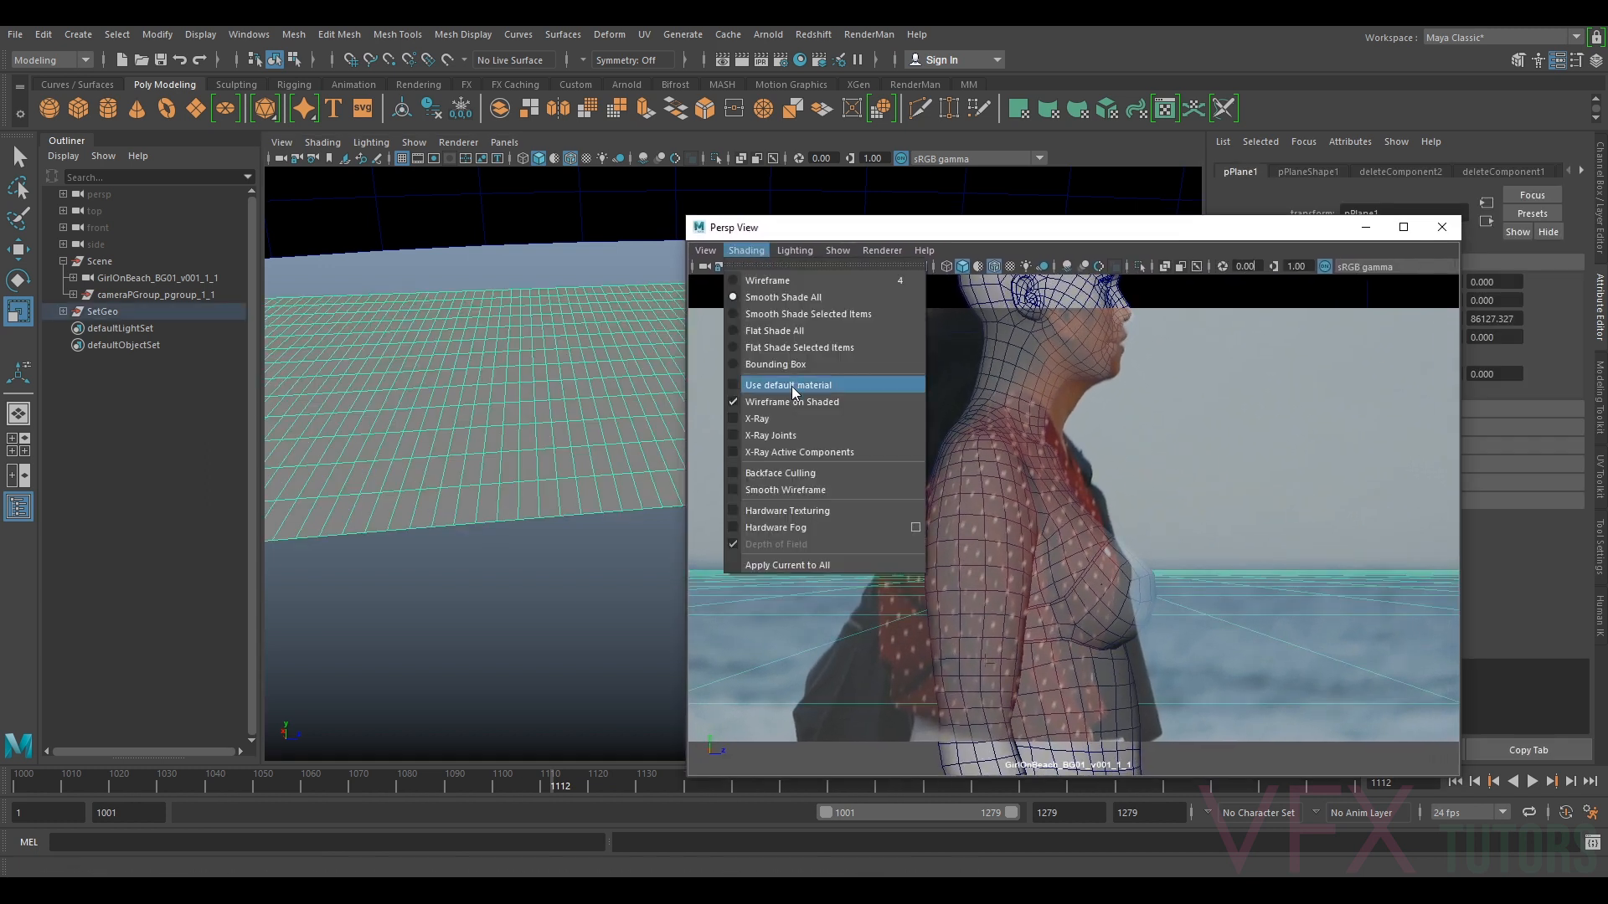
click(1255, 445)
click(1268, 536)
click(1272, 584)
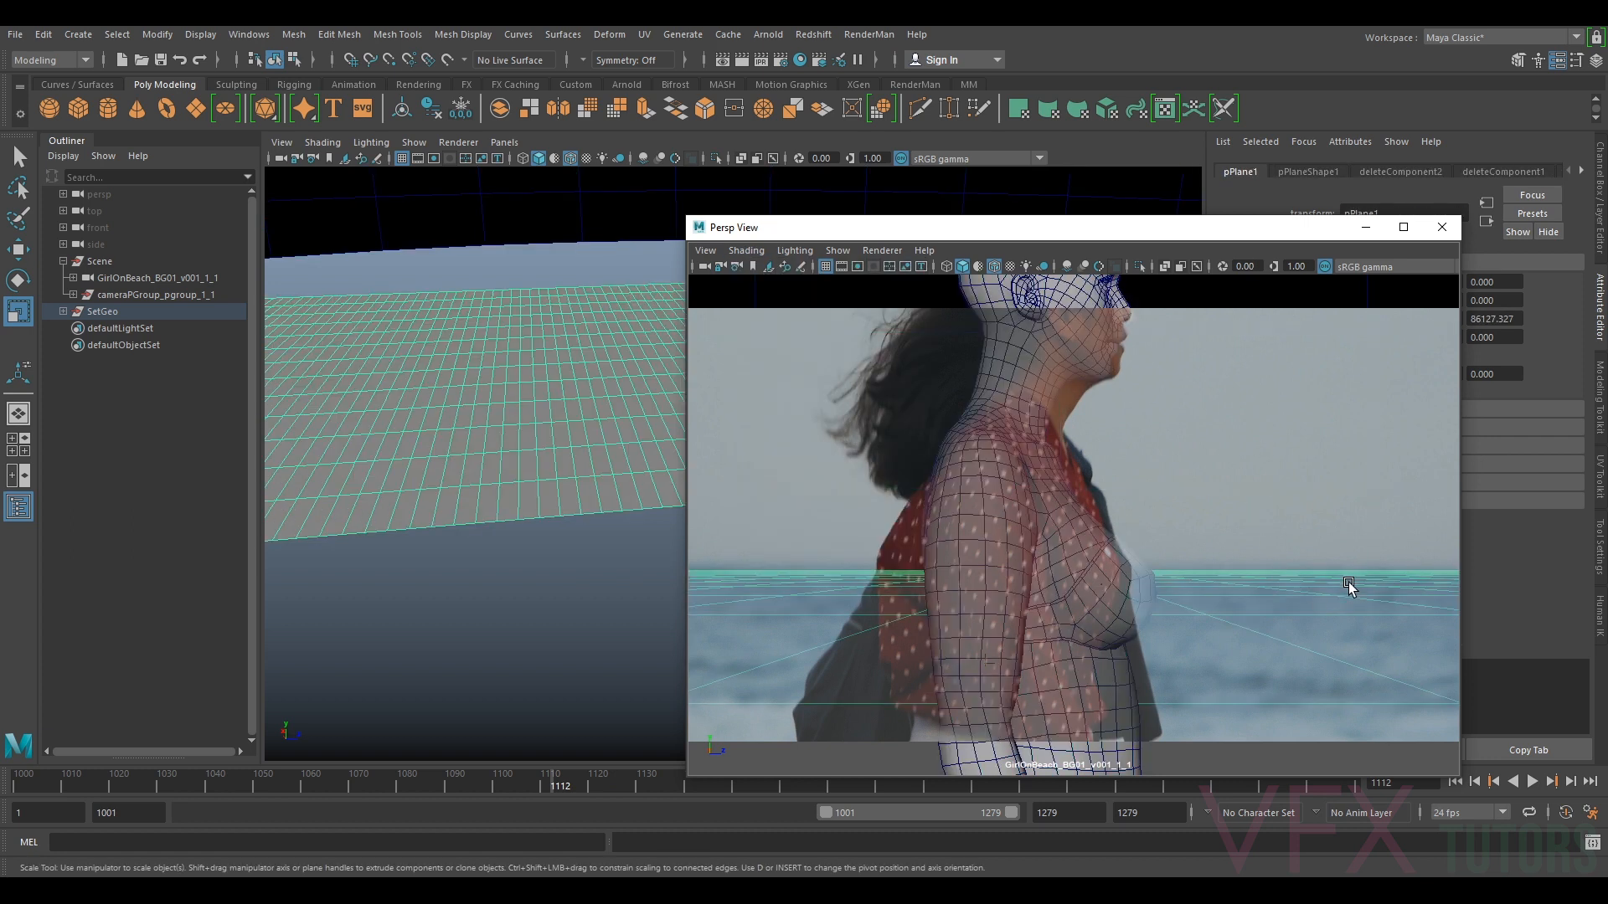
- Add the rough geometry to the selection, create a display layer containing it and the ground plane, and set the layer's colour to green
click(1358, 487)
drag(1199, 235, 1110, 154)
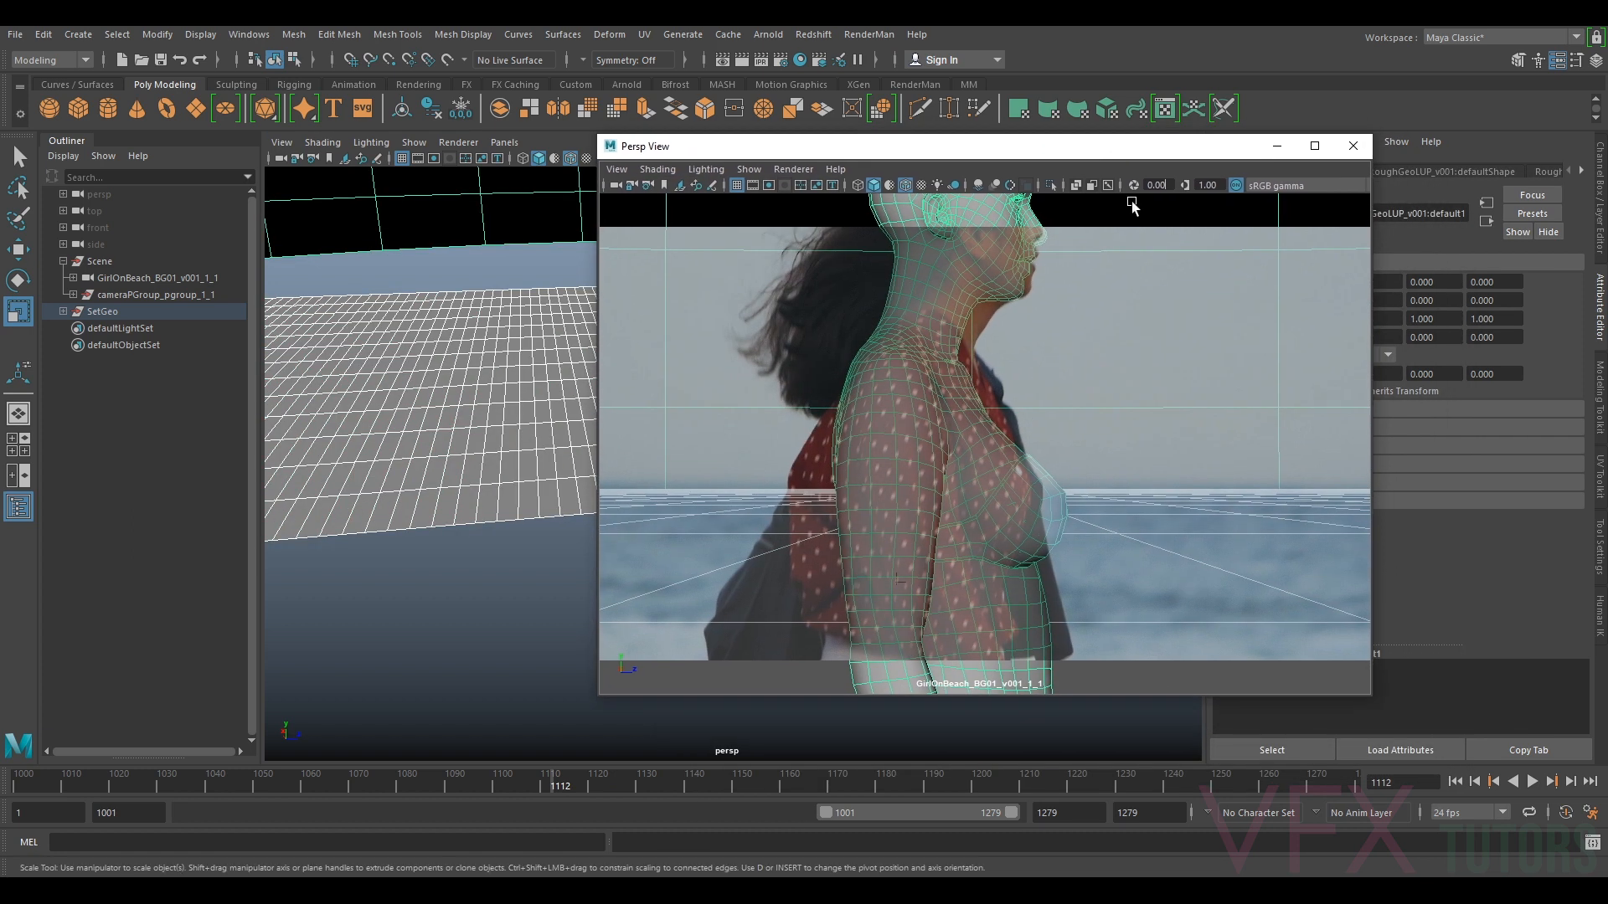
click(1600, 250)
click(1577, 625)
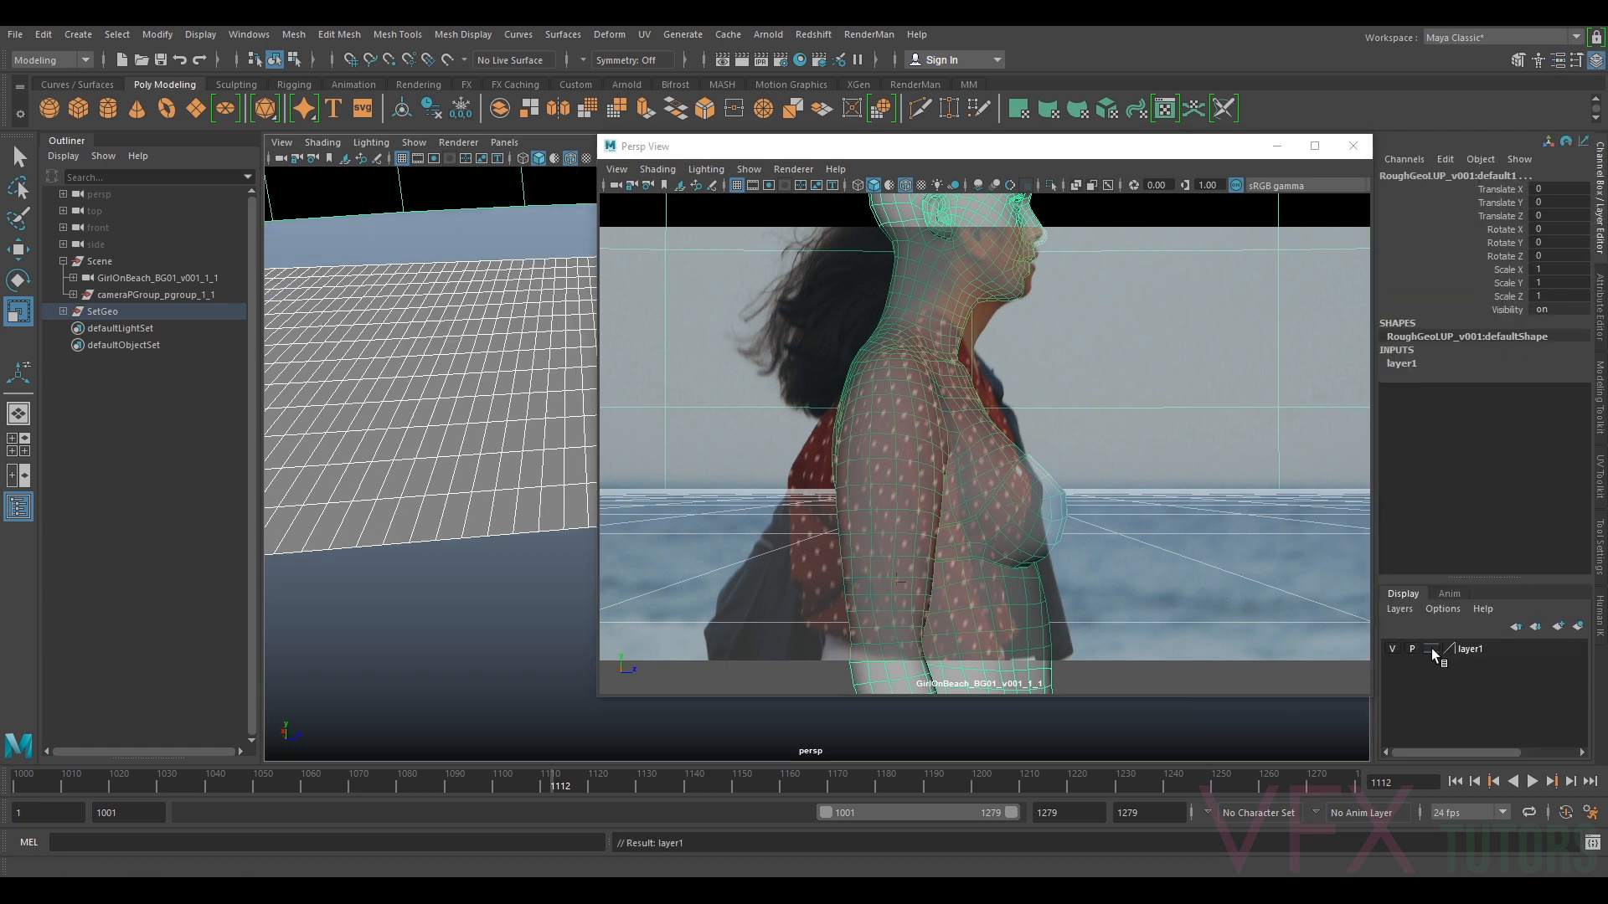
double_click(1439, 648)
click(794, 428)
click(653, 465)
click(531, 567)
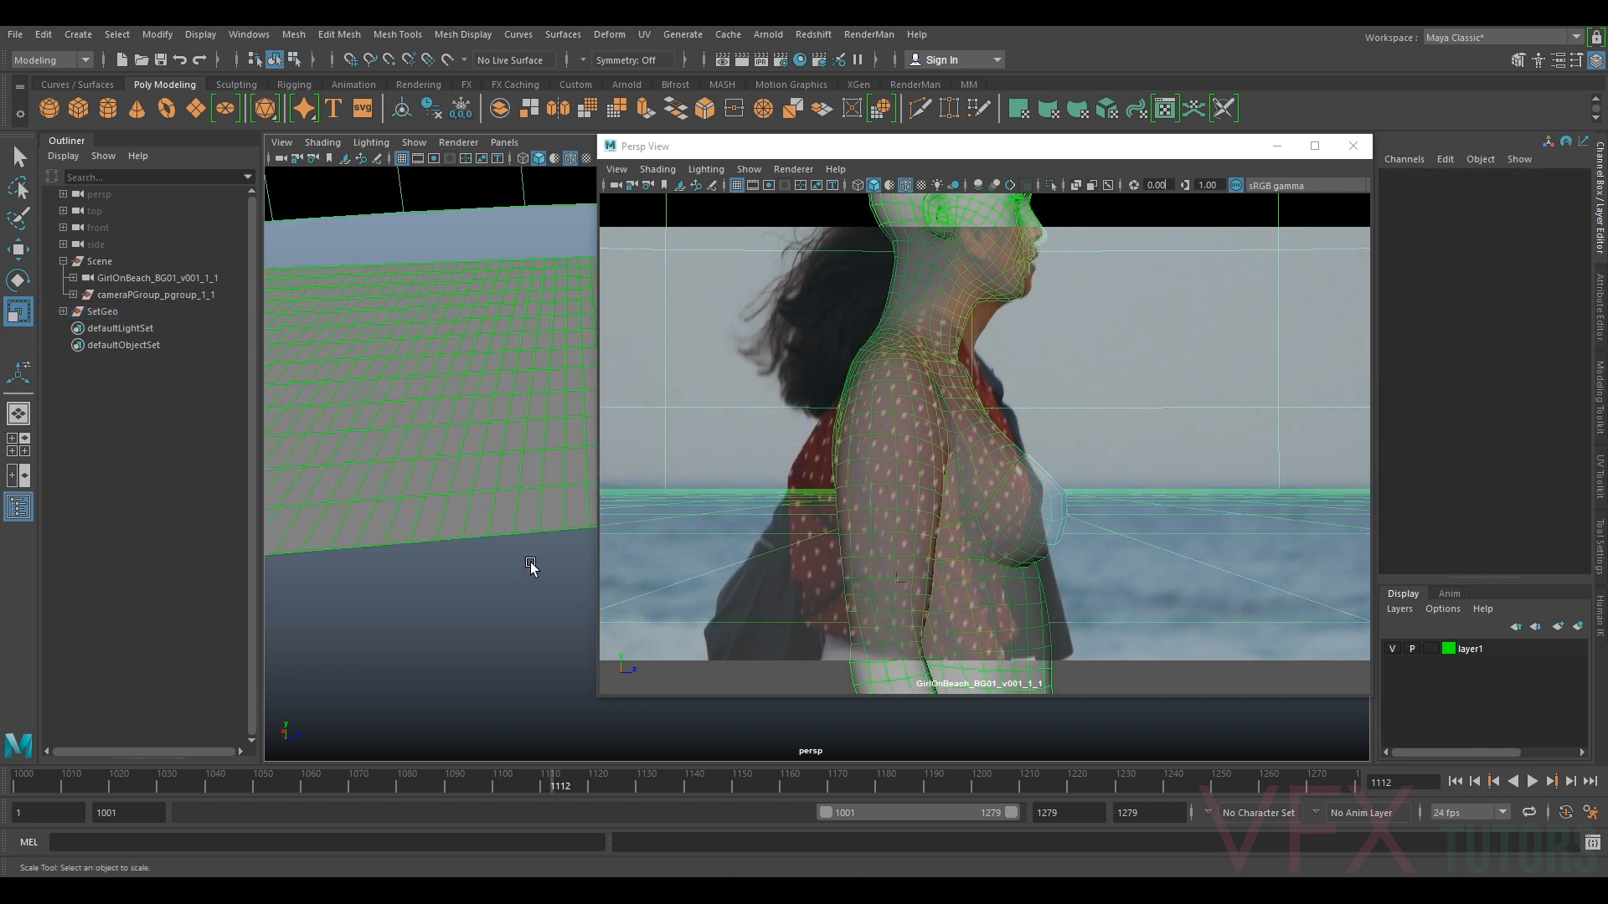
- Enable Smooth Wireframe and Multisampling Anti-aliasing with a sample count of 8 in the Viewport 2.0 settings
click(791, 172)
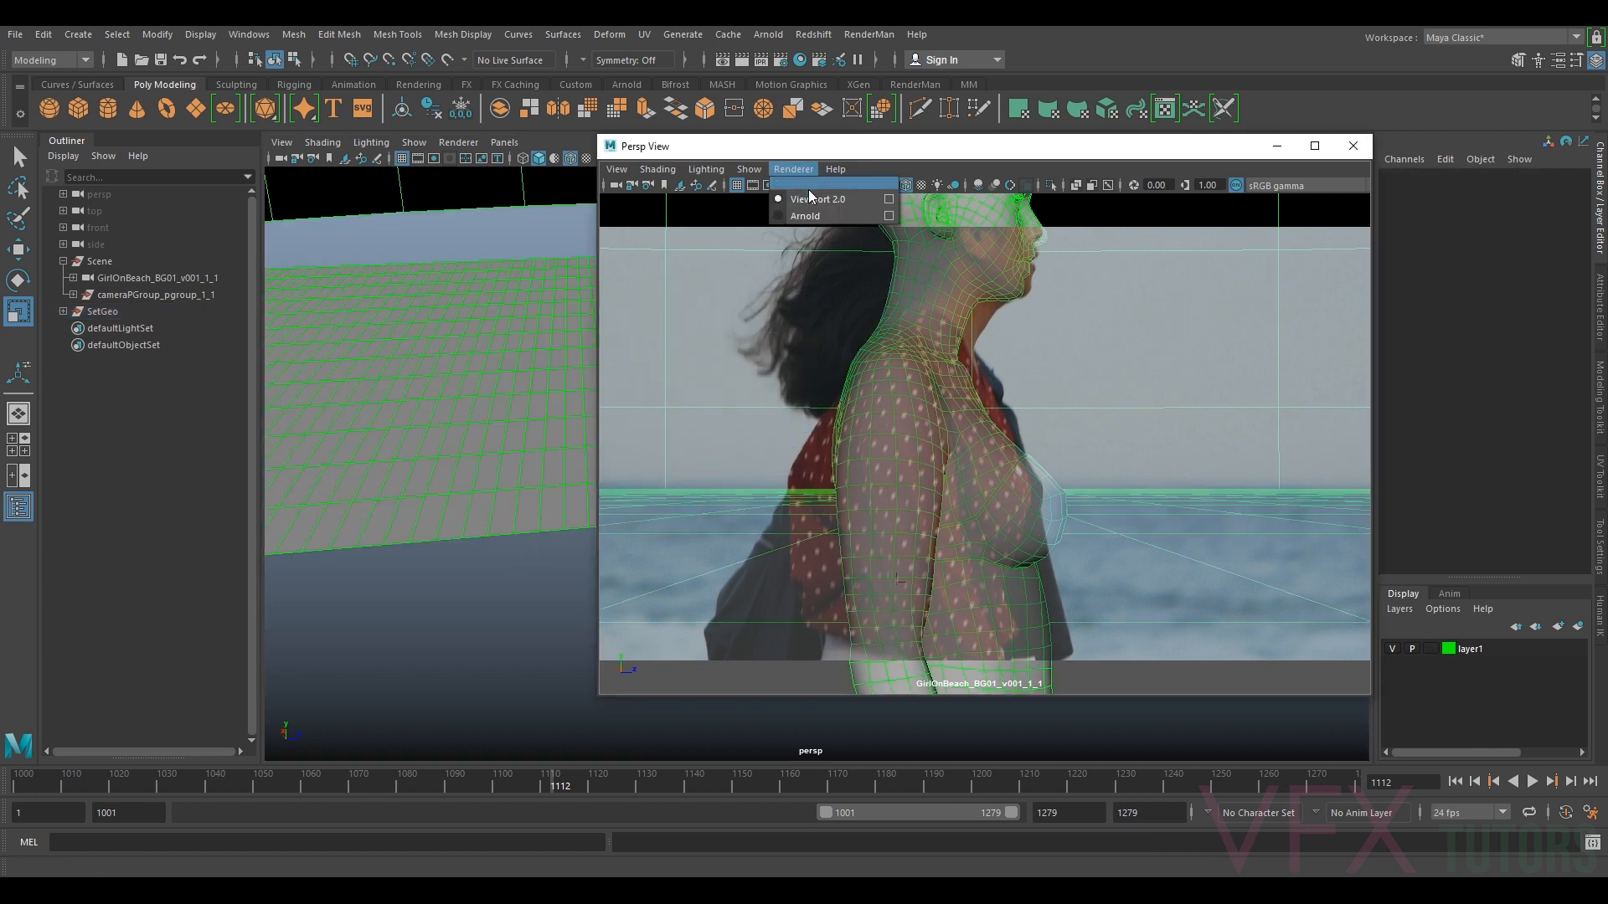
click(890, 199)
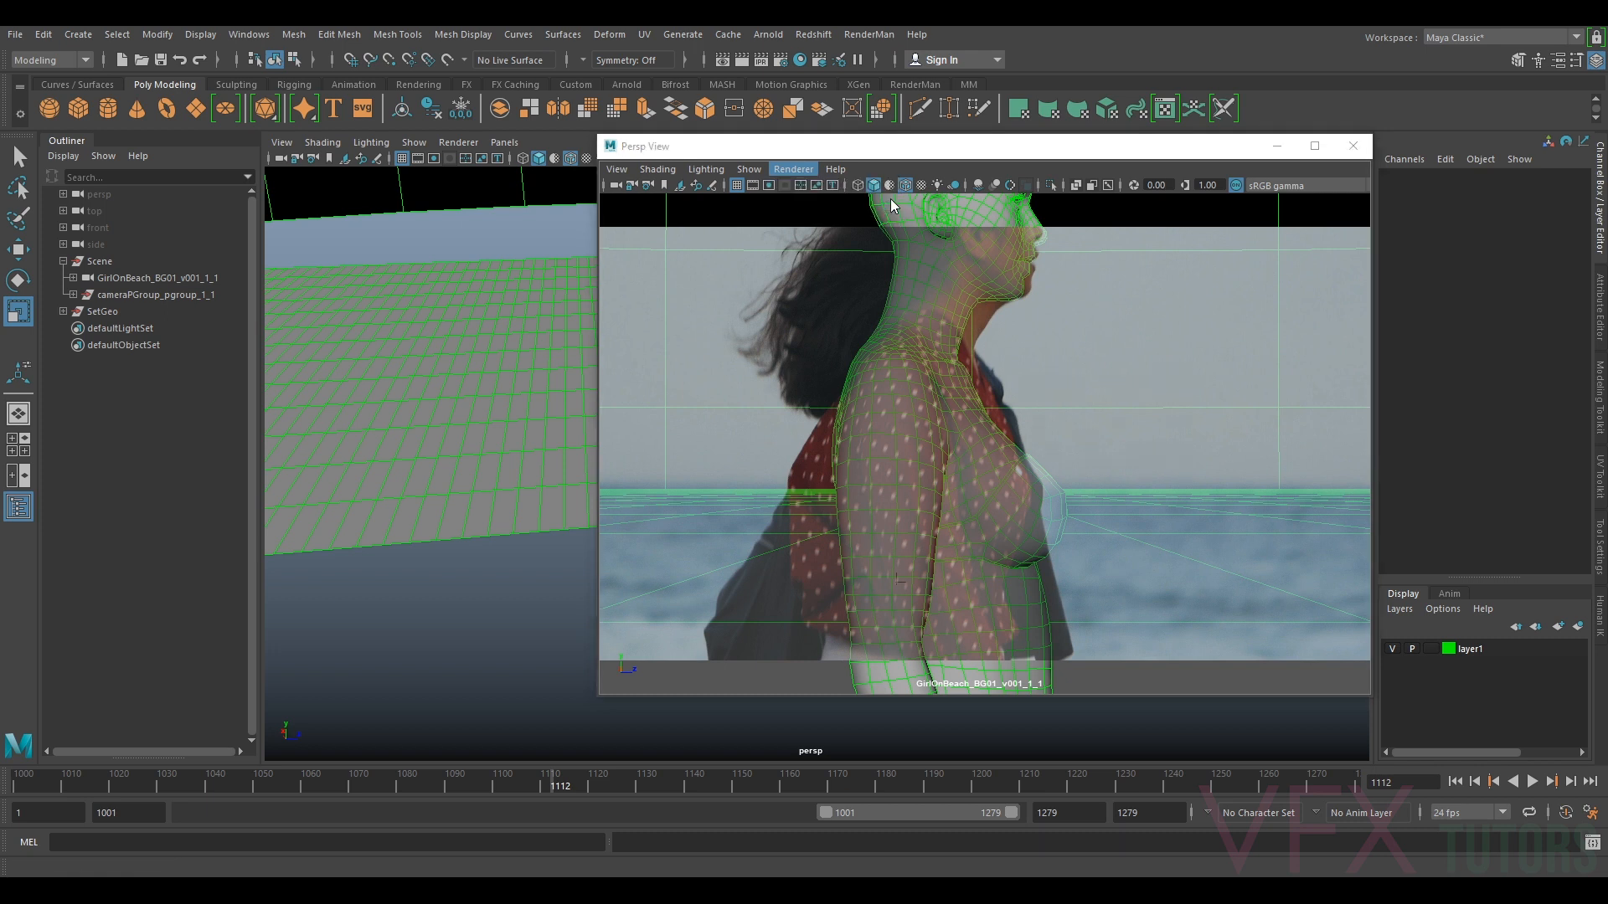
scroll(996, 644, down, 5)
click(889, 597)
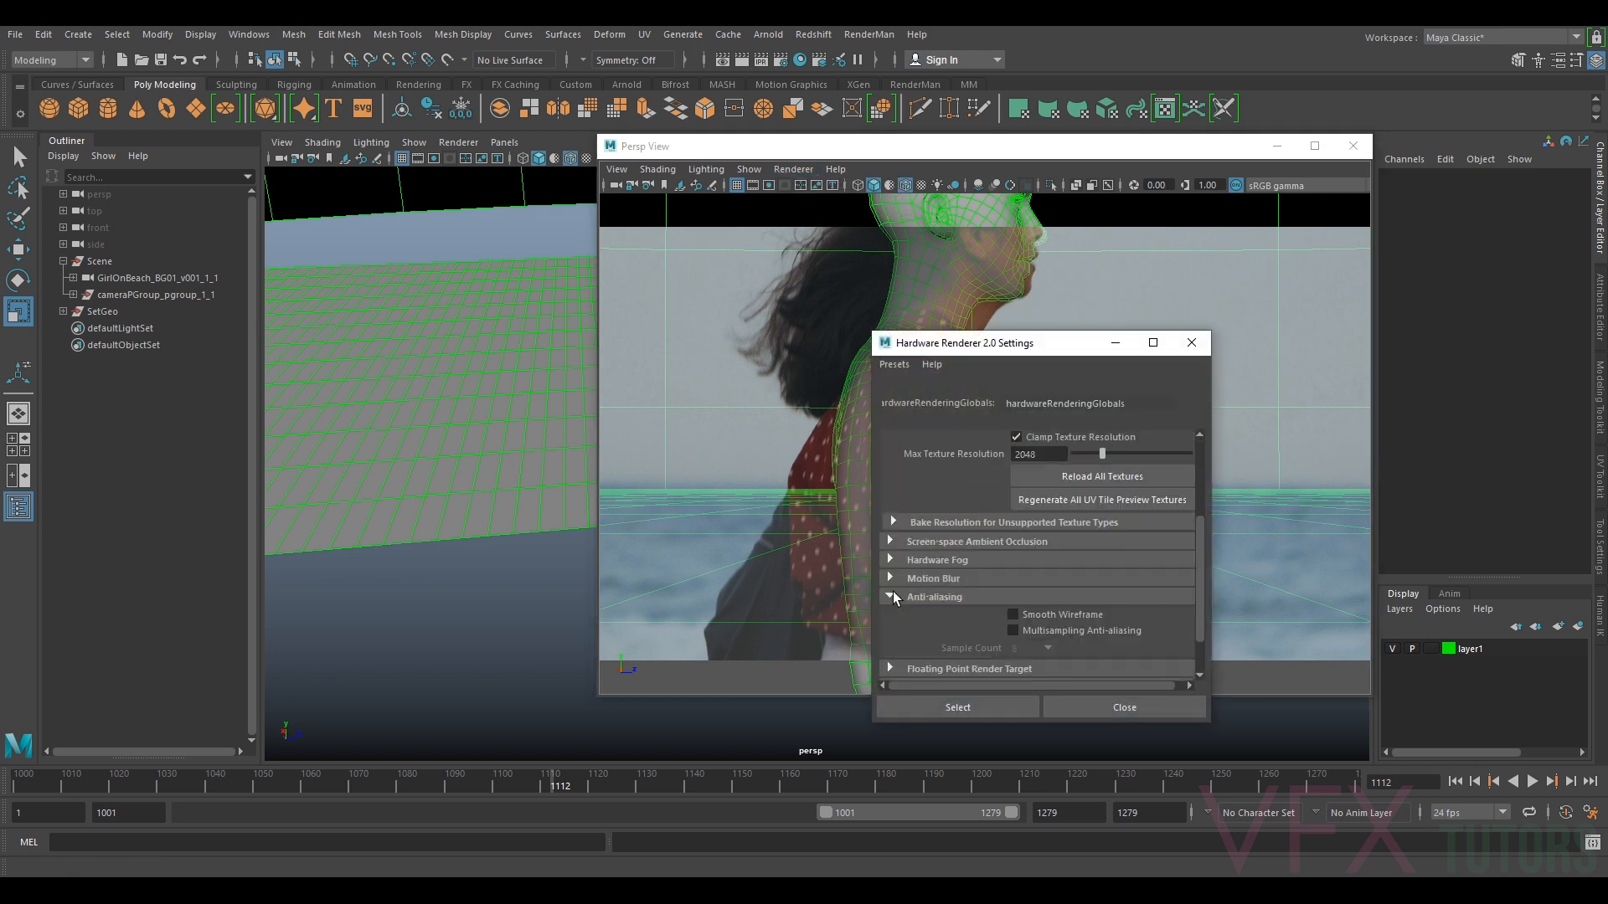
click(1013, 615)
click(1013, 631)
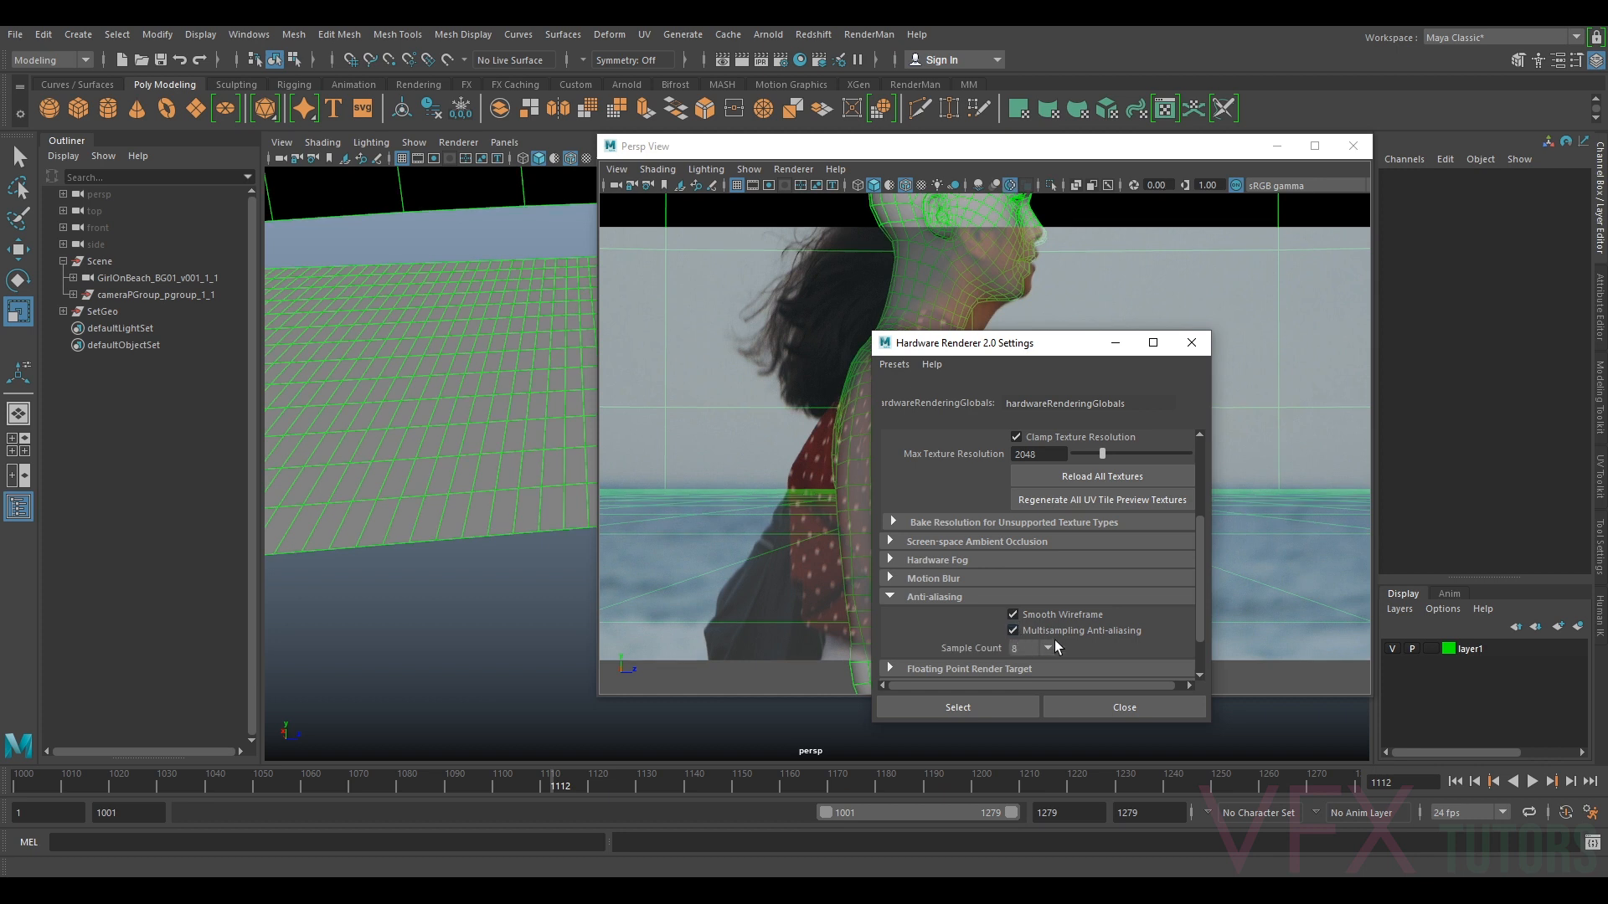
click(1047, 648)
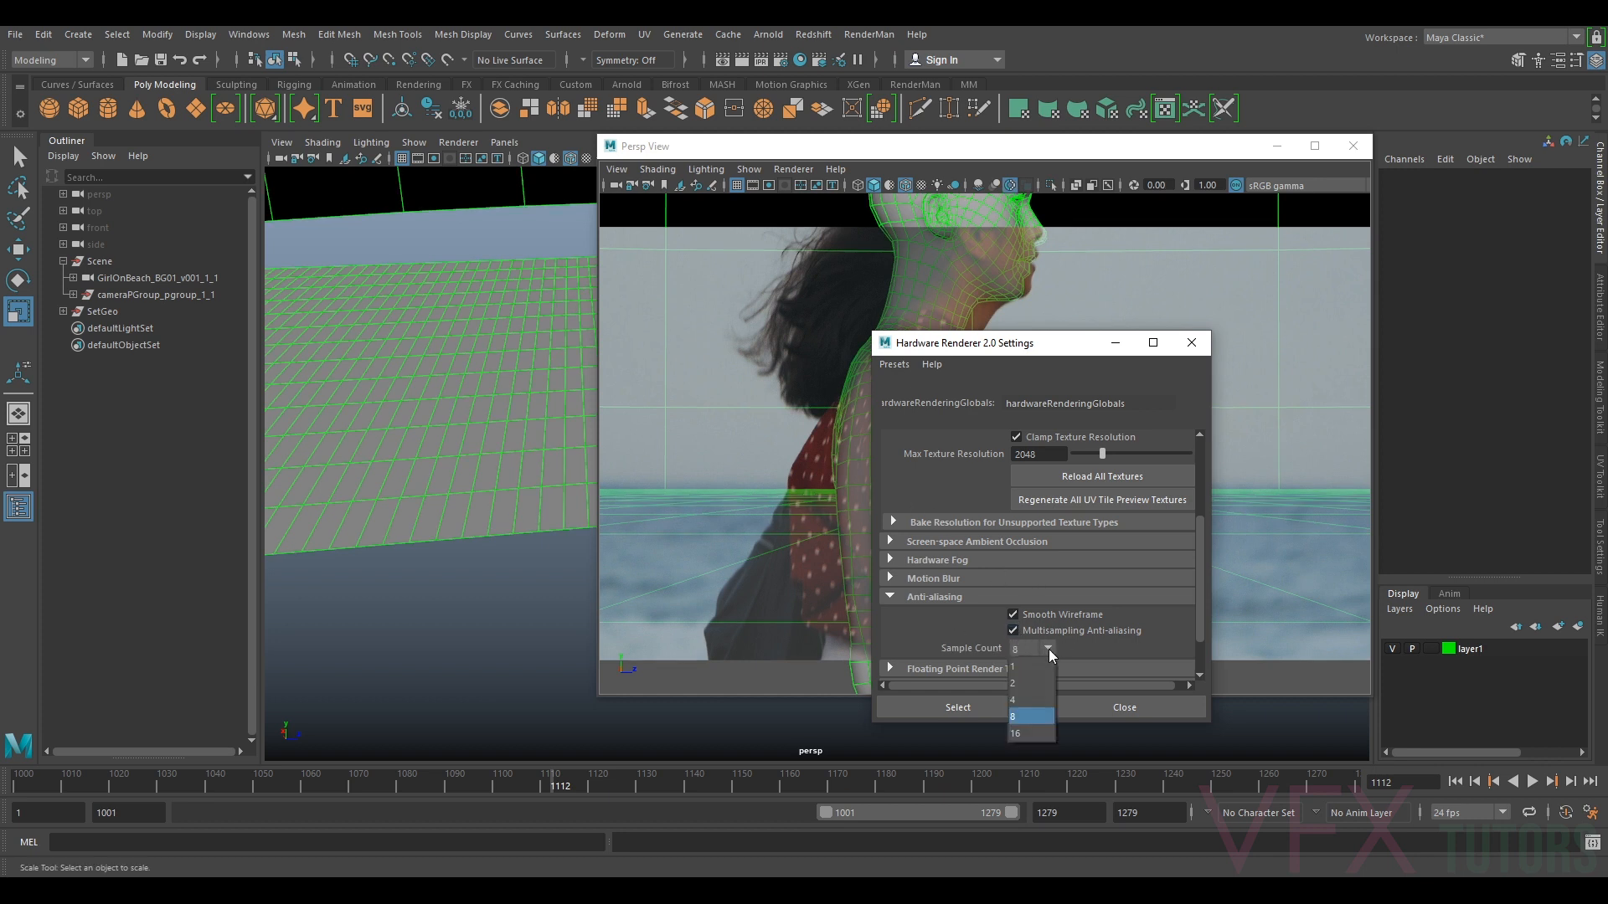
click(1031, 700)
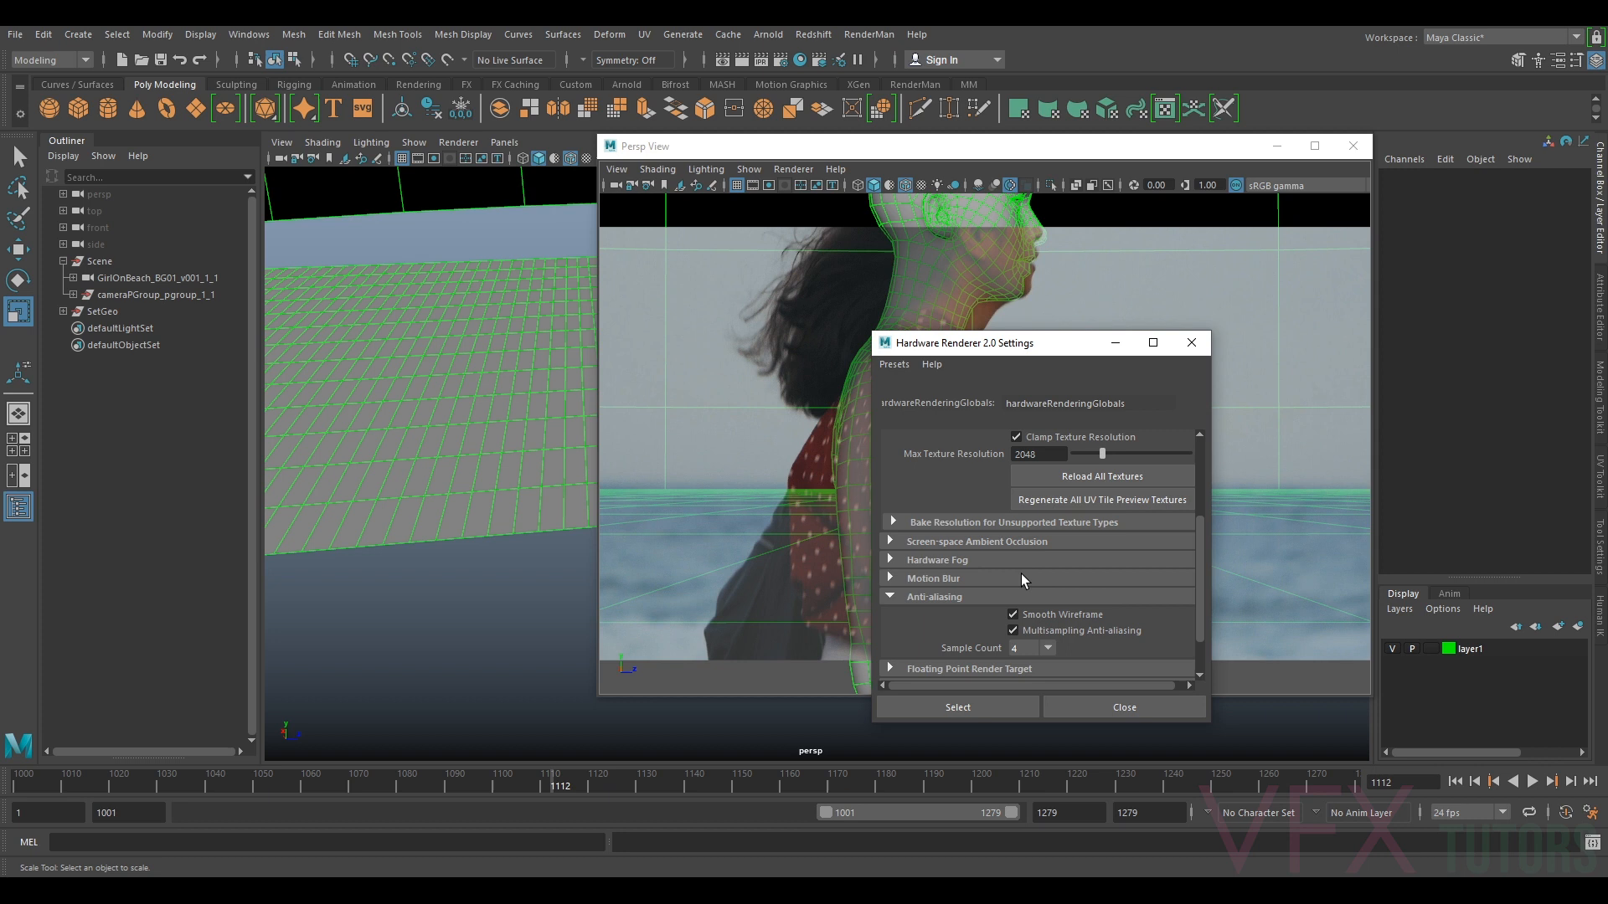
click(1032, 648)
click(1032, 715)
click(1191, 342)
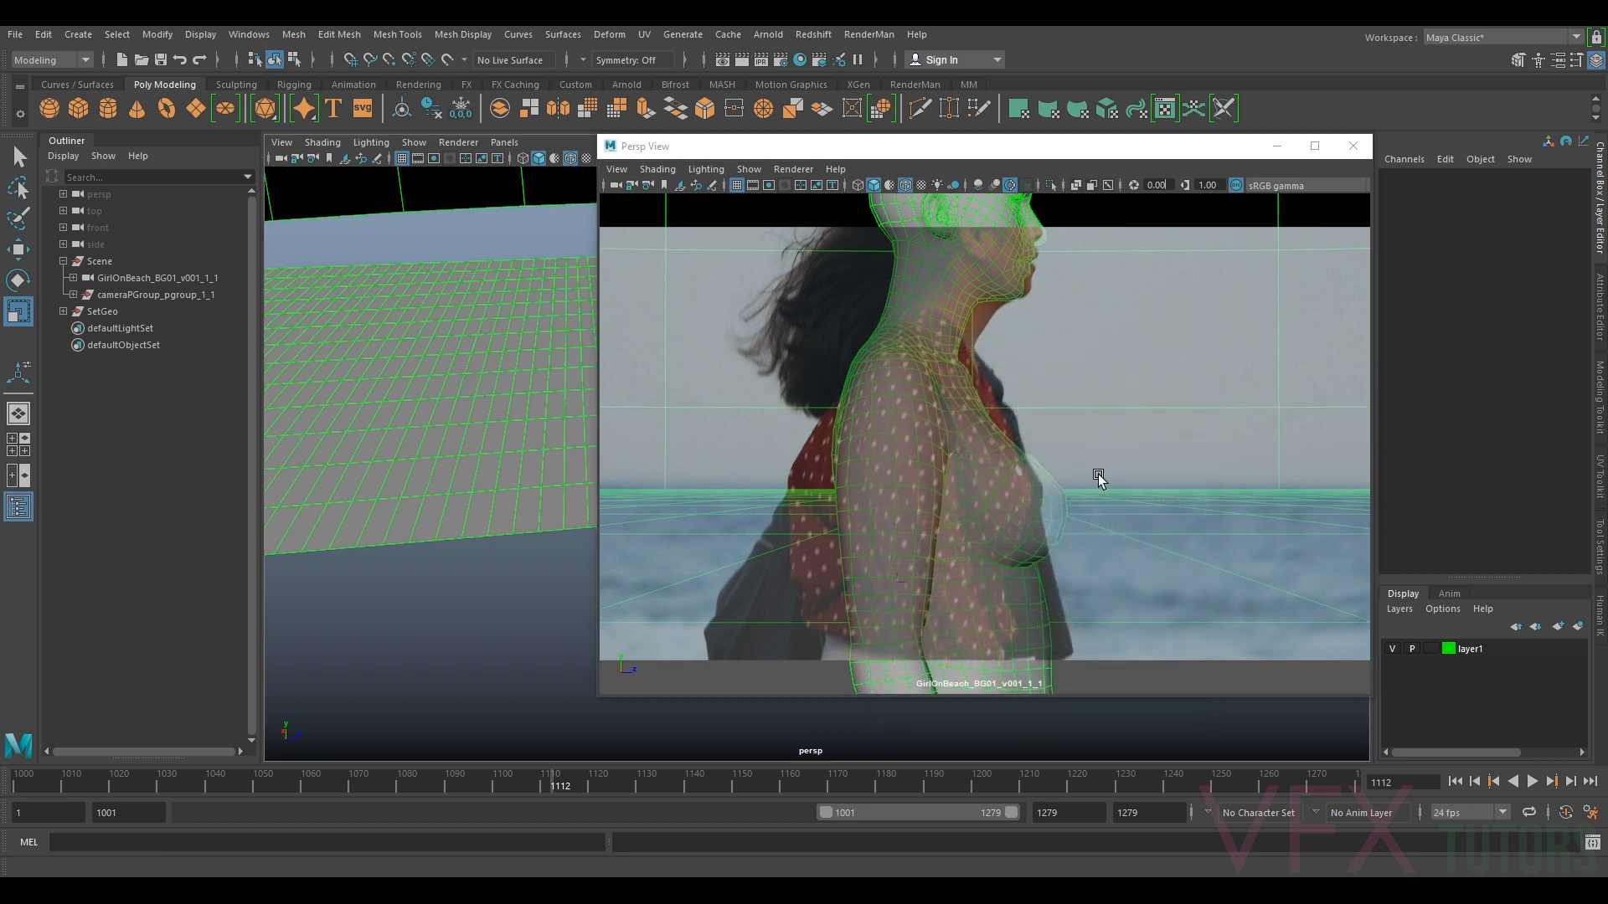
- Select the GirlOnBeach_BG01_v001_1_1 camera, shift the floating camera view slightly, and create a locator in the scene
click(134, 279)
drag(822, 146, 811, 178)
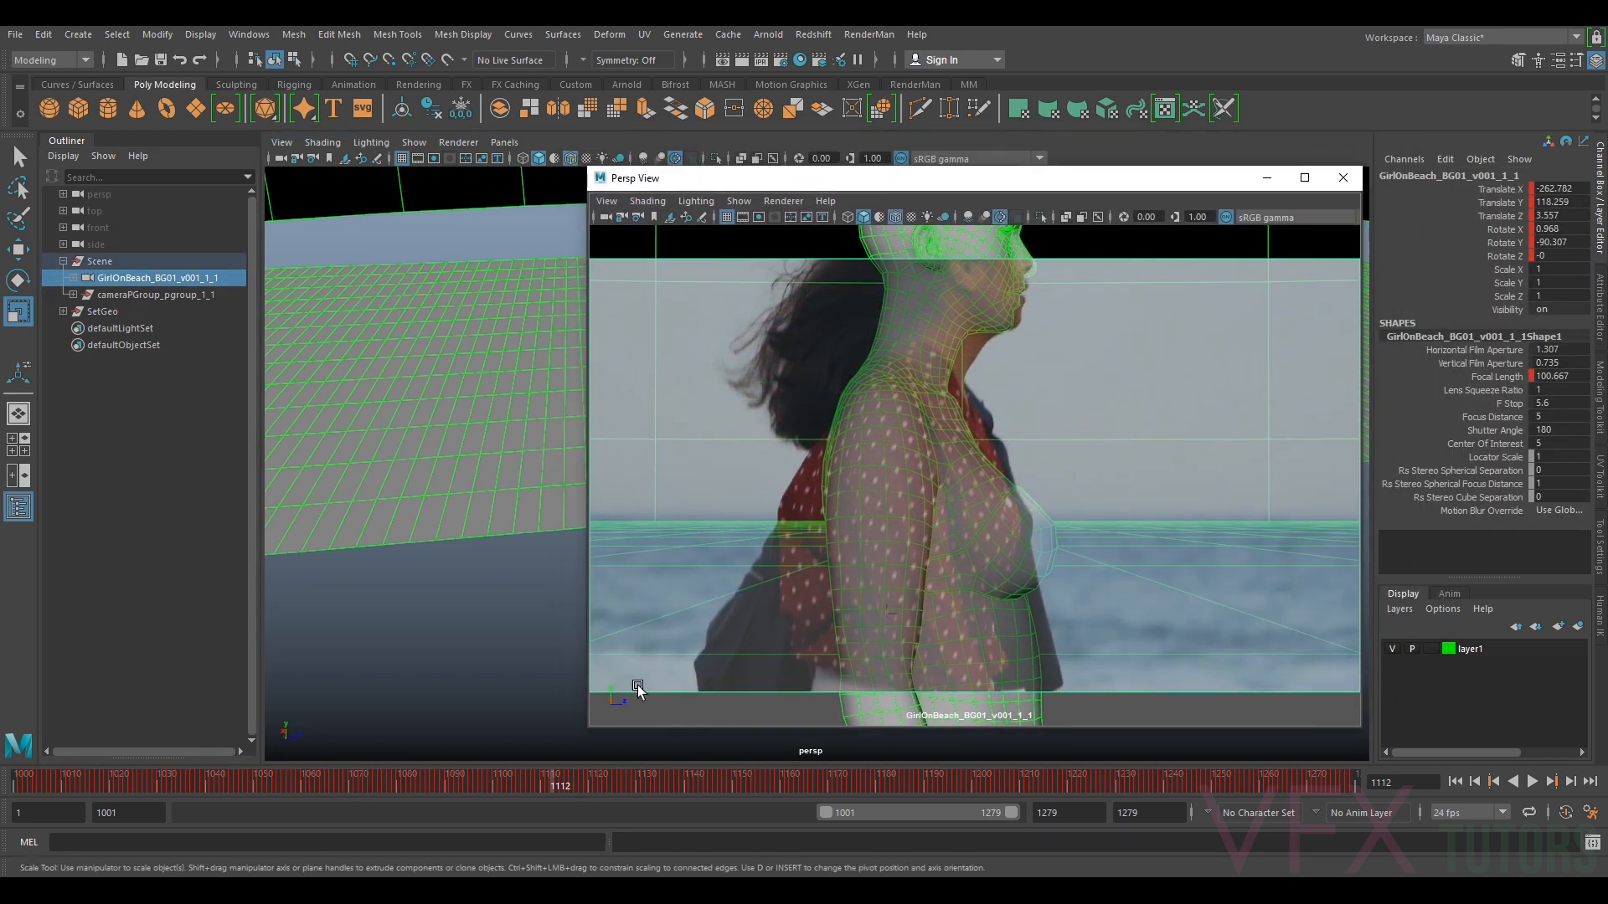
click(122, 282)
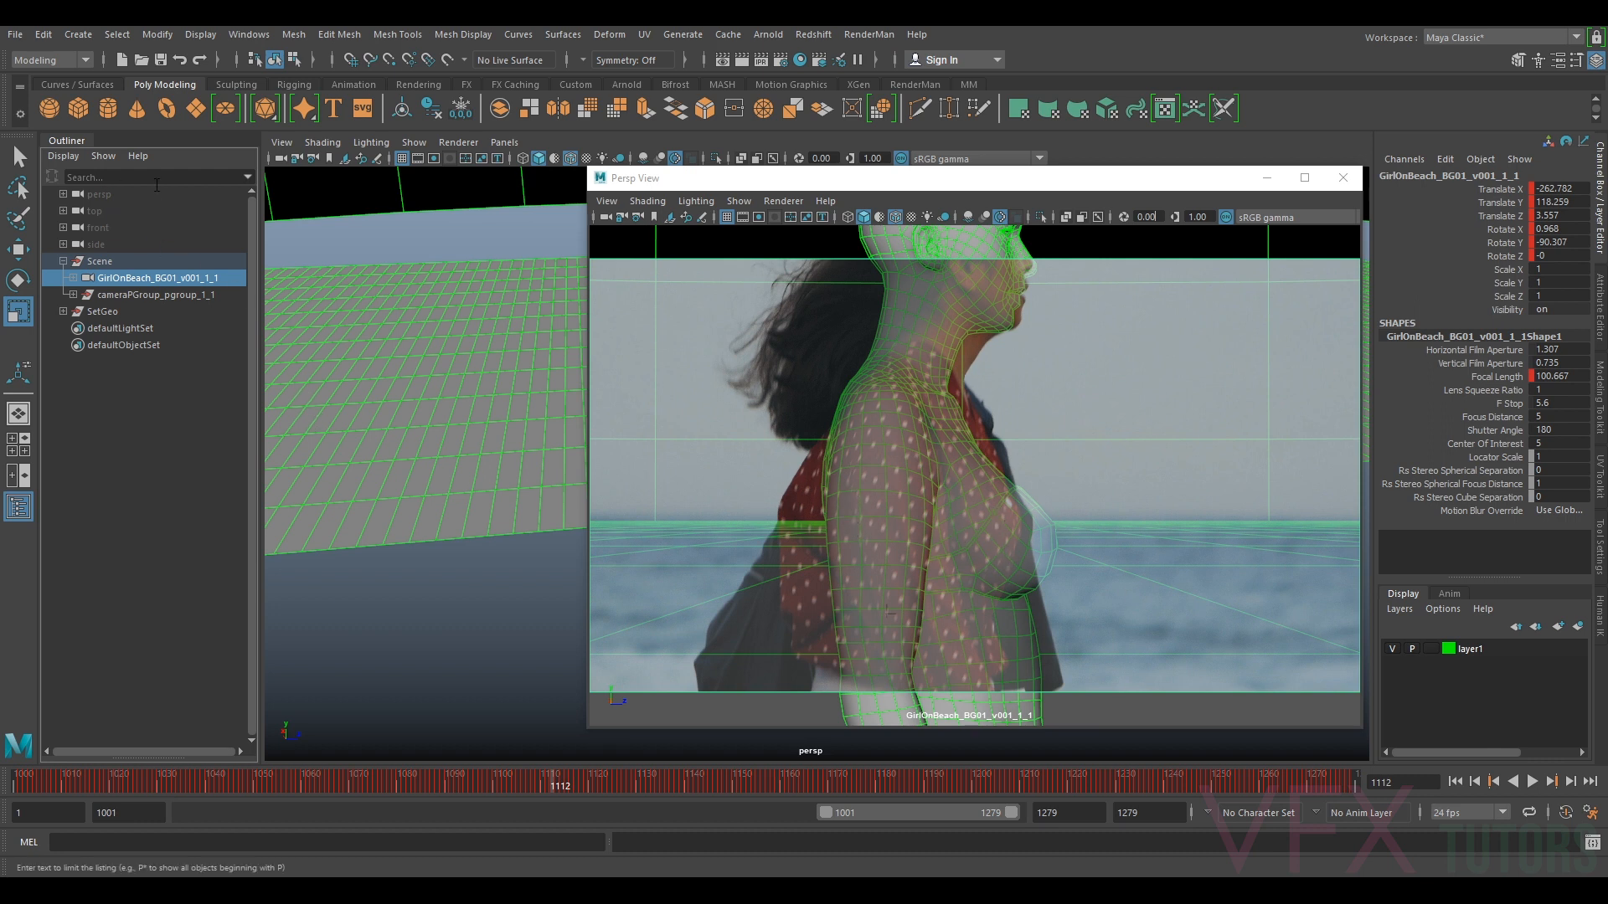
click(80, 34)
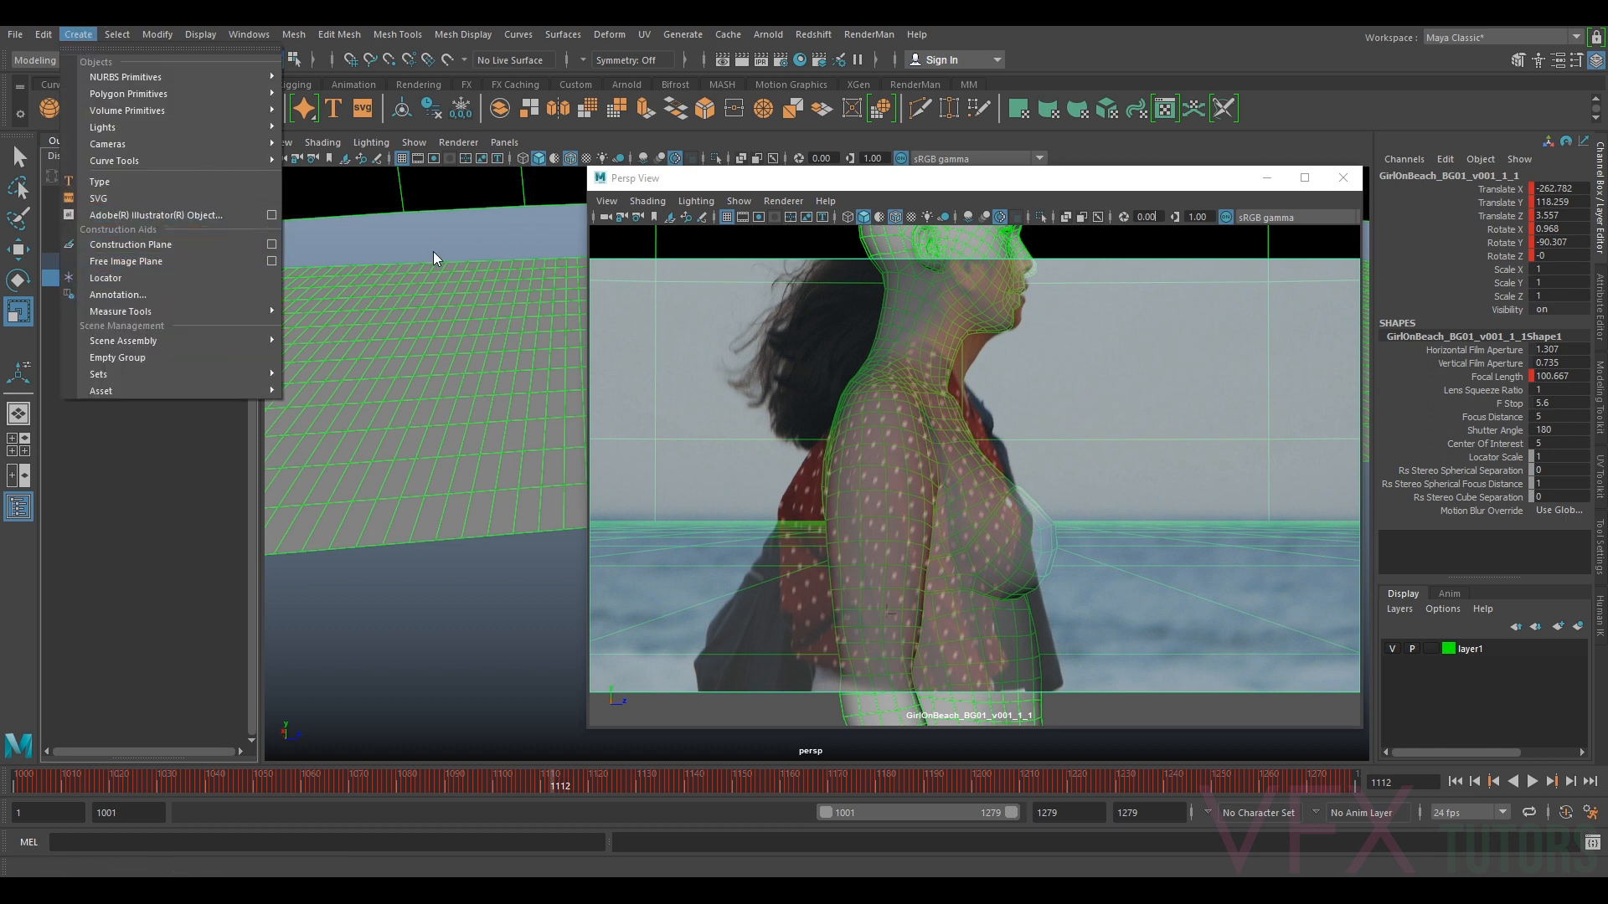
click(139, 463)
click(142, 277)
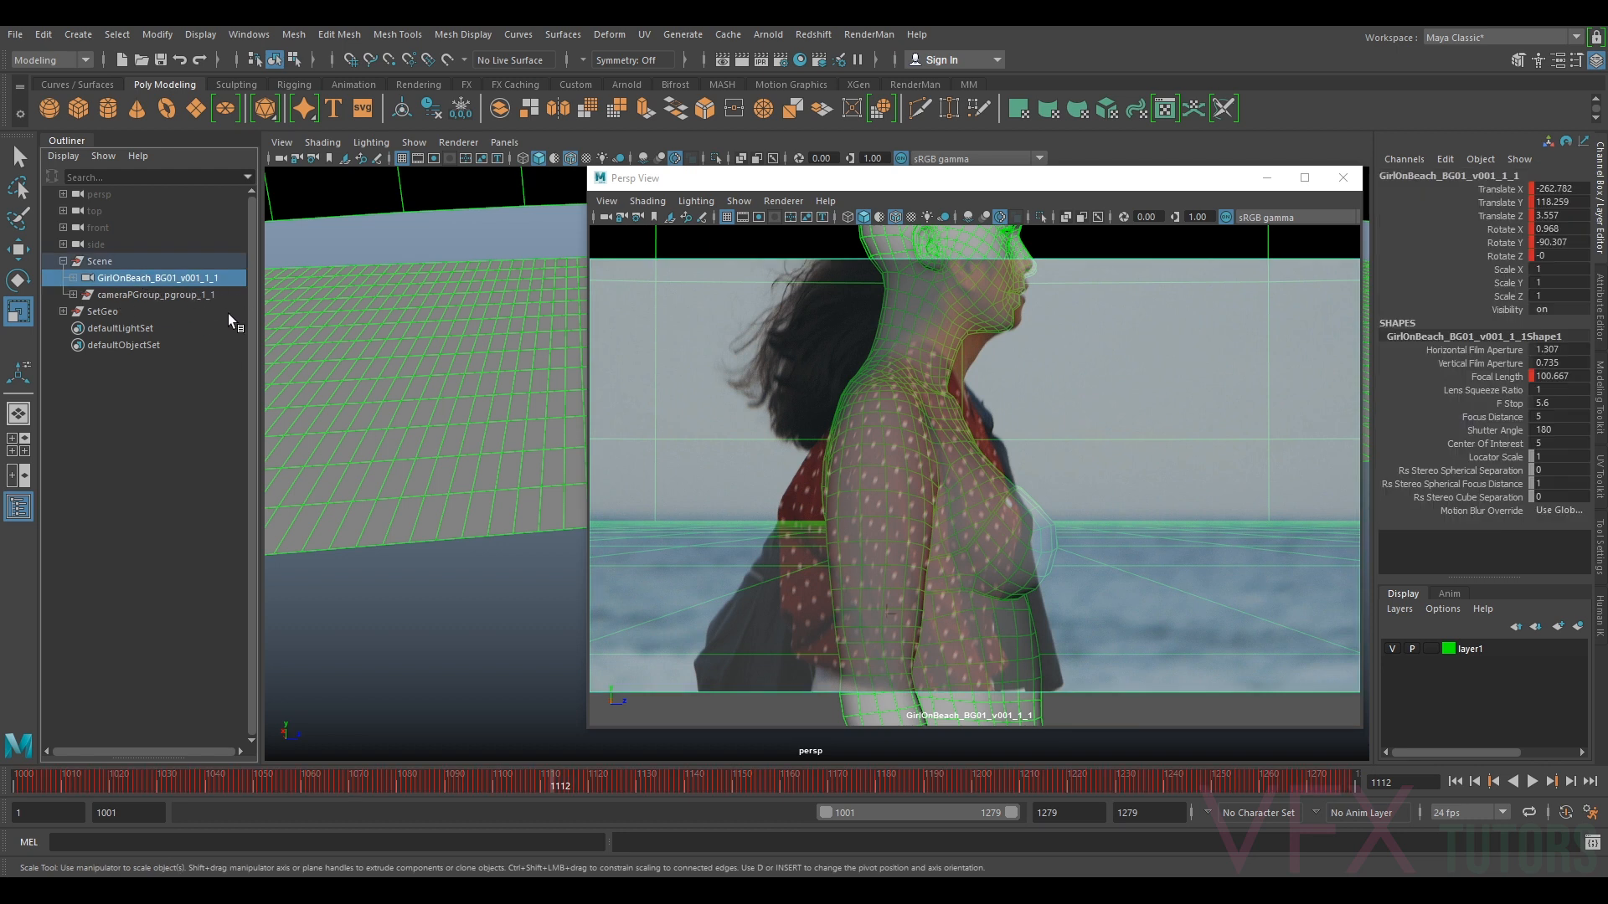
click(77, 36)
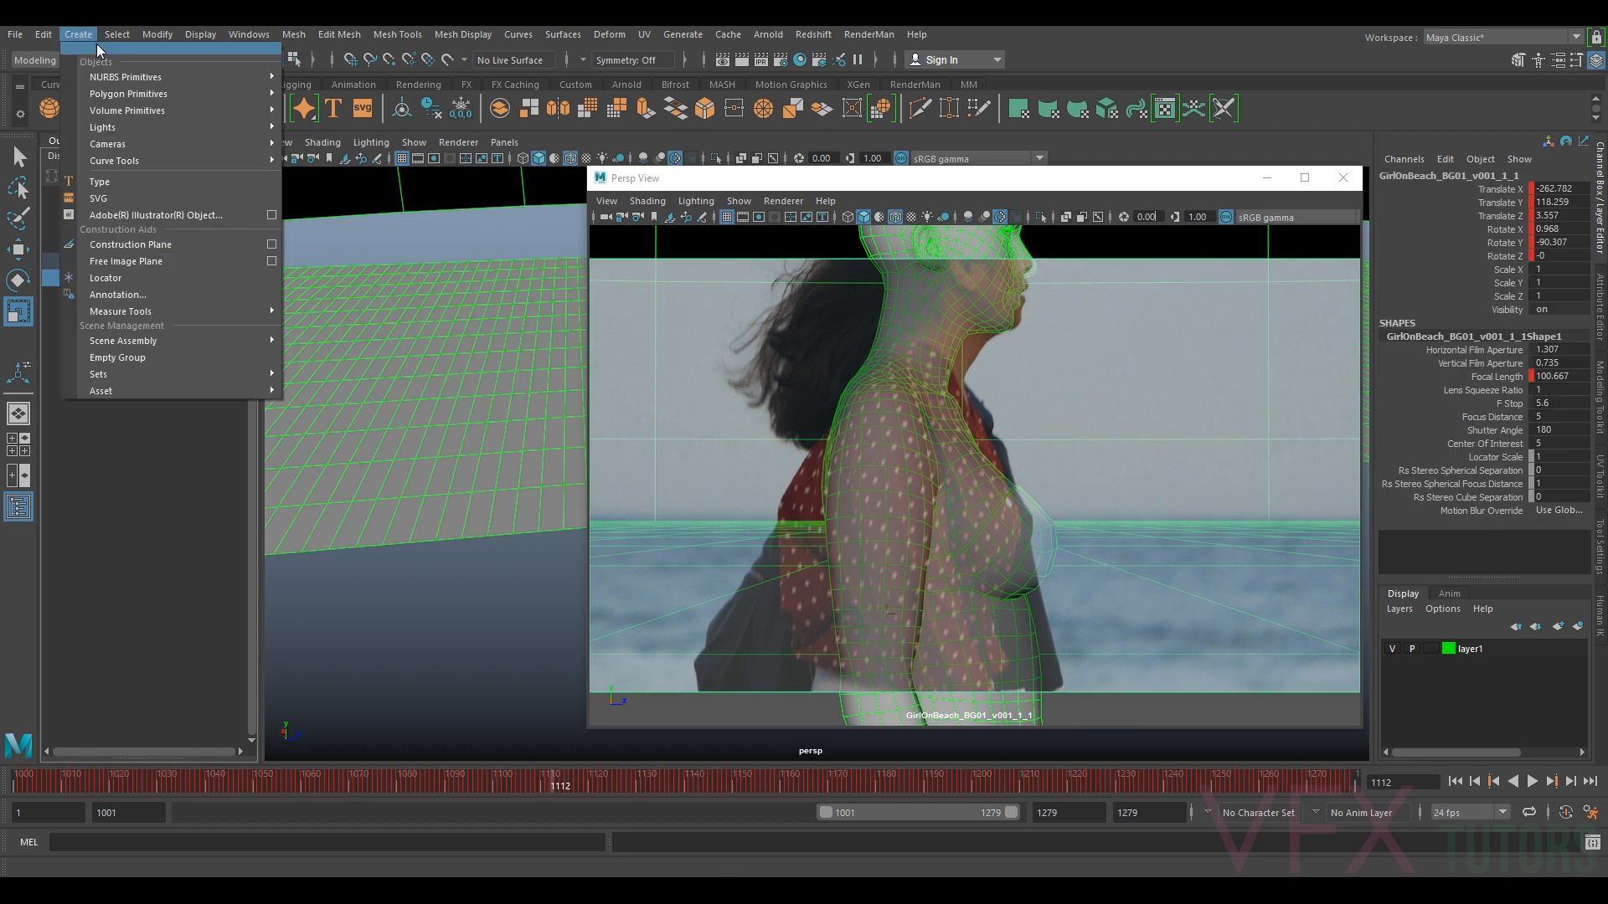
click(132, 278)
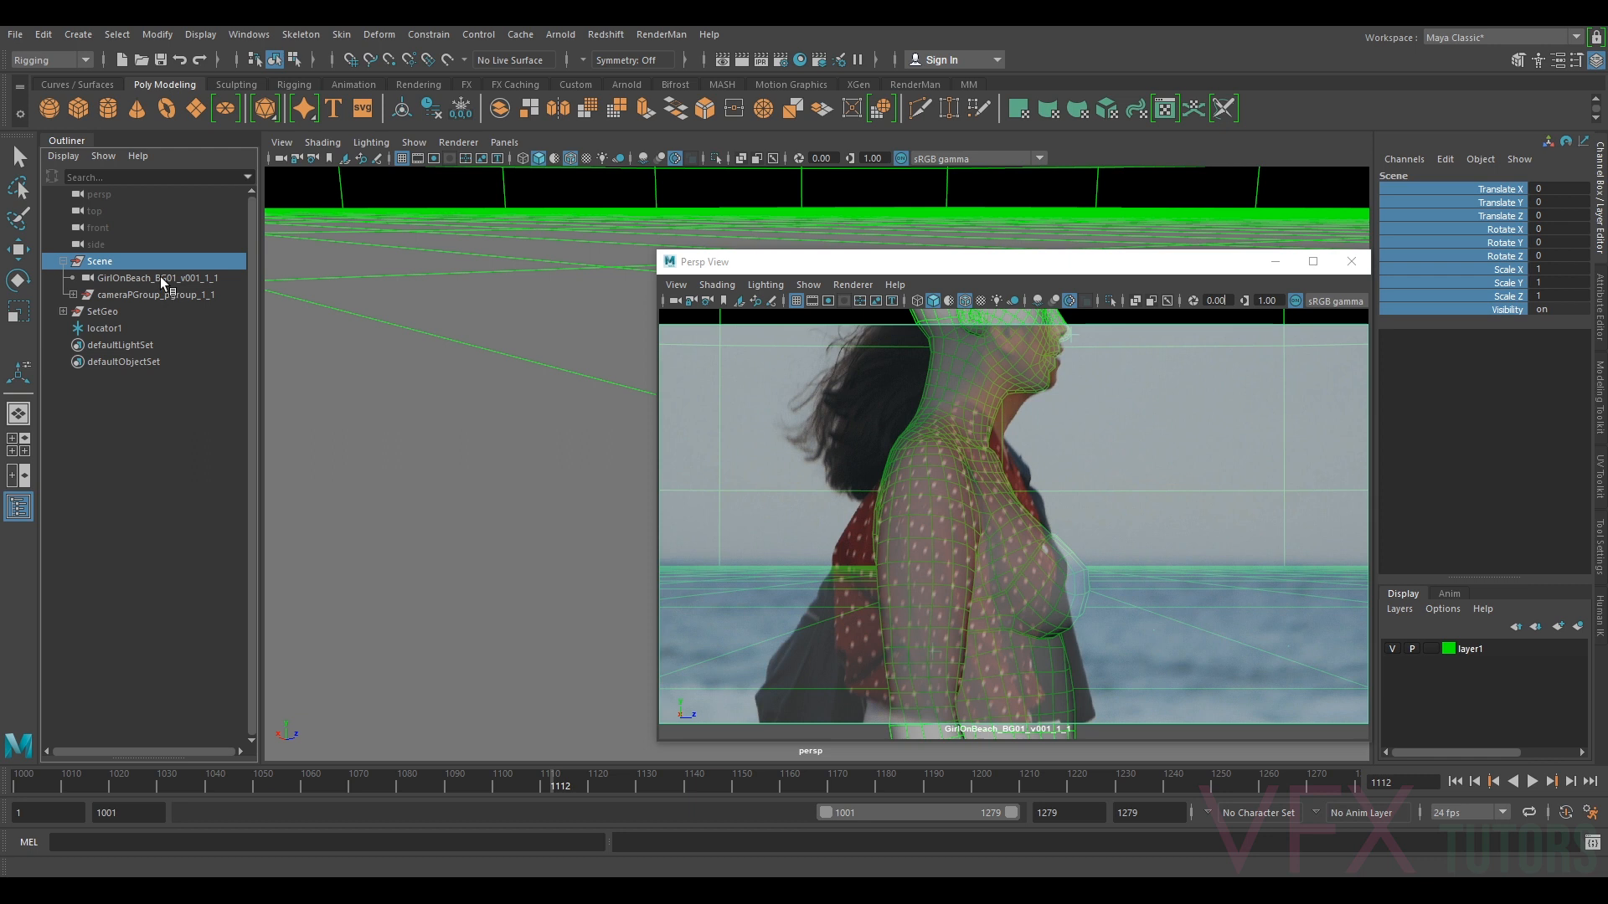
- Break the connections on the GirlOnBeach camera's transform, film aperture and focal length channels, and unparent the camera from the Scene group
click(124, 274)
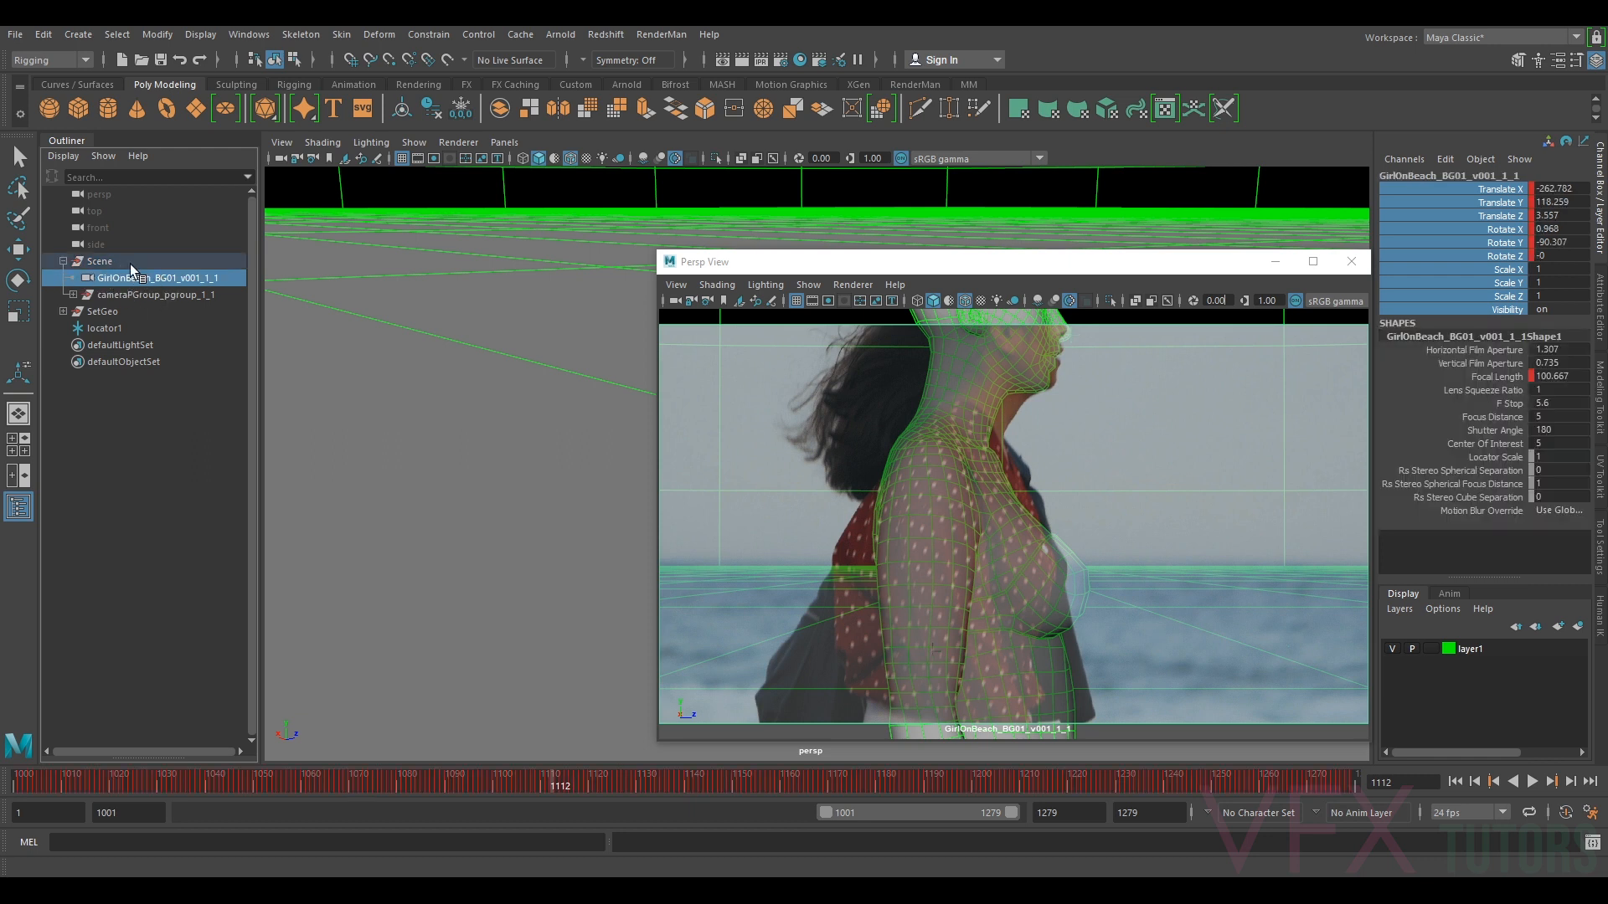
drag(1501, 194, 1505, 375)
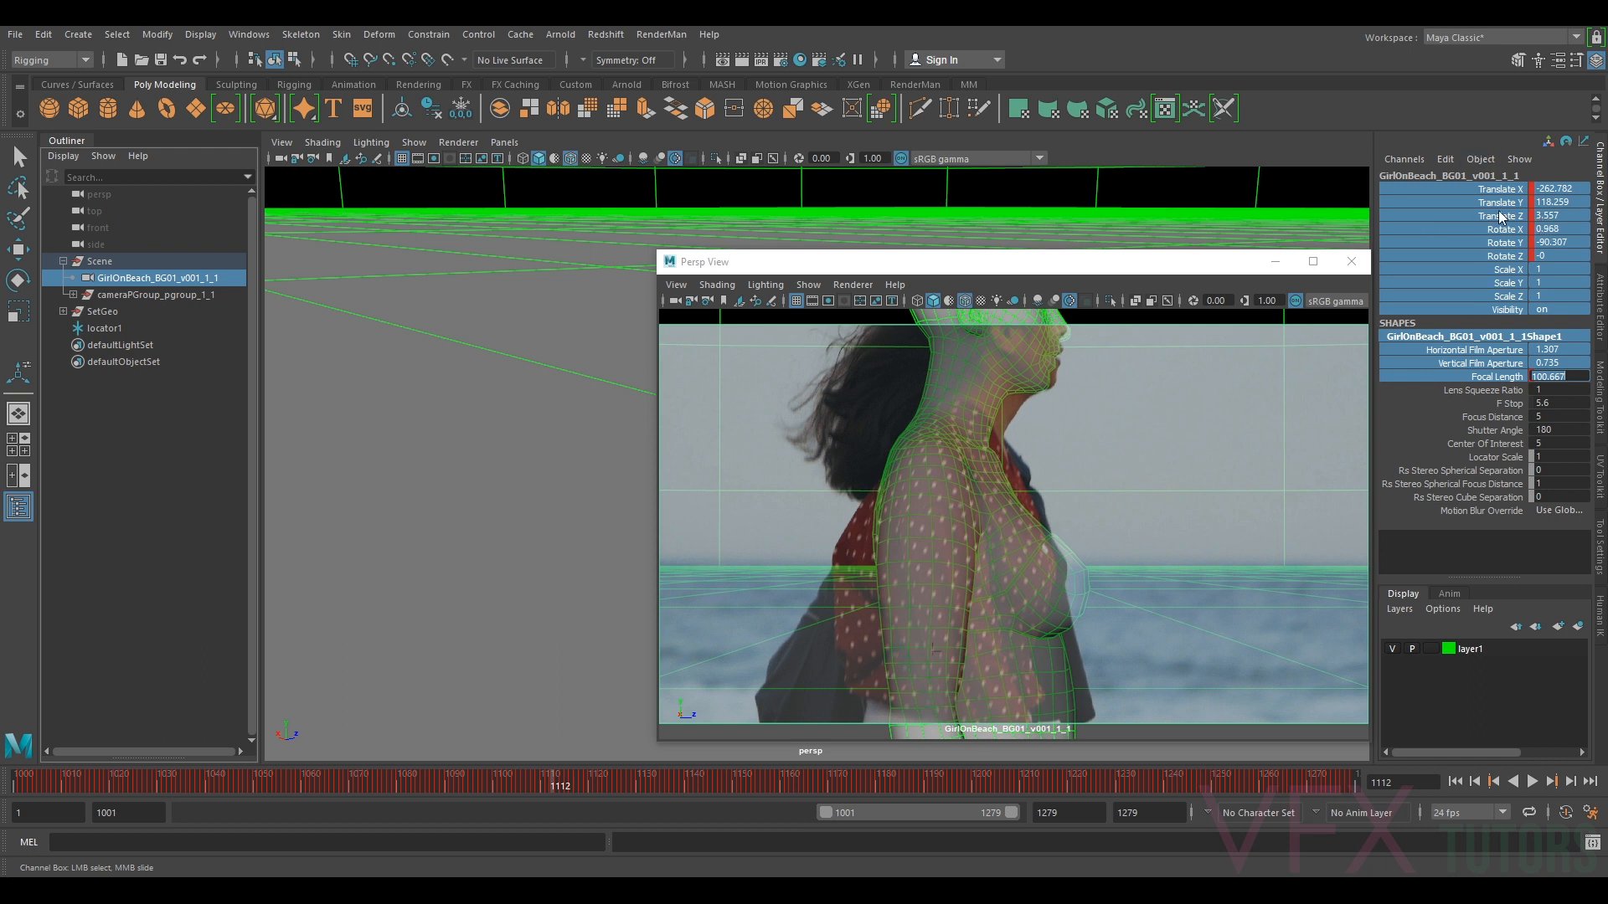
right_click(1495, 368)
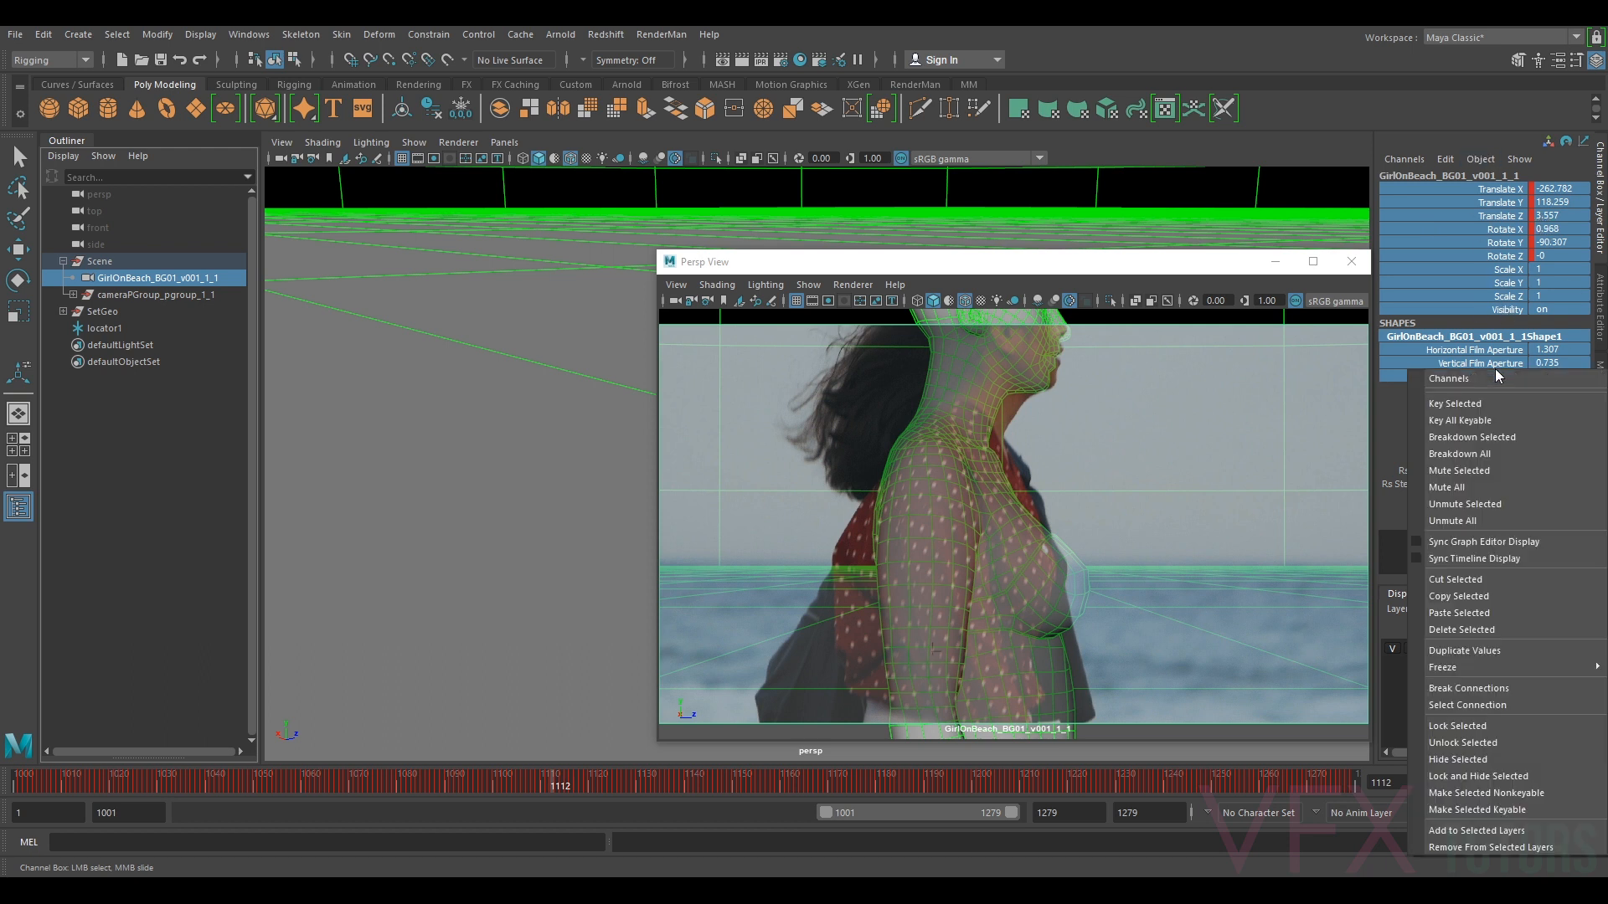
click(1480, 687)
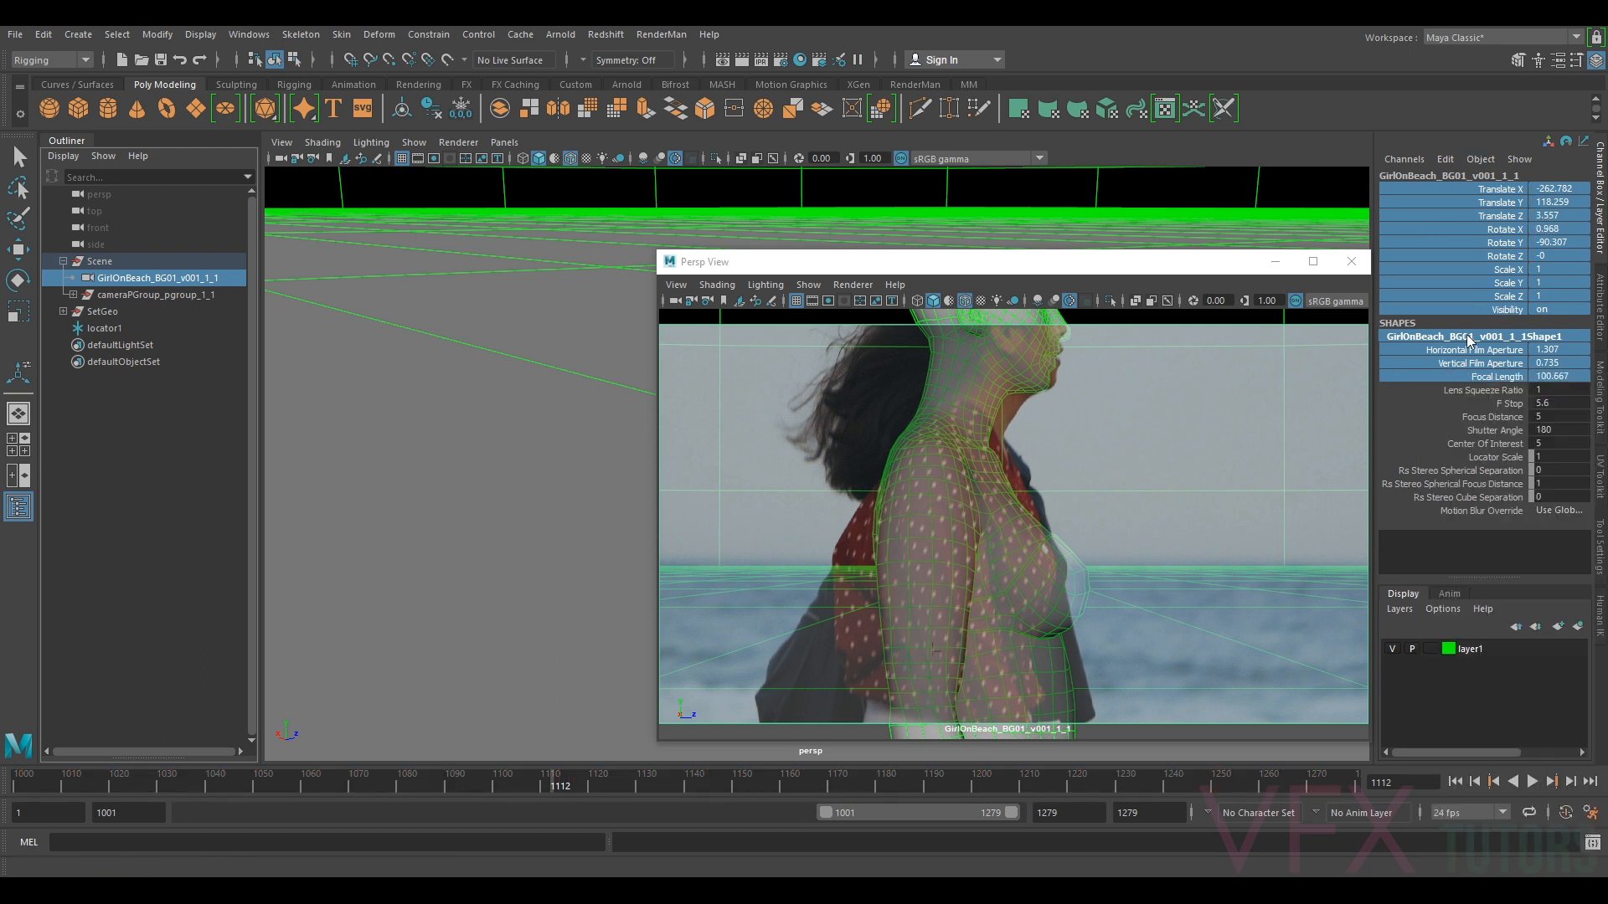
click(167, 279)
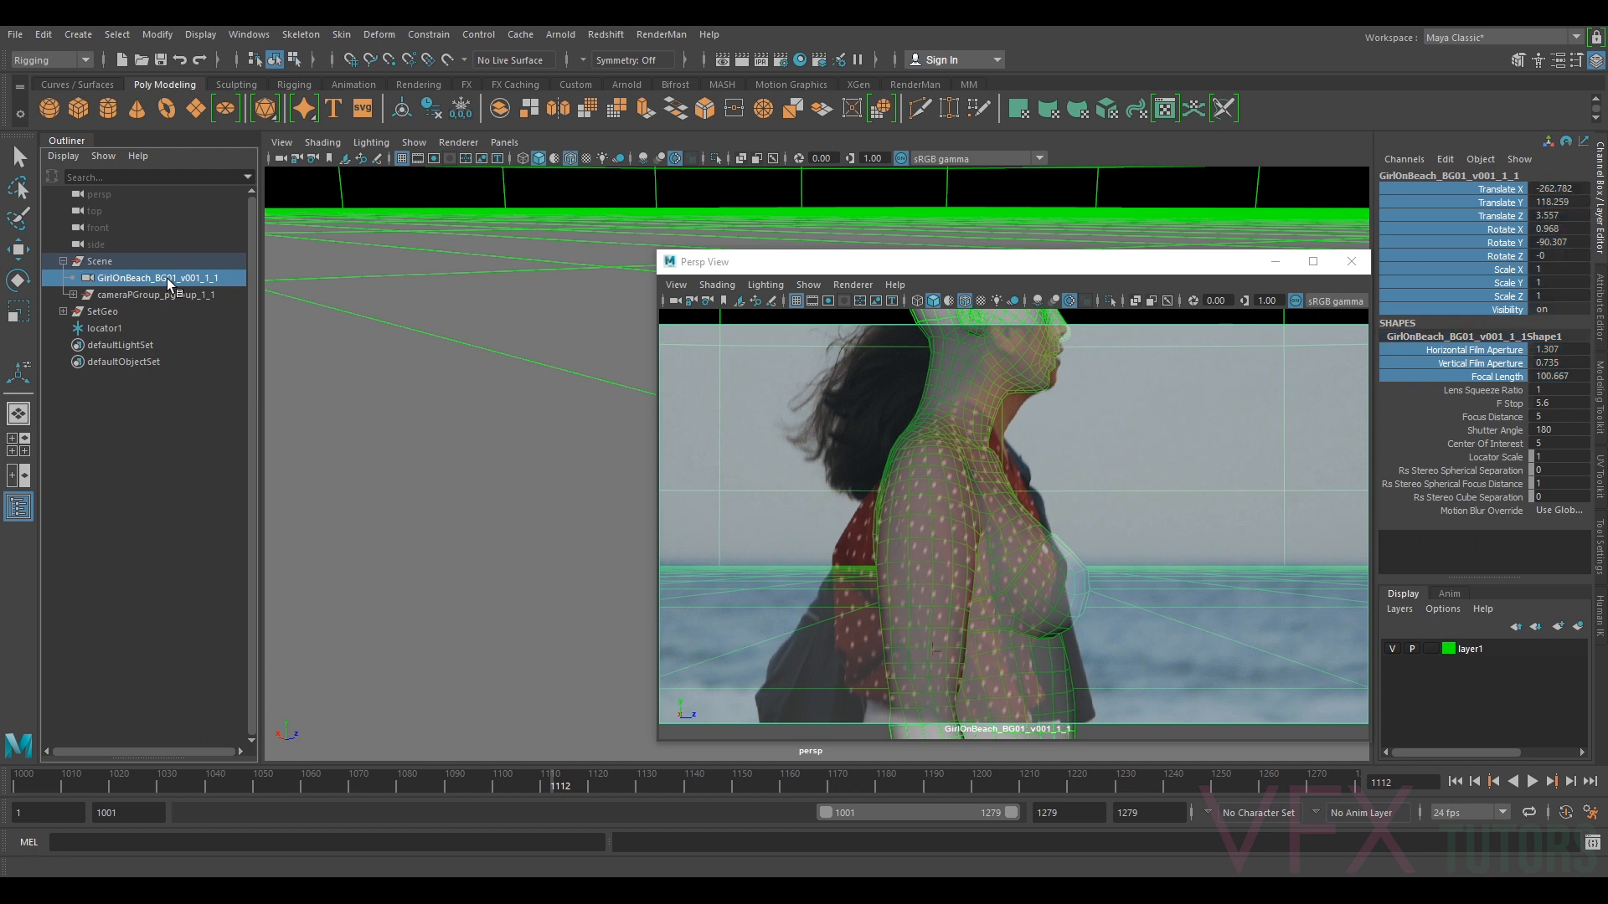
key(shift+p)
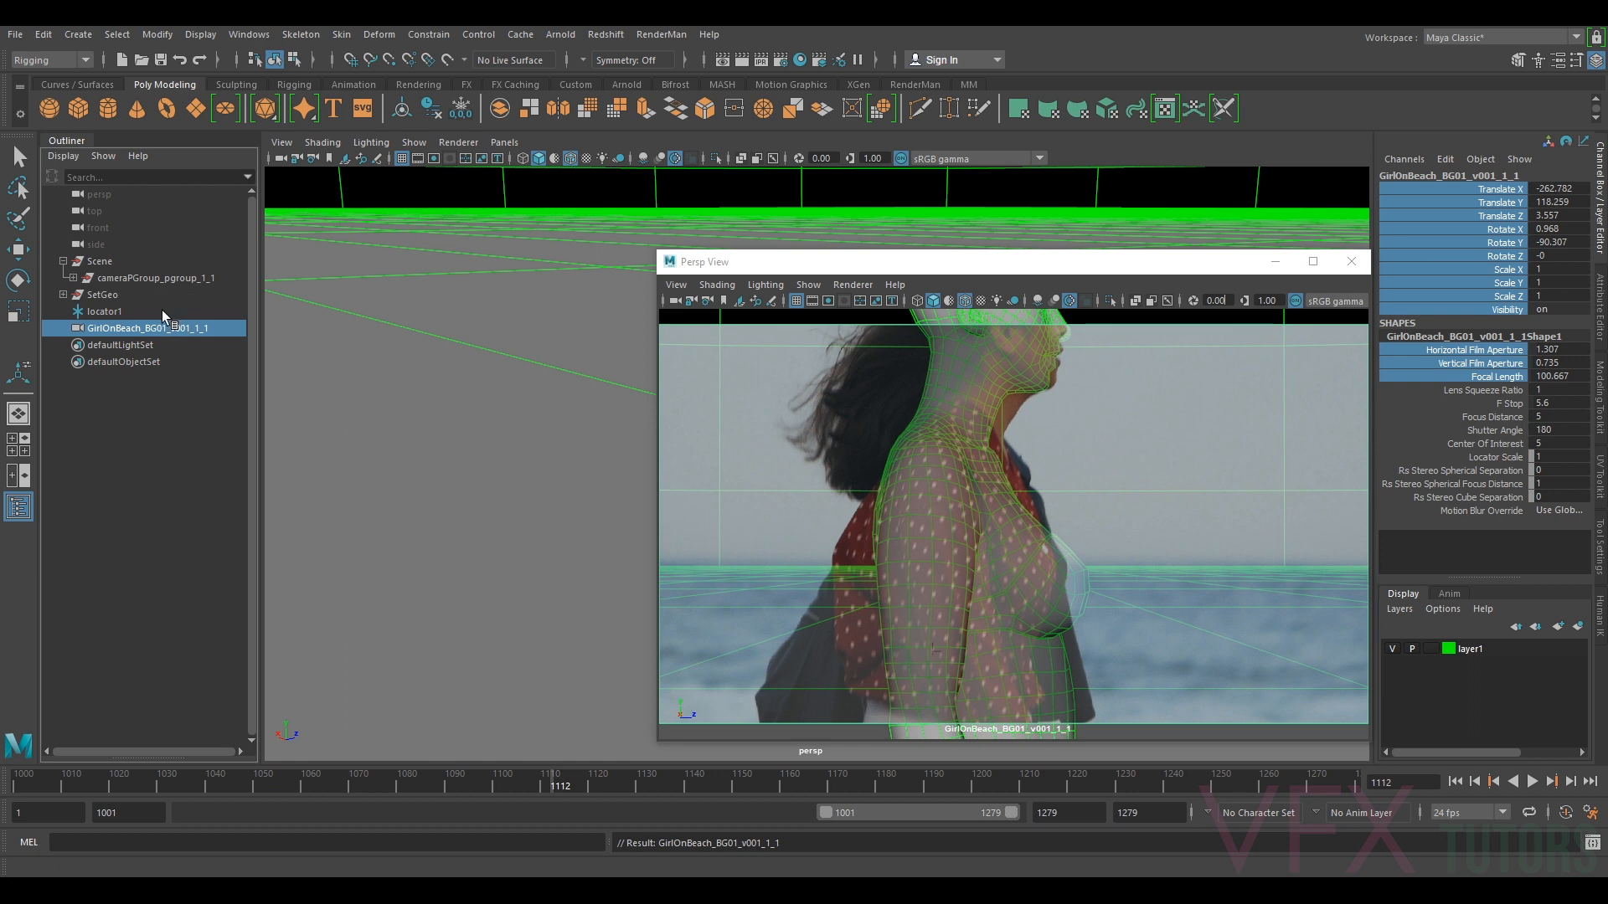
- Uncover the camera and locator1 in the perspective view, and play and scrub the timeline to check the camera's motion
click(138, 313)
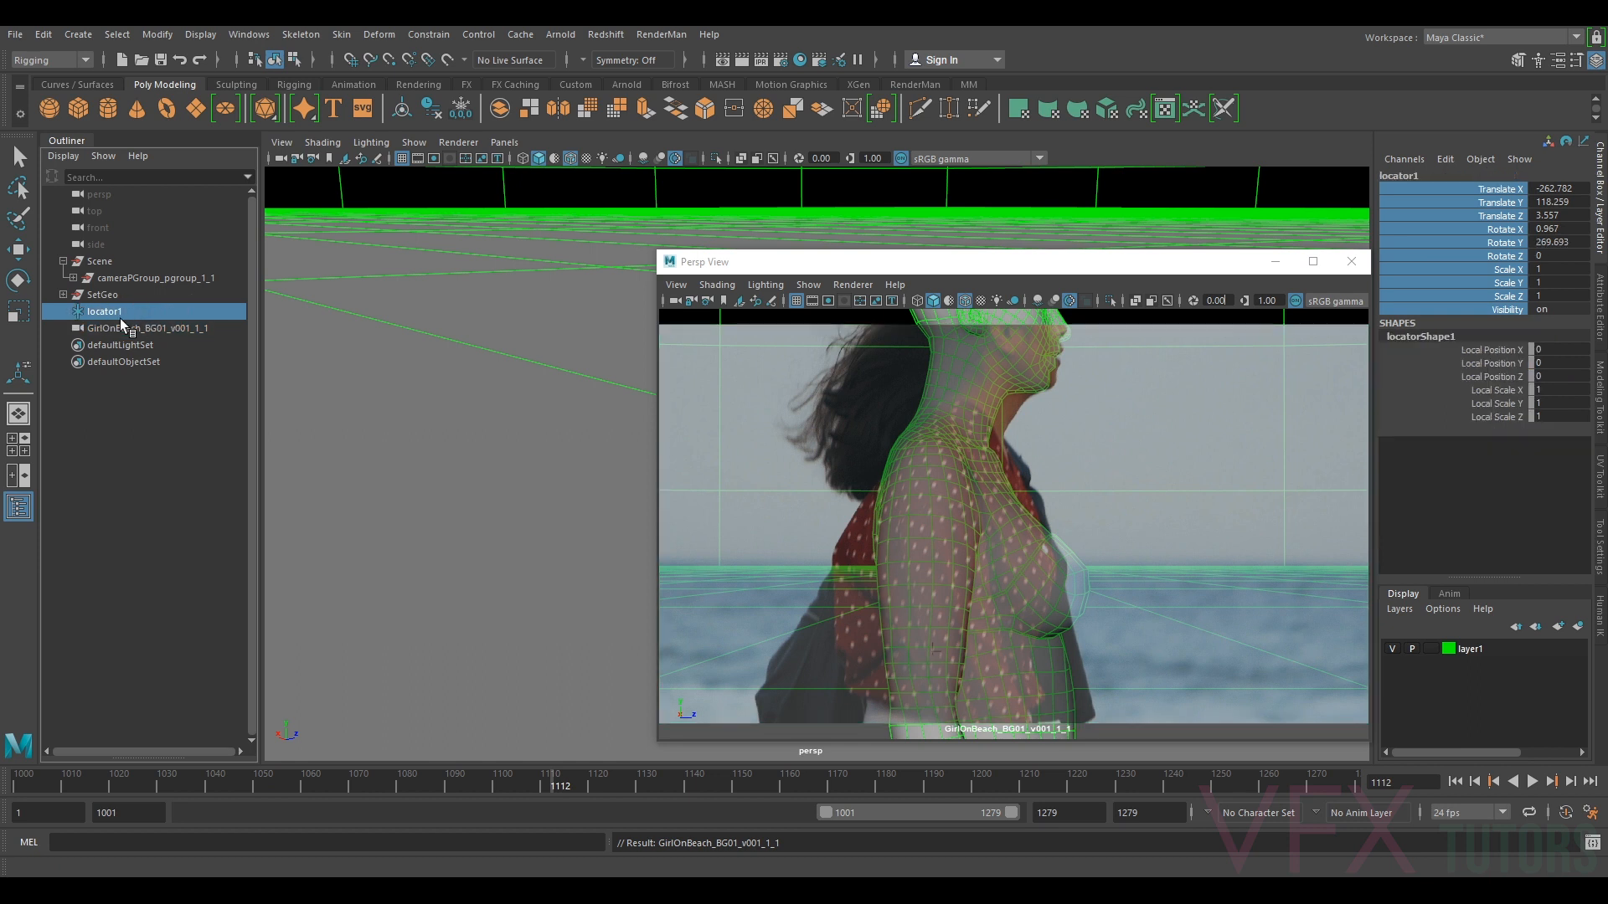
ctrl+click(121, 328)
drag(868, 262, 1088, 280)
click(133, 327)
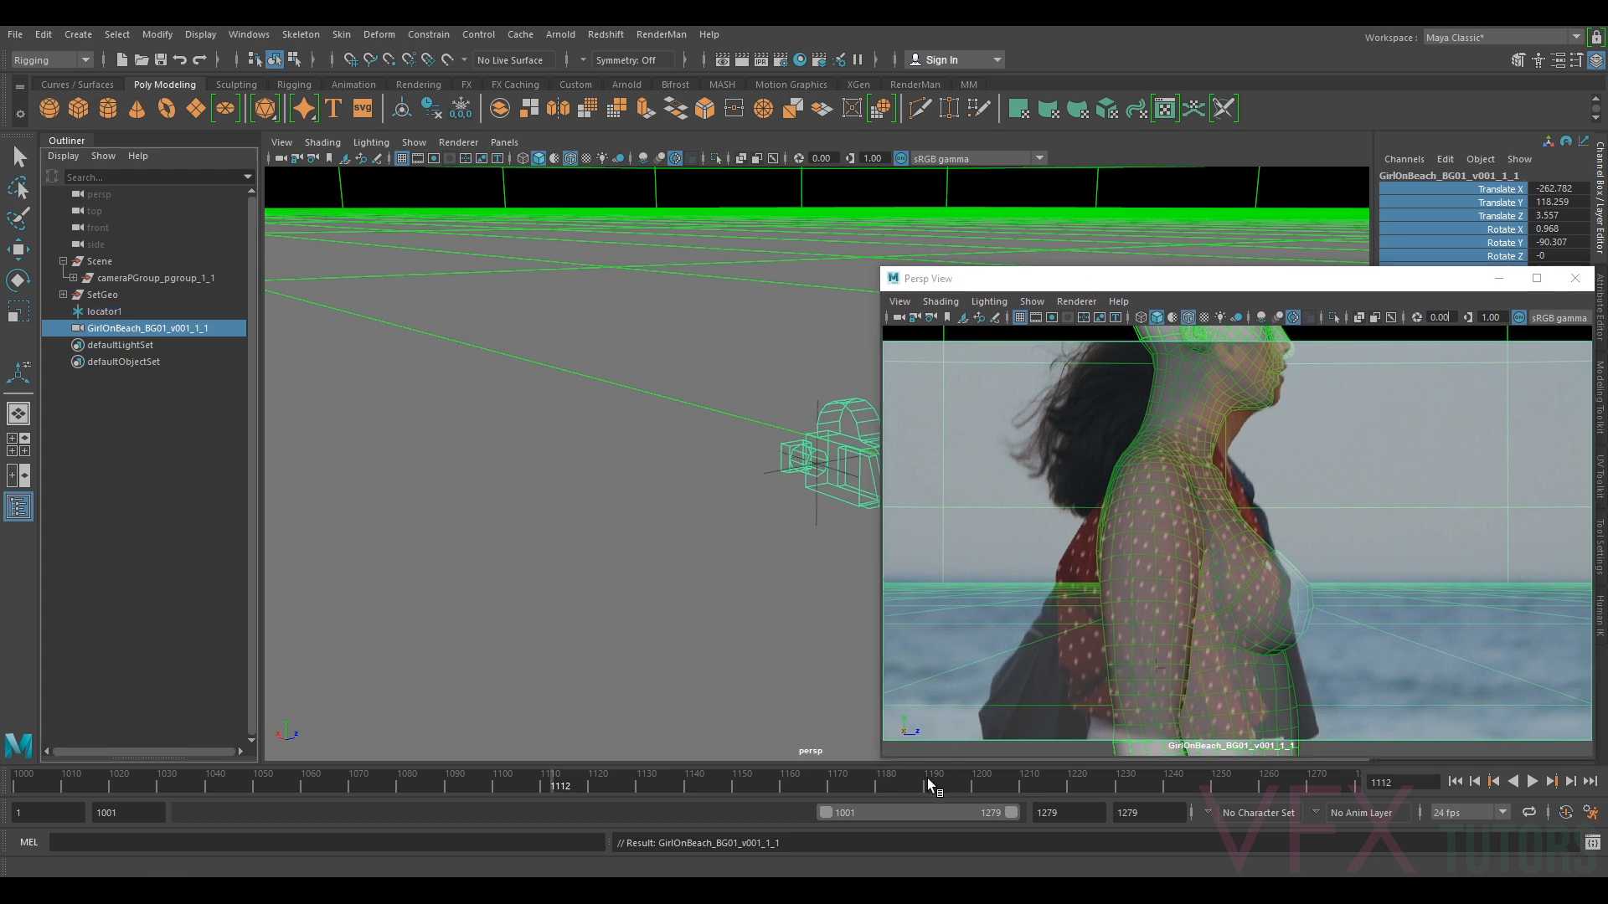
key(alt+v)
key(alt+v)
middle_click(1159, 506)
click(591, 781)
drag(577, 782, 551, 789)
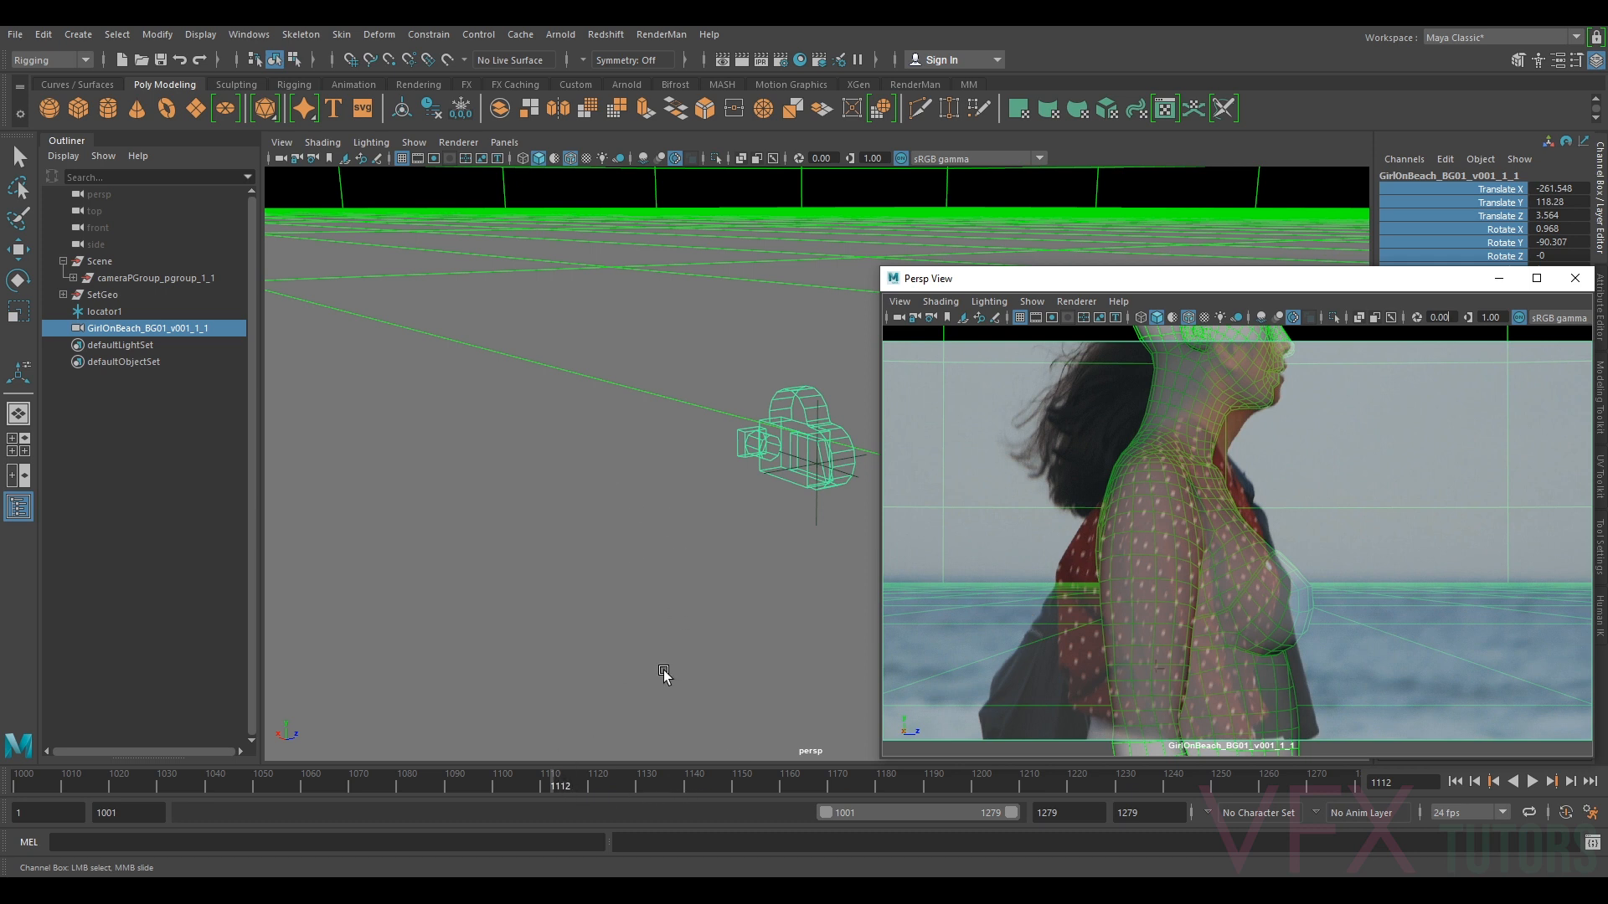
- Match the GirlOnBeach_BG01_v001_1_1 camera's position and rotation to locator1 with a point constraint and an orient constraint
key(alt+v)
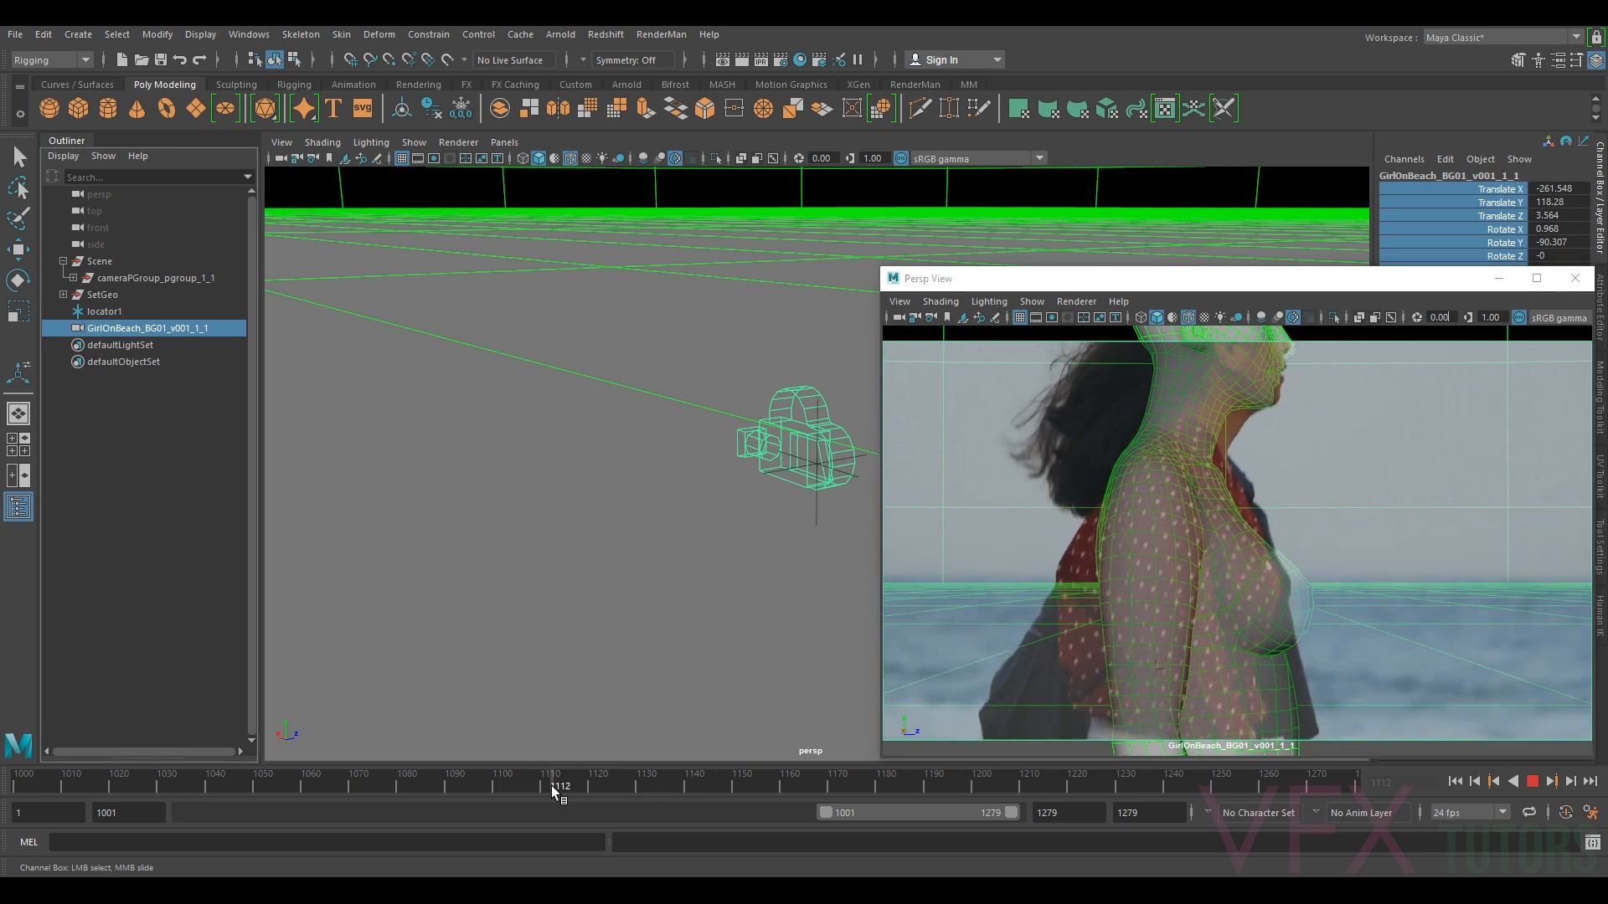
key(alt+v)
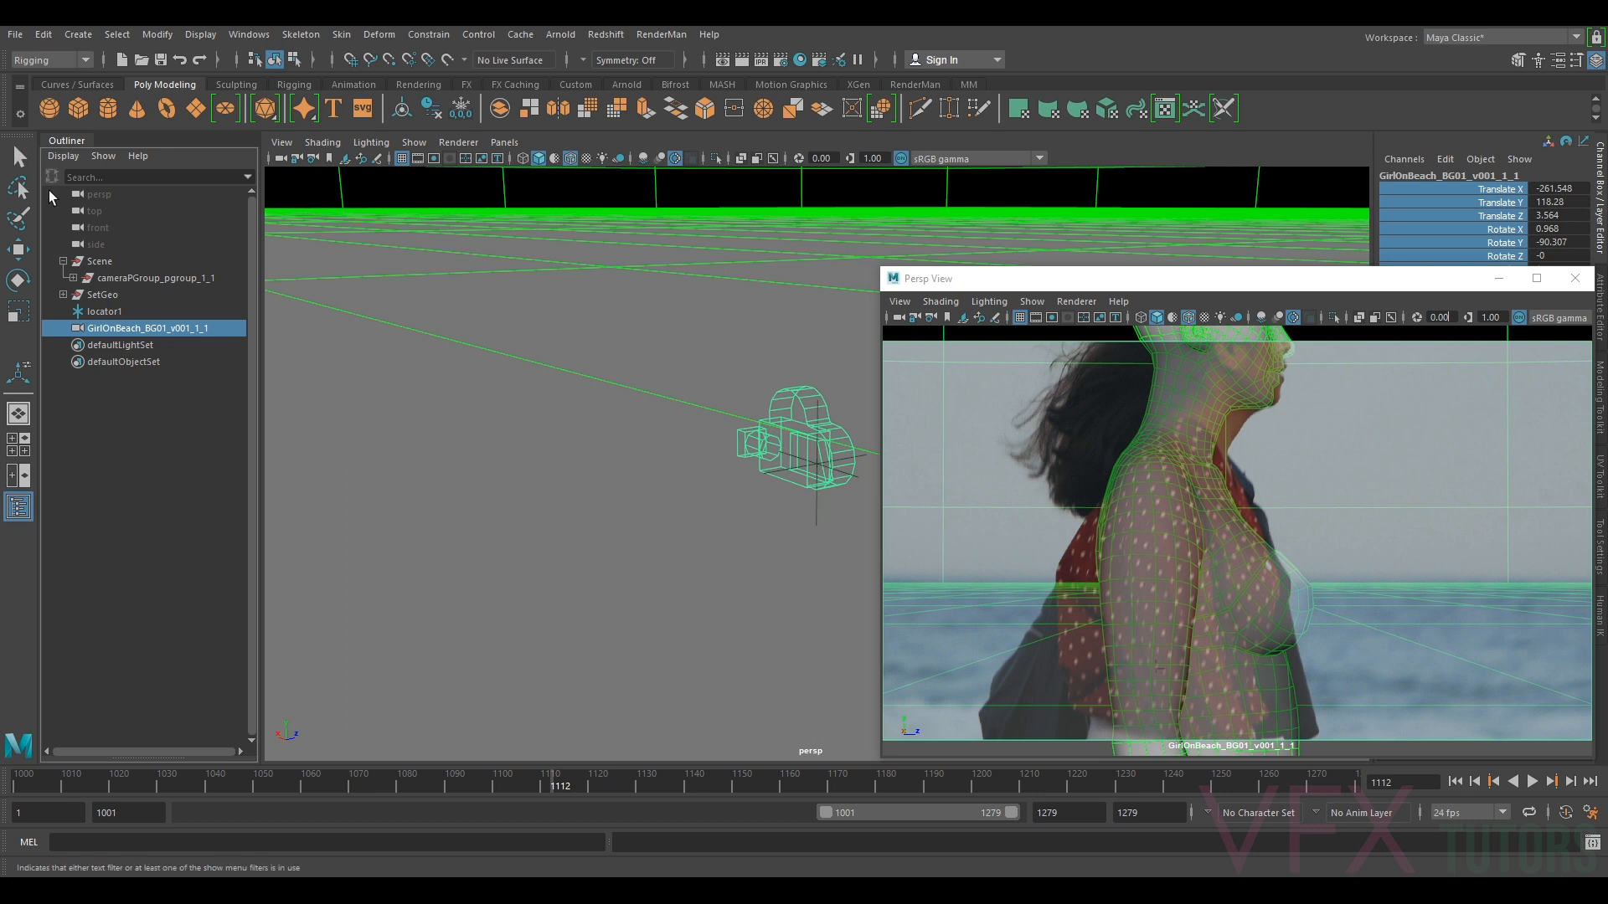
click(109, 312)
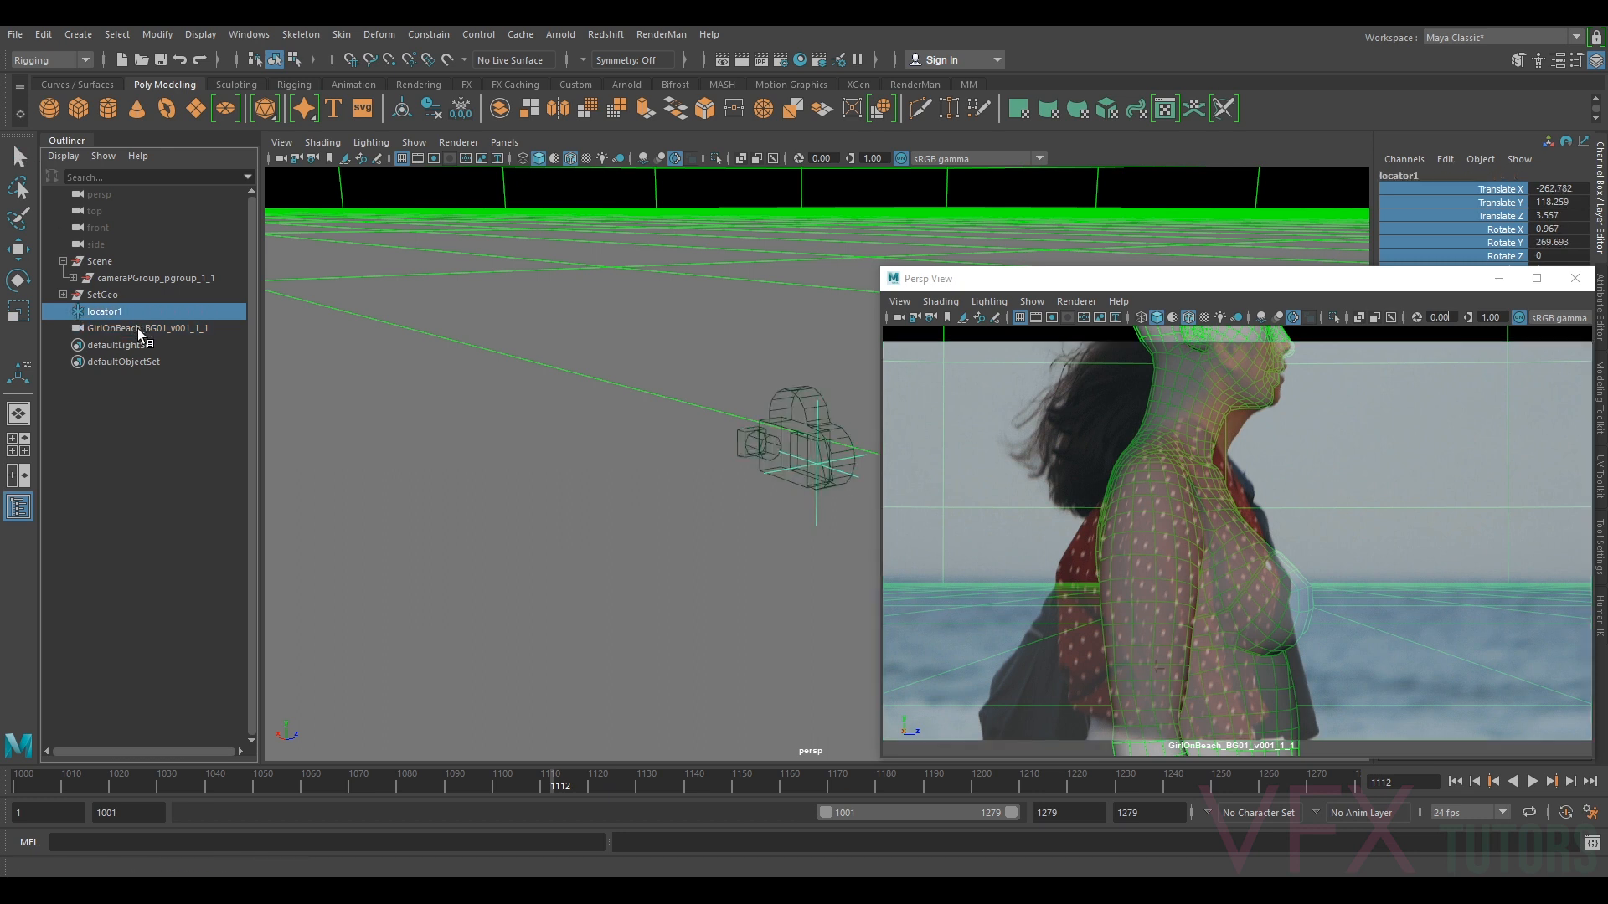
ctrl+click(138, 328)
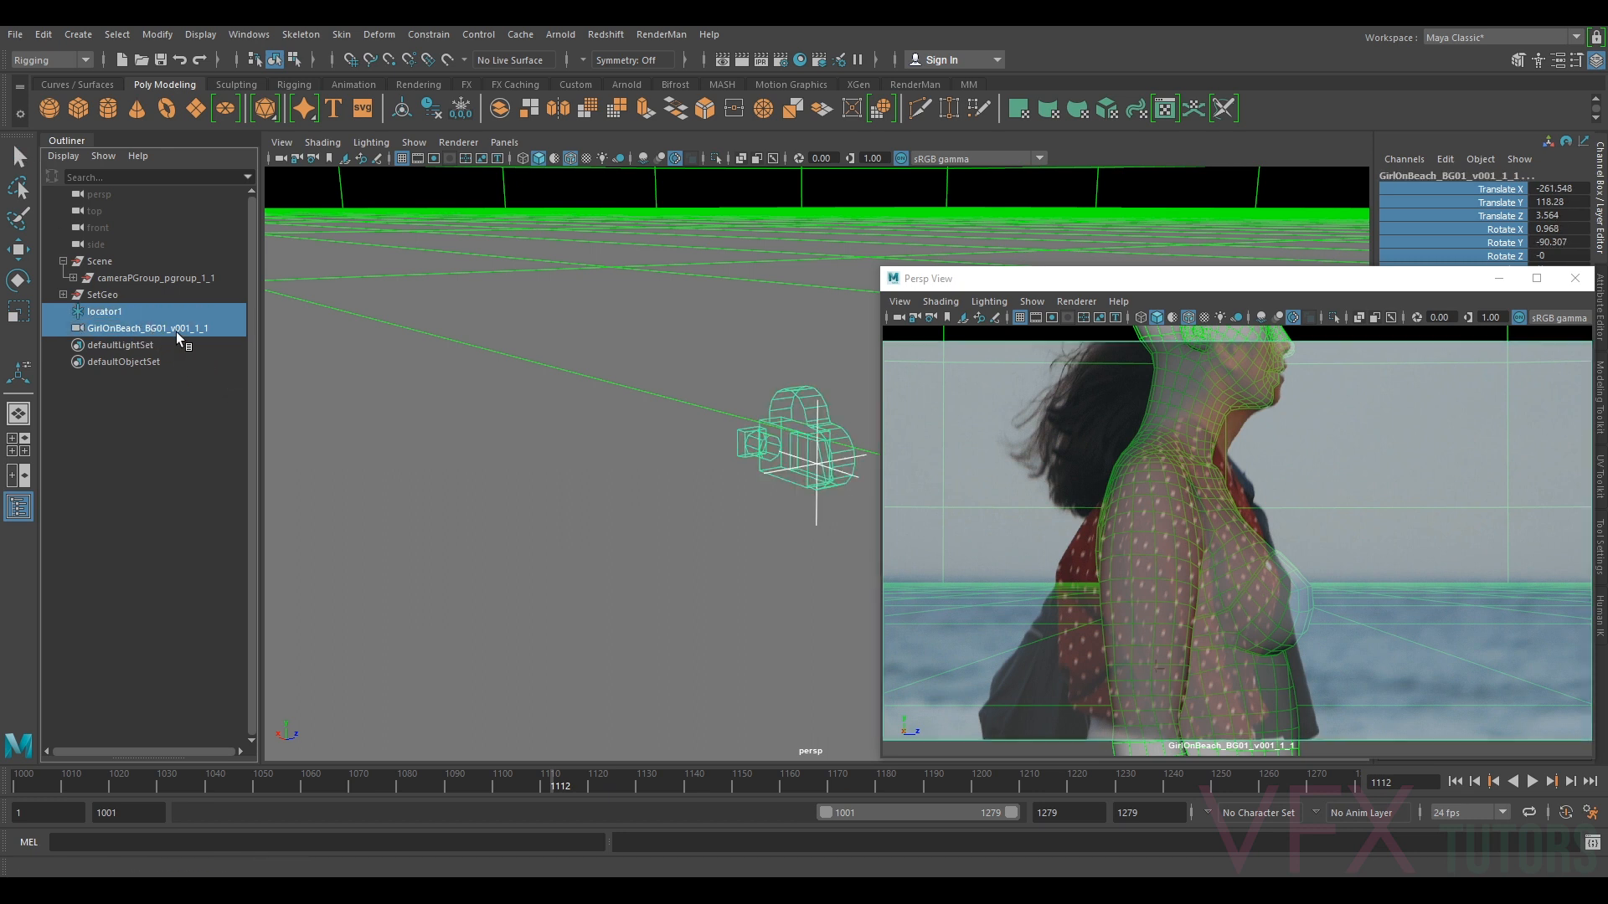
click(433, 34)
click(461, 92)
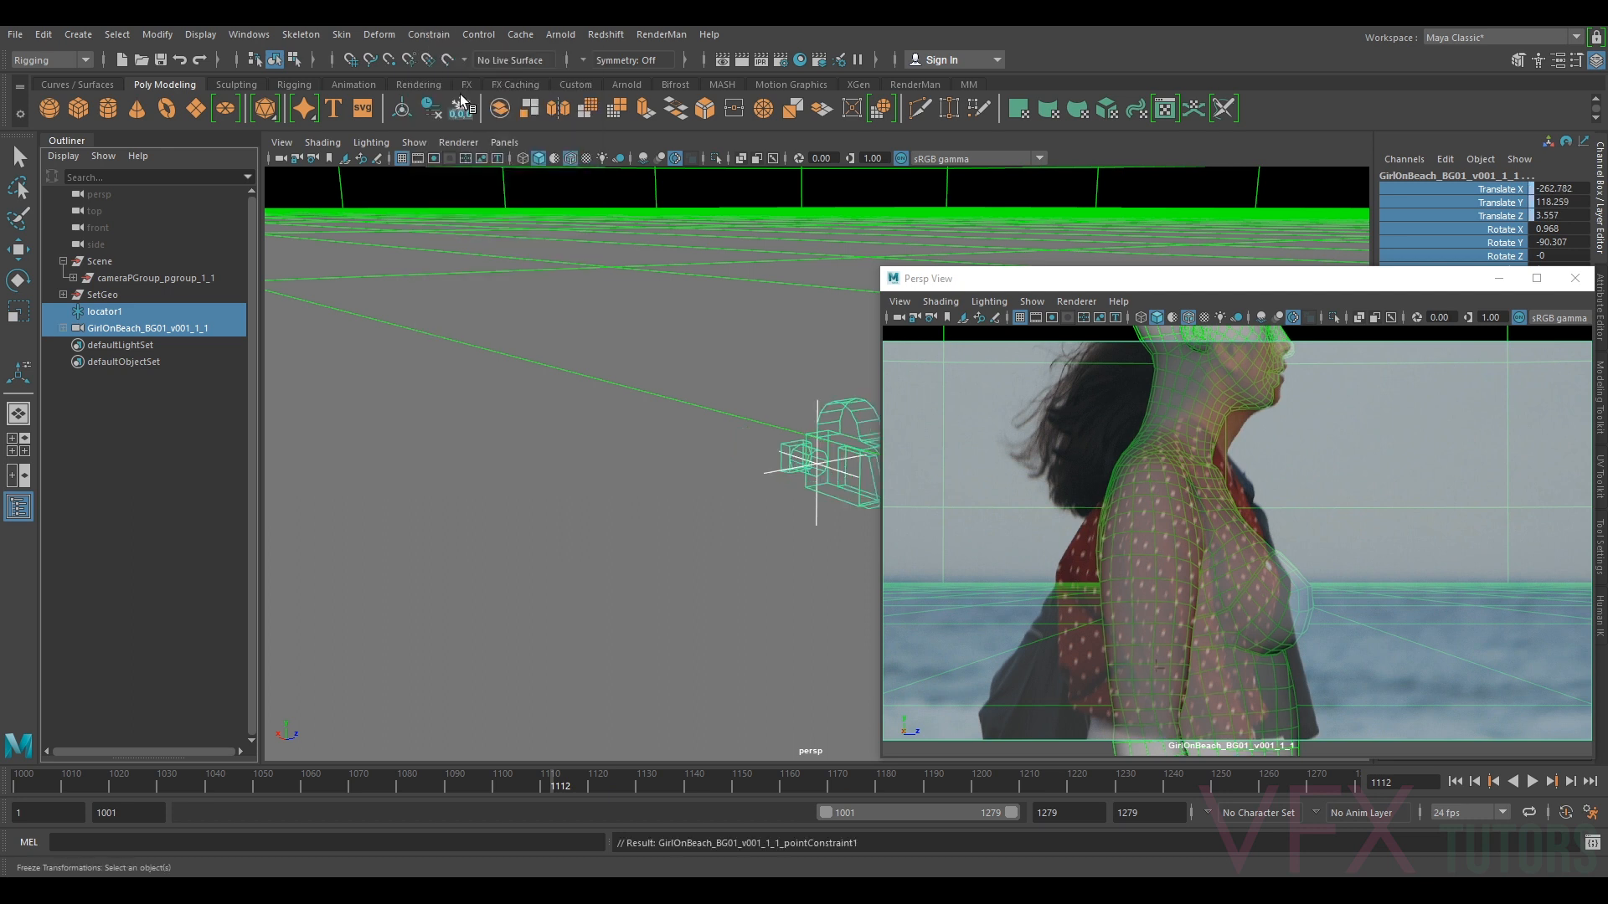
click(431, 36)
click(460, 126)
- Delete the point and orient constraints beneath the GirlOnBeach camera
click(62, 328)
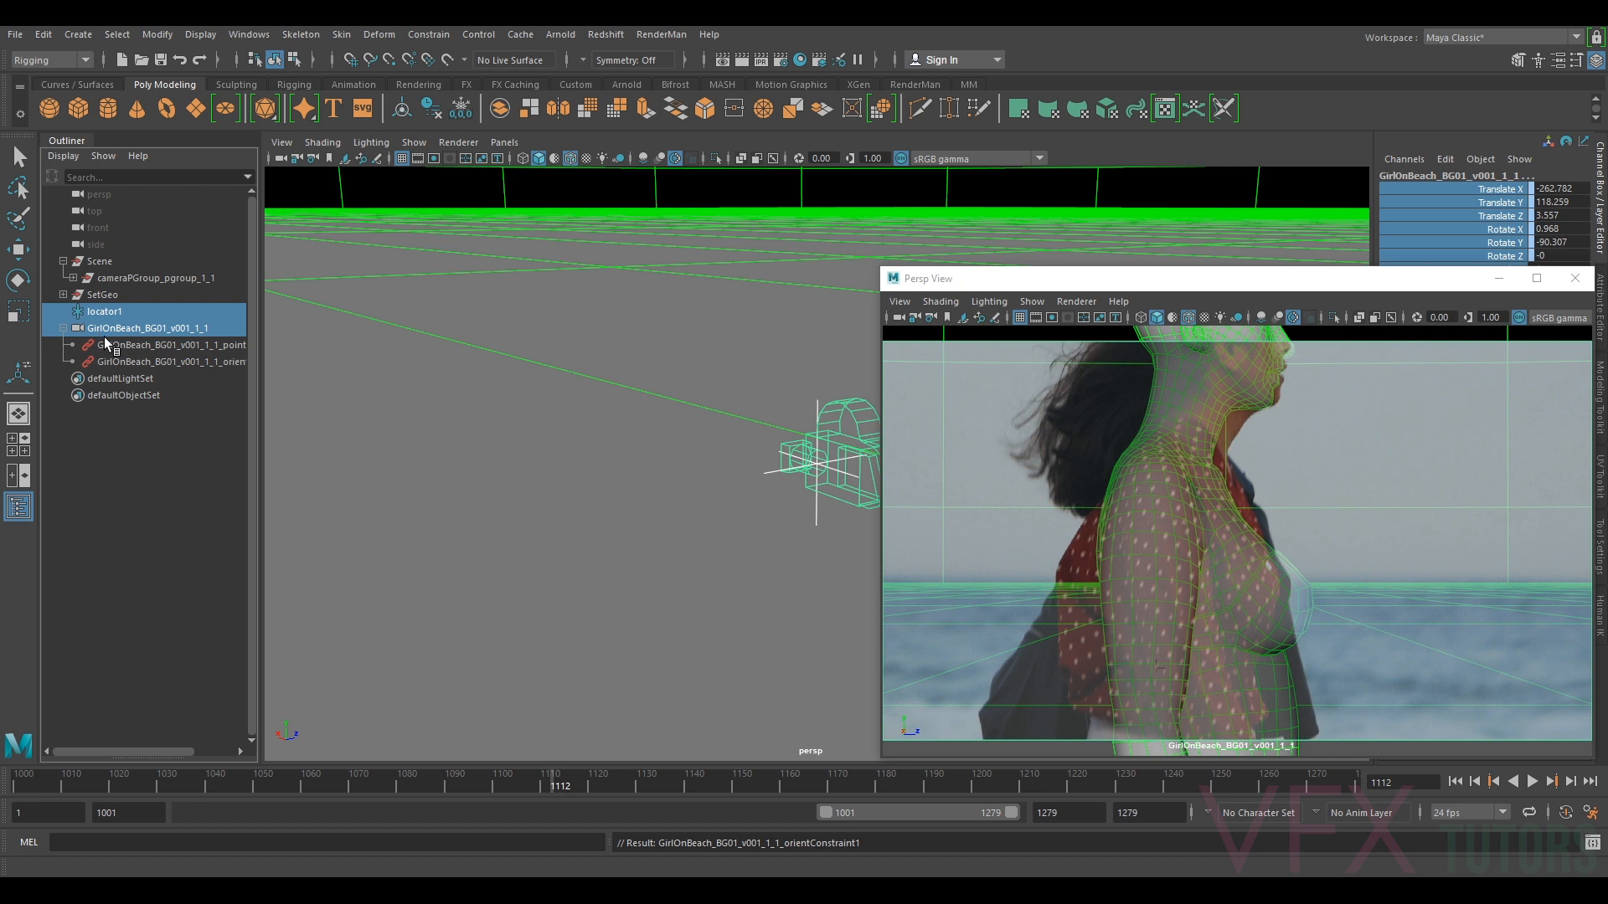
click(109, 344)
key(r)
shift+click(135, 361)
key(Delete)
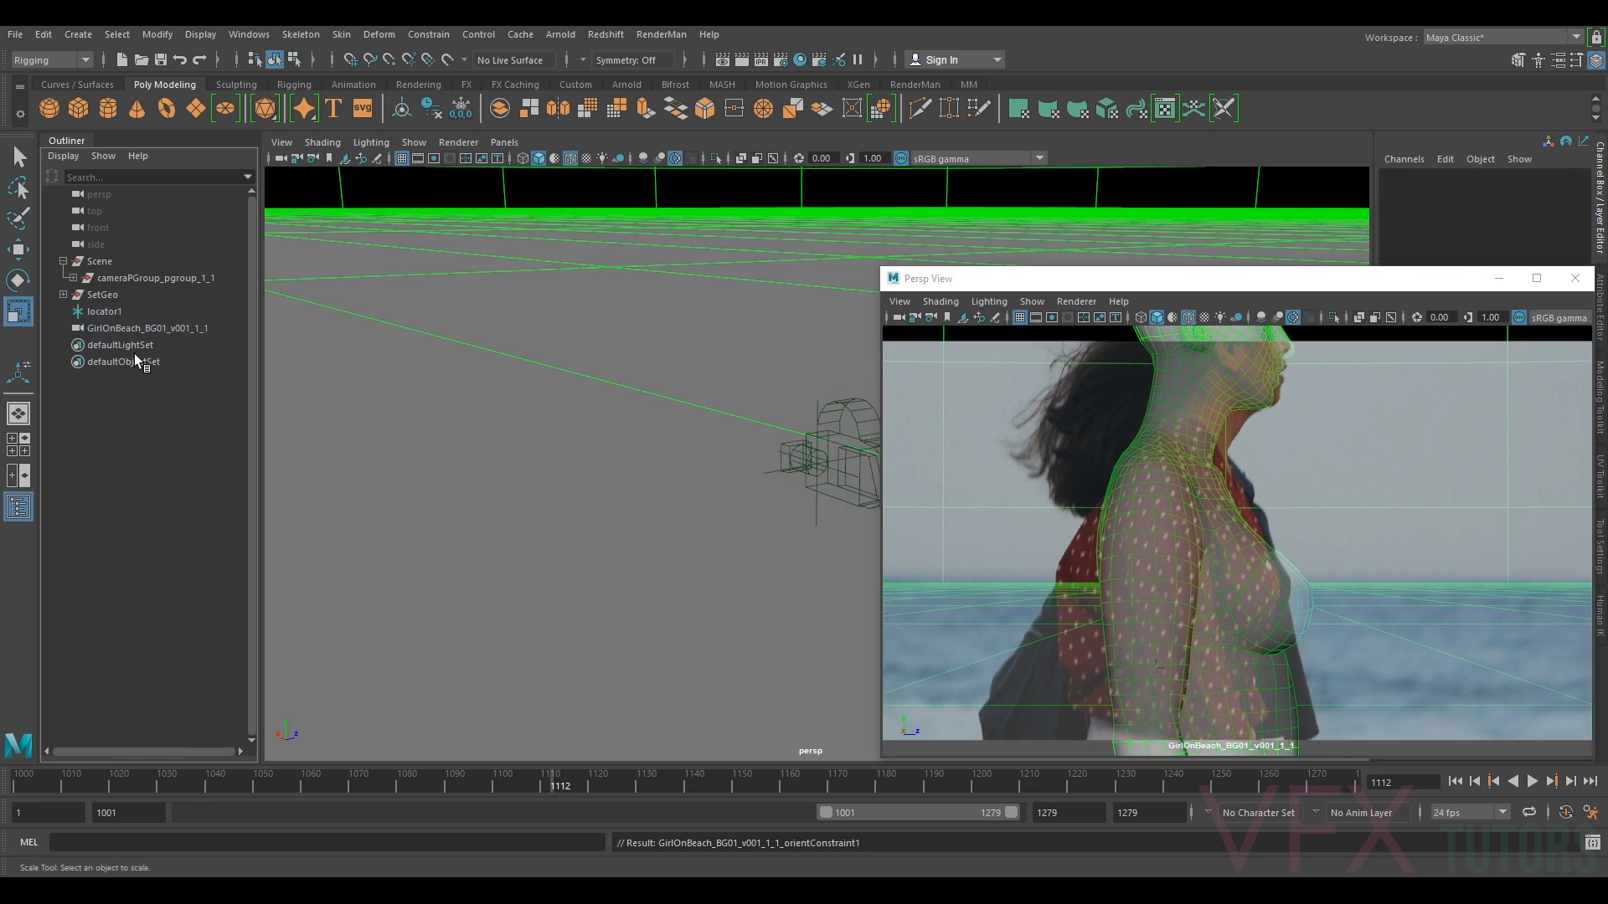
- Parent the GirlOnBeach camera under locator1
click(129, 328)
middle_drag(127, 329, 122, 310)
click(119, 312)
- Set a keyframe on all of locator1's channels at frame 1112
key(alt+v)
click(551, 780)
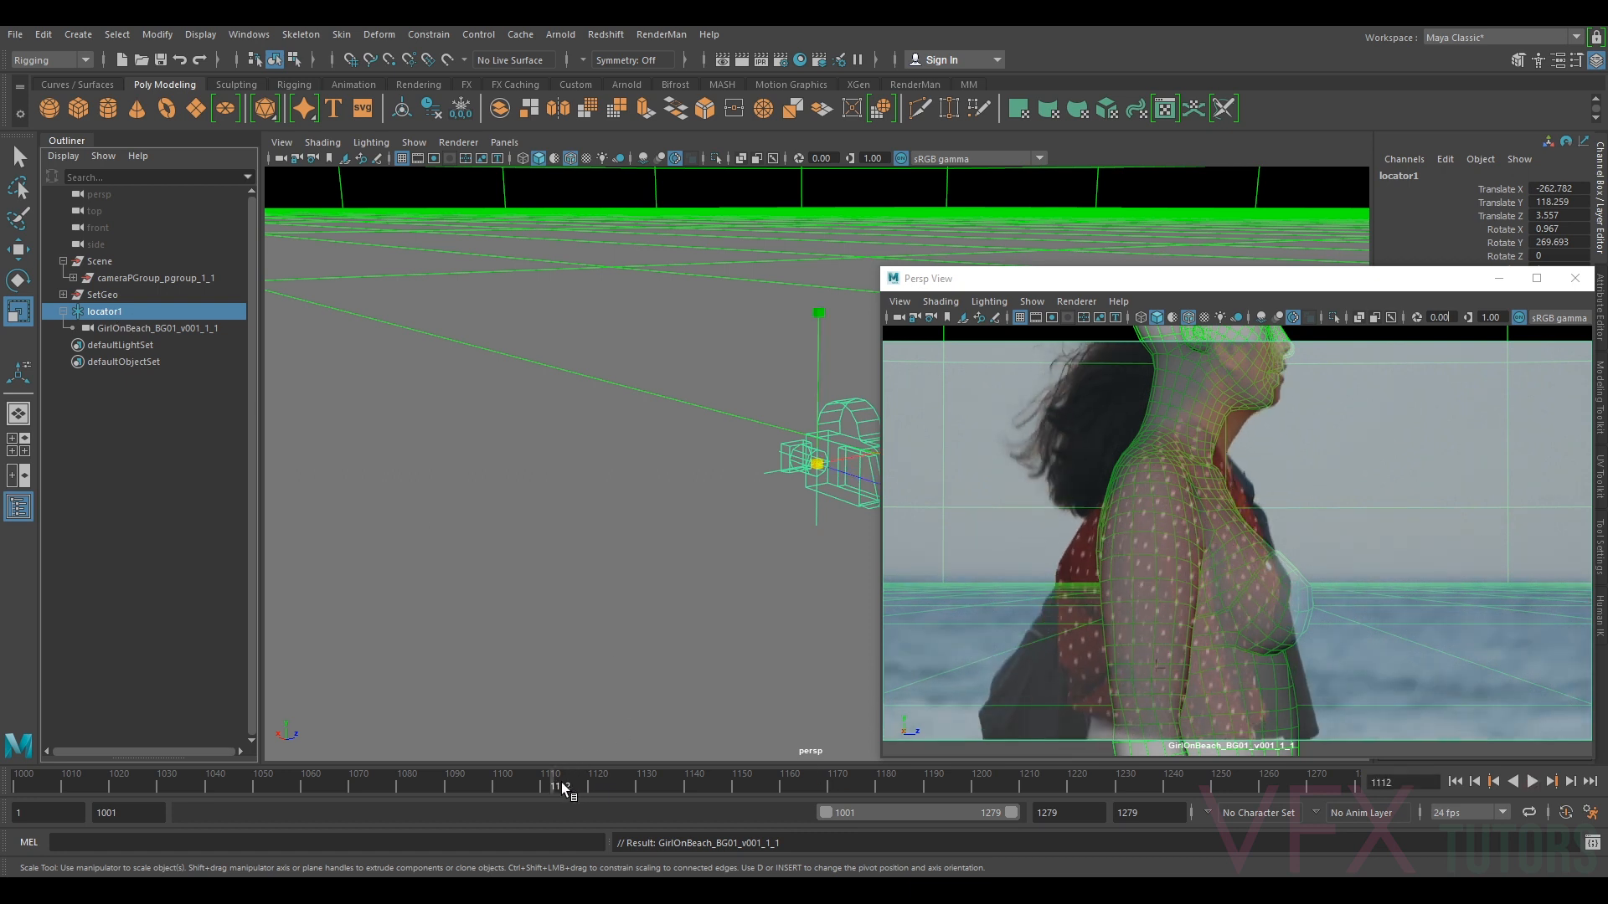
click(112, 329)
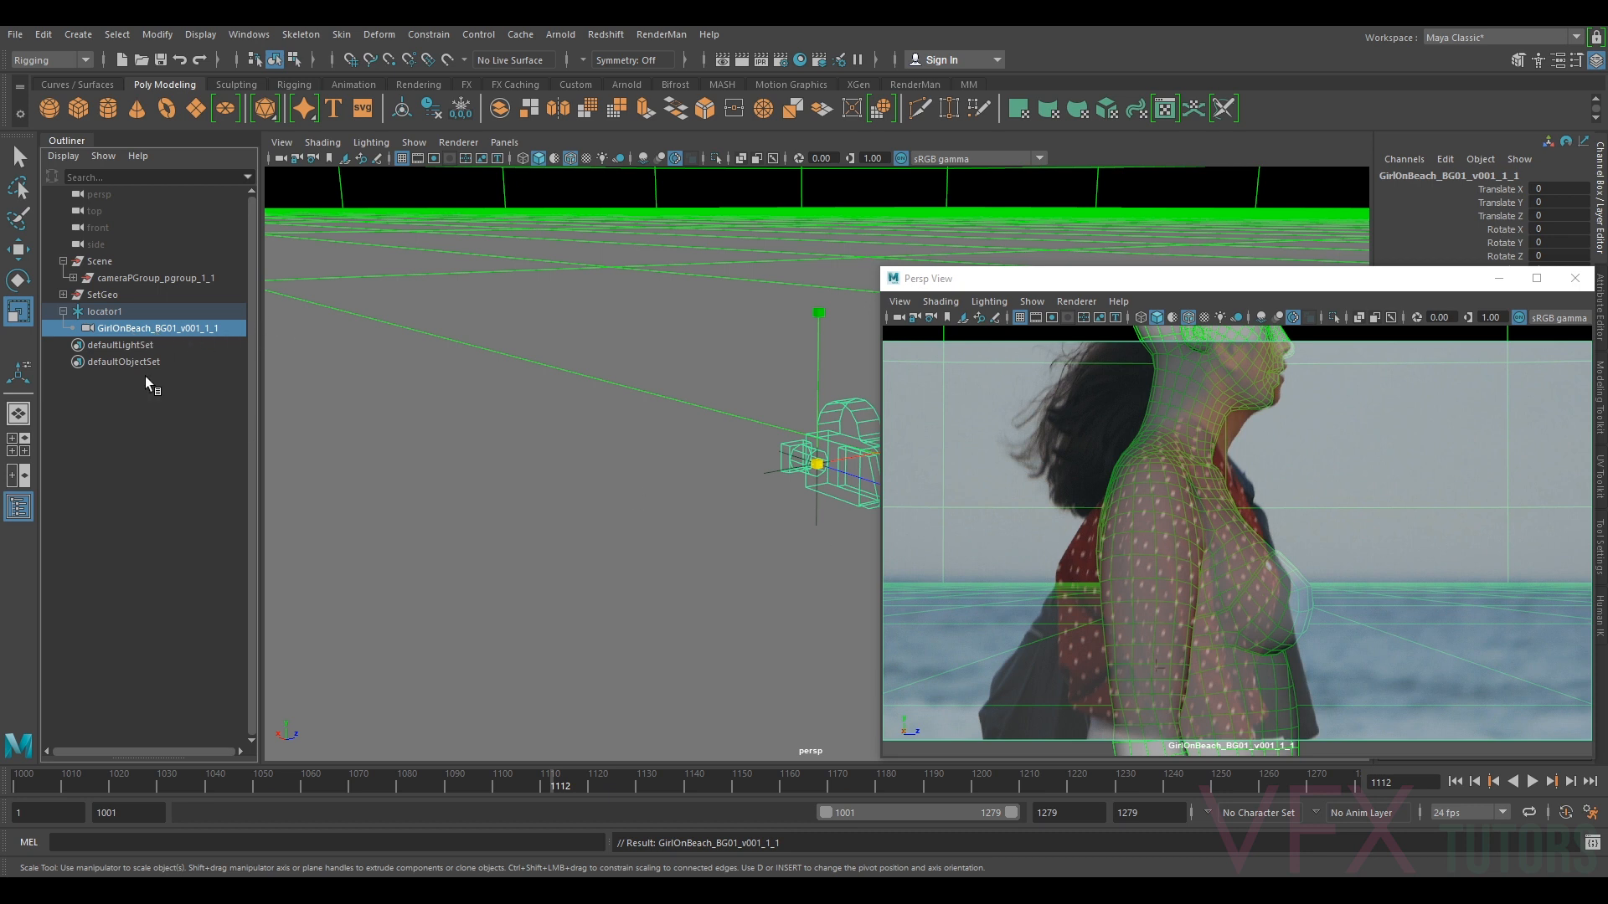
click(113, 312)
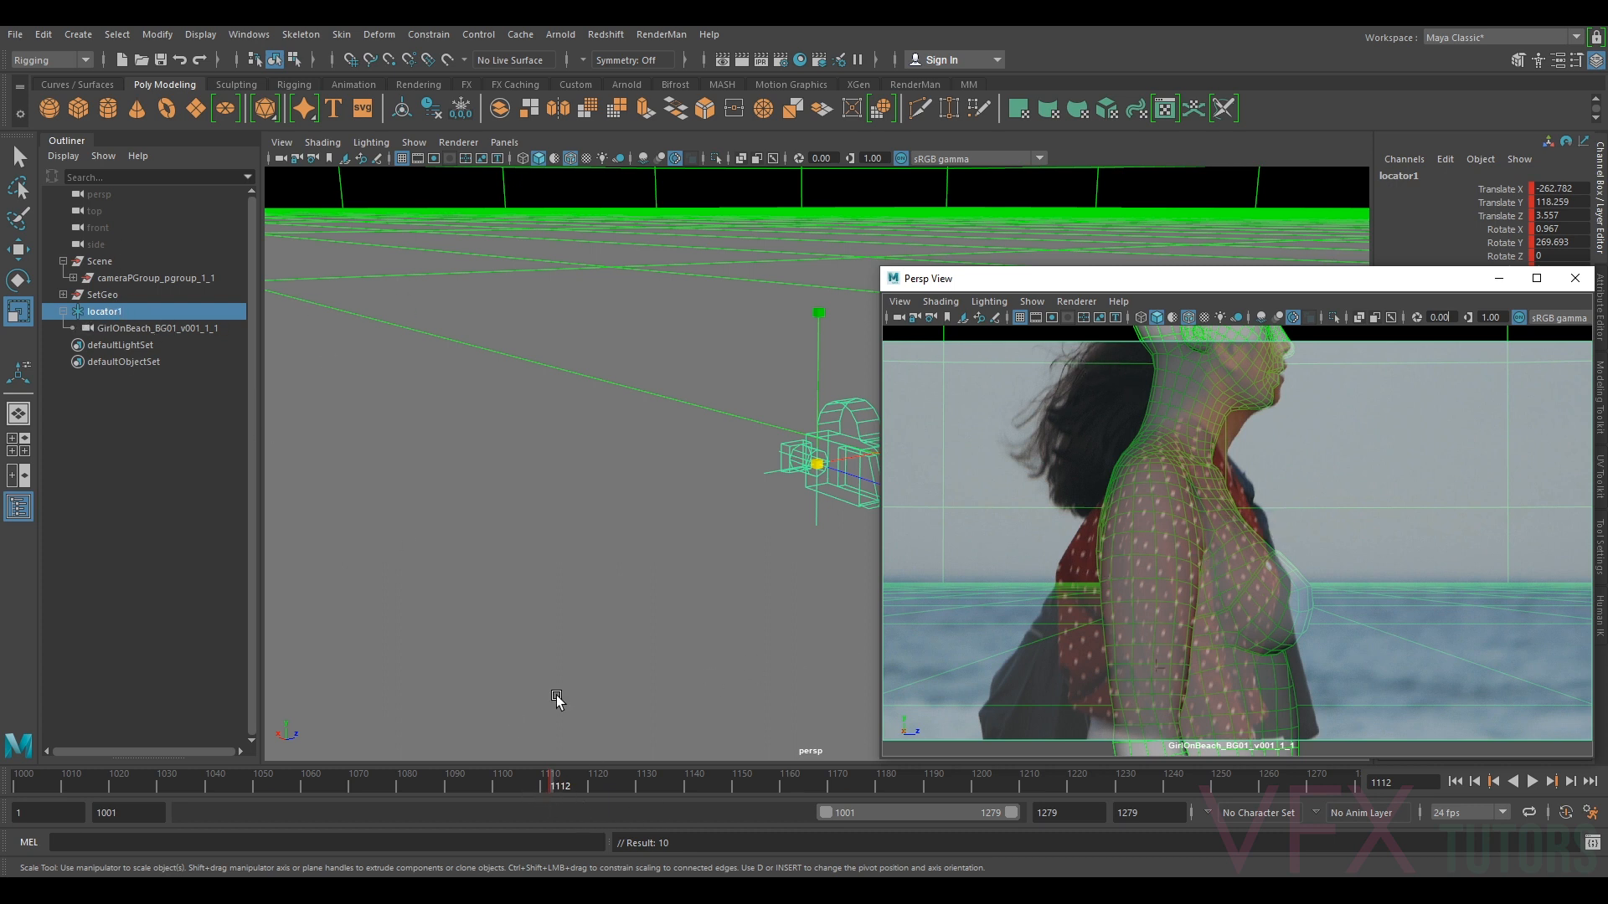
- Enlarge the floating camera view and reposition it over the perspective view
drag(1075, 282, 734, 244)
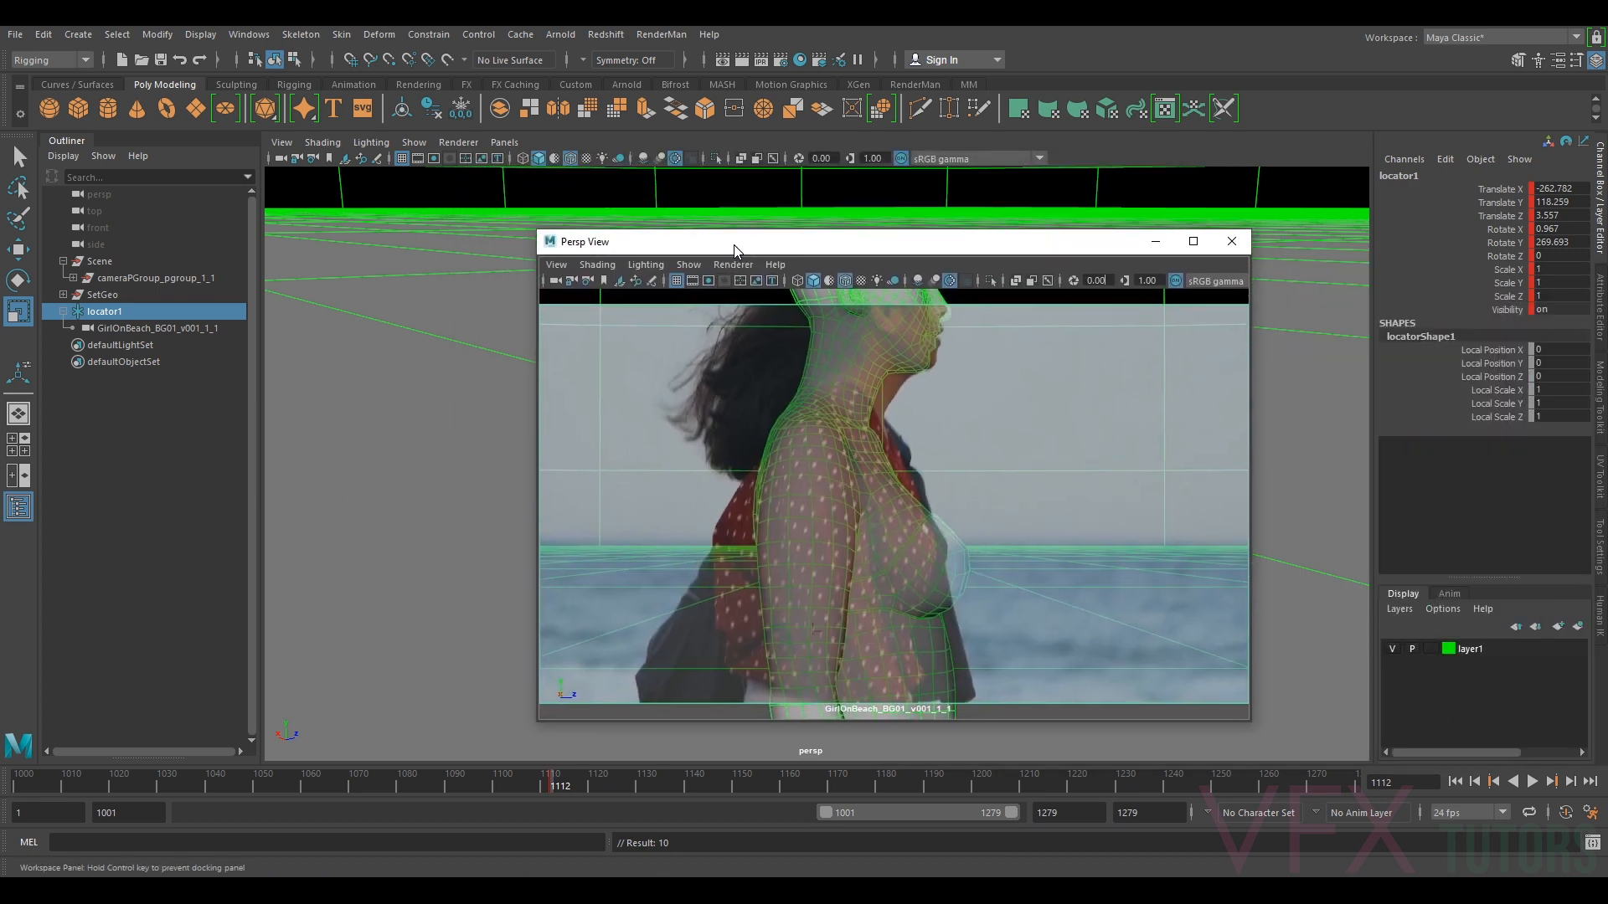
drag(539, 232, 463, 222)
drag(902, 232, 1175, 232)
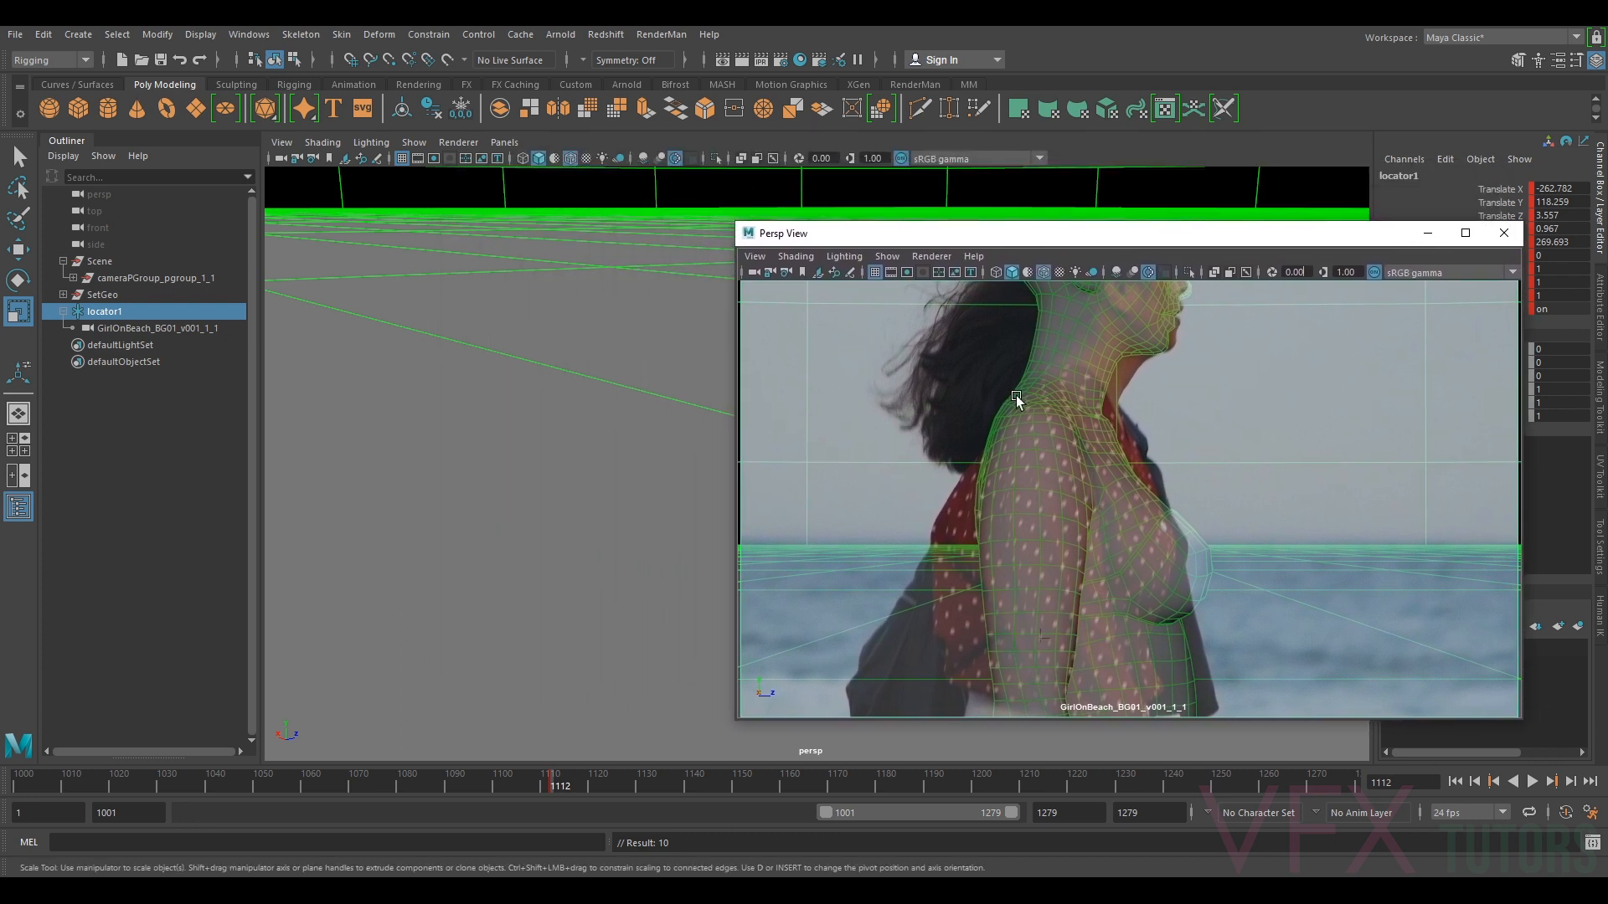
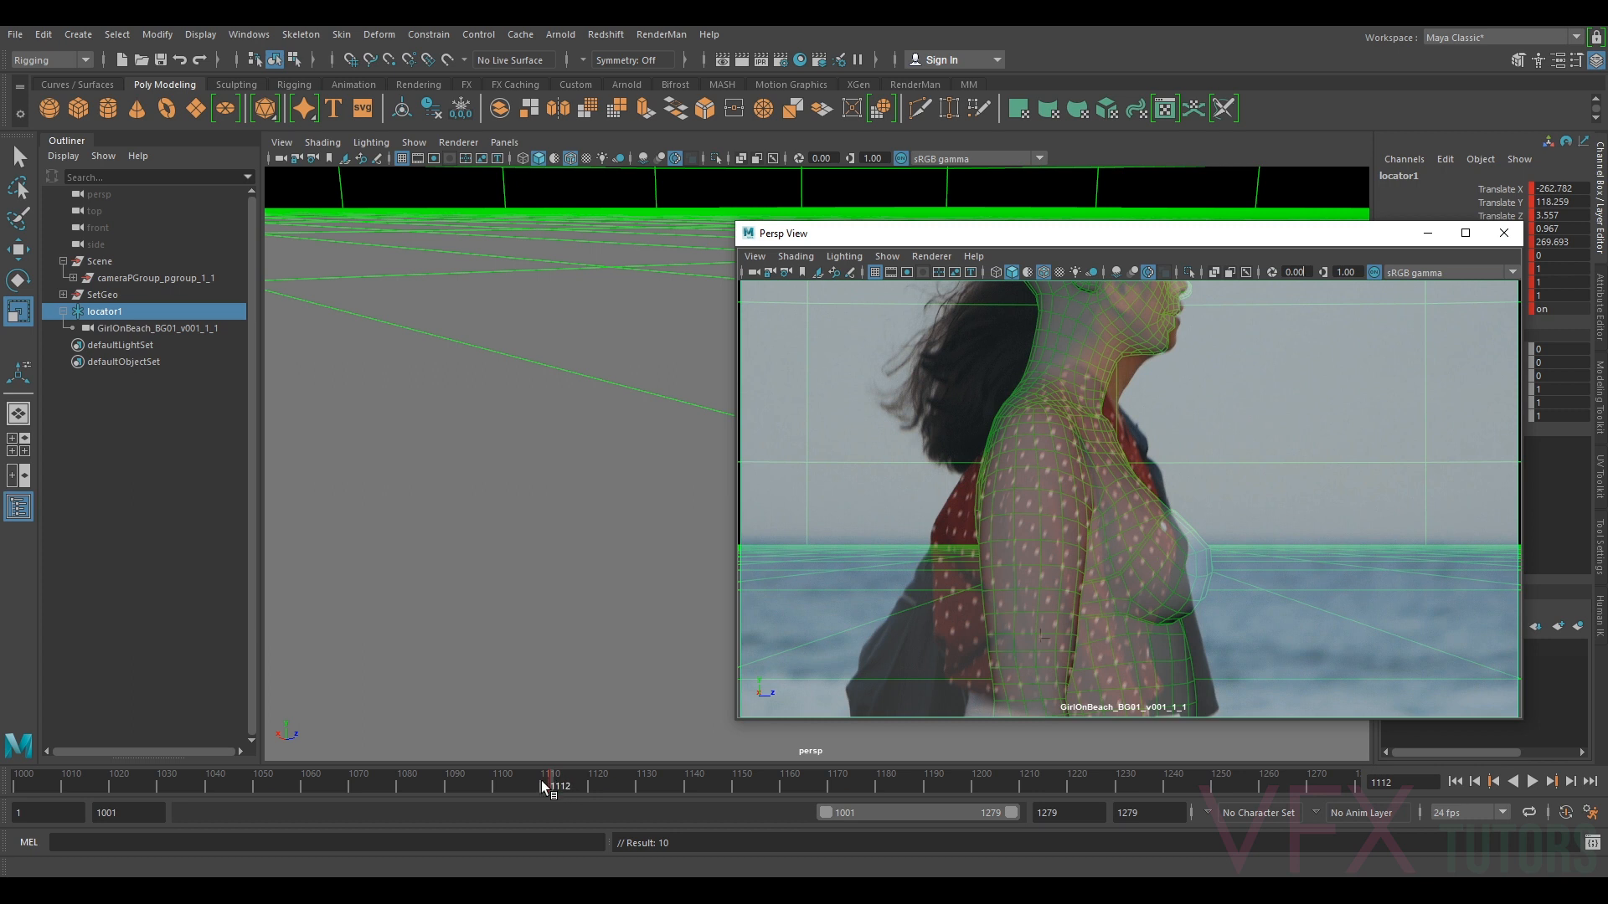
middle_click(1014, 542)
- Scrub the timeline between frames 1094 and 1112 to compare the plate, and settle on frame 1109
mouse_move(545, 782)
mouse_down()
mouse_move(479, 788)
mouse_move(525, 797)
mouse_move(425, 791)
mouse_move(564, 782)
mouse_move(306, 792)
mouse_move(550, 794)
mouse_up()
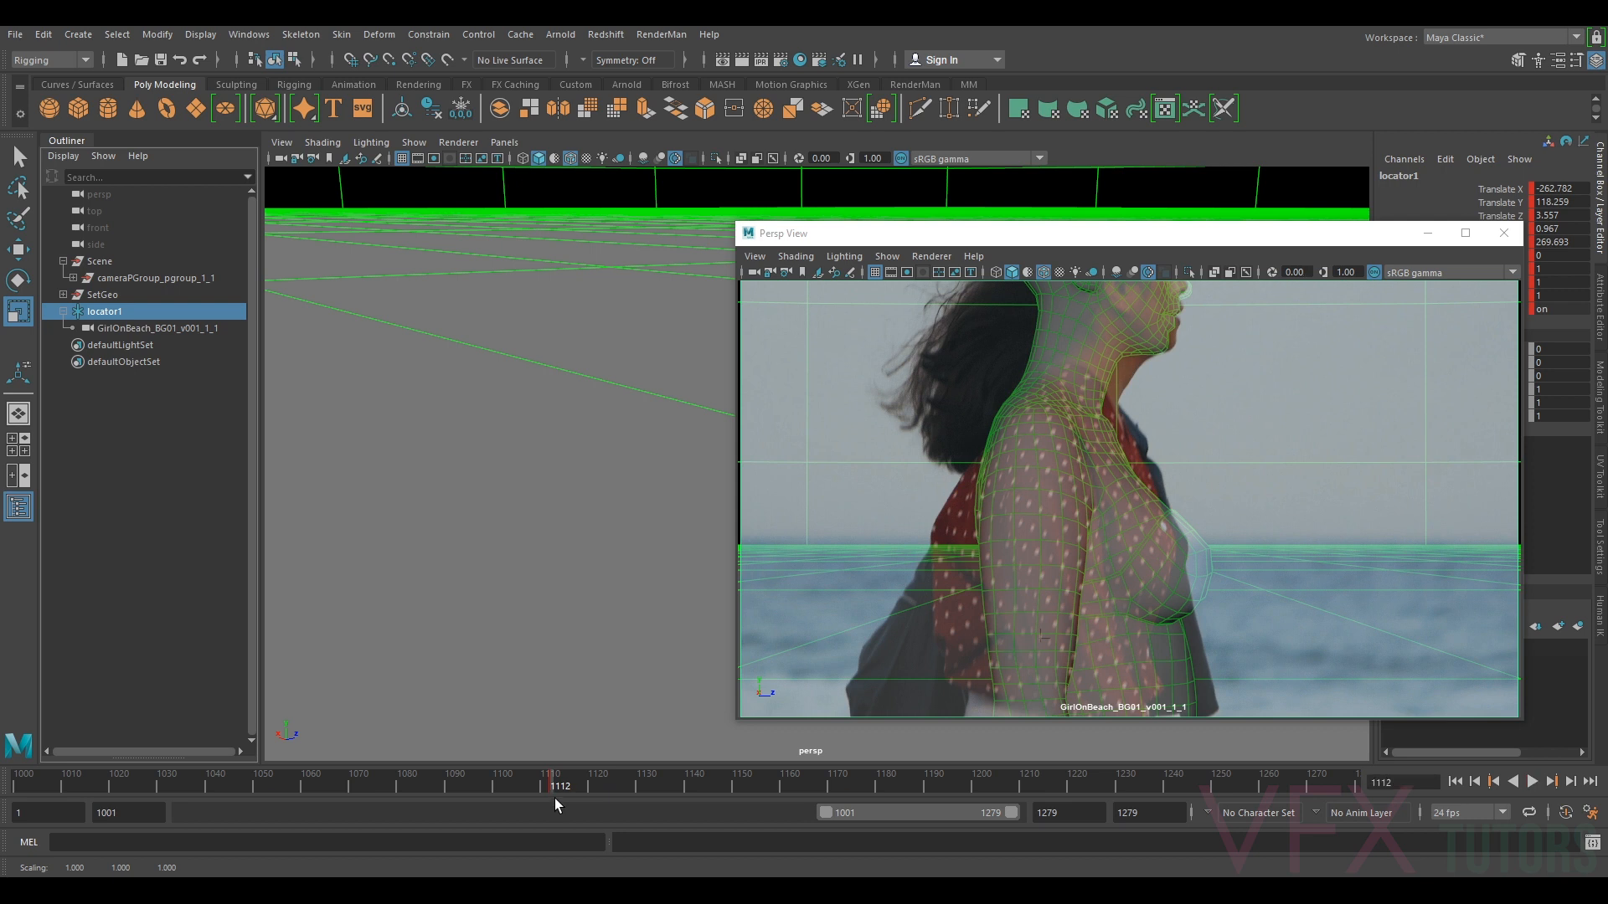
mouse_move(530, 791)
mouse_down()
mouse_move(548, 790)
mouse_move(443, 778)
mouse_move(467, 780)
mouse_up()
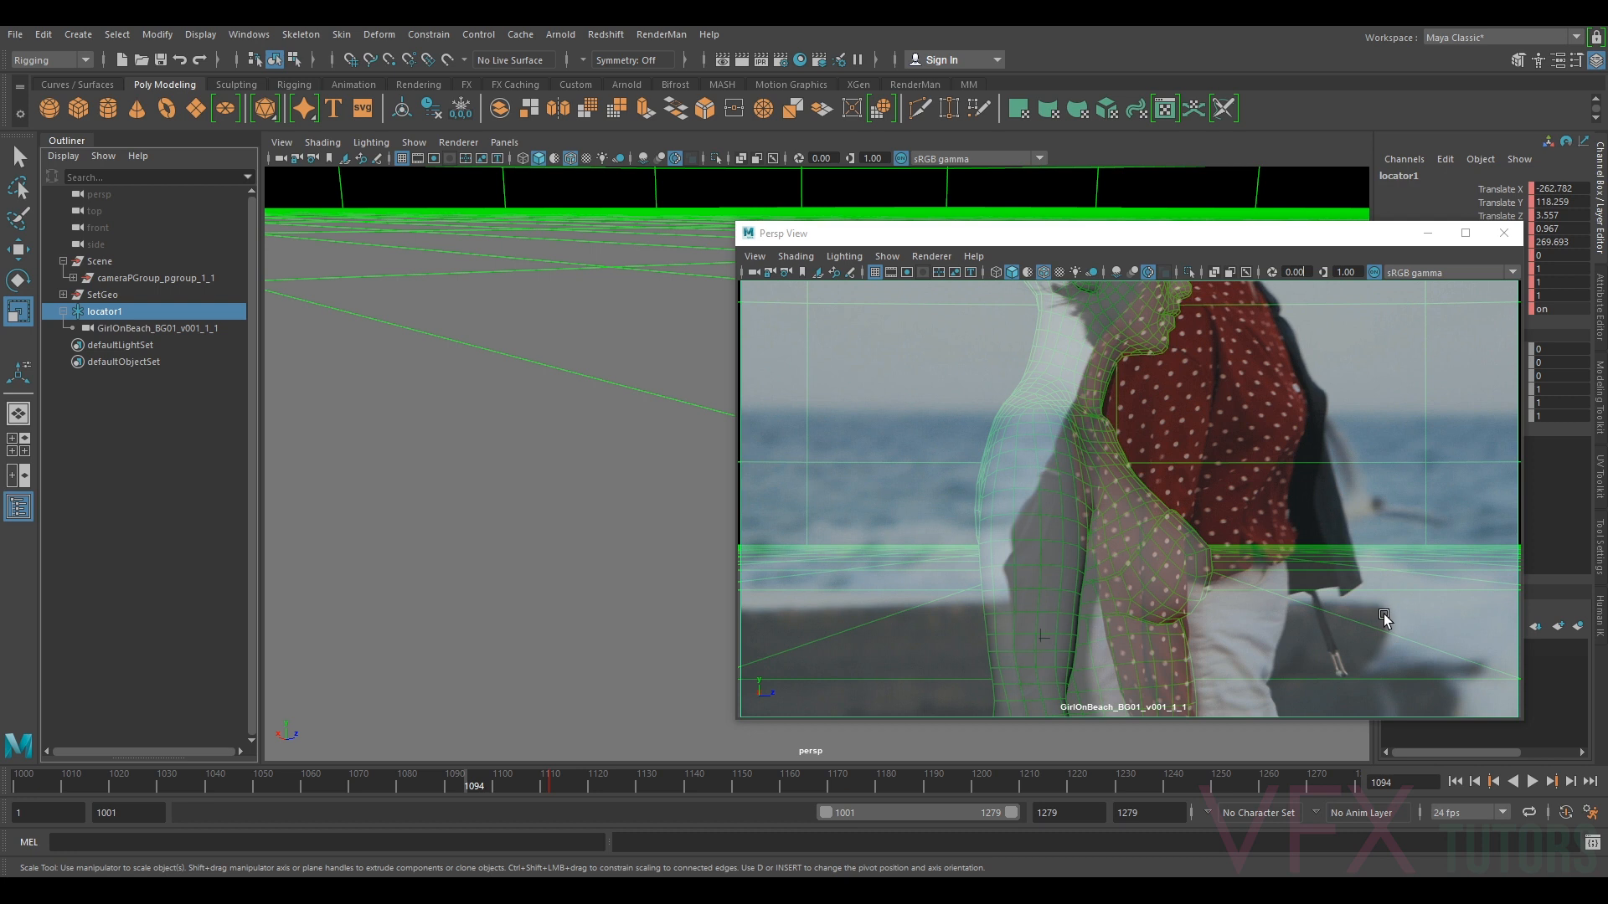
drag(486, 782, 533, 793)
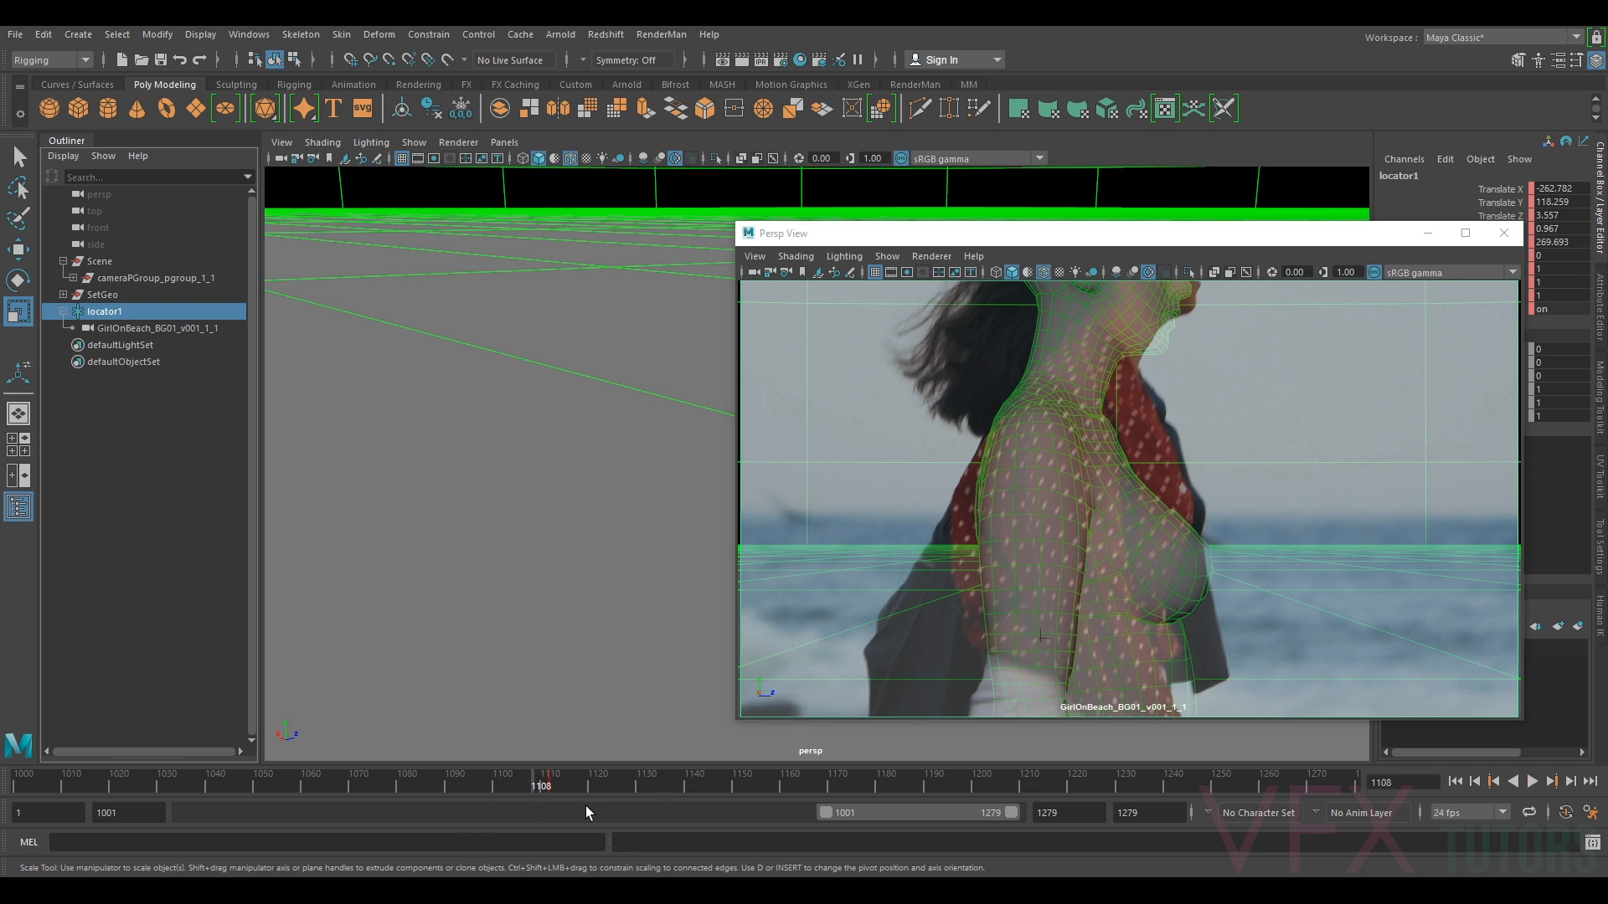
click(537, 782)
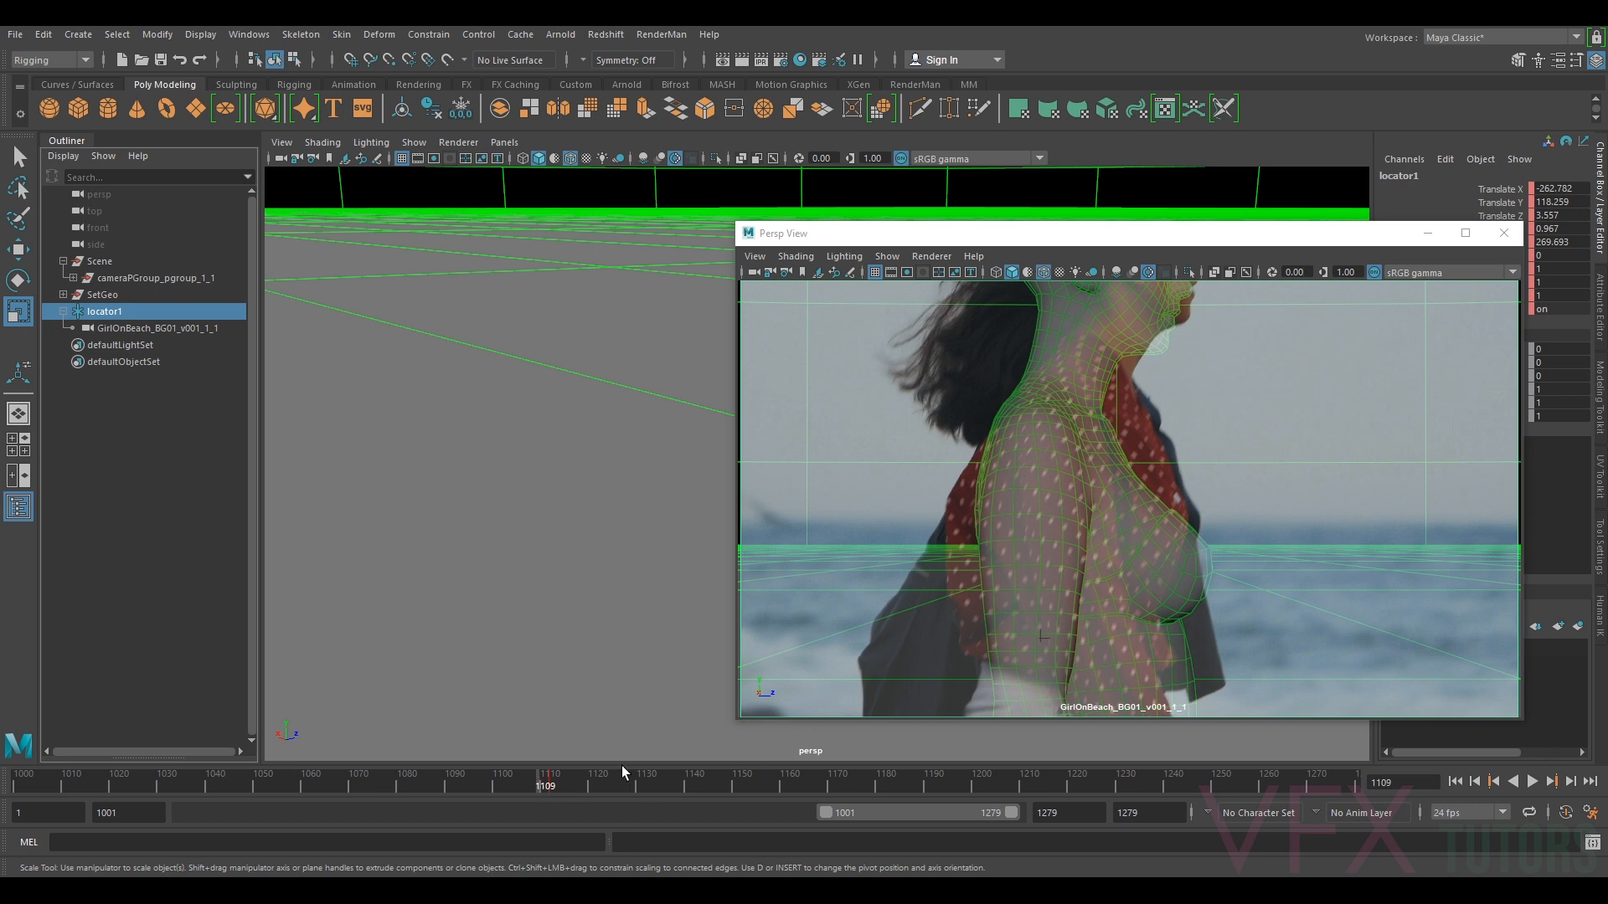
click(544, 783)
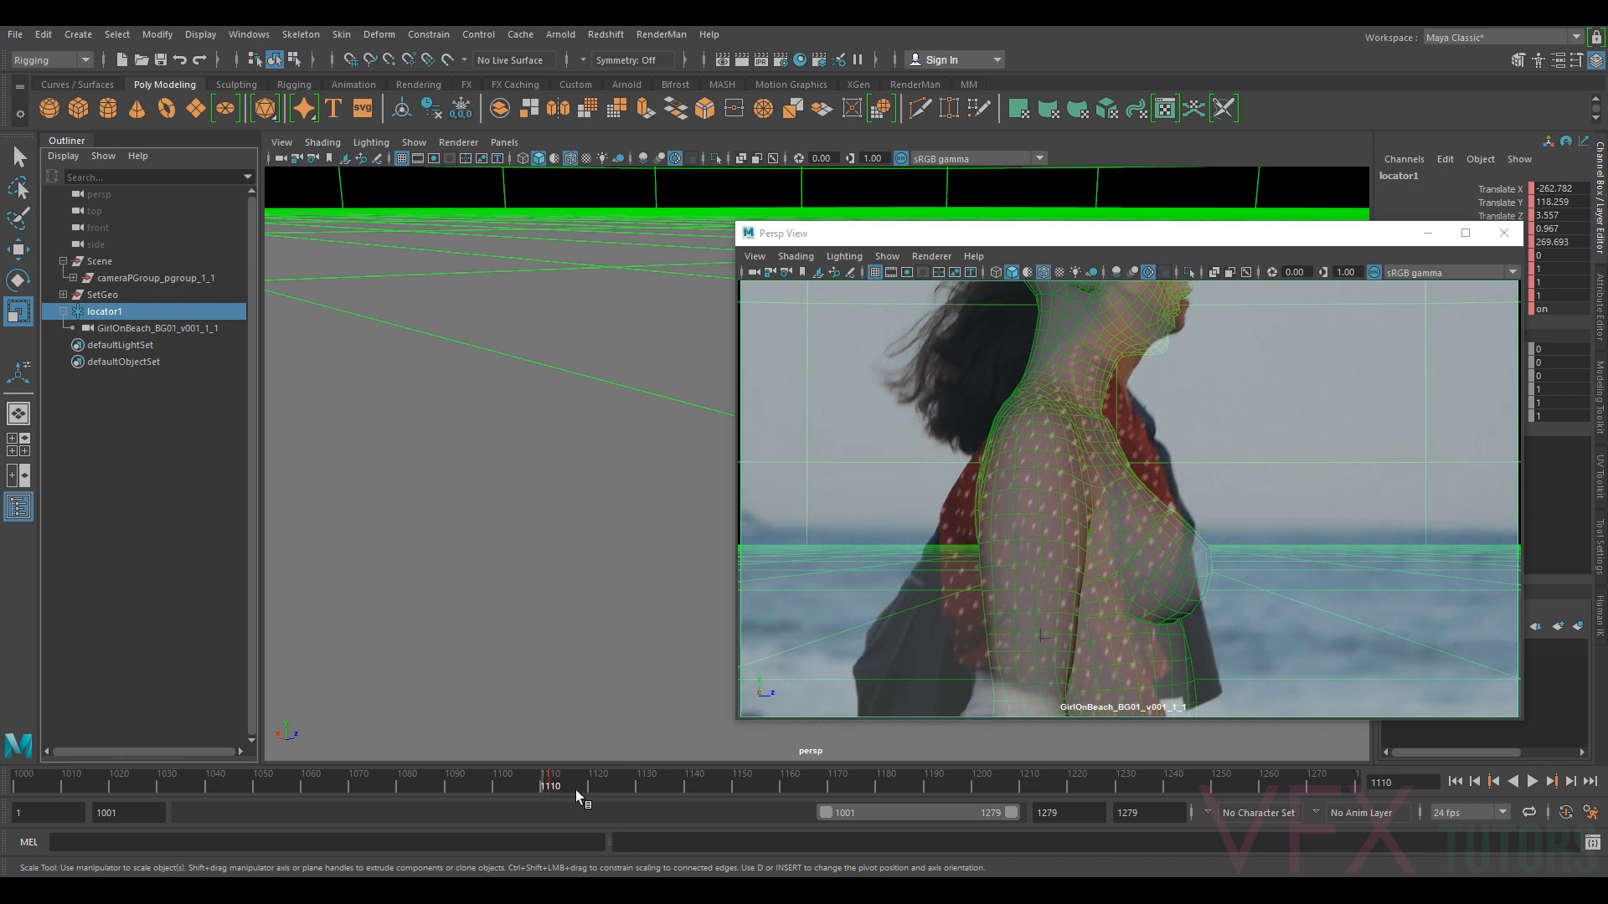
click(537, 785)
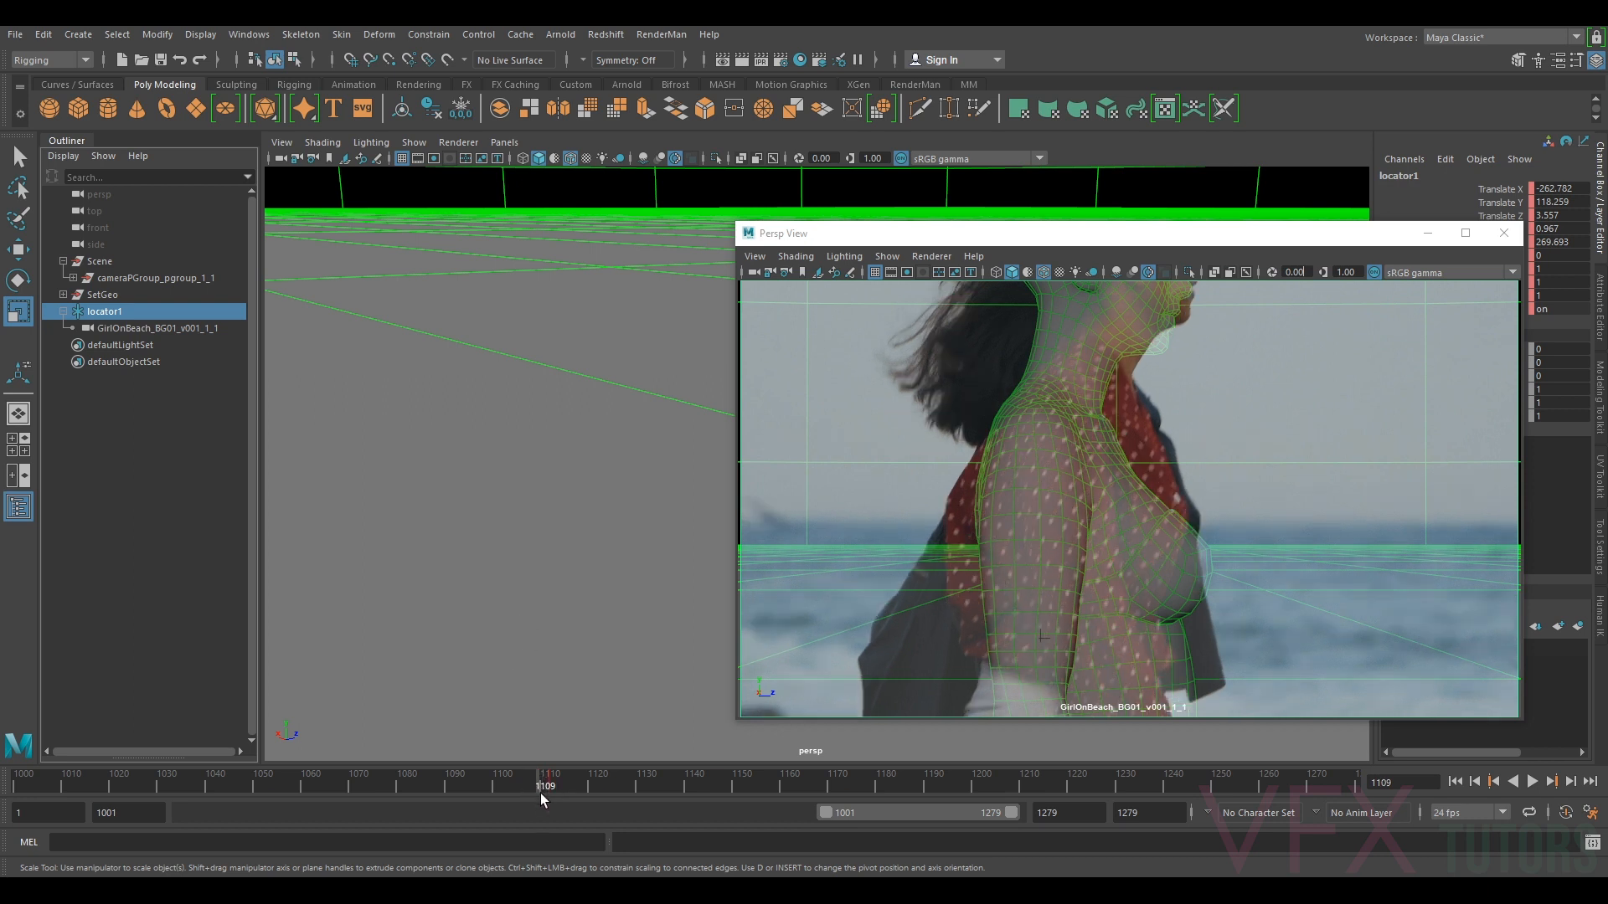
key(alt+v)
key(alt+v)
- Frame locator1 in the perspective view, activate the Rotate tool and turn on Auto Keyframe
drag(897, 234, 909, 235)
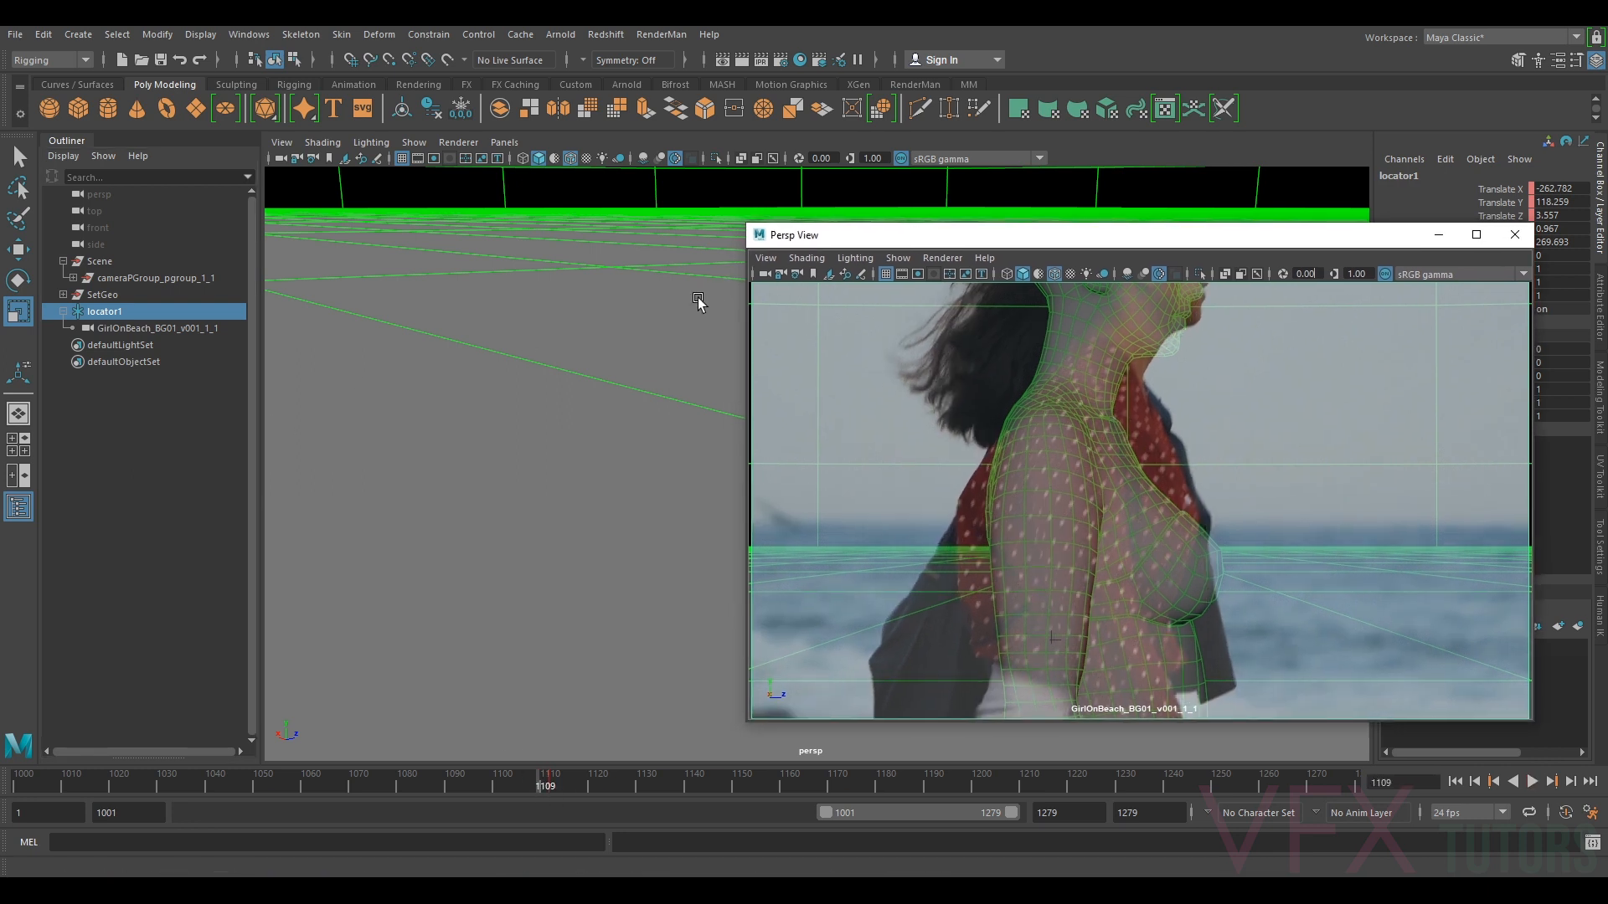
key(f)
alt+middle_drag(698, 339, 395, 346)
key(e)
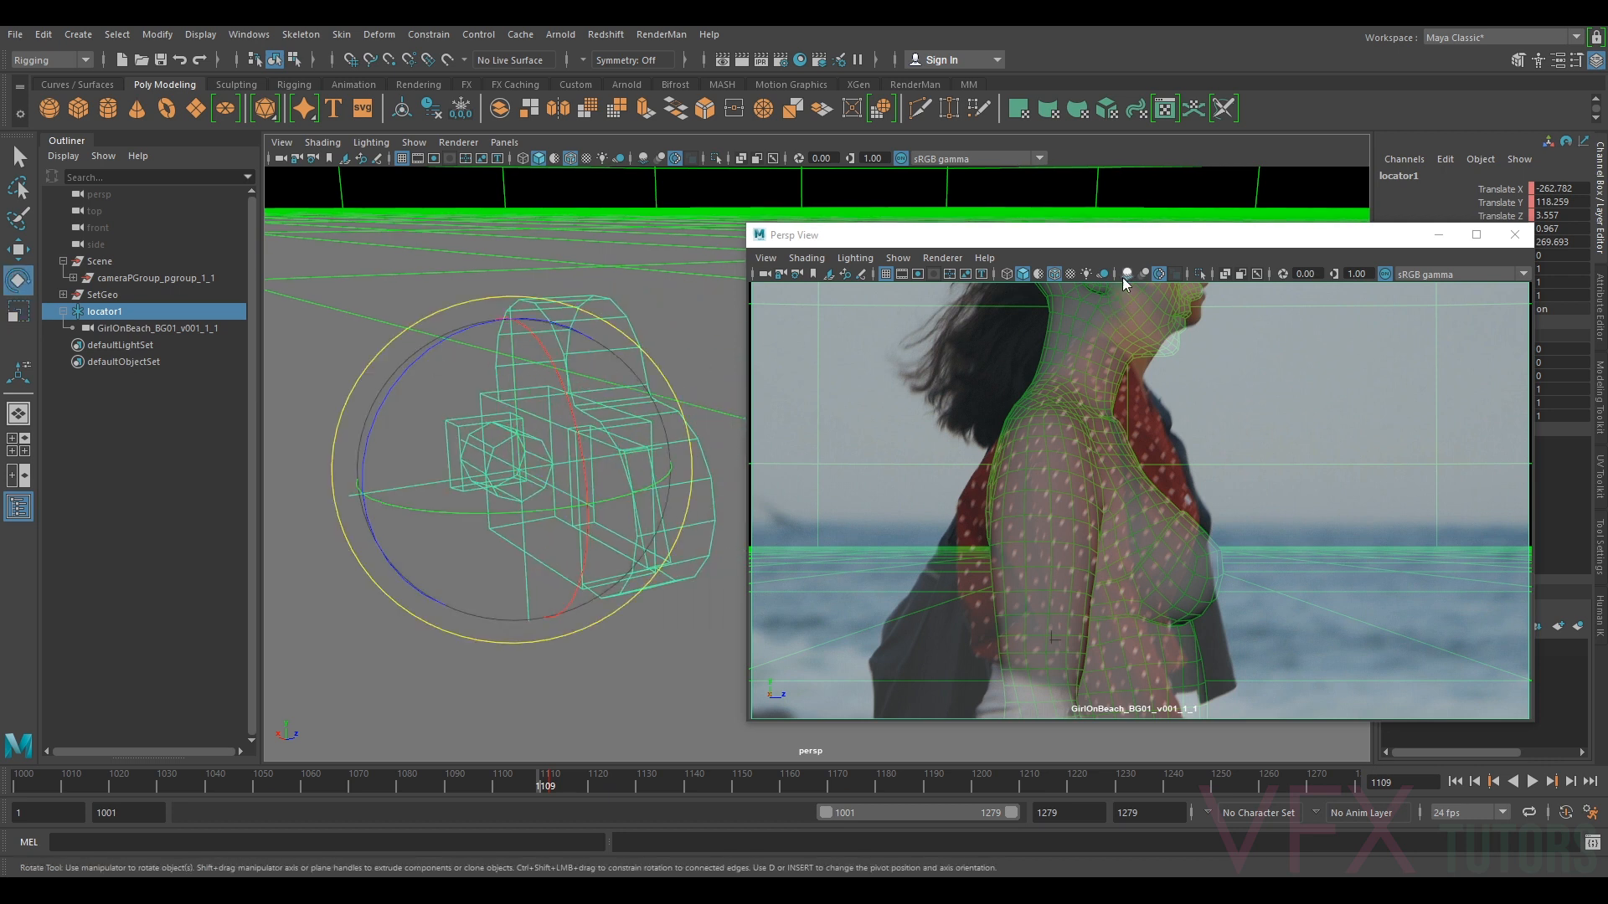
drag(1114, 236, 1079, 230)
click(1566, 814)
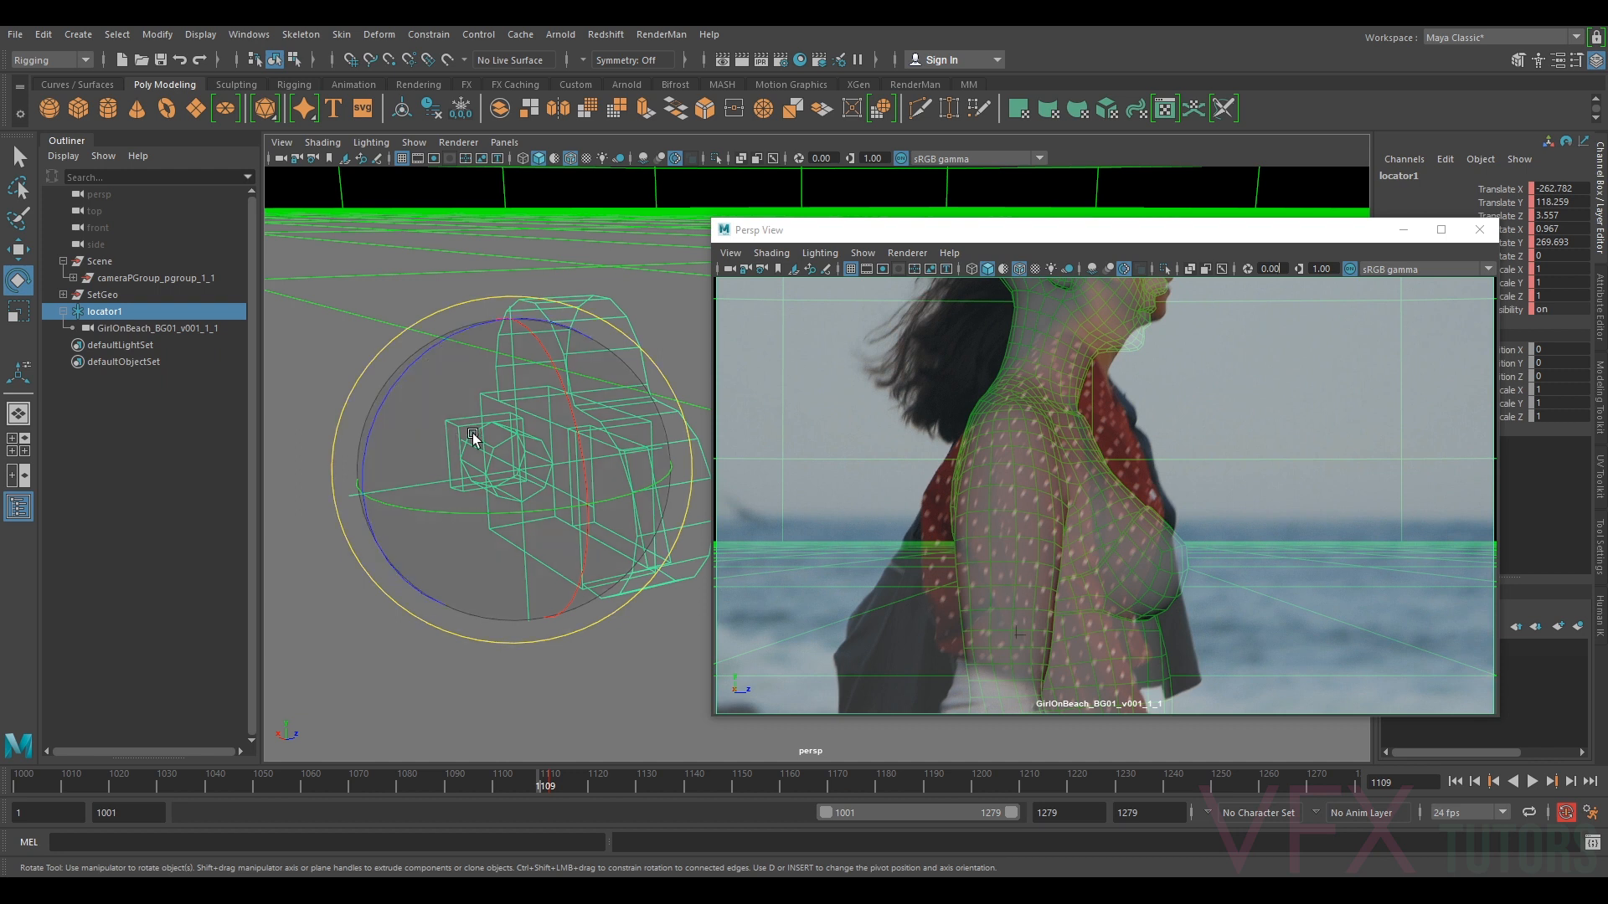
- Rotate locator1 at frame 1109 to a Rotate X of about 0.451 to shift the set geometry against the plate
scroll(579, 414, down, 3)
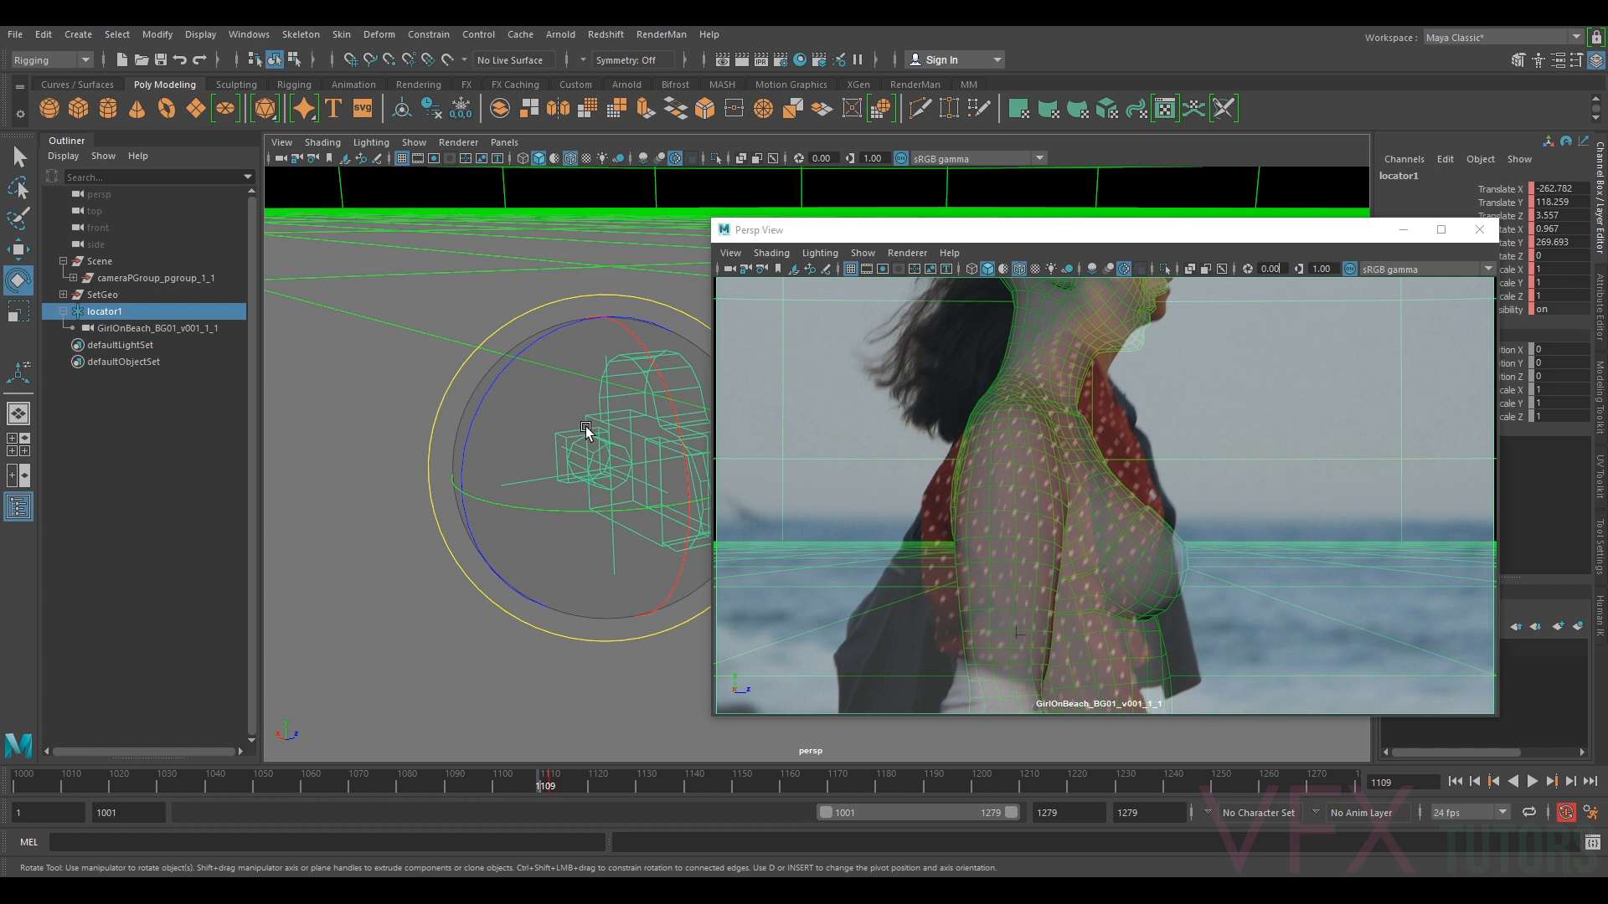
scroll(596, 437, down, 3)
scroll(668, 307, down, 3)
alt+middle_drag(686, 309, 466, 385)
drag(582, 371, 586, 369)
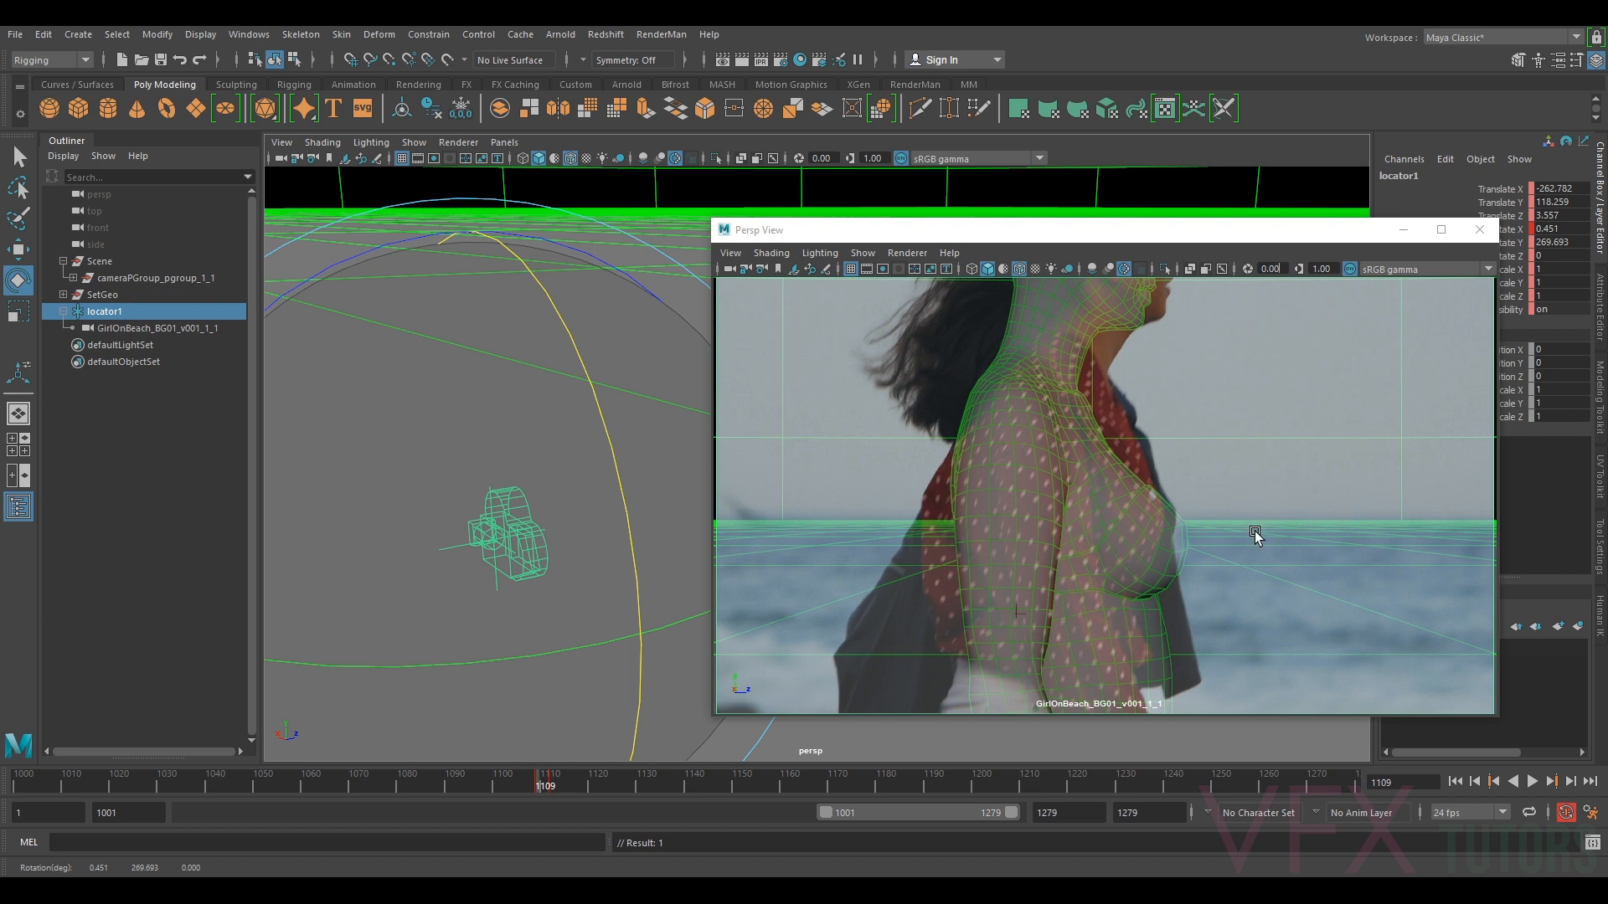
- Jump back and forth between locator1's keyframes at 1109 and 1112 to compare the geometry's alignment with the plate
key(comma)
key(period)
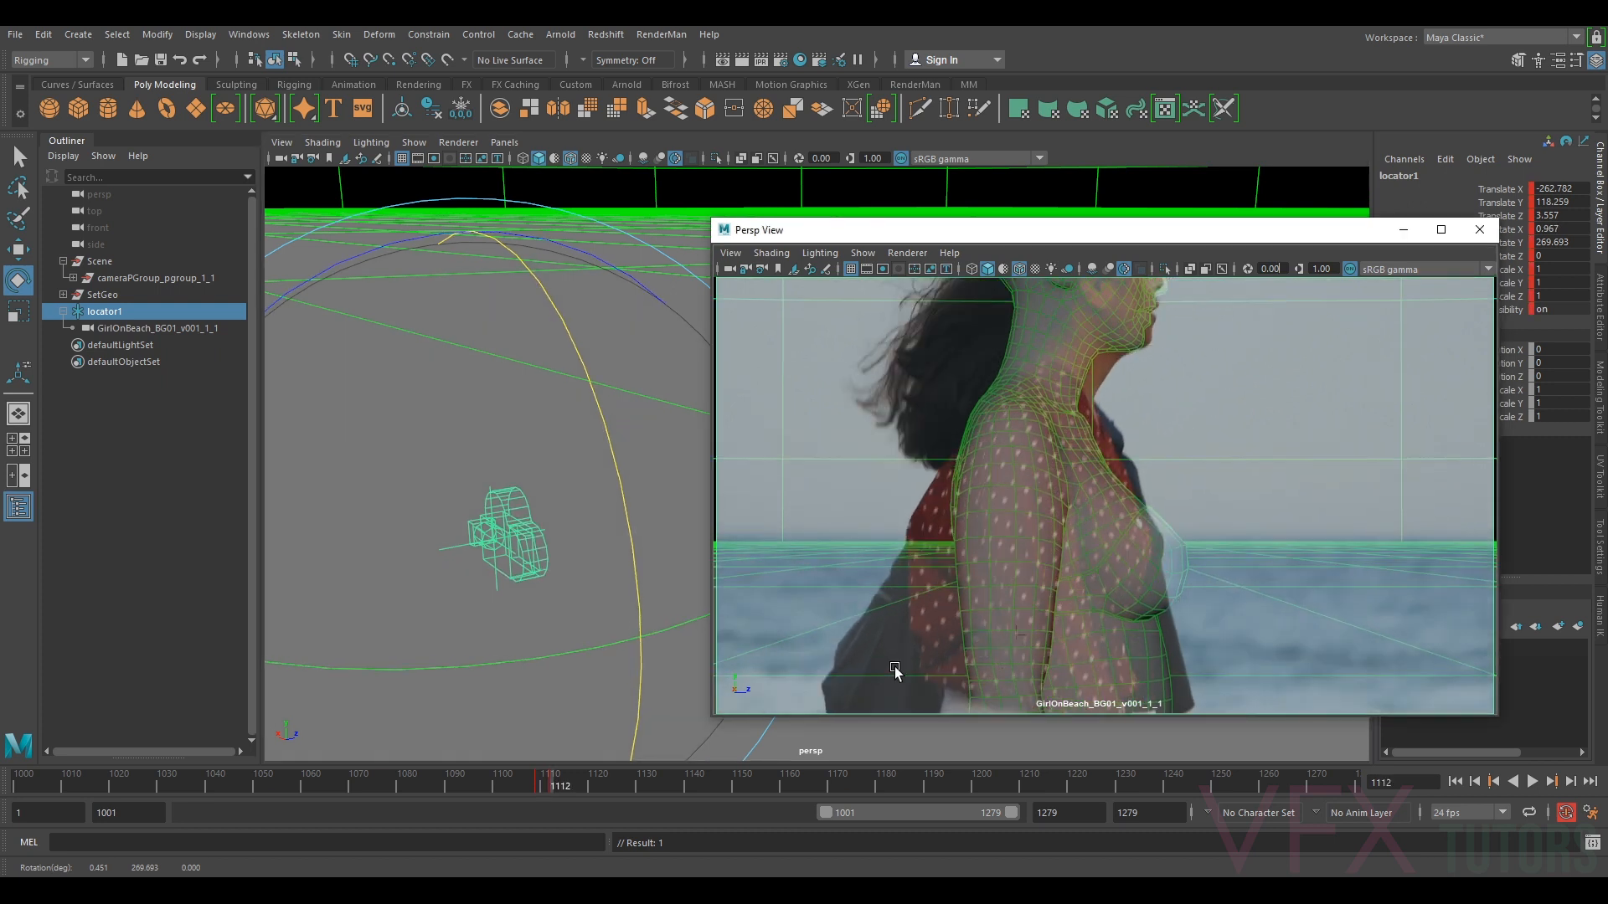
key(comma)
key(period)
key(comma)
key(period)
key(comma)
key(period)
key(comma)
key(period)
key(comma)
key(period)
key(comma)
key(period)
key(comma)
key(period)
key(comma)
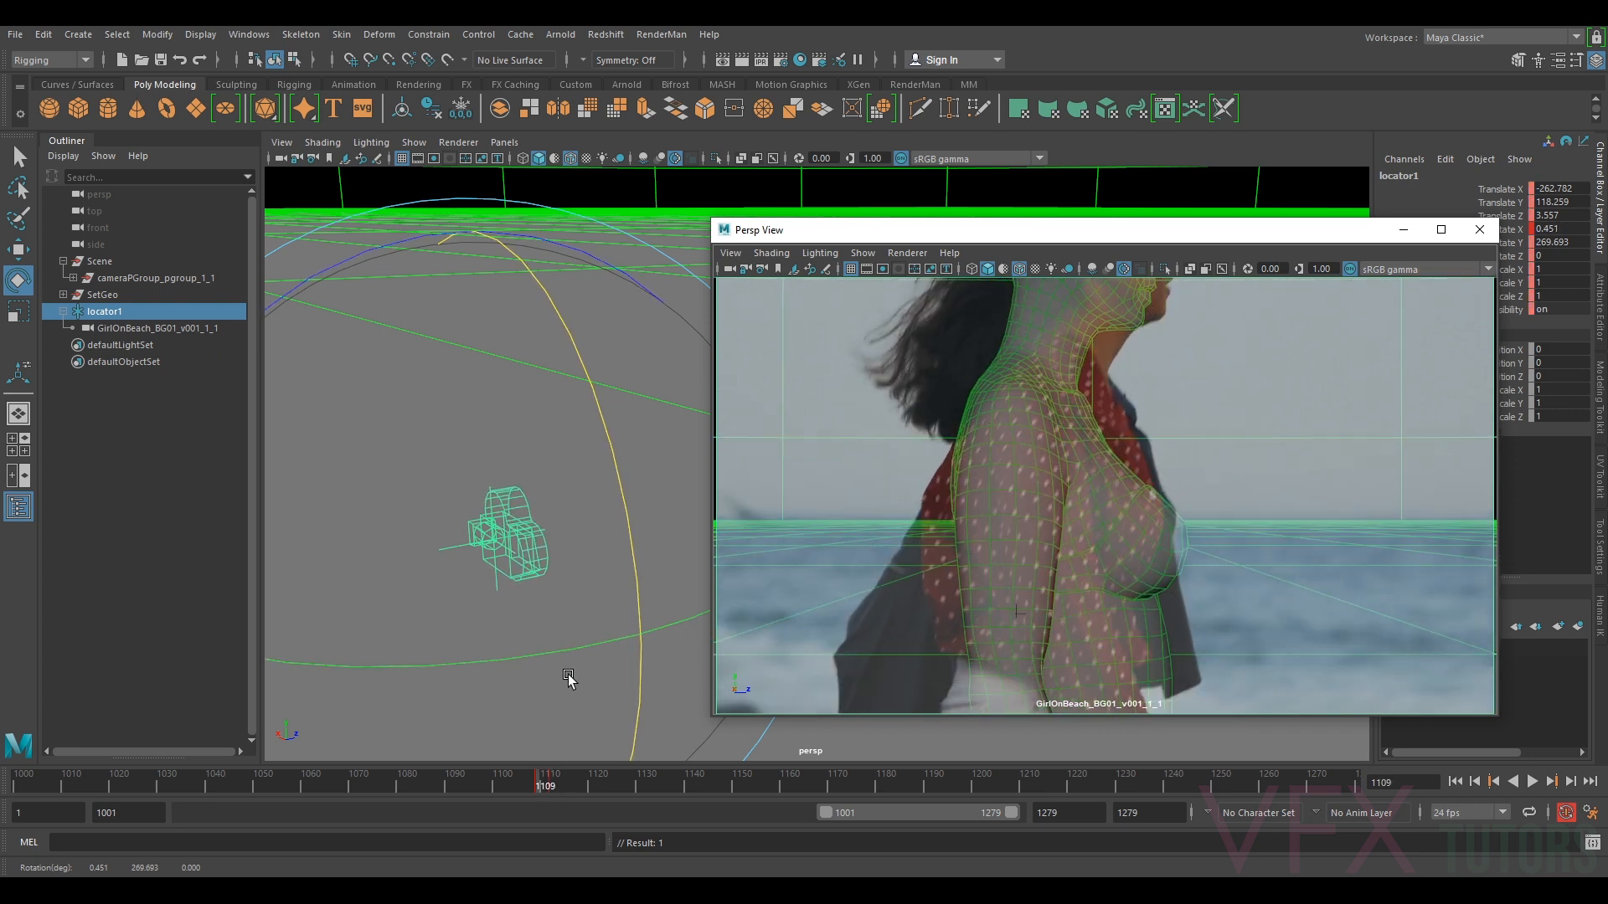
- Adjust locator1's rotation at frame 1109 to about 1.704, 269.919, -1.253, checking it against frame 1112
drag(543, 652, 546, 654)
key(alt+period)
key(alt+period)
key(alt+period)
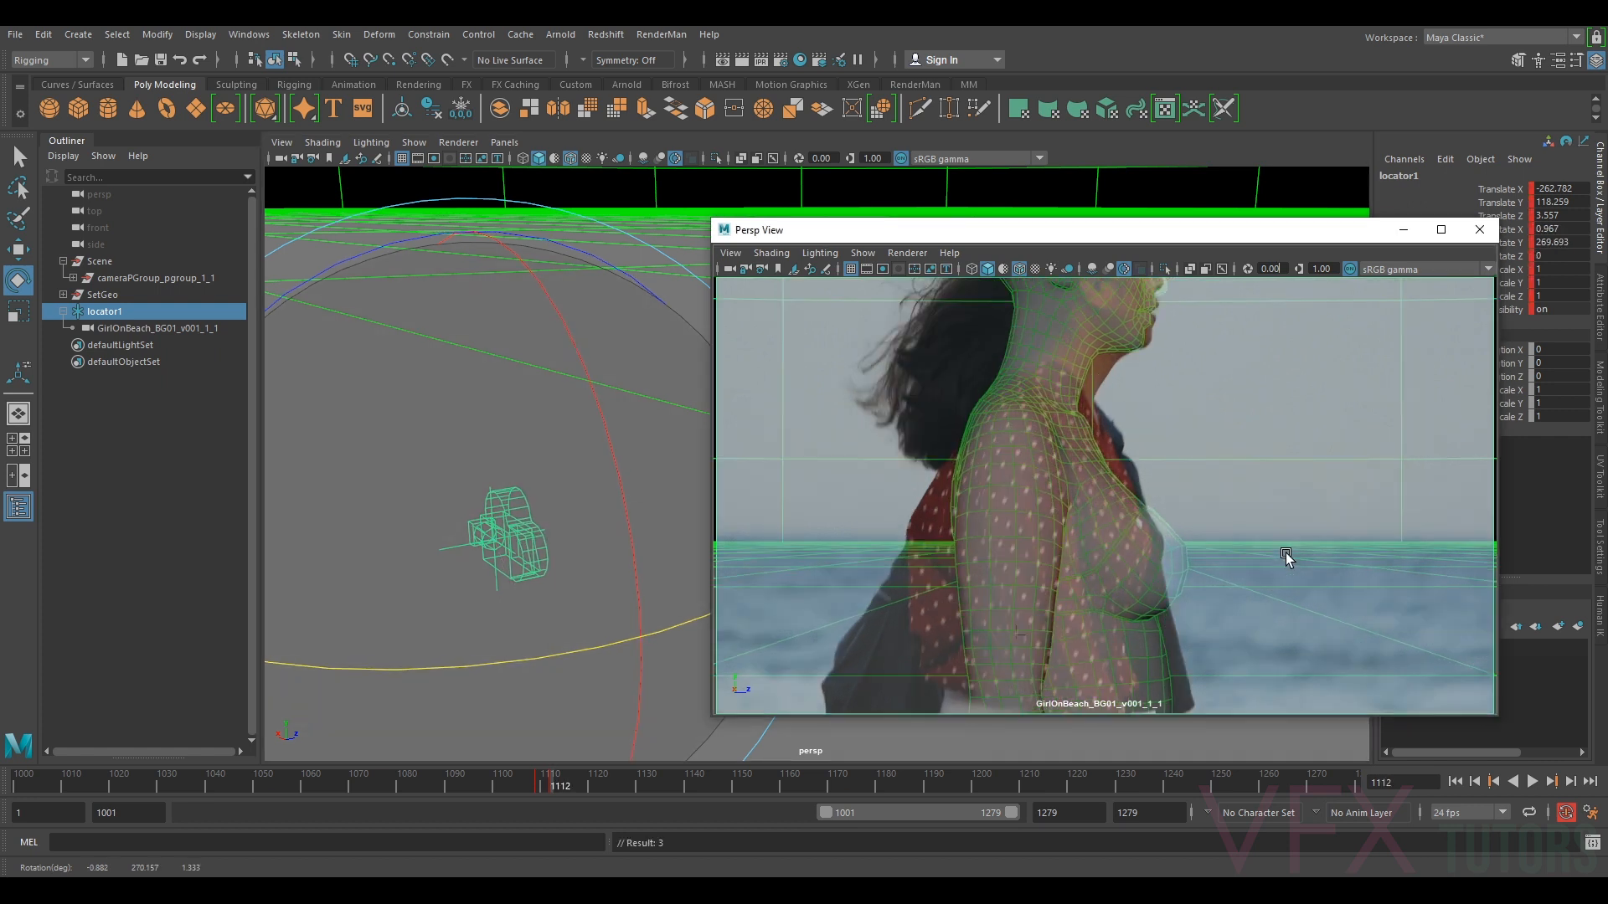
key(alt+comma)
key(alt+comma)
key(alt+comma)
drag(566, 654, 562, 654)
key(alt+period)
key(alt+period)
key(alt+period)
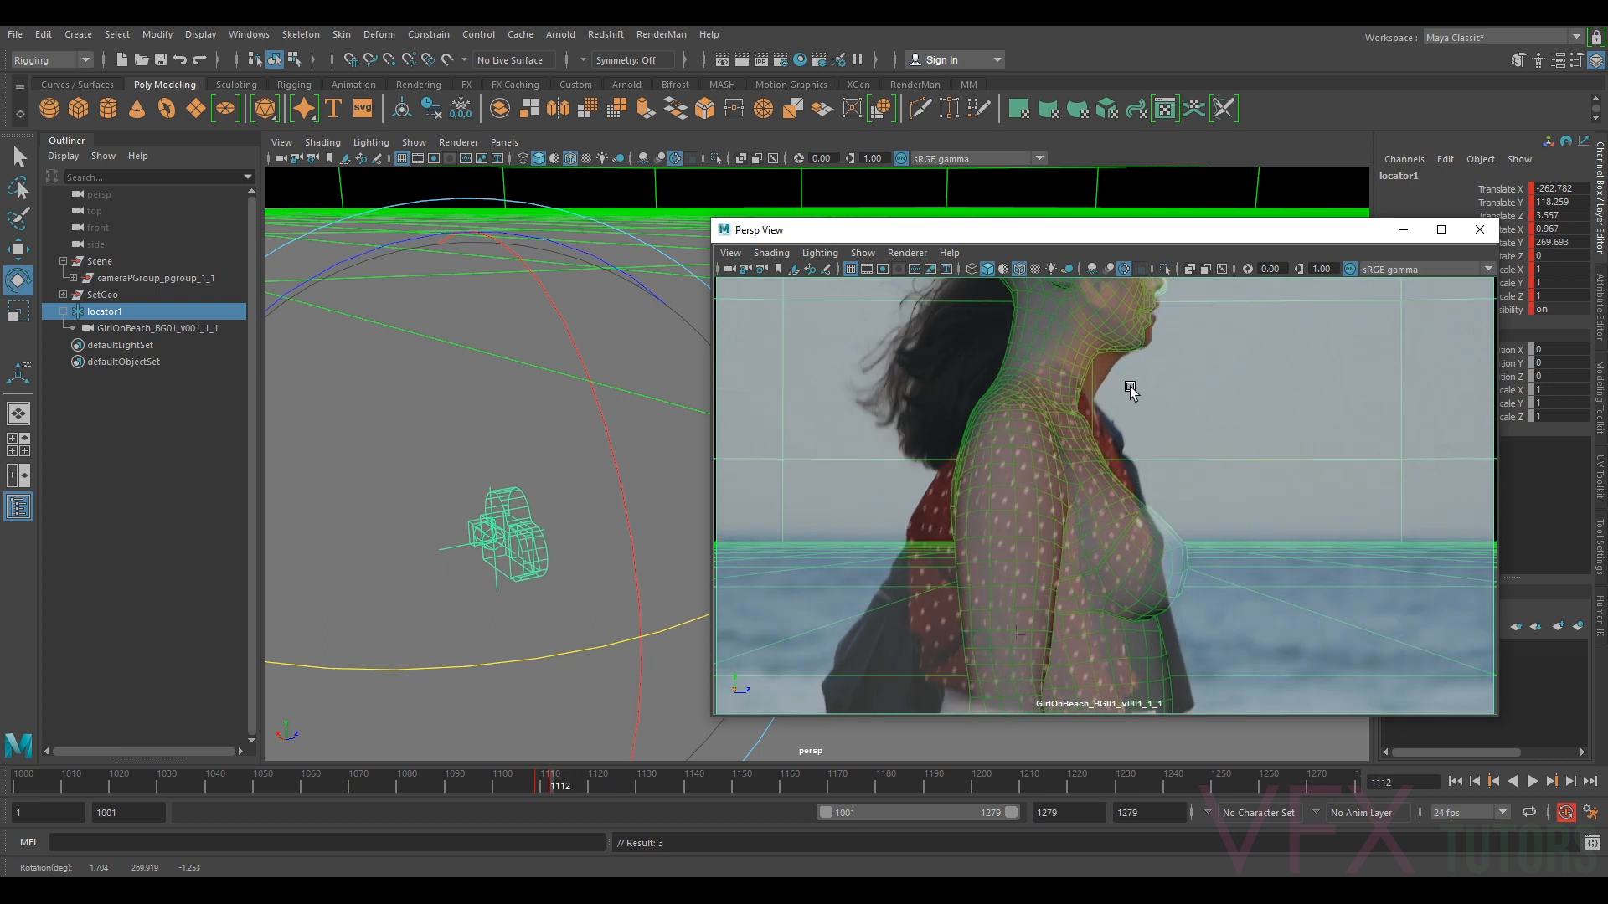
- Toggle repeatedly between locator1's keyframes at 1109 and 1112 to examine how the horizon and body geometry follow the plate
key(comma)
key(period)
key(comma)
key(period)
key(comma)
key(period)
key(comma)
key(period)
key(comma)
key(period)
key(comma)
key(period)
key(comma)
key(period)
key(comma)
key(period)
key(comma)
key(period)
key(comma)
key(period)
key(comma)
key(period)
key(comma)
key(period)
key(comma)
key(period)
key(period)
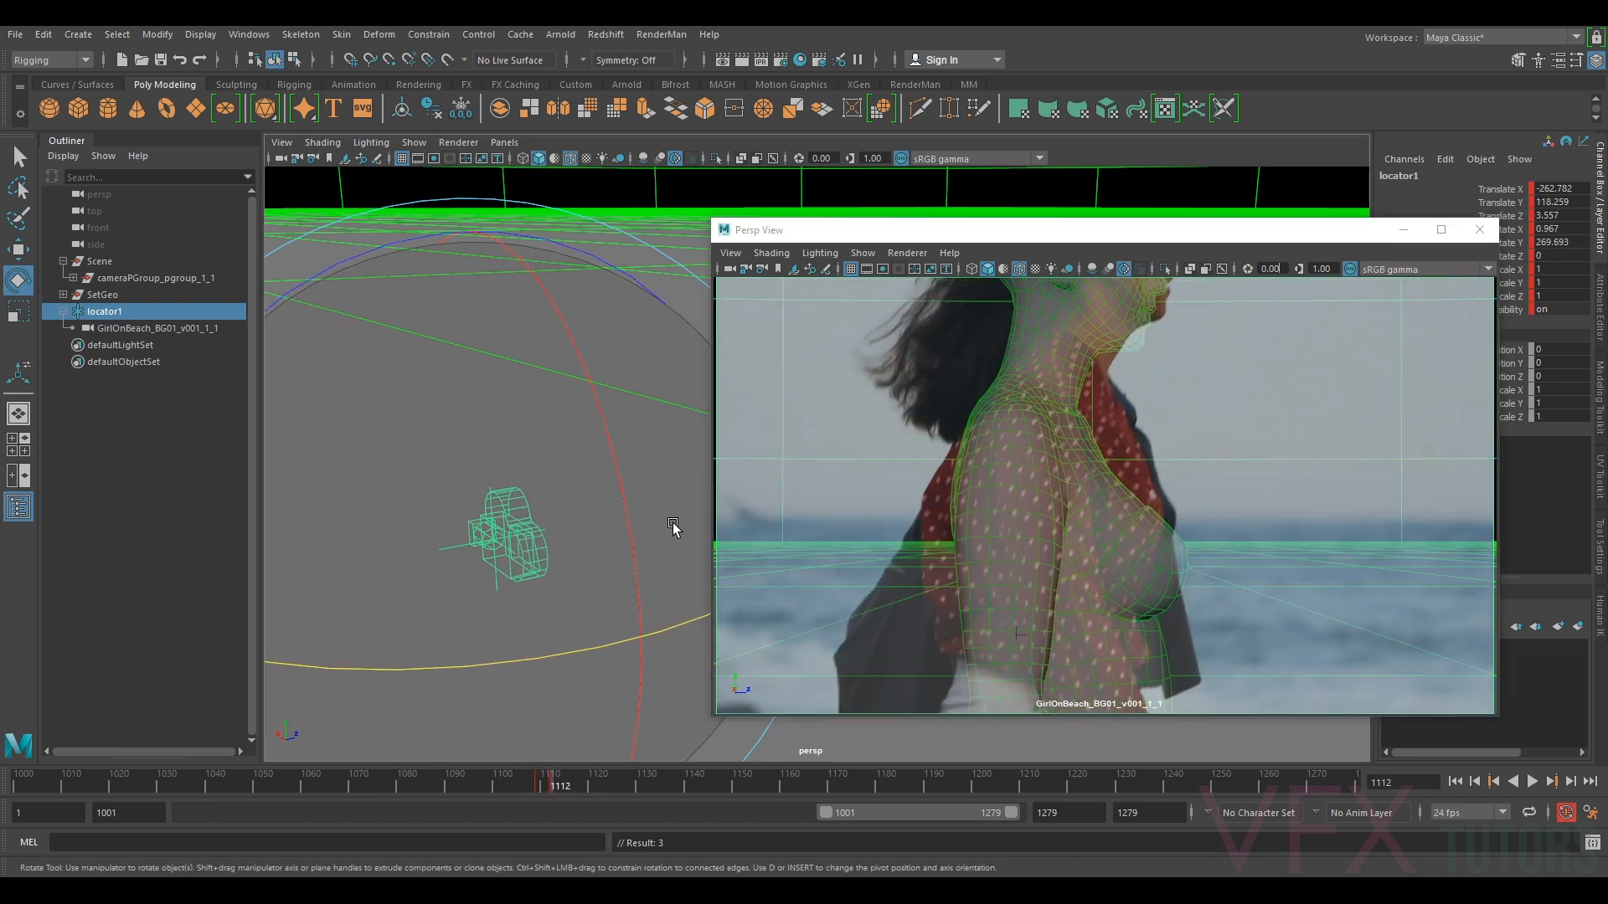
key(comma)
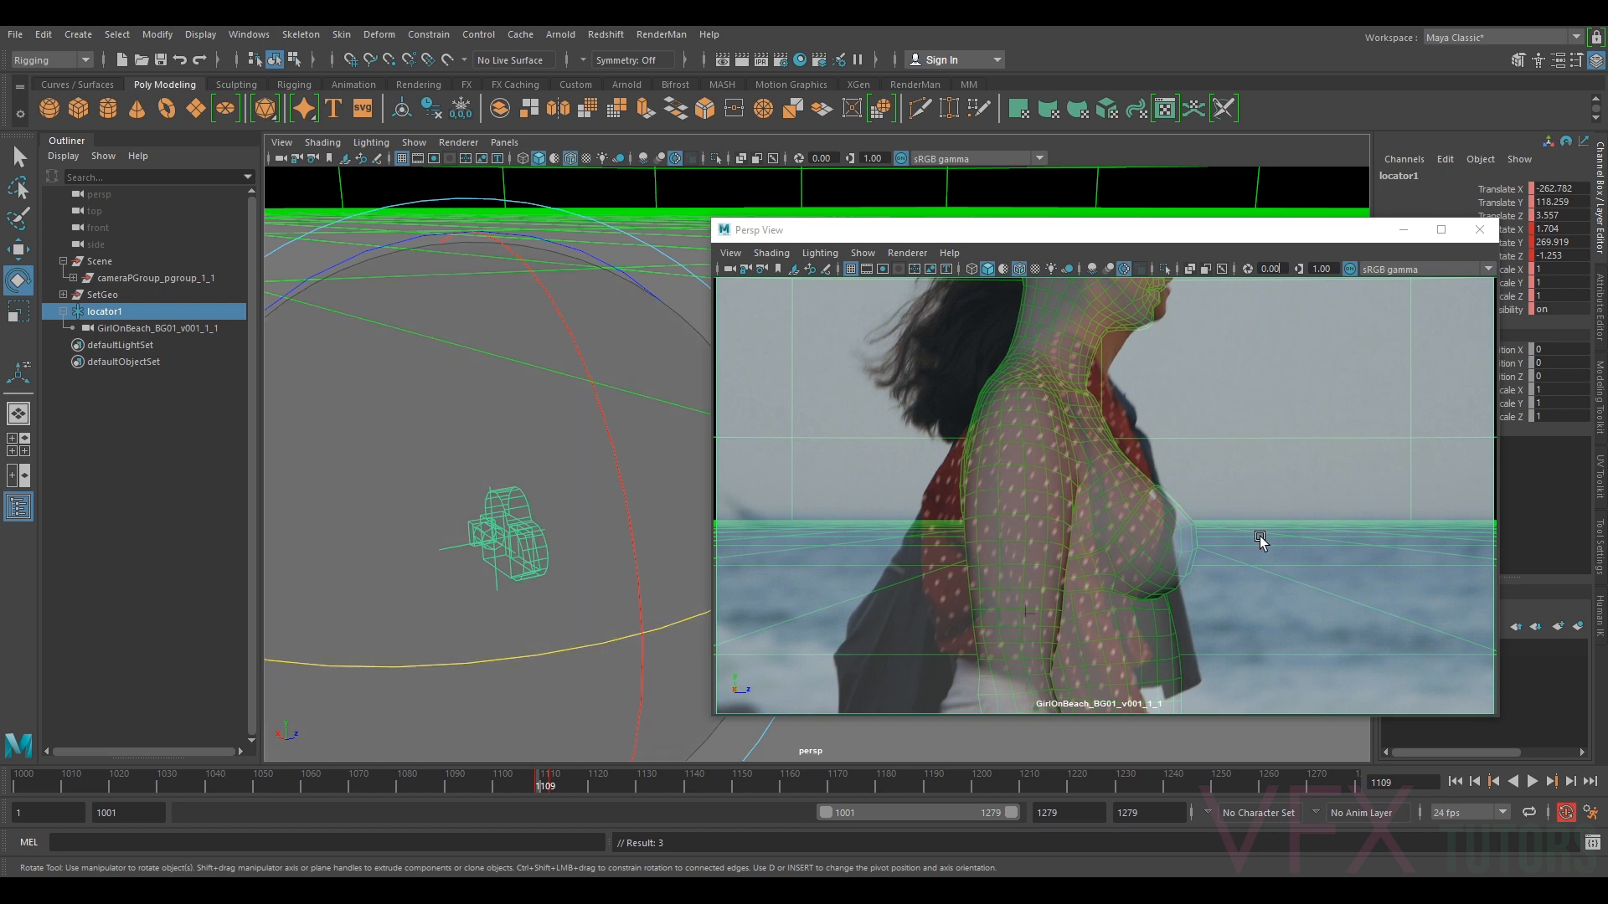
key(period)
key(comma)
key(period)
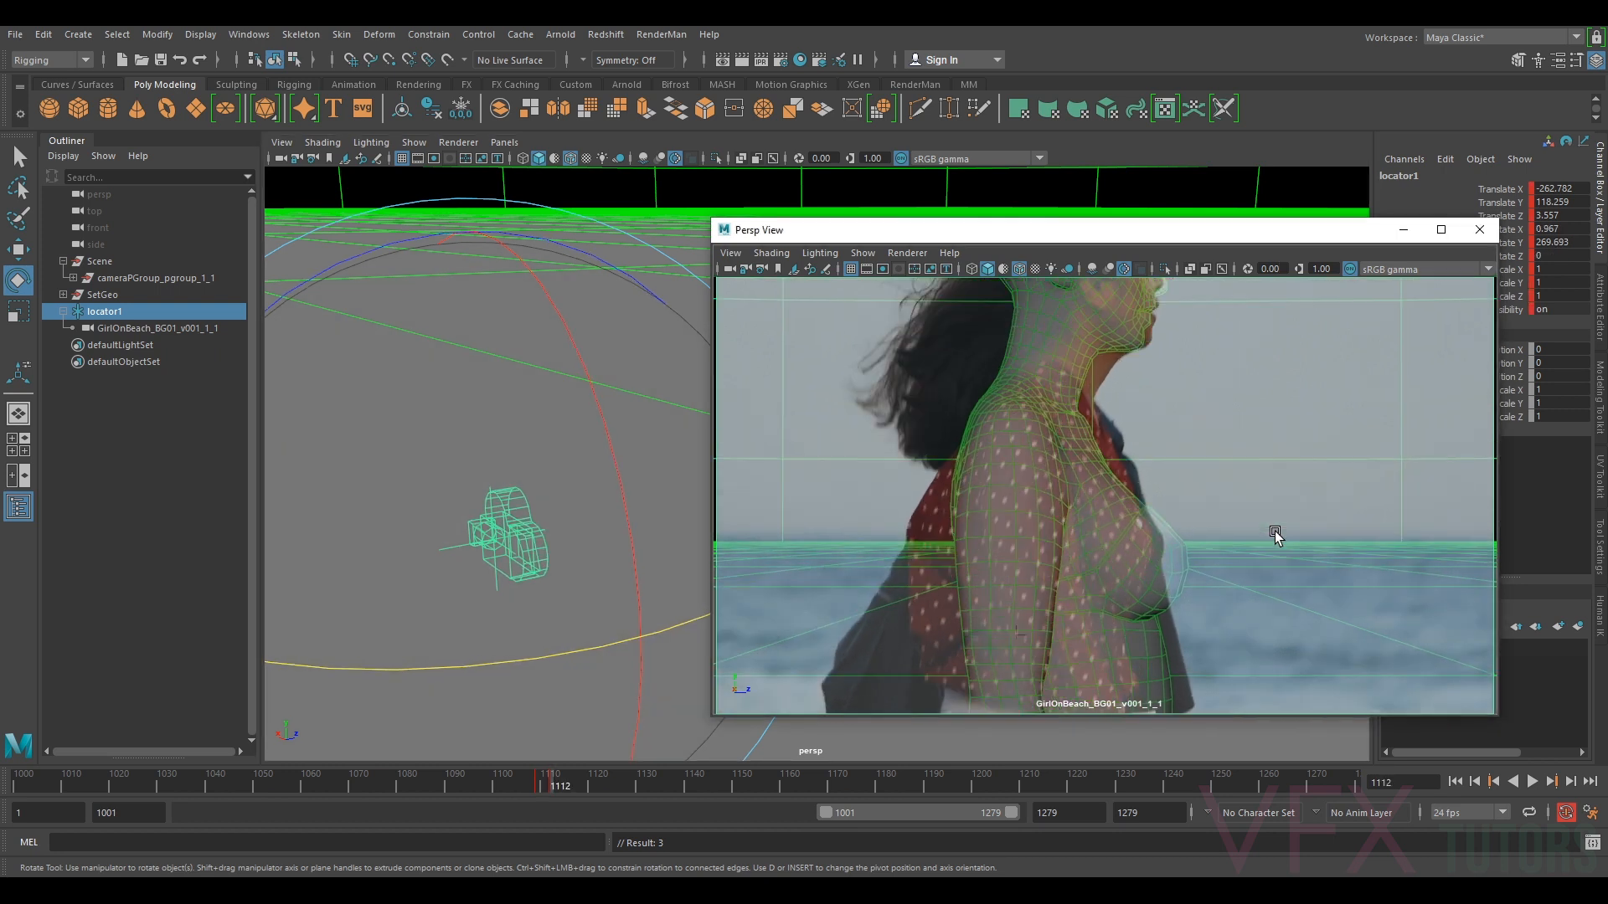
key(comma)
key(period)
key(comma)
key(period)
key(comma)
key(period)
key(comma)
key(period)
key(comma)
key(period)
key(comma)
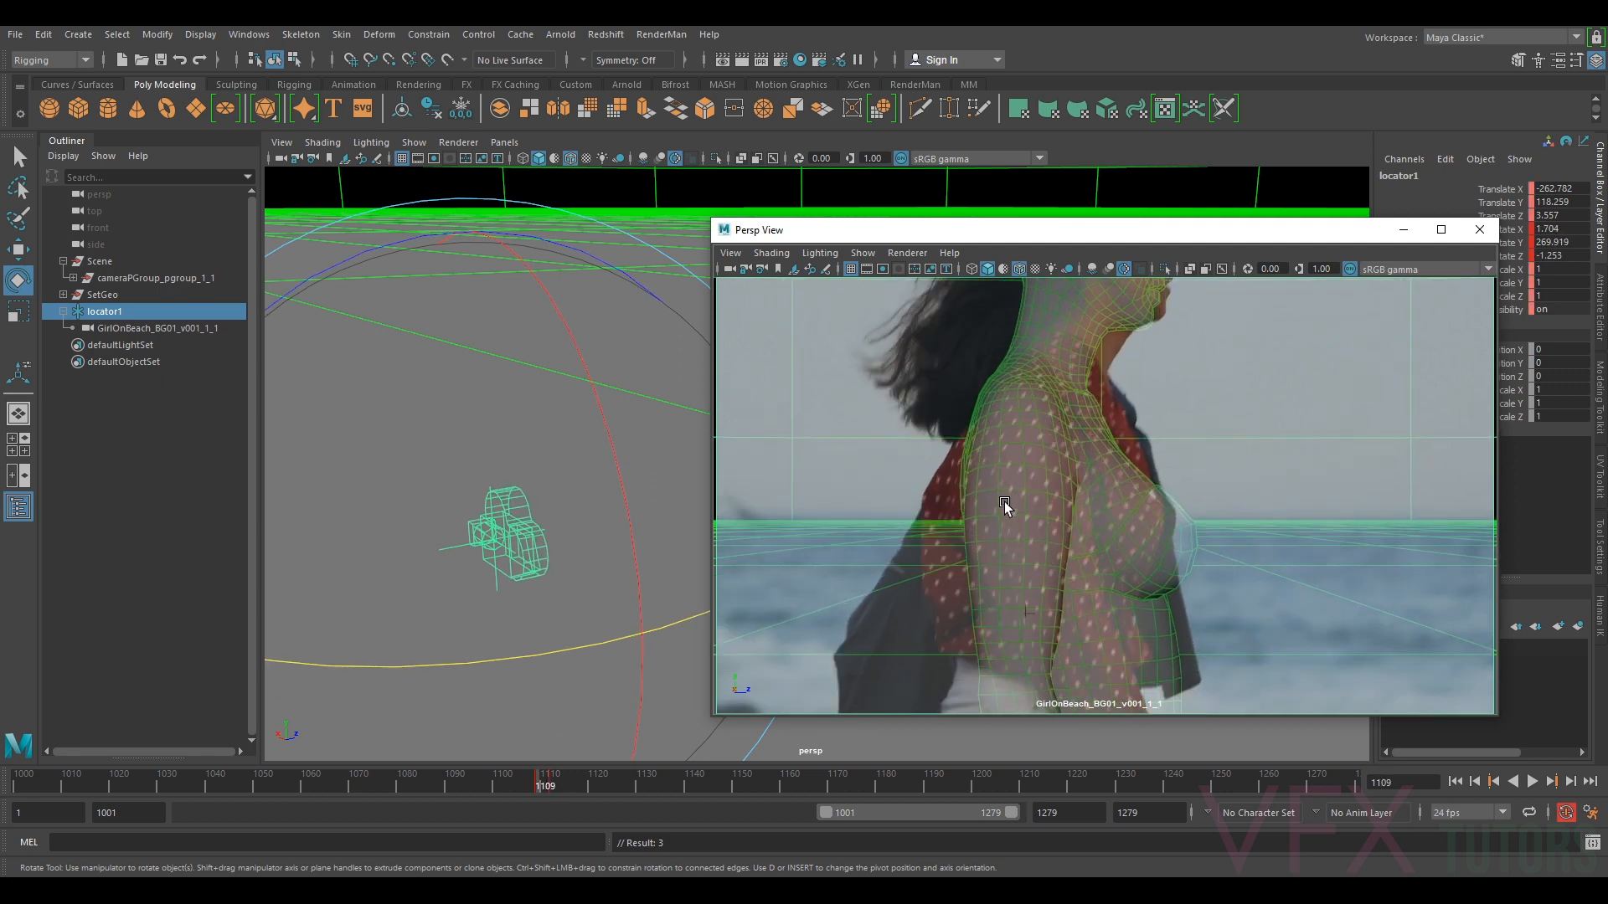
key(period)
key(comma)
key(period)
key(comma)
key(period)
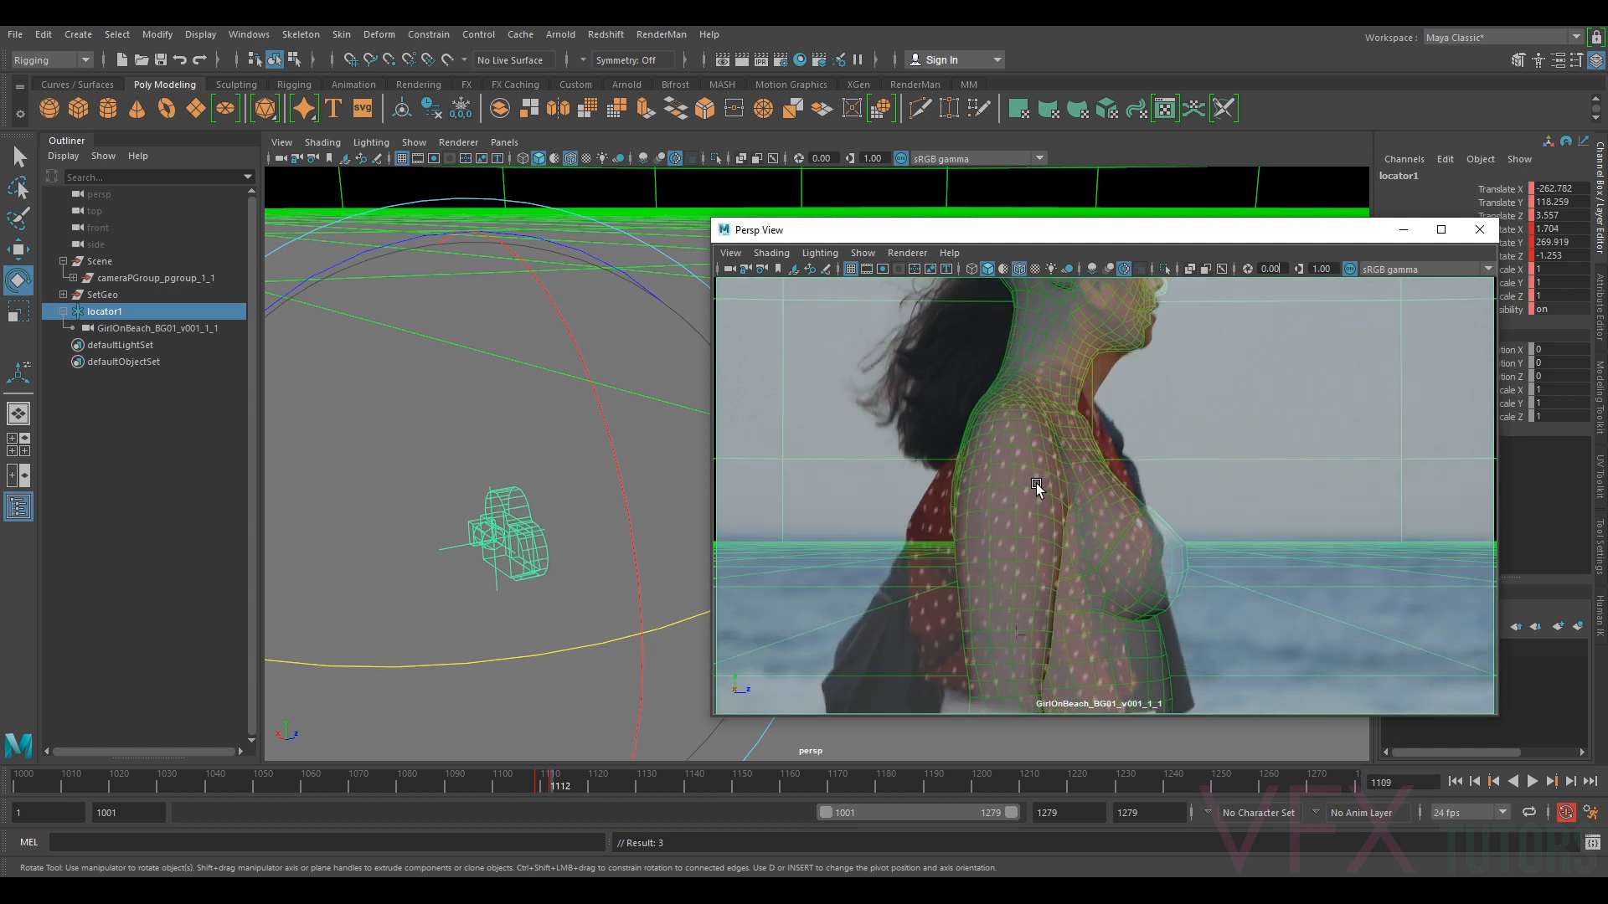
key(comma)
key(period)
key(comma)
key(period)
key(comma)
key(period)
key(comma)
key(period)
key(comma)
key(period)
key(comma)
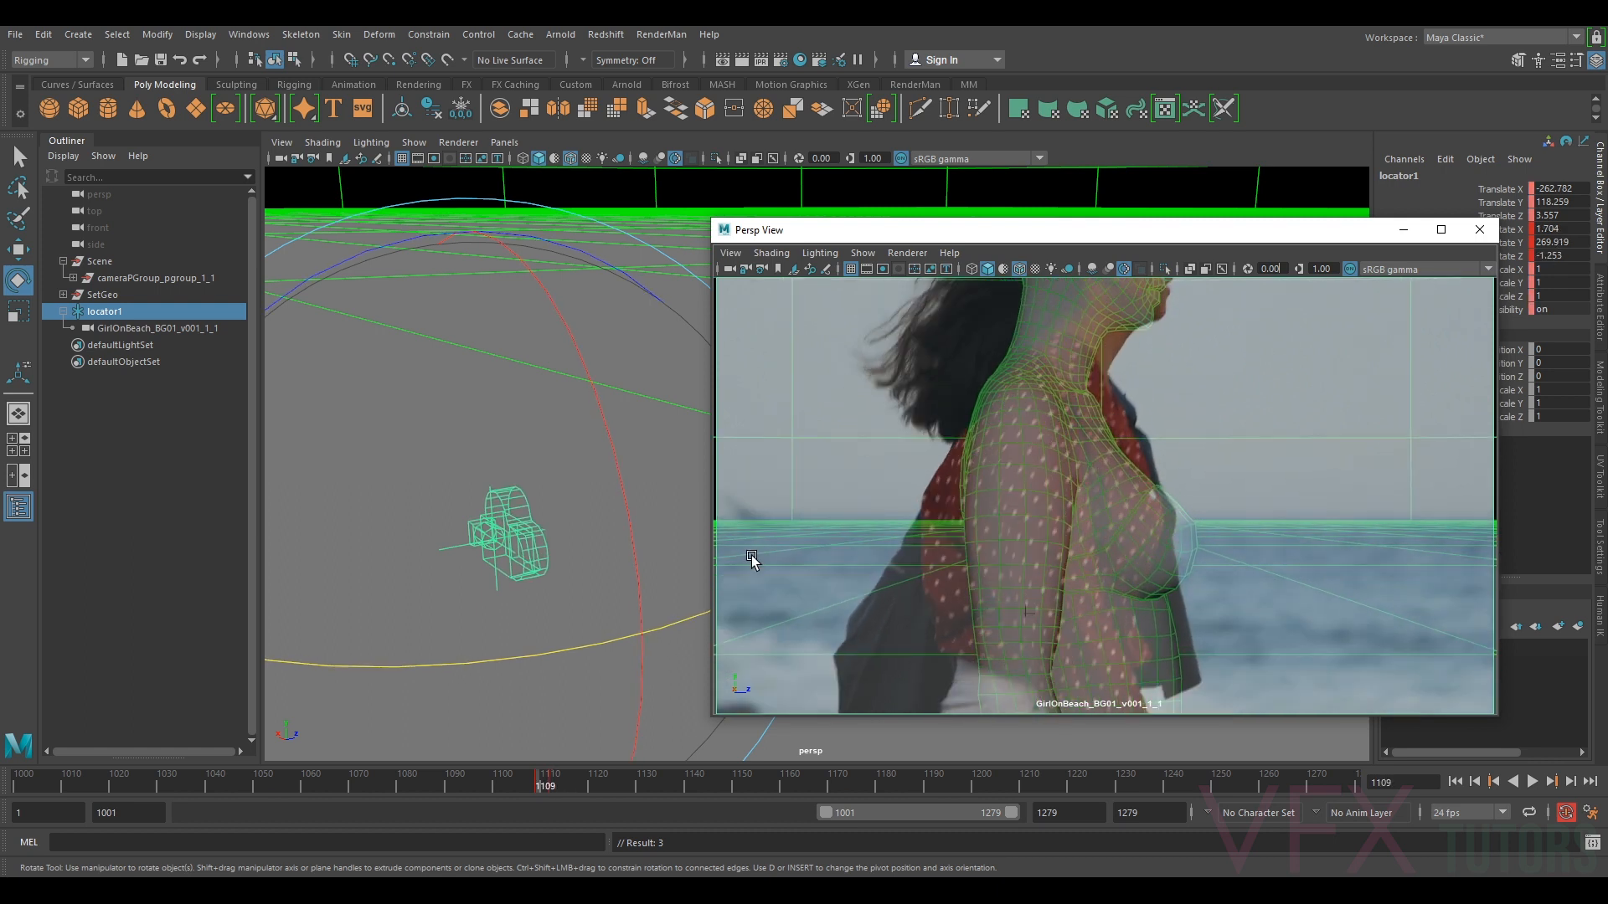
key(period)
key(comma)
key(period)
key(comma)
key(period)
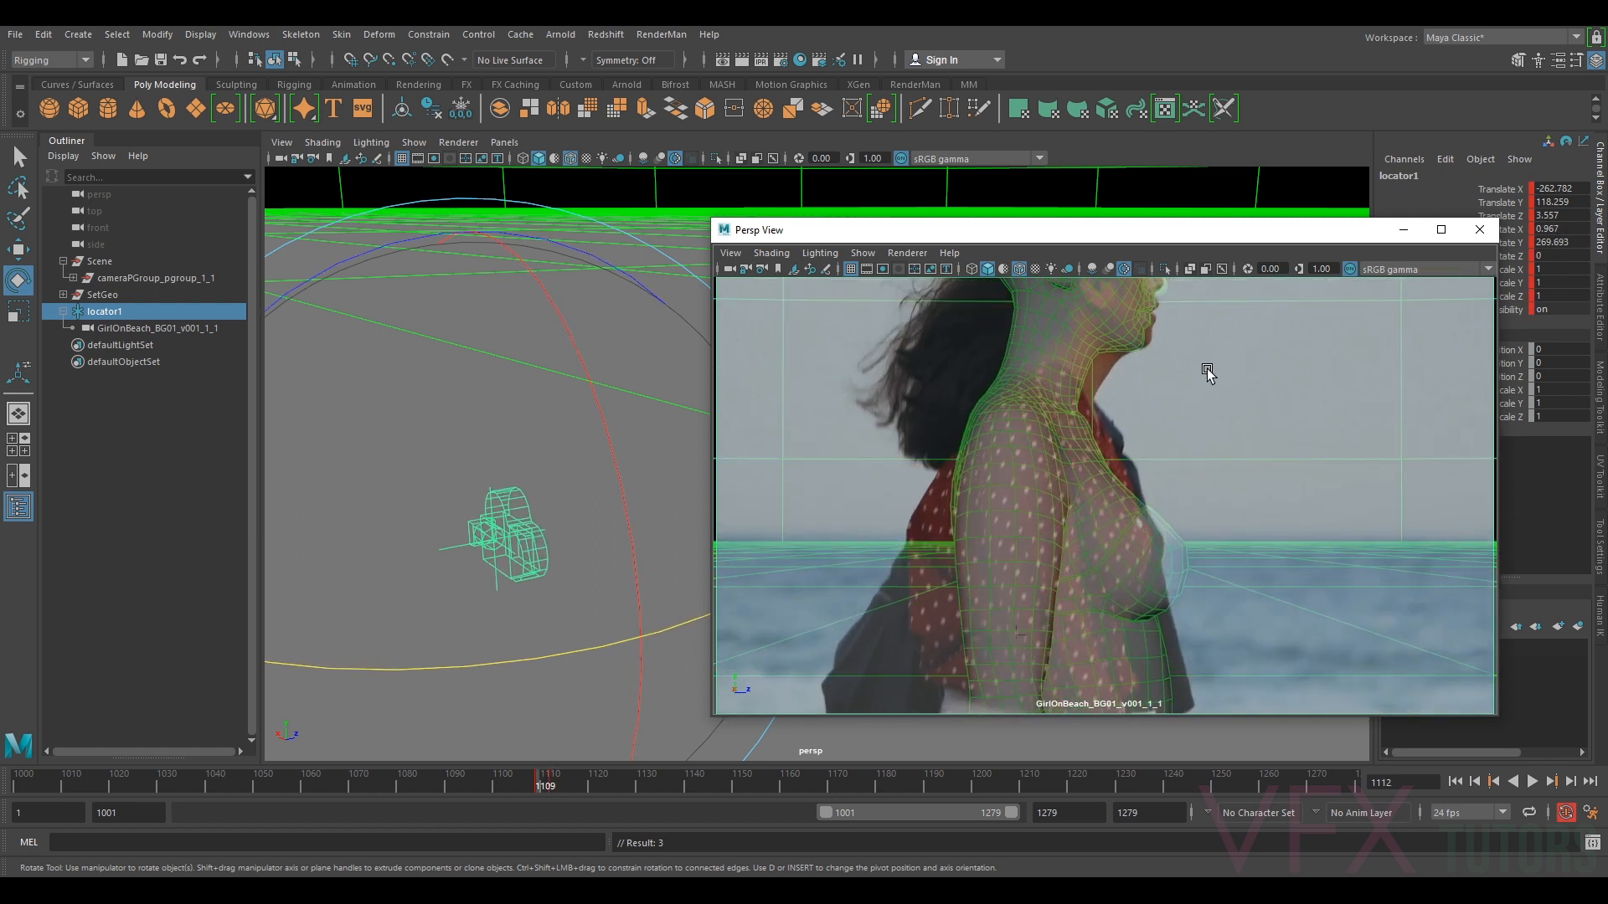
key(comma)
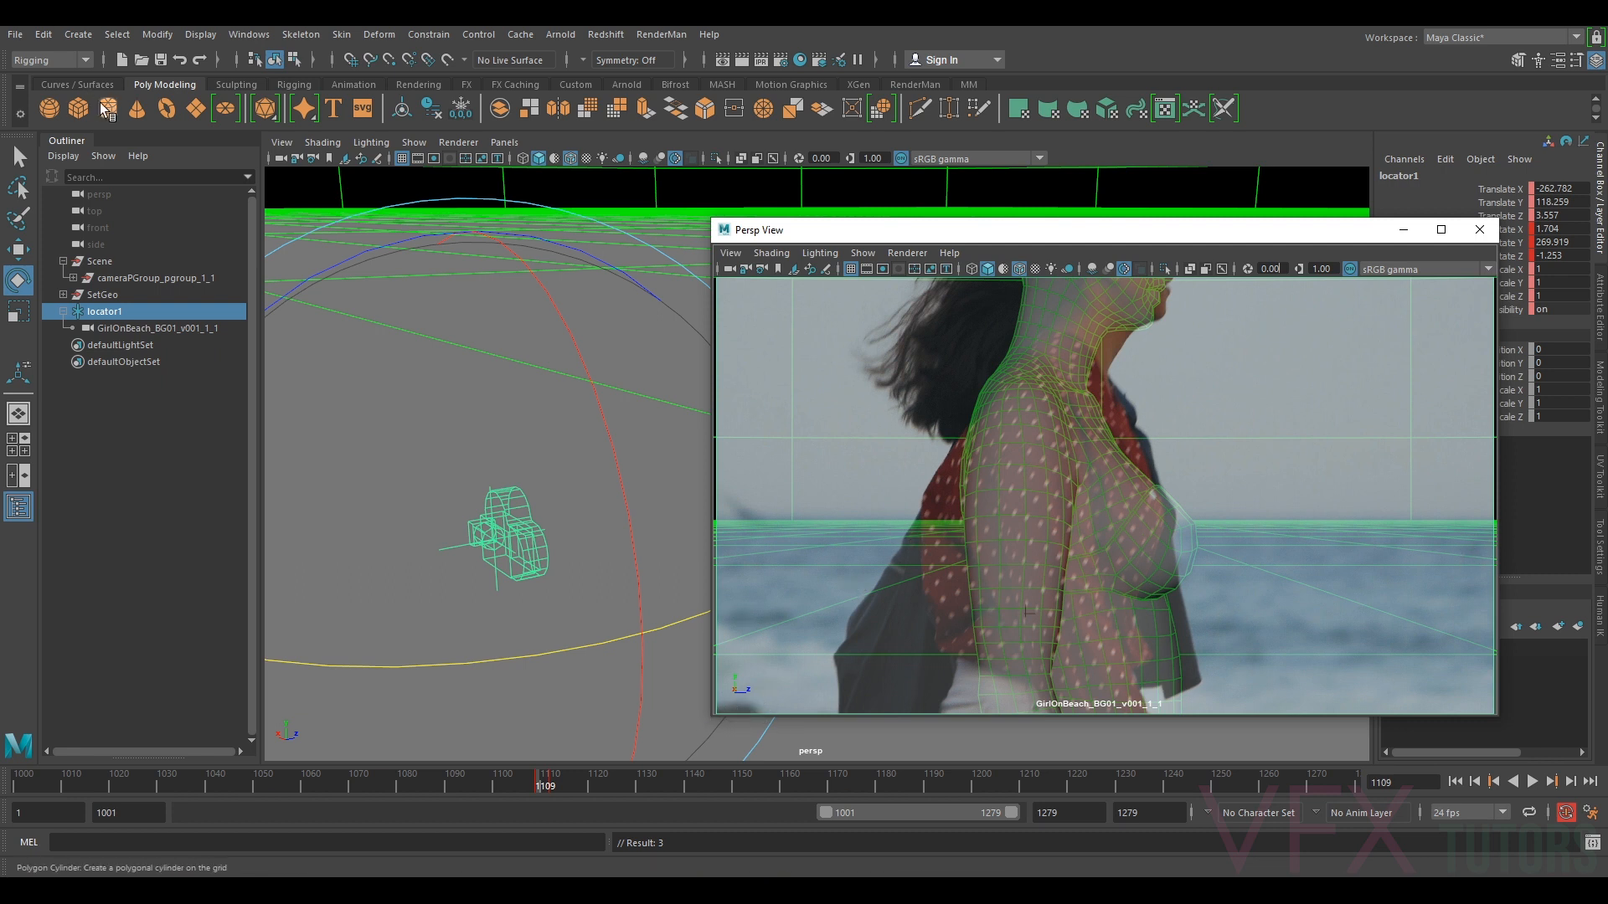
- Create a polygon cone in the scene
click(136, 110)
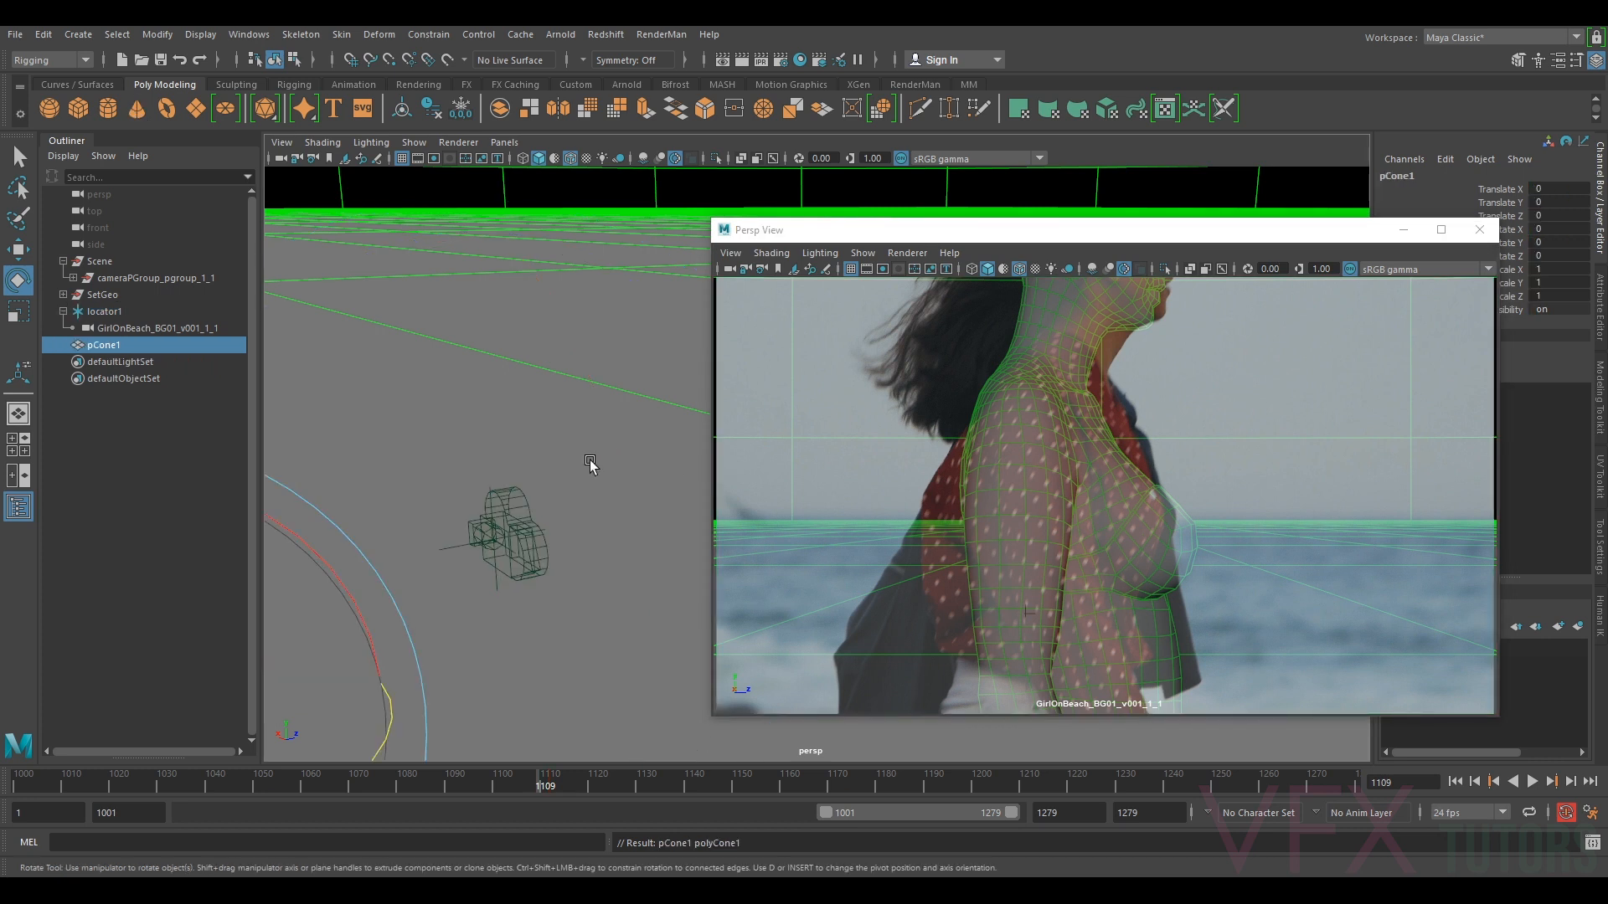
- Scale the new cone uniformly to about 43.8 at the feet of the human figure
alt+drag(591, 465, 555, 490)
key(f)
scroll(550, 520, down, 10)
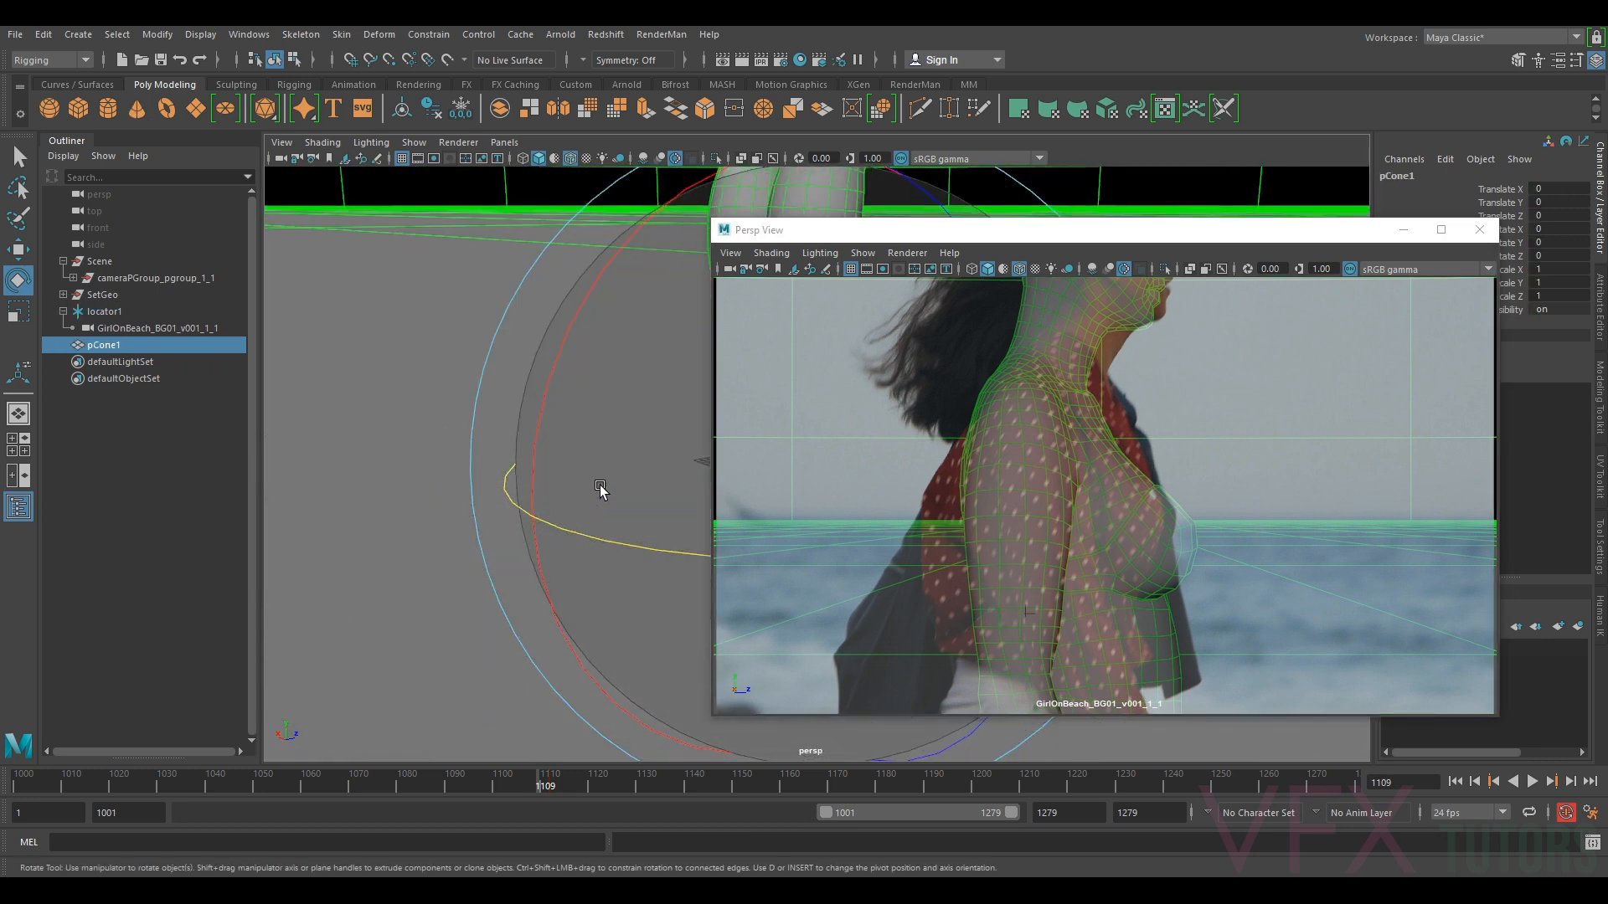
alt+middle_drag(639, 443, 233, 575)
scroll(555, 536, down, 7)
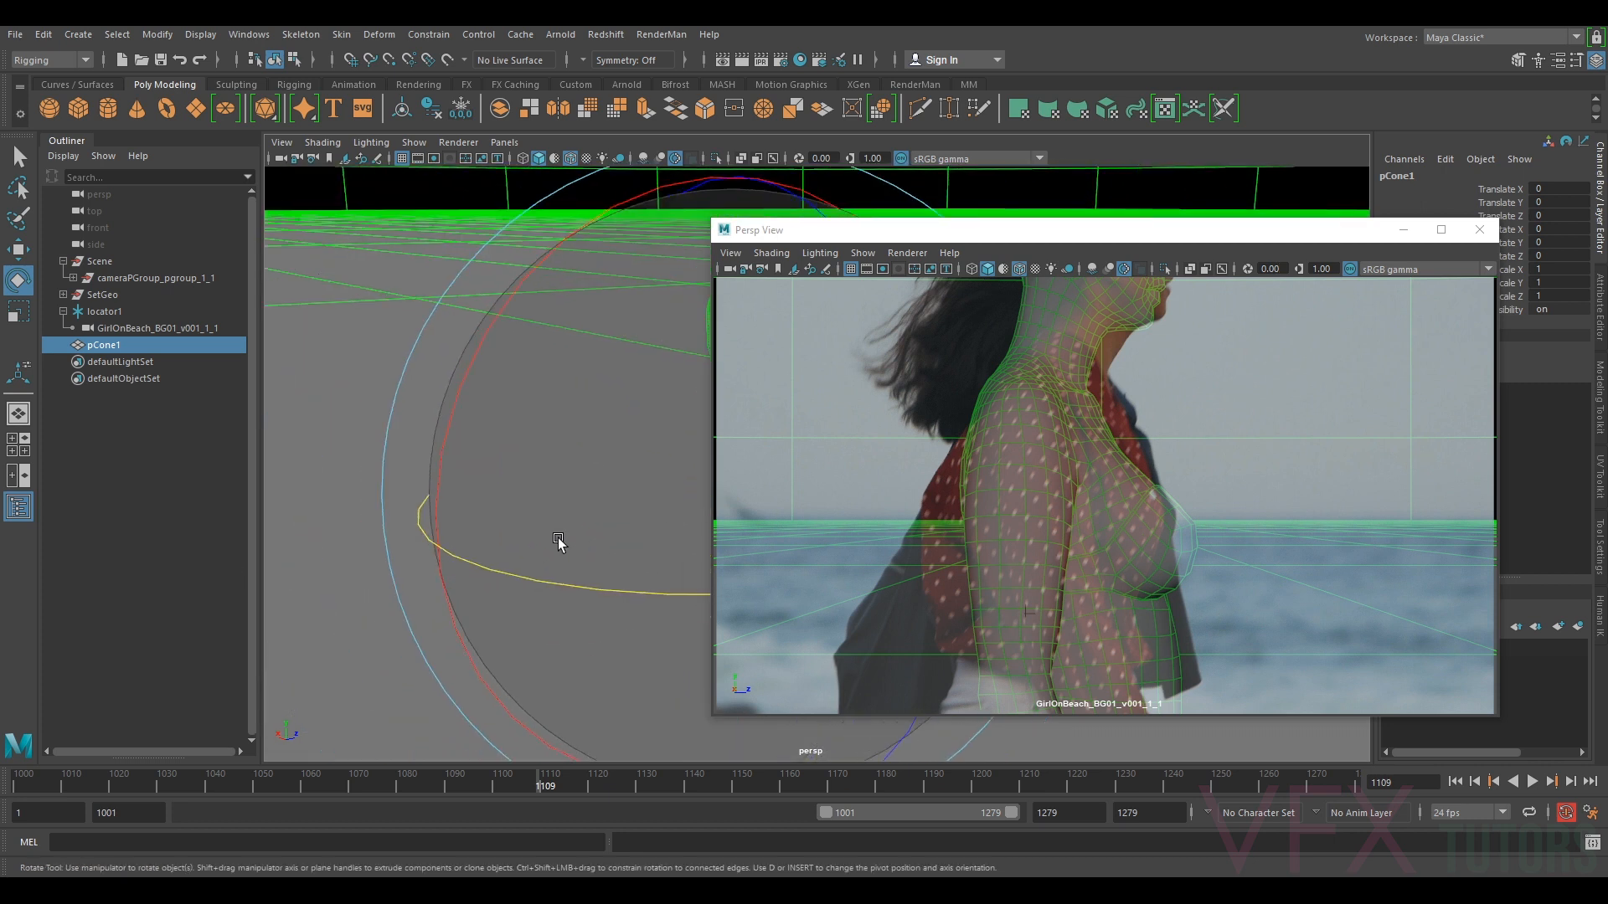
key(minus)
key(minus)
key(minus)
alt+middle_drag(661, 359, 445, 394)
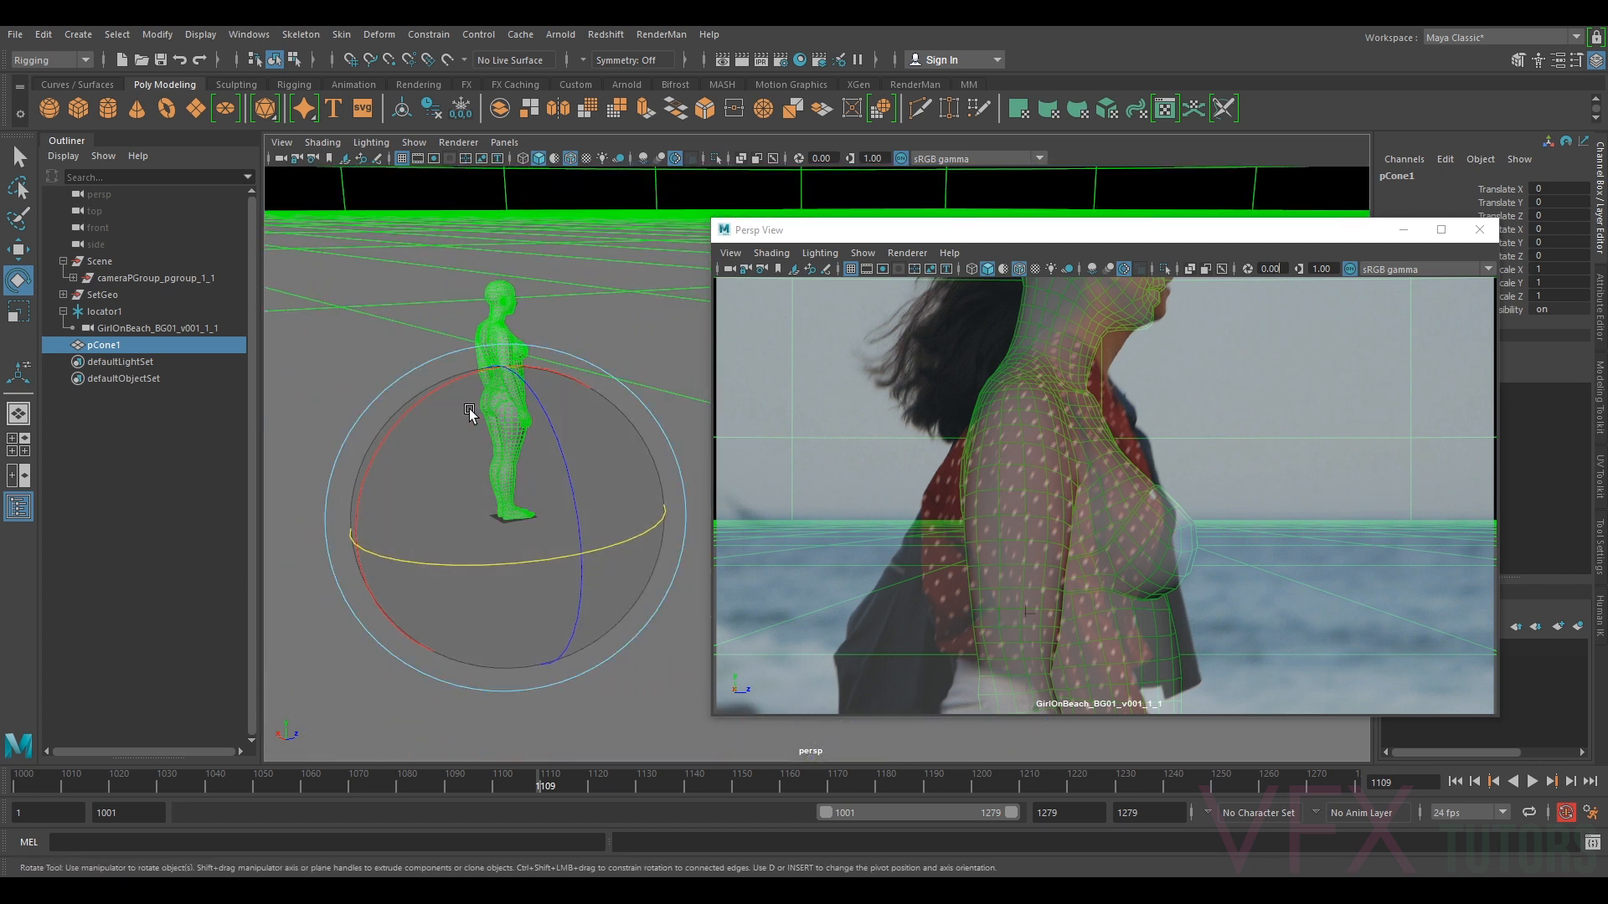
key(r)
drag(514, 516, 623, 492)
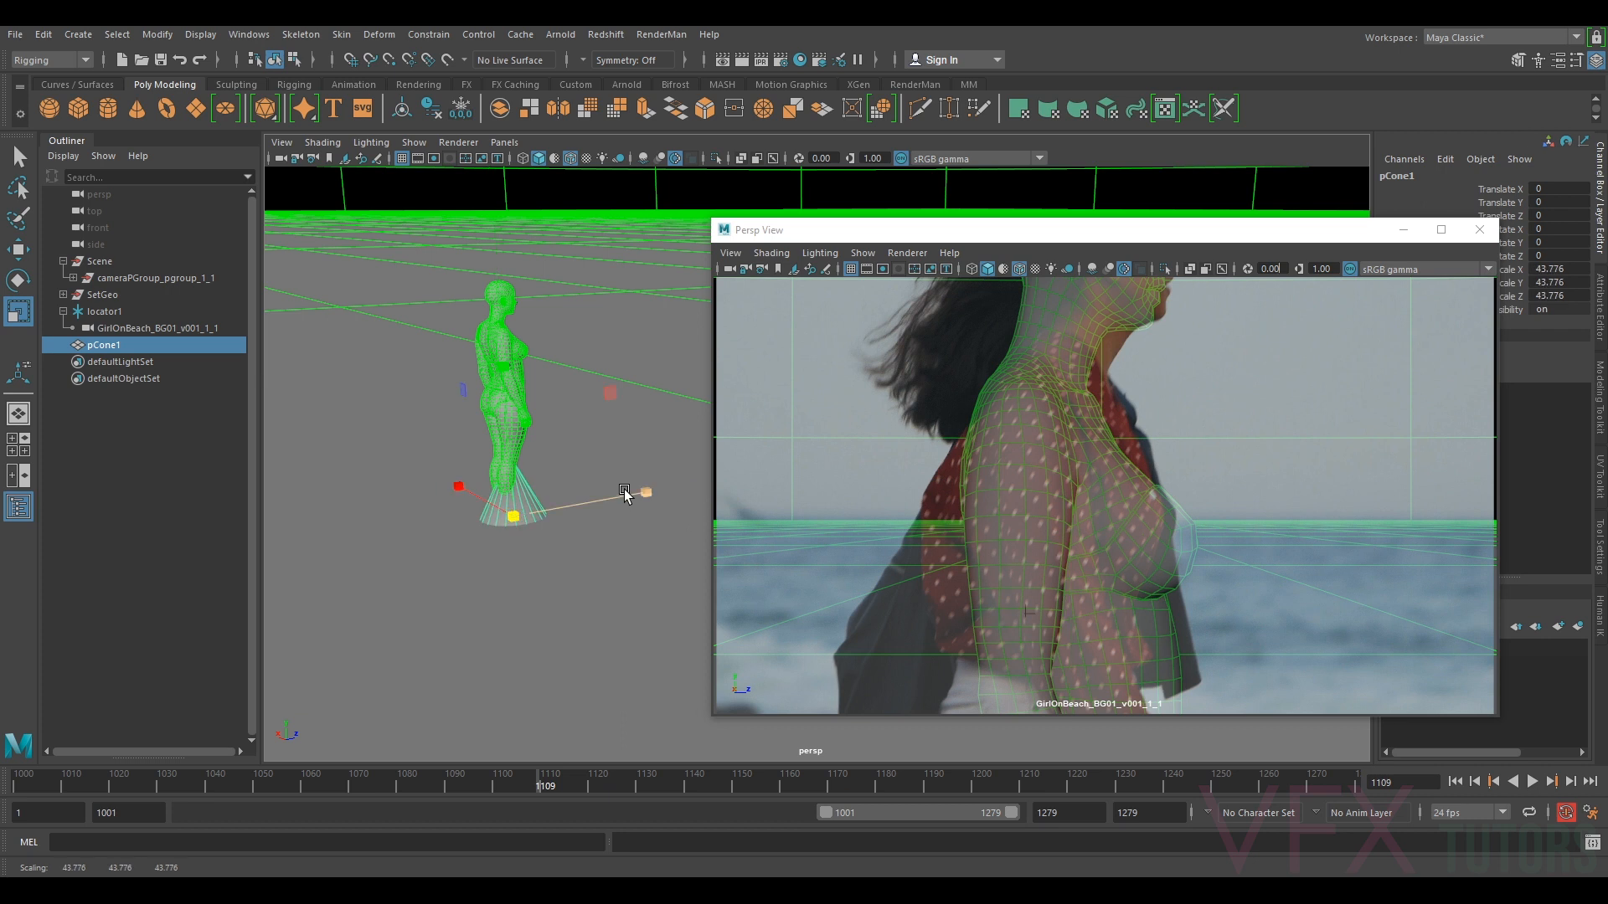
- Flip the cone upside down by setting its X rotation to 180
key(e)
drag(405, 415, 599, 587)
double_click(1549, 229)
text(180)
key(Return)
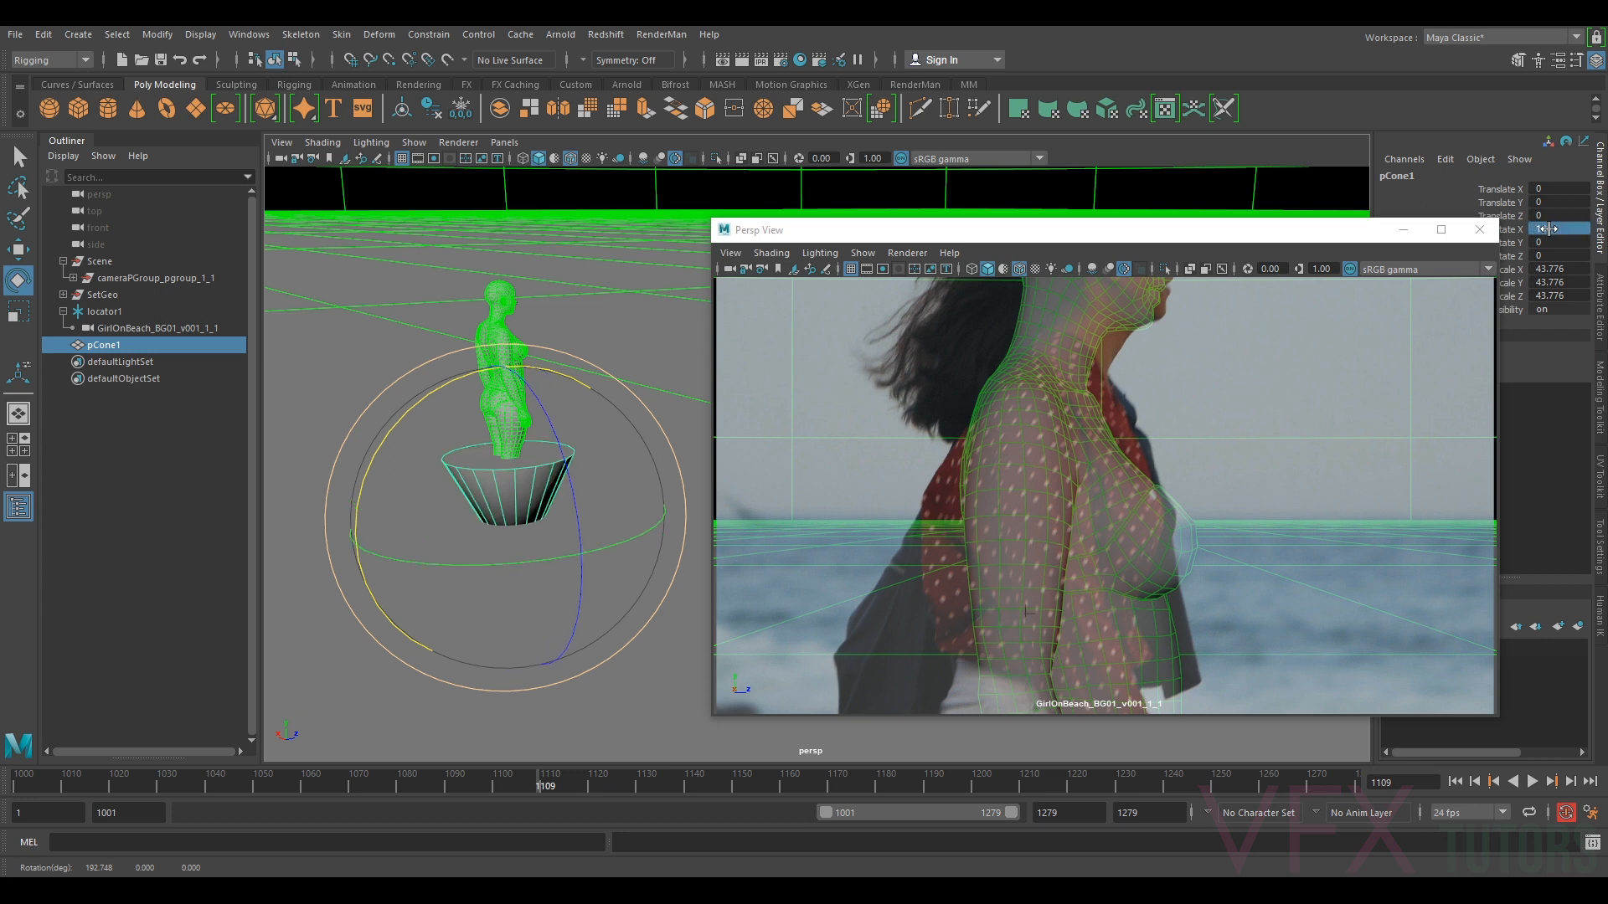
- Move the cone away from the figure to about X 1153, Y 43, Z -213 so it stands in the camera's view
key(w)
middle_drag(439, 563, 424, 500)
drag(422, 509, 313, 442)
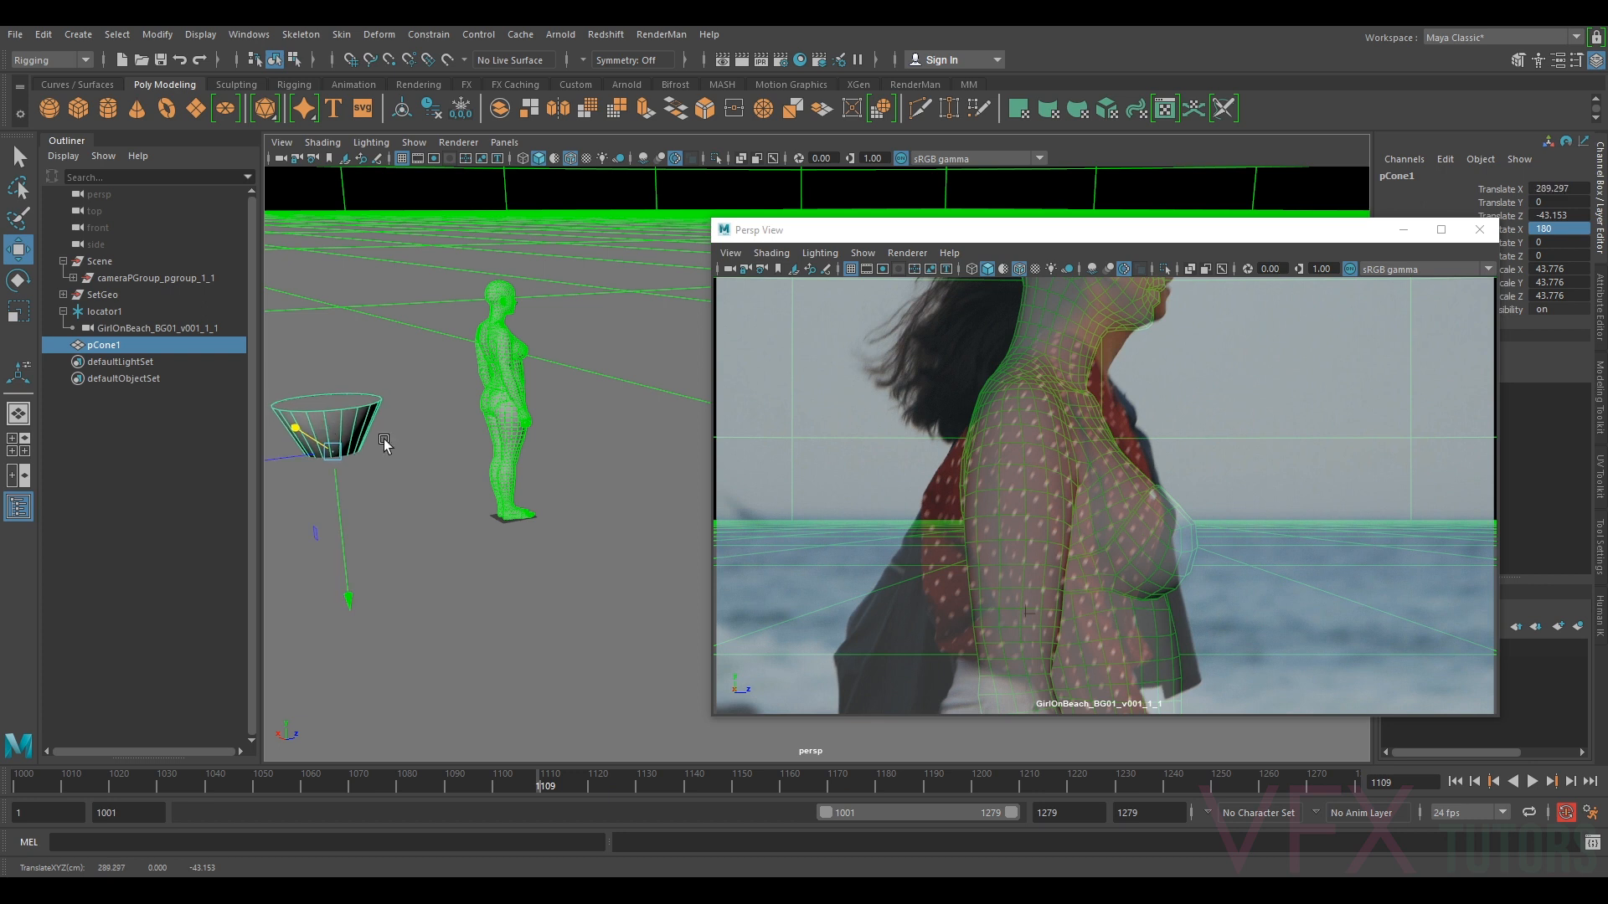
scroll(471, 463, down, 4)
alt+drag(475, 461, 504, 501)
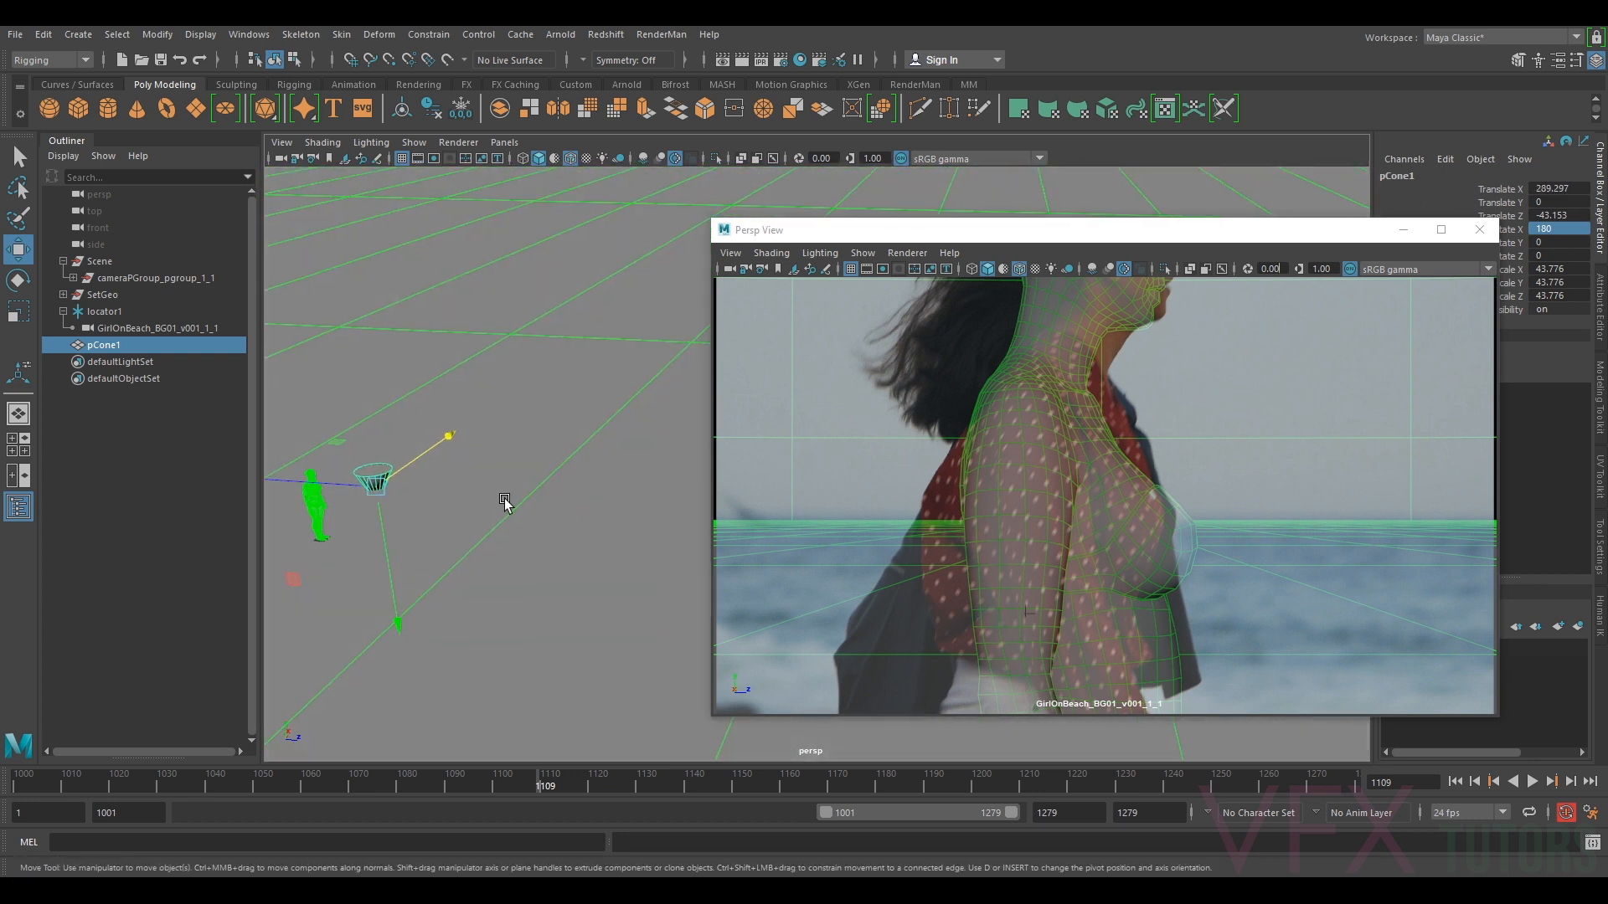
drag(332, 484, 491, 409)
click(508, 337)
key(ctrl+z)
drag(509, 344, 481, 427)
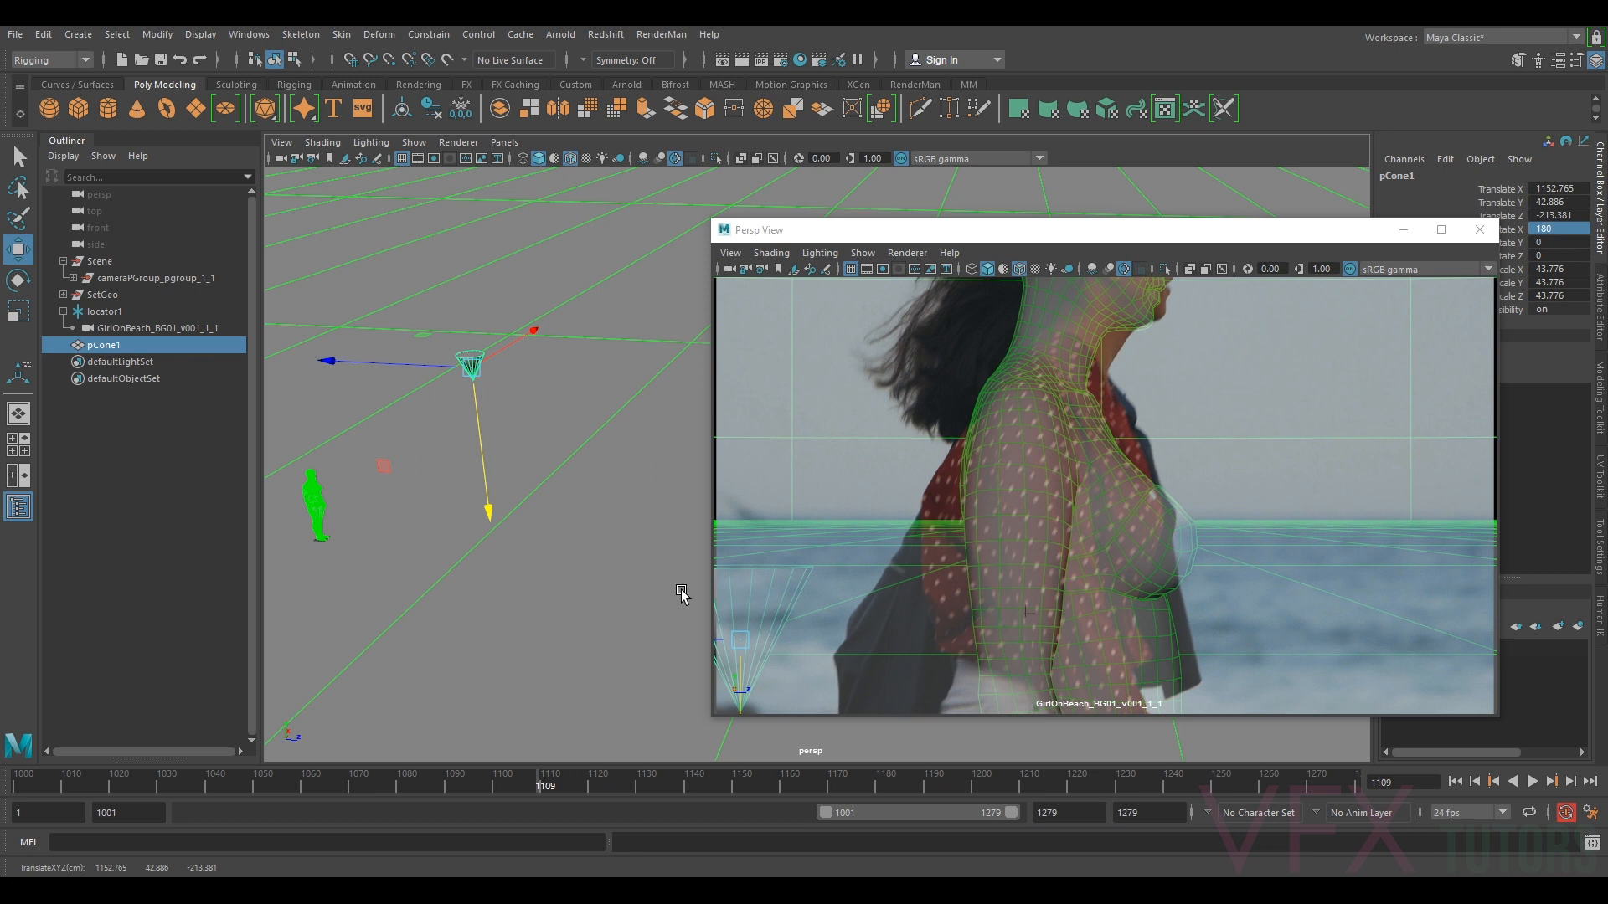
- Move the cone's pivot to its pointed tip using vertex snapping
alt+drag(453, 497, 538, 473)
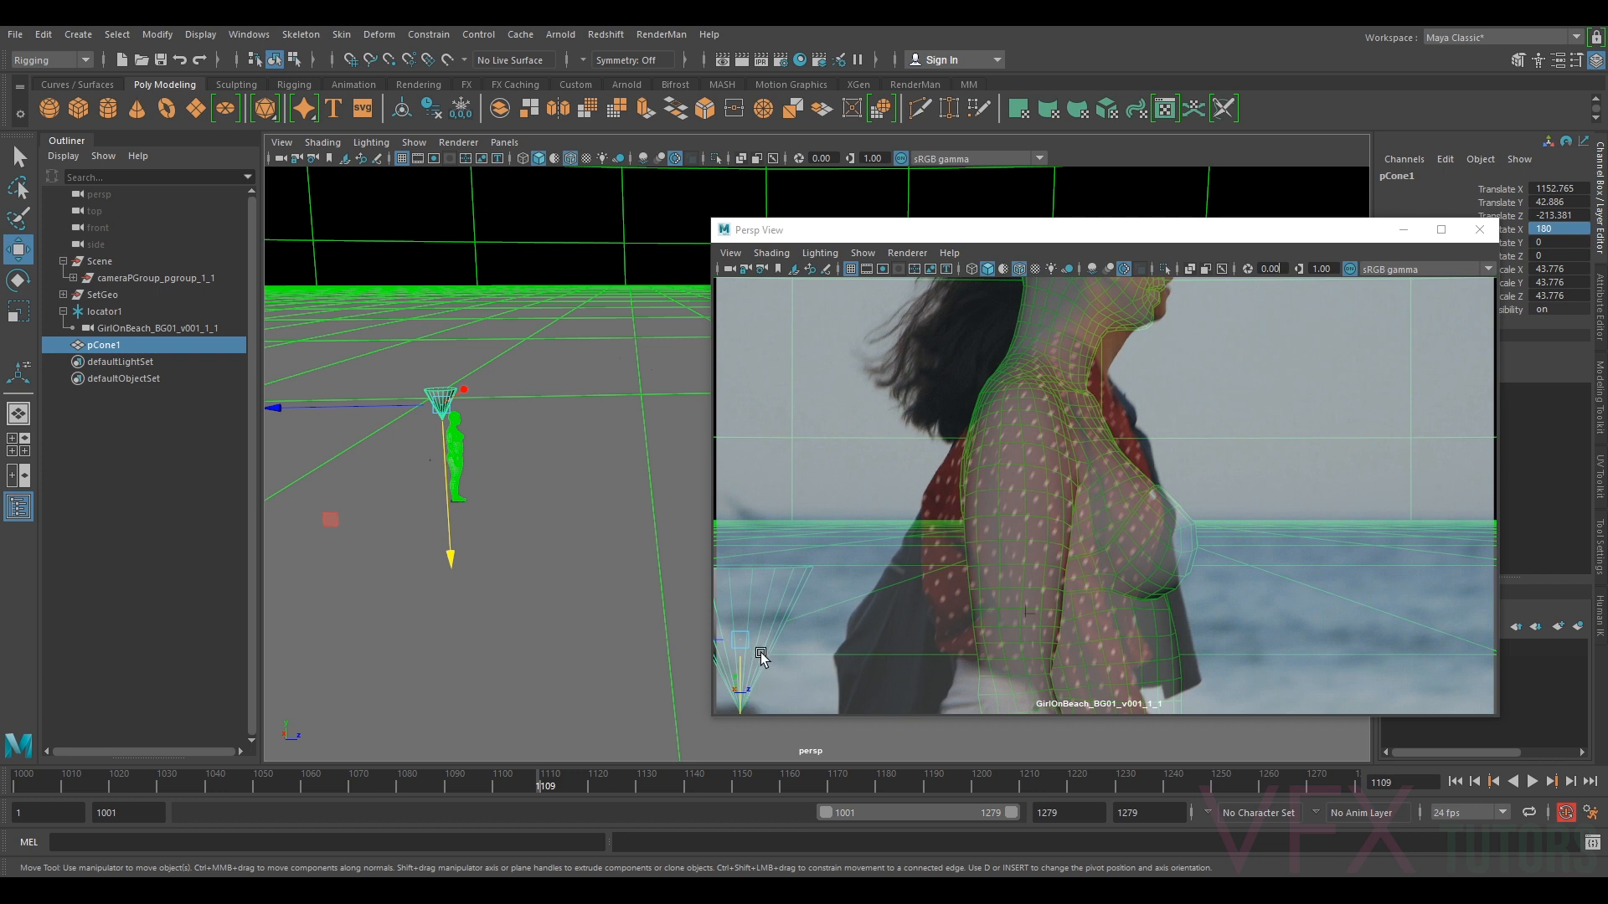
key(r)
key(d)
alt+middle_drag(441, 500, 636, 599)
scroll(514, 488, up, 5)
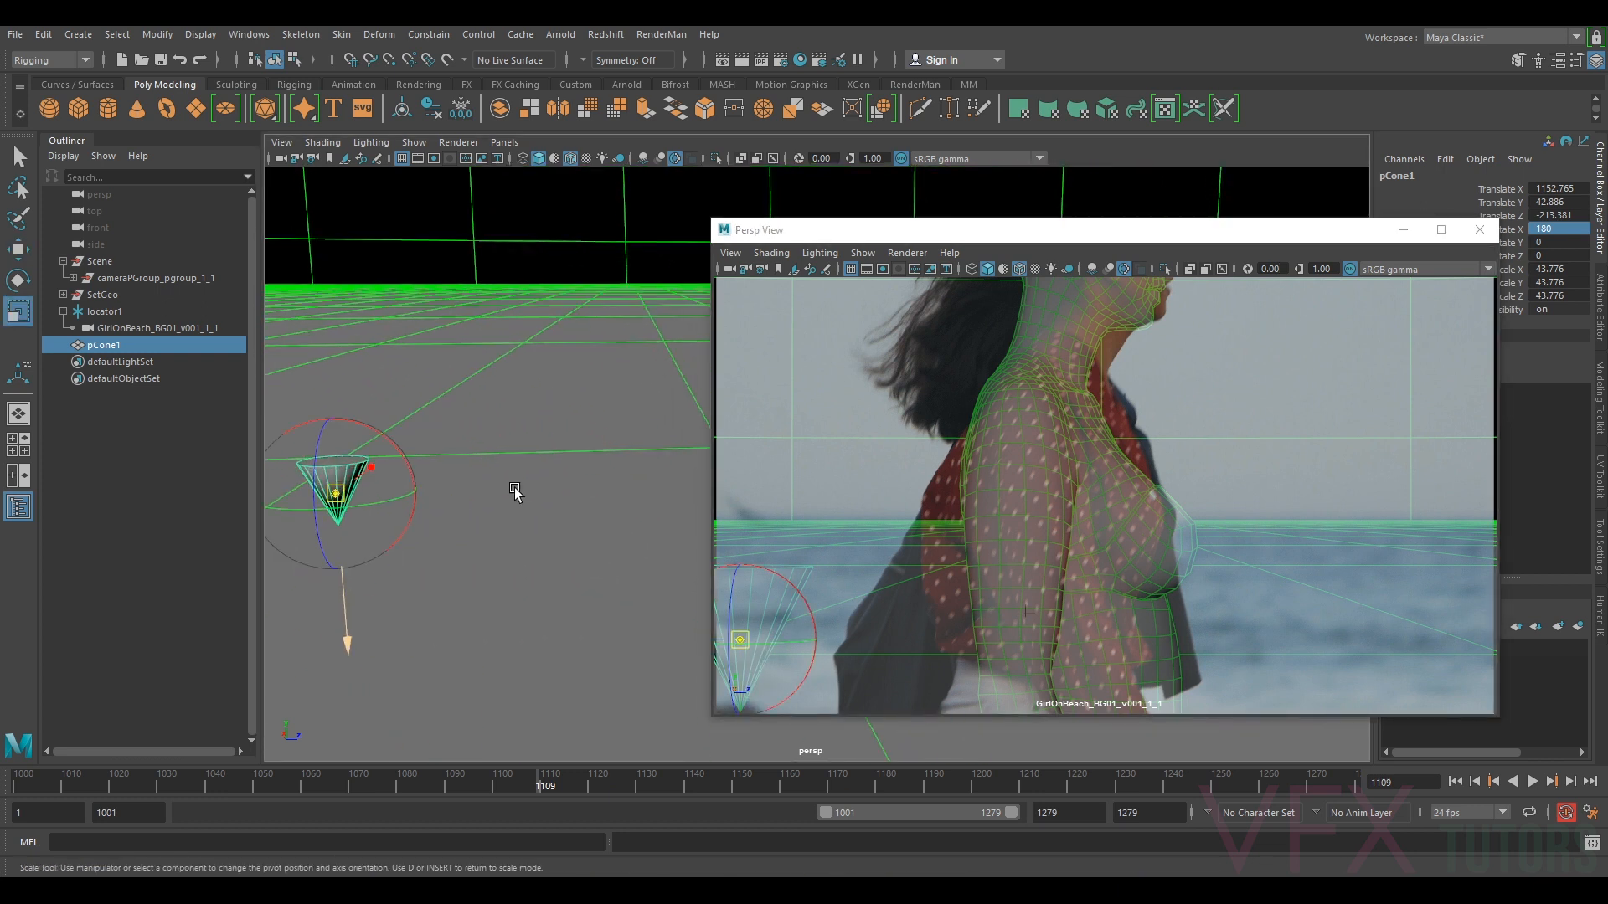
key(v)
drag(335, 493, 342, 508)
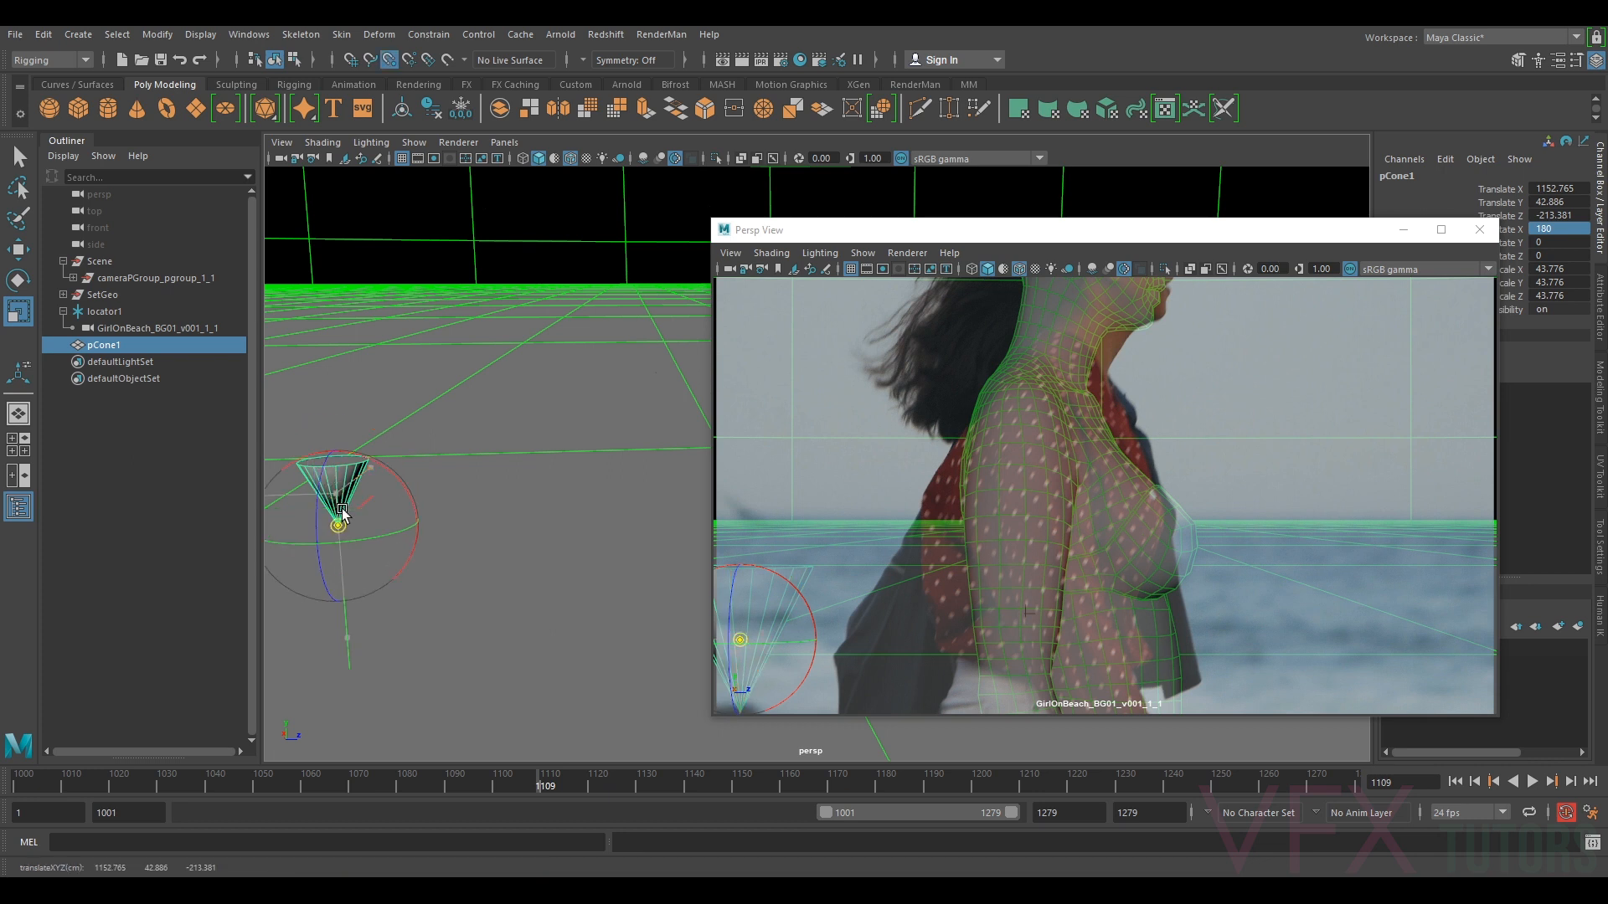
key(d)
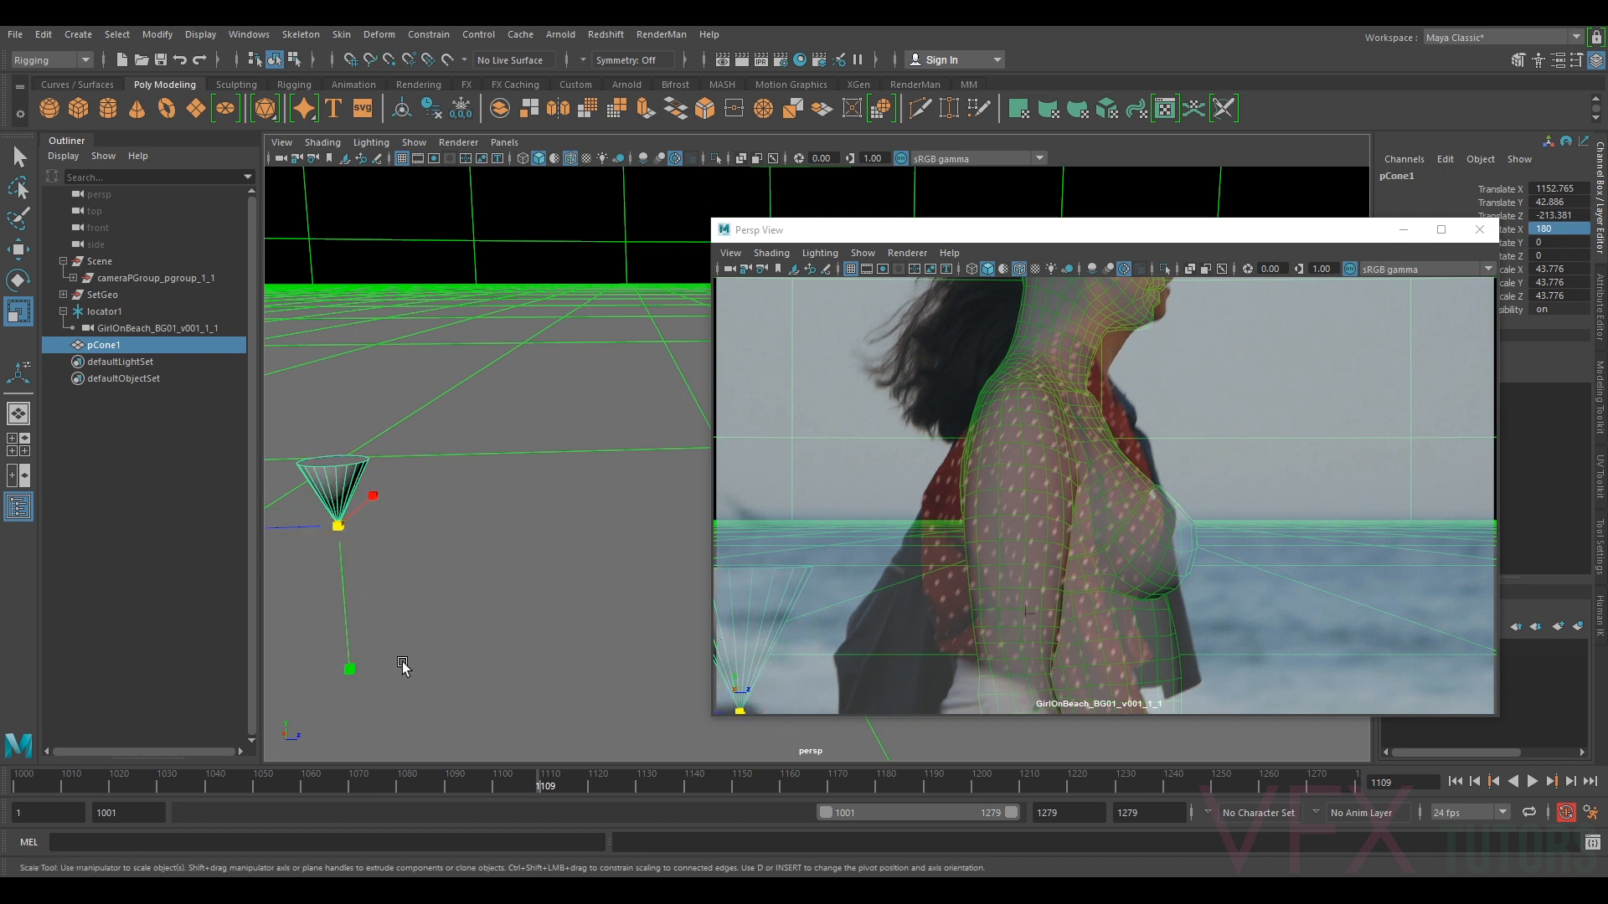
- Scale the cone down uniformly to about 12.3 around its tip
key(w)
drag(340, 571, 281, 572)
key(r)
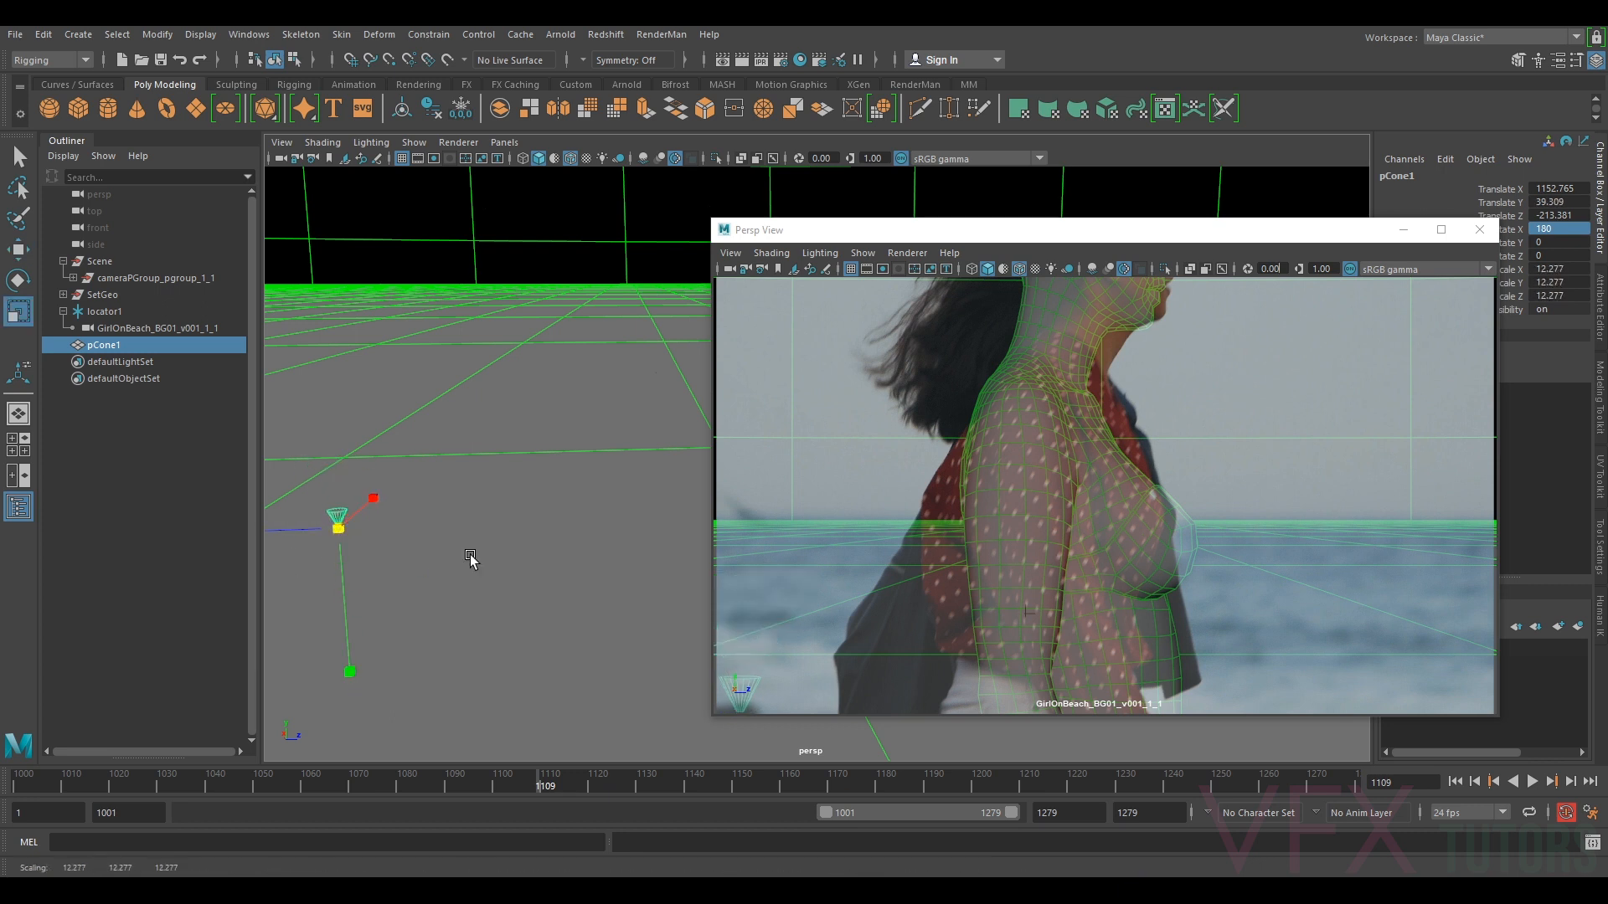
- Select locator1, play back the shot, and go to frame 1056
click(105, 311)
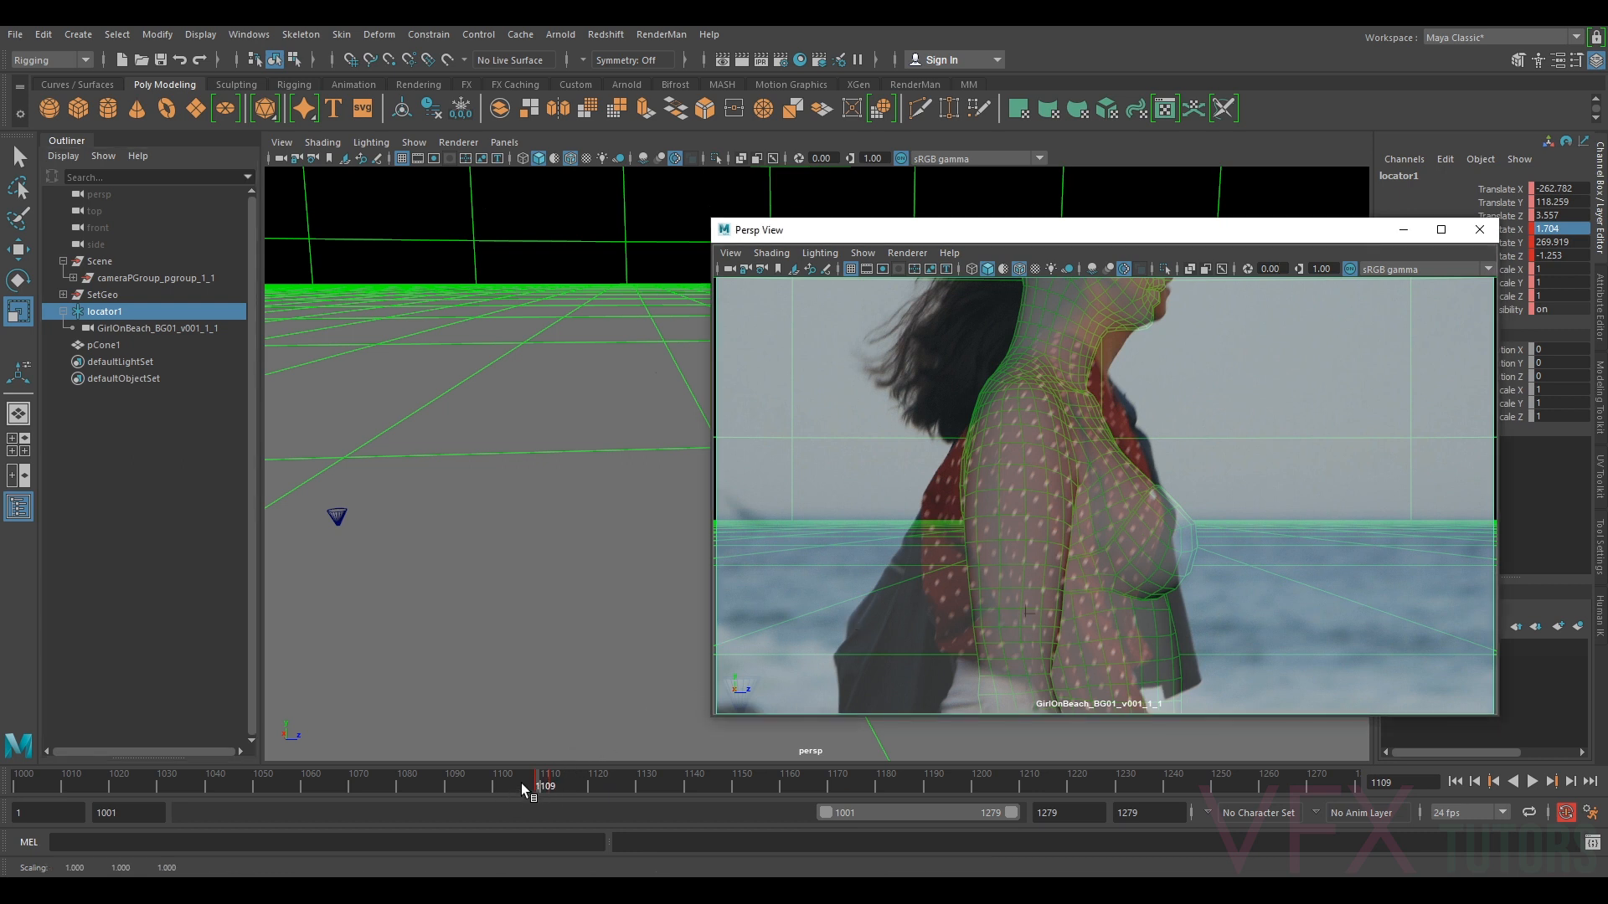
key(alt+v)
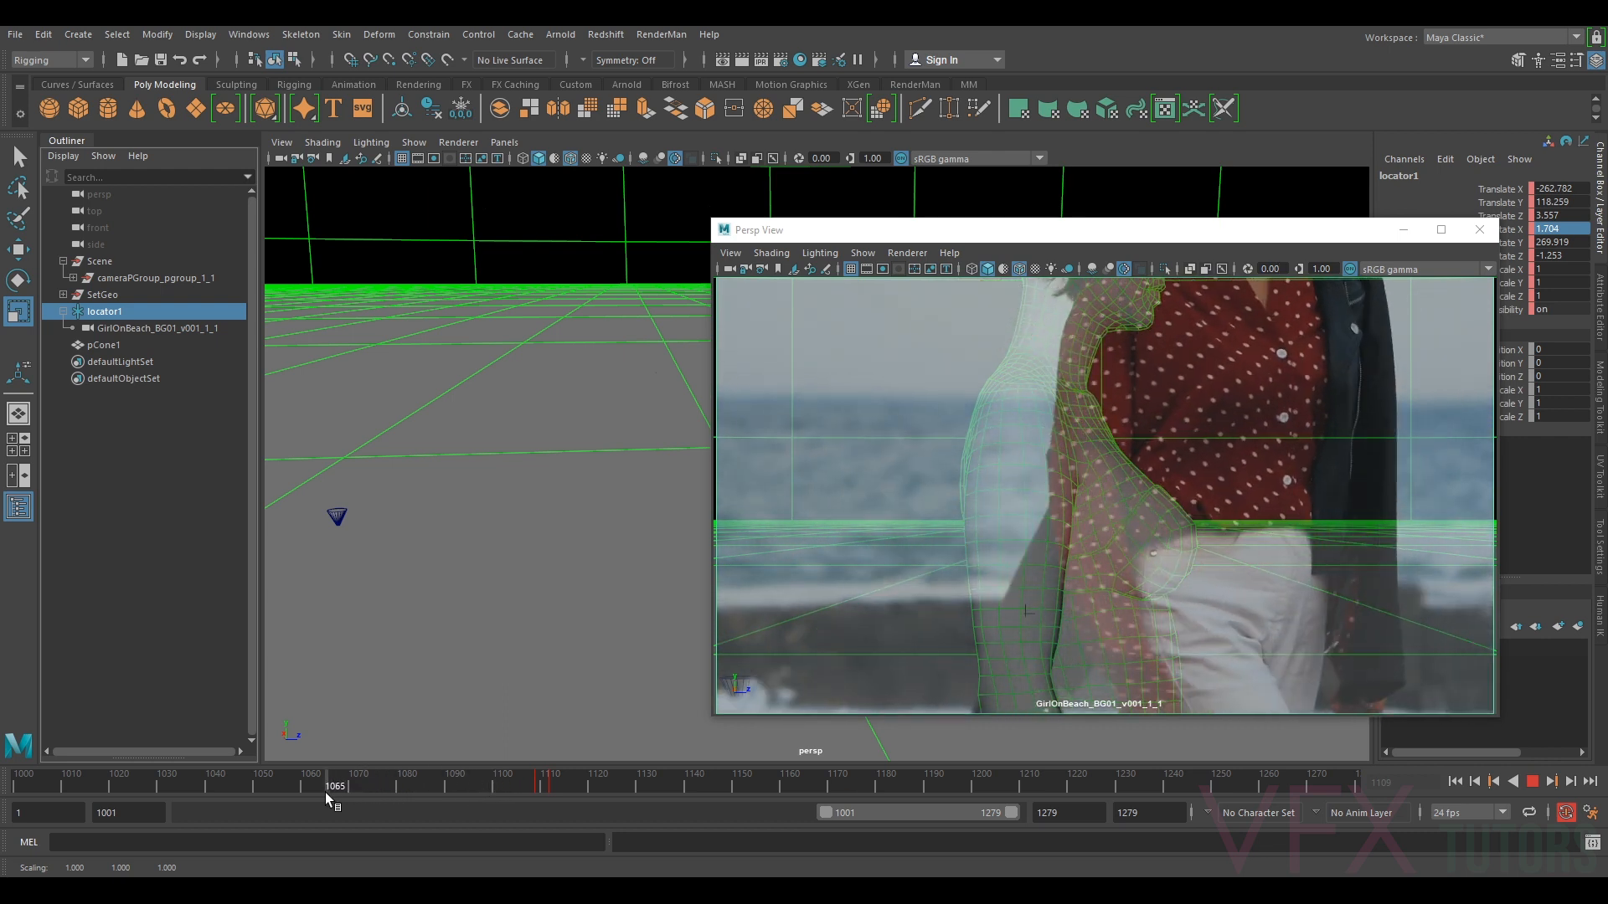
click(282, 792)
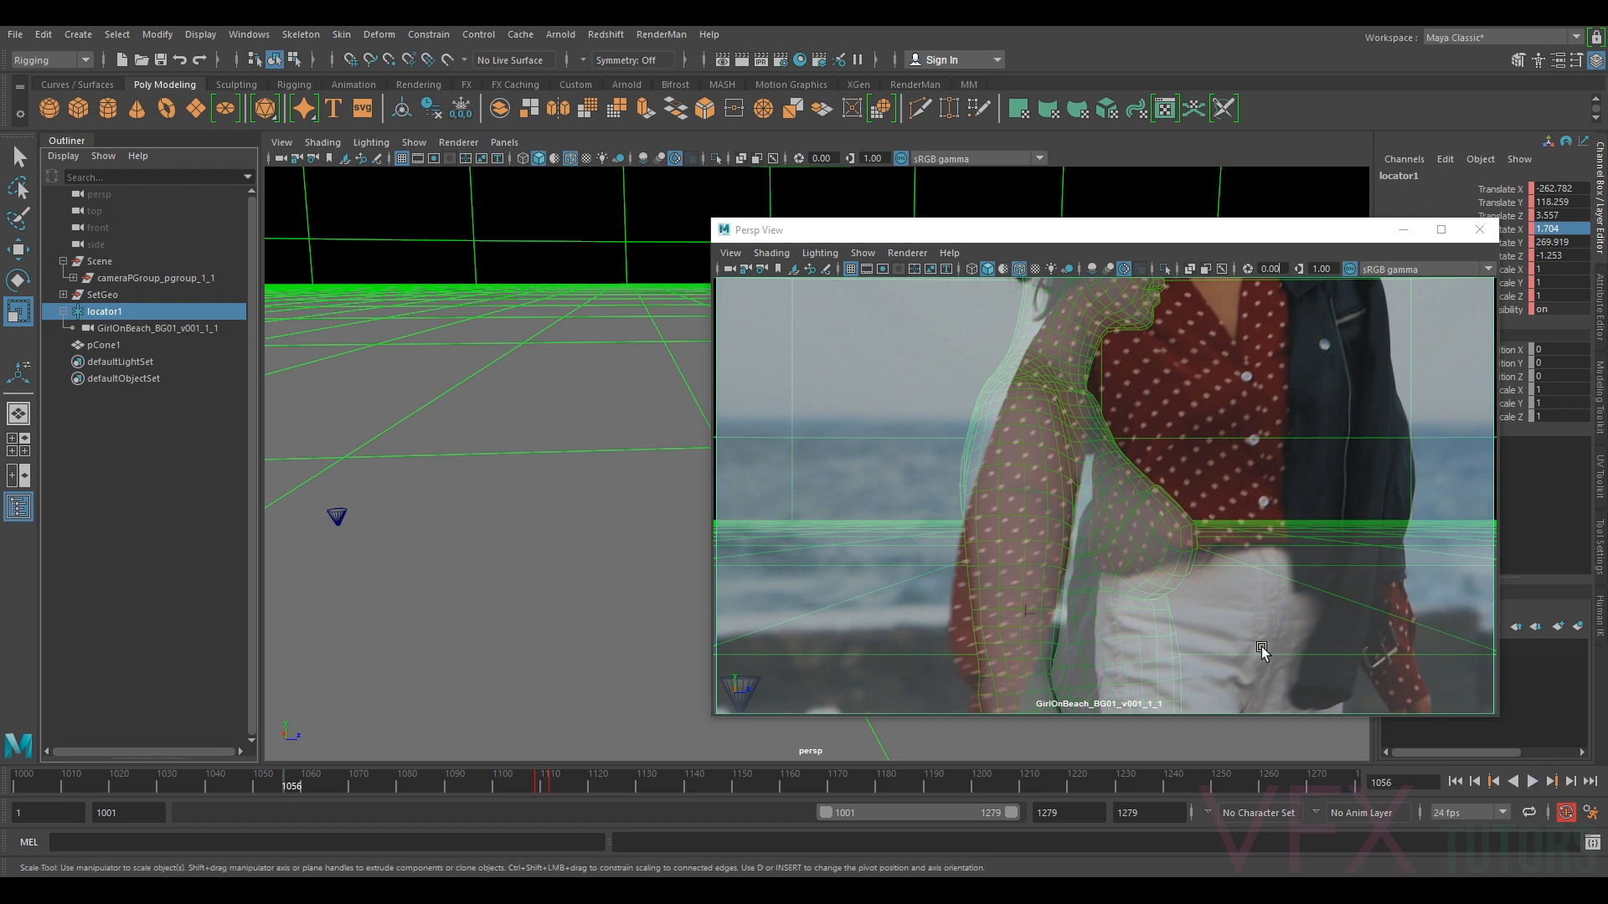
- Scale locator1 uniformly to about 23.4 and turn its Y rotation to about 286.9 at frame 1056
key(f)
scroll(516, 517, down, 6)
scroll(583, 516, down, 3)
alt+middle_drag(606, 510, 266, 469)
alt+drag(394, 493, 504, 497)
key(e)
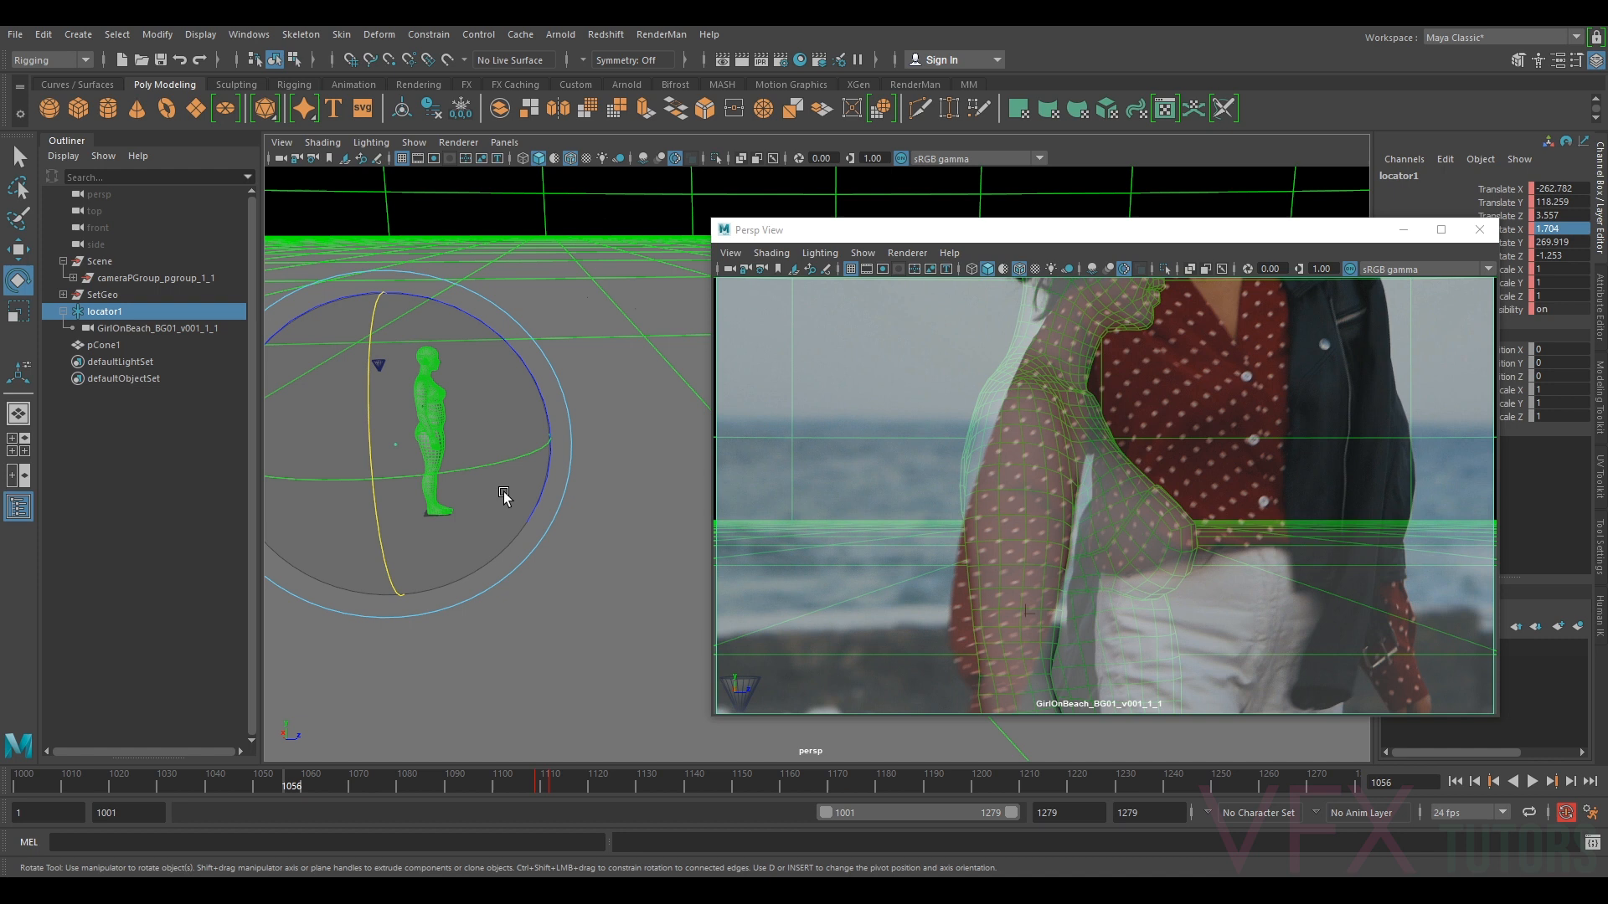
key(r)
middle_drag(467, 463, 478, 453)
alt+drag(455, 467, 527, 495)
key(e)
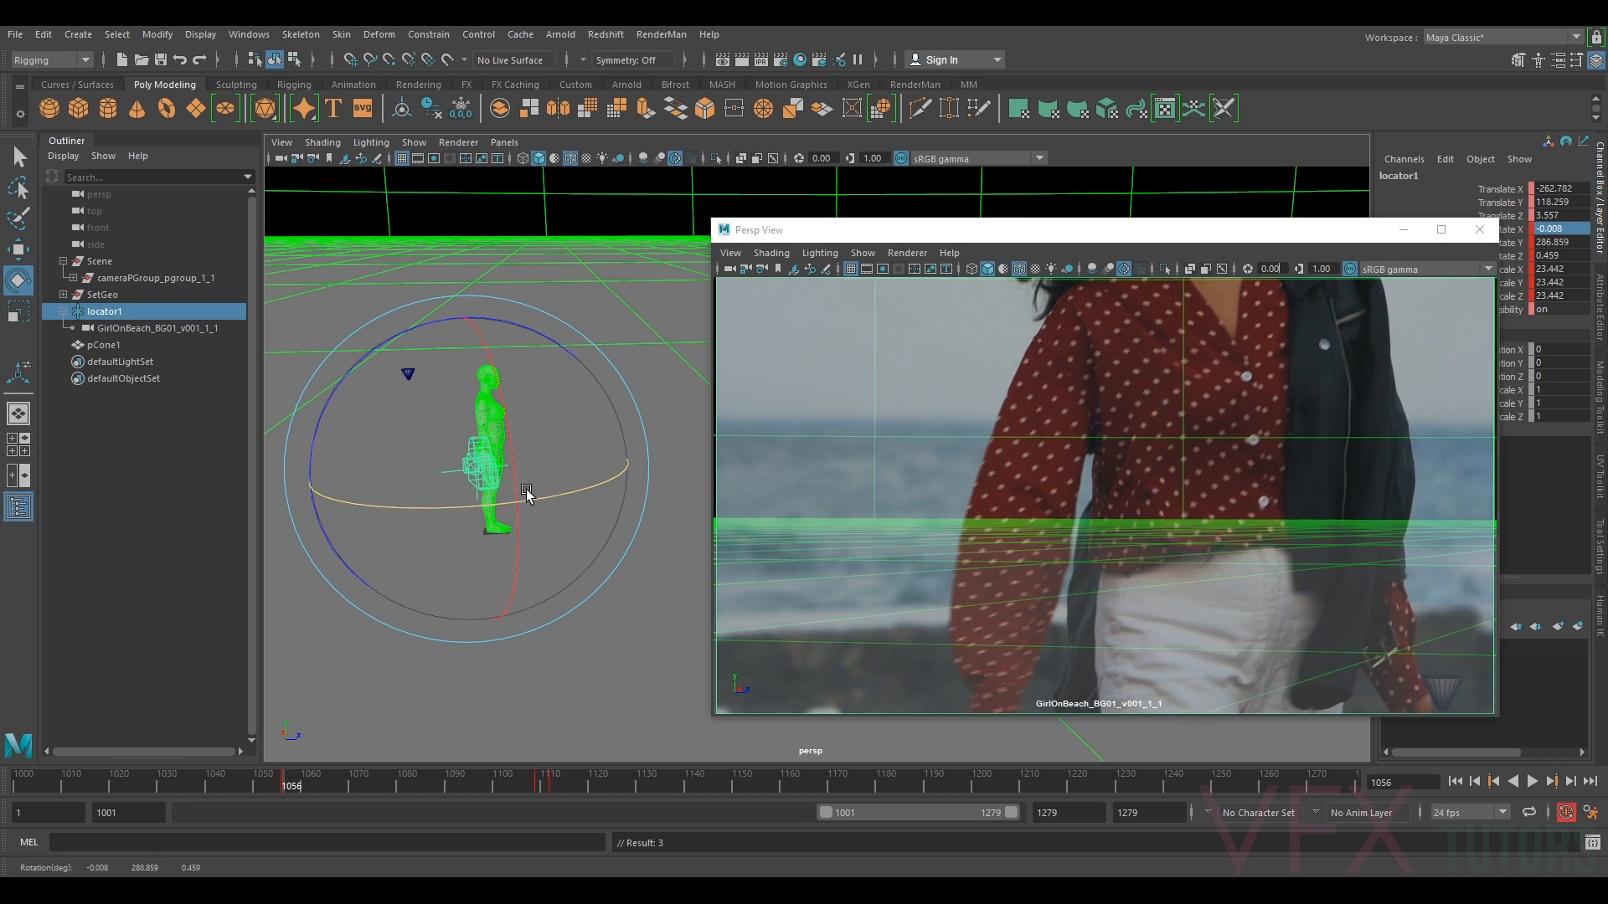
- Refine locator1's rotation to about X -2.3 and Y 287.4 against the background plate, and review the motion through the following frames
drag(502, 406, 505, 401)
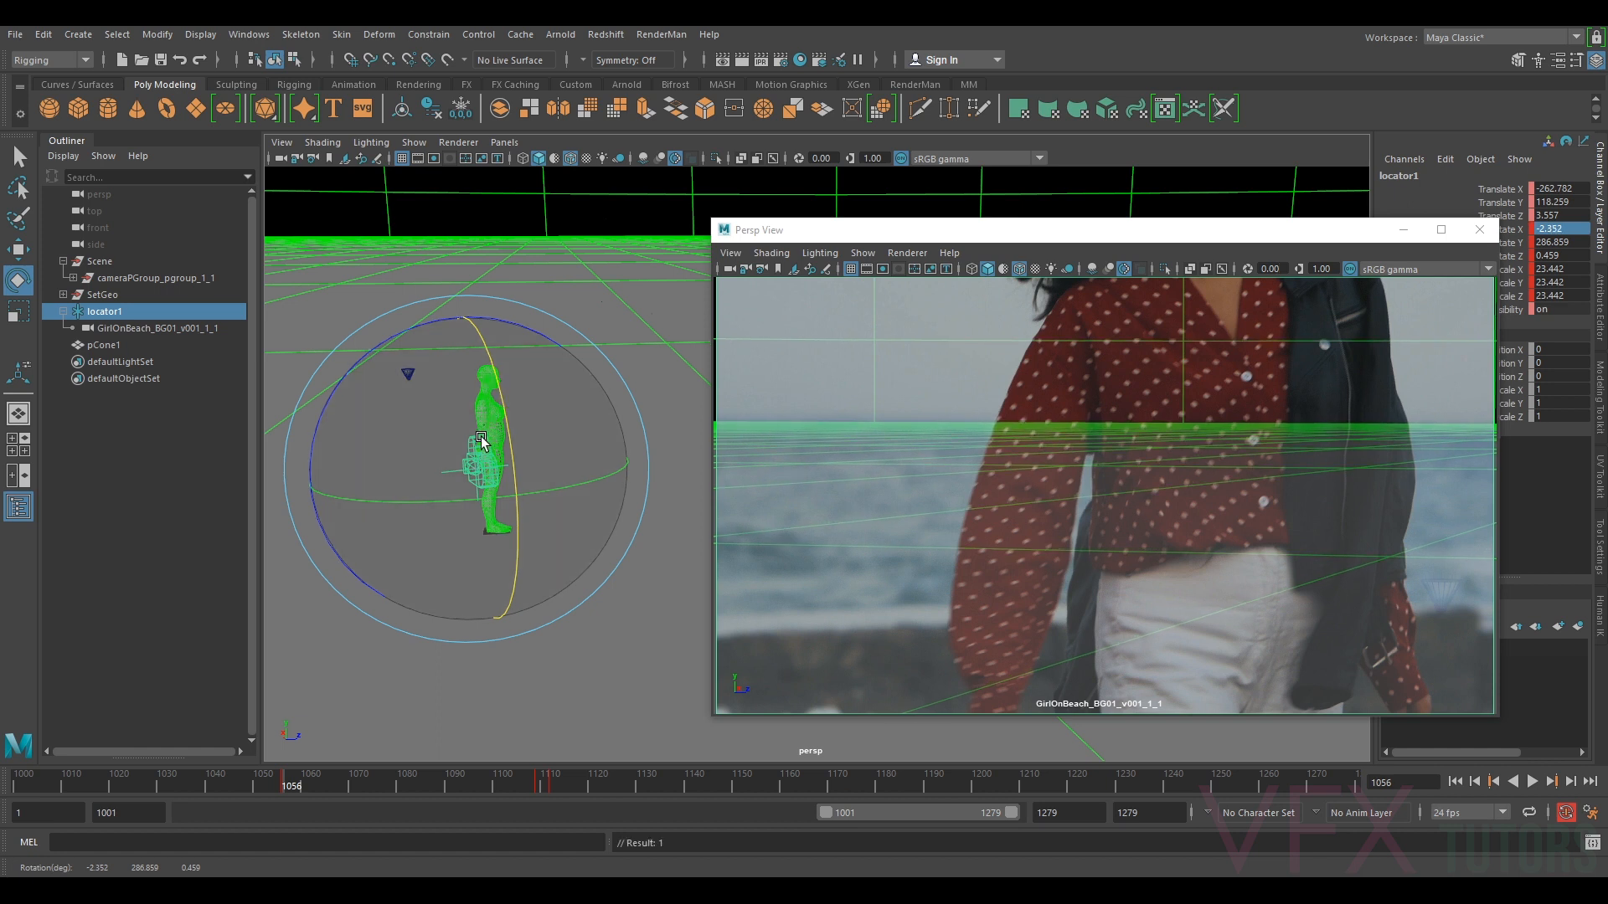
drag(439, 496, 447, 500)
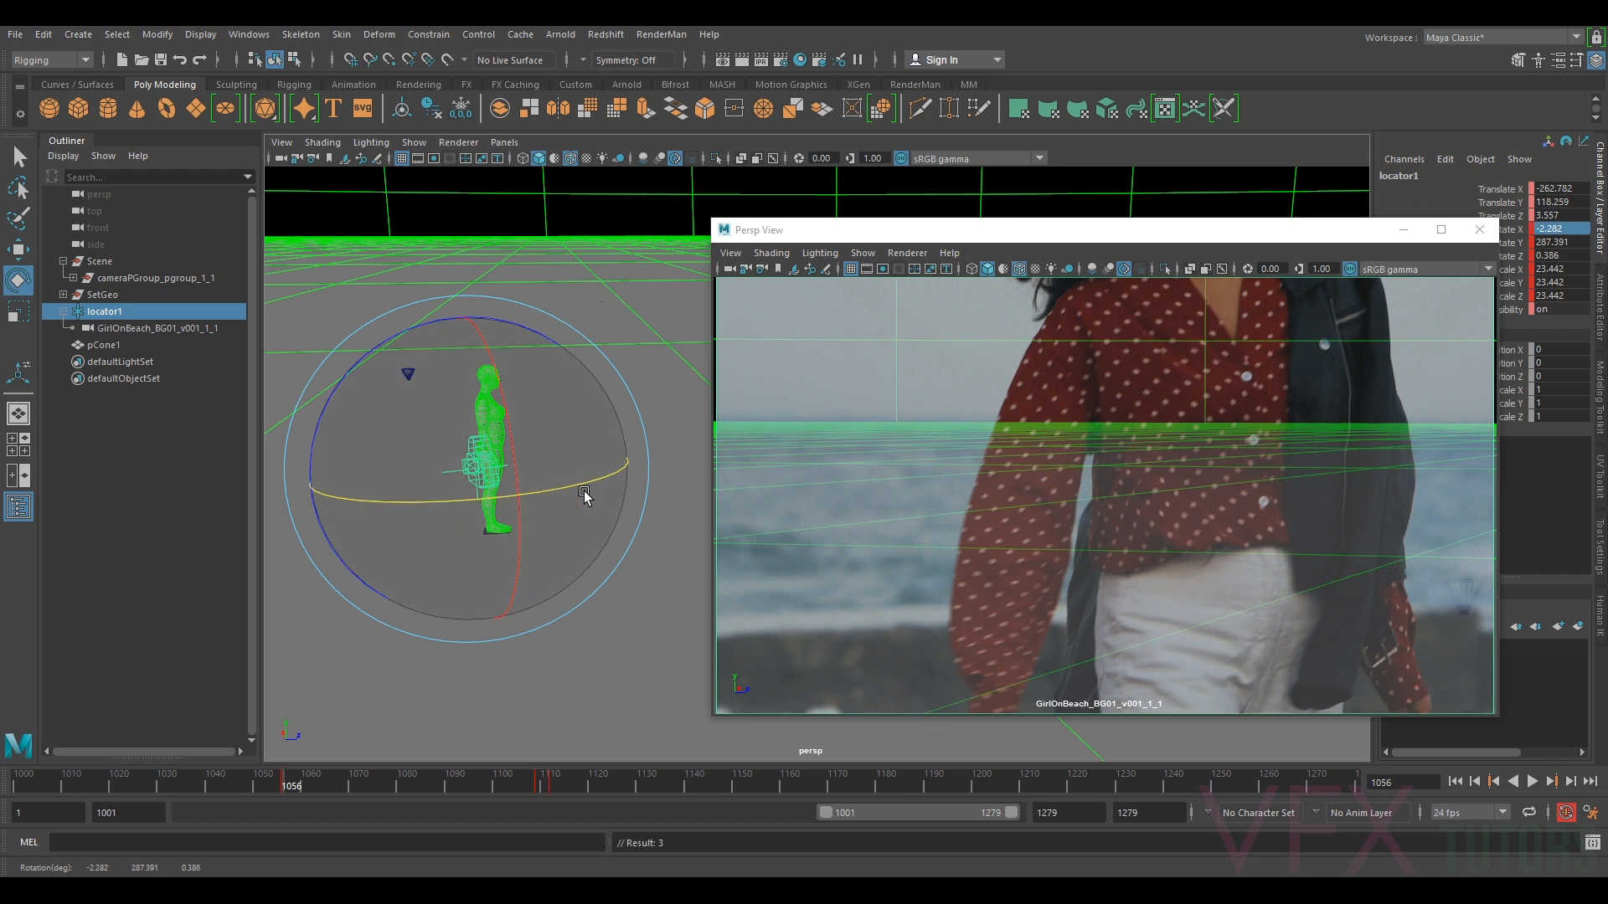
middle_click(819, 620)
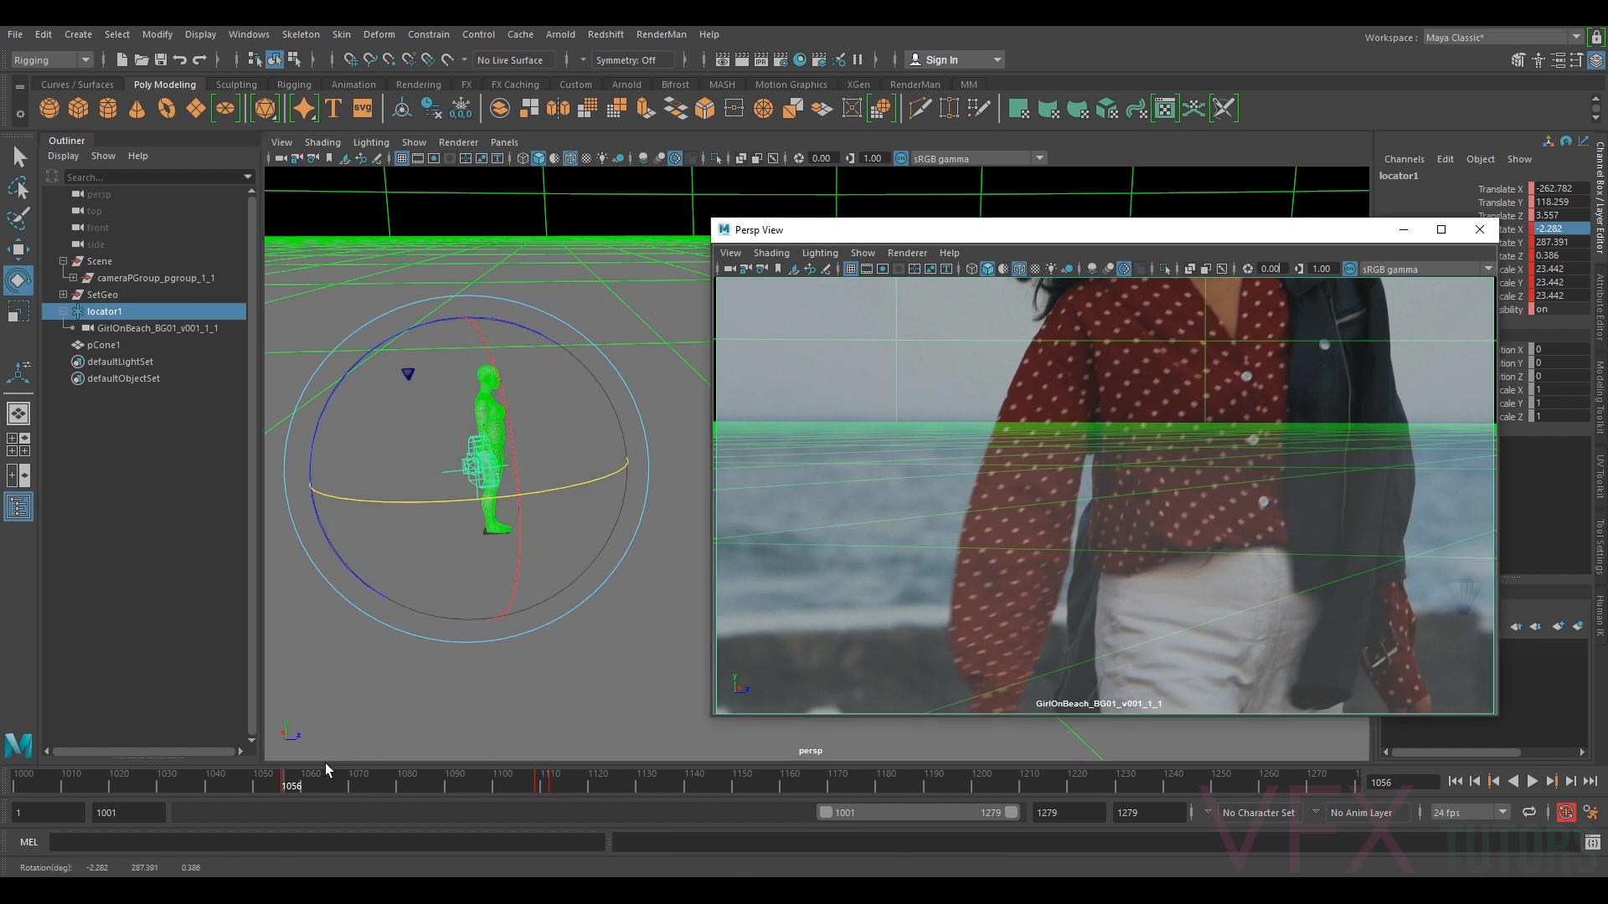
key(alt+v)
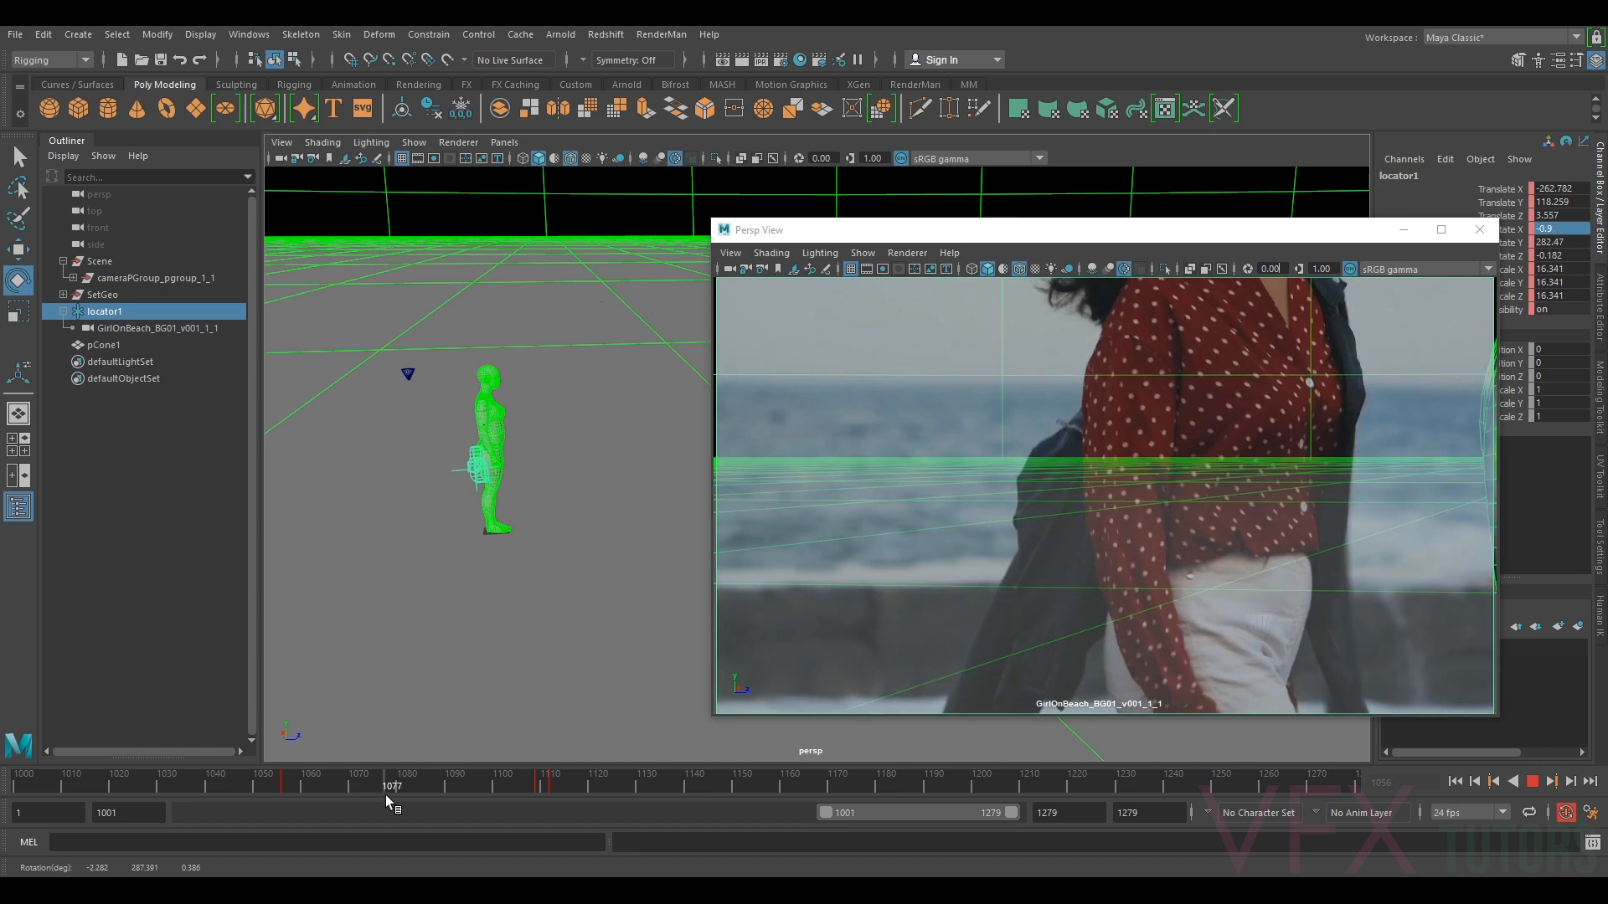
drag(526, 789, 290, 757)
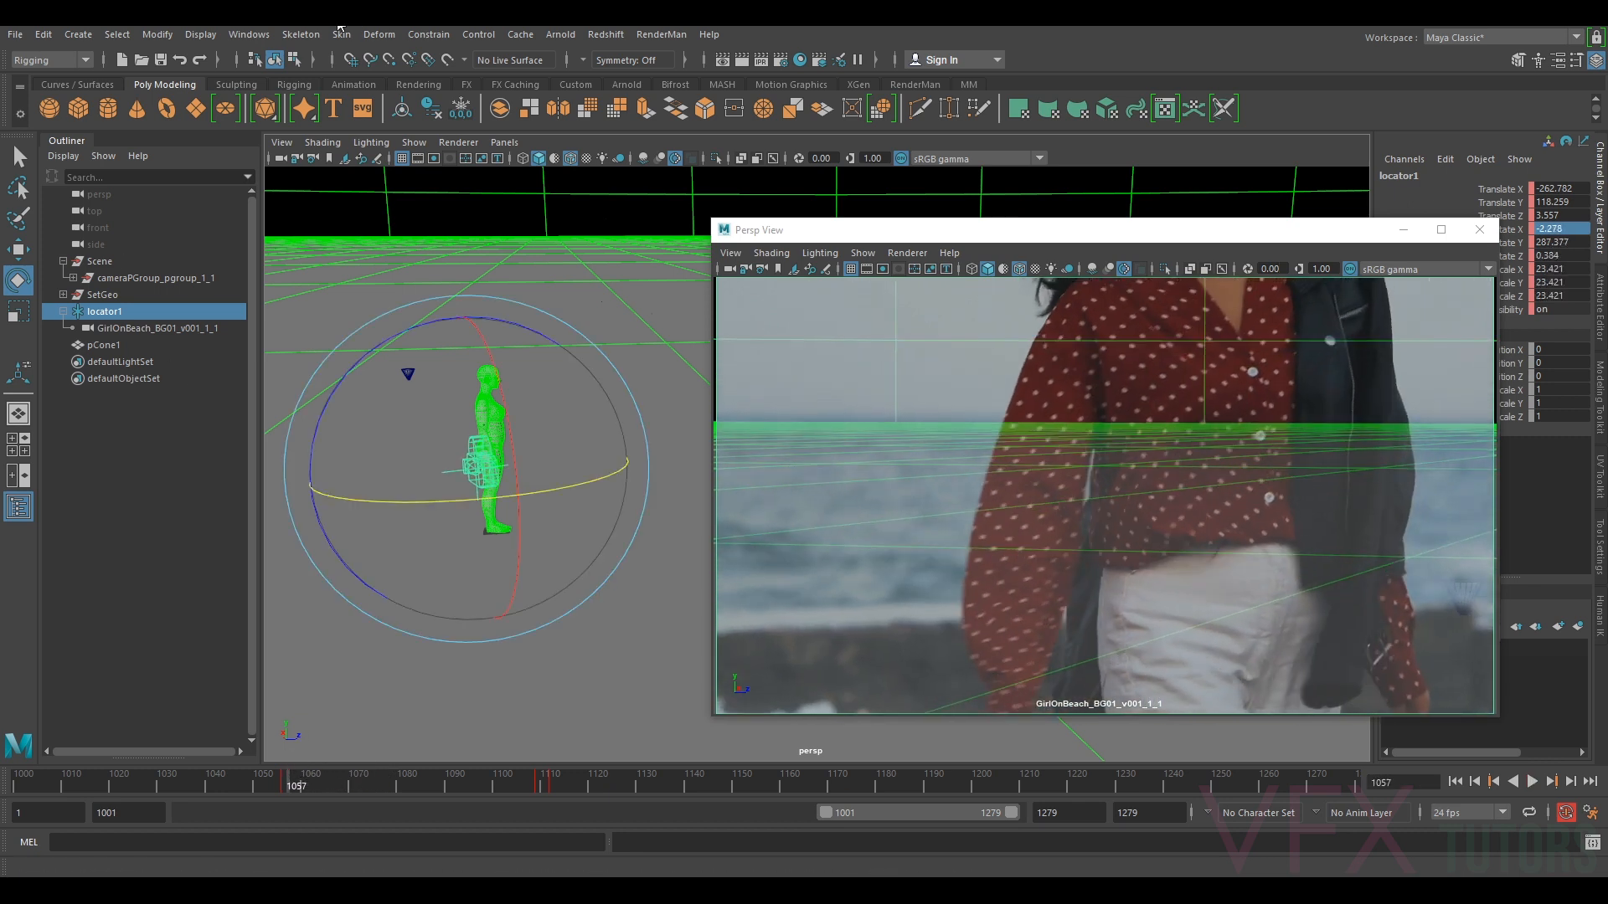
- In the Graph Editor, give the first two Rotate Z keys of locator1 linear tangents, and close the editor
click(246, 35)
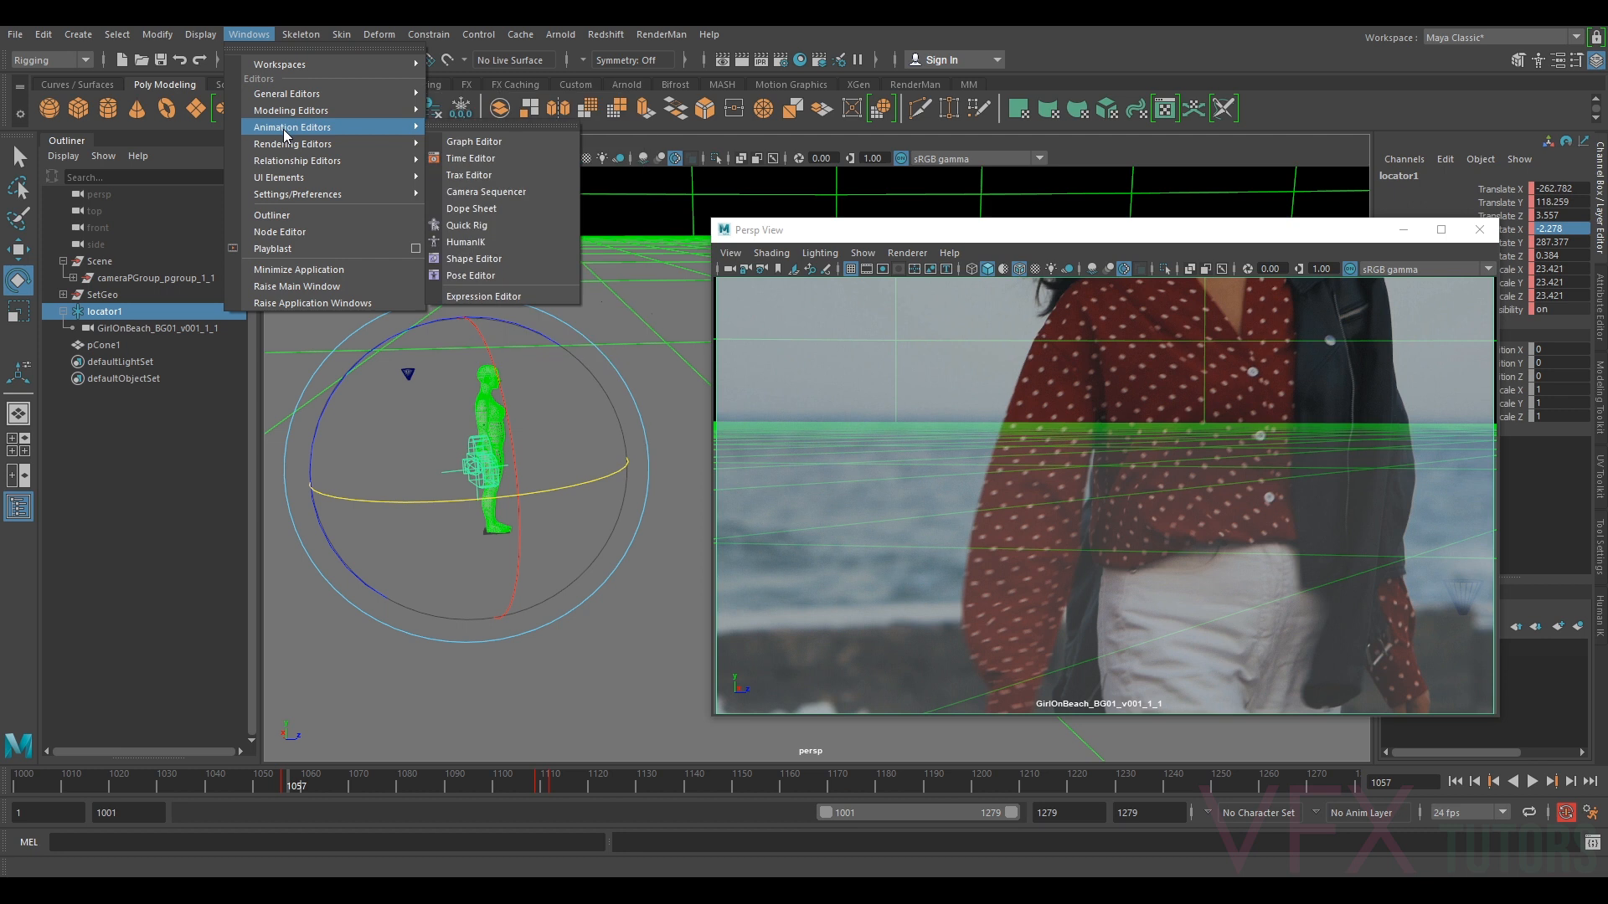
mouse_move(376, 128)
click(442, 143)
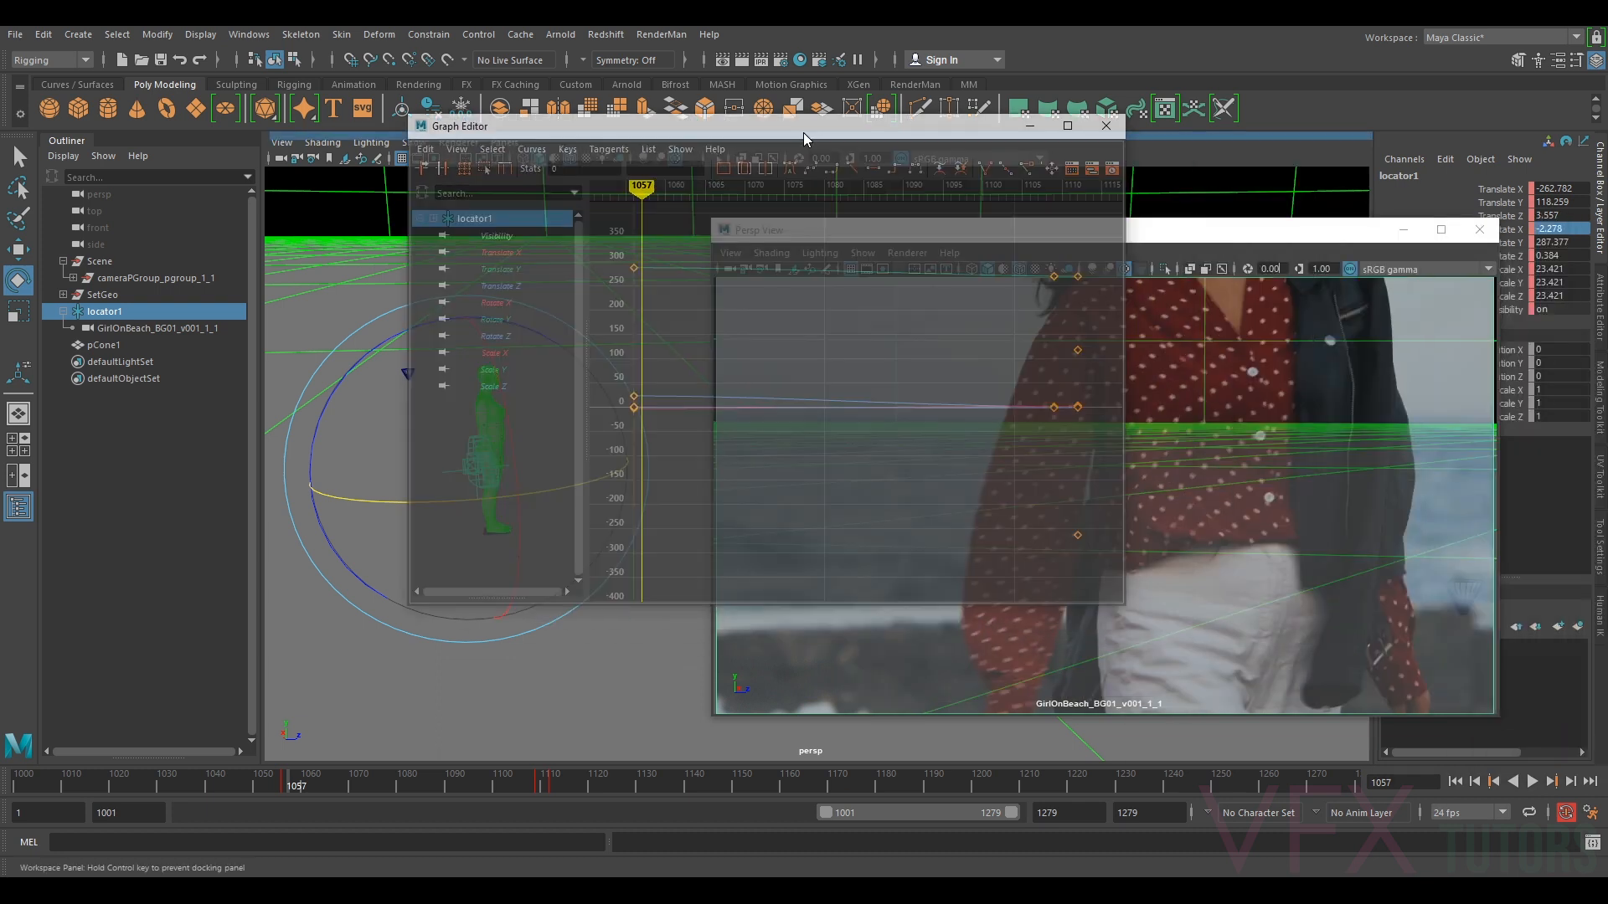
drag(802, 132, 664, 206)
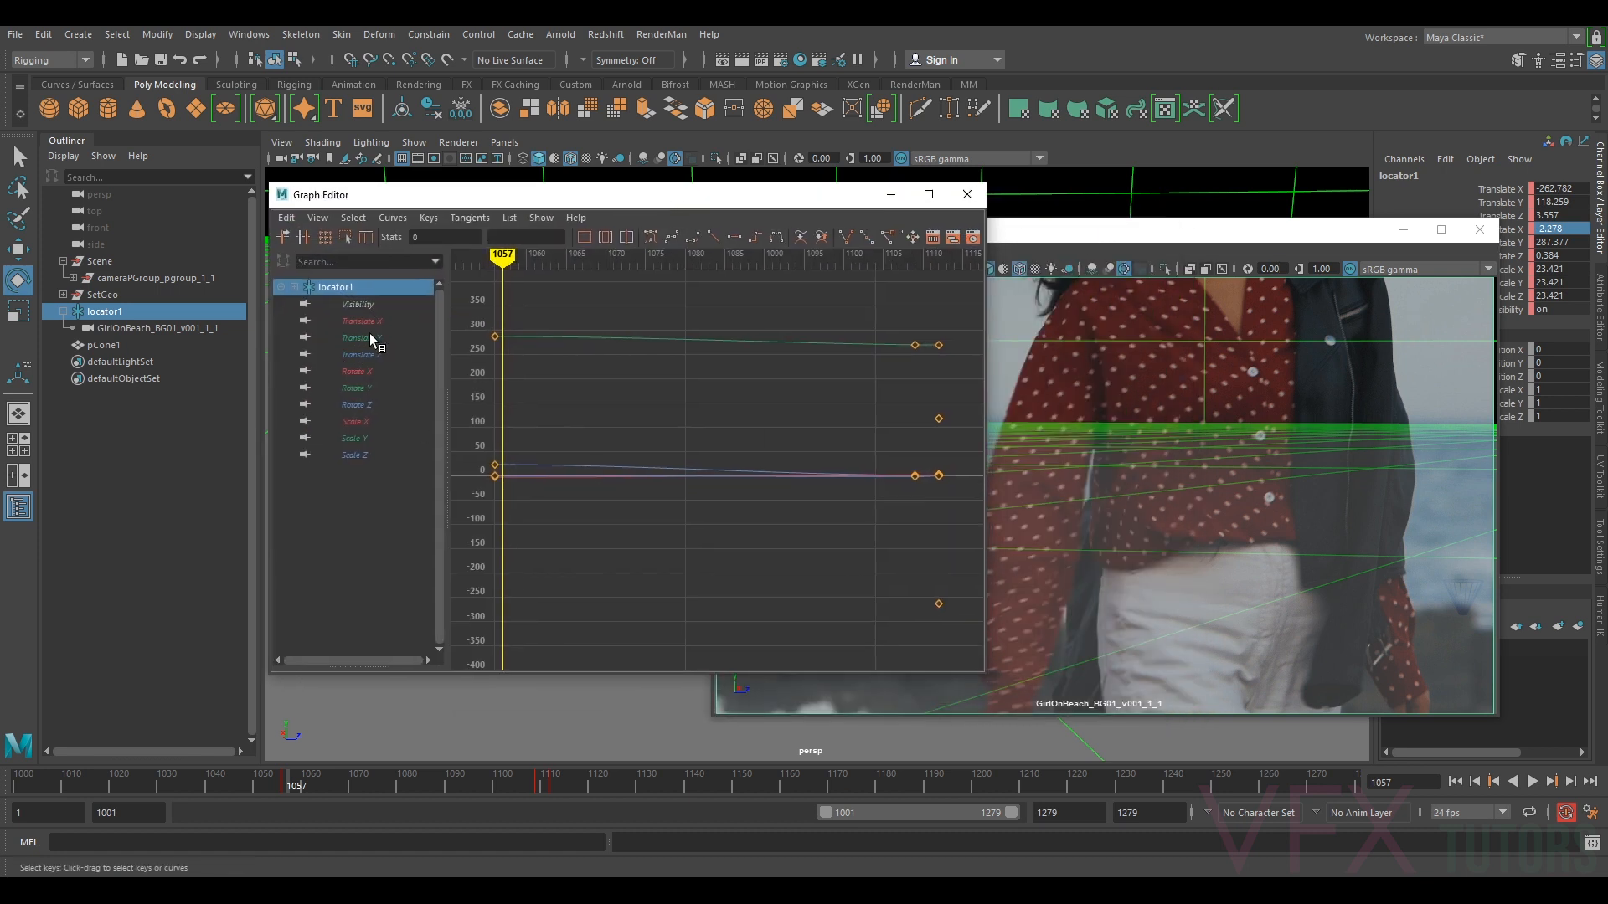
click(360, 404)
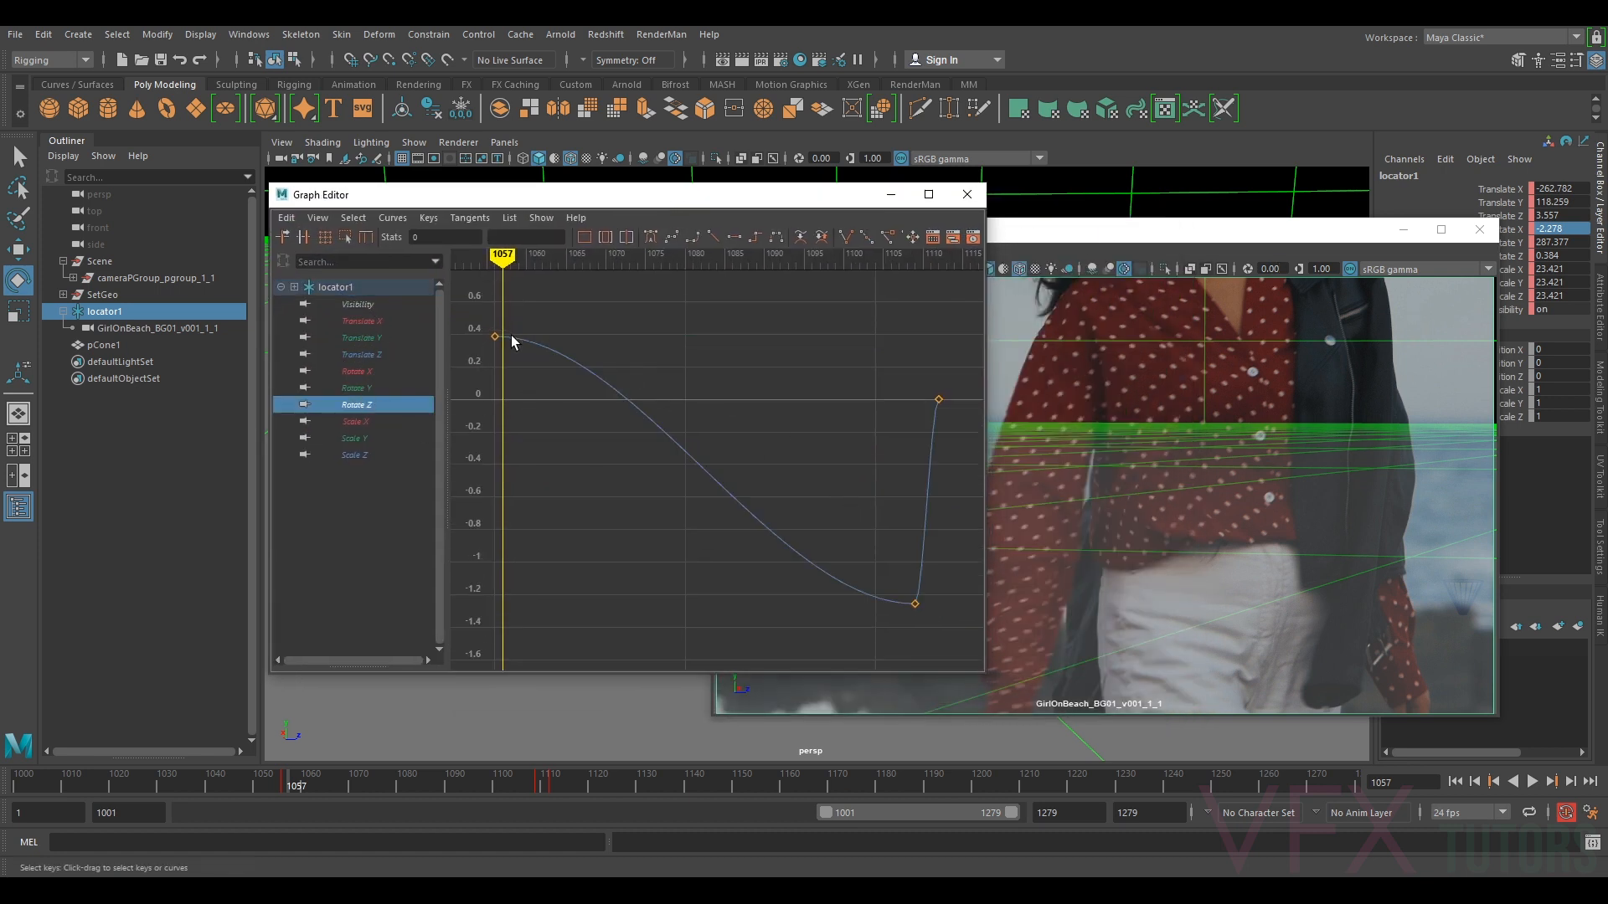
drag(837, 586, 921, 614)
click(714, 237)
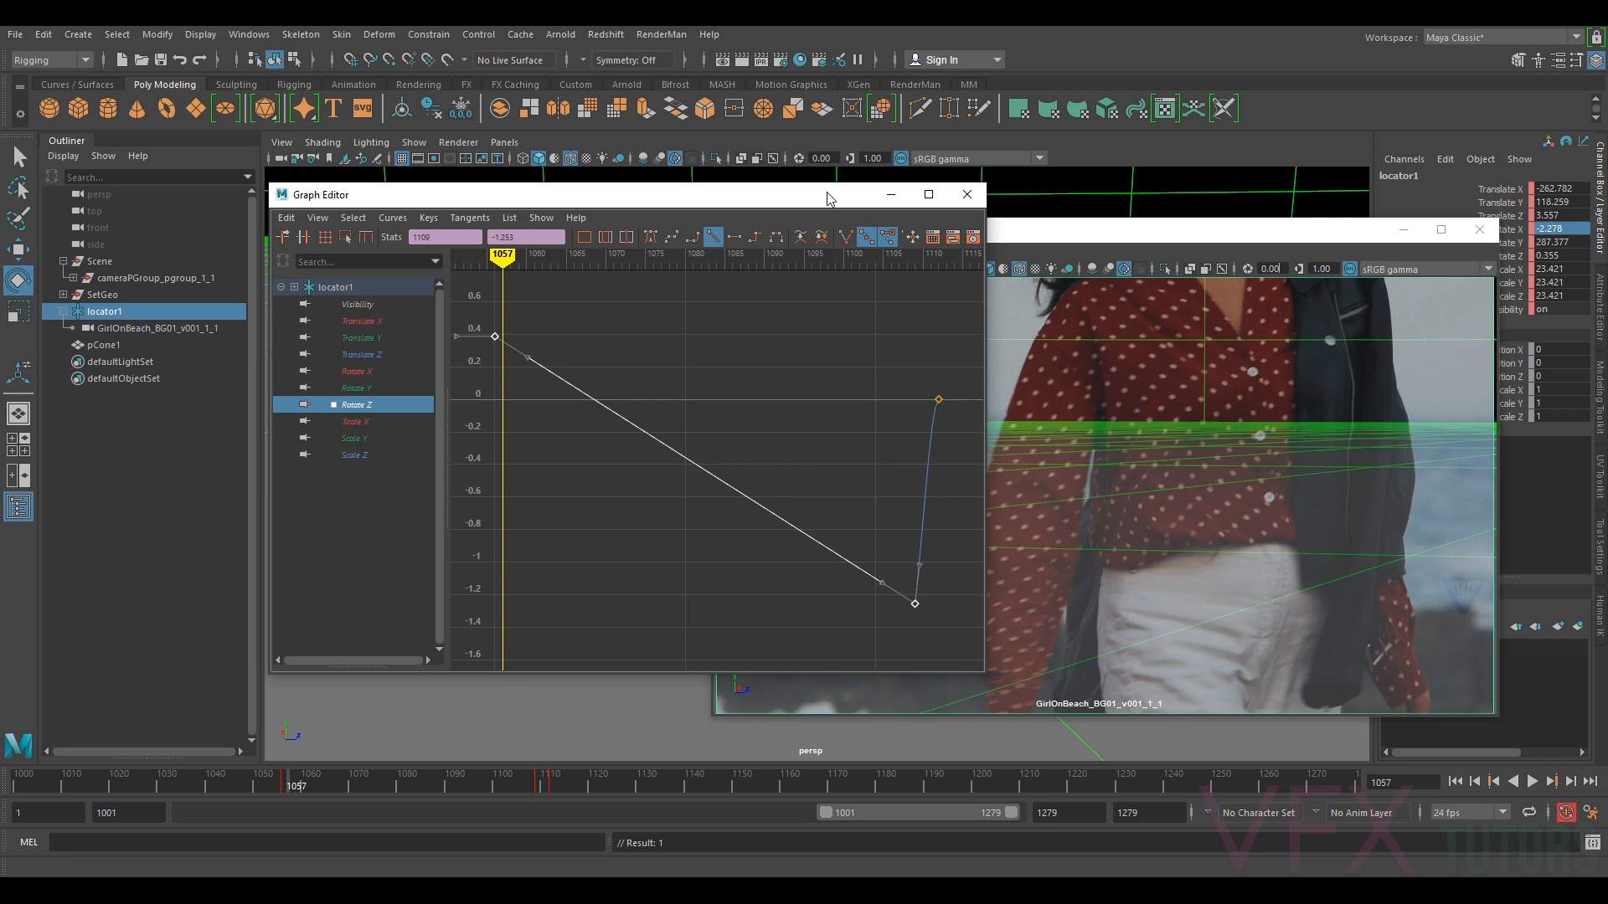
click(966, 194)
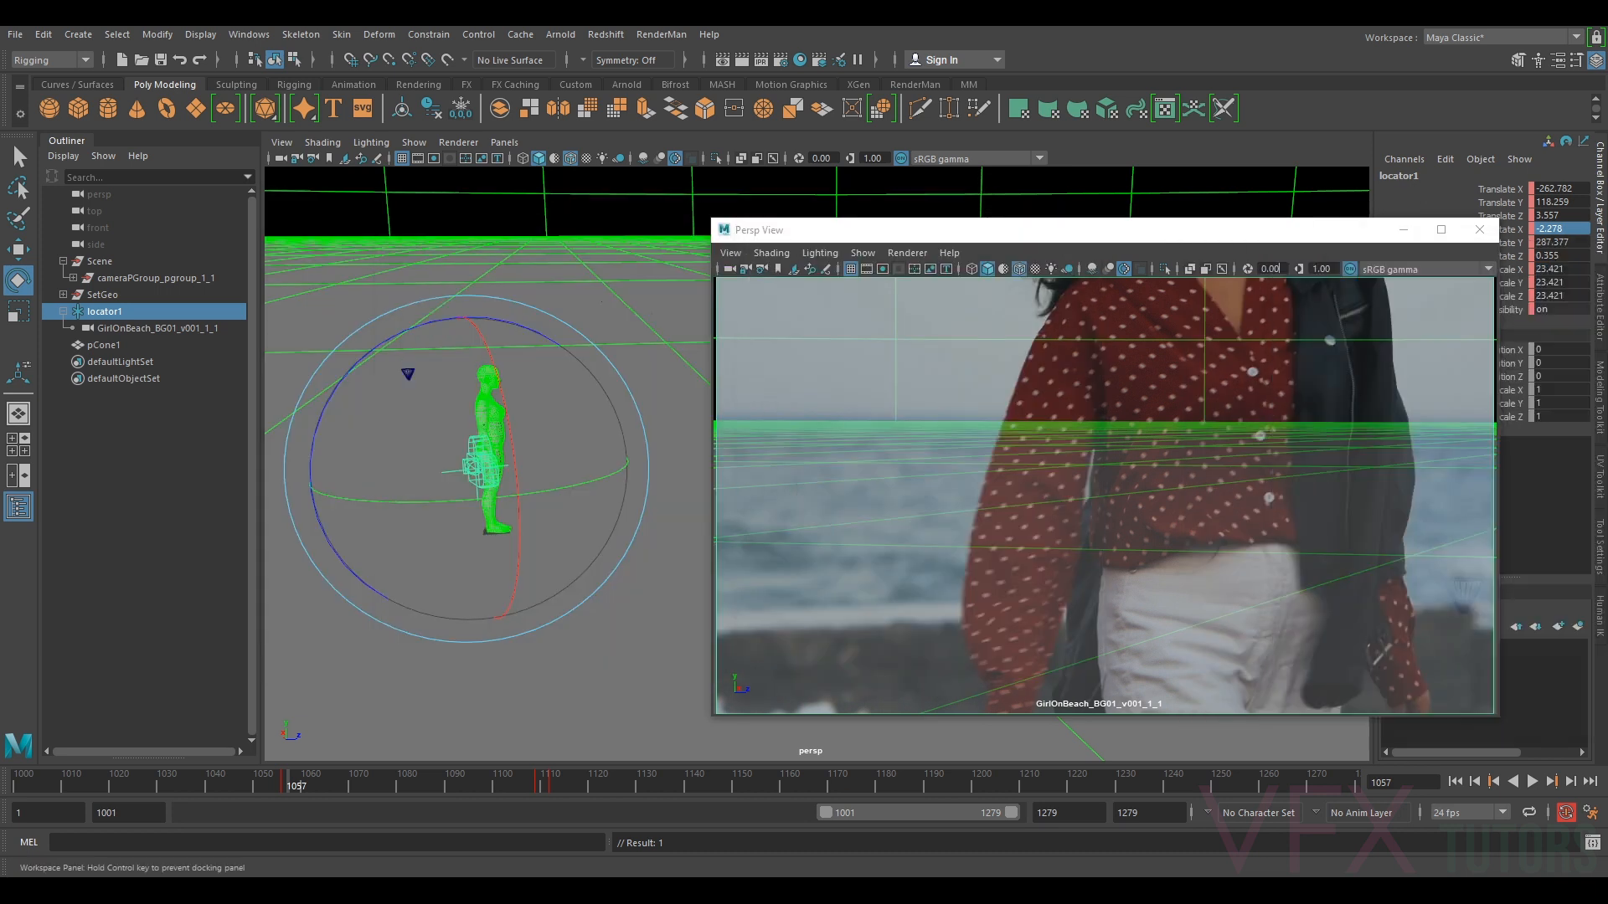
- Check locator1's camera motion by playing it back and comparing the keyframes at 1056 and 1109, stopping at frame 1090
key(alt+v)
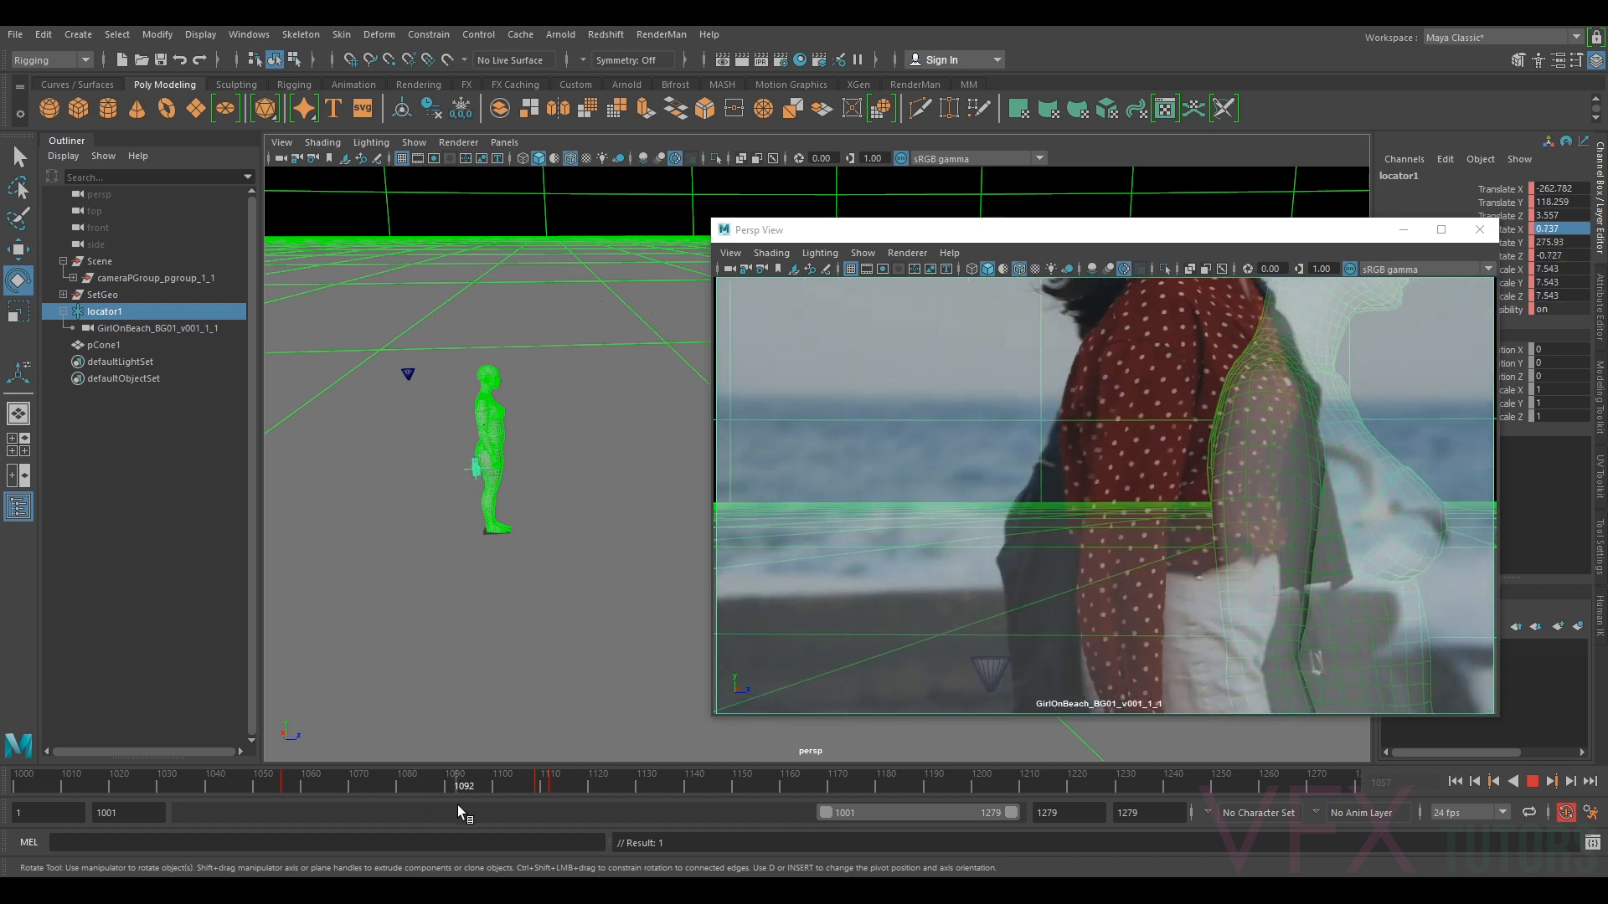
key(alt+v)
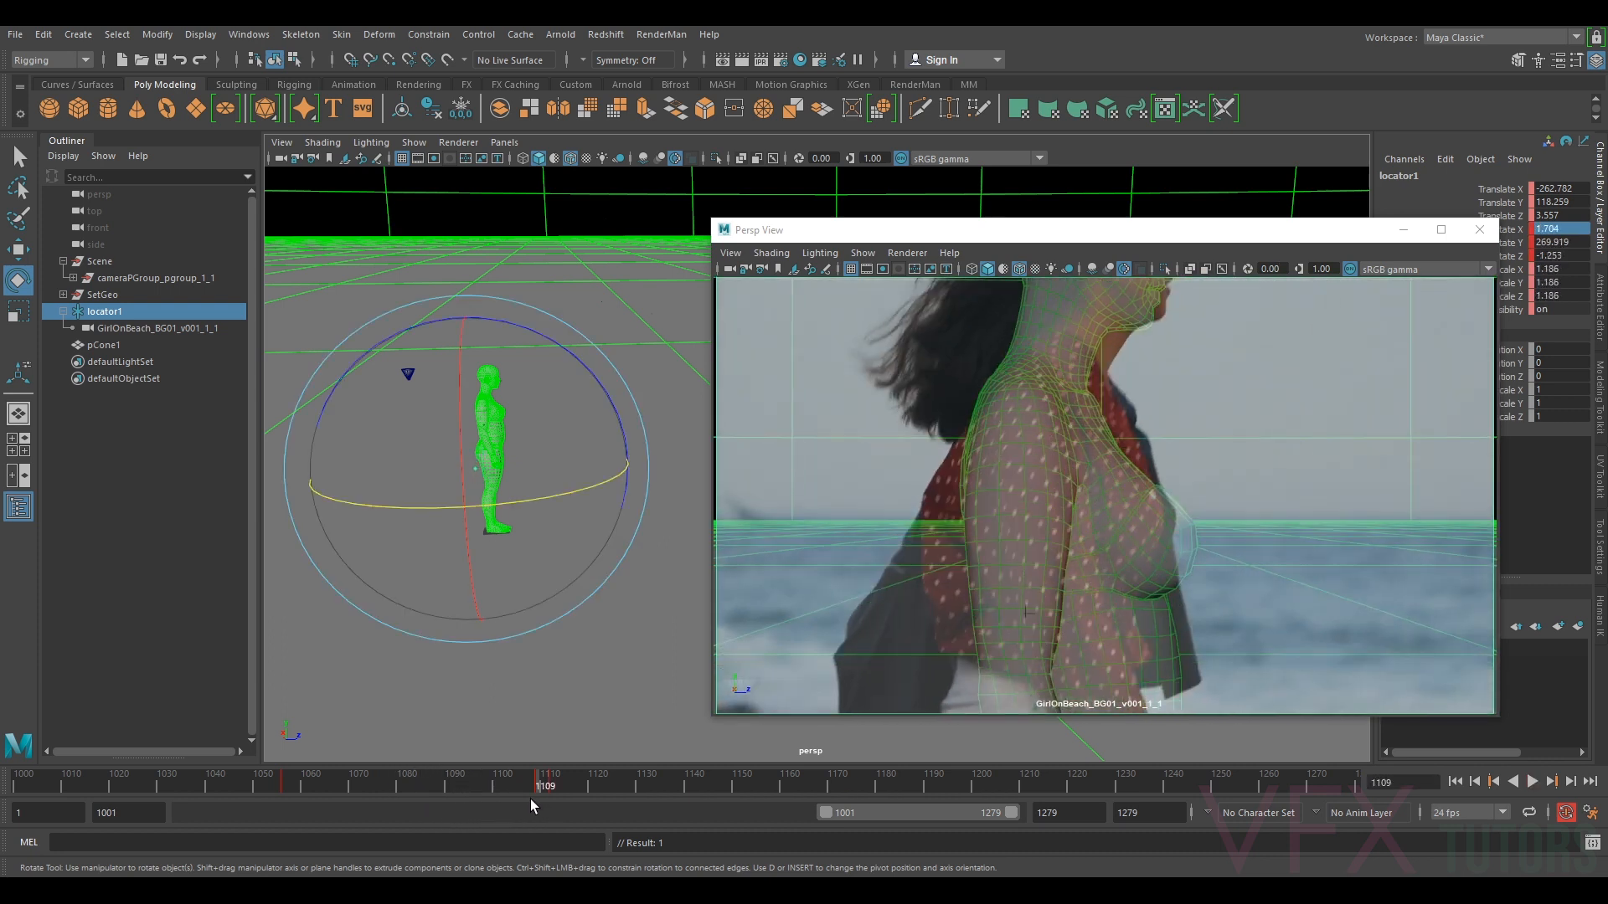
key(comma)
key(comma)
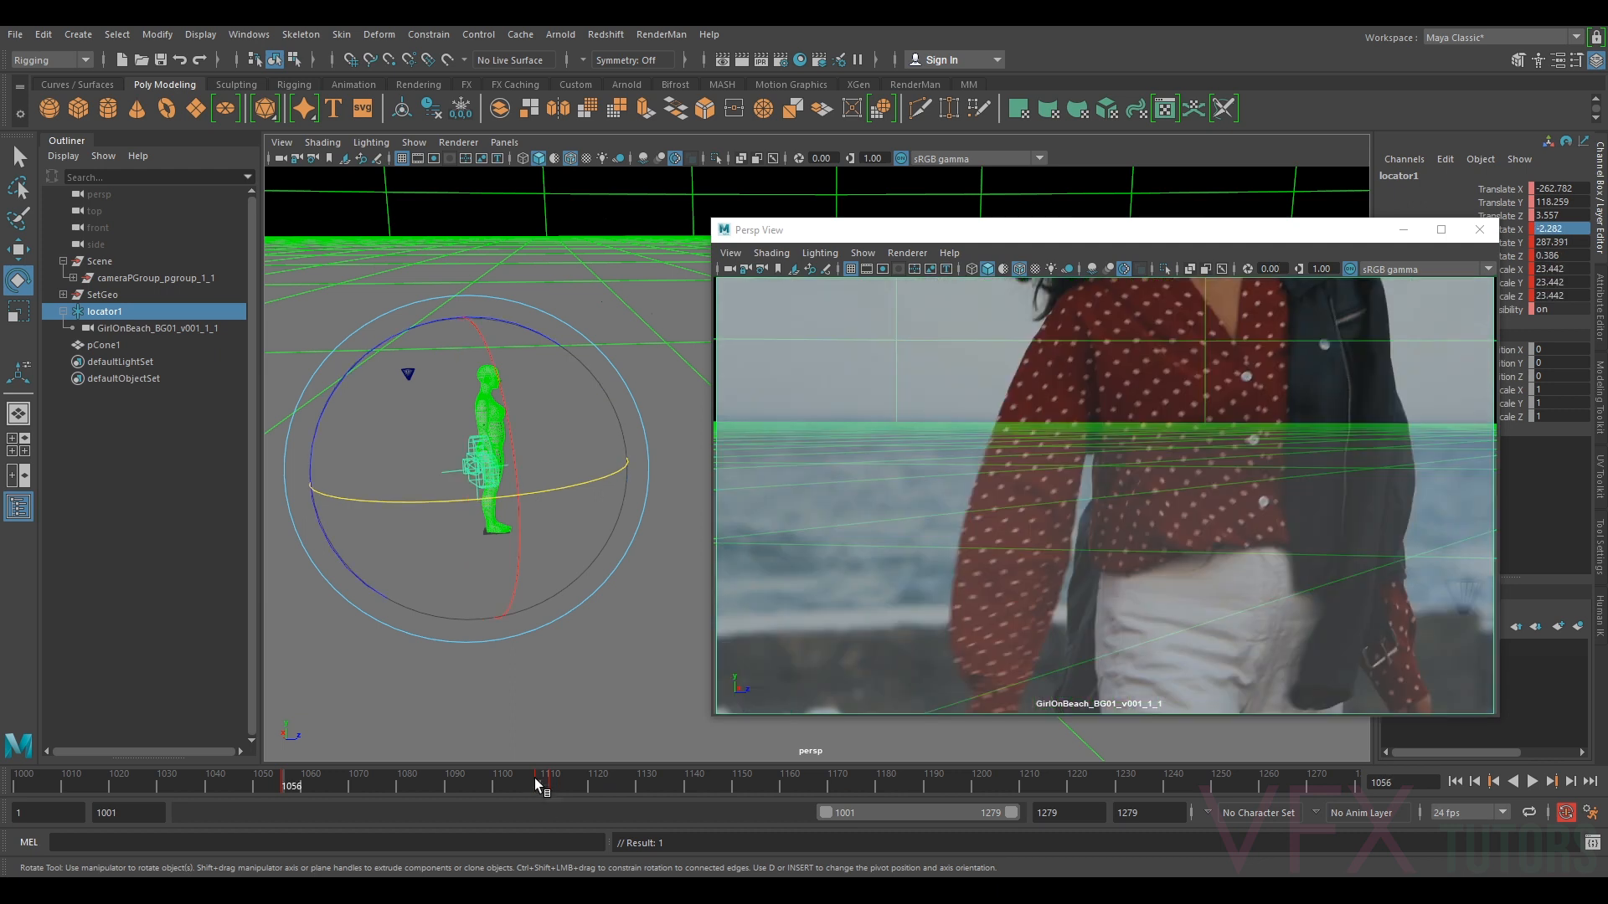
key(period)
key(comma)
key(period)
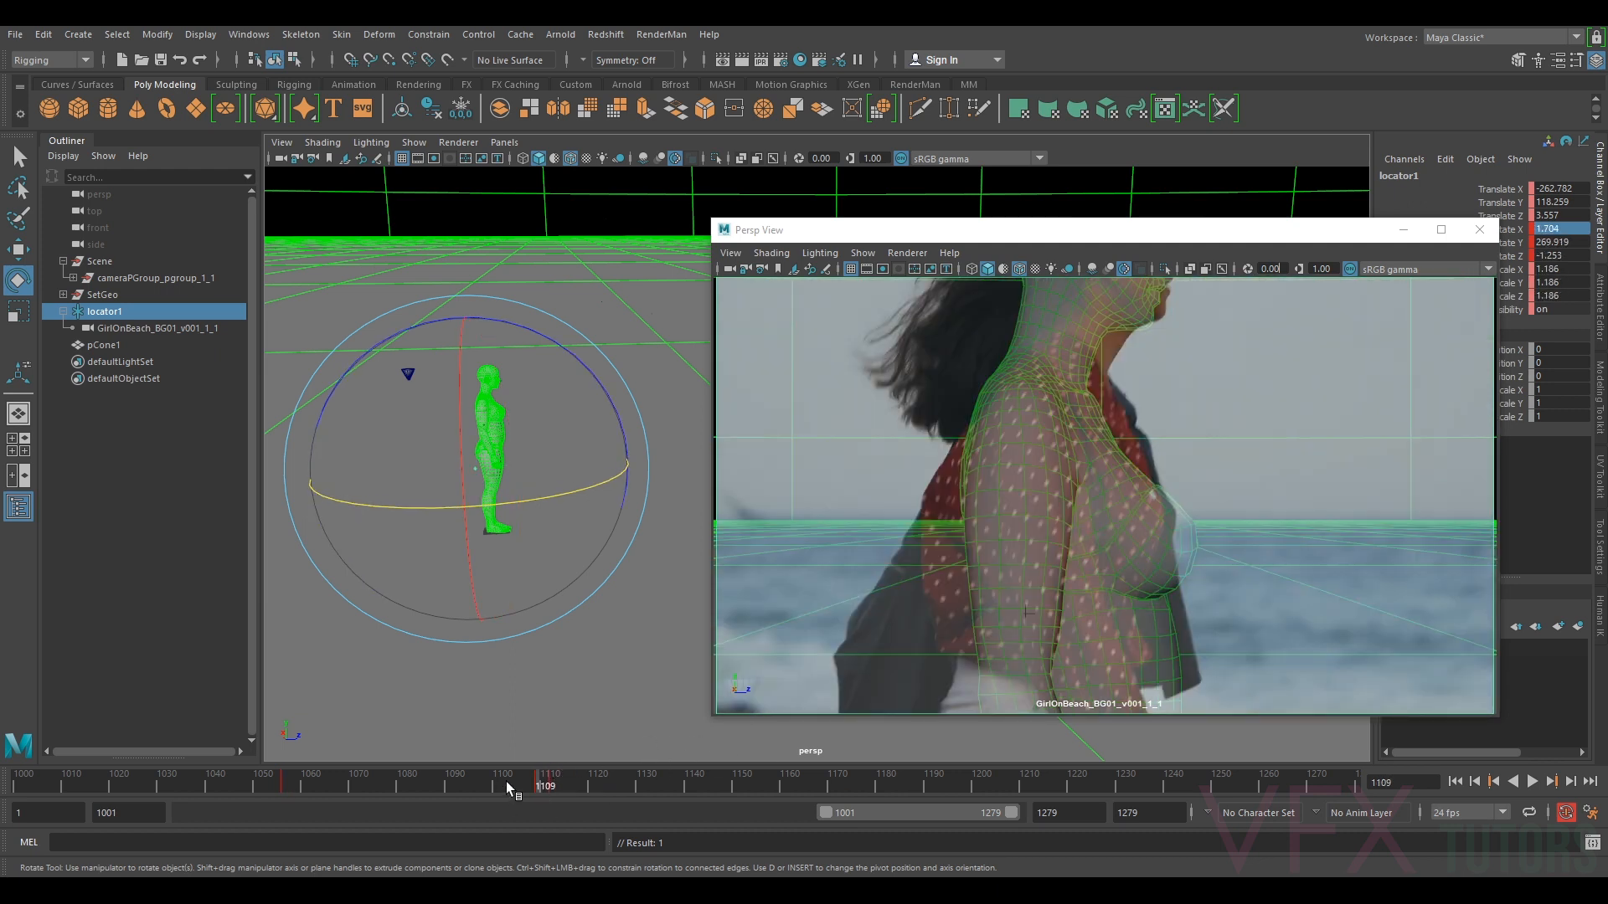
key(alt+v)
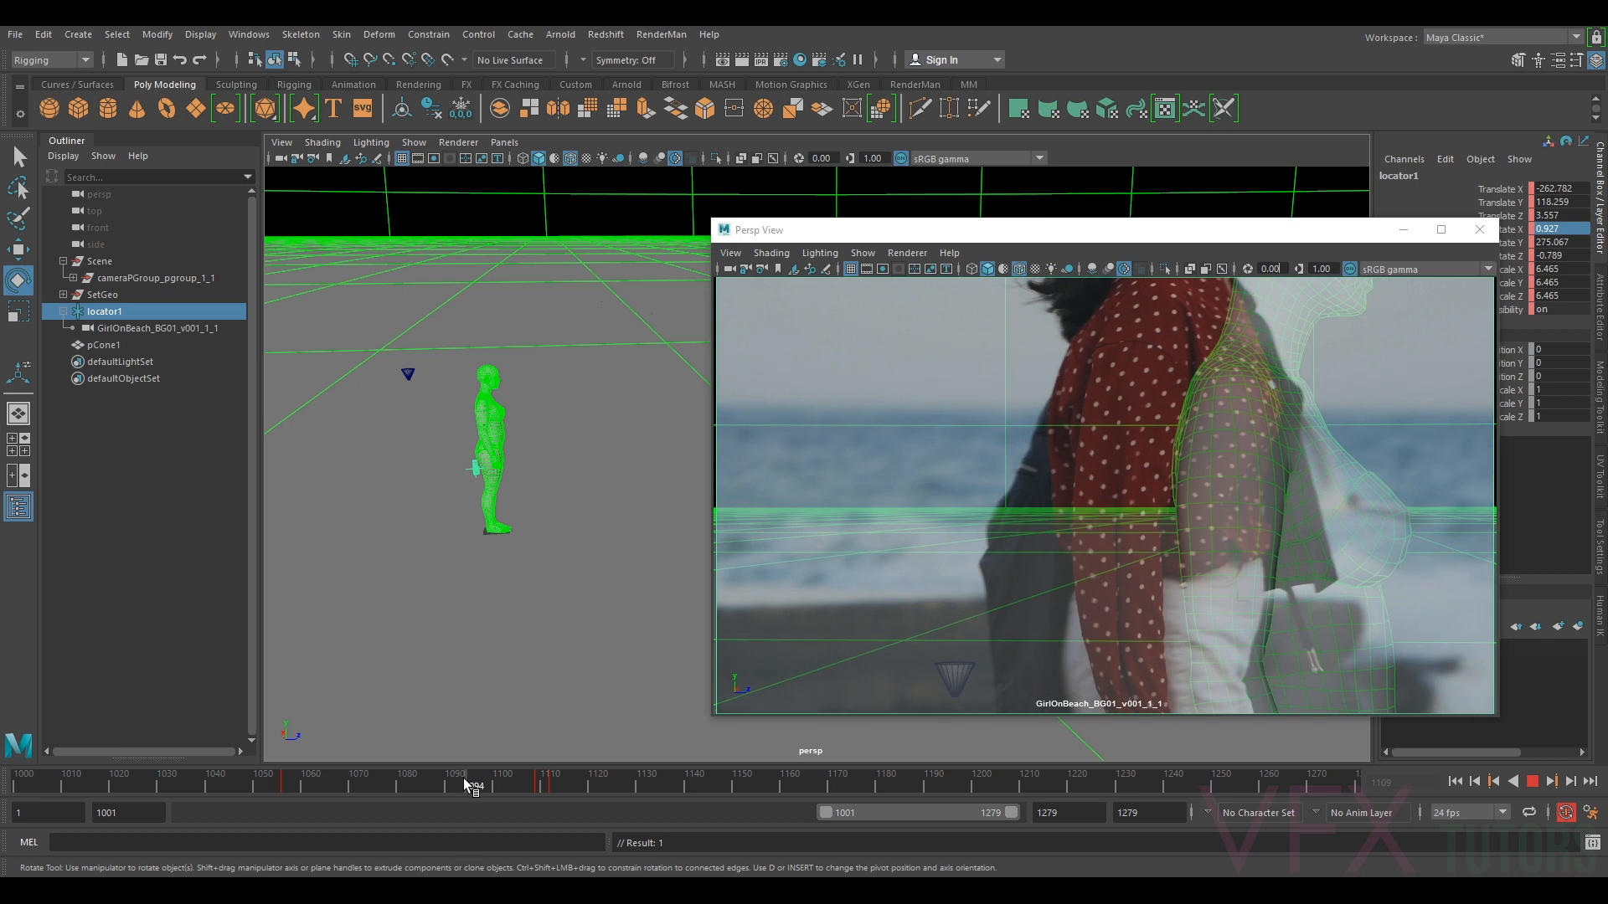
key(alt+v)
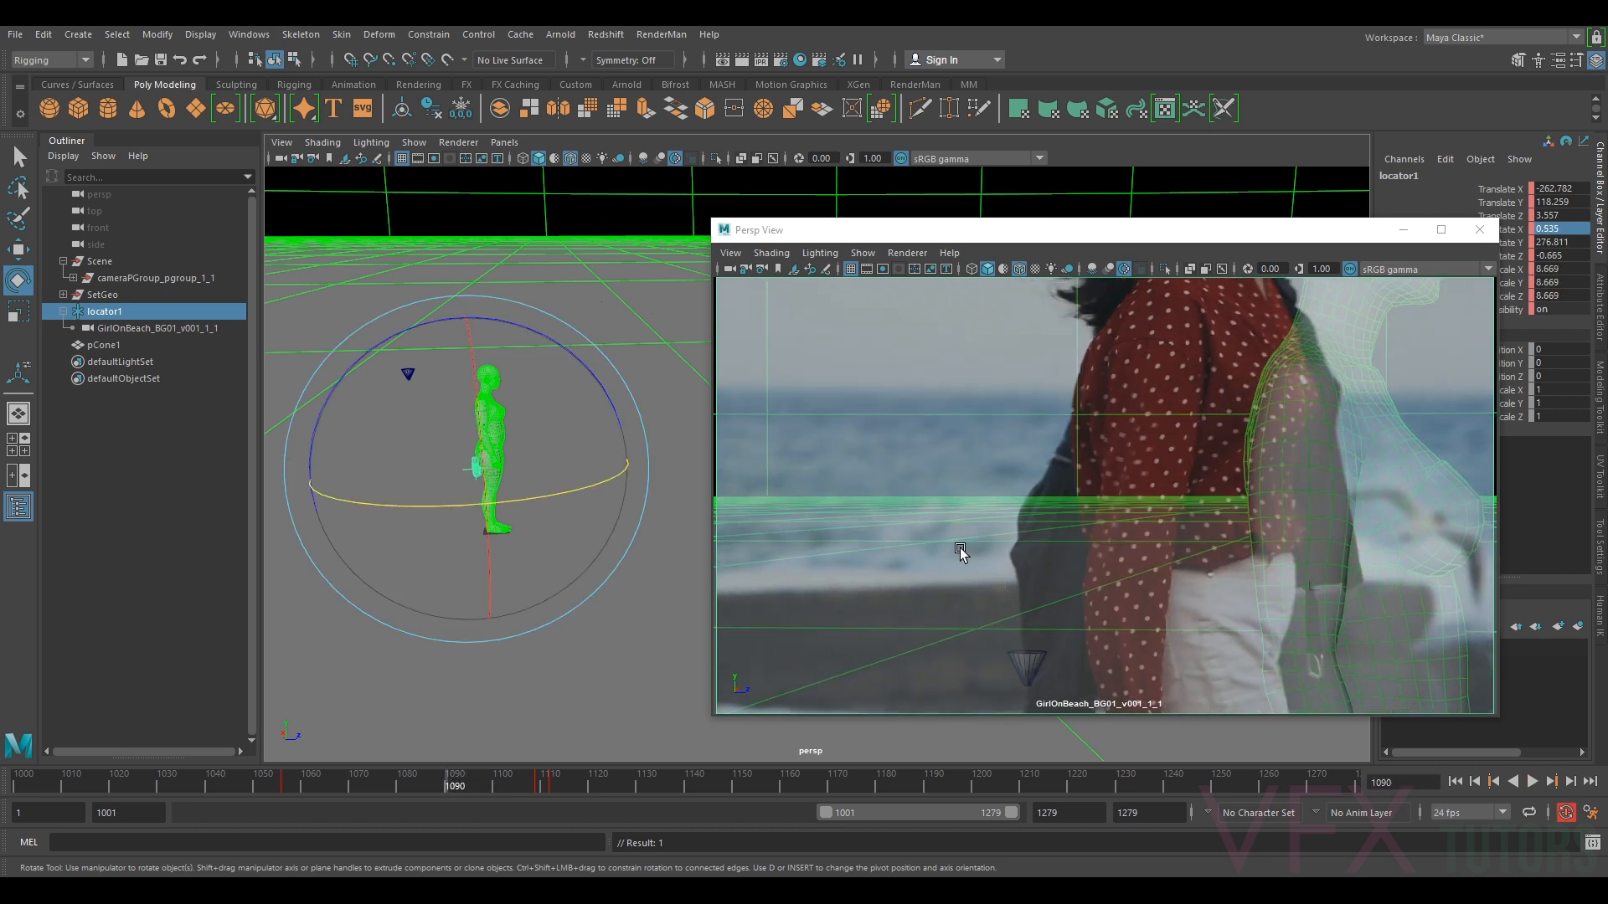
- Match locator1's X rotation to the horizon: about -2.2 at frame 1090, -2.7 at frame 1070 and -0.2 at frame 1100
drag(476, 365, 486, 359)
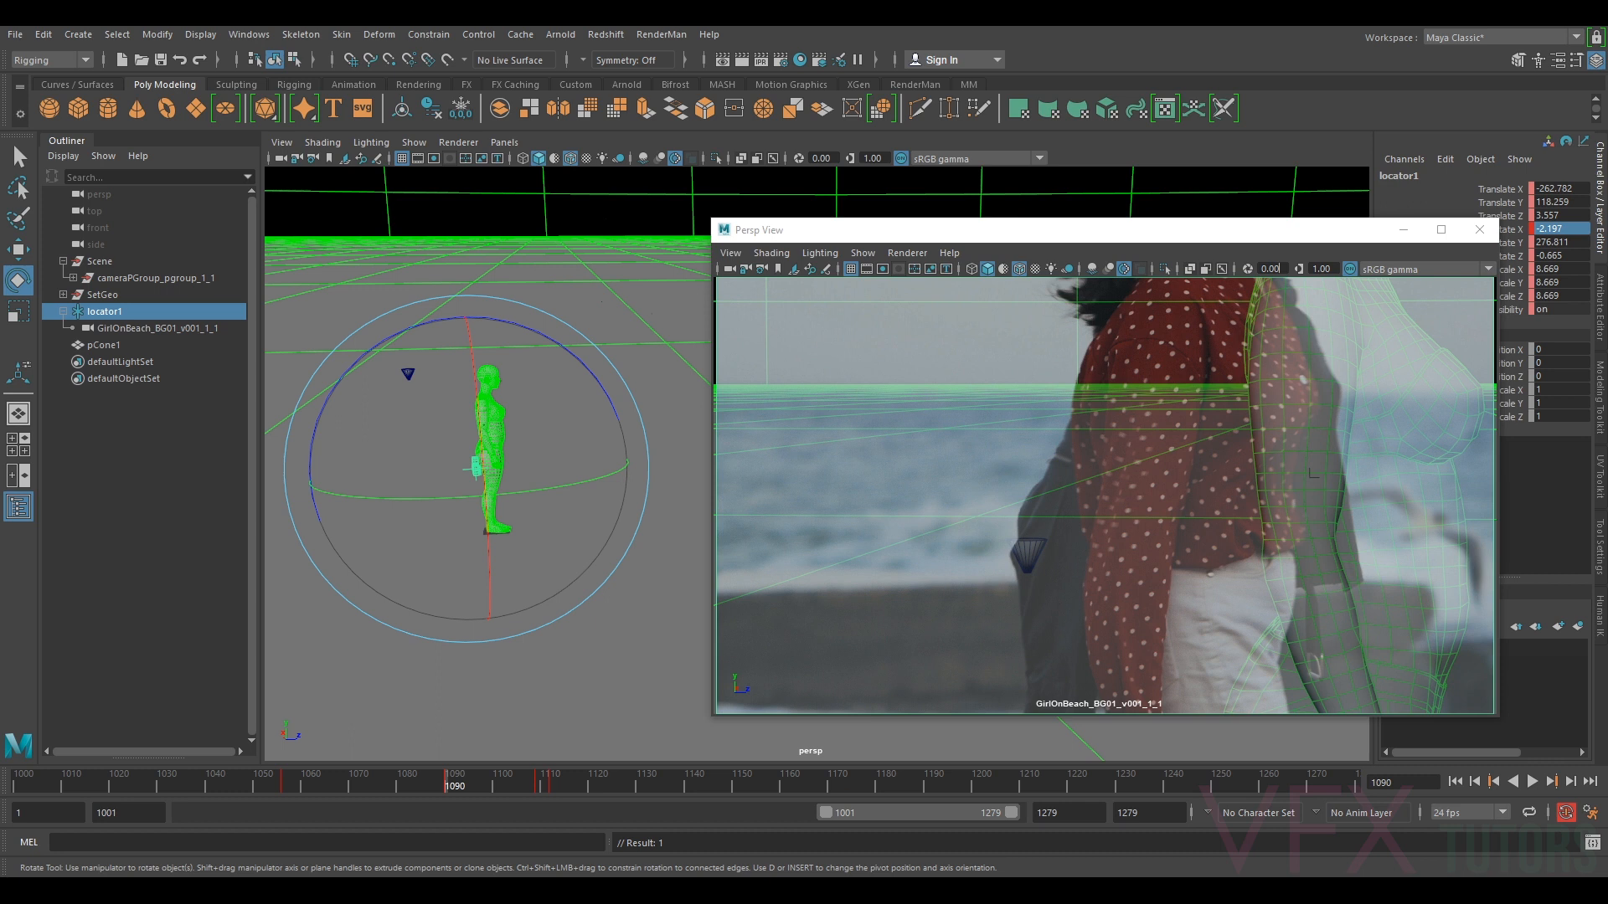
drag(452, 783, 354, 787)
drag(498, 409, 509, 409)
drag(352, 774, 490, 782)
drag(463, 378, 468, 381)
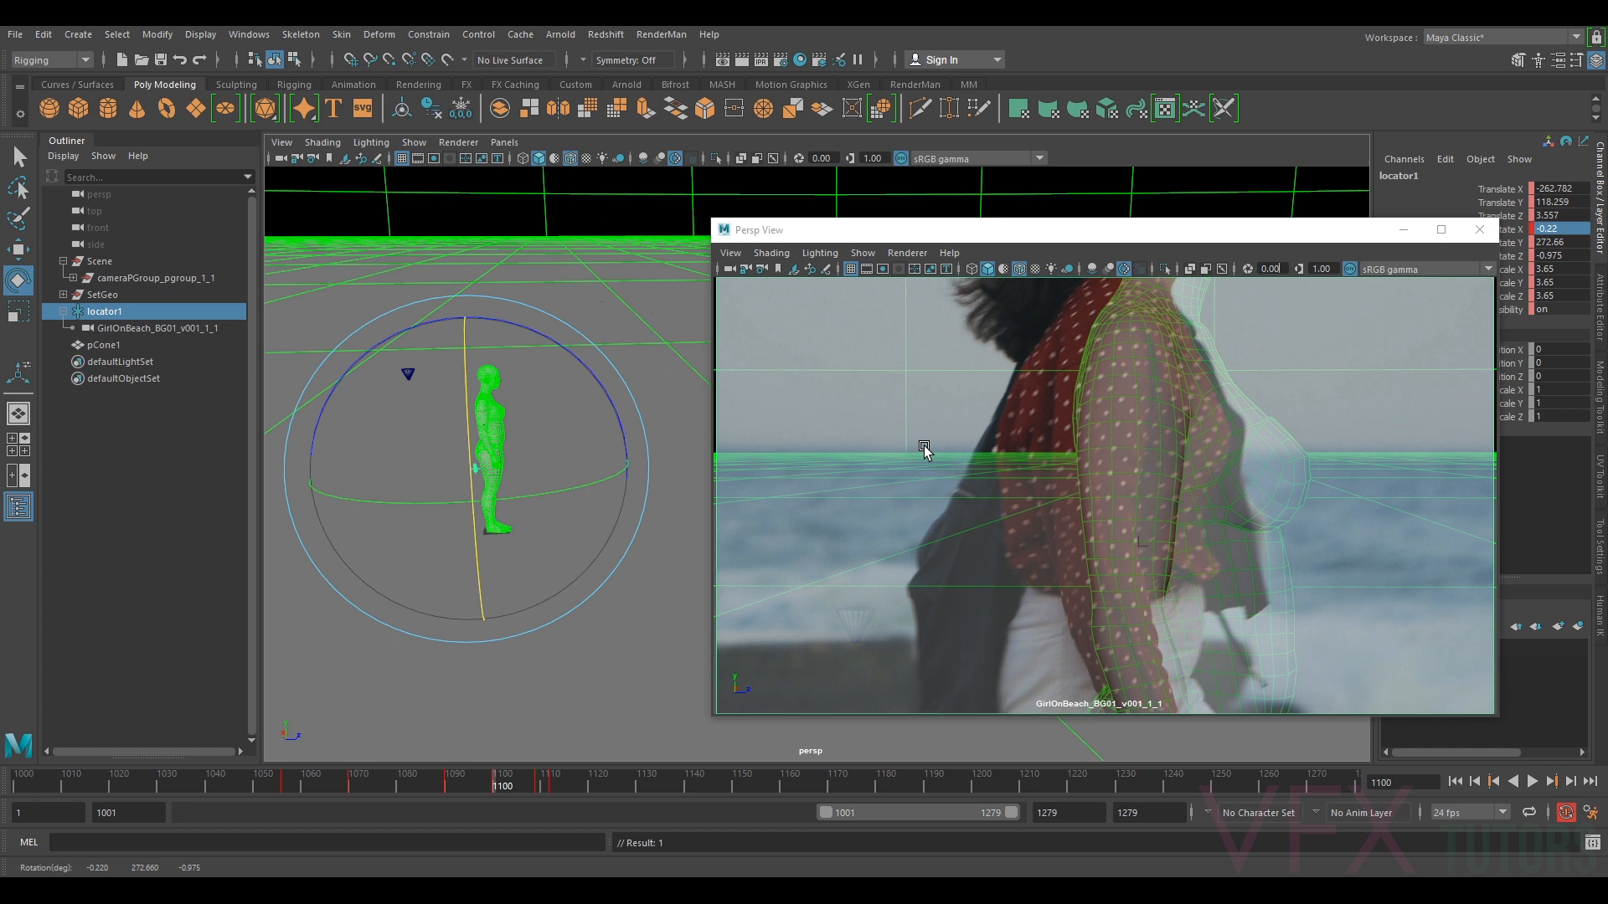
- At frame 1080, rotate locator1 to about -2.5 in X to line the grid horizon up with the plate
drag(491, 781, 399, 787)
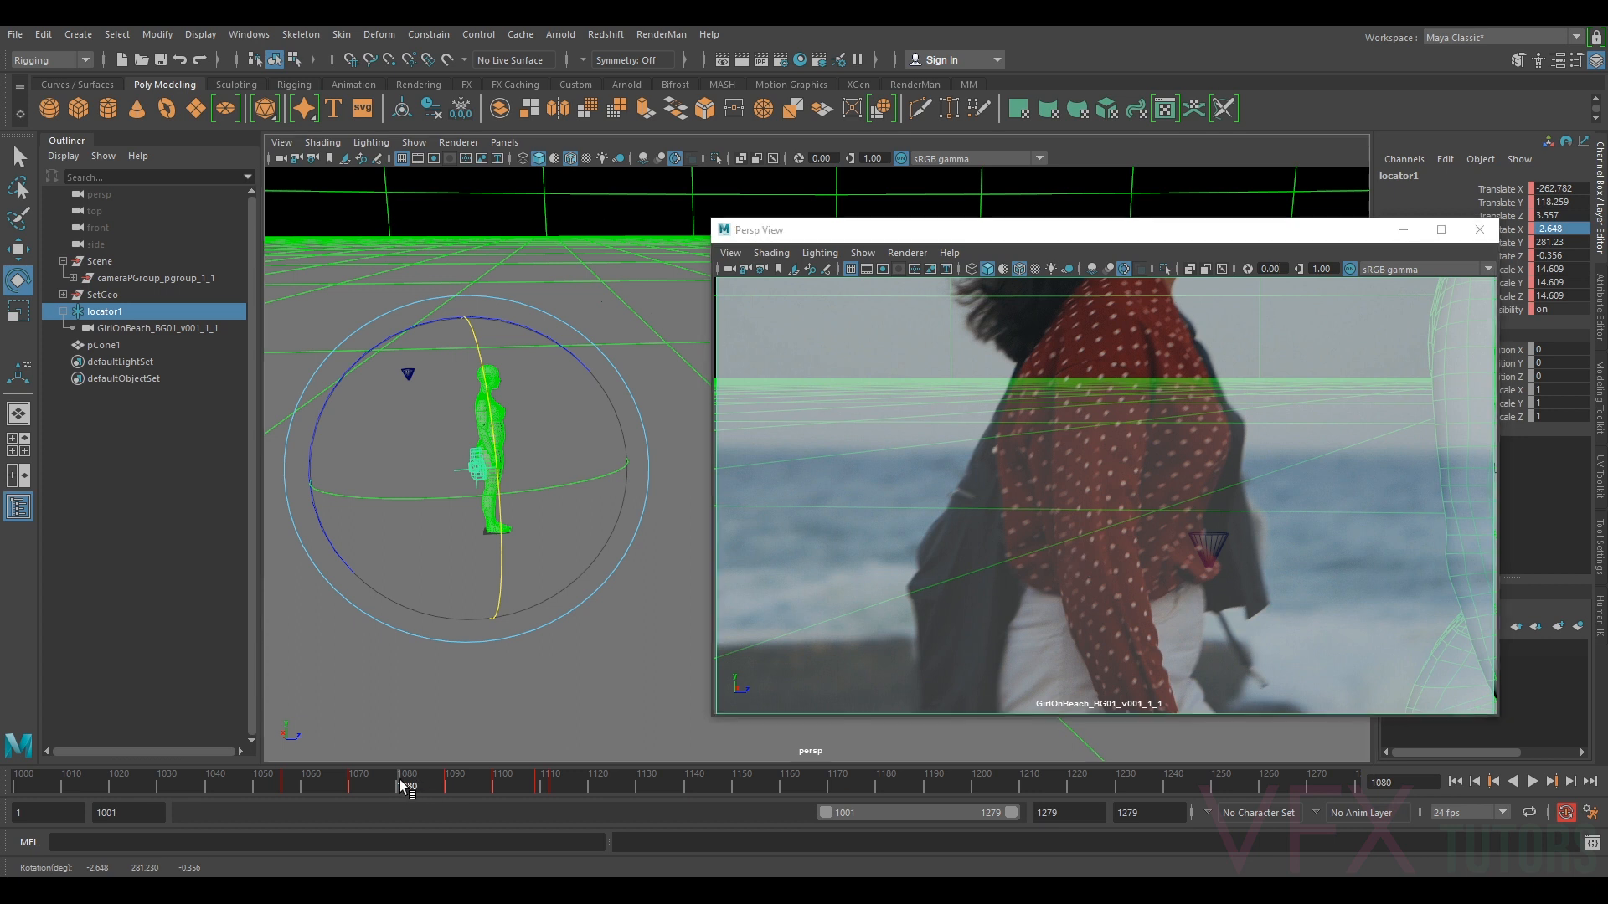
key(alt+v)
key(alt+v)
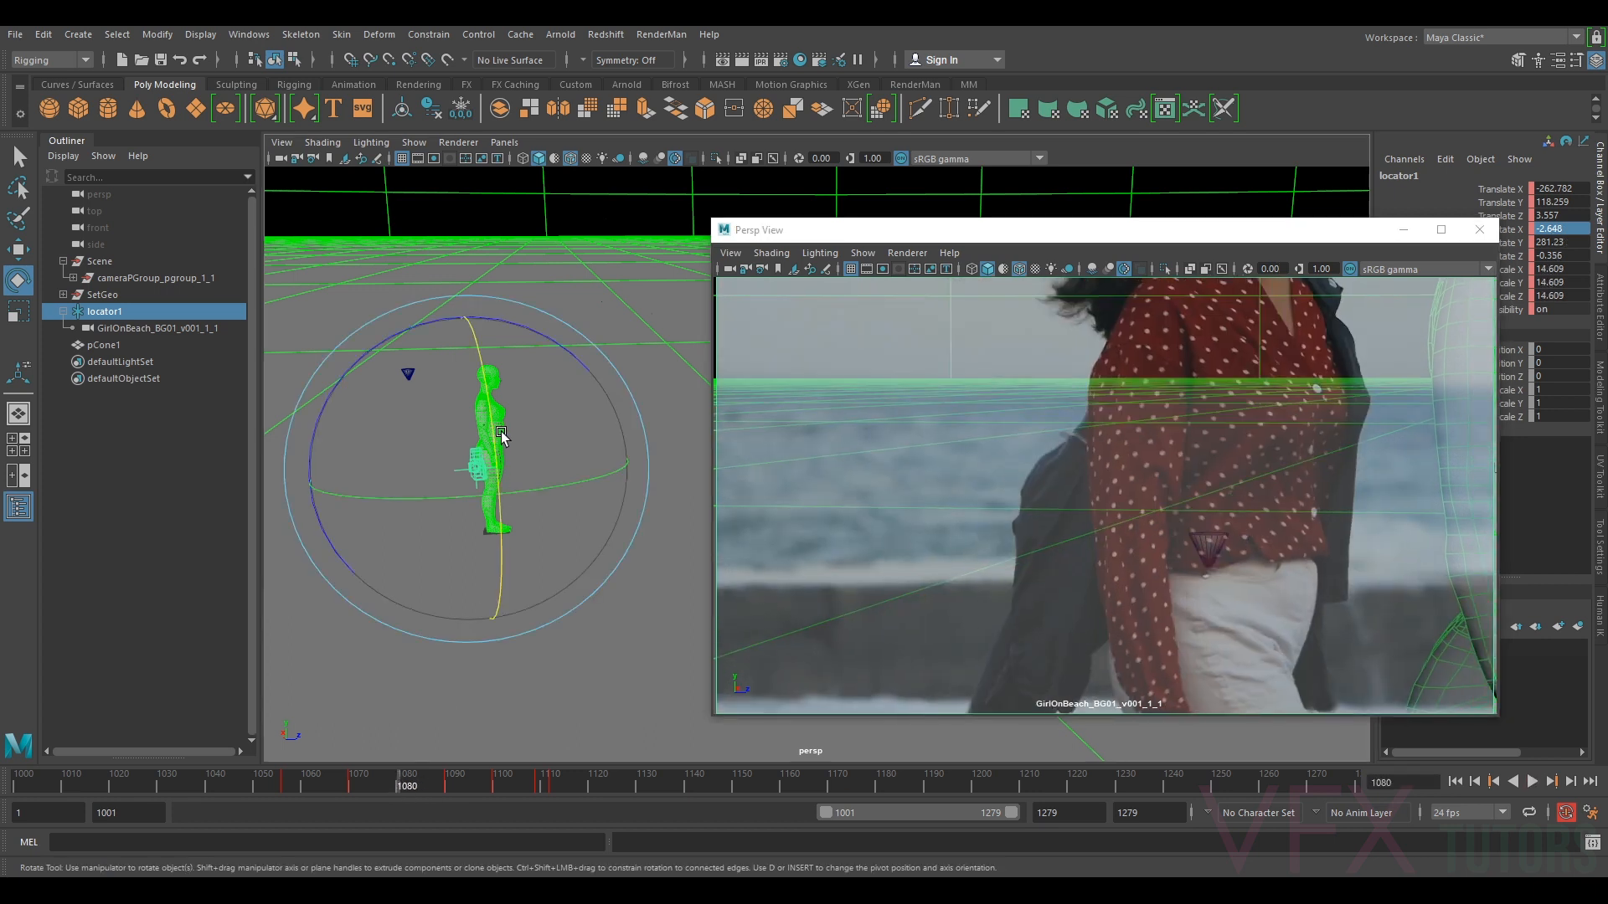
mouse_move(486, 426)
mouse_down()
mouse_move(507, 420)
mouse_move(507, 490)
mouse_move(681, 315)
mouse_up()
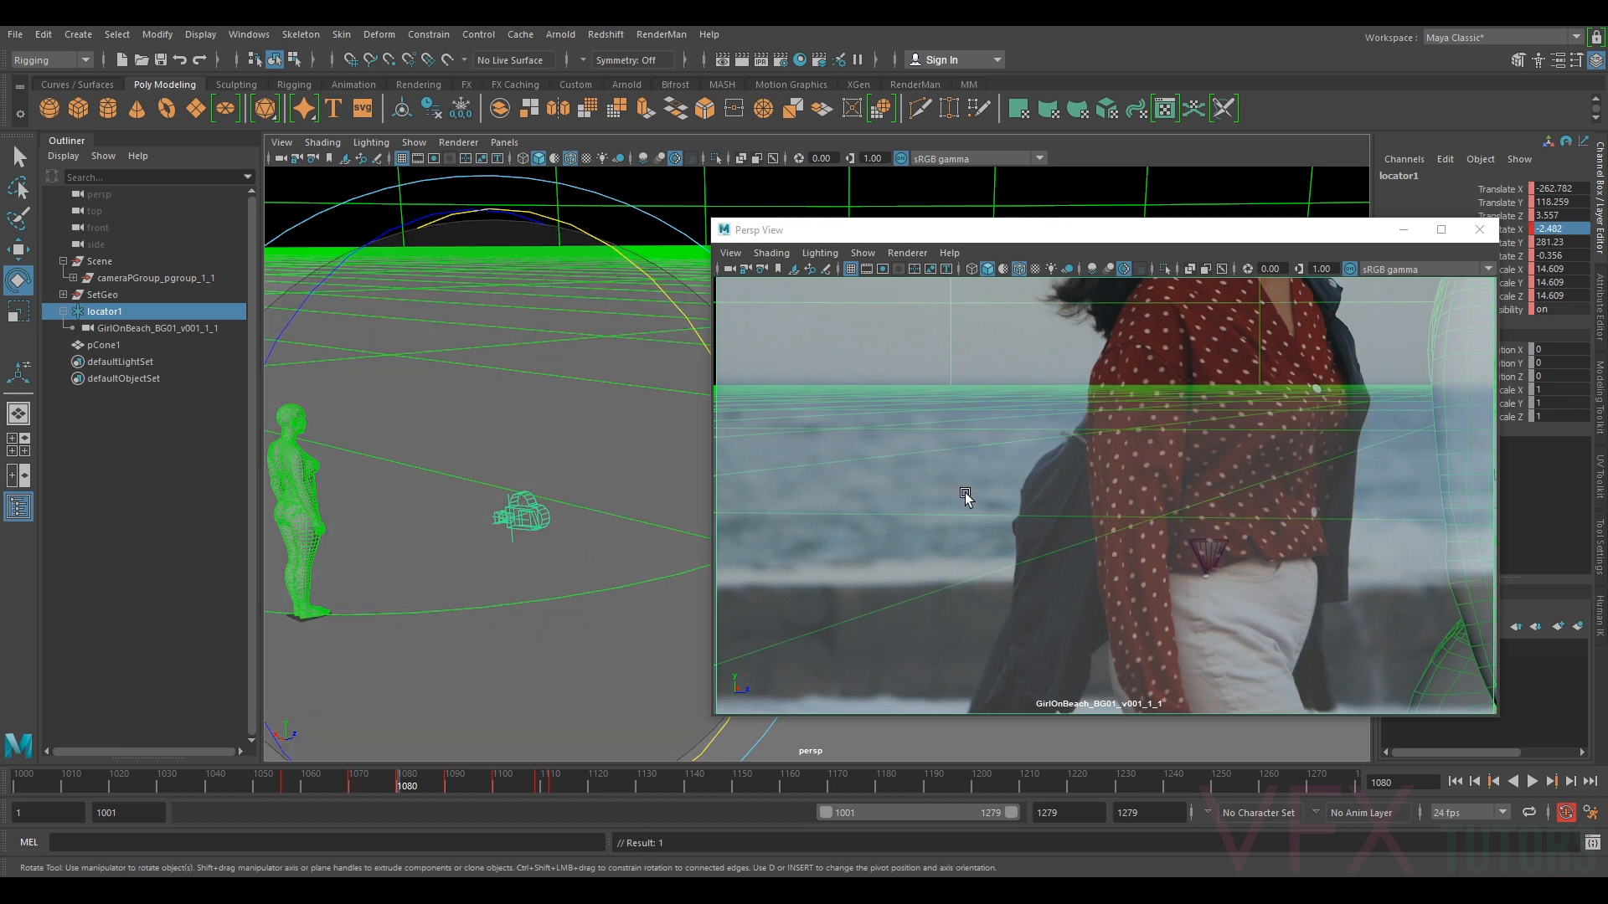
- Check the camera motion from frame 1060 to 1103, and rotate locator1 to about 273.8 in Y at frame 1100
click(302, 786)
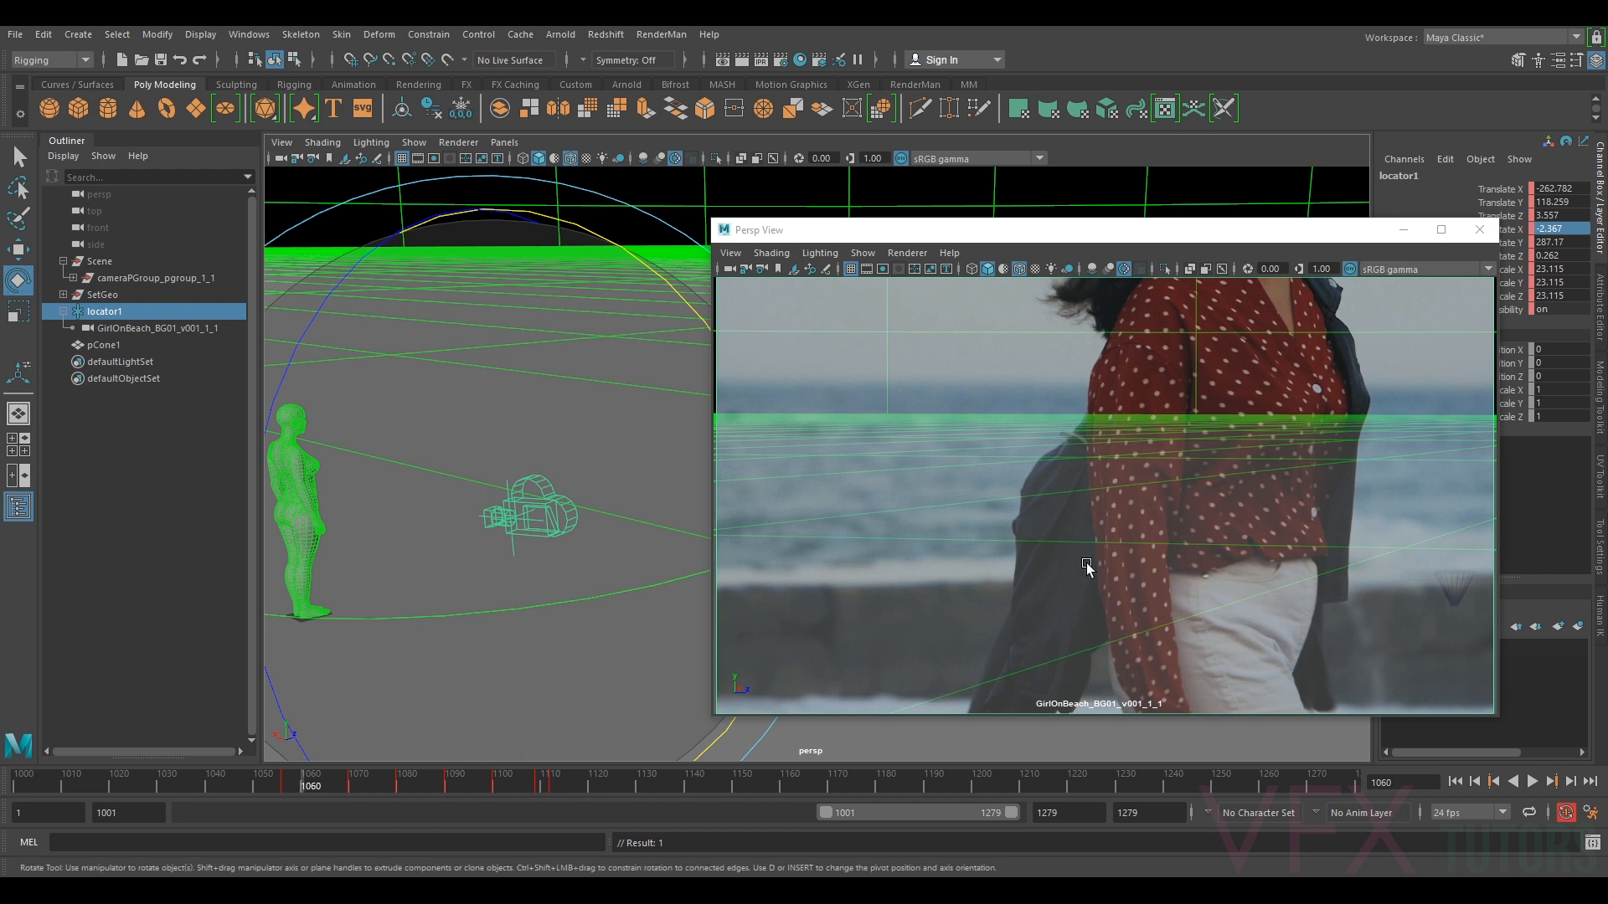
click(308, 787)
mouse_move(307, 787)
mouse_down()
mouse_move(535, 794)
mouse_move(323, 800)
mouse_move(504, 815)
mouse_move(333, 815)
mouse_move(535, 834)
mouse_move(519, 834)
mouse_up()
key(e)
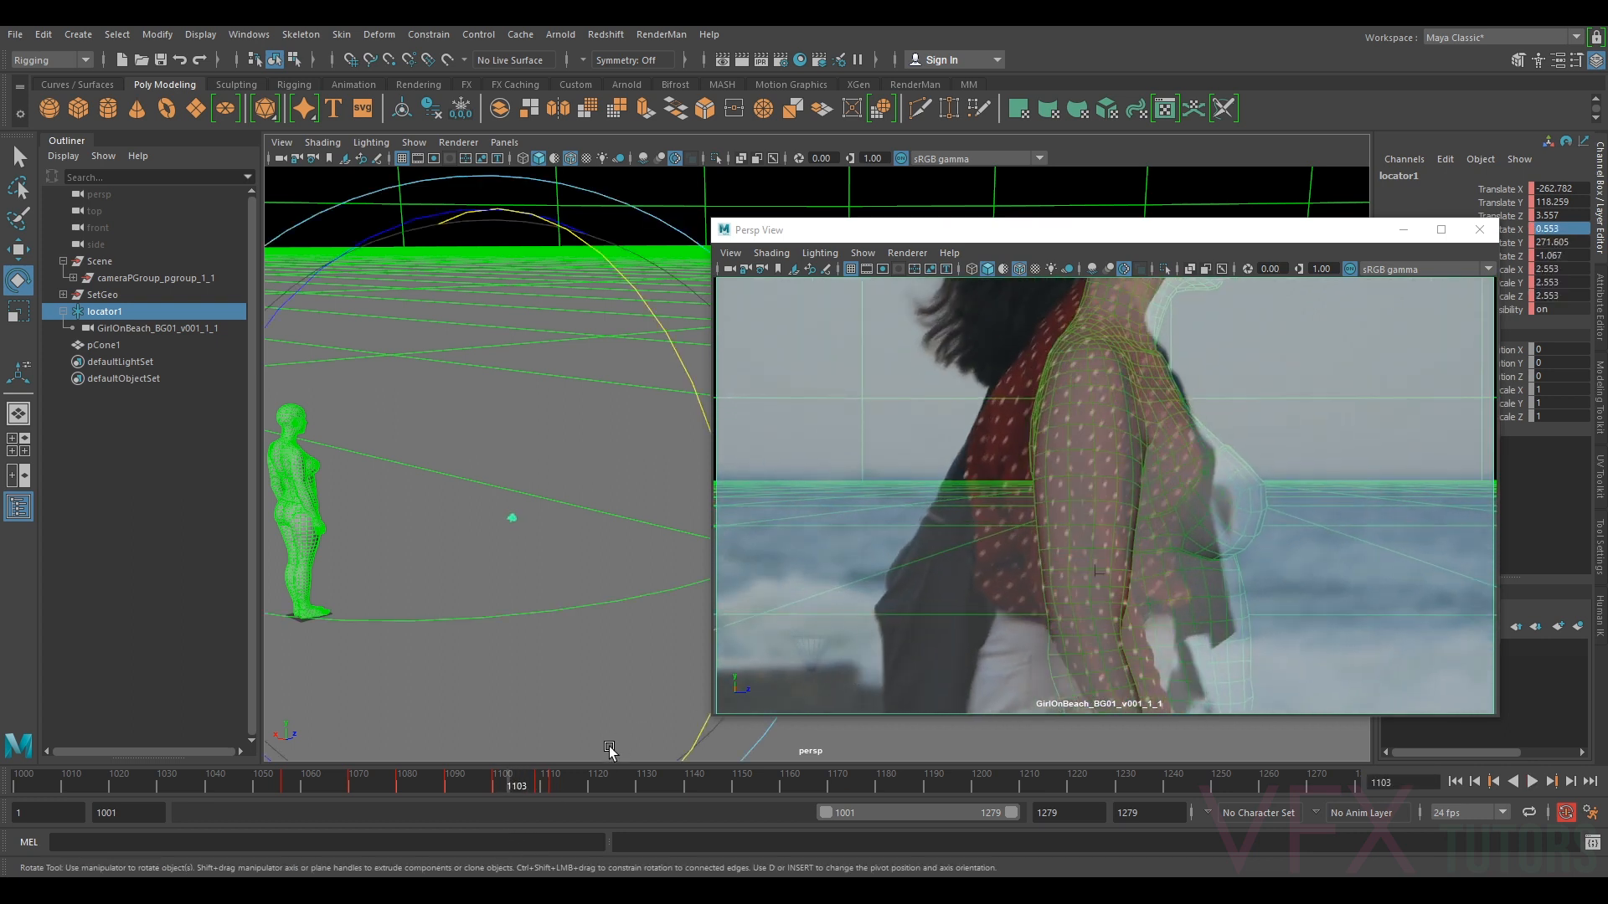
drag(530, 765, 571, 771)
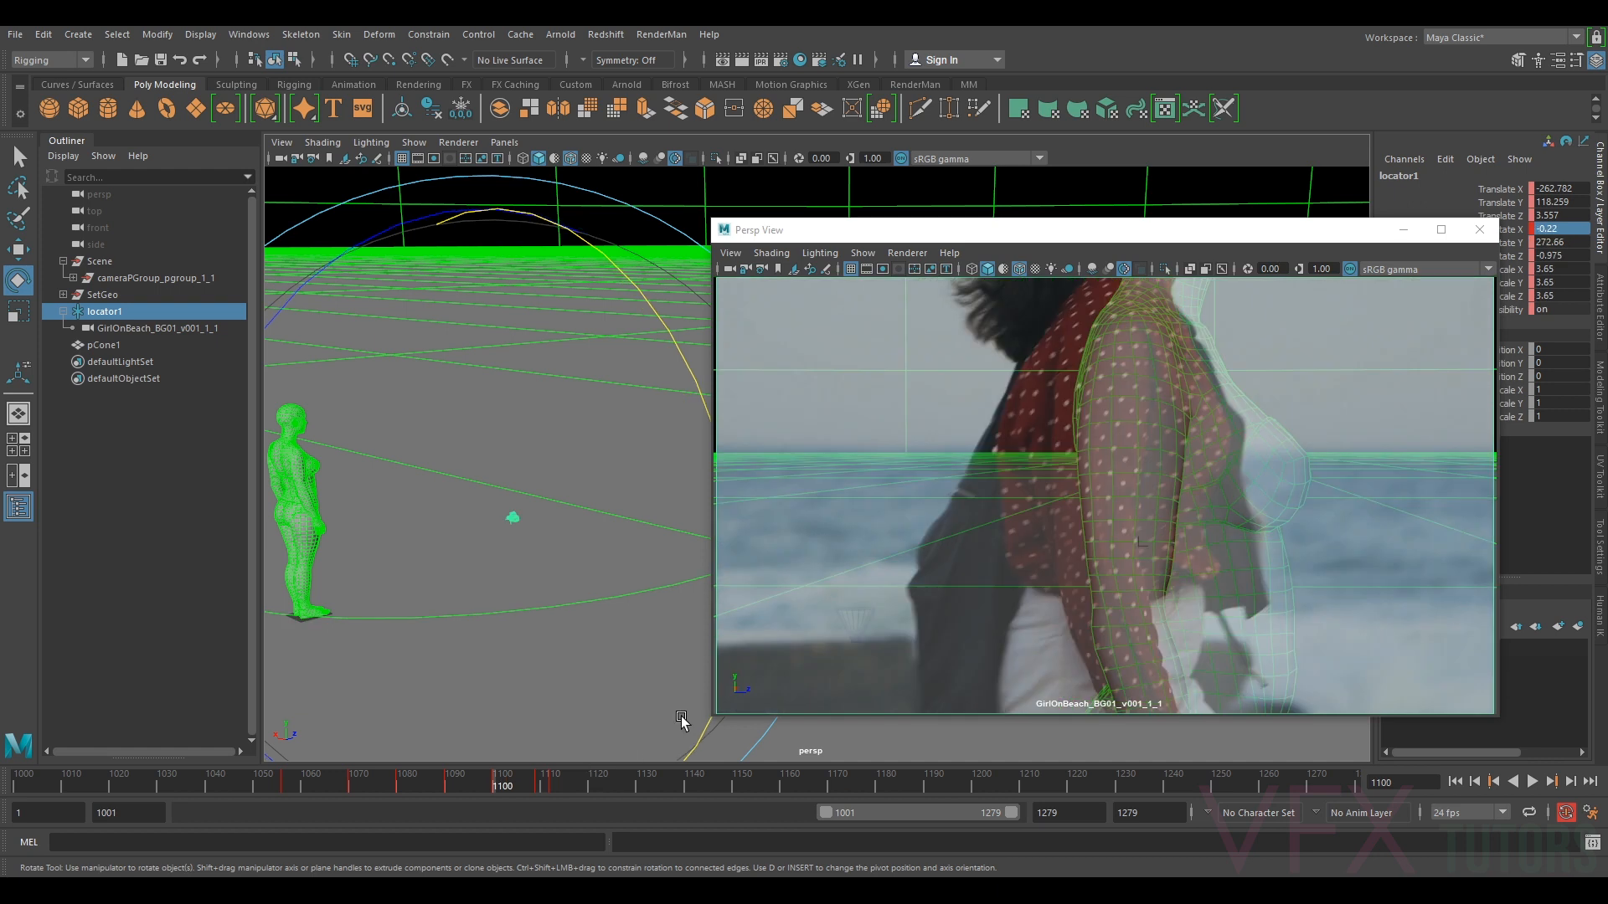
drag(472, 614, 480, 614)
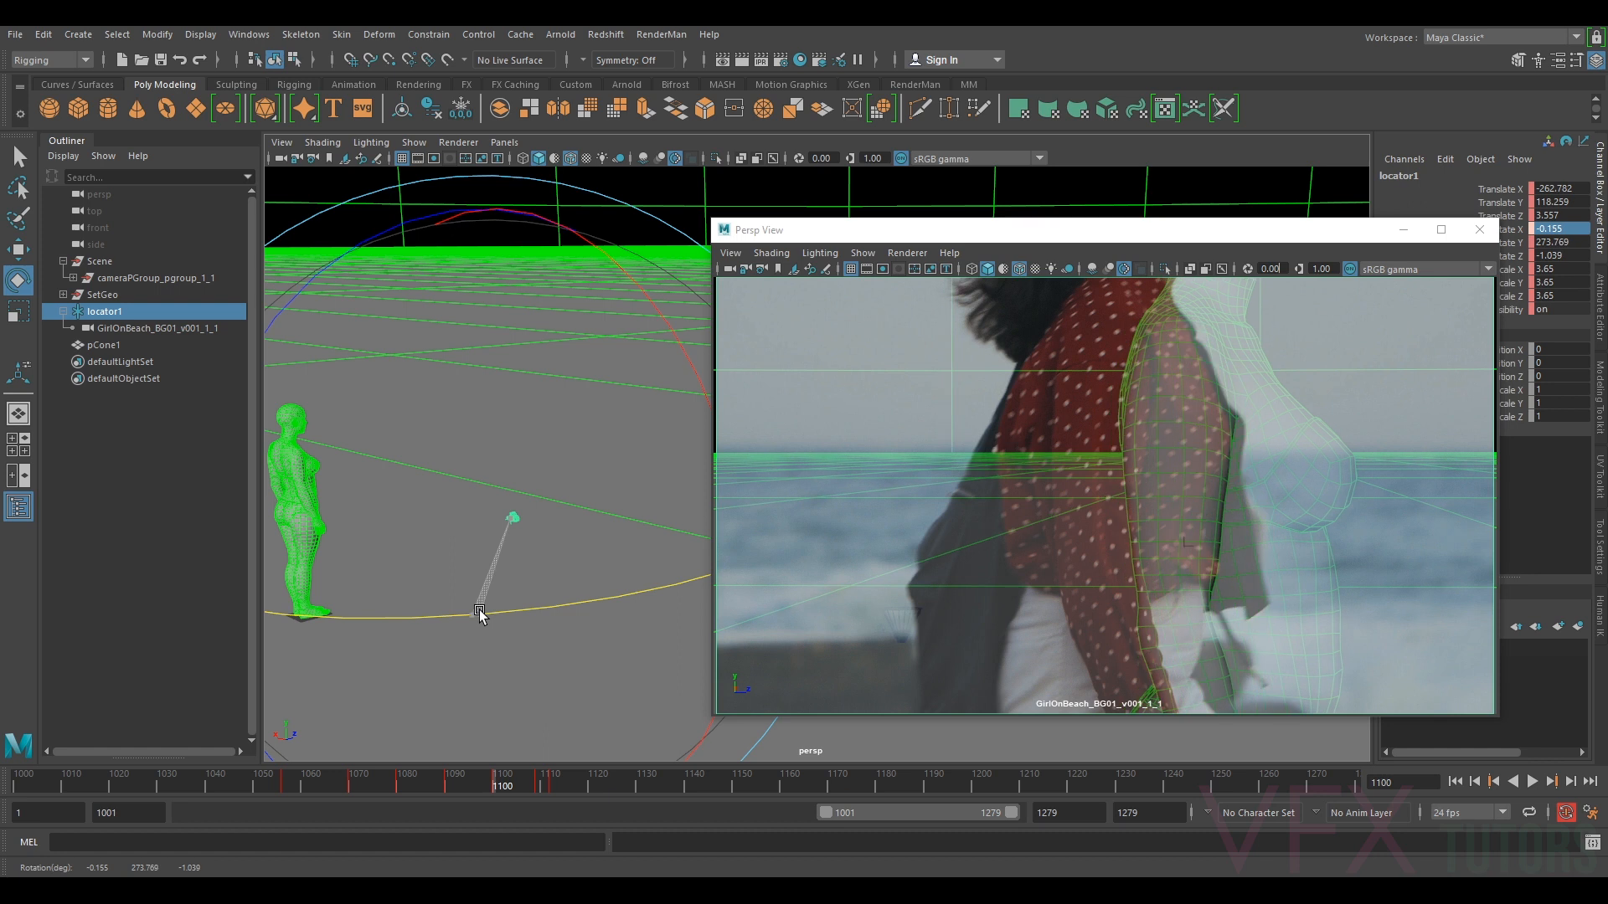
- Compare the neighbouring keyframes and adjust locator1's rotation at frame 1066 to about X -2.6, Y 286.1 and Z 0.1
key(.)
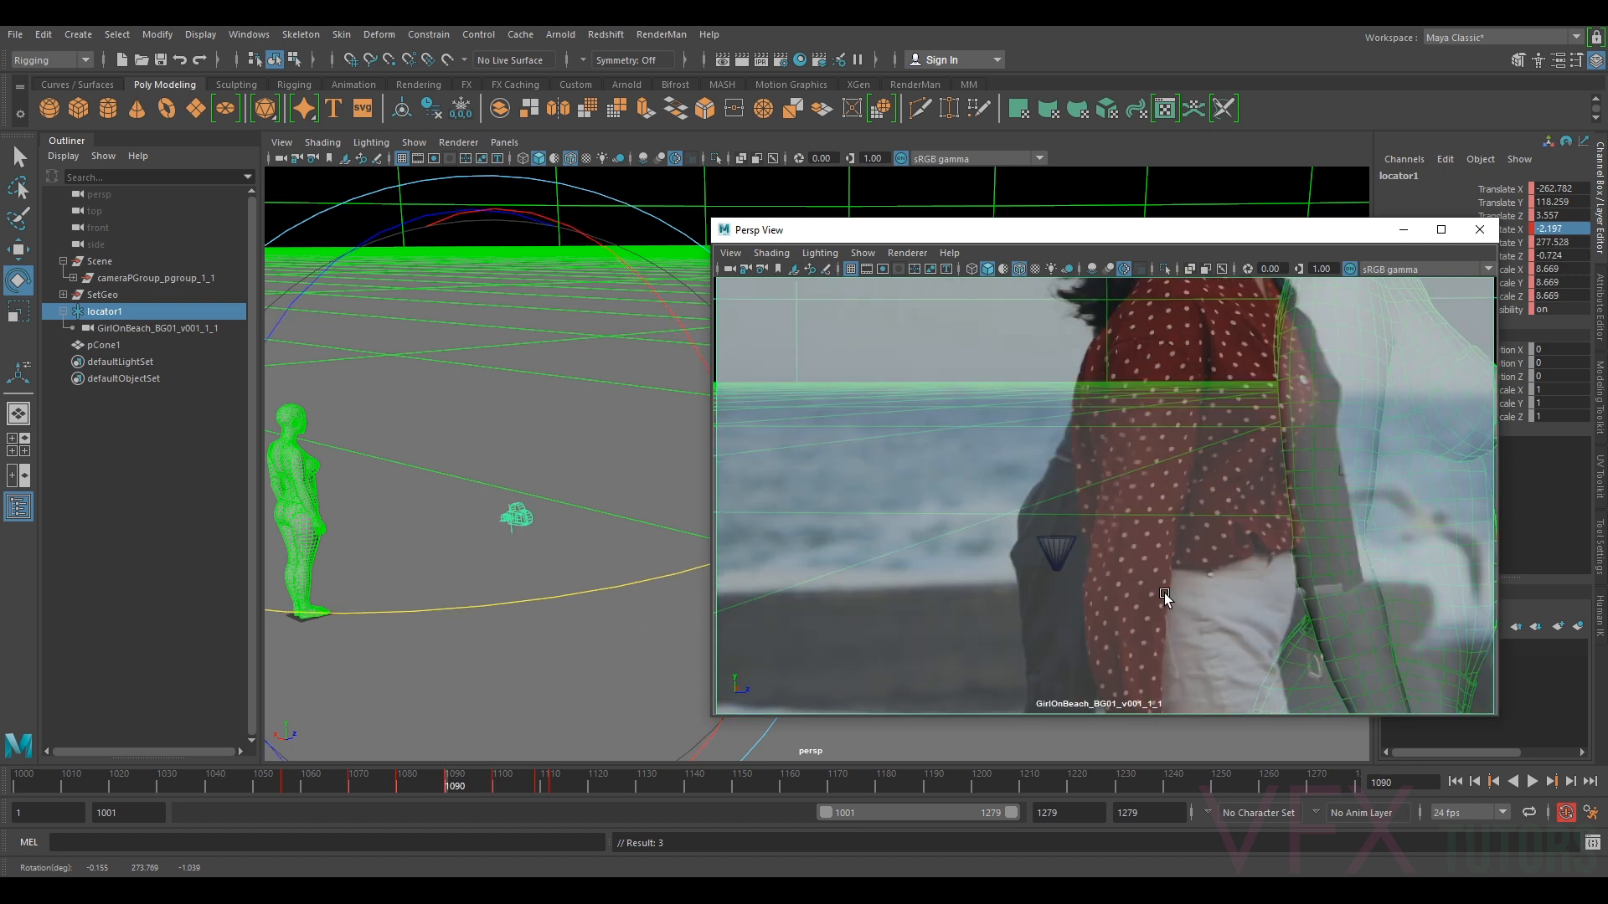
key(comma)
key(comma)
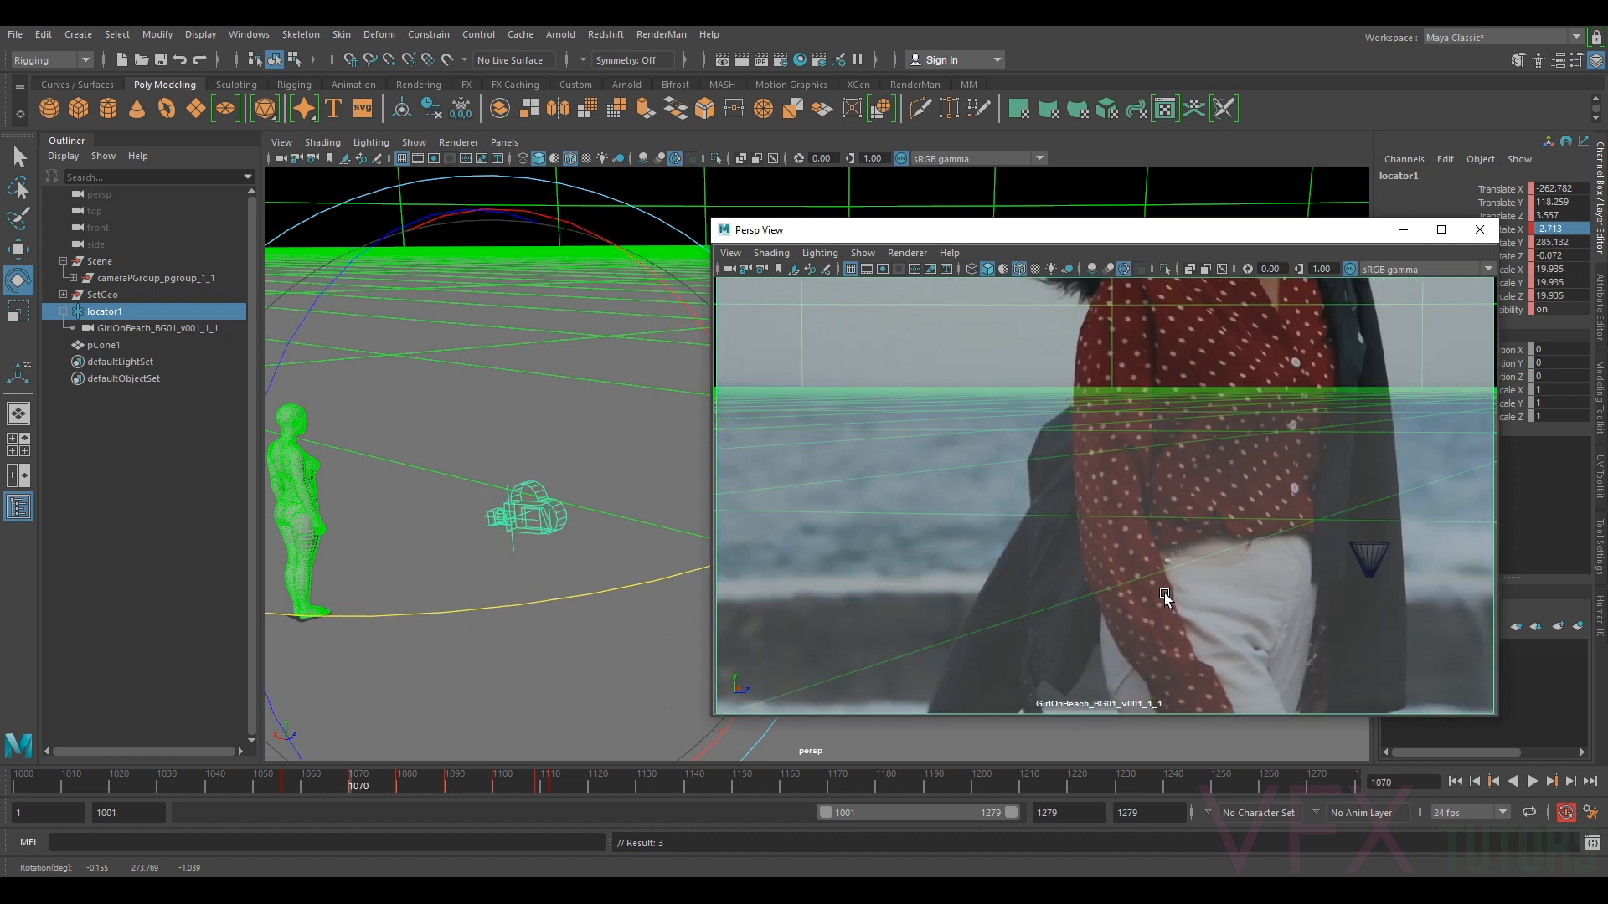
click(308, 785)
drag(308, 785, 333, 783)
key(e)
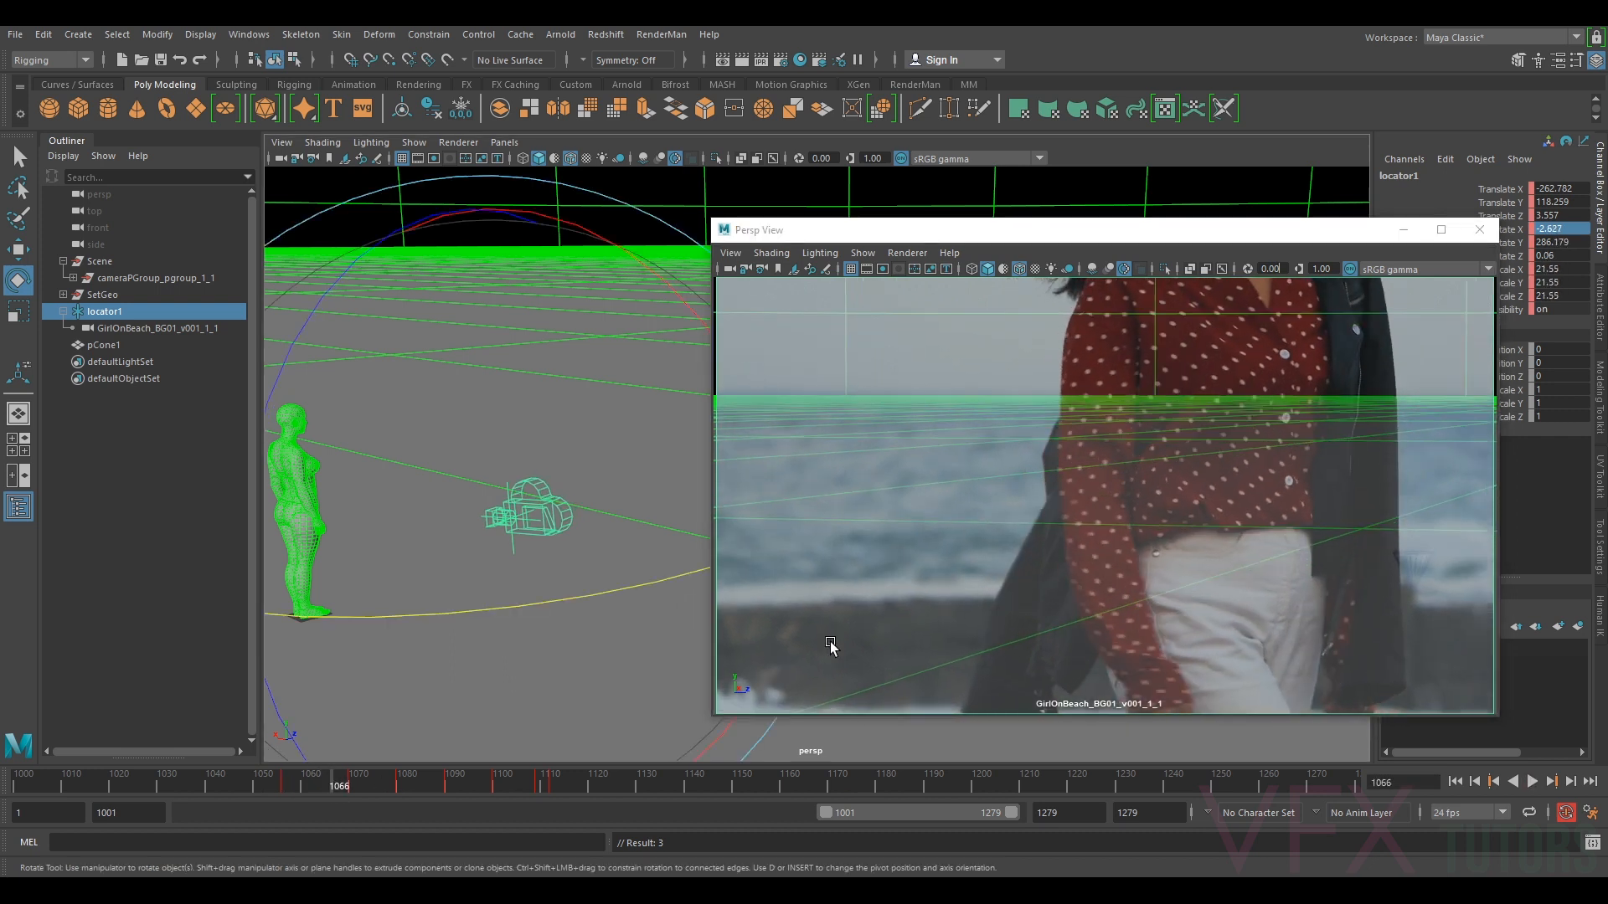
drag(552, 604, 548, 602)
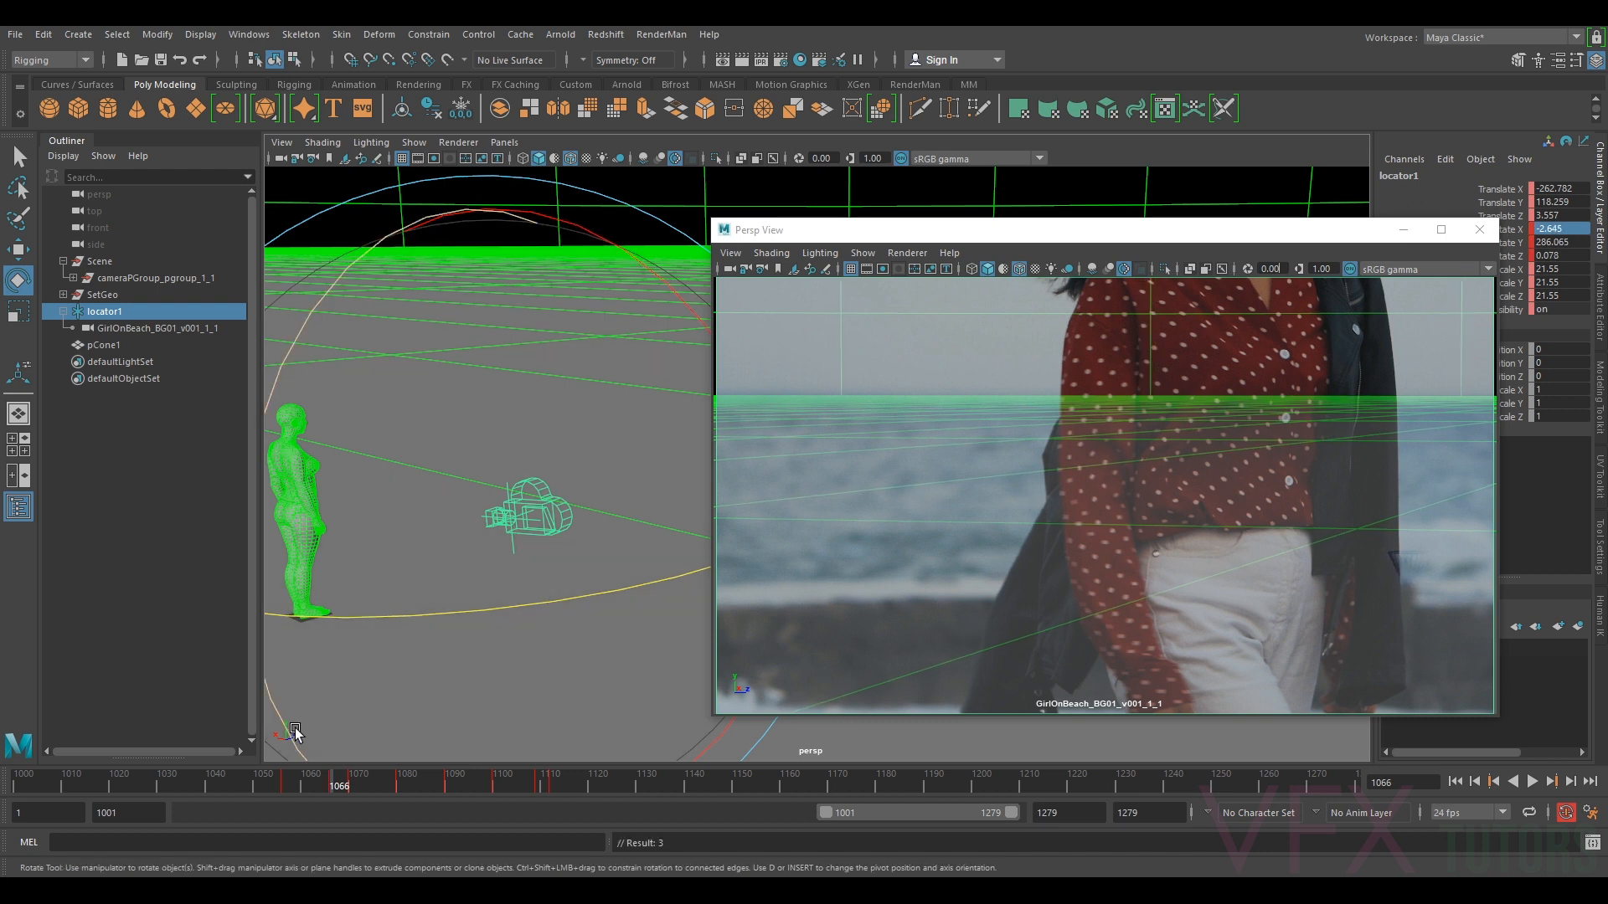
middle_drag(1335, 527, 1335, 526)
- Review the match between camera and footage around the keys at 1109 and 1100, and play it back up to frame 1130
drag(338, 785, 536, 801)
key(e)
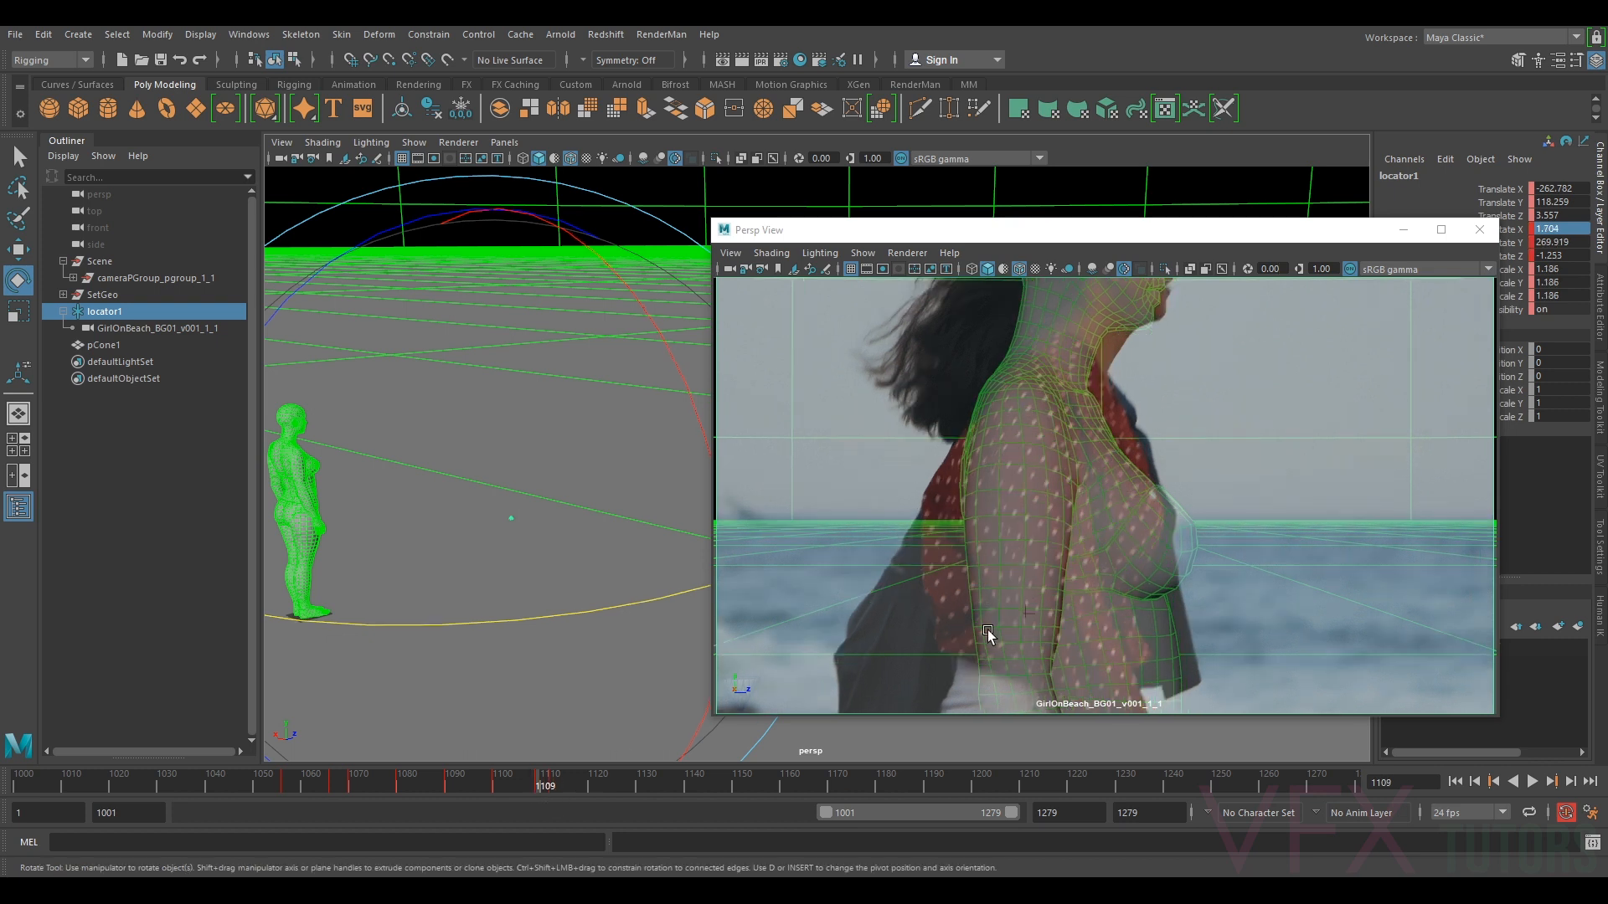
key(period)
key(comma)
key(comma)
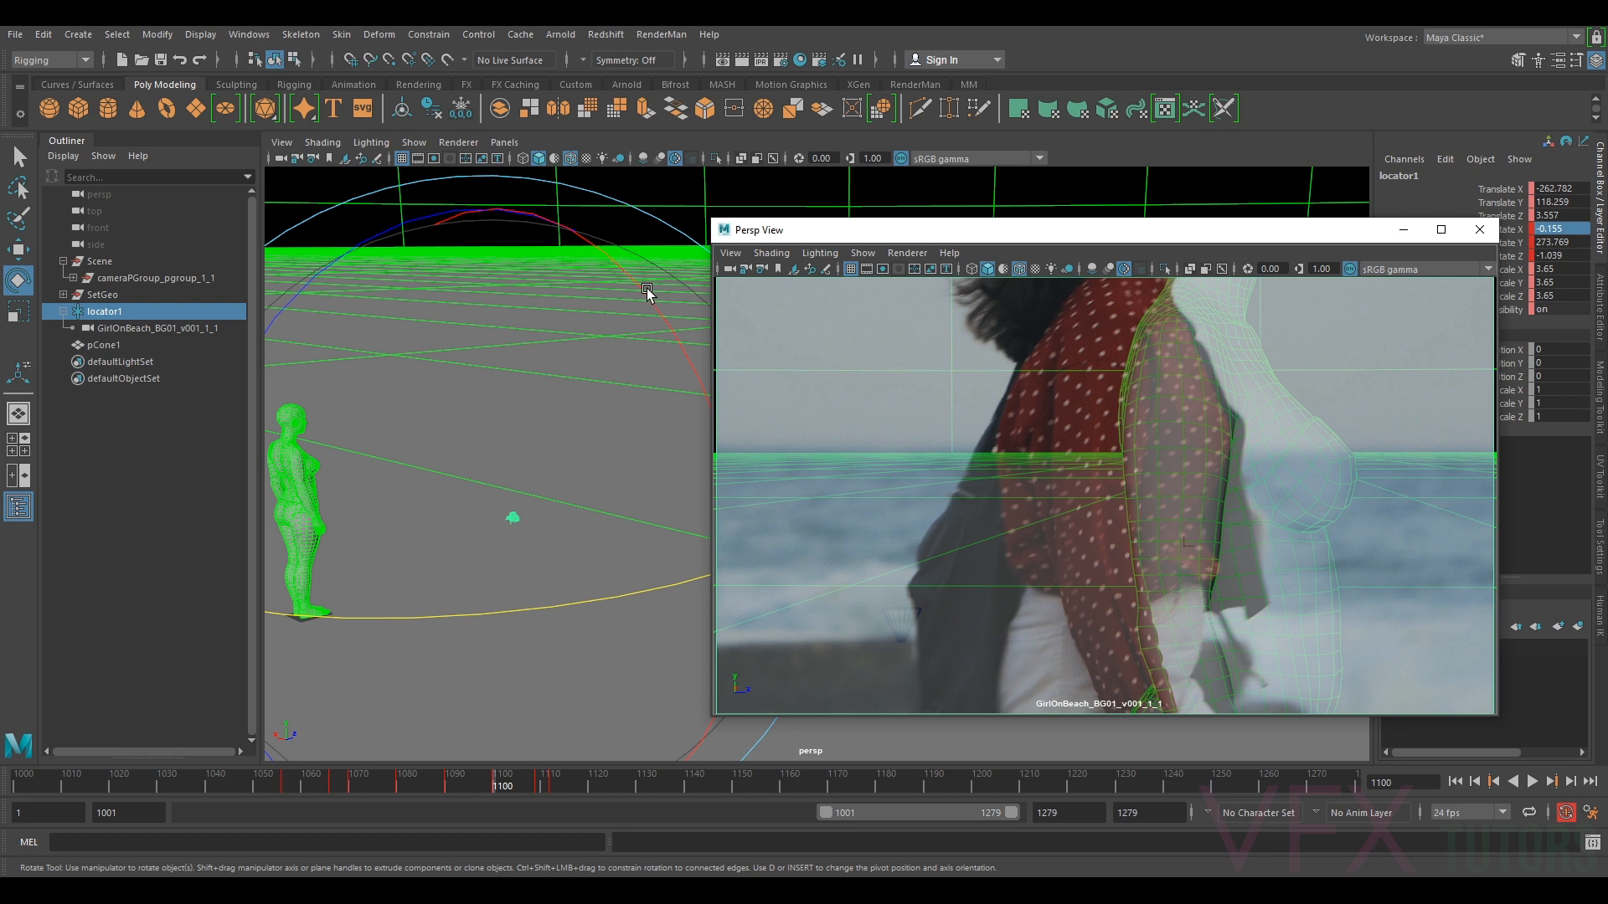
drag(503, 783, 256, 841)
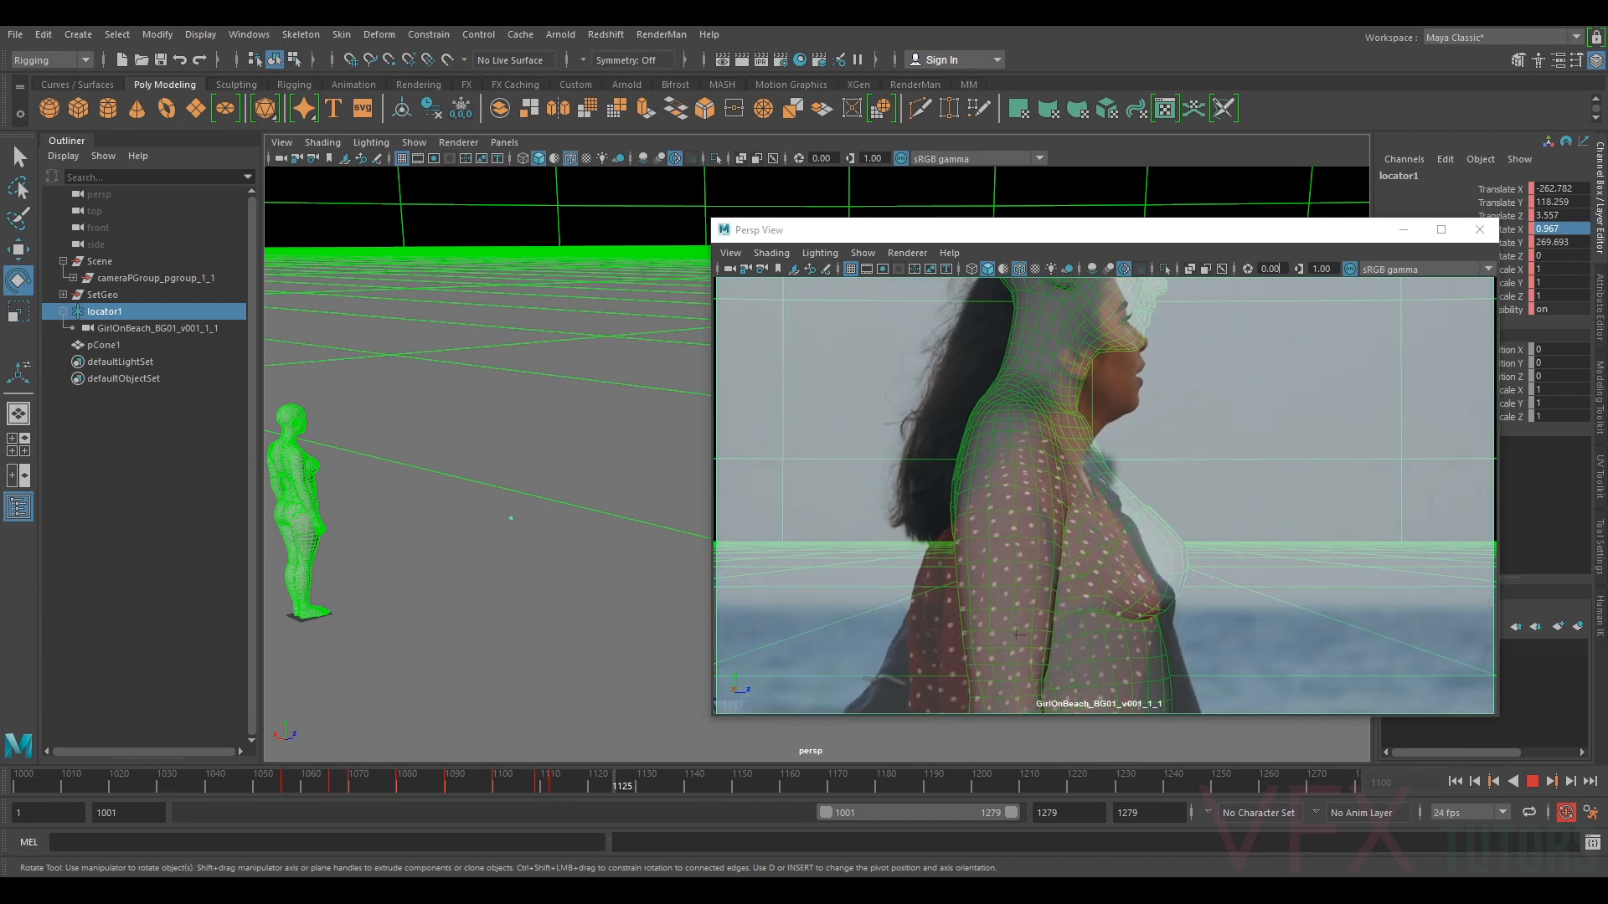
key(Escape)
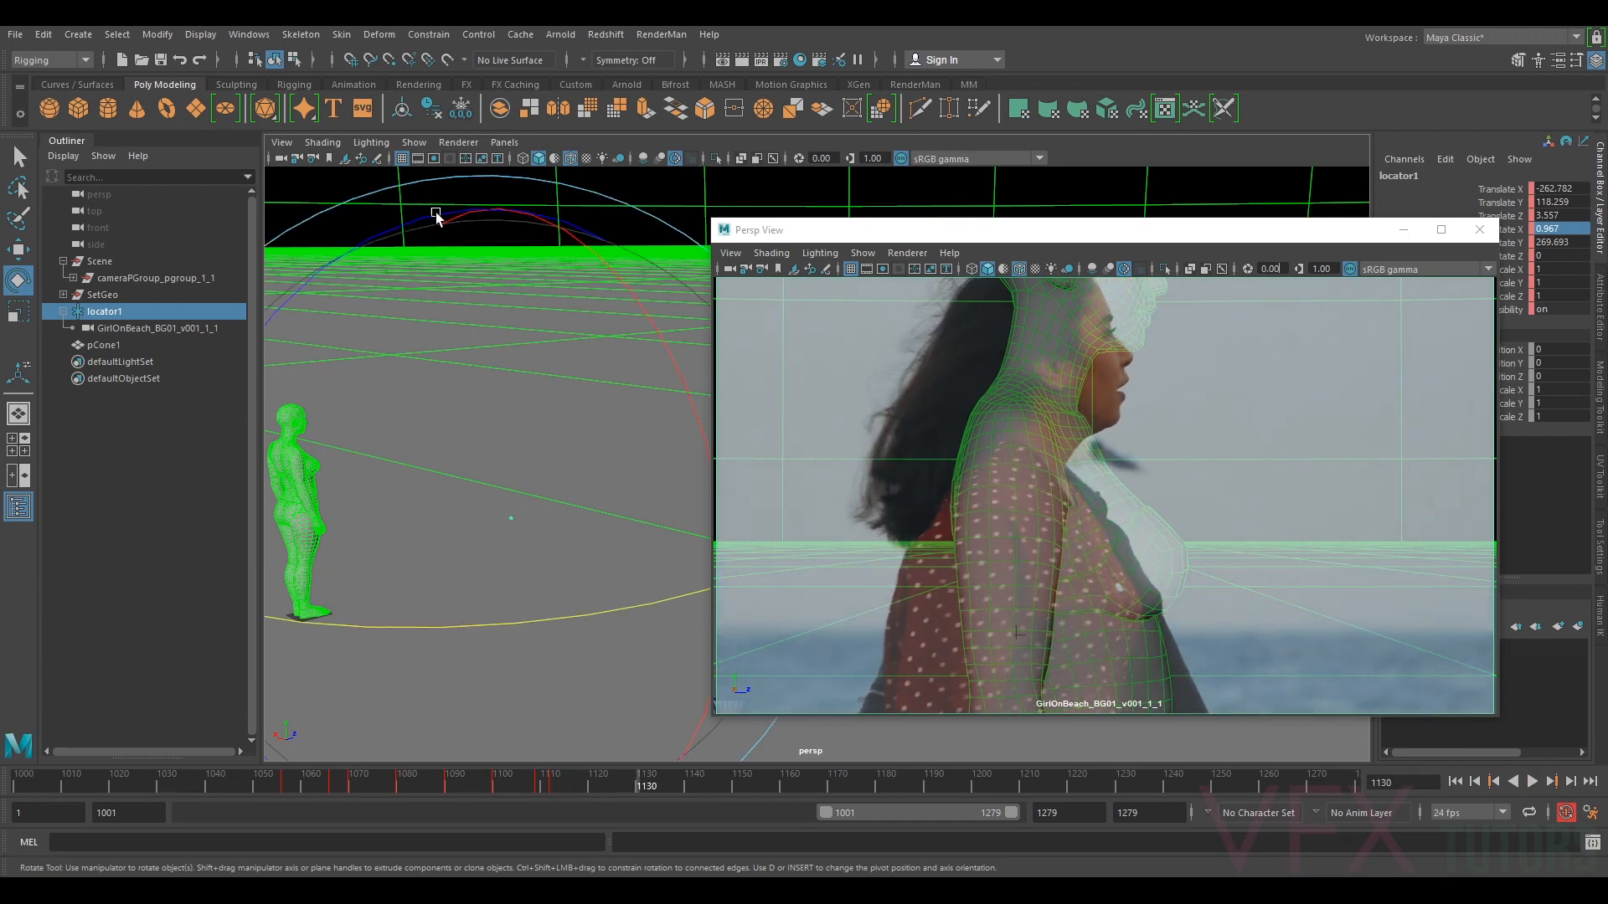
- Adjust locator1's X rotation at frames 1130 and 1120 to follow the horizon in the footage
drag(645, 300, 657, 324)
click(591, 780)
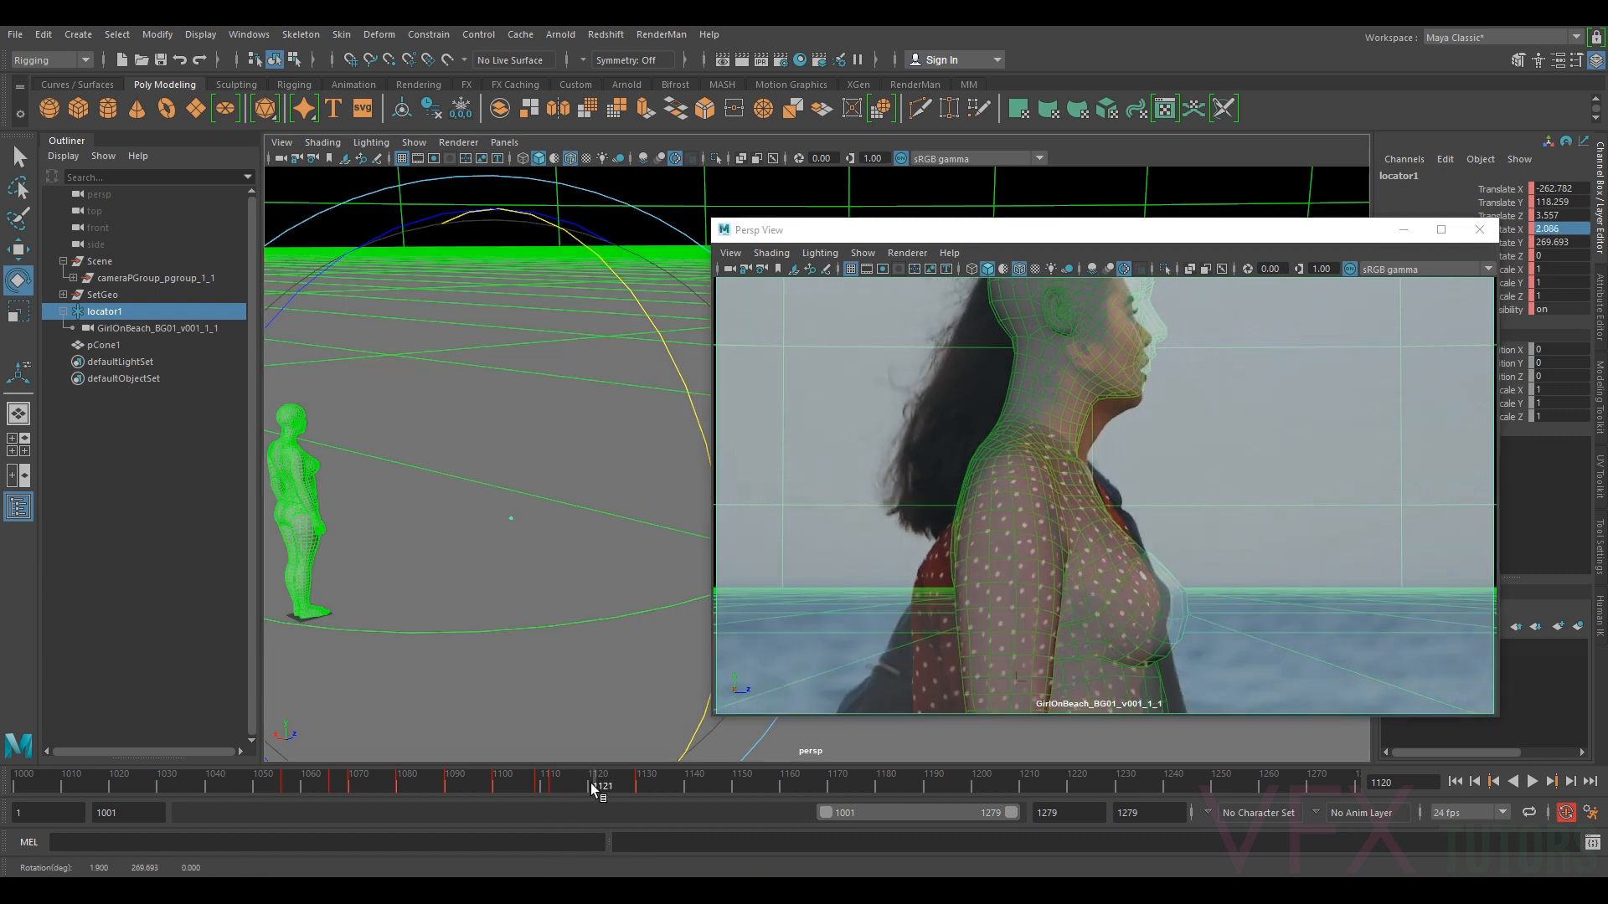
drag(649, 319, 661, 350)
- Rotate locator1 to about 4.0 in X at frame 1140 to follow the camera tilt
drag(588, 766, 685, 800)
key(e)
key(comma)
drag(660, 326, 664, 327)
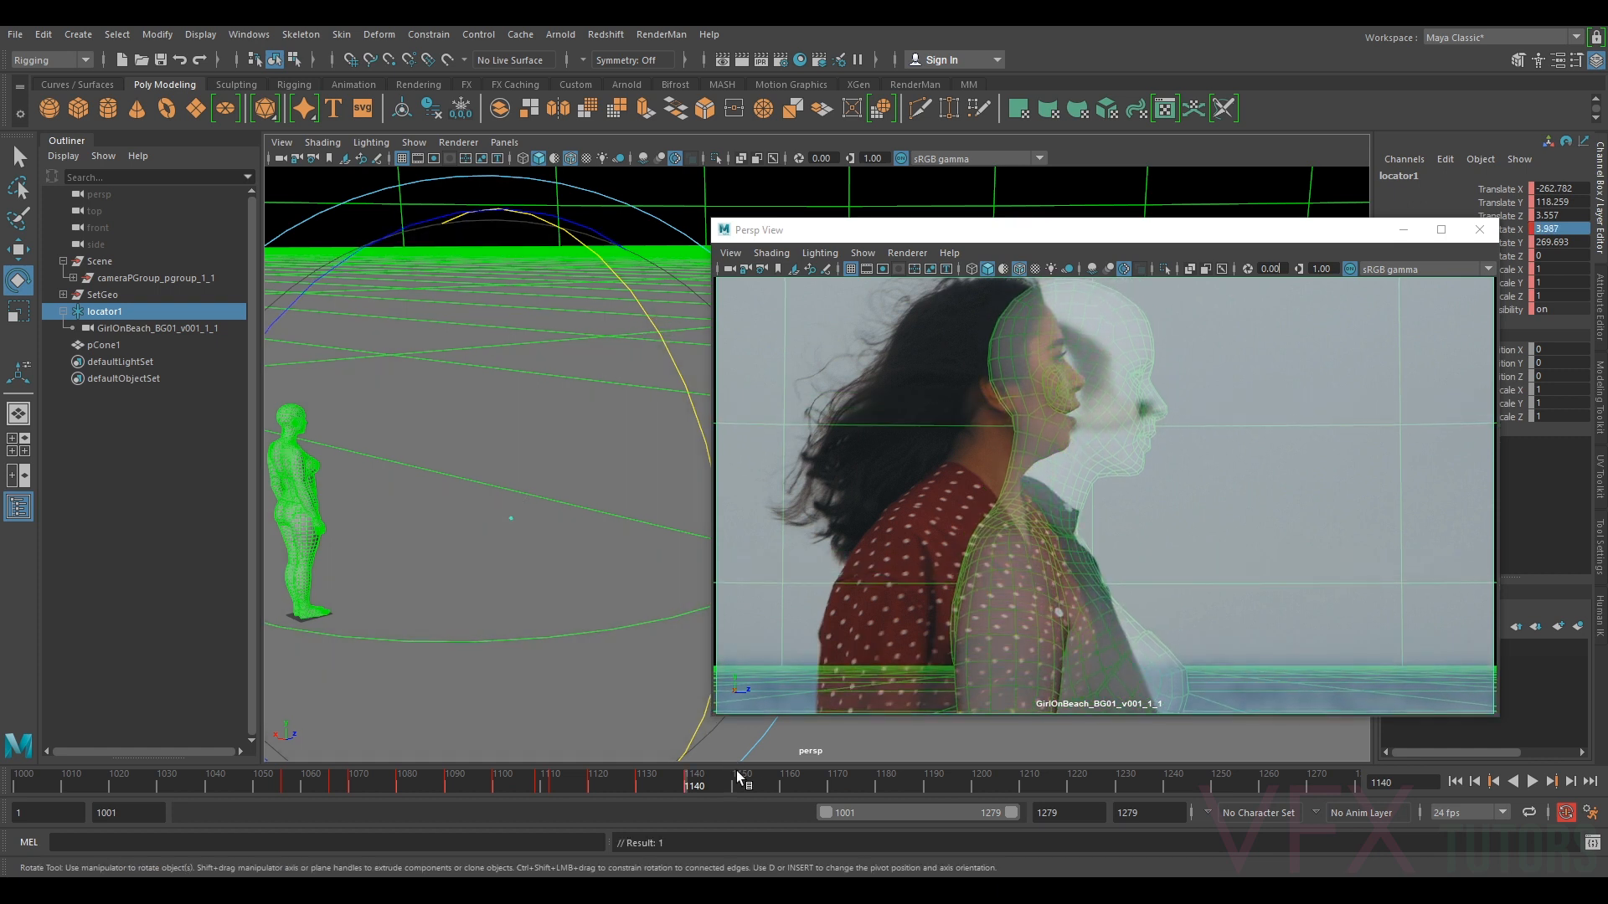
- Preview the footage at frame 1150 and rotate locator1 there to about 4.5 in X
click(731, 781)
key(alt+v)
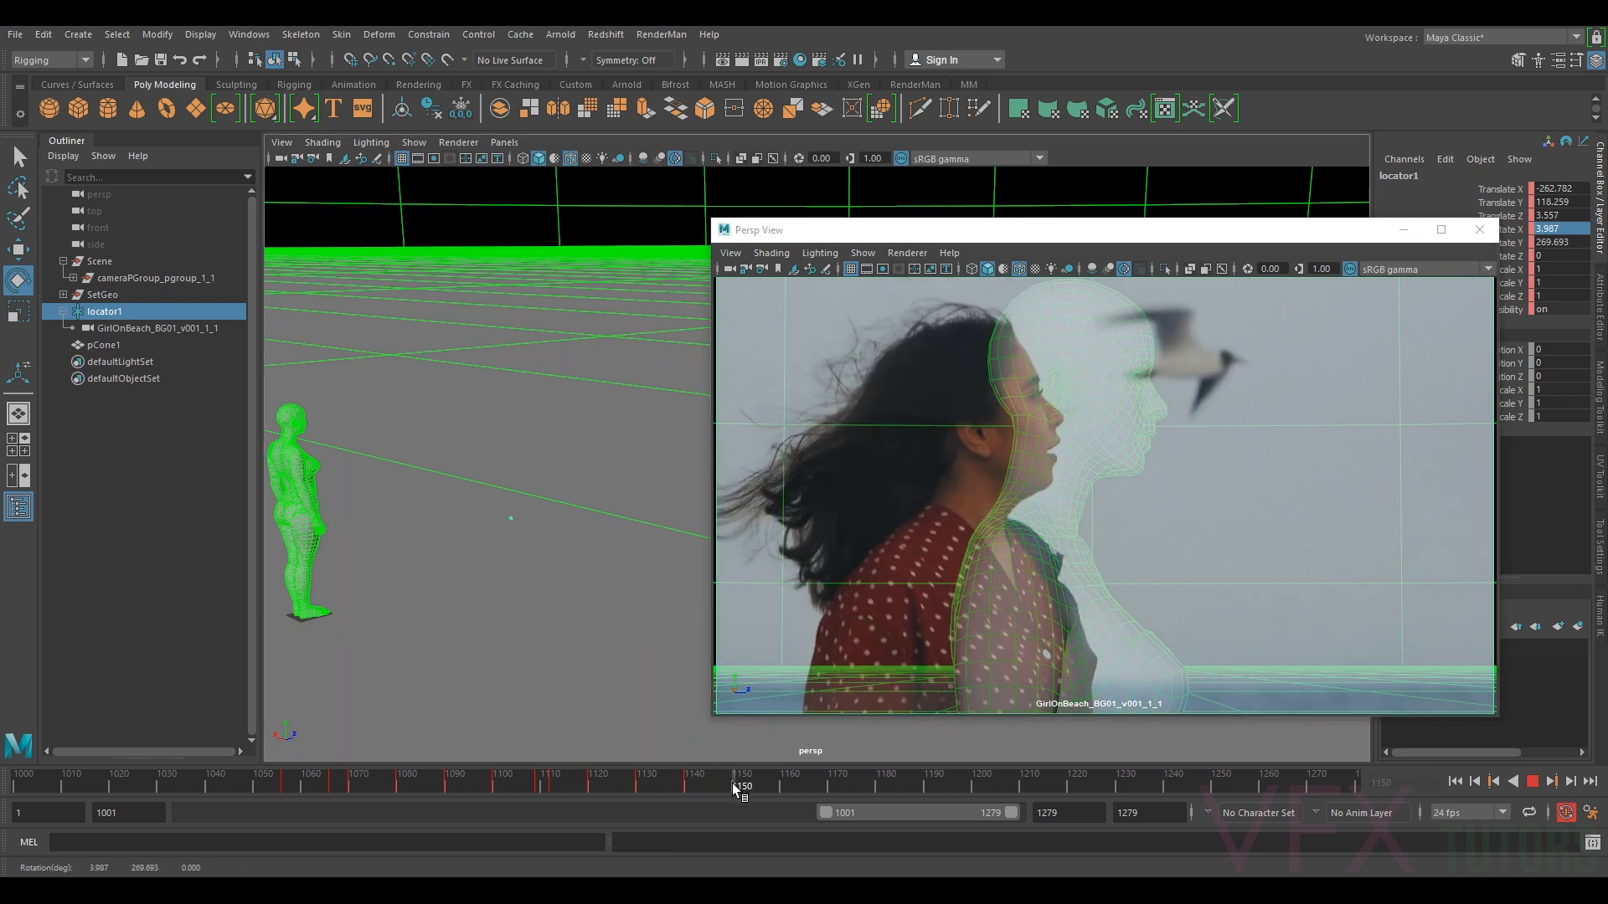
key(alt+v)
drag(664, 348, 672, 353)
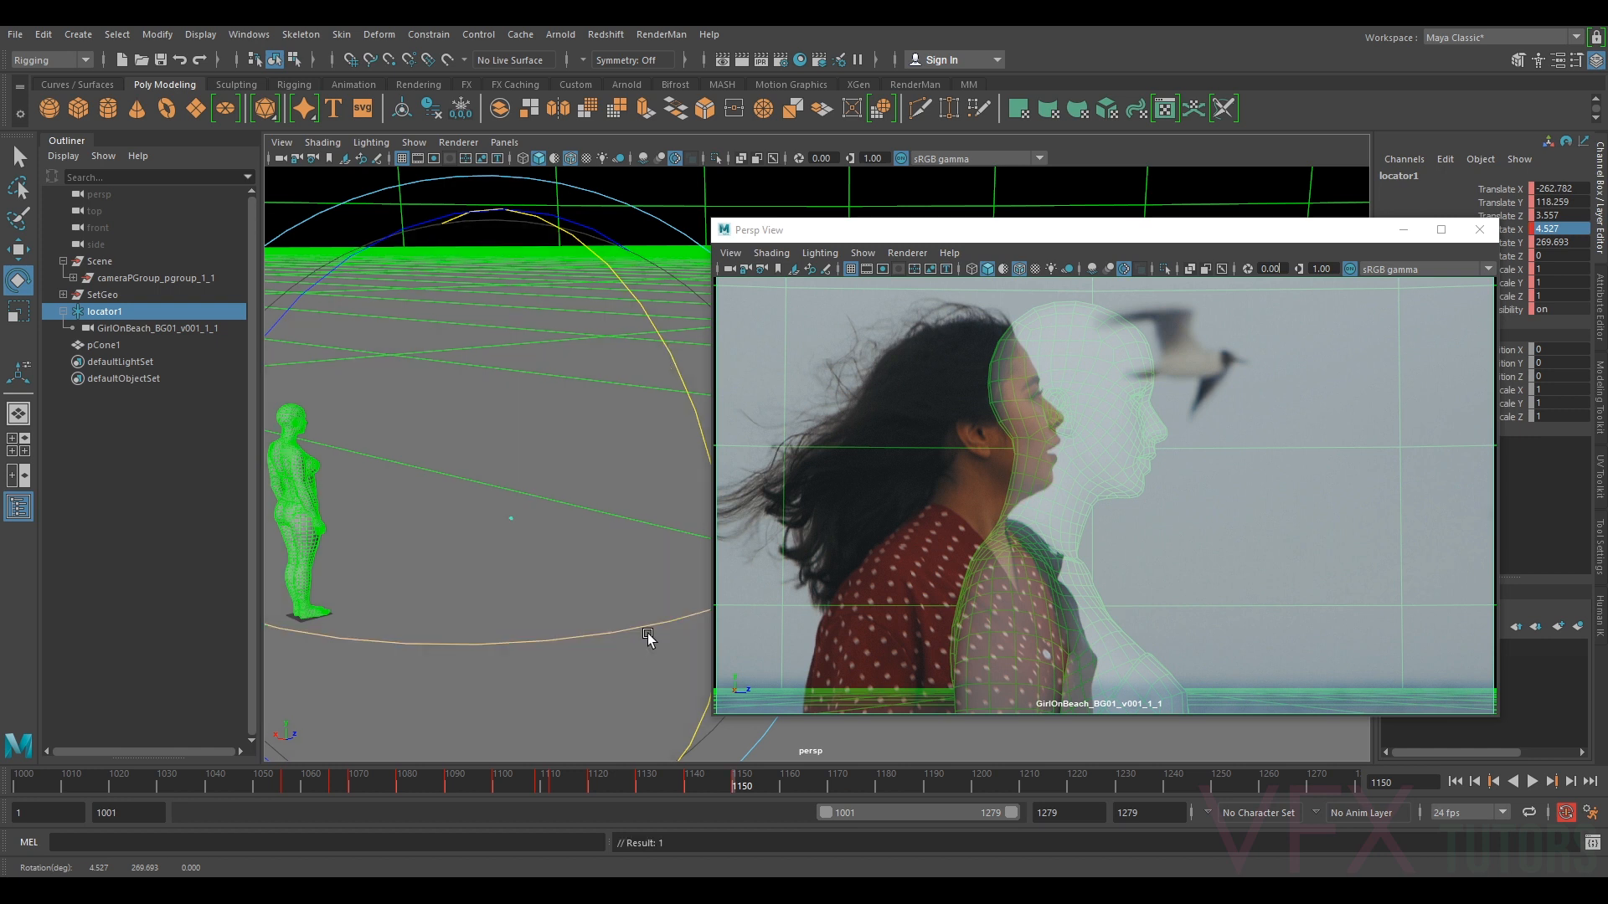
- Key locator1's X rotation at about 4.8 on frame 1160 and about 4.9 on frame 1170
click(779, 775)
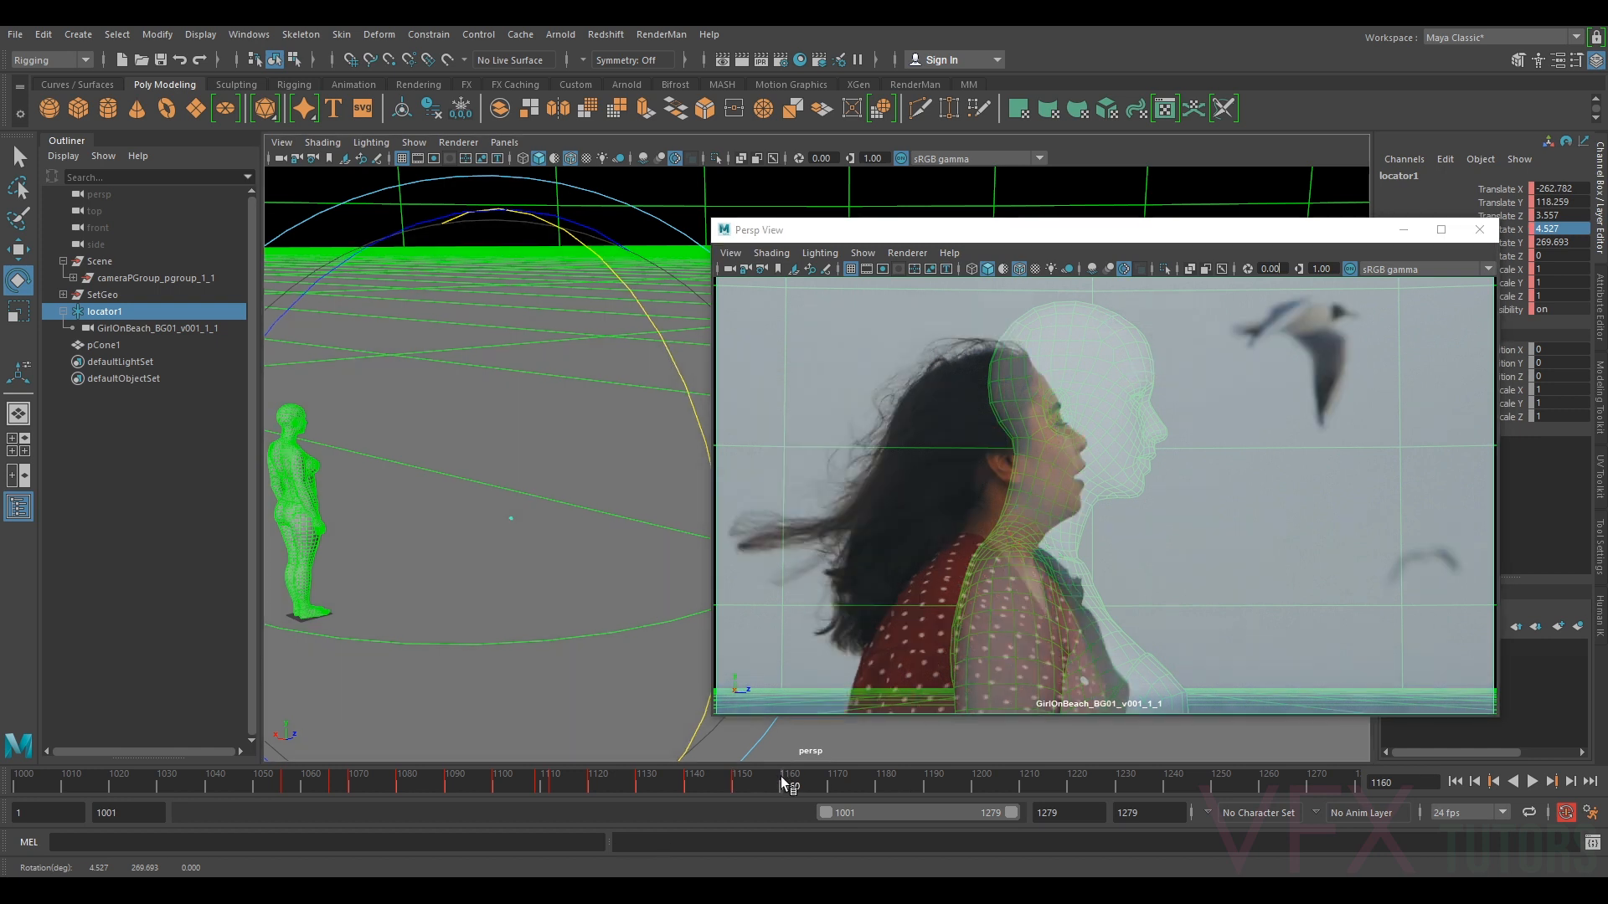
drag(641, 310, 682, 308)
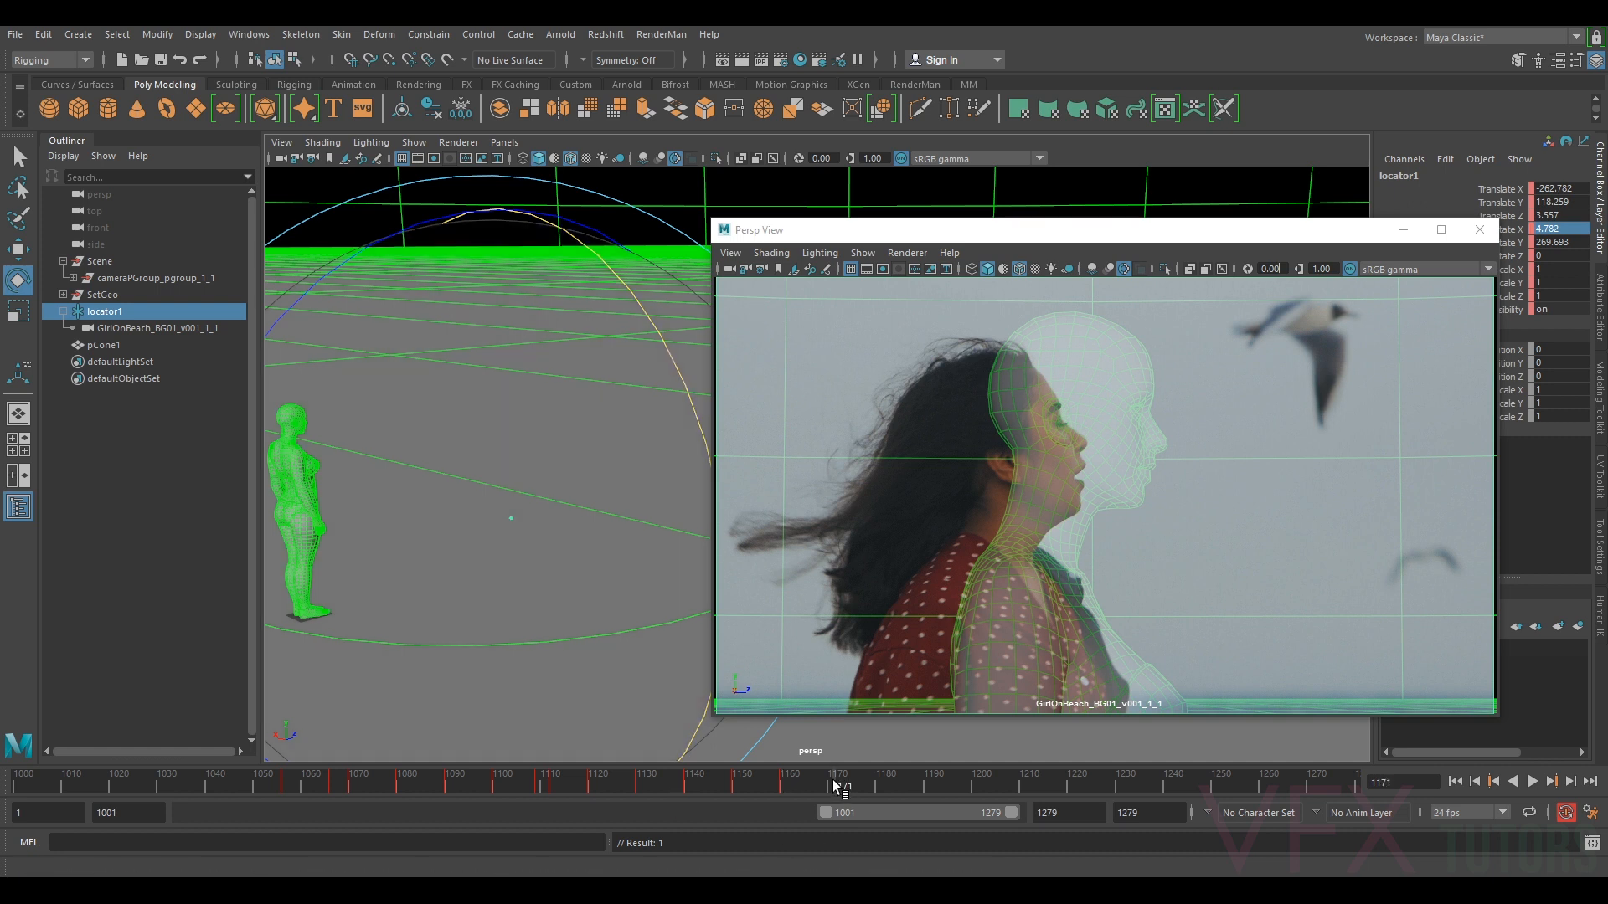
middle_click(1095, 574)
mouse_move(834, 781)
mouse_down()
mouse_move(810, 781)
mouse_move(828, 781)
mouse_up()
drag(641, 306, 670, 310)
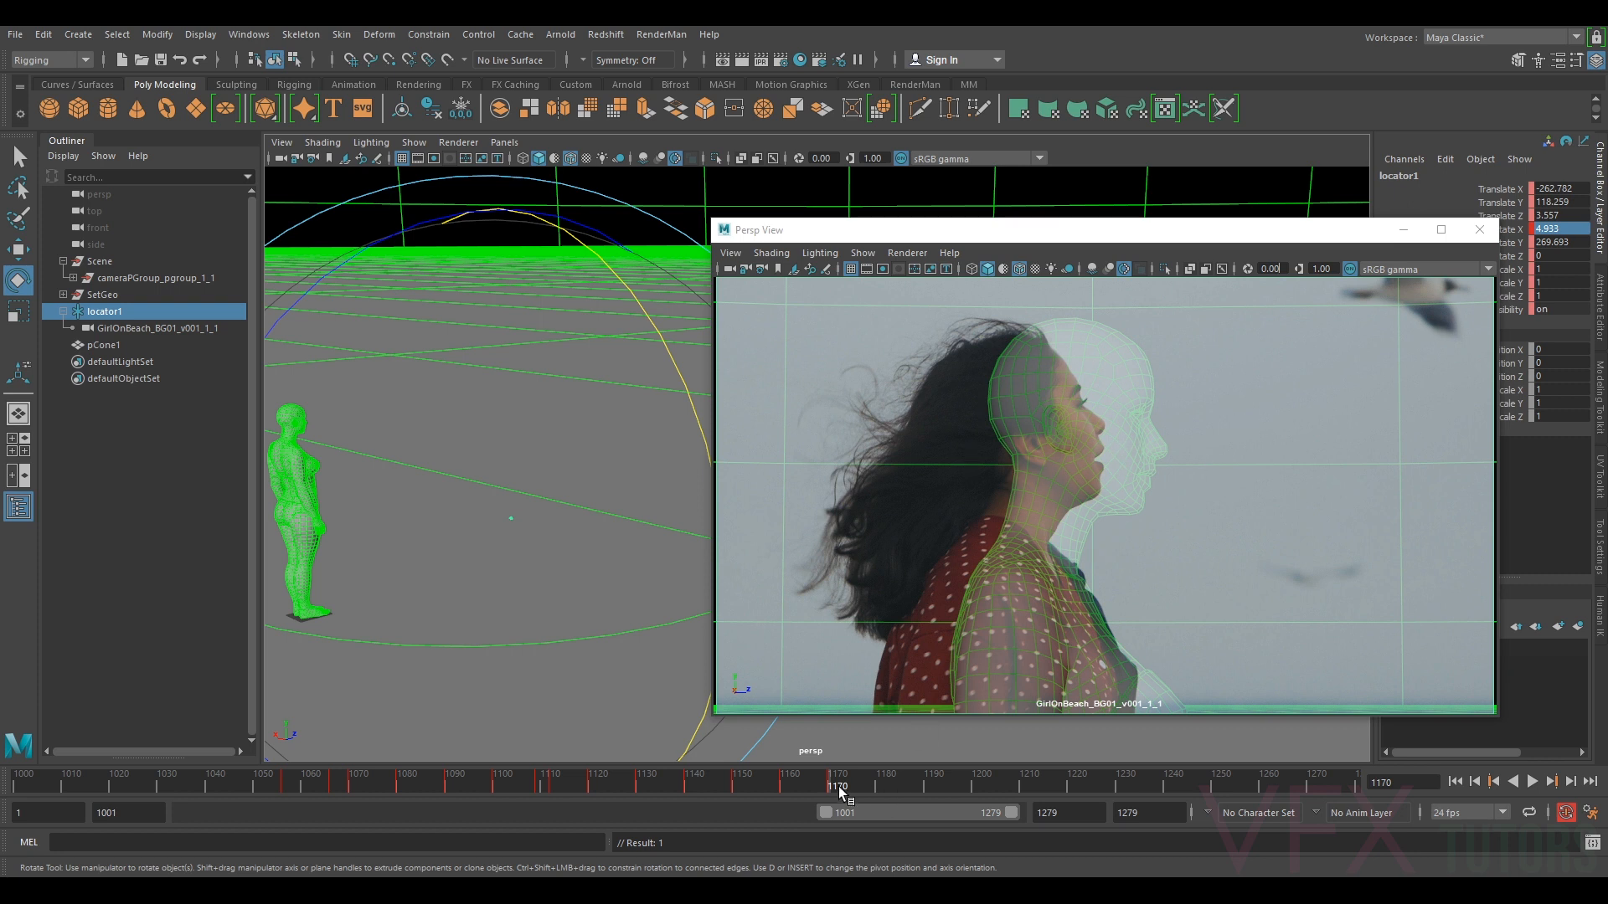
- Return to the early part of the shot and rotate locator1 to about -1.6 in X at frame 1050
drag(817, 777, 339, 777)
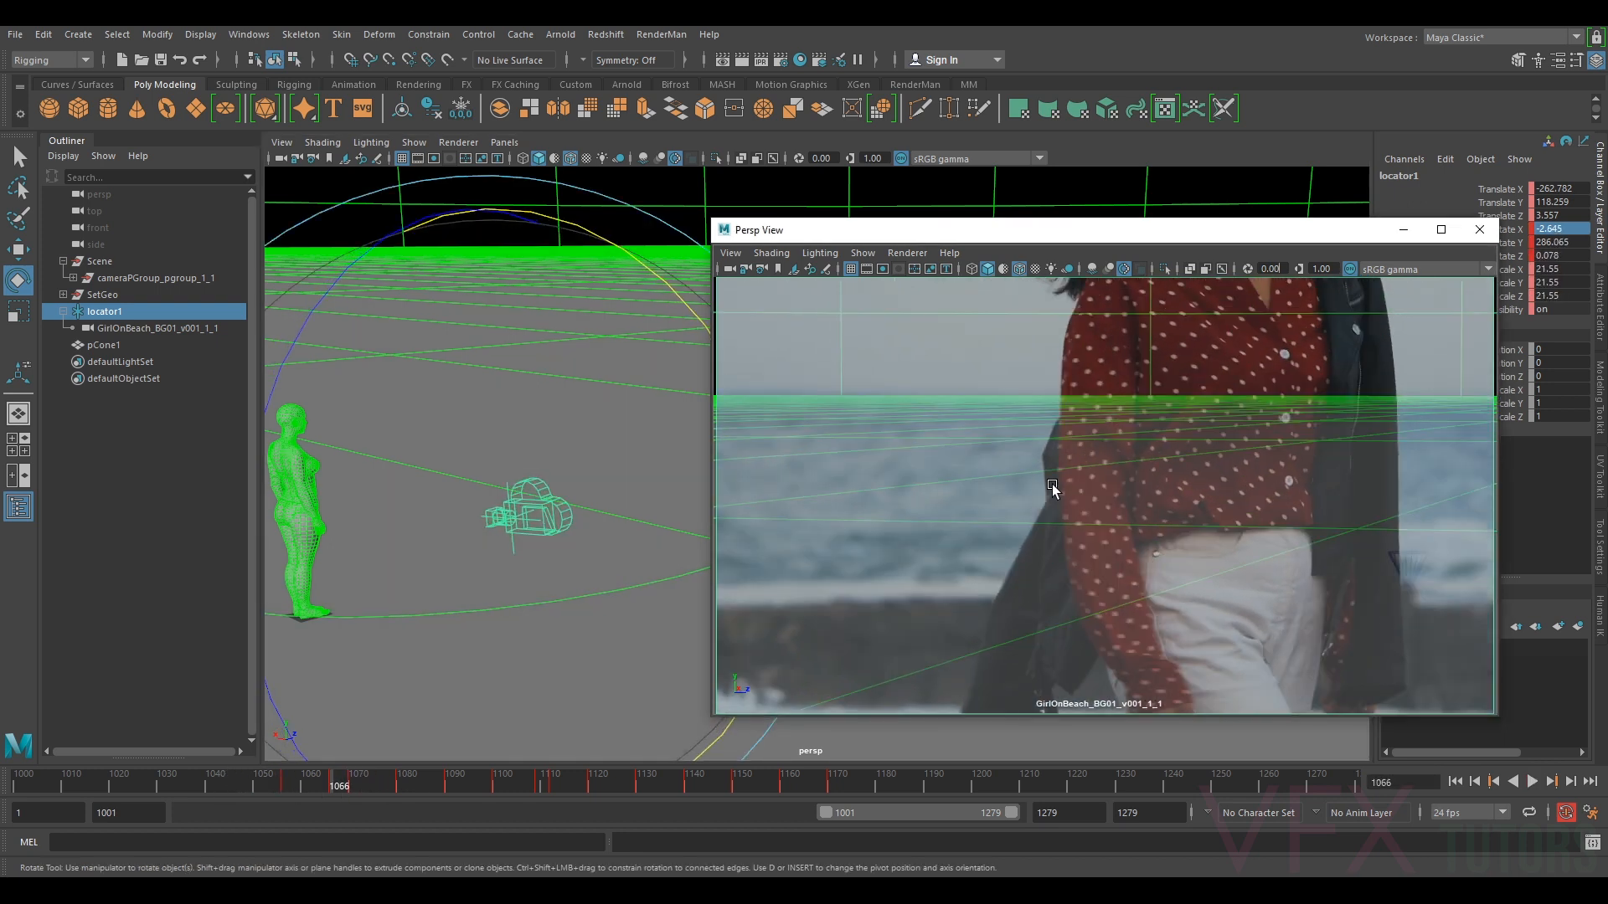
key(comma)
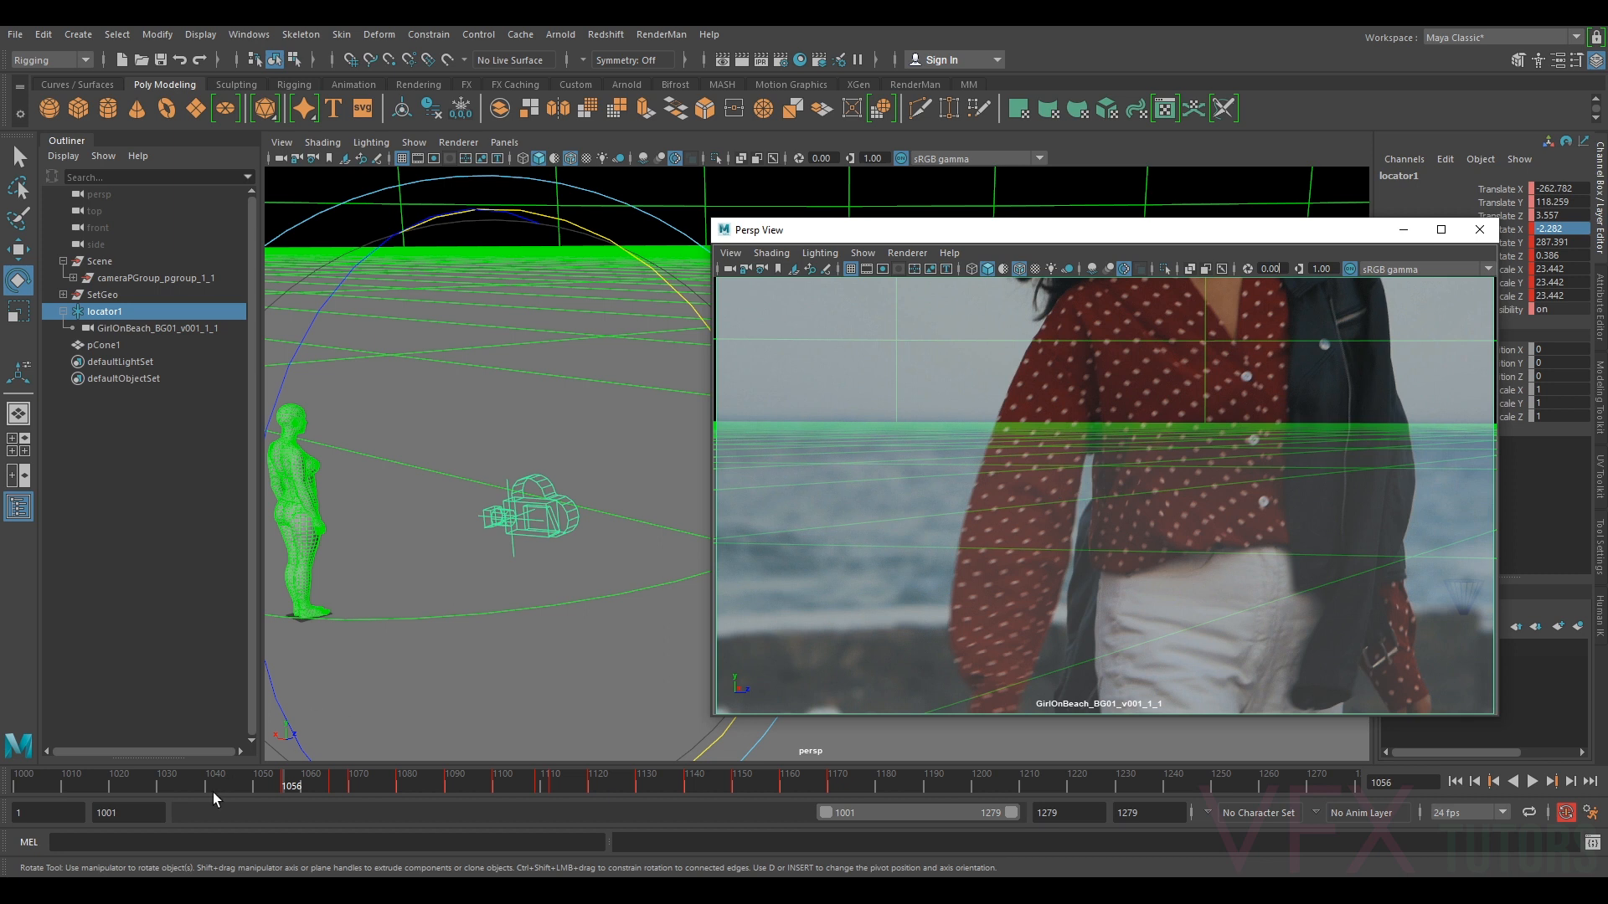
click(259, 785)
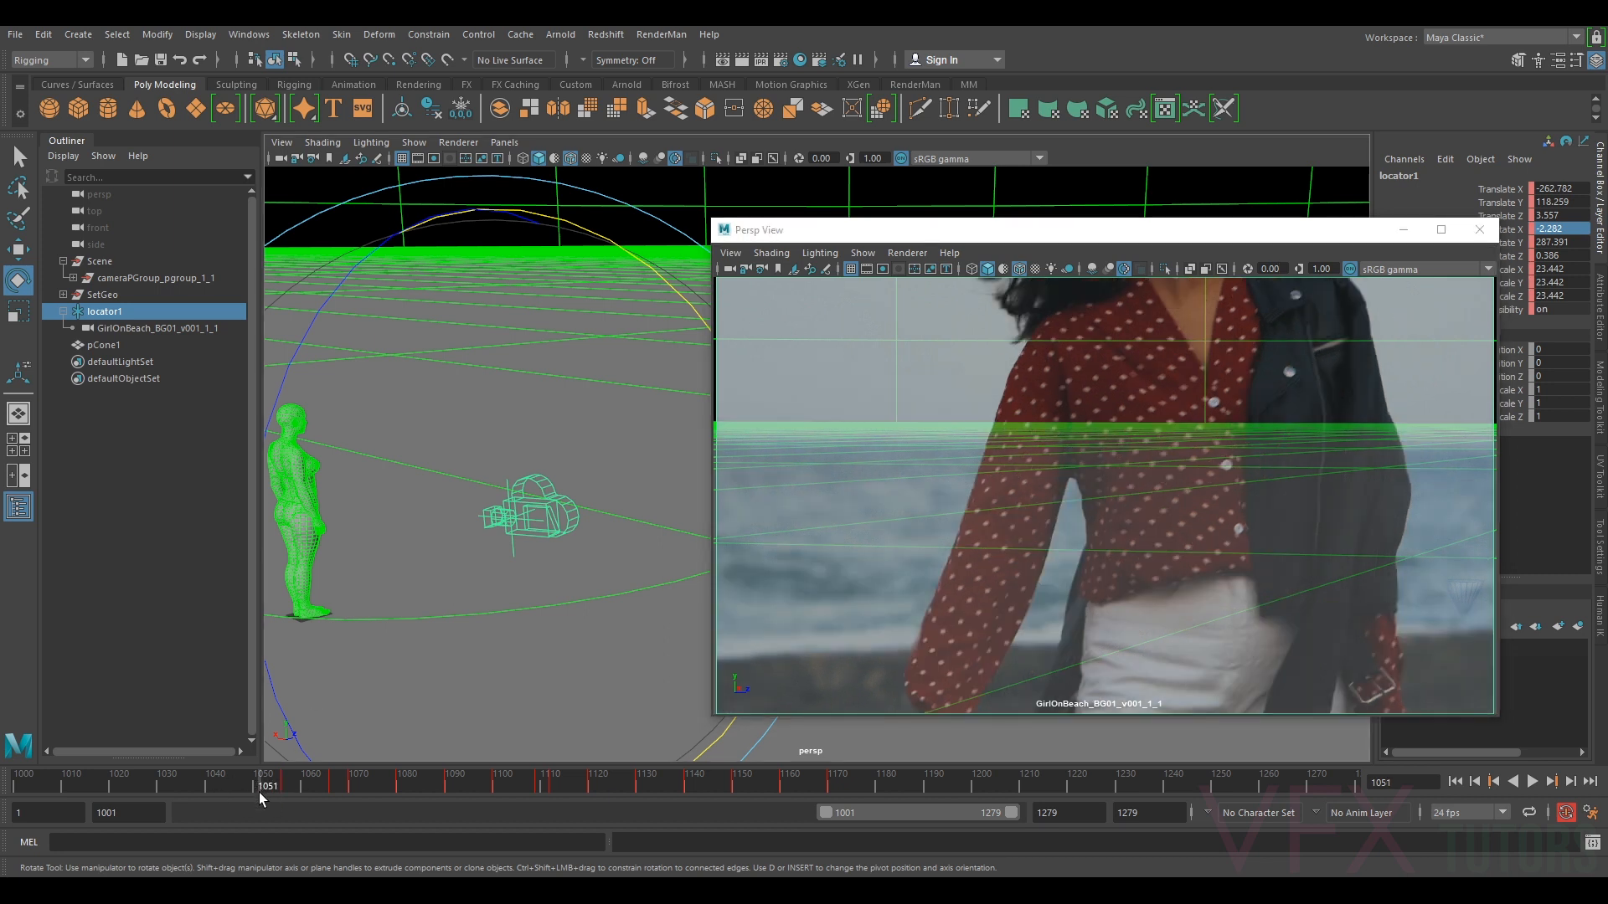
click(255, 784)
drag(657, 274, 675, 274)
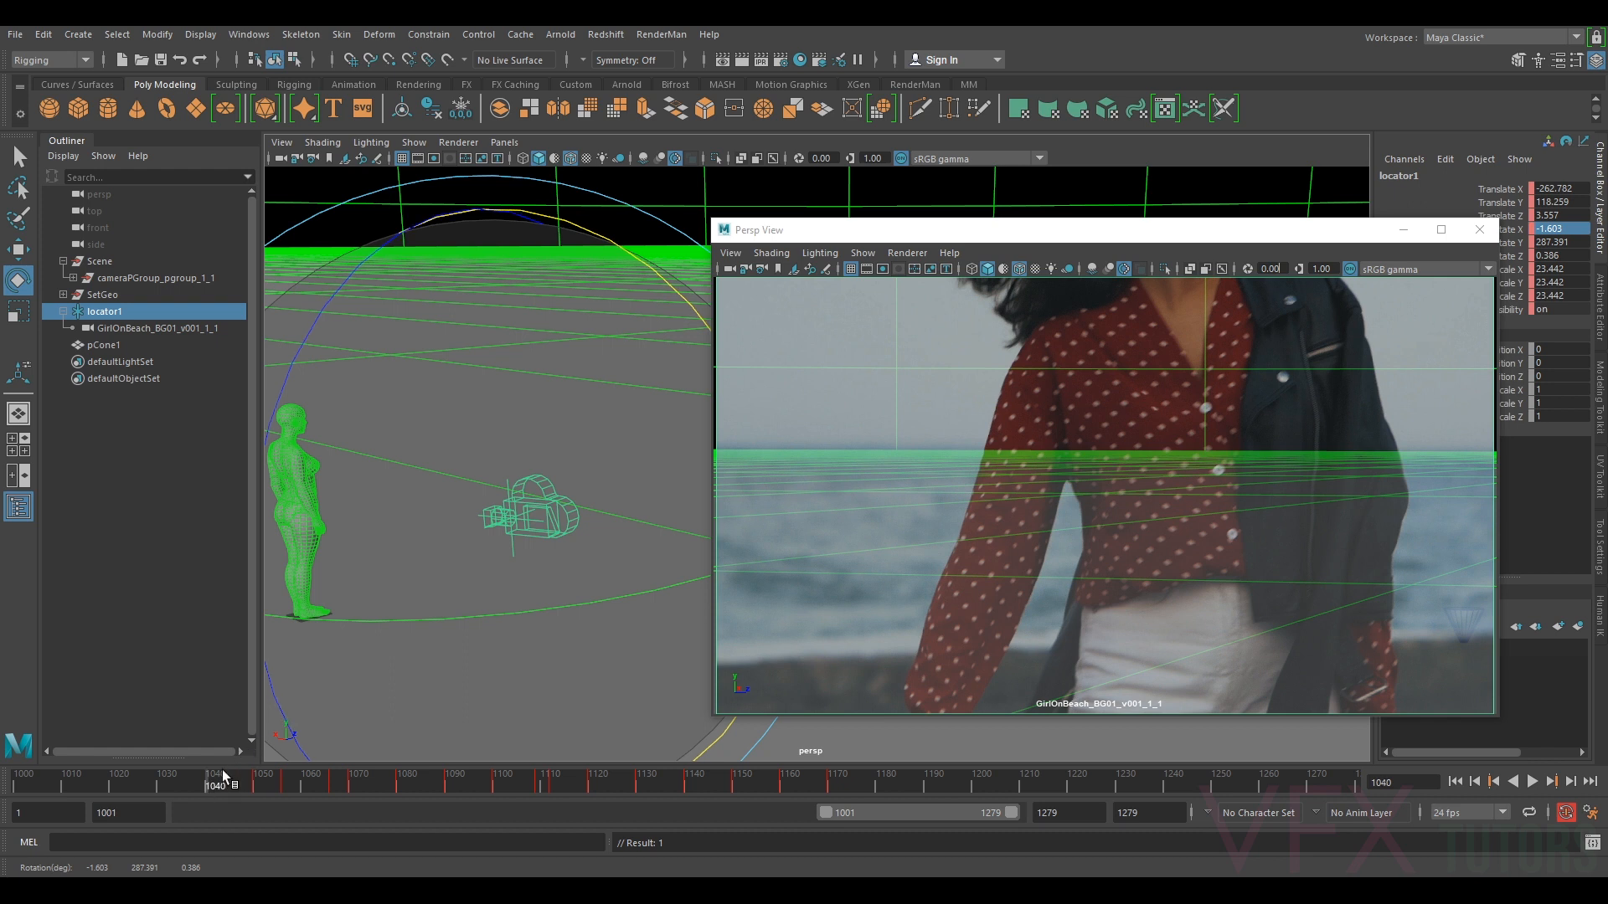
- Key locator1's X rotation at about -0.7 on frame 1040 and about 0.5 on frame 1030 to match the horizon
click(994, 529)
click(211, 787)
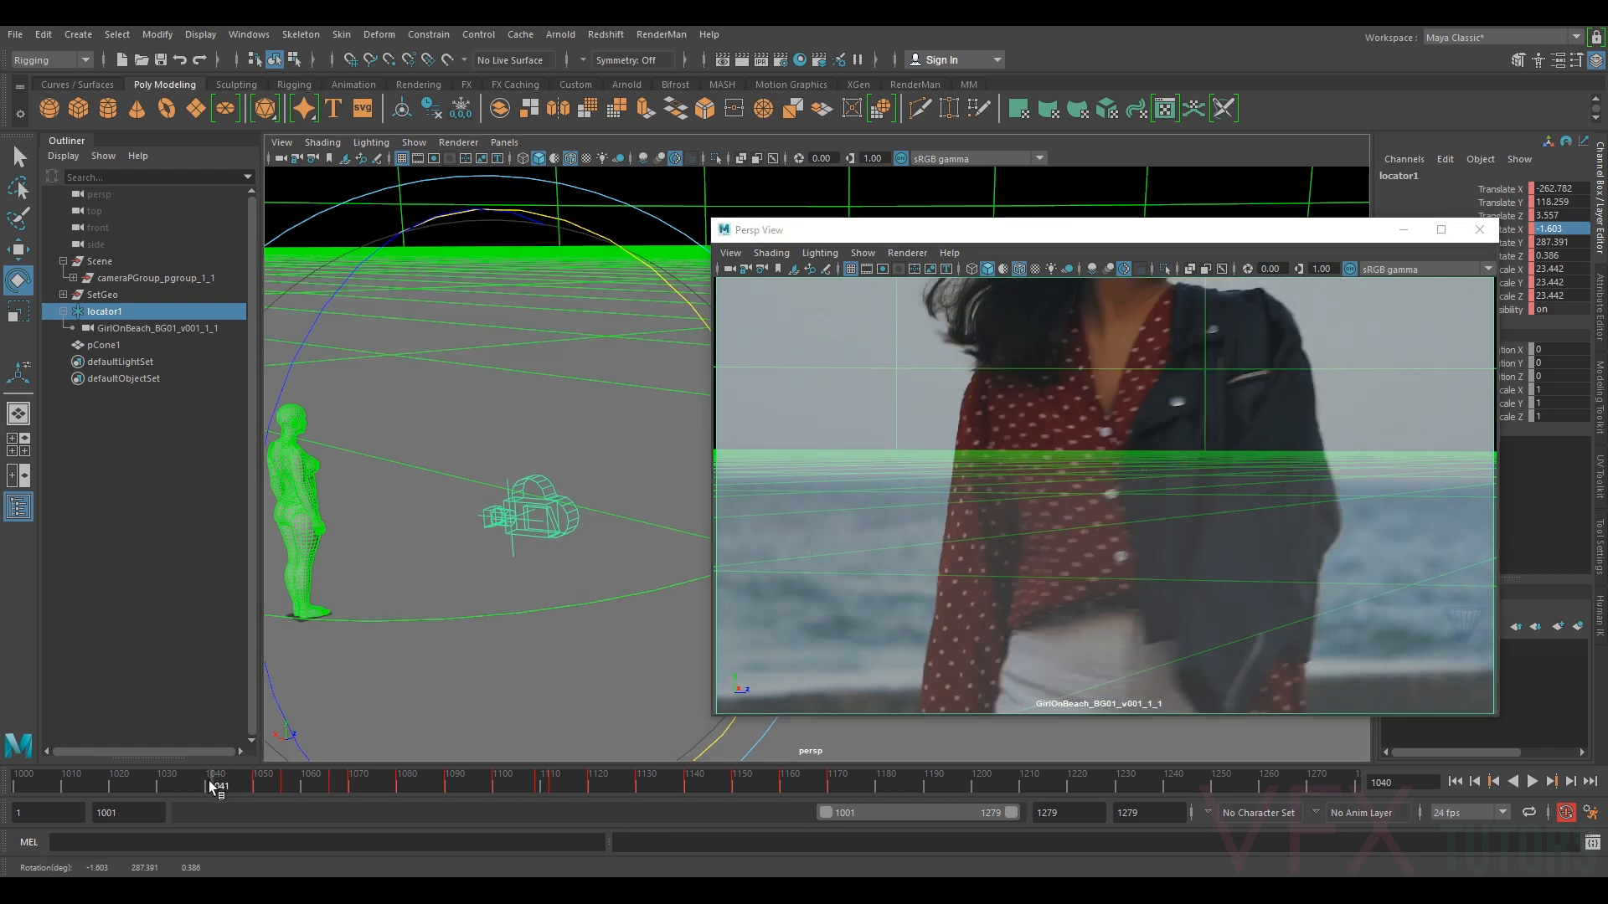
drag(666, 282, 688, 288)
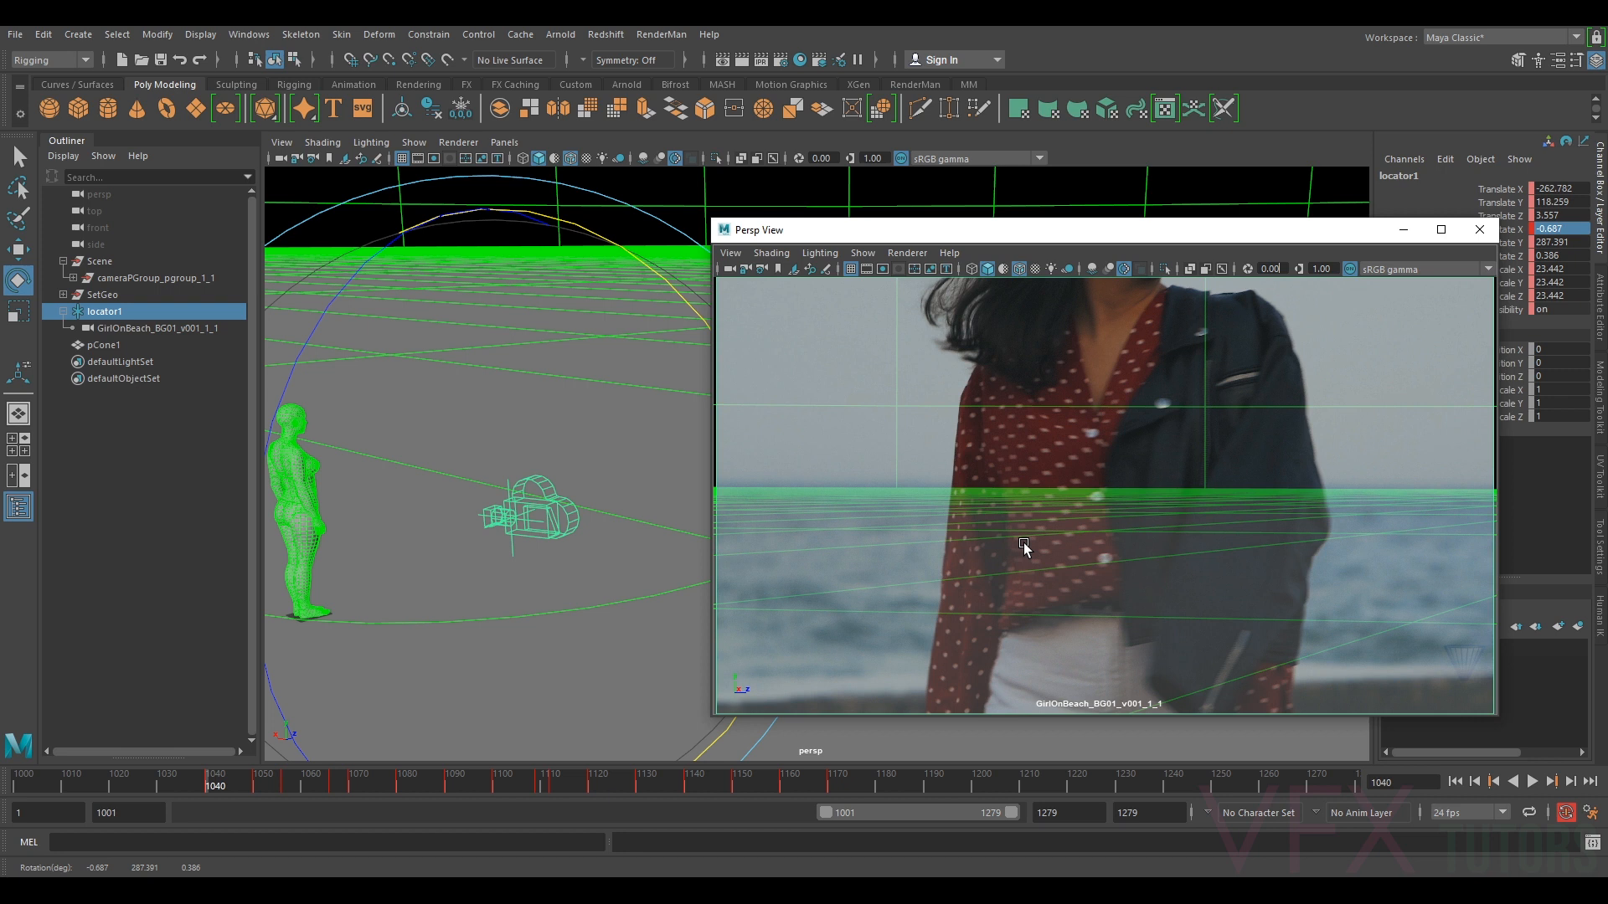
click(157, 783)
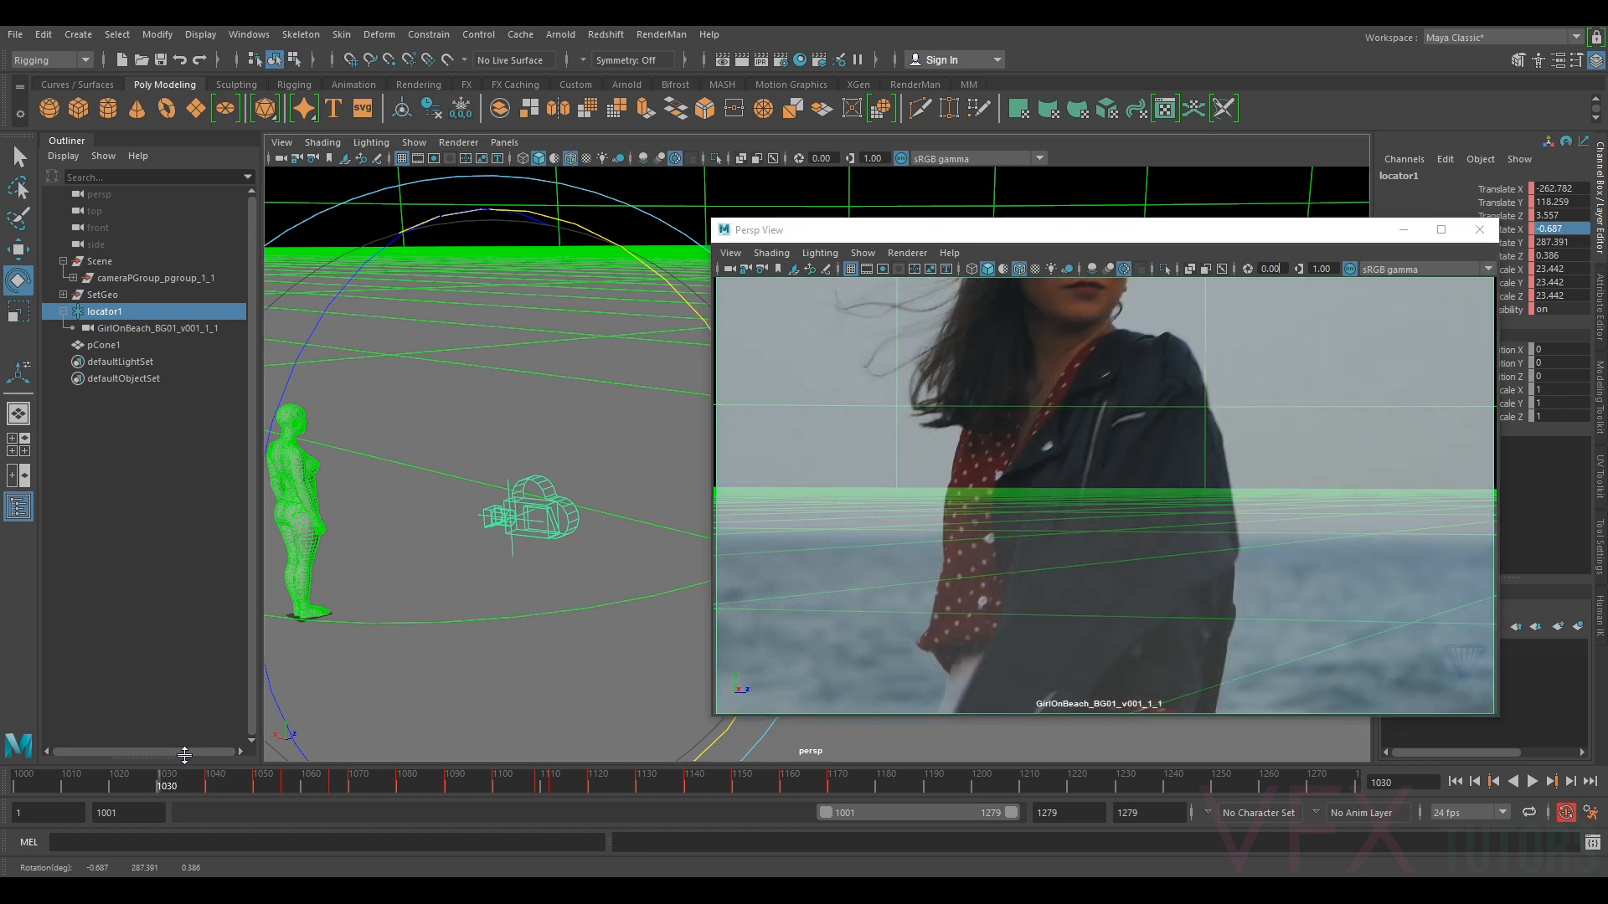
drag(678, 295, 700, 303)
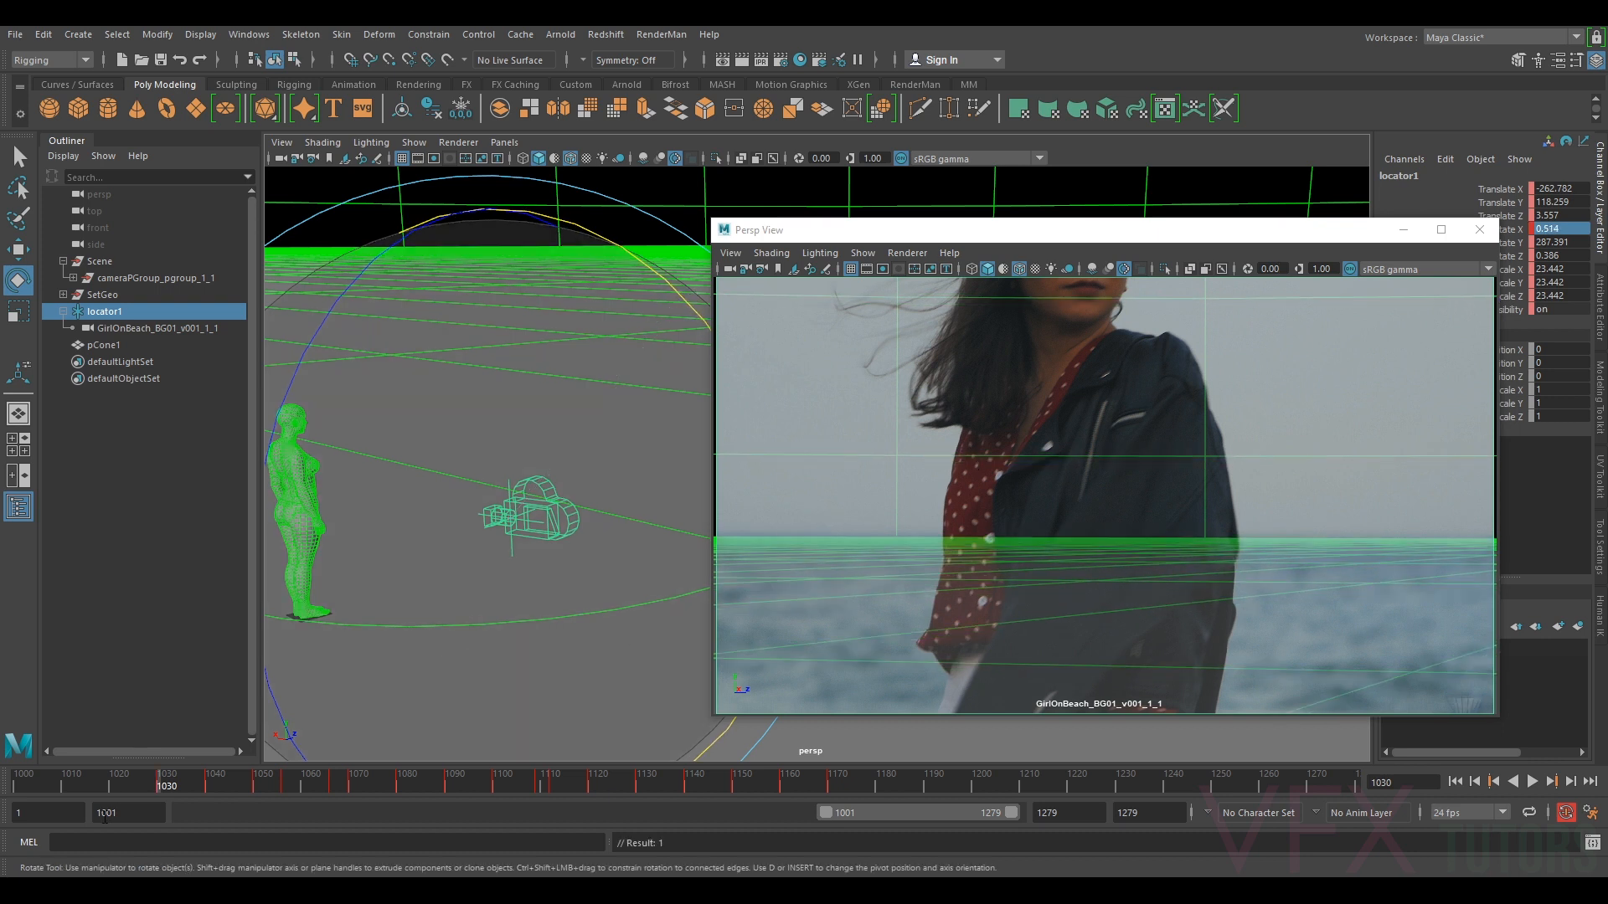
middle_click(914, 619)
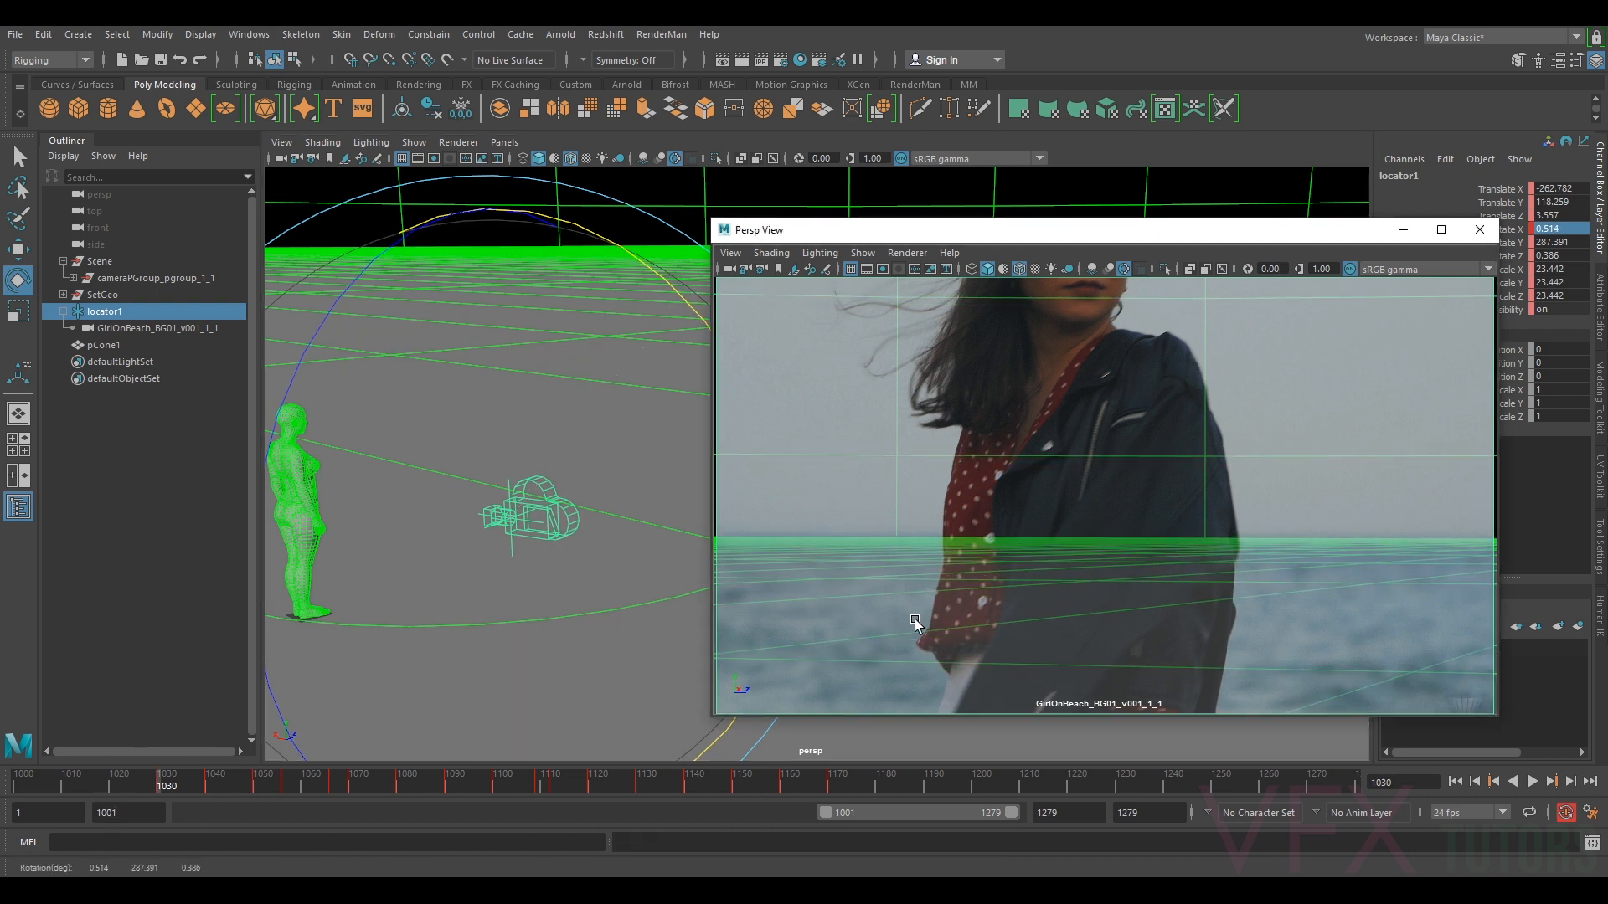
- Rotate locator1 to about 1.7 in X at frame 1020, and move on to frame 1010
click(107, 778)
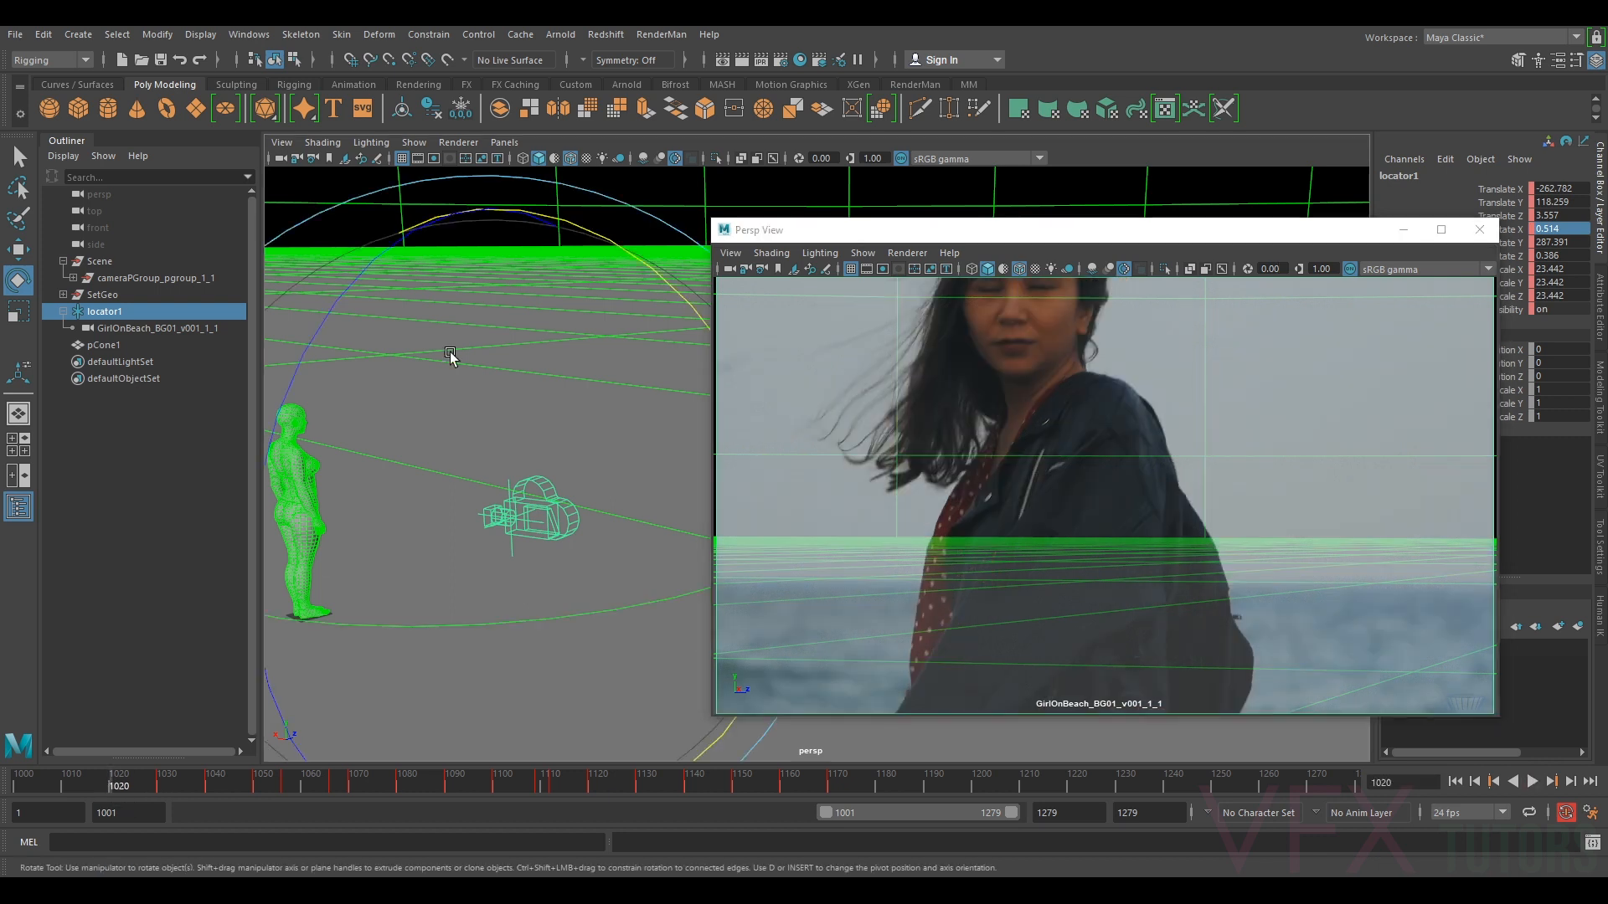
drag(667, 302, 627, 308)
click(772, 565)
click(64, 780)
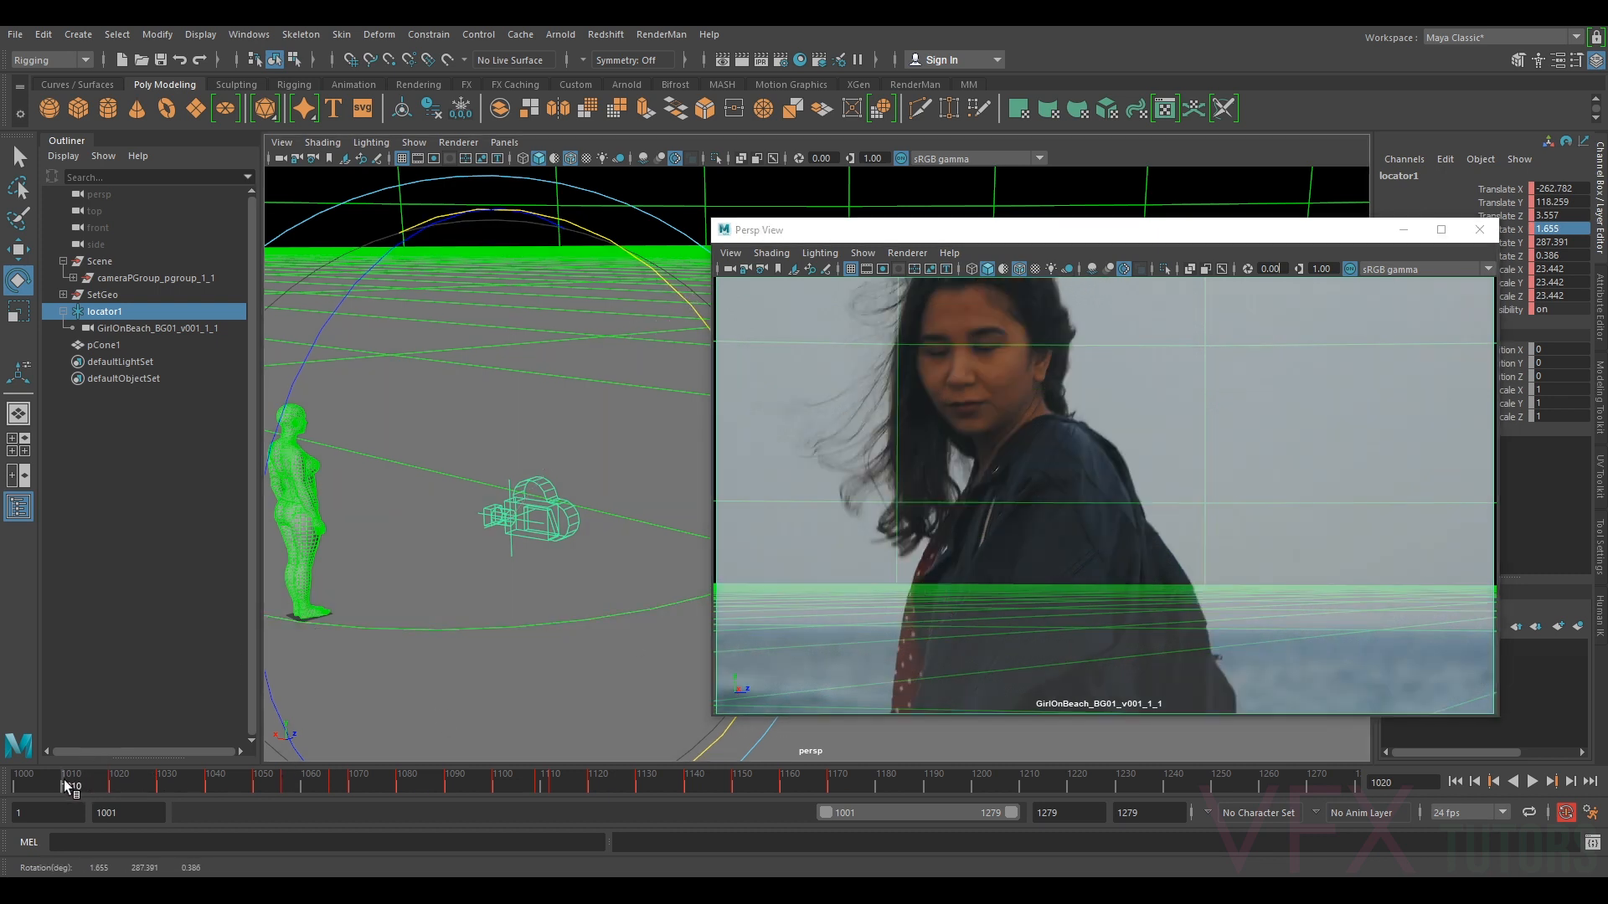
- Key locator1's X rotation at about 2.8 on frame 1010 and about 3.9 on frame 1001
drag(694, 289, 696, 303)
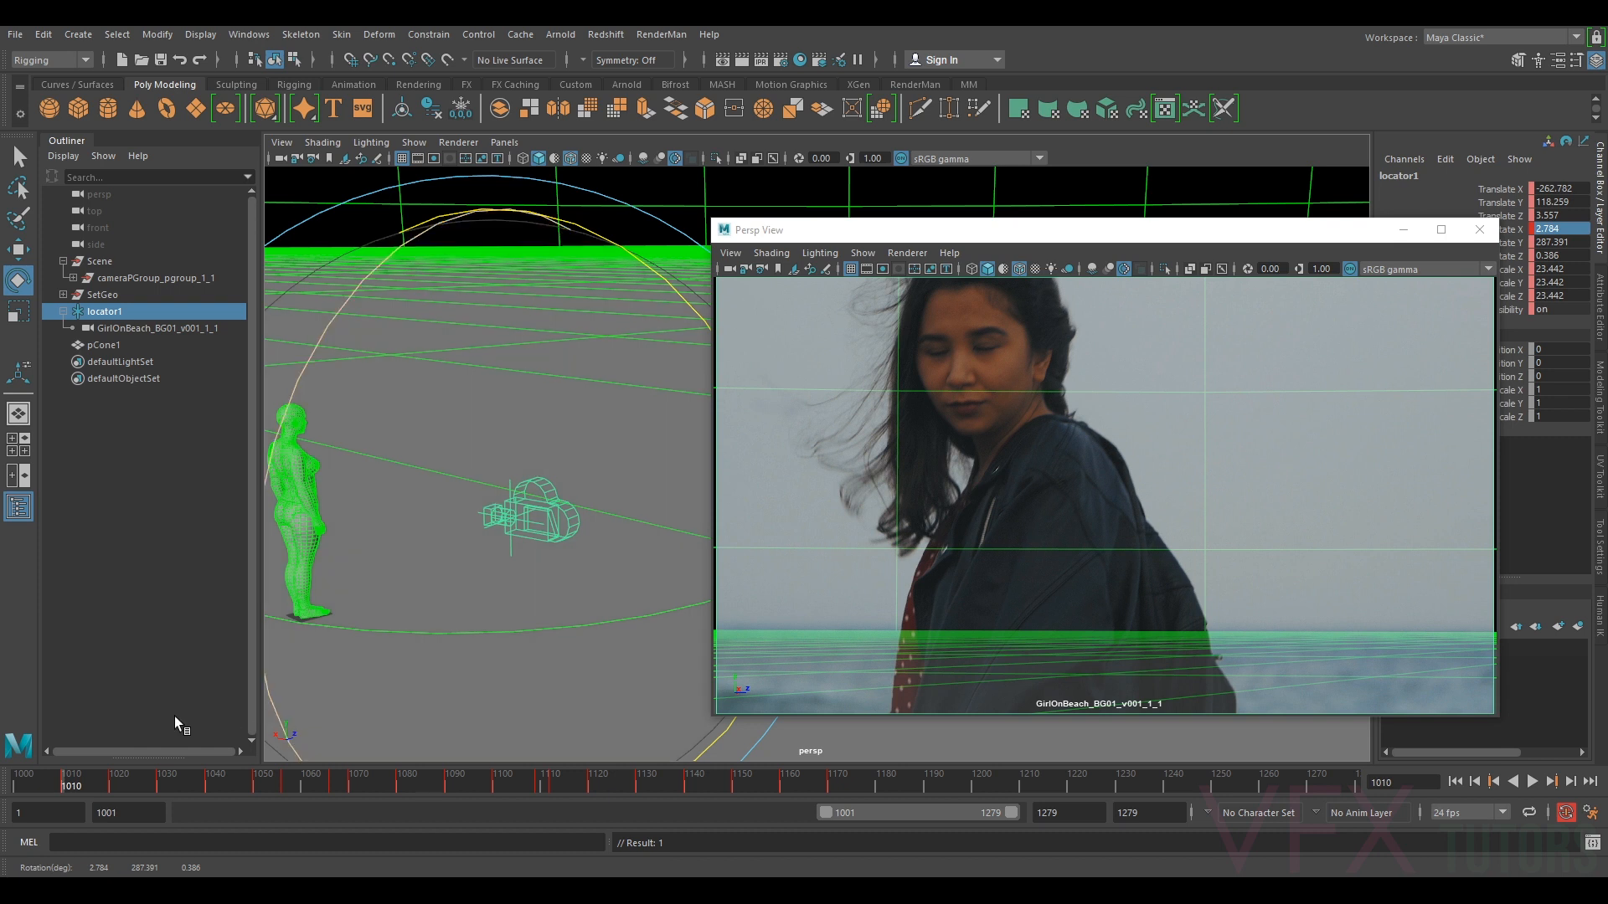
drag(60, 785, 18, 781)
drag(675, 288, 685, 293)
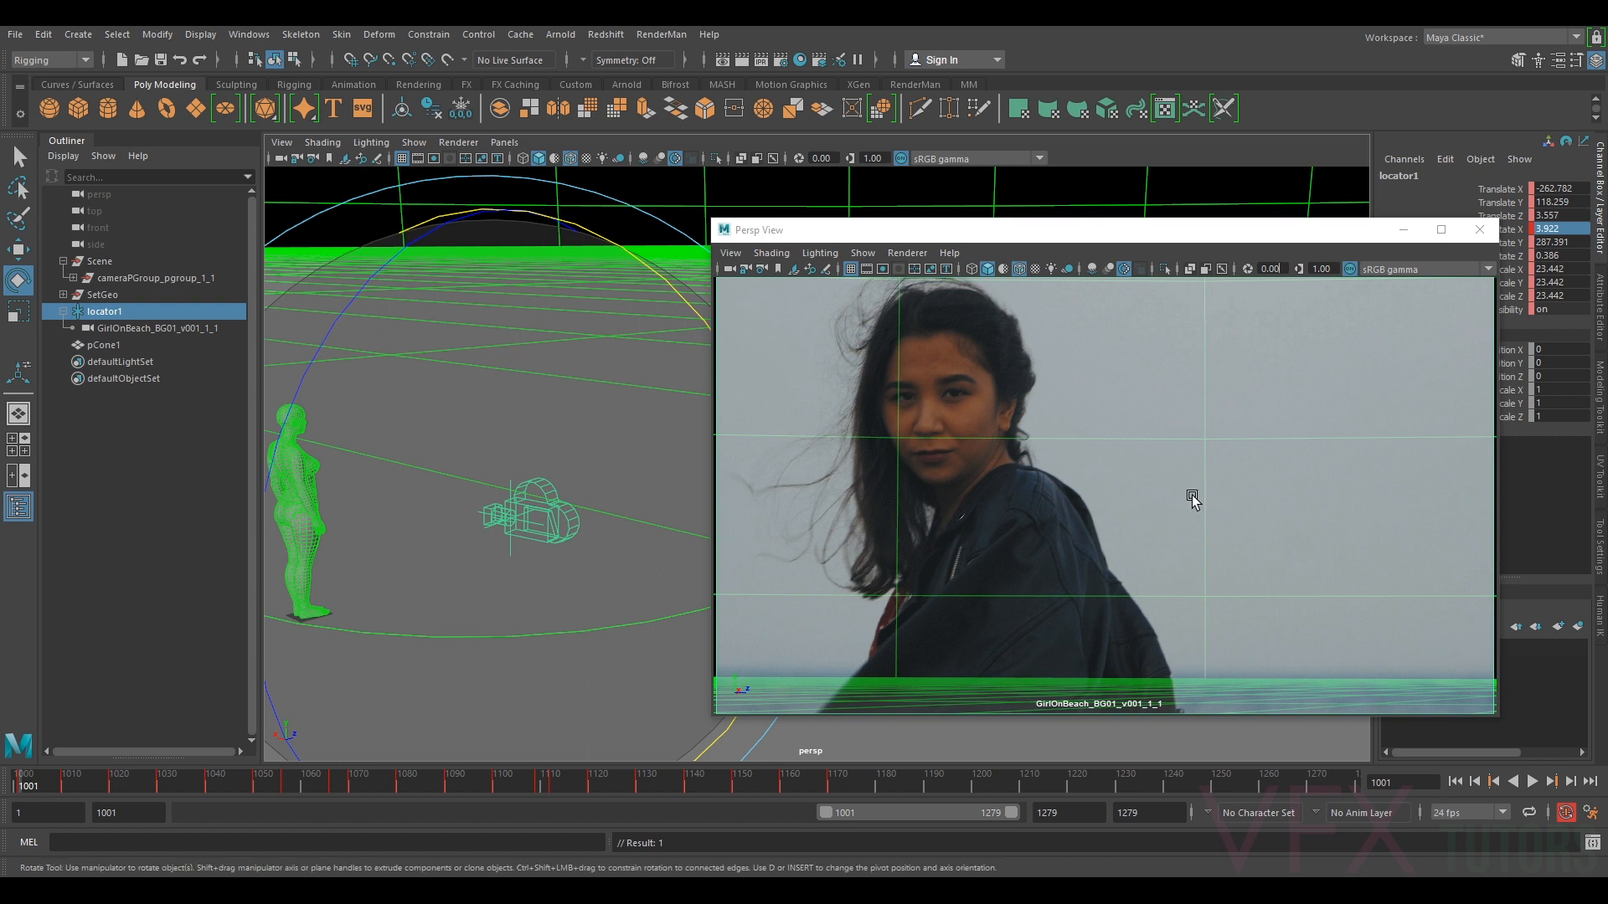
- Step through and play back the shot to check how the grid horizon follows the footage
key(alt+period)
key(alt+period)
middle_click(985, 540)
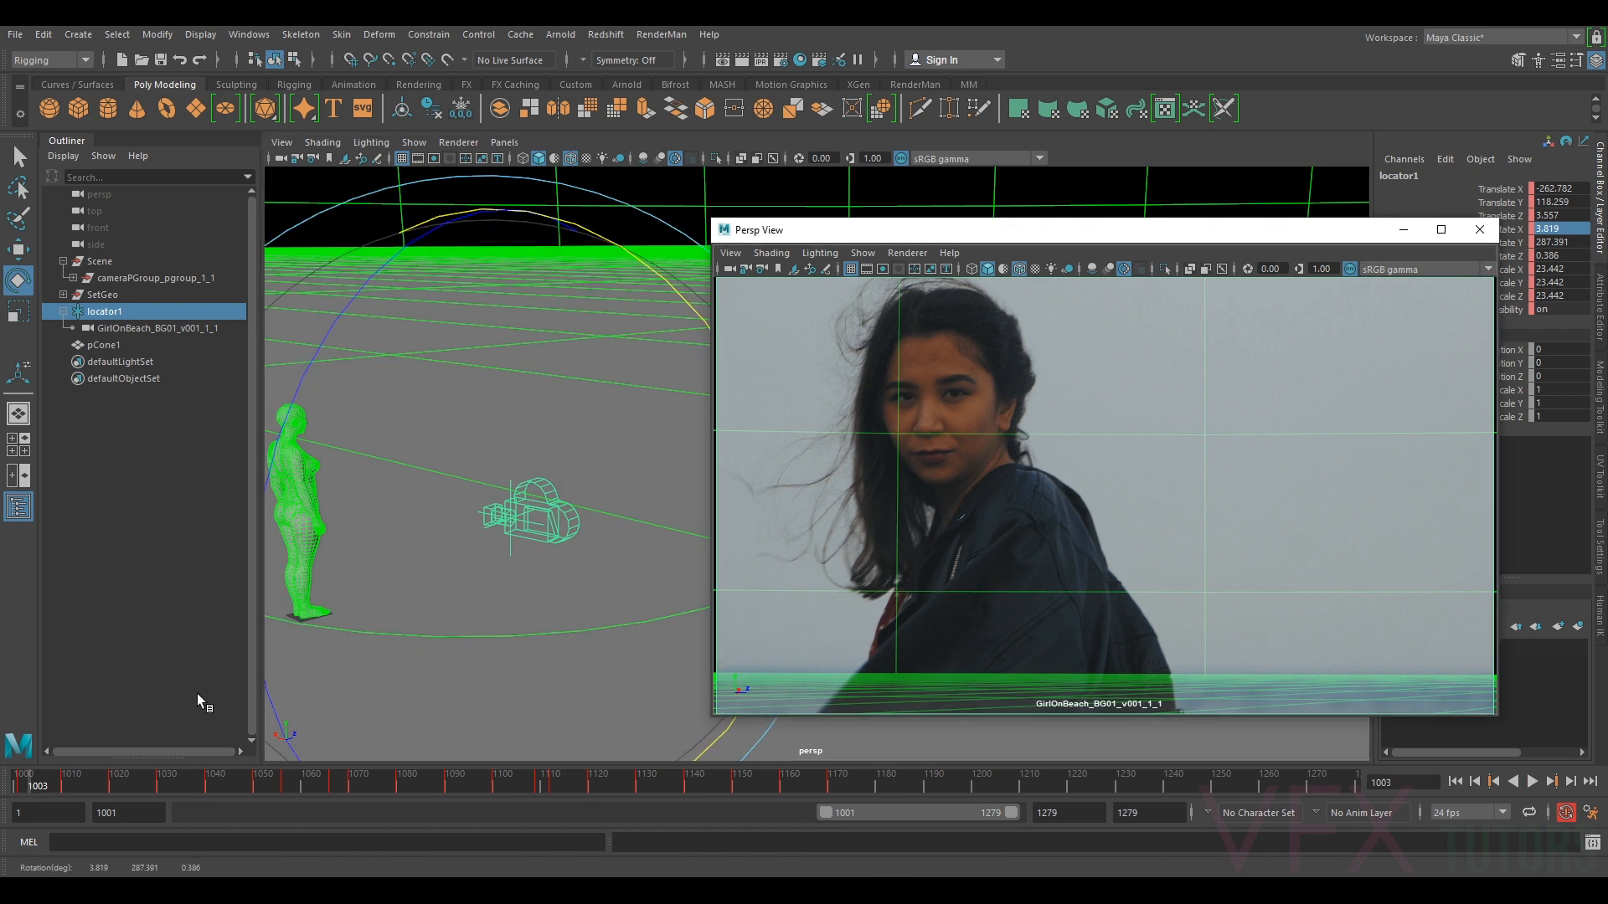
drag(40, 779, 118, 864)
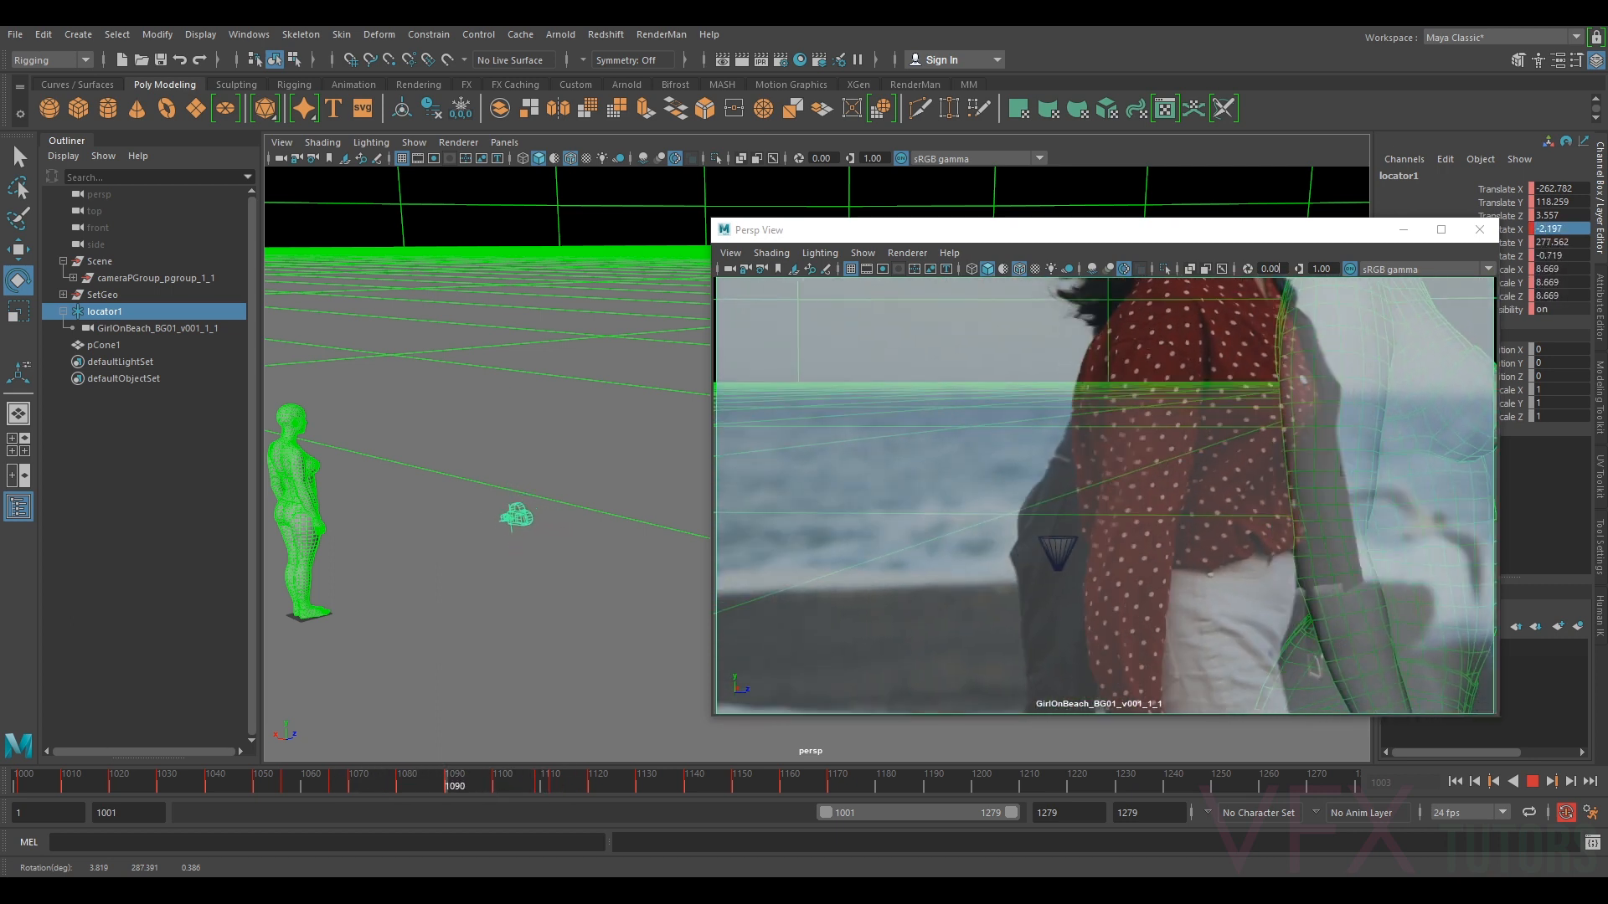
key(Escape)
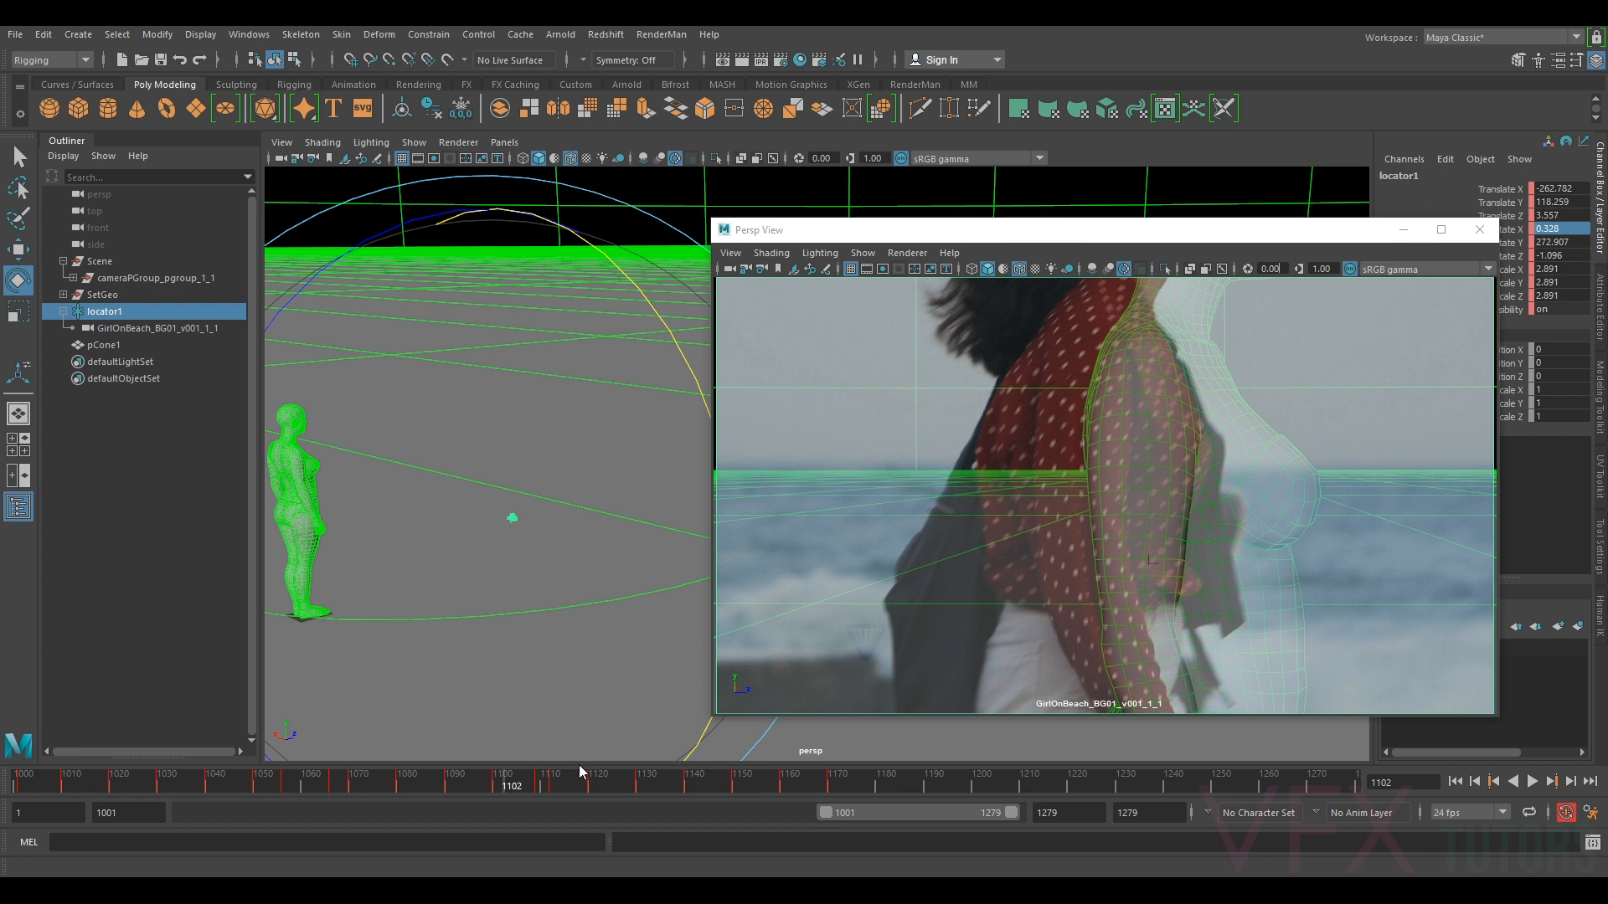
key(alt+v)
key(alt+v)
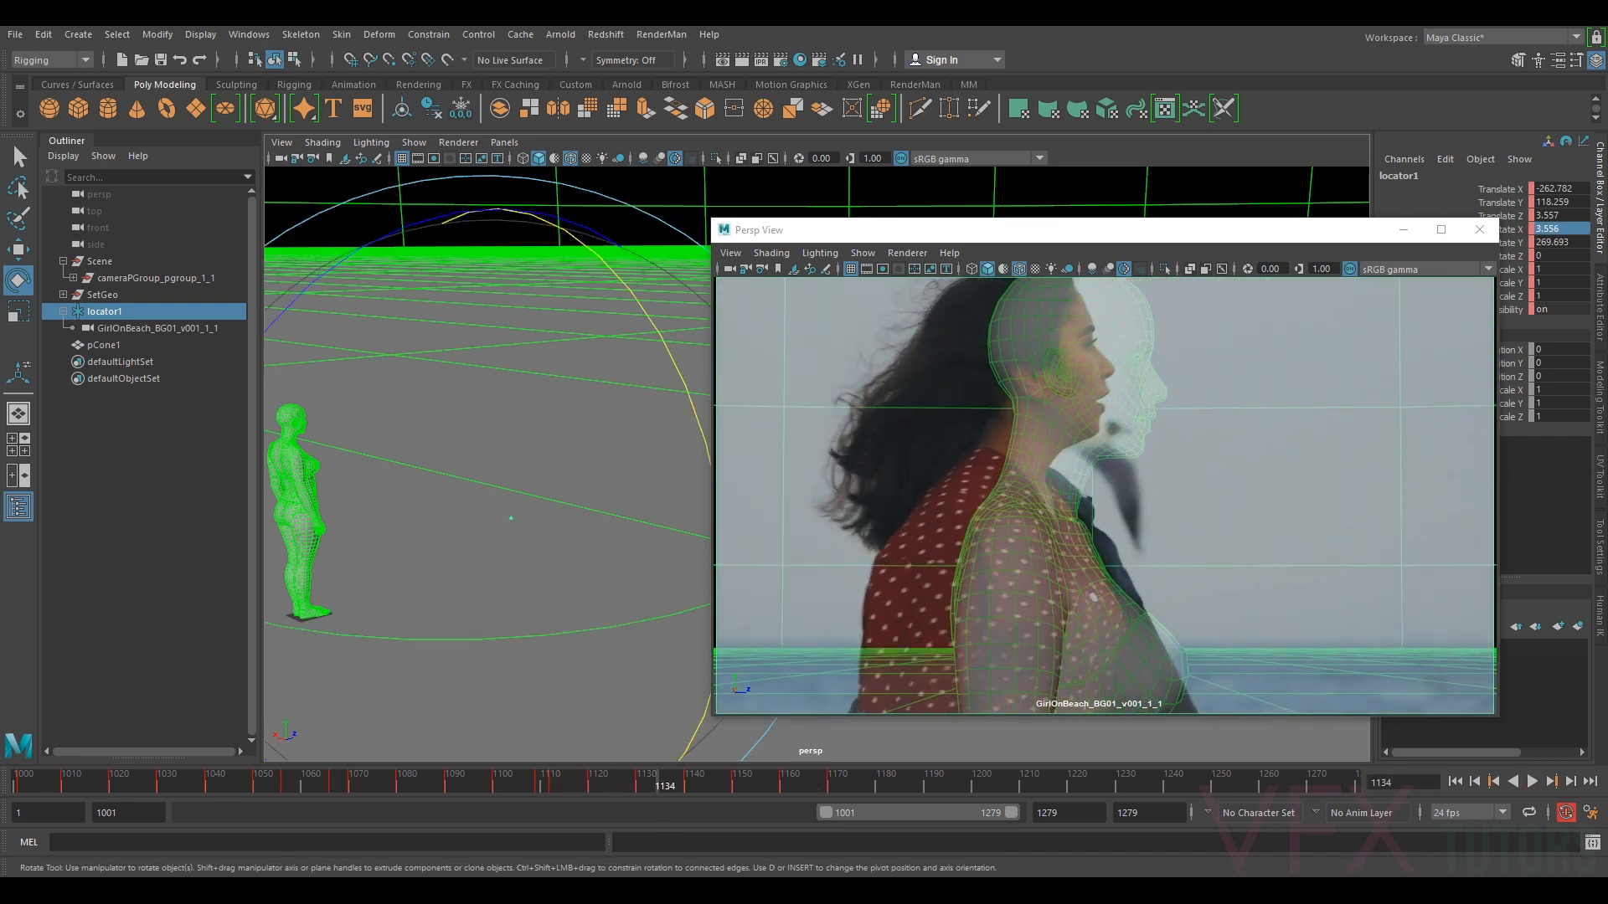
- Open the Graph Editor on locator1's Rotate Y curve and shrink the Persp View window to sit beside it
drag(1320, 61, 721, 145)
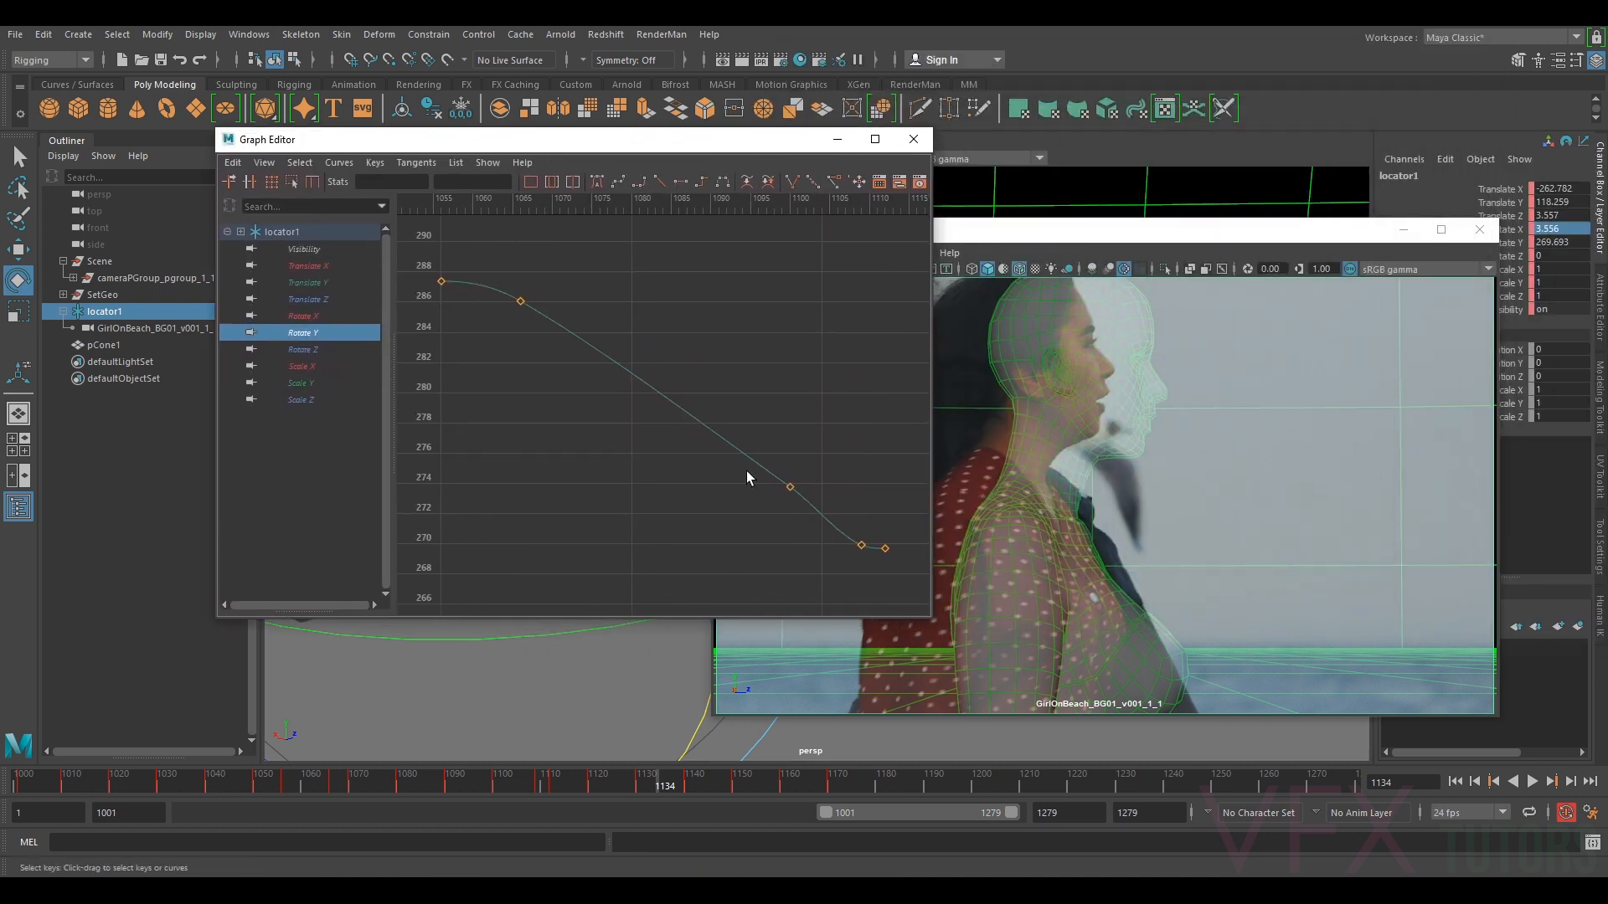
drag(1287, 242, 1307, 244)
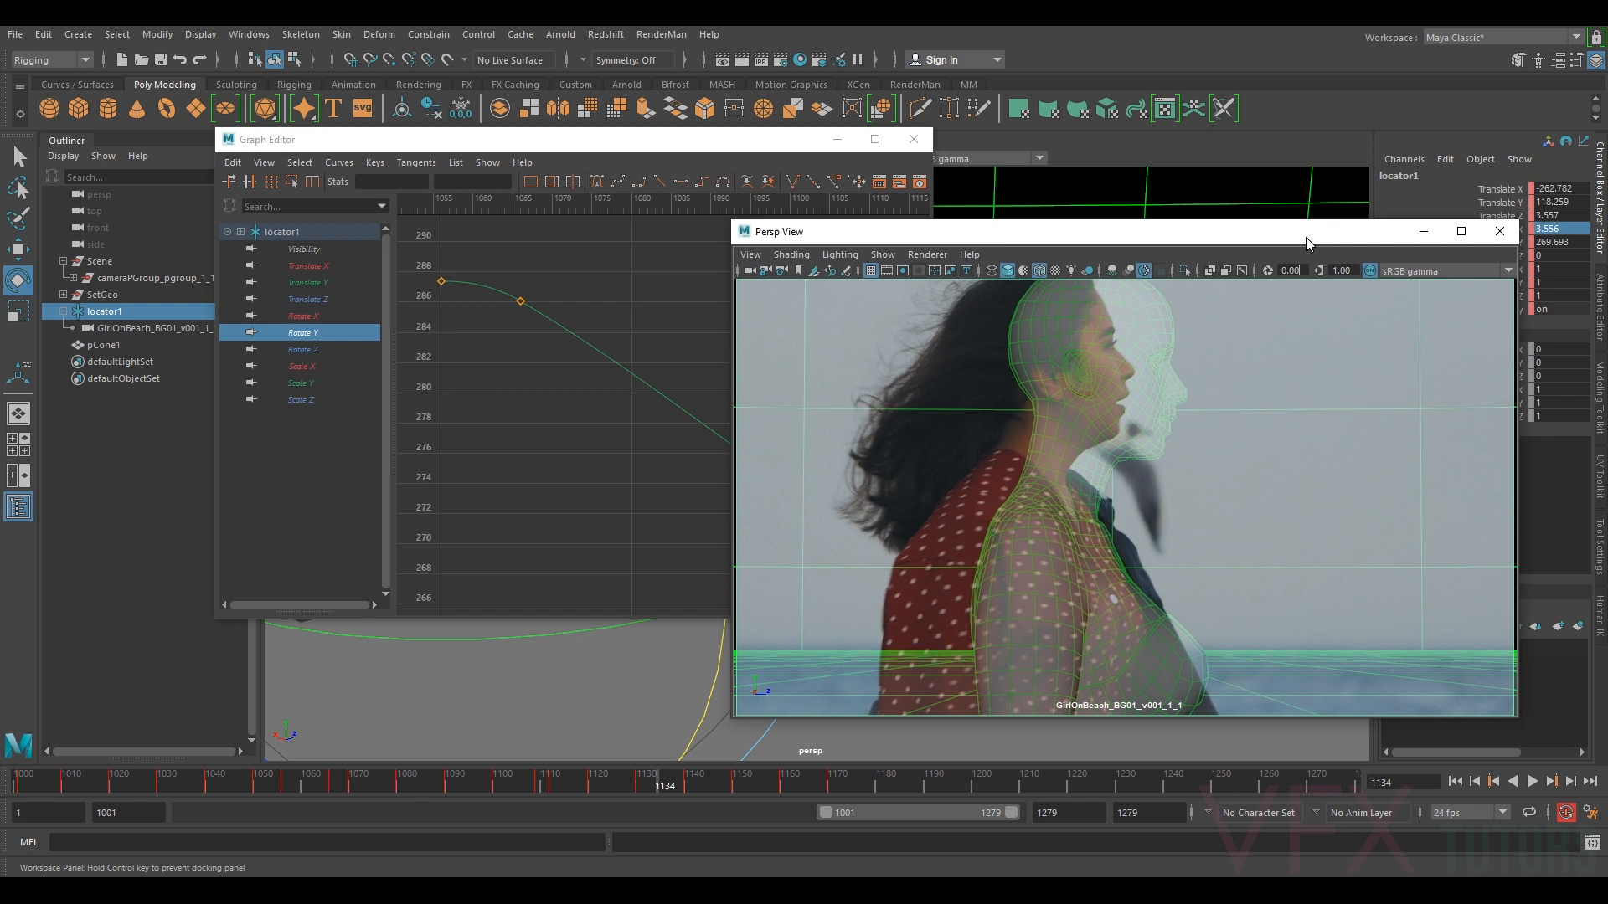
drag(733, 224, 1054, 250)
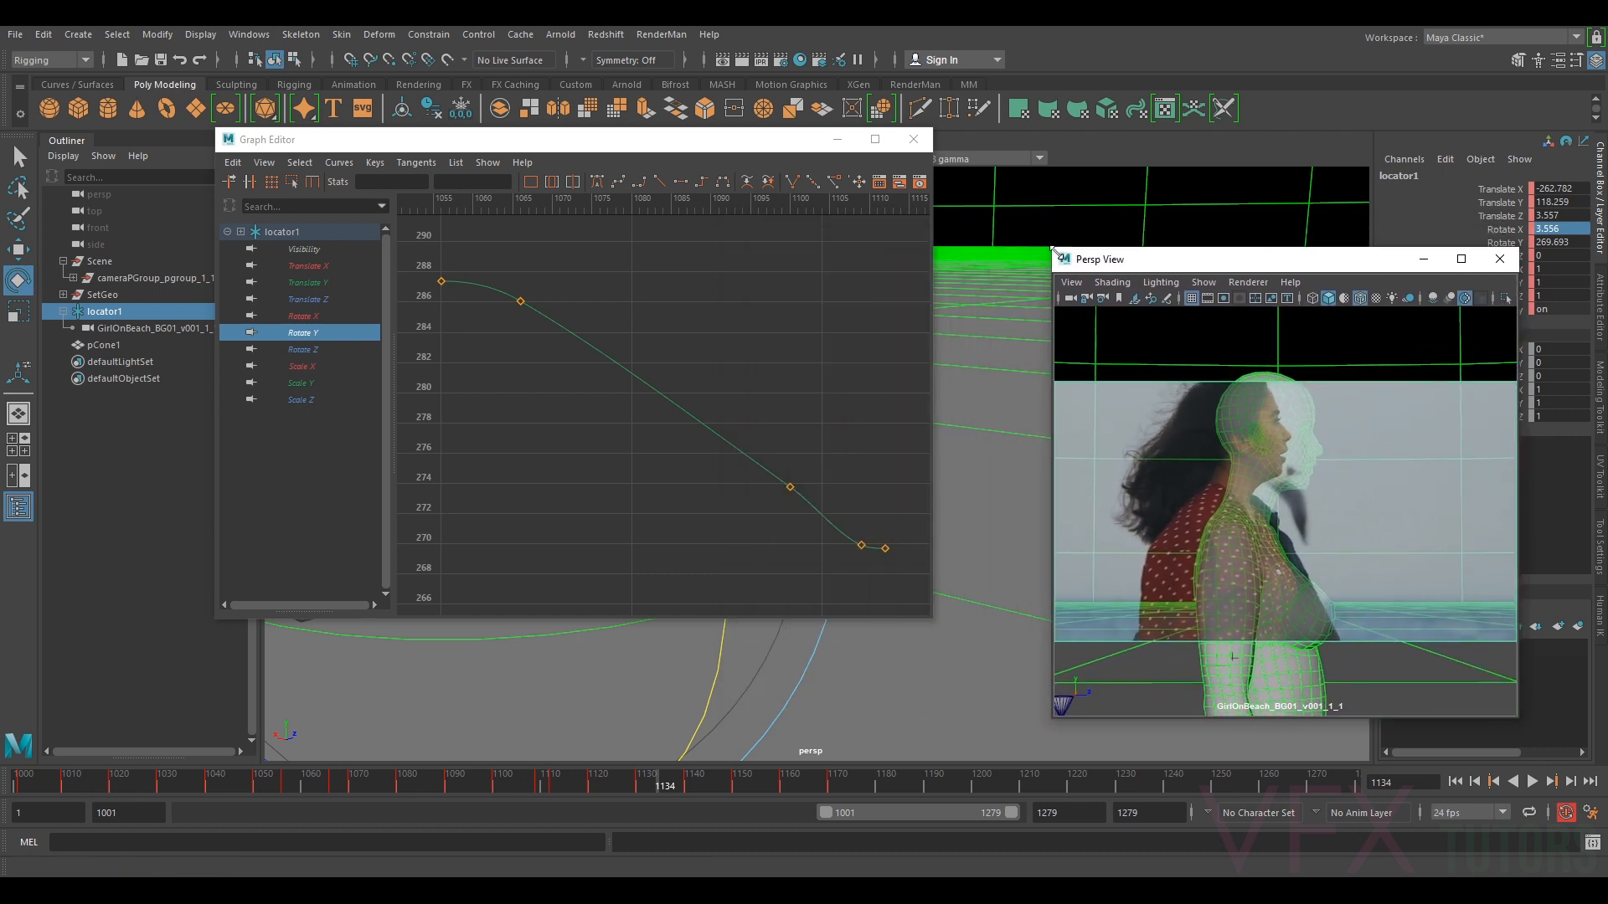
- Examine the Rotate Y curve against the footage from about frame 1092 to the end of the shot
drag(666, 783, 555, 785)
alt+middle_drag(821, 452, 673, 379)
drag(554, 779, 456, 808)
scroll(649, 412, down, 6)
scroll(653, 415, up, 2)
alt+middle_drag(674, 368, 633, 399)
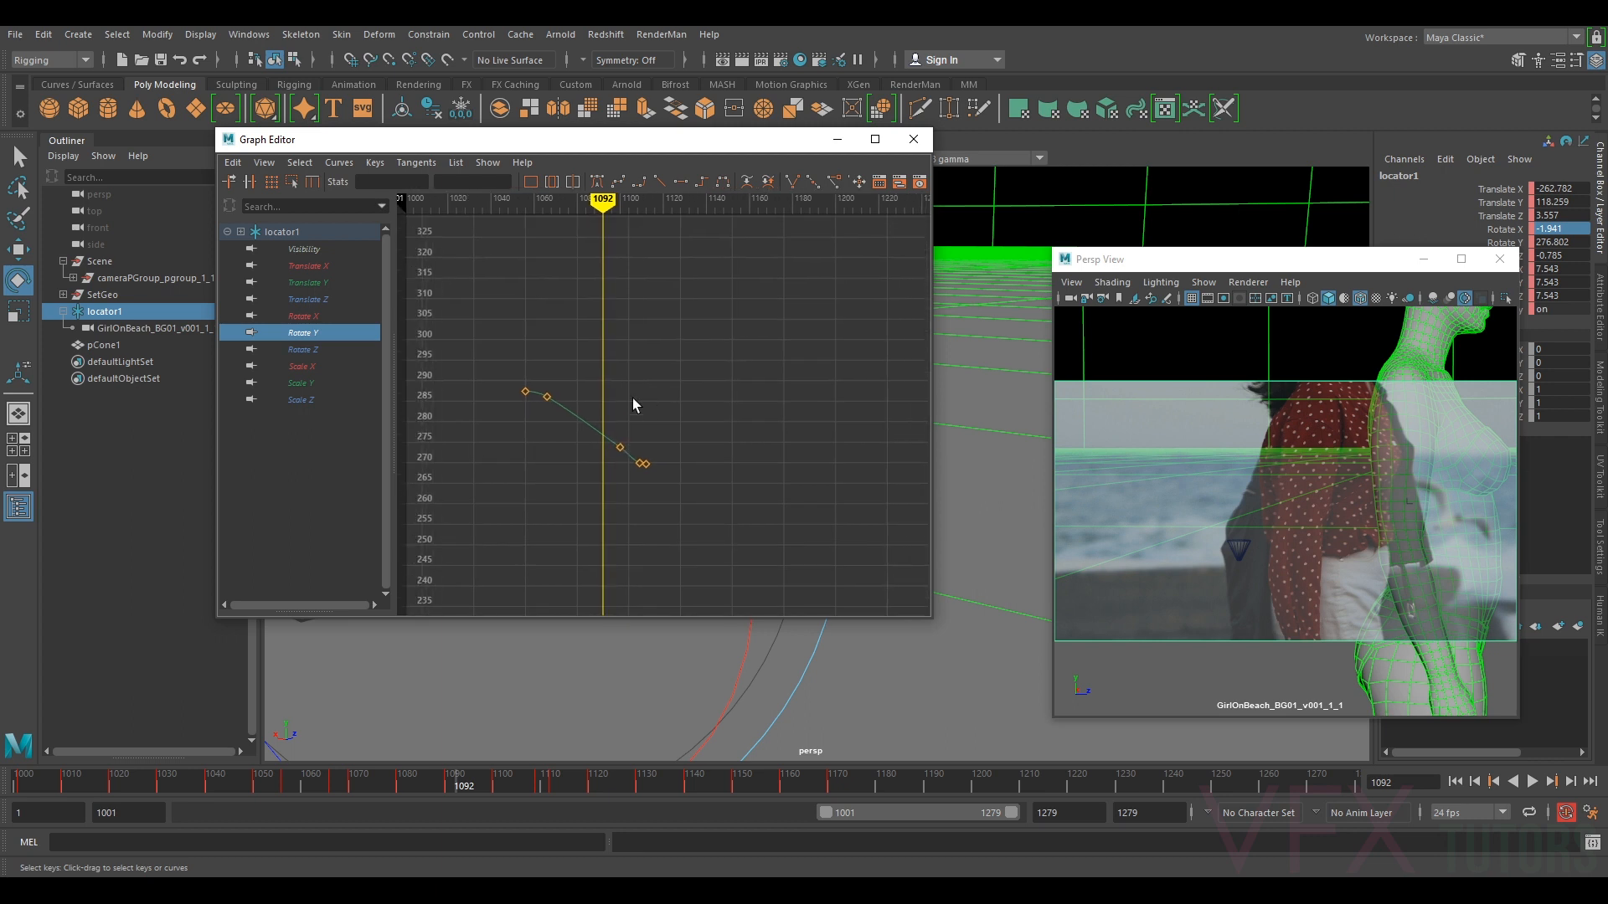
alt+right_drag(639, 427, 711, 503)
alt+middle_drag(711, 503, 698, 400)
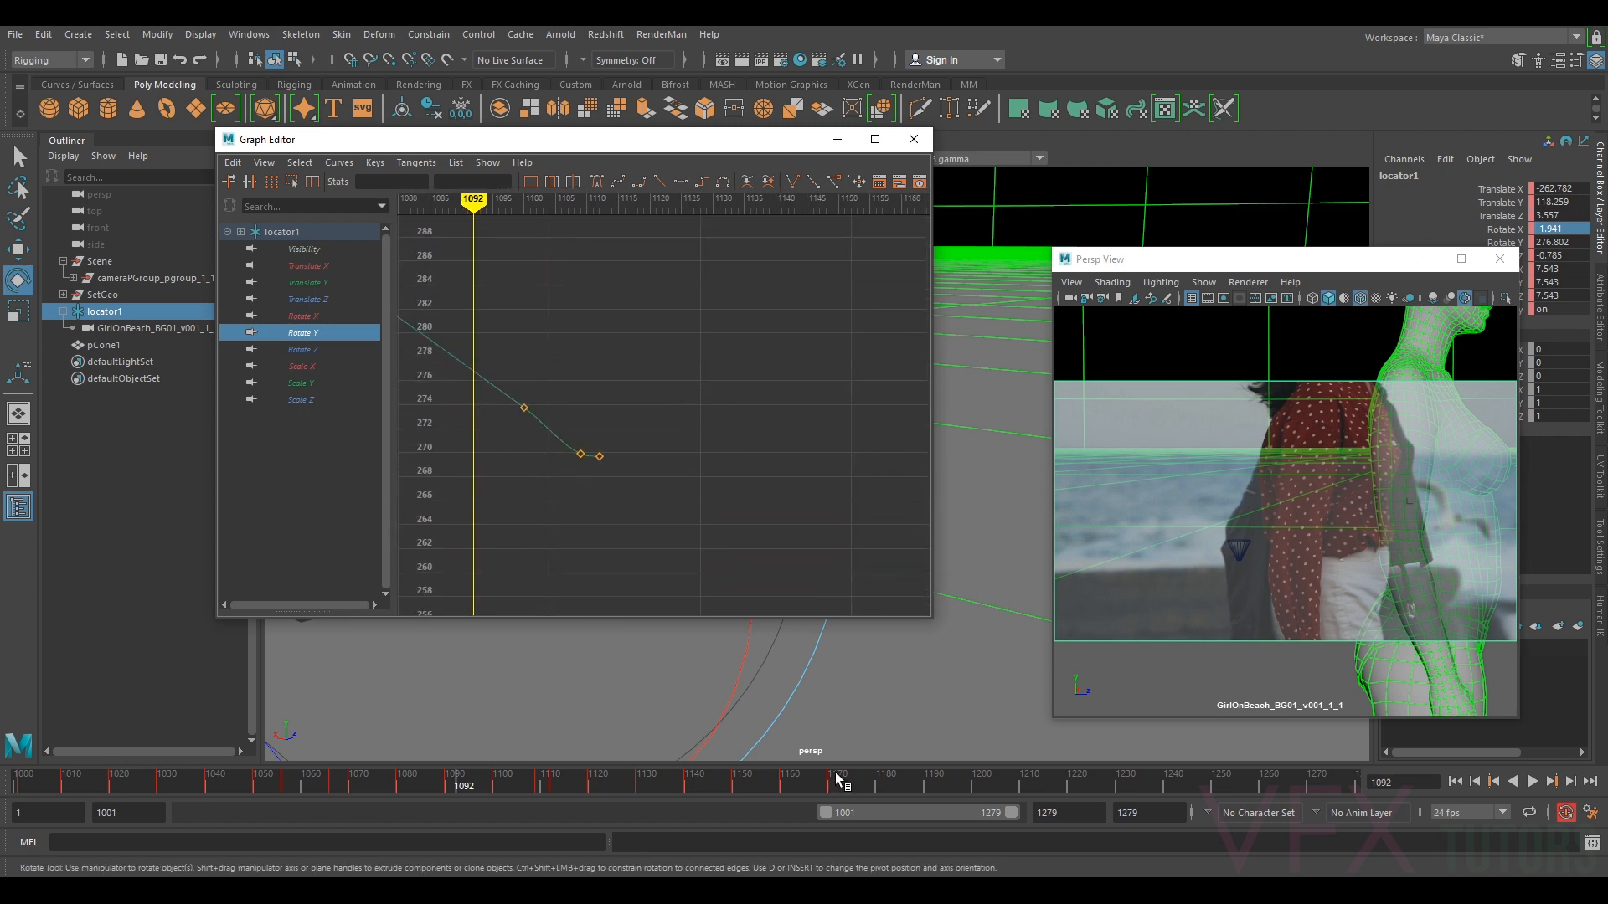
drag(833, 777, 852, 782)
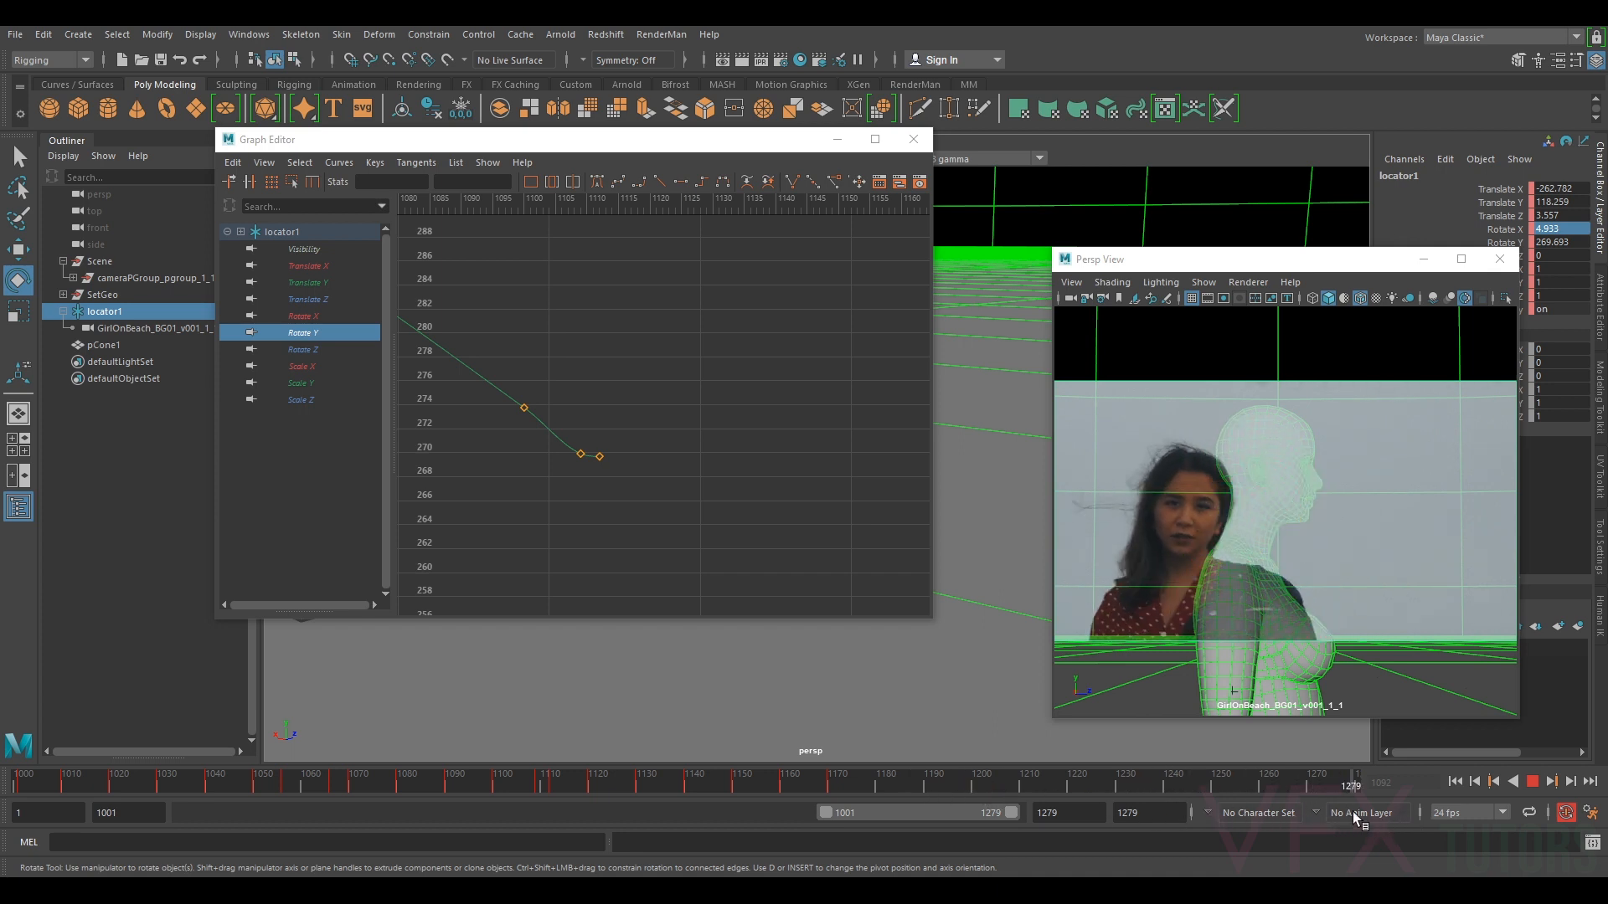
mouse_move(897, 767)
mouse_down()
mouse_move(556, 771)
mouse_move(785, 787)
mouse_up()
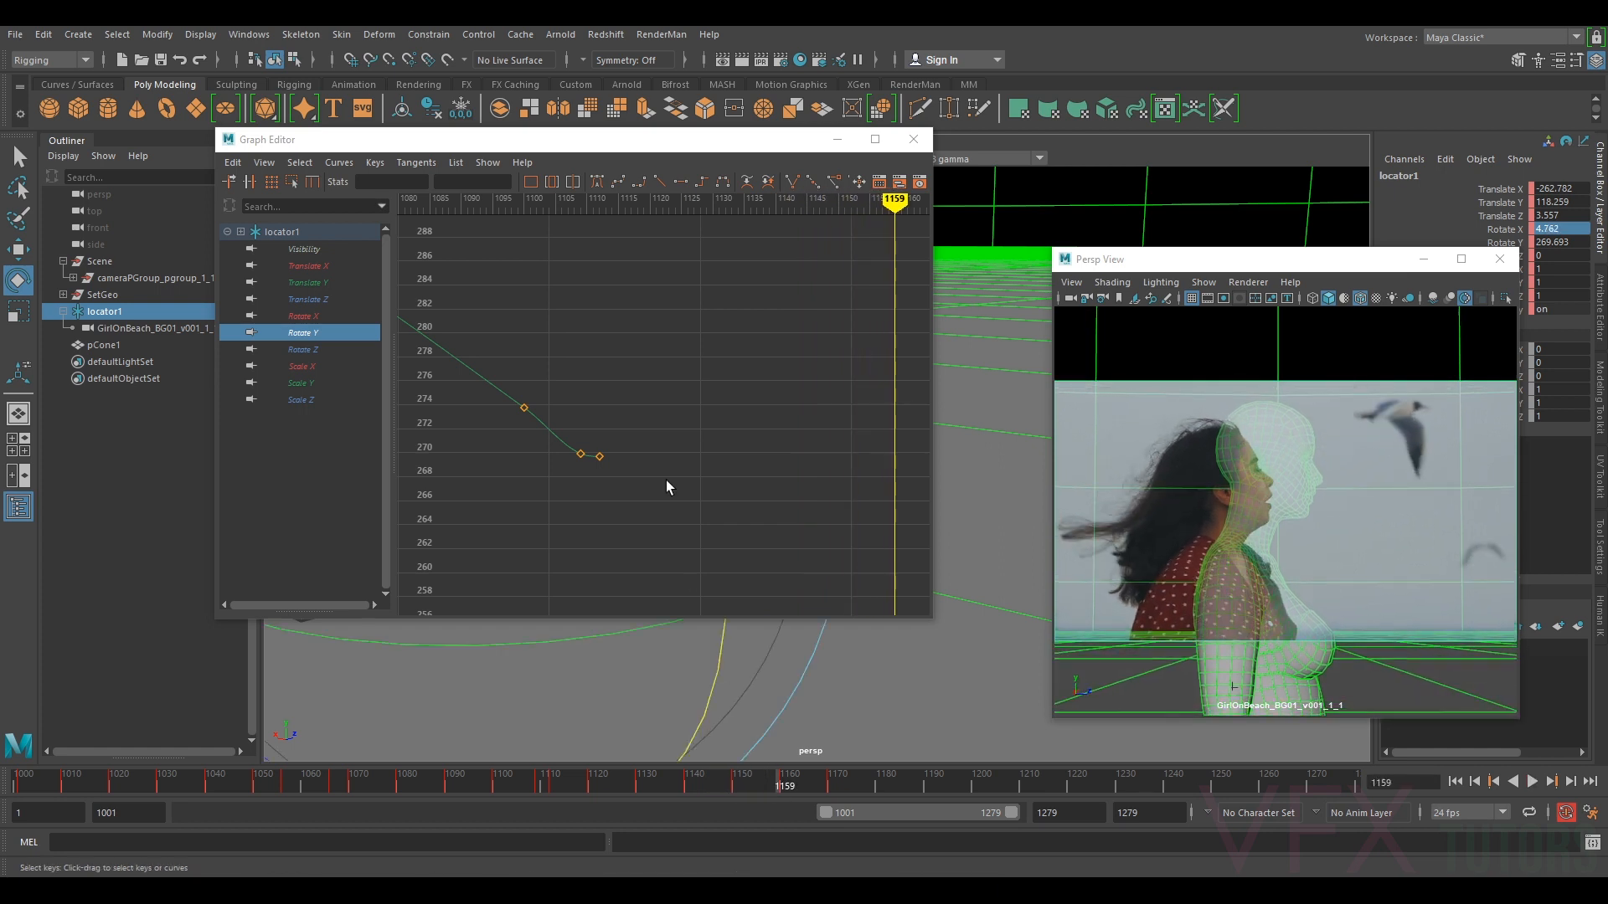
- On frame 1160, turn locator1 to about 268.6 in Y and key its rotation
click(788, 774)
drag(700, 142, 838, 139)
click(477, 644)
drag(483, 649, 479, 650)
key(shift+e)
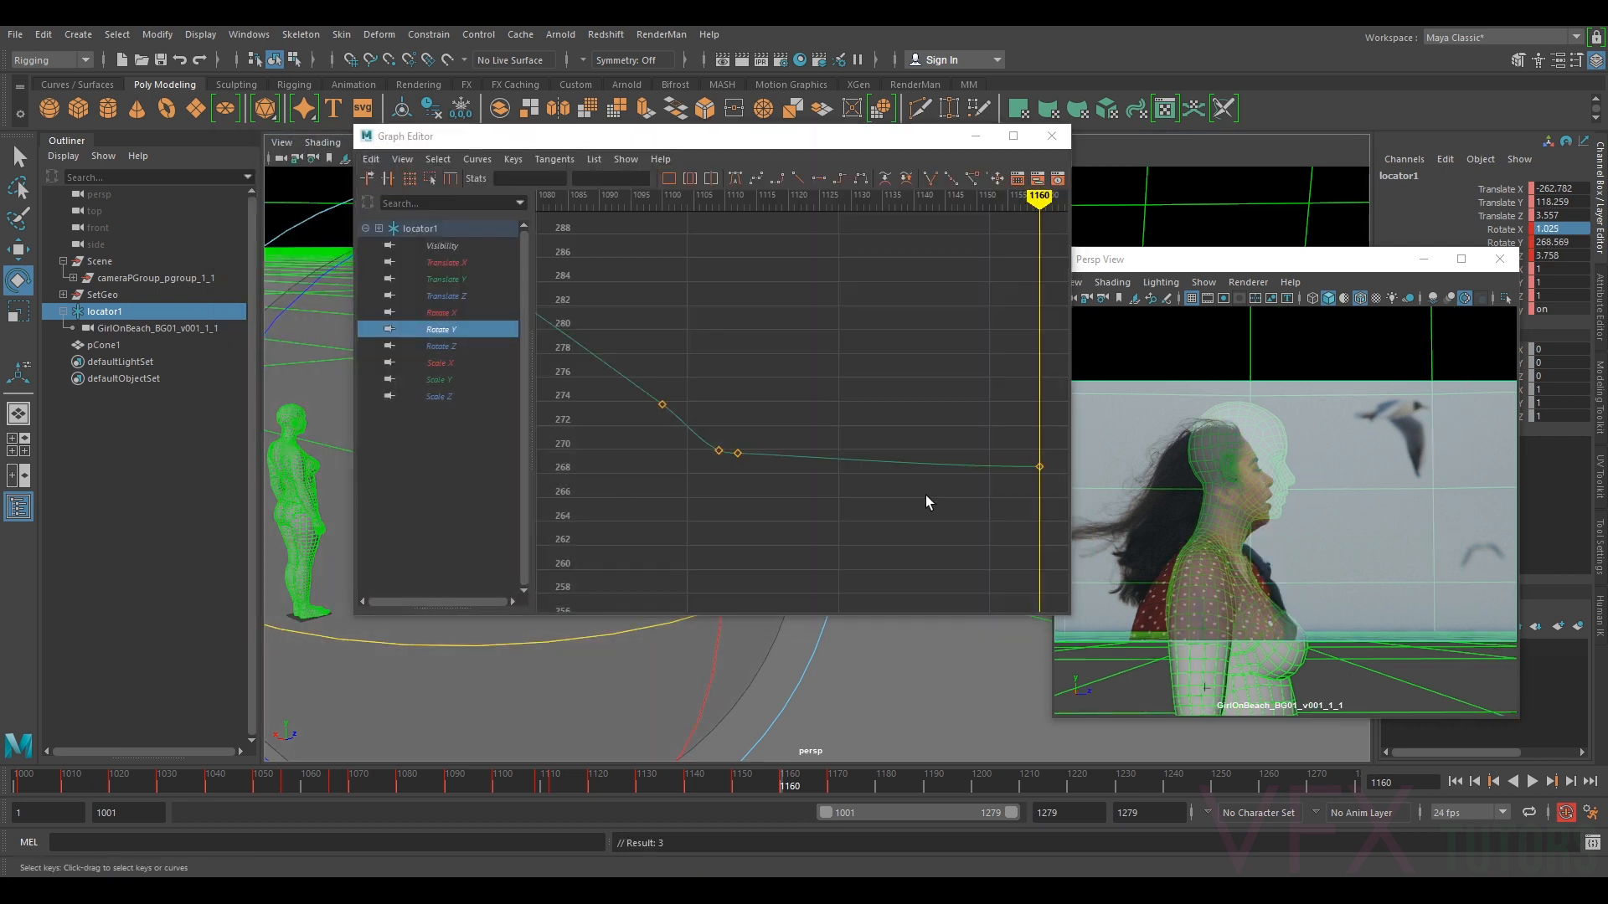
- Lower the Rotate Y key at frame 1160 to about 256.6 in the Graph Editor
drag(1009, 415, 1054, 481)
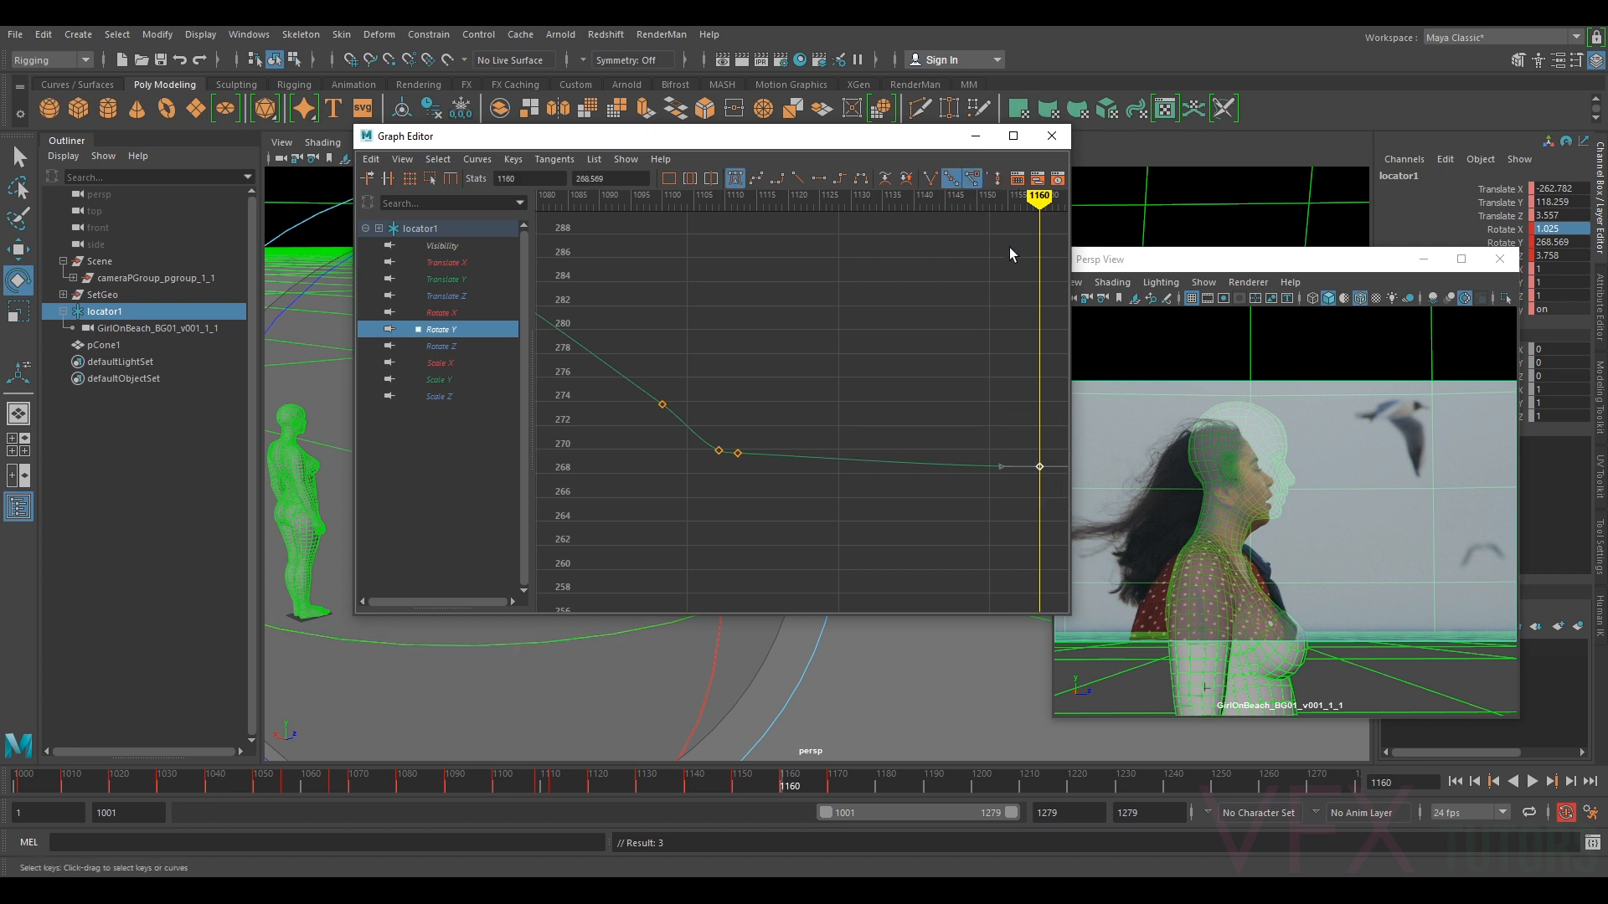
middle_drag(1041, 473, 1019, 509)
click(1002, 589)
click(1040, 590)
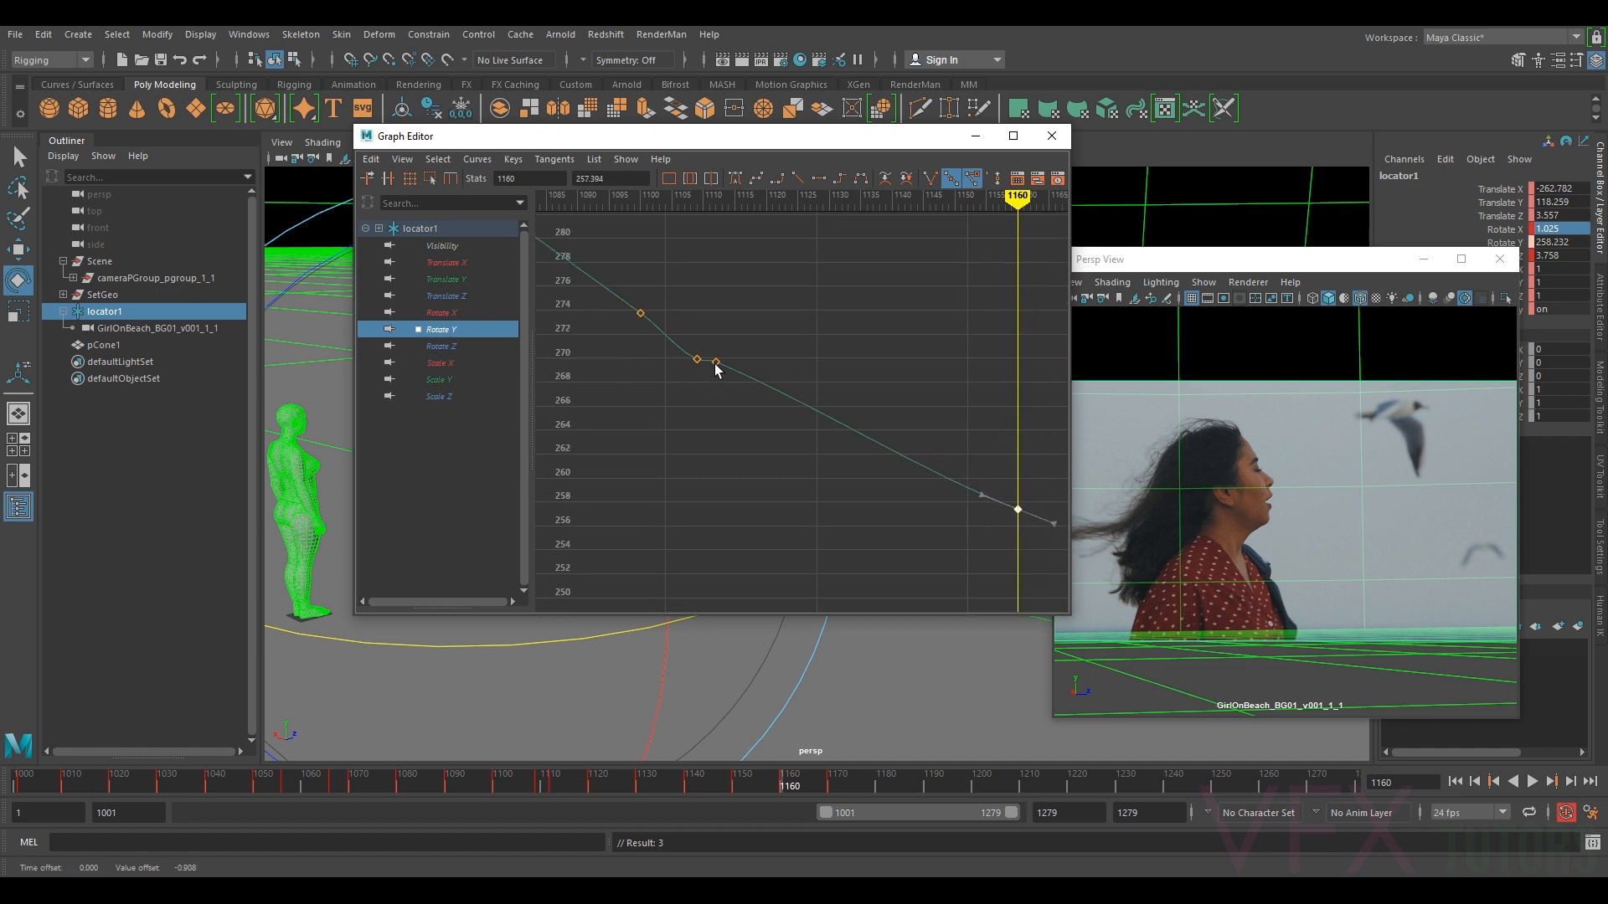
middle_drag(1018, 513, 979, 515)
- Delete the Rotate Y key at frame 1112 and lower the key at frame 1160 to about 254.8
alt+right_drag(972, 499, 730, 439)
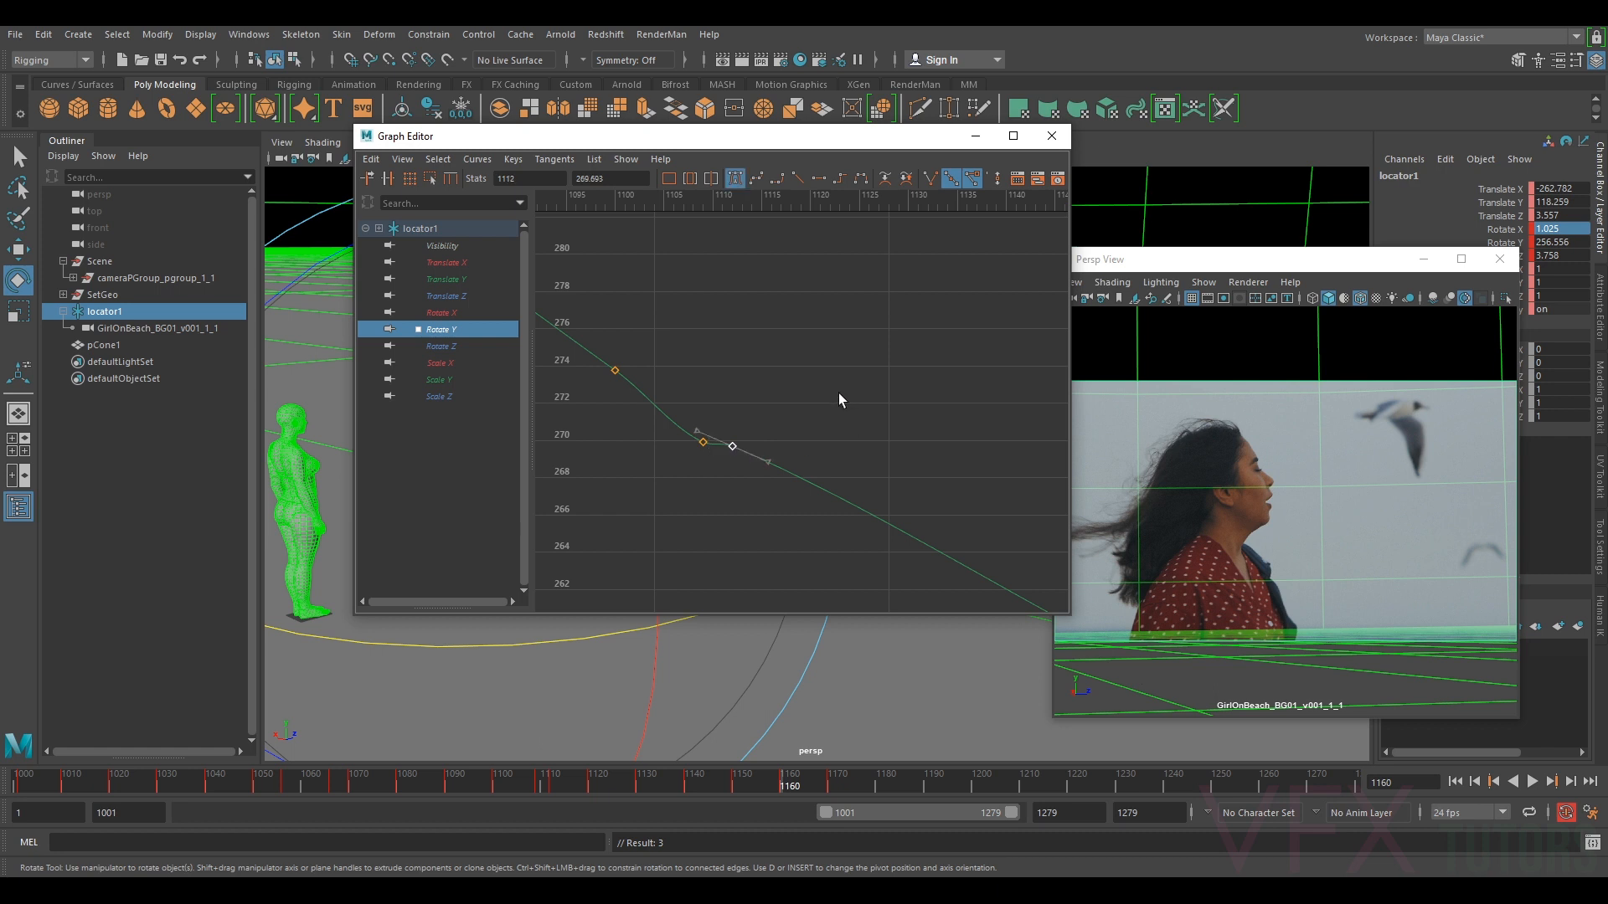
key(Delete)
mouse_move(909, 450)
alt+right_down()
mouse_move(843, 425)
mouse_move(922, 469)
alt+right_up()
alt+middle_drag(959, 480, 917, 452)
drag(1004, 512, 952, 552)
middle_drag(972, 538, 972, 555)
alt+right_drag(972, 554, 937, 491)
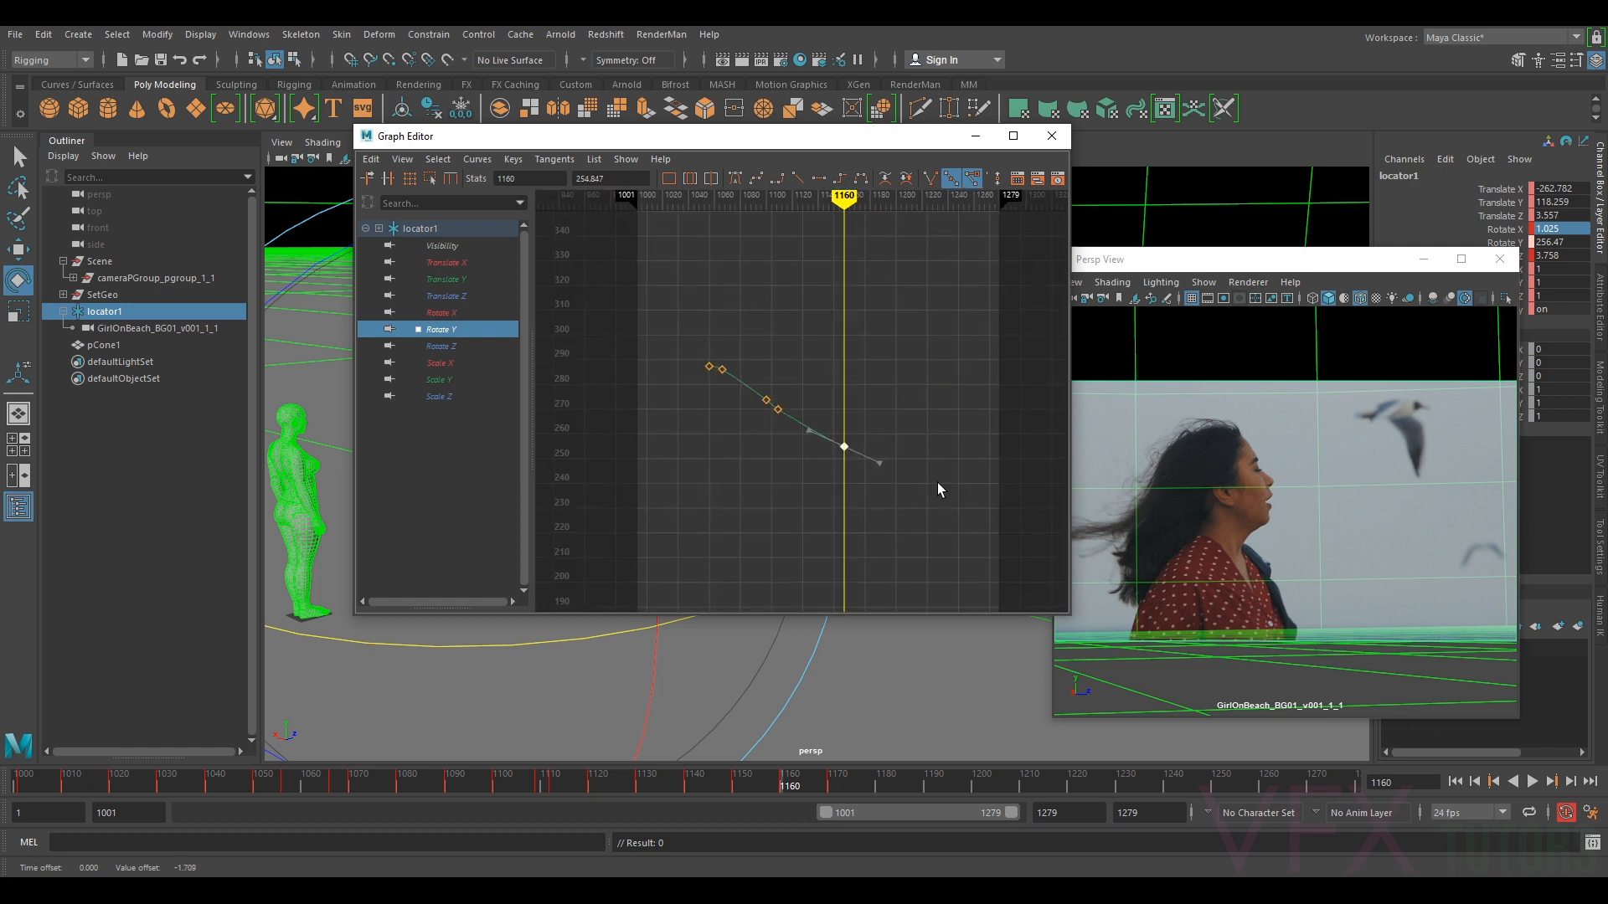
alt+middle_drag(787, 364, 840, 374)
alt+right_drag(840, 373, 937, 419)
alt+middle_drag(974, 427, 859, 434)
alt+middle_drag(953, 461, 926, 441)
alt+right_drag(926, 441, 807, 381)
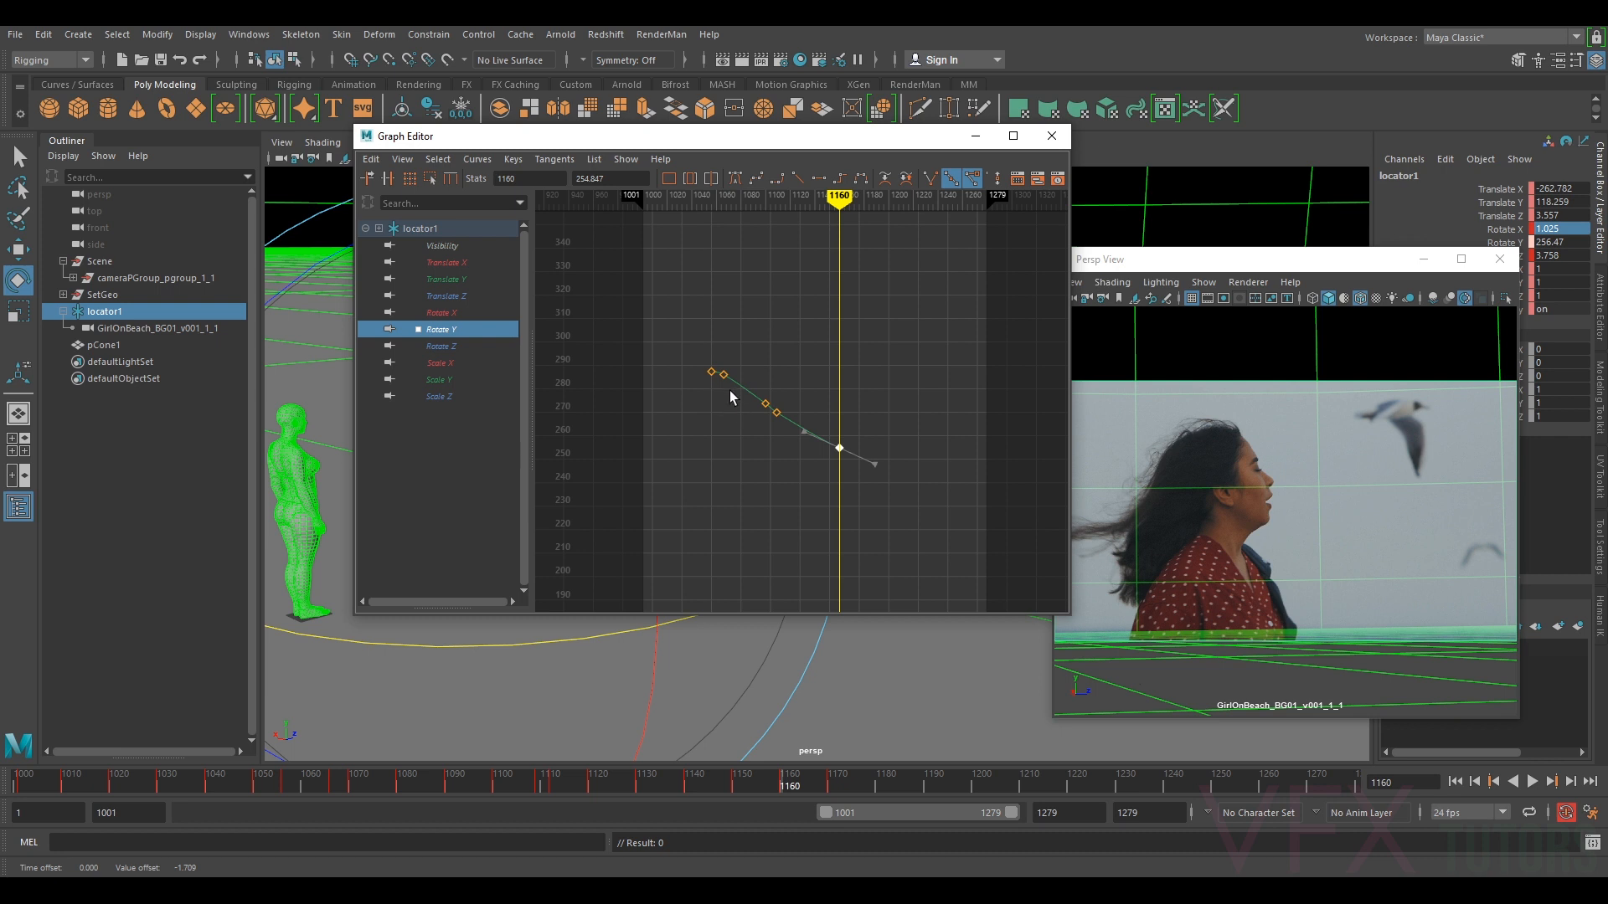
- Show locator1's Rotate X curve, select all its keys and apply the Euler Filter
click(1312, 570)
mouse_move(786, 782)
mouse_down()
mouse_move(477, 782)
mouse_move(641, 800)
mouse_move(588, 794)
mouse_move(626, 797)
mouse_move(602, 797)
mouse_up()
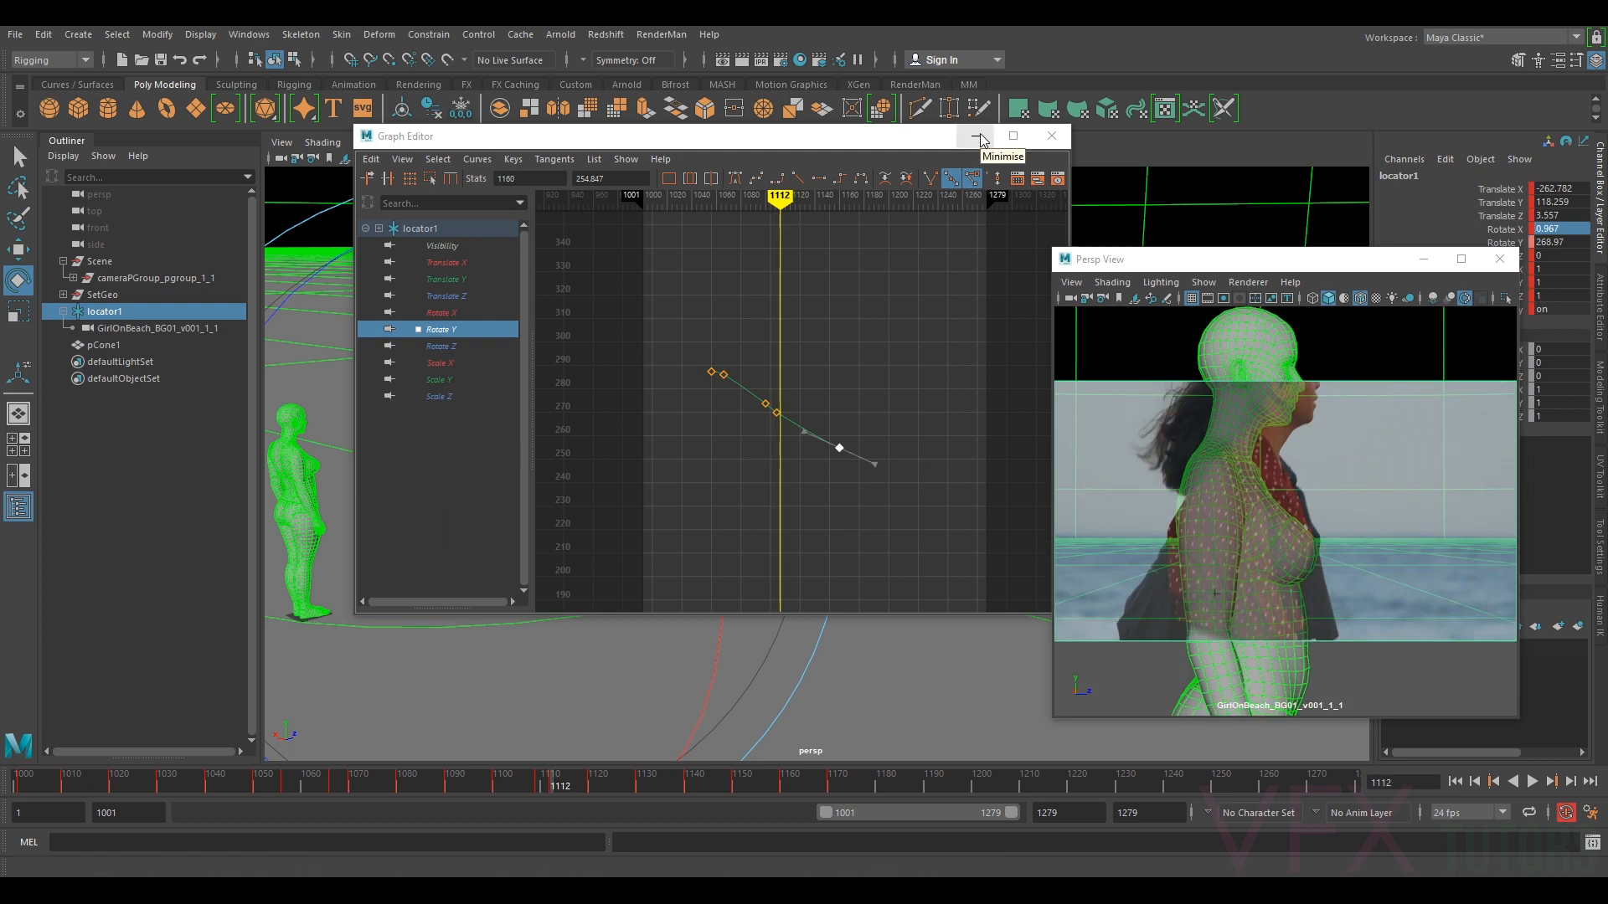
click(444, 312)
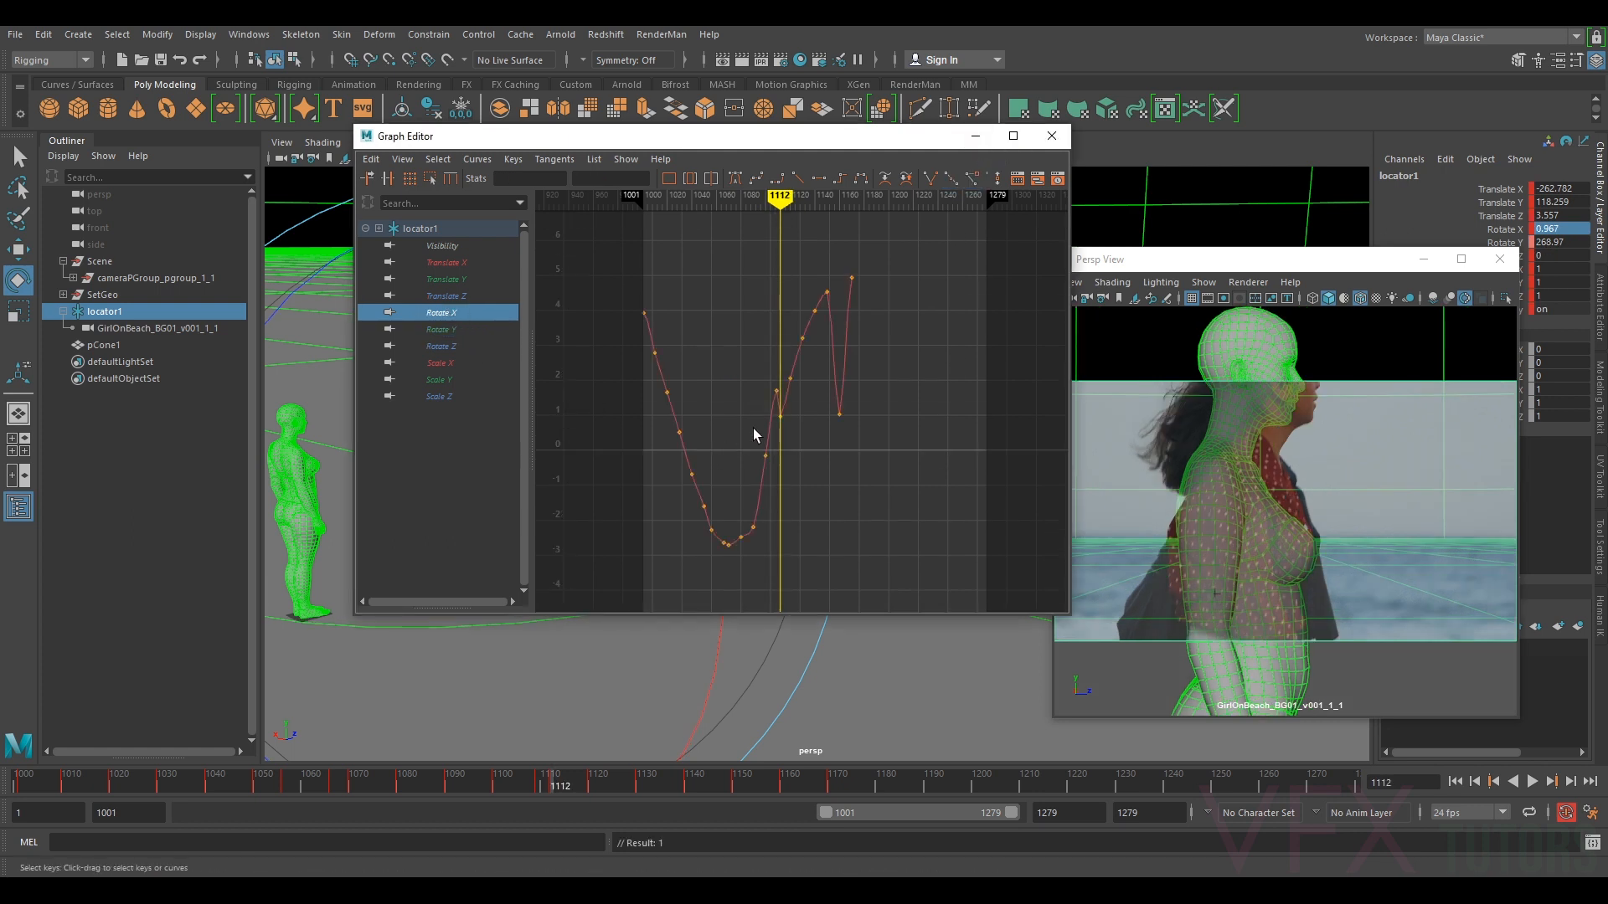
right_drag(787, 415, 806, 373)
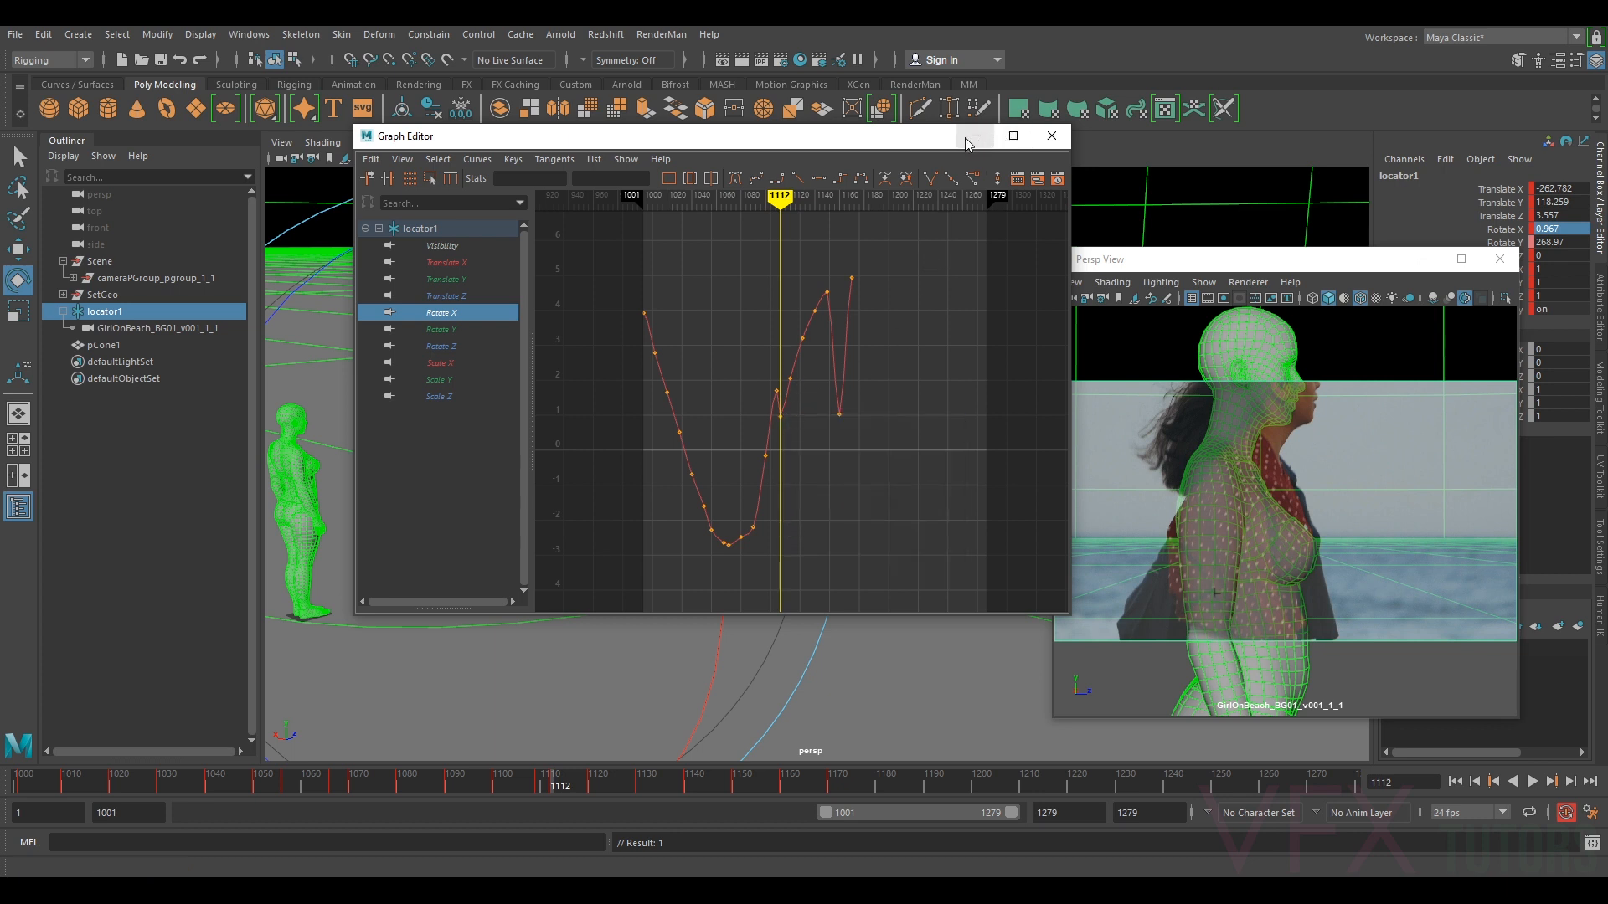
mouse_move(788, 402)
alt+right_down()
mouse_move(818, 405)
mouse_move(793, 405)
alt+right_up()
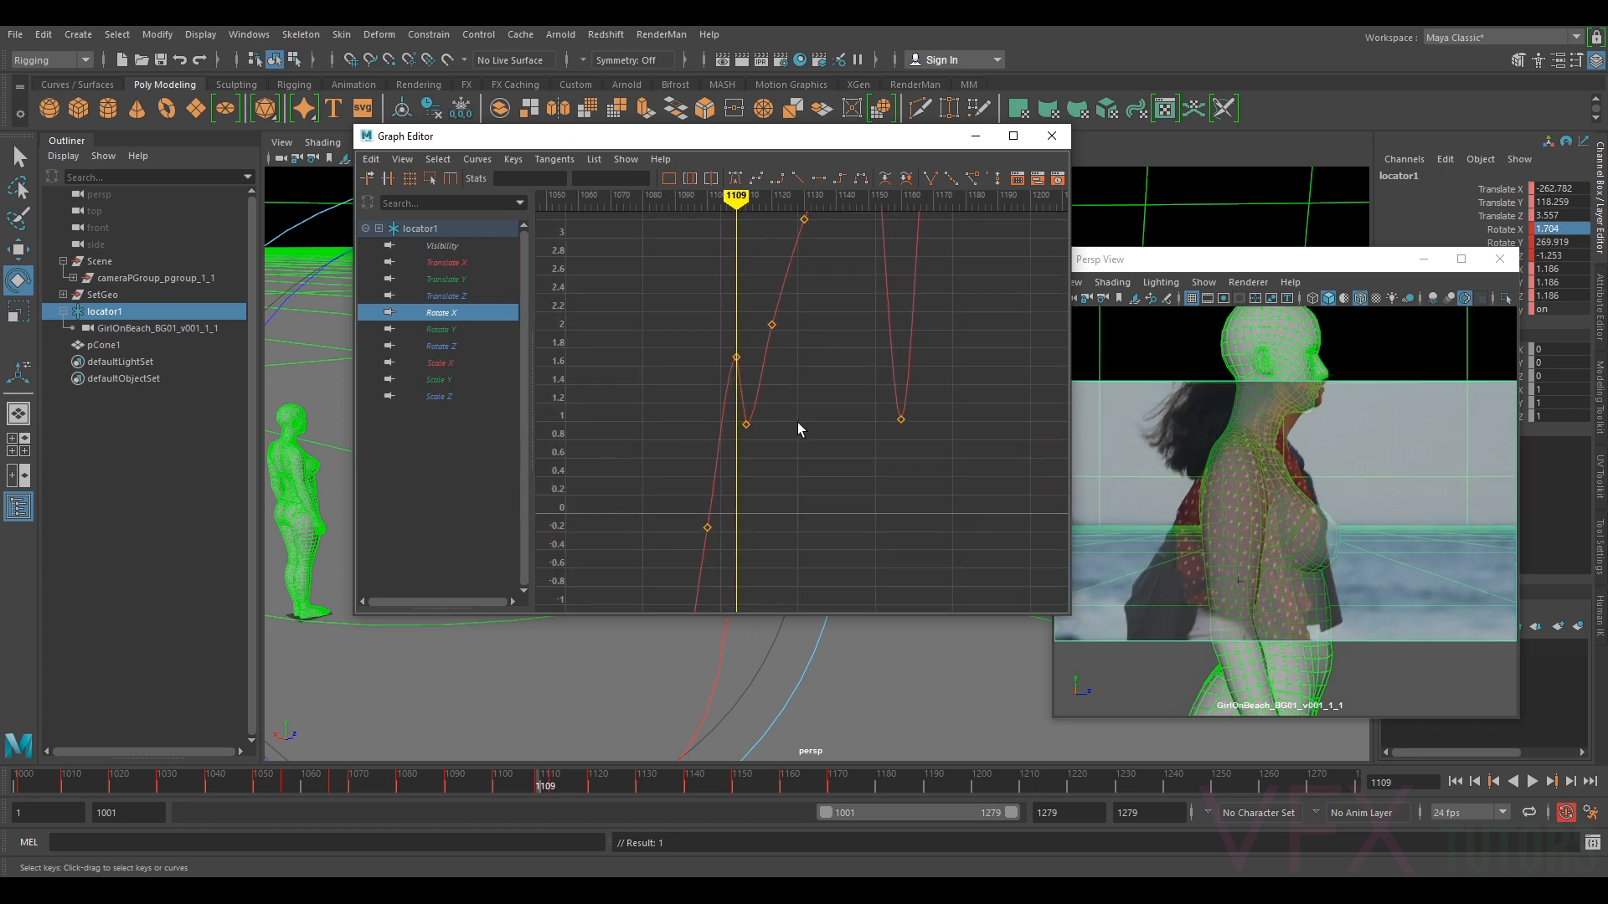
click(742, 429)
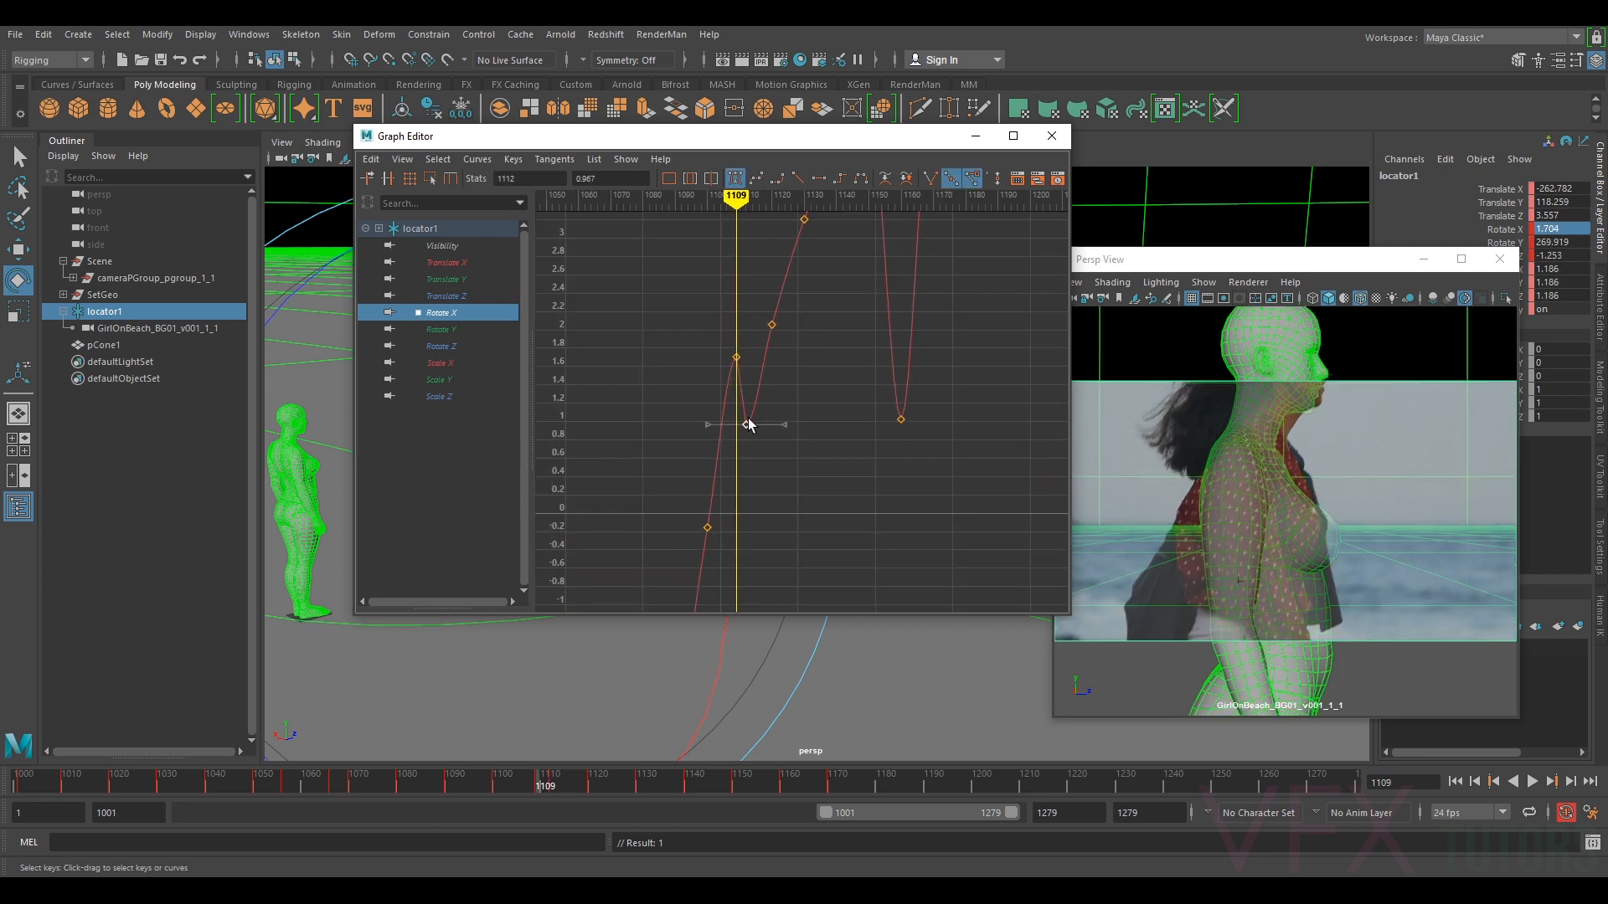
key(a)
drag(900, 227, 574, 594)
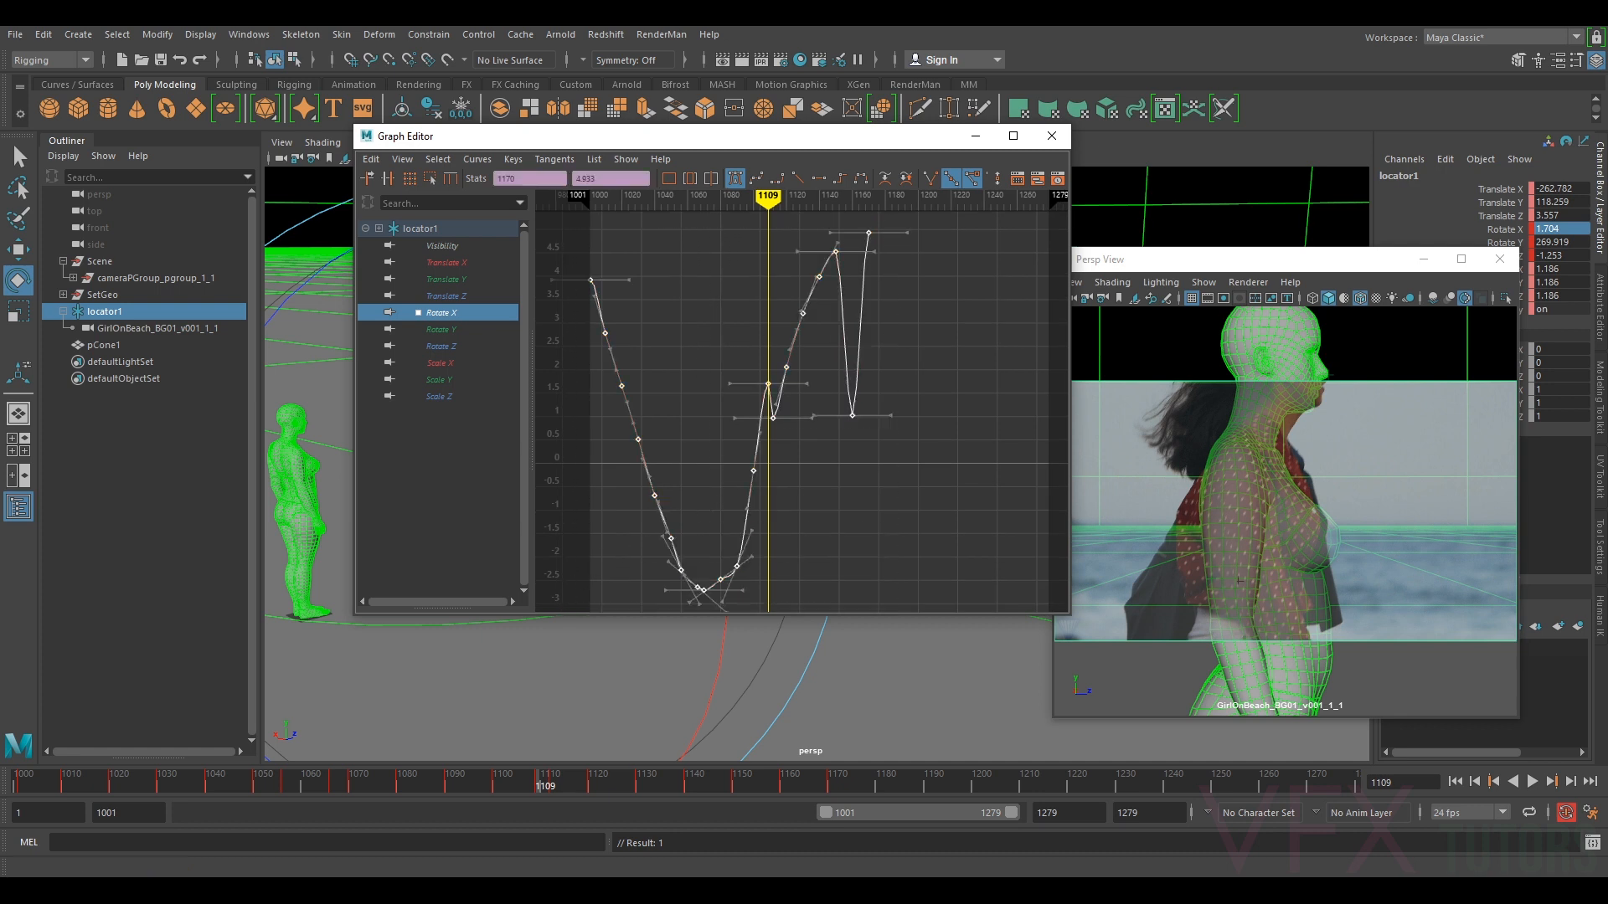
click(475, 160)
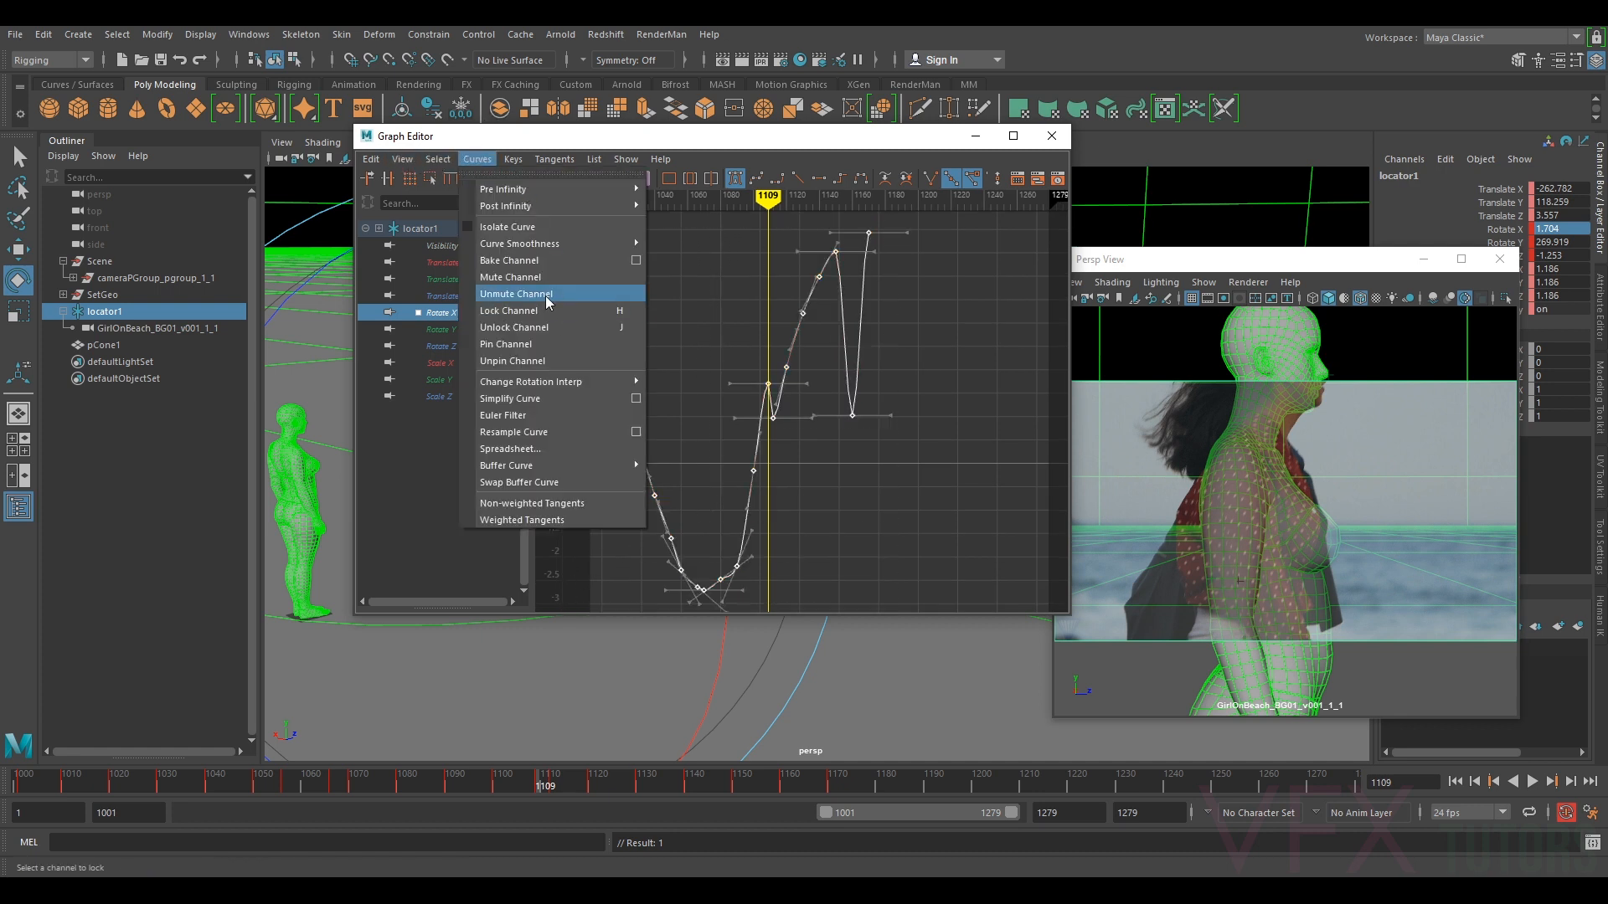
click(540, 415)
- Try raising the Rotate X key at frame 1112 to about 1.8 in line with the neighbouring keys
drag(746, 404, 777, 430)
shift+middle_drag(776, 418, 778, 375)
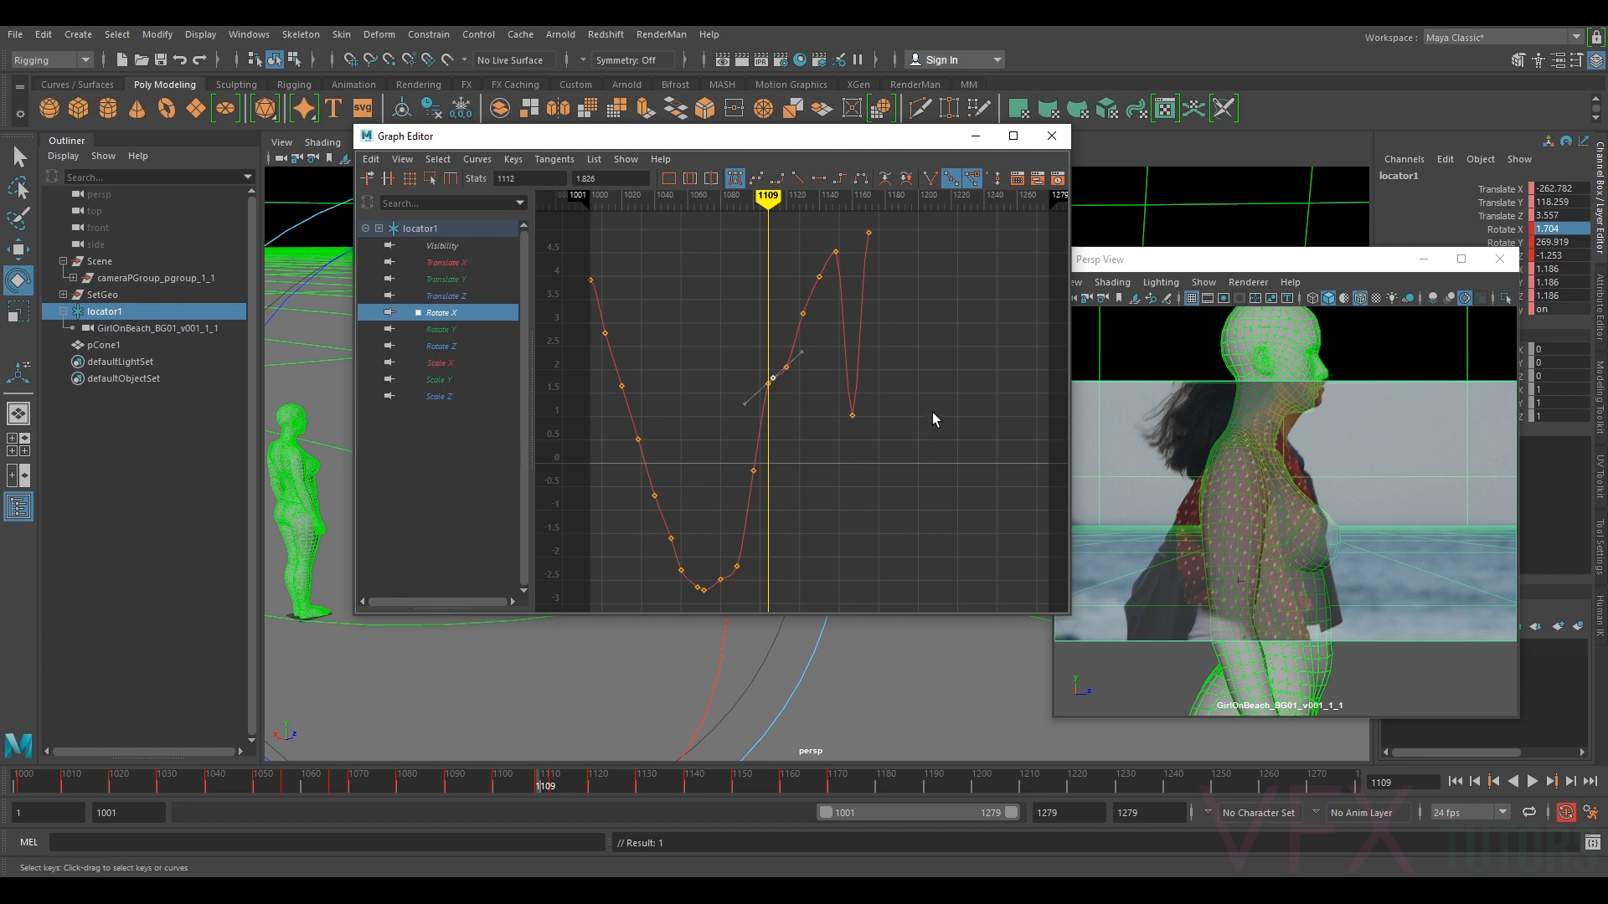
key(period)
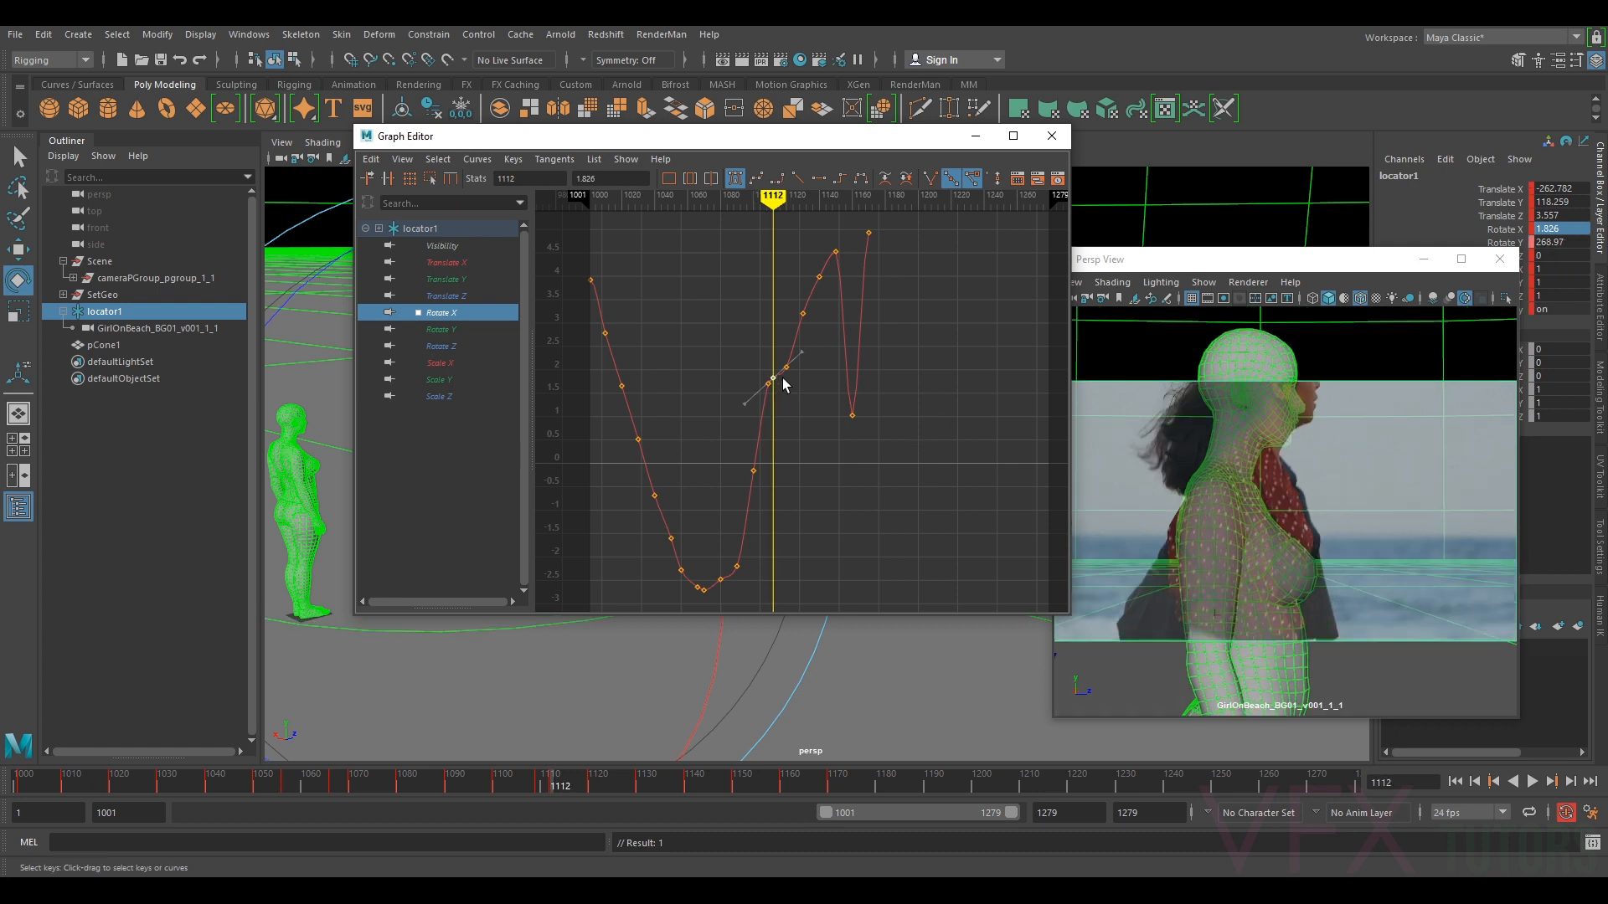
- Delete the Rotate X keys at frames 1112, 1120 and 1160 to smooth the curve
key(Delete)
drag(782, 379, 785, 378)
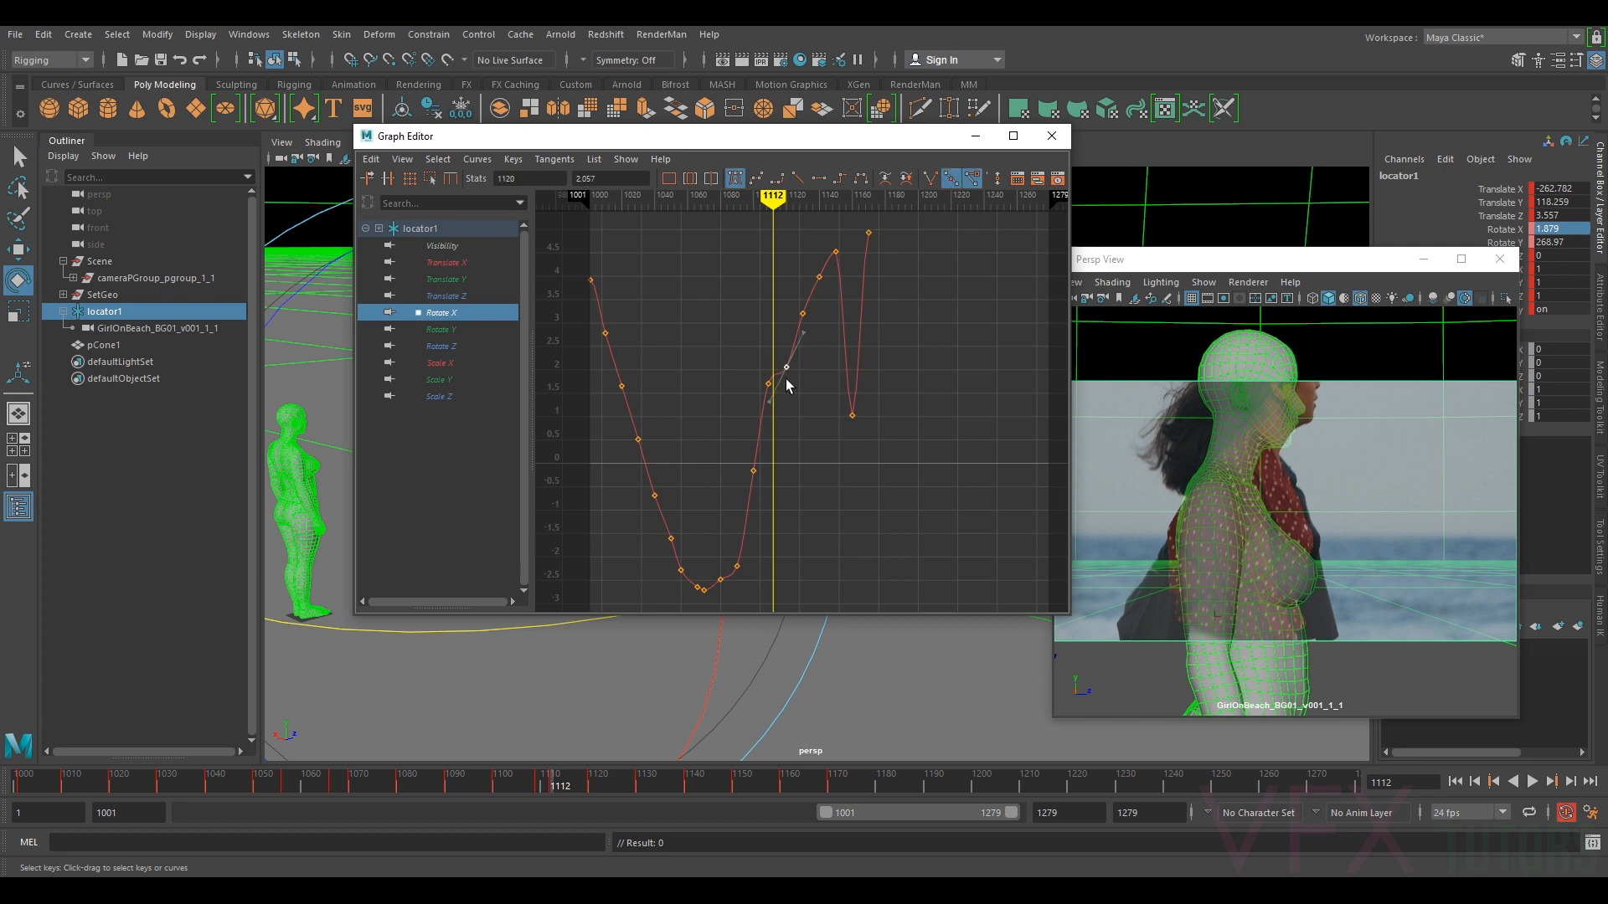
key(Delete)
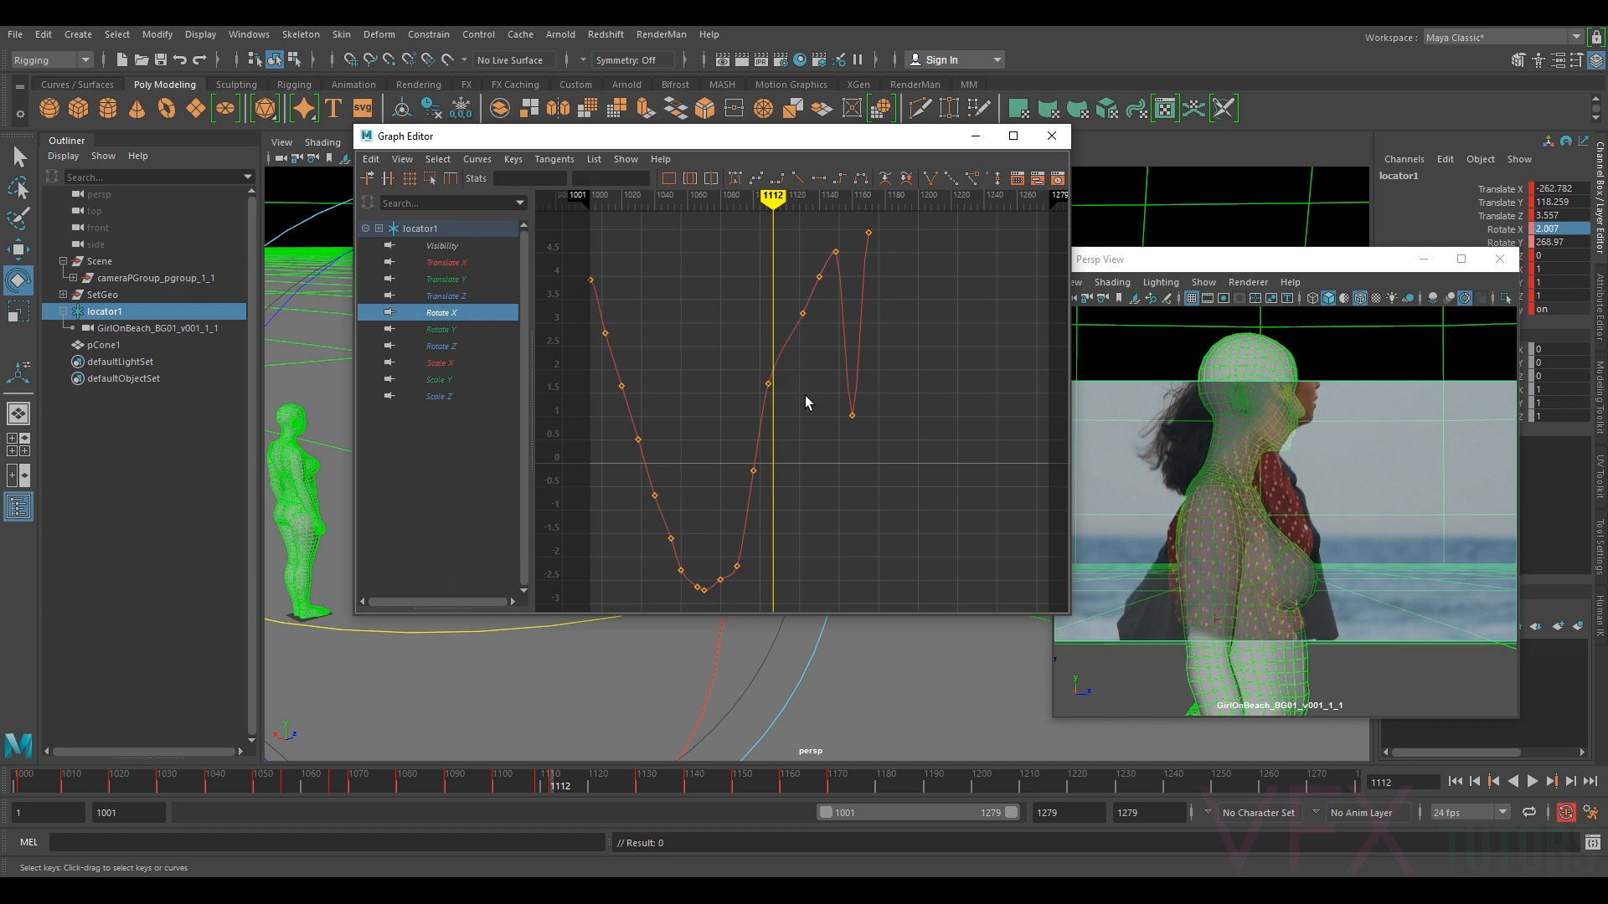
click(552, 786)
click(851, 415)
key(Delete)
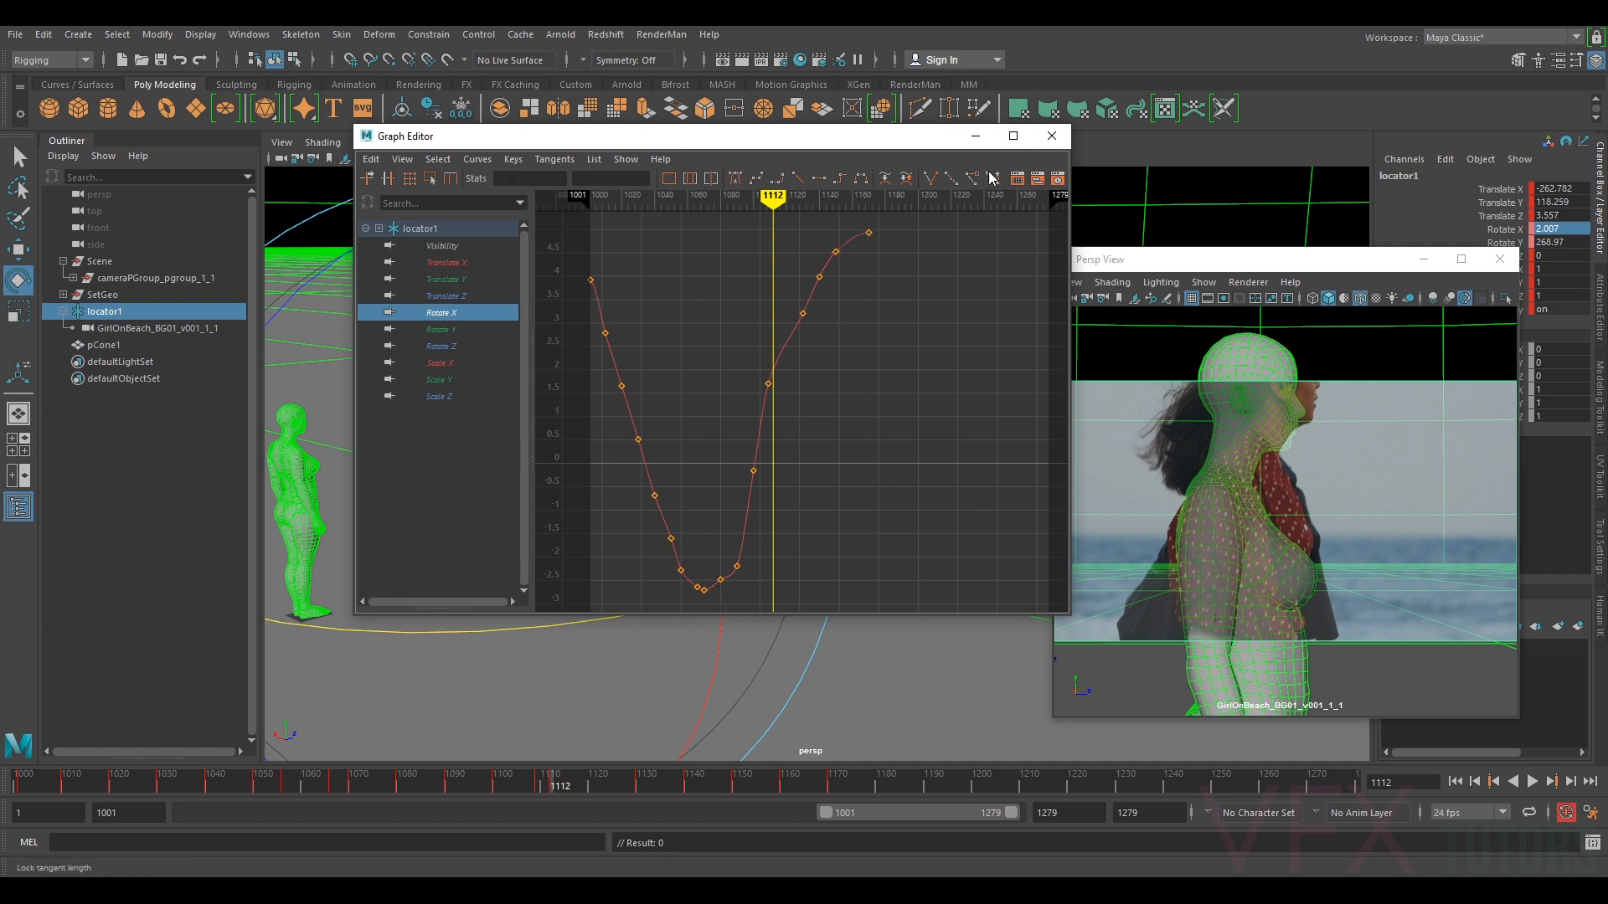
- Minimise the Graph Editor and frame locator1 with its camera in the perspective viewport
click(975, 136)
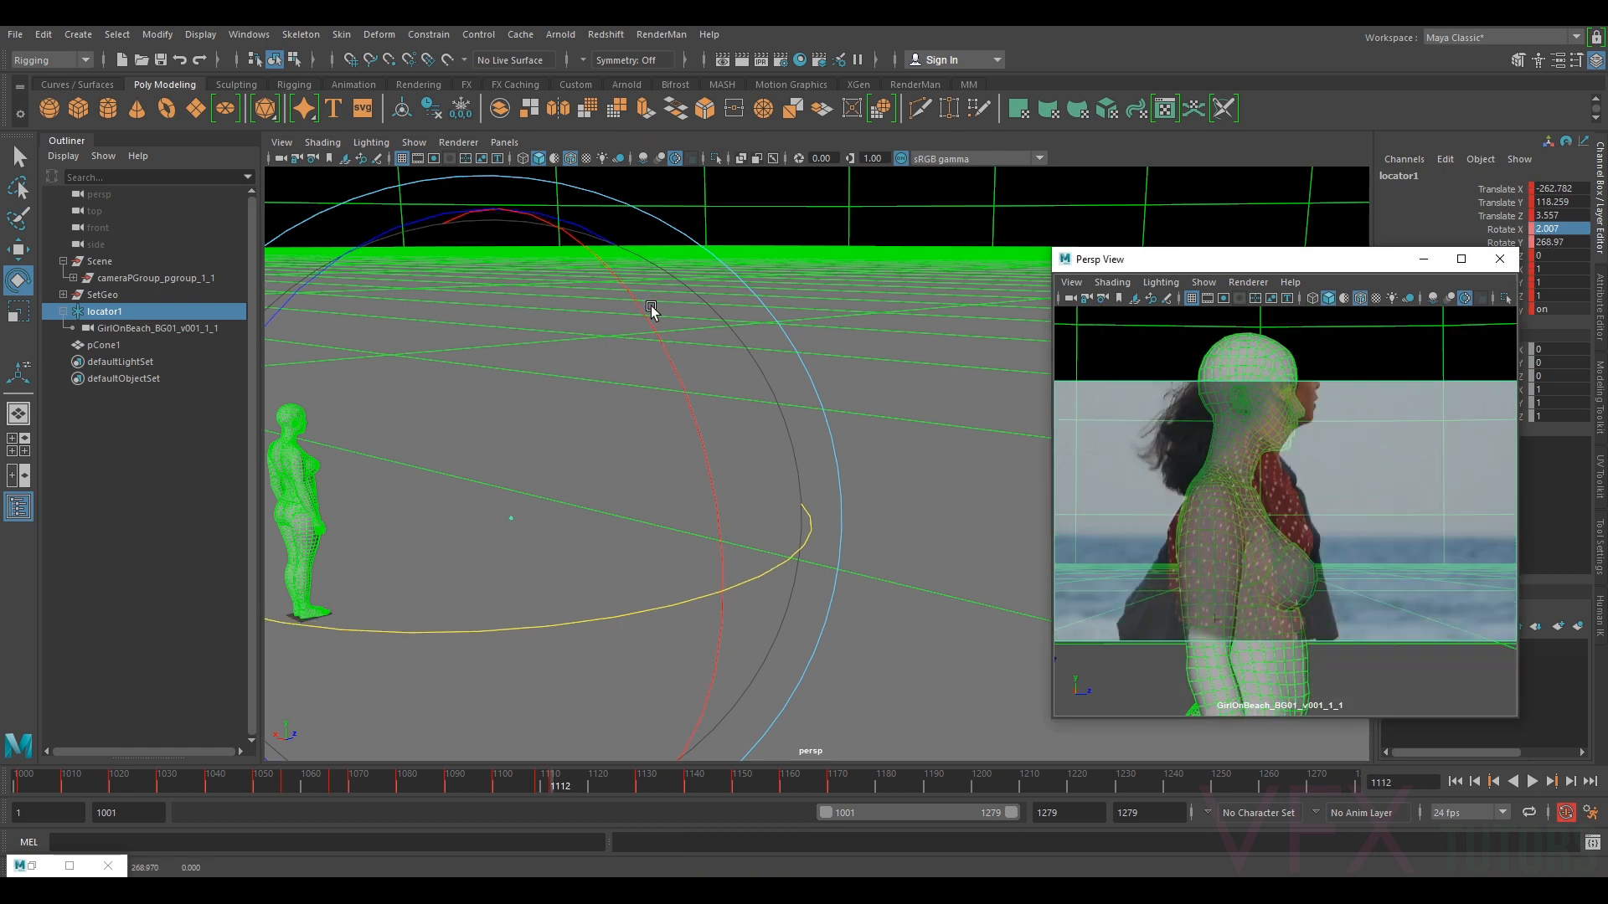
middle_click(652, 317)
scroll(487, 469, up, 3)
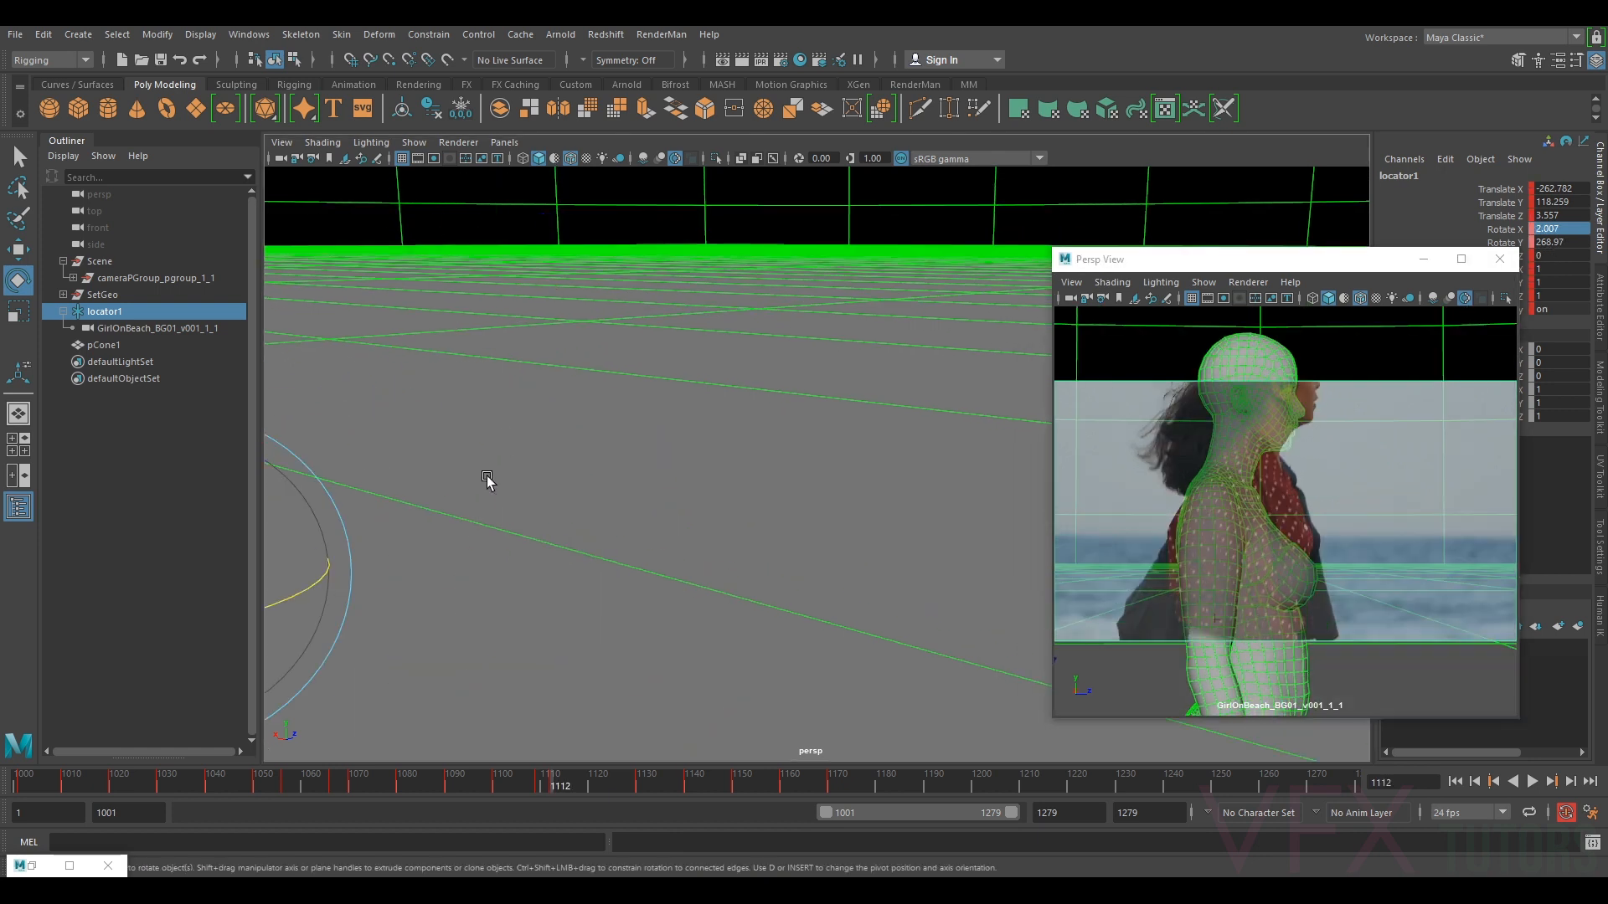
key(f)
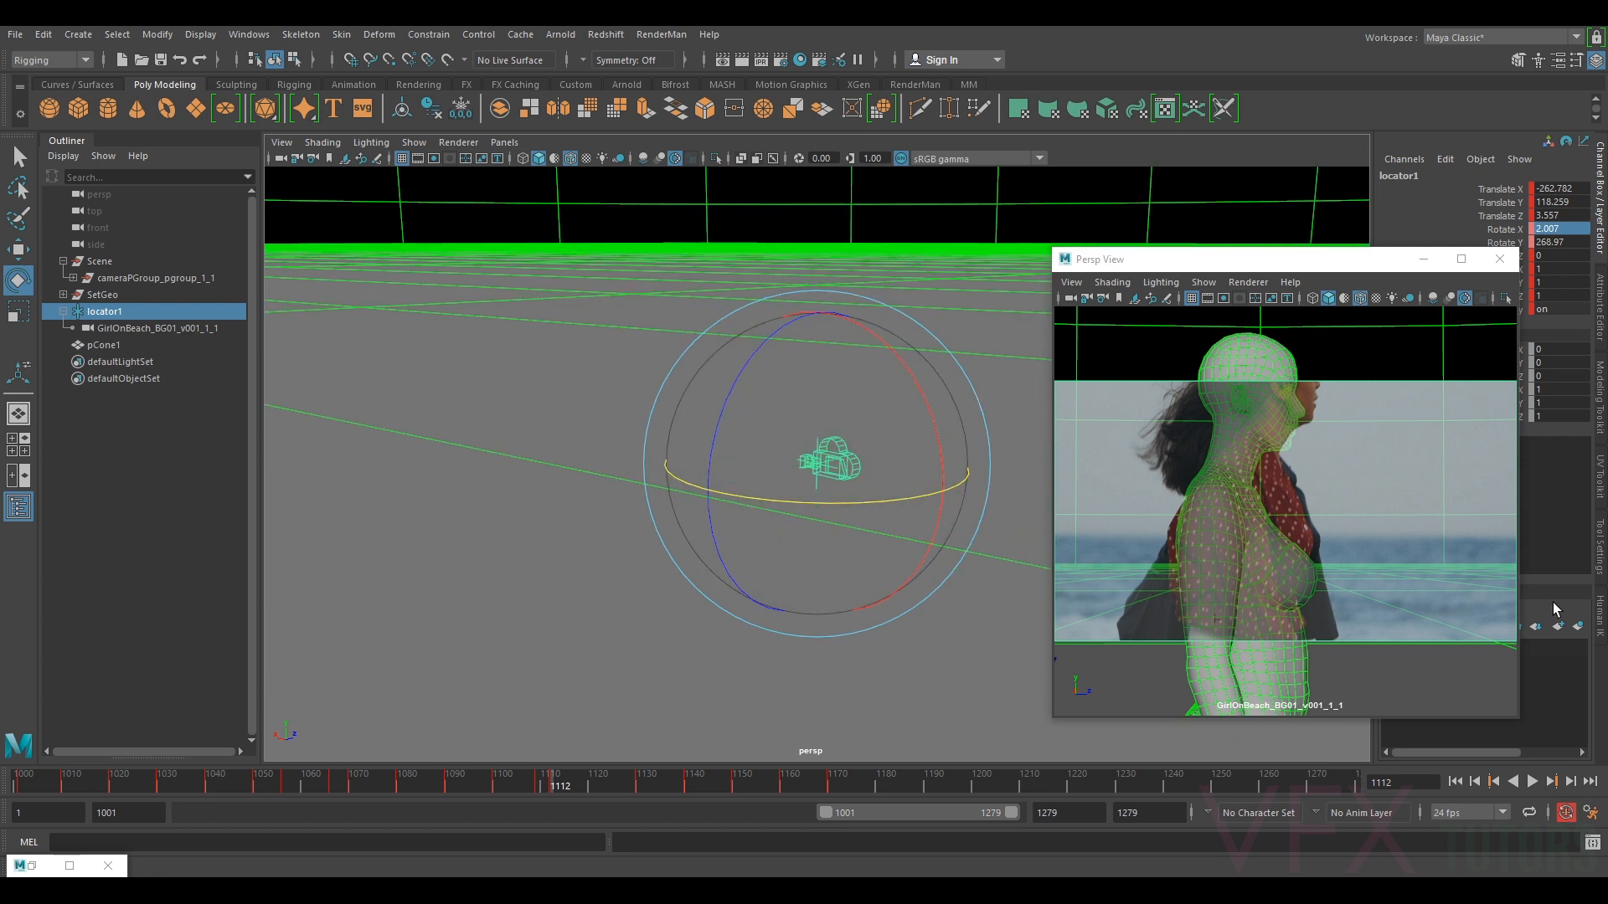
- Move the camera view window off the channel values and break the connections on locator1's Scale X, Y and Z
drag(1344, 267, 1281, 262)
click(1507, 269)
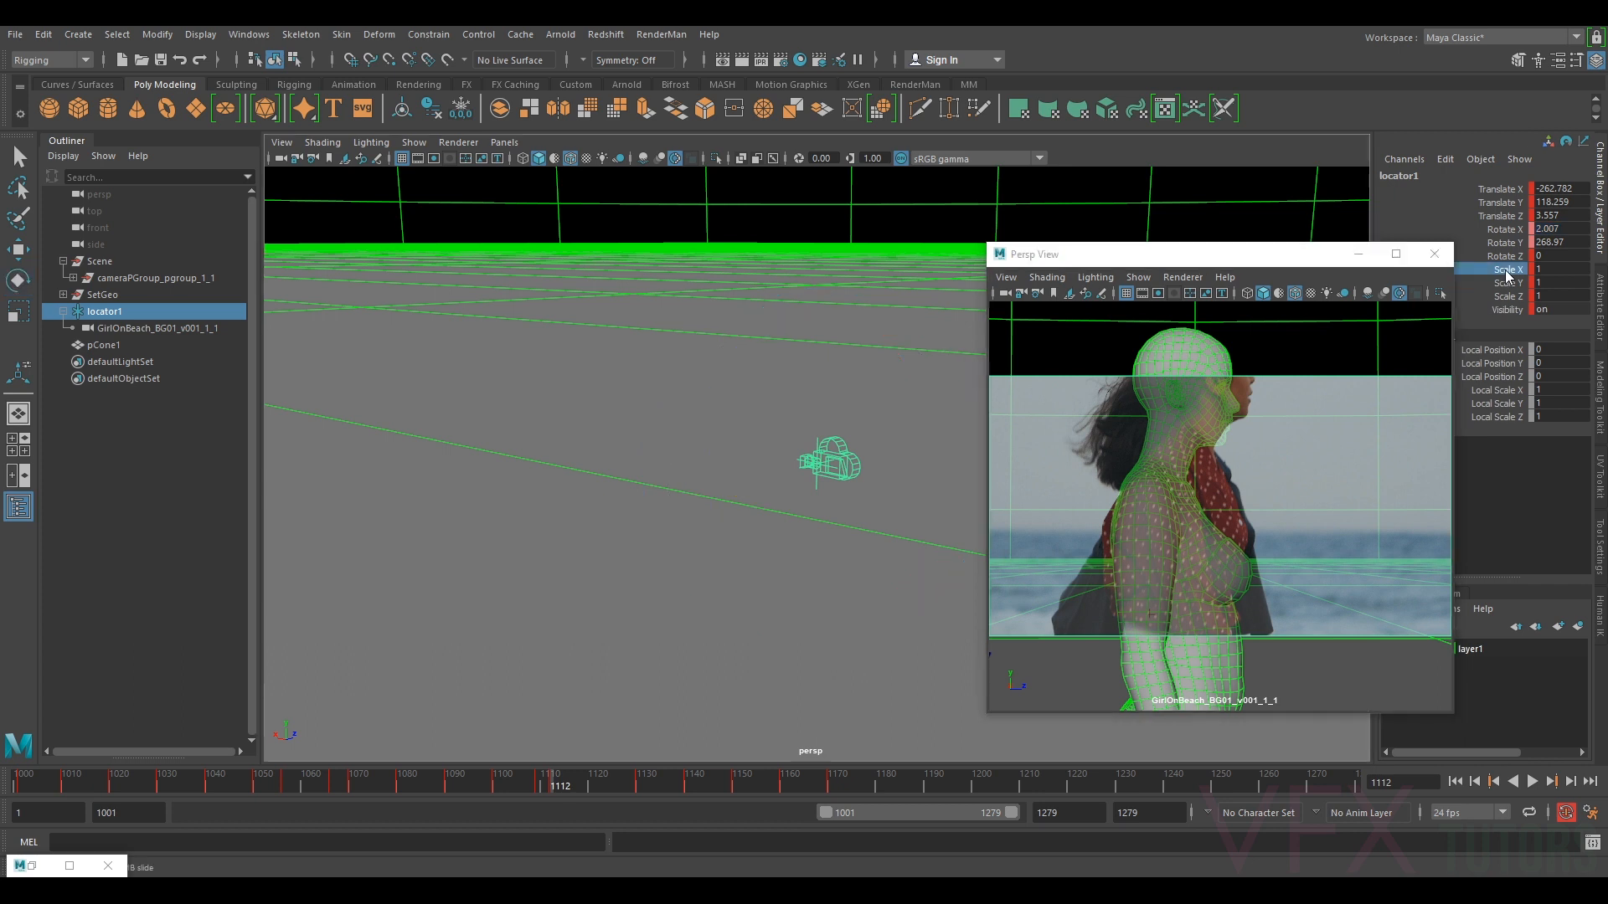
shift+click(1507, 296)
right_click(1506, 298)
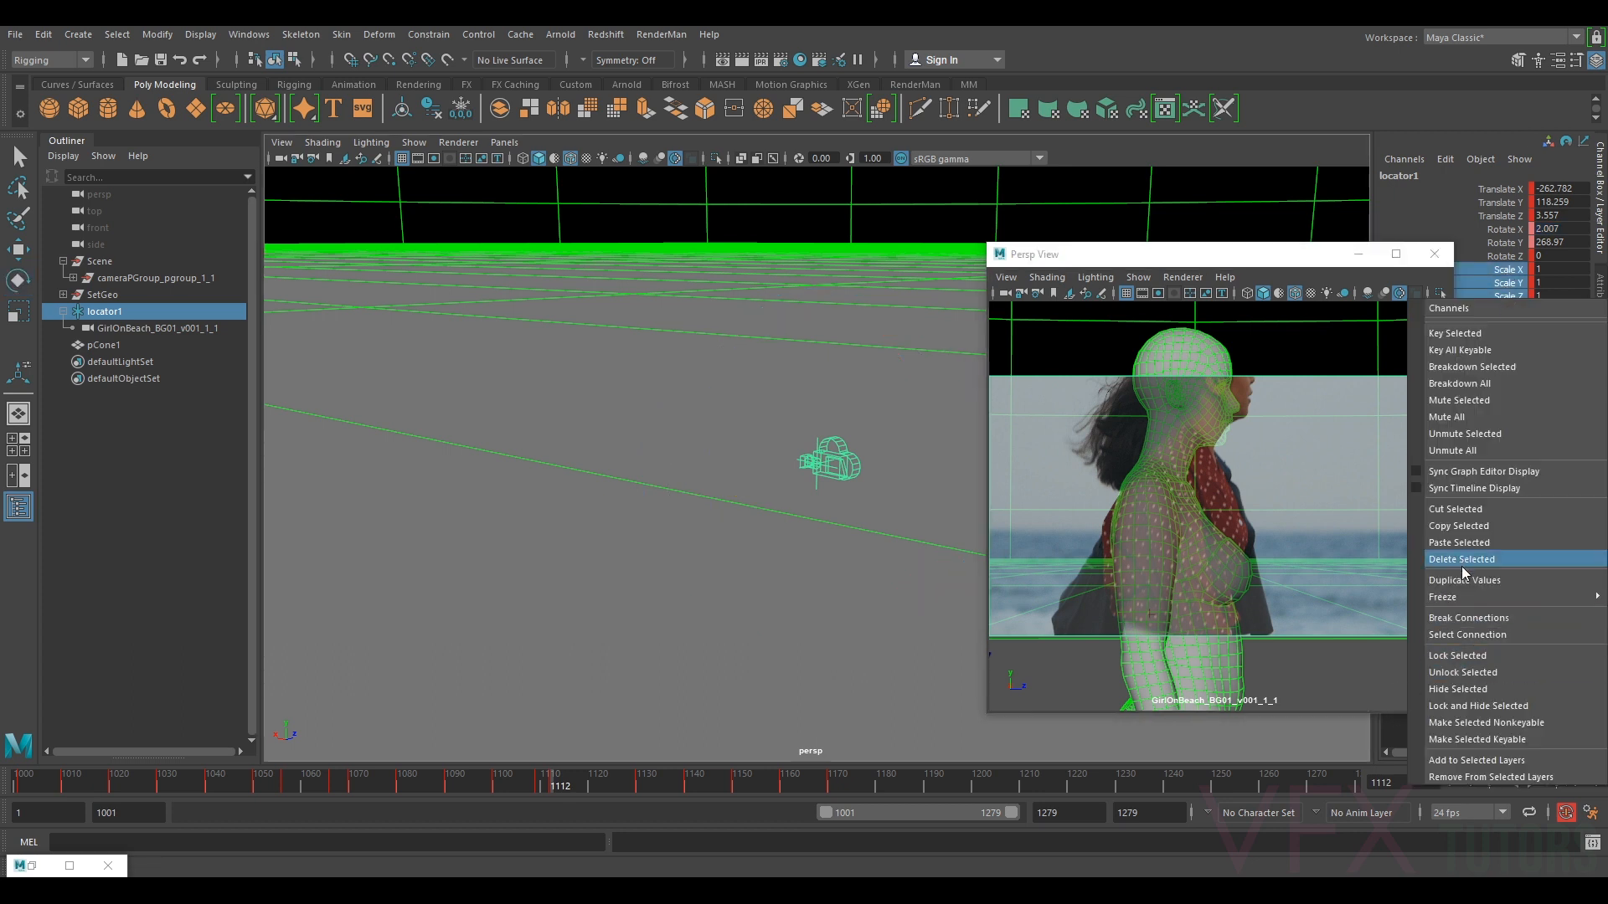
click(1464, 621)
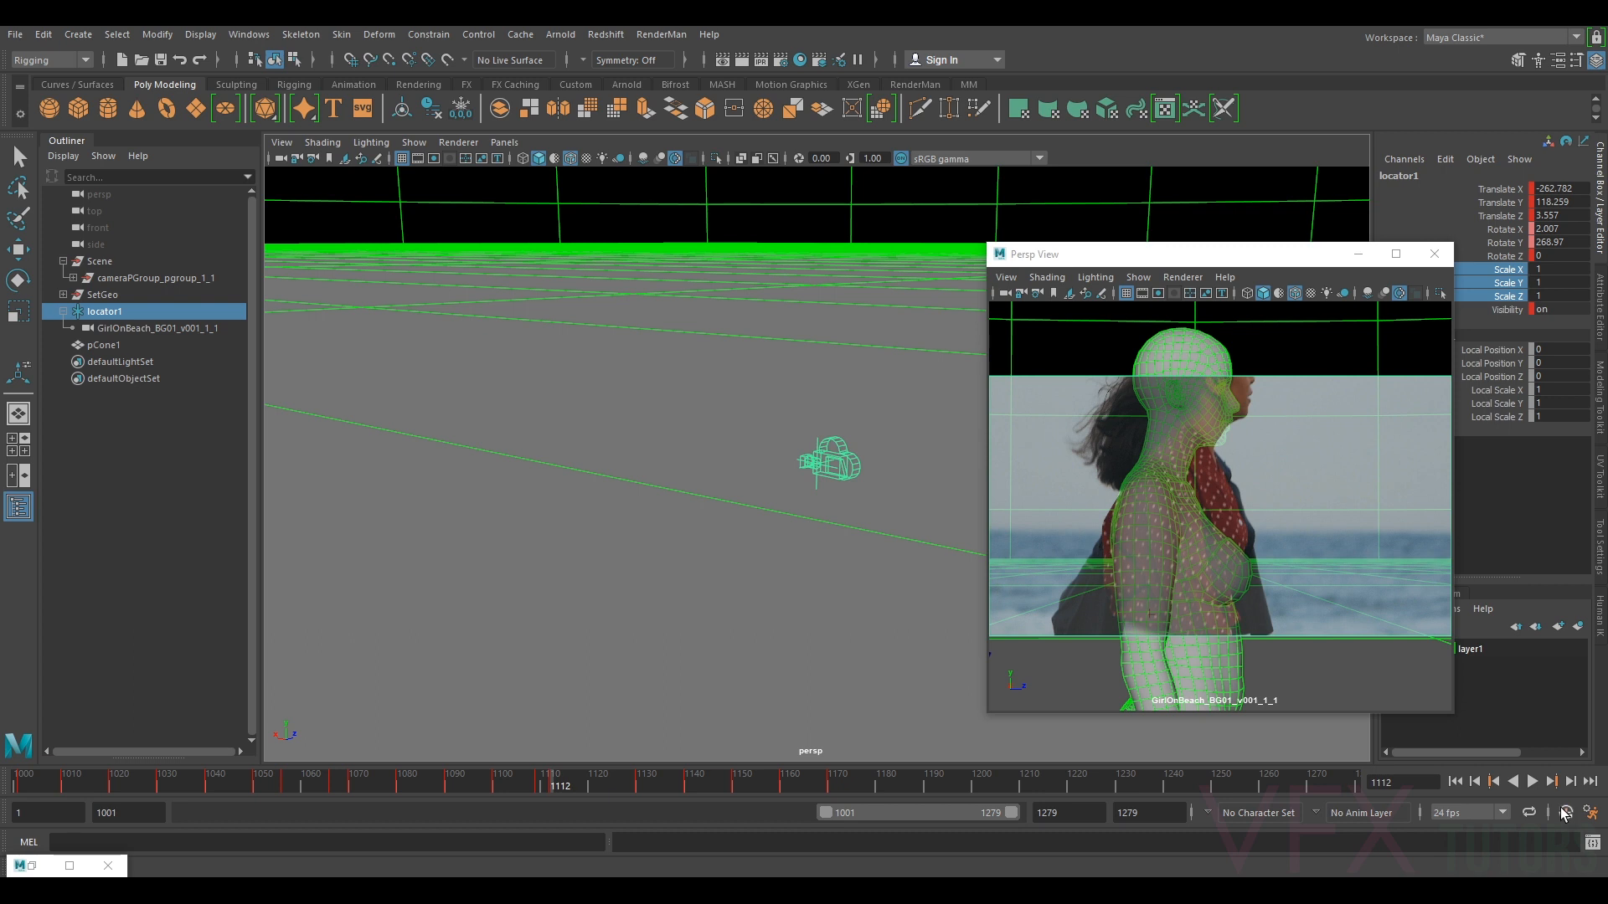
- Scale locator1 up uniformly to about 45.373 and turn automatic keyframing back on
key(r)
drag(833, 463, 908, 420)
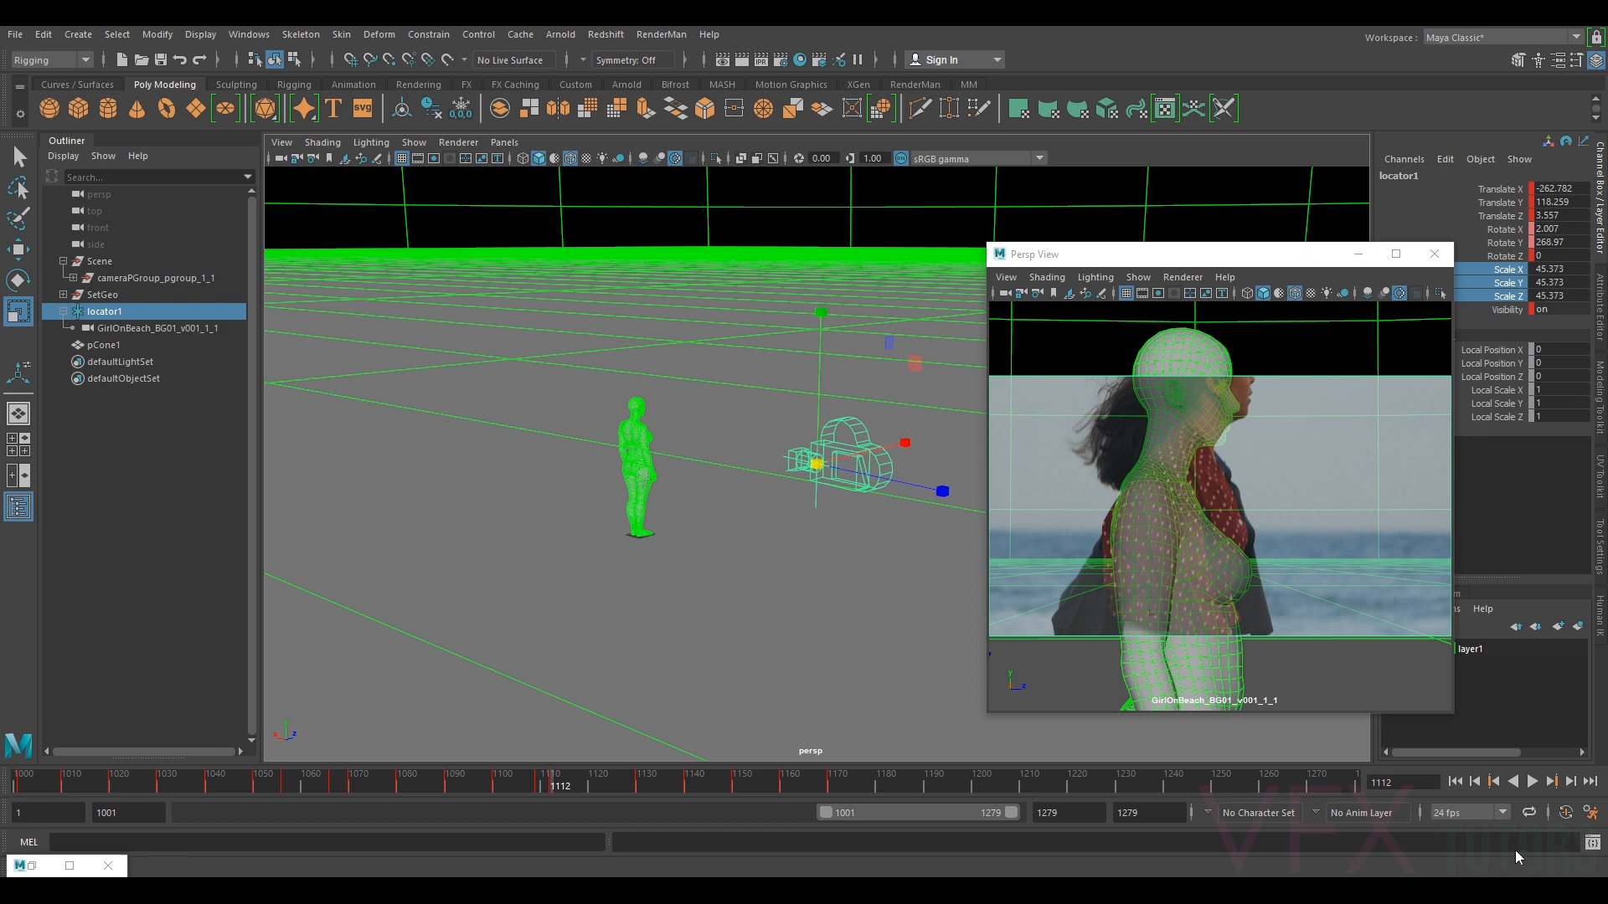
click(1563, 813)
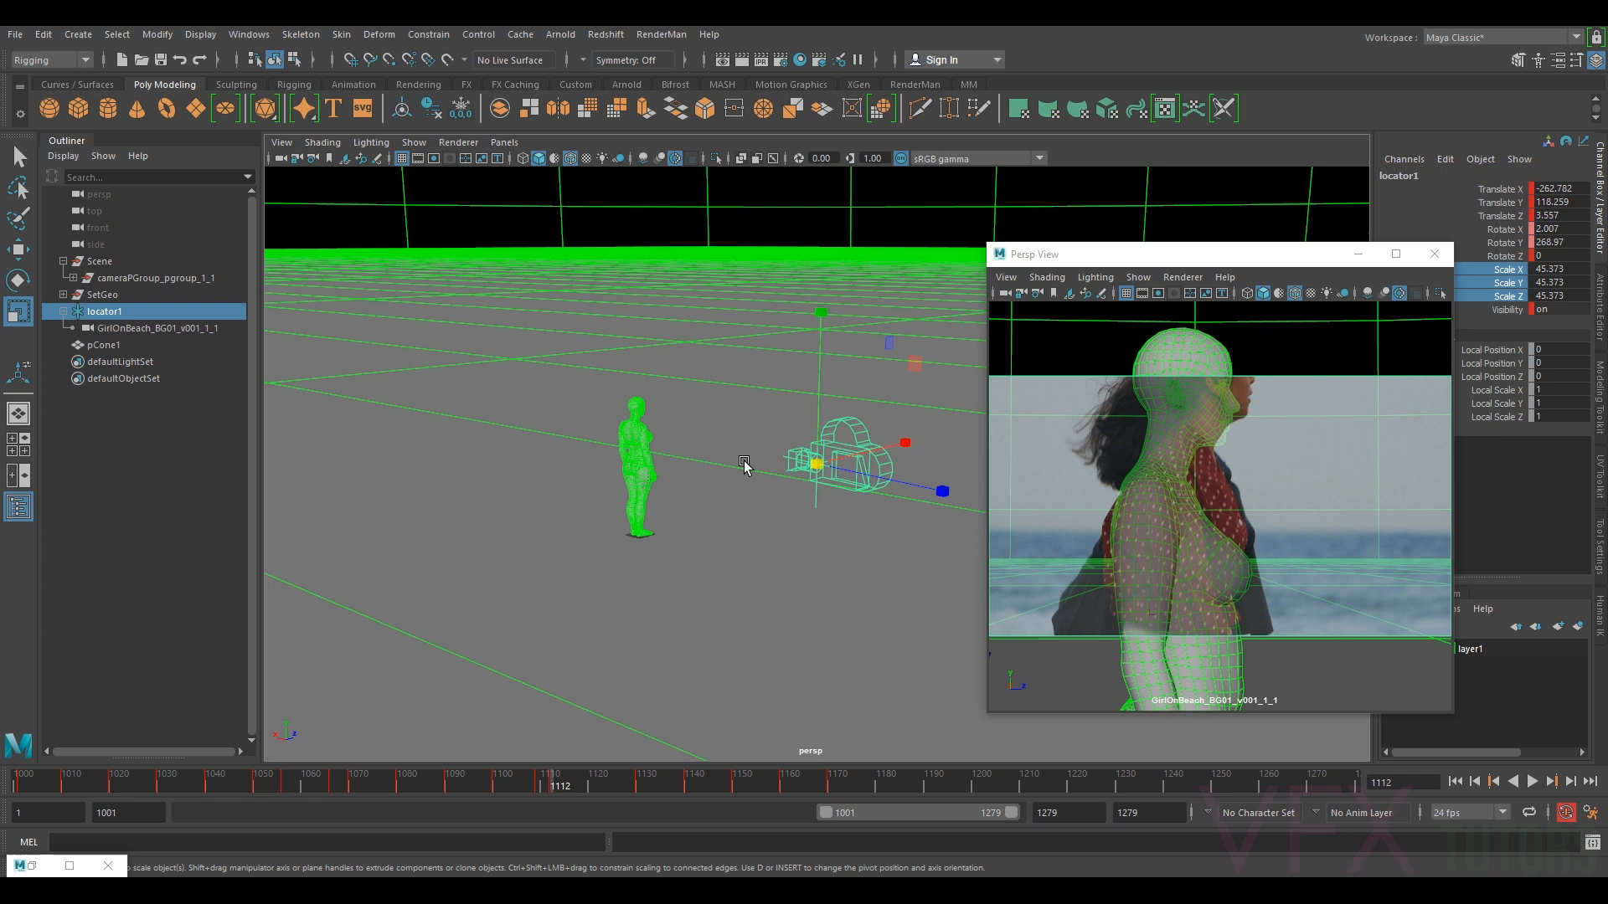
- Rotate locator1 at frame 1112 to a Rotate X of about 0.862, aligning the grid horizon with the sea horizon
key(e)
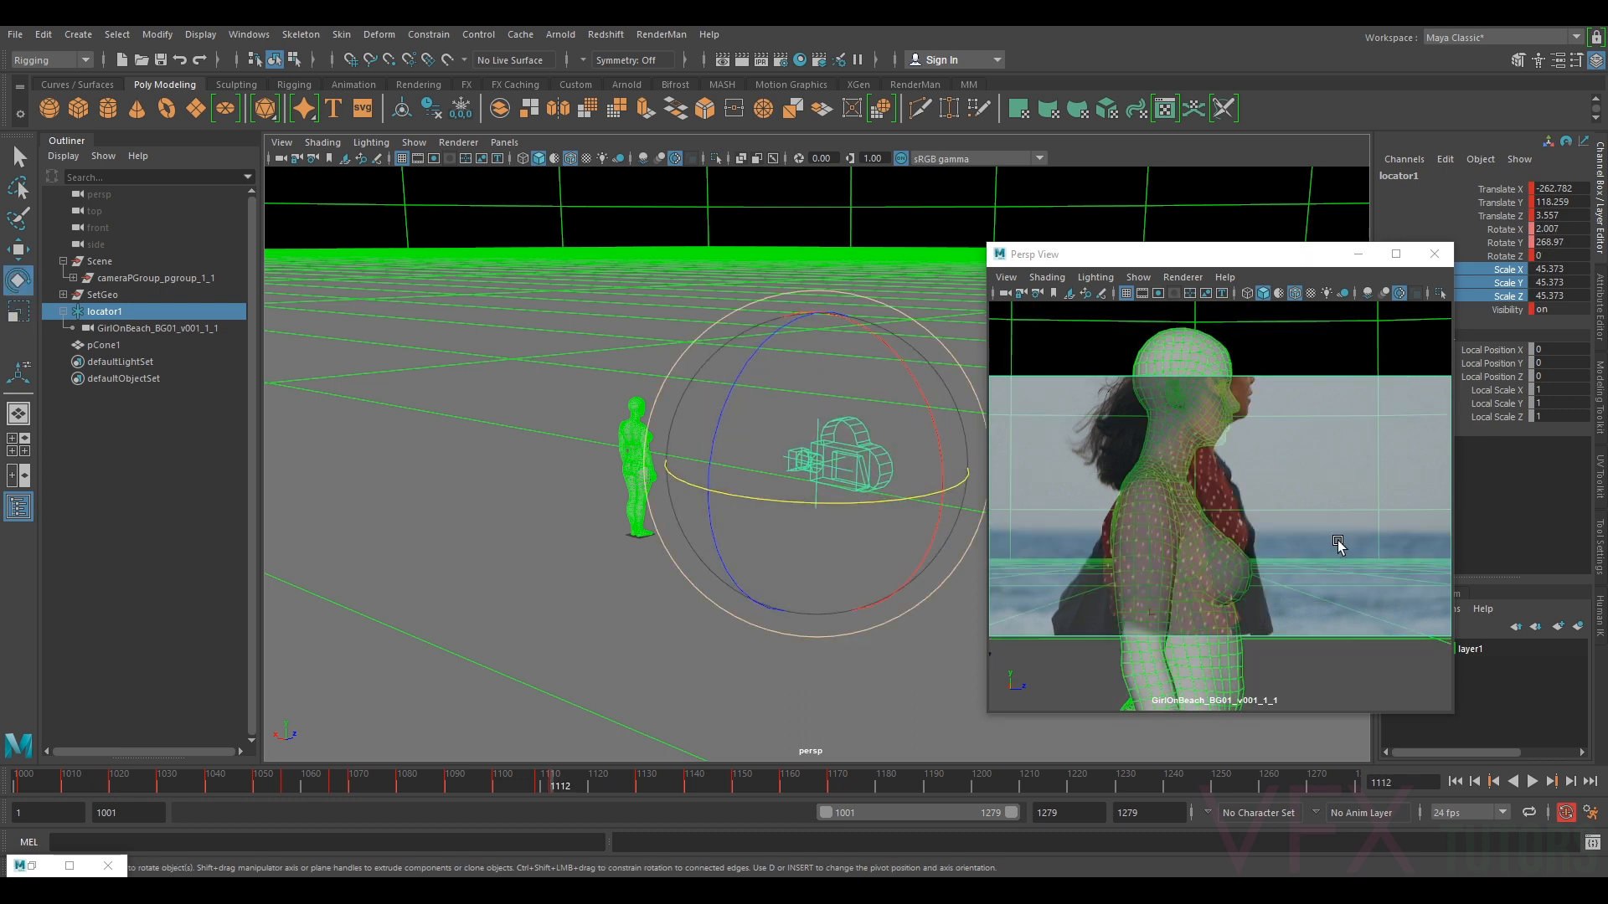
key(comma)
key(period)
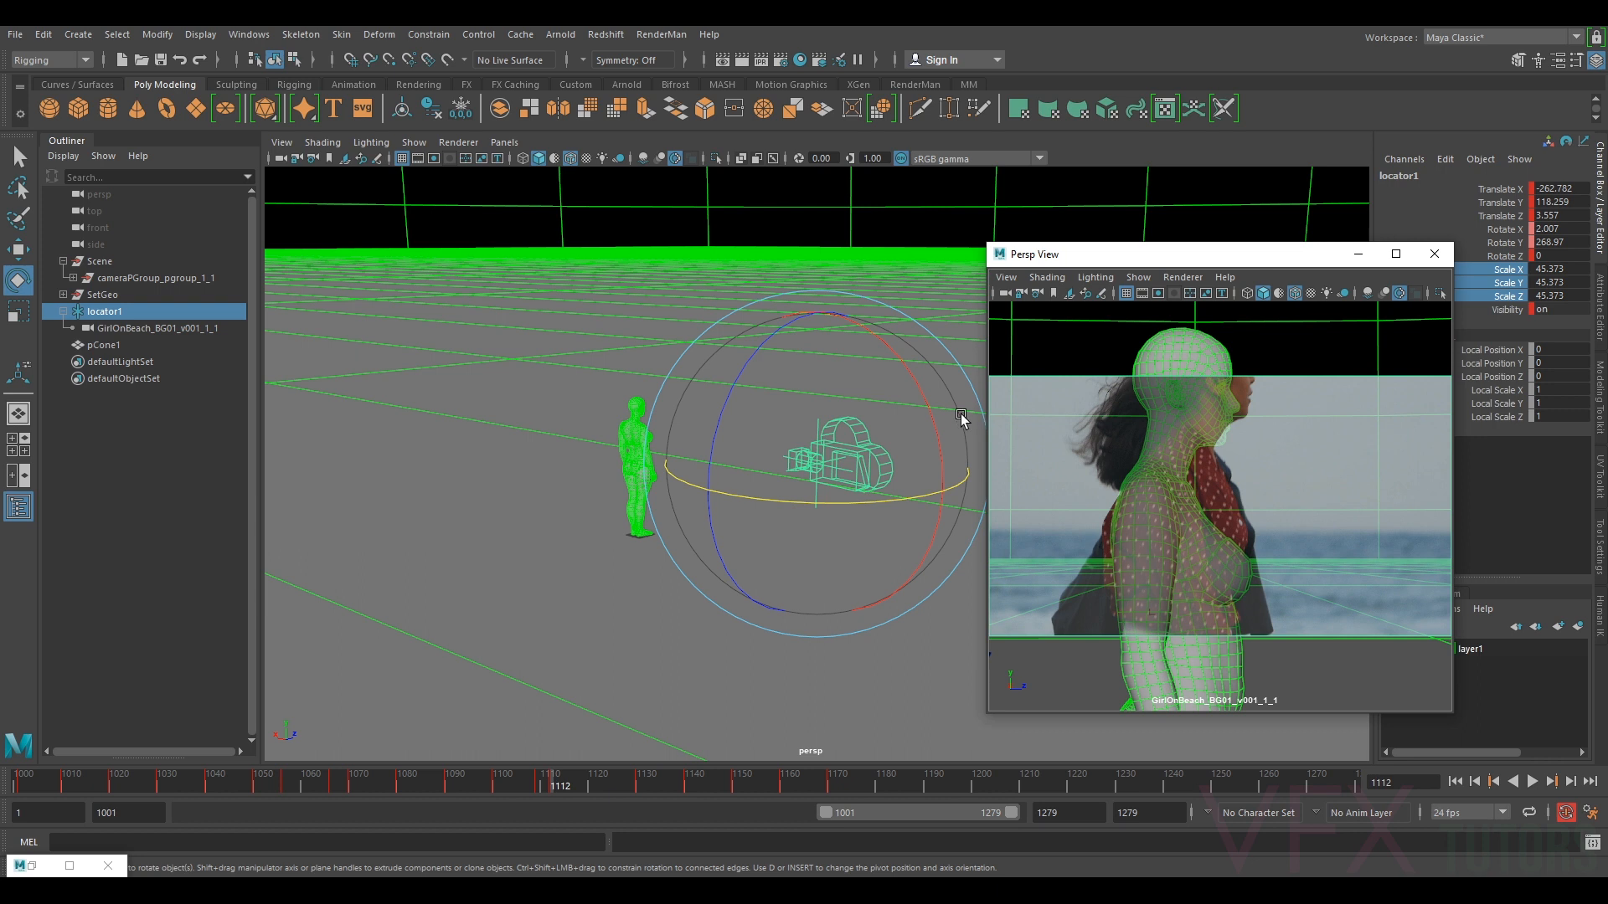
drag(935, 424, 937, 416)
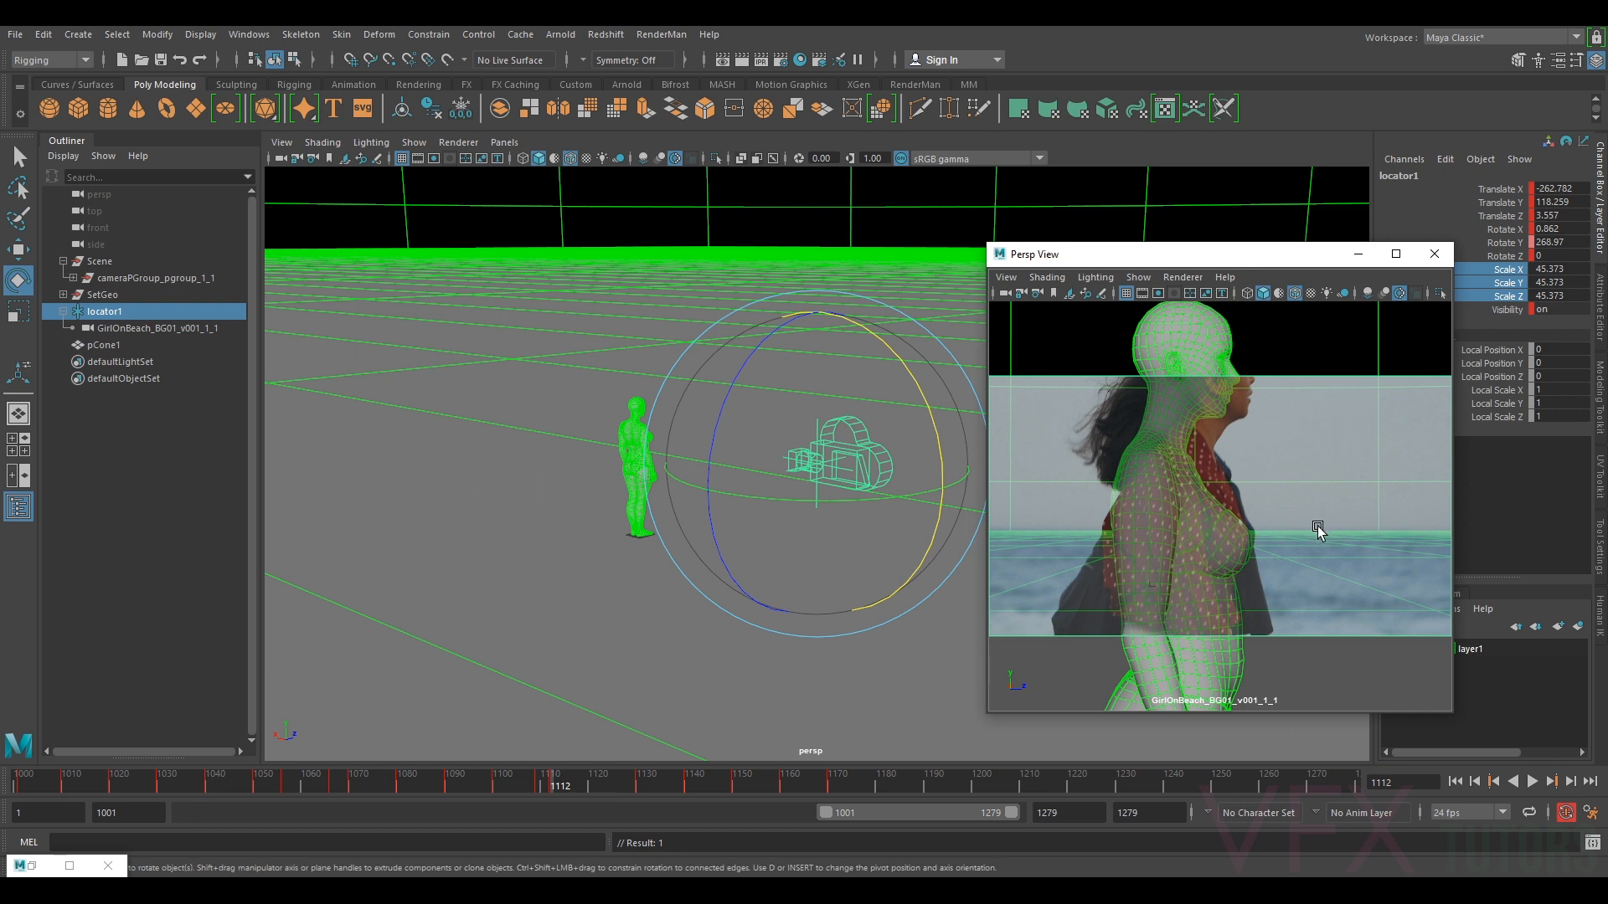
- Set locator1's Rotate X to about 1.381 at frame 1130 and about 1.294 at frame 1140 to follow the sea horizon
key(period)
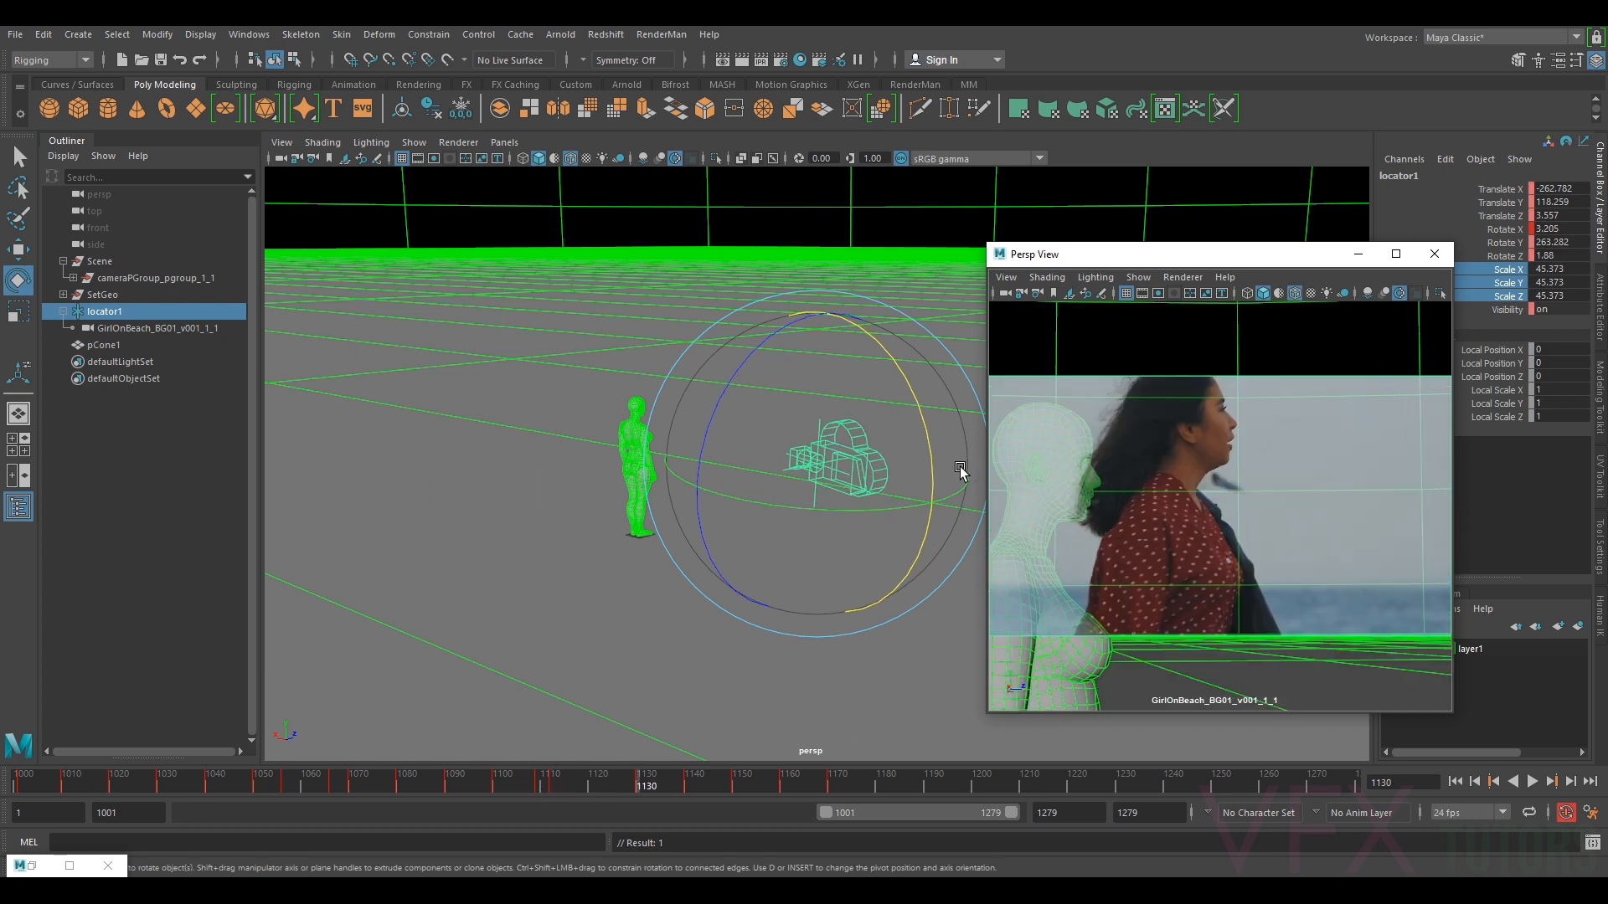
drag(931, 445, 937, 439)
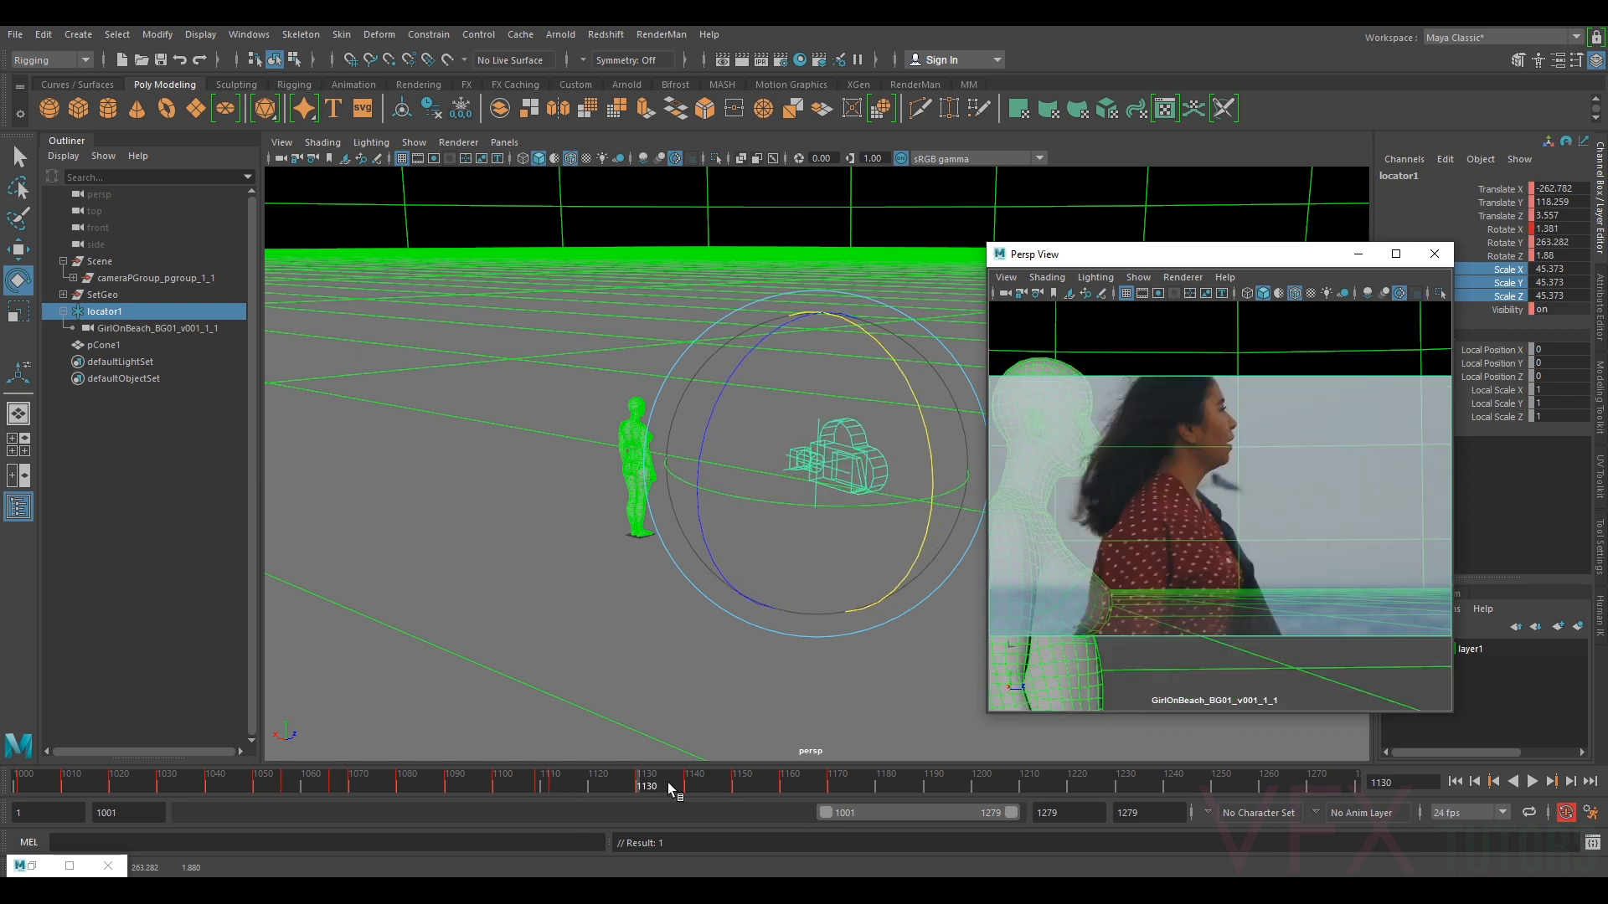
key(alt+v)
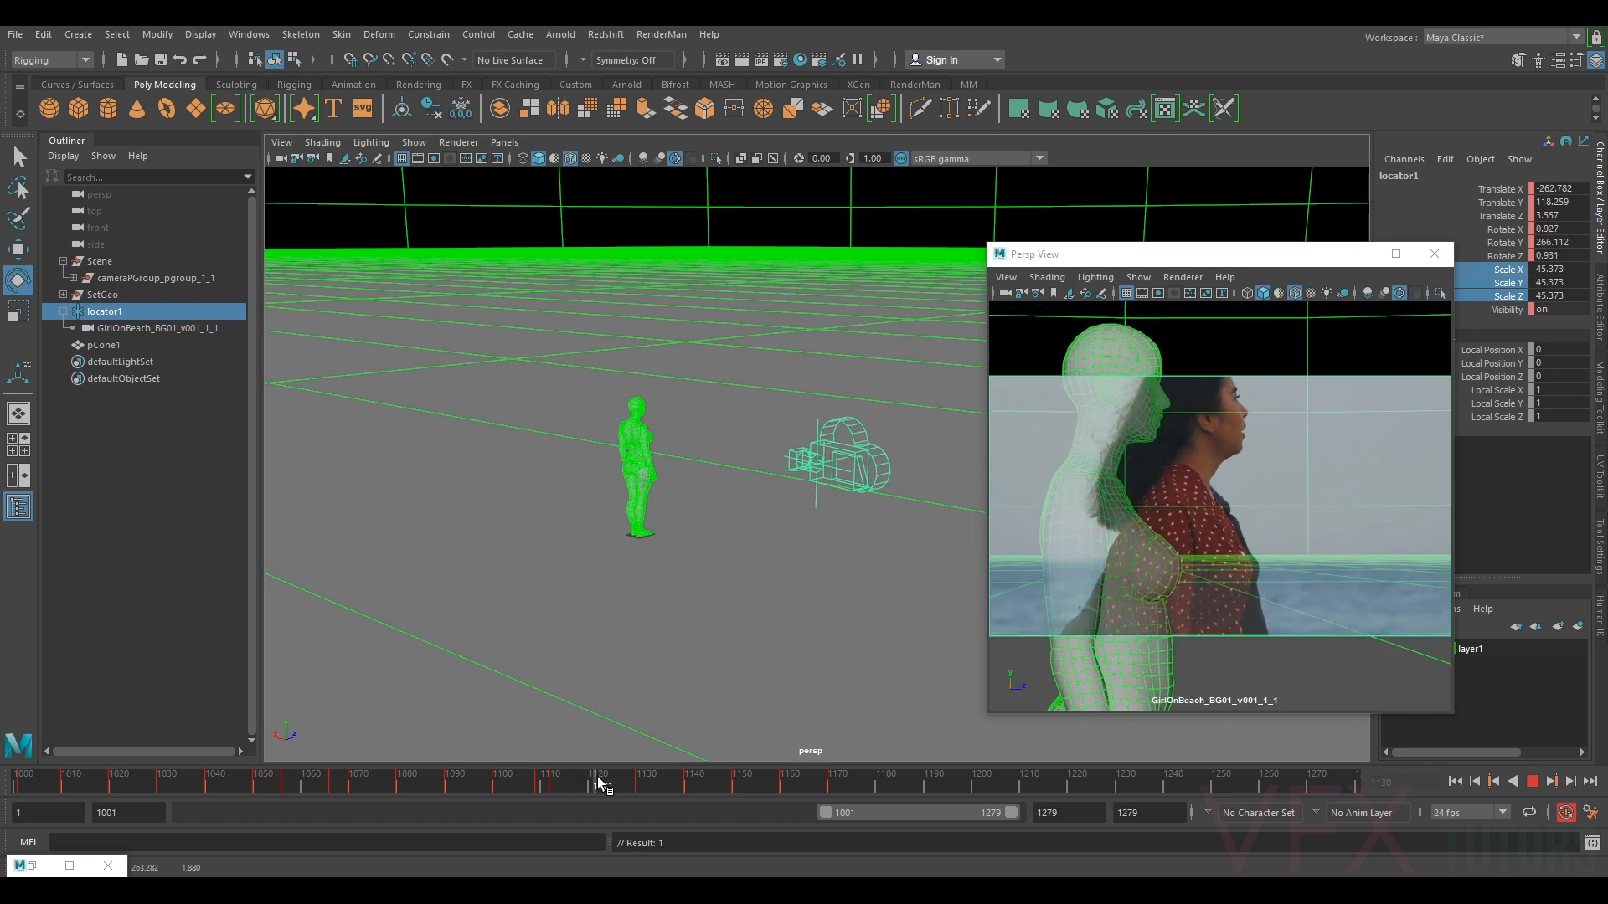
click(585, 777)
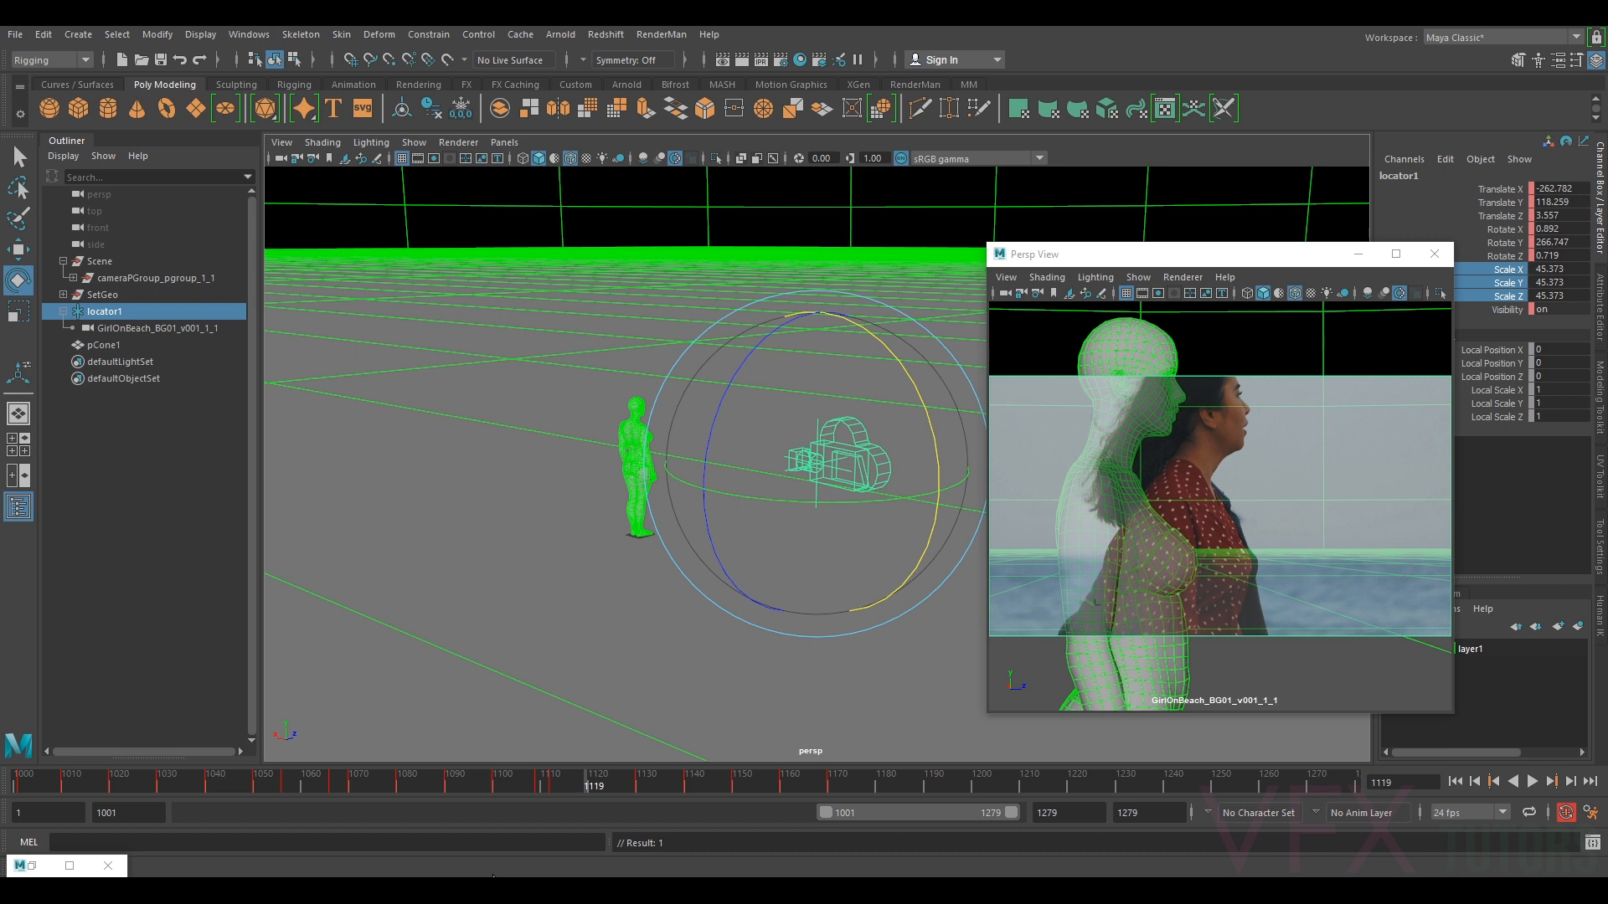
key(alt+v)
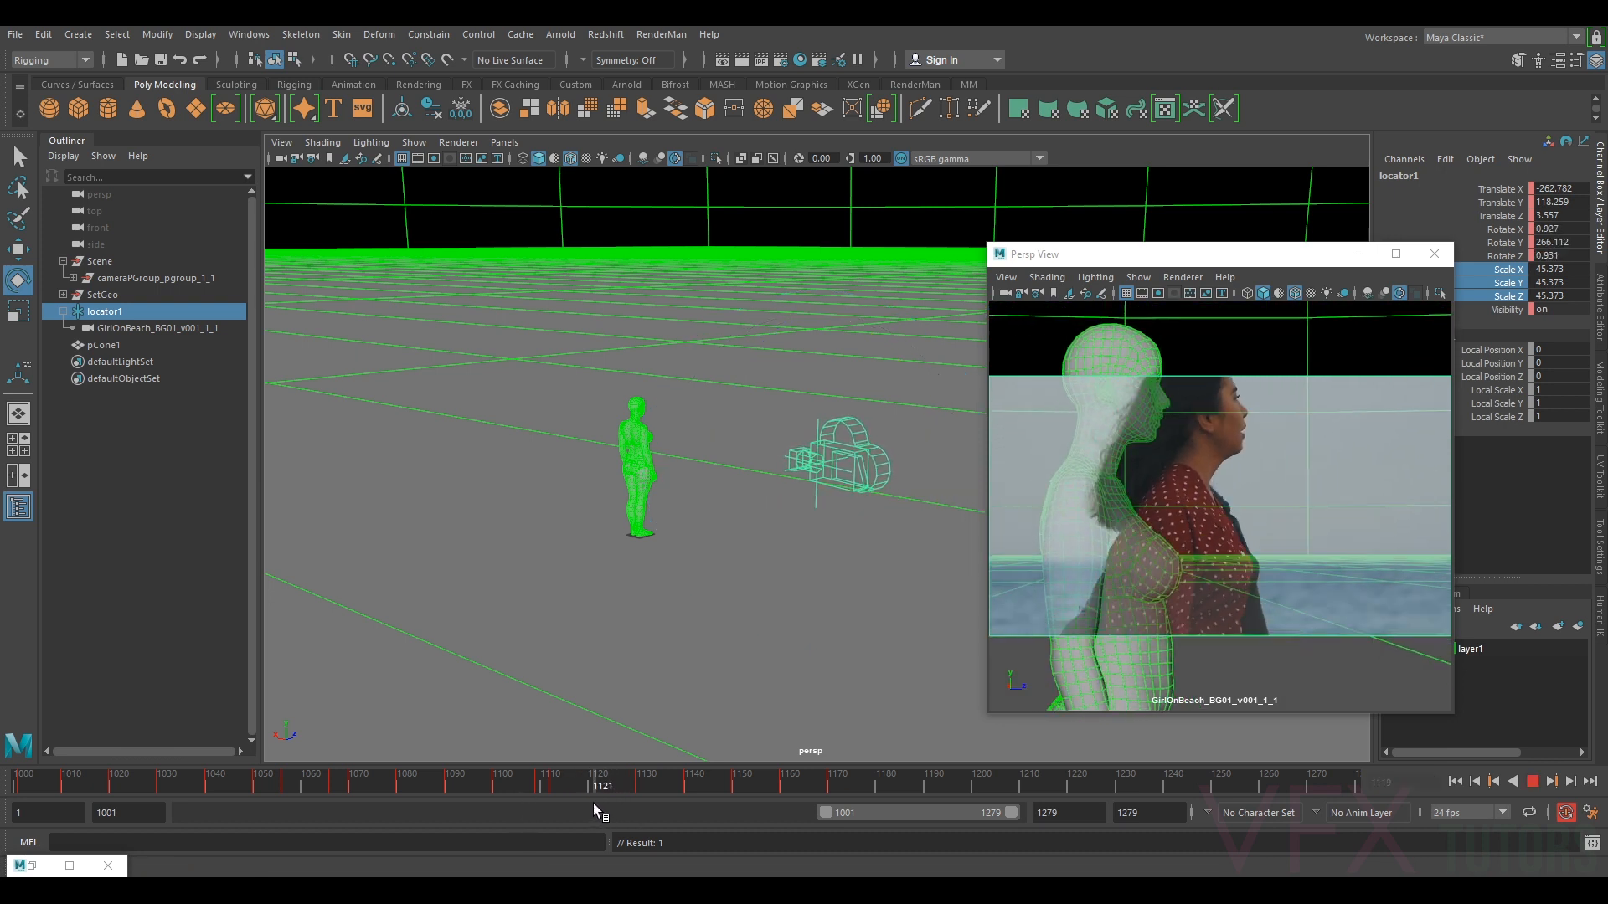
mouse_move(612, 807)
mouse_down()
mouse_move(581, 805)
mouse_move(601, 804)
mouse_move(592, 782)
mouse_move(566, 779)
mouse_move(606, 797)
mouse_up()
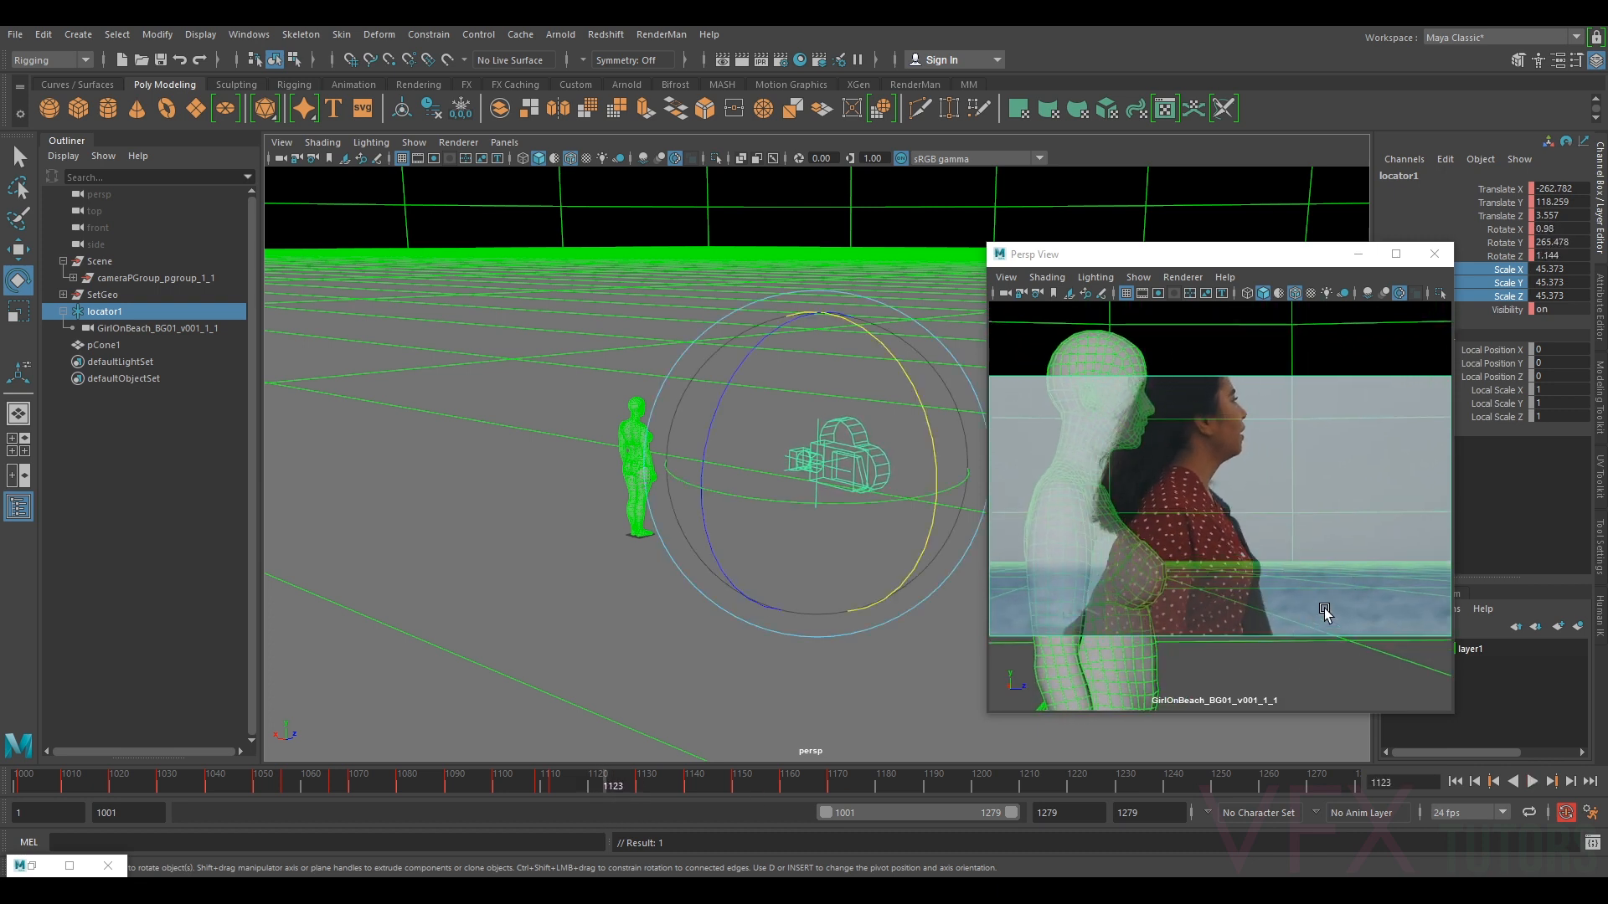
mouse_move(633, 777)
mouse_down()
mouse_move(584, 781)
mouse_move(638, 789)
mouse_up()
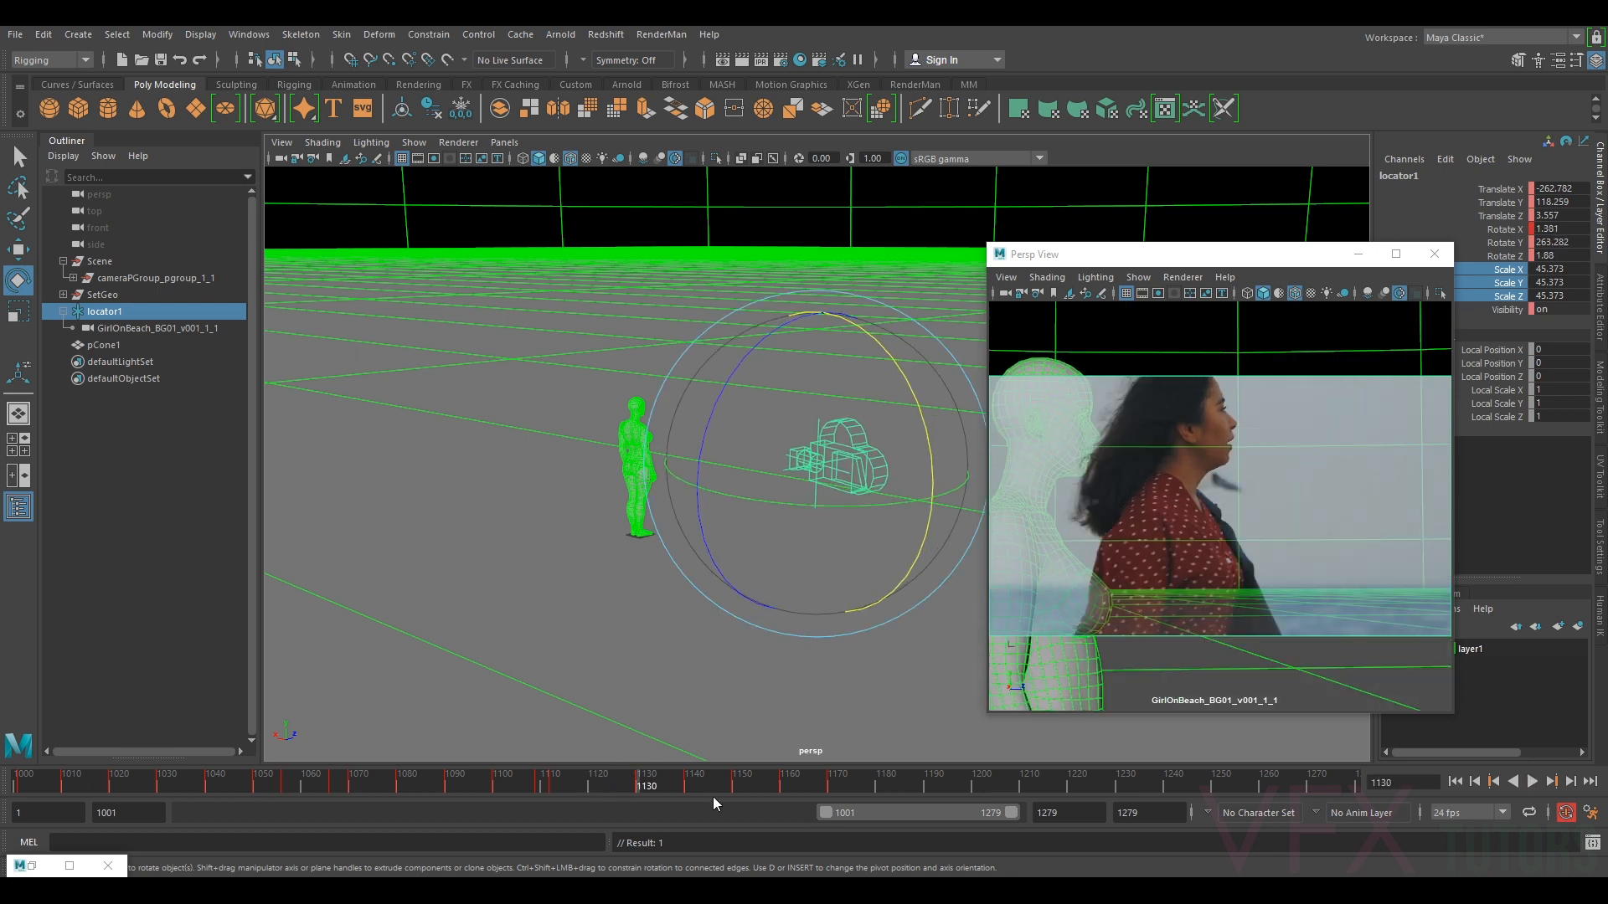
key(.)
drag(917, 425, 925, 420)
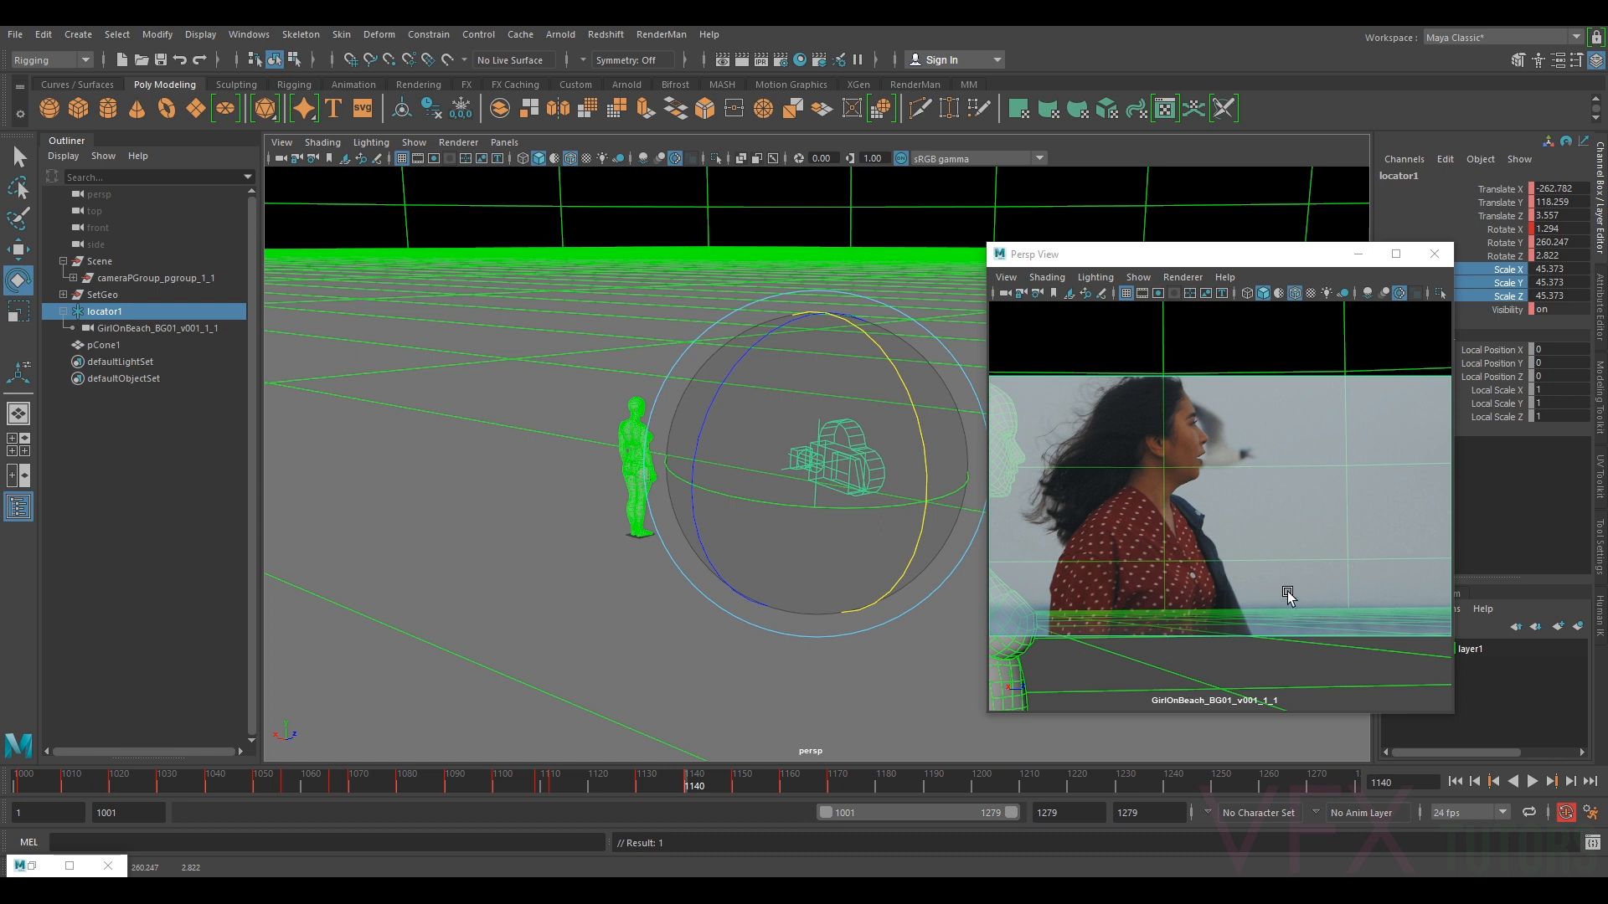
- Flip back and forth between the keys around frames 1130 and 1140 to compare the grid horizon with the plate
key(comma)
key(comma)
key(period)
key(comma)
key(period)
key(comma)
key(period)
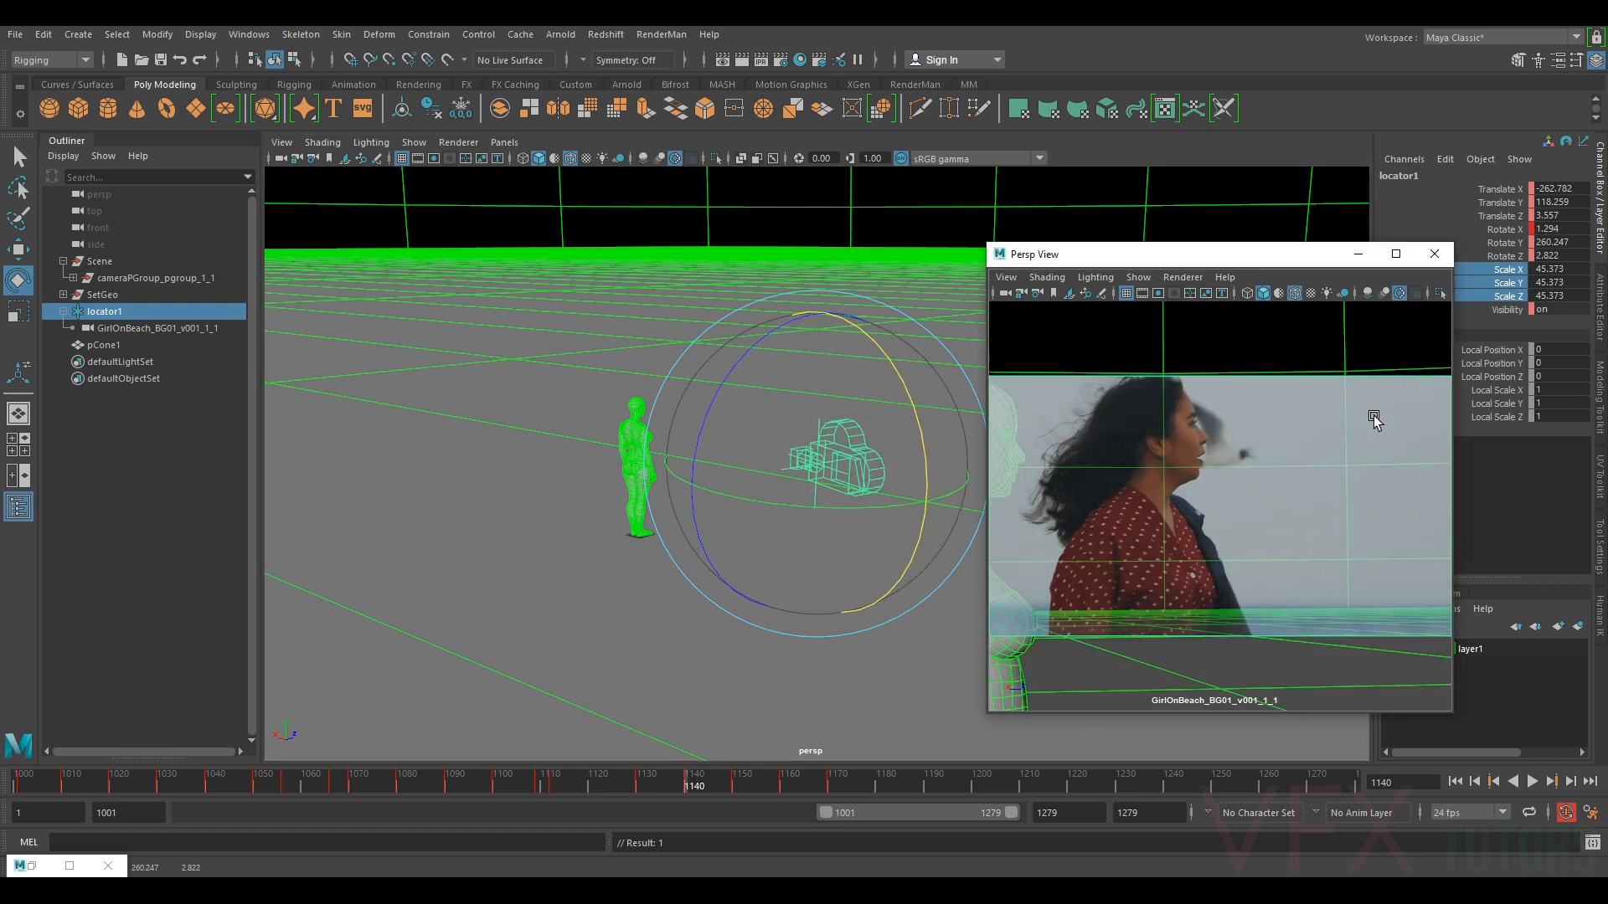
key(comma)
key(period)
key(comma)
key(period)
key(comma)
key(period)
- Lower locator1's Rotate X at frame 1150 to line up the grid horizon, and compare it with the key at frame 1140
key(period)
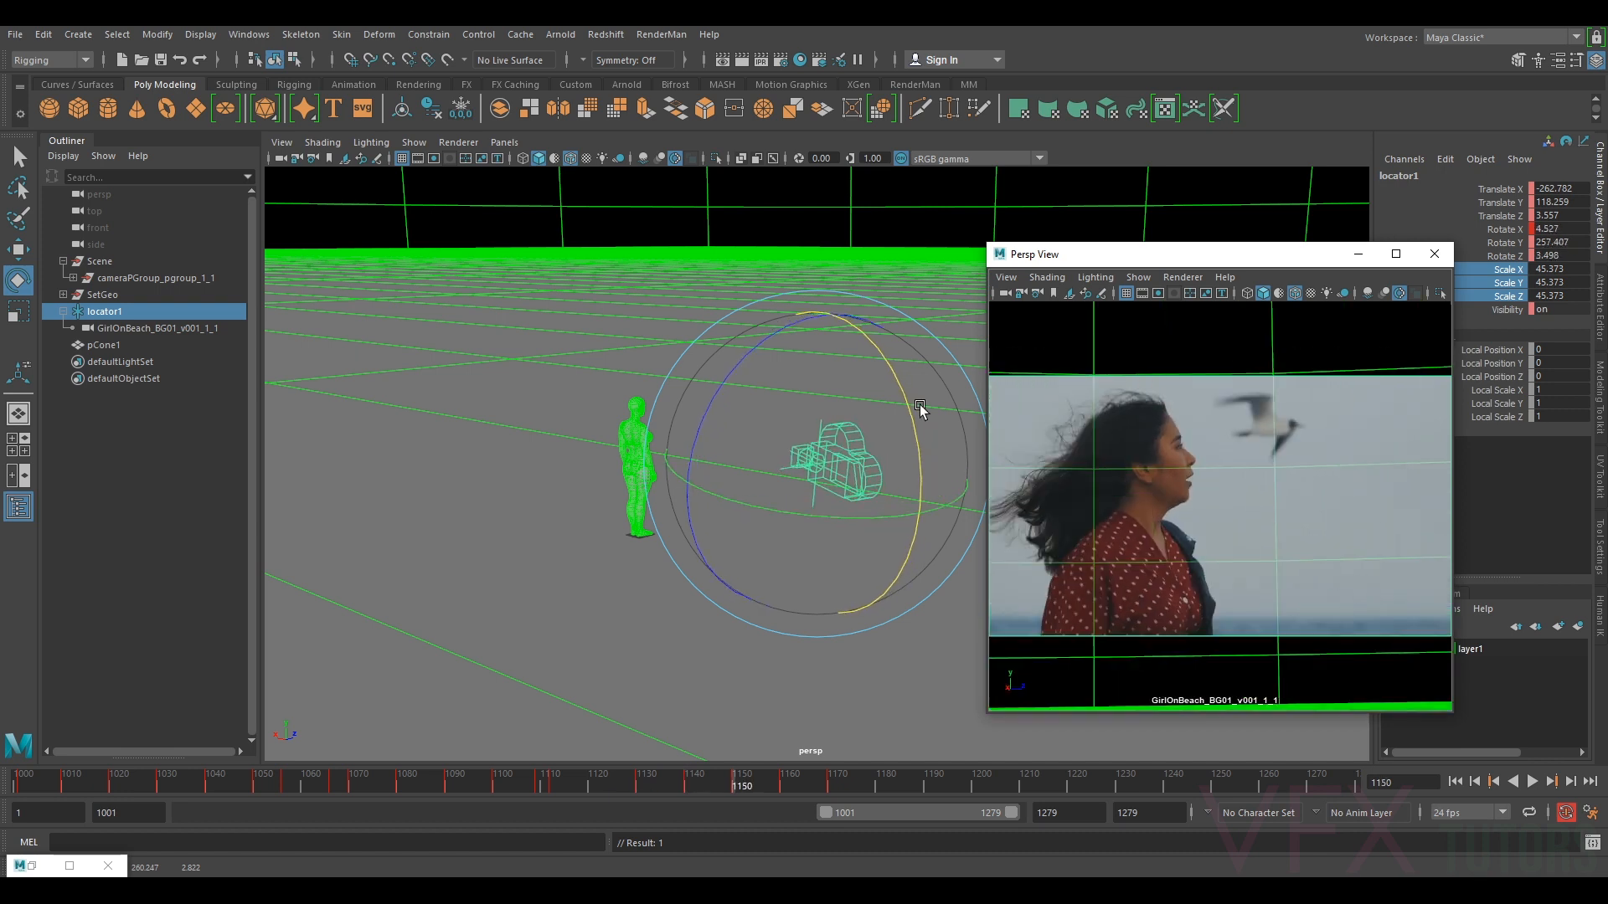
drag(900, 392, 921, 380)
key(comma)
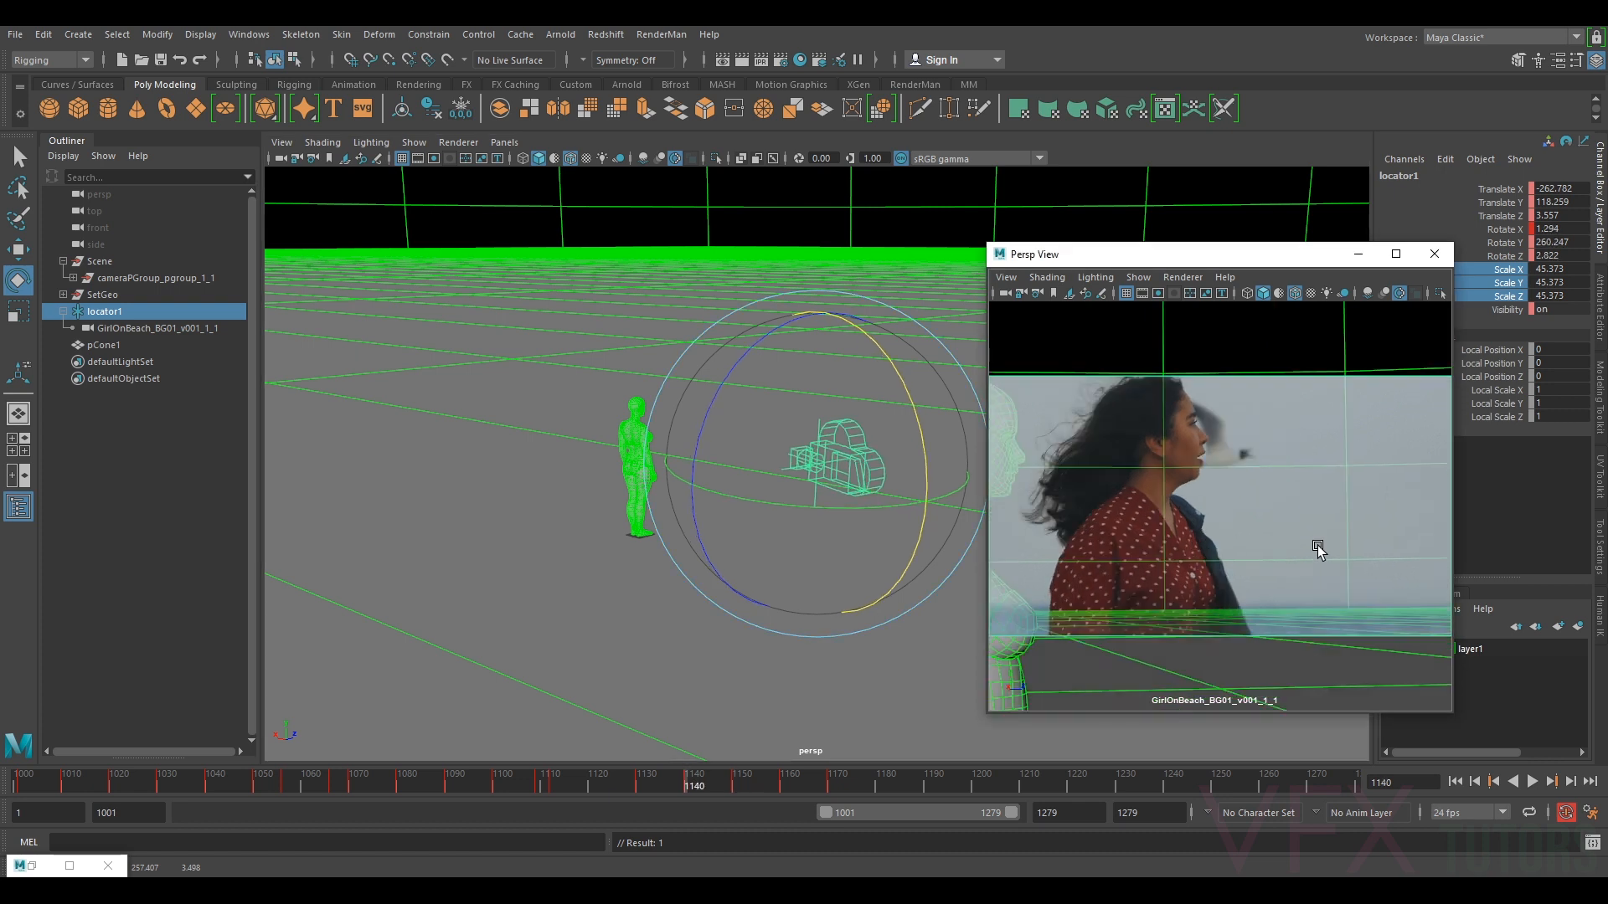
- Set locator1's Rotate X to about 1.196 at frame 1160 so the grid horizon meets the sea horizon
key(period)
key(period)
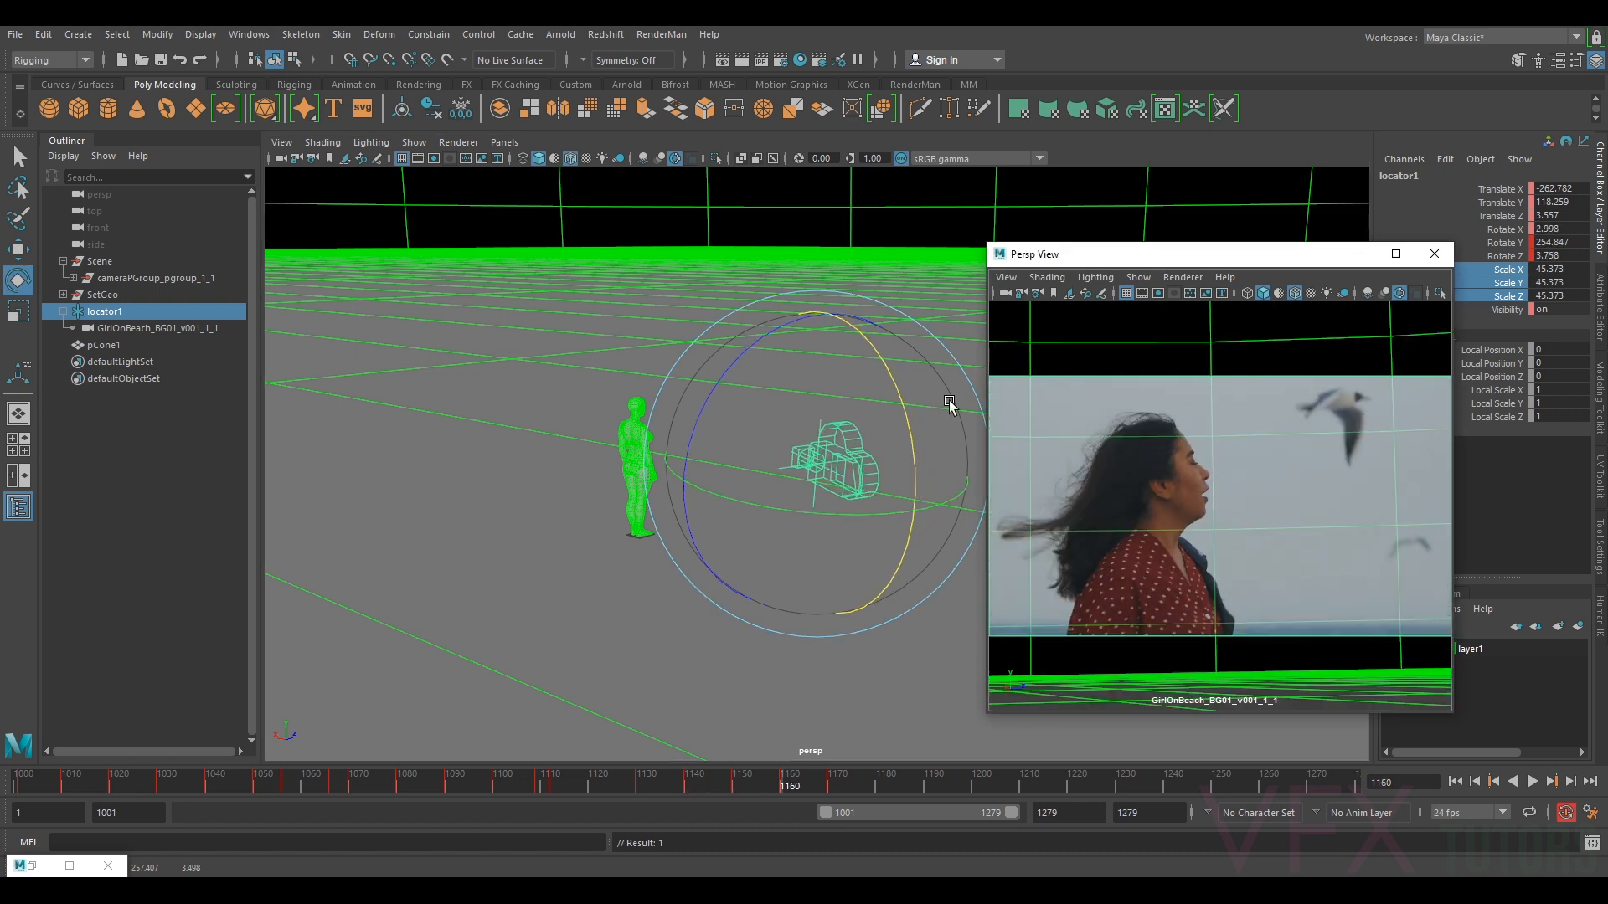
drag(902, 416, 918, 408)
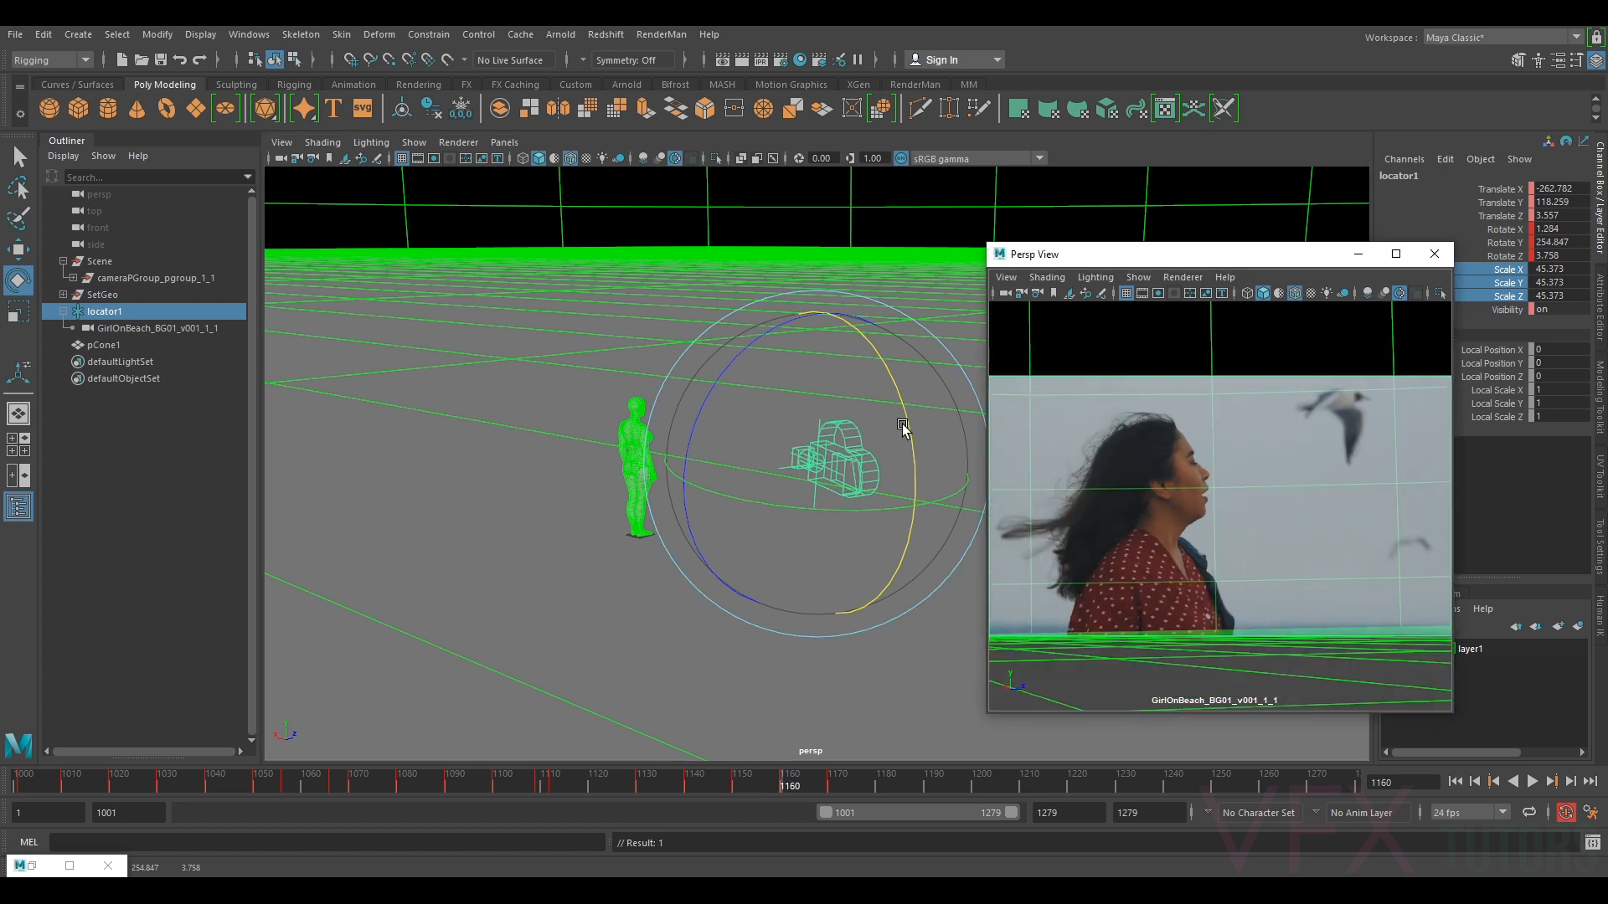
scroll(907, 425, down, 2)
scroll(907, 425, up, 5)
scroll(907, 426, down, 8)
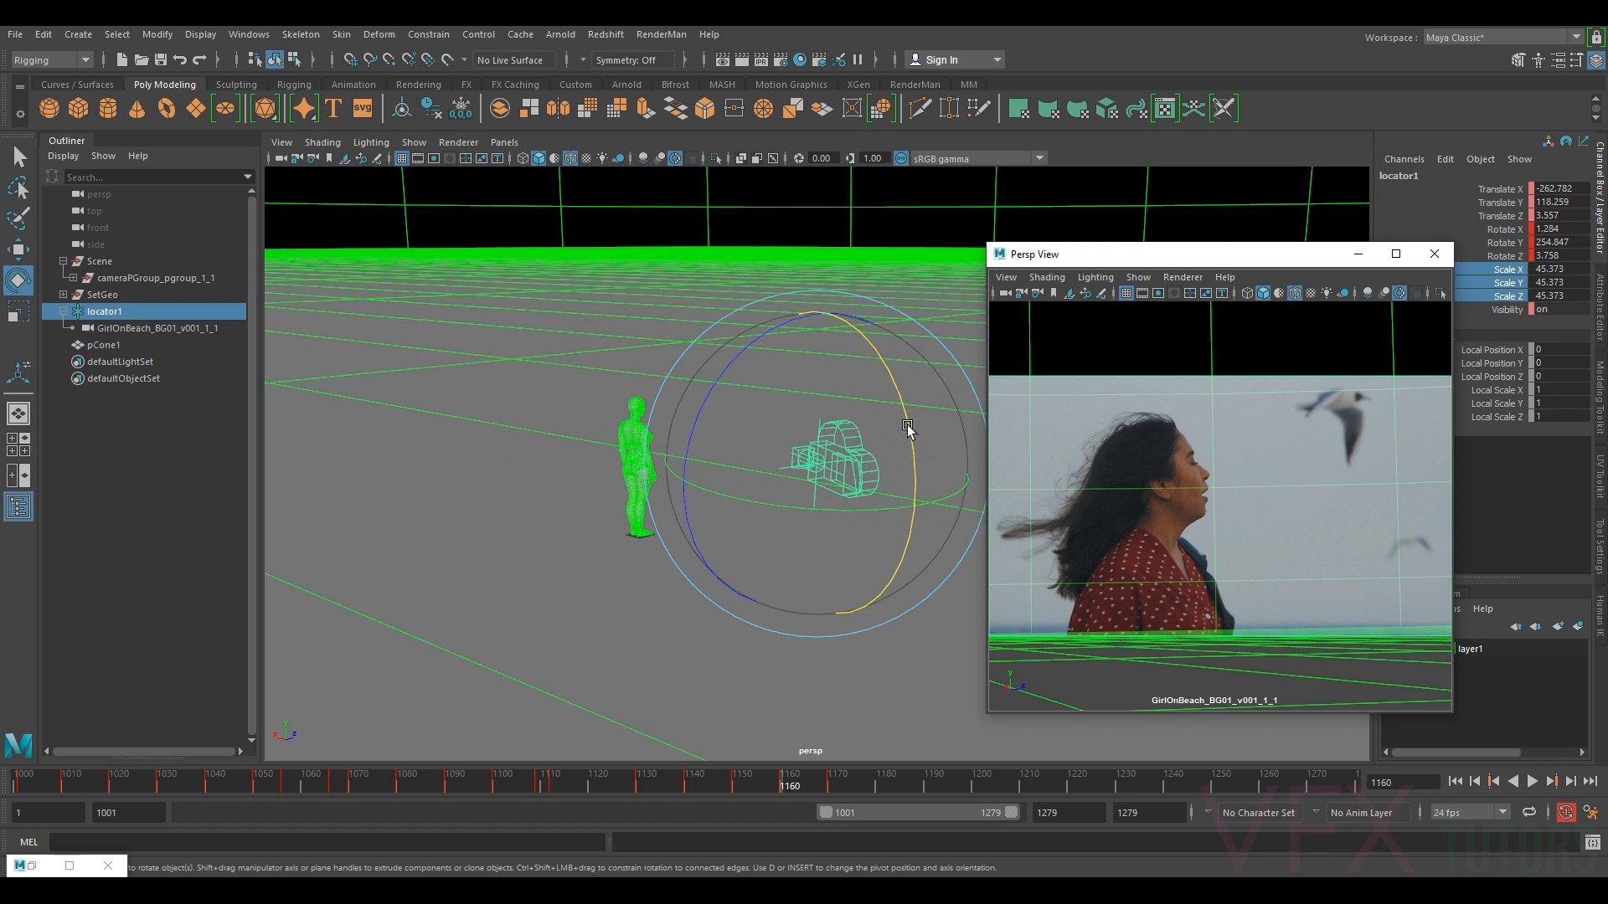
drag(909, 424, 921, 423)
key(s)
- Lower locator1's Rotate X at frame 1170 to match the plate's horizon and key it
key(.)
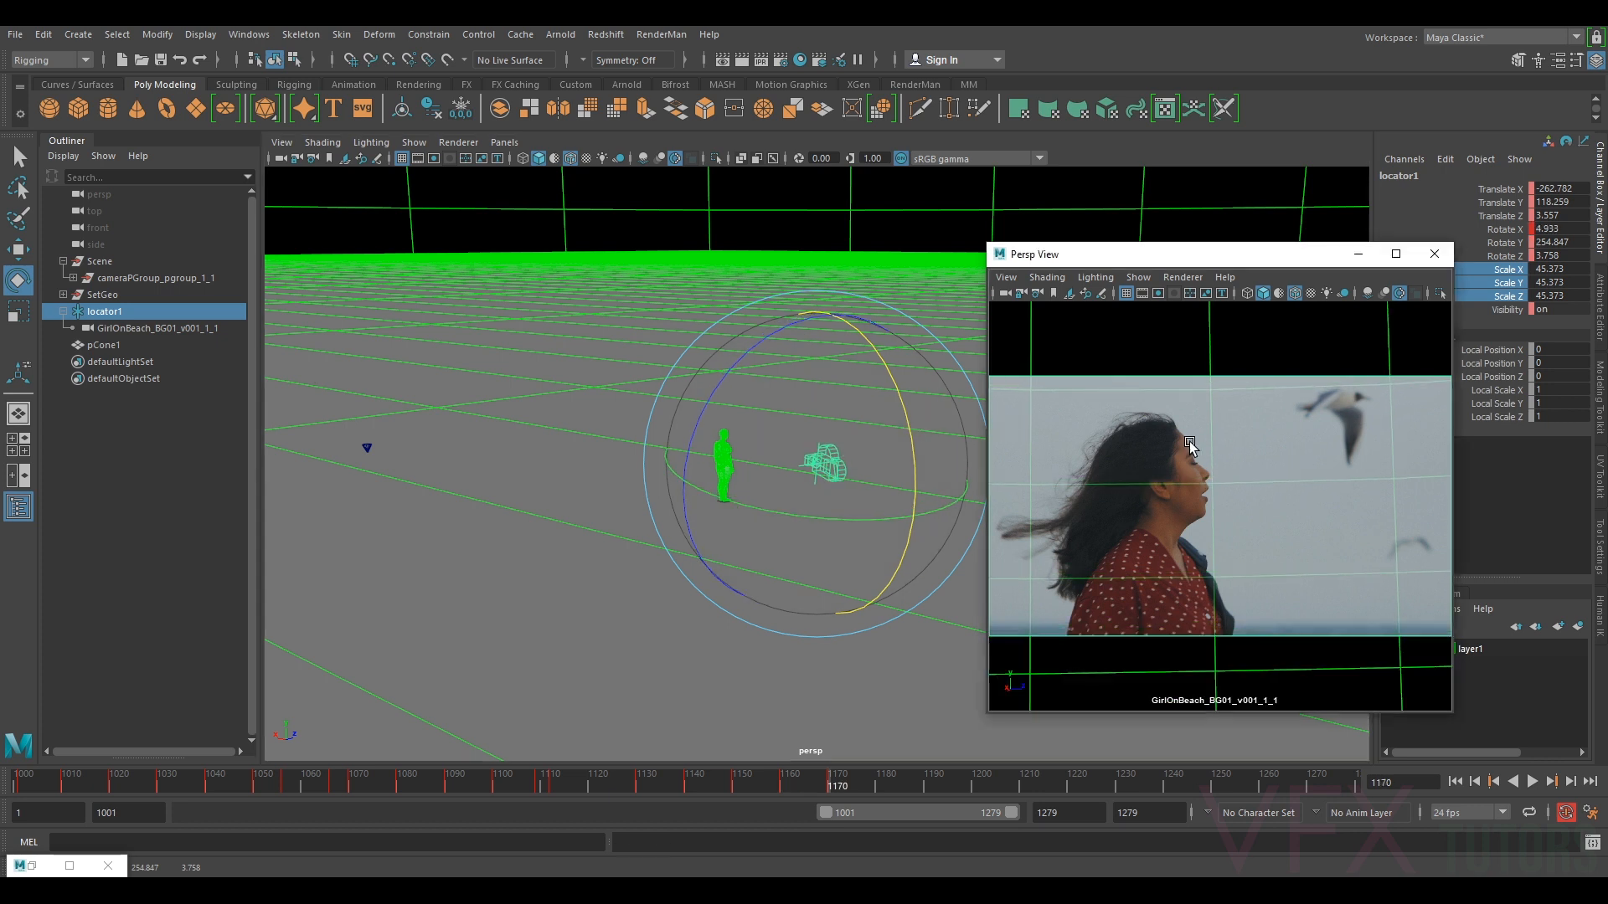
drag(907, 429, 910, 419)
key(s)
- Step back through the earlier keys and scrub between frames 1056 and 1110 to check the grid against the footage
key(comma)
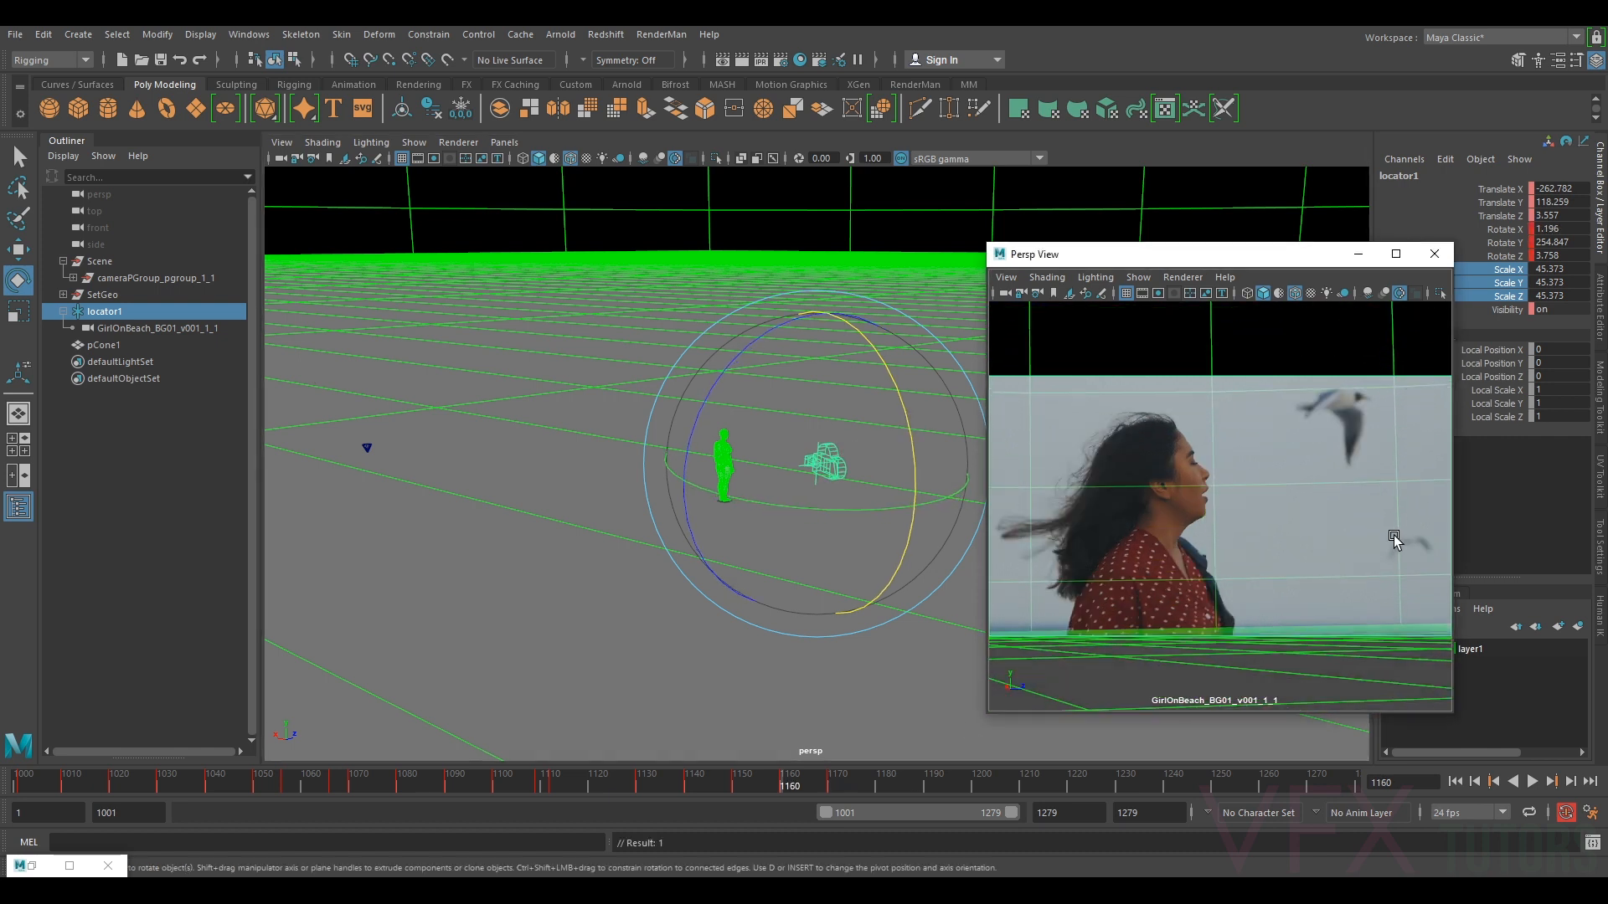
key(alt+comma)
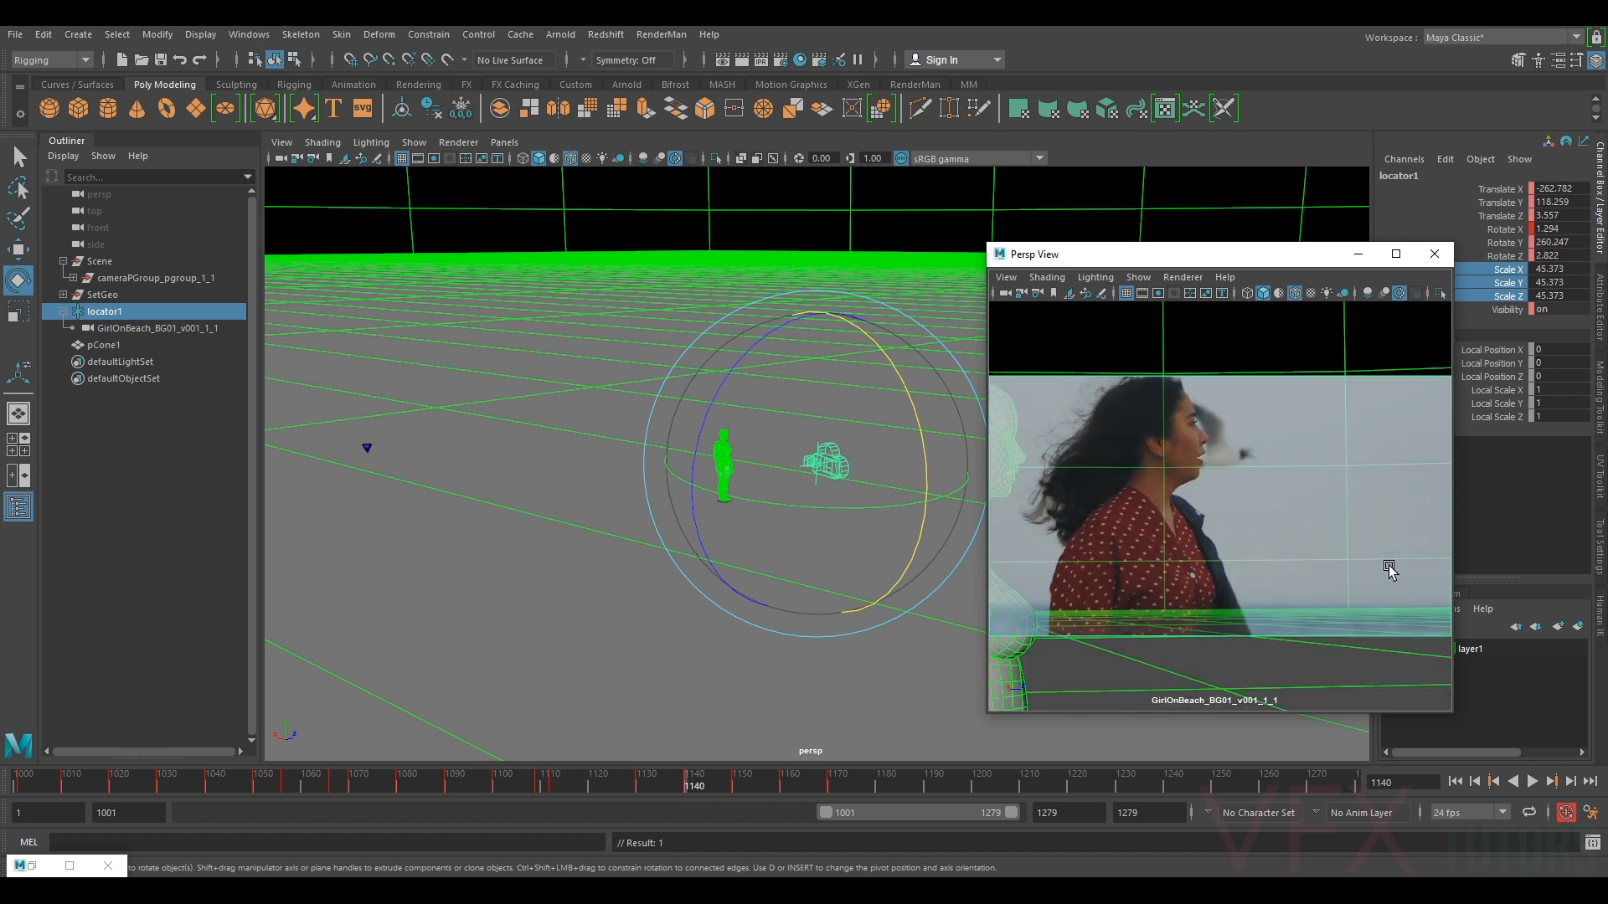
key(alt+comma)
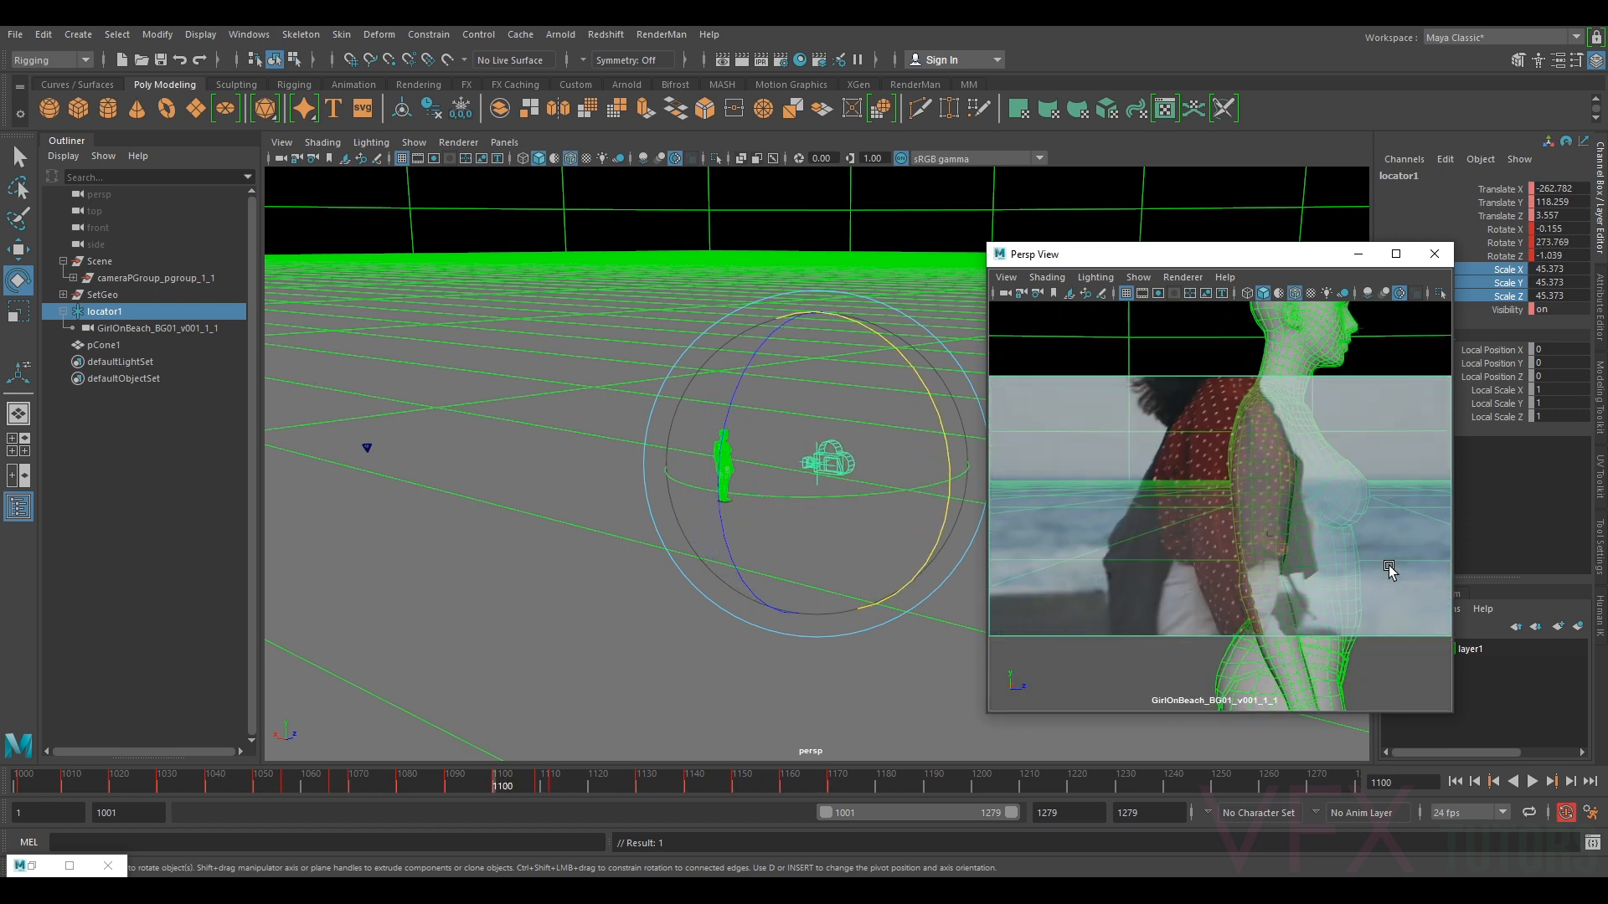
key(alt+comma)
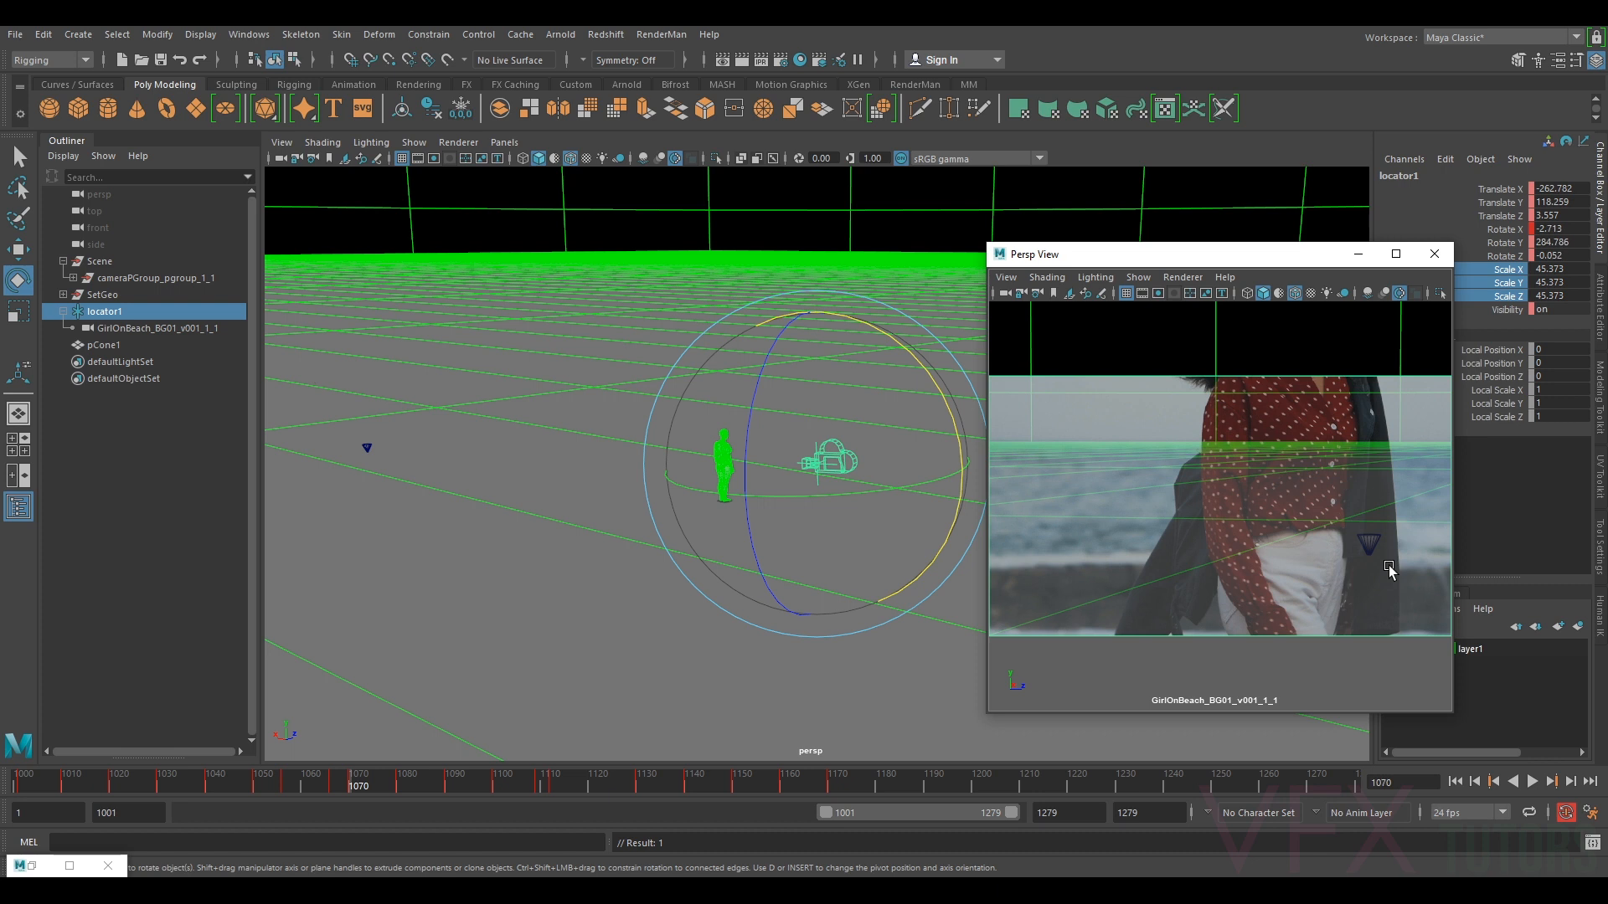
key(alt+comma)
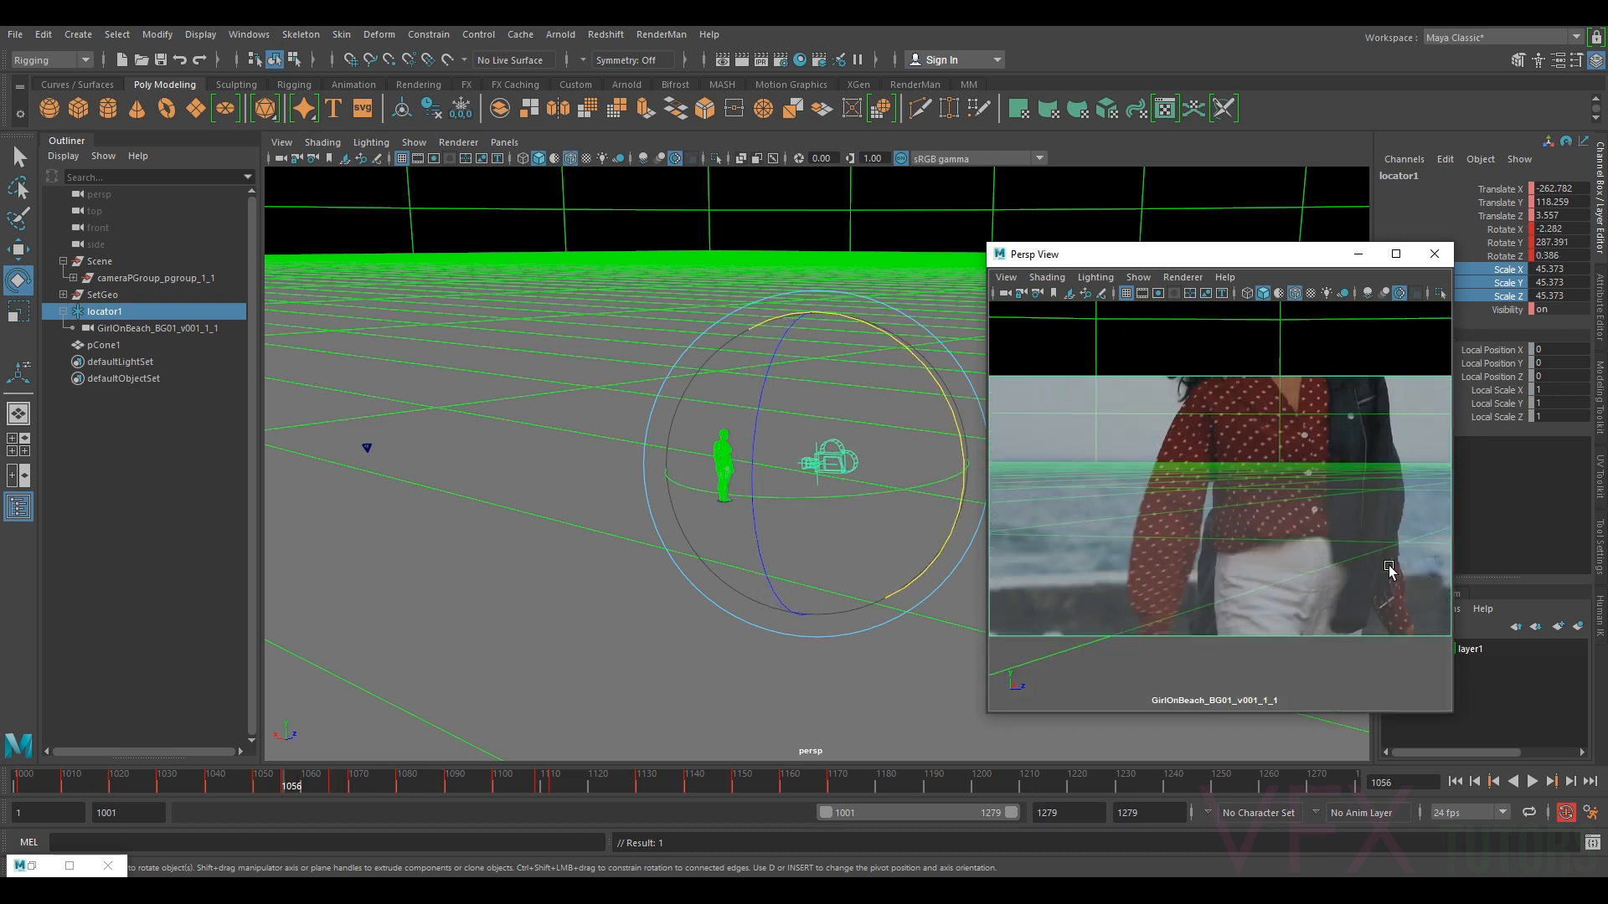
mouse_move(305, 781)
mouse_down()
mouse_move(137, 775)
mouse_move(188, 782)
mouse_up()
mouse_move(345, 782)
mouse_down()
mouse_move(765, 782)
mouse_move(535, 809)
mouse_up()
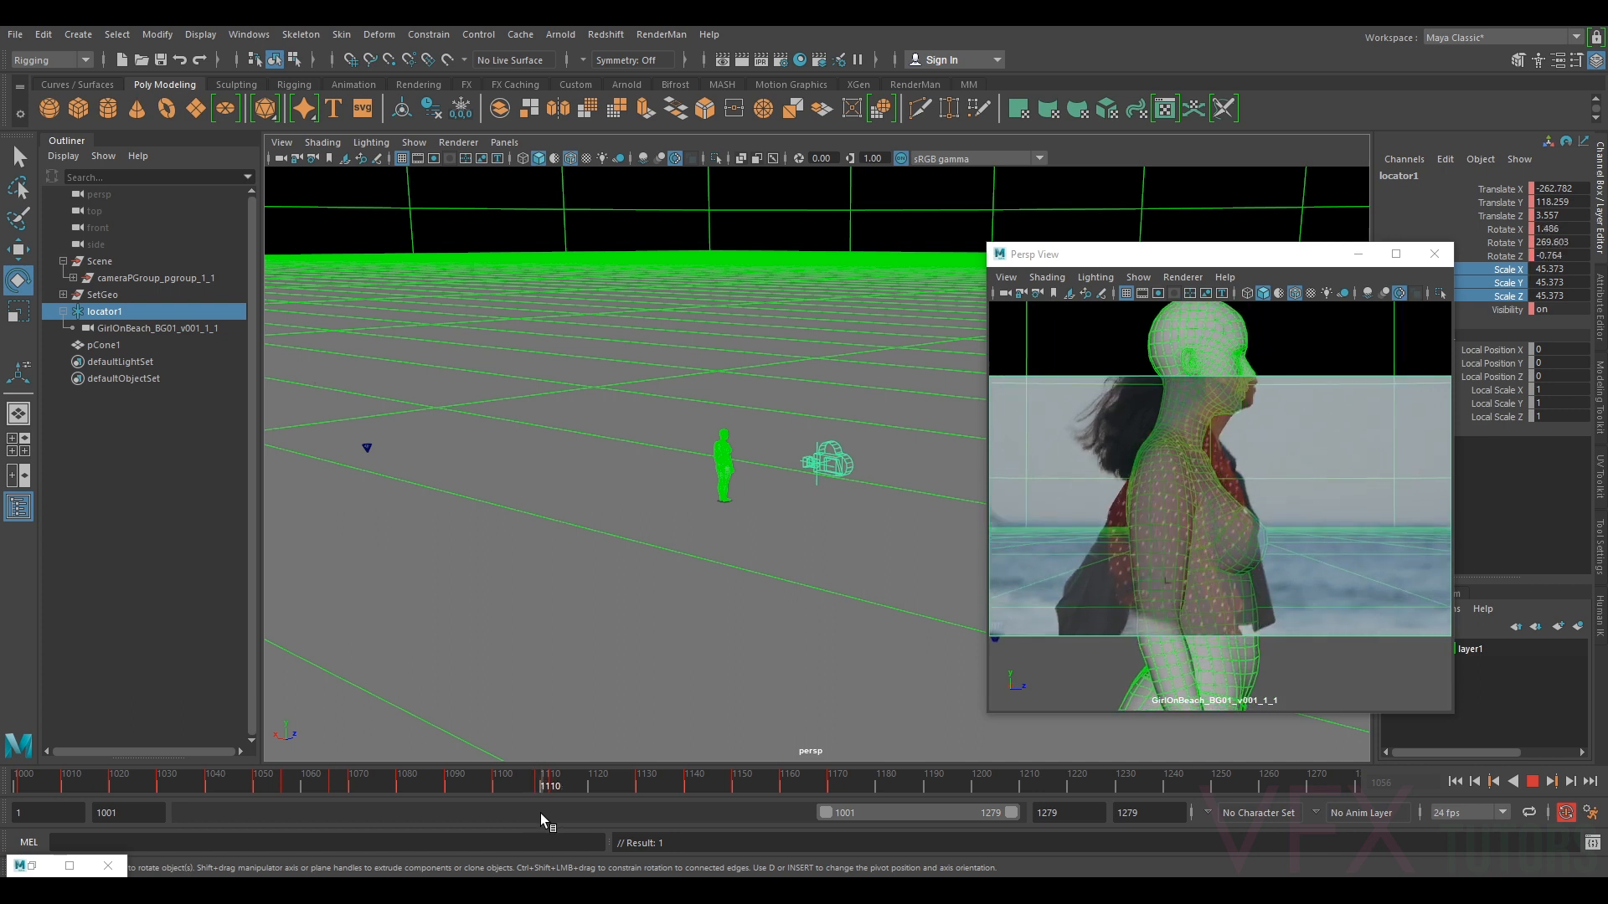
mouse_move(501, 814)
mouse_down()
mouse_move(414, 802)
mouse_move(441, 786)
mouse_move(74, 787)
mouse_move(311, 797)
mouse_move(242, 802)
mouse_move(291, 809)
mouse_up()
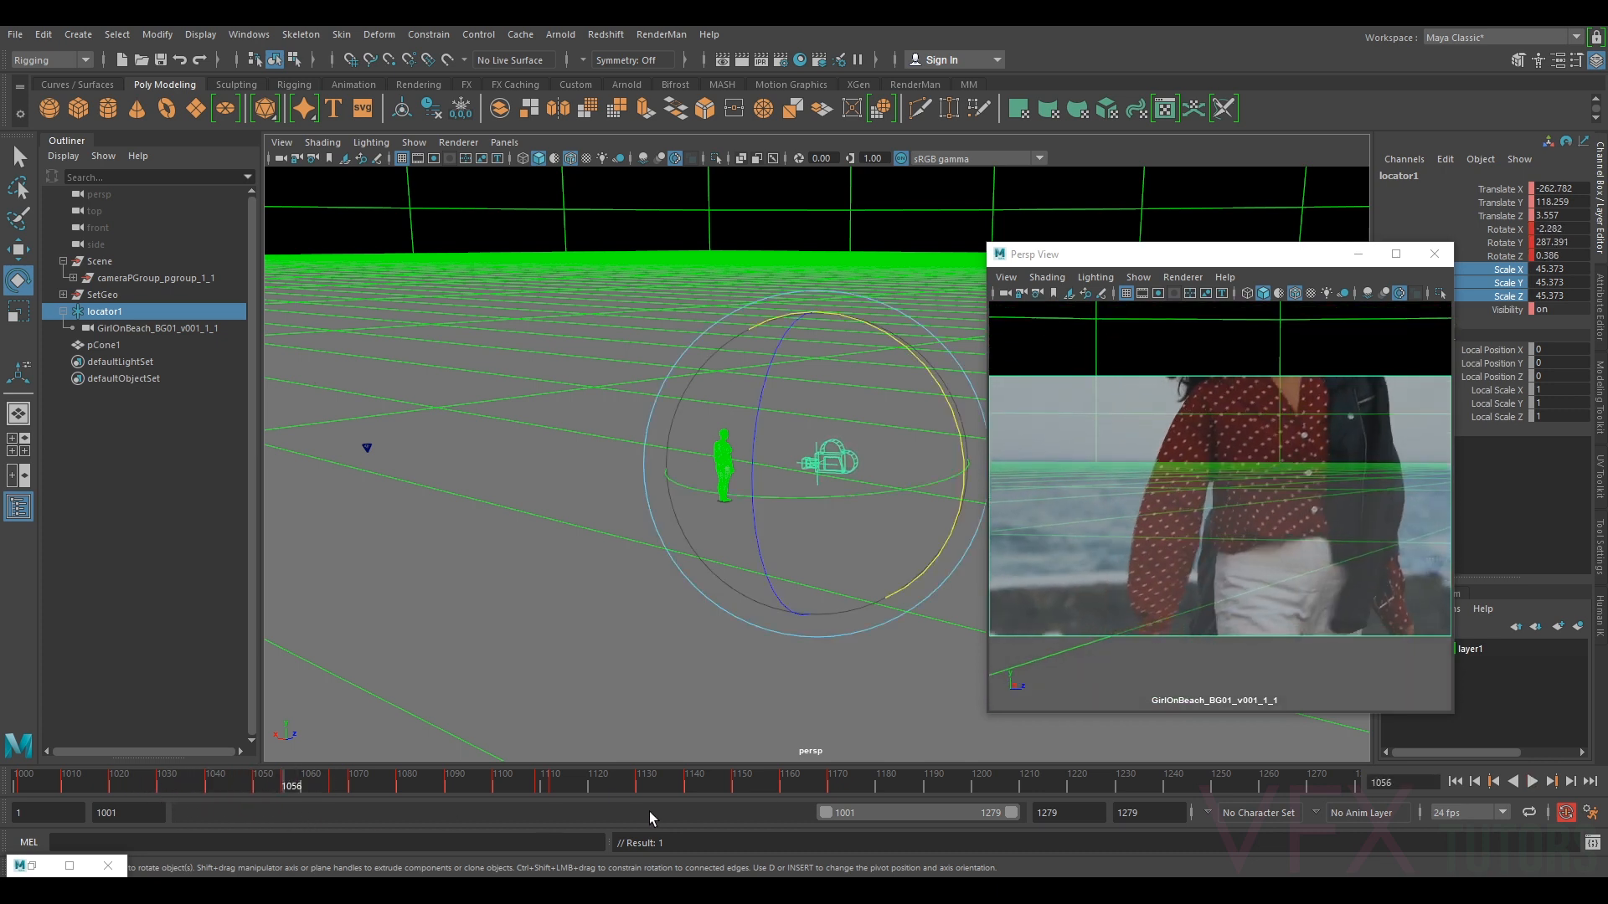
- Restore the Graph Editor with locator1's Rotate Y curve, go to frame 1001 and move the editor clear of the viewport
click(32, 866)
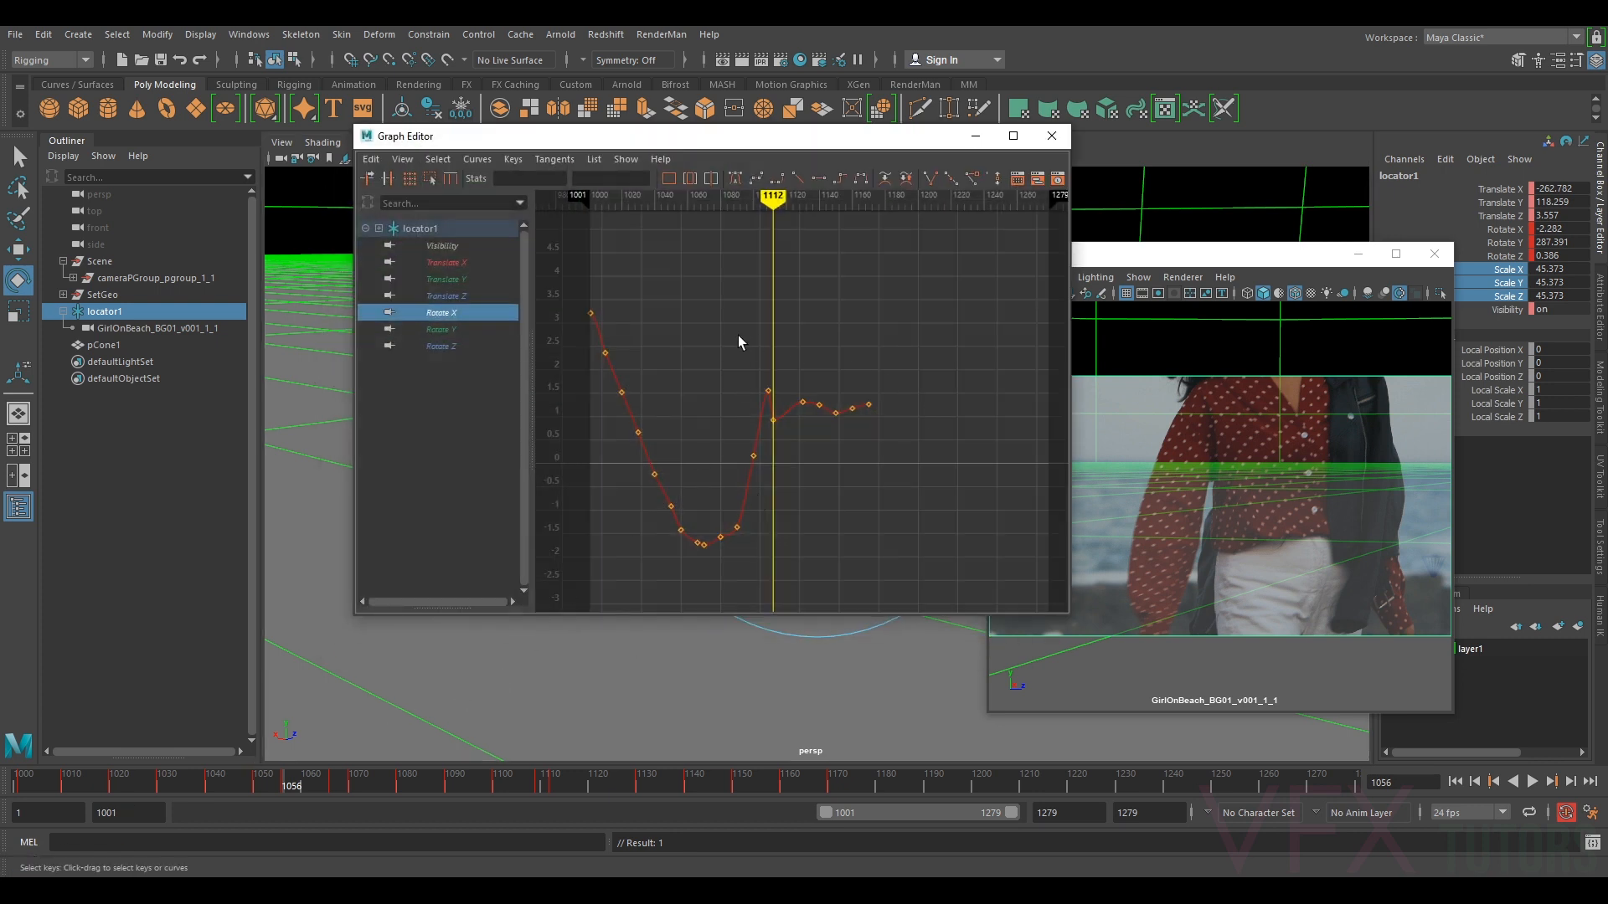
click(459, 327)
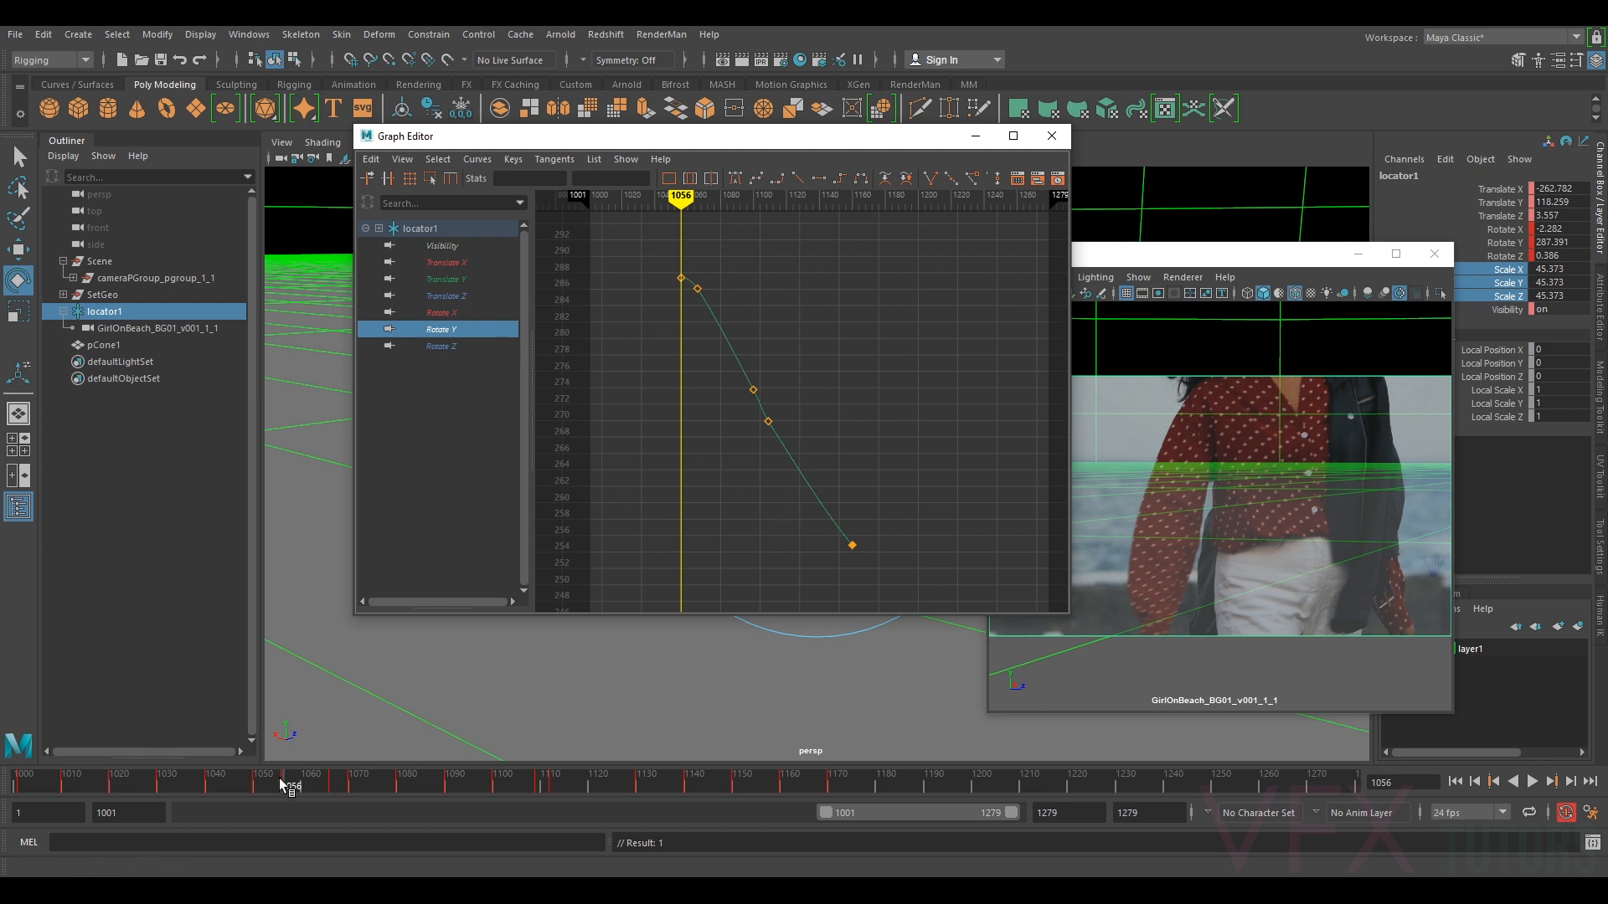
drag(270, 777, 1, 769)
drag(748, 138, 1022, 164)
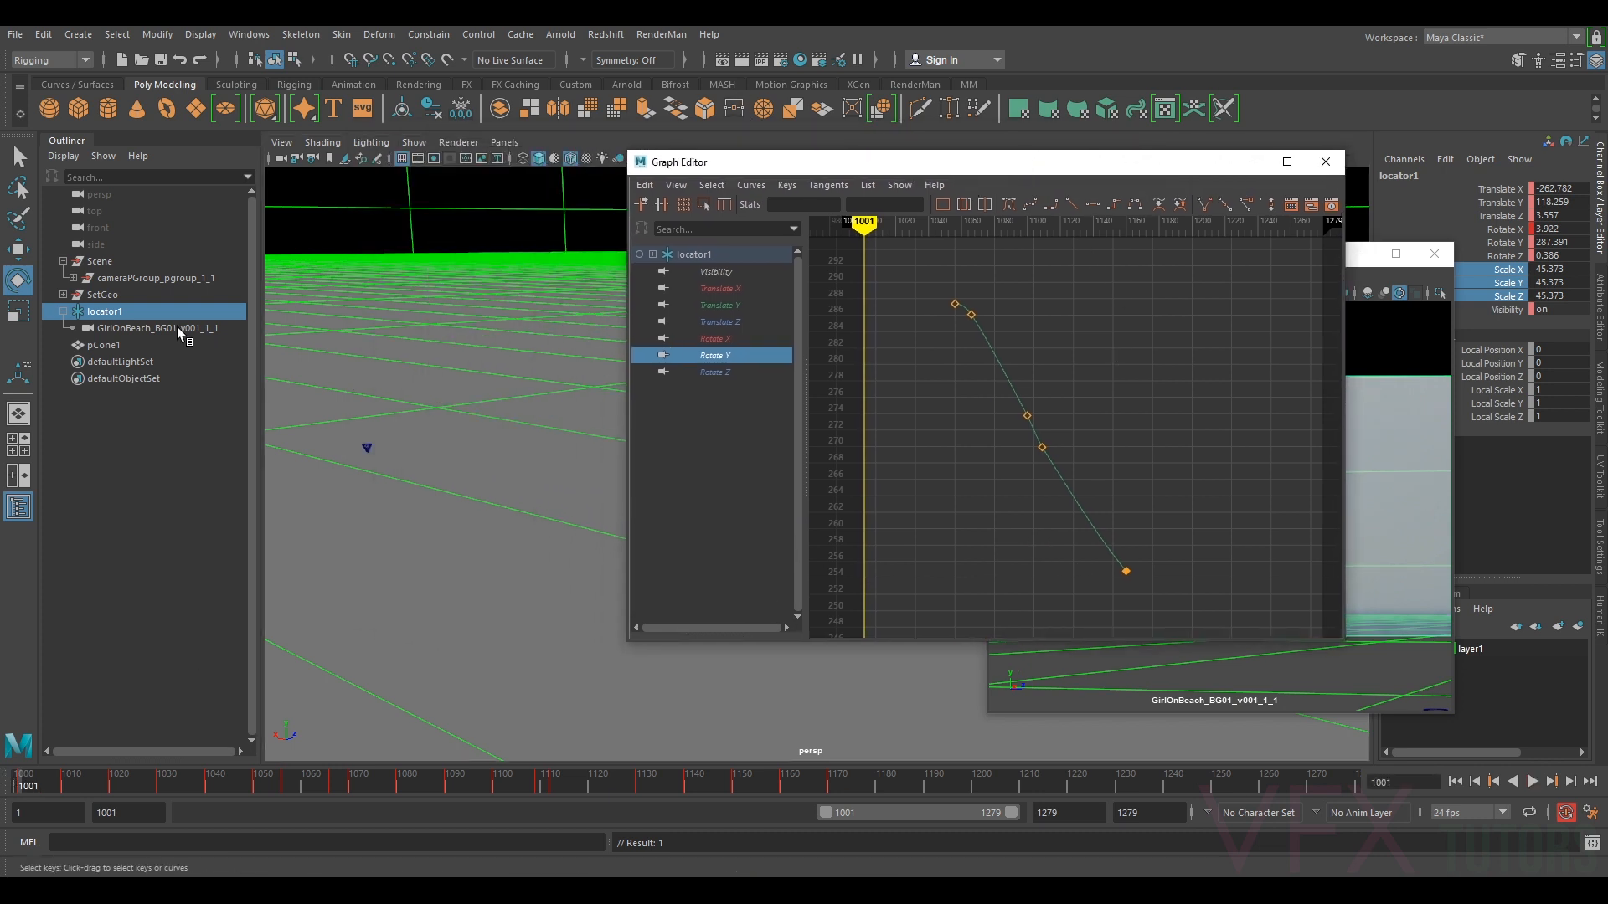
- Rotate locator1 slightly about Y to key Rotate Y at about 287.129 on frame 1001, and select that key on the curve
alt+right_drag(335, 346, 481, 435)
scroll(486, 437, up, 5)
scroll(502, 445, down, 4)
alt+middle_drag(535, 444, 288, 438)
alt+middle_drag(589, 416, 492, 474)
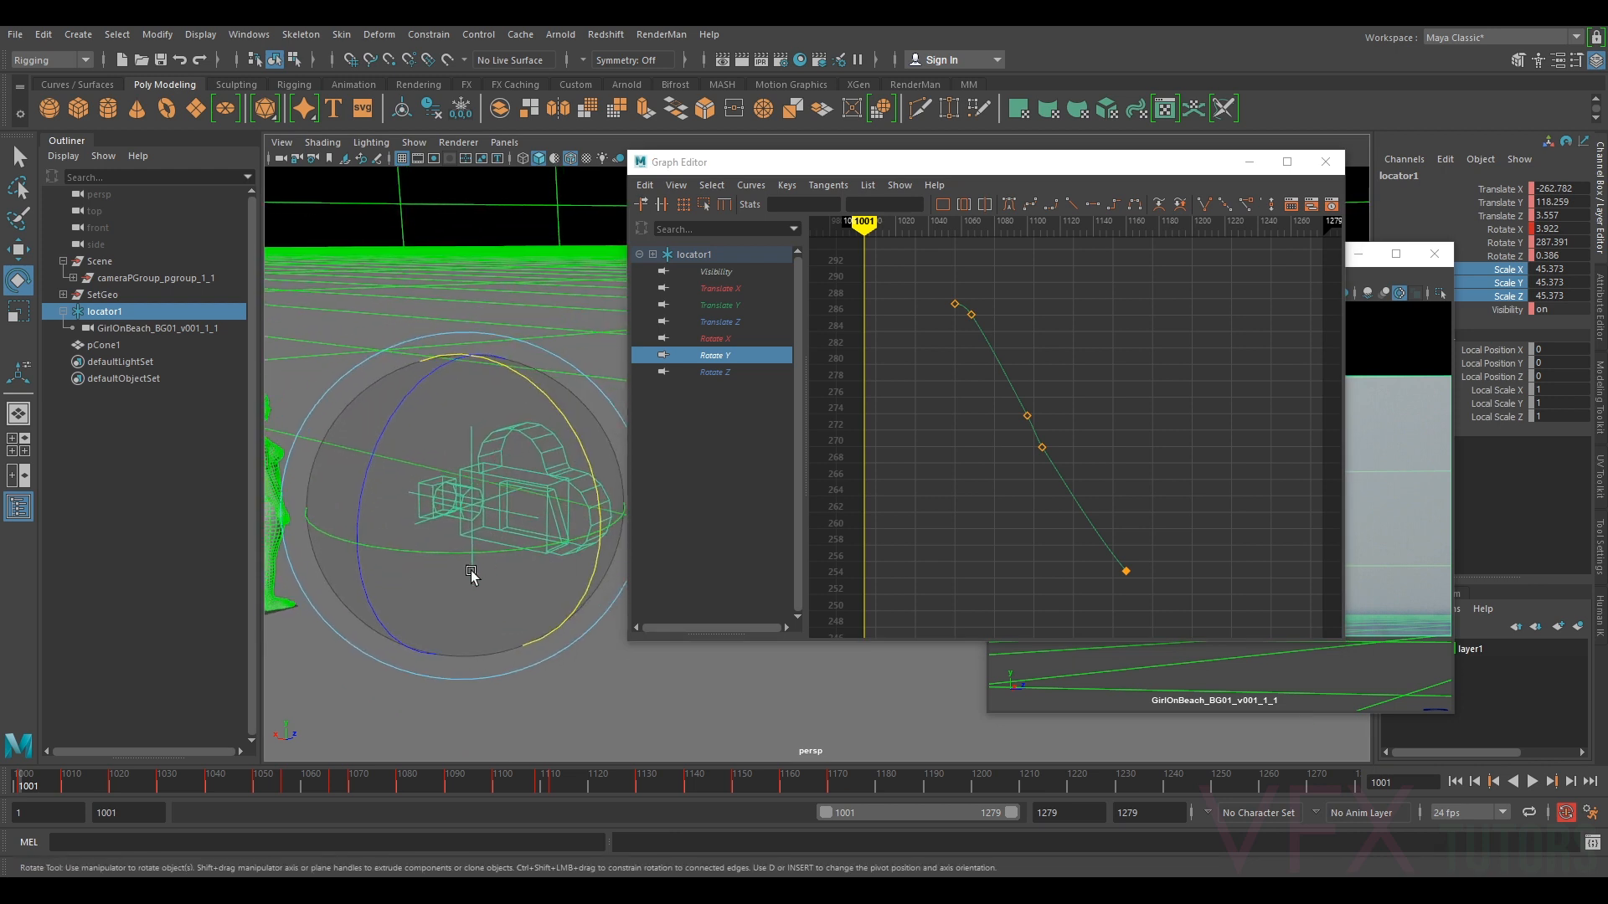
click(464, 551)
drag(464, 551, 466, 551)
drag(876, 292, 857, 315)
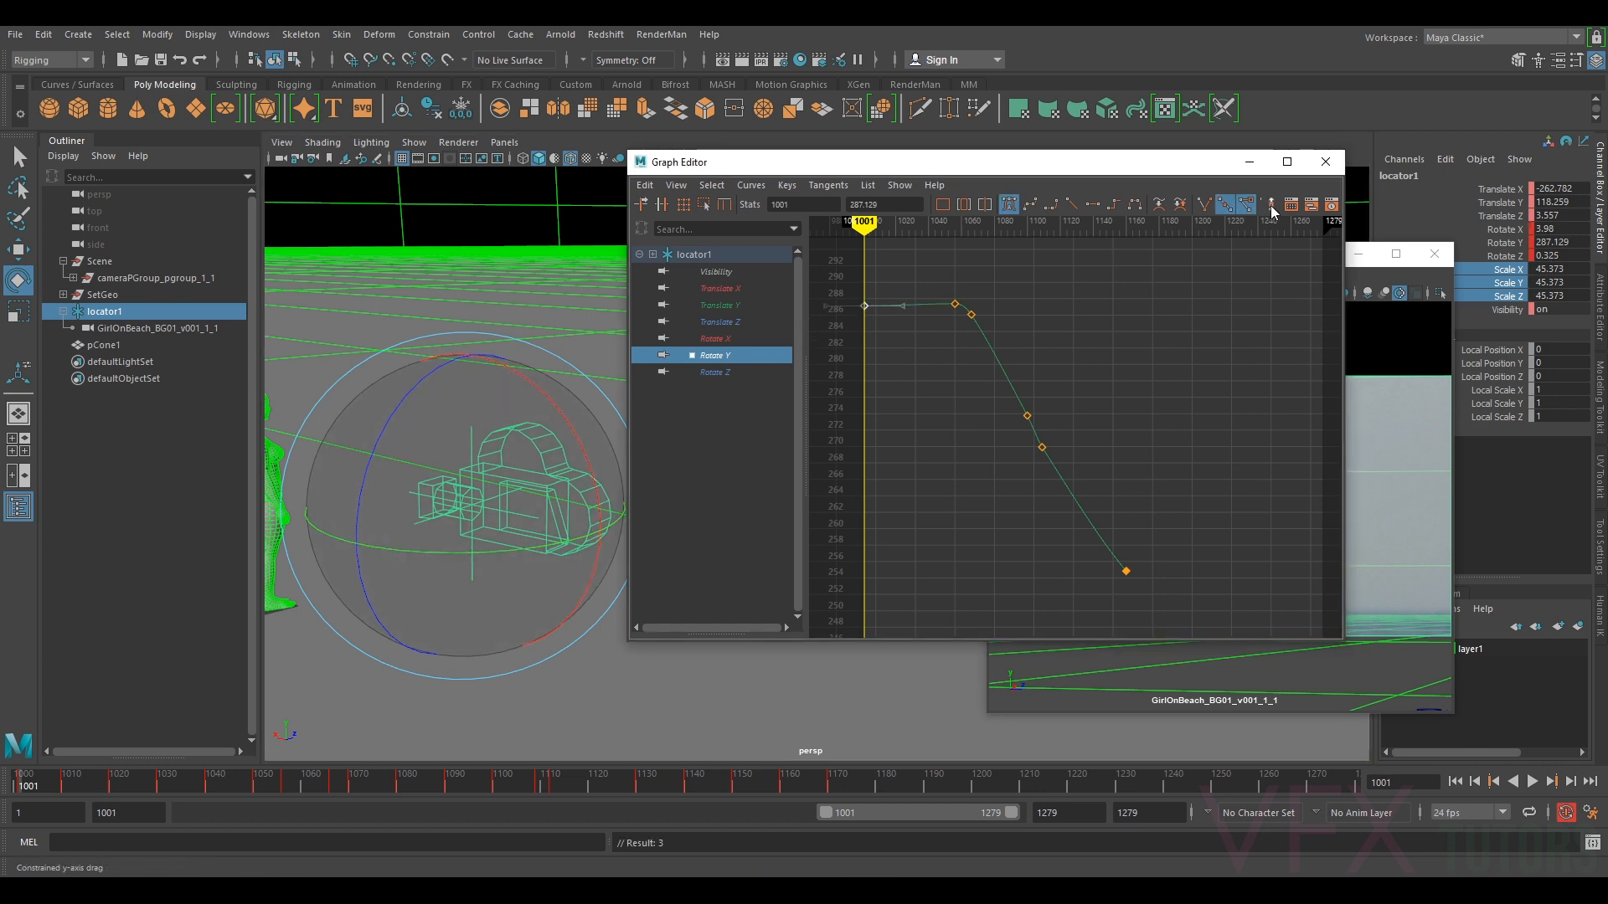
- Raise locator1's Rotate Y key at frame 1001 to about 302.9 and delete the next key on the curve
drag(863, 305, 868, 259)
alt+middle_drag(942, 268, 869, 318)
click(866, 329)
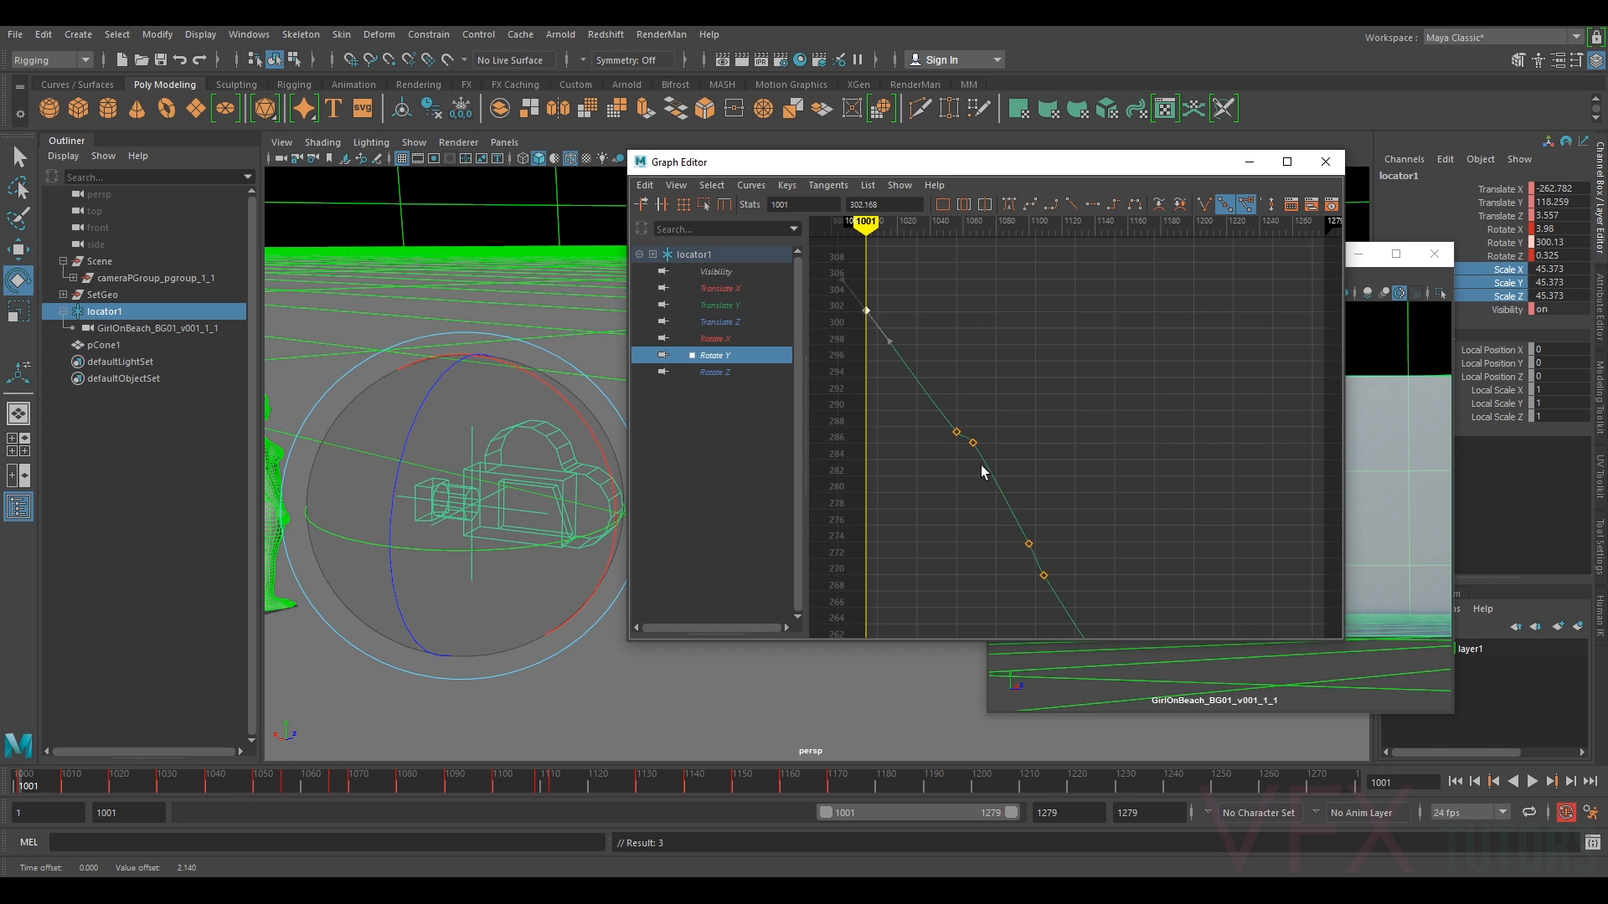
drag(942, 440, 943, 437)
key(Delete)
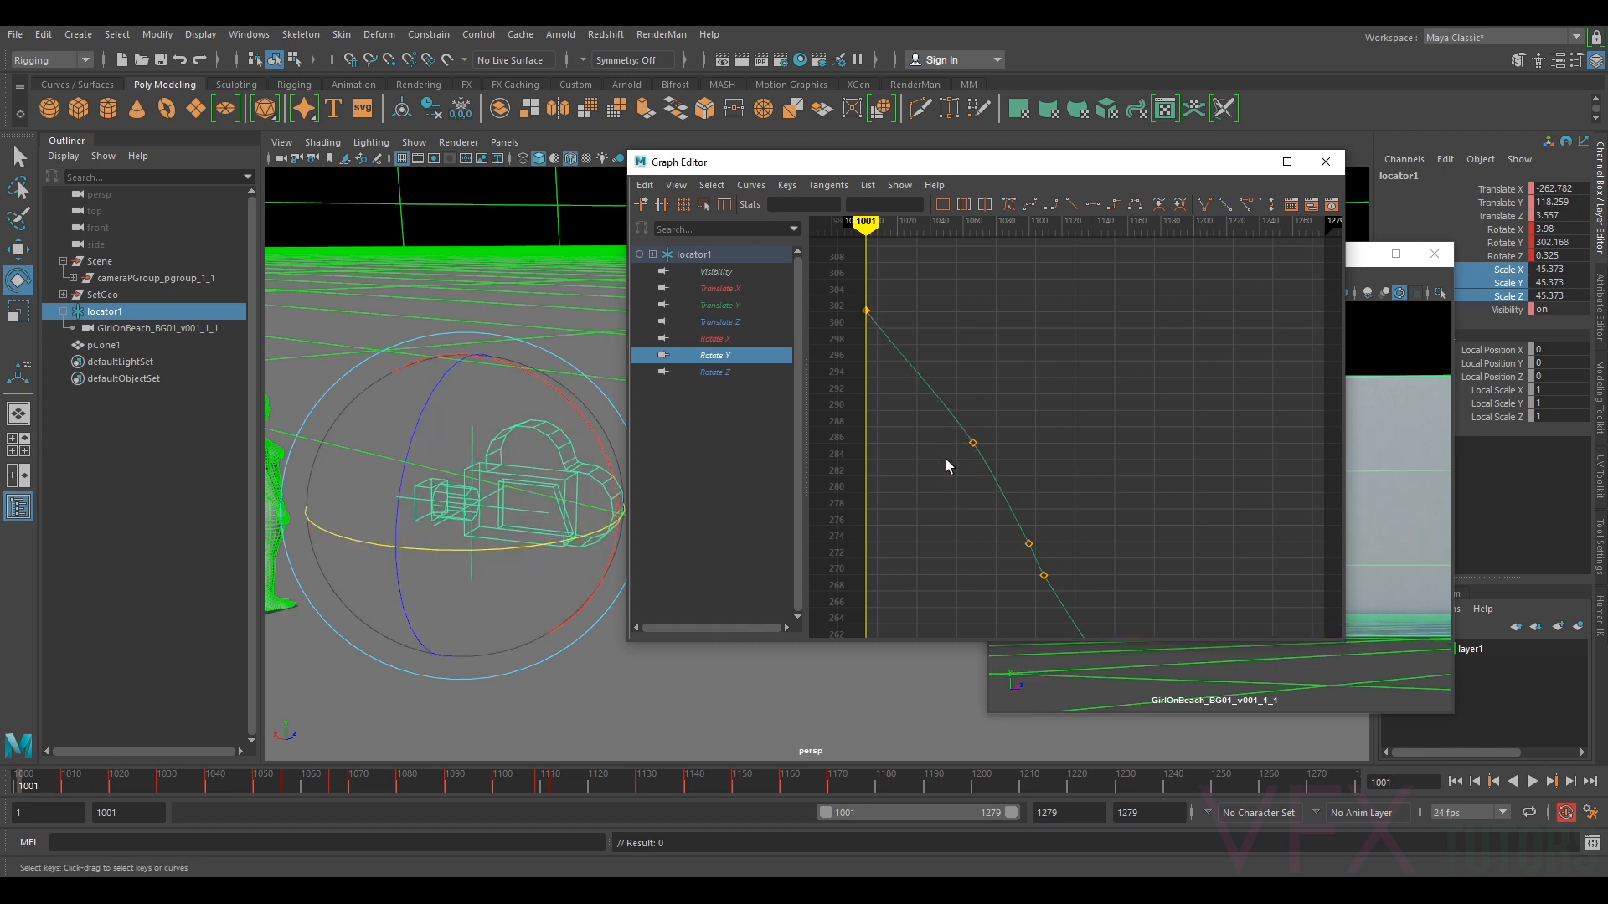
click(867, 311)
shift+middle_drag(866, 310, 867, 308)
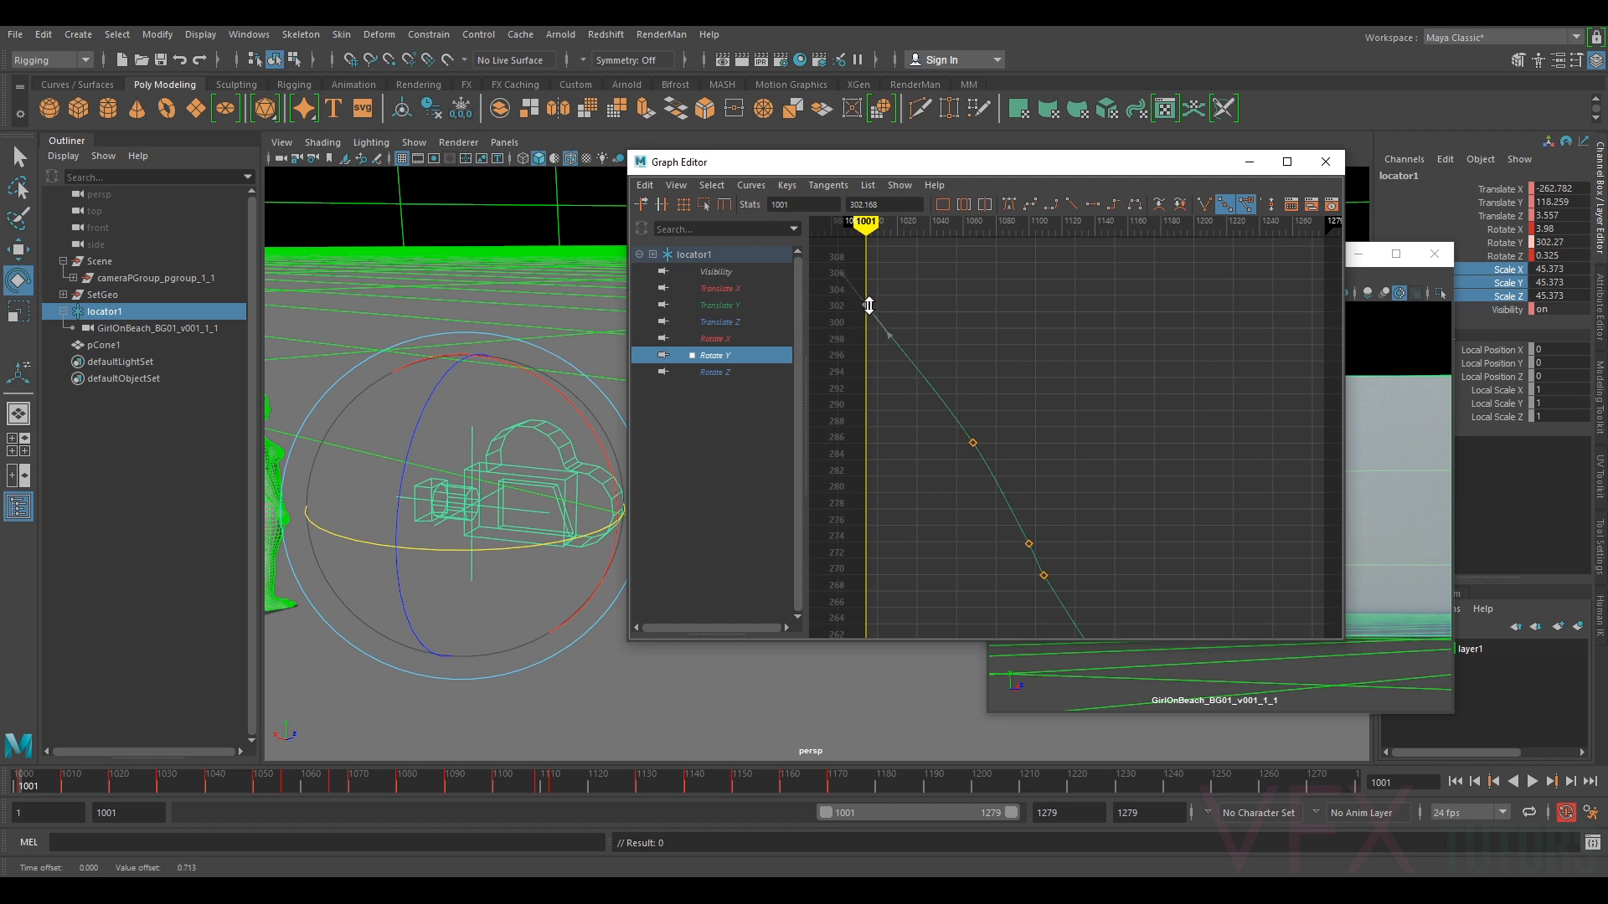
- Delete the Rotate Y key near frame 1109 and raise the frame 1001 key to about 303
click(972, 443)
shift+middle_drag(973, 442, 1031, 380)
scroll(988, 396, down, 4)
scroll(1031, 380, up, 6)
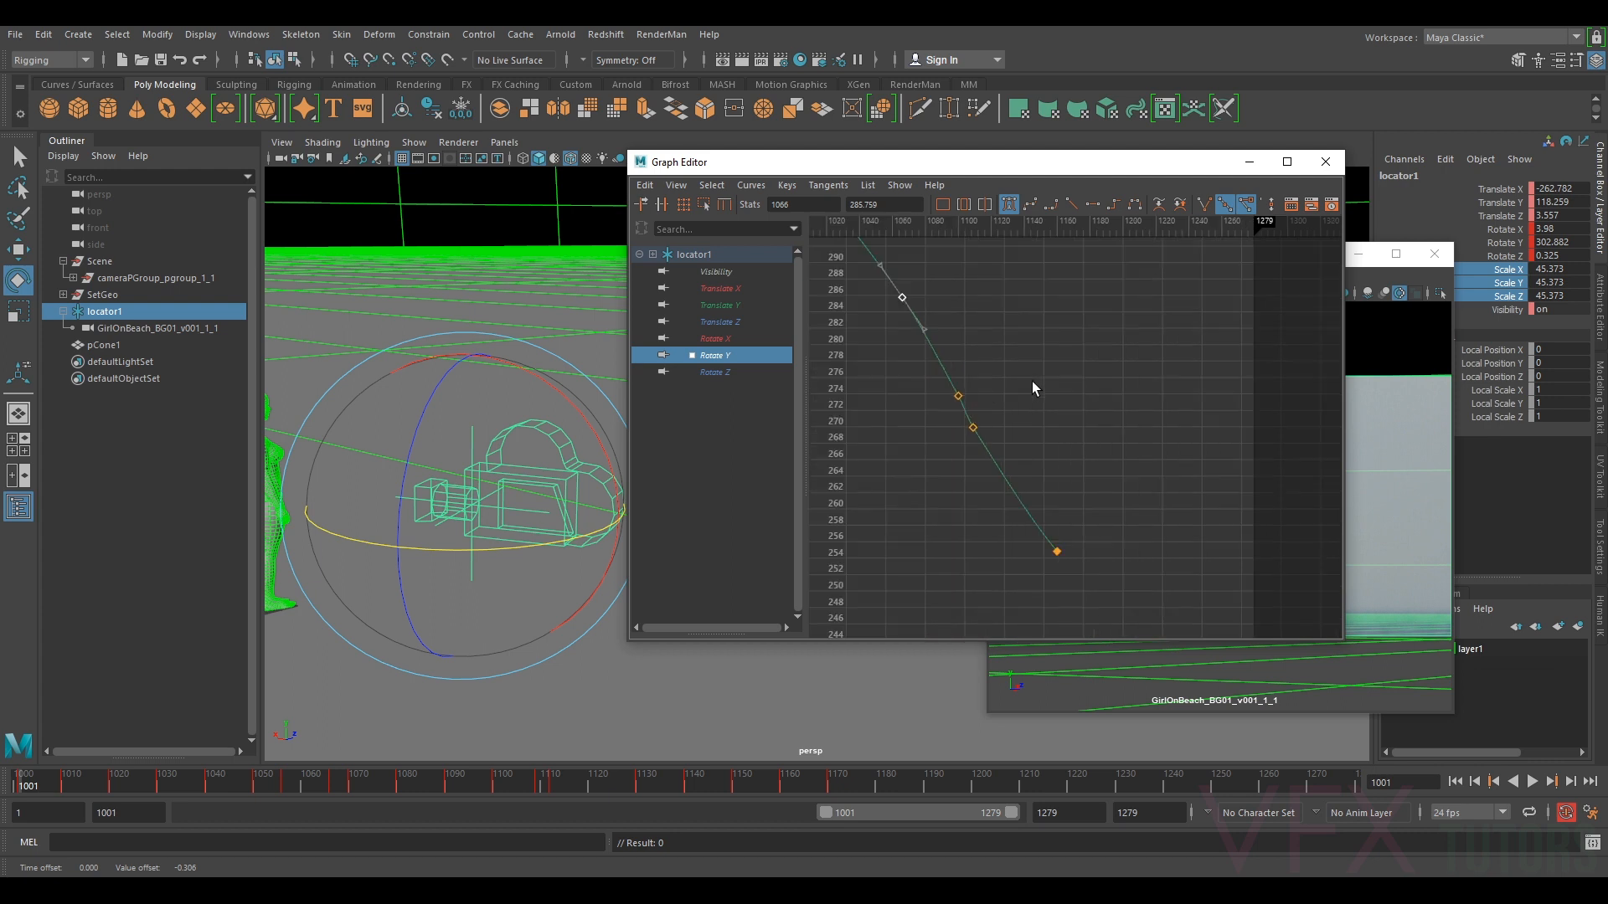
scroll(1038, 437, down, 2)
alt+middle_drag(1038, 437, 1119, 458)
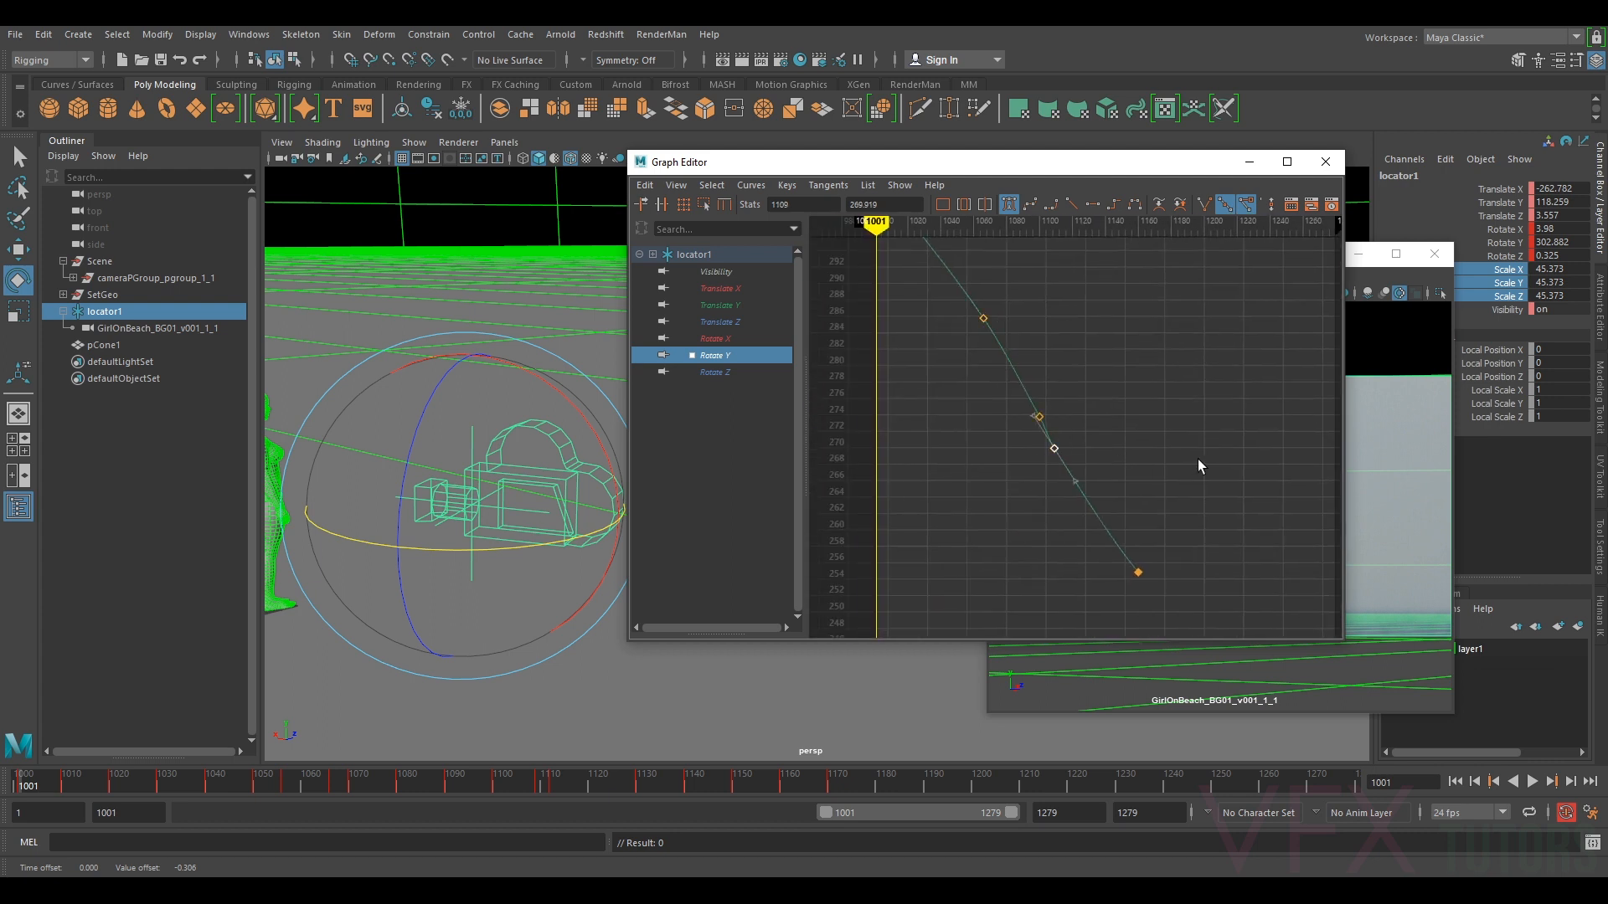
key(Delete)
alt+middle_drag(1037, 353, 1041, 373)
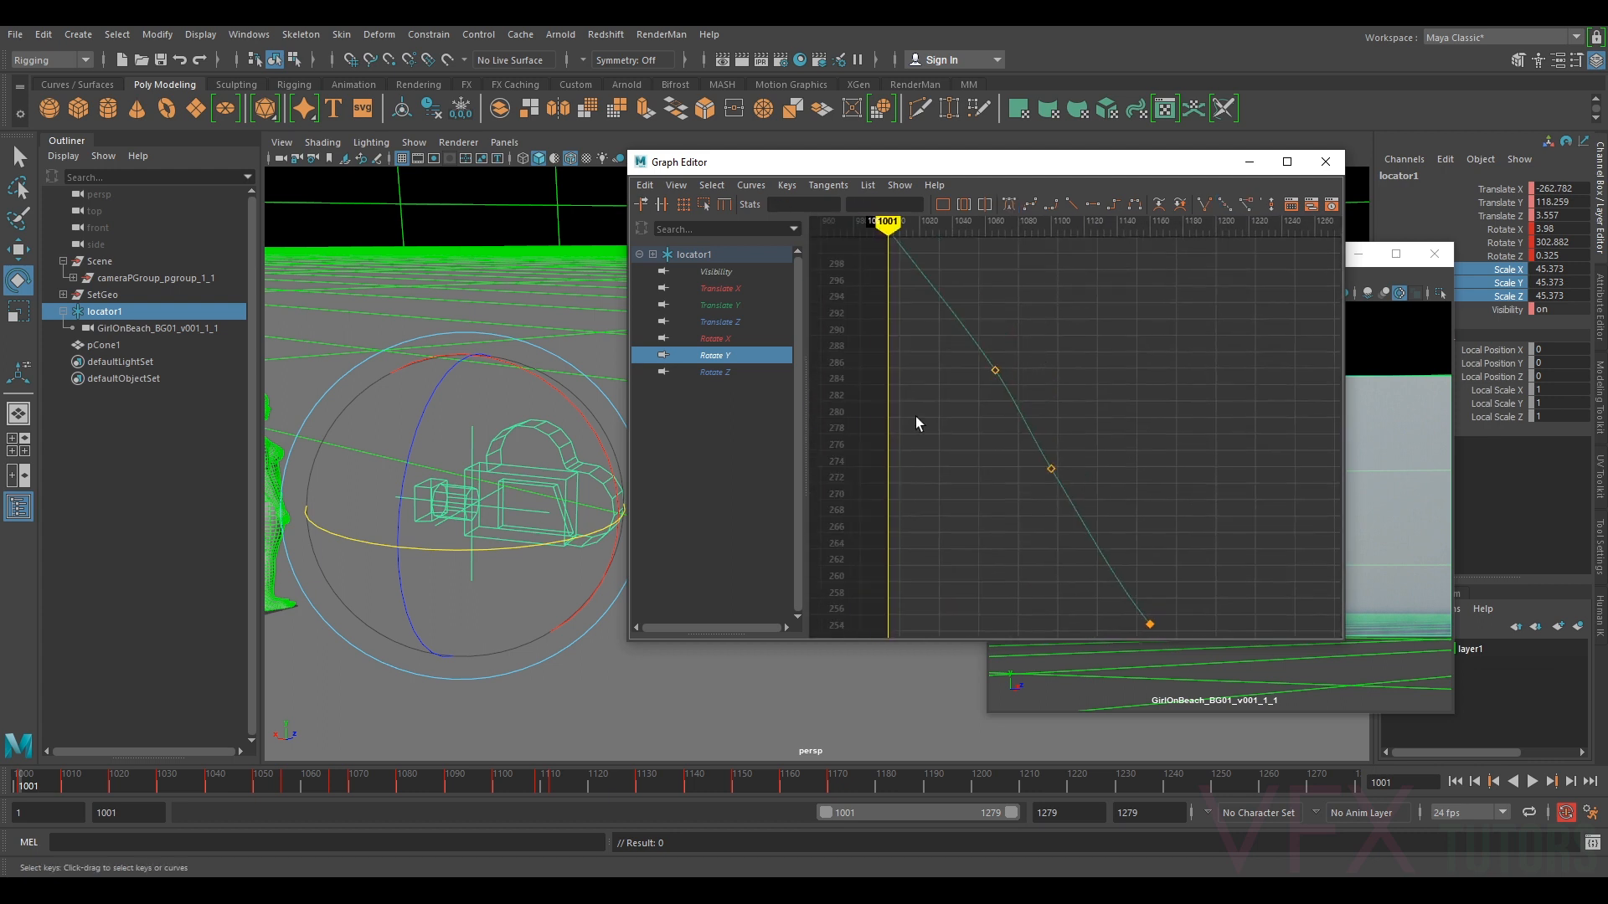
alt+middle_drag(995, 314, 1014, 373)
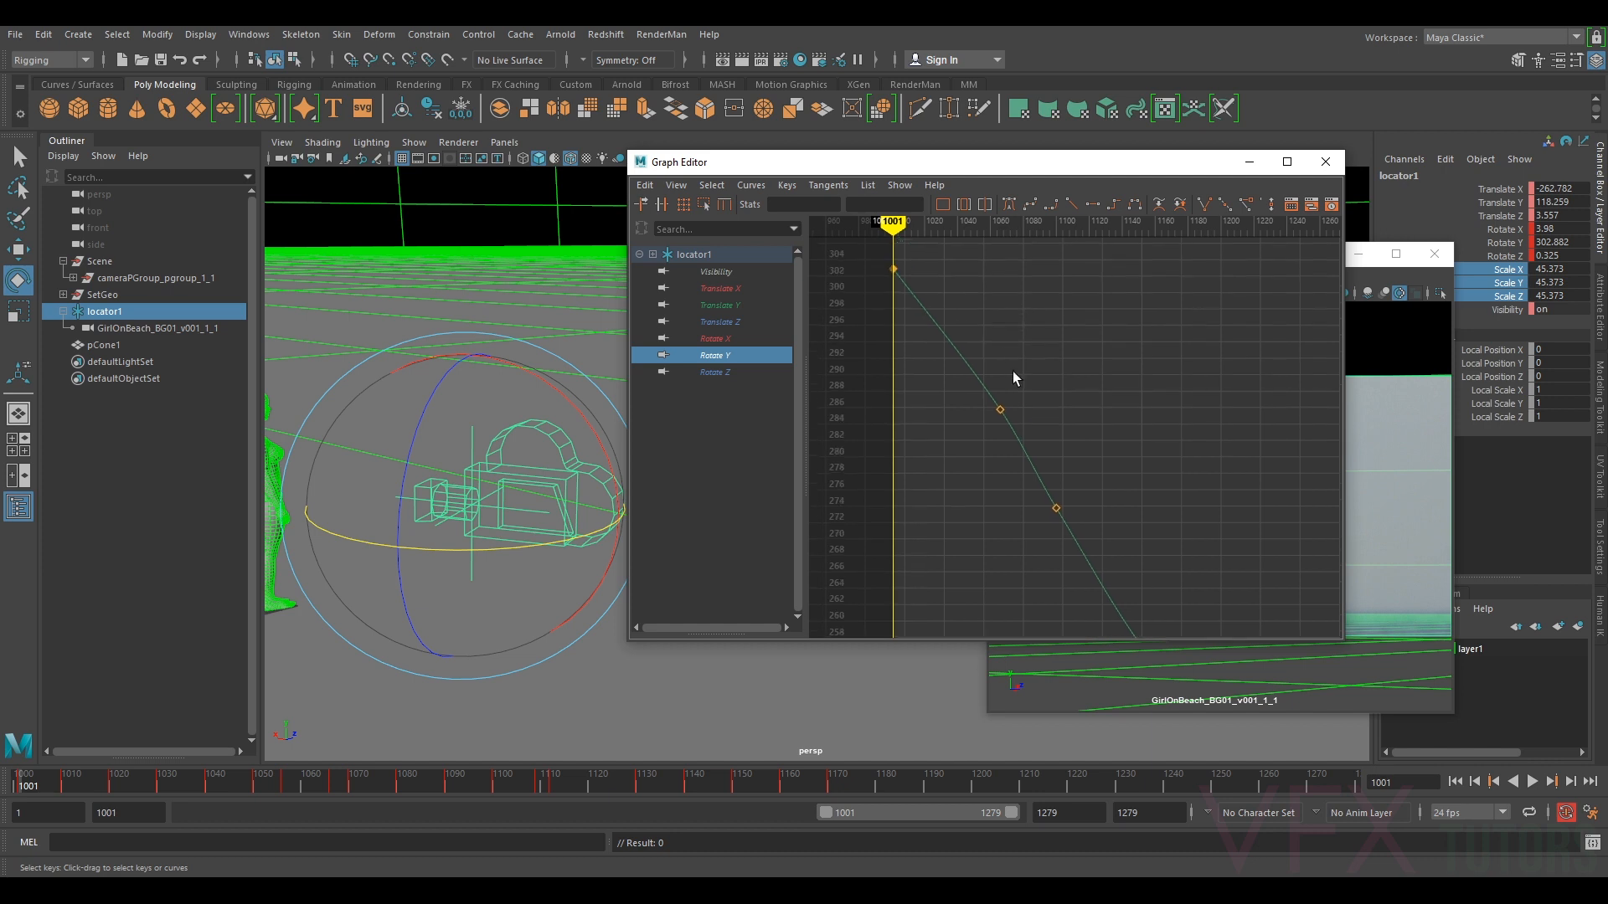
drag(877, 299, 877, 298)
shift+middle_drag(894, 269, 894, 265)
alt+right_drag(1122, 425, 1057, 430)
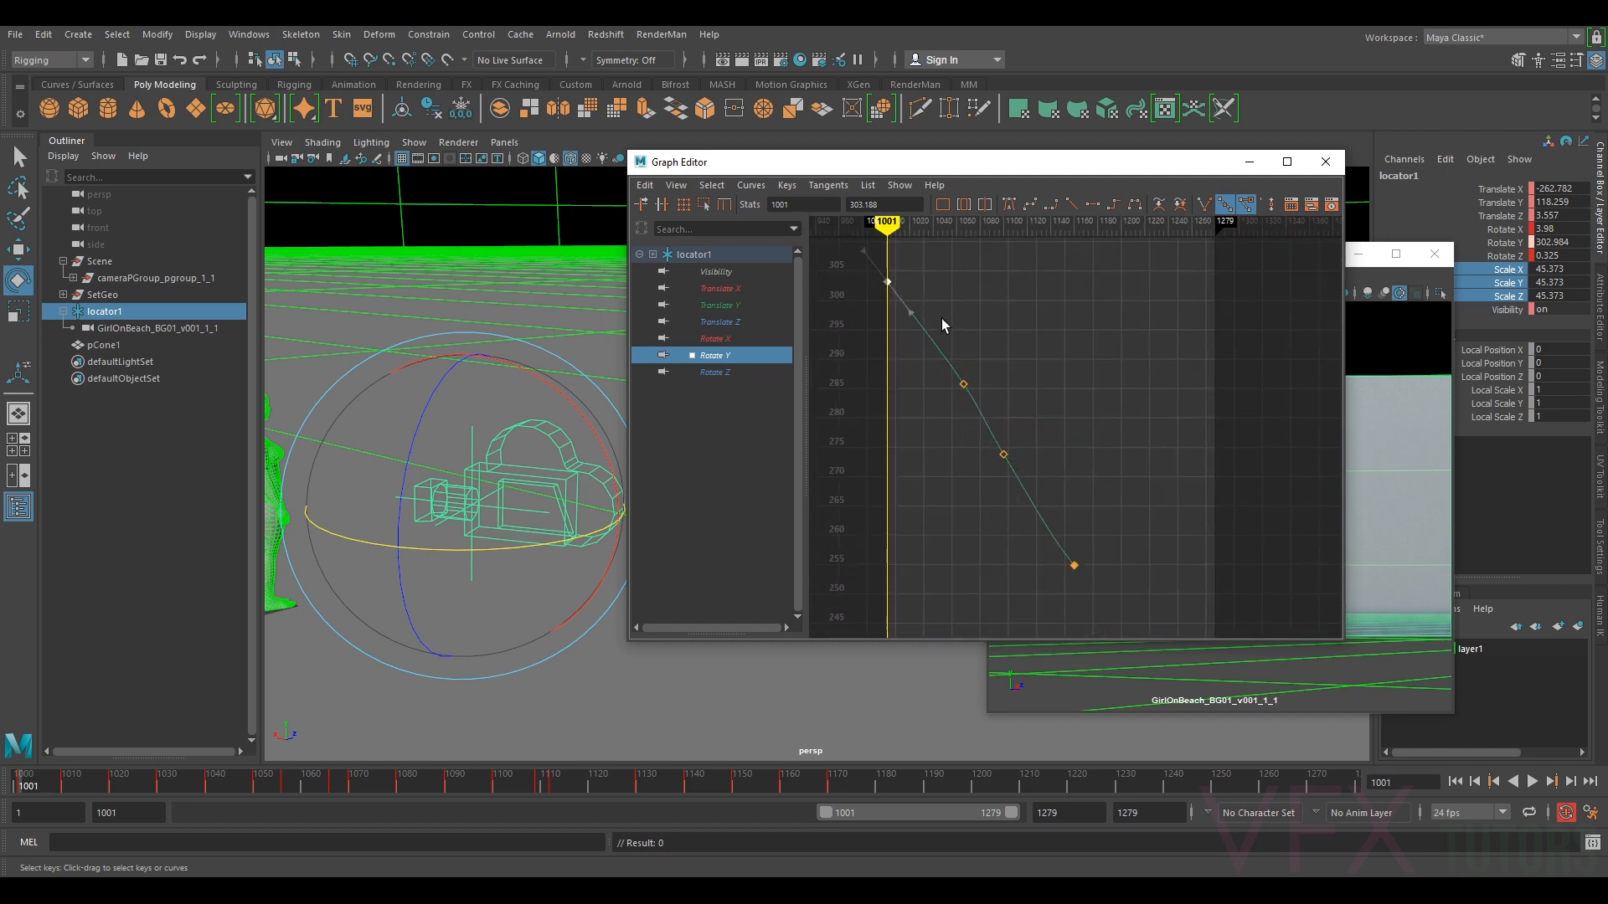
- Minimise the Graph Editor, play the shot and scrub from frame 1001 to about 1047 to check the camera match
click(1249, 162)
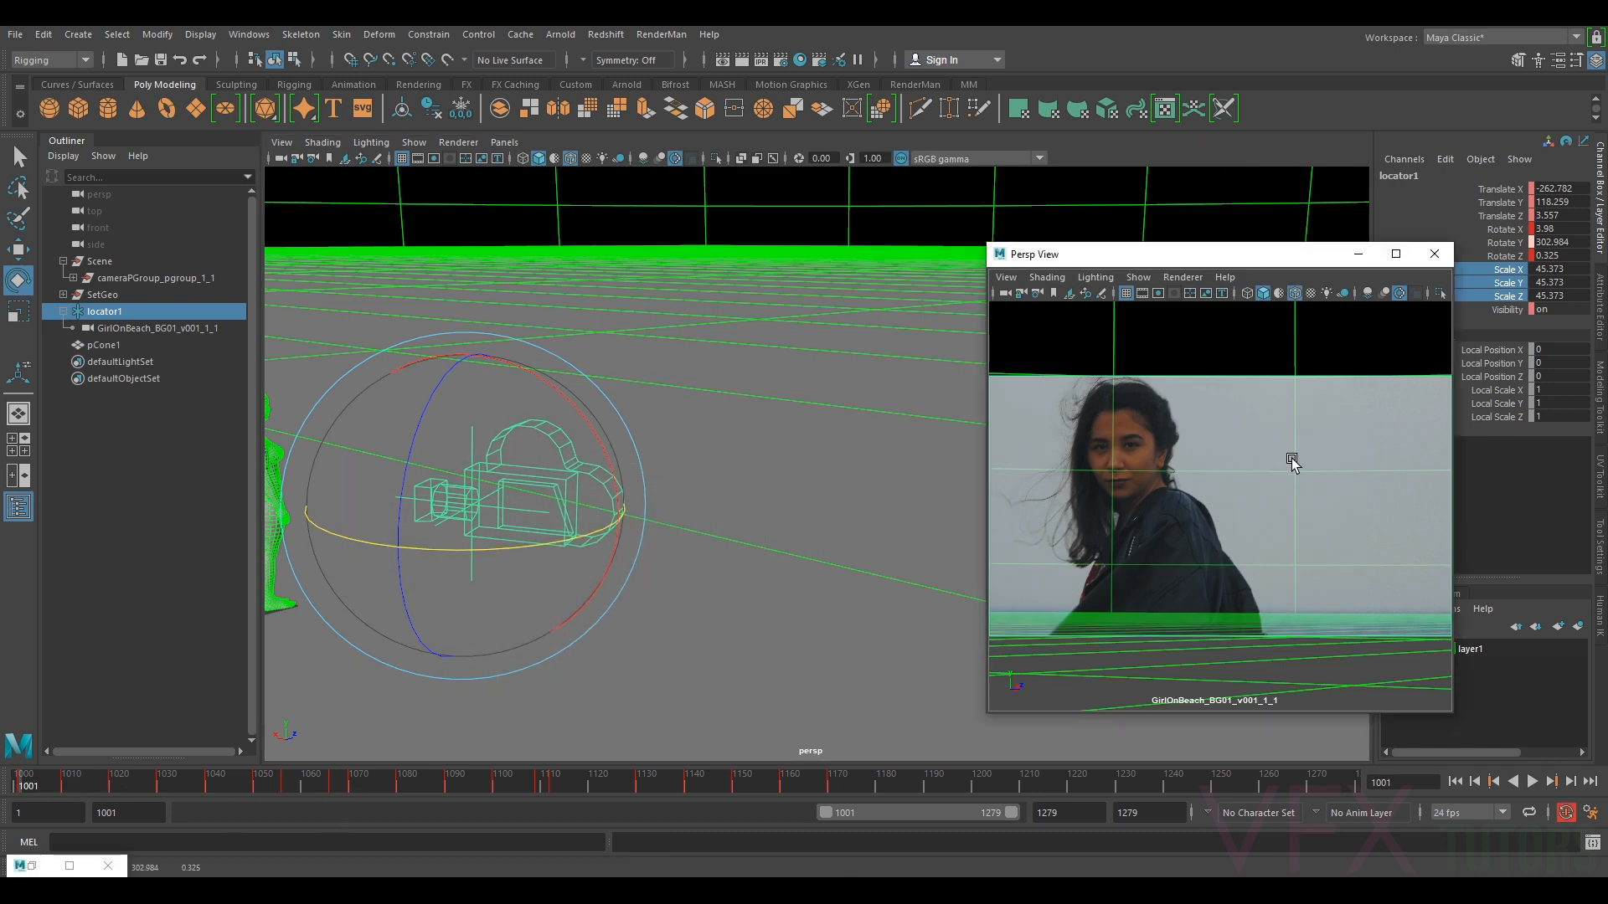
key(alt+v)
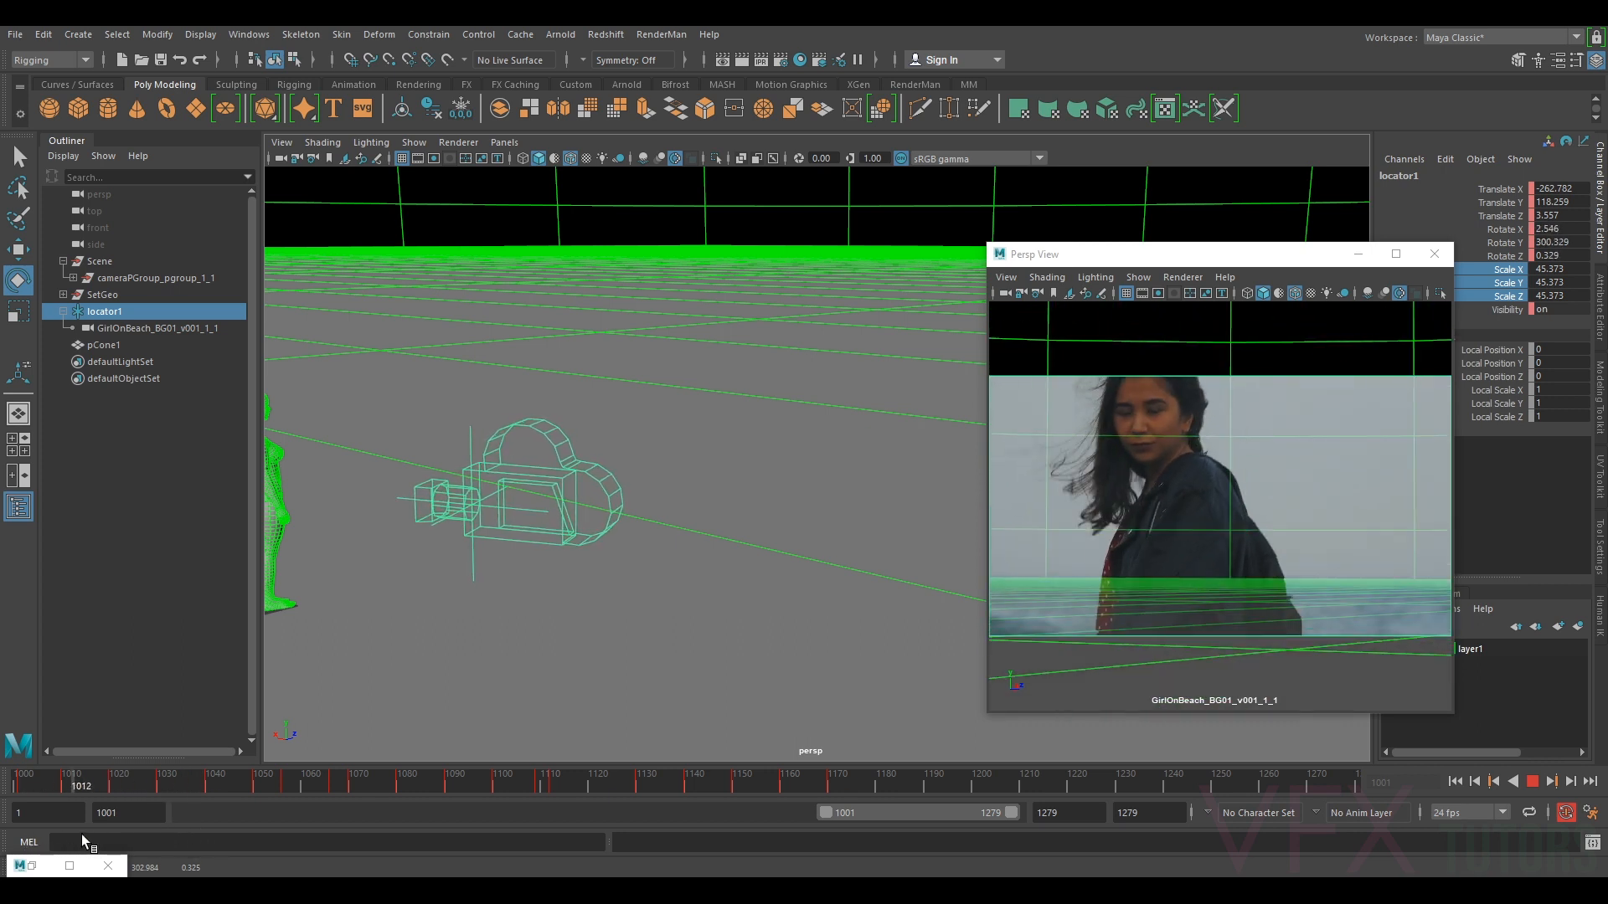
key(Escape)
key(alt+v)
mouse_move(70, 791)
mouse_down()
mouse_move(314, 816)
mouse_move(163, 824)
mouse_move(241, 816)
mouse_up()
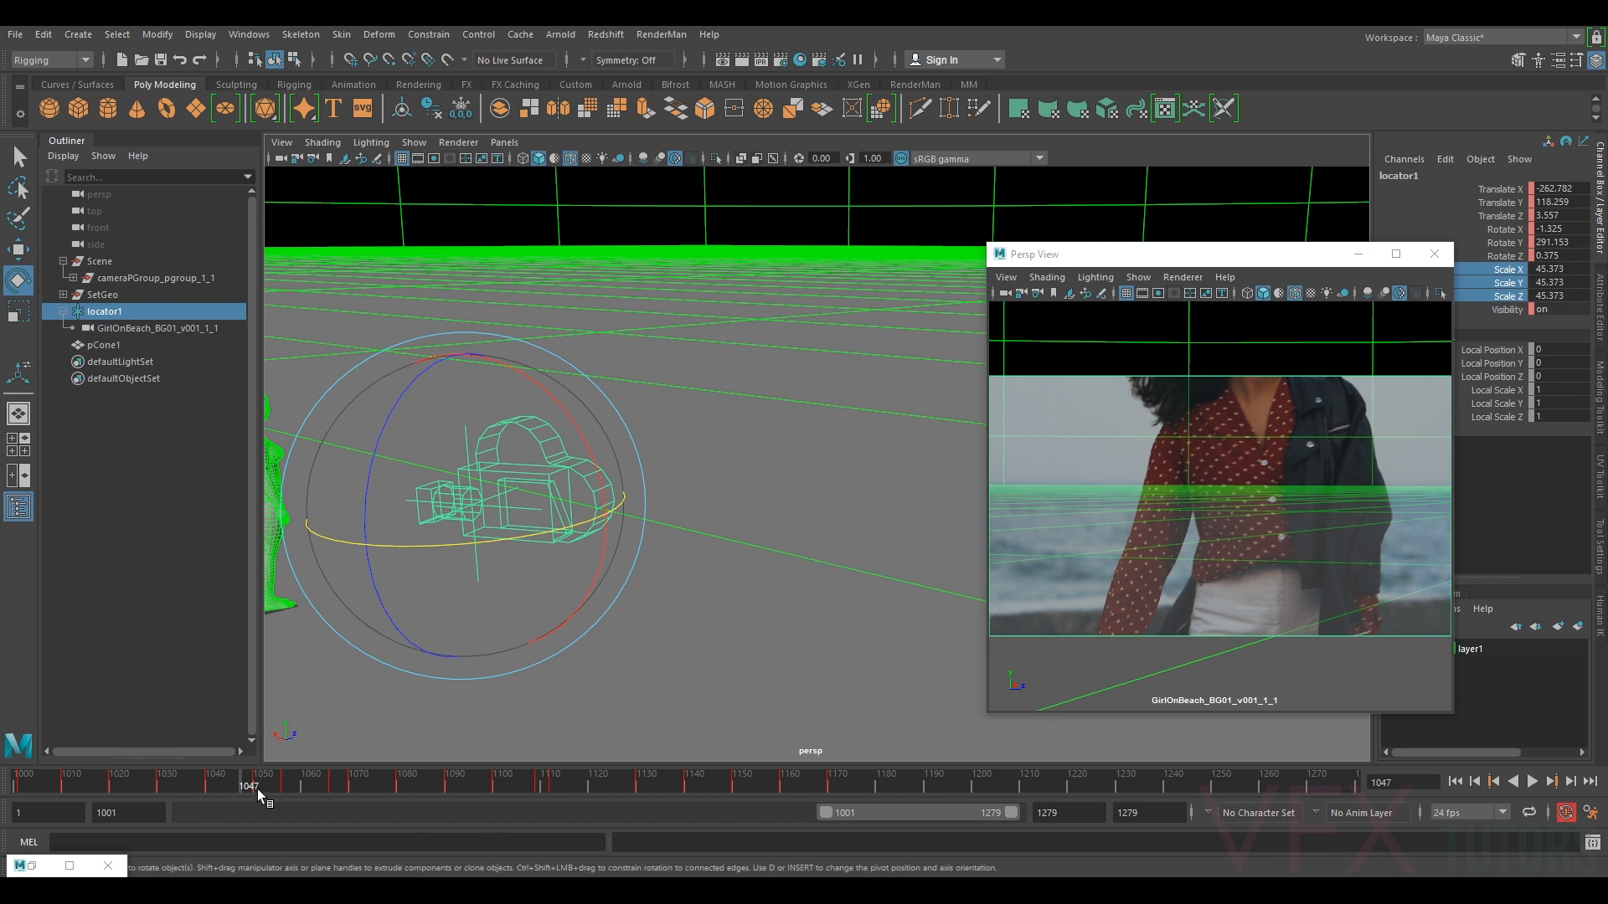
- Undo the Rotate Y curve edits, including the added frame 1001 key, with the Graph Editor restored
key(ctrl+z)
key(ctrl+z)
key(ctrl+z)
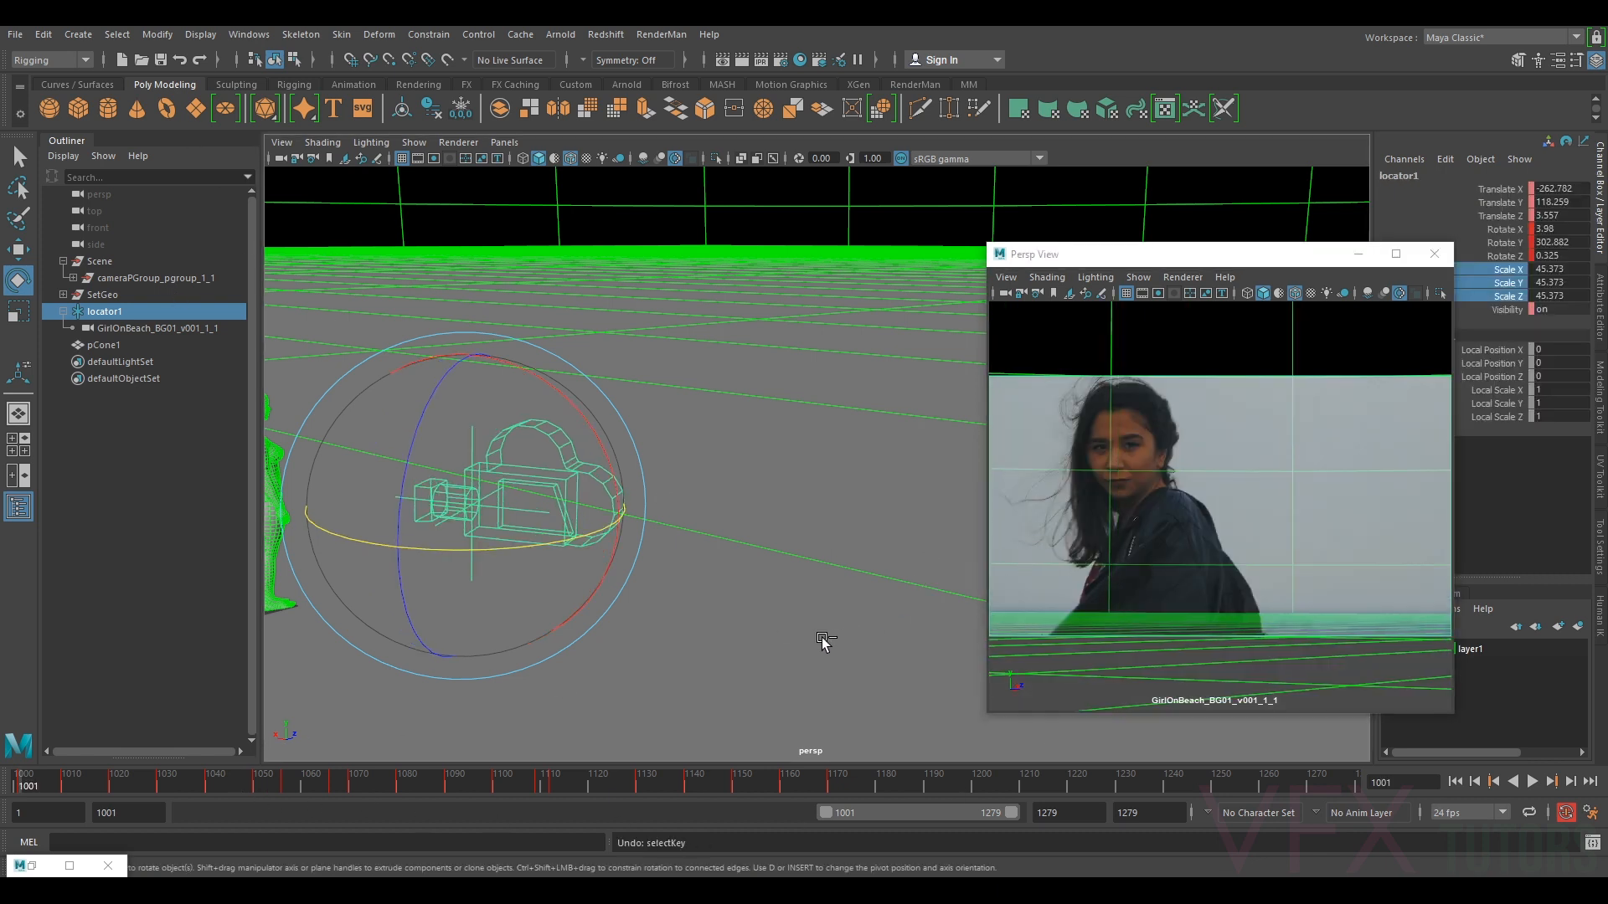
click(69, 865)
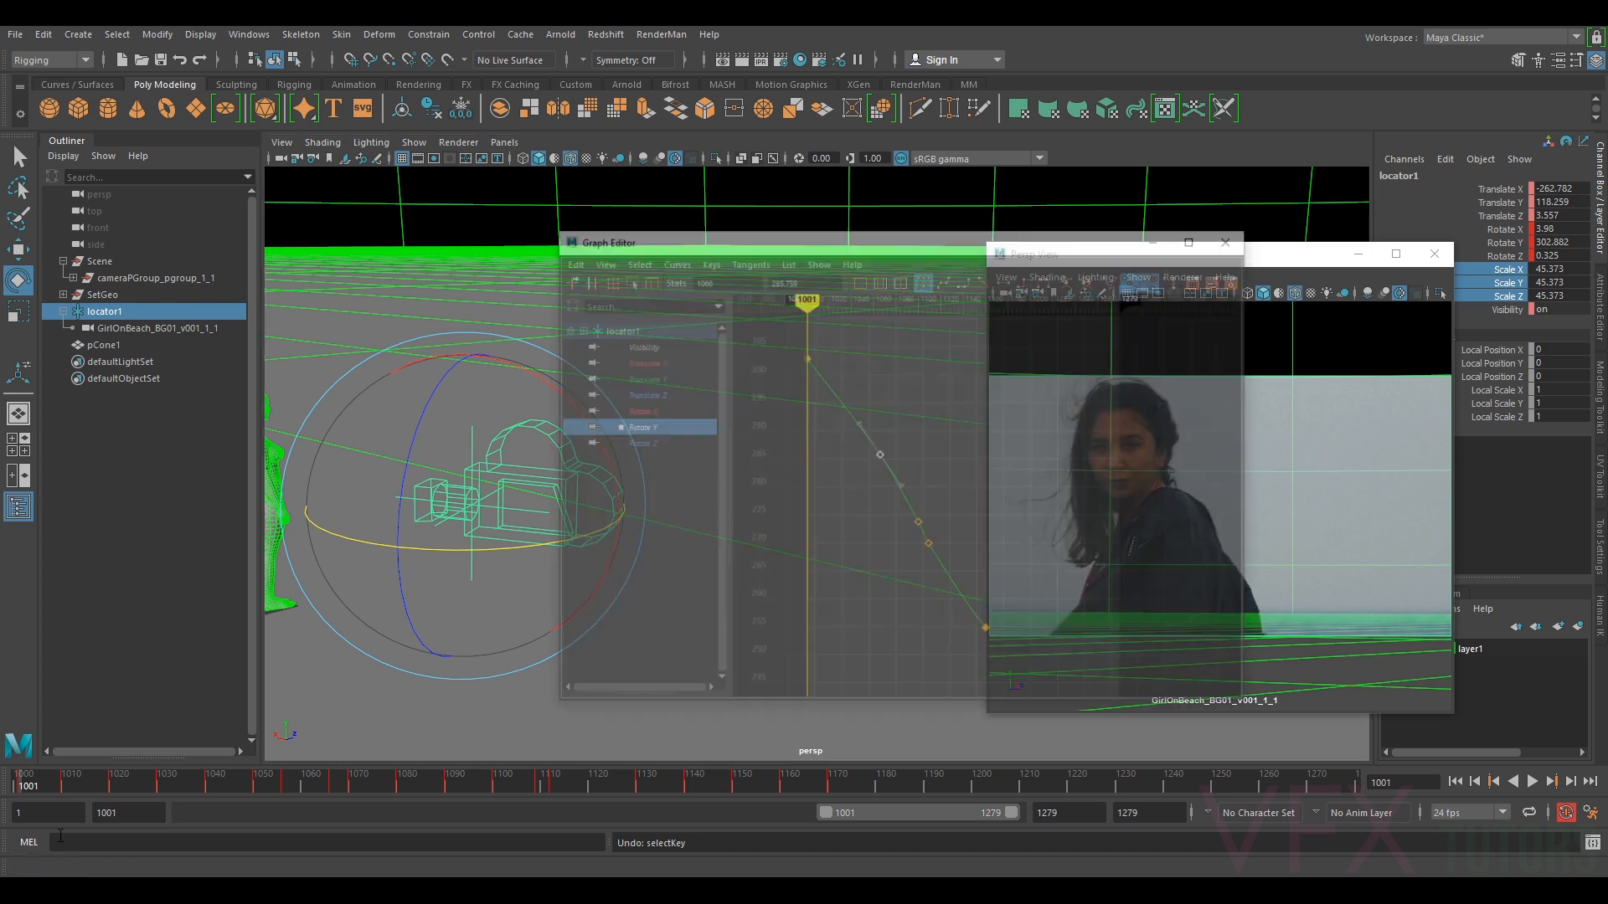
key(ctrl+z)
key(ctrl+z)
key(ctrl+z)
key(ctrl+z)
key(ctrl+z)
key(ctrl+z)
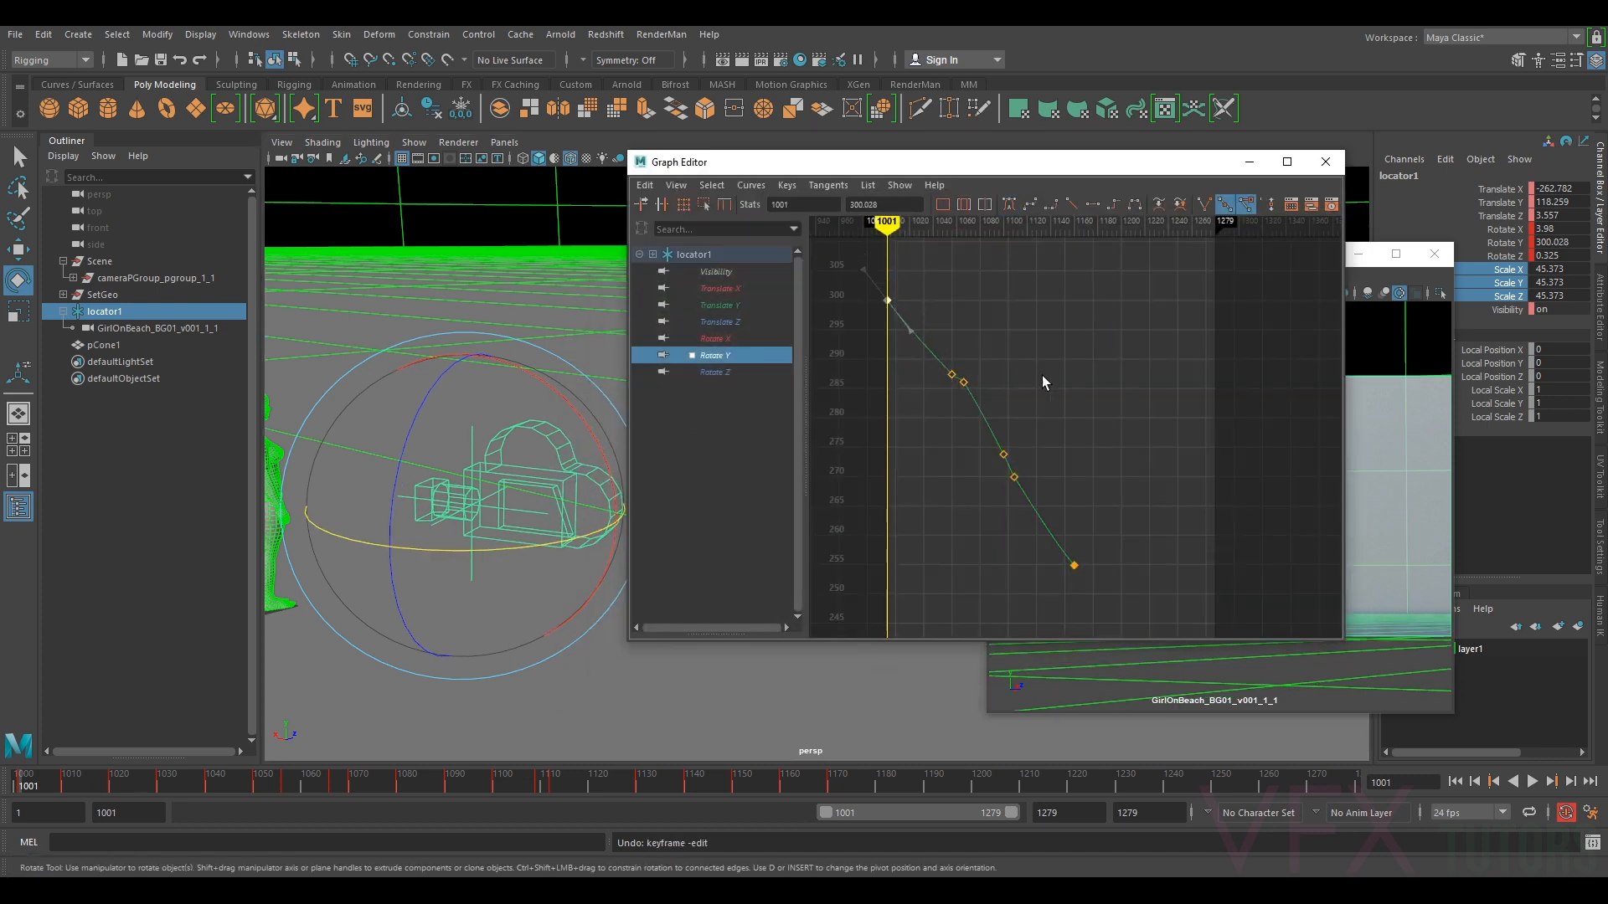
key(ctrl+z)
key(ctrl+z)
key(ctrl+z)
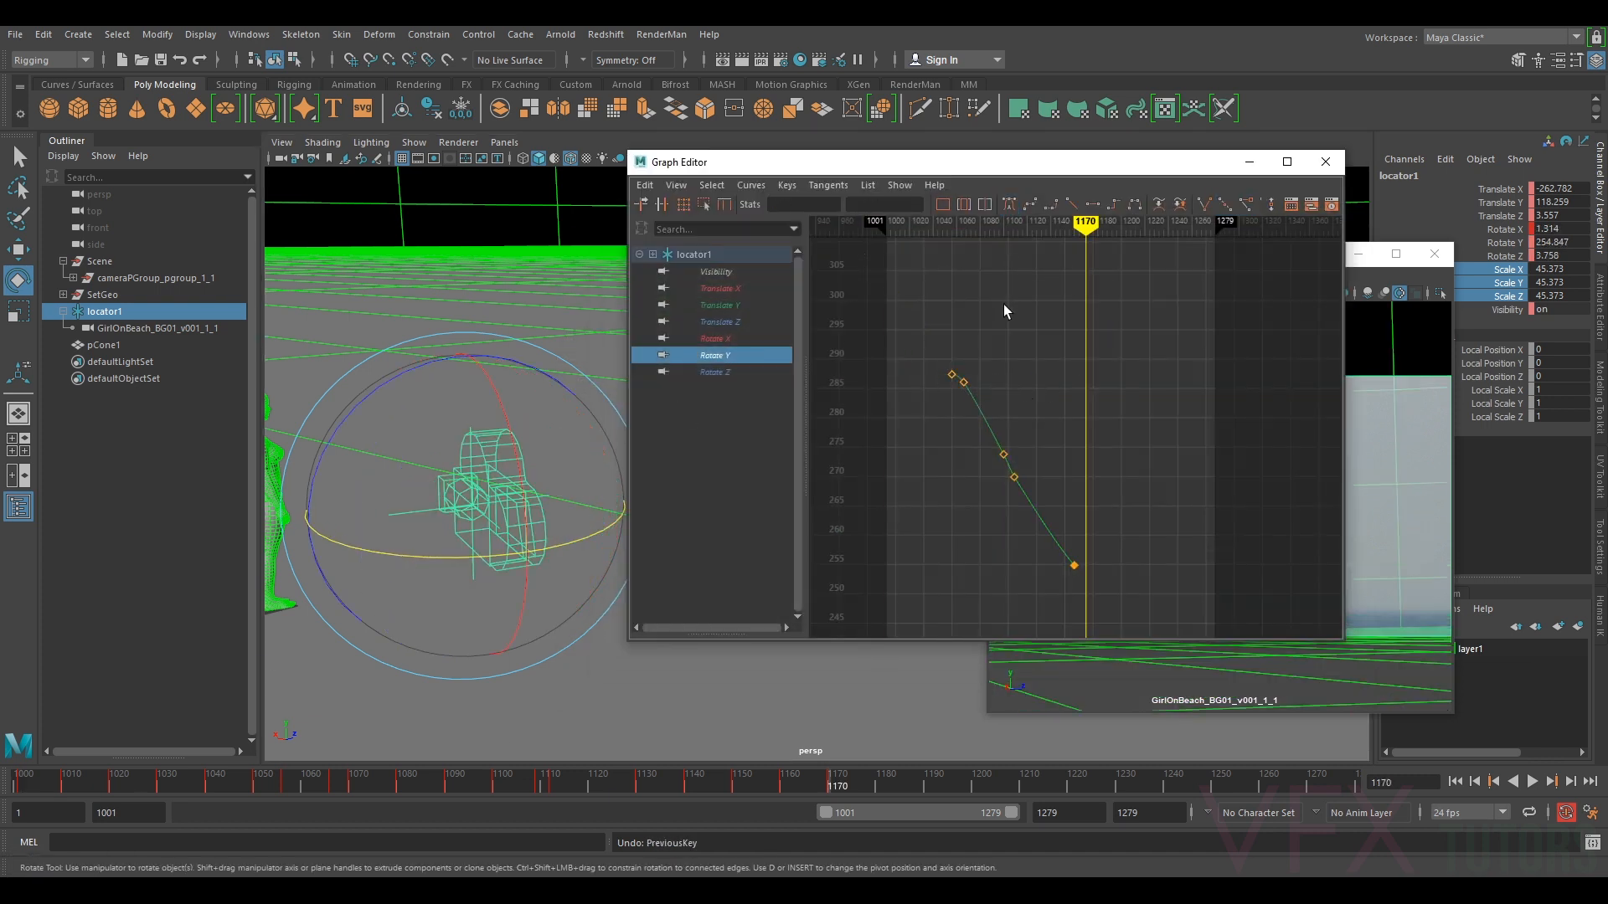
- Move the Graph Editor clear of the camera view and scrub from frame 1170 back to 1054 to check the grid against the footage
drag(1114, 173, 916, 165)
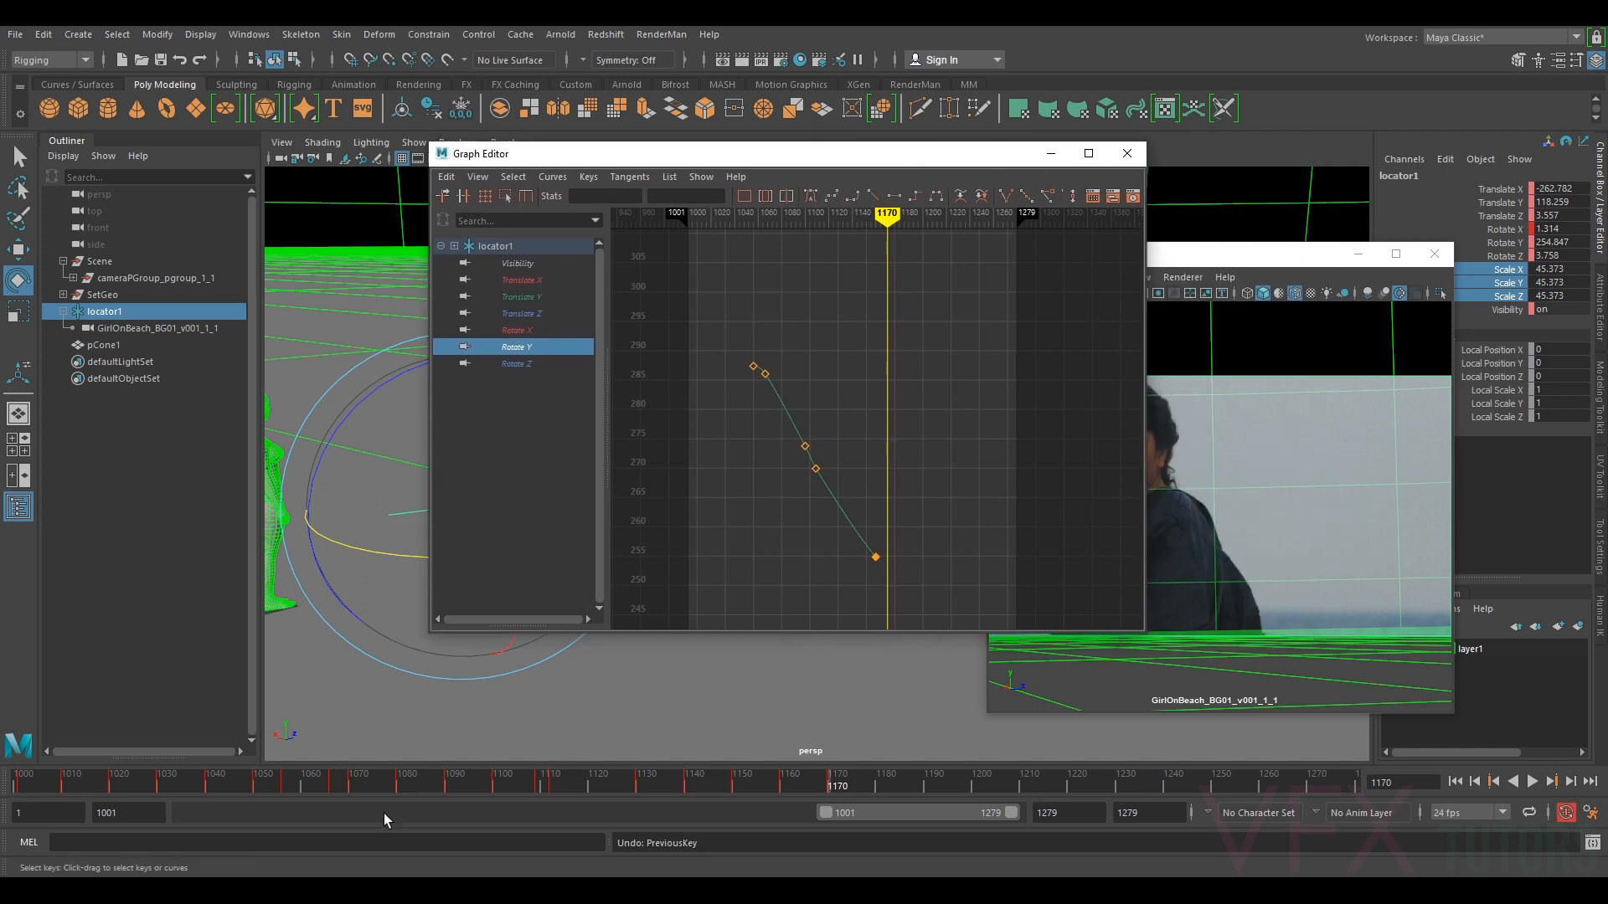
drag(817, 785, 802, 786)
click(1289, 255)
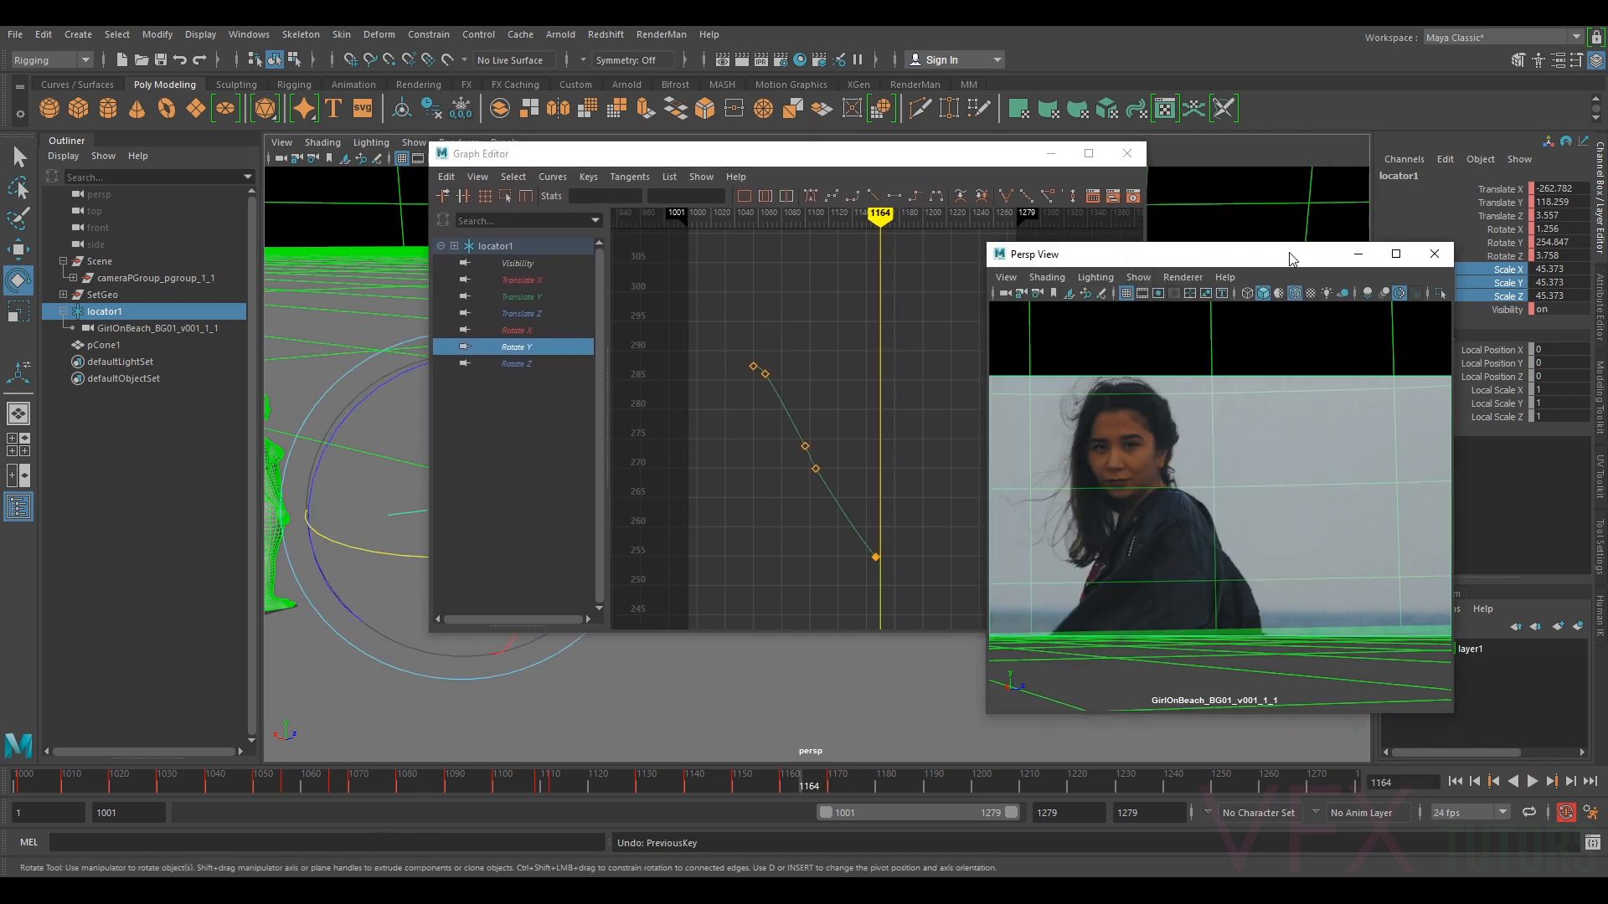
middle_click(1282, 658)
drag(769, 785, 272, 817)
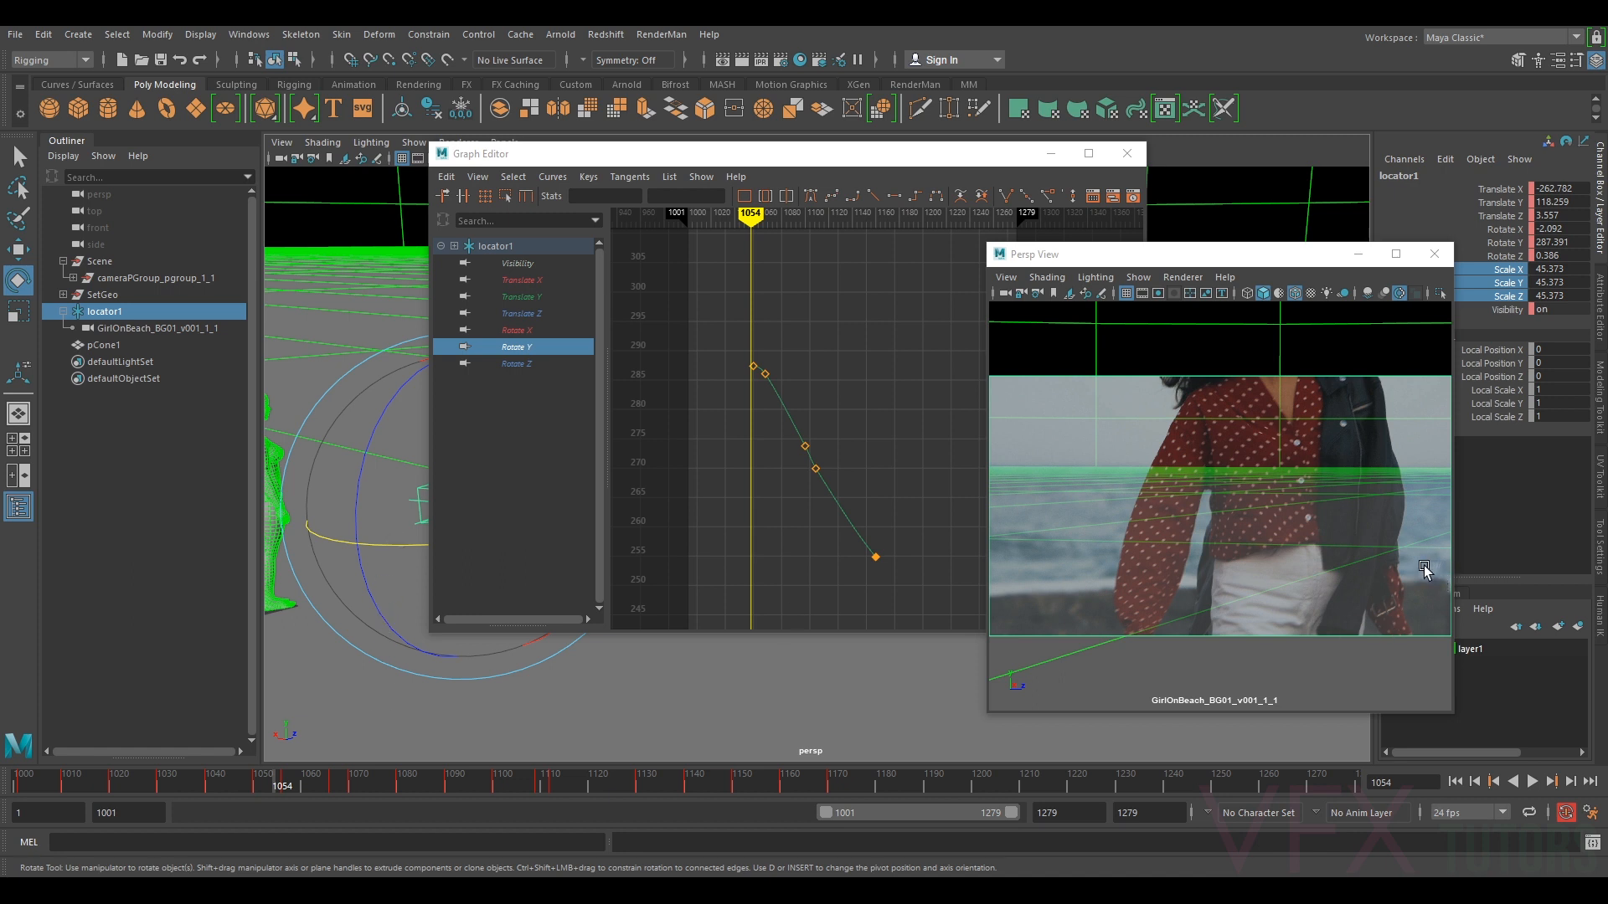
- At frame 1054, rotate locator1 slightly to Rotate Y 287.734 and key its rotation
click(1439, 575)
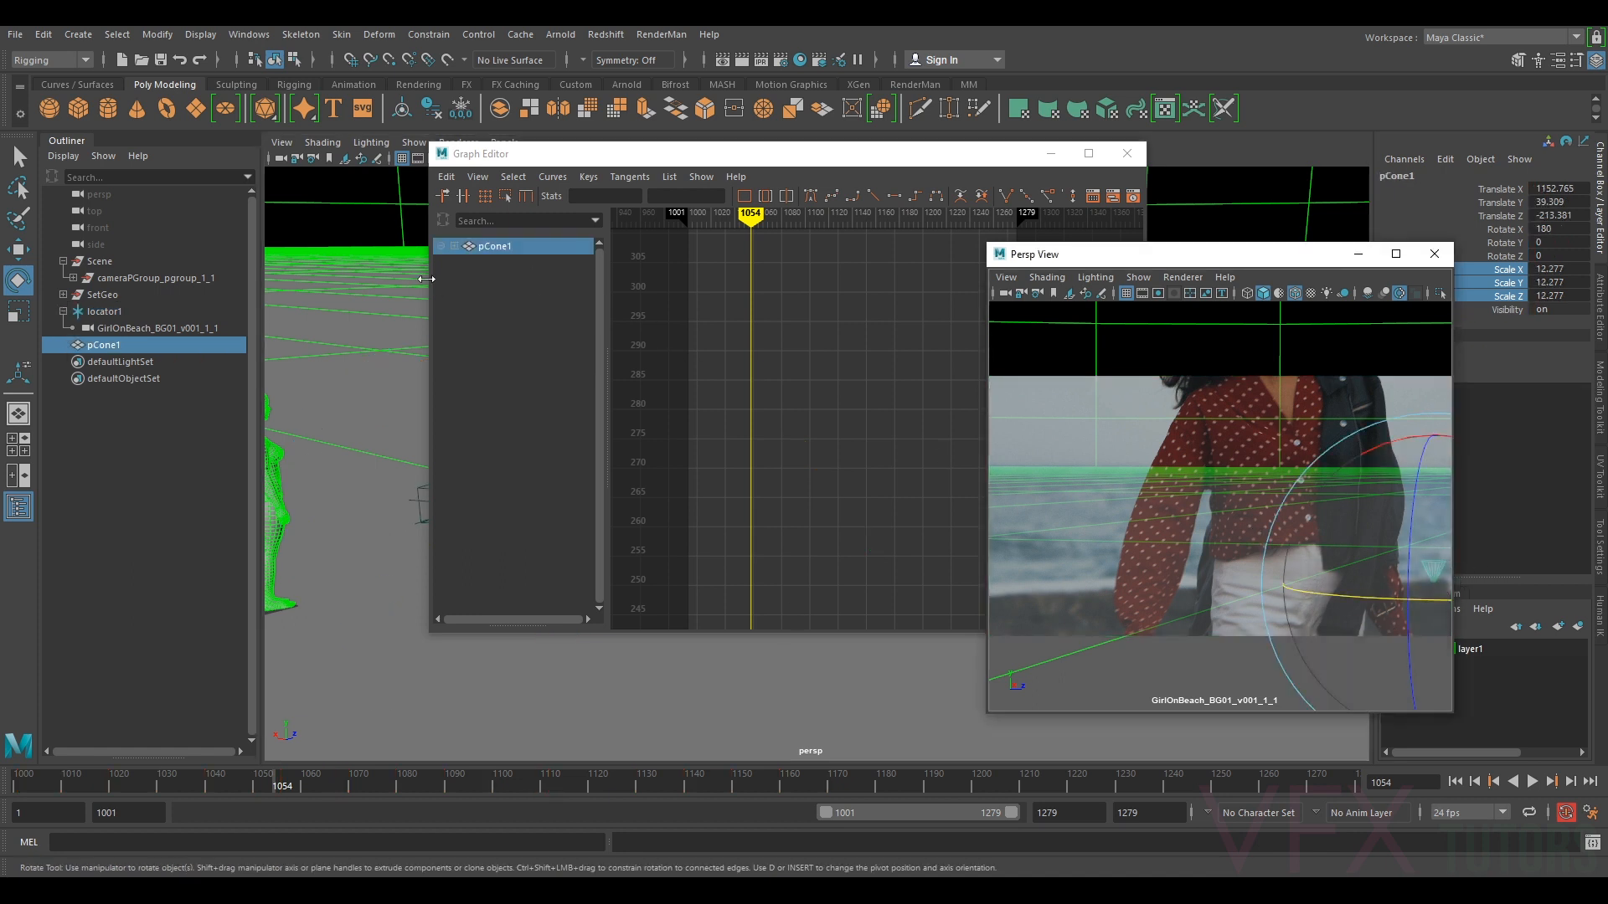
click(125, 310)
drag(391, 532, 395, 546)
key(shift+e)
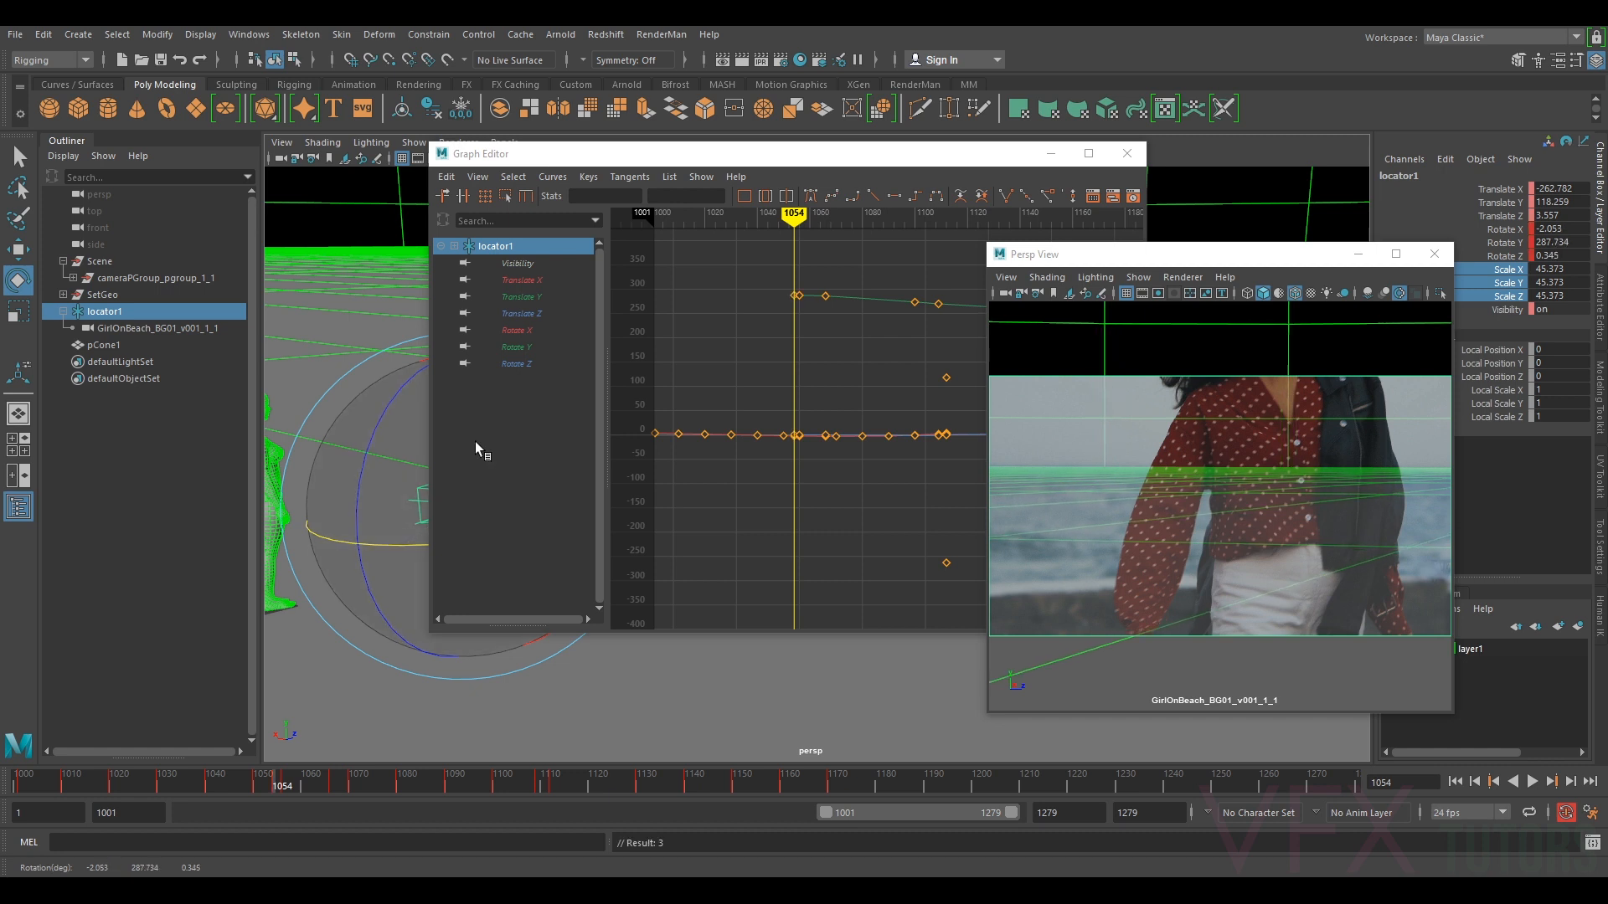
- Isolate locator1's Rotate Y curve, try shifting its frame 1054 key vertically, undo the shift and minimise the Graph Editor
click(524, 346)
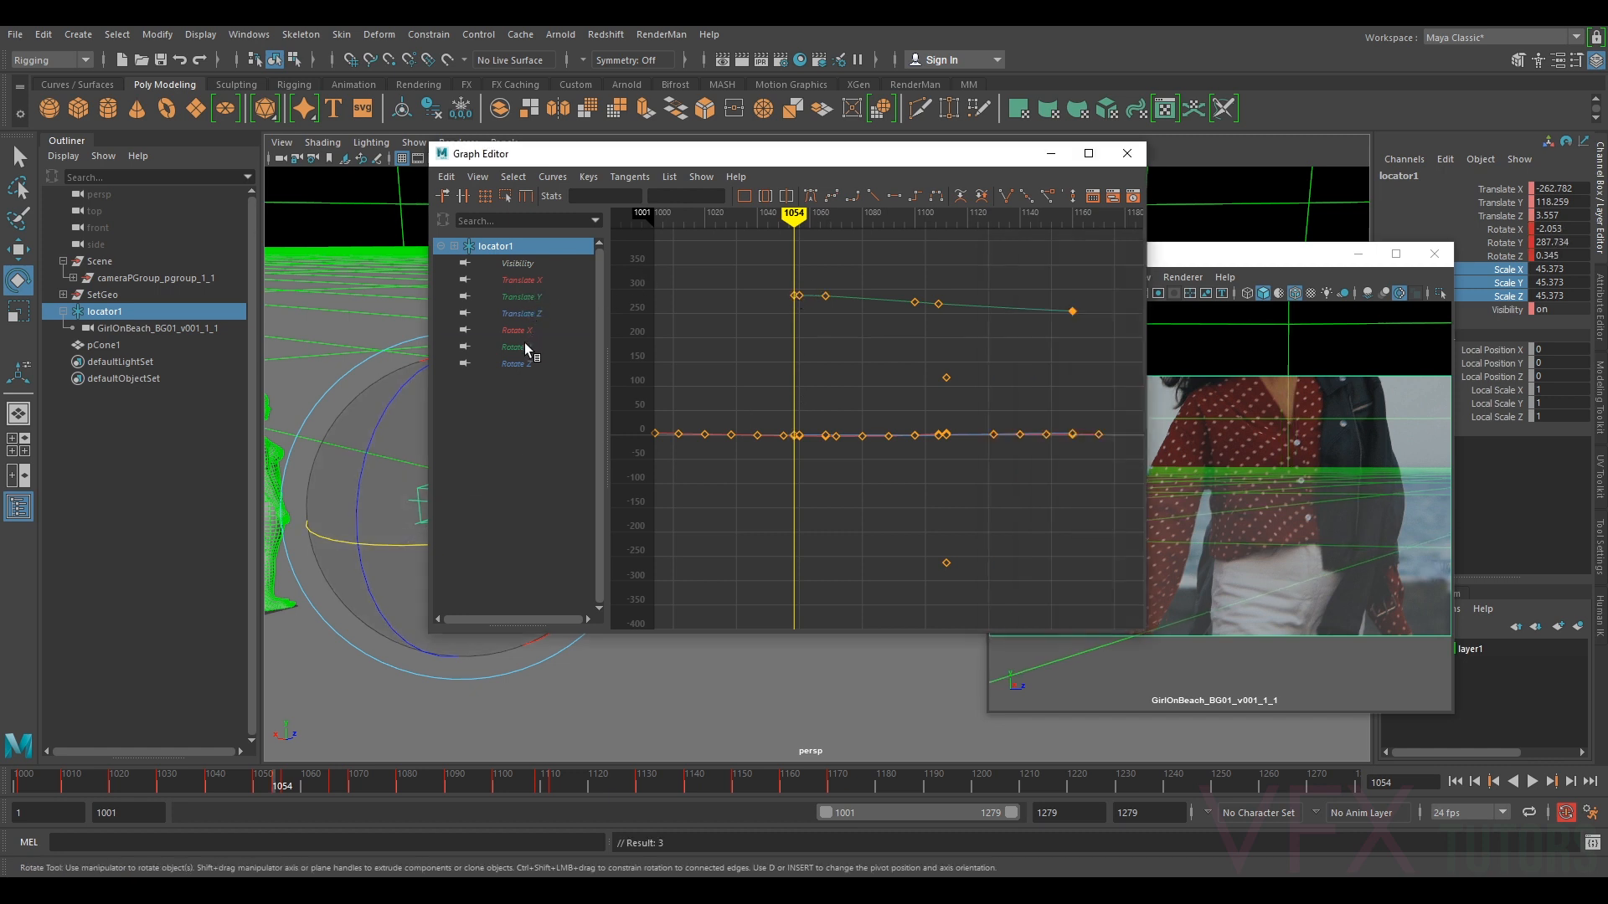
key(a)
alt+middle_drag(746, 334, 919, 406)
scroll(920, 405, up, 6)
alt+middle_drag(886, 334, 900, 619)
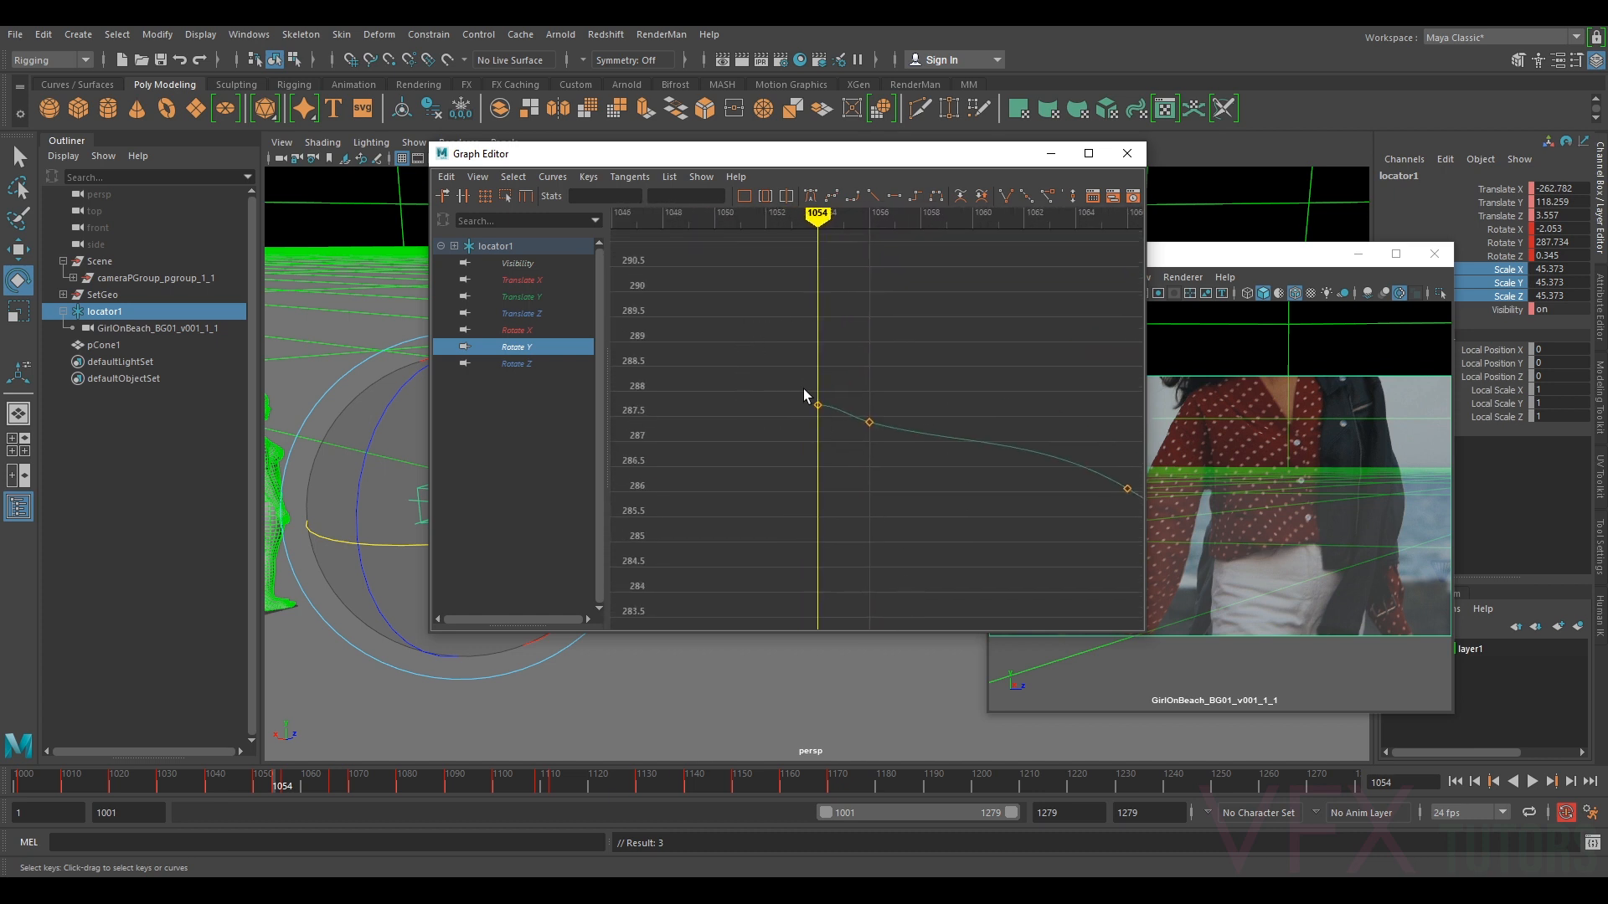
drag(803, 390, 826, 409)
shift+middle_drag(825, 408, 874, 418)
alt+right_drag(875, 418, 841, 333)
mouse_move(863, 421)
shift+middle_down()
mouse_move(865, 294)
mouse_move(864, 451)
shift+middle_up()
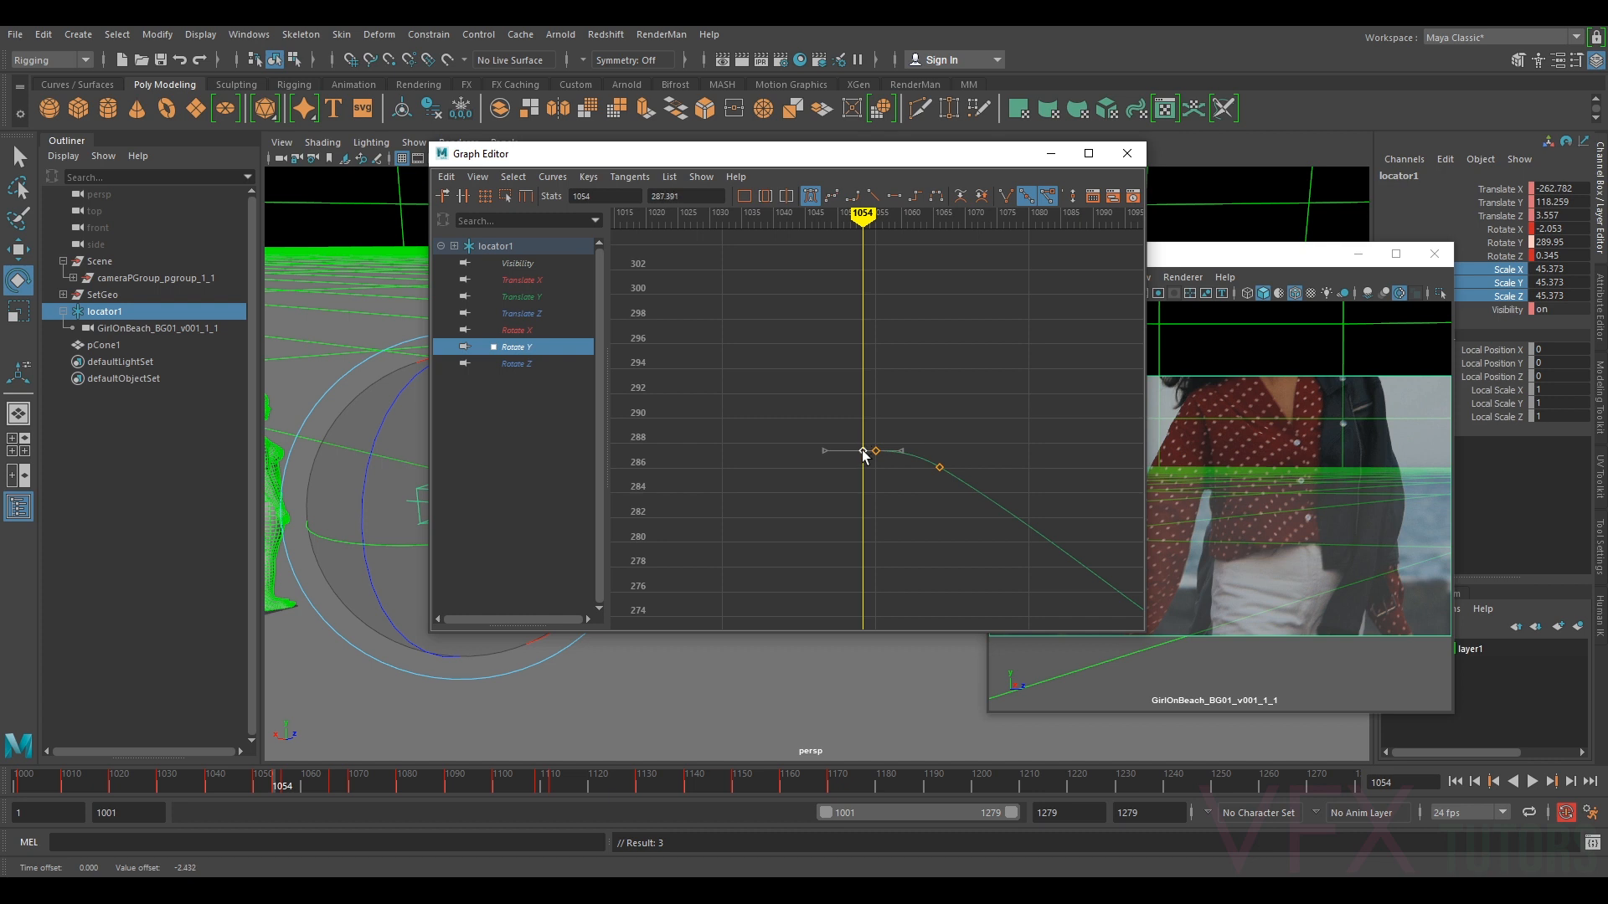
key(ctrl+z)
shift+middle_drag(888, 459, 898, 476)
alt+right_drag(880, 474, 925, 488)
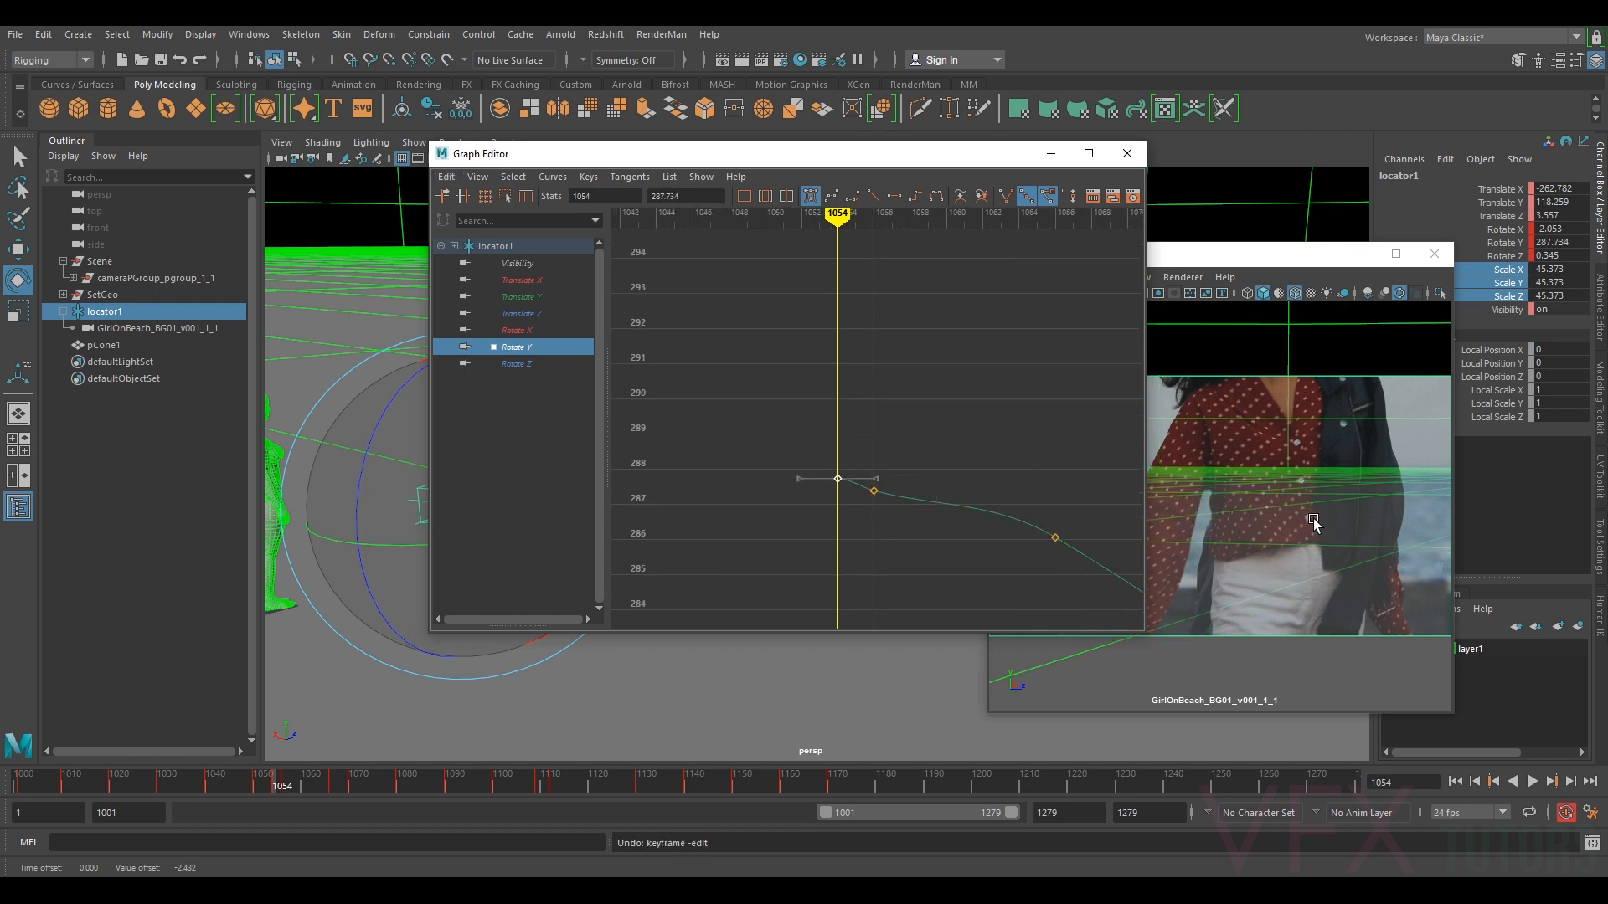
click(1050, 153)
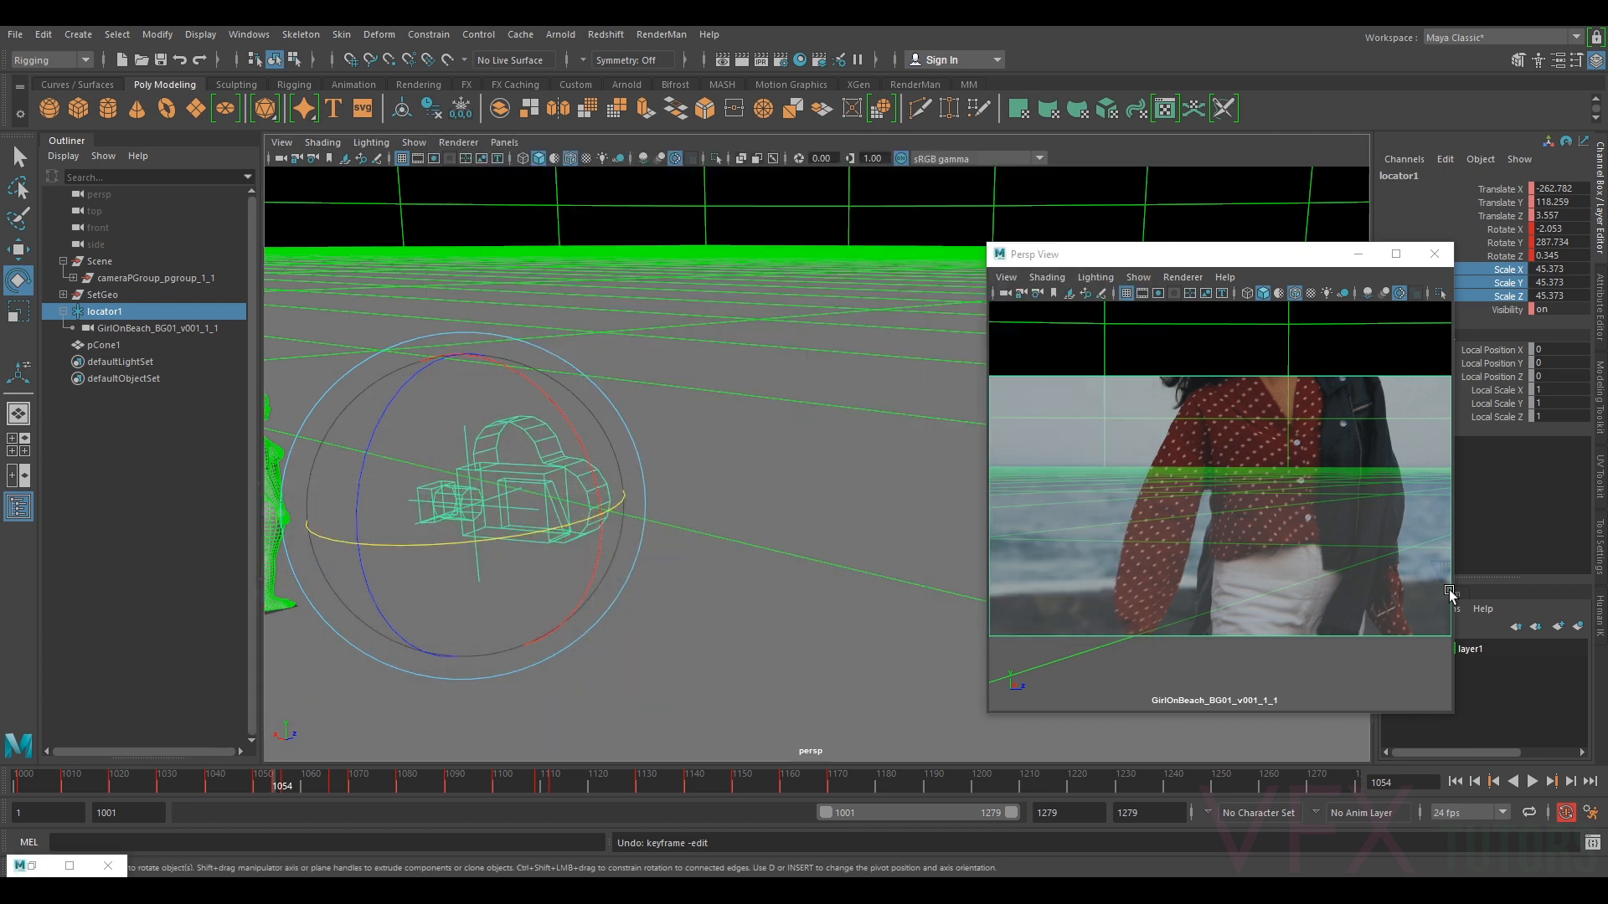
- Duplicate the pCone1 marker and move the copy to about Translate X 1007, Z -636, framing it in the perspective view
click(1446, 573)
key(w)
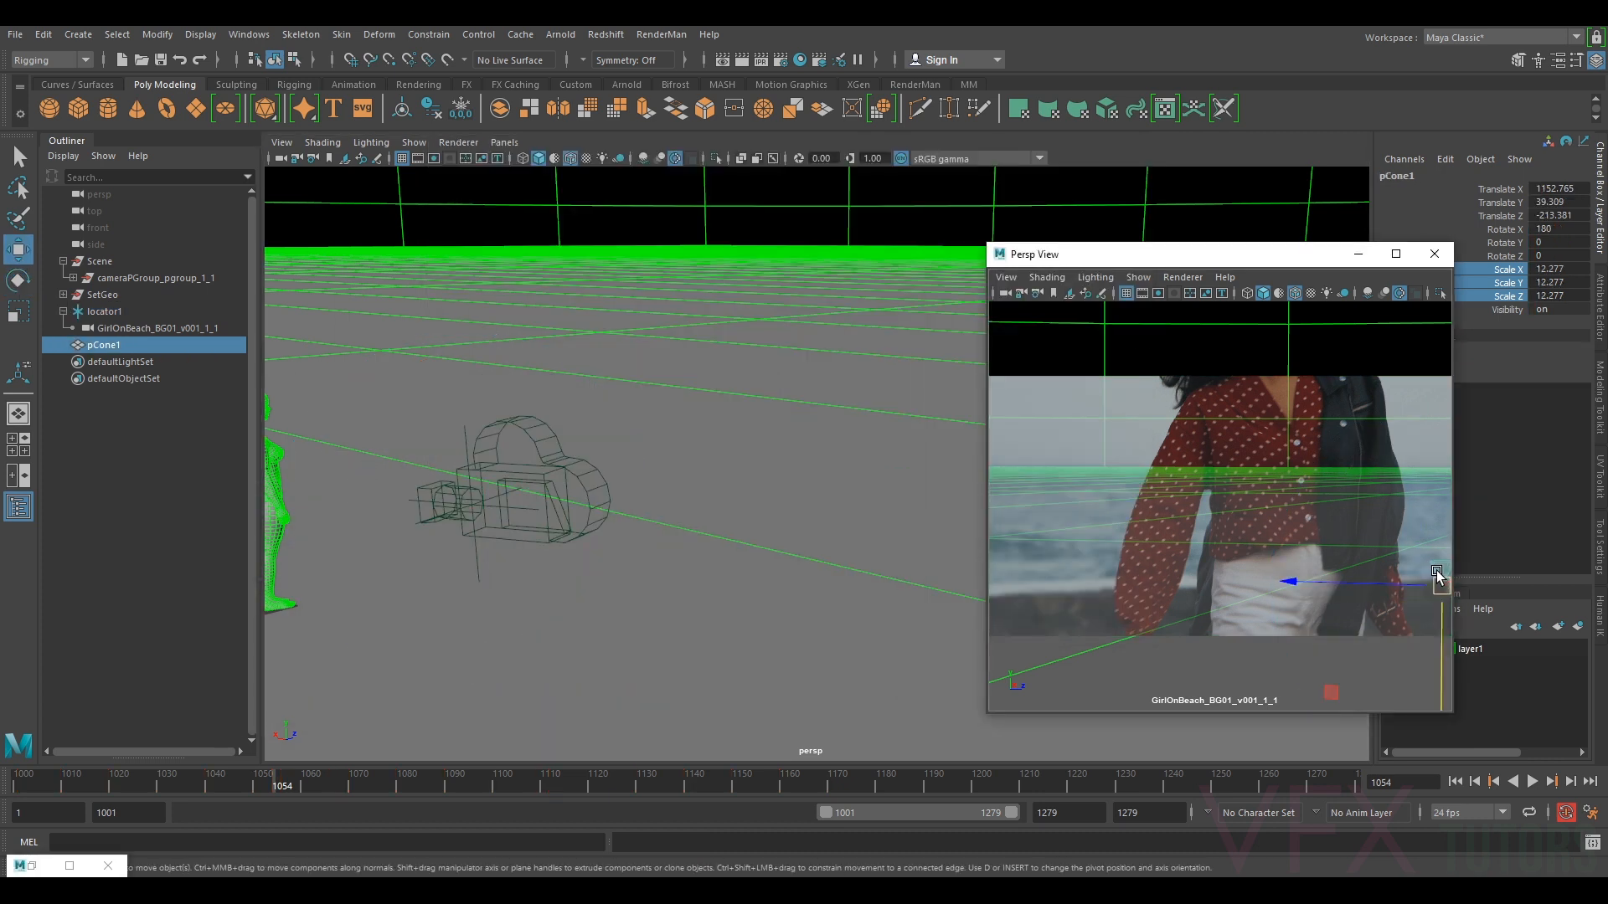
key(ctrl+d)
drag(1361, 580, 1025, 595)
middle_click(532, 501)
key(f)
scroll(710, 536, down, 6)
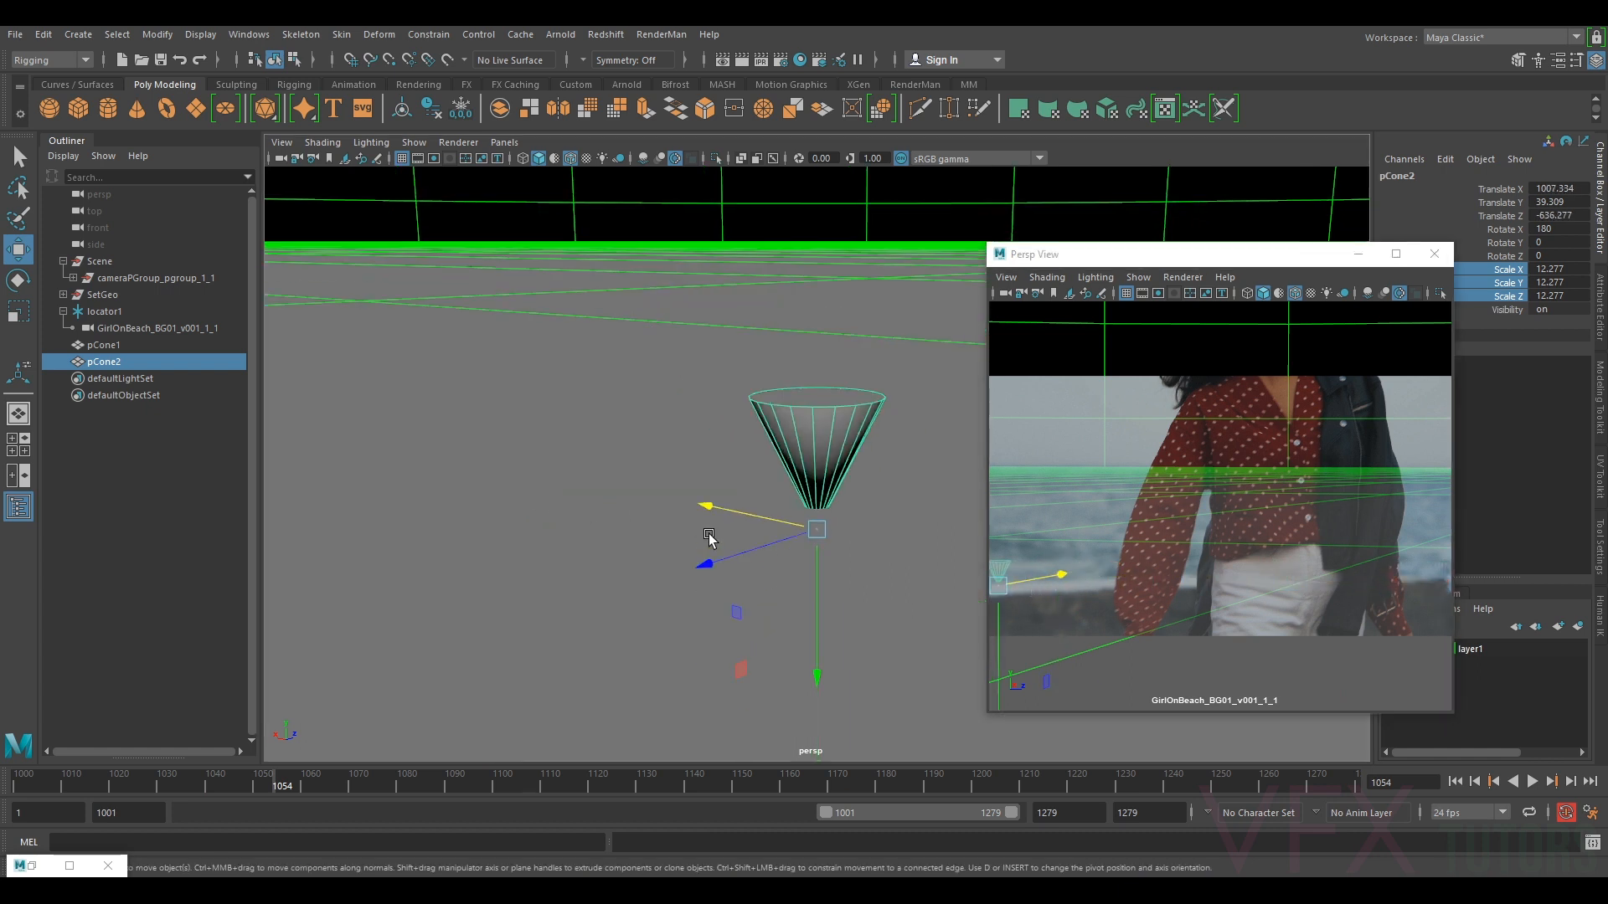
- Reposition the duplicated cone marker to about Translate X 797, Y 41, Z -482 in front of the shoreline
drag(782, 493, 916, 554)
alt+middle_drag(936, 561, 752, 616)
drag(725, 601, 1075, 601)
alt+middle_drag(940, 575, 571, 553)
drag(721, 589, 887, 572)
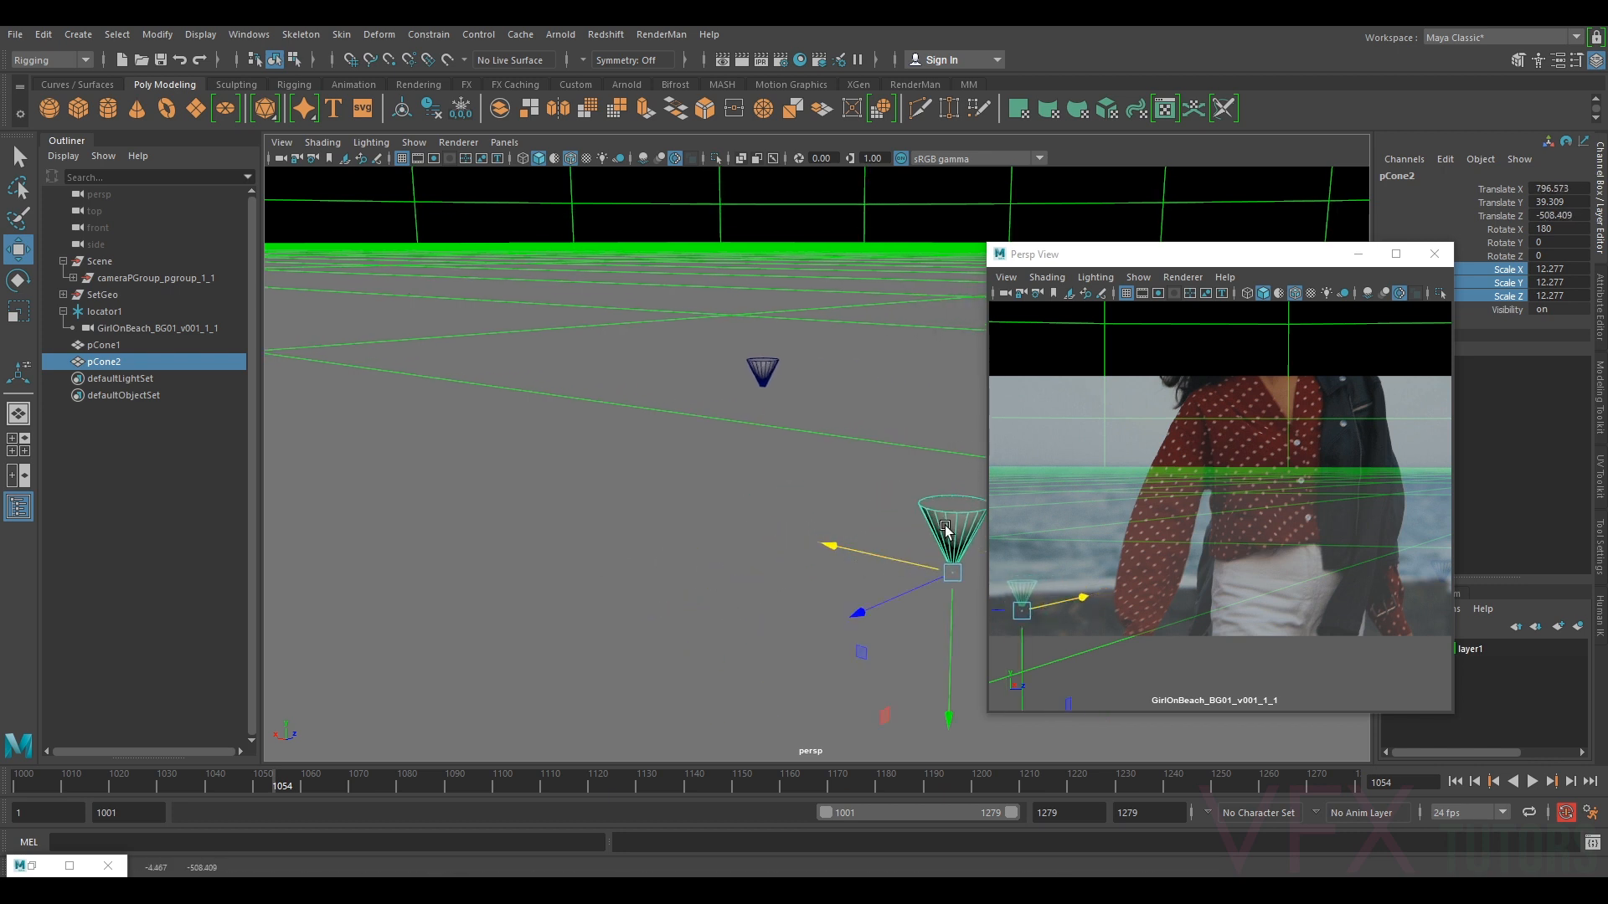
alt+middle_drag(944, 525, 700, 525)
drag(639, 588, 762, 592)
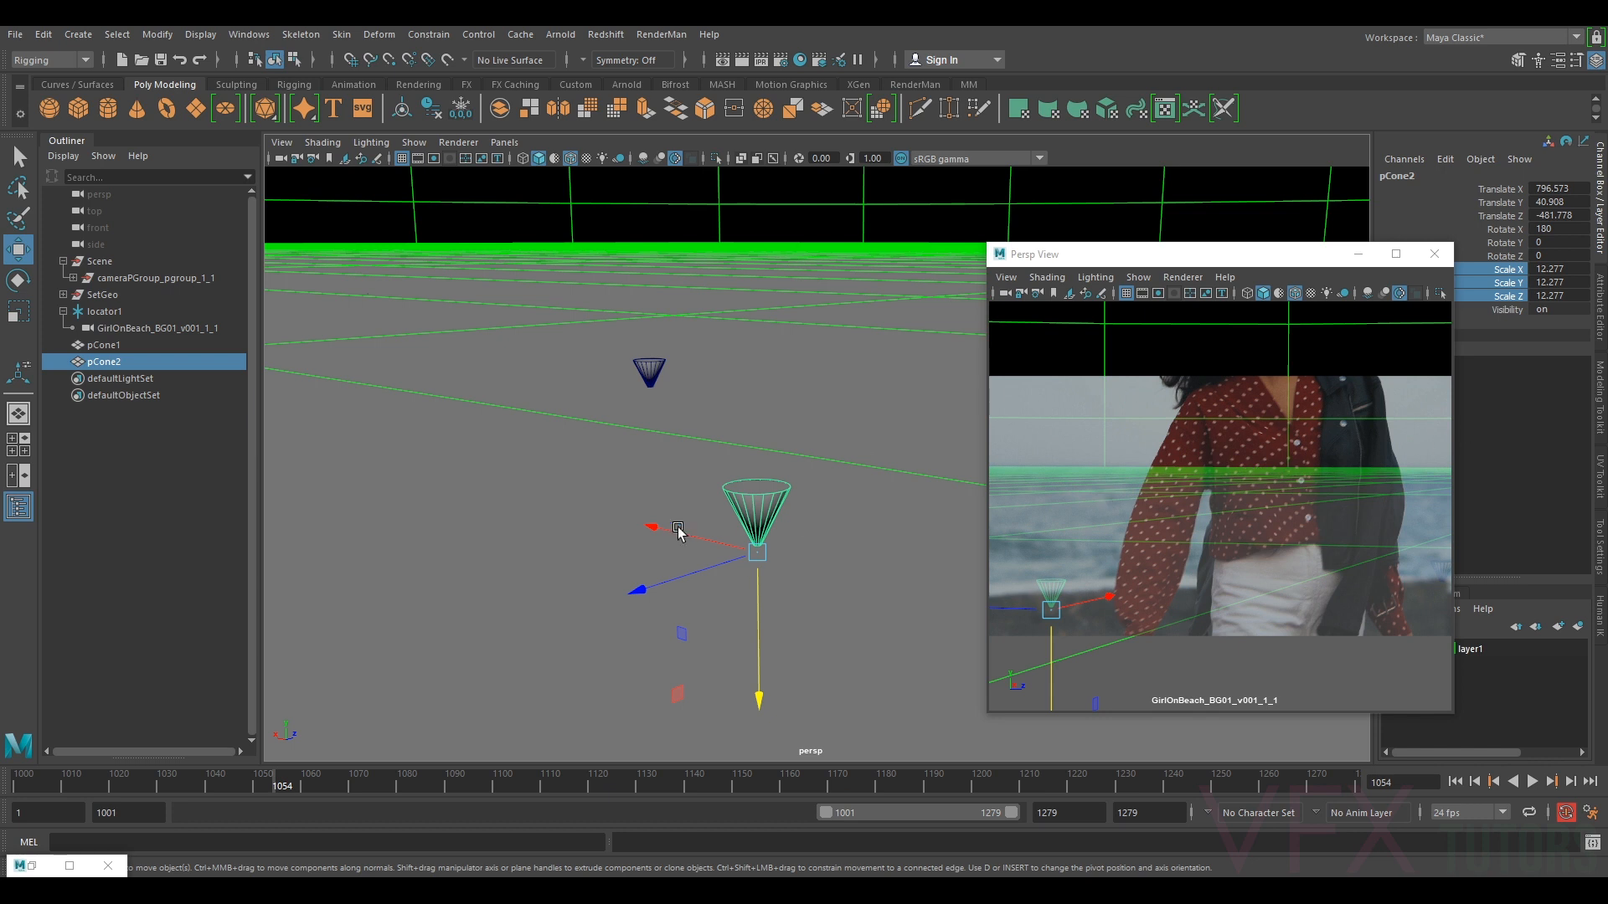
- Select and frame locator1 and step through its keys around frames 1040 to 1050 to compare the grid with the footage
click(103, 312)
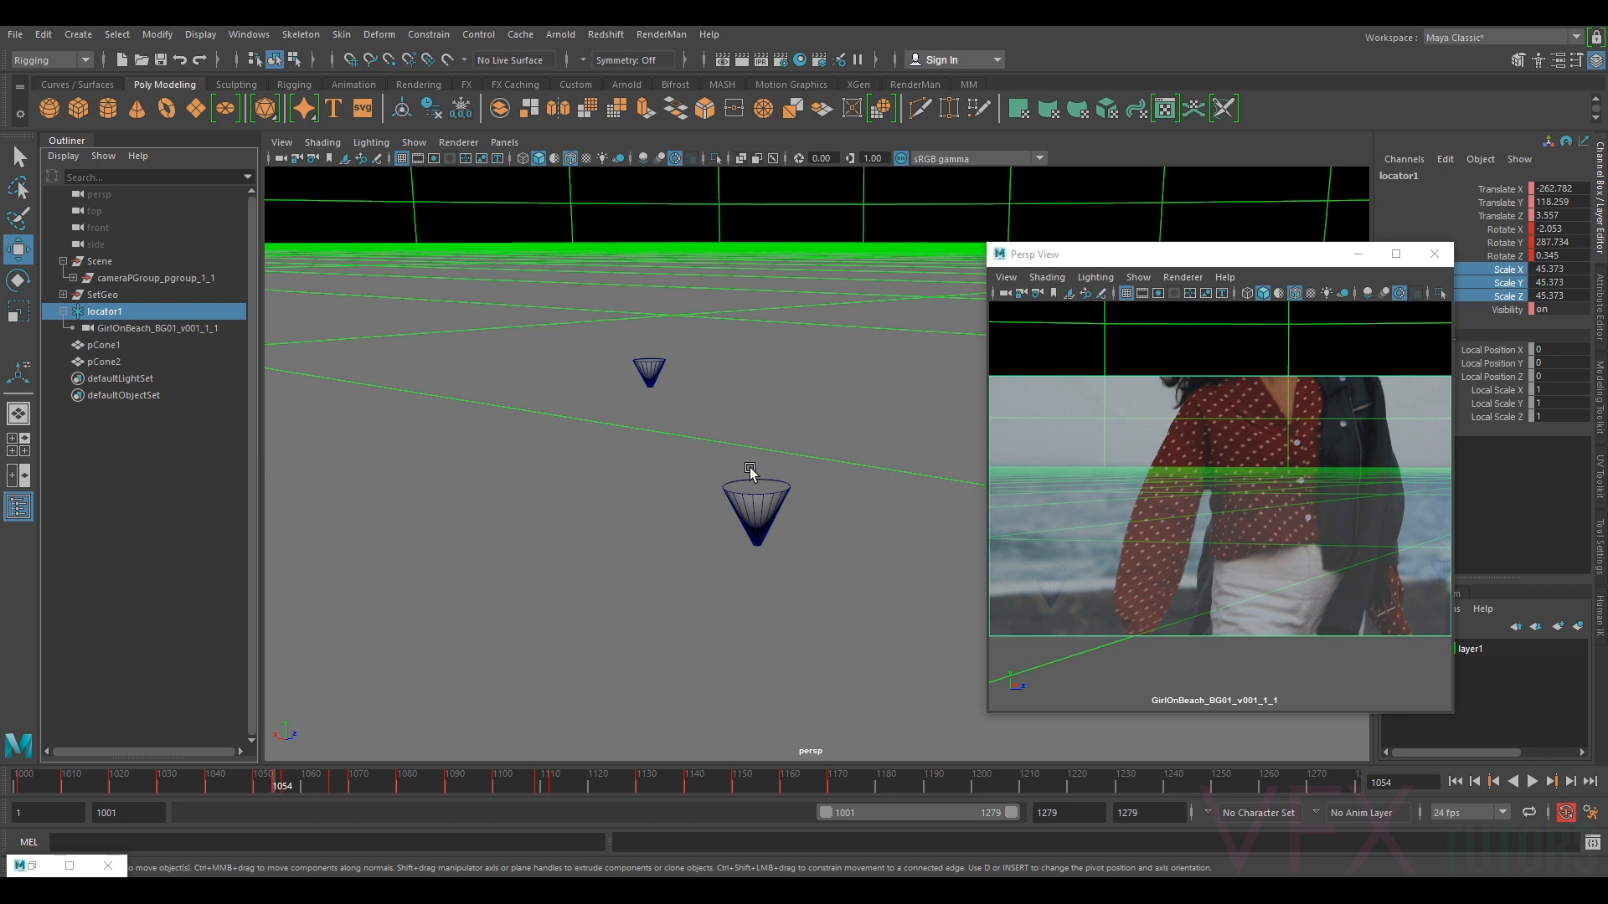
key(f)
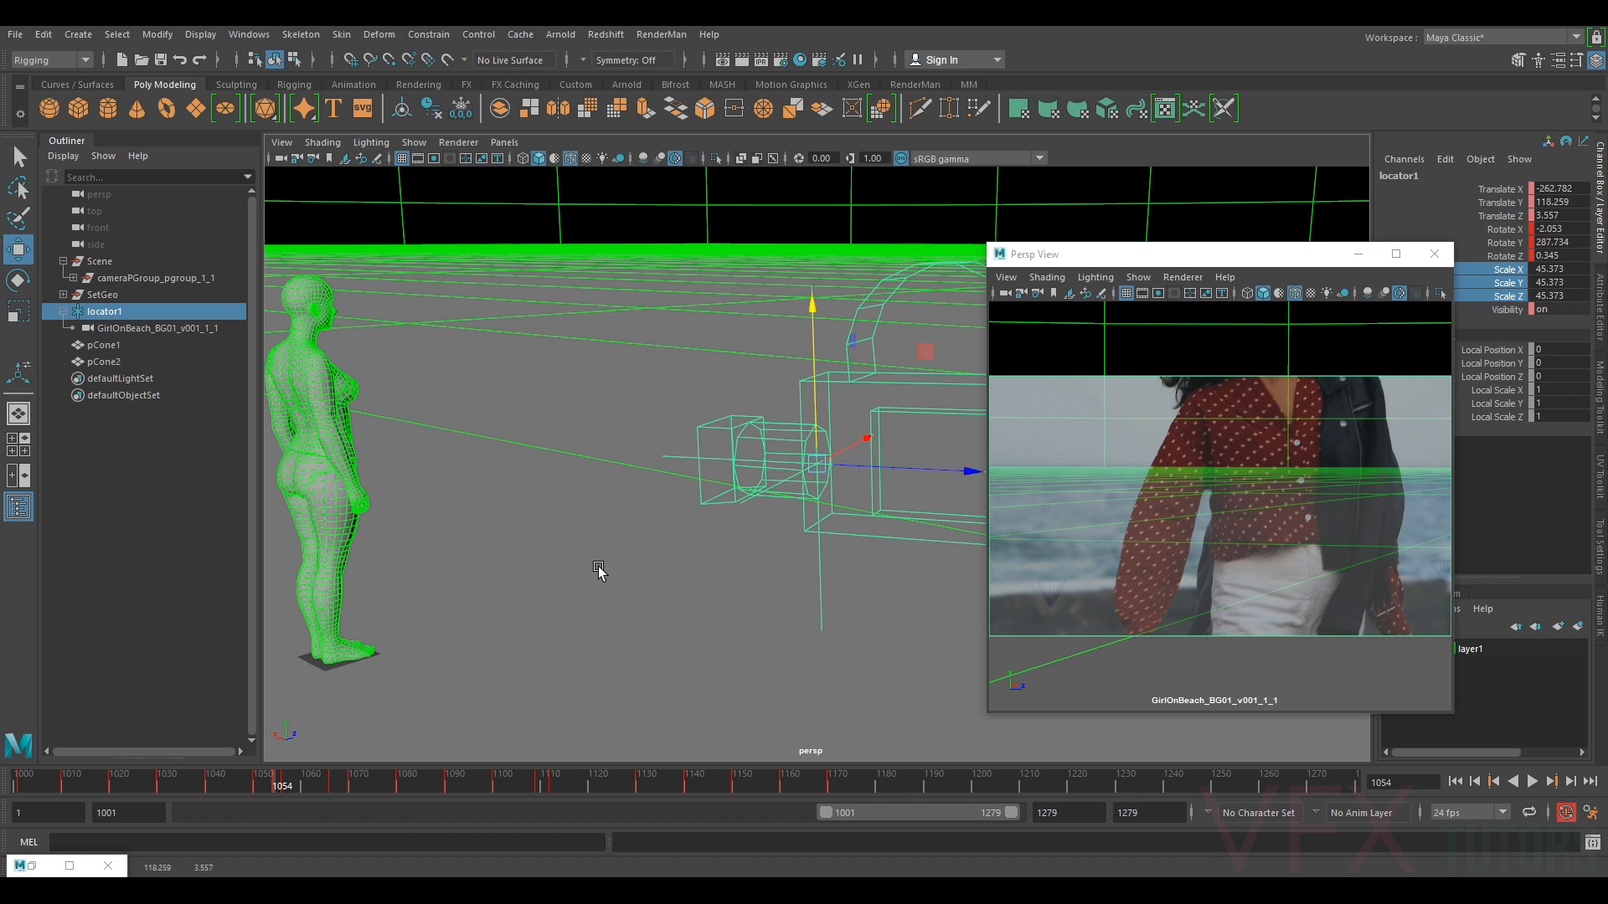
key(.)
key(.)
key(.)
key(.)
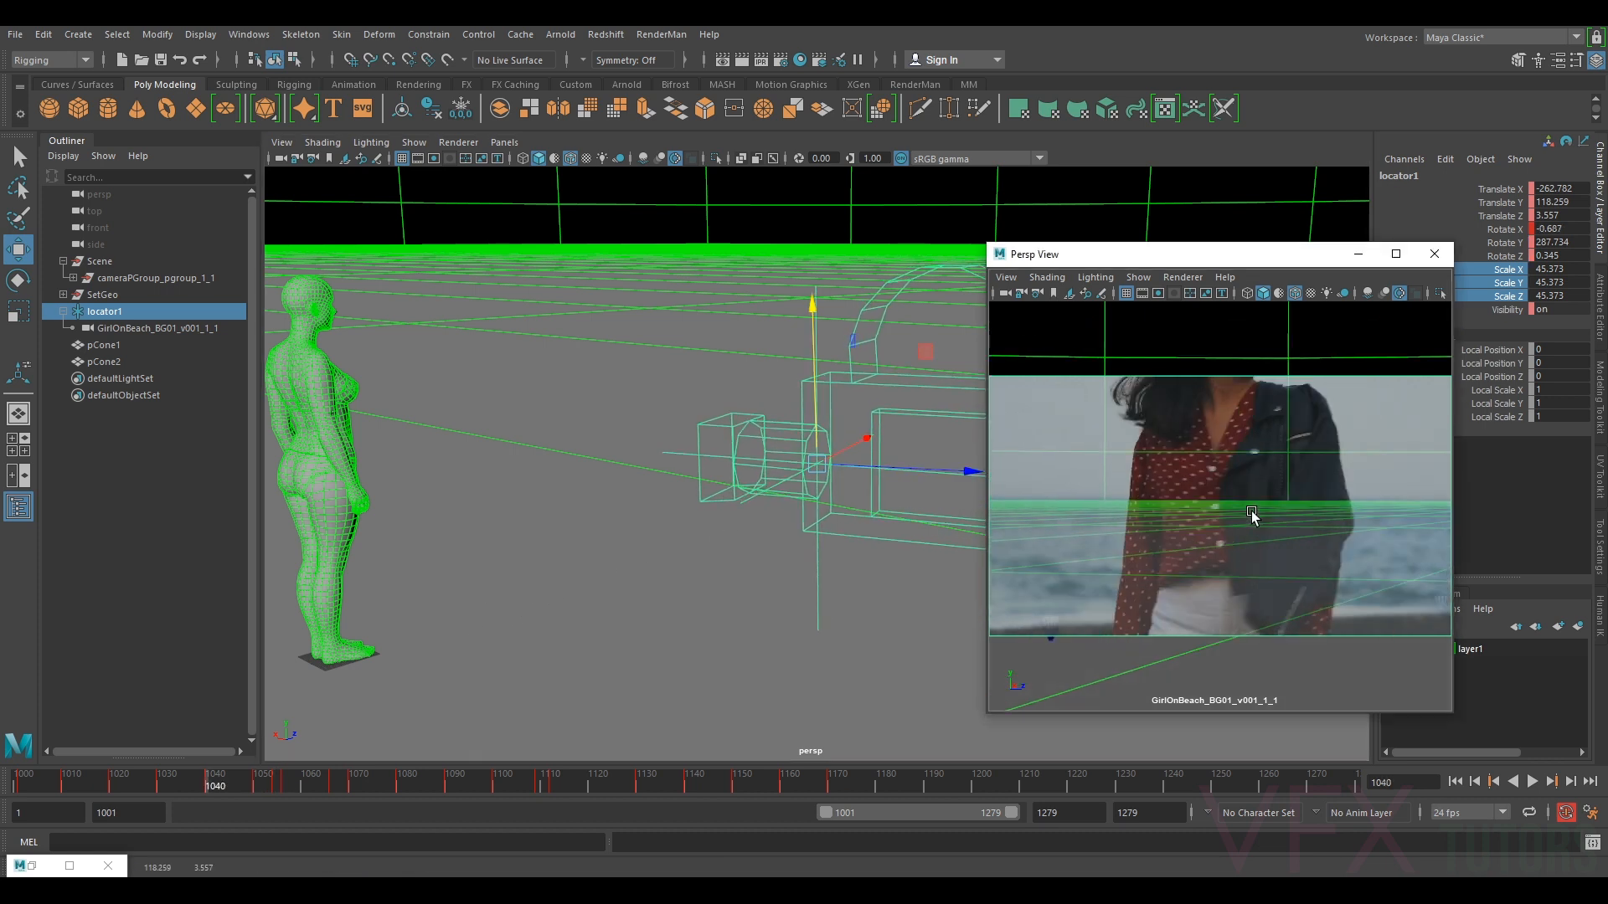
key(.)
key(.)
key(.)
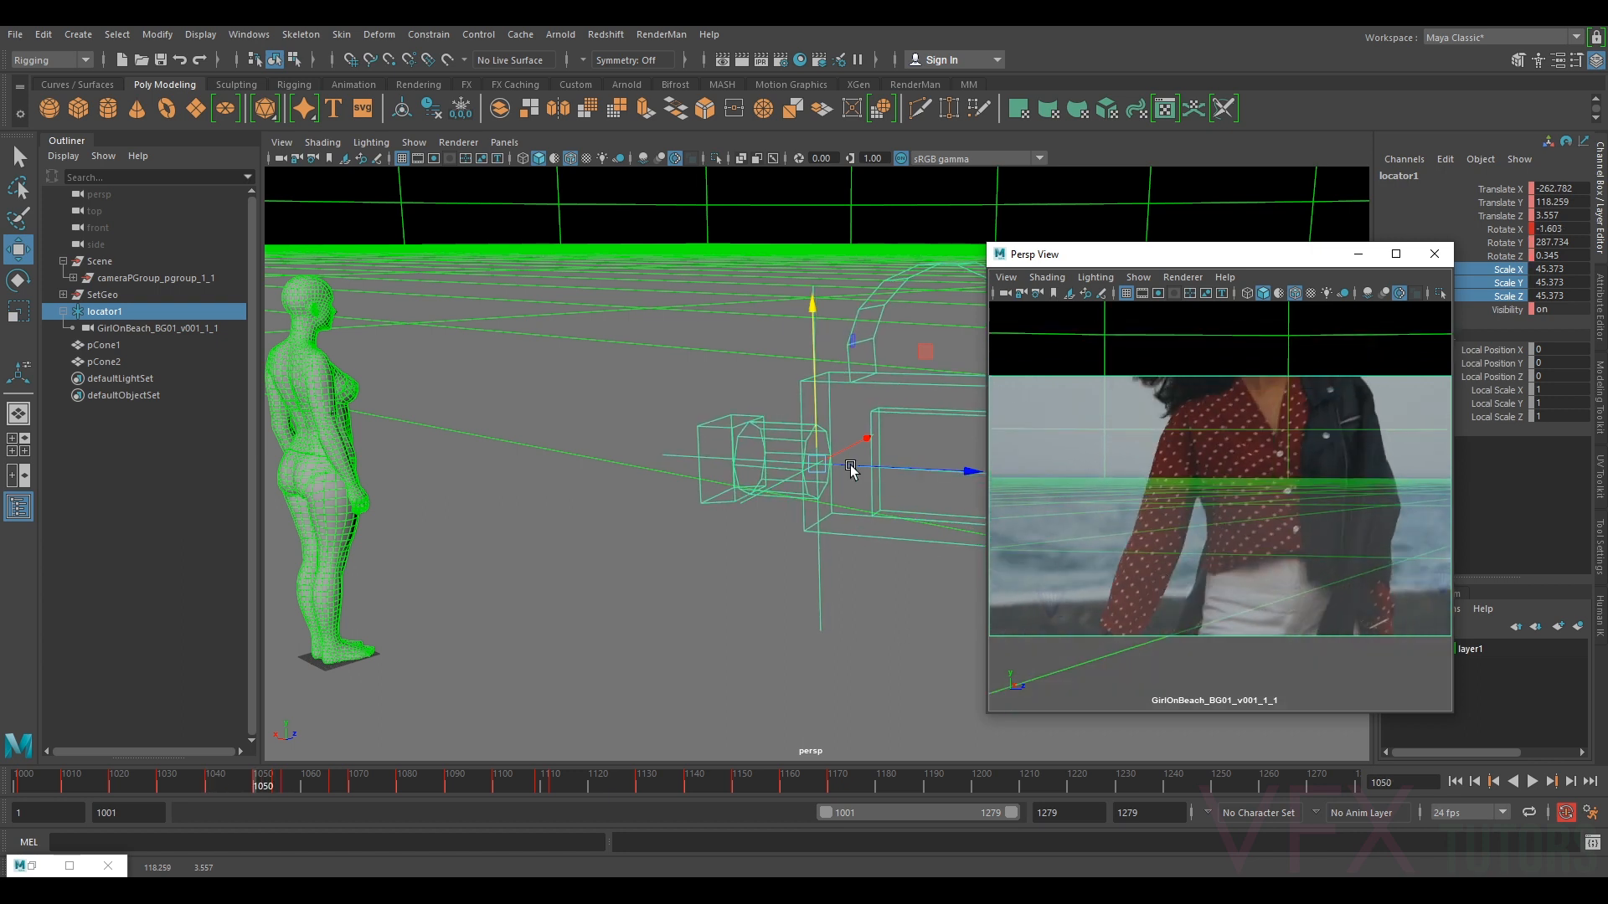
- At frame 1050, rotate locator1 slightly about Y to 288.294 and key its rotation
key(e)
drag(851, 494, 852, 494)
key(shift+e)
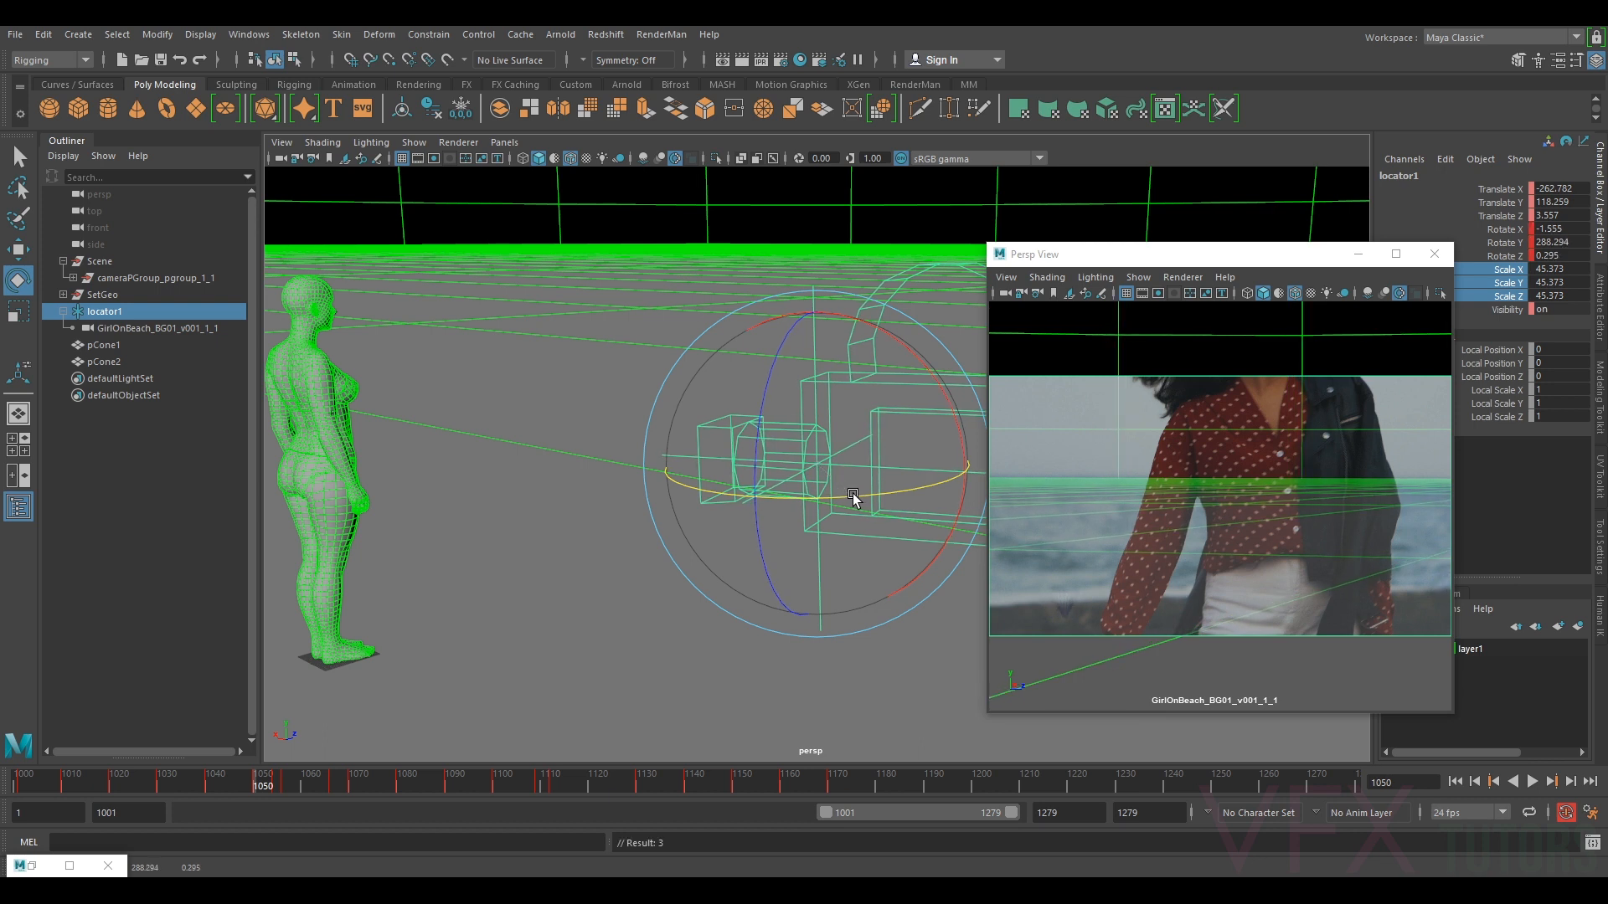
key(period)
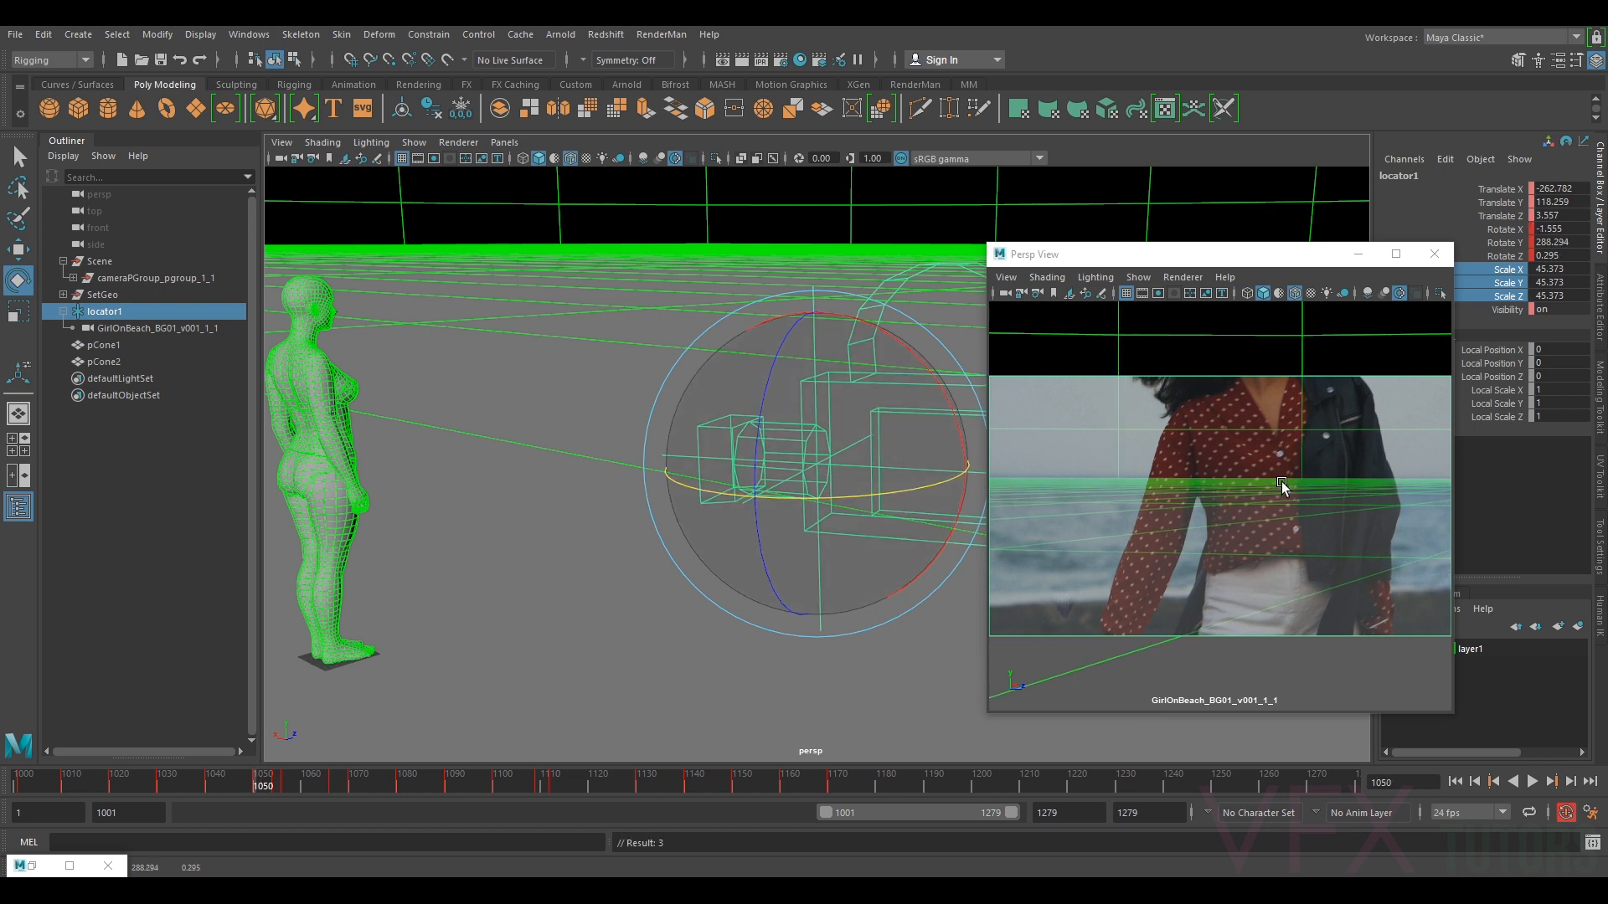
- At frame 1041, rotate locator1 slightly about Y to 288.855, key its rotation, and step through the neighbouring keys
key(comma)
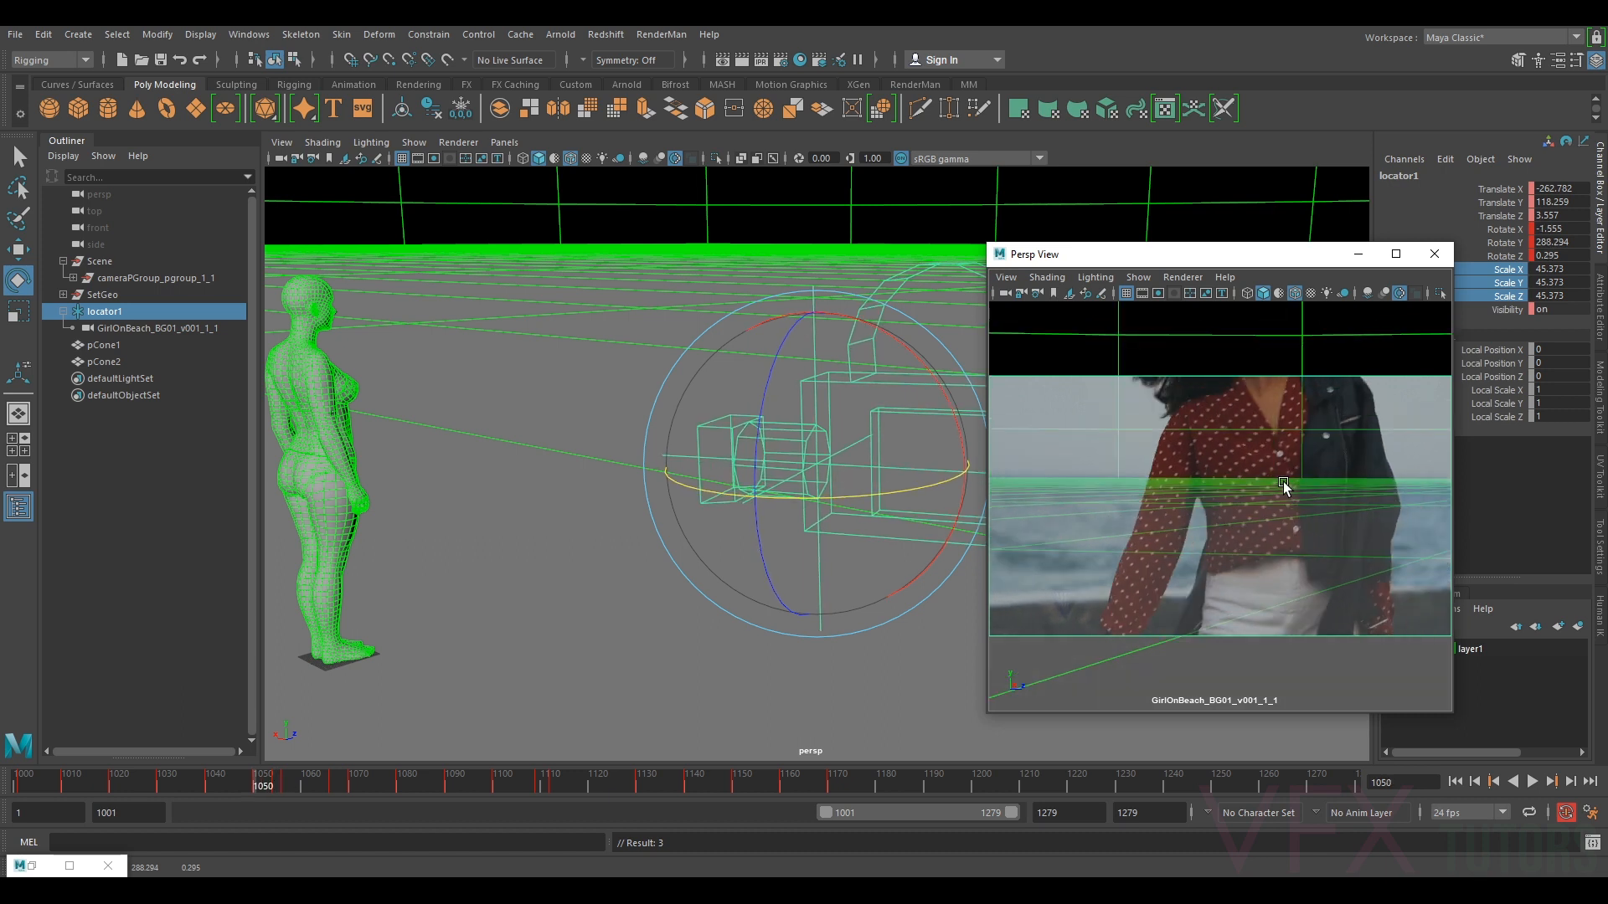
drag(250, 782, 210, 805)
drag(781, 502, 783, 503)
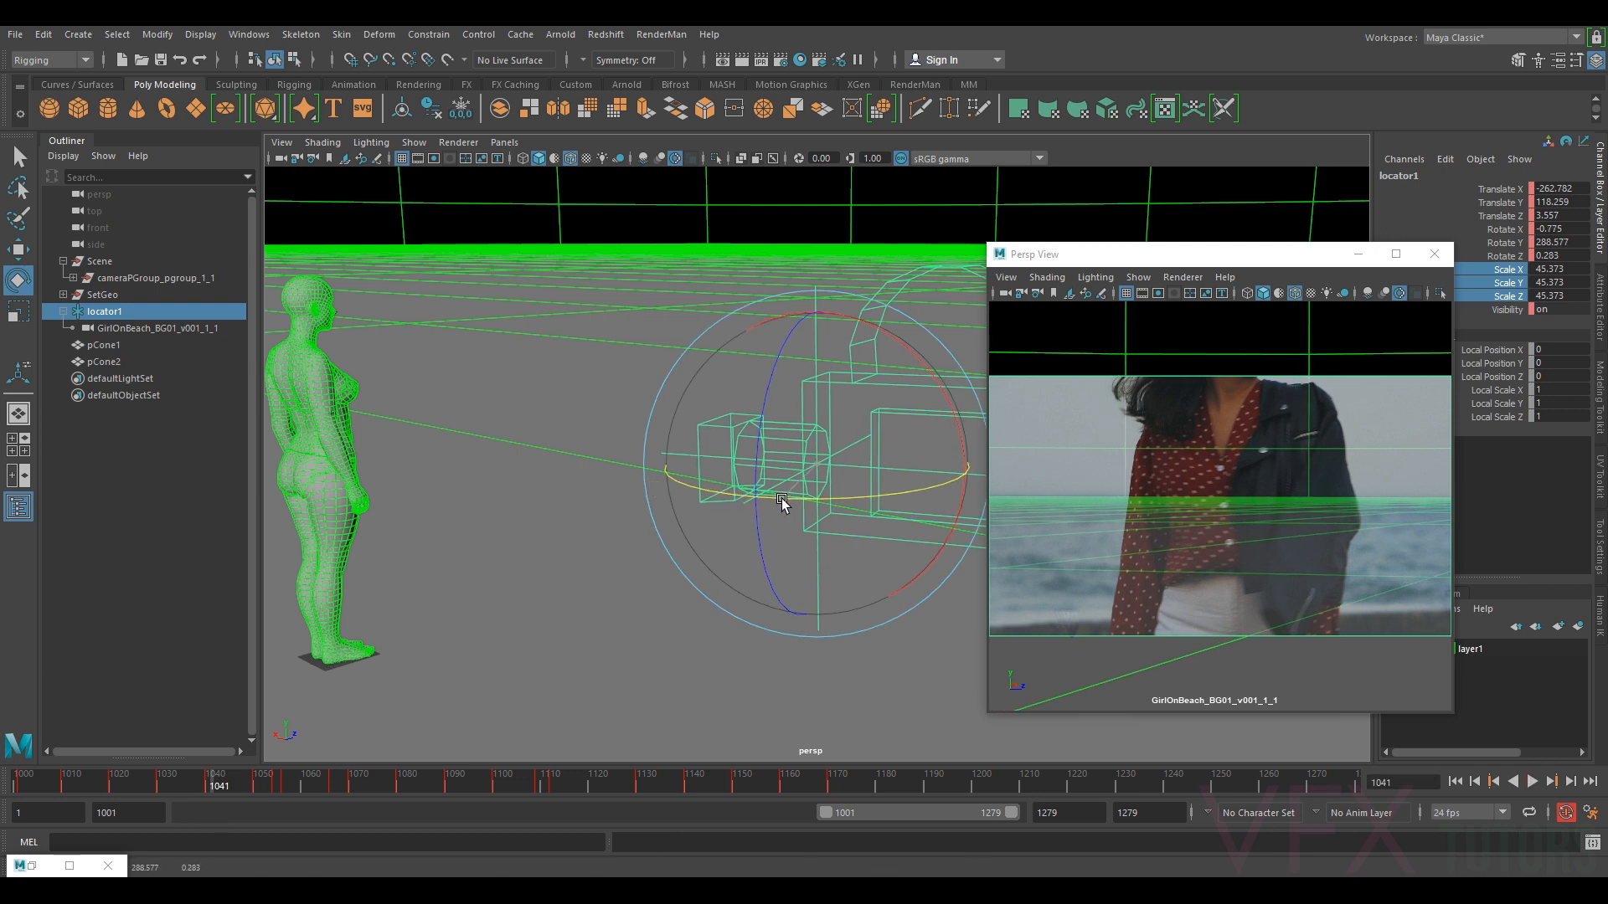
key(shift+e)
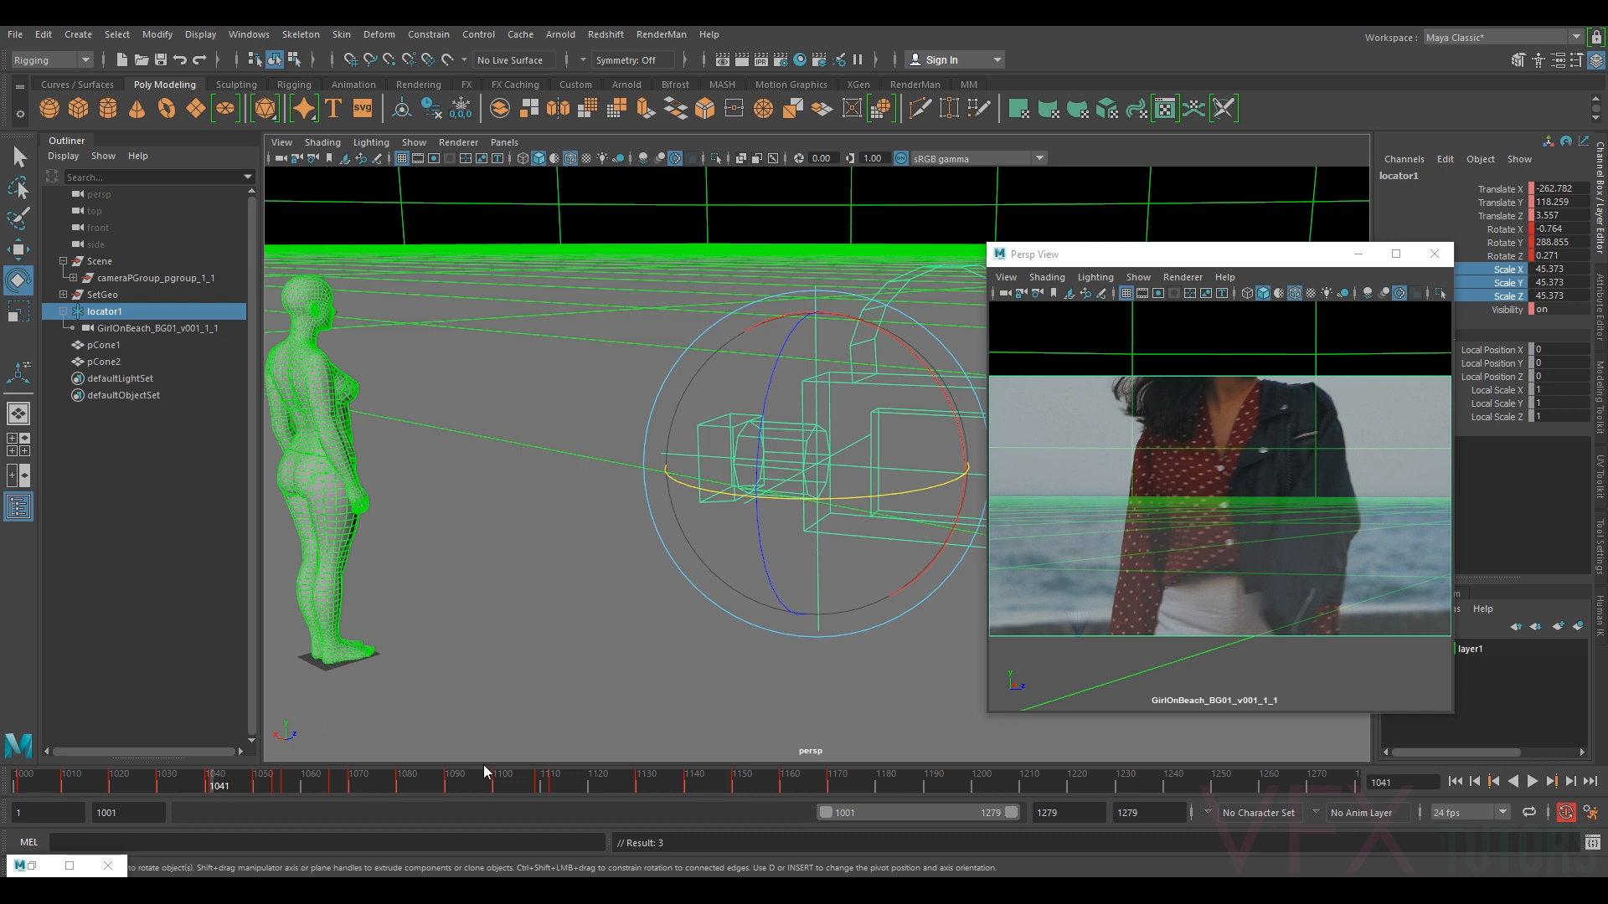
key(period)
key(period)
key(comma)
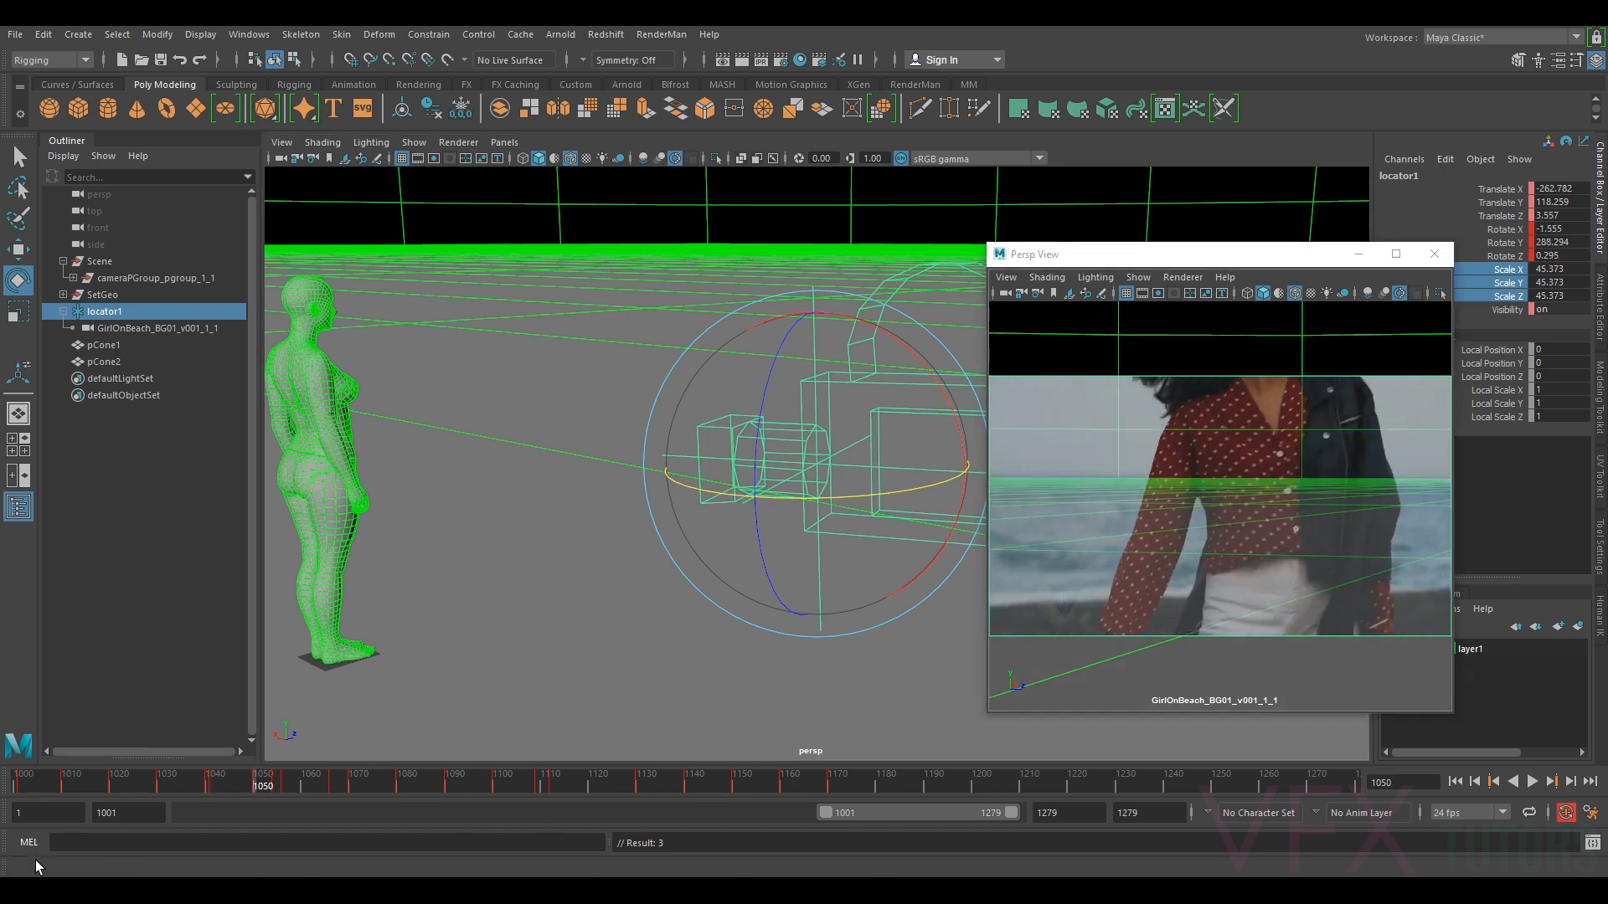
- Open locator1's Rotate Y curve in the Graph Editor and examine the spacing and slope of its keys from frame 1041 onward
click(34, 864)
click(516, 346)
key(f)
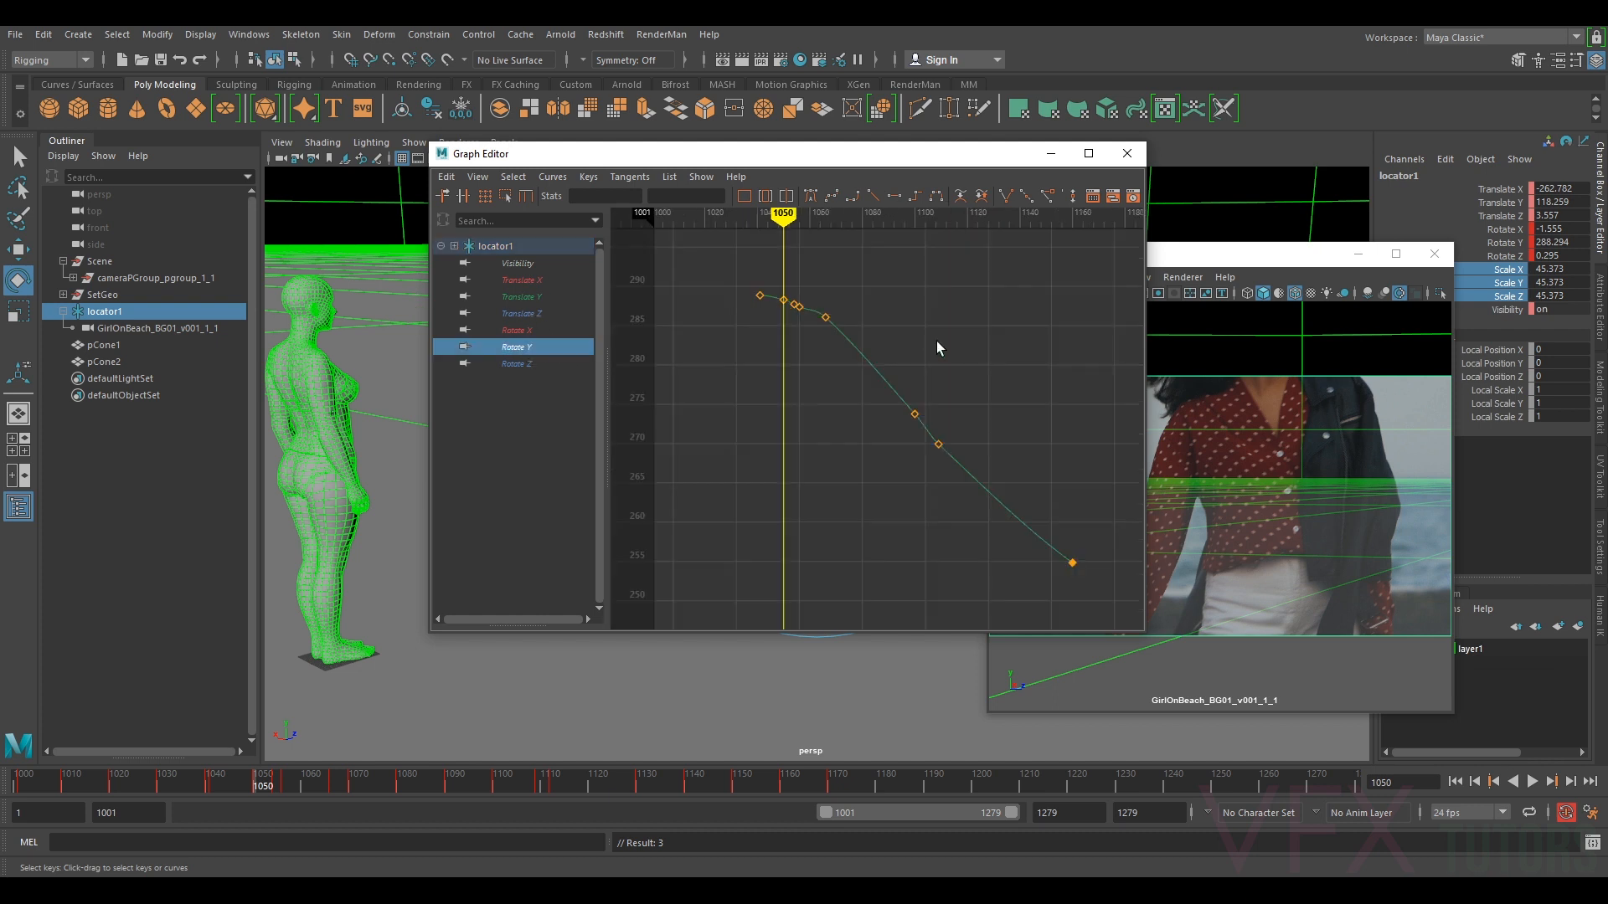
alt+middle_drag(824, 299, 925, 374)
alt+right_drag(891, 343, 806, 369)
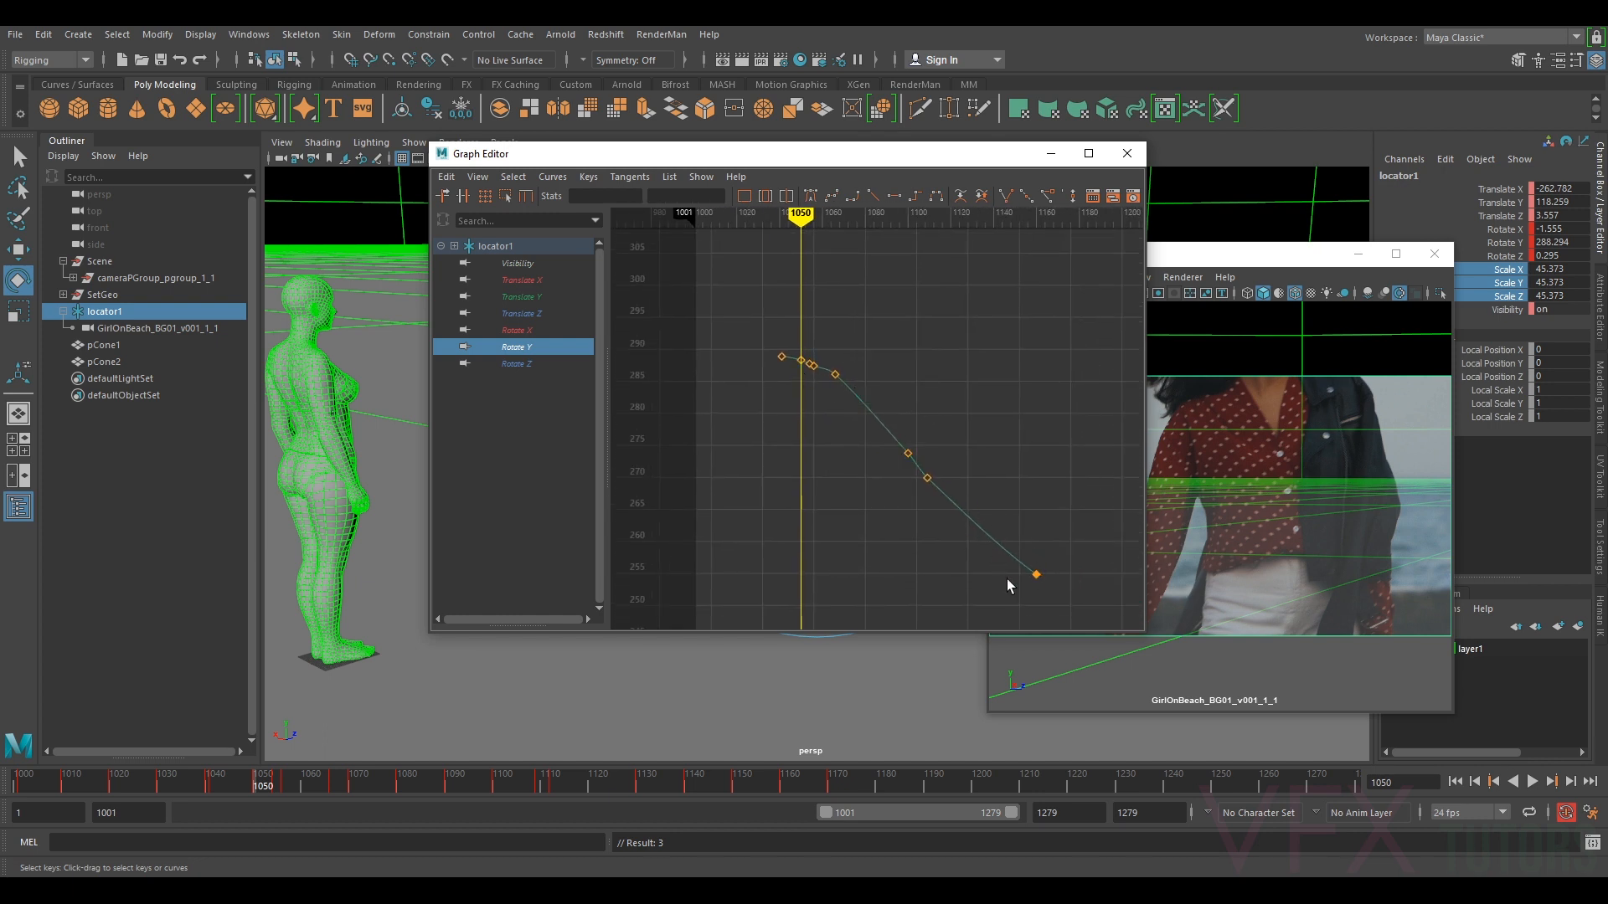
alt+middle_drag(829, 351, 854, 373)
alt+right_drag(842, 391, 961, 481)
alt+middle_drag(858, 309, 986, 398)
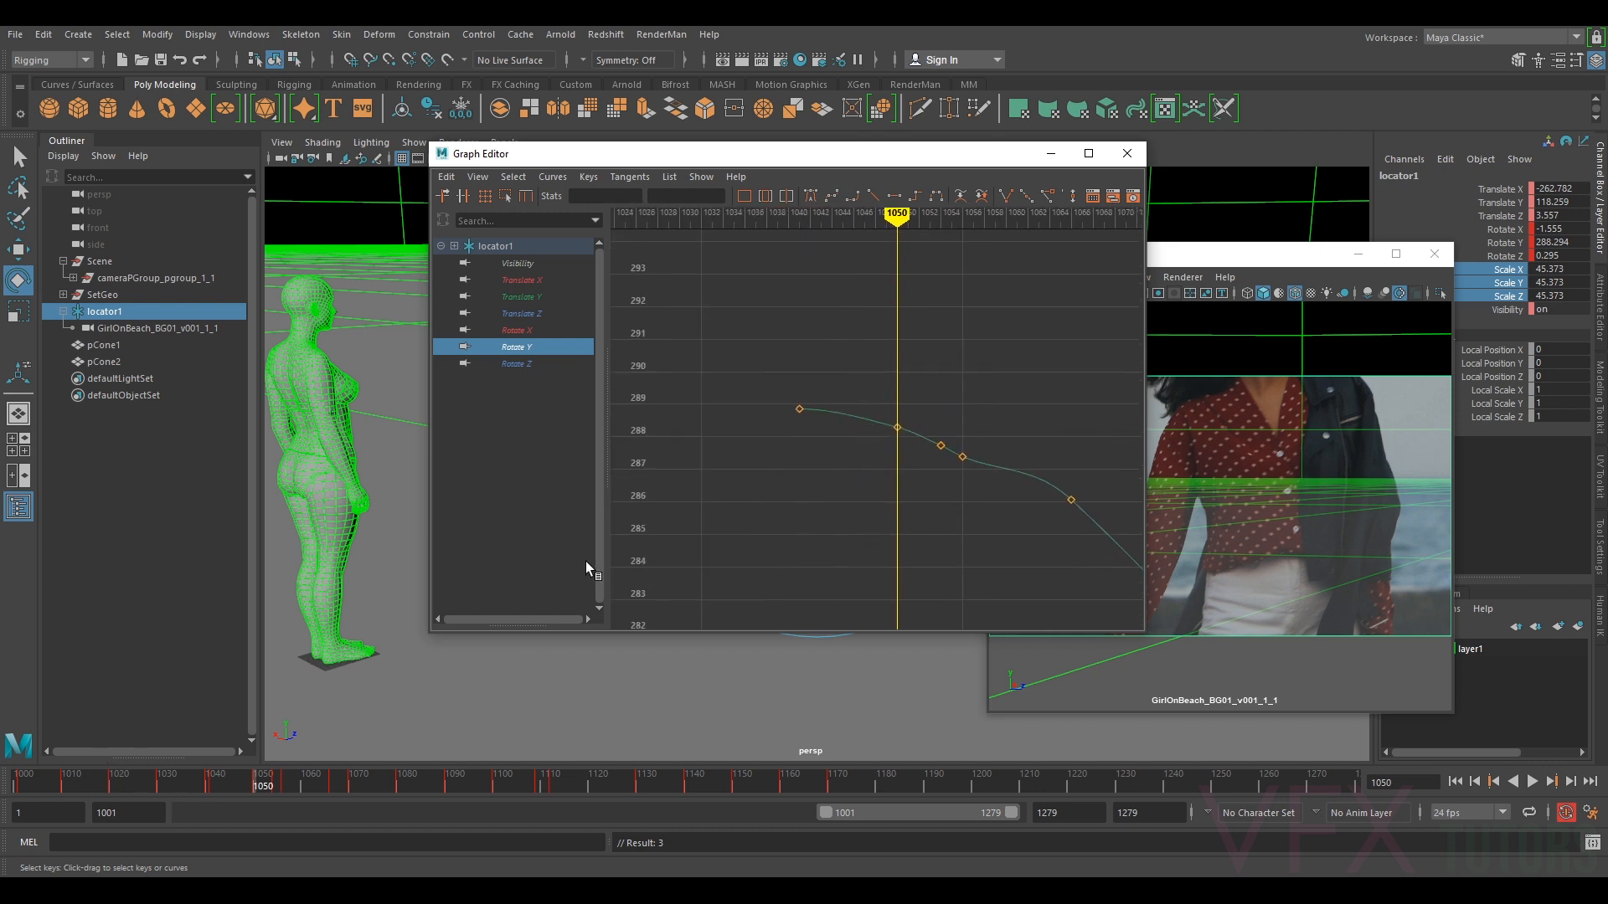
alt+right_drag(996, 488, 769, 432)
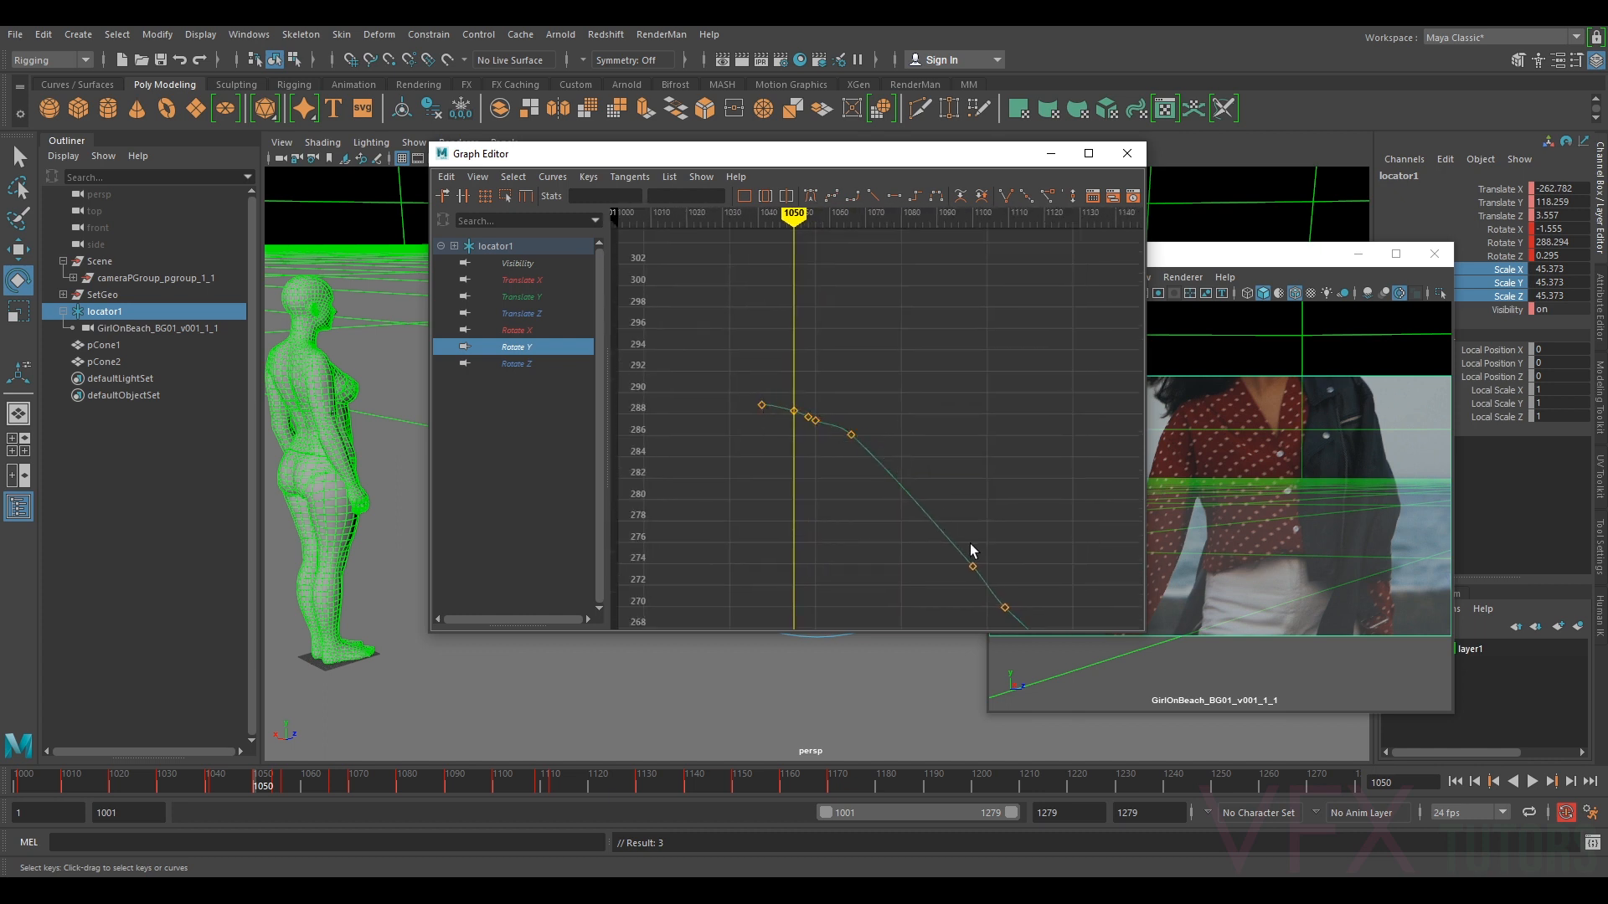
alt+middle_drag(1060, 578, 994, 423)
alt+middle_drag(761, 340, 843, 441)
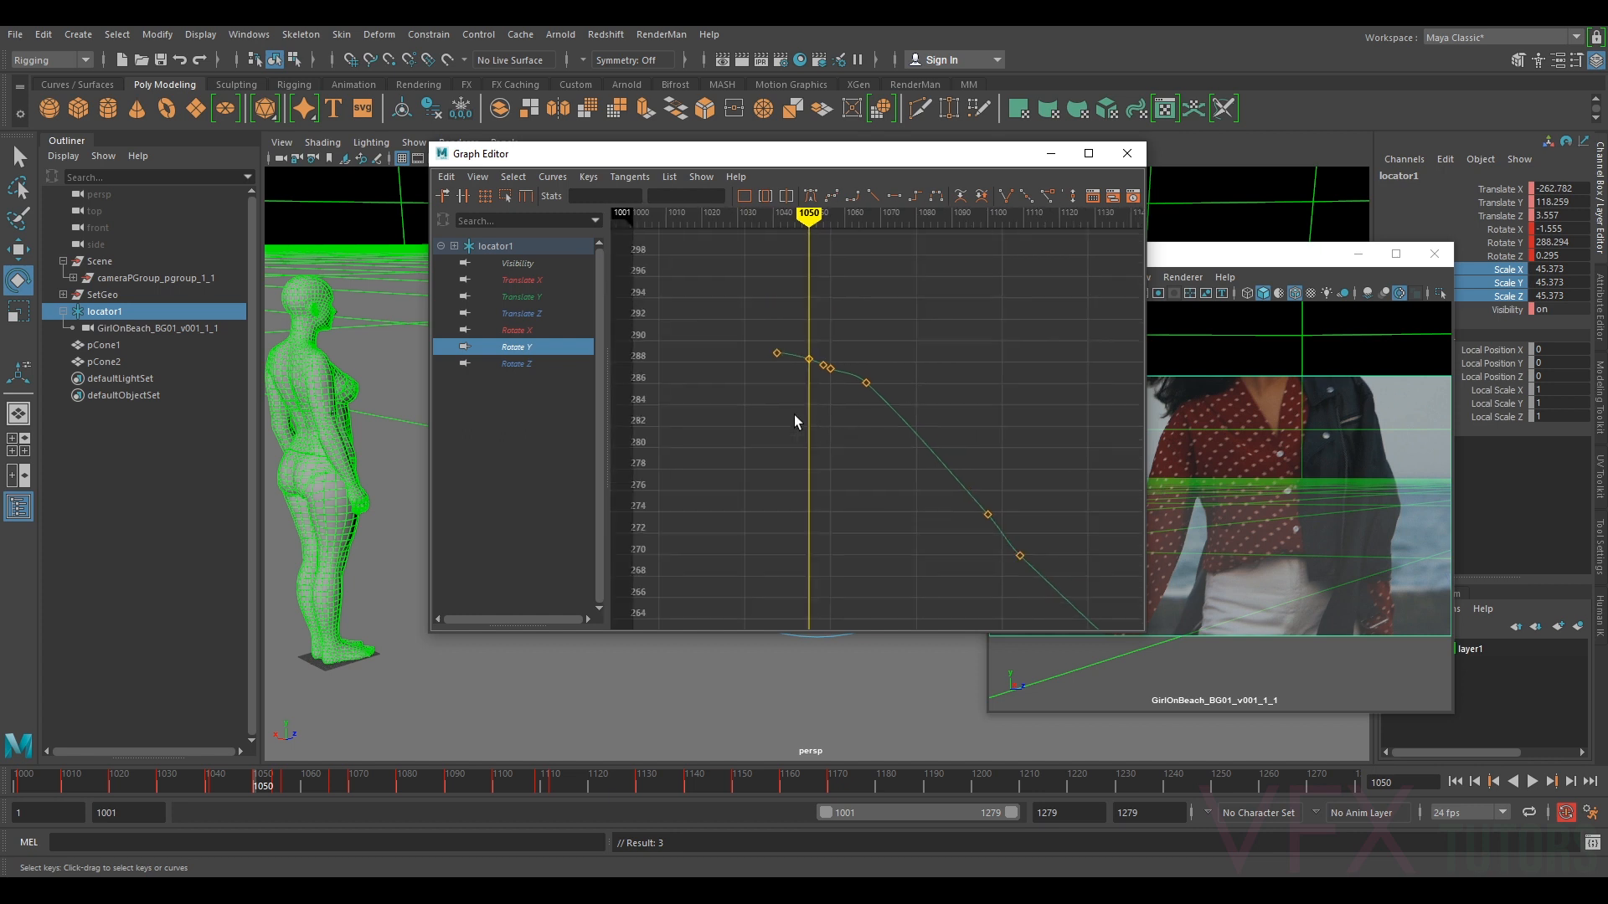
- At frame 1001, rotate locator1 about Y to 288.053 to create a starting key on its Rotate Y curve
drag(224, 794, 93, 786)
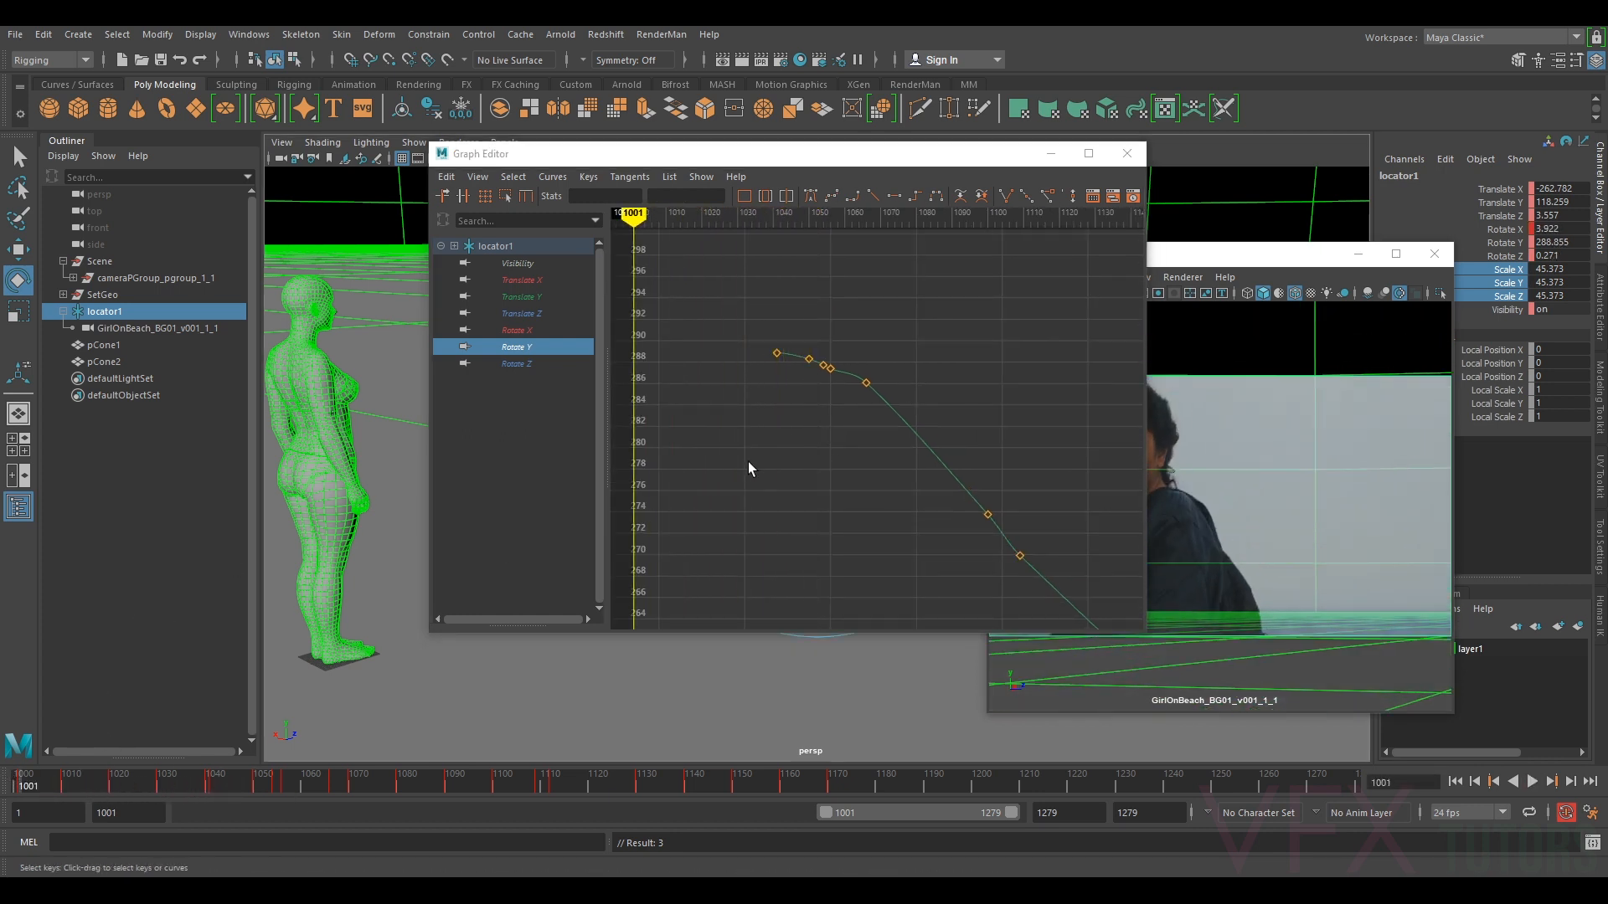
alt+middle_drag(747, 461, 832, 511)
drag(681, 162, 863, 162)
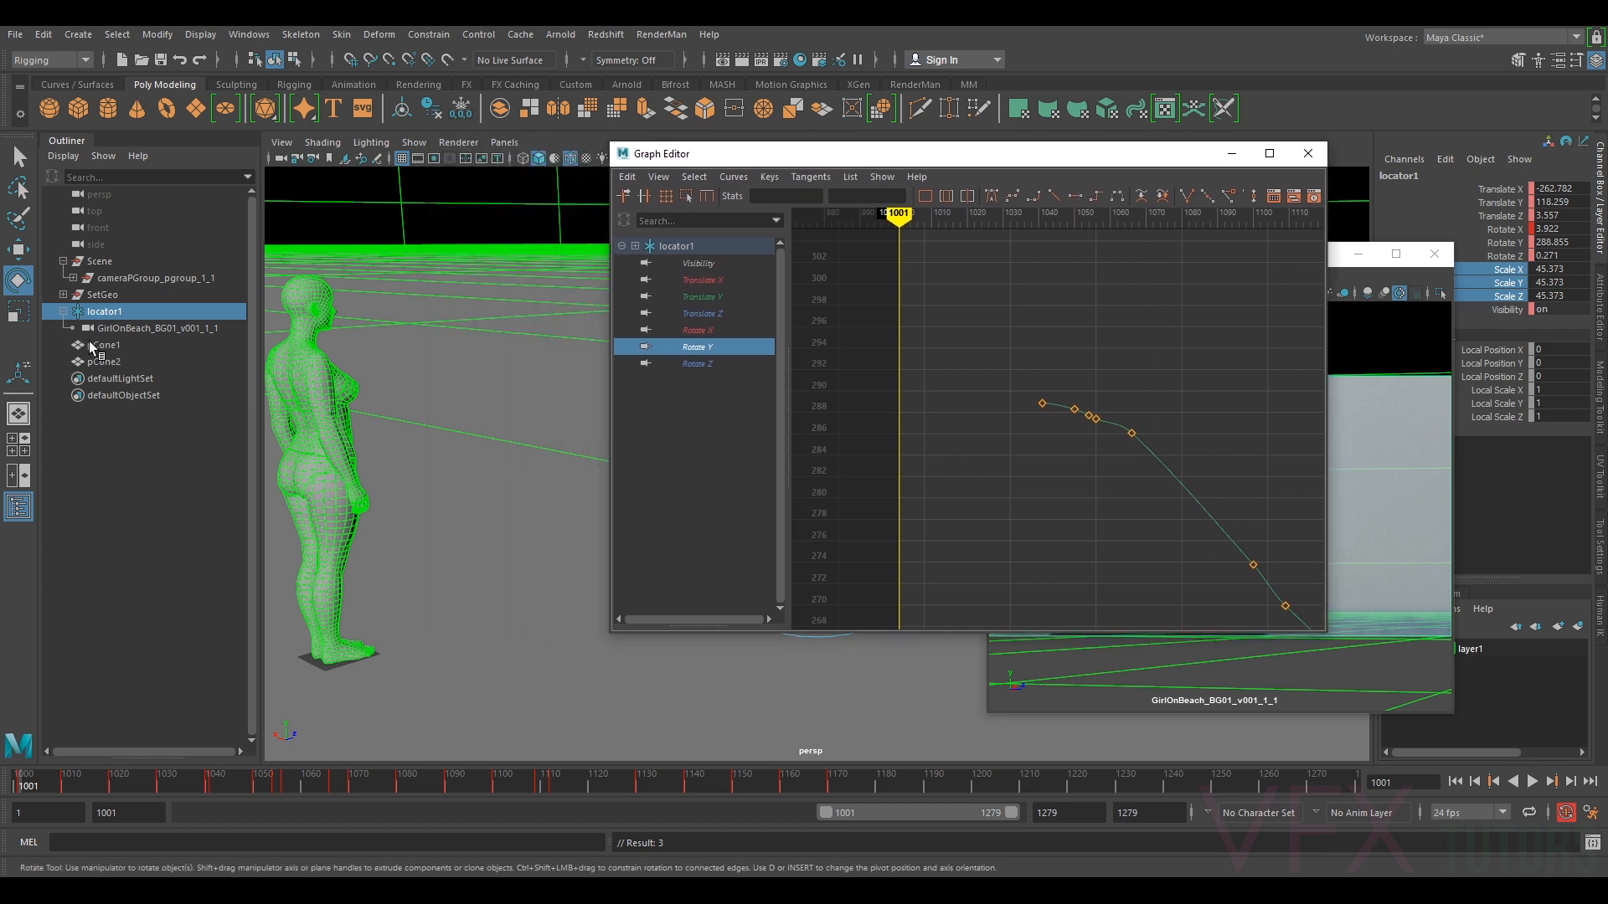
click(286, 368)
alt+middle_drag(542, 435, 273, 444)
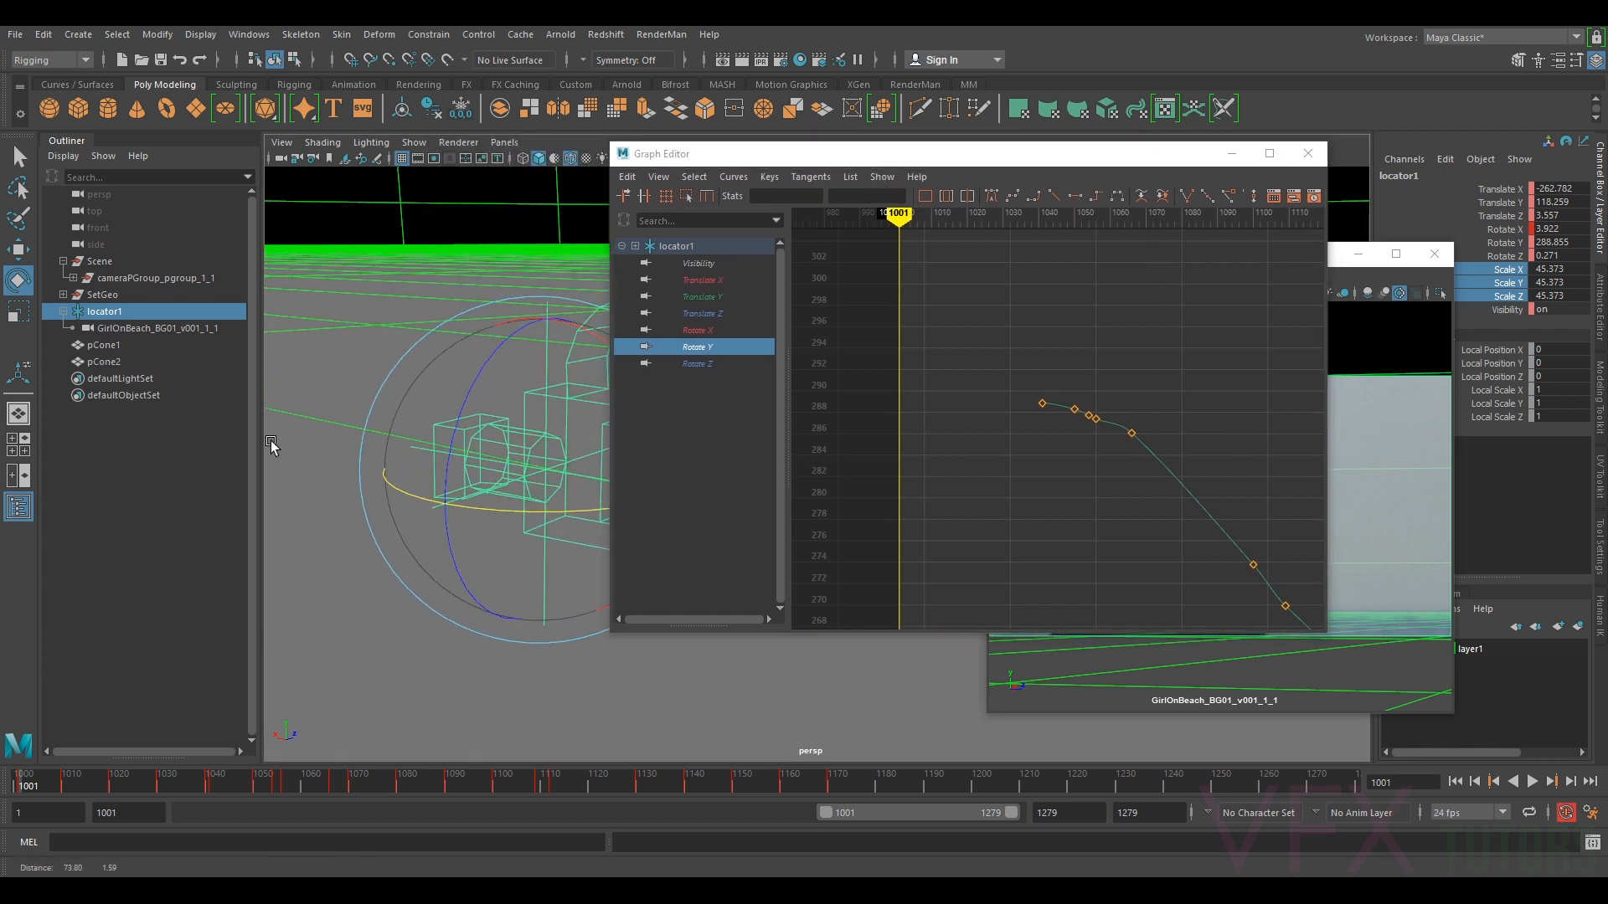
drag(526, 511, 518, 509)
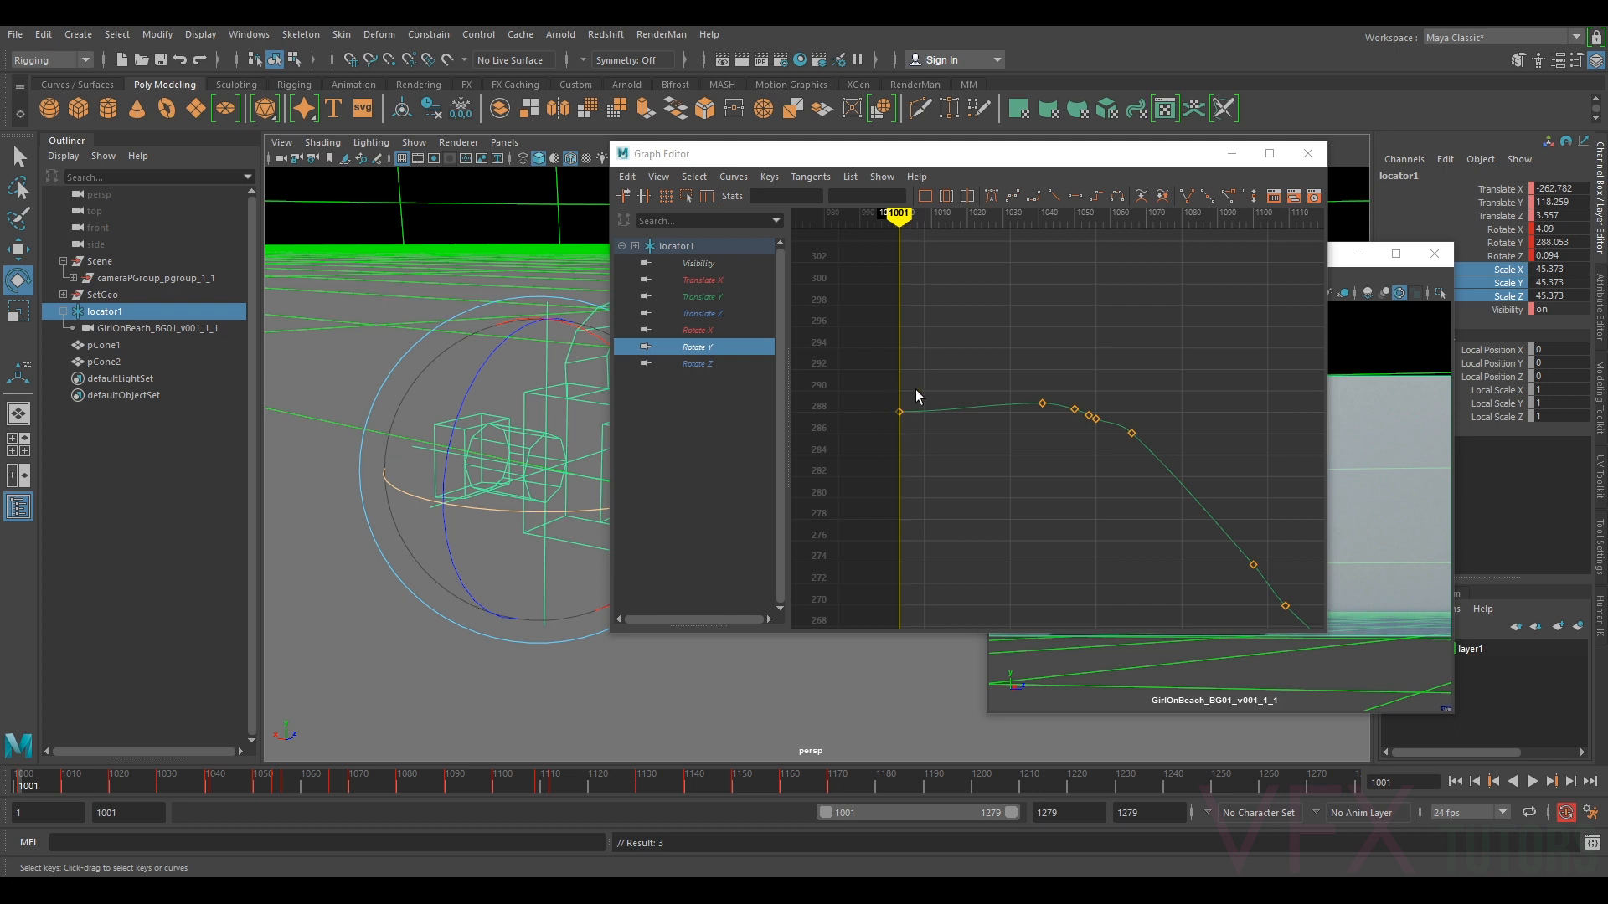
- Raise the Rotate Y key at frame 1001 to 291.181 and tilt its tangent down toward the frame 1041 key
drag(916, 389, 894, 427)
shift+middle_drag(899, 412, 901, 392)
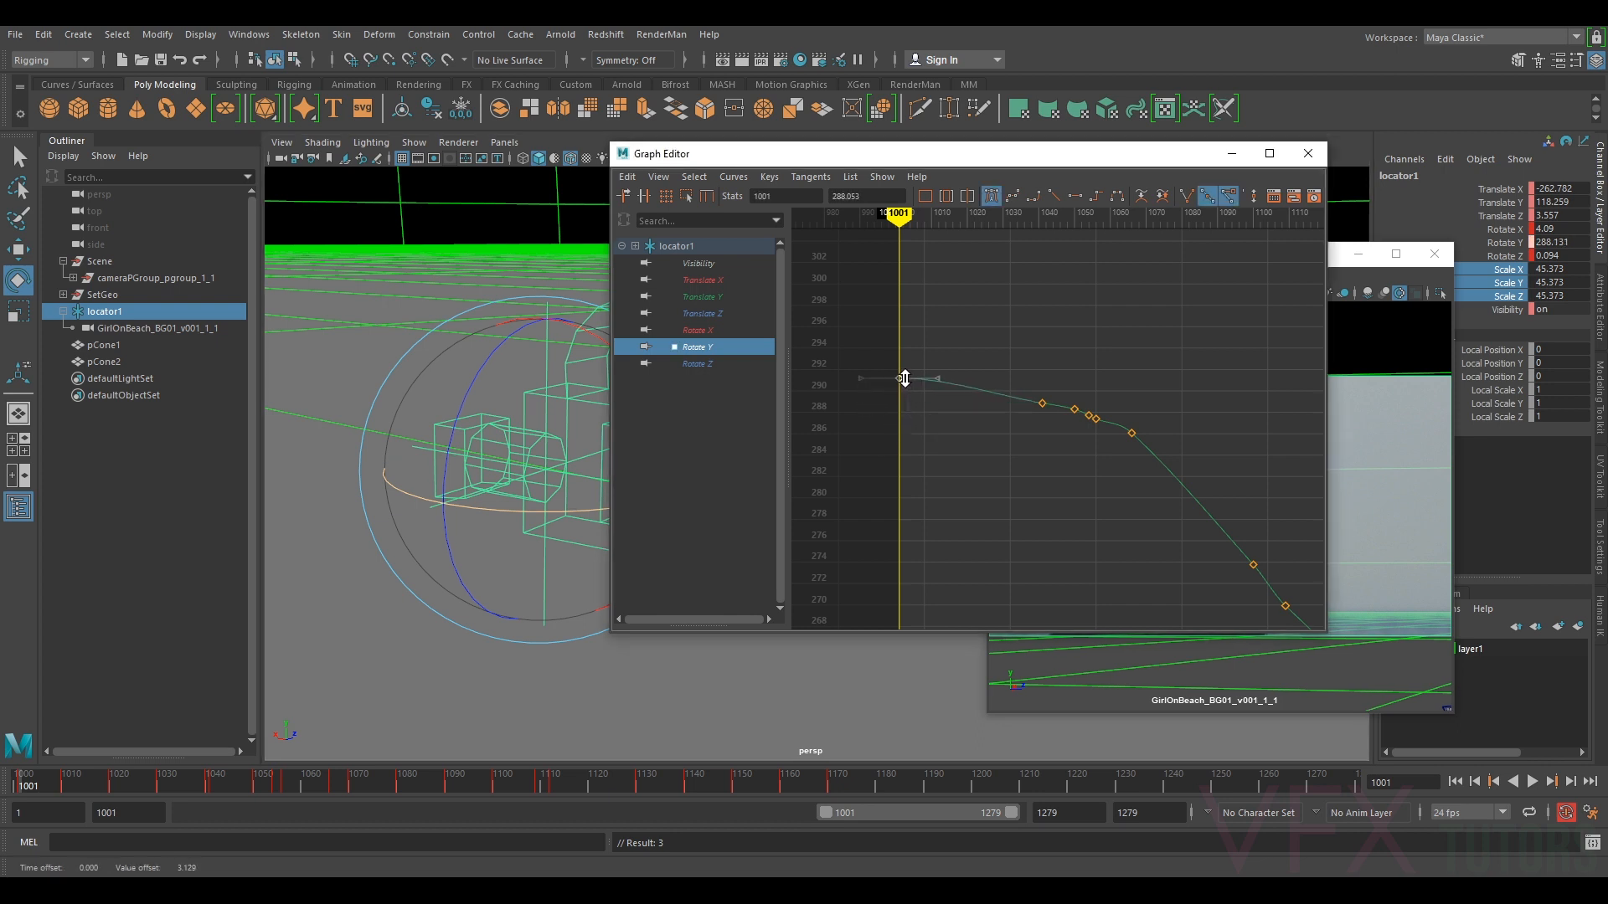
middle_drag(937, 379, 938, 381)
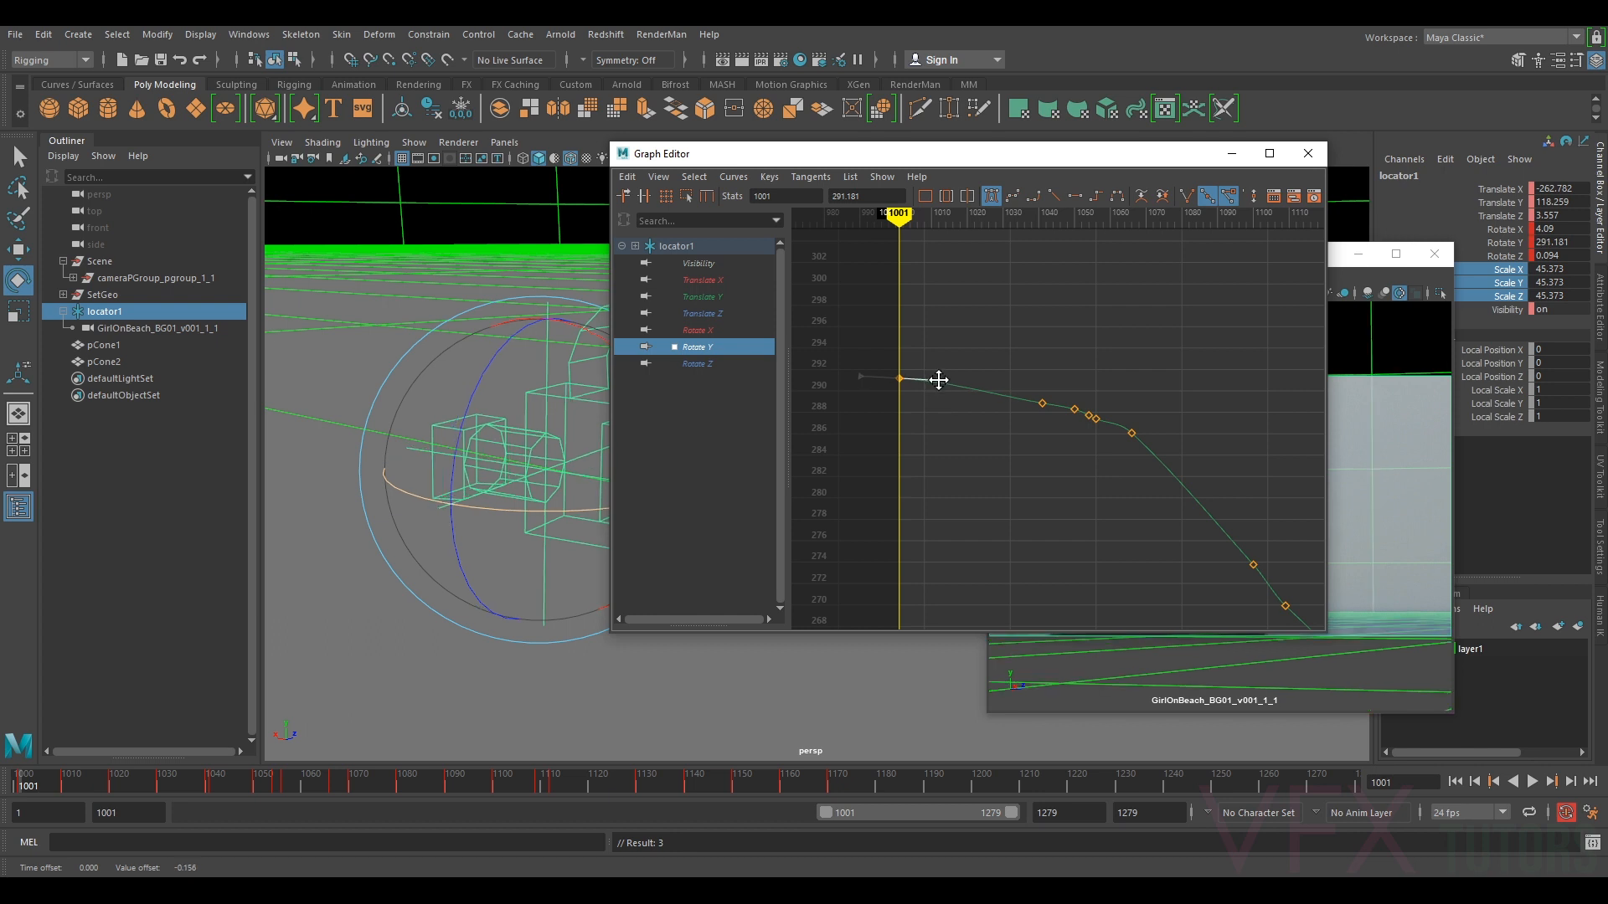
- Delete the Rotate Y keys at frames 1050 and 1056, and lower the key at frame 1066 to 285.914
alt+right_drag(1151, 406, 1083, 394)
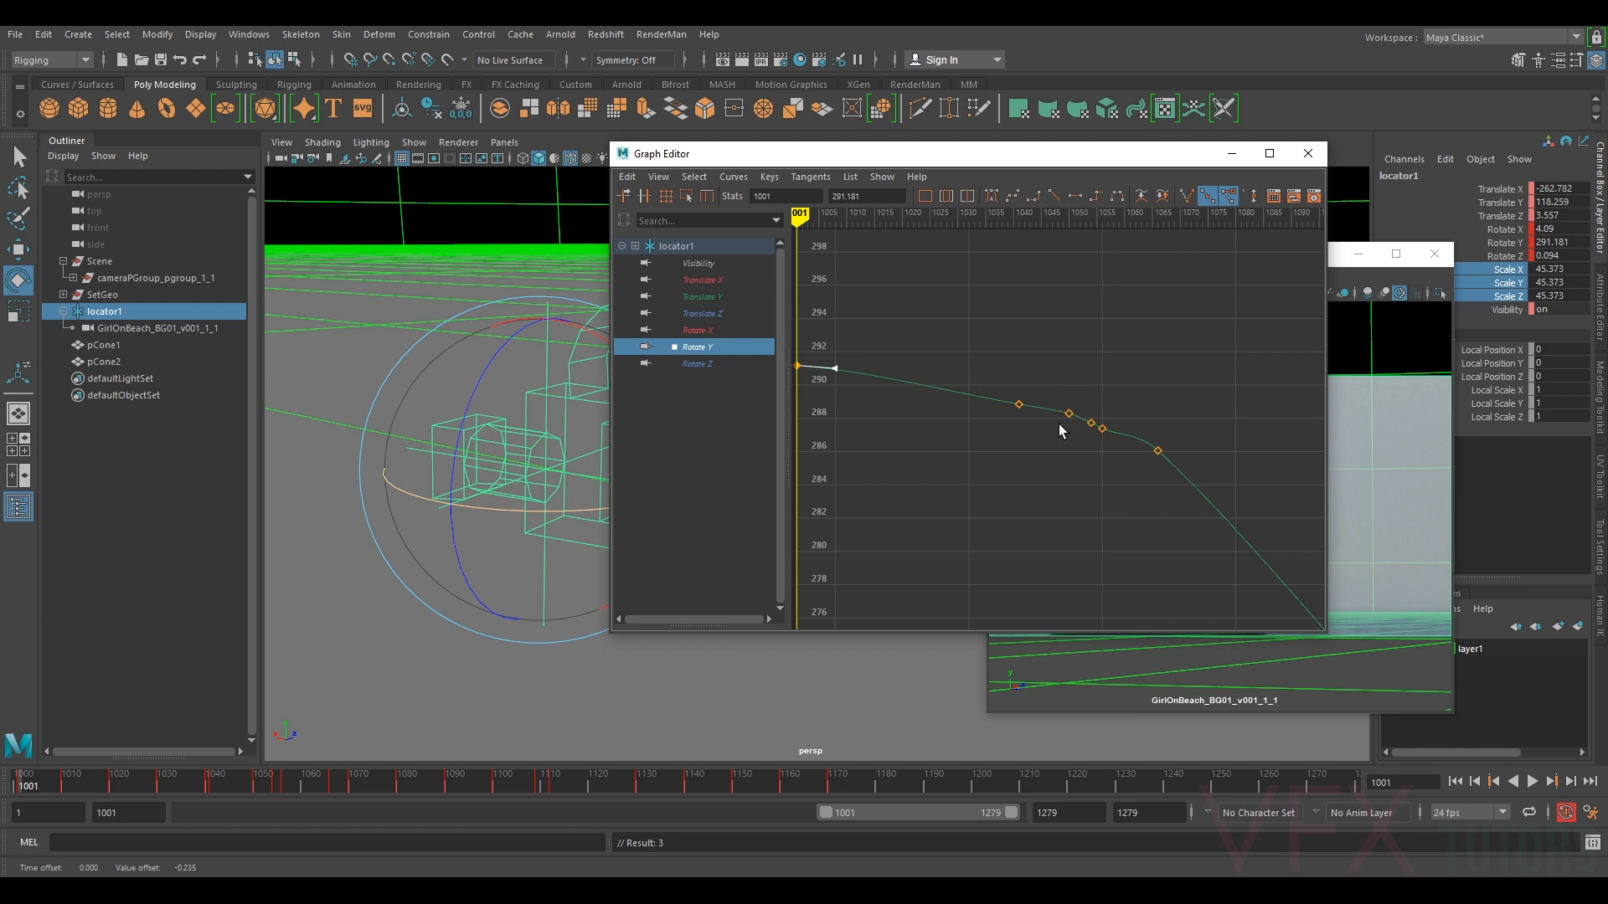
key(Delete)
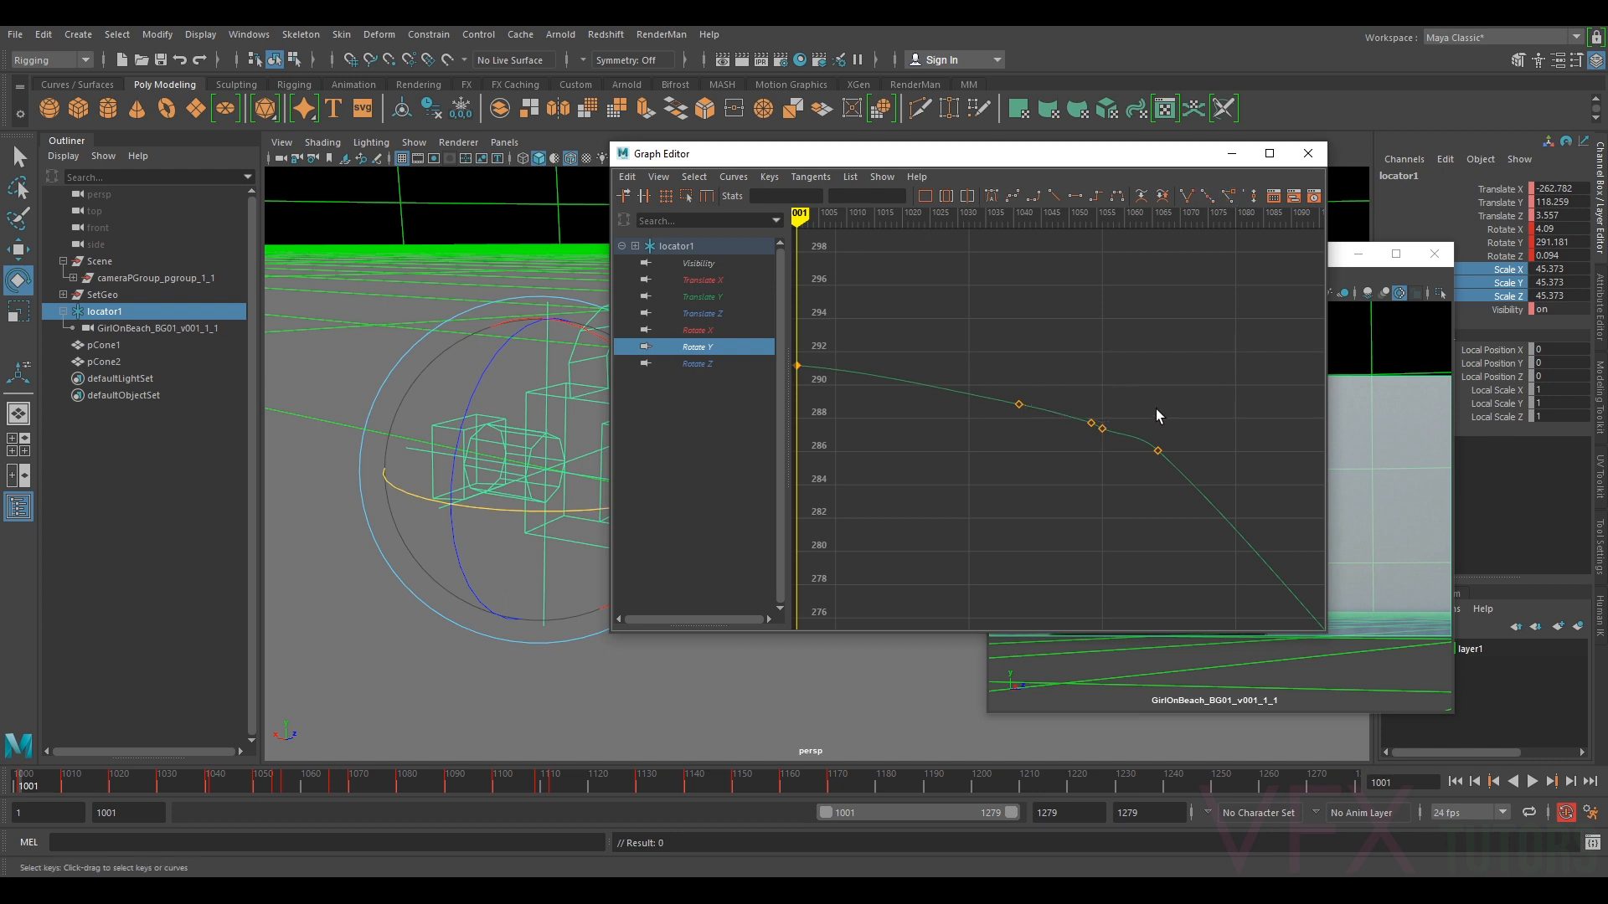
click(1103, 427)
key(Delete)
click(1156, 448)
drag(1129, 425, 1157, 450)
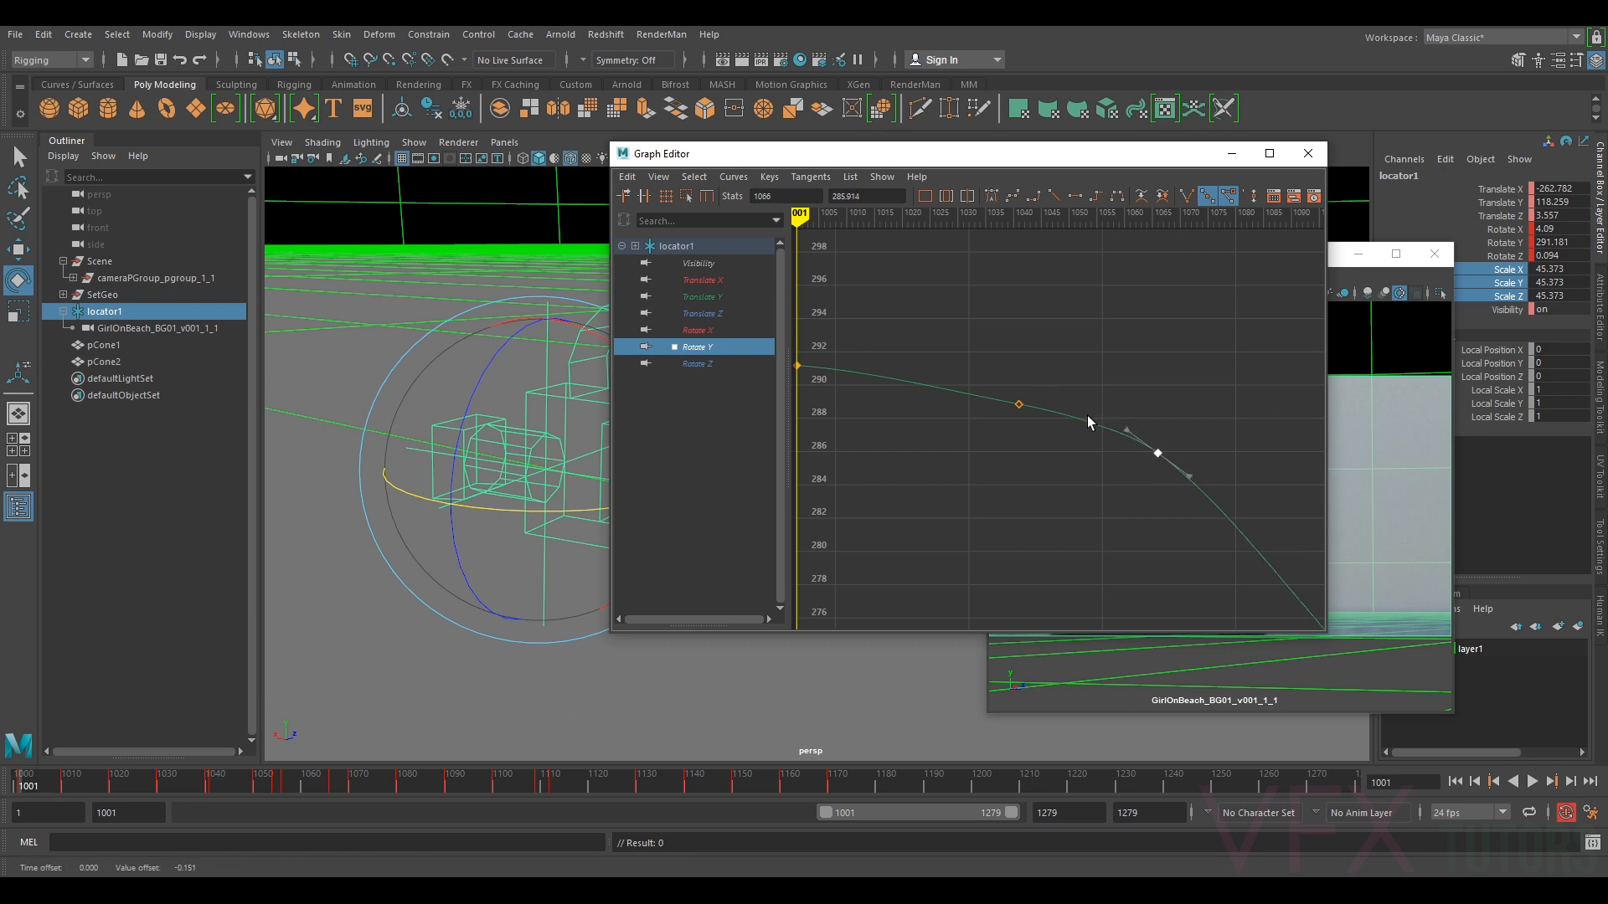
- Lower the Rotate Y key at frame 1001 slightly to about 291 and minimize the Graph Editor
scroll(1113, 433, down, 3)
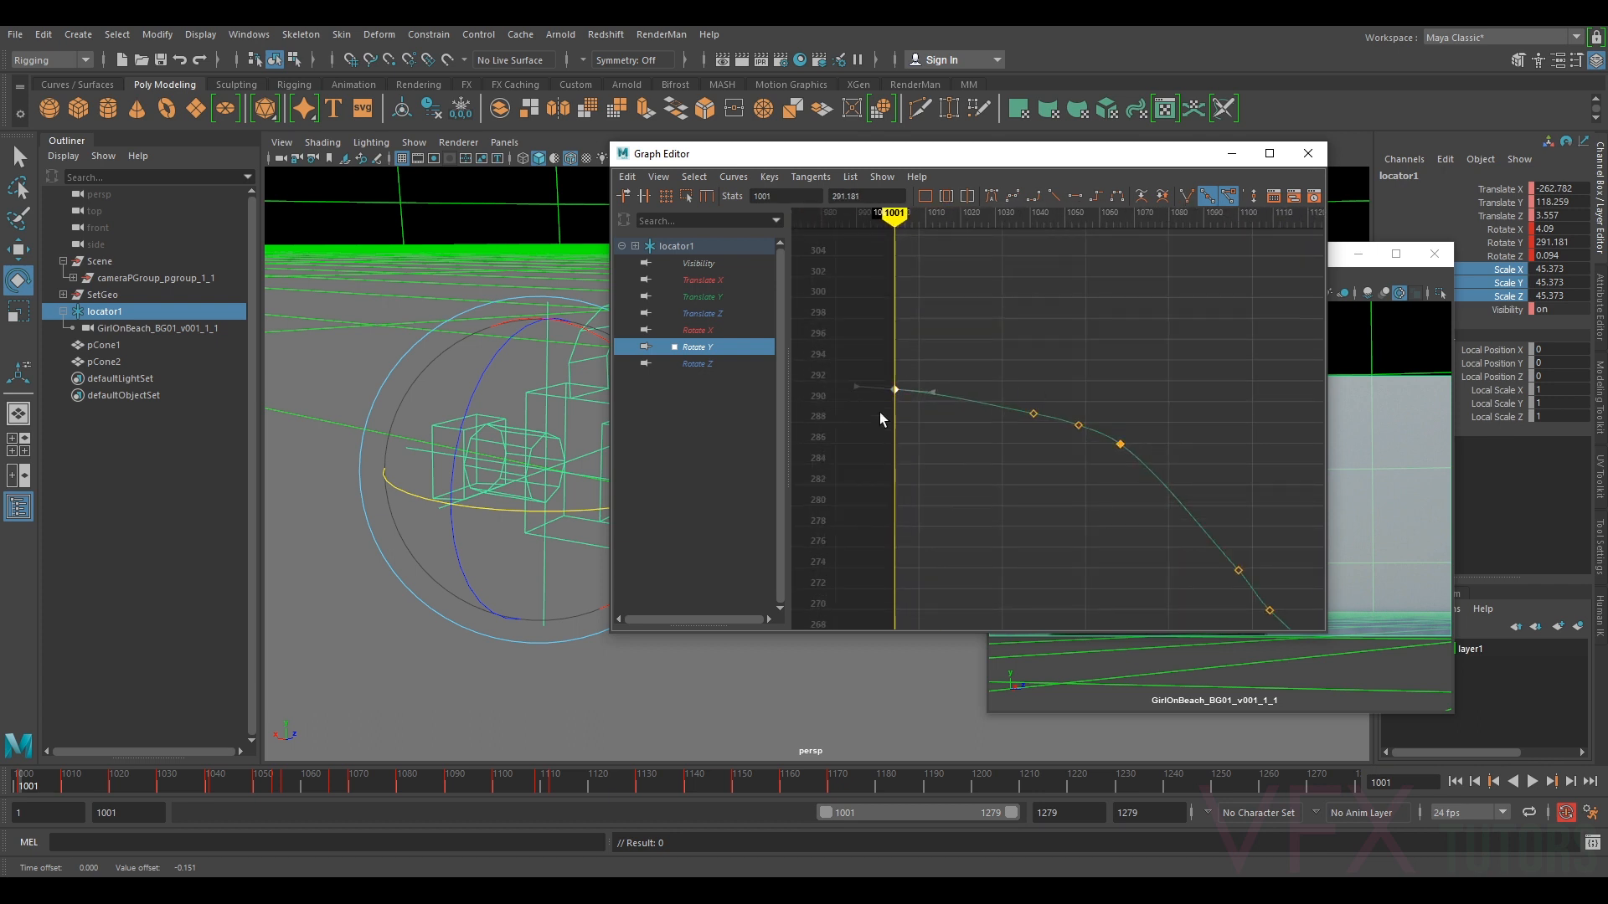
drag(895, 390, 894, 391)
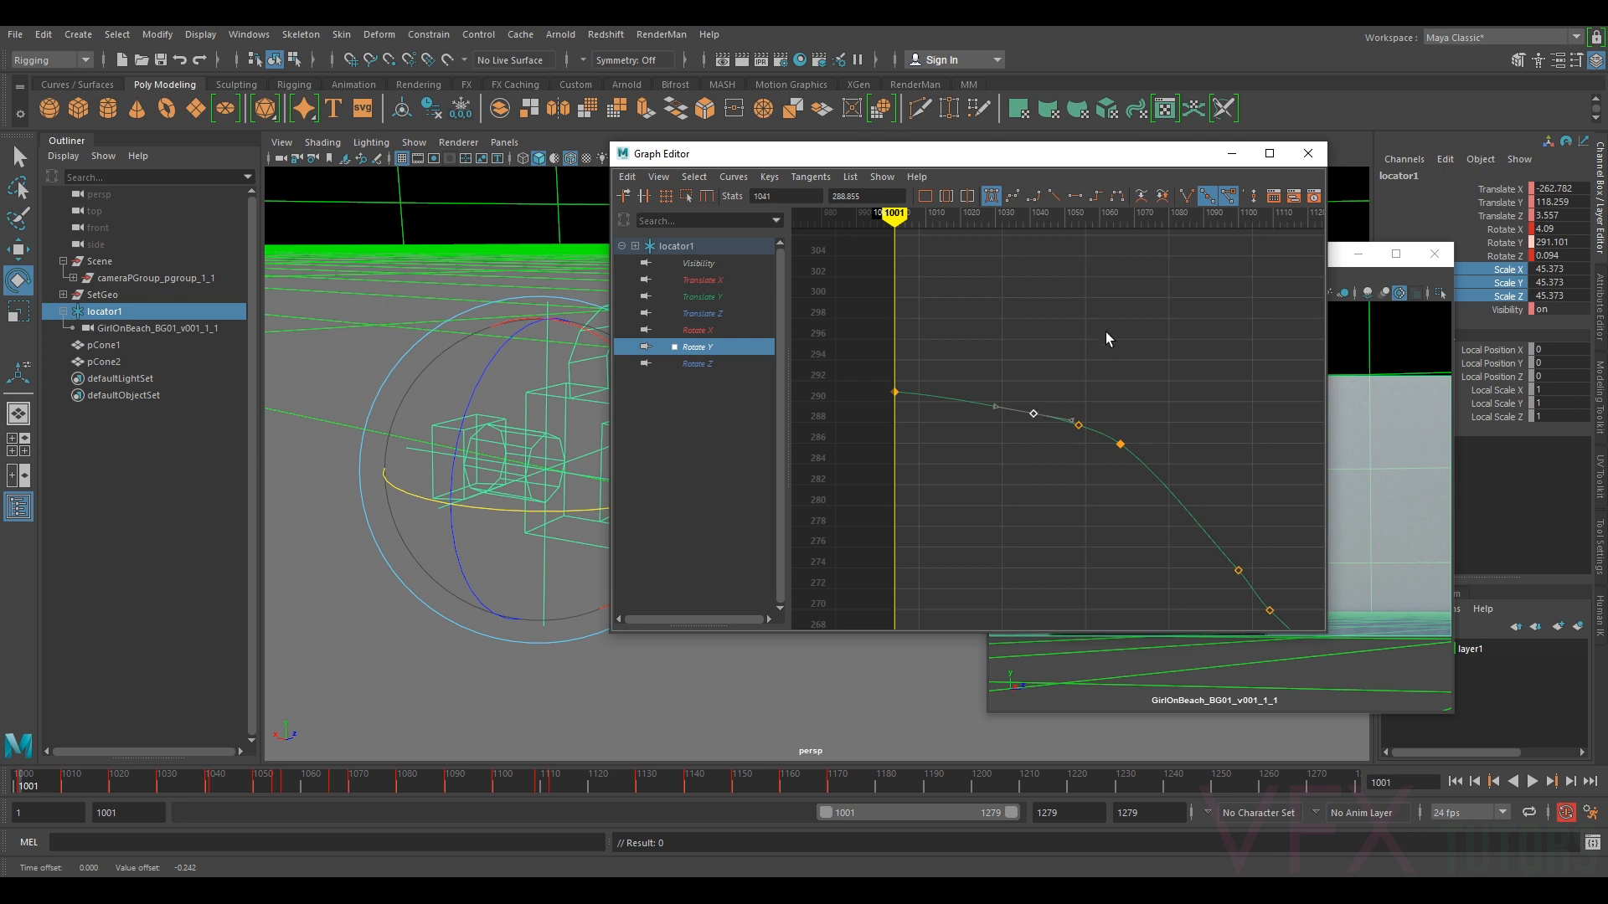
click(1232, 154)
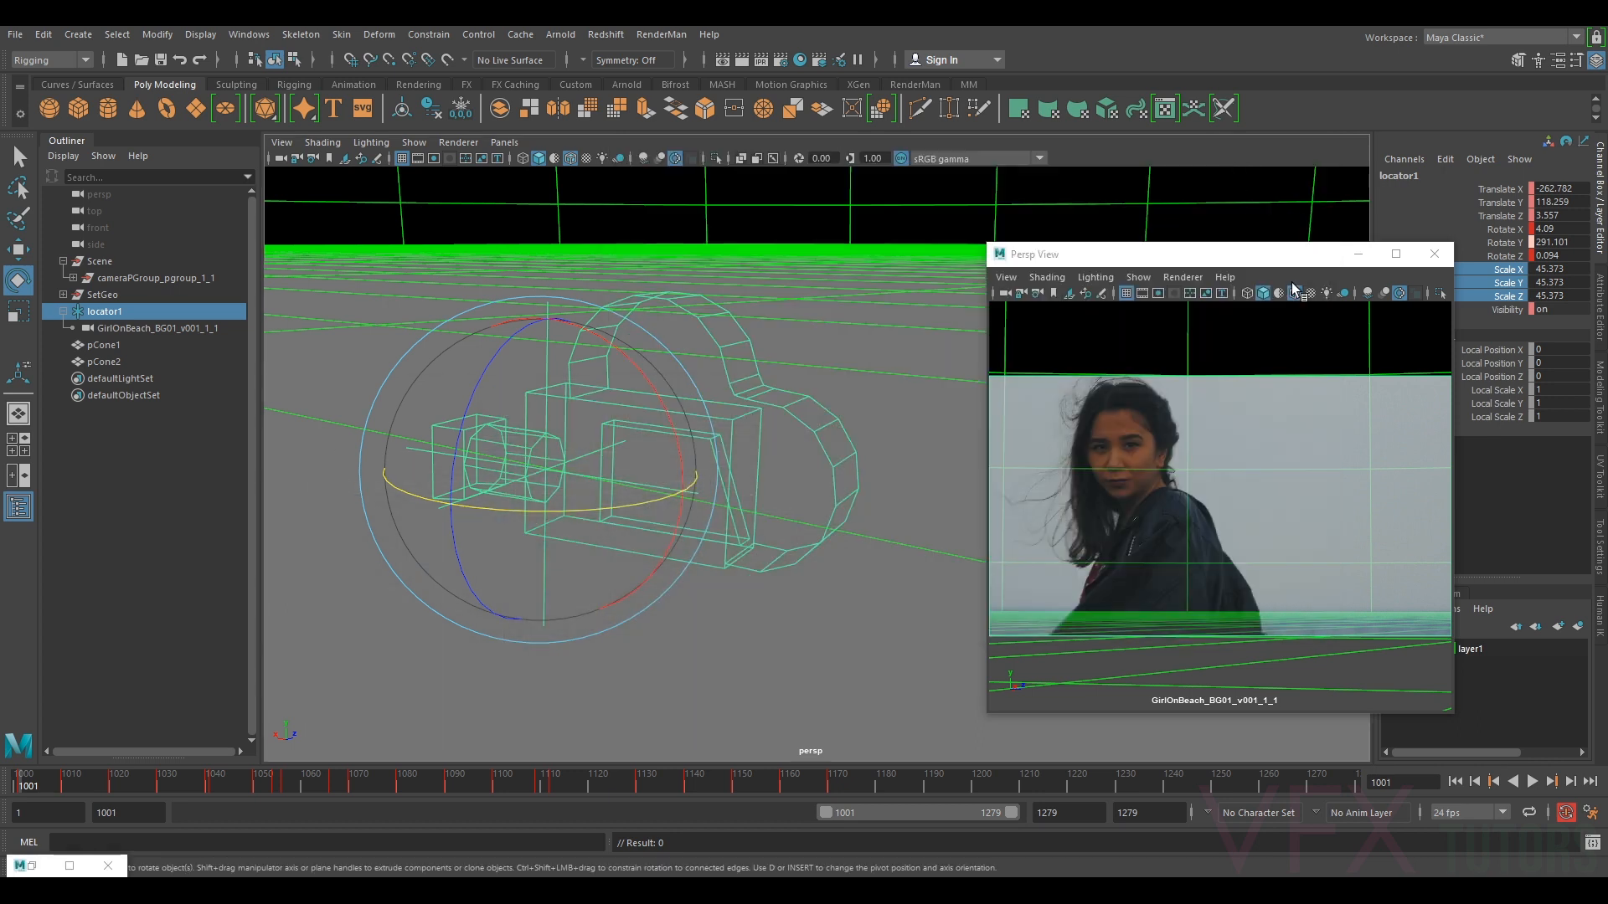
- Play the shot from frame 1001 to near its end, comparing the grid horizon with the footage
click(92, 311)
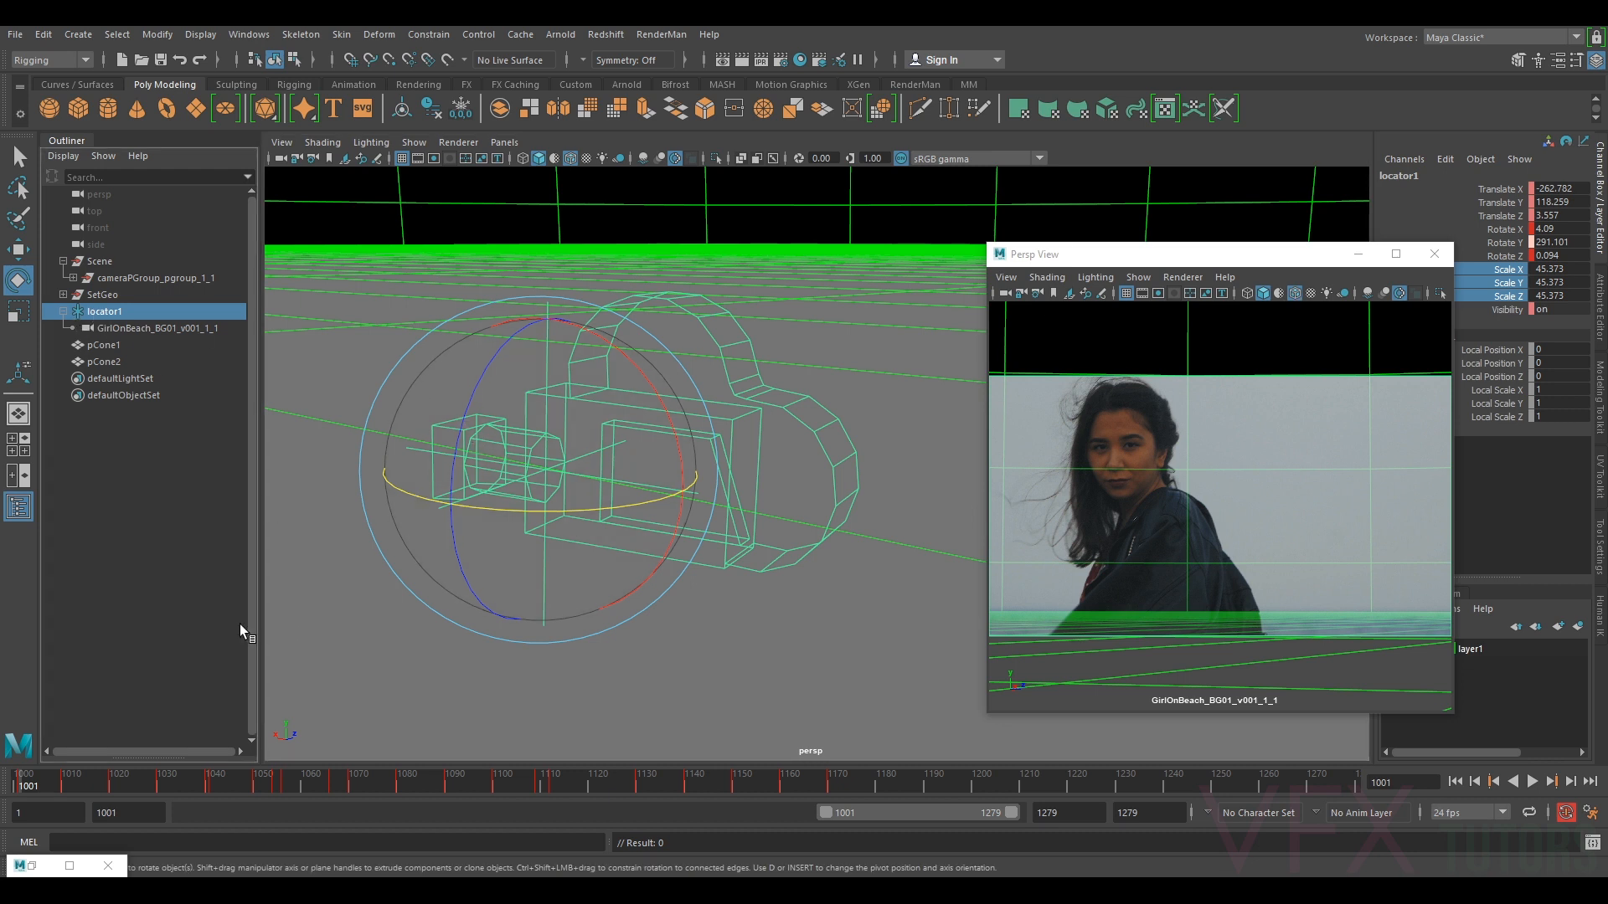
click(1146, 505)
drag(19, 781, 35, 867)
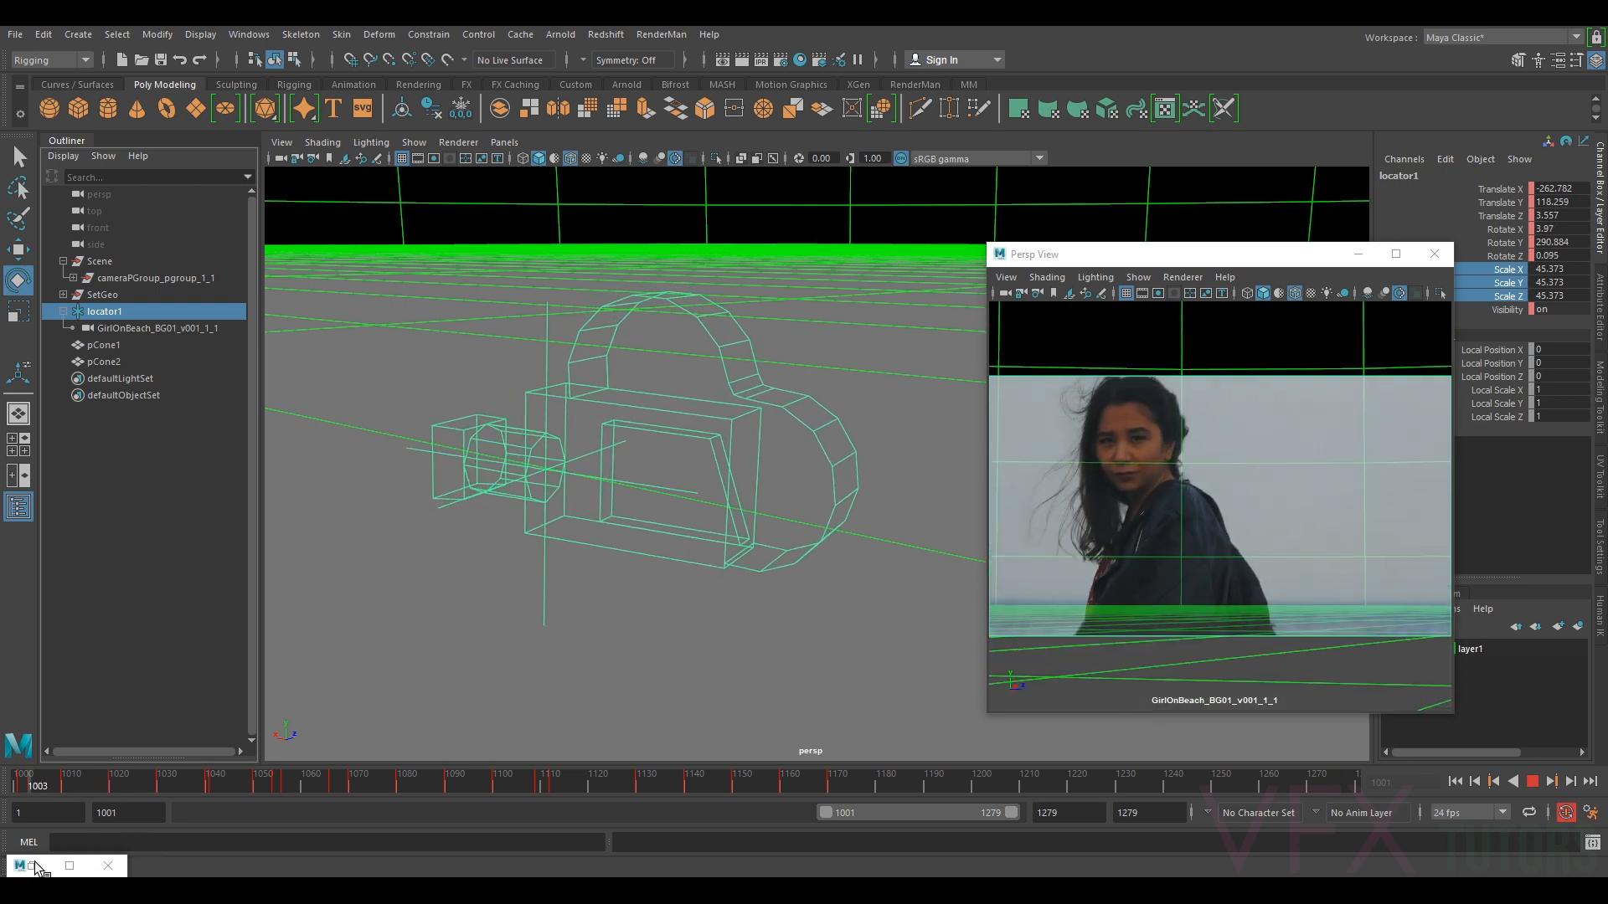
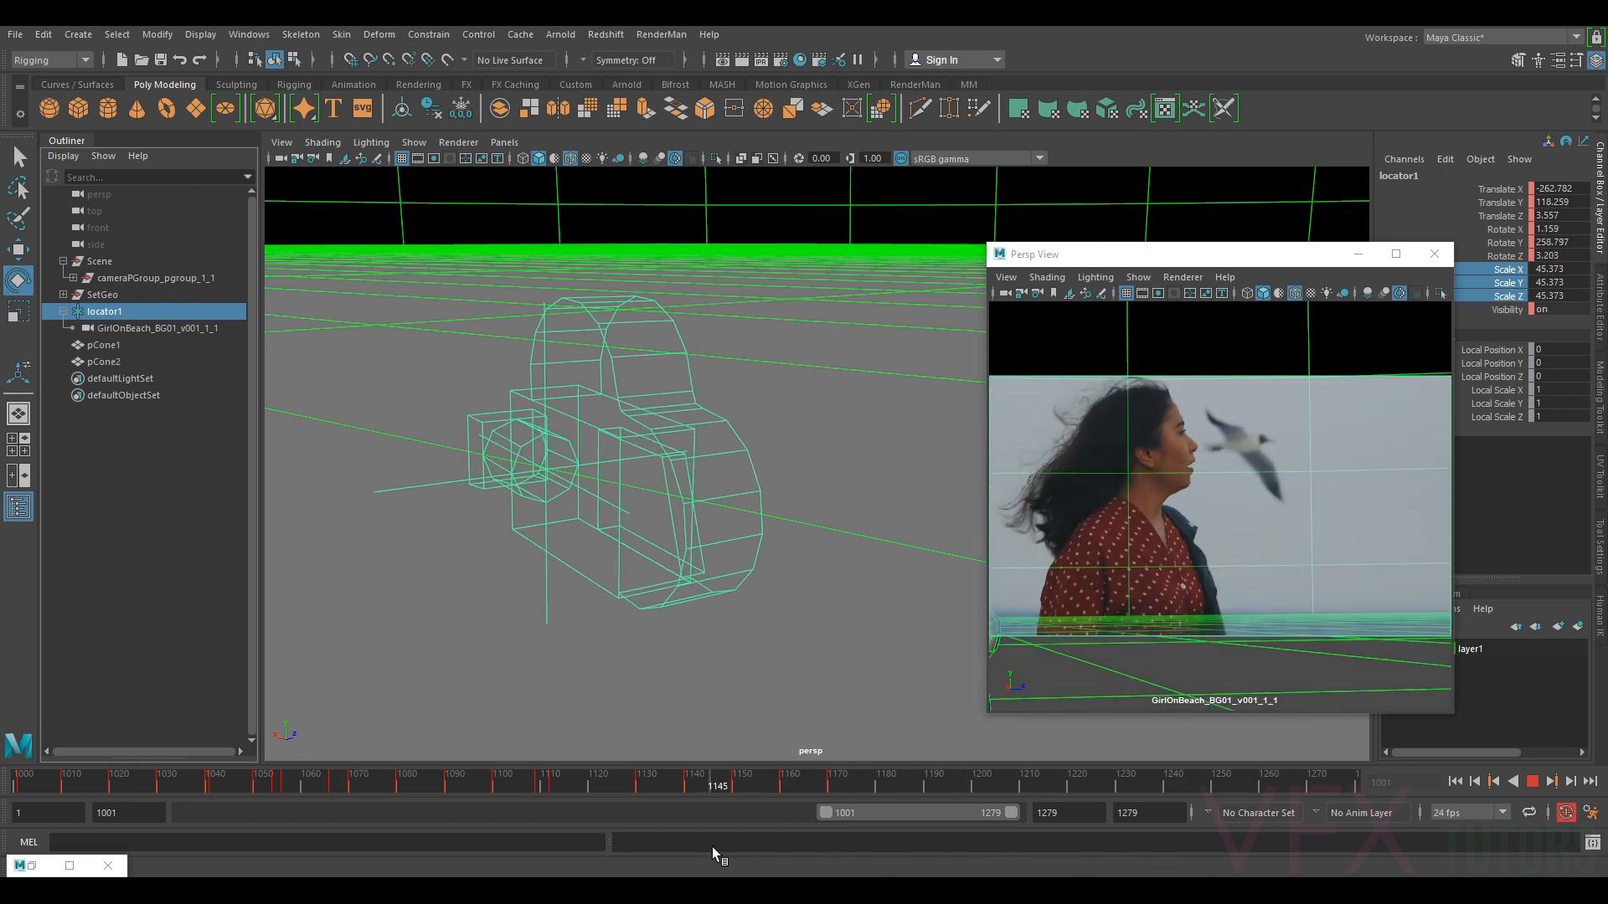
drag(976, 863, 110, 854)
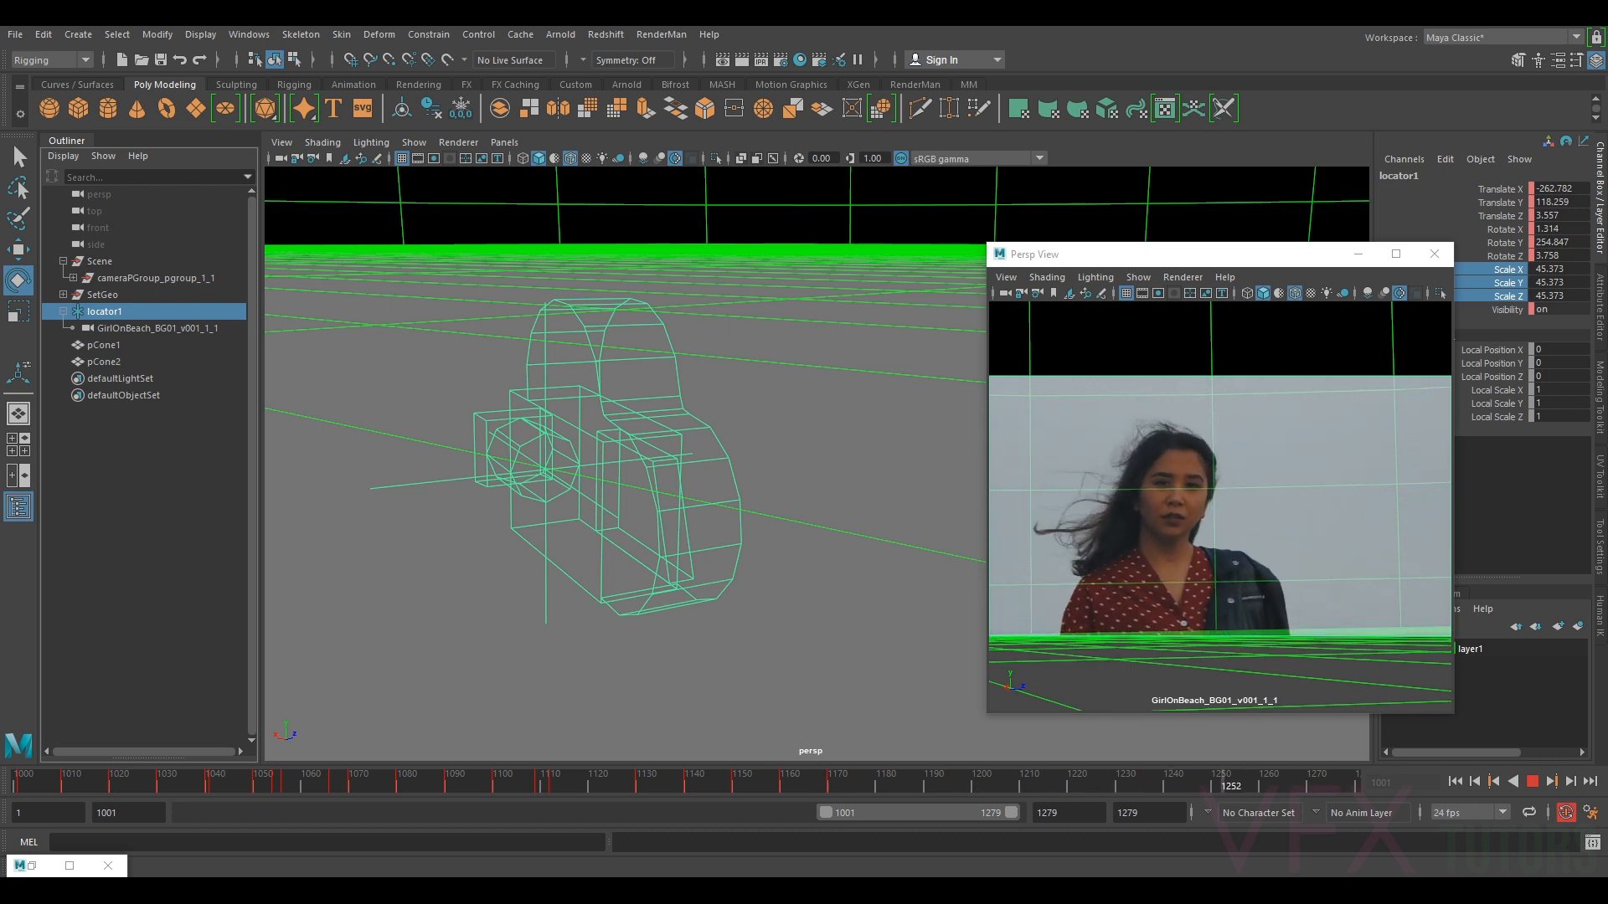
key(Escape)
- Restore the Graph Editor and, at frame 1248, rotate locator1 about Y to 252.968 to add a Rotate Y key
click(52, 858)
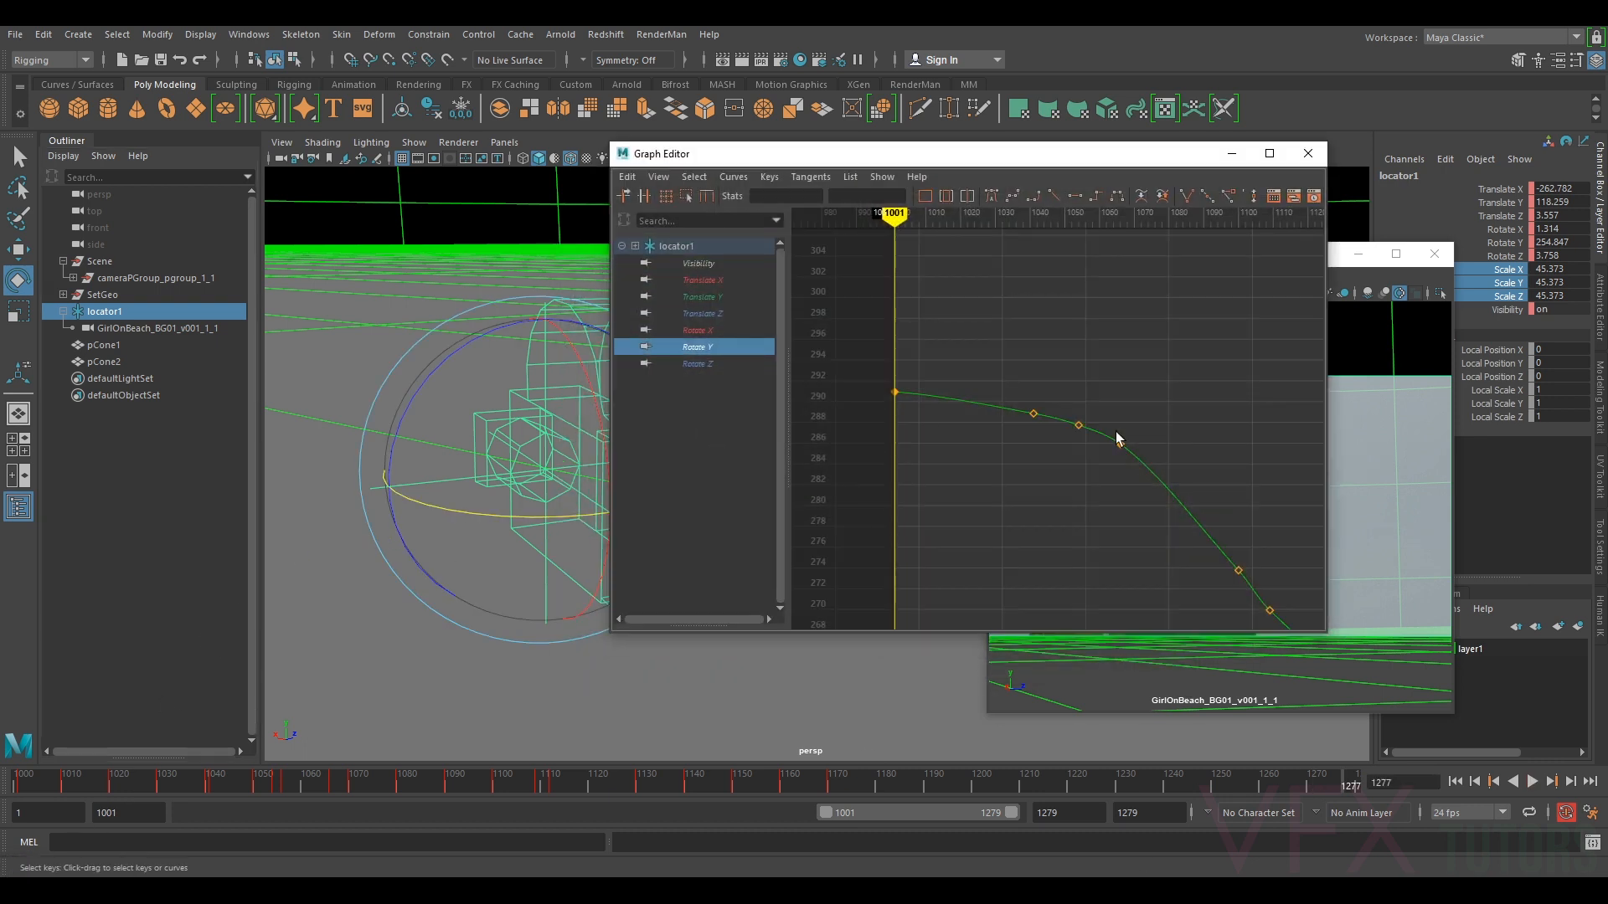
alt+middle_drag(1237, 412, 1155, 423)
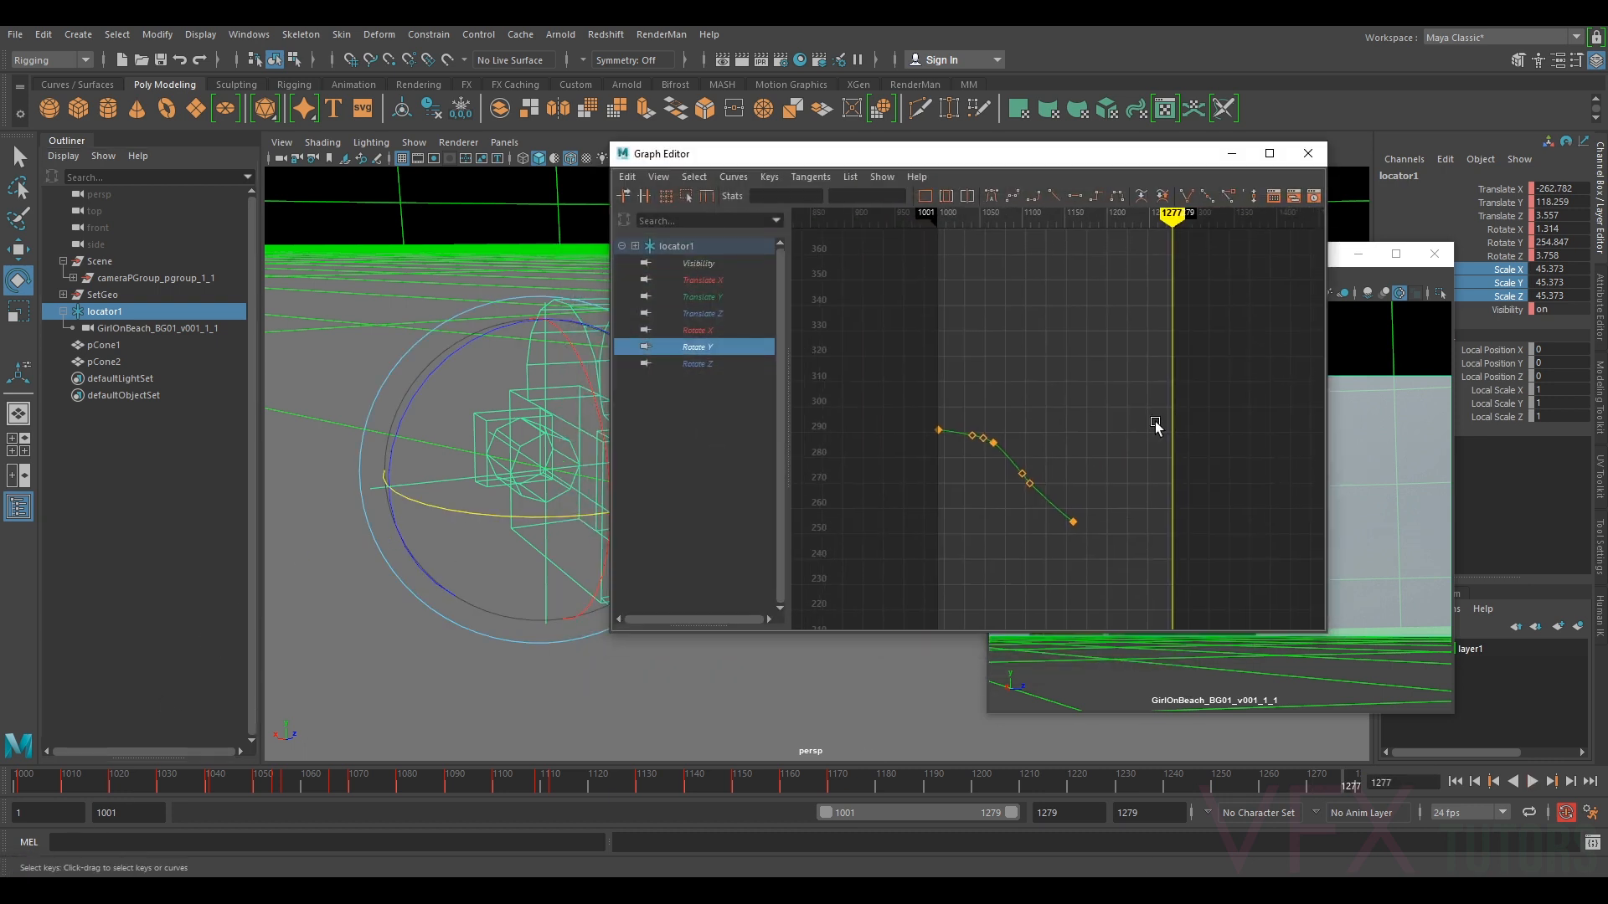
drag(1343, 782, 1197, 781)
drag(1119, 160, 783, 159)
mouse_move(1179, 780)
mouse_down()
mouse_move(957, 782)
mouse_move(1214, 797)
mouse_move(1199, 800)
mouse_up()
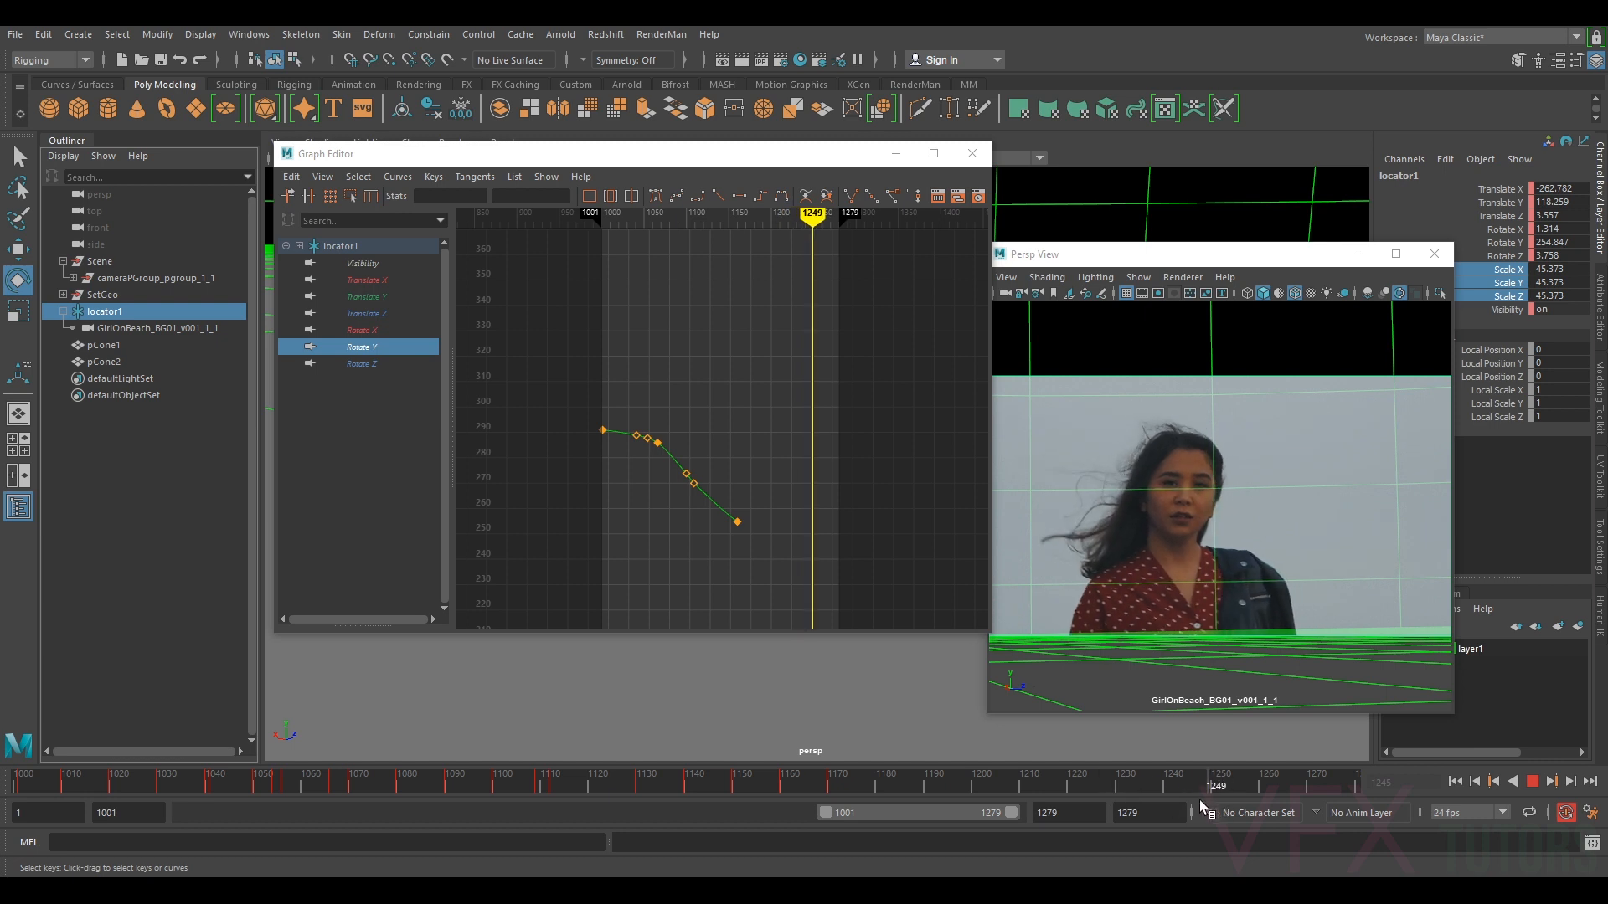
drag(825, 159, 1321, 118)
click(547, 515)
drag(553, 517, 567, 519)
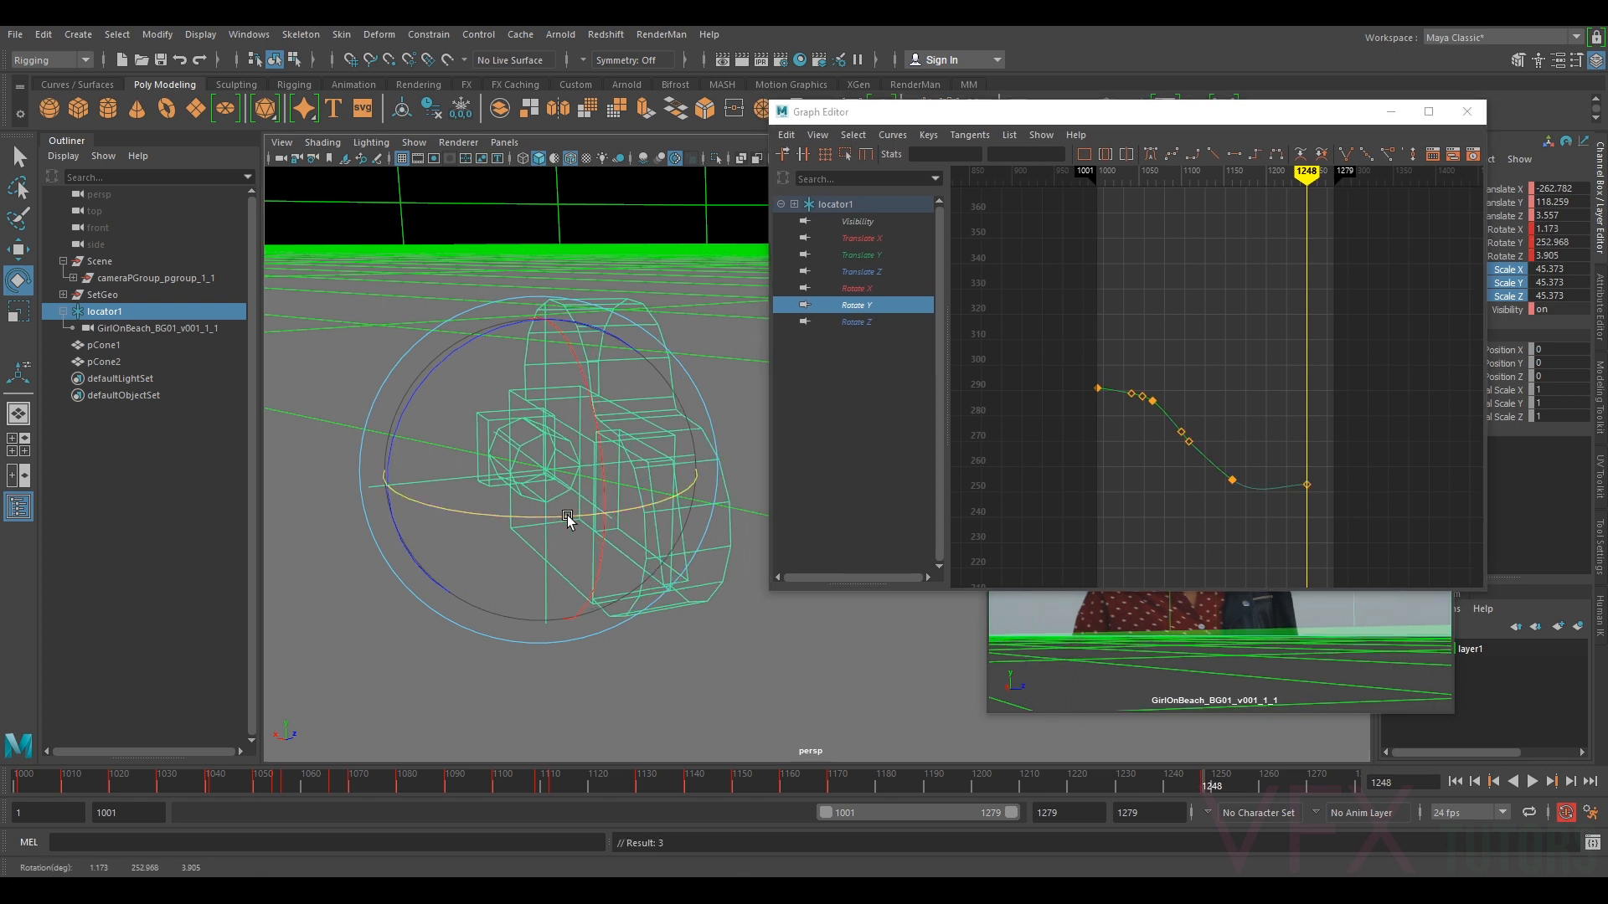
- Lower the Rotate Y key at frame 1248 to 237.231 and slope its tangents downward to continue the curve's descent
click(1307, 485)
middle_drag(1308, 484, 1307, 511)
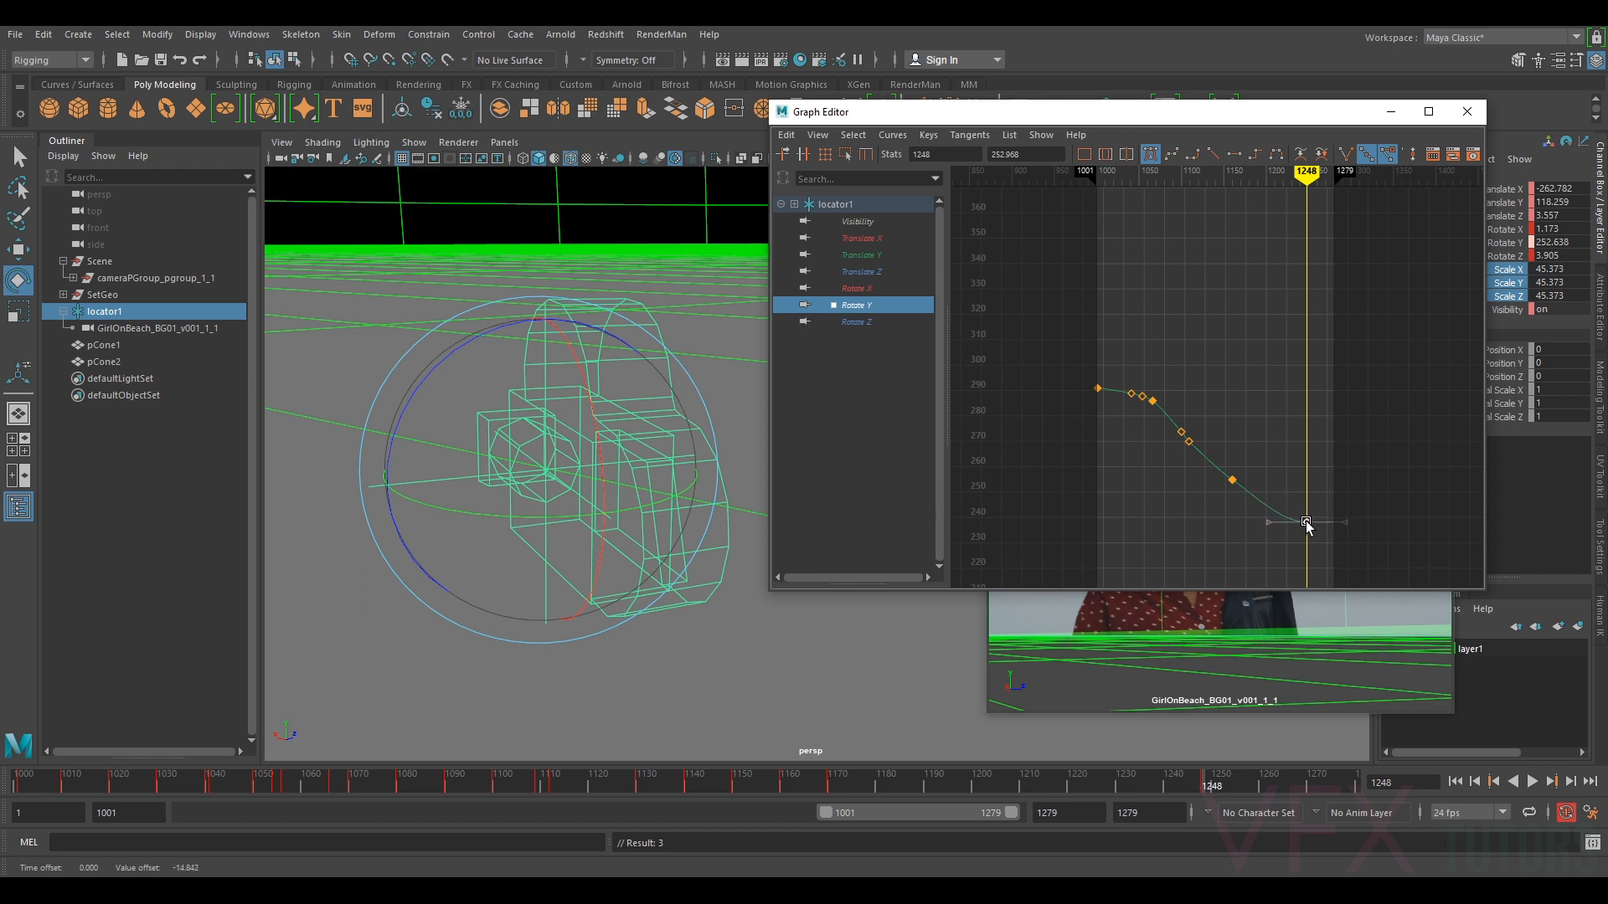
scroll(1318, 499, up, 10)
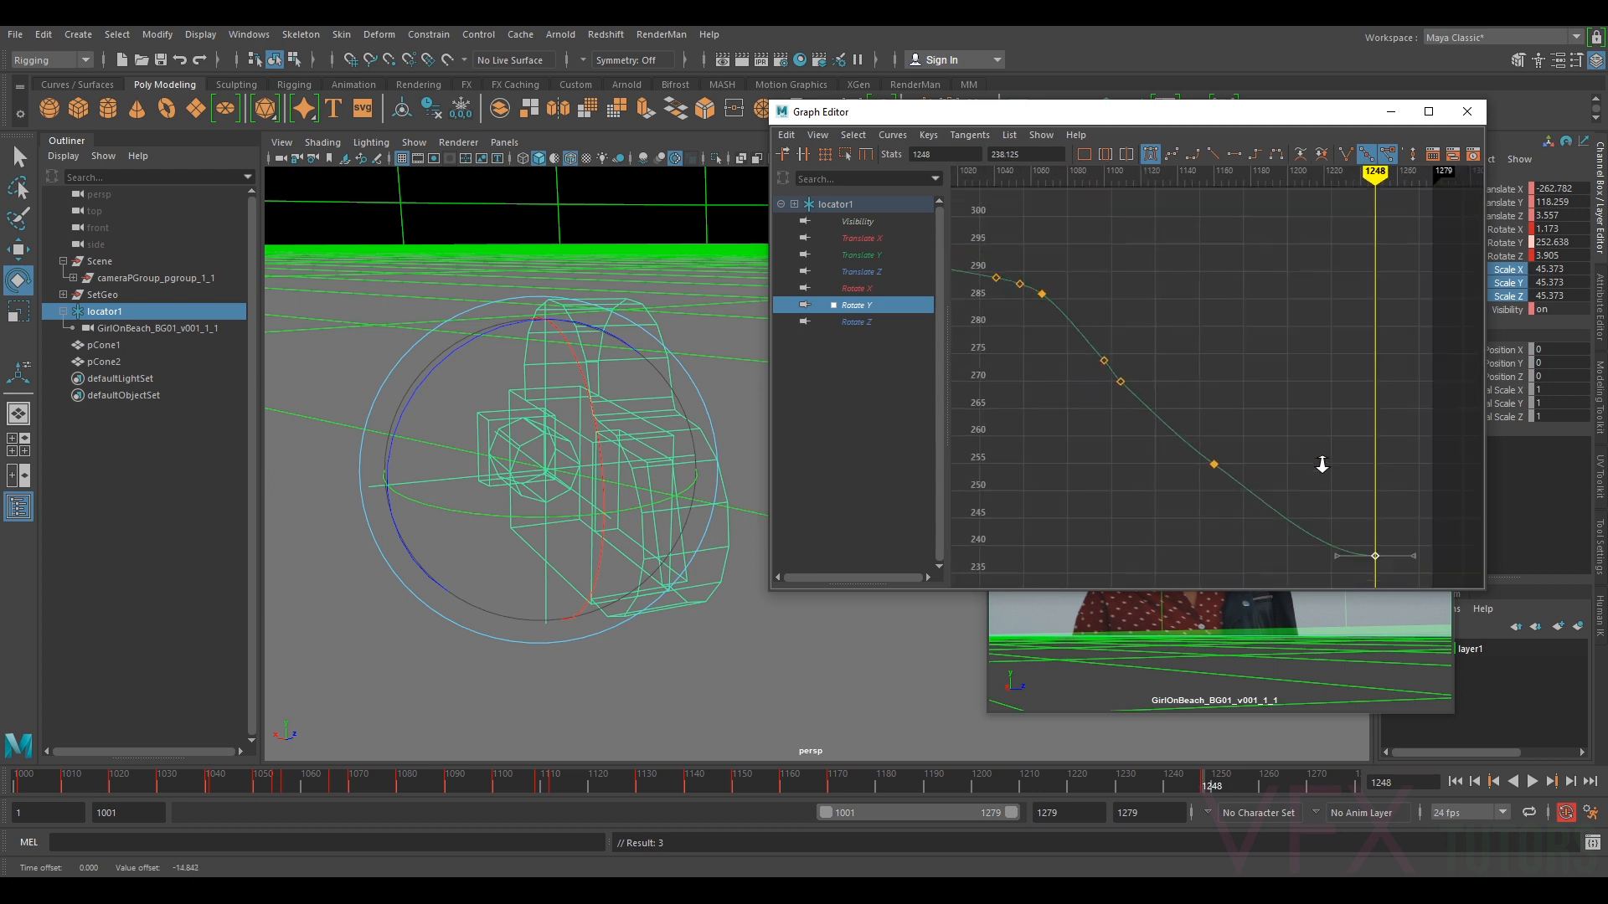
mouse_move(1360, 496)
alt+middle_down()
mouse_move(1291, 466)
mouse_move(1372, 516)
alt+middle_up()
click(1334, 504)
click(1376, 505)
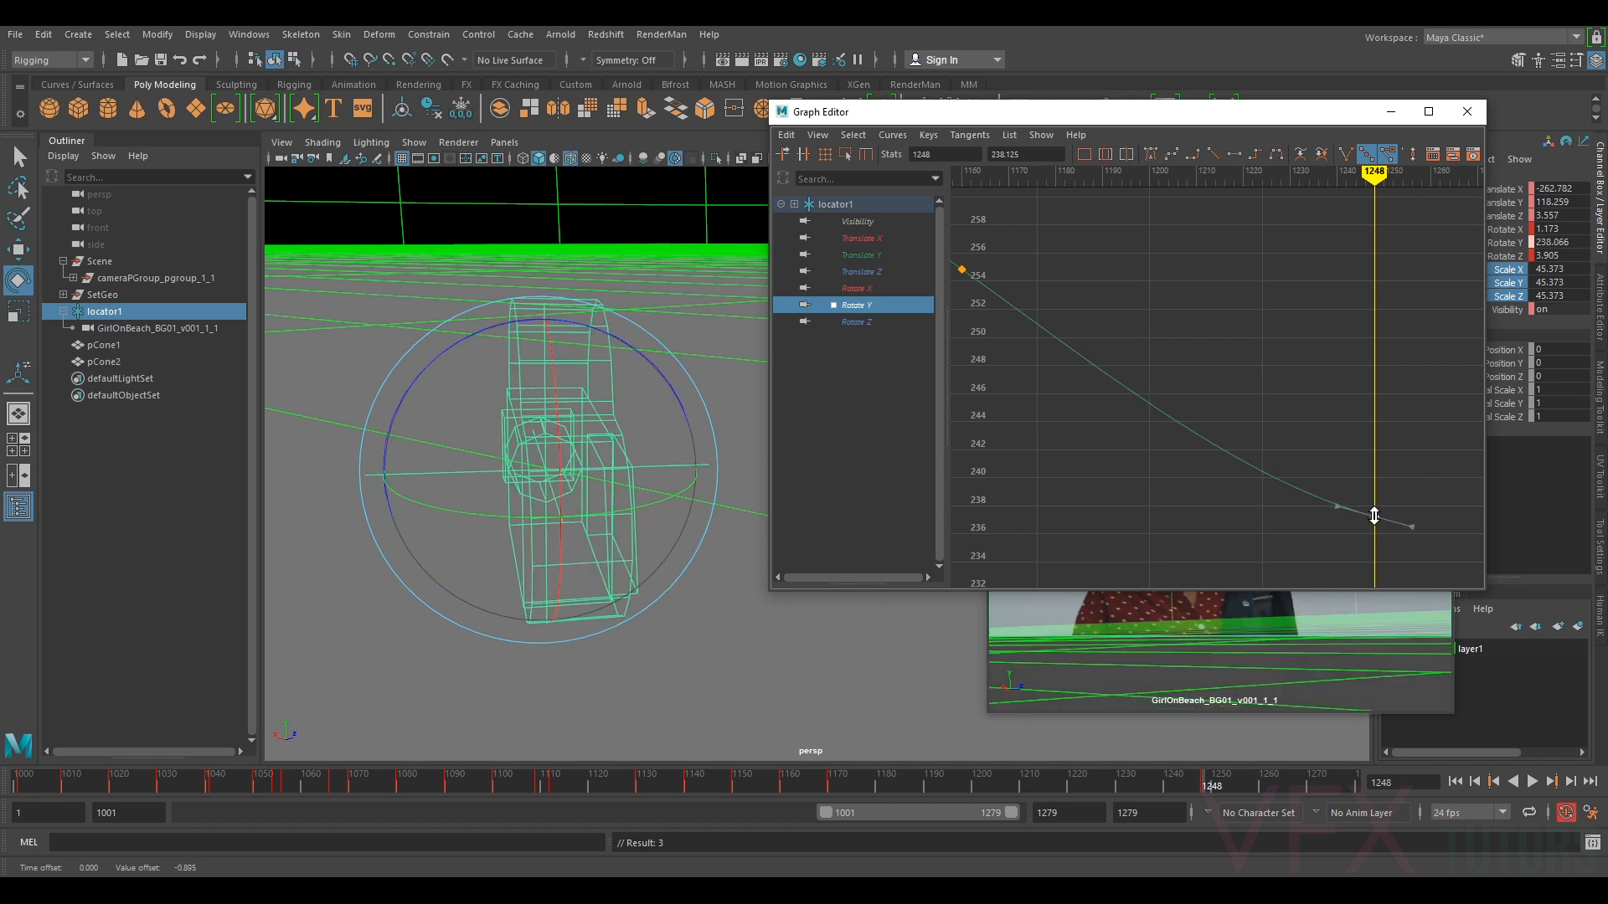
alt+right_drag(1373, 516, 1389, 410)
alt+middle_drag(1388, 410, 1363, 438)
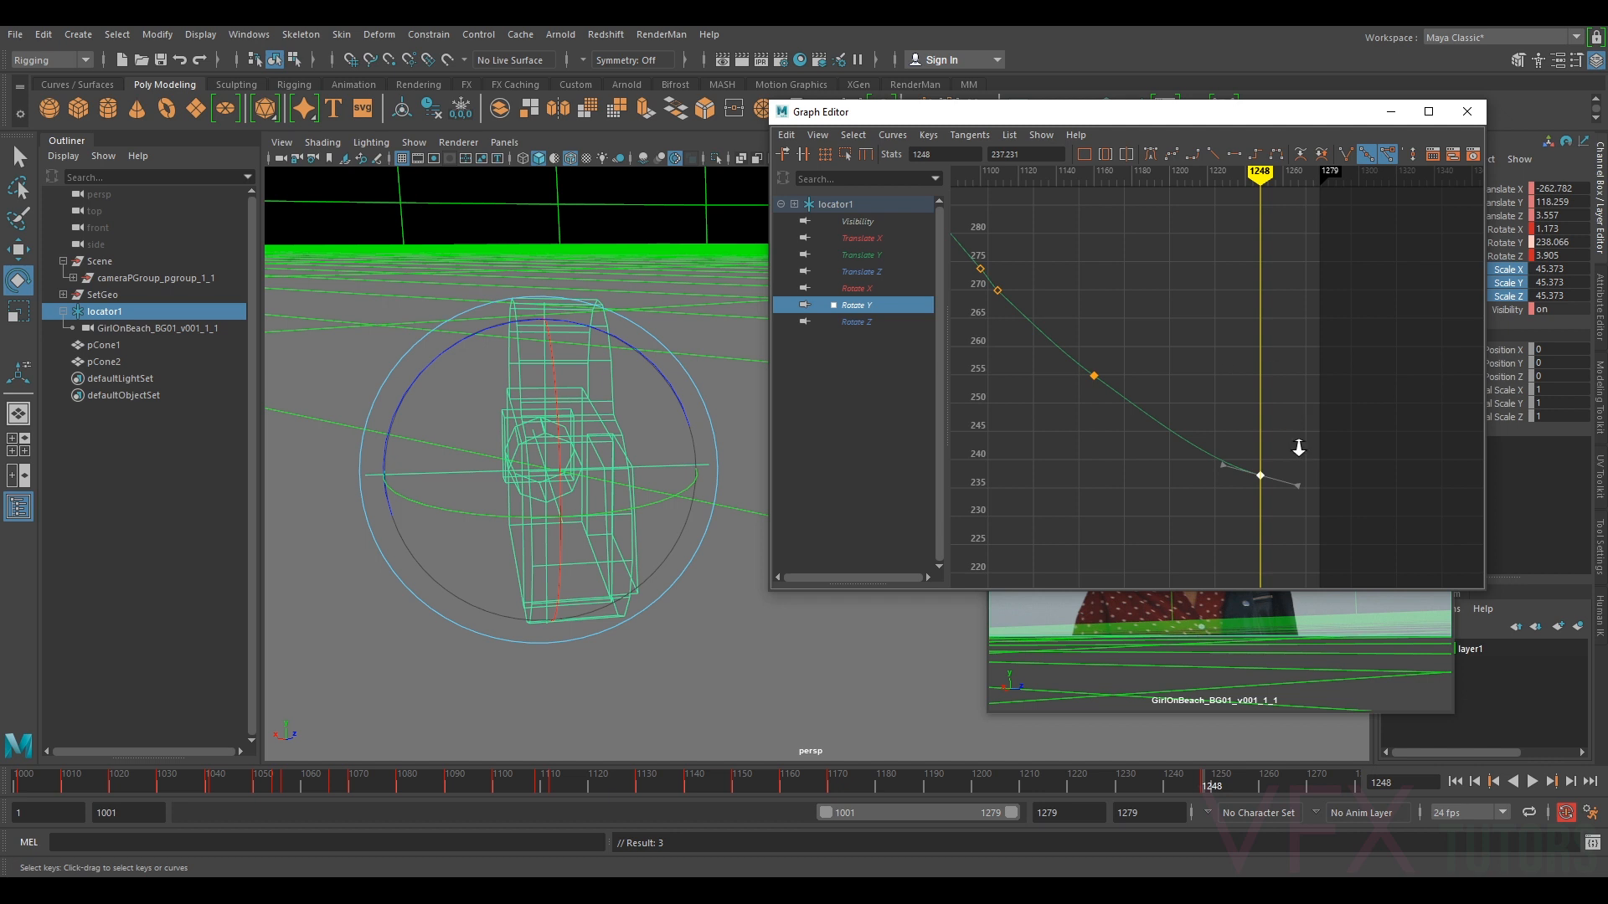
alt+right_drag(1298, 448, 1270, 434)
alt+middle_drag(1270, 435, 1246, 455)
- At frame 1279, rotate locator1 about Y to 237.613 to add a Rotate Y key
drag(1202, 780, 1478, 799)
click(1311, 657)
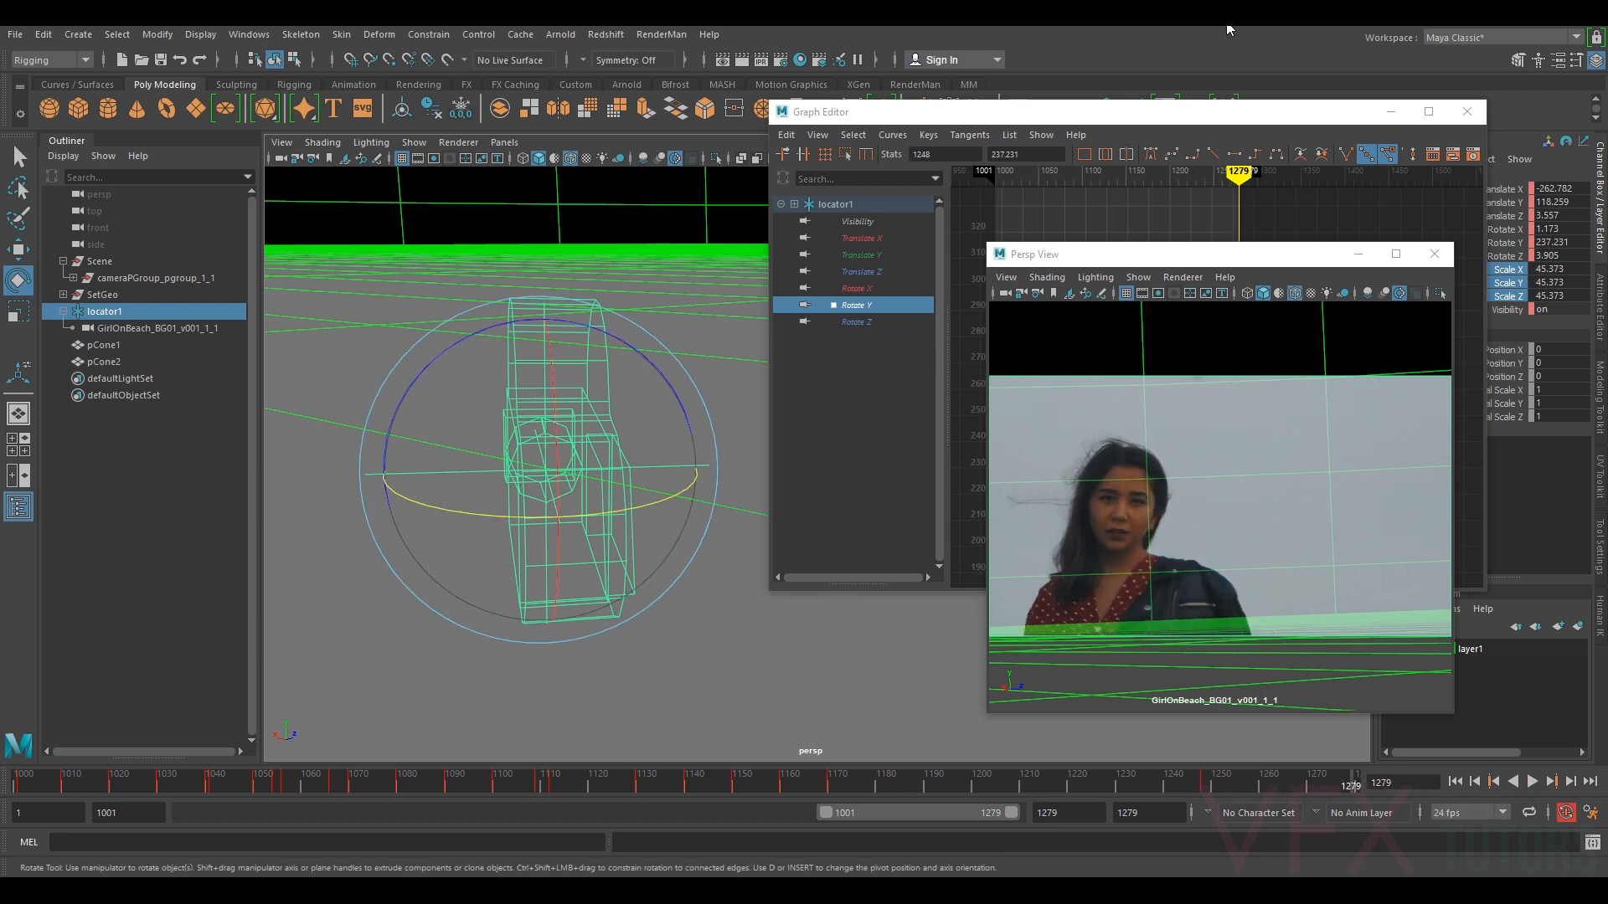
click(1199, 119)
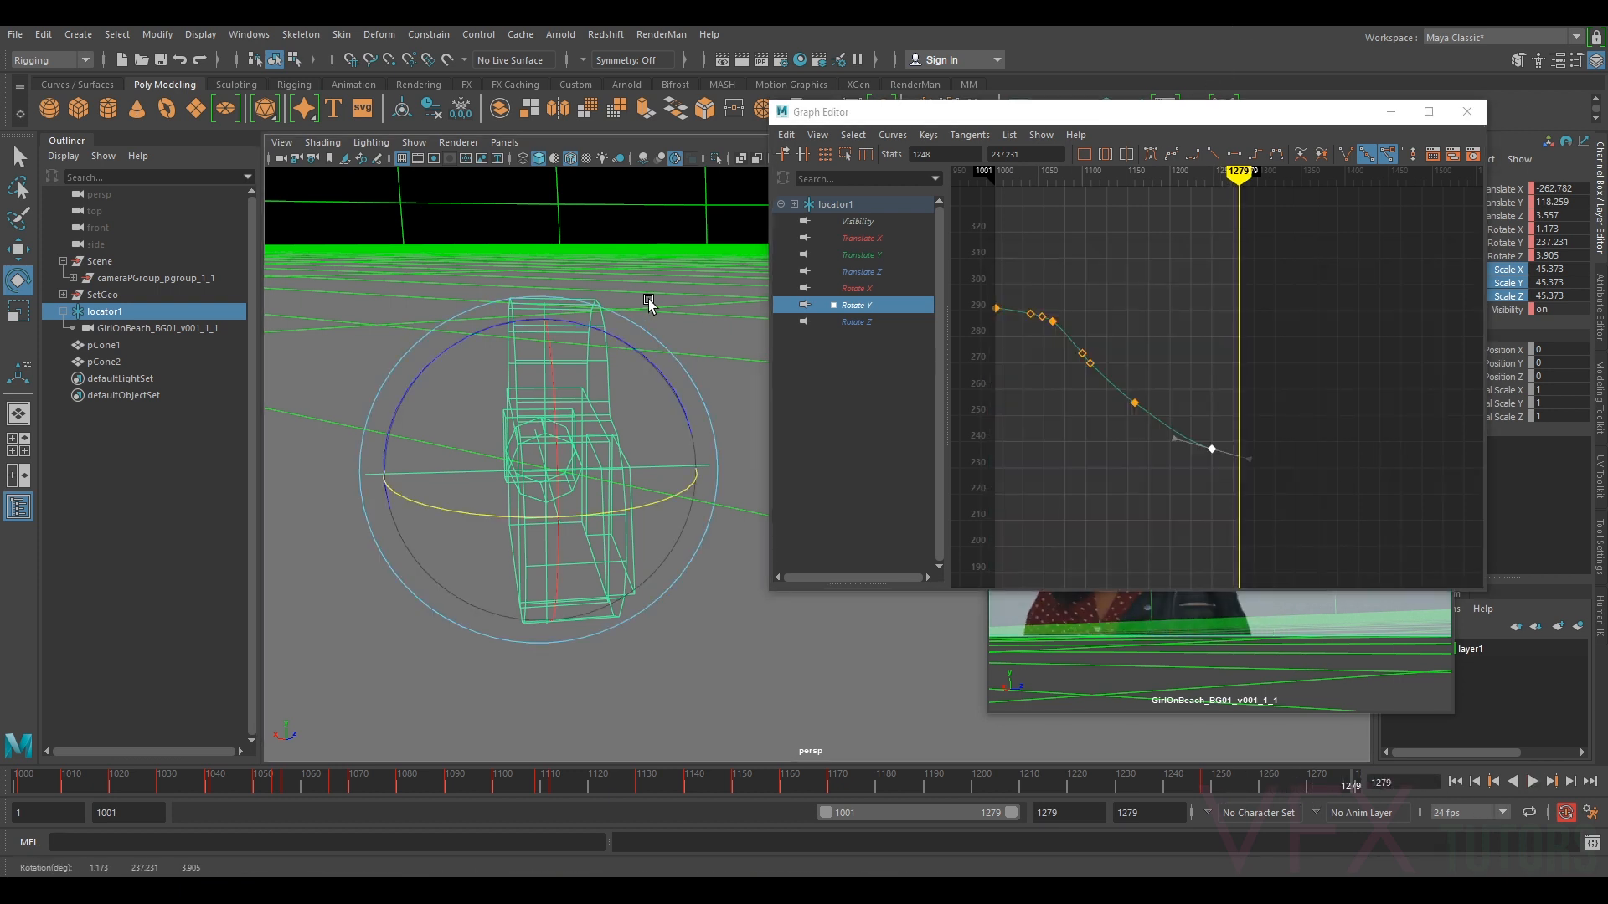
drag(677, 489, 645, 501)
key(shift+e)
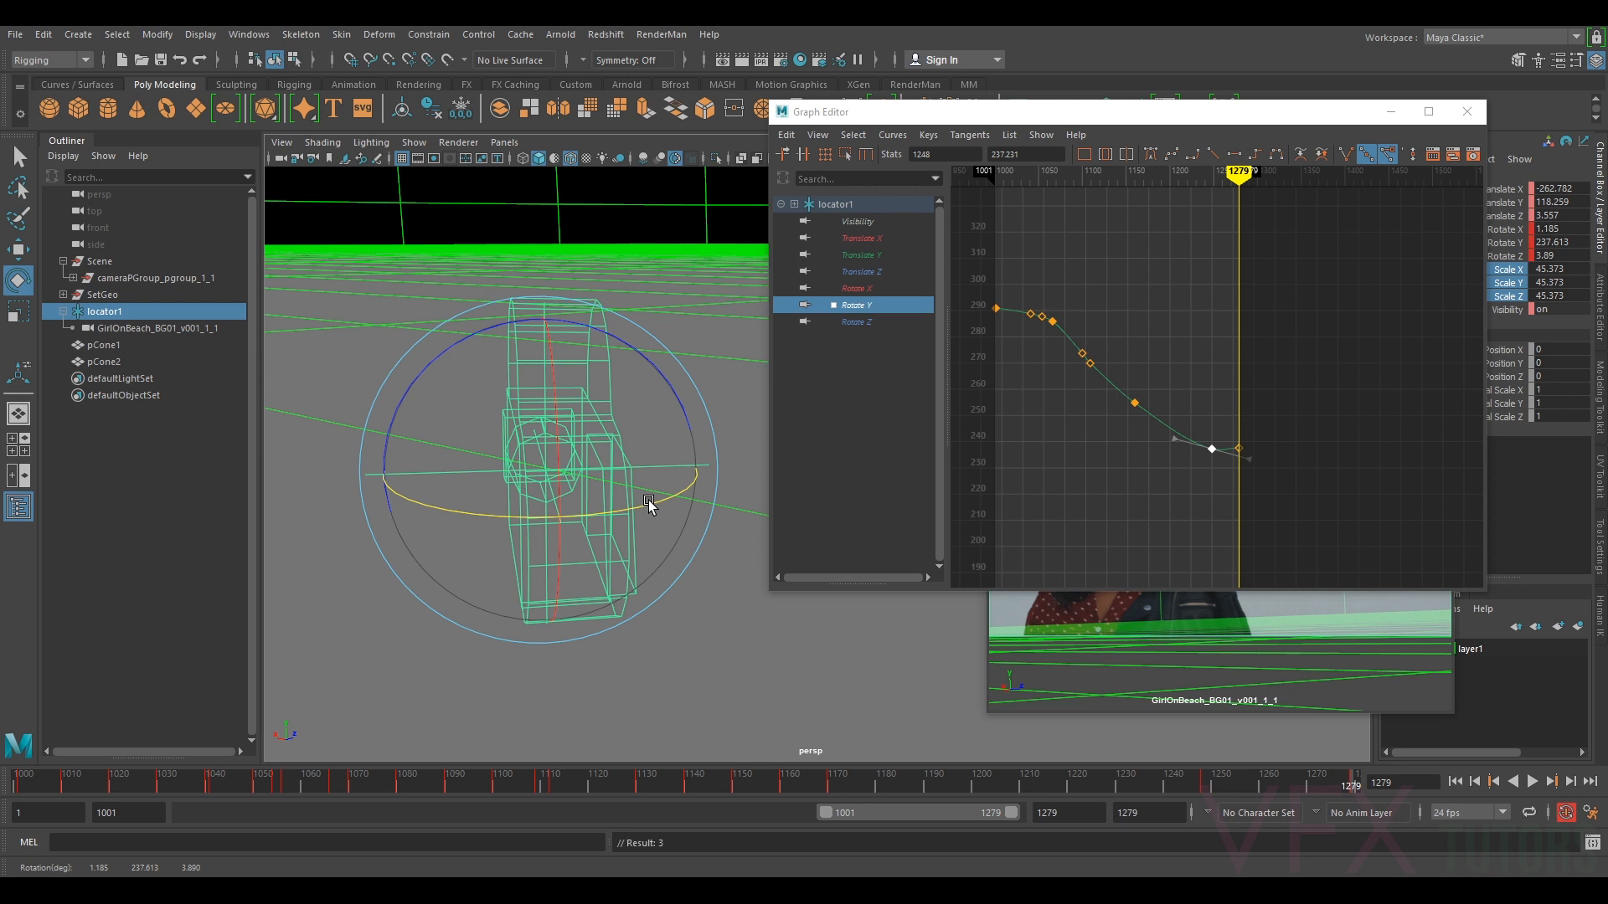
- Lower the Rotate Y keys to 236.472 at frame 1248 and 235.484 at frame 1279, and minimize the Graph Editor
alt+right_drag(1226, 441, 1264, 461)
alt+middle_drag(1263, 460, 1266, 391)
drag(1303, 426, 1257, 484)
shift+middle_drag(1269, 457, 1270, 461)
alt+right_drag(1270, 472, 1299, 405)
alt+middle_drag(1298, 405, 1285, 347)
drag(1212, 413, 1159, 477)
shift+middle_drag(1170, 463, 1169, 475)
drag(1332, 476, 1299, 507)
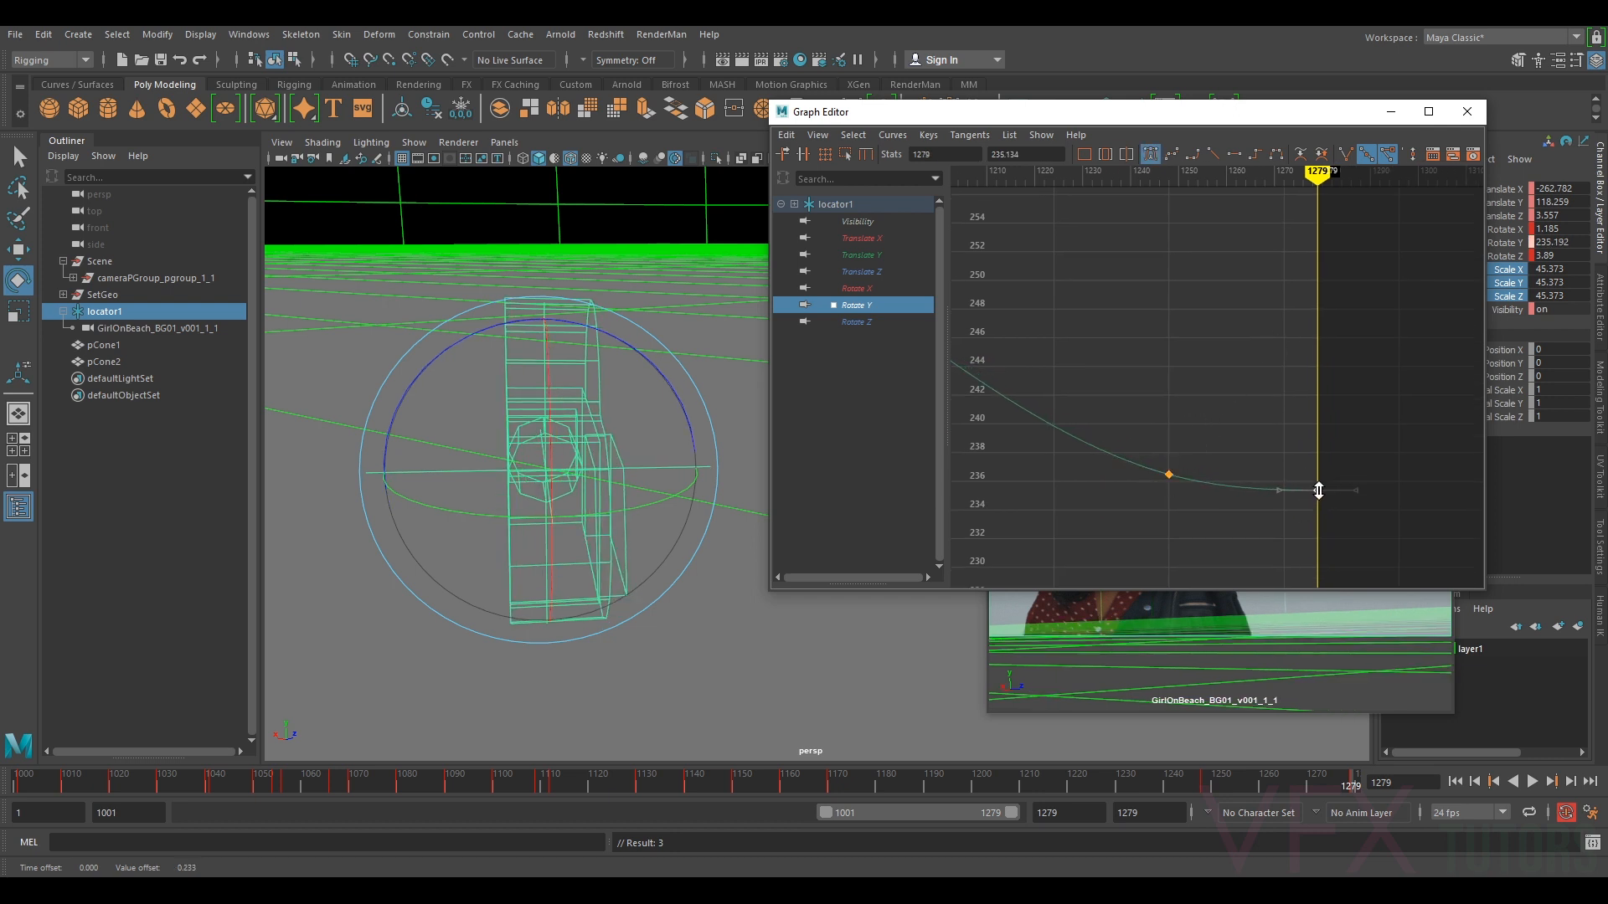
alt+right_drag(1318, 489, 1175, 376)
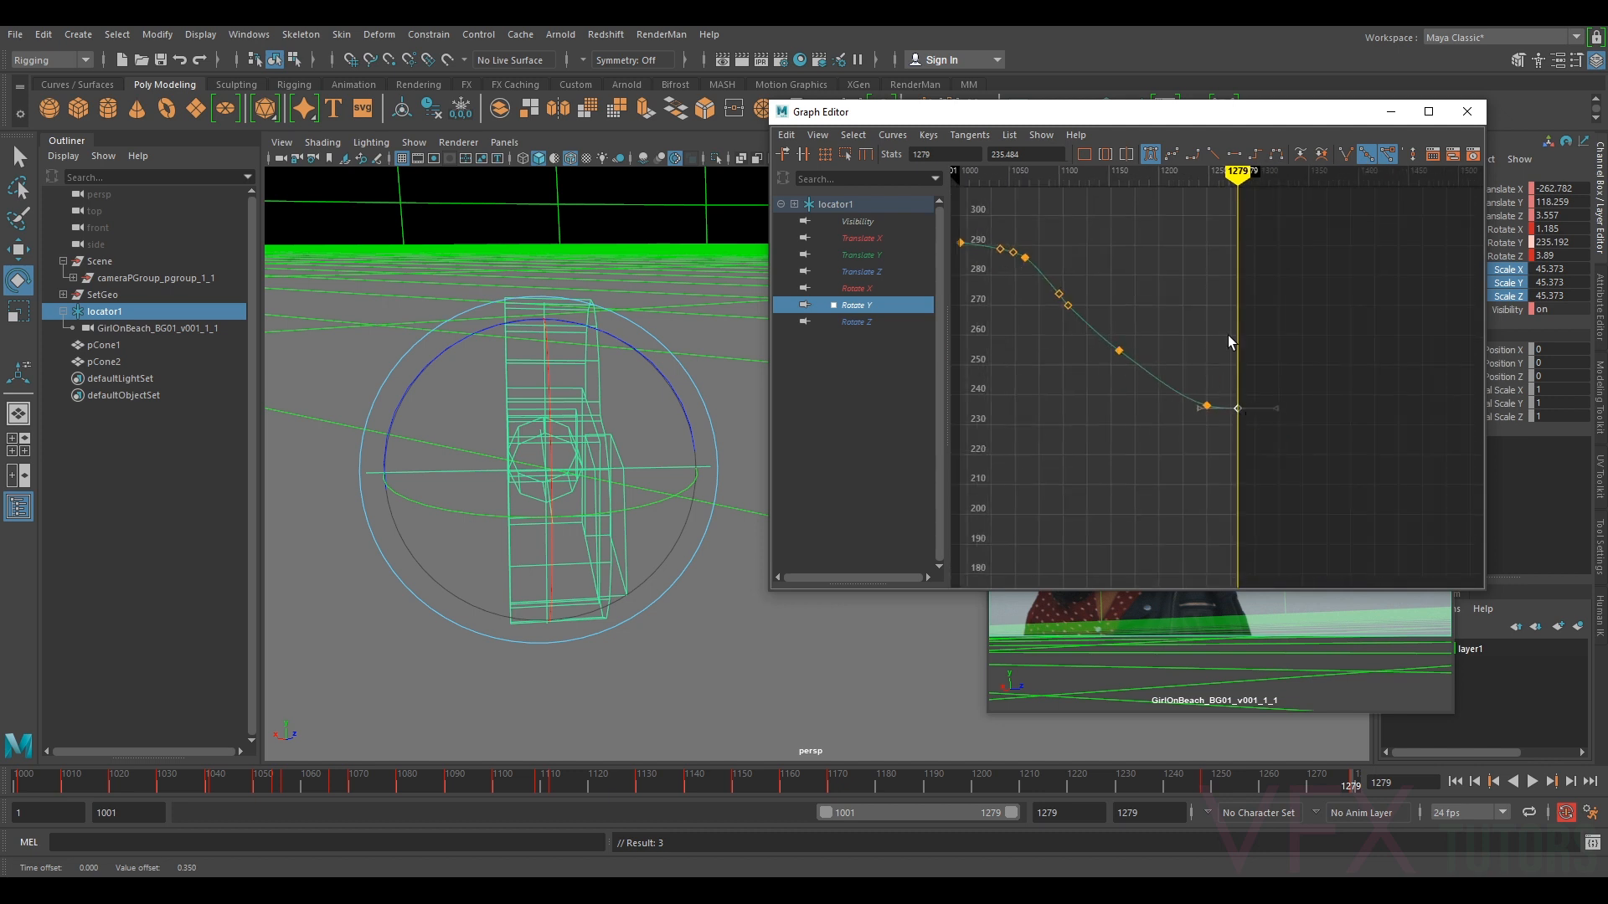
click(1391, 112)
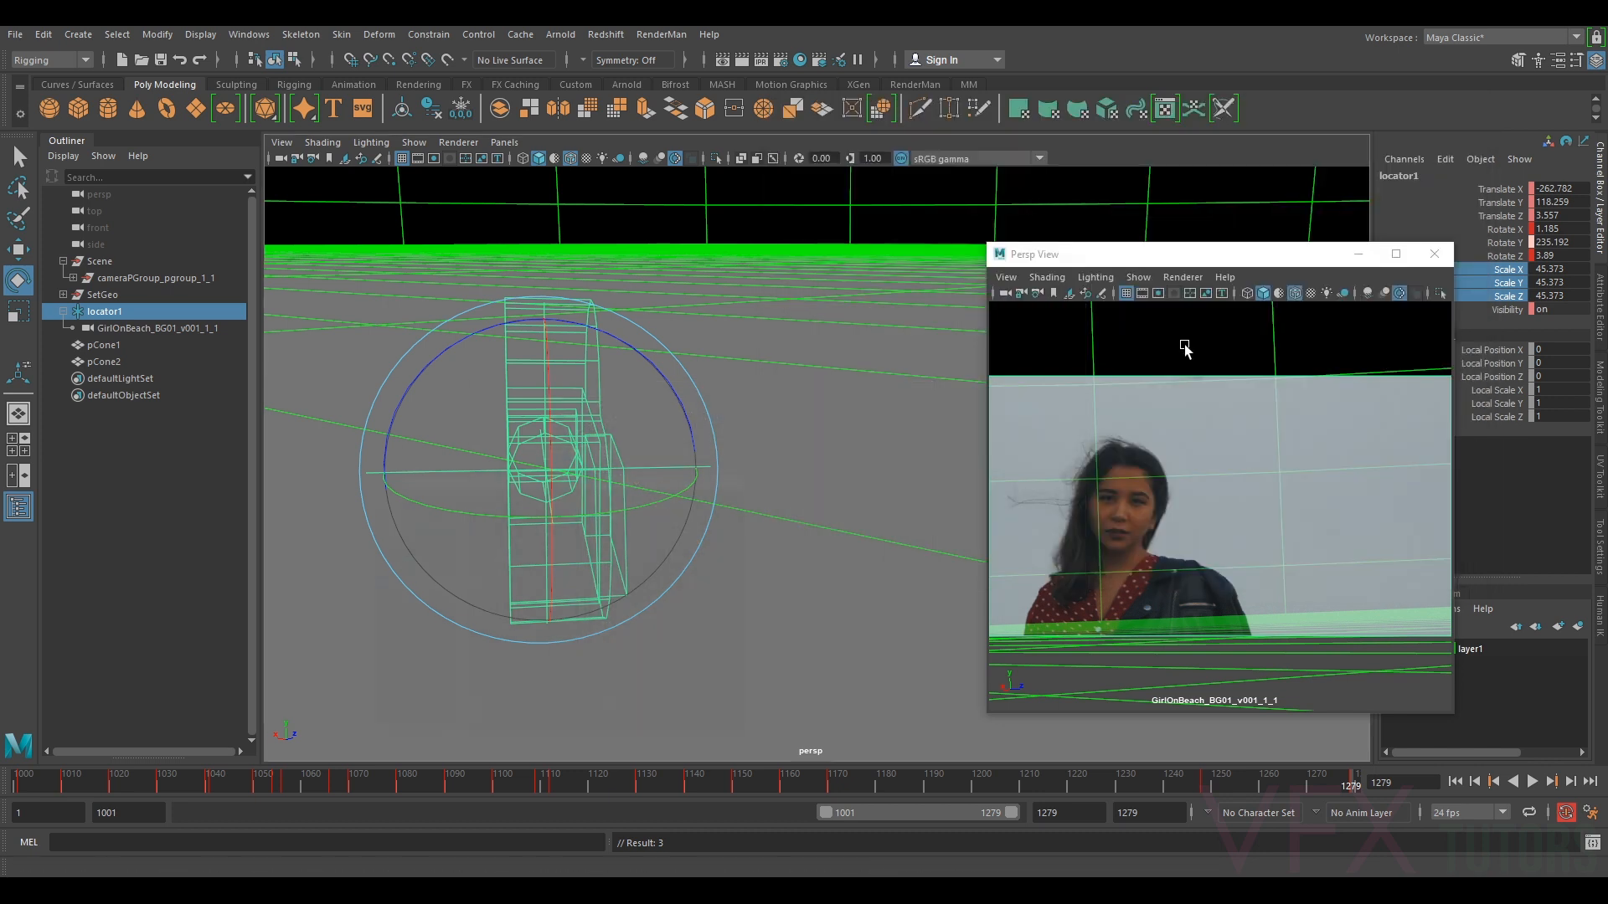
- Lower the Rotate Y key at frame 1279 to 233.911 and slope its tangent downward to continue smoothly from frame 1248
middle_click(1278, 562)
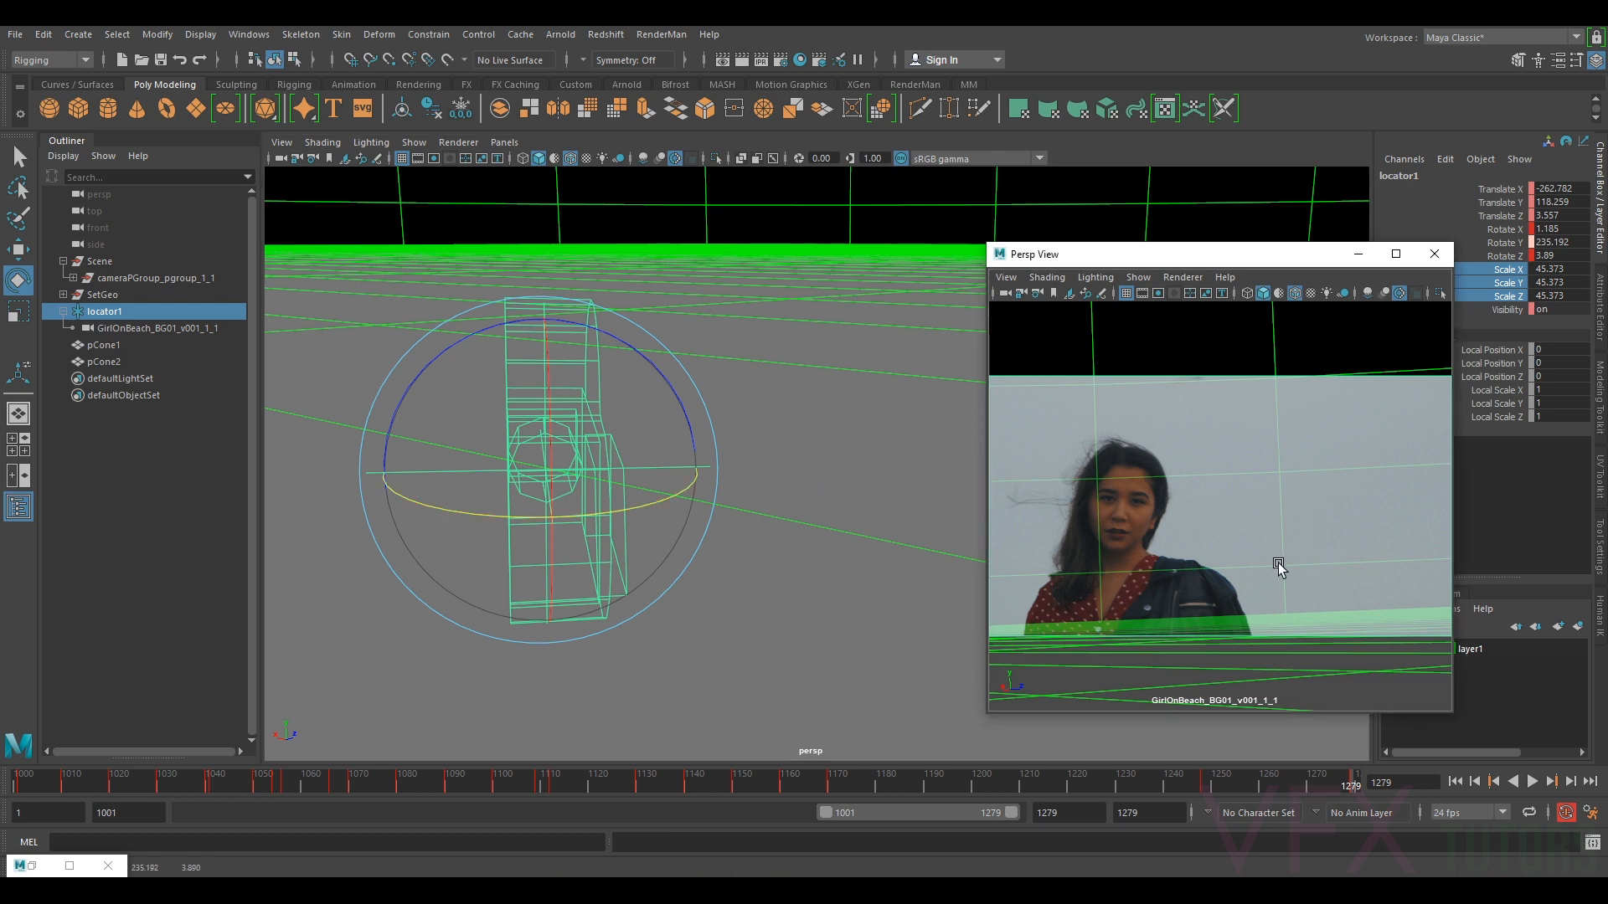
mouse_move(1343, 775)
mouse_down()
mouse_move(1254, 777)
mouse_move(1359, 801)
mouse_move(1178, 782)
mouse_move(1353, 788)
mouse_up()
click(32, 866)
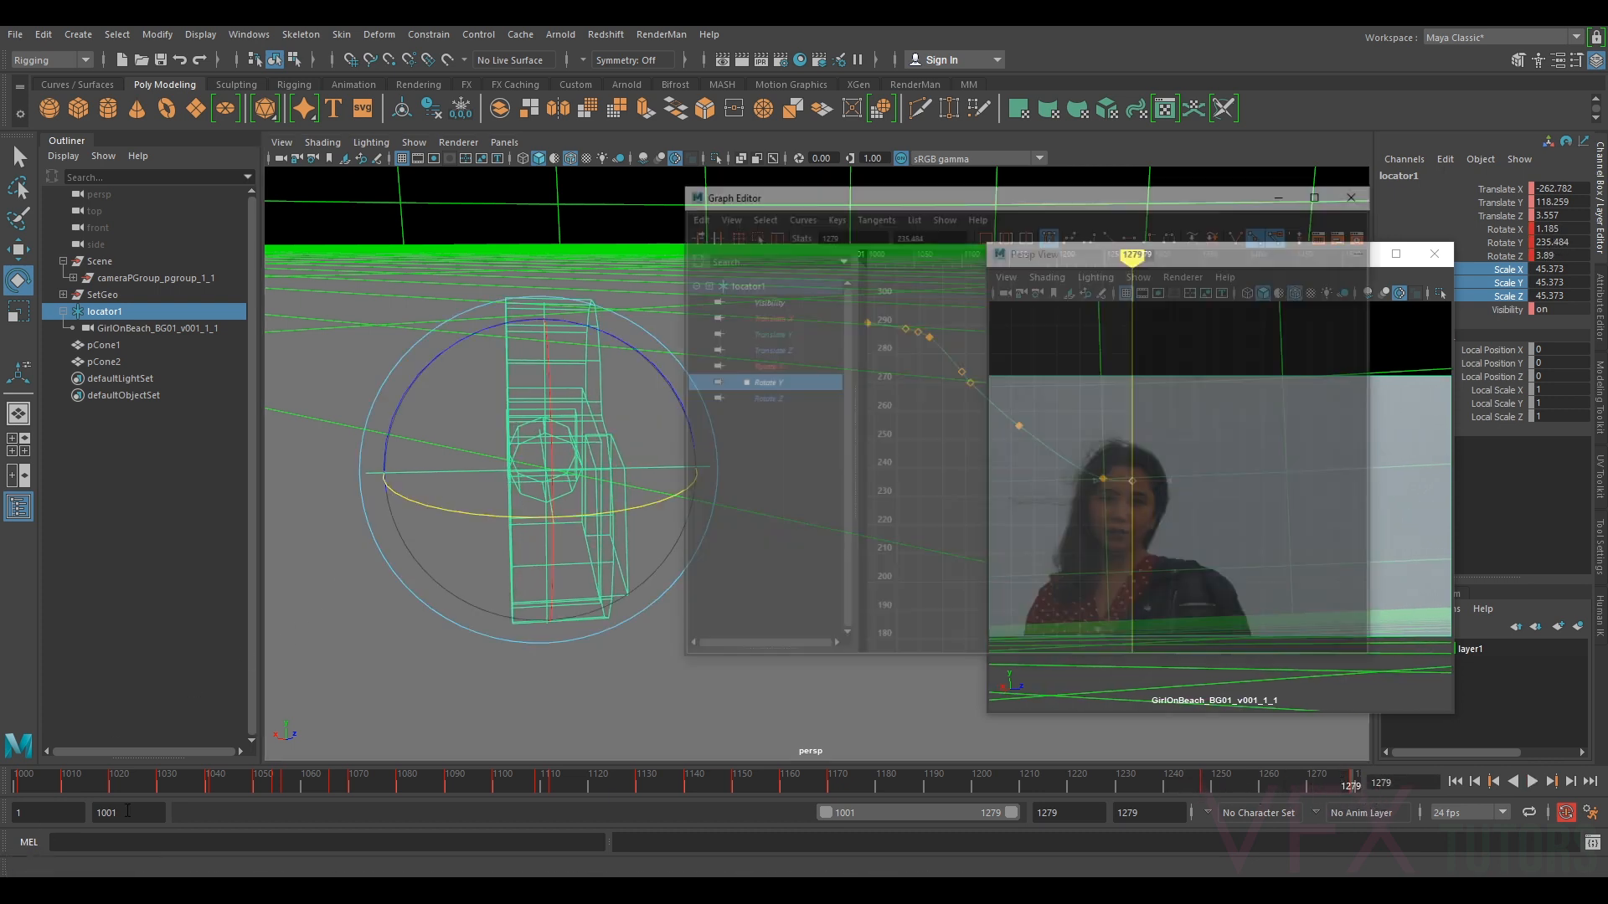
scroll(1229, 368, up, 5)
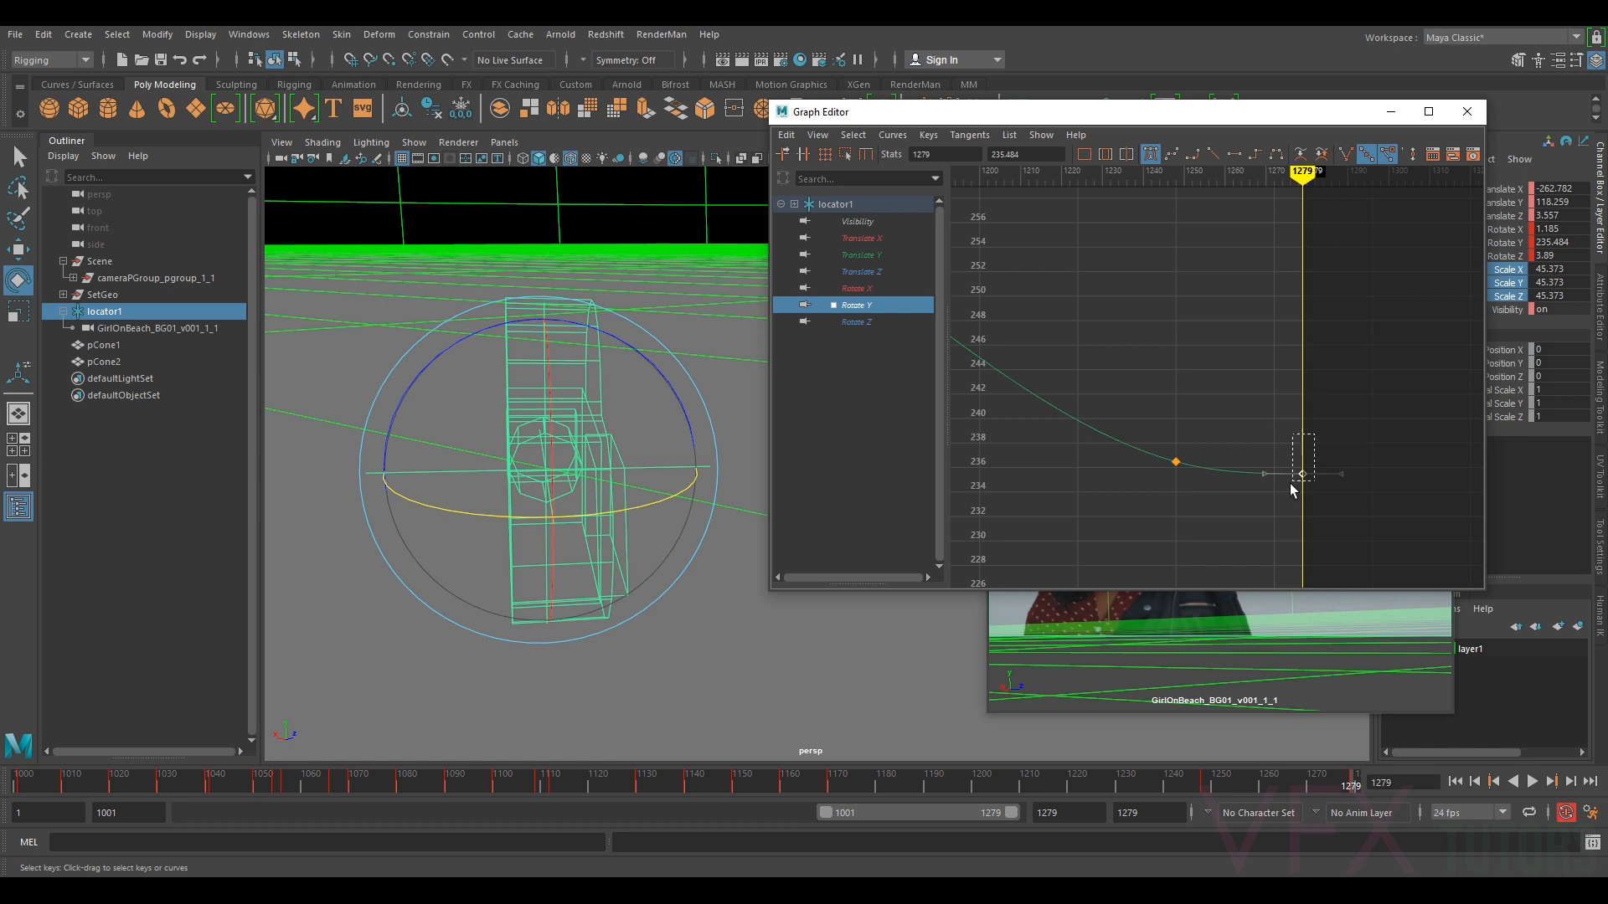
shift+middle_drag(1308, 476, 1304, 489)
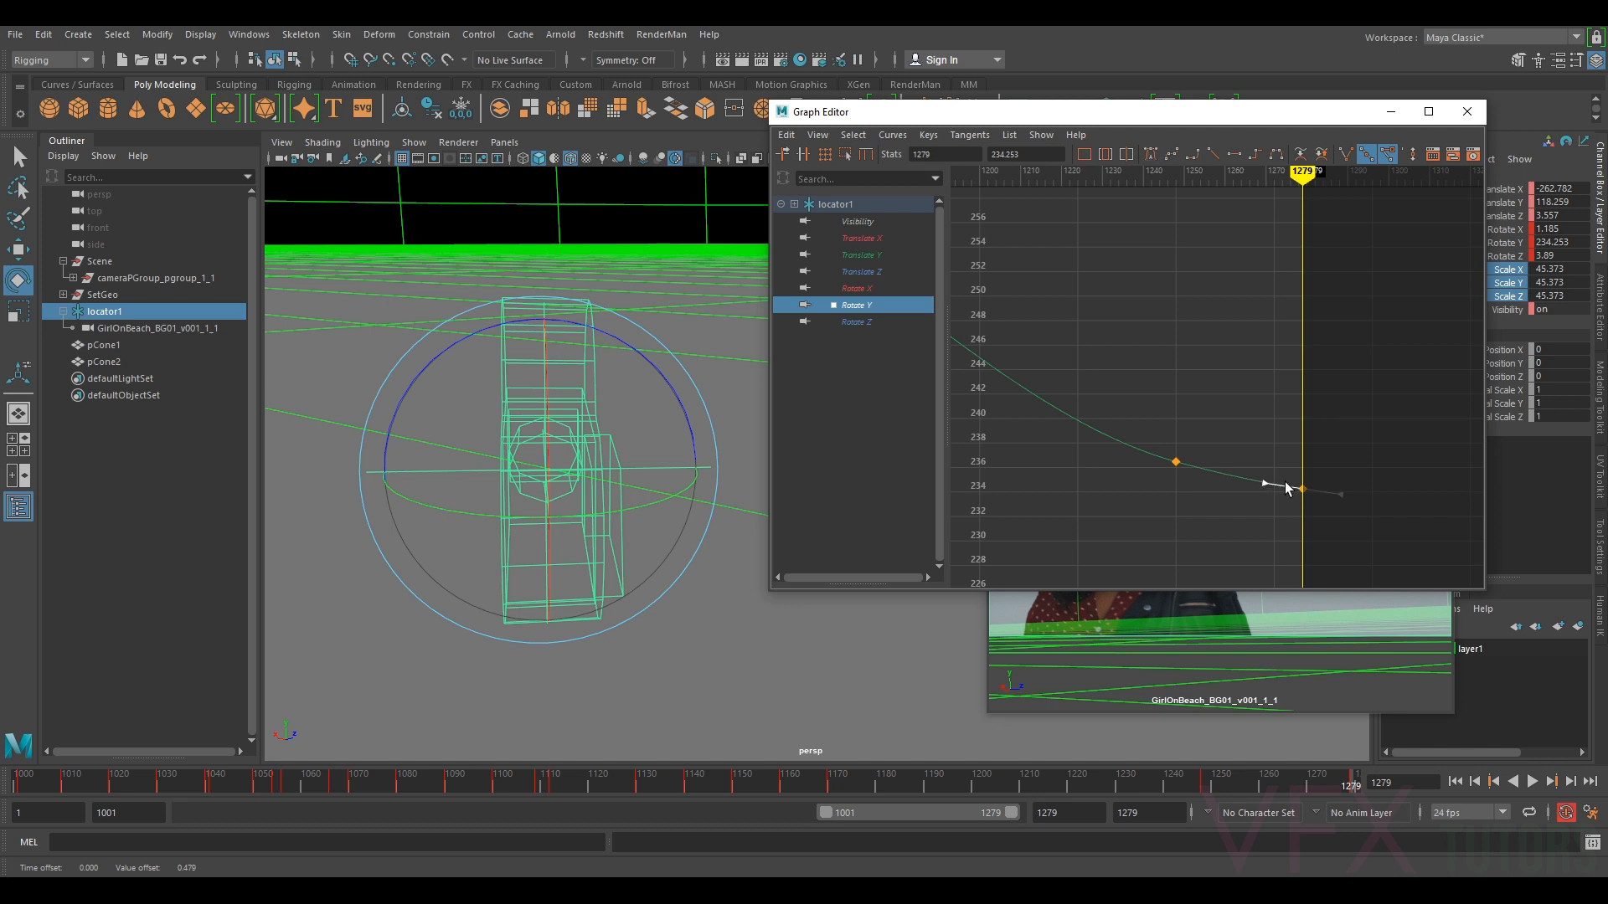
shift+middle_drag(1304, 494, 1264, 486)
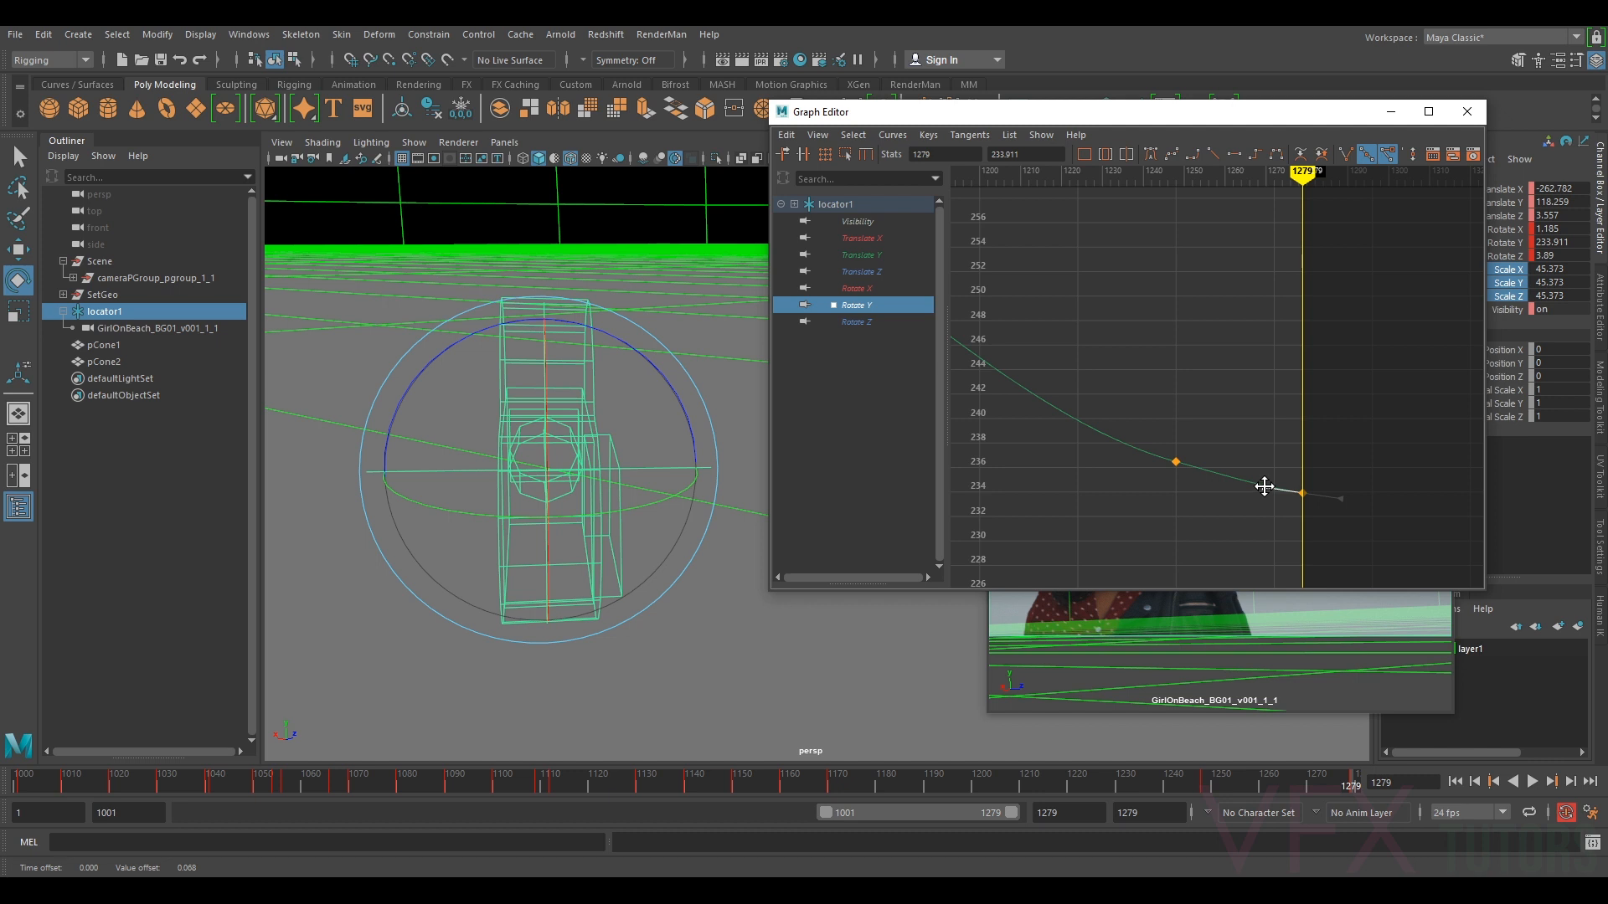
drag(1209, 471, 1213, 475)
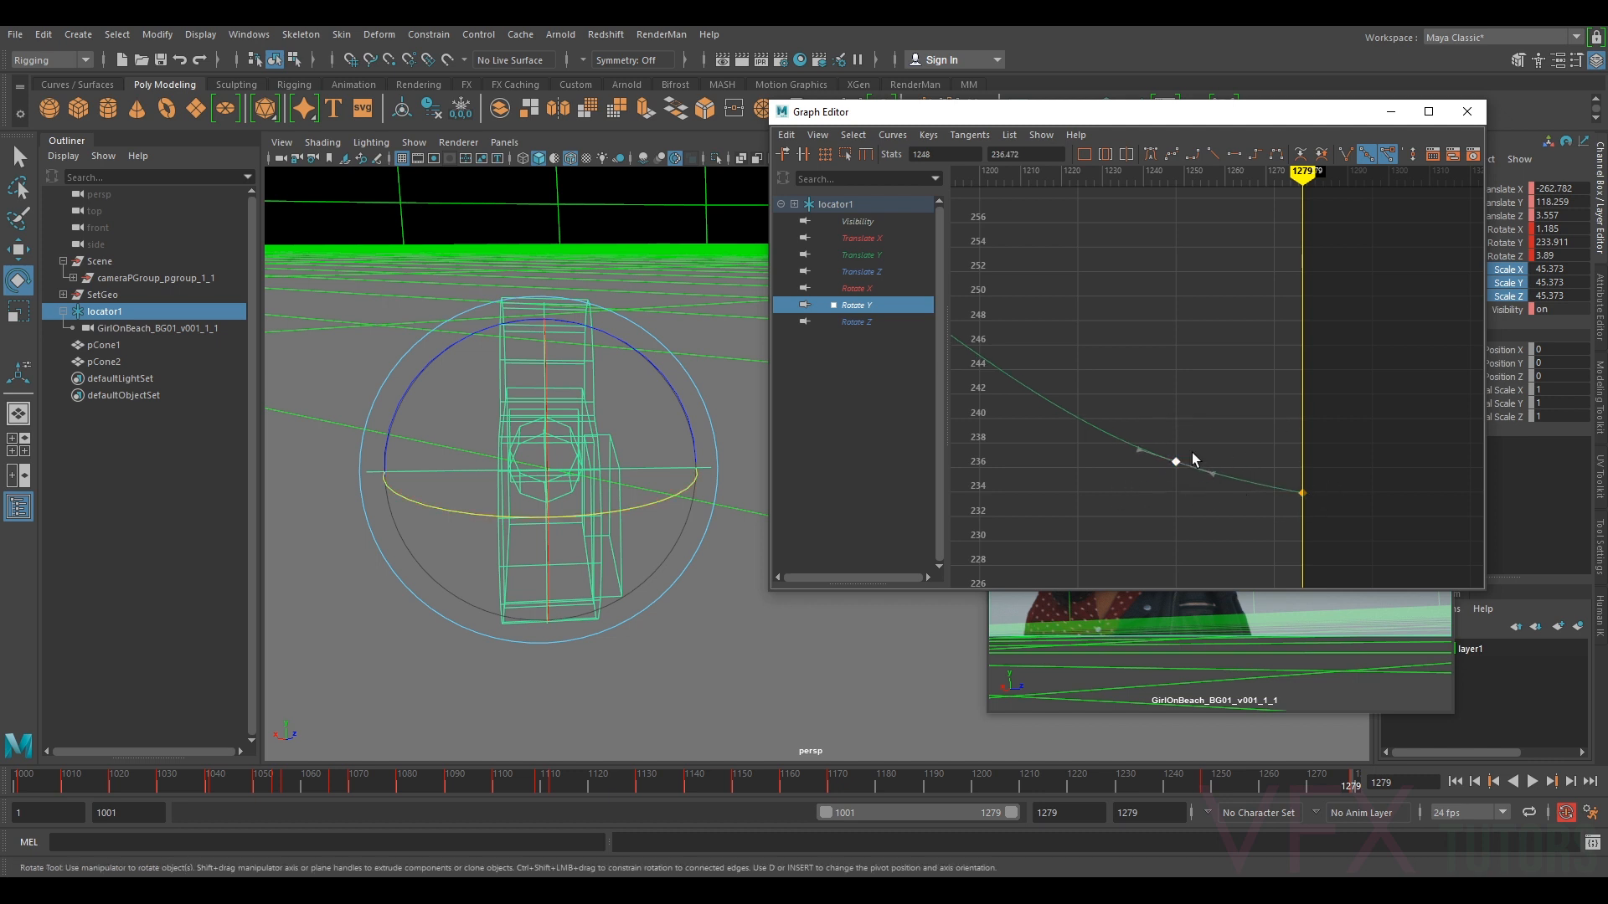
click(1391, 111)
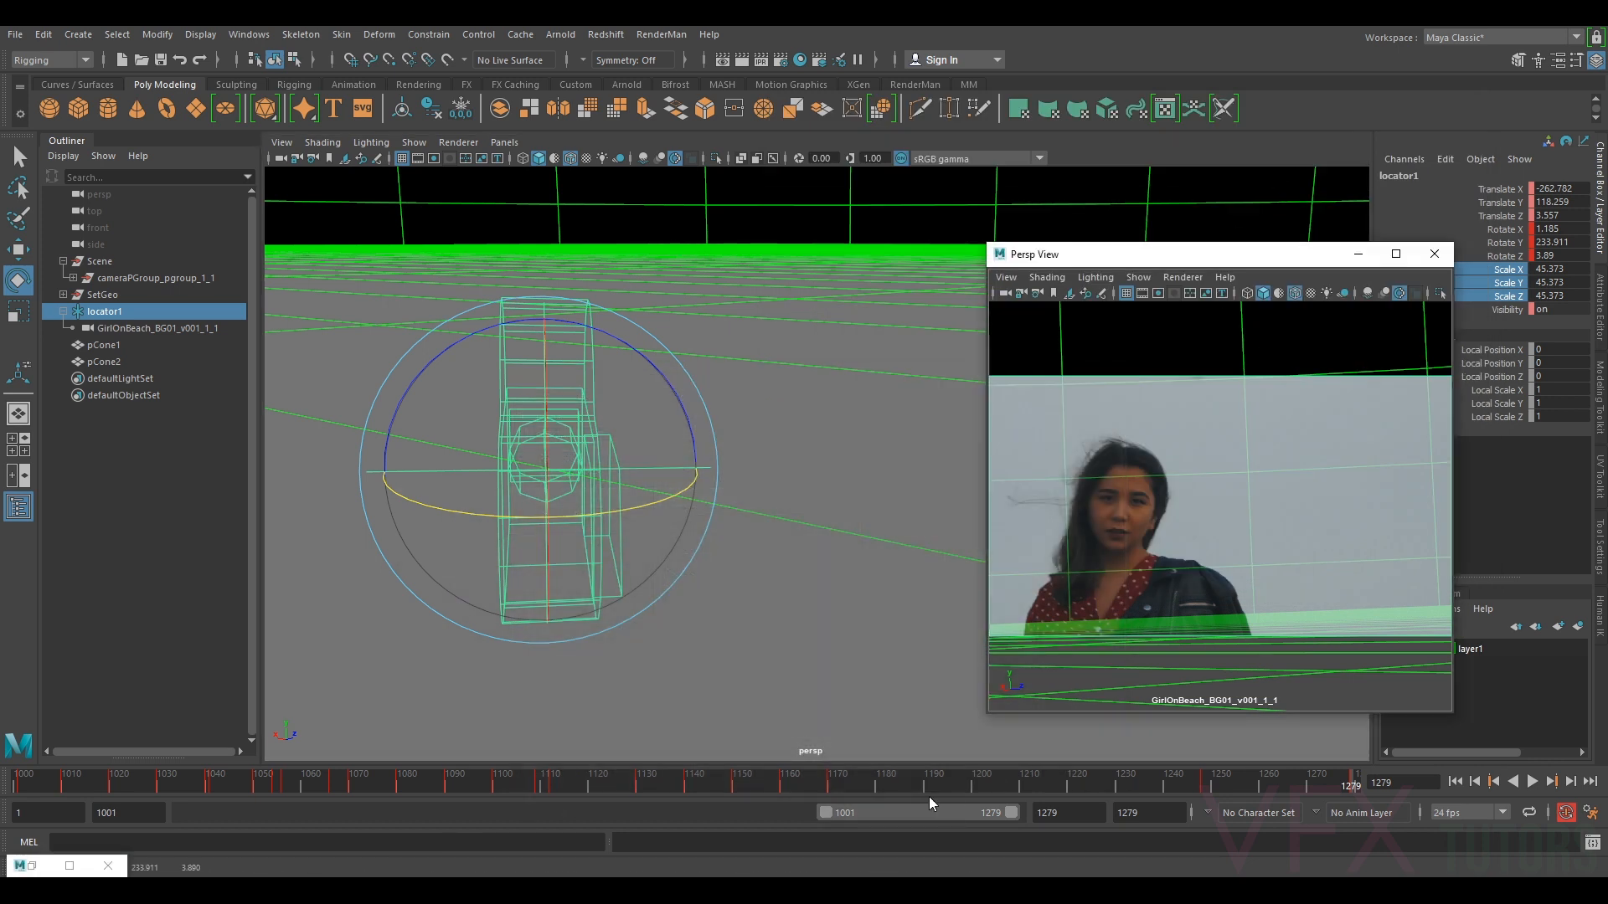
- Scrub and play back the shot from frame 1279 to about 1120, comparing the grid horizon with the footage
drag(1332, 779, 543, 757)
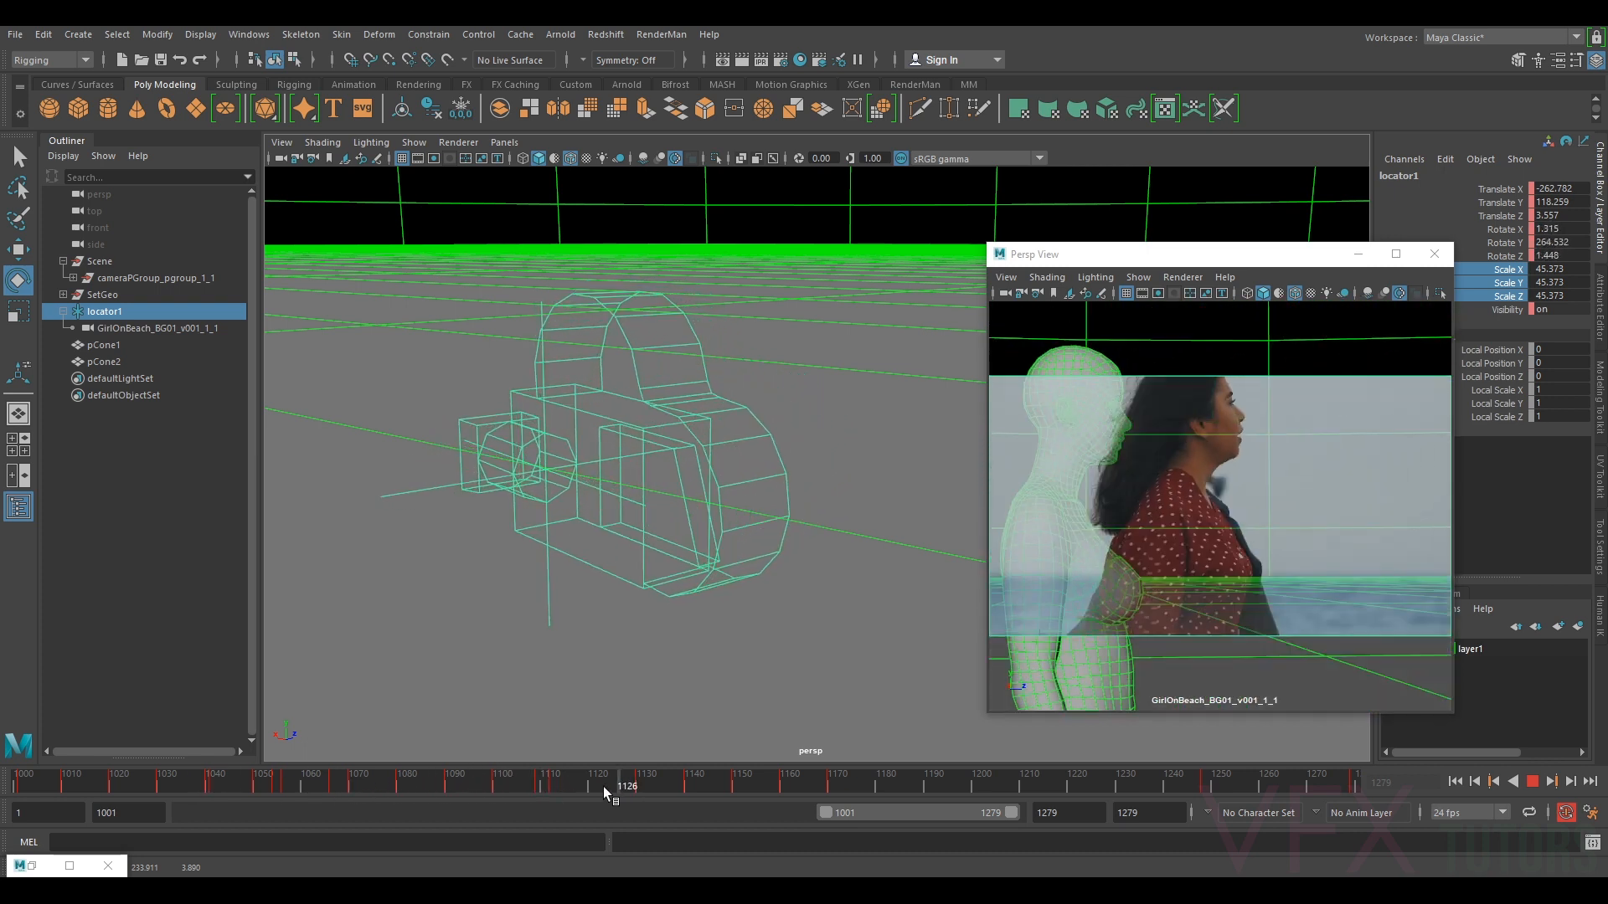
key(e)
key(Escape)
key(k)
drag(695, 586, 884, 574)
key(period)
key(period)
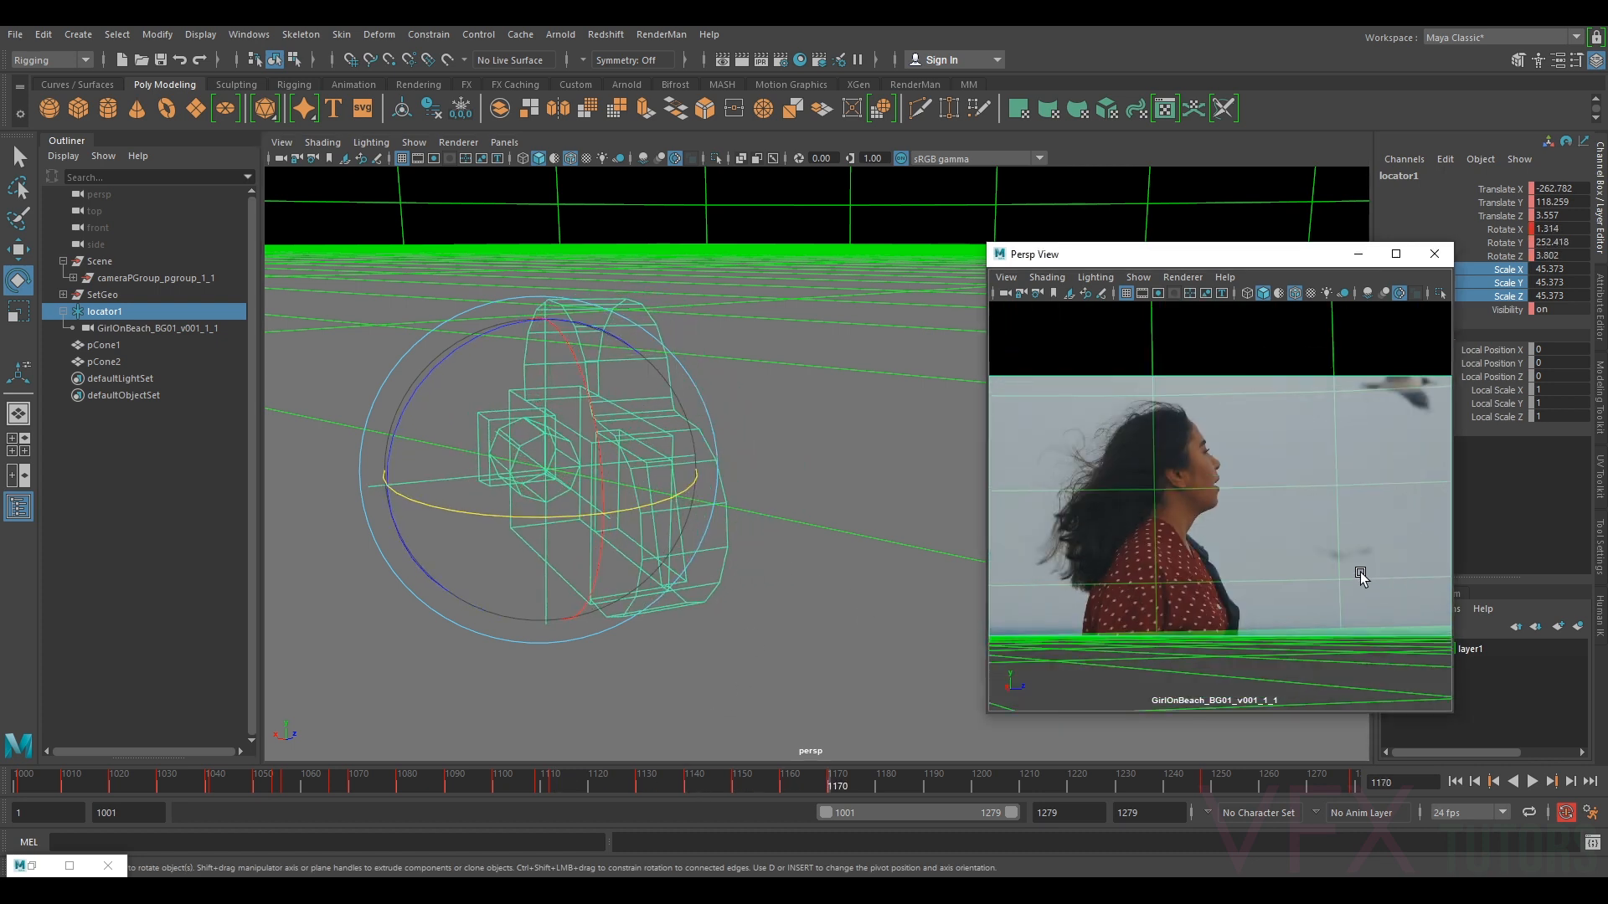
mouse_move(847, 779)
mouse_down()
mouse_move(851, 760)
mouse_move(800, 783)
mouse_up()
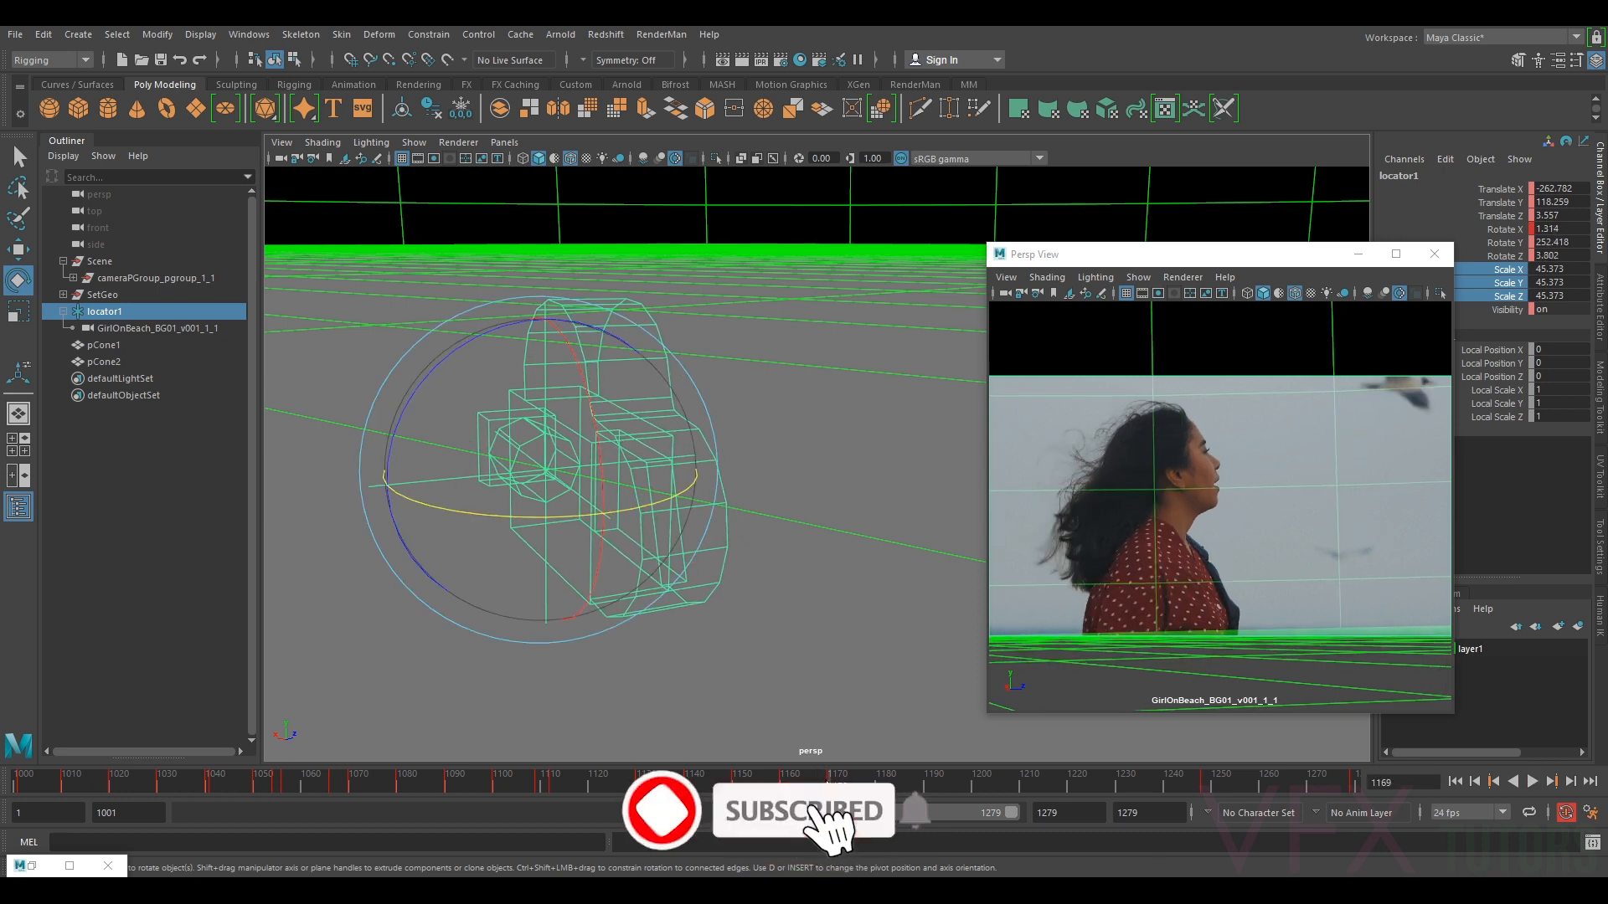
key(comma)
key(alt+v)
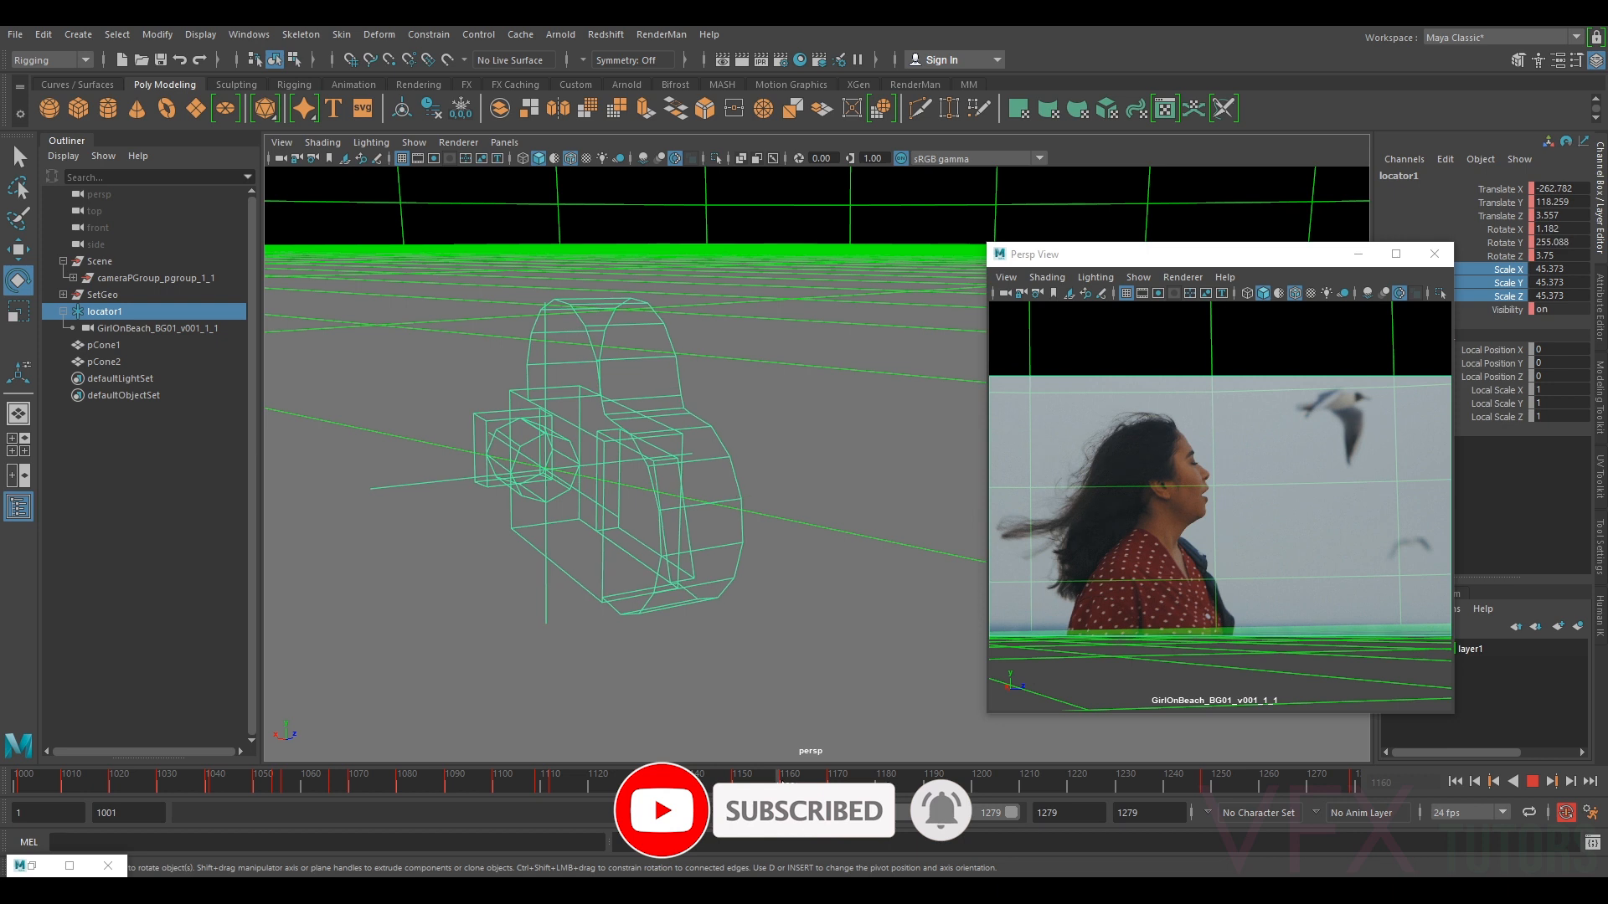
drag(748, 791, 590, 791)
key(alt+v)
- Rotate locator1 about X to 1.265 at frame 1120 and to 1.381 at frame 1130 to match the horizon
drag(684, 320, 628, 466)
key(ctrl+z)
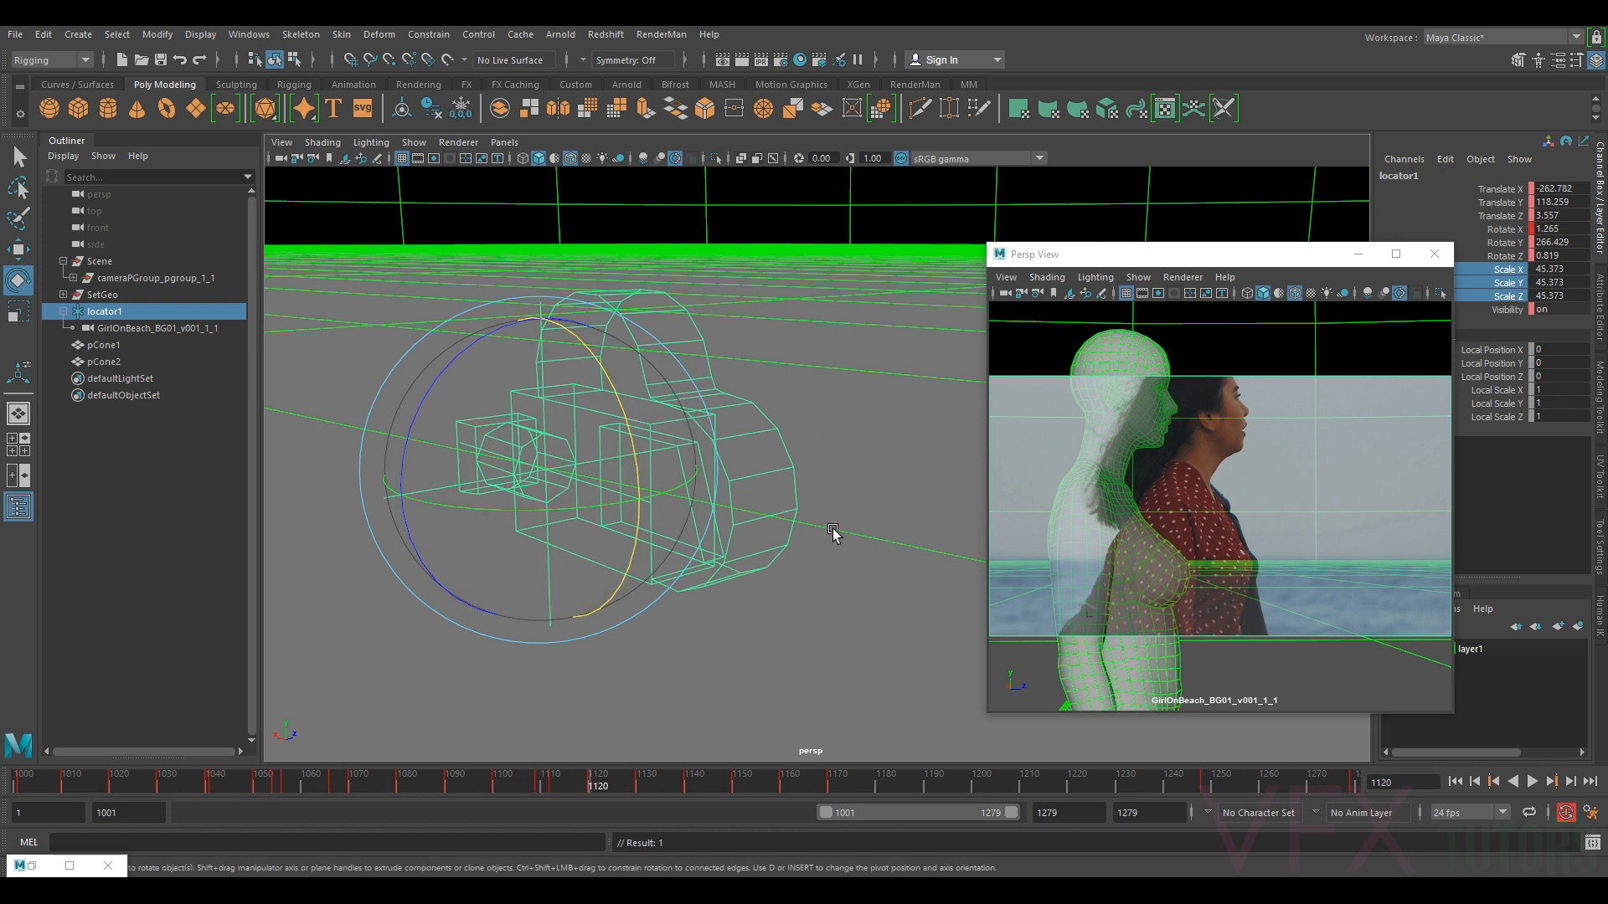
key(.)
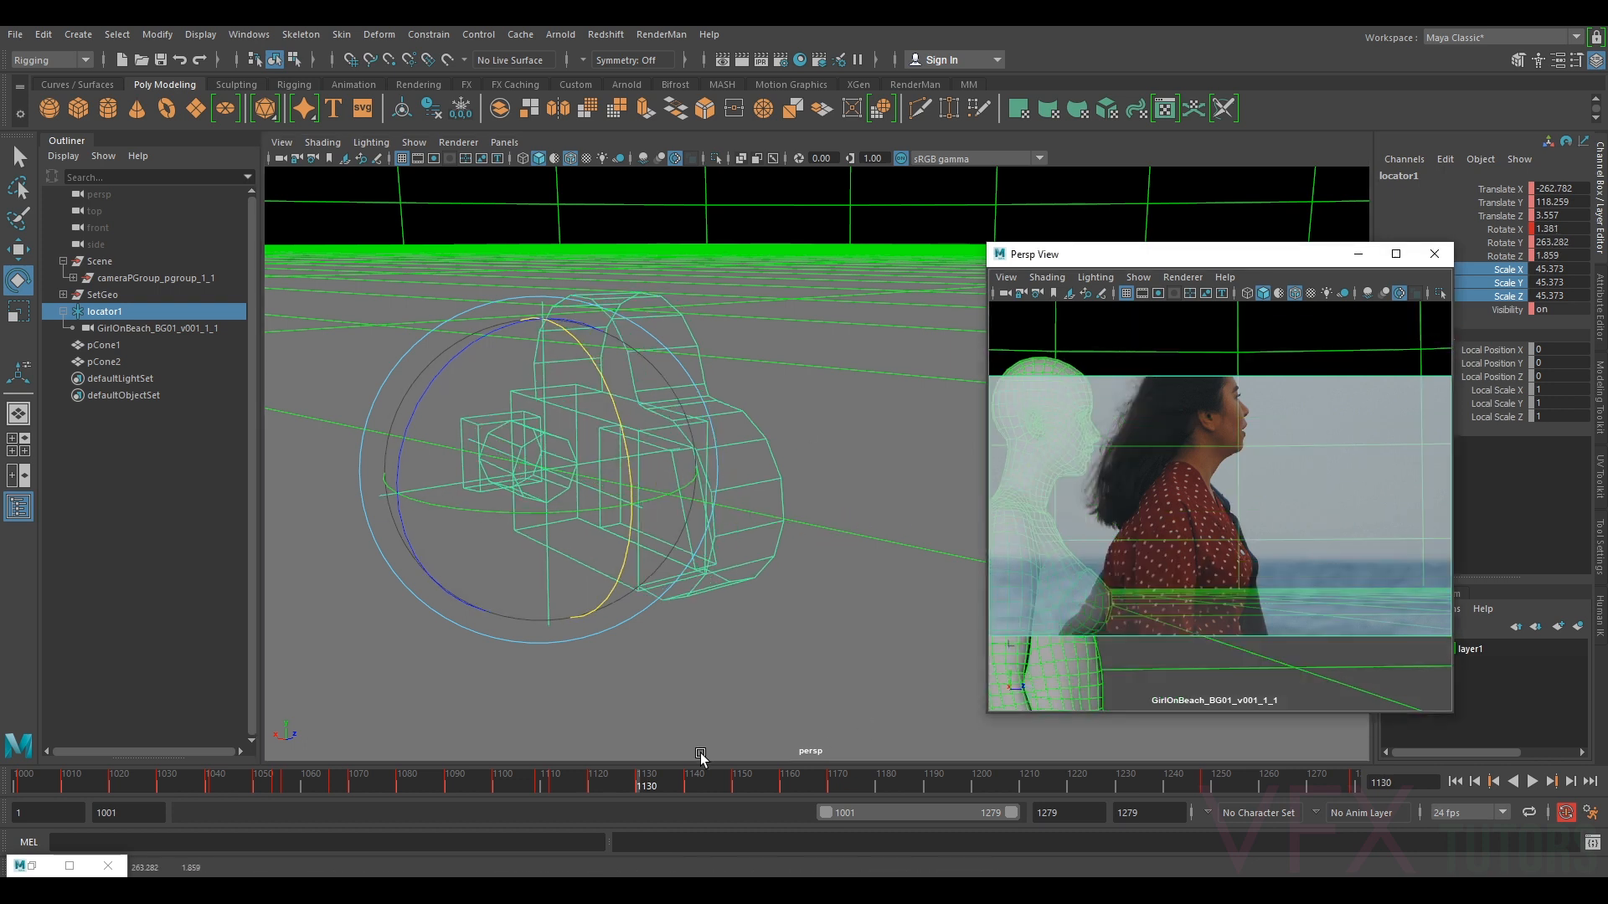
- At frame 1110, rotate locator1 about X to 1.406 and check the horizon alignment across frames 1107 to 1112
key(alt+v)
drag(645, 781, 540, 791)
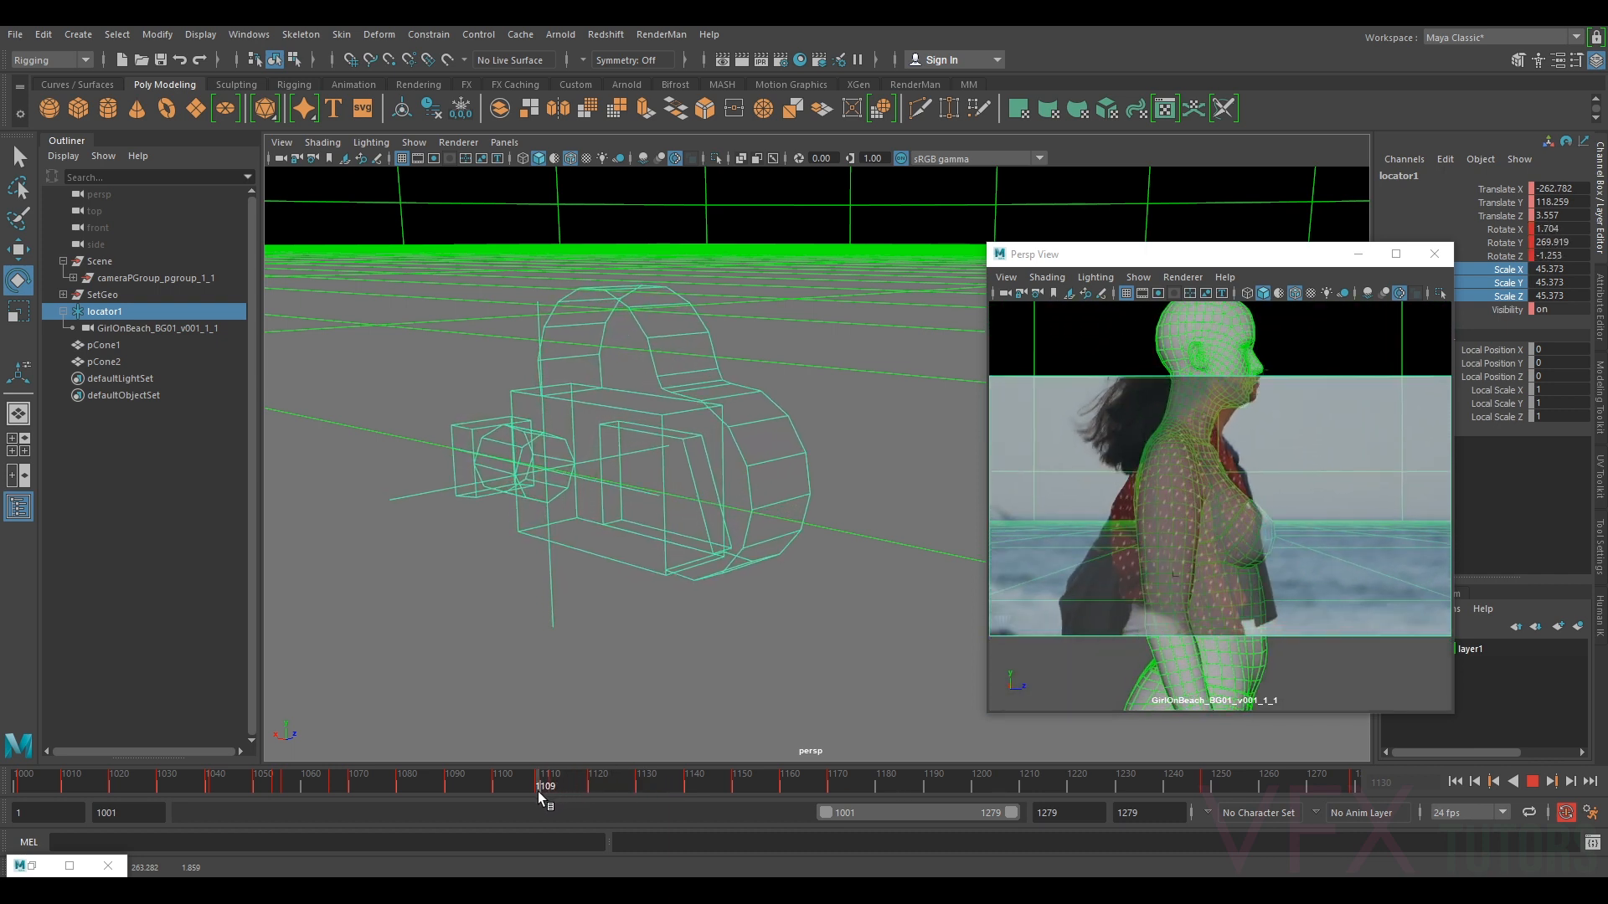
key(e)
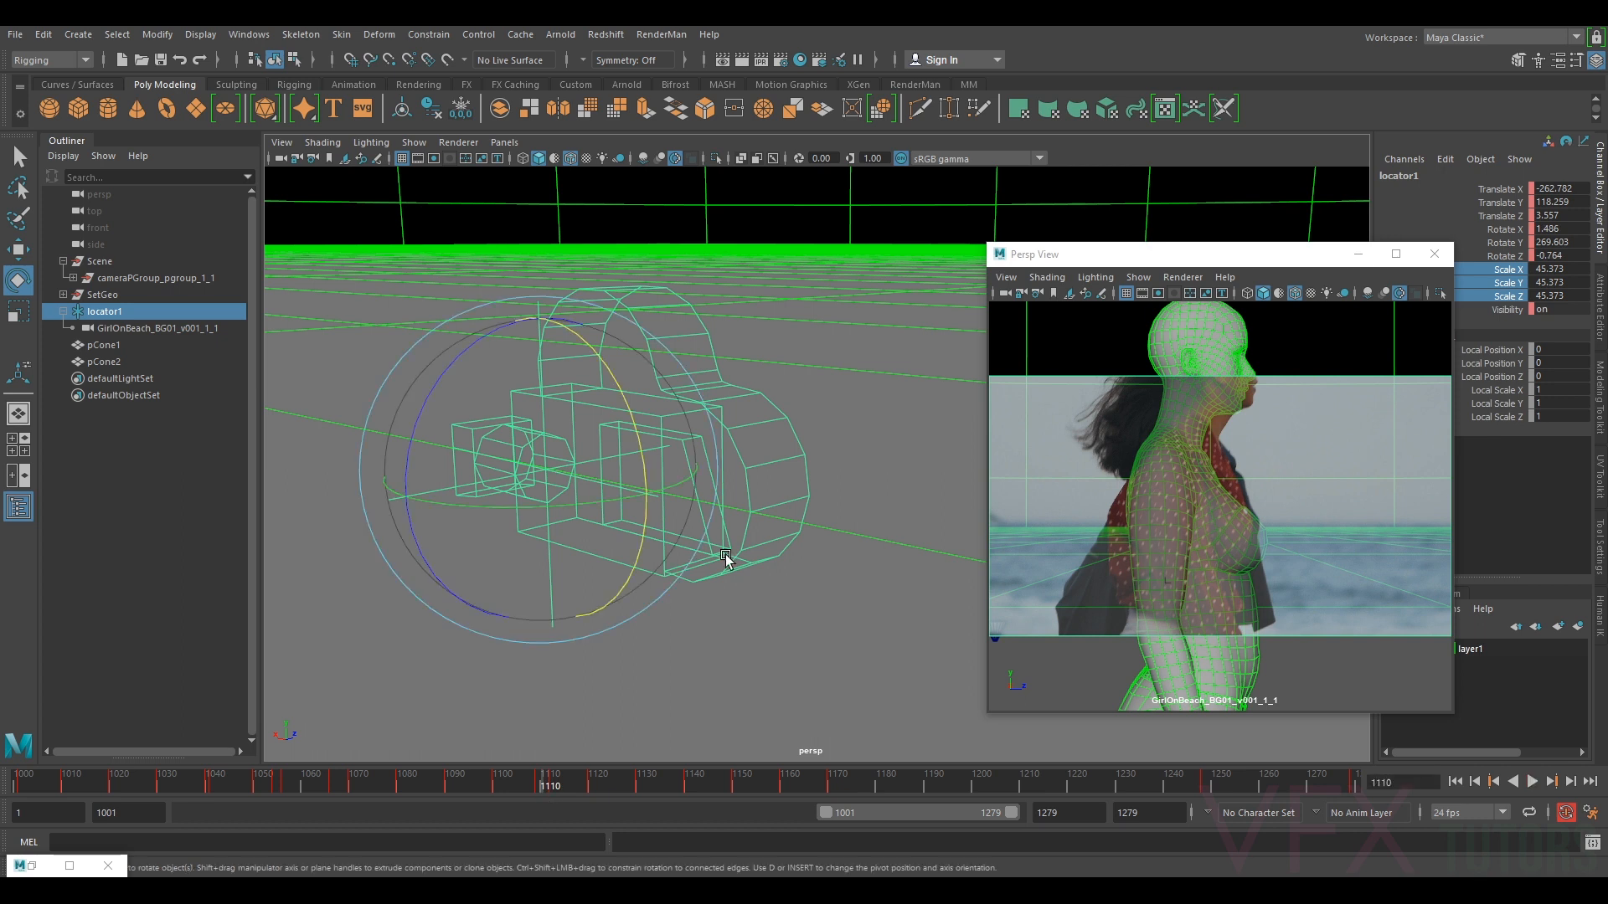
drag(631, 410, 636, 414)
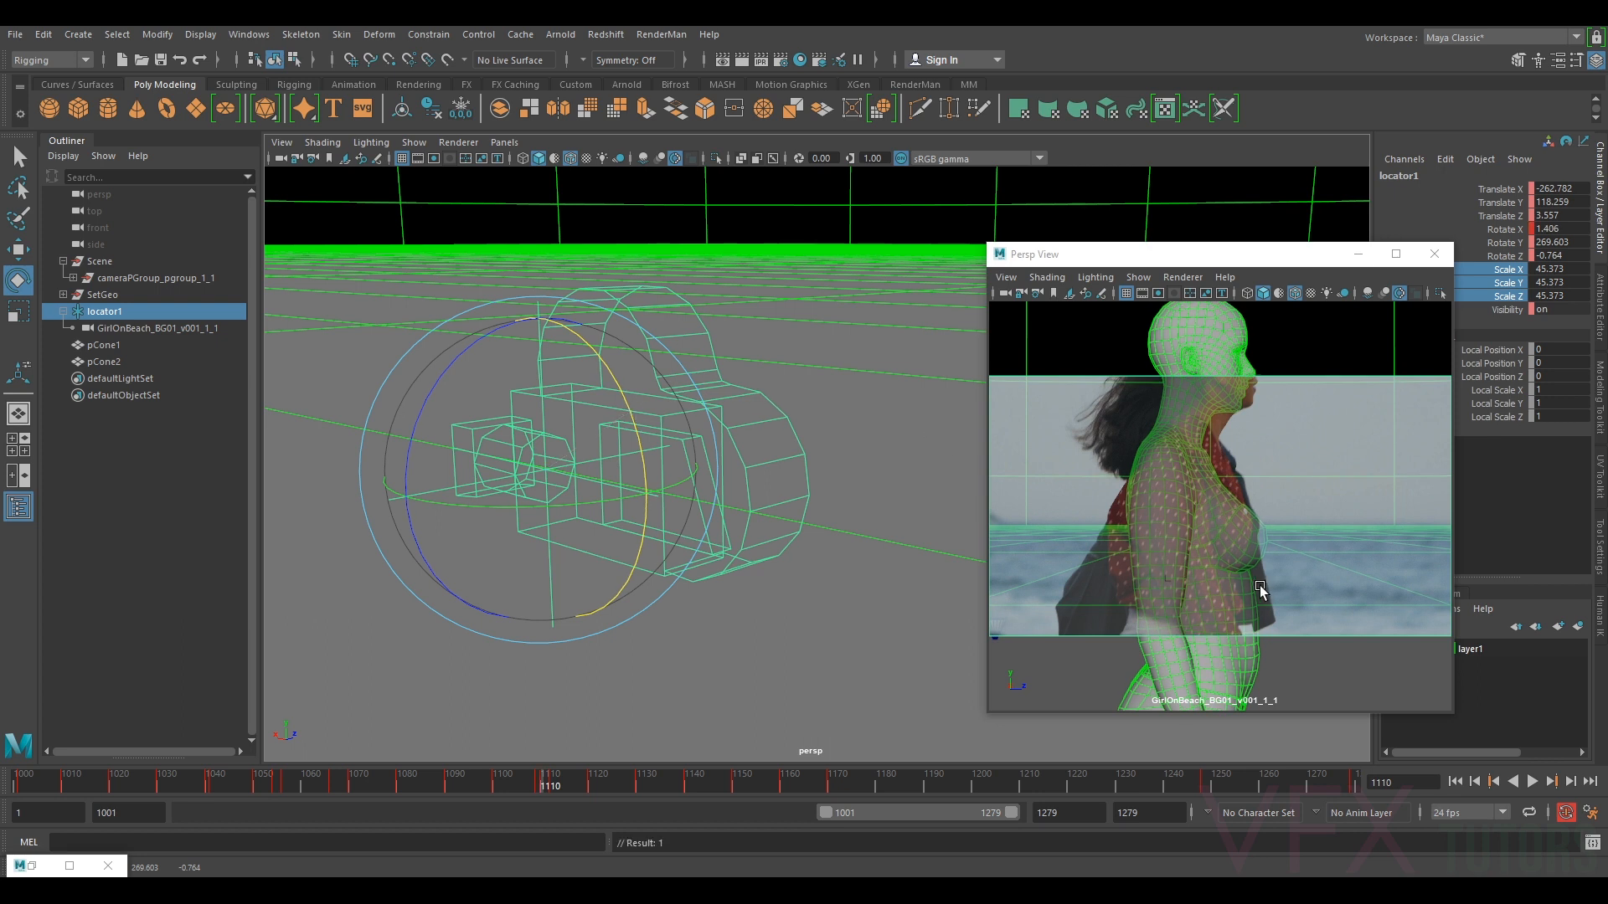
key(period)
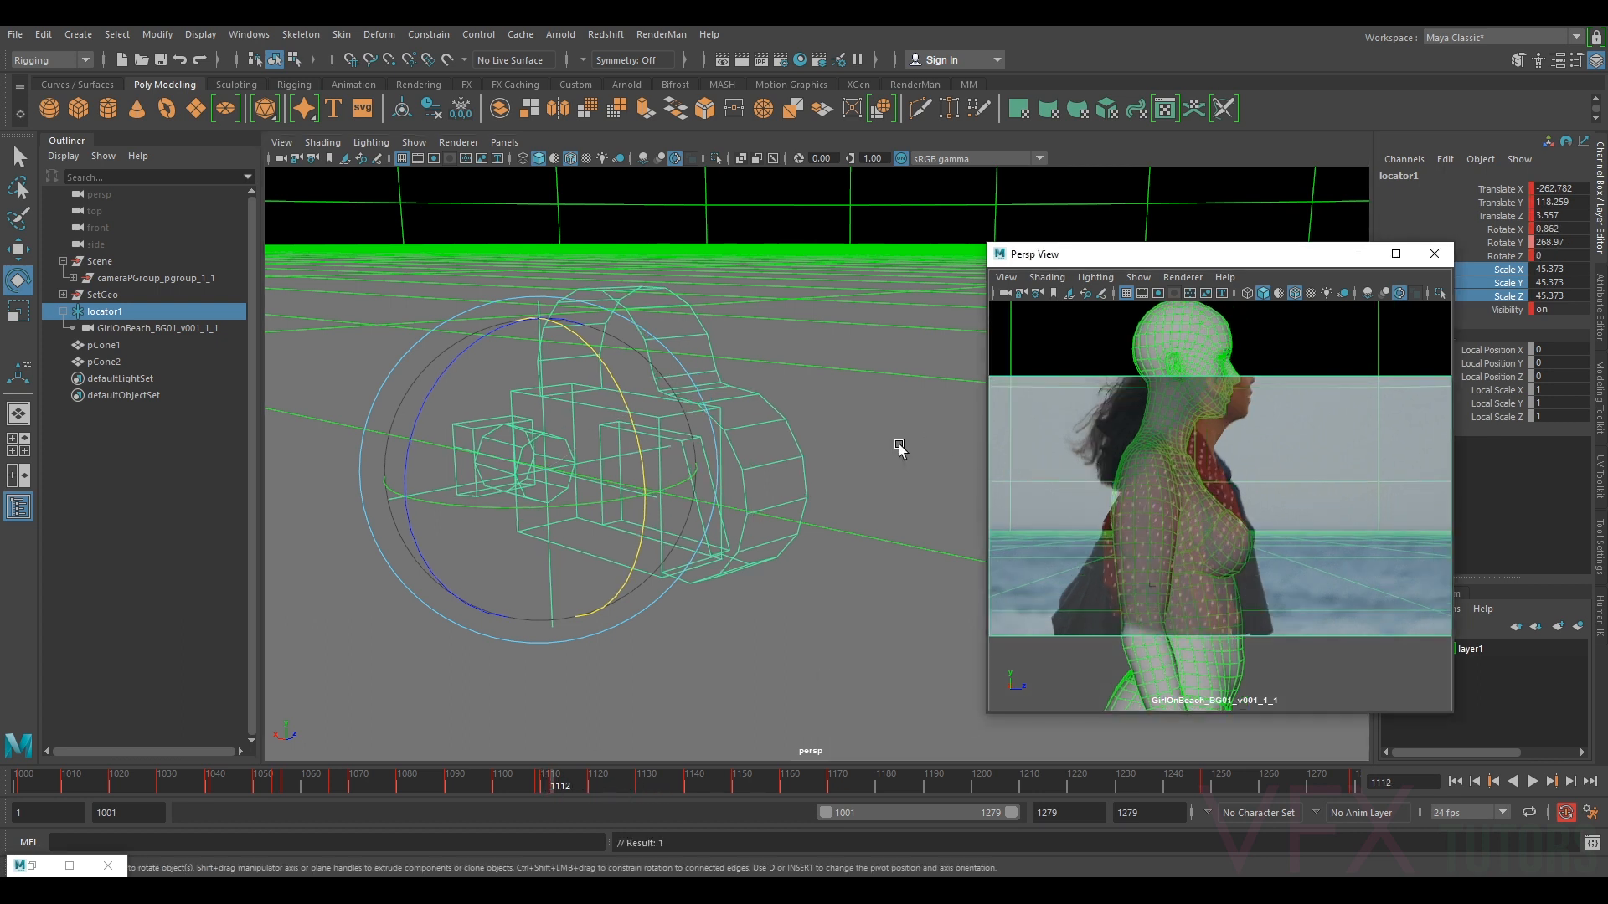
drag(545, 779, 530, 795)
key(alt+v)
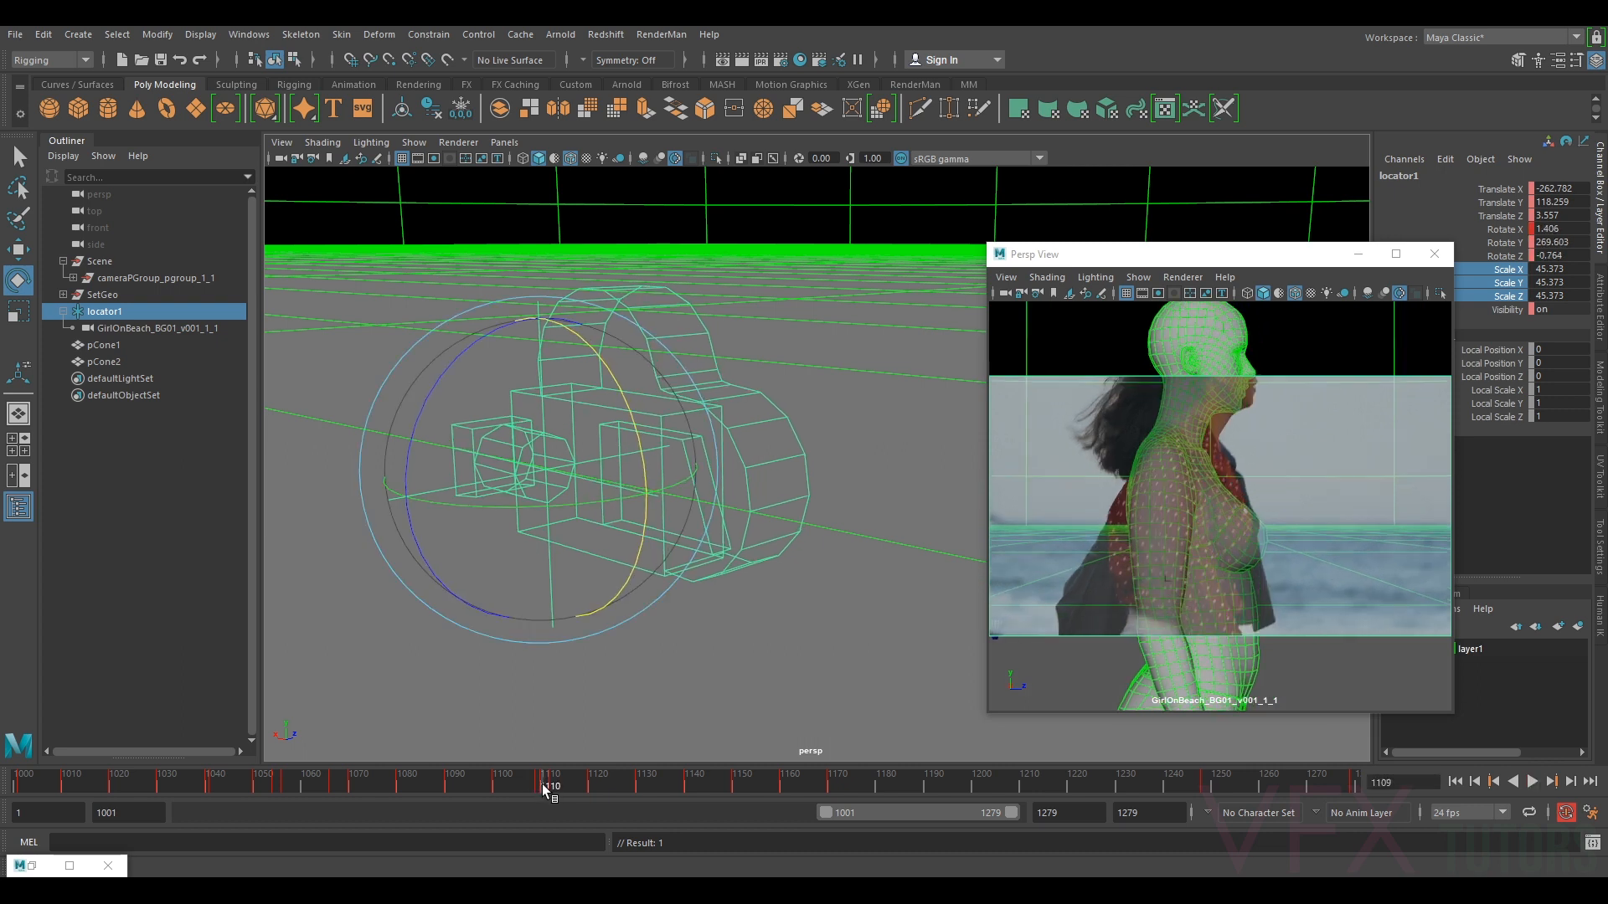
drag(540, 793, 526, 792)
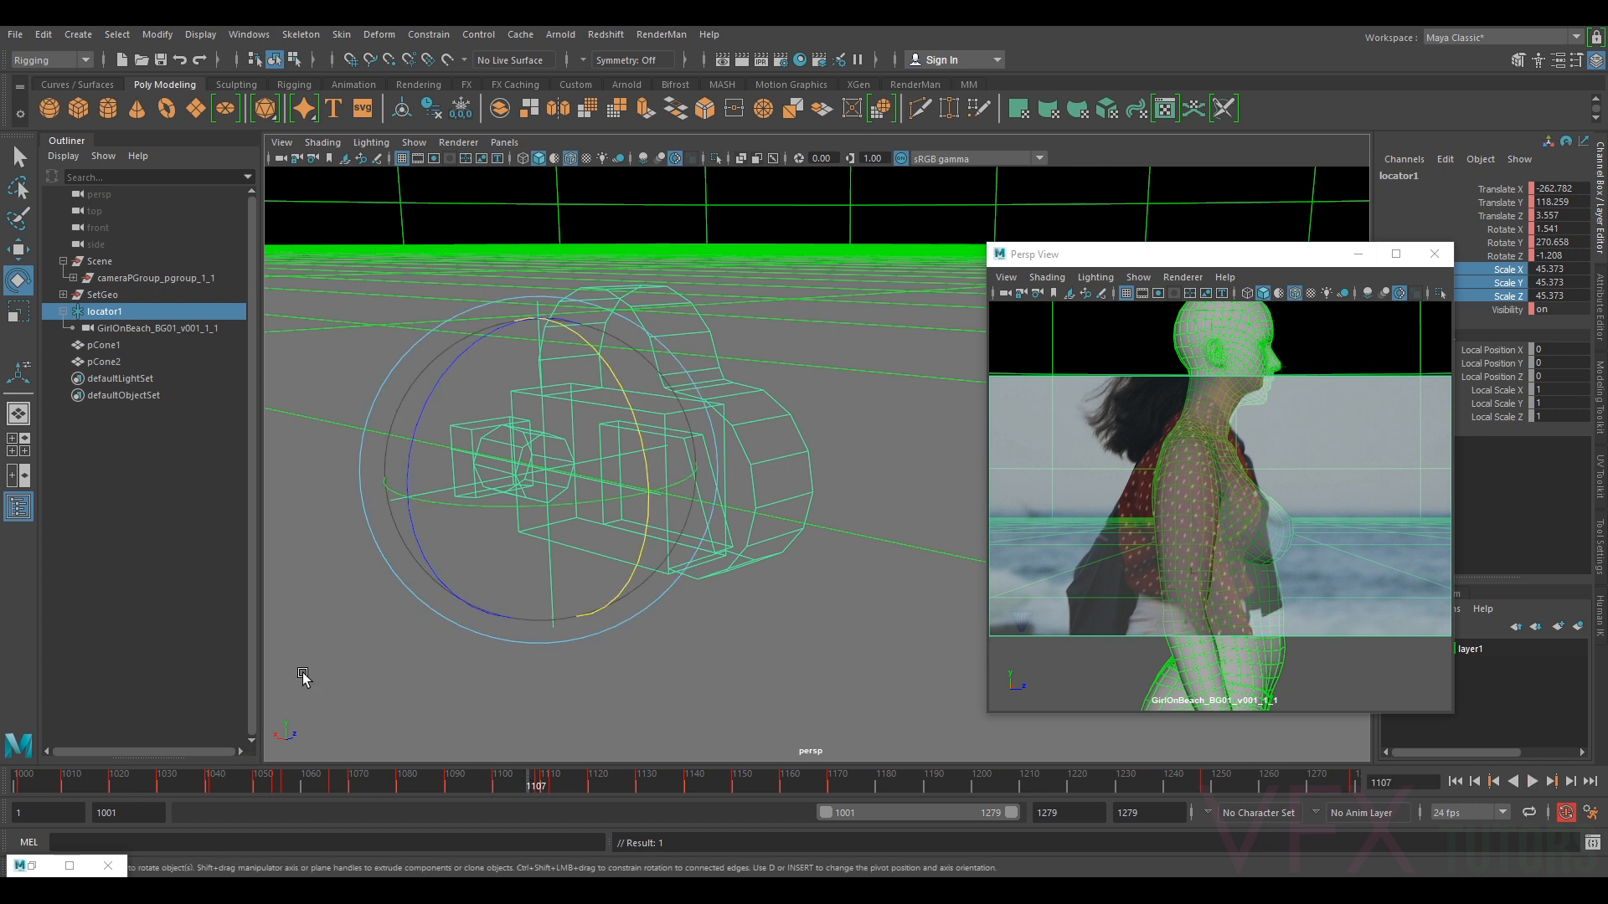
- Restore the Graph Editor, display locator1's Rotate X curve around frame 1107, and reposition the window clear of the camera view
click(31, 866)
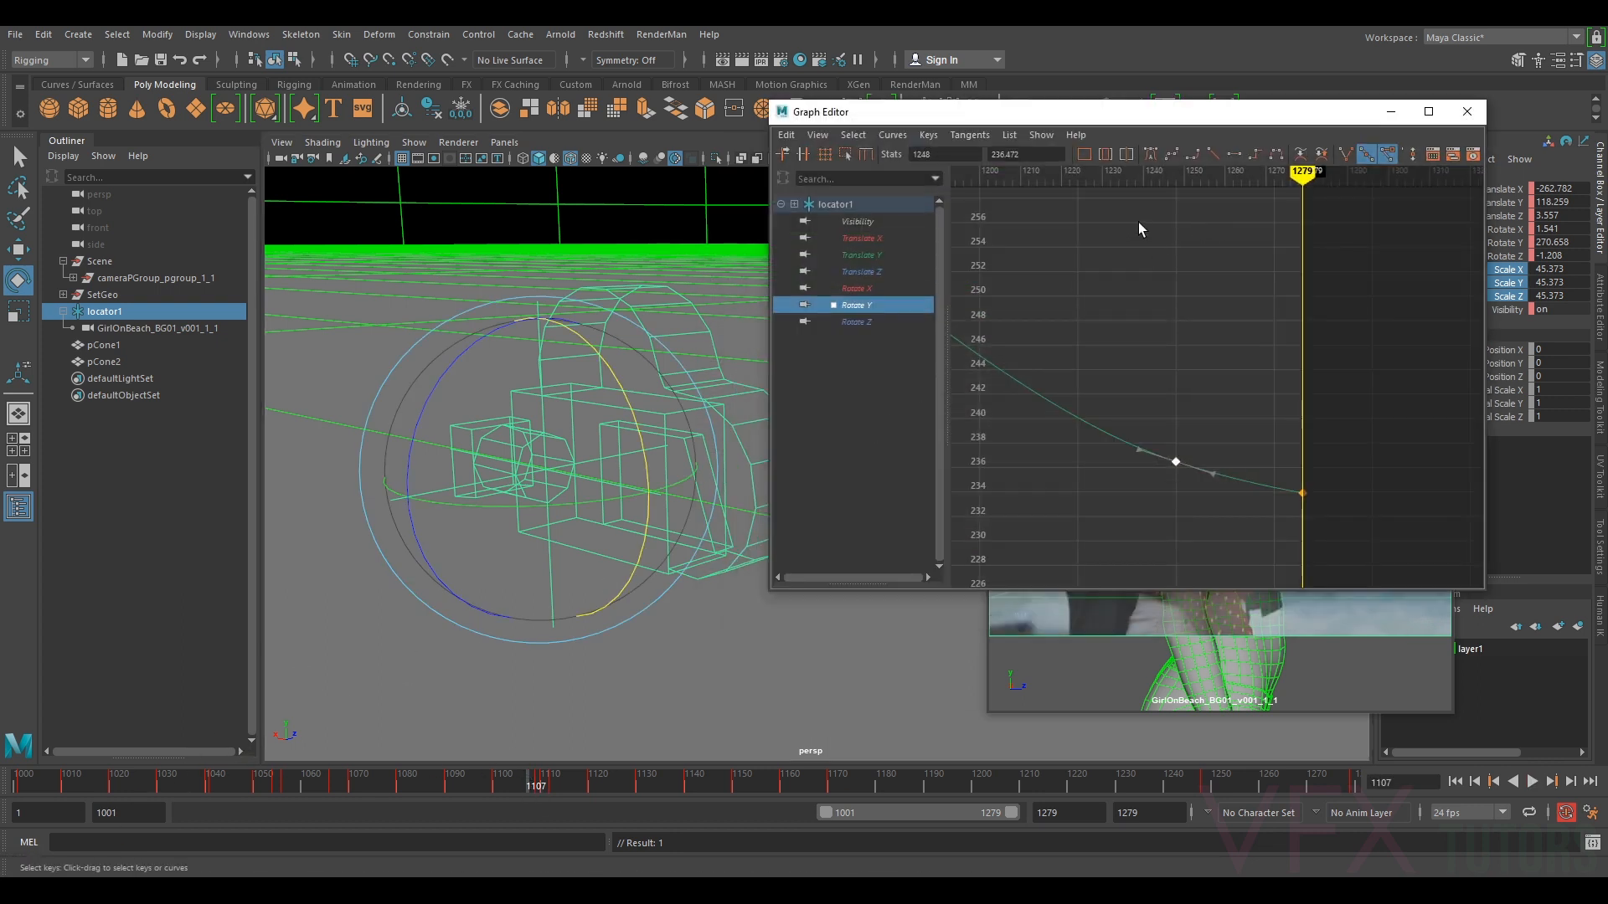
click(862, 289)
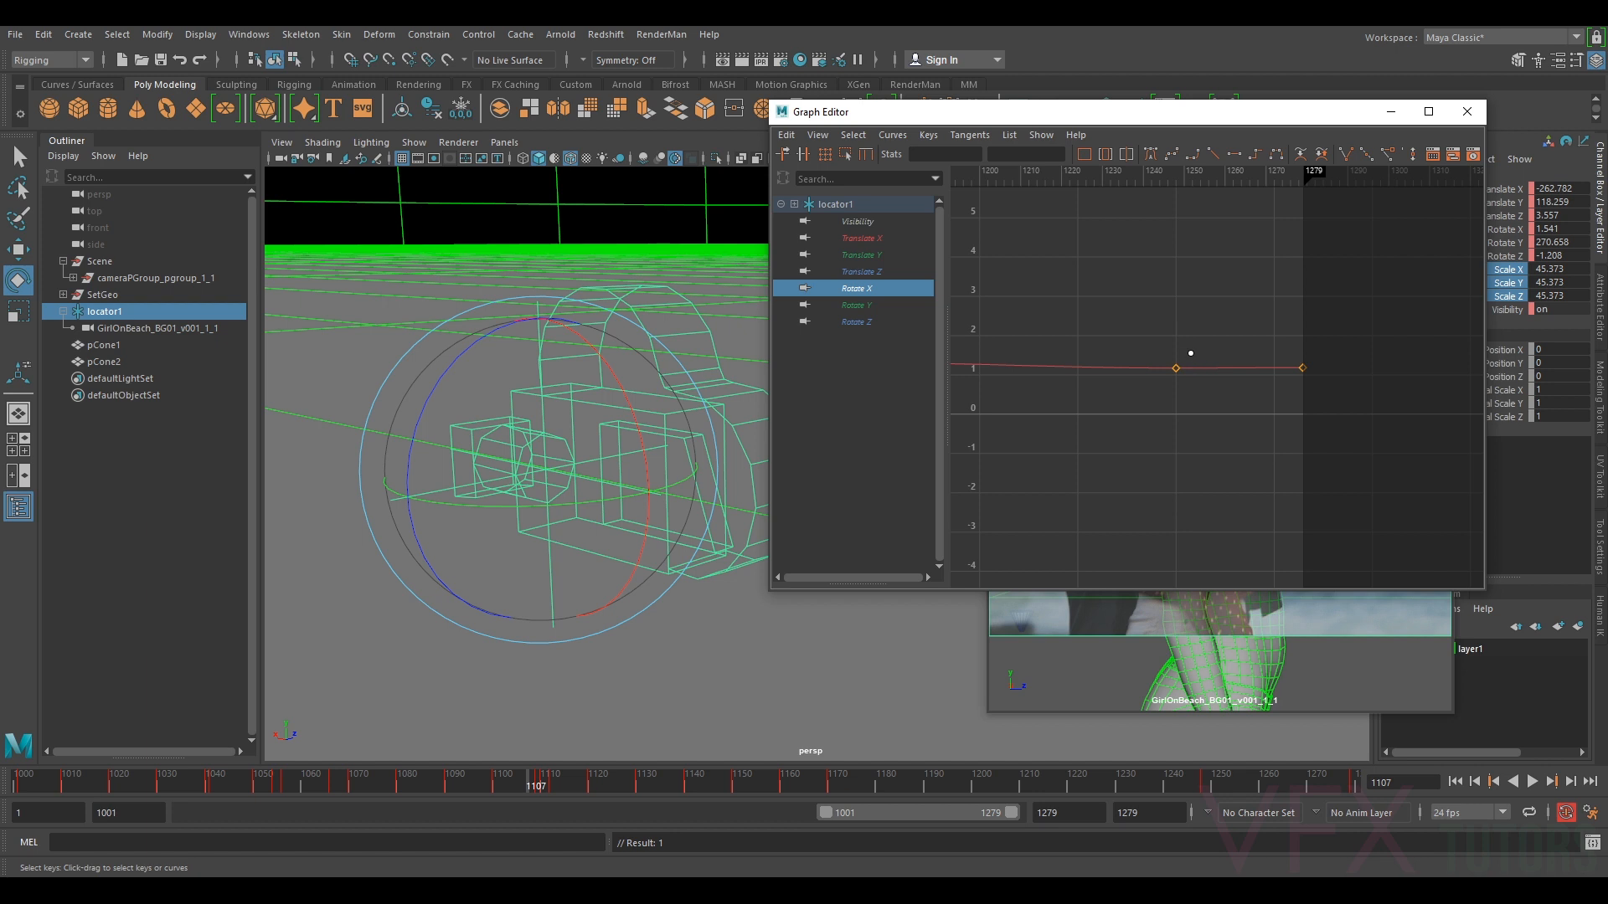
key(f)
scroll(1199, 359, up, 4)
drag(1196, 118, 796, 125)
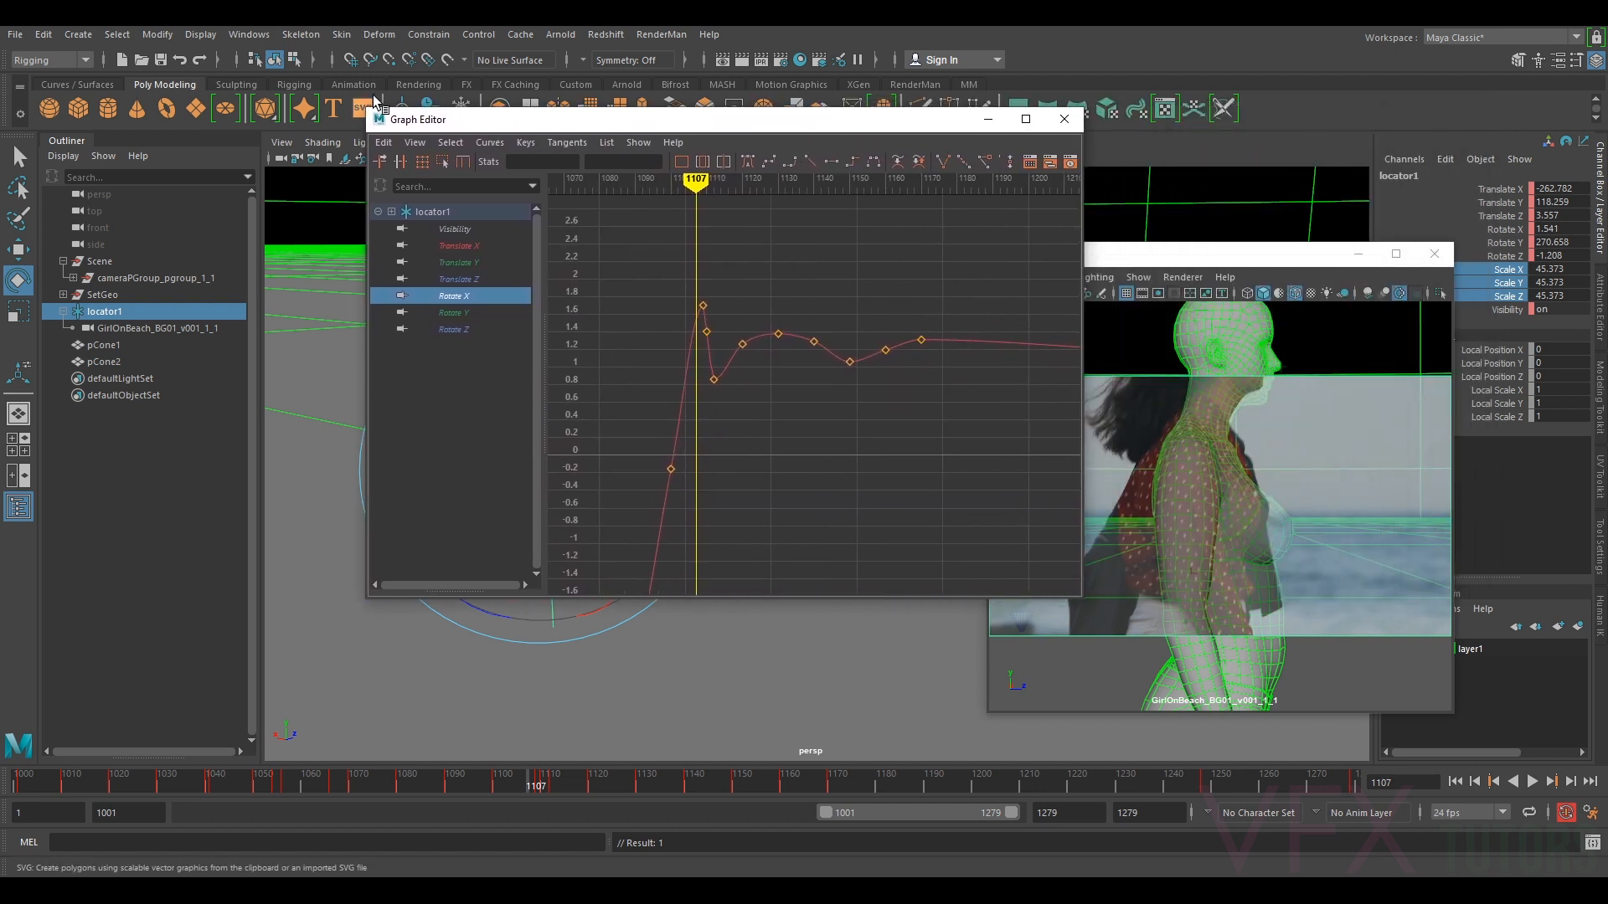
drag(369, 111, 259, 302)
drag(720, 323, 706, 166)
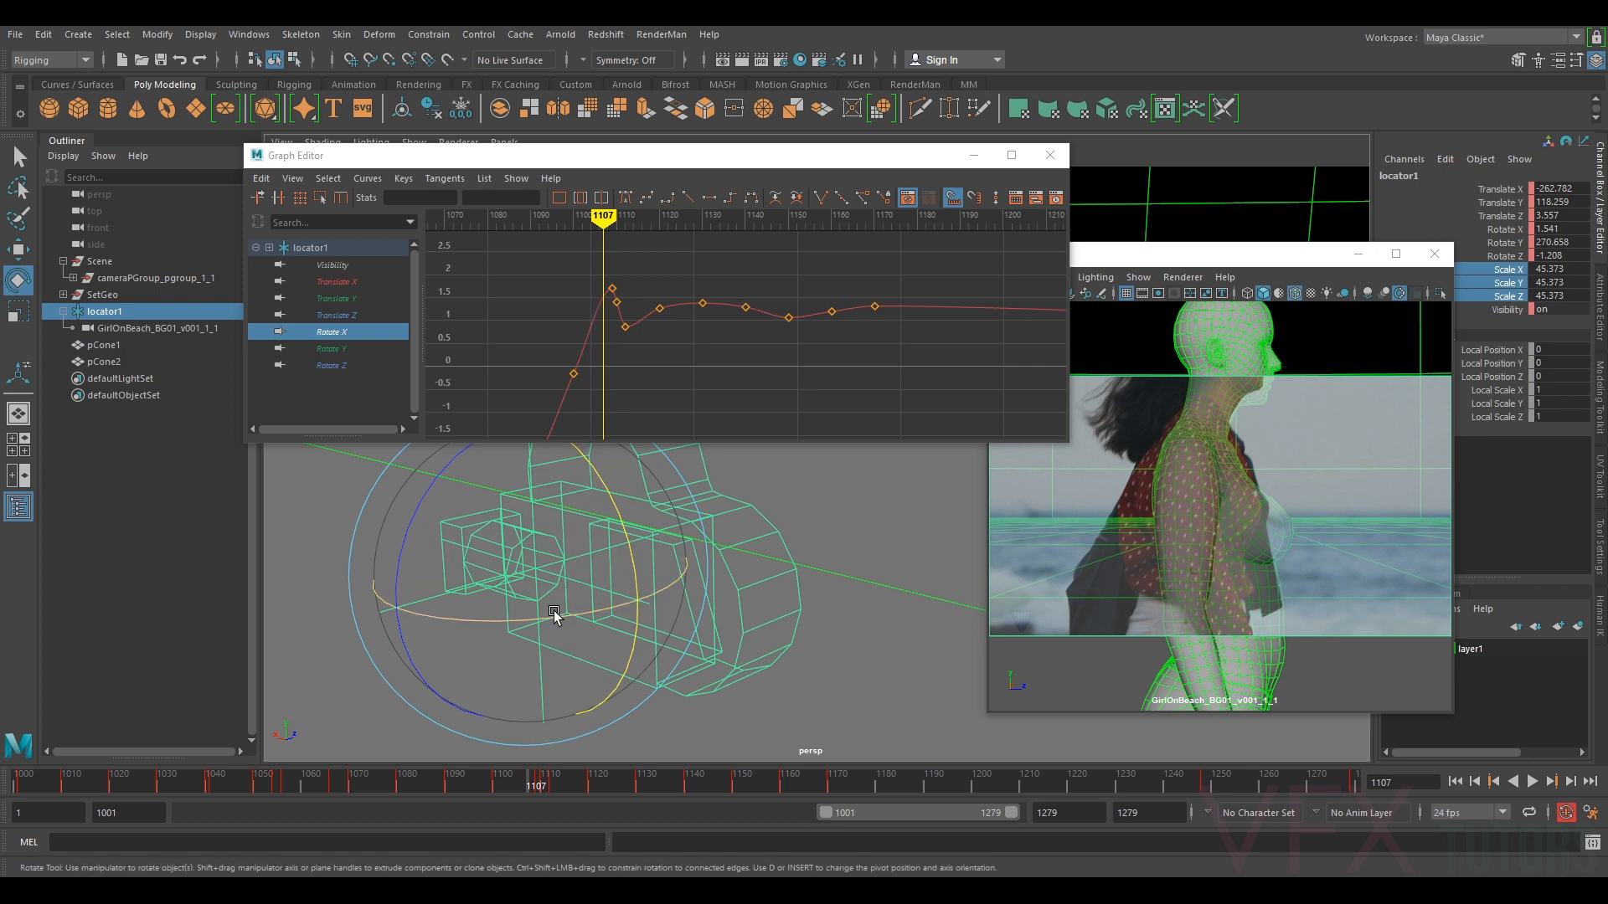
- At frame 1107, key locator1's X rotation at 1.69 and try raising that Rotate X key to about 2
drag(554, 616, 621, 531)
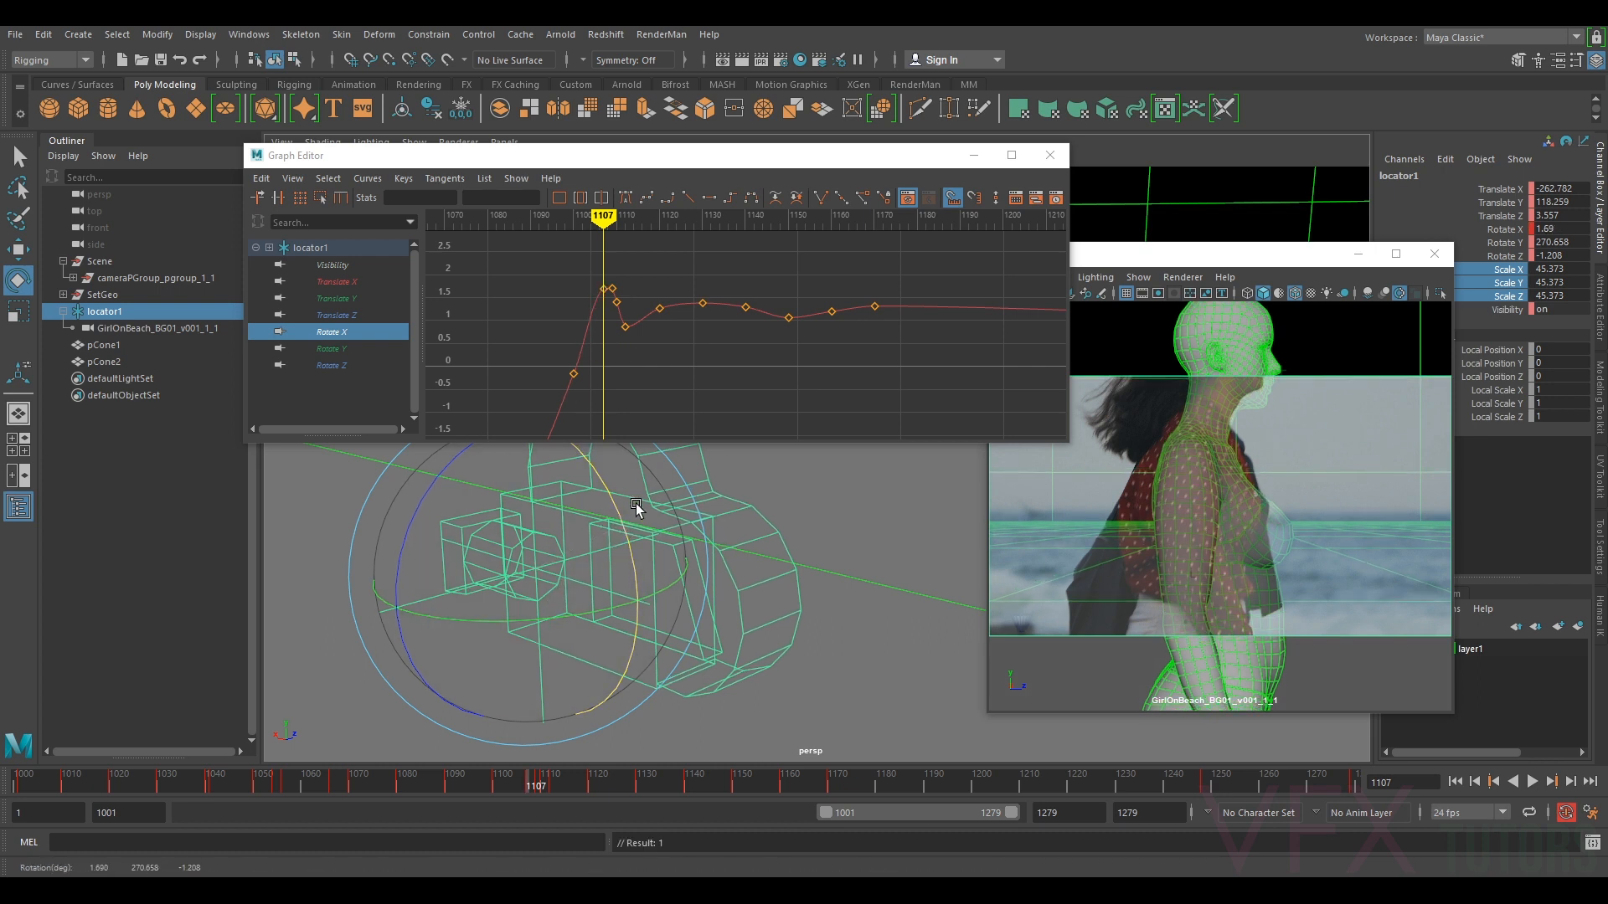
alt+middle_drag(620, 288, 649, 308)
alt+right_drag(650, 308, 714, 335)
drag(599, 318, 618, 341)
mouse_move(618, 341)
middle_down()
mouse_move(622, 315)
mouse_move(678, 322)
mouse_move(641, 367)
mouse_move(639, 342)
middle_up()
click(1314, 458)
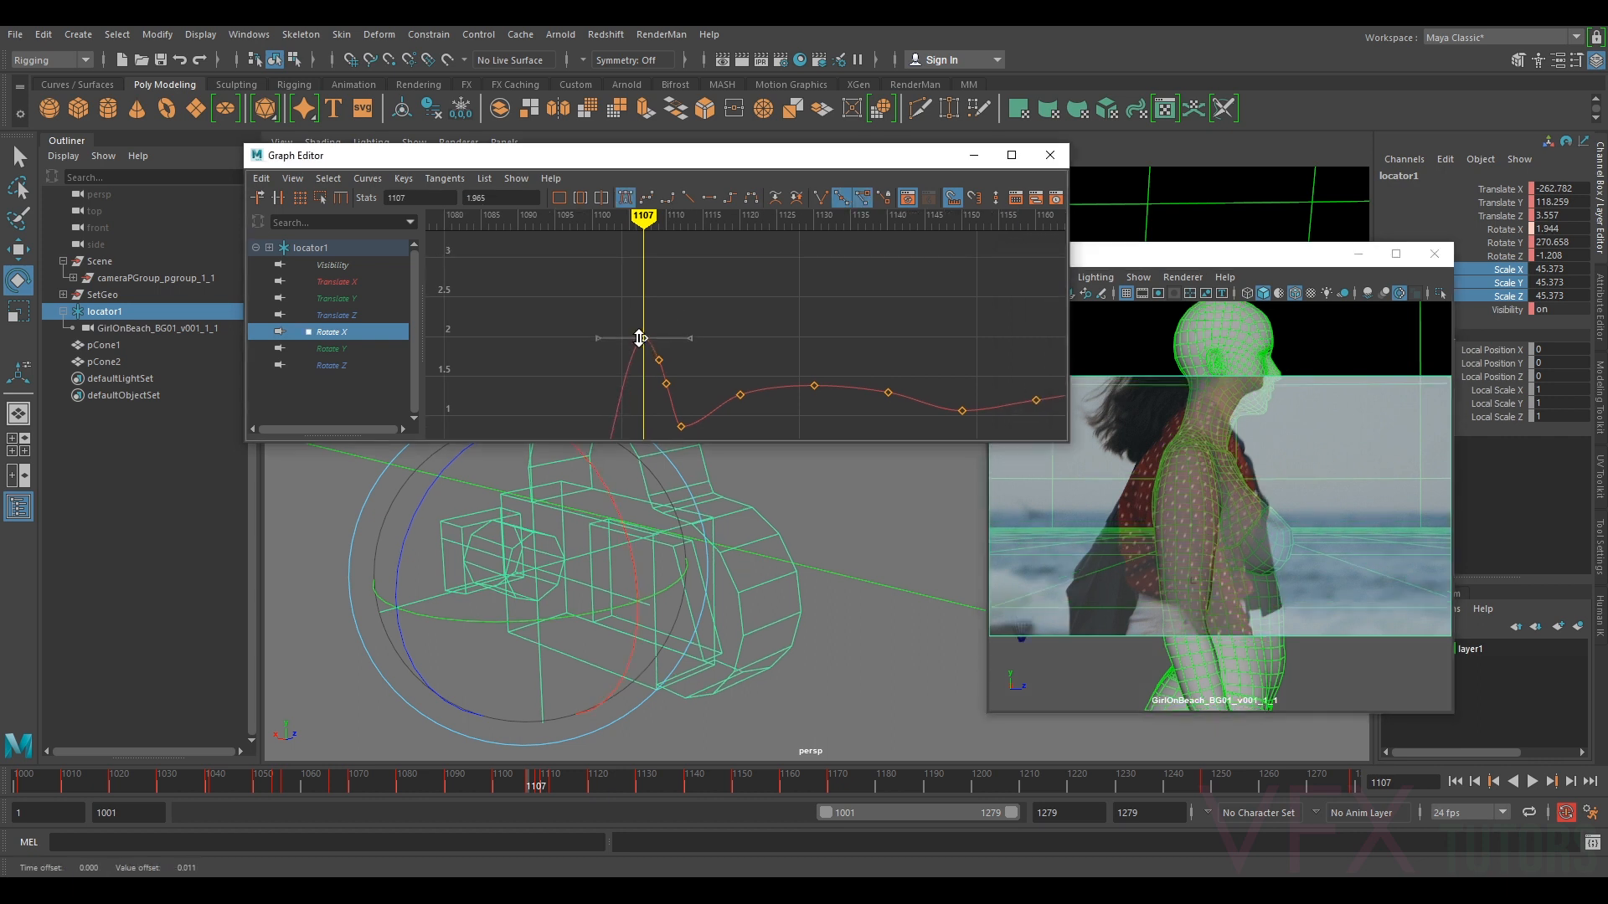
- Rotate locator1 about X to 1.438 at frame 1107 and step through to frame 1112, comparing the horizon with the footage
click(622, 525)
drag(623, 525, 639, 513)
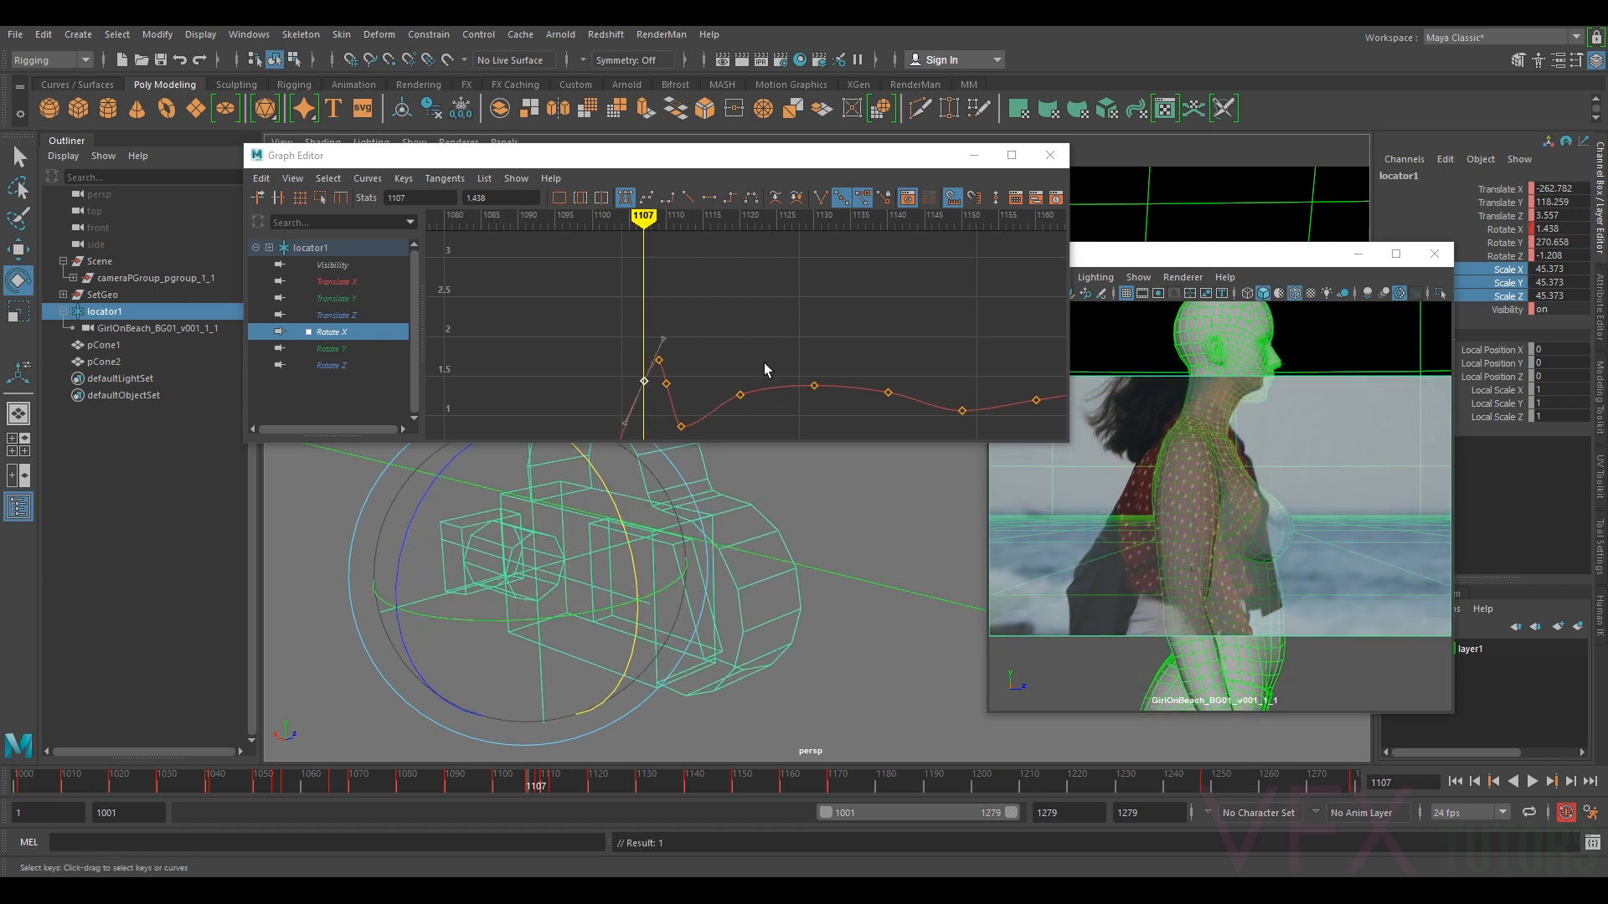
key(period)
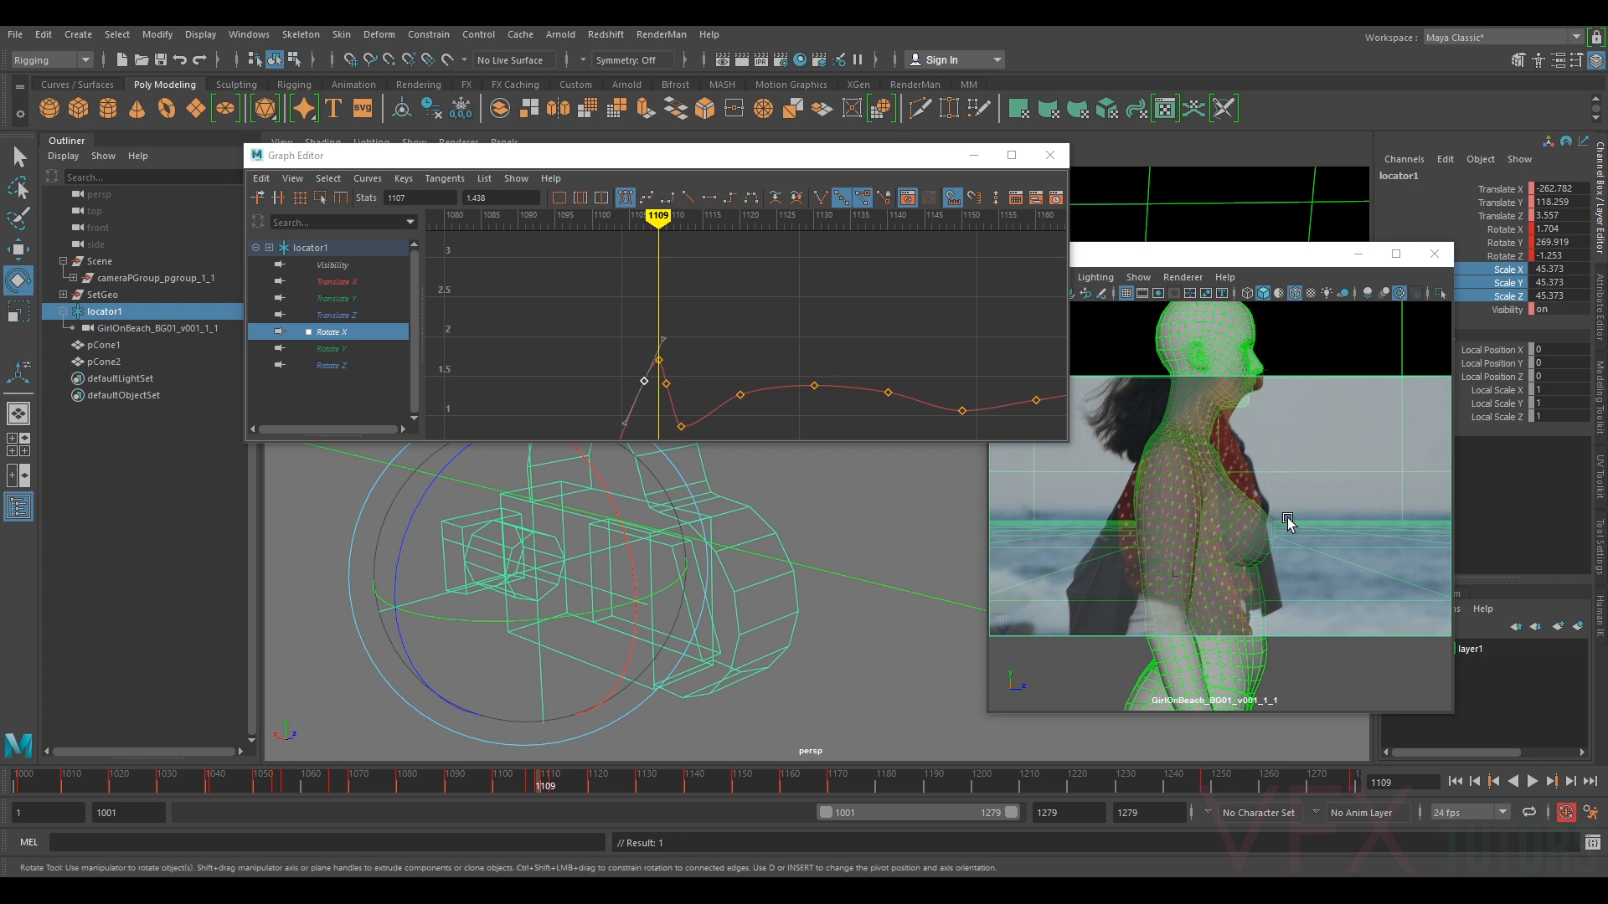
click(1287, 521)
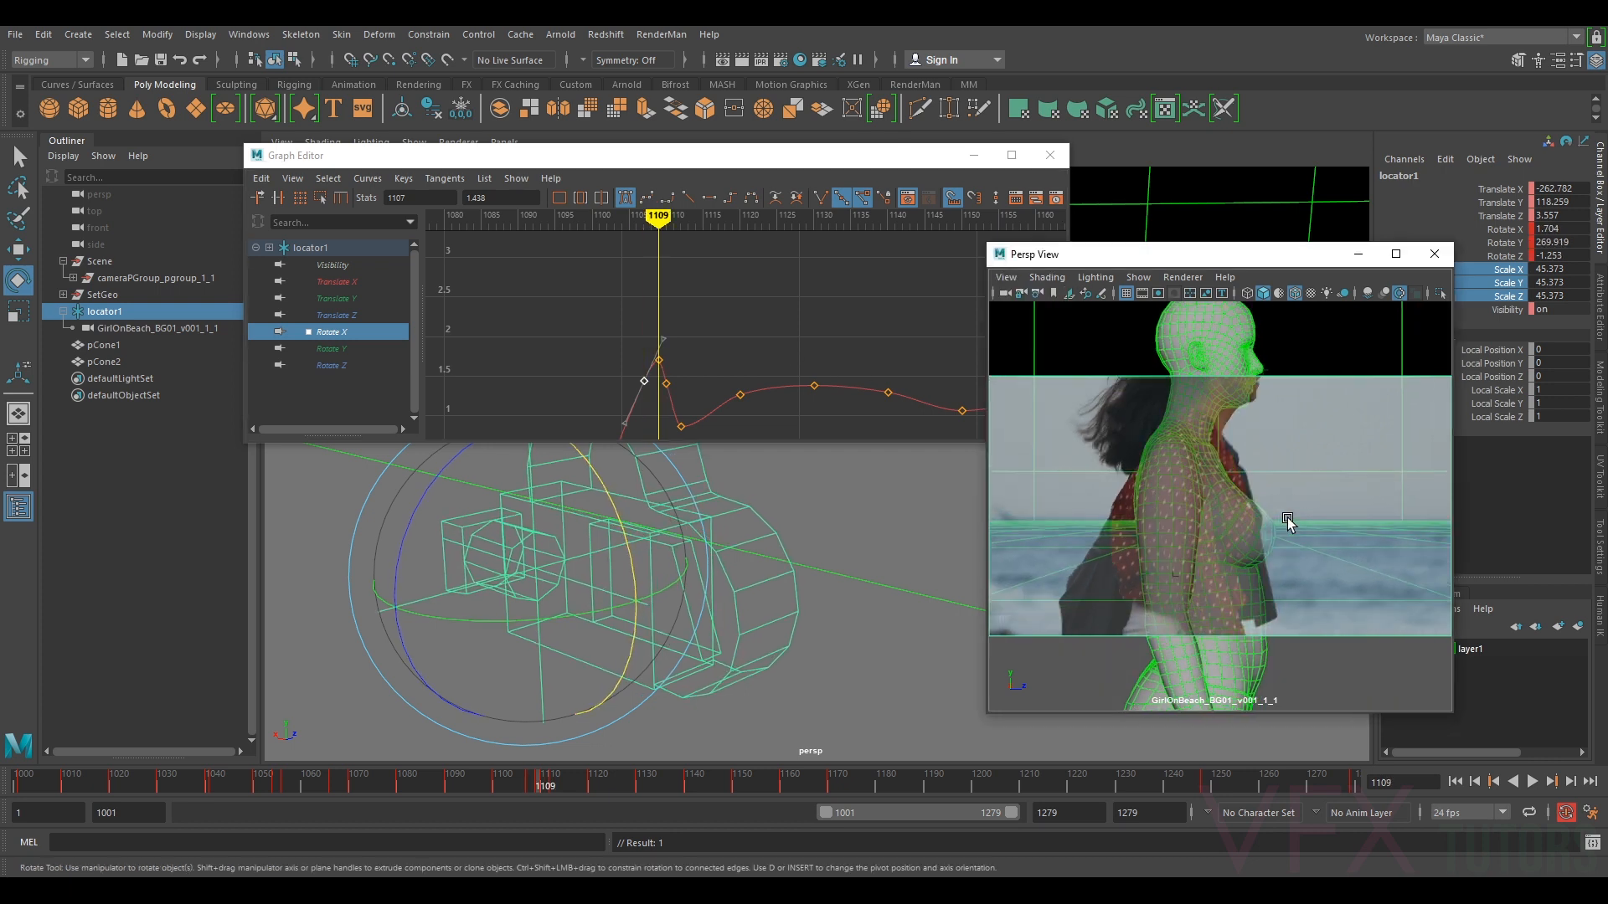
key(period)
key(period)
key(period)
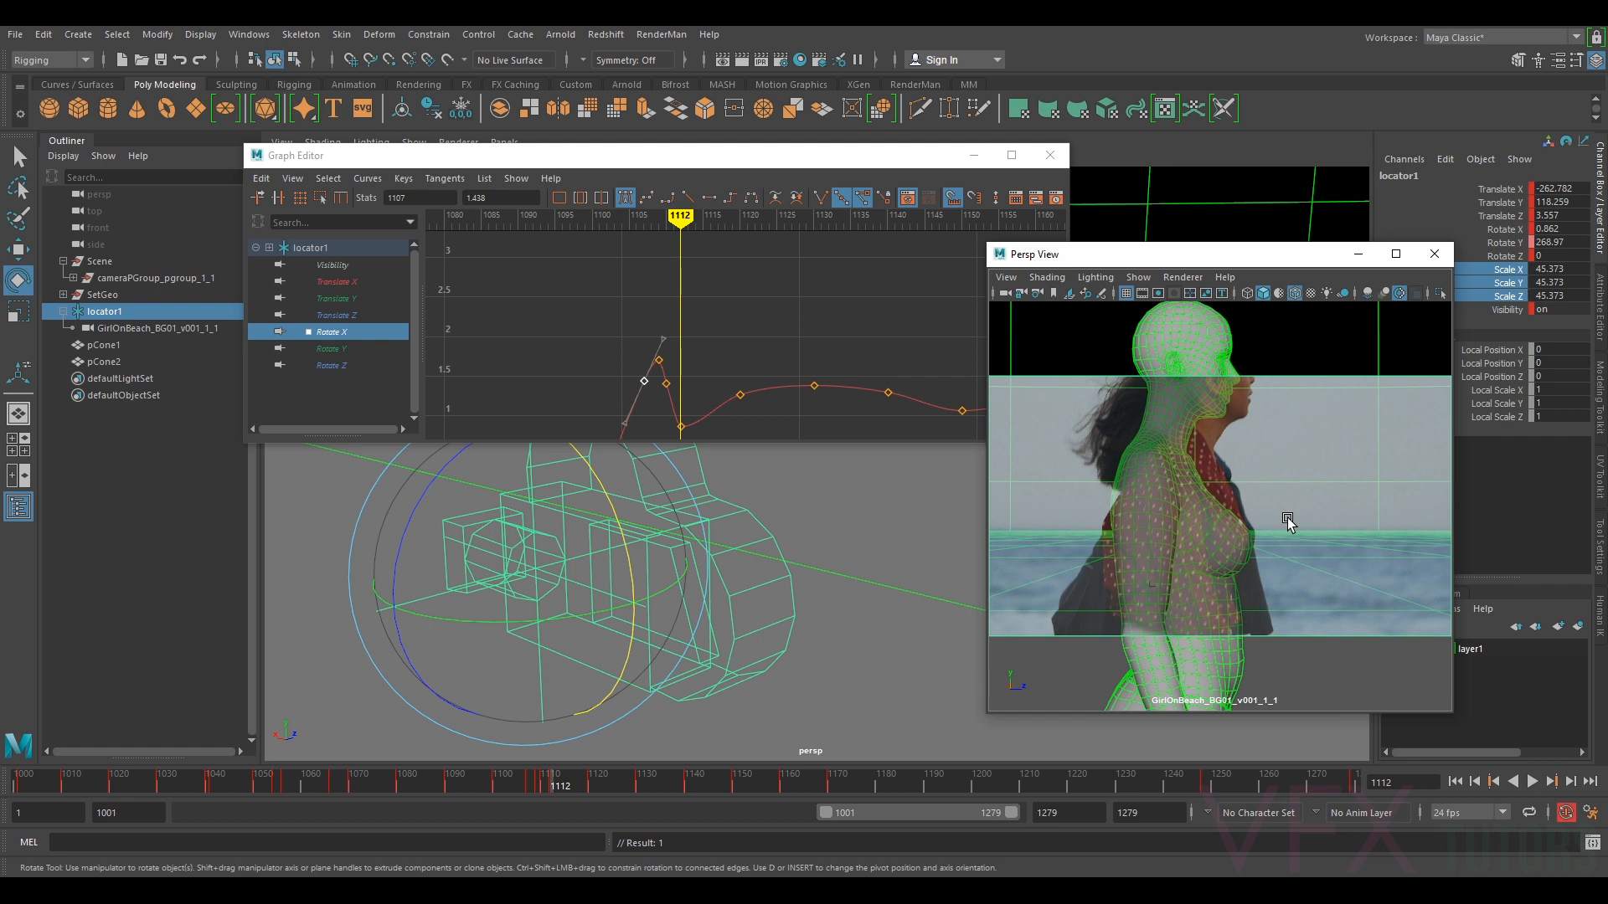
- Step back through the keys from frame 1112 to 1107, comparing the ground plane's horizon with the footage
key(comma)
key(comma)
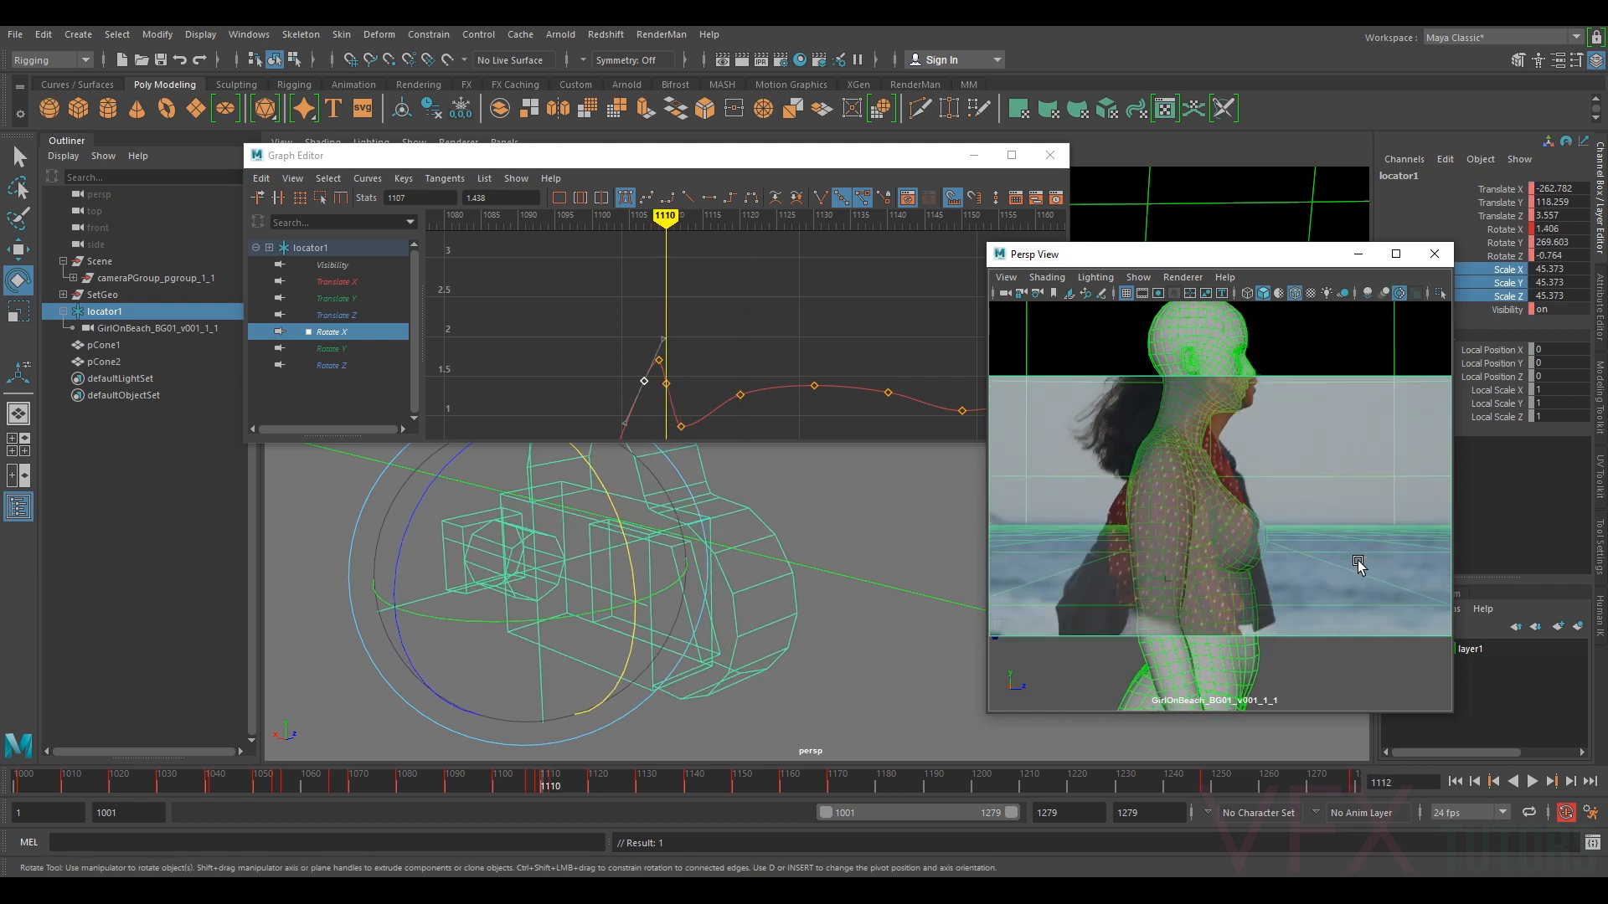
key(comma)
key(comma)
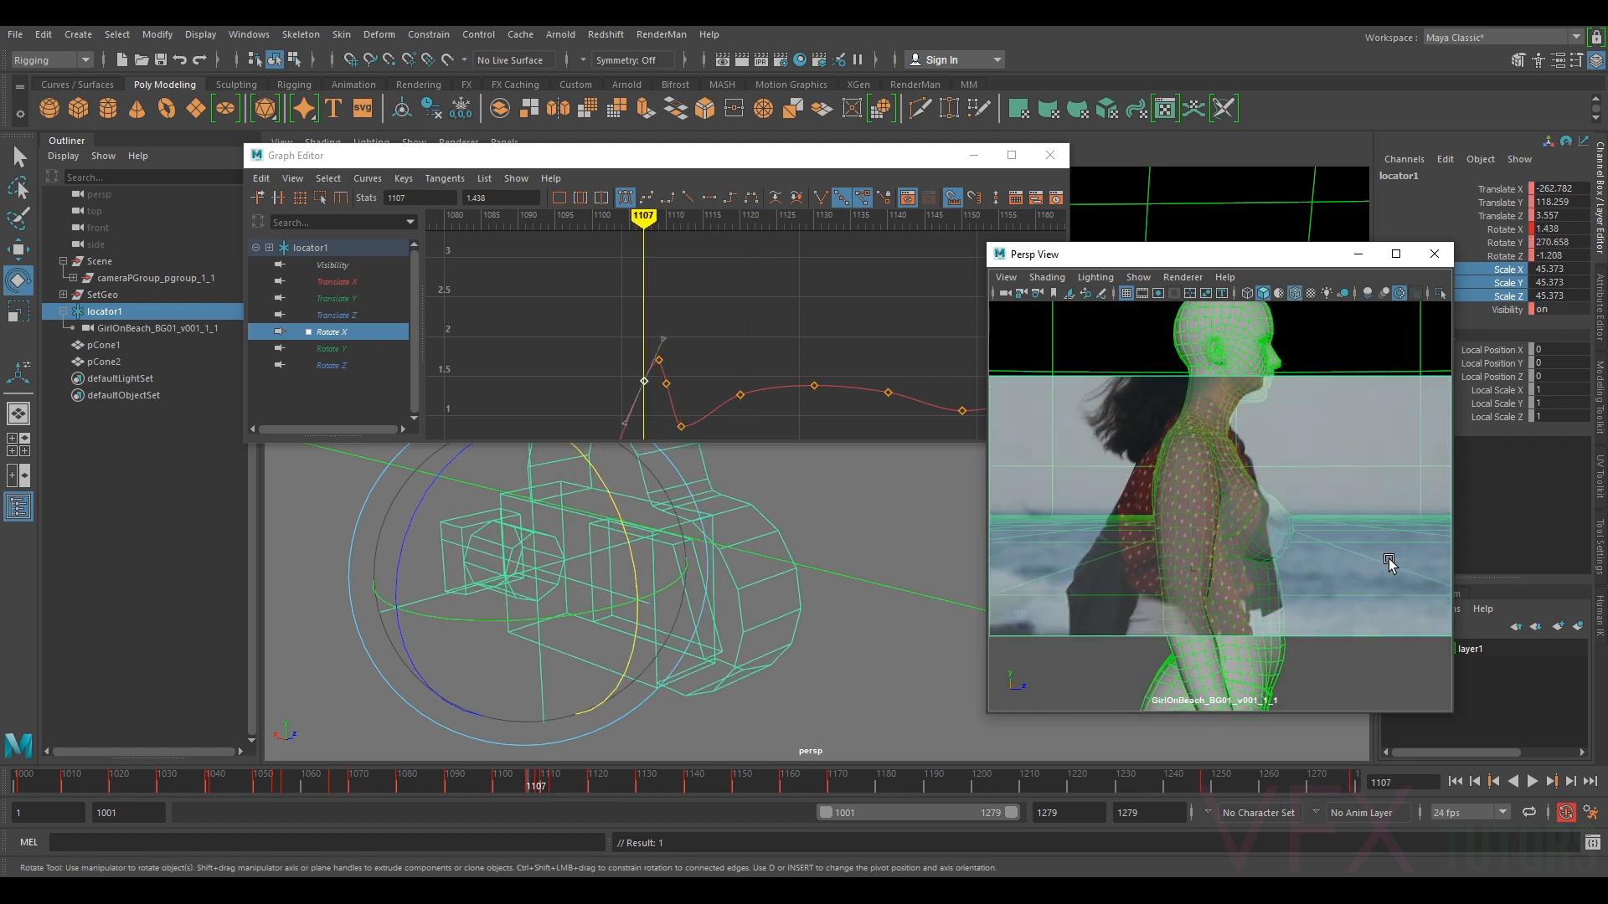
- Check the horizon at frame 1090 and raise locator1's Rotate X key there to -1.908
drag(573, 791, 463, 786)
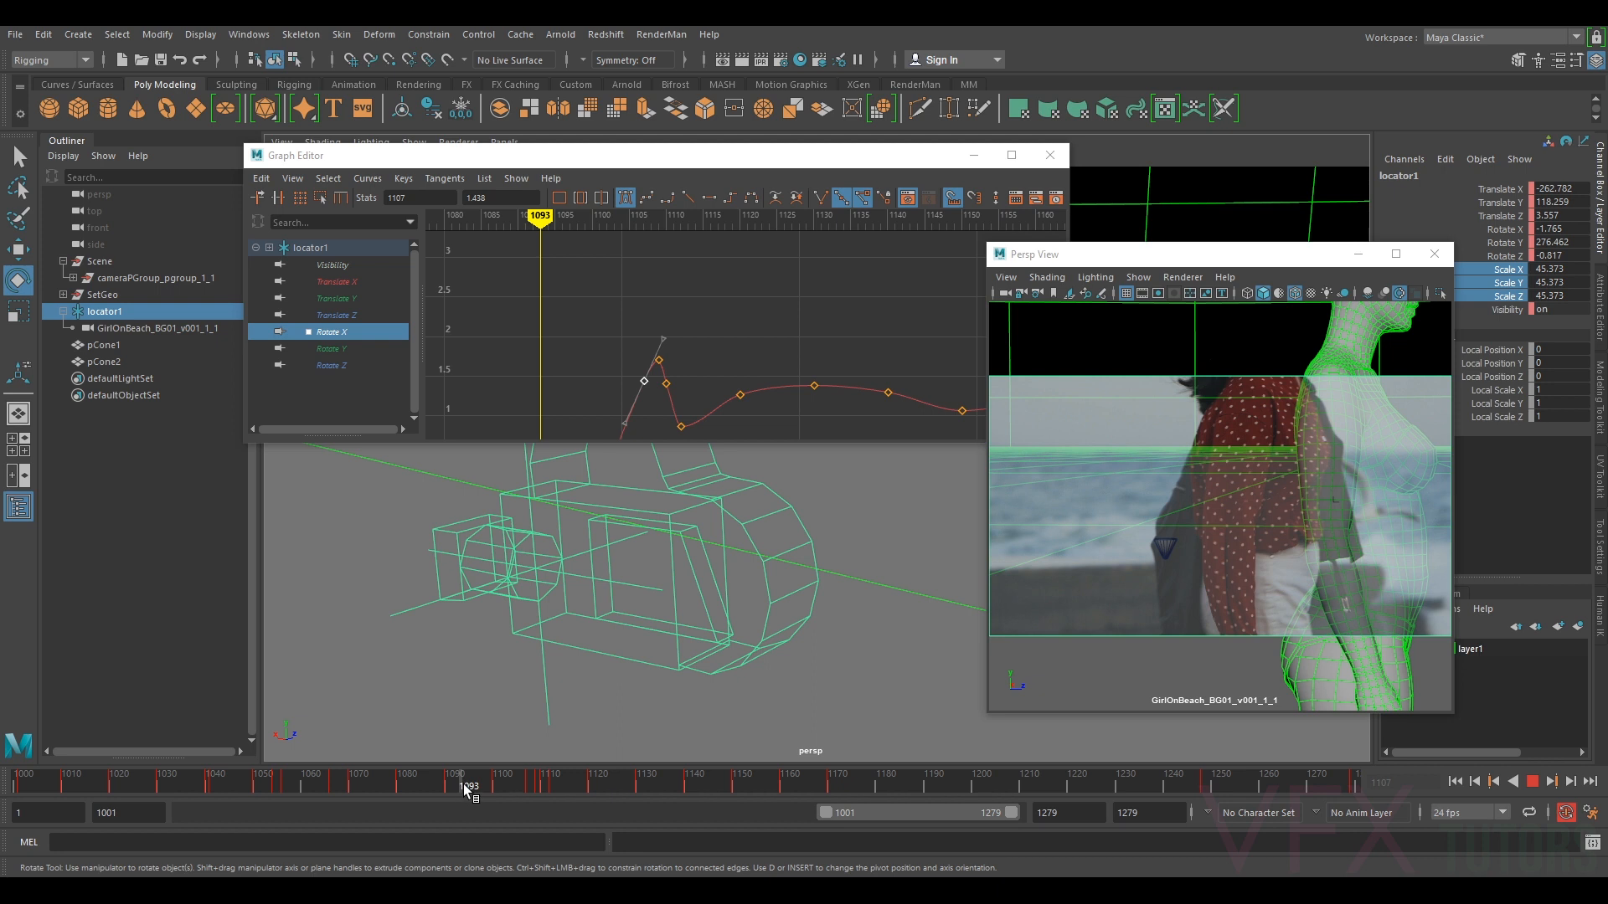
key(comma)
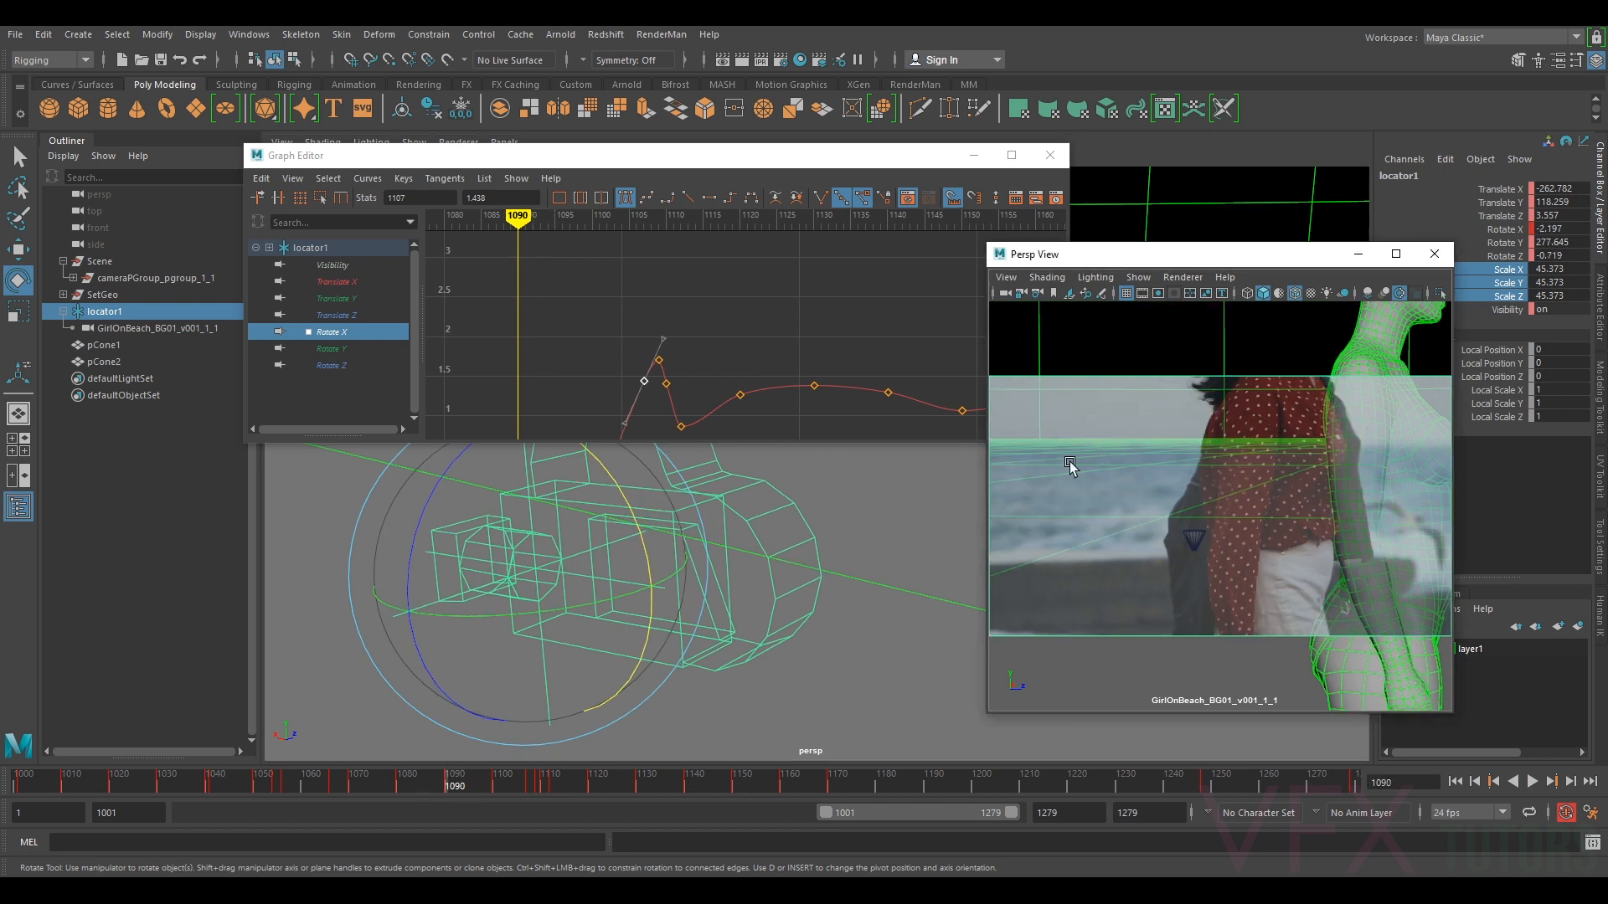
click(686, 388)
key(f)
scroll(762, 354, up, 3)
drag(774, 369, 714, 425)
shift+middle_drag(739, 399, 884, 368)
- Raise locator1's Rotate X key at frame 1080 to -2.436 to match the sea horizon
key(comma)
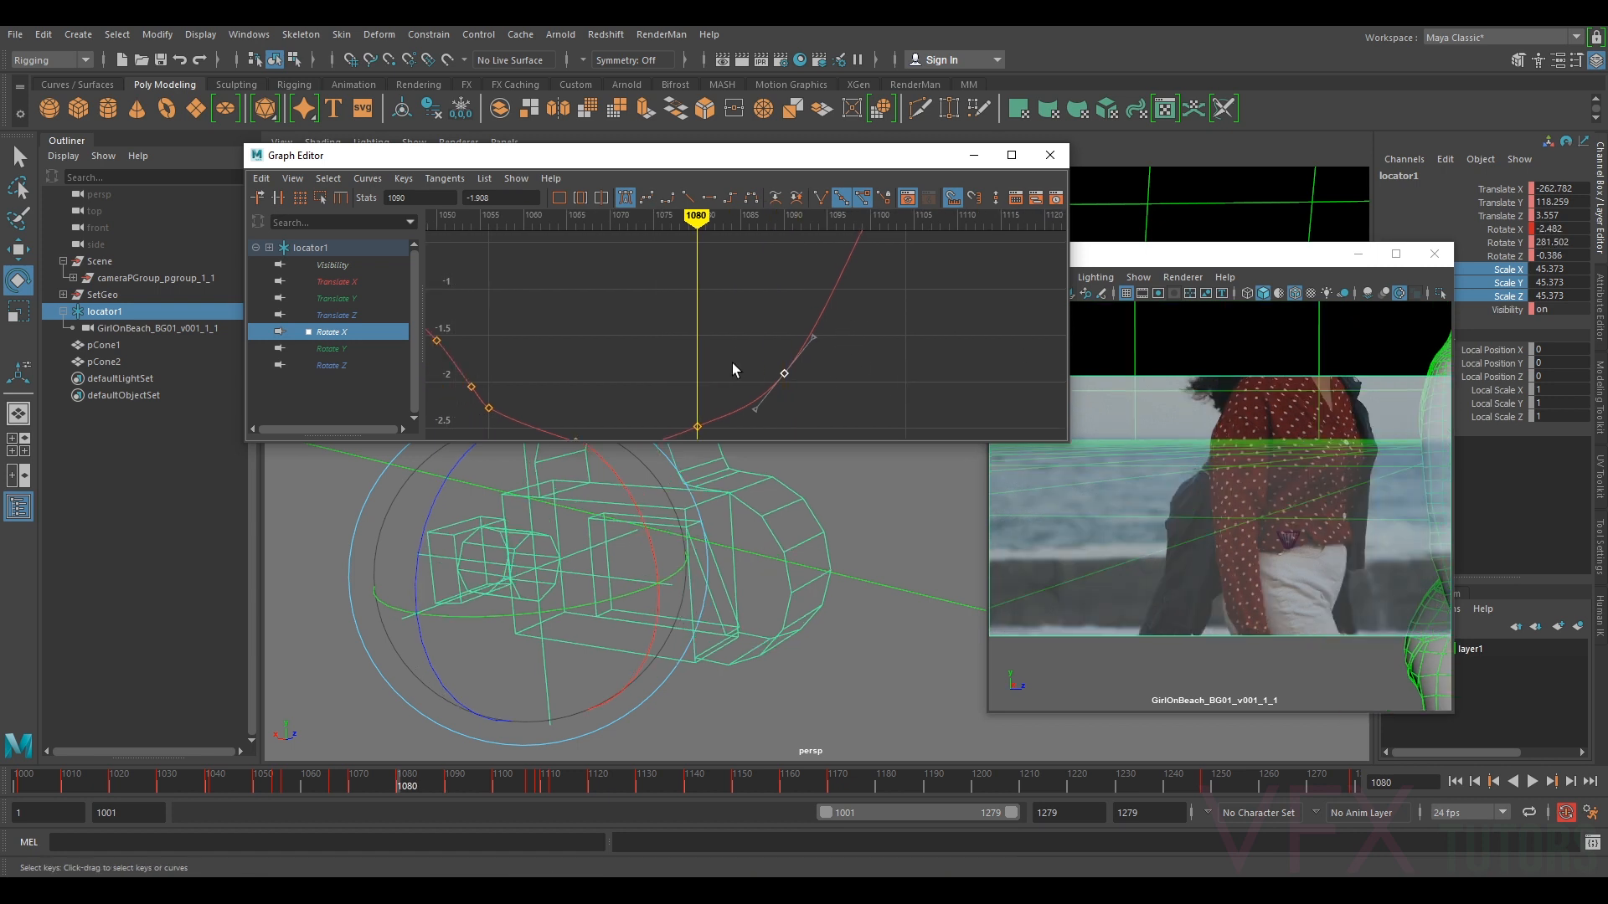
drag(700, 403, 711, 430)
shift+middle_drag(698, 423, 700, 421)
alt+right_drag(904, 371, 900, 346)
alt+middle_drag(849, 346, 904, 280)
- Reshape the incoming tangent of the Rotate X key at frame 1090 and fine-tune the frame 1080 key to -2.441
drag(849, 330, 848, 328)
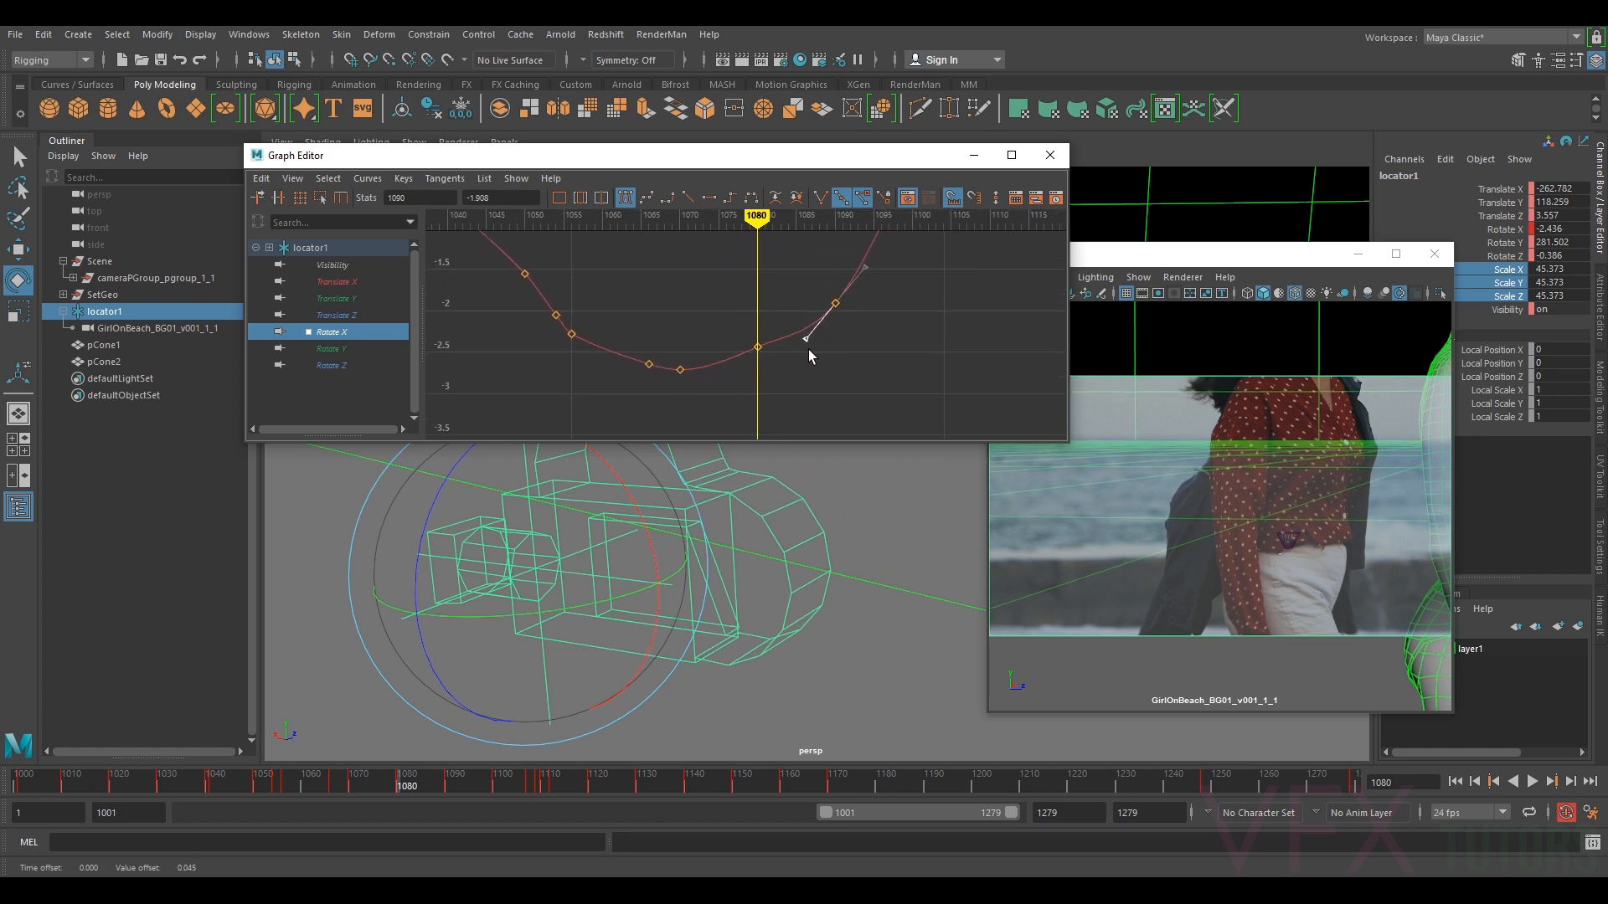
click(801, 341)
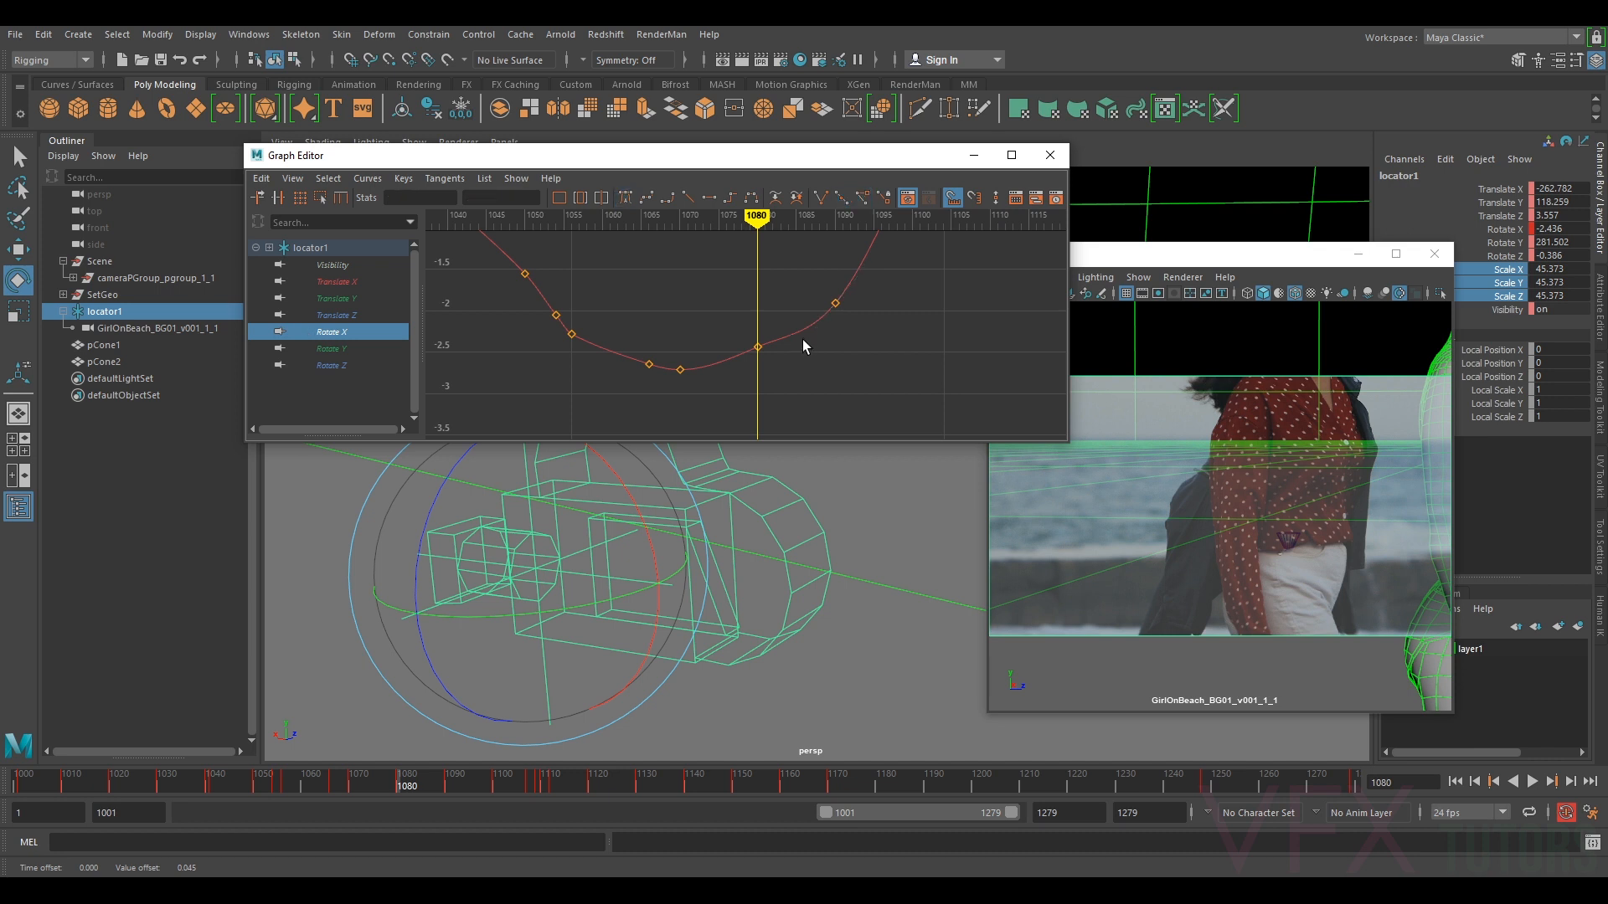
click(838, 303)
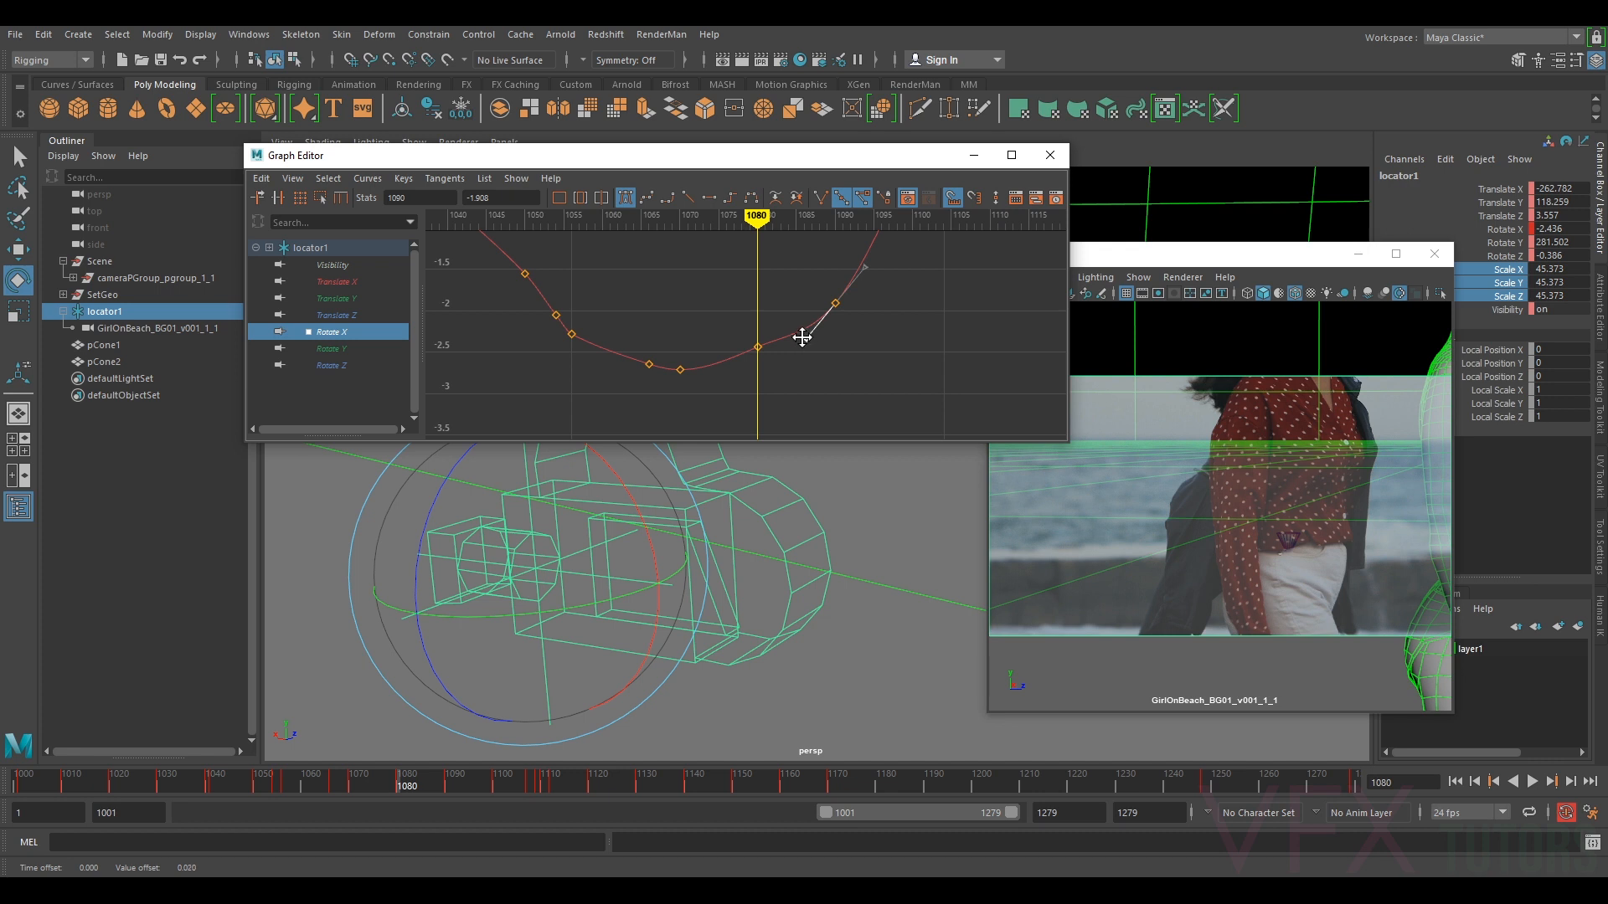
click(804, 341)
drag(853, 293, 811, 340)
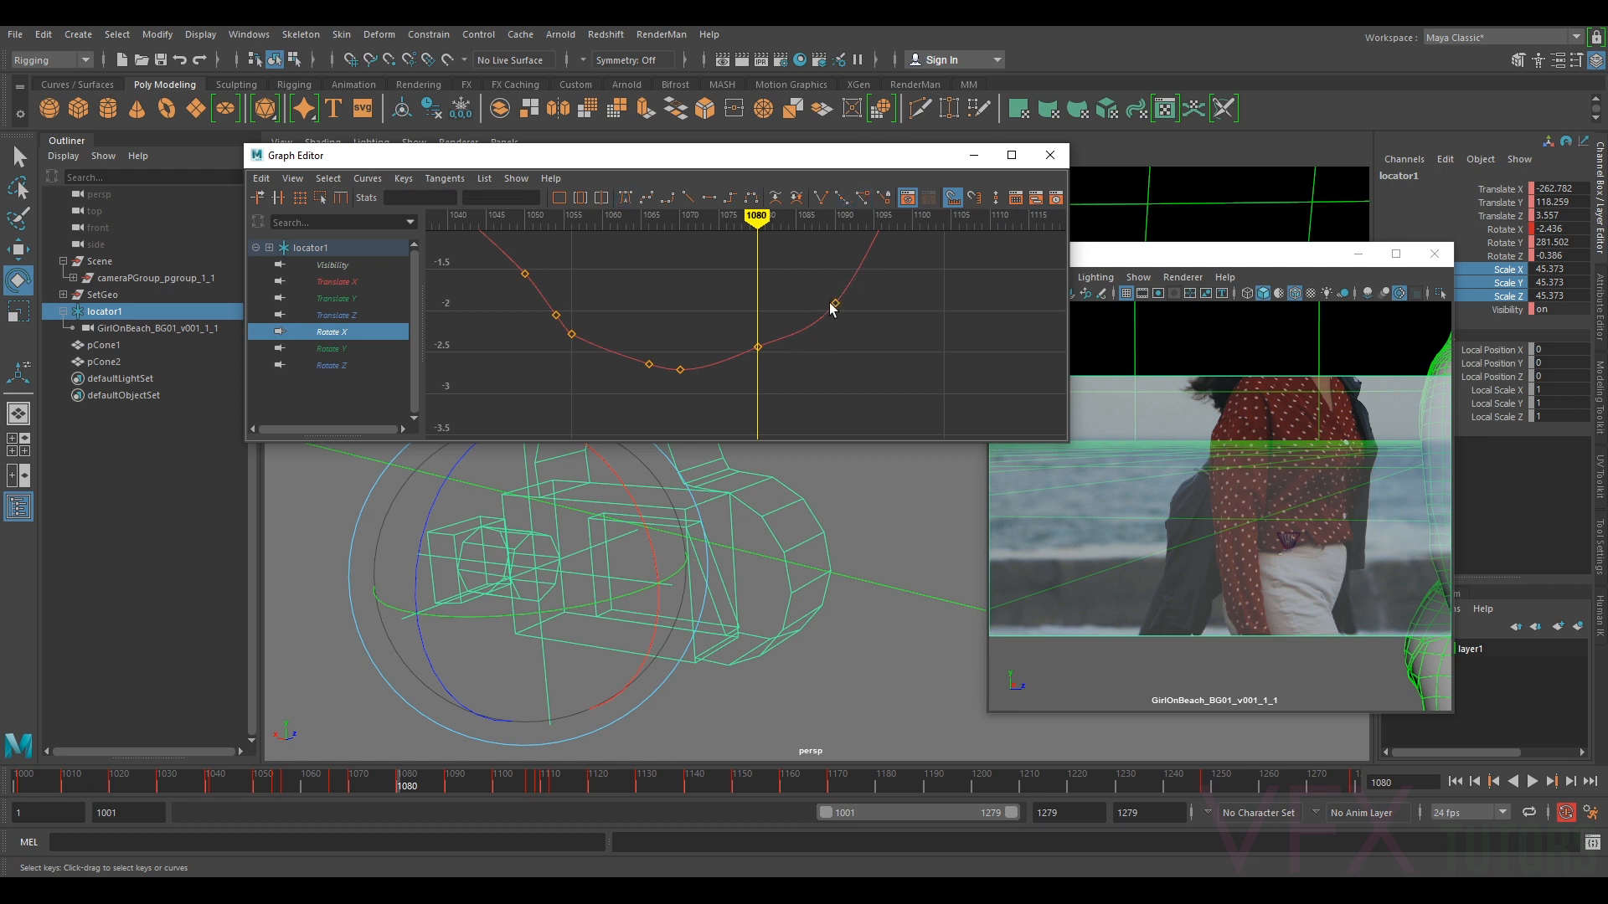
click(830, 306)
click(842, 297)
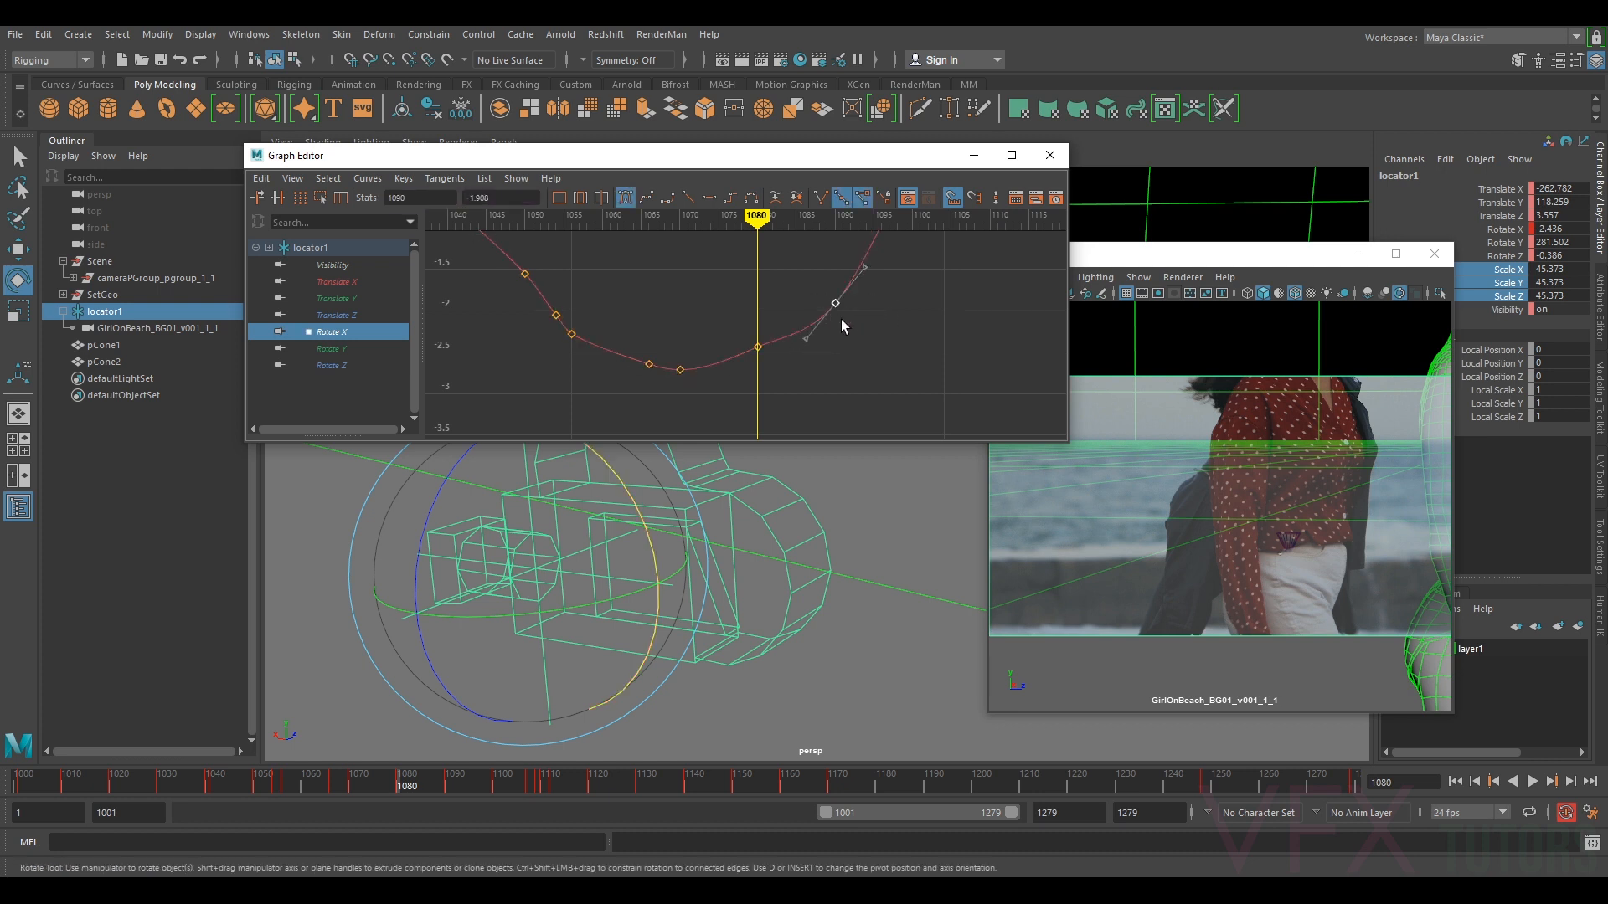
drag(805, 341, 801, 334)
alt+right_drag(846, 325, 873, 343)
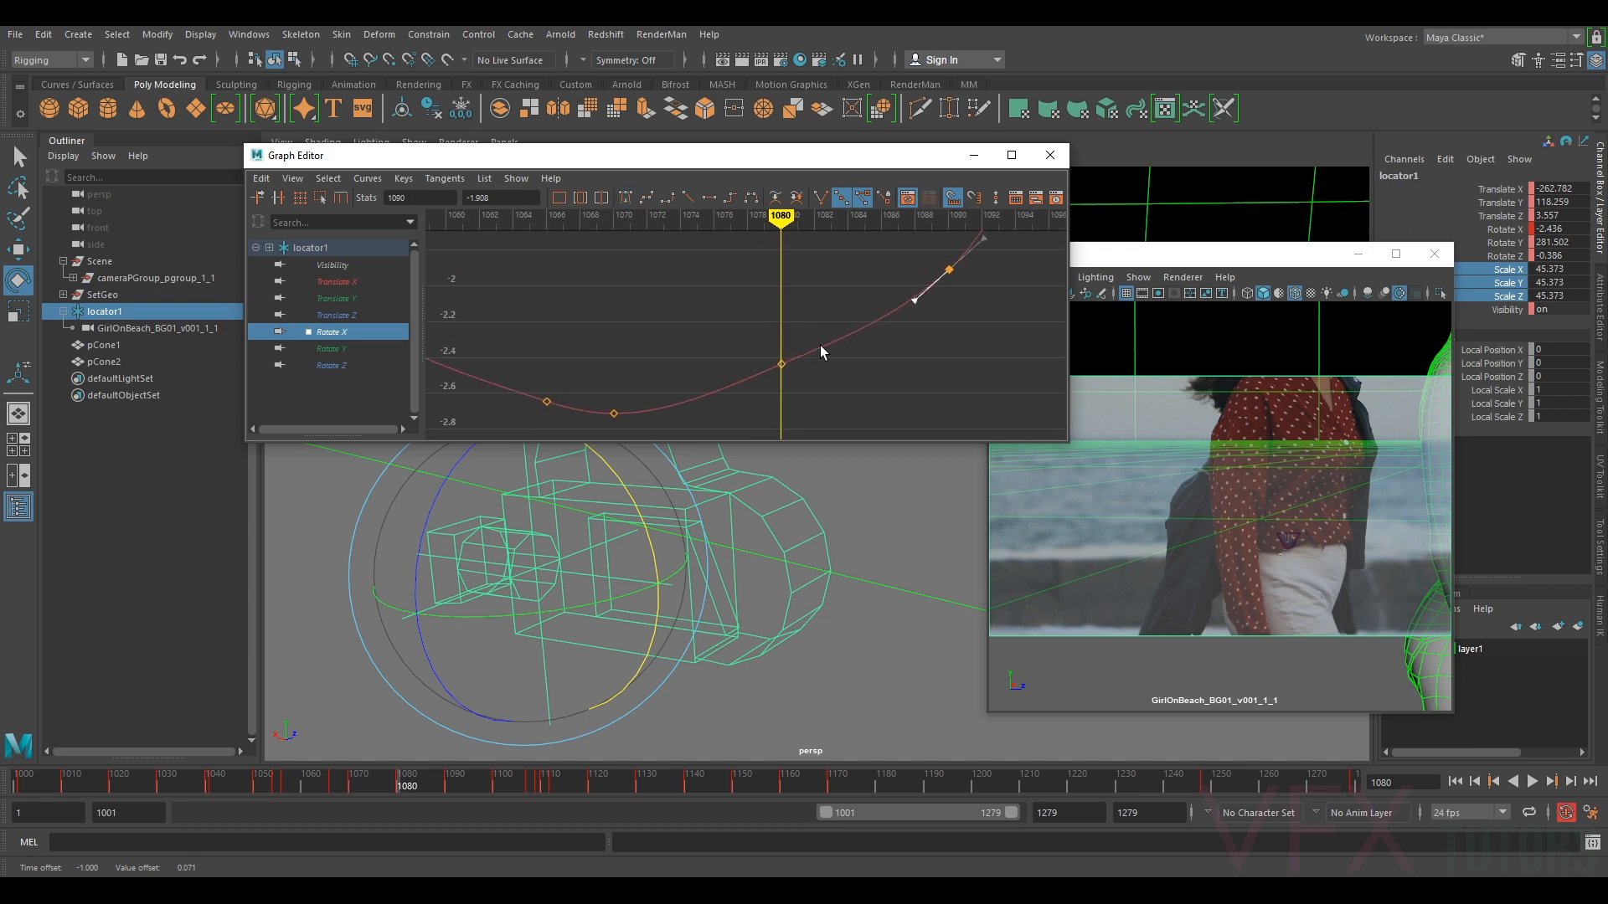
mouse_move(795, 339)
mouse_down()
mouse_move(756, 380)
mouse_move(783, 361)
mouse_up()
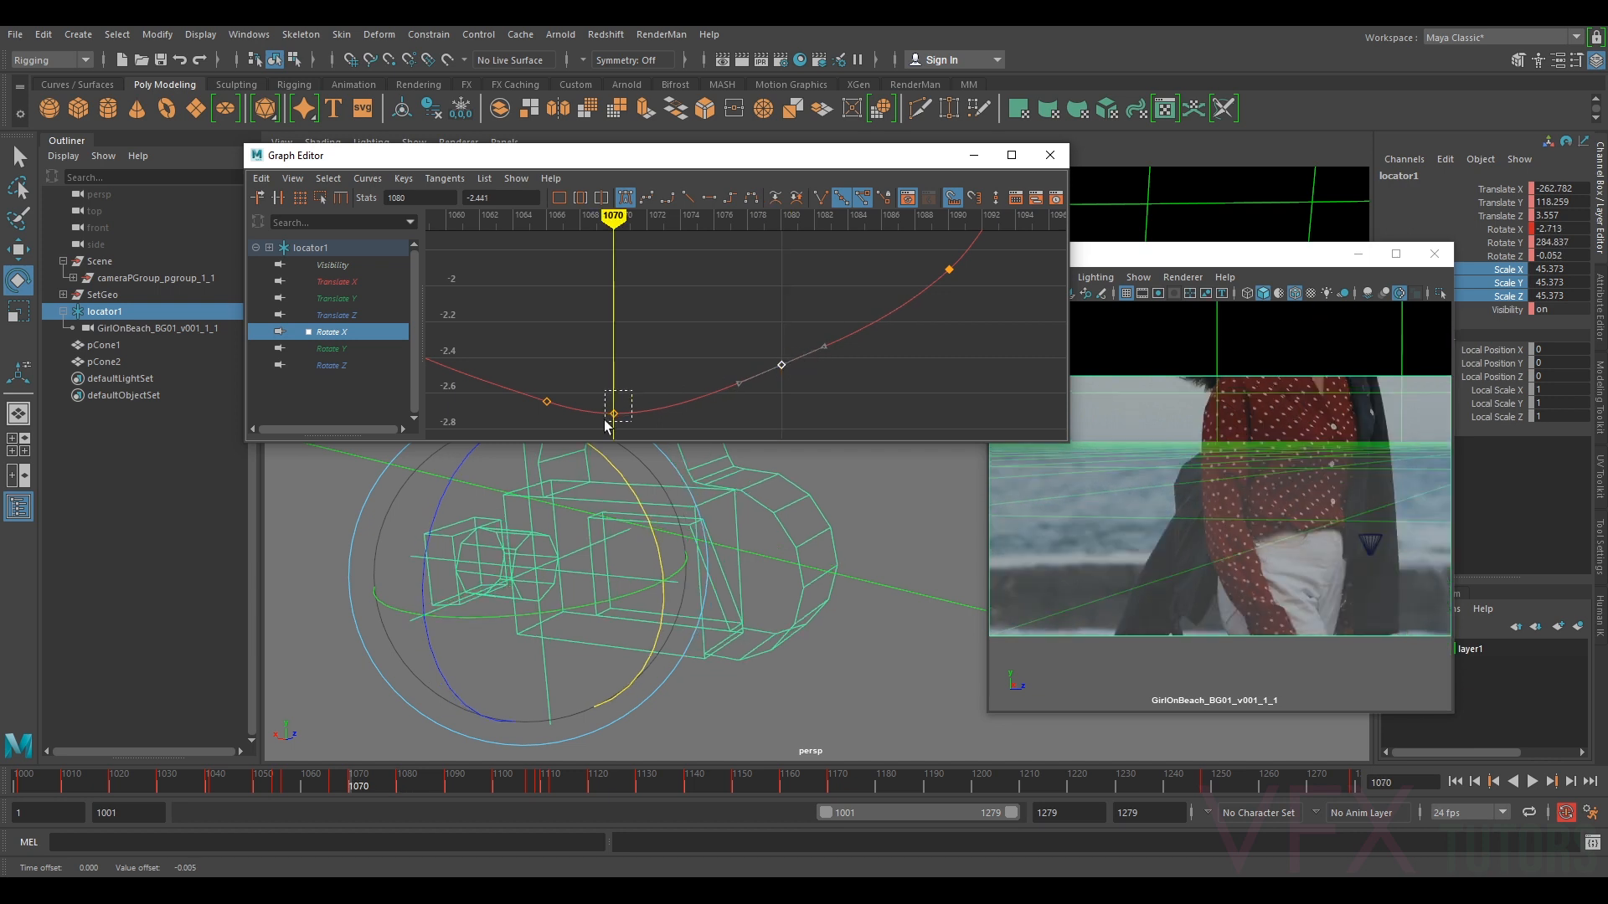
- Raise locator1's Rotate X keys at frames 1070 and 1066 to -2.535
click(614, 414)
drag(613, 413, 617, 382)
alt+middle_drag(760, 379, 826, 343)
click(613, 365)
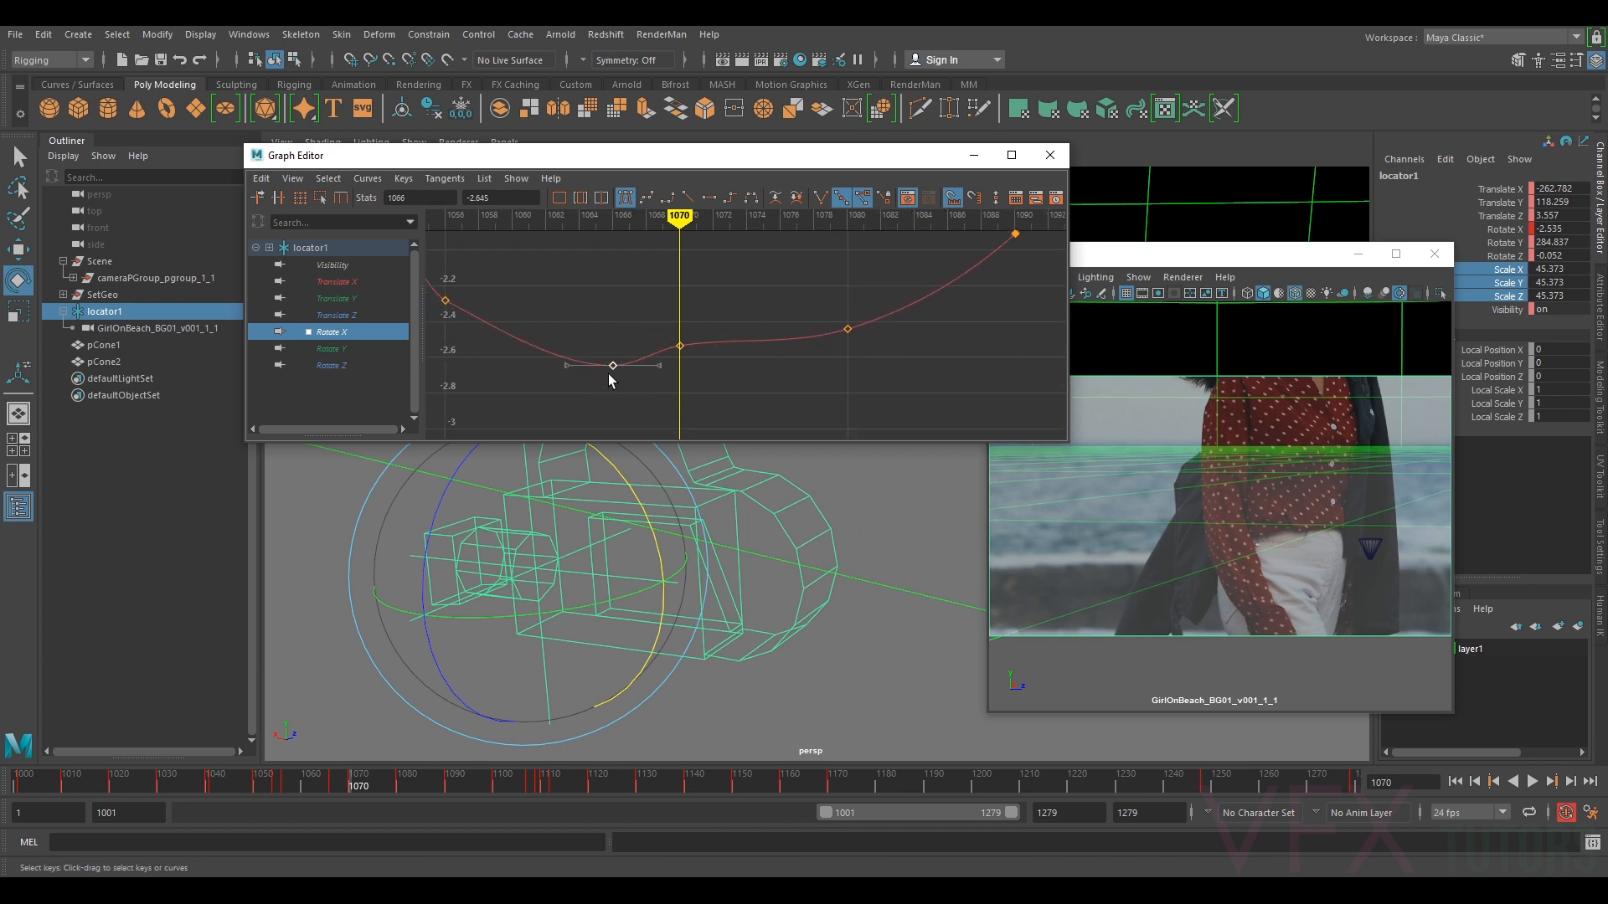
key(comma)
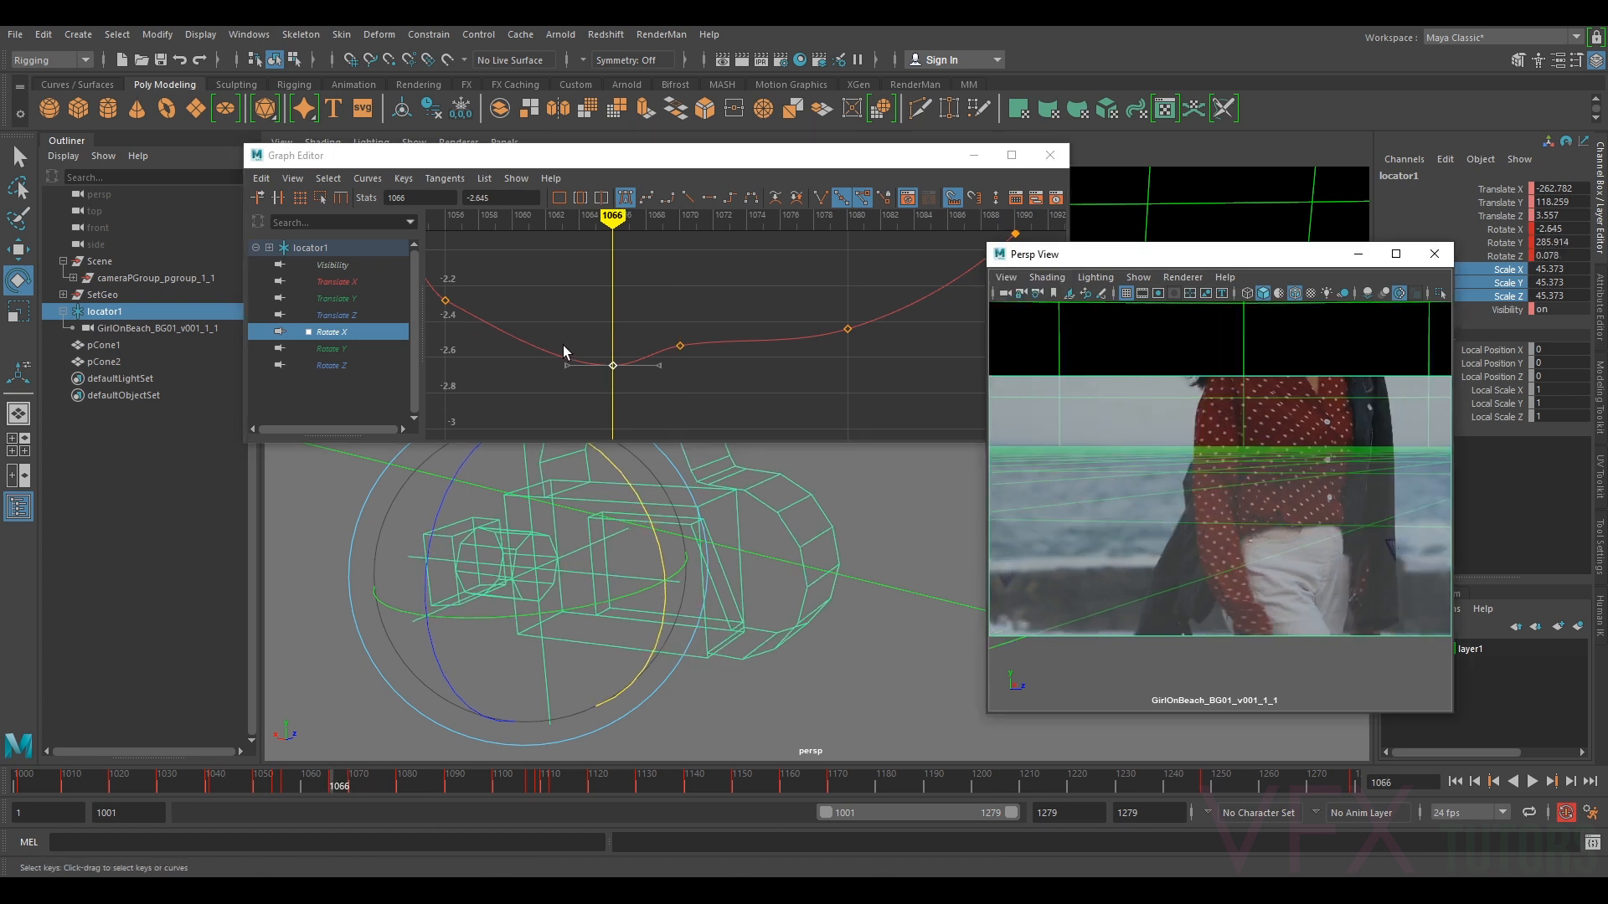
drag(561, 338, 627, 400)
middle_drag(614, 365, 614, 346)
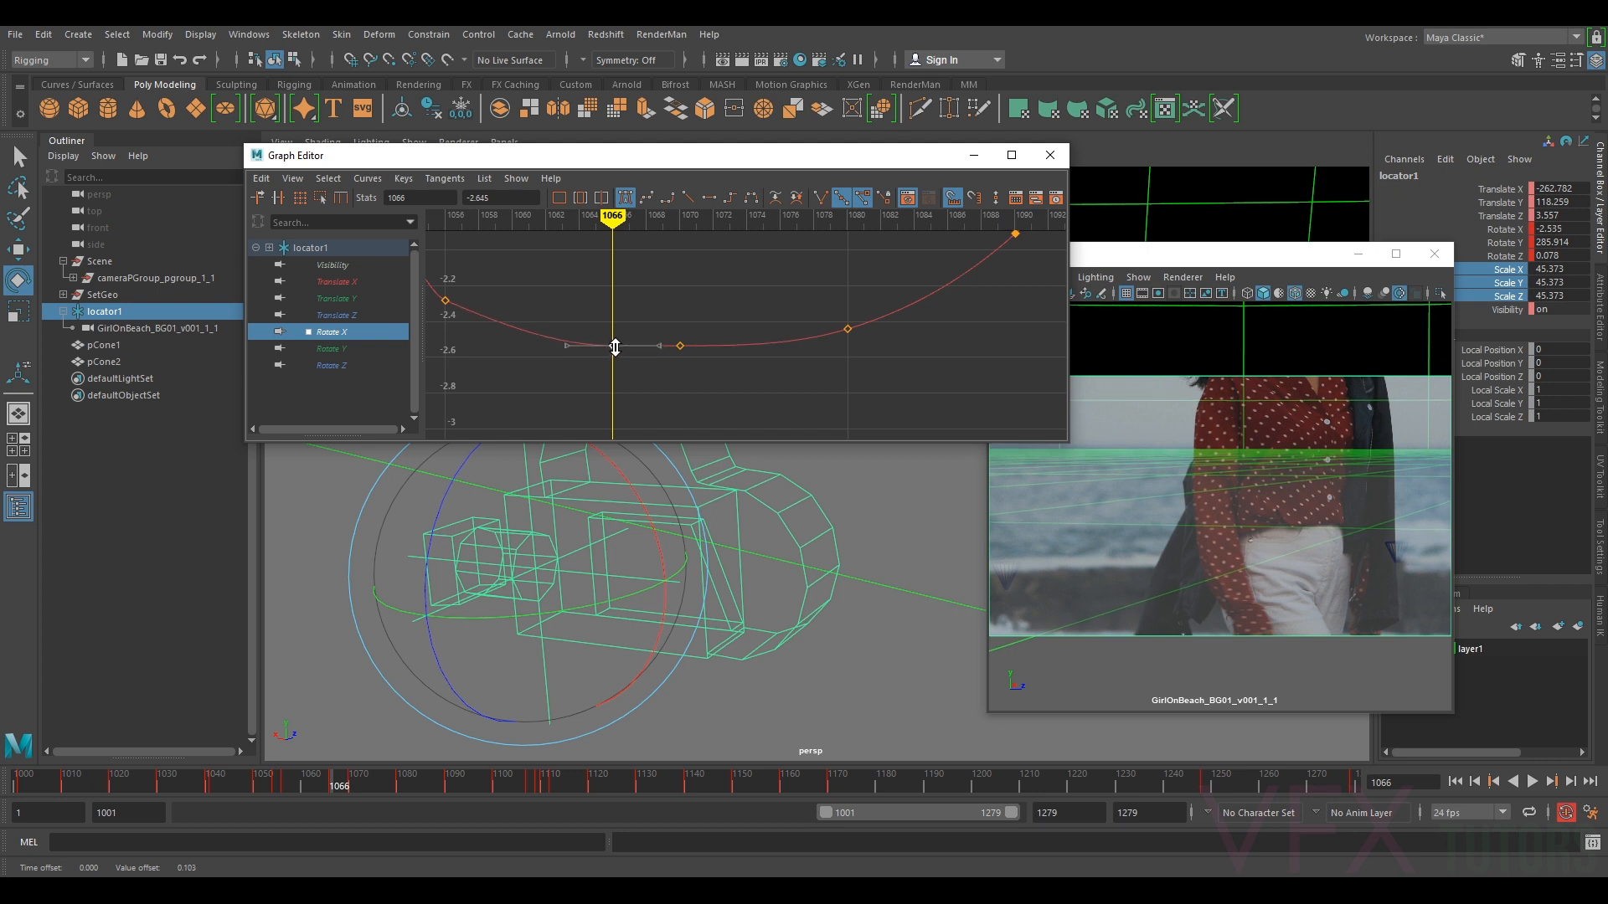
- Lower the Rotate X key at frame 1070 to -2.583 so the curve dips smoothly between frames 1066 and 1080
drag(702, 335, 671, 360)
shift+middle_drag(679, 345, 679, 347)
middle_drag(784, 336, 787, 346)
alt+right_drag(787, 345, 842, 345)
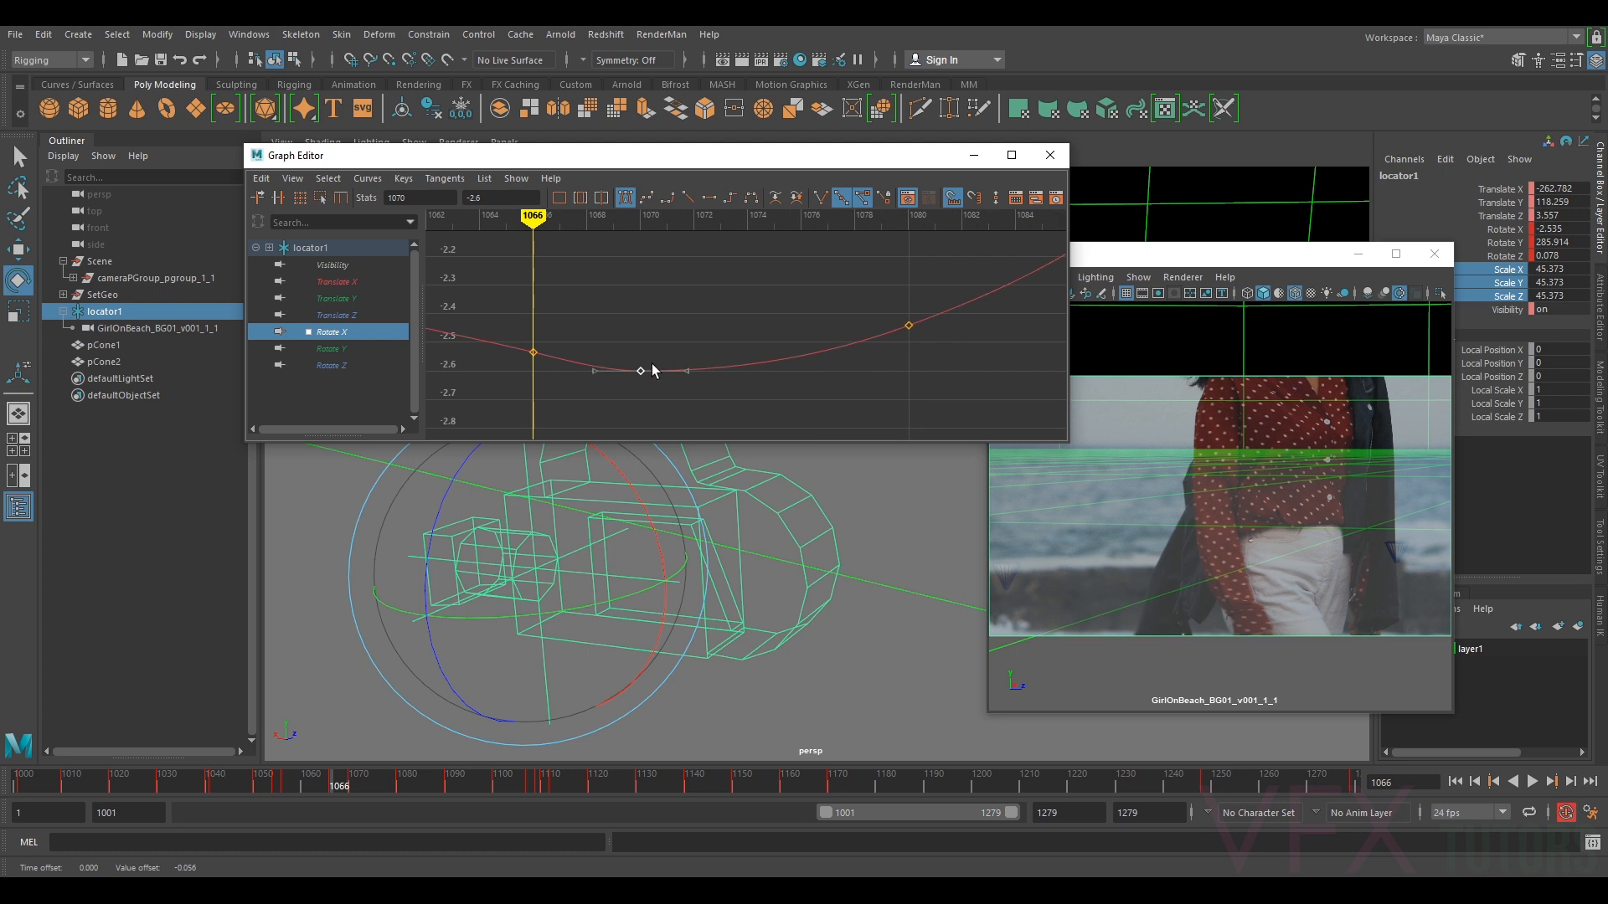
middle_drag(639, 362, 638, 357)
- Step back through the keys from frame 1066 to 1041, checking the horizon alignment against the footage
click(1294, 502)
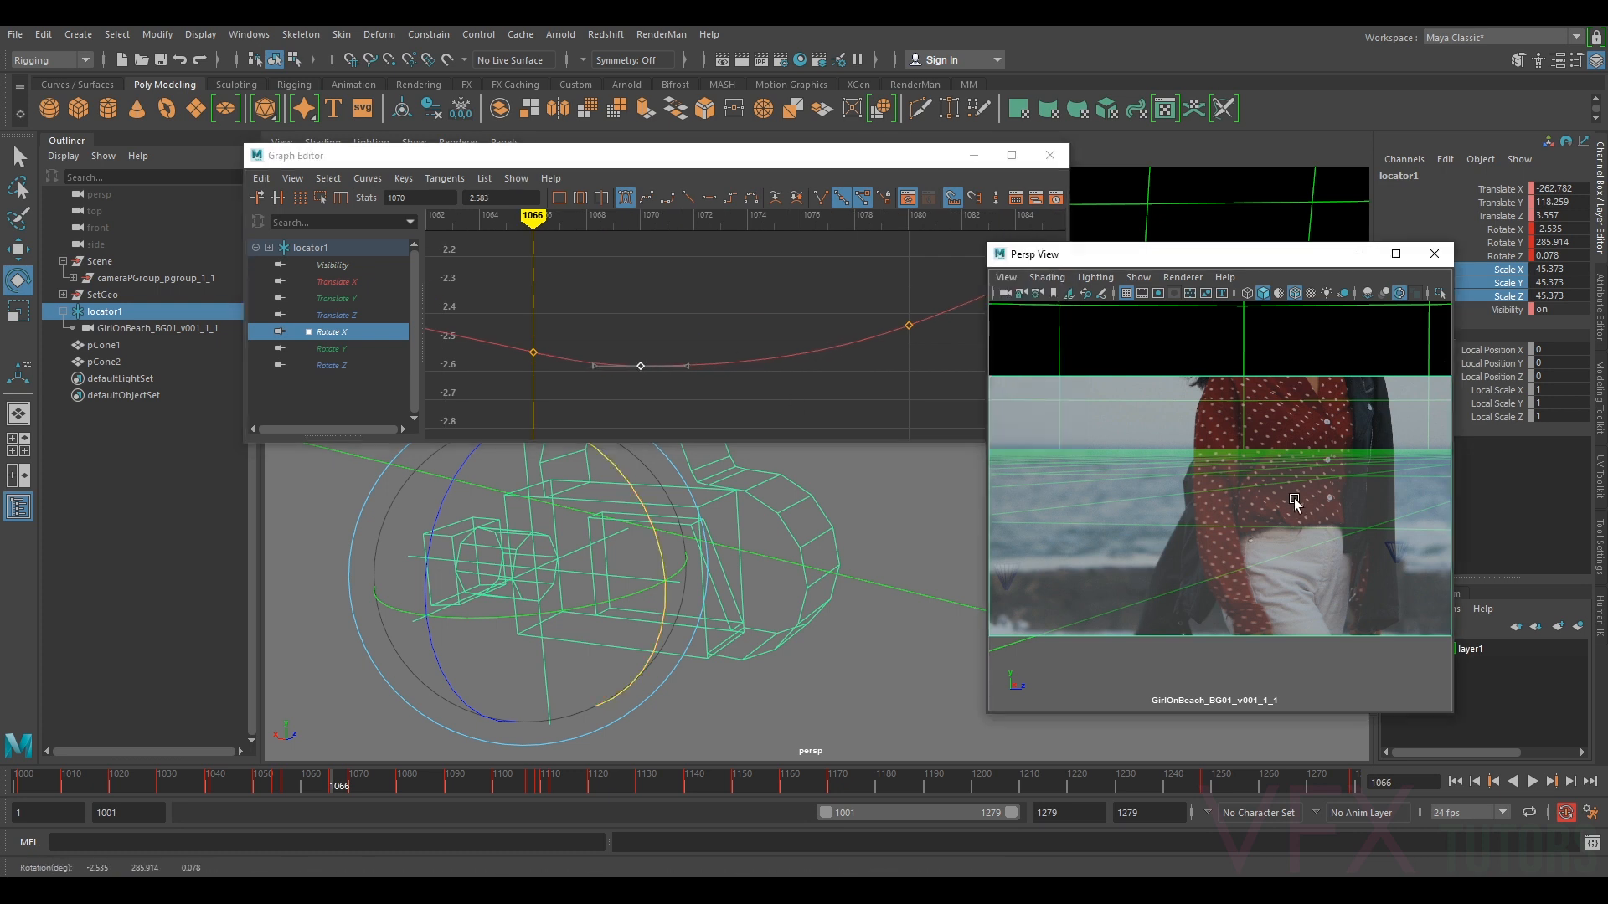
key(comma)
key(comma)
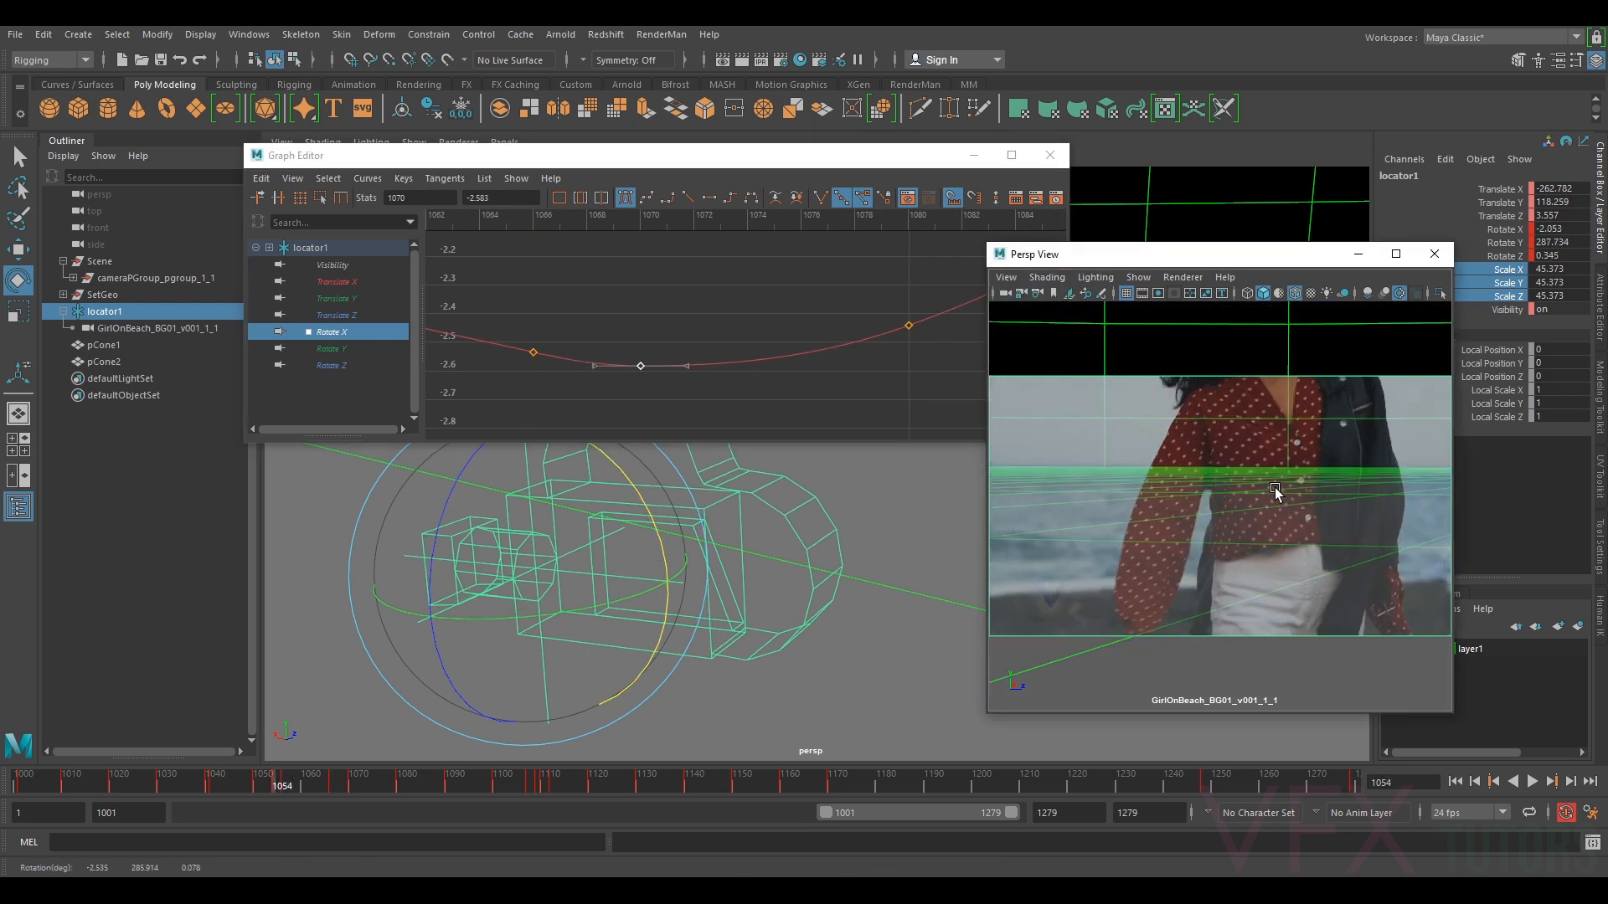
key(comma)
key(period)
key(comma)
key(comma)
key(comma)
key(comma)
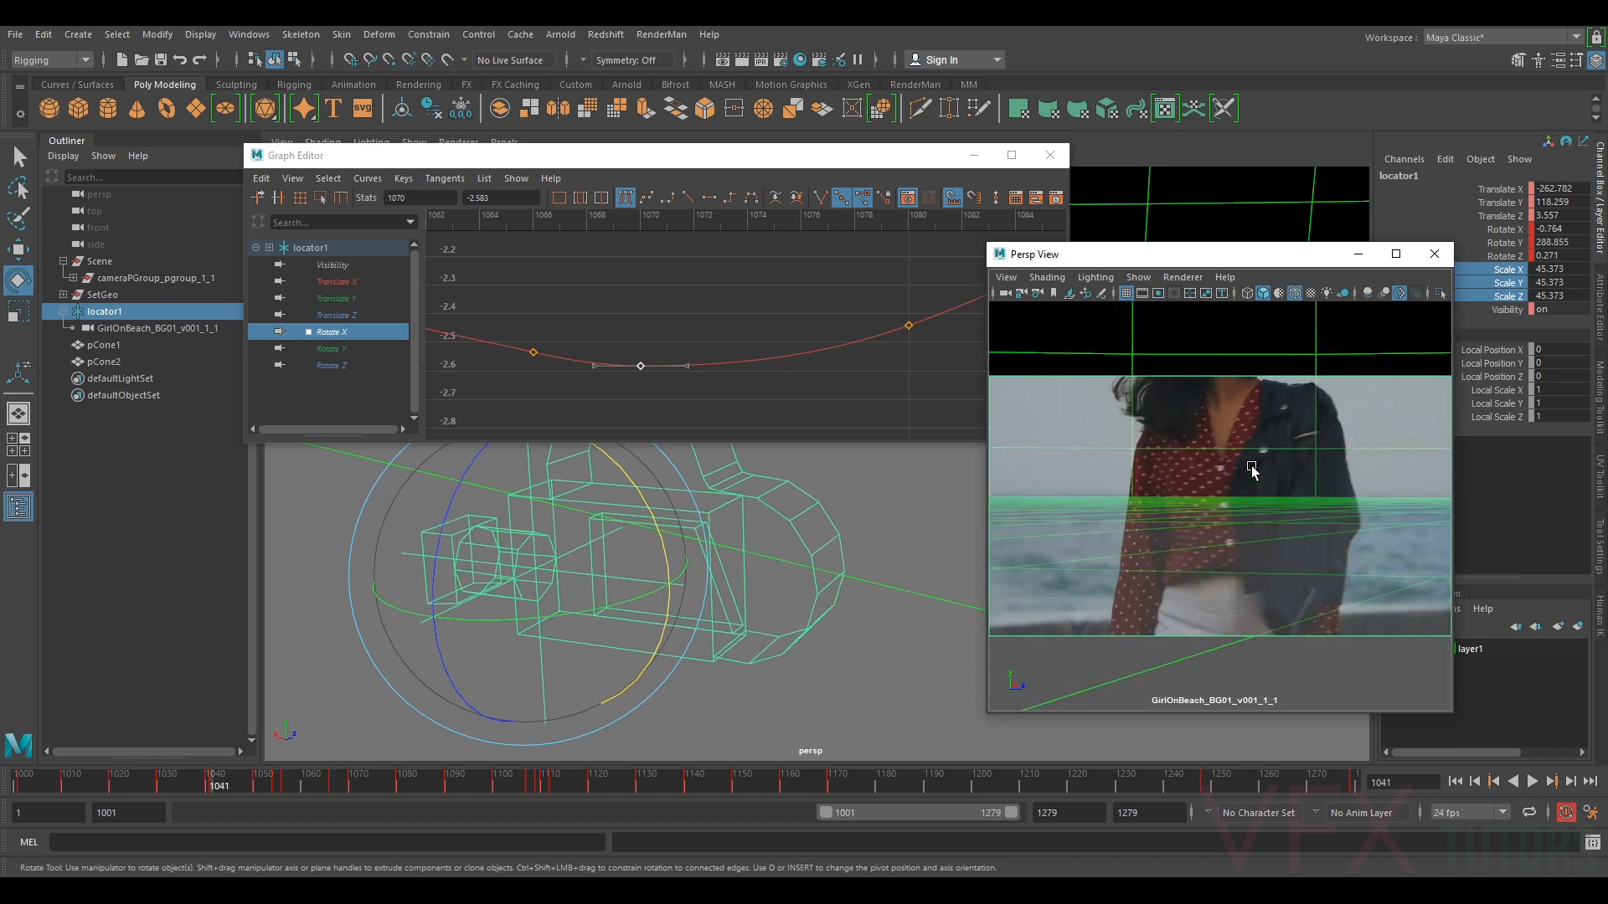
- Compare the horizon at frames 1030 and 1040, and delete locator1's extra Rotate X key at frame 1041
scroll(771, 355, up, 2)
scroll(737, 347, down, 10)
scroll(732, 363, up, 7)
alt+middle_drag(681, 334, 721, 359)
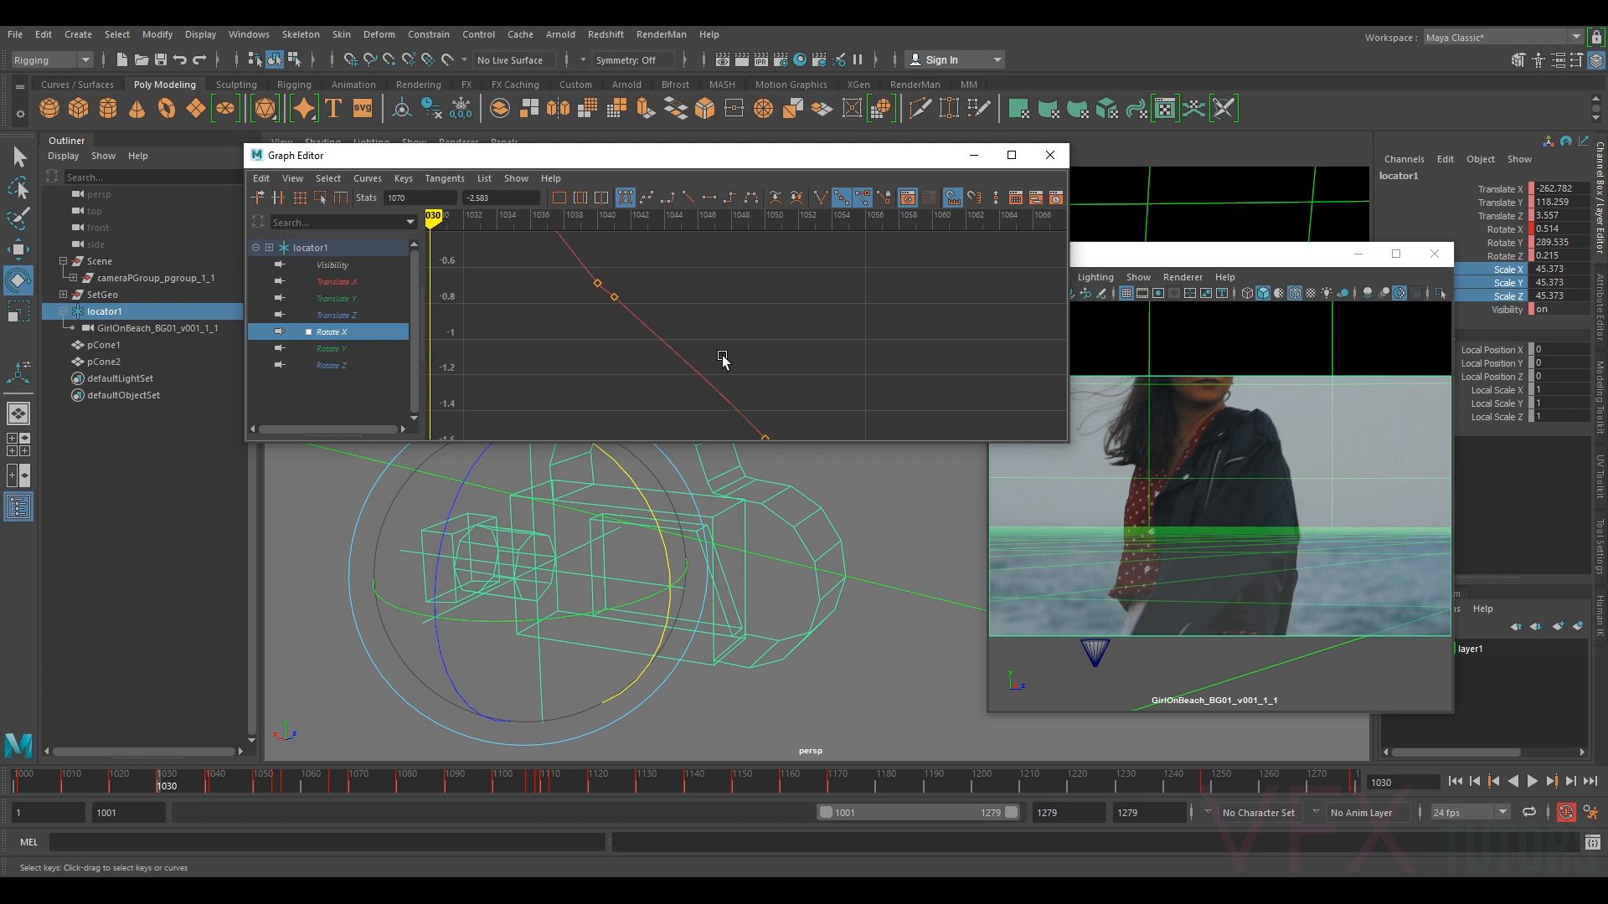
key(period)
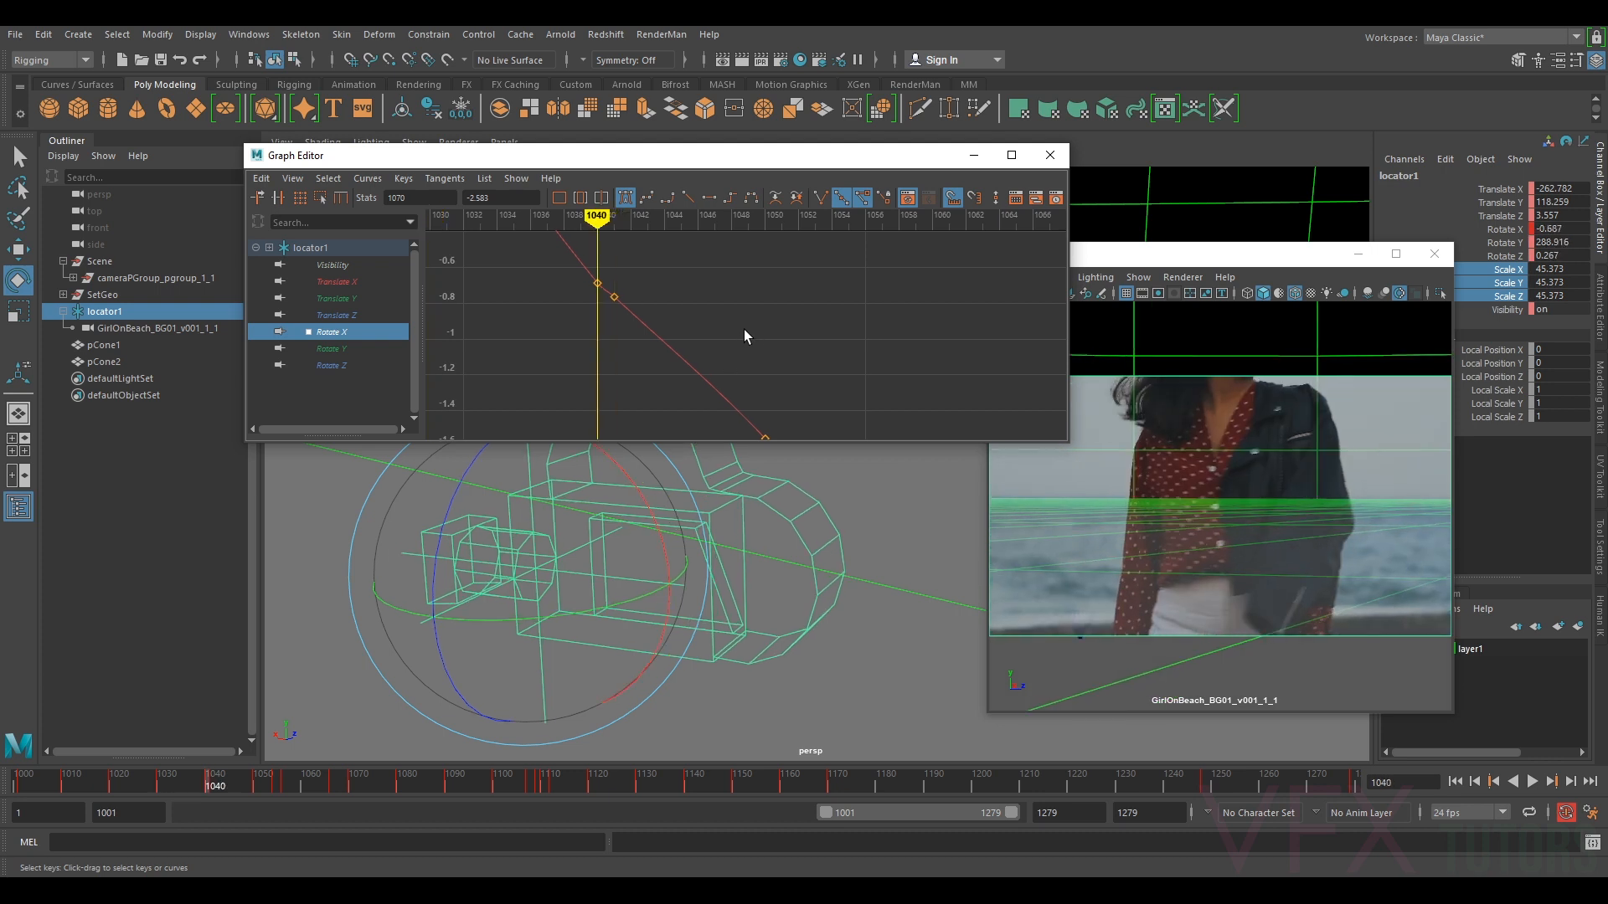
drag(629, 290, 612, 311)
key(Delete)
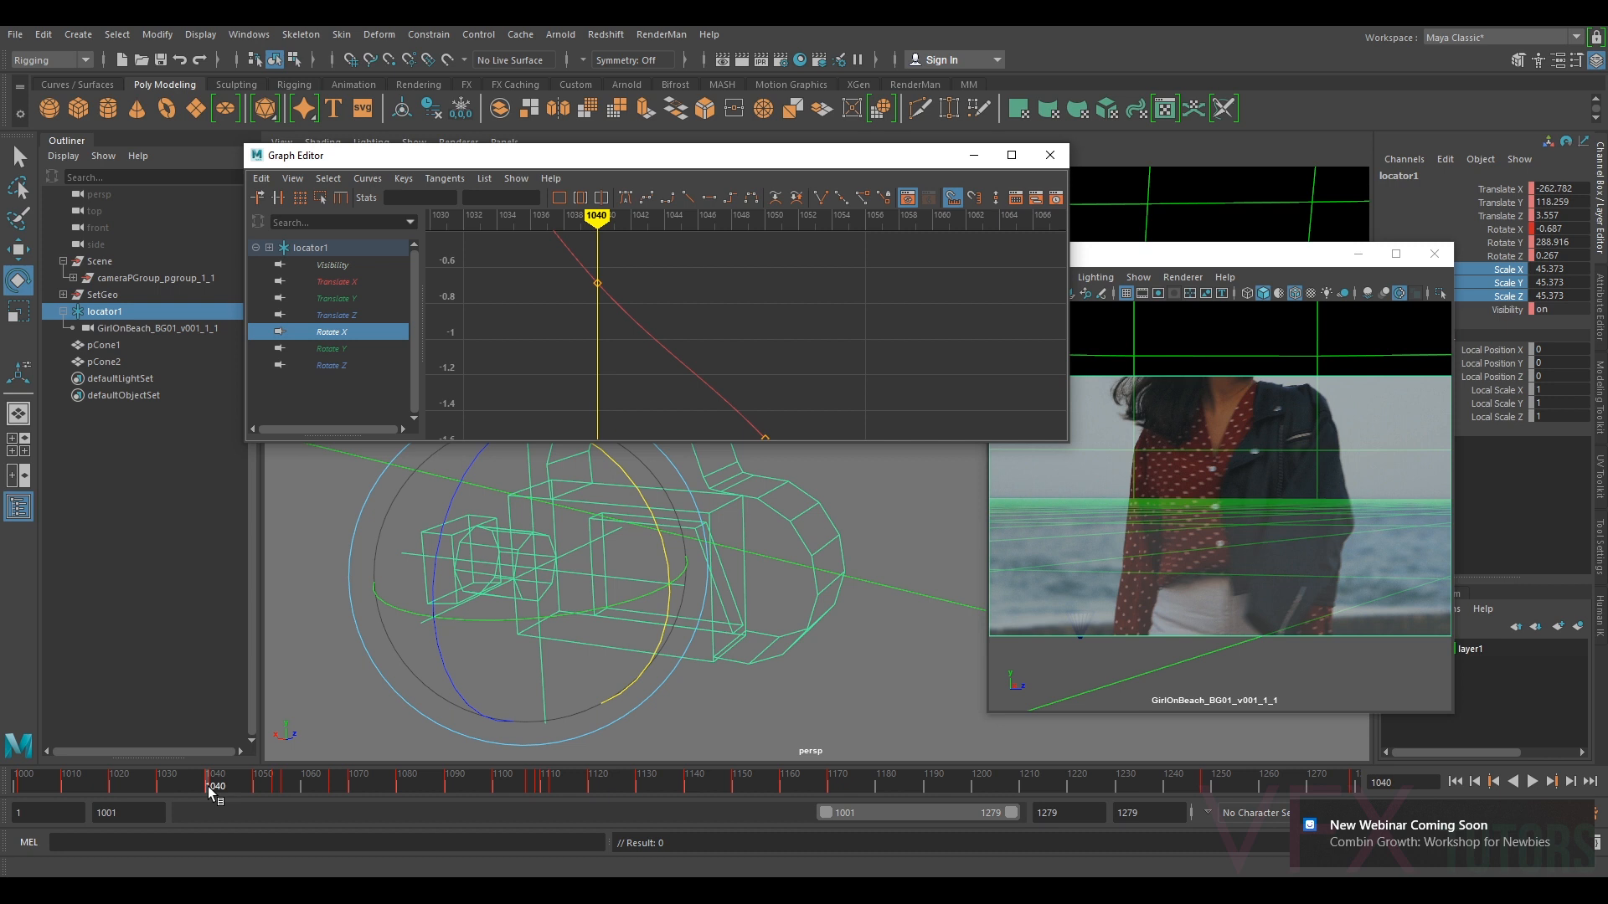
- Go to frame 1030 and raise locator1's Rotate X key there to 0.728
drag(208, 782, 172, 780)
scroll(670, 360, down, 3)
scroll(704, 363, down, 5)
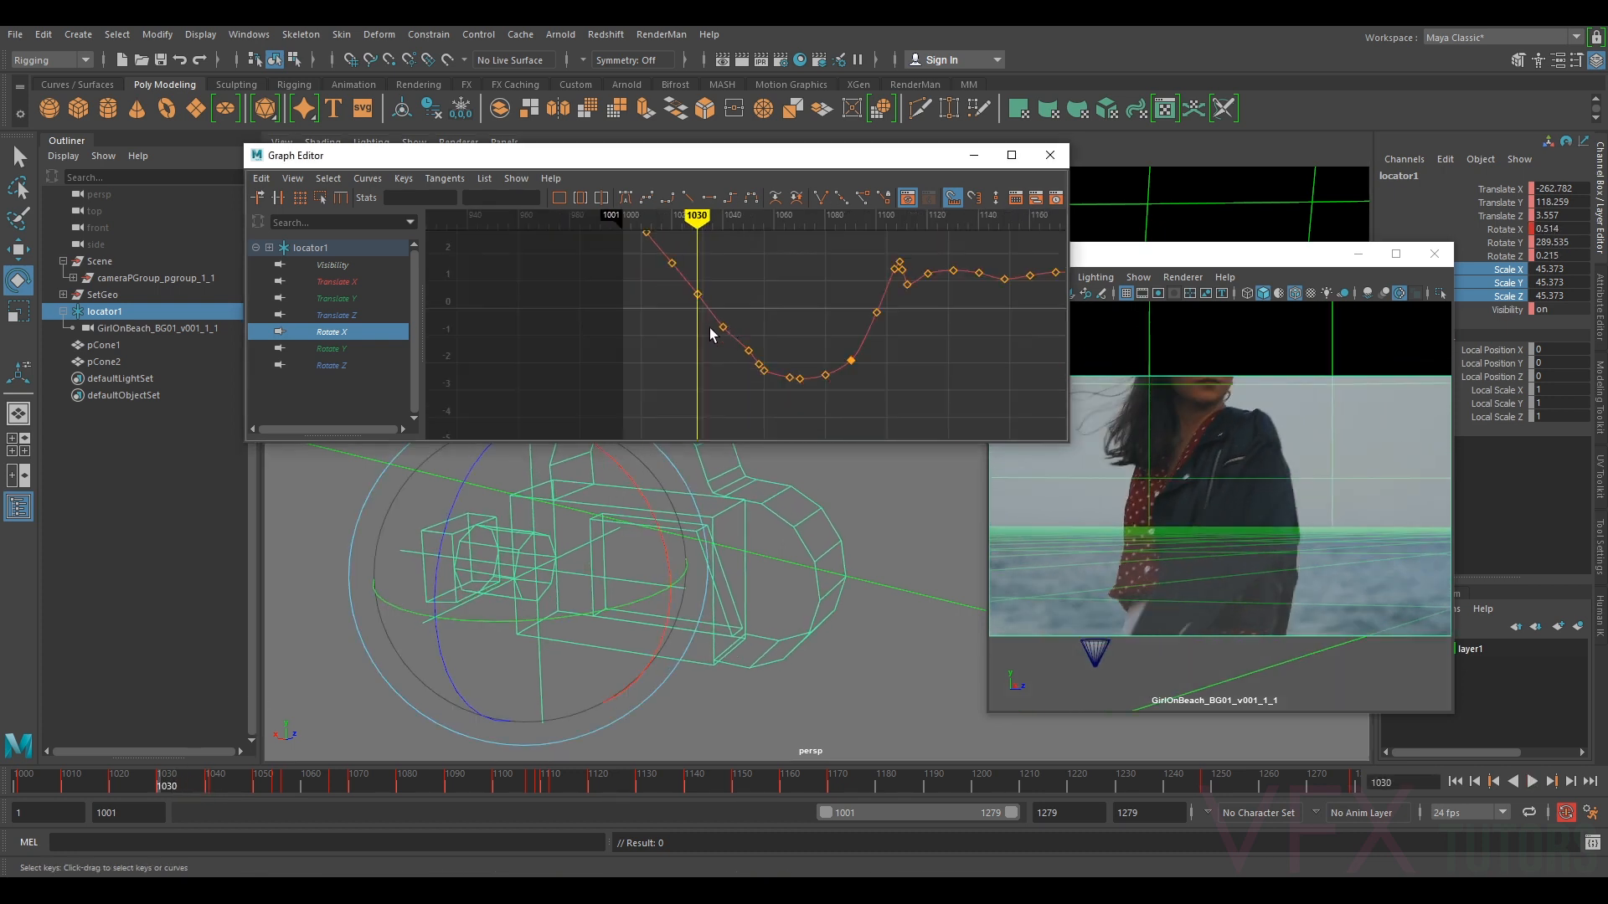
click(697, 294)
shift+middle_drag(697, 294, 700, 288)
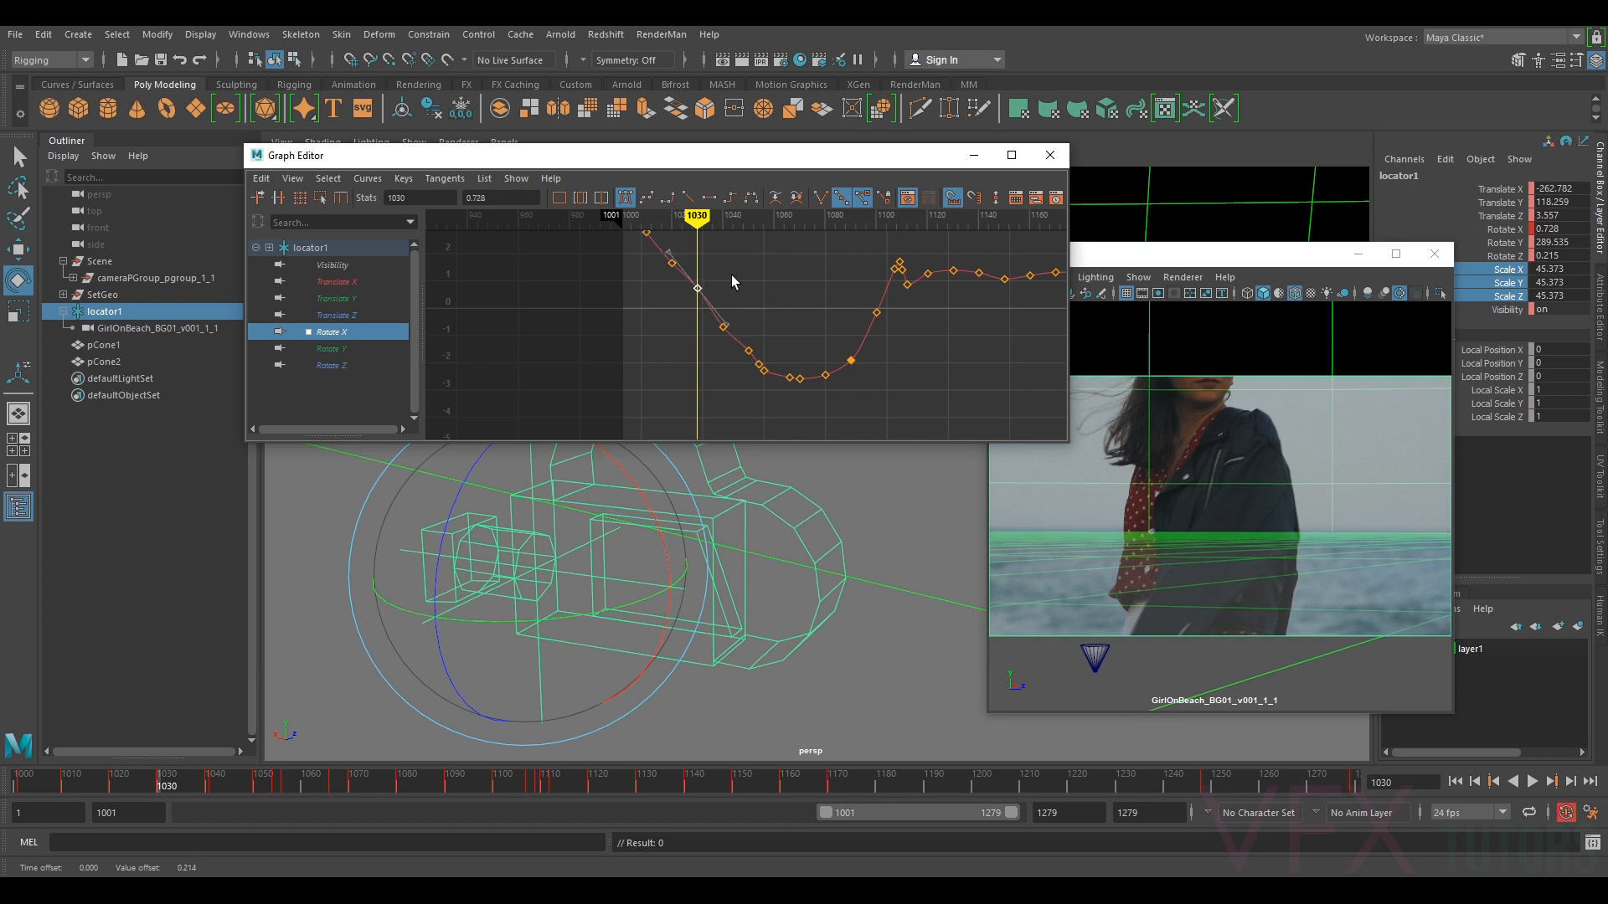
- Raise locator1's Rotate X key at frame 1020 to 1.869
key(comma)
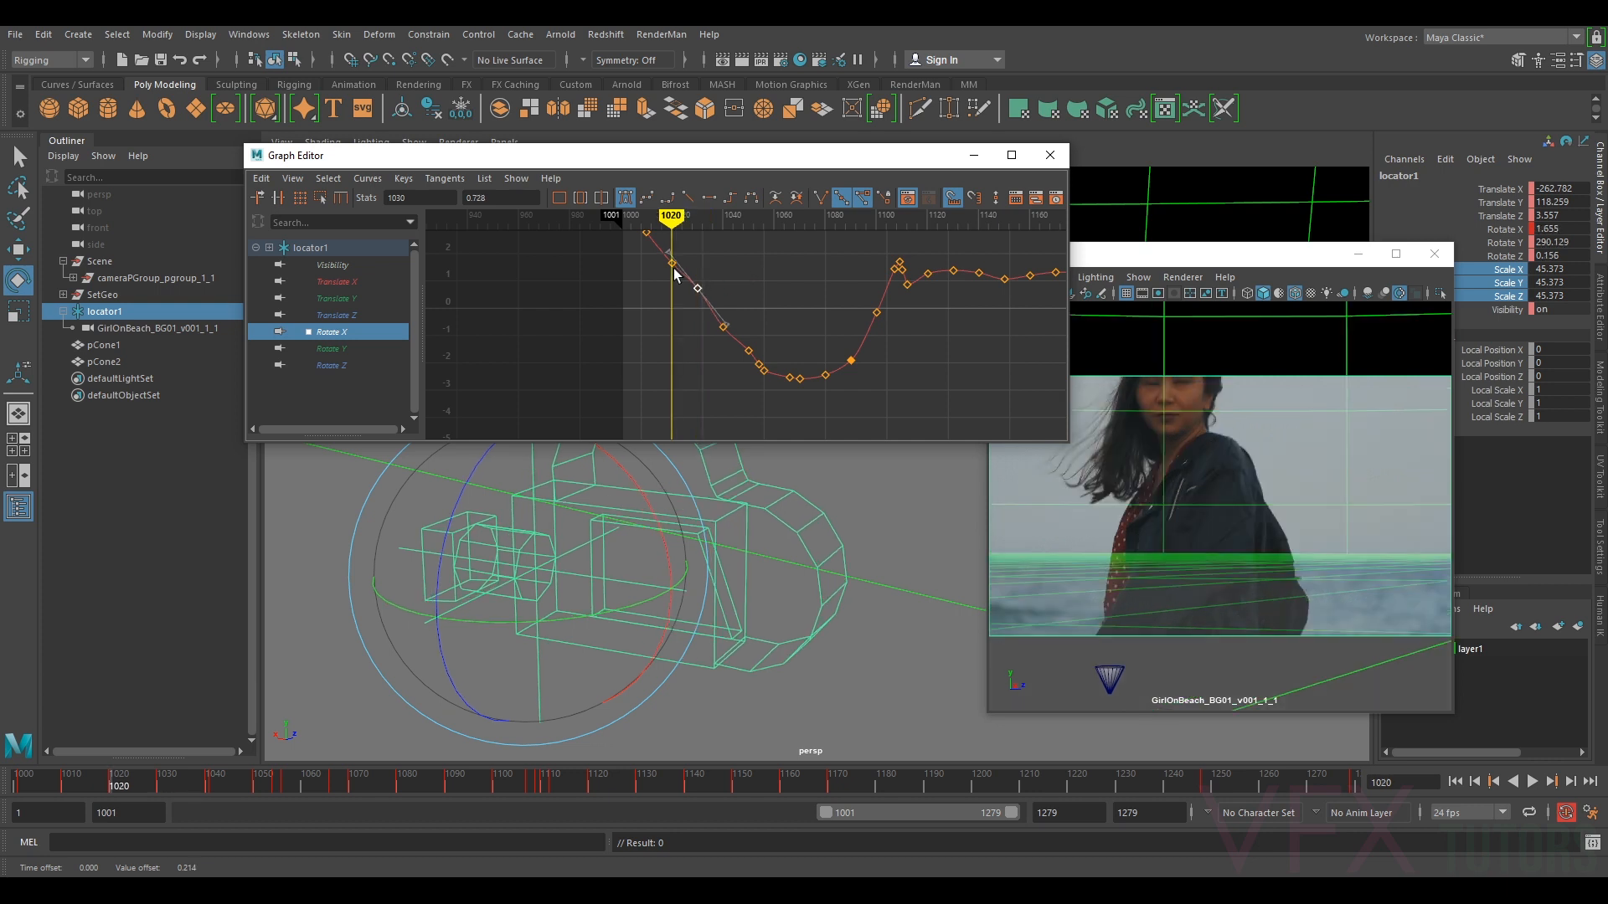
click(672, 264)
shift+middle_drag(672, 264, 855, 369)
scroll(755, 341, up, 5)
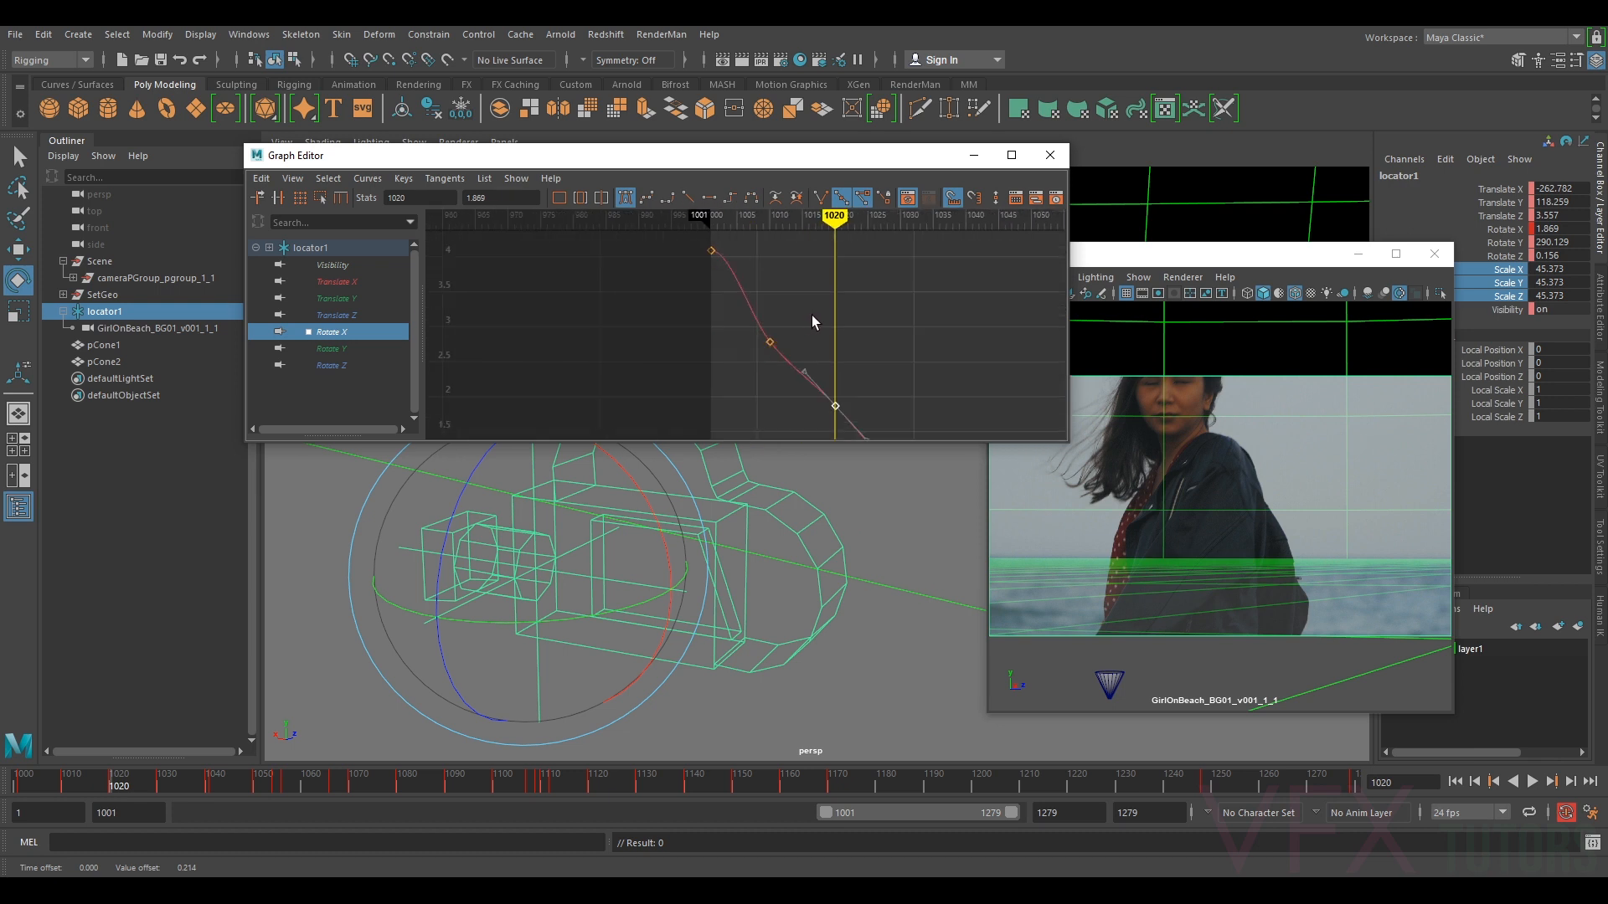
- Raise the Rotate X key at frame 1010 to 3.095 and angle the frame 1001 key's outgoing tangent along the curve's slope
key(comma)
drag(800, 315, 761, 361)
shift+middle_drag(769, 348, 779, 321)
key(comma)
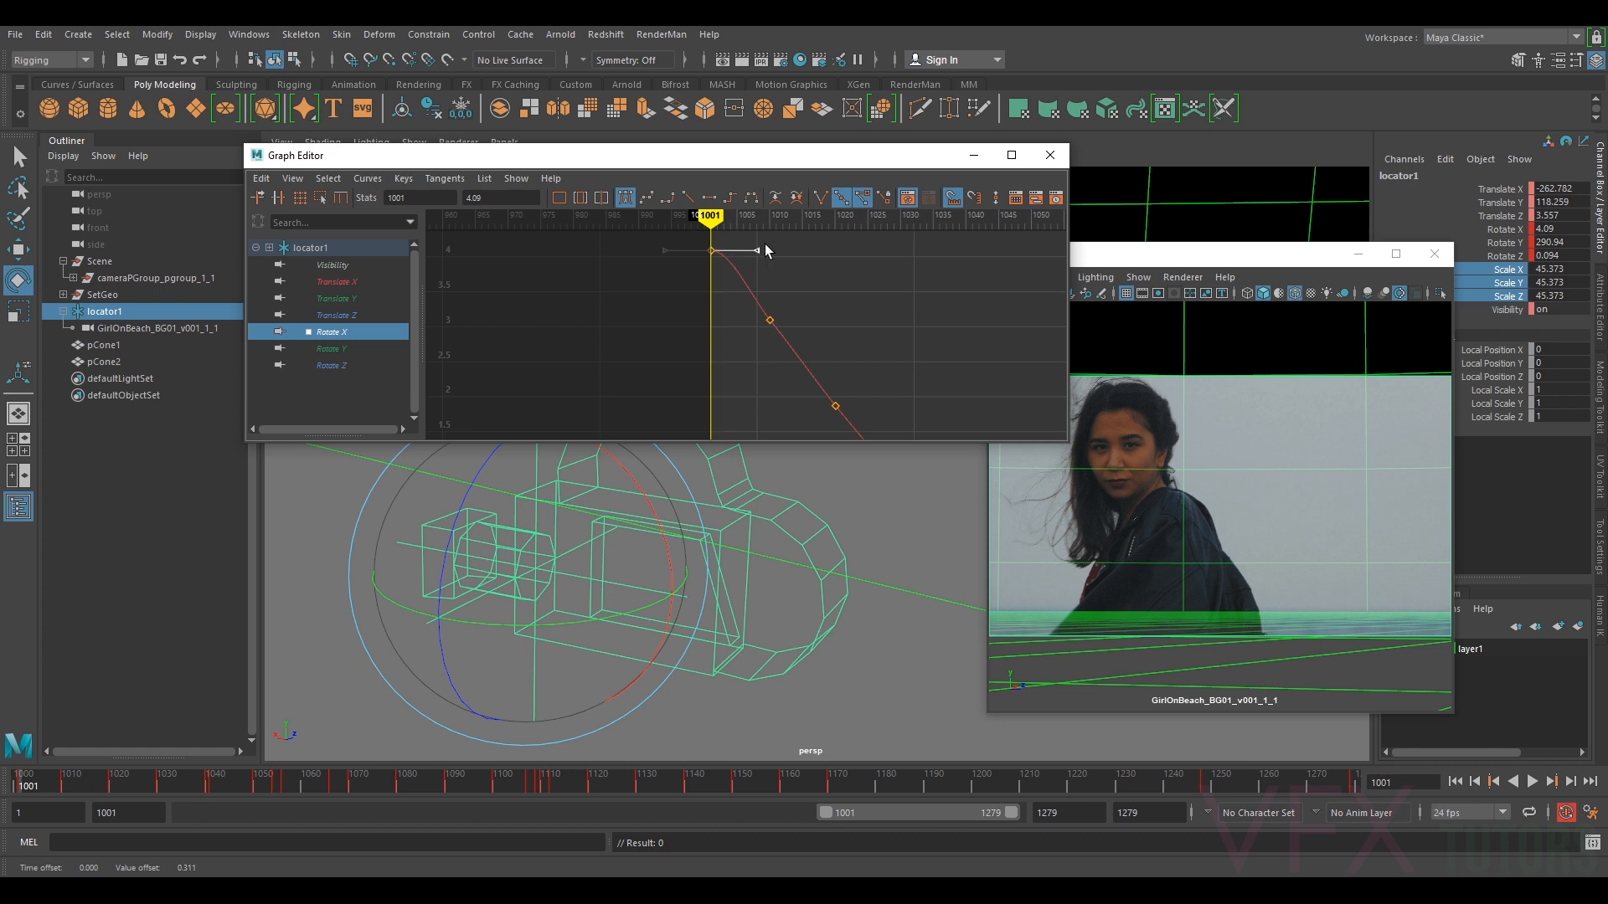
middle_drag(757, 249, 718, 251)
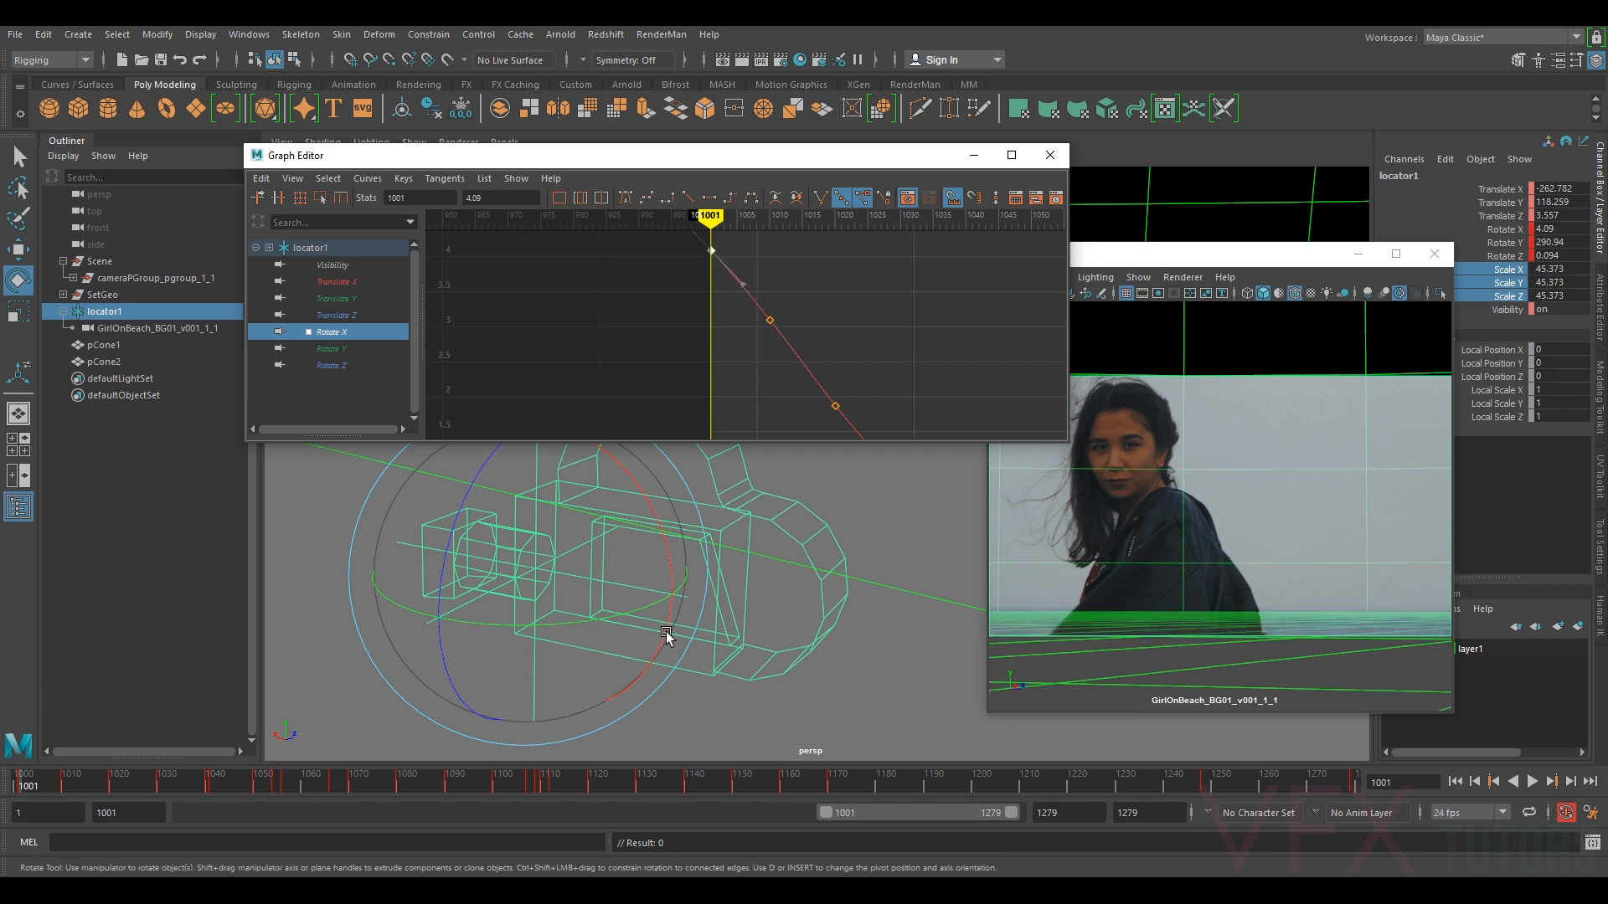
- Step through the keys from frame 1001 to 1070, examining how the ground plane's horizon follows the footage
click(1259, 540)
key(period)
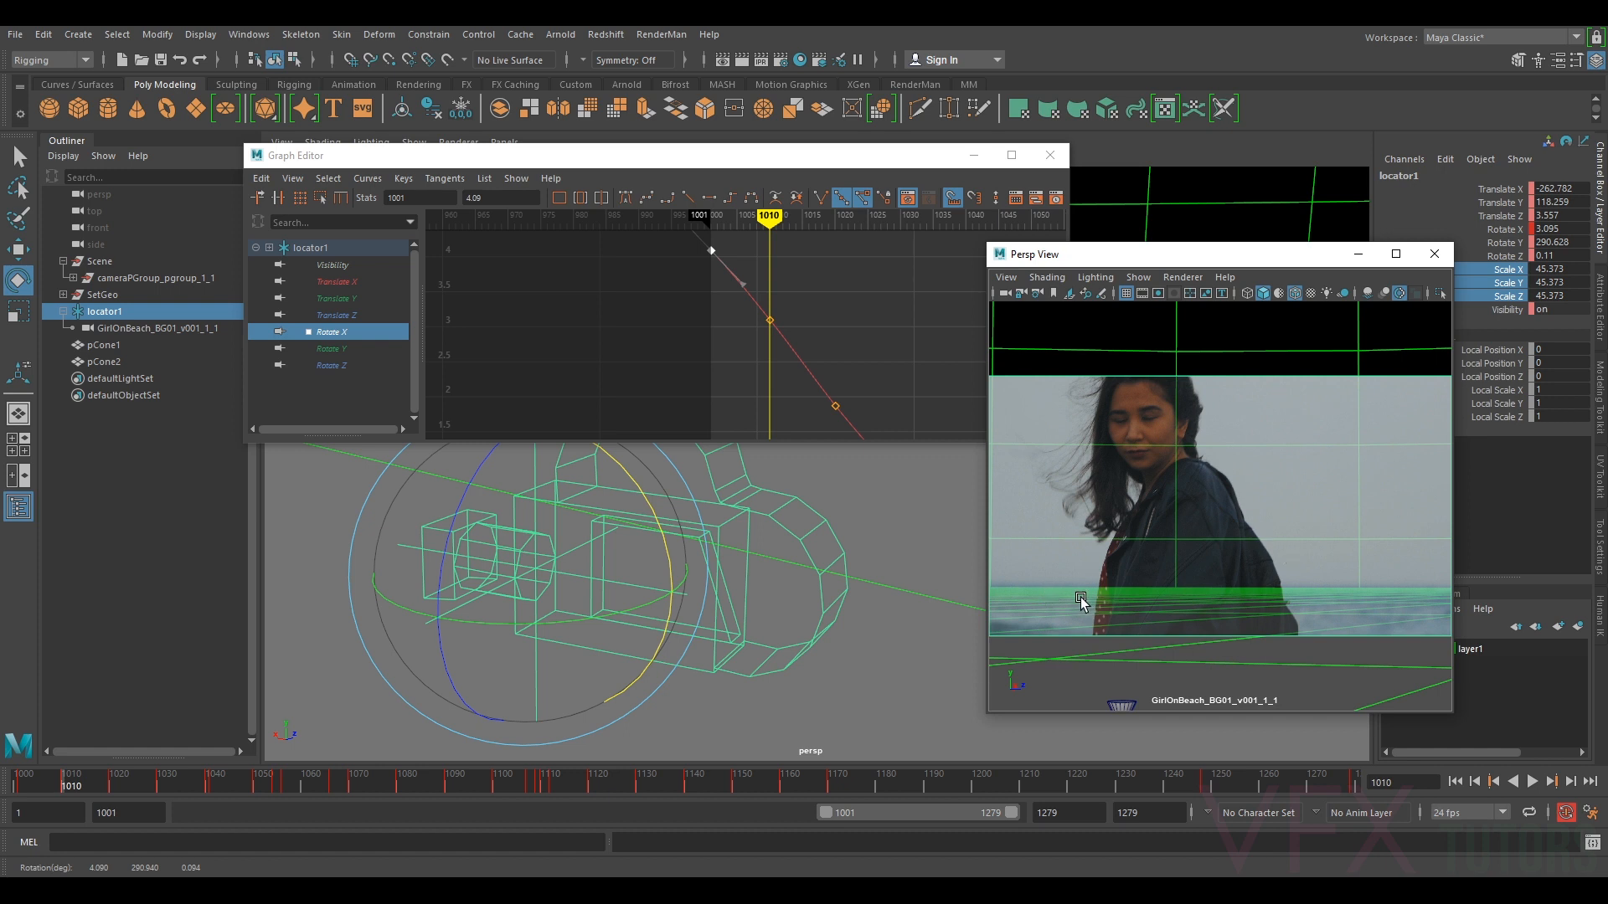
key(period)
key(period)
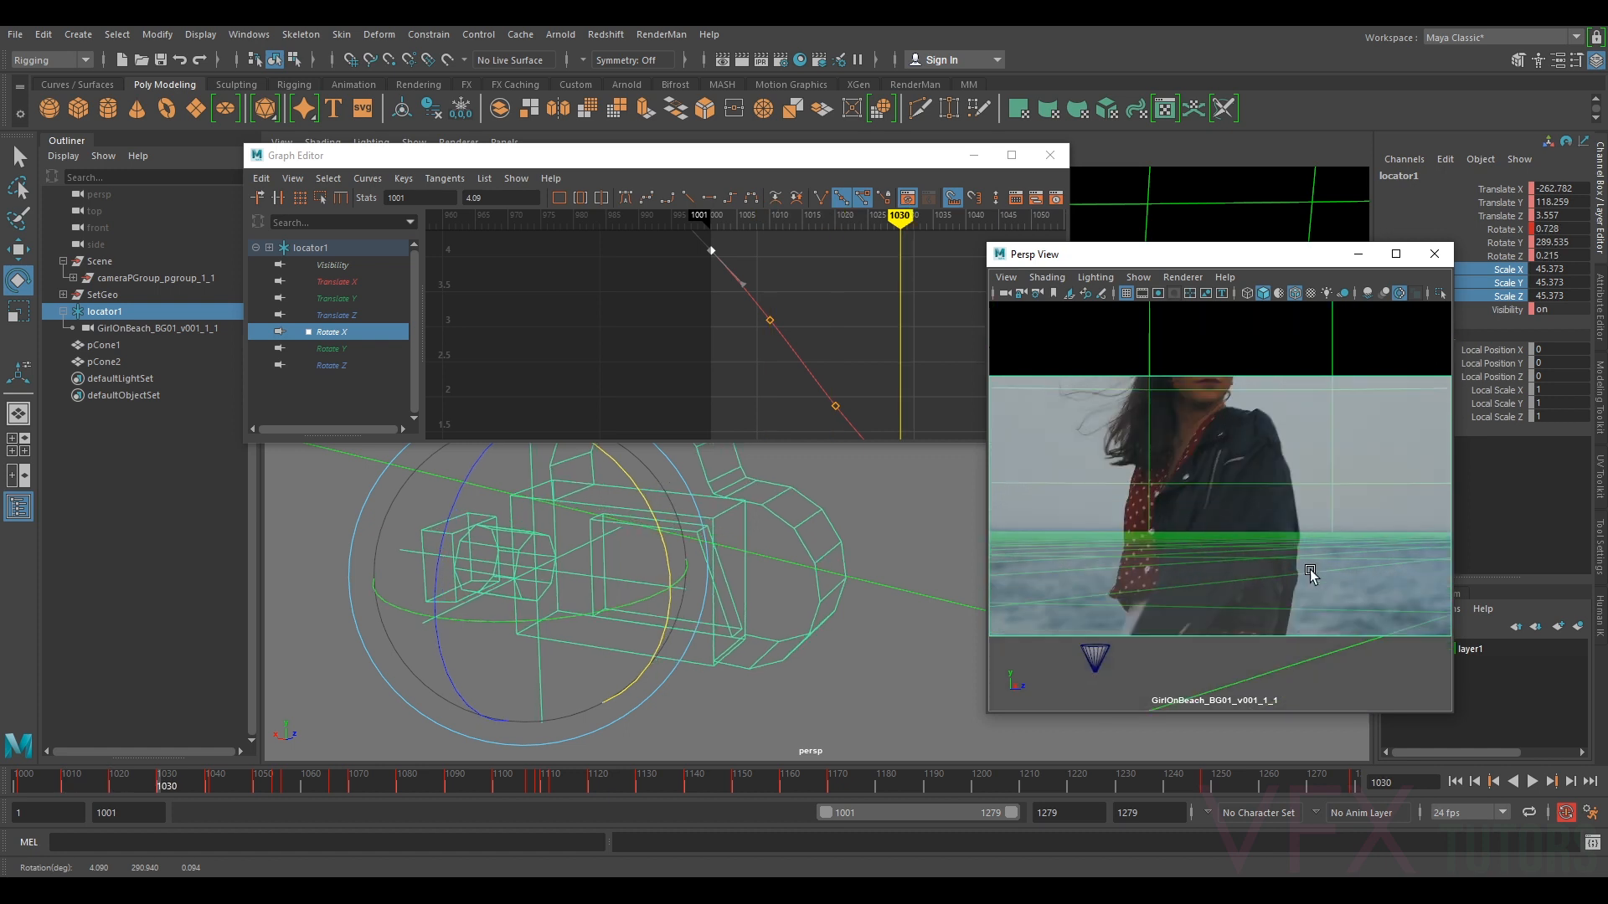
key(period)
key(alt+period)
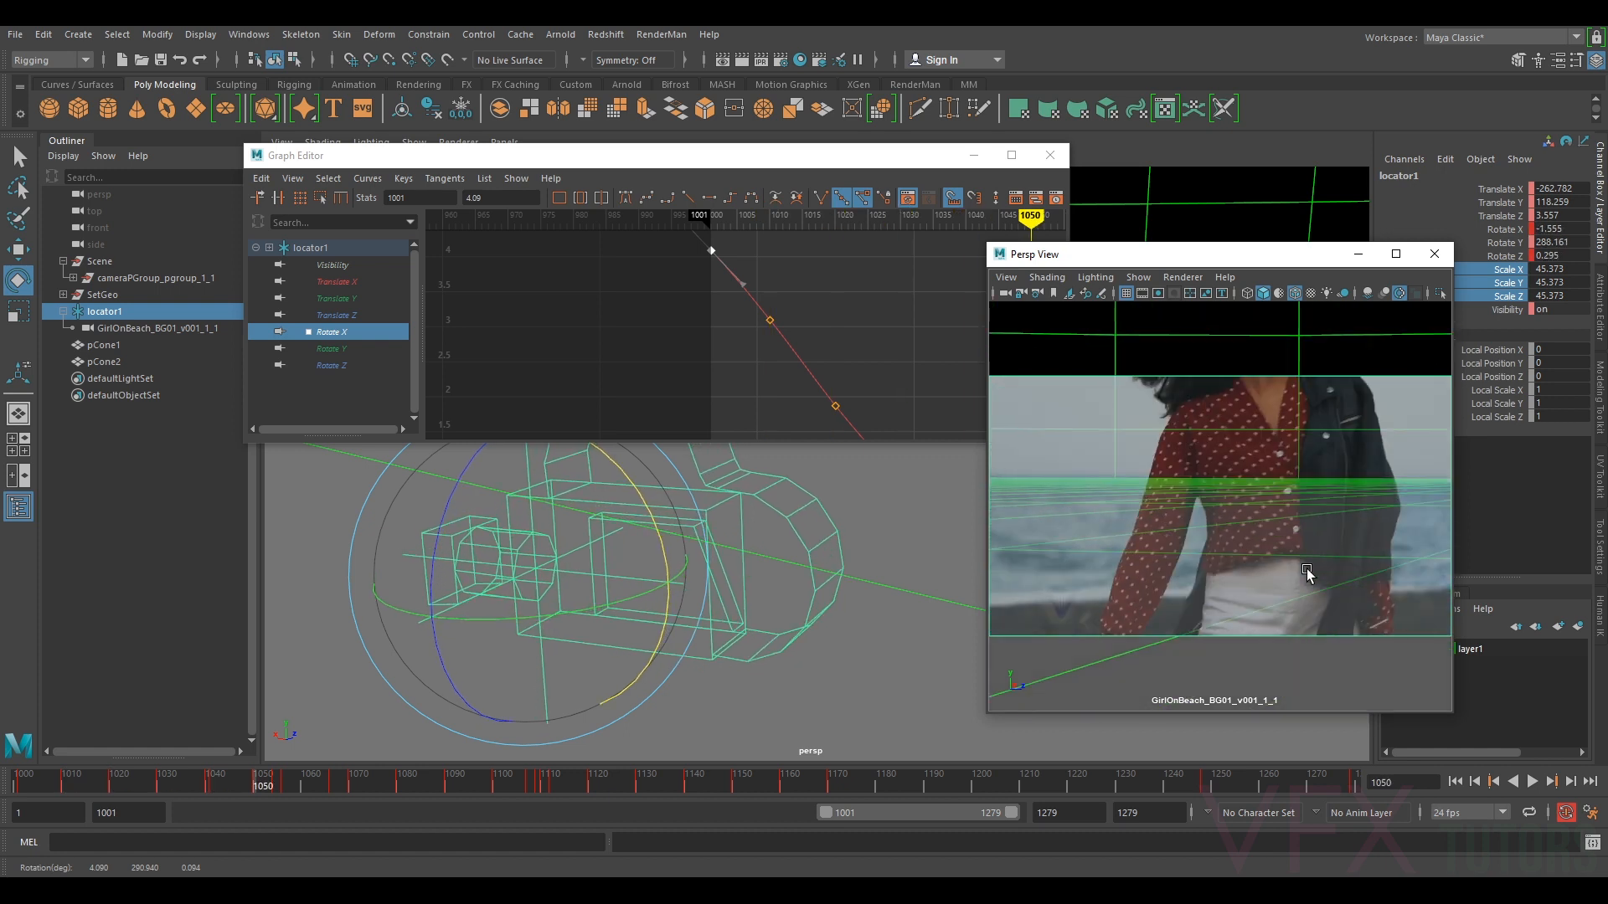
key(period)
key(period)
key(period)
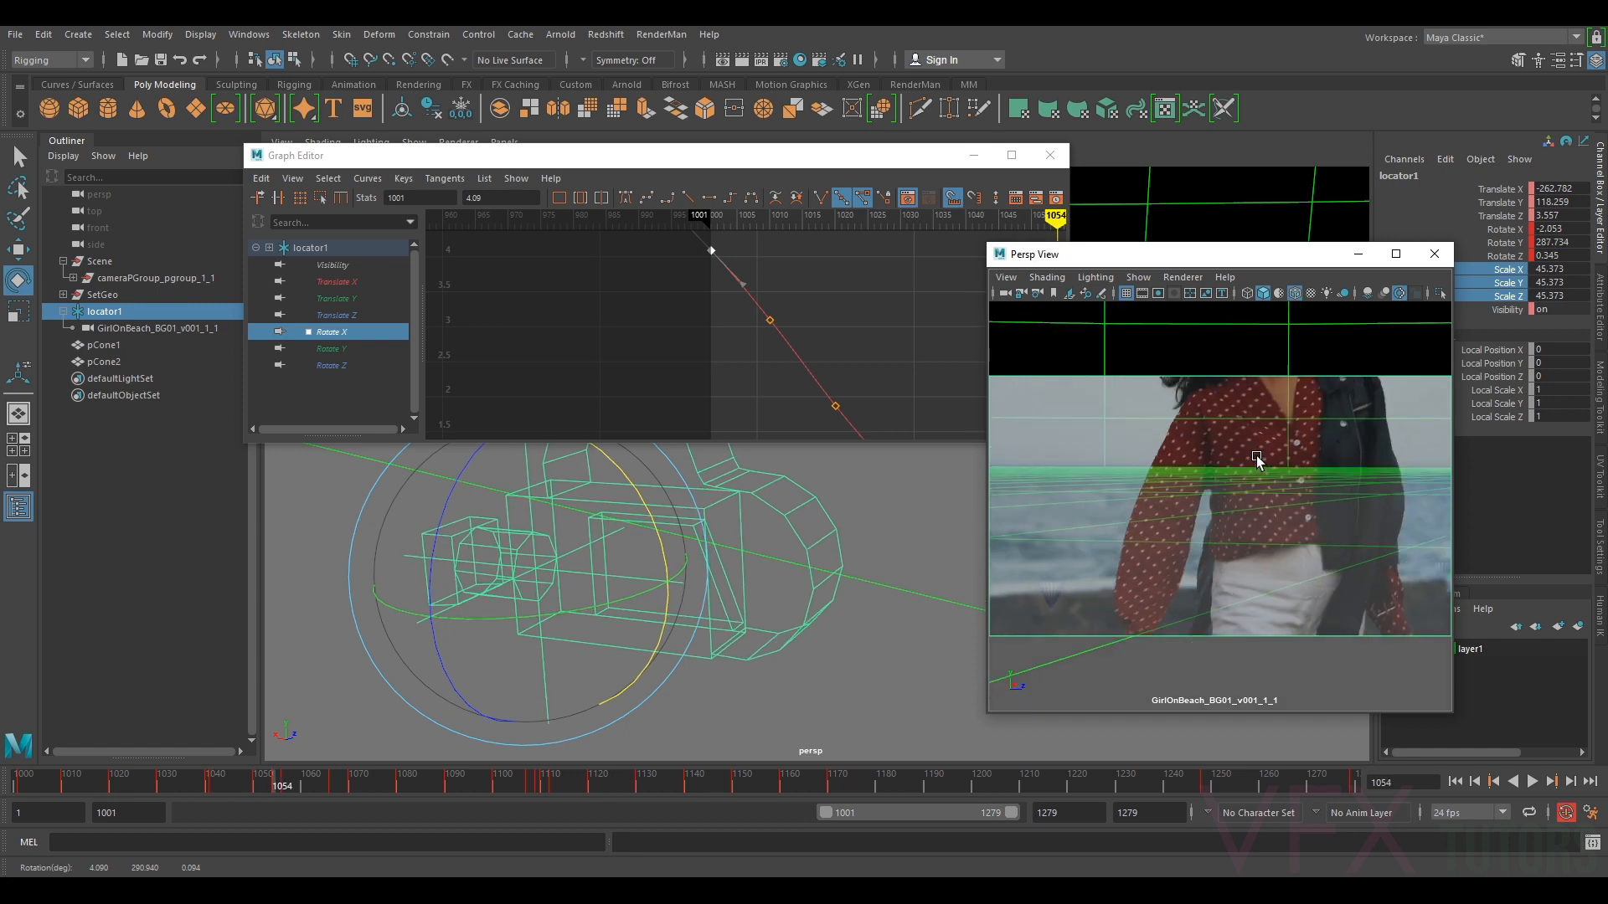
key(comma)
key(period)
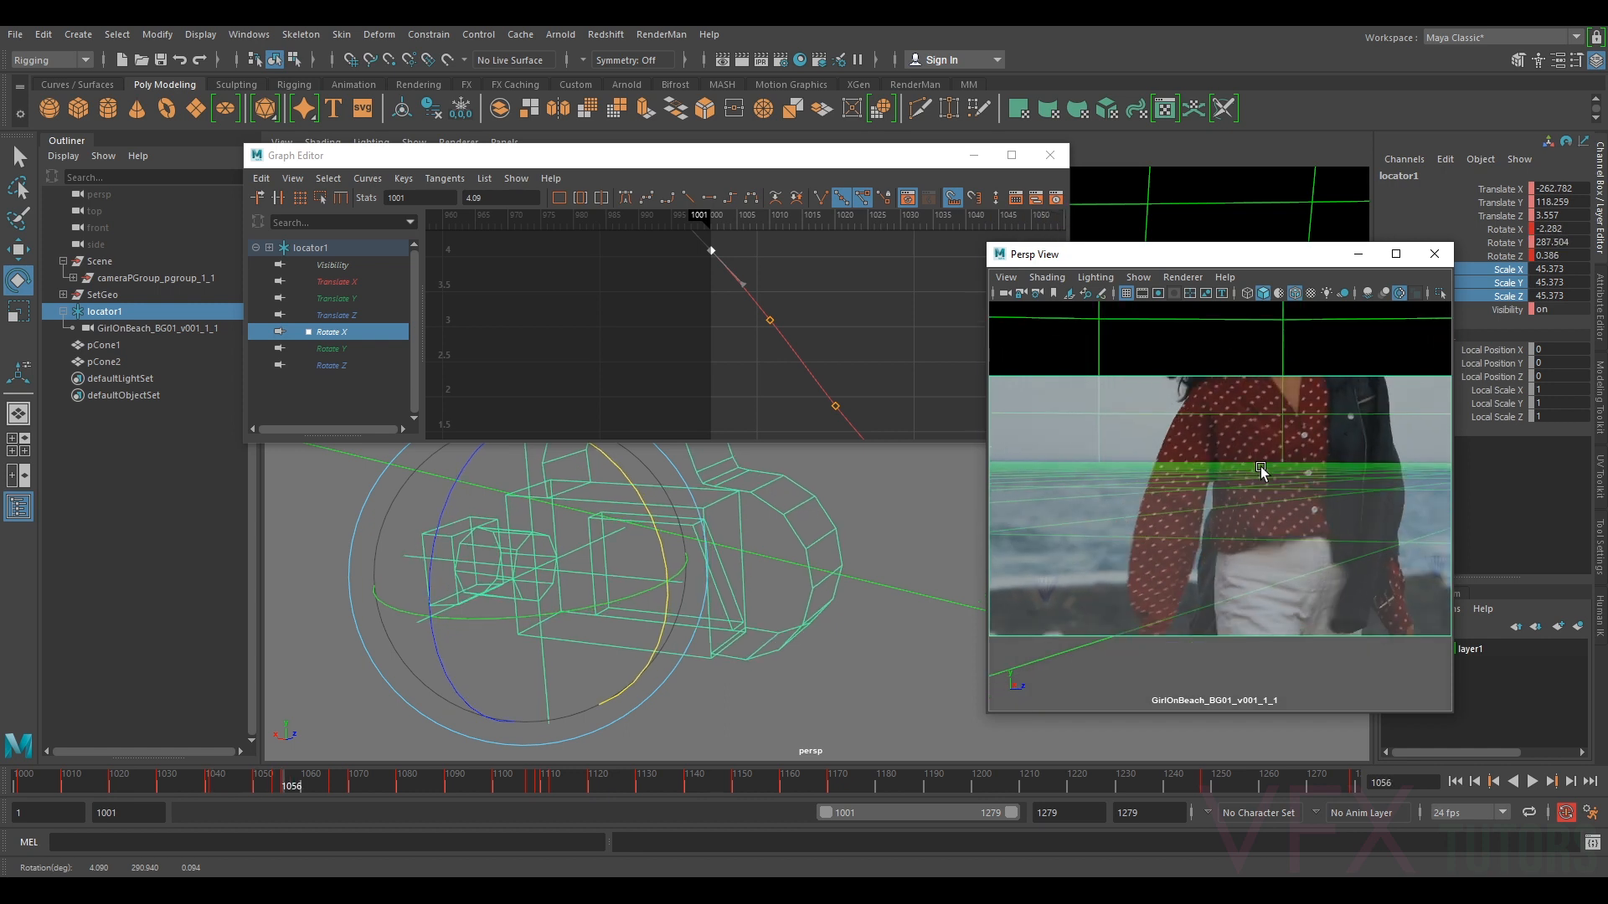
key(period)
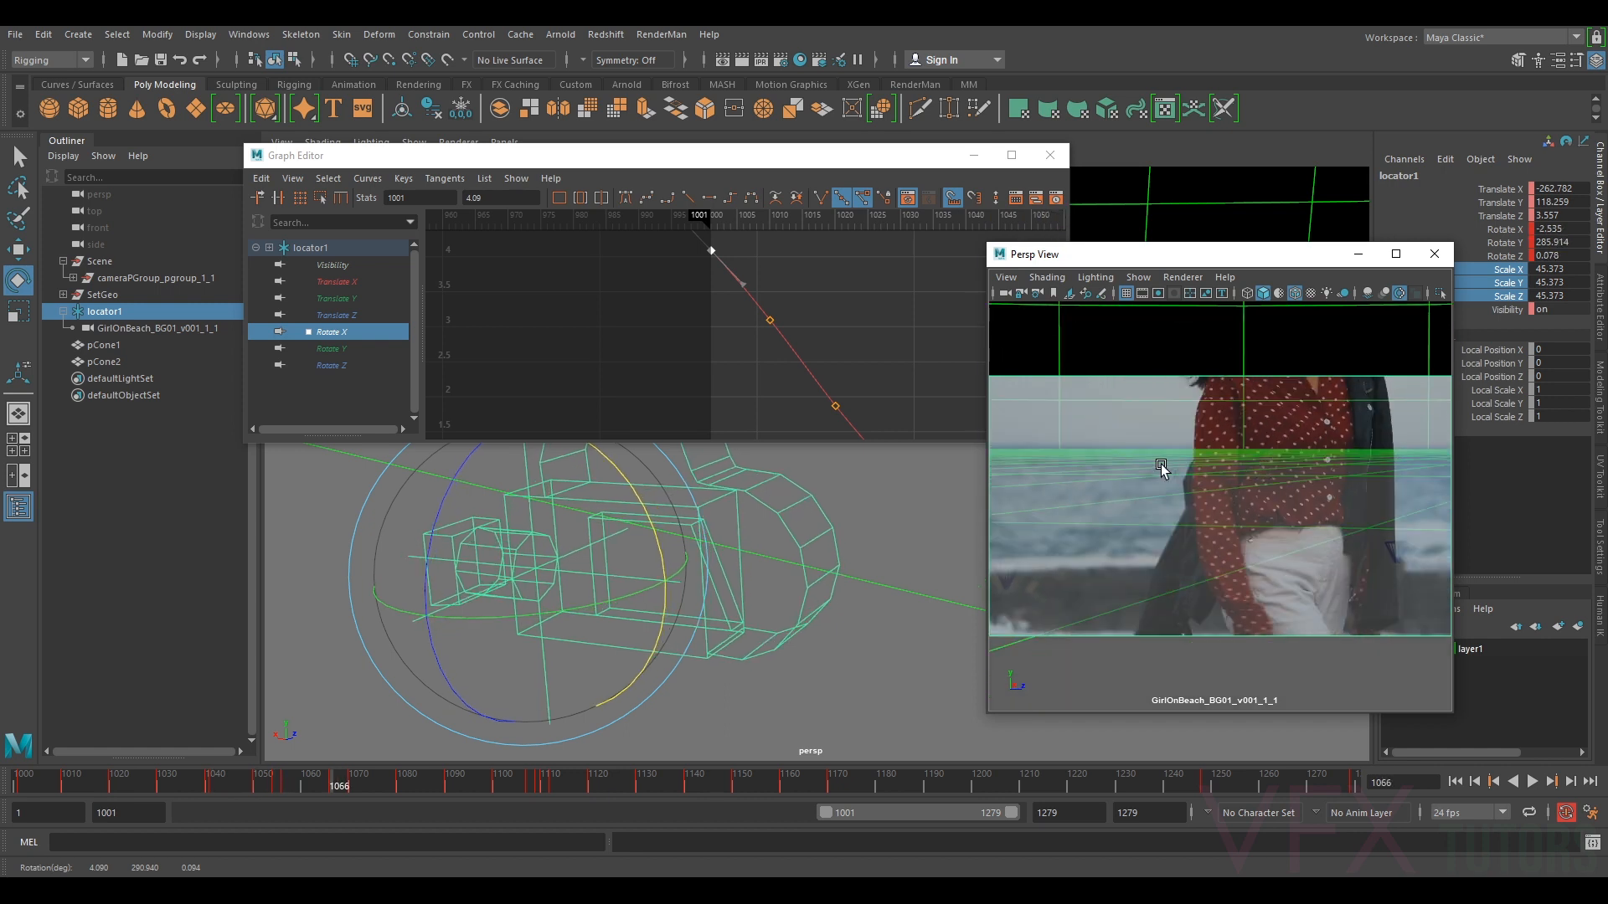
key(period)
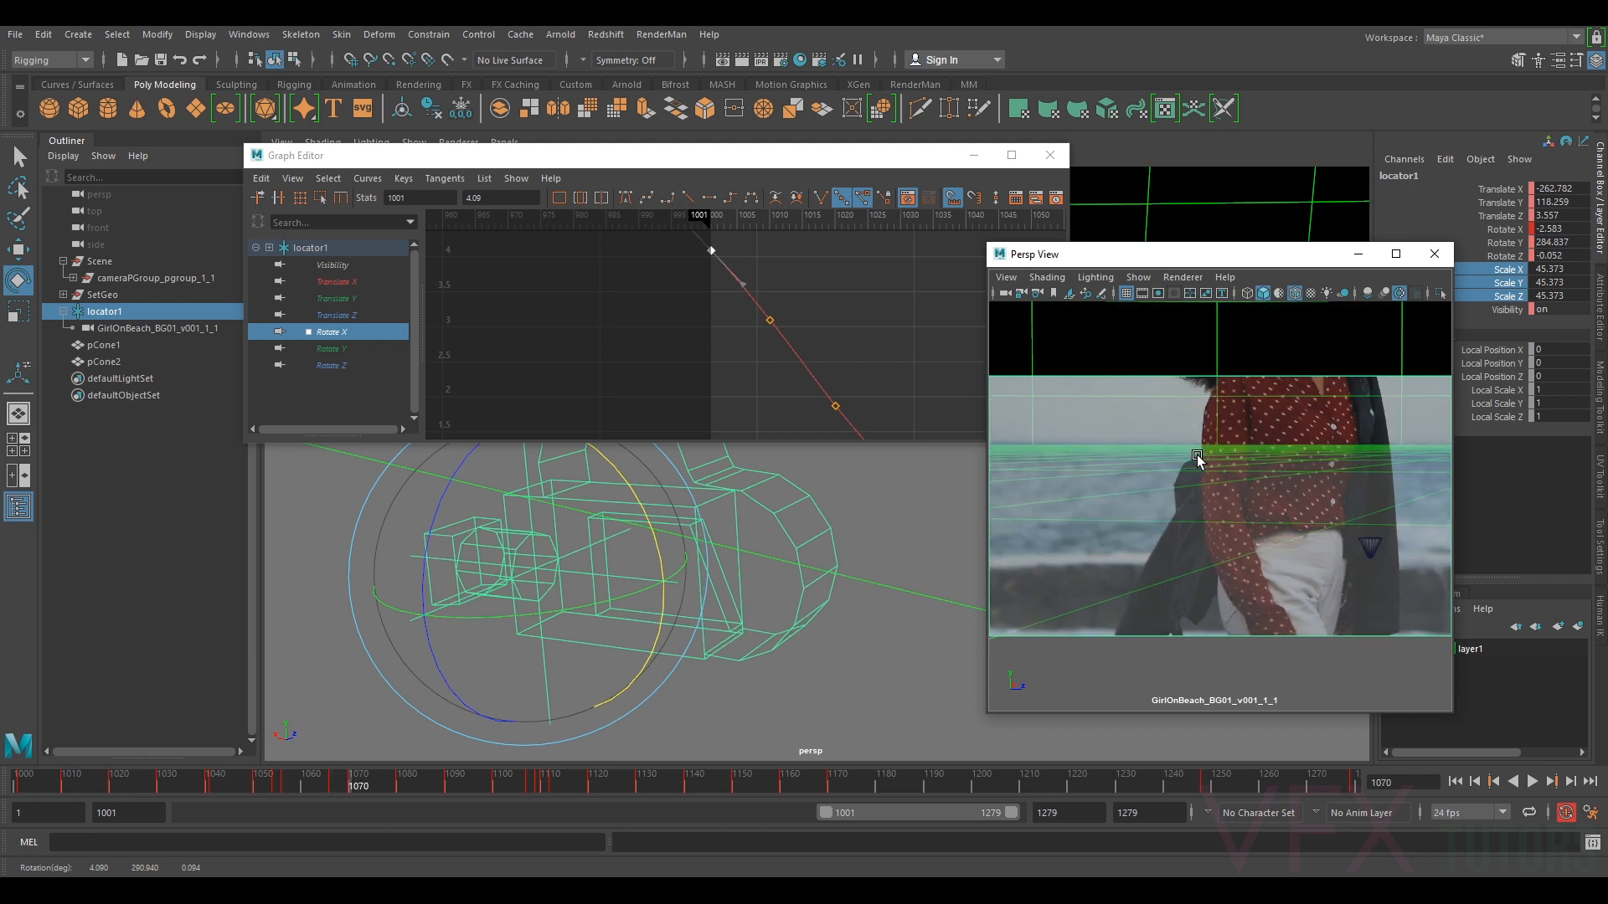
- Step through locator1's keys from frame 1070 to 1112, examining how the ground plane's horizon lines up with the footage
key(period)
key(period)
key(period)
key(period)
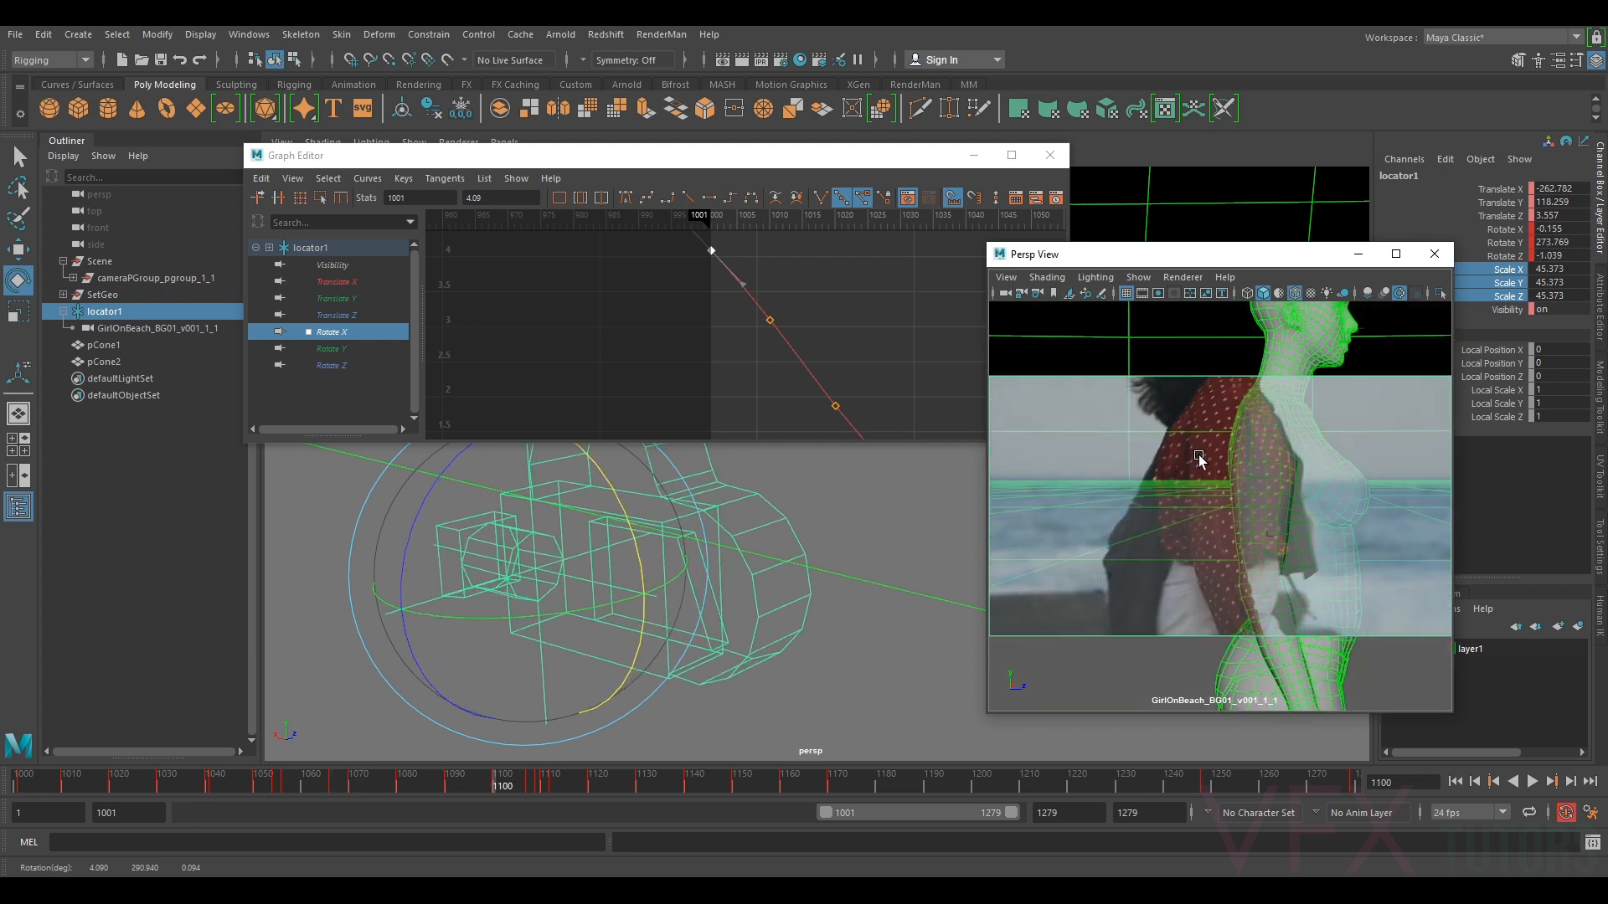
key(alt+period)
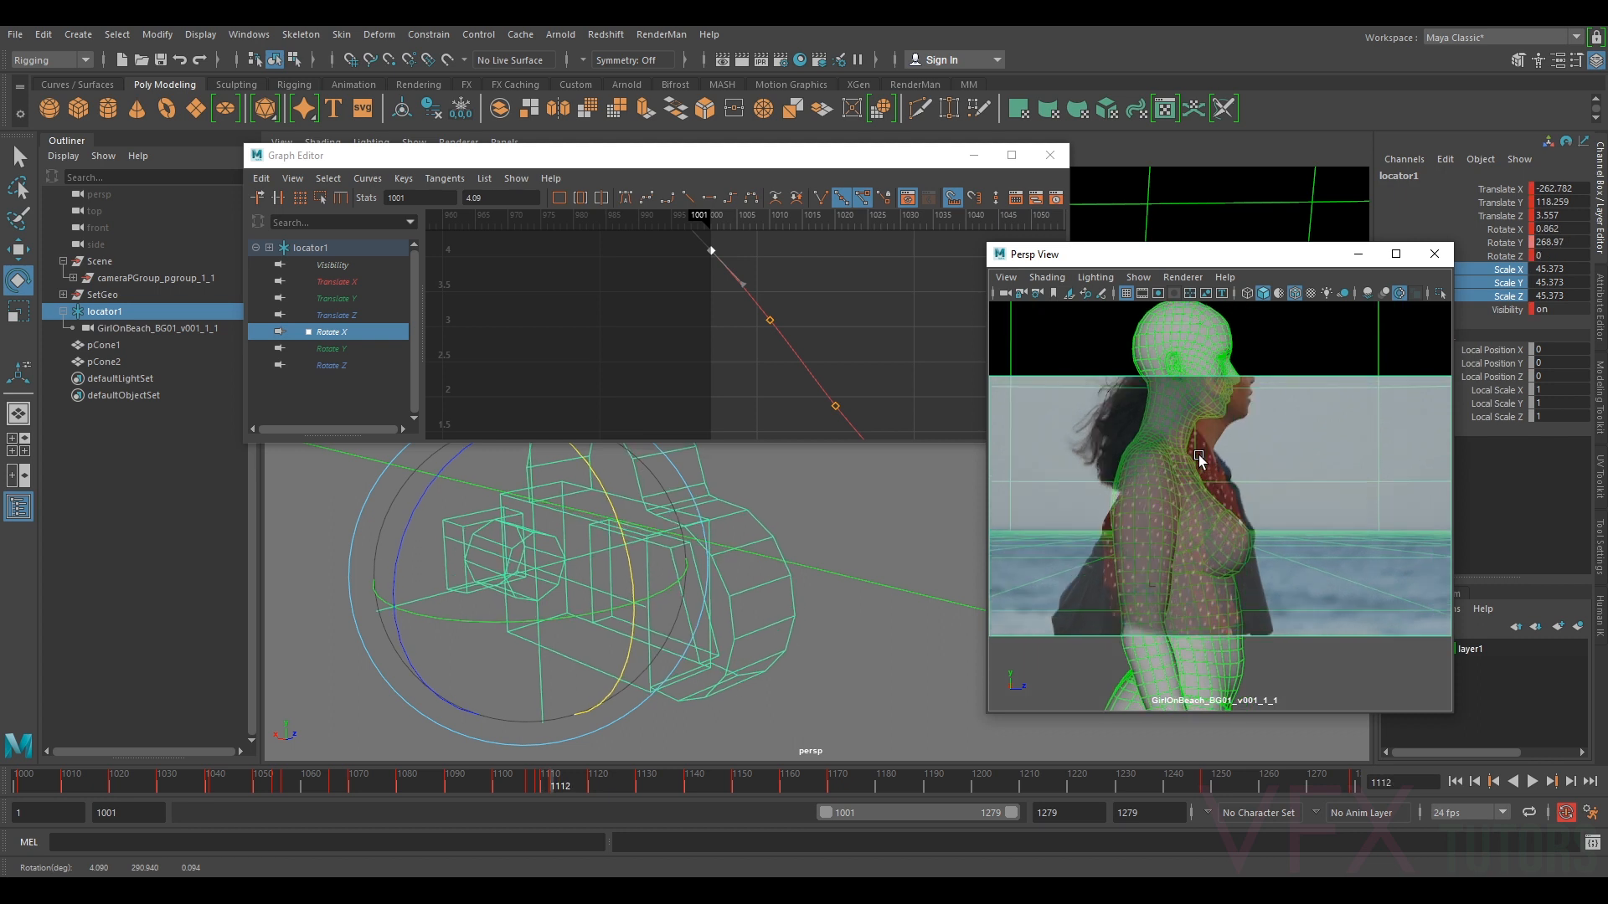
key(alt+comma)
key(period)
key(period)
- Raise locator1's Rotate X key at frame 1112 to 0.929
click(917, 324)
alt+right_drag(917, 324, 933, 365)
scroll(933, 365, down, 8)
alt+middle_drag(921, 372, 767, 355)
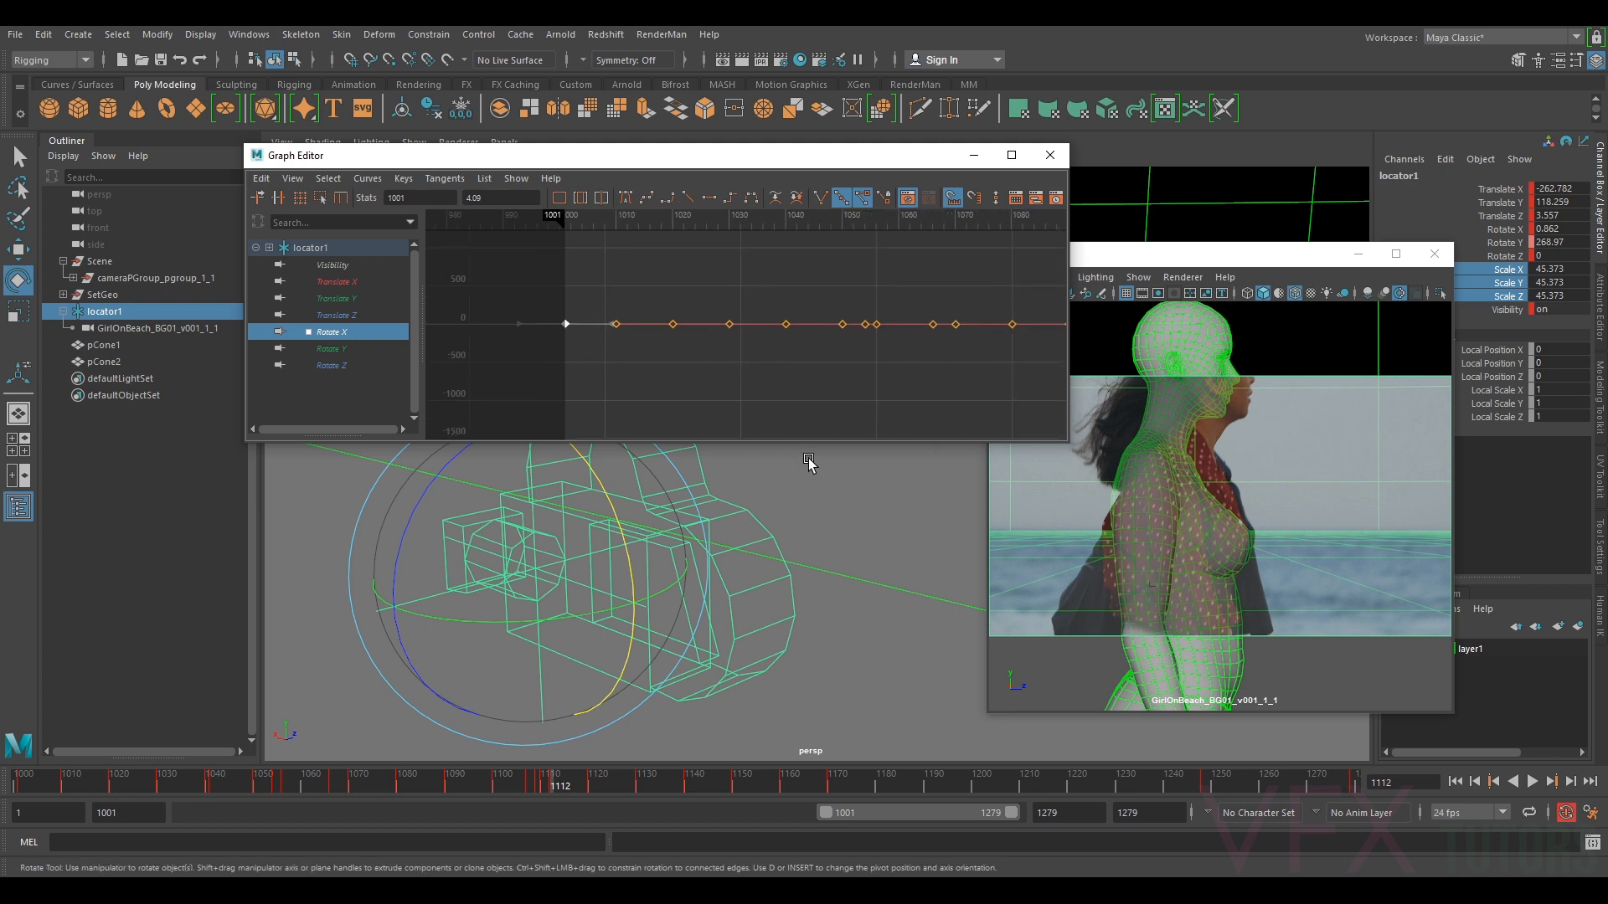
key(f)
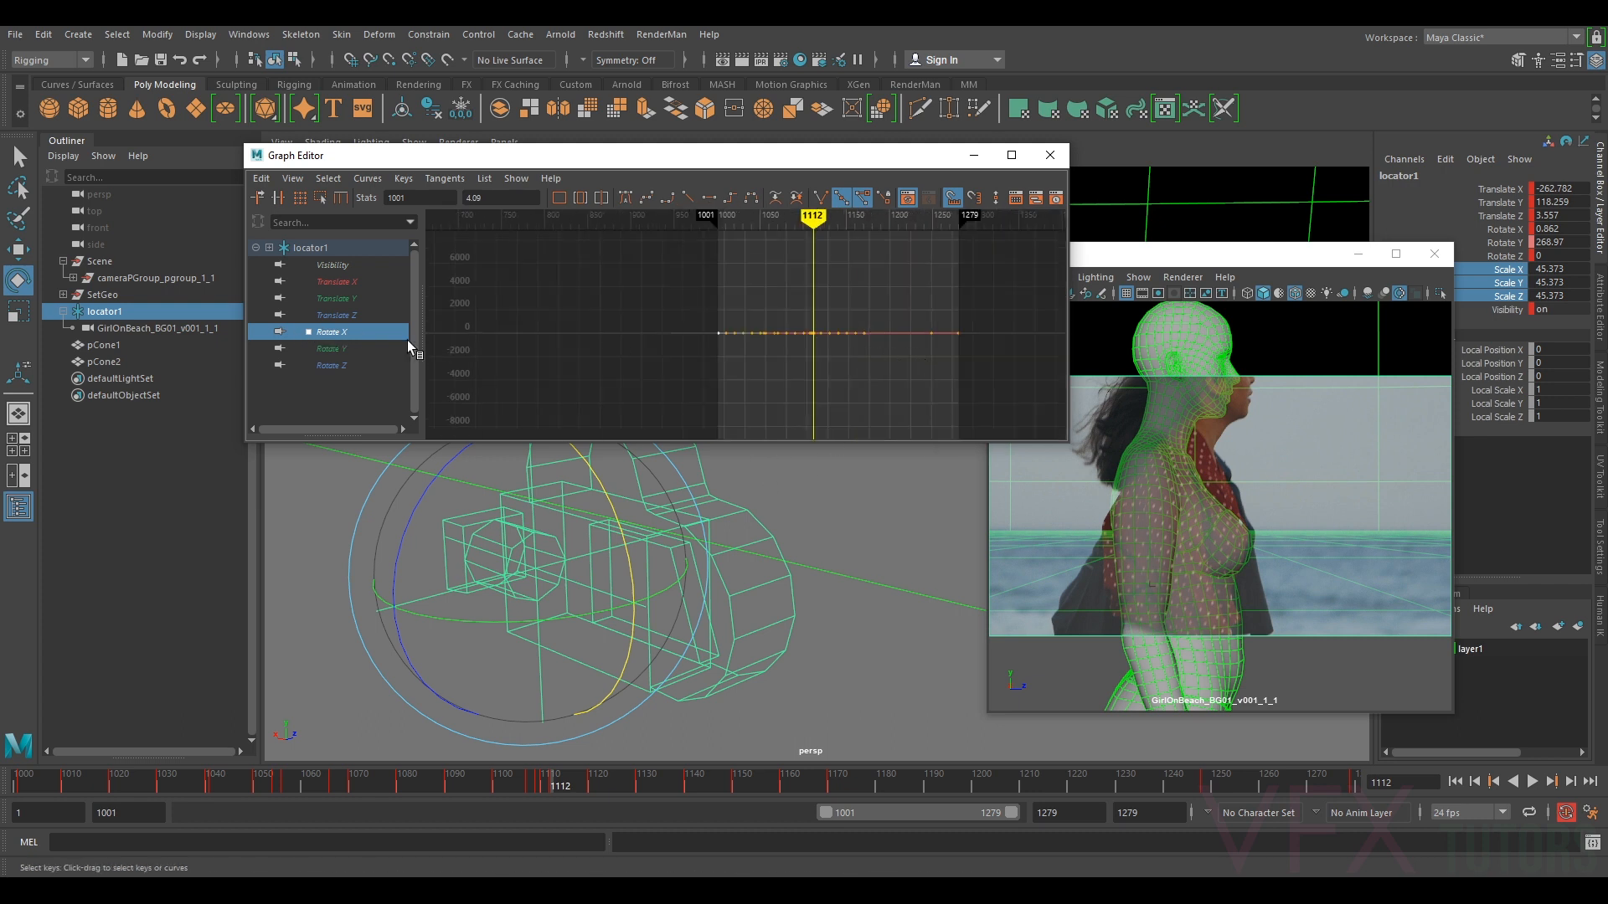
alt+right_drag(721, 346, 832, 349)
alt+middle_drag(989, 343, 704, 339)
alt+right_drag(847, 354, 987, 347)
alt+middle_drag(986, 343, 816, 359)
scroll(912, 353, down, 8)
alt+middle_drag(912, 354, 872, 359)
scroll(873, 359, up, 3)
drag(1038, 316, 1007, 356)
key(f)
scroll(767, 373, down, 8)
scroll(772, 358, up, 3)
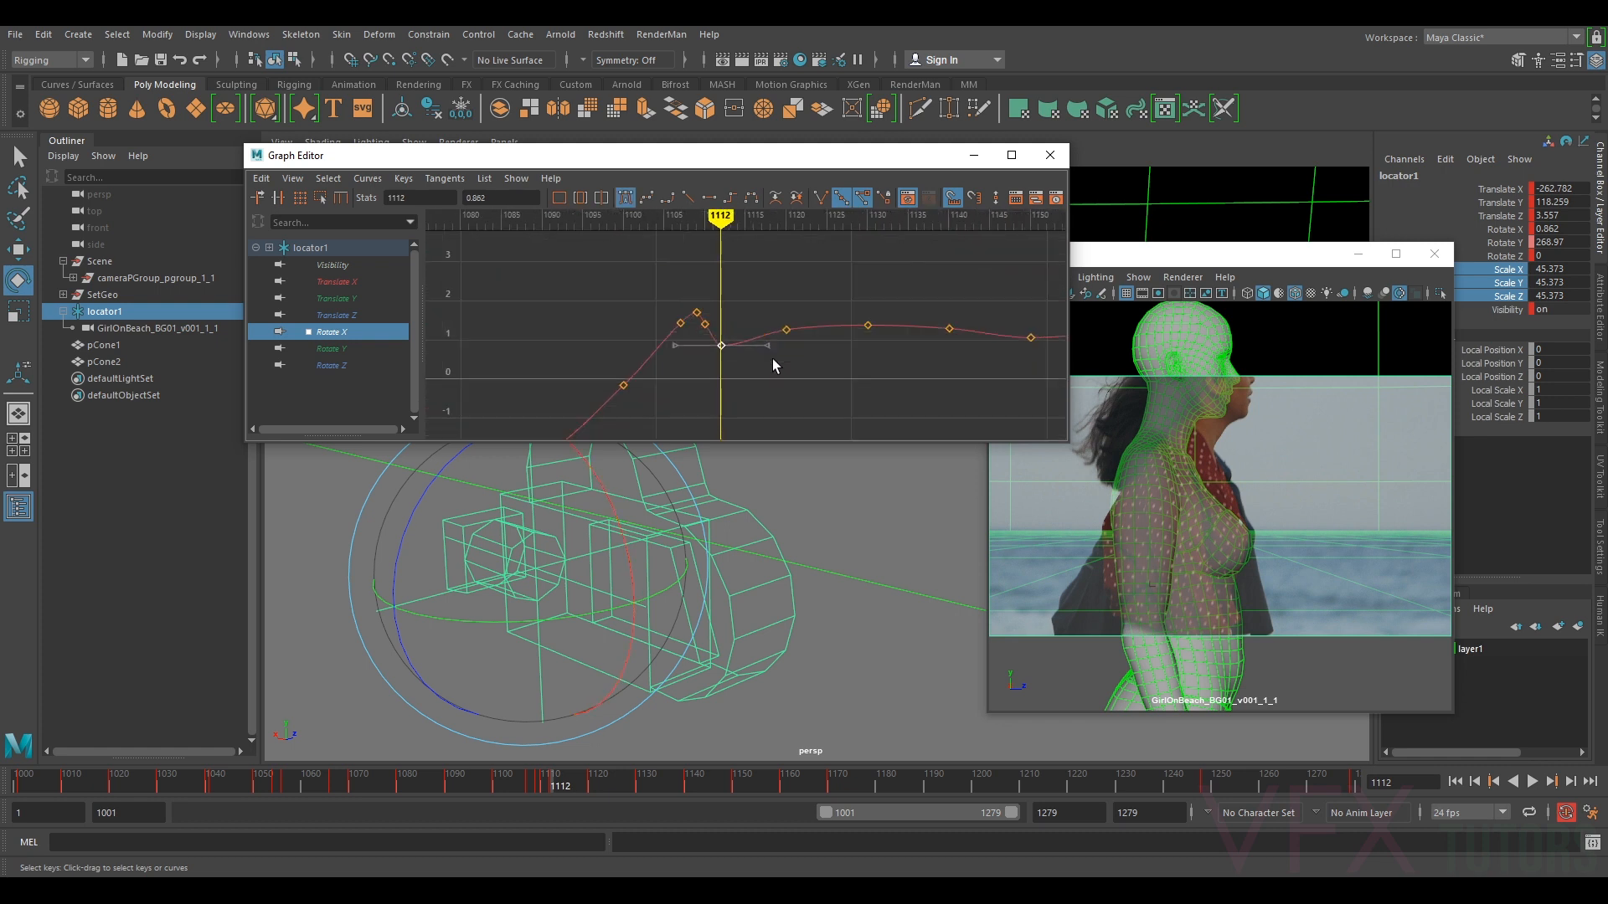
click(1277, 431)
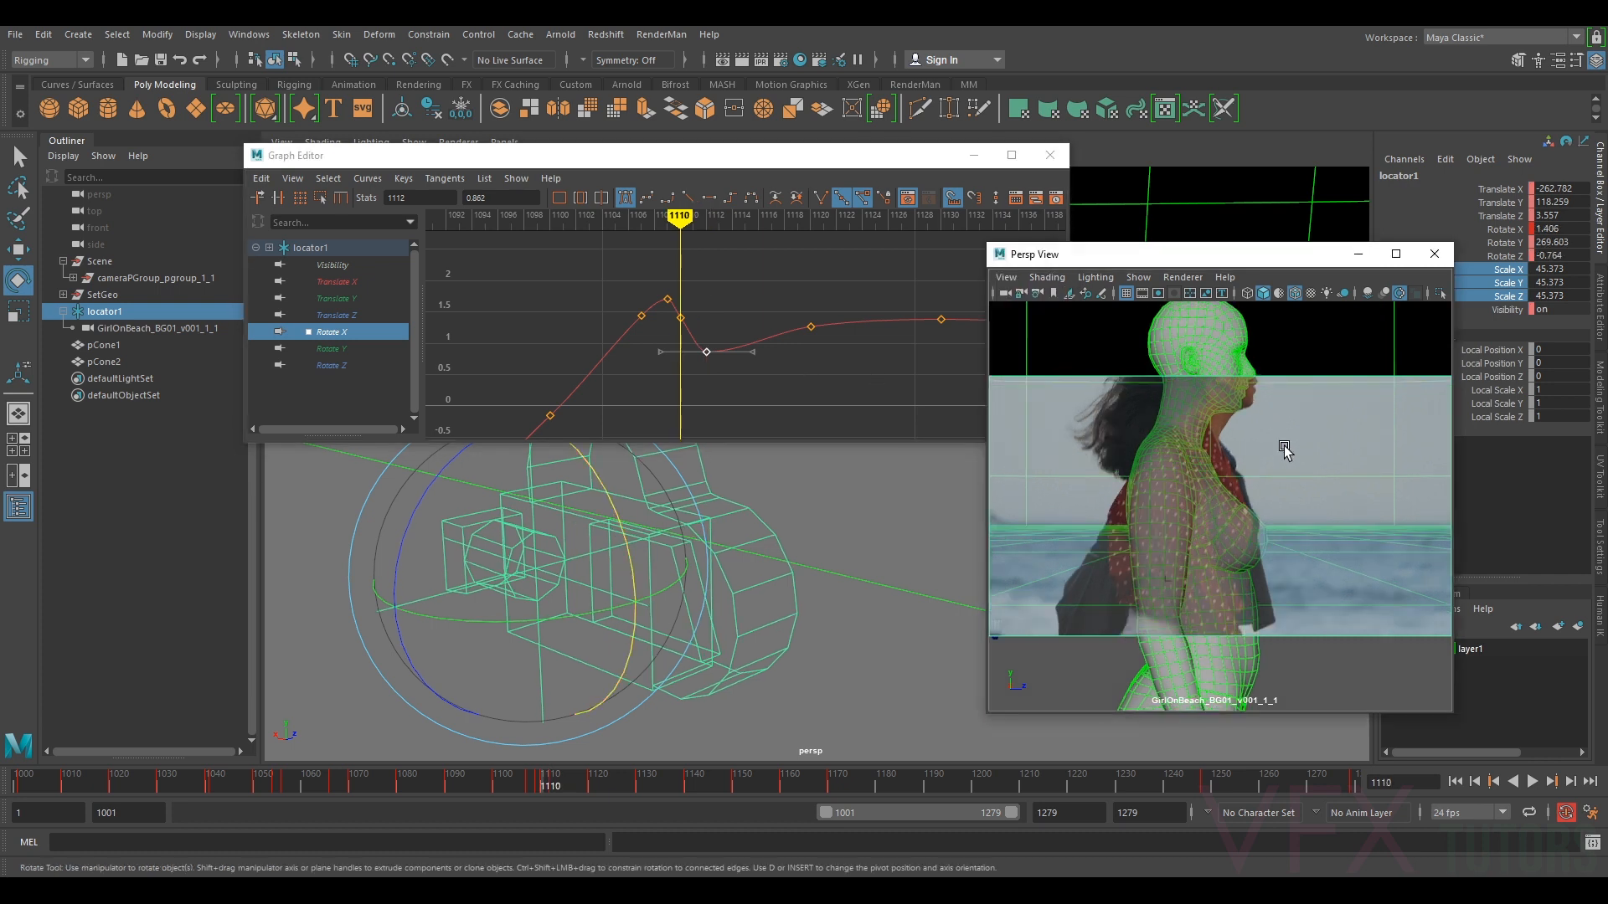
drag(706, 352, 709, 347)
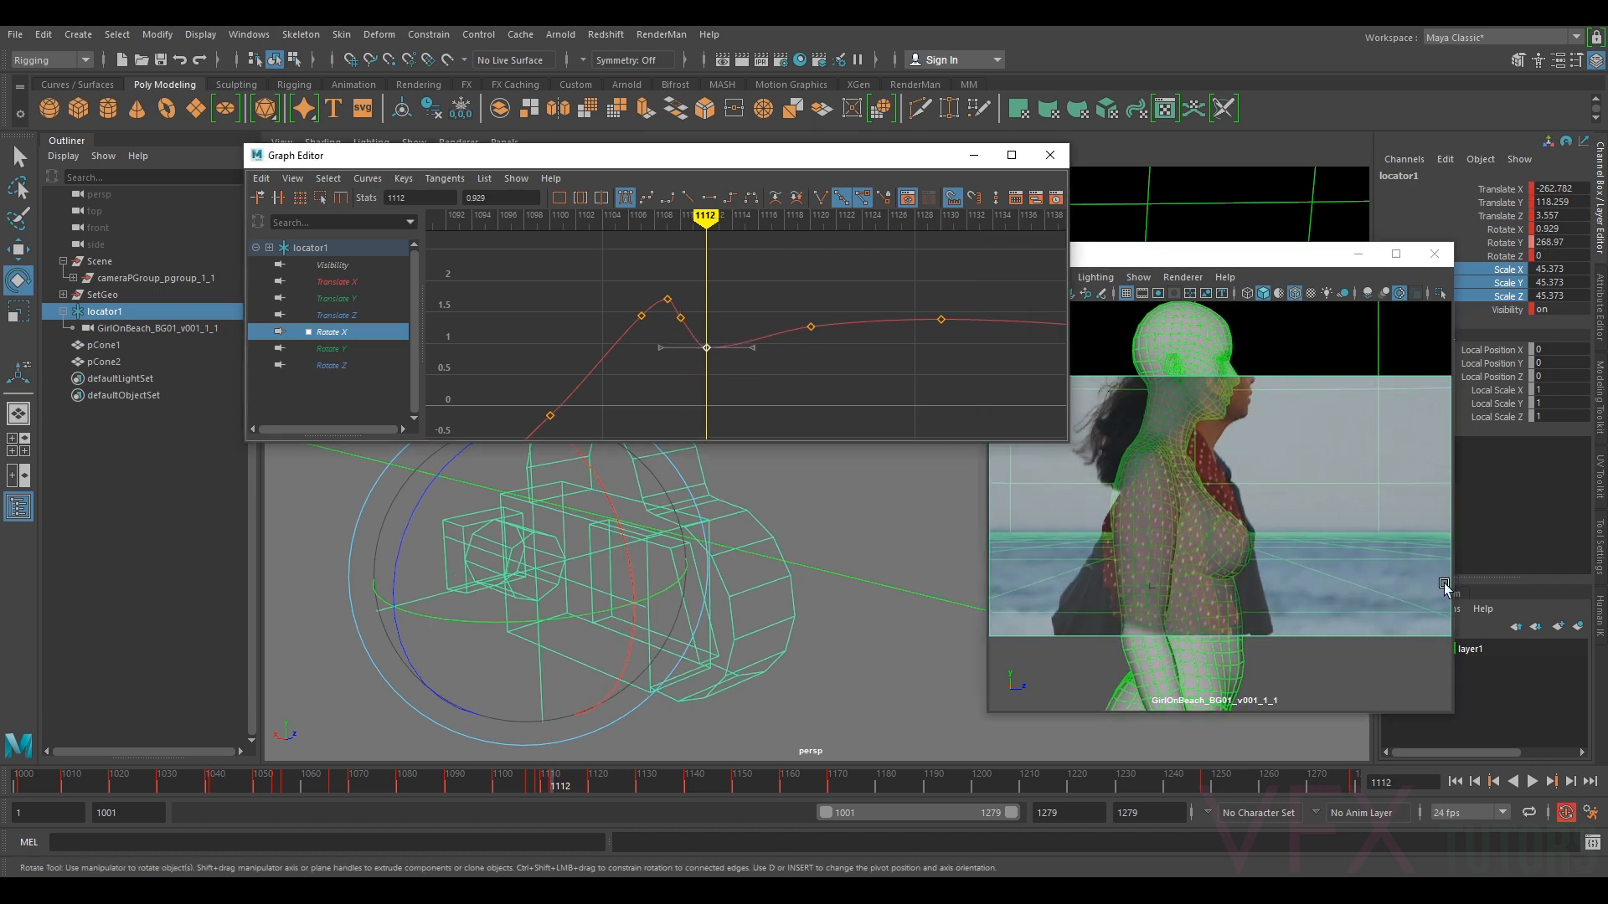
- Compare frame 1112 with its neighbouring key and step on to frame 1170, examining how the horizon follows the footage
middle_click(1387, 532)
key(comma)
key(period)
key(comma)
key(period)
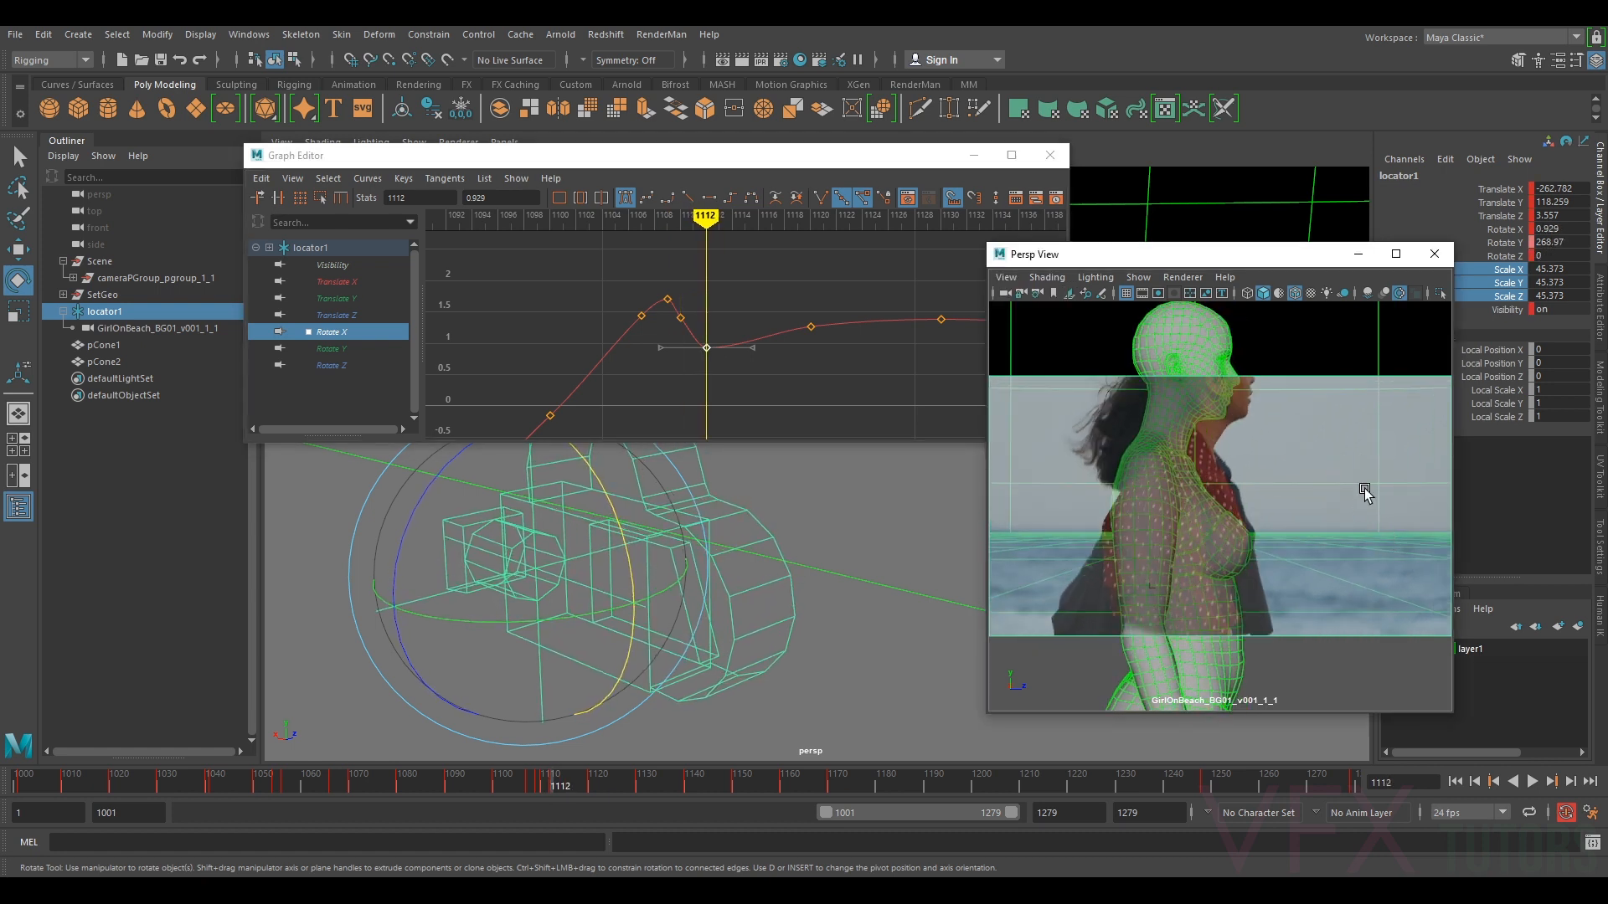
key(period)
key(period)
key(period)
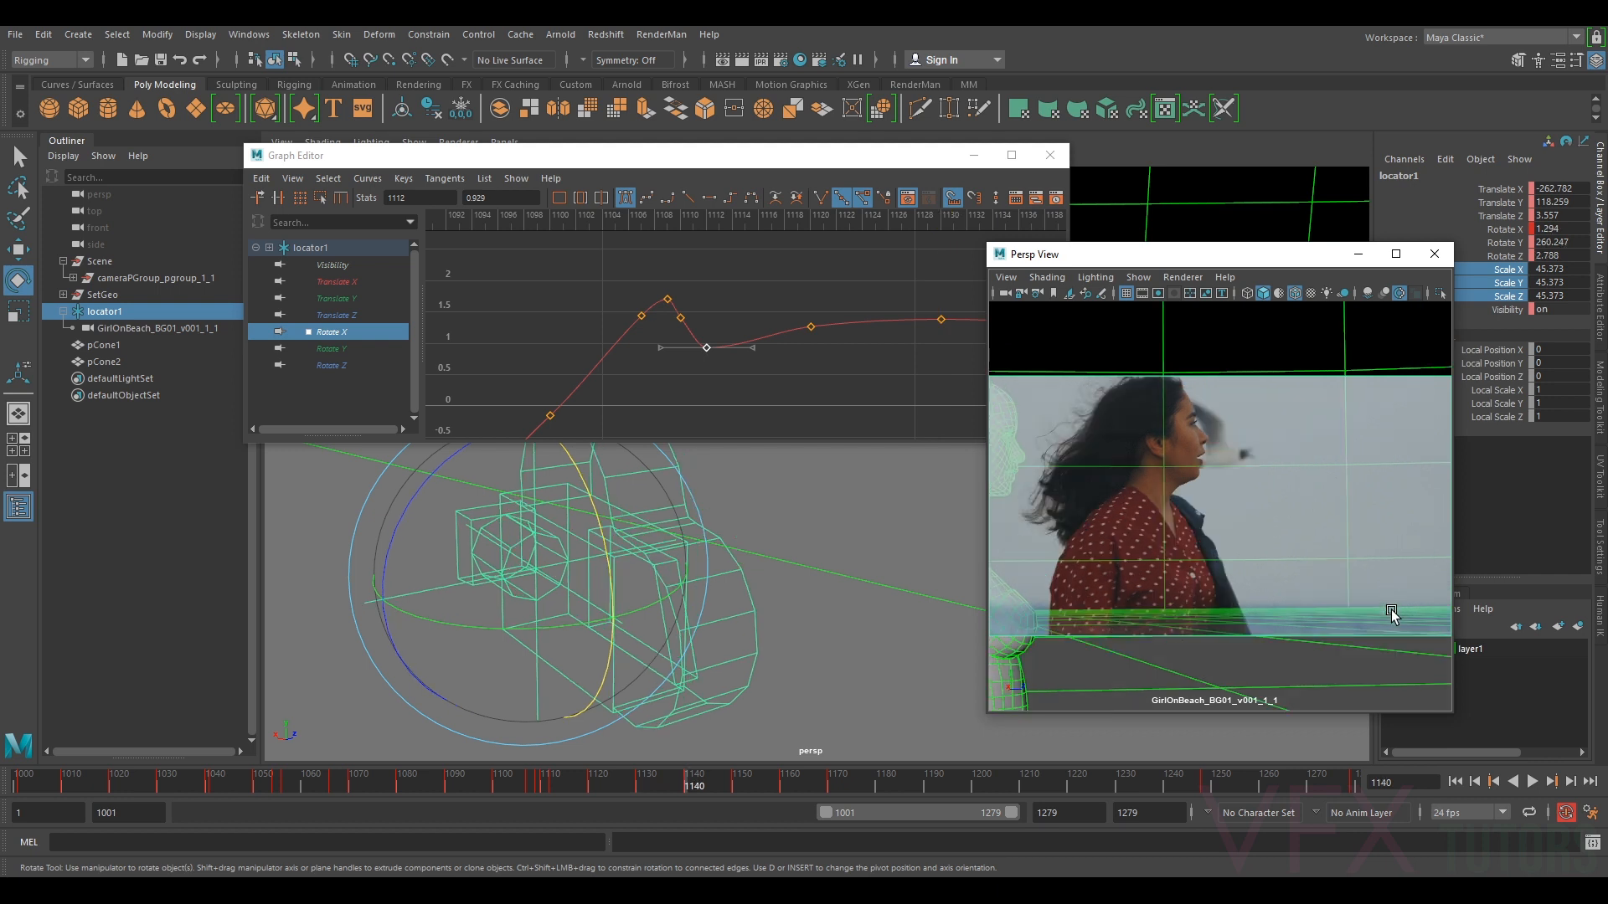
key(period)
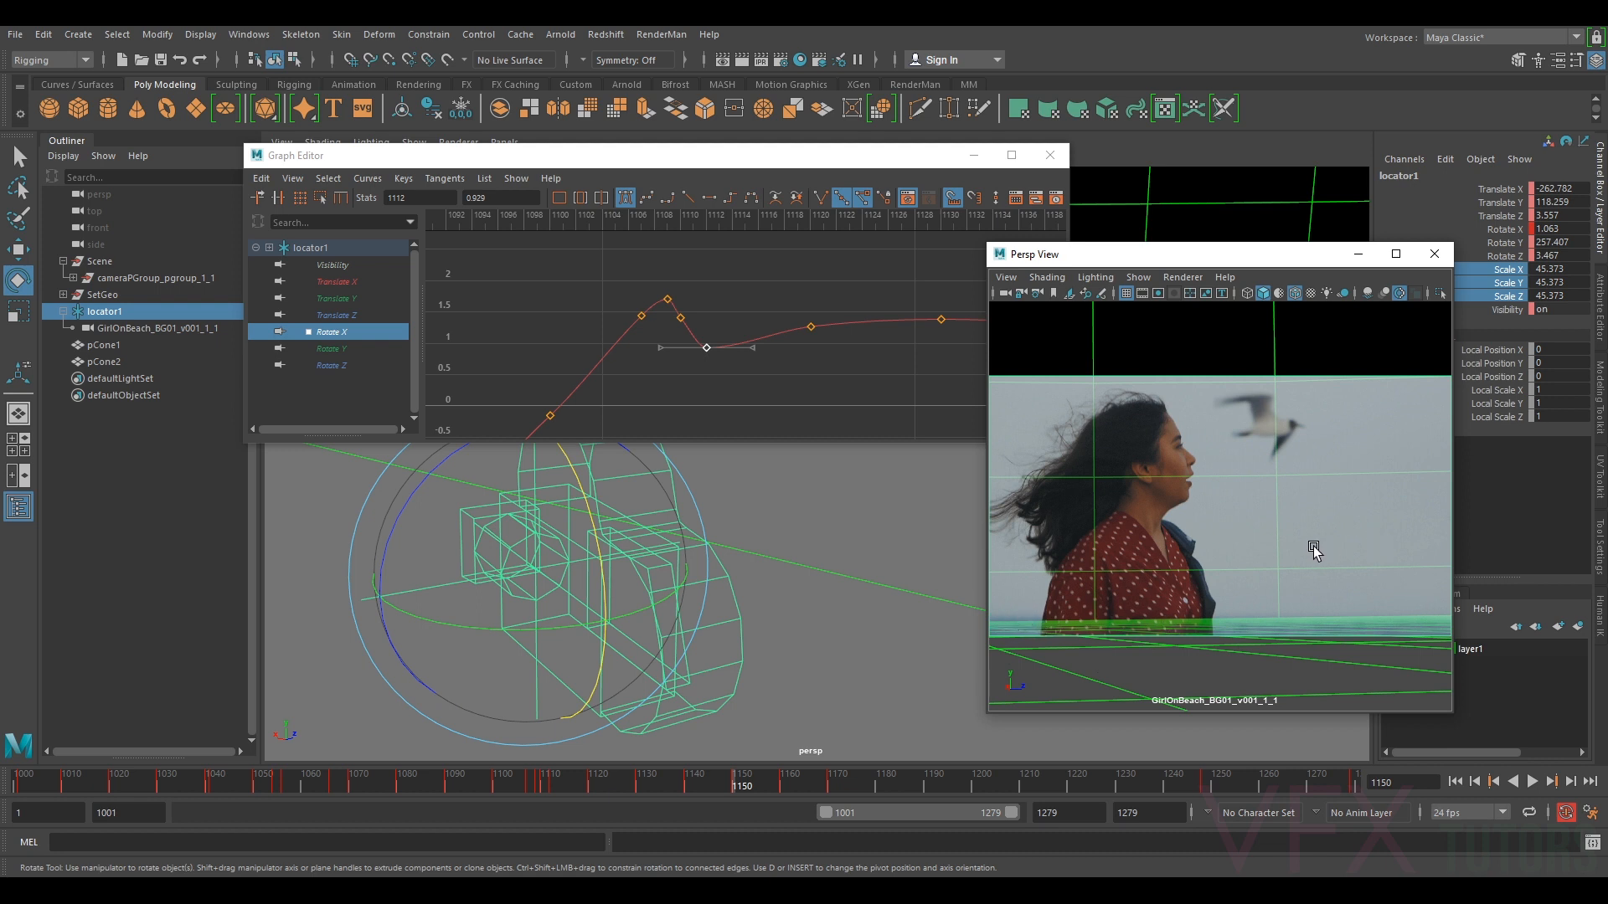
key(period)
key(period)
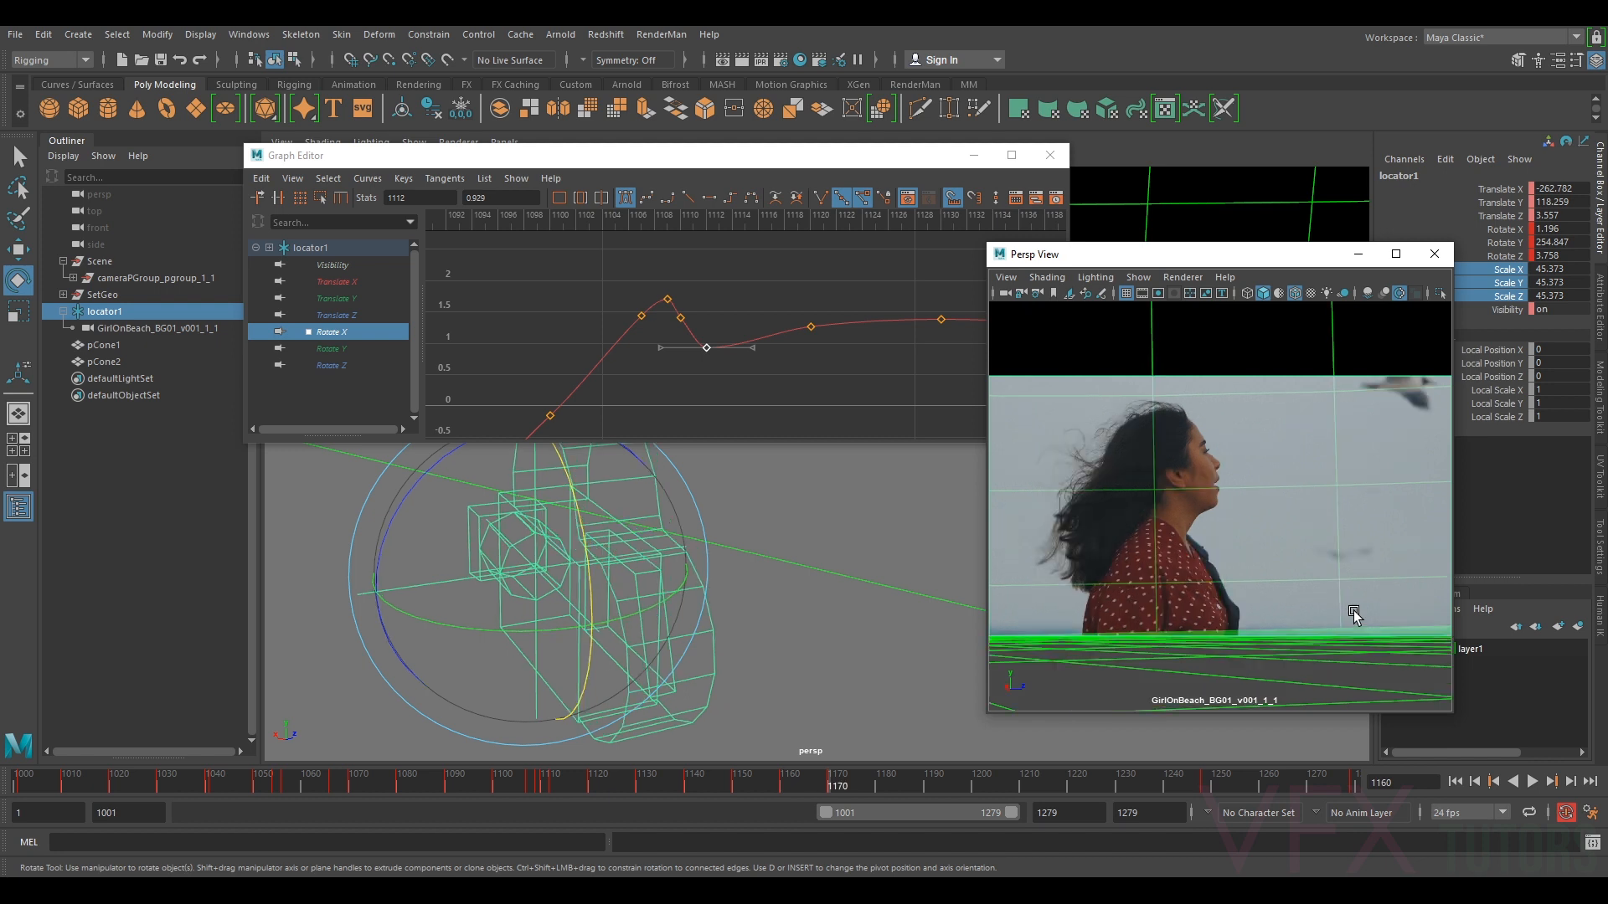
- Go to frame 1248 and raise locator1's Rotate X key there to 2.49, comparing it with the frame 1170 key
mouse_move(841, 790)
mouse_down()
mouse_move(1270, 791)
mouse_move(1249, 782)
mouse_up()
key(a)
alt+middle_drag(906, 288, 687, 288)
alt+right_drag(687, 288, 826, 314)
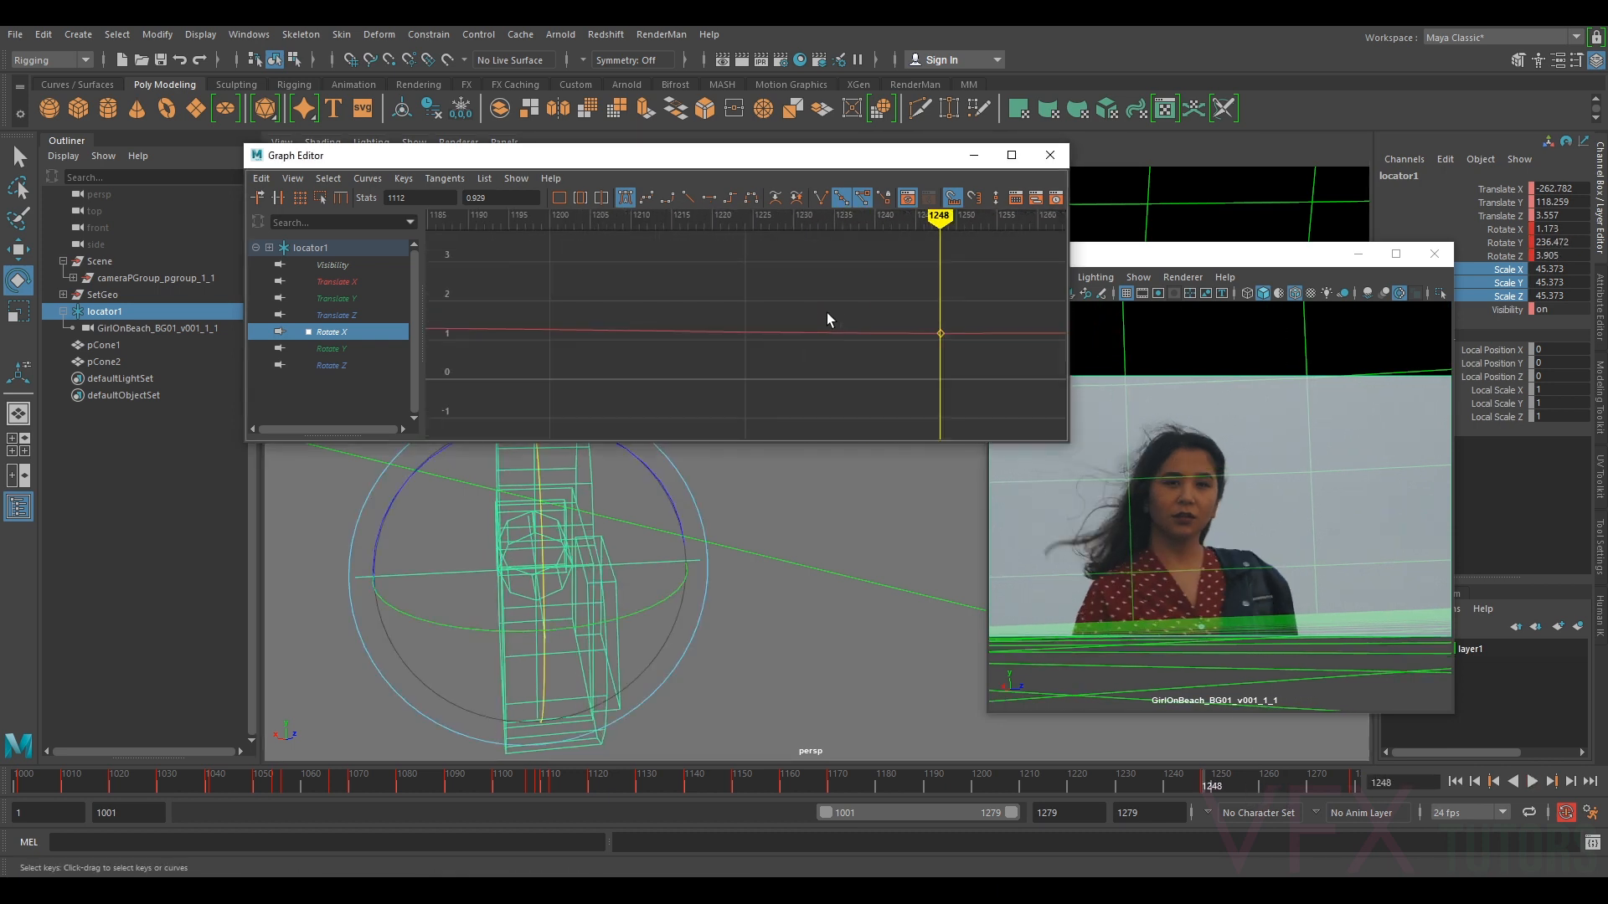
drag(984, 305, 949, 284)
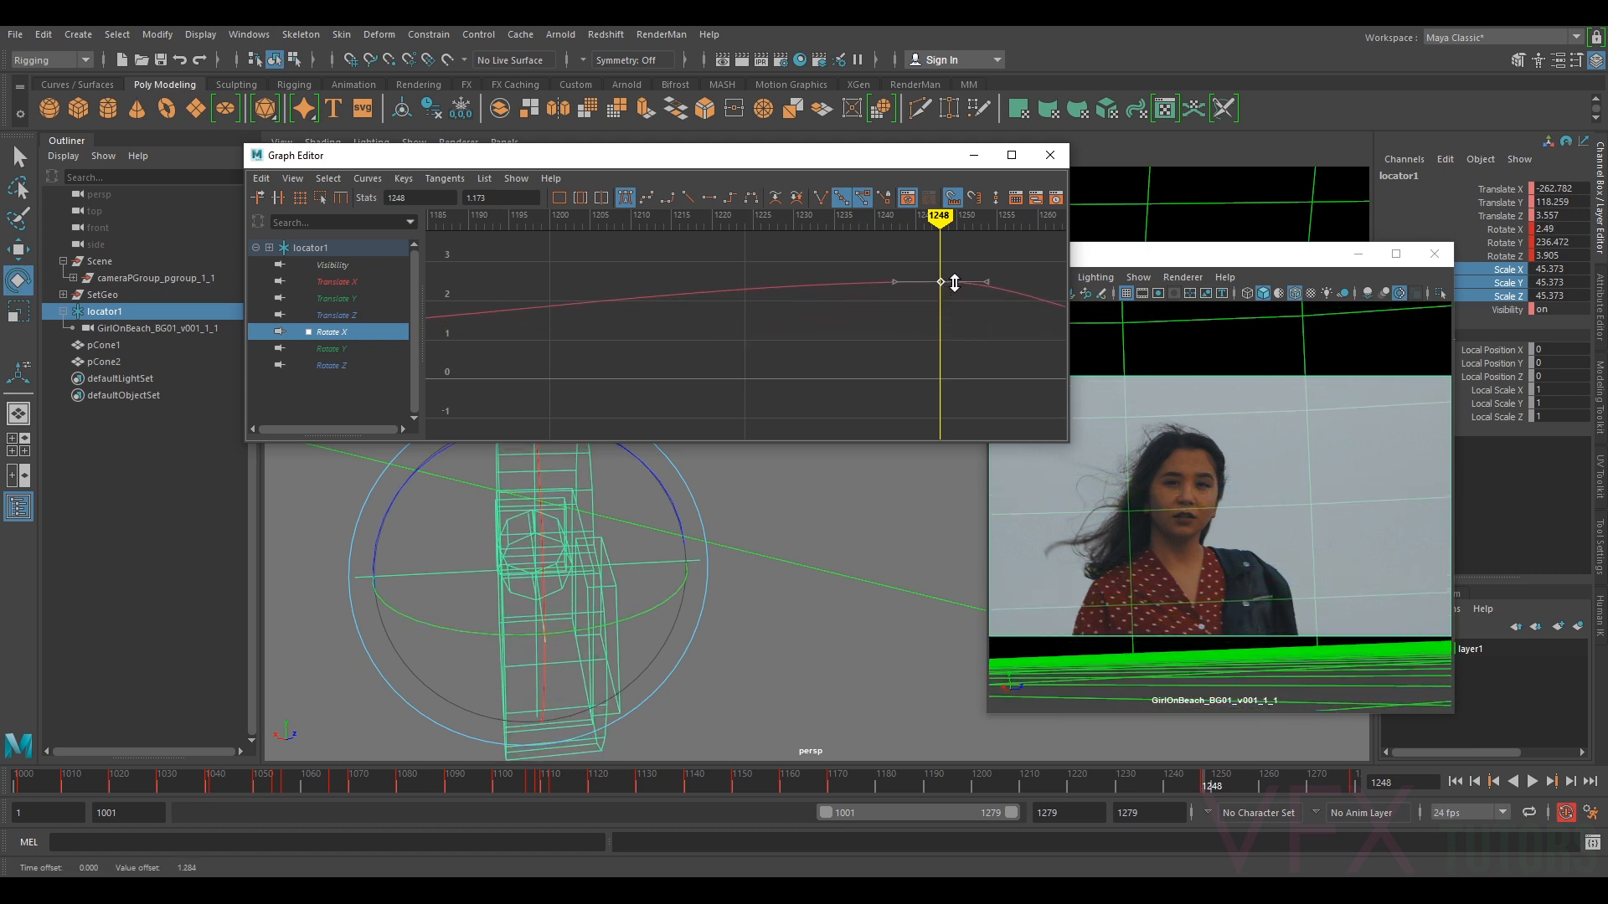
key(comma)
key(period)
key(comma)
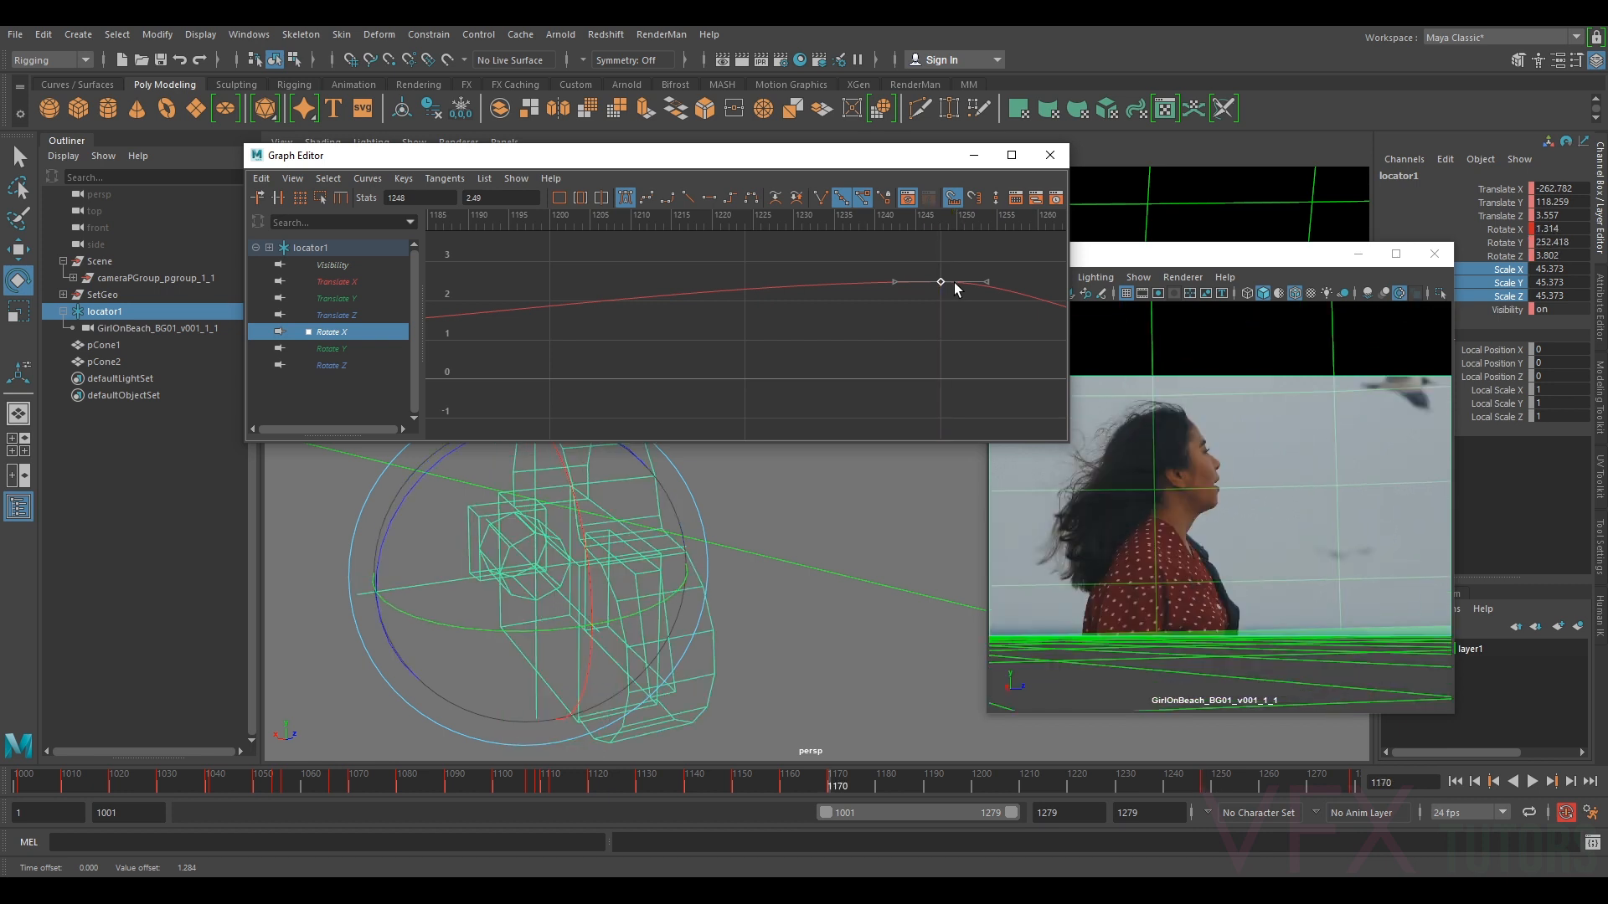
click(1212, 567)
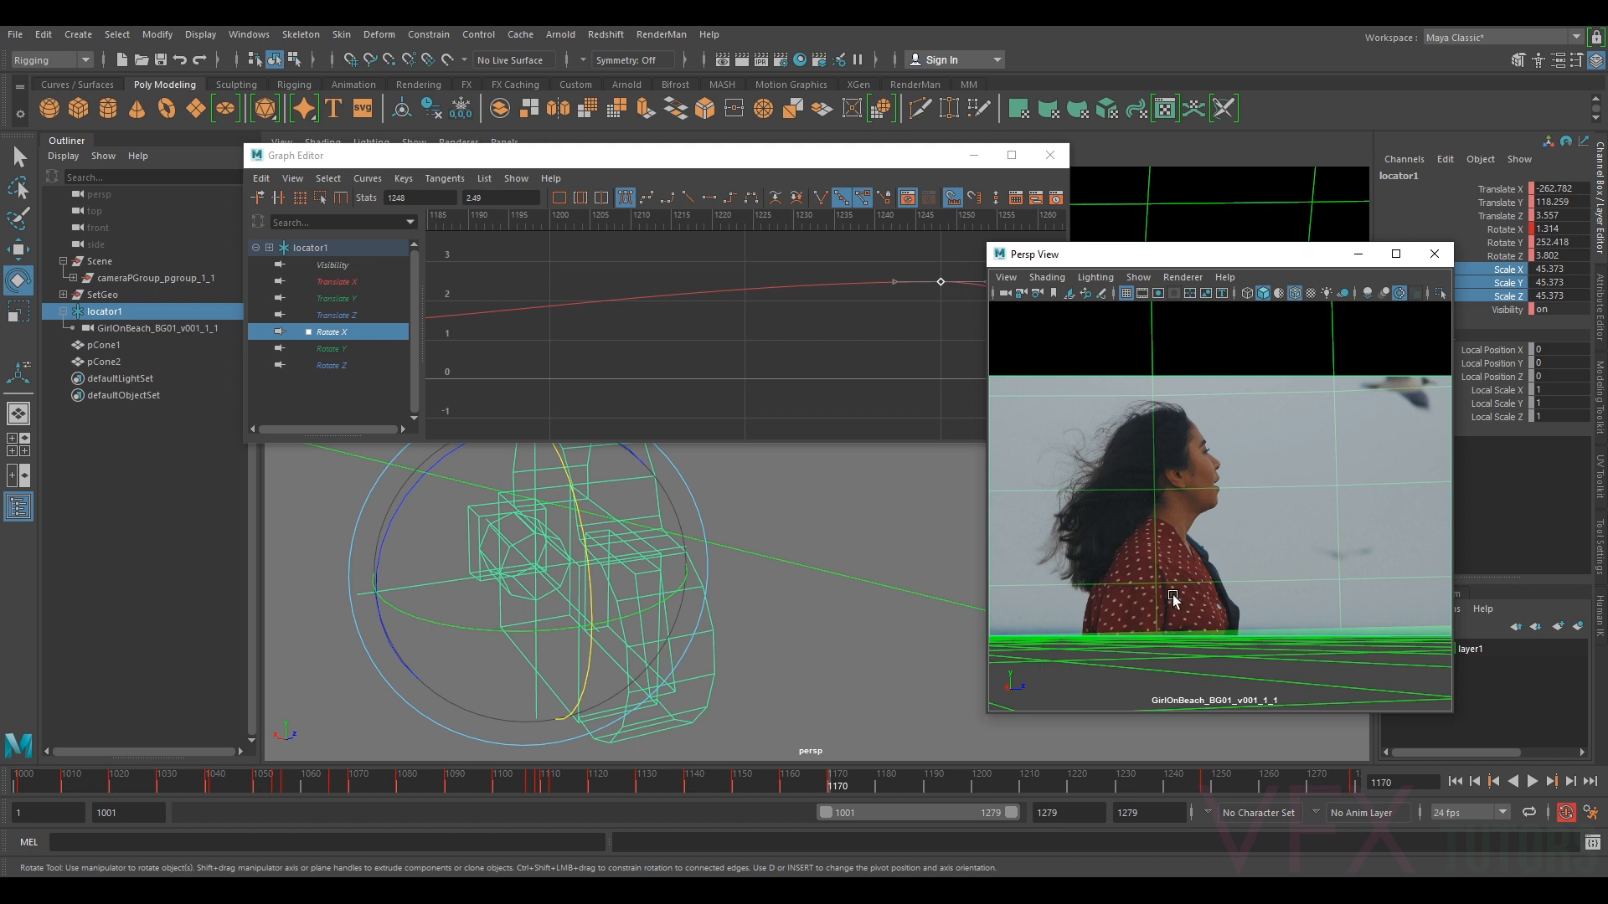
- Flip between the keys at frames 1160 and 1170, comparing the grid's movement with the woman in the footage
key(comma)
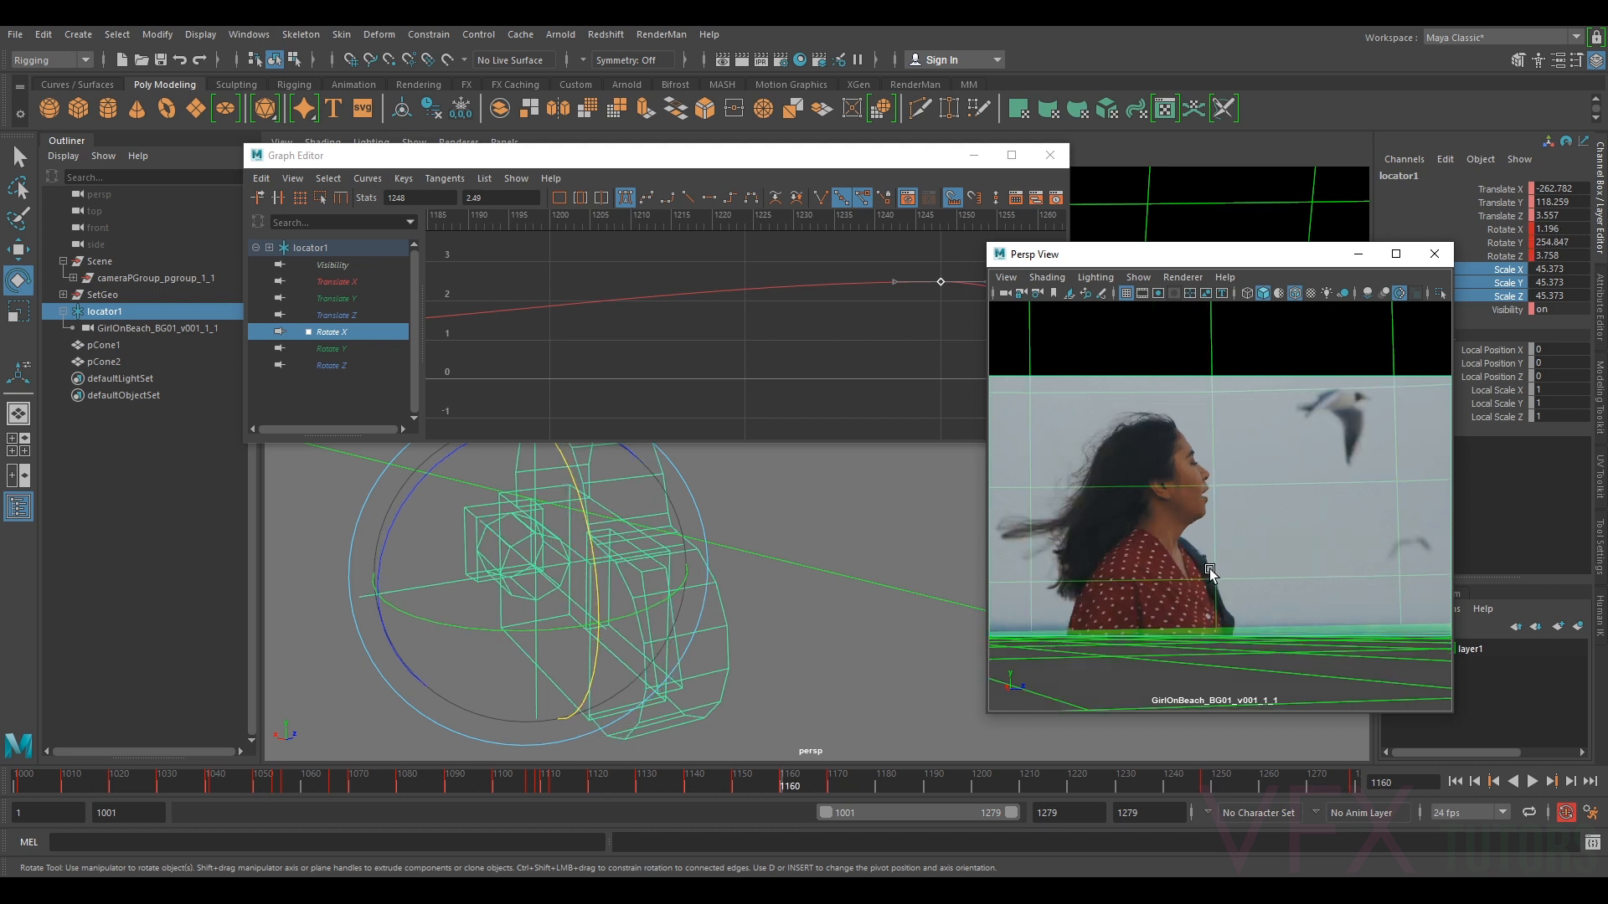
key(period)
key(comma)
key(period)
key(comma)
key(period)
key(comma)
key(period)
- Flip repeatedly between the keys at frames 1170 and 1248, examining the grid's horizontal and vertical shift against the footage
key(period)
key(comma)
key(period)
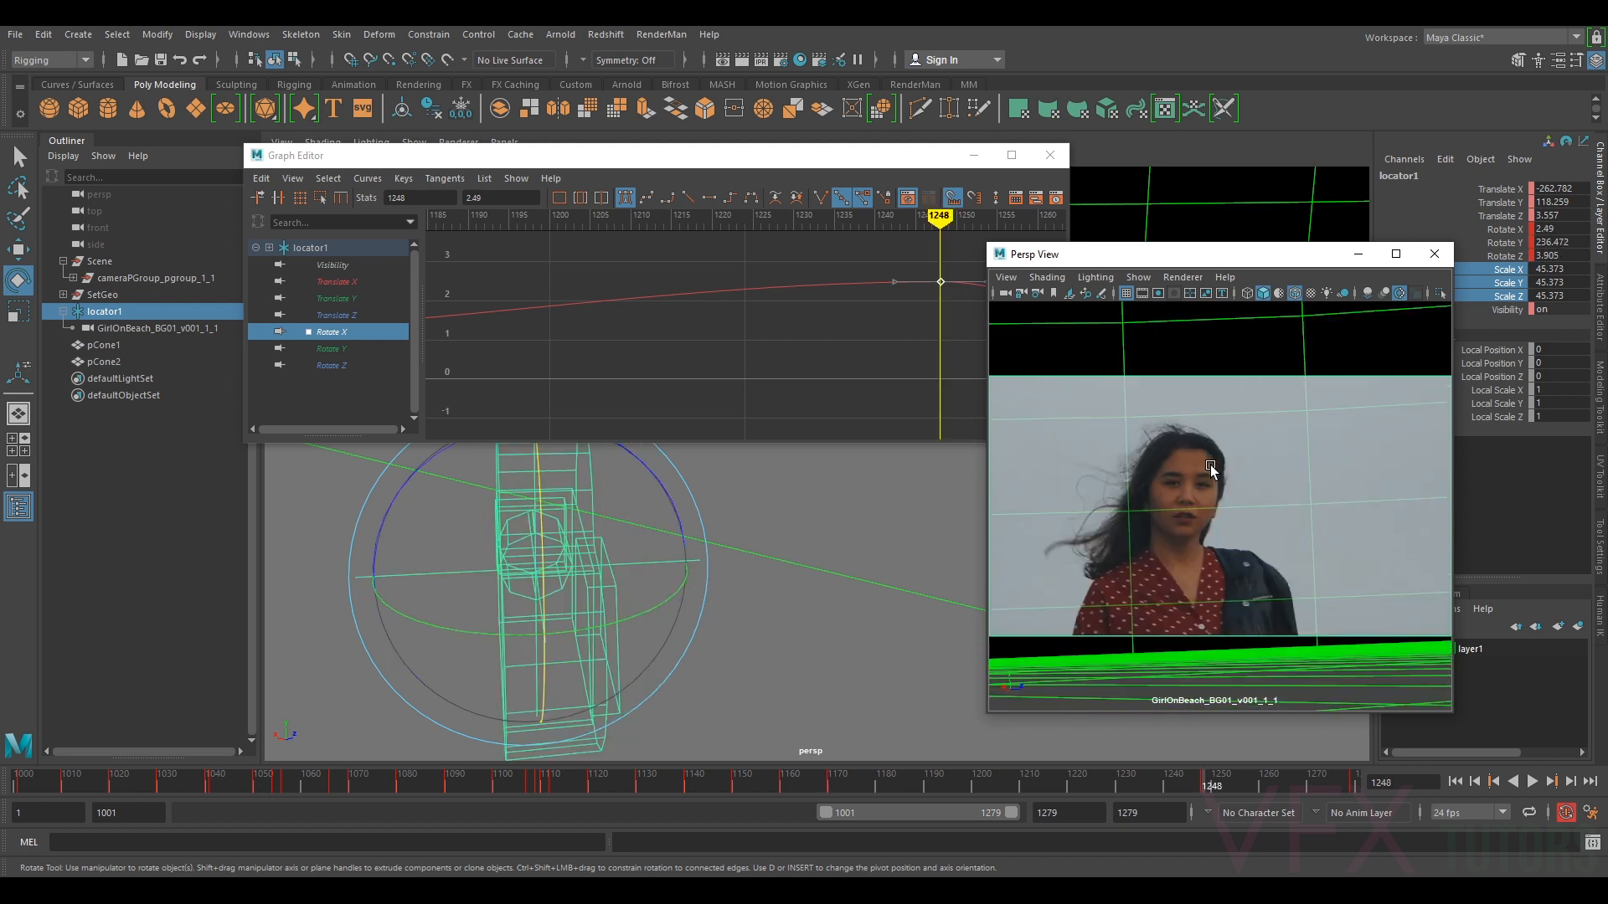
key(comma)
key(period)
key(comma)
key(period)
key(comma)
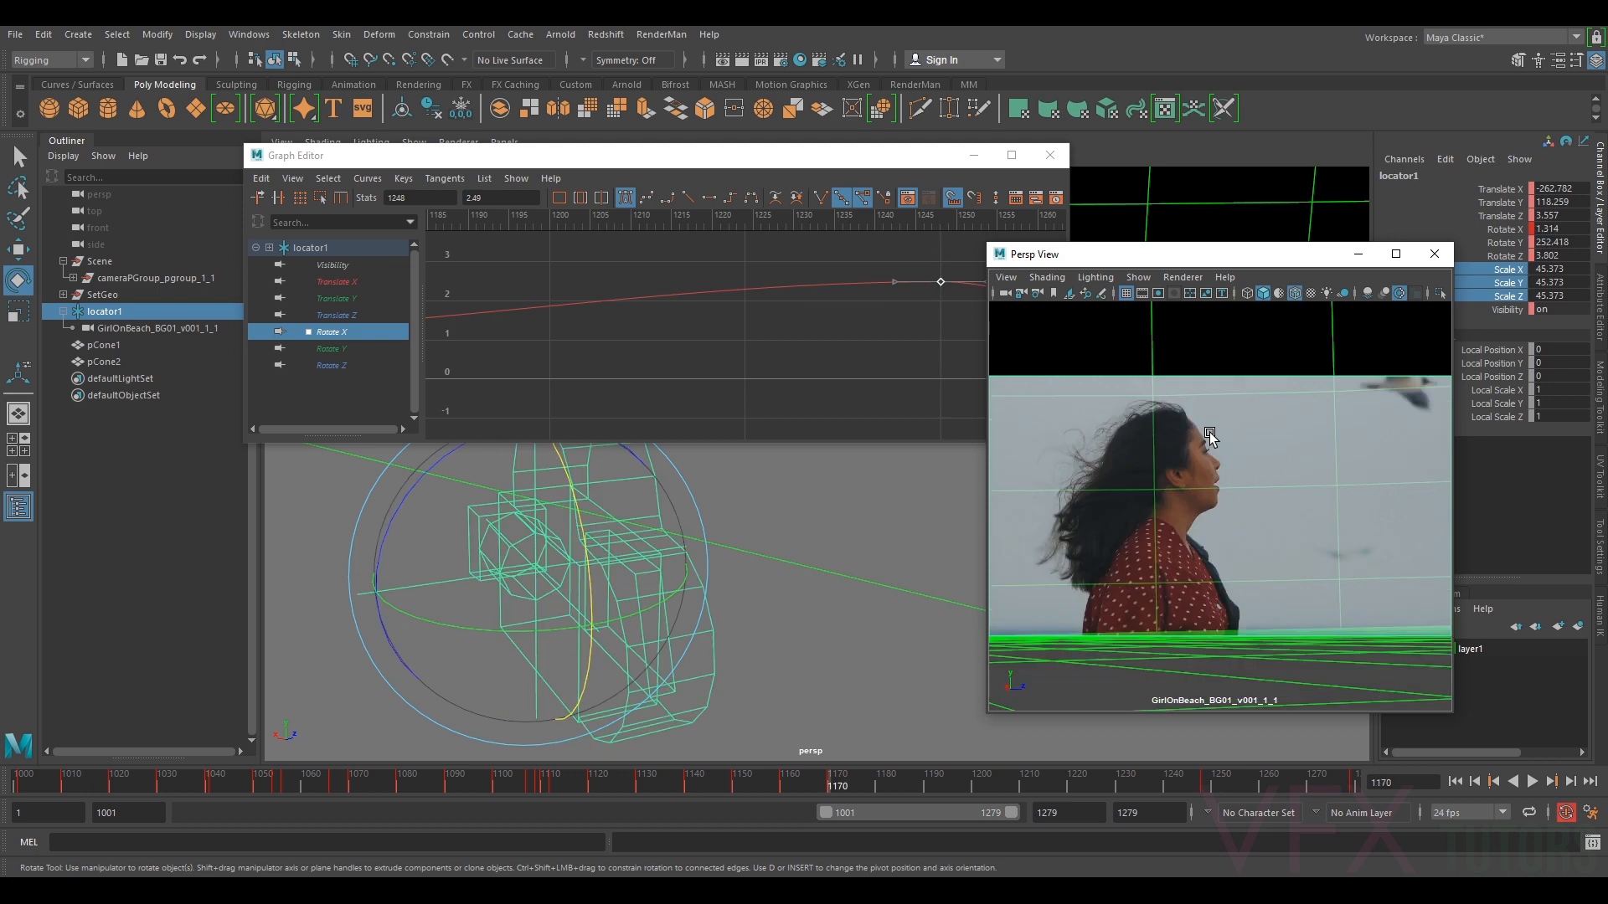
key(period)
key(comma)
key(period)
key(comma)
key(period)
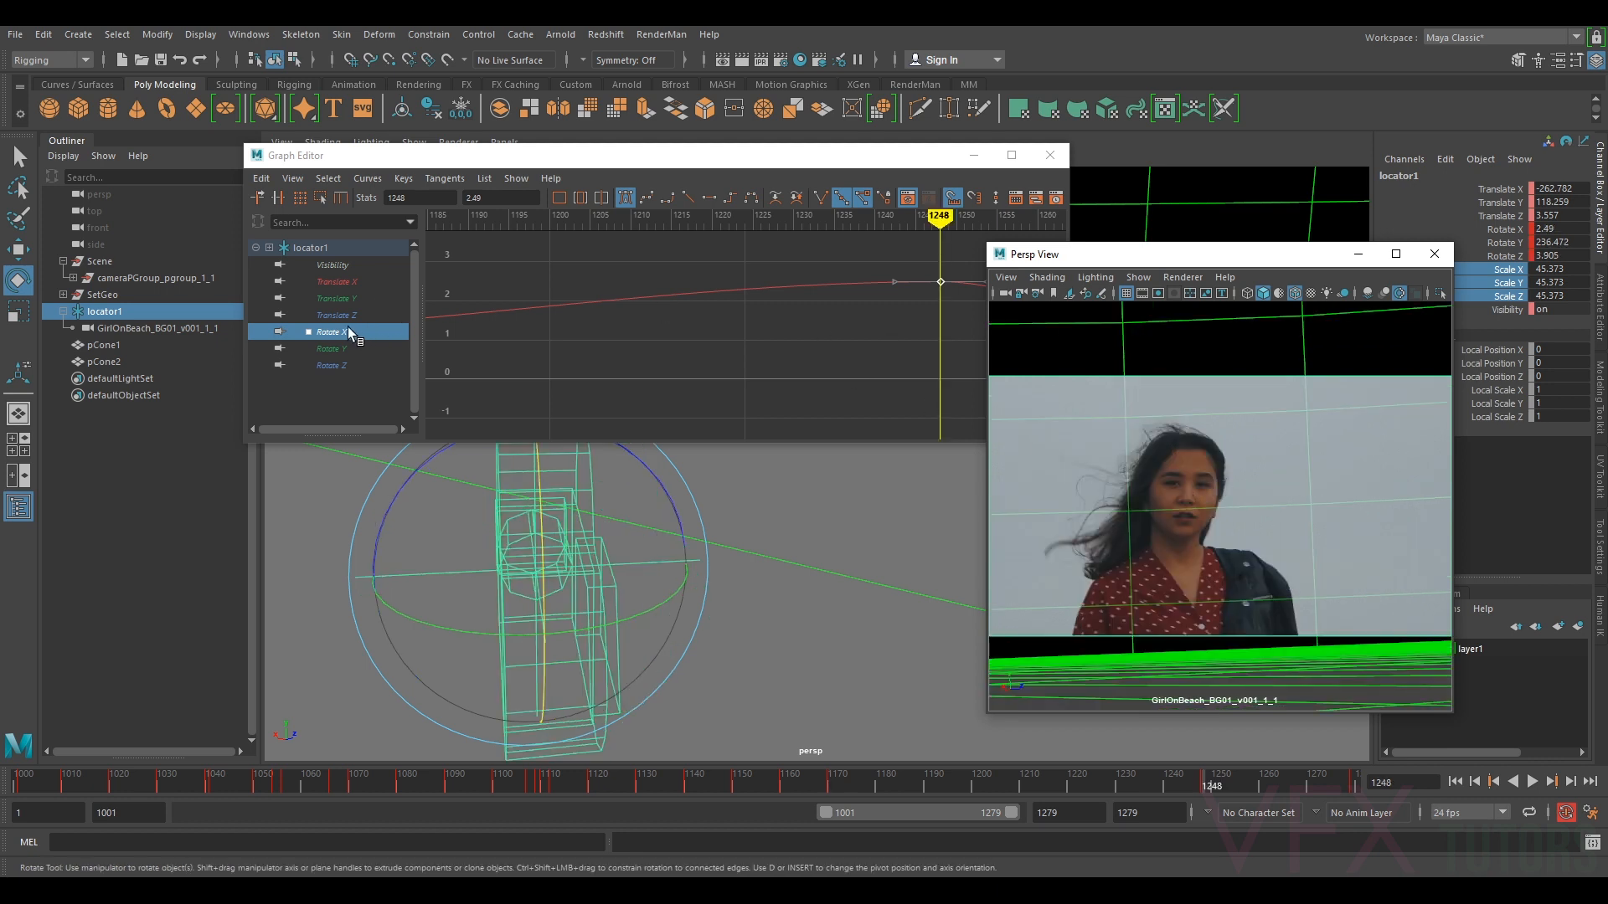
- Raise locator1's Rotate Y key at frame 1248 to 237.841, checking the grid's shift against frame 1170
click(334, 348)
click(940, 399)
shift+middle_drag(938, 400, 941, 392)
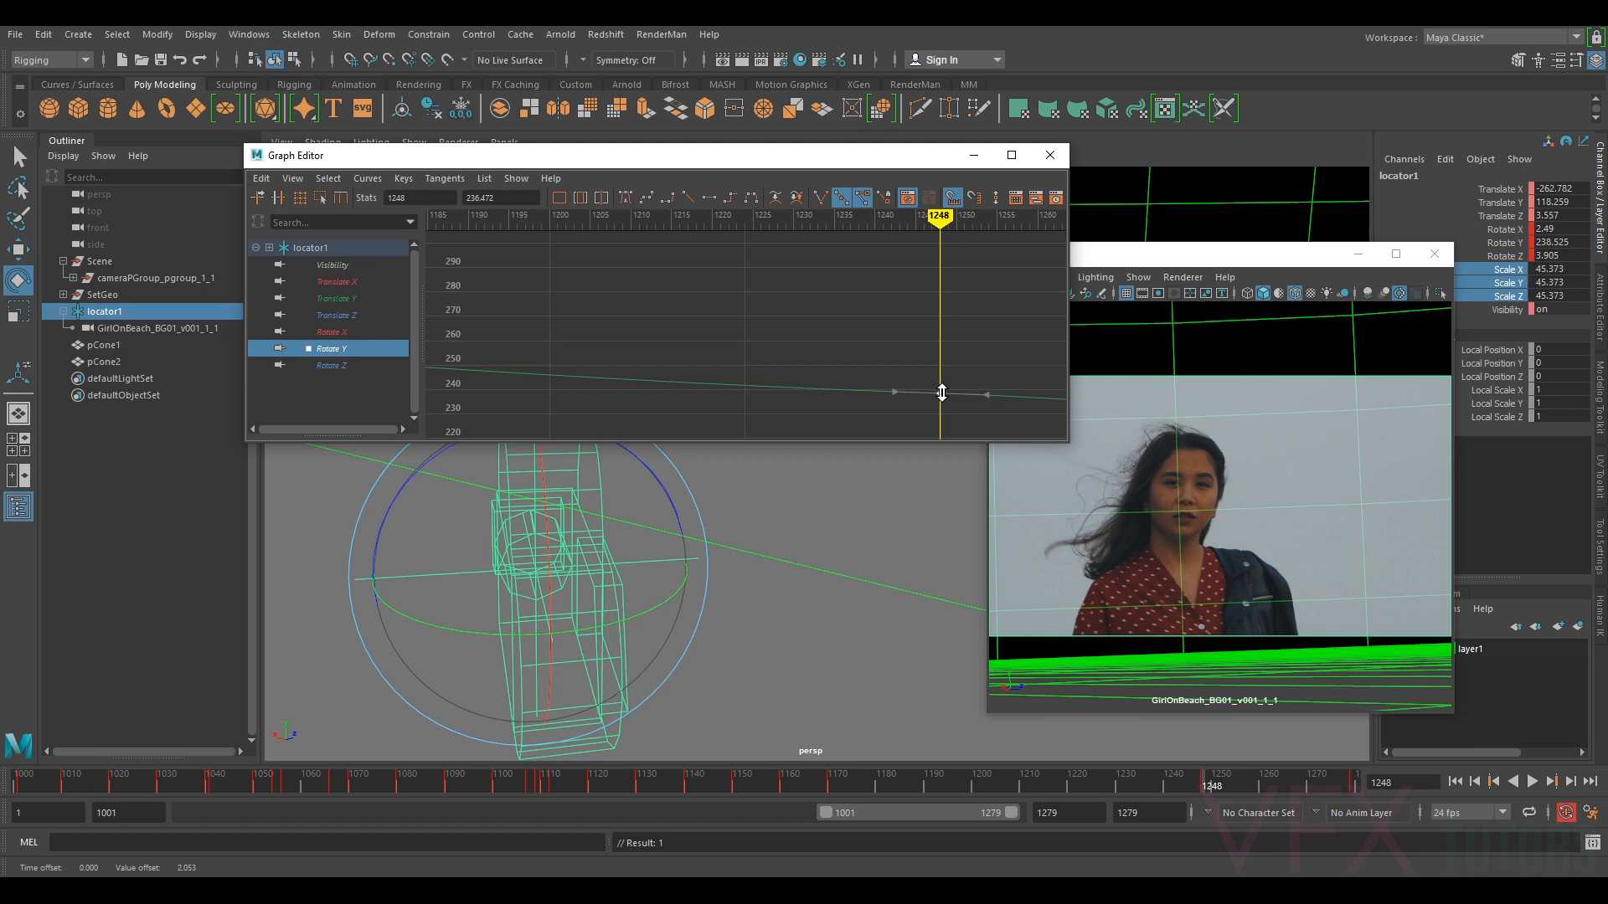
click(1309, 523)
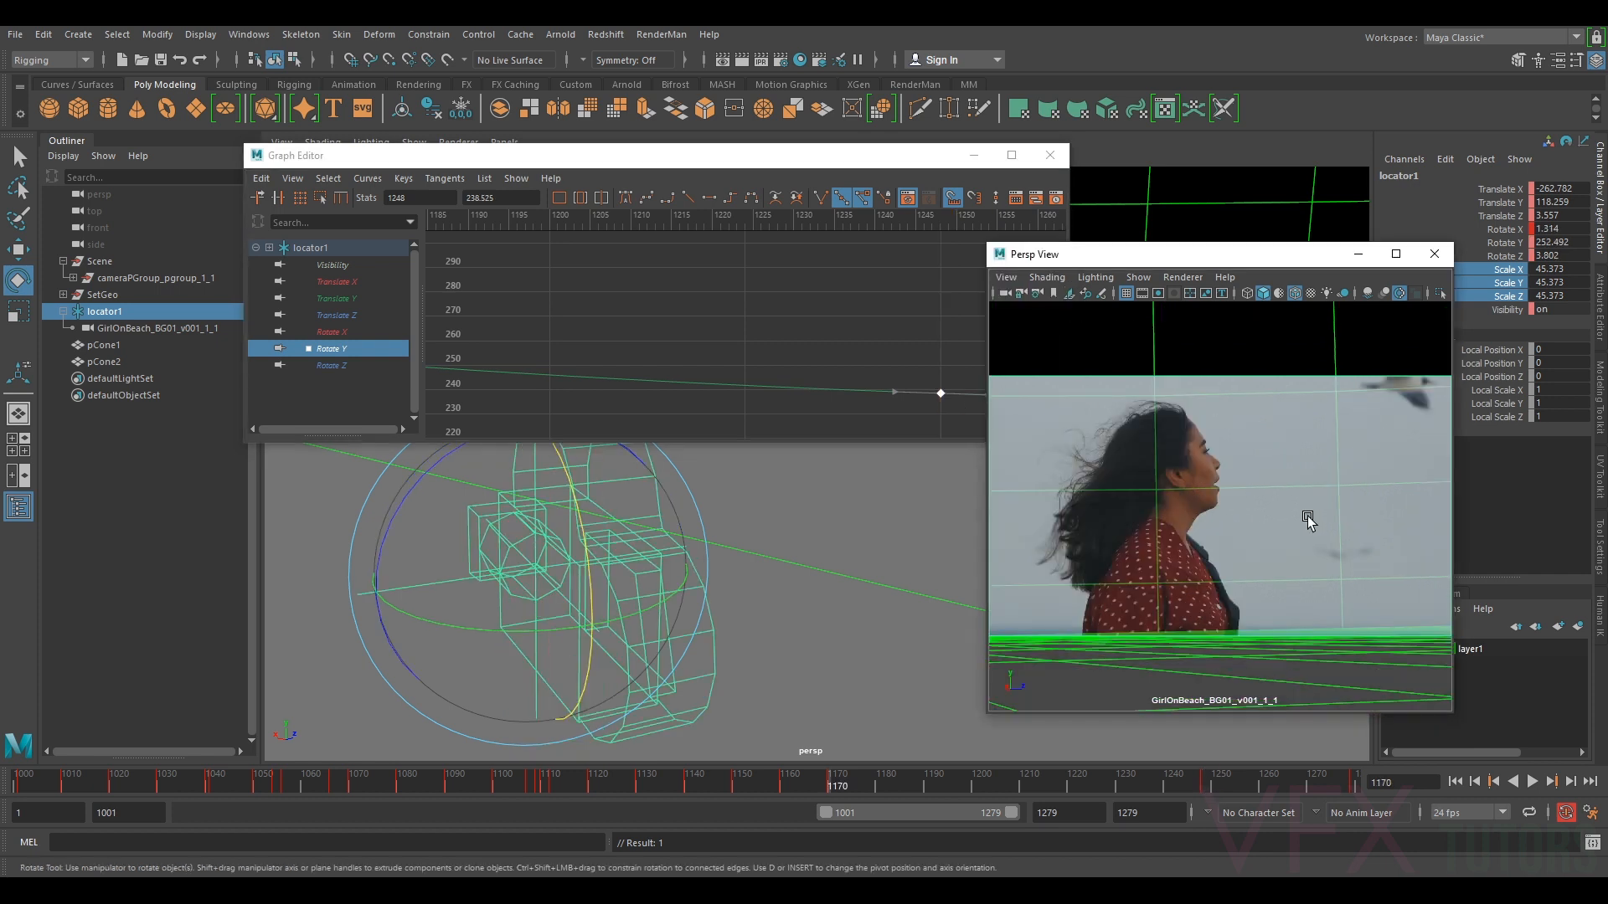
shift+middle_drag(940, 392, 940, 396)
middle_click(1385, 453)
key(comma)
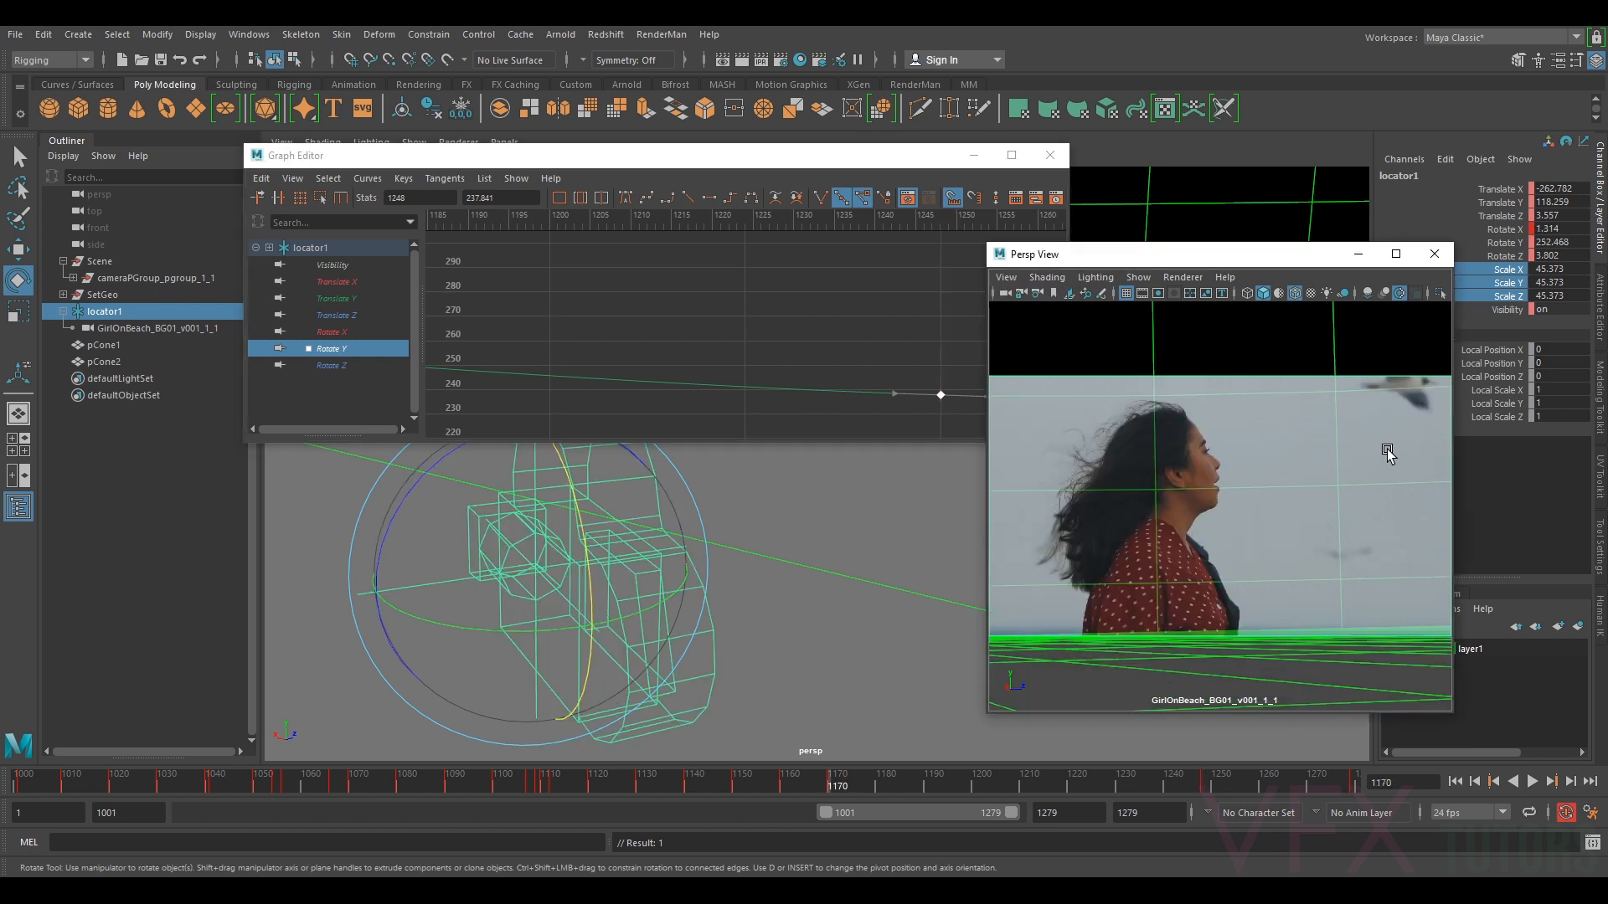
key(period)
key(comma)
key(period)
key(comma)
key(period)
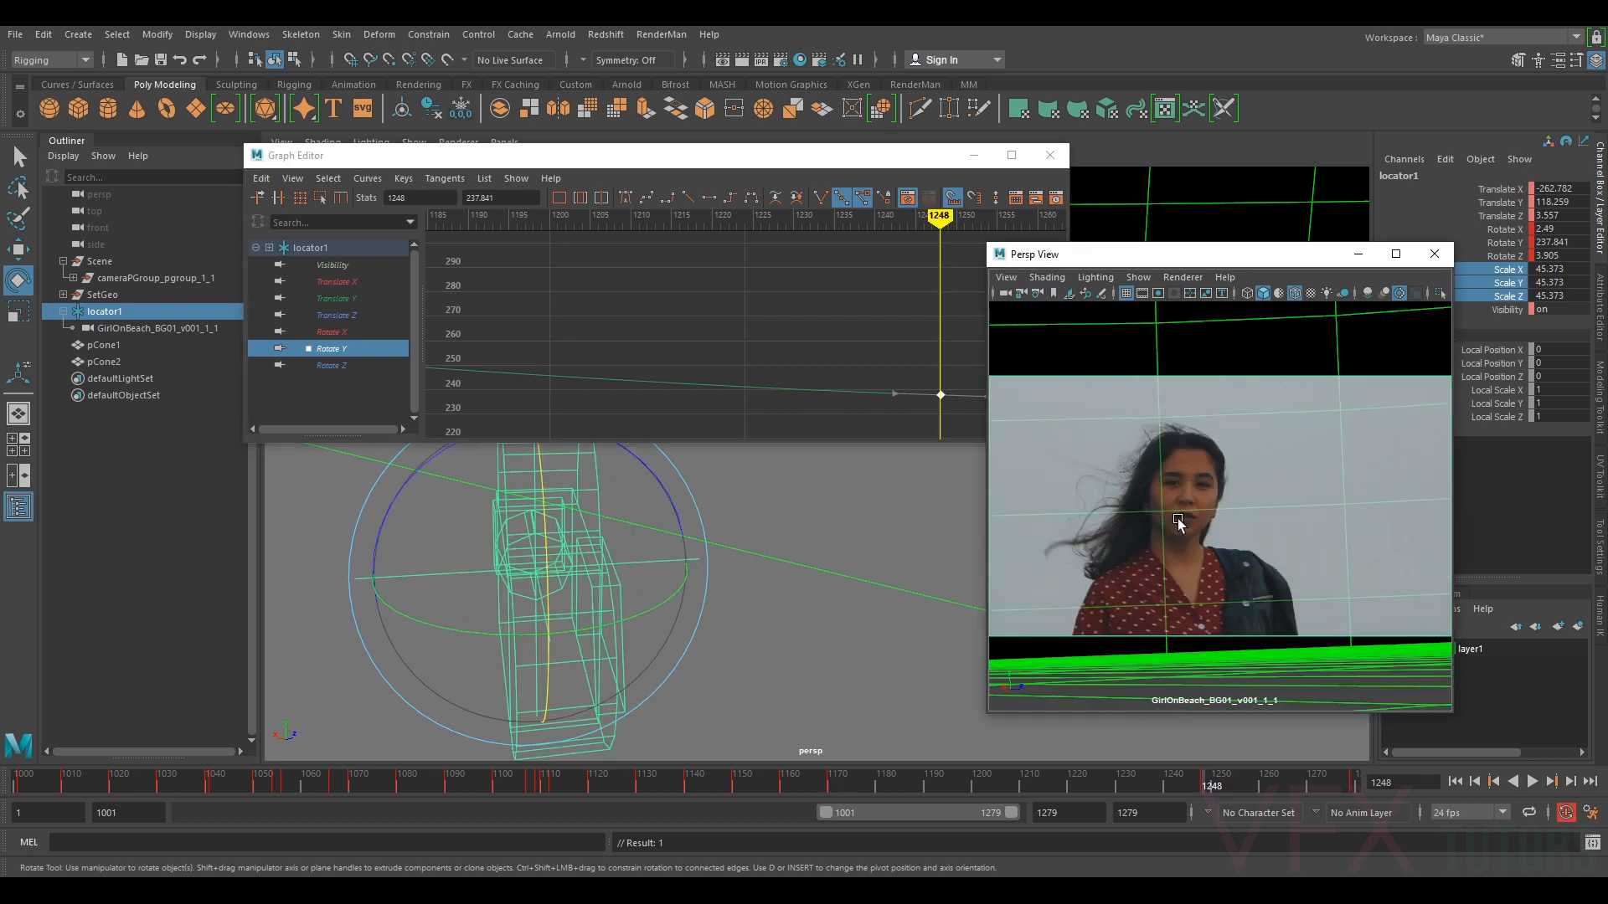
- Go to frame 1279 and raise locator1's Rotate Y key there to 235.006, comparing it with frame 1248
key(period)
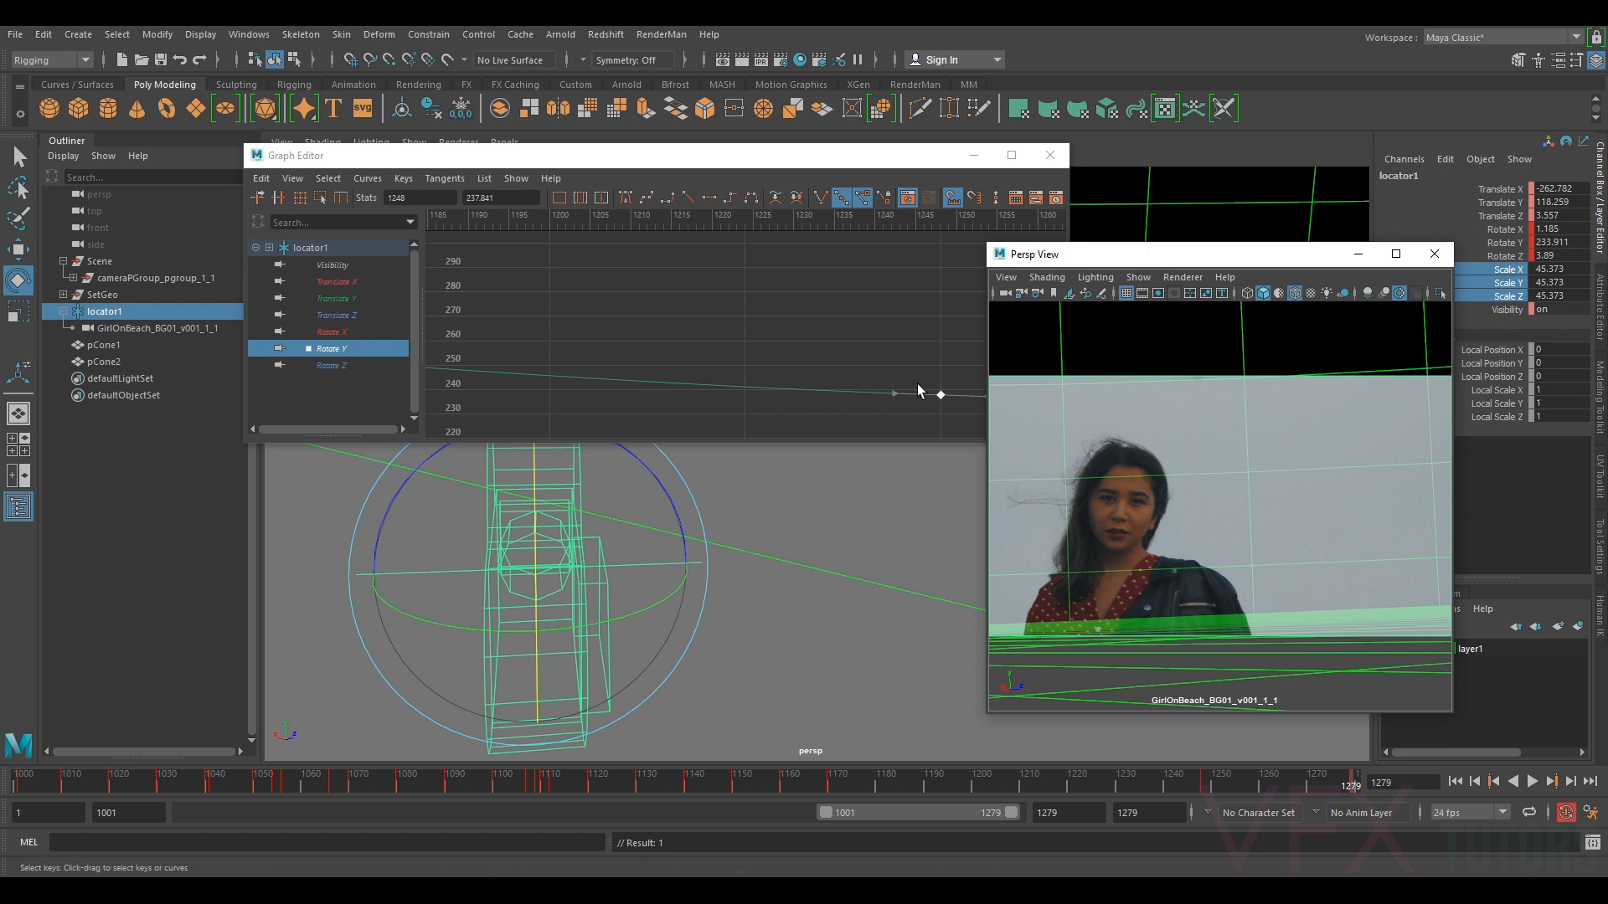
scroll(899, 390, down, 3)
alt+middle_drag(909, 322, 809, 320)
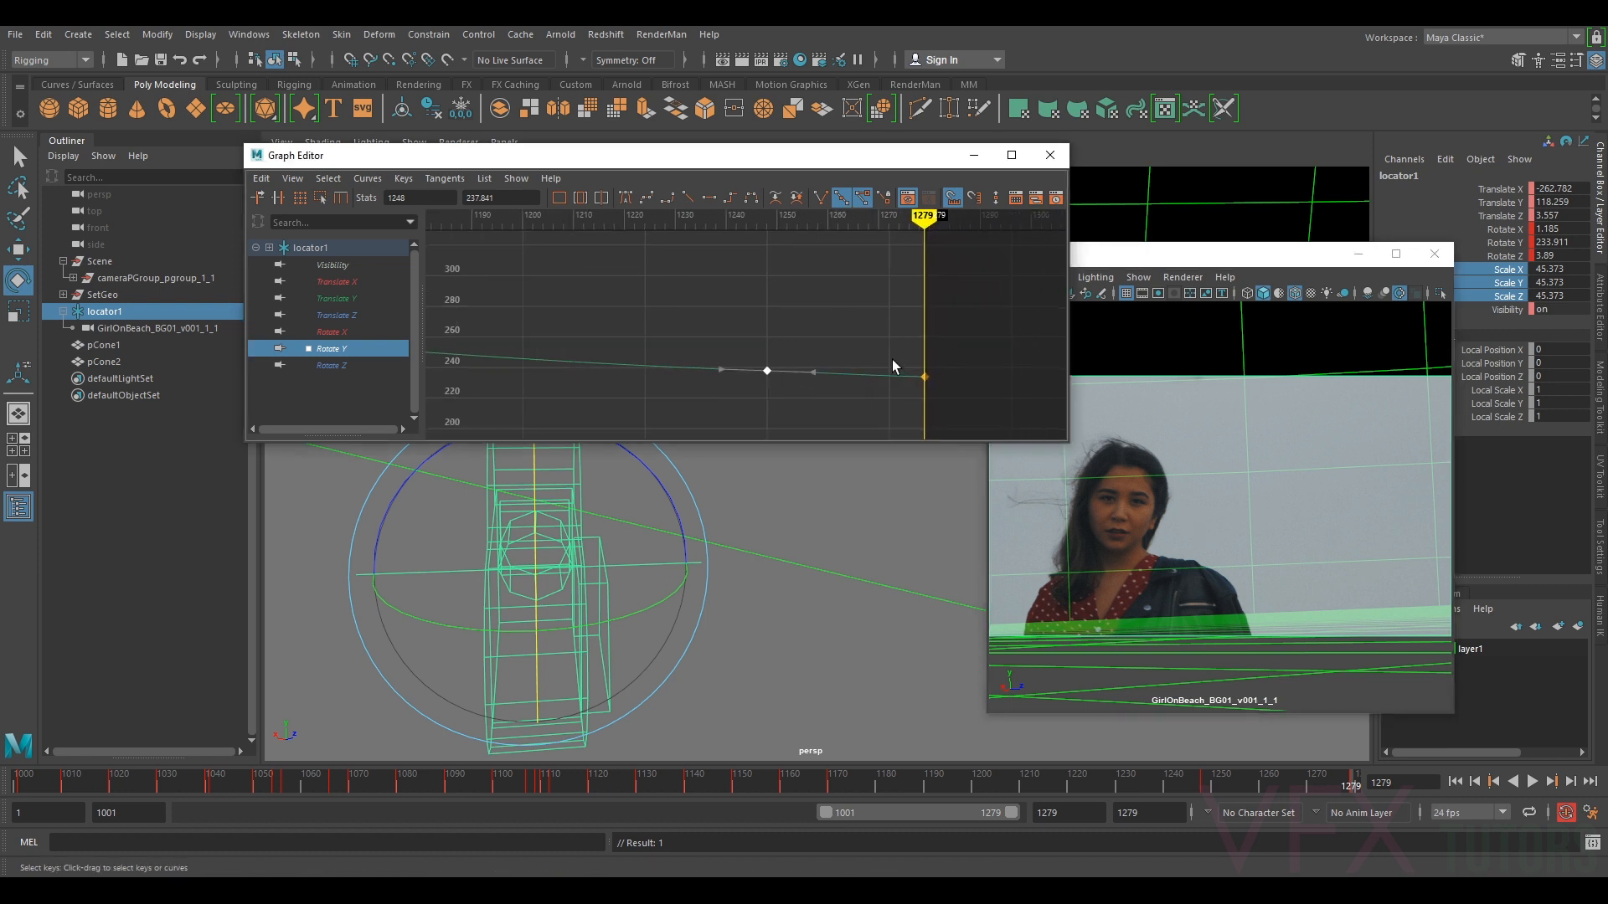
drag(926, 381, 922, 378)
middle_drag(922, 378, 924, 373)
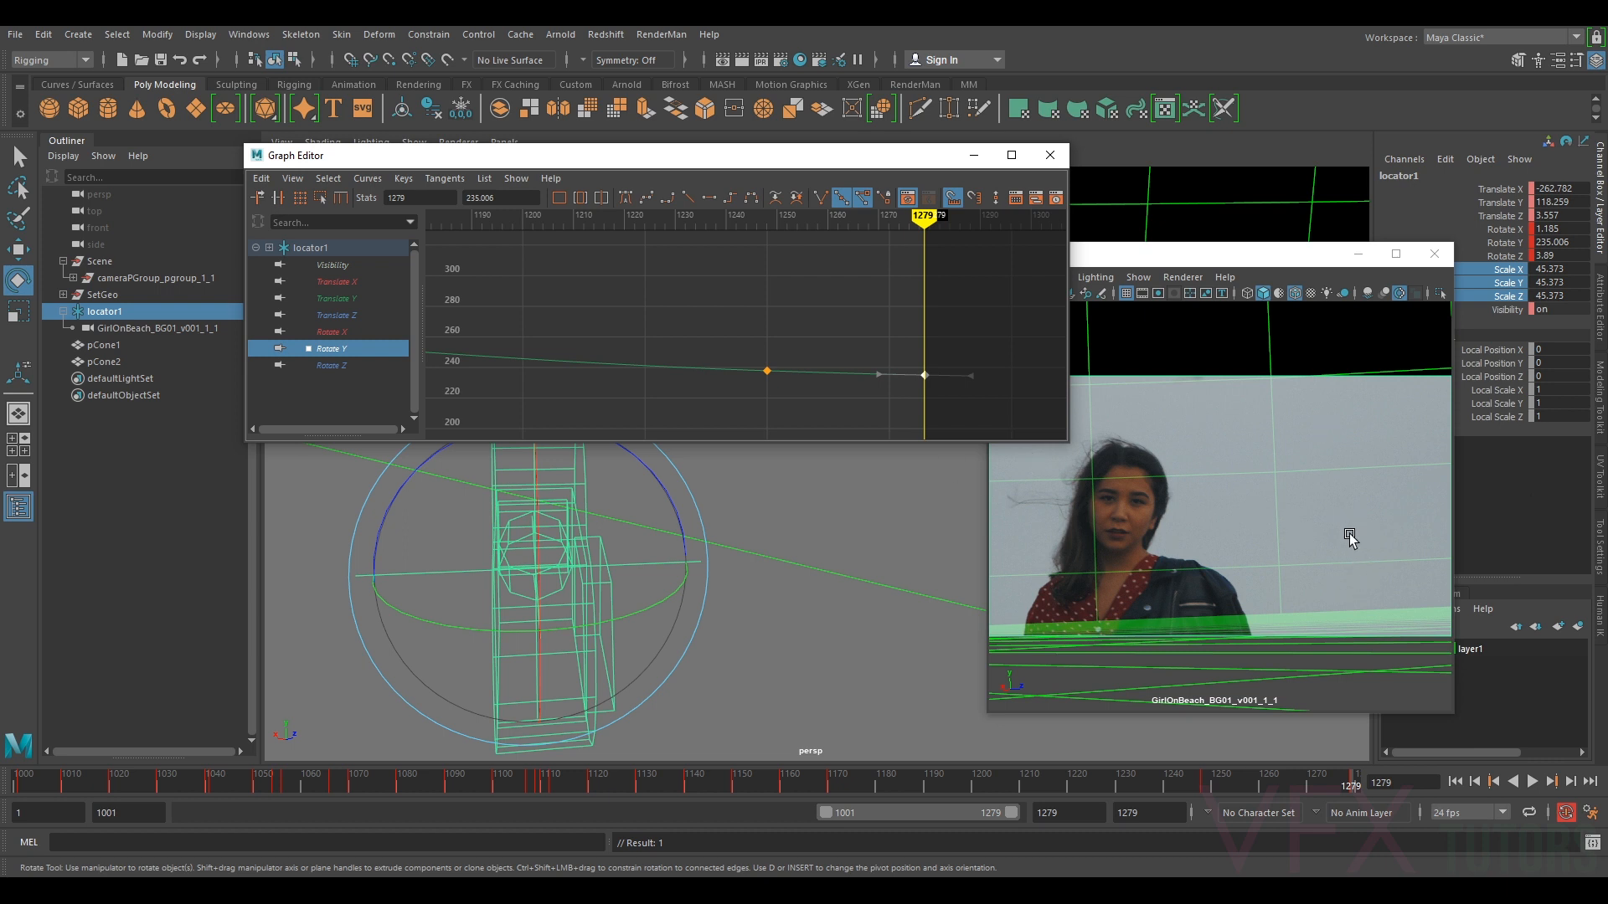
click(1349, 535)
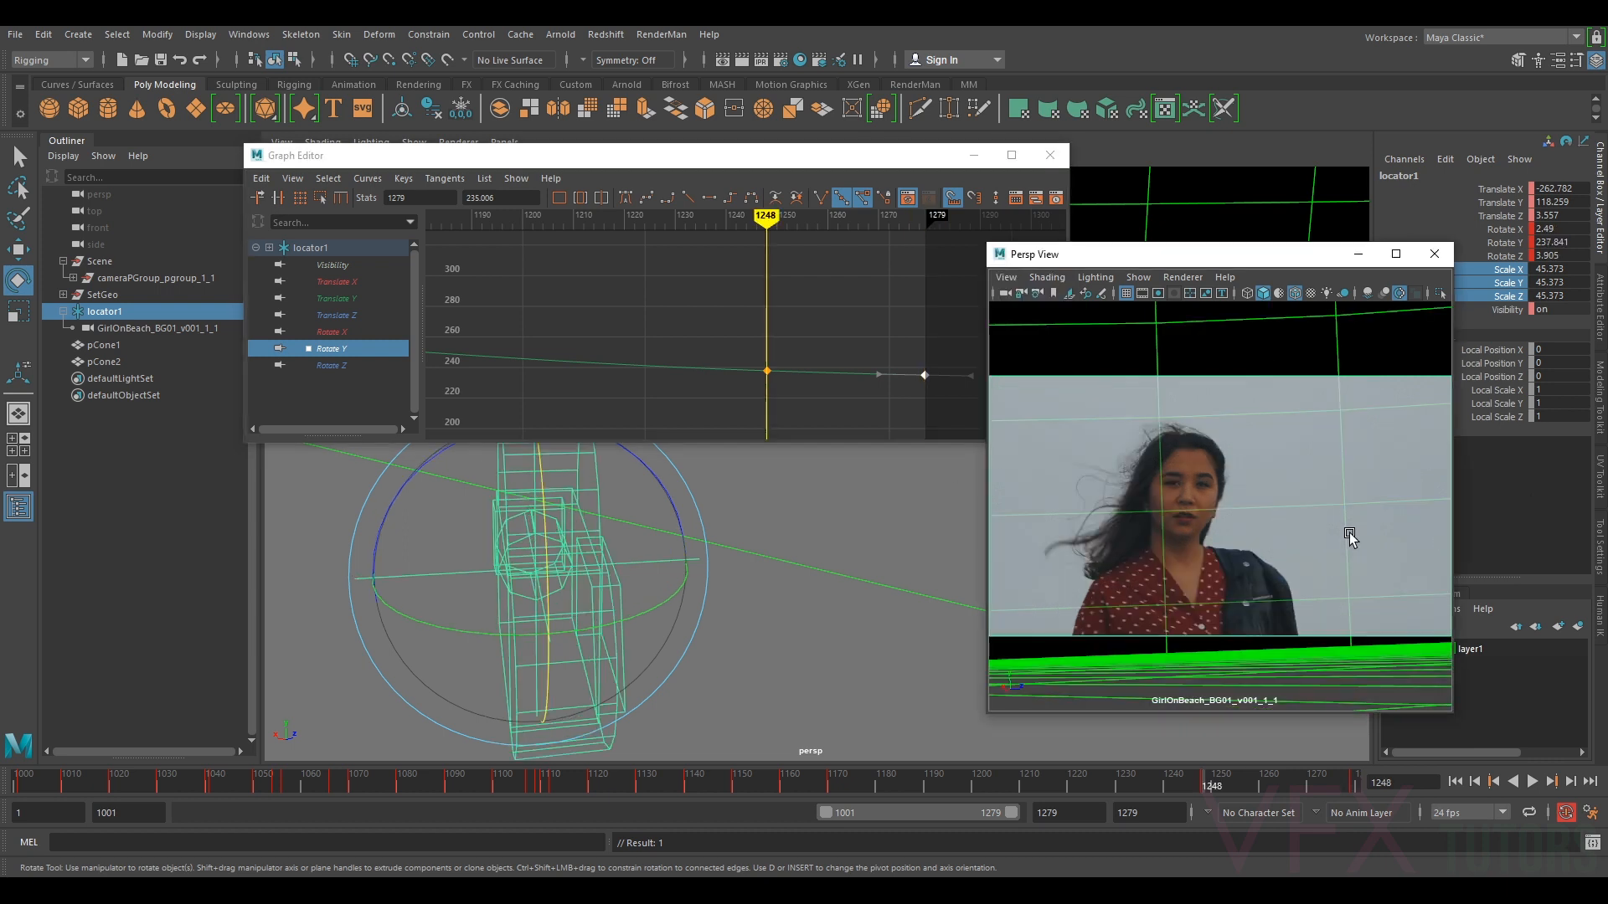
key(.)
key(.)
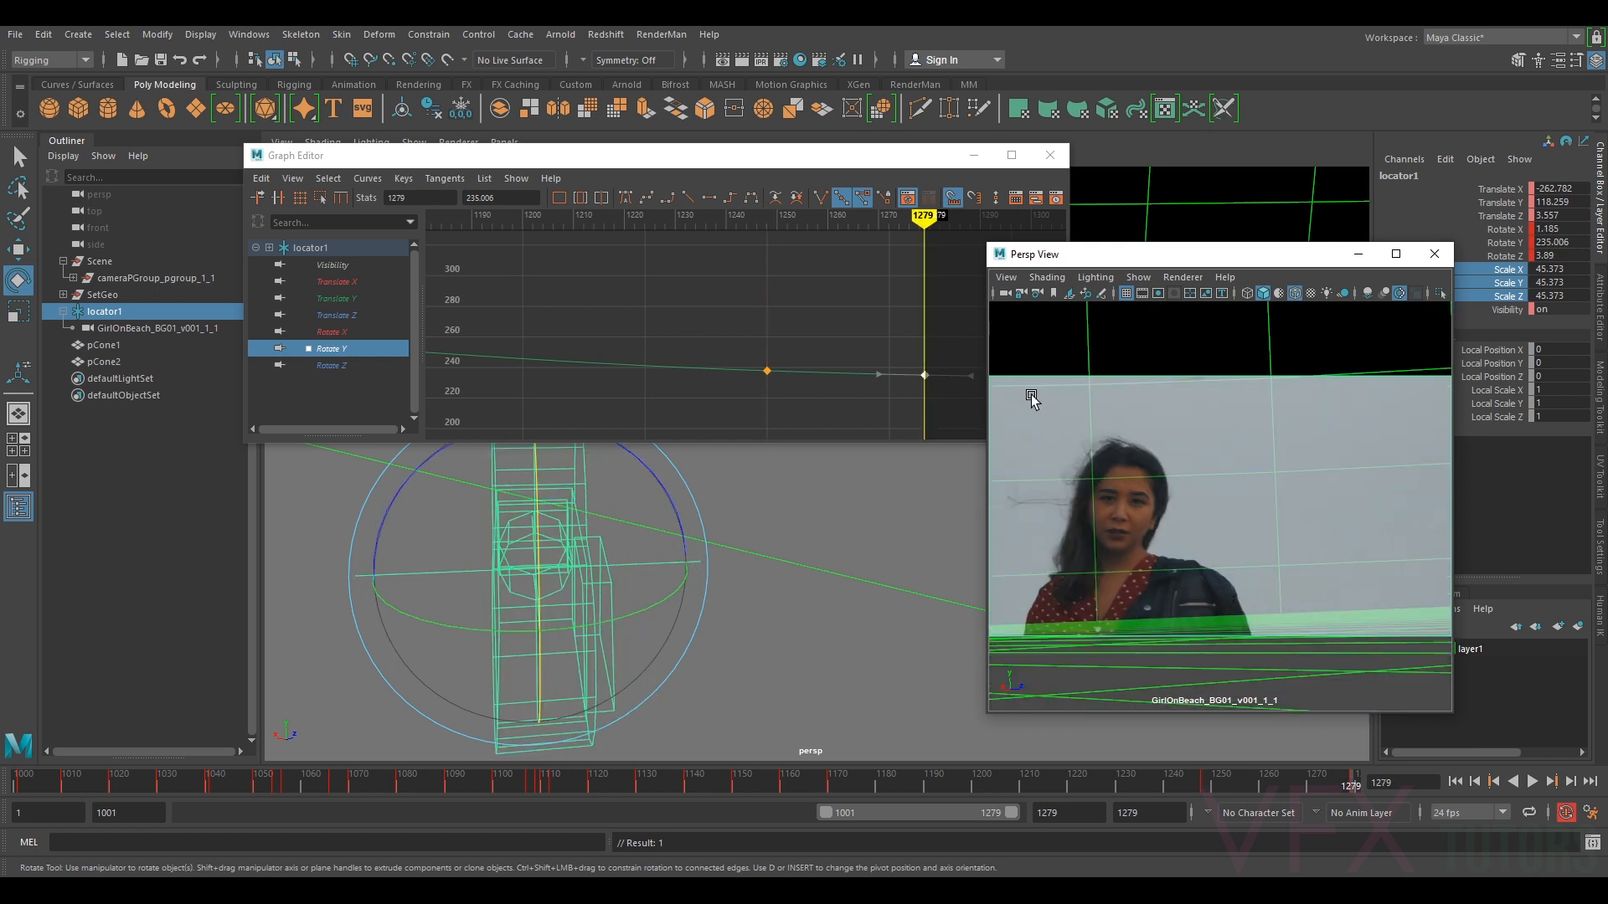
- Raise locator1's Rotate X key at frame 1279 to 2.987 and angle its incoming tangent along the curve's slope
click(382, 332)
drag(956, 307, 922, 345)
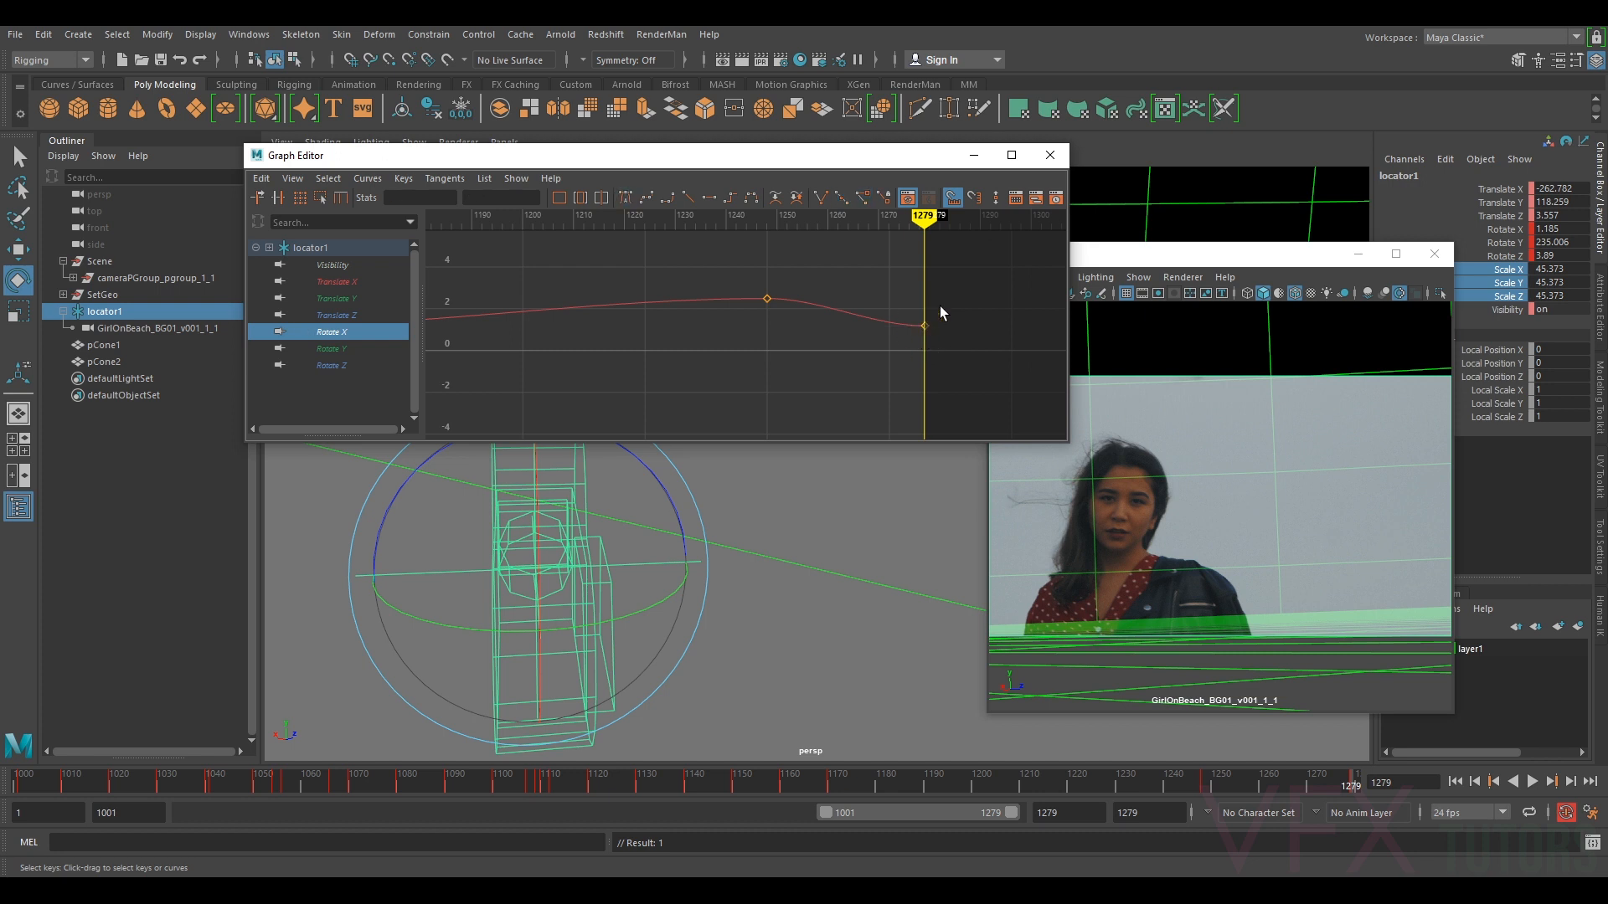
middle_drag(925, 327, 935, 287)
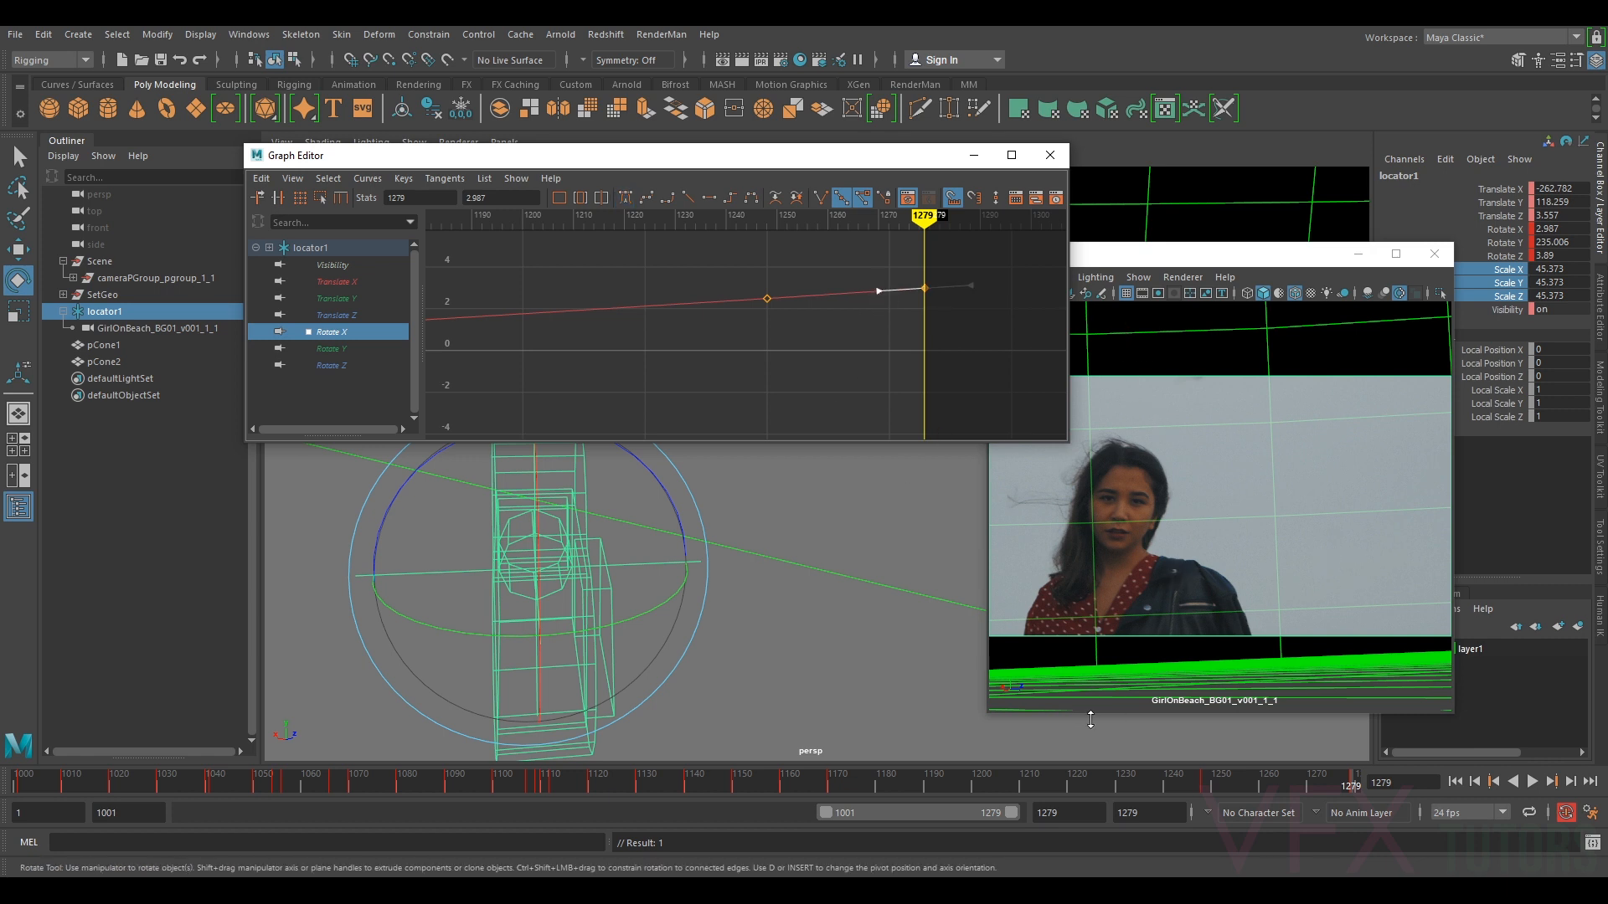
click(1250, 554)
- Scrub and play the shot between about frames 1115 and 1279, examining how the grid and figure track the footage, ending at frame 1160
mouse_move(1319, 780)
mouse_down()
mouse_move(601, 800)
mouse_move(1458, 826)
mouse_move(511, 783)
mouse_move(962, 797)
mouse_up()
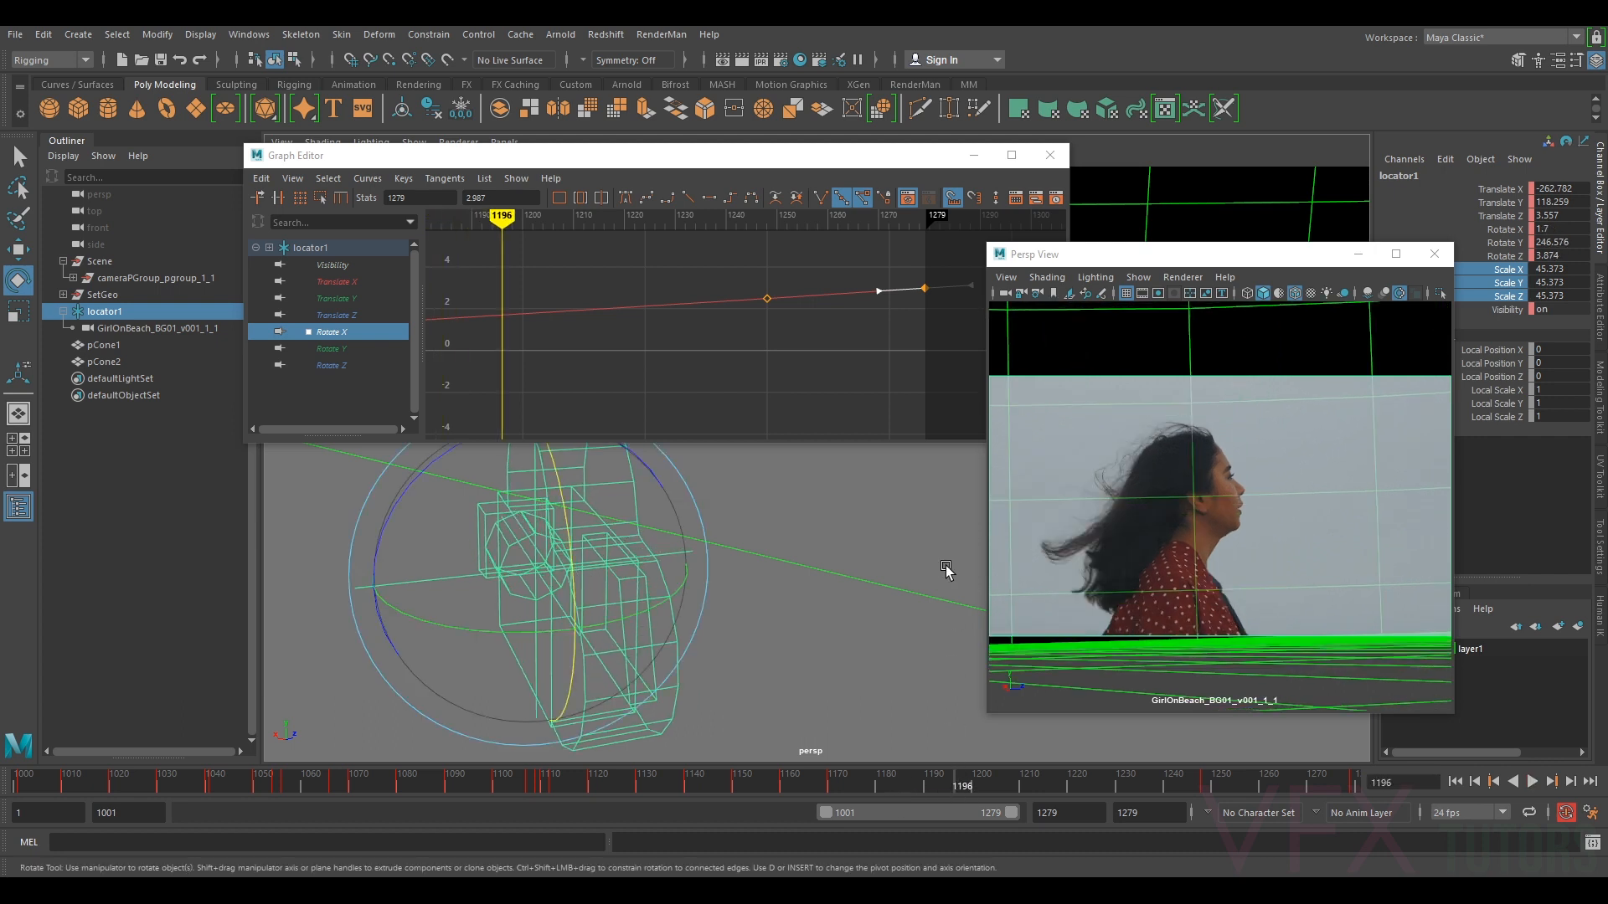
key(alt+v)
drag(1045, 791, 574, 808)
key(e)
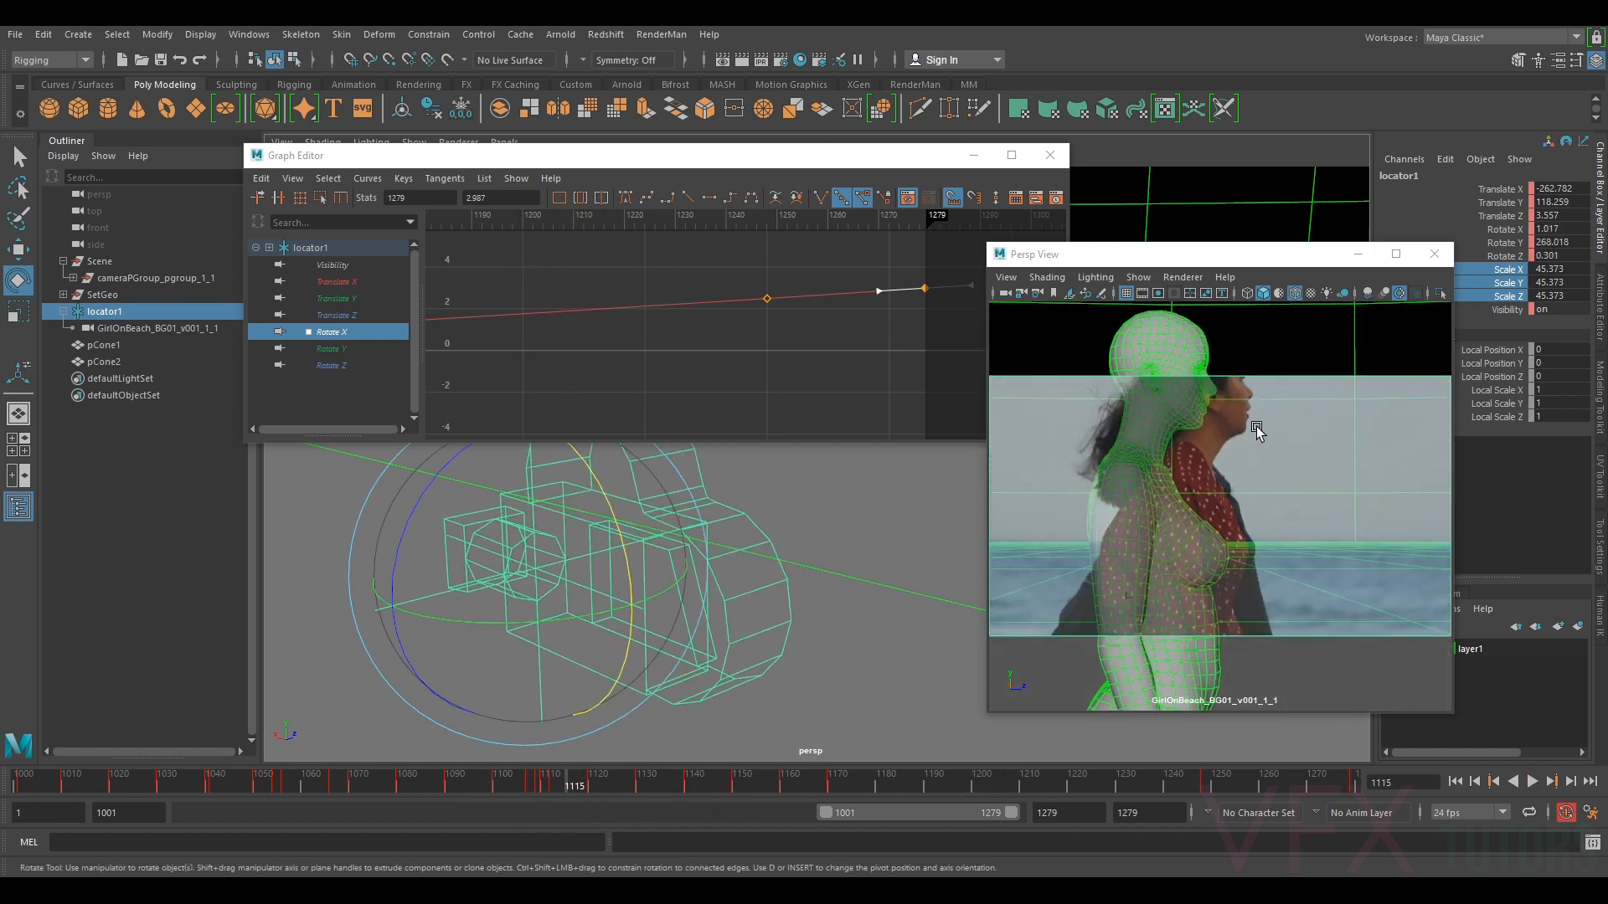
key(alt+v)
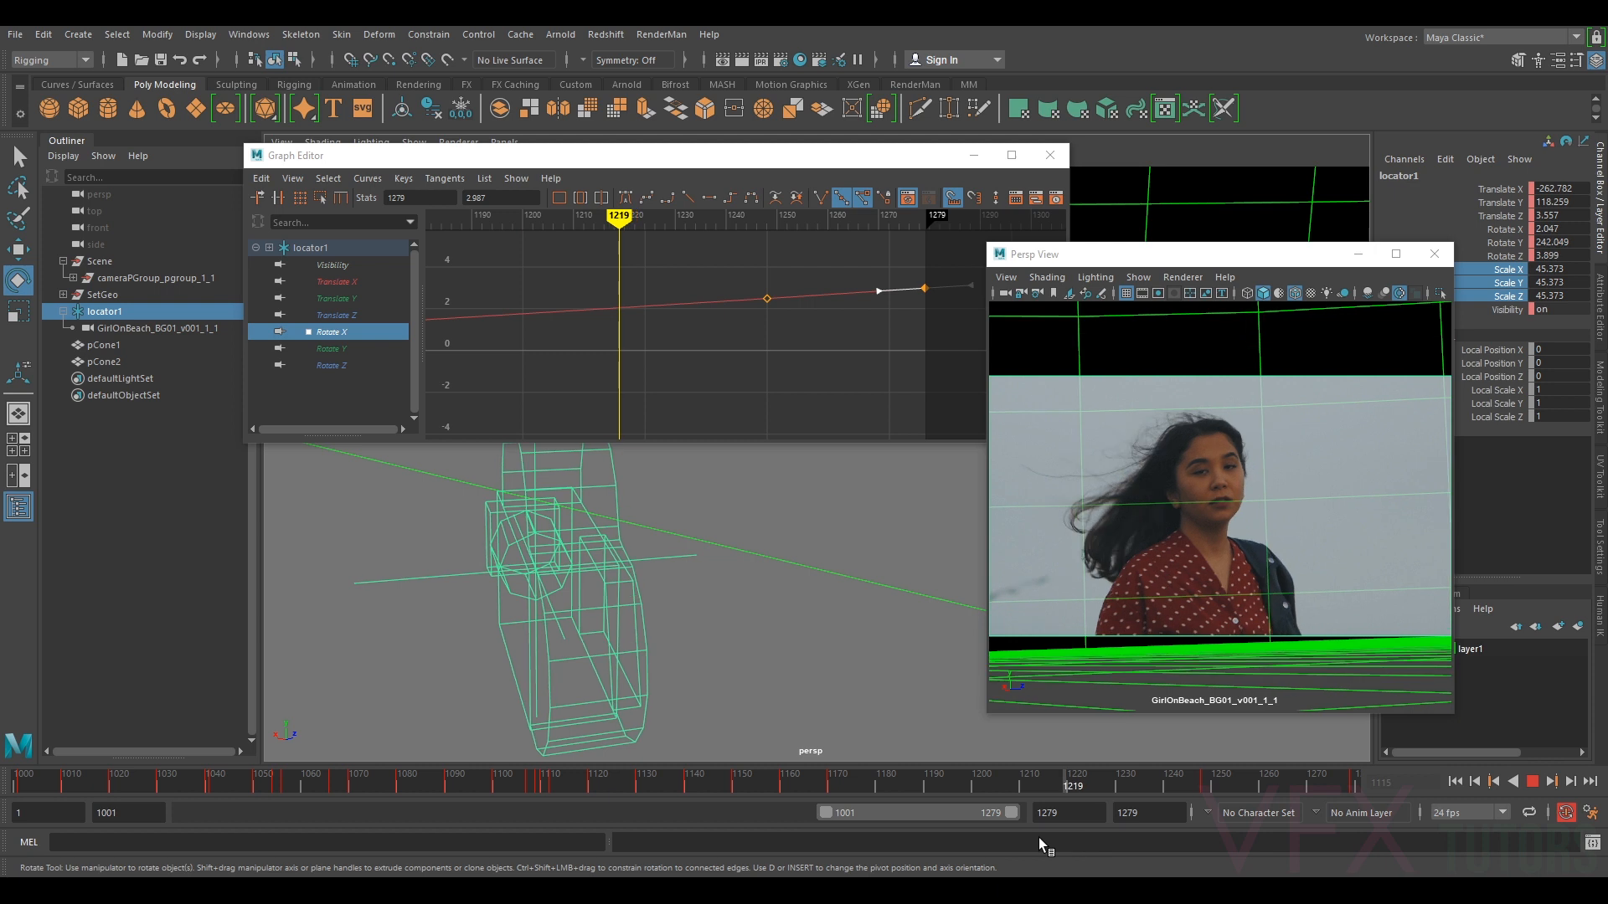
drag(1255, 863, 837, 787)
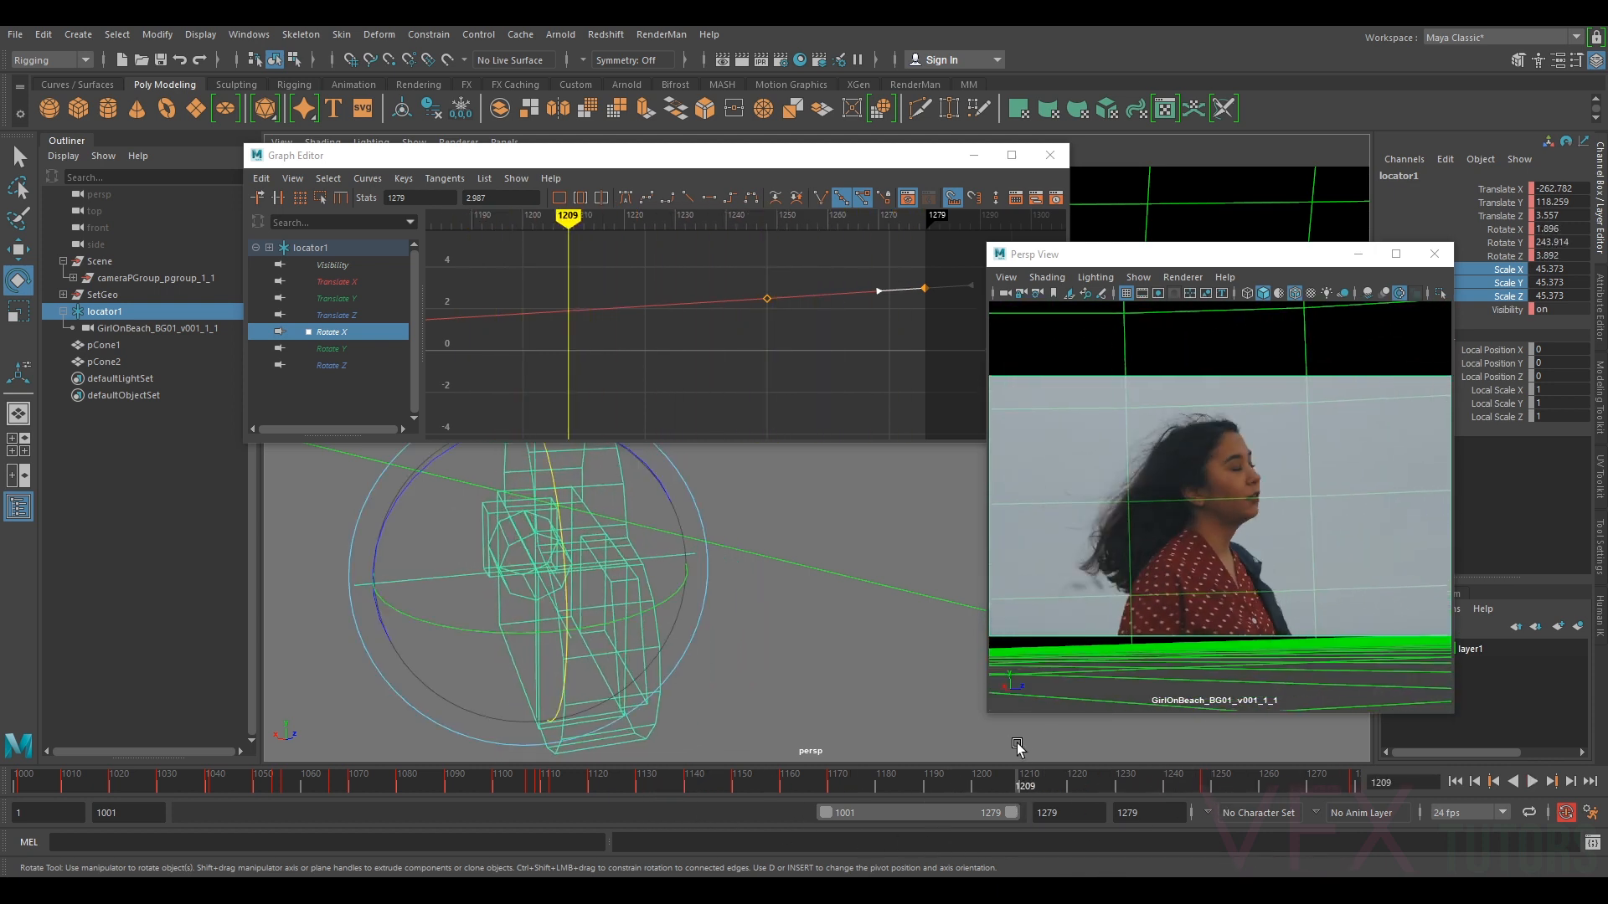
key(comma)
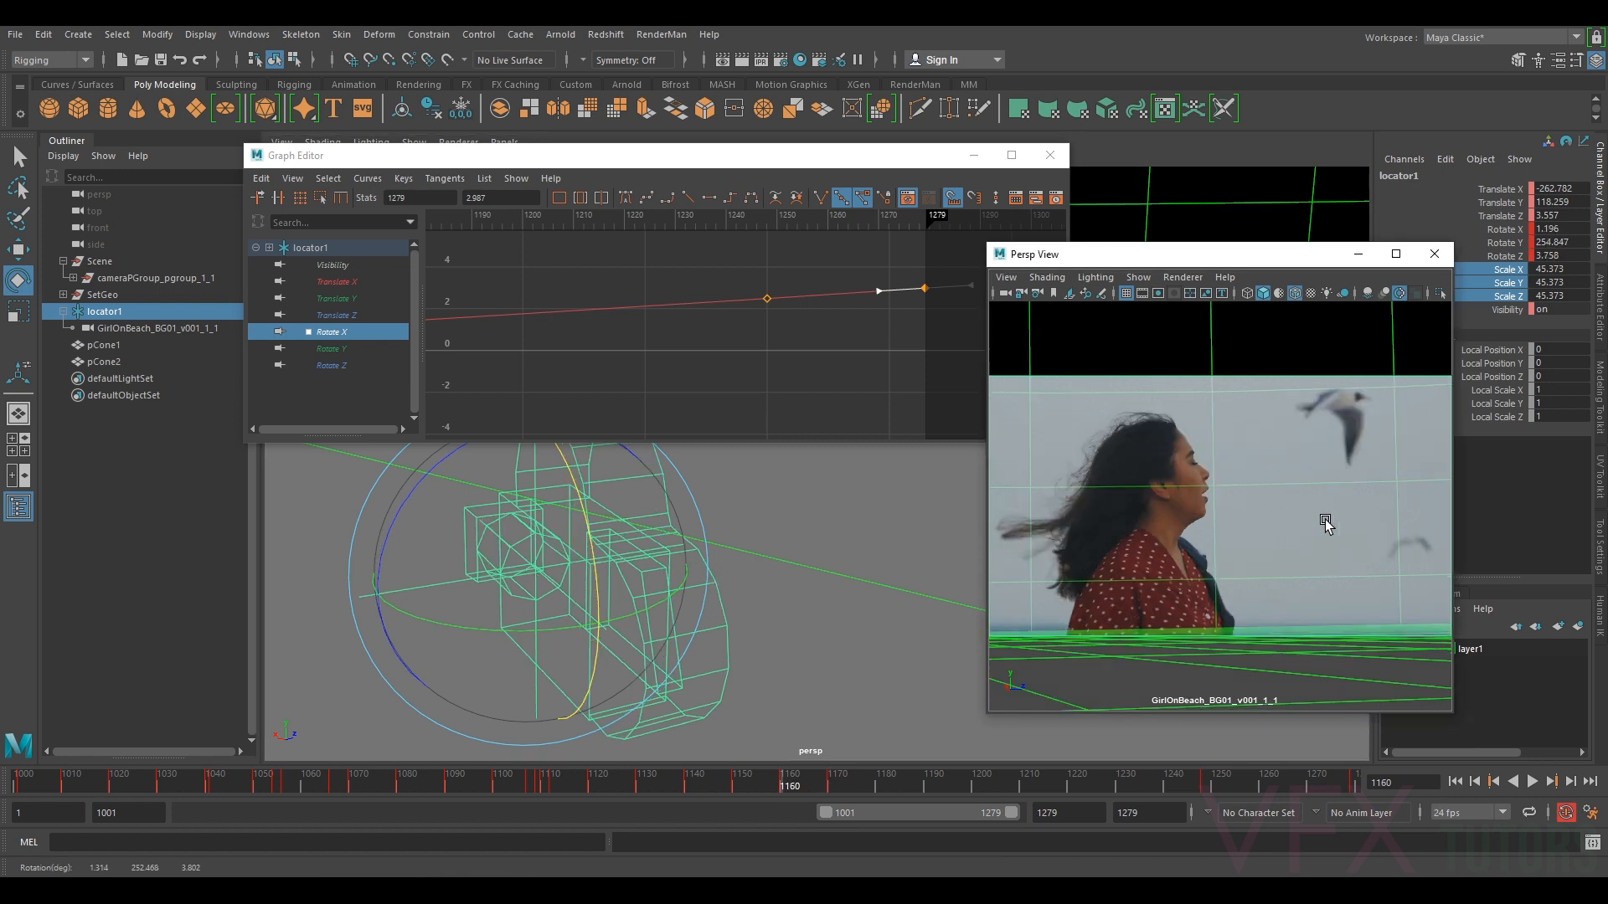
- With locator1's Rotate Z curve shown, play and scrub past frame 1170 to check the grid's alignment with the plate
key(period)
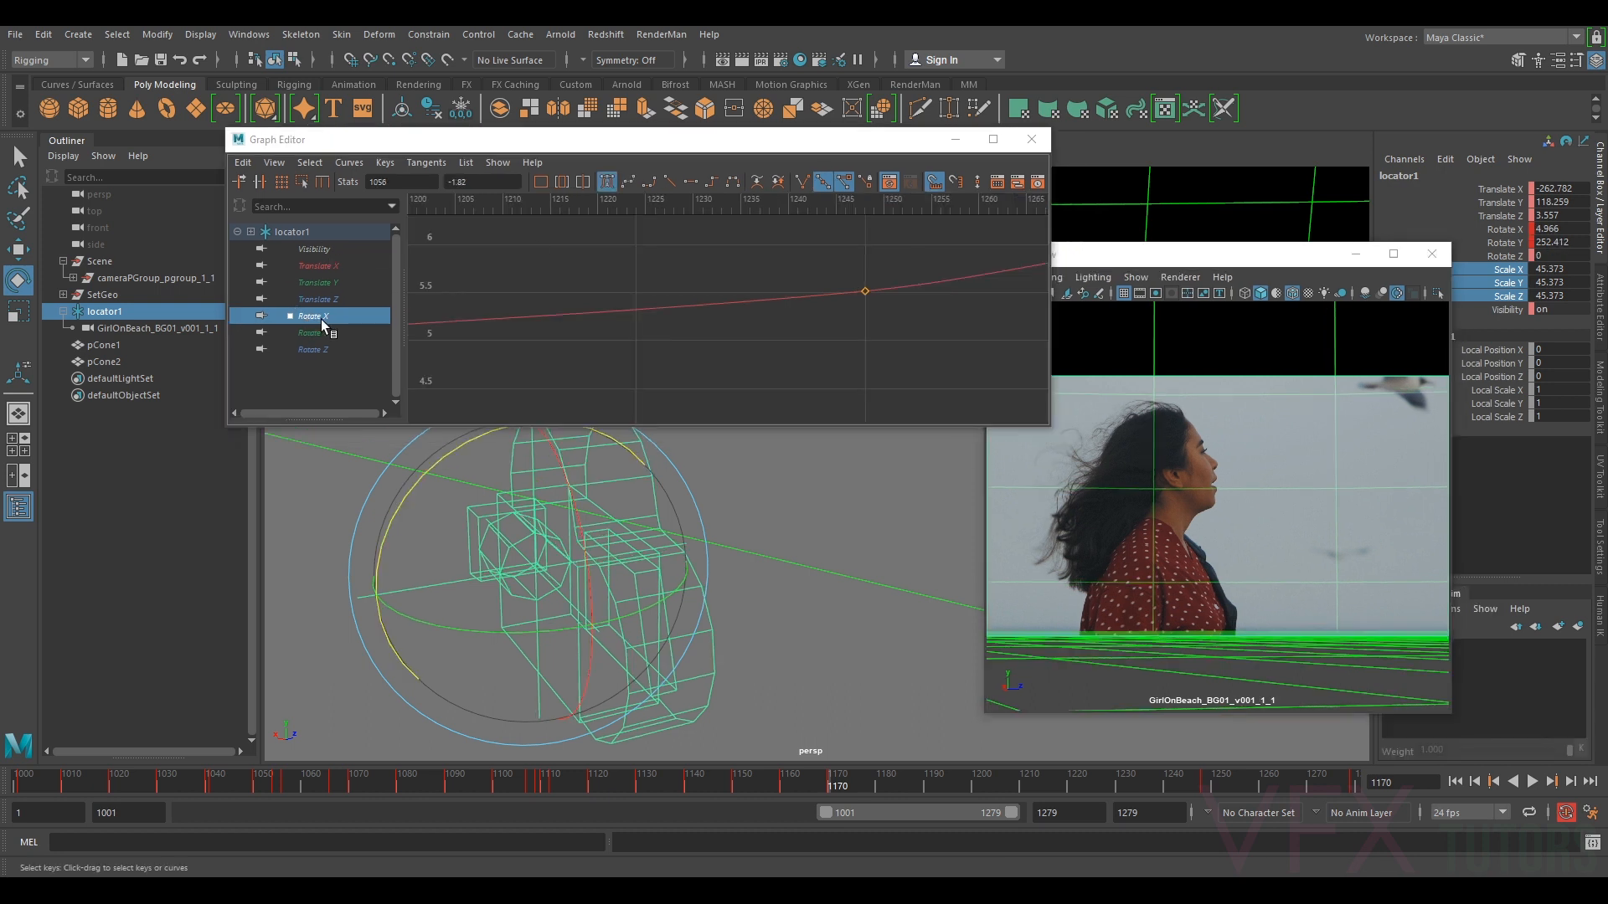
click(314, 349)
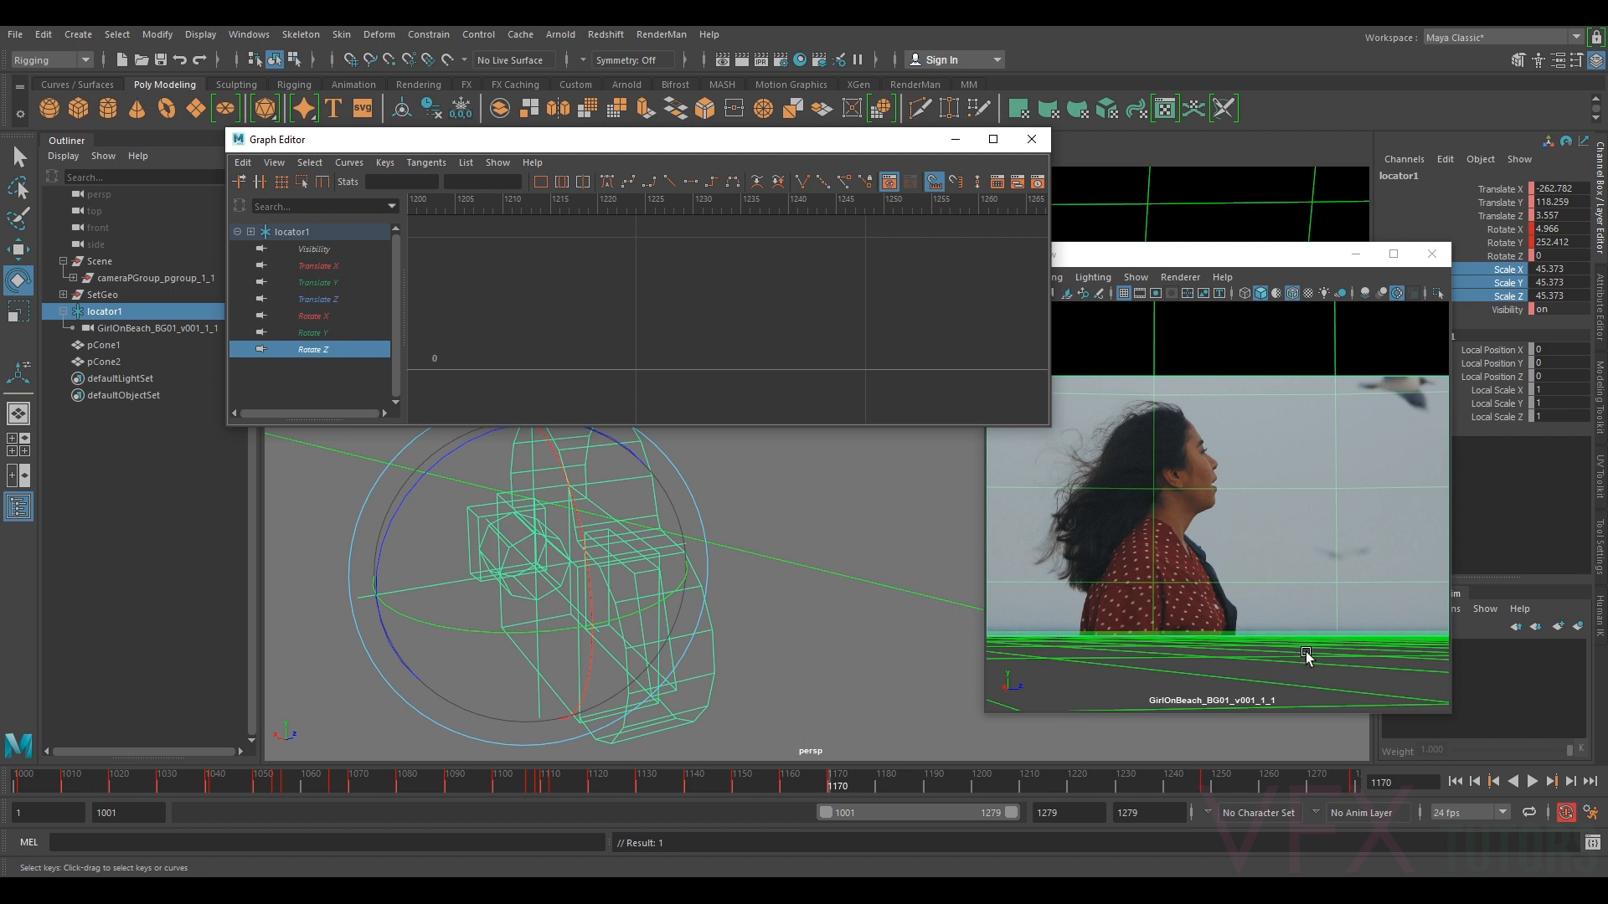
drag(831, 785, 956, 787)
middle_click(1229, 560)
key(alt+v)
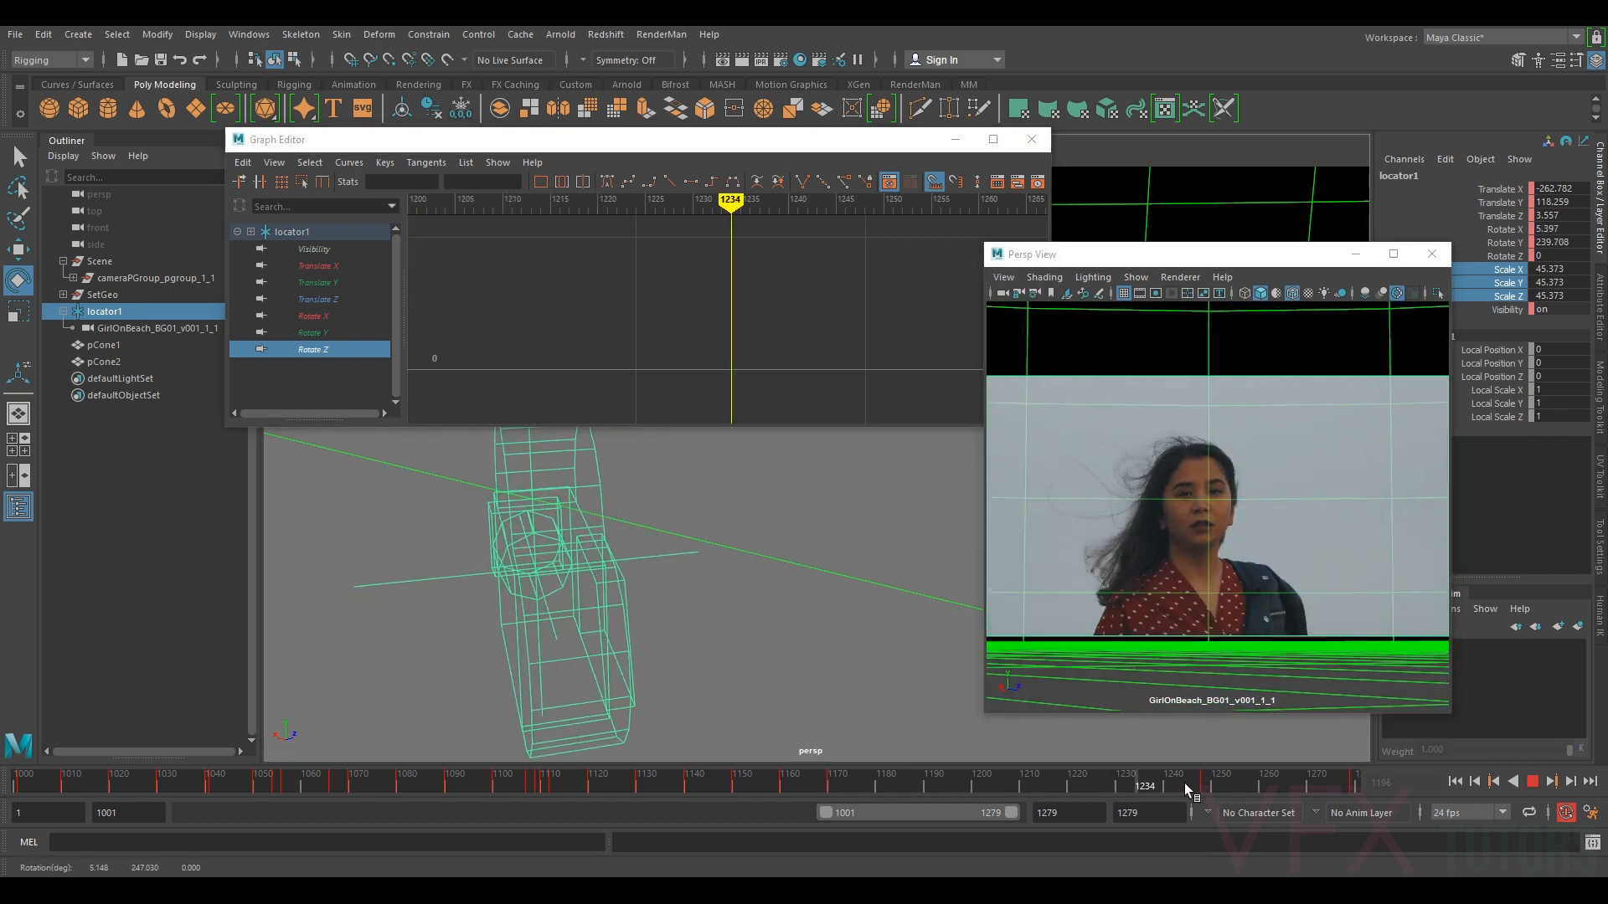
drag(1122, 778, 811, 777)
click(838, 786)
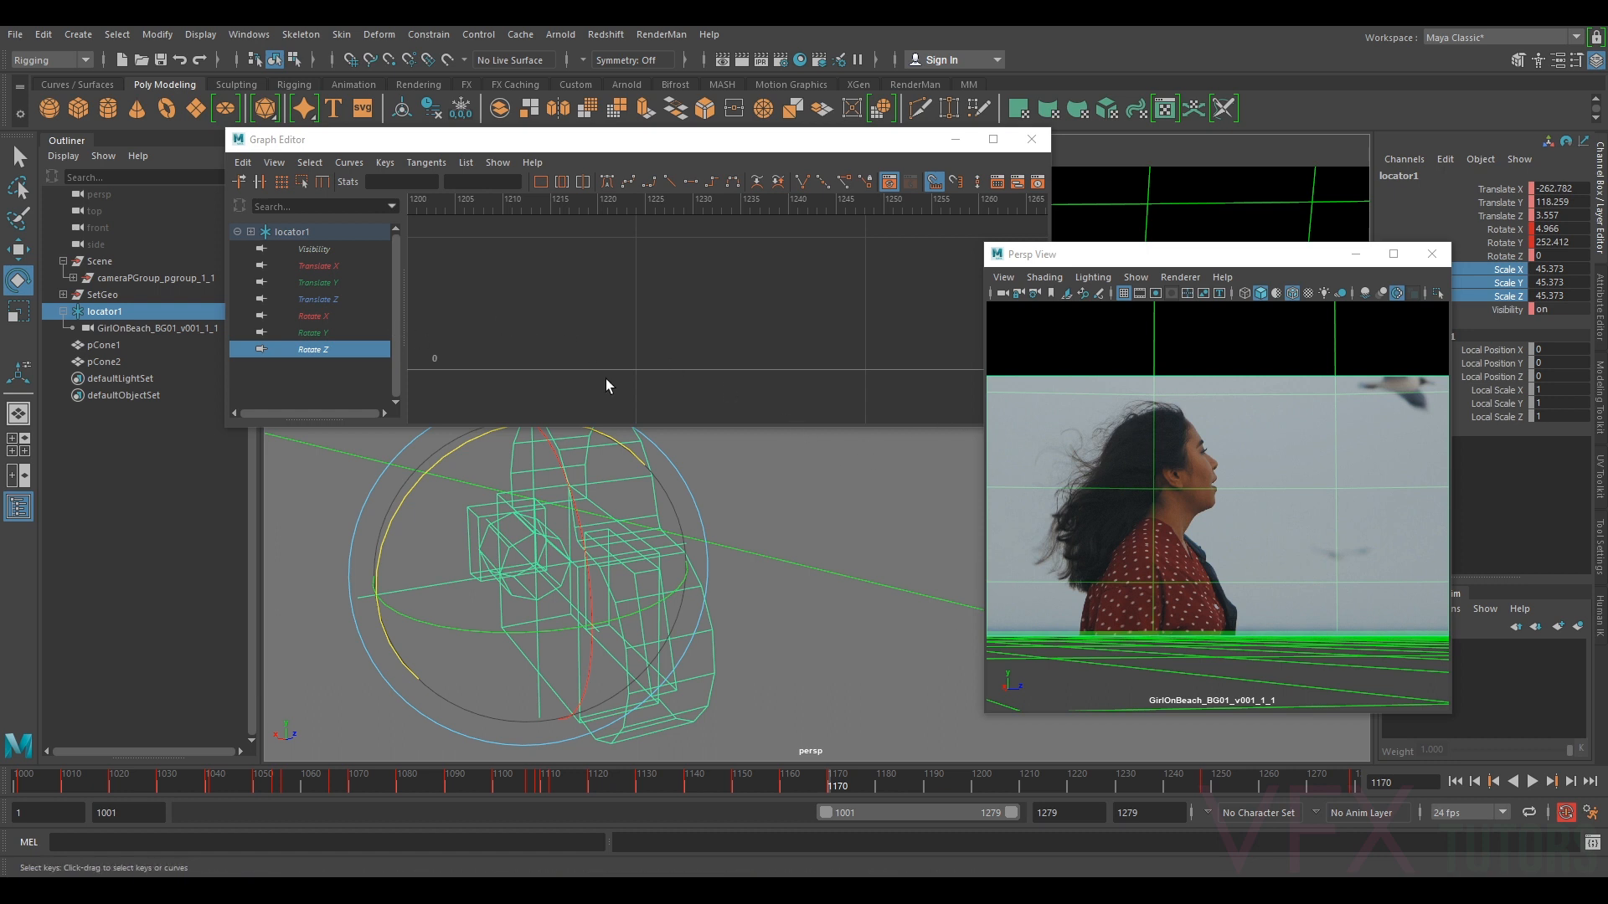
- Rotate locator1 slightly about Z at frame 1160, bringing Rotate Z to about -0.08
drag(409, 493, 410, 492)
key(comma)
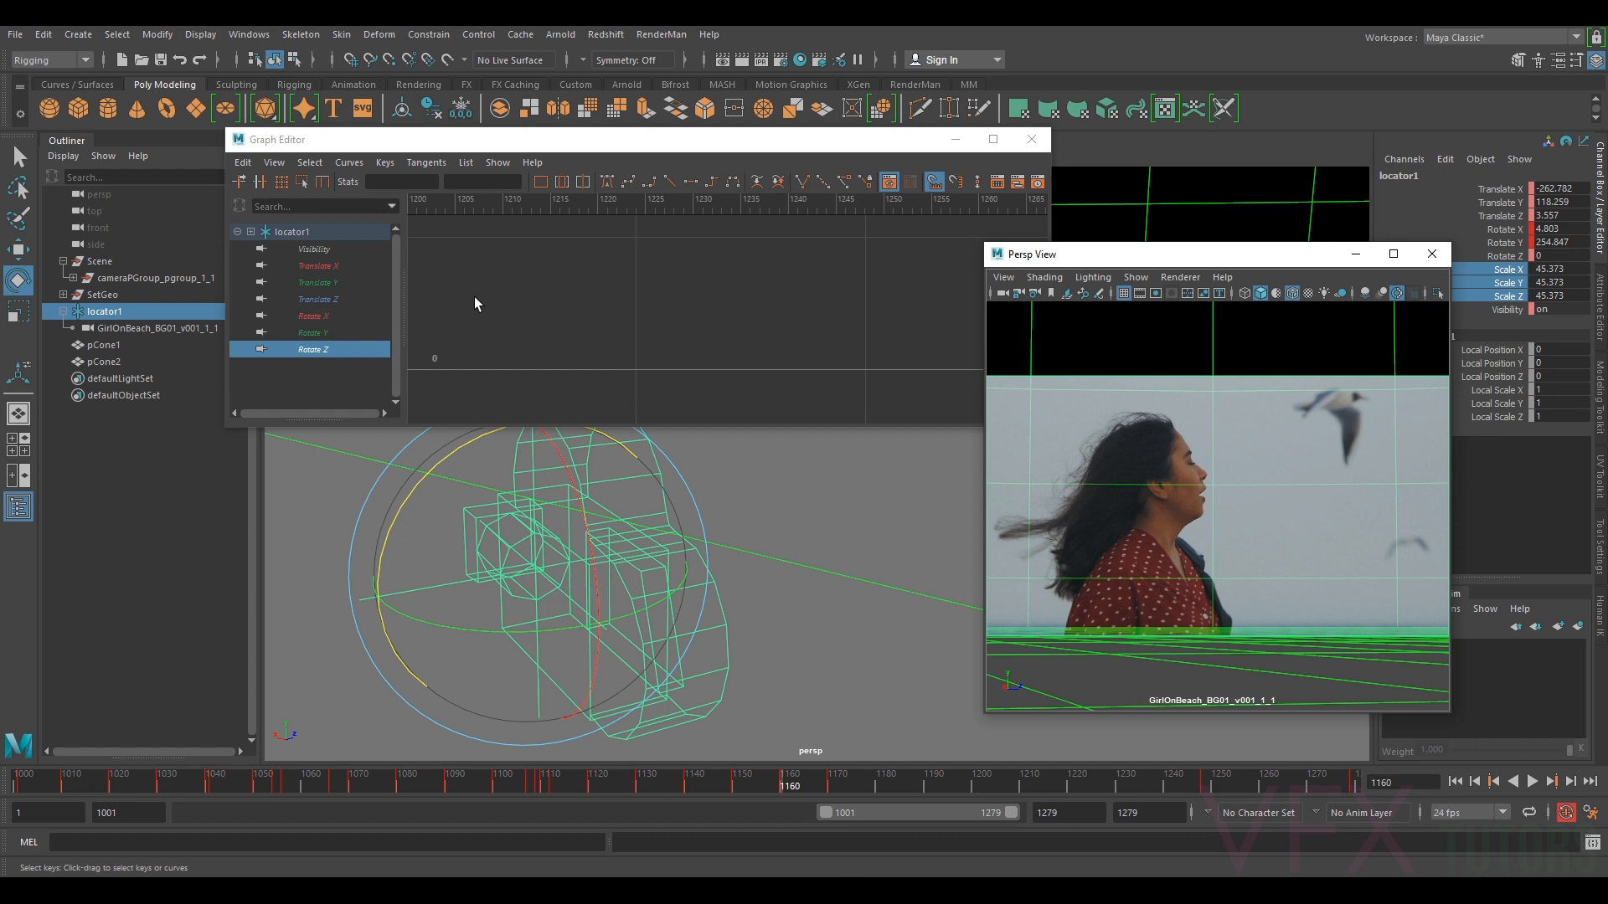
drag(410, 475, 419, 487)
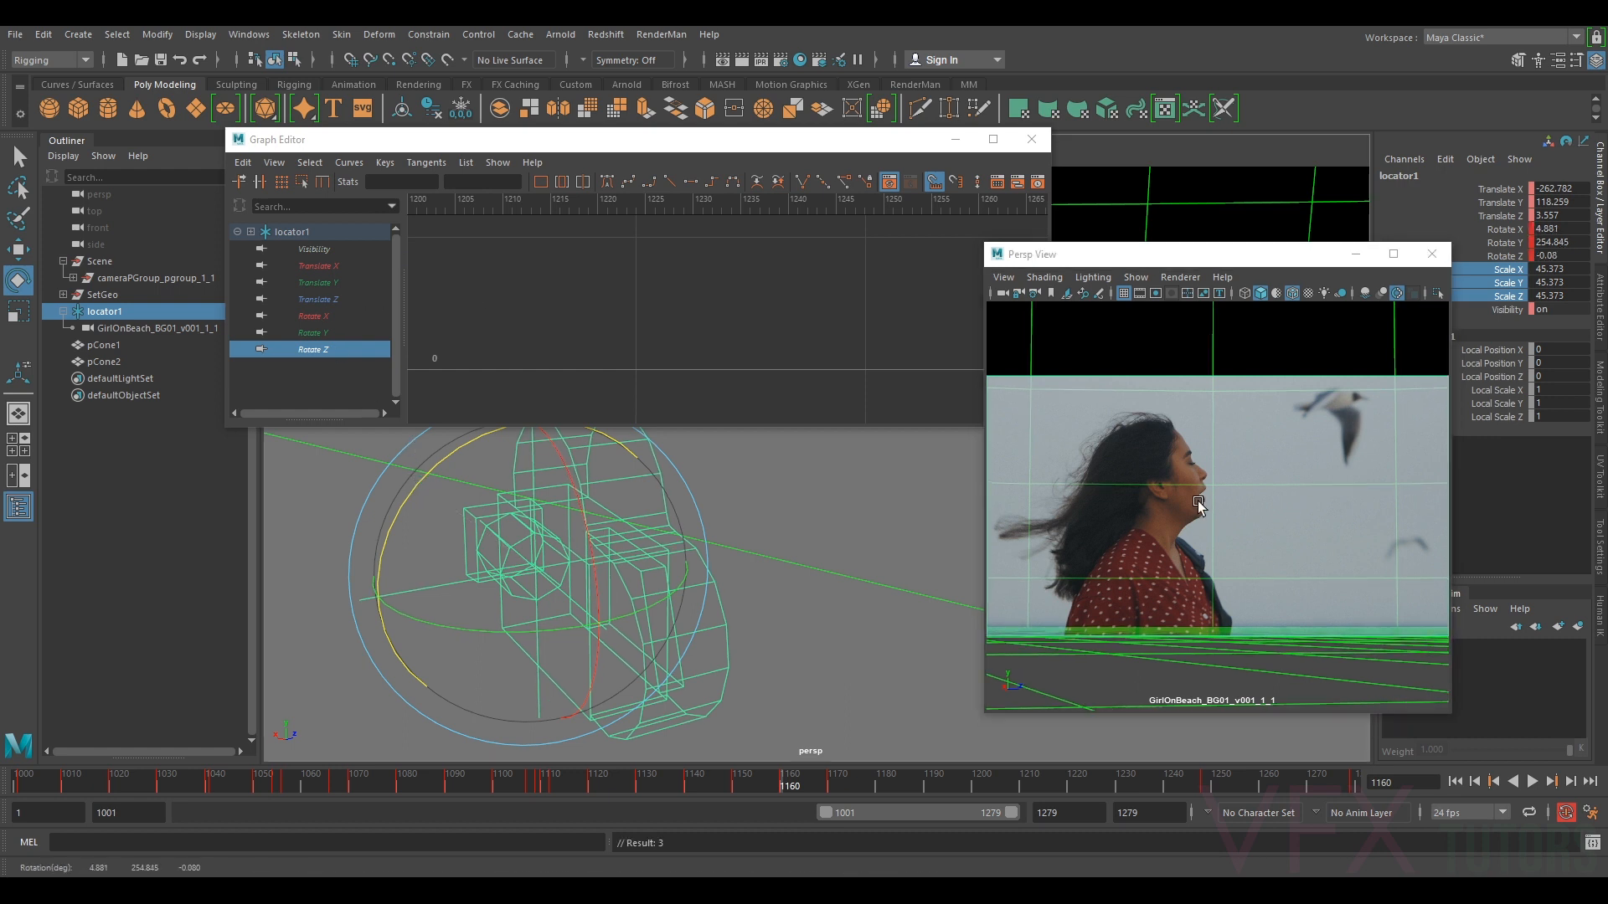
- At frame 1150, rotate locator1 about Z to about -0.838 and key its rotation
key(comma)
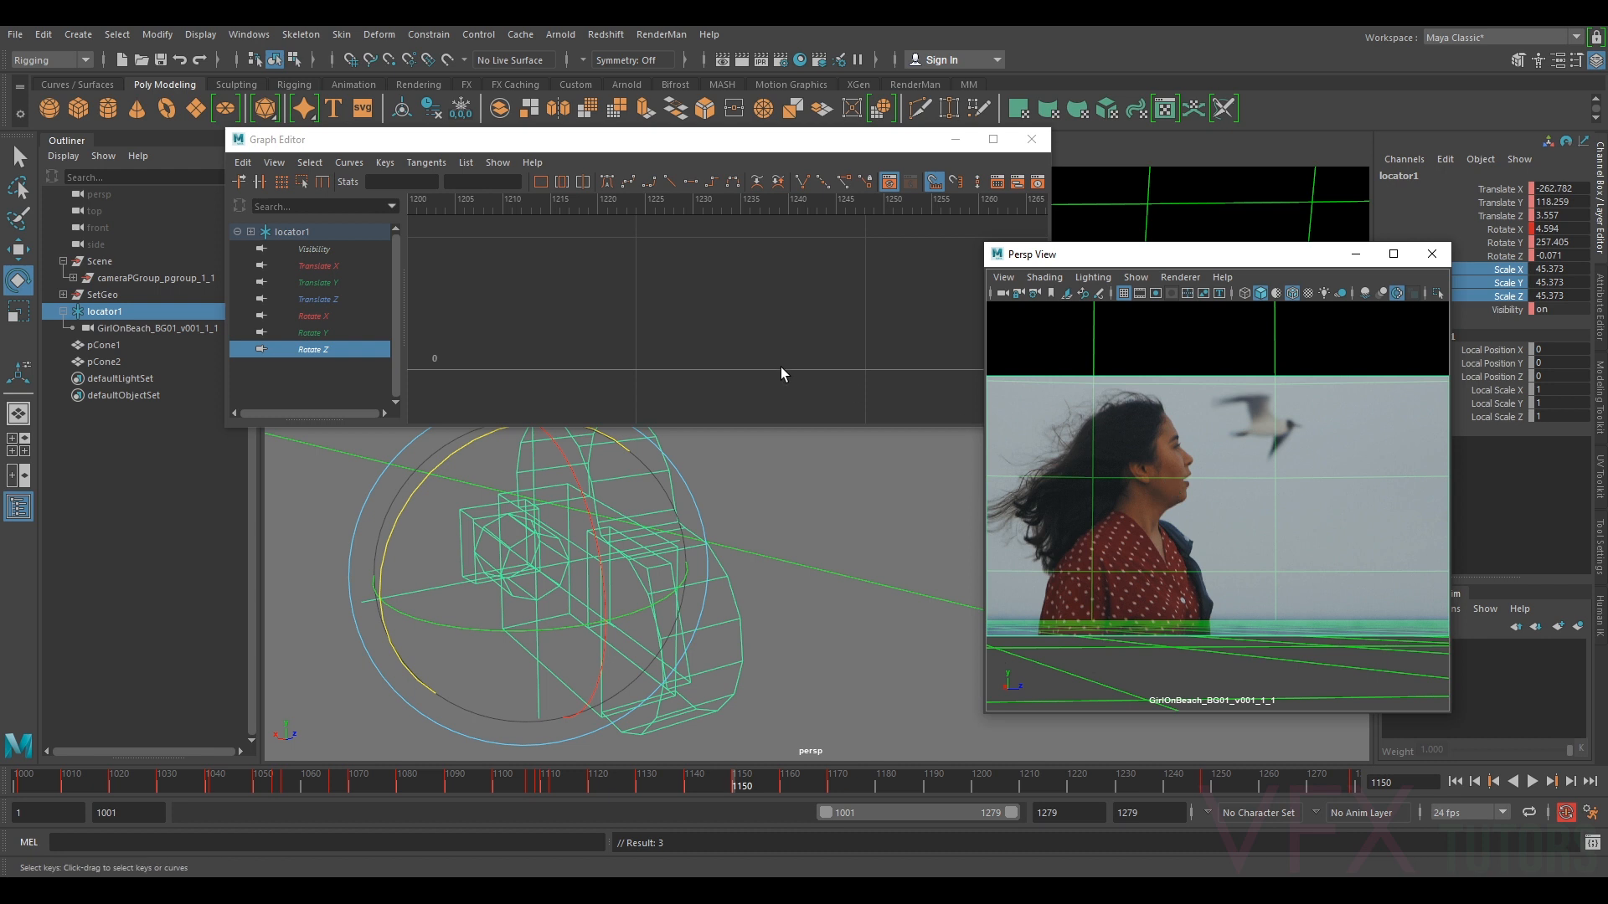
click(425, 479)
drag(425, 479, 425, 480)
key(shift+e)
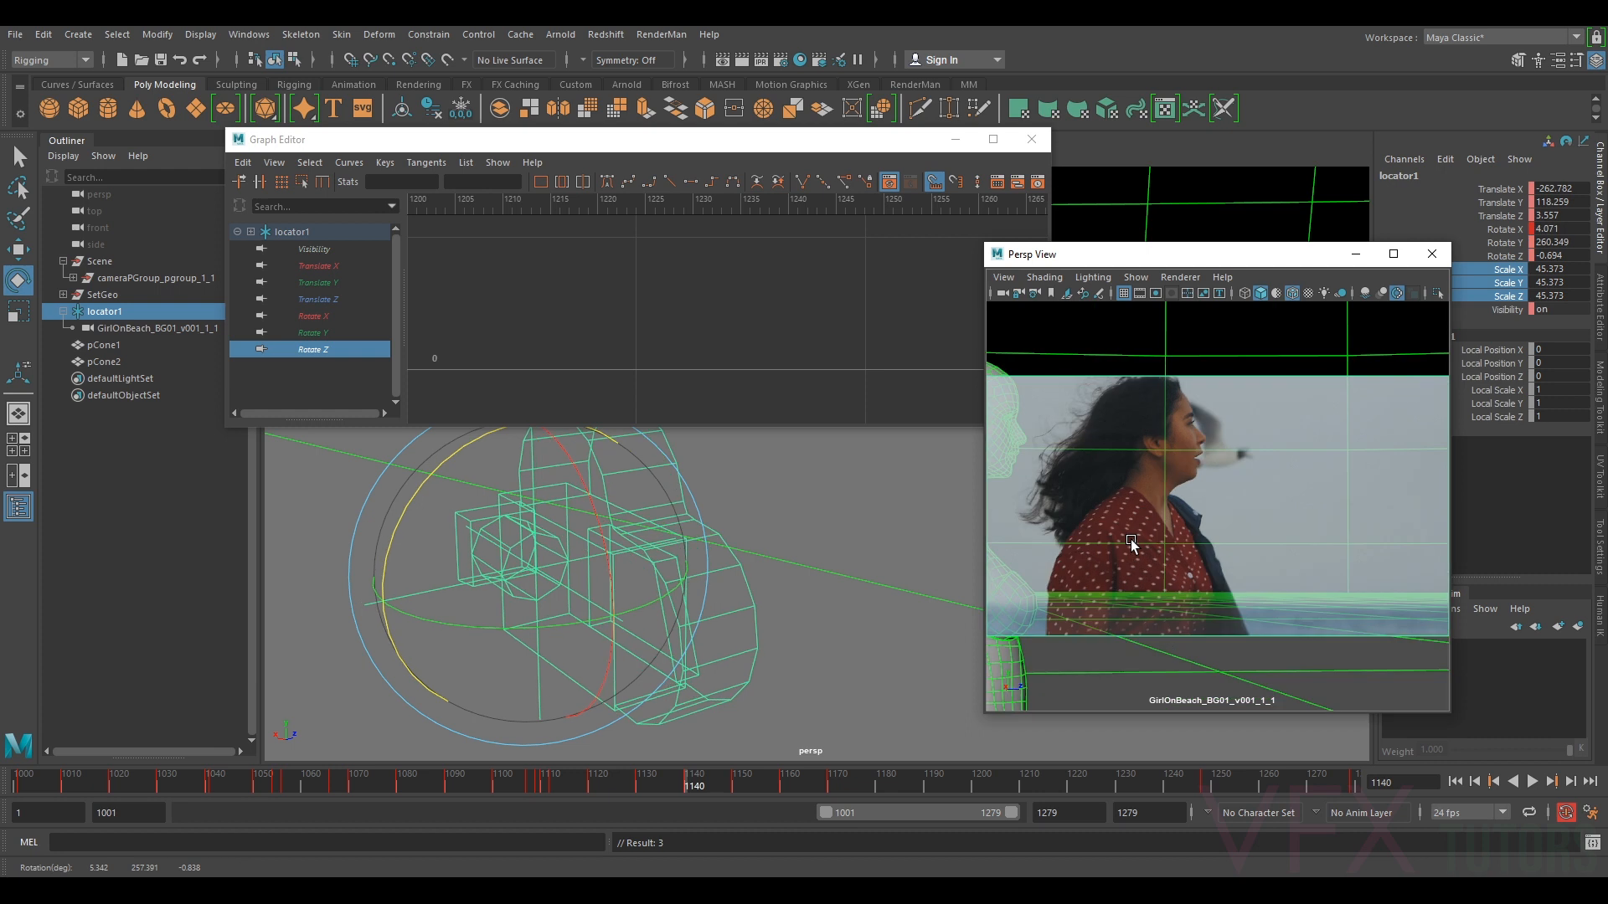
- At frame 1140, rotate locator1 about X to about 4.81, comparing the horizon with frame 1150
key(.)
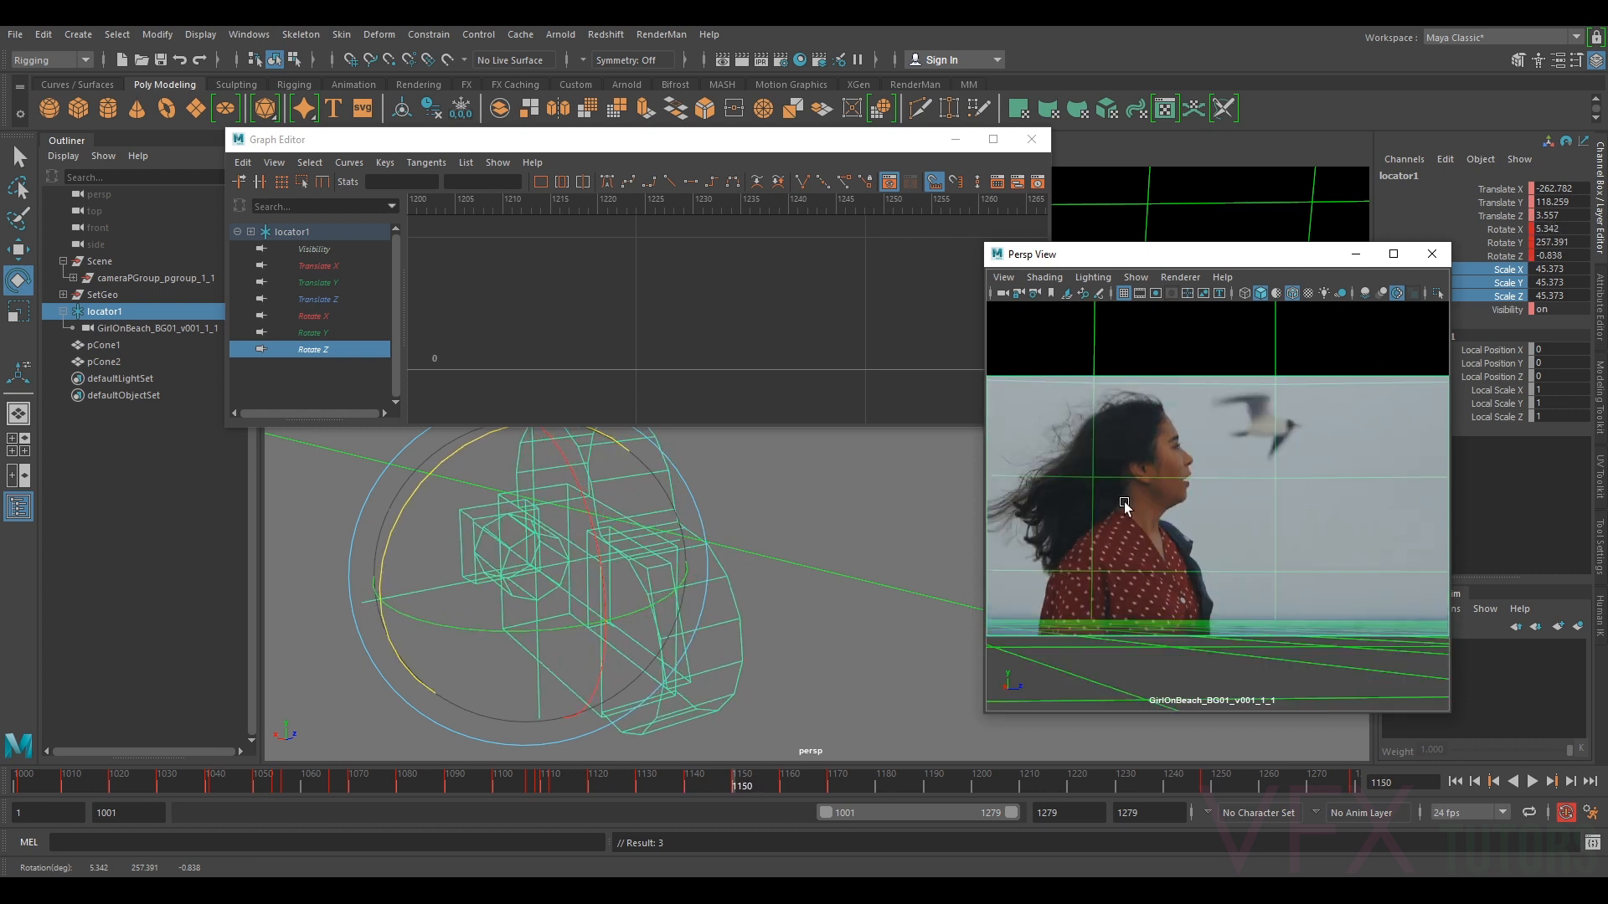
drag(591, 490, 591, 490)
key(.)
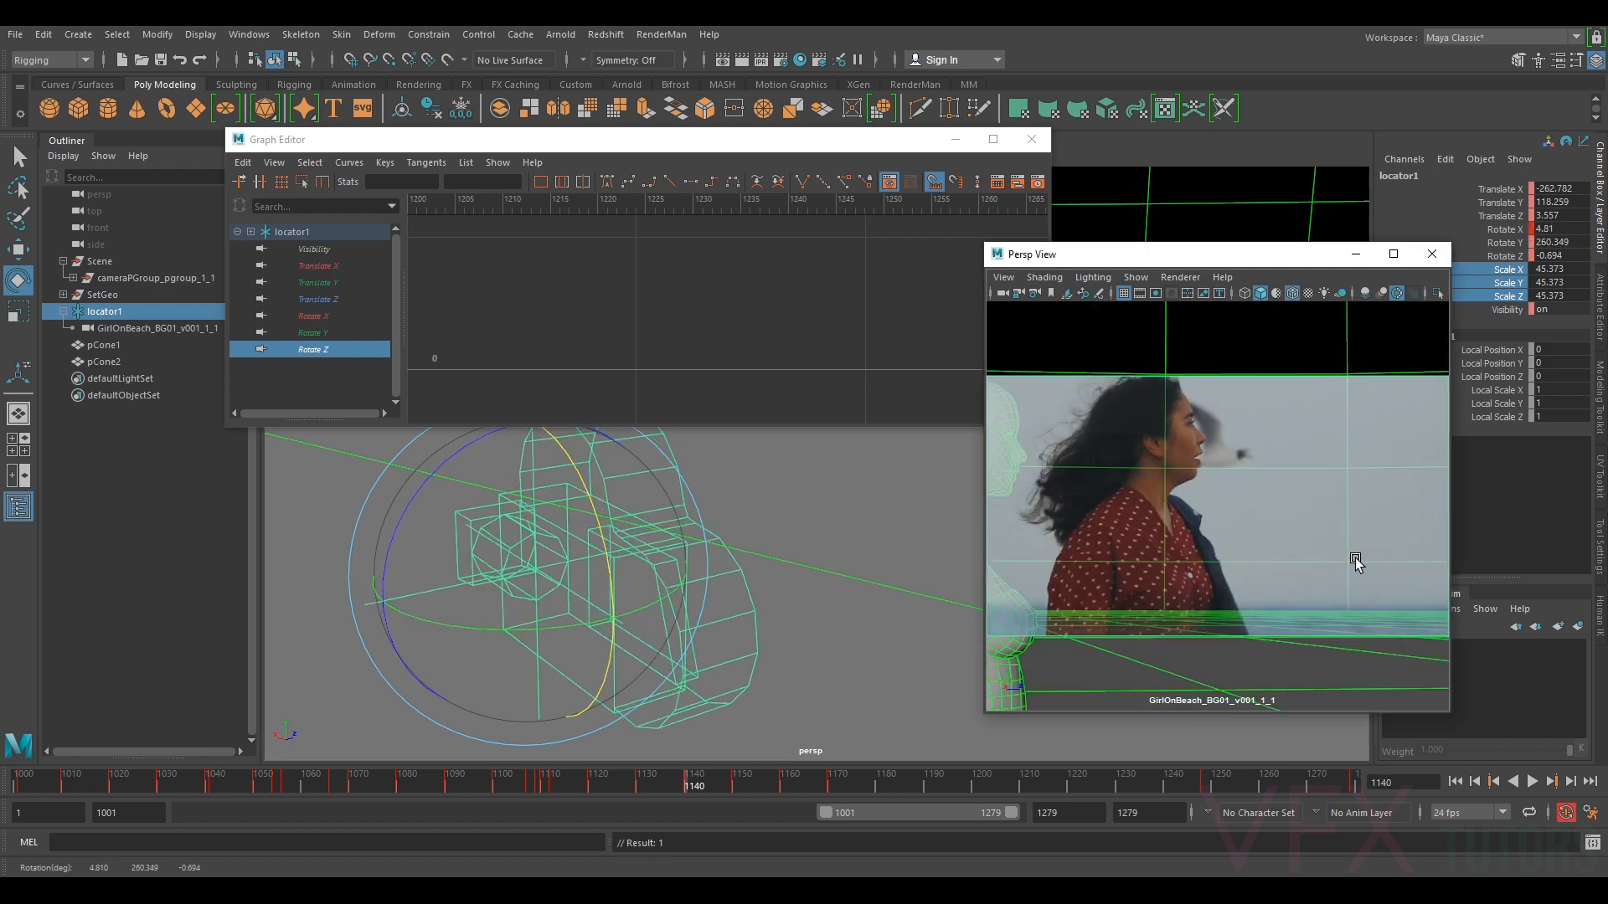
- Frame the Rotate X curve around frame 1140 and lower that frame's key to 4.77
click(313, 330)
click(354, 314)
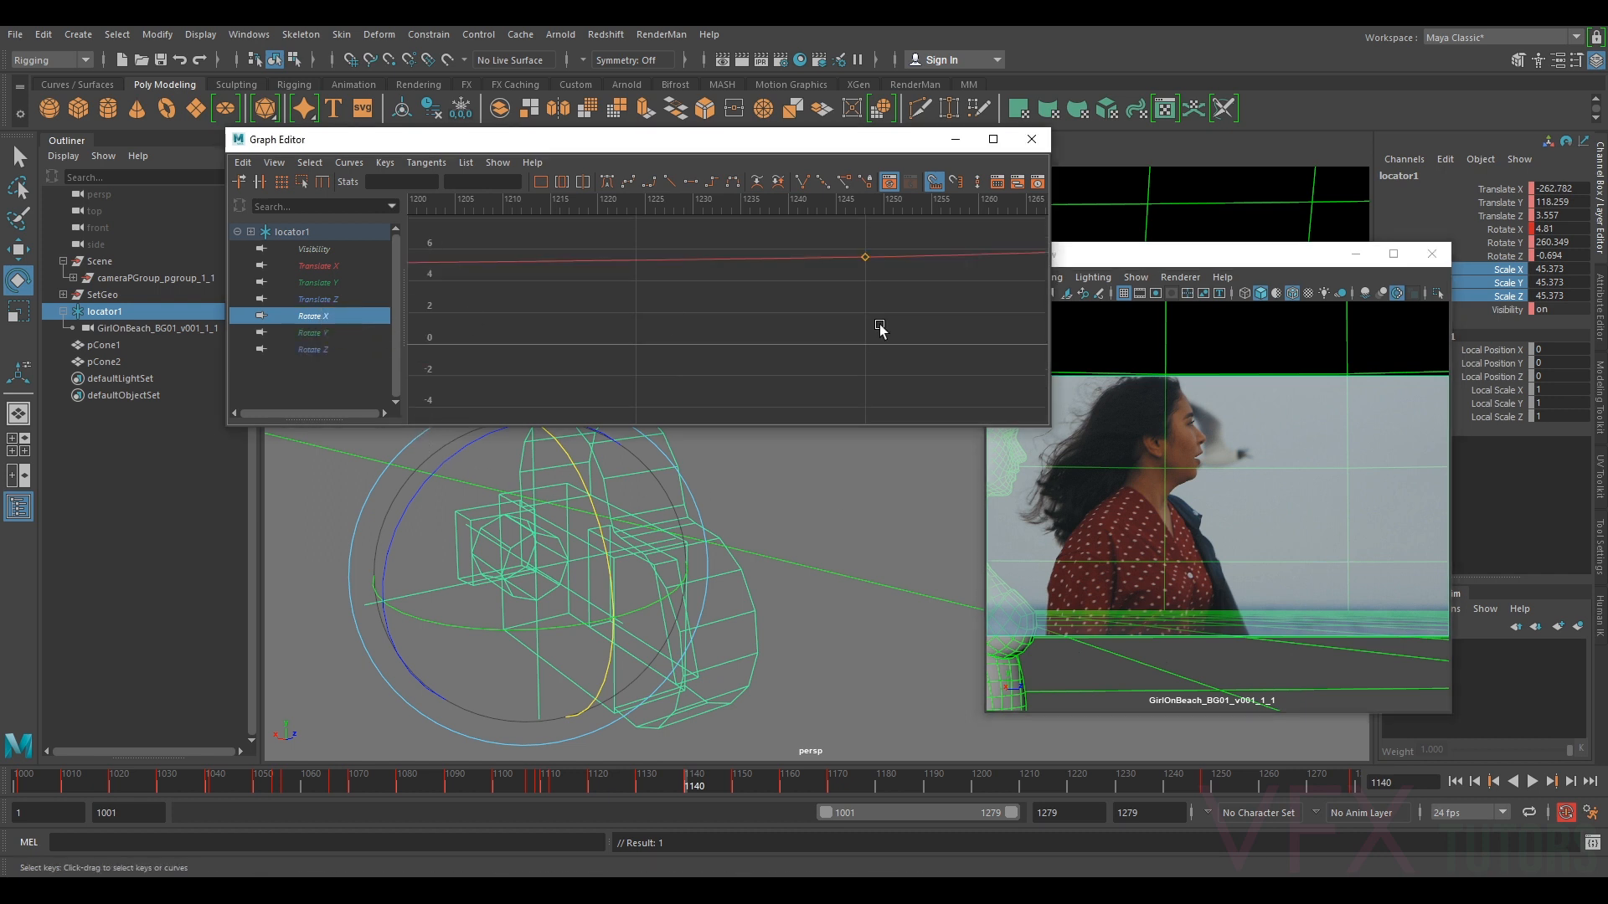
key(a)
alt+right_drag(696, 295, 782, 291)
alt+middle_drag(782, 291, 784, 359)
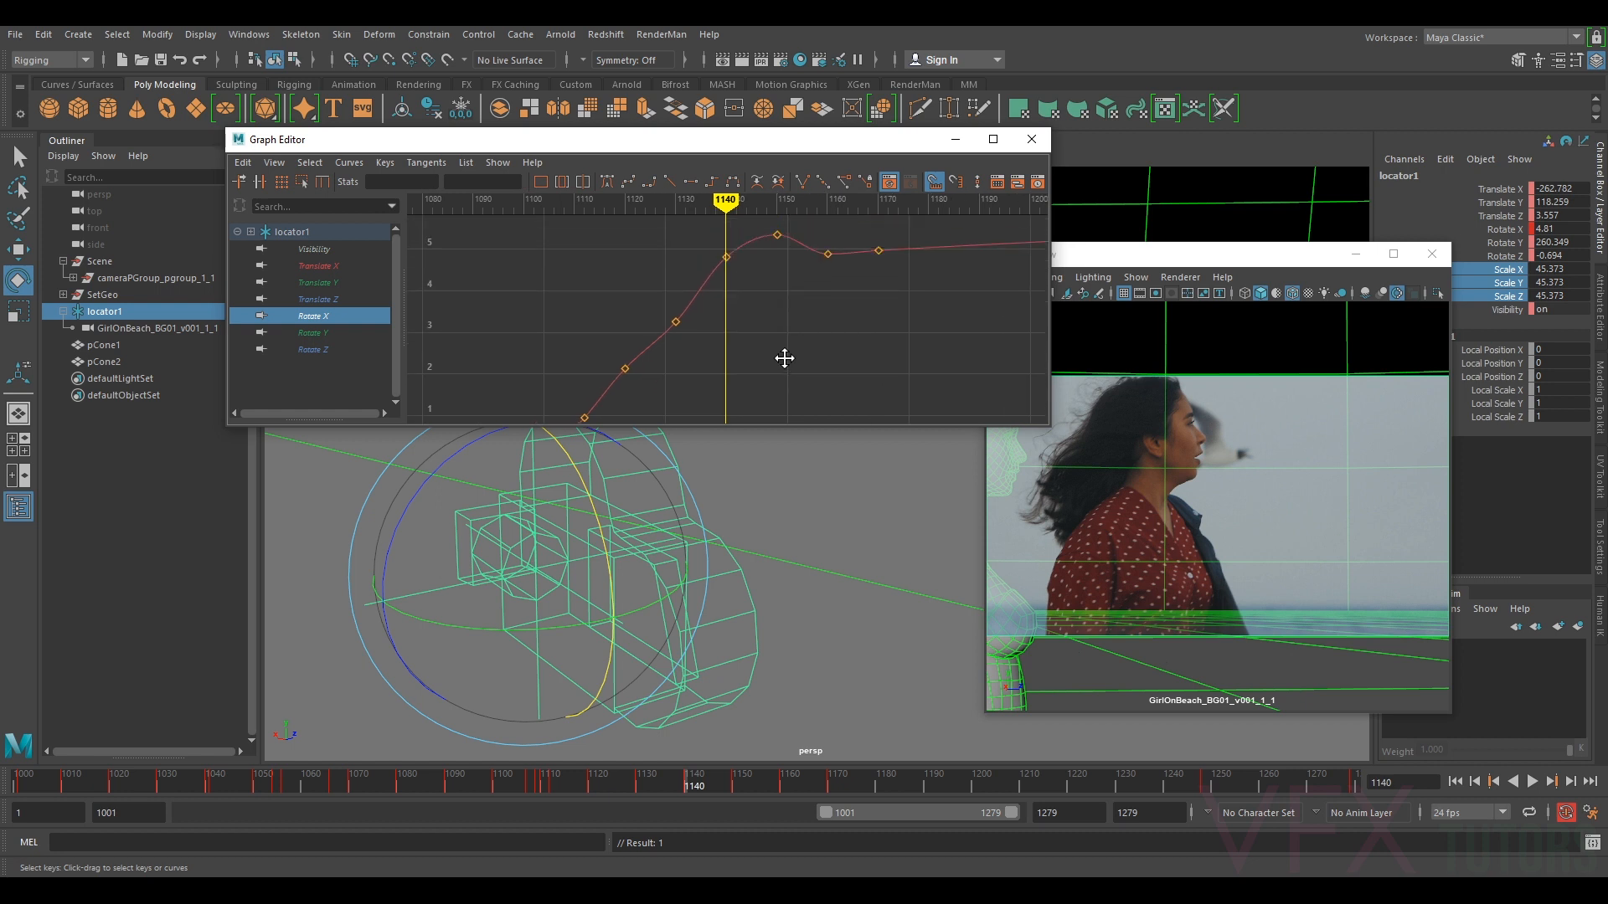
click(726, 258)
shift+middle_drag(726, 260, 726, 260)
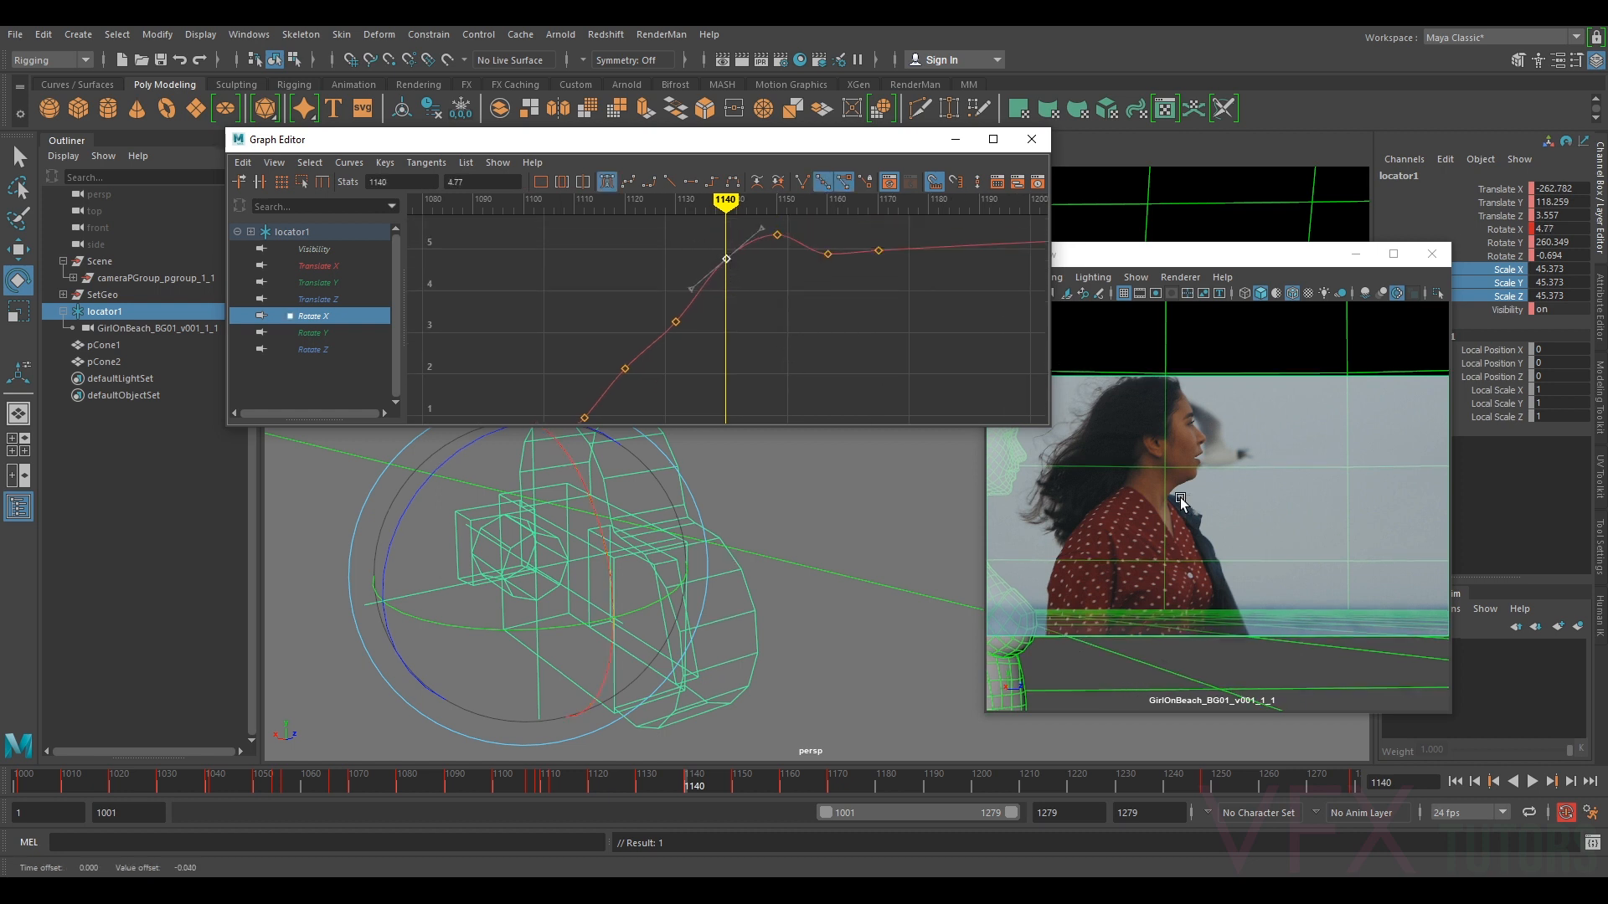
- Show the Rotate Z curve, rotate locator1 about Z to about -0.376 at frame 1140, and key its rotation
click(288, 363)
click(314, 349)
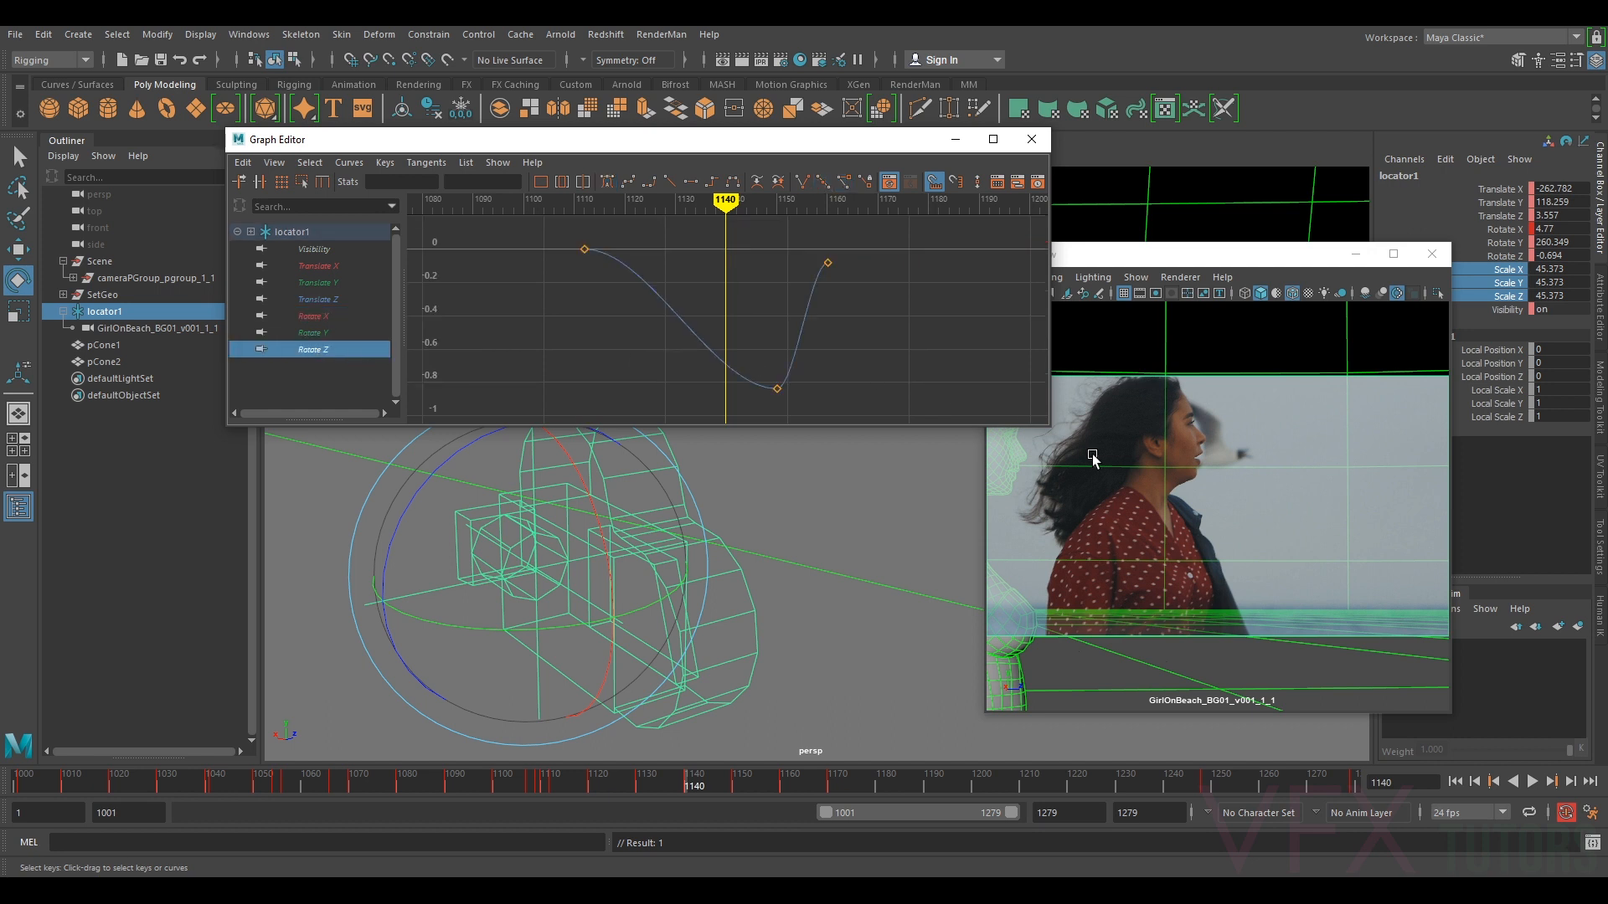
middle_click(1266, 574)
key(period)
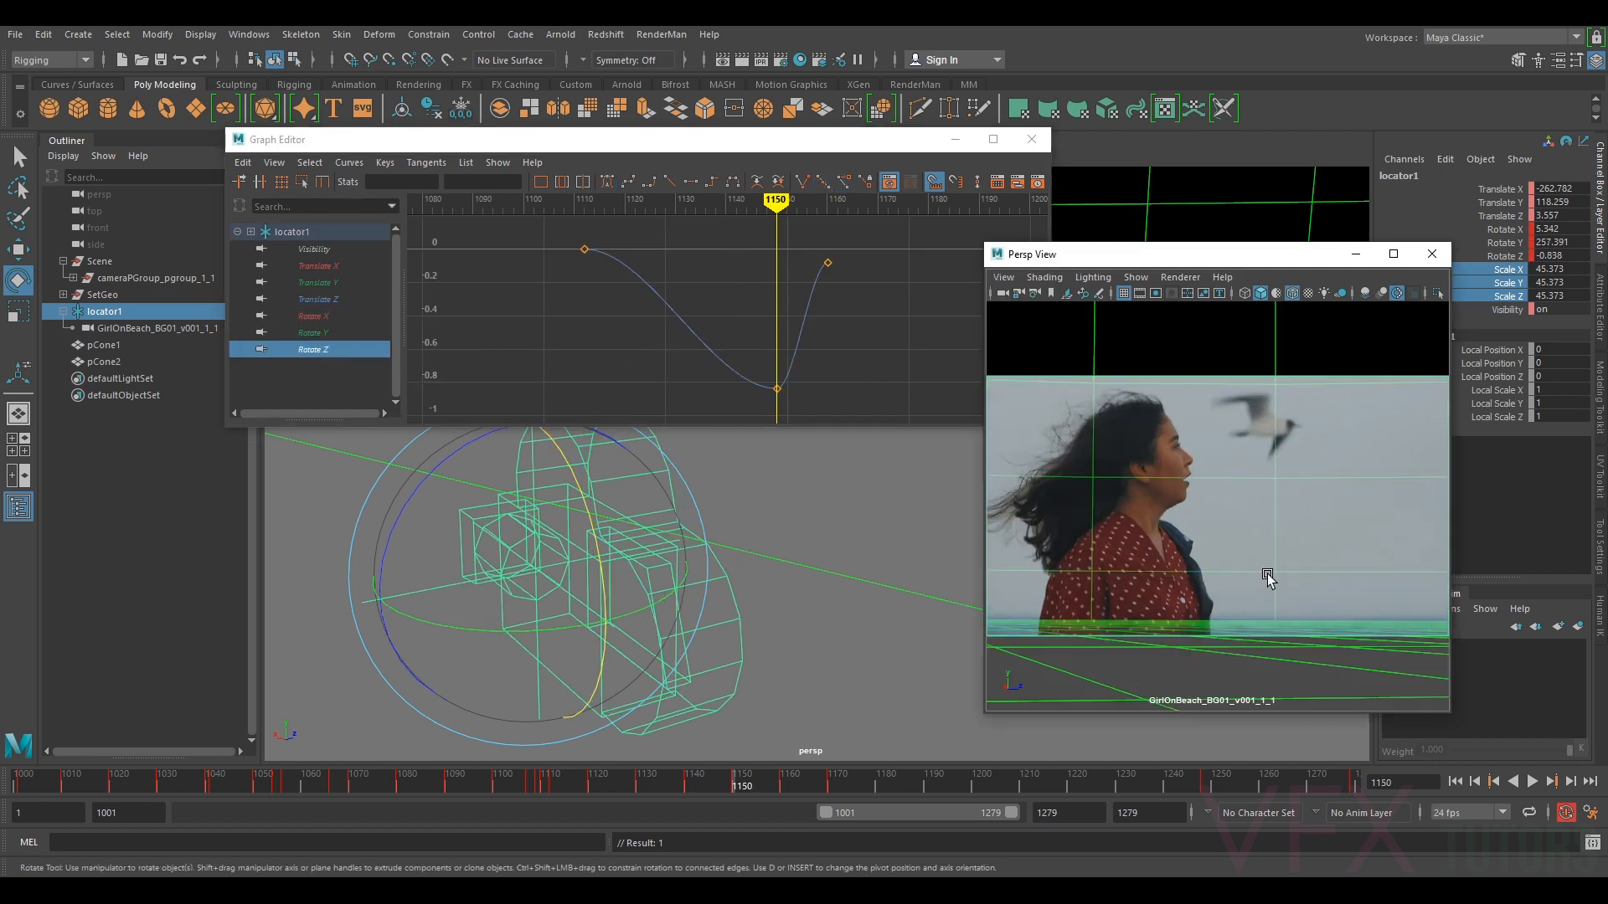
key(comma)
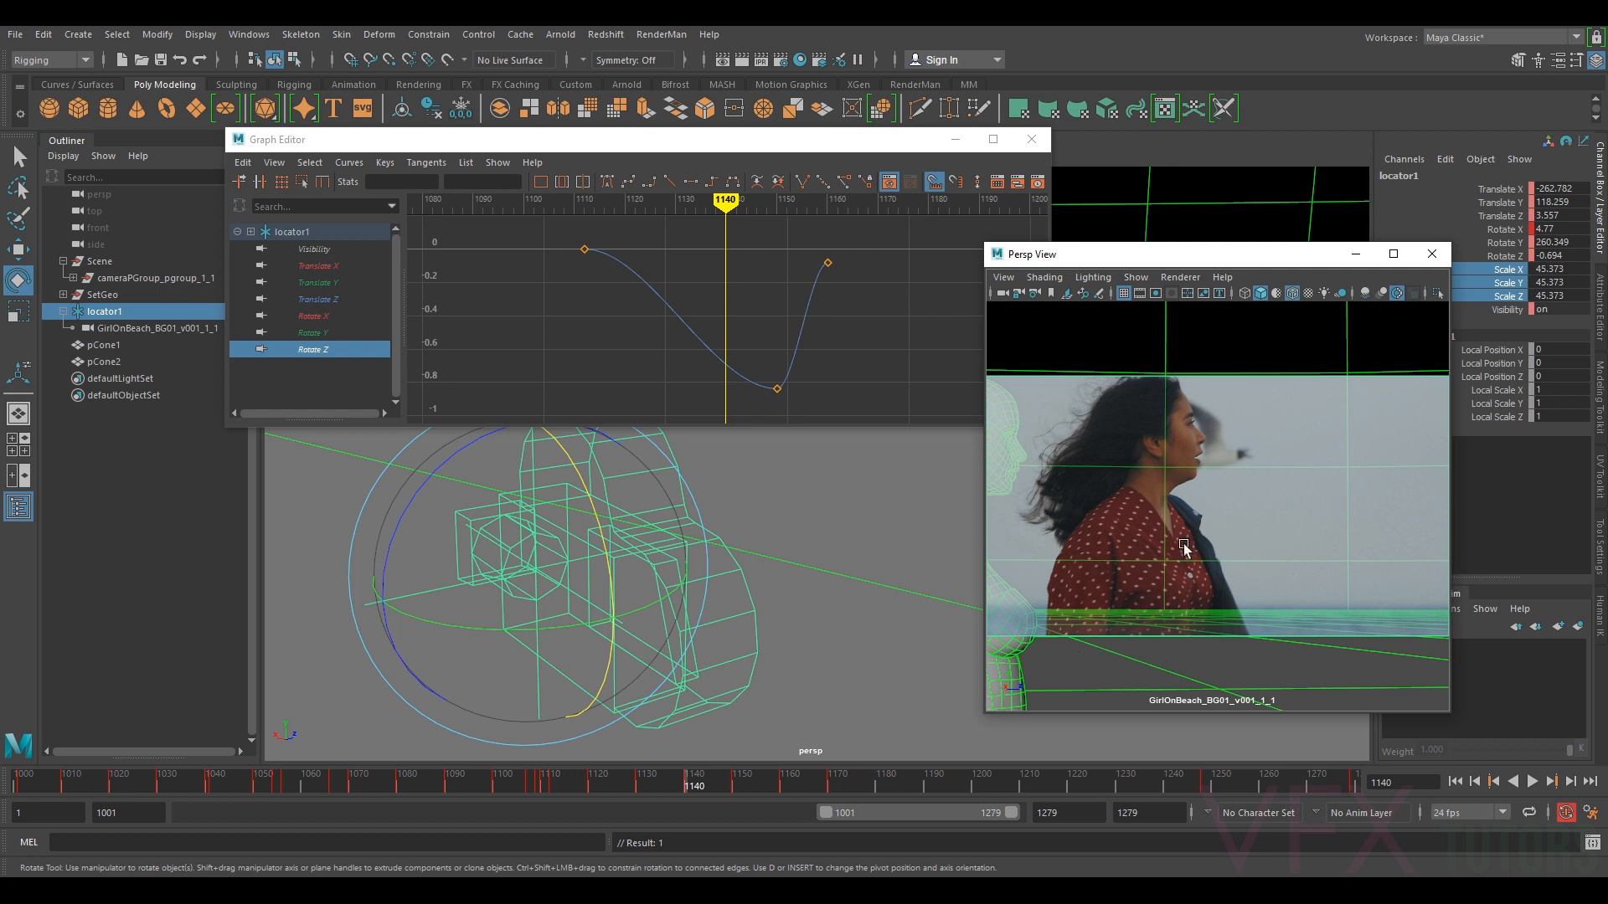
click(424, 480)
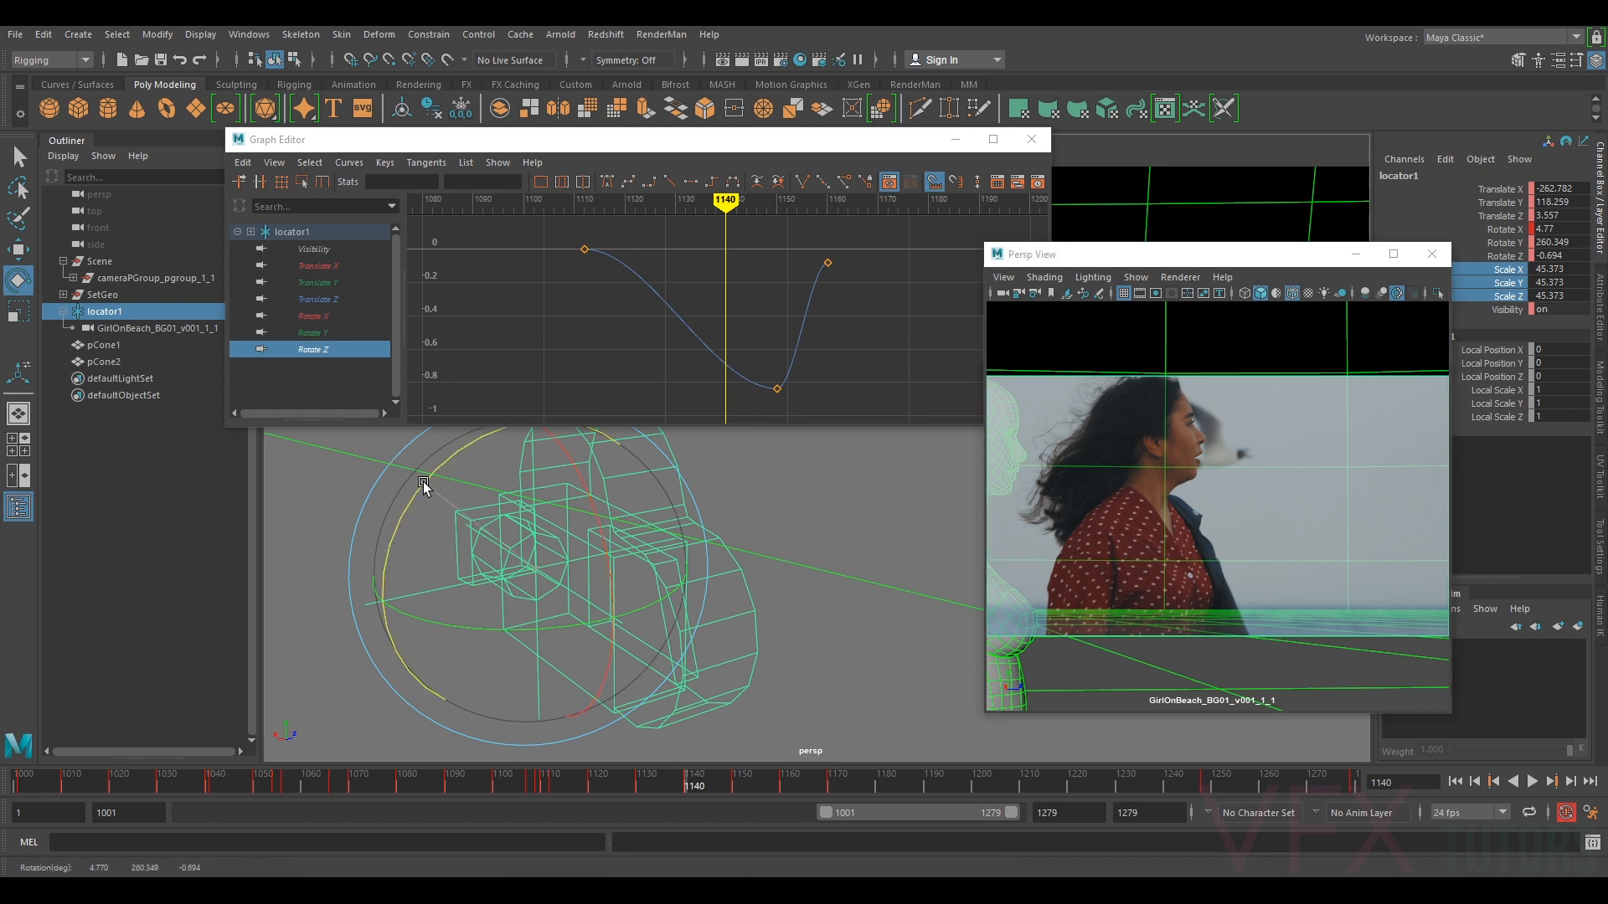
drag(423, 480, 424, 482)
key(shift+e)
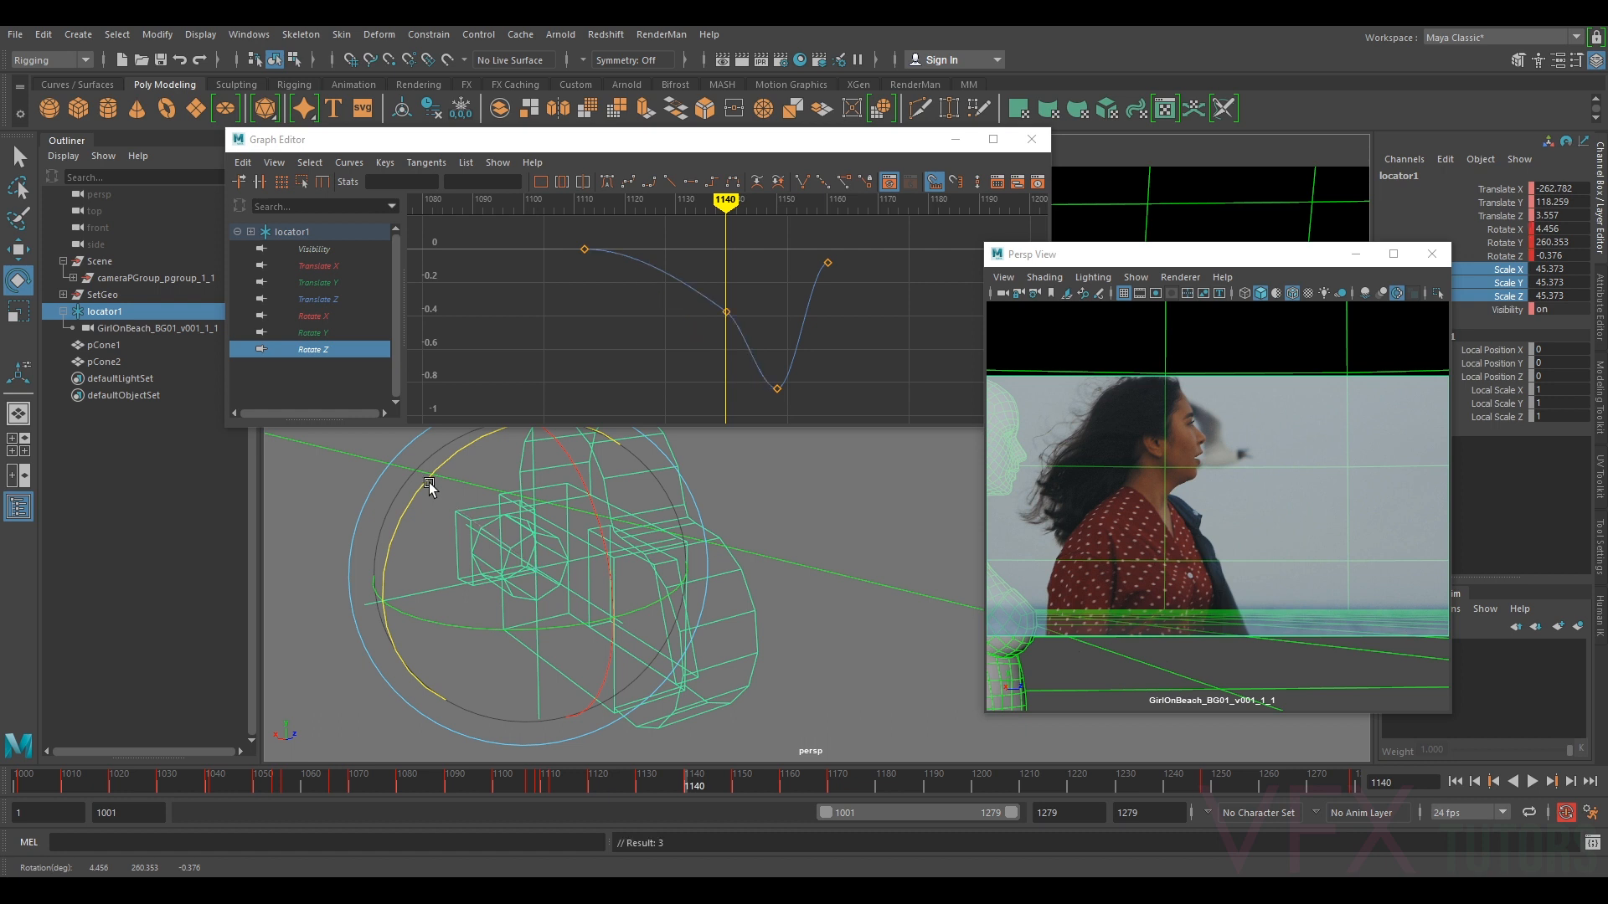
- Compare frames 1140 and 1150, and adjust the Rotate Z key at frame 1150 to about -0.768
key(period)
middle_click(1306, 483)
key(comma)
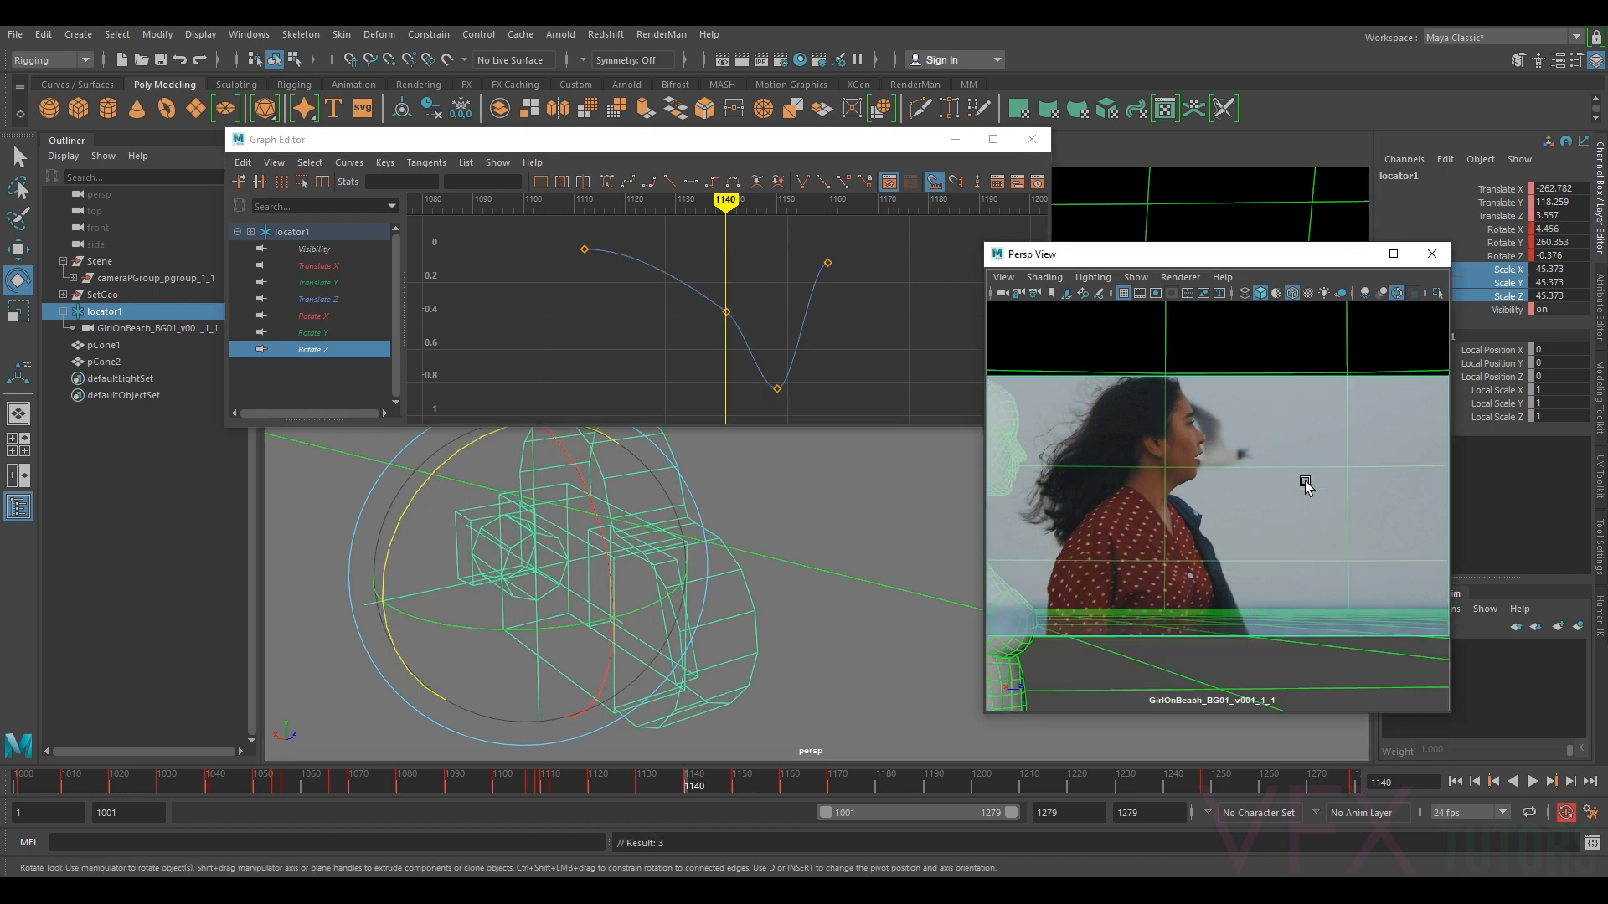
key(period)
key(comma)
key(period)
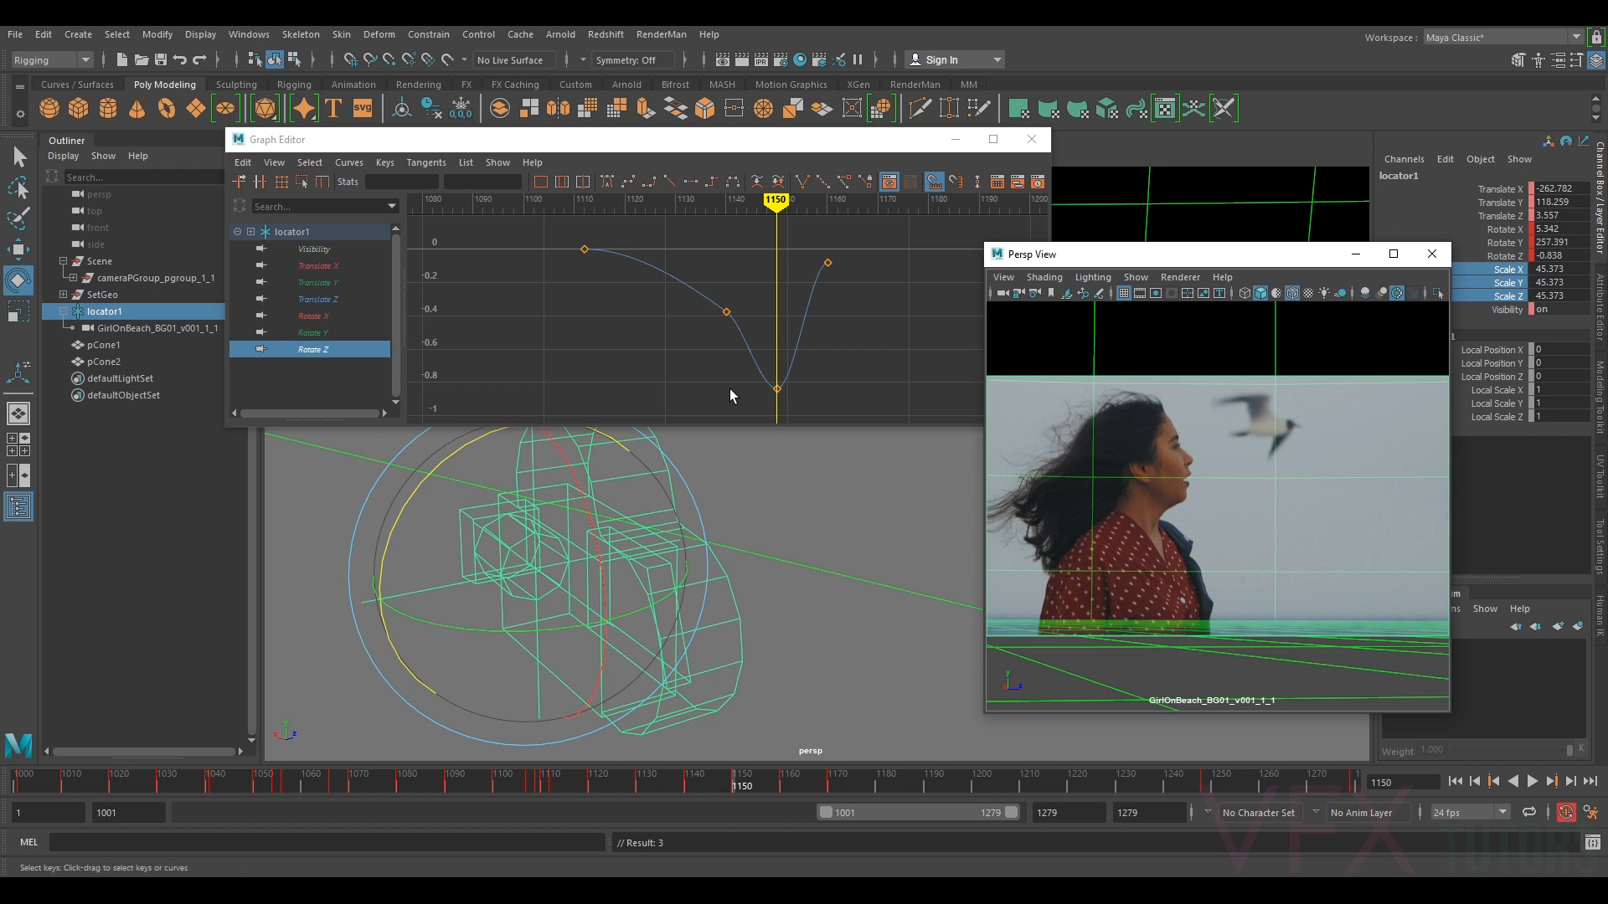
drag(737, 401, 801, 371)
middle_drag(776, 389, 813, 355)
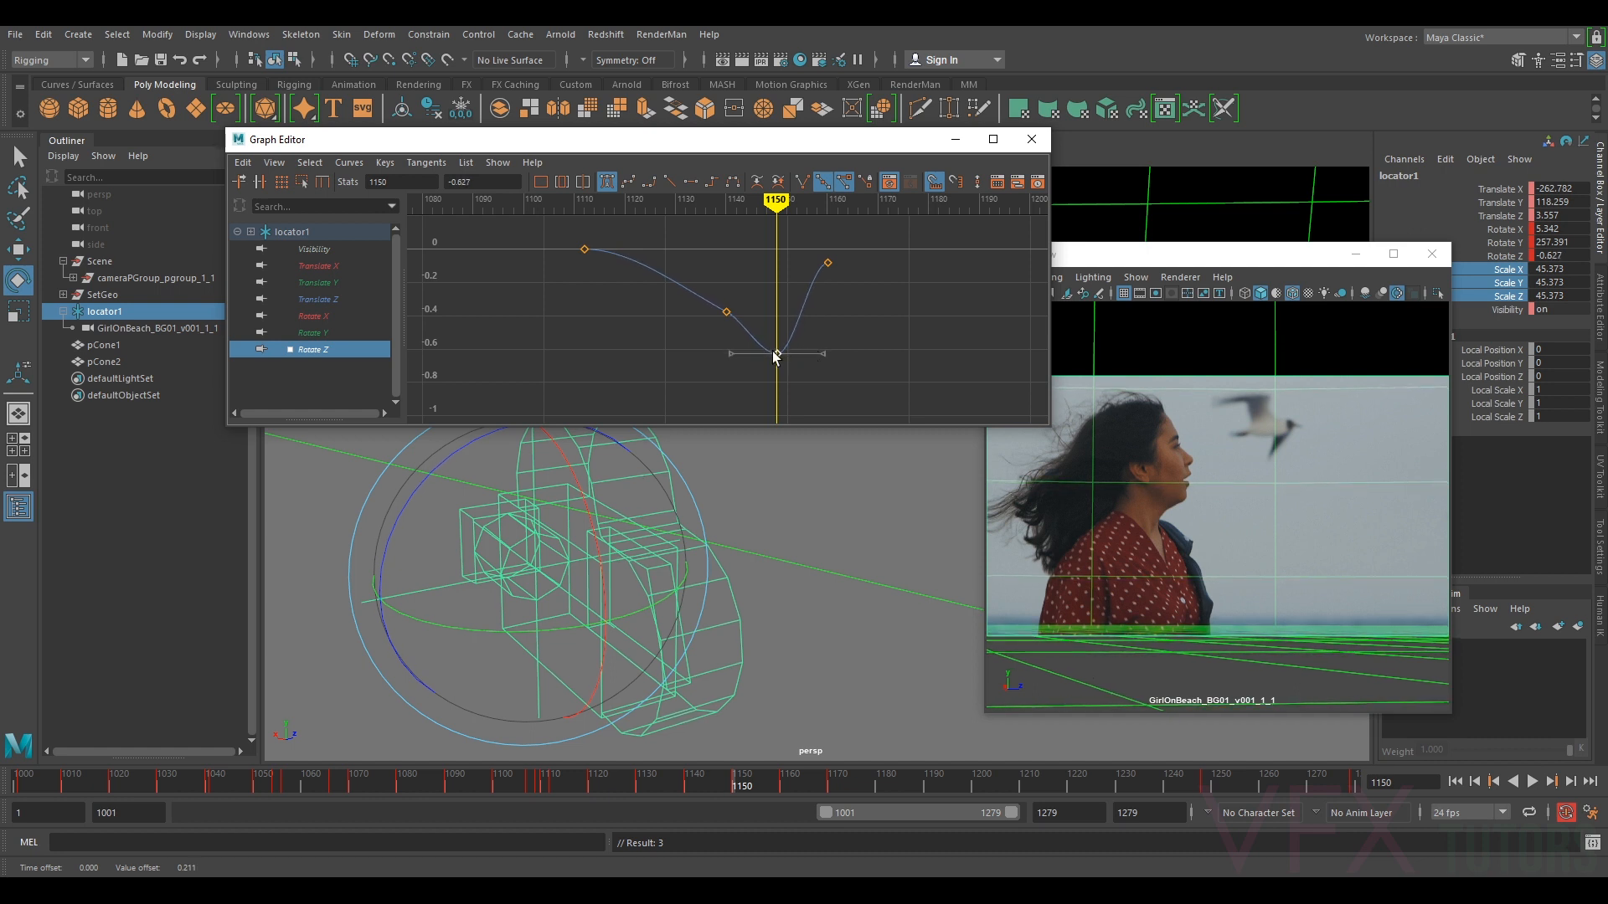
middle_drag(774, 352, 780, 374)
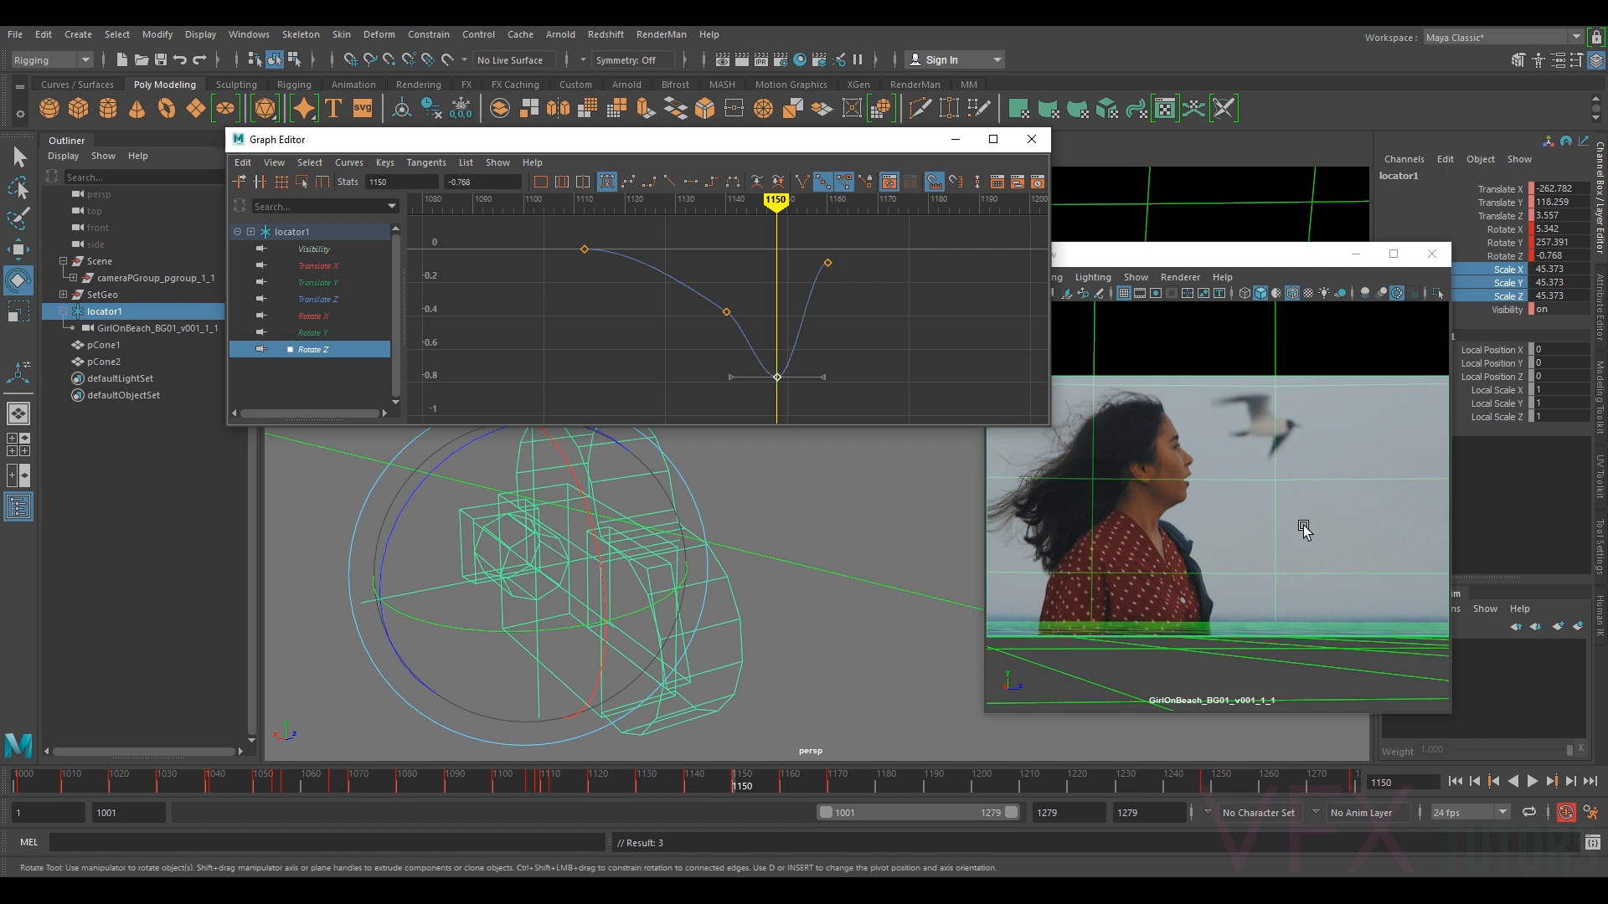
- Step backward through the keyframes from 1150 to 1020 and examine the horizon alignment in the camera view
key(comma)
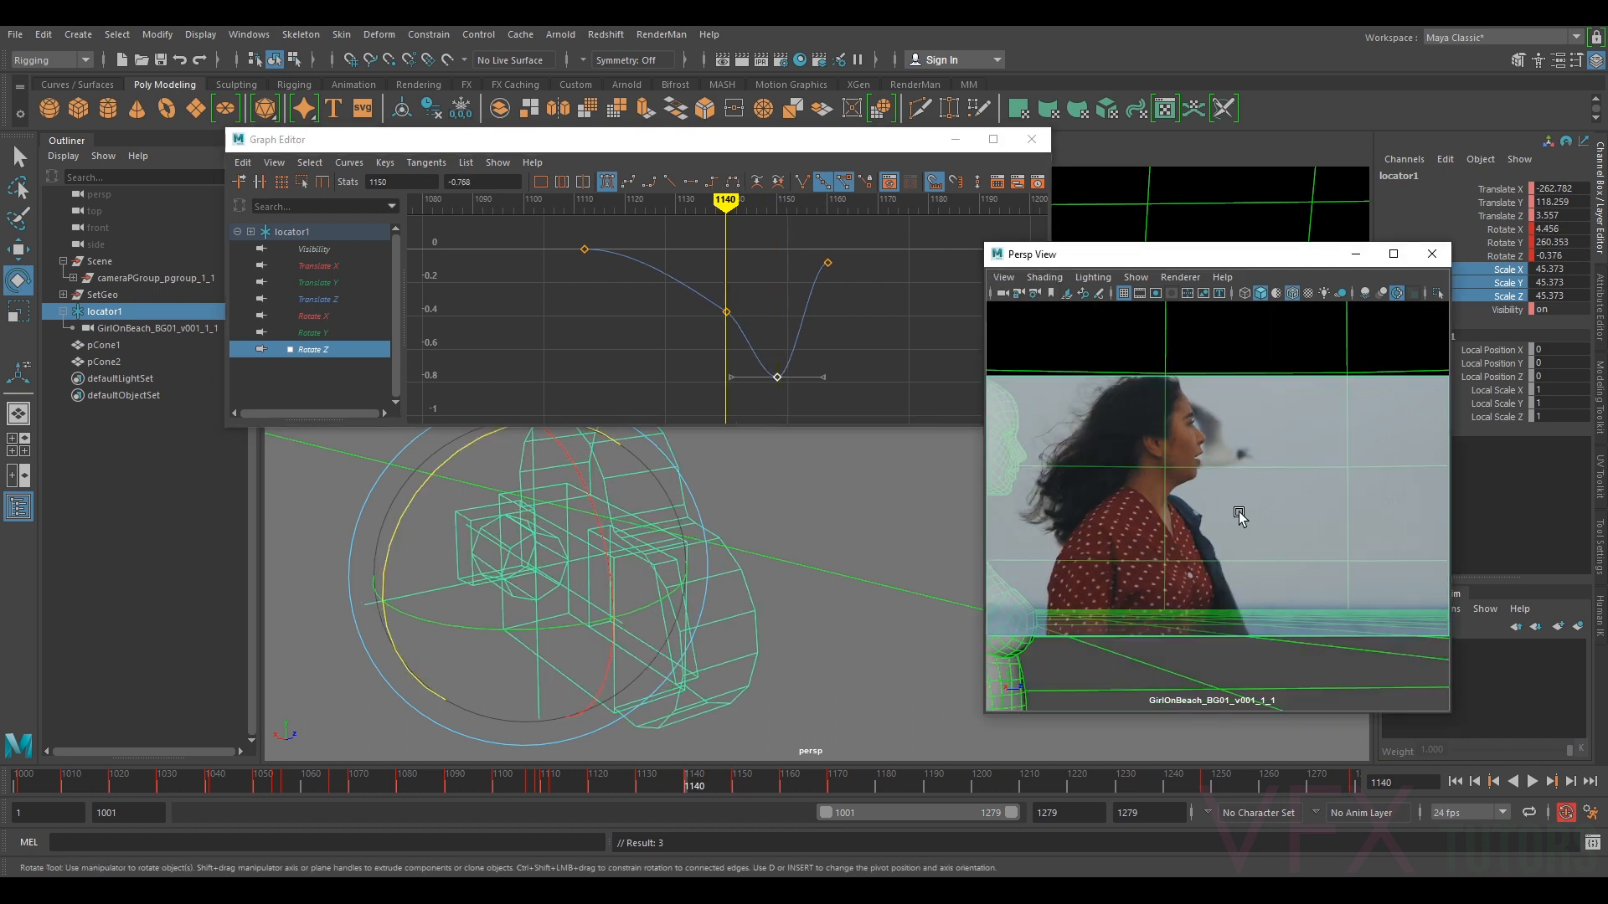
key(comma)
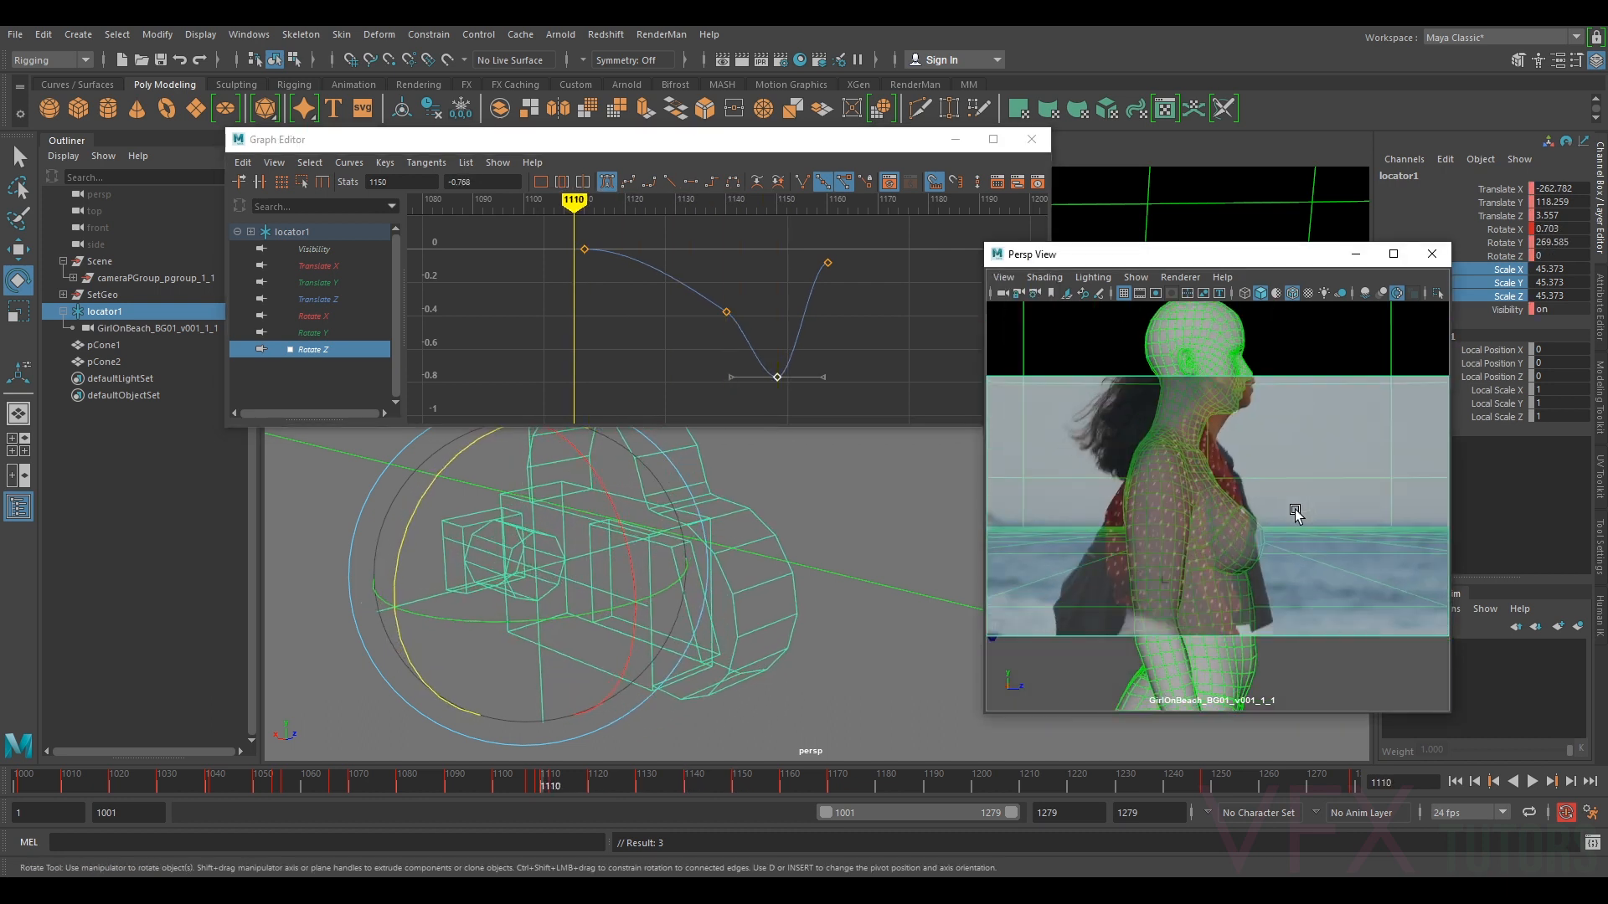
key(comma)
key(comma)
key(comma)
key(comma)
key(comma)
key(comma)
key(comma)
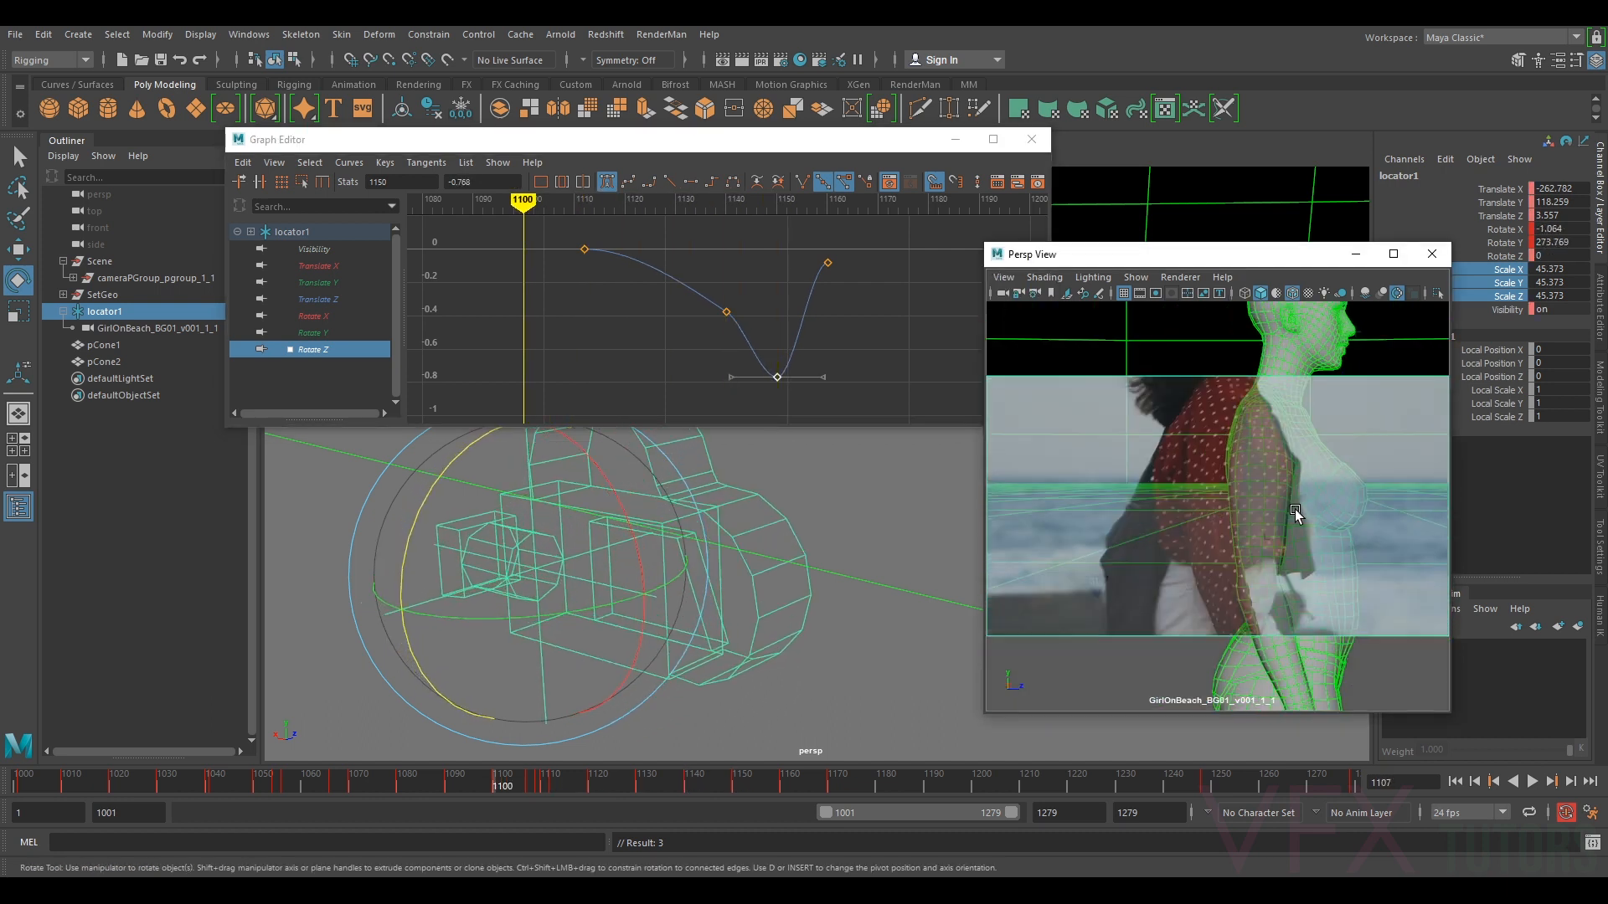
key(comma)
key(comma)
key(comma)
key(comma)
key(comma)
key(comma)
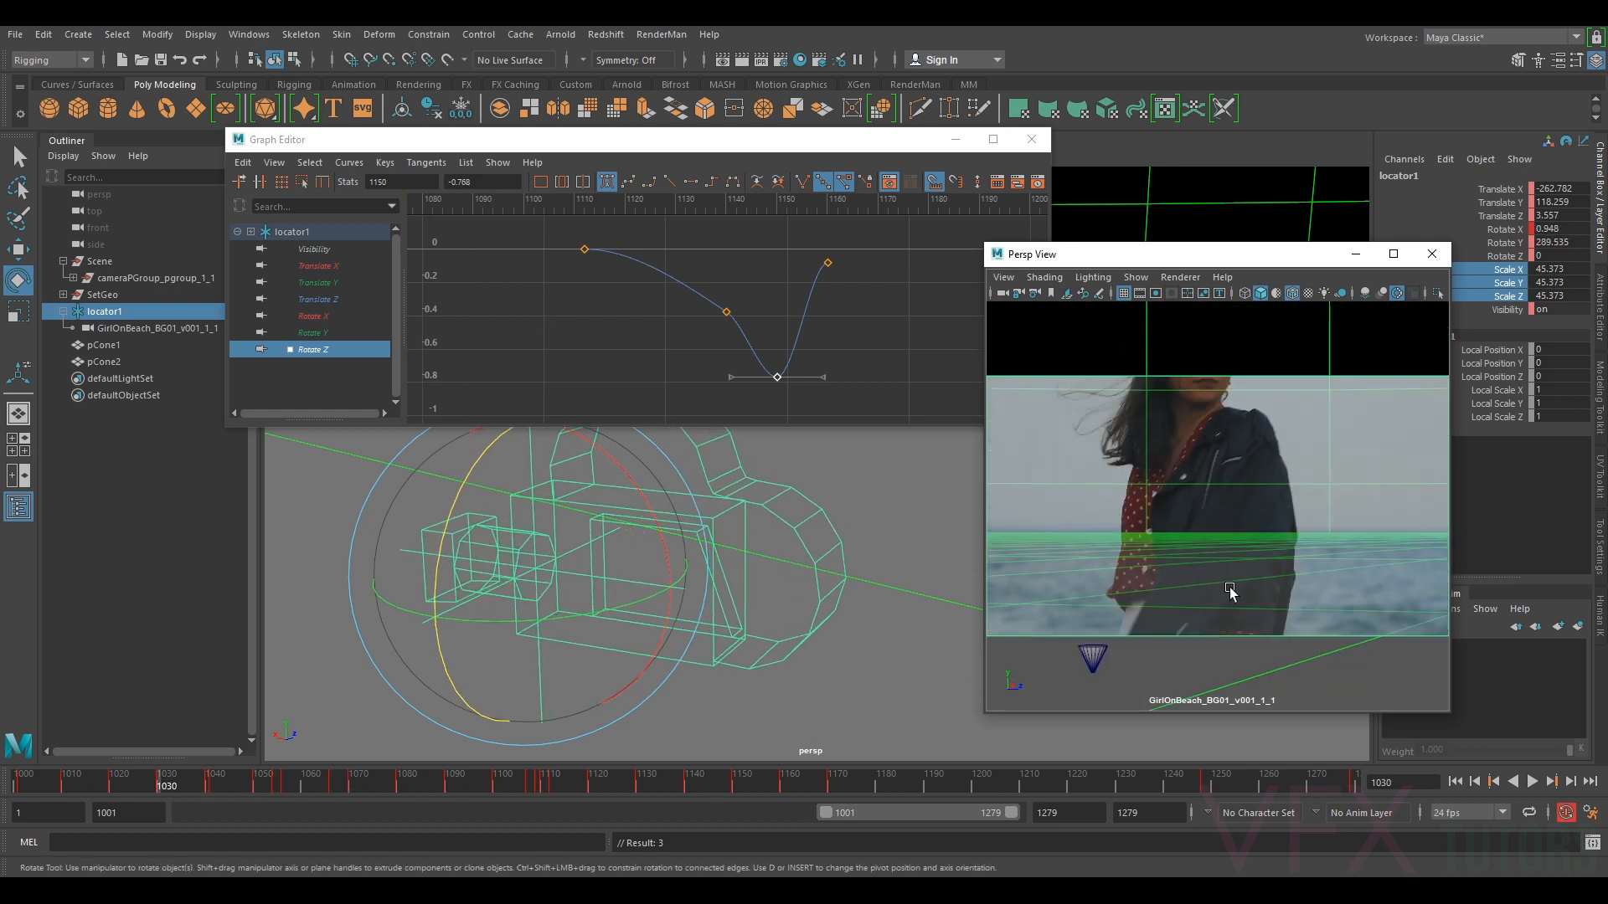
key(comma)
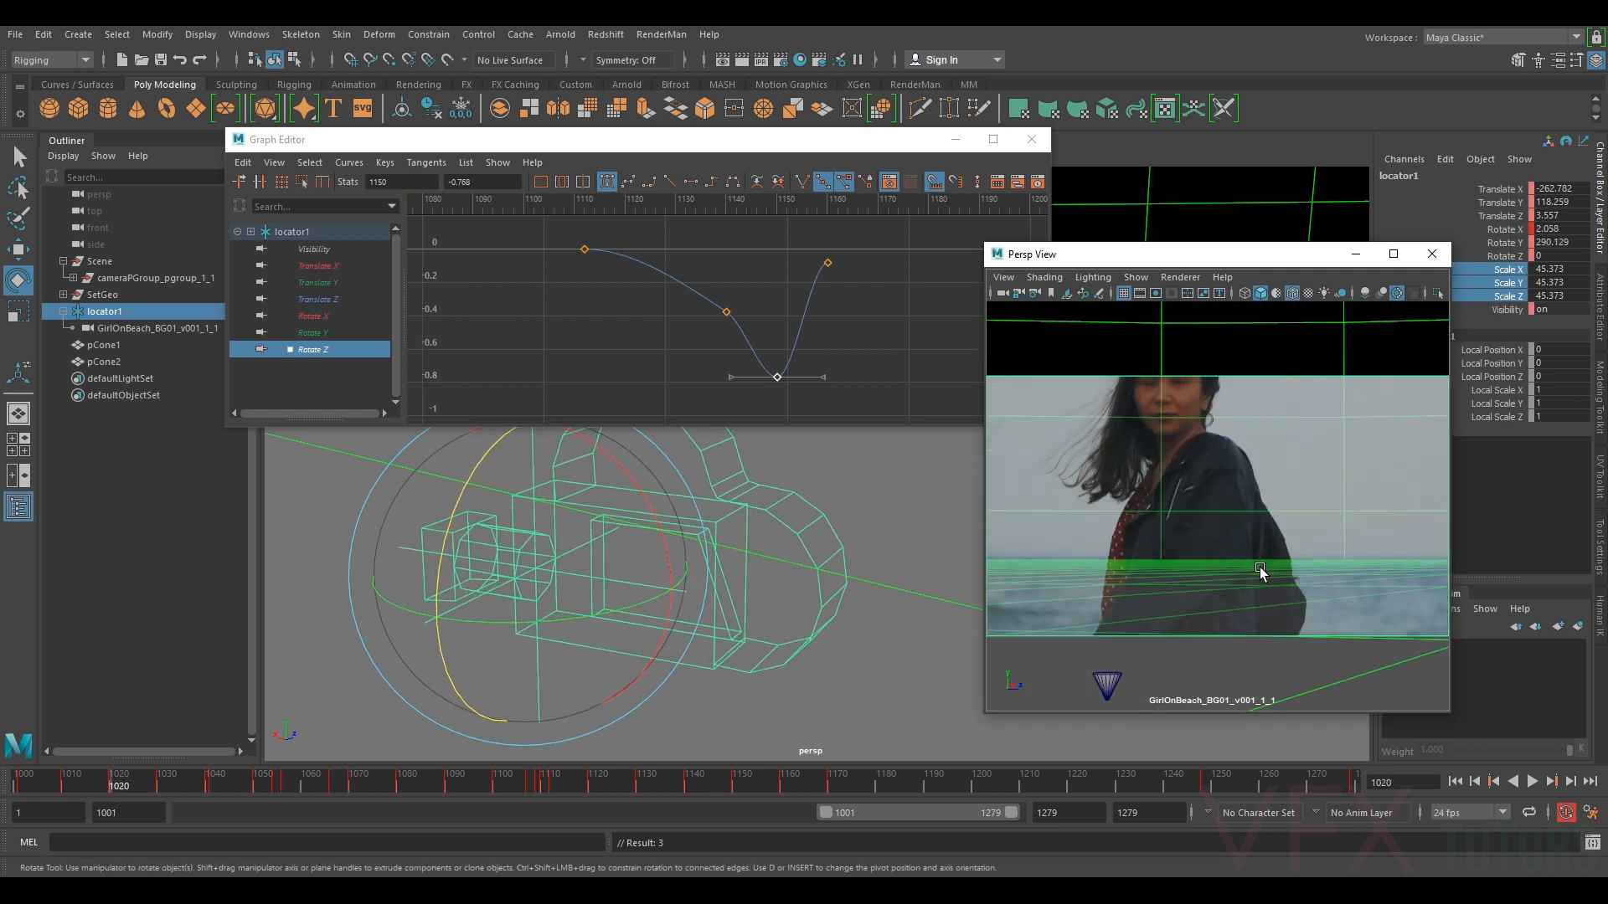
- At frame 1001, rotate locator1 about Z to about 1.582 and key its rotation
click(313, 332)
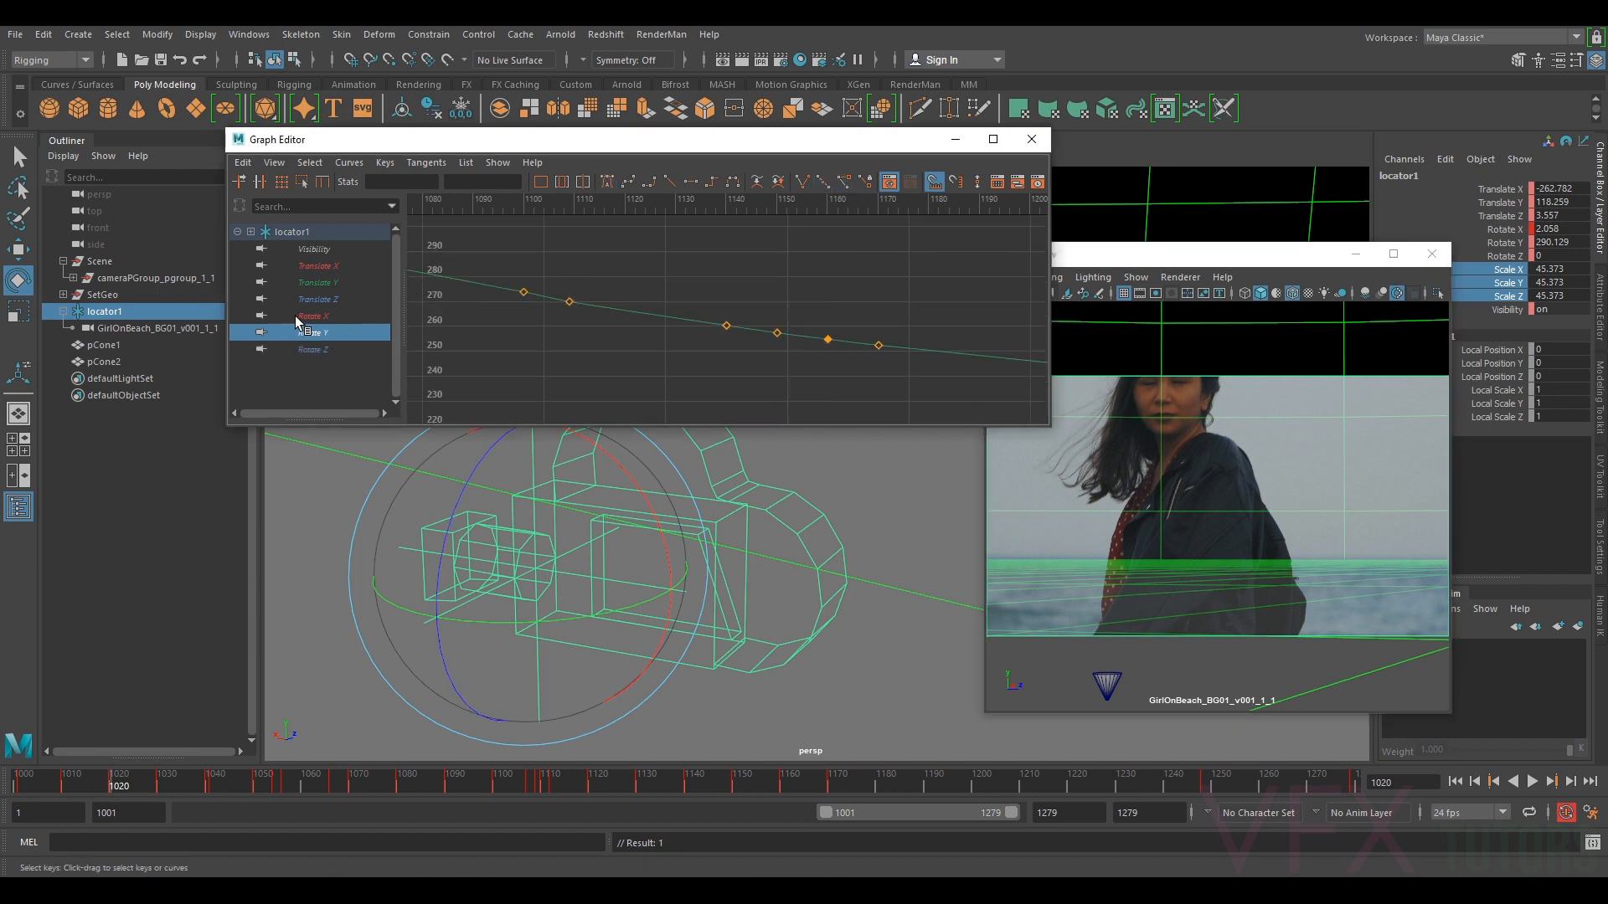
click(309, 317)
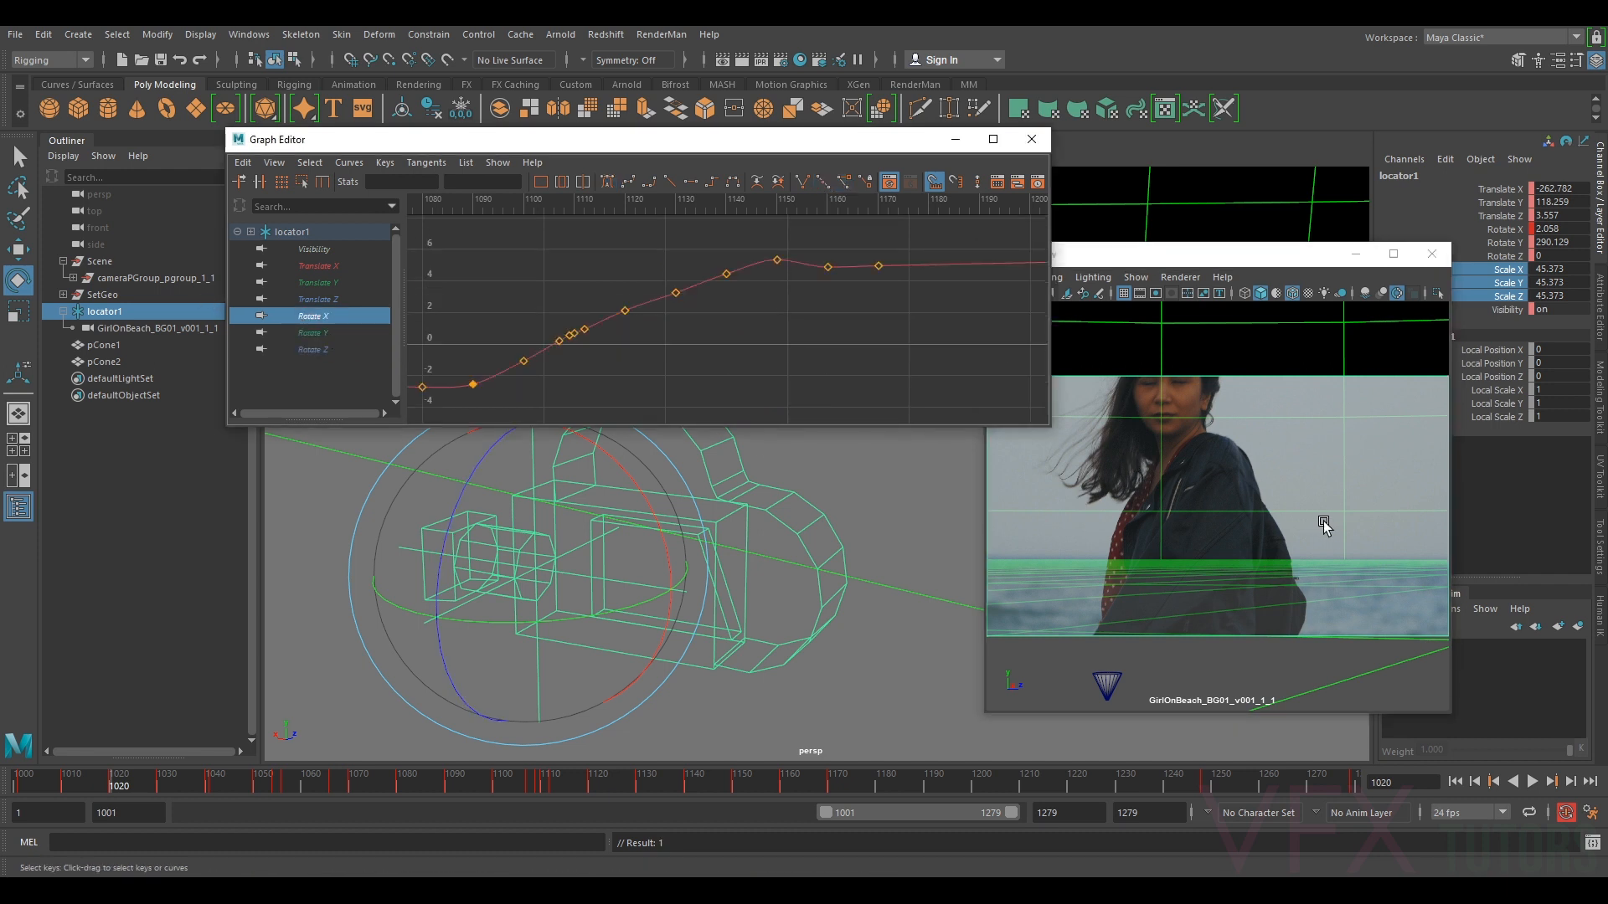
key(comma)
key(comma)
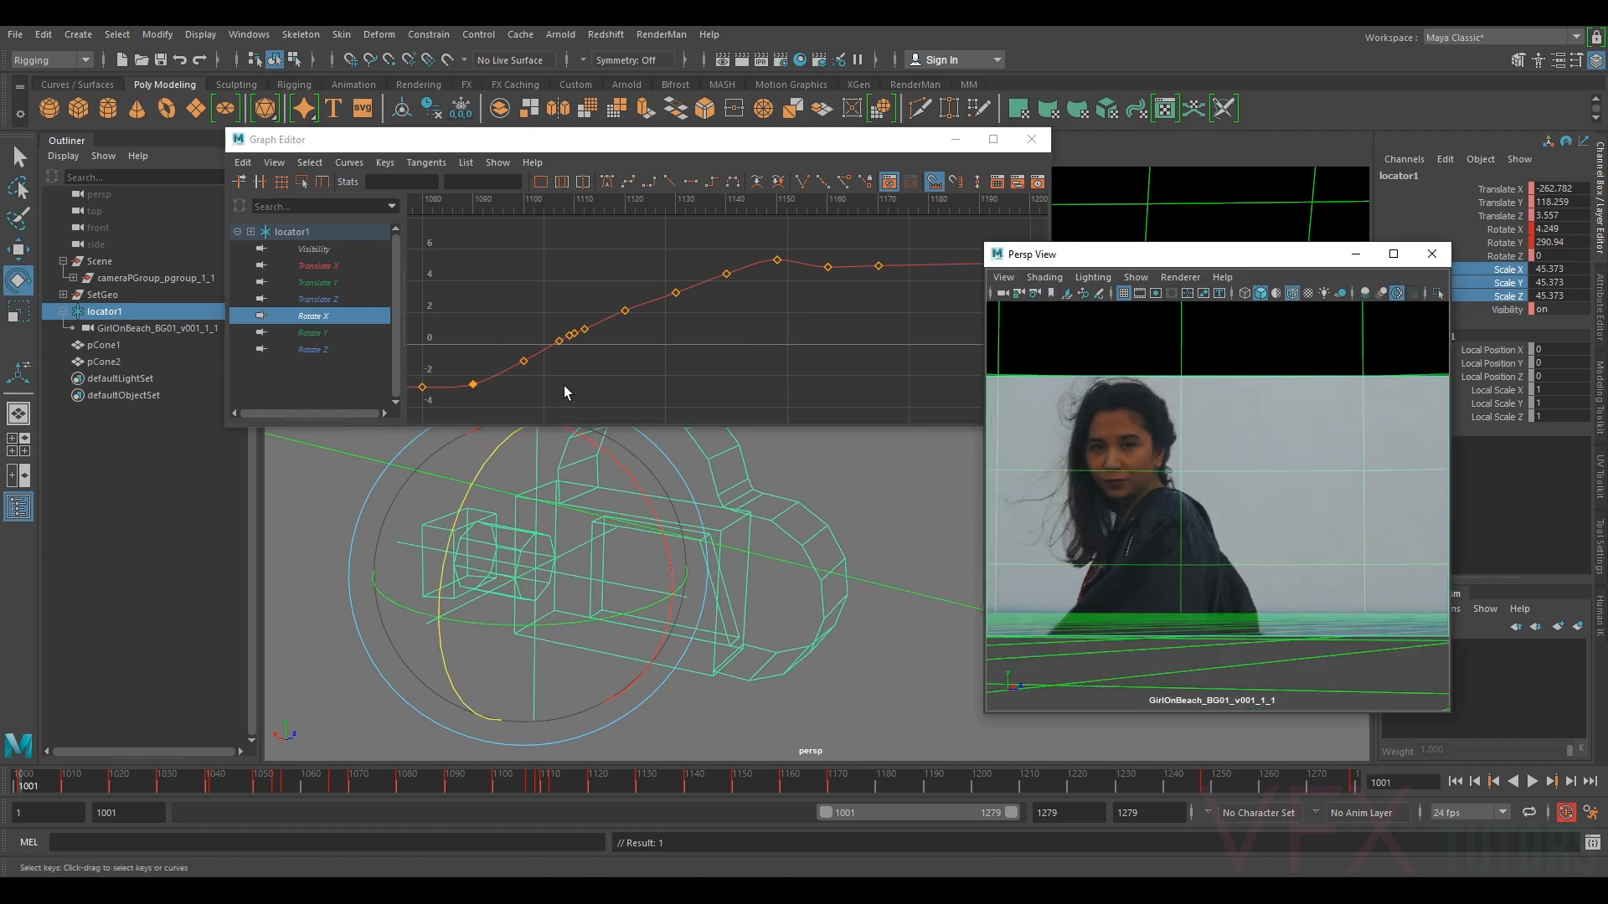
alt+middle_drag(538, 355, 688, 322)
mouse_move(42, 777)
mouse_down()
mouse_move(57, 787)
mouse_move(18, 790)
mouse_up()
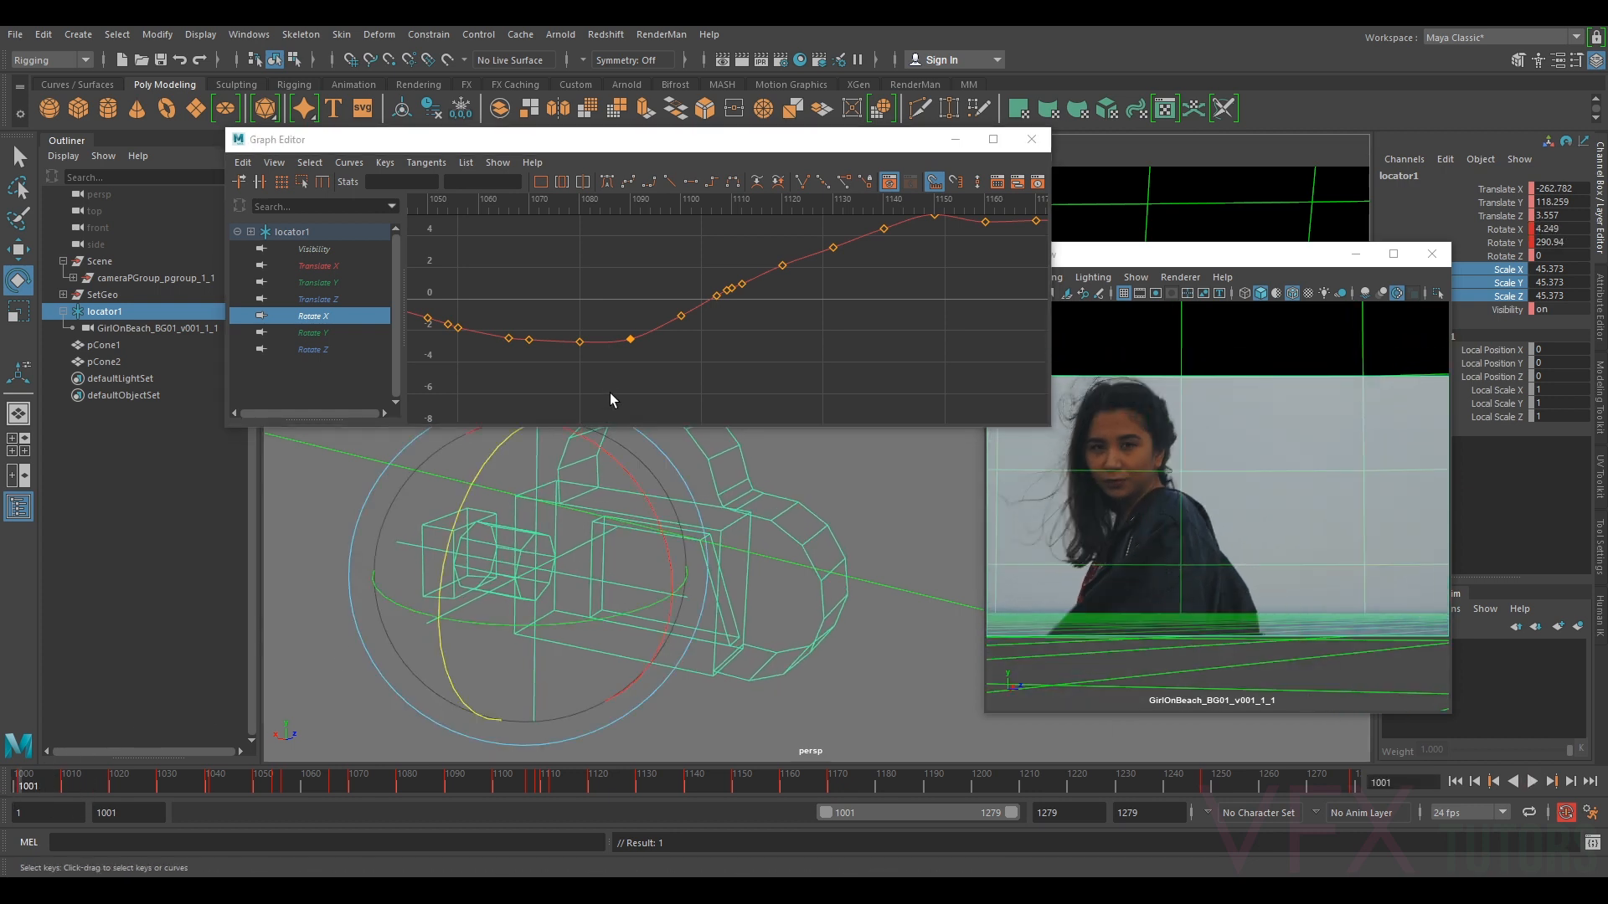
drag(452, 512, 455, 516)
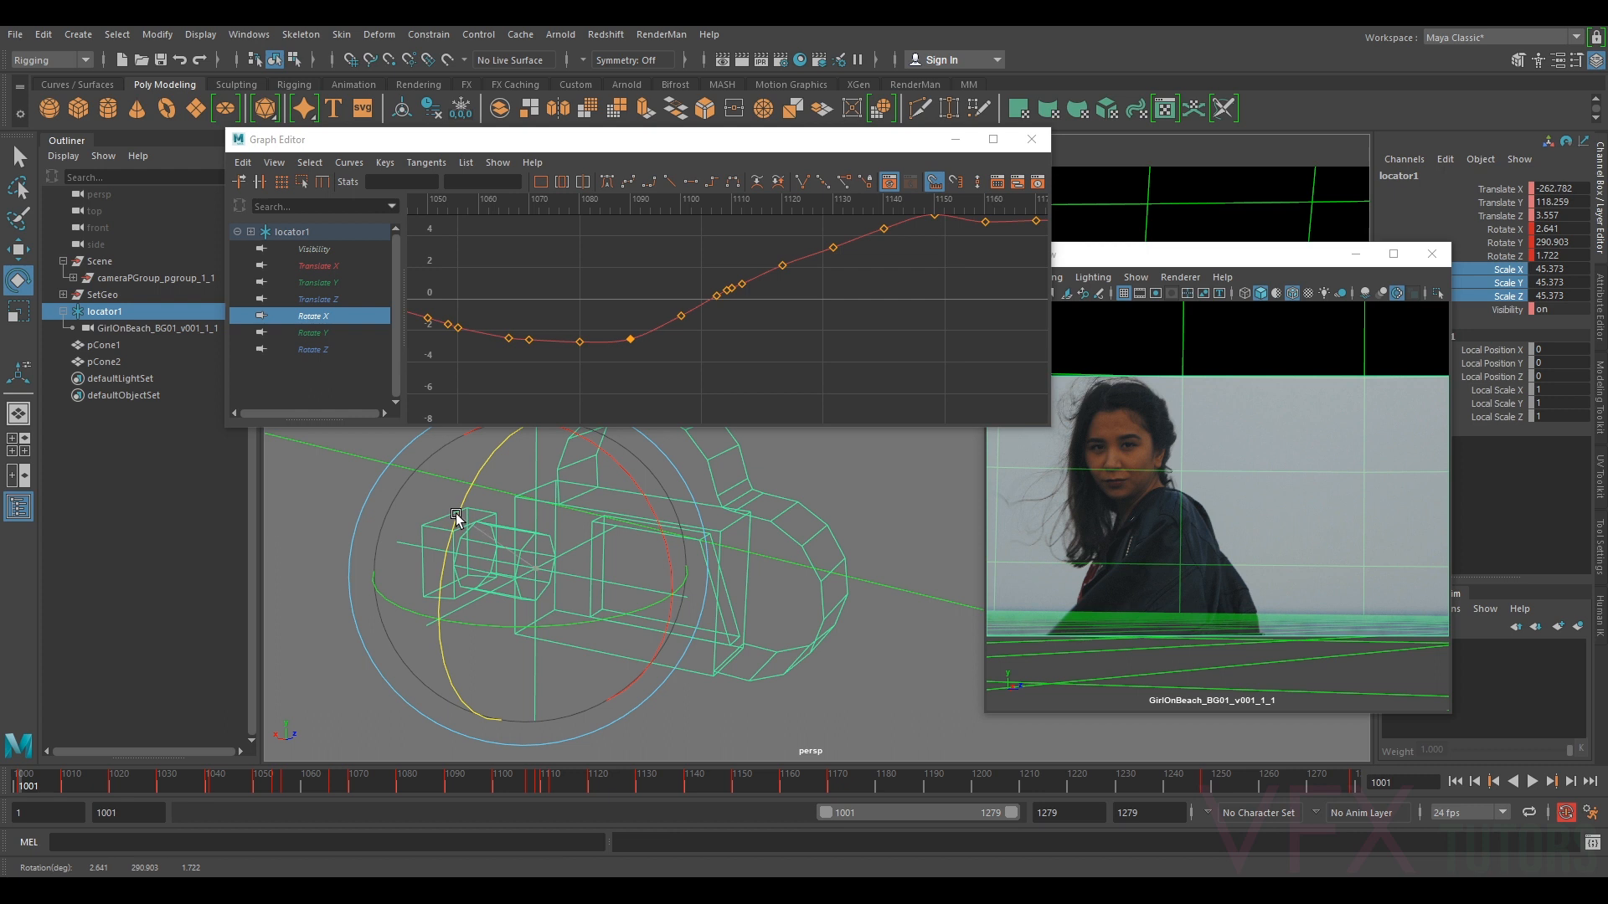
key(shift+e)
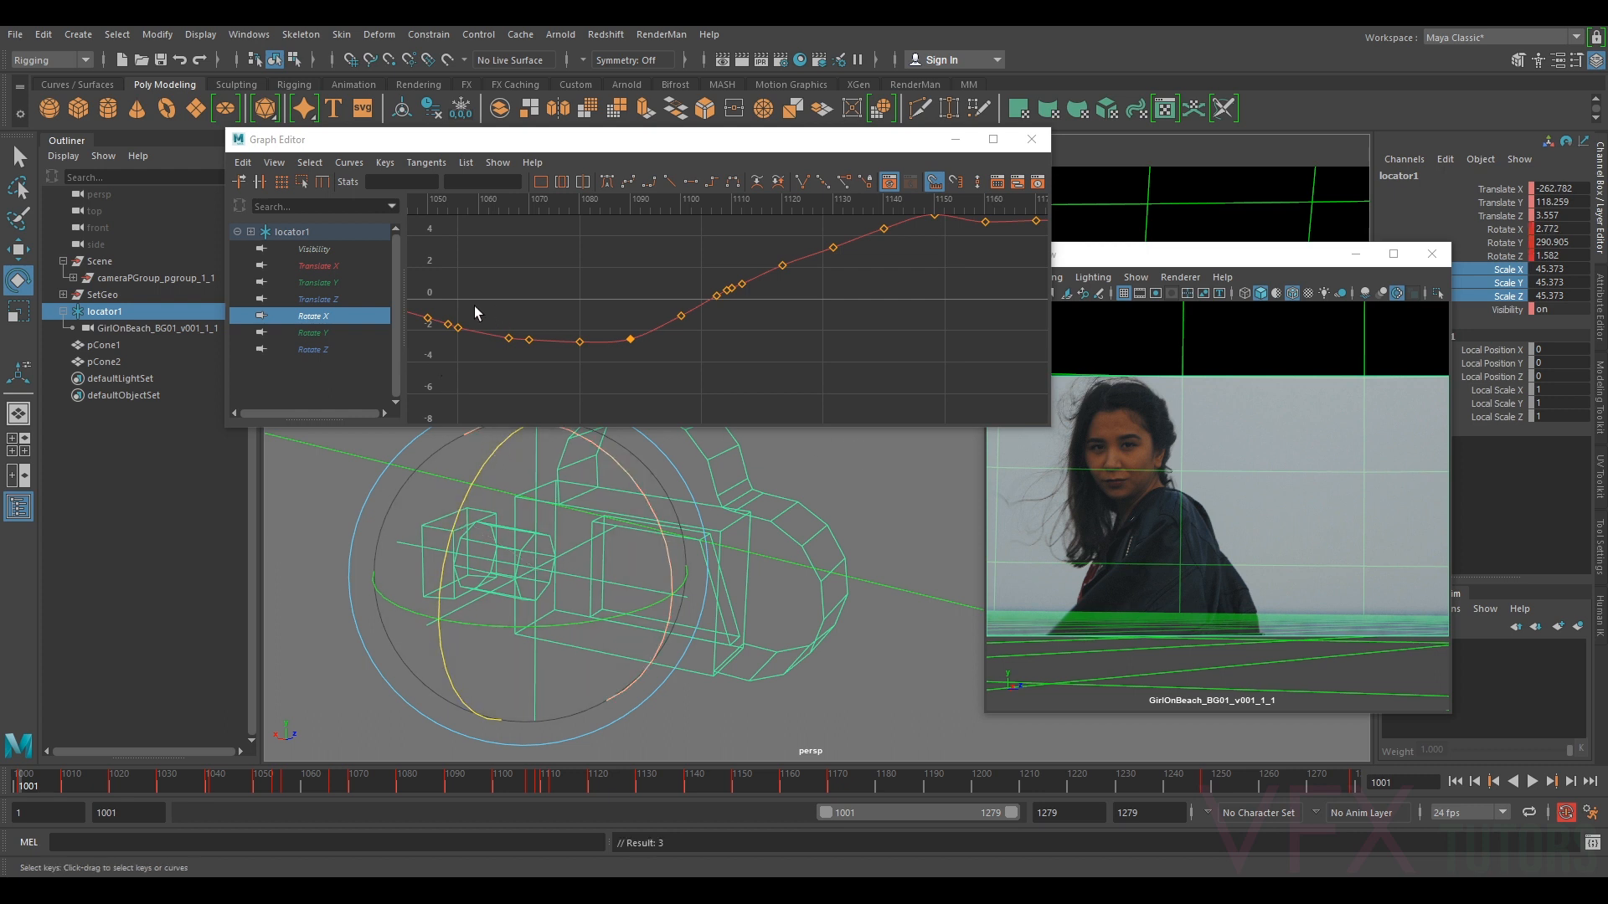
- Bring the Rotate X curve's start into view and compare frame 1001 with the following keyframe in the camera view
mouse_move(575, 300)
alt+middle_down()
mouse_move(826, 359)
mouse_move(1016, 355)
mouse_move(1015, 334)
alt+middle_up()
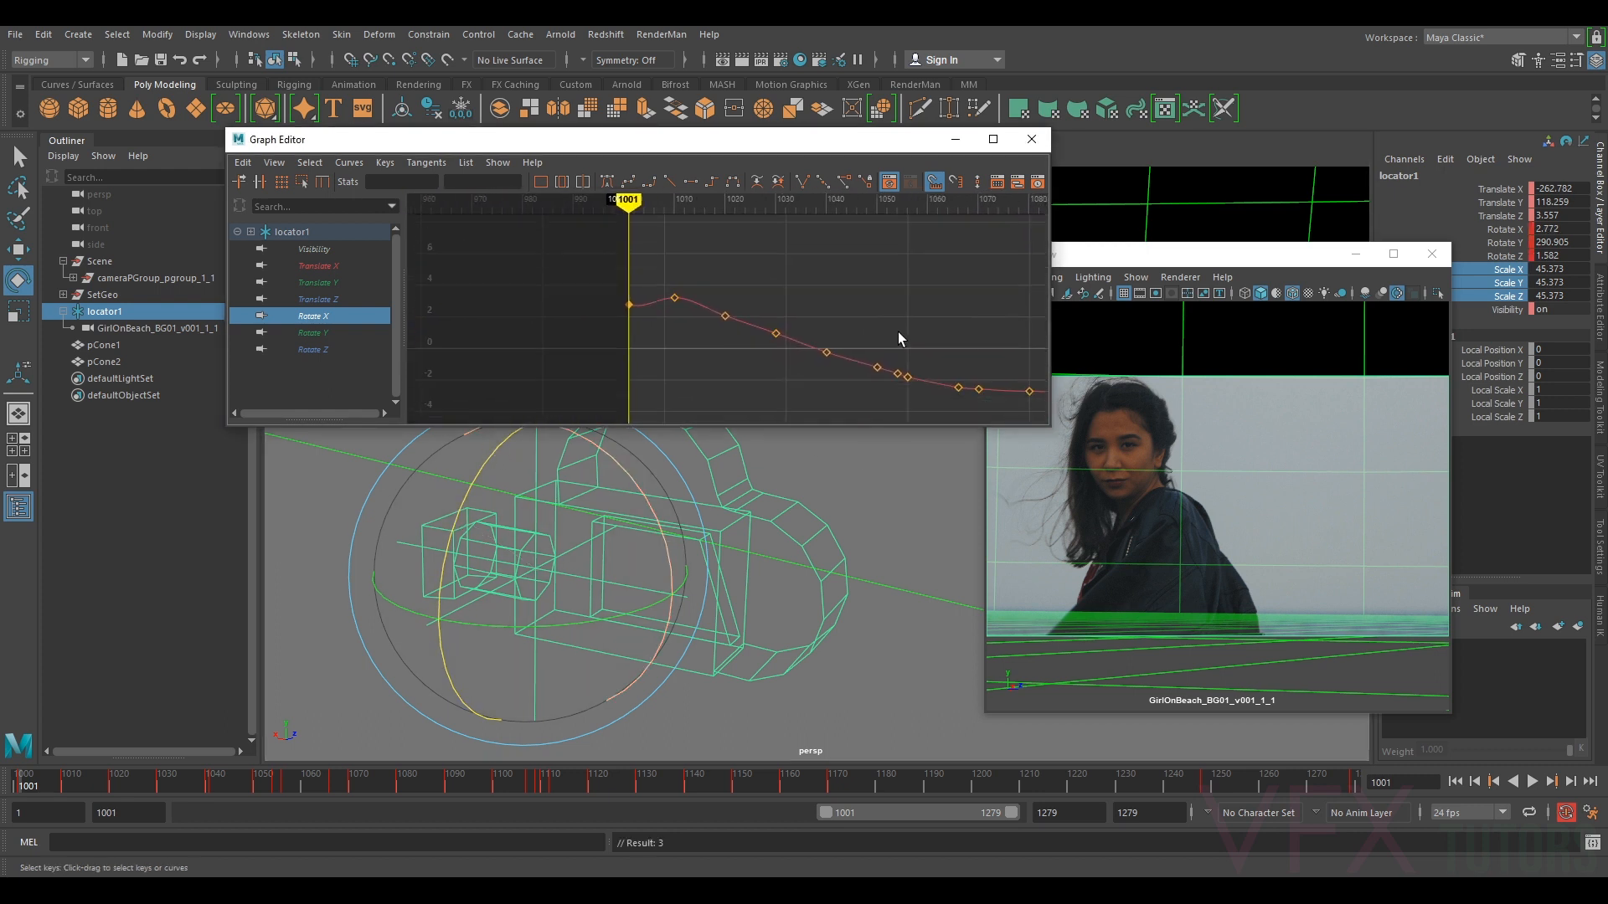
key(period)
middle_click(1340, 498)
key(comma)
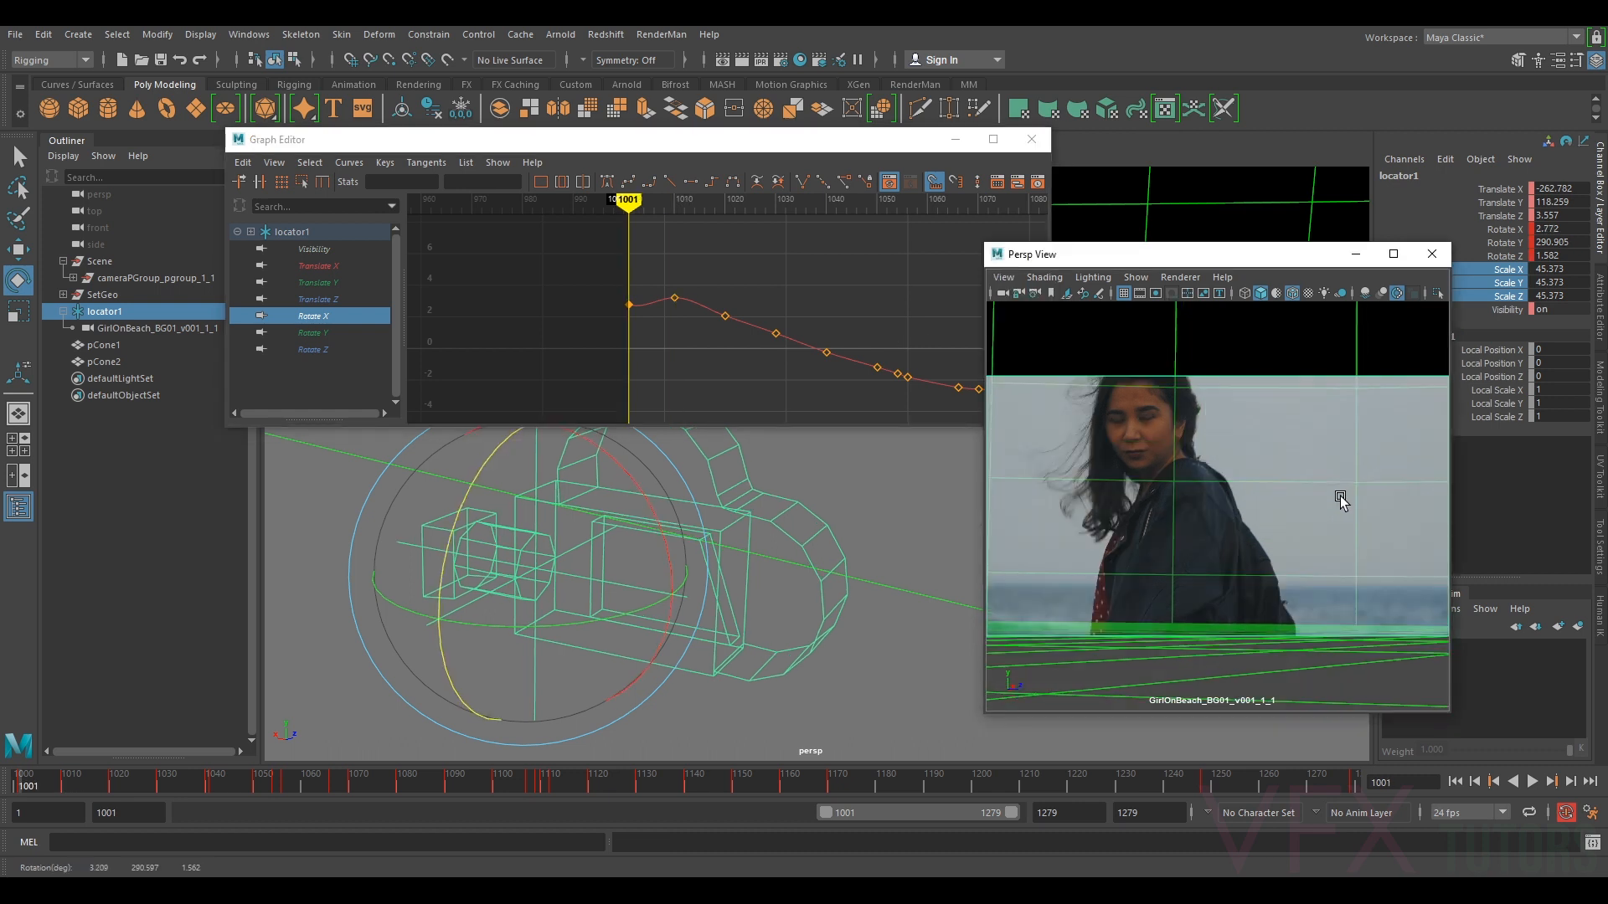
- Compare frames 1001 and 1010, and lower the Rotate X key at frame 1010 to about 1.793
key(period)
key(comma)
key(period)
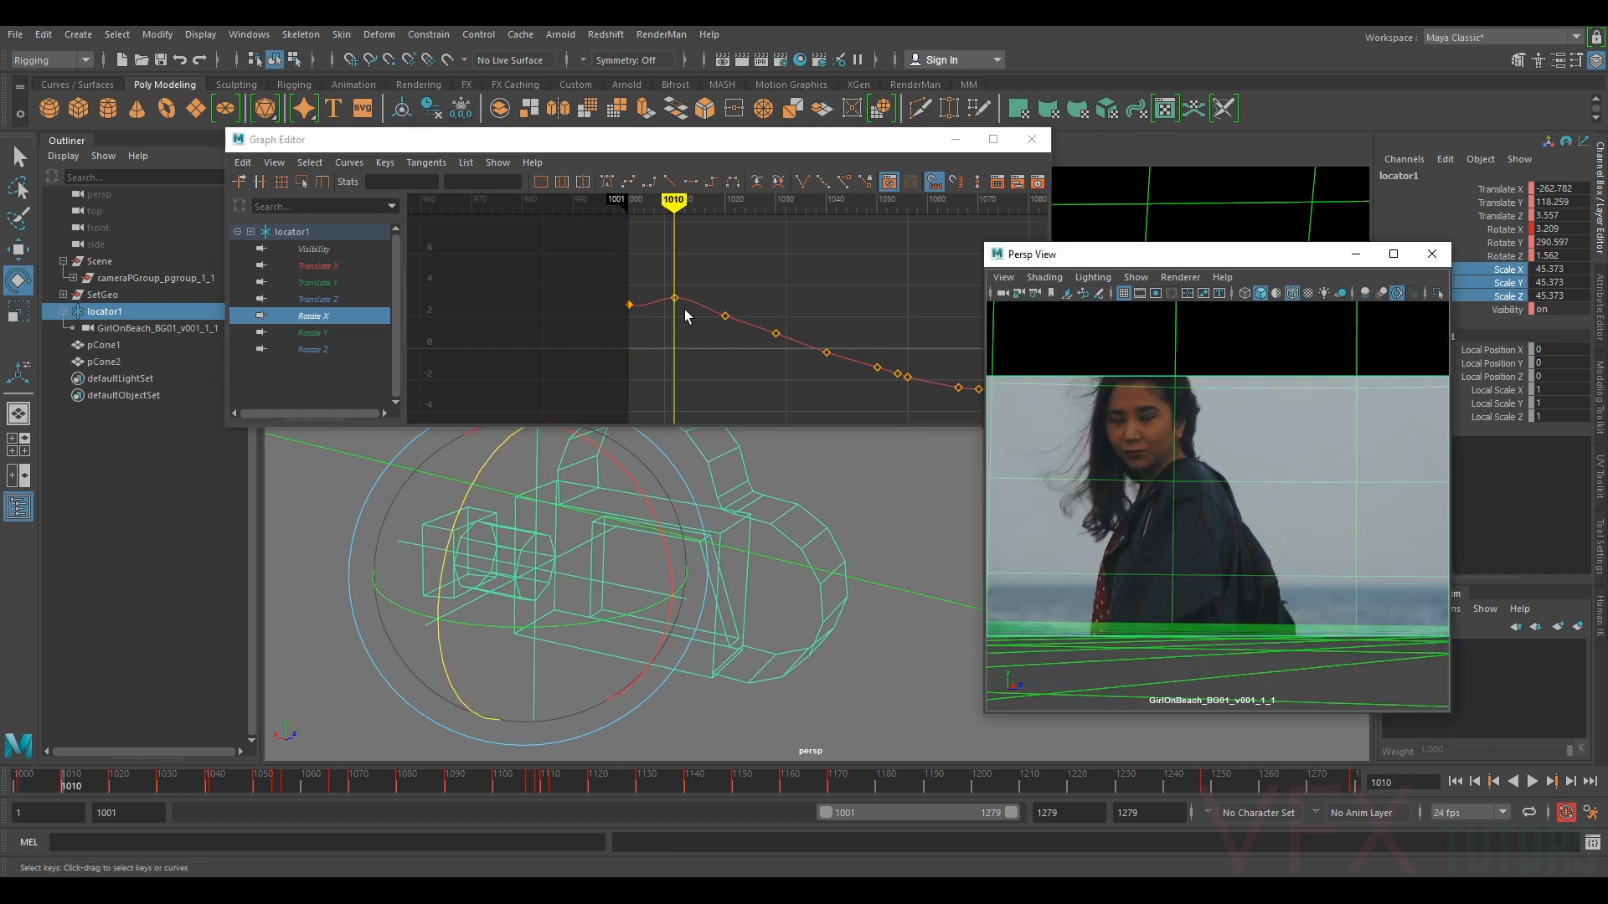
click(327, 350)
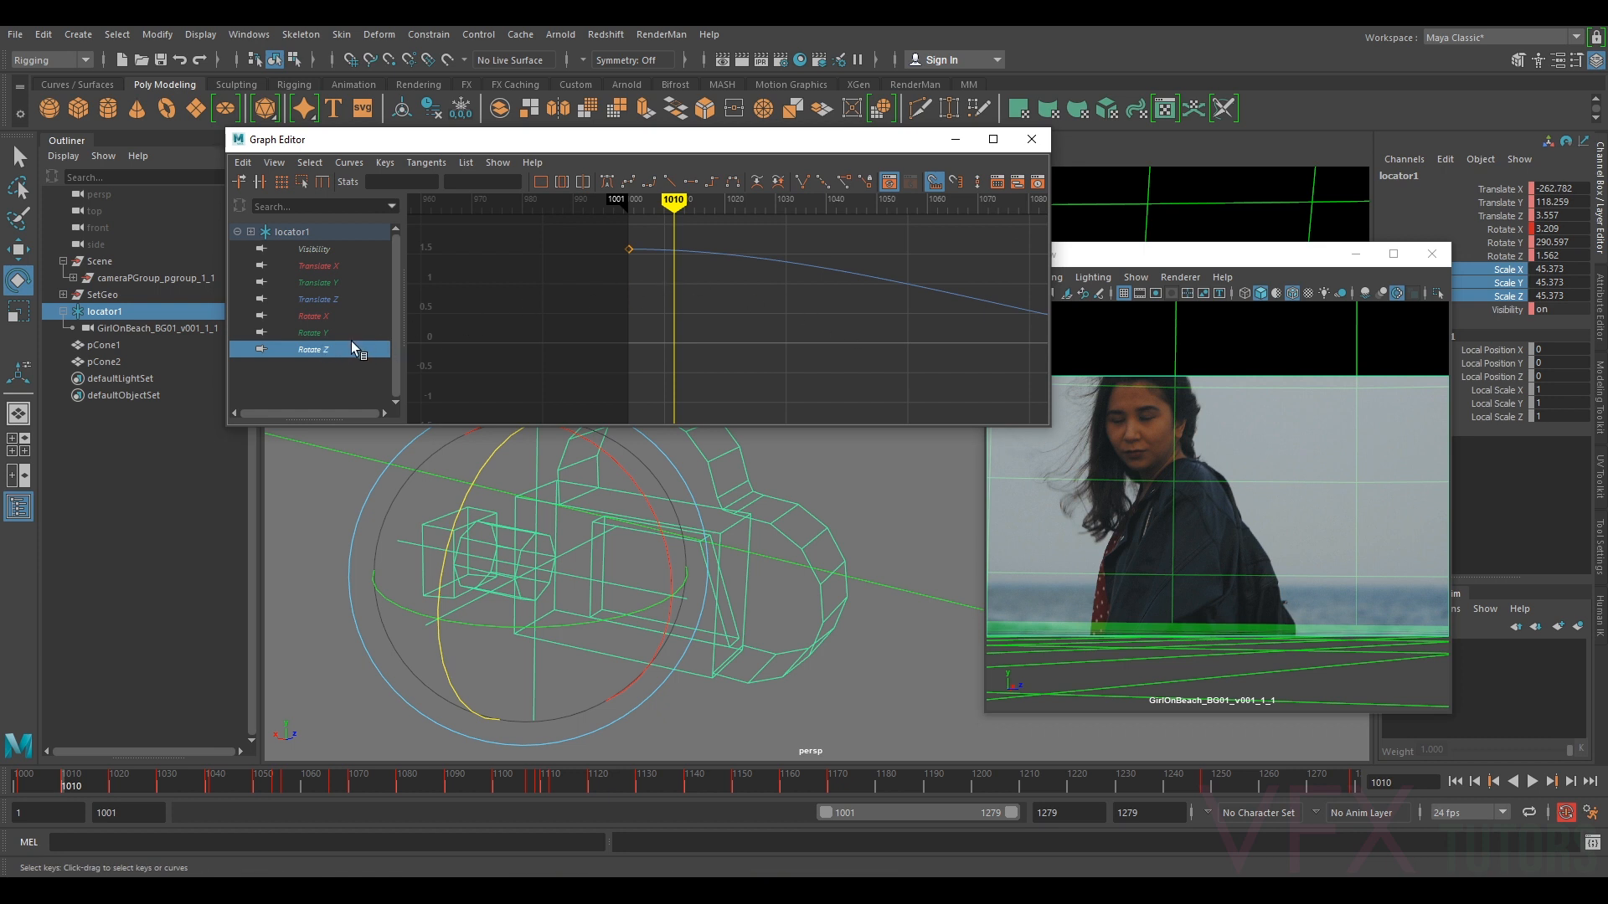
click(335, 331)
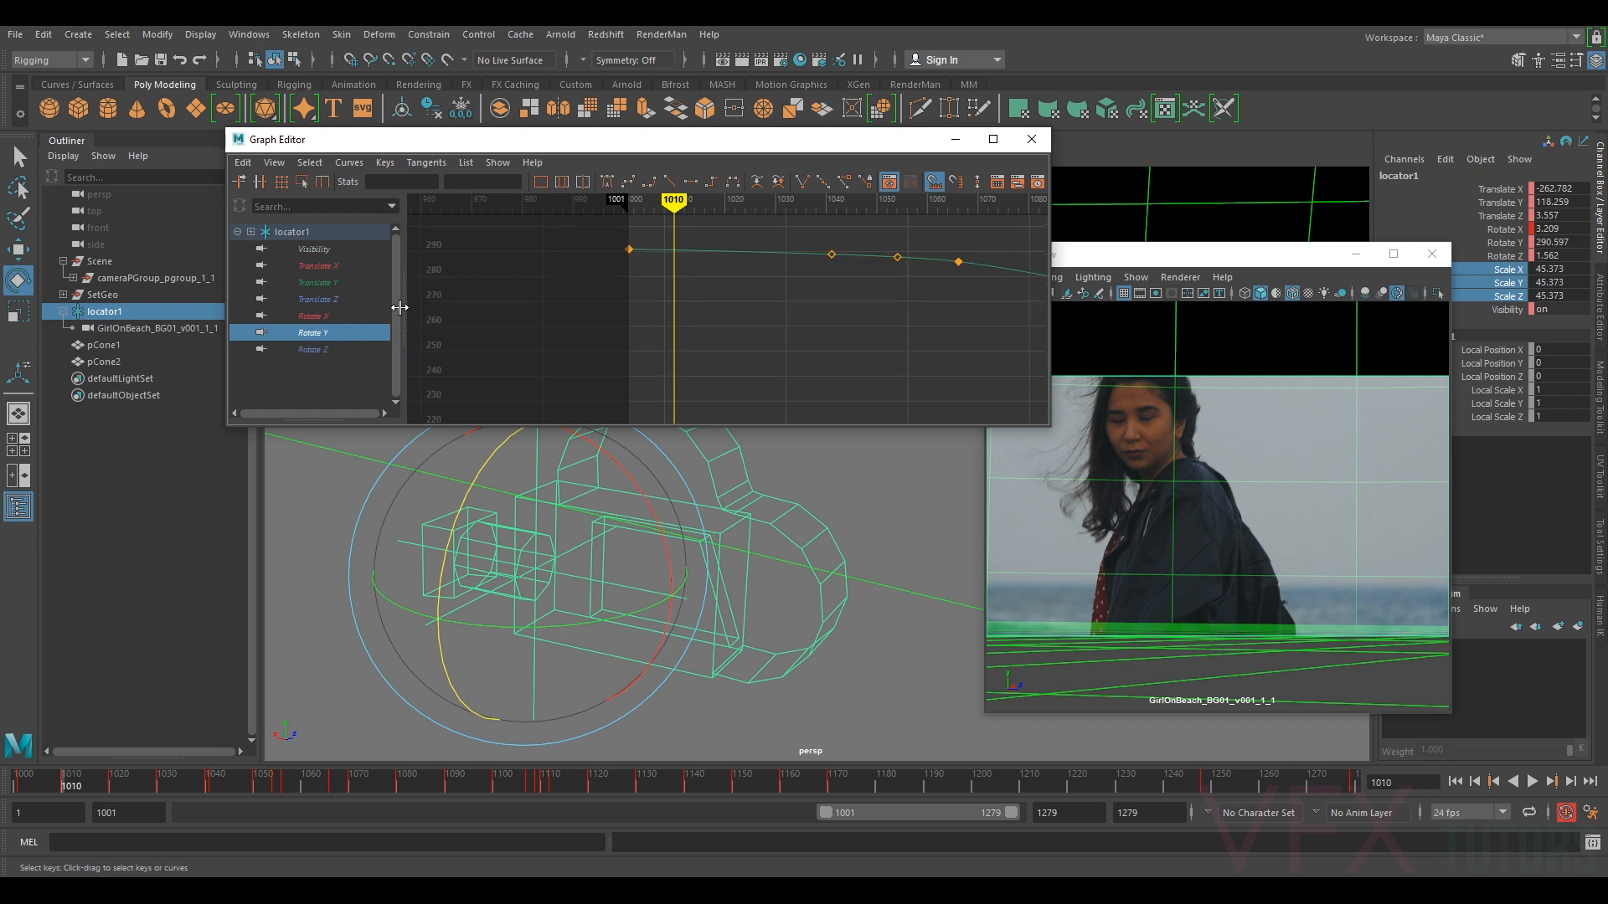
click(390, 319)
shift+middle_drag(676, 301, 682, 318)
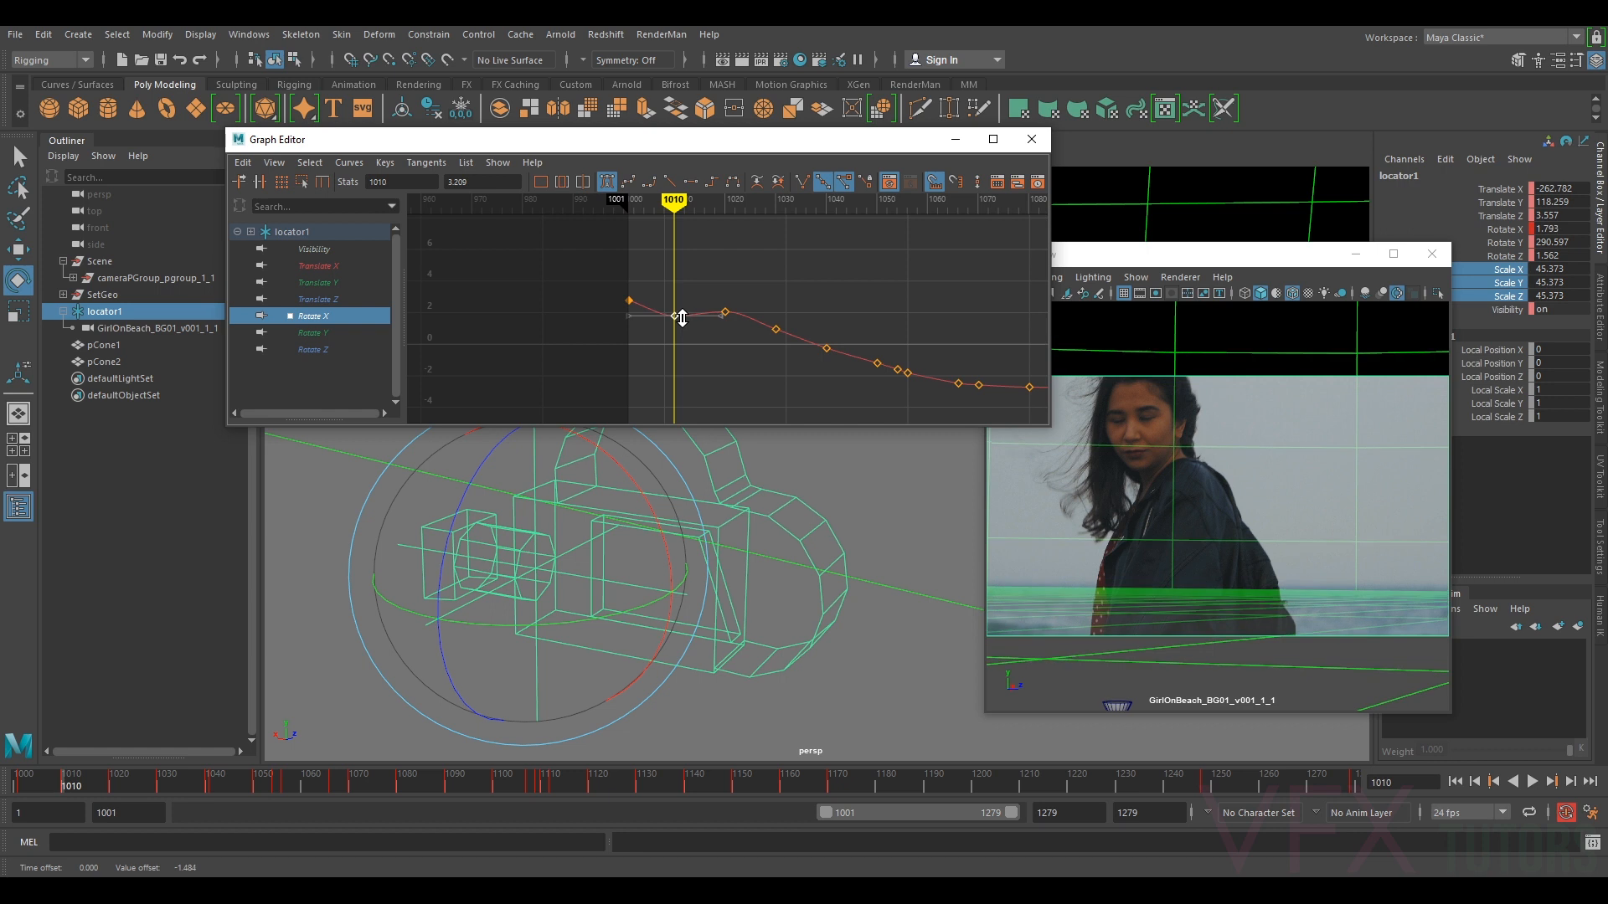
- At frame 1001, lower the Rotate Z key to 1.3 and raise the Rotate X key to about 3.037
key(comma)
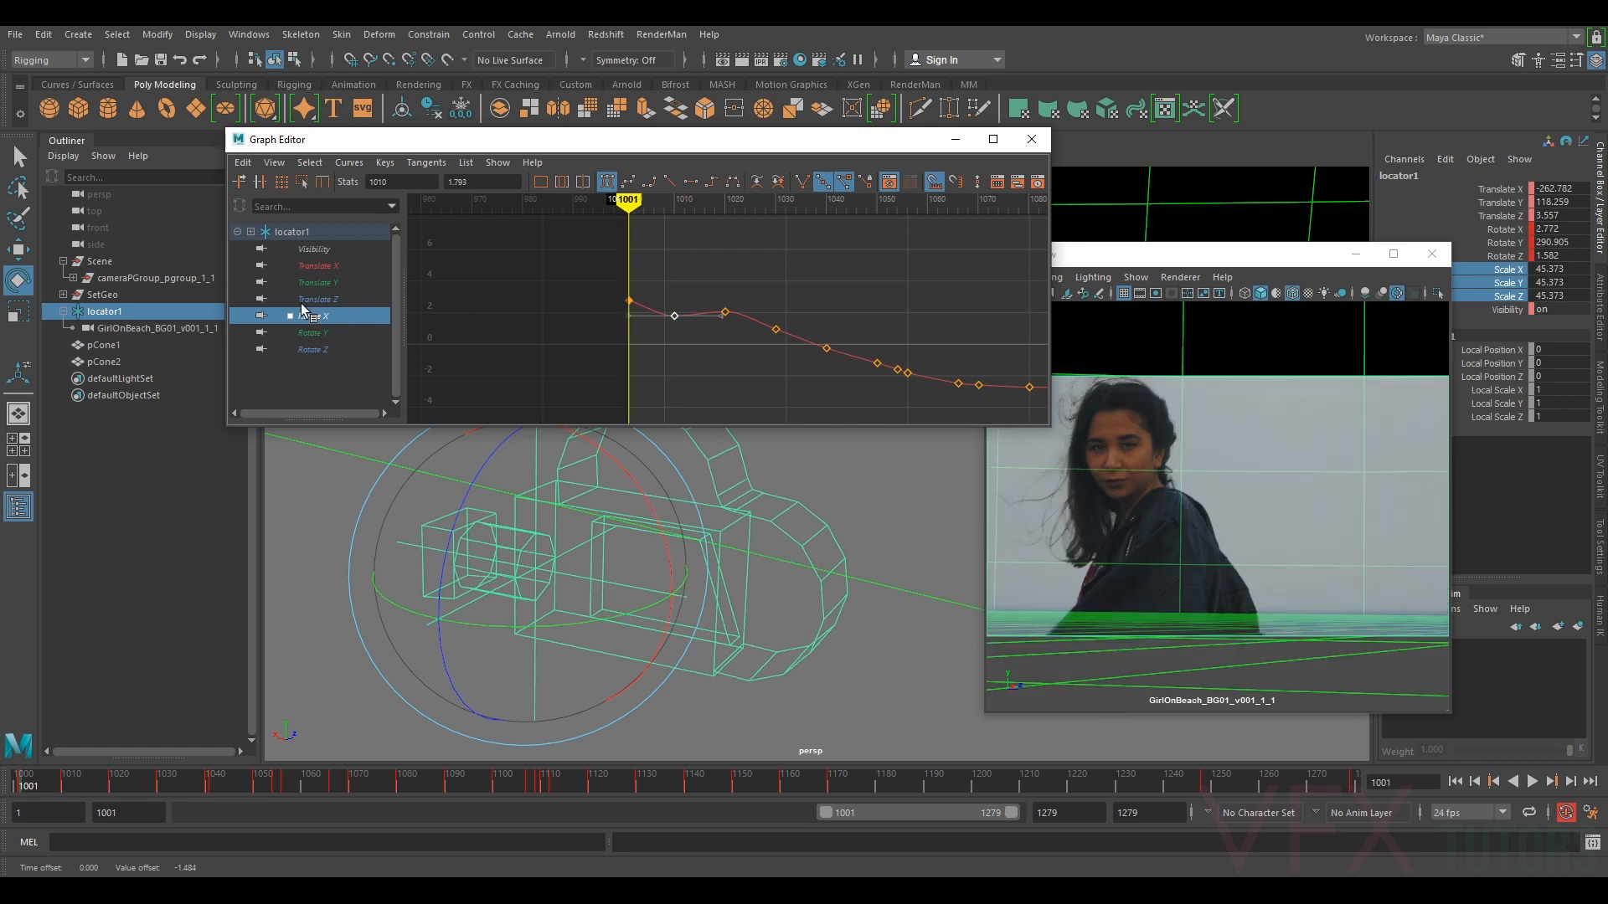
click(316, 349)
click(628, 248)
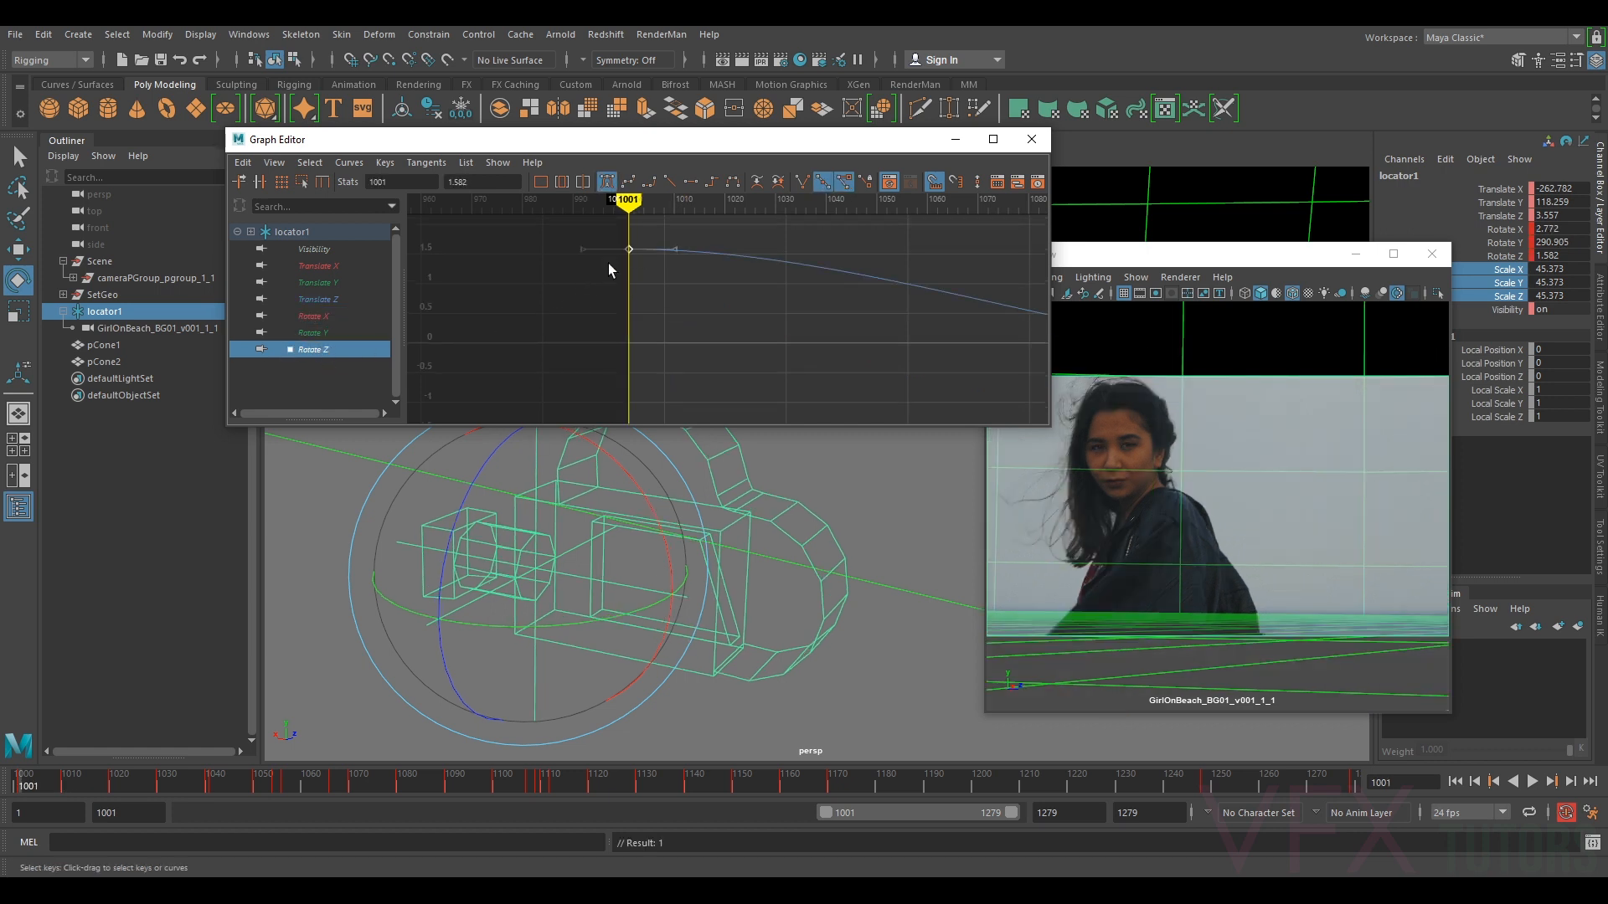
shift+middle_drag(630, 249, 630, 266)
click(315, 316)
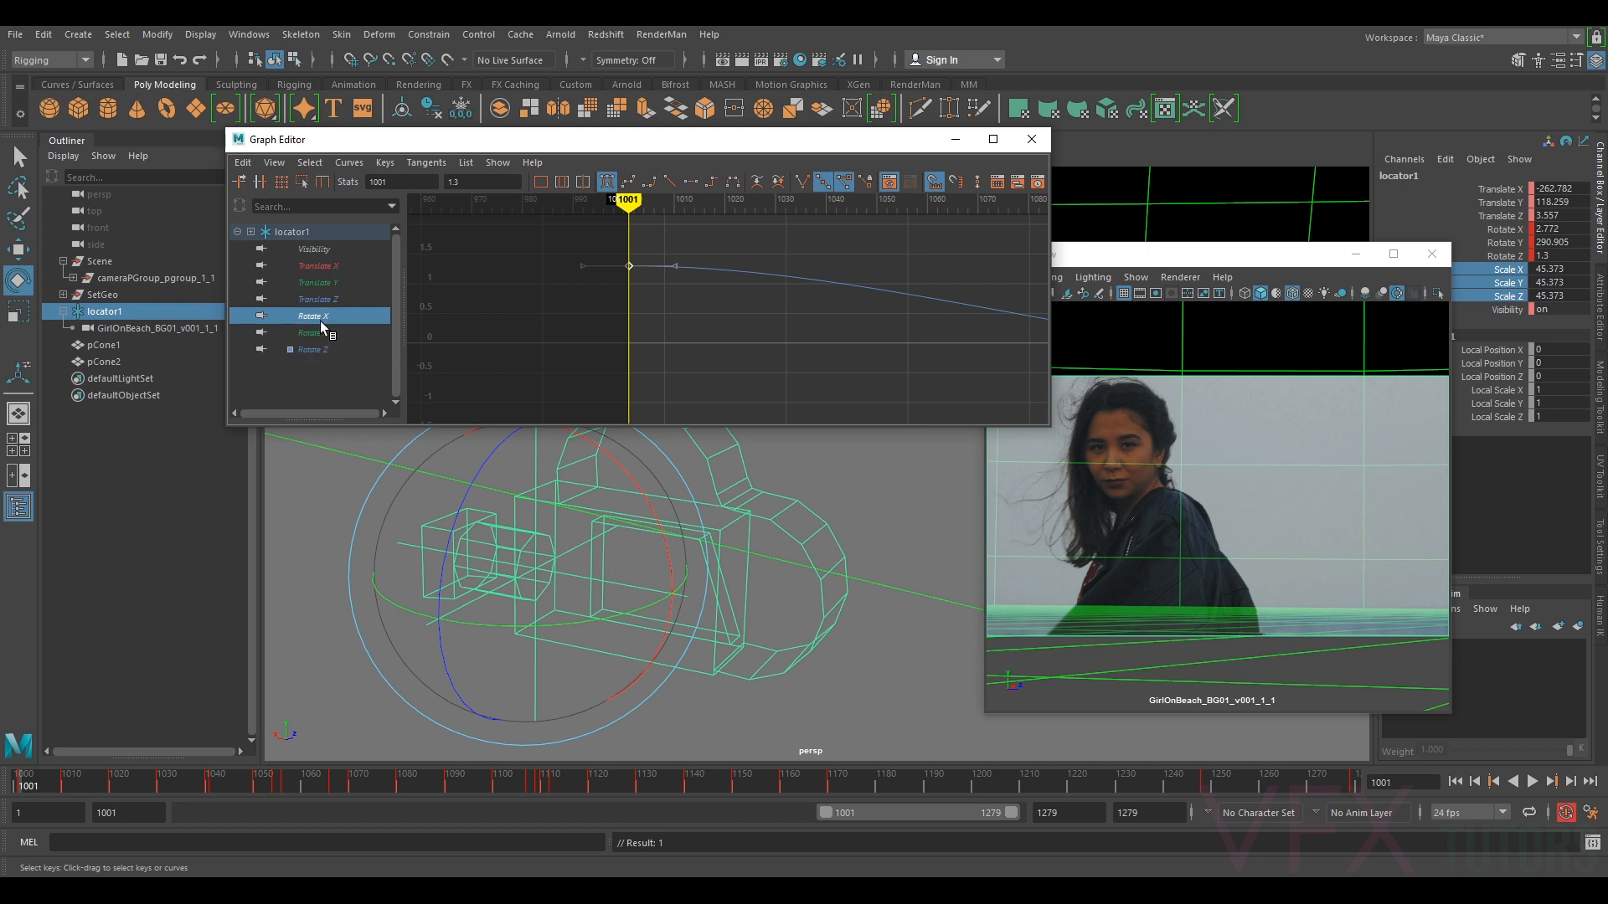
click(630, 300)
shift+middle_drag(630, 300, 632, 295)
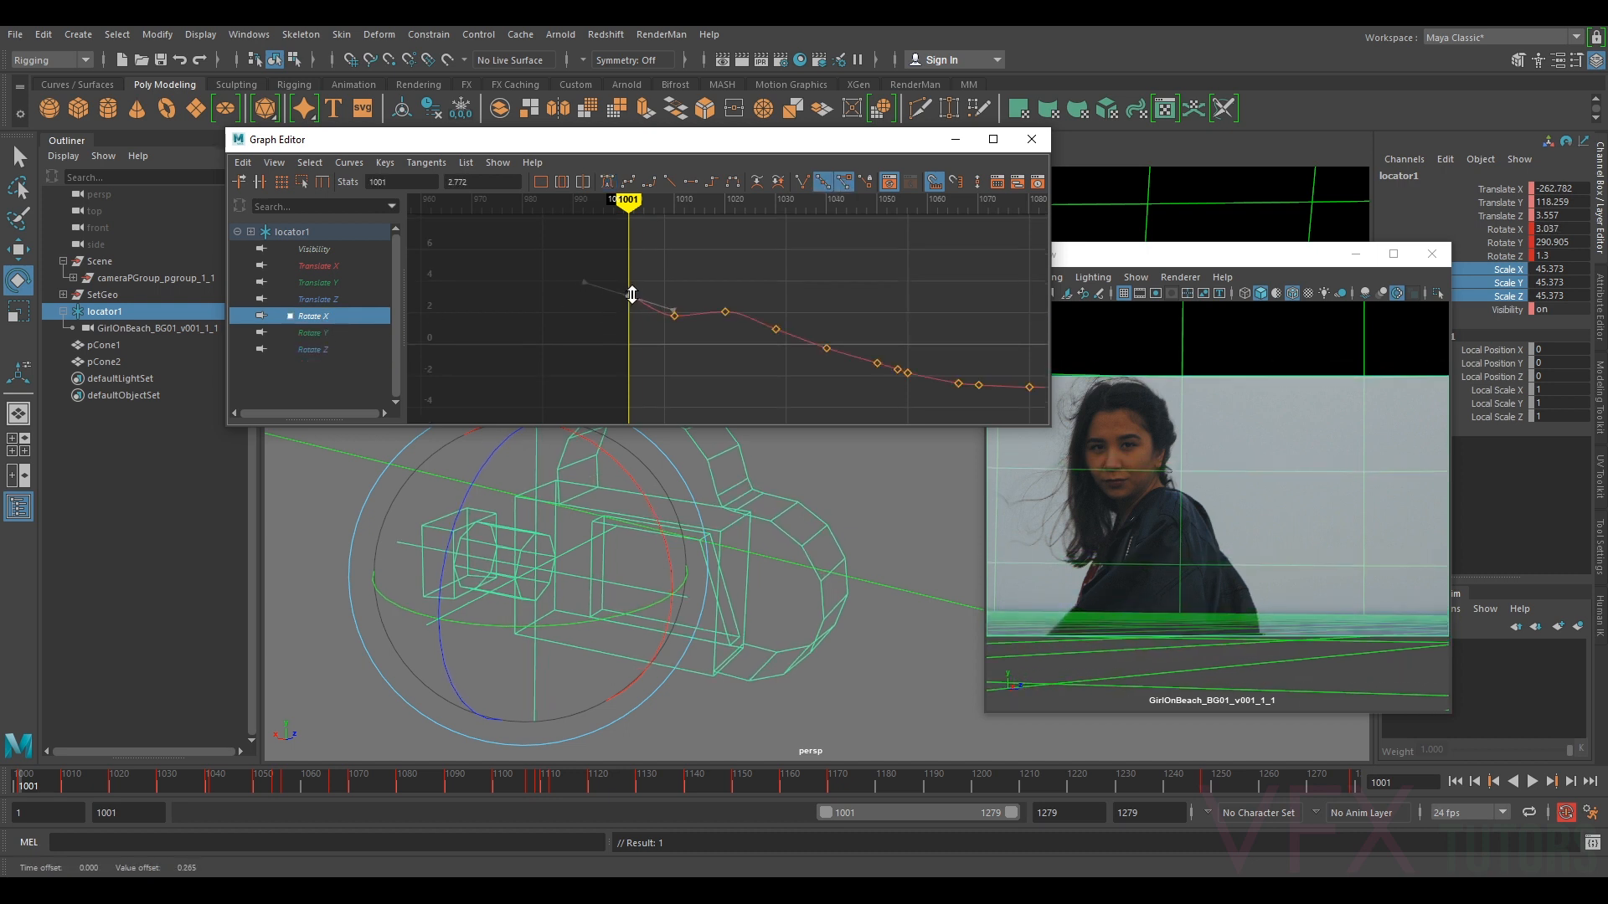
- Raise the Rotate X key at frame 1010 to about 1.952 to line up the grid horizon
key(period)
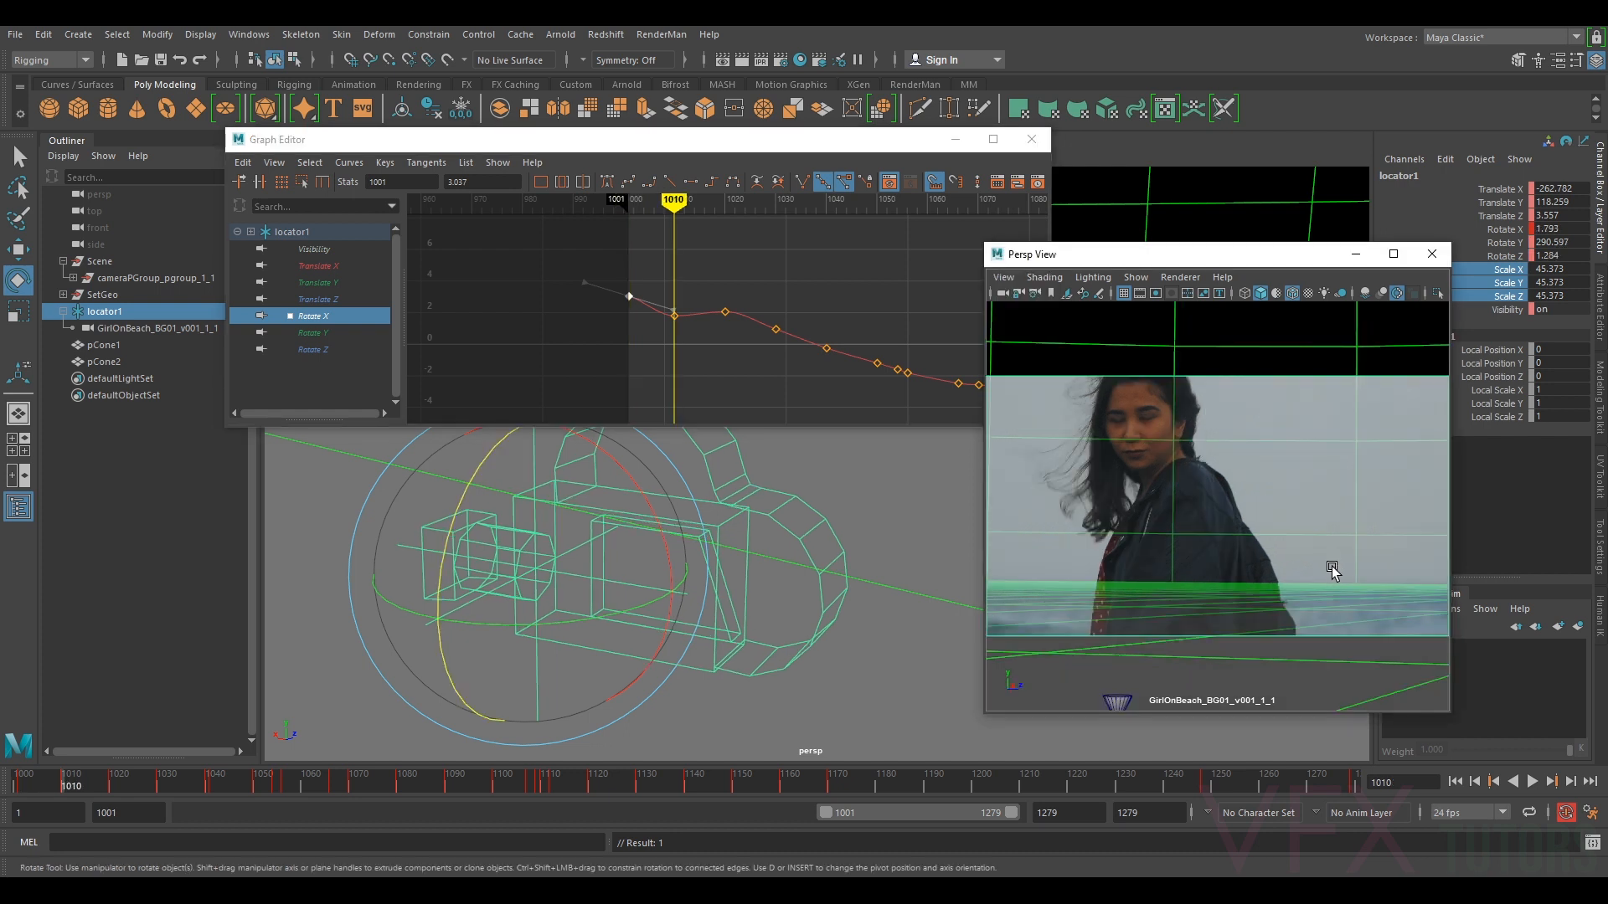
click(674, 316)
shift+middle_drag(674, 316, 677, 314)
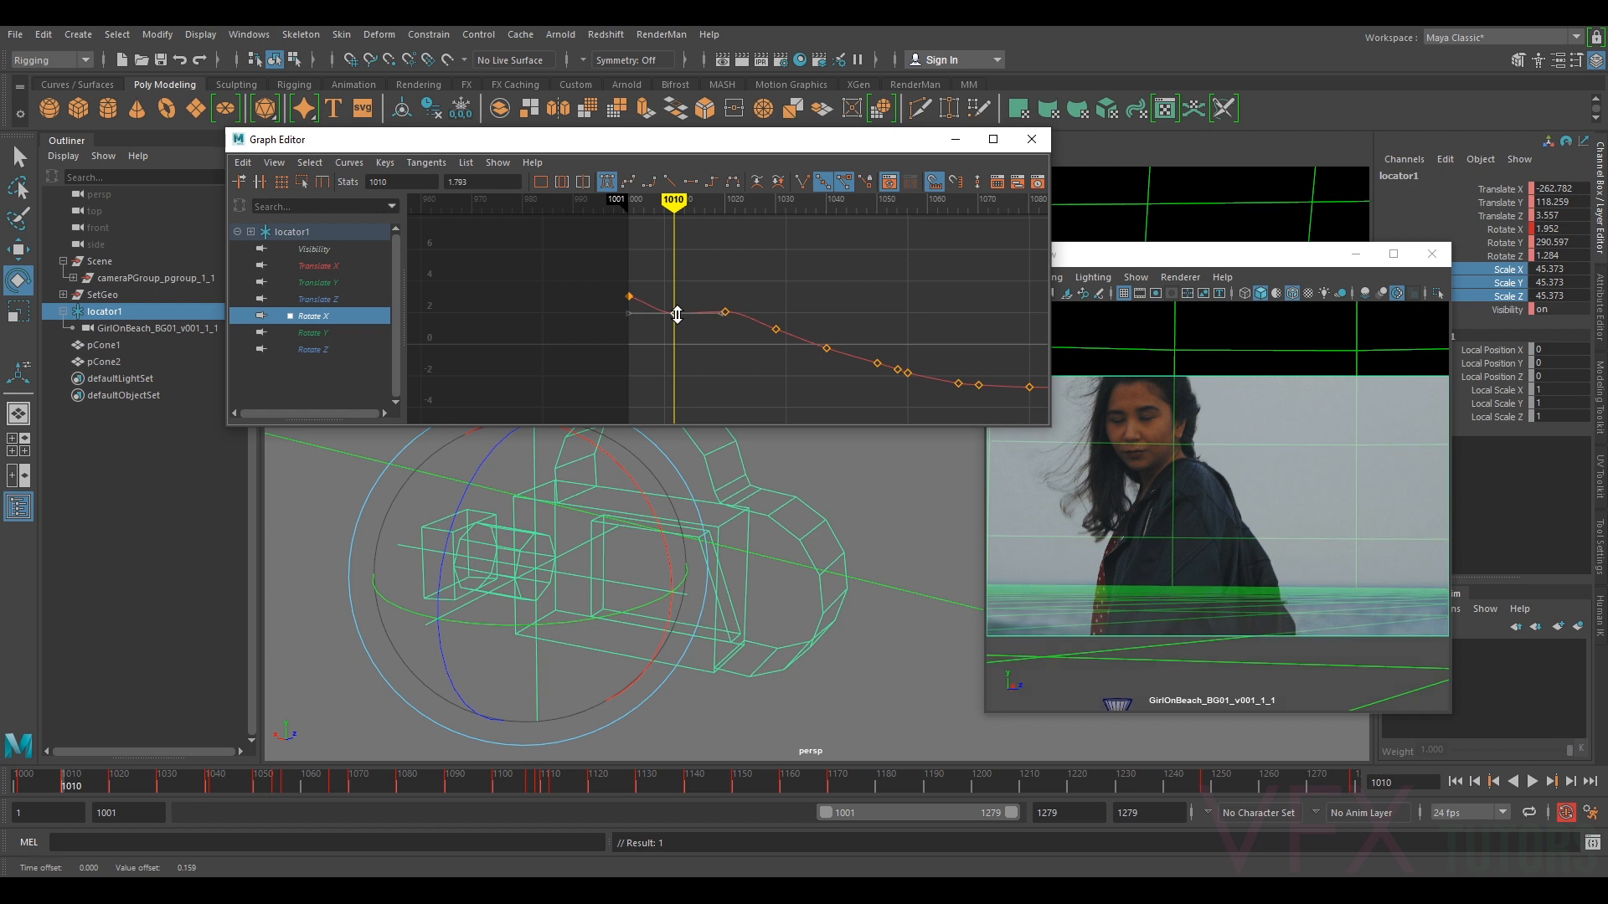
click(1410, 556)
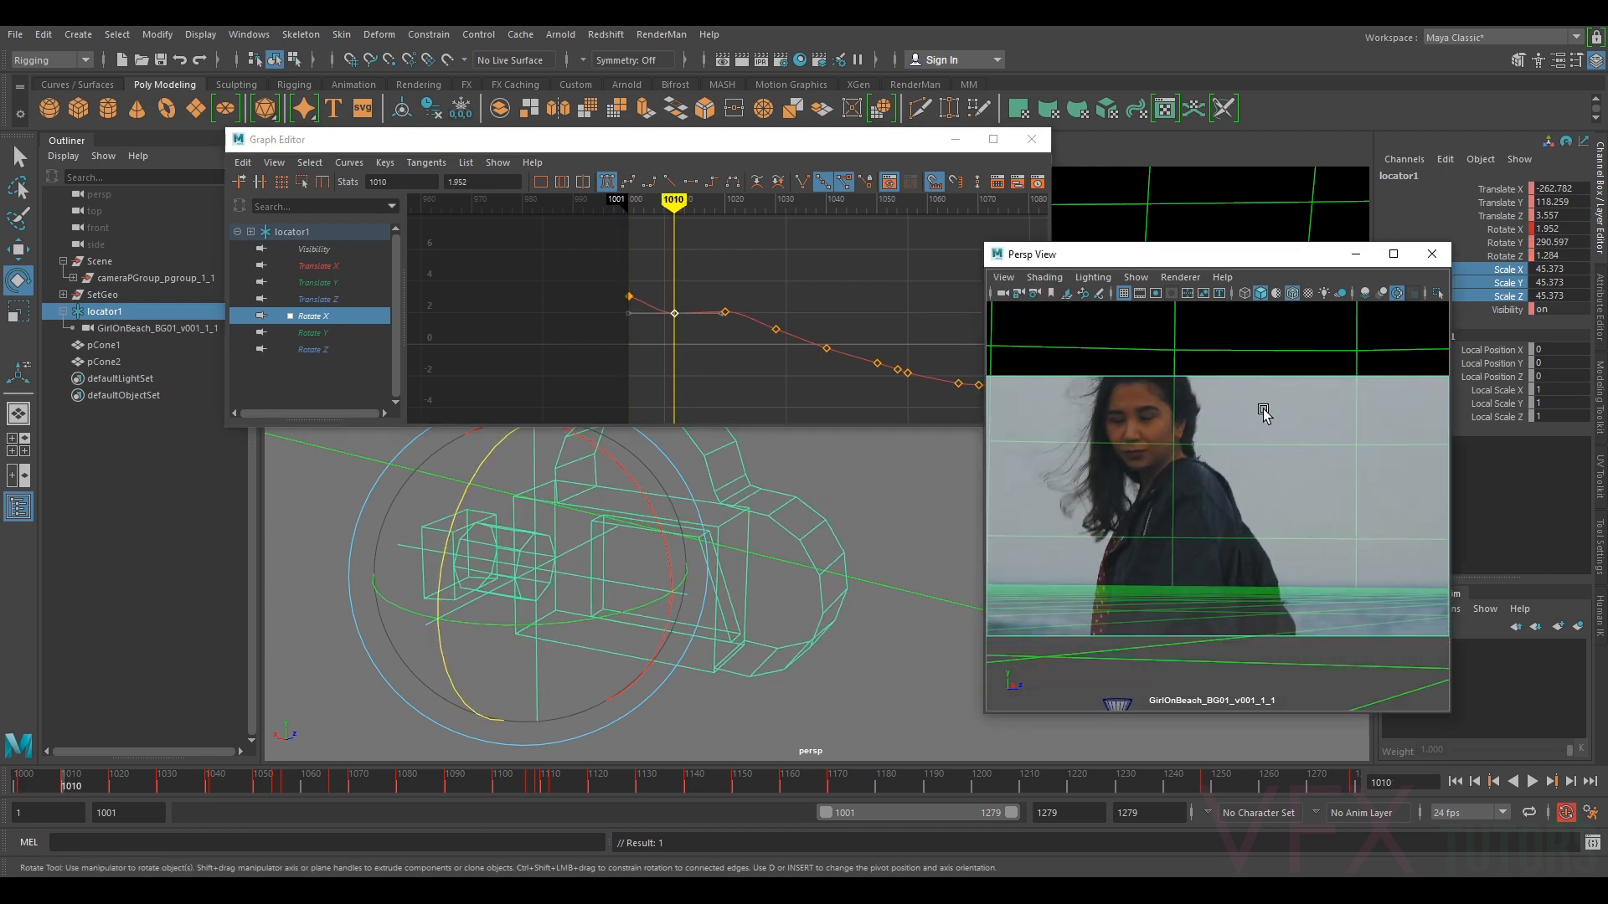
- Compare frames 1010 and 1020, and lower the Rotate X key at frame 1020 to about 0.948
key(period)
key(comma)
key(period)
click(725, 312)
shift+middle_drag(725, 312, 730, 330)
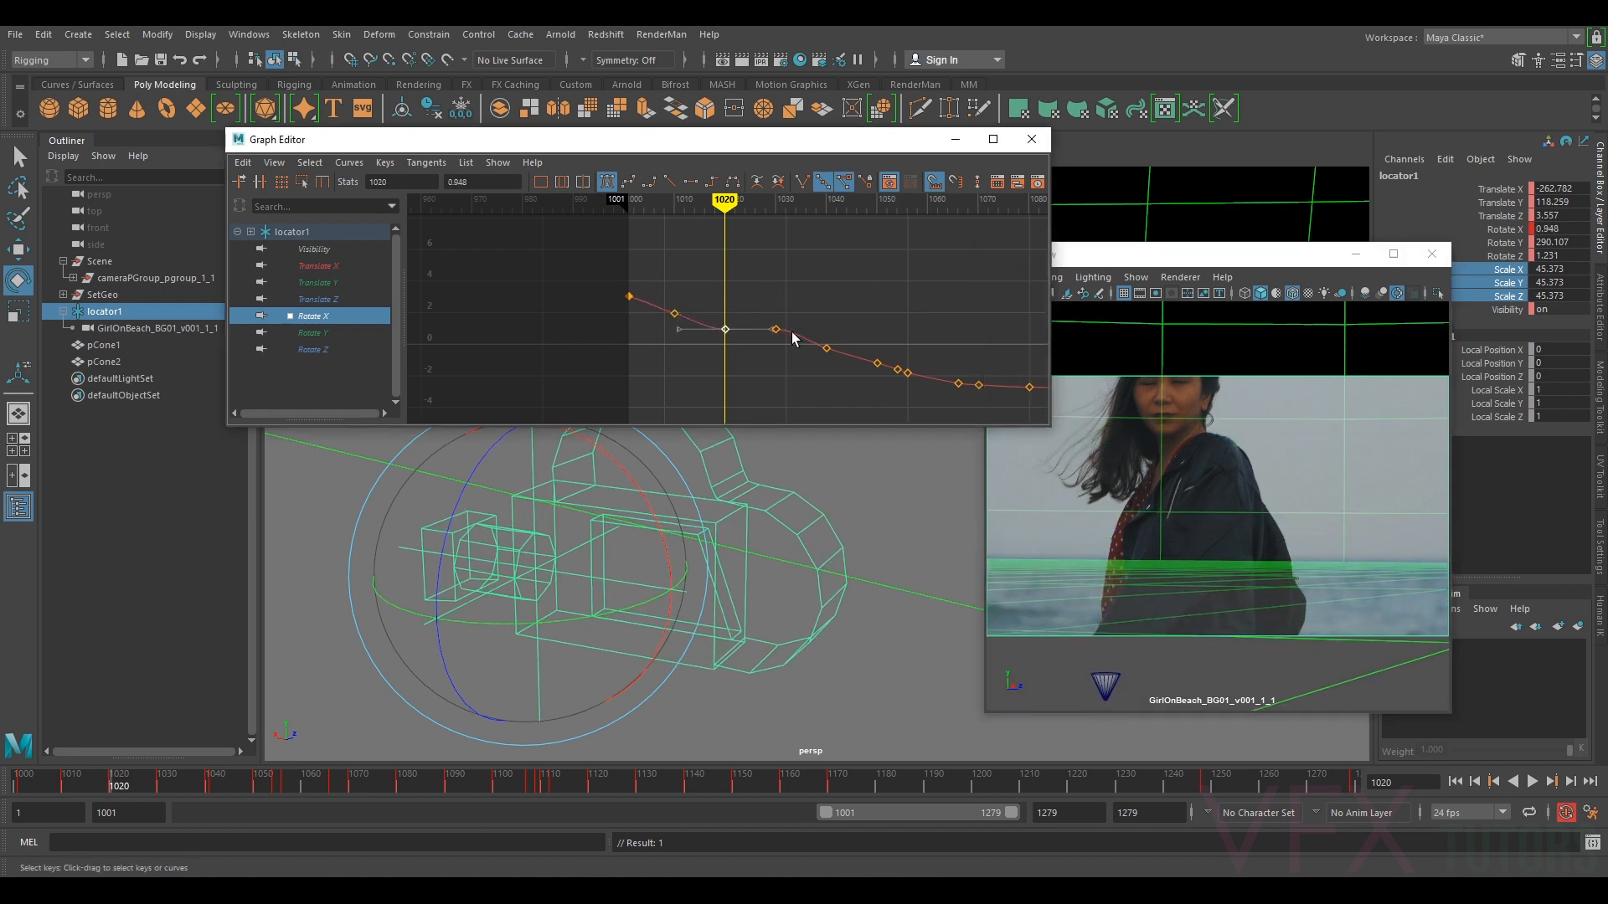
- At frame 1020, rotate locator1 with the Z ring until Rotate Z is about 0.733, and key its rotation
click(323, 347)
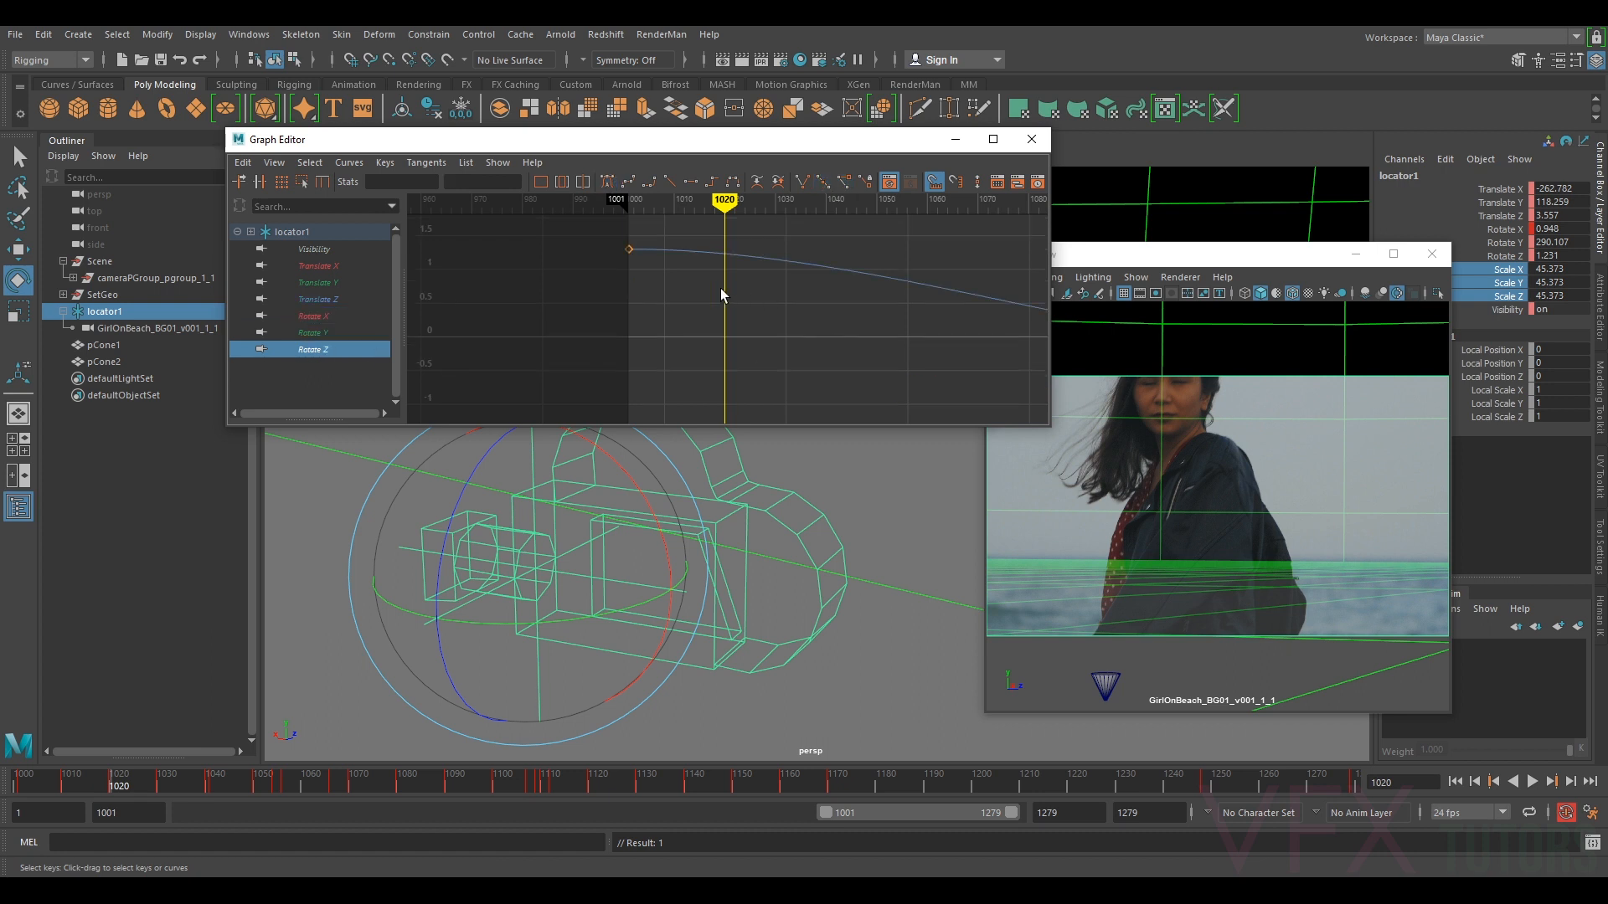
drag(460, 499, 465, 500)
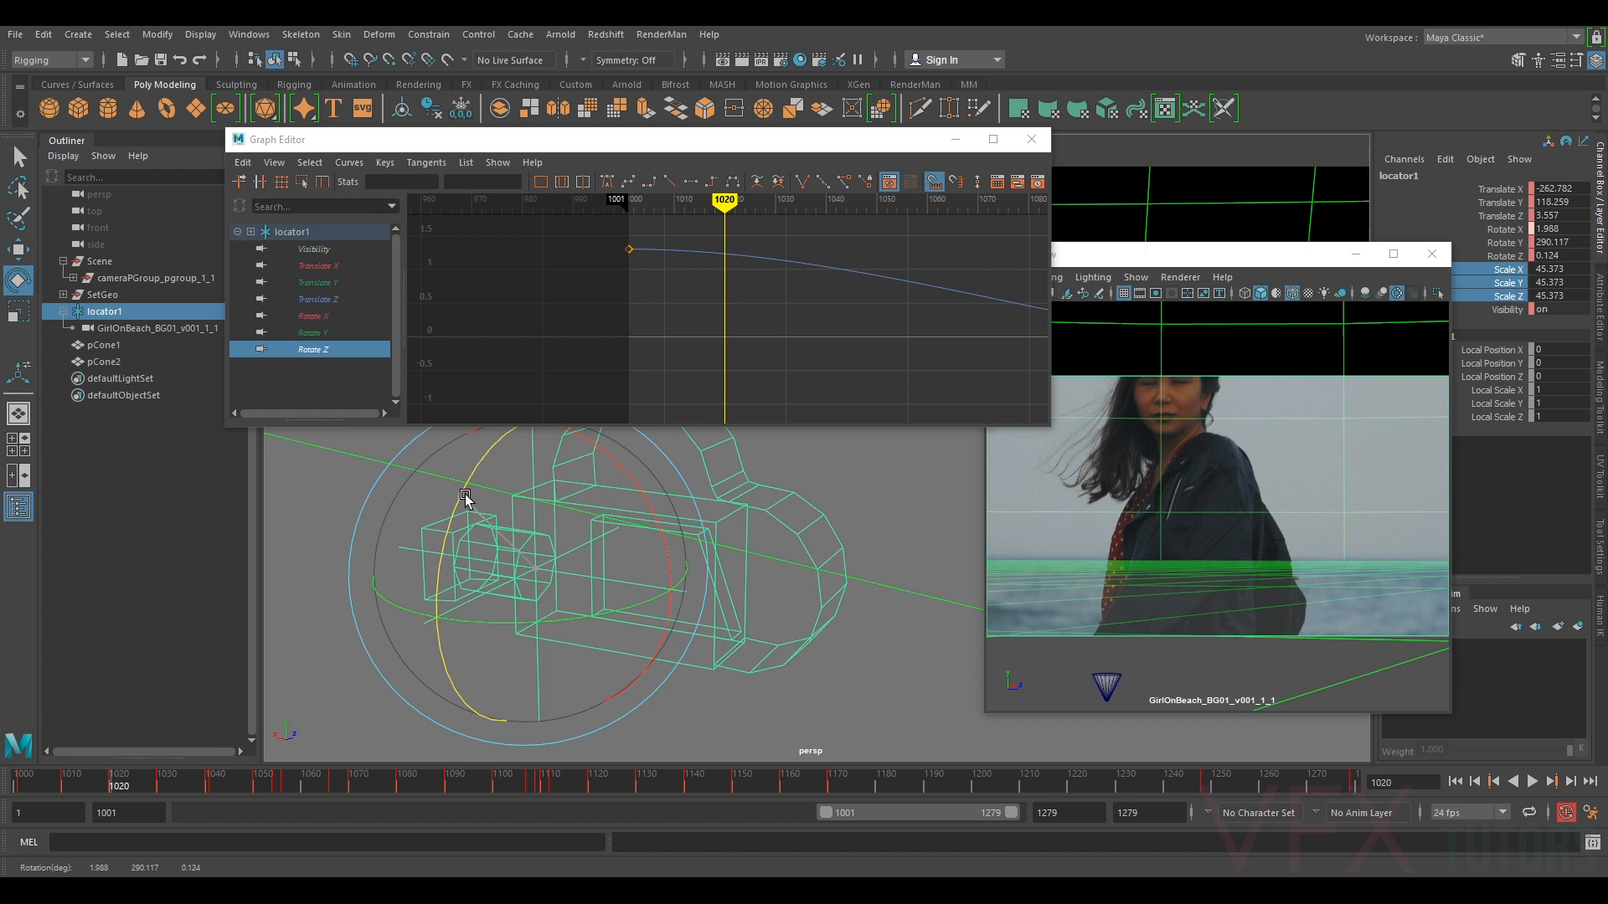
drag(464, 494, 467, 498)
key(shift+e)
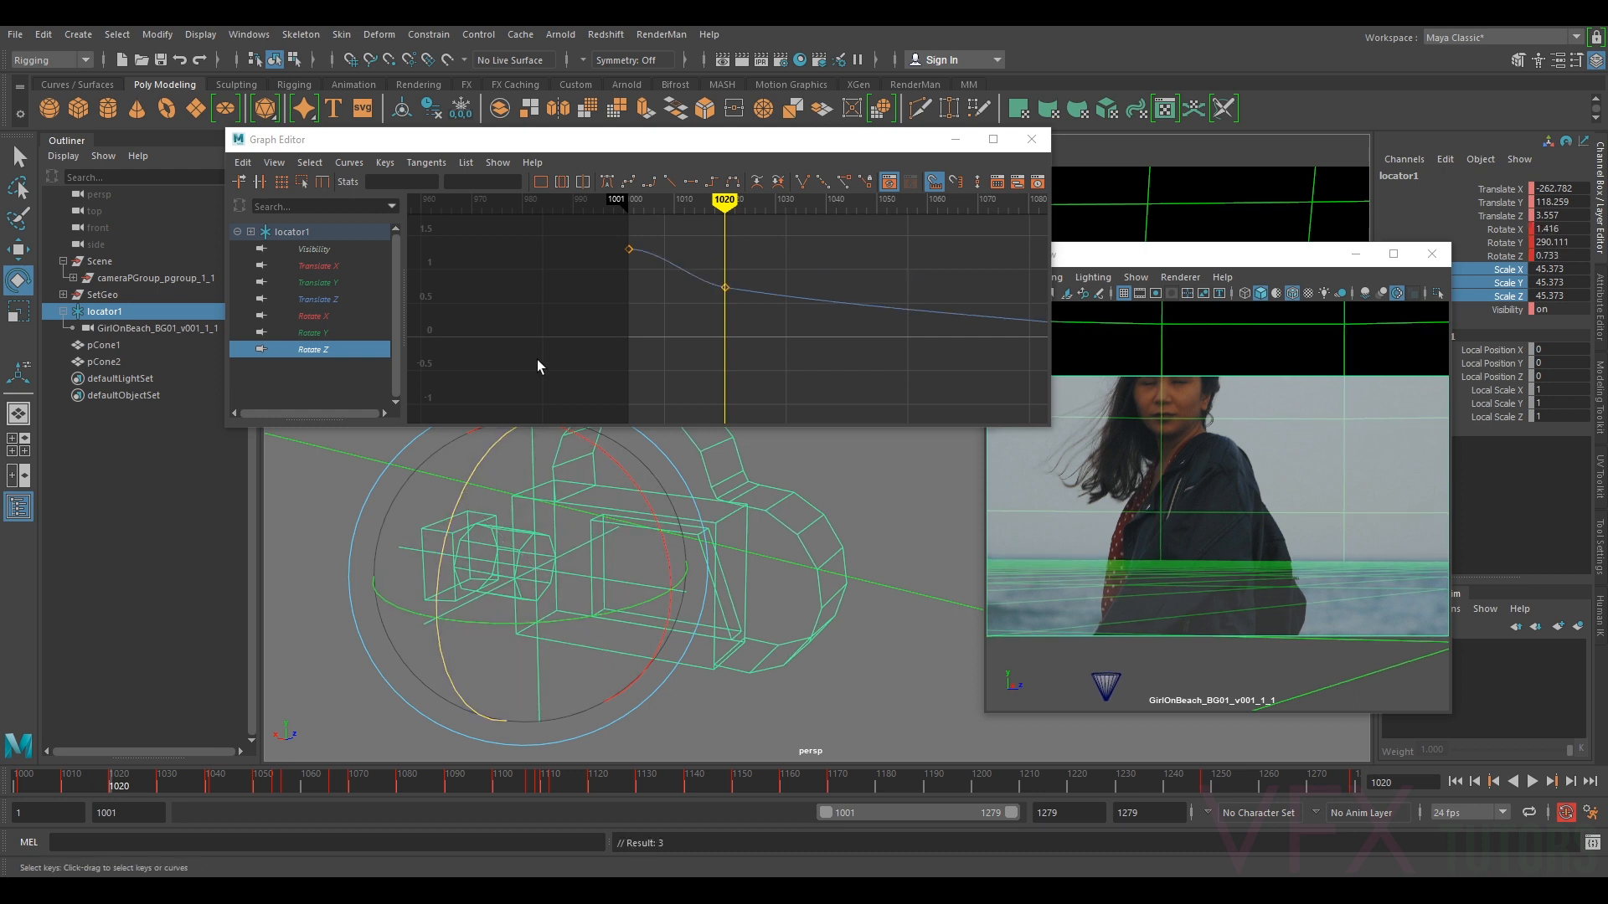
middle_click(1284, 528)
- Recheck frames 1010 and 1001 in the camera view, and raise the Rotate X key at frame 1010 to about 2.164
key(comma)
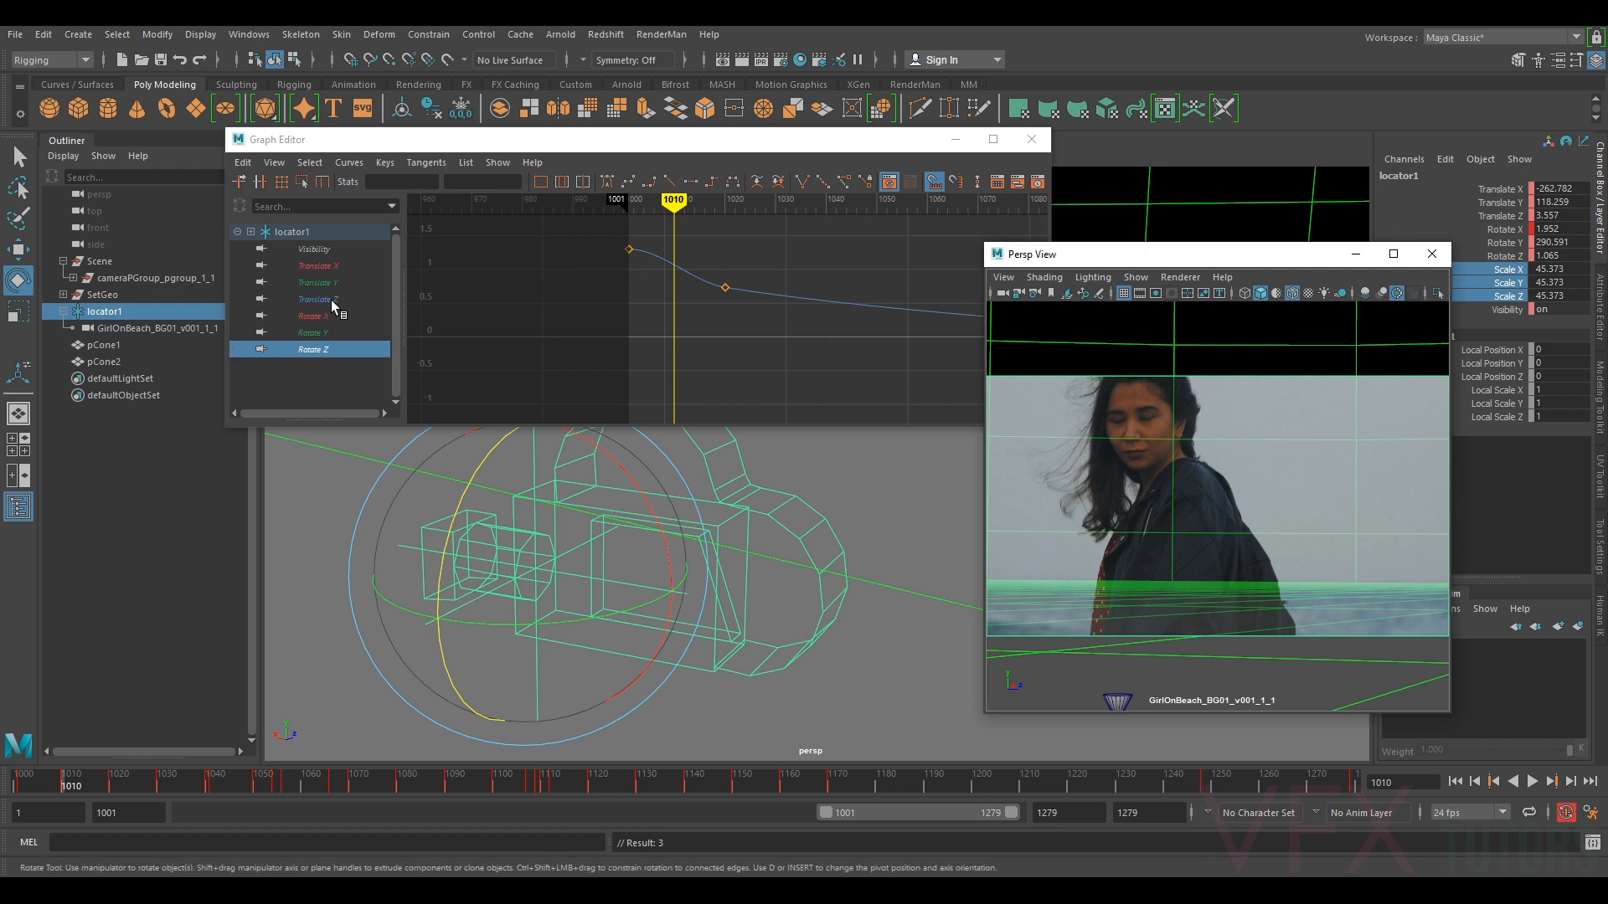
click(328, 317)
key(comma)
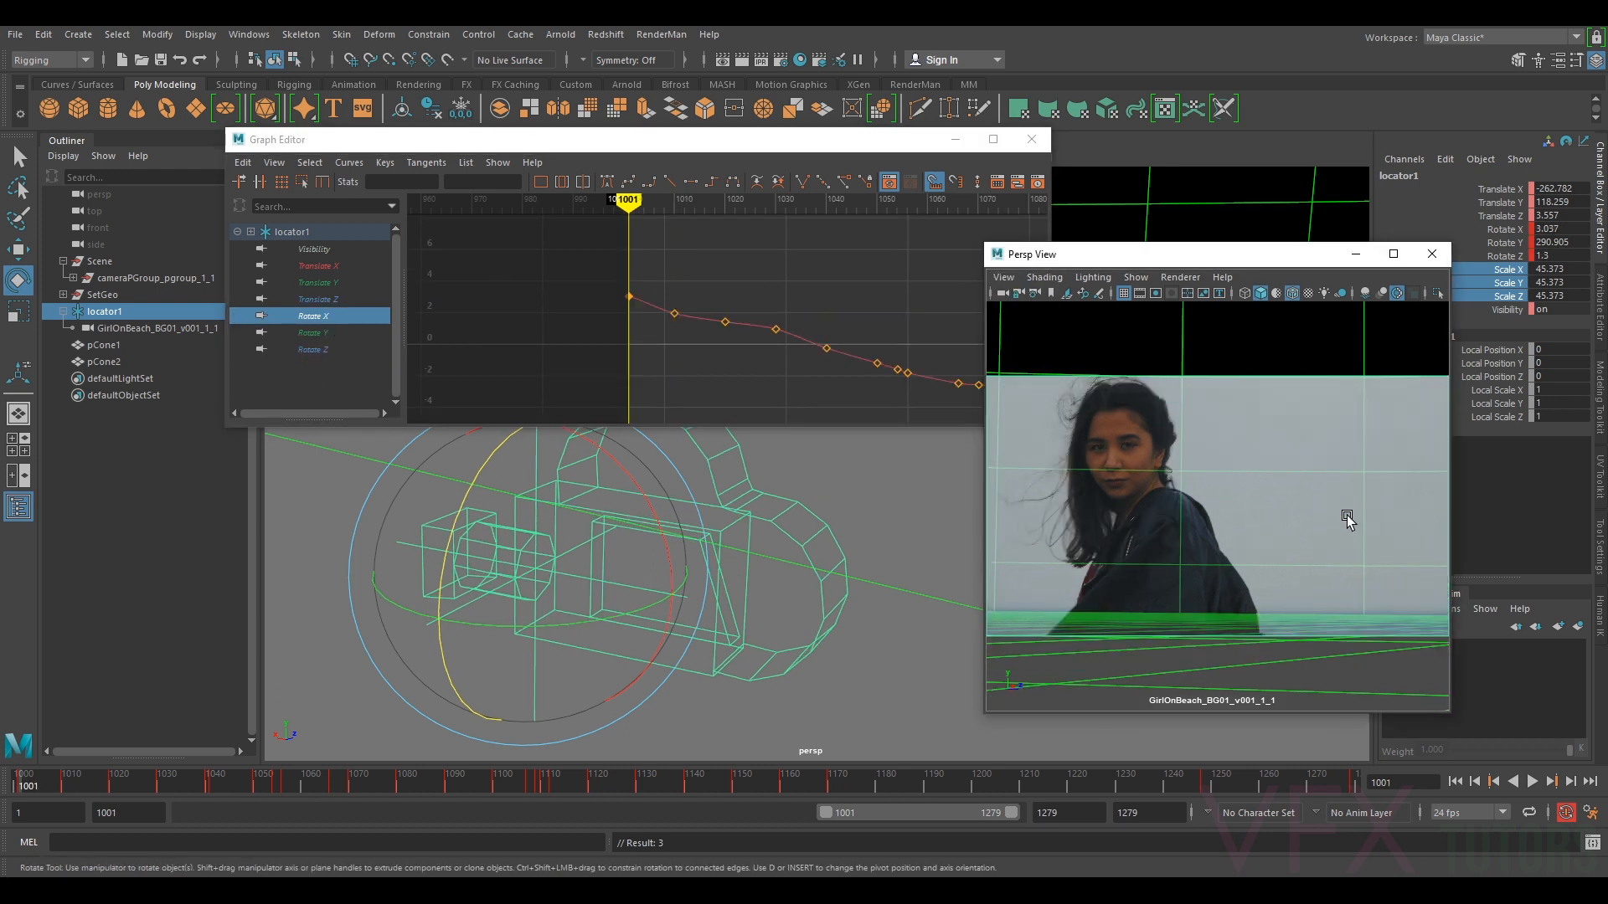
key(period)
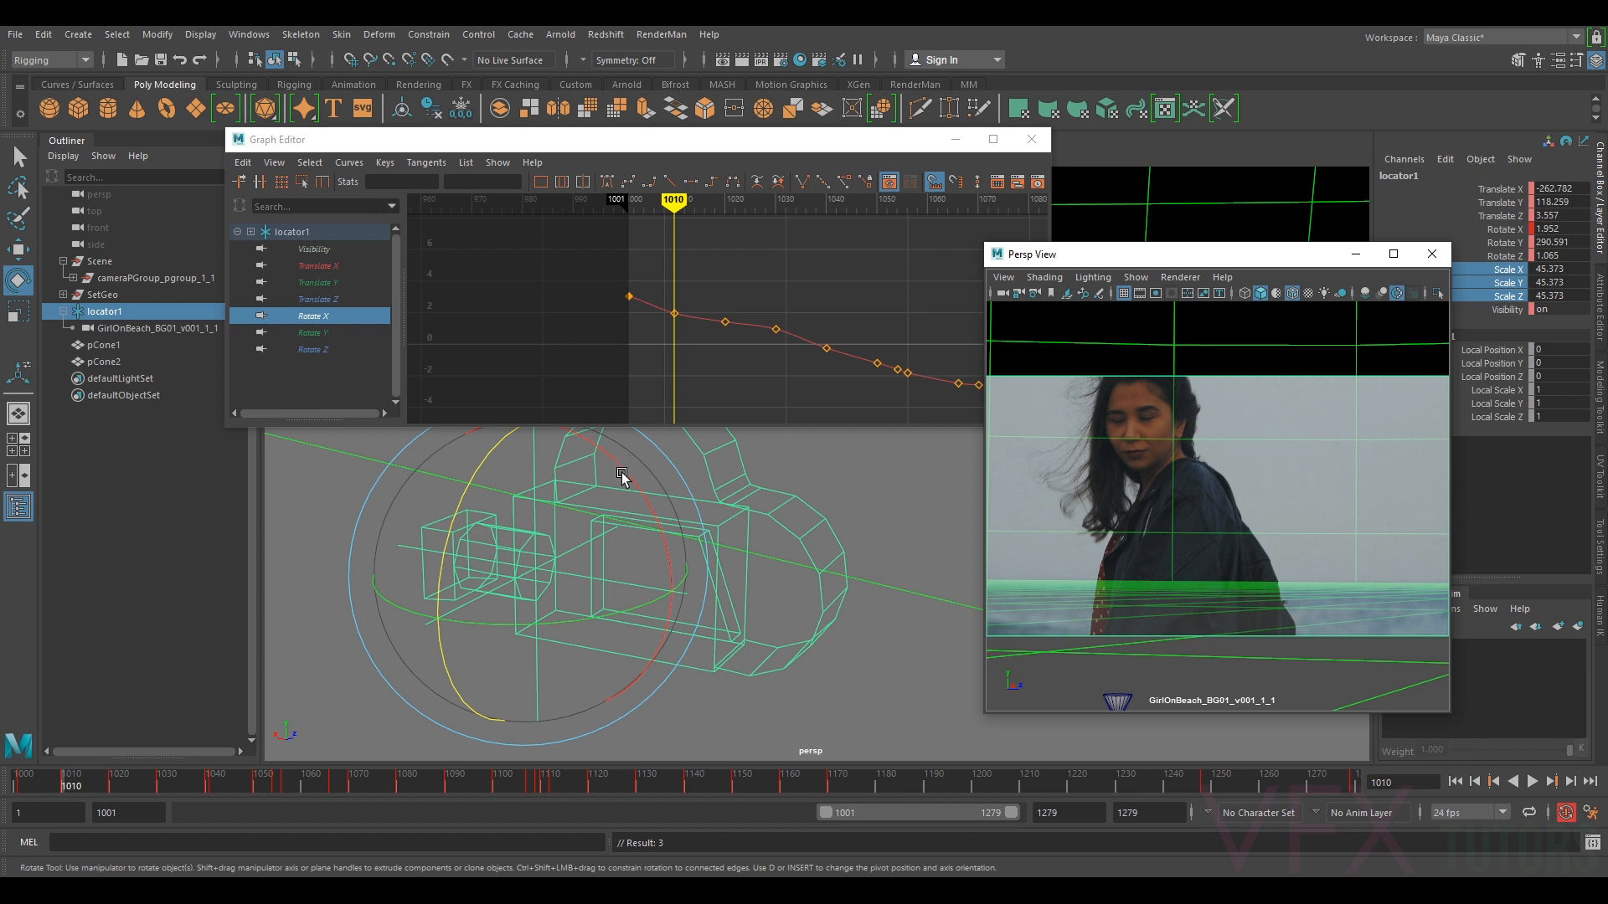
click(674, 312)
middle_drag(674, 312, 678, 308)
- Fine-tune the Rotate X key at frame 1020 to about 1.363
key(period)
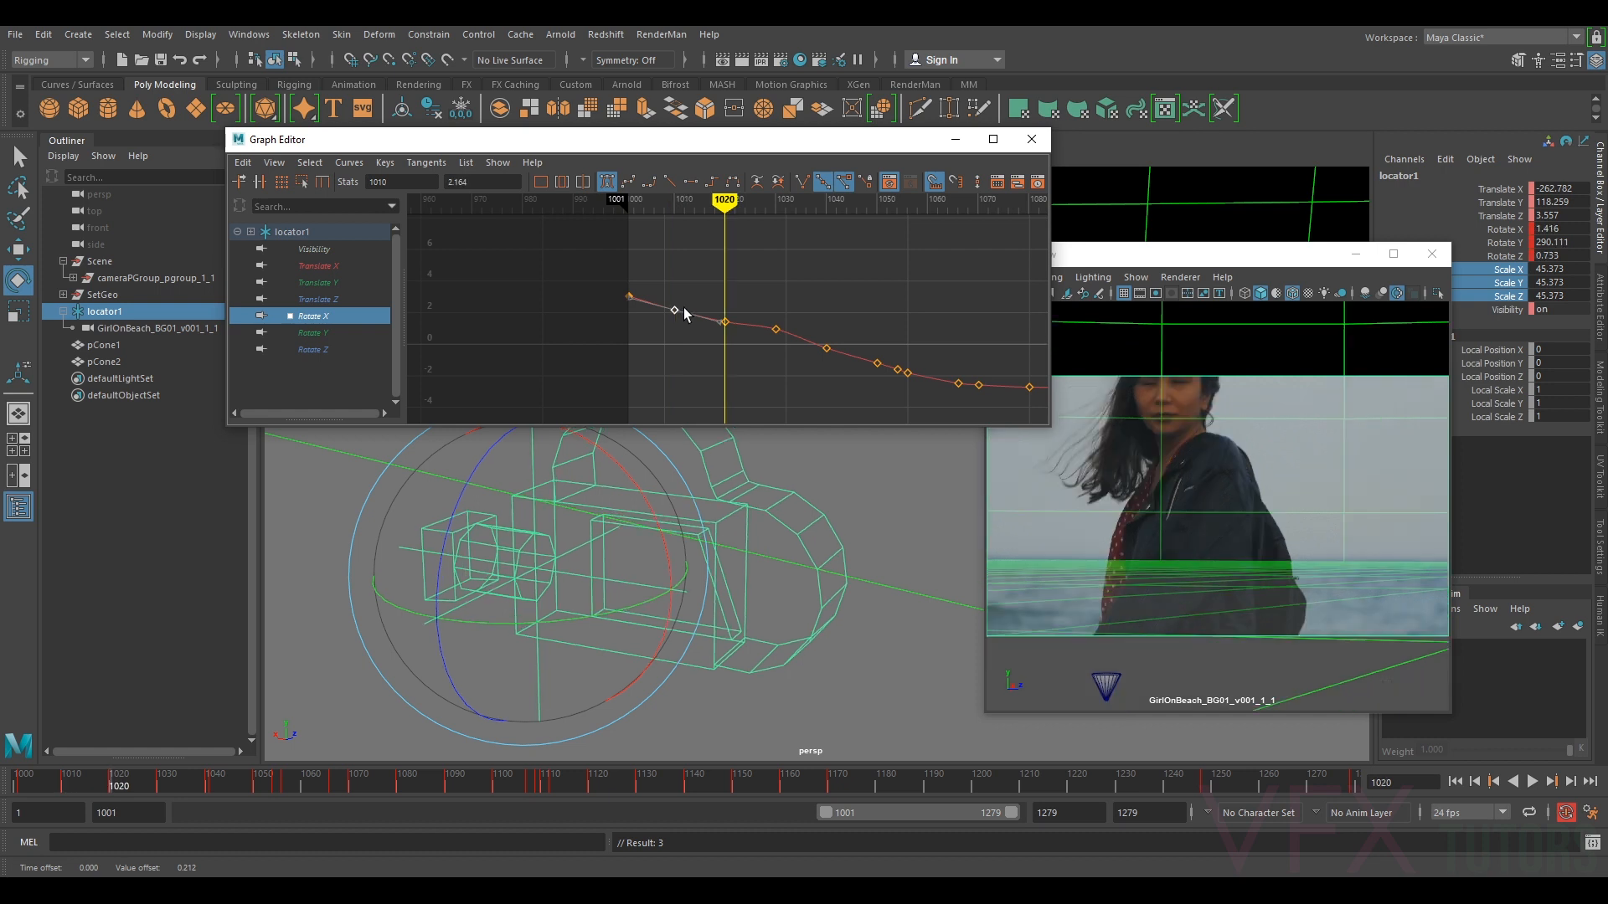
click(725, 322)
middle_drag(727, 322, 727, 323)
- Lower the Rotate X key at frame 1030 to about 0.365 so the grid horizon meets the sea line
key(period)
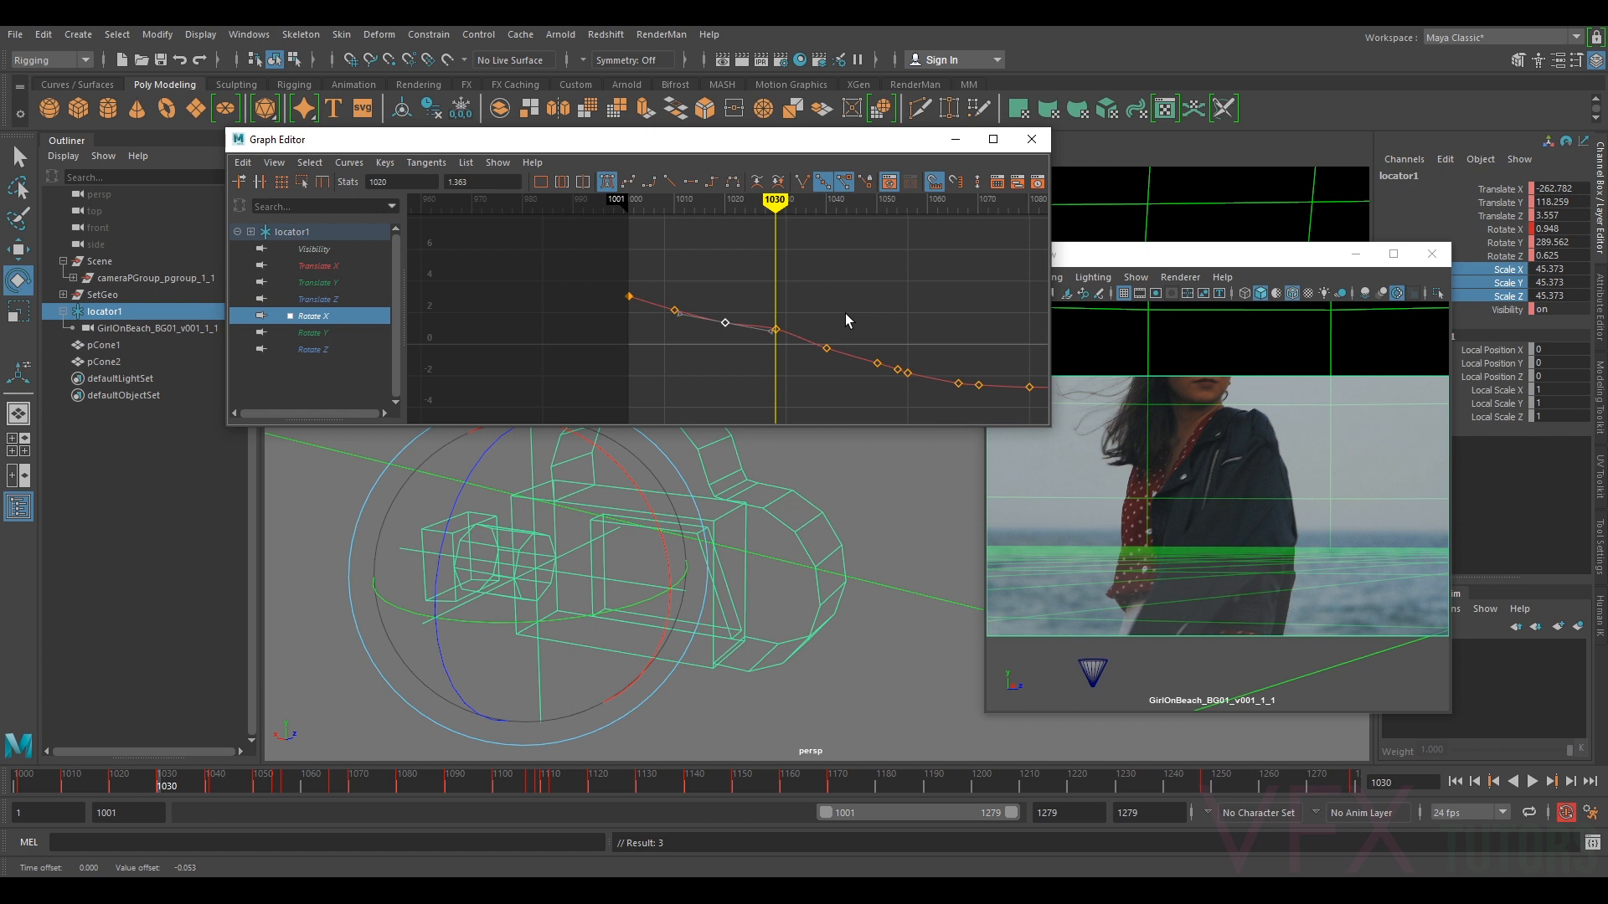
drag(772, 339, 774, 337)
middle_drag(776, 334, 772, 339)
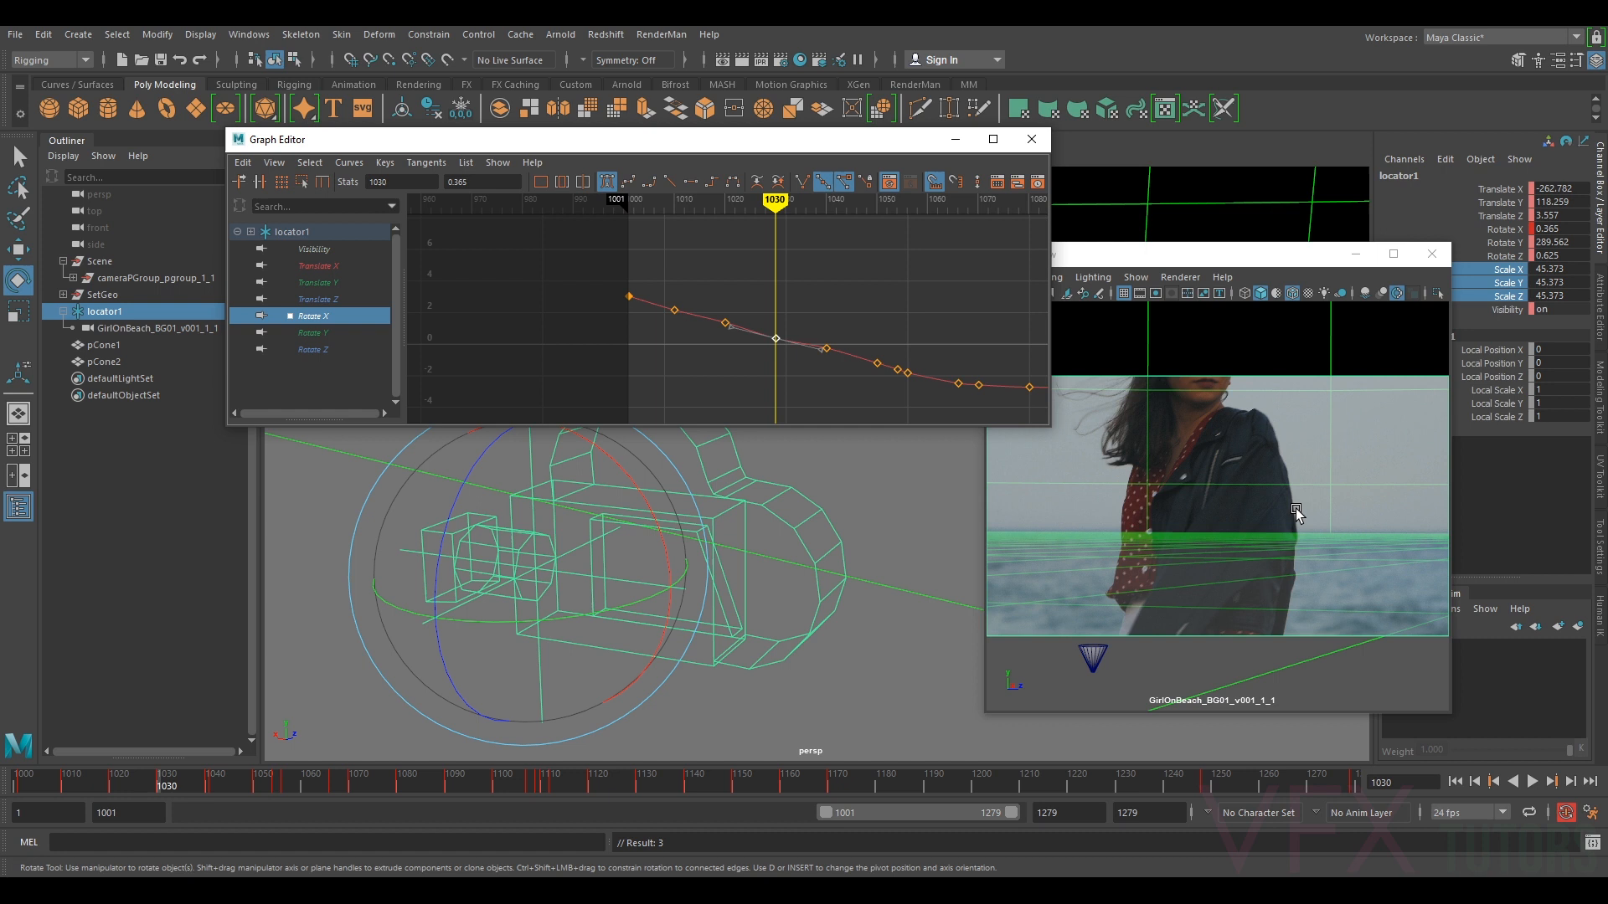
click(1299, 483)
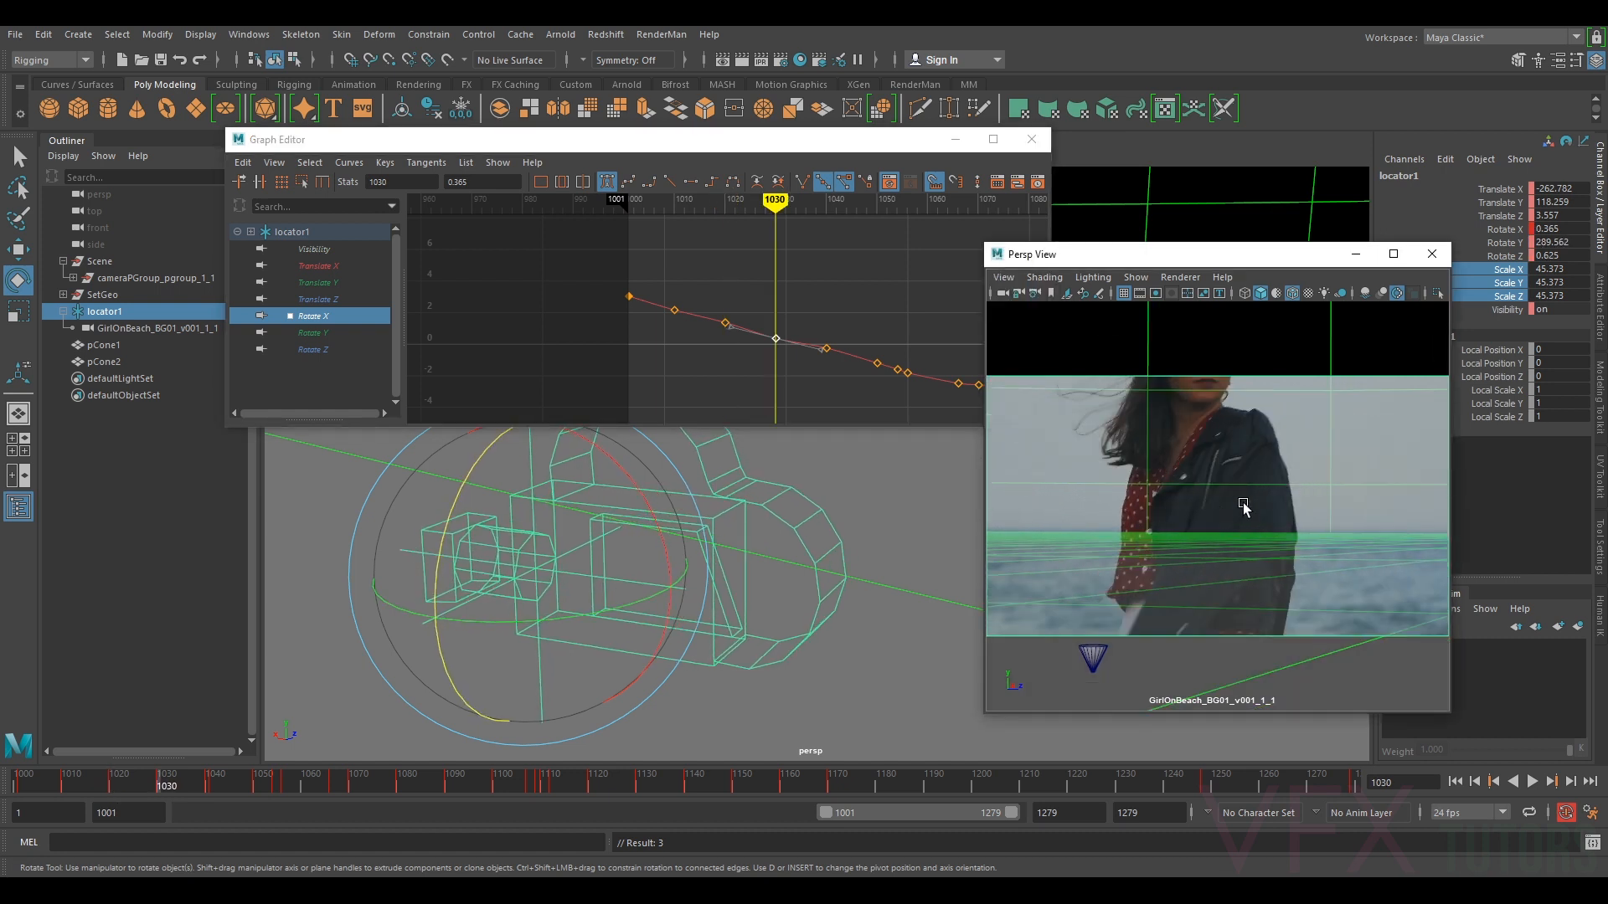
- Lower the Rotate X key at frame 1040 to about -0.825, and check the following frame
key(period)
click(827, 348)
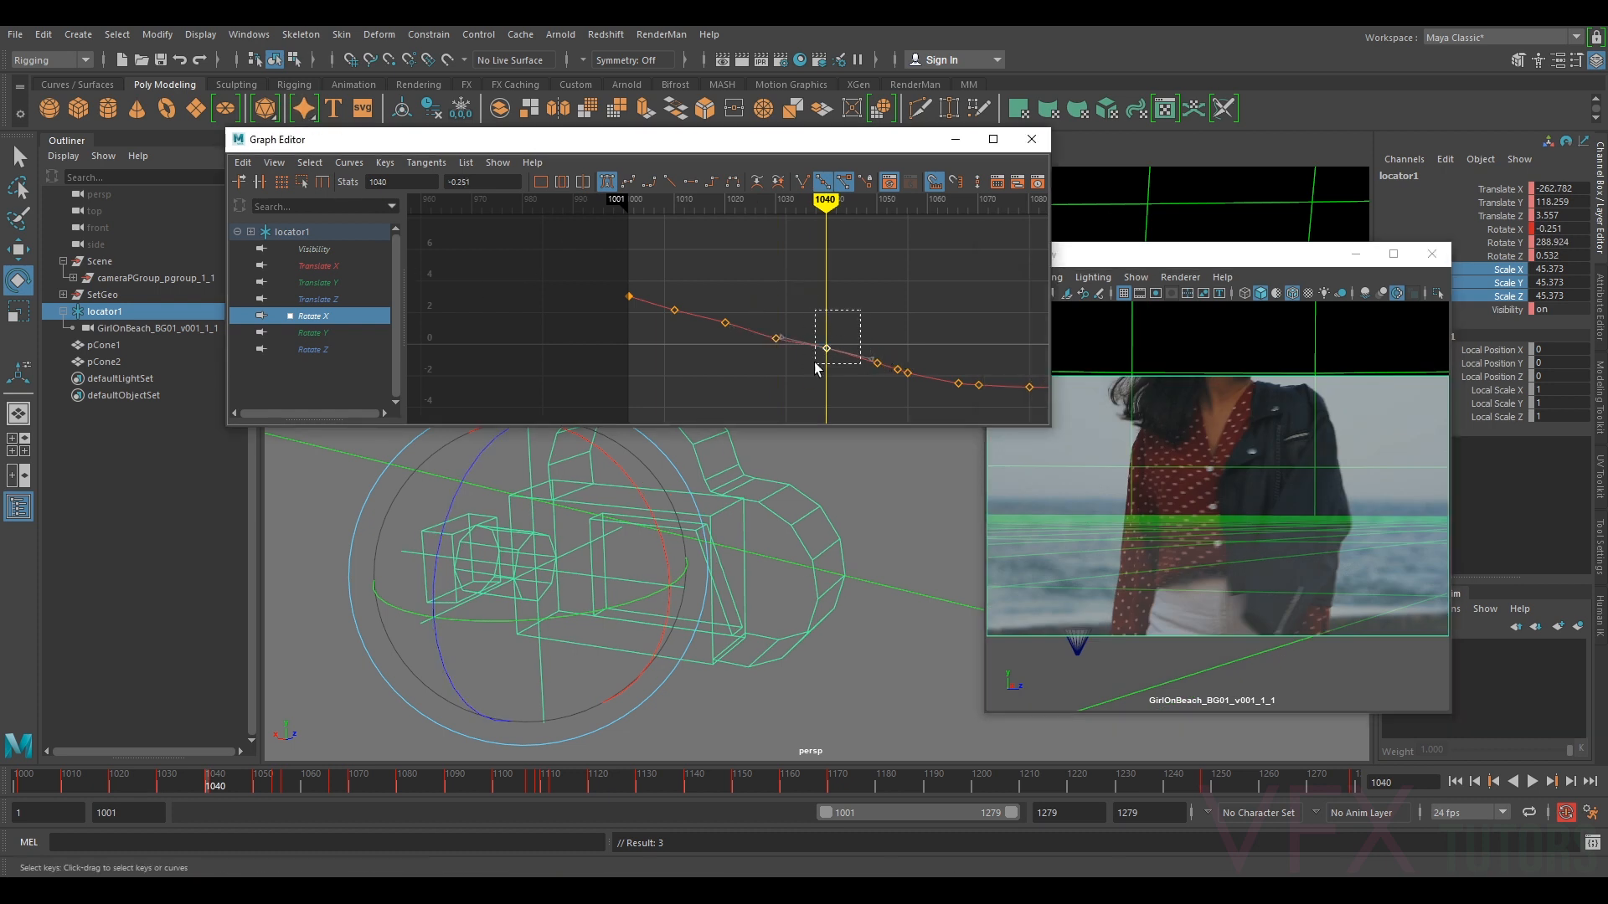
shift+middle_drag(827, 350, 825, 356)
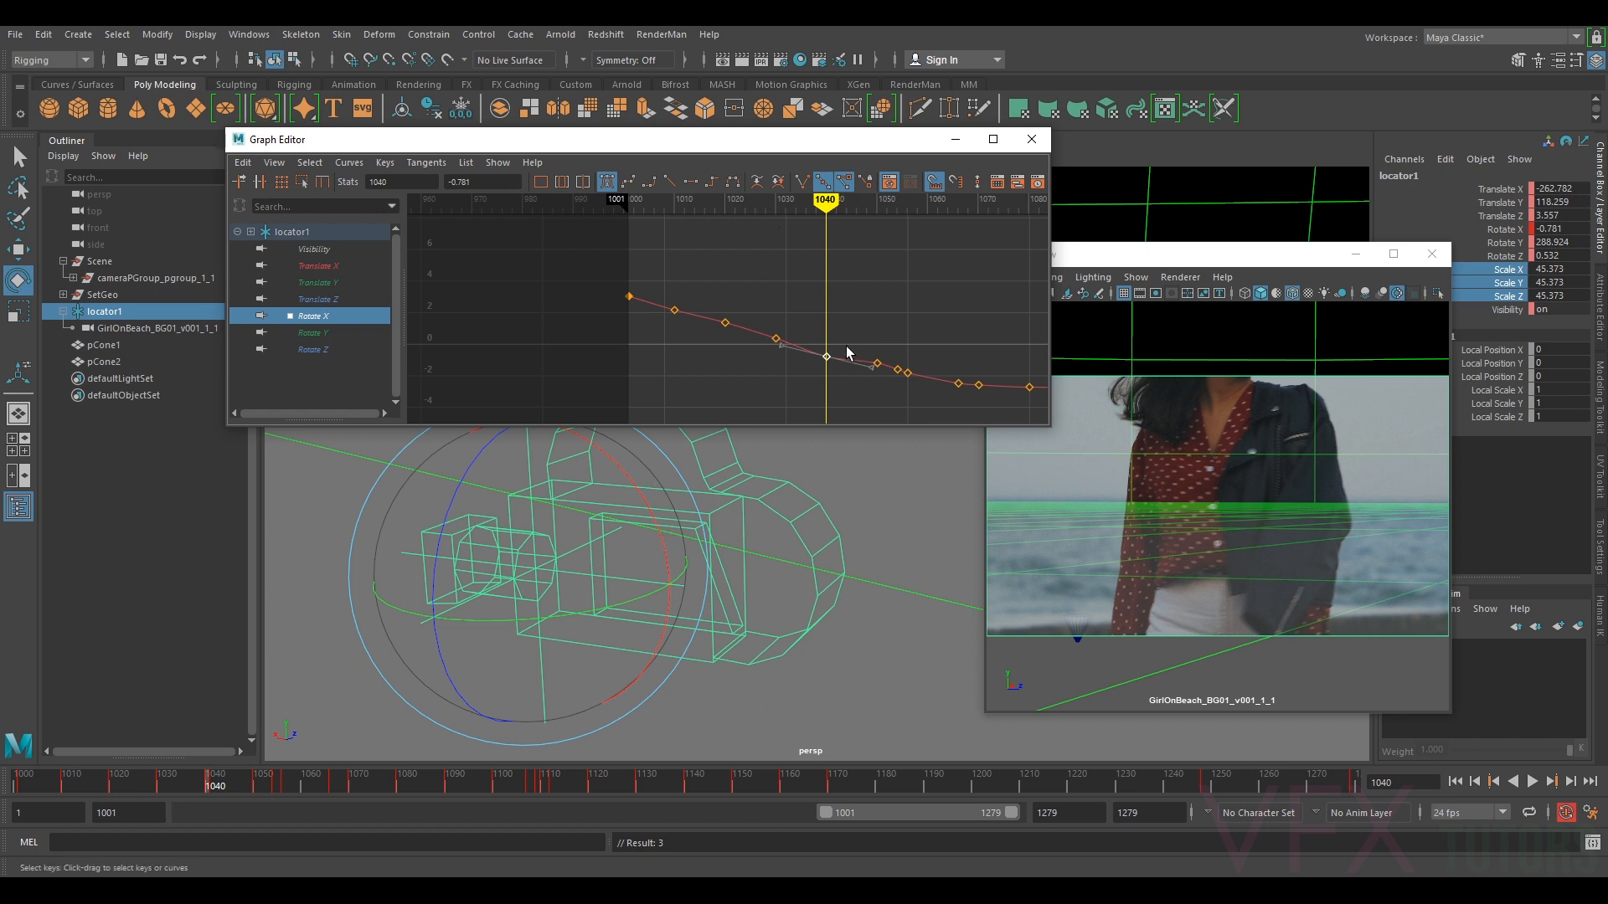
middle_drag(826, 356, 828, 356)
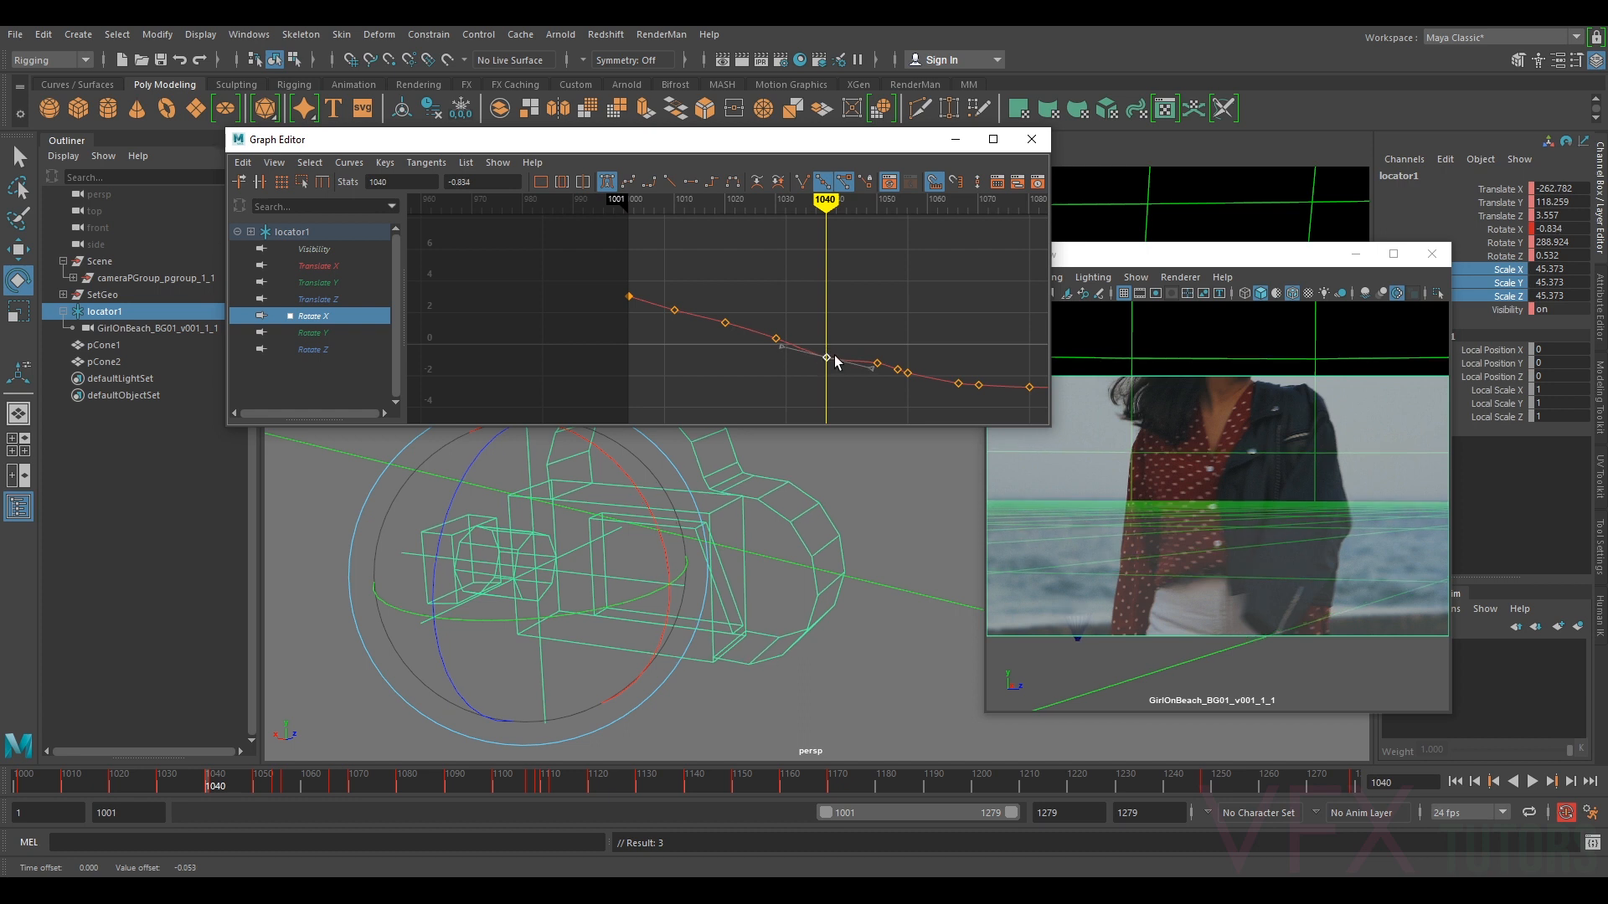
key(f)
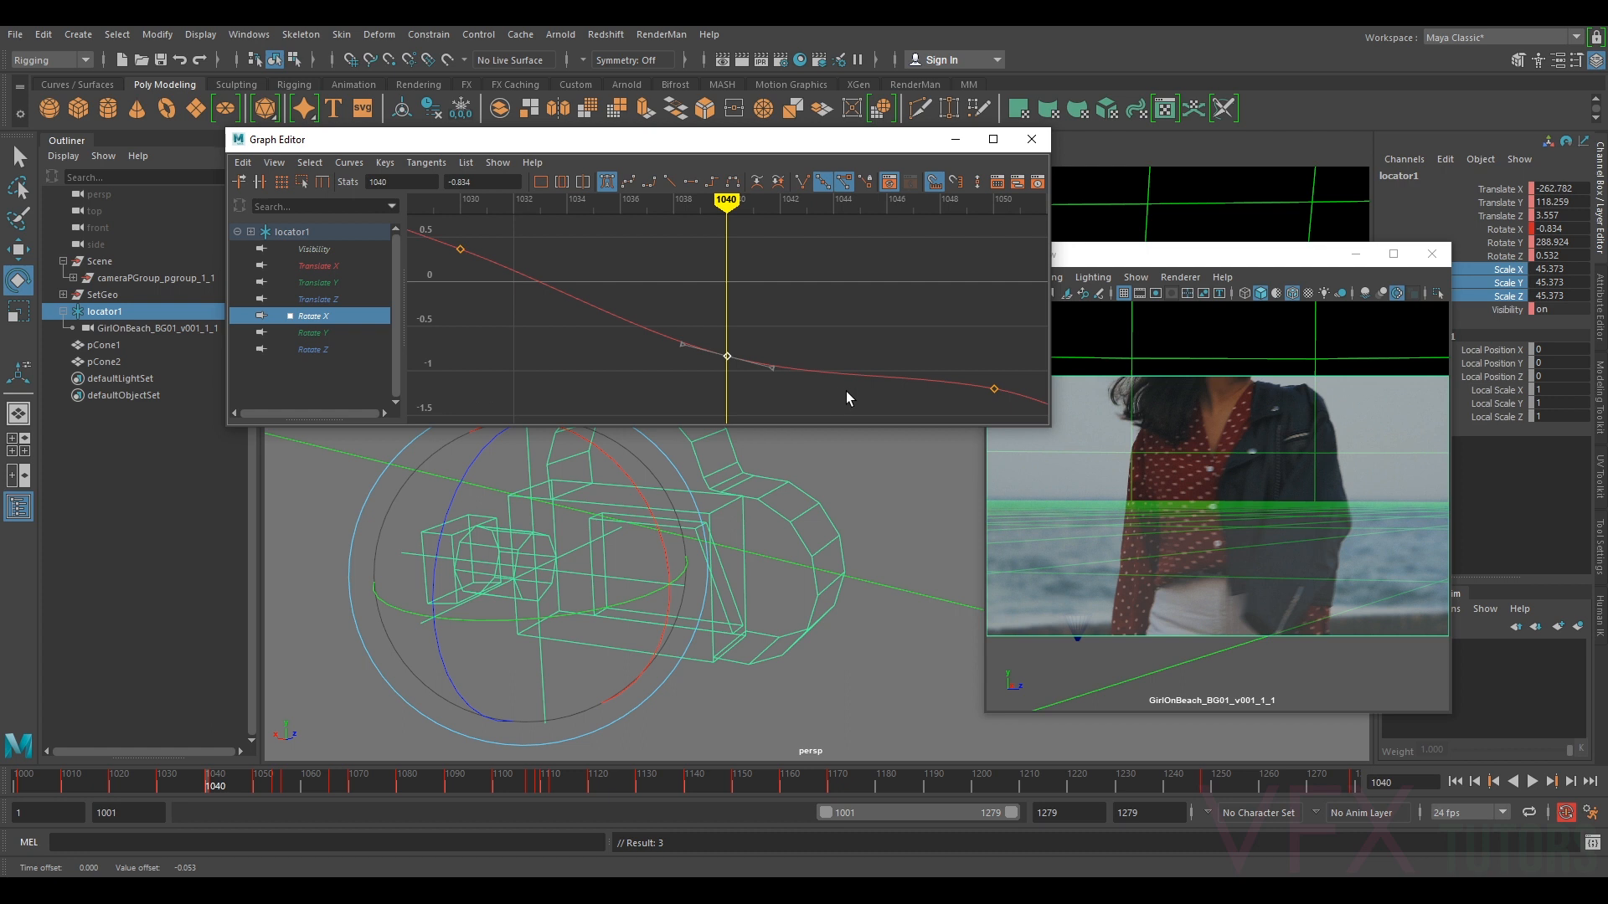
middle_drag(727, 360, 729, 354)
key(alt+period)
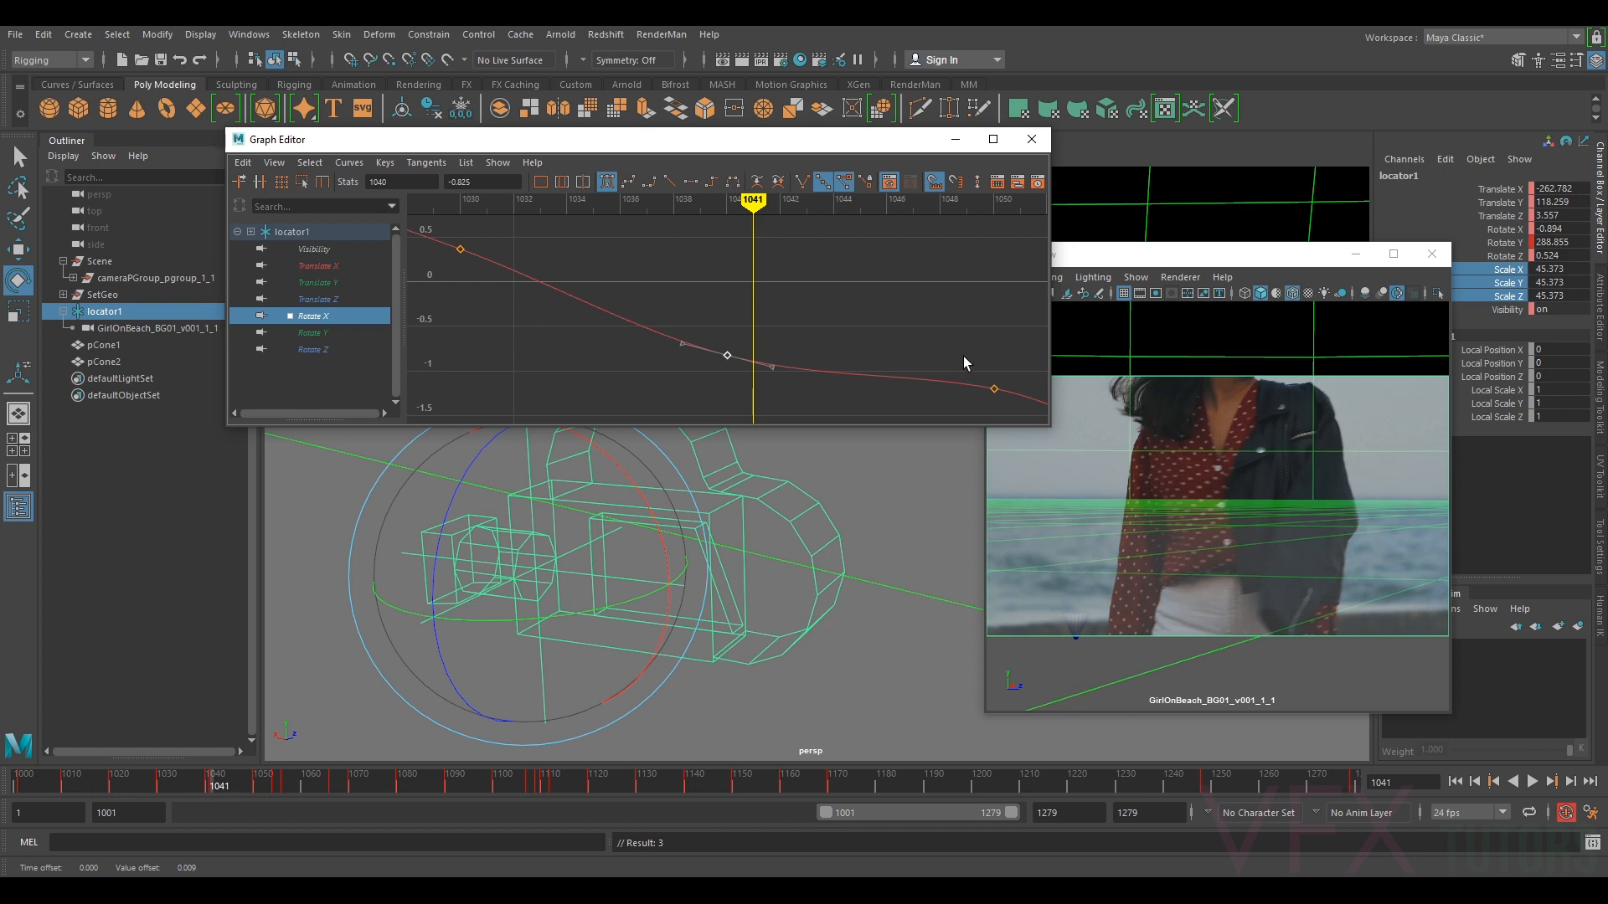
- Lower the Rotate X key at frame 1050 to about -1.641, and compare it with frame 1041
key(period)
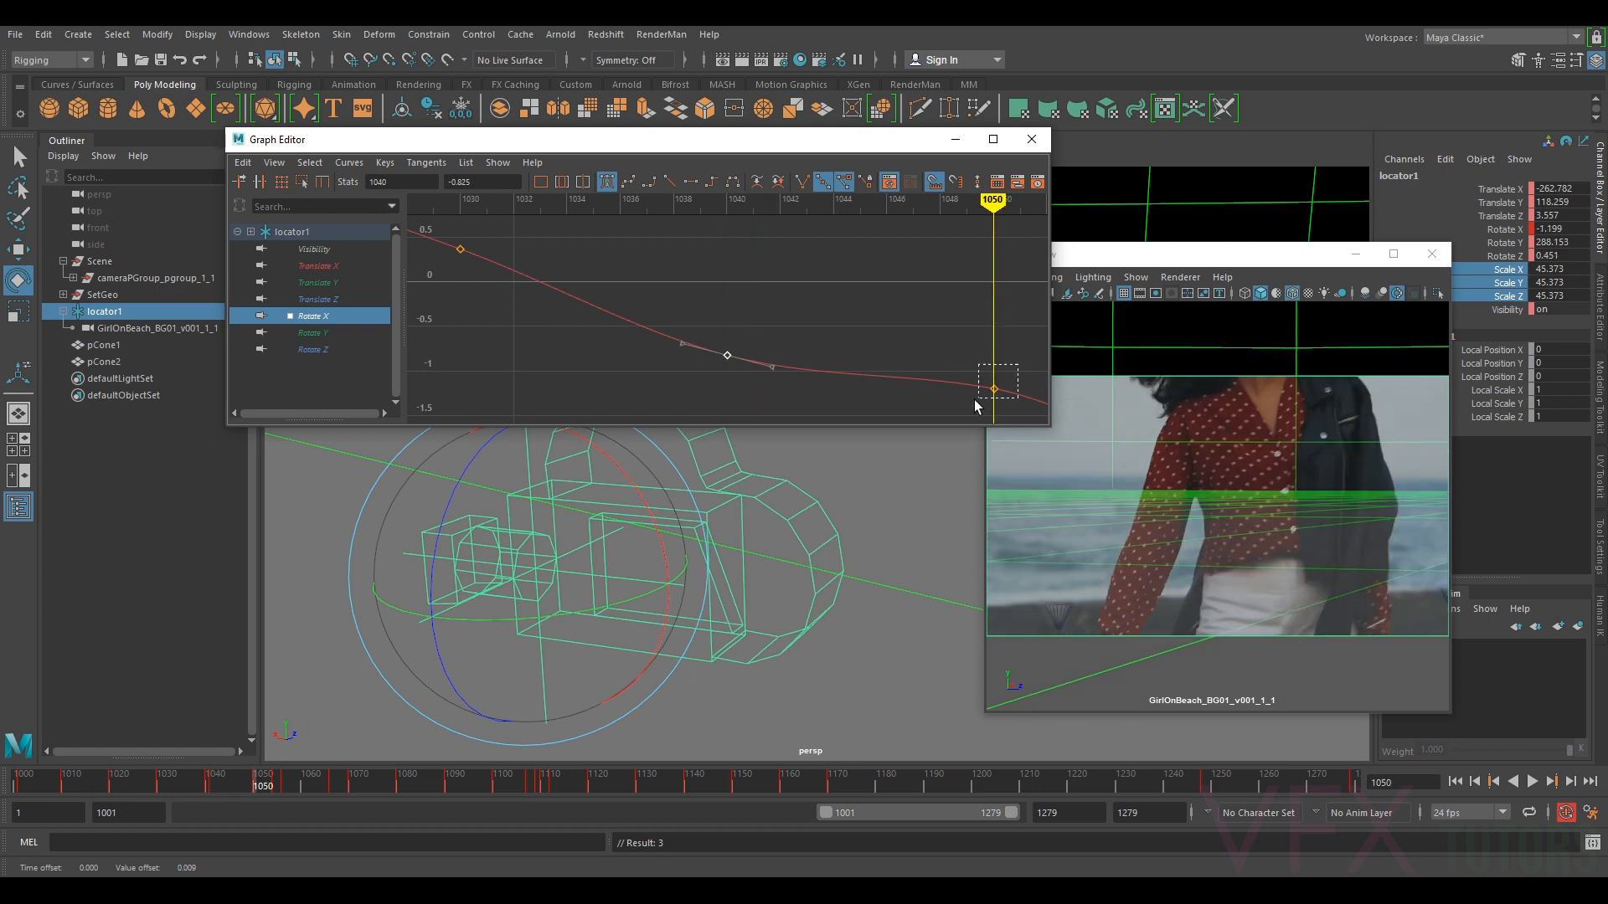
click(995, 390)
middle_drag(996, 393, 992, 430)
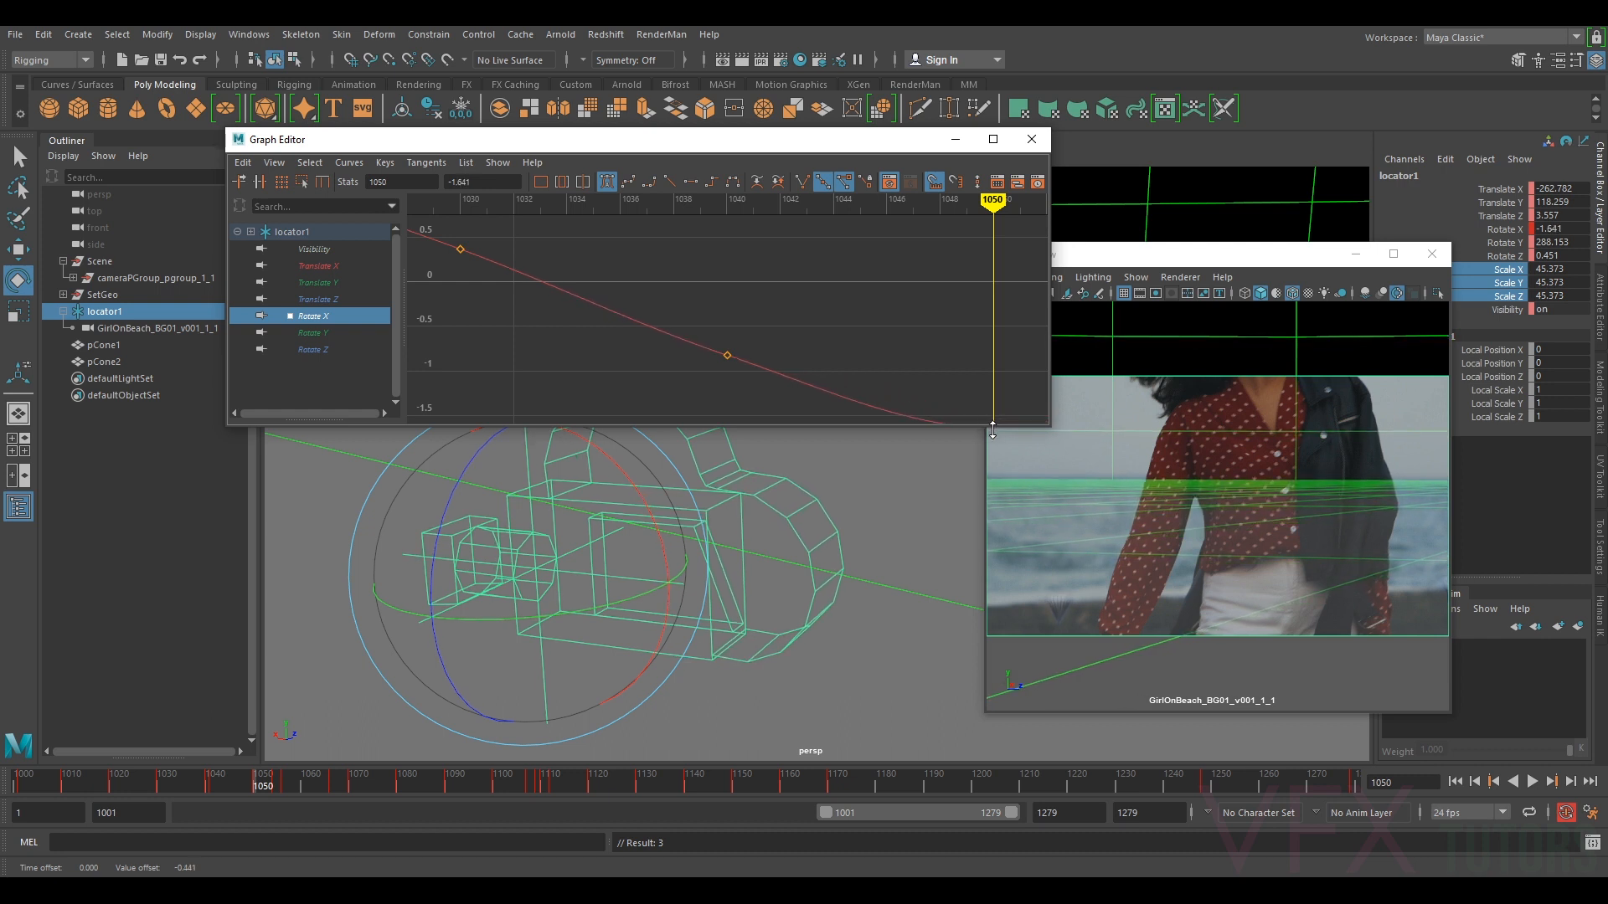
scroll(941, 291, down, 5)
alt+middle_drag(947, 299, 883, 263)
scroll(765, 355, up, 7)
alt+middle_drag(875, 346, 752, 350)
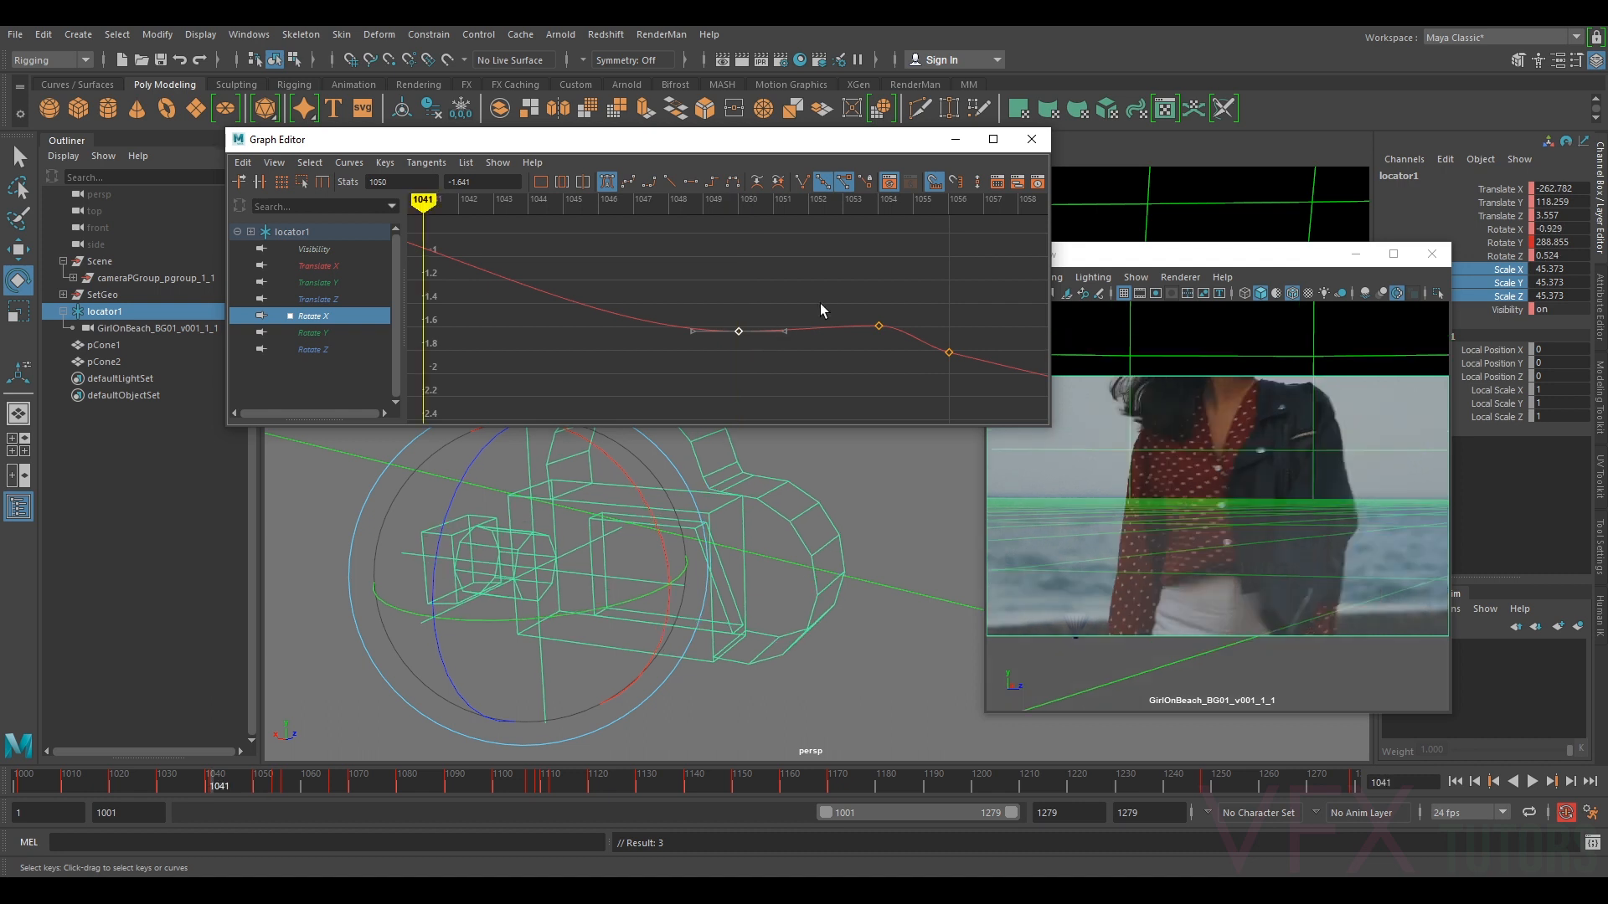
key(.)
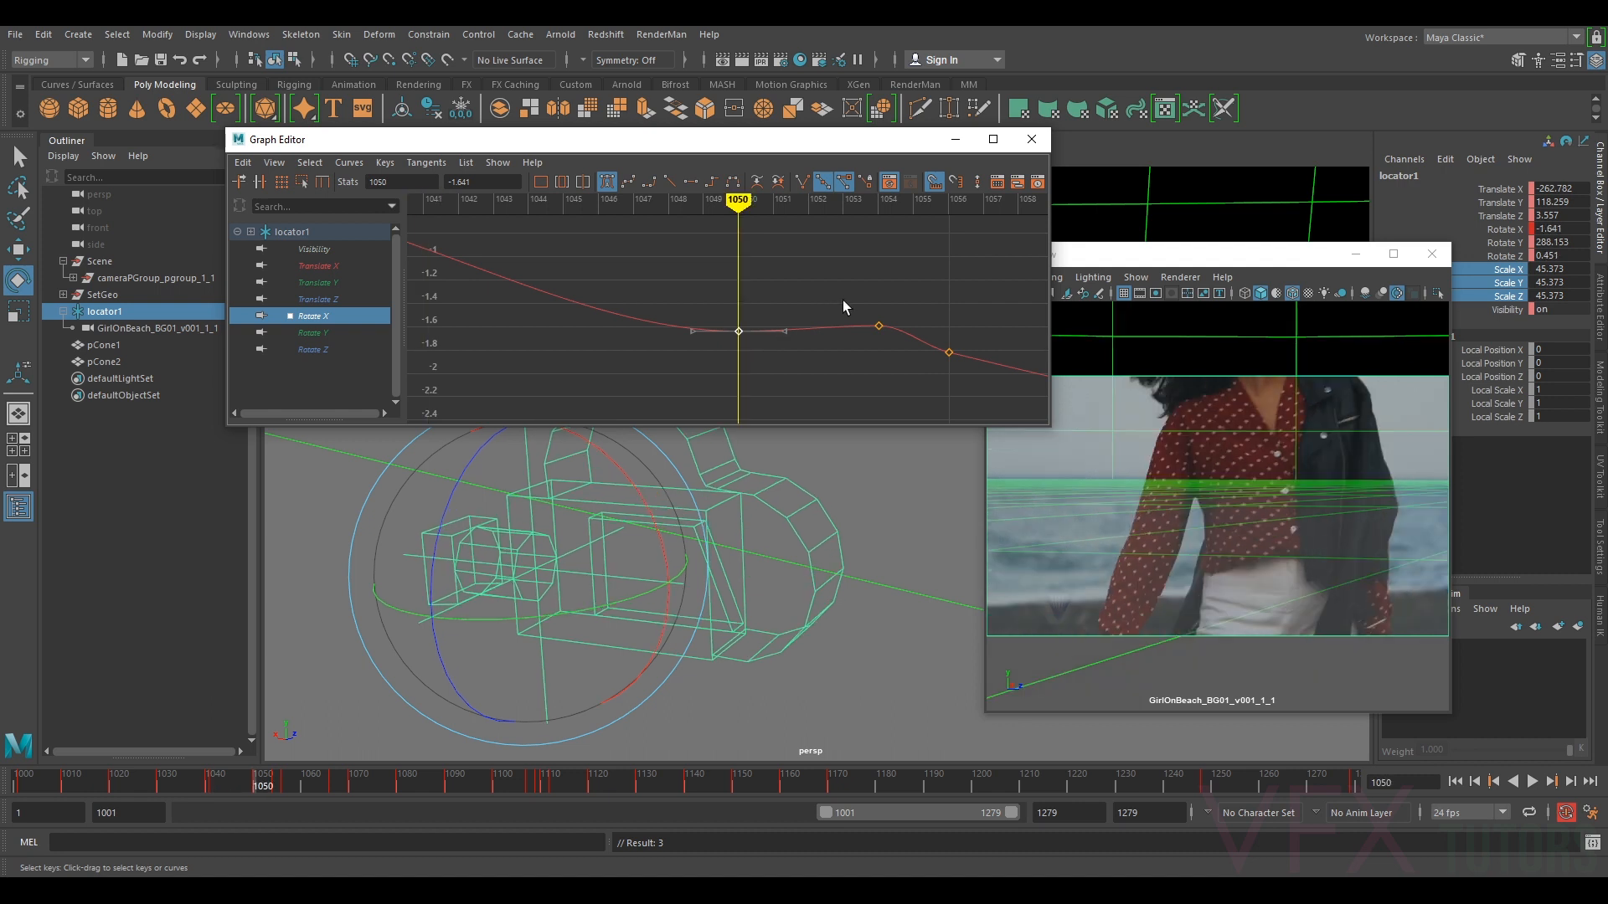
- At frame 1050, rotate locator1 with the Z ring until Rotate Z is about 0.866, and key its rotation
click(345, 349)
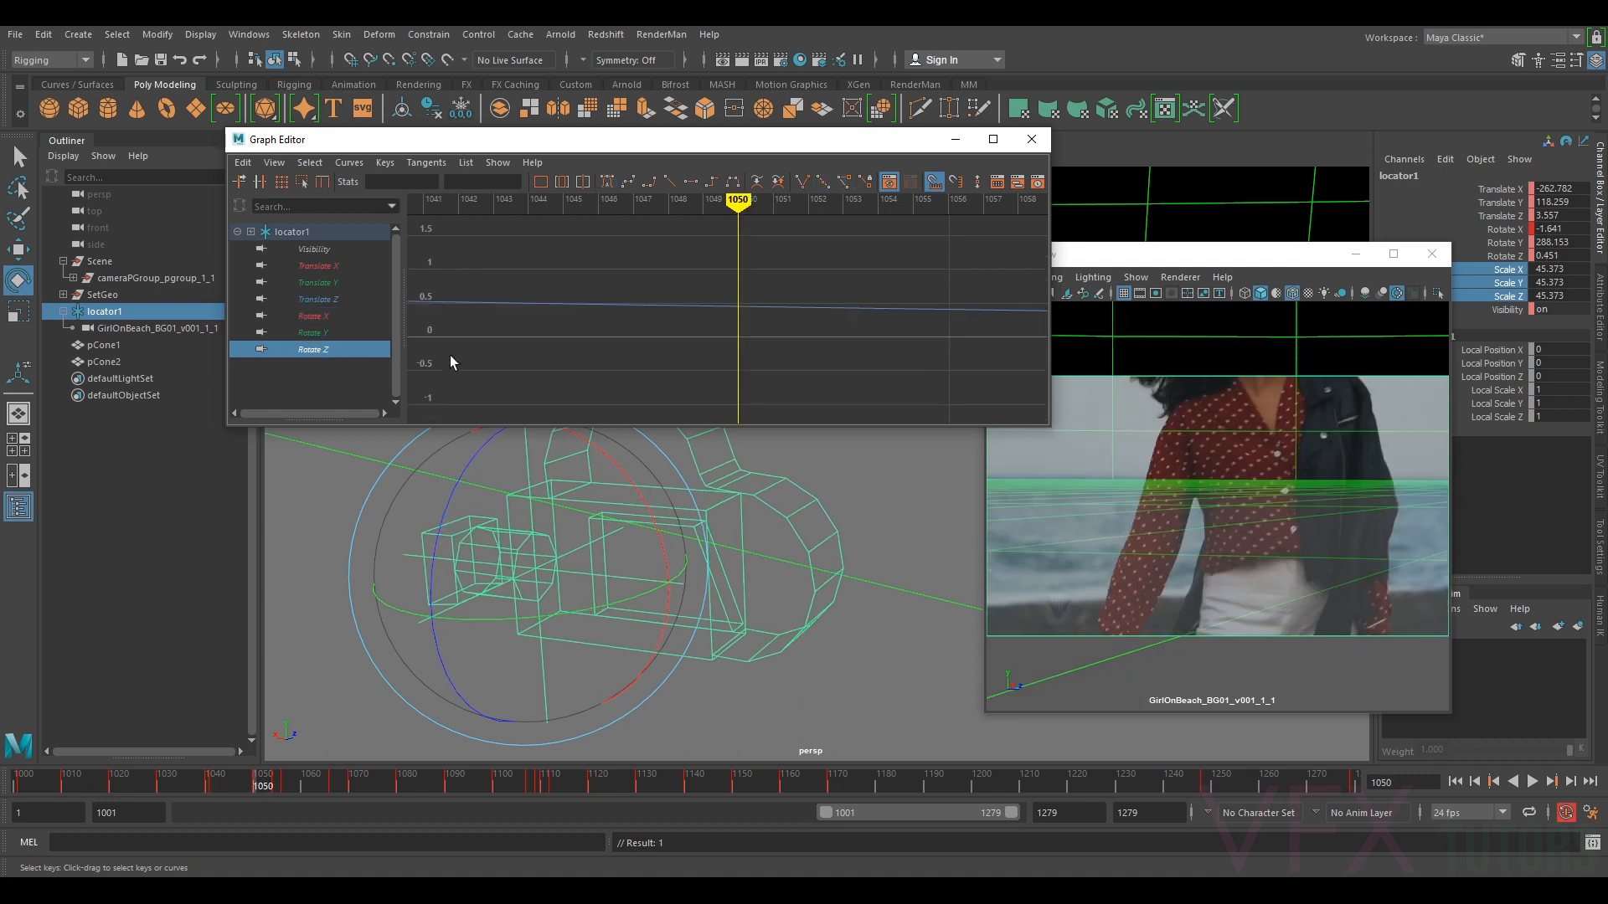
drag(444, 527, 452, 528)
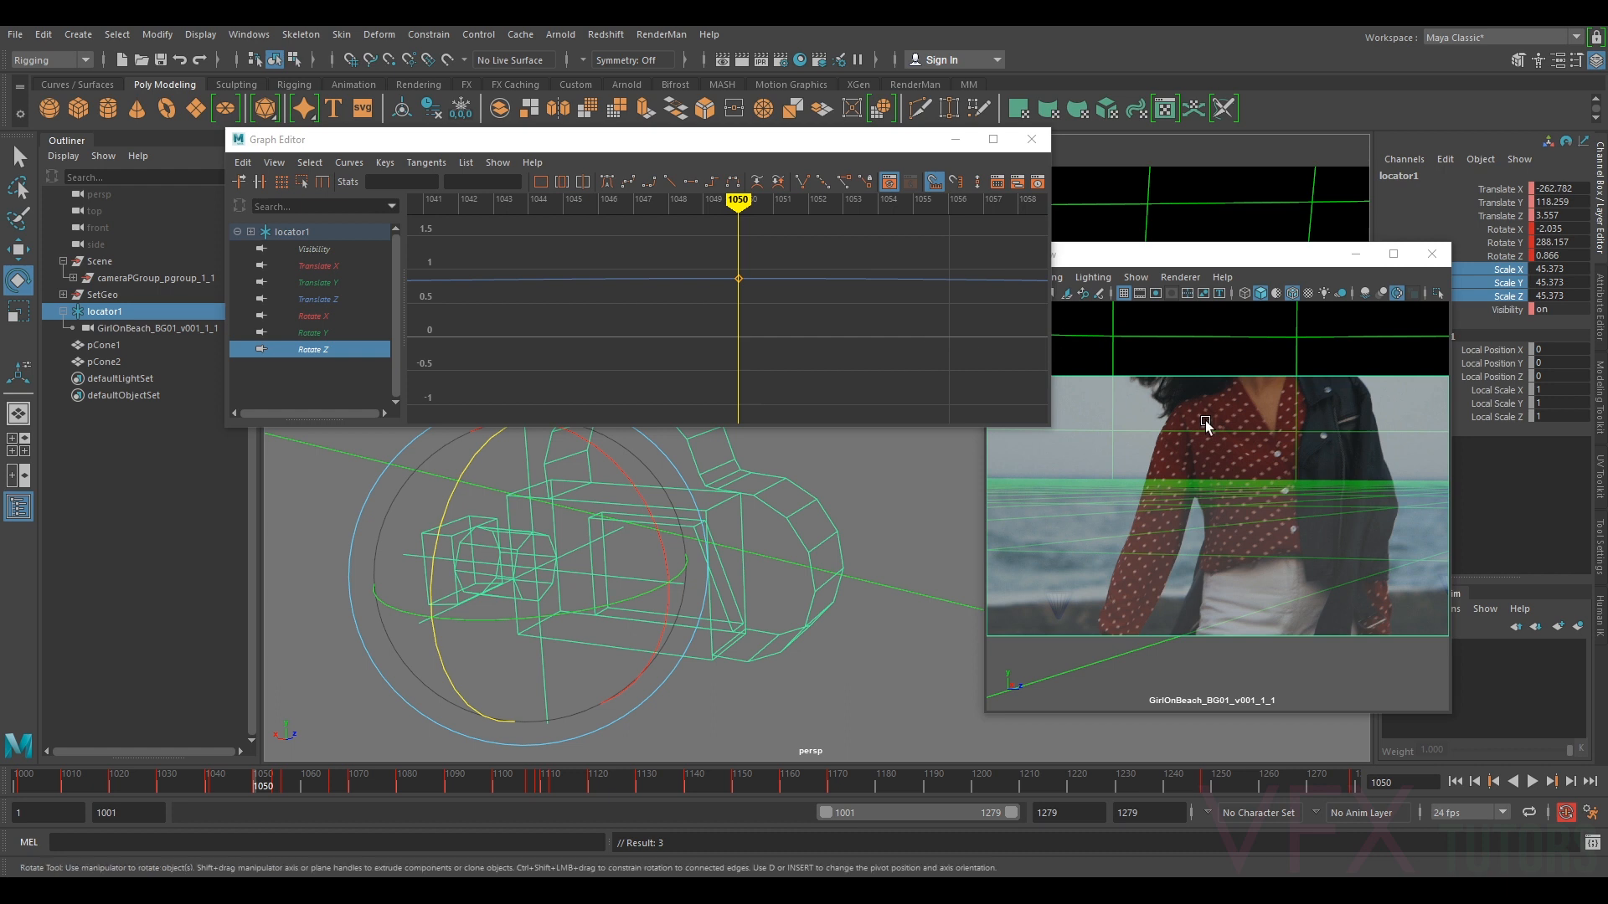
middle_click(1239, 454)
- Lower locator1's Rotate X key at frame 1040 to about -1.057 so the grid horizon meets the sea line
key(comma)
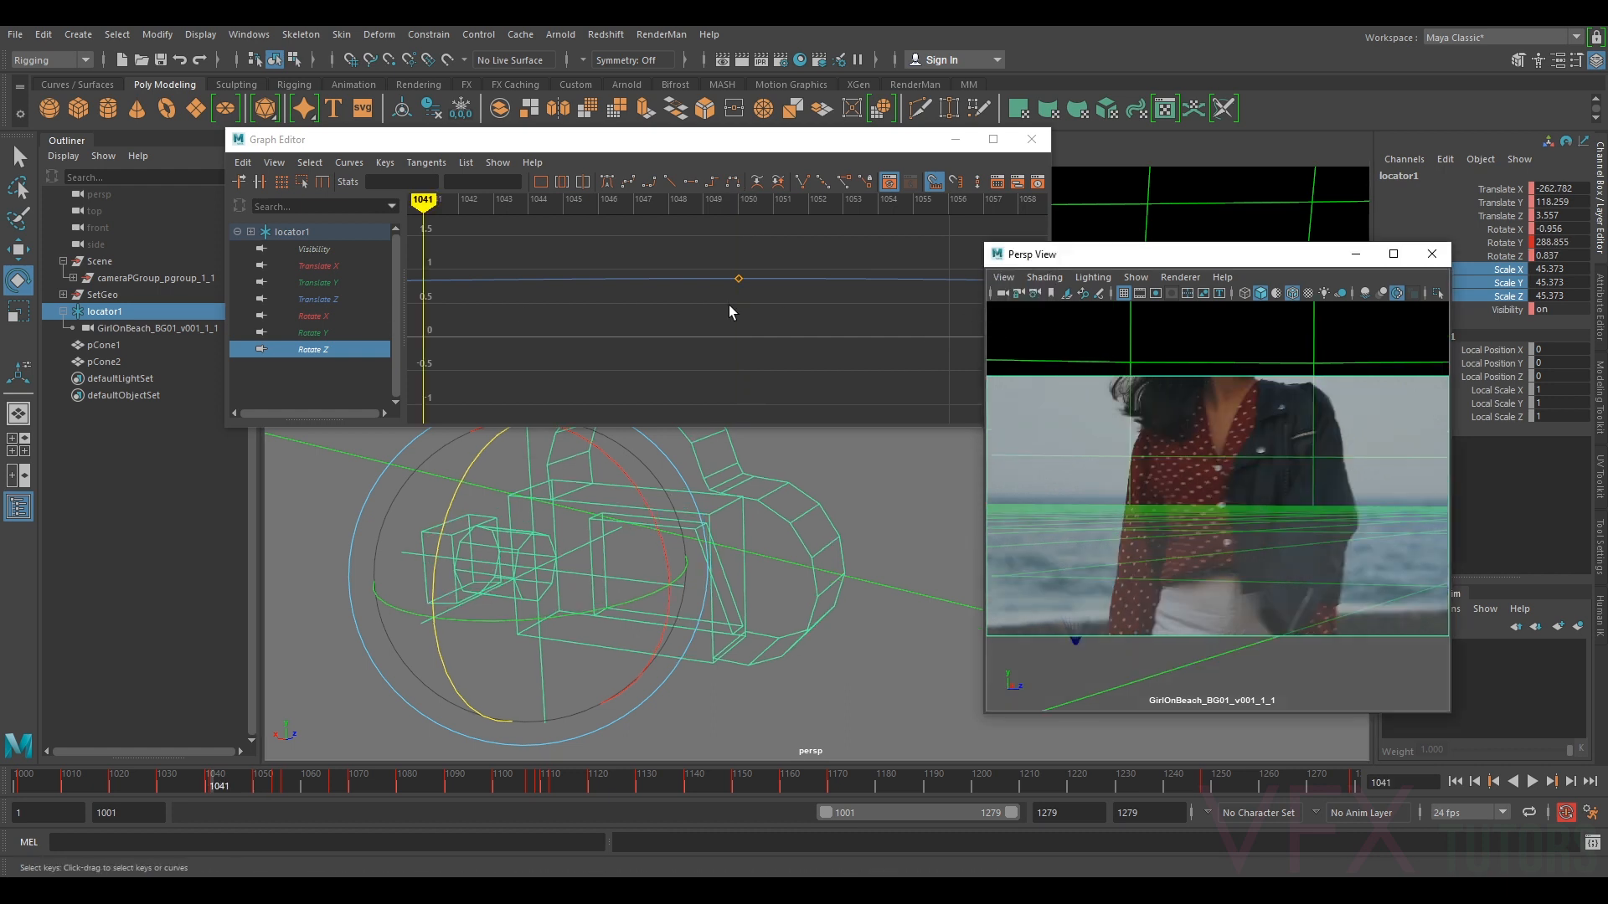
key(f)
click(365, 318)
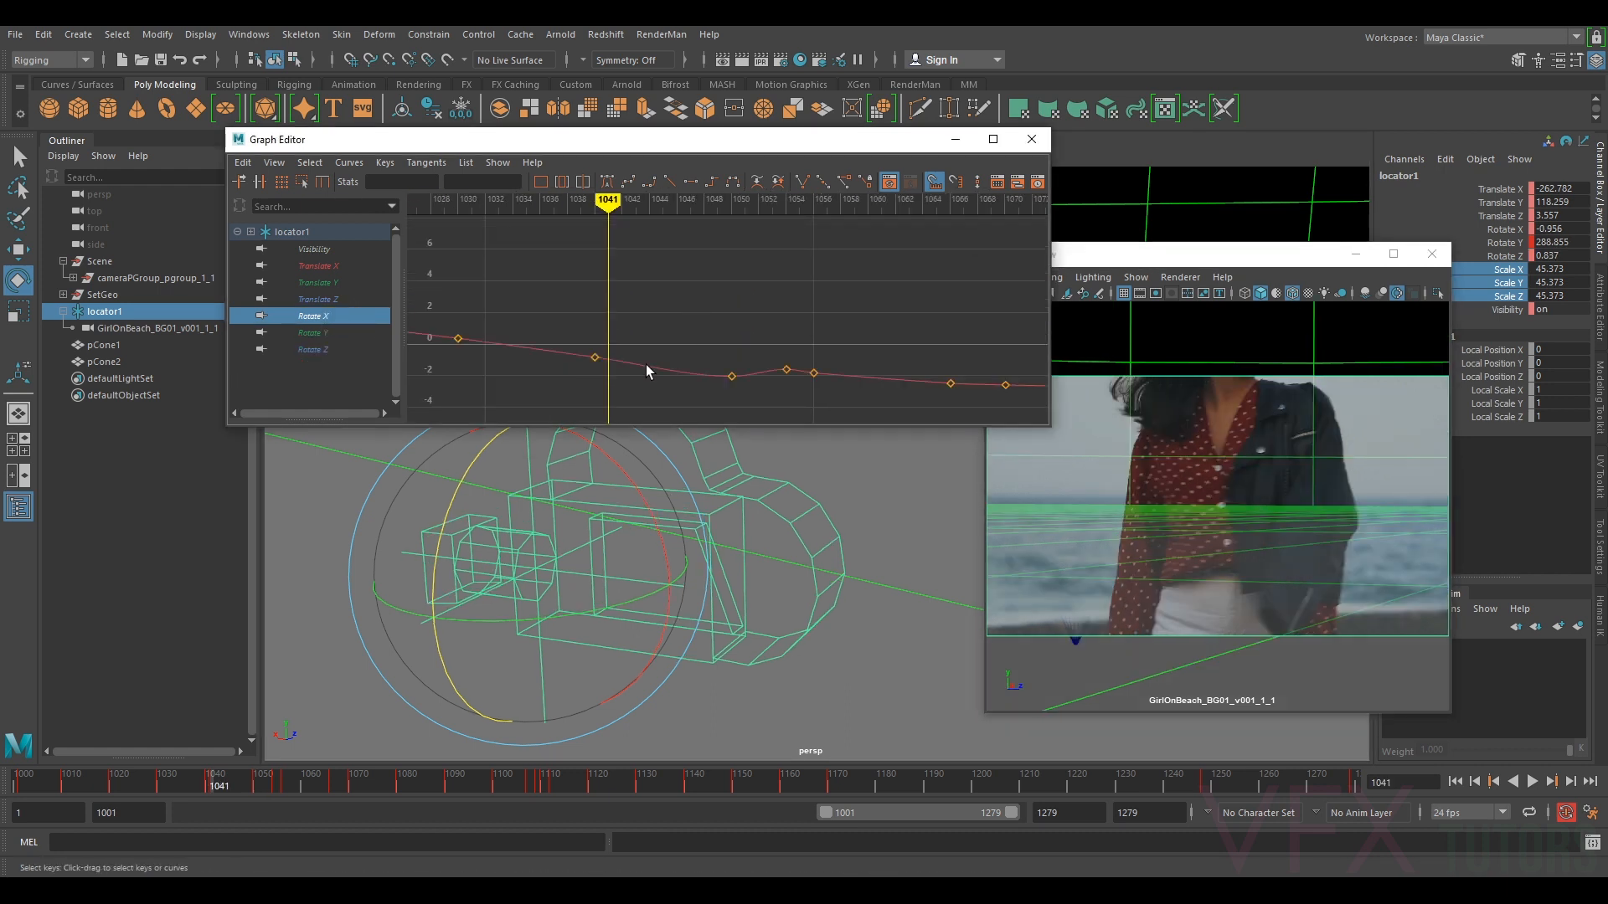
scroll(618, 363, up, 3)
drag(589, 343, 502, 391)
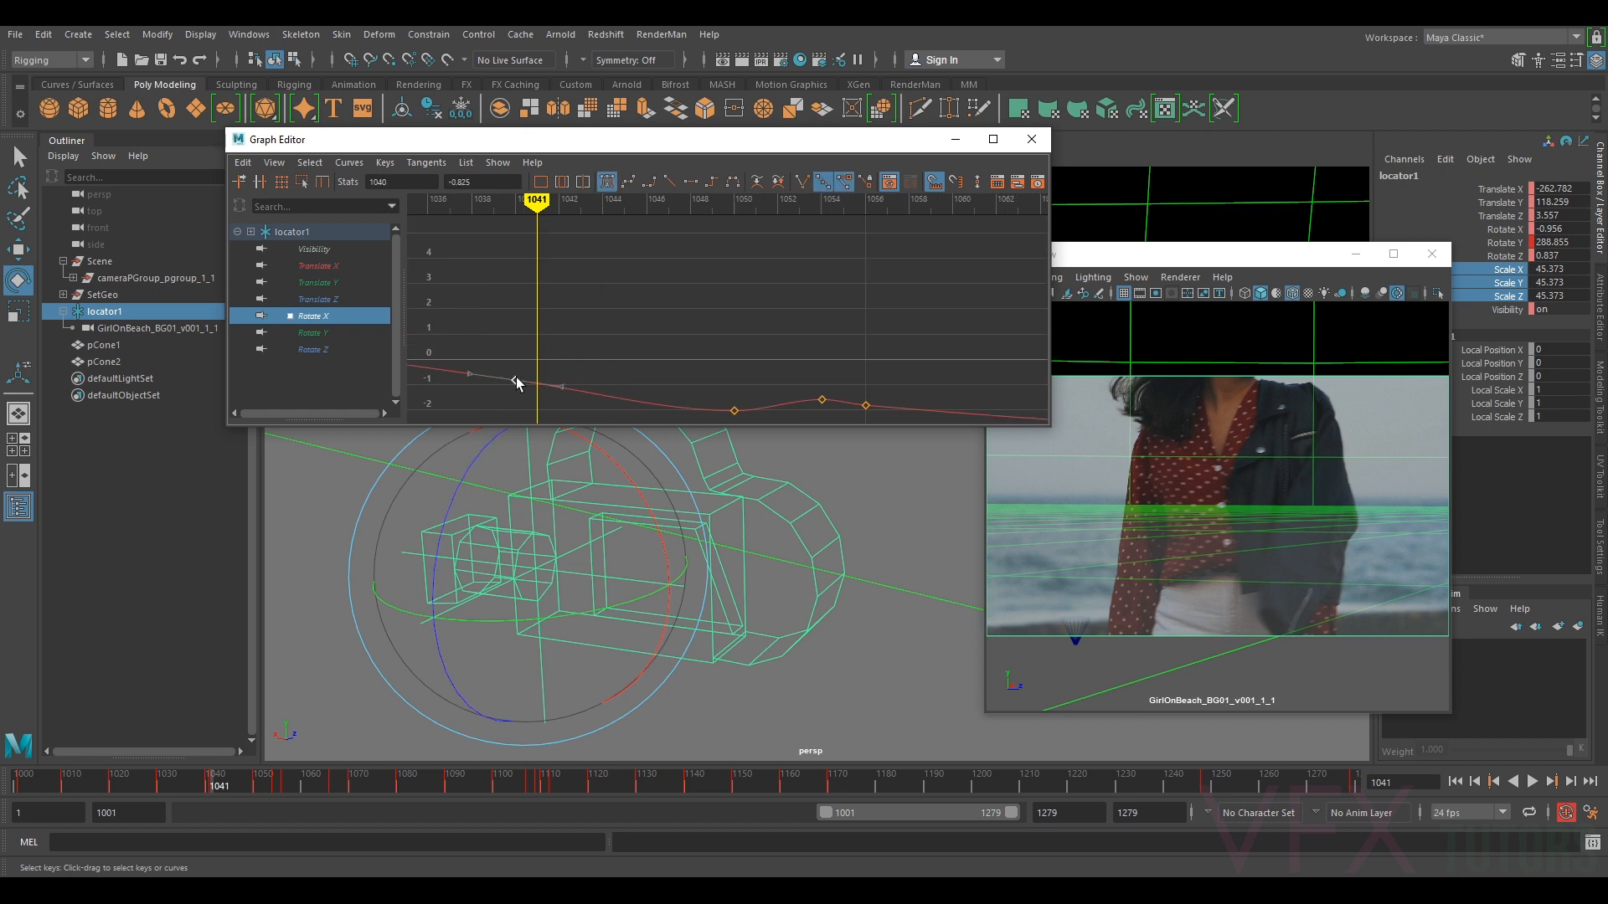
key(comma)
middle_drag(514, 379, 515, 386)
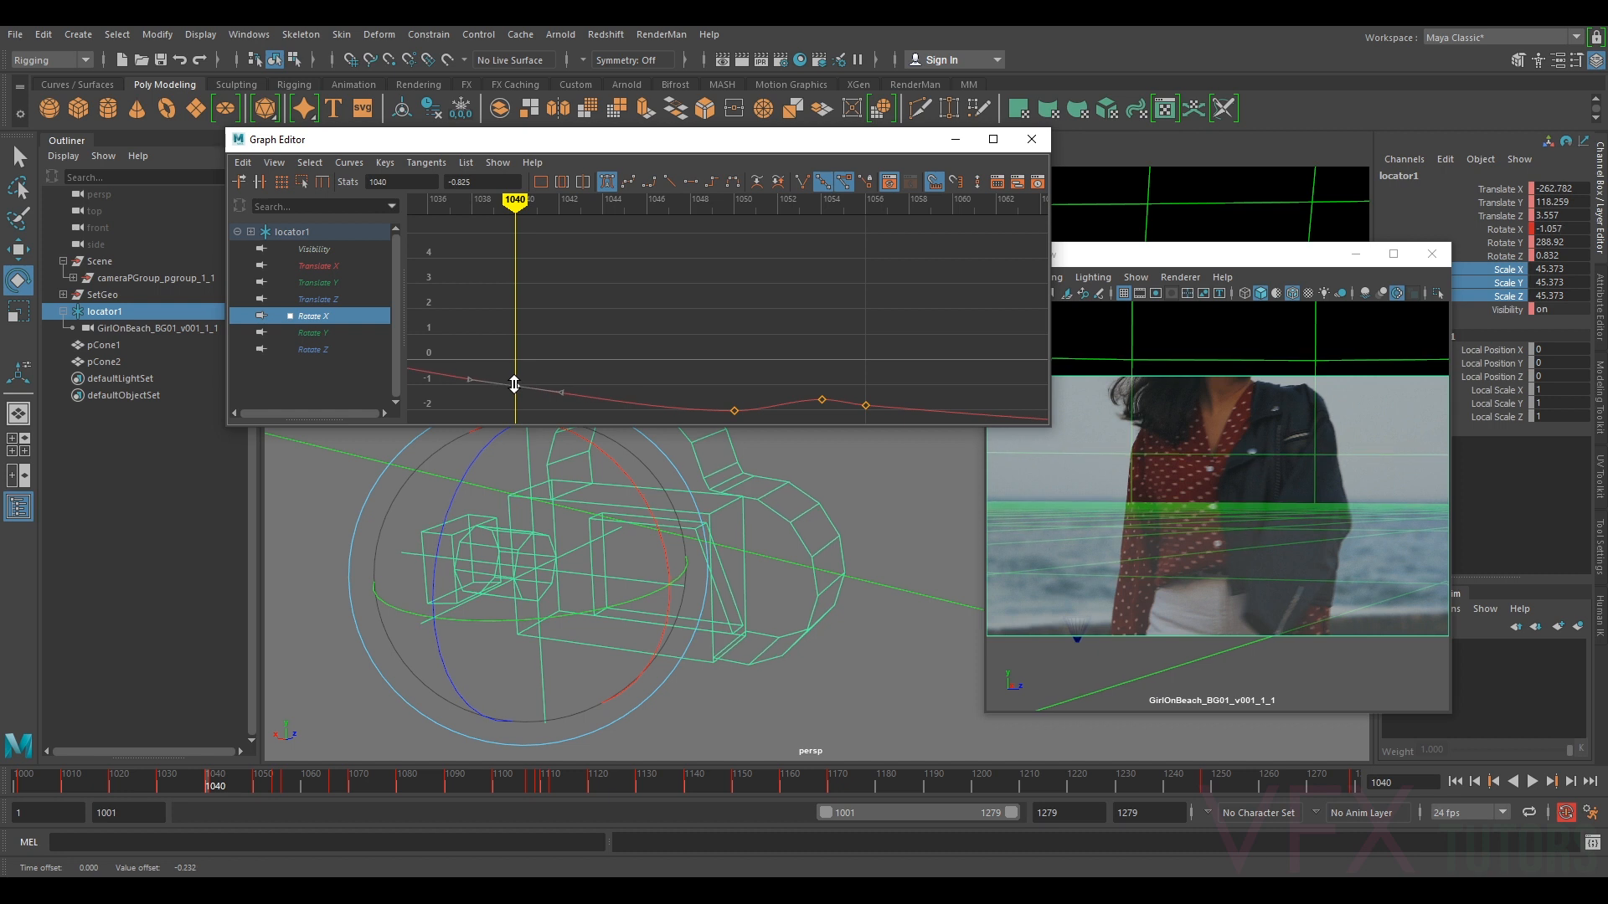
middle_click(1263, 489)
- Lower the Rotate X key at frame 1030 to about 0.28, and compare it with the neighbouring key
key(comma)
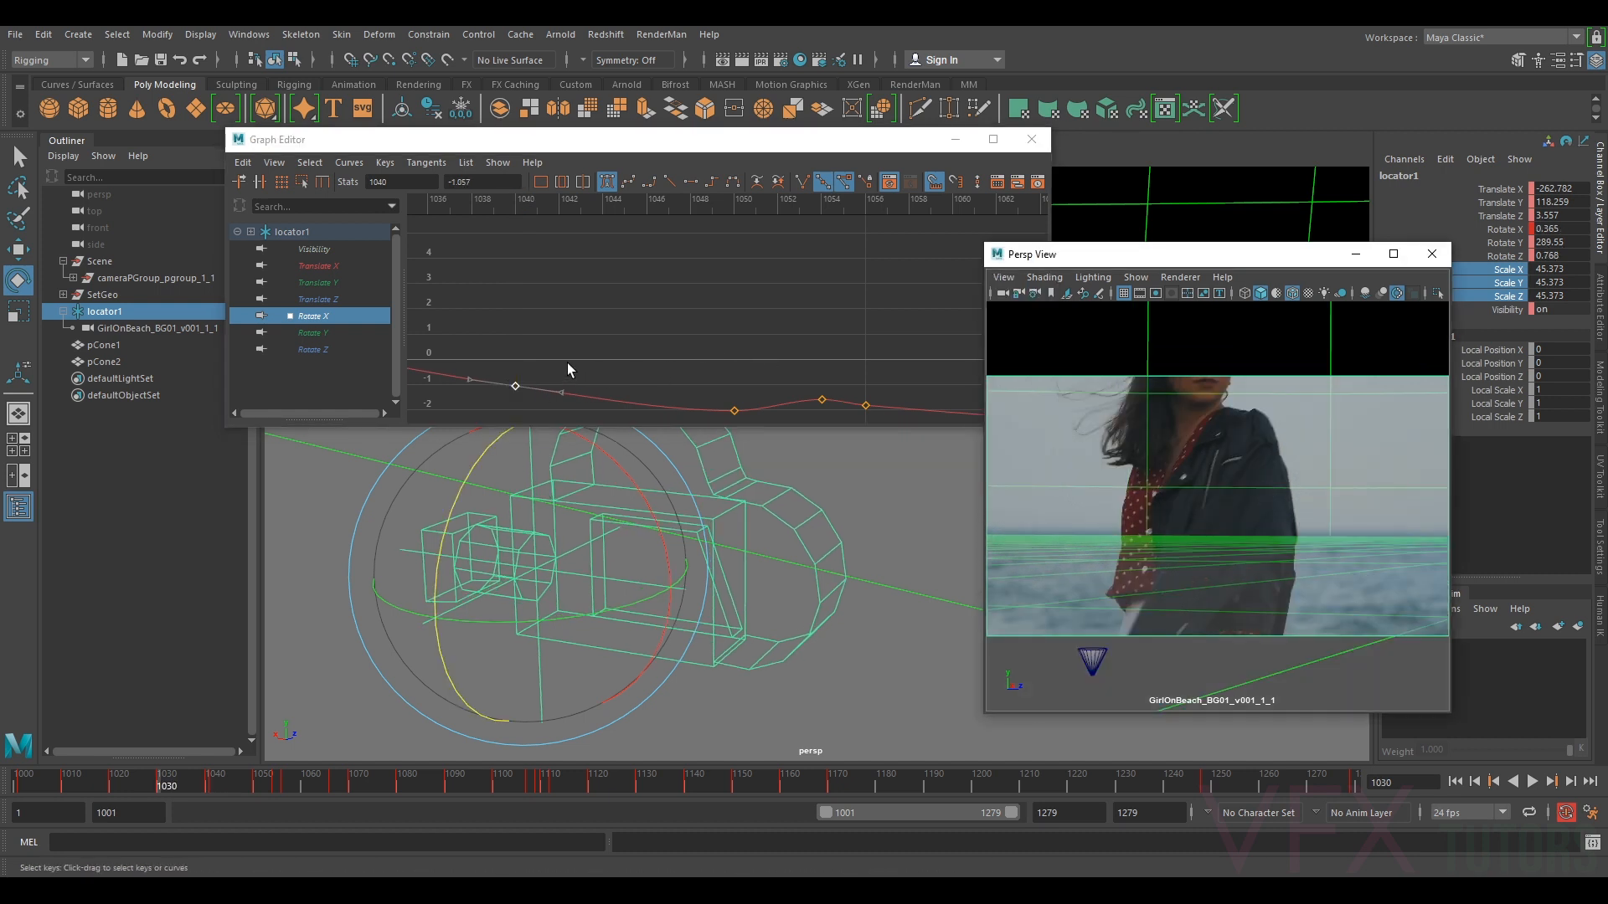
scroll(567, 369, down, 4)
alt+middle_drag(626, 321, 674, 322)
click(672, 323)
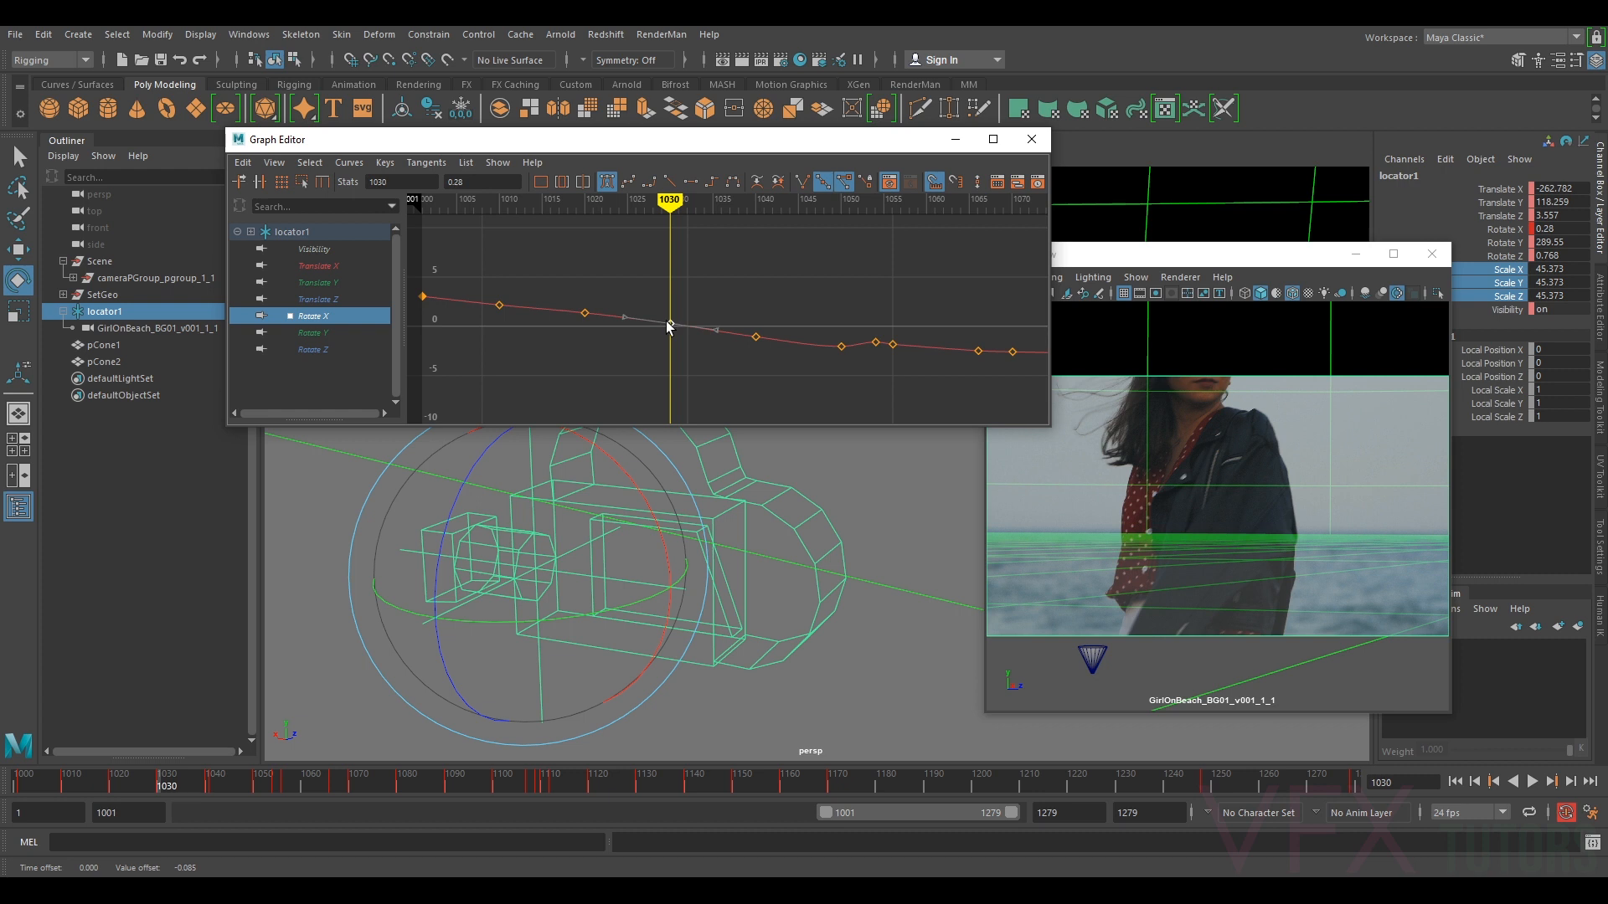
key(period)
key(comma)
- Raise the Rotate X key at frame 1020 to about 1.448
key(comma)
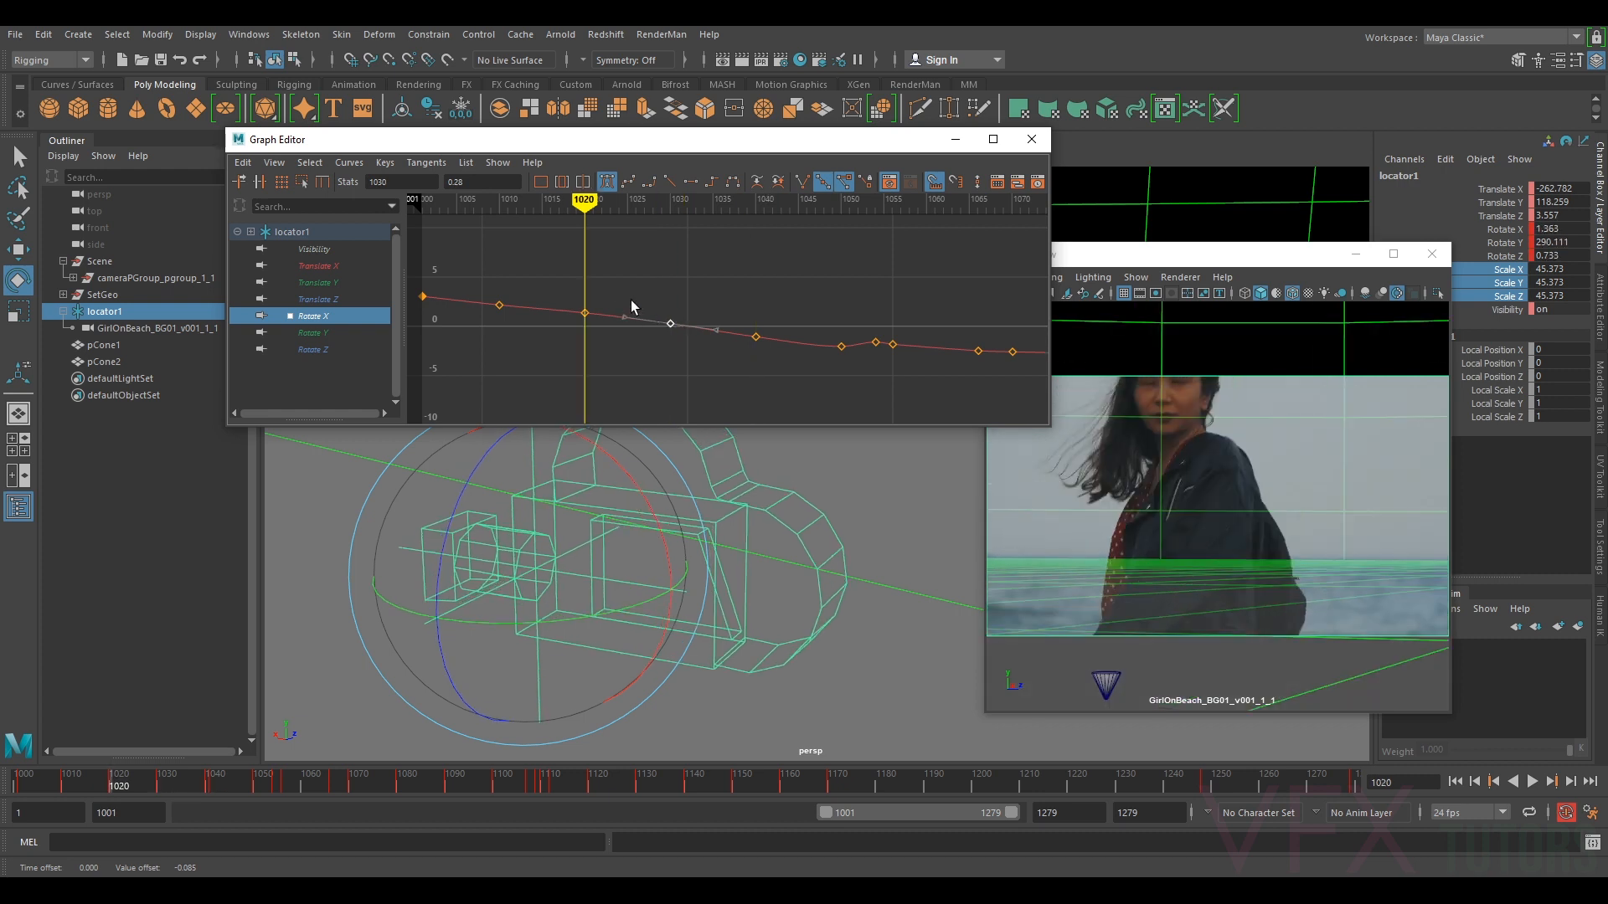
click(585, 313)
middle_drag(588, 313, 588, 313)
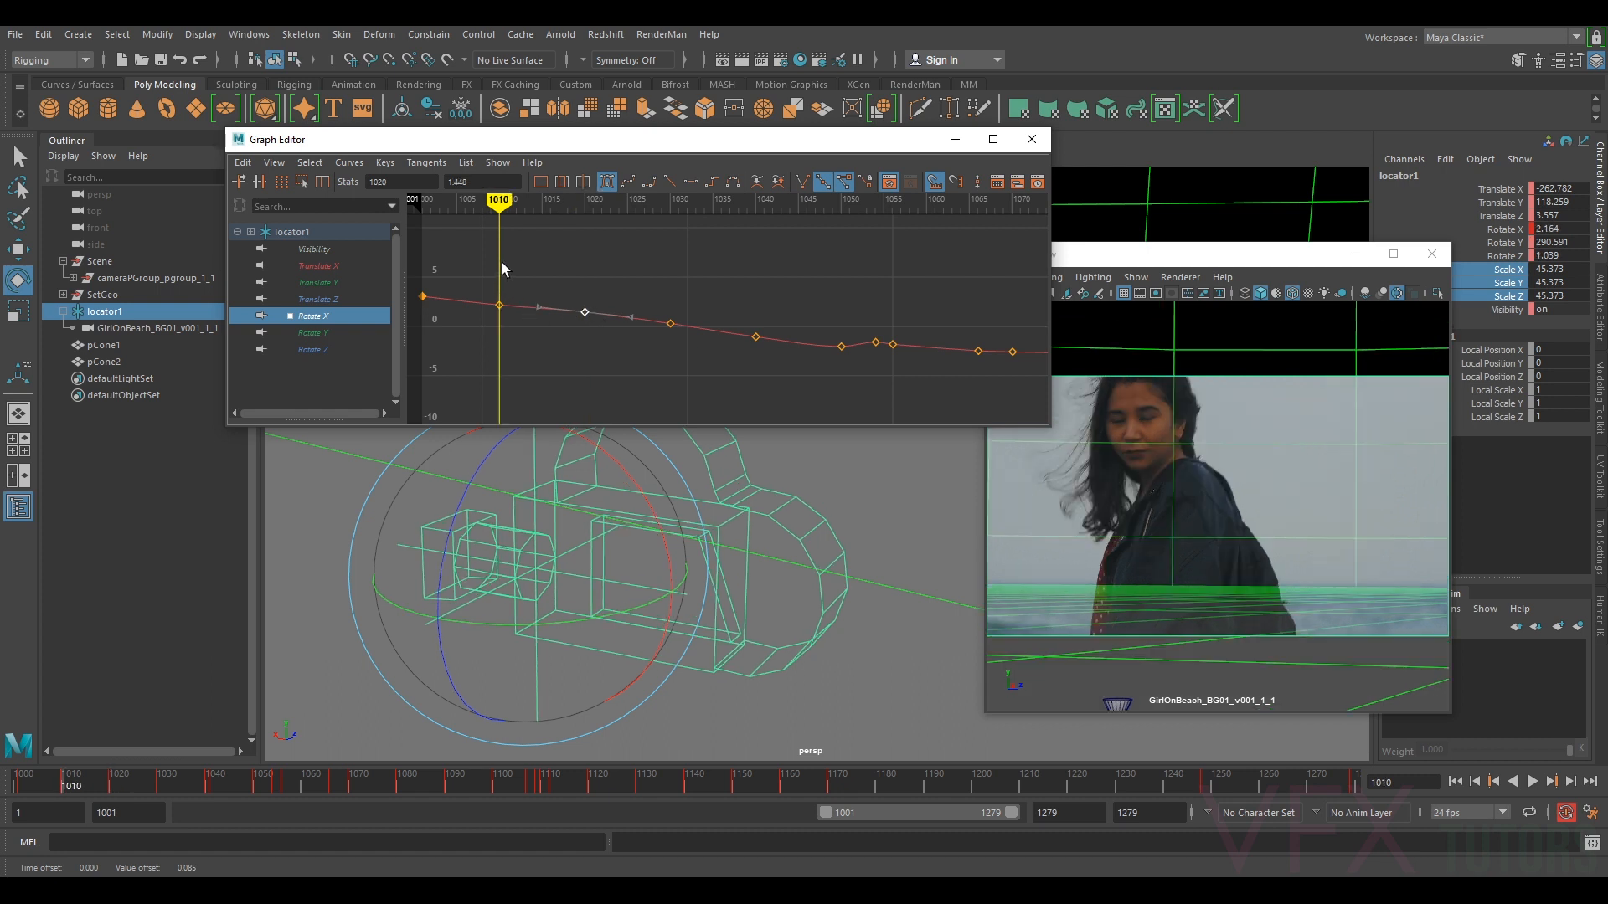
- Try to nudge the Rotate X key at frame 1010 upward, and undo the change
click(499, 304)
middle_drag(505, 303, 505, 302)
key(ctrl+z)
- Step through the keyed frames from 1001 to 1050, comparing the grid horizon with the sea line
key(alt+shift+v)
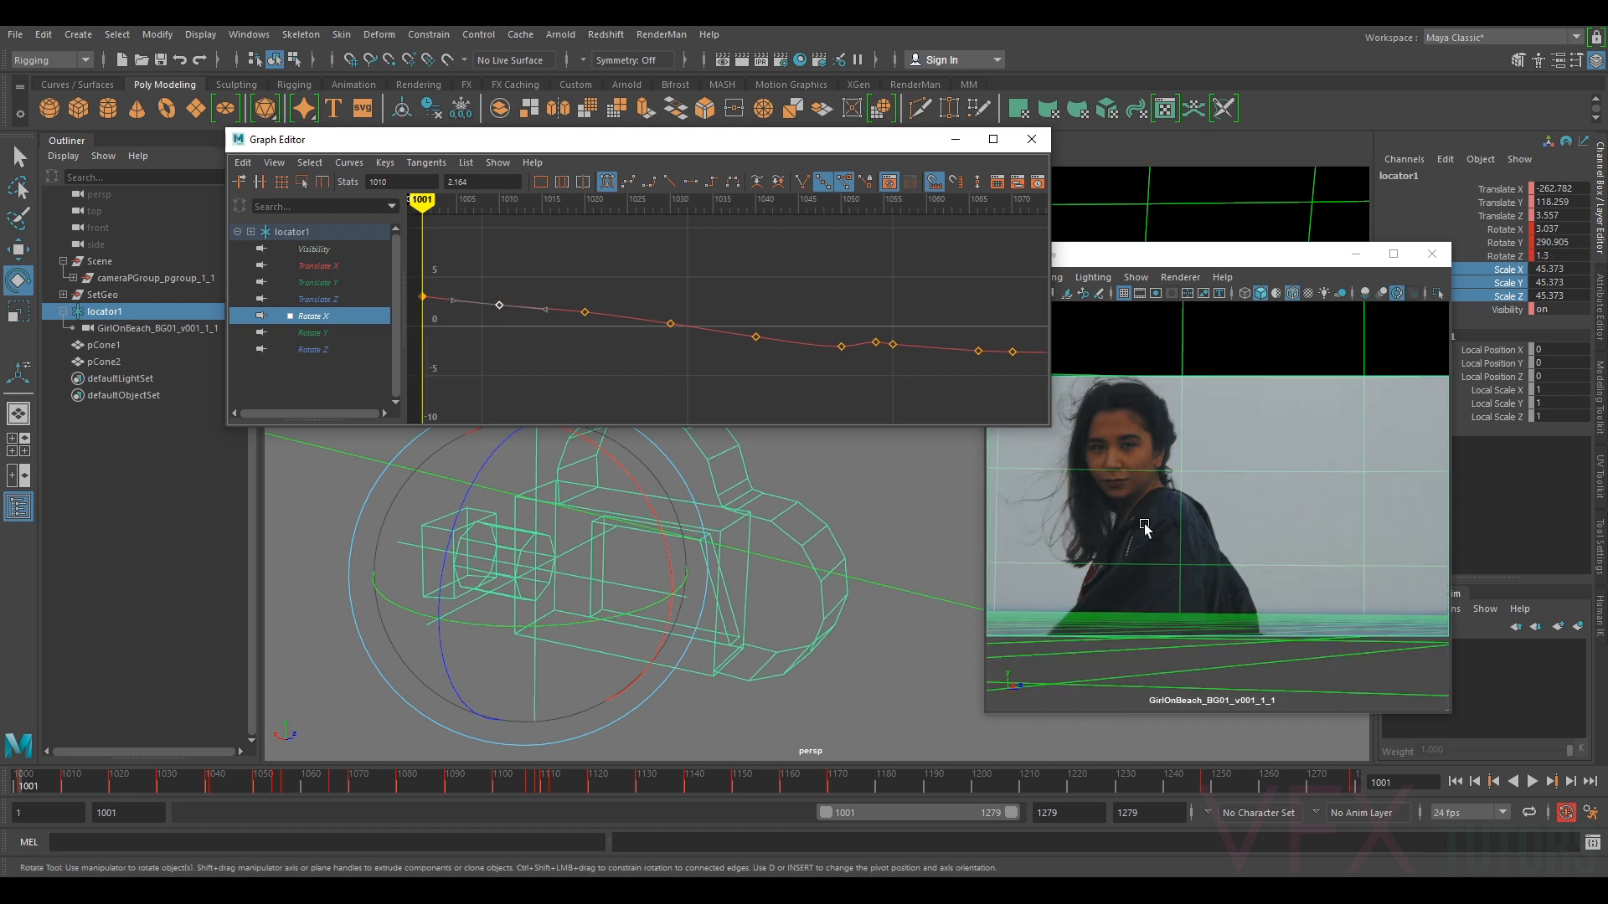
middle_click(1264, 527)
key(period)
key(period)
key(period)
key(period)
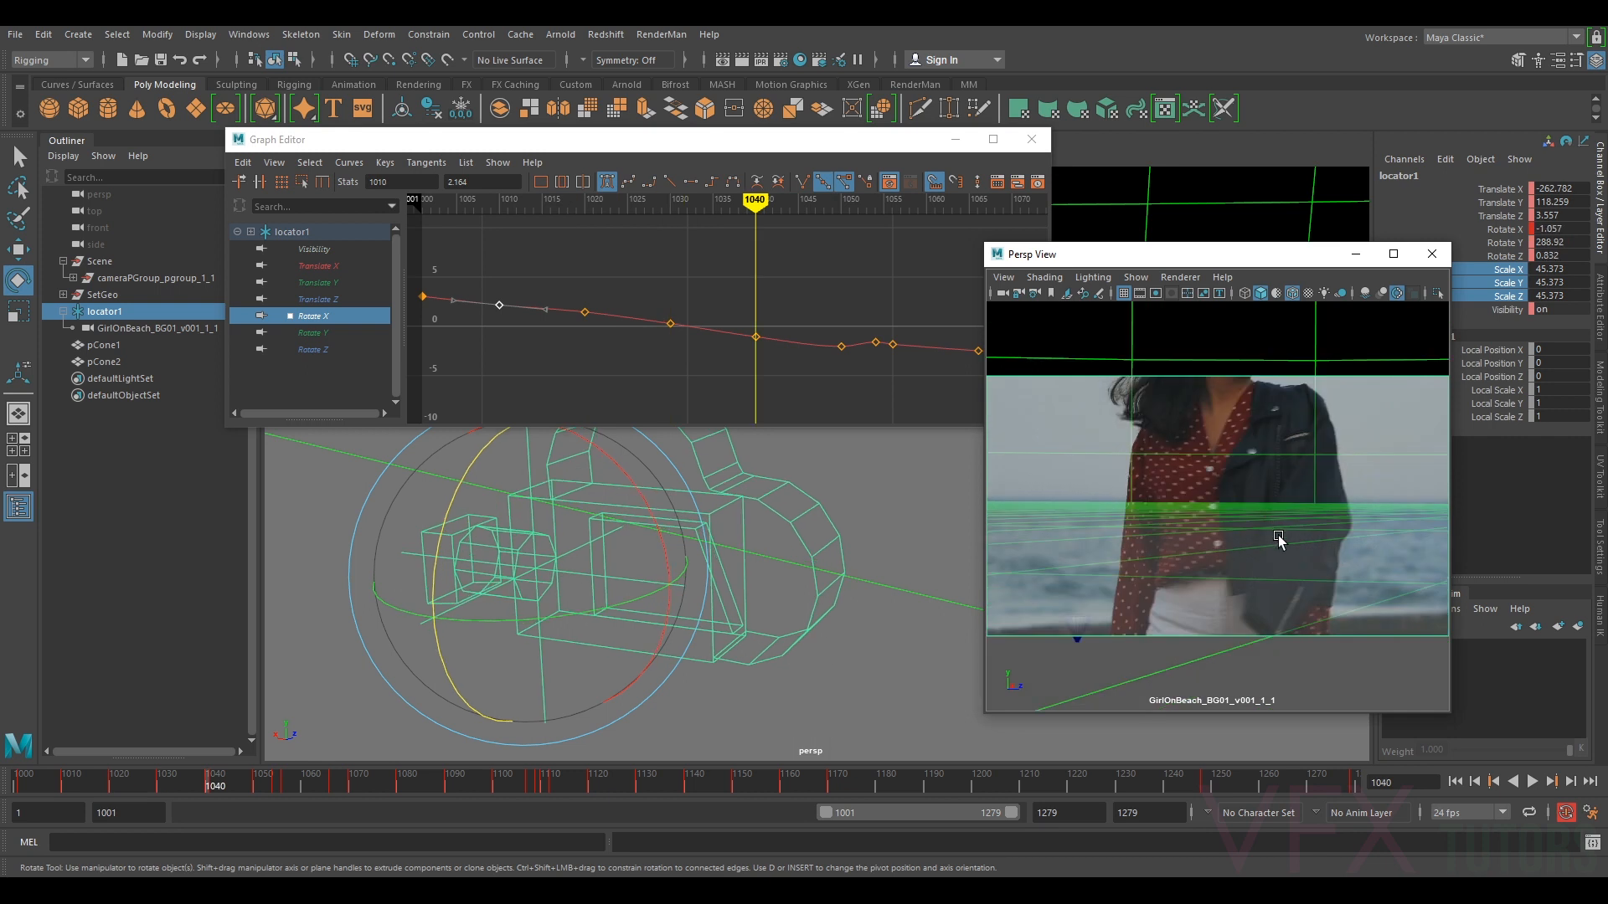
key(period)
- Lower the Rotate X key at frame 1054 to about -2.402, and compare it repeatedly with the previous key
key(period)
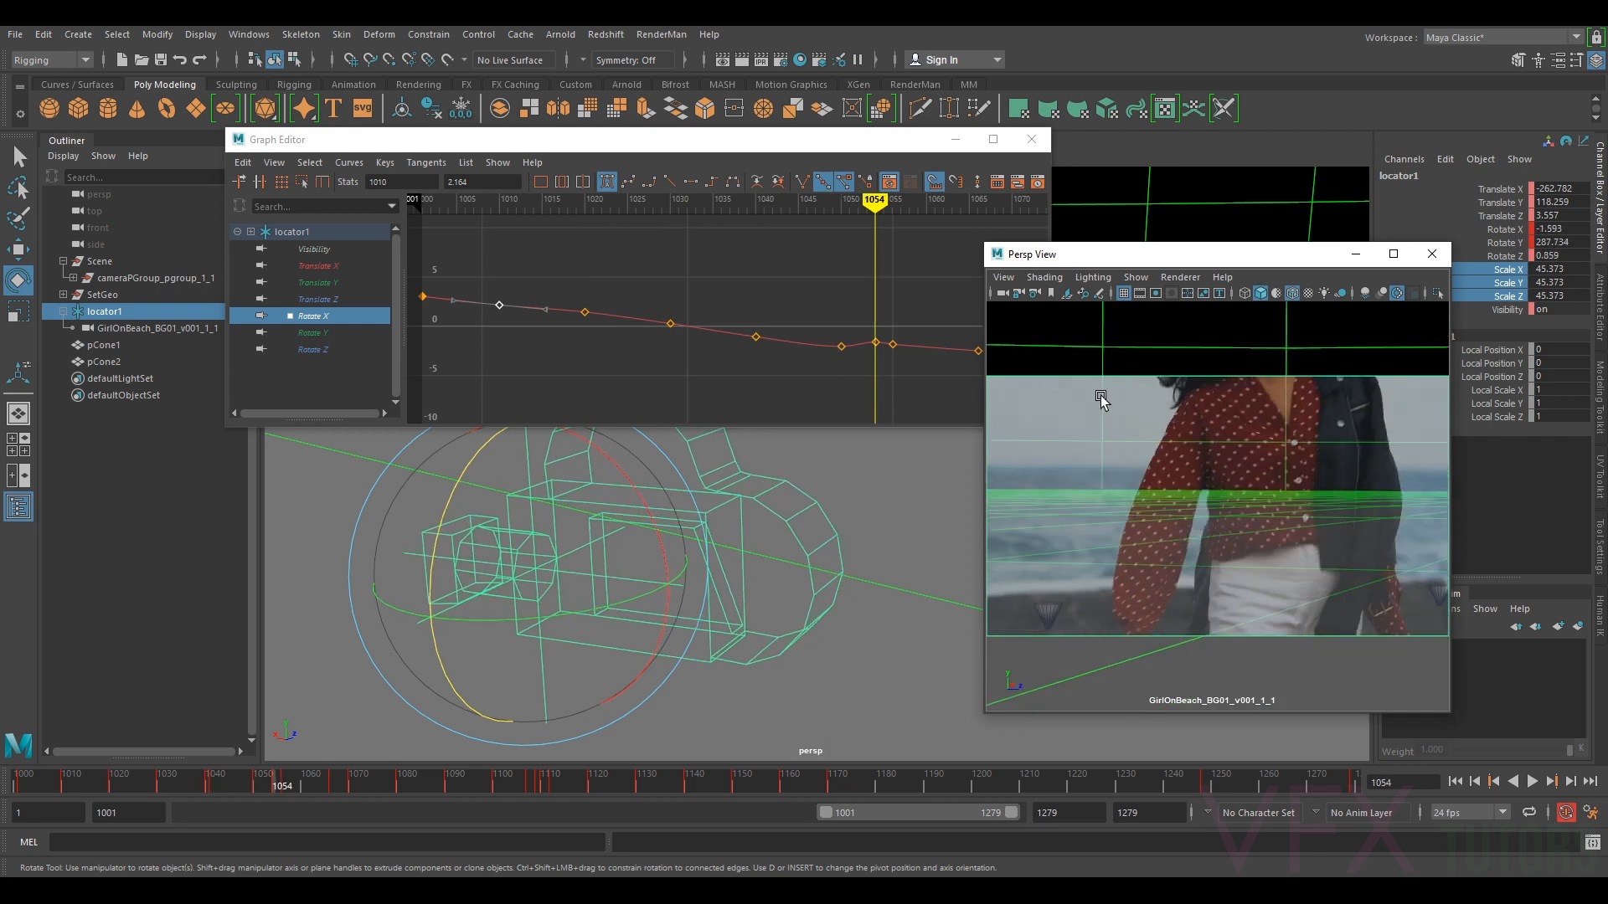
alt+middle_drag(915, 315, 811, 313)
alt+right_drag(811, 313, 843, 351)
alt+middle_drag(842, 346, 710, 271)
drag(665, 308, 665, 309)
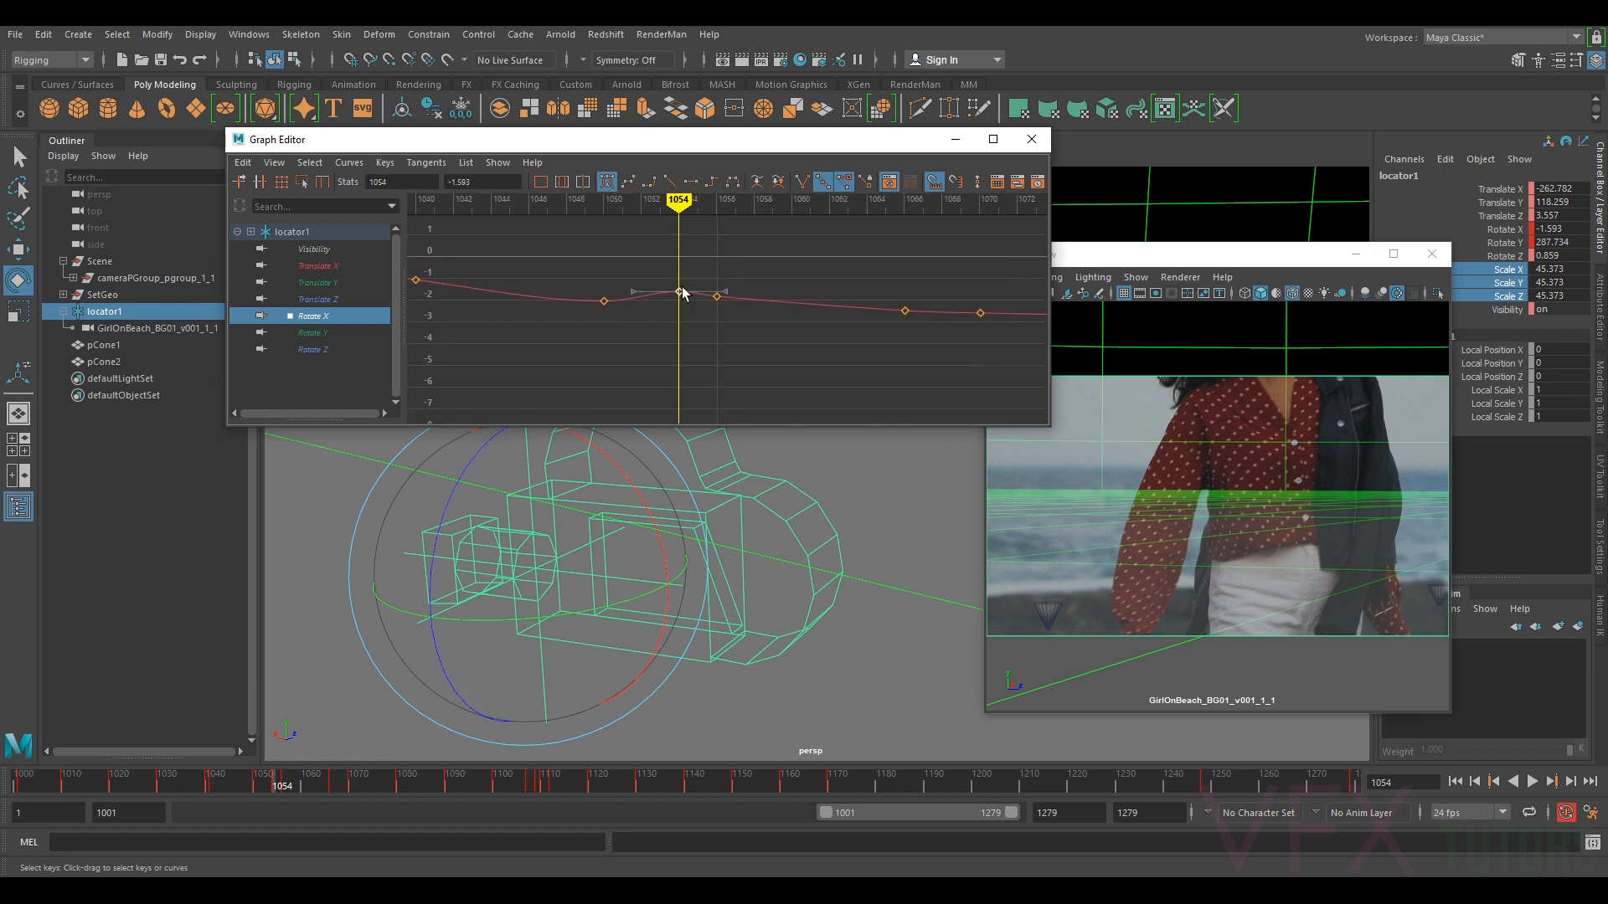
shift+middle_drag(679, 292, 685, 310)
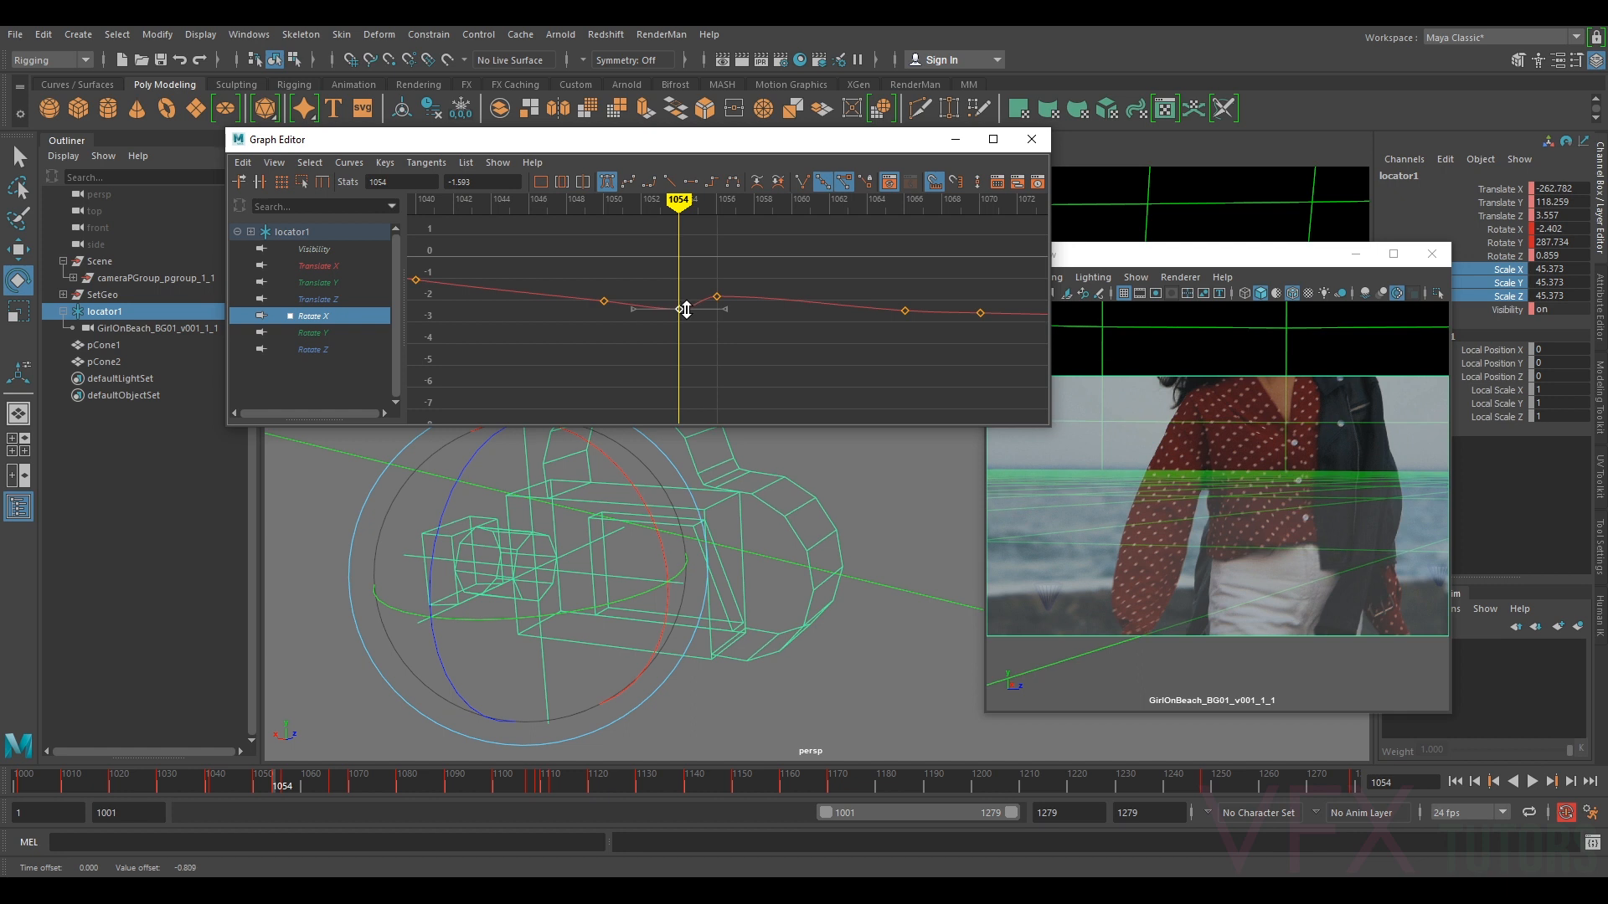
key(comma)
key(period)
key(comma)
key(period)
key(comma)
key(period)
- Lower the Rotate X key at frame 1056 to about -2.63
key(period)
drag(698, 306, 700, 305)
shift+middle_drag(718, 297, 729, 310)
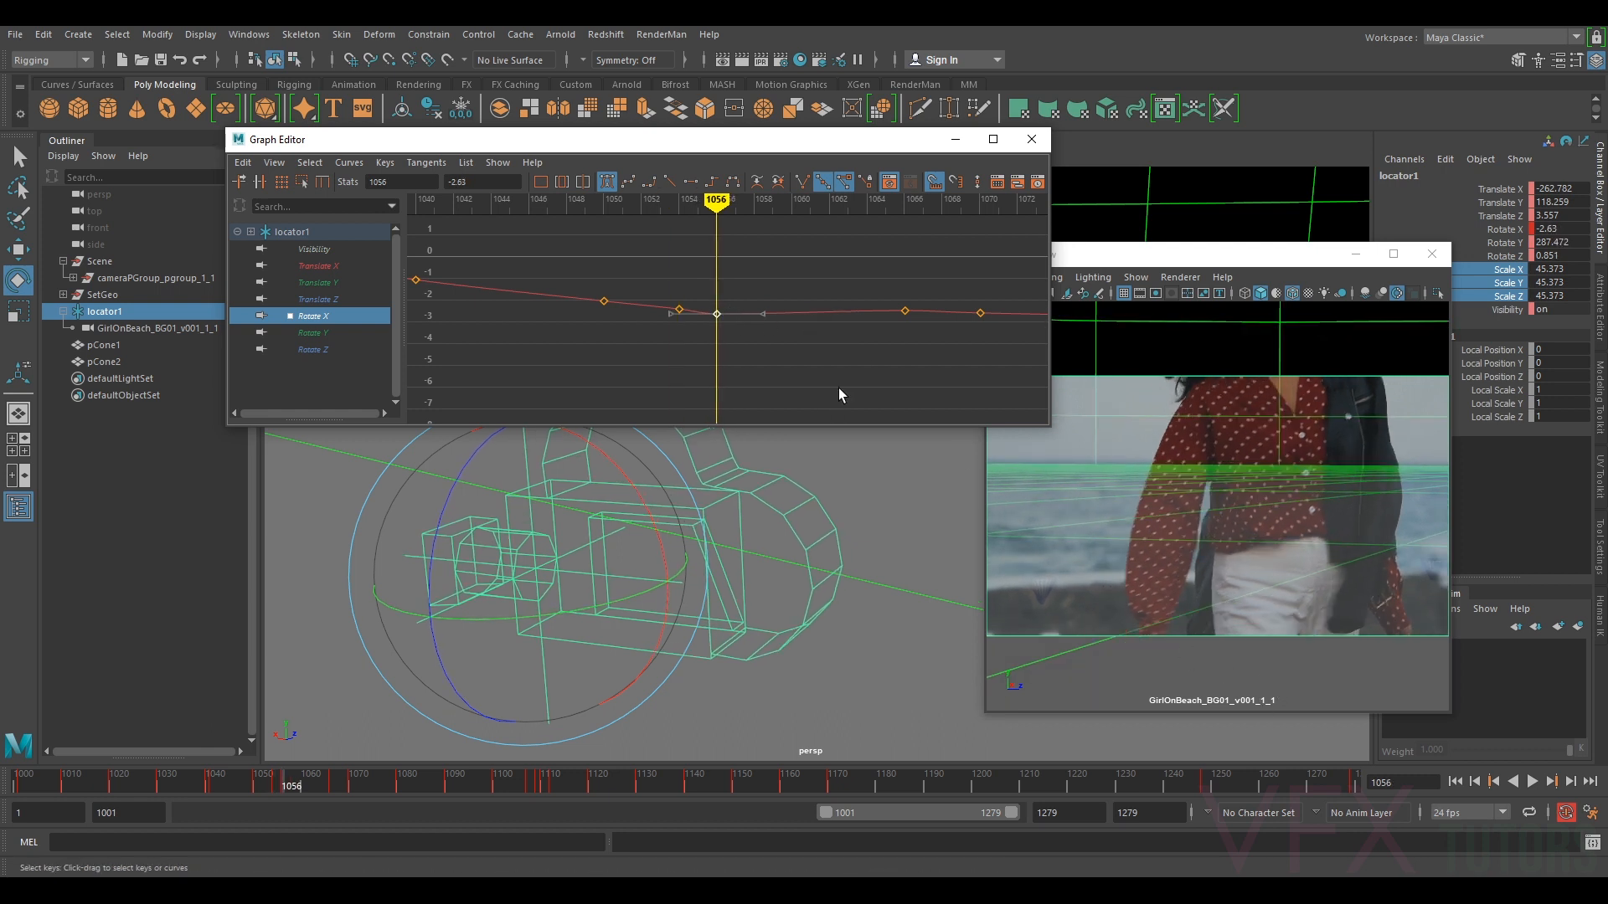
- Lower the Rotate X key at frame 1066 to about -3.2, and compare it with the previous key
key(period)
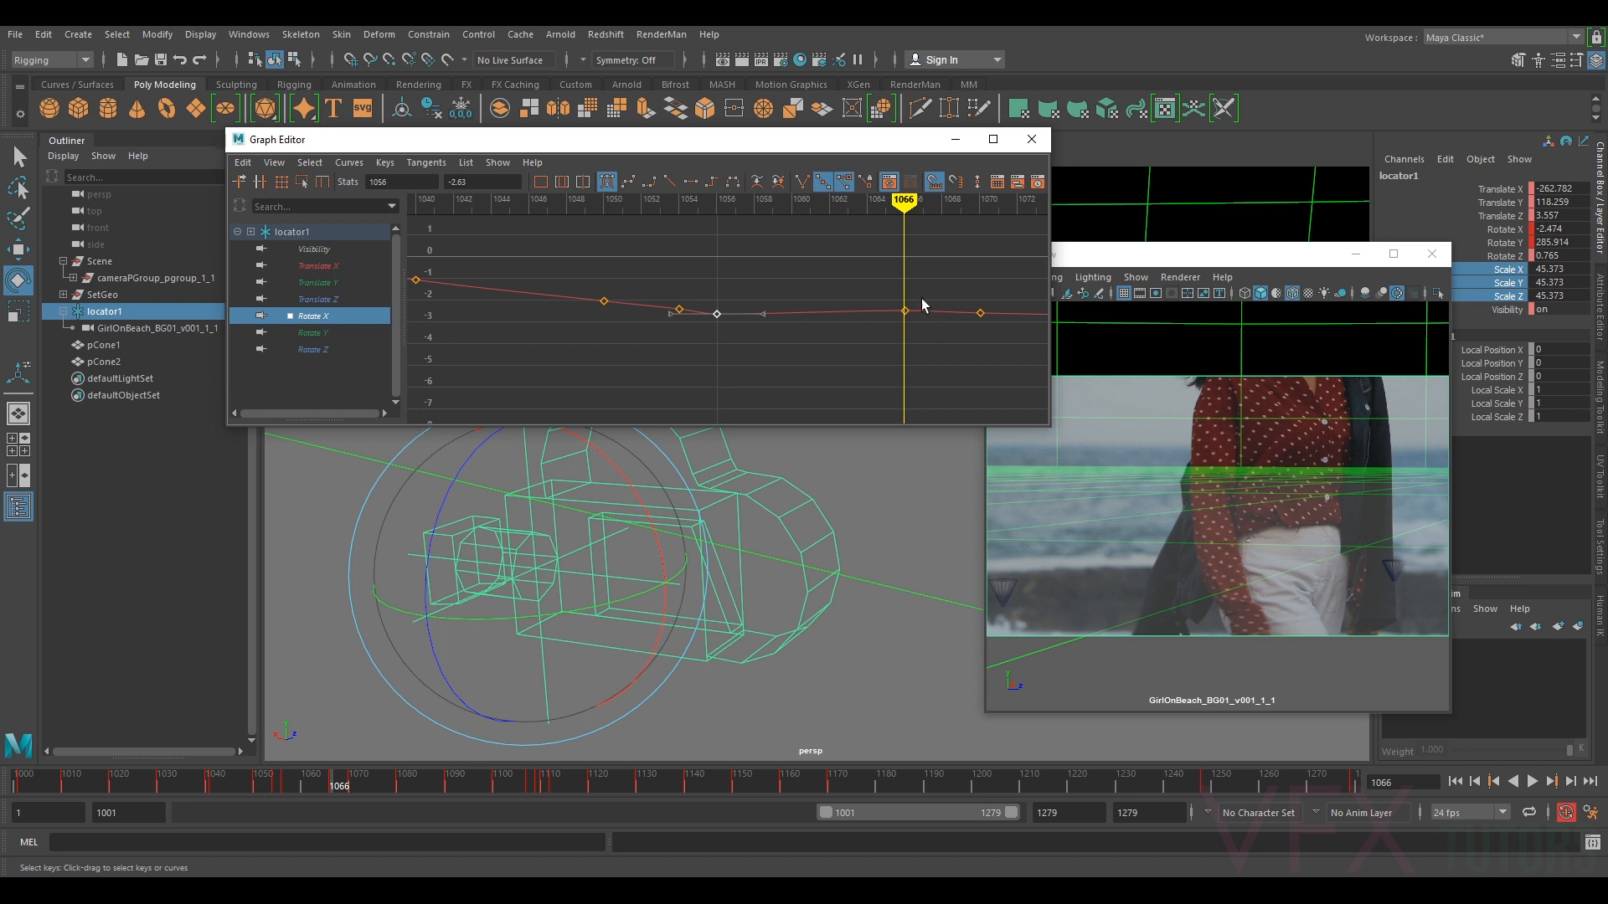
drag(913, 293, 901, 316)
shift+middle_drag(901, 316, 908, 322)
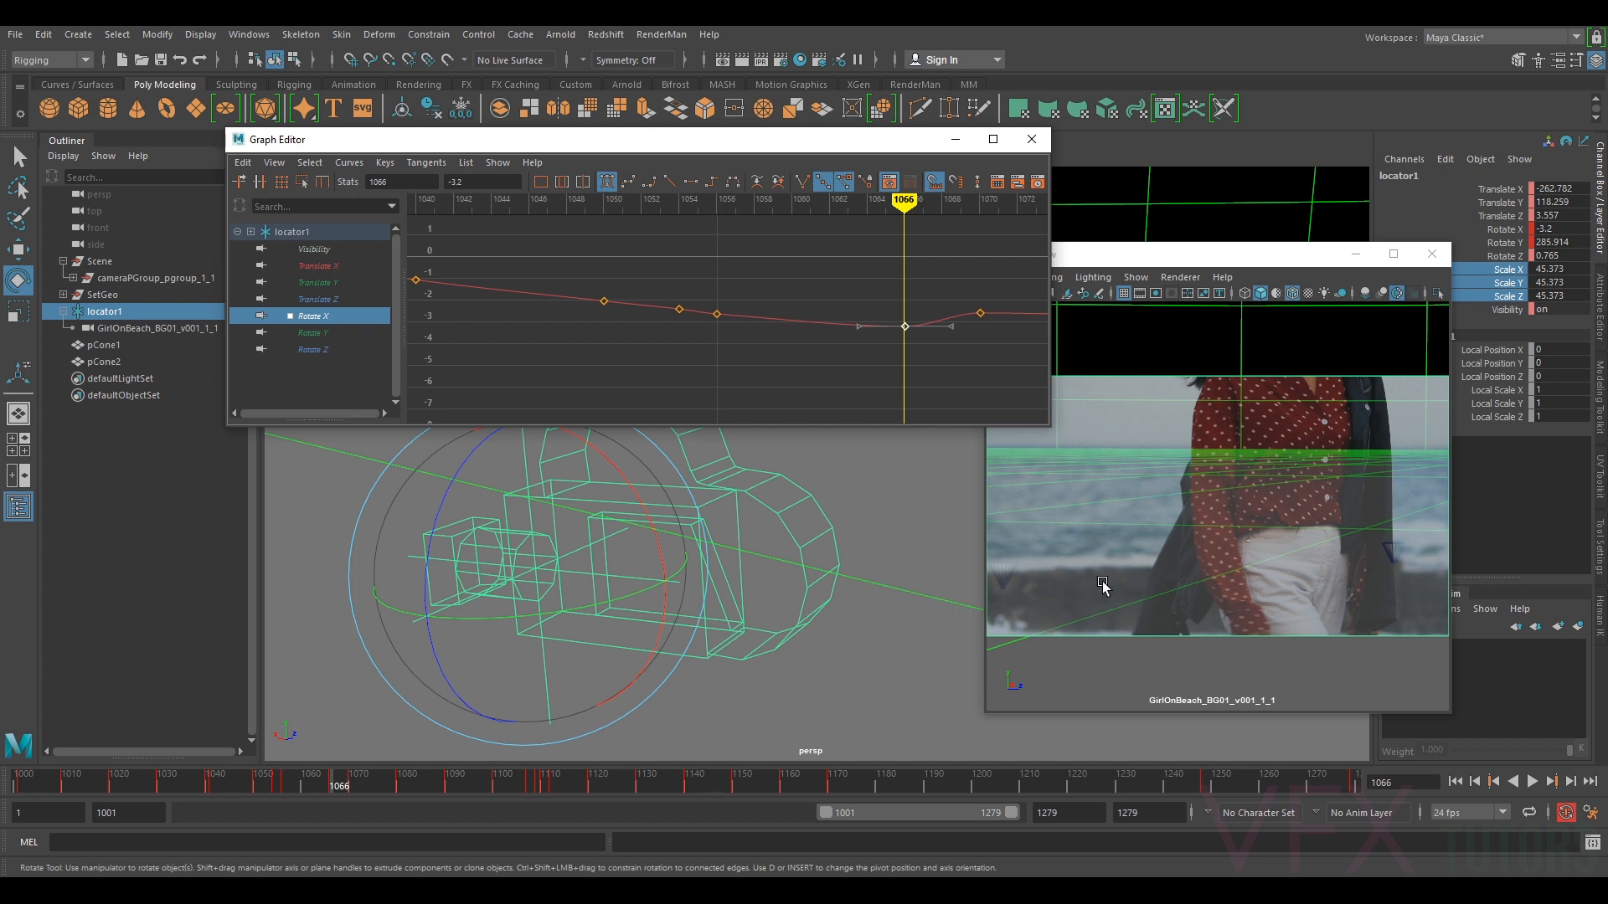
middle_click(1180, 485)
key(comma)
key(period)
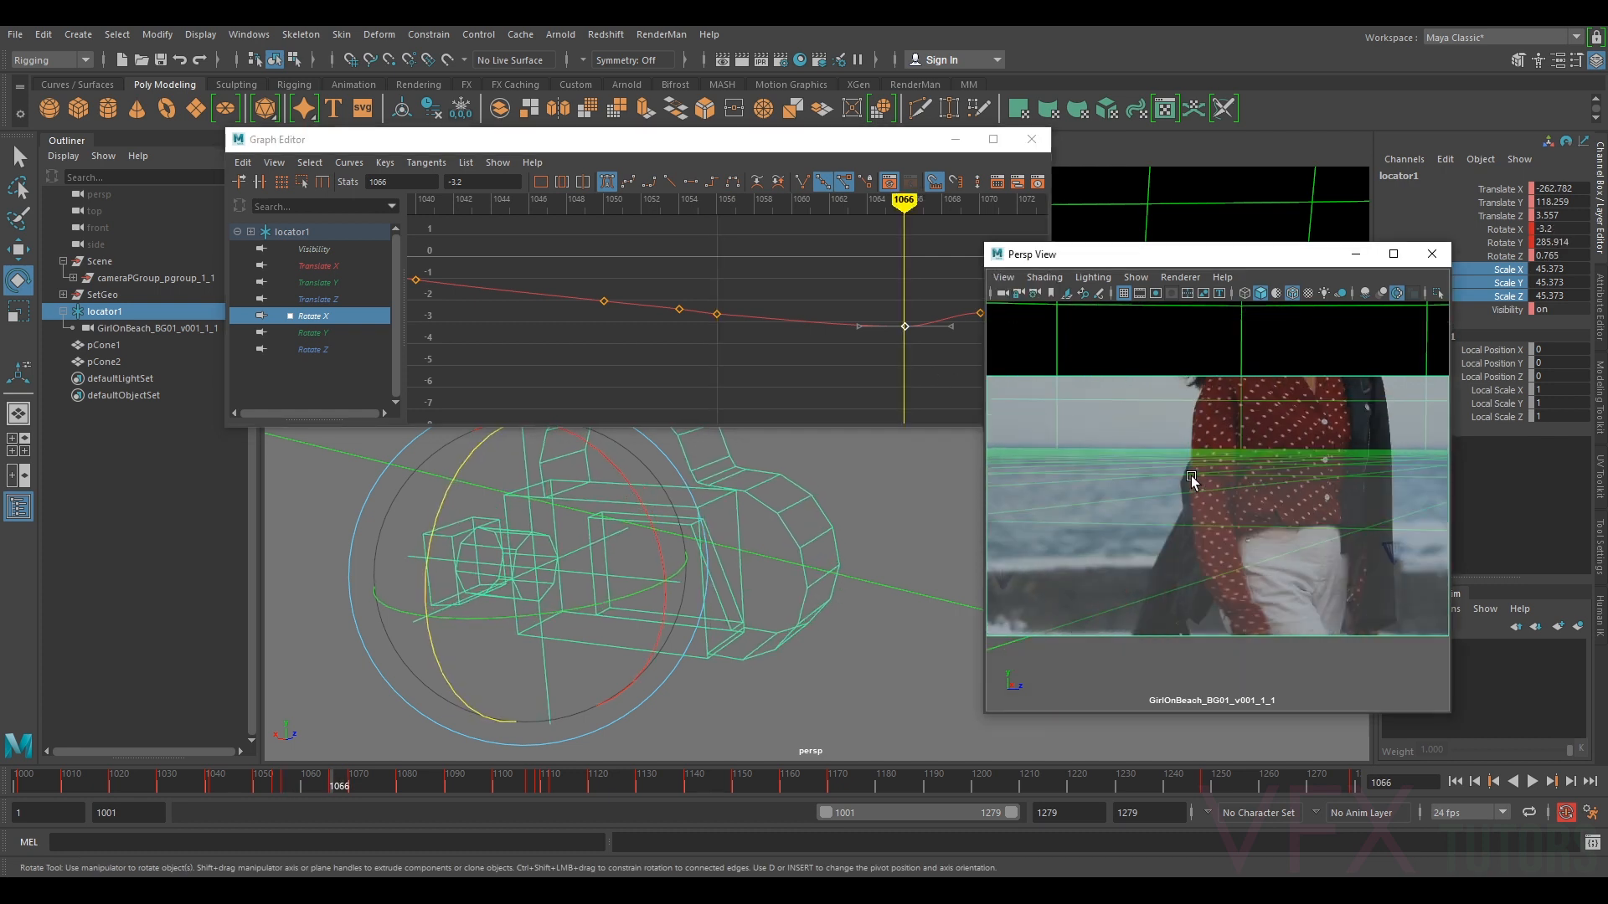
- Lower the Rotate X key at frame 1070 to about -3.298 to match the sea line
alt+middle_drag(807, 280, 593, 313)
click(748, 343)
key(comma)
key(period)
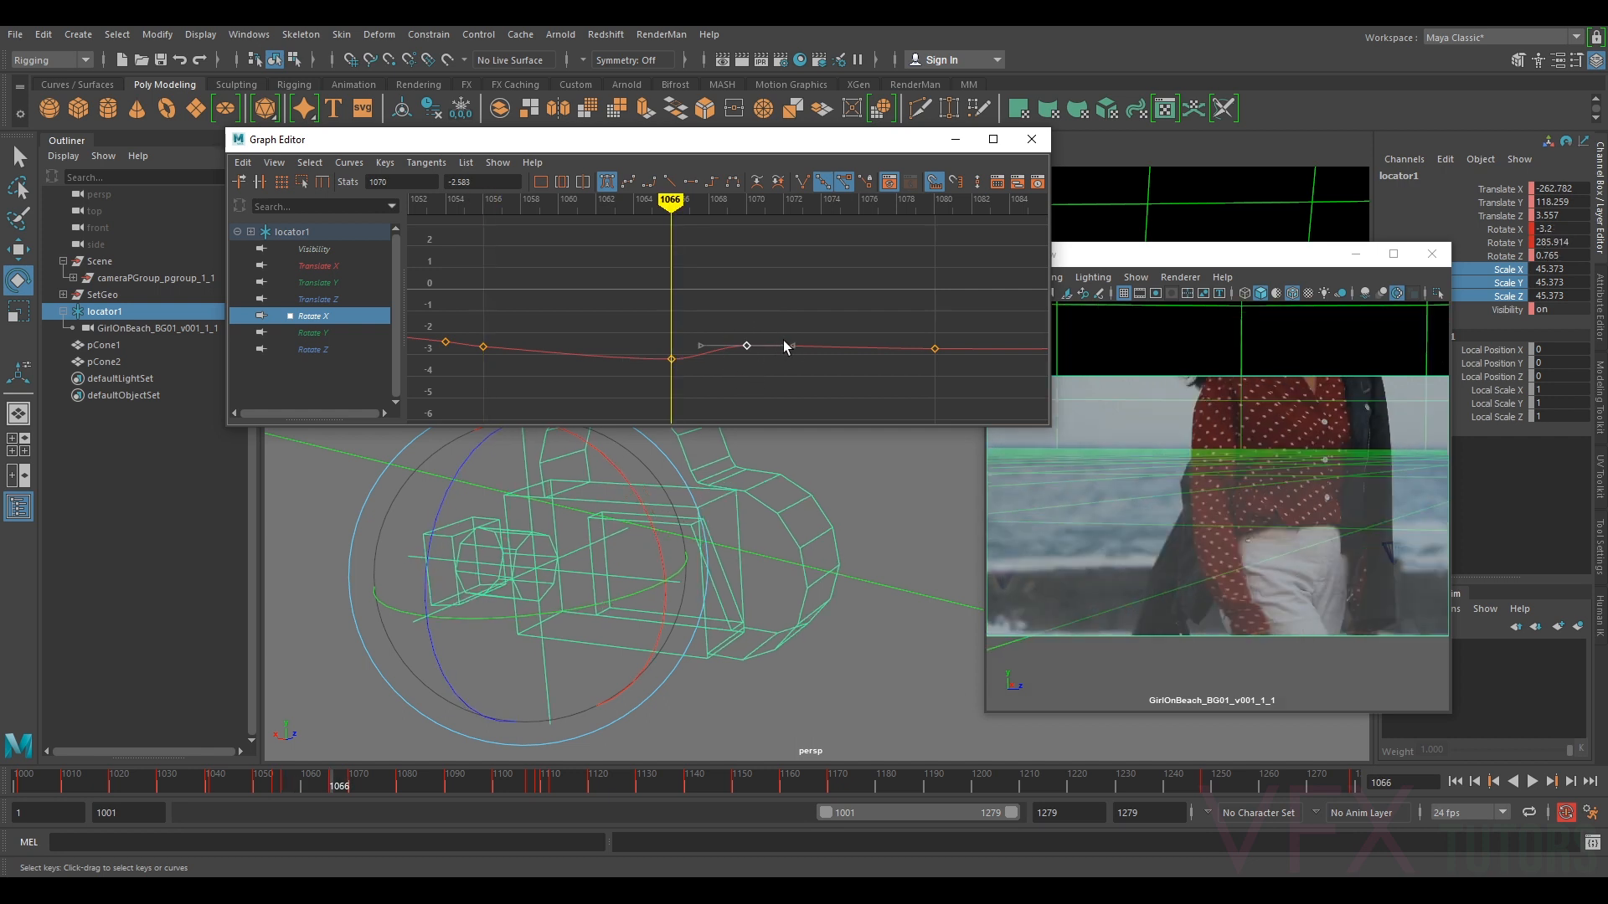
key(period)
drag(748, 346, 752, 360)
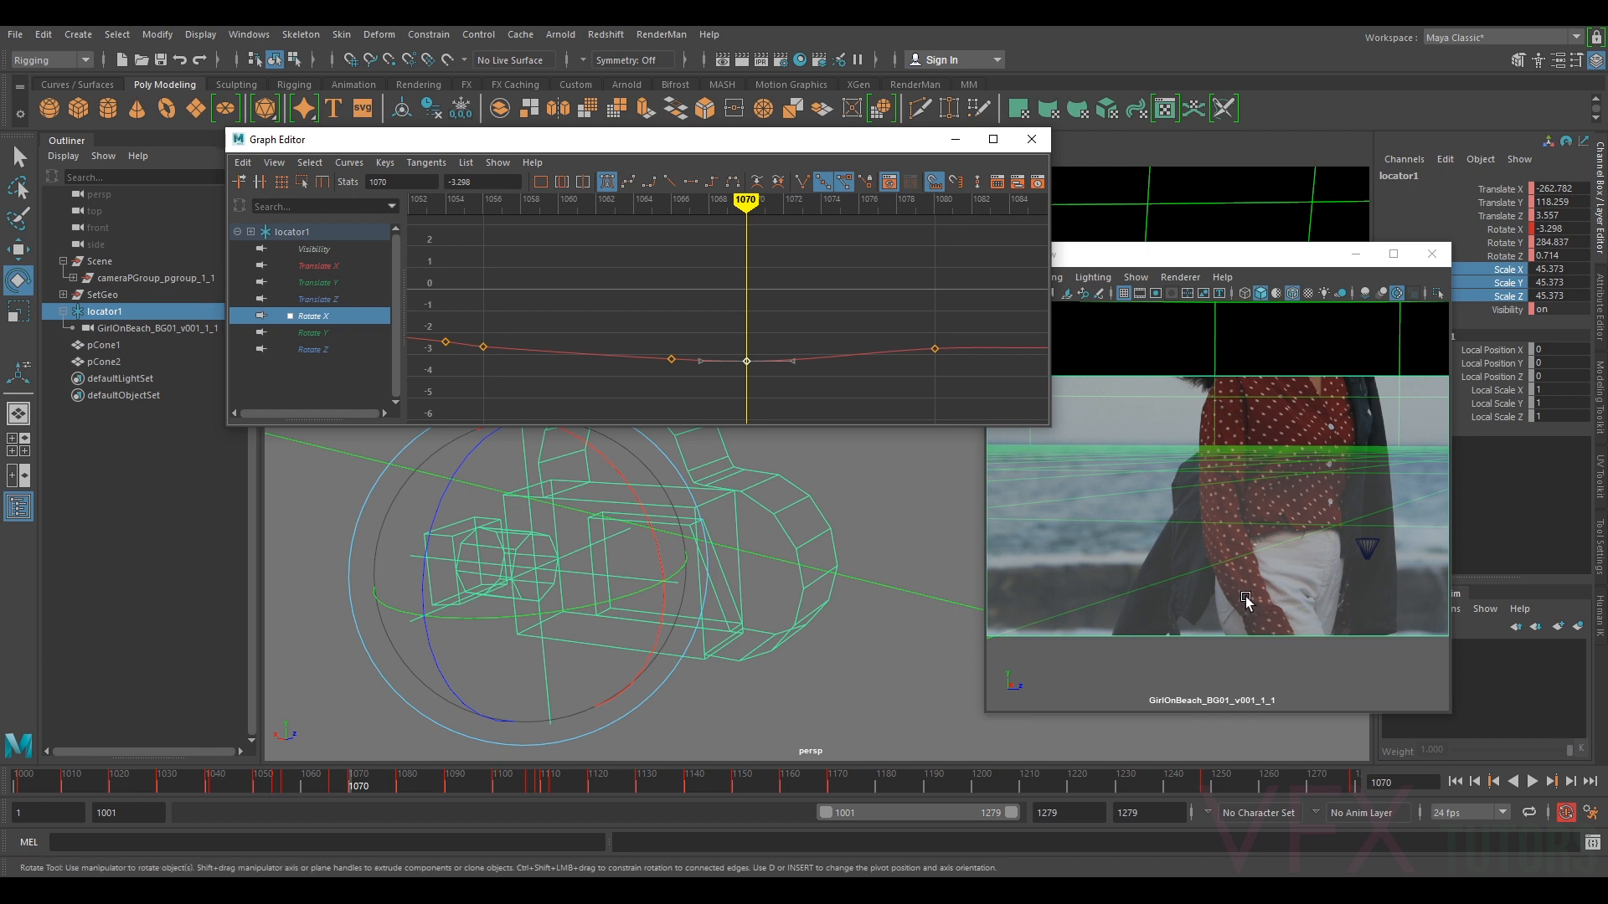
- Lower the Rotate X key at frame 1080 to about -3.298, level with the key at frame 1070
key(period)
drag(903, 314, 950, 359)
shift+middle_drag(939, 350, 937, 358)
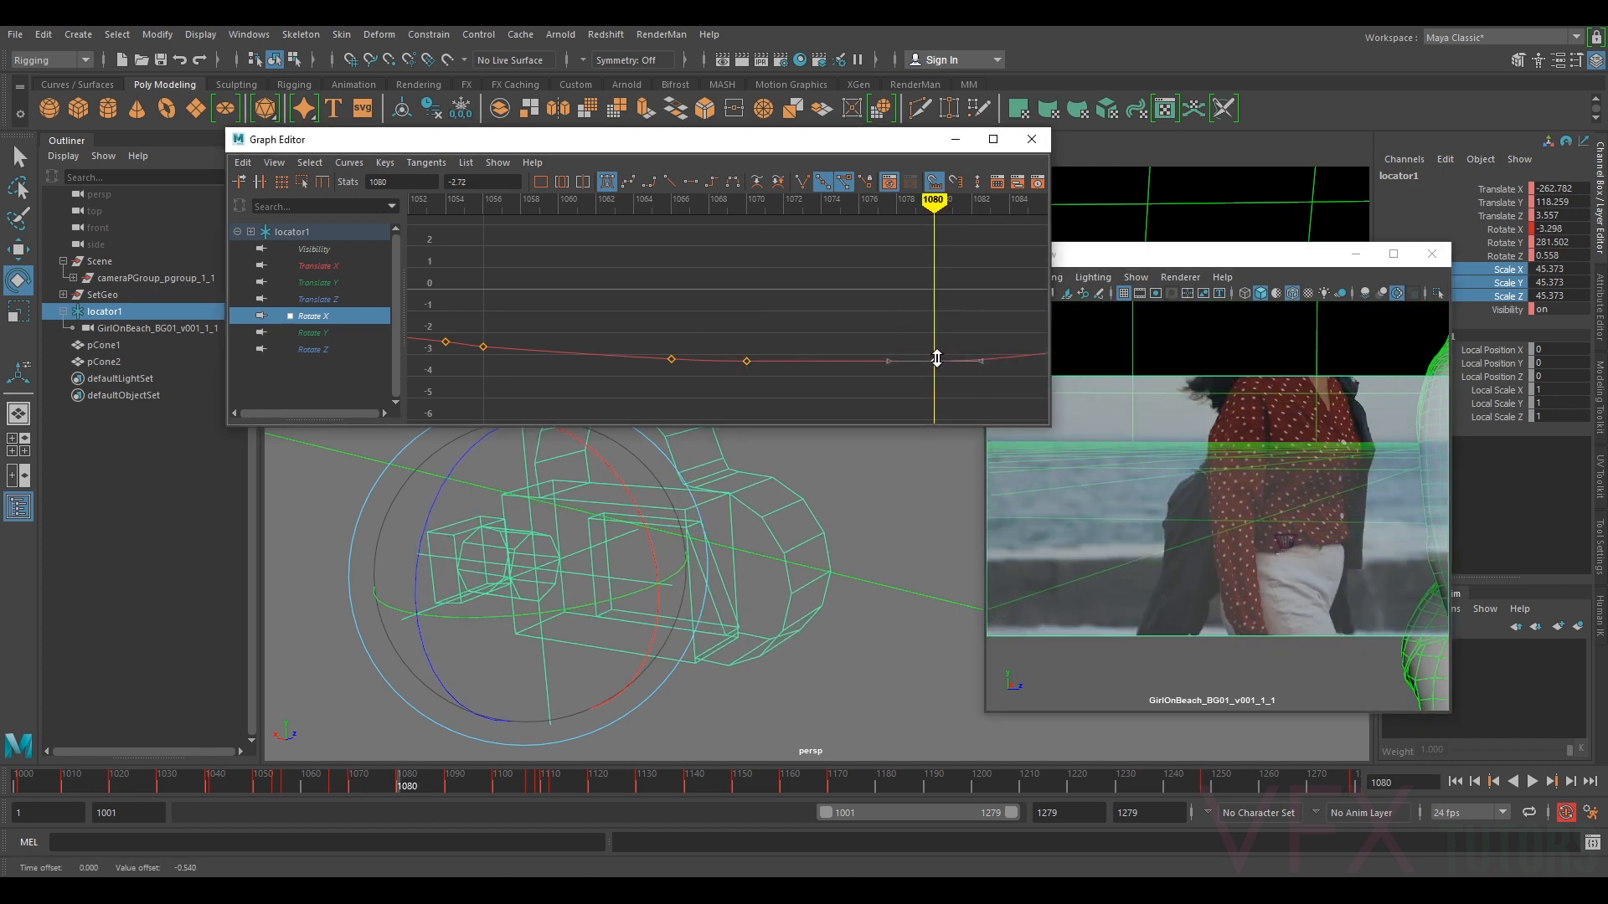
click(1420, 458)
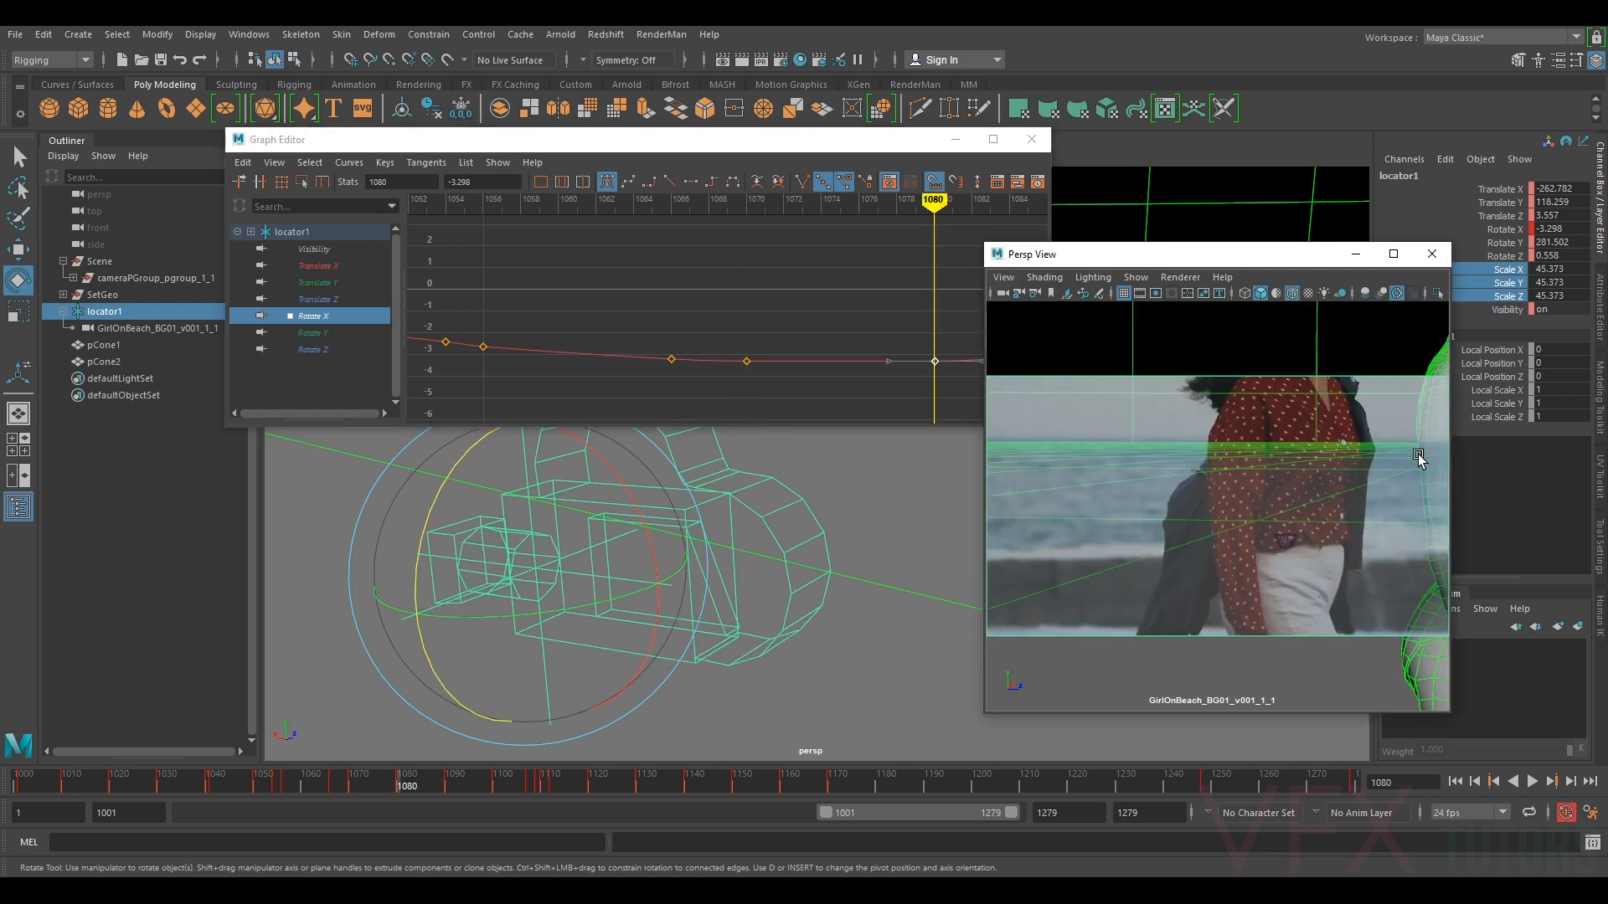
- Lower the Rotate X key at frame 1090 to about -2.963, and compare it with frame 1080
key(period)
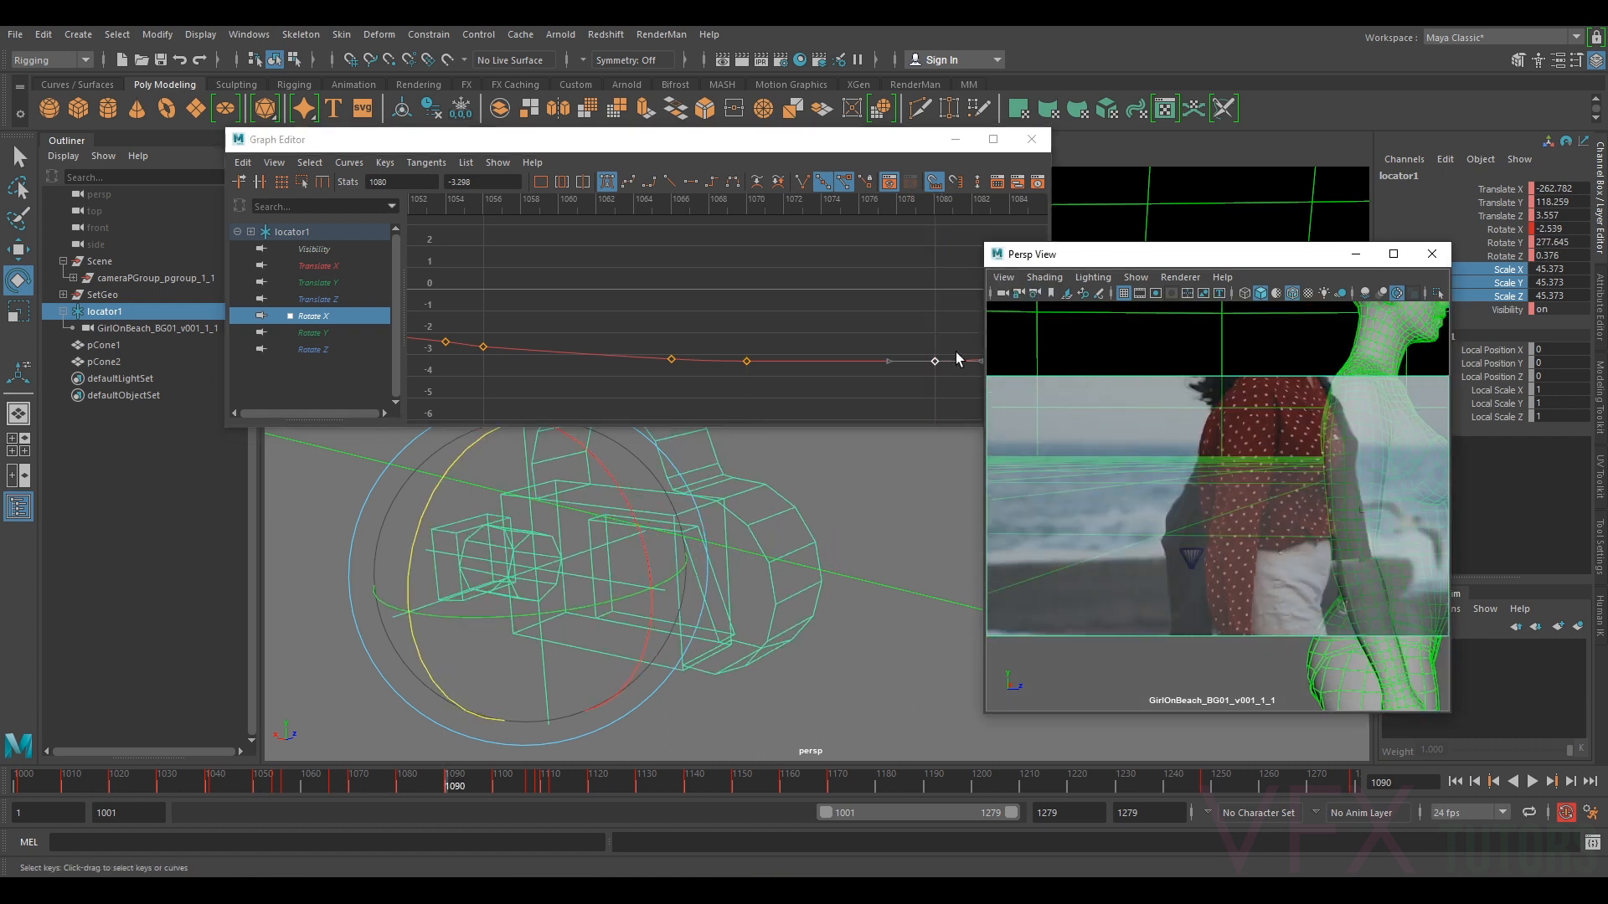
alt+middle_drag(921, 341, 494, 334)
drag(665, 315, 715, 342)
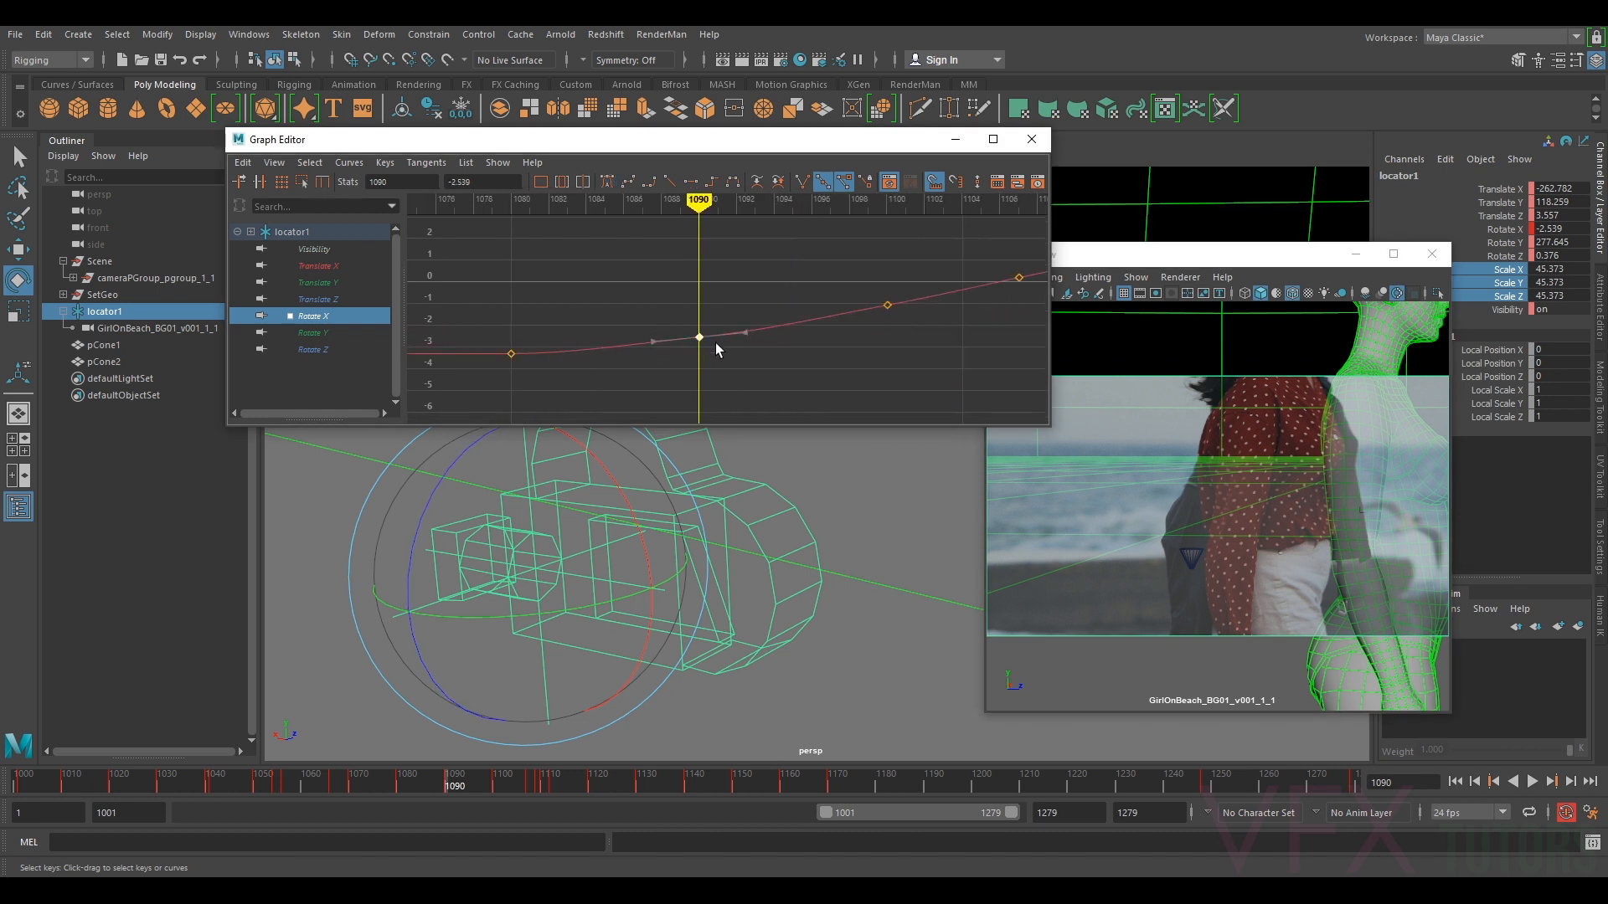
shift+middle_drag(695, 339, 701, 346)
click(1184, 556)
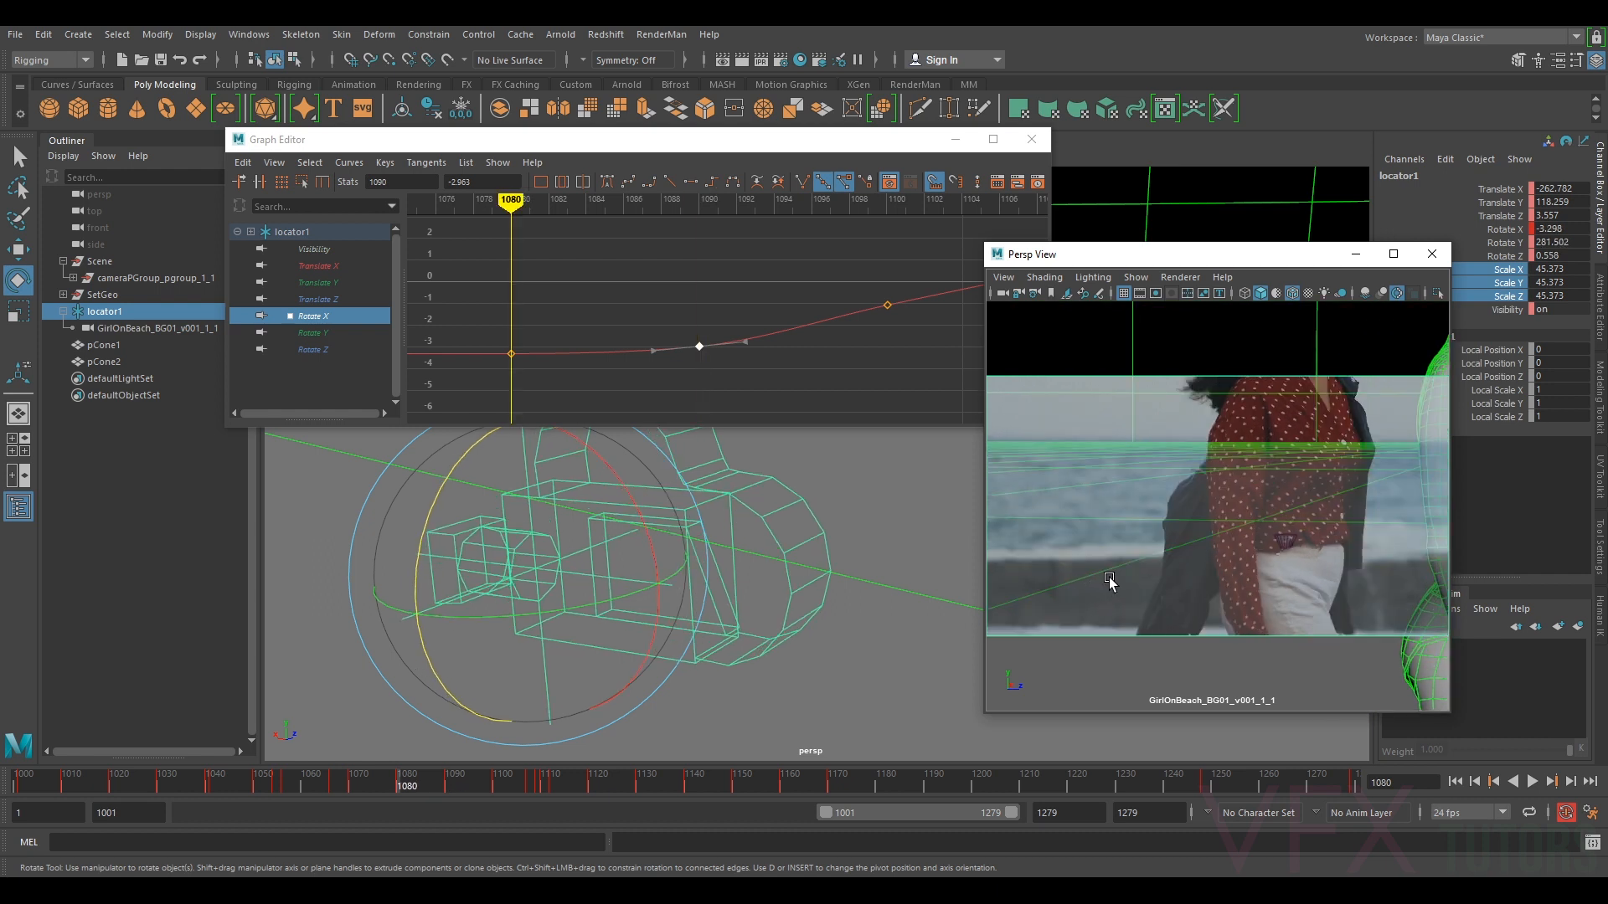
key(.)
key(.)
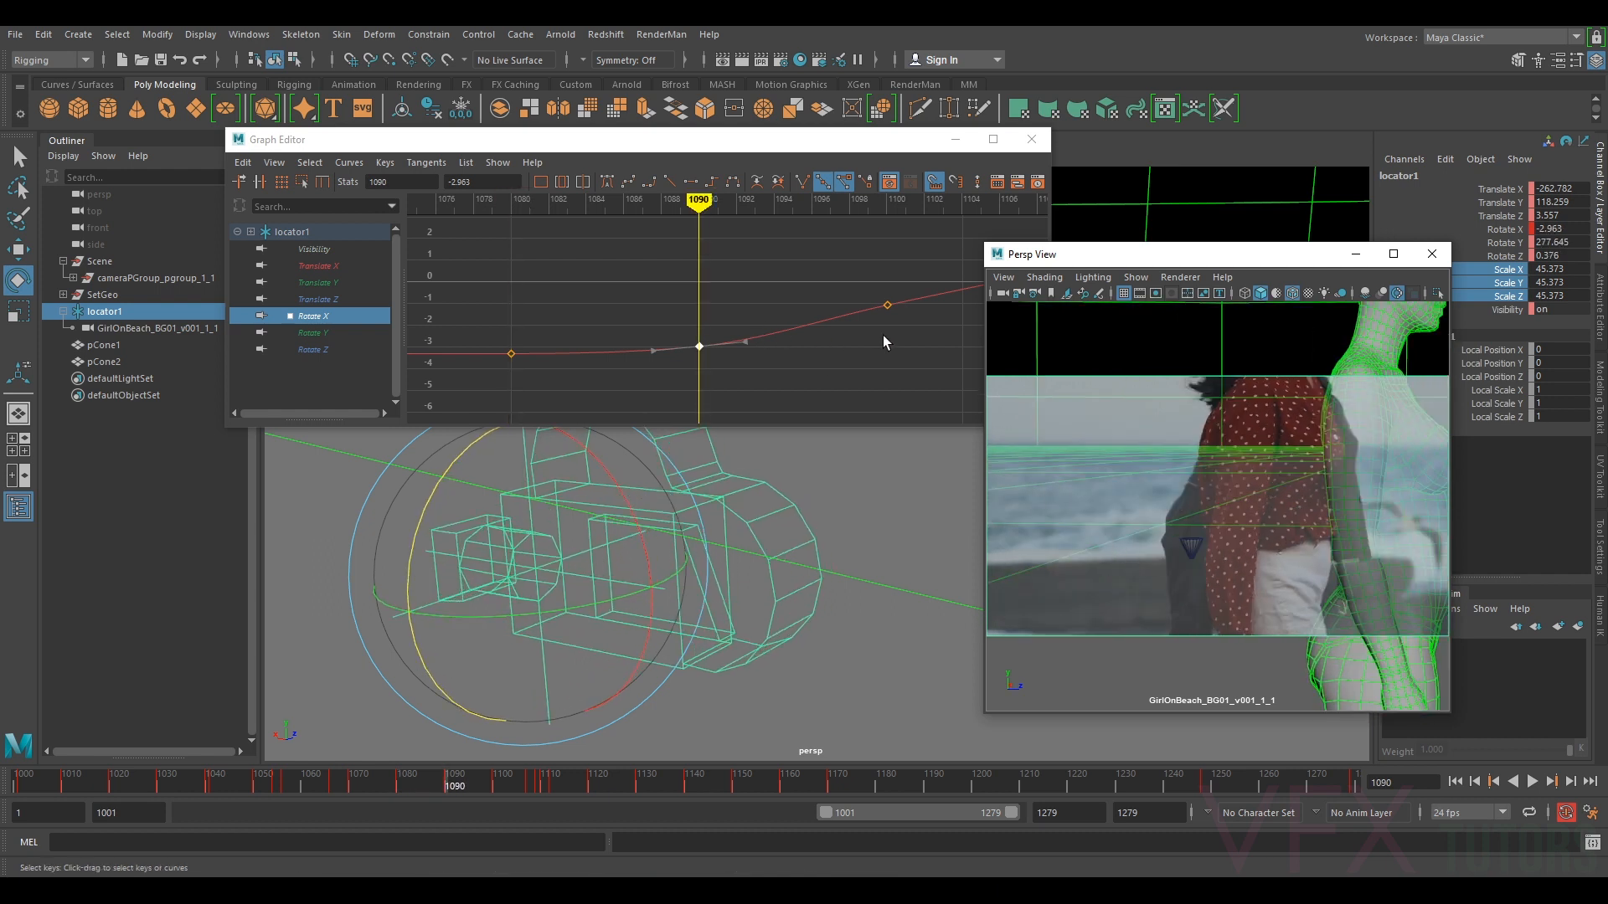
- Lower the Rotate X key at frame 1100 to about -1.295, and compare it with the previous key
key(.)
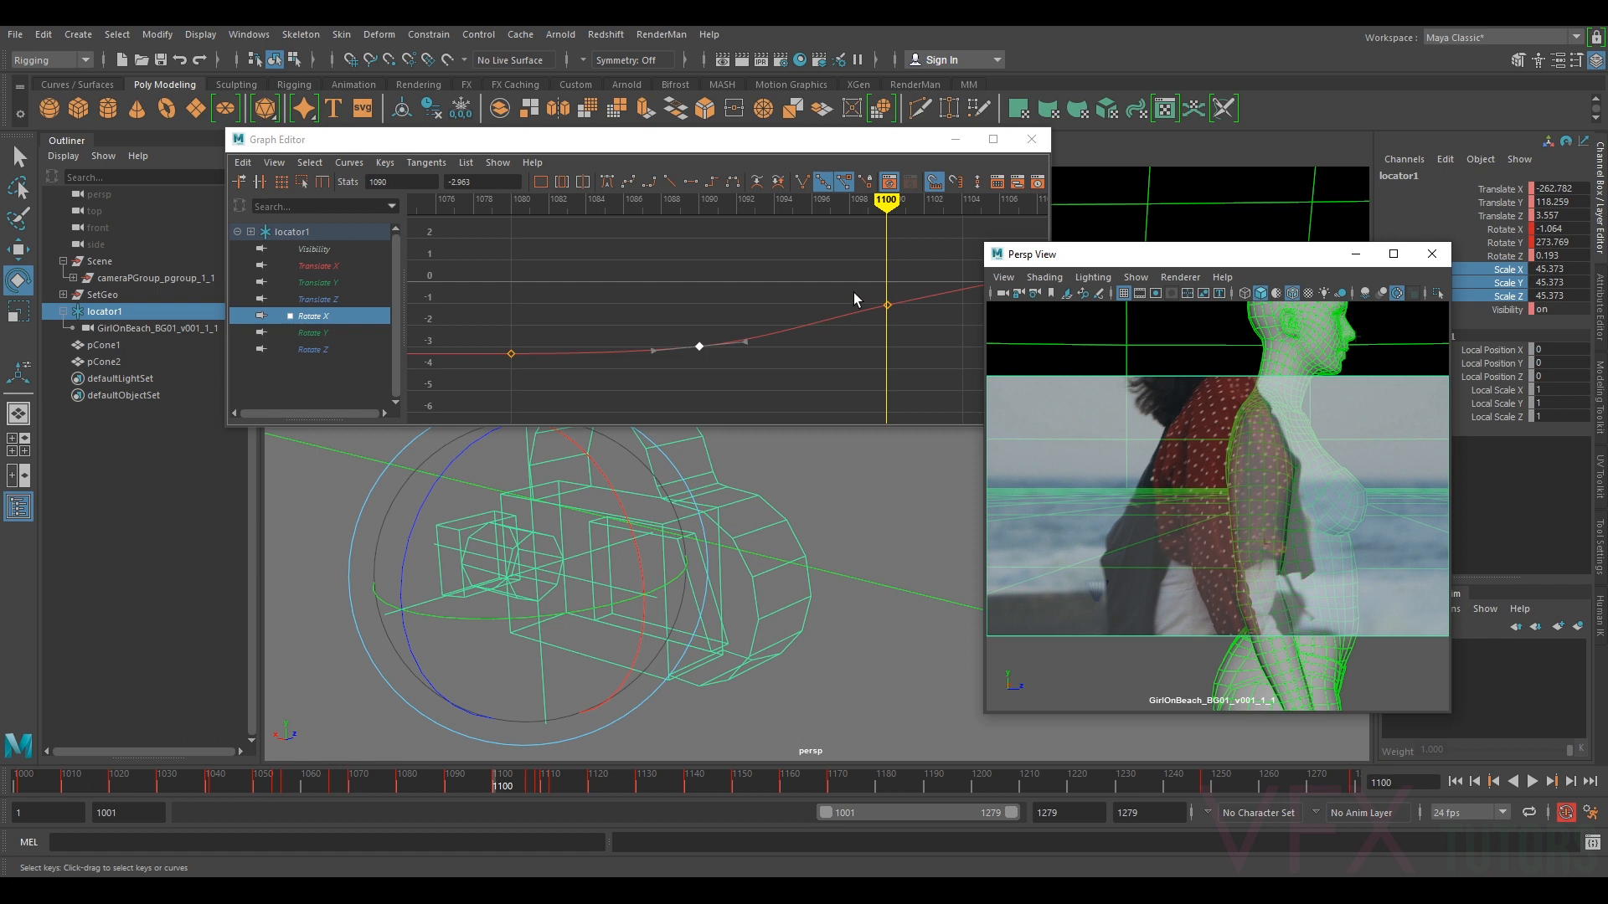
click(887, 304)
shift+middle_drag(886, 305, 890, 311)
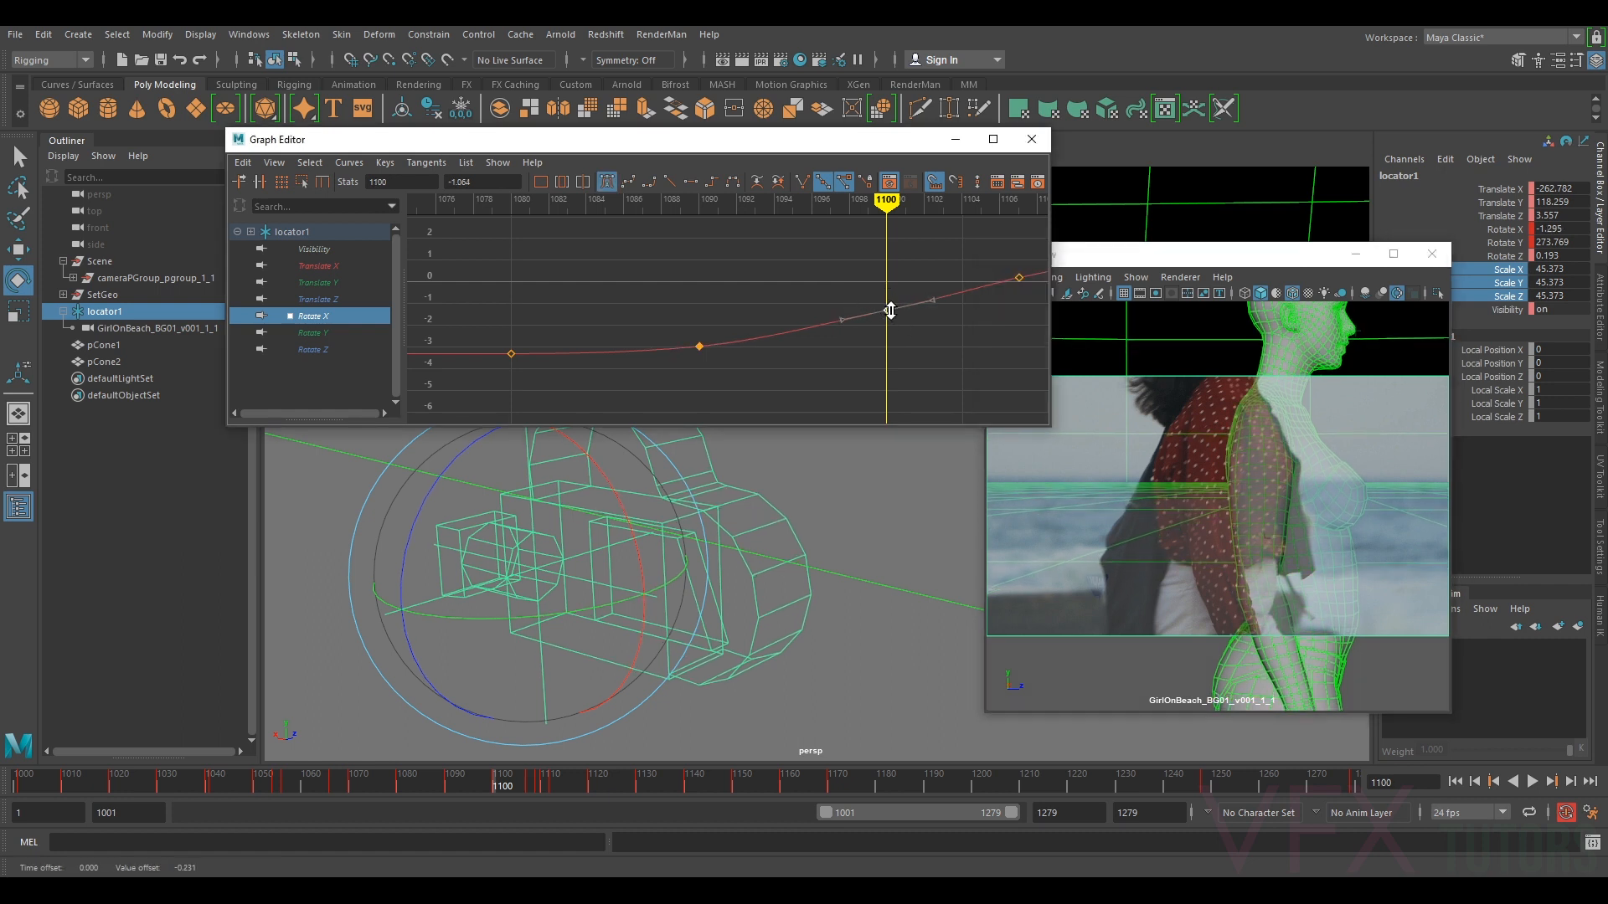
key(comma)
key(period)
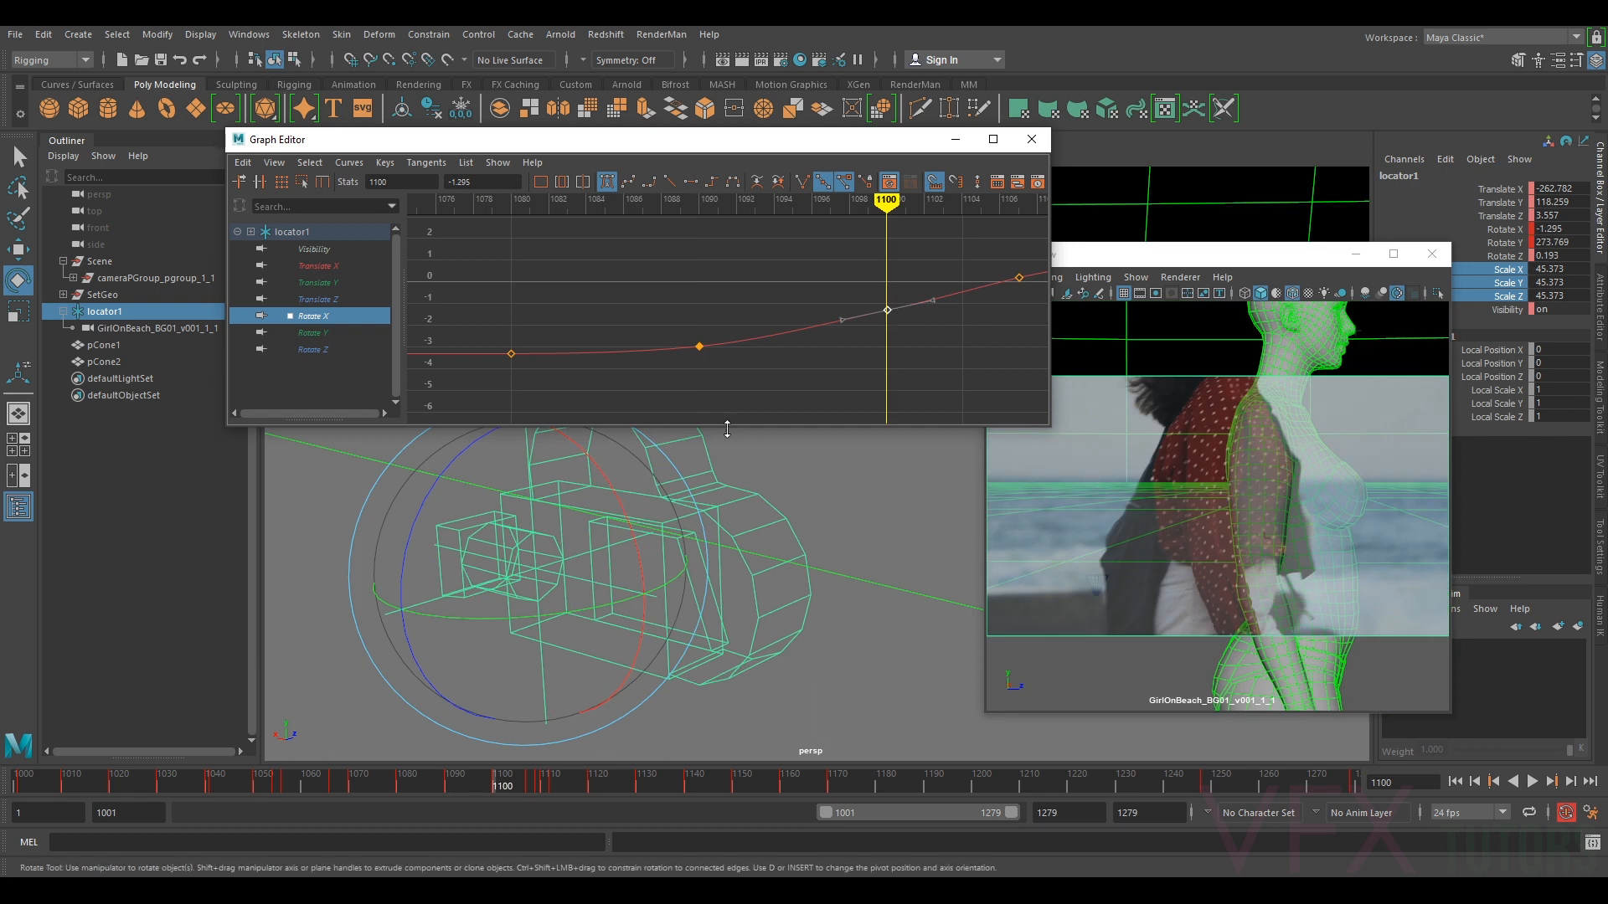
- Lower the Rotate X key at frame 1107 to about 0.164, and compare it with frame 1100
alt+middle_drag(921, 318, 680, 337)
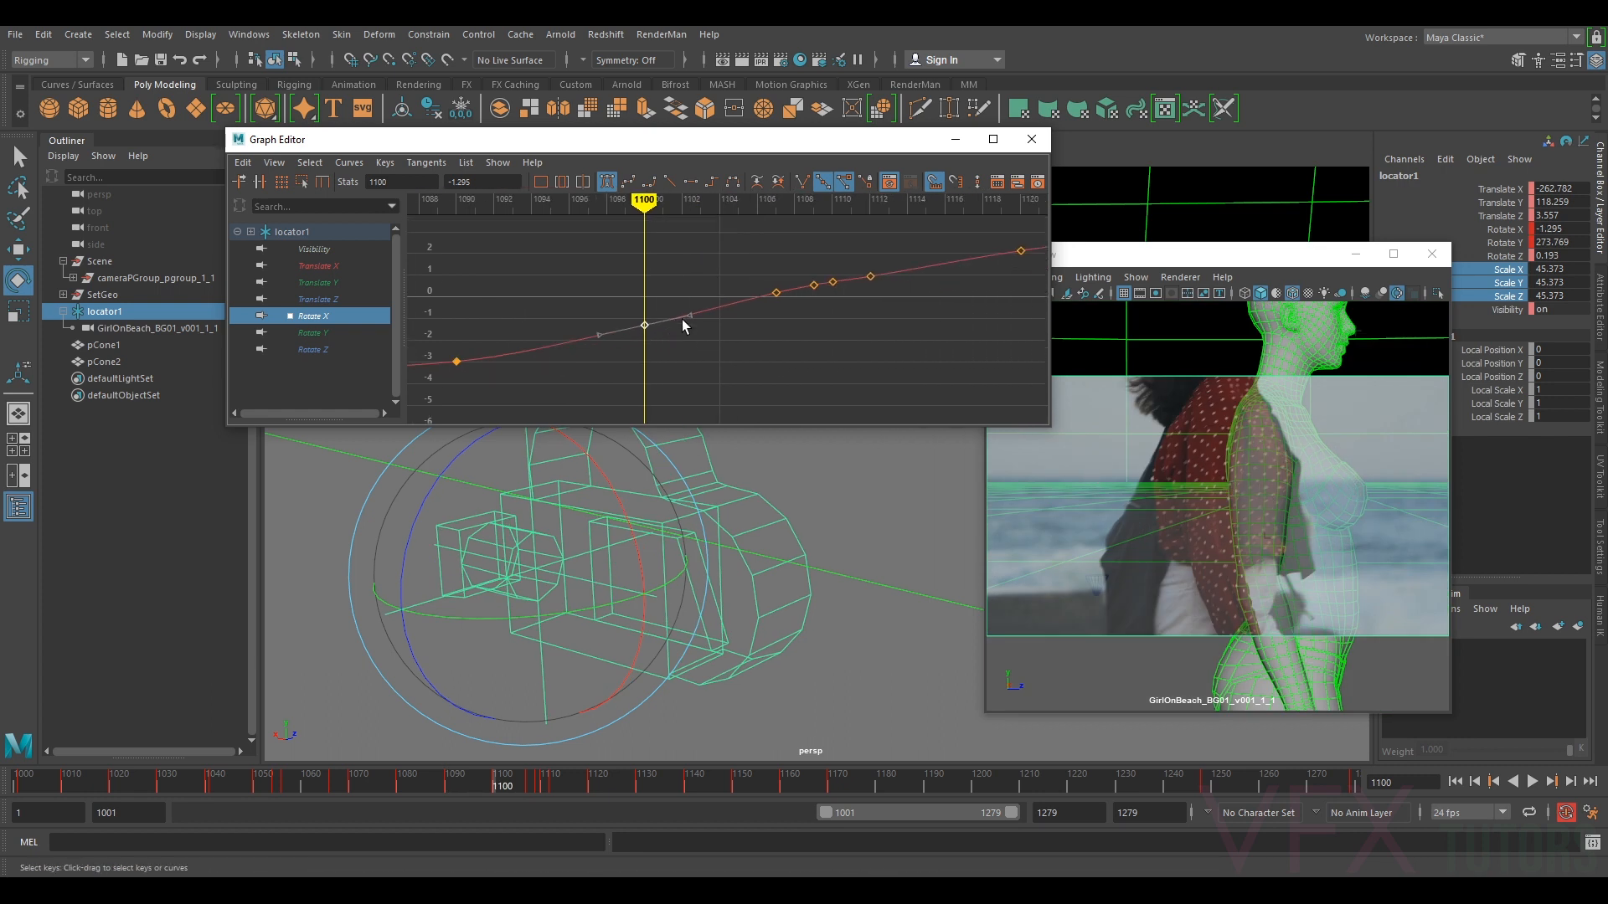
key(period)
key(comma)
key(period)
drag(781, 301, 780, 300)
middle_drag(776, 292, 774, 292)
key(comma)
key(period)
- Check the keys at frames 1109 and 1110, and raise the Rotate X key at frame 1112 to about 1.03
key(period)
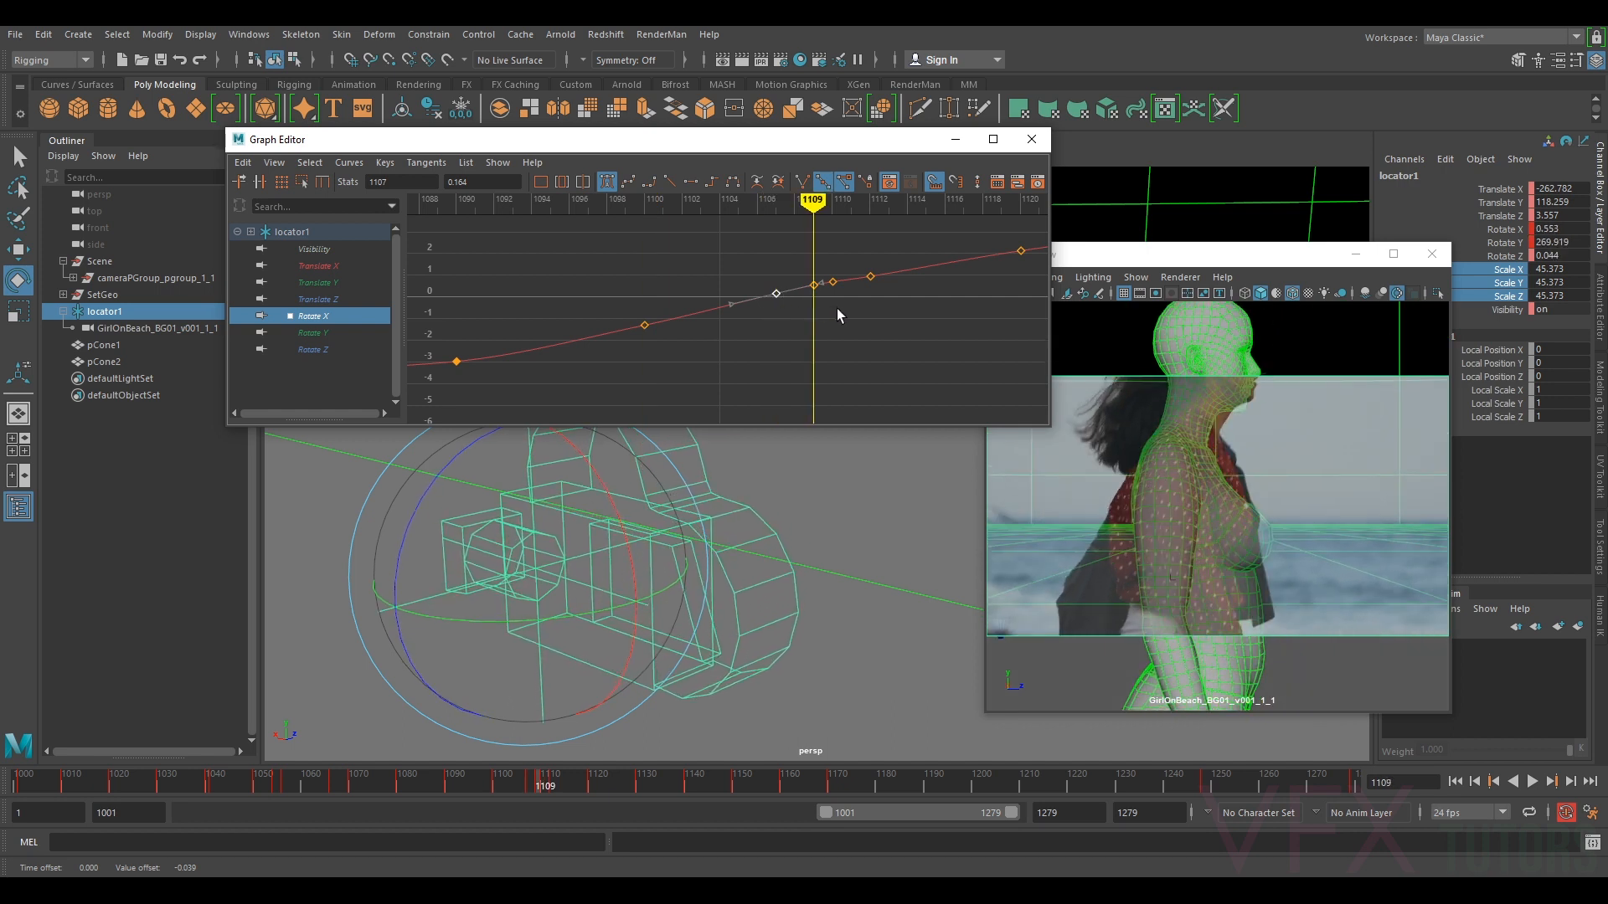
key(period)
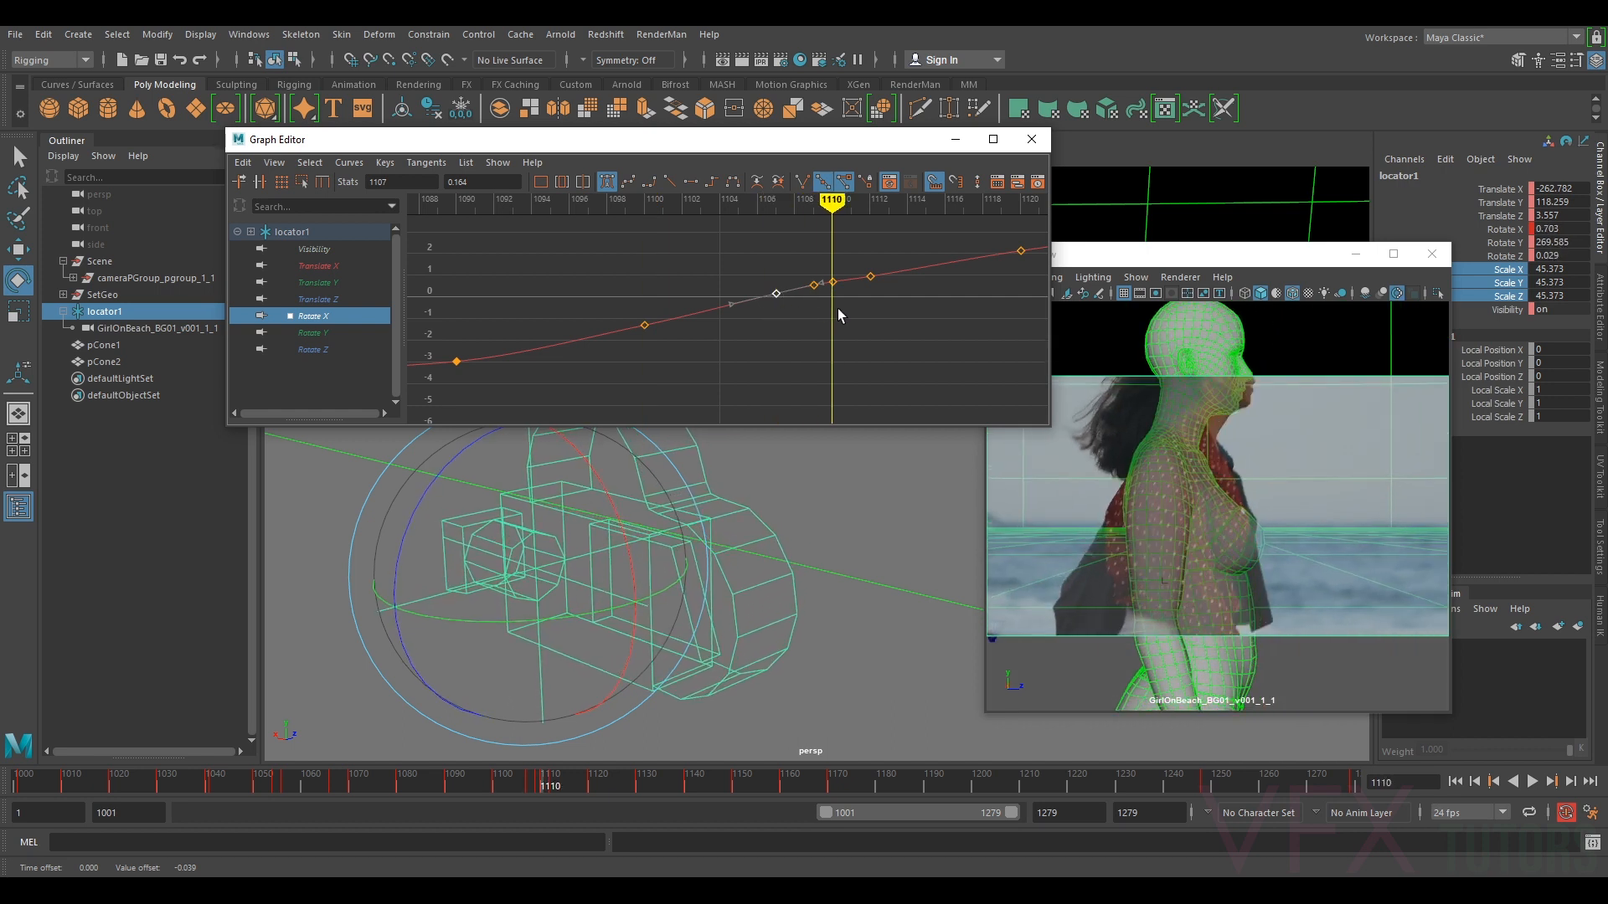
key(period)
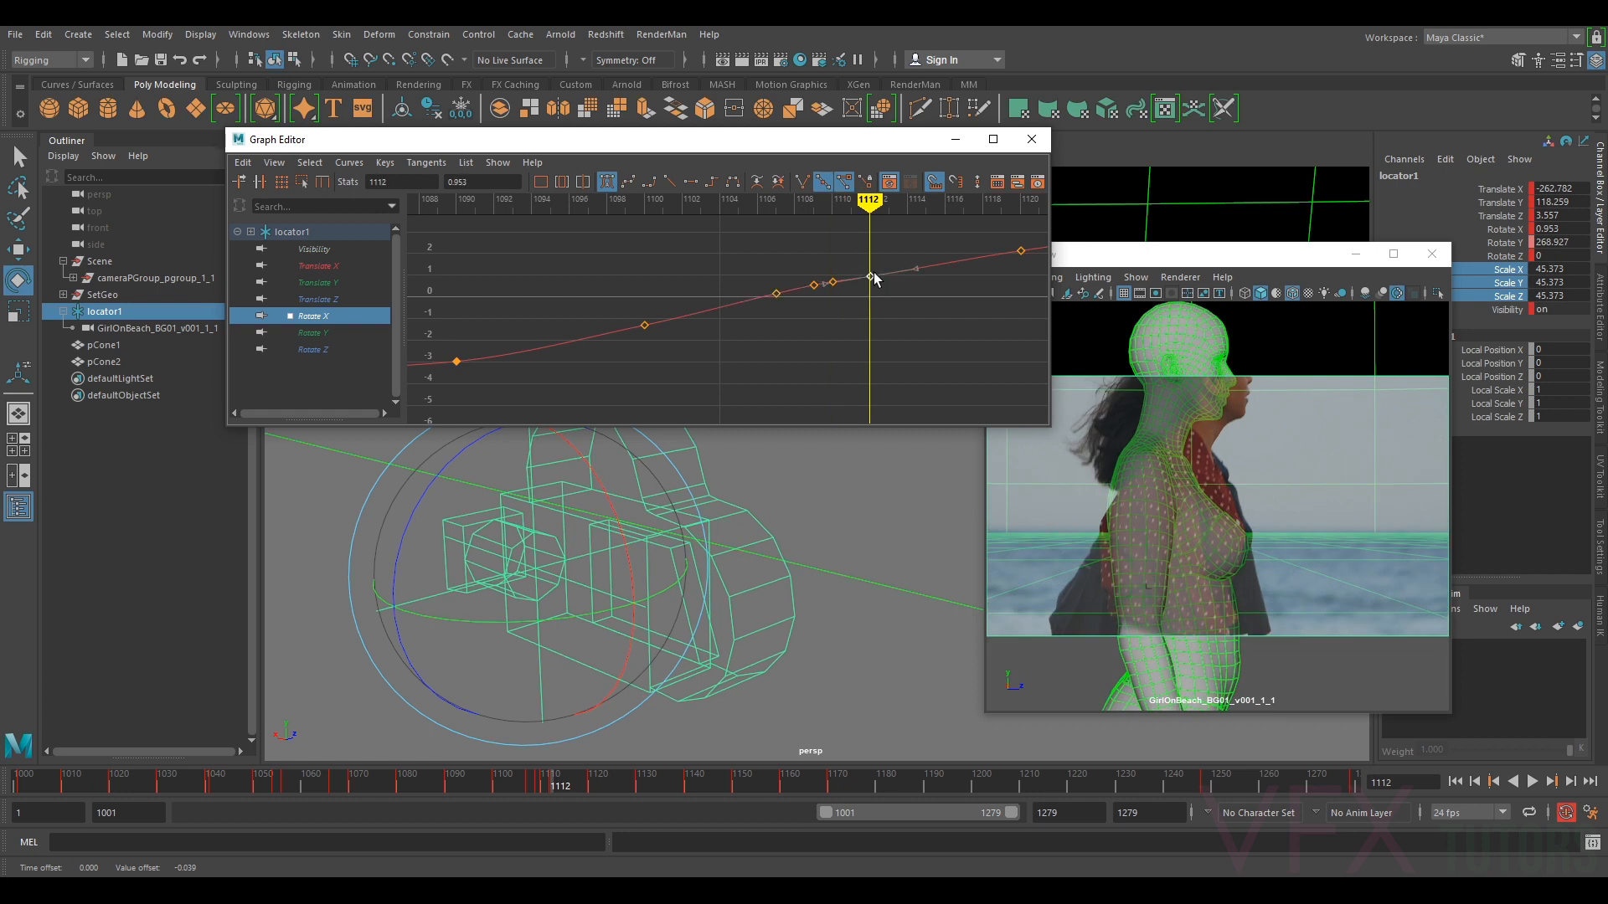
middle_drag(873, 279, 871, 276)
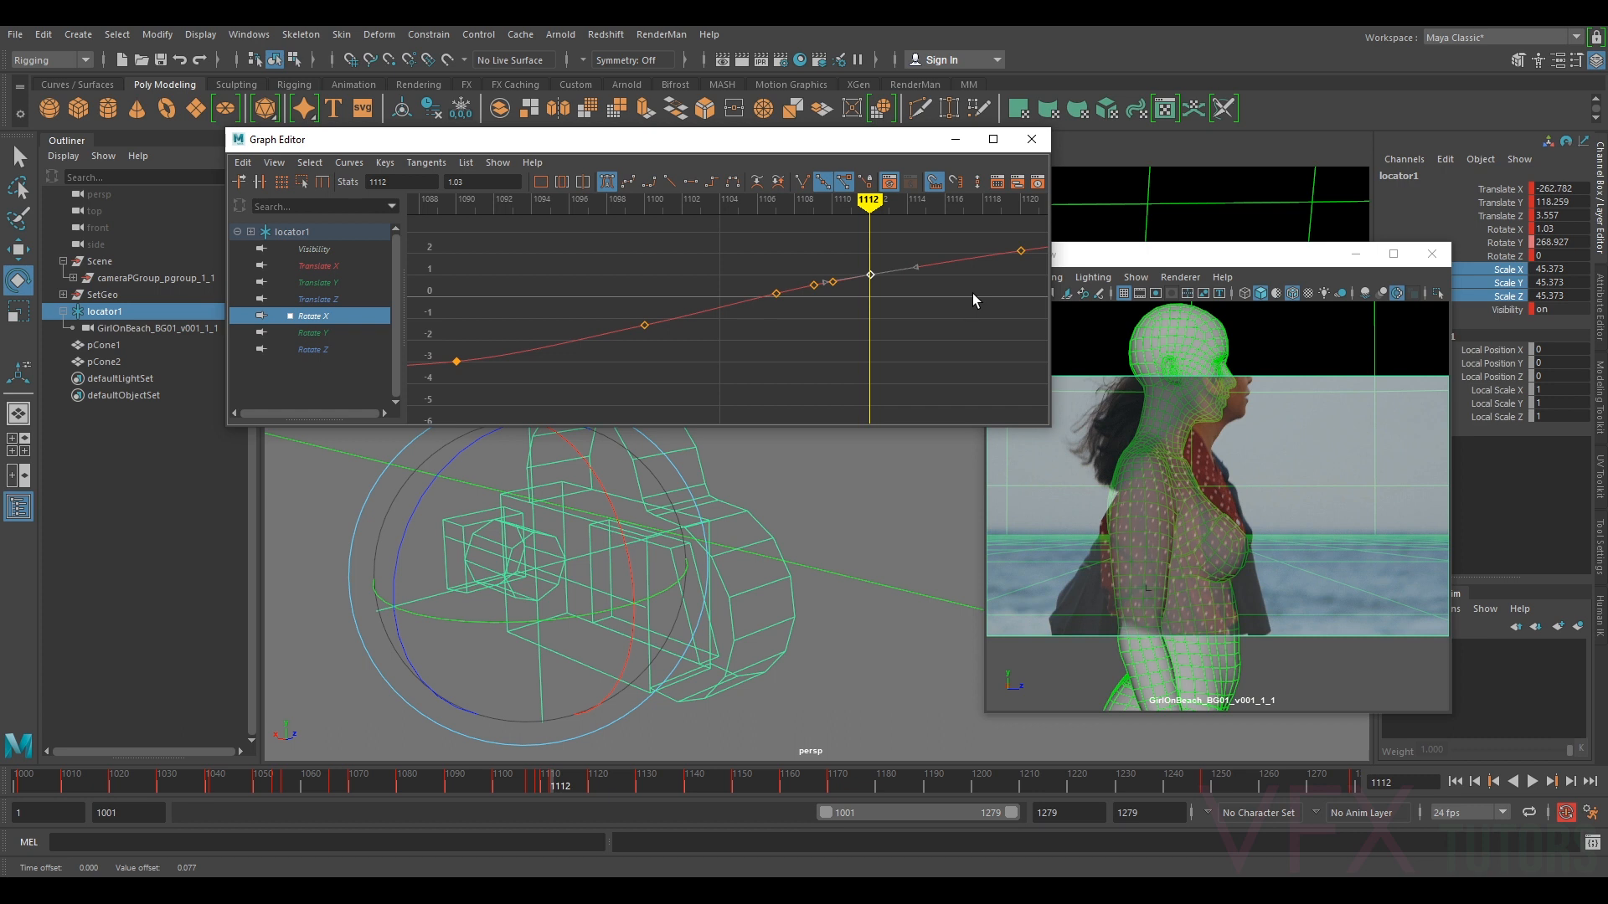
- Raise the Rotate X key at frame 1120 to about 2.209, and compare it repeatedly with the previous key
key(period)
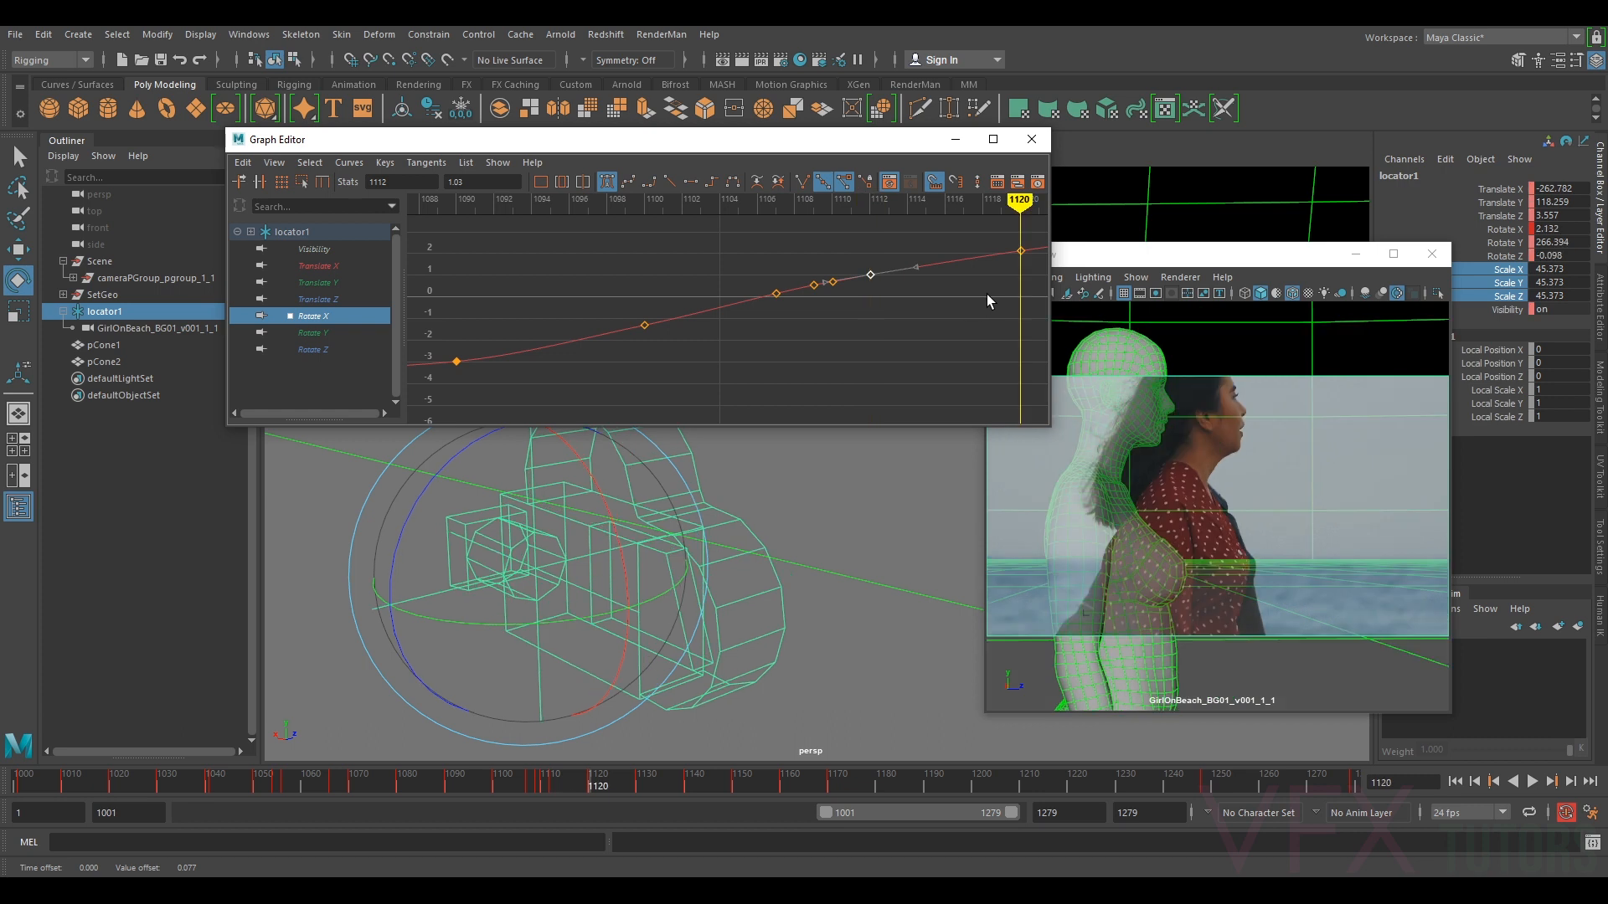
alt+middle_drag(999, 277, 859, 271)
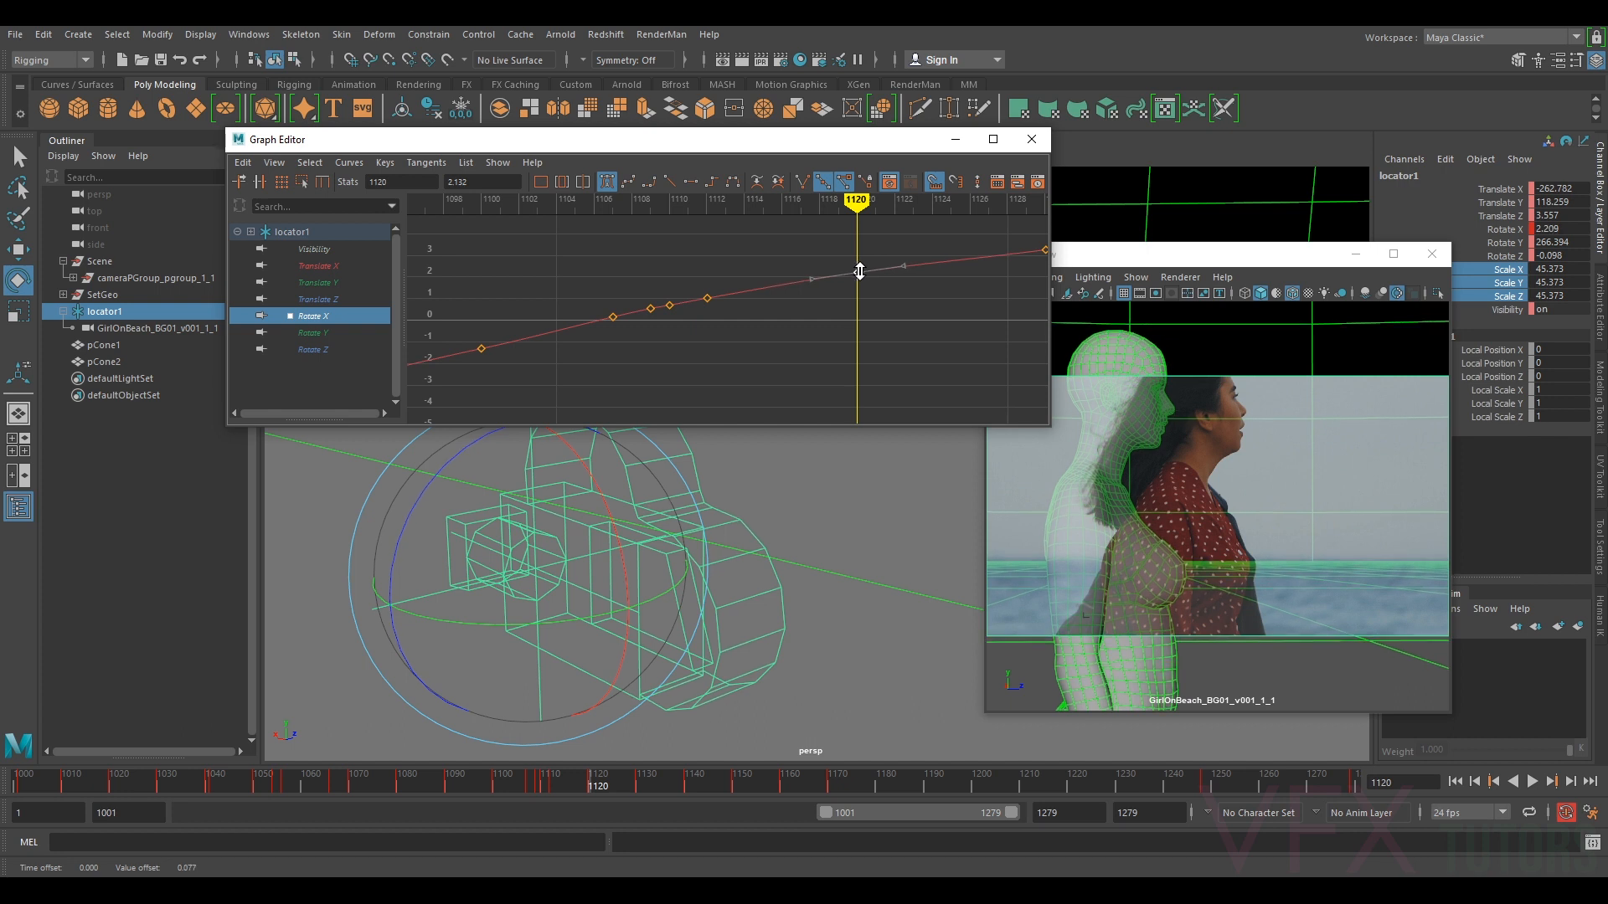
key(comma)
key(period)
key(comma)
key(period)
key(comma)
key(period)
key(comma)
key(period)
- Raise the Rotate X key at frame 1130 to about 3.418
shift+middle_drag(858, 272, 528, 376)
key(period)
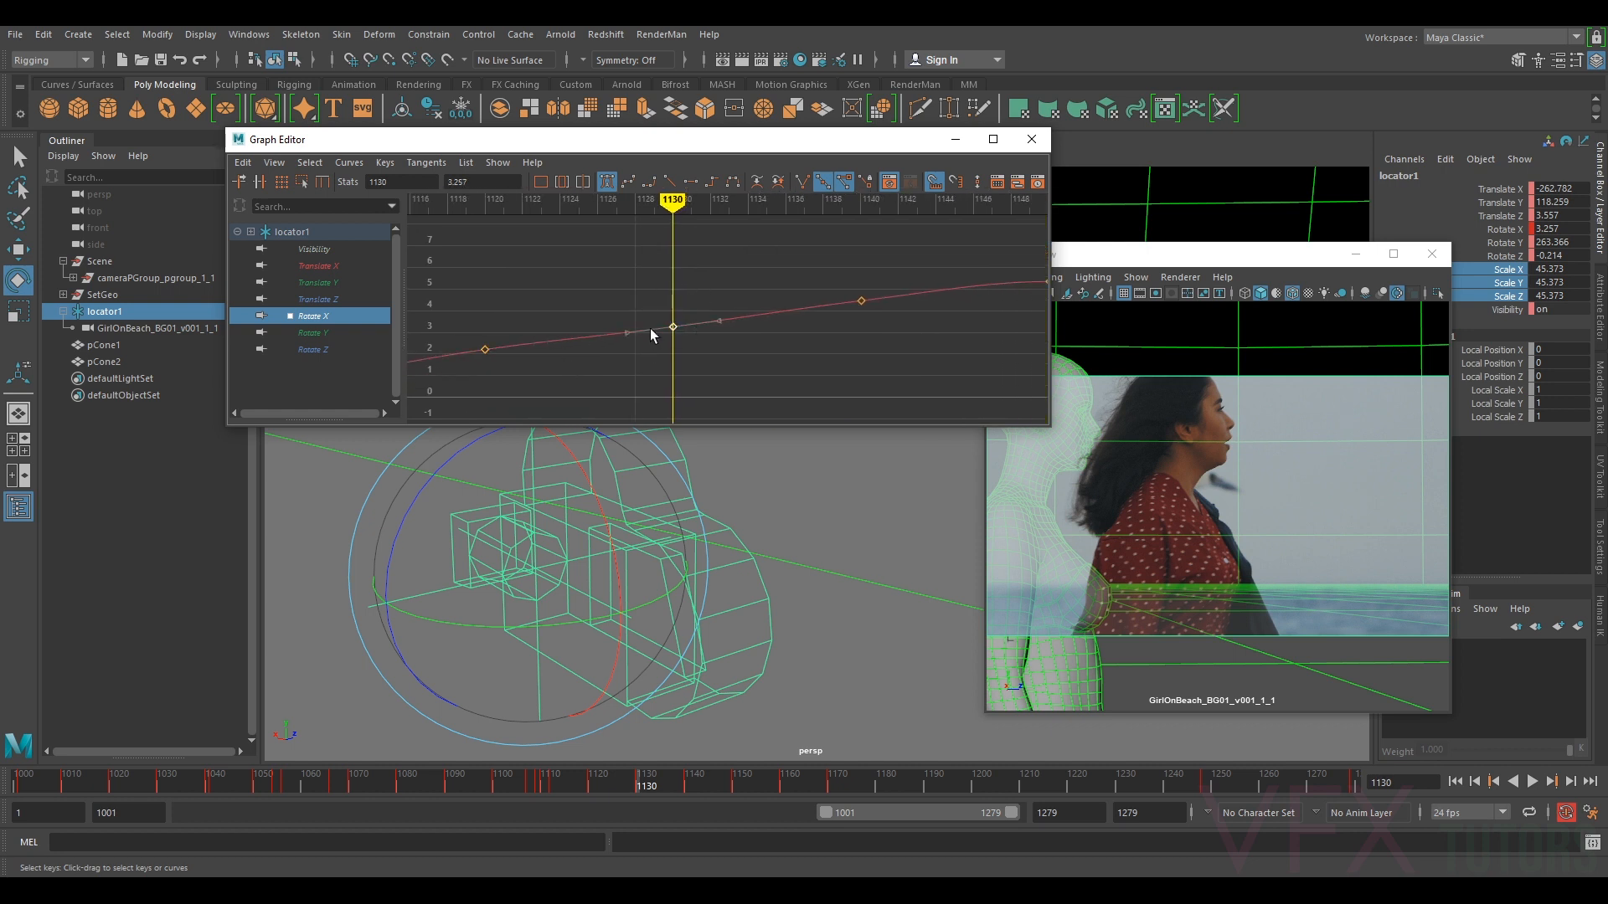
key(f)
shift+middle_drag(734, 331, 729, 311)
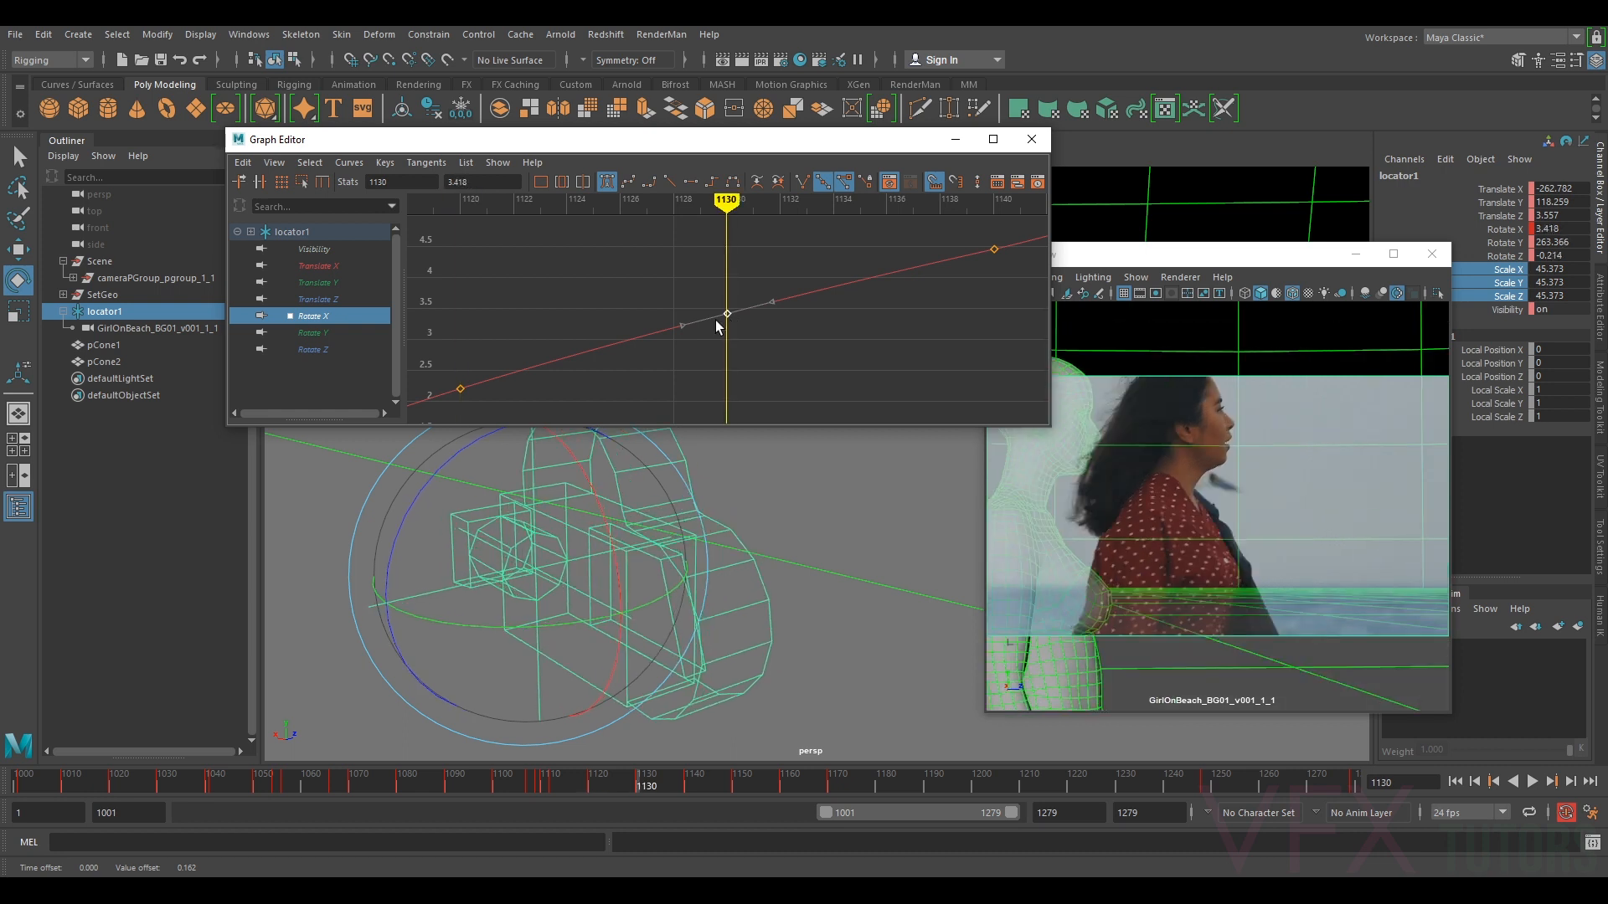
- Lower the Rotate X key at frame 1140 to about 4.402, and compare it with frame 1130
key(period)
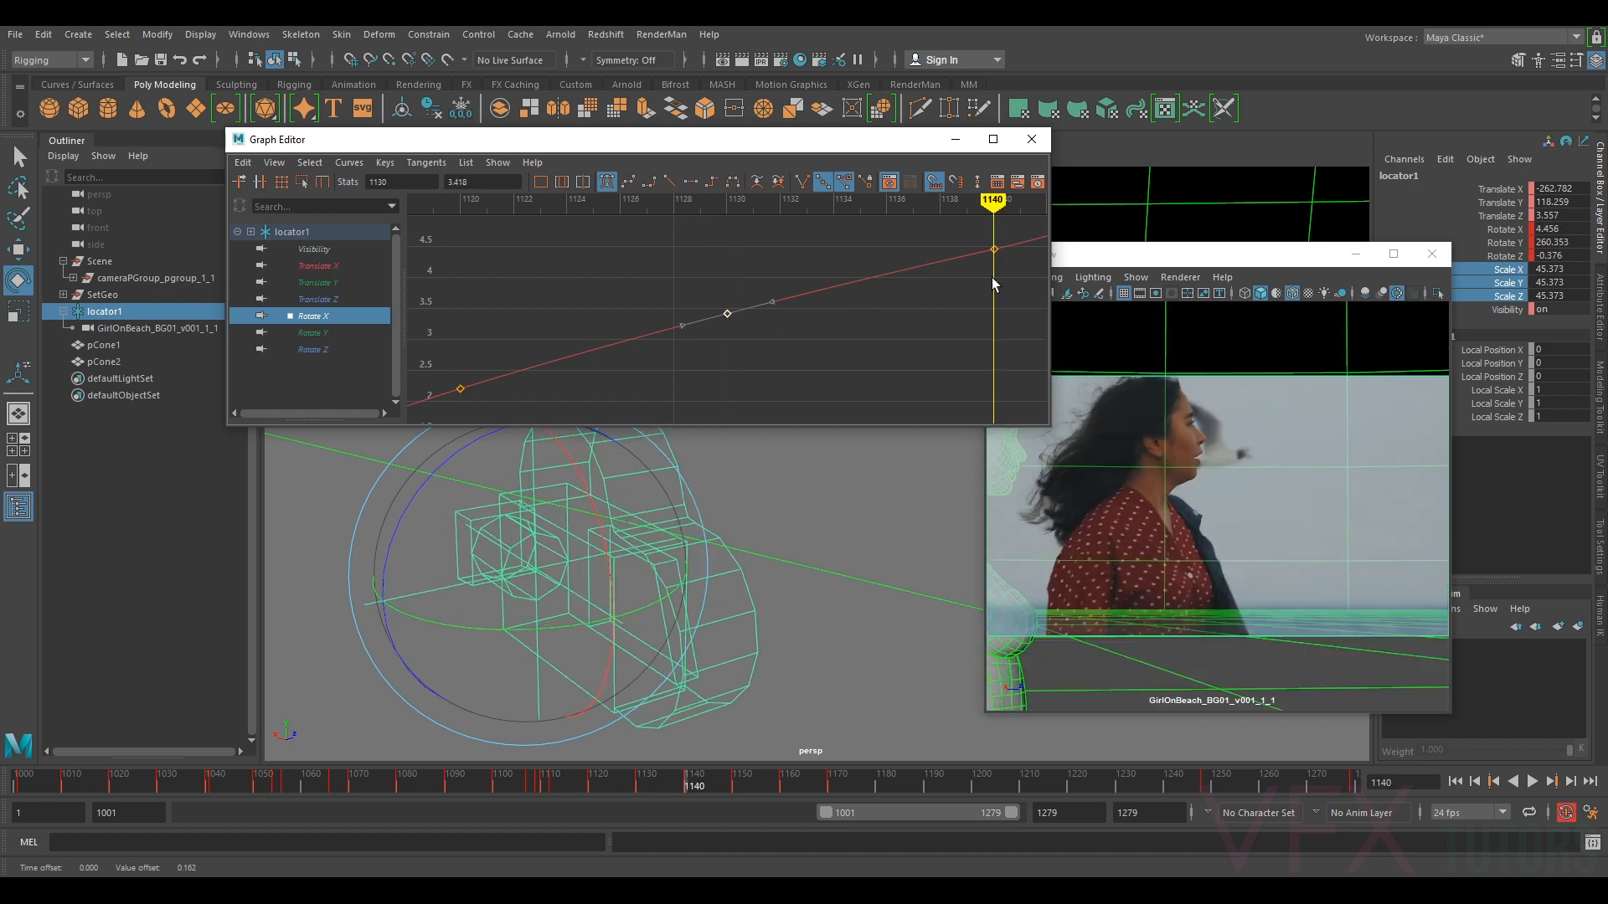
key(f)
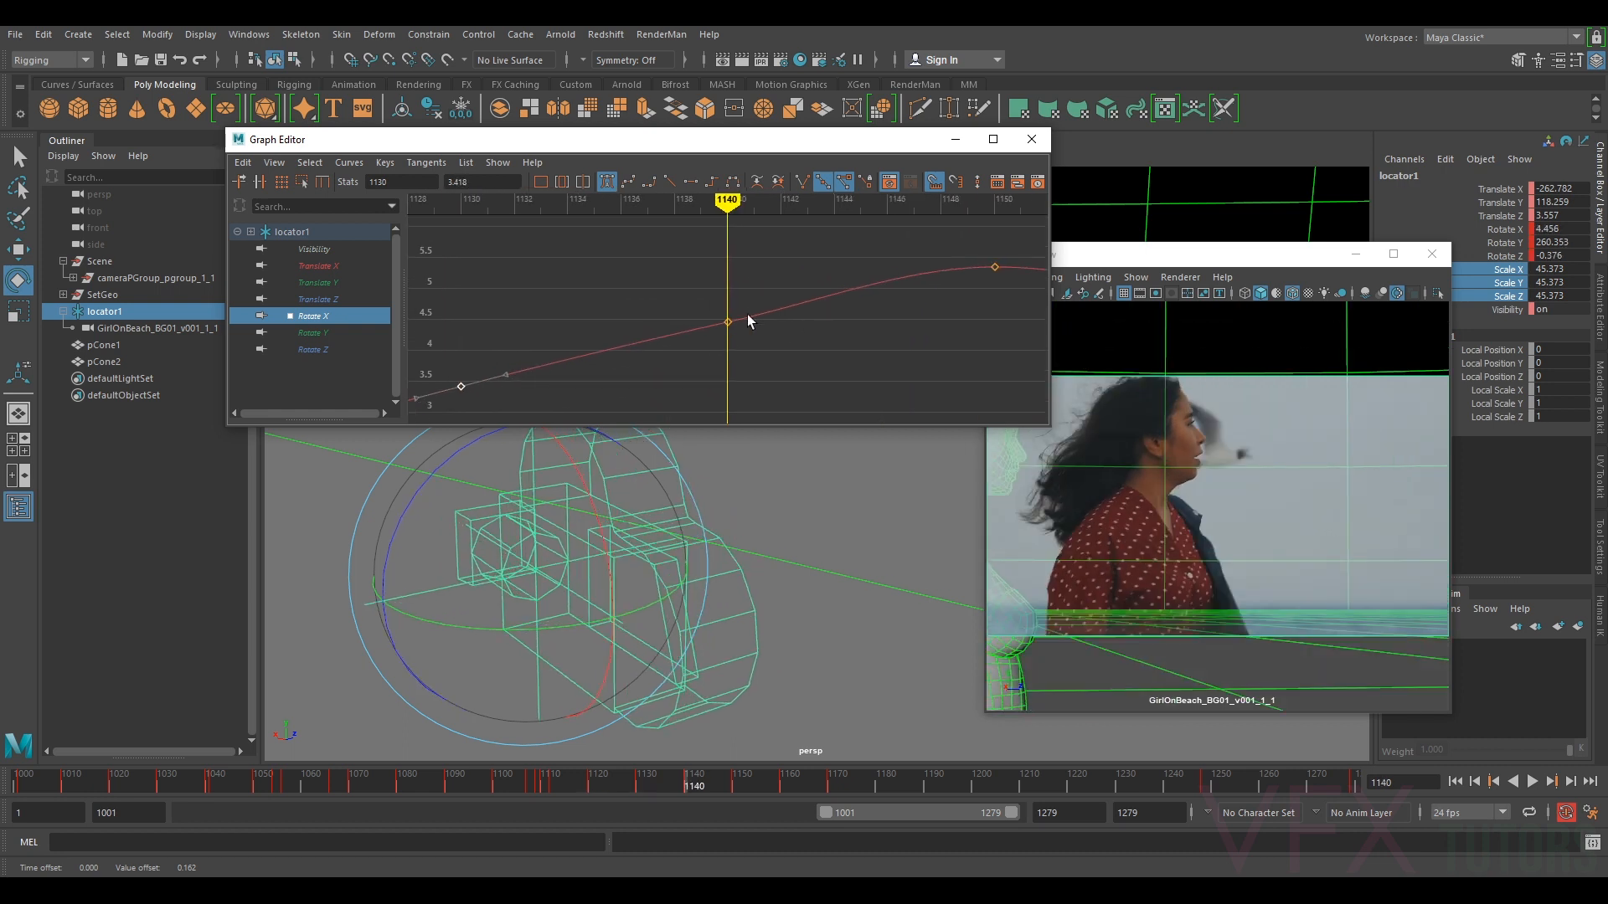
middle_drag(723, 321, 728, 326)
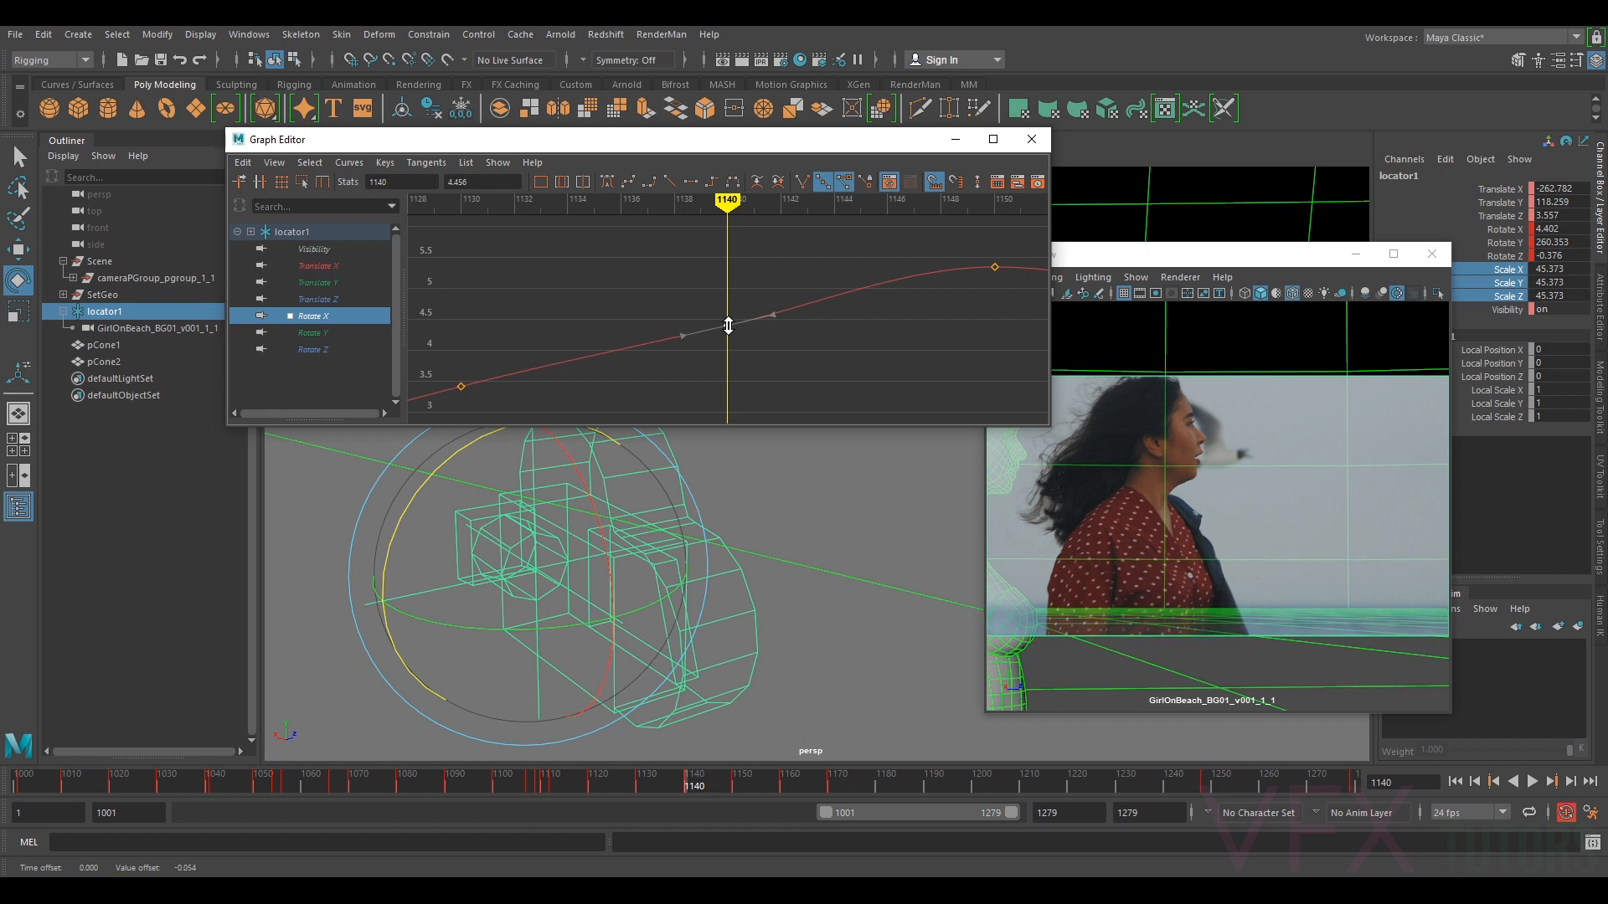
key(comma)
key(period)
- Lower the Rotate X key at frame 1150 to about 5.221
key(period)
alt+middle_drag(996, 272, 742, 294)
drag(670, 351, 670, 350)
shift+middle_drag(709, 312, 711, 321)
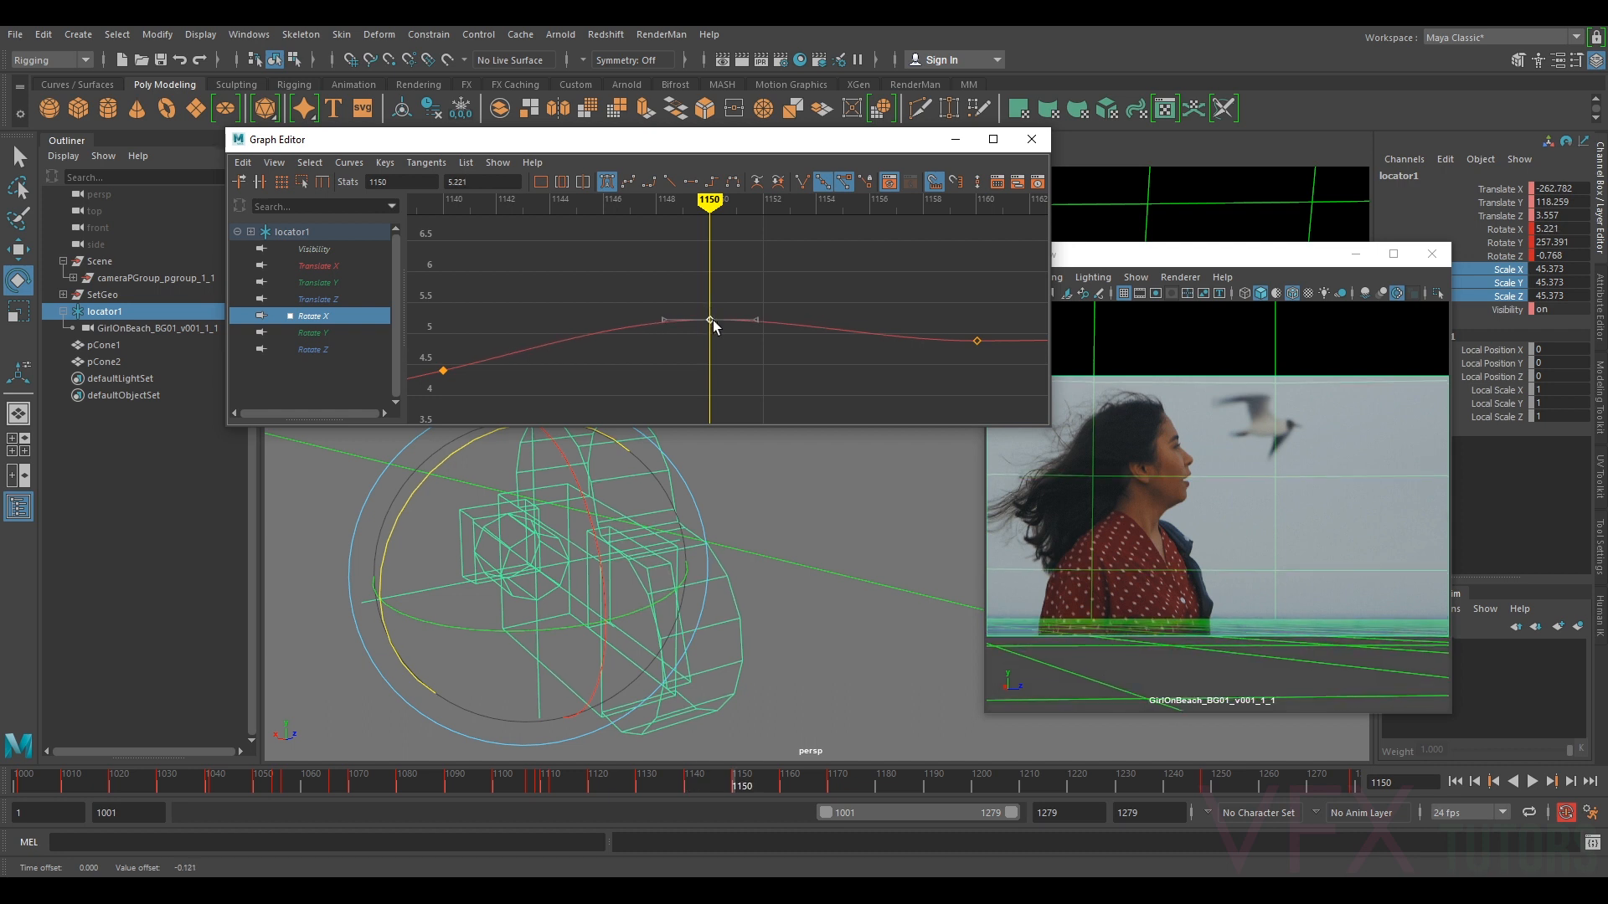
- Check the Rotate X key at frame 1160, and raise the one at frame 1170 to about 5.034
key(.)
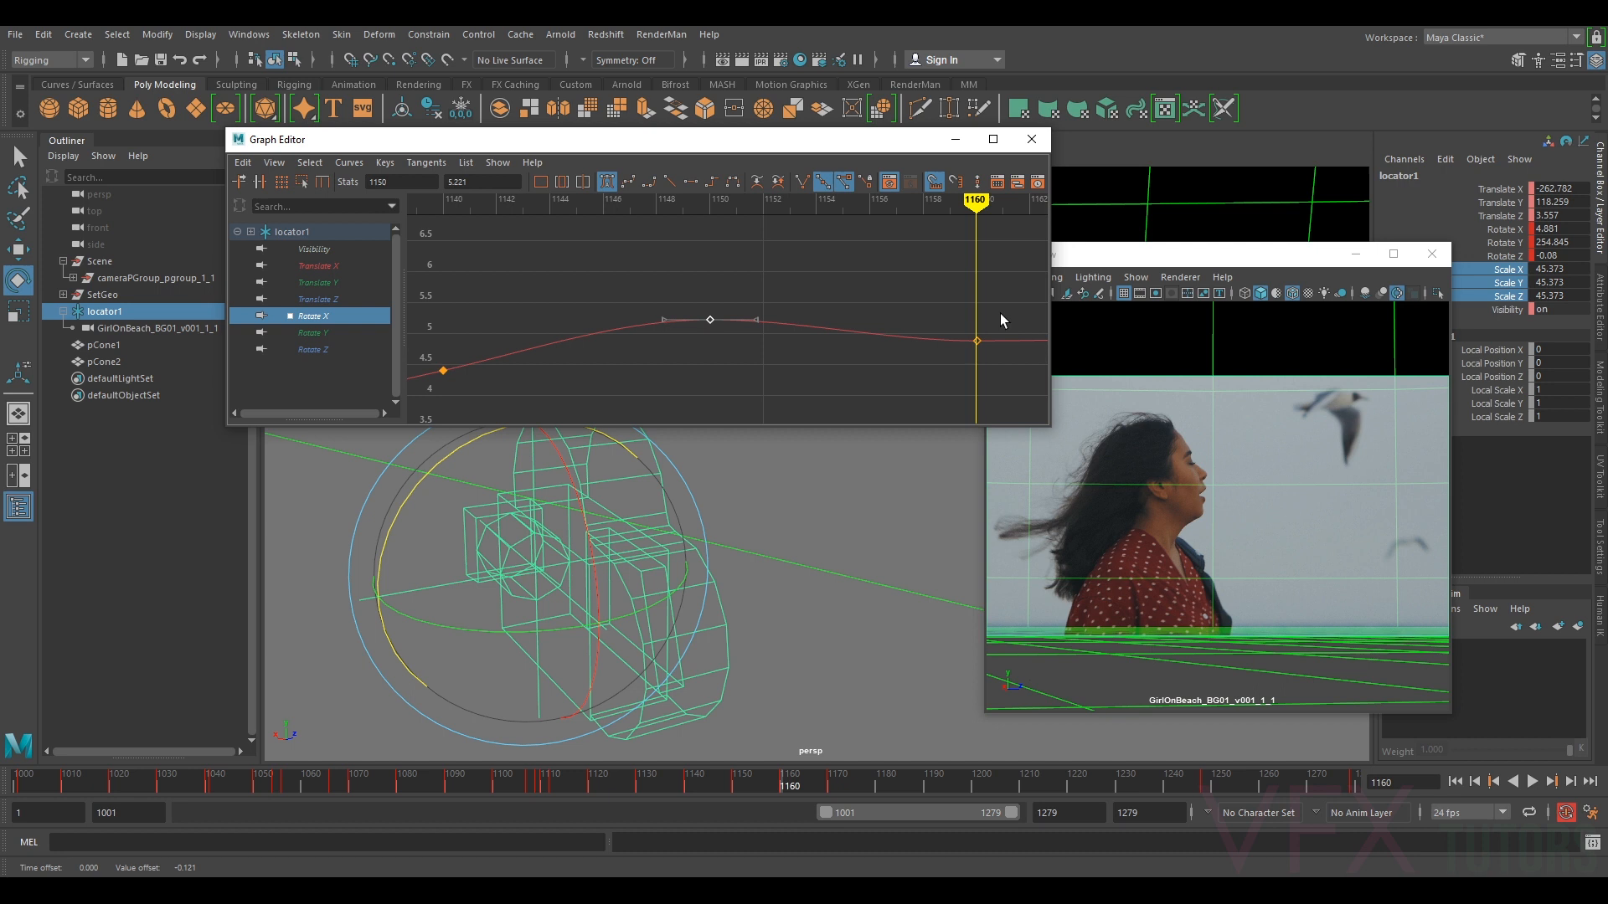
alt+middle_drag(1000, 313, 787, 318)
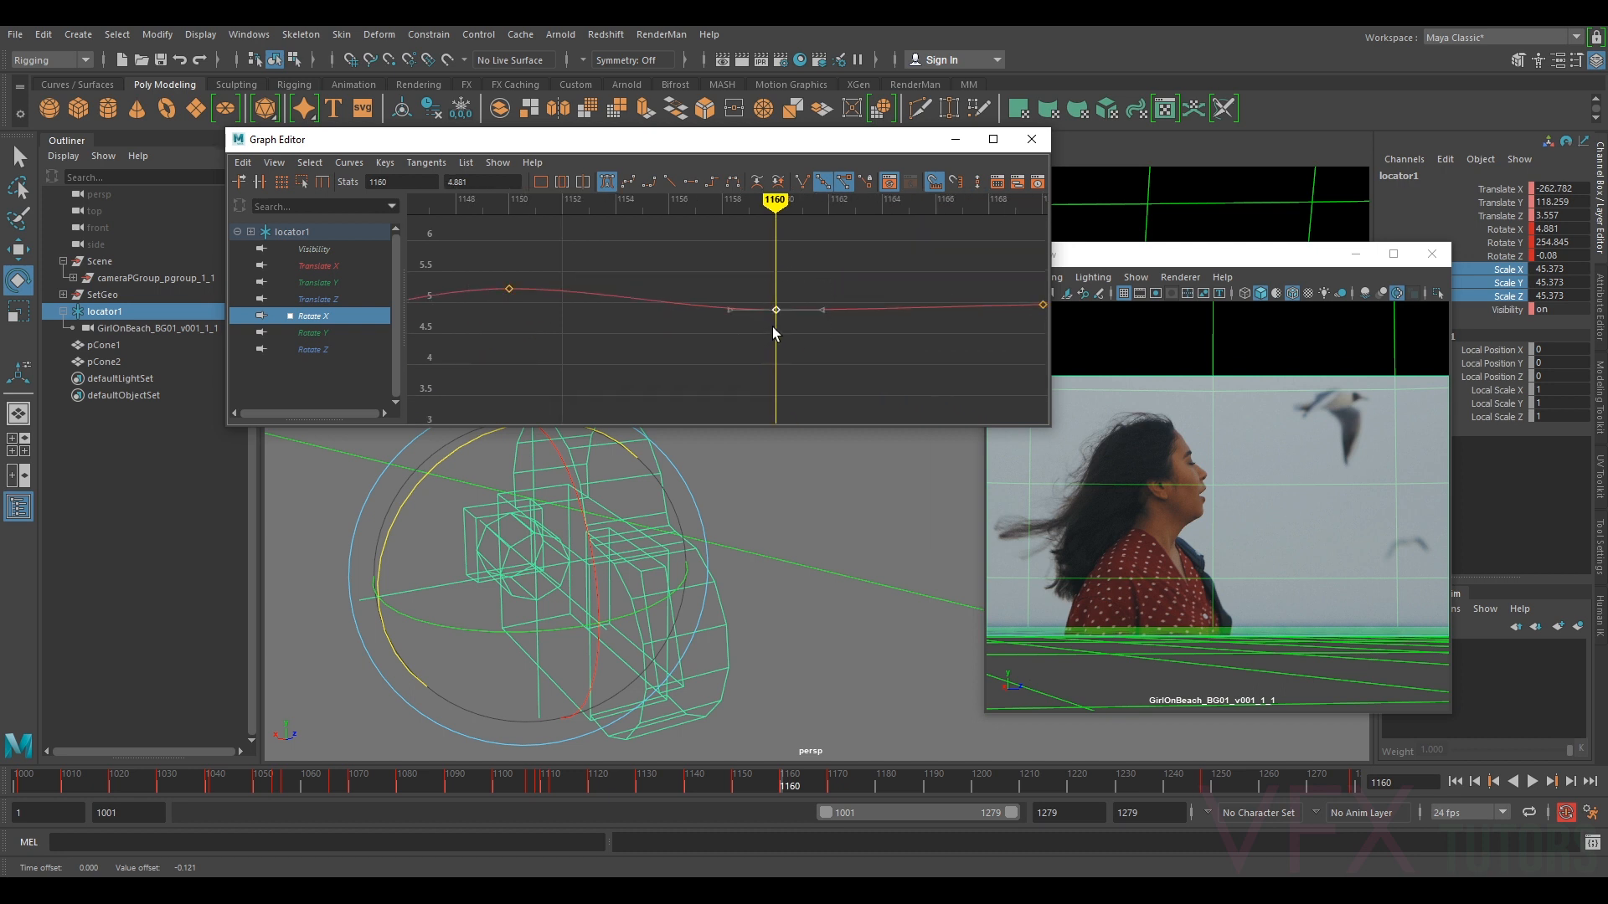
key(.)
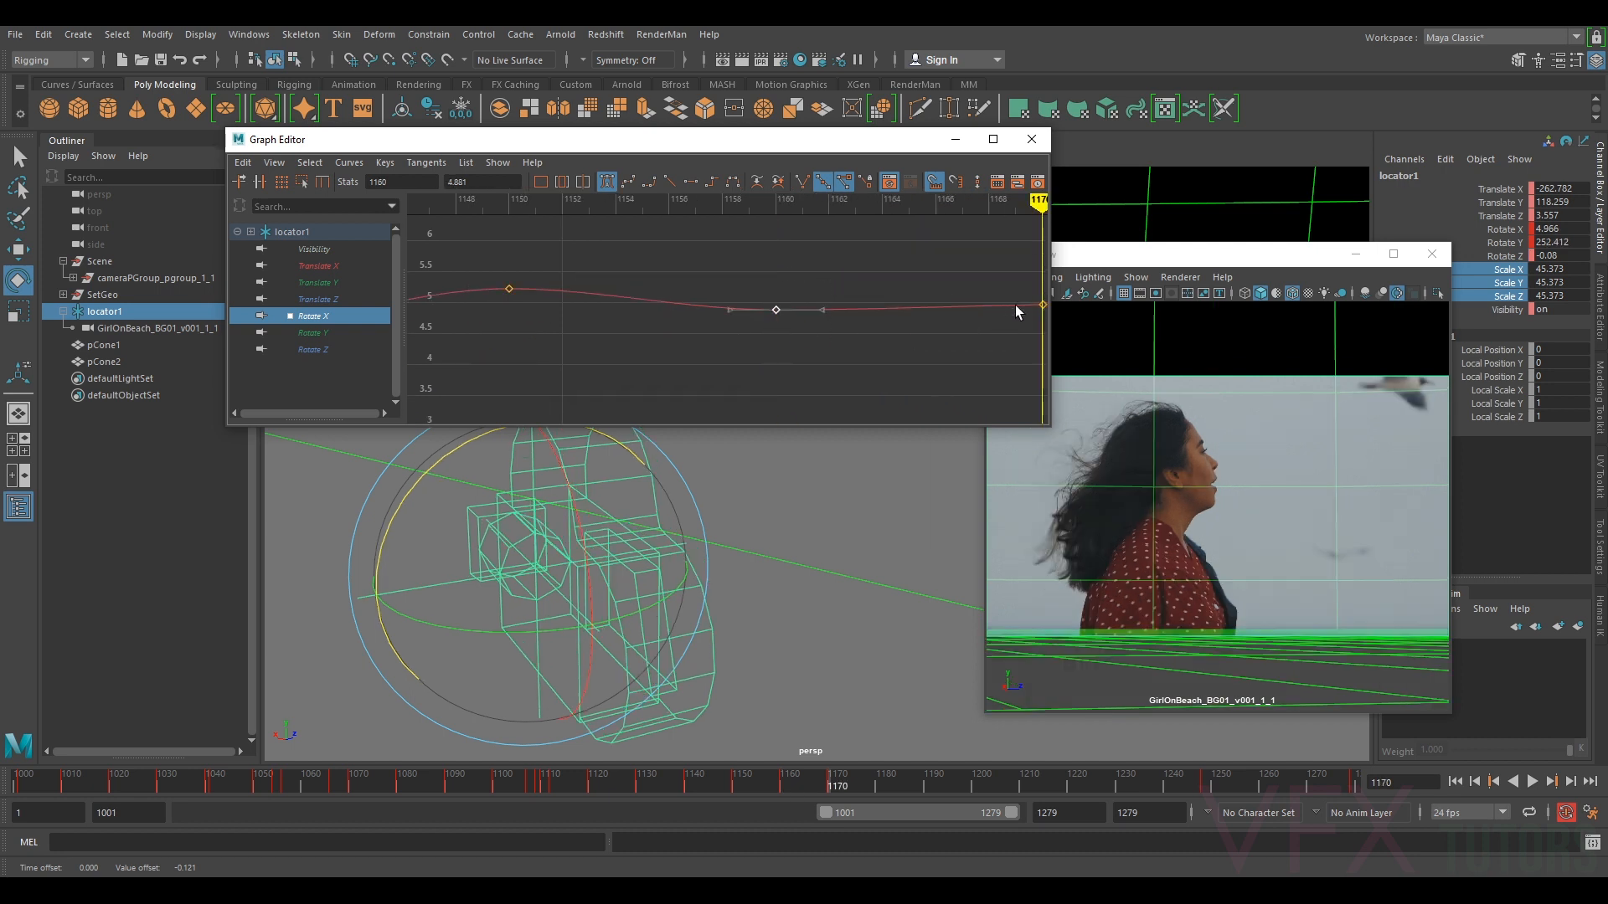
alt+middle_drag(1016, 312, 780, 305)
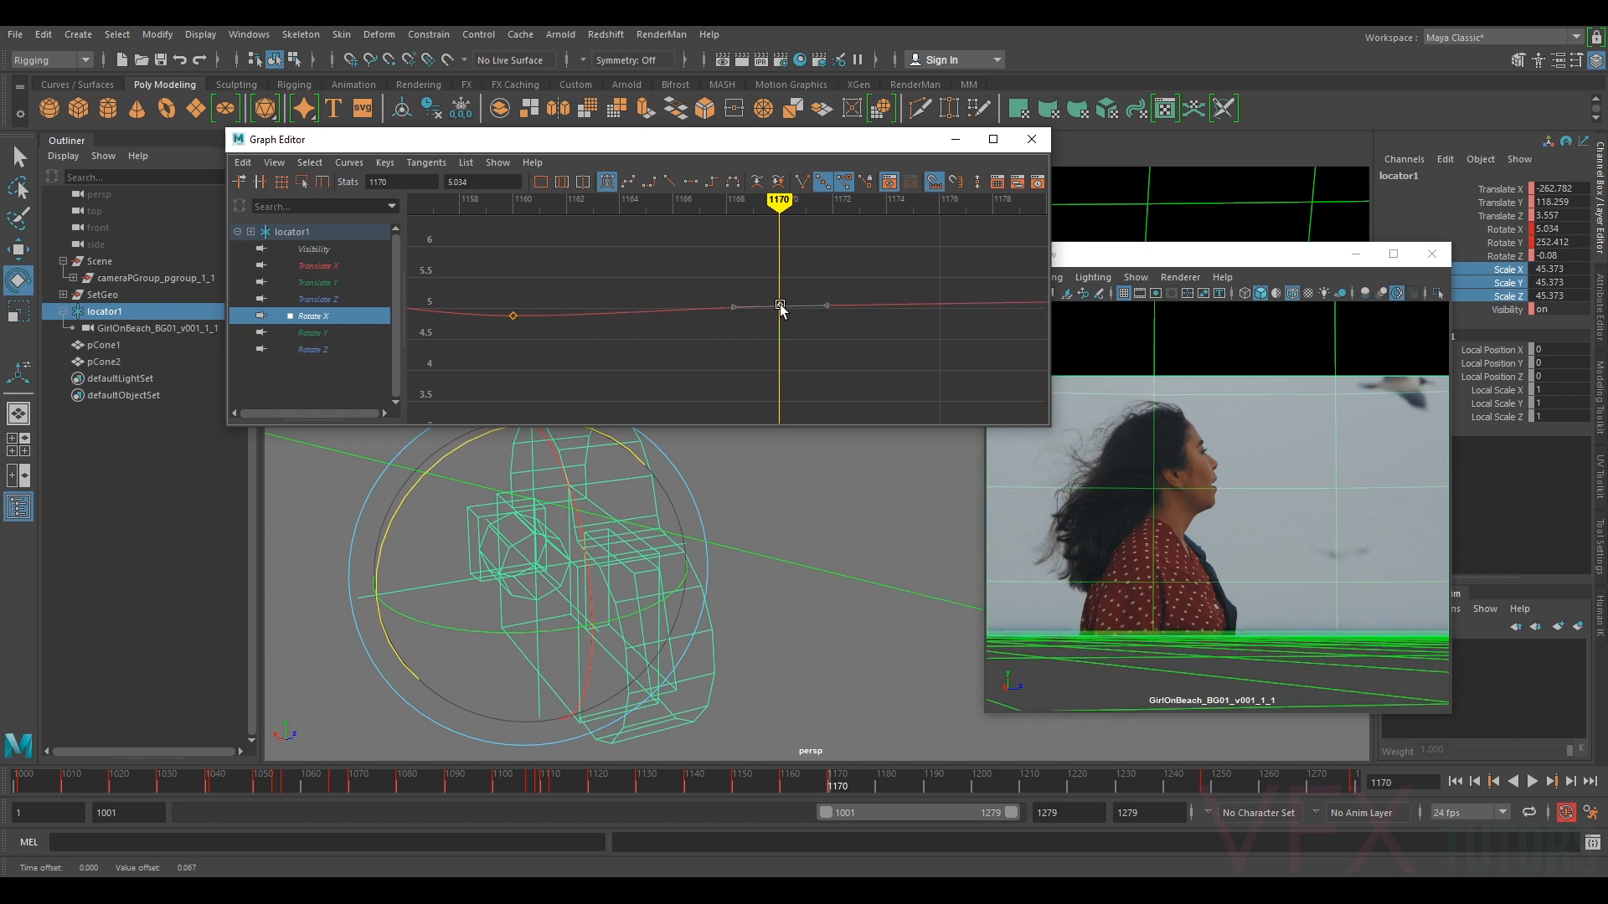
- Check the grid at the frame 1248 key, and examine the whole Rotate X curve for smoothness
key(.)
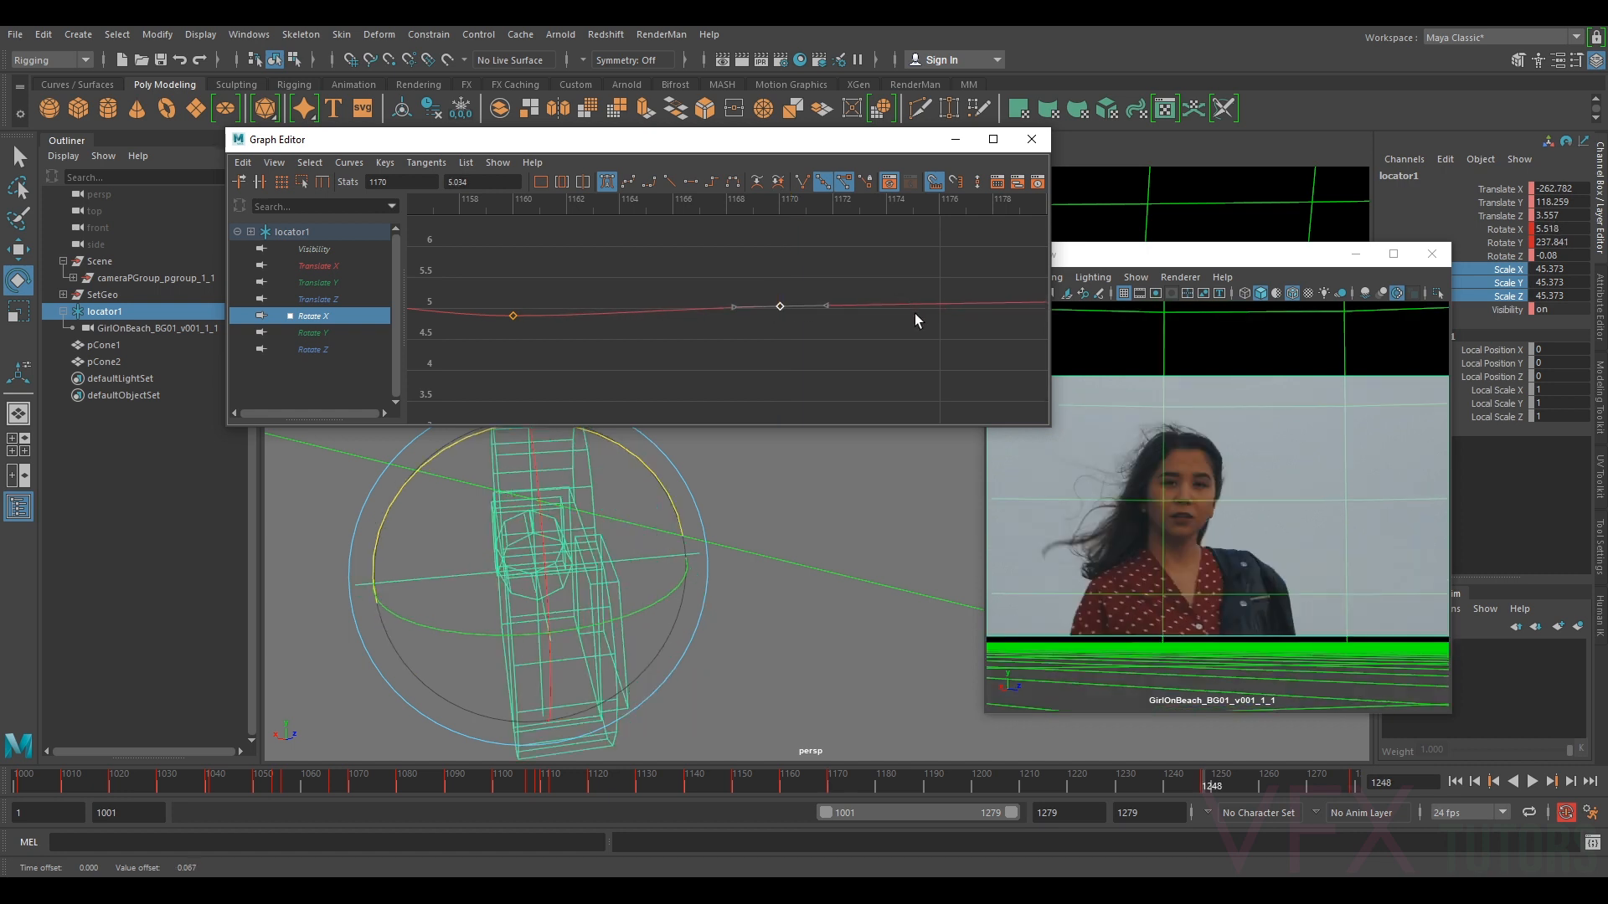
scroll(918, 313, down, 5)
scroll(922, 314, up, 8)
scroll(924, 314, up, 4)
key(f)
click(901, 324)
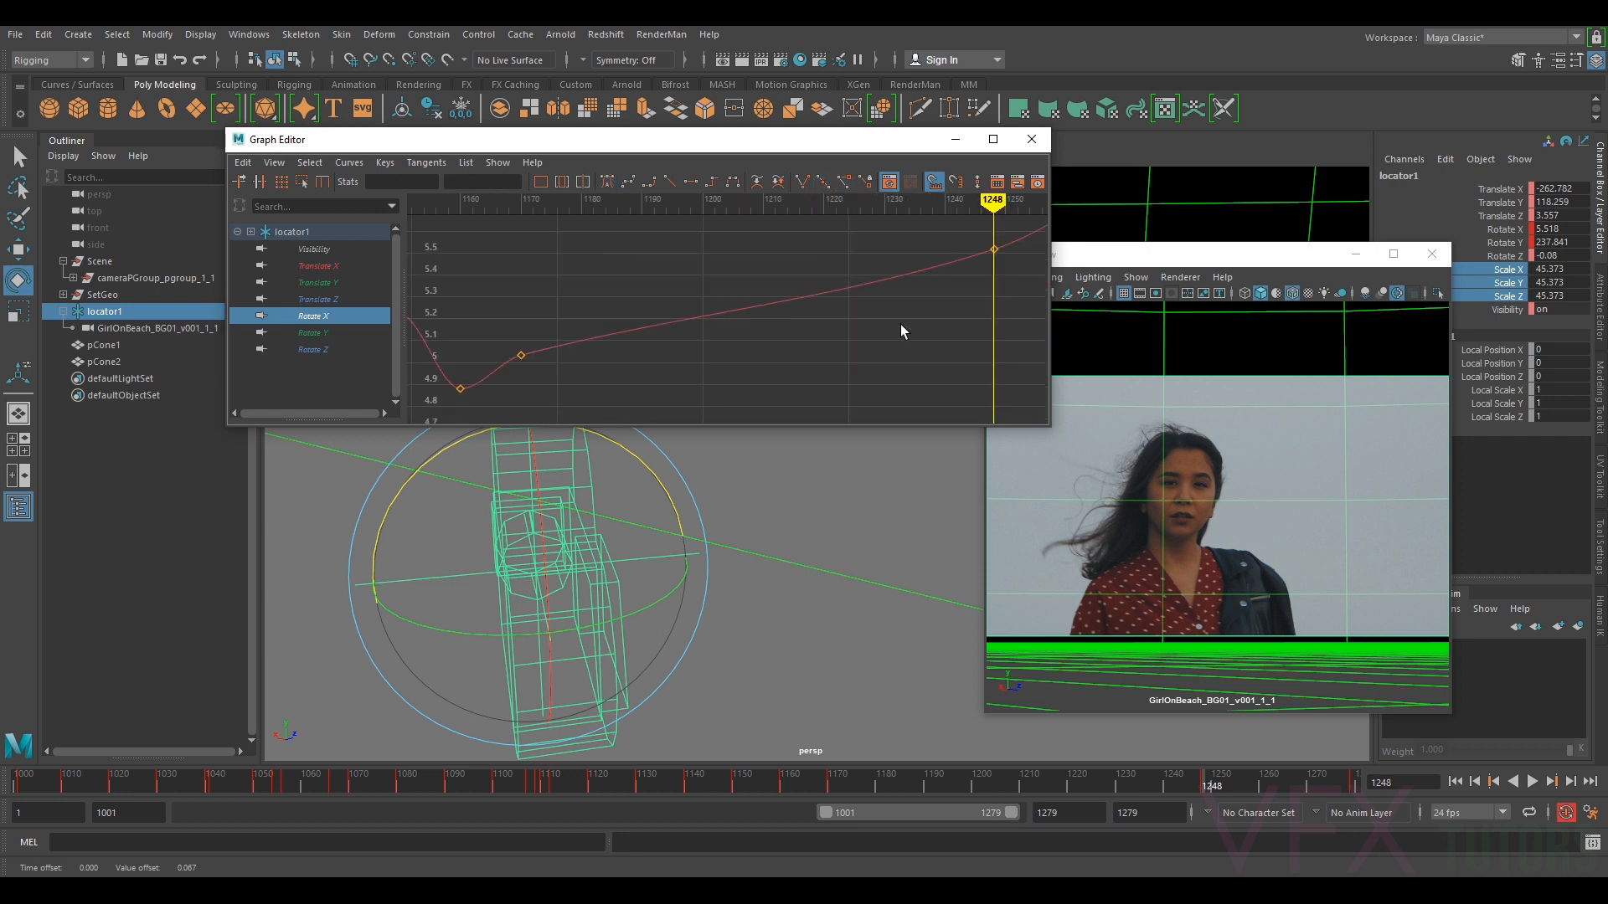
key(a)
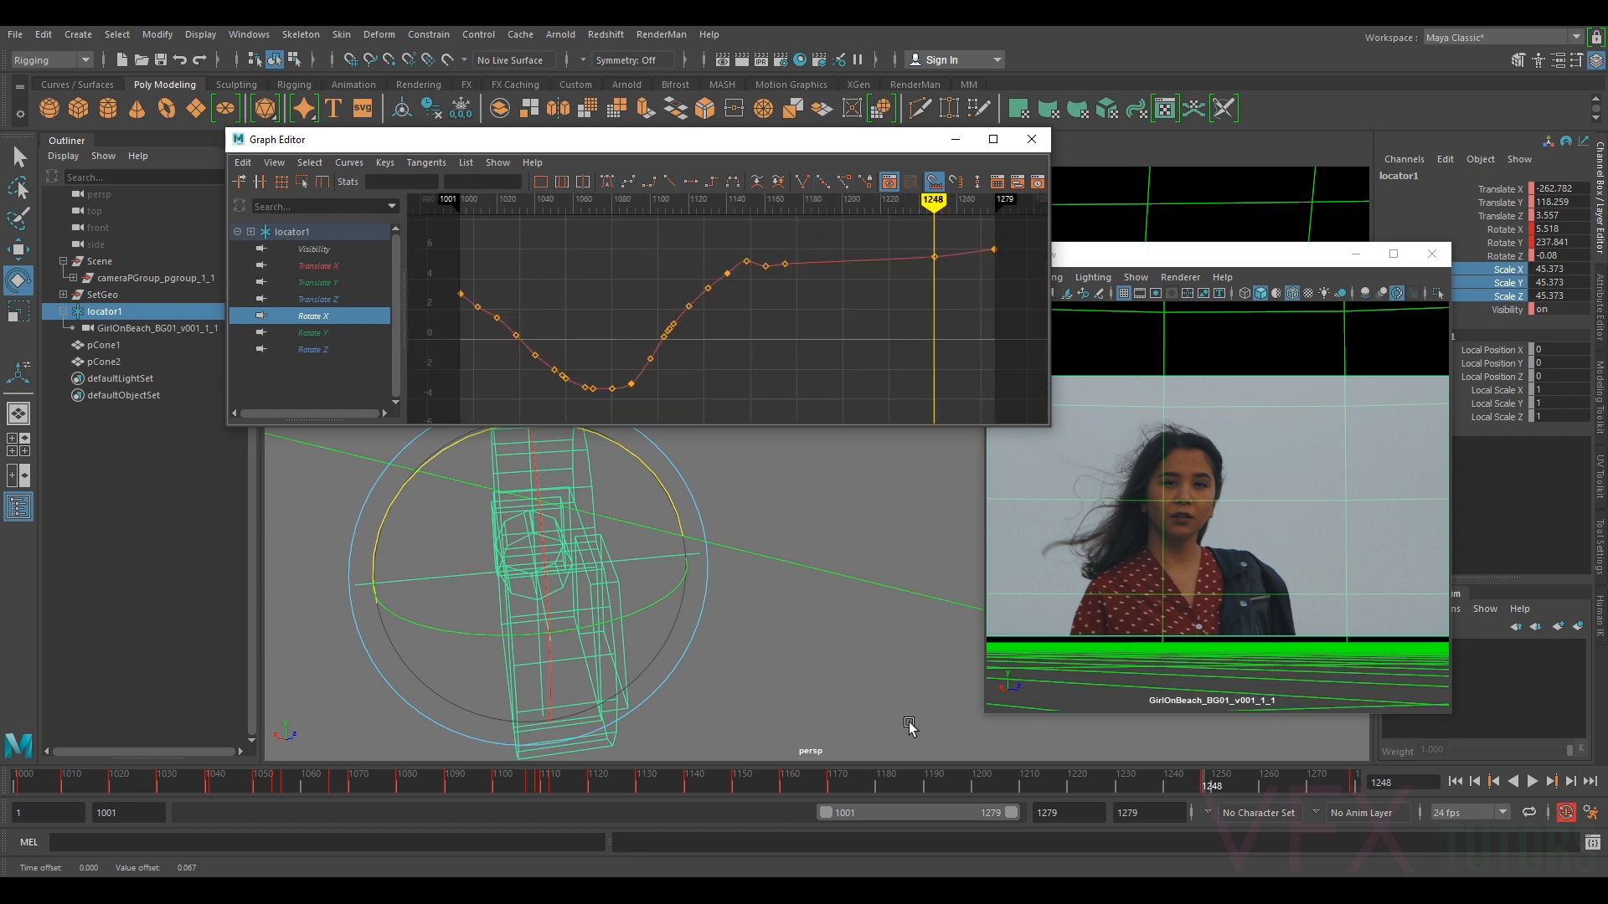
- Play and scrub through the shot in the camera view to check the grid horizon against the plate
click(1076, 677)
key(alt+v)
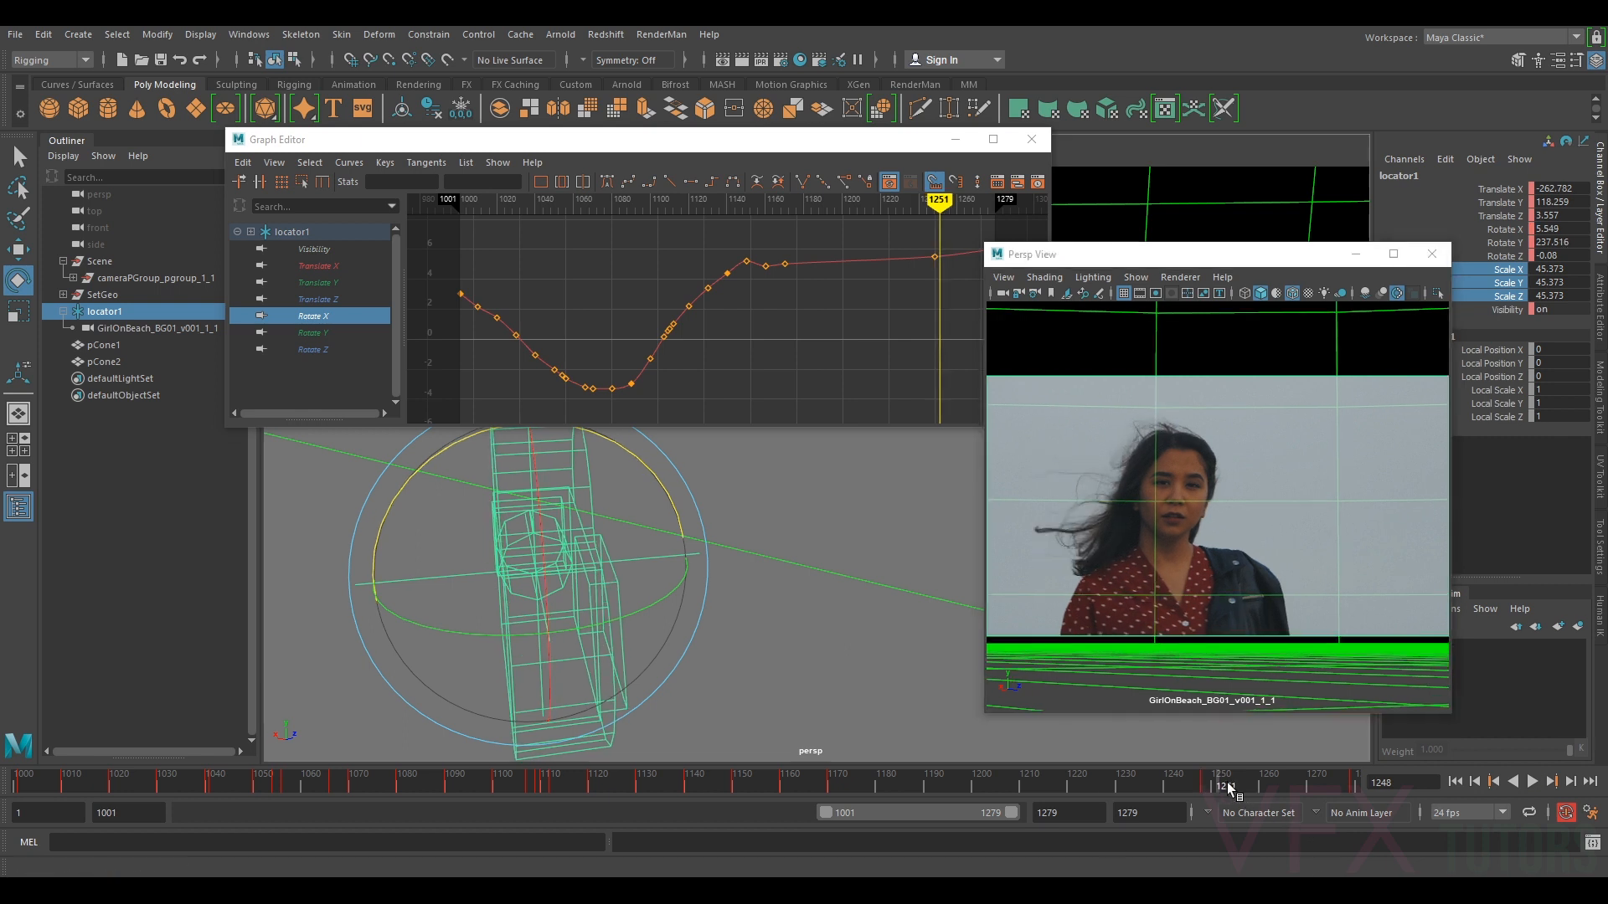
drag(1117, 782, 469, 817)
- Rotate locator1 at frame 1005 to key Rotate X at about 2.755, and compare it with the neighbouring keys
click(42, 783)
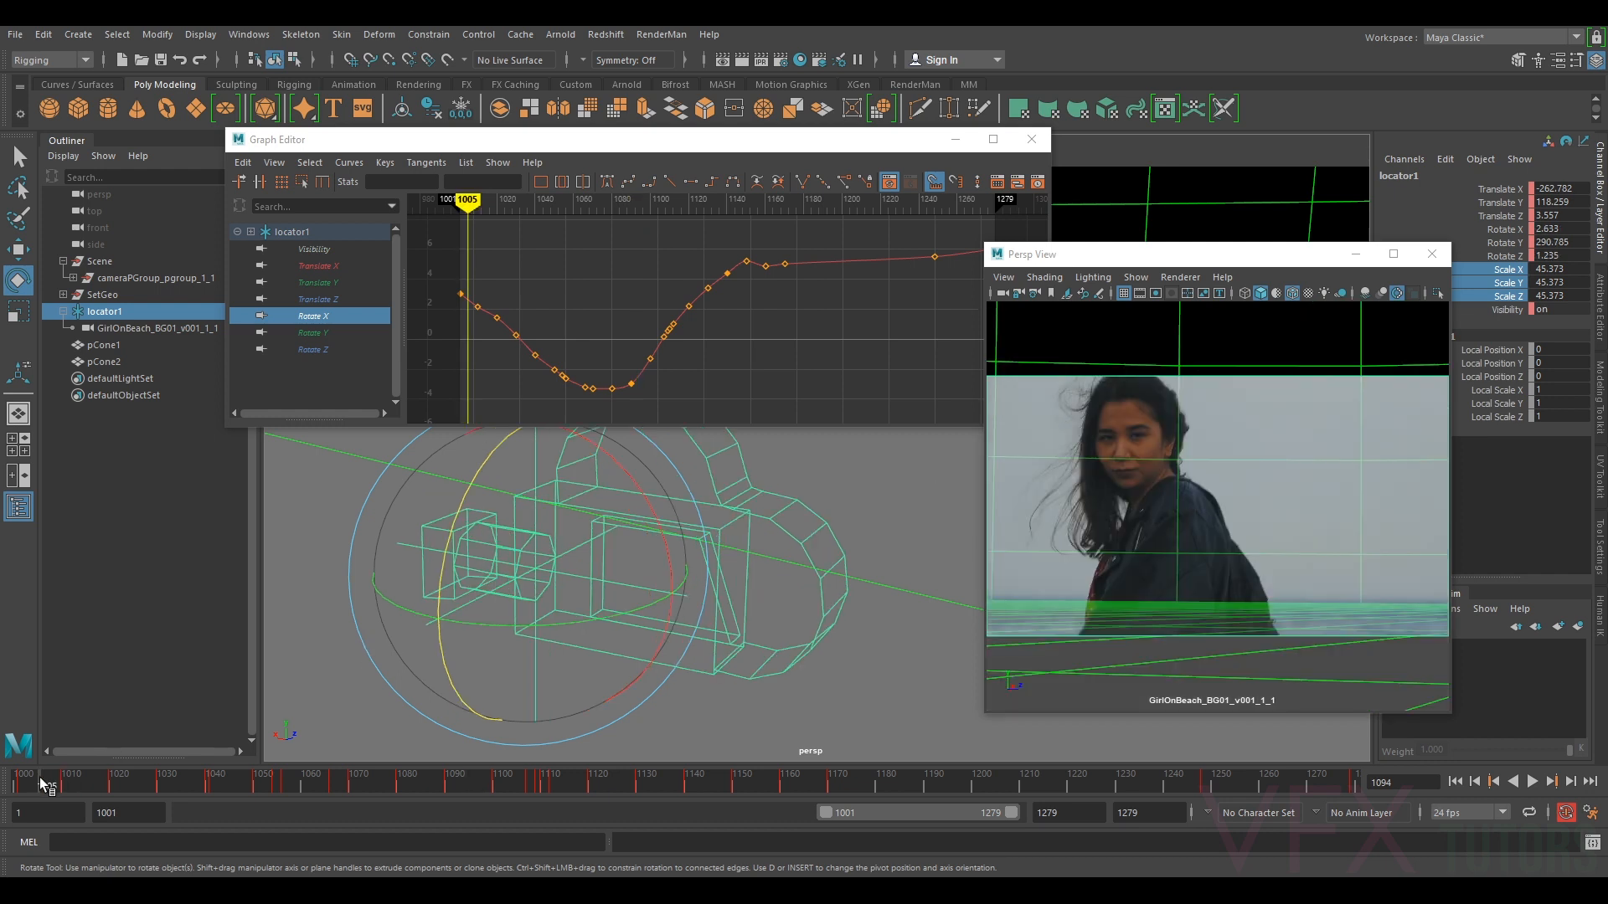
mouse_move(42, 783)
mouse_down()
mouse_move(544, 787)
mouse_move(39, 784)
mouse_up()
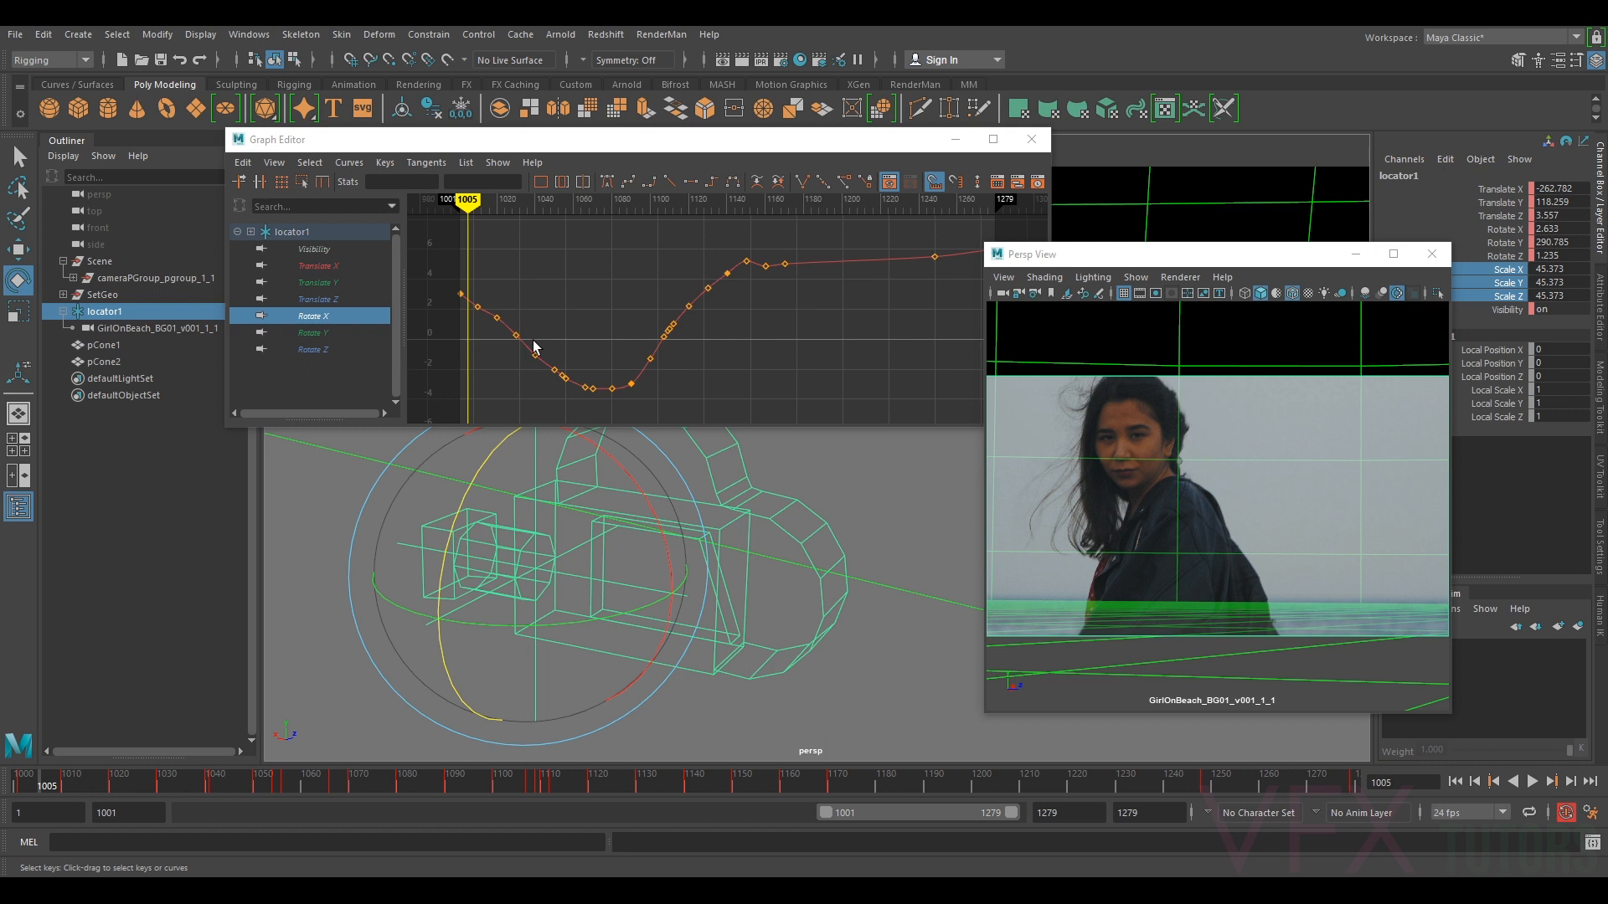
drag(628, 465, 625, 465)
key(comma)
key(comma)
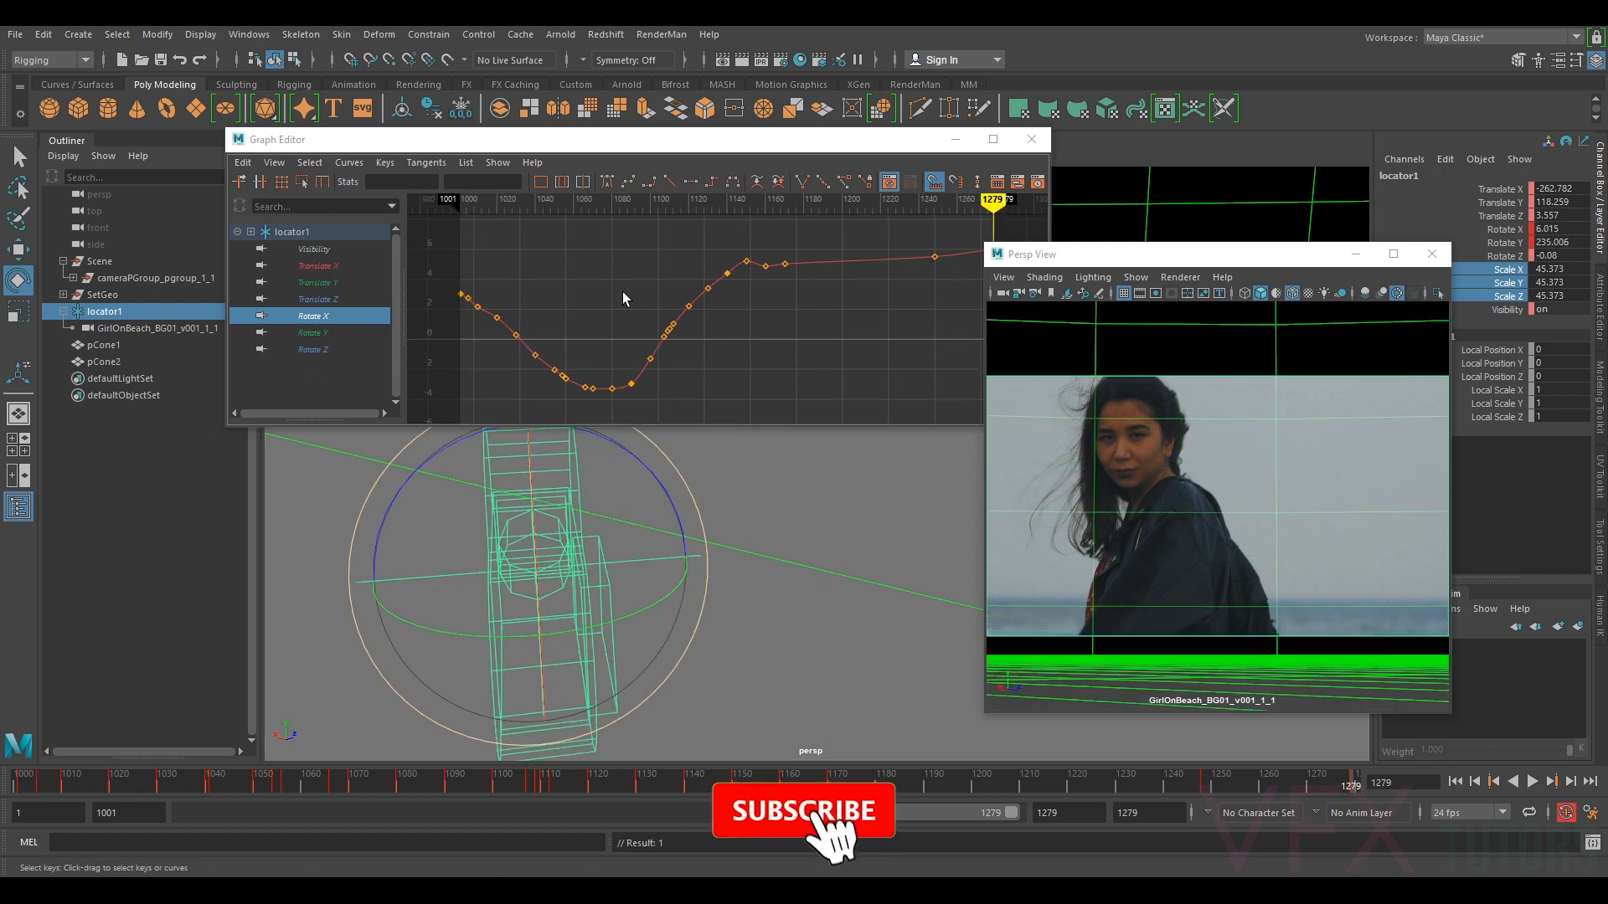
key(period)
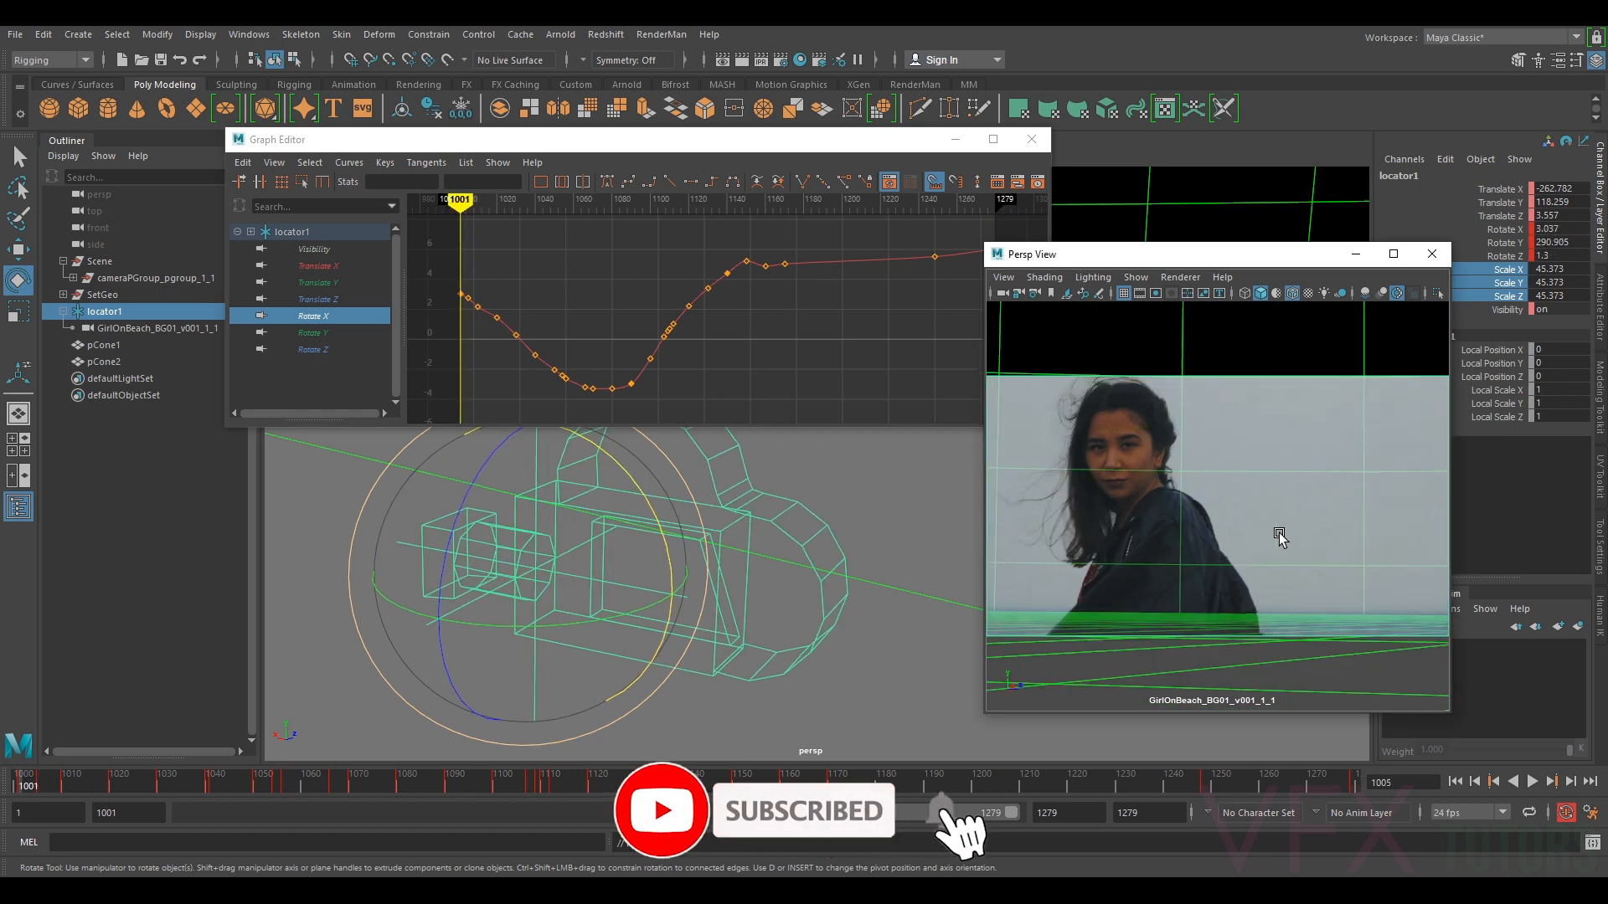
key(period)
key(comma)
key(period)
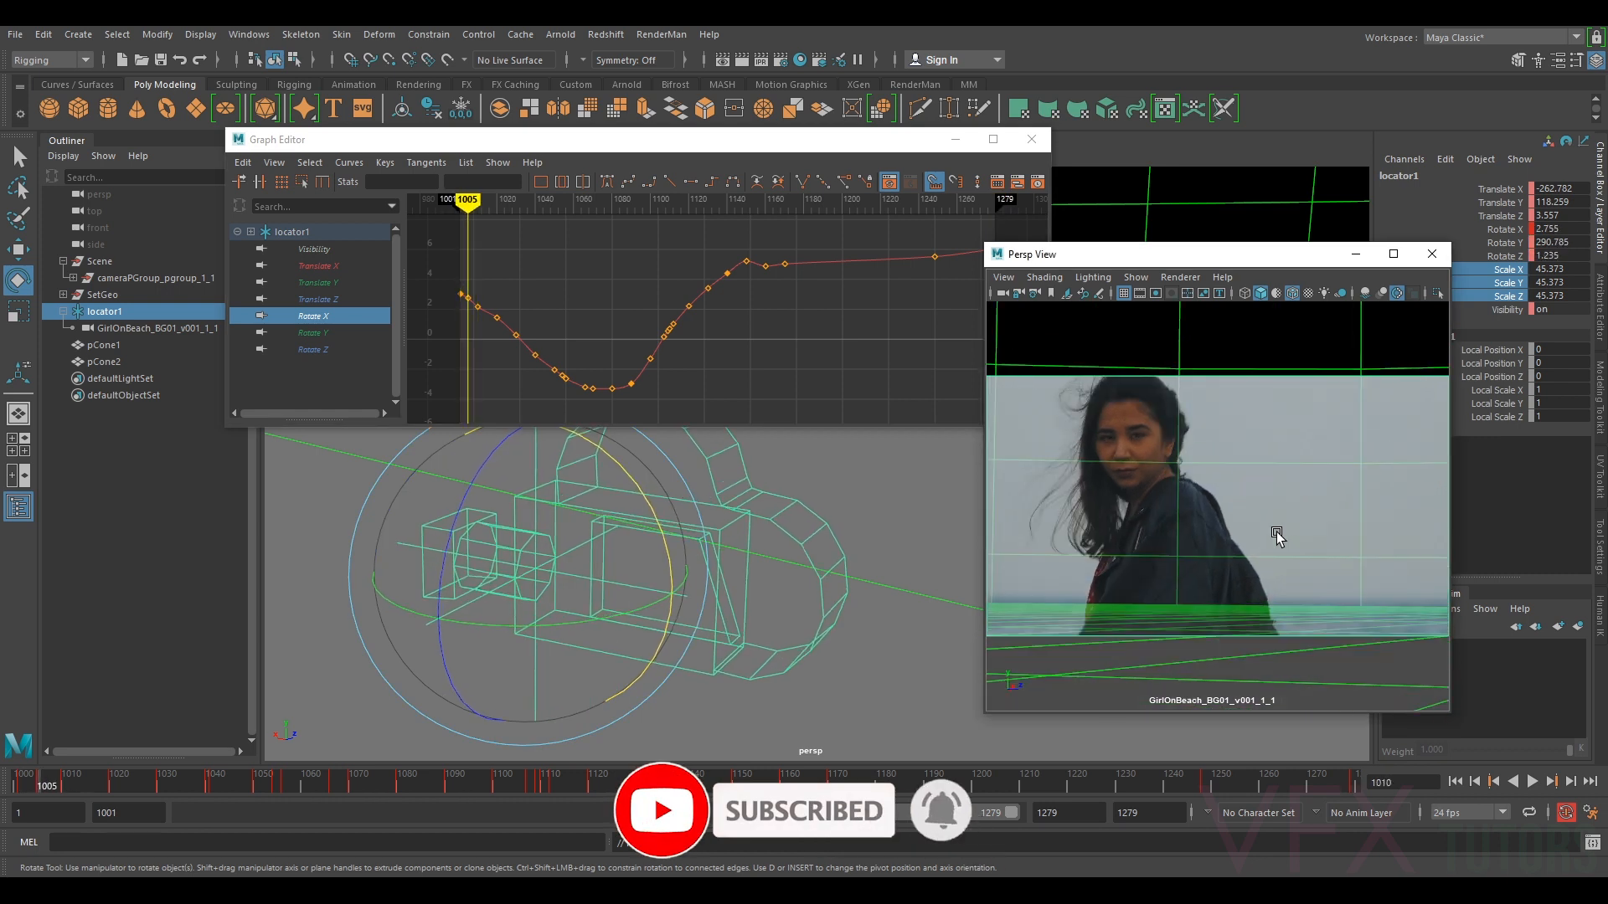
- Lower the Rotate X key at frame 1005 to about 2.586, and compare it with frame 1001
alt+middle_drag(502, 290, 705, 293)
scroll(721, 319, up, 6)
alt+middle_drag(589, 290, 656, 303)
click(659, 293)
key(comma)
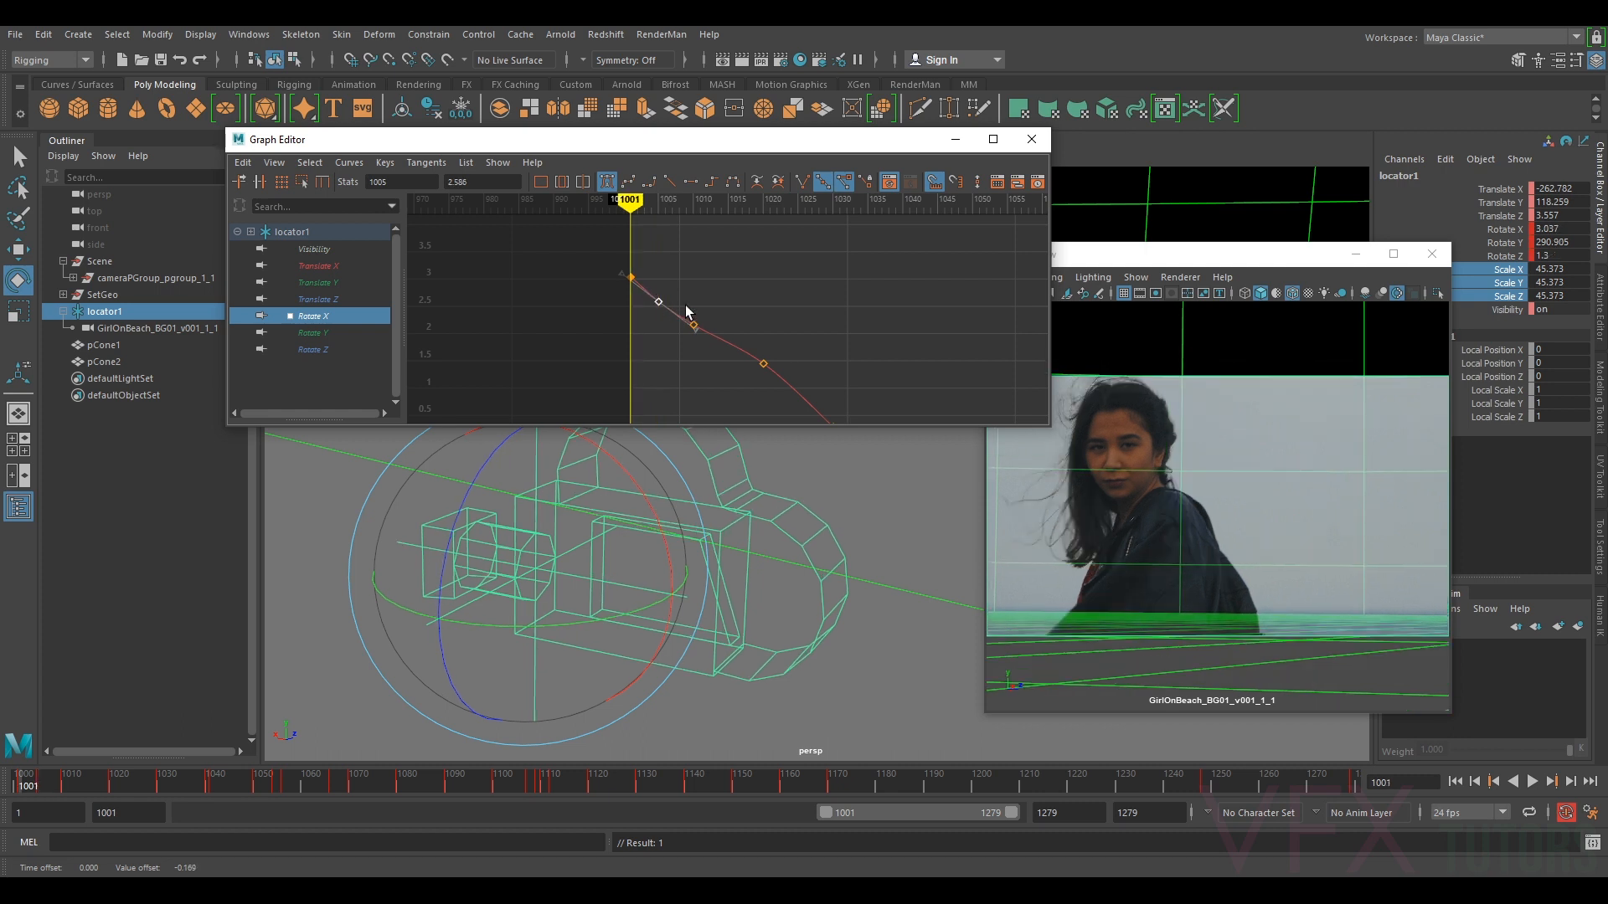
key(period)
key(comma)
key(period)
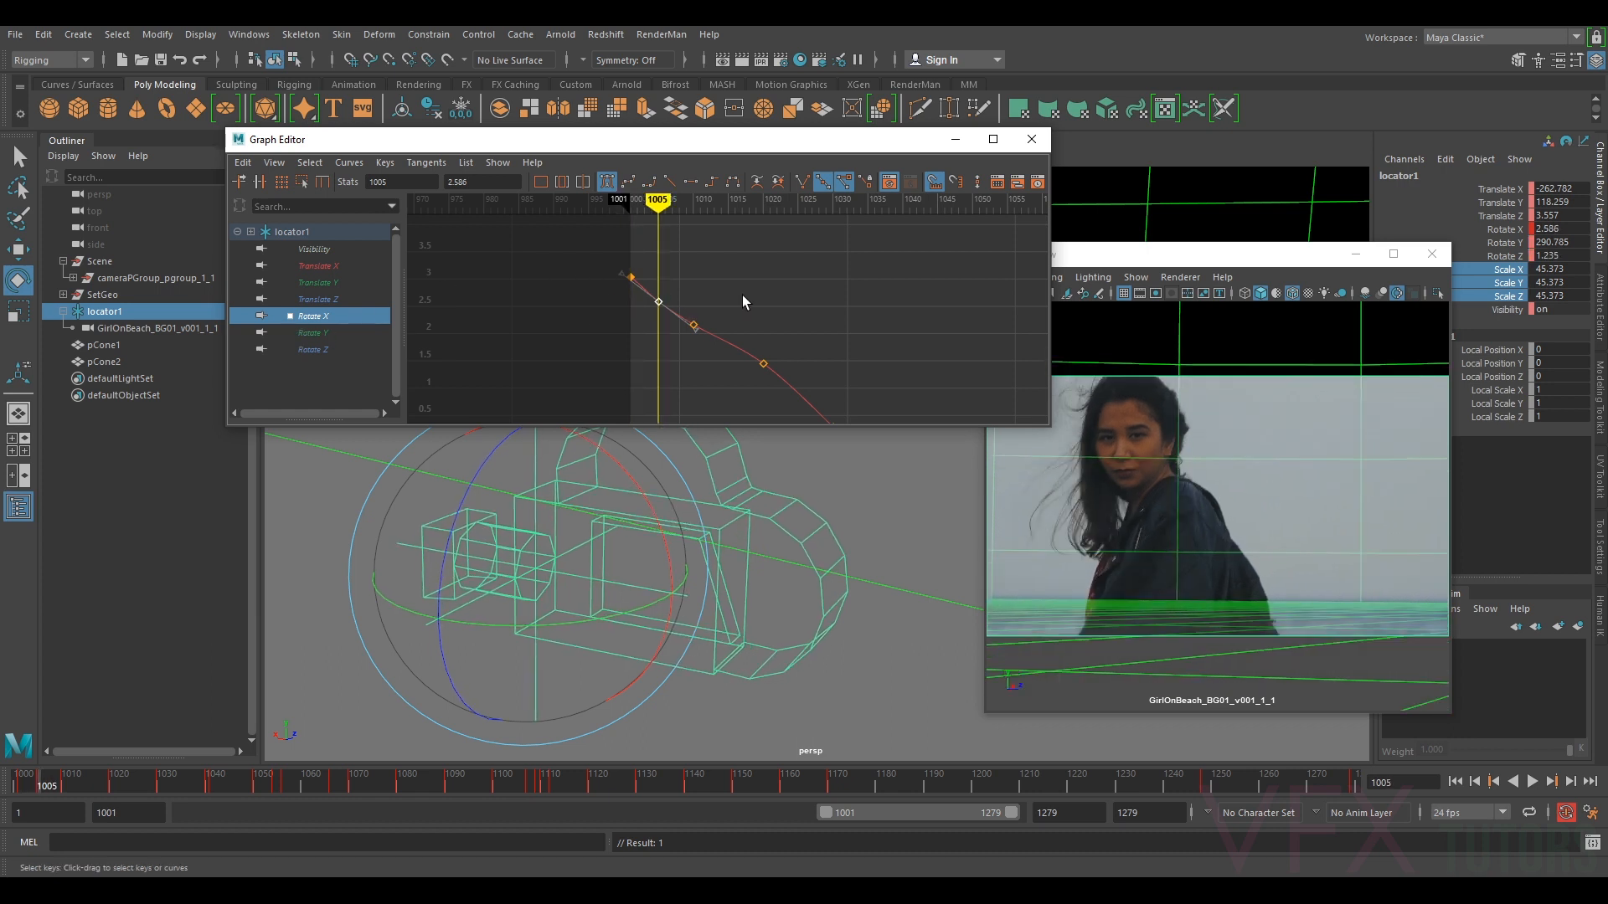
- Rotate locator1 at frame 1015 to add a Rotate X key, and adjust that key to about 1.813
key(period)
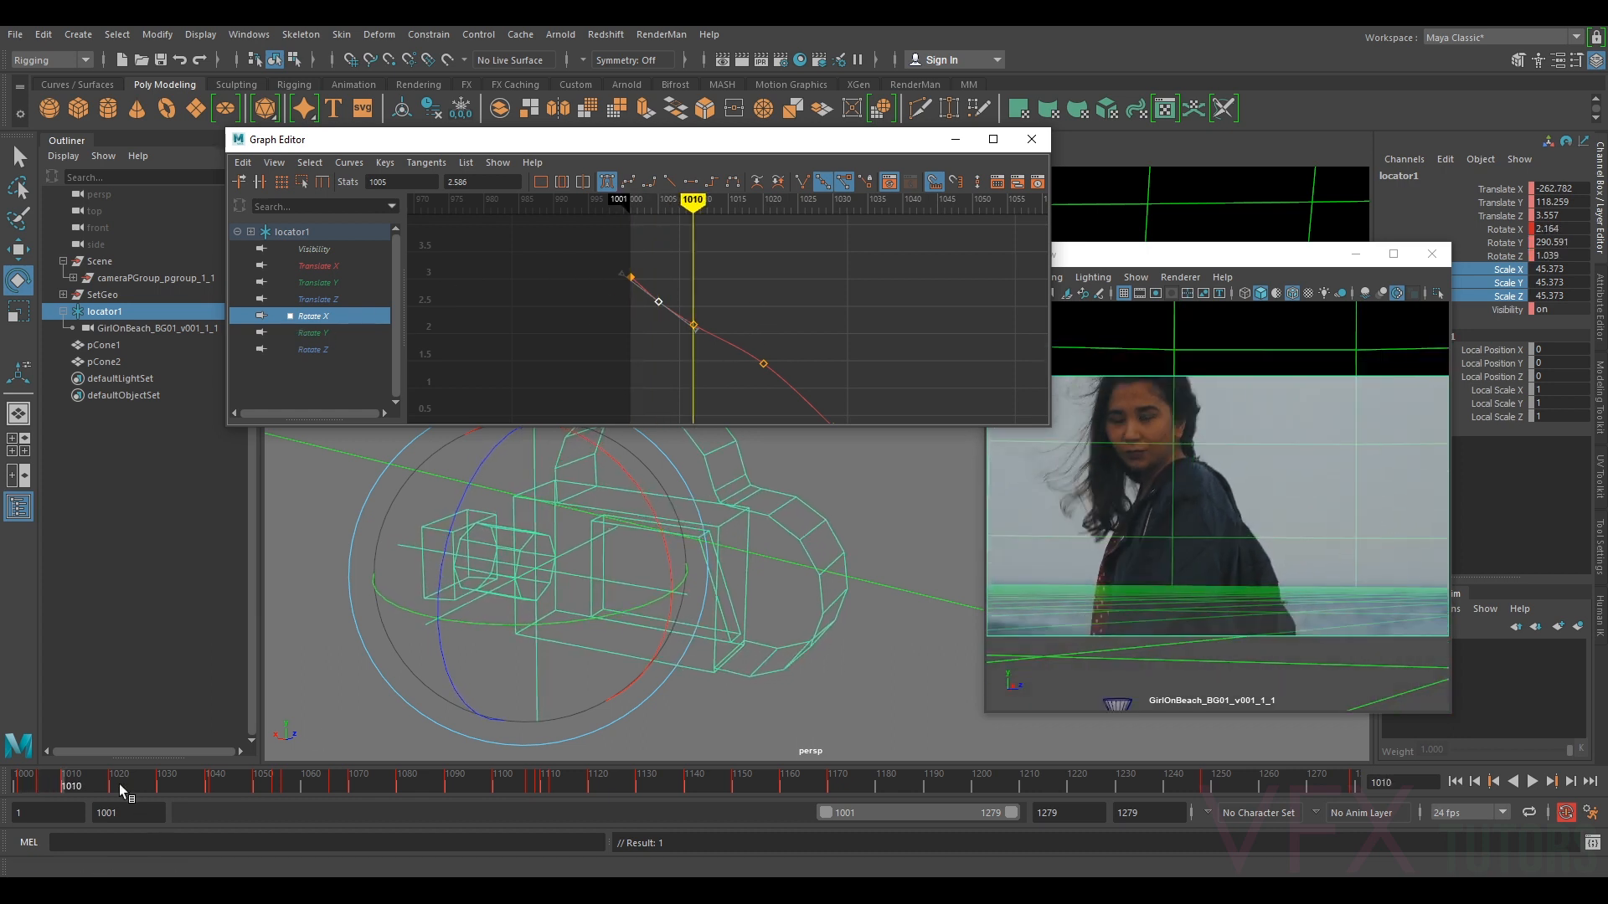
click(92, 781)
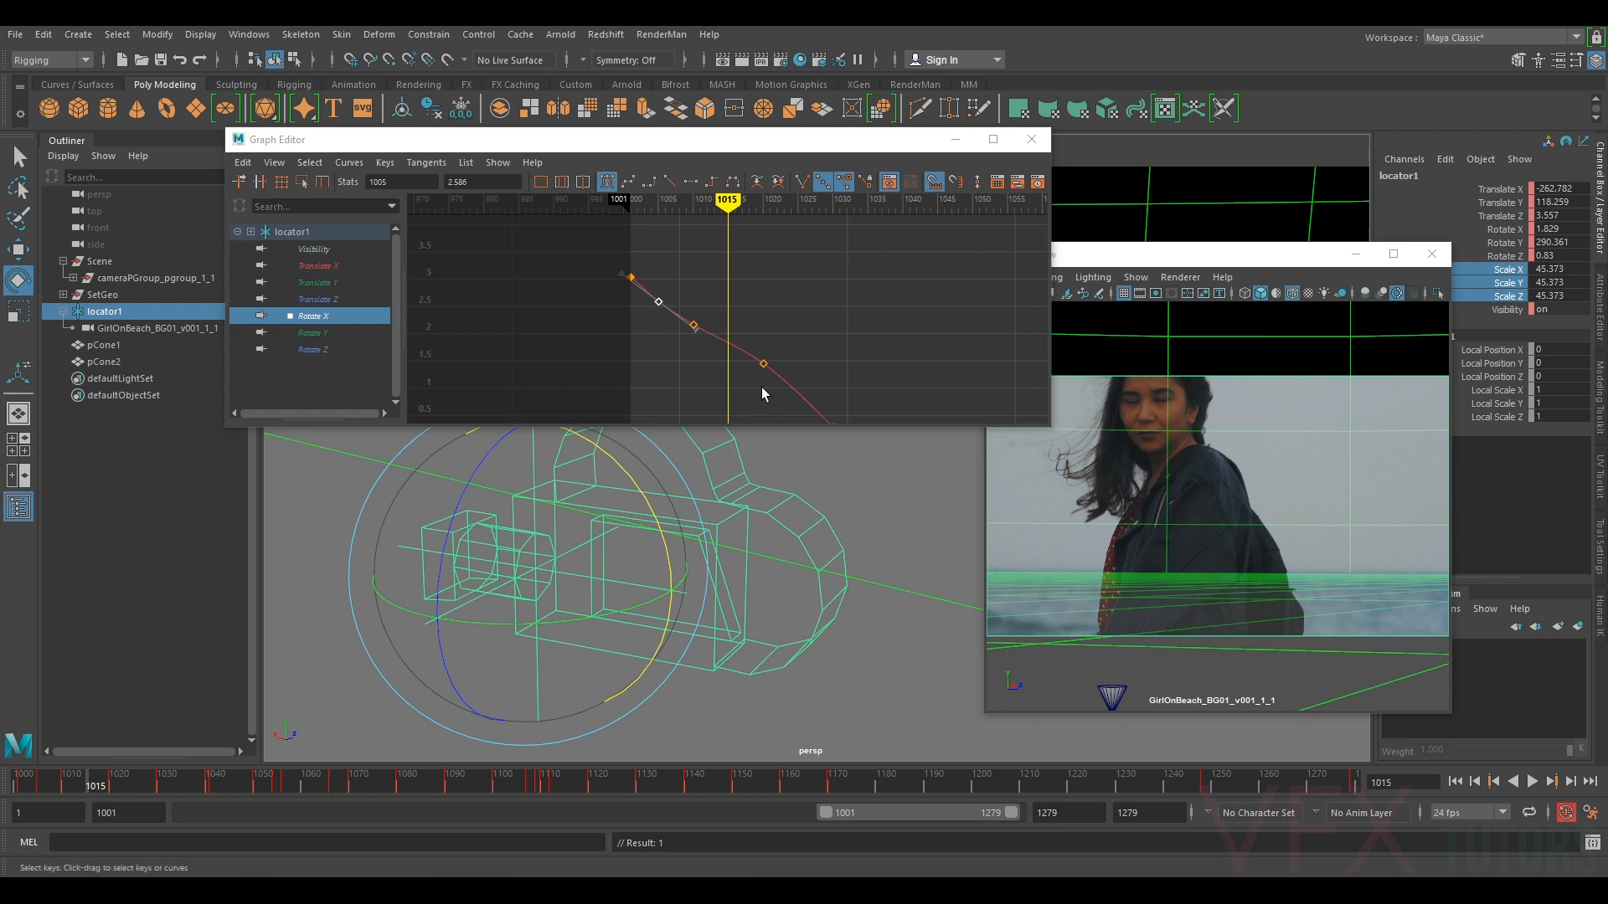
drag(638, 483, 639, 479)
click(730, 361)
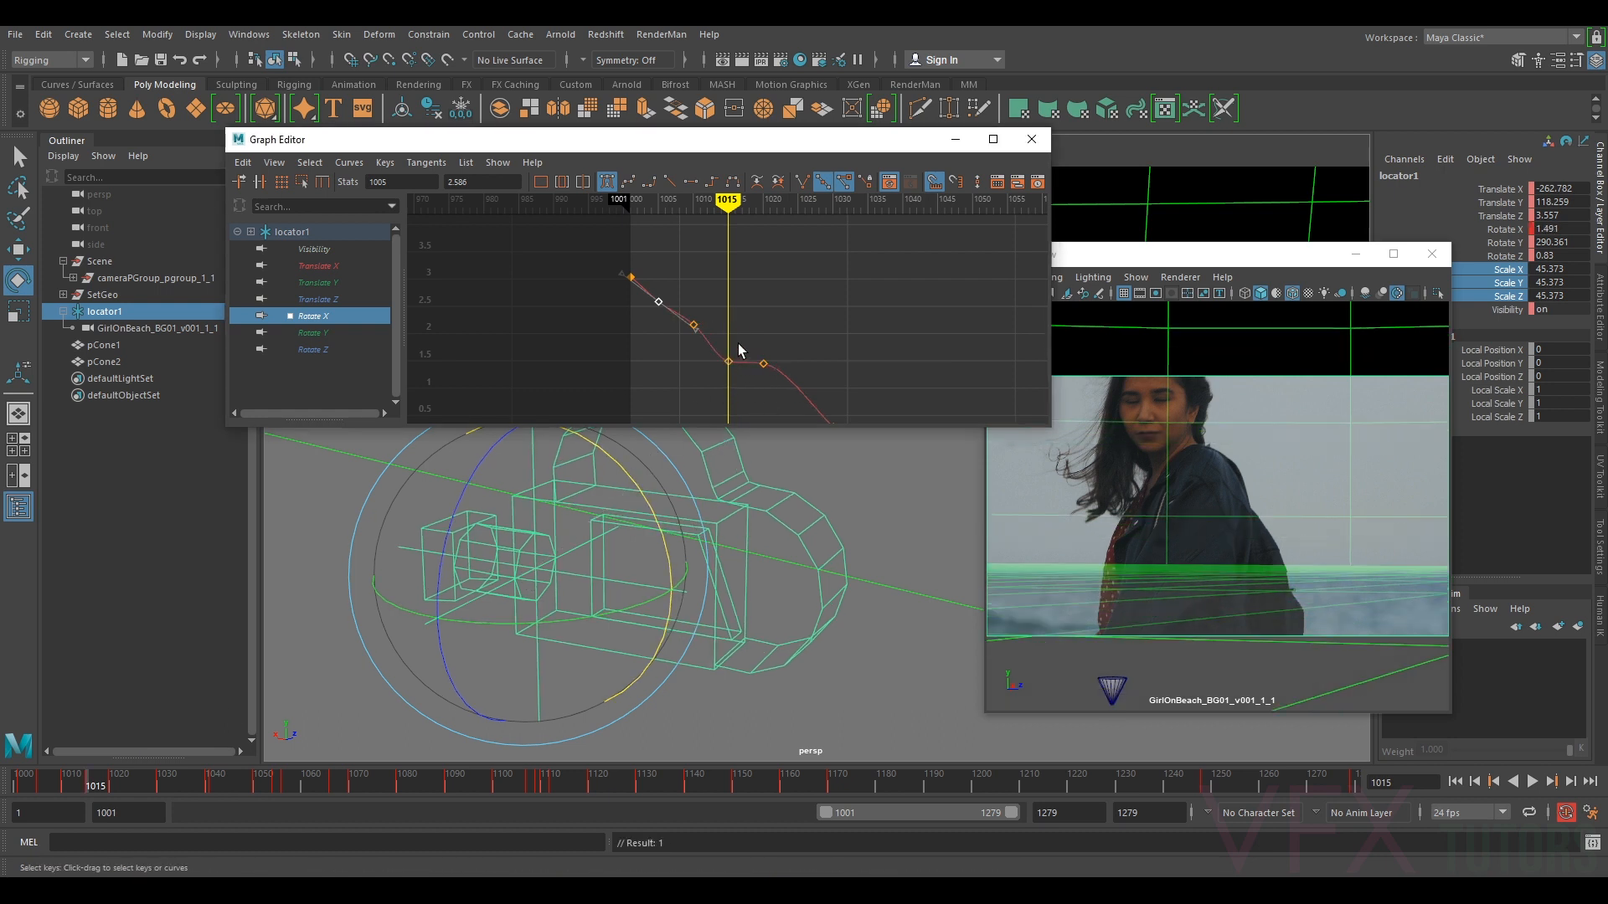
shift+middle_drag(728, 358, 728, 358)
shift+middle_drag(728, 342, 728, 341)
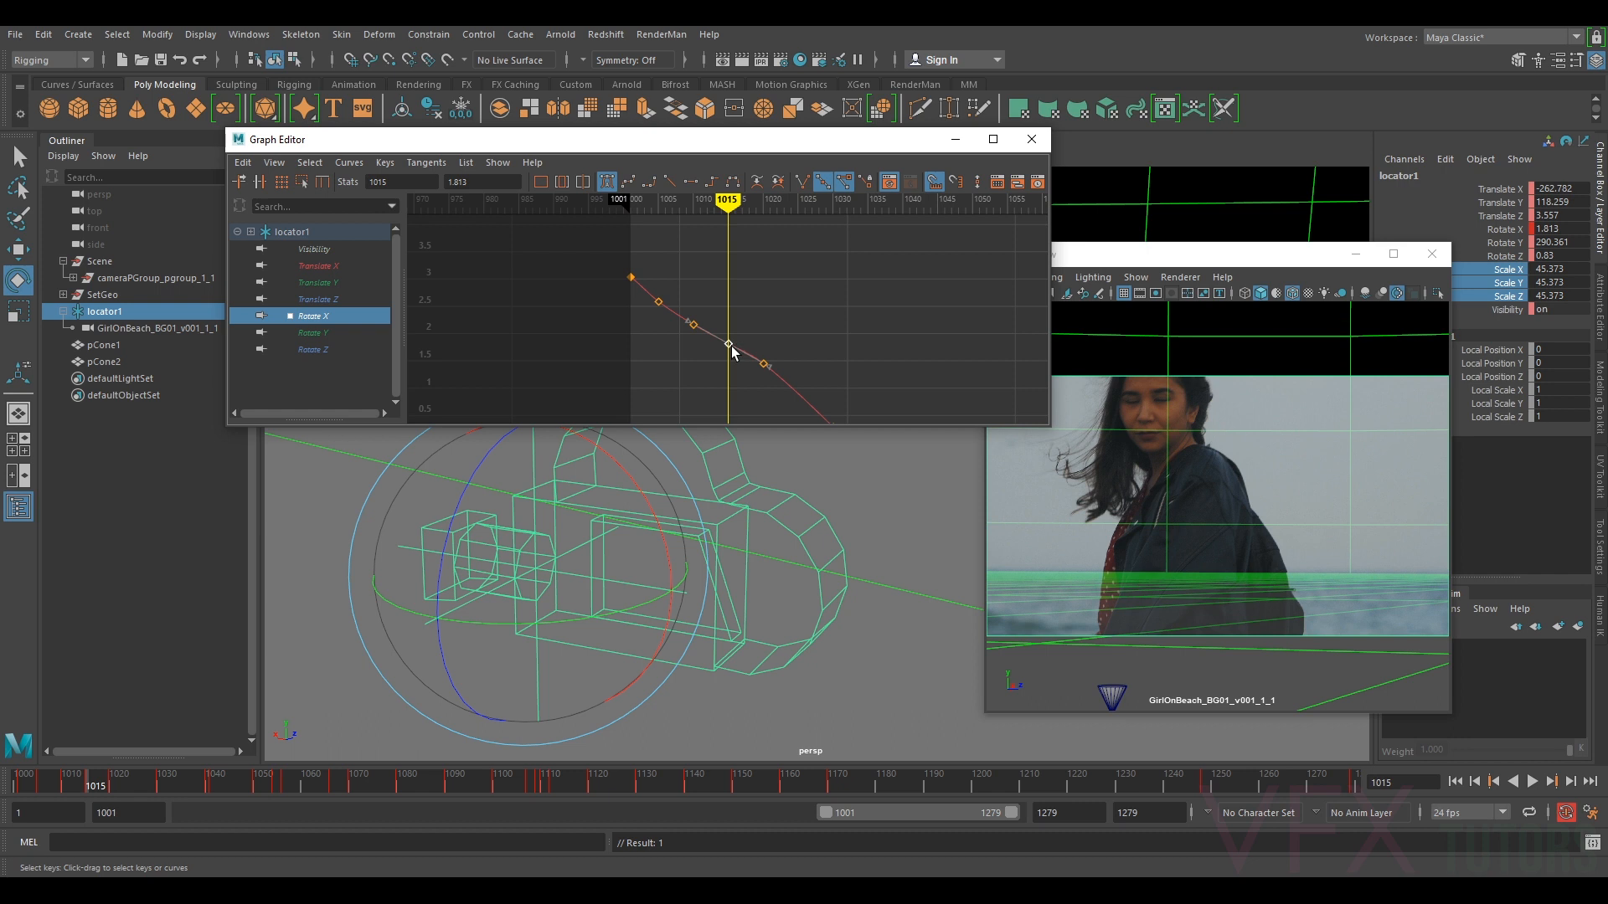
- Raise the Rotate X key at frame 1015 to about 1.829, and compare it with the earlier keys
click(1247, 473)
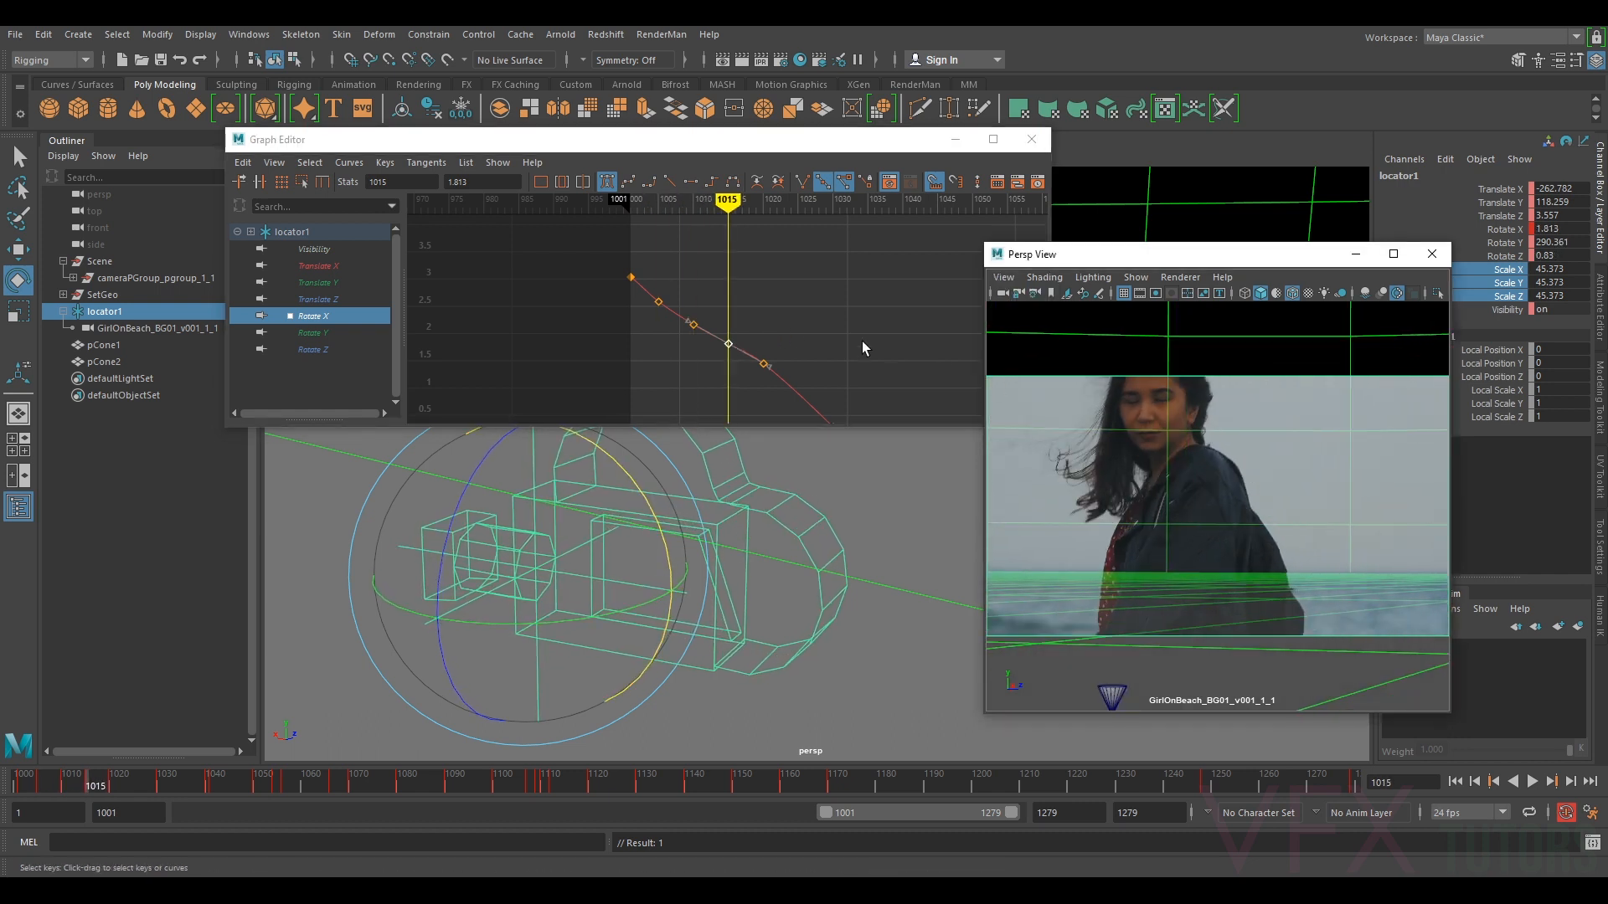
shift+middle_drag(726, 344, 730, 342)
key(comma)
key(period)
key(comma)
key(period)
key(comma)
key(comma)
key(period)
key(period)
- Rotate locator1 at frame 1025 to add a Rotate X key, and adjust that key to about 0.829
key(period)
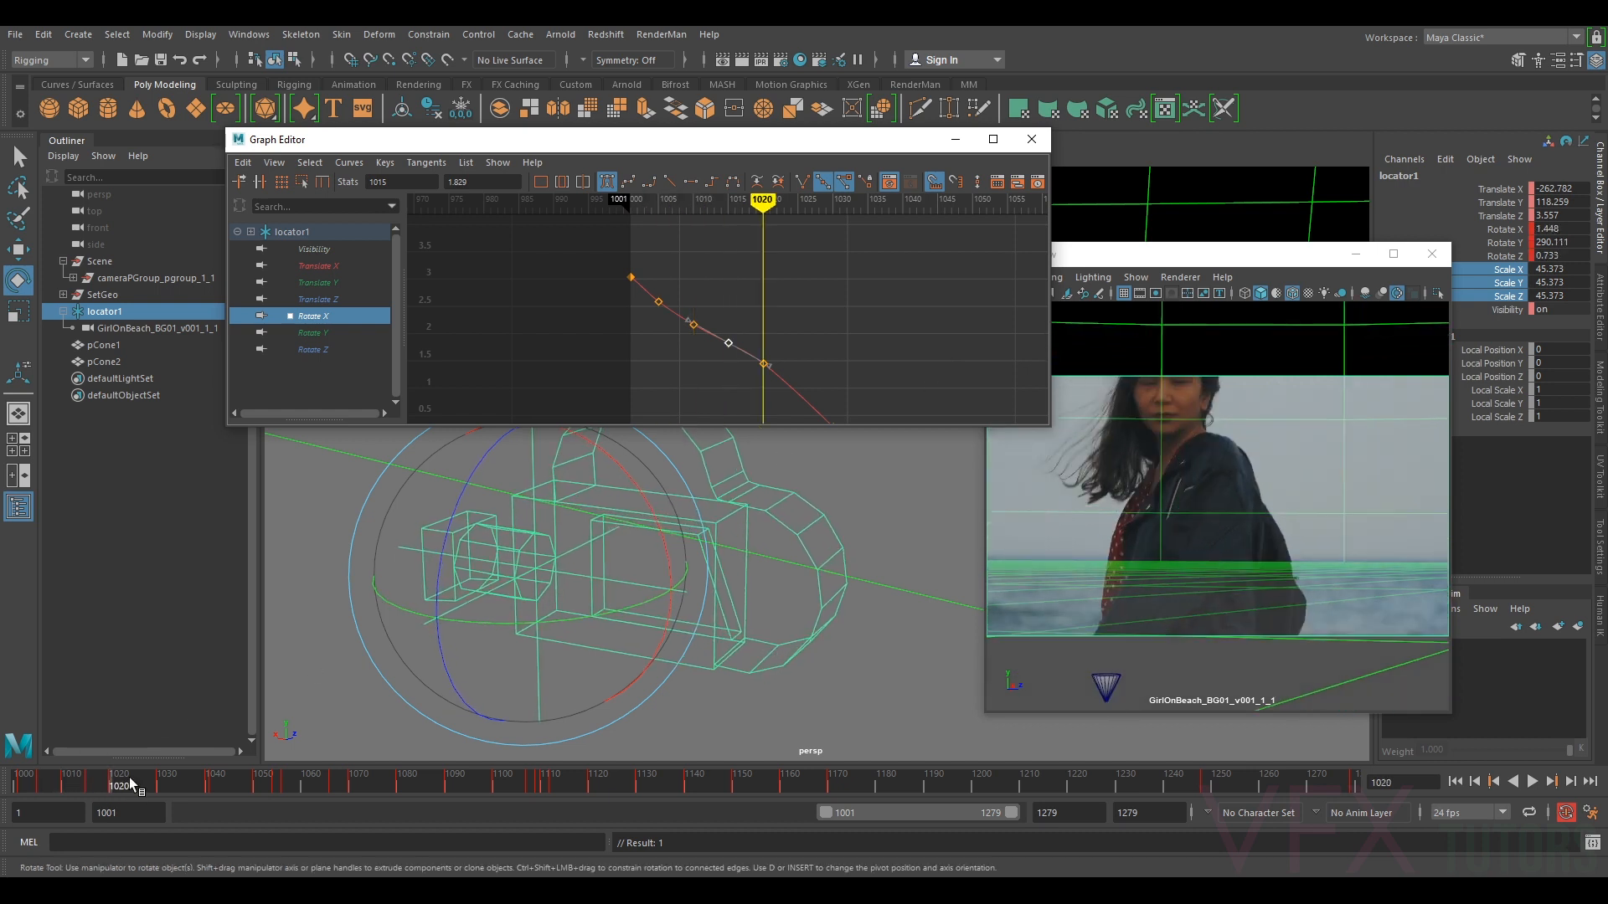
key(period)
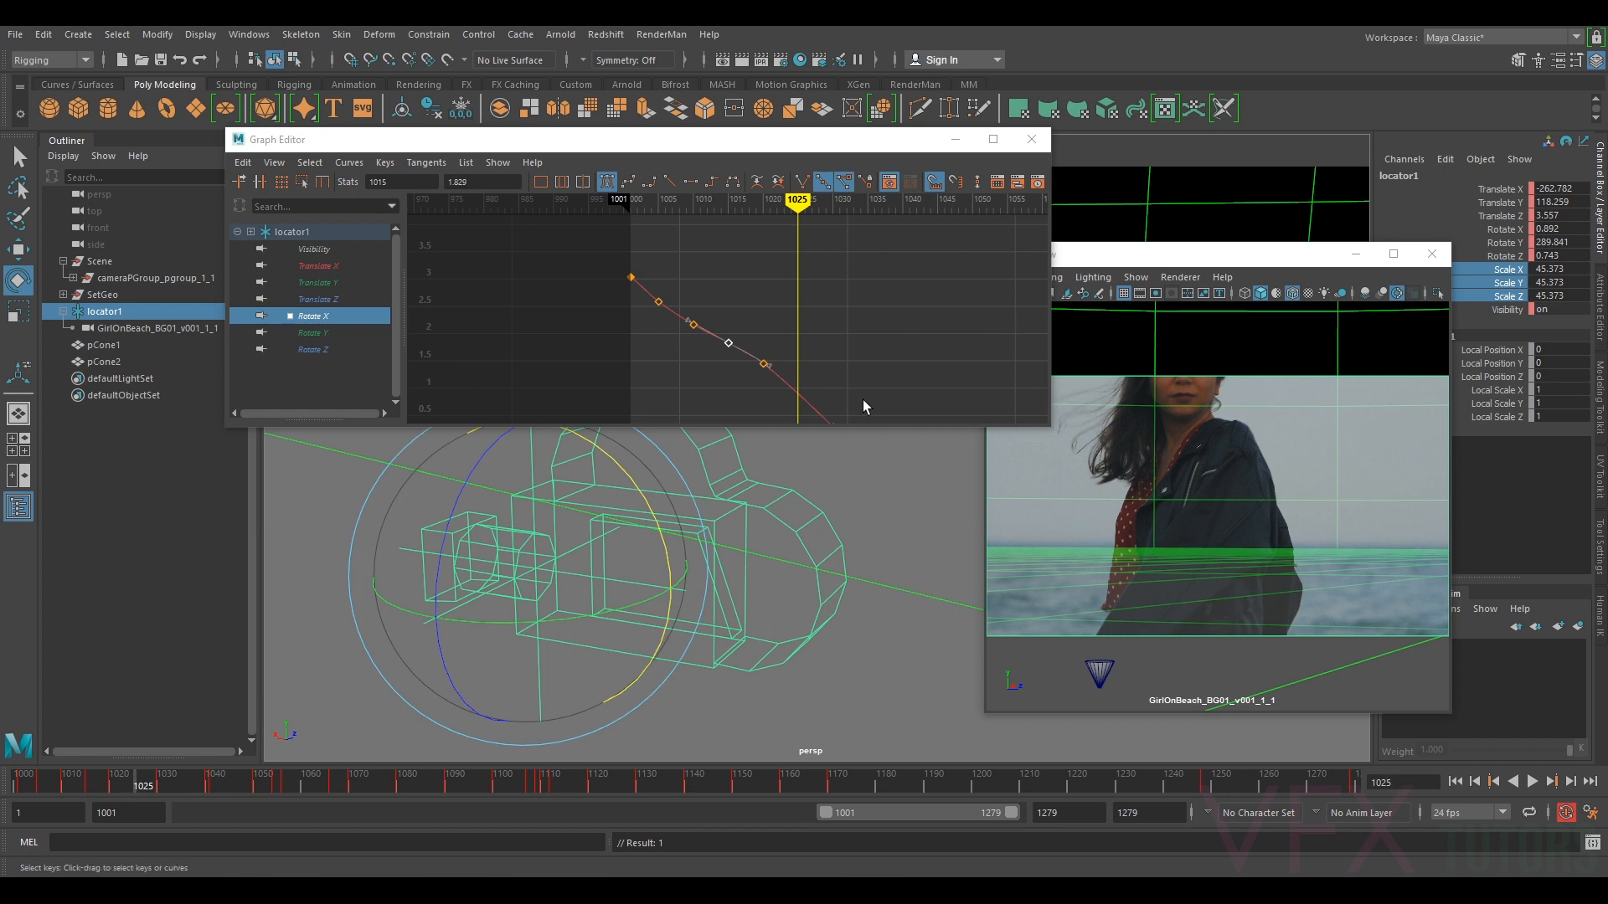
drag(634, 480, 633, 479)
mouse_move(797, 357)
mouse_down()
mouse_move(835, 391)
mouse_move(800, 386)
mouse_up()
shift+middle_drag(800, 385, 799, 395)
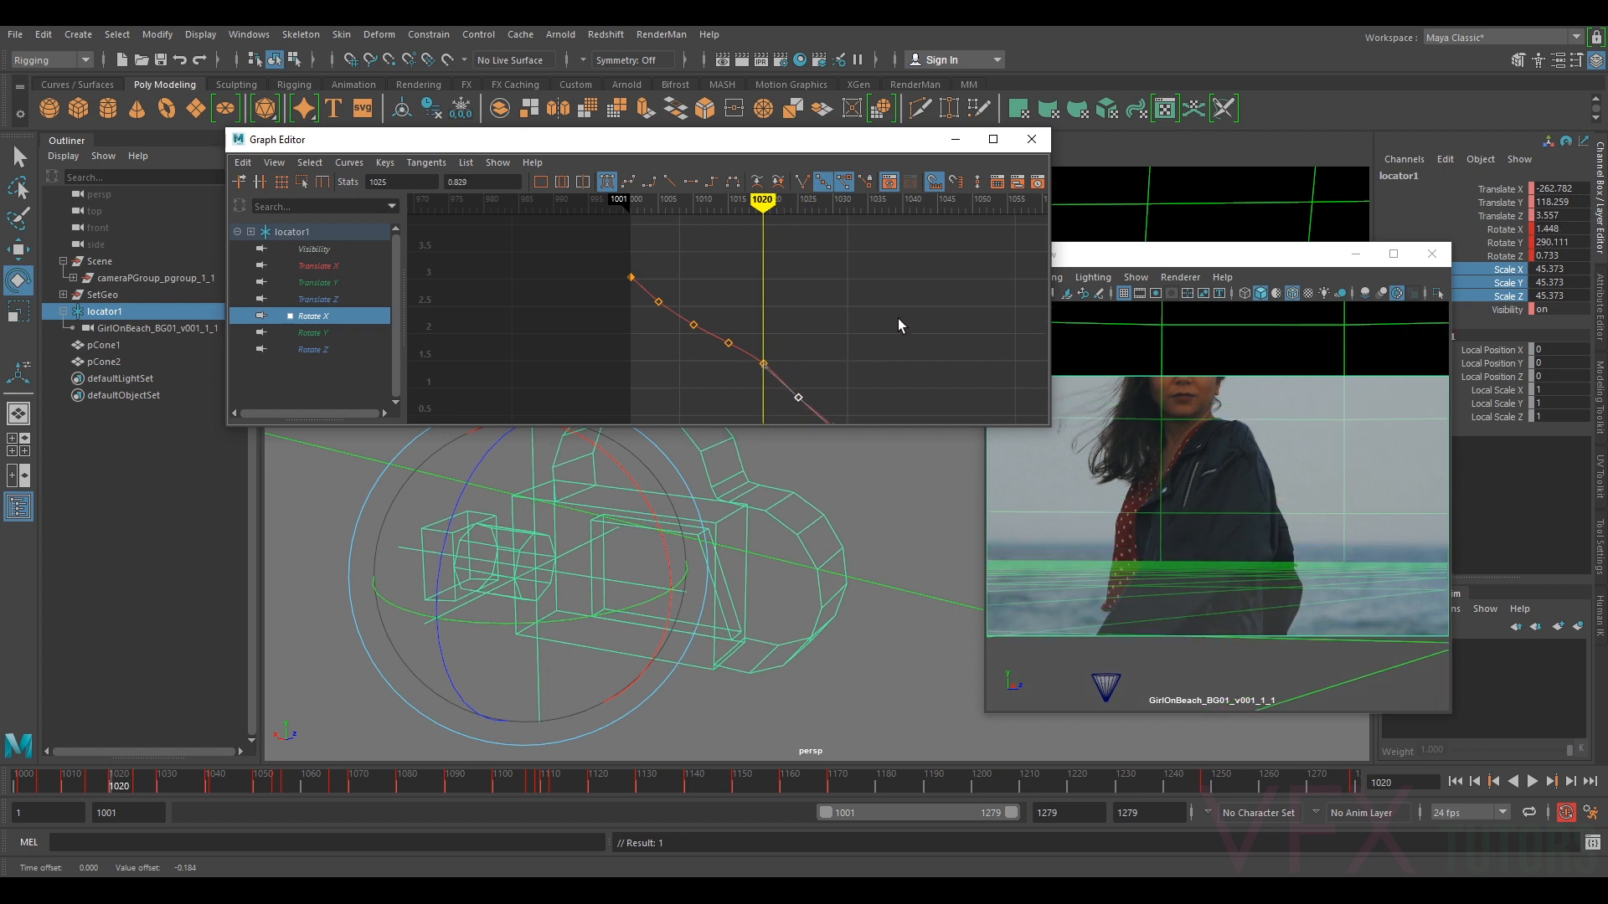
- Compare frames 1015 and 1020, and lower the Rotate X key at frame 1020 to about 1.387
middle_click(1268, 528)
key(.)
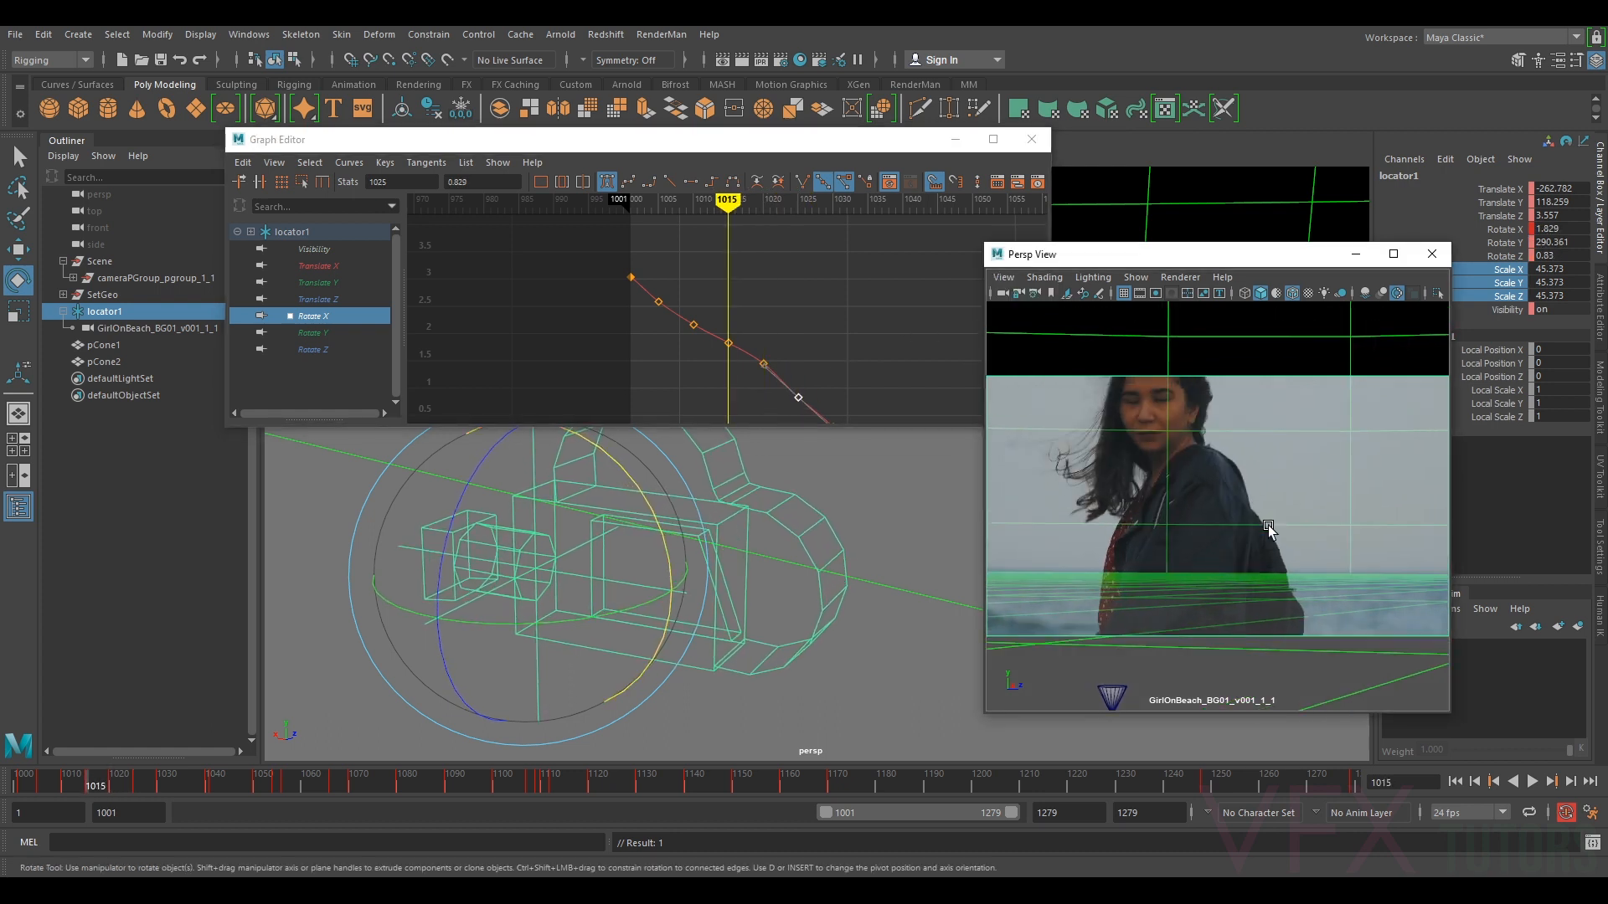
key(.)
click(763, 364)
middle_drag(762, 363, 762, 366)
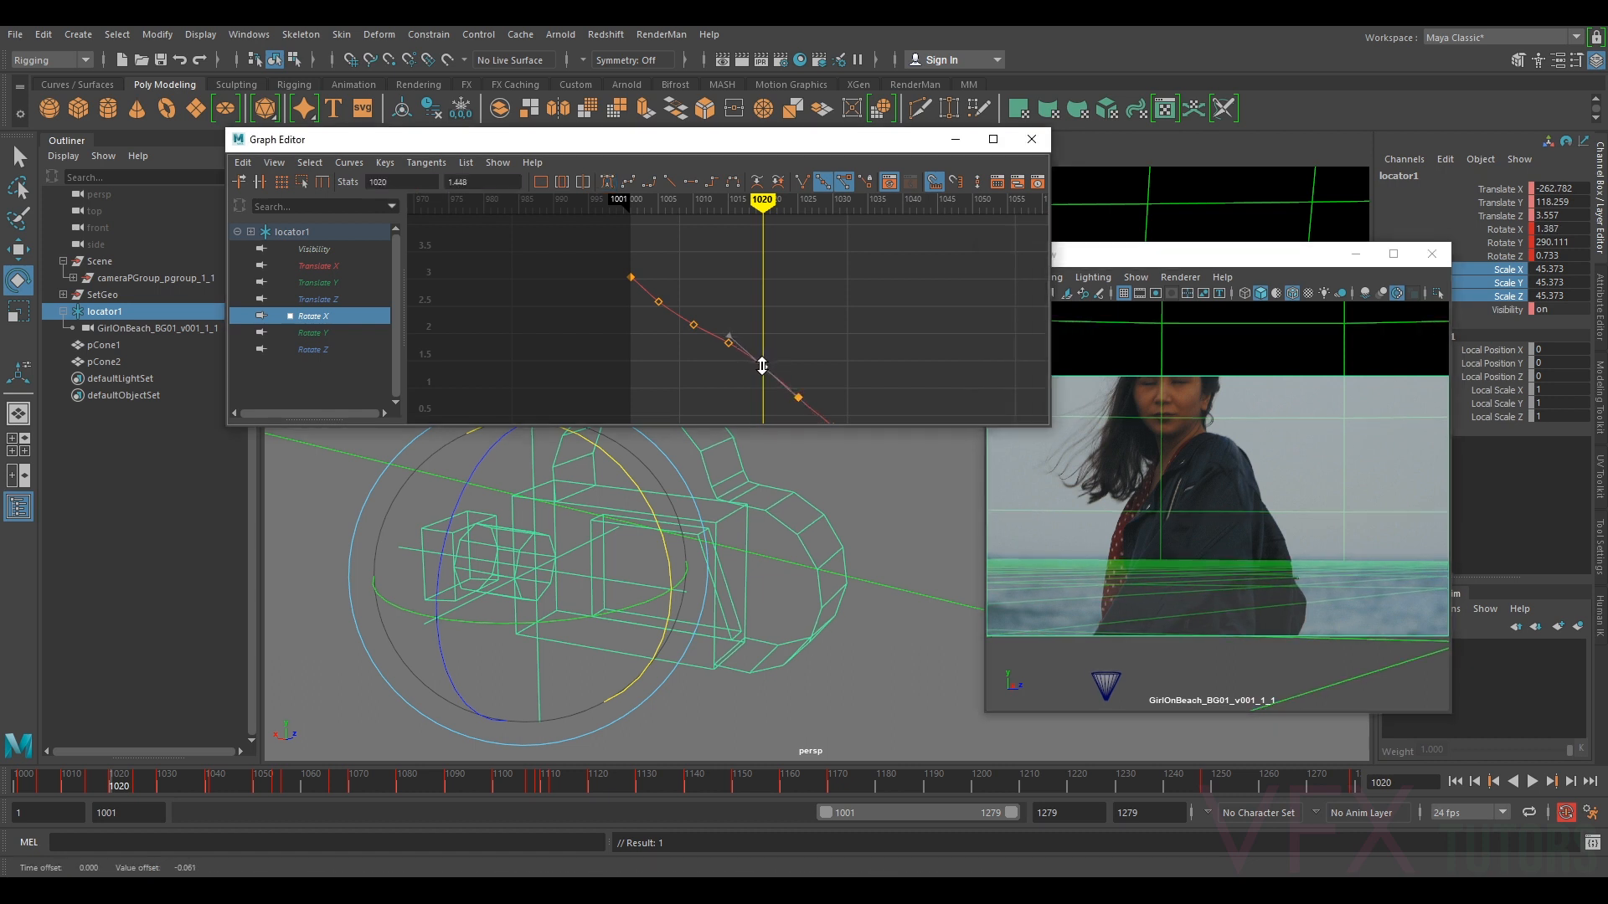
- Step through the keys around frames 1020 and 1025 to check the grid horizon against the sea horizon
middle_click(1297, 489)
key(.)
key(.)
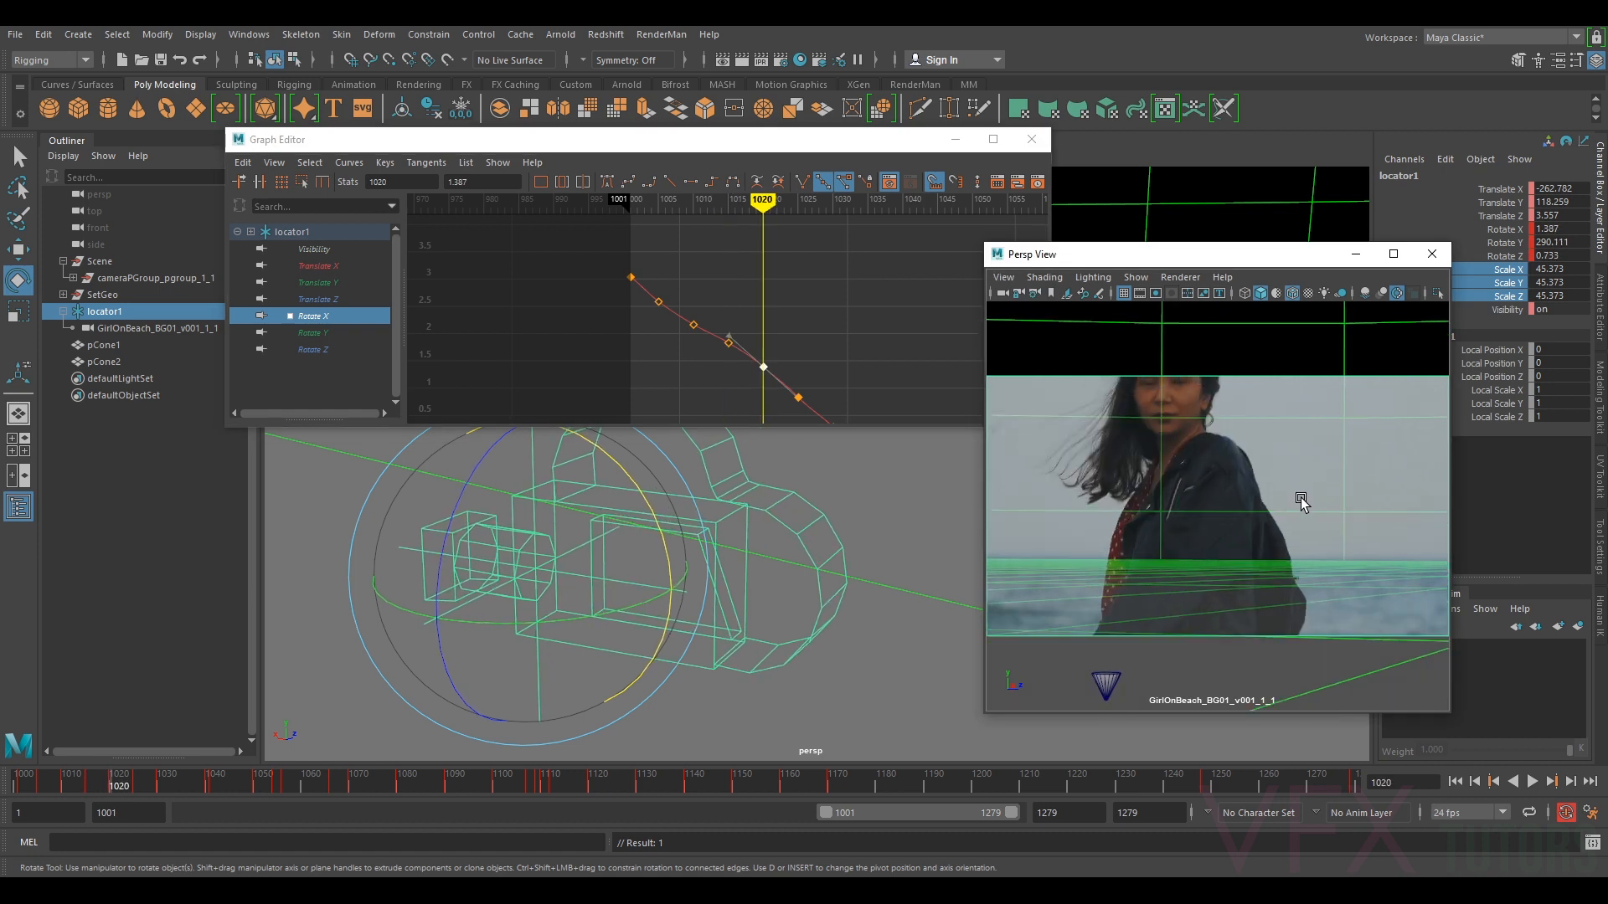
key(.)
key(.)
key(.)
key(.)
key(.)
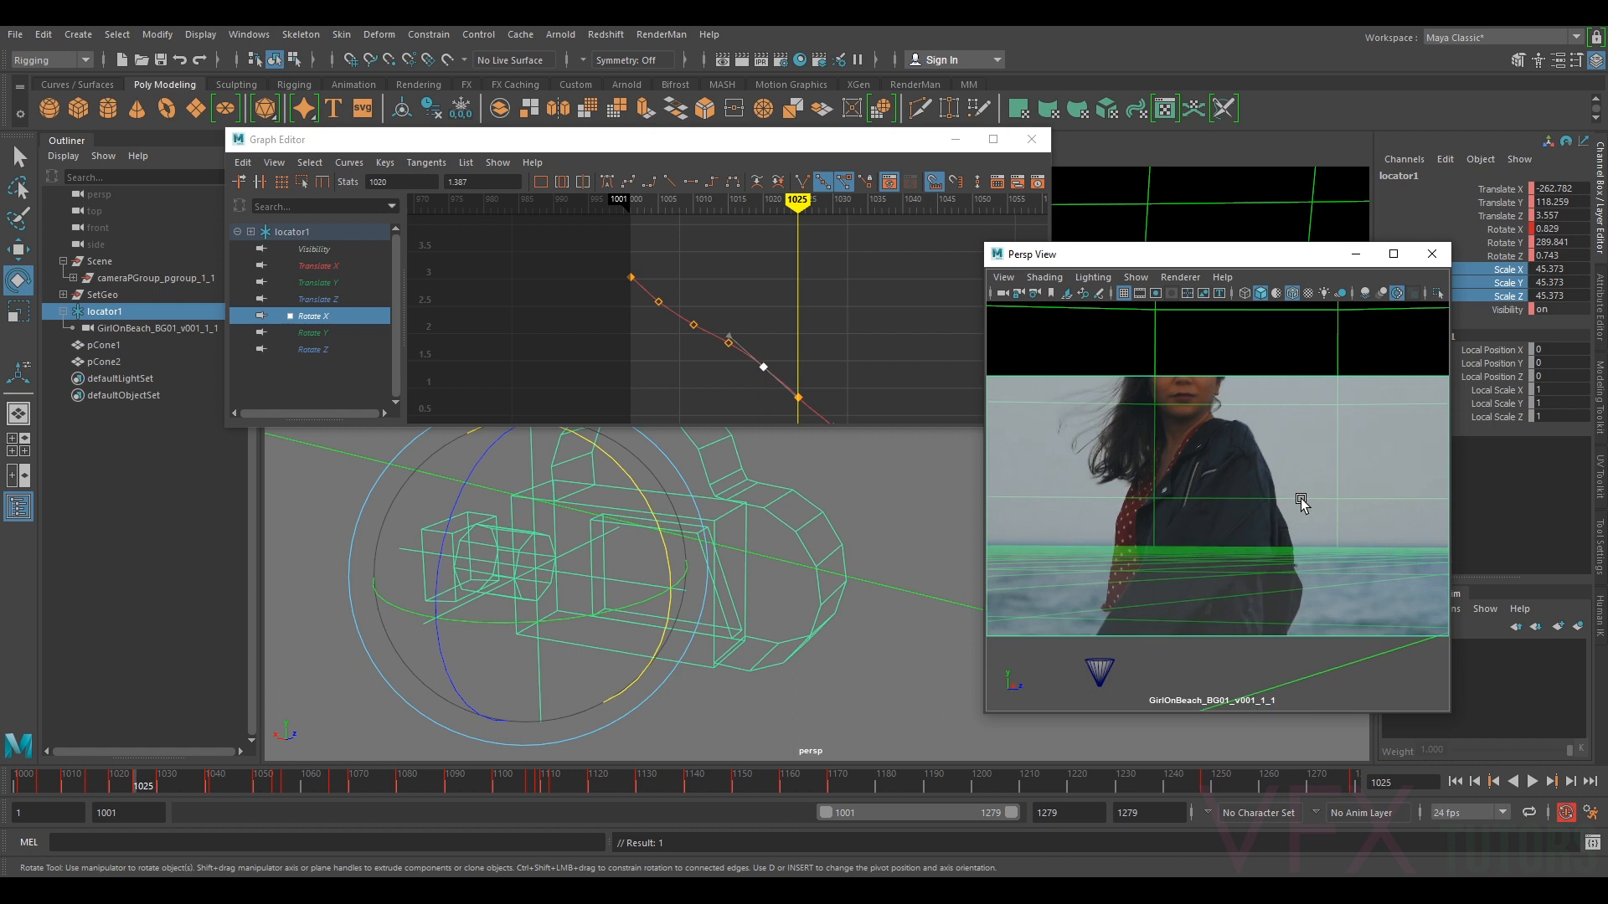
- Lower locator1's Rotate X key at frame 1025 to about 0.813
click(817, 380)
click(798, 397)
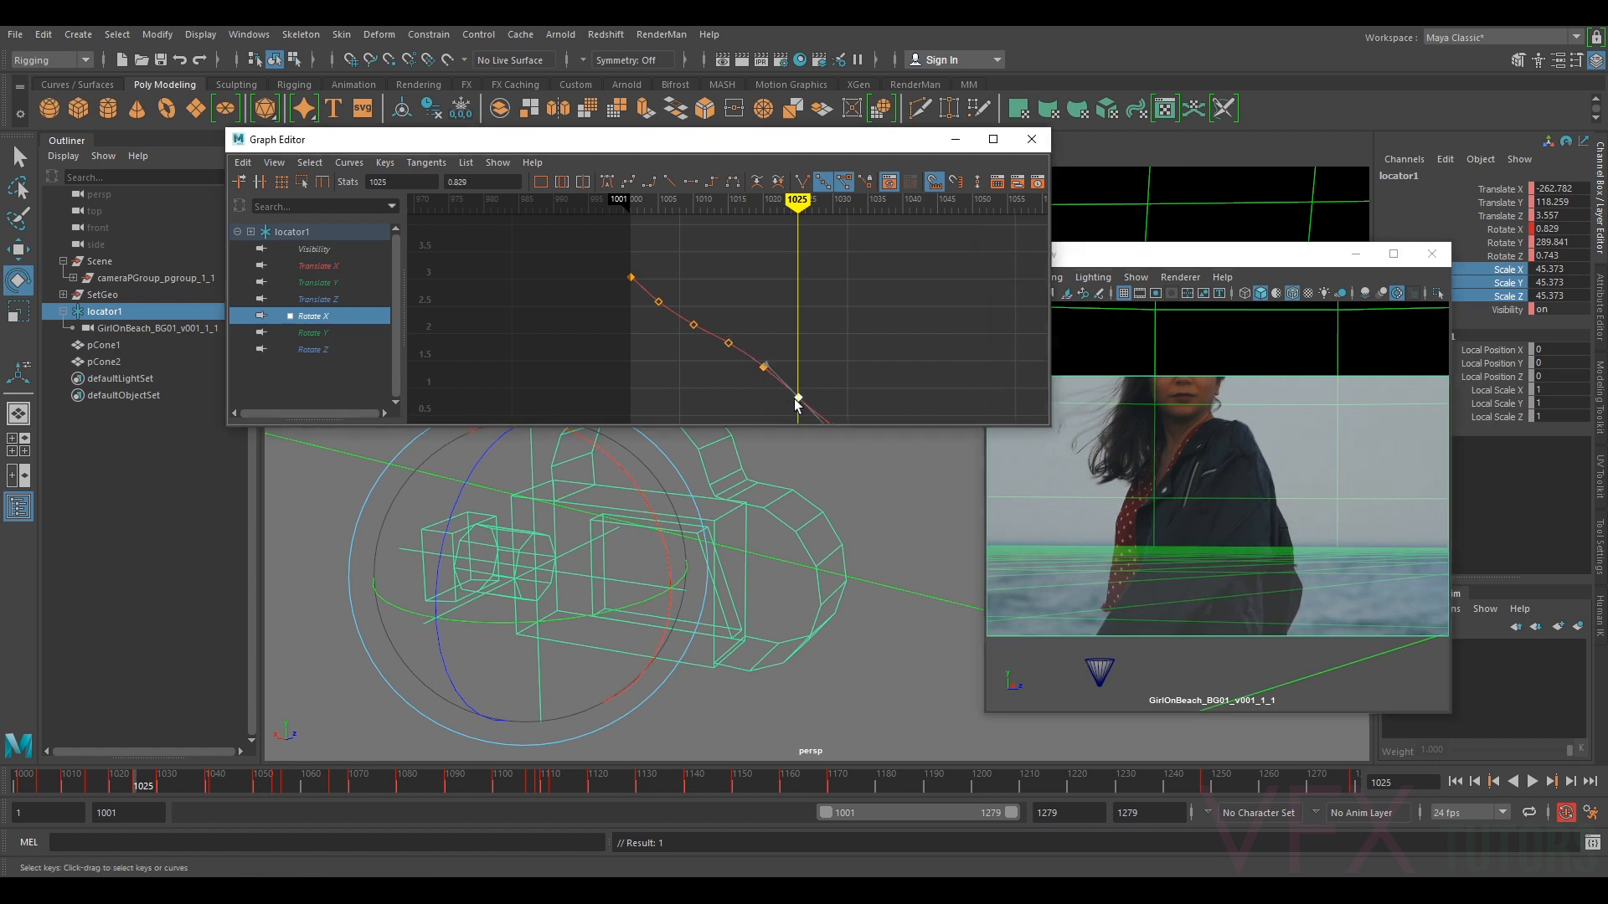
middle_drag(800, 397, 800, 398)
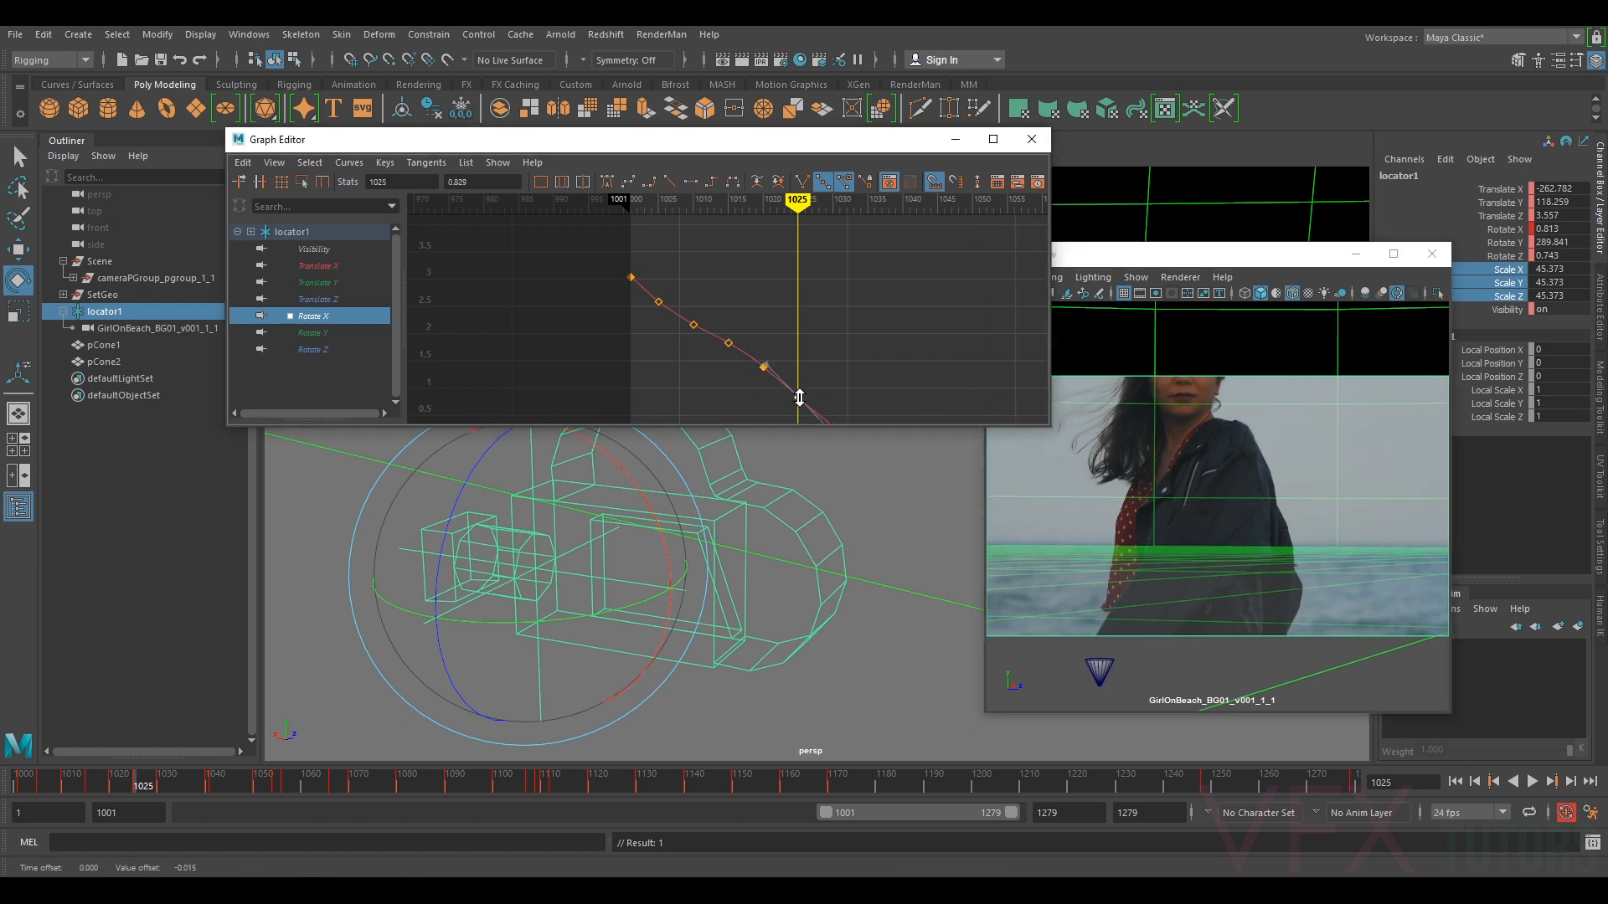
middle_click(1158, 504)
- Lower the Rotate X key at frame 1030 to about 0.199
key(.)
alt+middle_drag(836, 371, 743, 248)
scroll(815, 315, up, 4)
drag(740, 320, 742, 317)
middle_drag(748, 297, 748, 304)
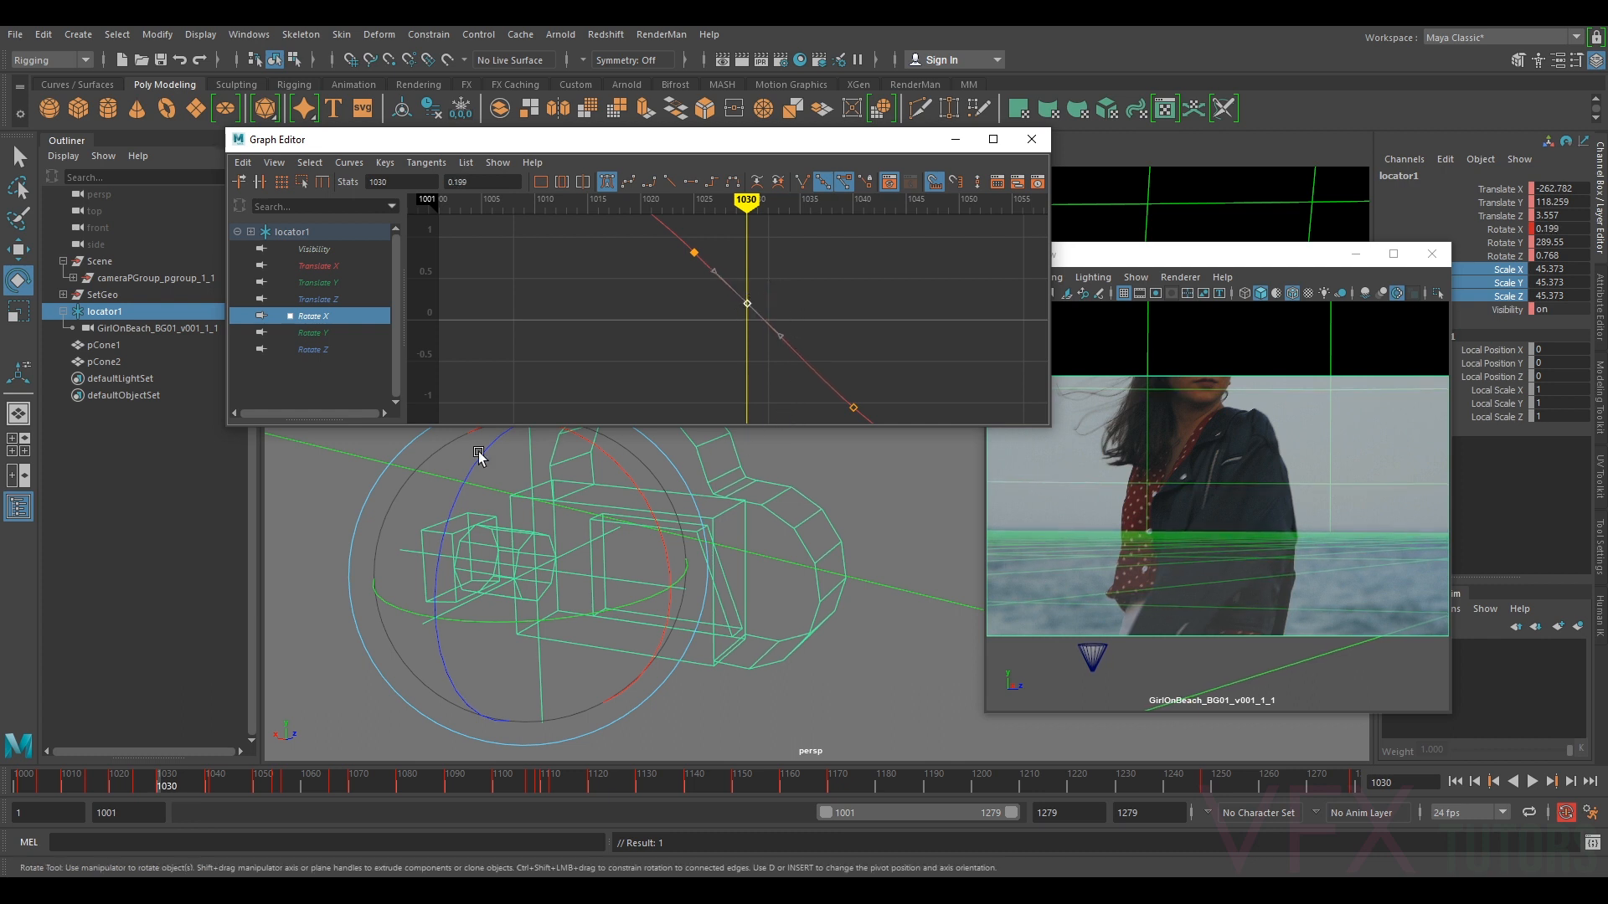
- Rotate locator1 at frame 1035 to add a Rotate X key, raise it to about -0.275, and compare it with the neighbouring keys
click(180, 777)
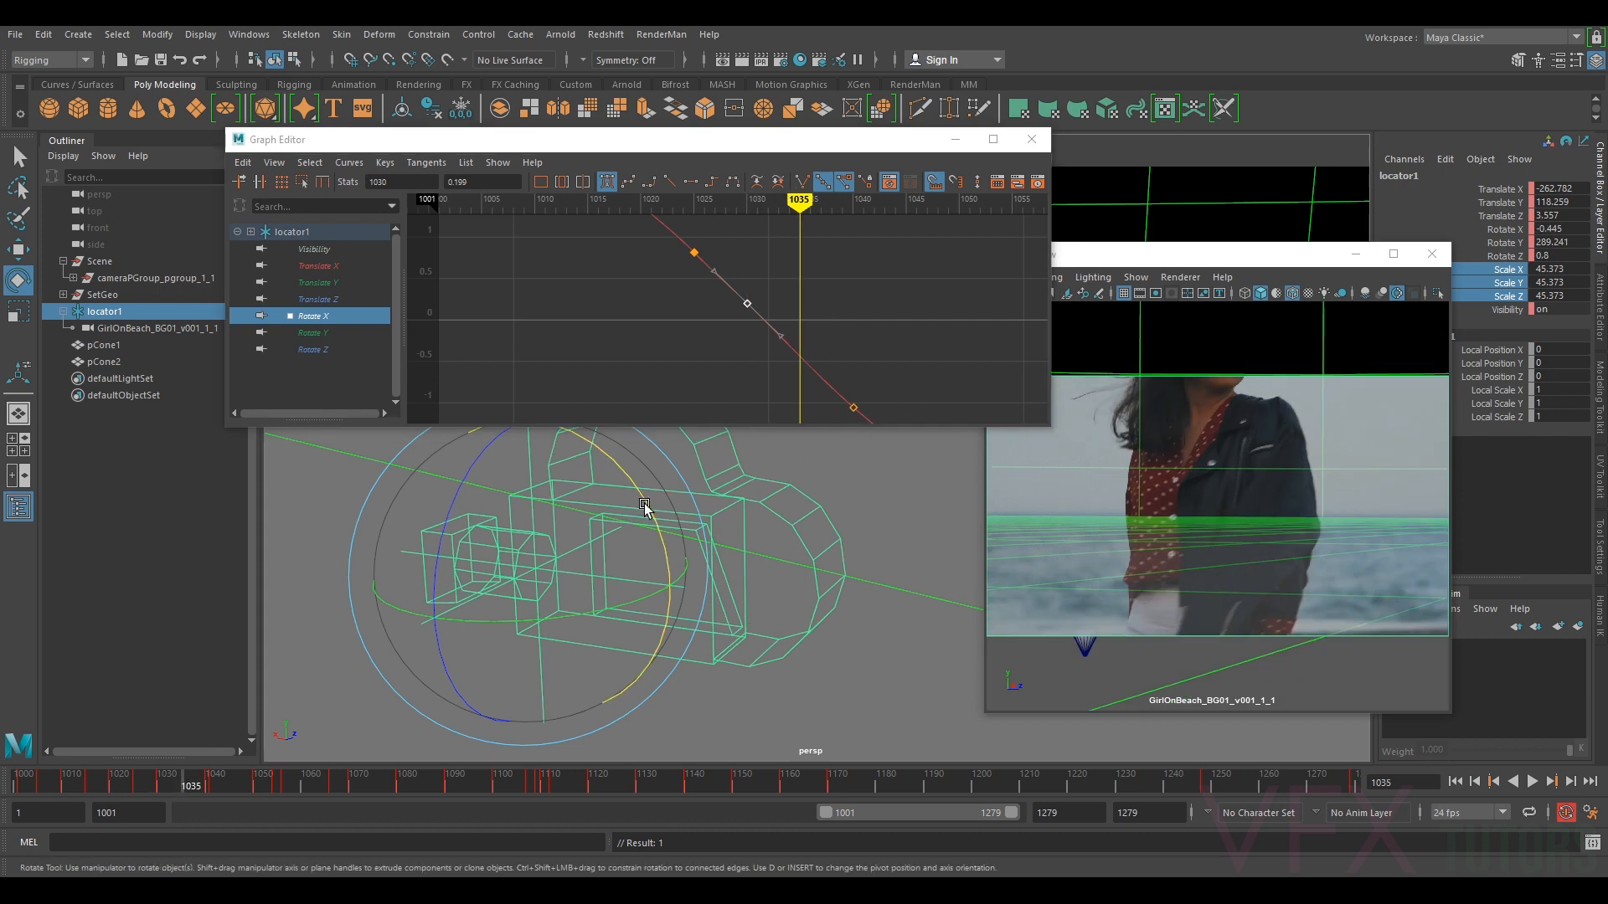
drag(645, 504, 643, 502)
drag(835, 324, 761, 413)
shift+middle_drag(803, 388, 804, 342)
middle_click(1159, 484)
key(comma)
click(1067, 363)
key(period)
key(comma)
key(period)
- Lower the Rotate X key at frame 1035 to about -0.436, checking the grid horizon against the neighbouring keyed frames
click(800, 344)
drag(823, 325, 786, 357)
shift+middle_drag(800, 346, 798, 355)
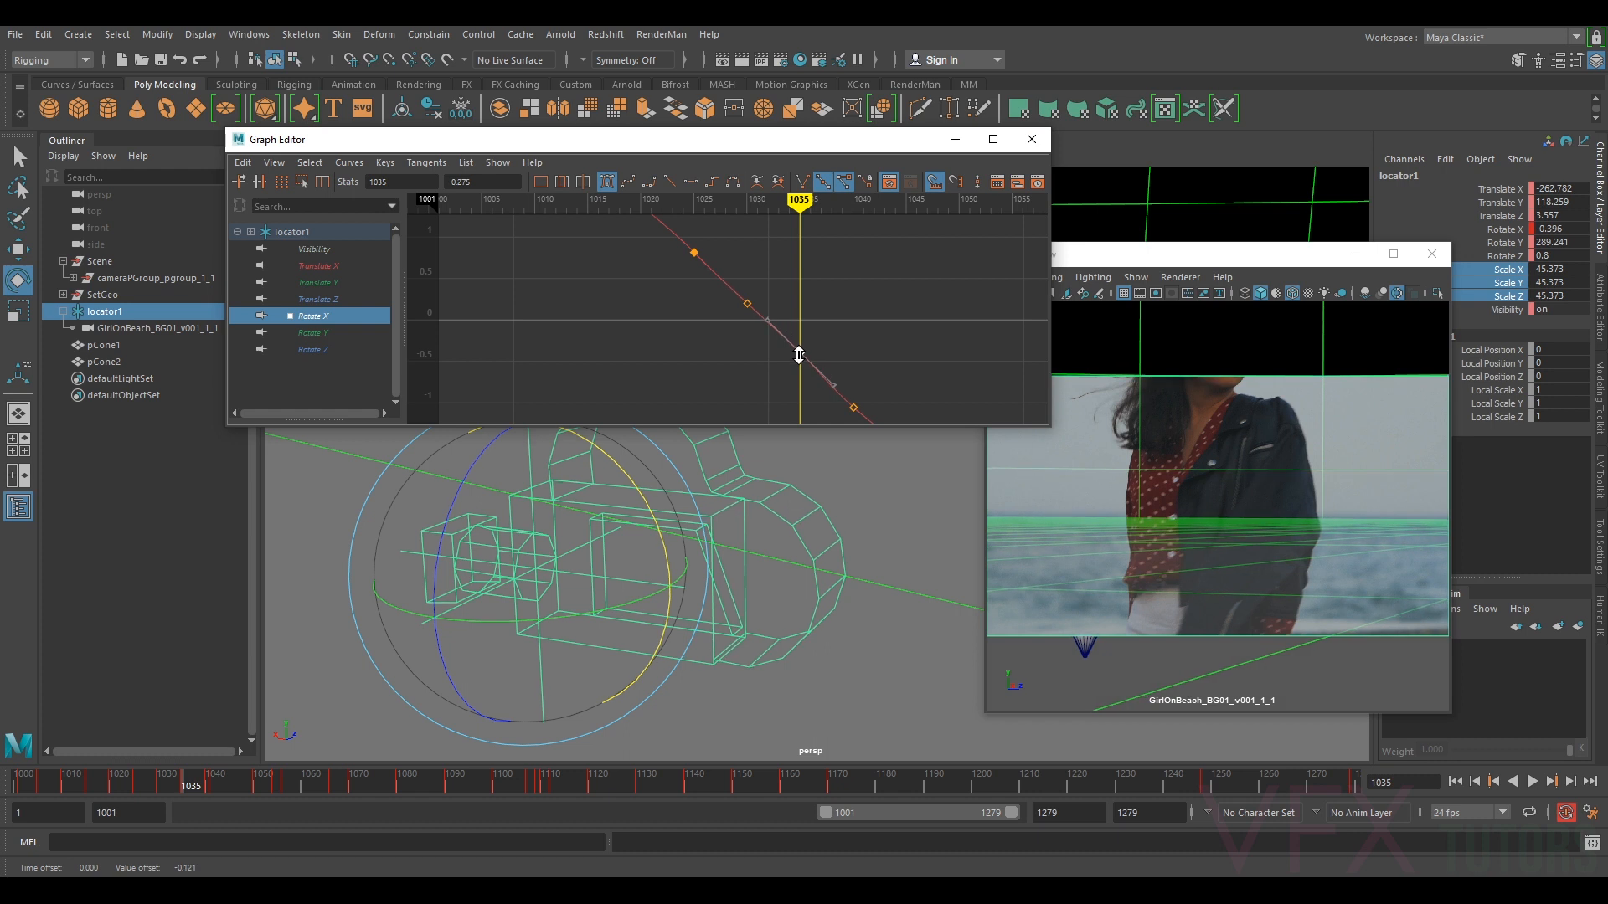
middle_click(1282, 481)
key(period)
key(comma)
key(comma)
key(period)
key(period)
click(799, 352)
shift+middle_drag(800, 353, 800, 356)
middle_click(1362, 474)
key(comma)
key(period)
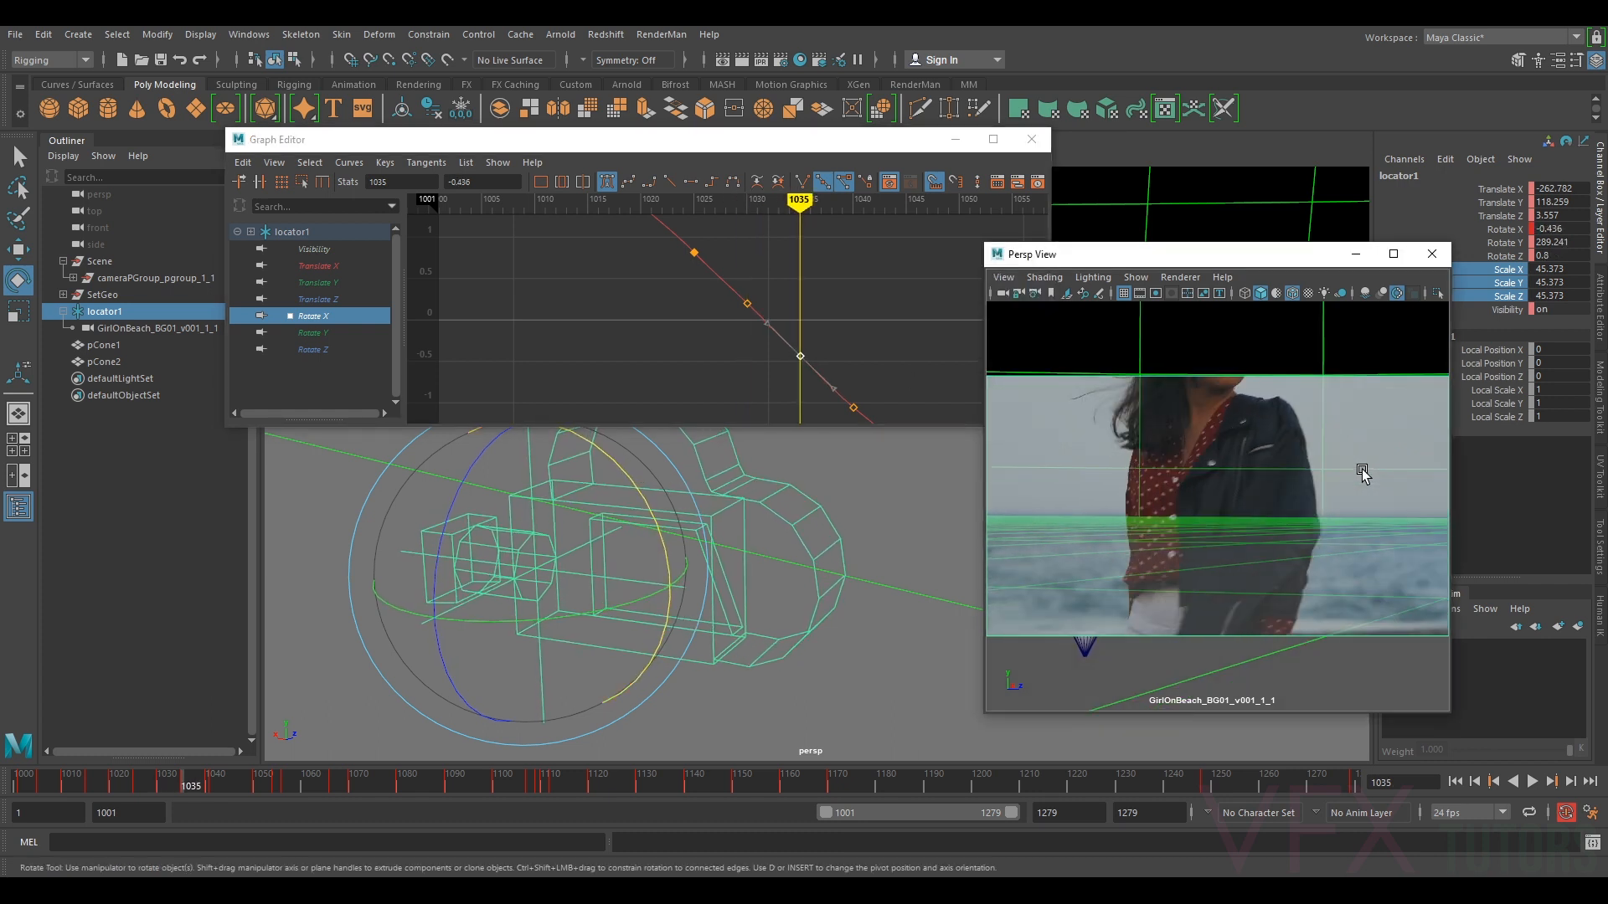
- Lower the Rotate X key at frame 1040 to about -1.118, and compare it with frame 1035
key(period)
click(913, 353)
alt+middle_drag(909, 335, 773, 376)
click(773, 367)
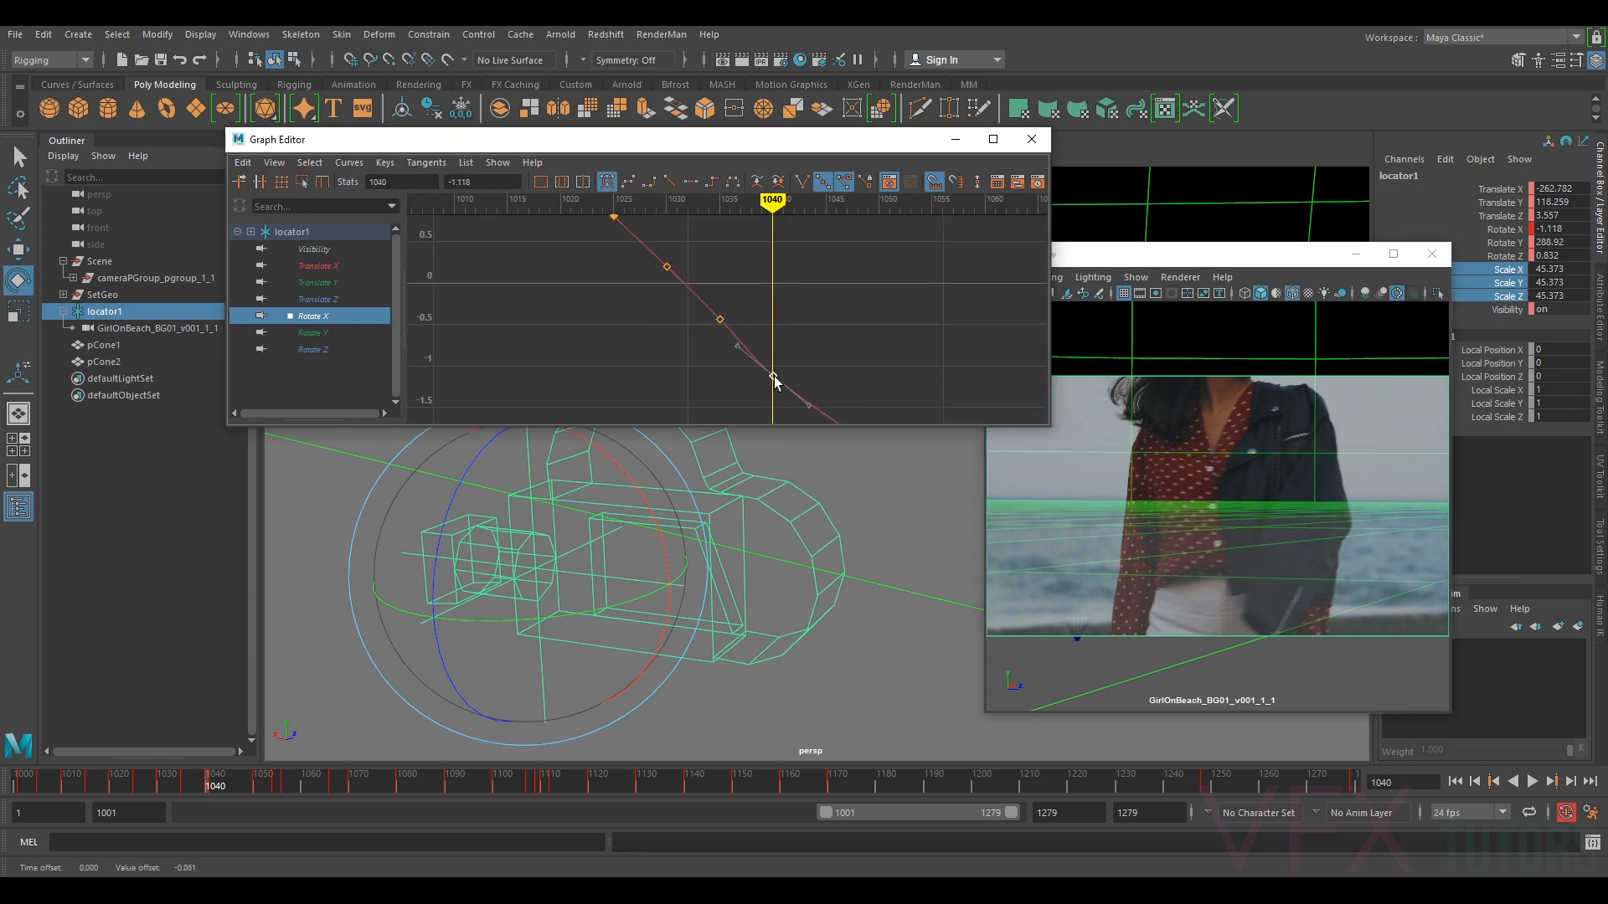
middle_click(1252, 459)
key(comma)
key(period)
key(comma)
key(period)
key(comma)
key(period)
- Rotate locator1 at frame 1045 to add a Rotate X key, and raise that key to about -1.535
alt+middle_drag(862, 342, 702, 244)
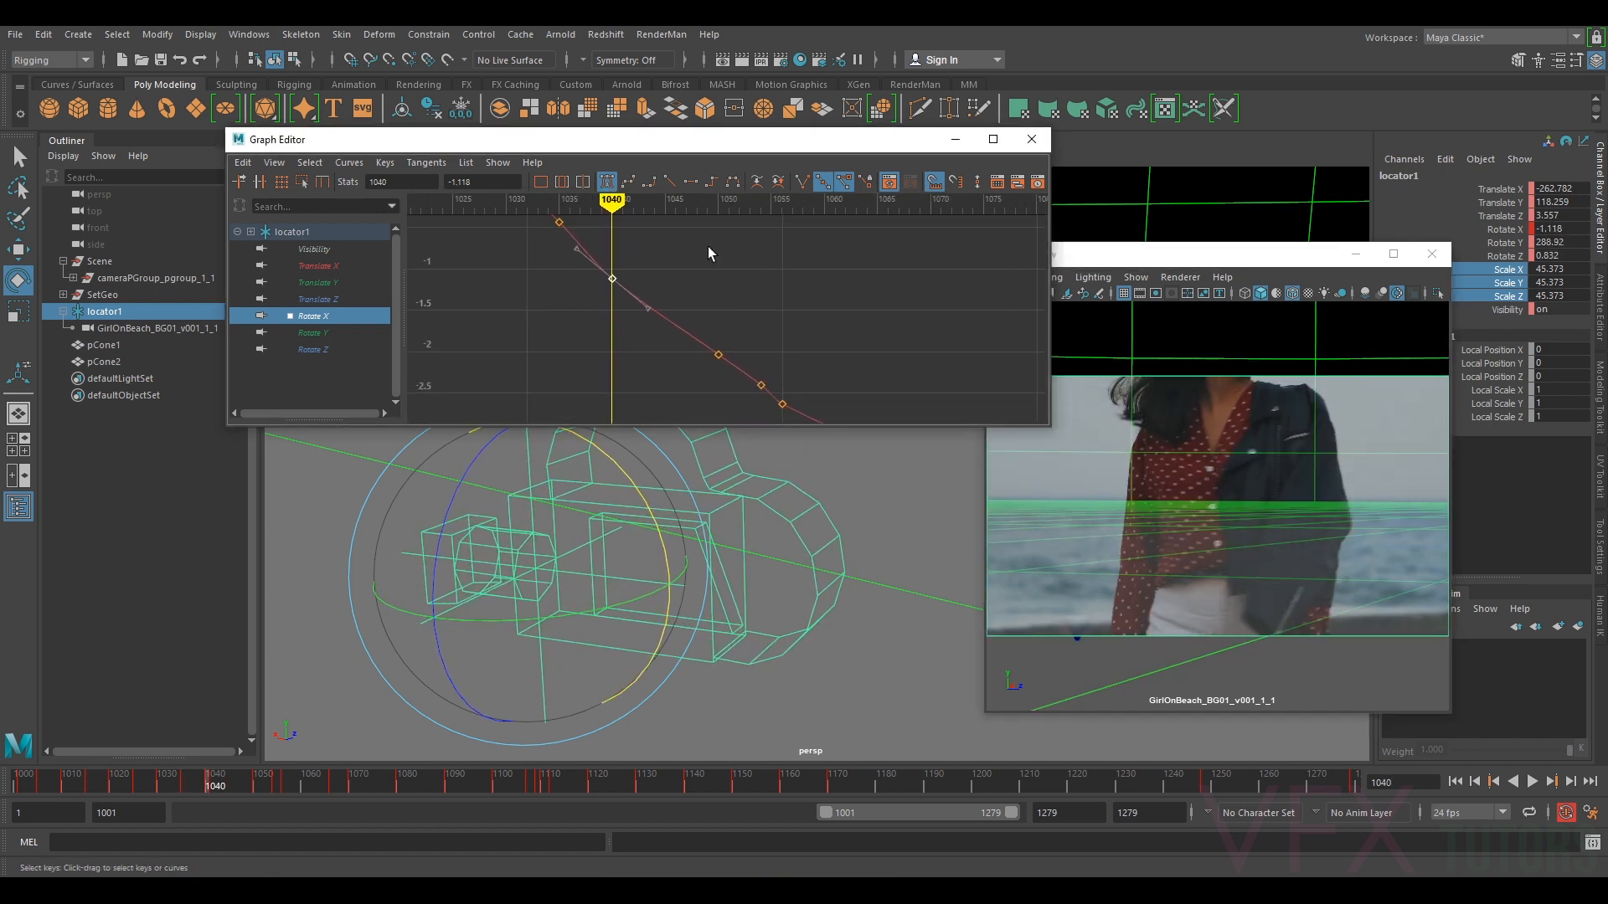
click(235, 785)
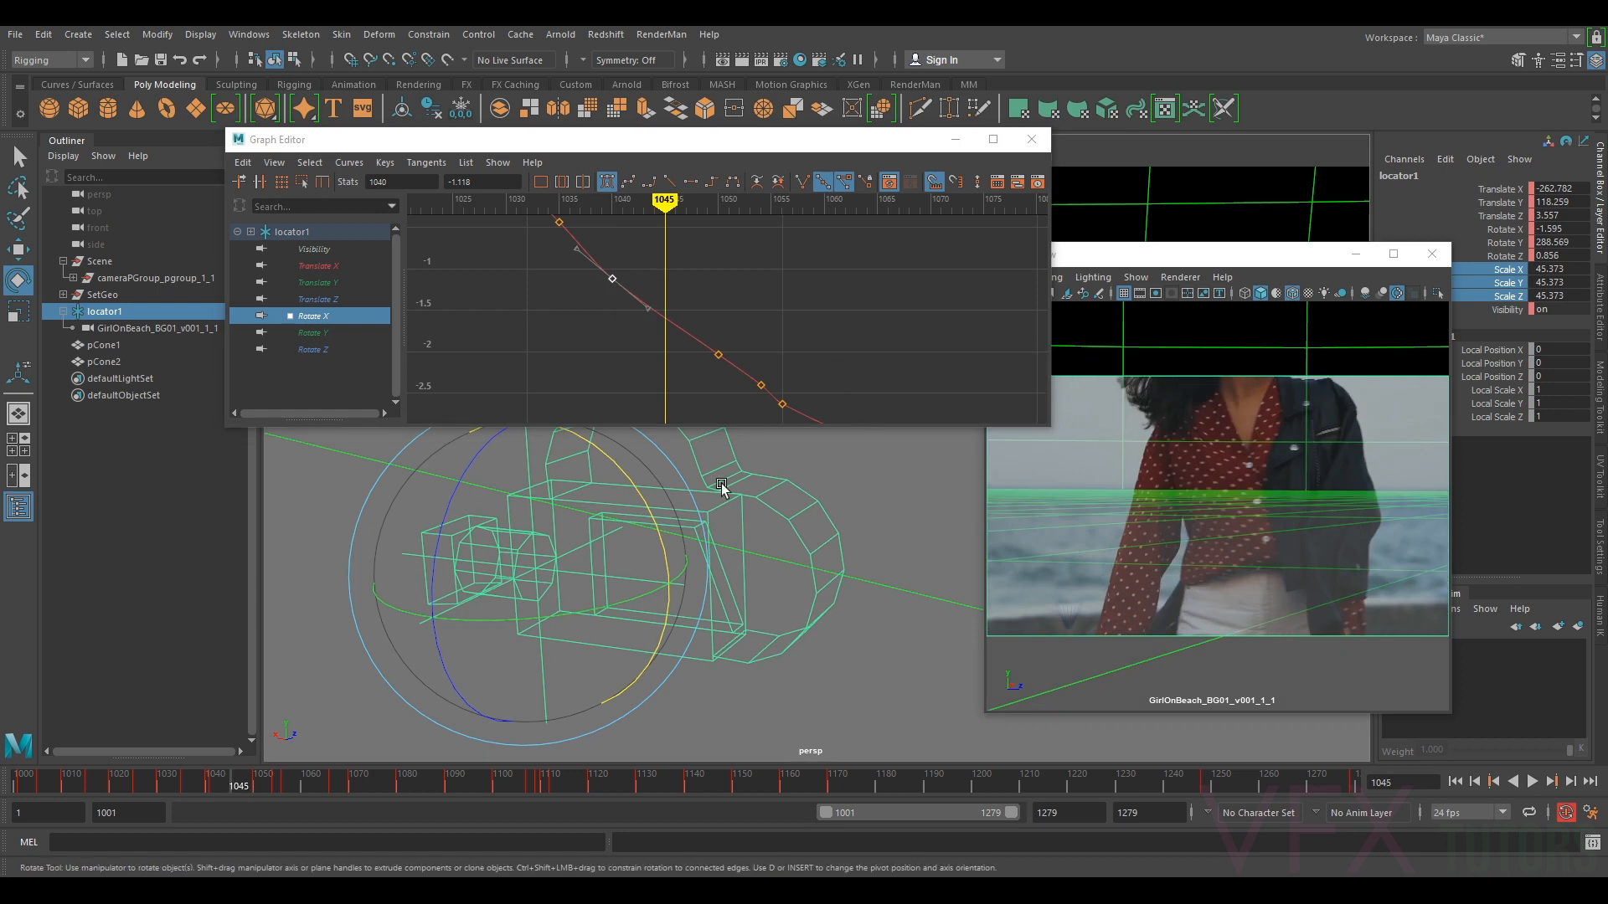
drag(635, 484, 635, 486)
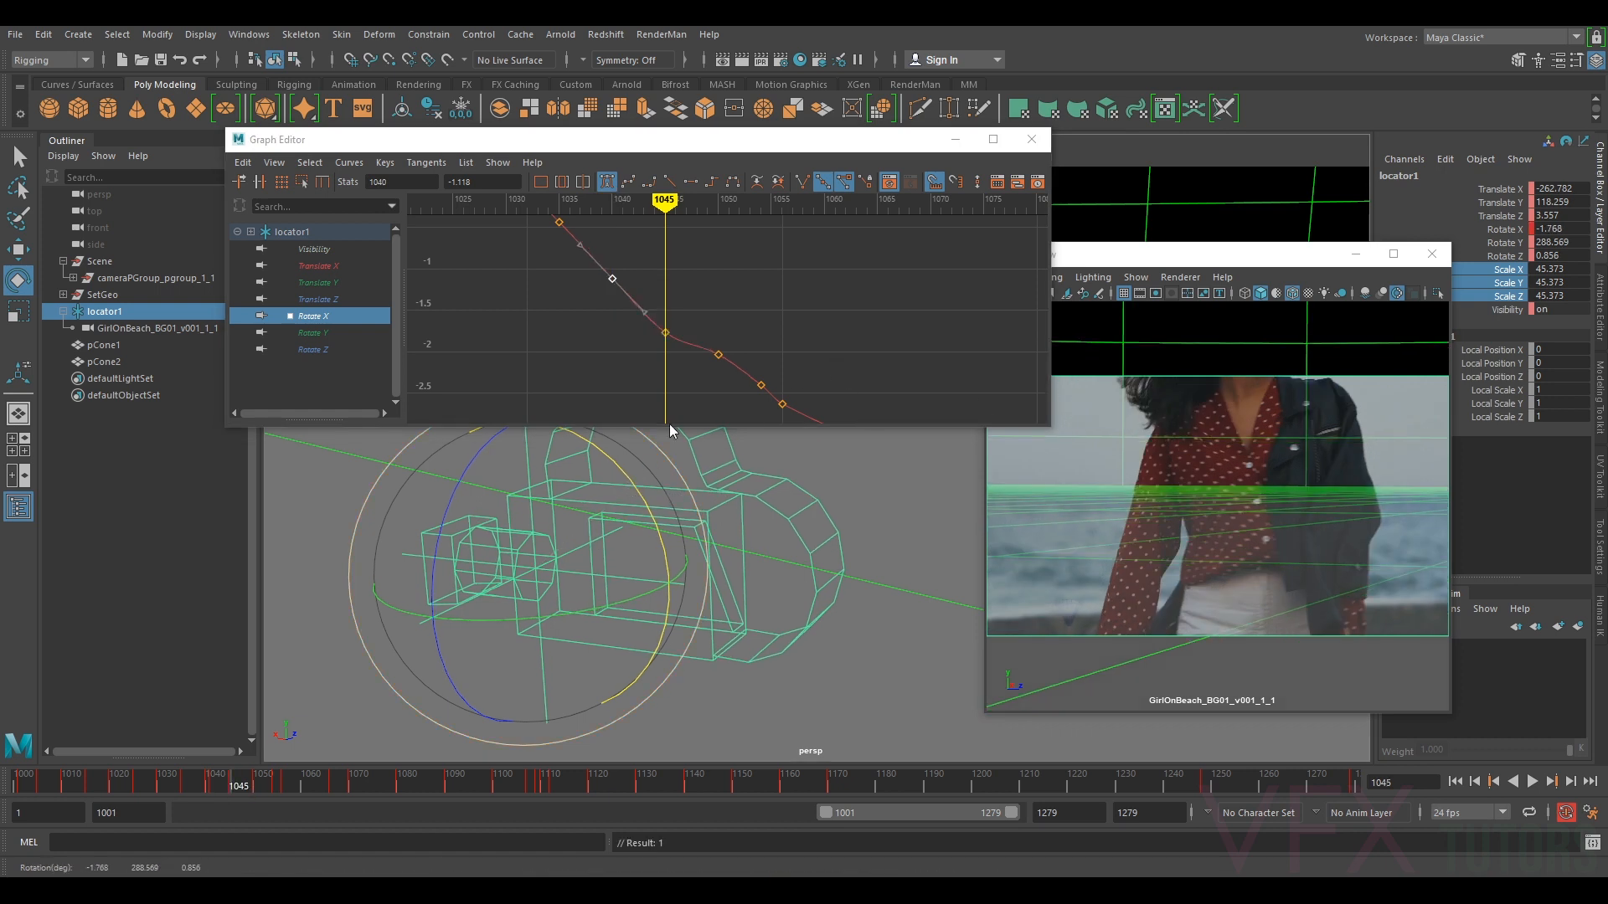
drag(666, 335, 669, 311)
key(comma)
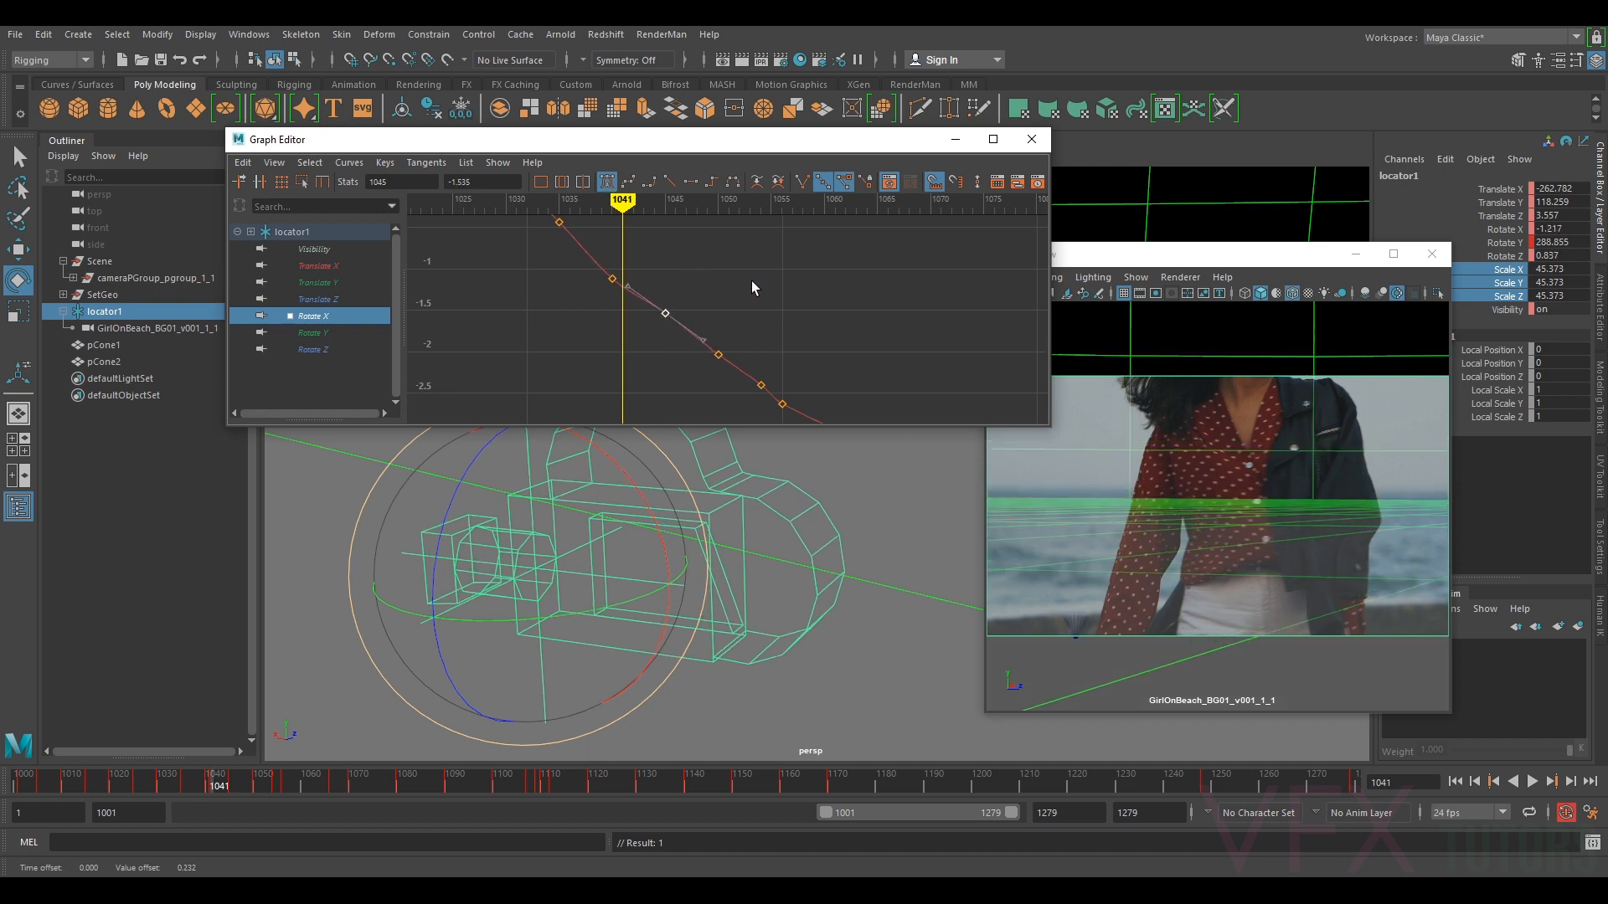
- Step back and forth through the keys between frames 1040 and 1045 to check the grid horizon against the sea horizon
middle_click(1280, 516)
key(comma)
key(period)
key(comma)
key(period)
key(comma)
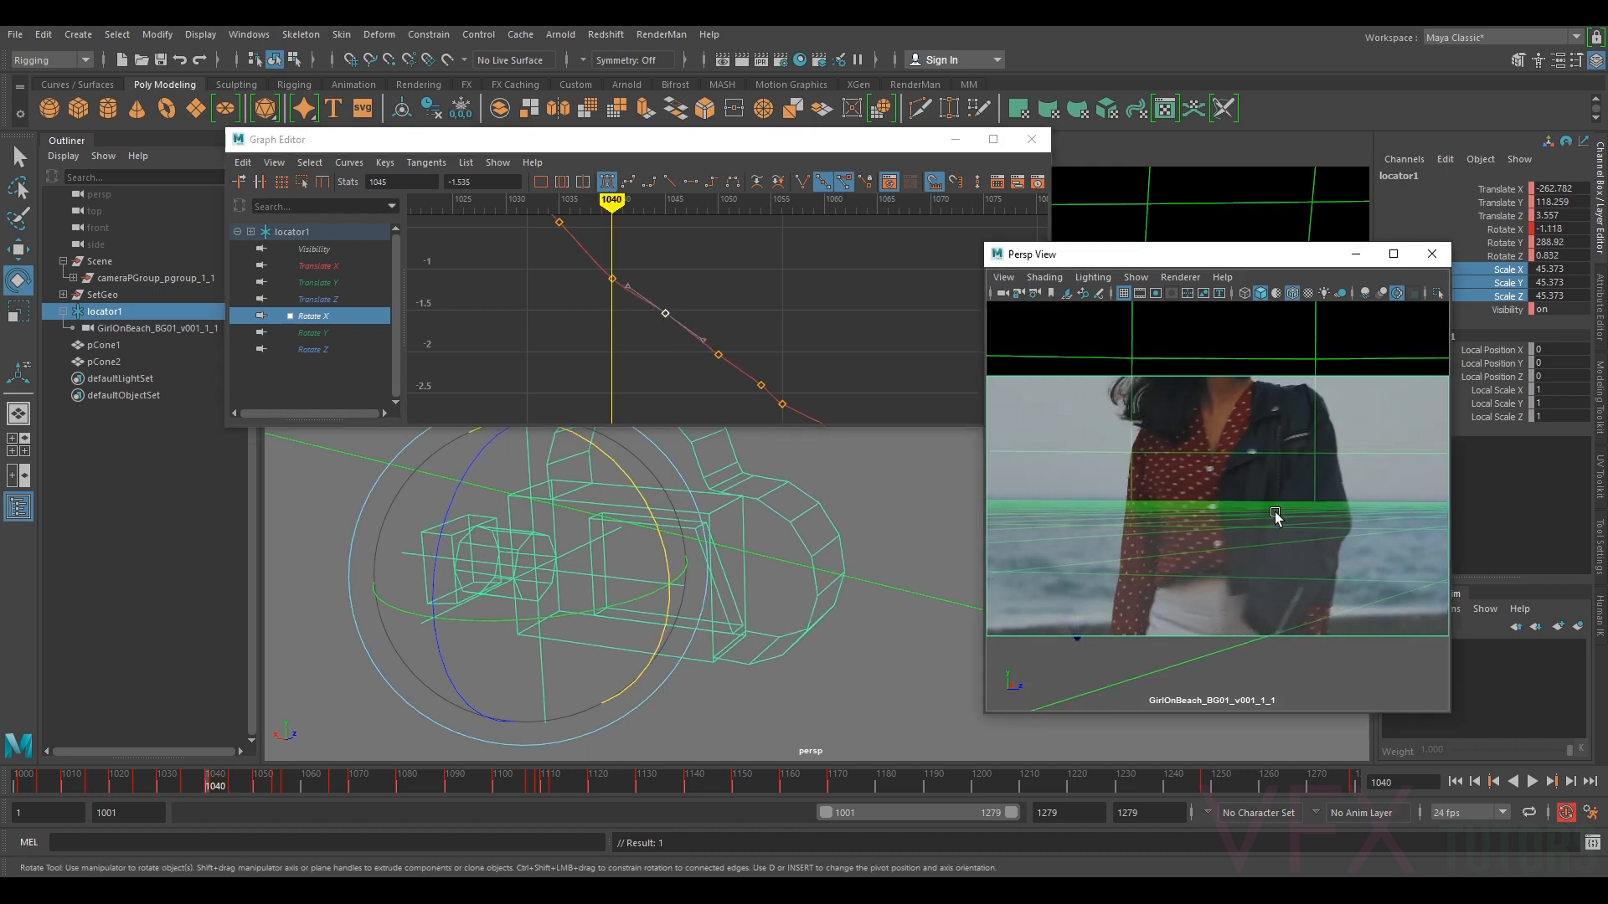
key(period)
key(period)
key(comma)
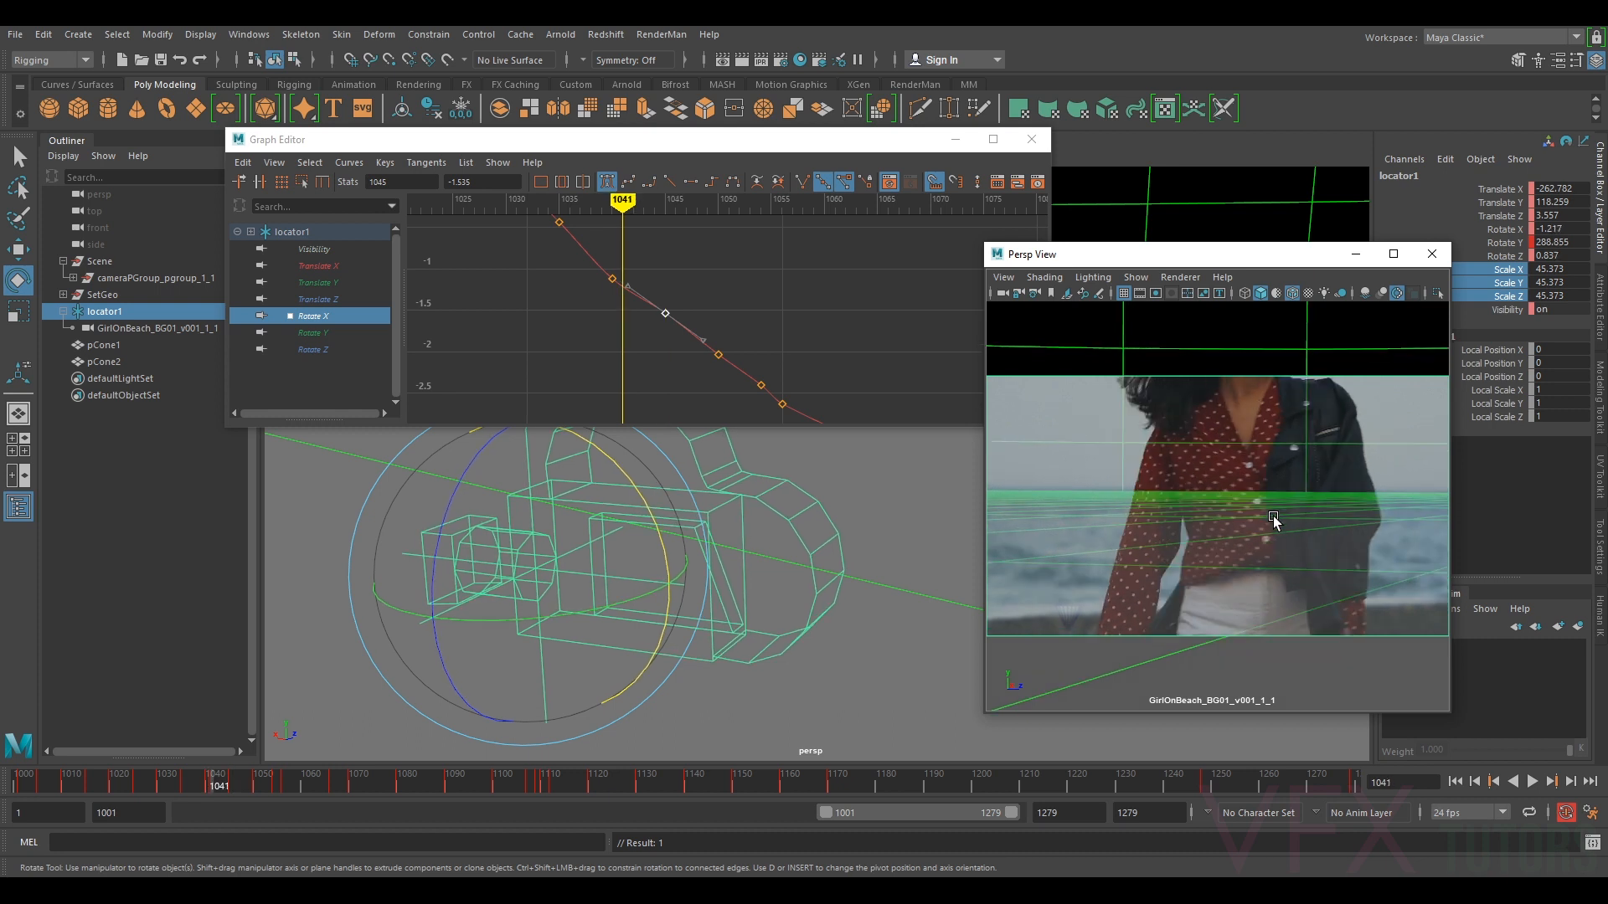
key(period)
click(646, 319)
key(w)
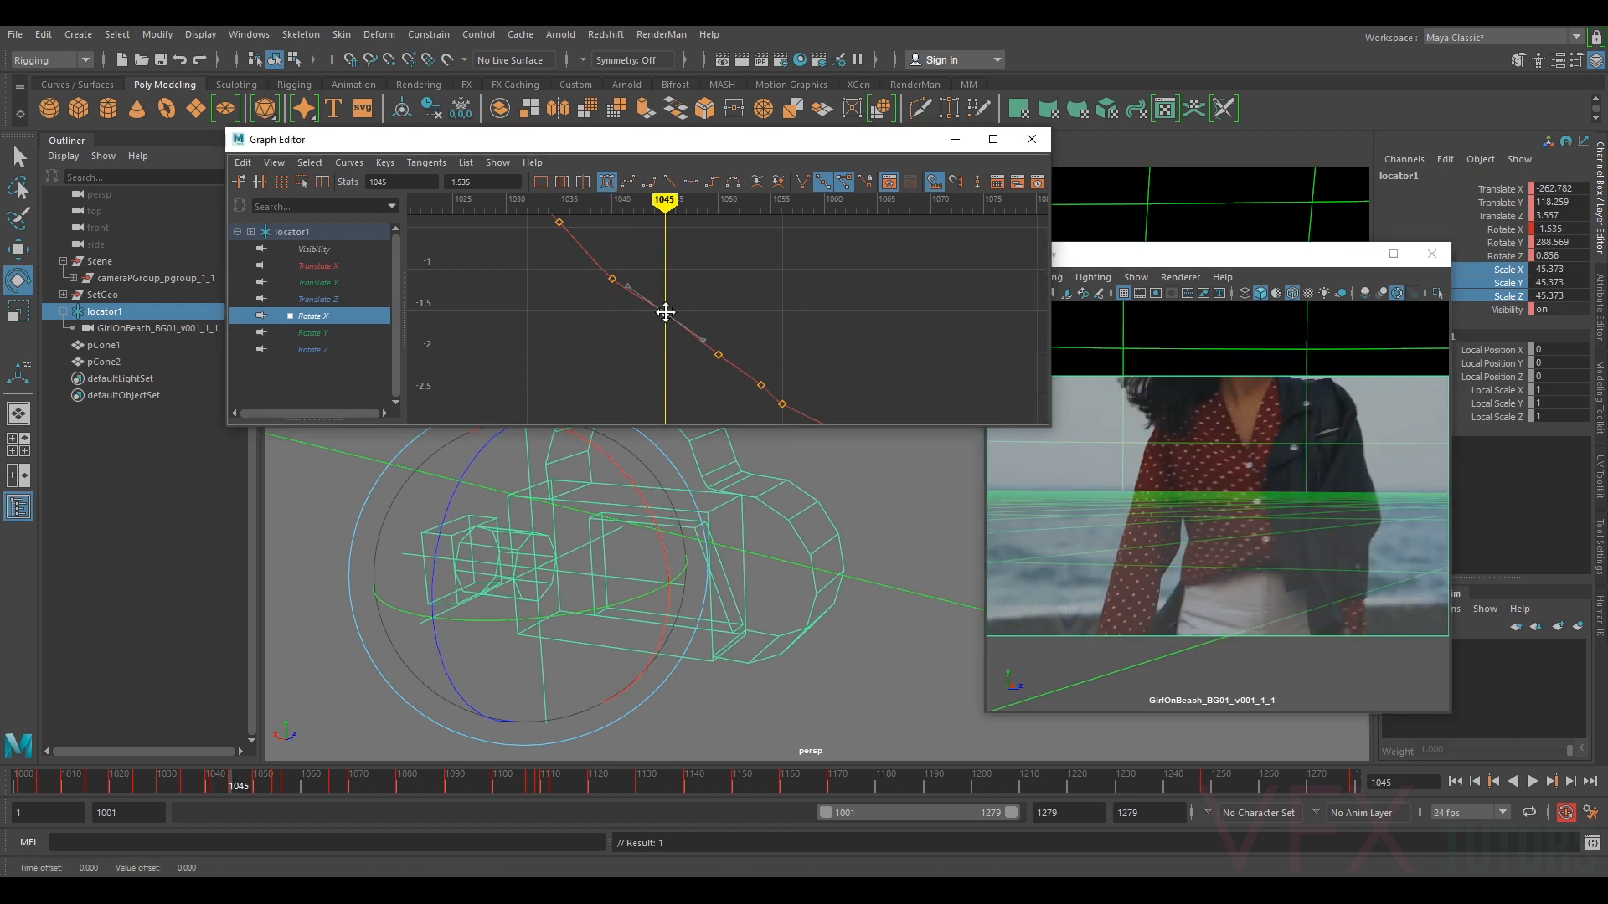
key(comma)
click(1374, 531)
key(period)
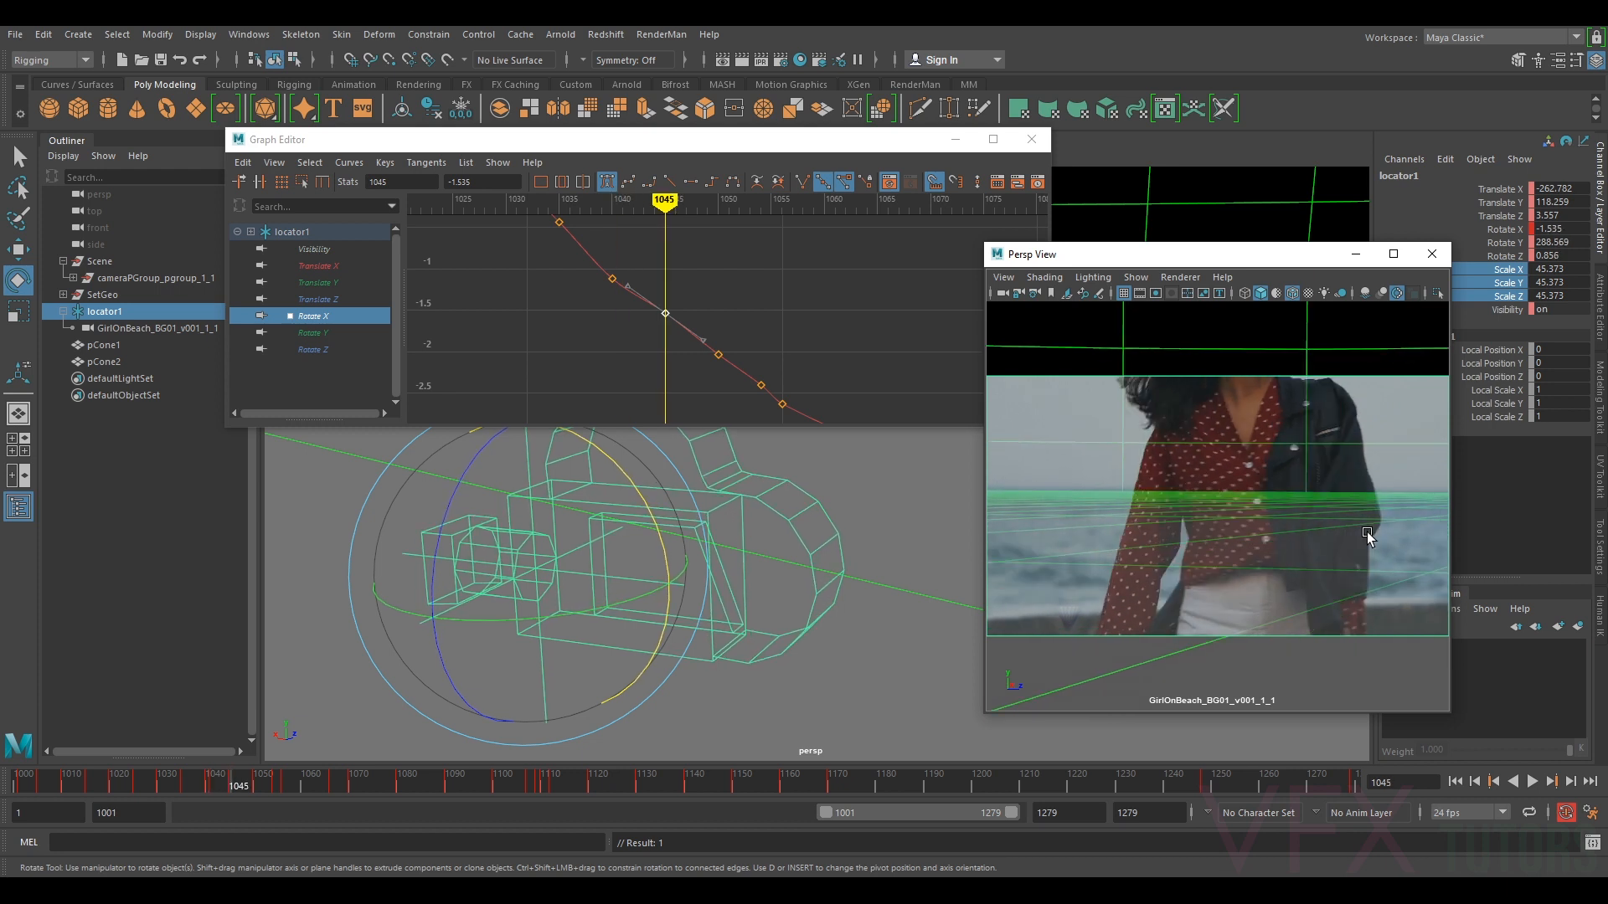
- Lower the Rotate X key at frame 1050 to about -2.065
key(period)
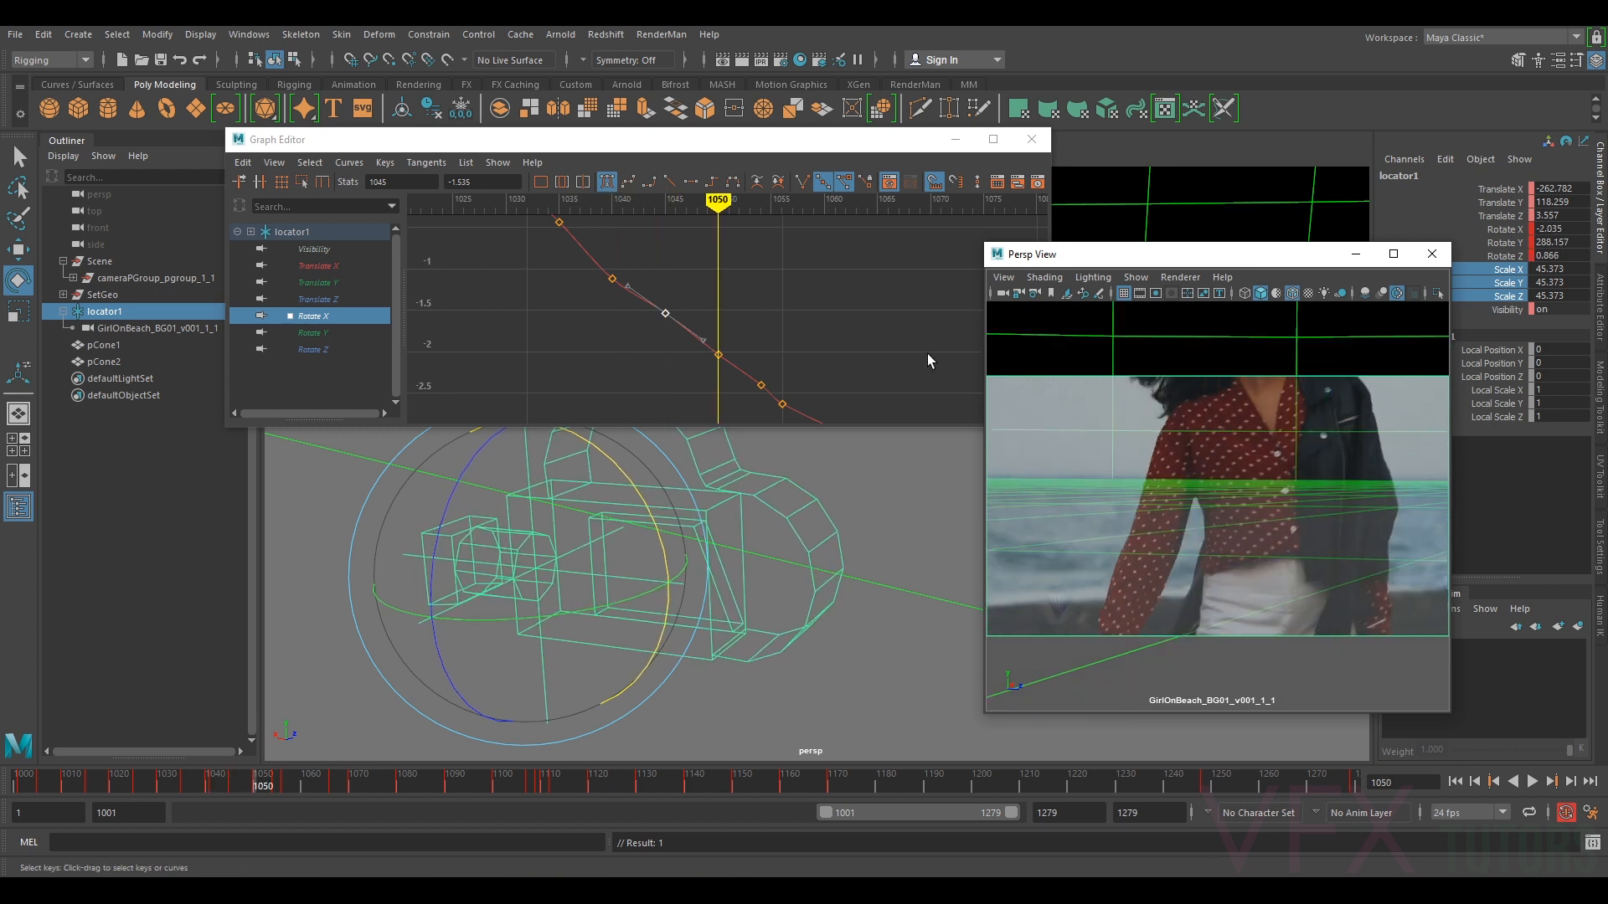
click(738, 317)
click(719, 355)
middle_drag(718, 355, 718, 355)
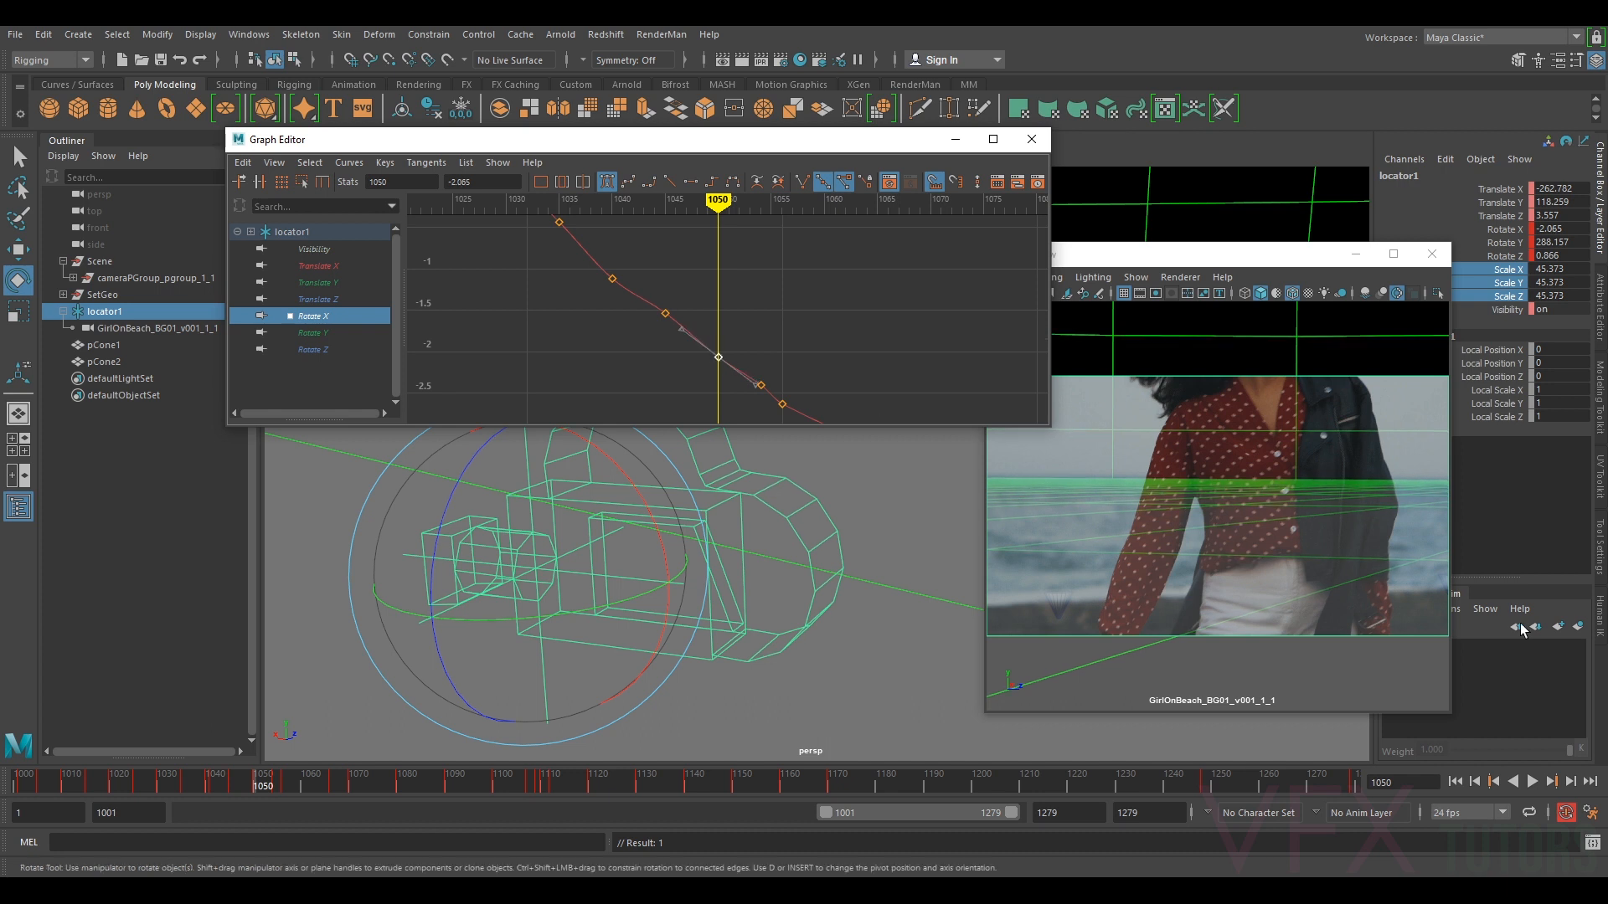
click(1349, 562)
- Lower the Rotate X key at frame 1054 to about -2.442, and compare it with frame 1050
key(period)
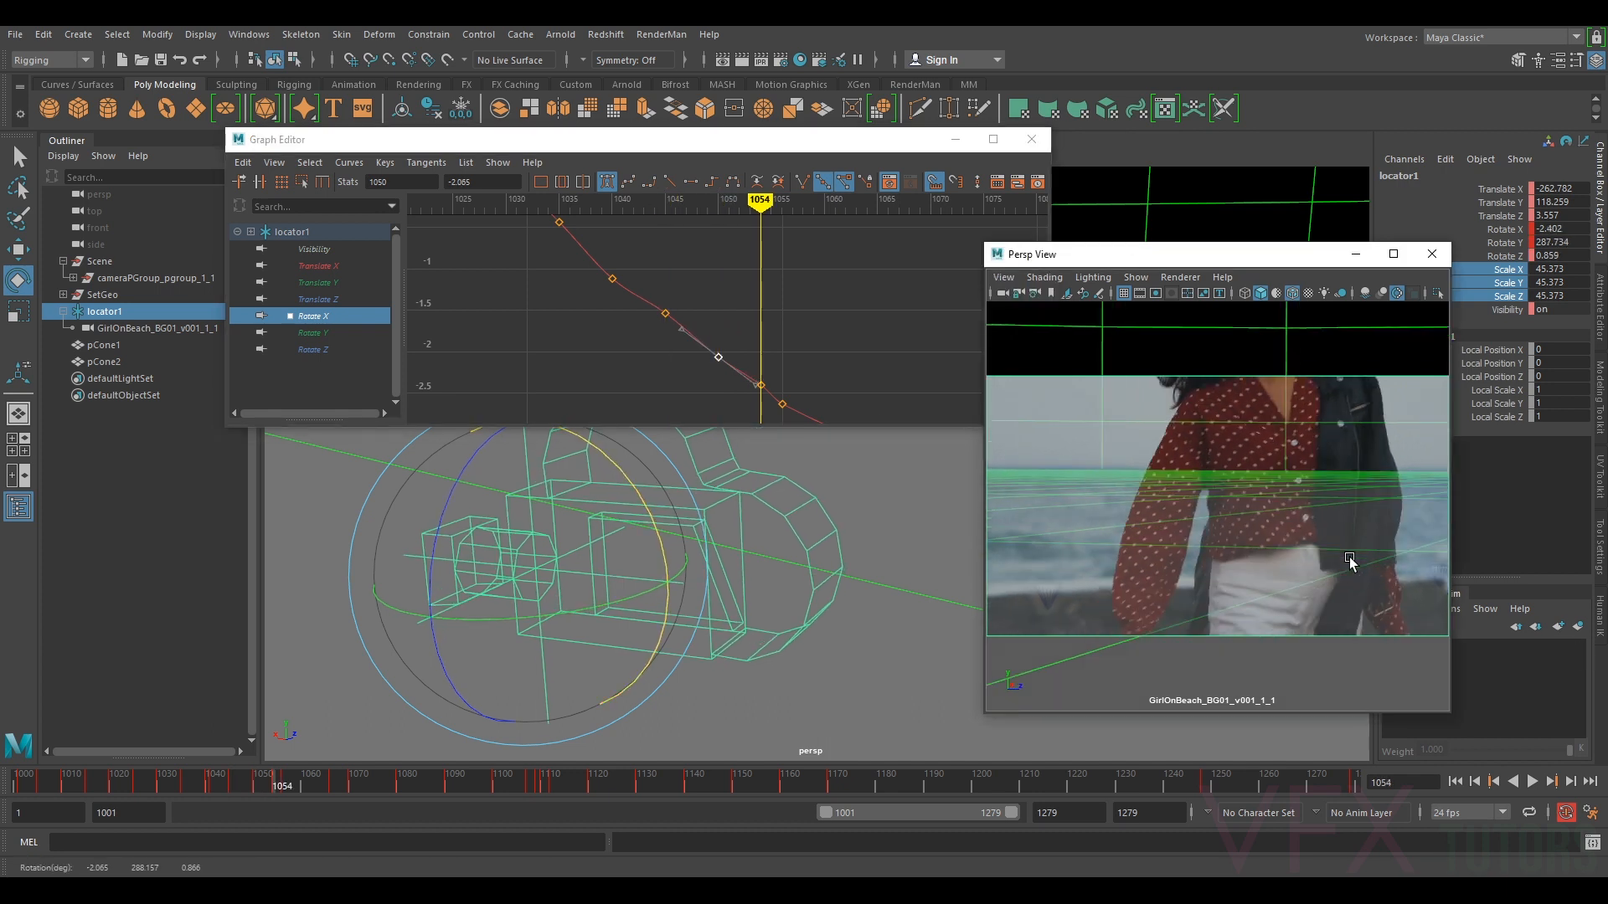
drag(777, 338, 755, 392)
middle_drag(760, 388, 759, 388)
key(comma)
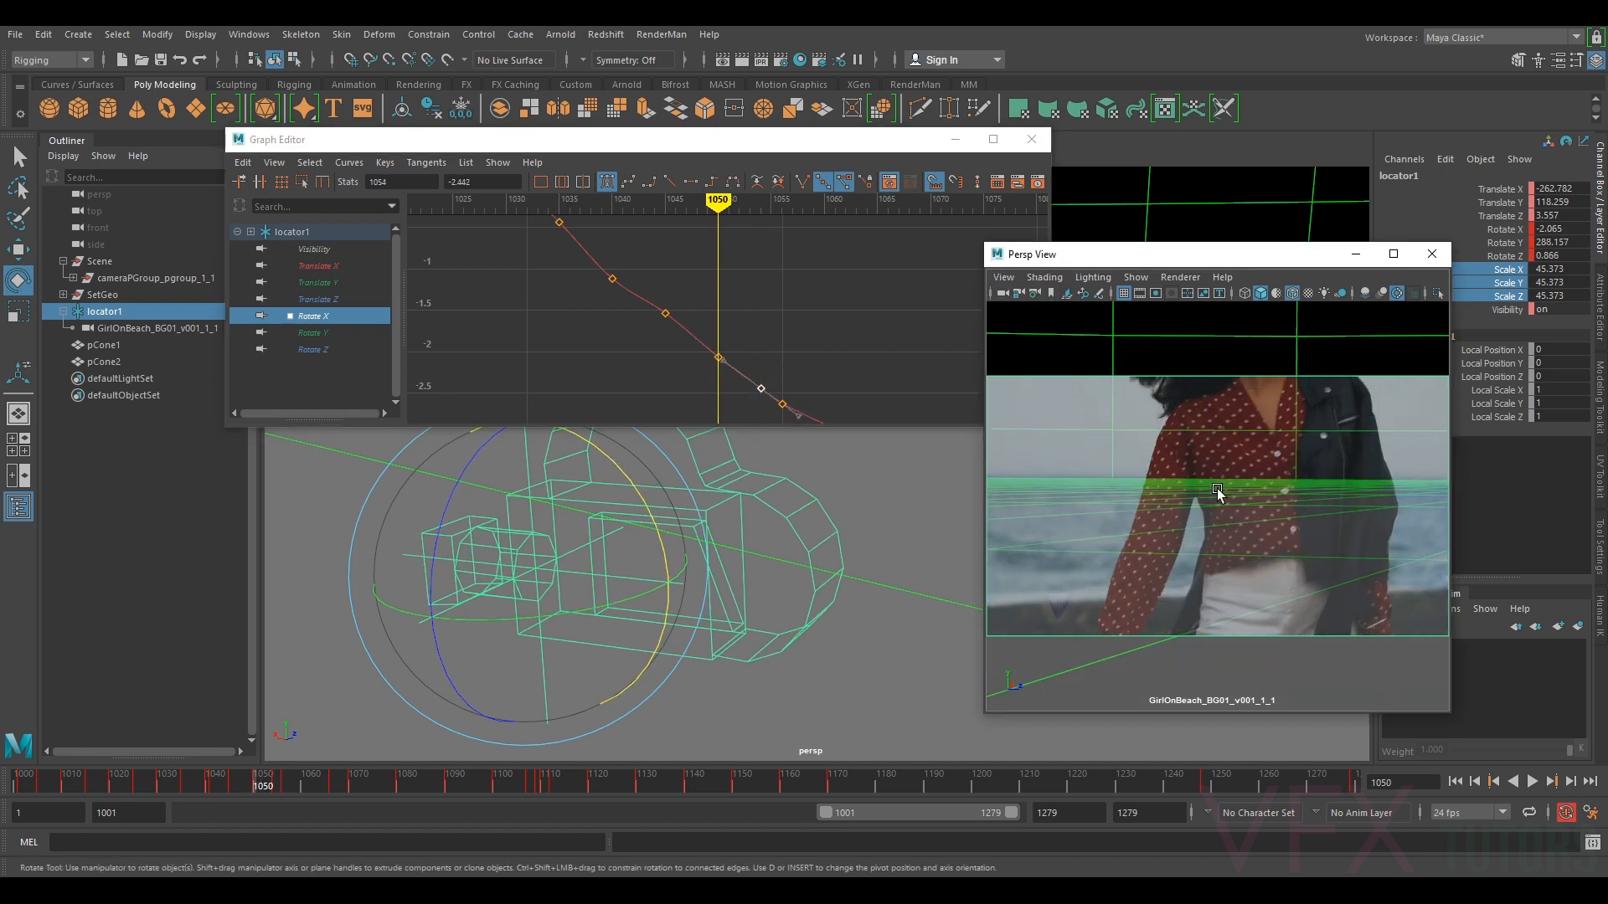
key(period)
key(comma)
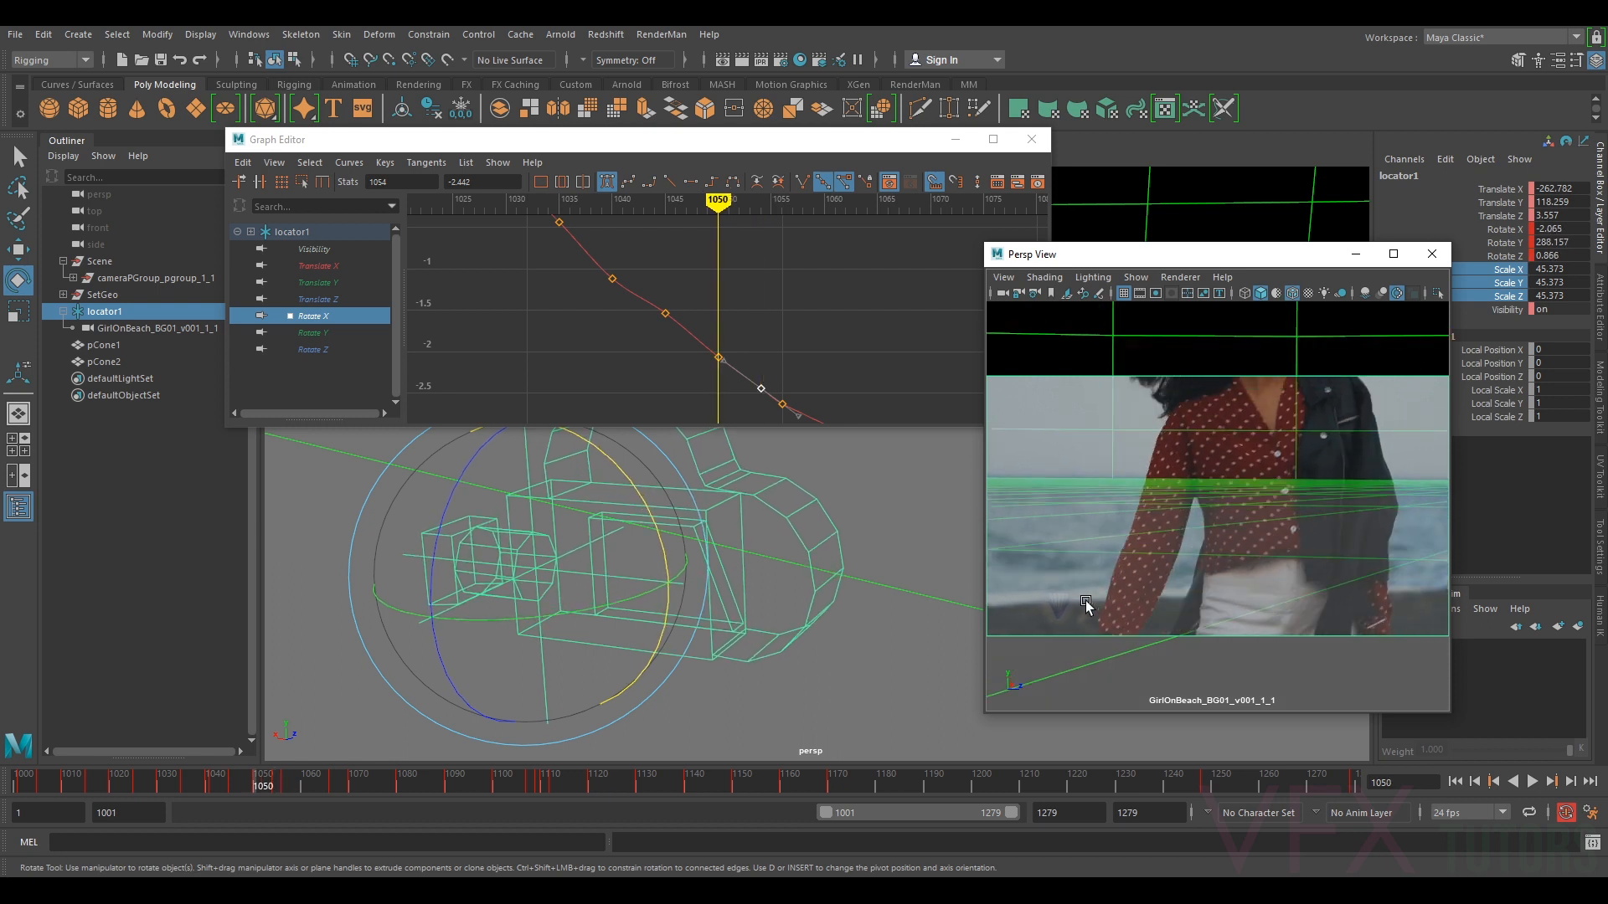
key(period)
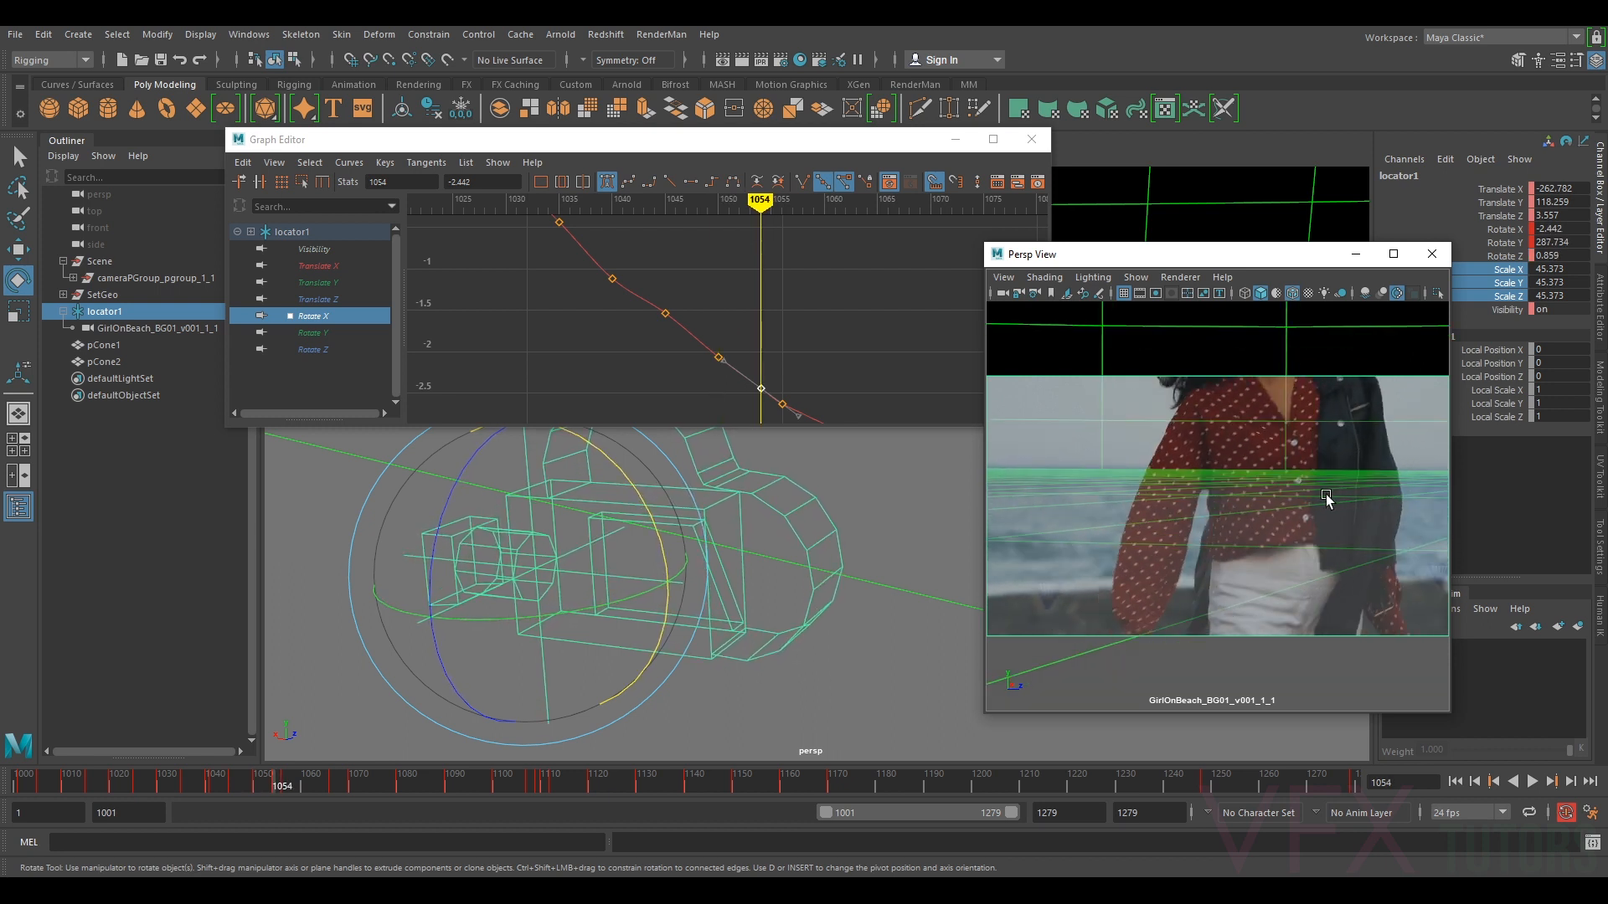
- Lower the Rotate X key at frame 1056 to about -2.67, and compare it with frame 1054
key(period)
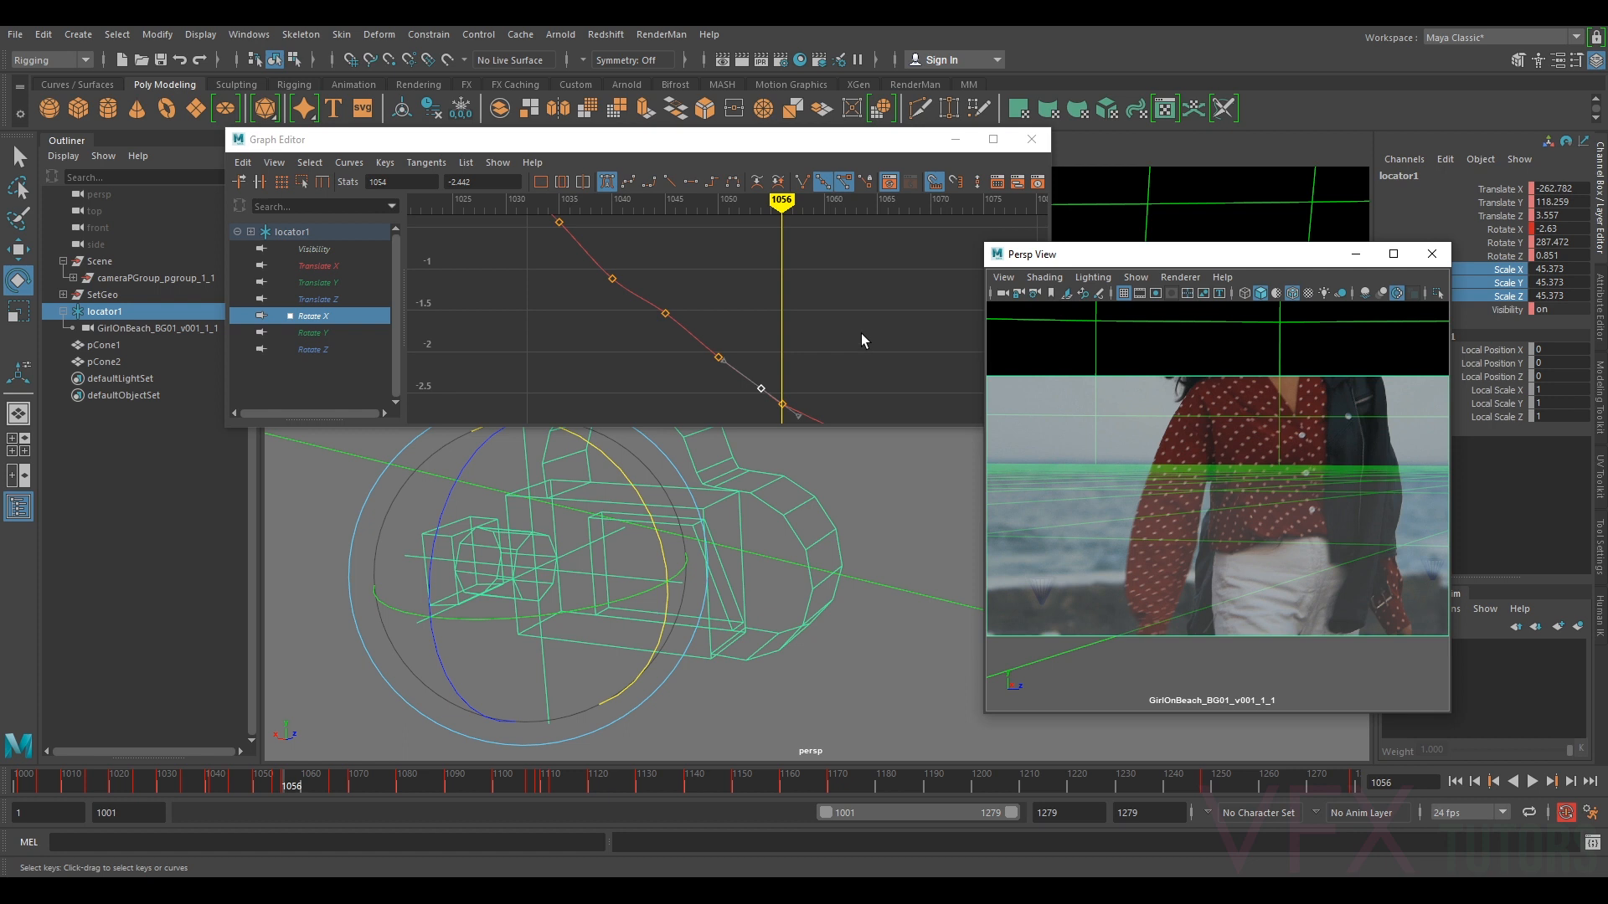
alt+middle_drag(805, 368, 770, 294)
drag(745, 337, 745, 338)
shift+middle_drag(747, 329, 747, 333)
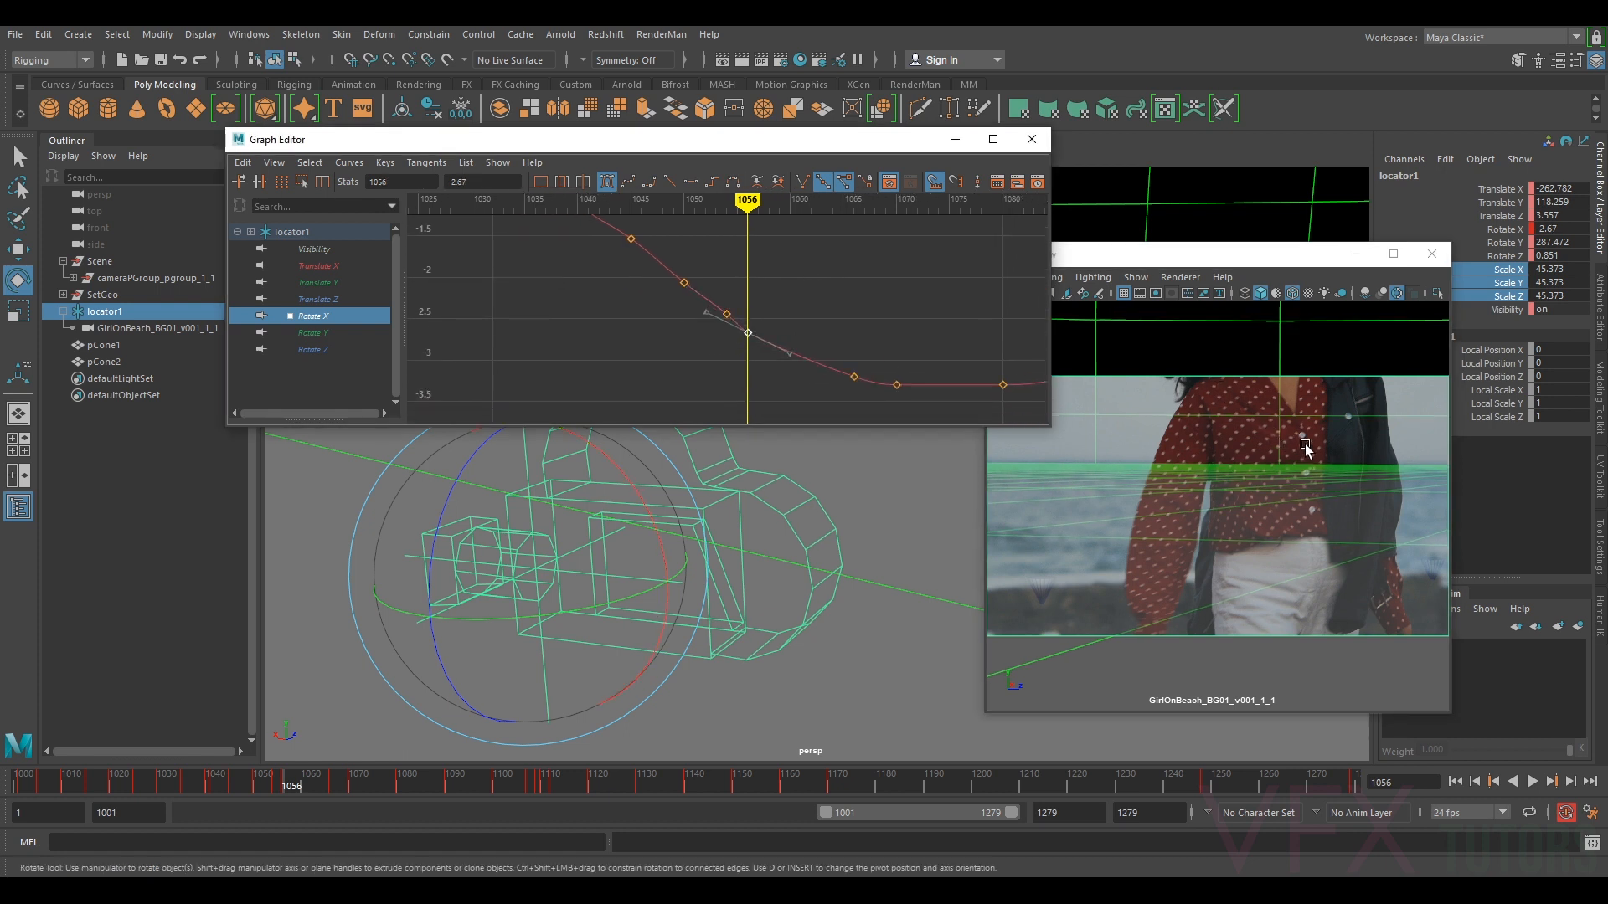
key(comma)
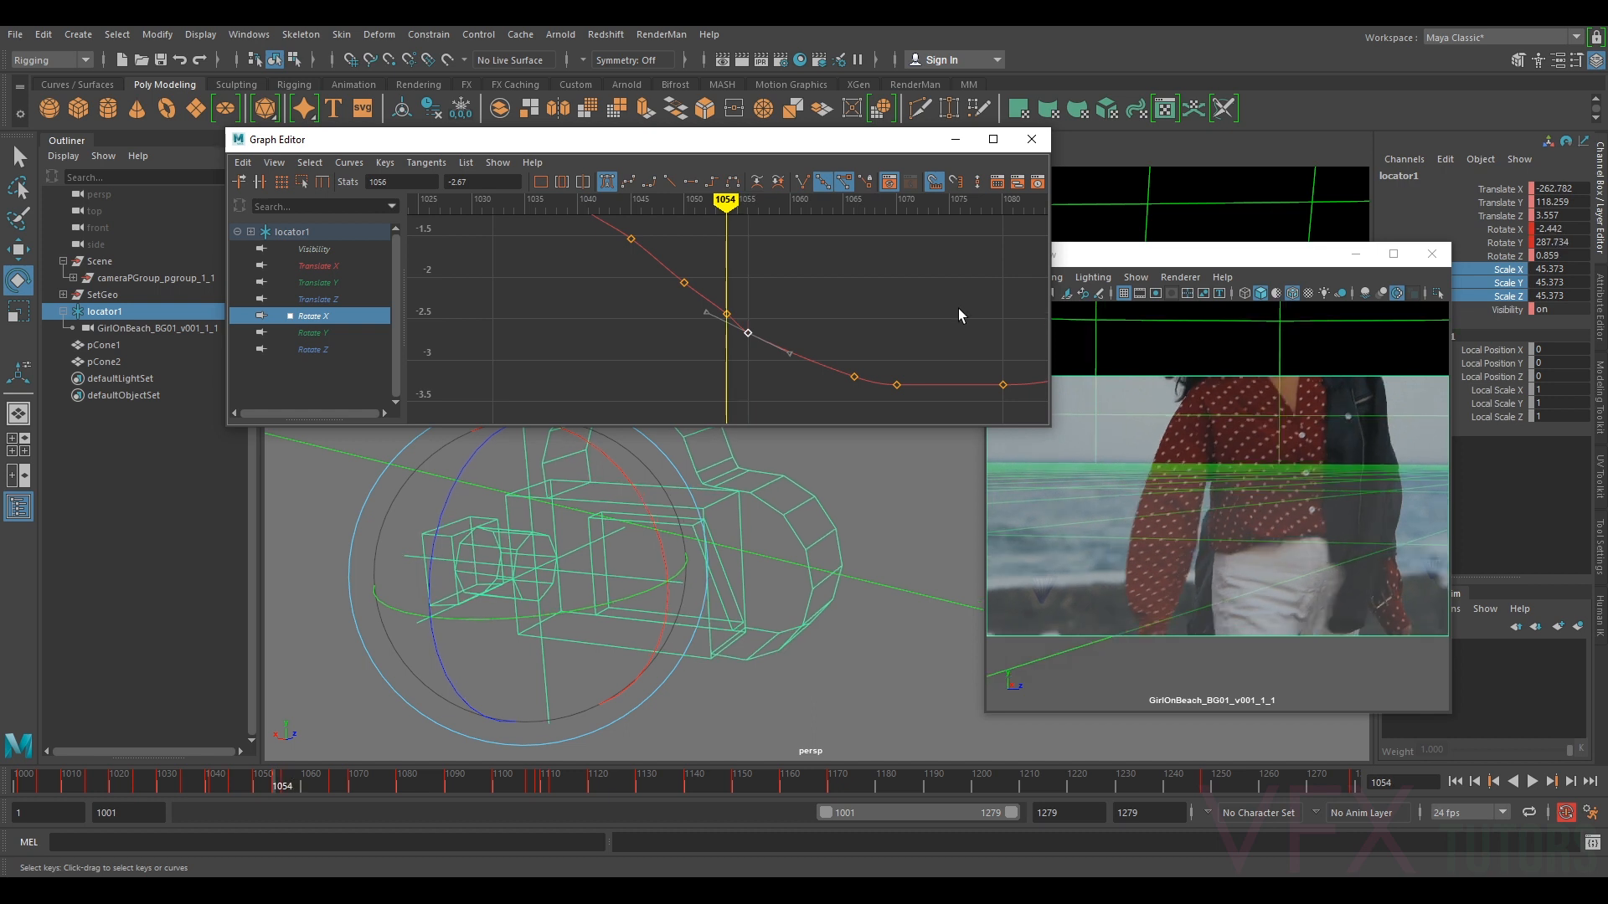
key(period)
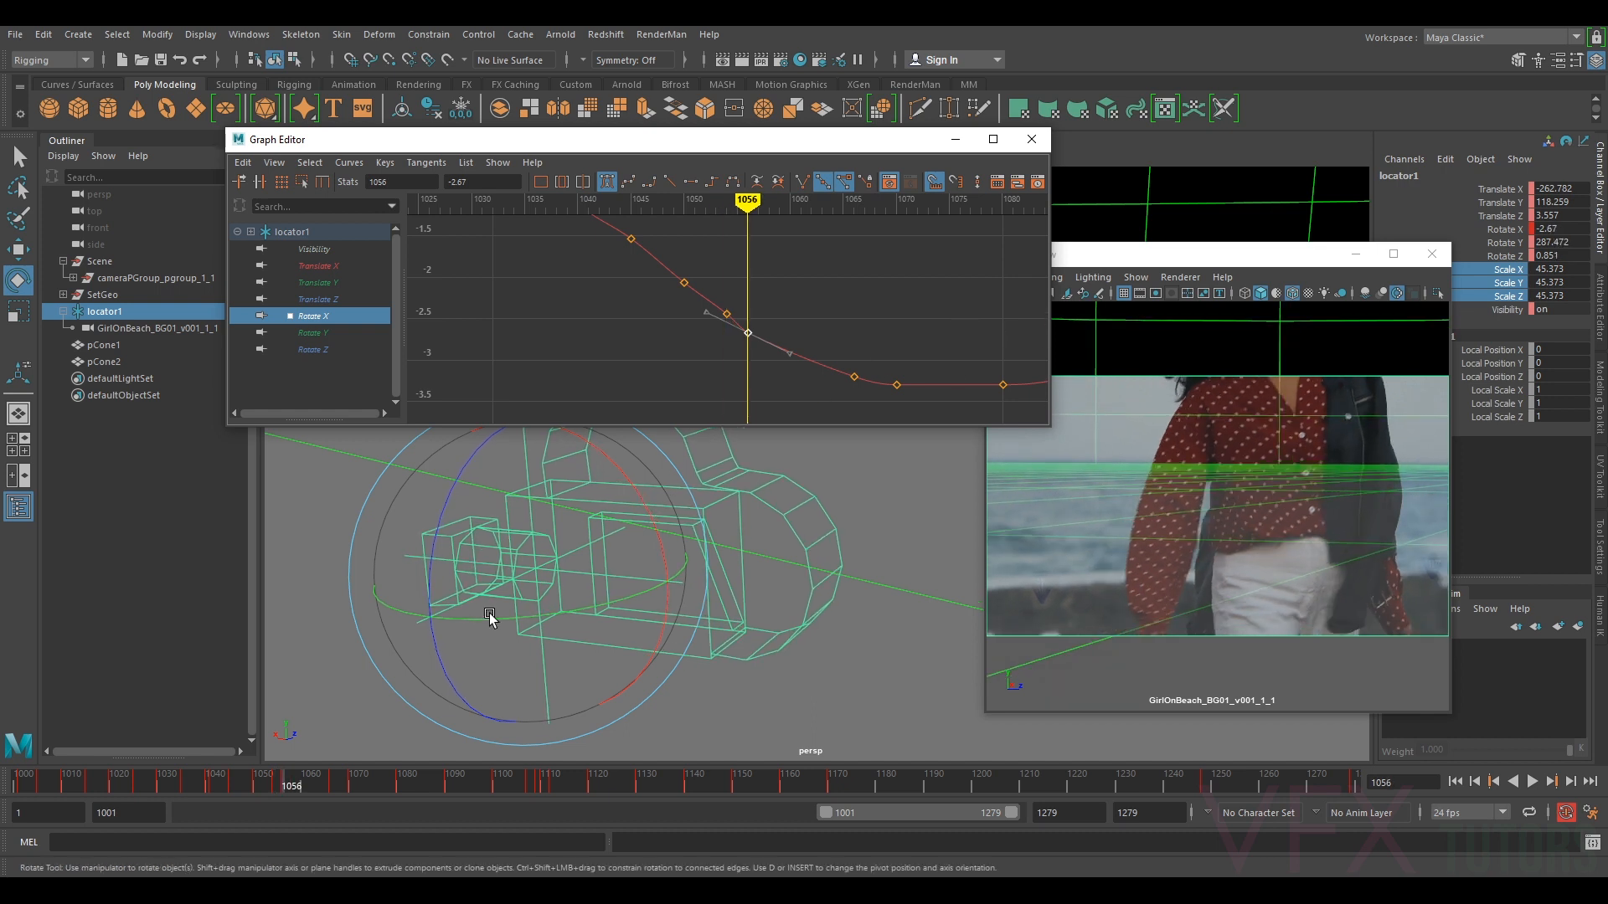
- Rotate locator1 at frame 1060 to add a Rotate X key, lower it to about -2.942, and compare it with frames 1056 and 1066
drag(316, 783, 301, 785)
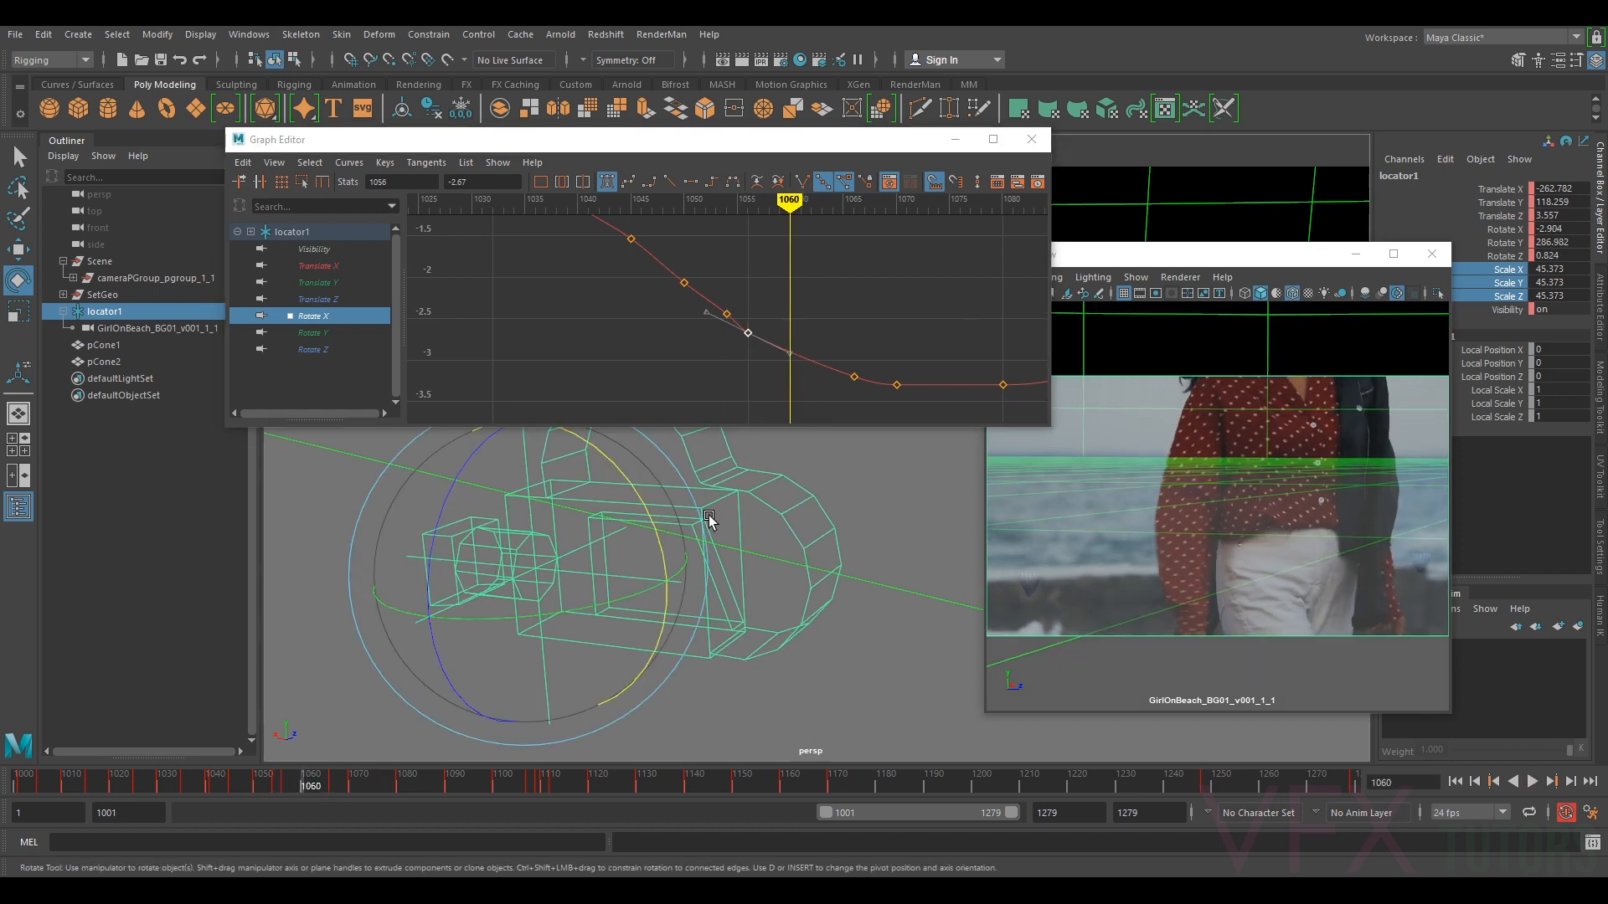
drag(646, 519, 649, 517)
drag(811, 309, 779, 344)
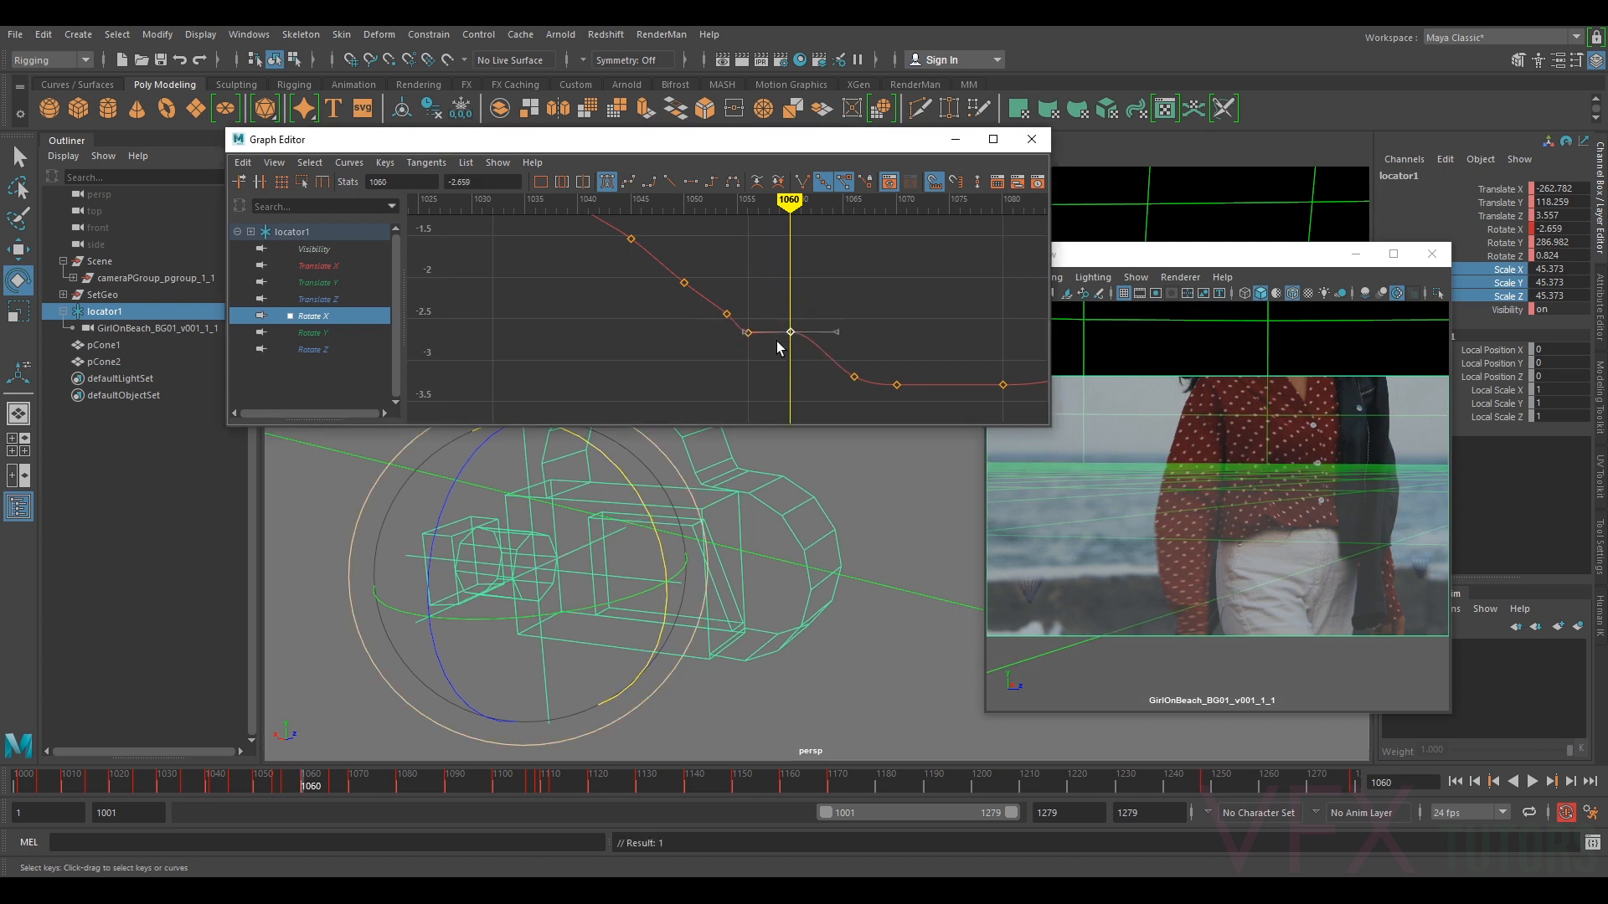
shift+middle_drag(792, 331, 792, 353)
key(comma)
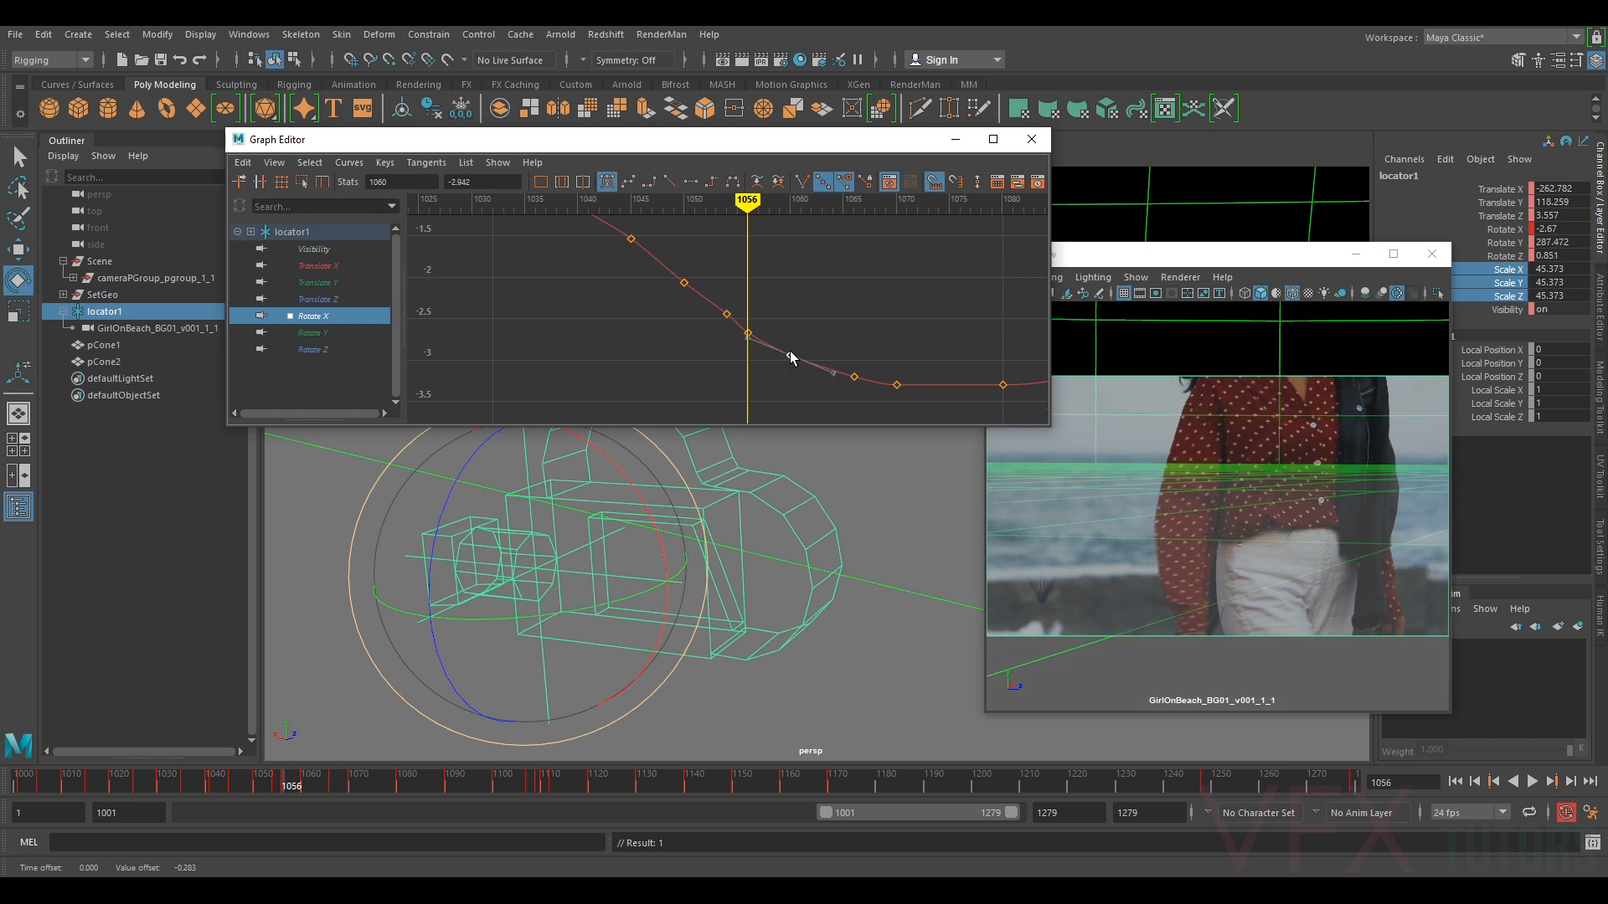
click(1362, 502)
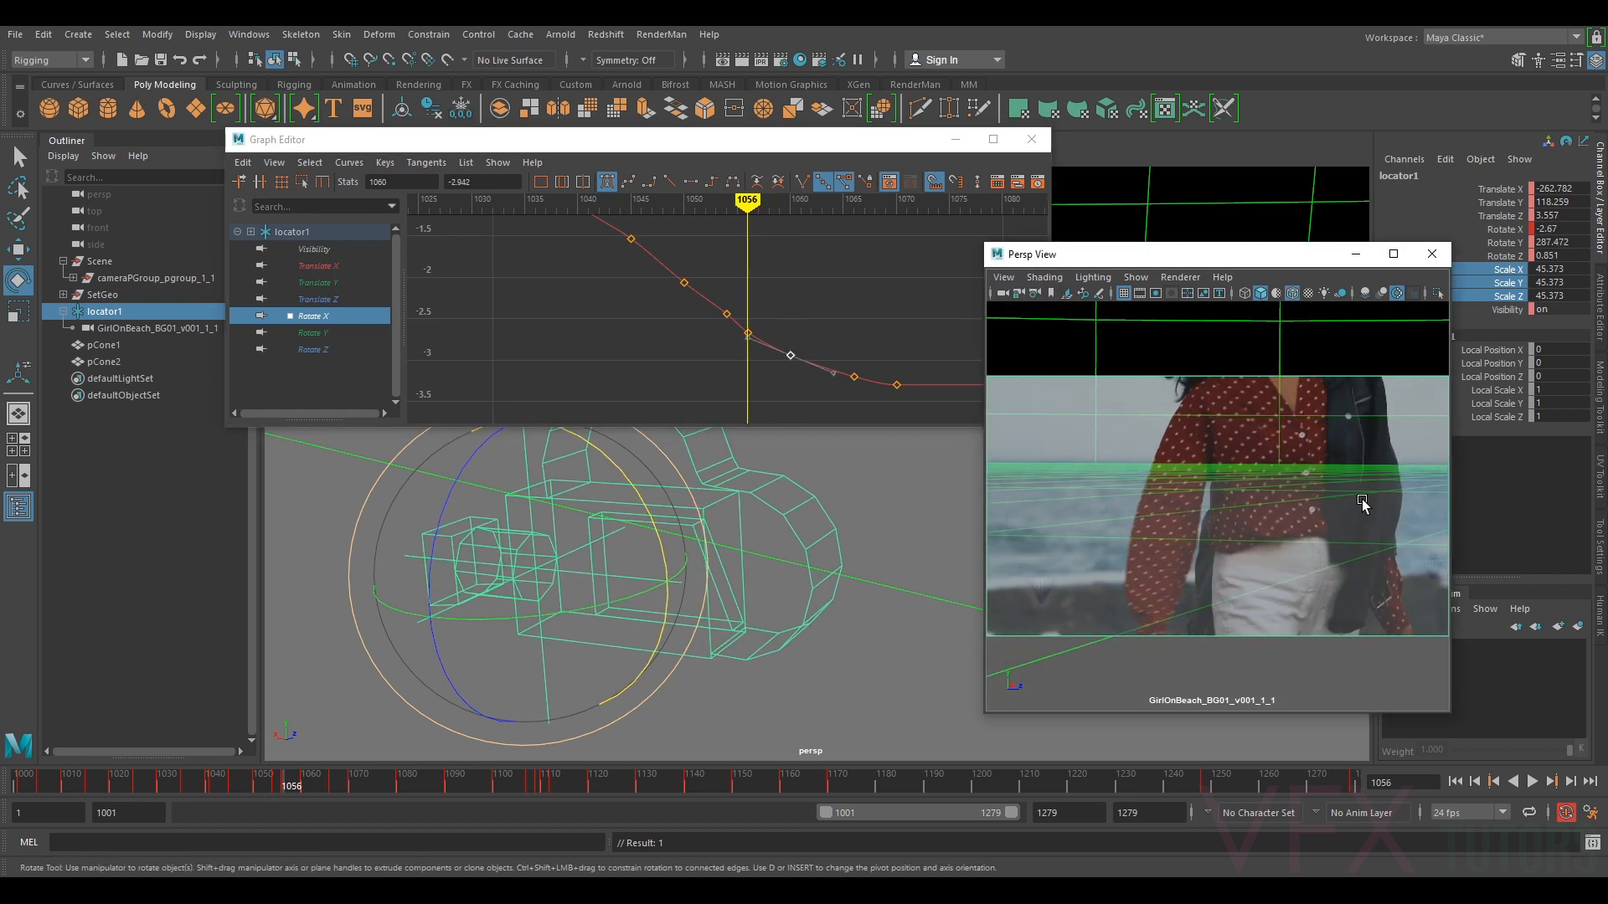
key(period)
key(period)
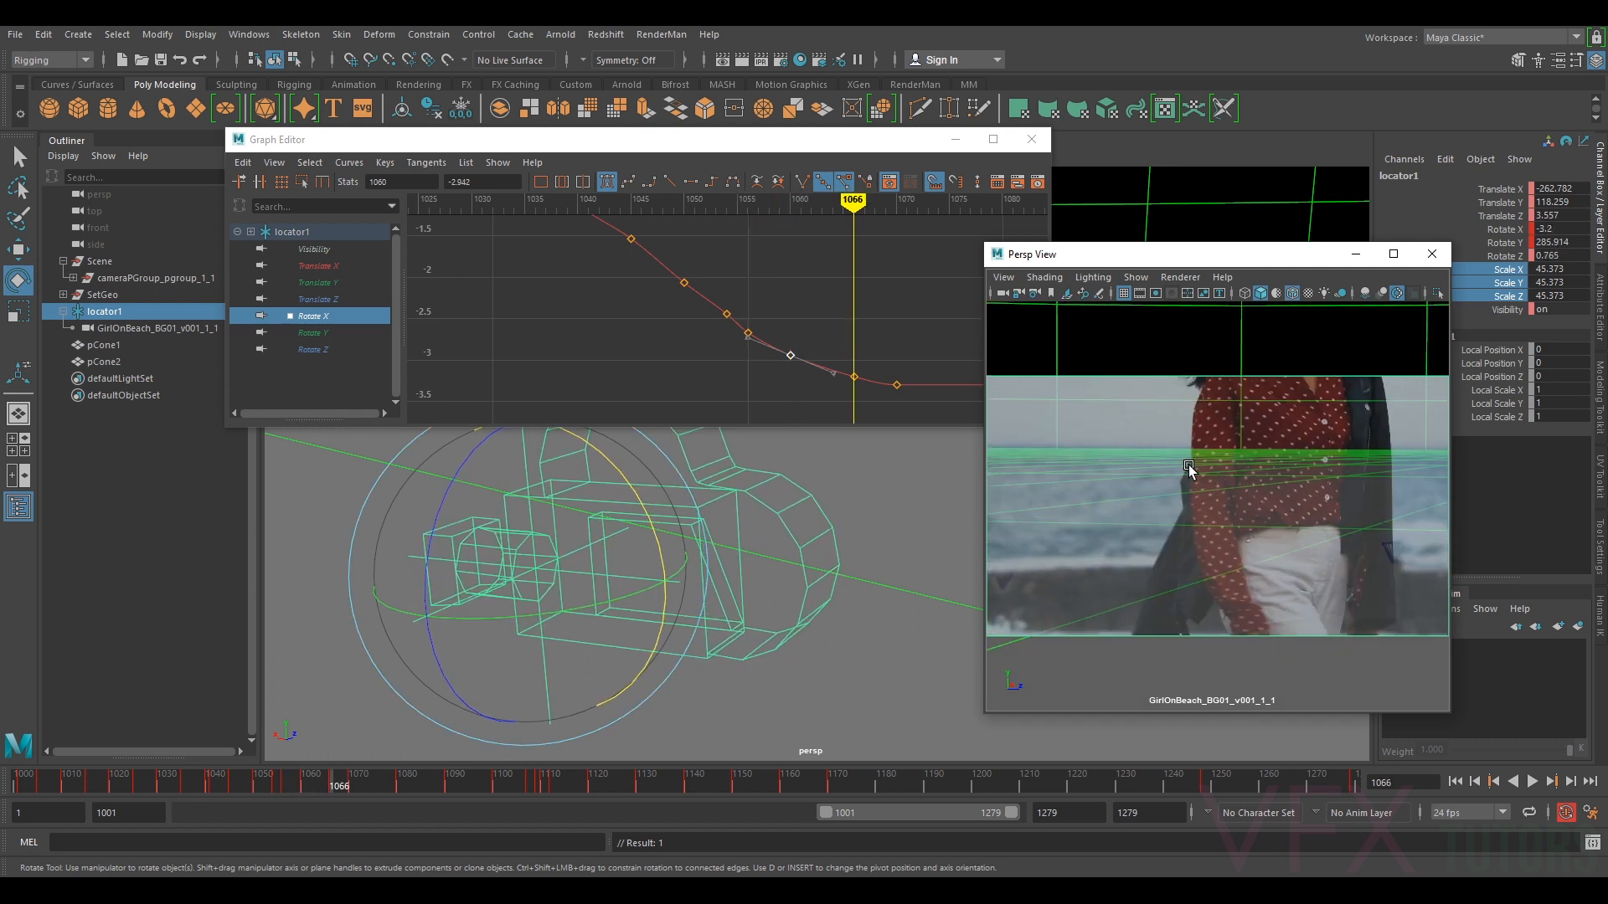
key(comma)
key(comma)
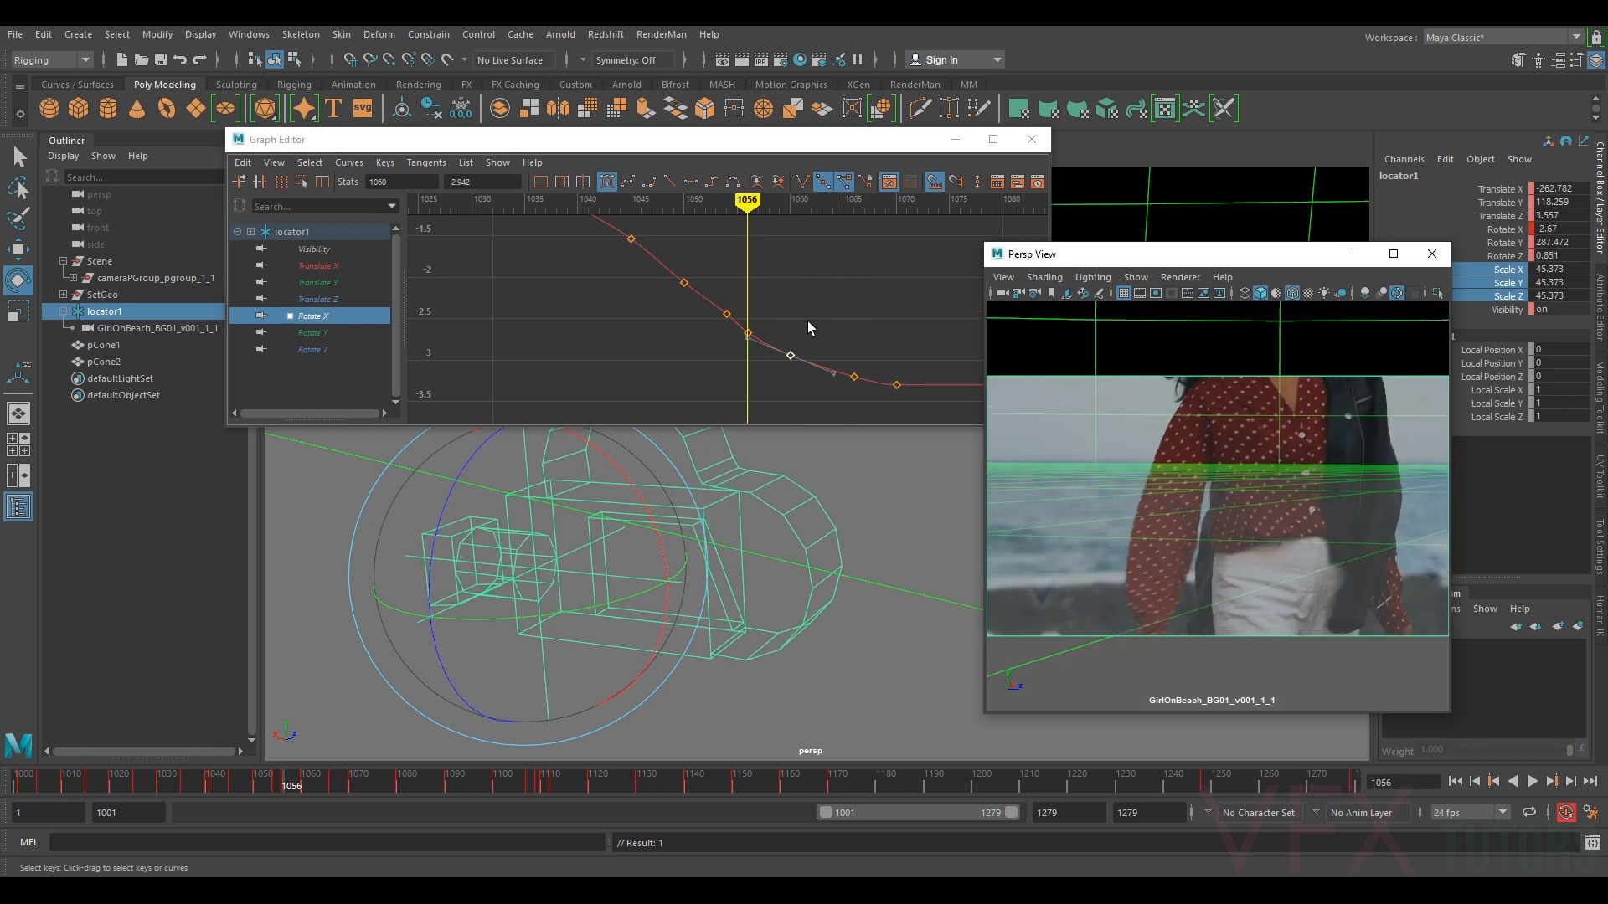
key(period)
- Lower the Rotate X key at frame 1060 slightly and the key at frame 1066 to about -3.24
click(792, 356)
drag(792, 356, 855, 379)
key(period)
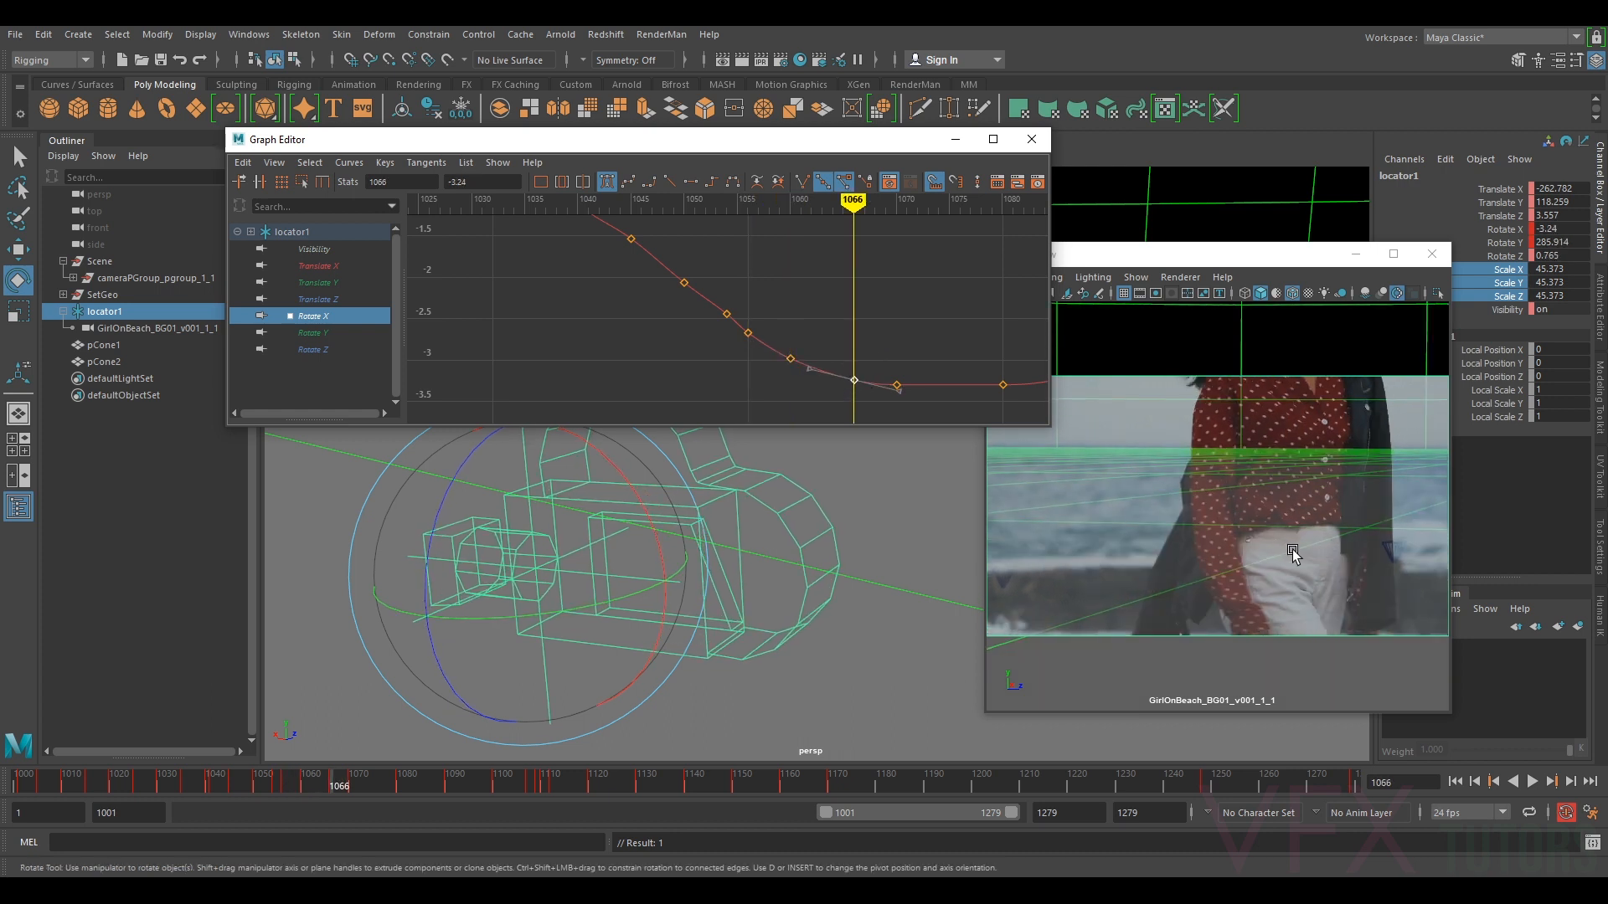
click(1287, 548)
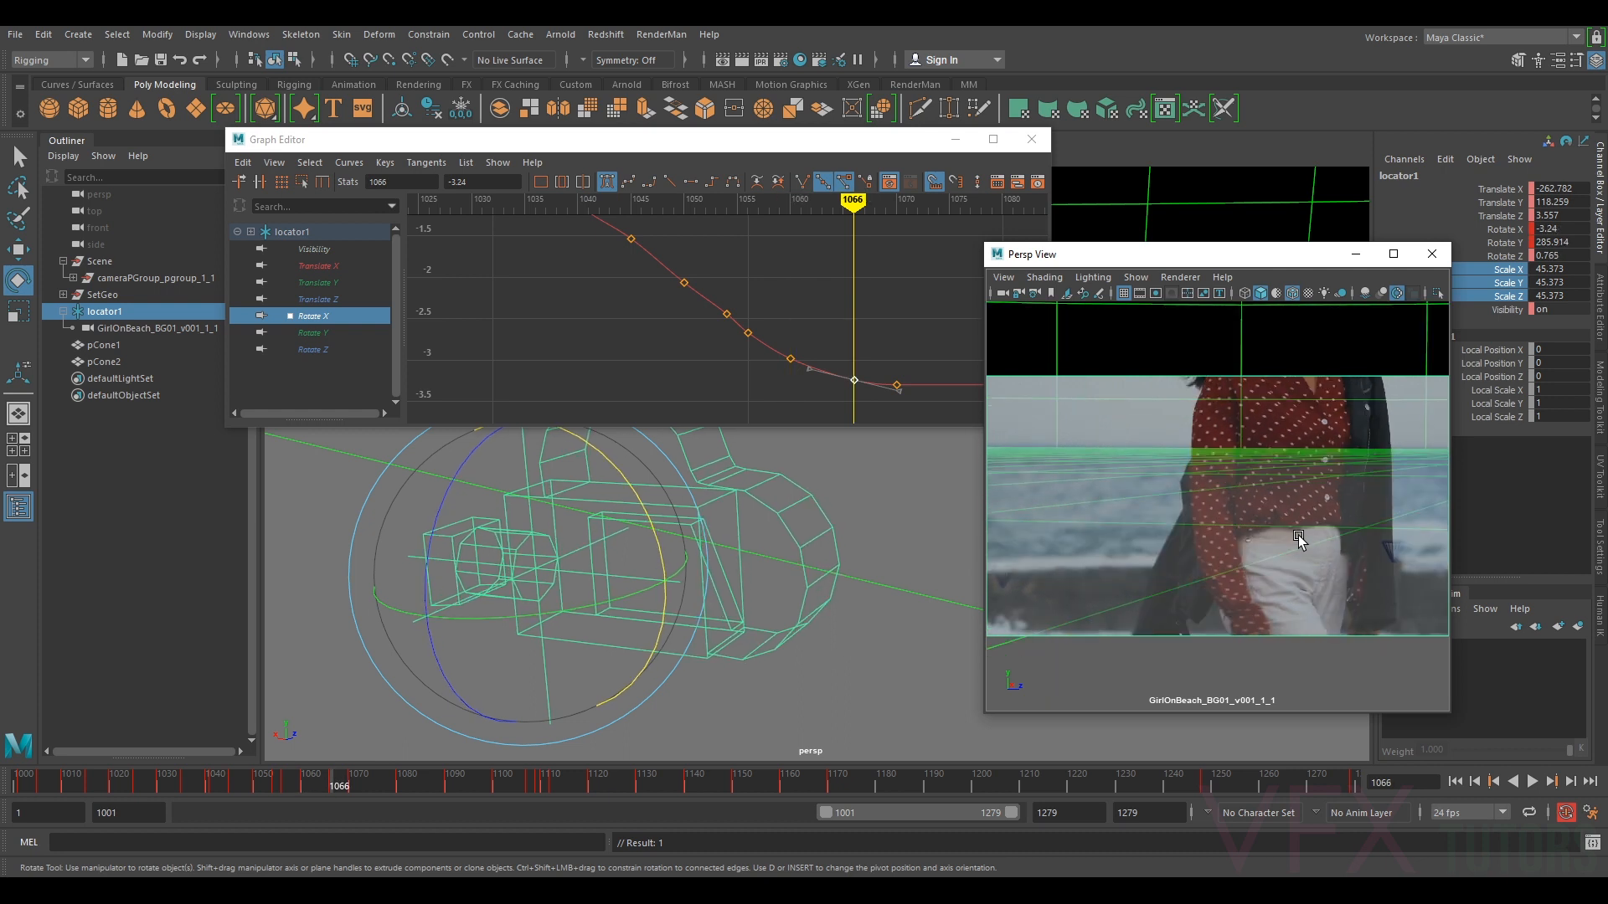
- Rotate locator1 at frame 1075 to add a Rotate X key, and lower that key to about -3.402
key(period)
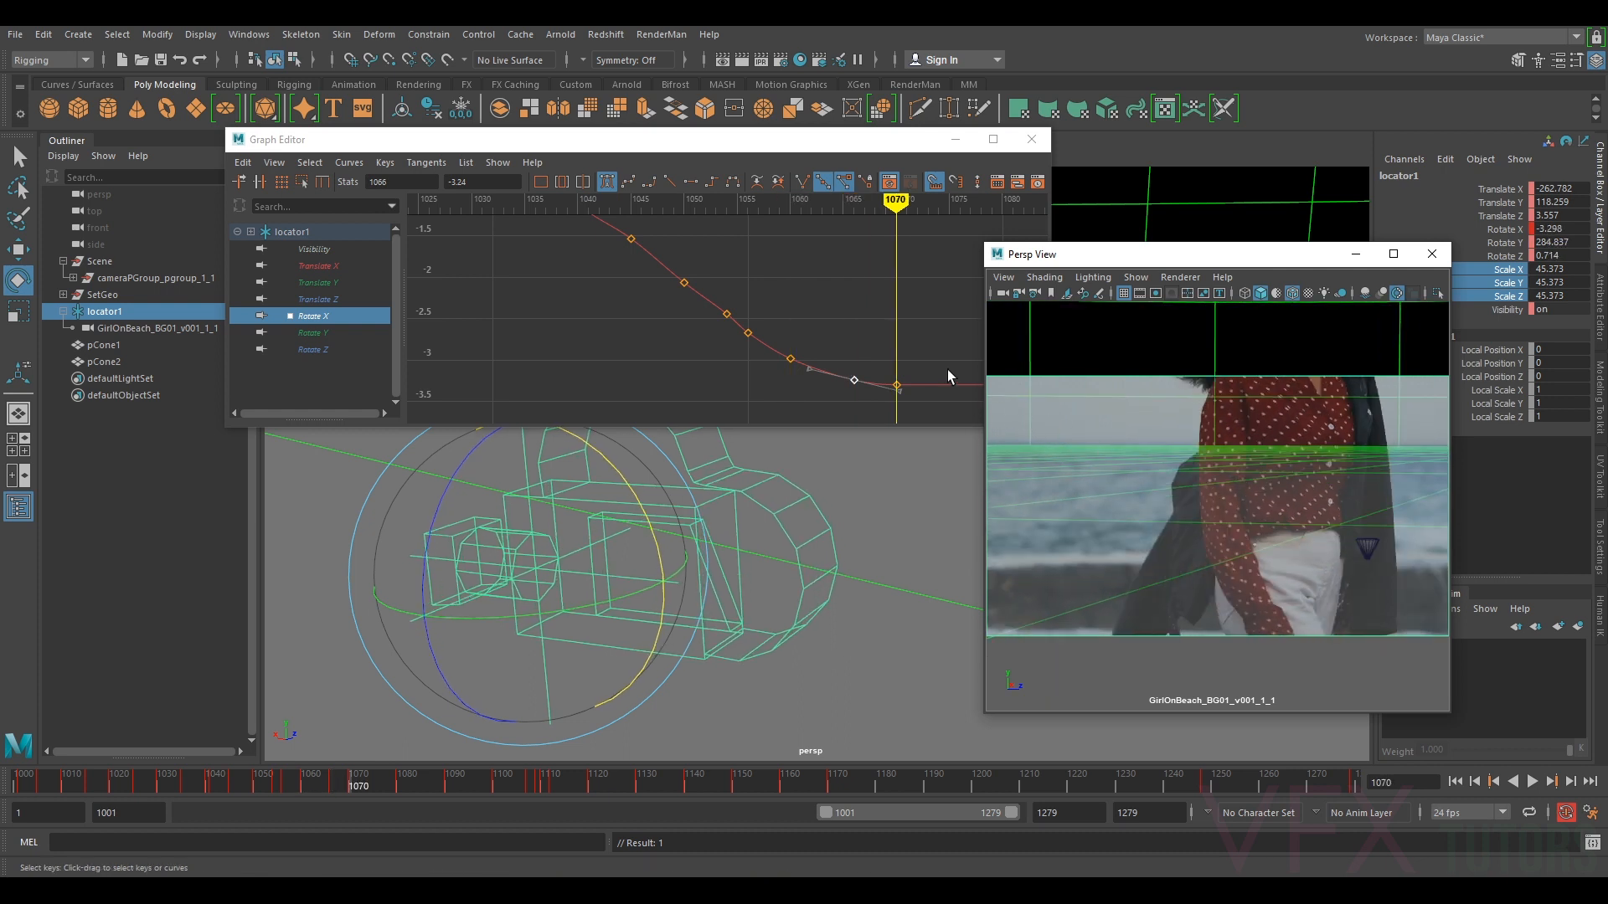
mouse_move(926, 373)
mouse_down()
mouse_move(882, 411)
mouse_move(898, 382)
mouse_up()
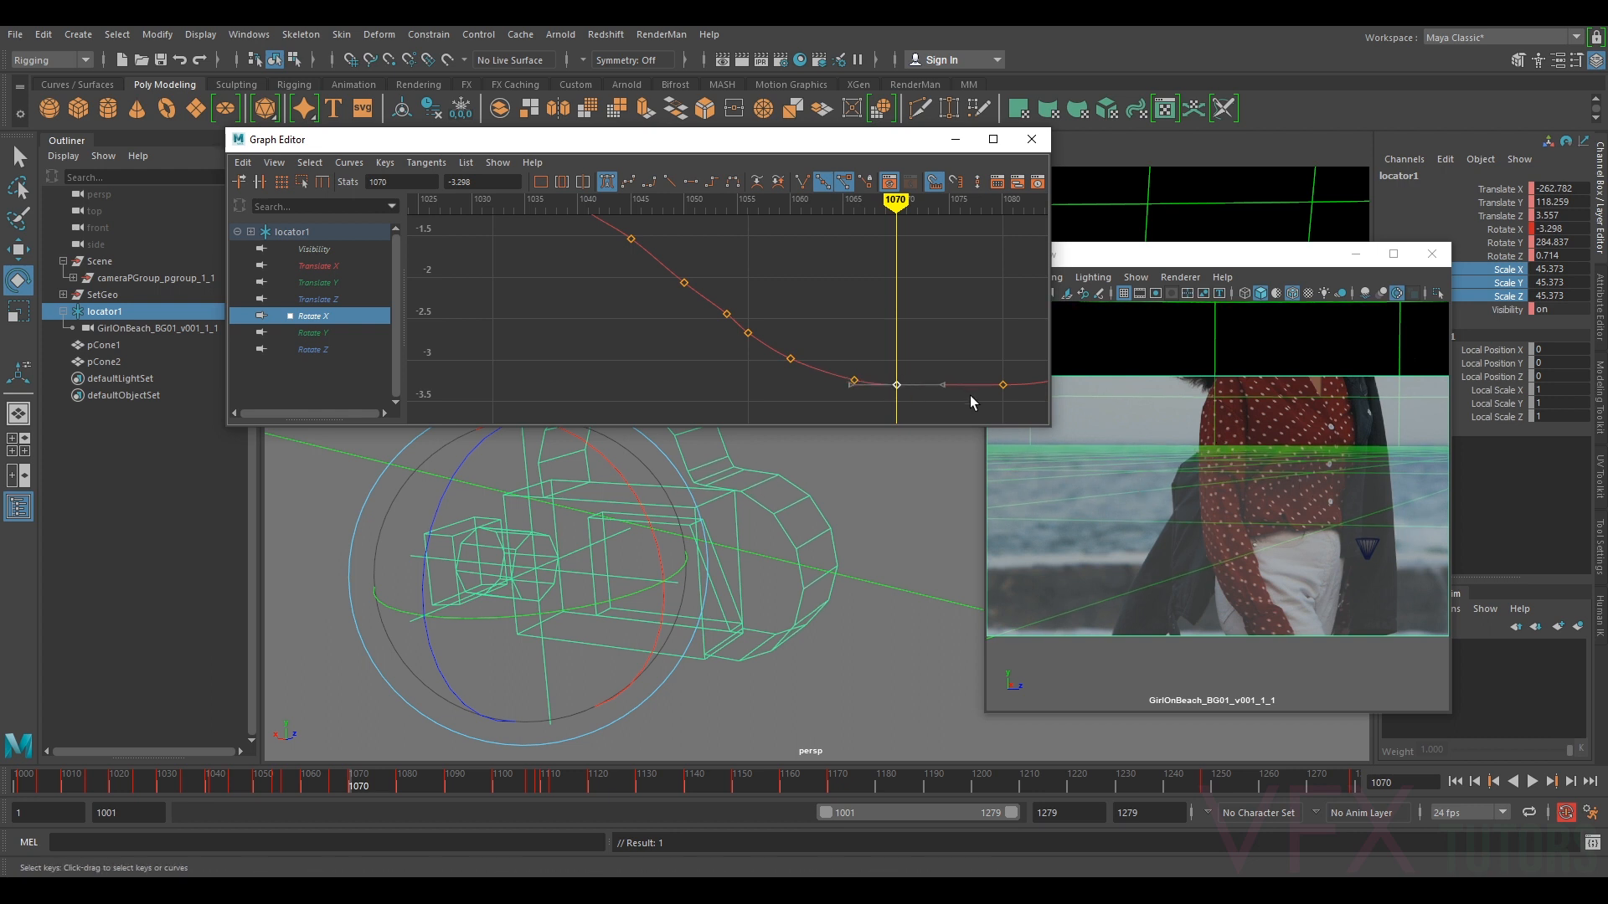
drag(352, 777, 374, 783)
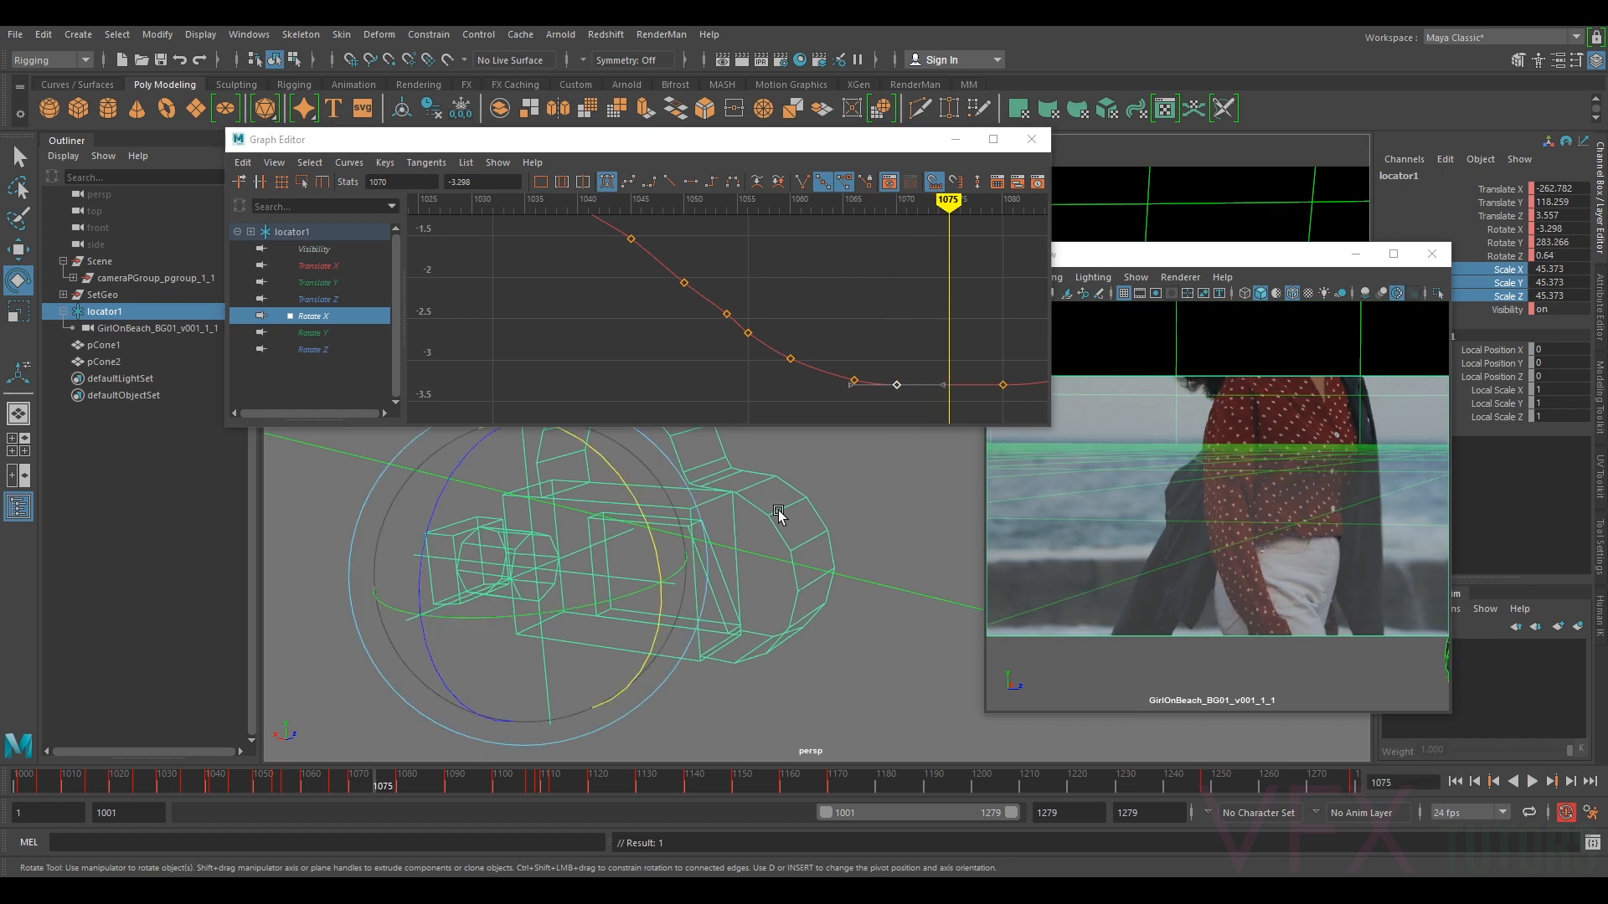
drag(629, 488, 629, 484)
mouse_move(965, 362)
mouse_down()
mouse_move(941, 423)
mouse_move(952, 379)
mouse_up()
click(1203, 433)
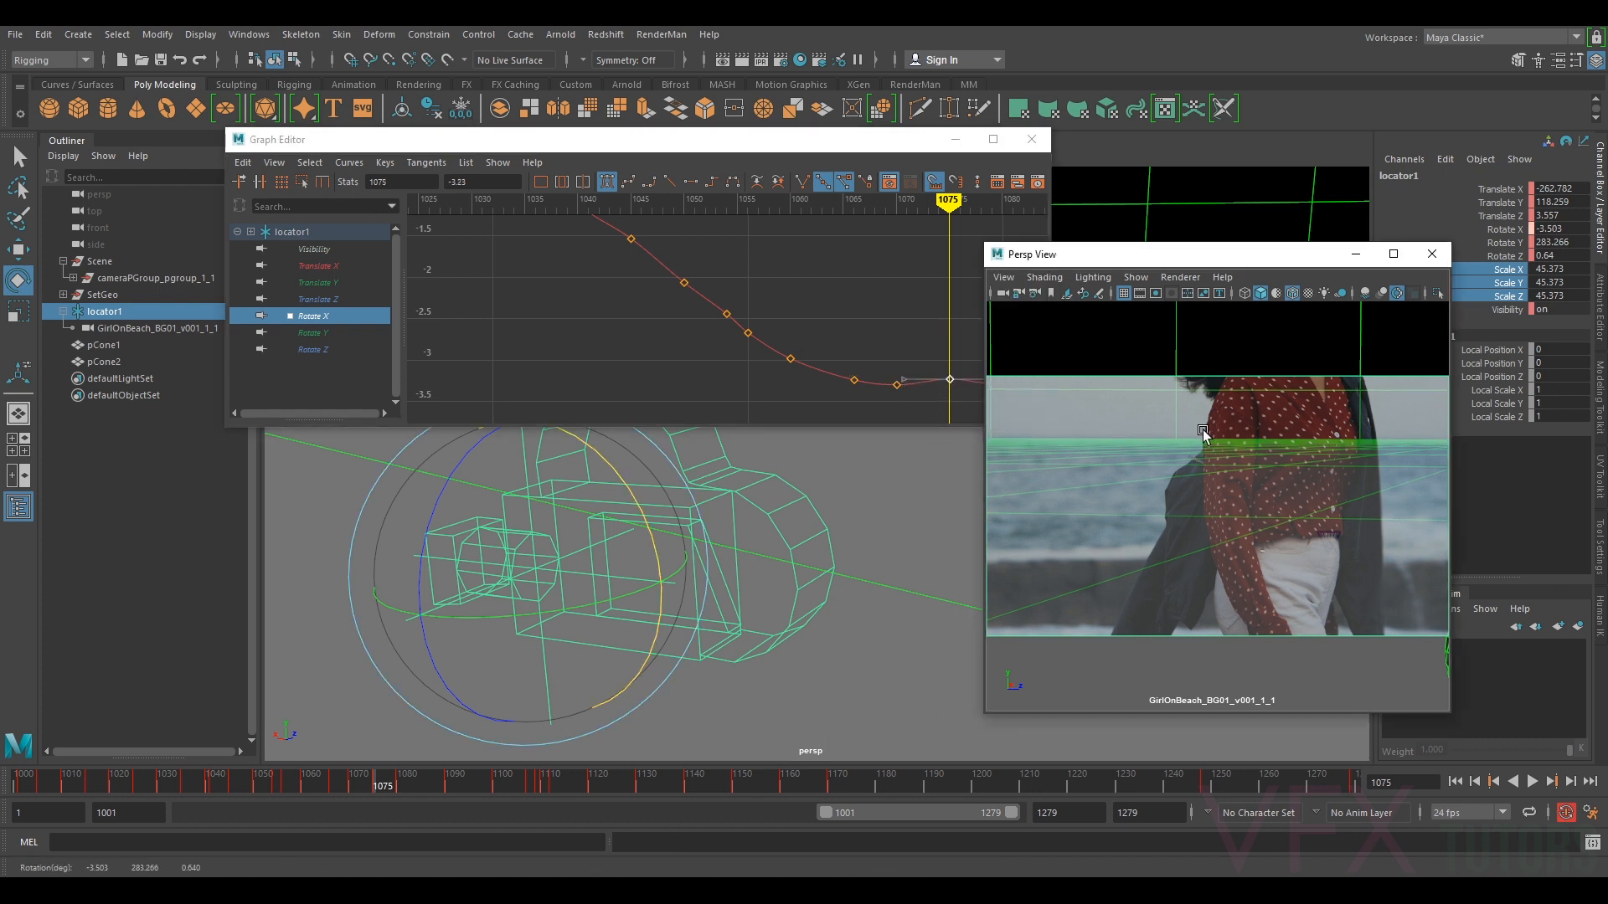
click(951, 380)
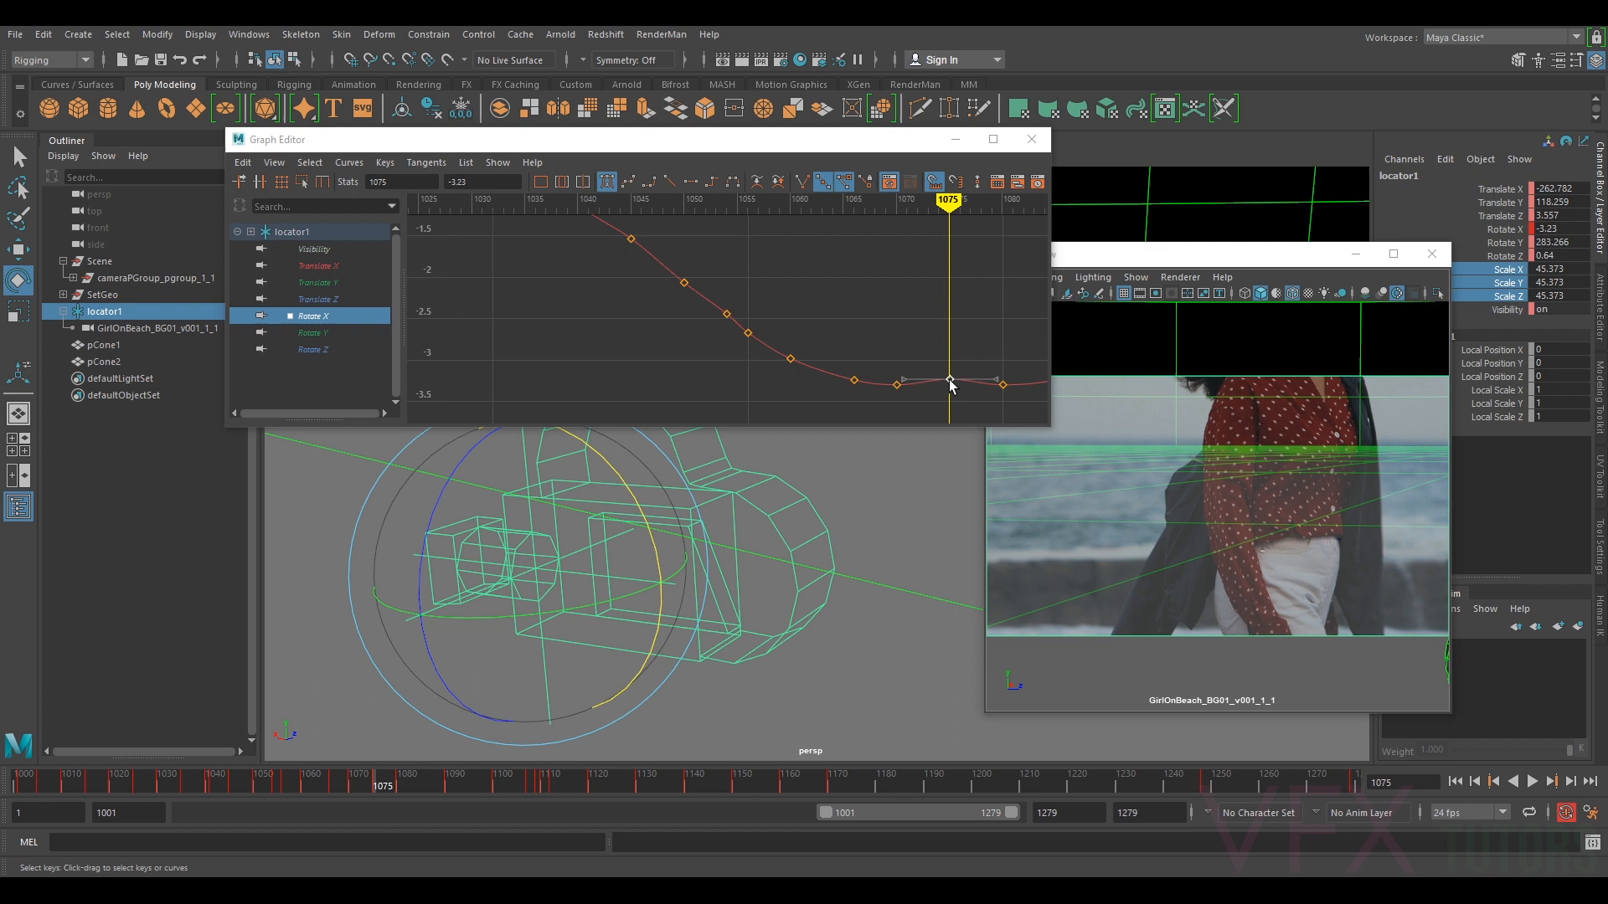
drag(951, 380, 956, 392)
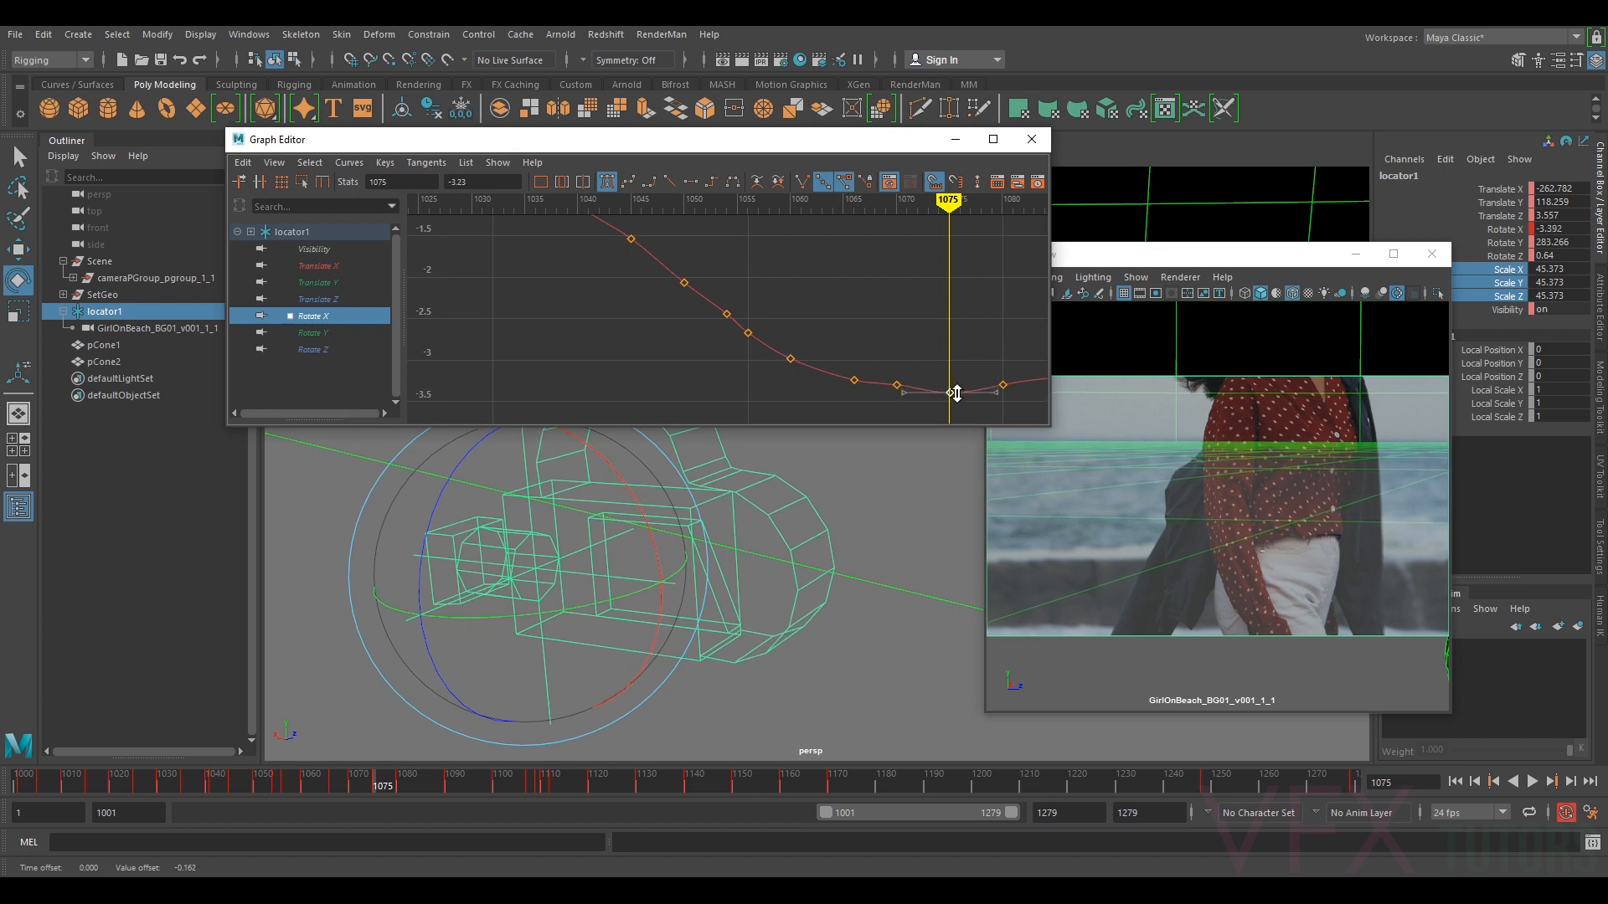
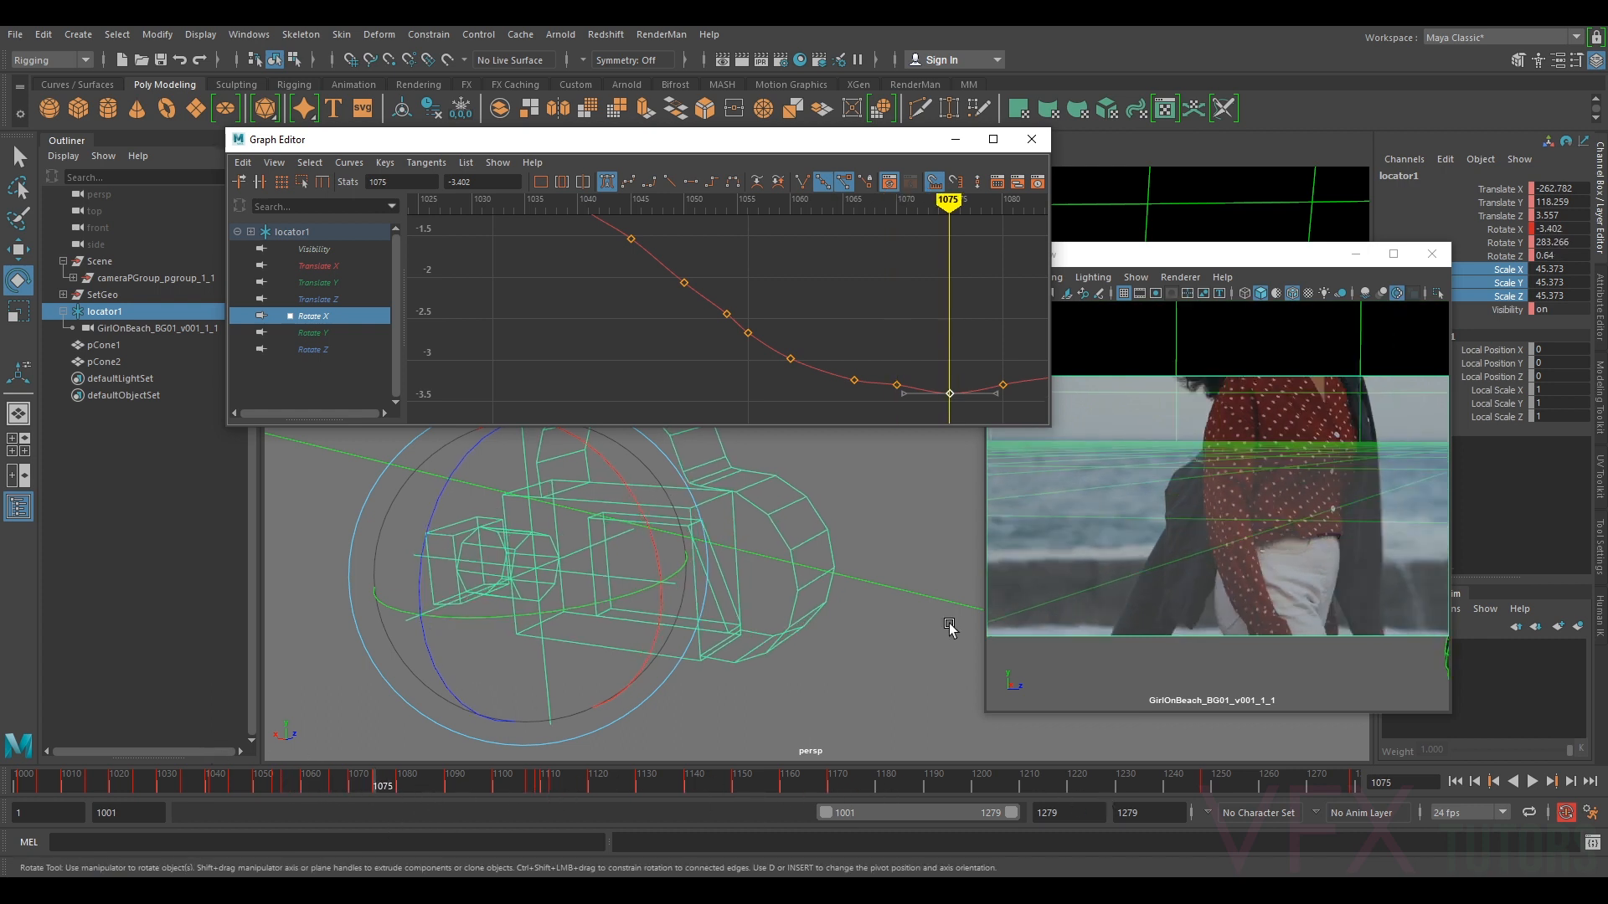
- Compare the grid horizon with the plate across the keyed frames around 1075
key(.)
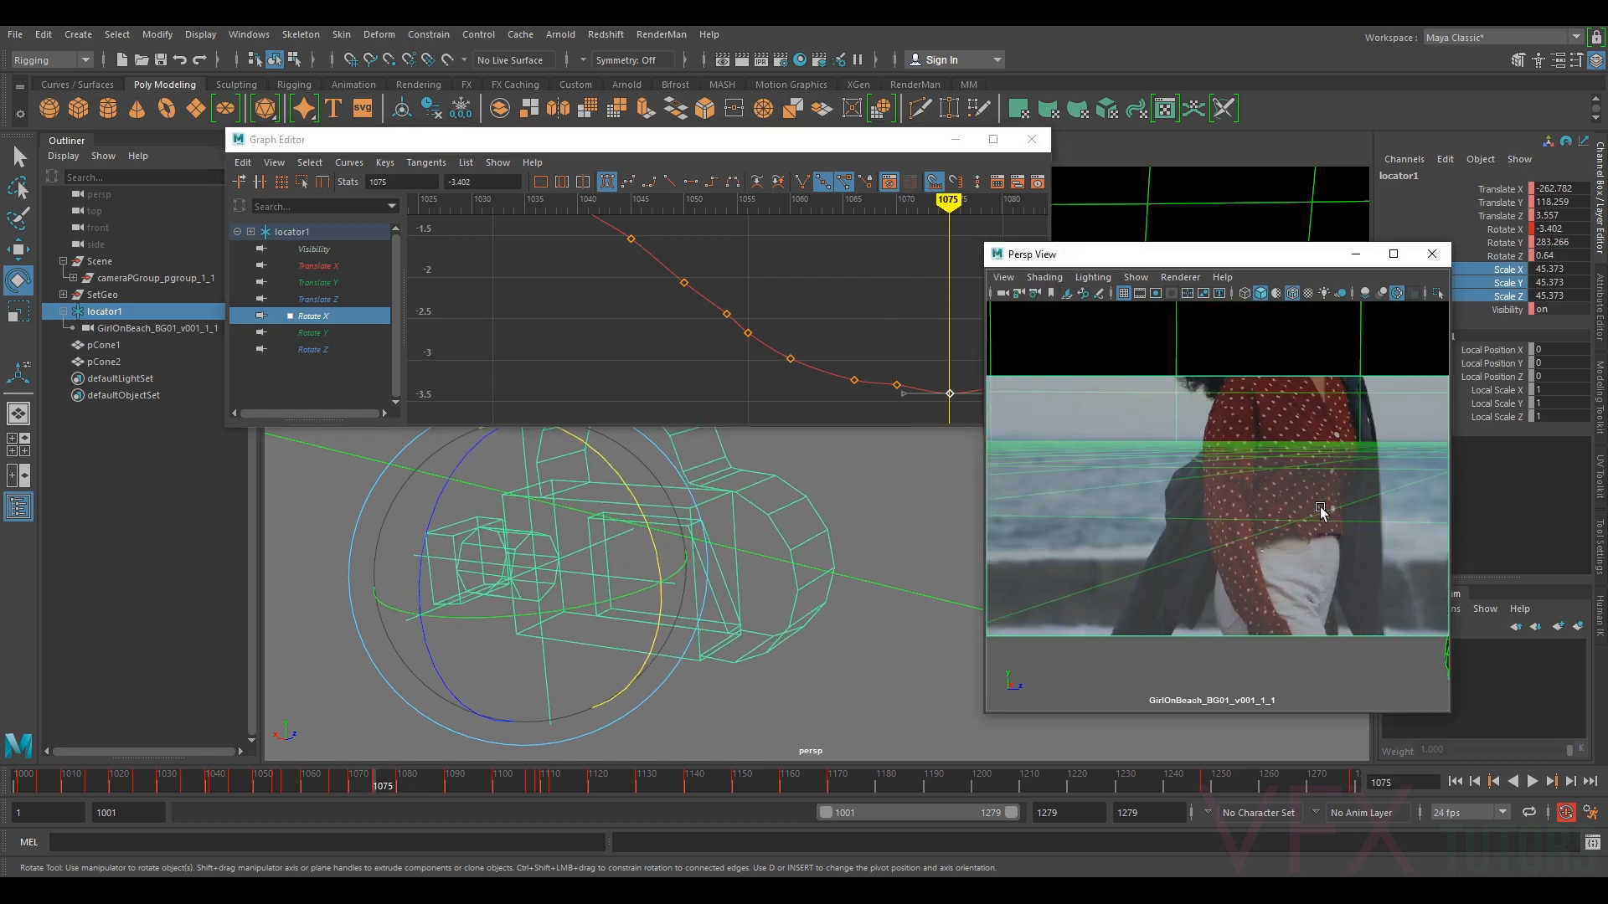
key(.)
key(.)
key(.)
key(.)
key(.)
key(.)
key(comma)
key(period)
key(comma)
key(period)
key(comma)
key(period)
key(comma)
key(period)
key(comma)
key(period)
- Rotate locator1 at frame 1085 to add a Rotate X key, lower it to about -3.155, and compare it with frame 1080
drag(396, 786, 430, 786)
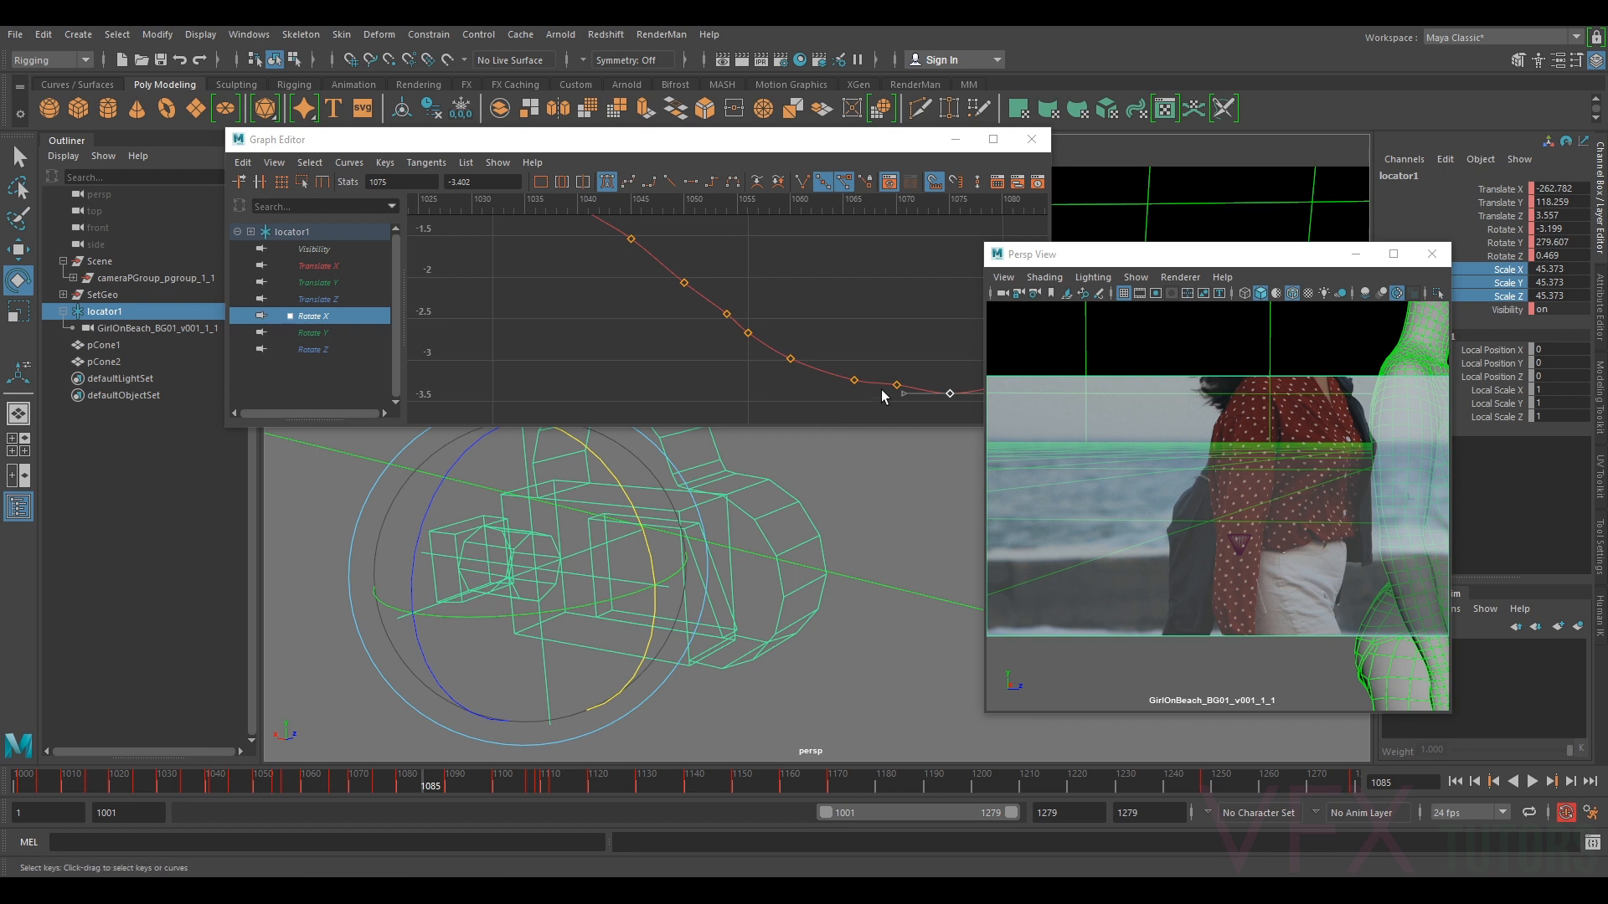
alt+middle_drag(901, 317, 622, 313)
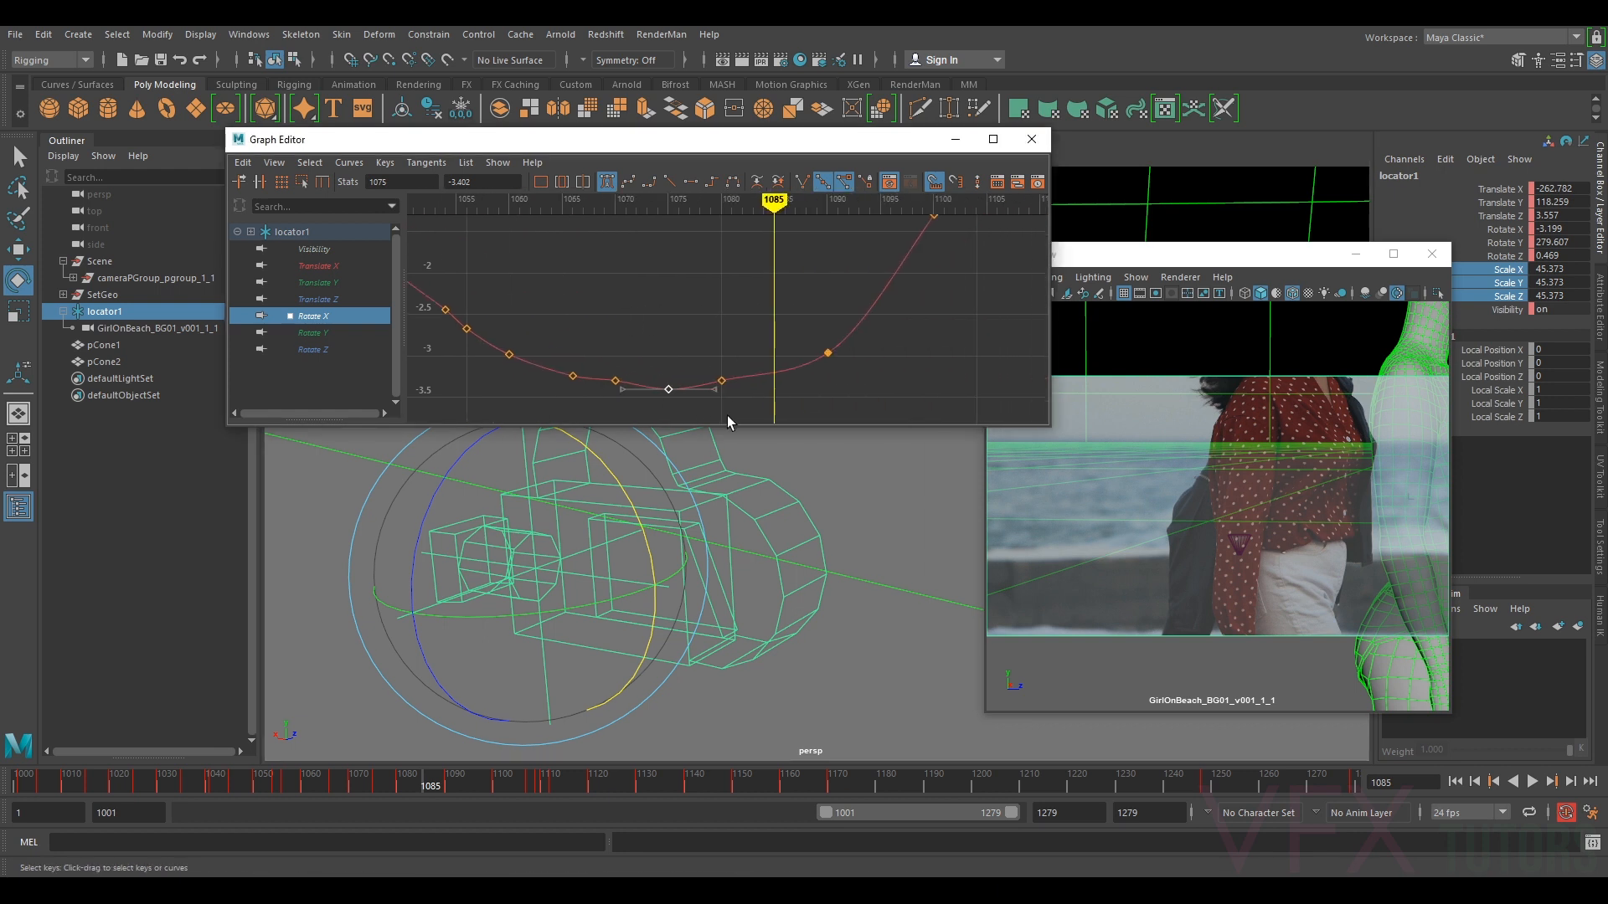
drag(628, 504, 633, 509)
drag(747, 345, 777, 369)
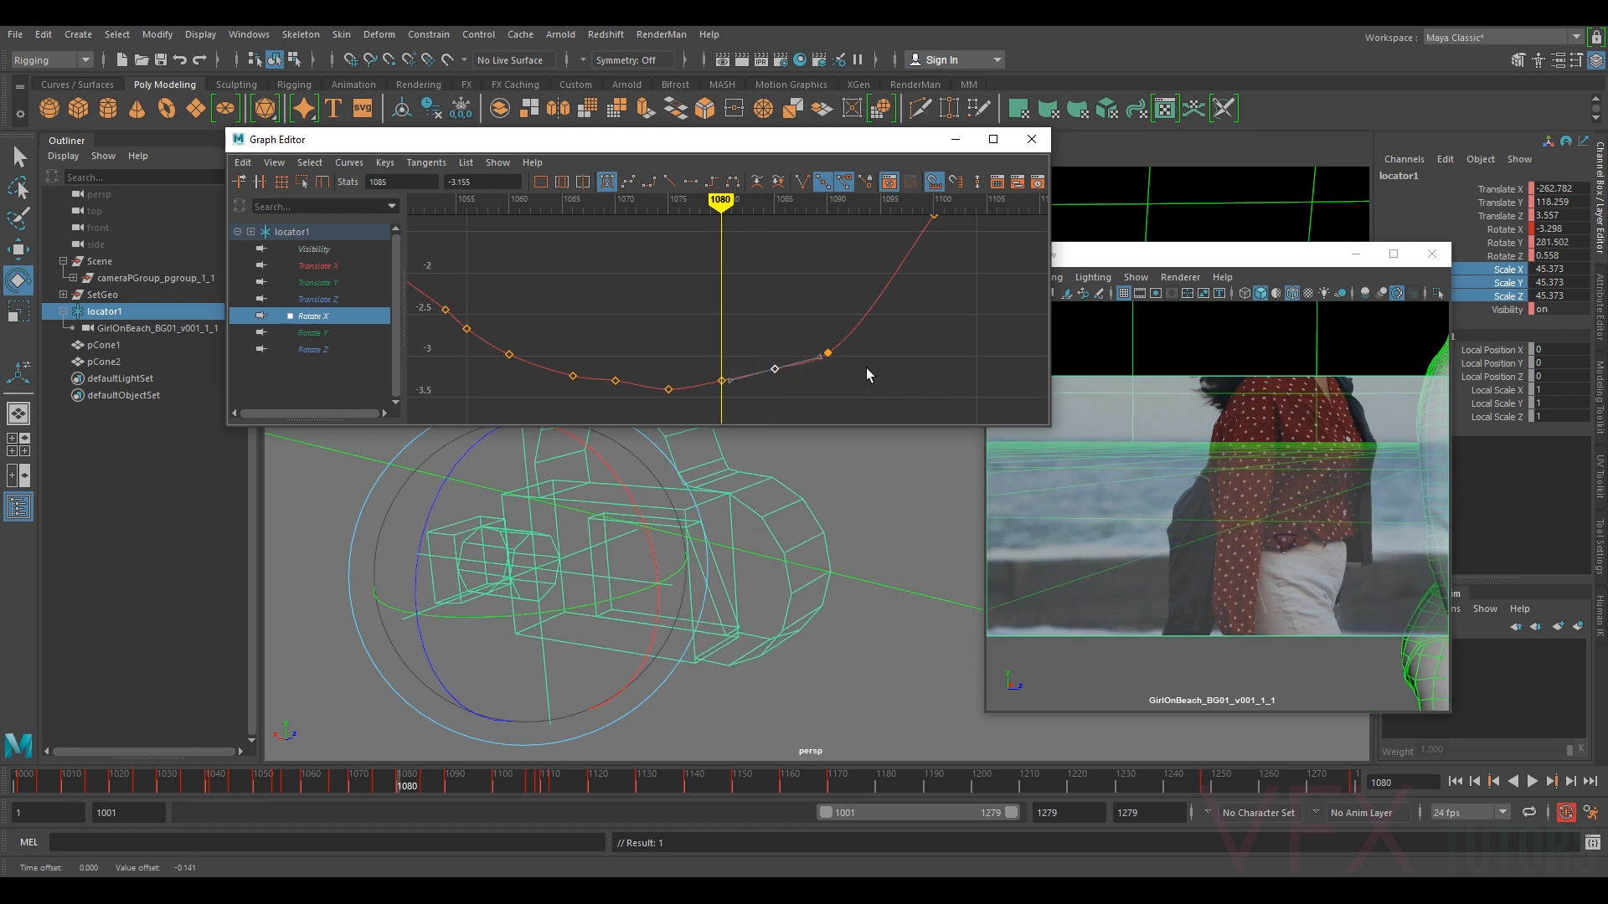
click(1320, 520)
key(comma)
key(period)
key(comma)
key(period)
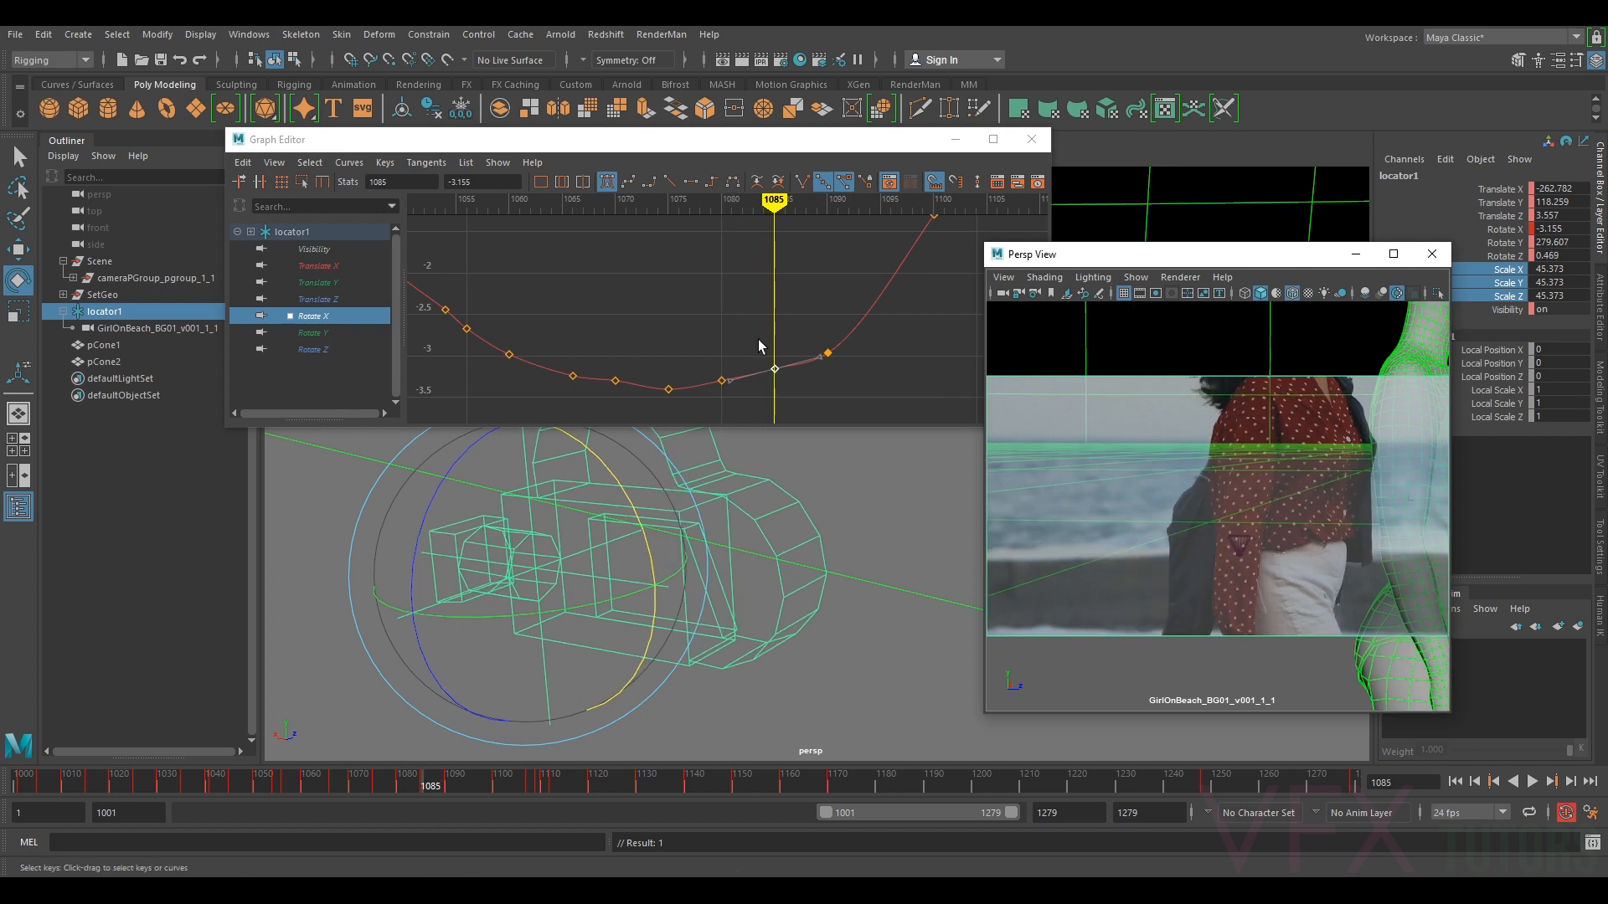
- Lower the Rotate X key at frame 1085 to about -3.188, and check the horizon at frames 1090 and 1100
click(759, 346)
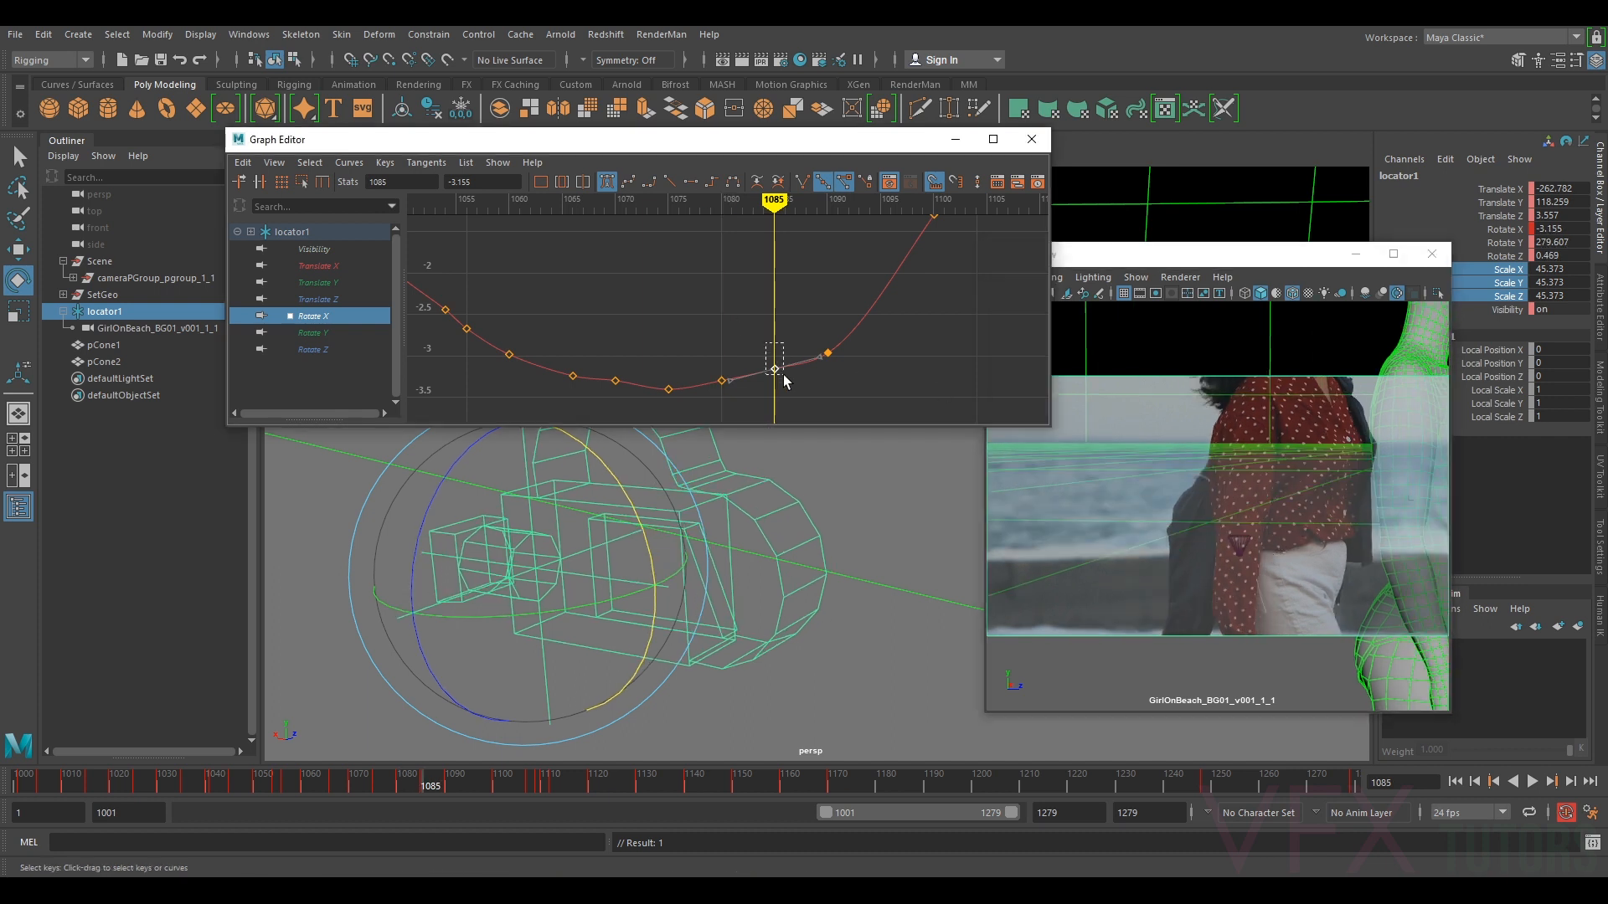
click(774, 369)
drag(773, 370, 774, 371)
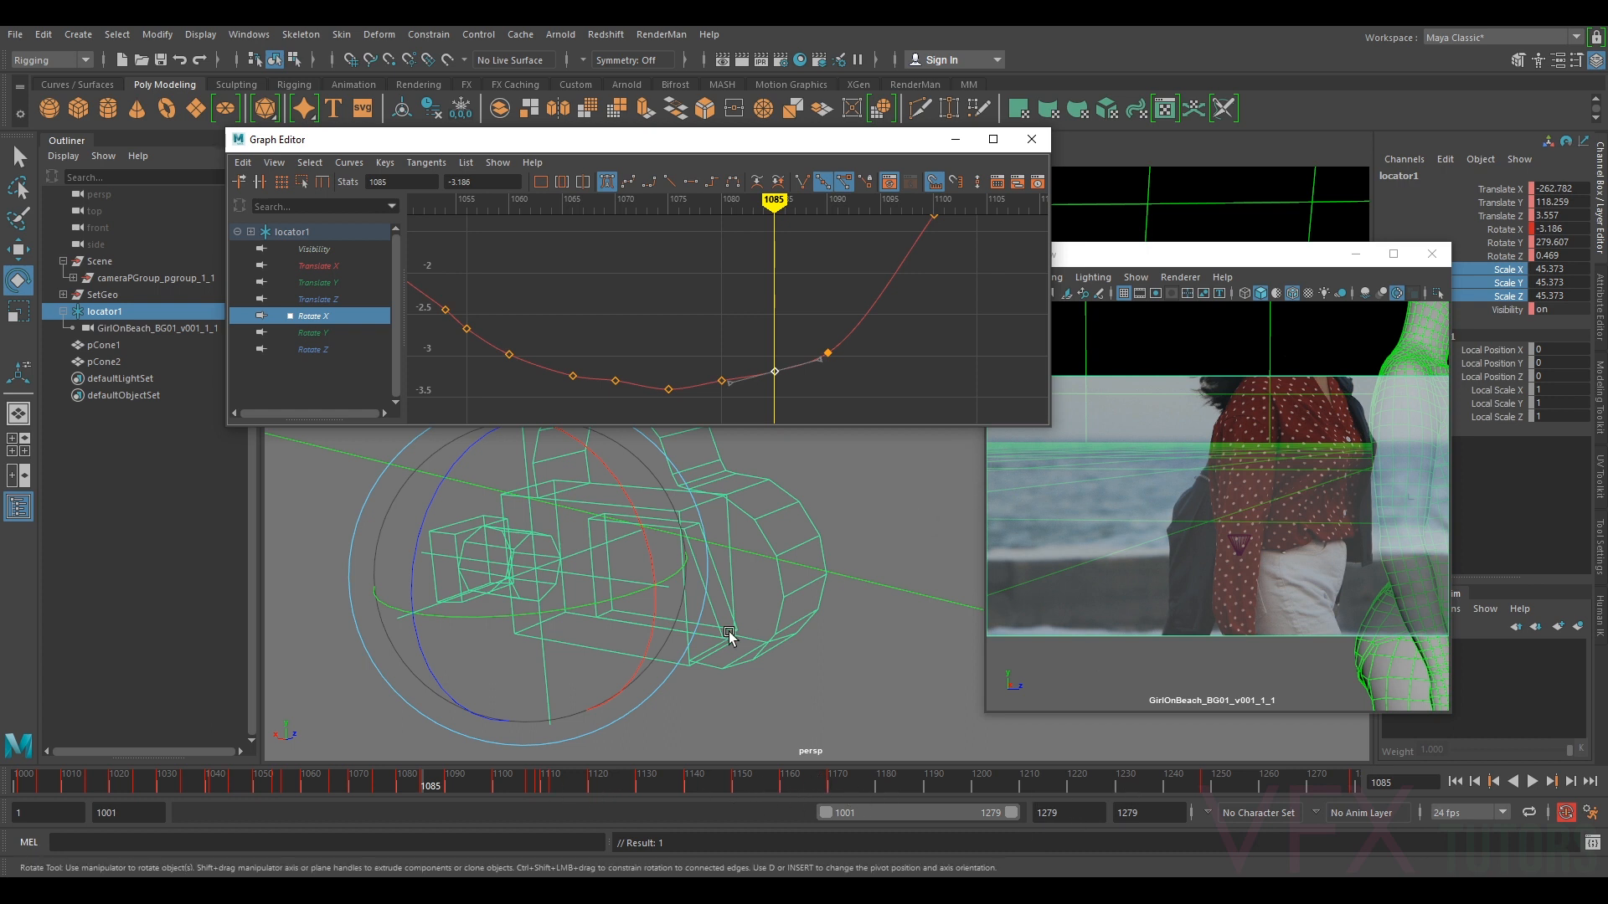
click(1308, 570)
key(period)
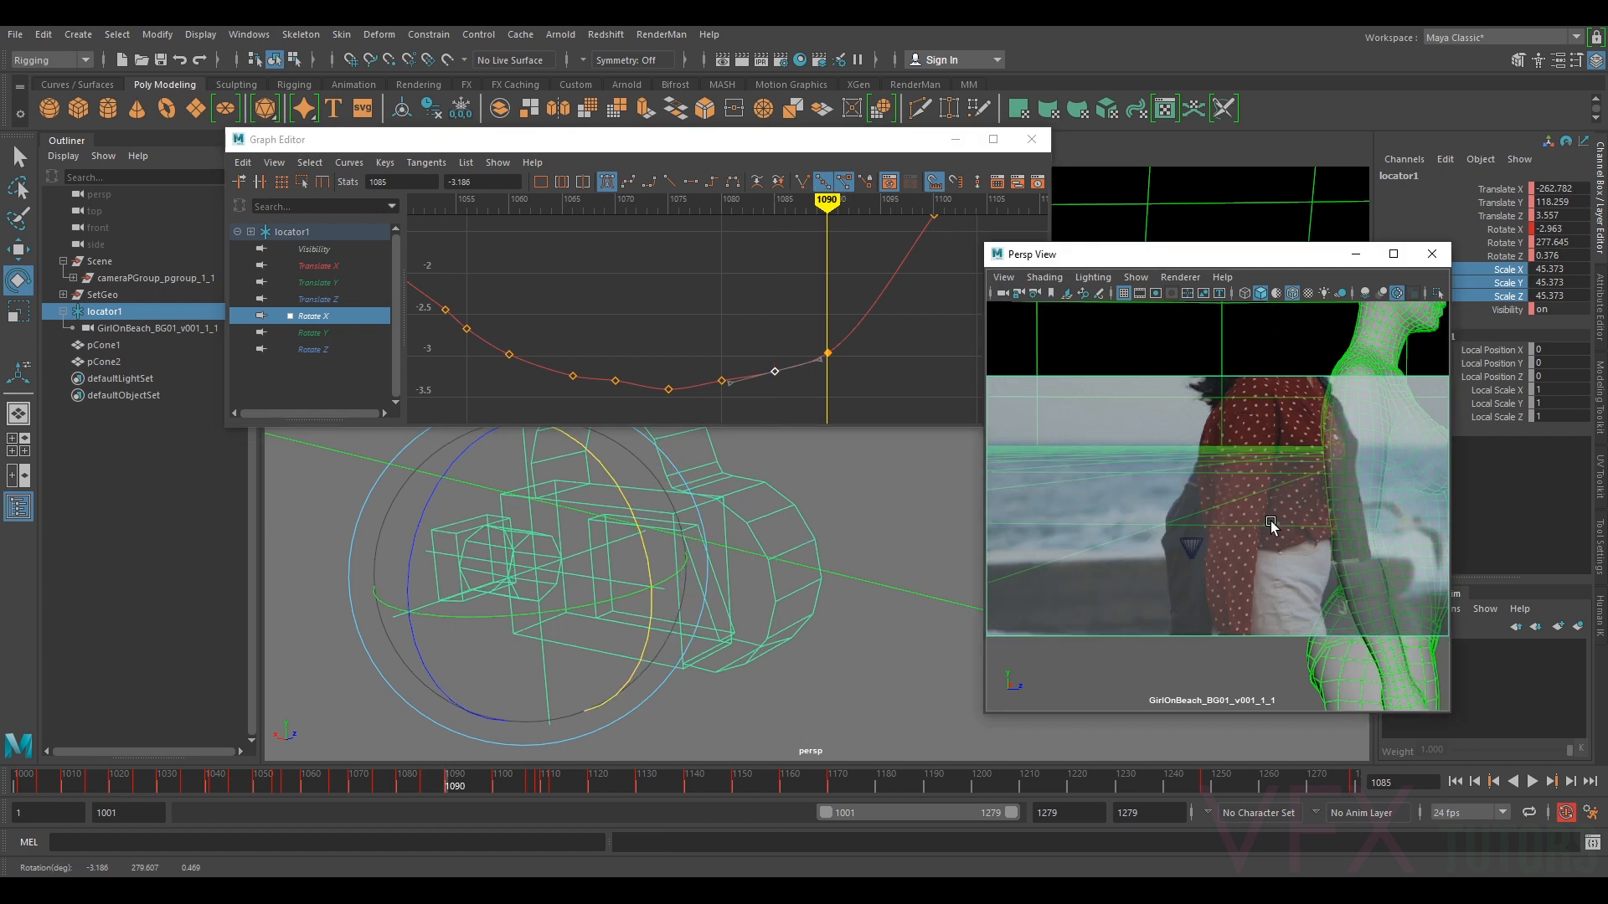
key(period)
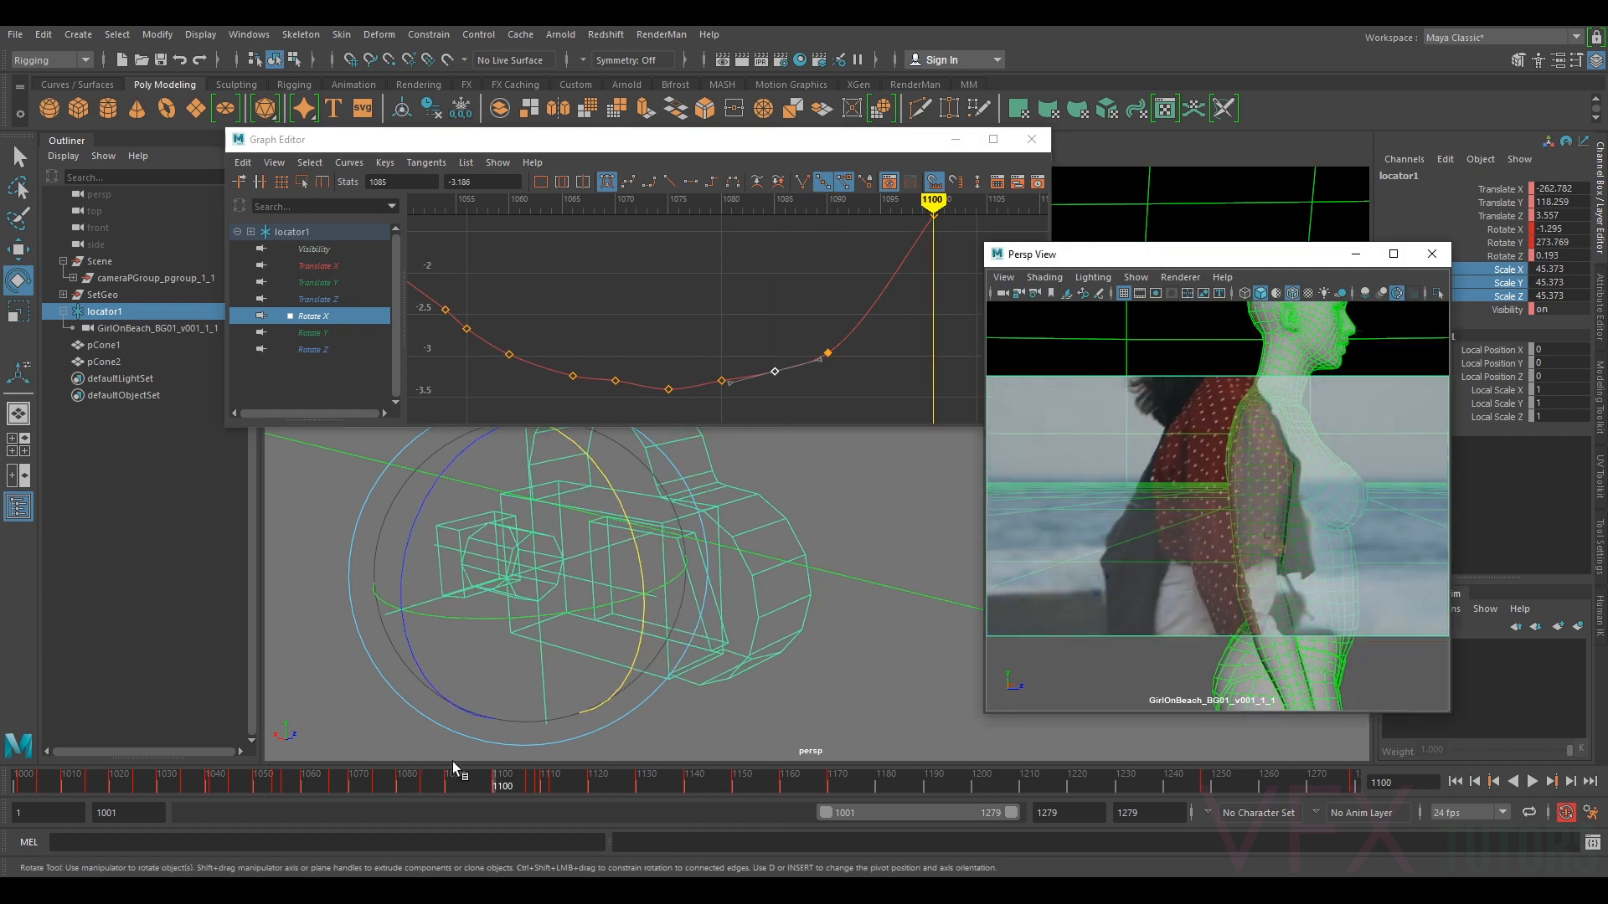
- Rotate locator1 at frame 1095 to add a Rotate X key, raise it to about -2.343, and compare it with frame 1090
click(478, 783)
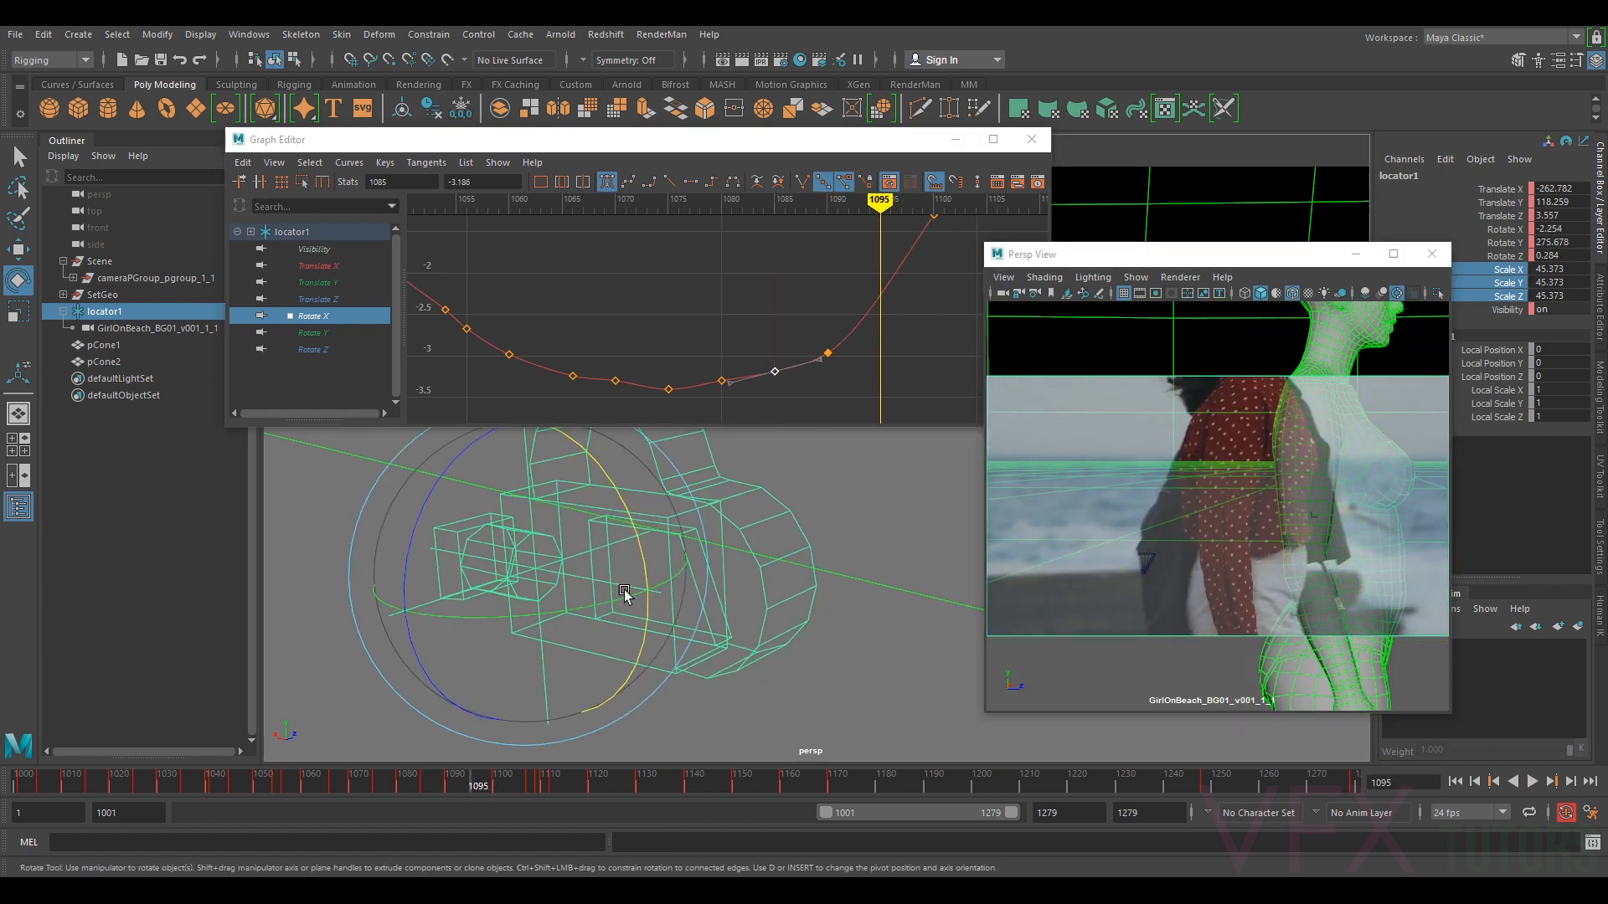
drag(617, 495, 626, 497)
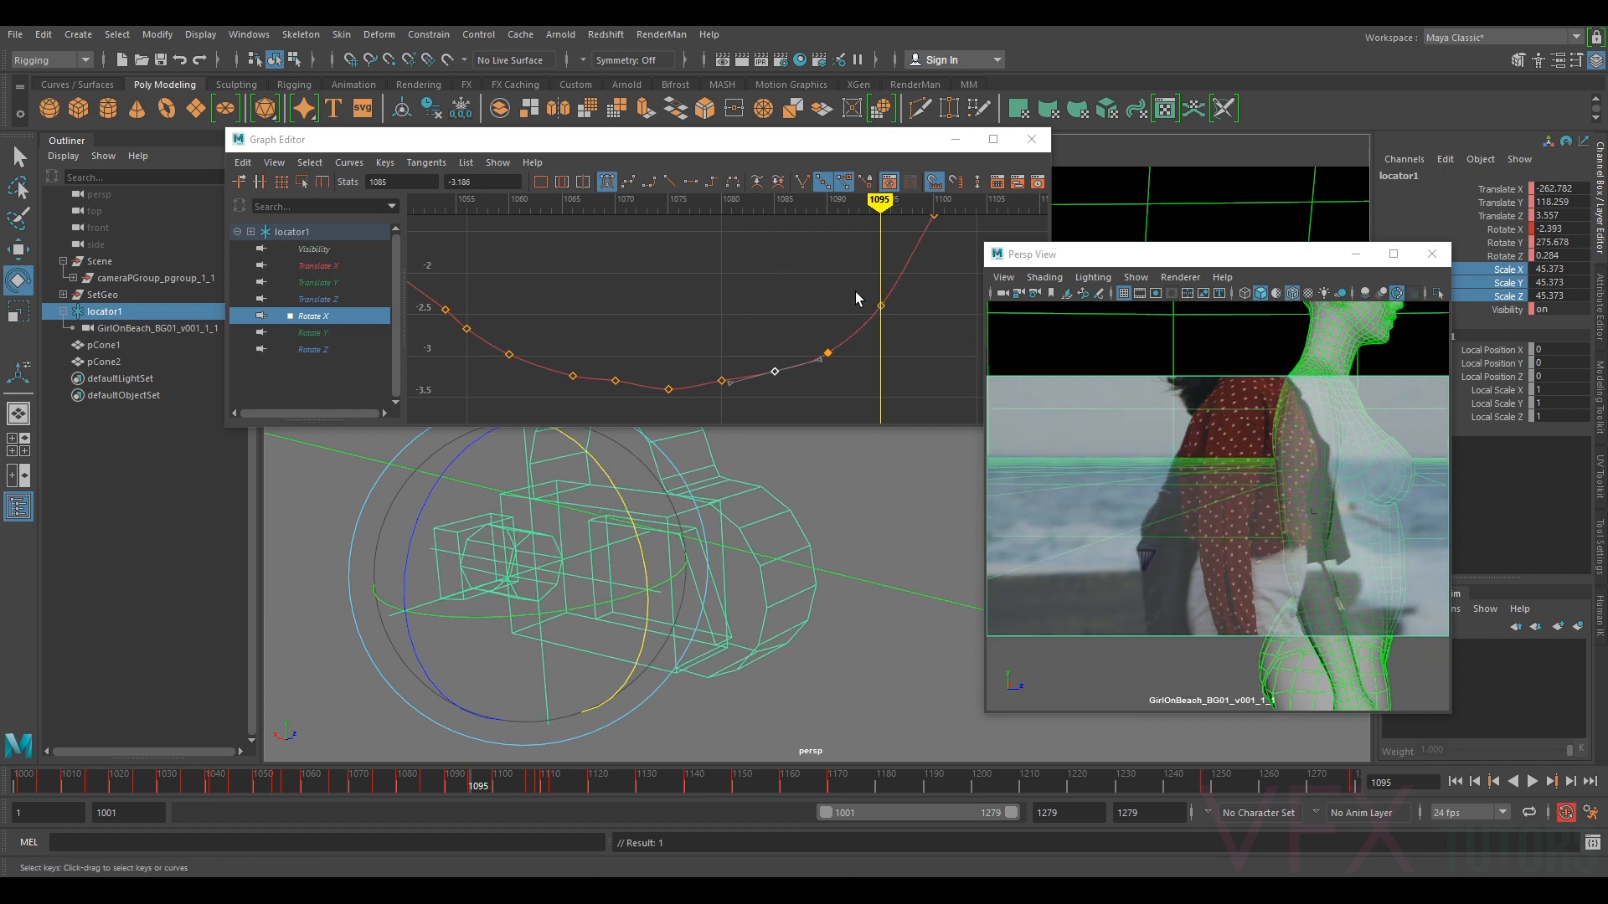
click(881, 307)
middle_drag(881, 307, 882, 301)
middle_click(1324, 476)
middle_click(1161, 437)
drag(856, 281, 886, 305)
middle_drag(879, 301, 881, 301)
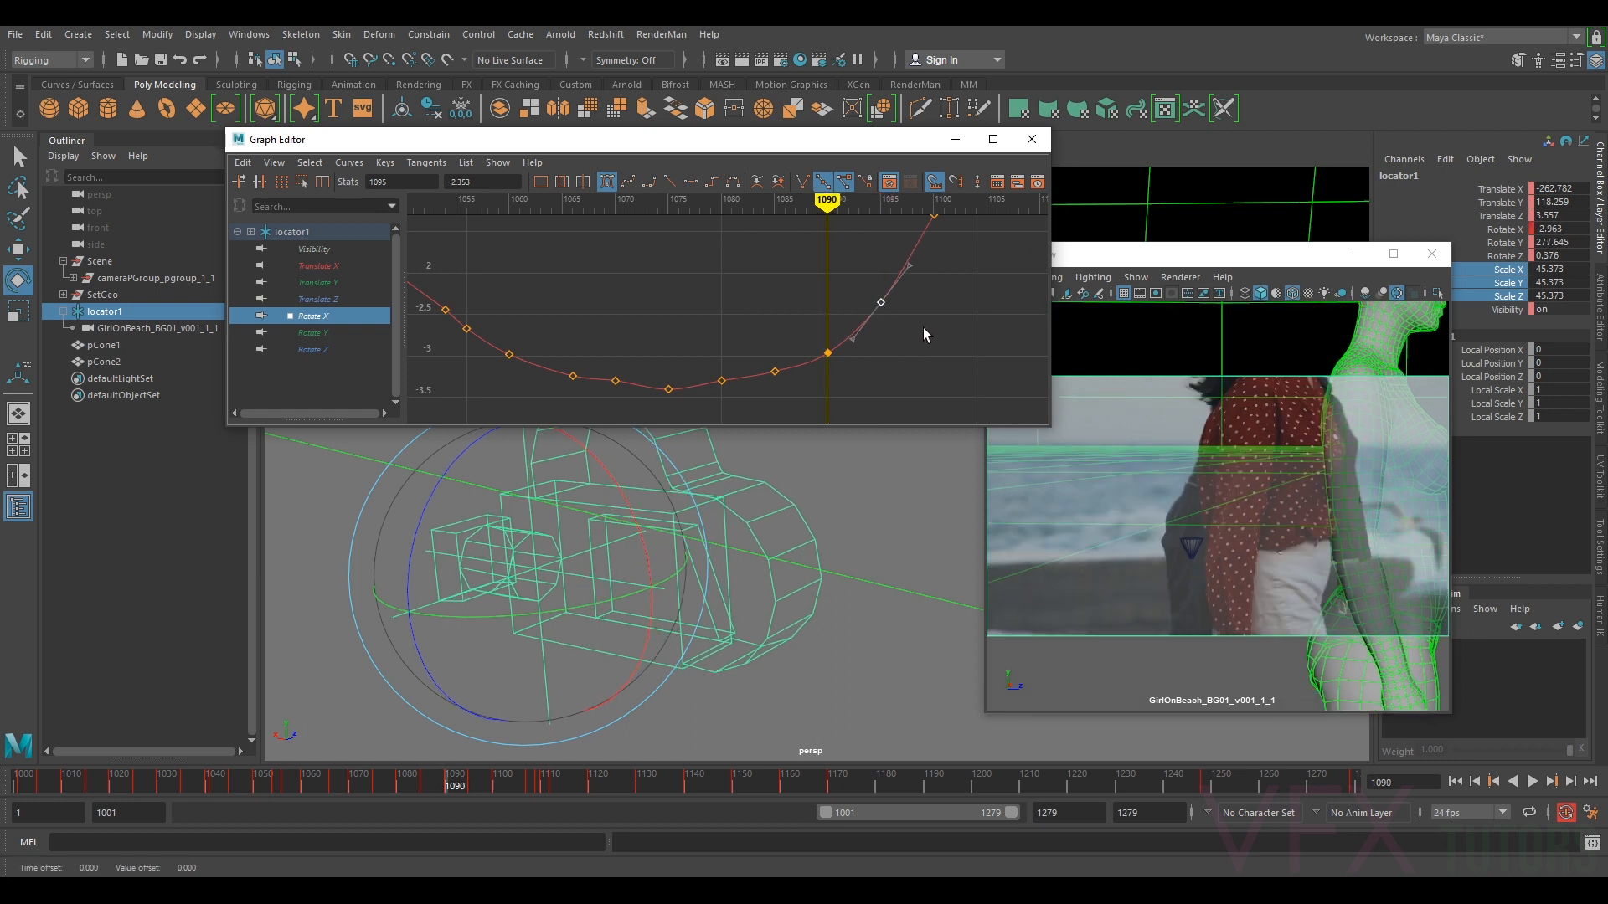
middle_drag(881, 302, 884, 302)
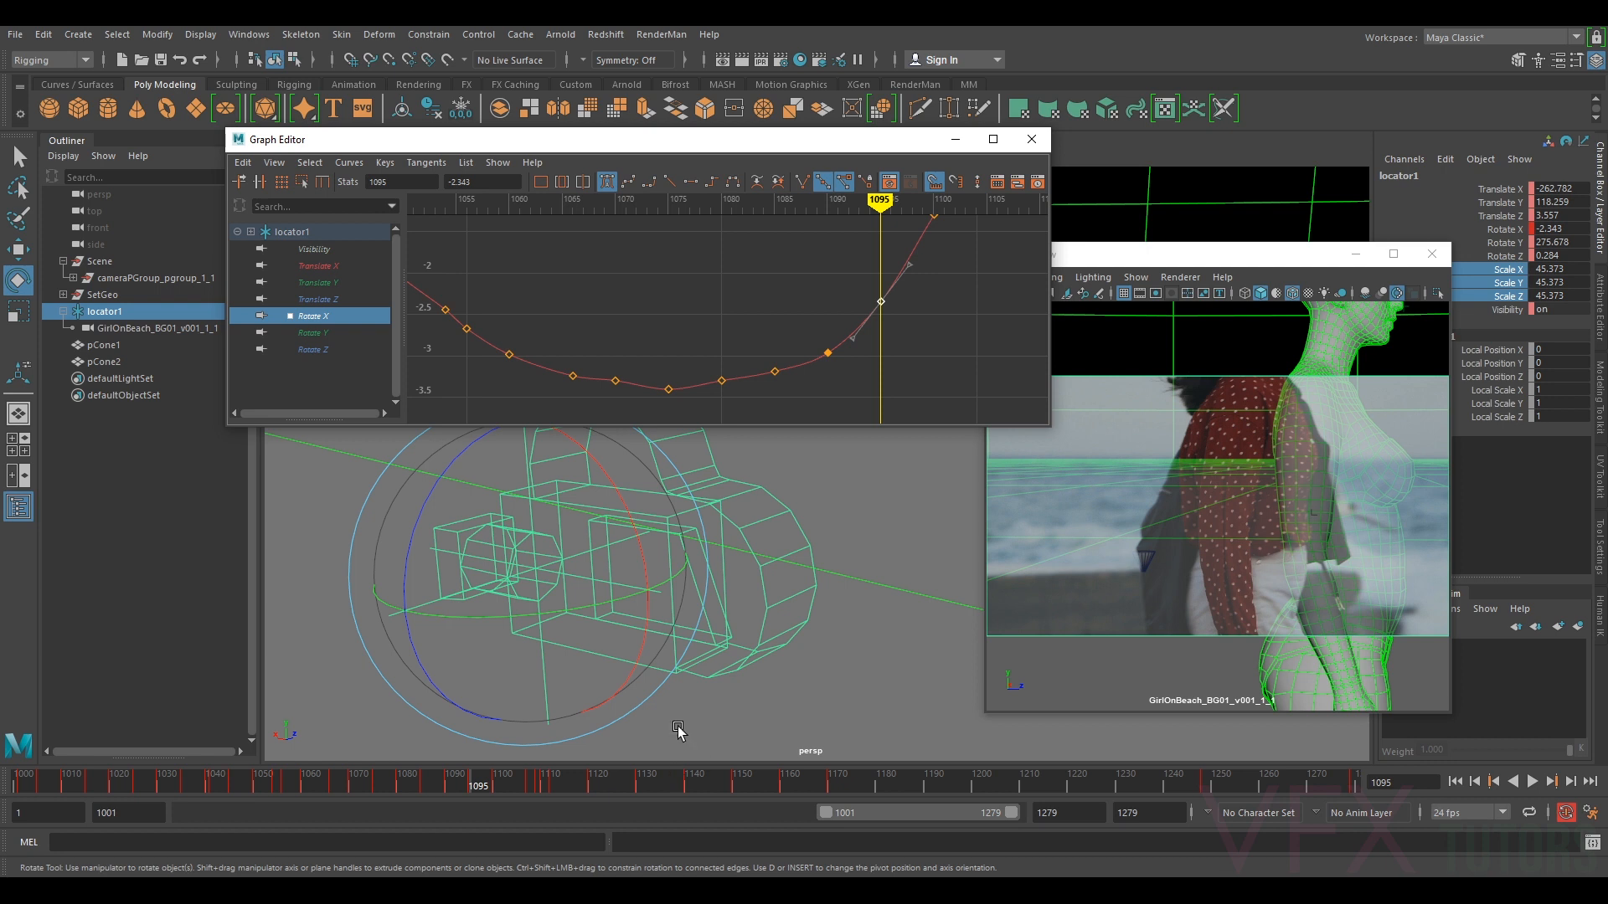
- Lower the Rotate X key at frame 1100 to about -1.356
key(period)
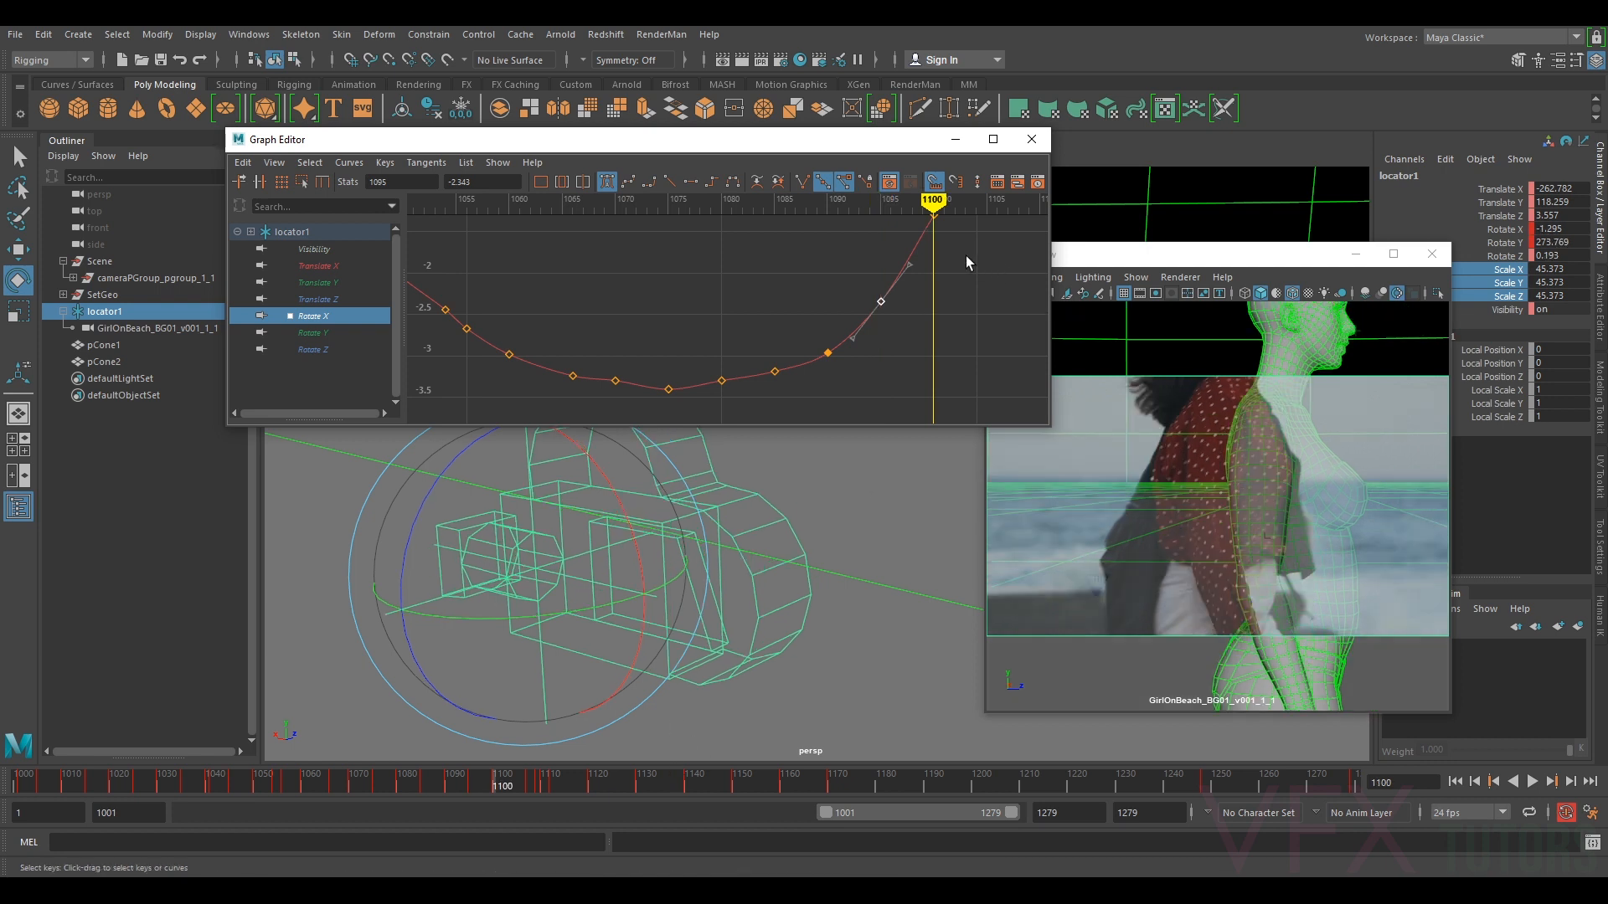
alt+middle_drag(941, 239, 812, 358)
drag(764, 291, 831, 338)
shift+middle_drag(809, 339, 812, 340)
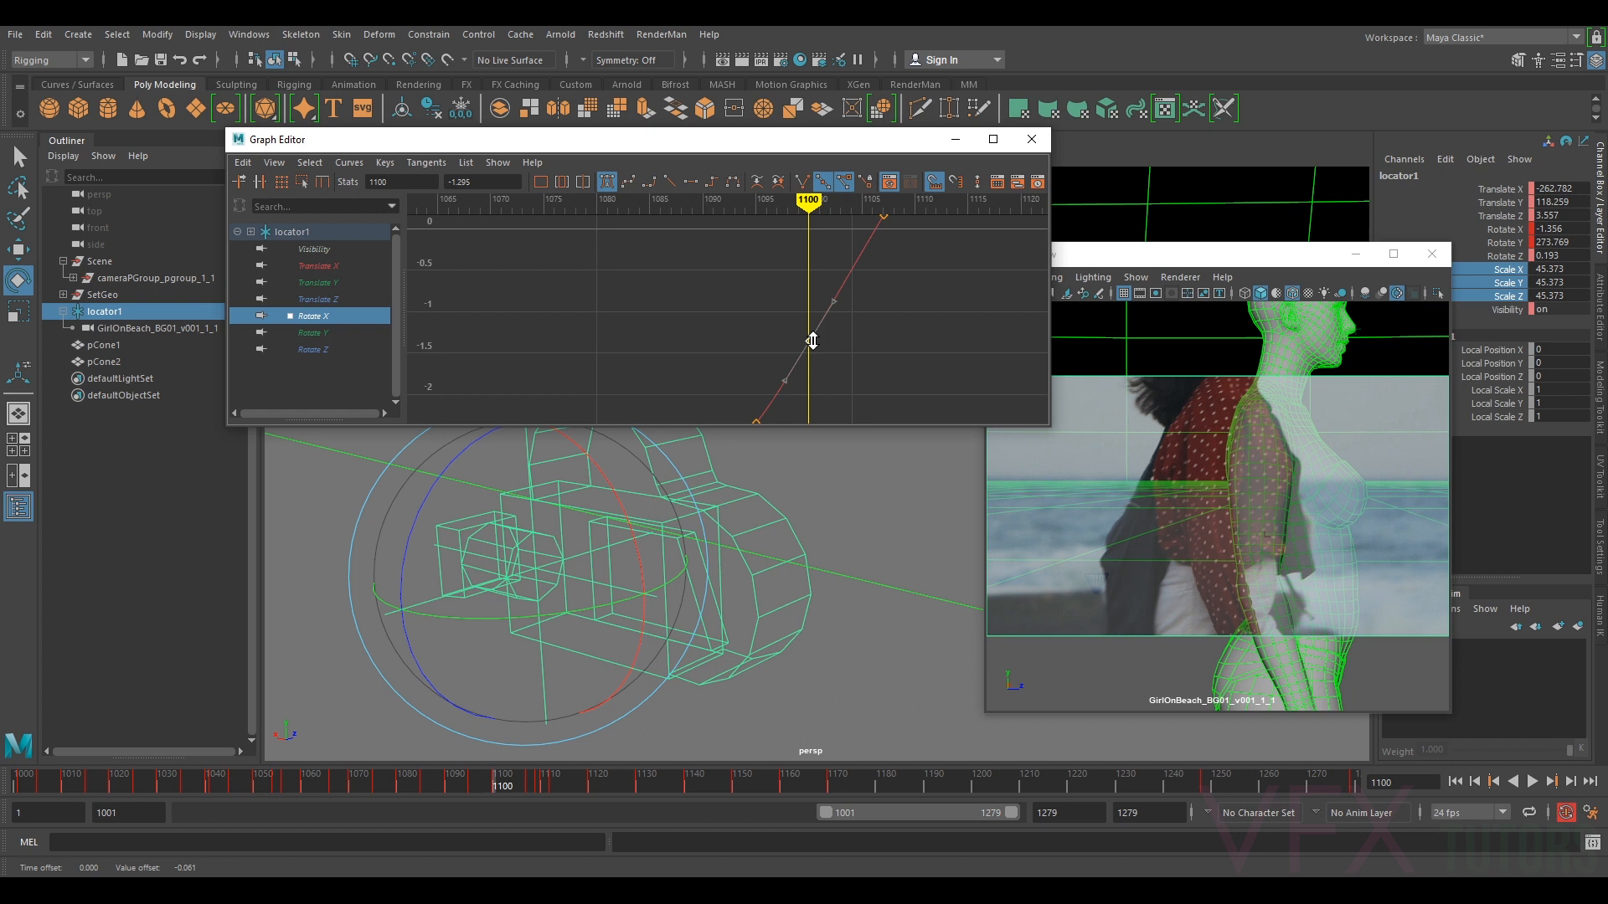
- Compare the grid horizon with the plate at frame 1100 and the keyed frames before it
key(comma)
key(period)
key(comma)
key(period)
key(comma)
key(period)
key(comma)
key(period)
key(comma)
key(comma)
key(period)
key(period)
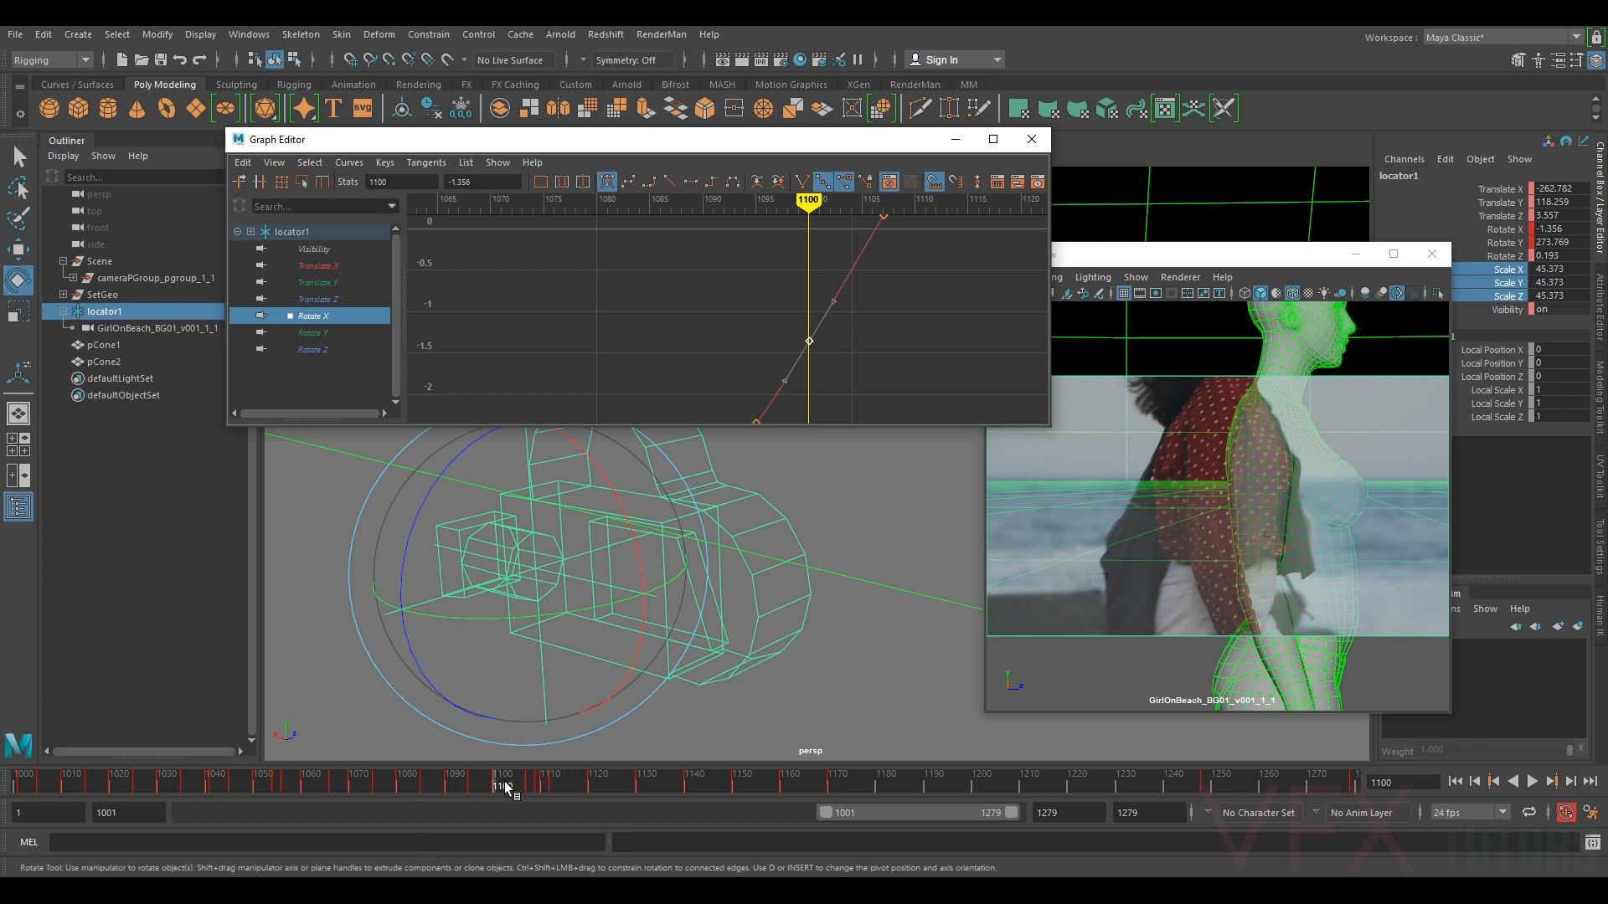
- Lower the Rotate X key at frame 1107 to about 0.103, and compare it with the preceding key
drag(507, 779, 535, 787)
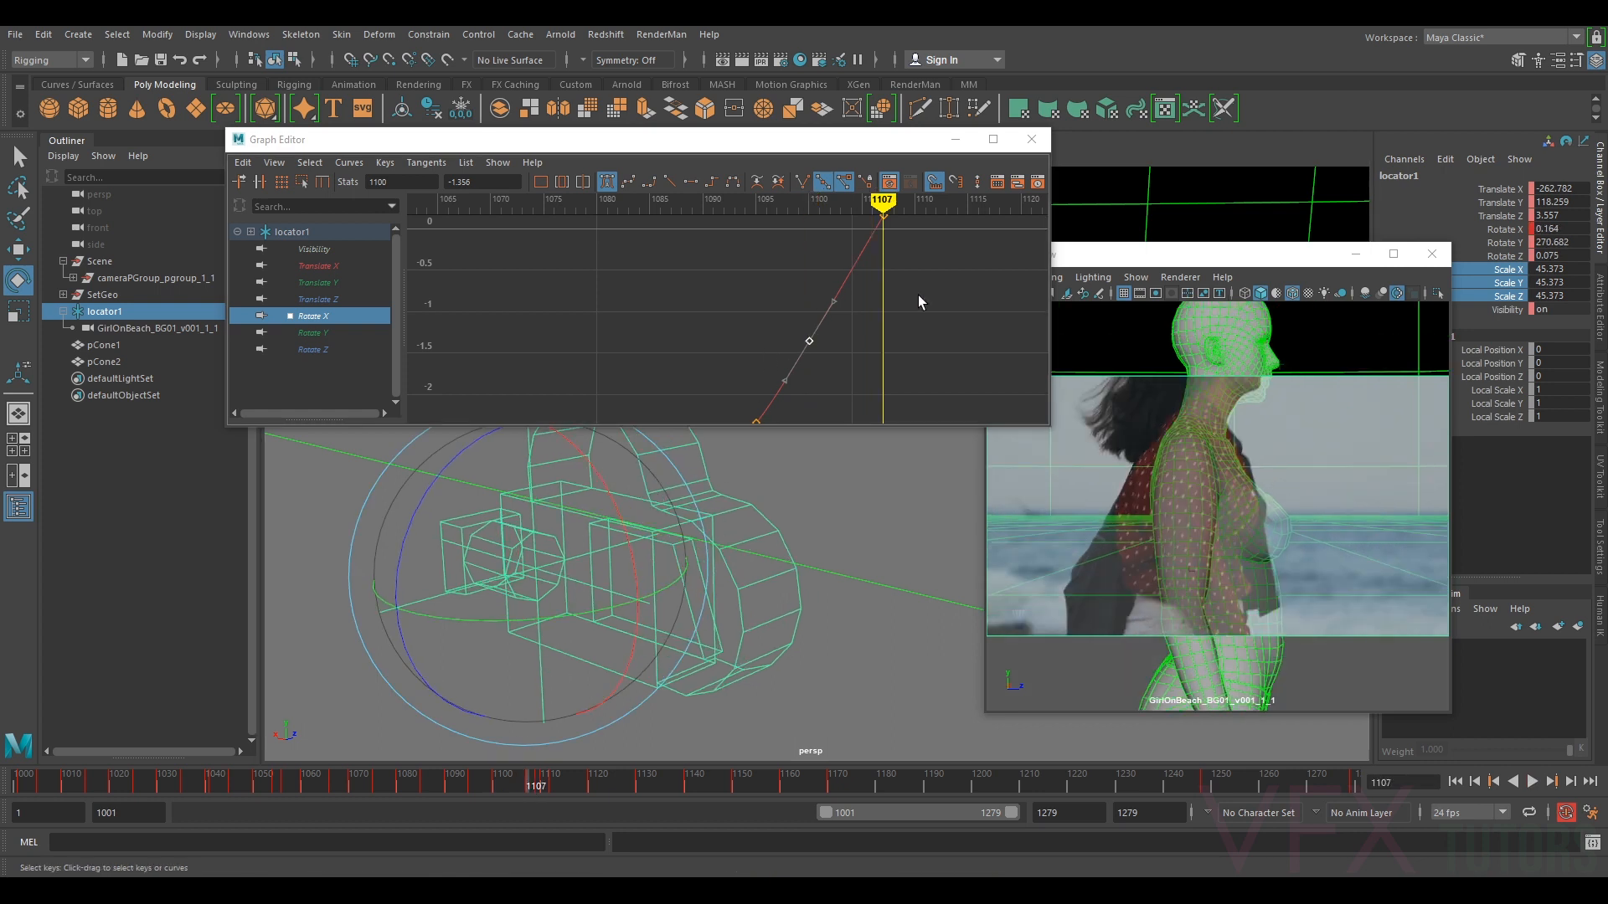
alt+middle_drag(986, 290, 891, 369)
drag(786, 303, 787, 303)
shift+middle_drag(788, 294, 788, 299)
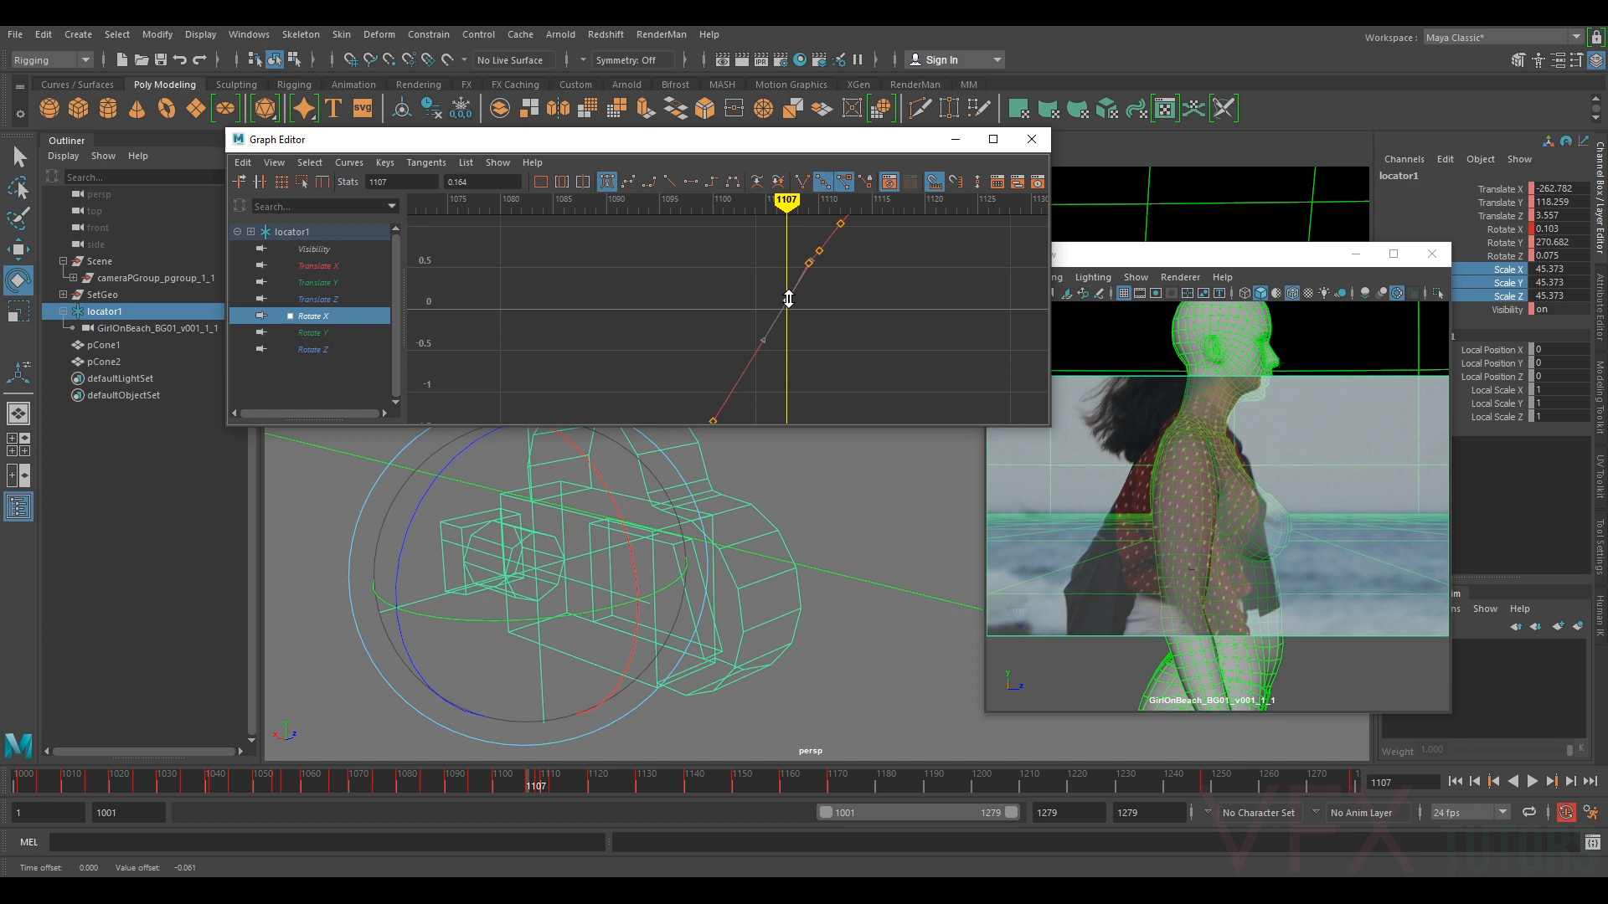
key(comma)
key(period)
- Lower the Rotate X key at frame 1109 to about 0.472, and compare it with frame 1107
key(period)
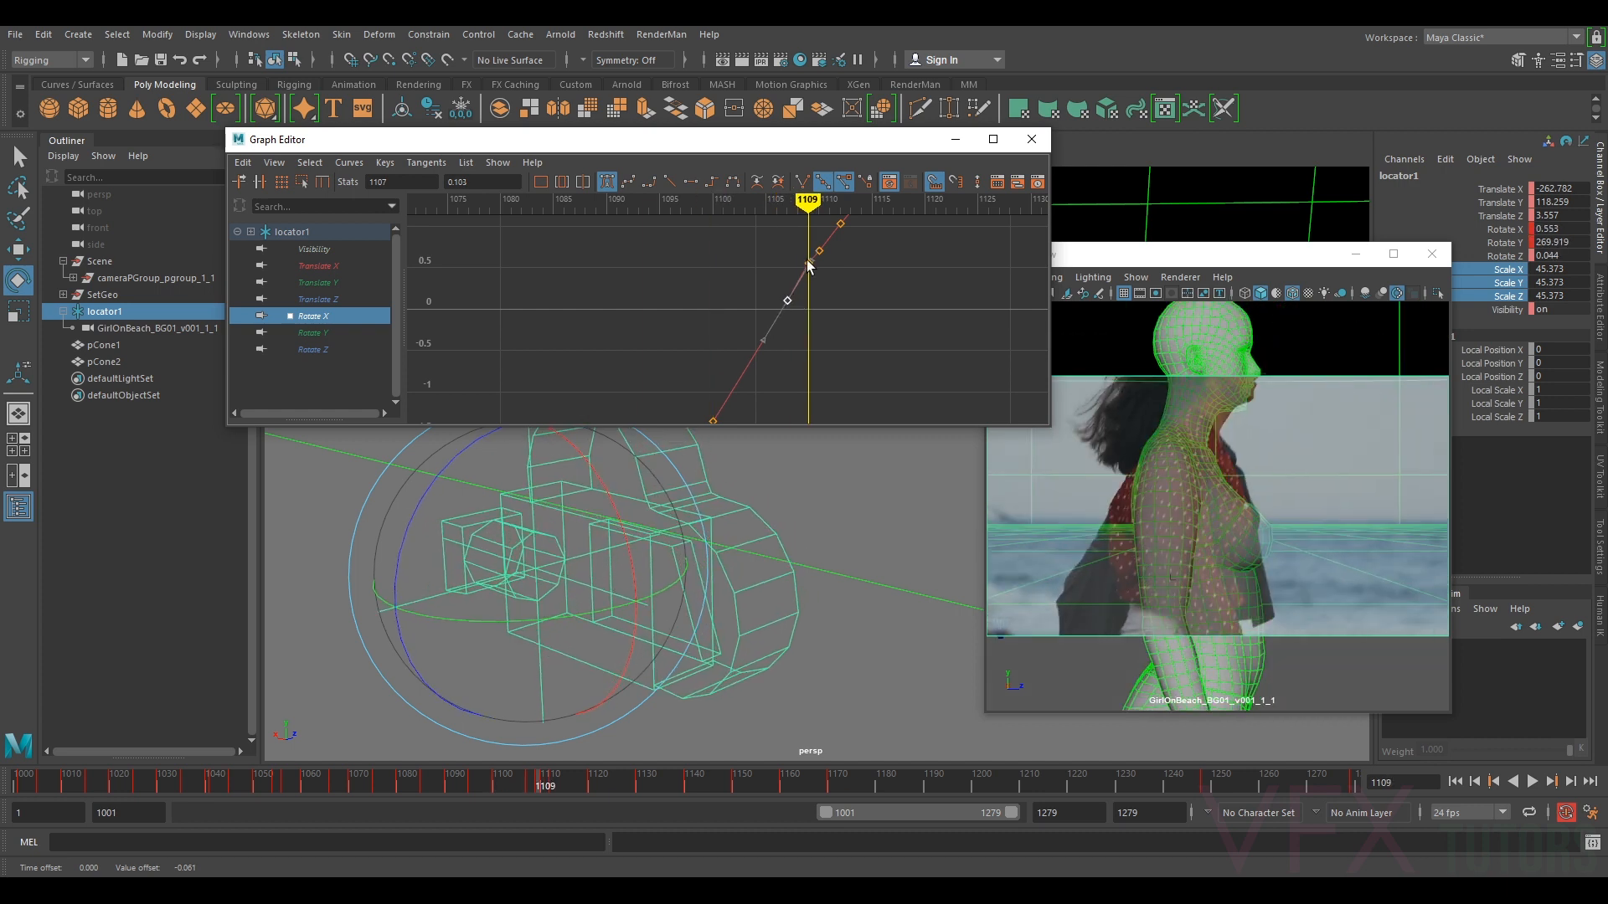
drag(811, 268, 812, 268)
shift+middle_drag(811, 267, 810, 266)
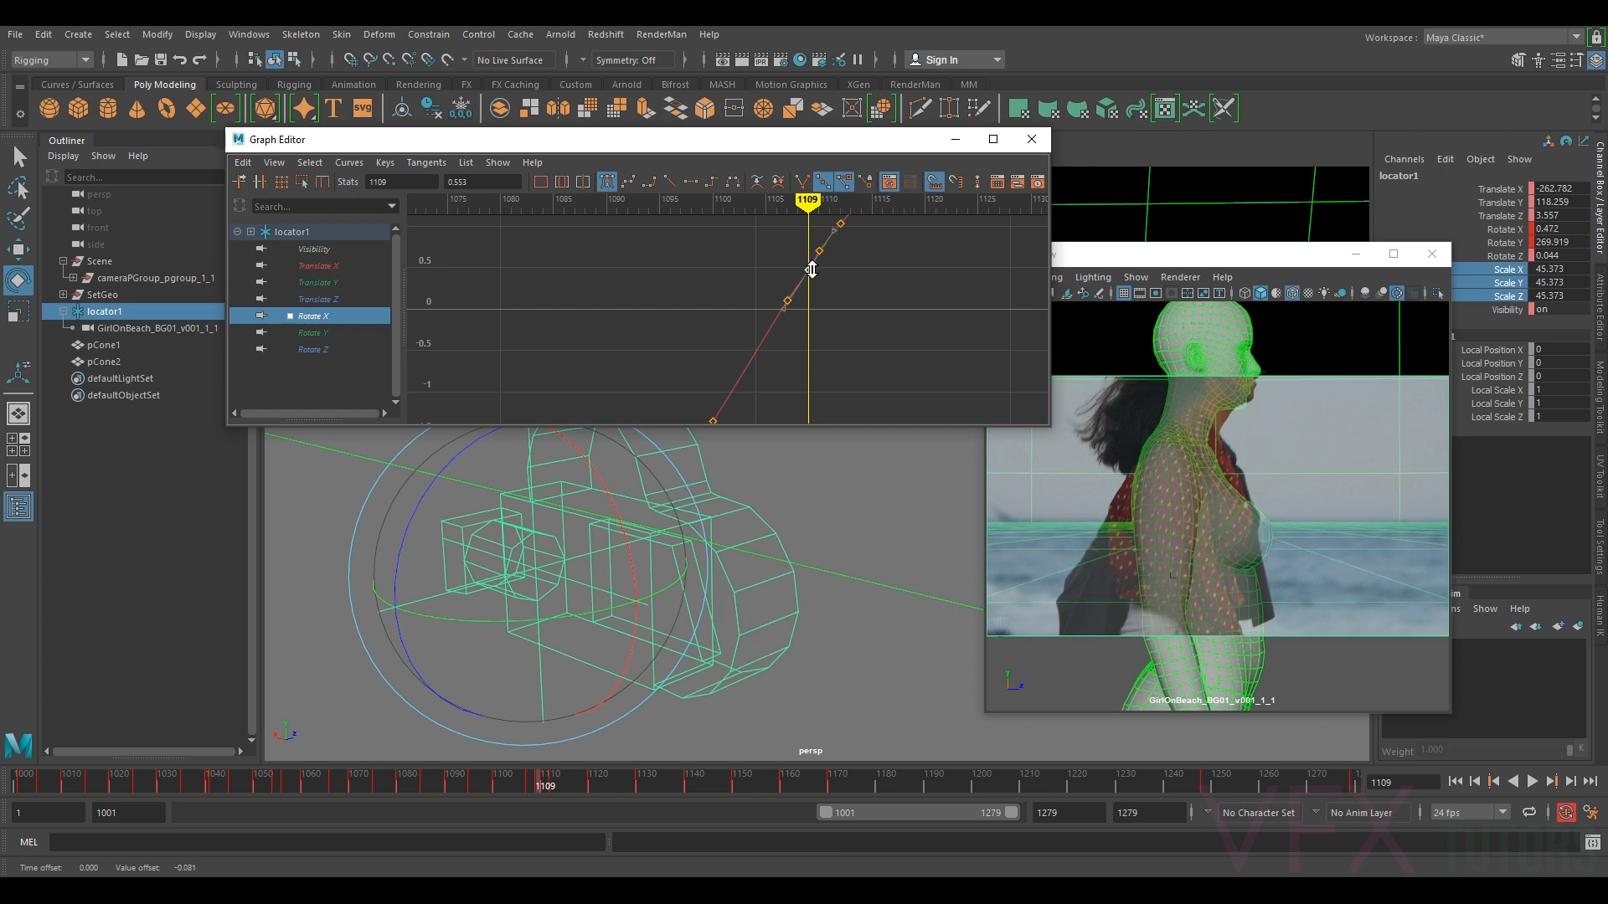
key(comma)
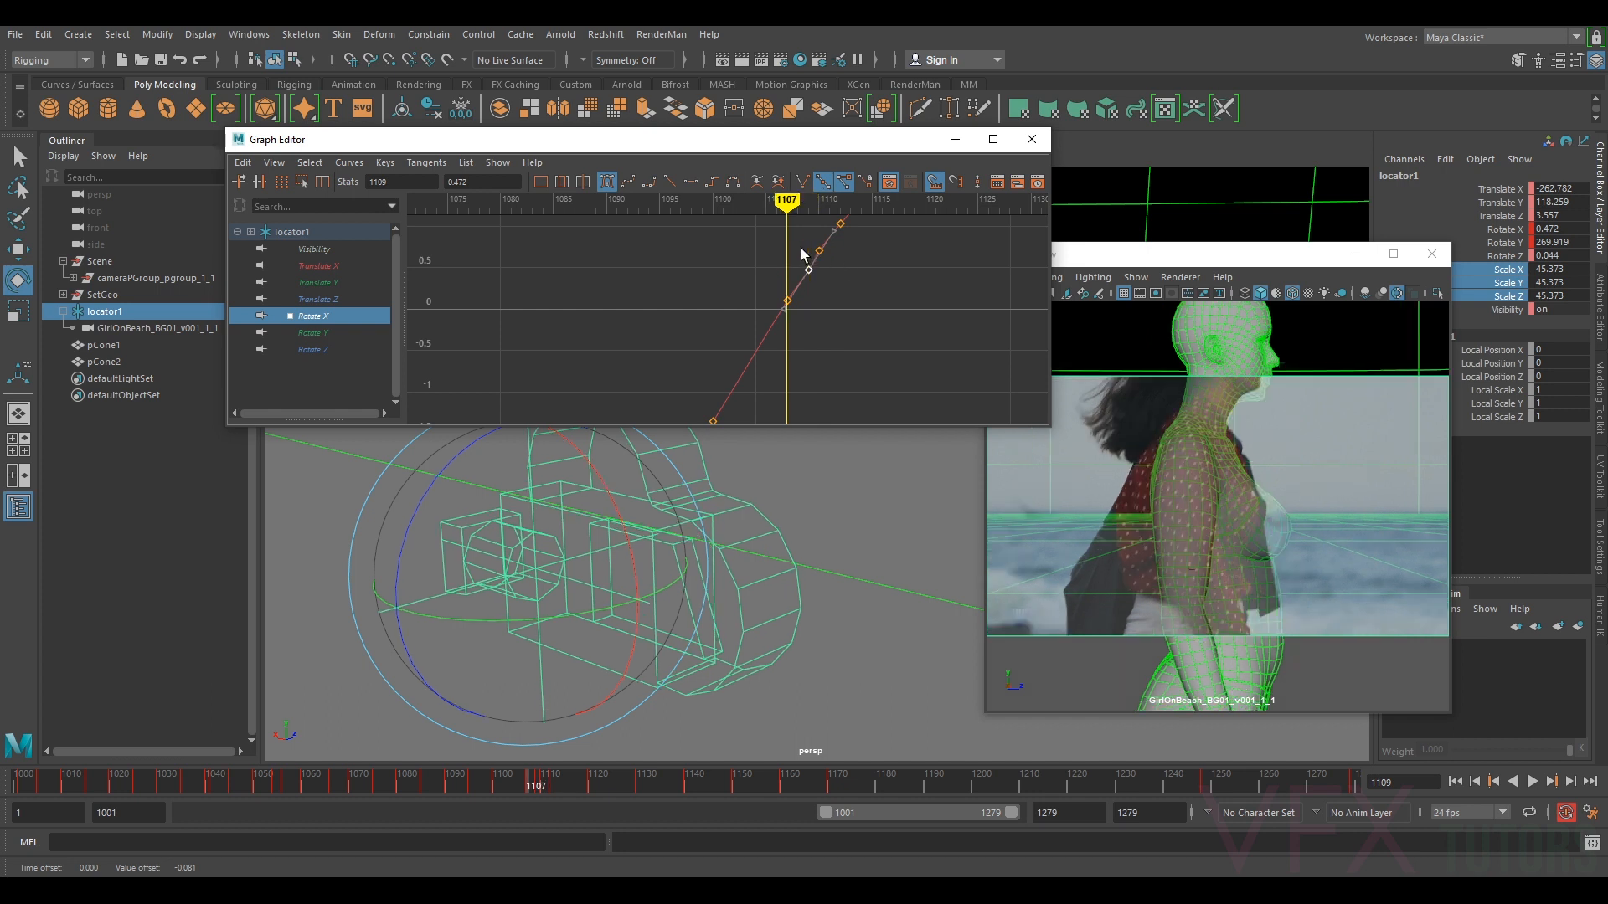
key(period)
- Lower the Rotate X key at frame 1110 to about 0.612
key(period)
click(819, 251)
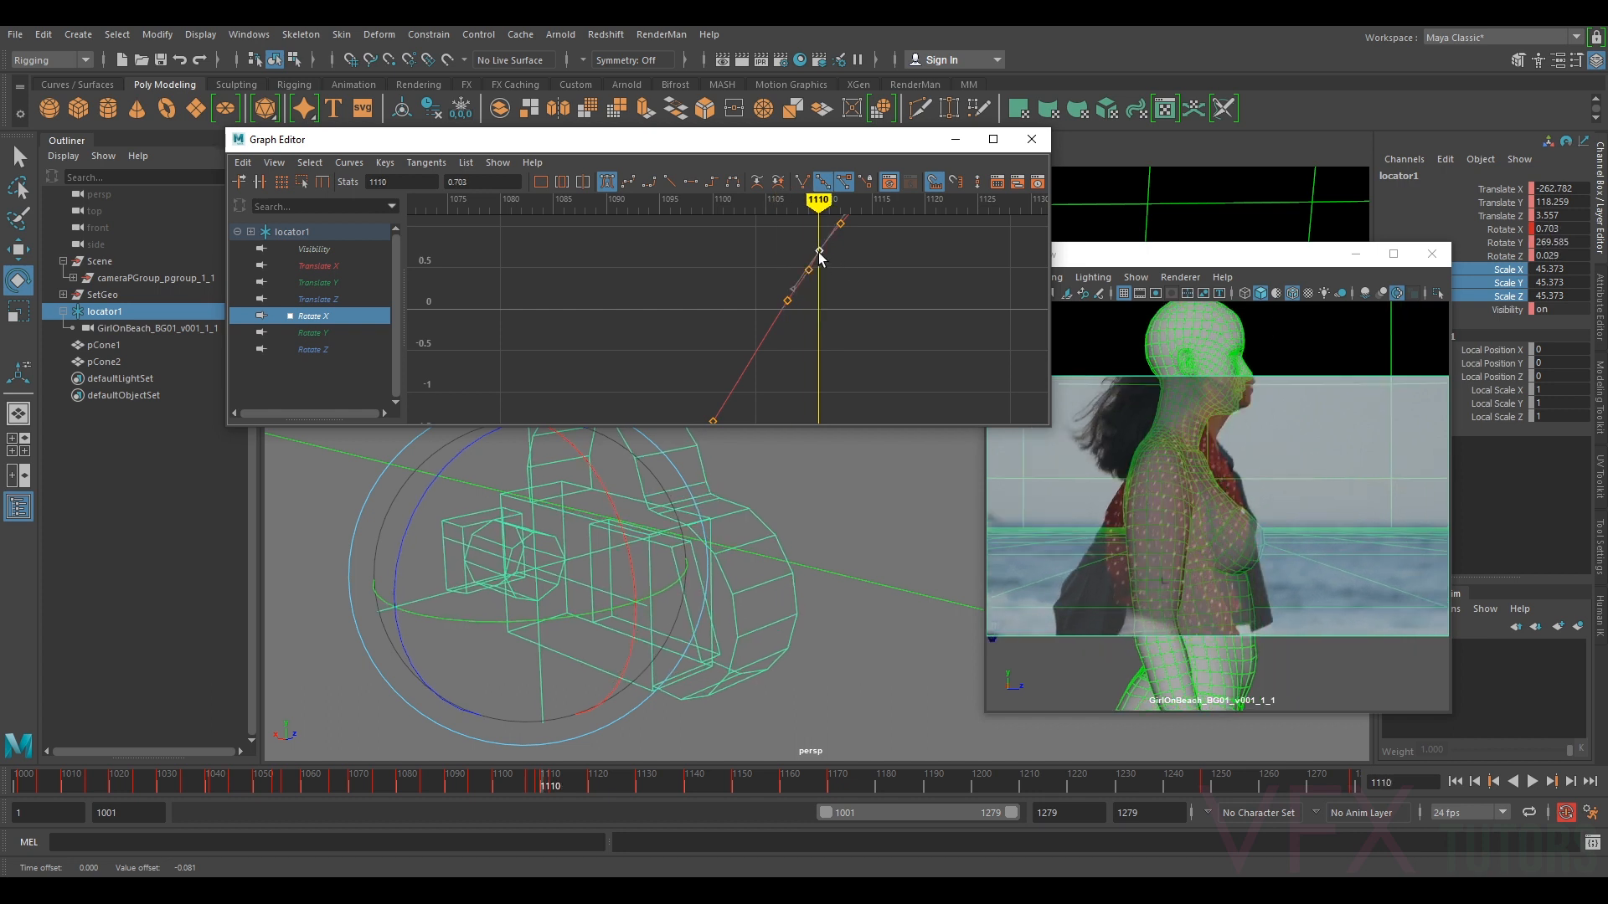
shift+middle_drag(816, 250, 819, 259)
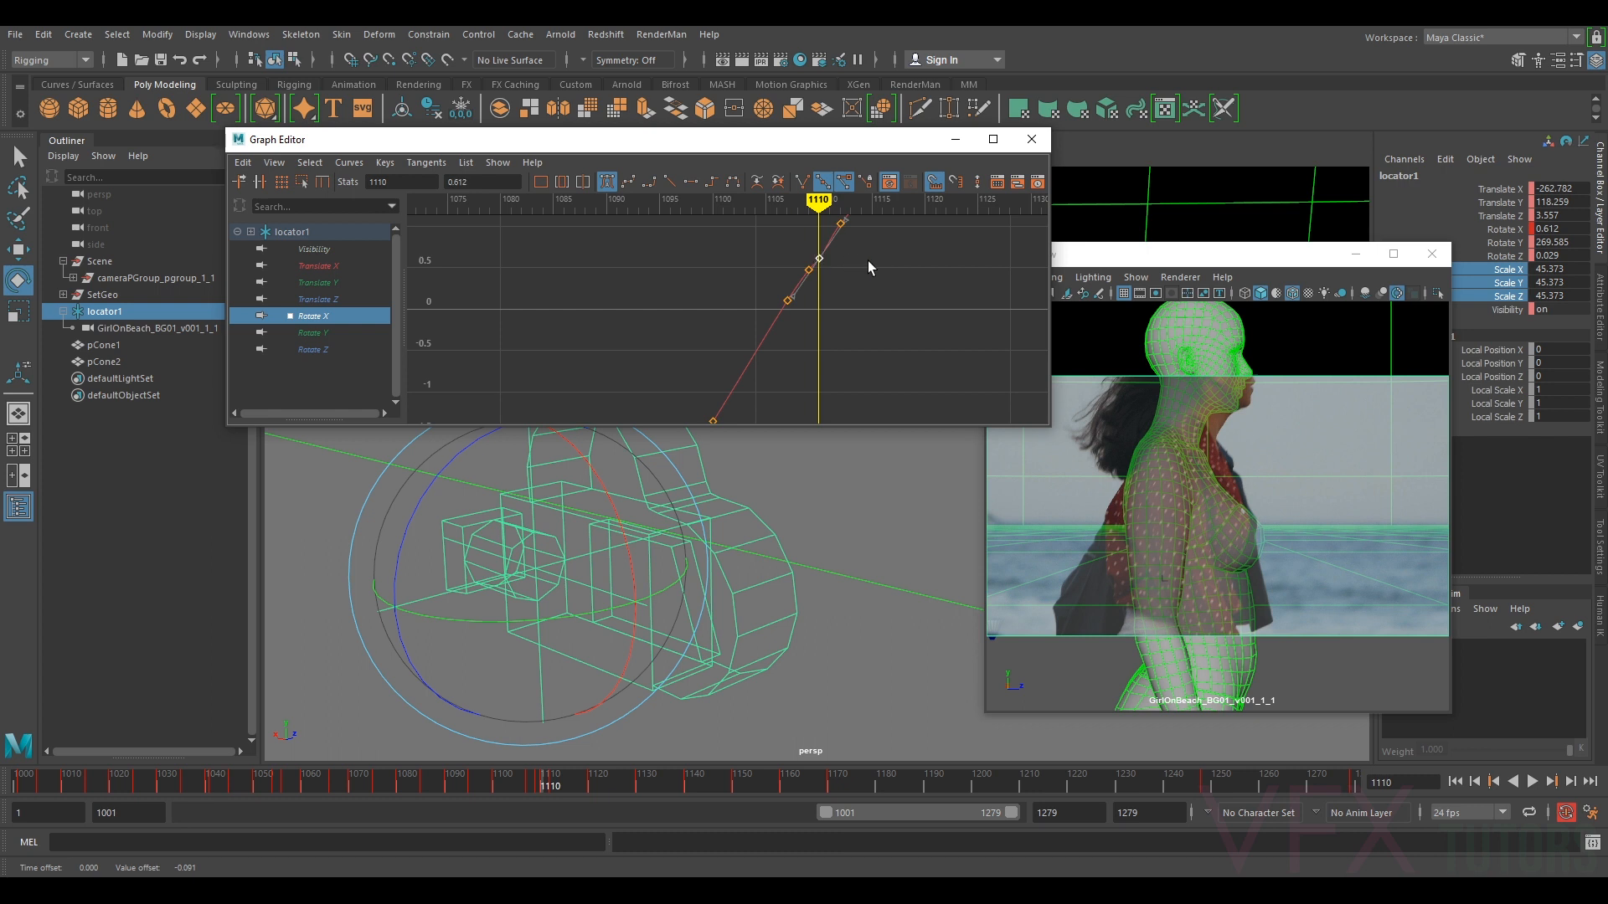
- Lower the Rotate X key at frame 1112 to about 0.937
key(period)
alt+right_drag(926, 234, 844, 343)
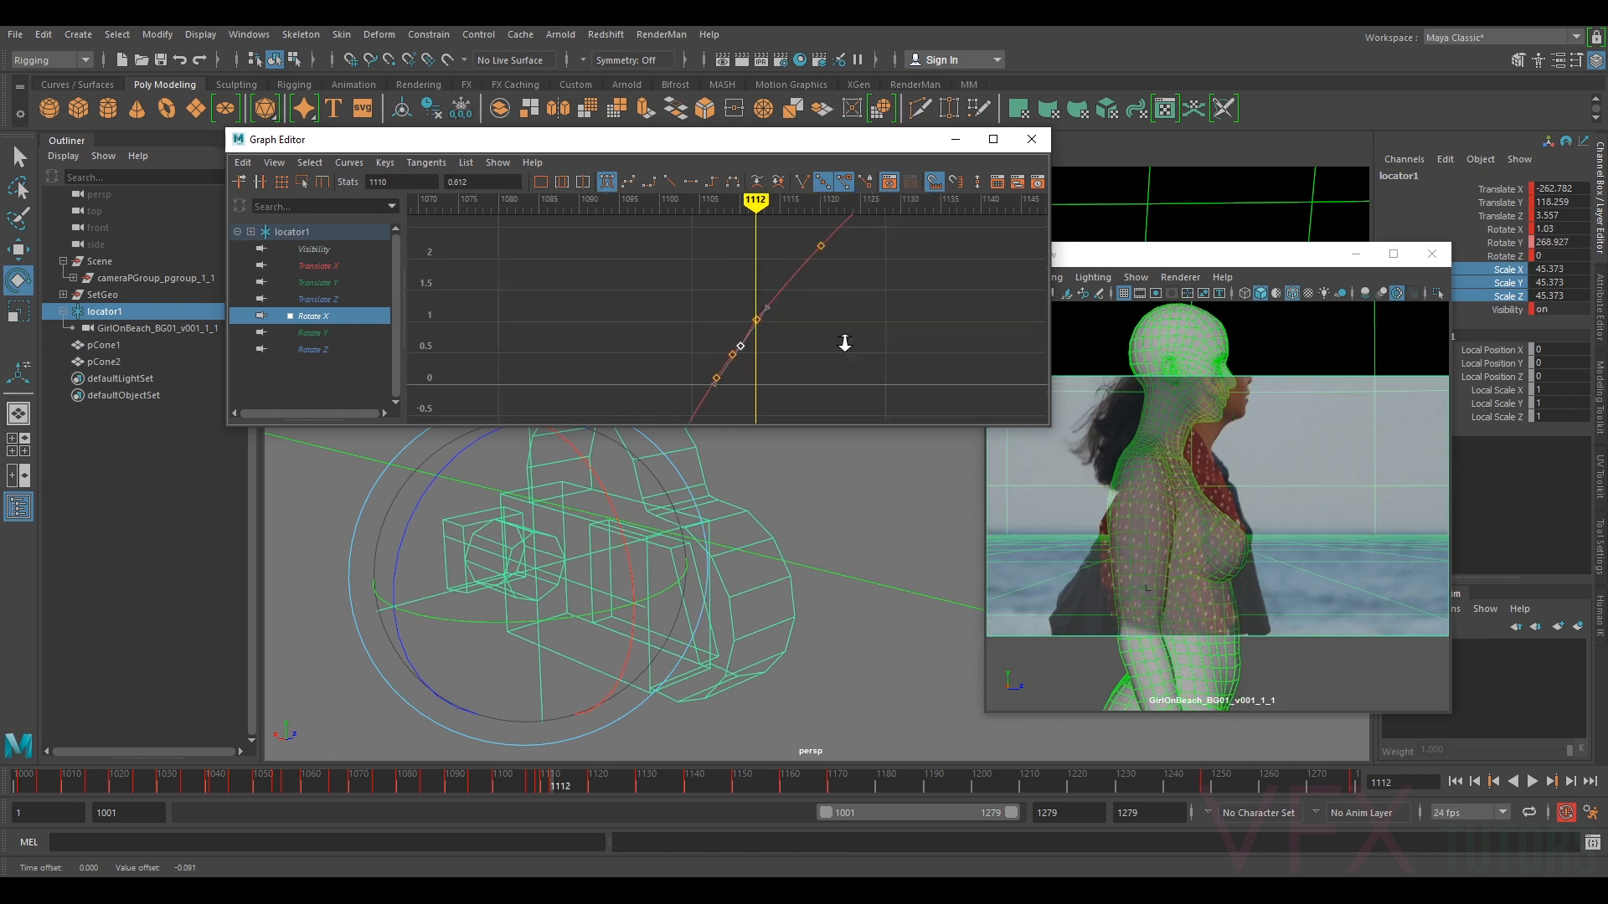
drag(771, 329, 756, 320)
middle_drag(758, 321, 764, 325)
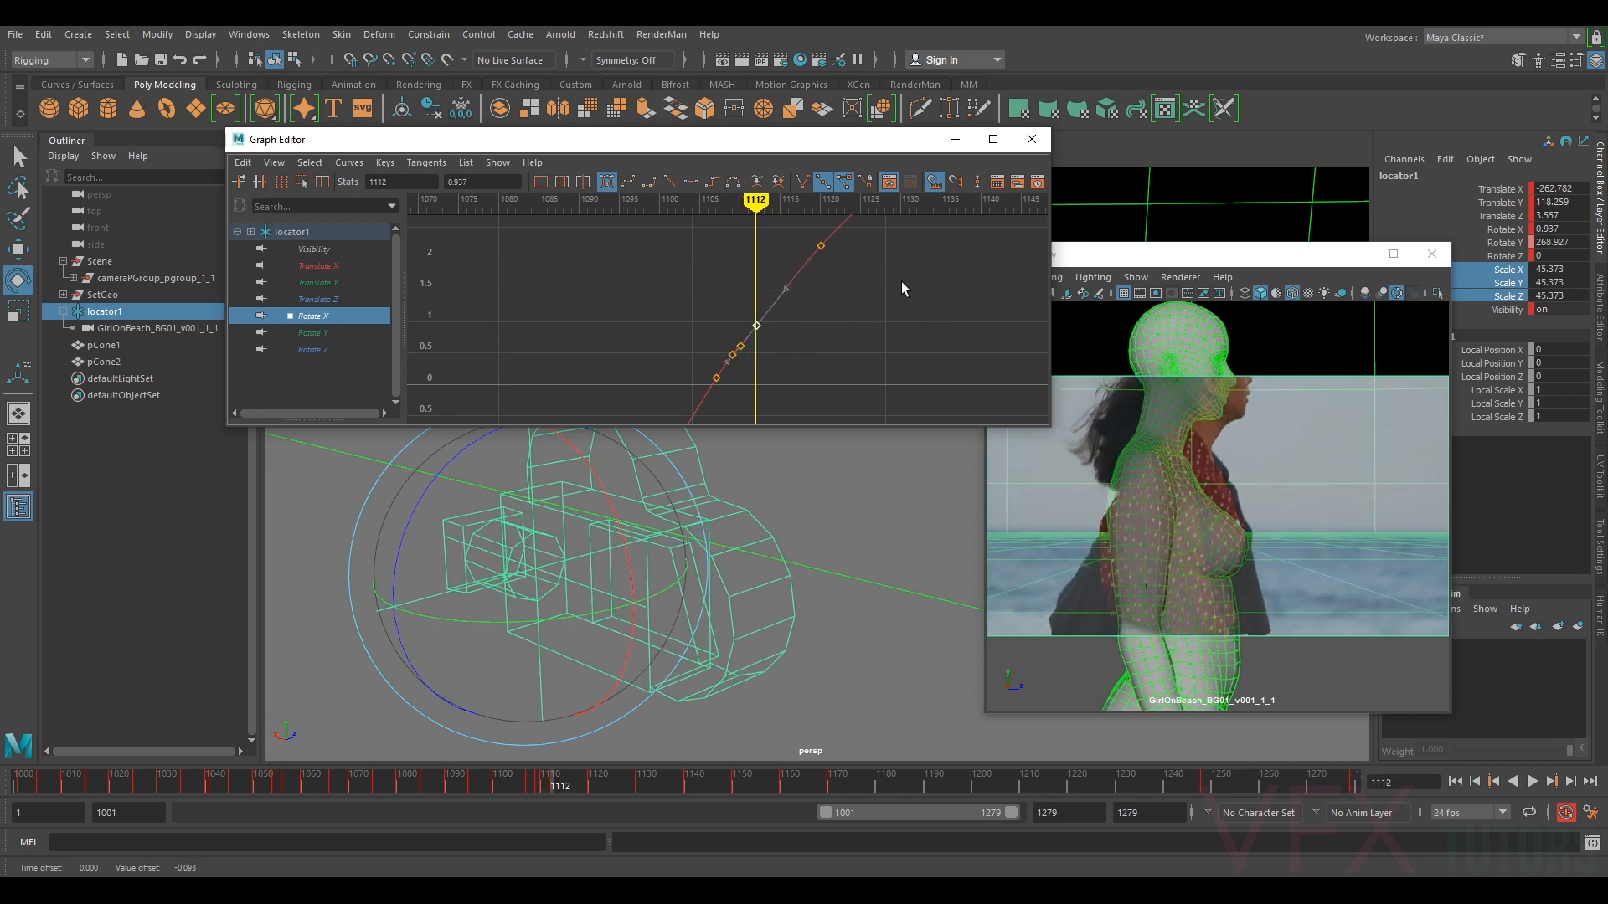
- Rotate locator1 at frame 1115 to add a Rotate X key, move it to frame 1116 at about 1.628, and compare it with frame 1112
drag(586, 779, 565, 781)
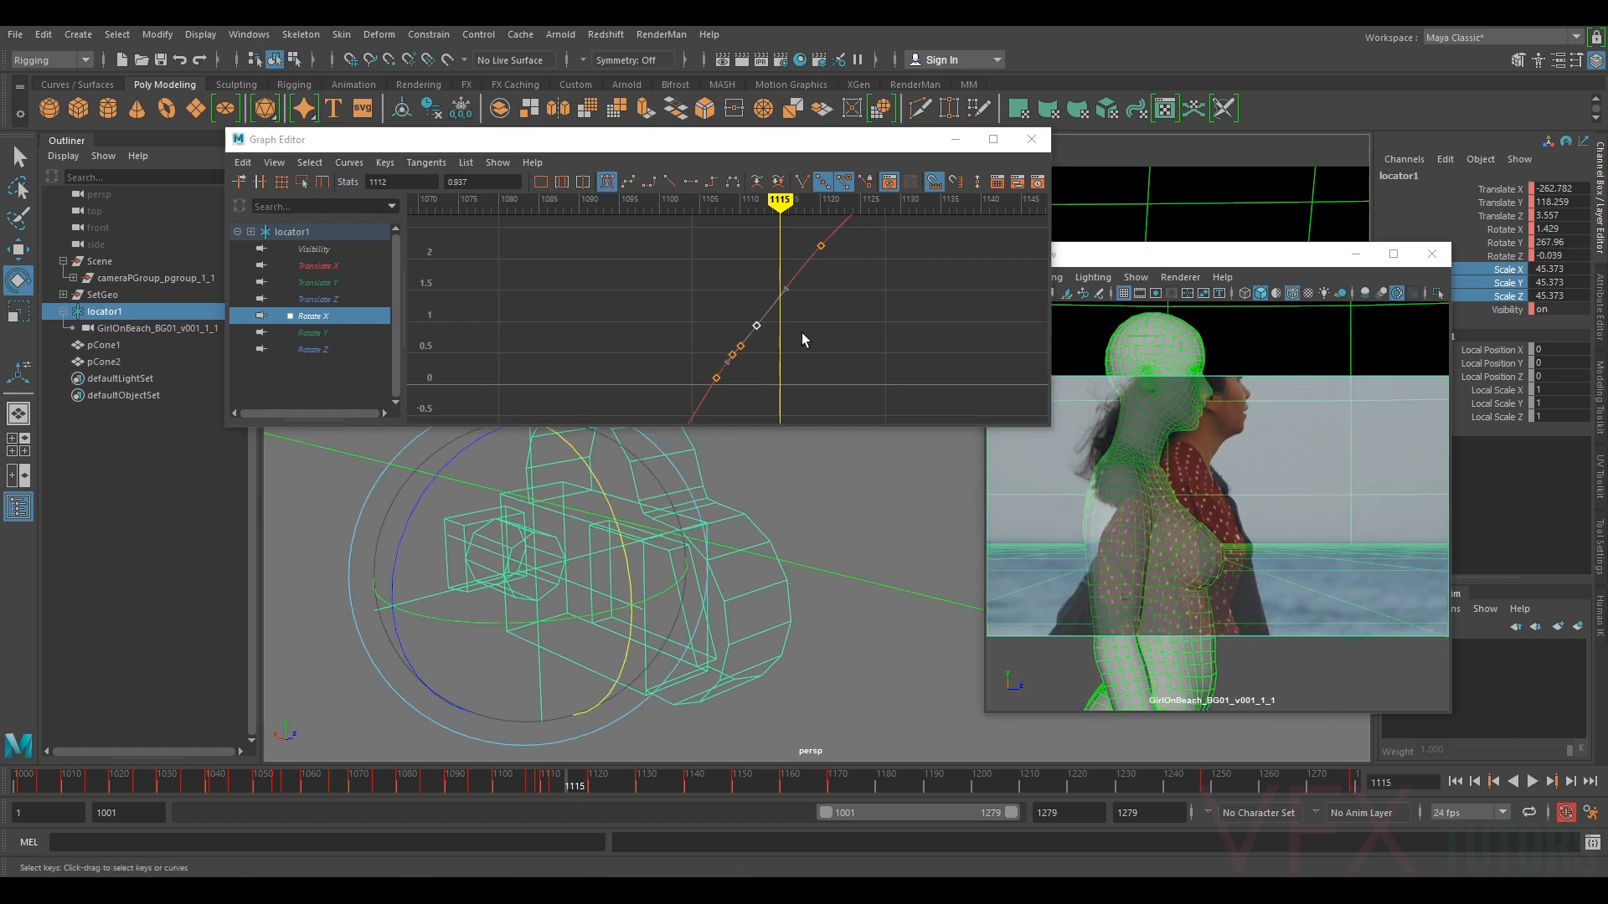
drag(593, 461, 594, 469)
drag(761, 247, 787, 283)
middle_drag(783, 261, 788, 283)
key(.)
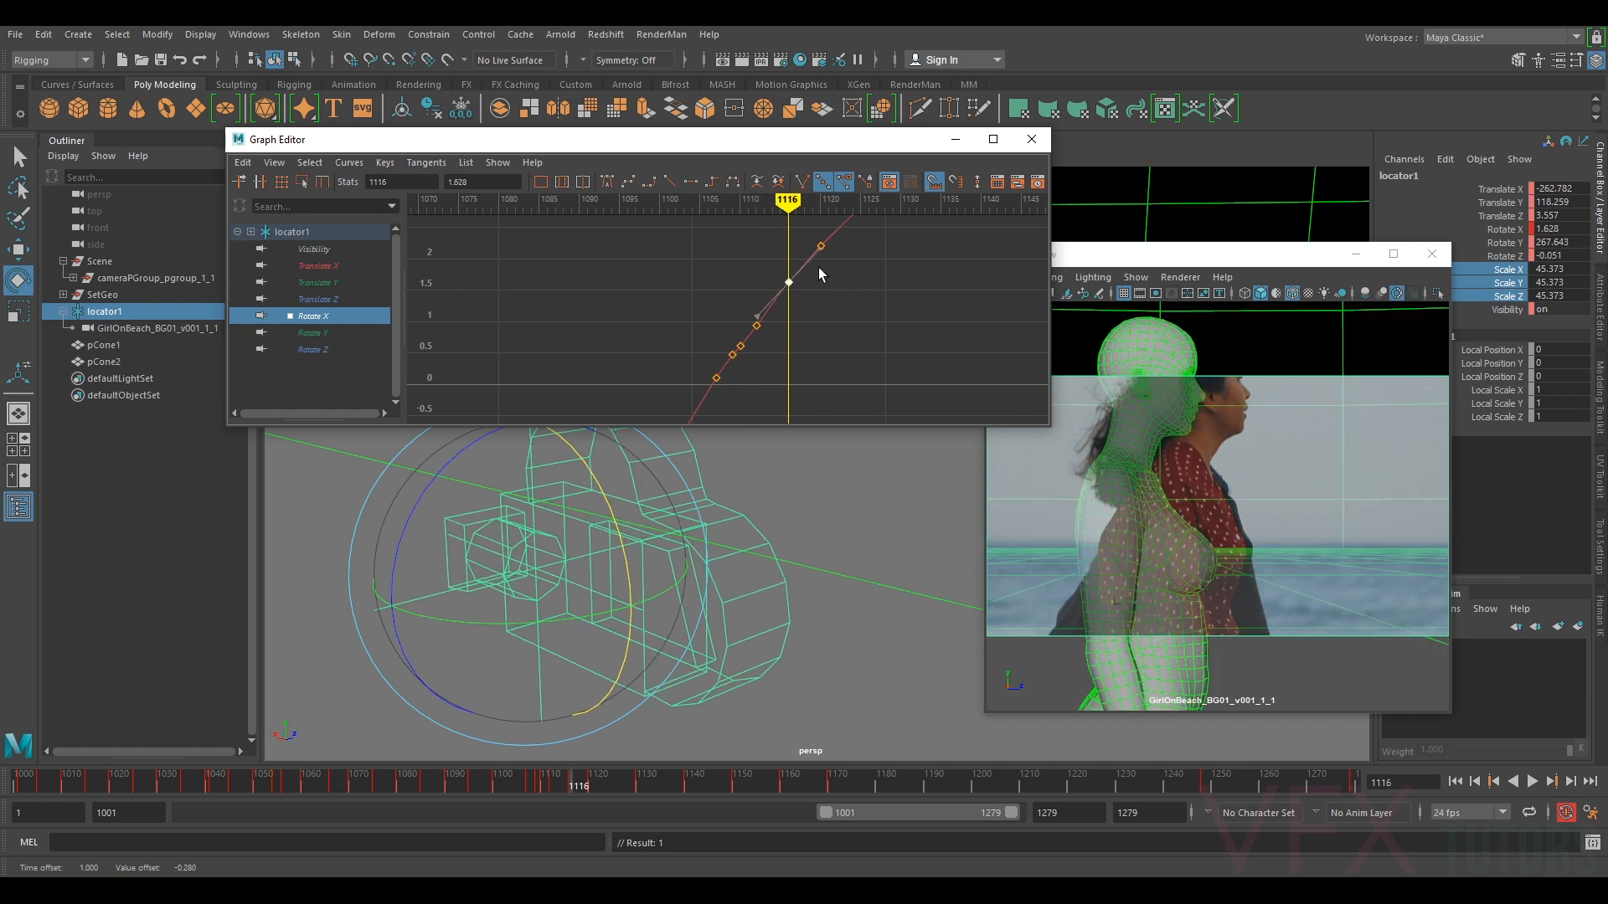
middle_click(1206, 486)
key(.)
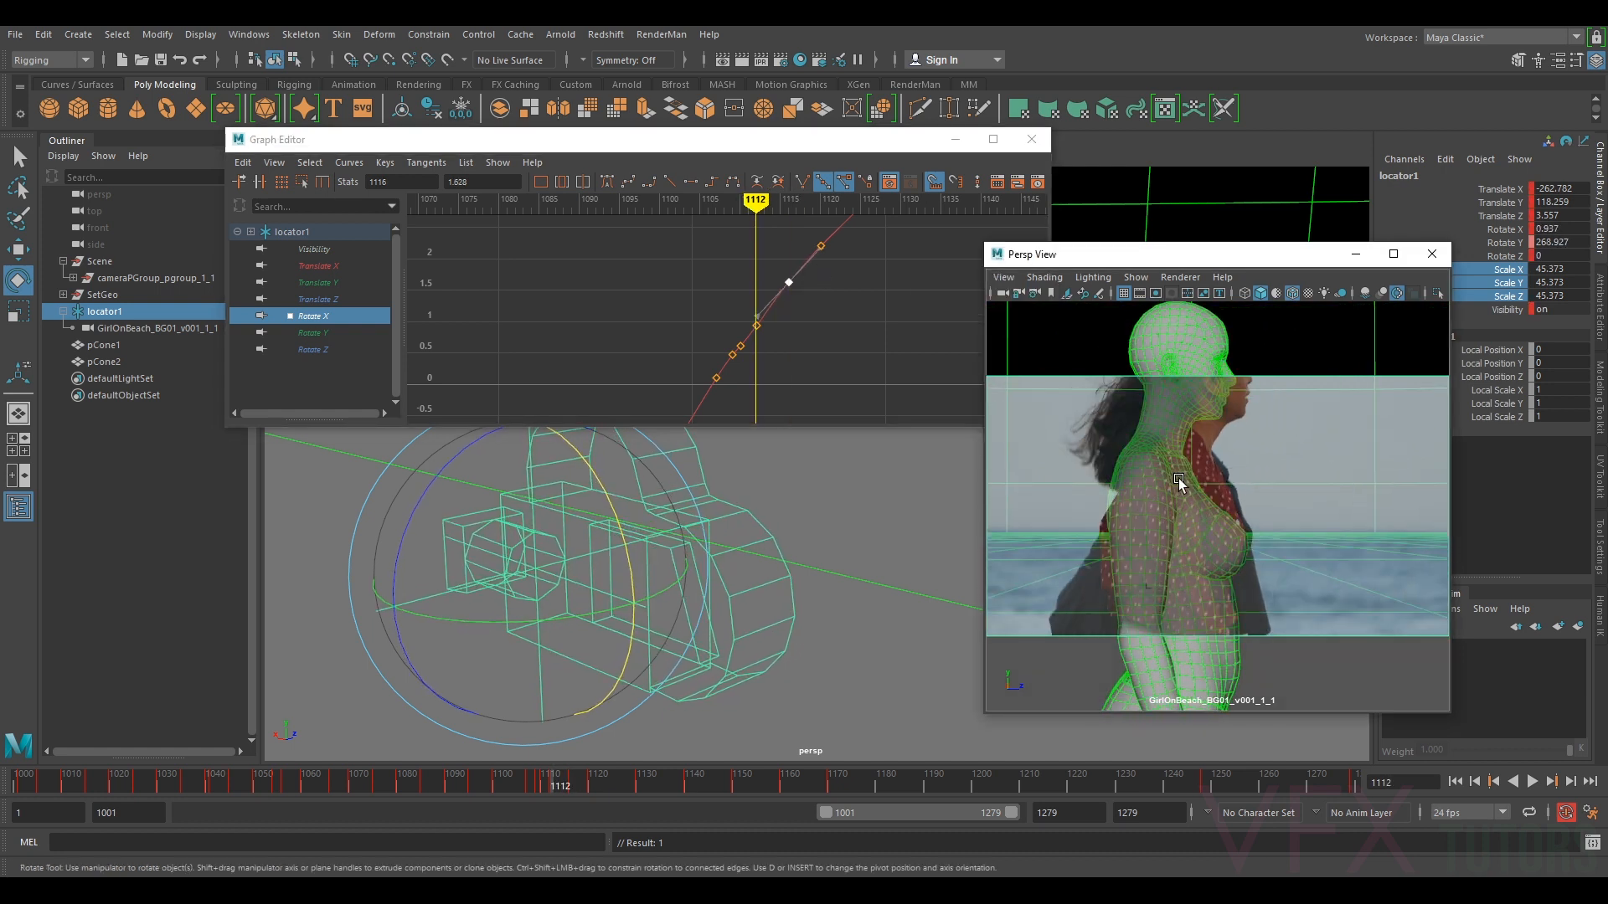
- Add a Rotate X key on locator1 at frame 1125, set it to about 2.829, and compare it with the neighbouring key
key(.)
key(.)
key(.)
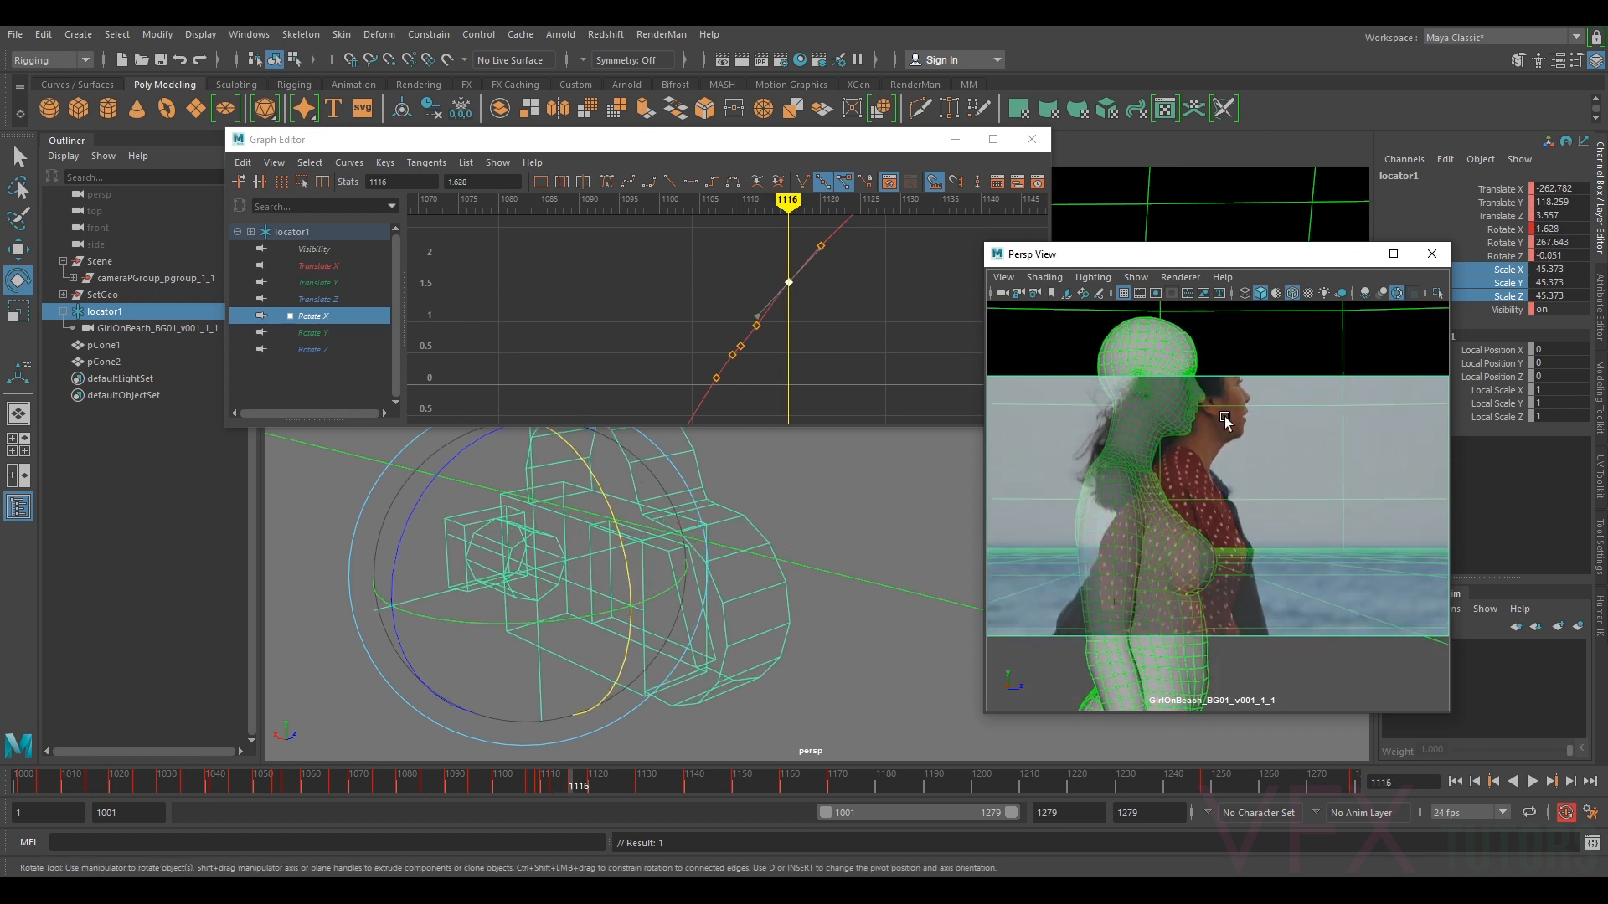
key(.)
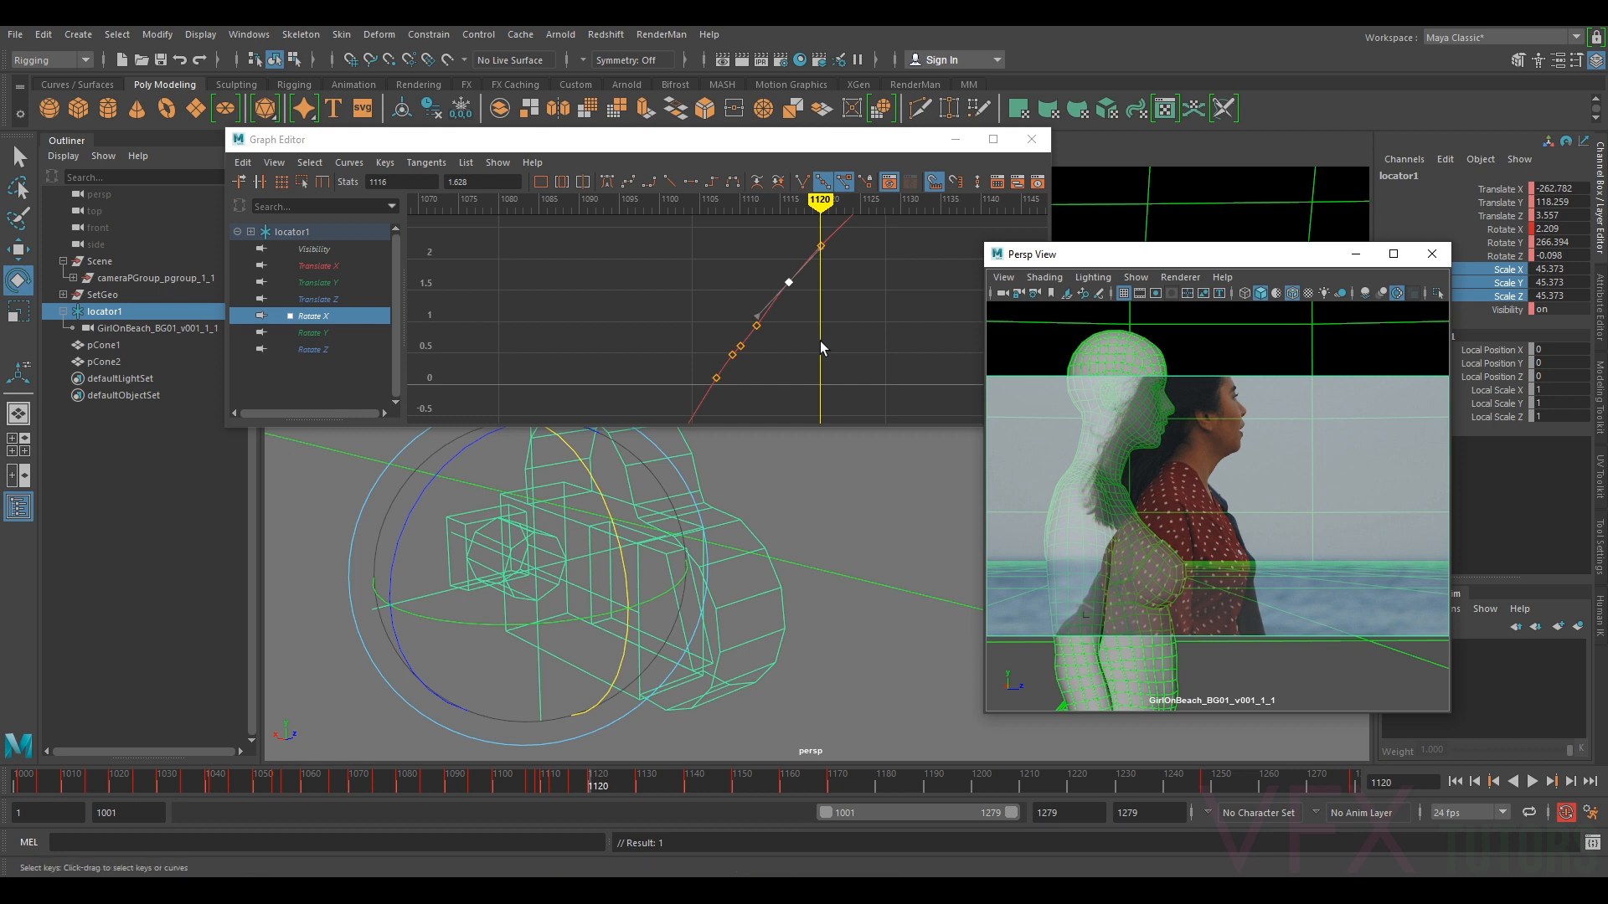
alt+middle_drag(847, 309, 689, 370)
drag(595, 786, 612, 790)
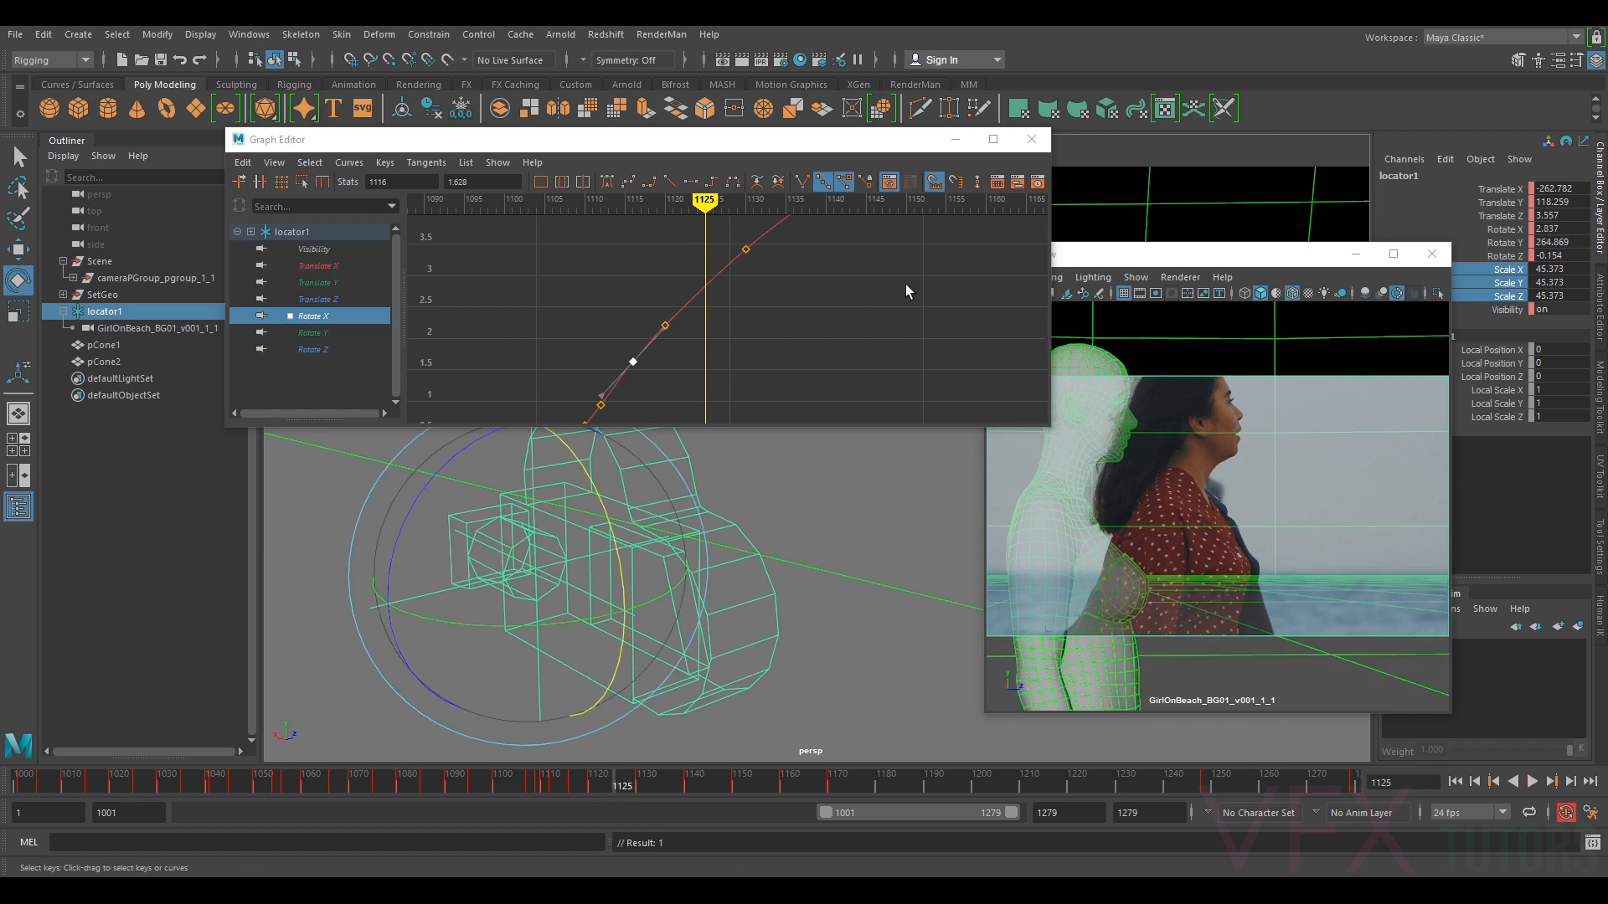
drag(605, 506, 606, 508)
drag(680, 263, 720, 288)
shift+middle_drag(706, 285, 708, 285)
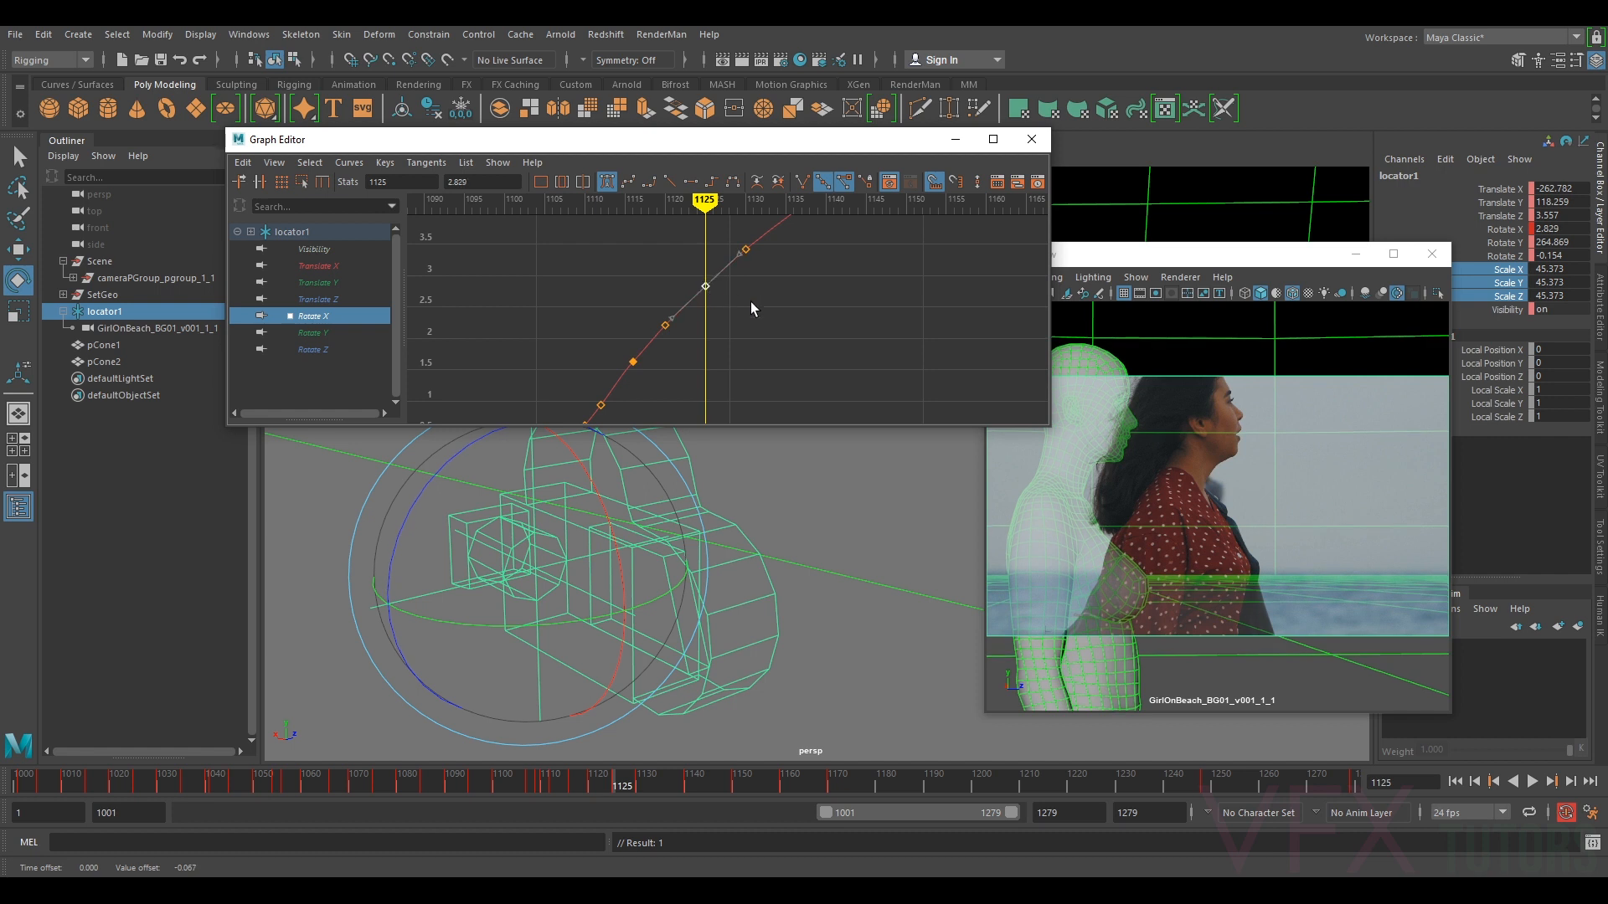
middle_click(1307, 588)
key(comma)
key(period)
key(comma)
key(period)
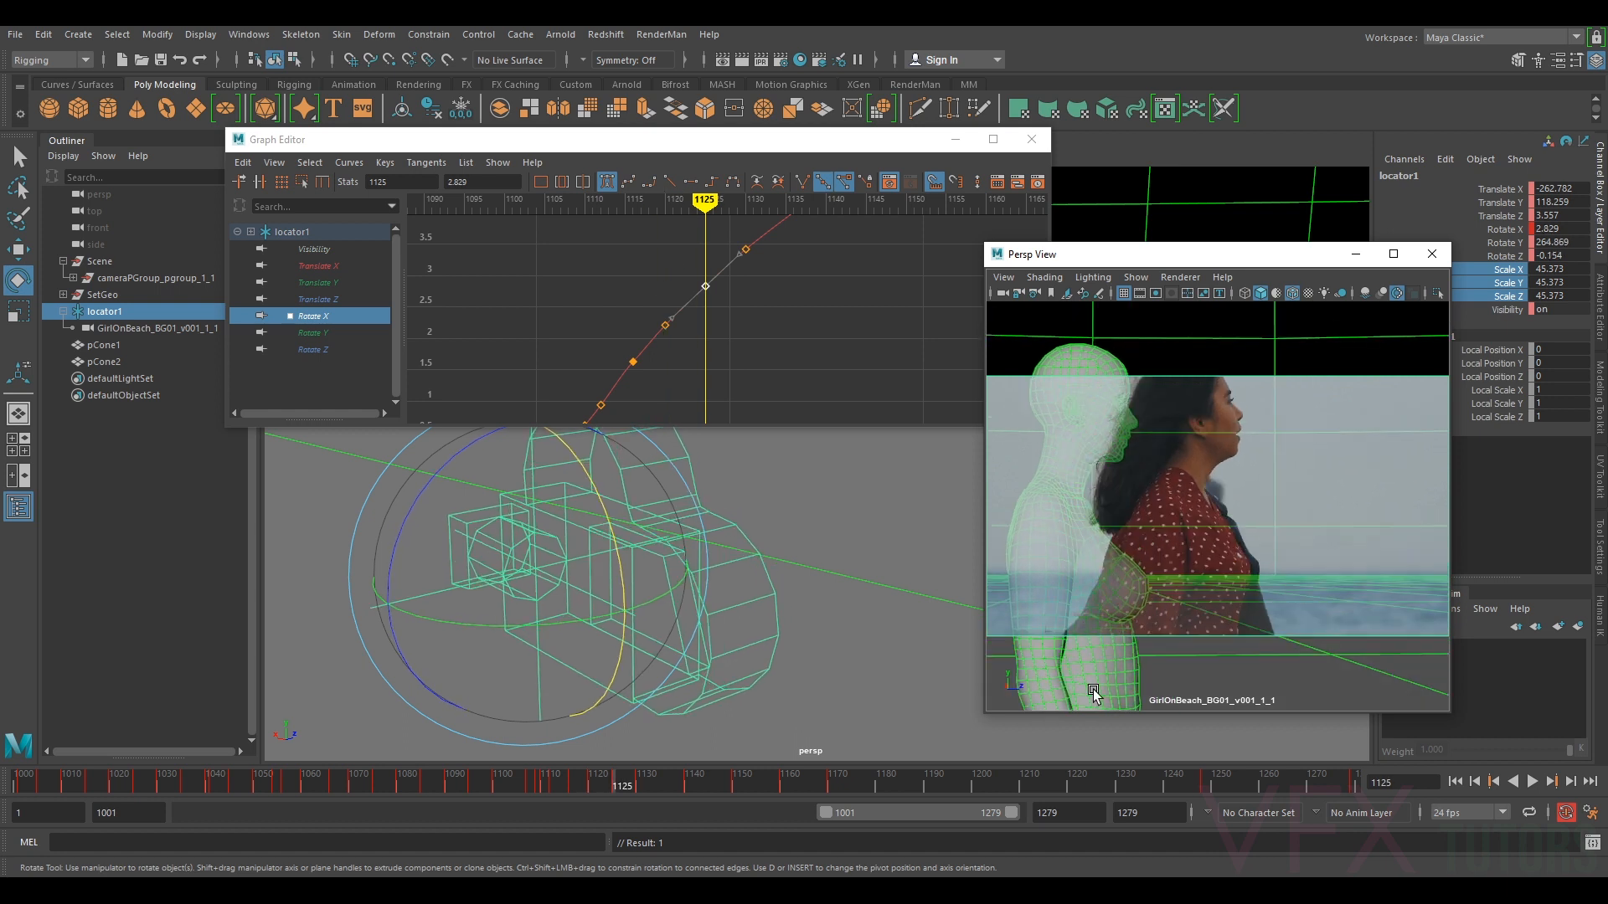
- Rotate locator1 at frame 1135 to add a Rotate X key, and adjust that key to about 3.992
key(period)
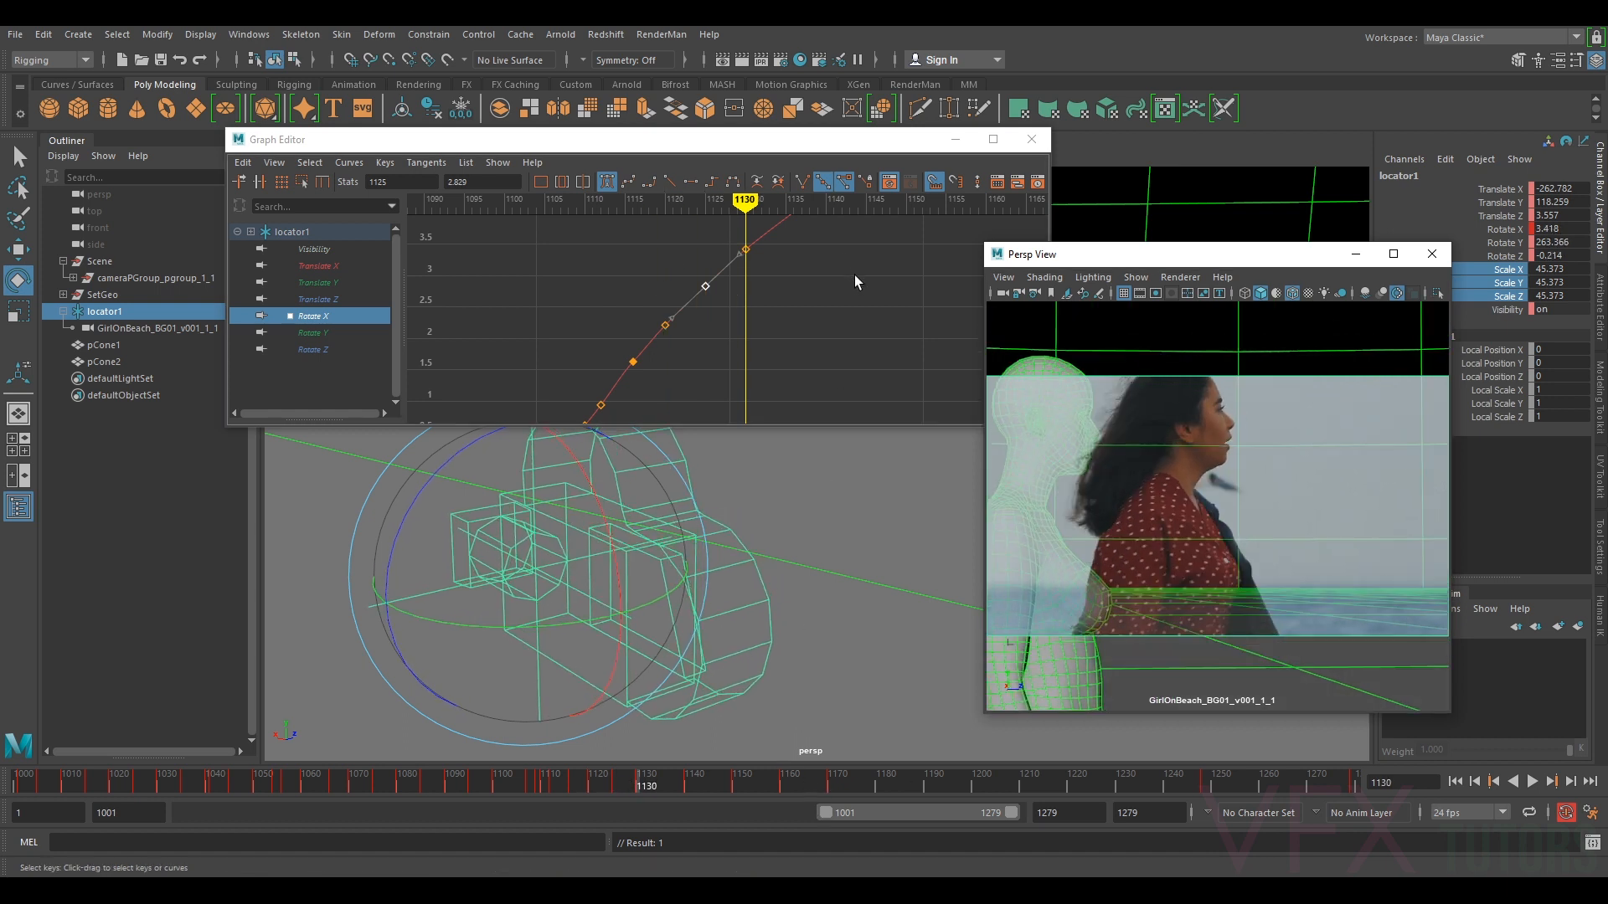
key(period)
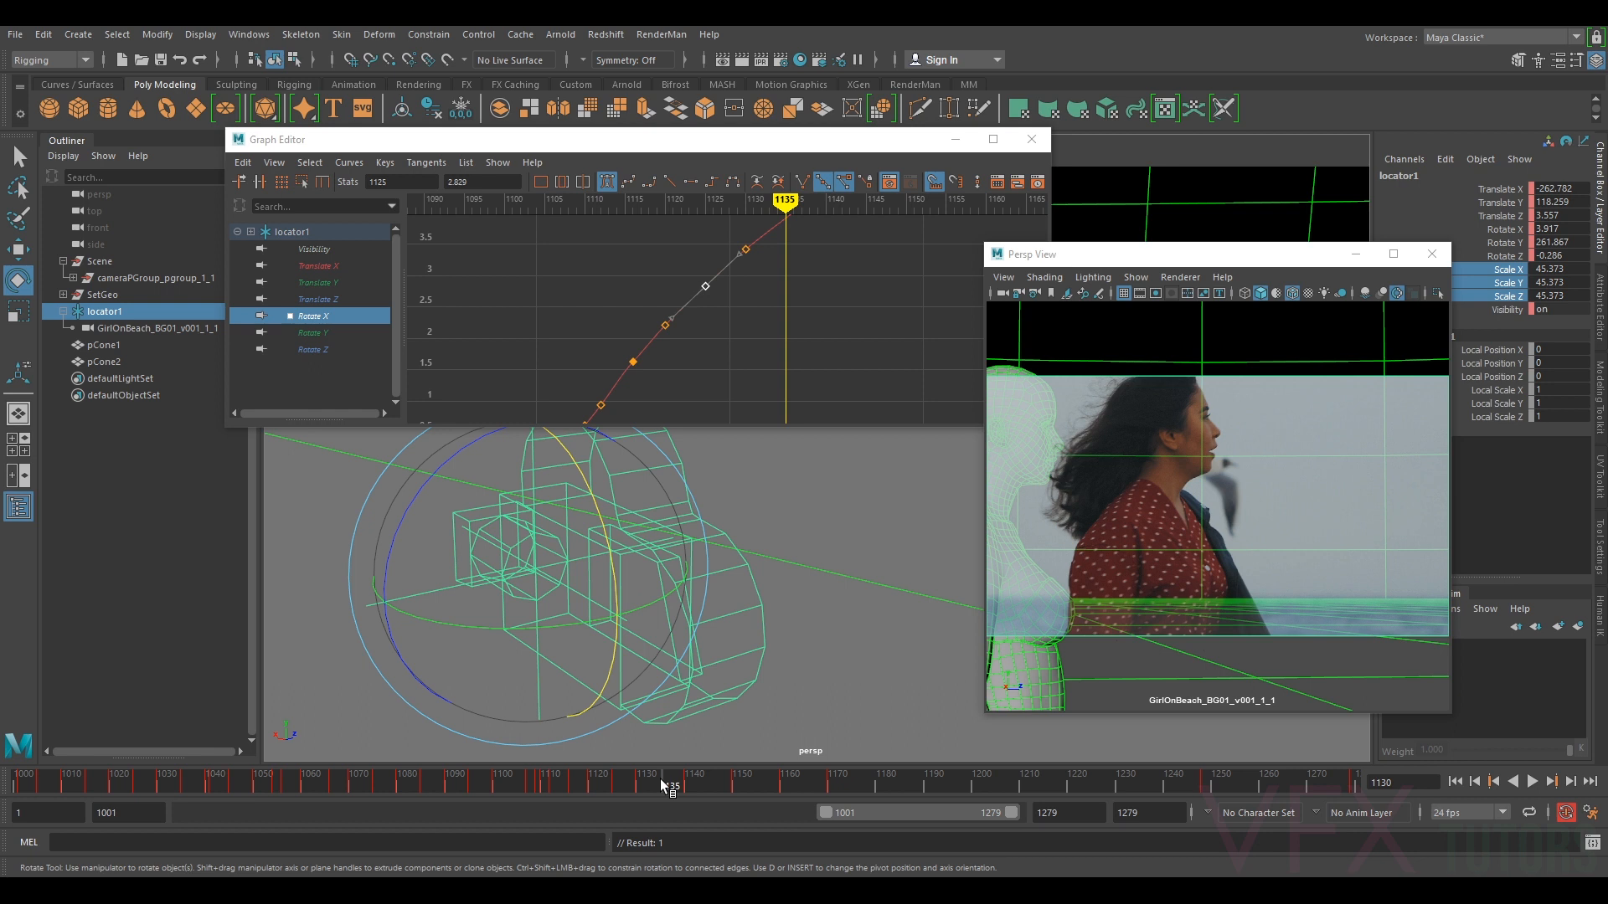
alt+middle_drag(932, 263, 882, 344)
mouse_move(595, 467)
mouse_down()
mouse_move(591, 490)
mouse_move(589, 466)
mouse_up()
drag(713, 250, 740, 290)
shift+middle_drag(736, 269, 743, 294)
click(1392, 657)
- Compare the grid horizon with the plate's horizon at the Rotate X keys on frames 1130, 1135 and 1140
key(comma)
key(period)
key(period)
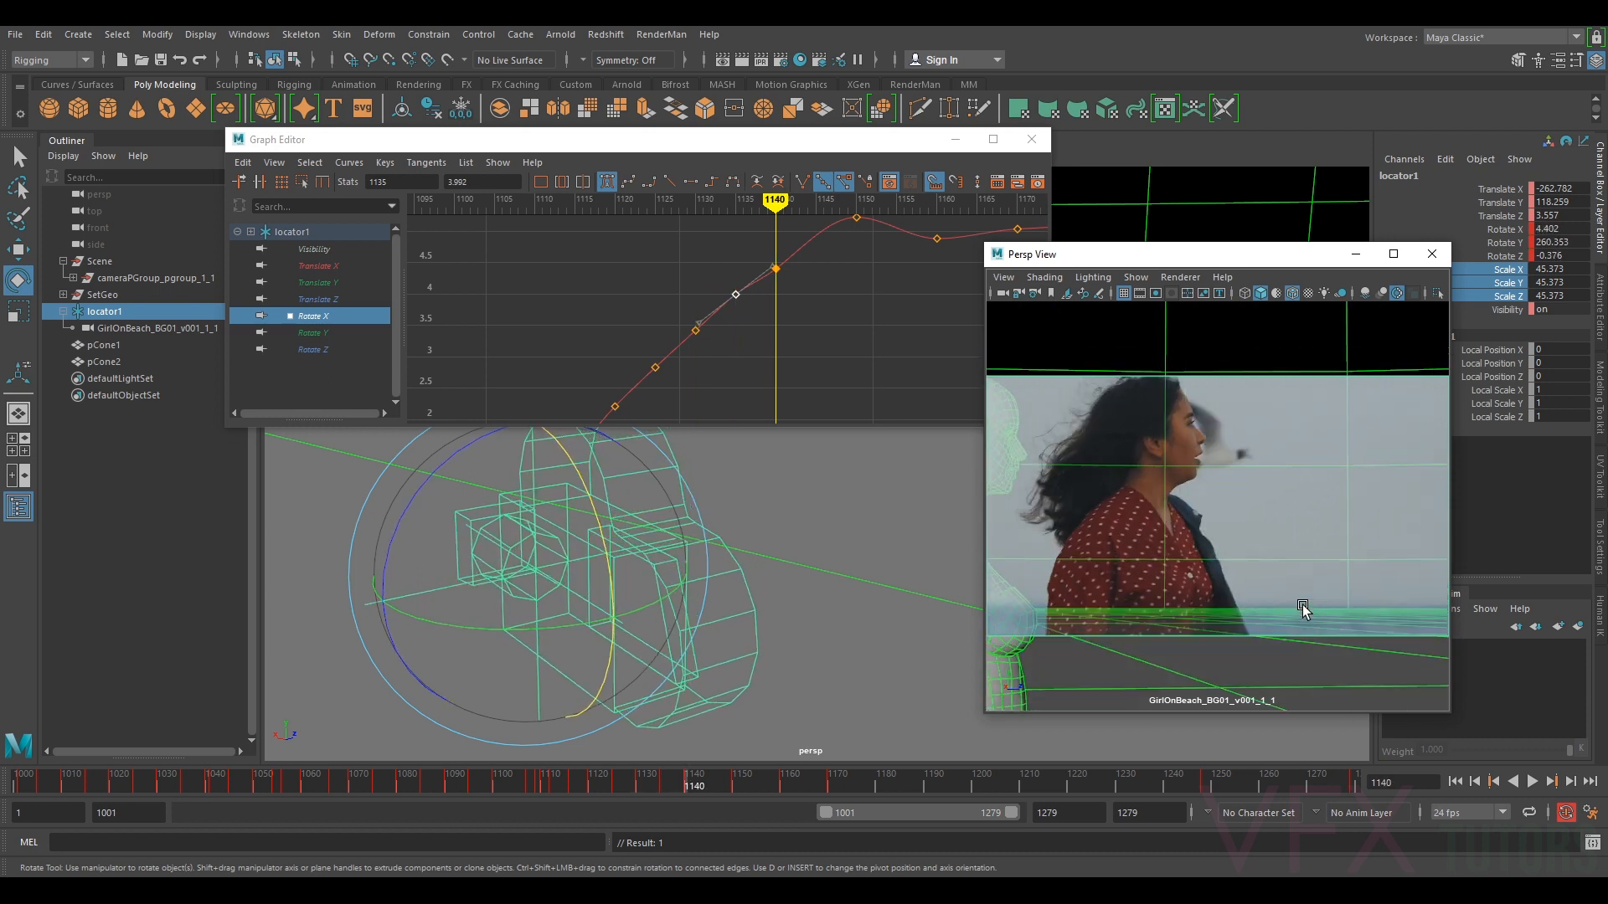
key(comma)
key(comma)
key(period)
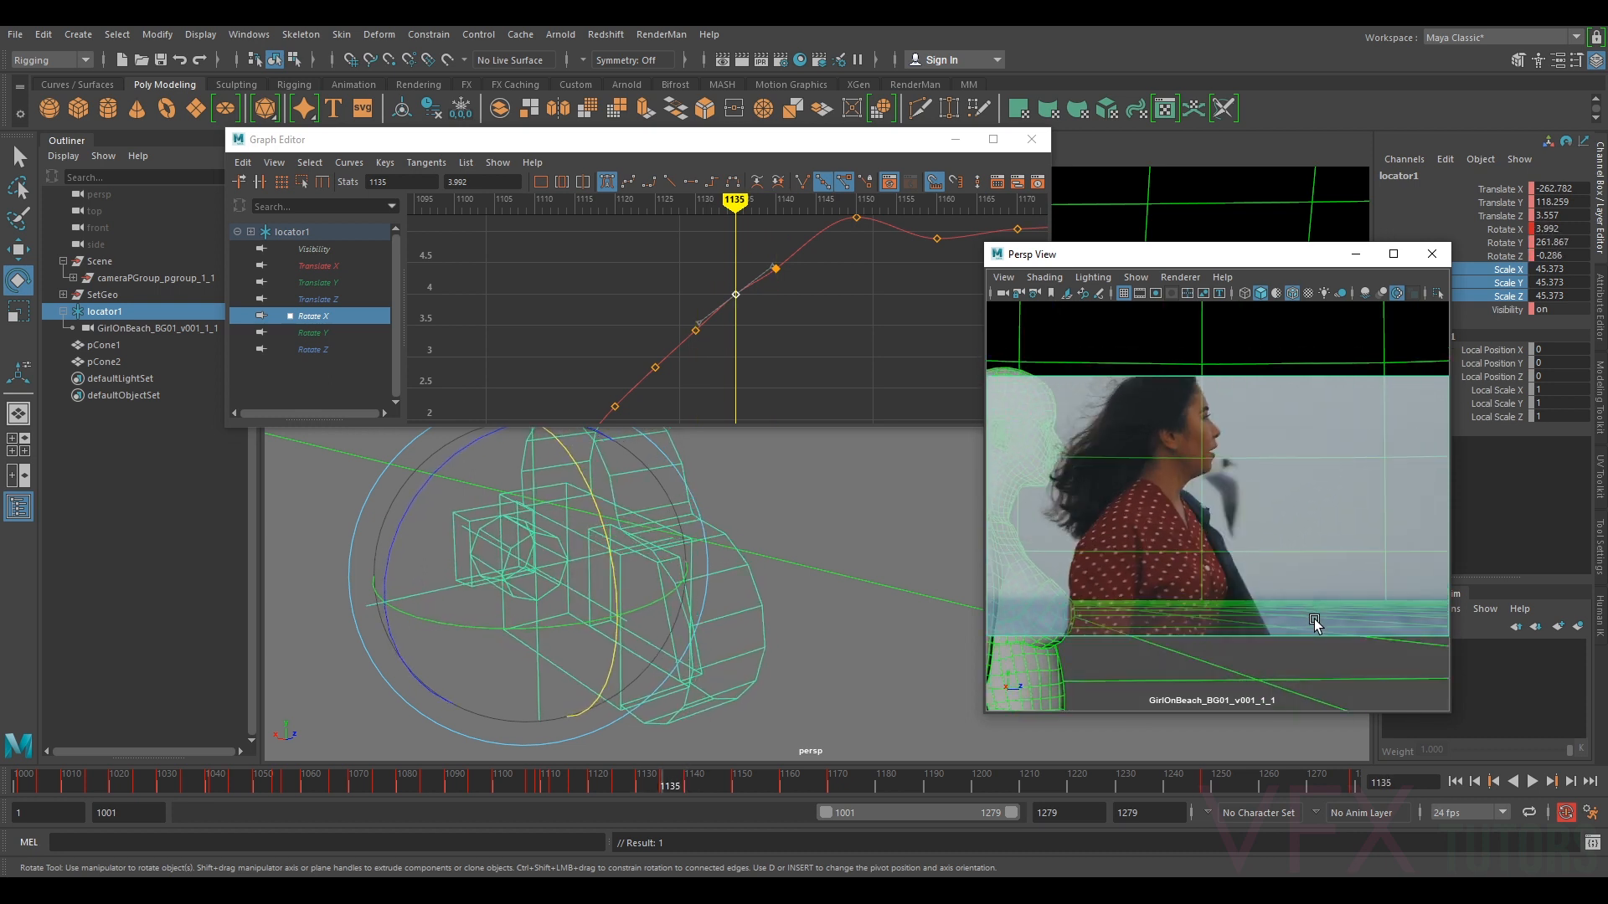
key(period)
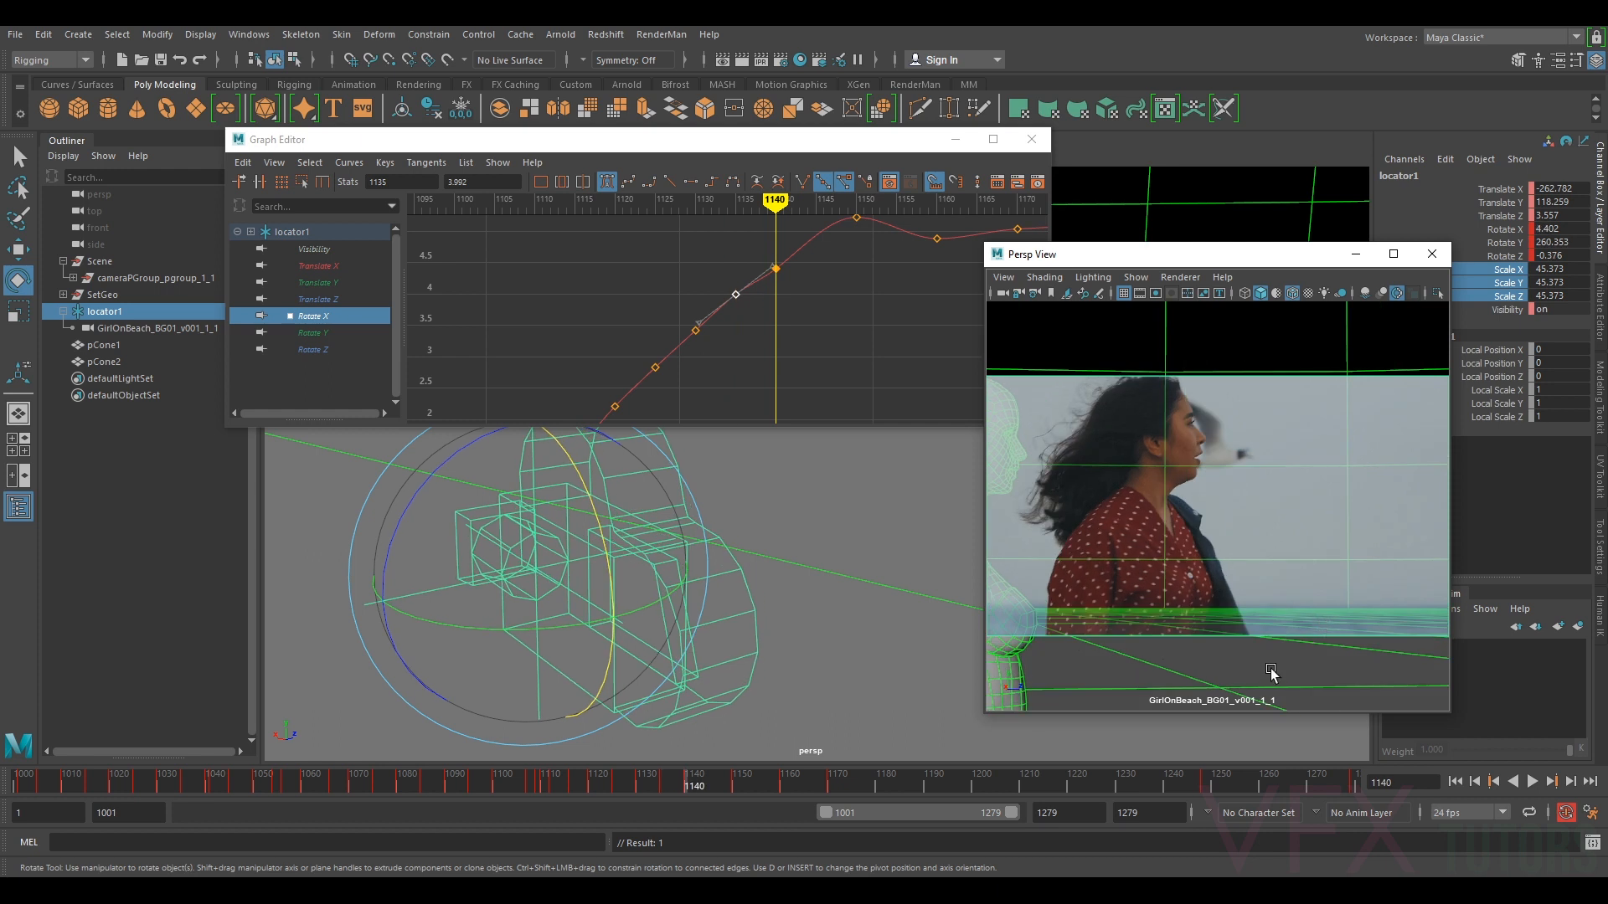
key(comma)
key(period)
- Key locator1's rotation at frame 1145 and lower the new Rotate X key to about 4.825
click(710, 781)
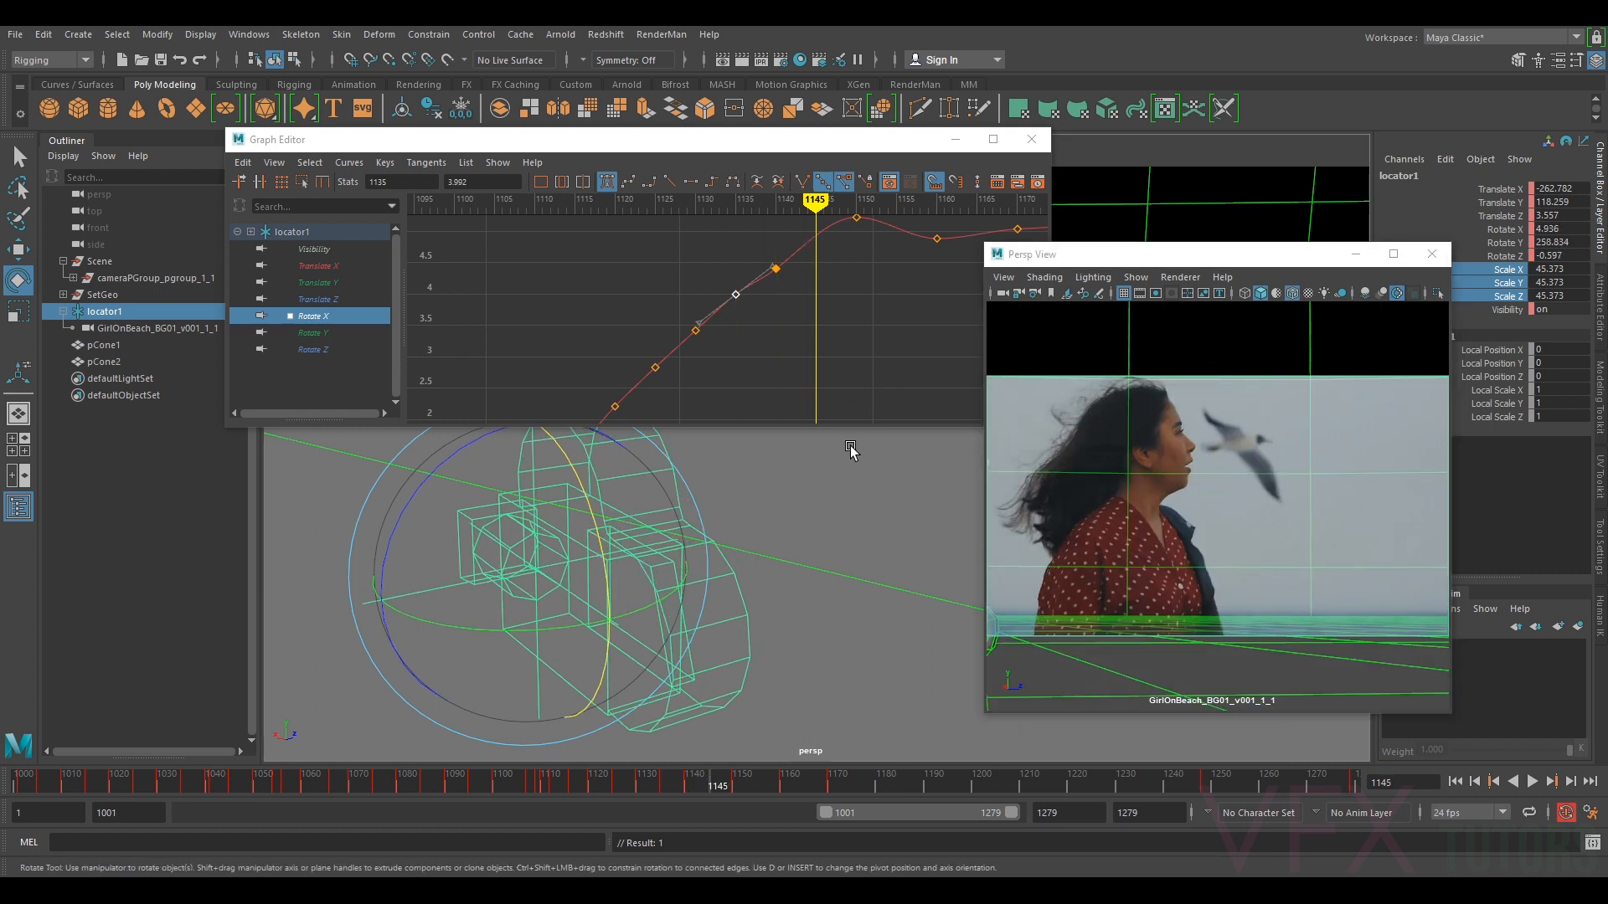
mouse_move(603, 527)
mouse_down()
mouse_move(599, 512)
mouse_move(601, 536)
mouse_up()
key(s)
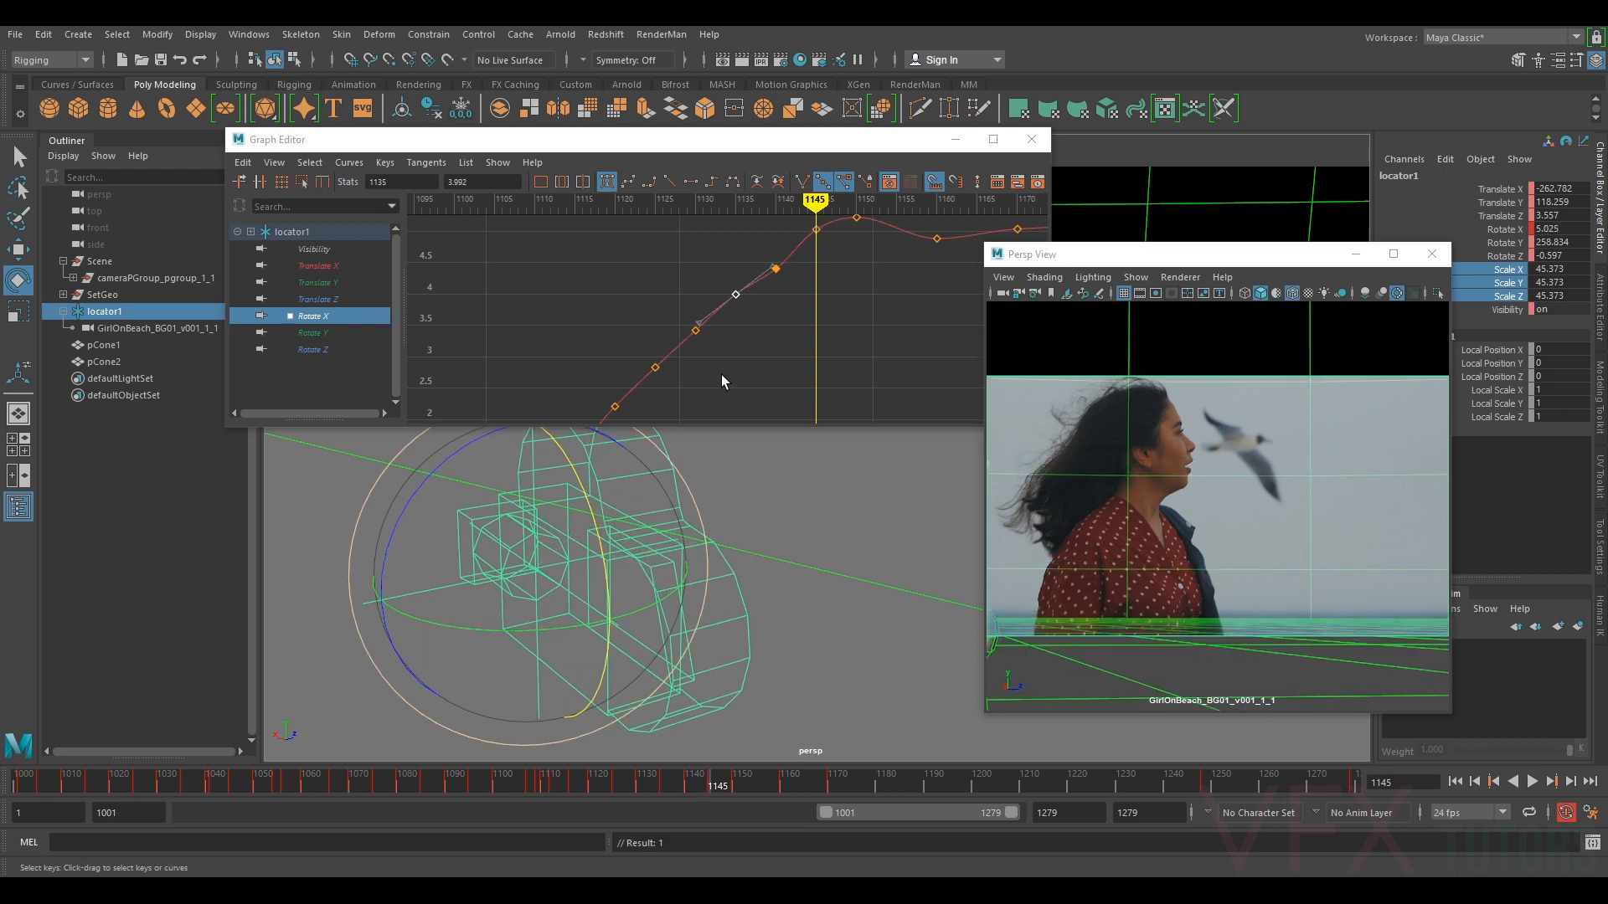
click(815, 229)
shift+middle_drag(816, 229, 820, 241)
click(1247, 590)
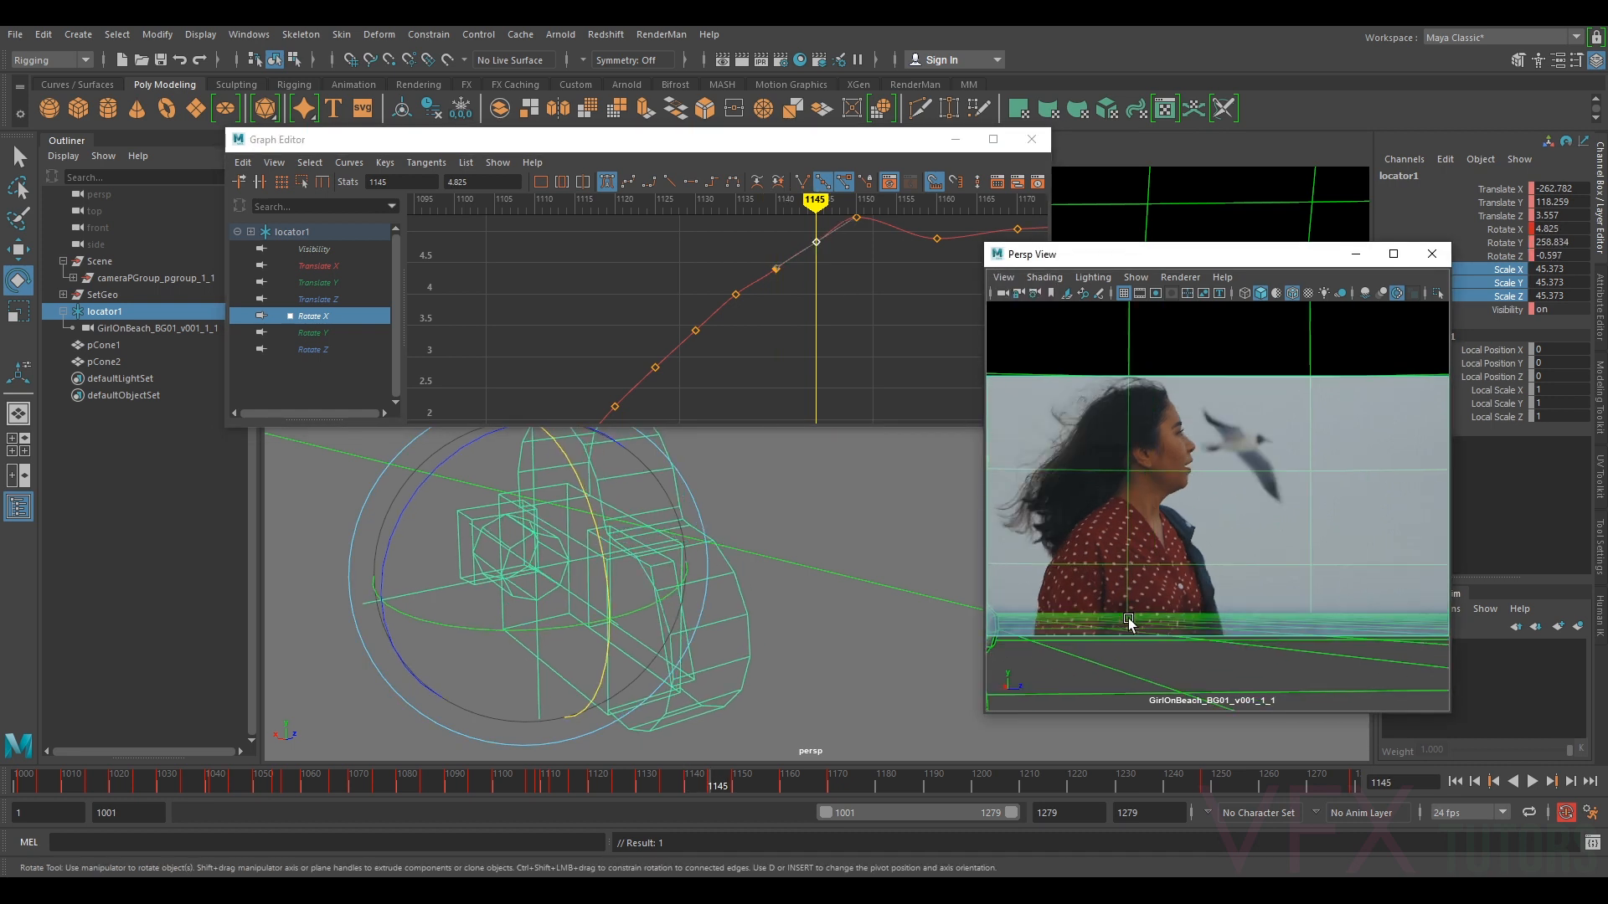
- Fine-tune the Rotate X key at frame 1150 to about 5.221 while comparing it with frame 1145
alt+middle_drag(976, 341, 820, 382)
key(period)
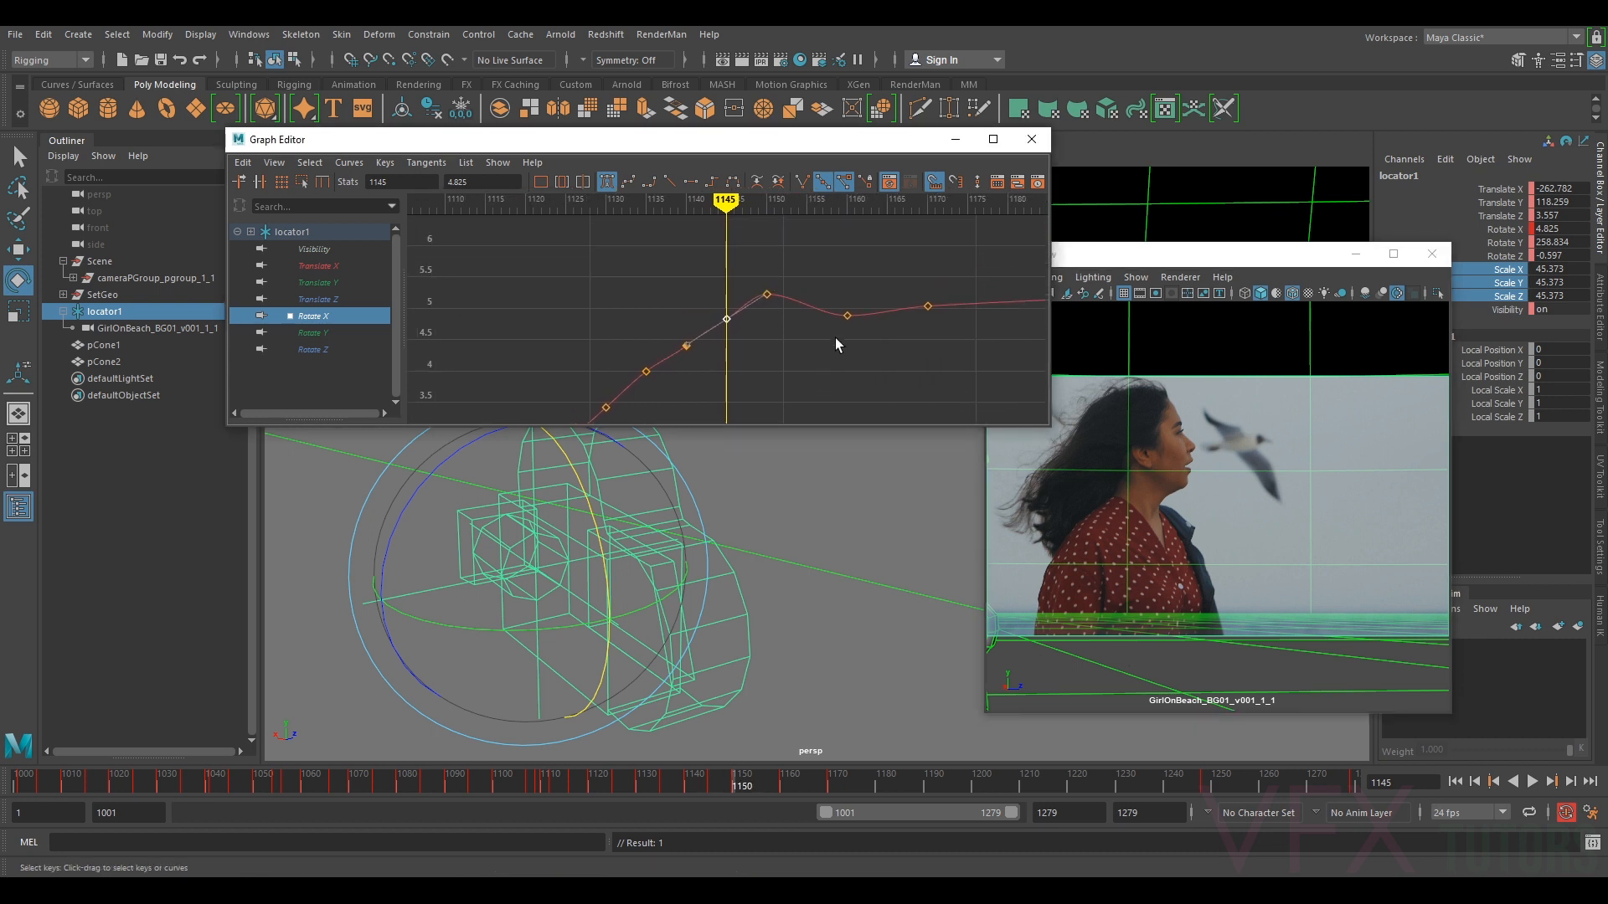
key(comma)
key(period)
key(comma)
key(period)
drag(812, 260, 741, 296)
click(768, 296)
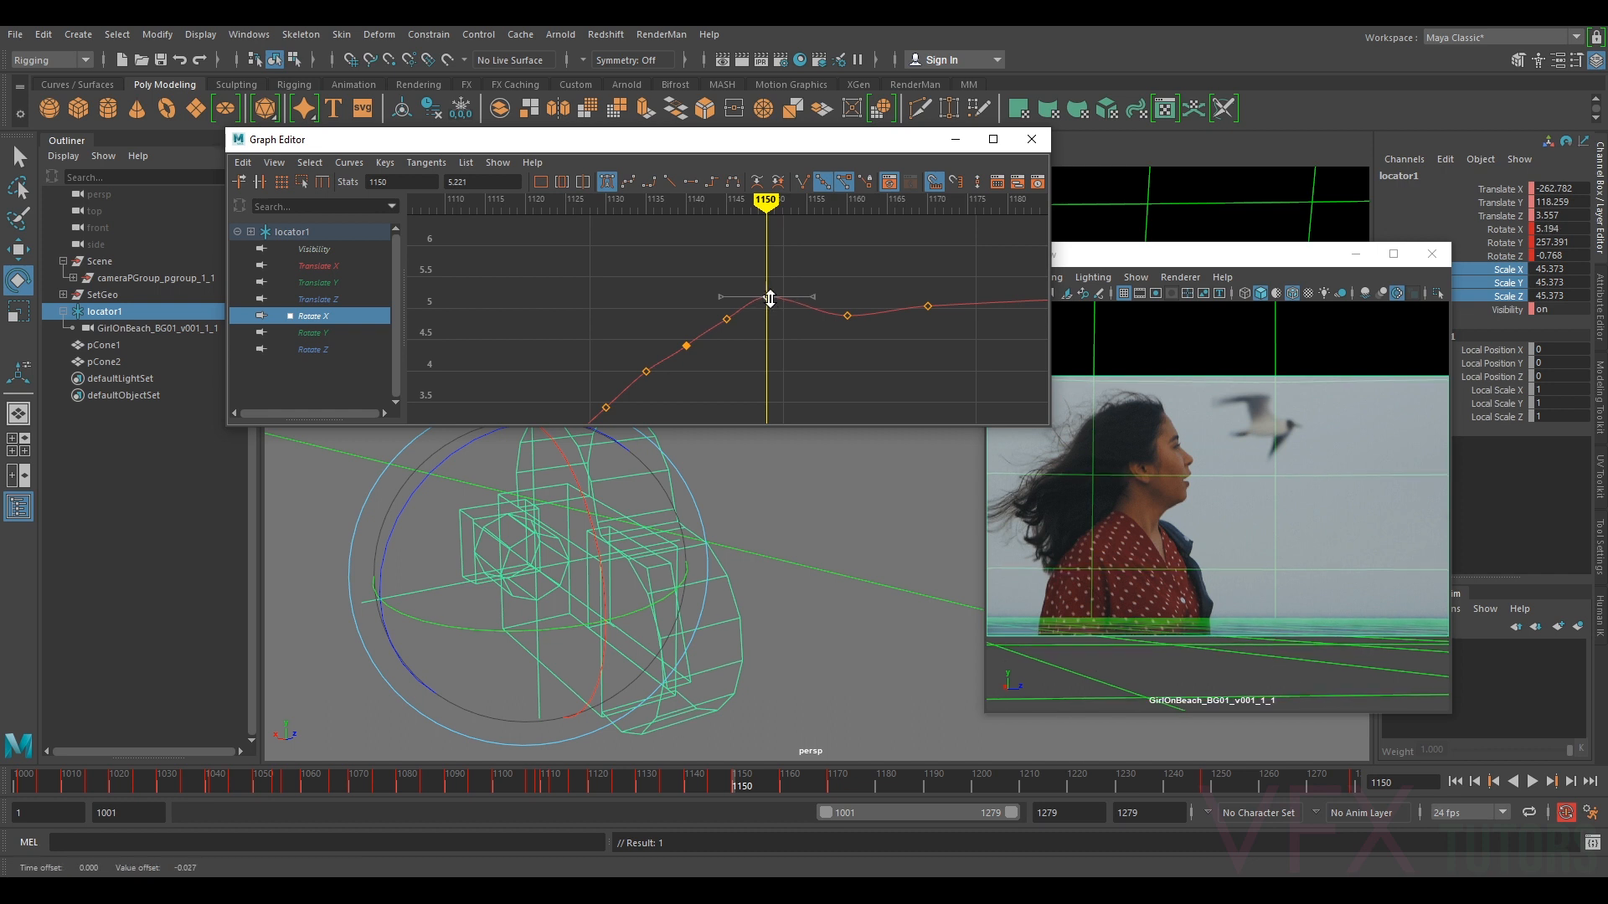
key(comma)
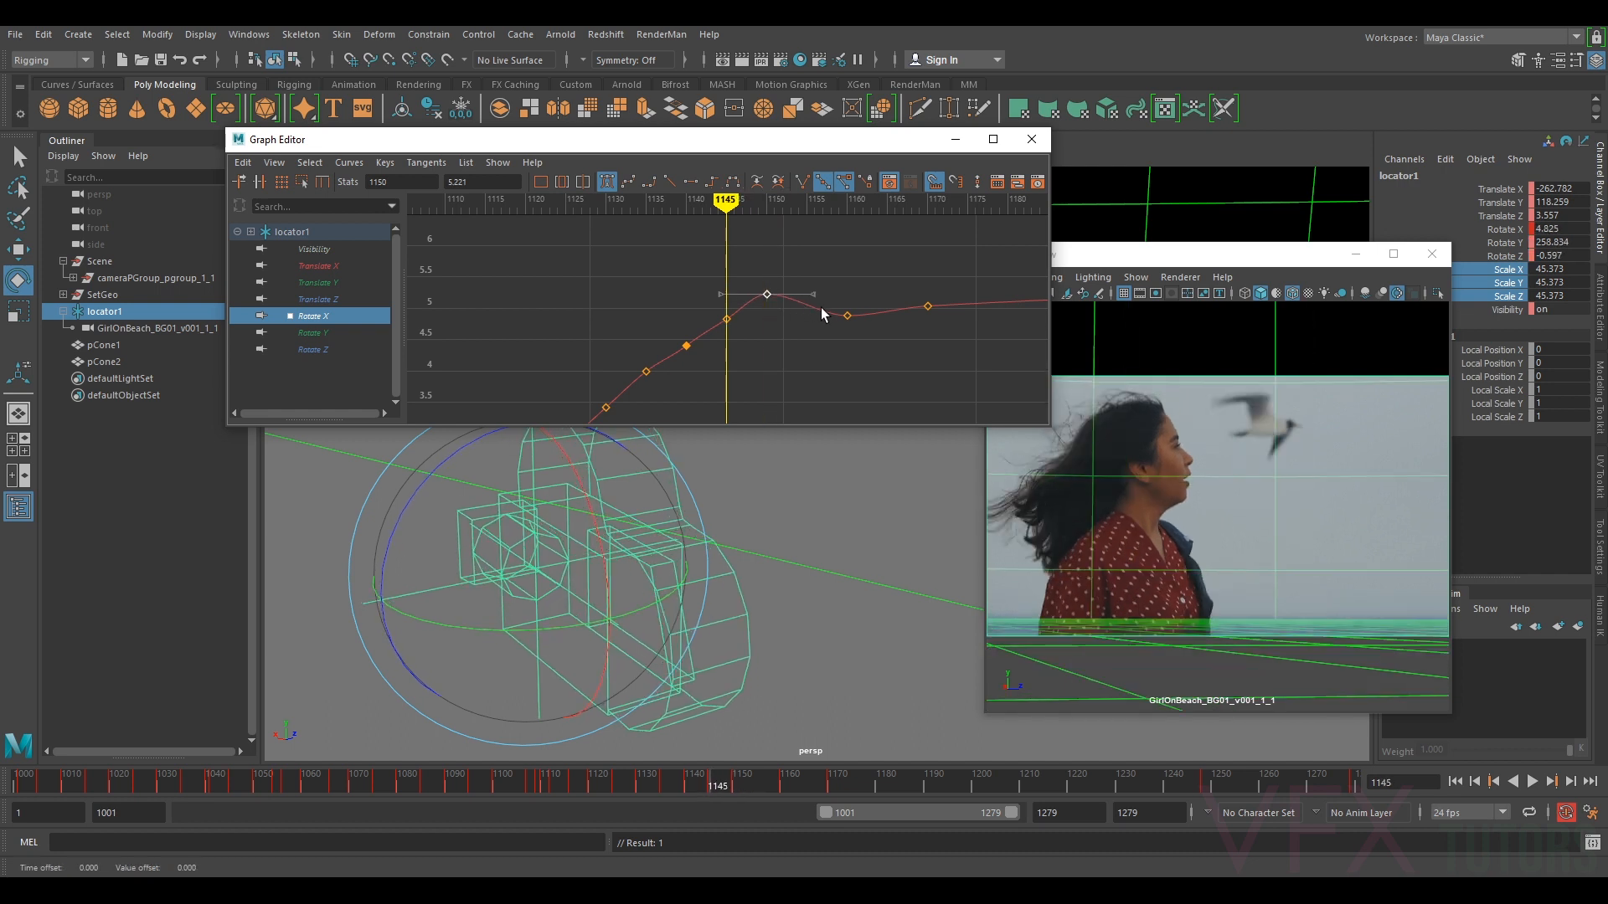
key(period)
- Rotate locator1 at frame 1155 to add a Rotate X key, and raise it to about 5.116
key(alt+v)
key(alt+v)
drag(600, 554, 601, 554)
click(808, 311)
middle_drag(808, 312, 807, 303)
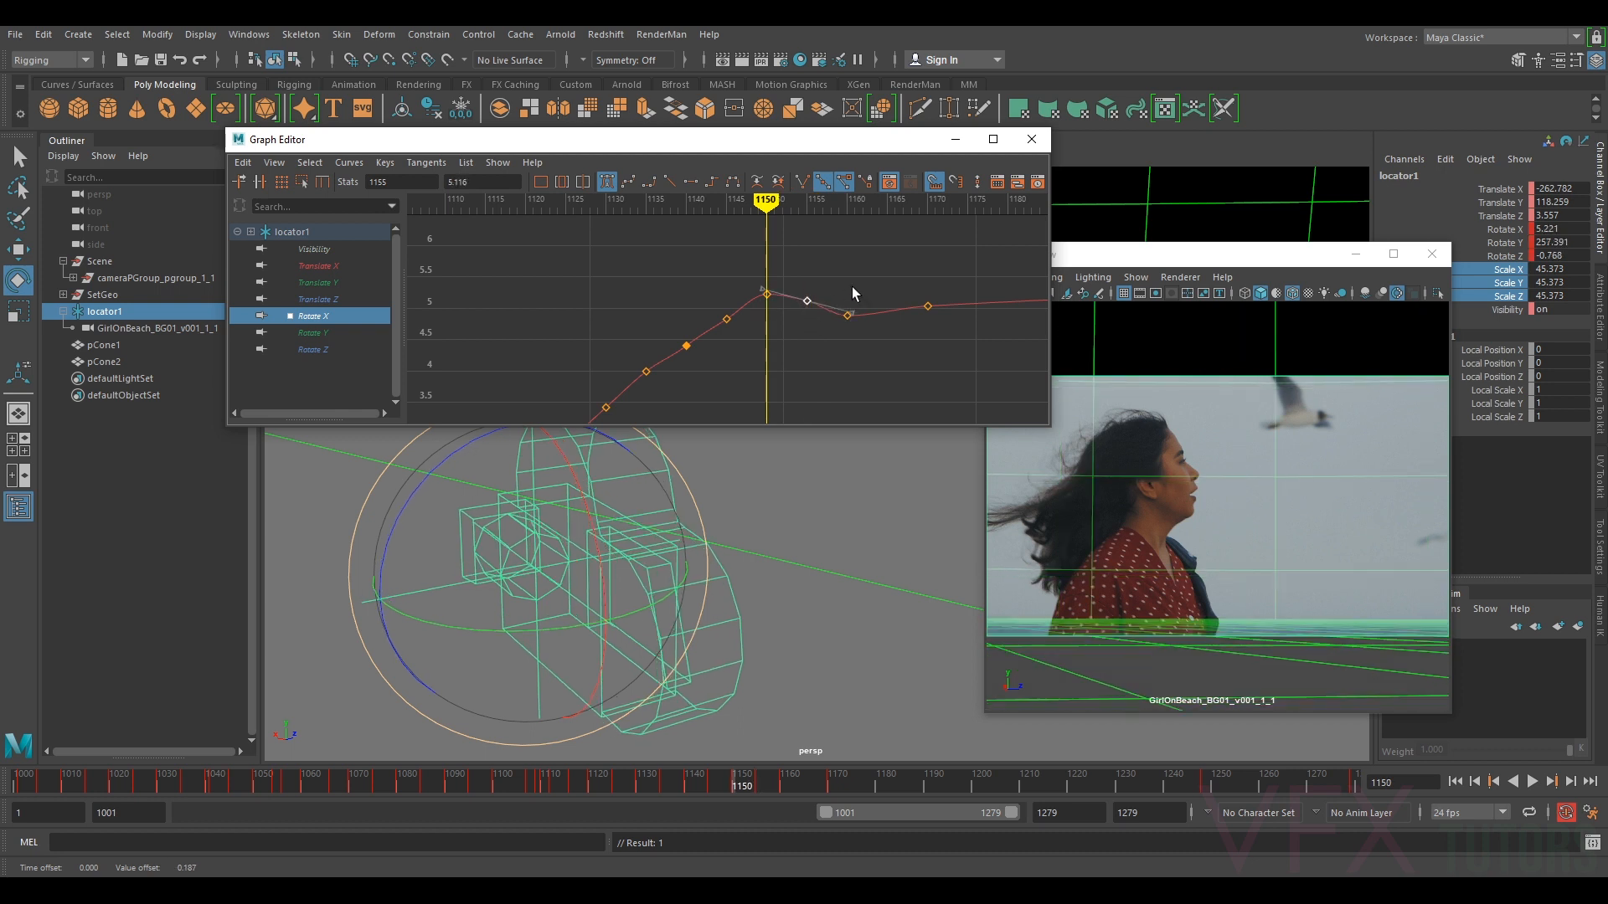
click(1334, 517)
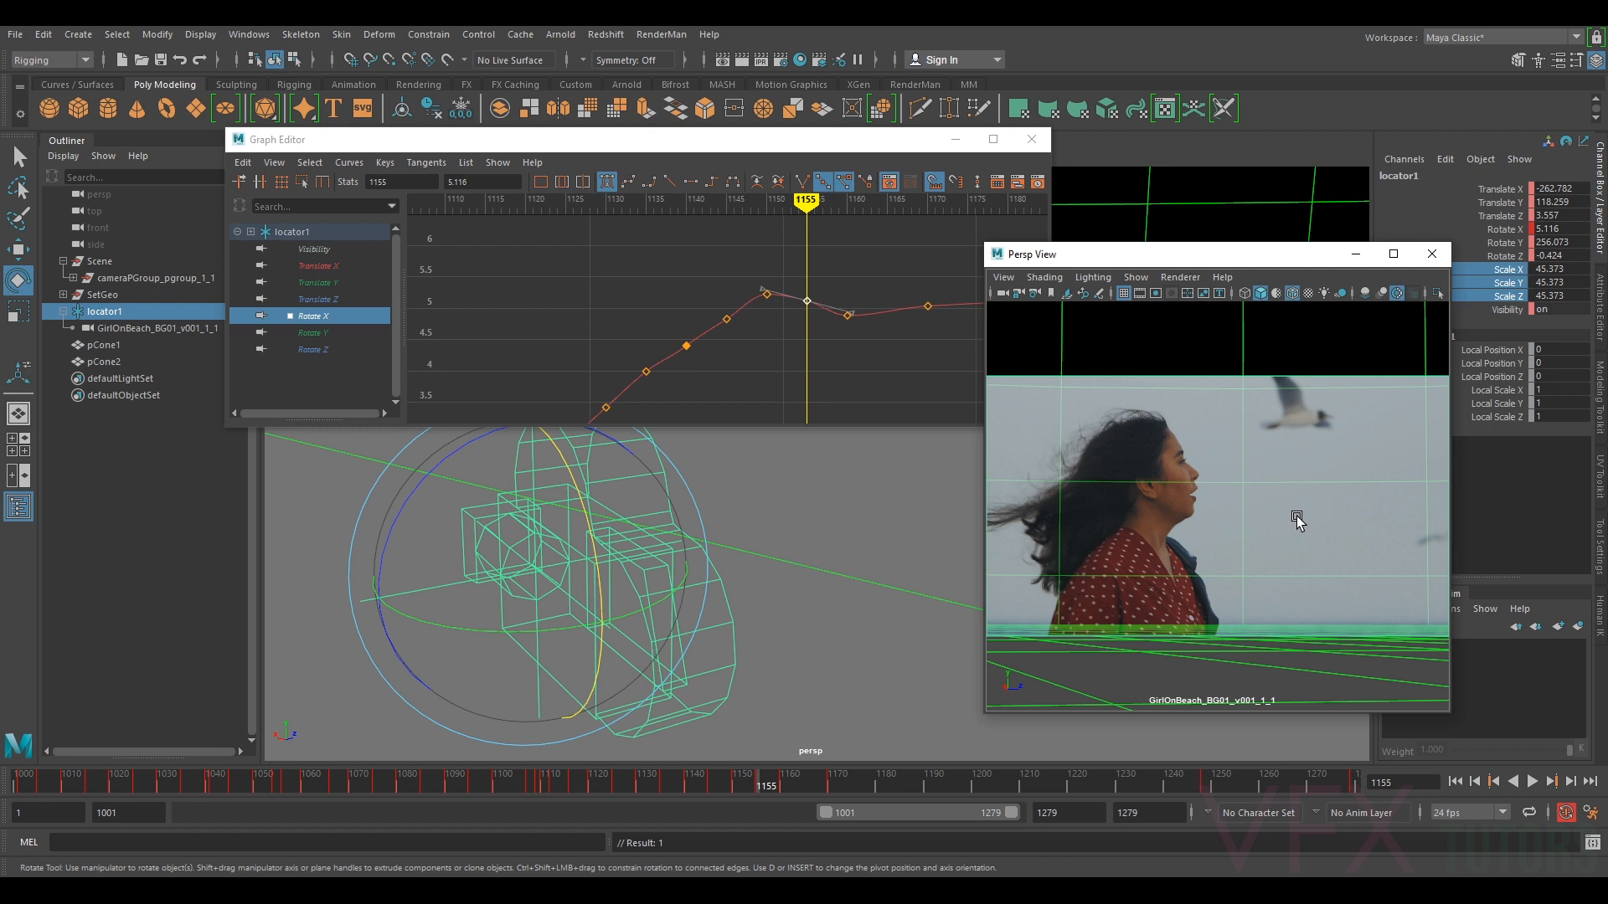
- Adjust the Rotate X key at frame 1160 to about 4.881, and compare it with frame 1155
key(period)
drag(867, 288, 835, 321)
shift+middle_drag(848, 320, 849, 314)
key(comma)
middle_click(1298, 499)
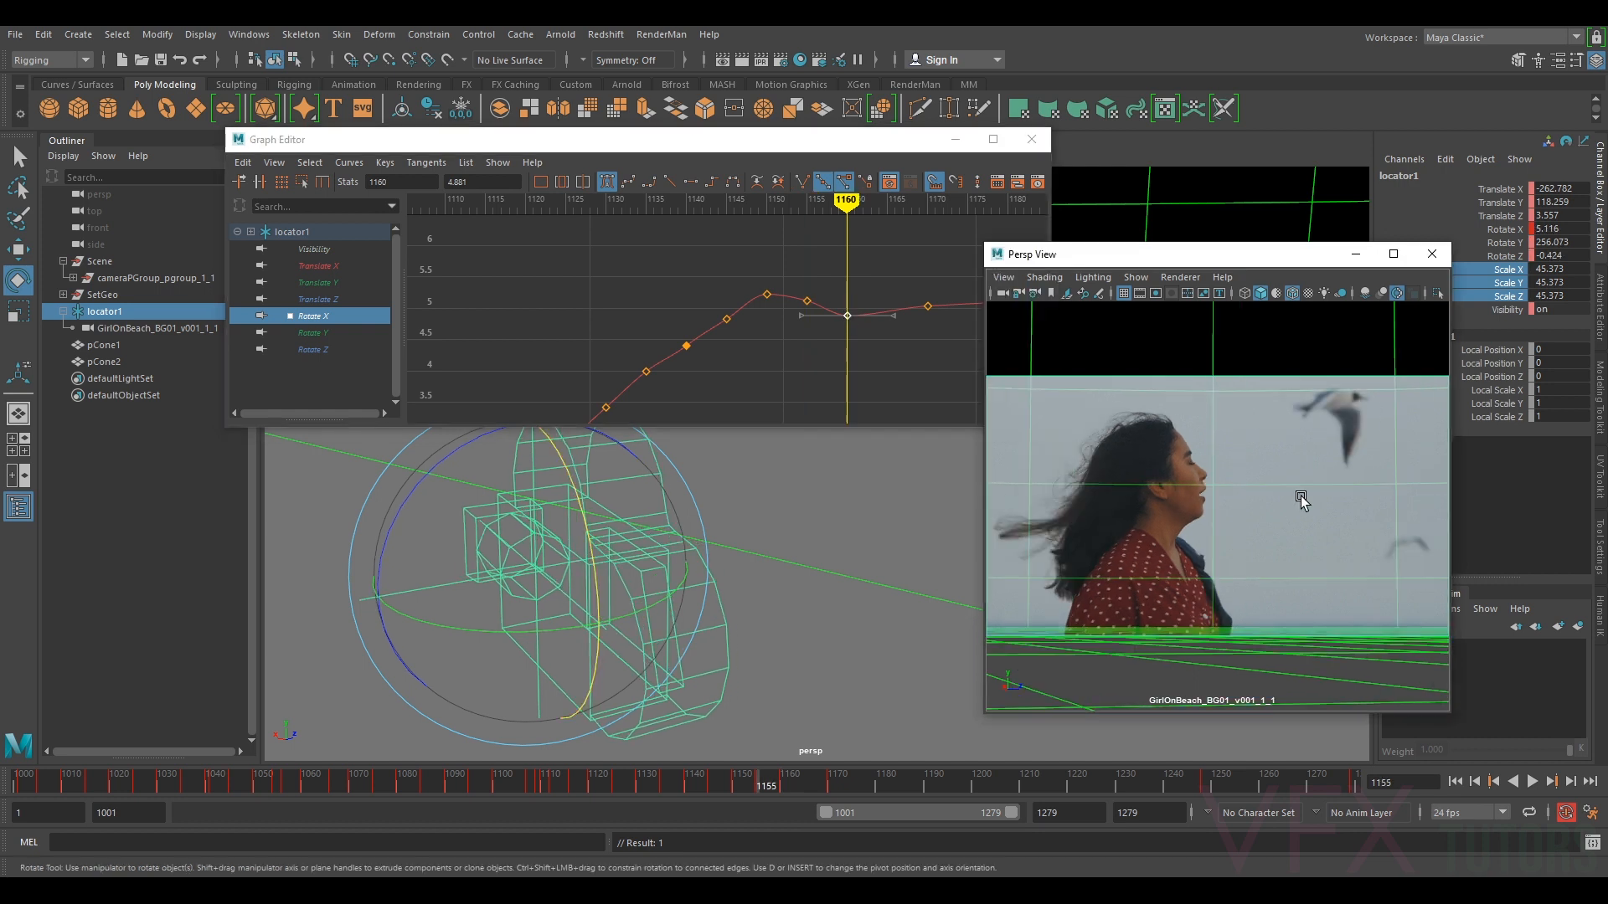
key(period)
- Rotate locator1 at frame 1165 to add a Rotate X key, and lower it to about 4.922
drag(807, 780, 805, 780)
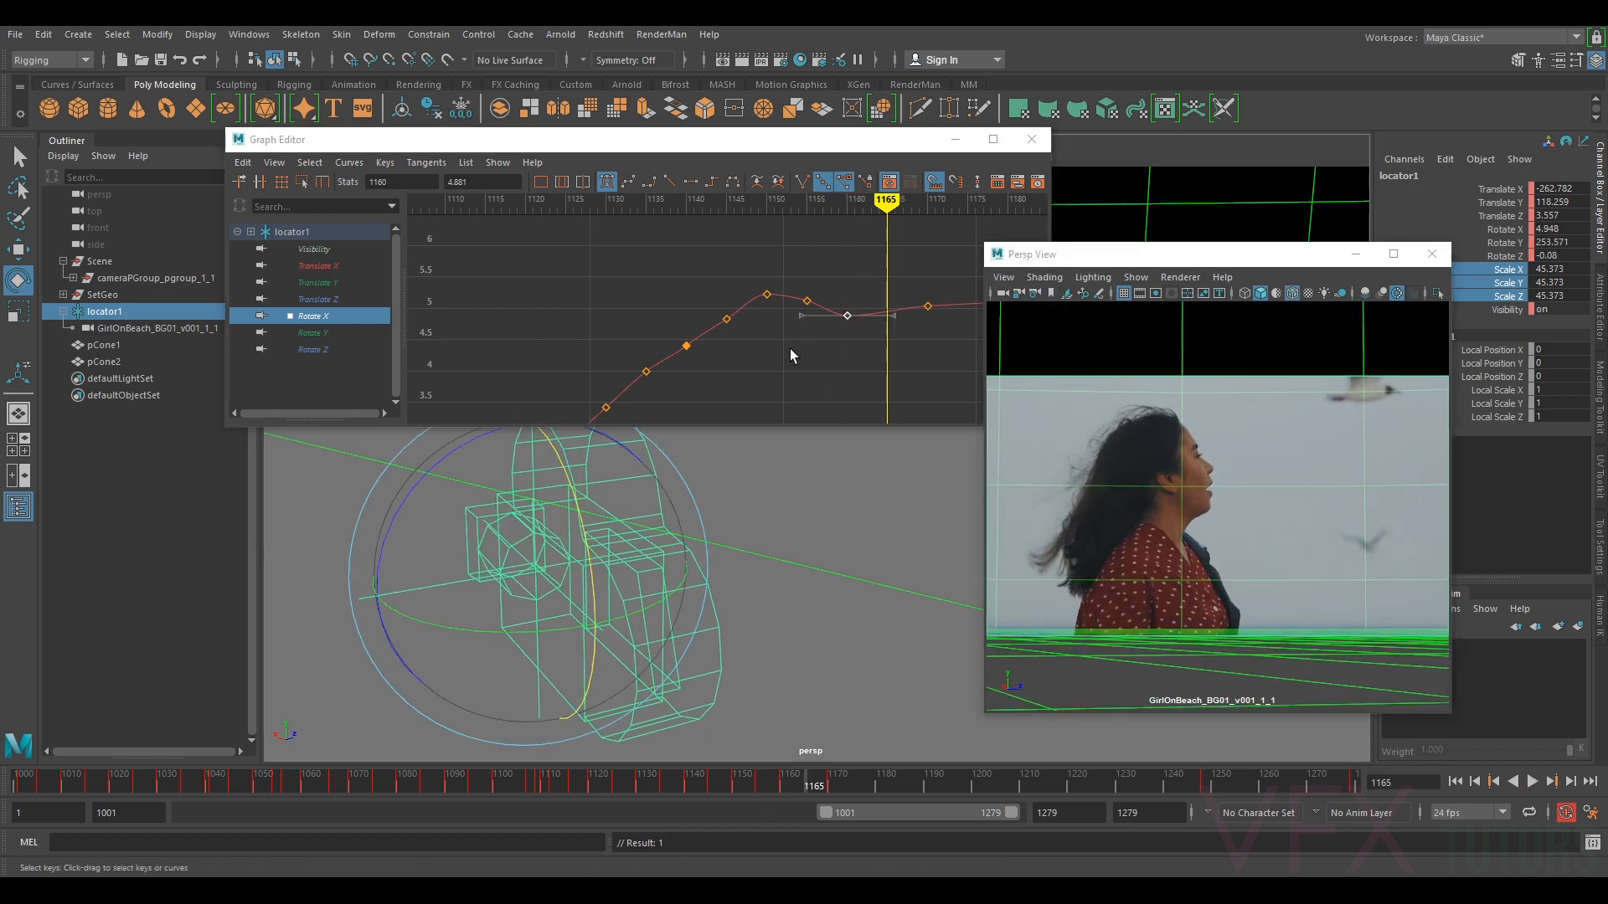
drag(585, 517, 585, 517)
drag(882, 286, 897, 330)
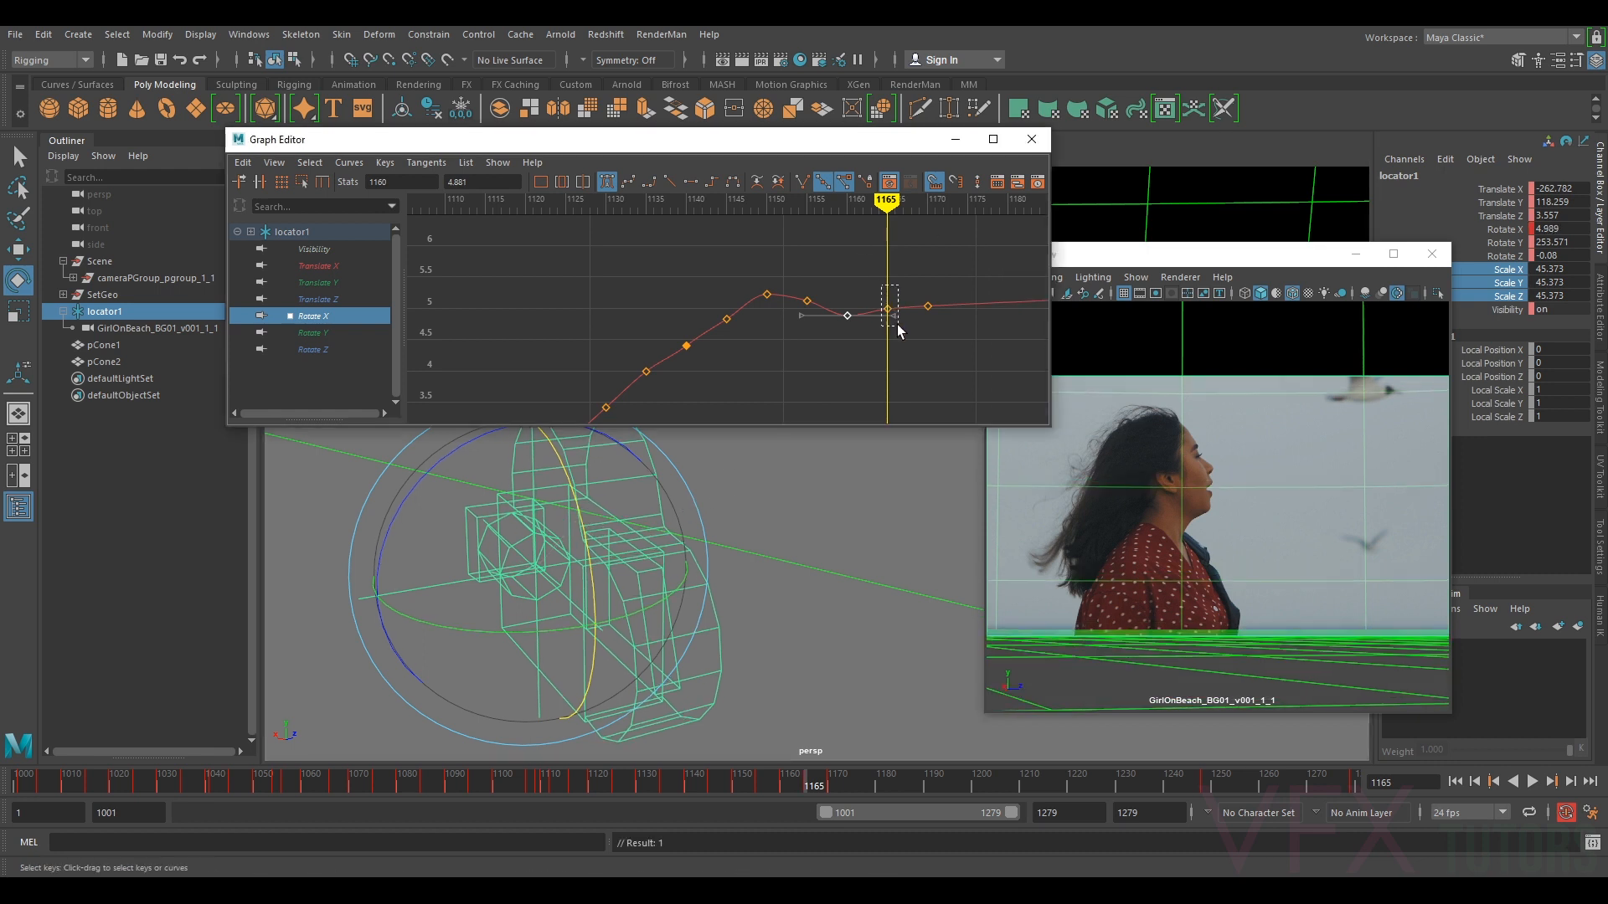
middle_drag(889, 313, 888, 312)
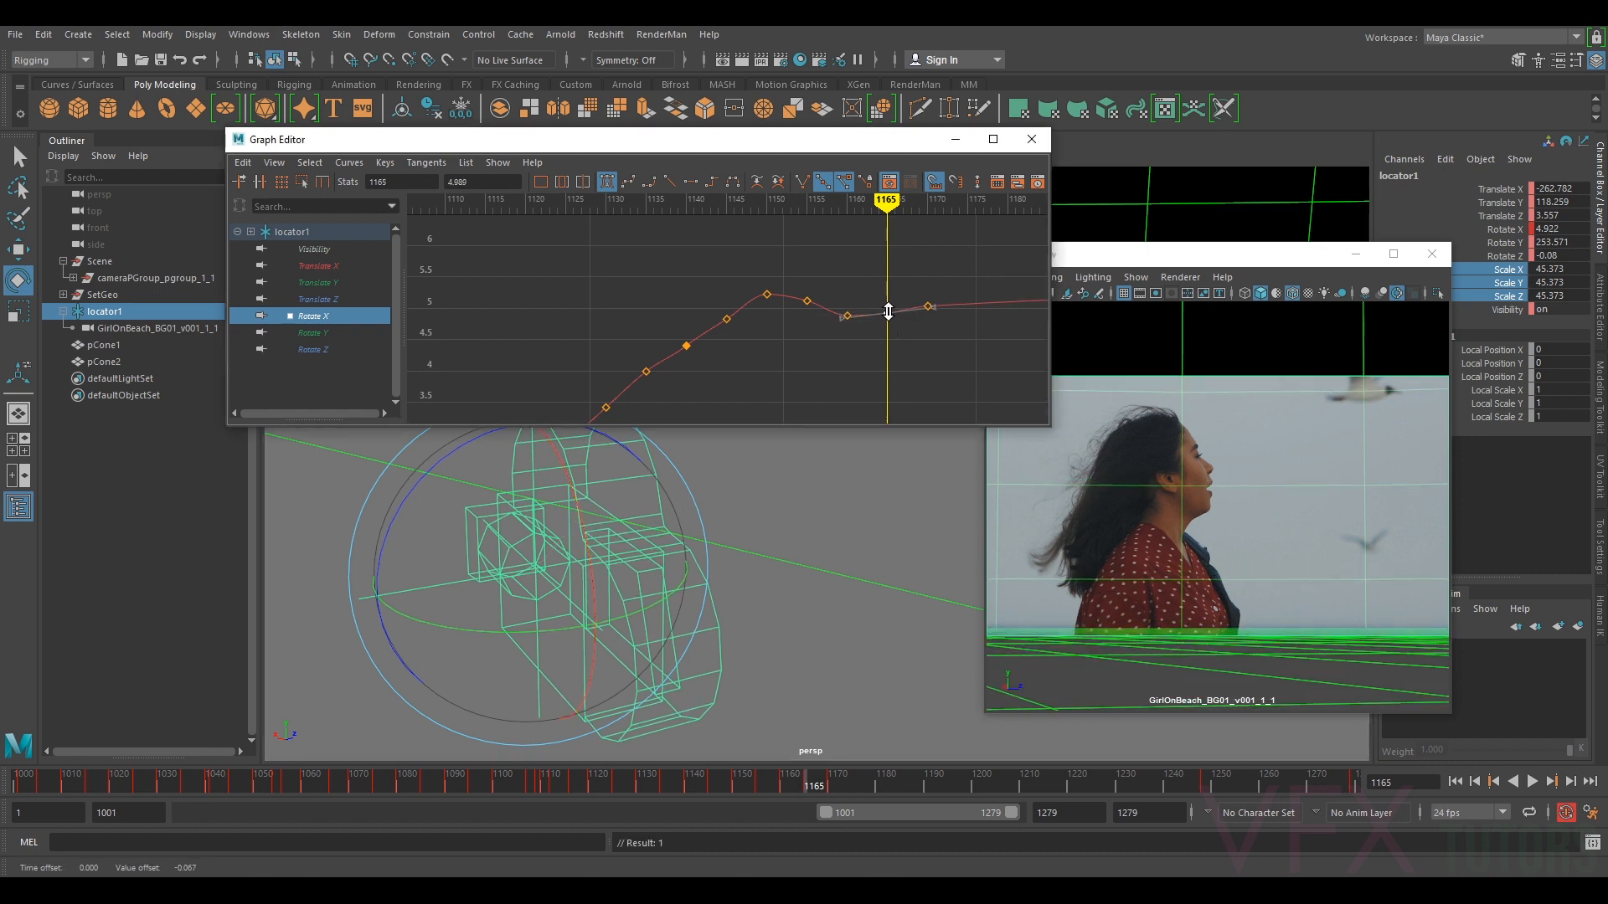
middle_click(1277, 557)
- Lower the Rotate X key at frame 1170 to about 5.007
key(period)
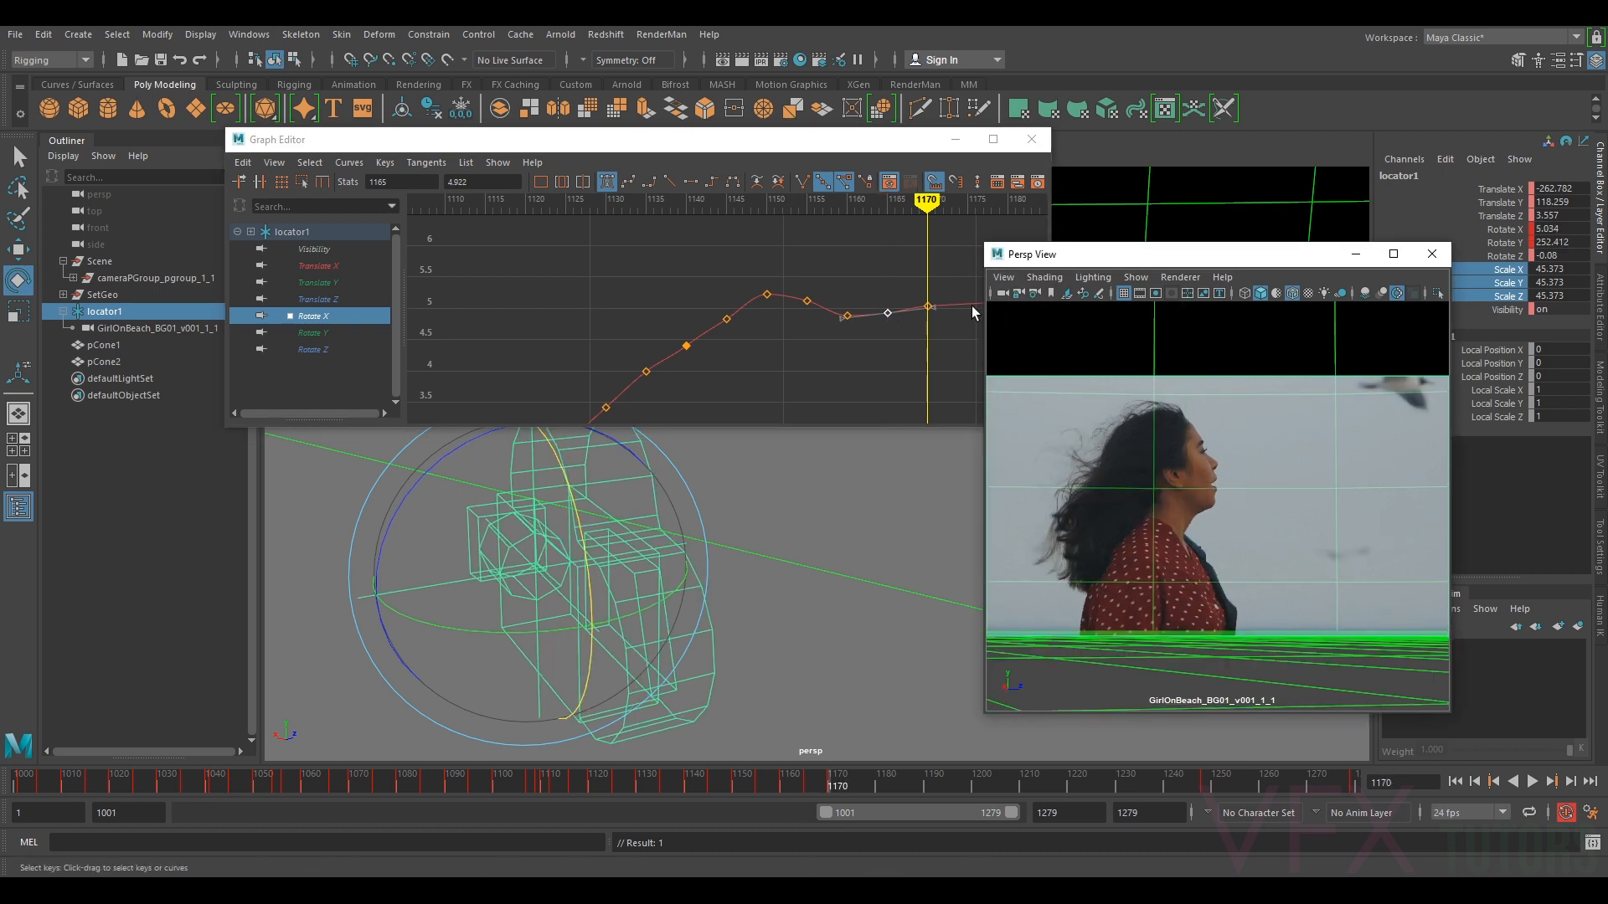
drag(934, 285, 927, 311)
middle_drag(926, 304, 927, 307)
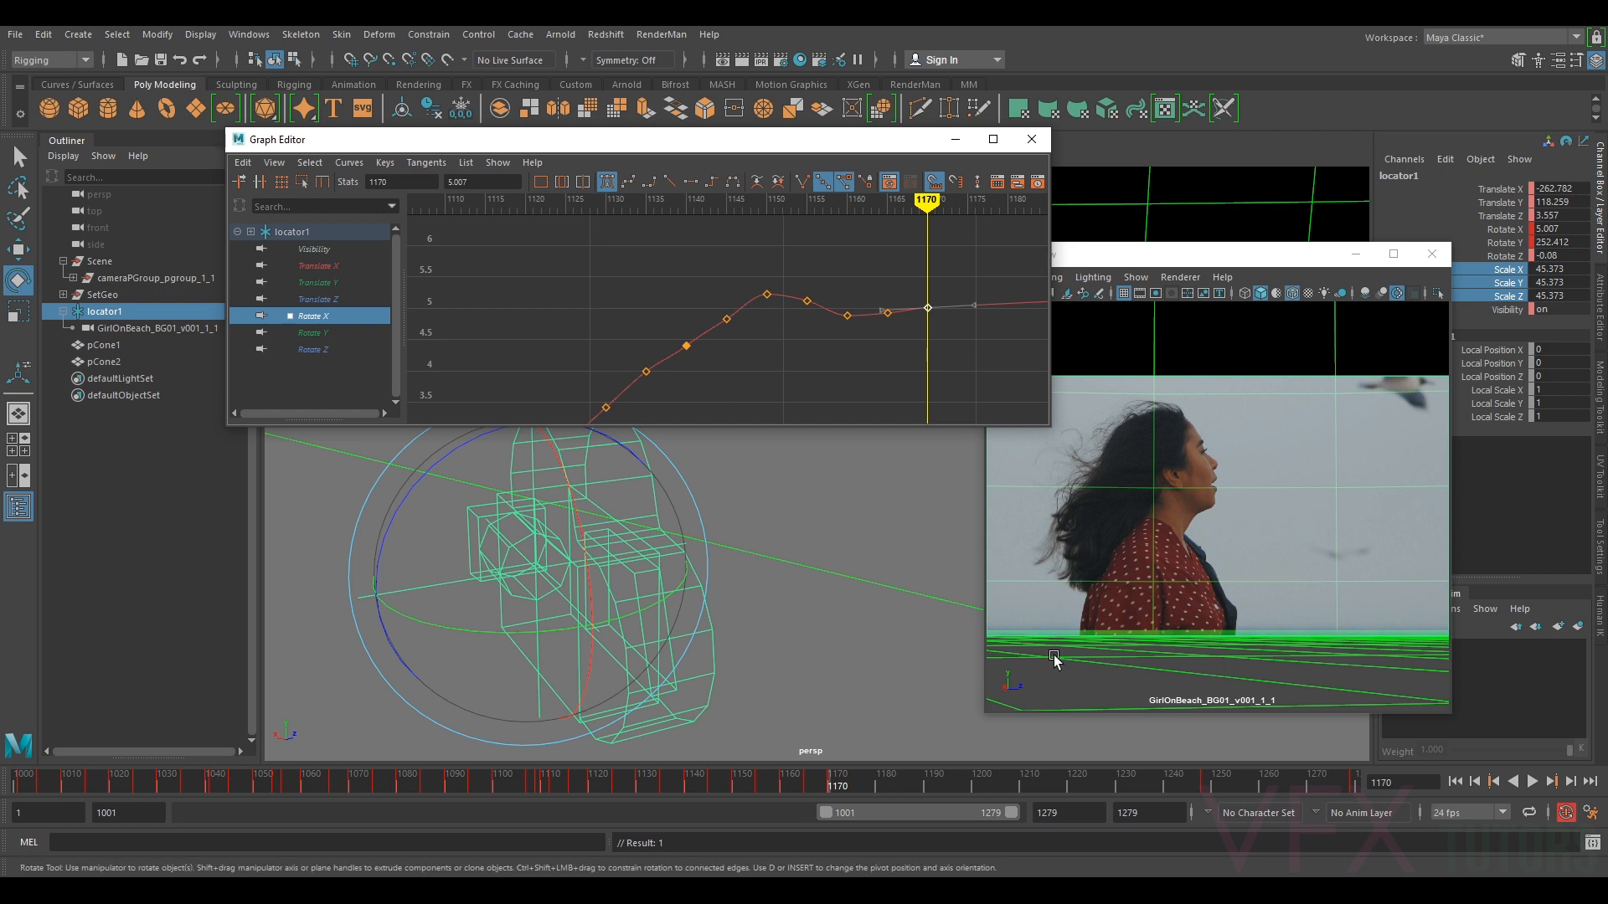
middle_click(1139, 615)
- Go back to frame 1055 and display locator1's Rotate Y curve with all its keys framed
drag(821, 780, 285, 748)
click(362, 334)
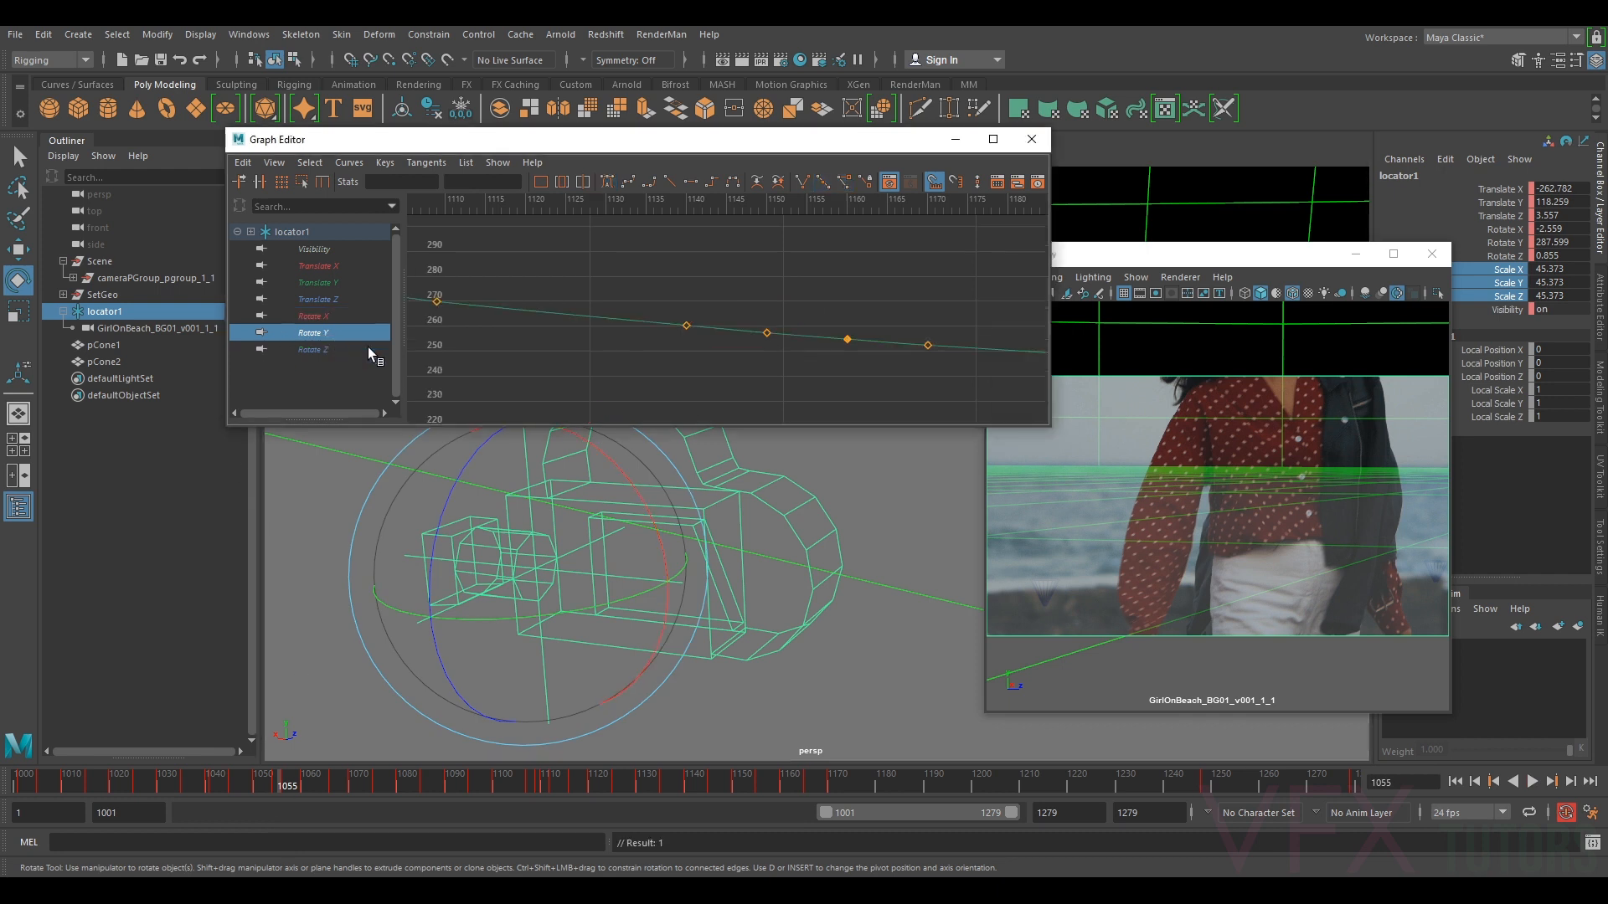
key(a)
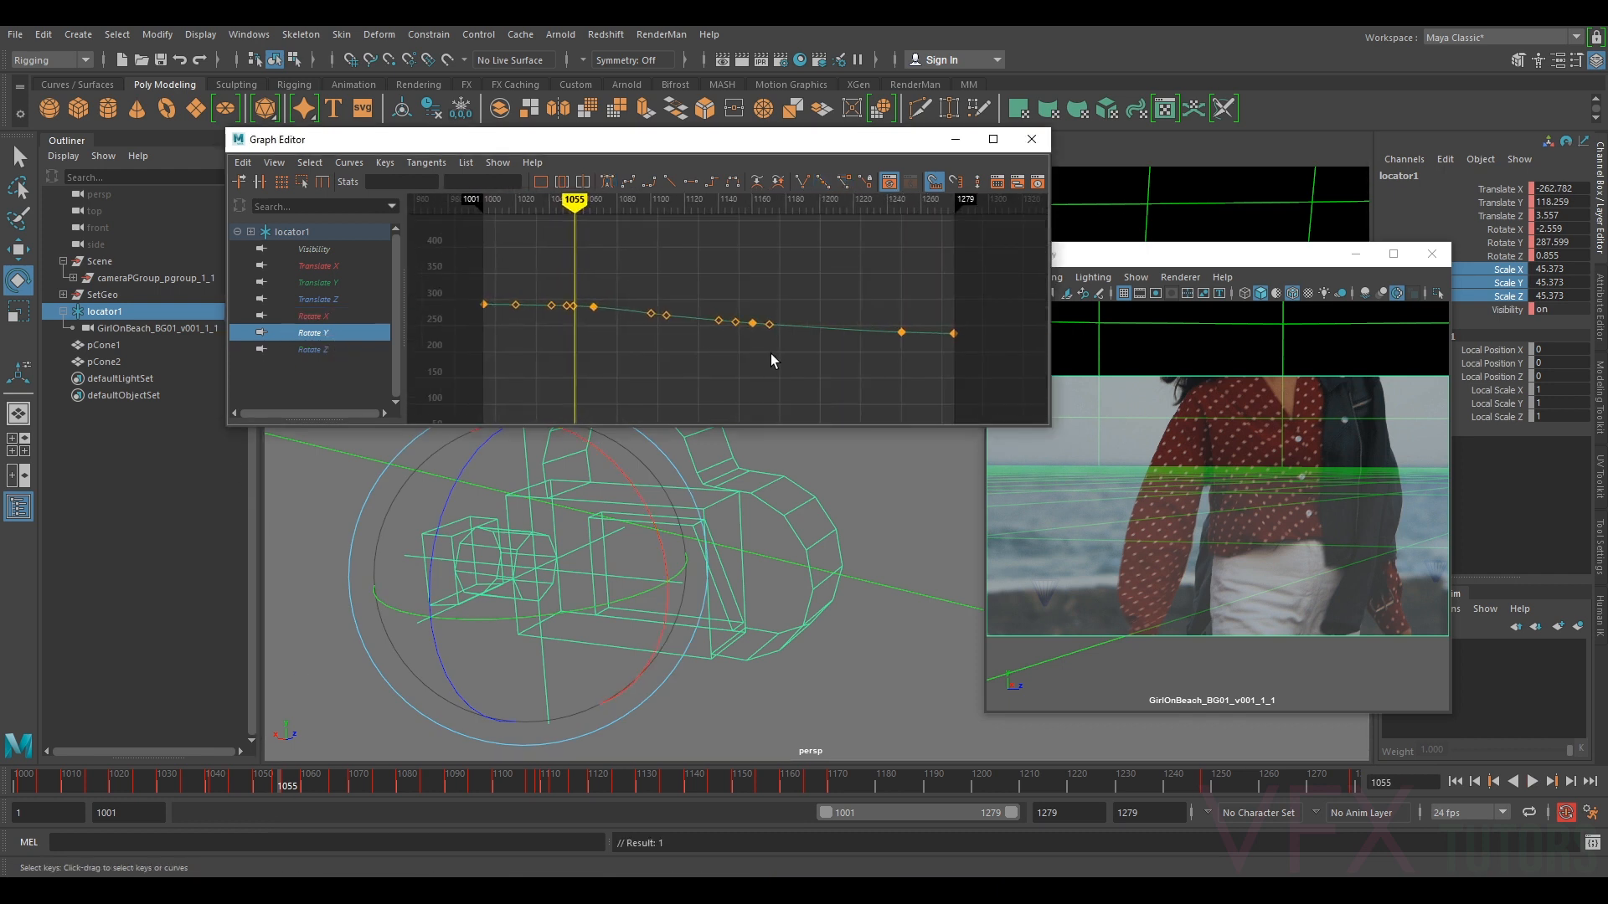
key(f)
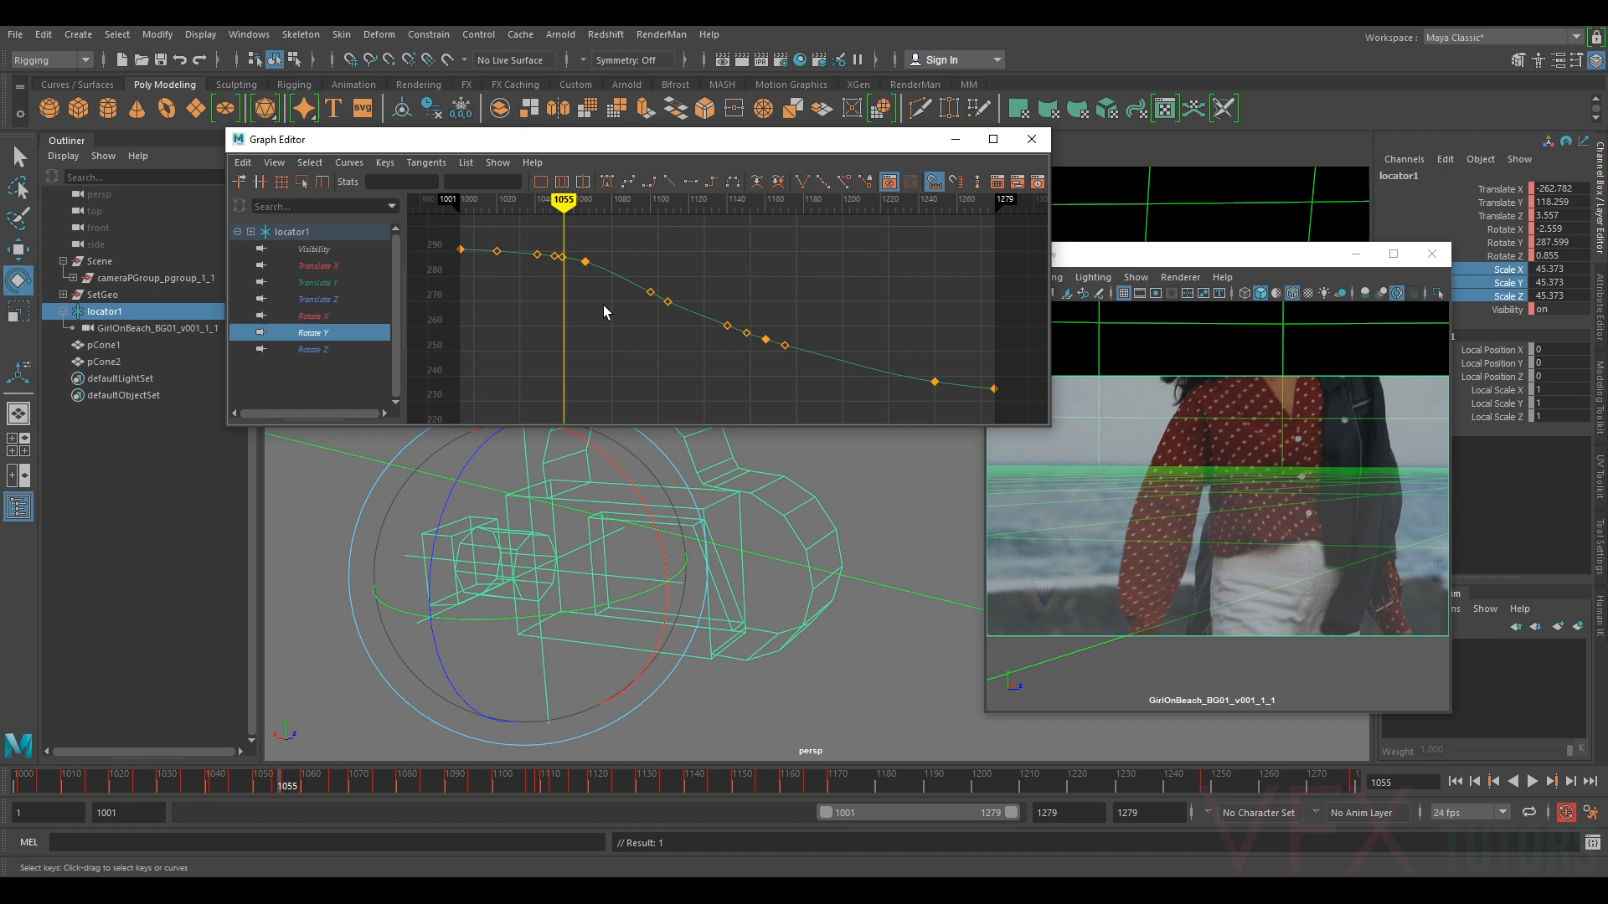
scroll(712, 322, up, 8)
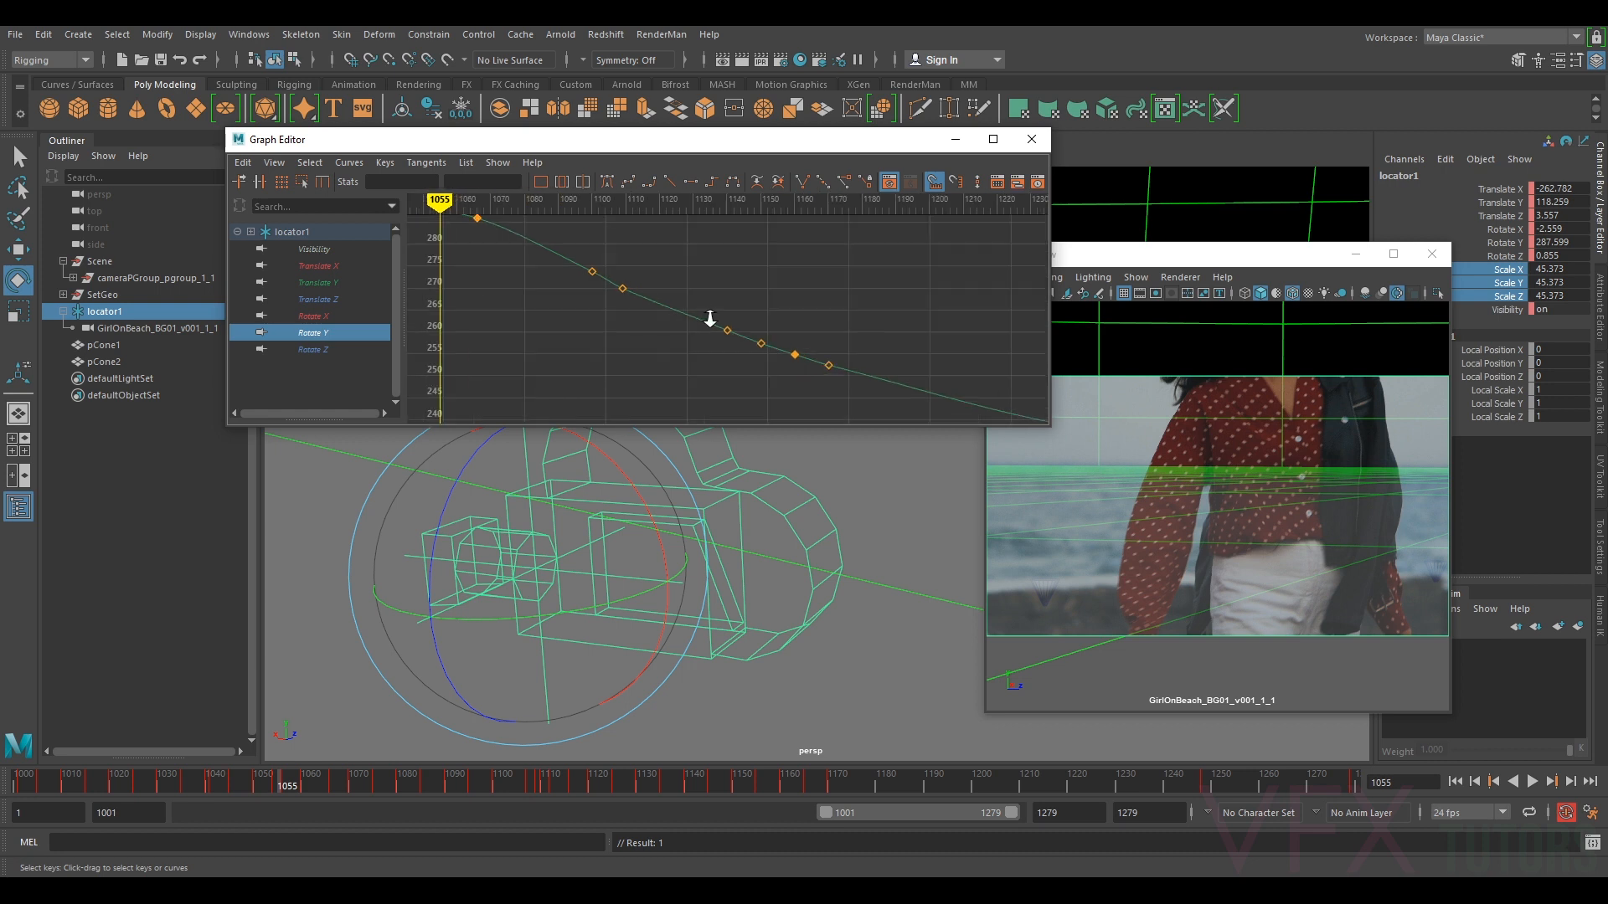
scroll(694, 314, down, 15)
scroll(628, 291, up, 6)
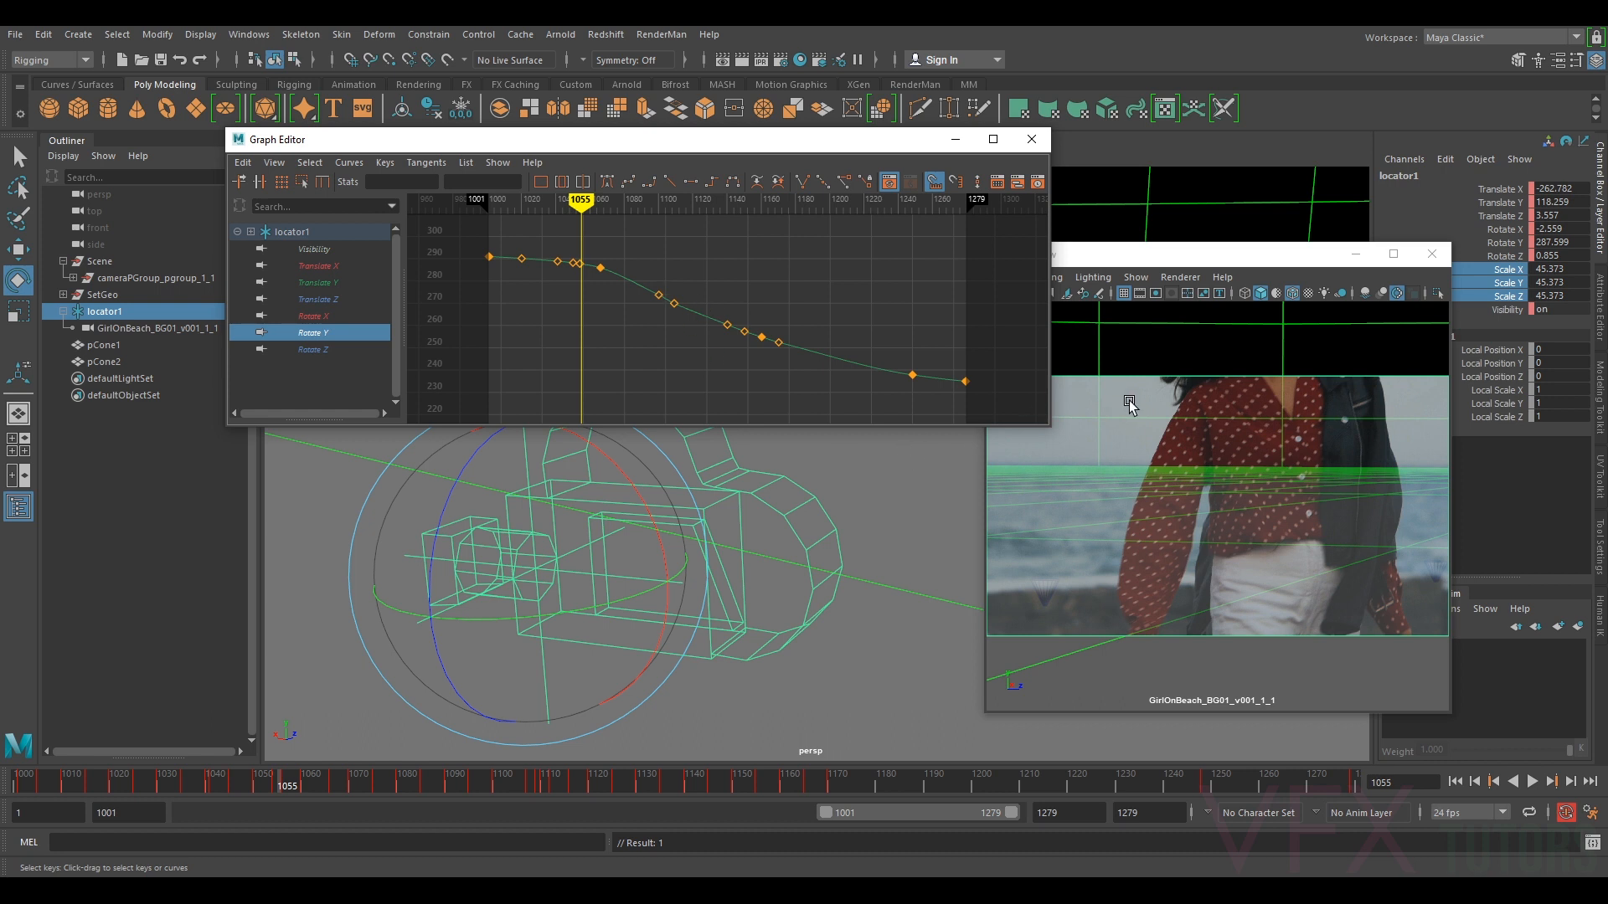
- Go to frame 1140 and enlarge the floating camera view, placing it beside the Rotate Y curve
drag(549, 785, 694, 827)
drag(1172, 255, 1032, 213)
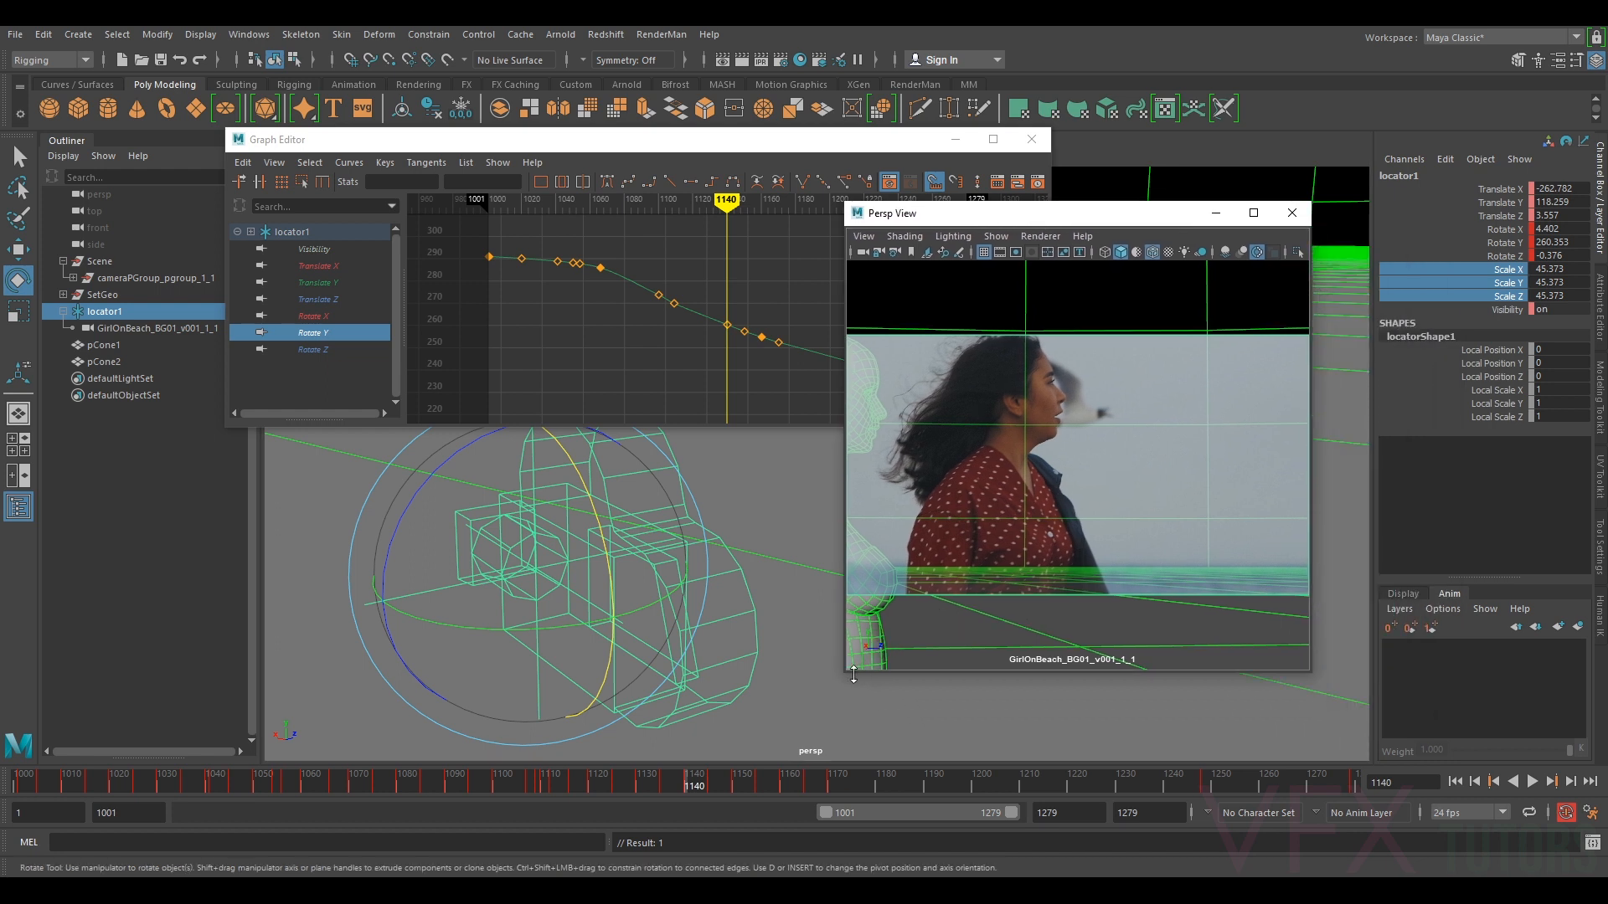
drag(842, 672, 599, 720)
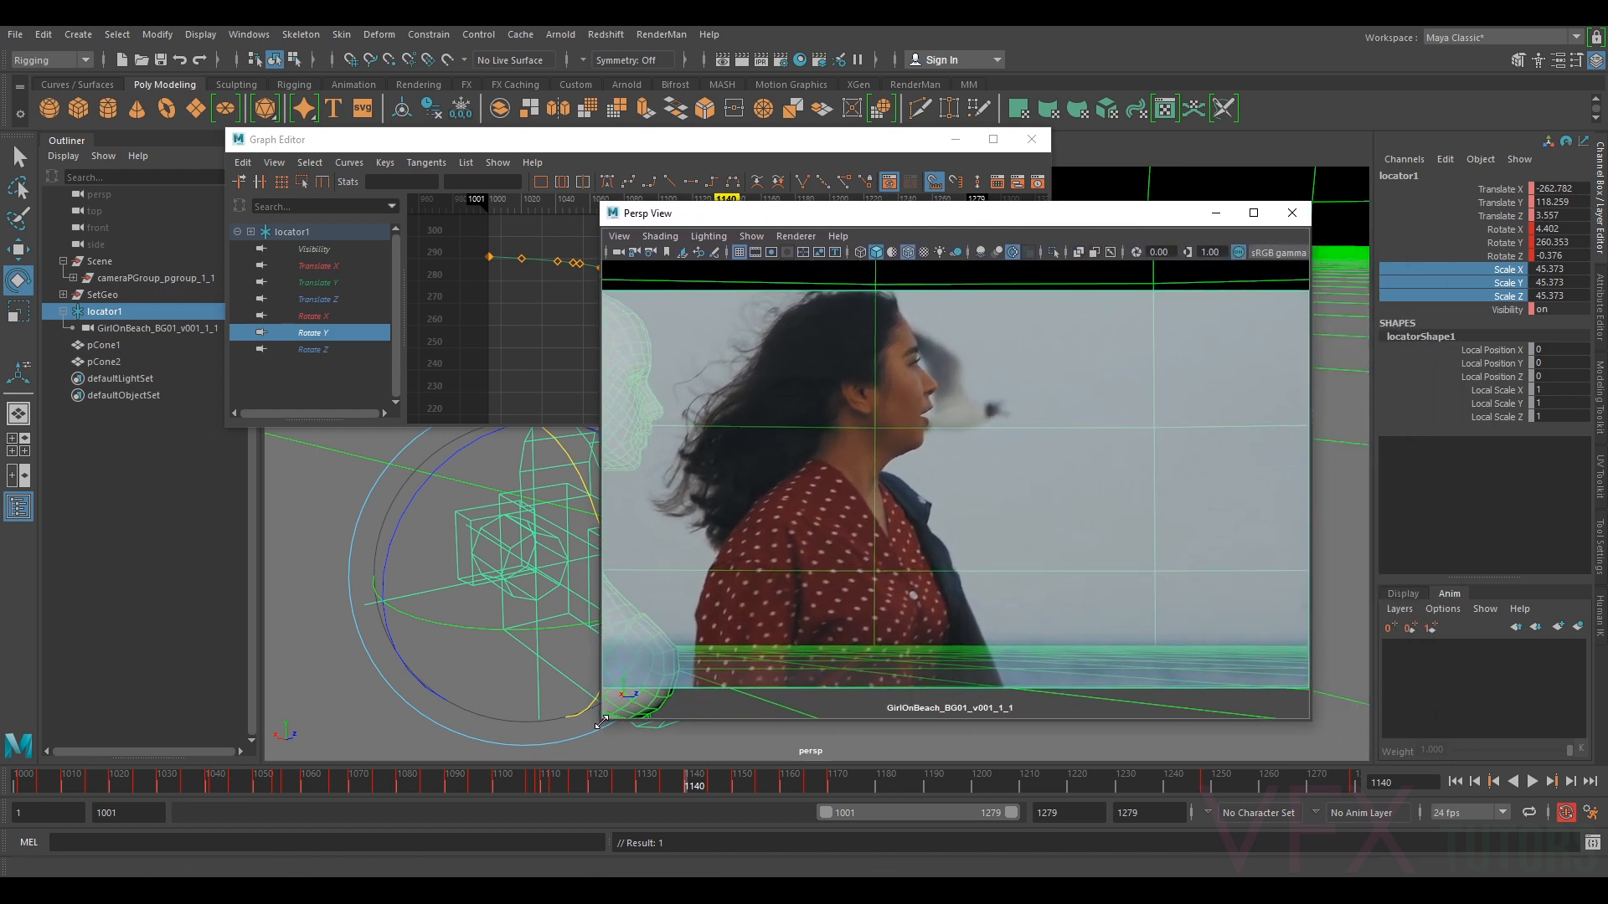
drag(863, 223, 988, 232)
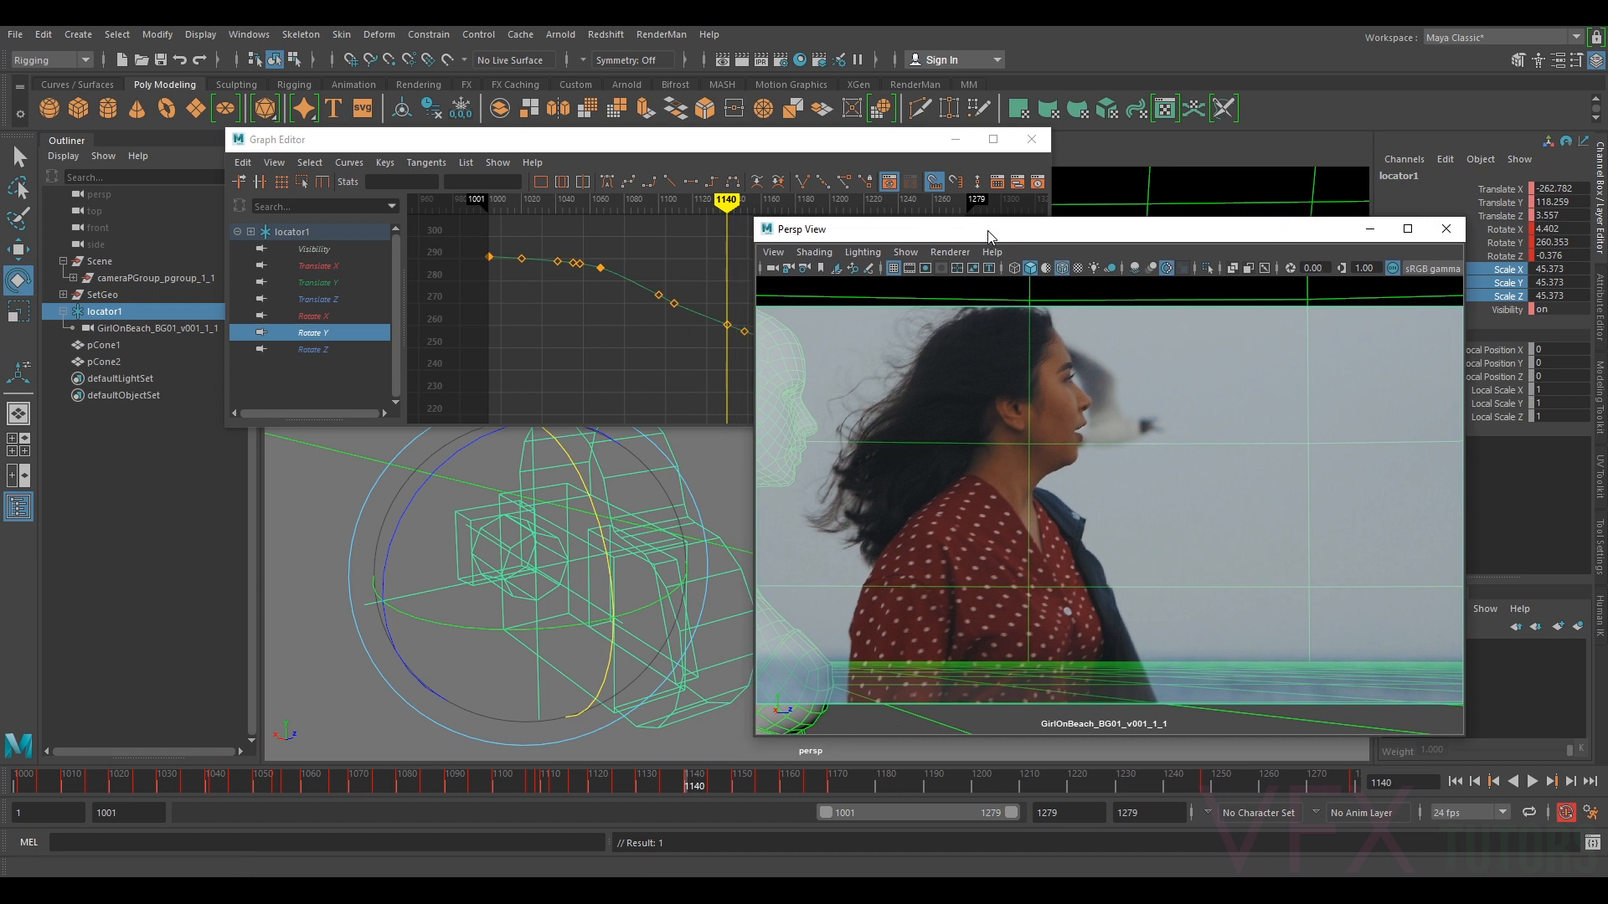
- Scrub the shot and examine how the grid and mannequin follow the plate around frames 1134 and 1135
mouse_move(891, 772)
mouse_down()
mouse_move(1157, 796)
mouse_move(1440, 795)
mouse_move(488, 766)
mouse_move(910, 813)
mouse_move(869, 826)
mouse_move(812, 811)
mouse_move(1159, 836)
mouse_move(849, 828)
mouse_move(1137, 842)
mouse_move(1016, 840)
mouse_move(613, 796)
mouse_move(660, 802)
mouse_up()
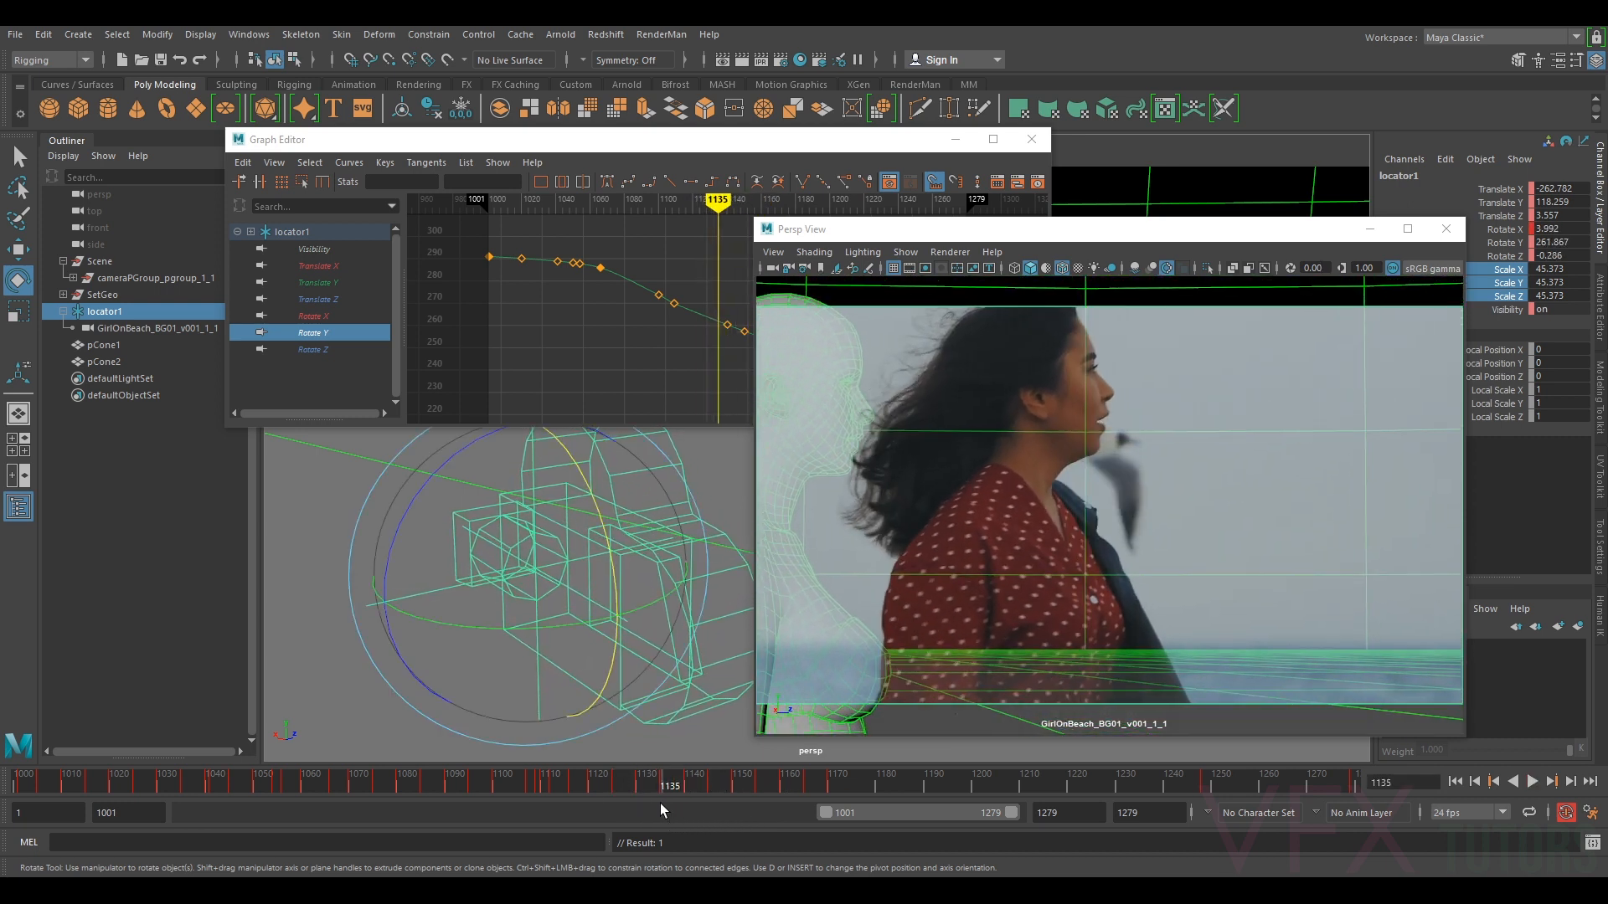
key(comma)
key(period)
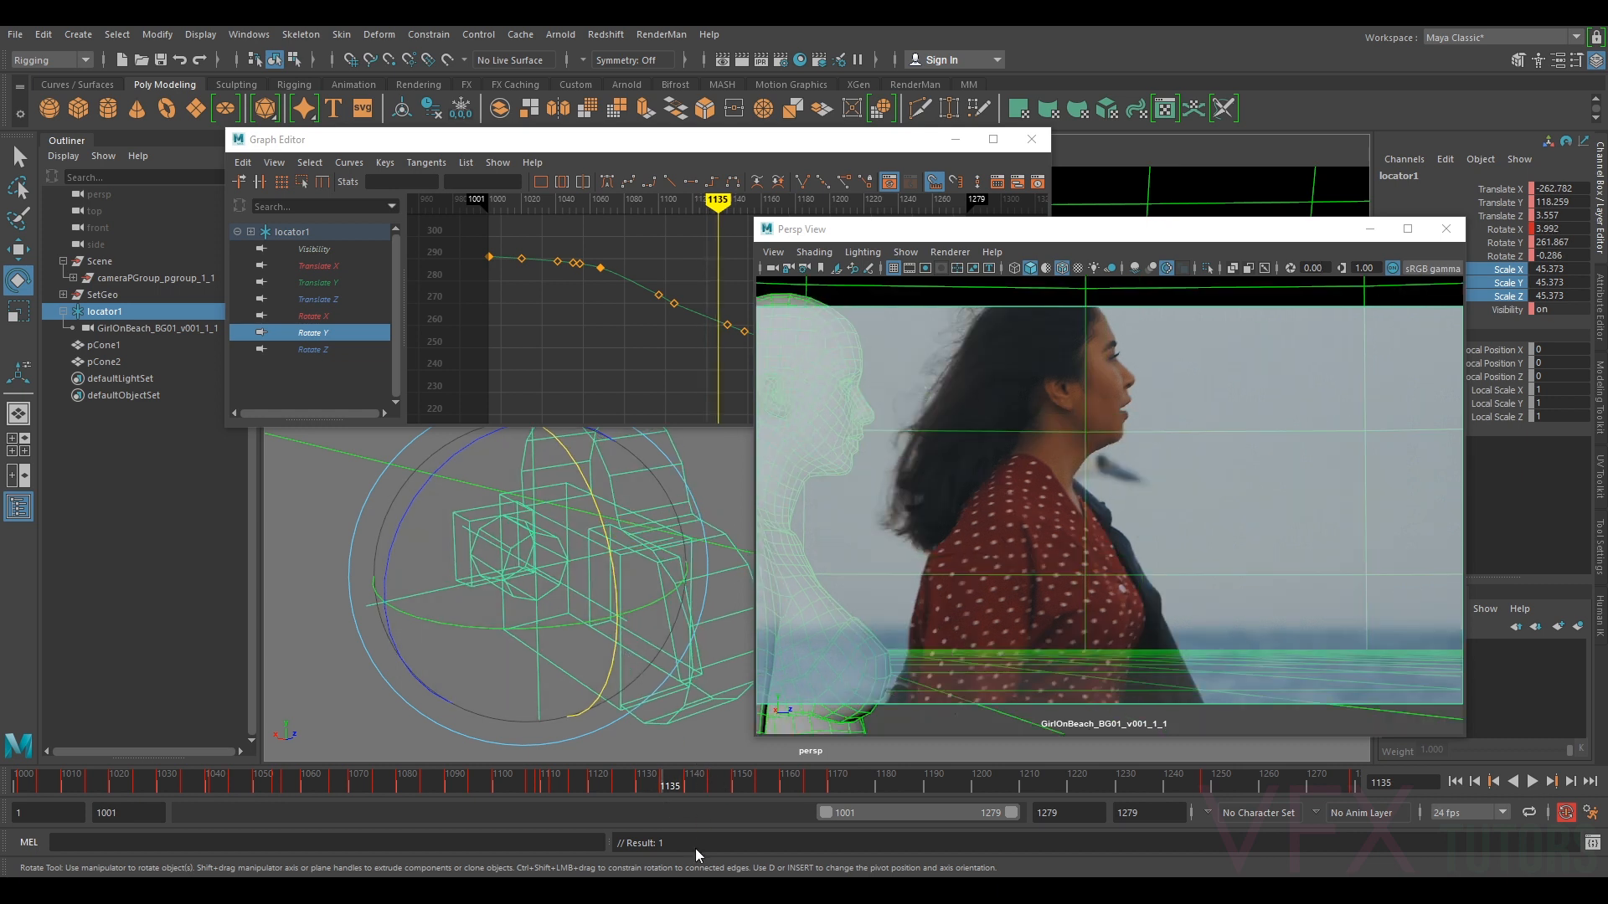
drag(670, 783, 667, 783)
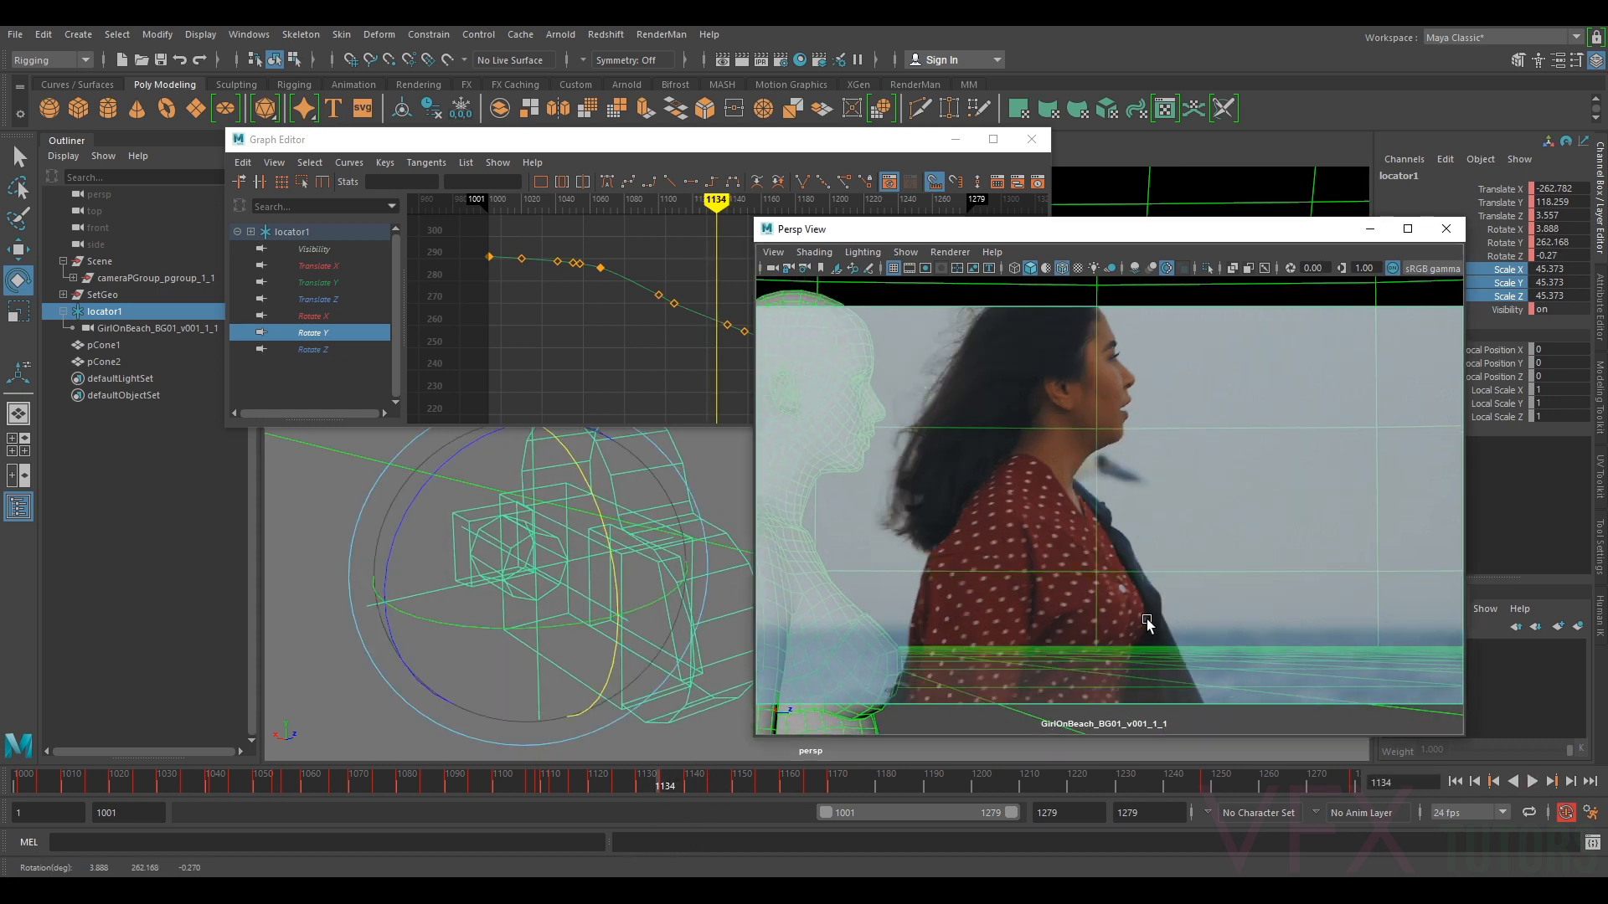
- Shrink the floating camera view, check the match at frame 1152, and display locator1's Rotate X curve
drag(757, 221, 885, 266)
drag(670, 784, 745, 799)
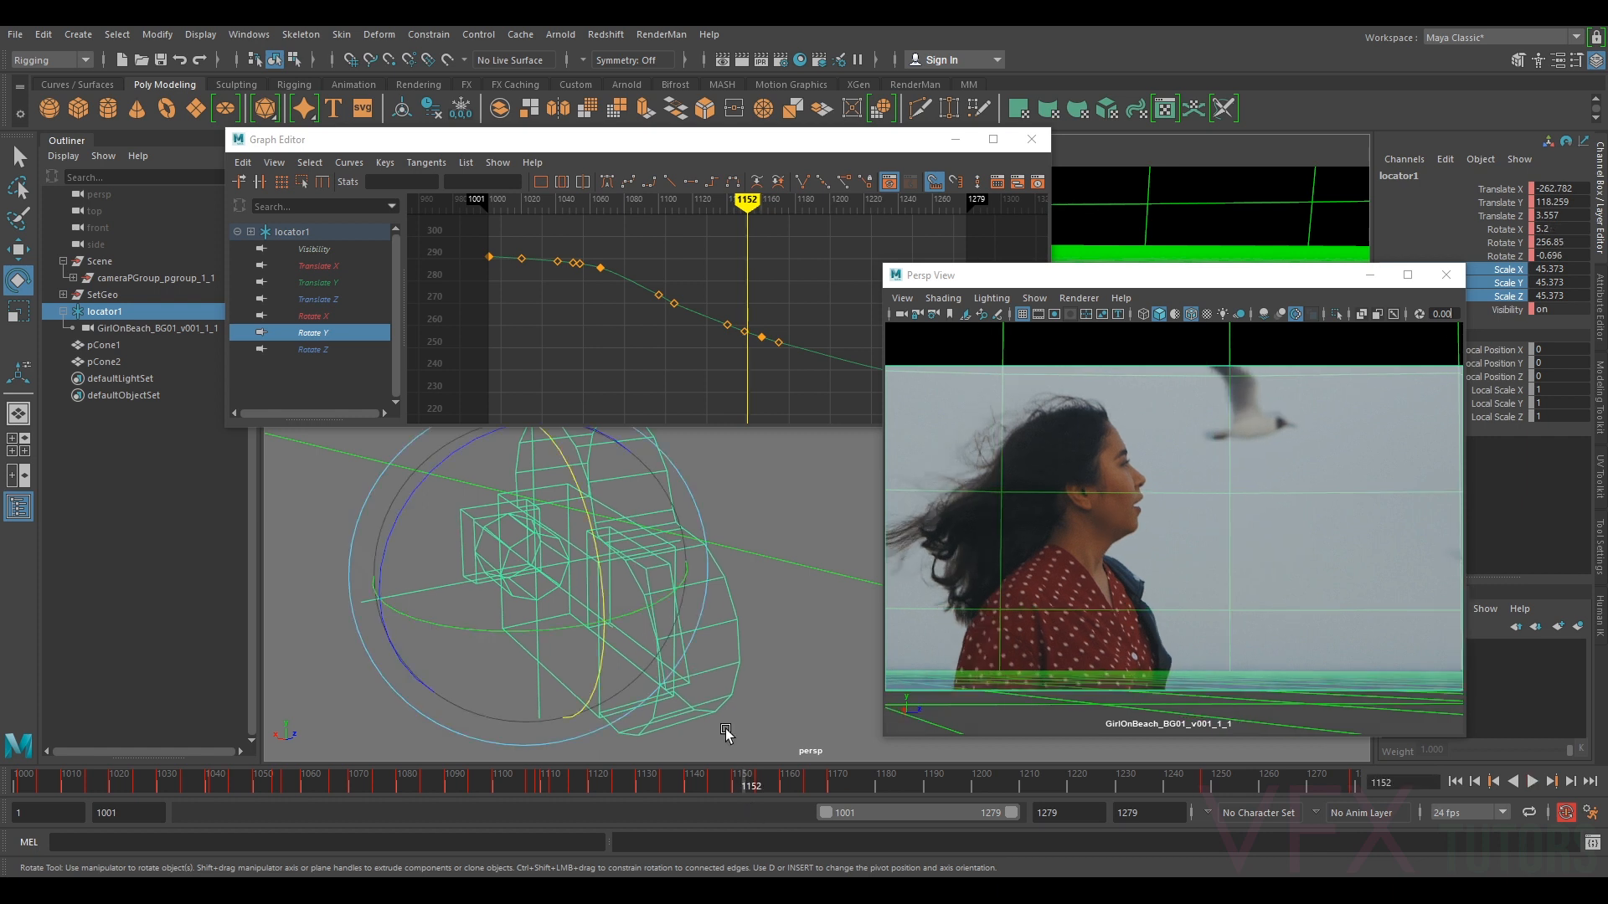
click(298, 318)
scroll(761, 339, up, 5)
alt+middle_drag(780, 273, 746, 427)
- Go to frame 1012, tilt locator1 about X to key it there, and frame the whole Rotate X curve
drag(742, 777, 73, 814)
alt+middle_drag(679, 360, 799, 257)
drag(632, 474, 637, 460)
alt+middle_drag(592, 339, 665, 279)
key(a)
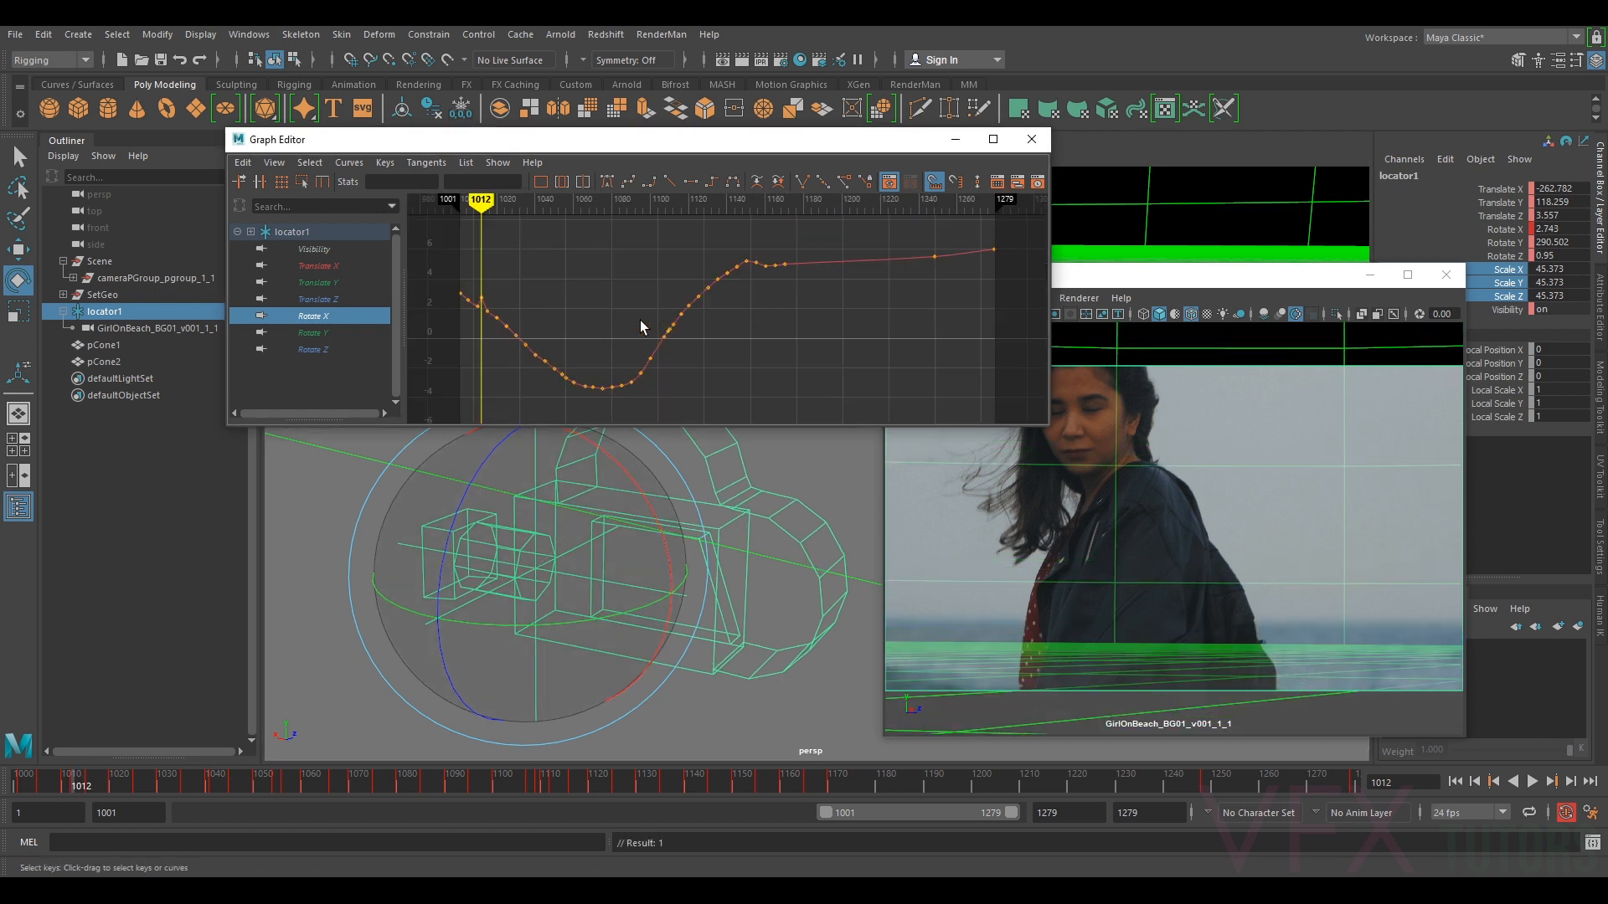
- Lower the Rotate X key at frame 1012 to about 1.915 and compare it with the previous key
alt+middle_drag(515, 333, 745, 342)
scroll(745, 342, up, 7)
alt+middle_drag(642, 314, 679, 361)
scroll(679, 361, up, 3)
drag(694, 281, 679, 362)
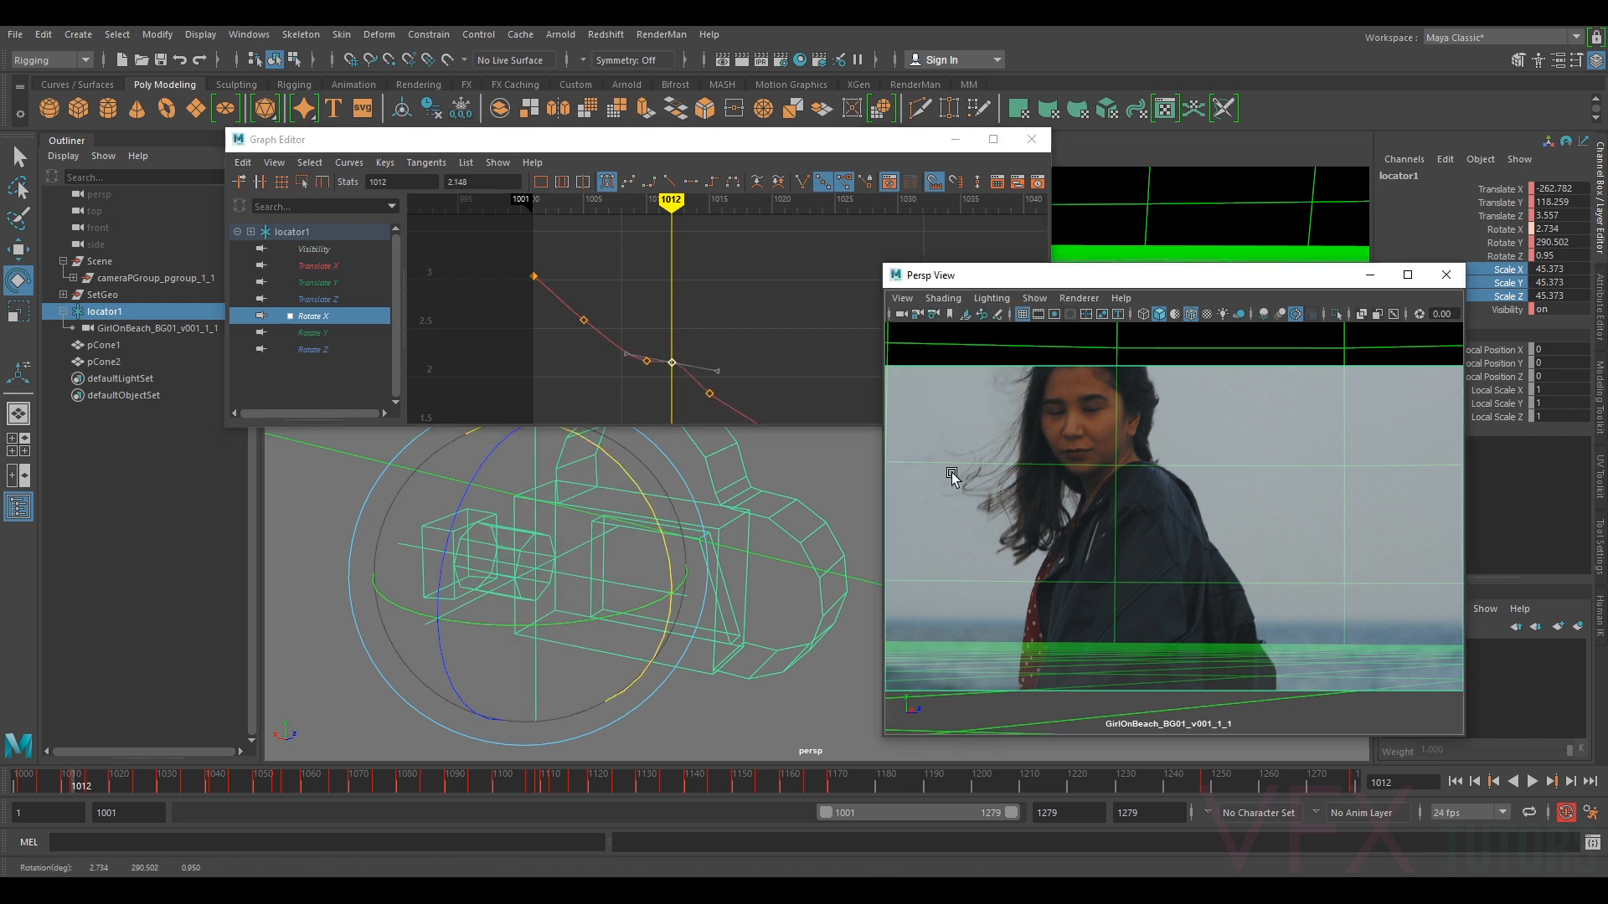
shift+middle_drag(670, 371, 672, 382)
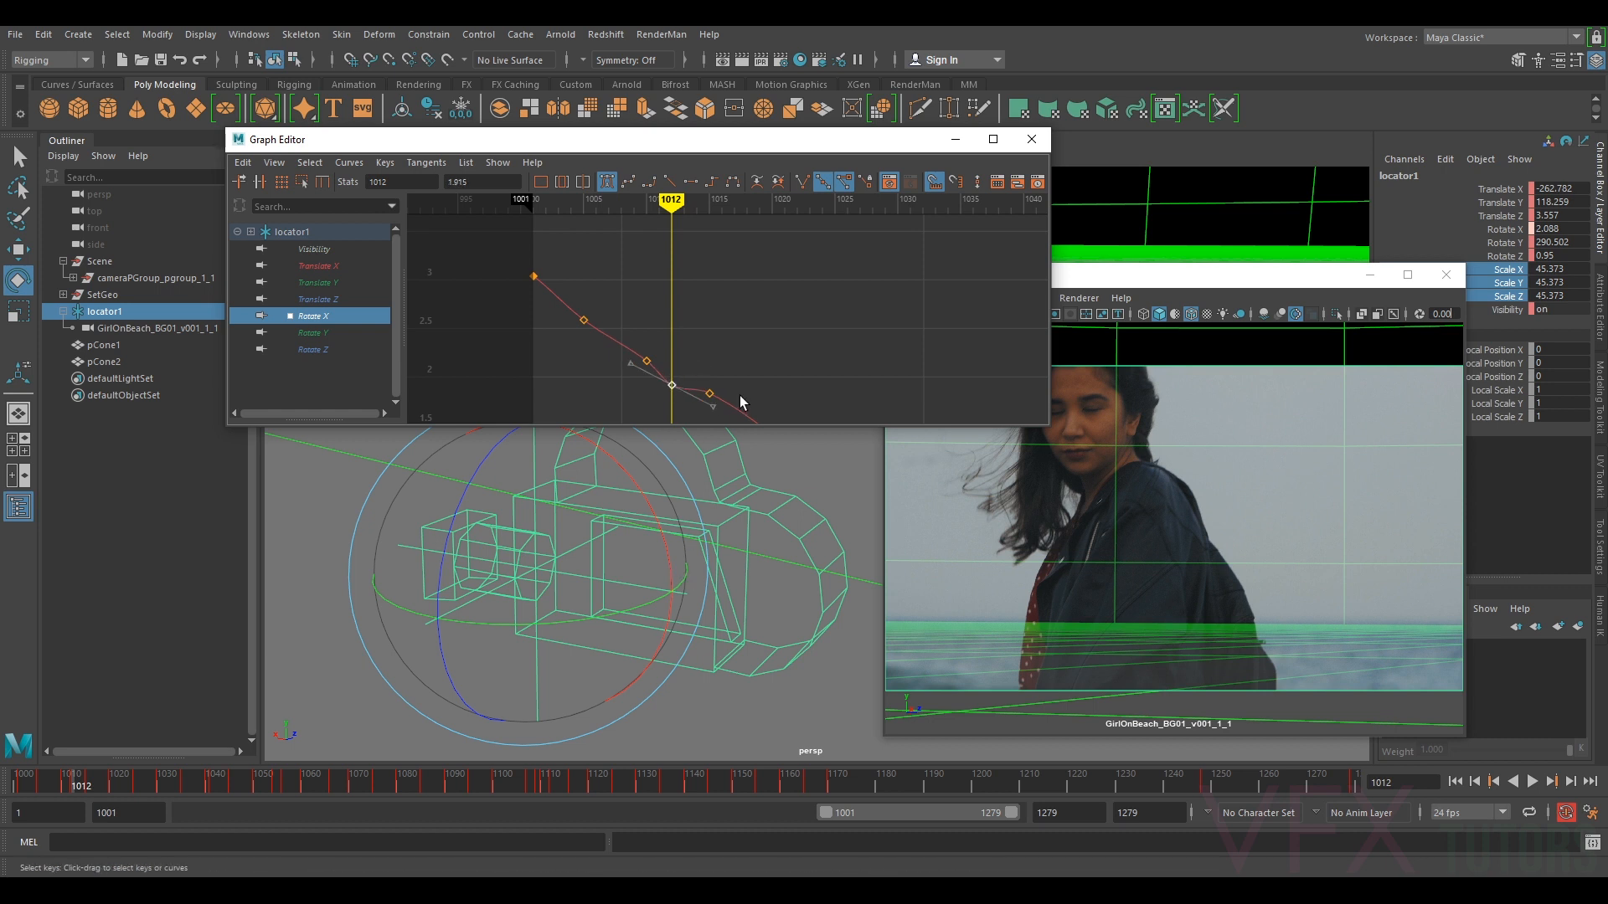
key(comma)
key(period)
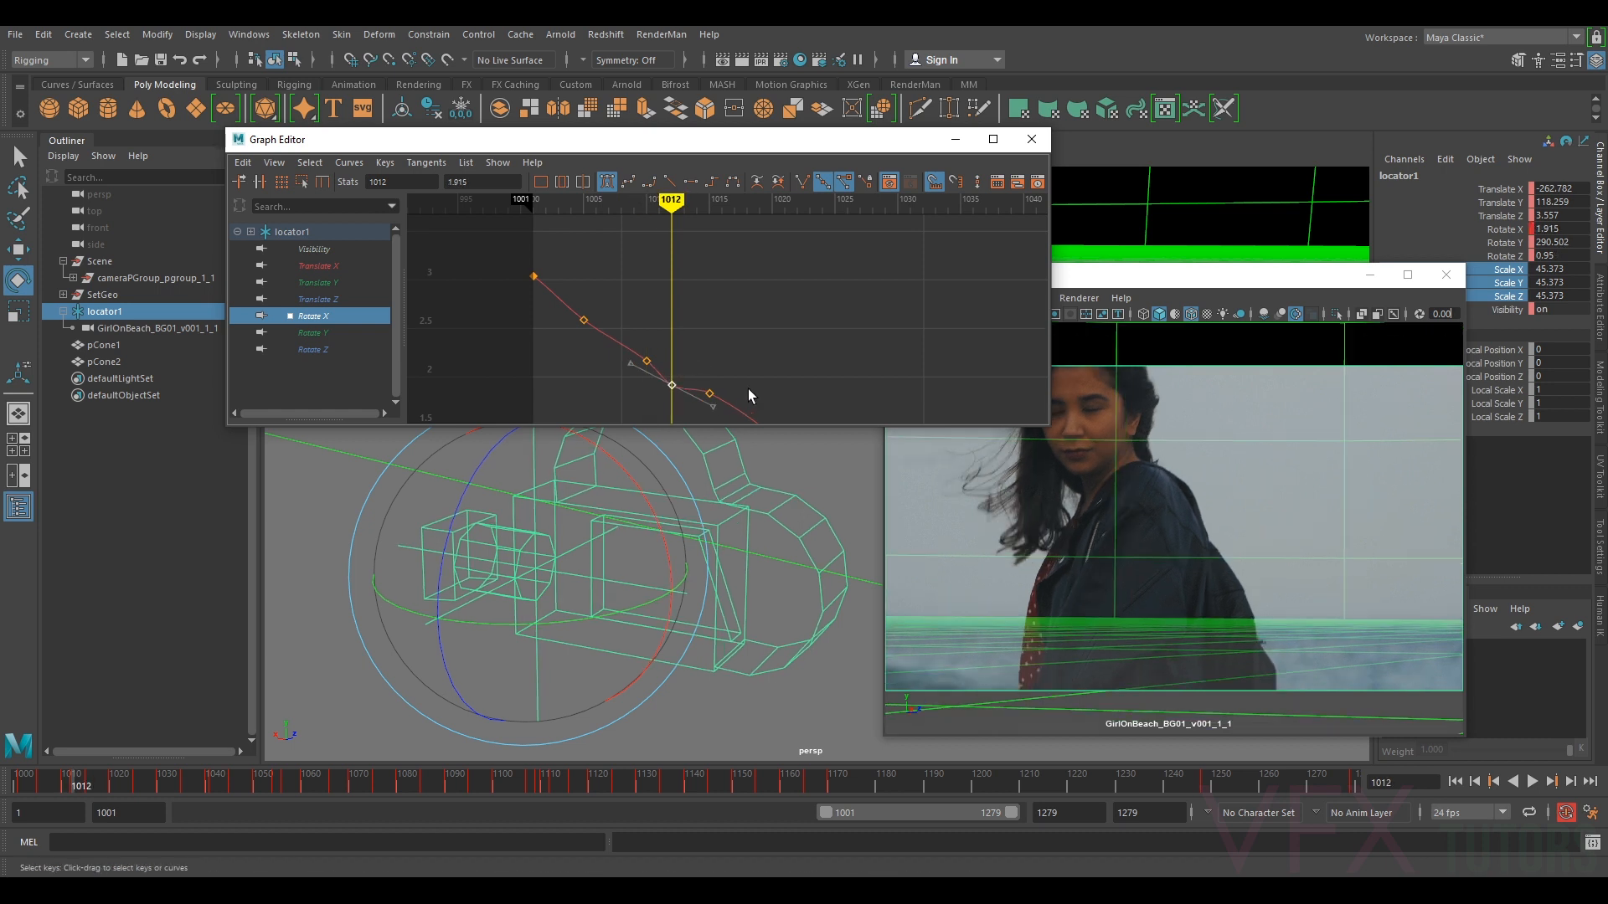
- Raise the Rotate X key at frame 1012 to about 2.053 and compare frames 1010 and 1012 against the plate
shift+middle_drag(671, 384, 677, 373)
key(comma)
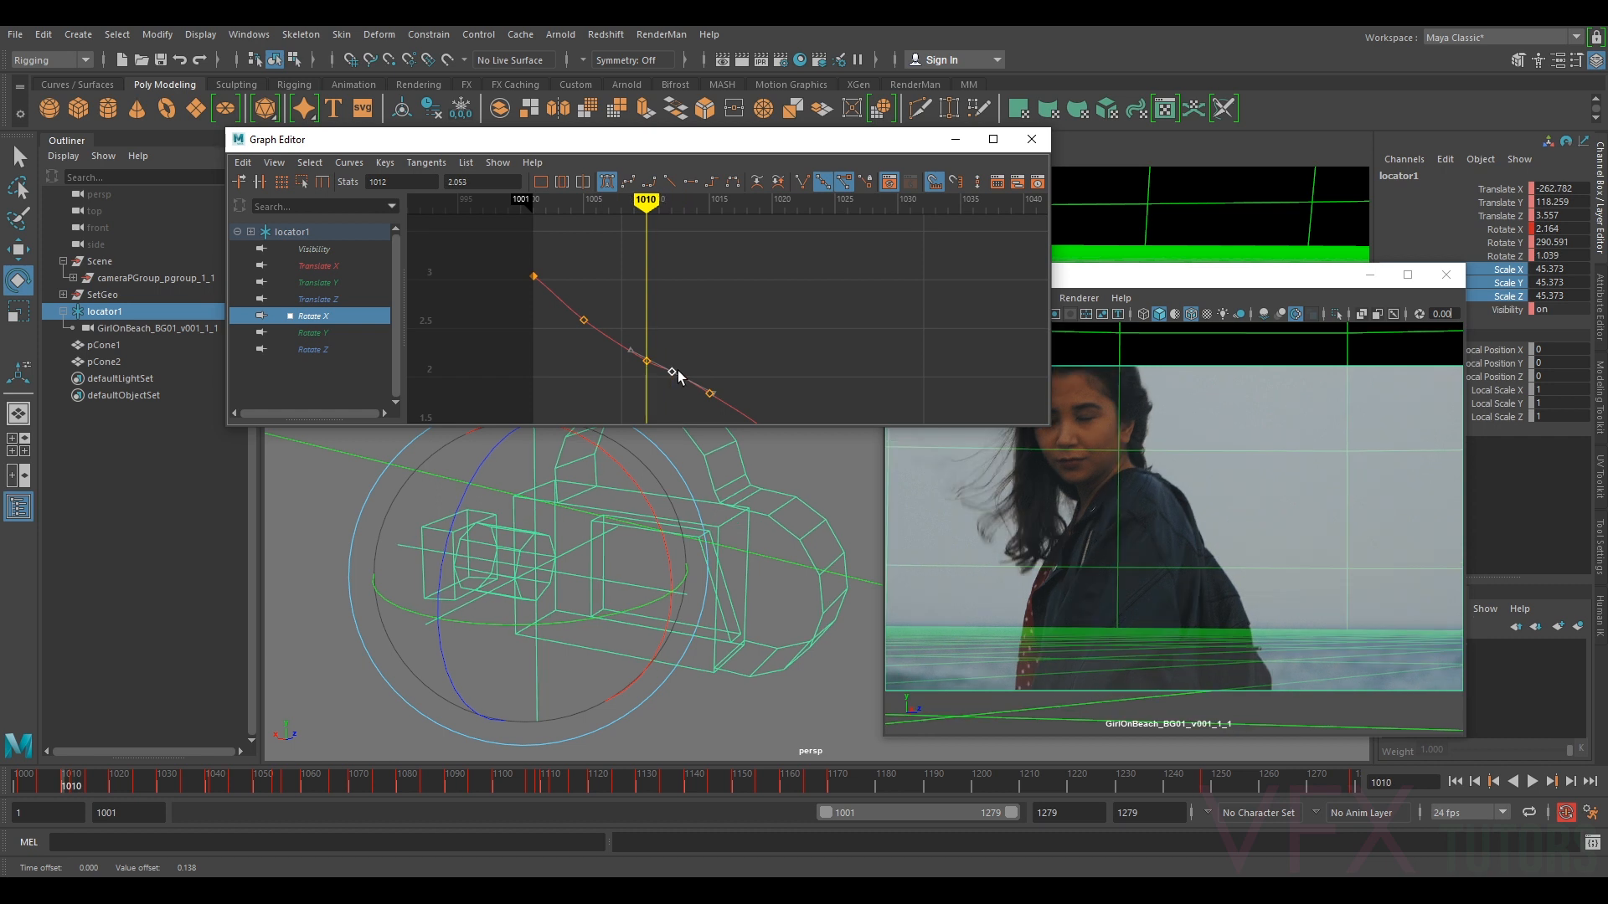
key(period)
key(comma)
key(period)
key(comma)
key(period)
key(comma)
key(period)
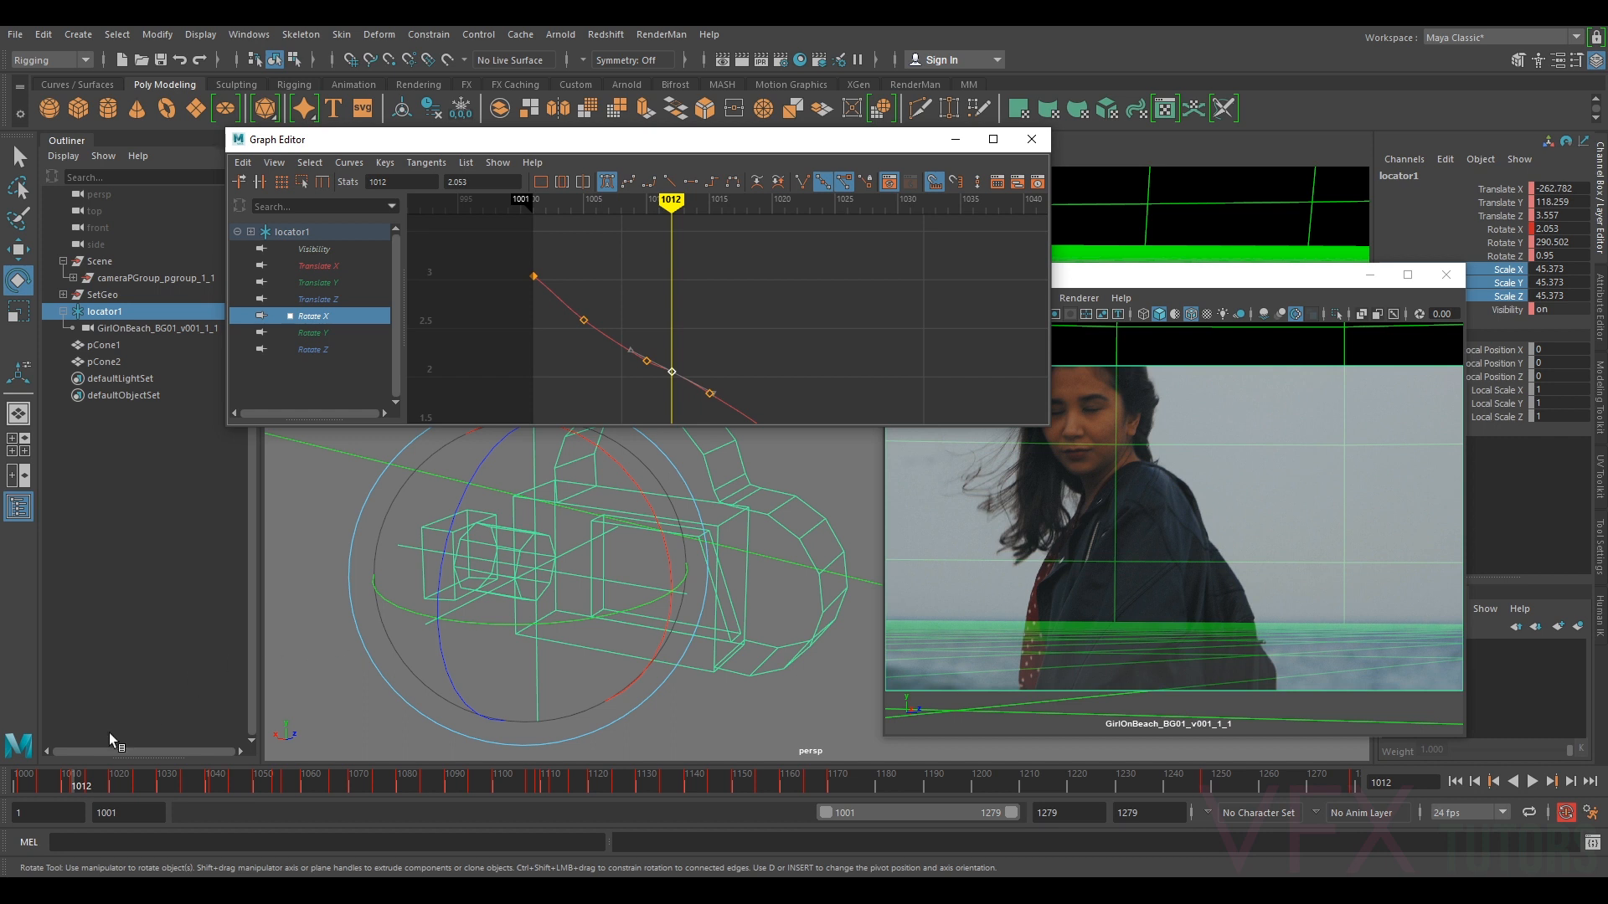
- Scrub to frame 1037 and tilt locator1 to key its Rotate X at about -0.588
drag(73, 780, 194, 824)
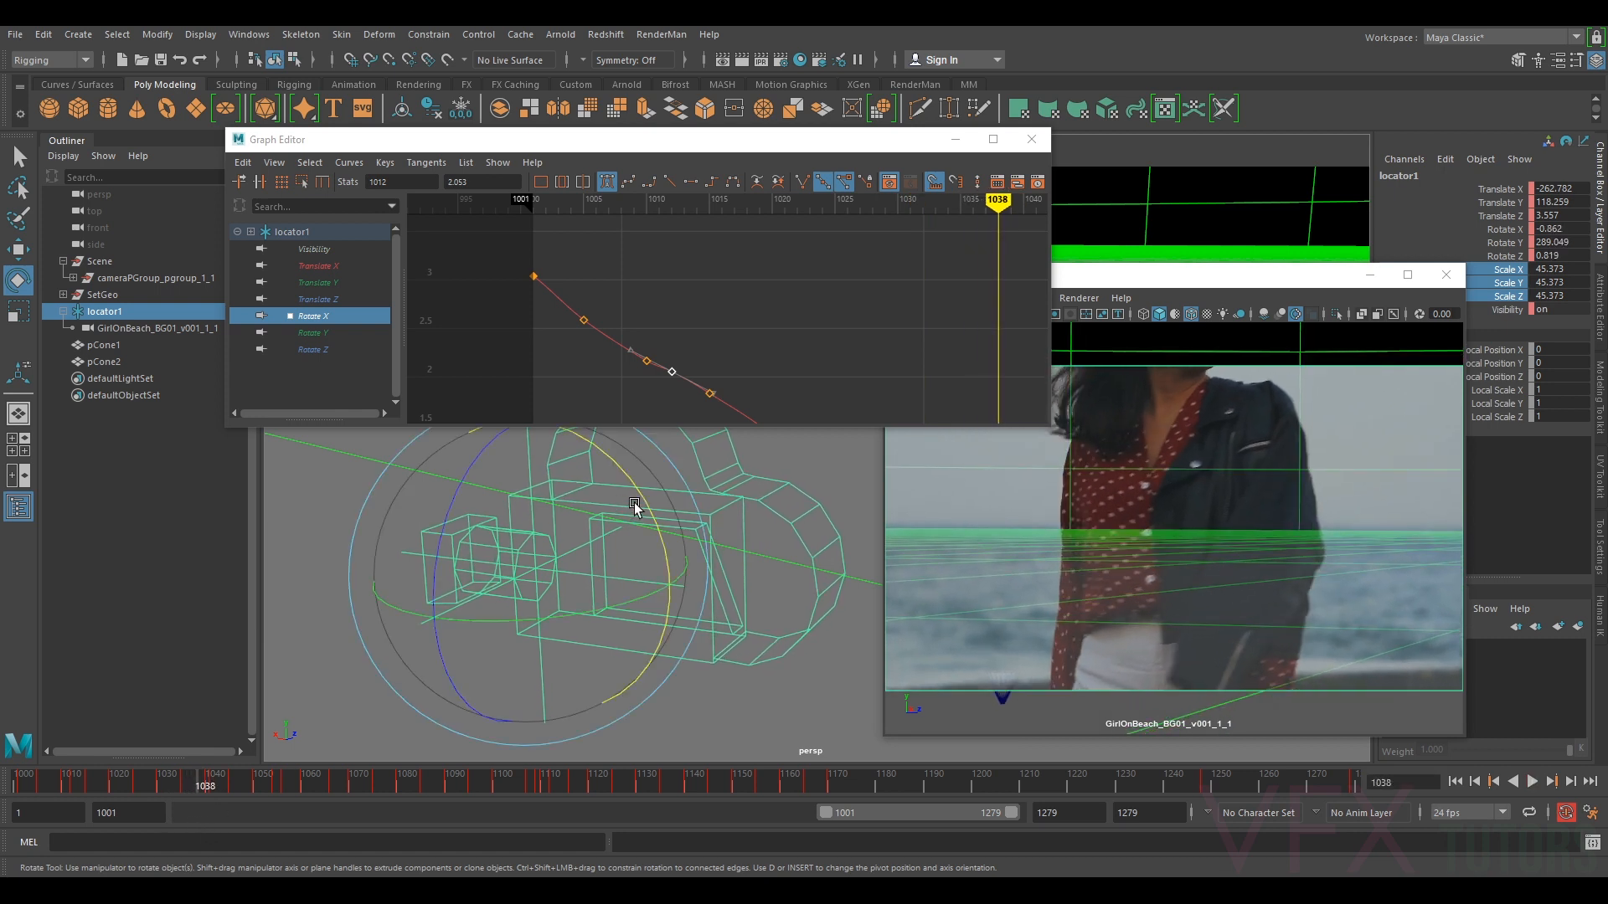
scroll(891, 314, down, 2)
alt+middle_drag(936, 339, 908, 290)
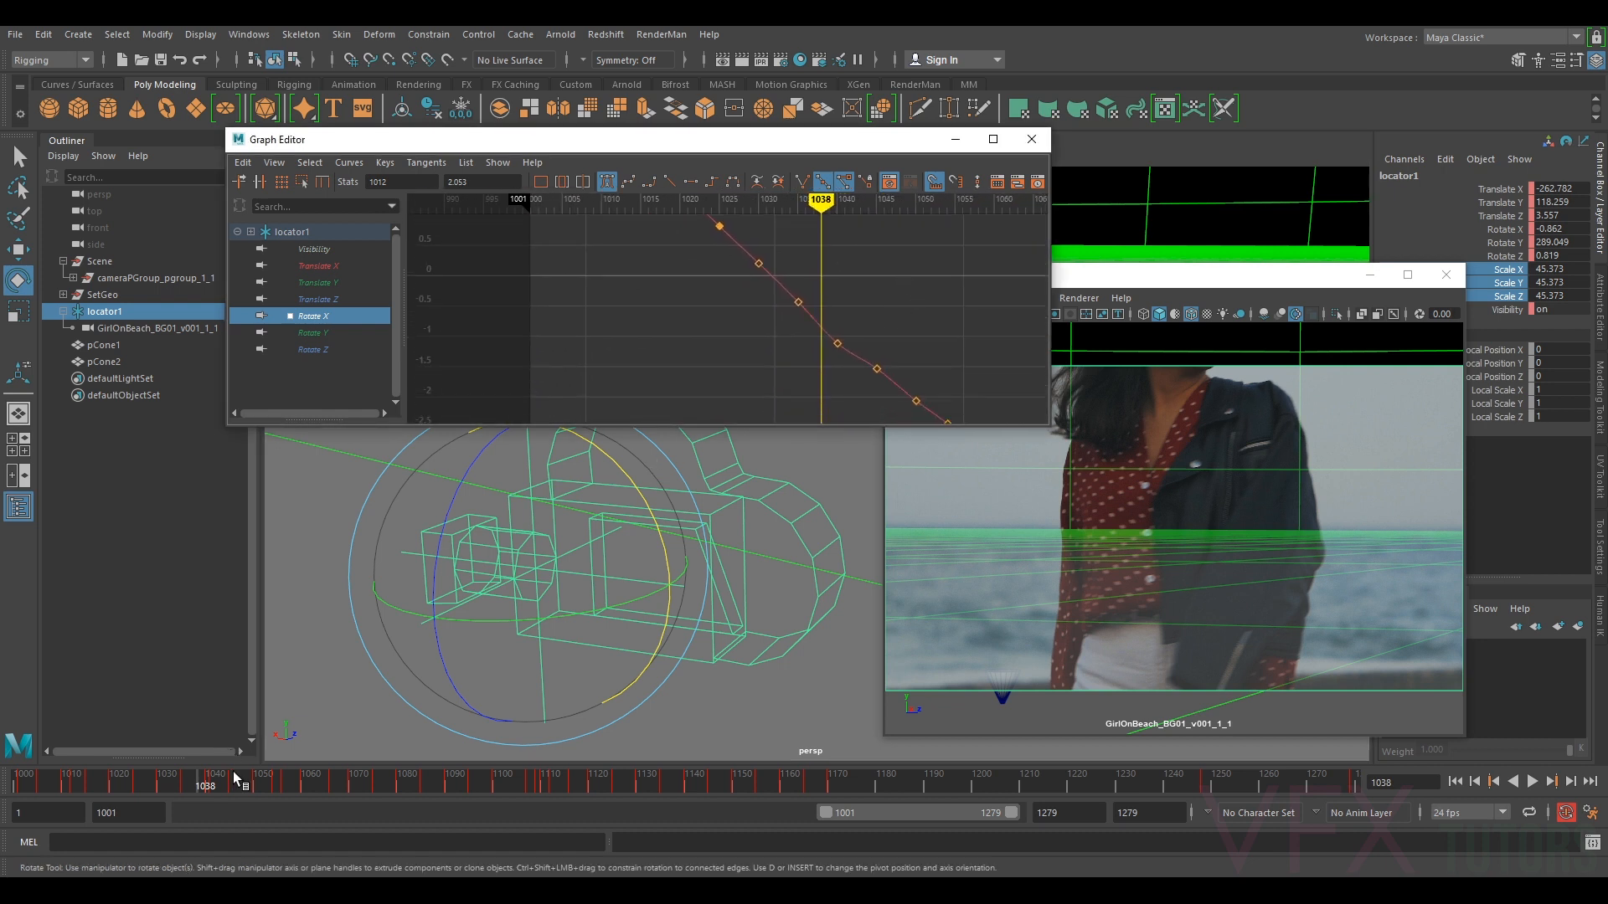
drag(198, 787, 198, 791)
drag(649, 513, 650, 513)
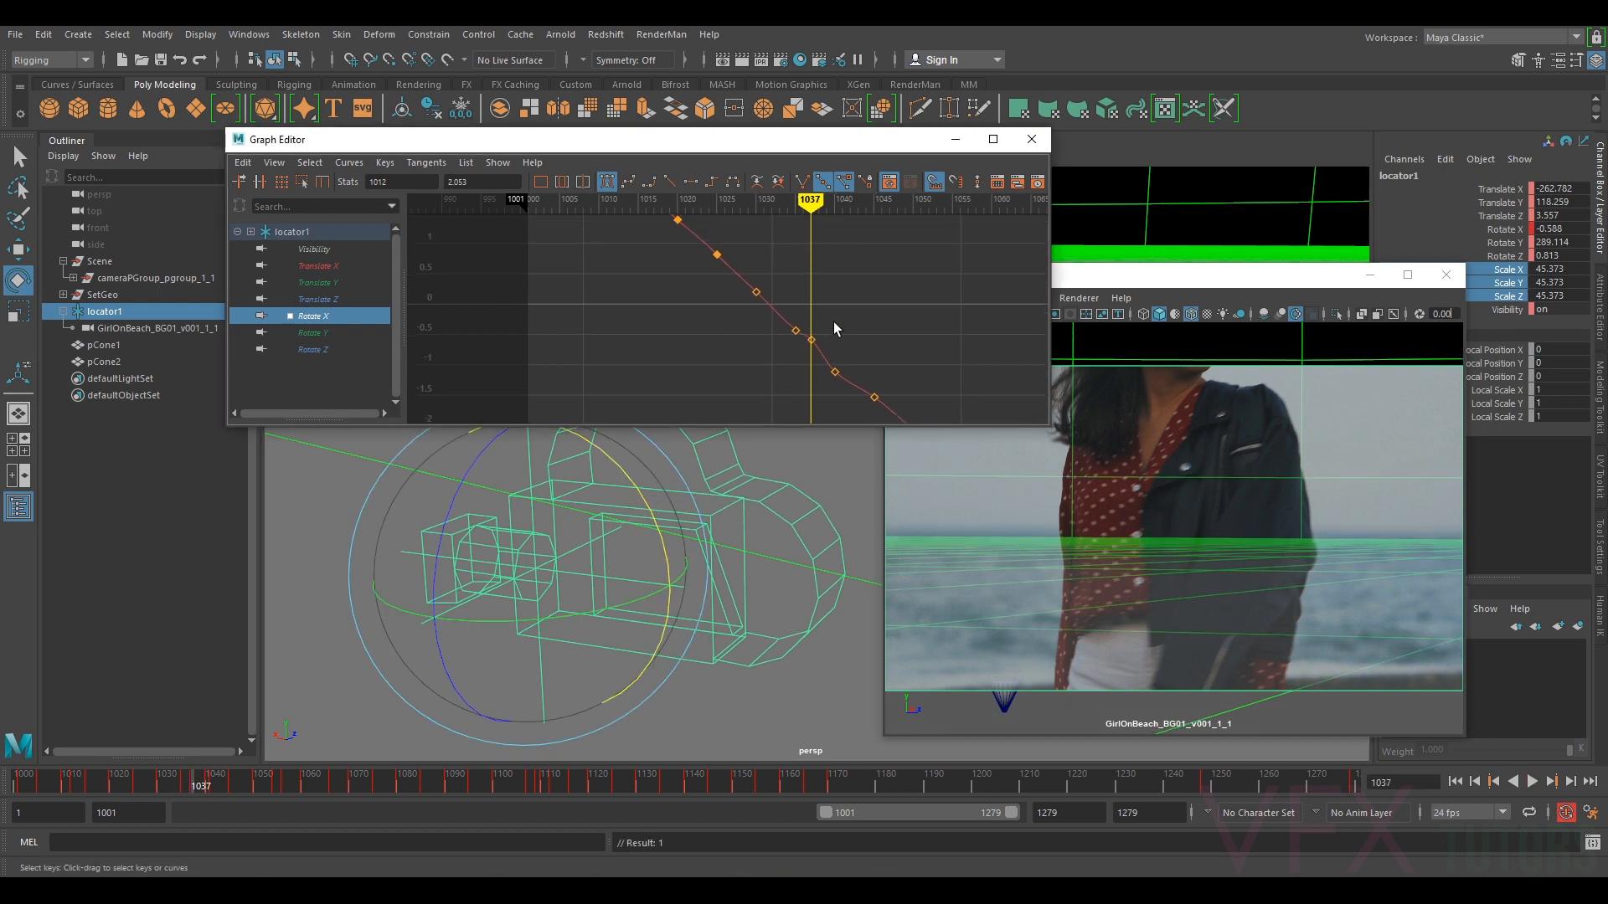
- Lower the Rotate X key at frame 1037 to about -0.754
click(811, 344)
drag(825, 326, 805, 347)
middle_drag(811, 344, 811, 349)
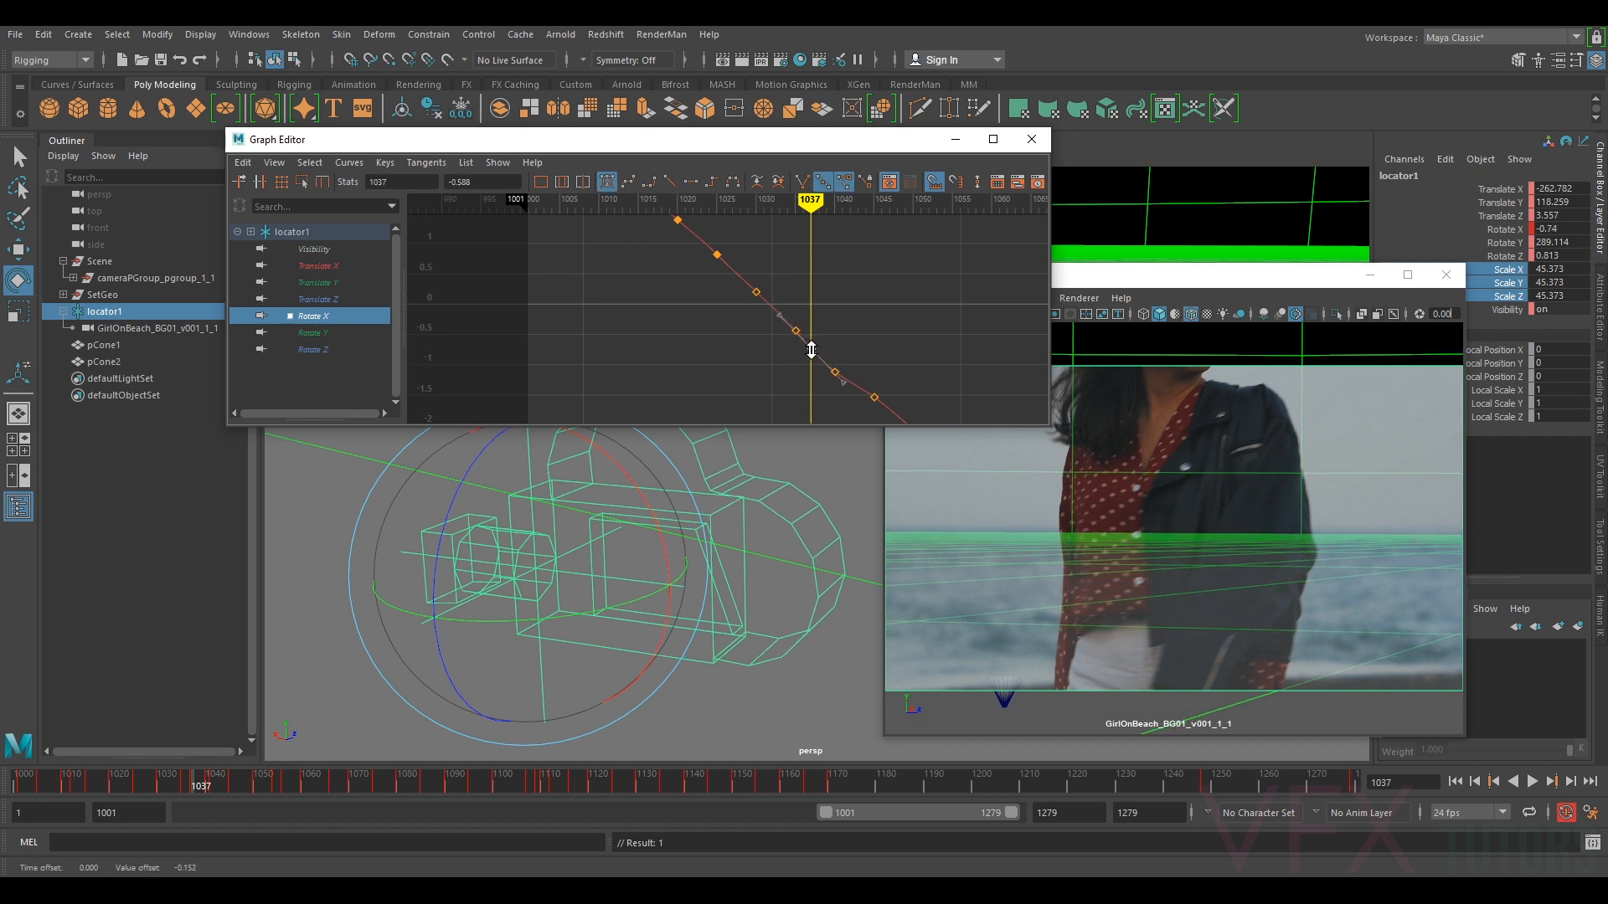
- Play the shot, stop at frame 1097, and examine locator1's Rotate X, Y and Z curves around that frame
click(1374, 536)
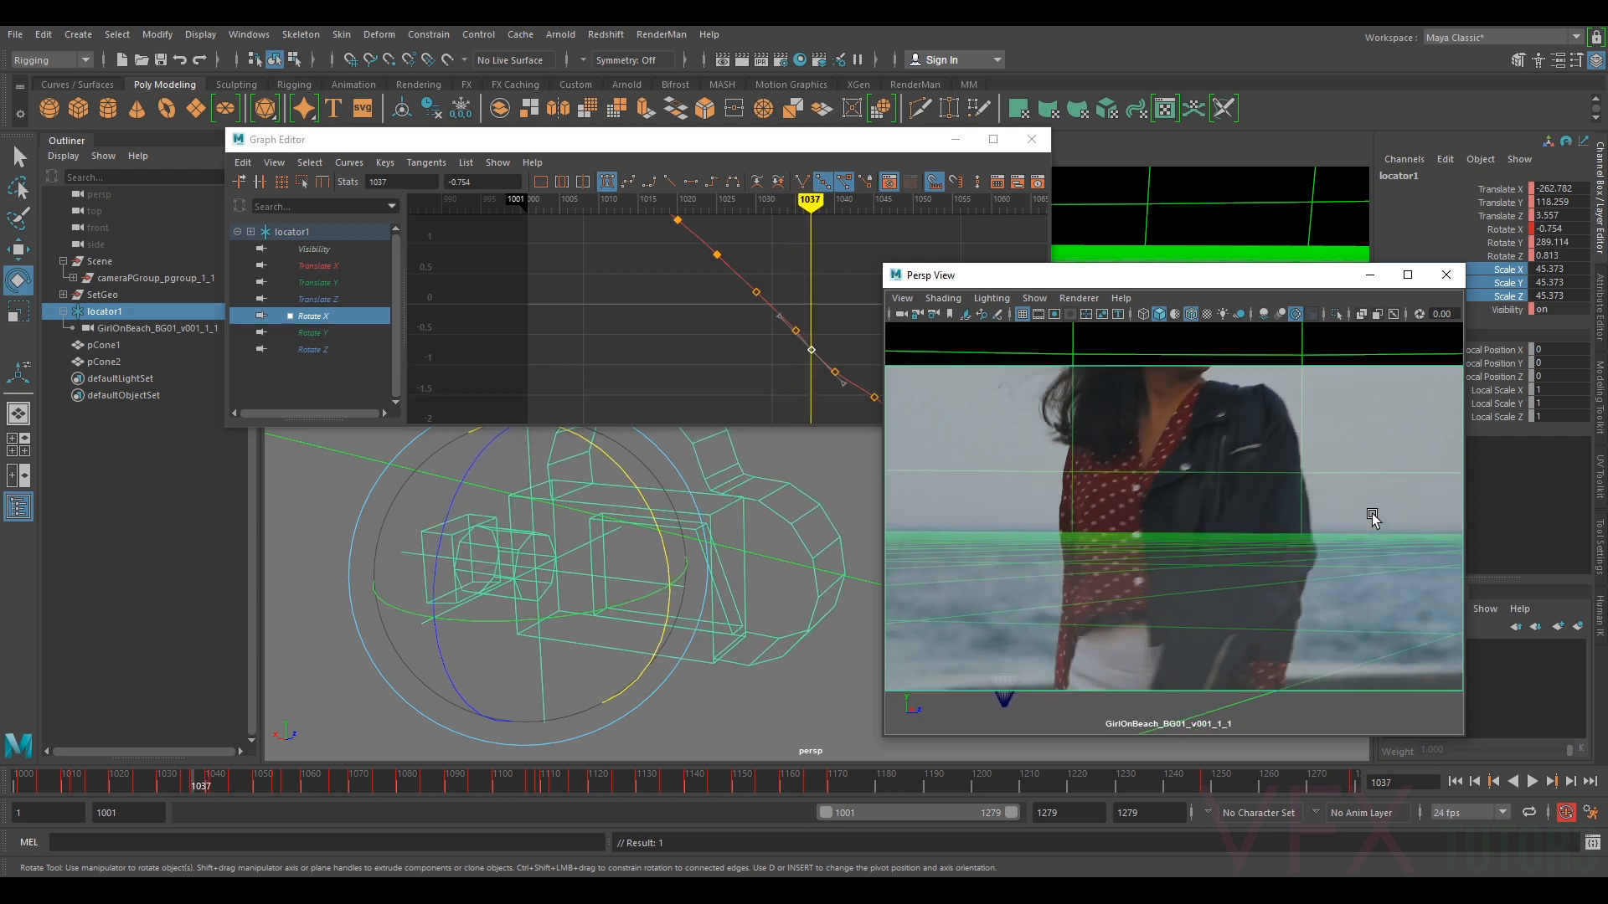
key(alt+v)
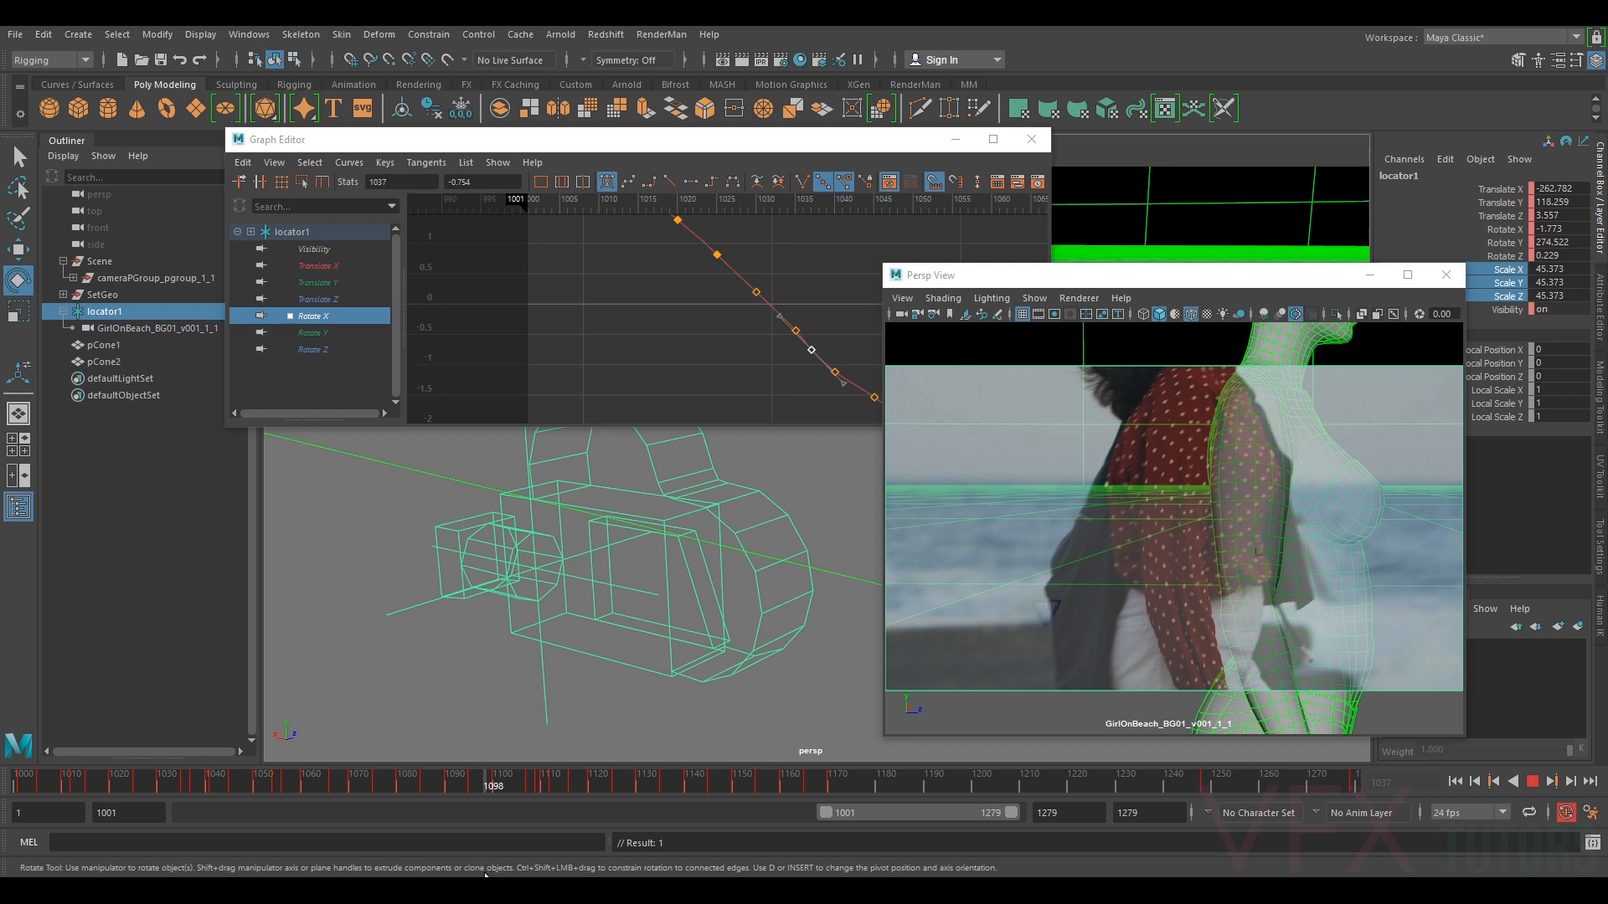
key(Escape)
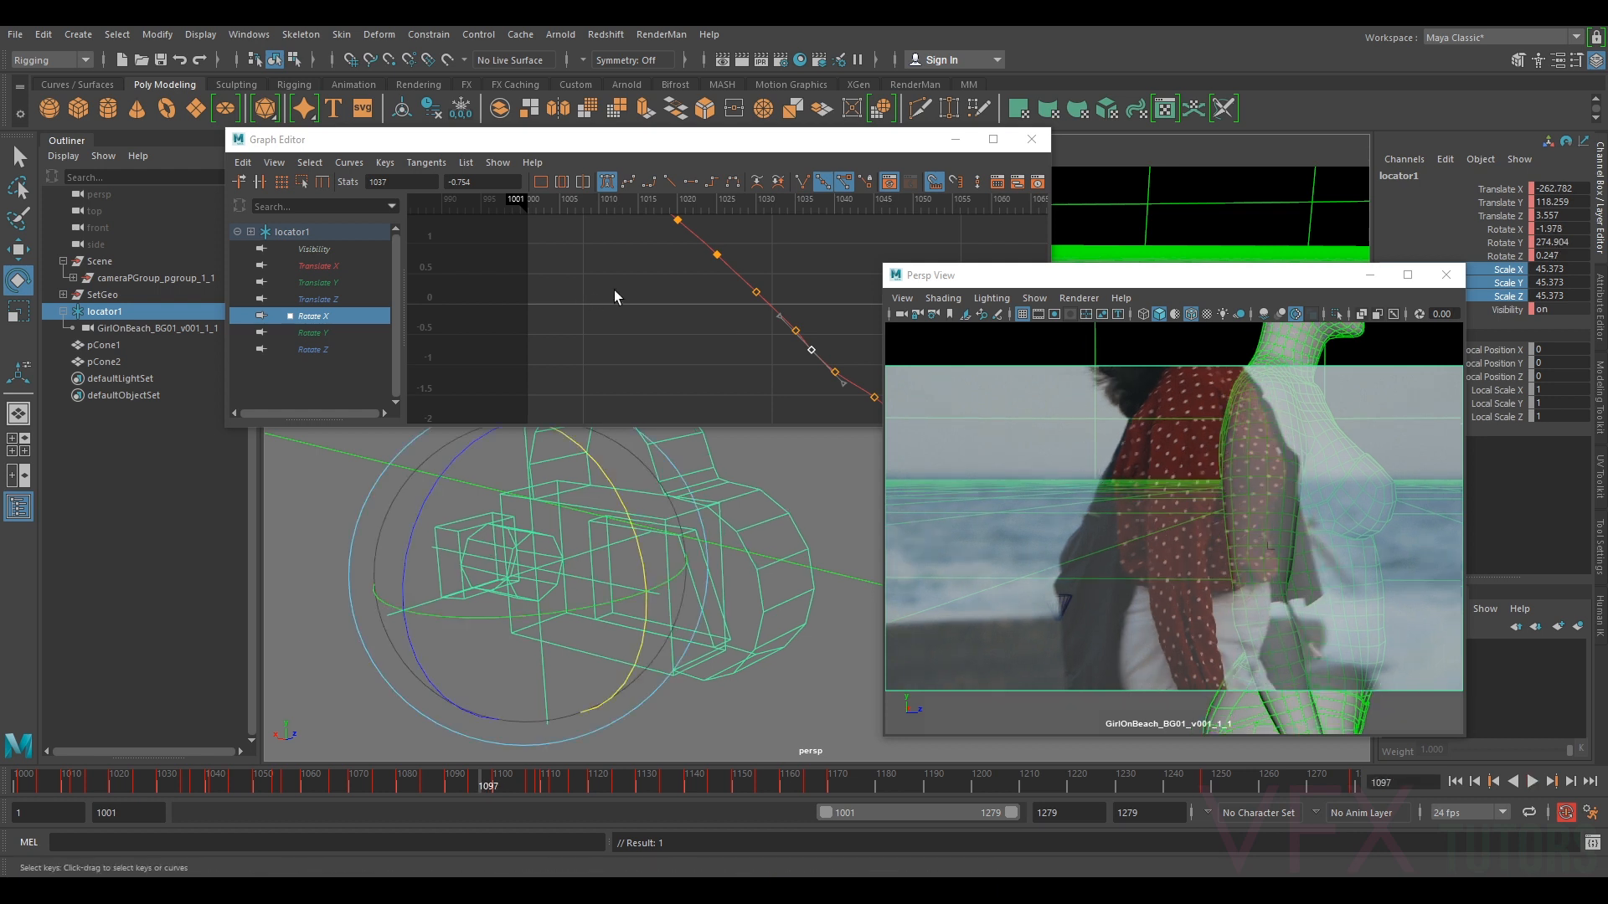
alt+middle_drag(825, 299, 575, 237)
scroll(858, 364, down, 6)
scroll(780, 340, up, 8)
alt+middle_drag(780, 340, 768, 302)
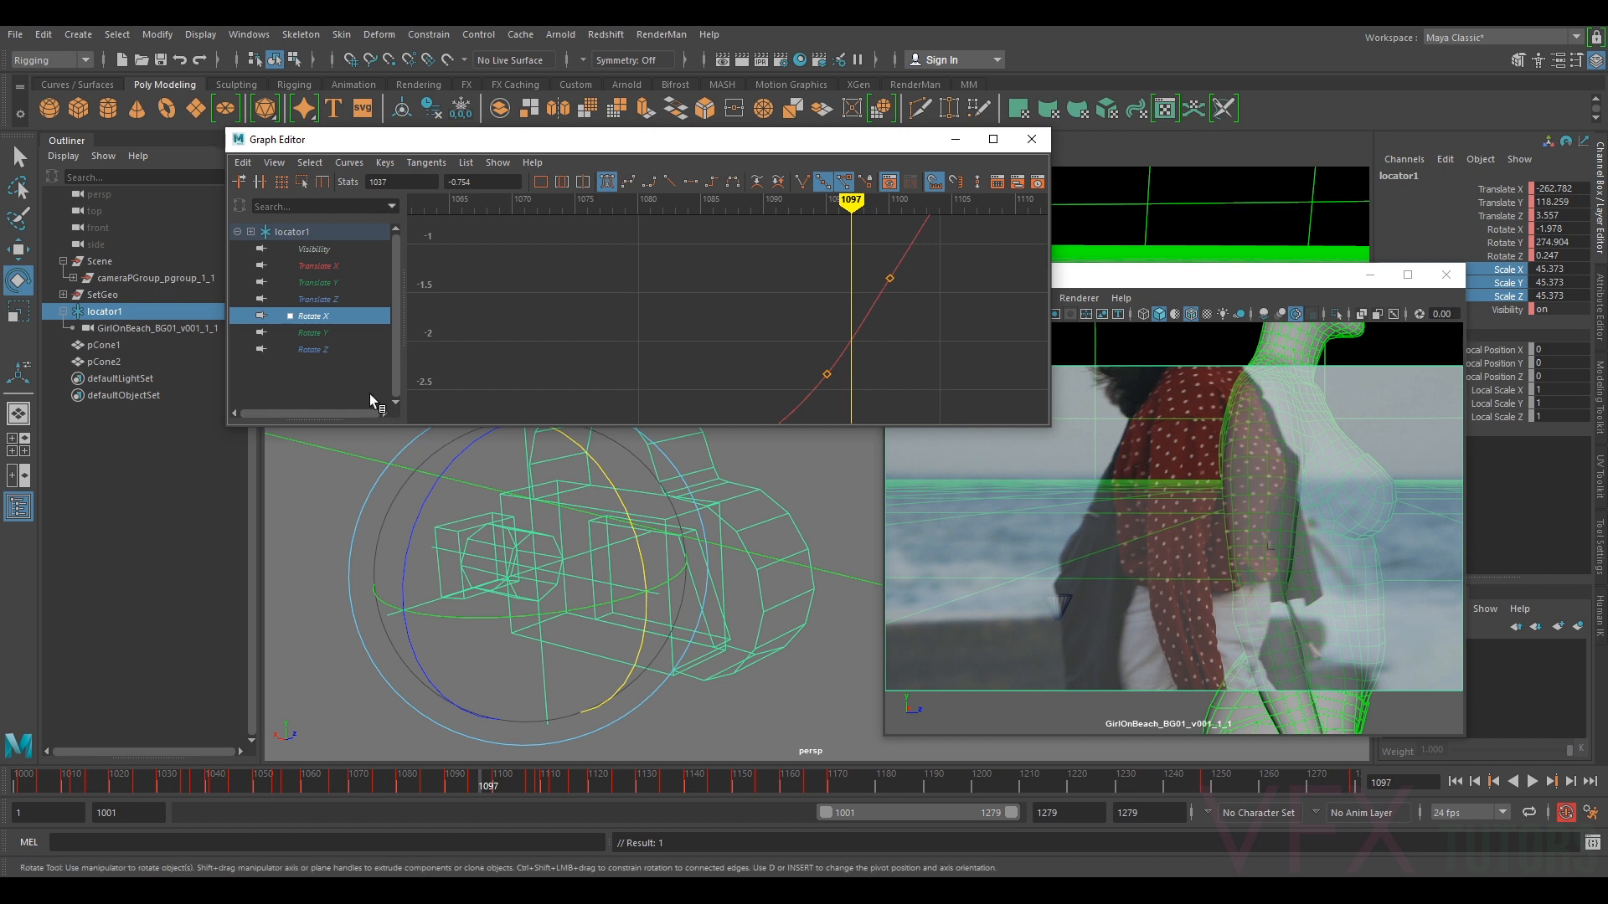
click(318, 349)
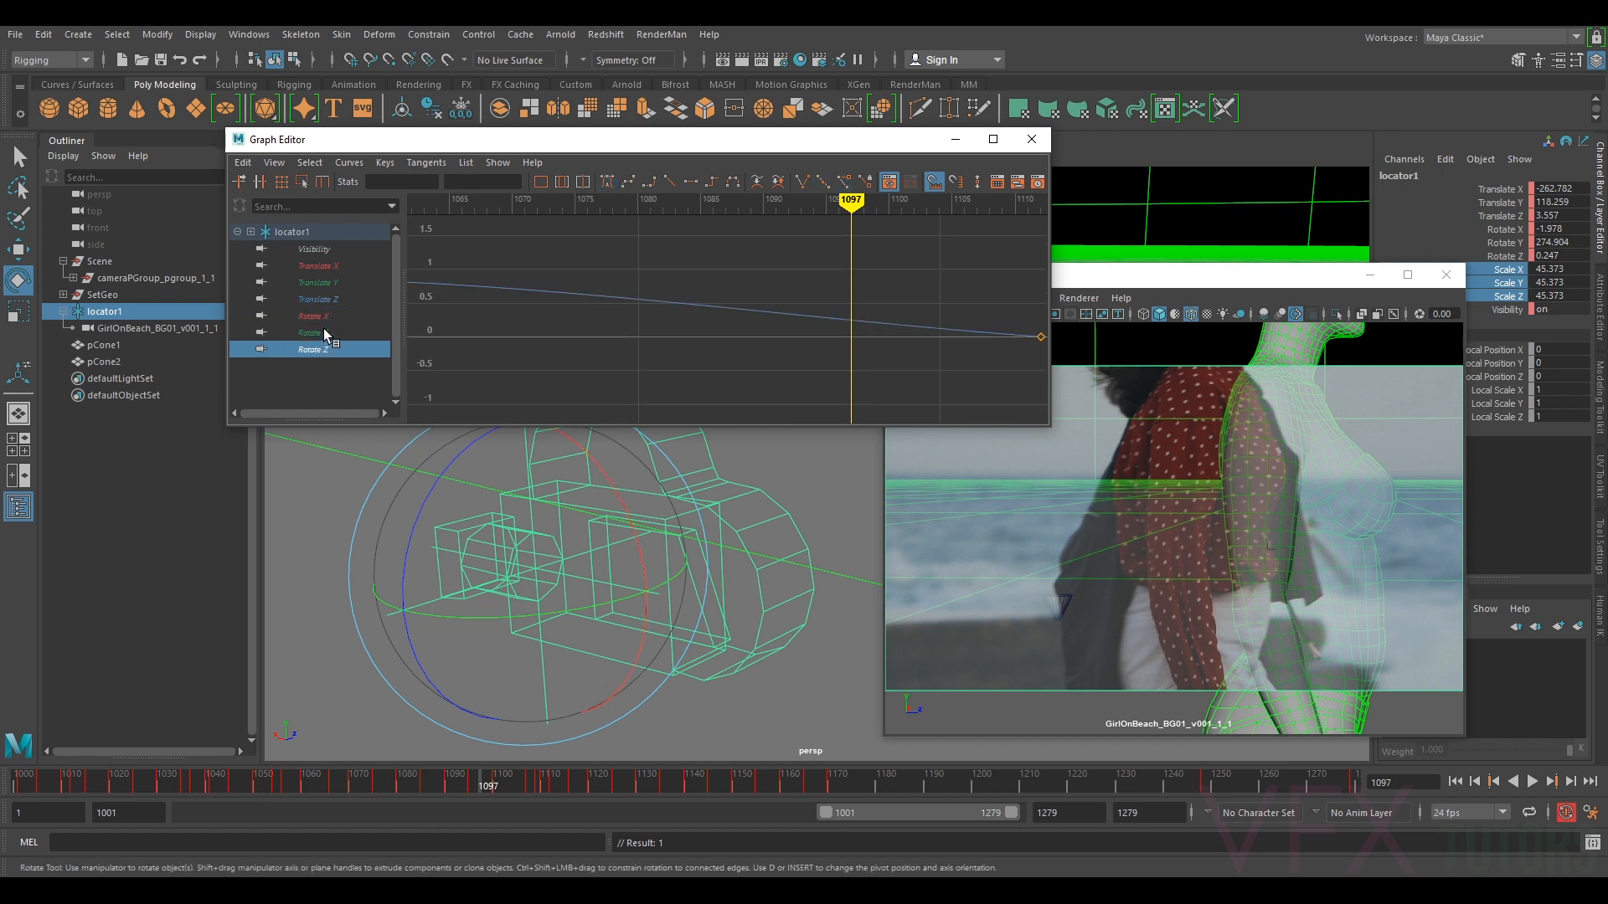
click(323, 332)
click(324, 316)
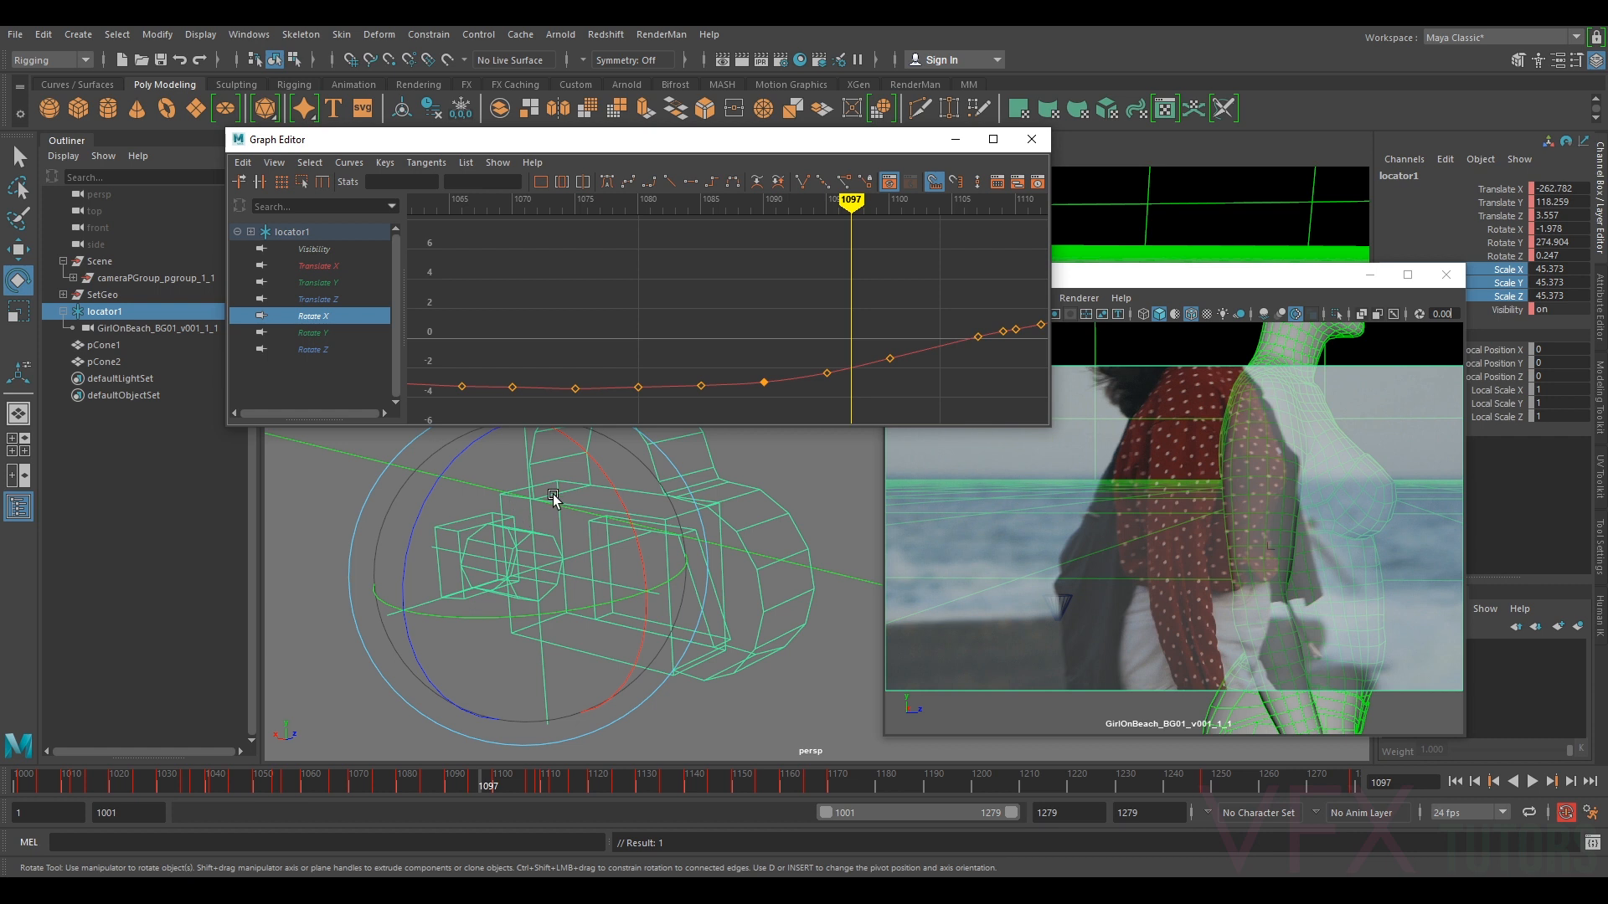
- Key locator1's Rotate X at frame 1097, lower it to about -1.995, and compare it with the neighbouring keys
drag(620, 498, 620, 499)
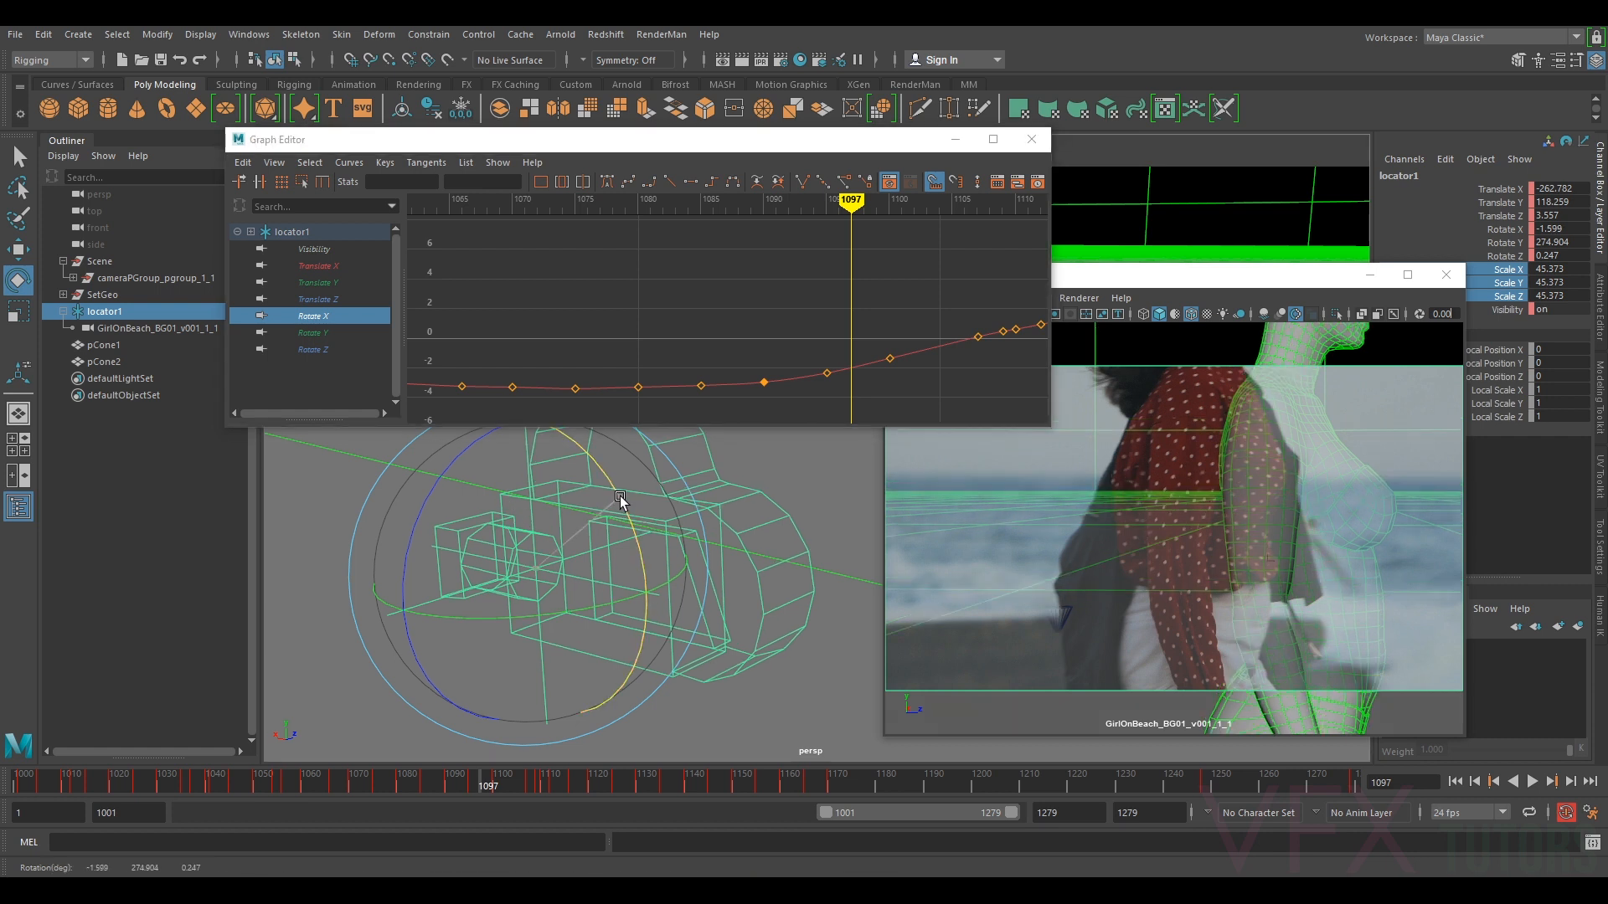
drag(864, 351, 849, 365)
shift+middle_drag(851, 362, 855, 369)
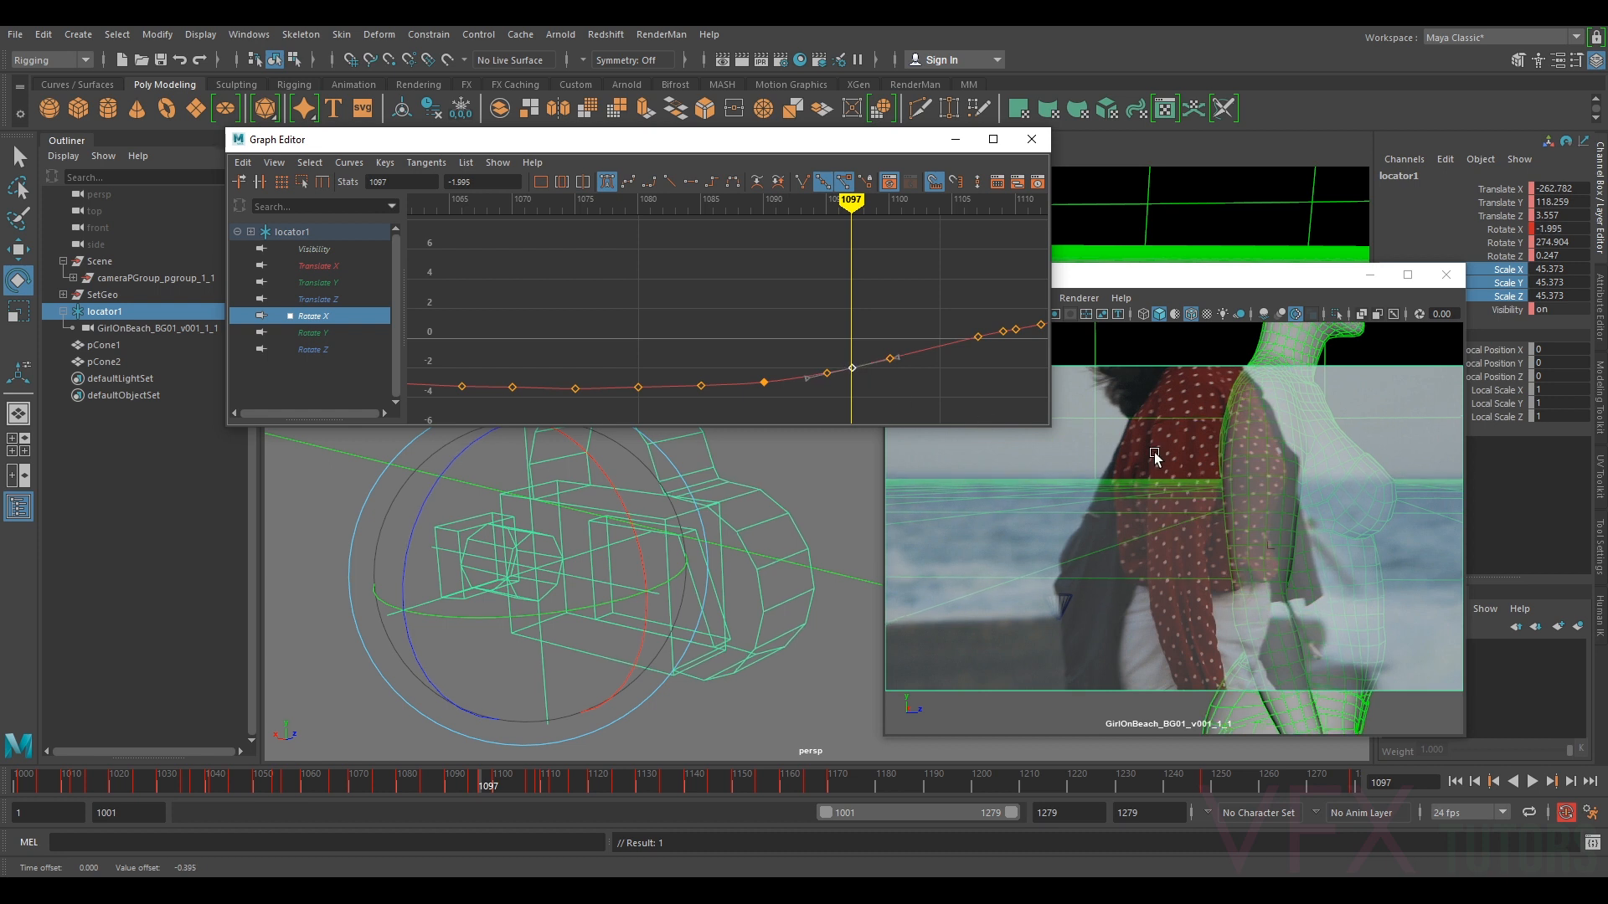
middle_click(1376, 529)
key(comma)
key(period)
key(comma)
key(period)
key(comma)
key(period)
- Scrub on to frame 1125, then play the shot and stop at frame 1150 to check the horizon
mouse_move(481, 782)
mouse_down()
mouse_move(715, 822)
mouse_move(640, 826)
mouse_move(816, 837)
mouse_move(568, 847)
mouse_move(605, 853)
mouse_up()
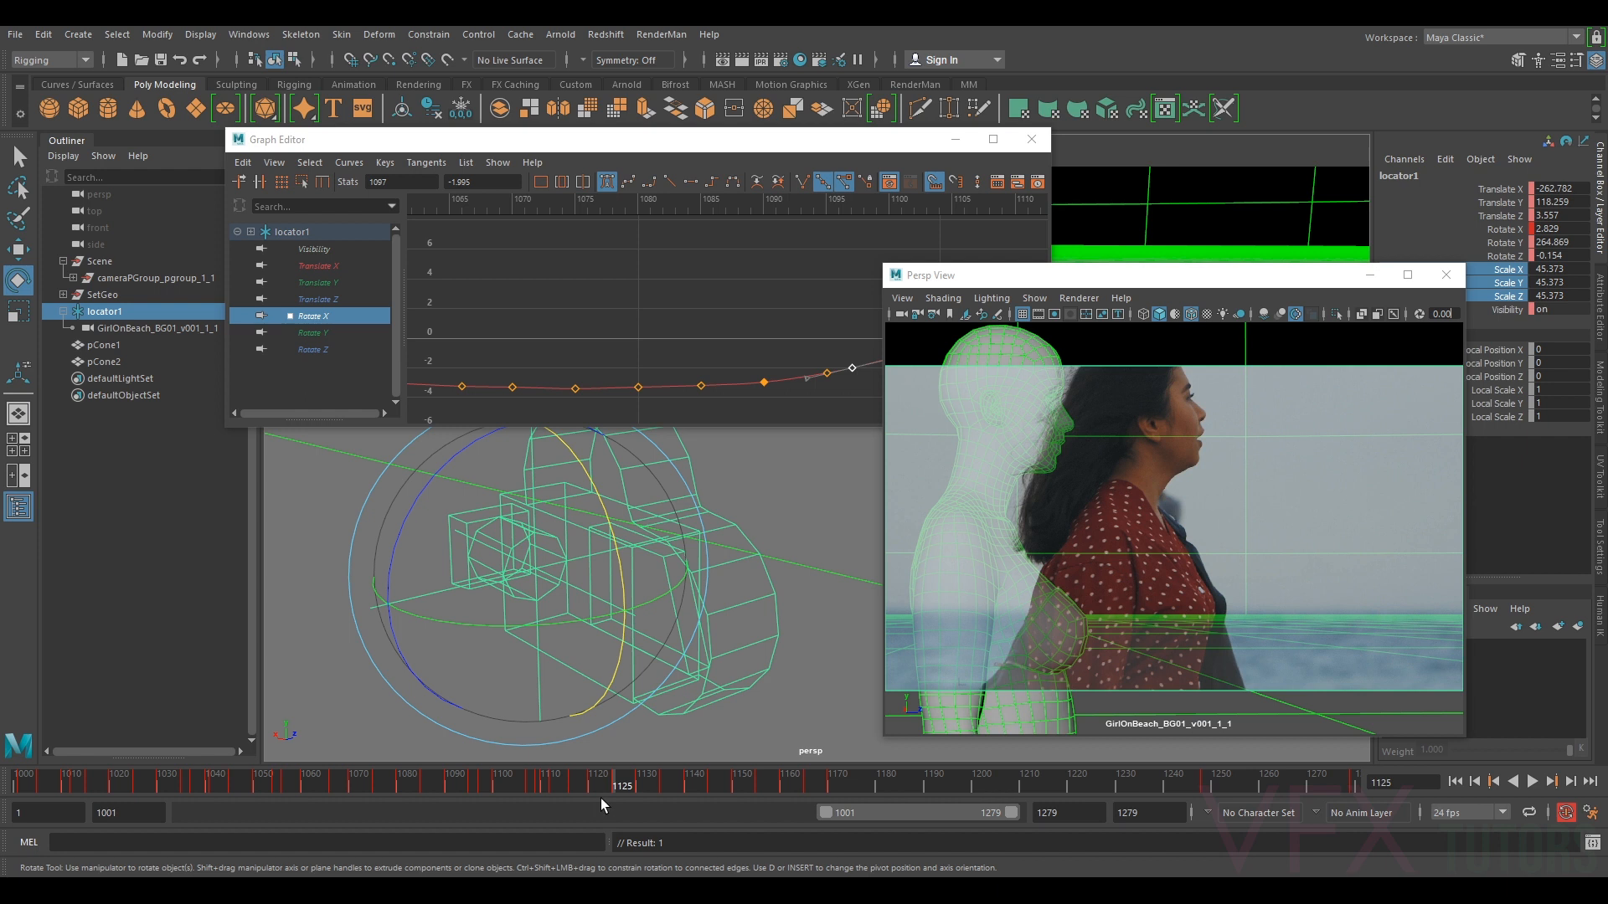
key(alt+v)
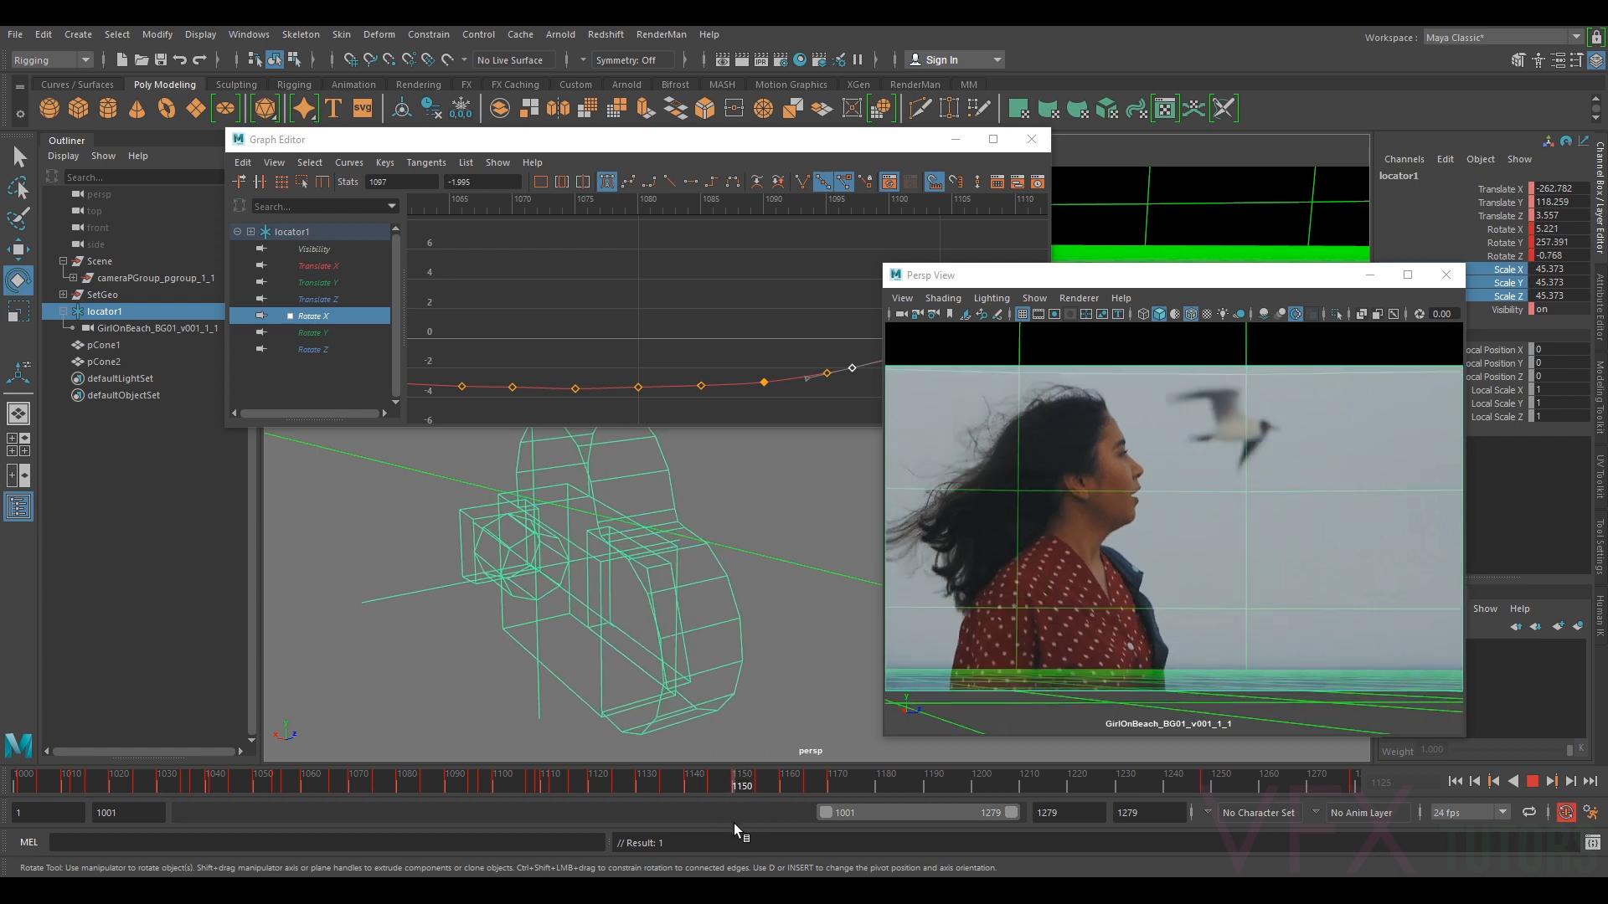
key(Escape)
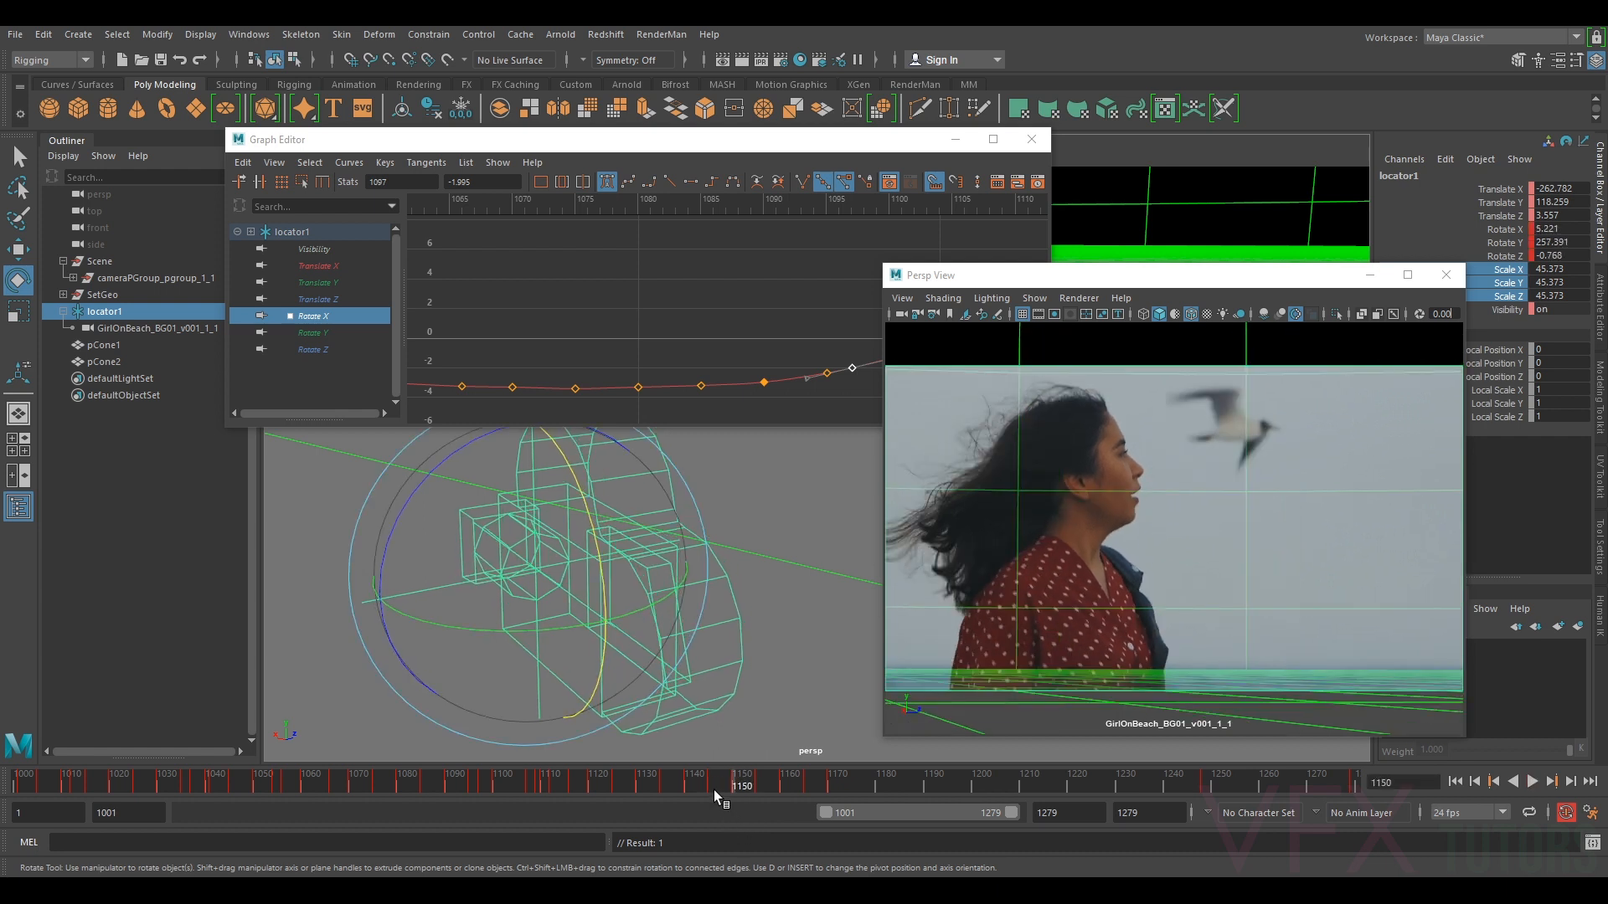
- Raise the Rotate X key at frame 1150 to about 5.256
scroll(839, 304, down, 3)
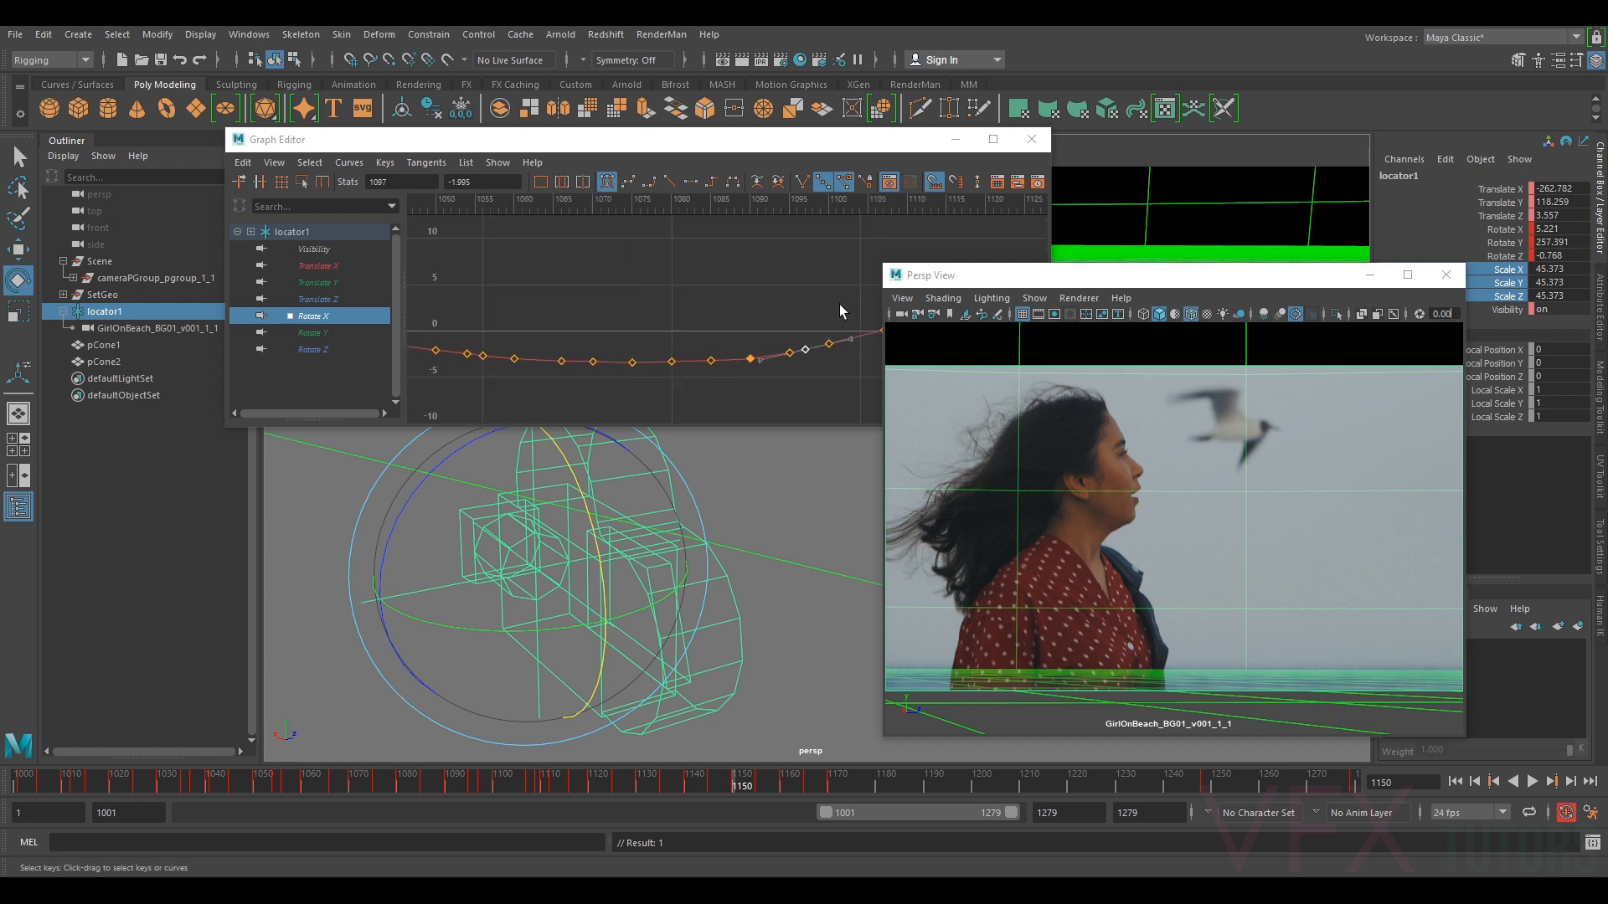
alt+middle_drag(839, 304, 581, 308)
alt+middle_drag(919, 305, 766, 327)
scroll(839, 304, down, 7)
scroll(839, 304, up, 7)
alt+middle_drag(887, 305, 799, 311)
click(862, 321)
drag(863, 321, 867, 320)
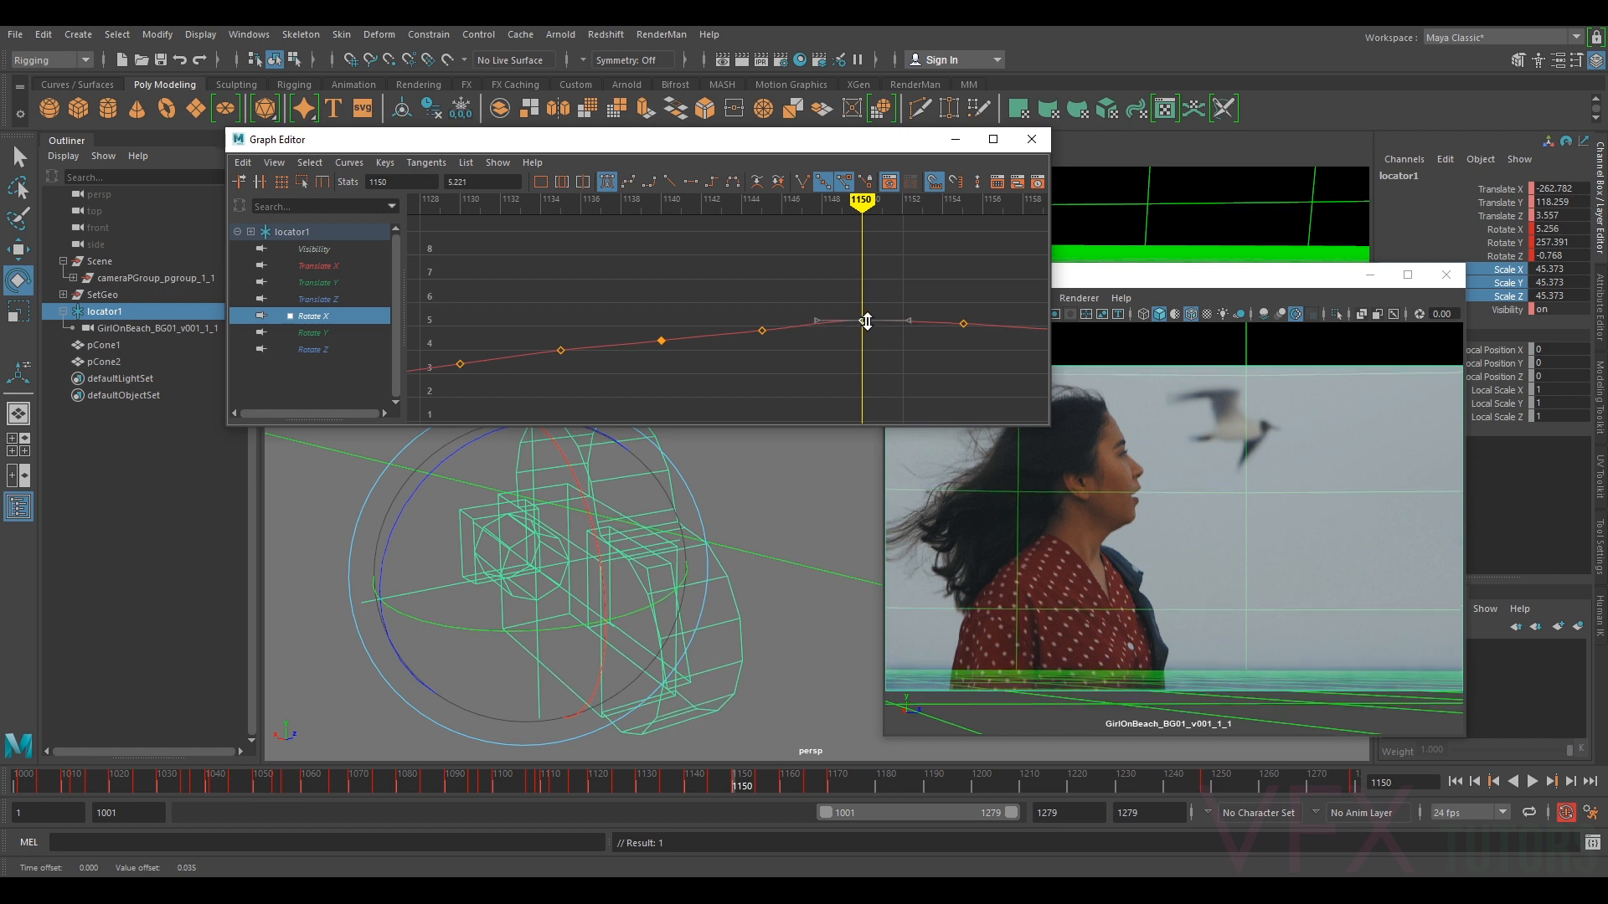
- Go to frame 1152, key locator1's Rotate X by tilting it, and lower the key to about 5.256
mouse_move(732, 782)
mouse_down()
mouse_move(698, 784)
mouse_move(757, 787)
mouse_move(723, 788)
mouse_move(742, 792)
mouse_up()
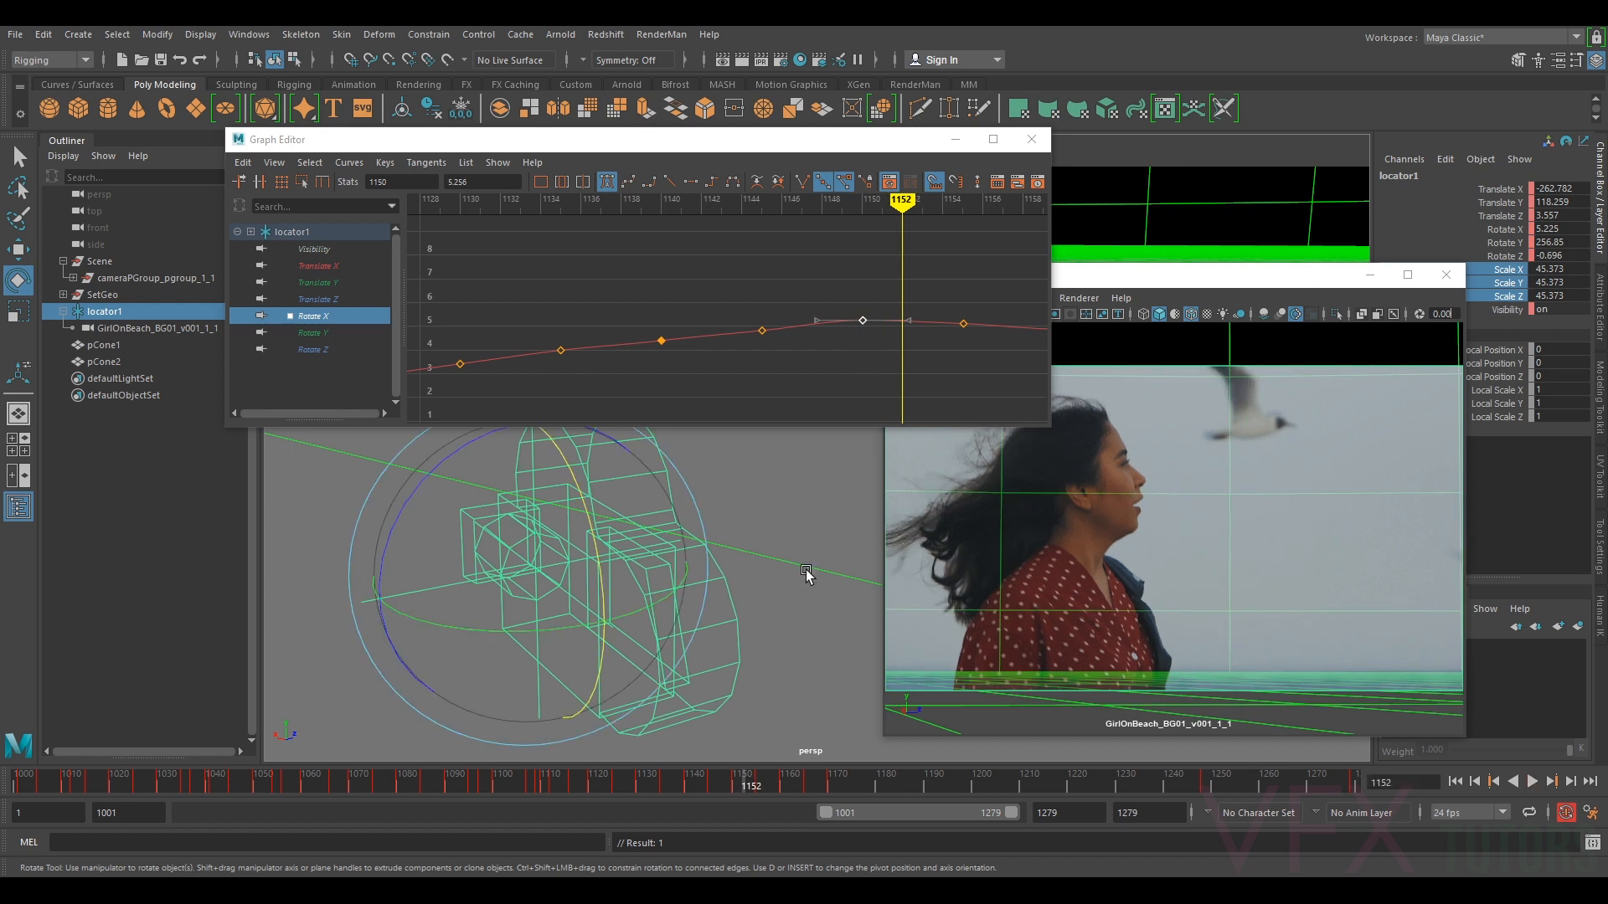
drag(591, 528, 601, 527)
drag(926, 272, 898, 304)
middle_drag(904, 309, 906, 319)
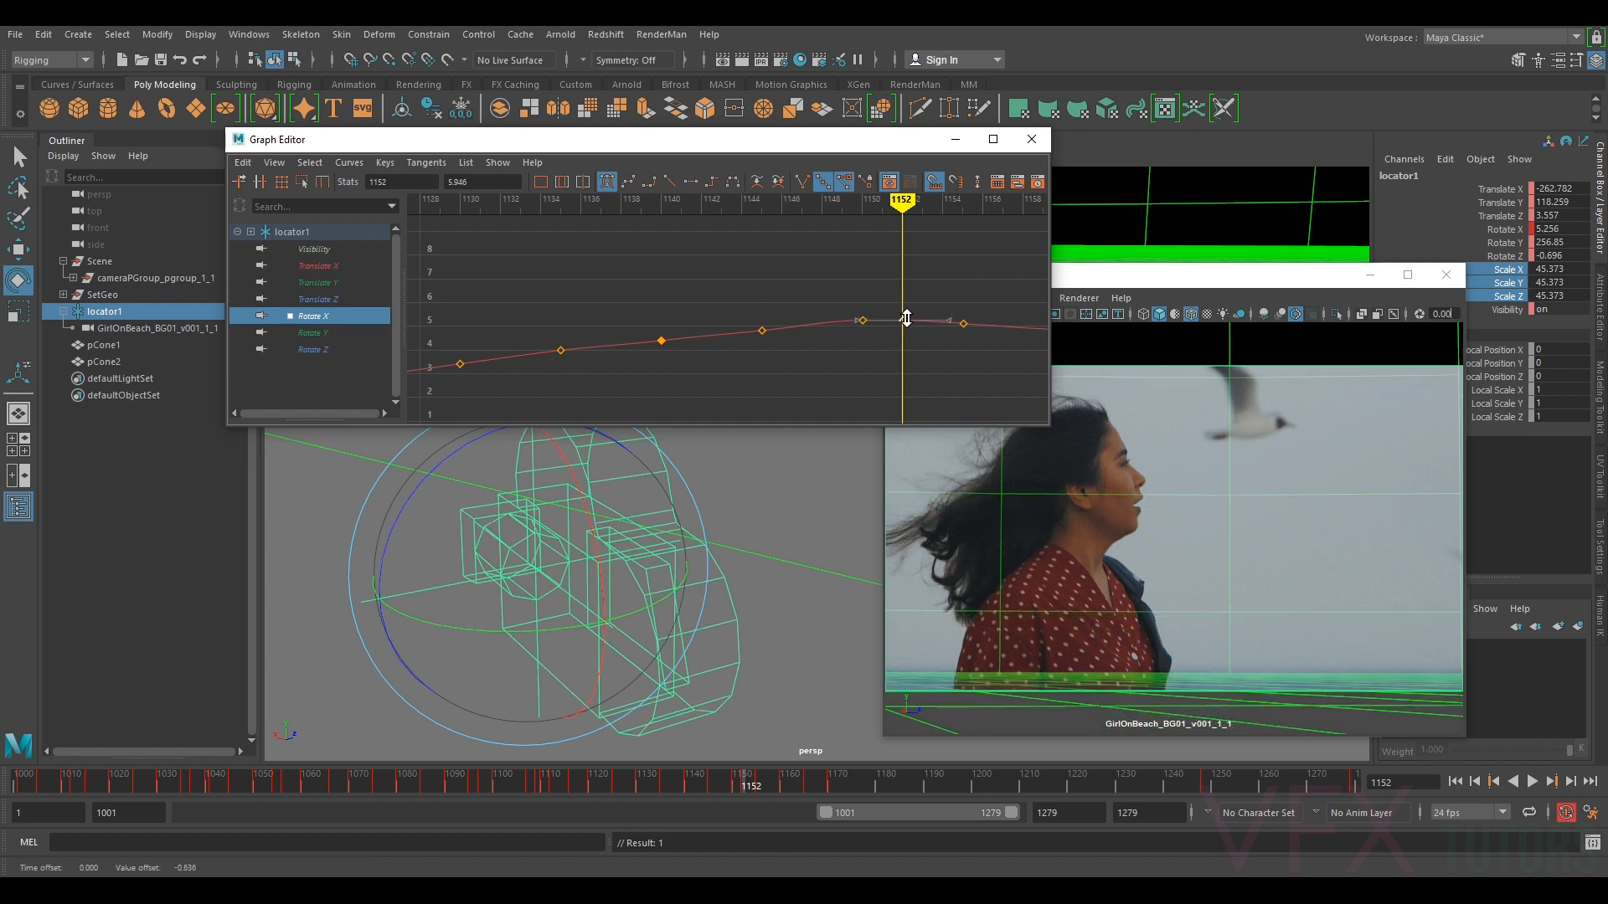
- Check the neighbouring keys around frame 1152 and move the camera view and Graph Editor apart
key(.)
click(1306, 517)
key(.)
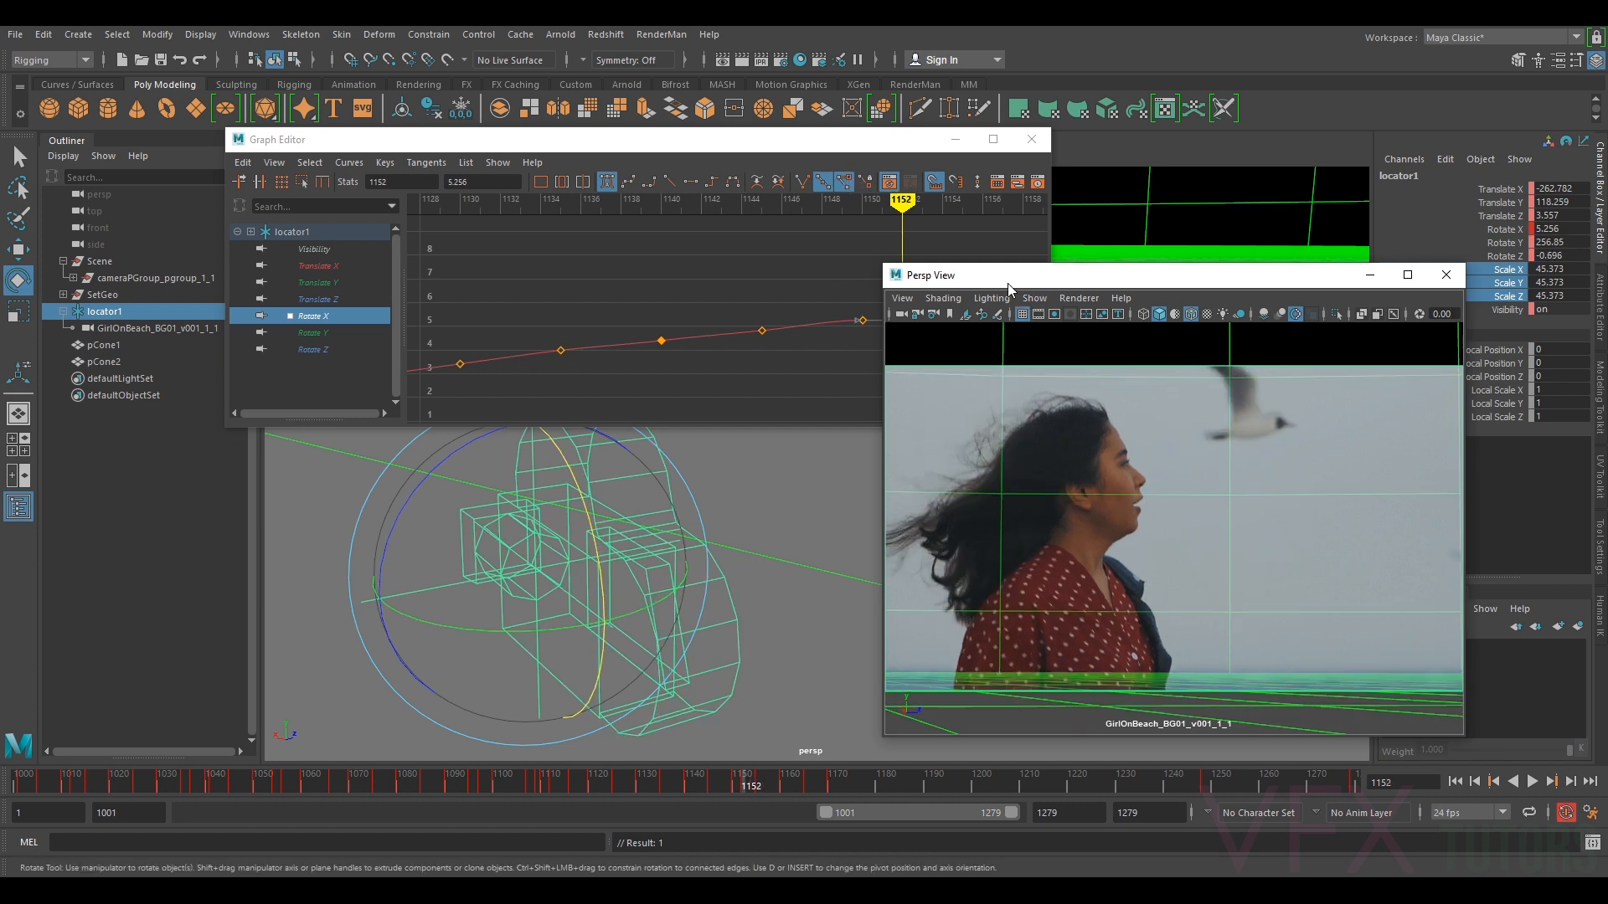
drag(1009, 287, 1057, 328)
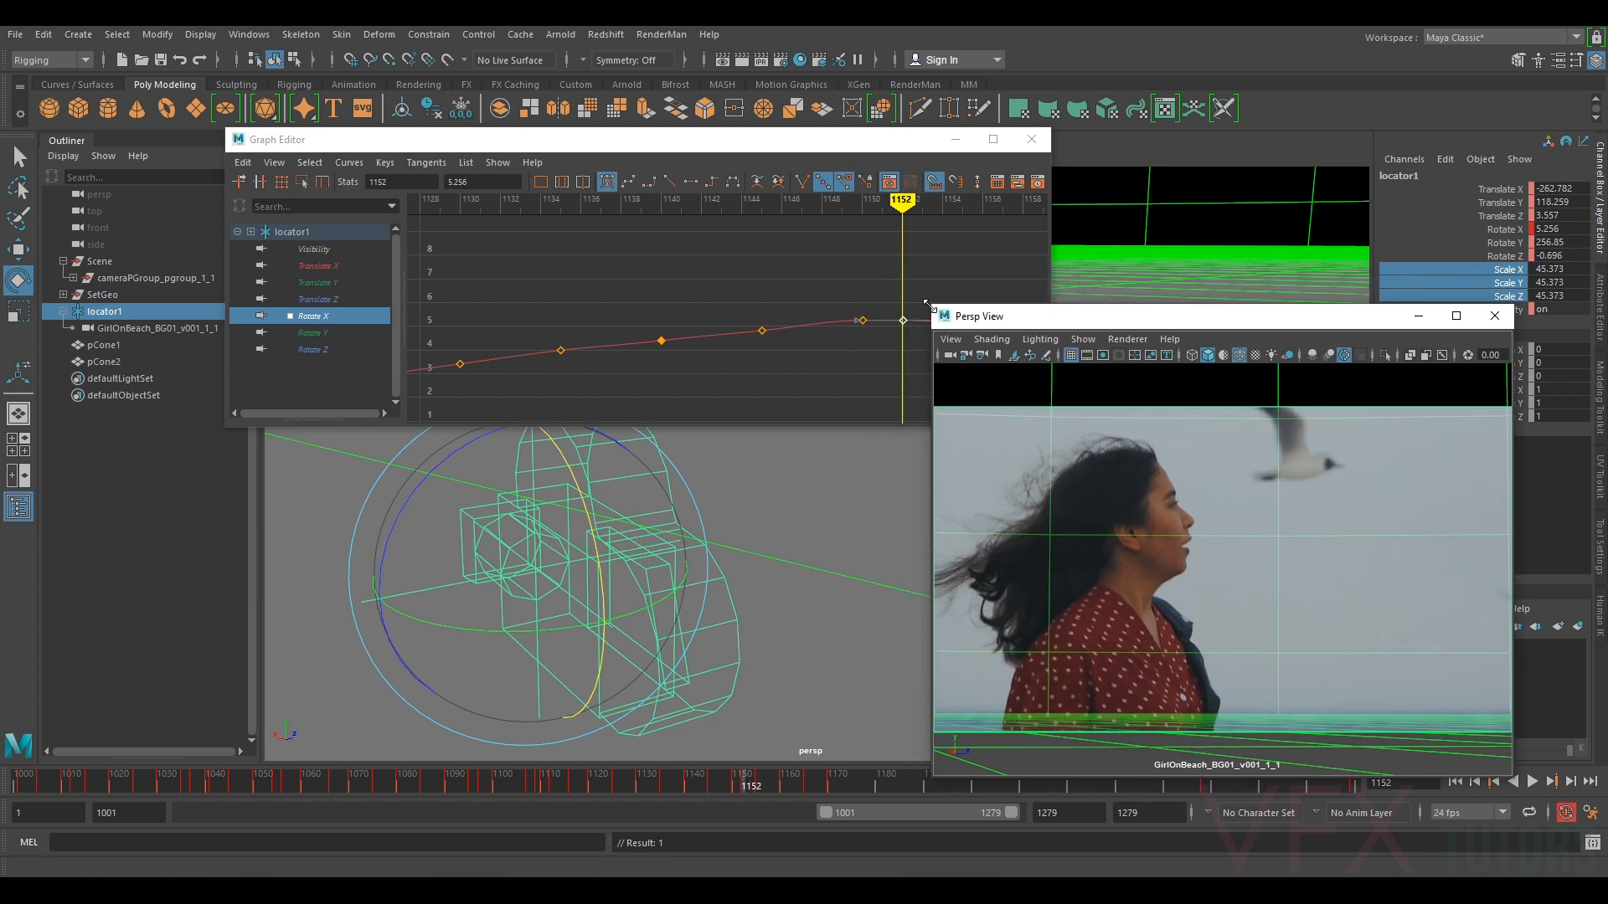
drag(916, 144, 829, 123)
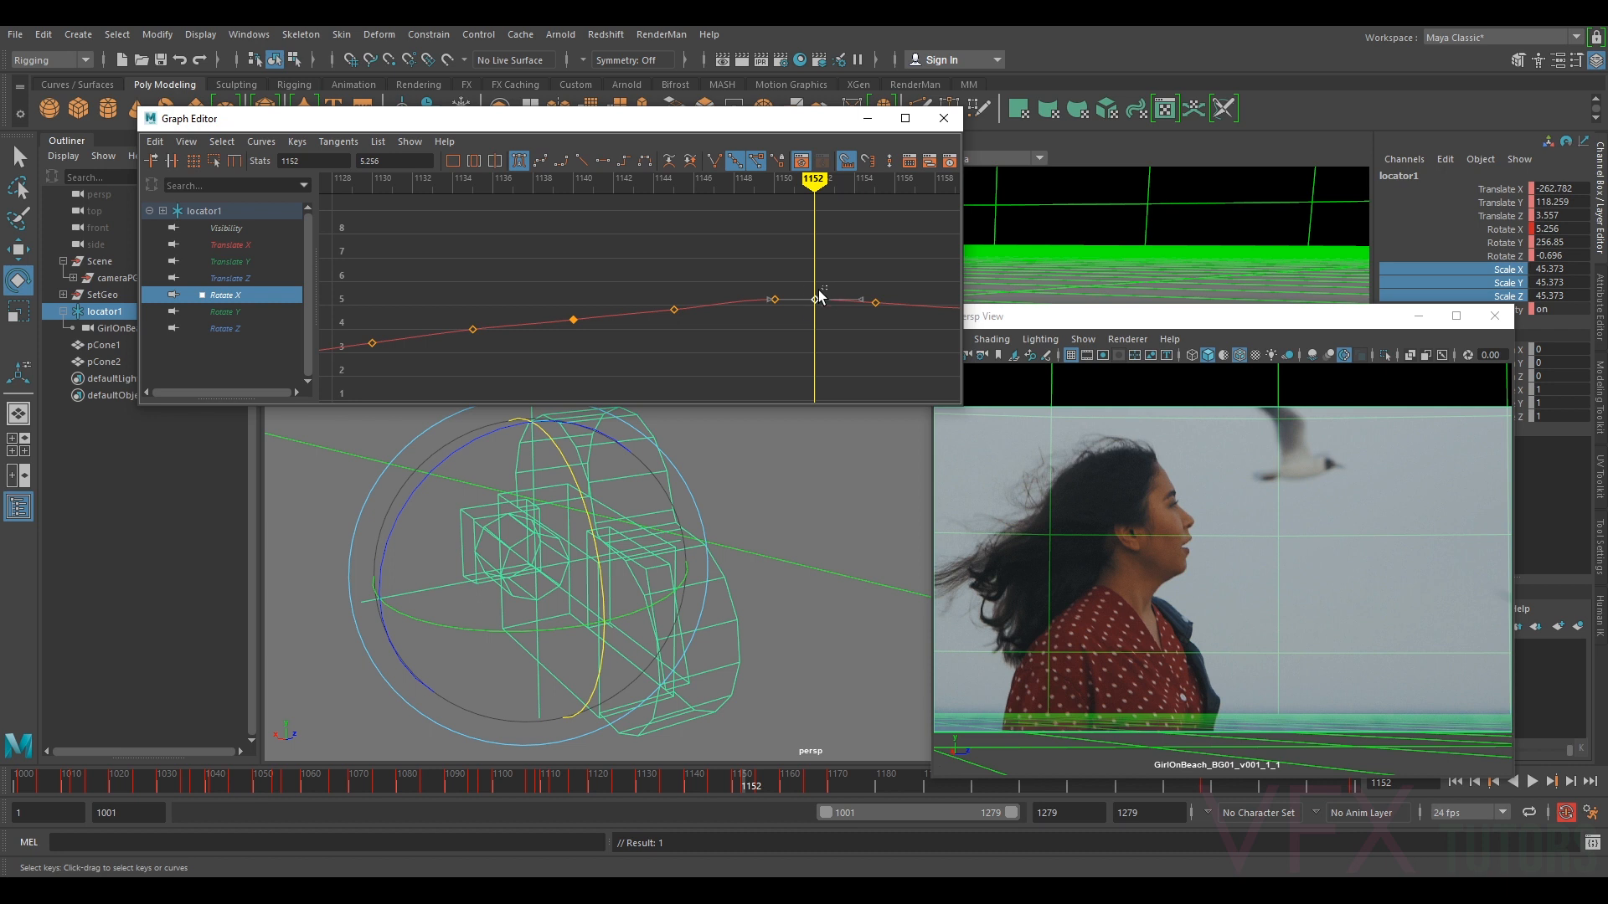
- Try raising the Rotate X key at frame 1152 to about 5.327 and compare it with the preceding keys
drag(816, 299, 818, 297)
key(comma)
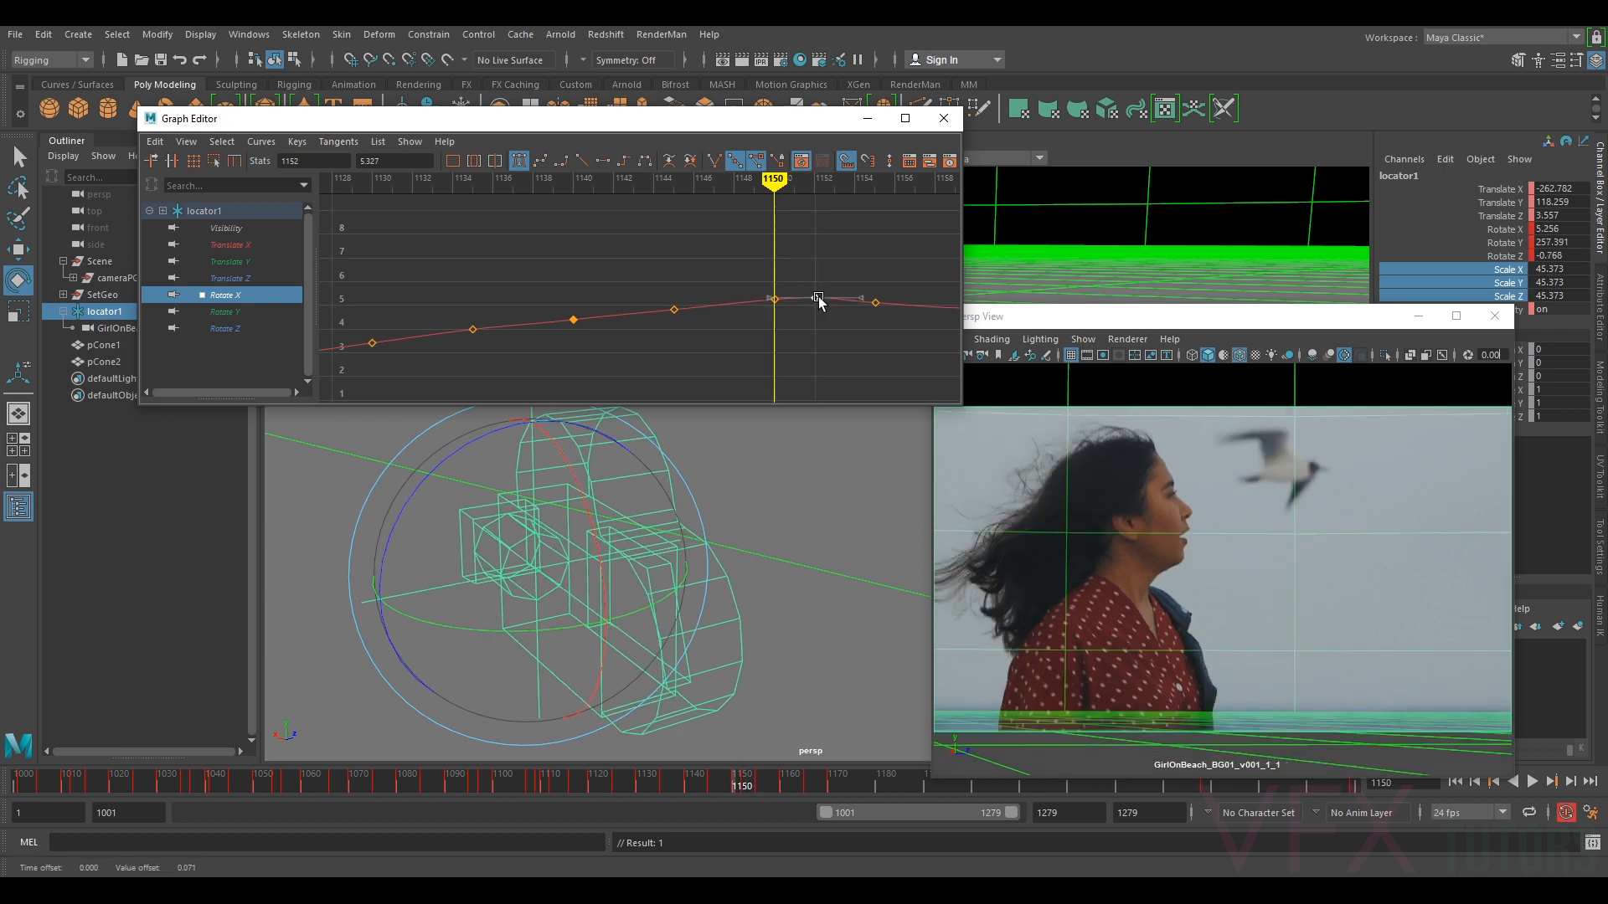
key(period)
key(comma)
key(comma)
key(period)
key(period)
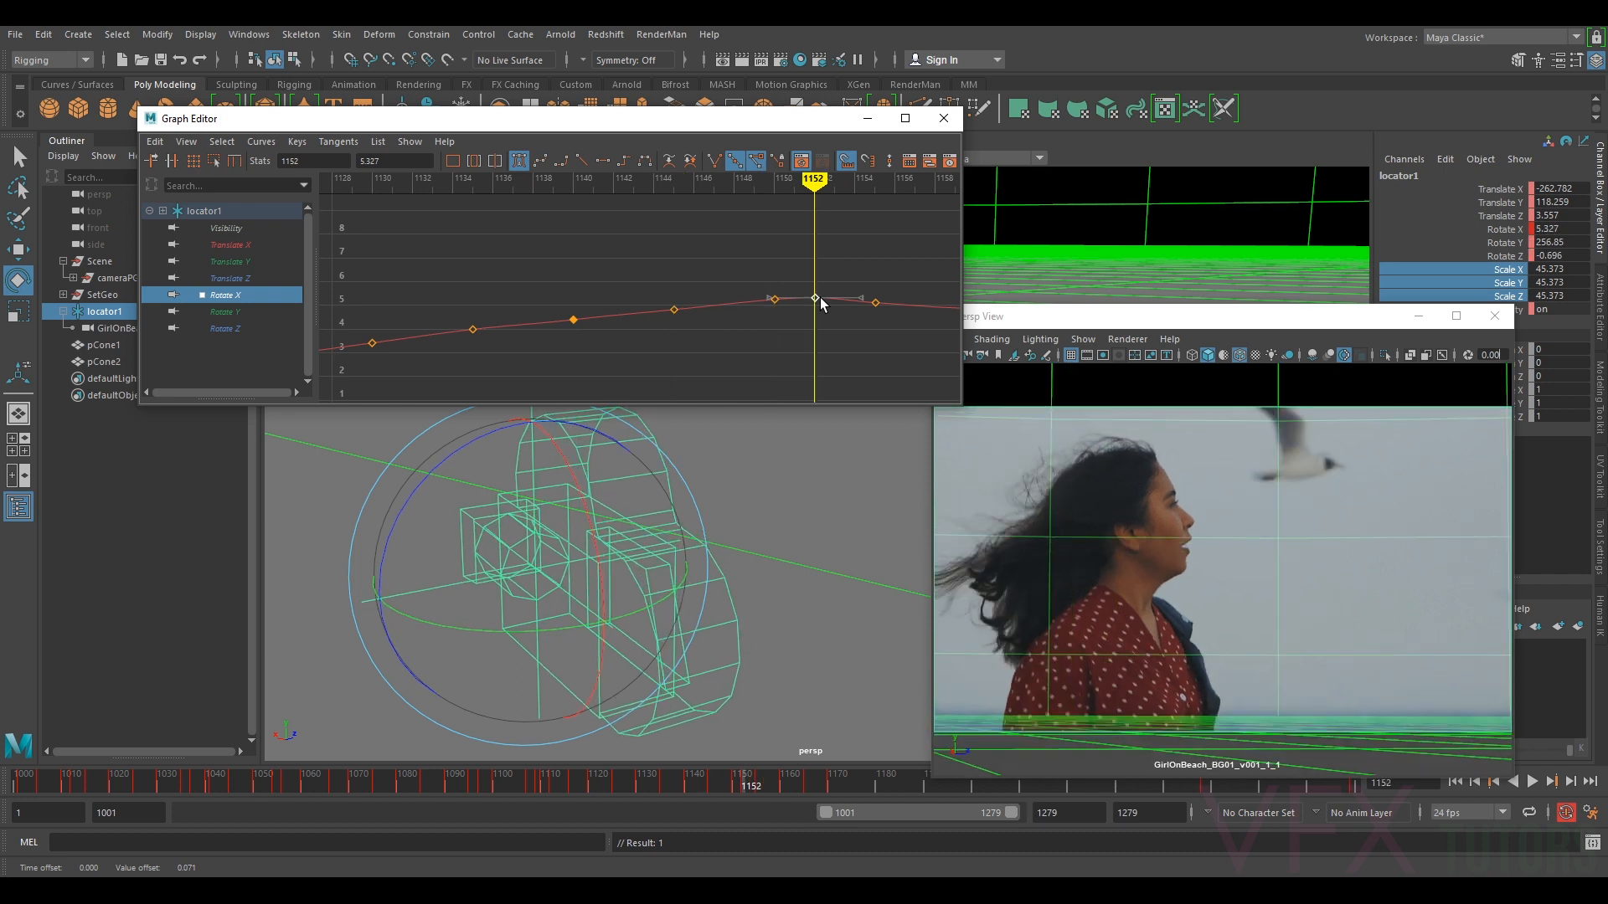
- Set the Rotate X key at frame 1152 back to about 5.256 and recheck it against the neighbouring keys
drag(816, 298, 817, 303)
key(comma)
key(period)
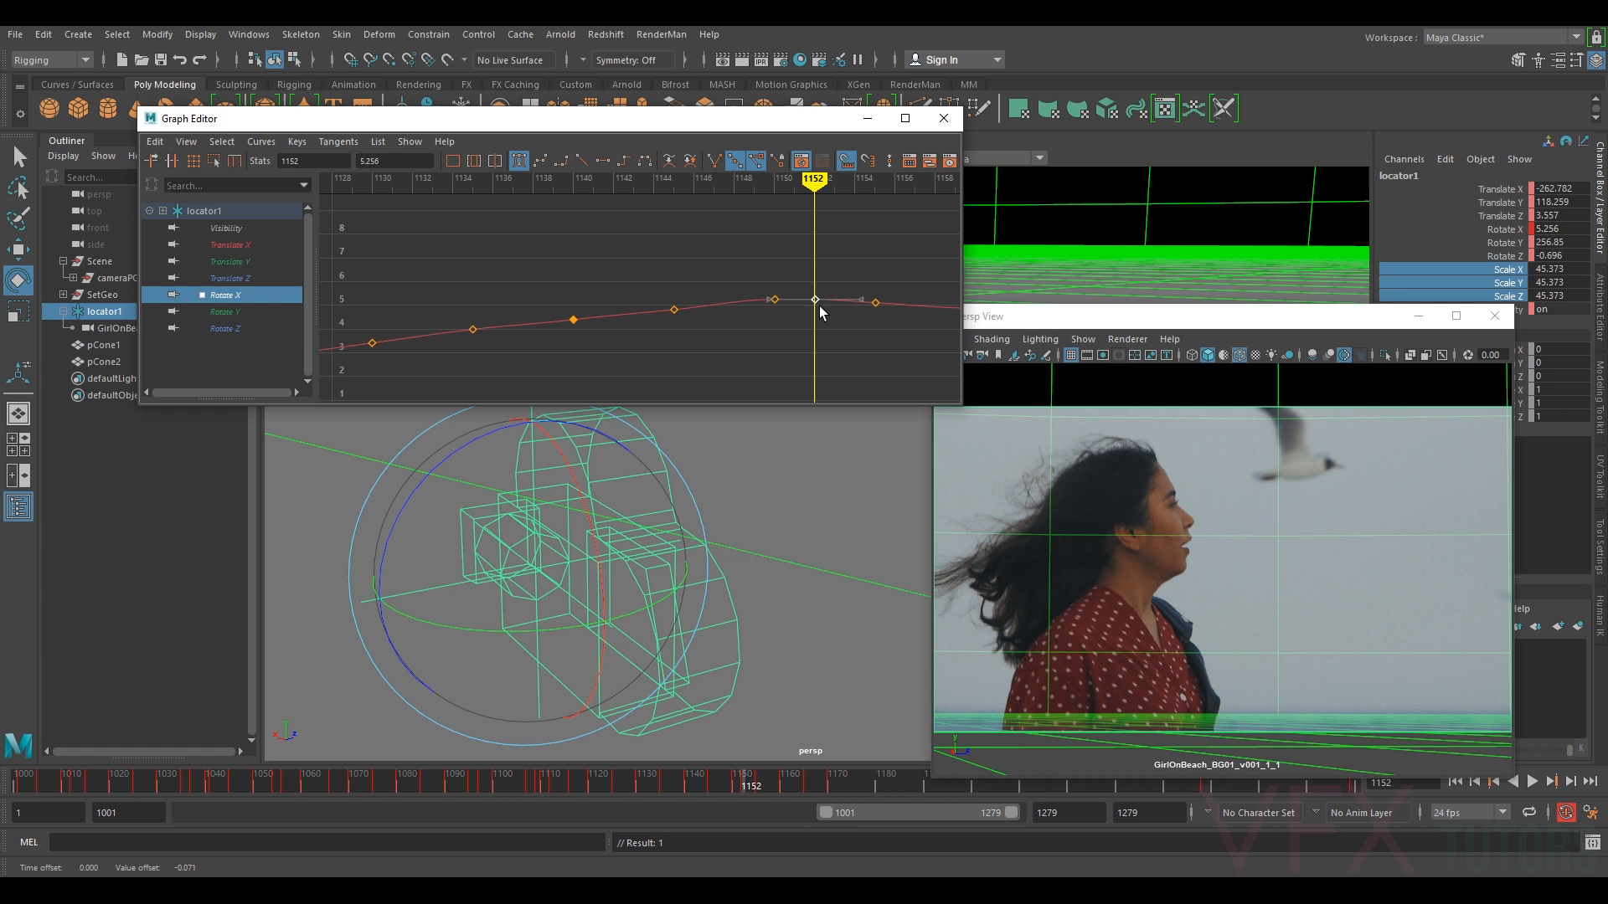
click(1122, 634)
key(period)
- Key locator1's Rotate X at frame 1163, lower it to about 4.922, and compare it with frame 1160
drag(742, 782, 793, 792)
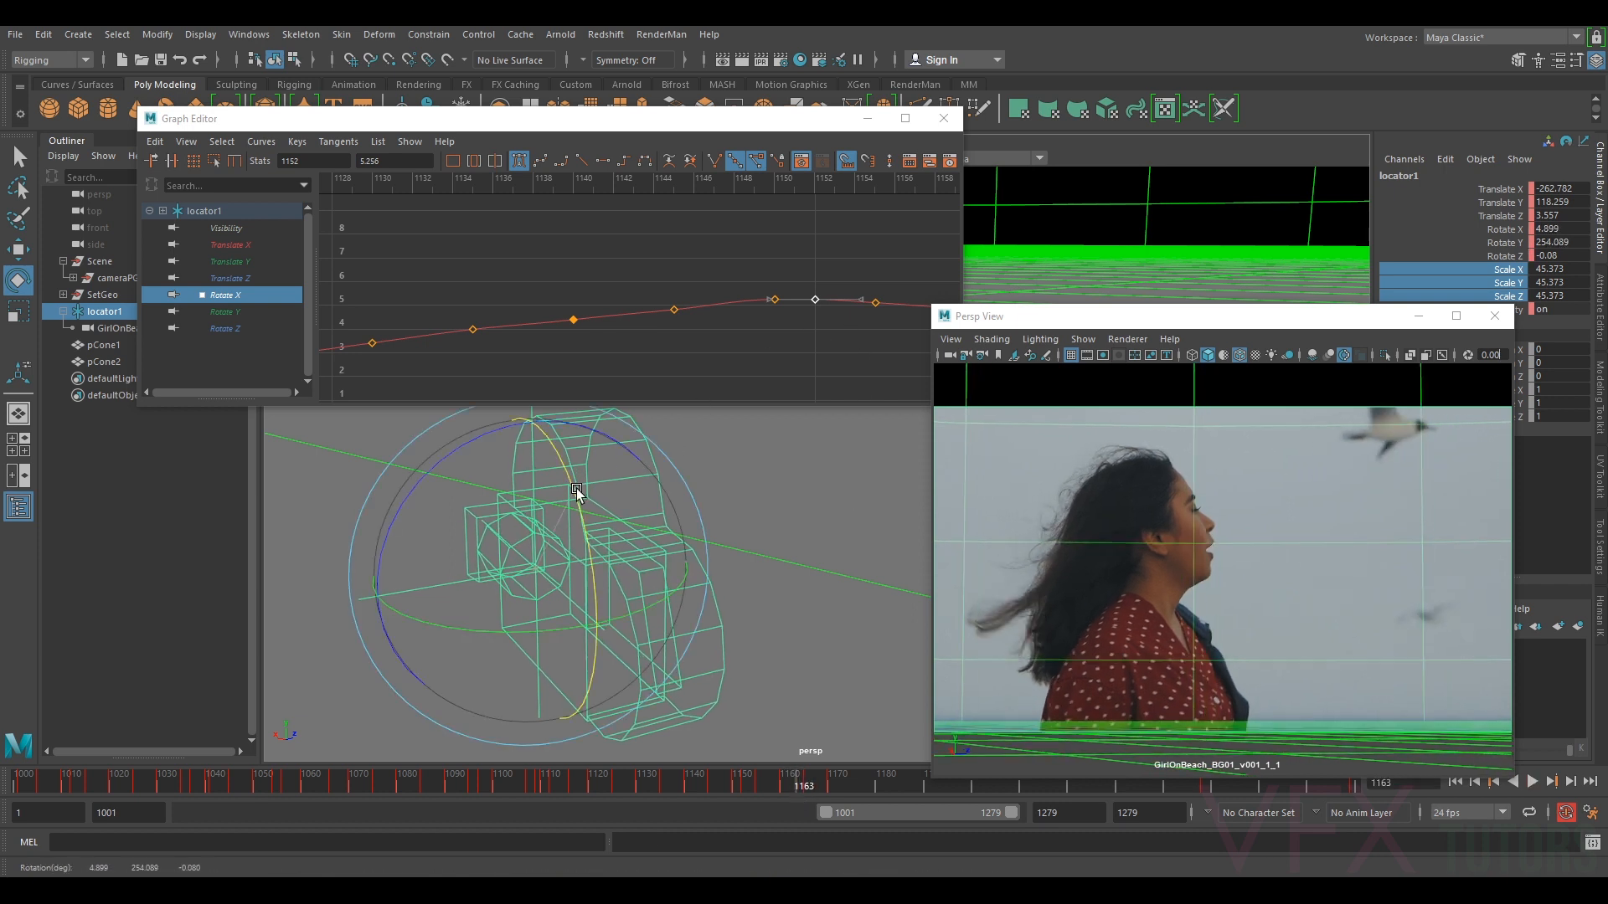
drag(576, 490, 580, 496)
alt+middle_drag(841, 270, 476, 279)
drag(675, 300, 668, 310)
middle_drag(672, 308, 674, 314)
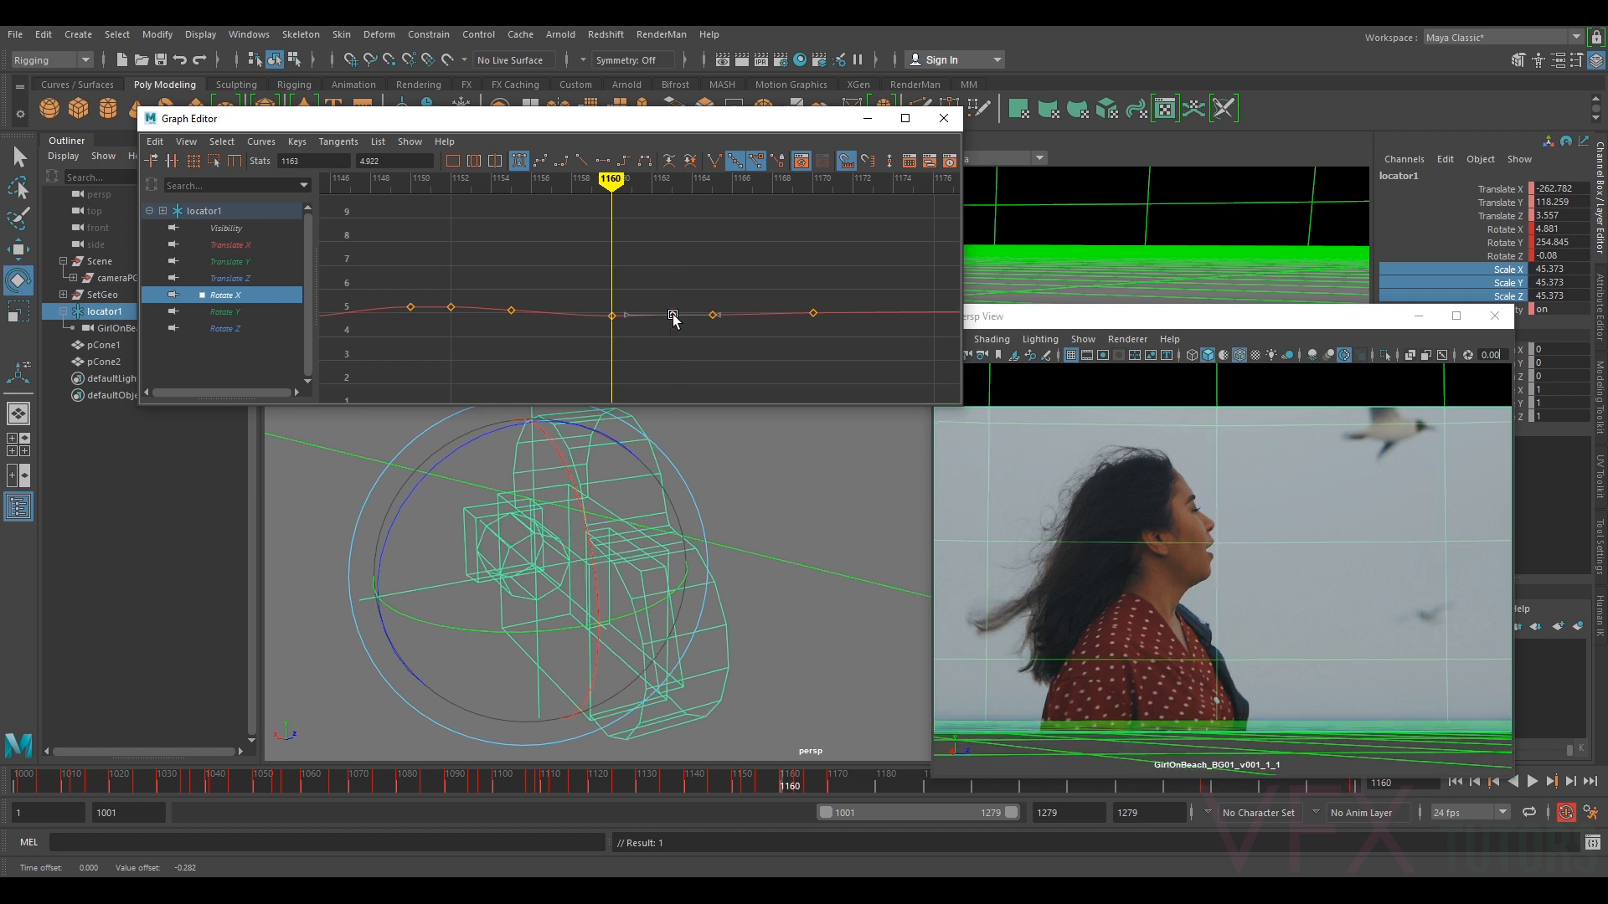
key(period)
key(comma)
key(period)
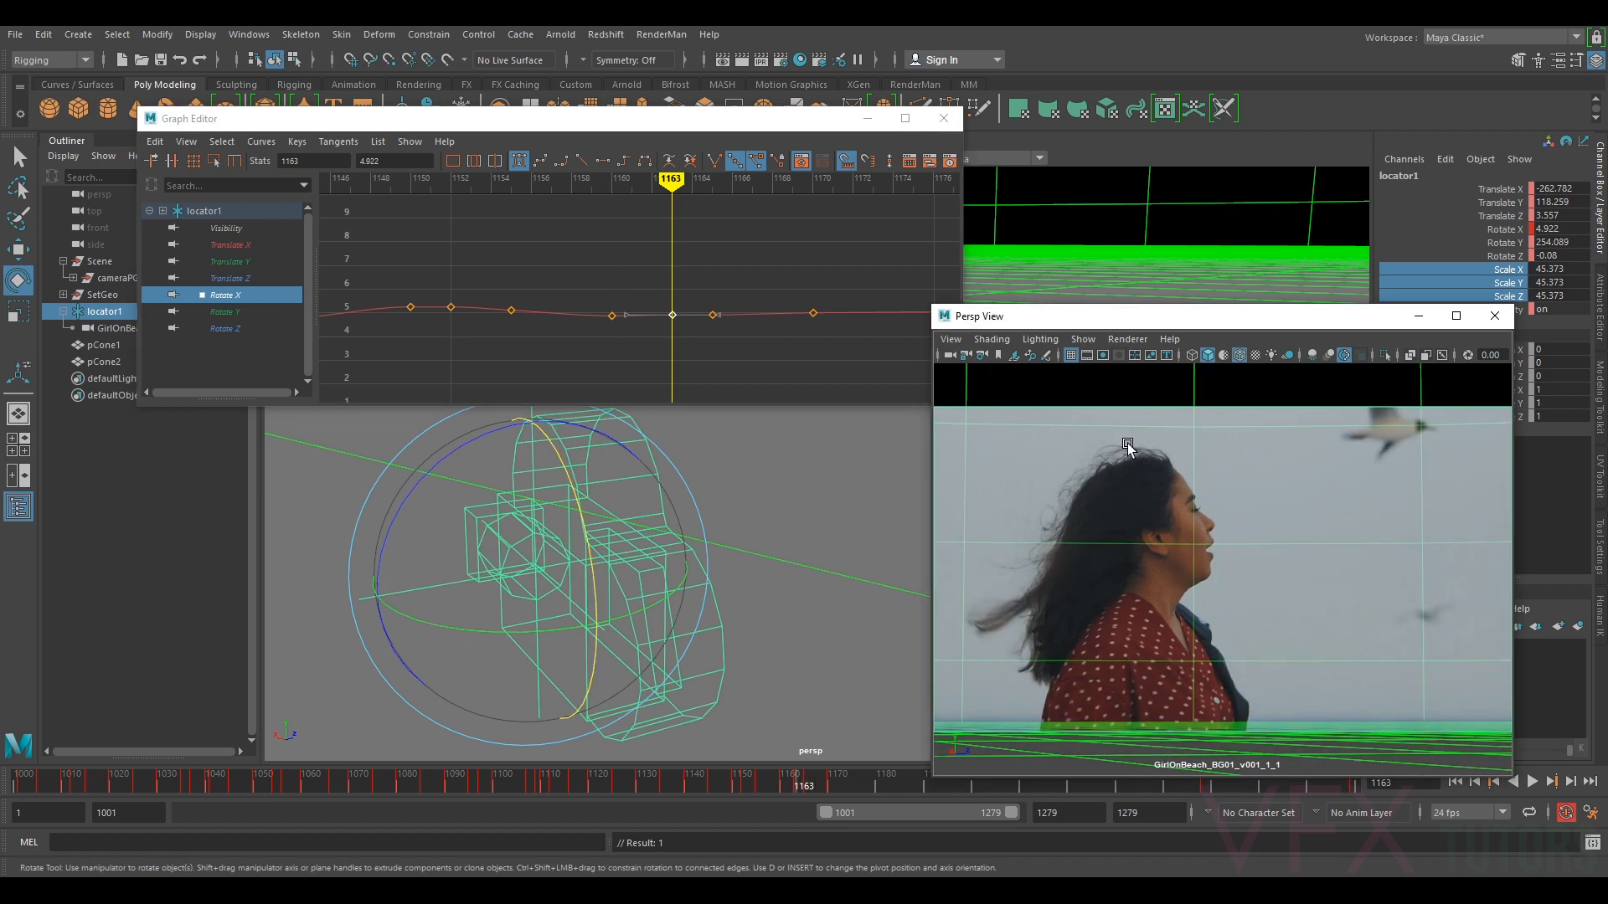
- Raise locator1's Rotate X key at frame 1165 to about 4.935, comparing the horizon with frame 1163
key(period)
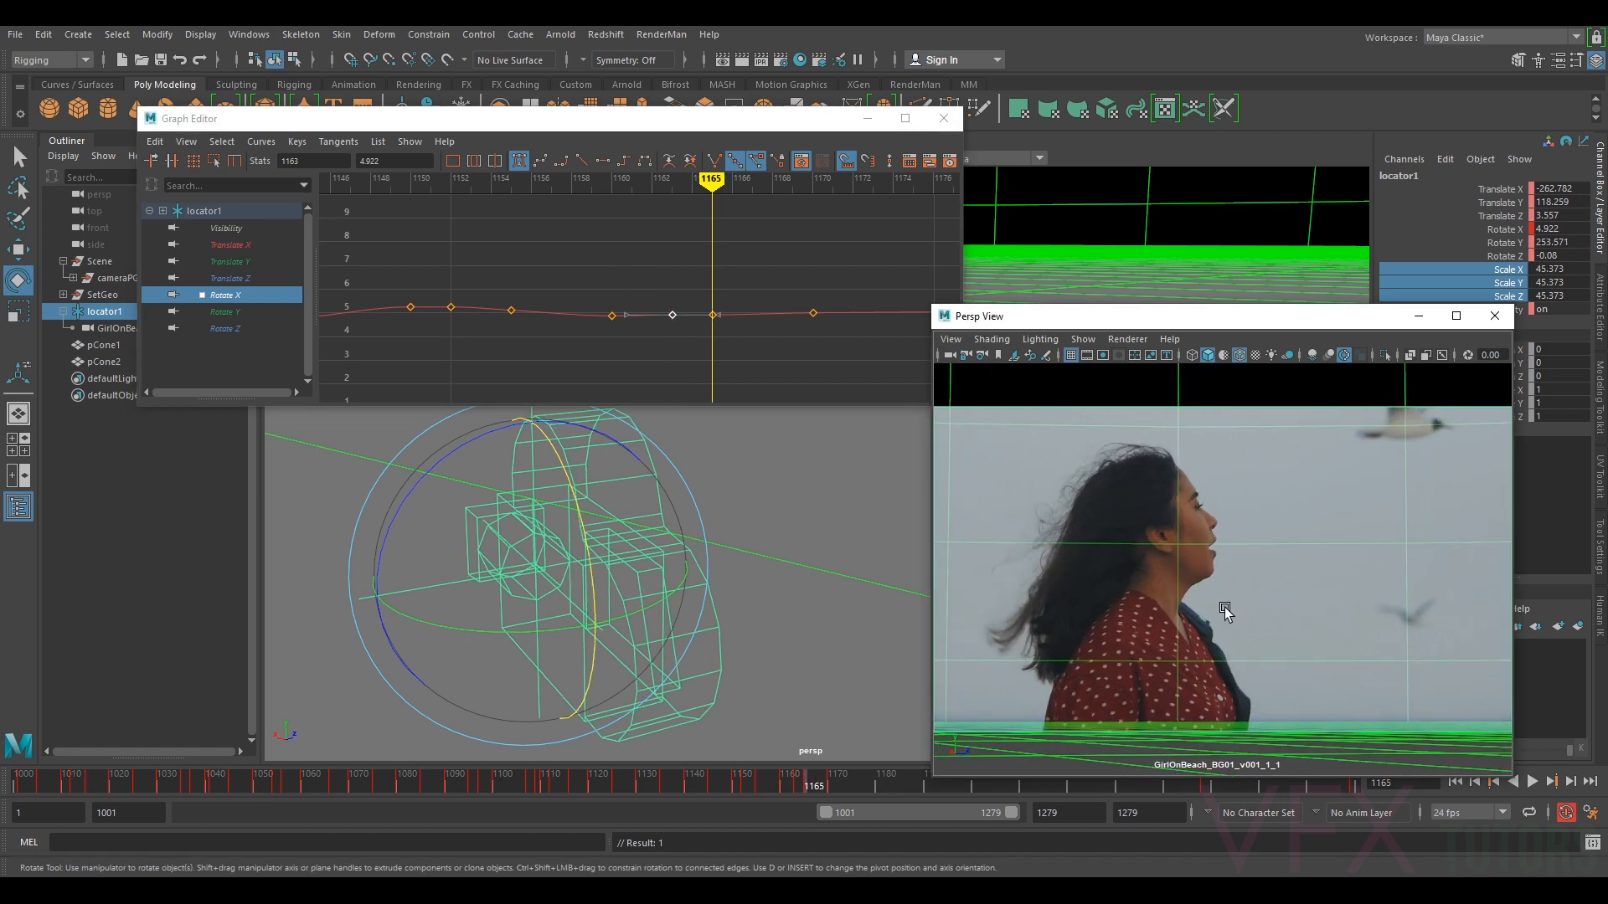
click(734, 270)
click(713, 316)
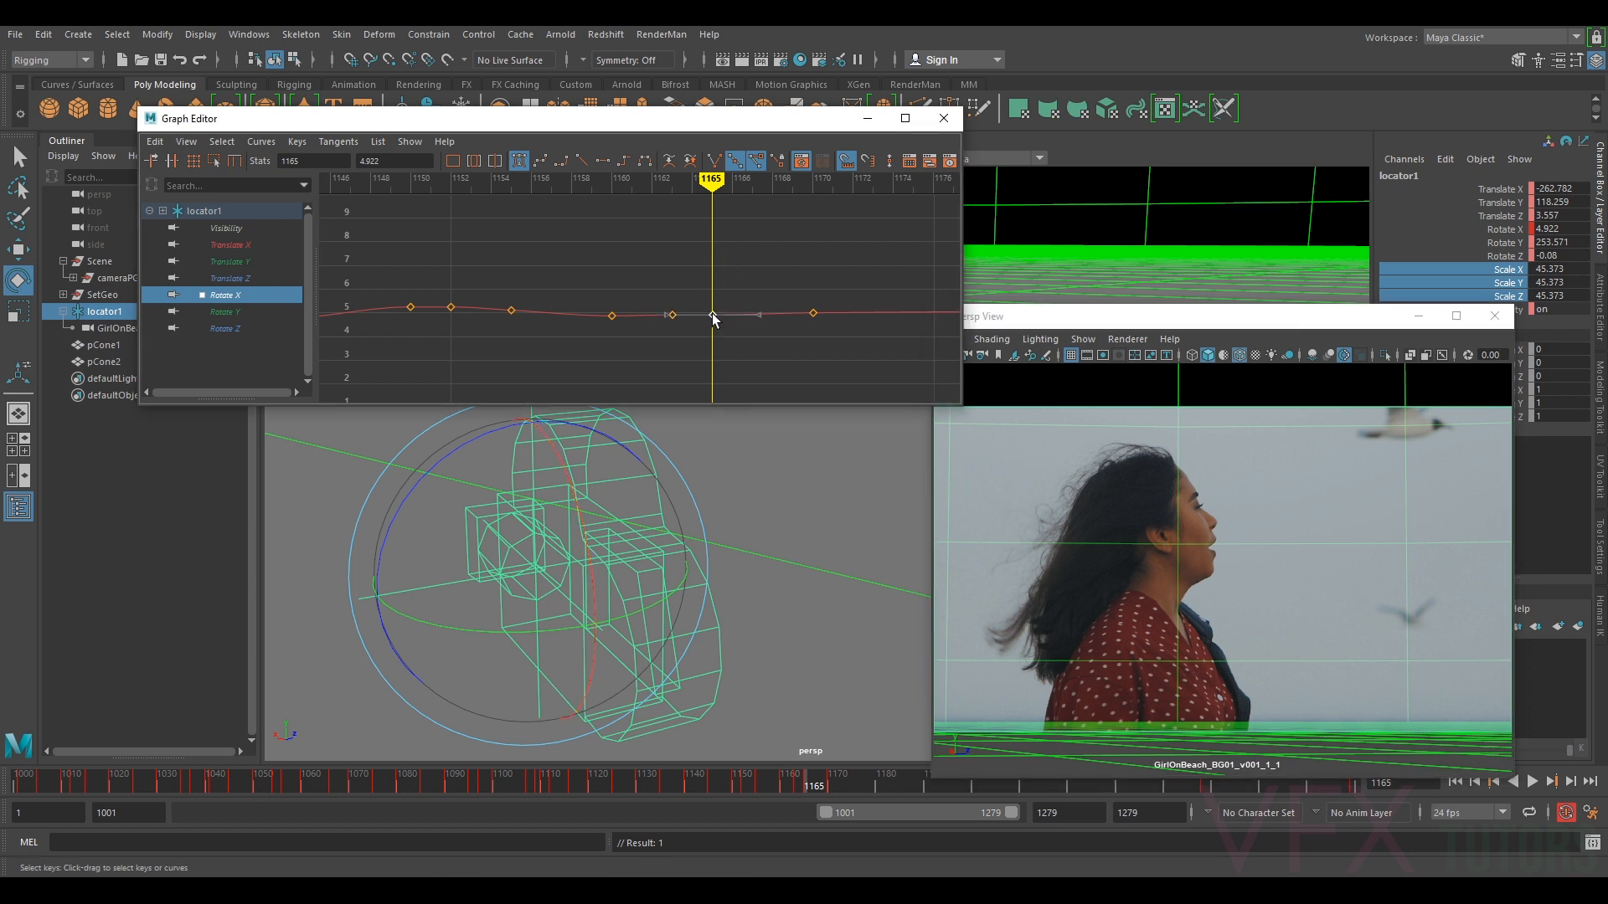
shift+middle_drag(714, 315, 725, 312)
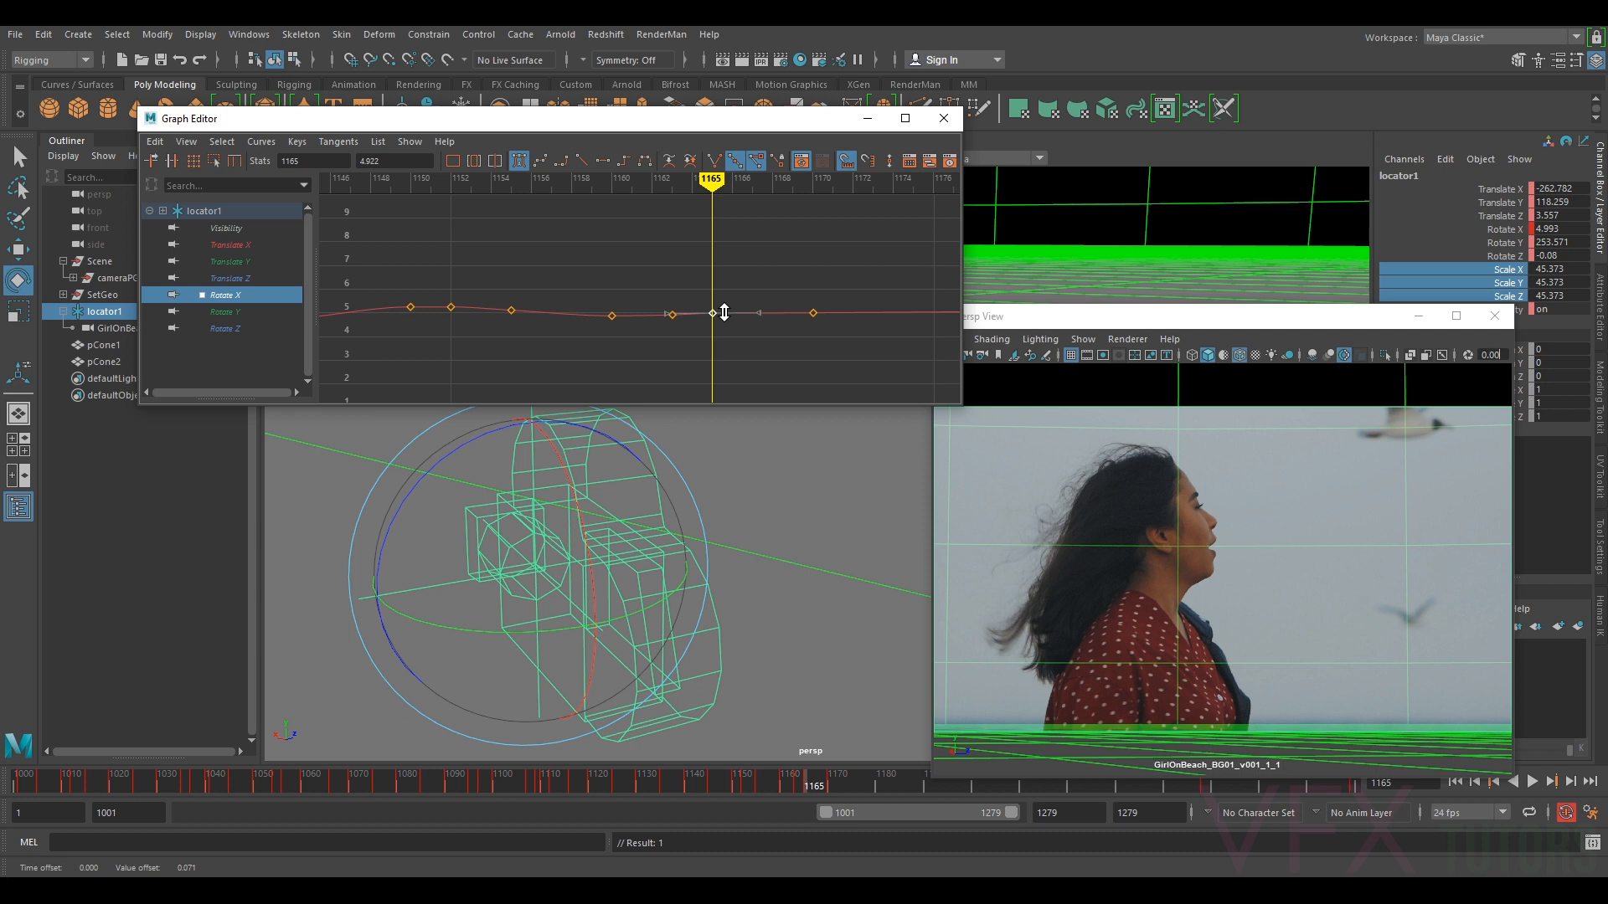
key(comma)
key(period)
shift+middle_drag(714, 313, 716, 313)
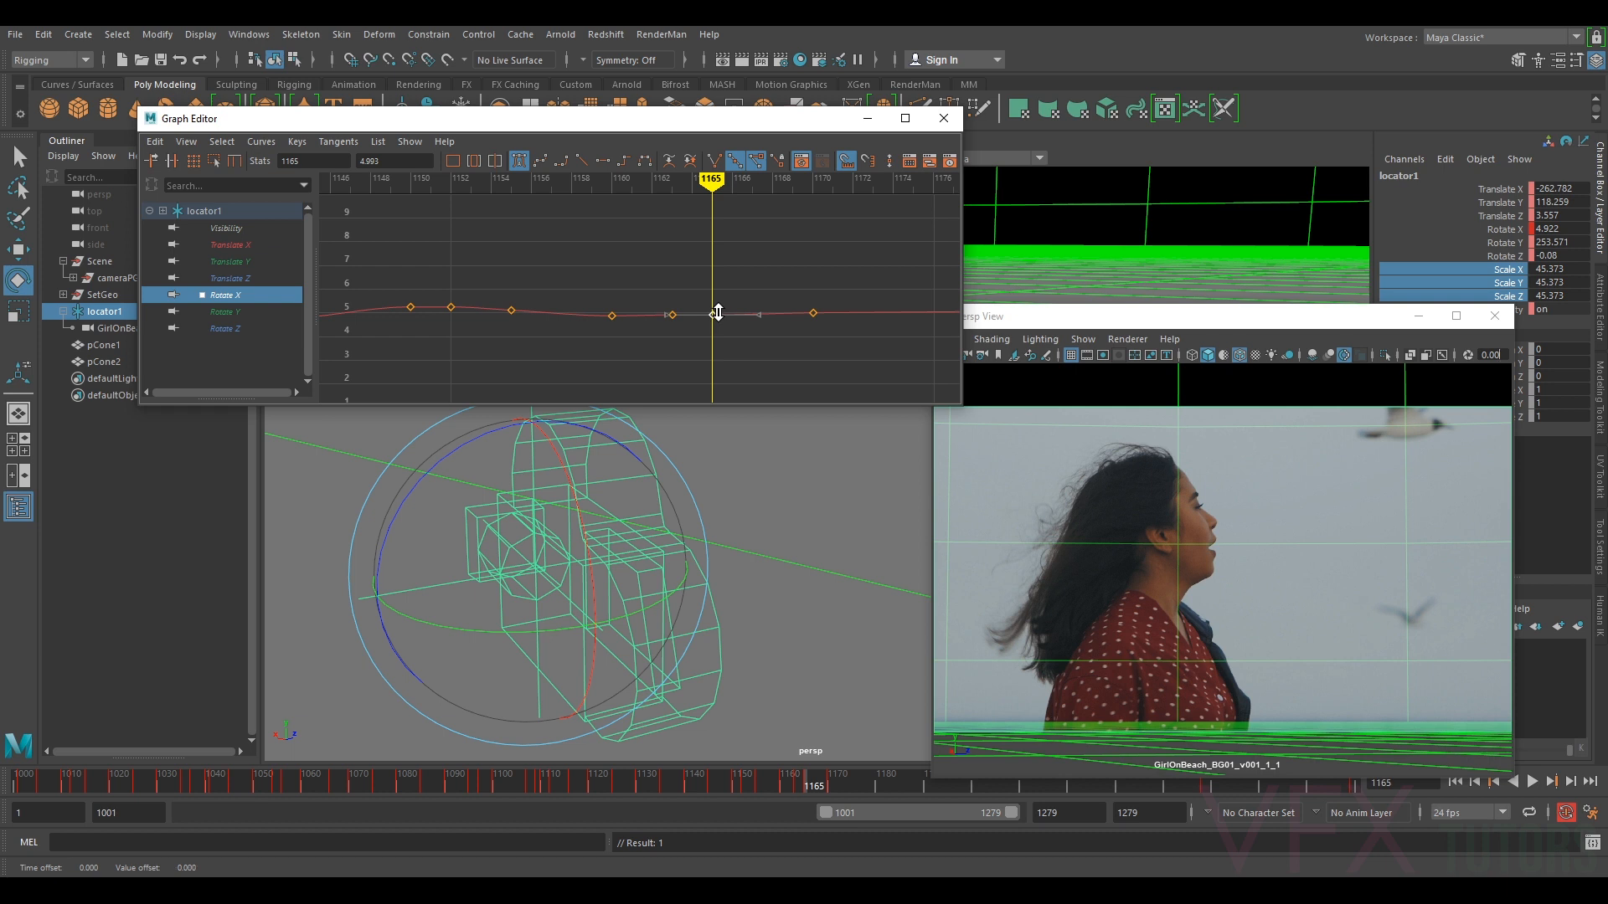
key(f)
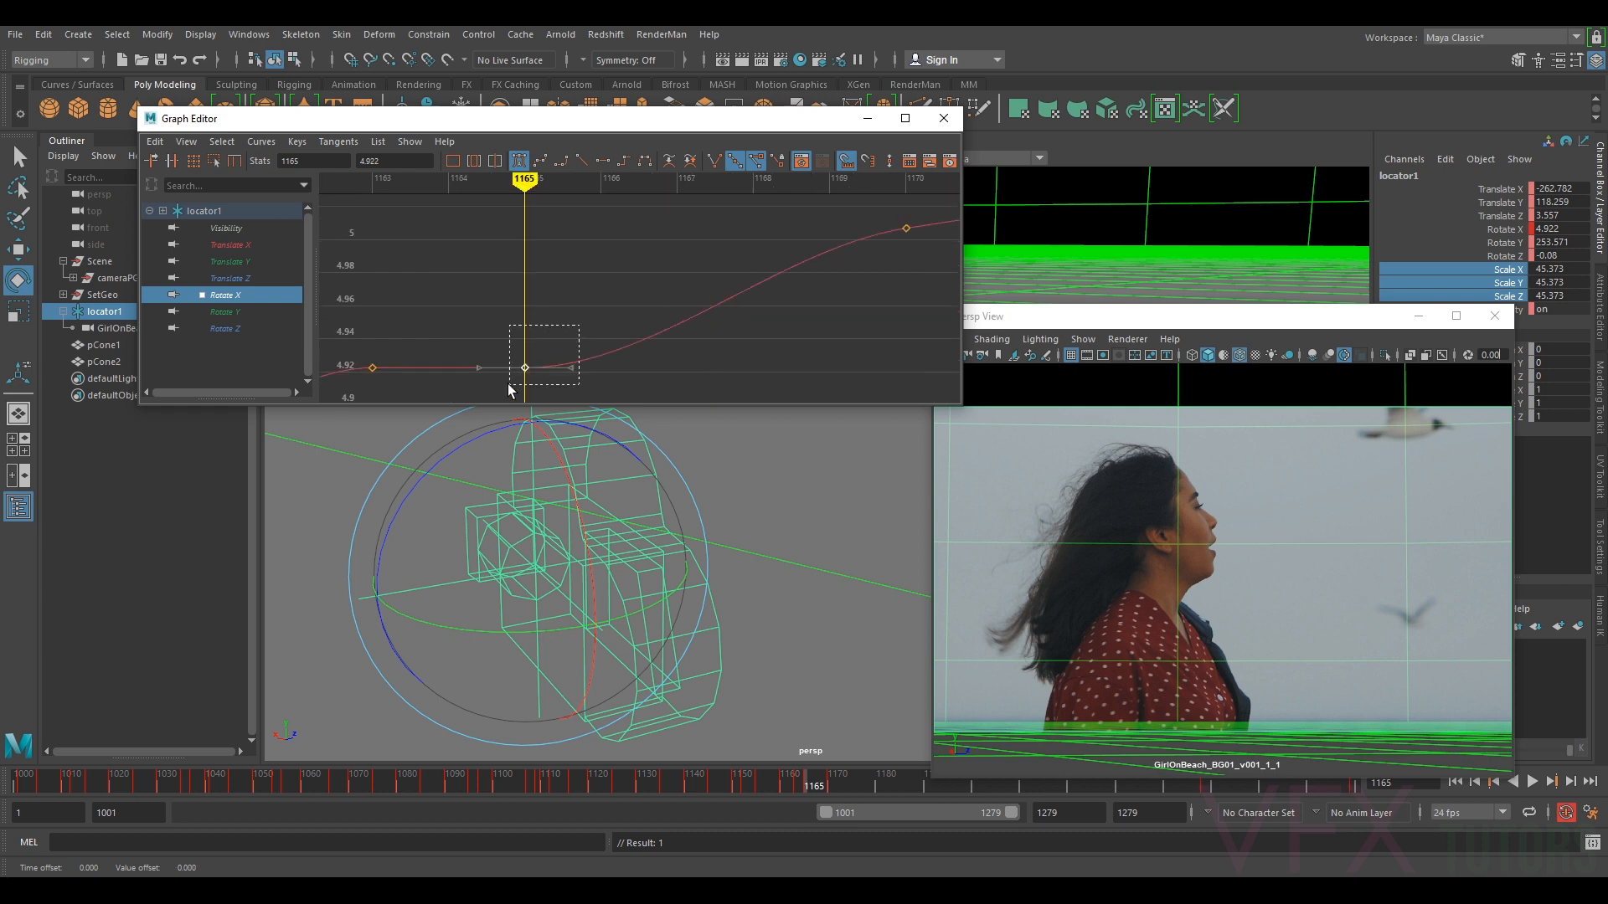
shift+middle_drag(526, 366, 535, 345)
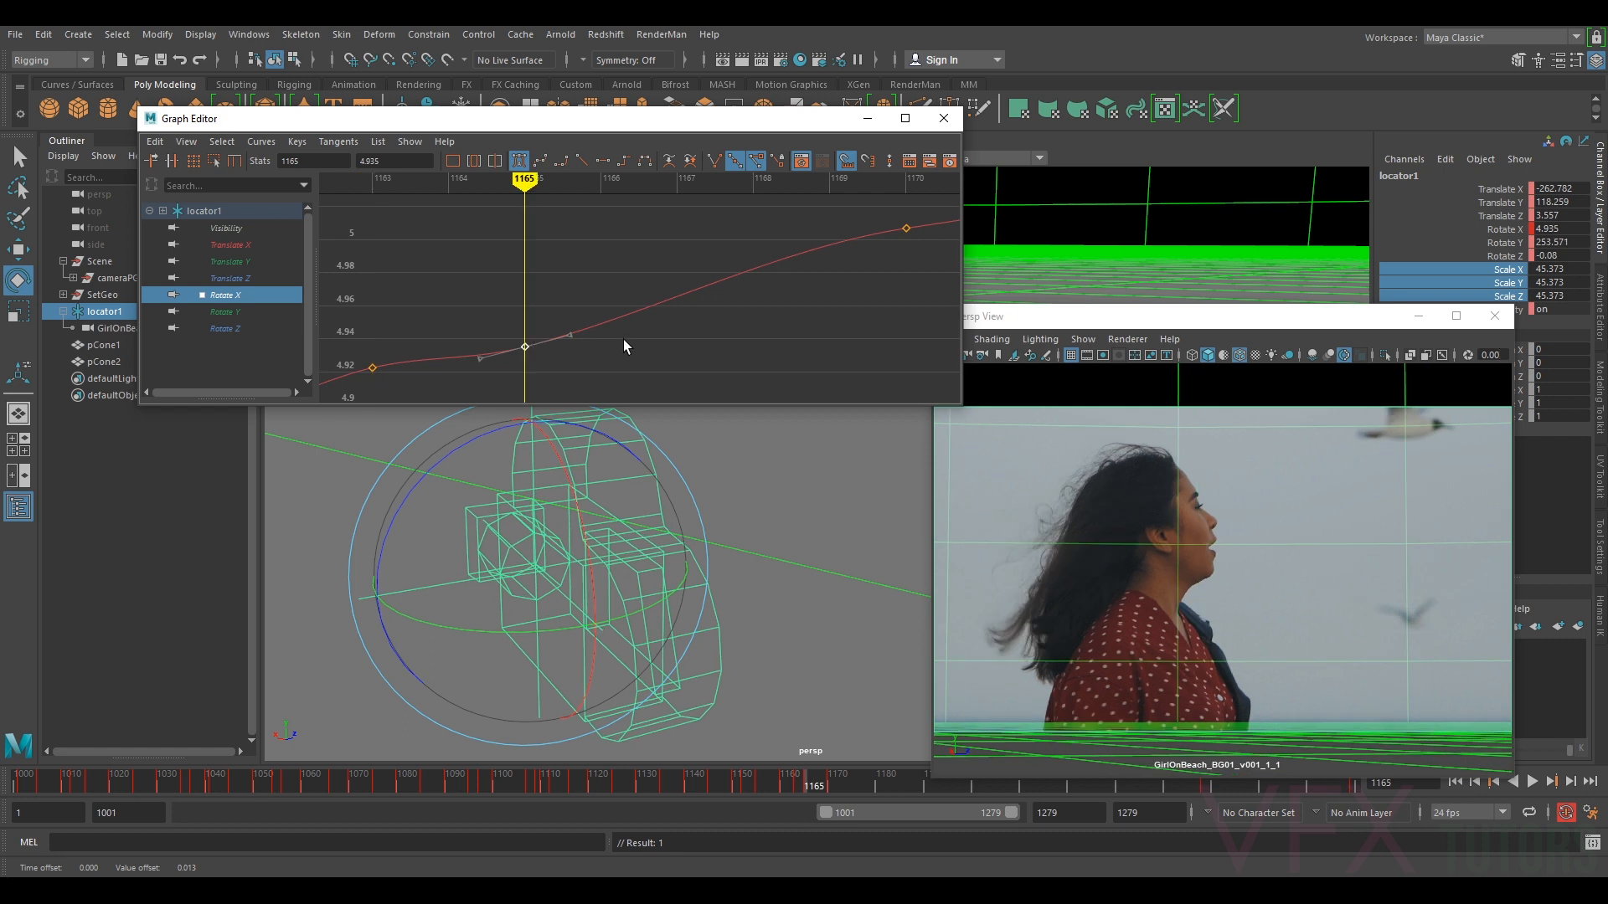
- Key locator1's Rotate X at frame 1180 by rotating it to about 5.402, and bring that part of the curve into view
drag(809, 780, 876, 787)
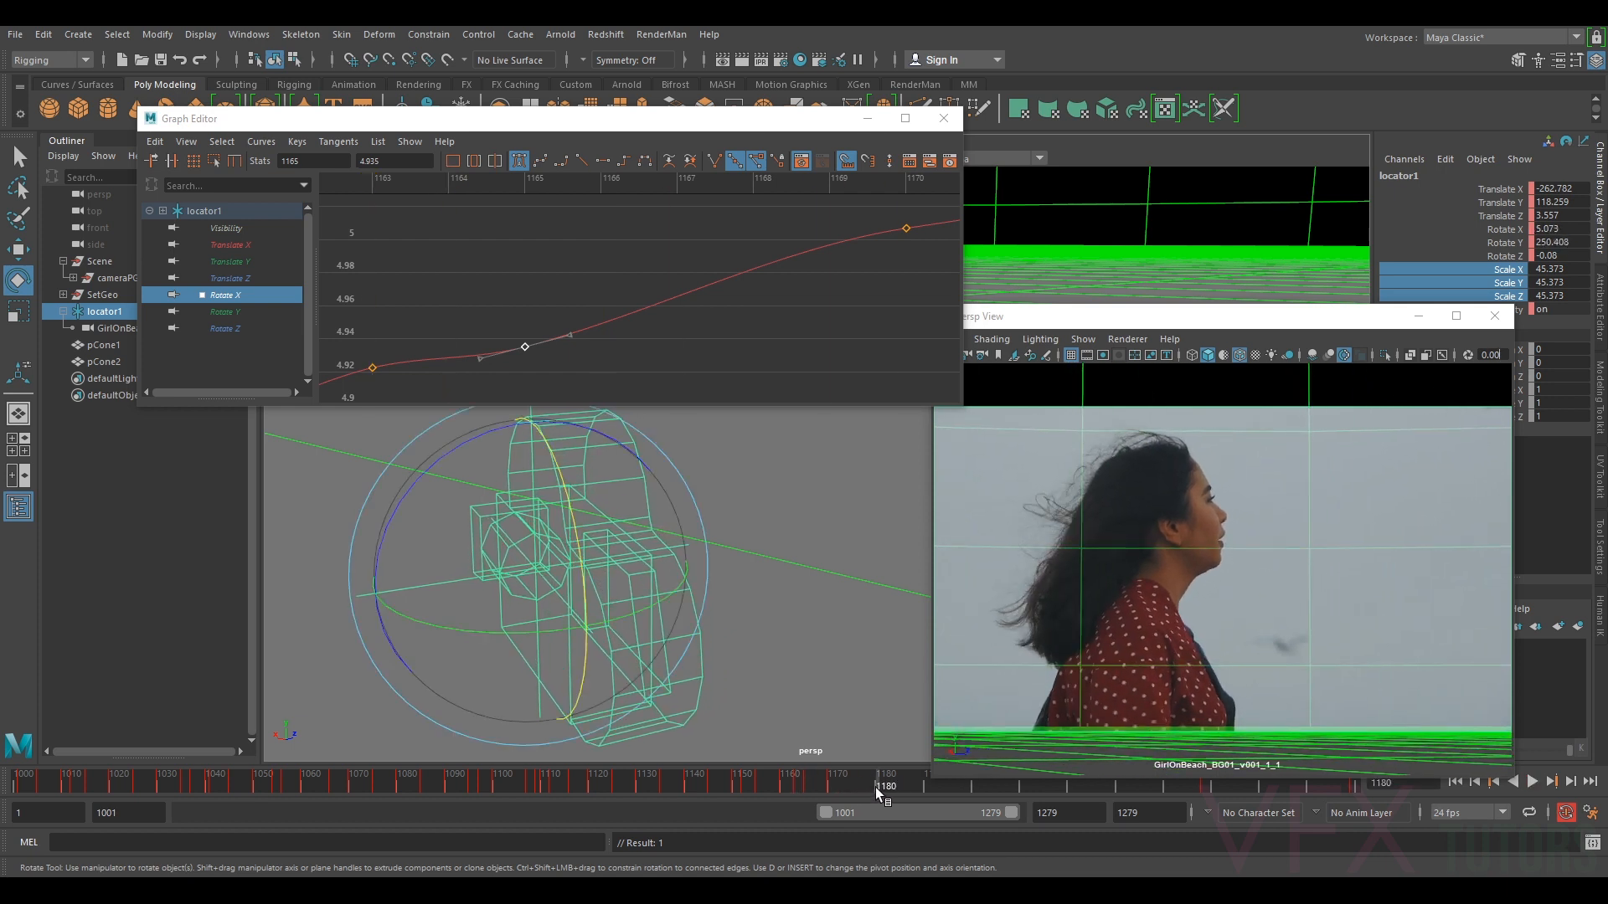
drag(556, 530, 571, 528)
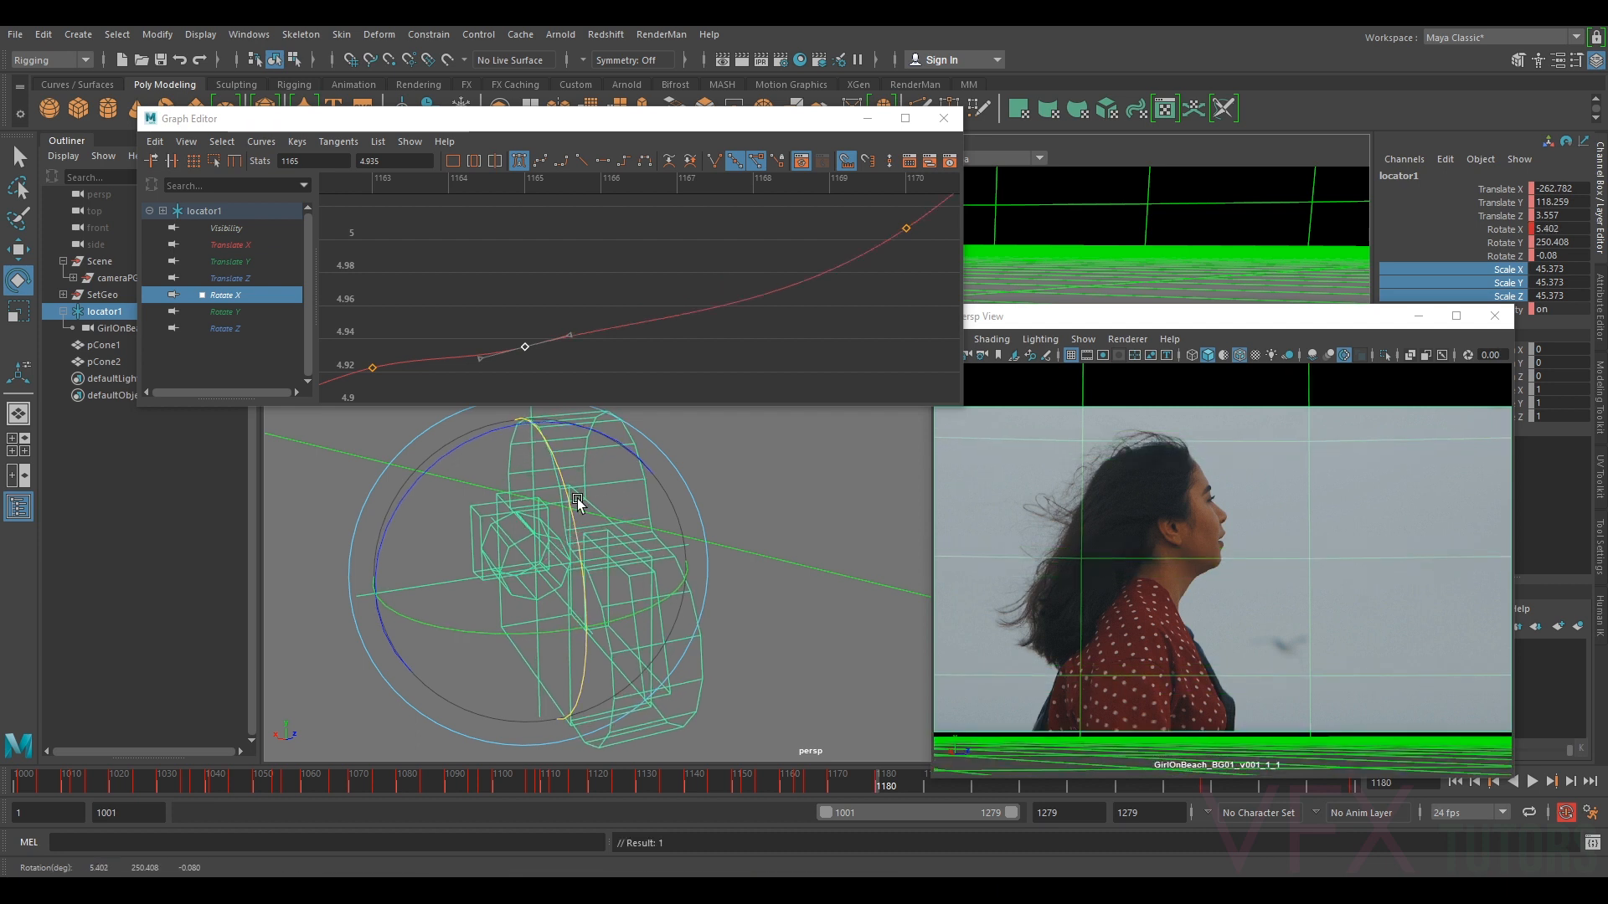
scroll(817, 241, down, 8)
scroll(786, 288, up, 3)
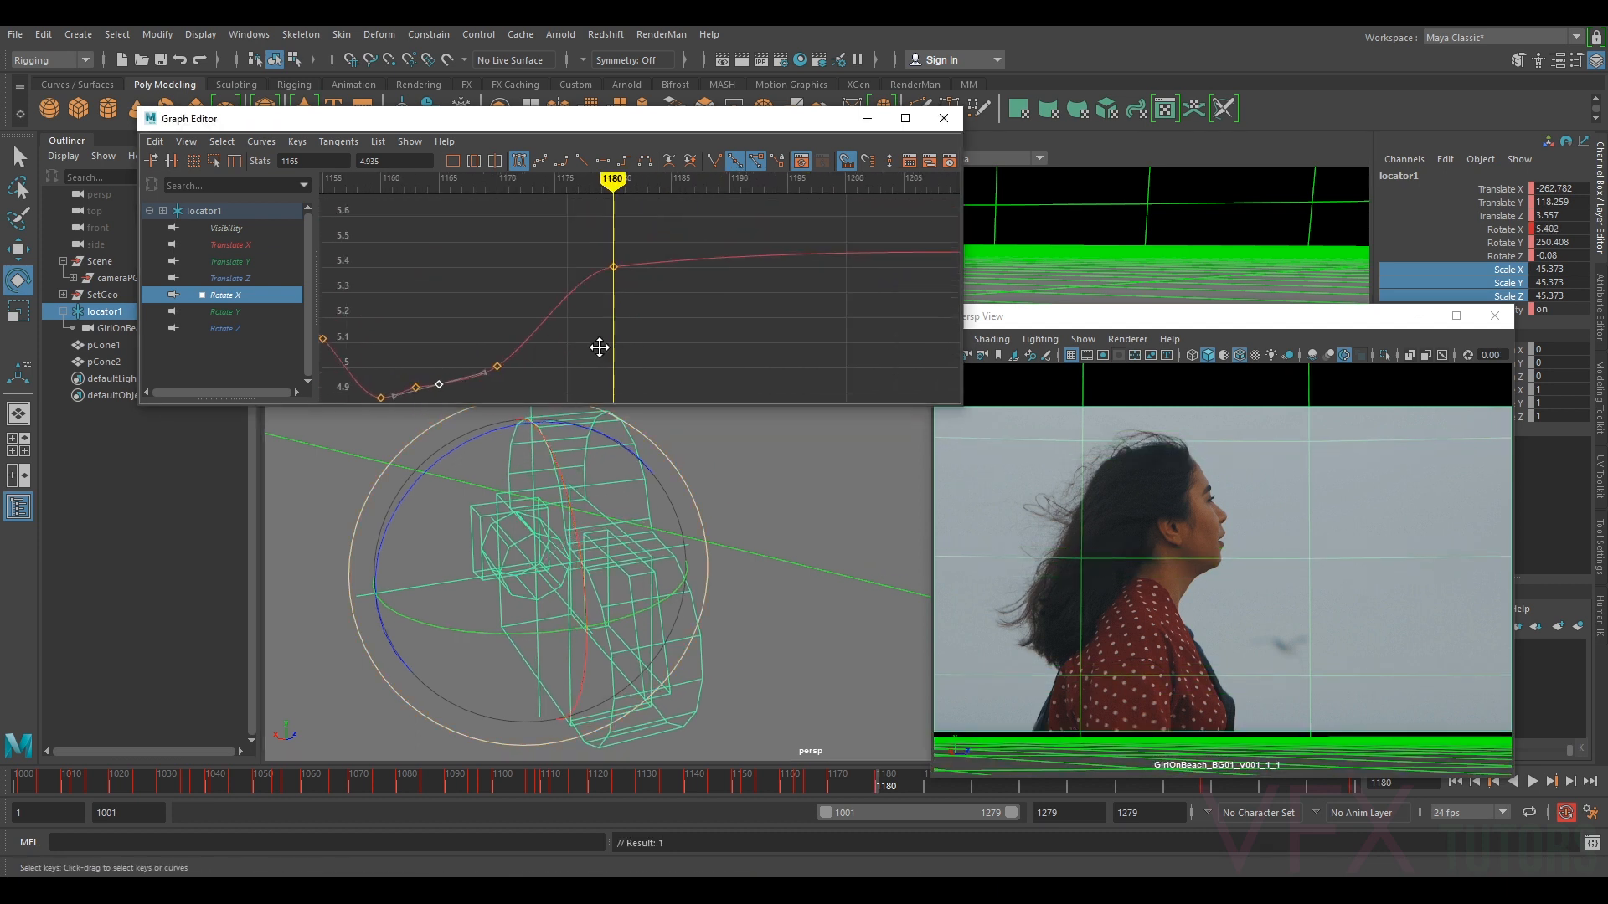
click(646, 298)
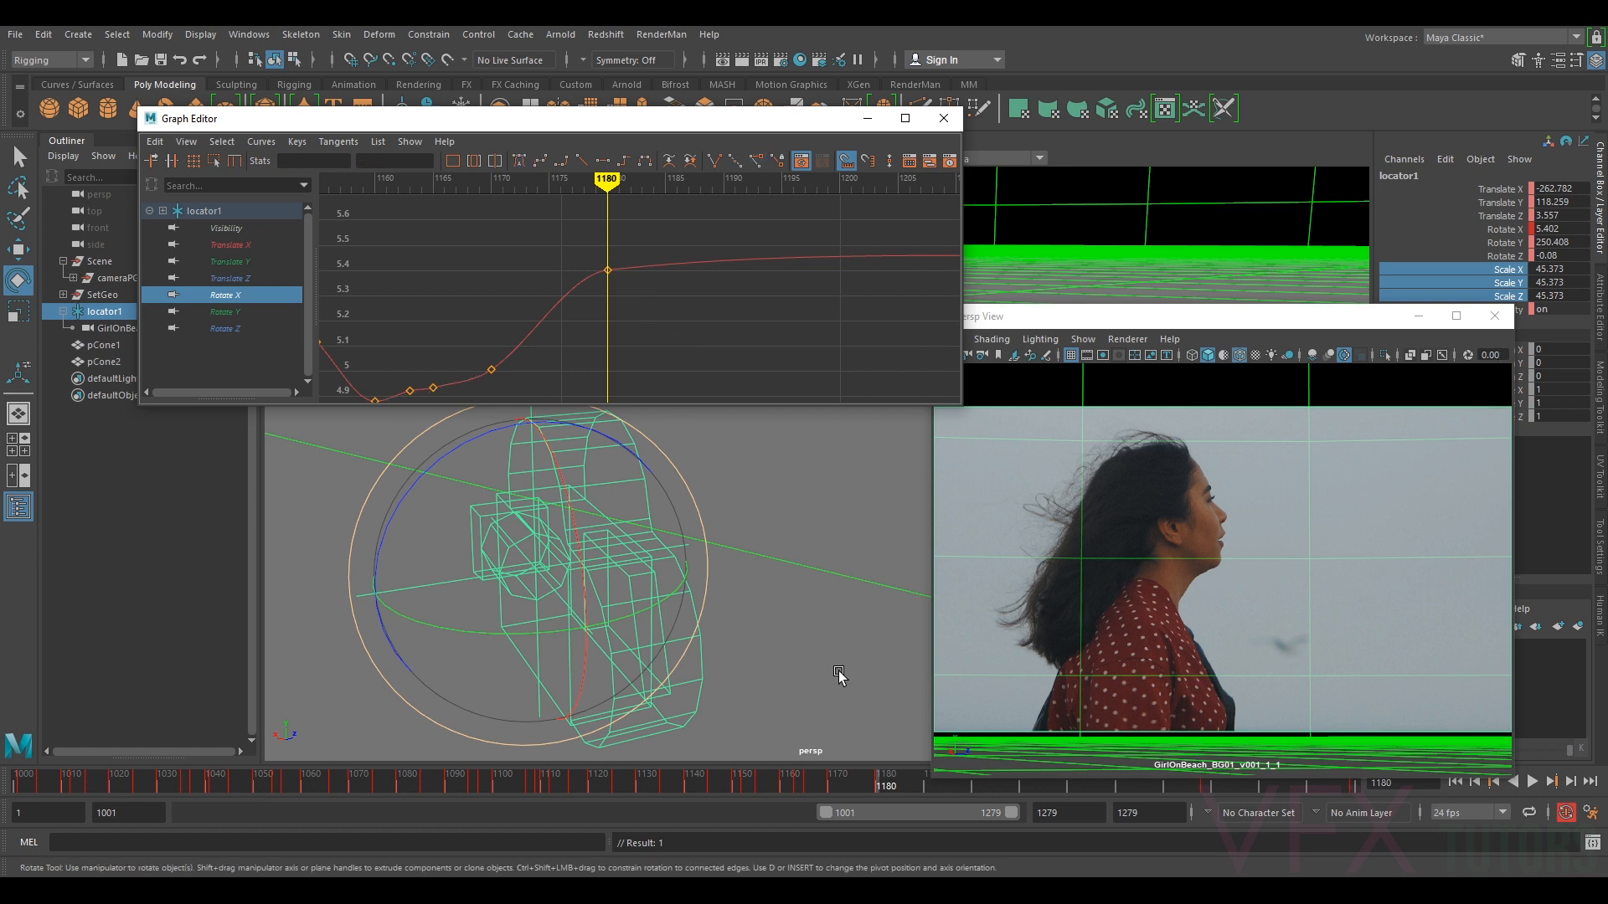
- Key locator1's Rotate X at frame 1173, set it to about 5.064, and compare it with the preceding keys
mouse_move(876, 782)
mouse_down()
mouse_move(670, 796)
mouse_move(715, 797)
mouse_up()
mouse_move(823, 777)
mouse_down()
mouse_move(809, 787)
mouse_move(880, 797)
mouse_move(842, 800)
mouse_up()
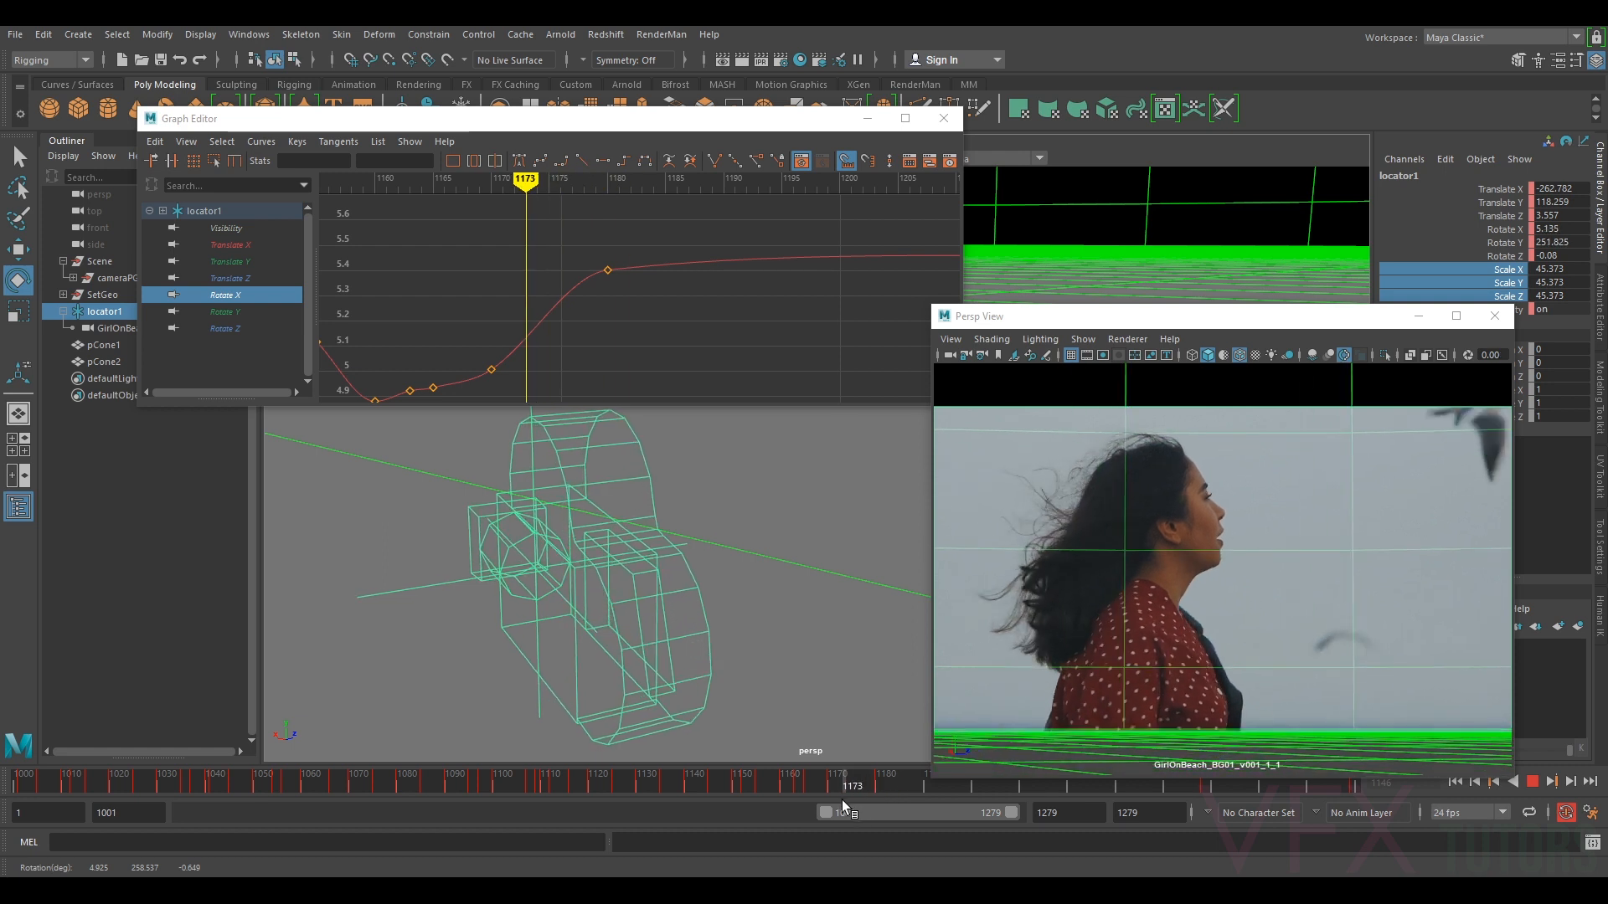
key(e)
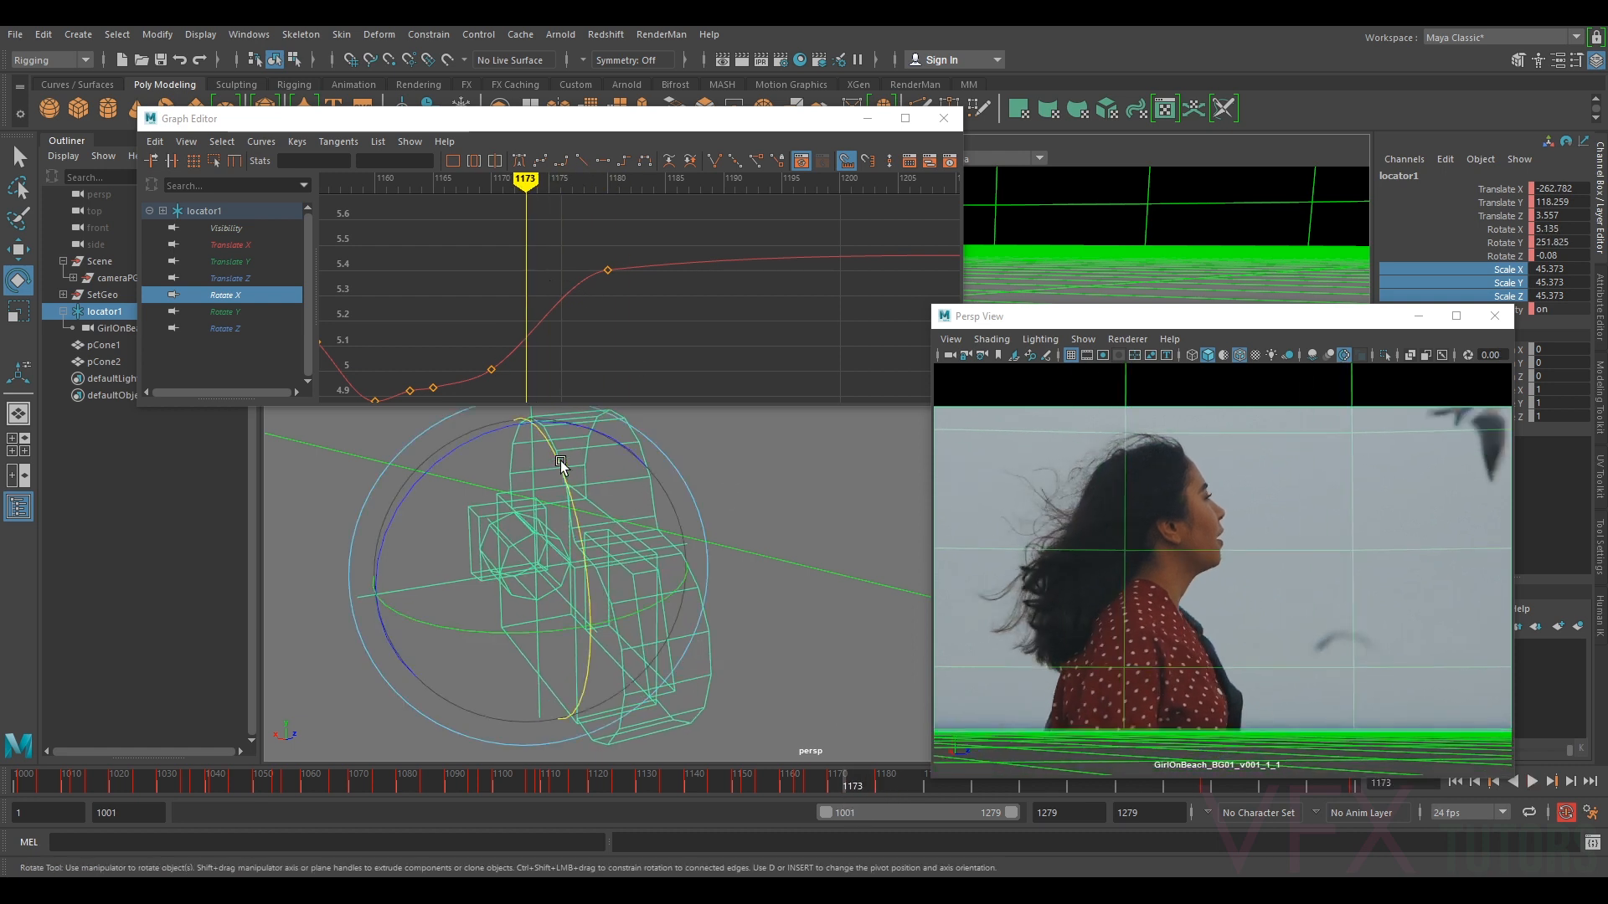
drag(543, 428, 560, 416)
click(553, 264)
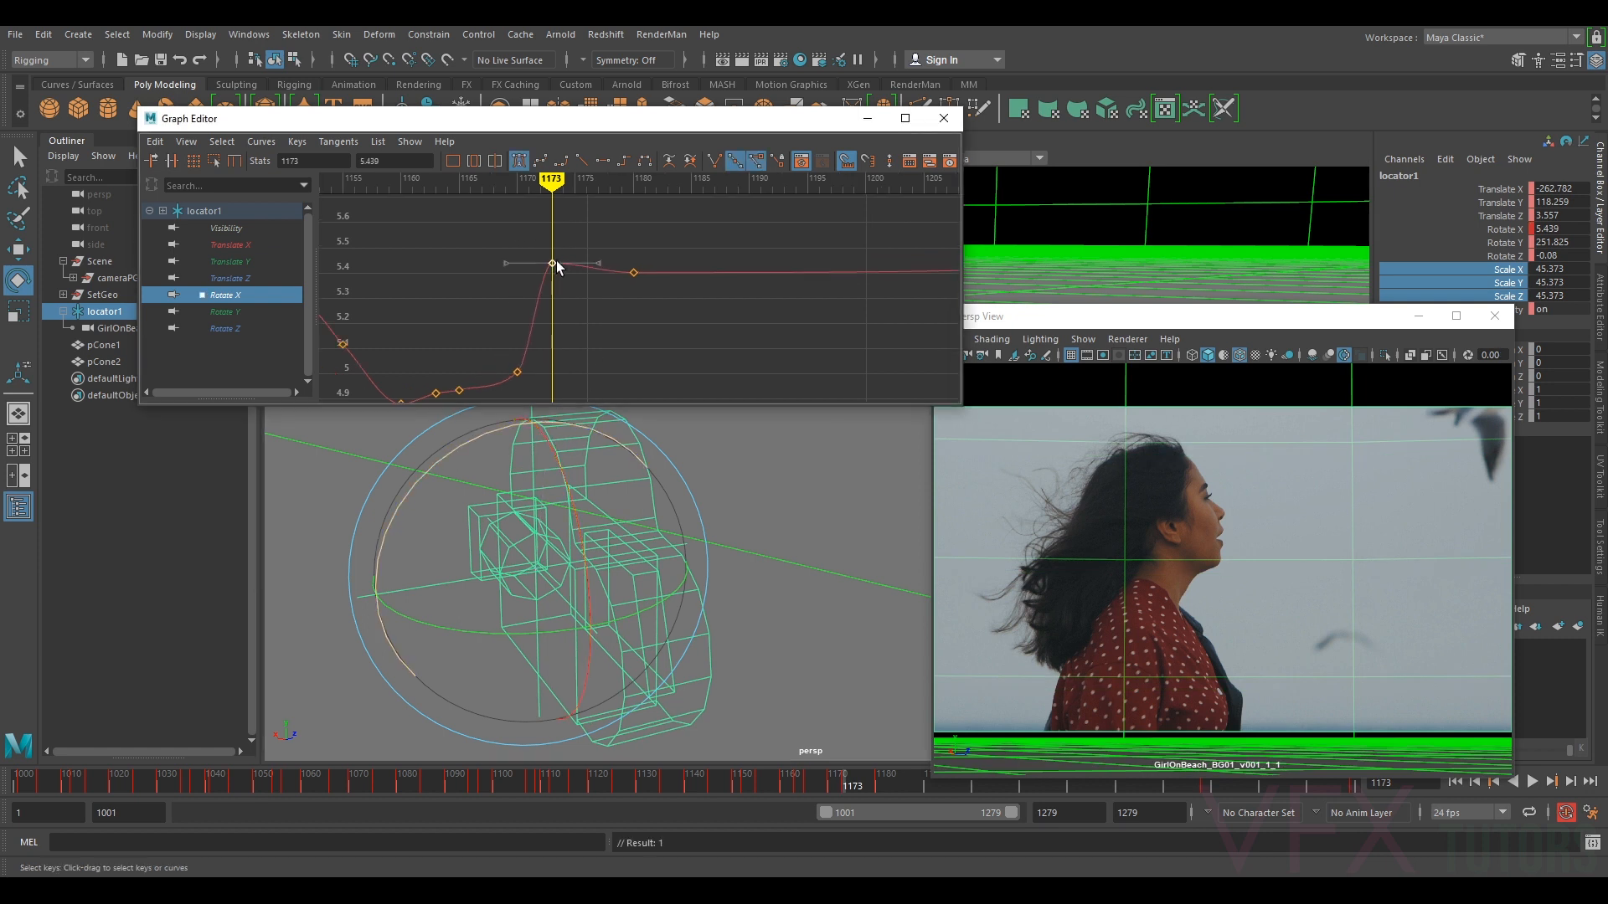
drag(557, 300, 549, 358)
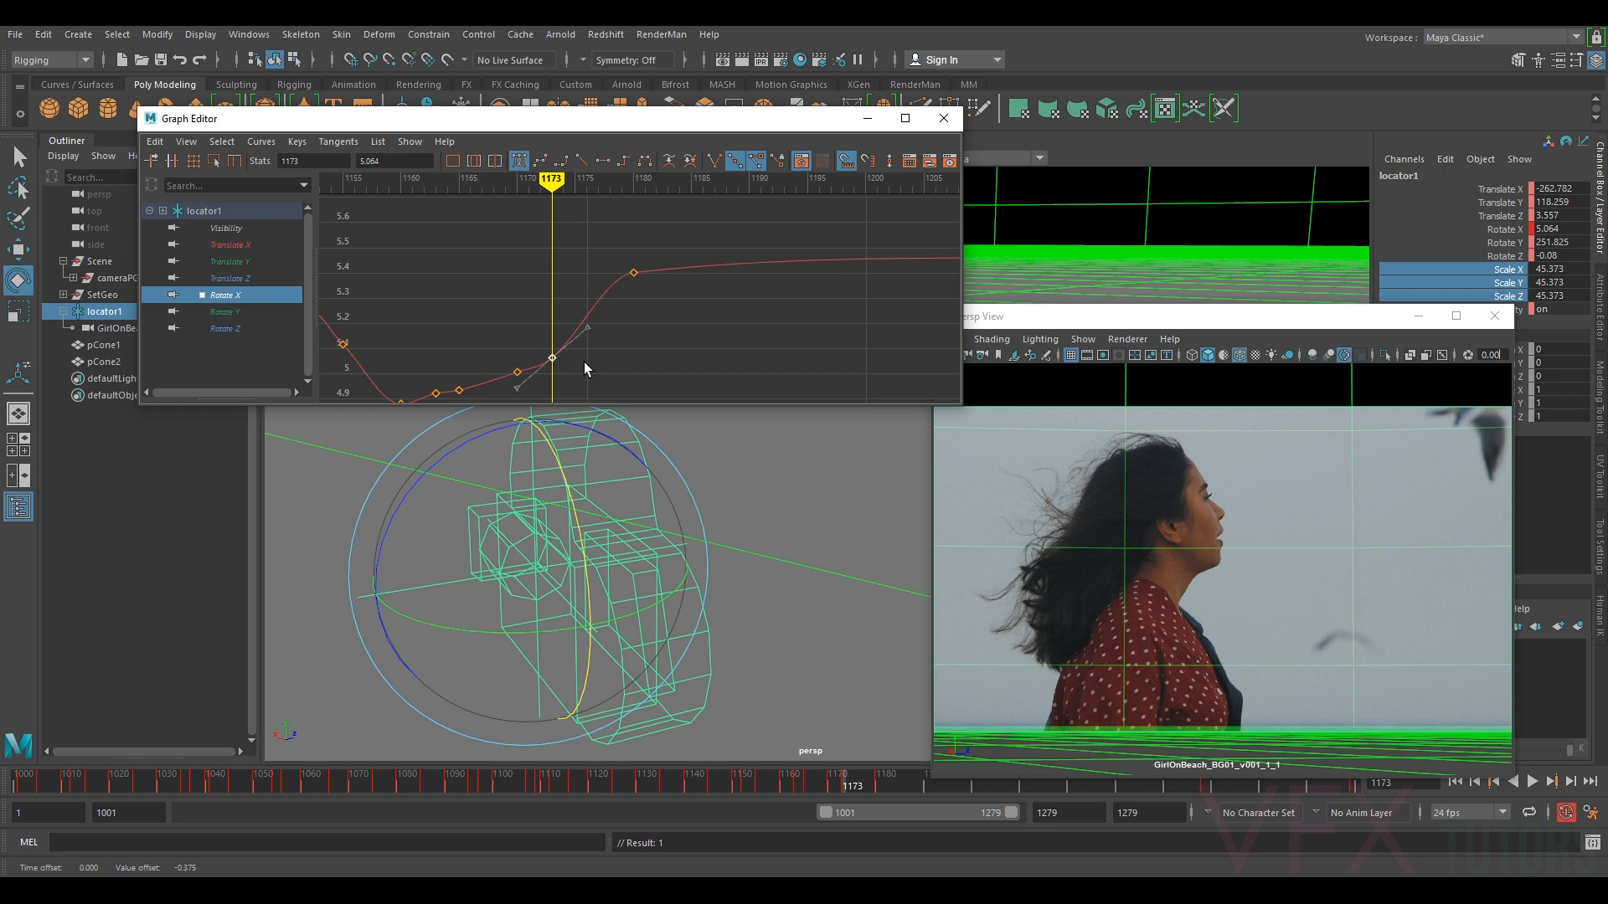
key(comma)
key(comma)
key(period)
key(period)
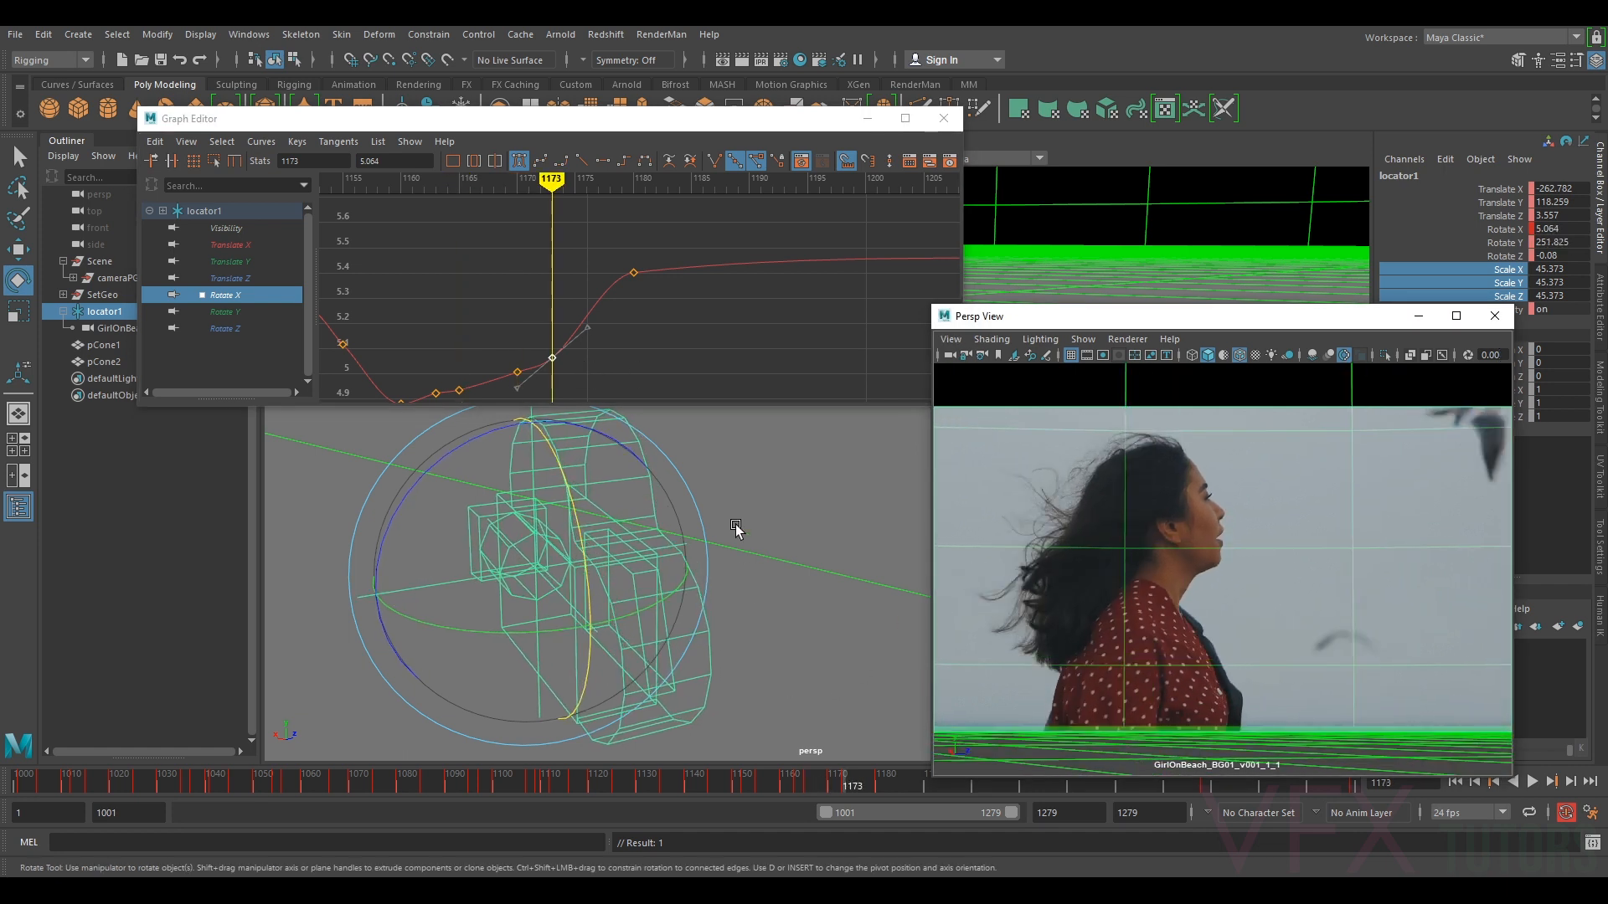
key(comma)
key(period)
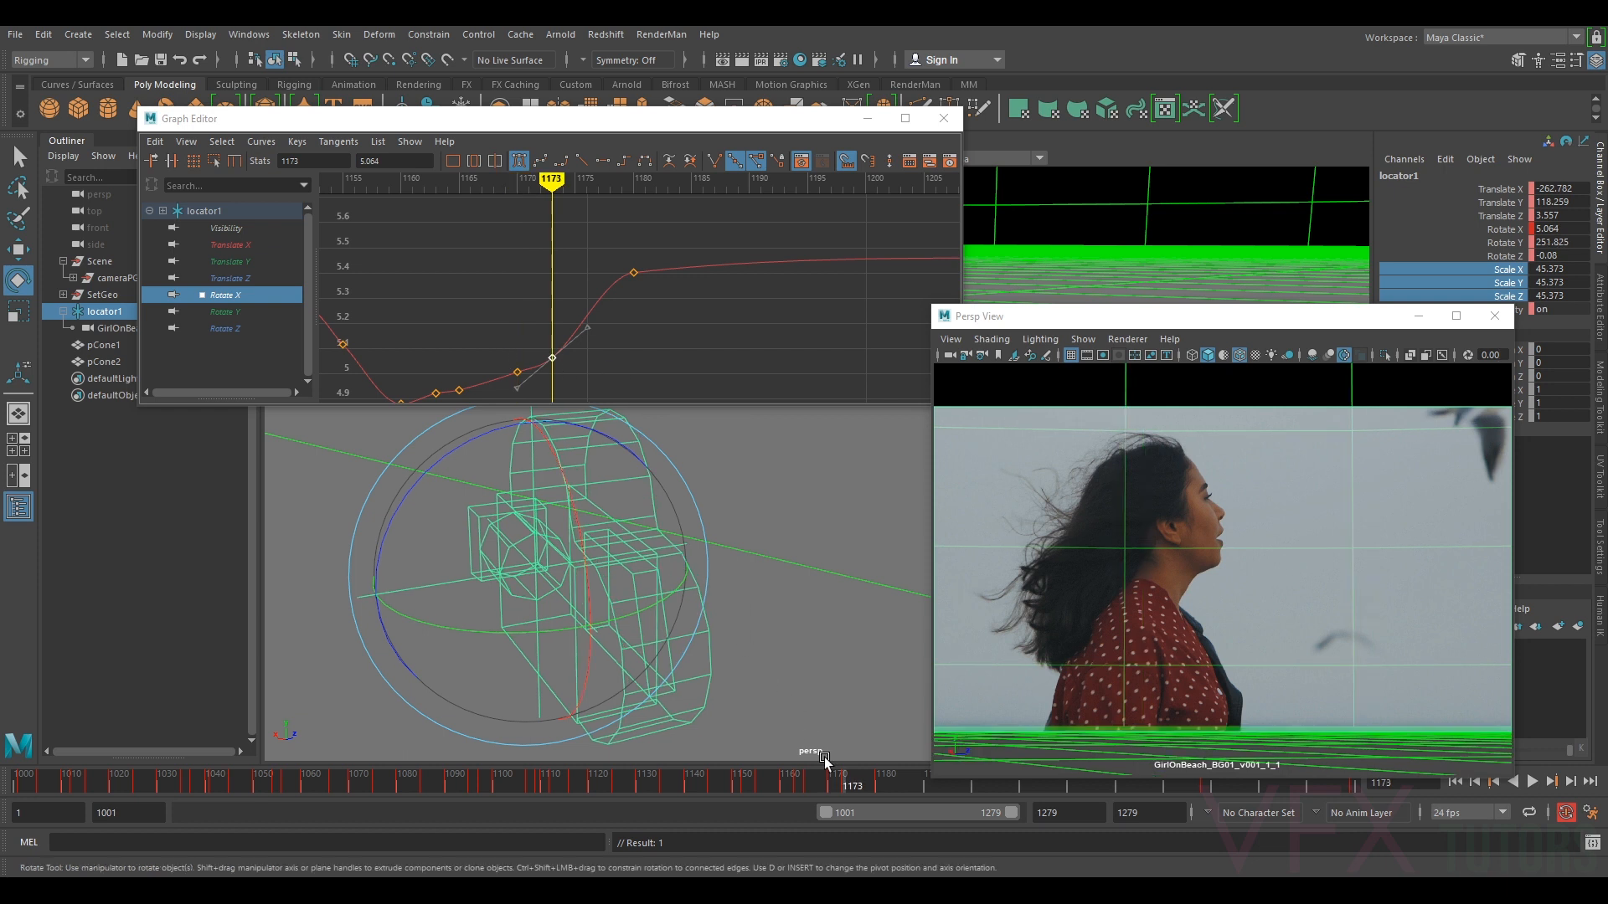
- Key Rotate X at frame 1176 with about 5.165 and lower the frame 1180 key to about 5.378
key(alt+period)
key(alt+period)
key(alt+period)
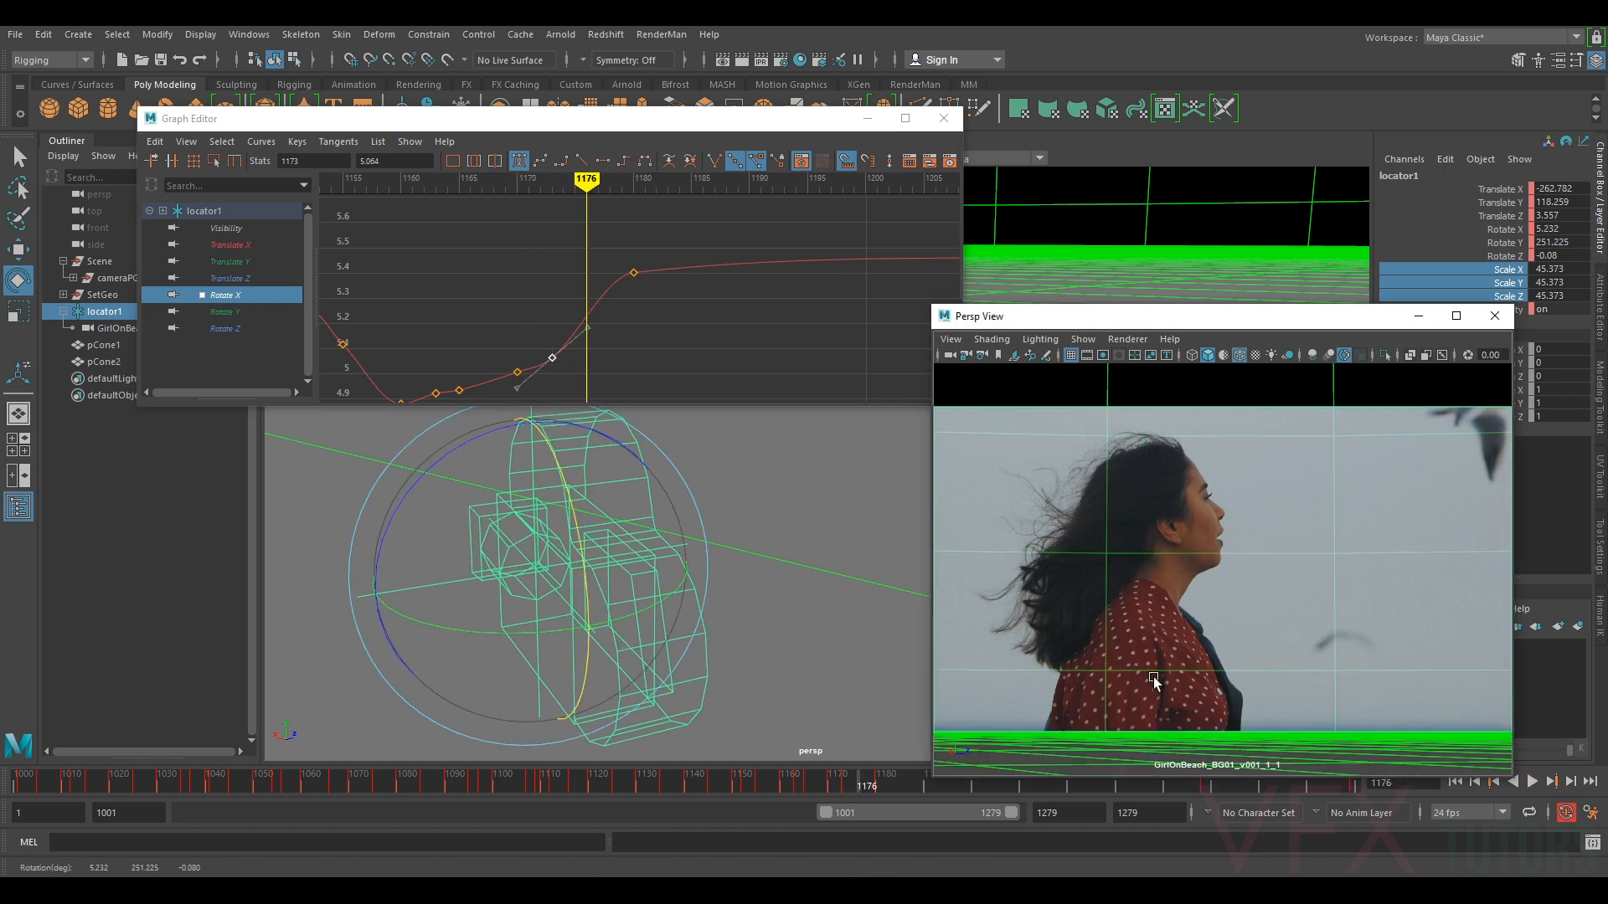
key(alt+v)
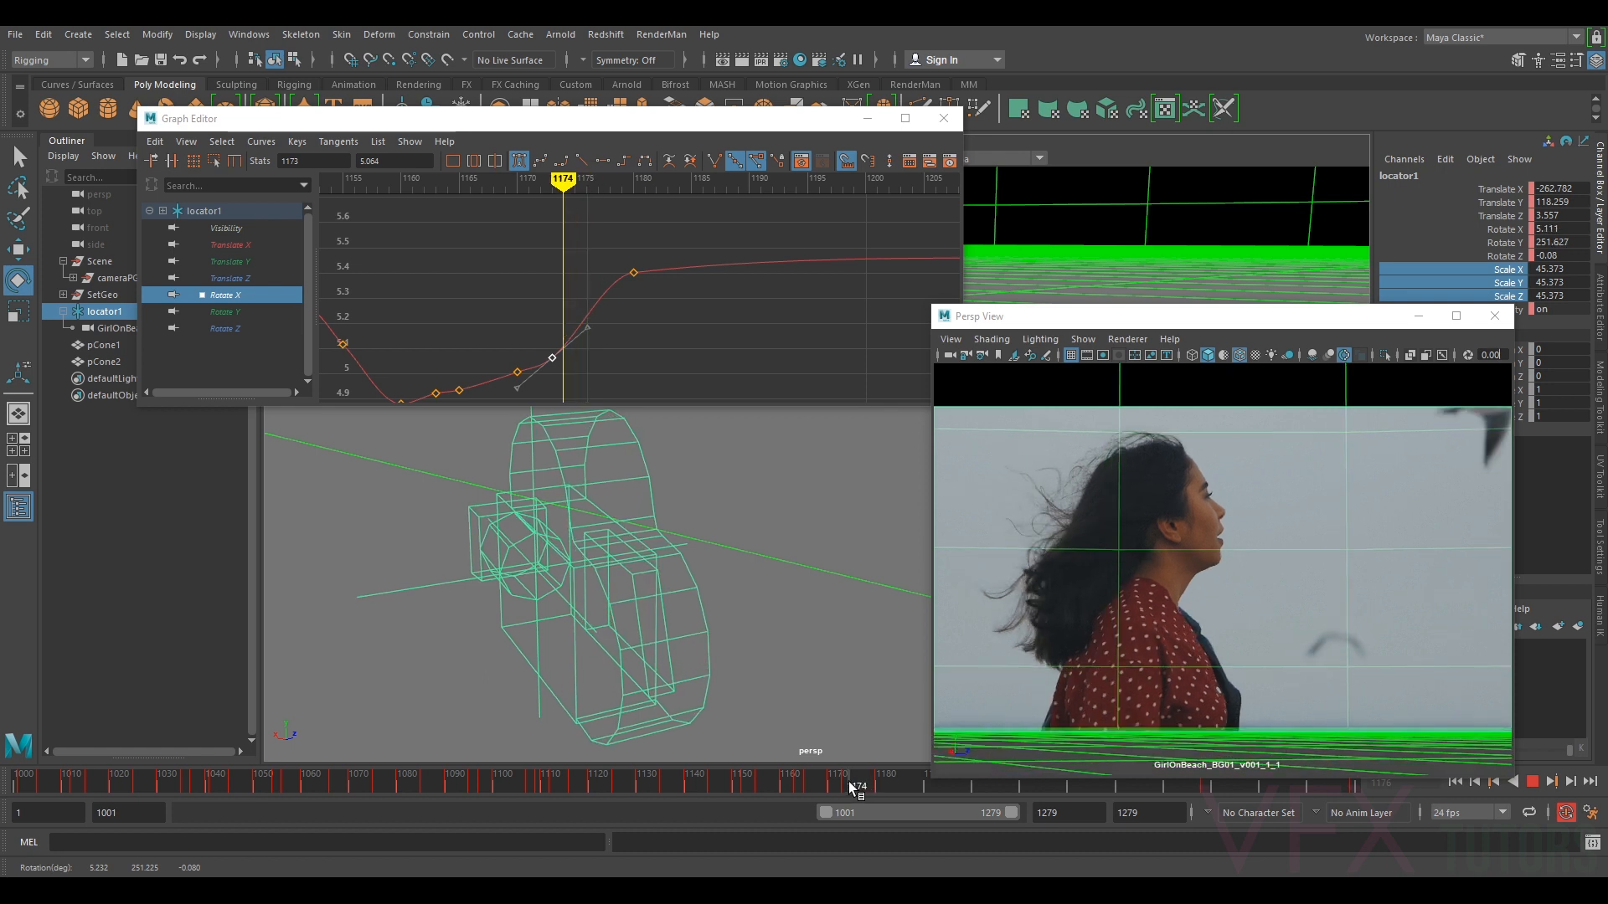
click(861, 786)
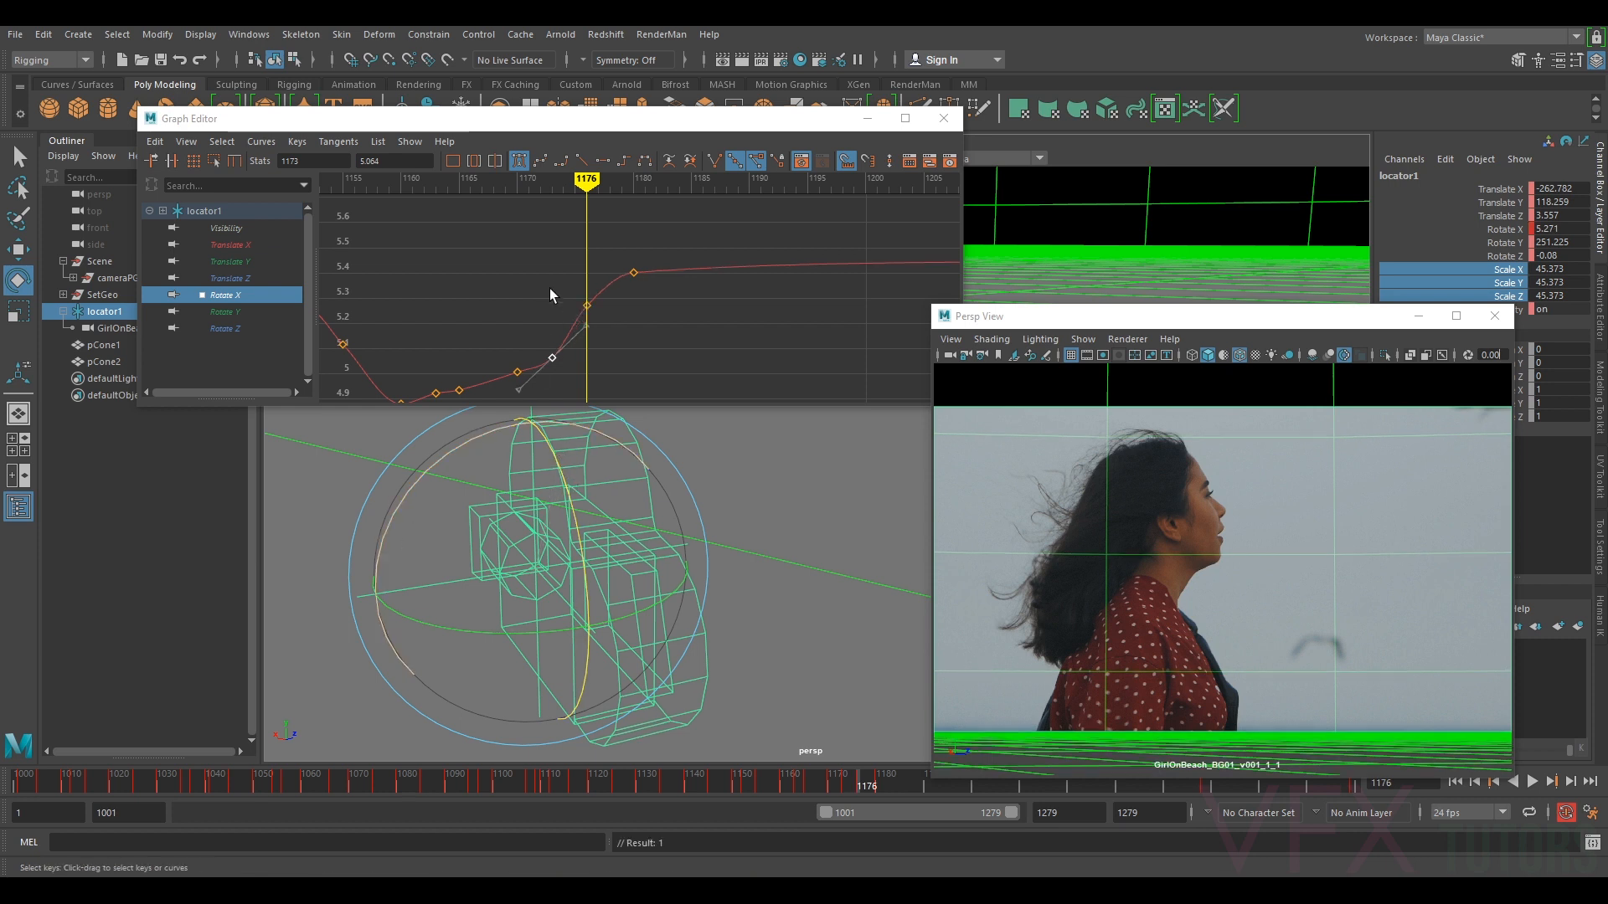
click(588, 308)
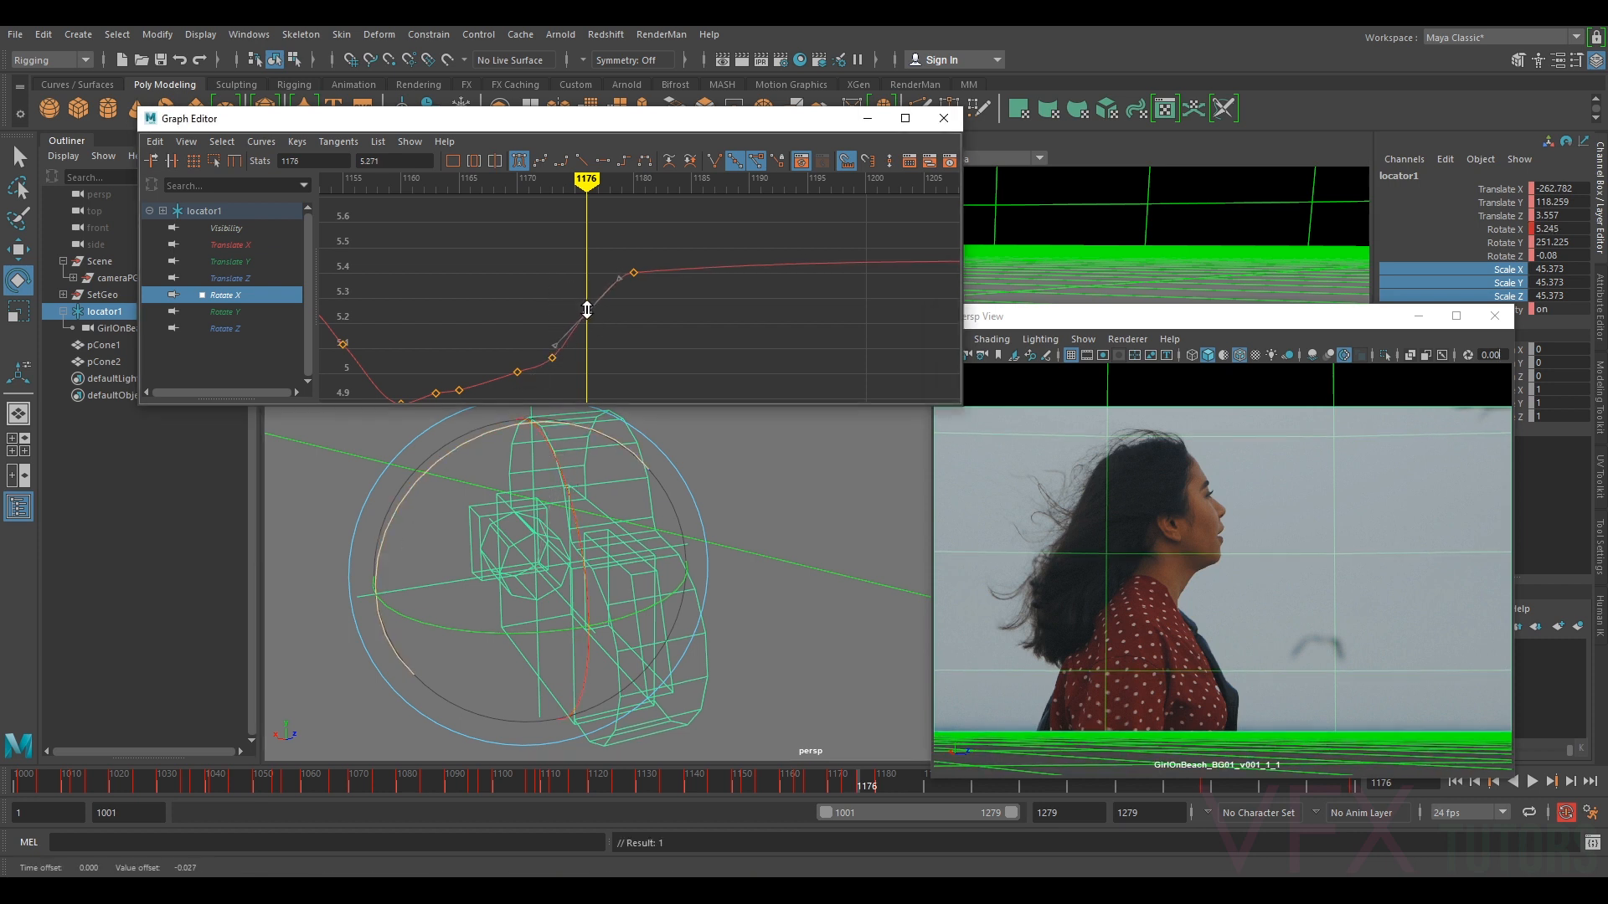
drag(587, 309, 589, 329)
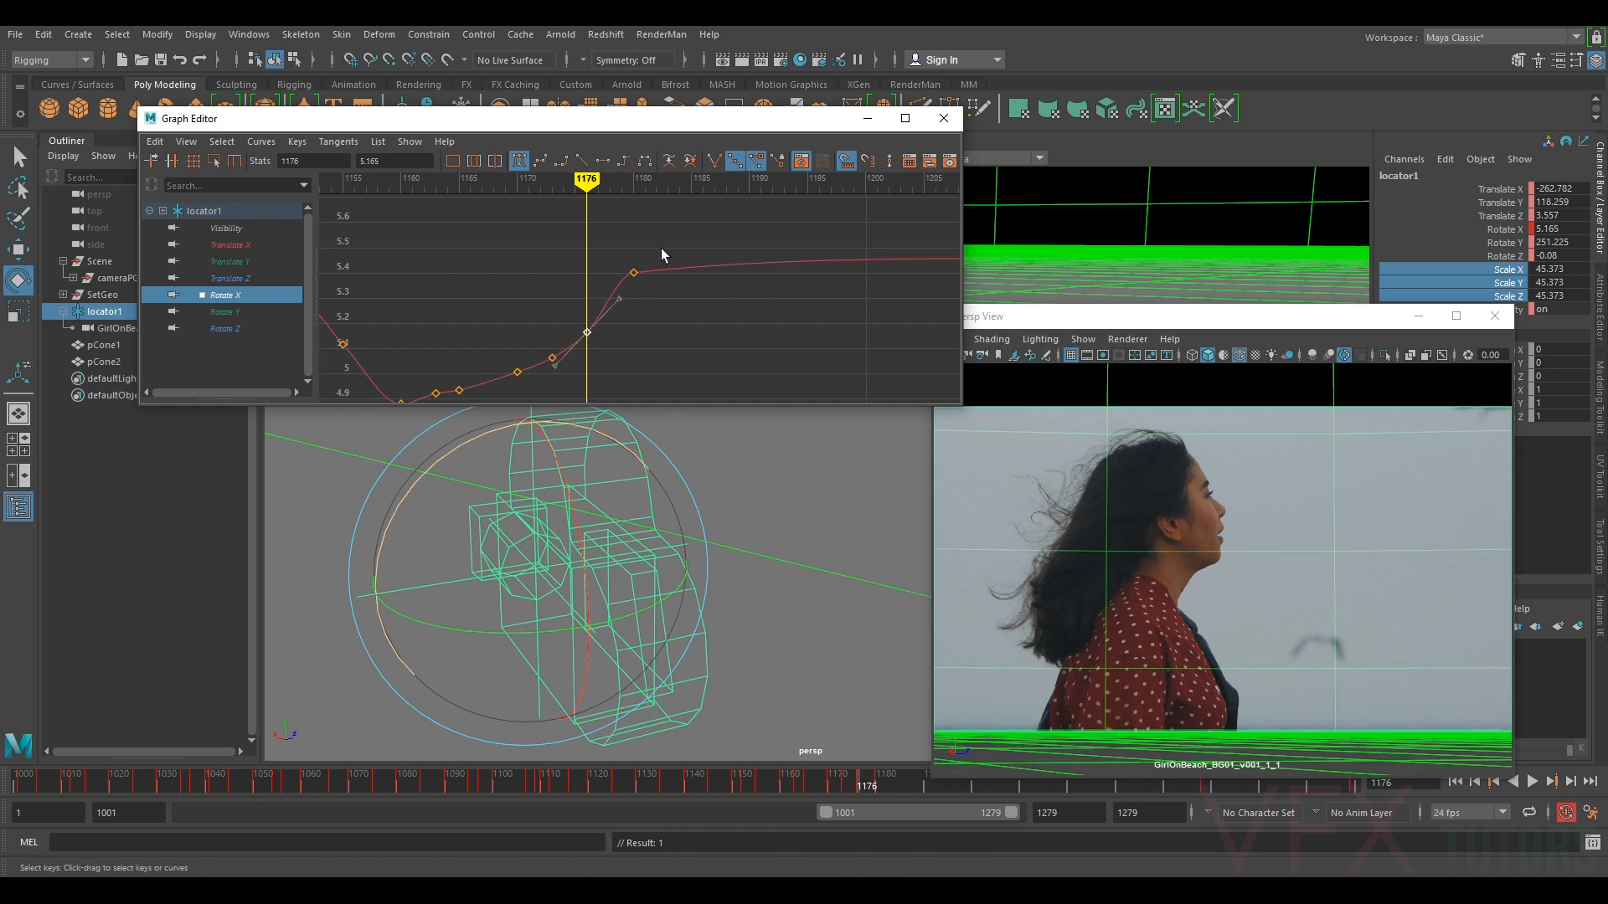
drag(586, 277, 591, 280)
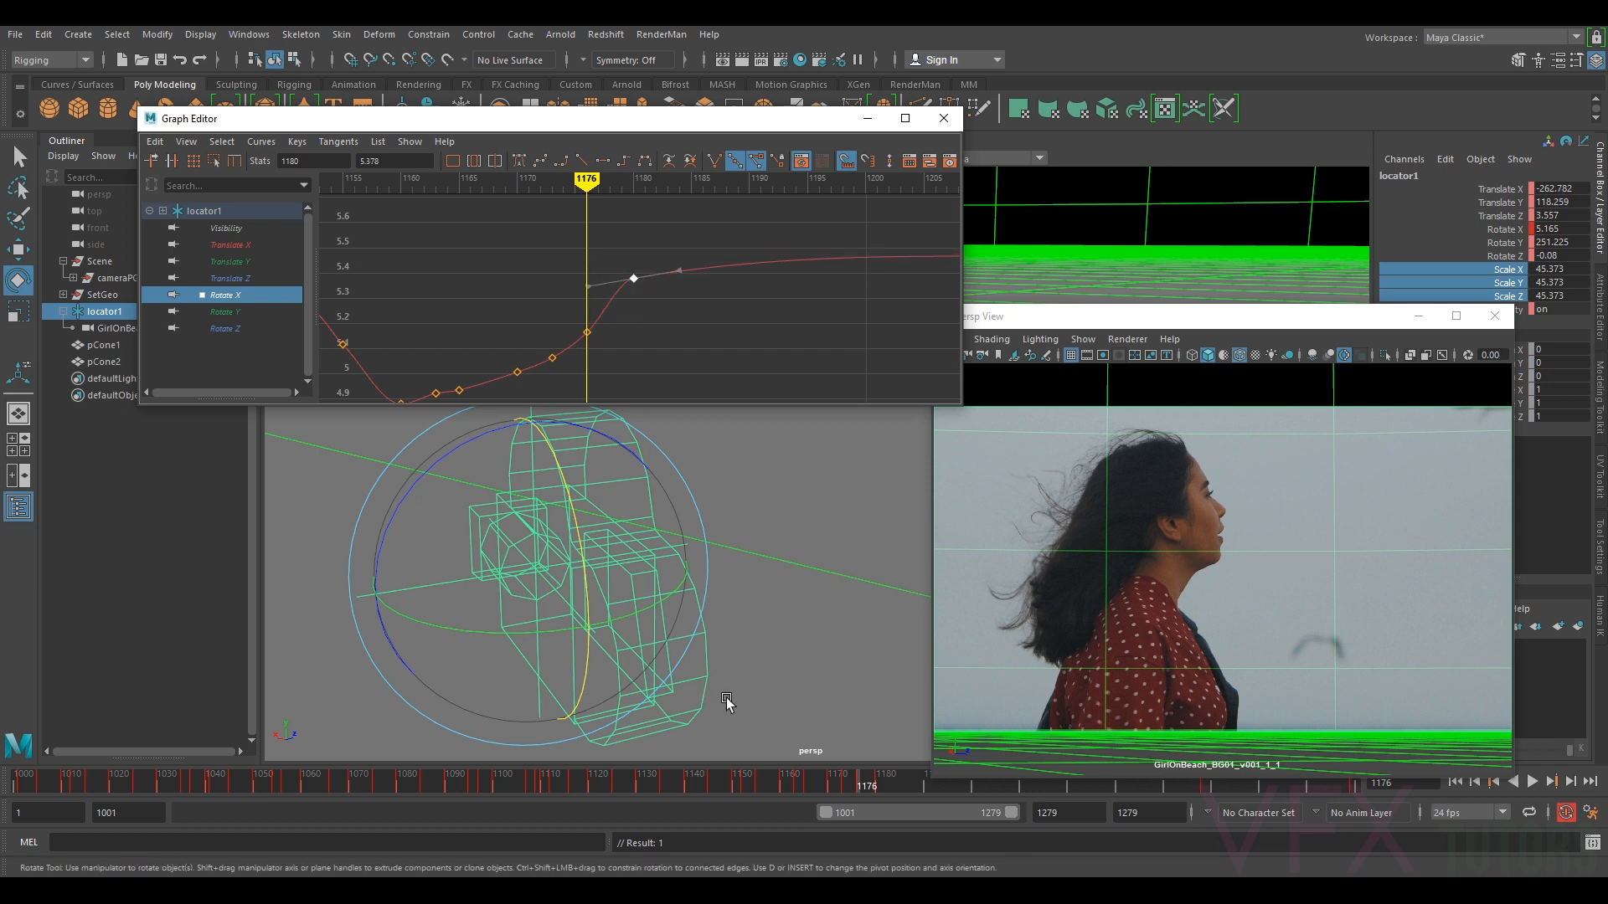
- Review the horizon match back to frame 1149 and compare the Rotate X keys at frames 1150 and 1152
click(1135, 607)
drag(862, 782, 727, 737)
key(e)
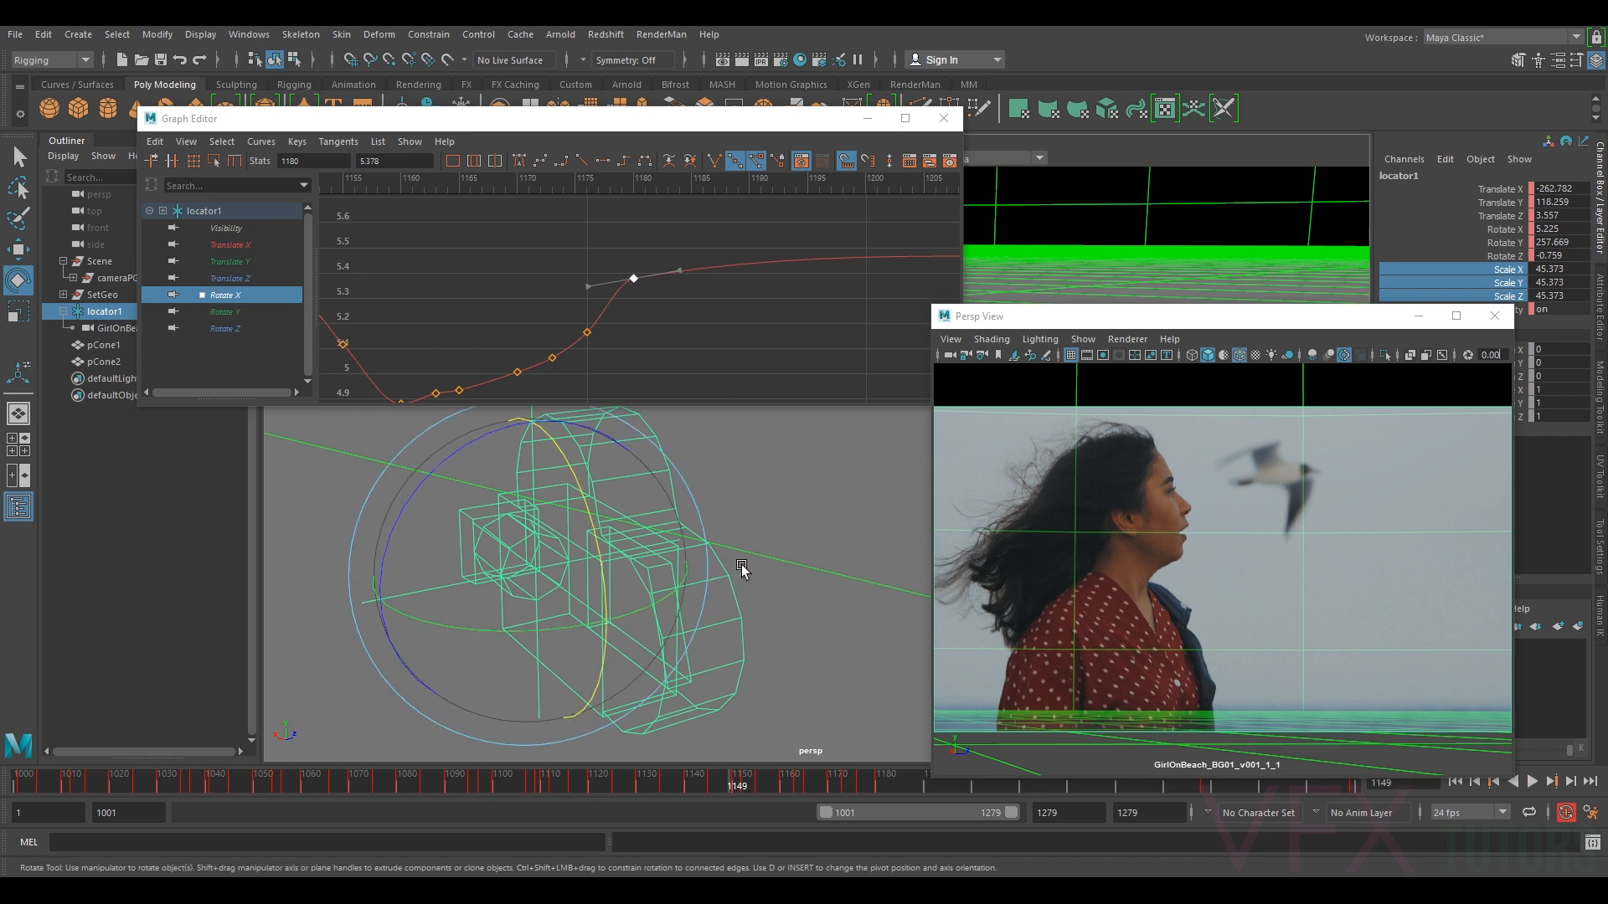
alt+middle_drag(536, 309, 641, 366)
mouse_move(731, 780)
mouse_down()
mouse_move(705, 791)
mouse_move(737, 796)
mouse_up()
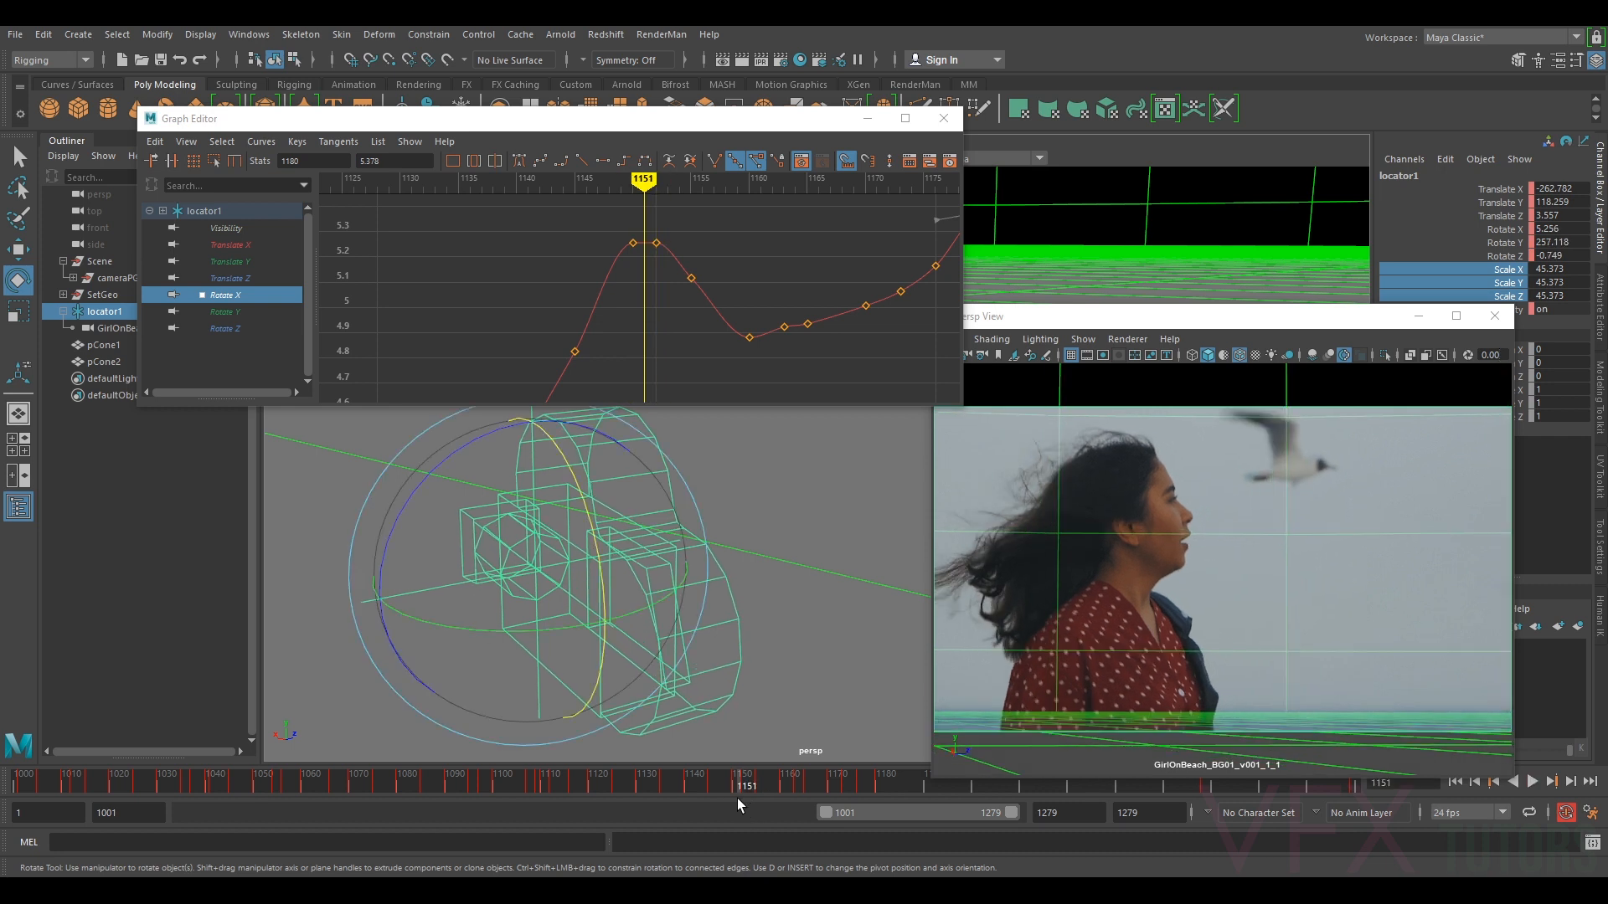
key(alt+period)
key(comma)
key(period)
key(comma)
key(period)
key(comma)
key(period)
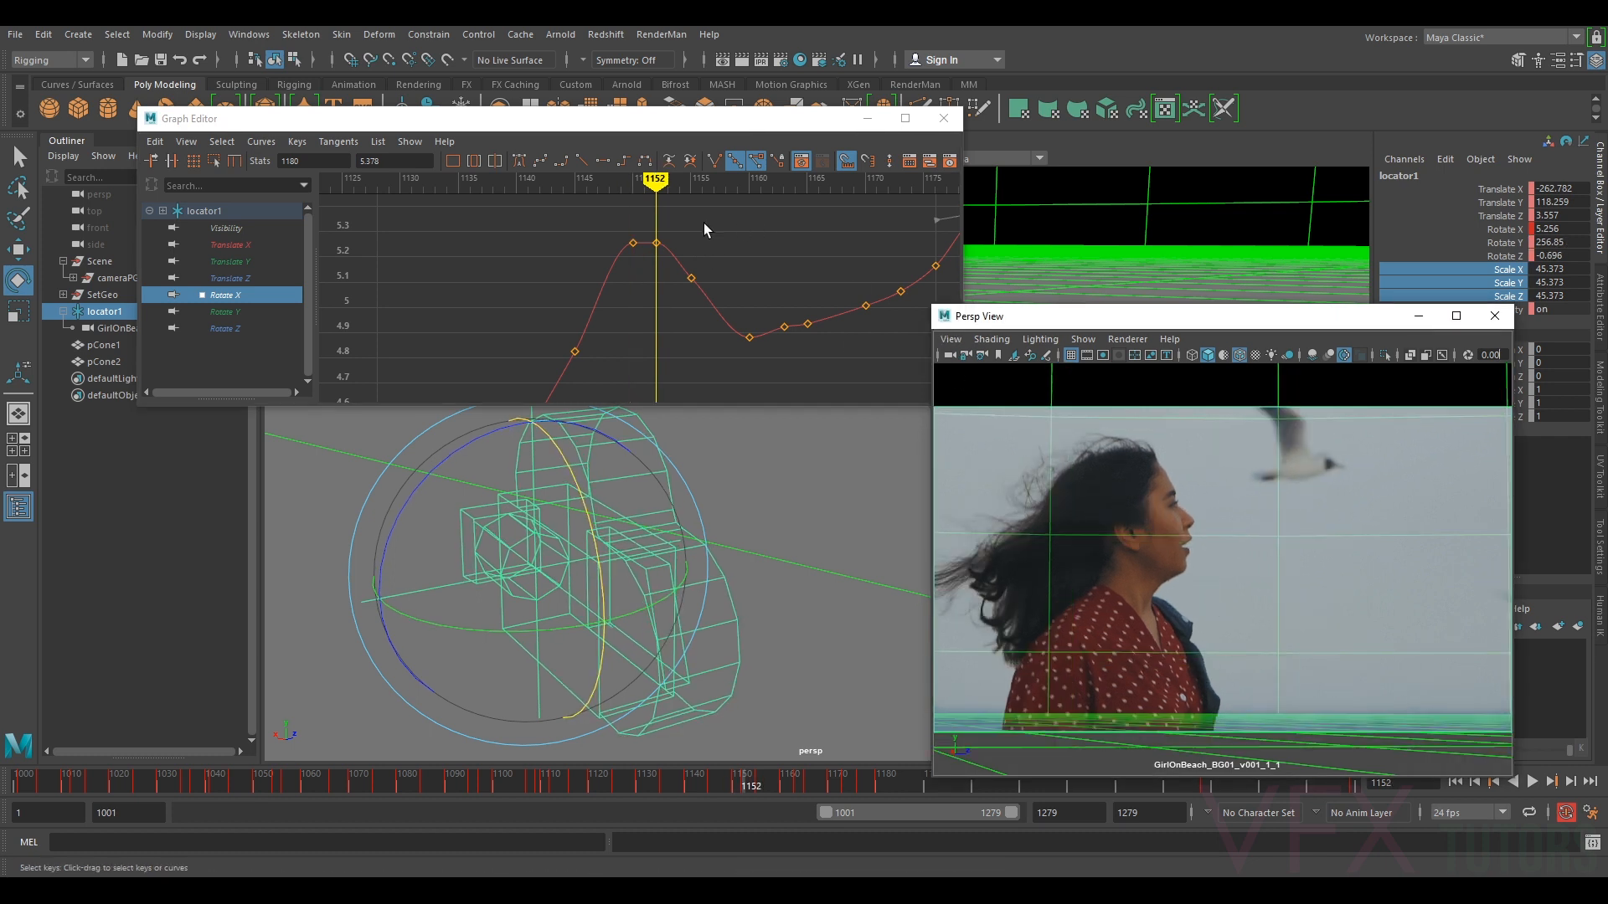
- Raise the Rotate X key at frame 1152 to about 5.279 and check it against the neighbouring keys
drag(671, 223, 632, 260)
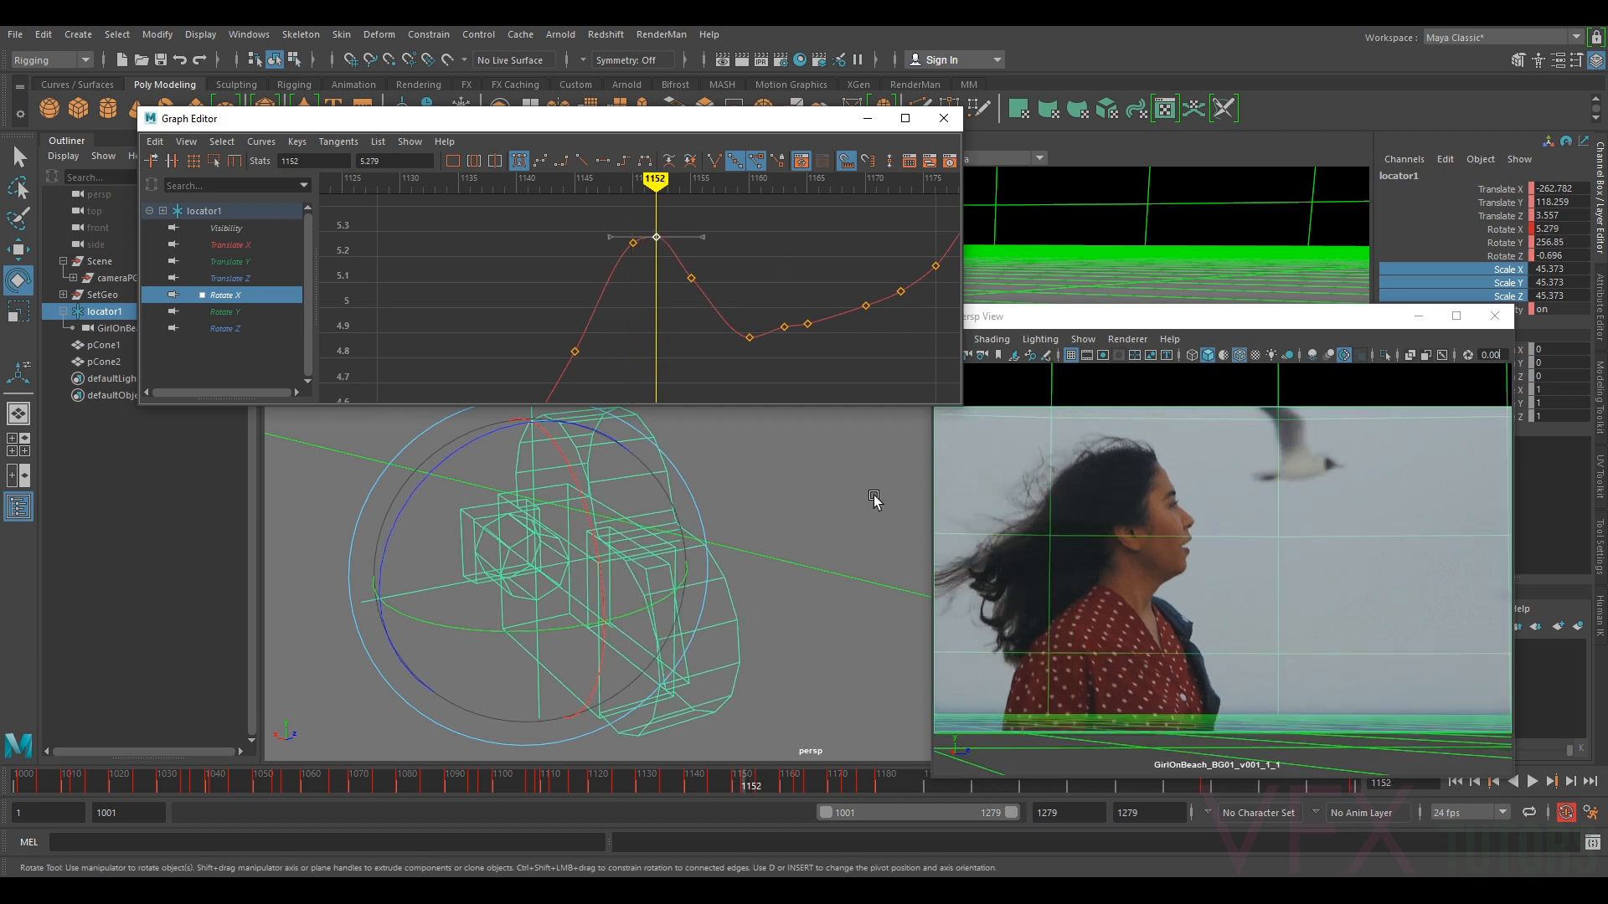
middle_click(1238, 692)
key(period)
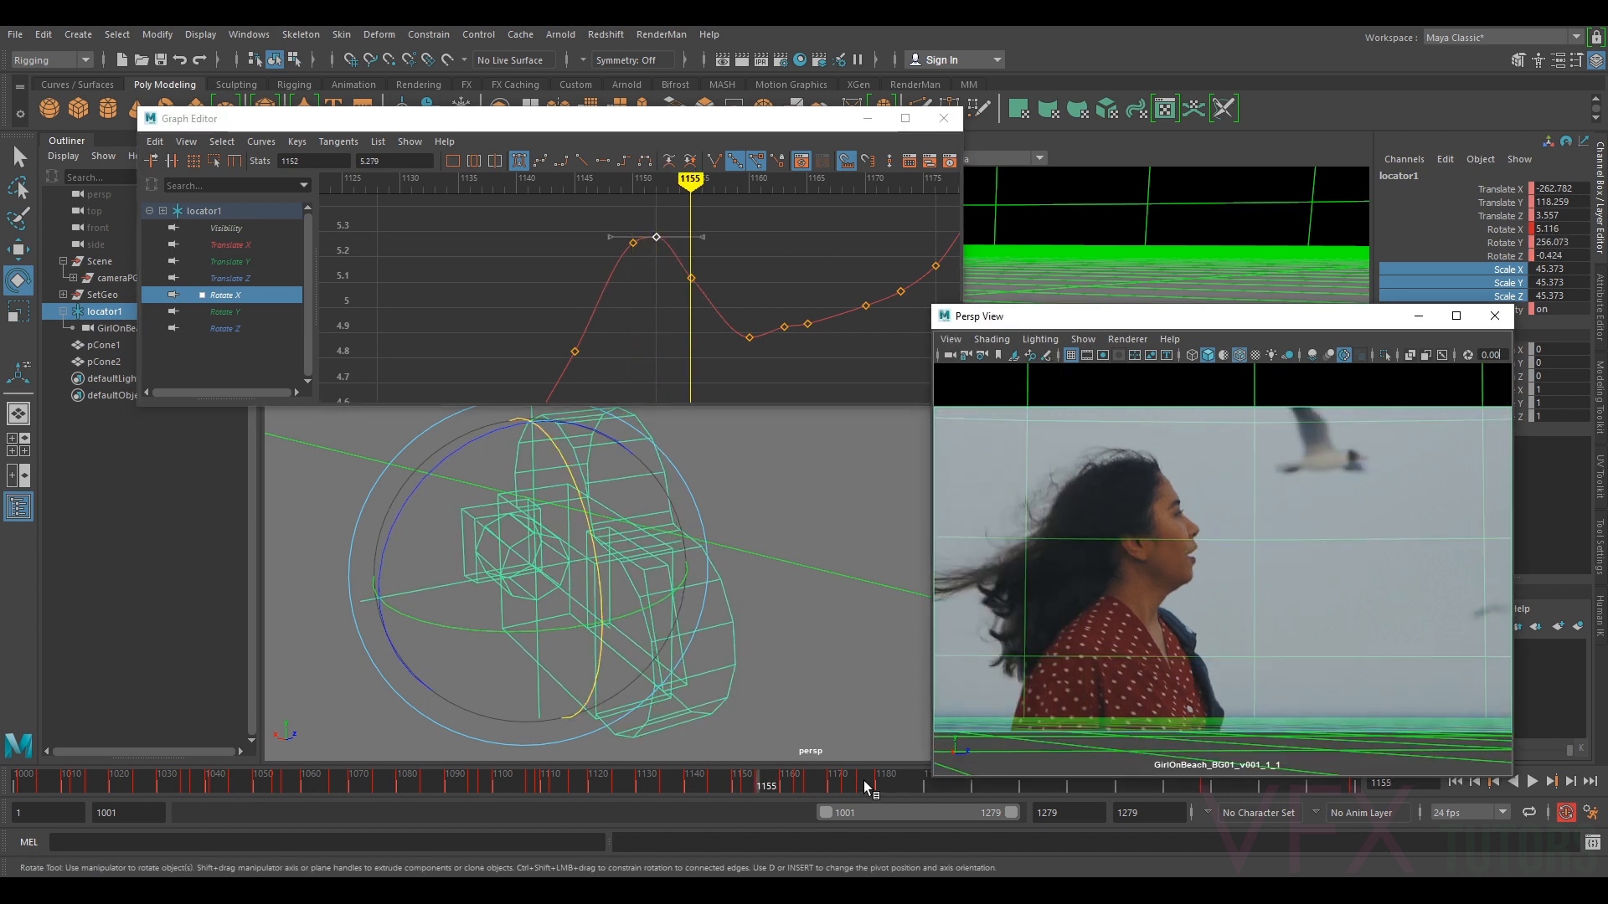
drag(762, 782, 731, 786)
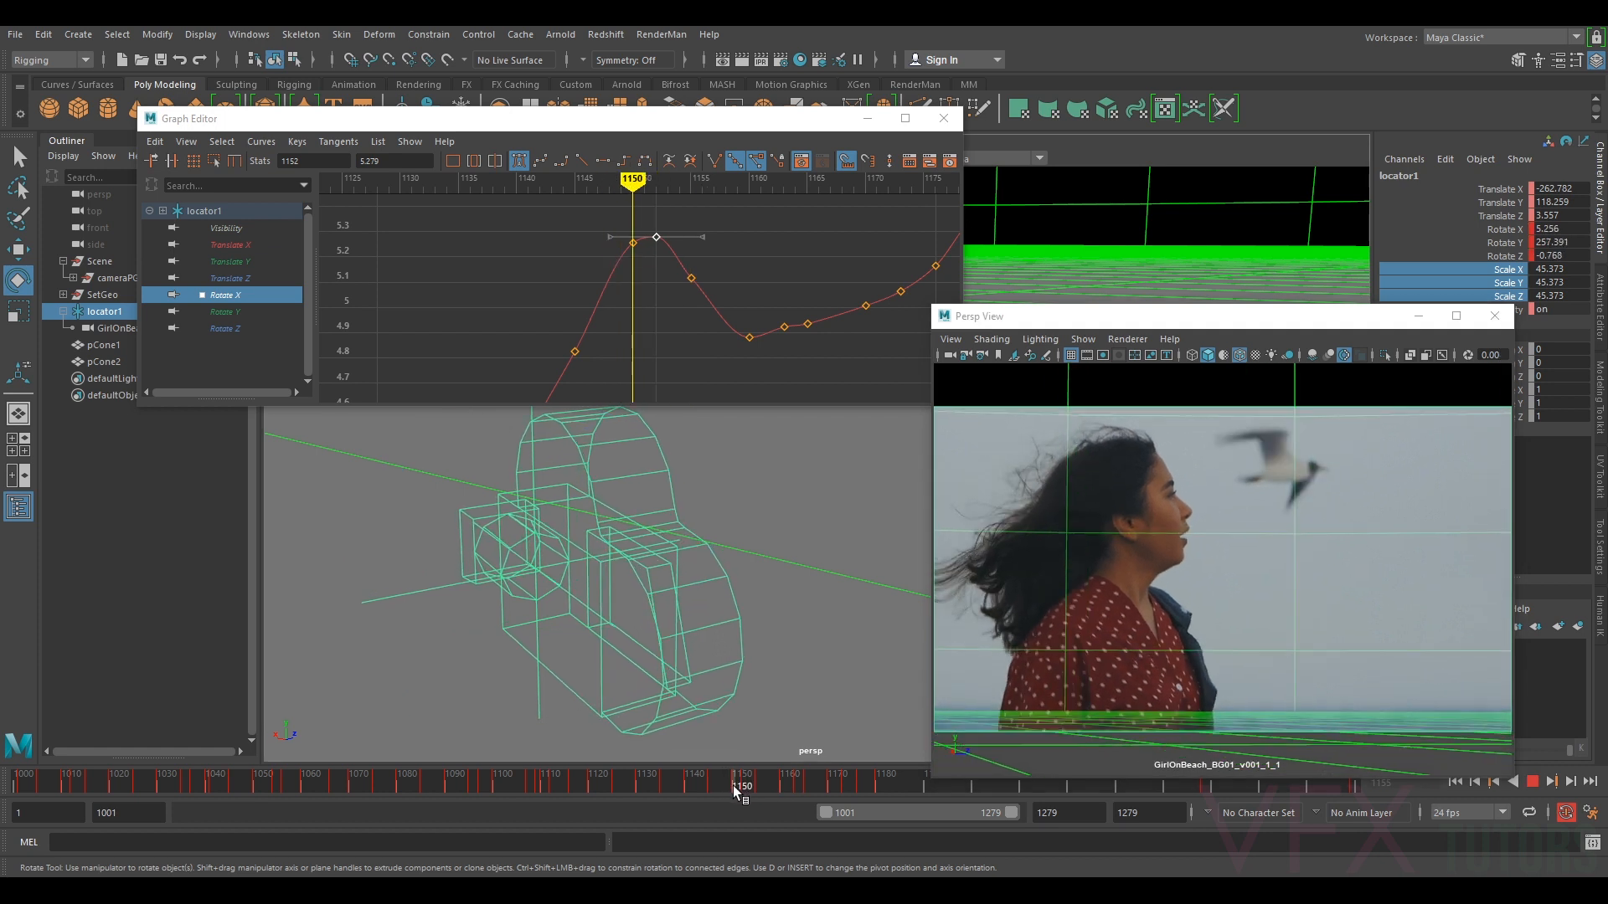
key(period)
key(comma)
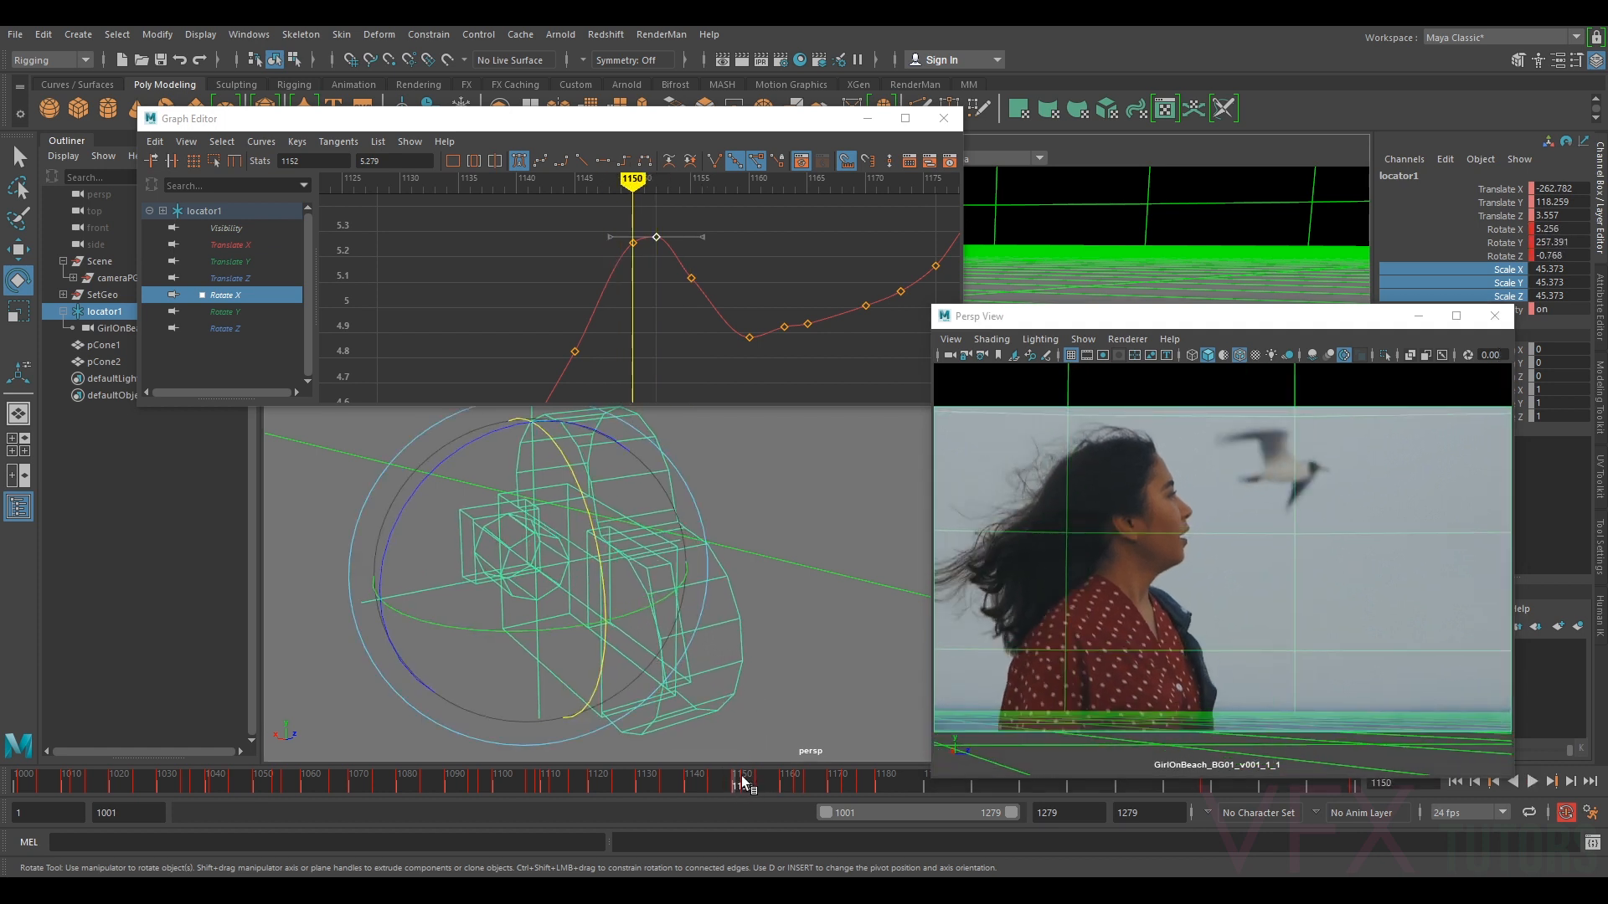
key(alt+v)
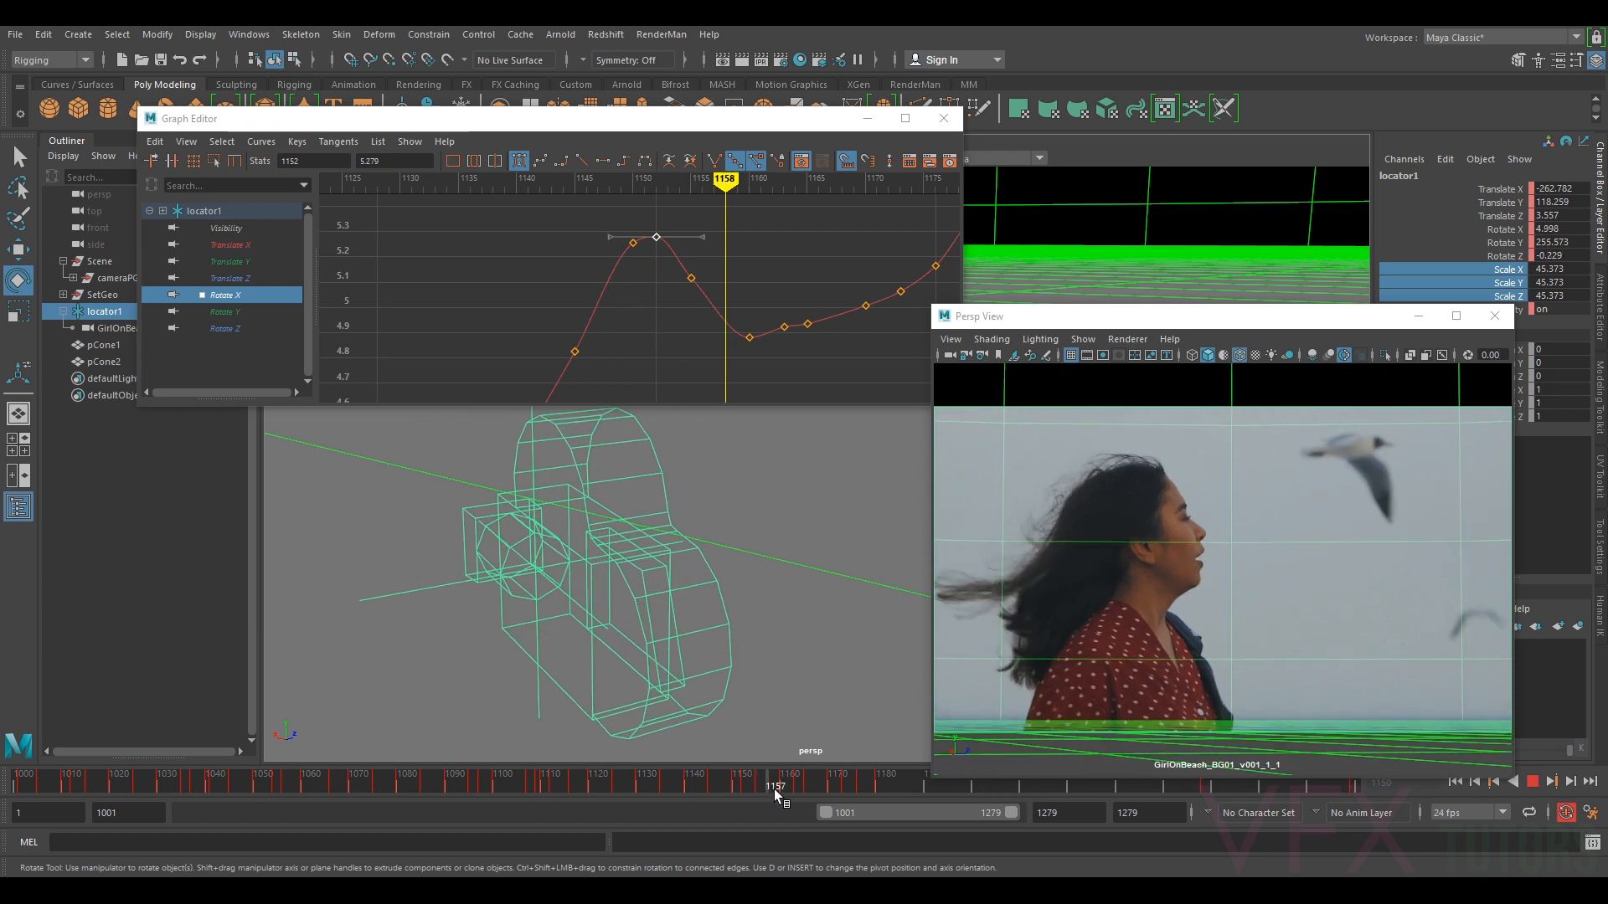
- Key locator1's Rotate X at frame 1148 and lower the key to about 5.088
drag(792, 791, 726, 797)
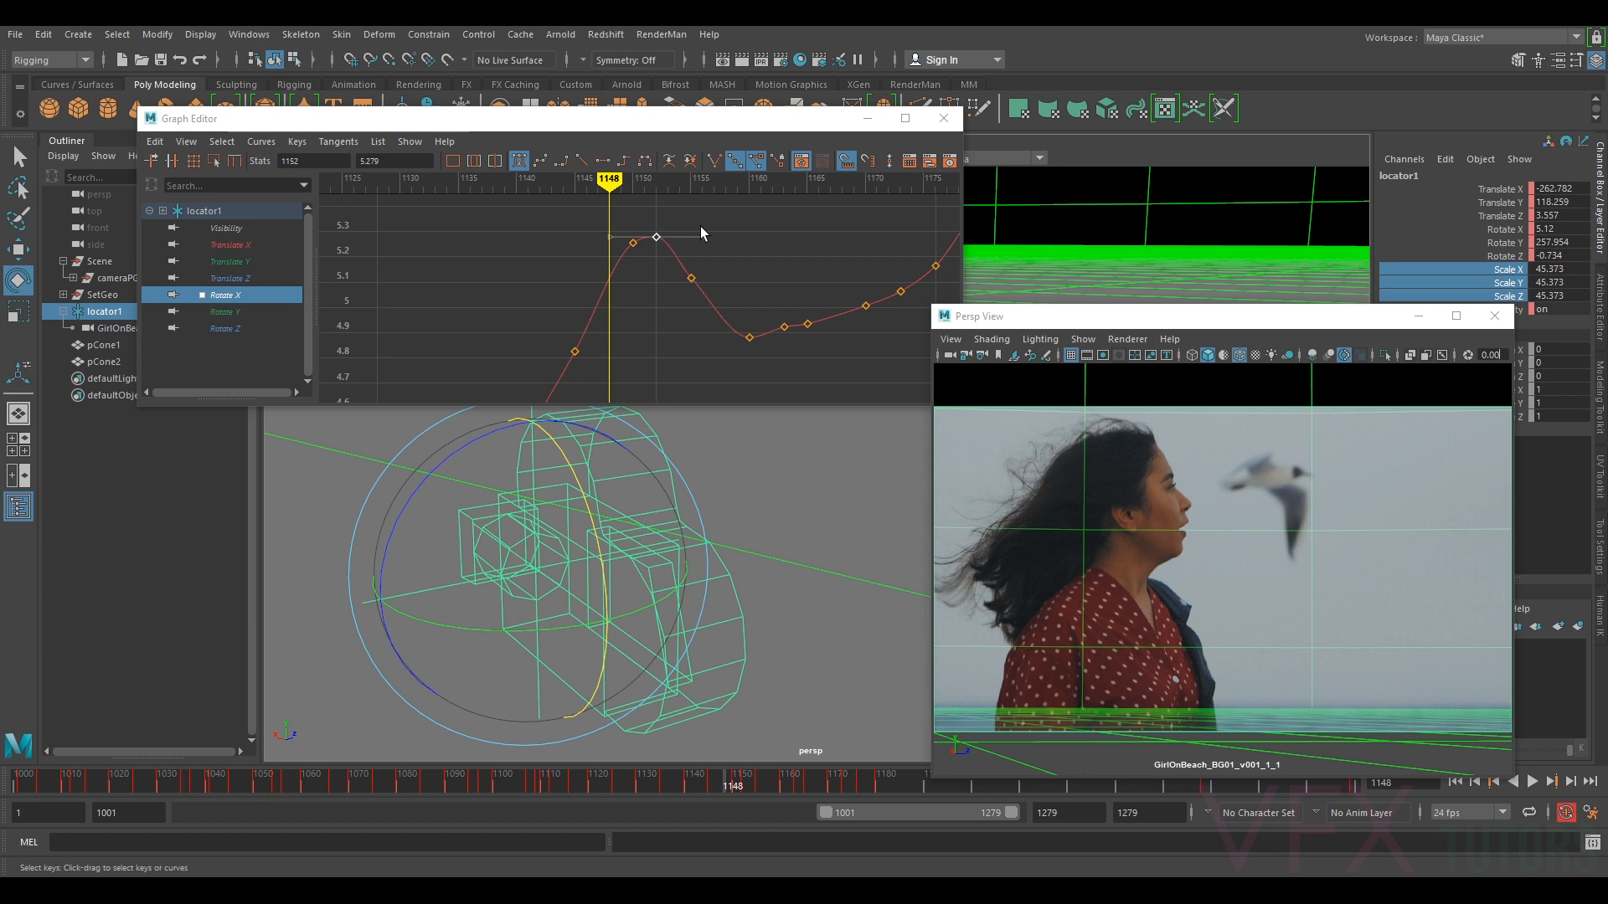
drag(584, 498, 585, 498)
drag(565, 238, 610, 268)
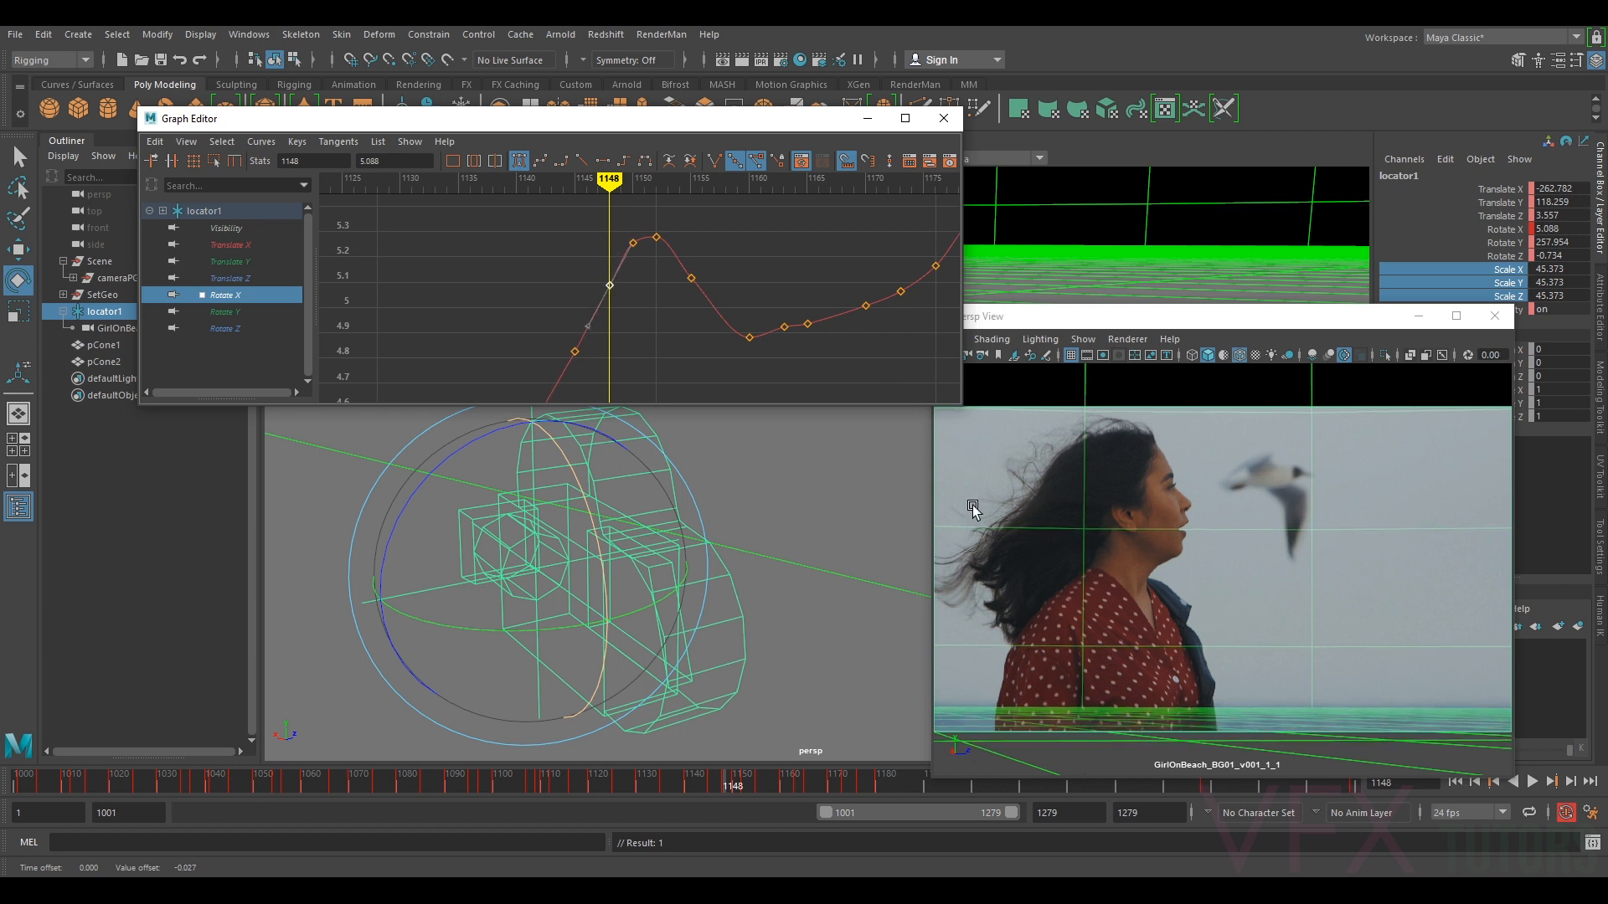
- Turn off automatic keyframing and play the shot in the repositioned camera view
drag(723, 781, 494, 793)
click(1053, 682)
drag(1150, 325, 947, 245)
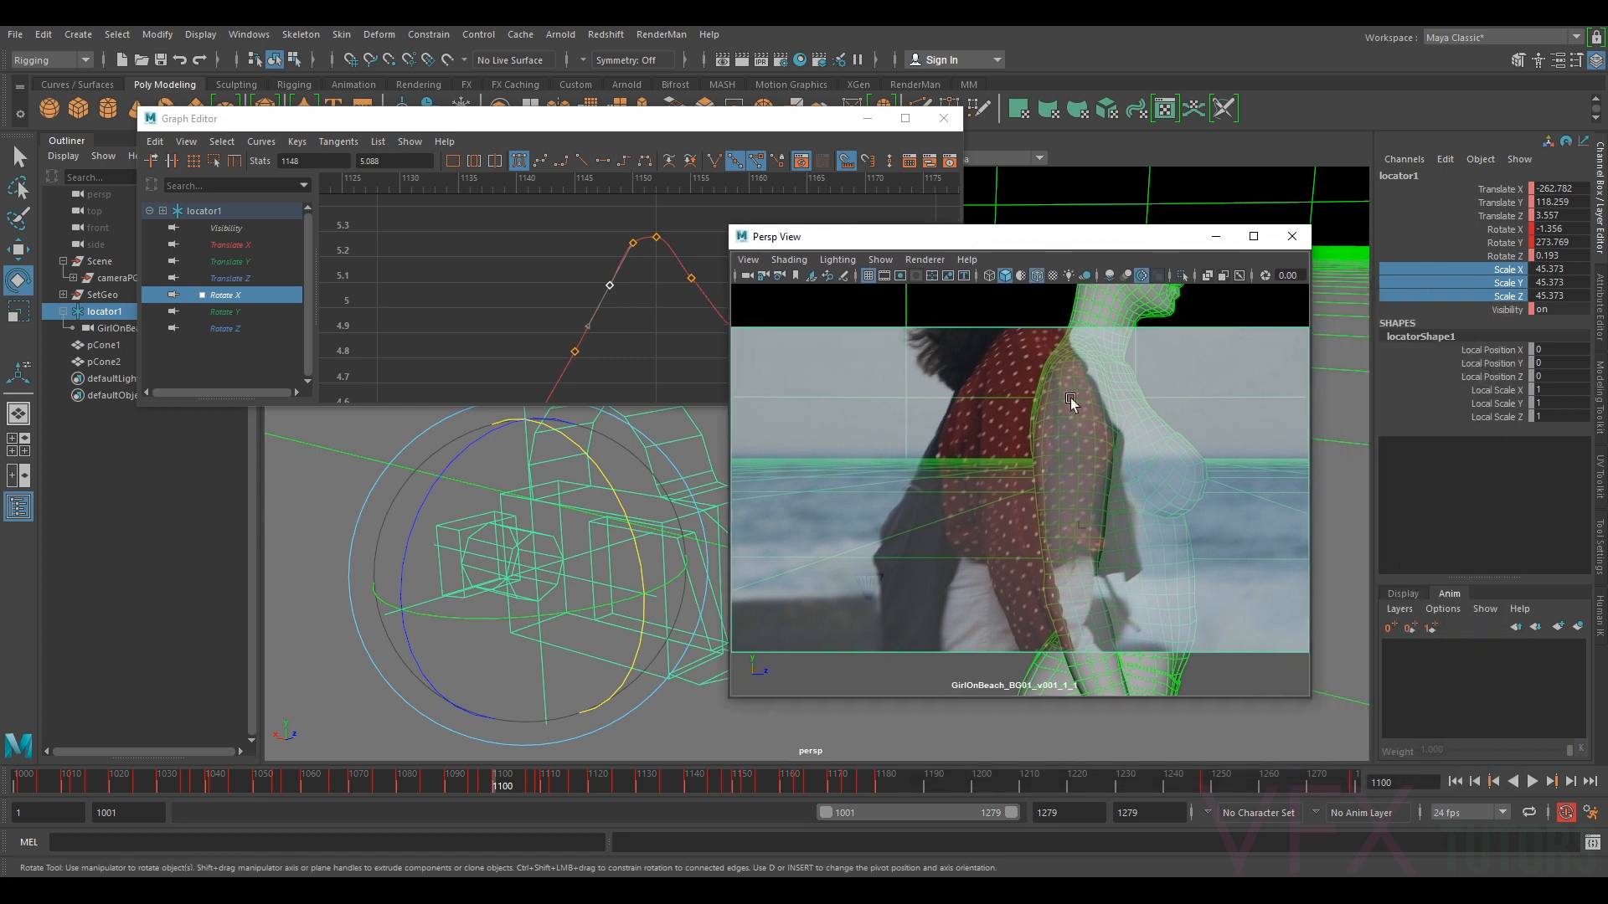
click(1565, 812)
click(1532, 782)
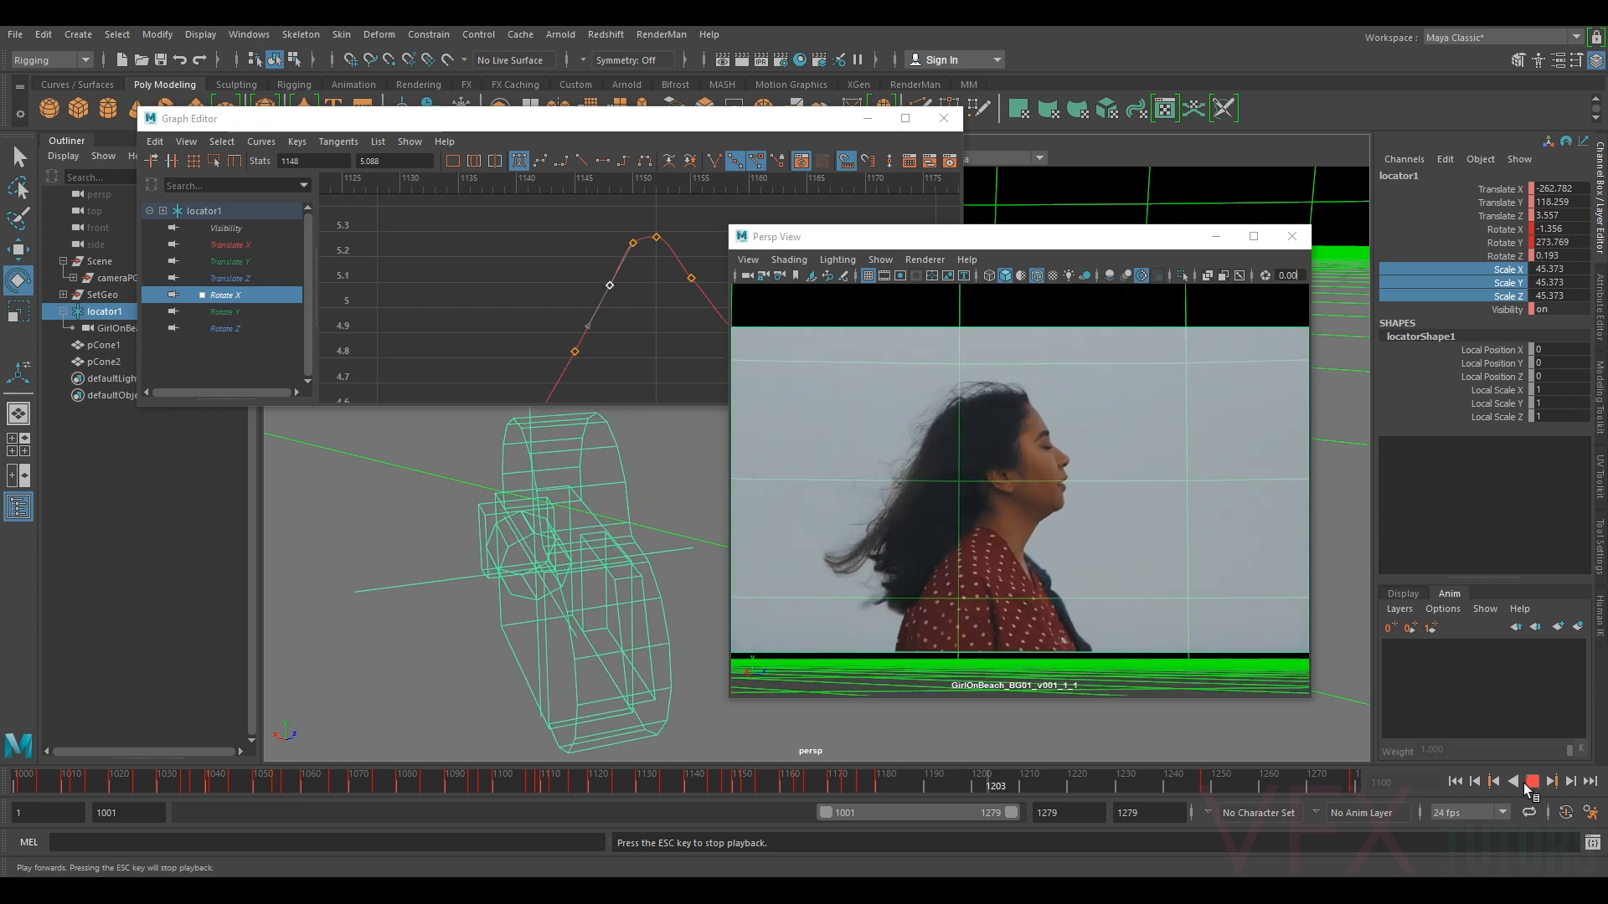
click(1530, 781)
- Scrub back through the early frames and forward to frame 1145 to check the camera match
drag(1021, 786, 267, 762)
drag(528, 786, 559, 775)
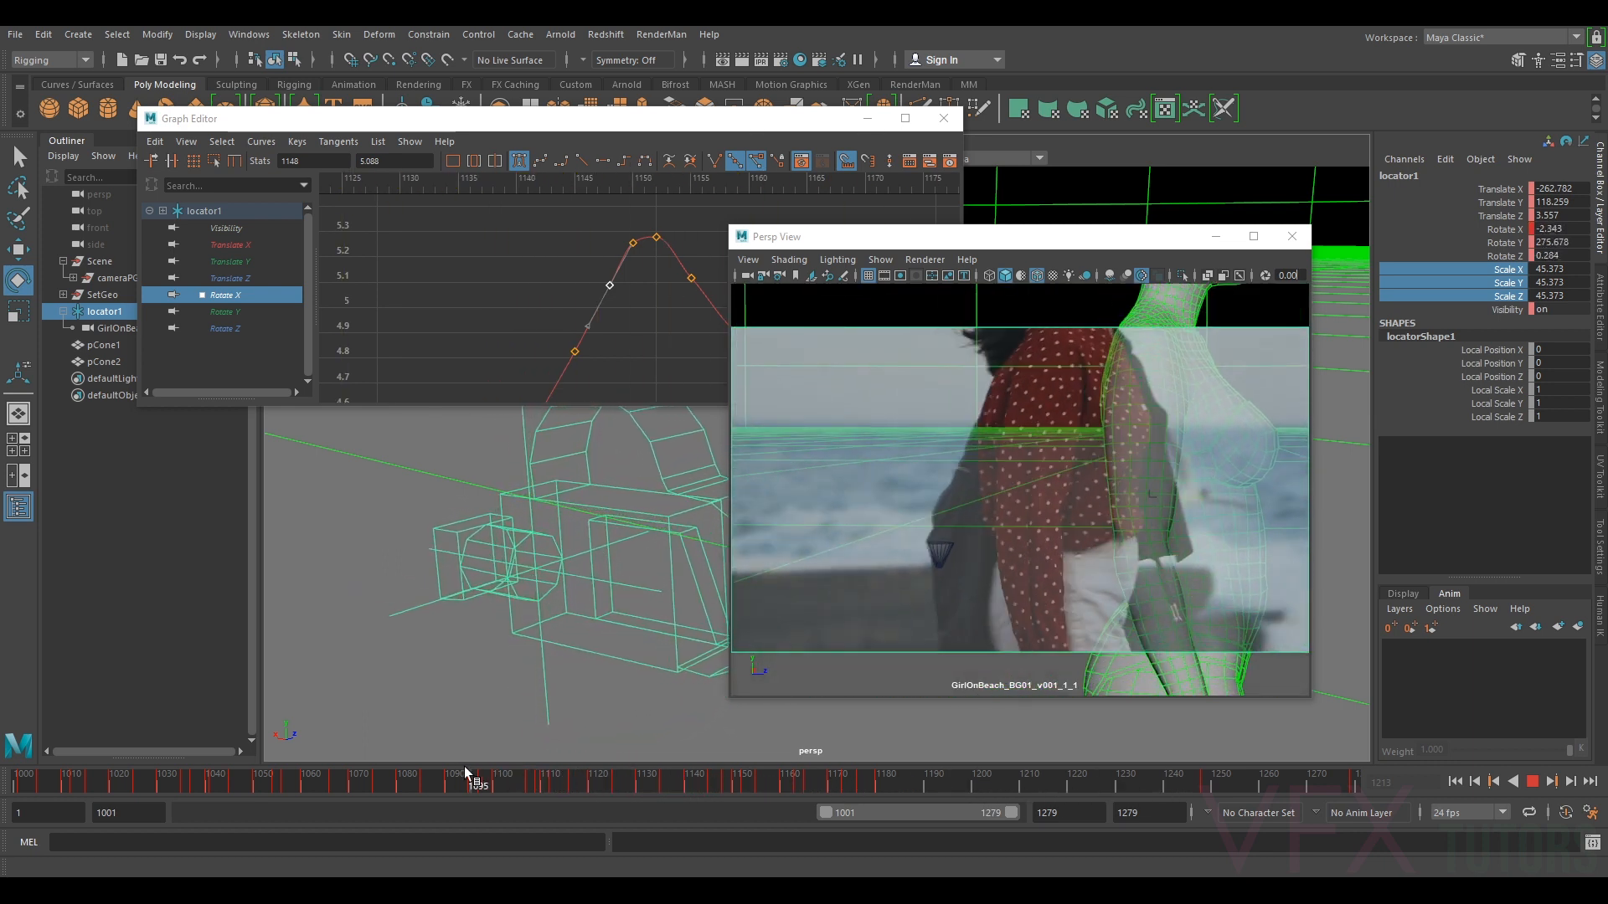
mouse_move(308, 763)
mouse_down()
mouse_move(294, 765)
mouse_move(324, 772)
mouse_up()
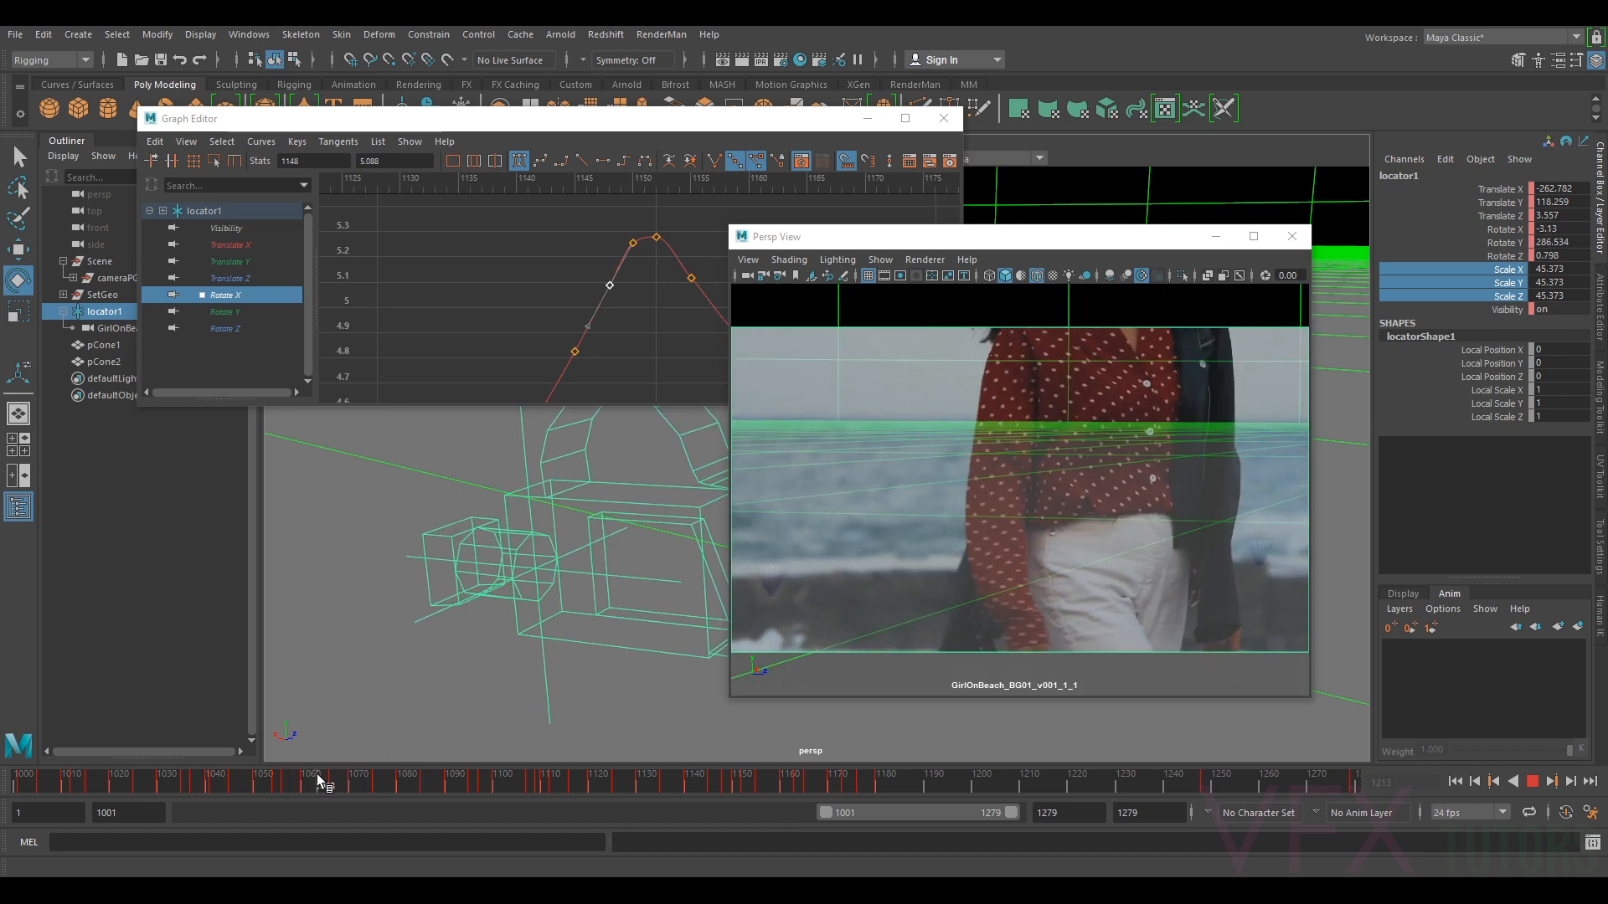
mouse_move(579, 787)
mouse_down()
mouse_move(1038, 795)
mouse_move(420, 761)
mouse_move(1058, 791)
mouse_move(199, 785)
mouse_move(942, 817)
mouse_move(891, 785)
mouse_move(718, 787)
mouse_up()
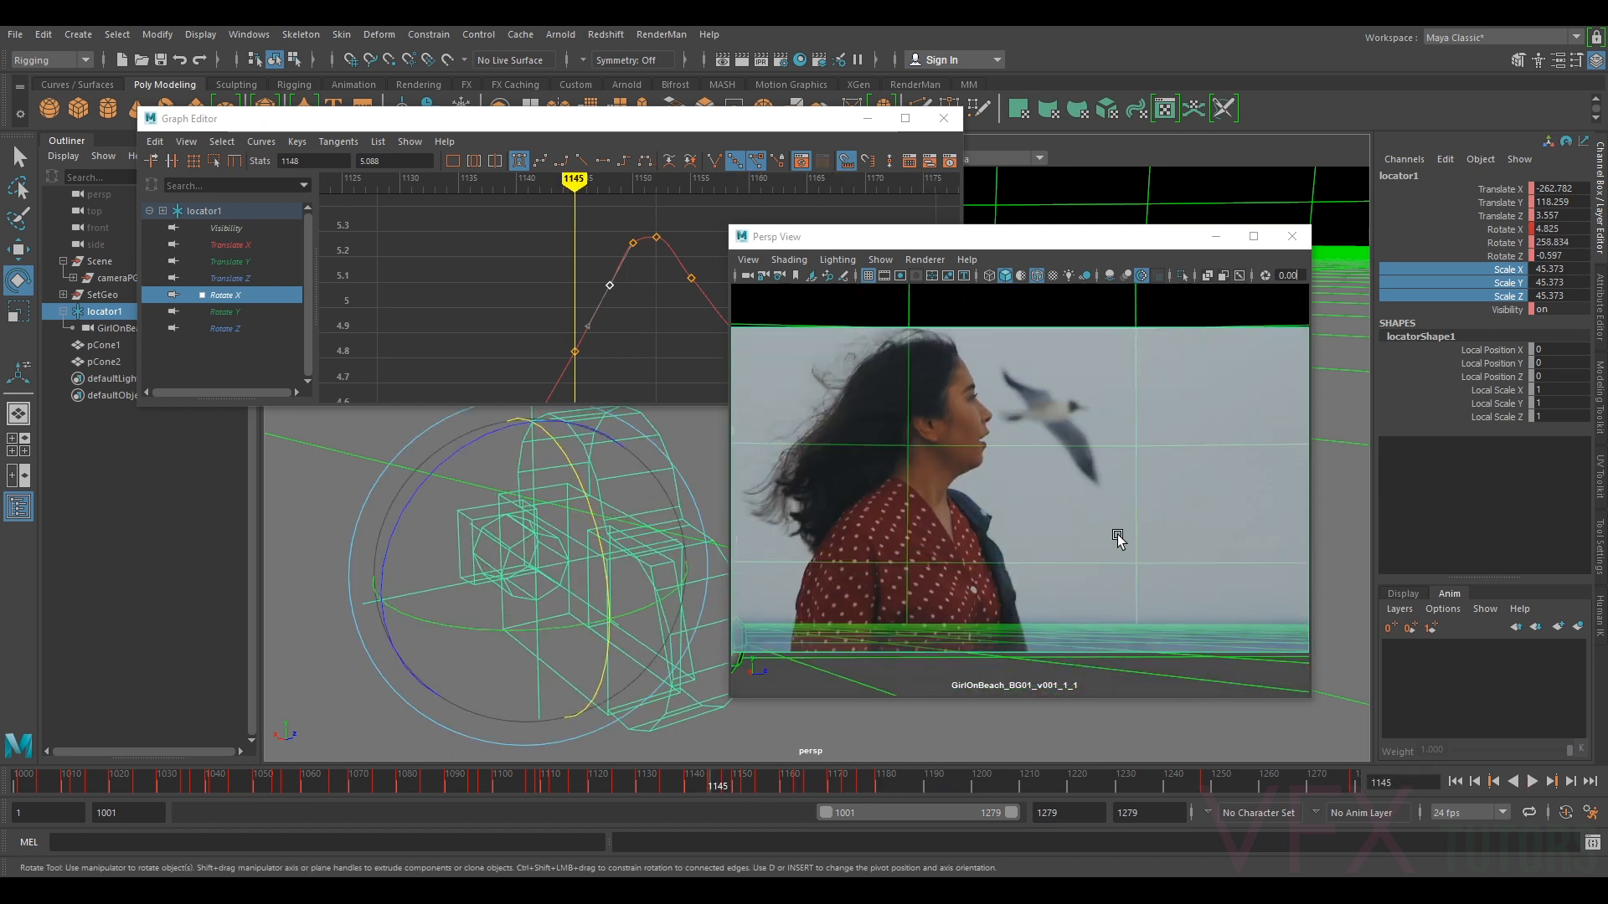